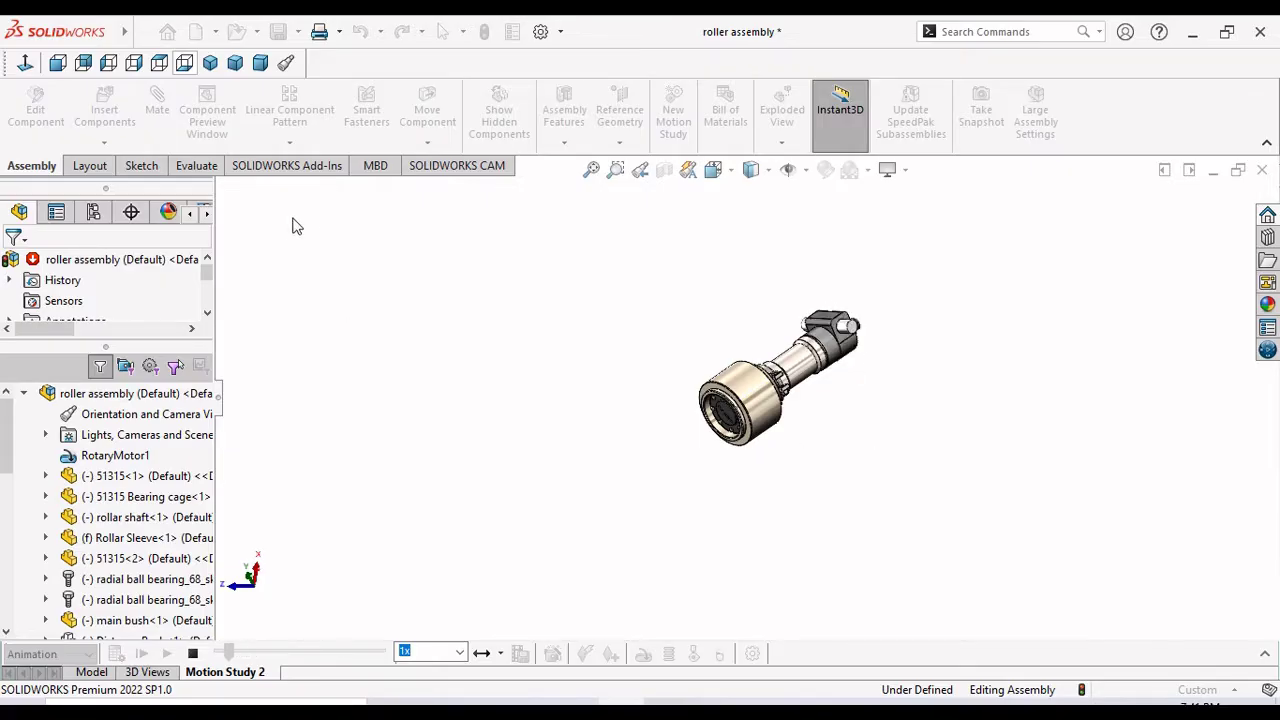
# Zoom out and back in on the finished roller assembly preview.
pyautogui.scroll(-2, 878, 373)
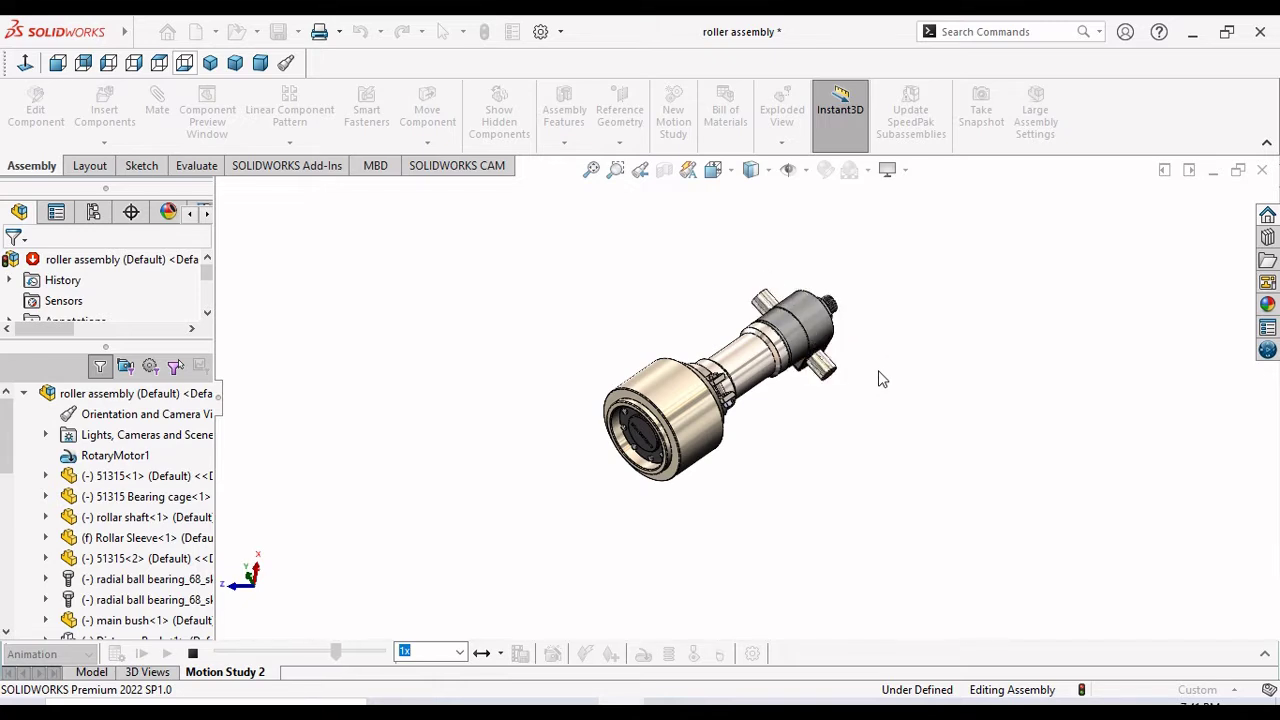
pyautogui.scroll(2, 918, 378)
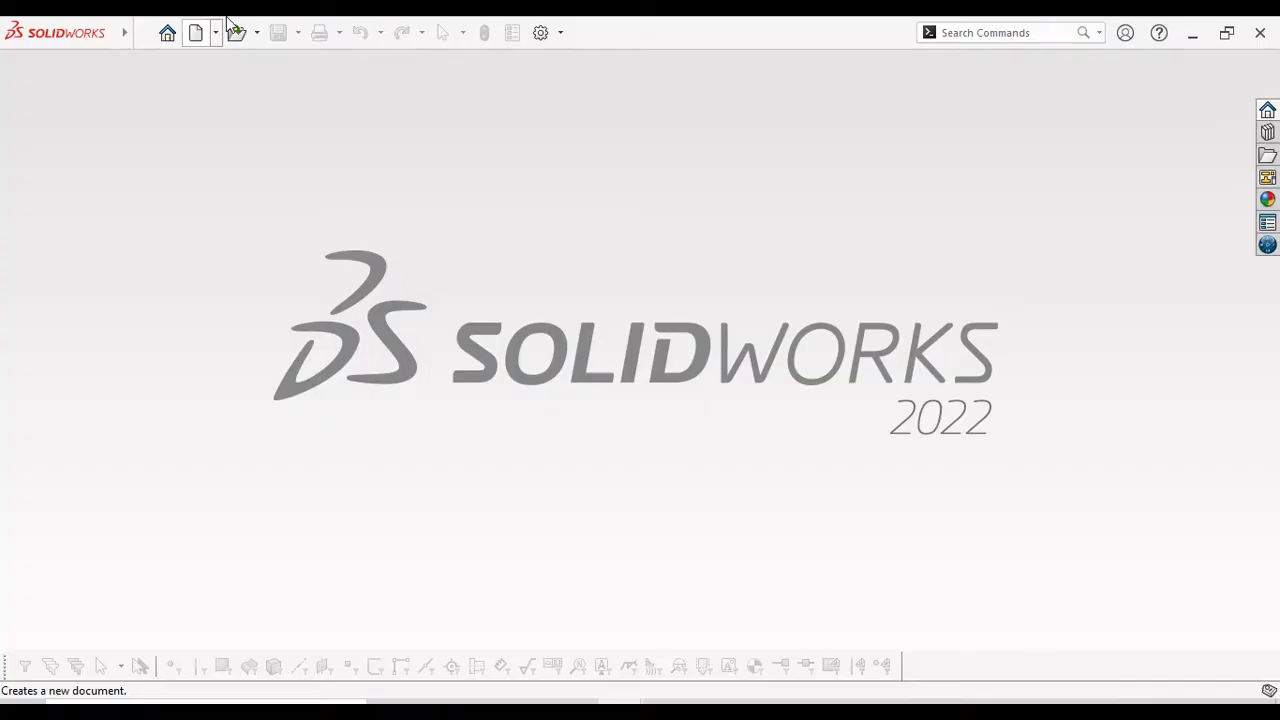
# Create an empty assembly, Assem3, with no parts inserted and the Plain White scene applied.
pyautogui.click(197, 34)
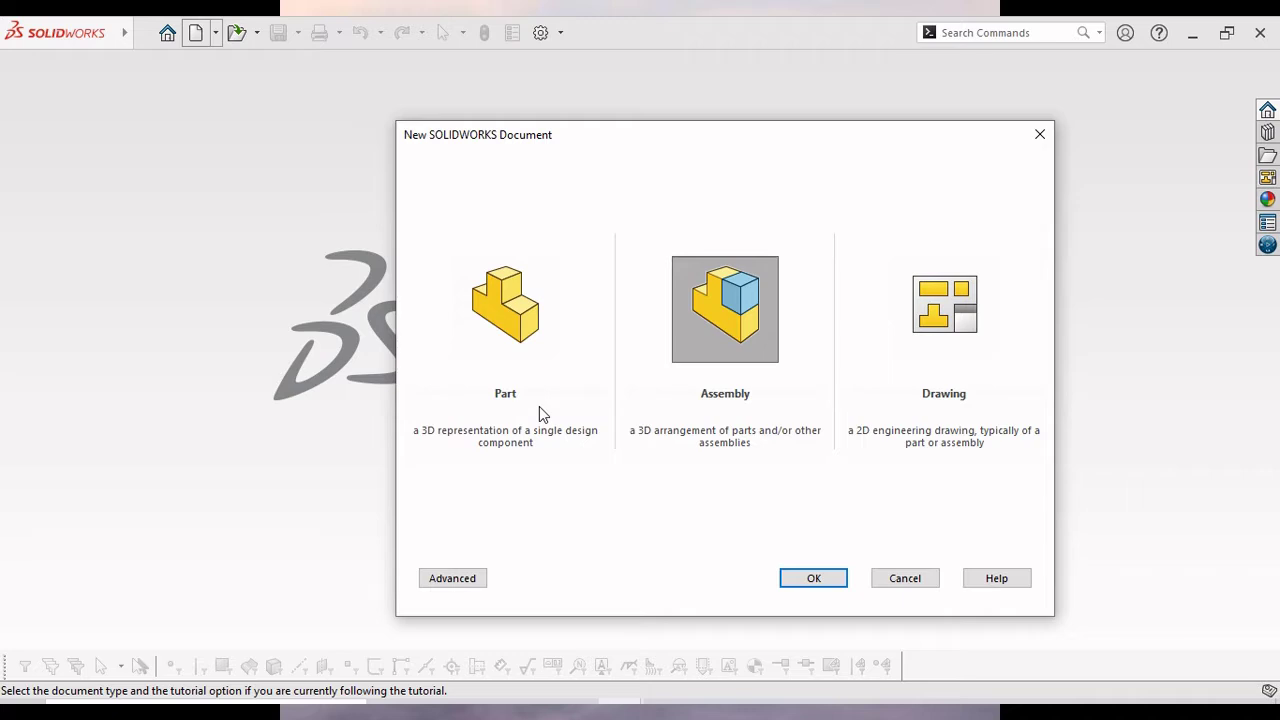
pyautogui.click(810, 586)
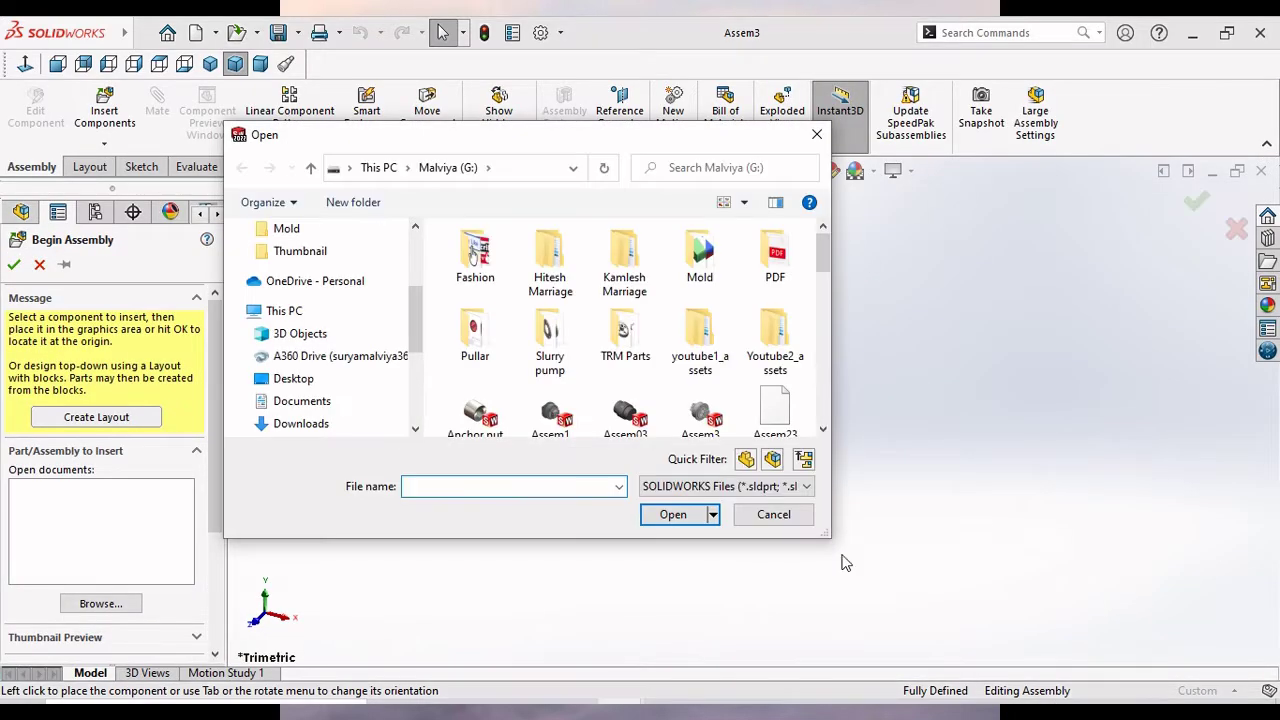
pyautogui.click(762, 520)
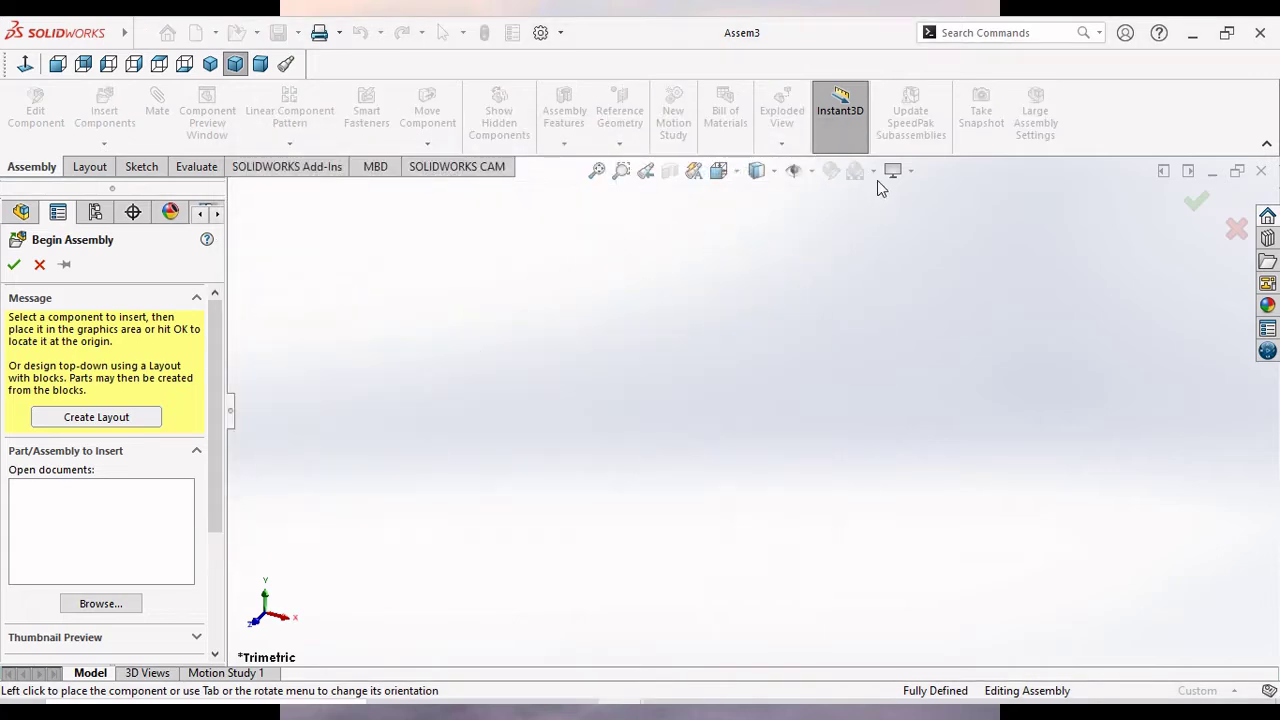
pyautogui.click(39, 264)
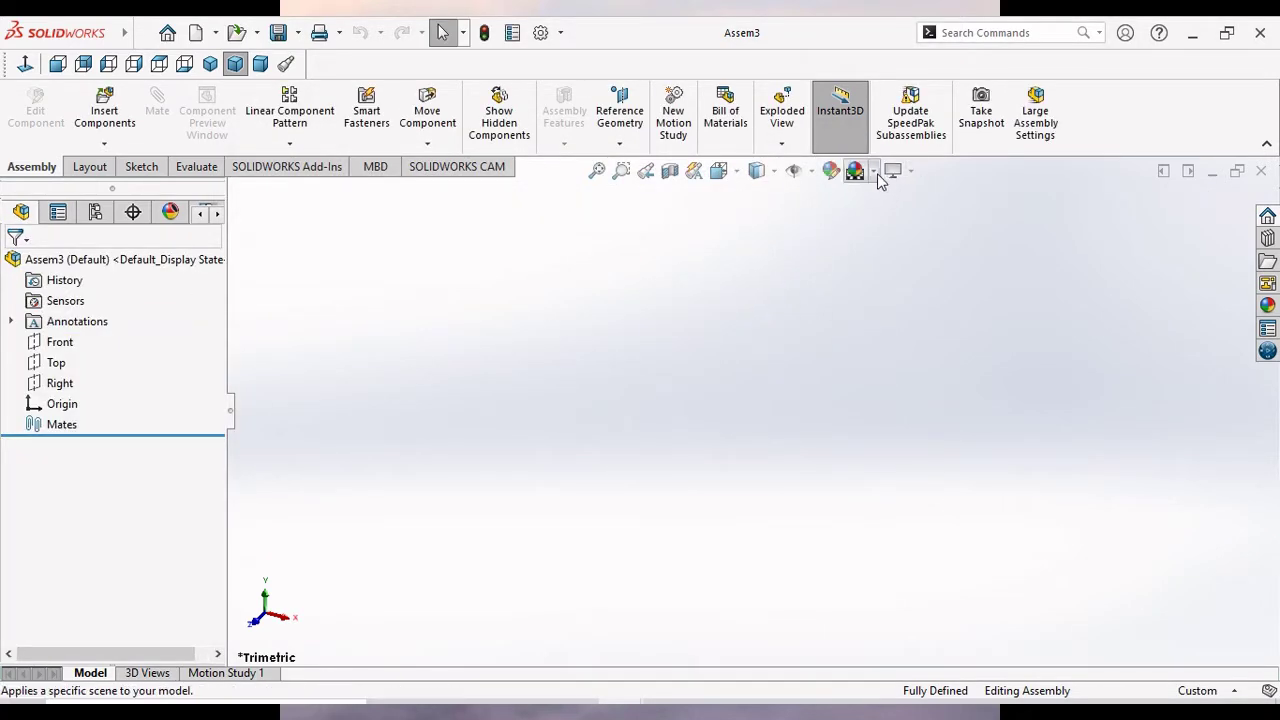
pyautogui.click(873, 171)
pyautogui.click(743, 347)
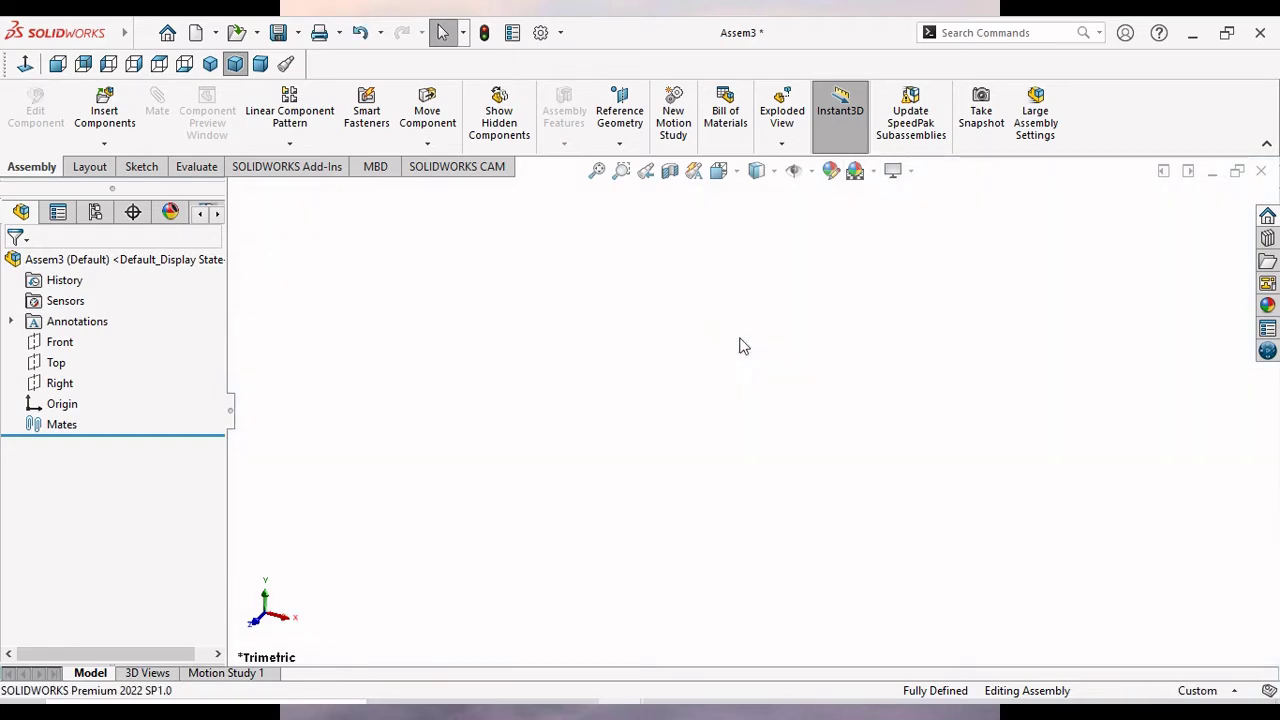
# Browse for components to insert and open the TRM Parts folder.
pyautogui.click(104, 112)
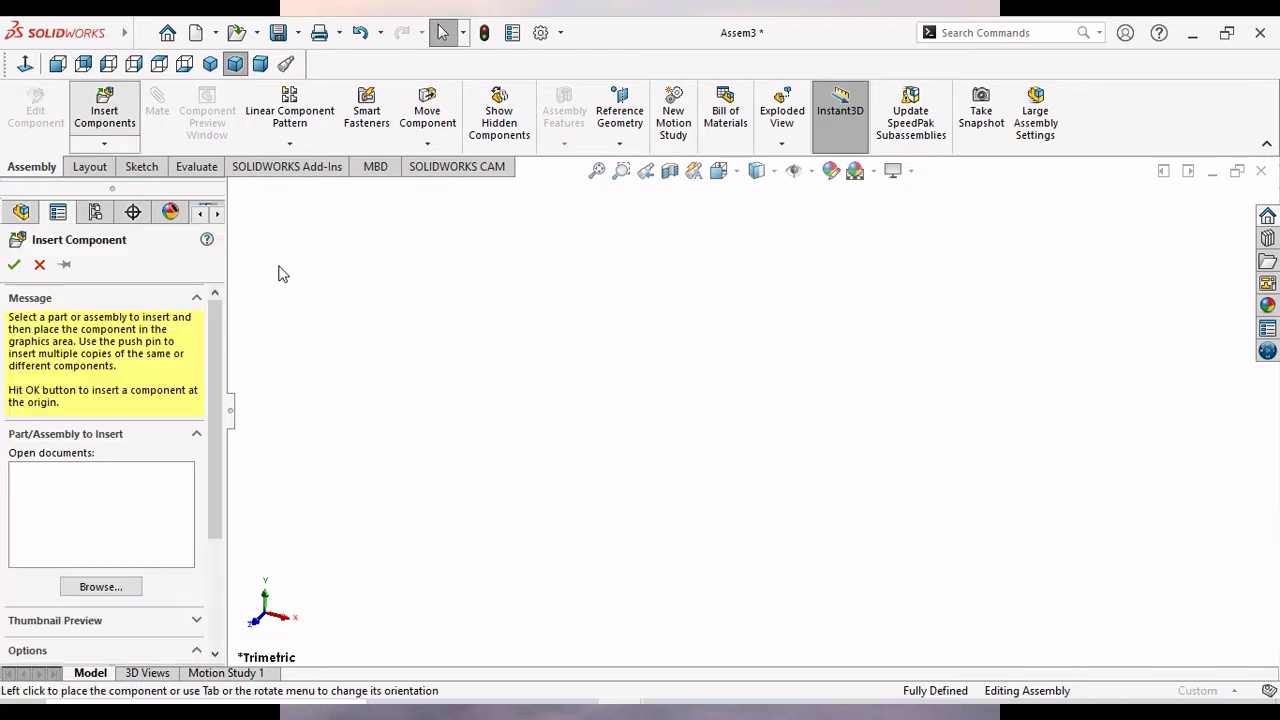
pyautogui.click(121, 587)
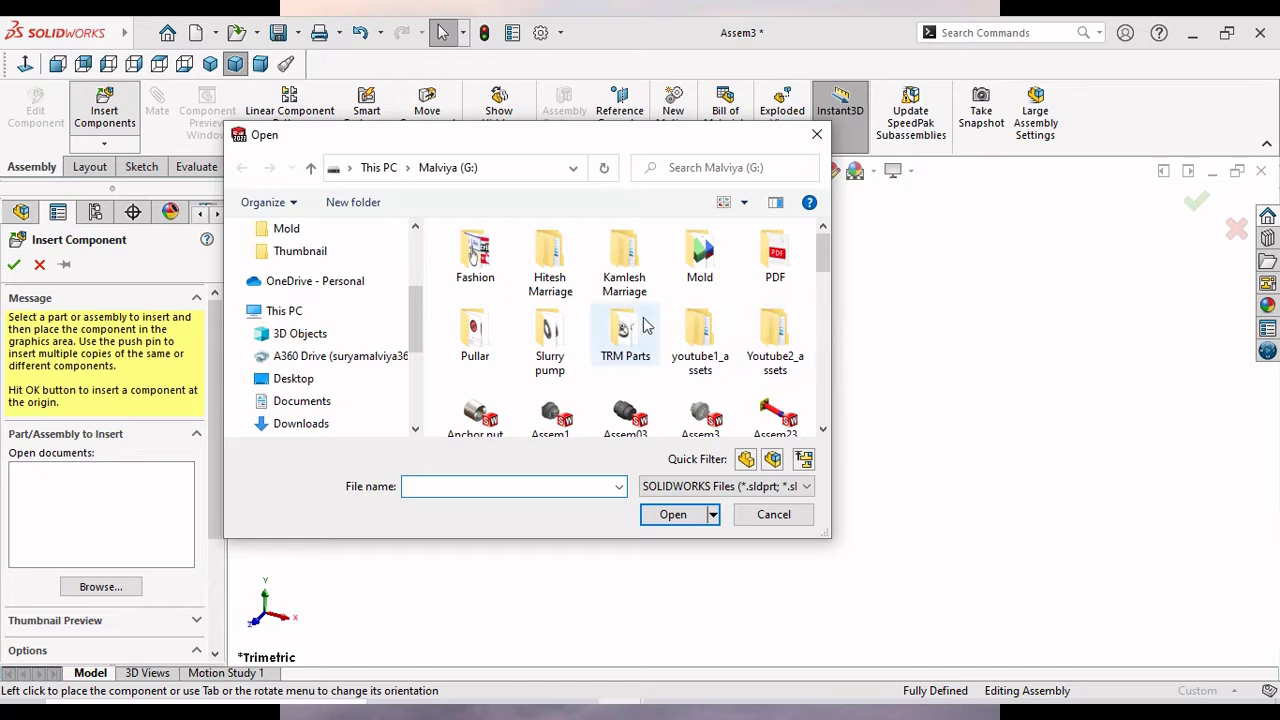
pyautogui.click(626, 345)
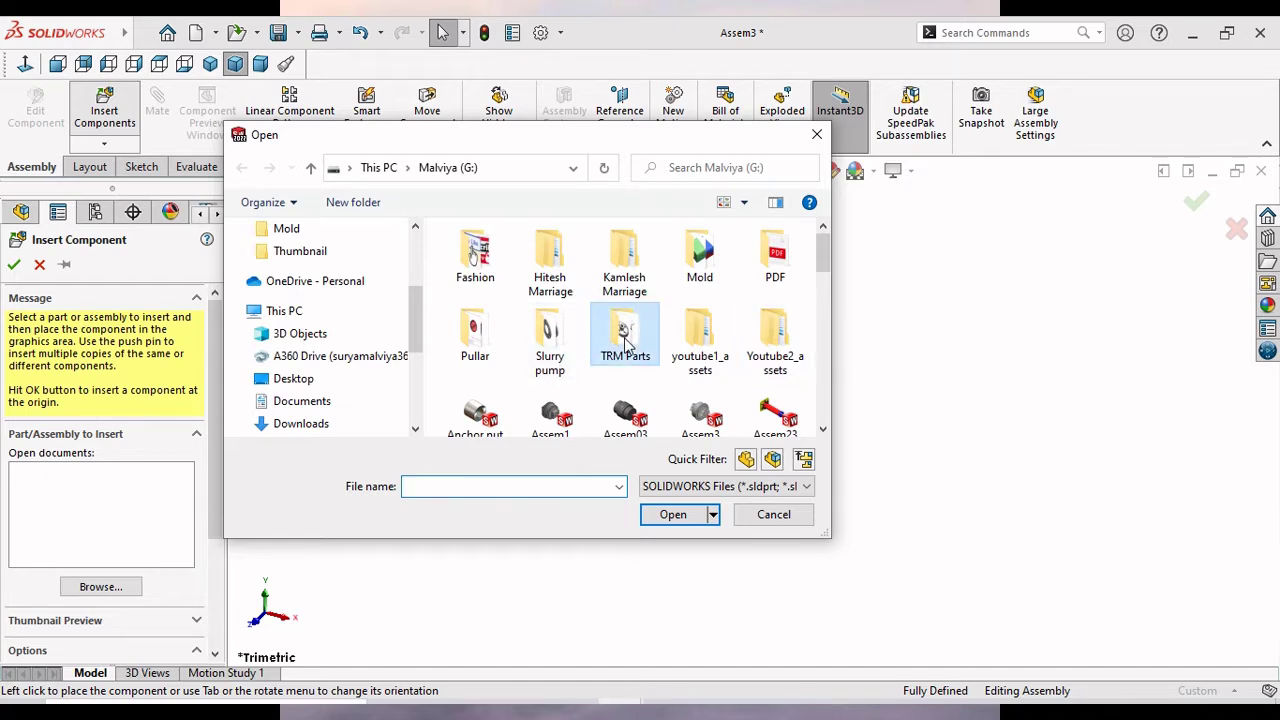
pyautogui.doubleClick(626, 345)
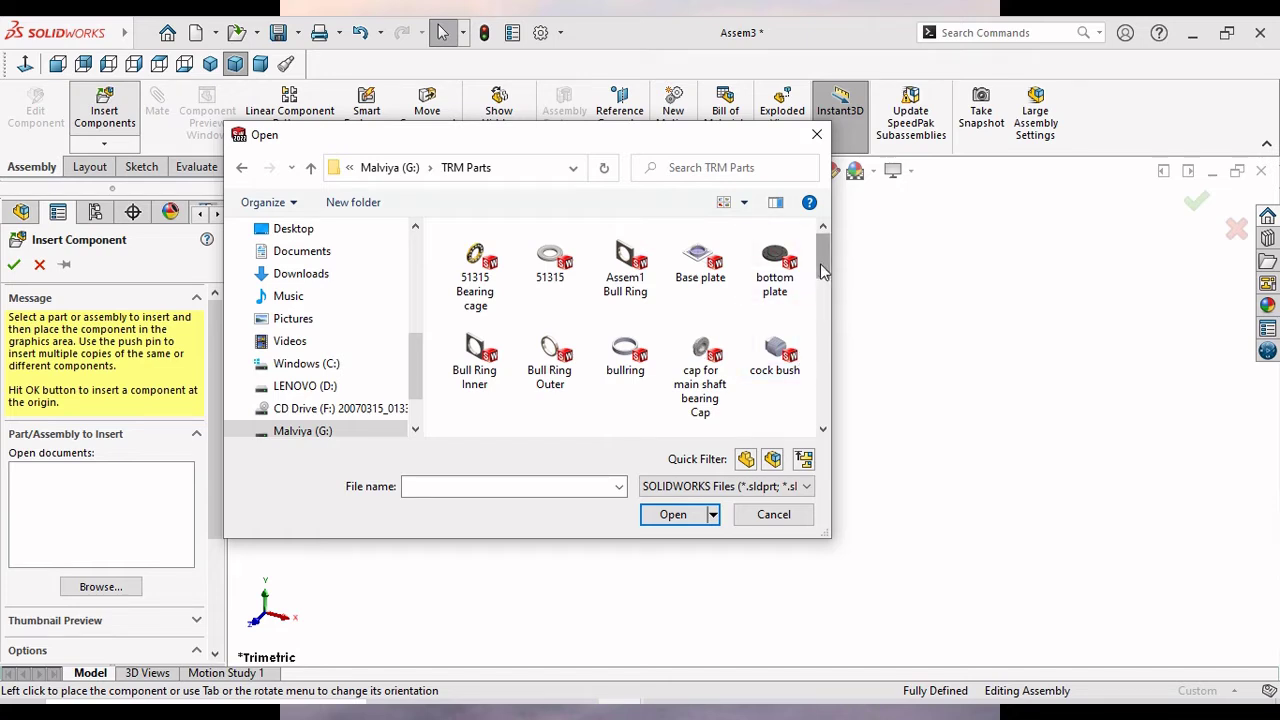
pyautogui.moveTo(820, 272); pyautogui.dragTo(813, 357)
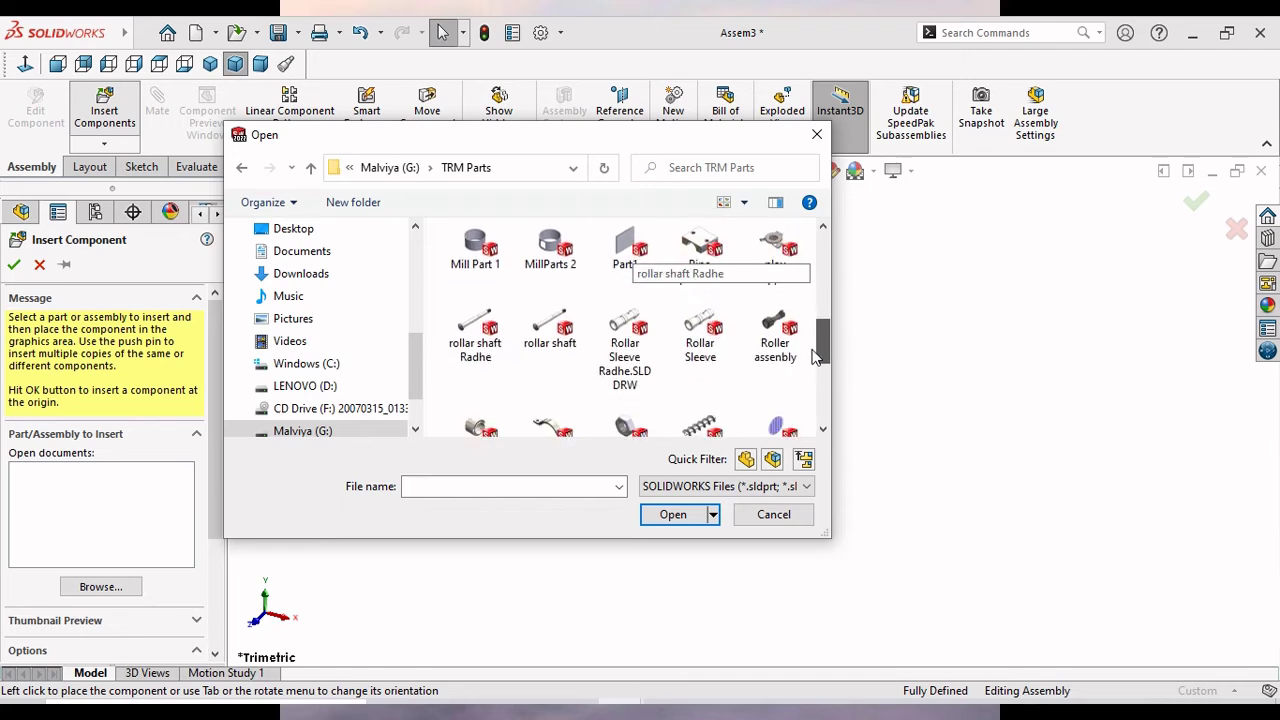
# Select Rollar Sleeve, rollar shaft, 51315 and 51315 Bearing cage together and load them.
pyautogui.click(703, 362)
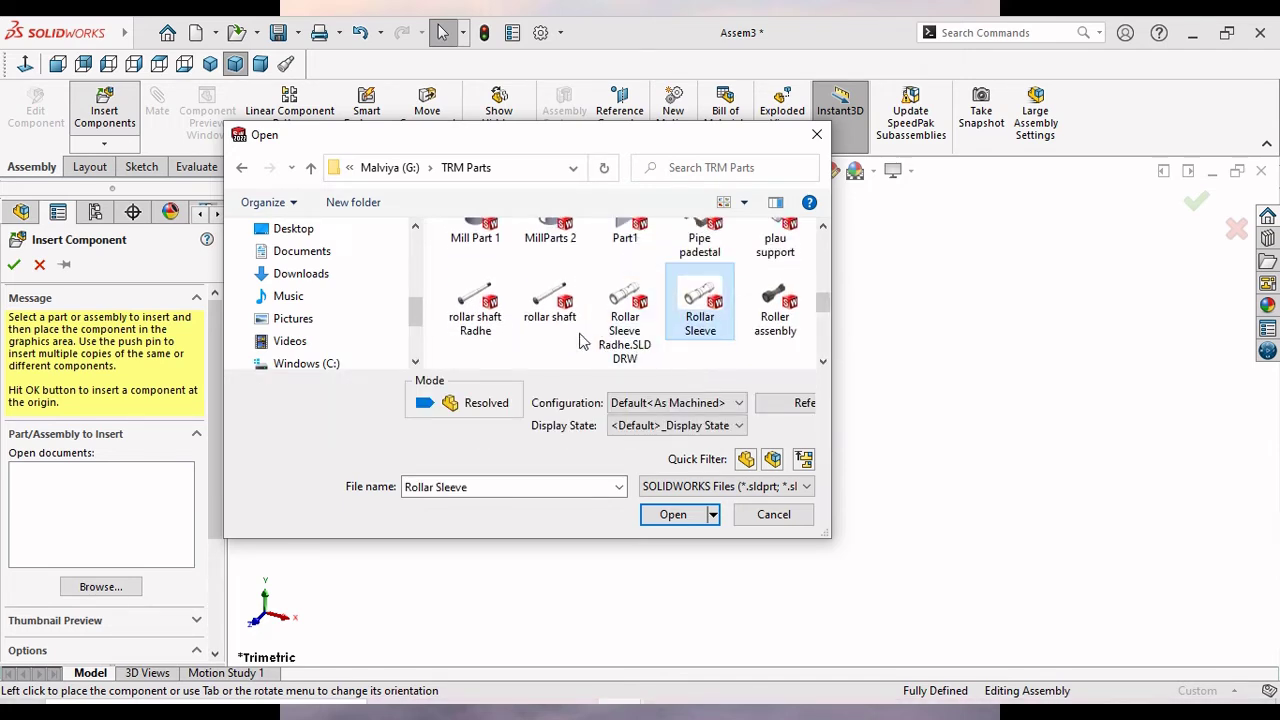
pyautogui.keyDown('ctrl'); pyautogui.click(558, 326); pyautogui.keyUp('ctrl')
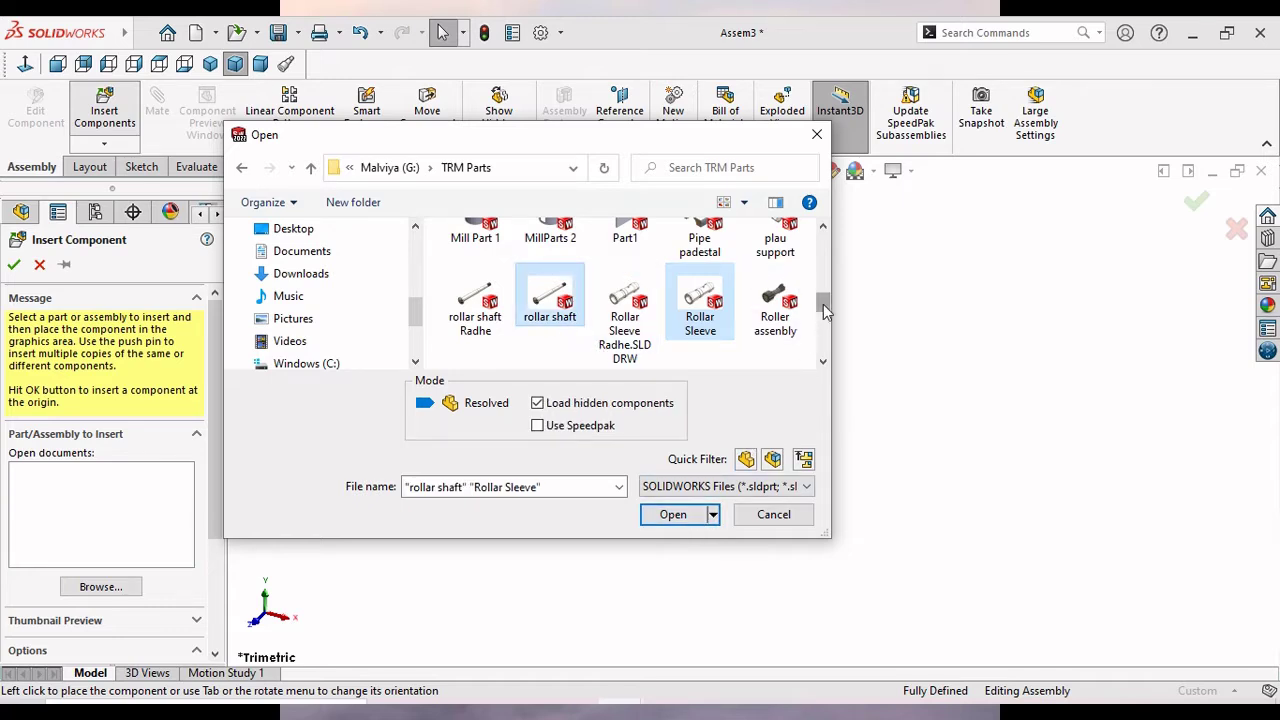
pyautogui.moveTo(823, 310); pyautogui.dragTo(826, 250)
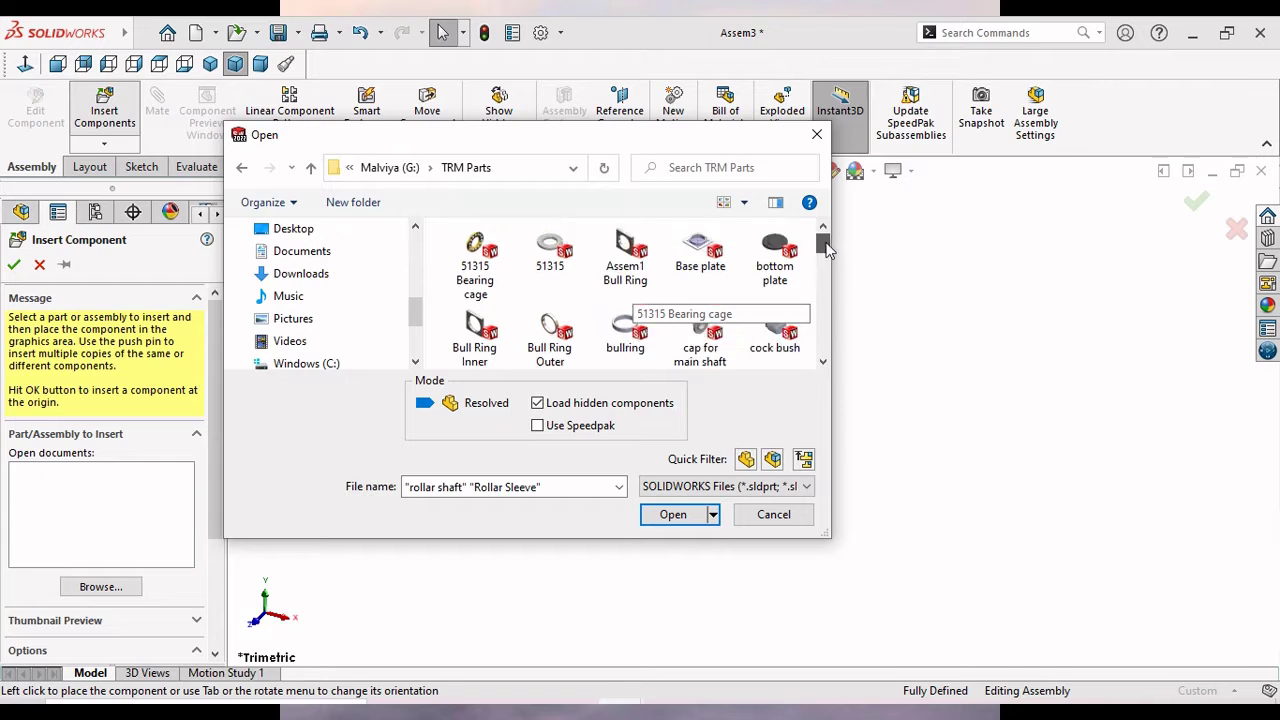
pyautogui.keyDown('ctrl'); pyautogui.click(551, 268); pyautogui.keyUp('ctrl')
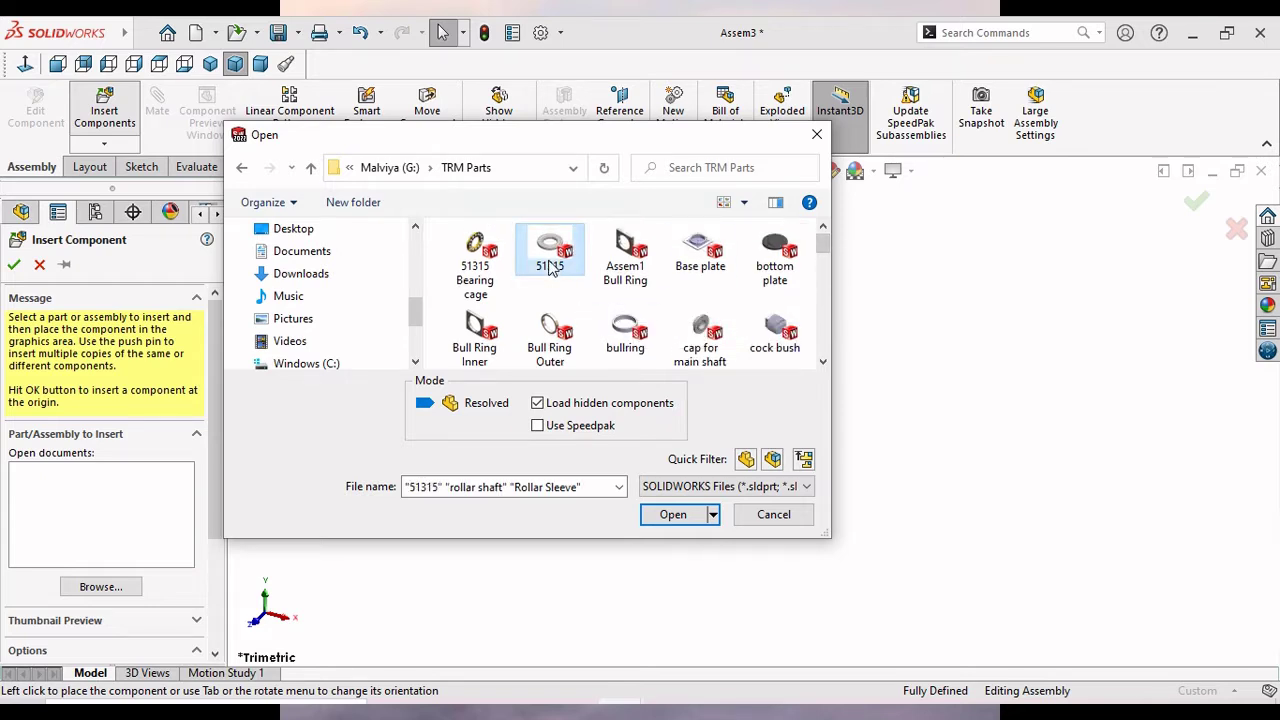
pyautogui.keyDown('ctrl'); pyautogui.click(488, 290); pyautogui.keyUp('ctrl')
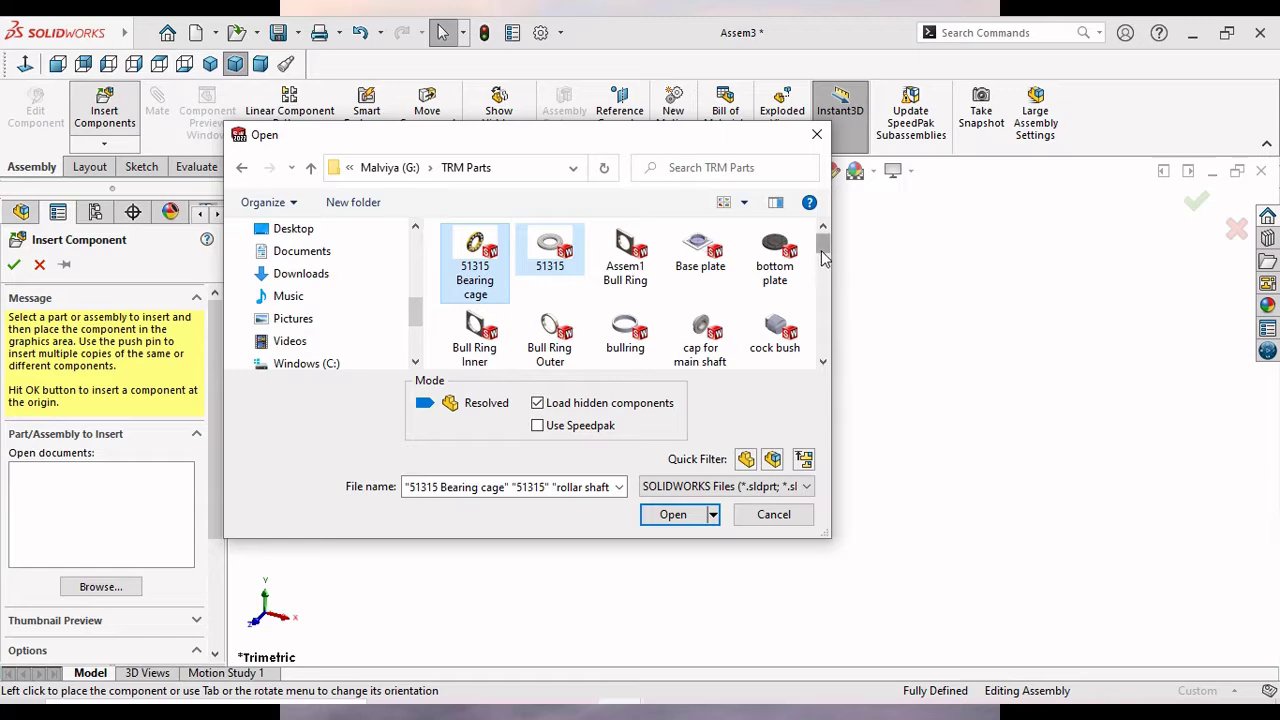
pyautogui.moveTo(822, 252); pyautogui.dragTo(822, 310)
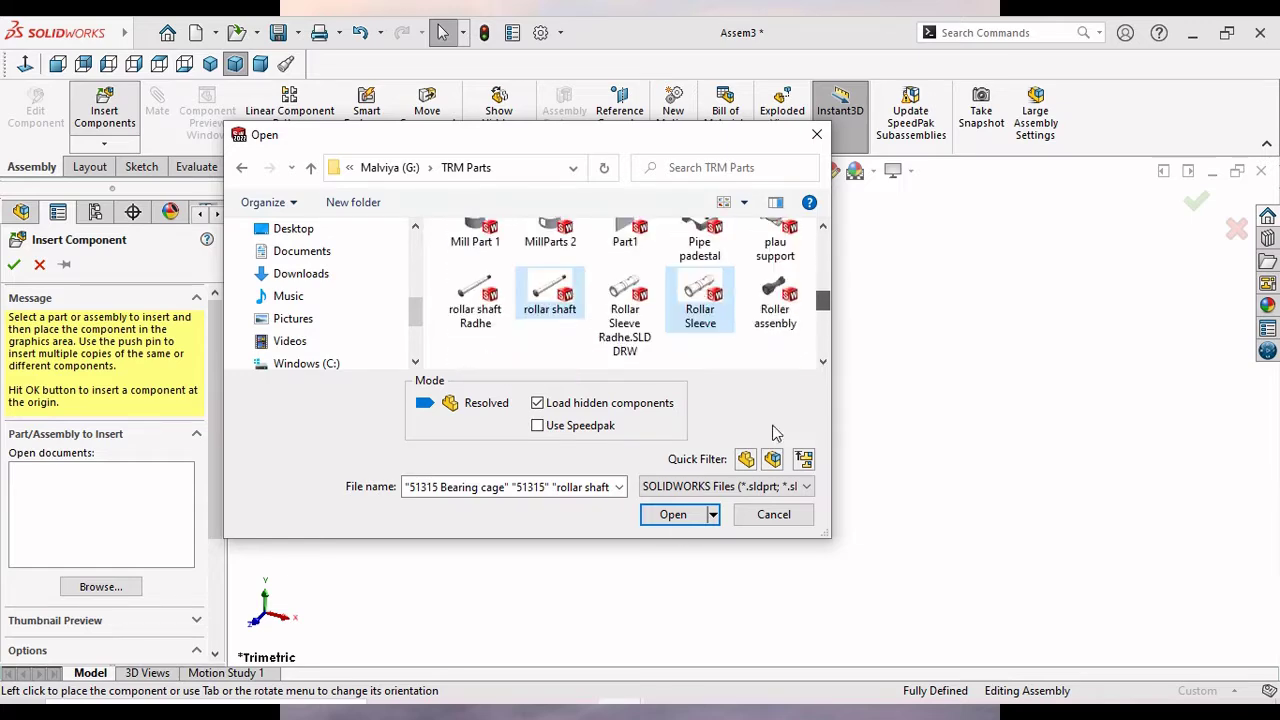
pyautogui.click(676, 528)
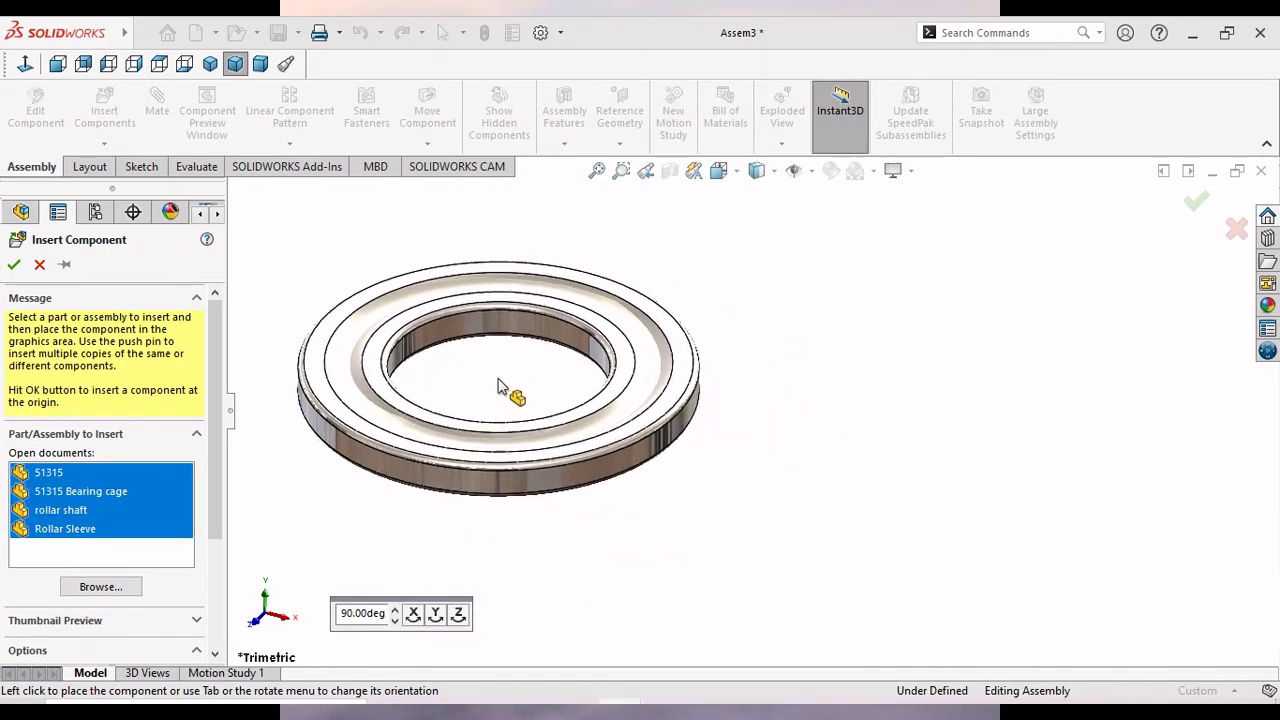
# Drop the 51315 ring, bearing cage, rollar shaft and Rollar Sleeve, using Default<As Machined> for the sleeve.
pyautogui.click(503, 390)
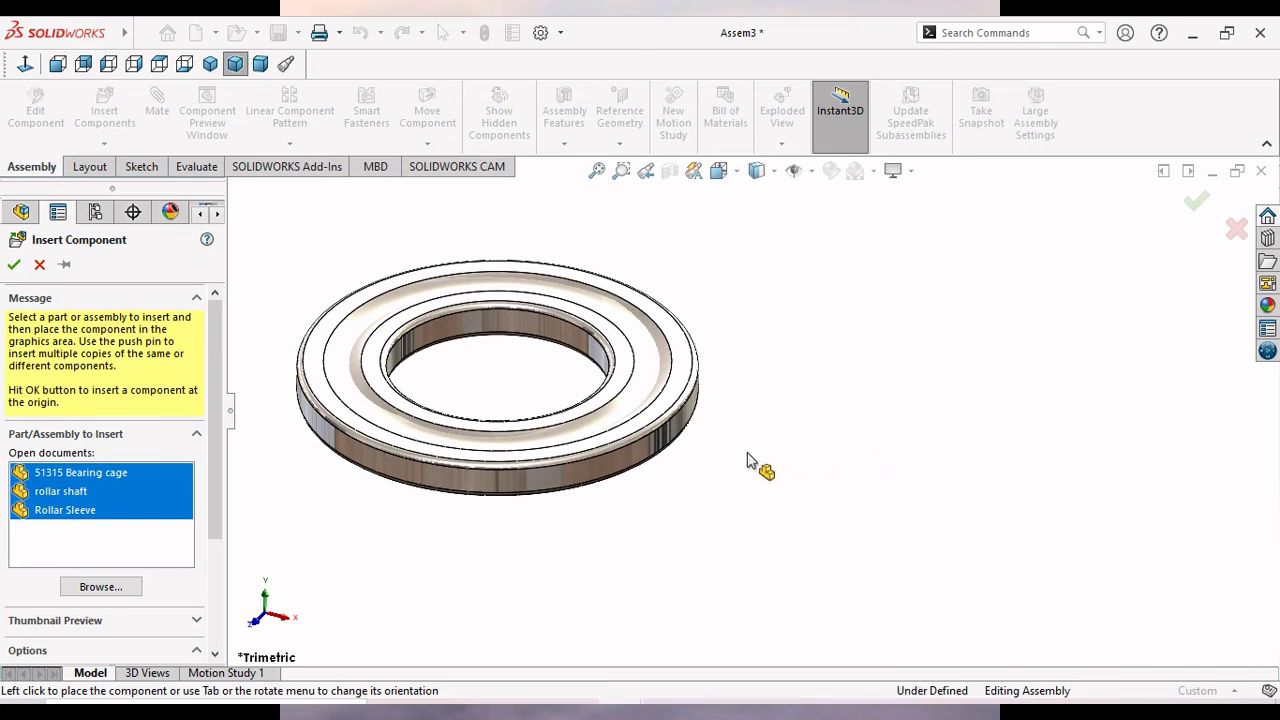
pyautogui.scroll(5, 845, 462)
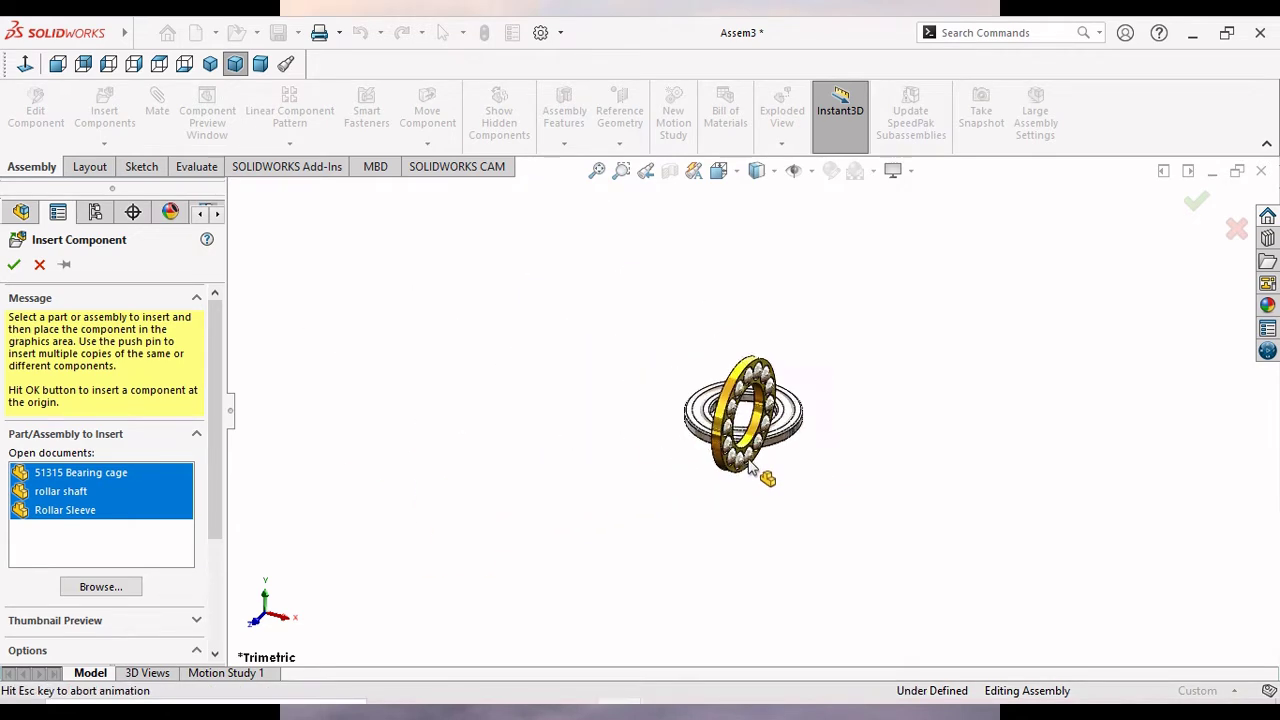
pyautogui.click(835, 458)
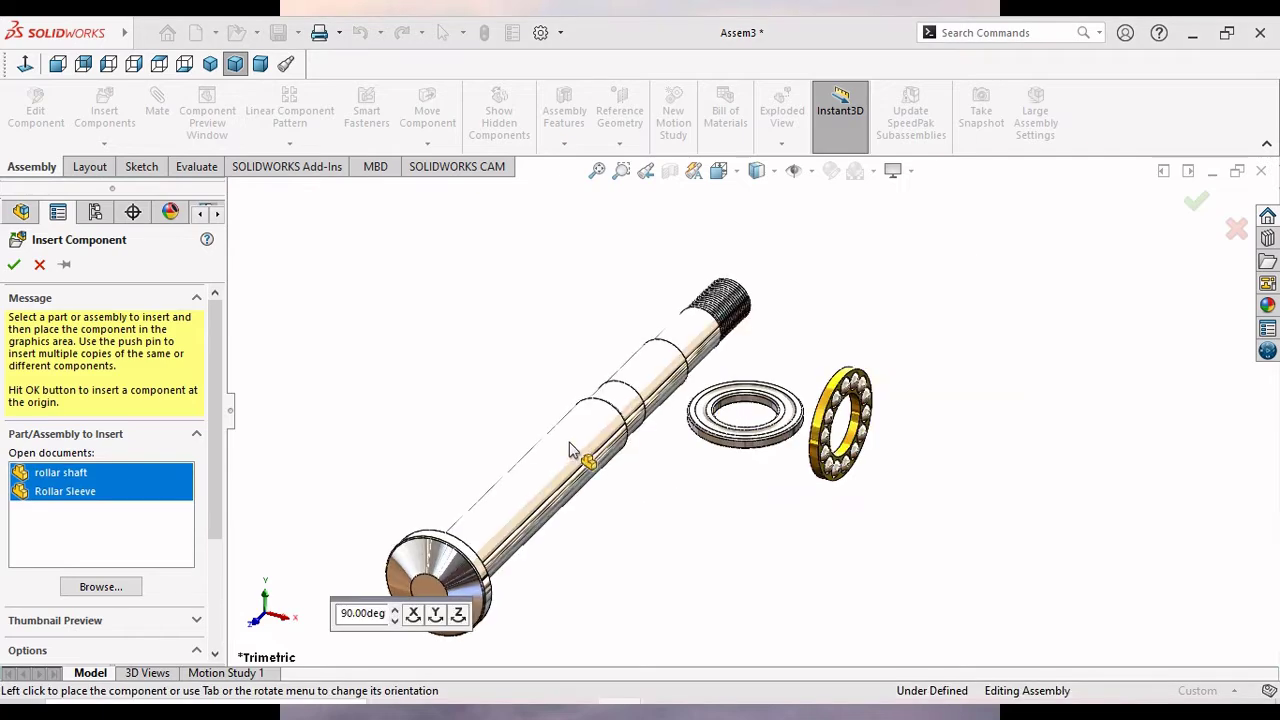
pyautogui.click(545, 405)
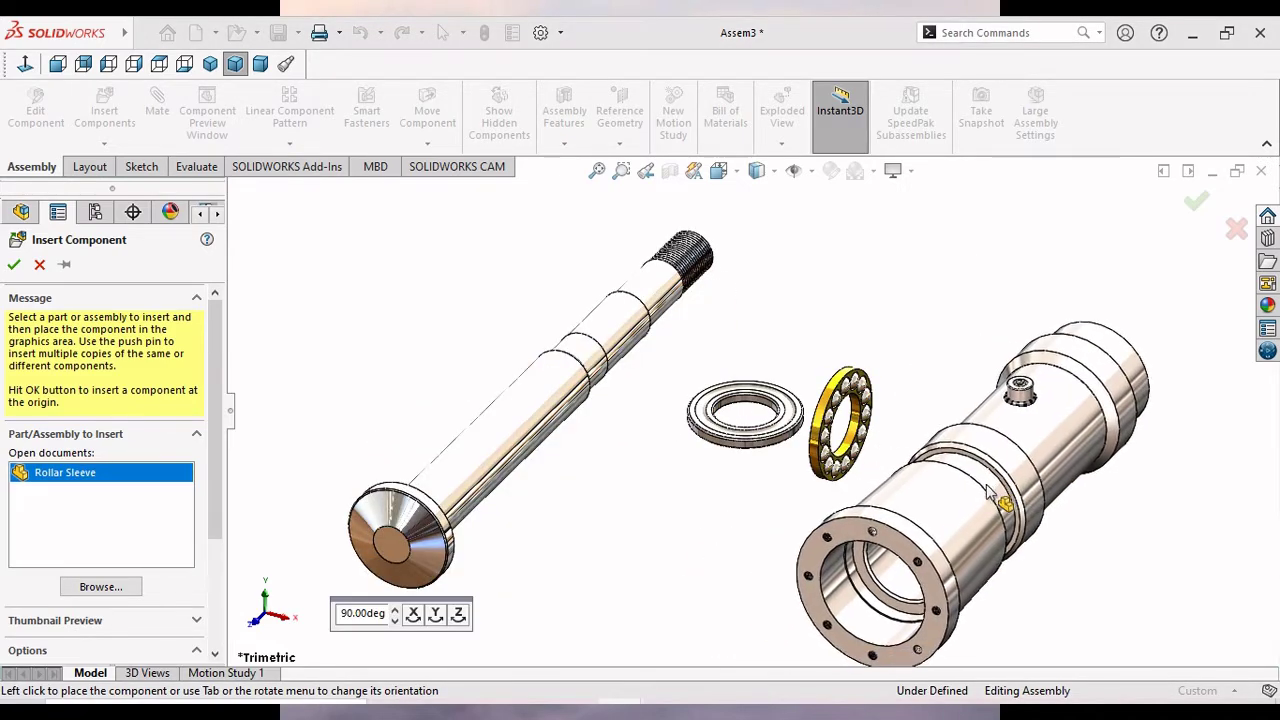
pyautogui.click(992, 485)
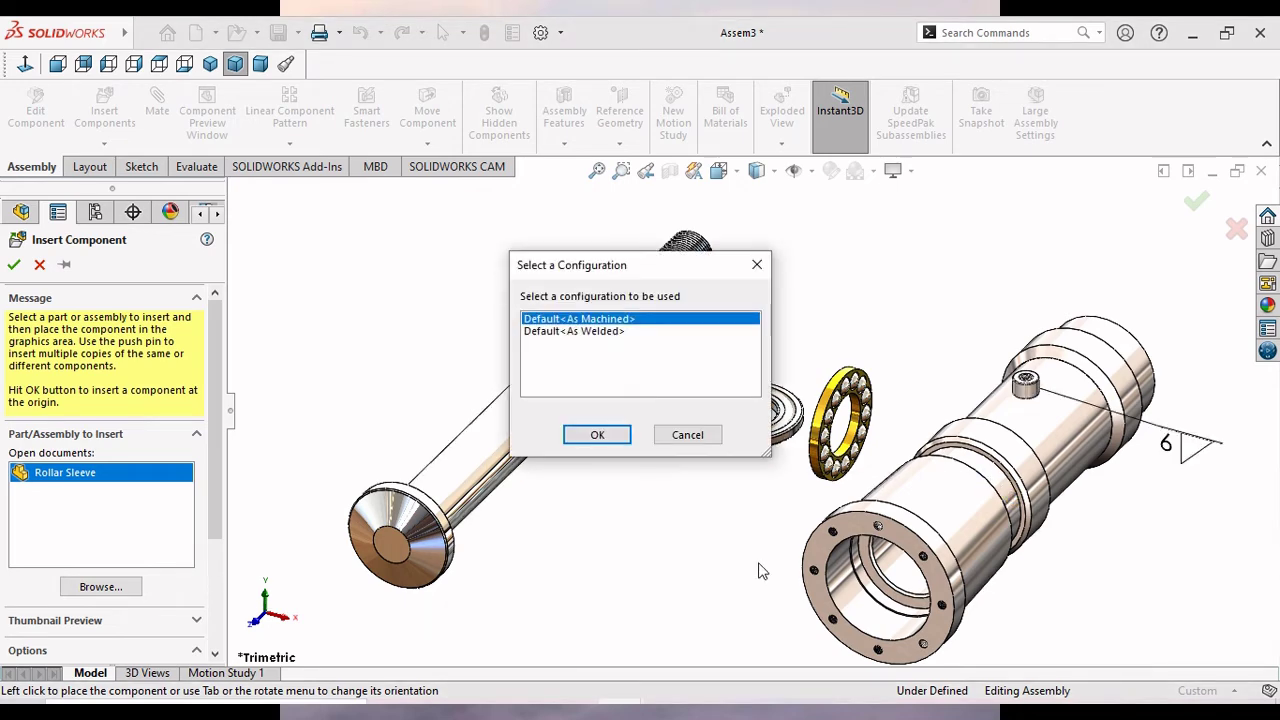
pyautogui.click(603, 436)
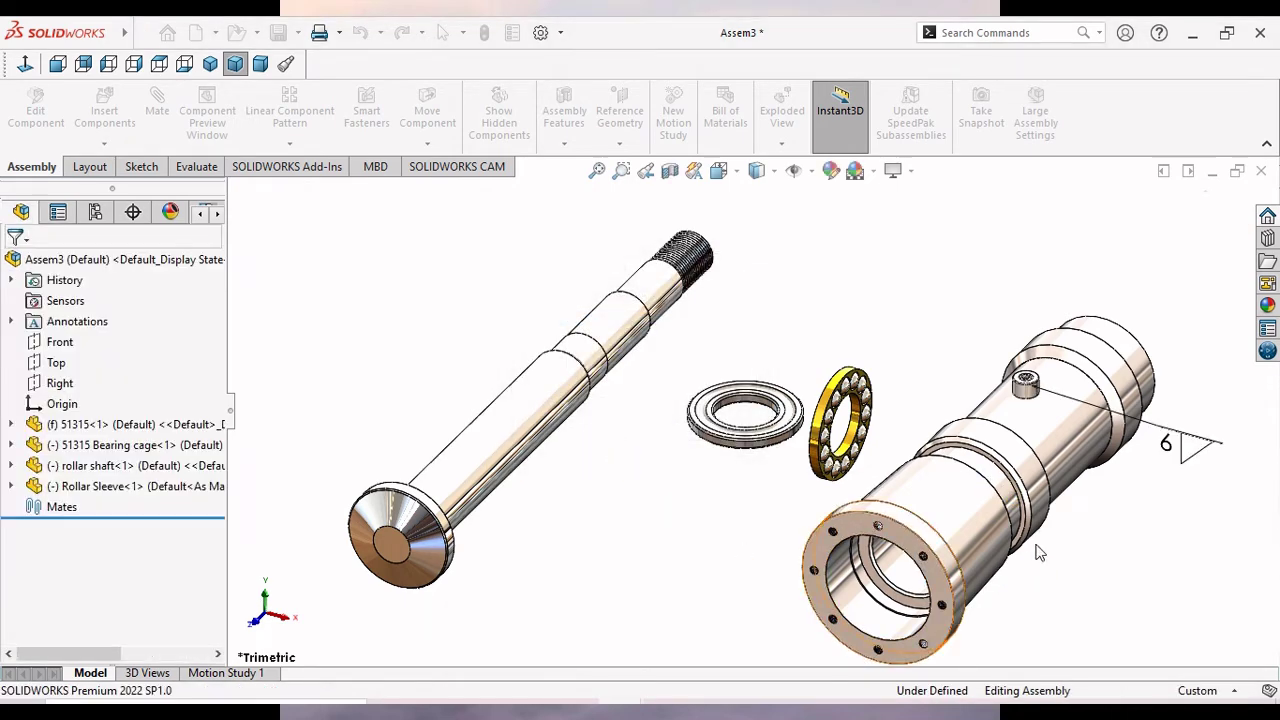
# Try deleting the sleeve's weld symbol, which SOLIDWORKS refuses because it is attached to a weld feature.
pyautogui.rightClick(1165, 444)
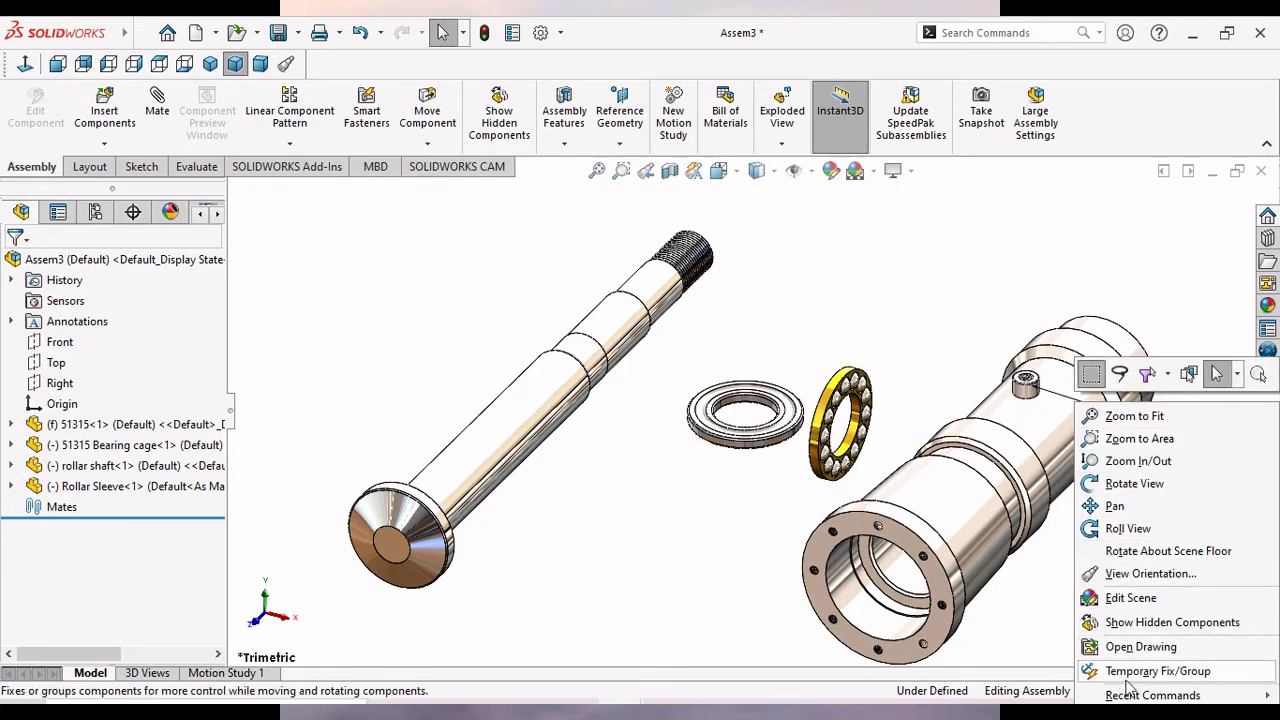
pyautogui.click(702, 493)
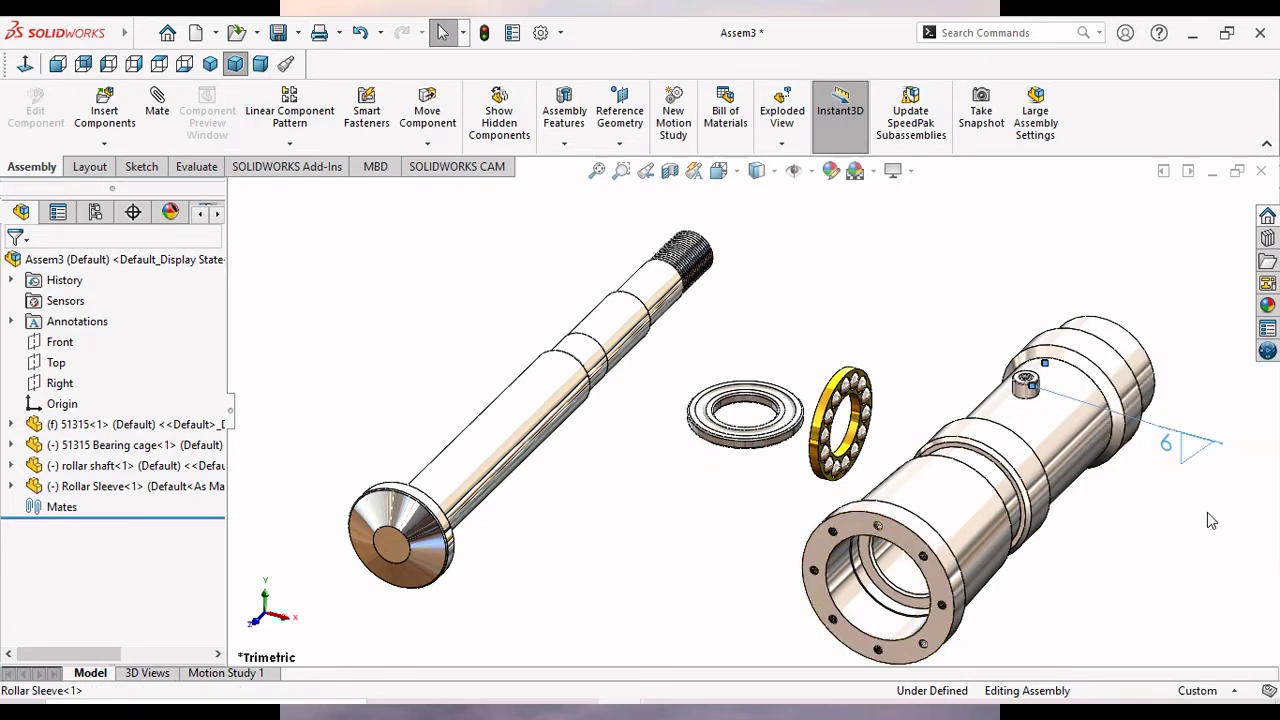
pyautogui.press('Delete')
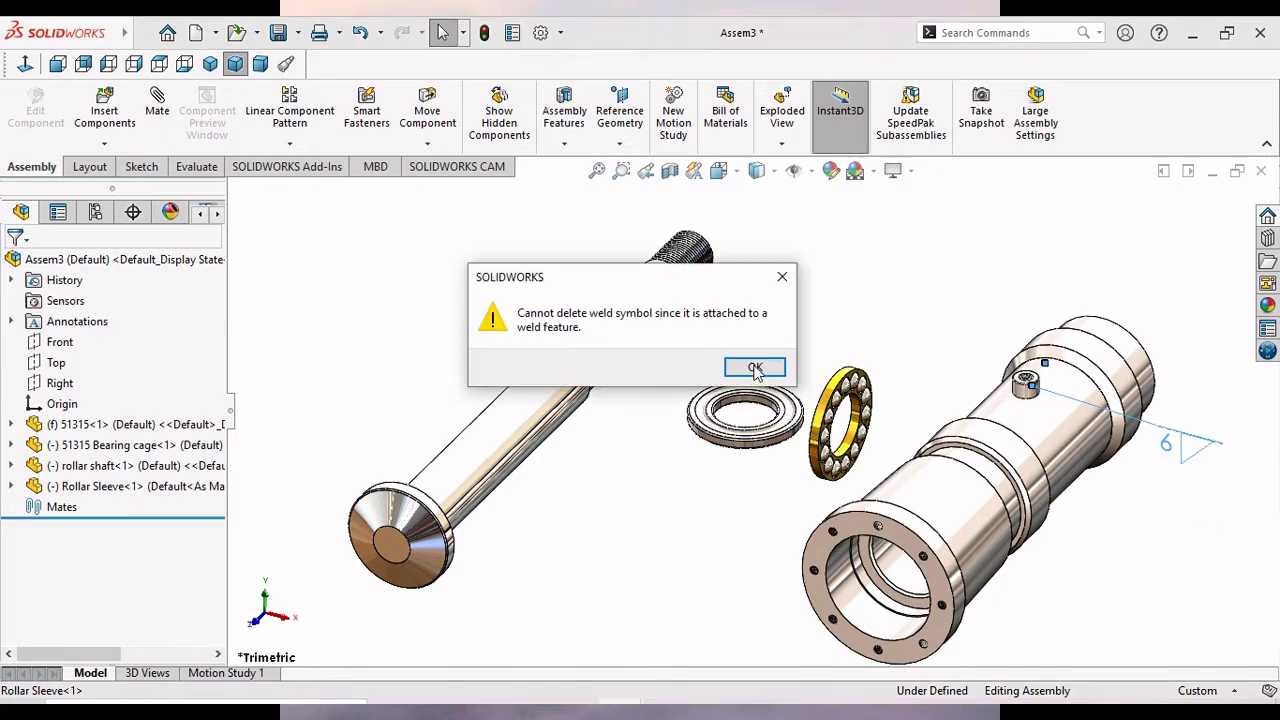
pyautogui.click(757, 367)
# Select the small threaded boss's edge, revealing that it belongs to the Rollar Sleeve.
pyautogui.scroll(-3, 1140, 380)
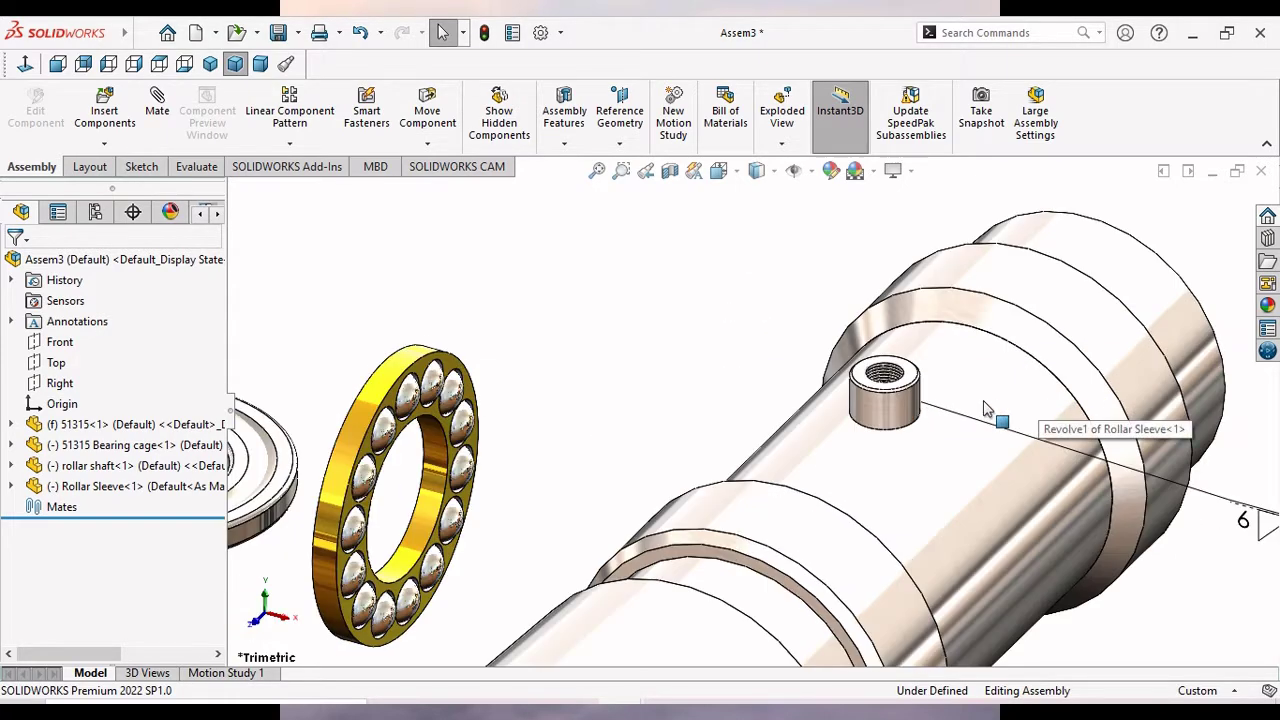
pyautogui.scroll(-3, 900, 385)
pyautogui.moveTo(862, 506)
pyautogui.mouseDown(button='middle')
pyautogui.moveTo(694, 466)
pyautogui.moveTo(757, 563)
pyautogui.moveTo(728, 570)
pyautogui.moveTo(900, 423)
pyautogui.mouseUp(button='middle')
pyautogui.scroll(-3, 943, 406)
pyautogui.scroll(-3, 994, 337)
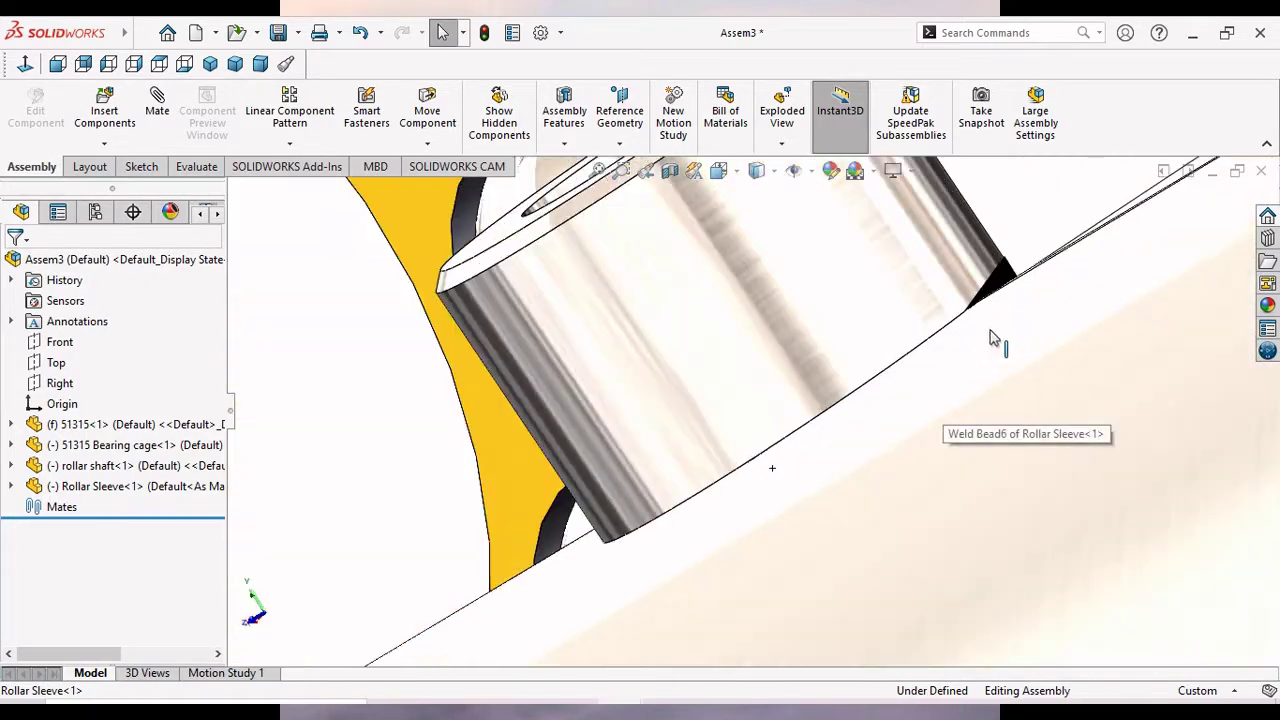
pyautogui.moveTo(1012, 290)
pyautogui.mouseDown(button='middle')
pyautogui.moveTo(943, 406)
pyautogui.moveTo(963, 380)
pyautogui.mouseUp(button='middle')
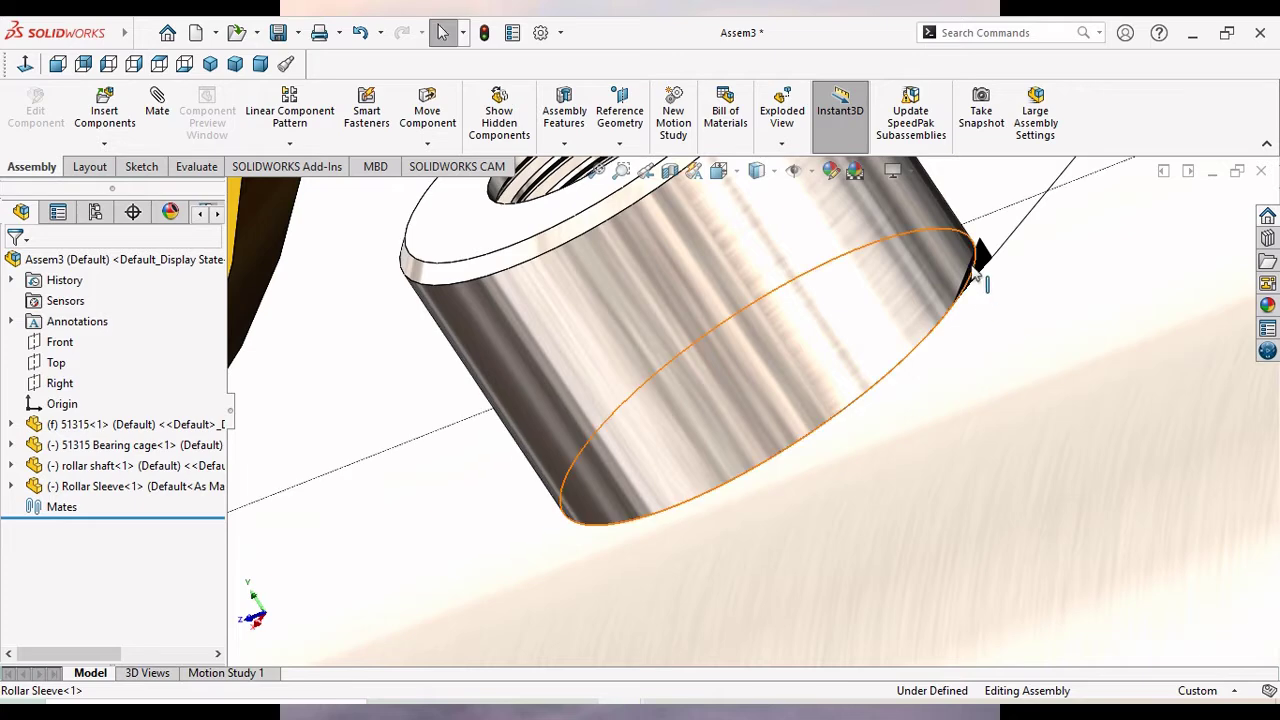
pyautogui.click(981, 268)
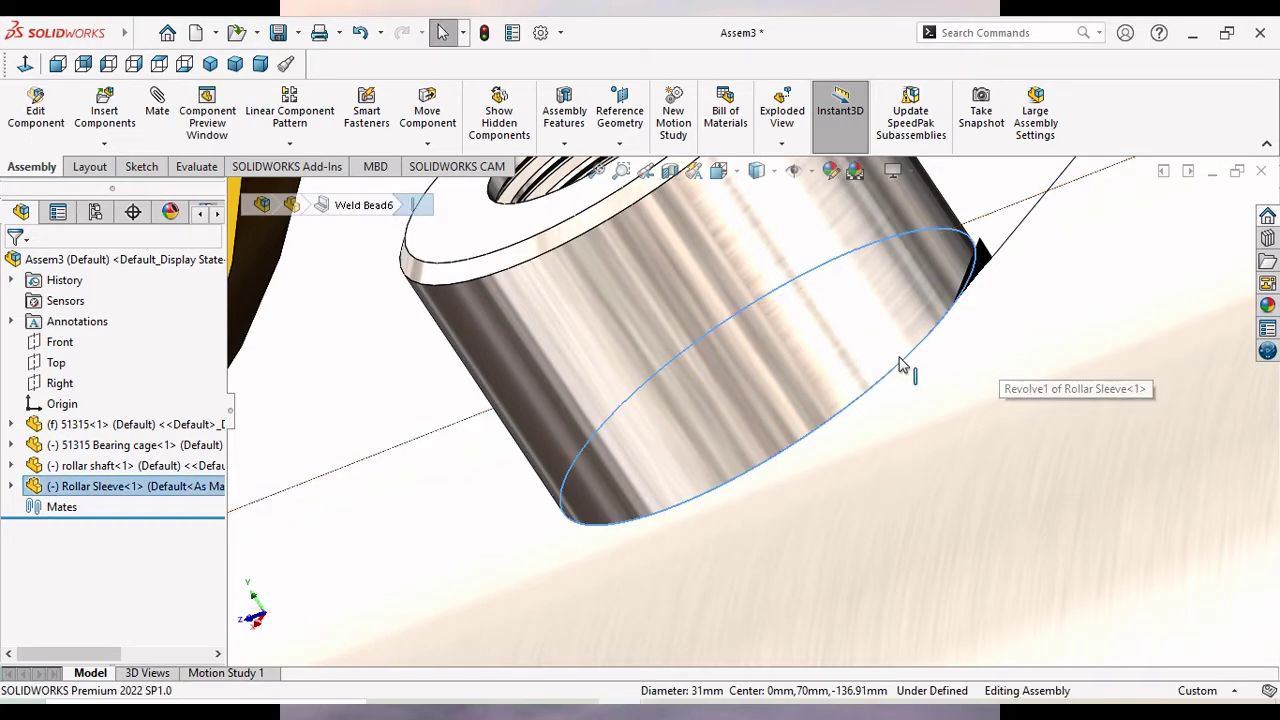
# Expand Rollar Sleeve in the FeatureManager tree and scroll through its features.
pyautogui.scroll(3, 903, 364)
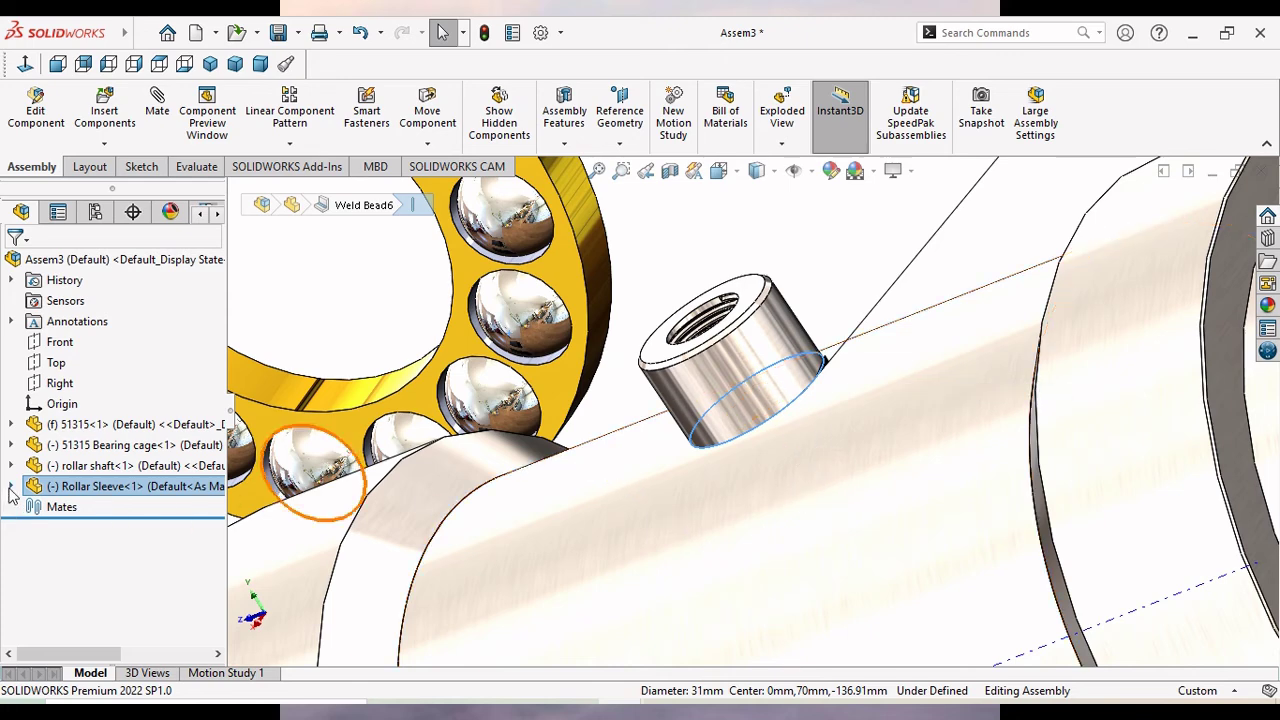
pyautogui.click(10, 486)
pyautogui.scroll(-1, 212, 537)
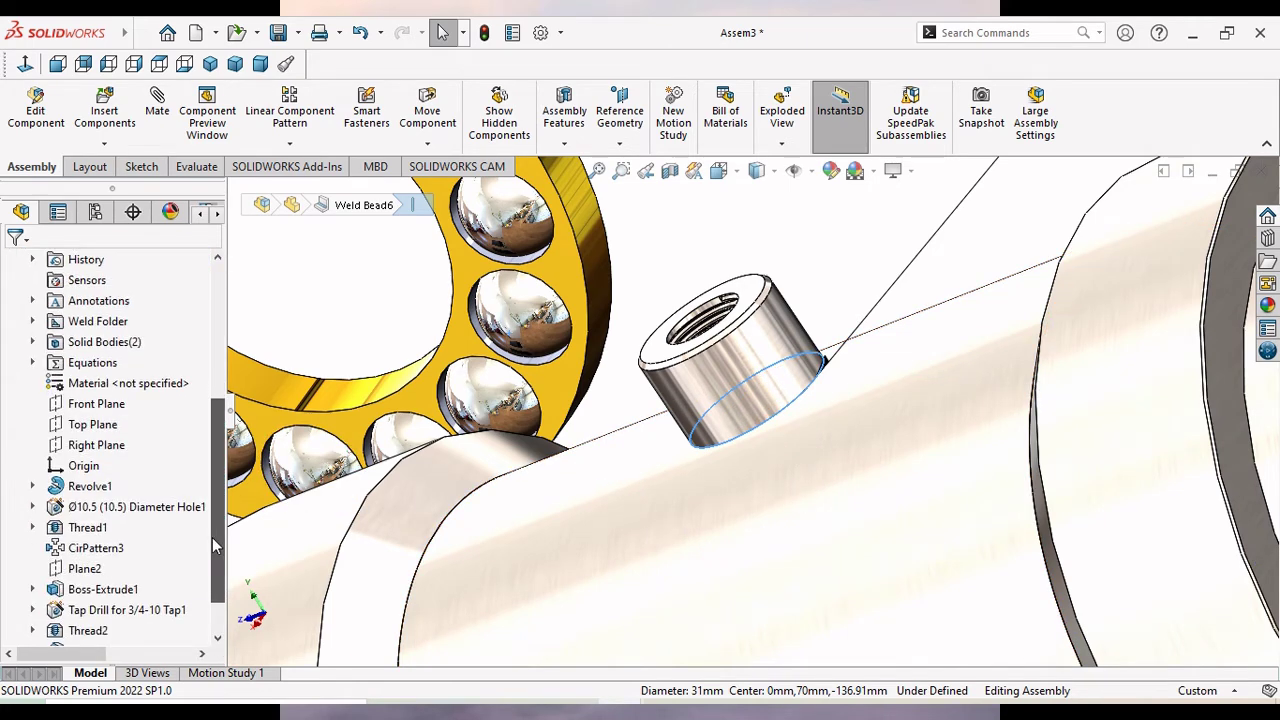
pyautogui.scroll(-2, 210, 550)
pyautogui.scroll(-1, 210, 575)
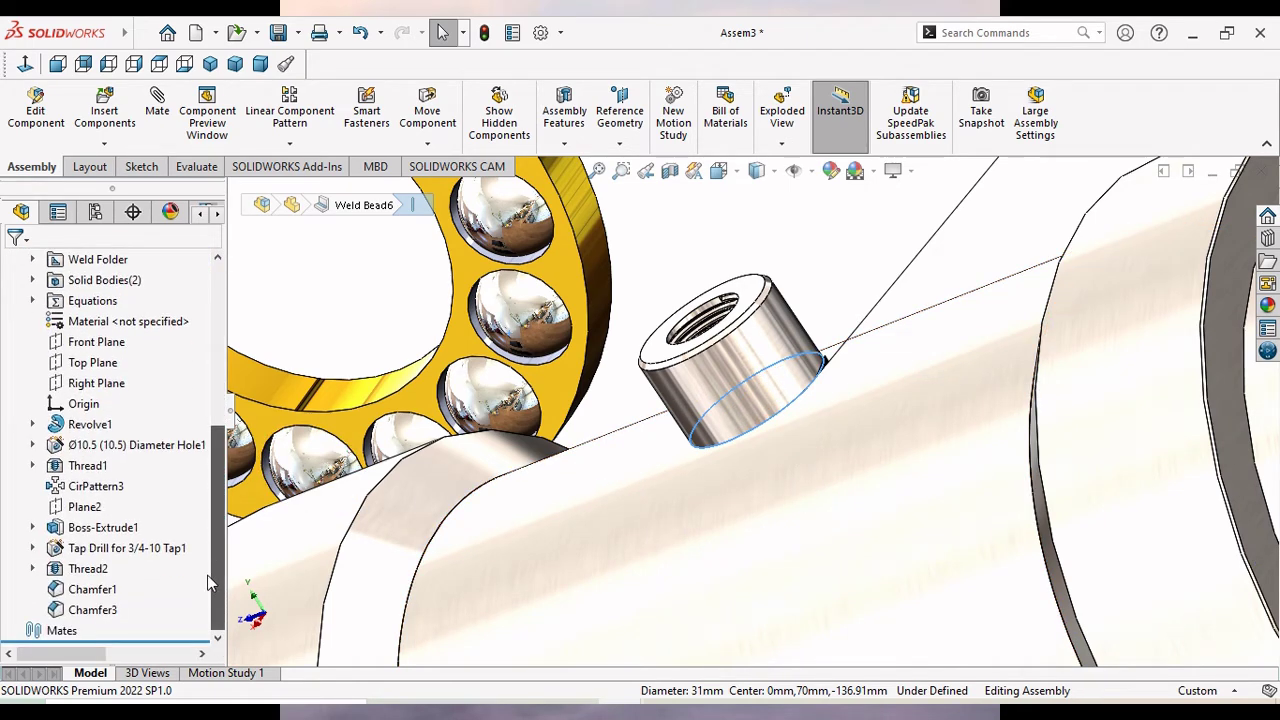
pyautogui.scroll(1, 213, 565)
pyautogui.scroll(2, 213, 550)
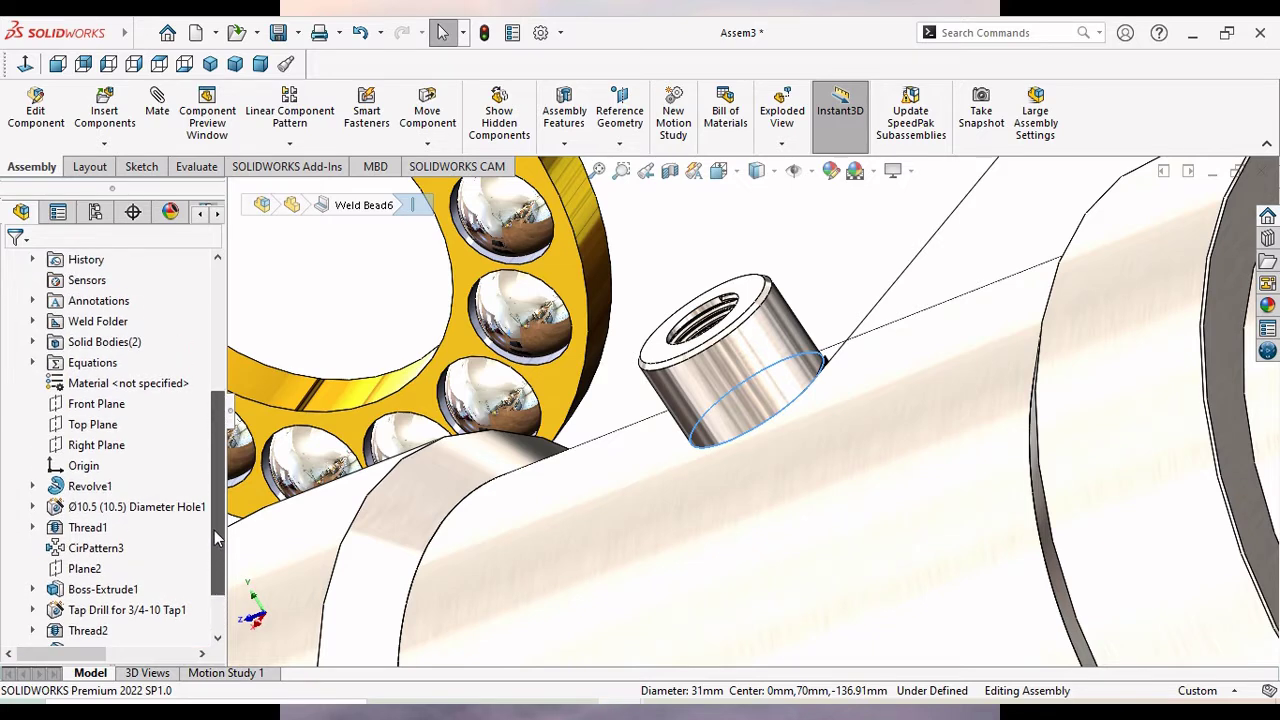
pyautogui.scroll(-2, 213, 540)
pyautogui.scroll(-1, 215, 560)
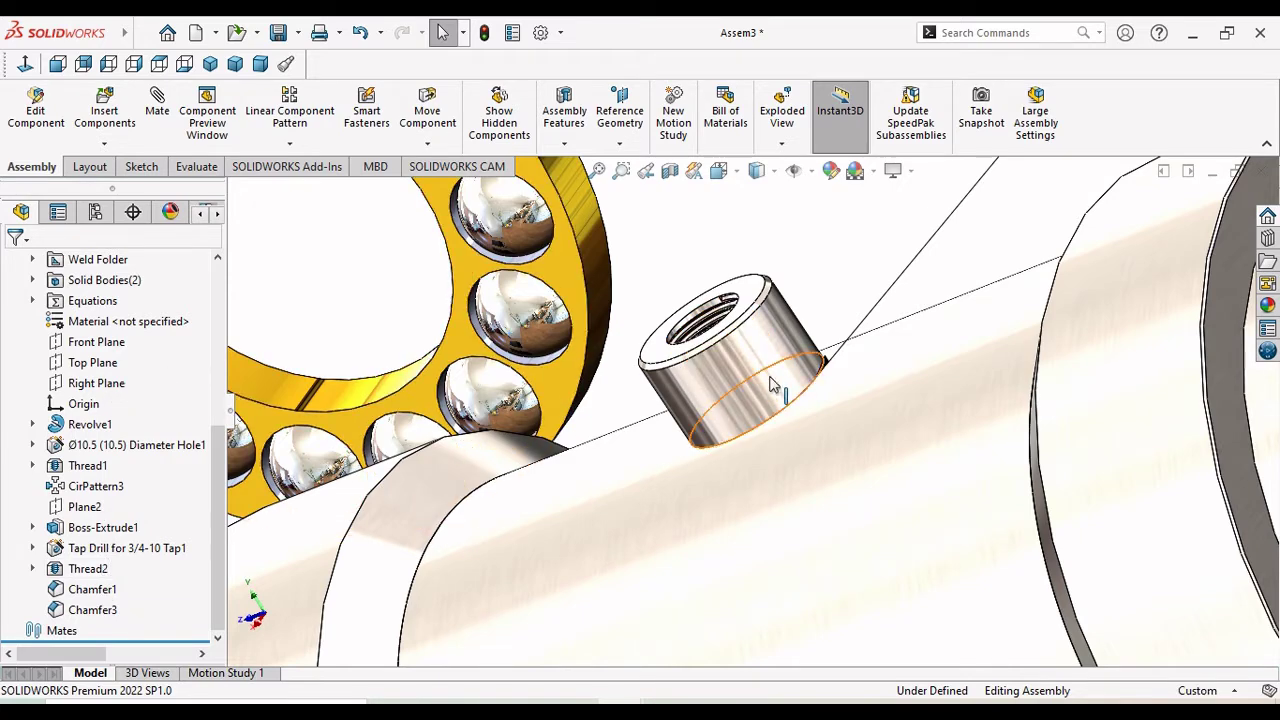
pyautogui.scroll(3, 610, 424)
pyautogui.scroll(3, 622, 425)
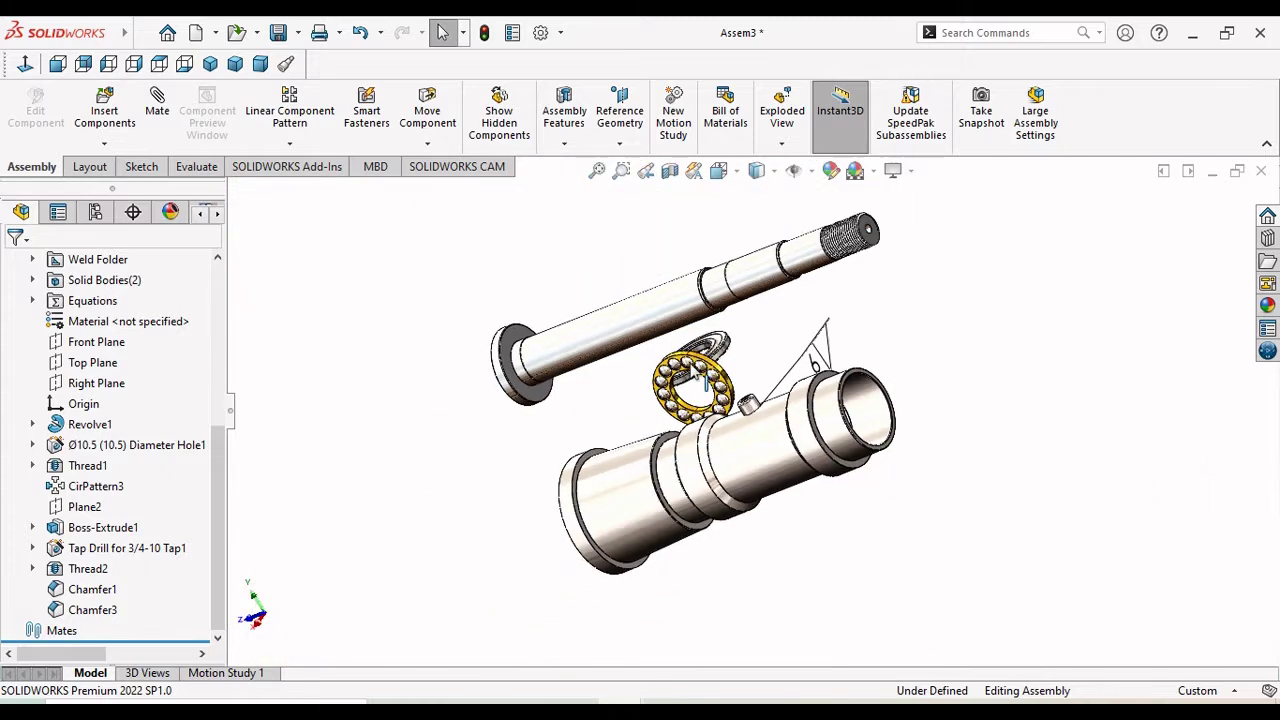
pyautogui.scroll(-1, 842, 488)
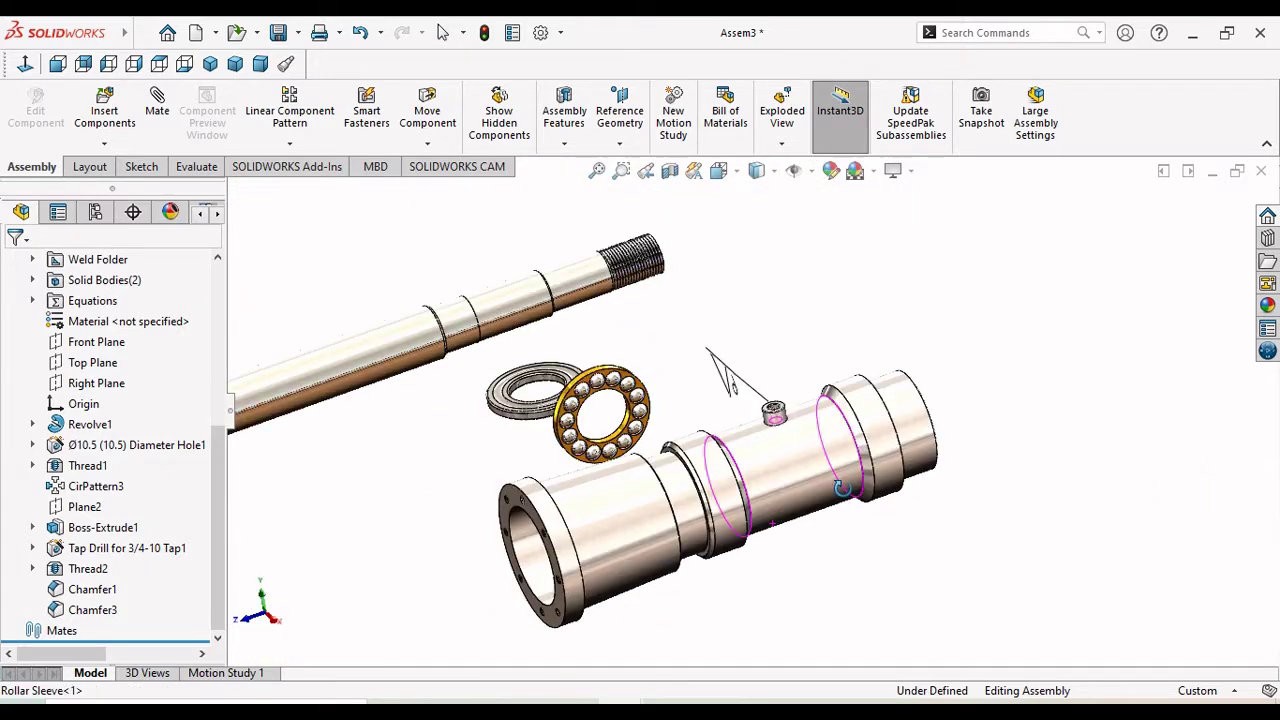
# Rotate the assembly so the shaft's flanged end faces left and zoom out.
pyautogui.moveTo(832, 494); pyautogui.dragTo(760, 470, button='middle')
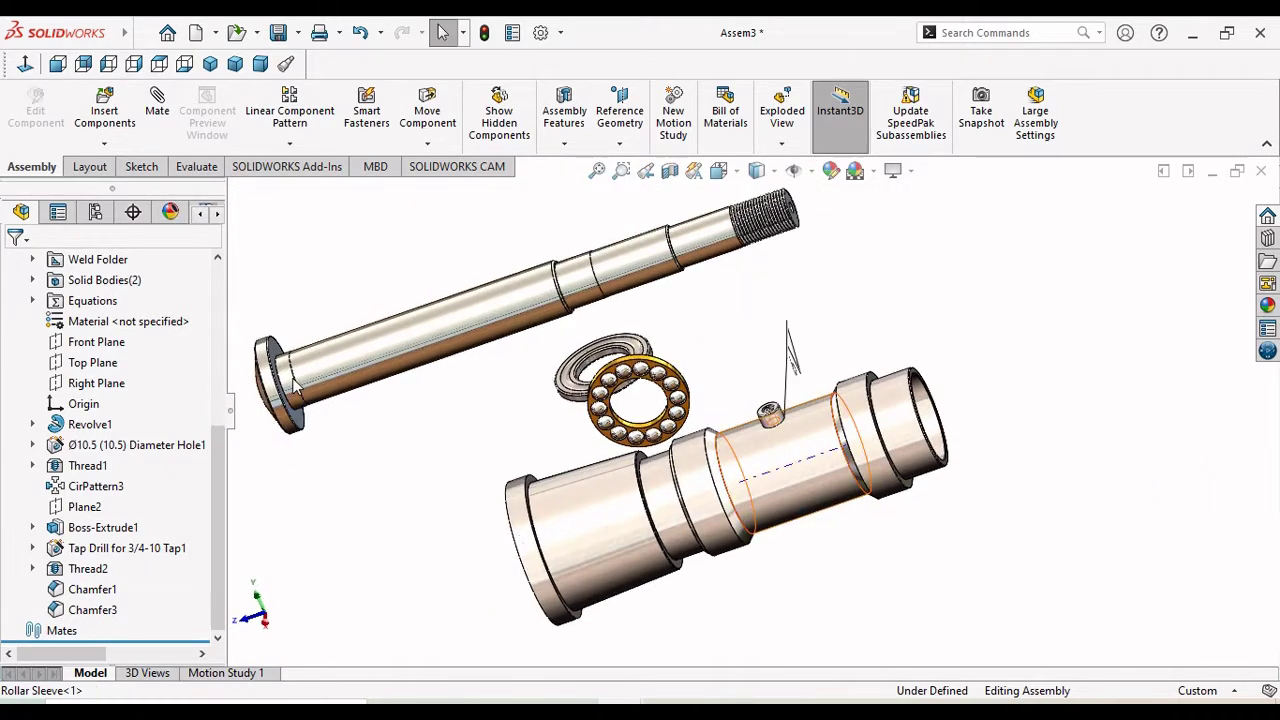
pyautogui.scroll(-3, 295, 385)
pyautogui.scroll(-1, 295, 385)
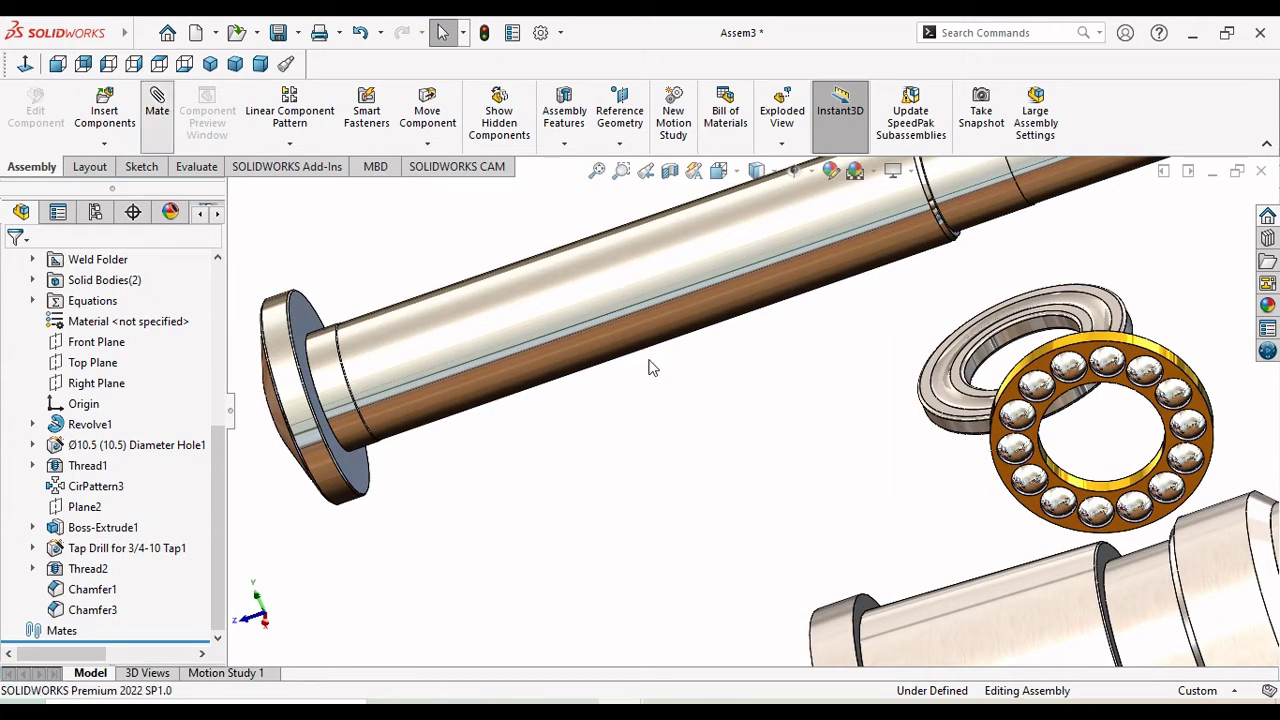
# Mate the 51315 washer's inner face concentric with the shaft's round face.
pyautogui.click(993, 352)
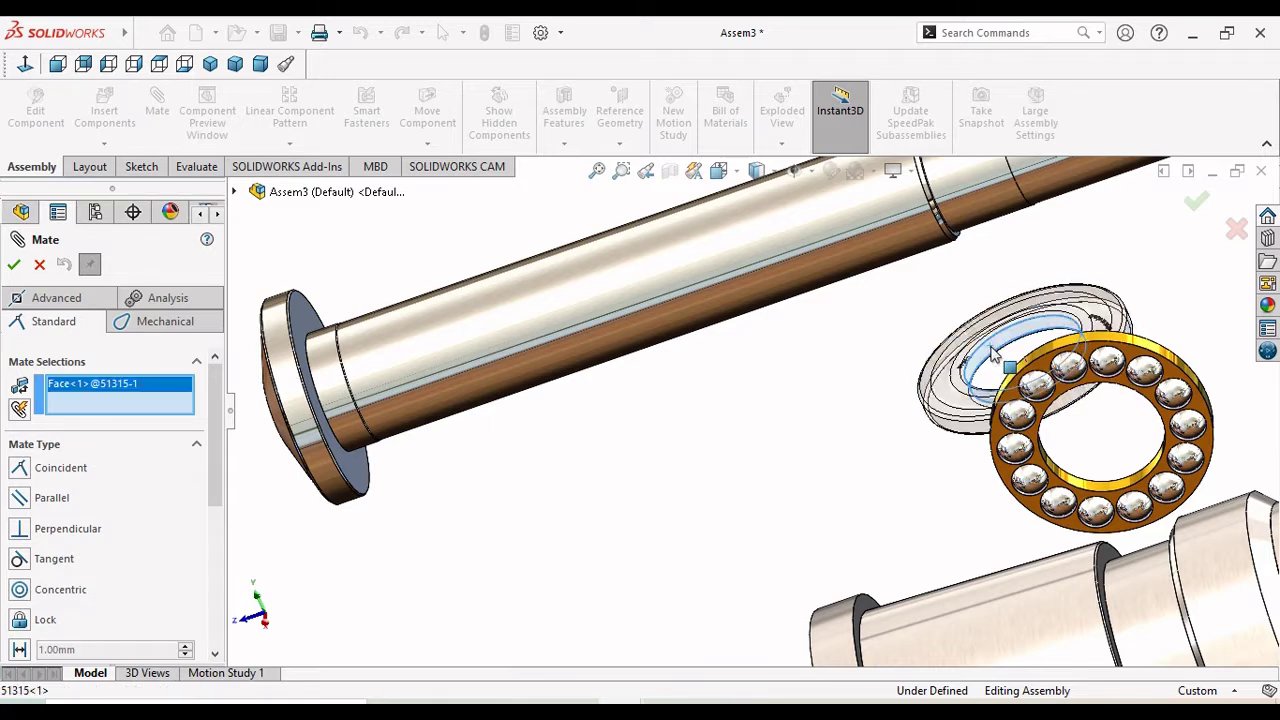
pyautogui.click(325, 347)
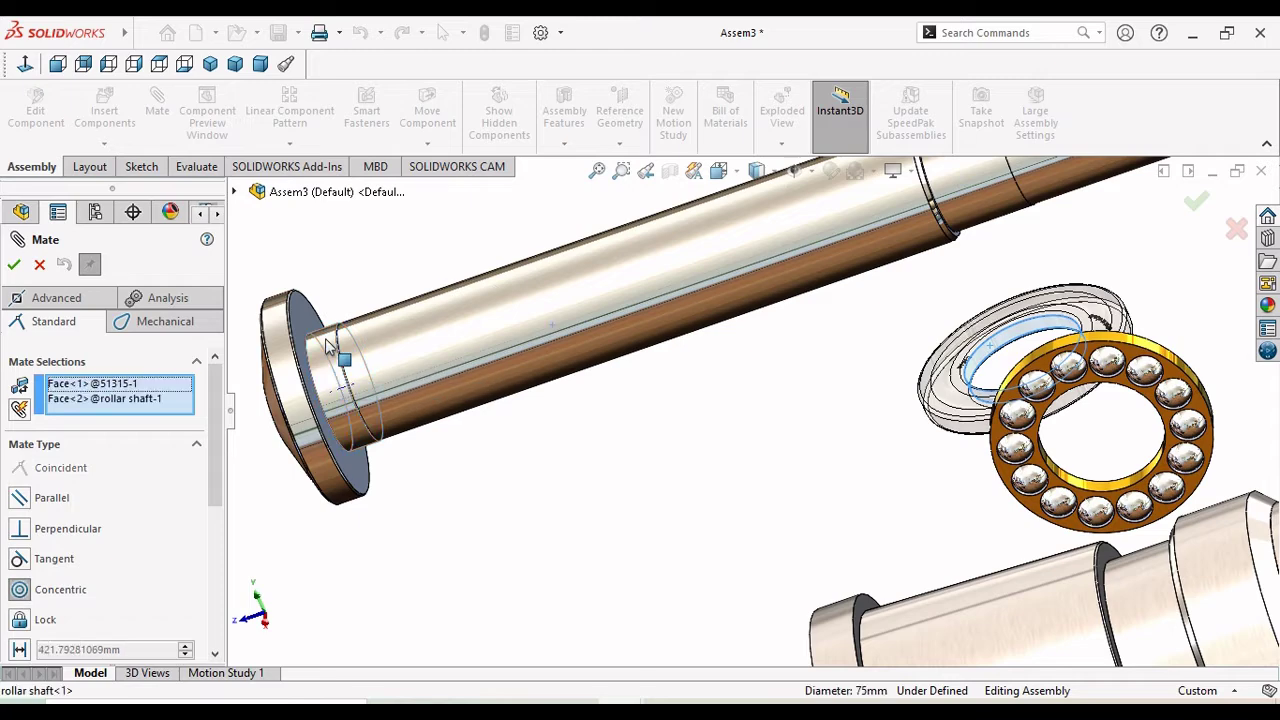
pyautogui.scroll(5, 604, 407)
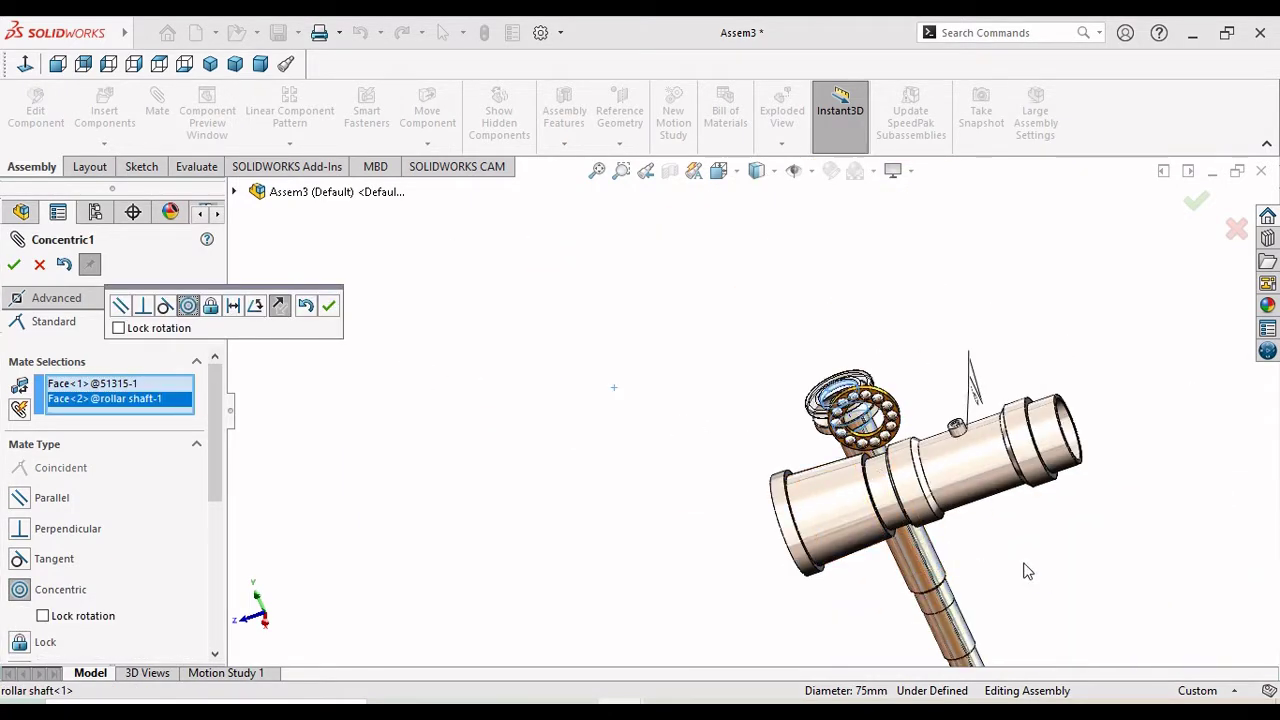
pyautogui.click(329, 306)
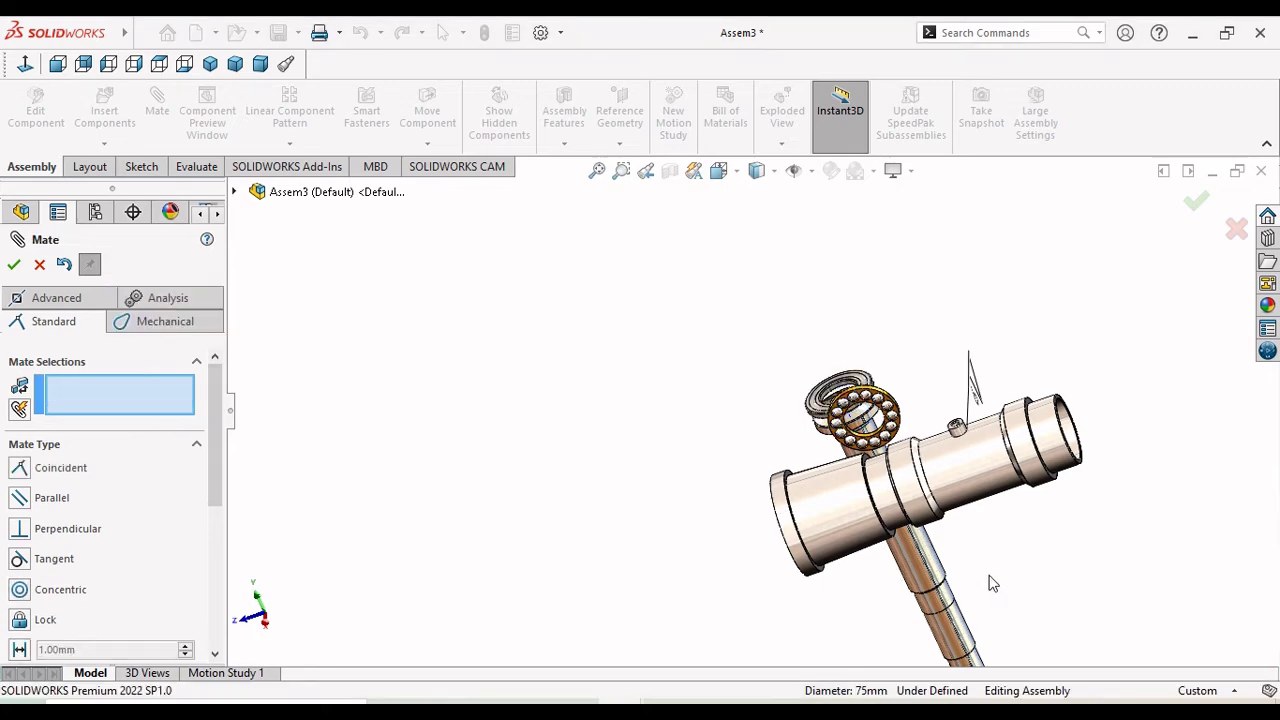
# Add a coincident mate between the shaft flange face and washer face, with flipped alignment.
pyautogui.moveTo(991, 580)
pyautogui.mouseDown(button='middle')
pyautogui.moveTo(820, 510)
pyautogui.moveTo(757, 457)
pyautogui.moveTo(700, 366)
pyautogui.mouseUp(button='middle')
pyautogui.scroll(-3, 1072, 543)
pyautogui.scroll(-3, 1098, 515)
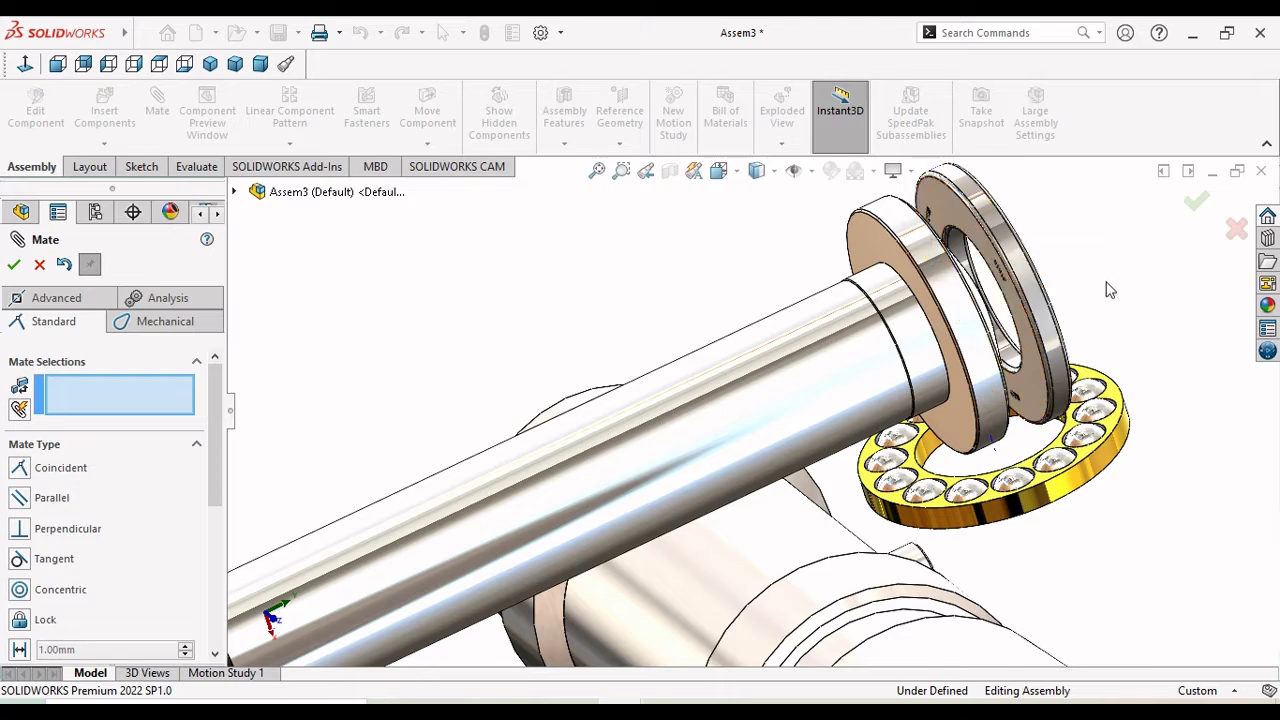
pyautogui.moveTo(1100, 285)
pyautogui.mouseDown(button='middle')
pyautogui.moveTo(1070, 295)
pyautogui.moveTo(835, 255)
pyautogui.mouseUp(button='middle')
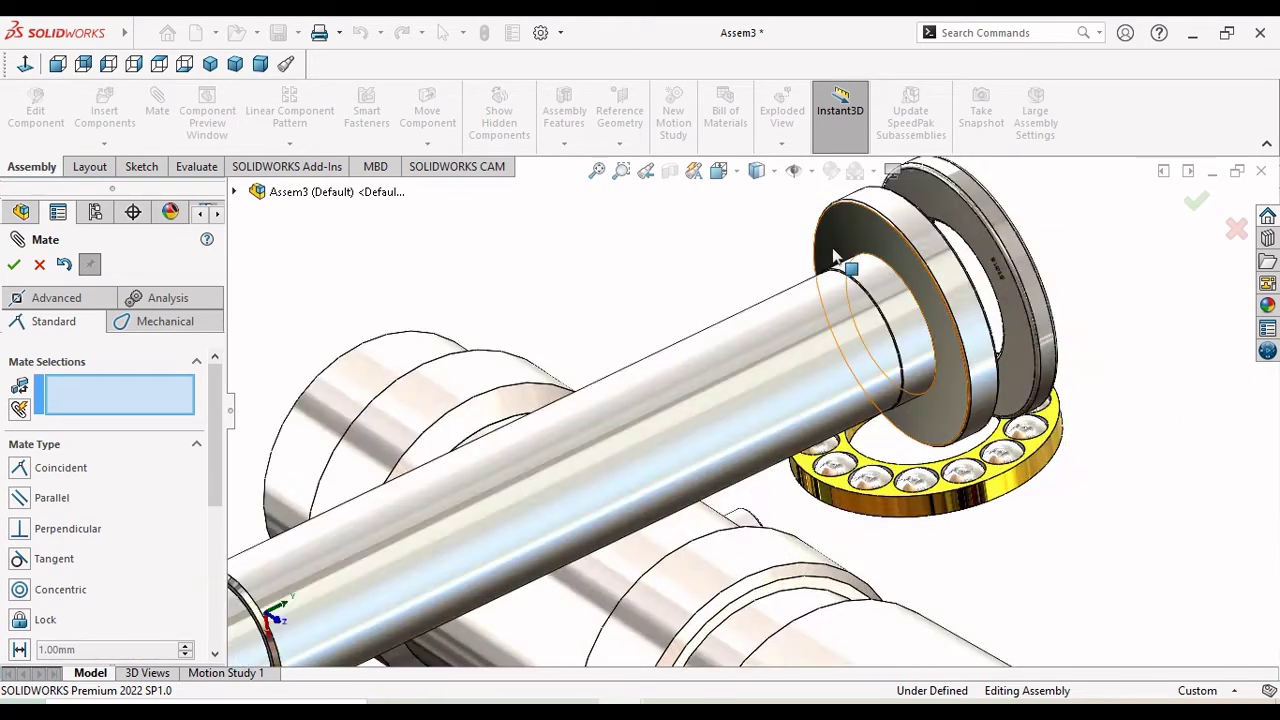
pyautogui.click(856, 248)
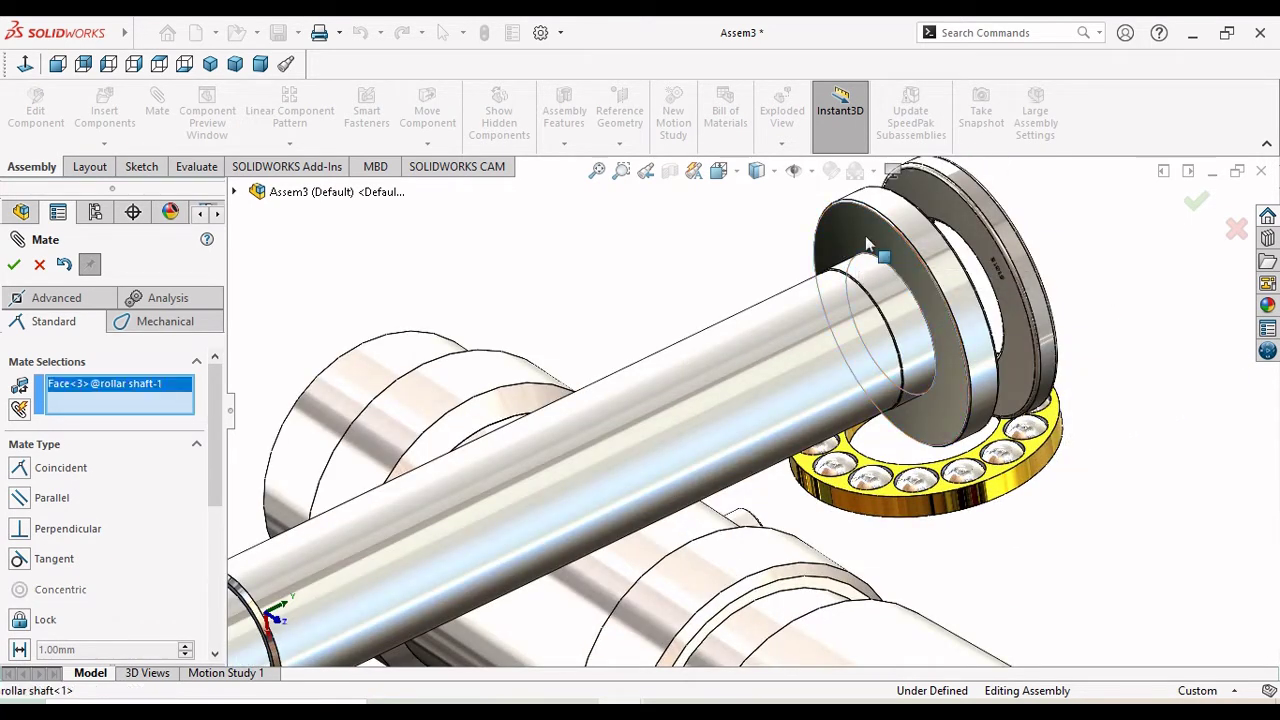
pyautogui.moveTo(940, 390)
pyautogui.mouseDown(button='middle')
pyautogui.moveTo(1011, 371)
pyautogui.moveTo(988, 380)
pyautogui.mouseUp(button='middle')
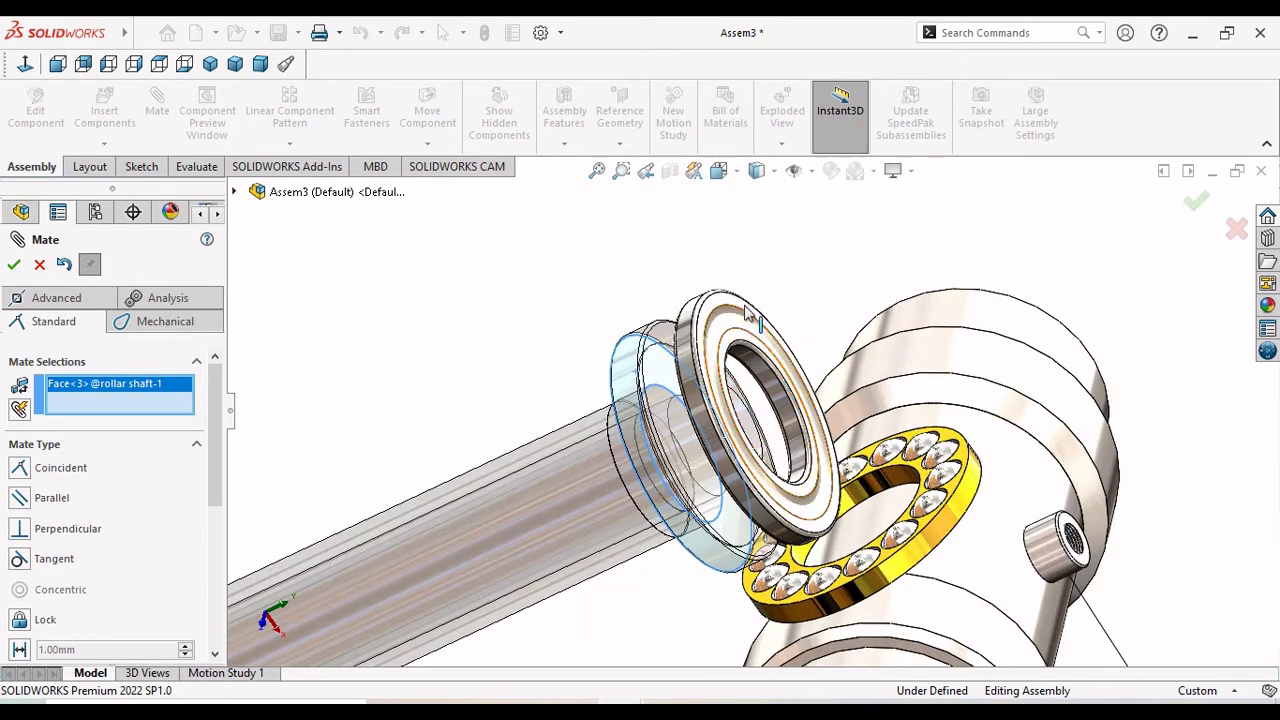
pyautogui.click(716, 306)
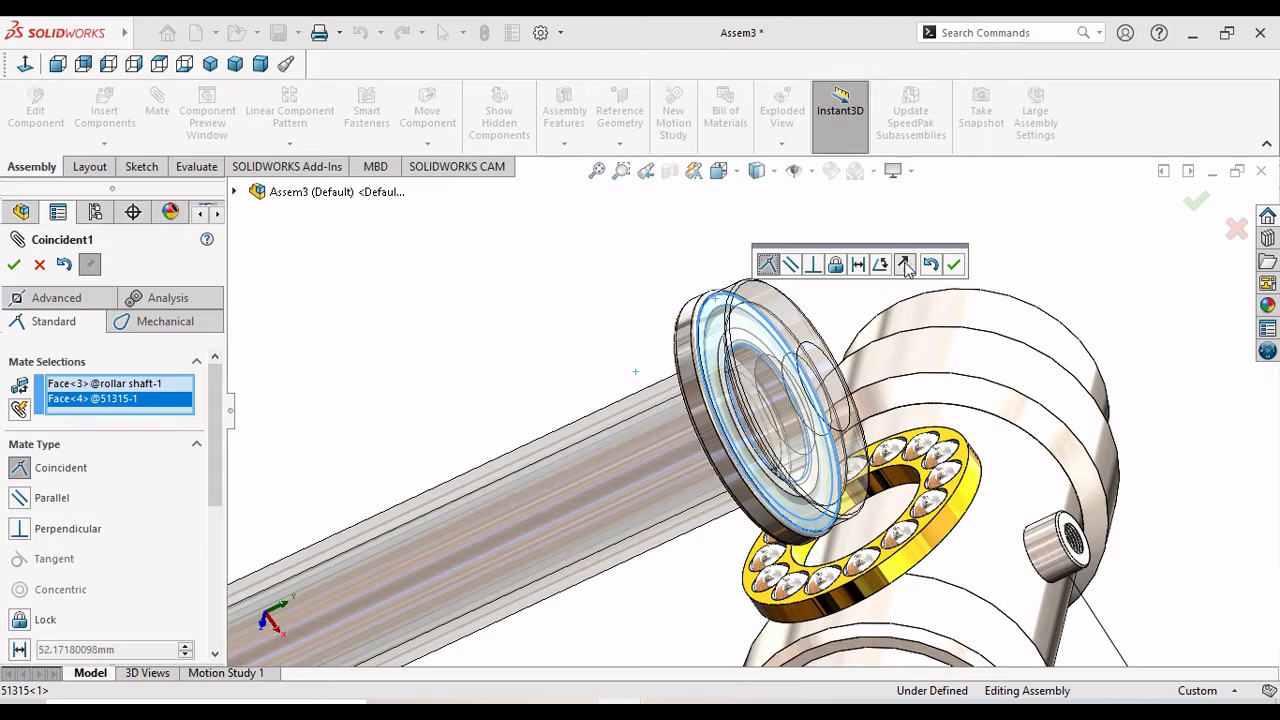
pyautogui.click(905, 265)
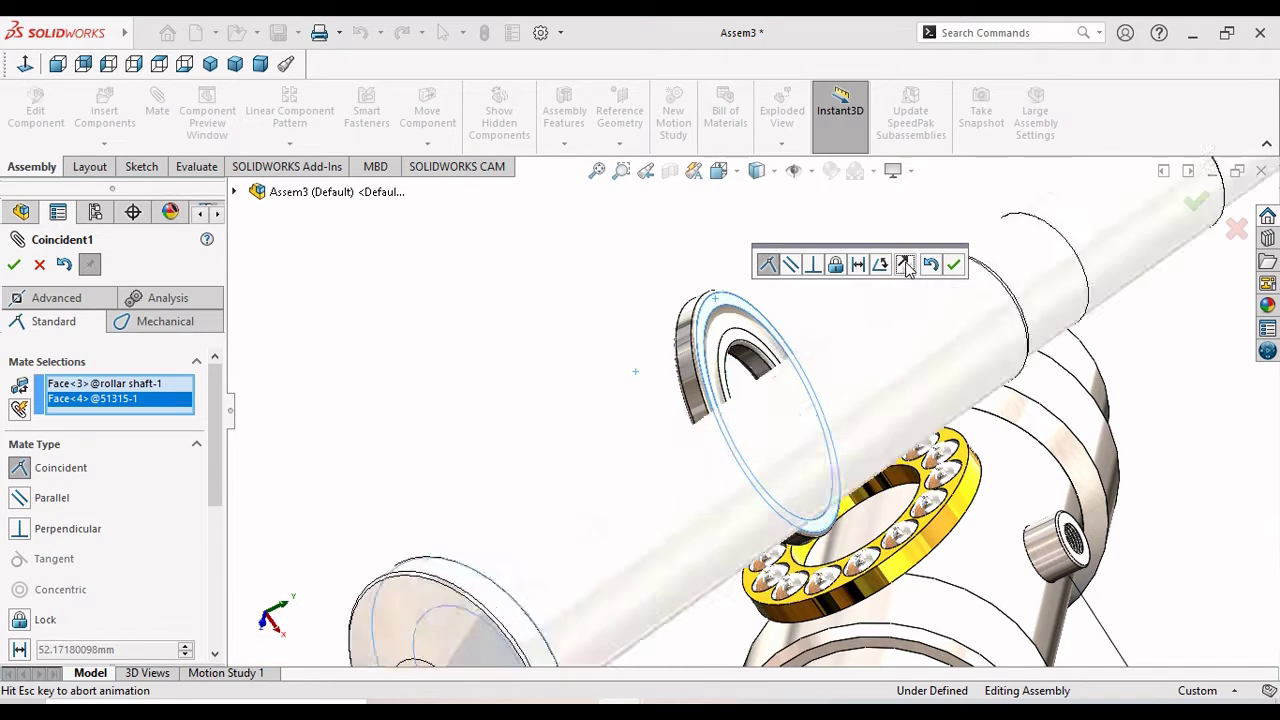
pyautogui.click(755, 382)
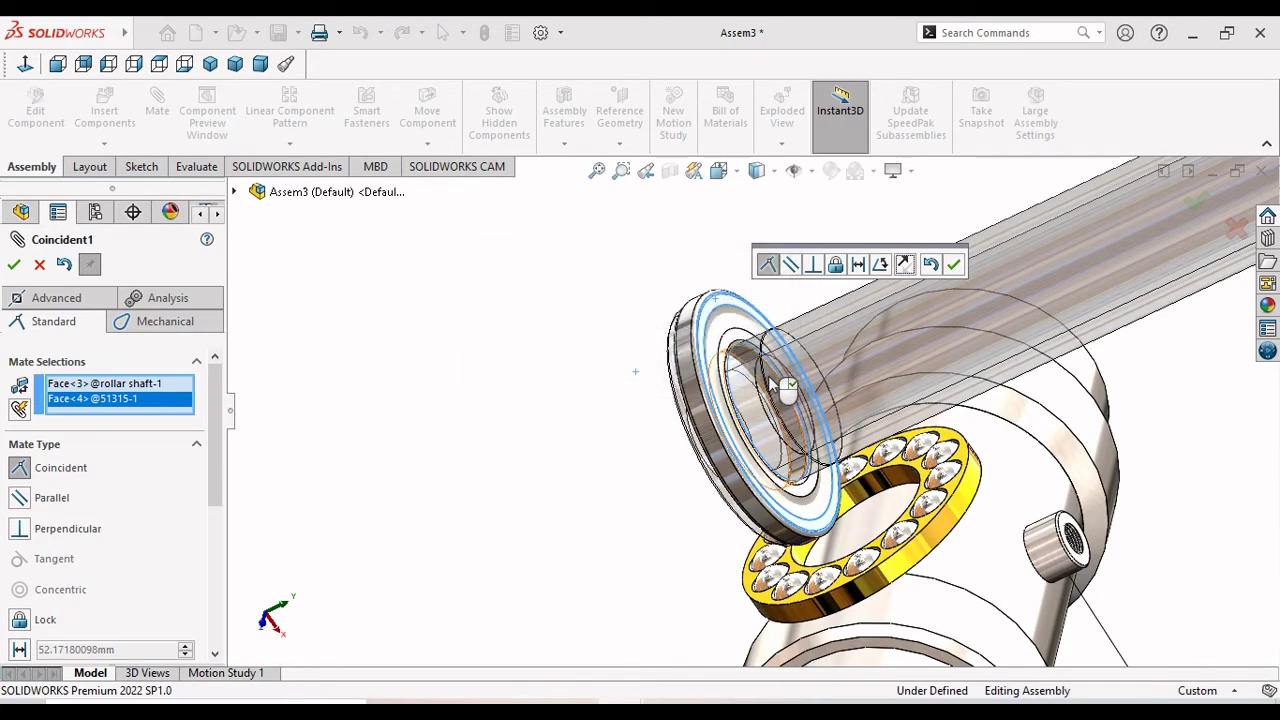
pyautogui.click(957, 266)
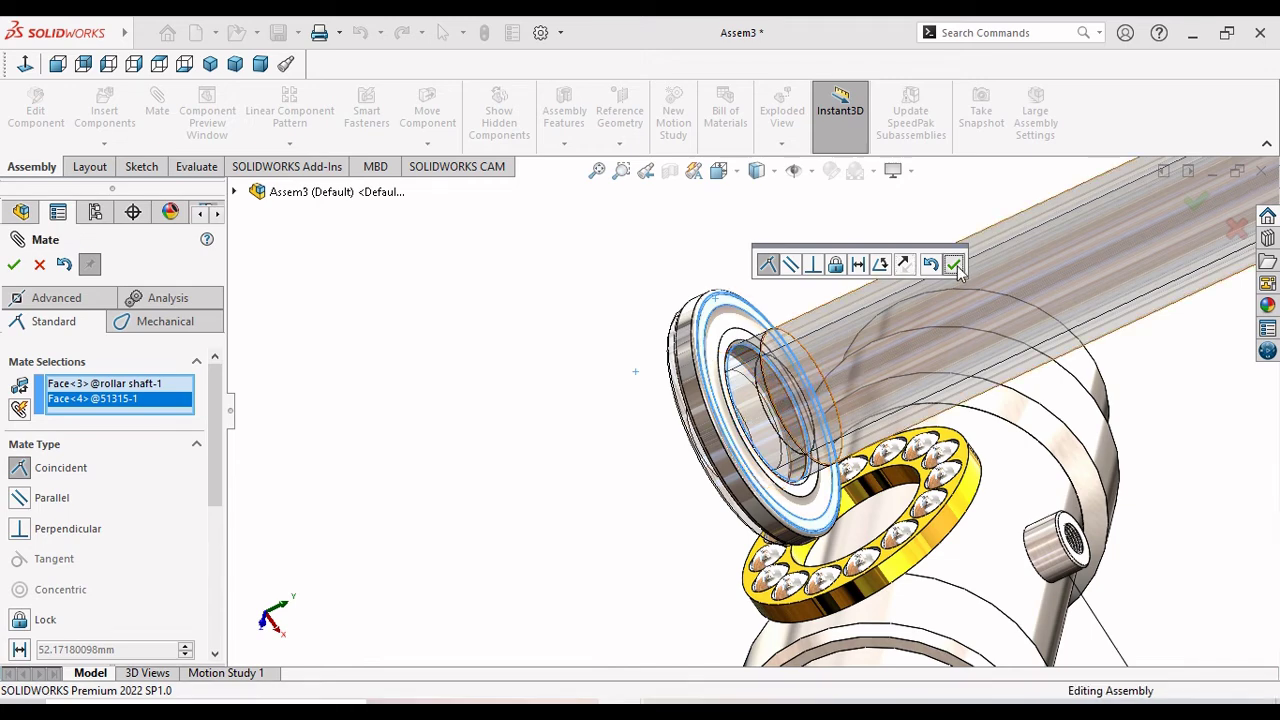
pyautogui.scroll(3, 597, 441)
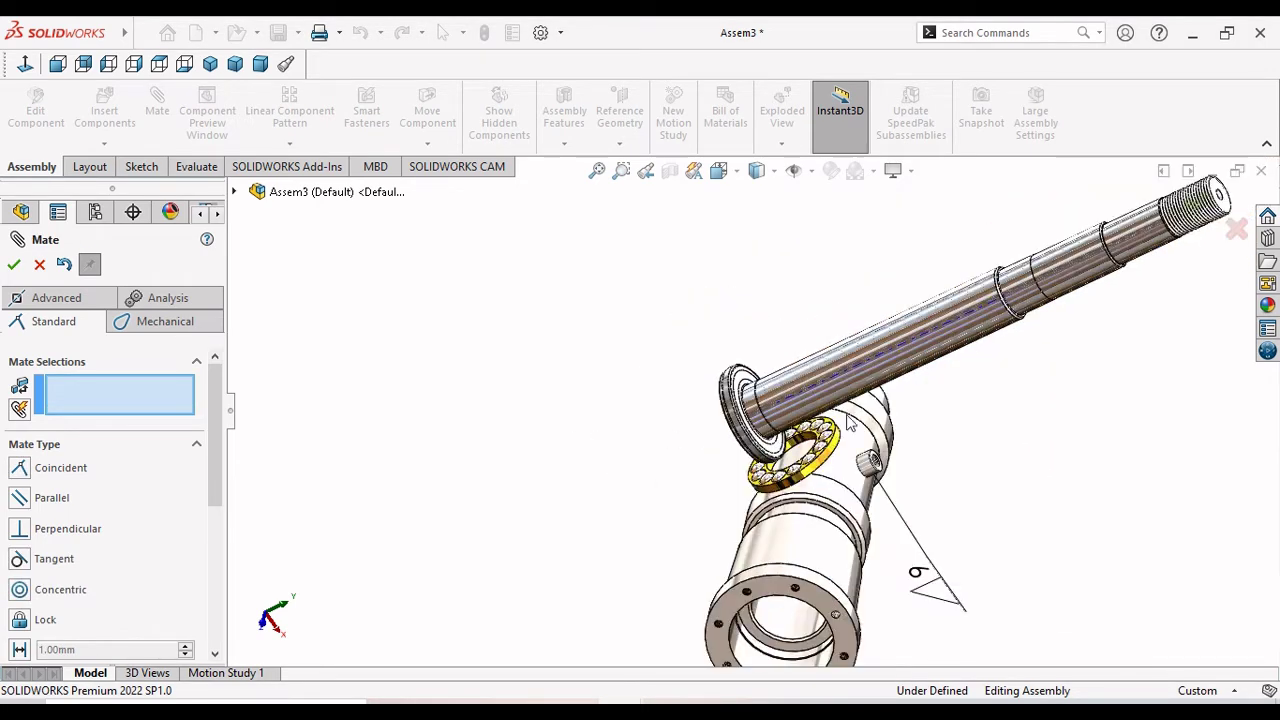
pyautogui.scroll(-5, 850, 422)
# Undo the two previous mates and fit the whole assembly in view.
pyautogui.moveTo(728, 379)
pyautogui.mouseDown(button='middle')
pyautogui.moveTo(697, 380)
pyautogui.moveTo(760, 366)
pyautogui.moveTo(730, 381)
pyautogui.mouseUp(button='middle')
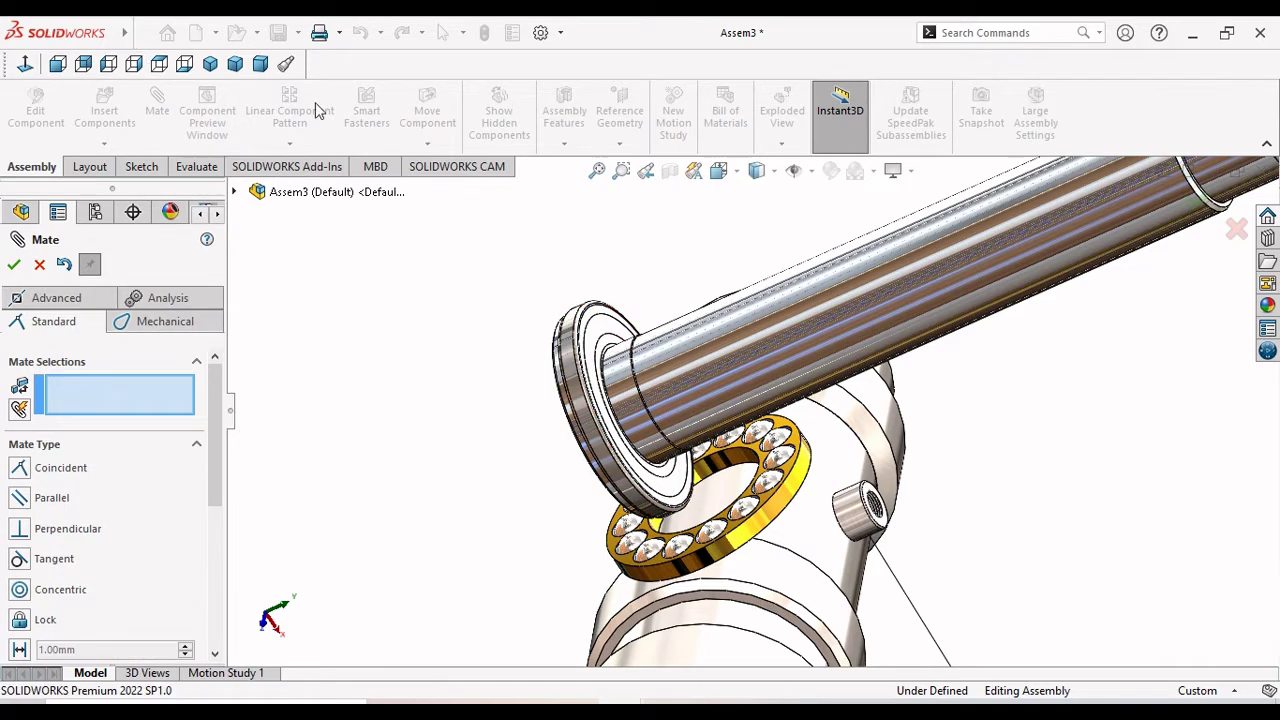
pyautogui.press('Escape')
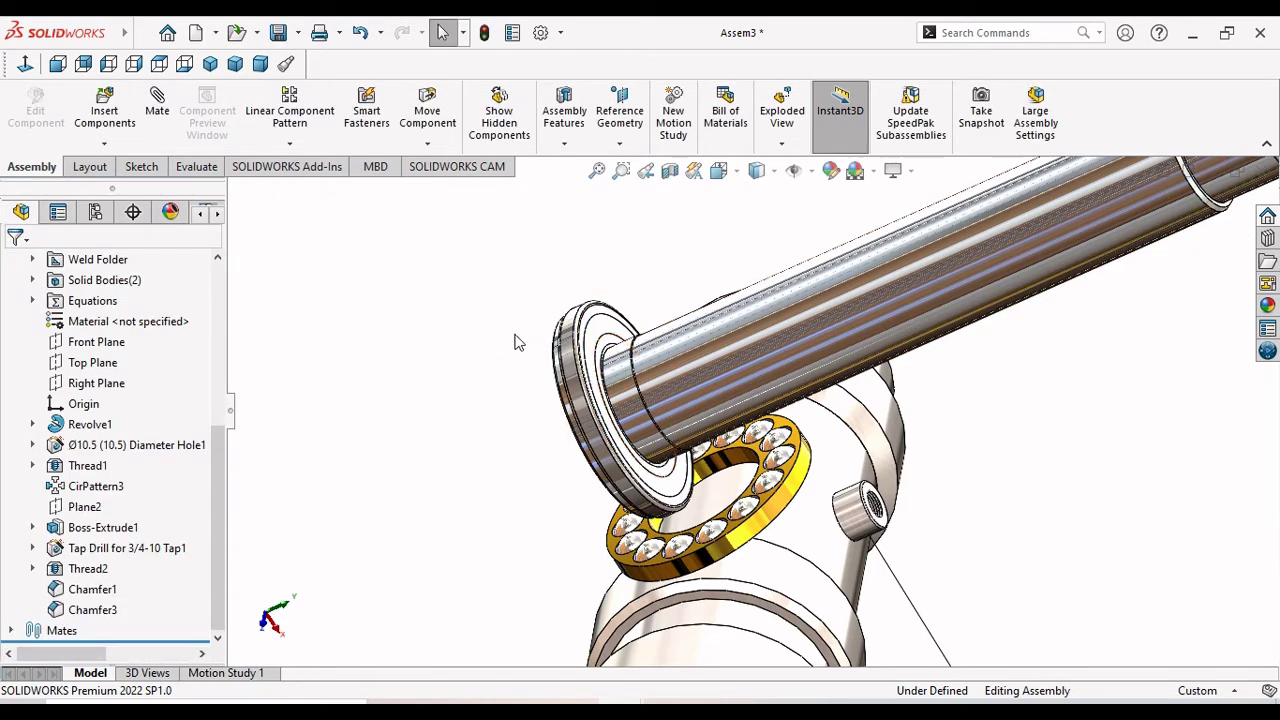
pyautogui.click(358, 36)
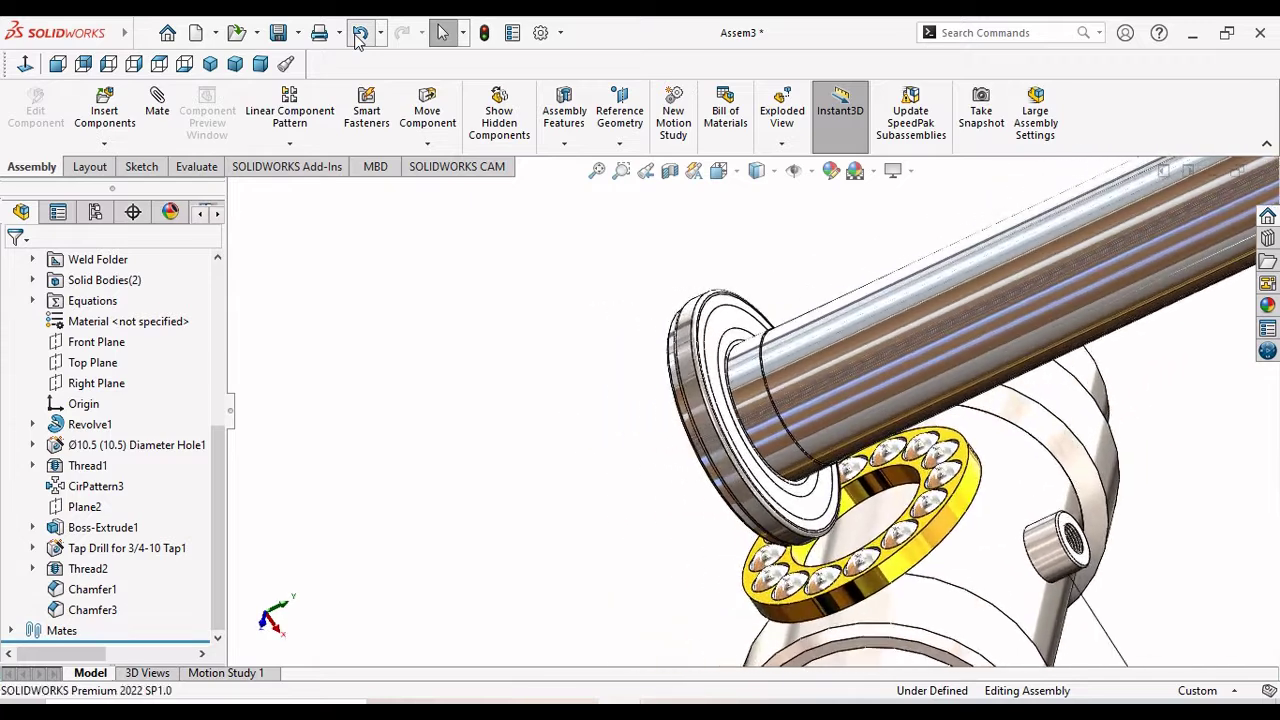
pyautogui.click(358, 36)
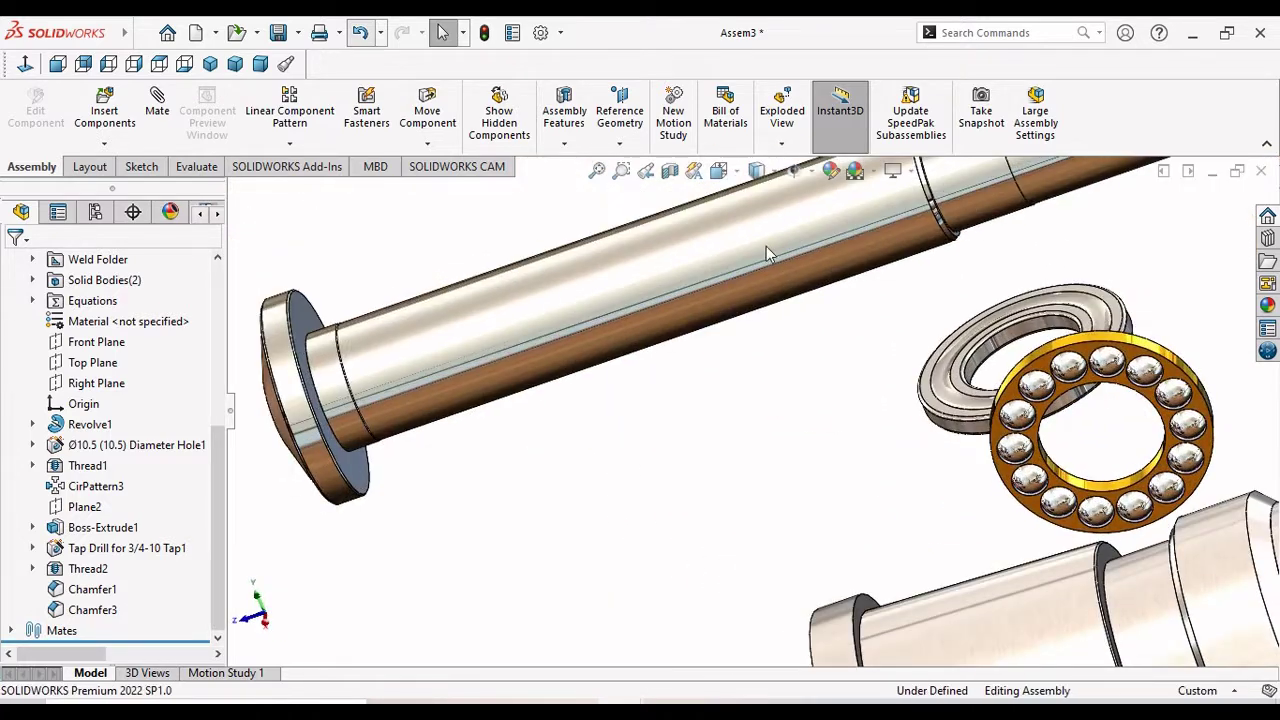
pyautogui.press('f')
pyautogui.scroll(-4, 878, 333)
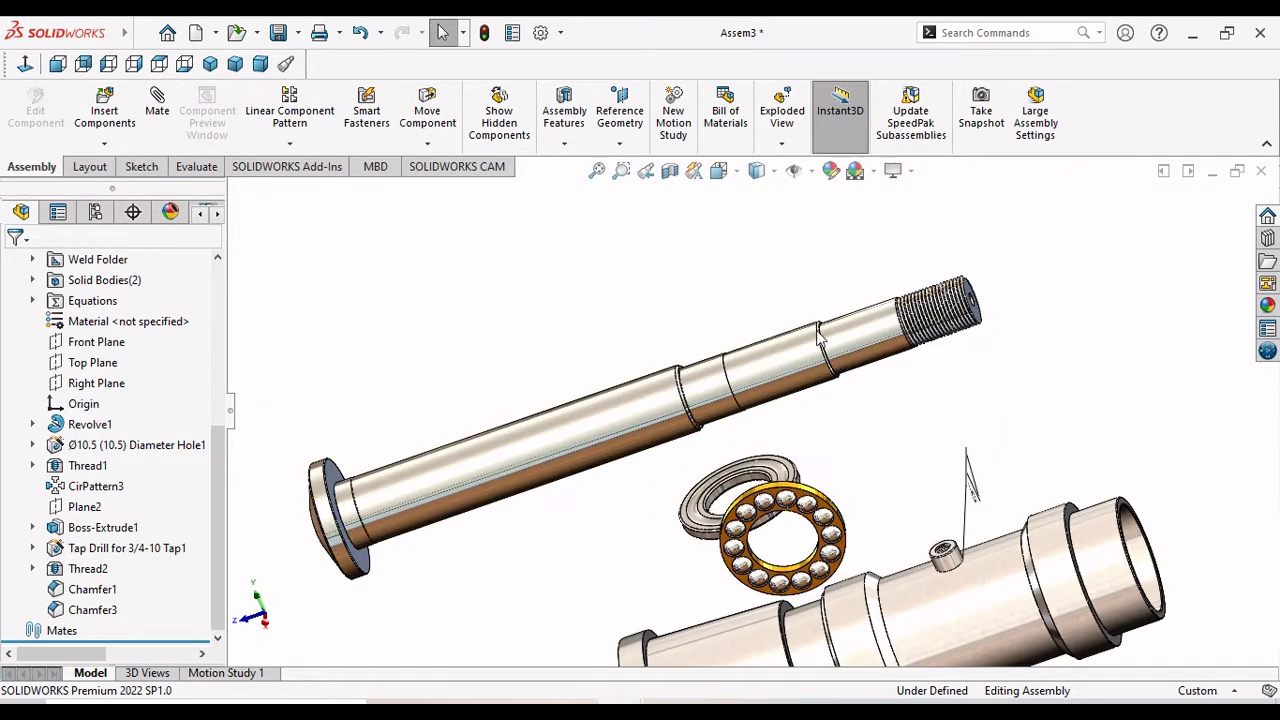
# Float the 51315 washer and drag it up-left away from the bearing cage.
pyautogui.moveTo(700, 515); pyautogui.dragTo(575, 440)
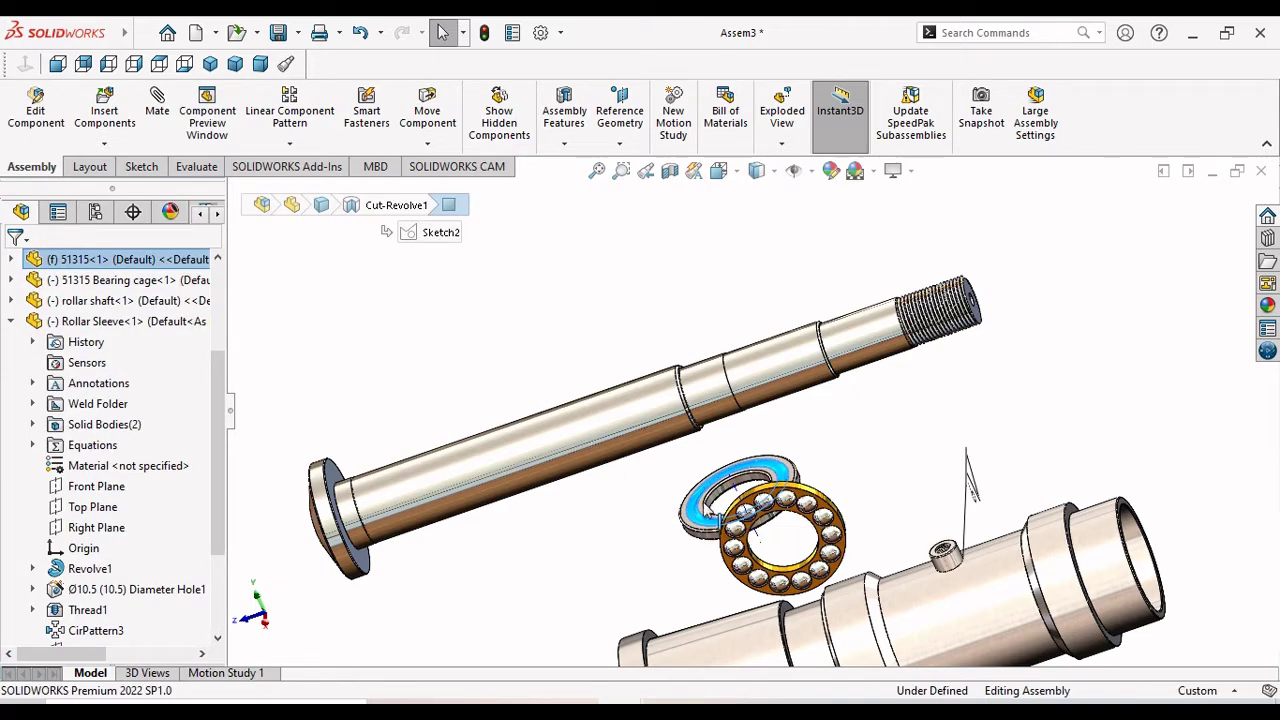
pyautogui.moveTo(537, 402); pyautogui.dragTo(692, 518)
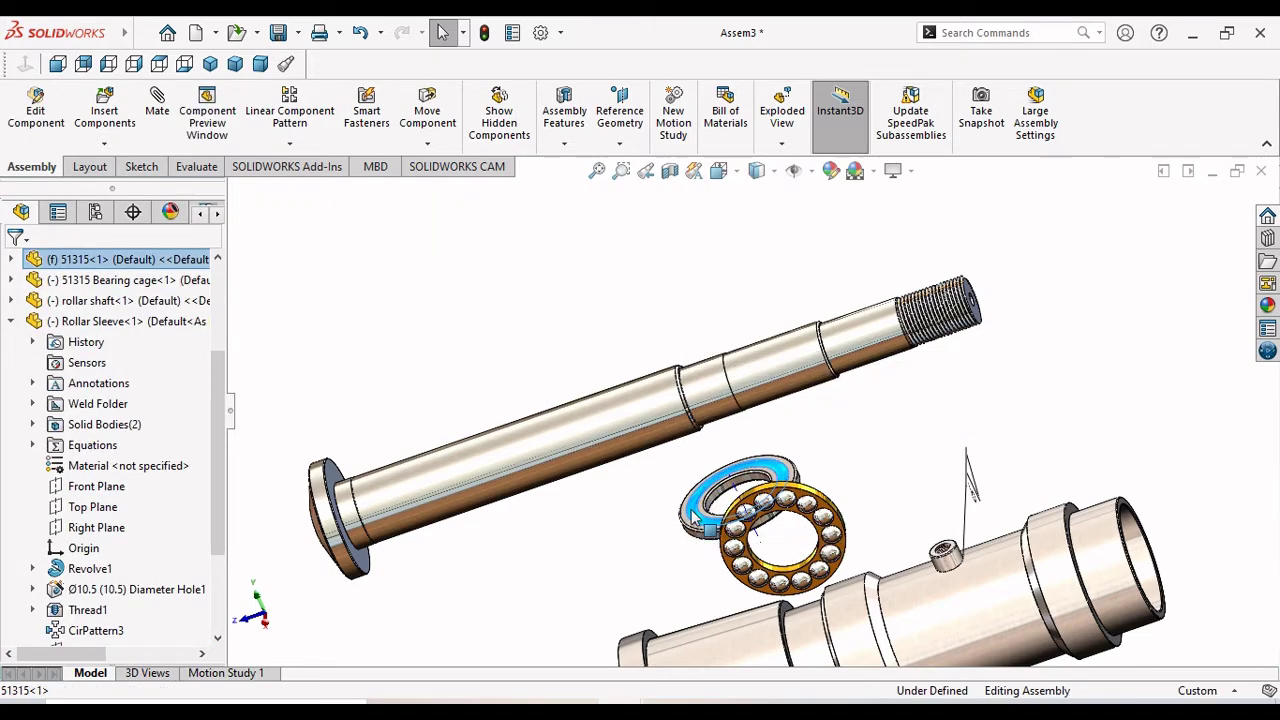
pyautogui.rightClick(700, 522)
pyautogui.click(742, 339)
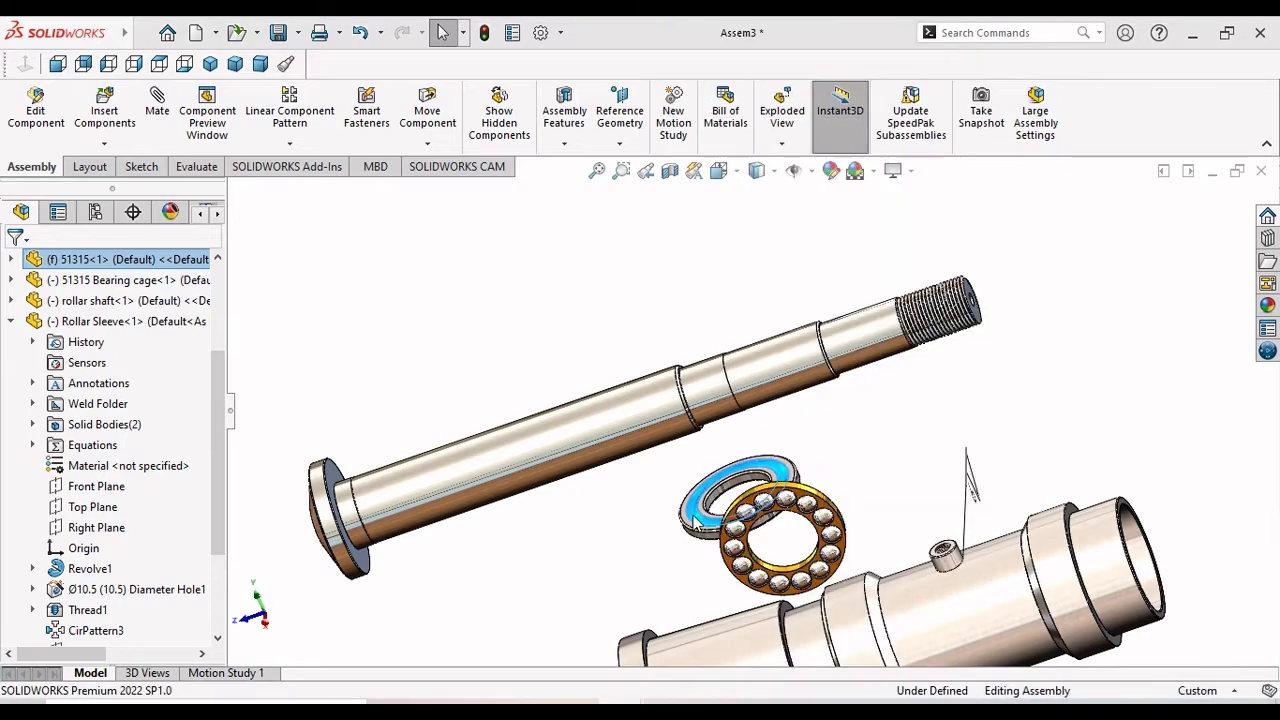
pyautogui.moveTo(690, 505)
pyautogui.mouseDown()
pyautogui.moveTo(615, 483)
pyautogui.moveTo(460, 340)
pyautogui.mouseUp()
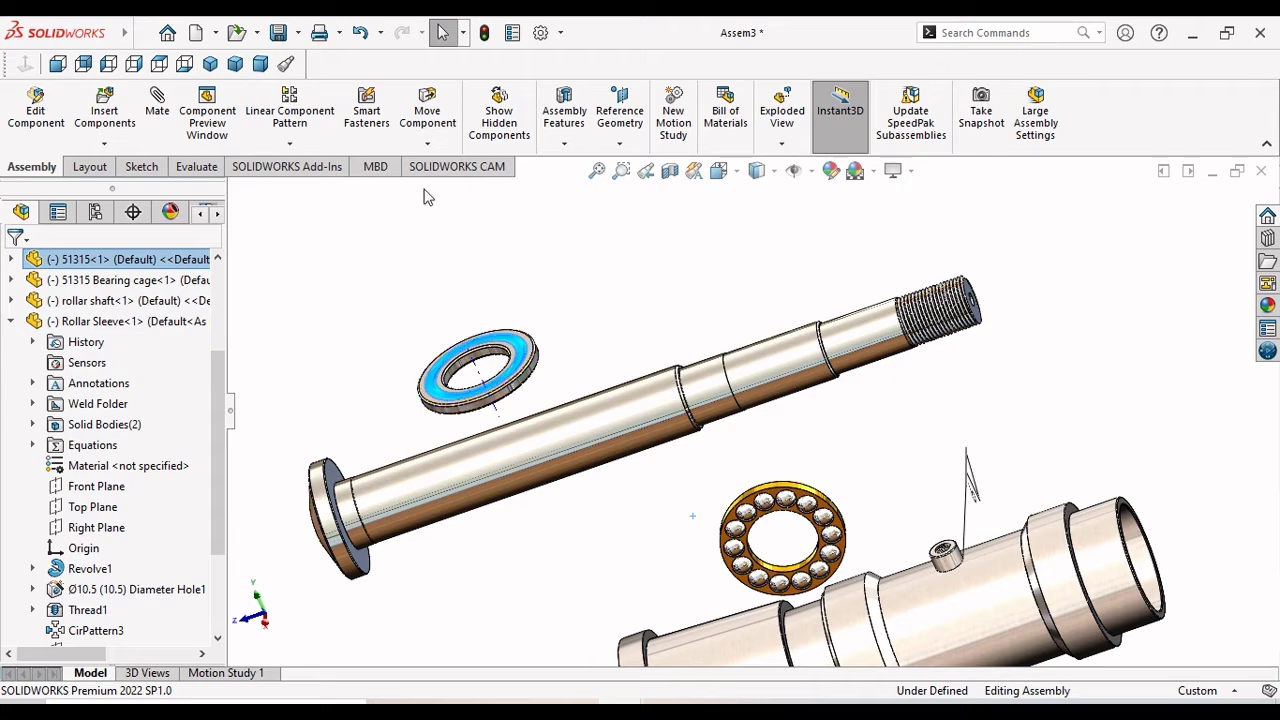
pyautogui.click(427, 143)
pyautogui.click(460, 186)
# Free-drag rotate the 51315 washer until its inner face shows, then finish the rotation.
pyautogui.moveTo(425, 375)
pyautogui.mouseDown()
pyautogui.moveTo(473, 308)
pyautogui.moveTo(428, 293)
pyautogui.mouseUp()
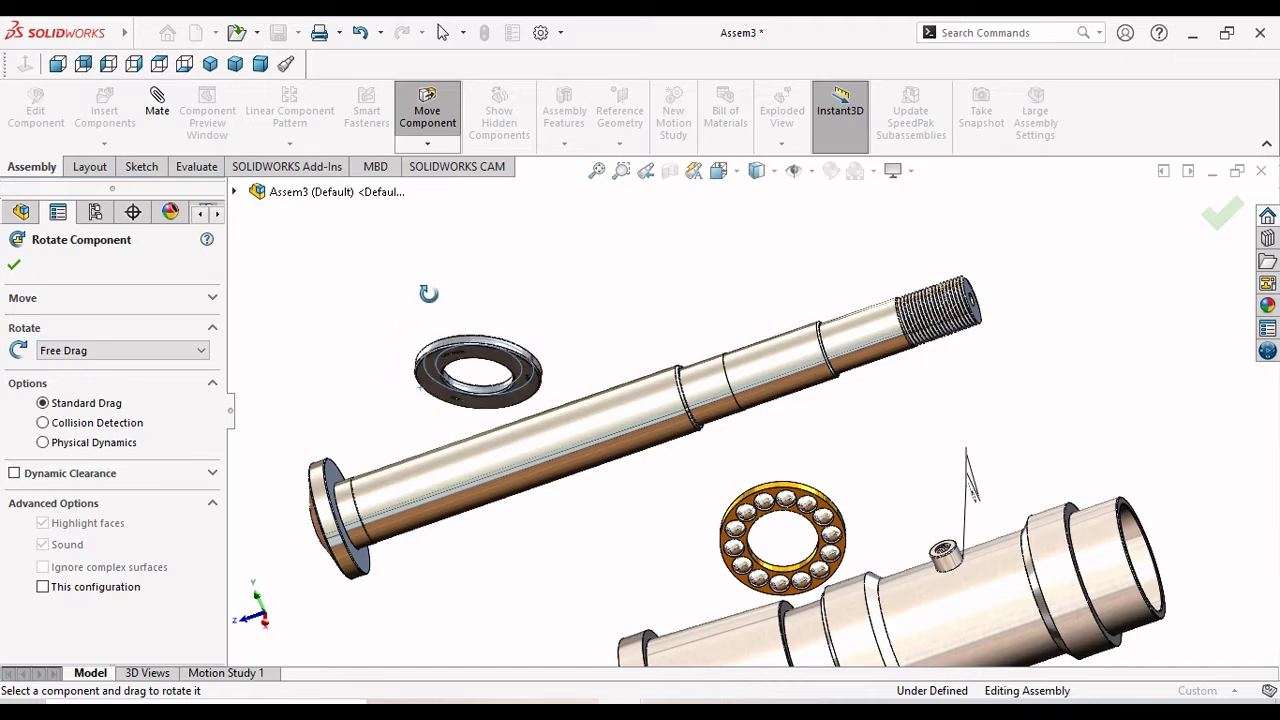
pyautogui.moveTo(425, 385); pyautogui.dragTo(403, 369)
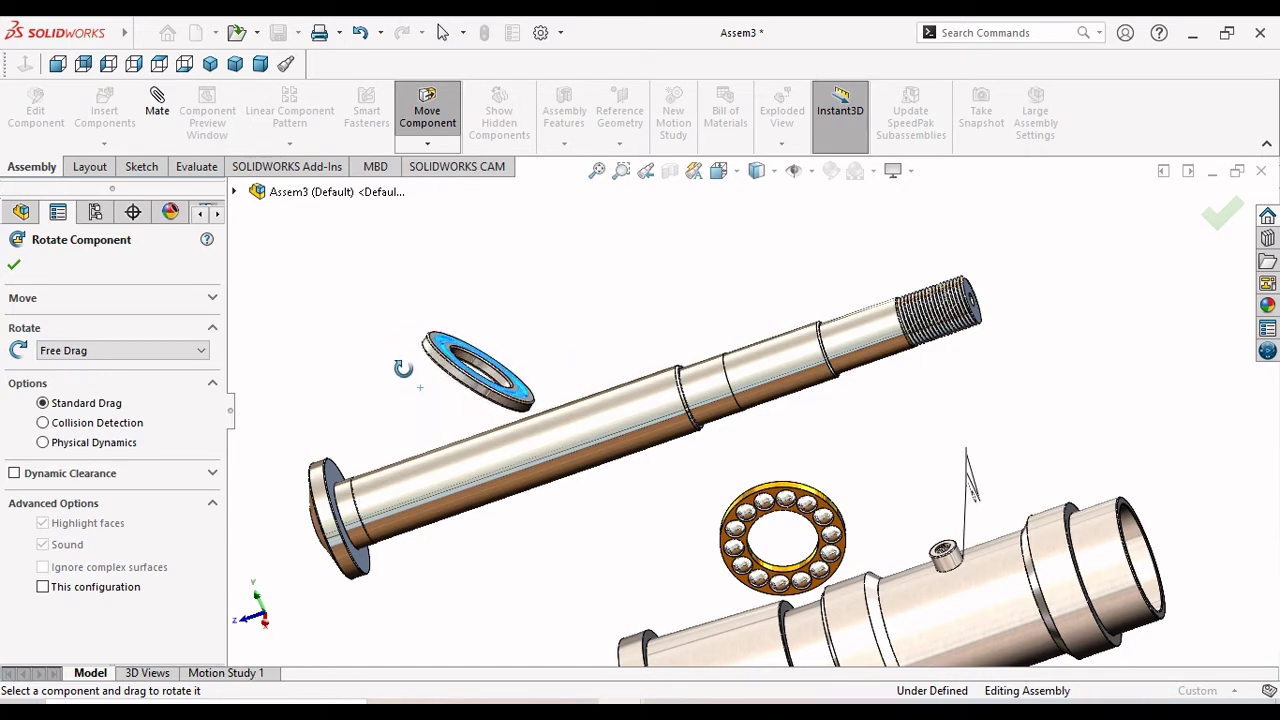
pyautogui.moveTo(423, 309)
pyautogui.mouseDown()
pyautogui.moveTo(519, 386)
pyautogui.moveTo(411, 343)
pyautogui.moveTo(432, 326)
pyautogui.mouseUp()
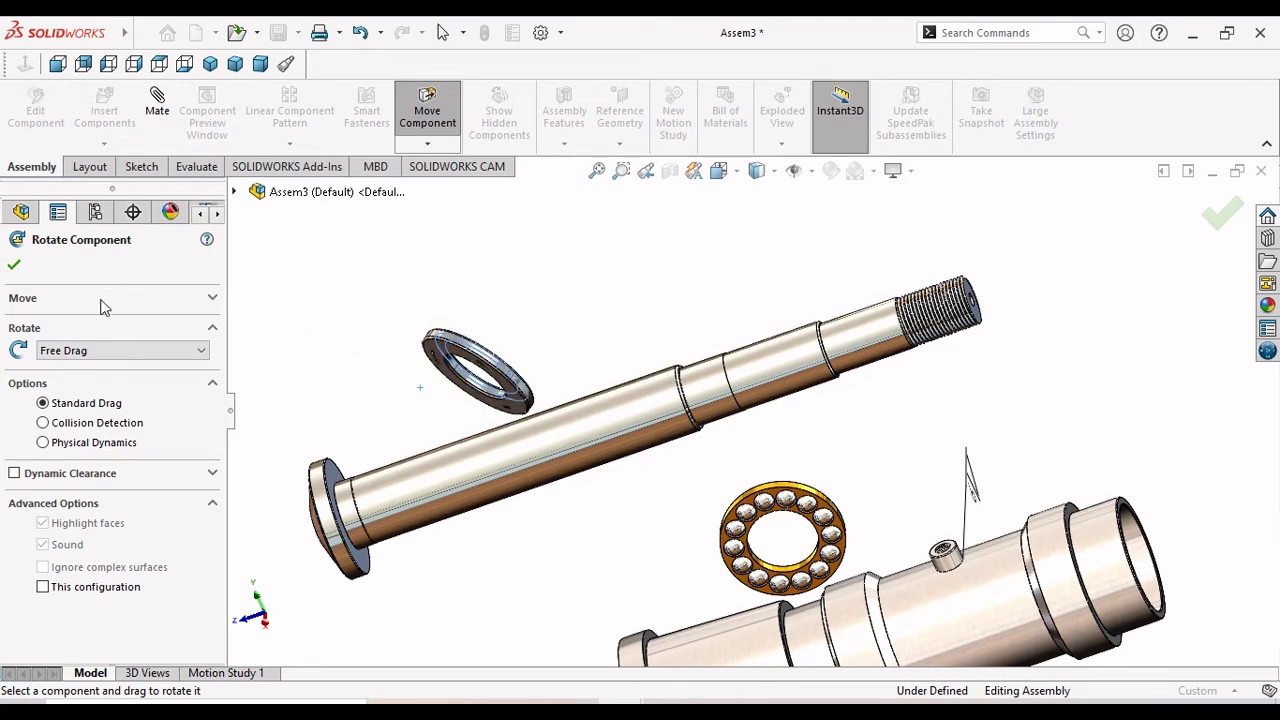
pyautogui.click(14, 266)
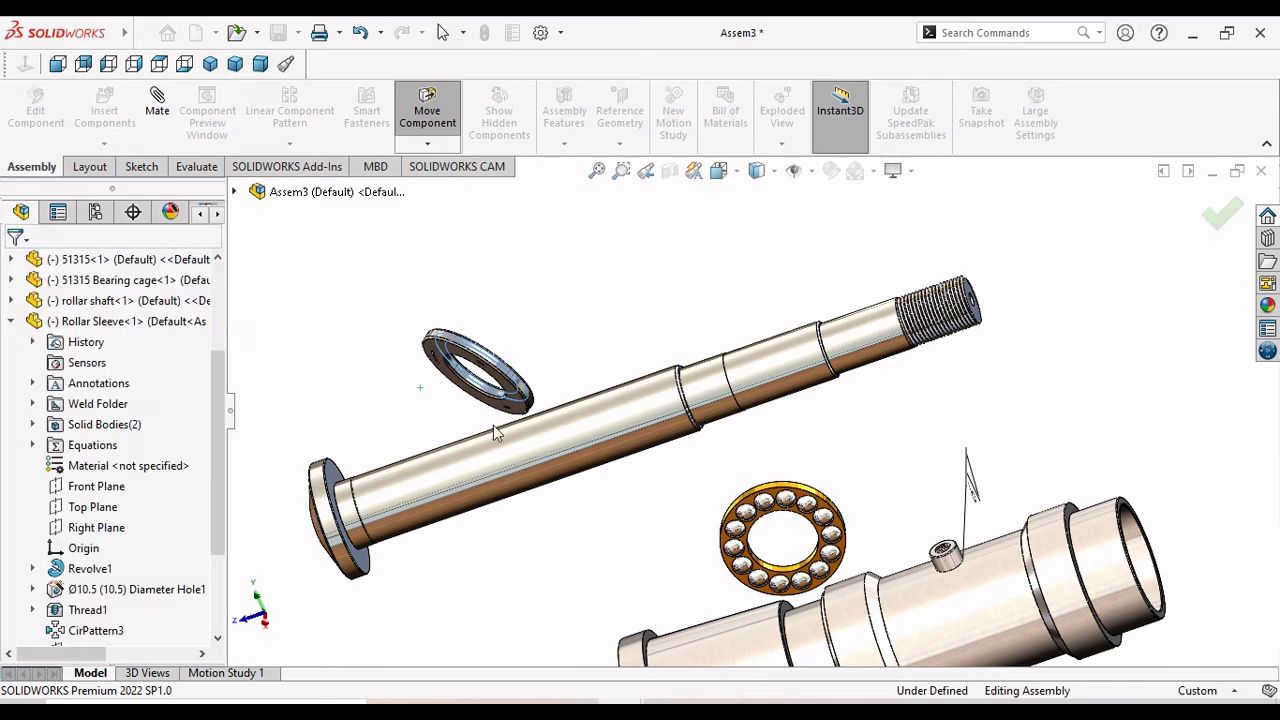
pyautogui.click(157, 102)
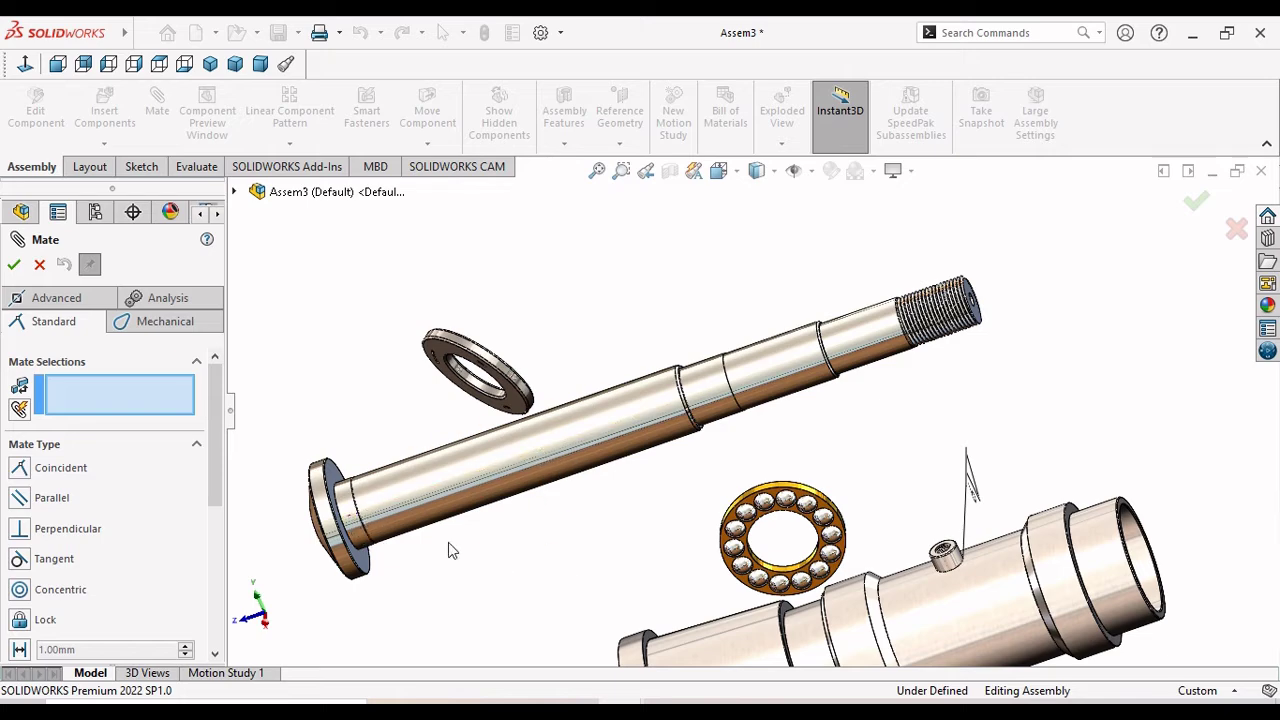
# Make the washer's bore concentric with the roller shaft's axis.
pyautogui.click(560, 440)
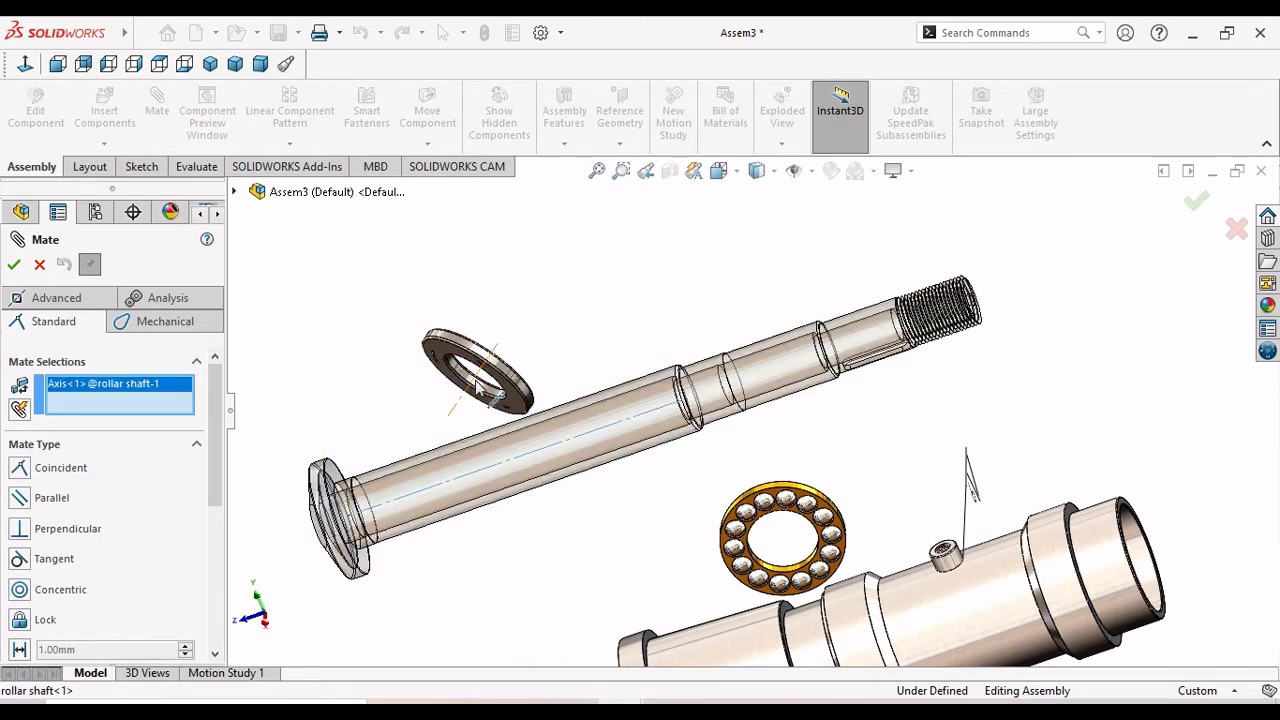
pyautogui.scroll(-5, 486, 388)
pyautogui.scroll(-5, 486, 388)
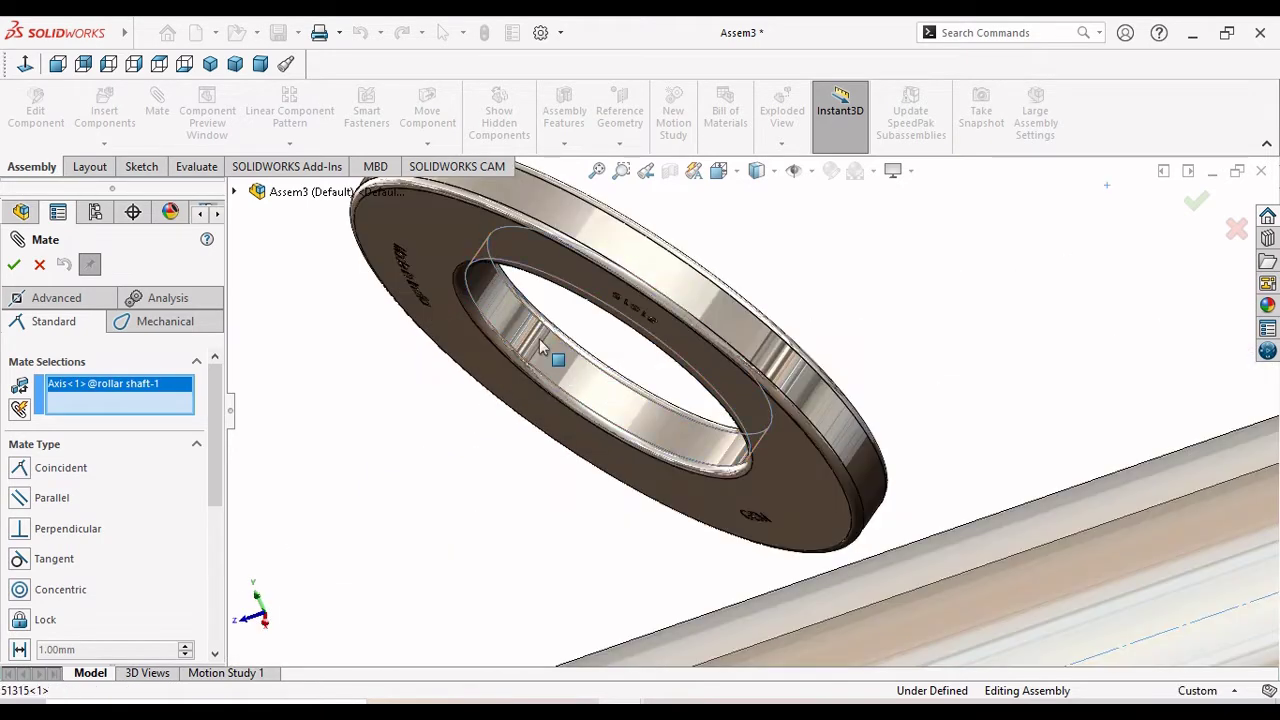
pyautogui.click(543, 345)
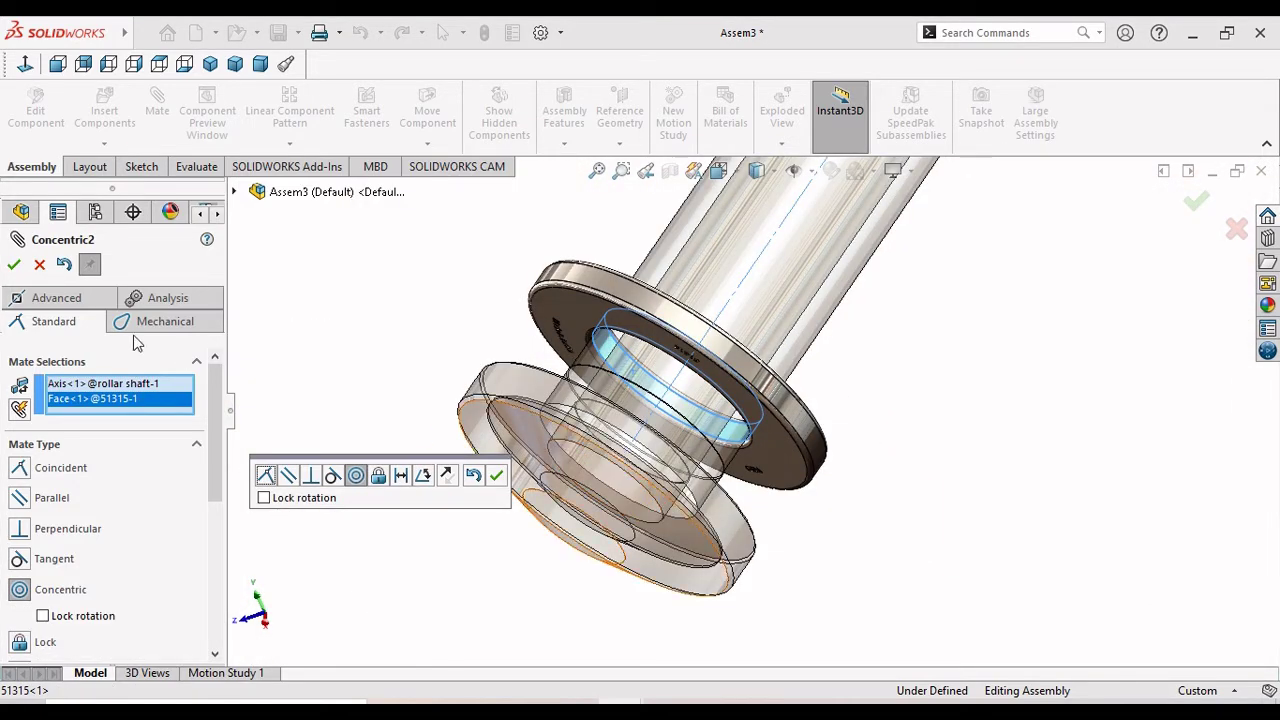
pyautogui.click(494, 479)
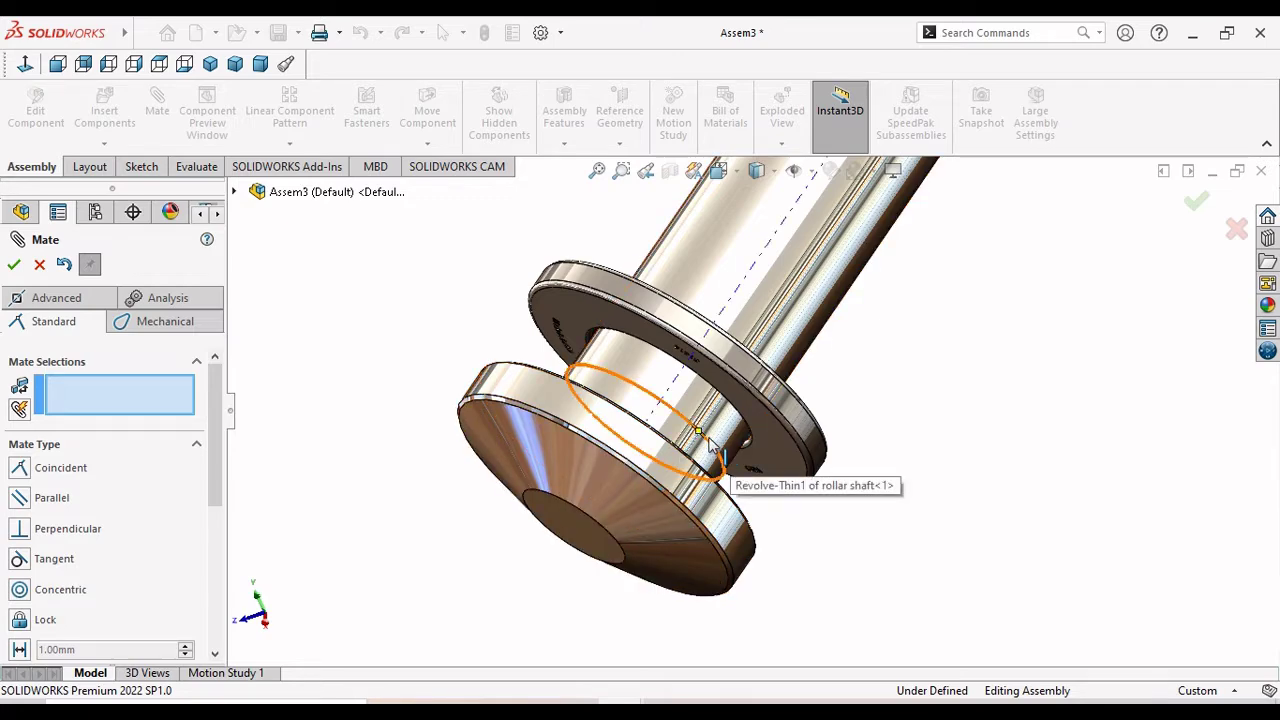
# Mate the washer's flat face coincident with the shaft's end flange face.
pyautogui.click(595, 310)
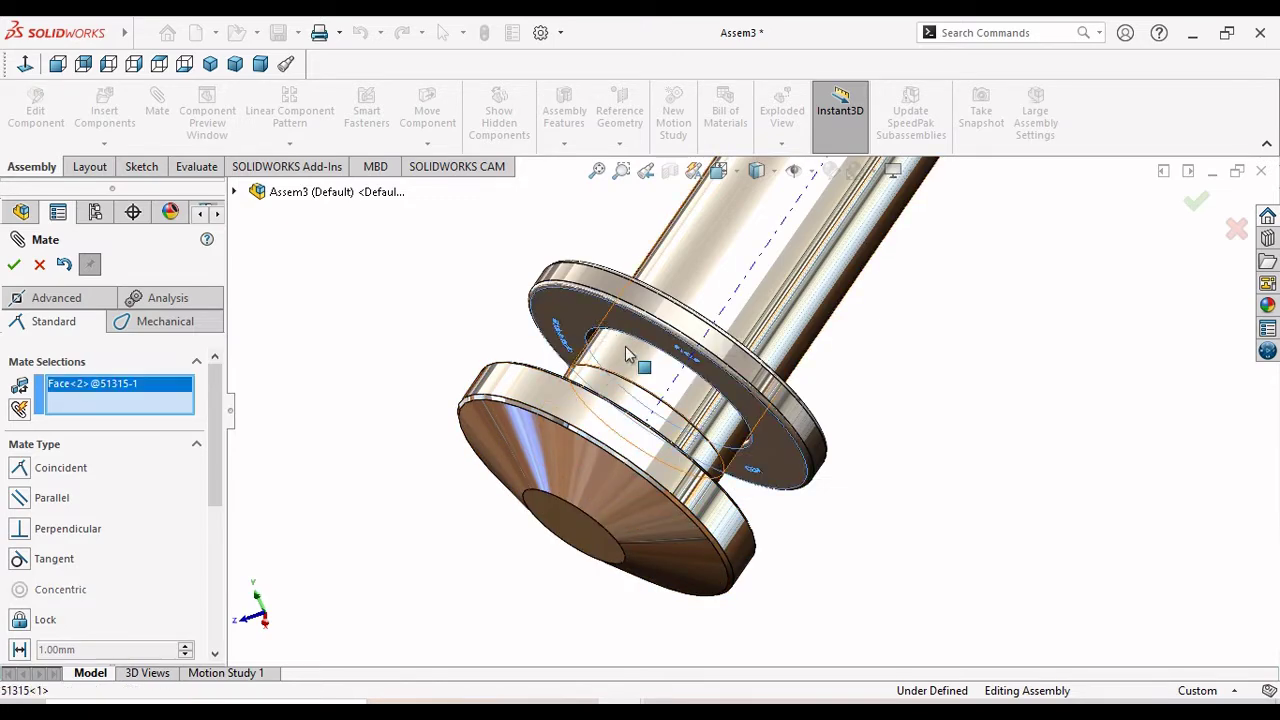
pyautogui.moveTo(627, 354)
pyautogui.mouseDown(button='middle')
pyautogui.moveTo(791, 463)
pyautogui.moveTo(630, 462)
pyautogui.mouseUp(button='middle')
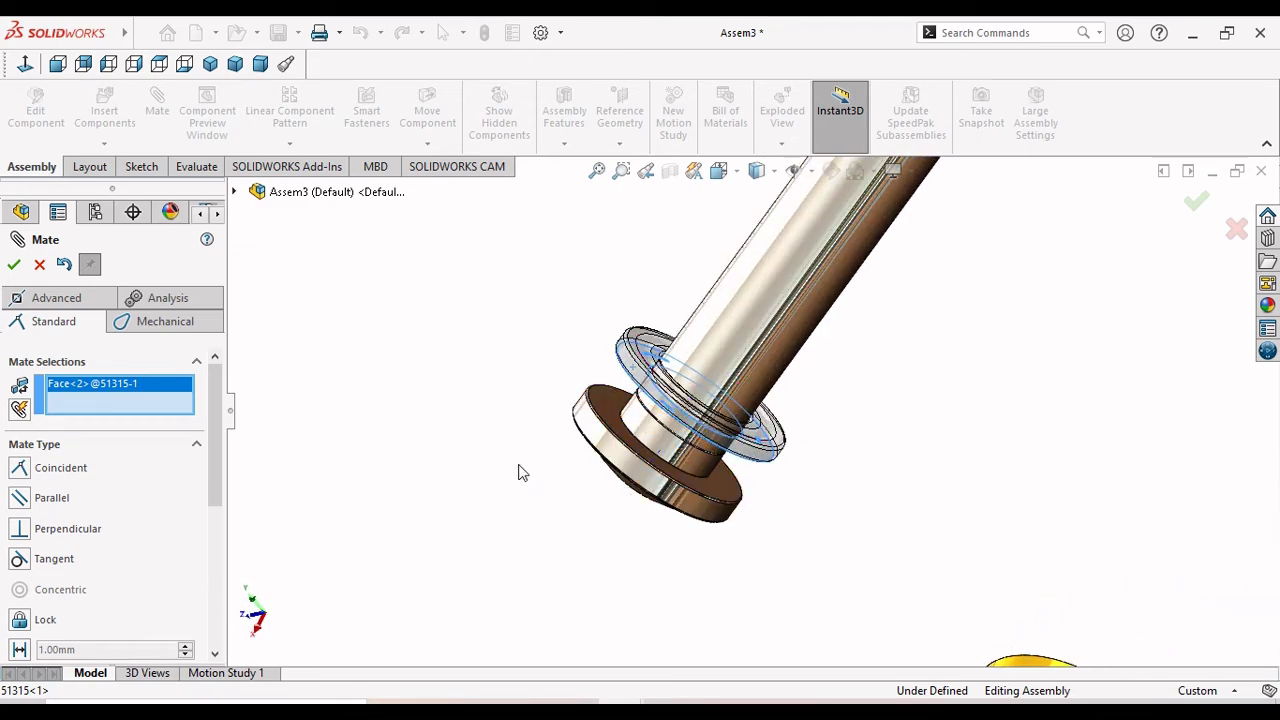
pyautogui.click(664, 489)
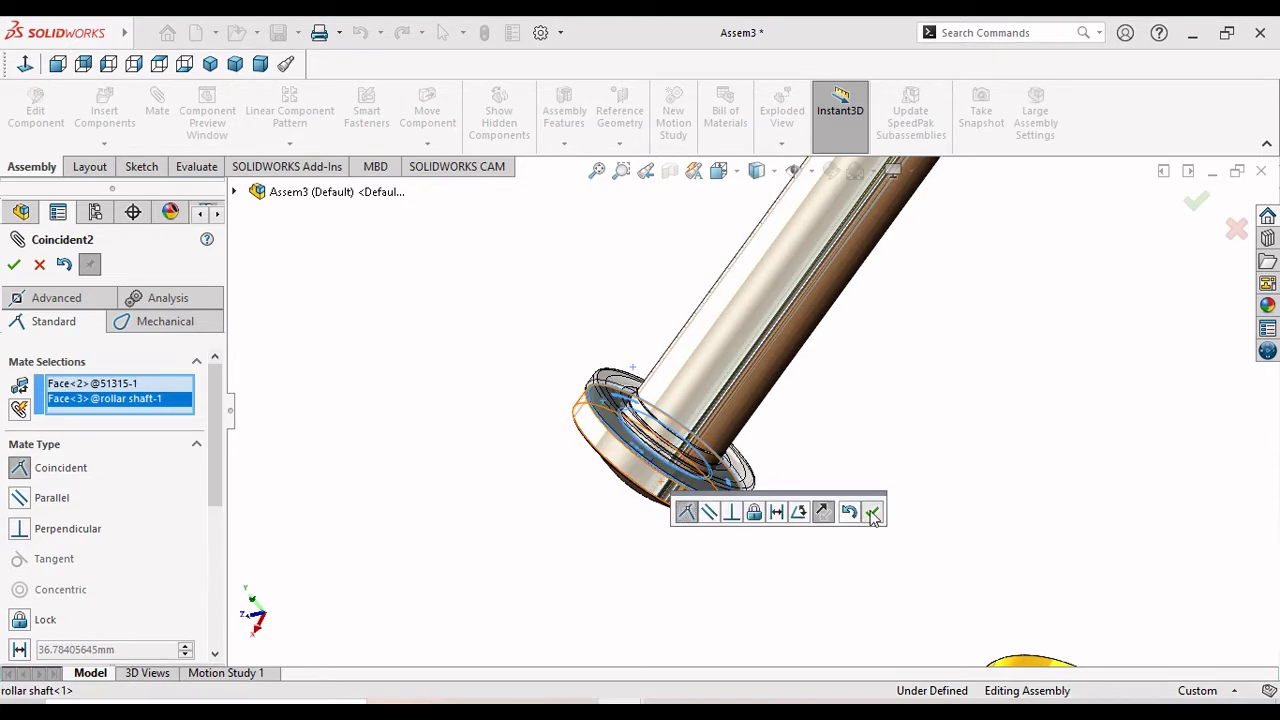
pyautogui.click(872, 512)
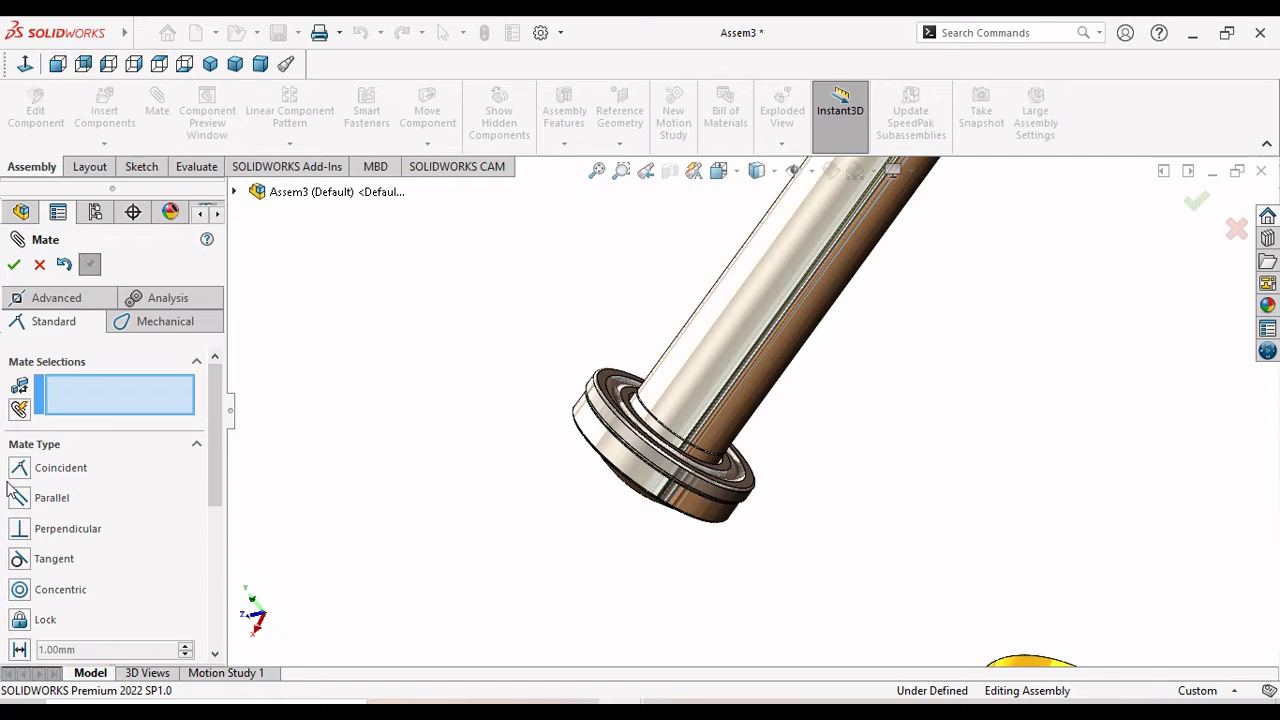
# Close the Mate PropertyManager and drag the bearing cage up beside the roller shaft.
pyautogui.click(14, 265)
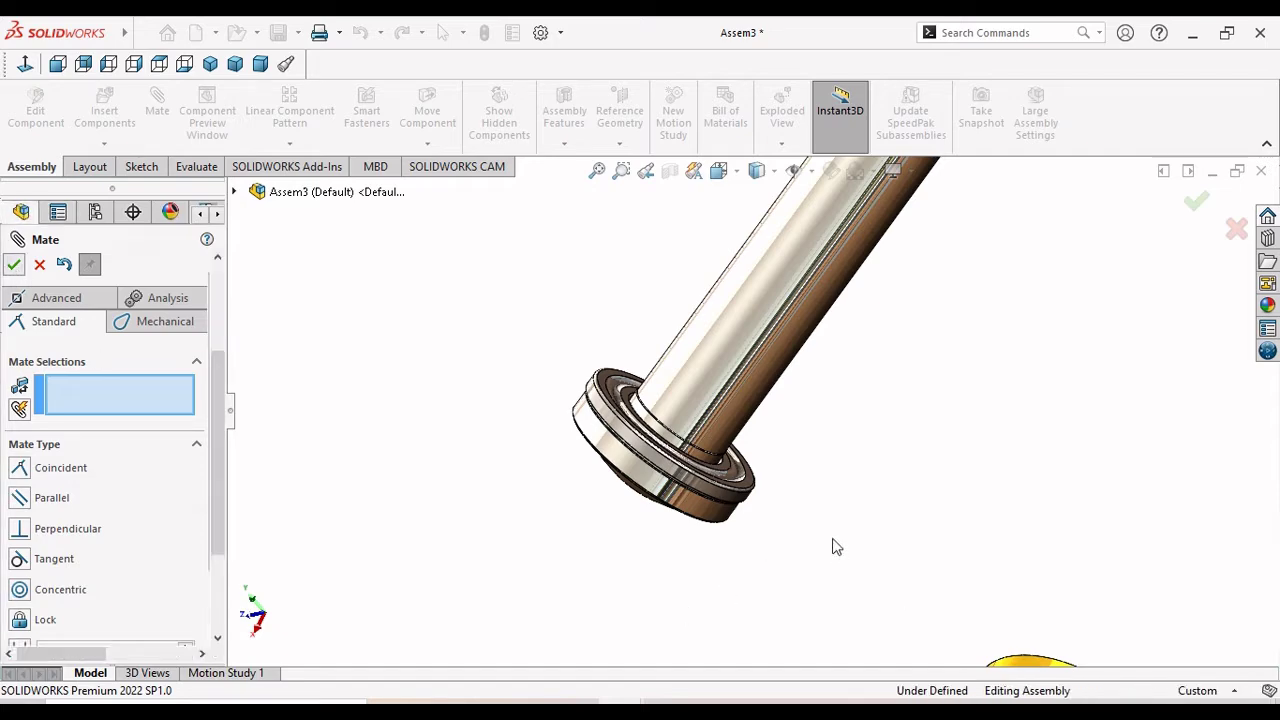
pyautogui.scroll(3, 757, 566)
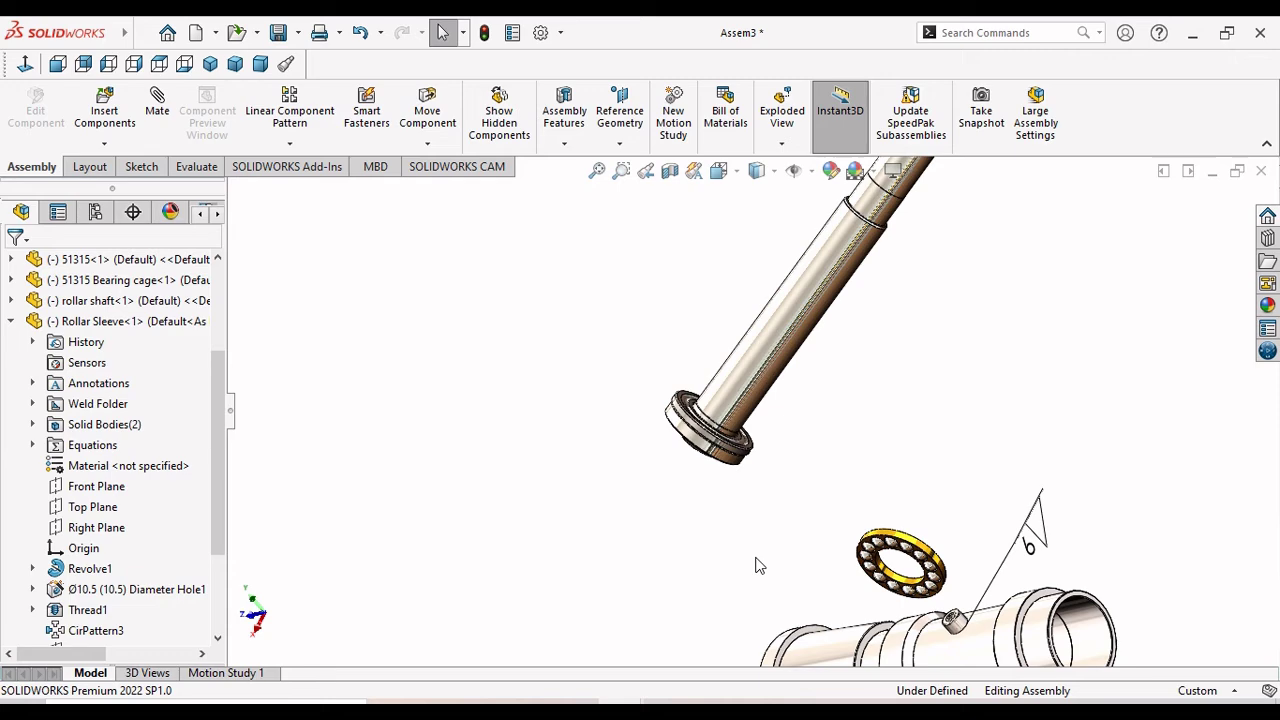
pyautogui.scroll(-1, 806, 454)
pyautogui.scroll(-1, 928, 420)
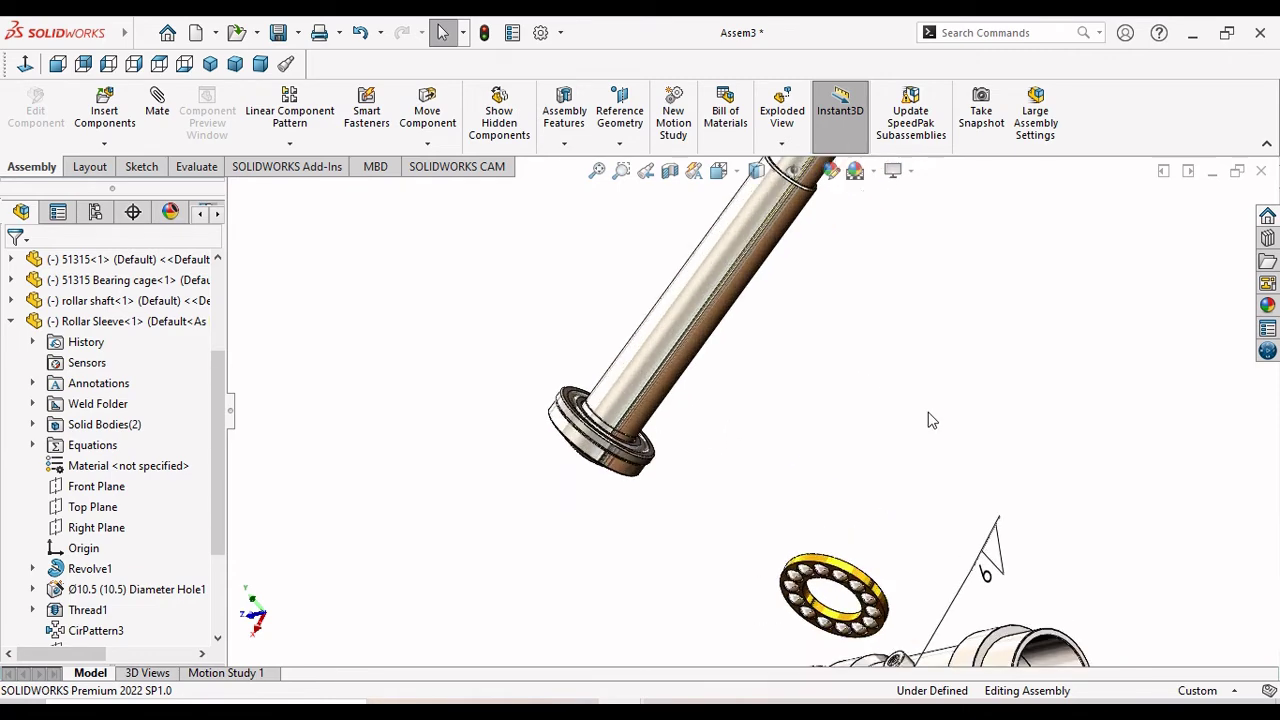
pyautogui.scroll(-1, 933, 420)
pyautogui.scroll(-1, 800, 573)
pyautogui.click(830, 615)
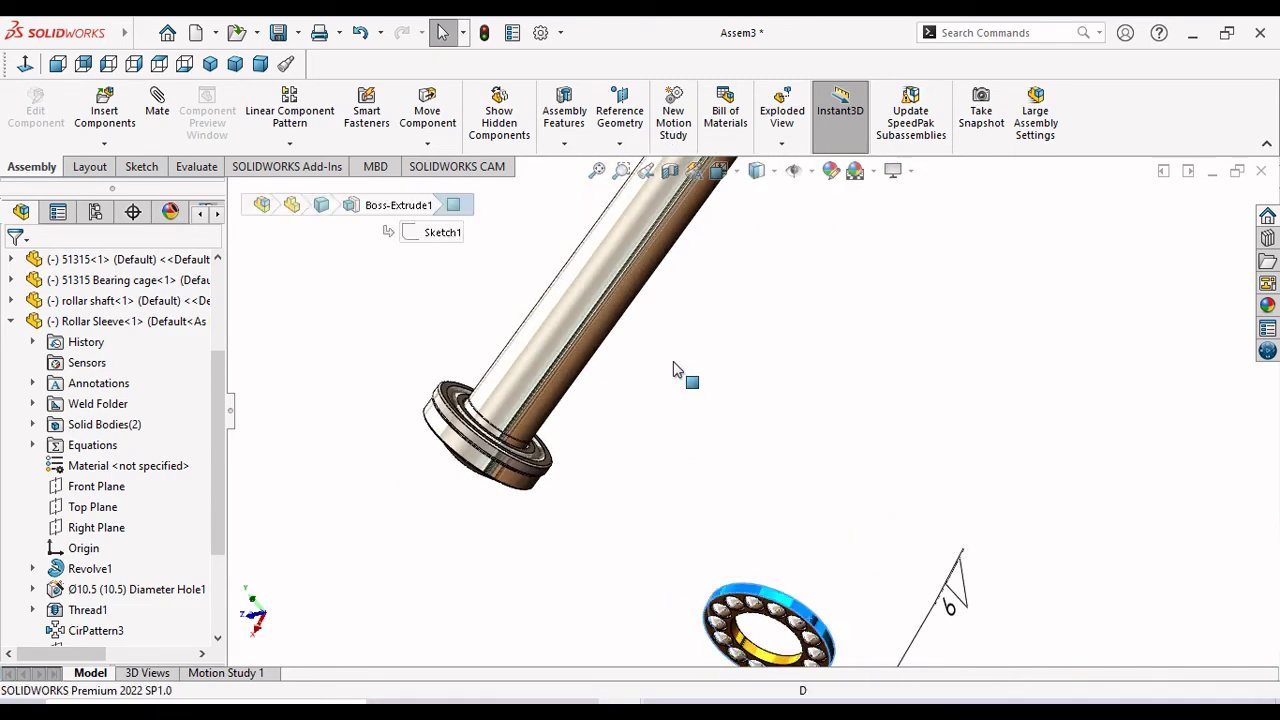
pyautogui.moveTo(686, 352); pyautogui.dragTo(650, 298)
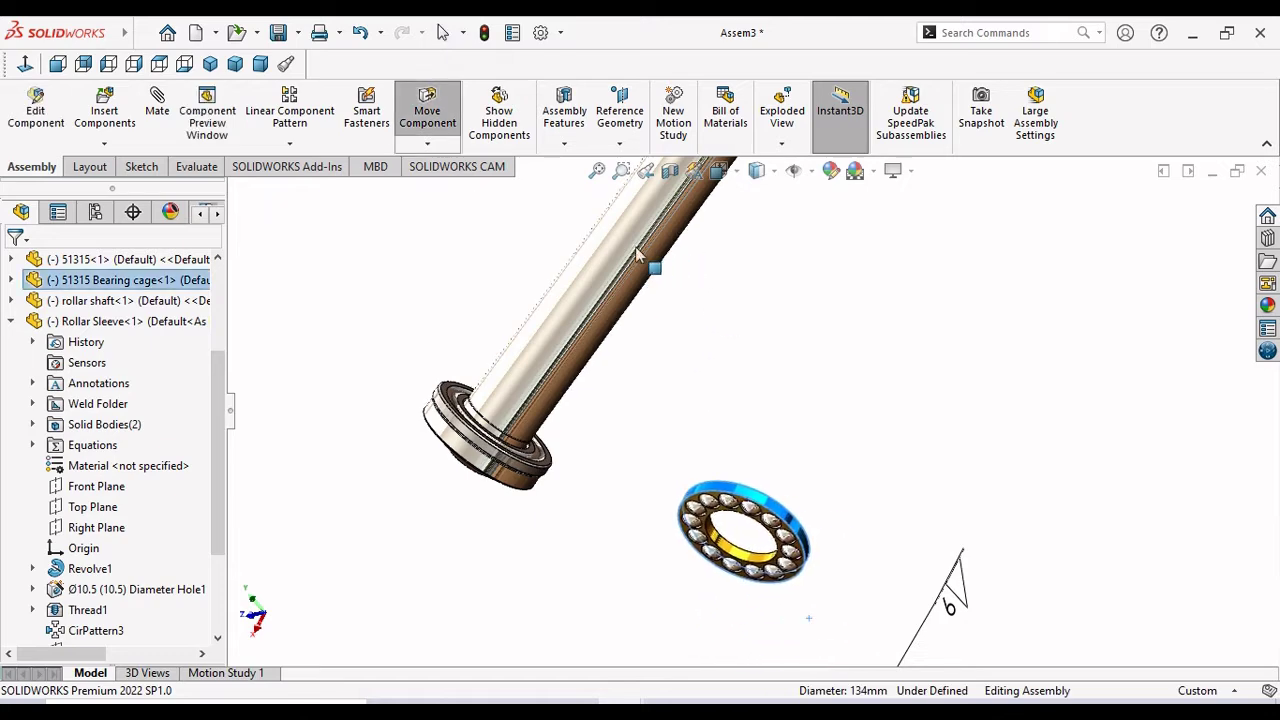
pyautogui.press('Escape')
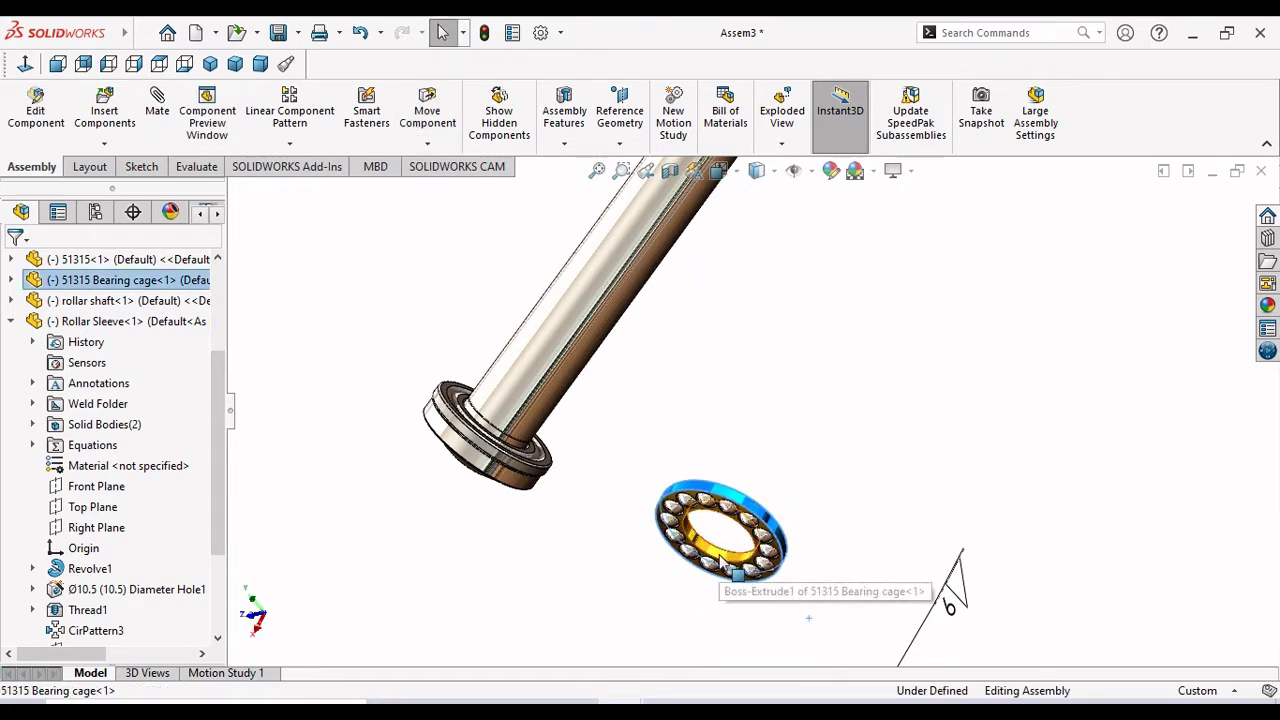
# Orbit in and check the diameter of the end washer's edge.
pyautogui.moveTo(715, 578); pyautogui.dragTo(575, 502, button='middle')
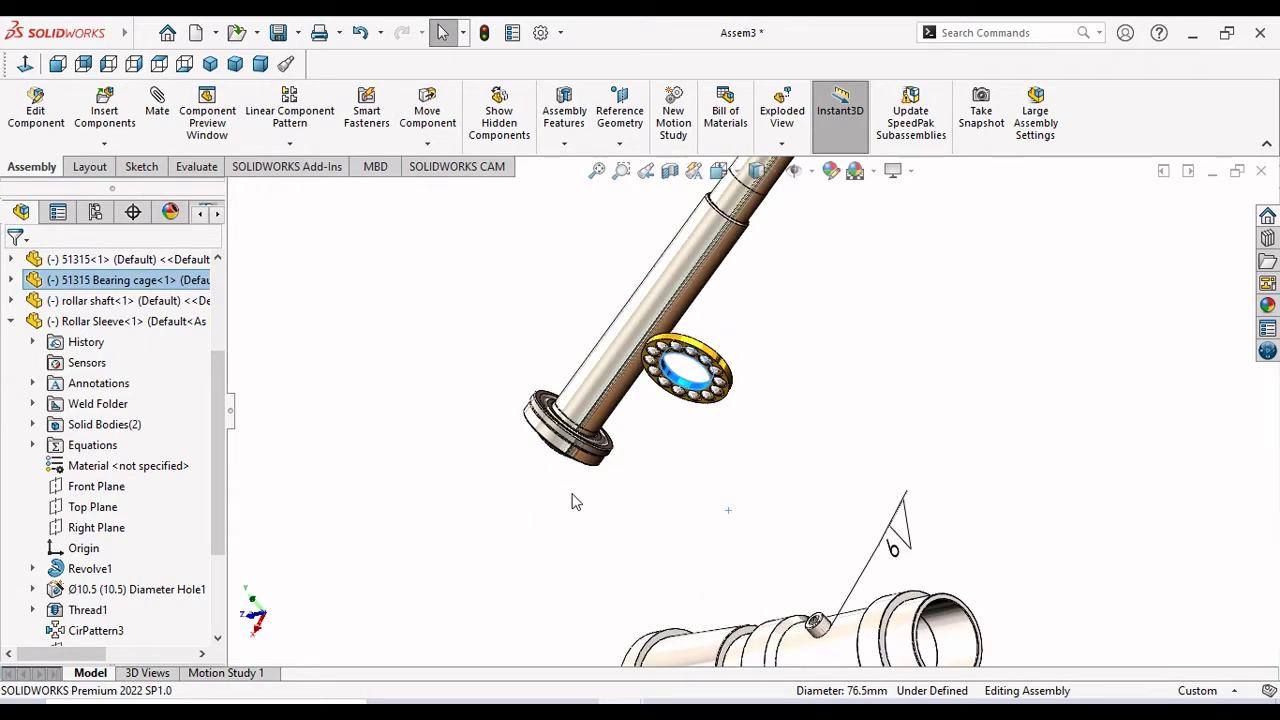
pyautogui.scroll(-2, 688, 362)
pyautogui.scroll(-2, 700, 378)
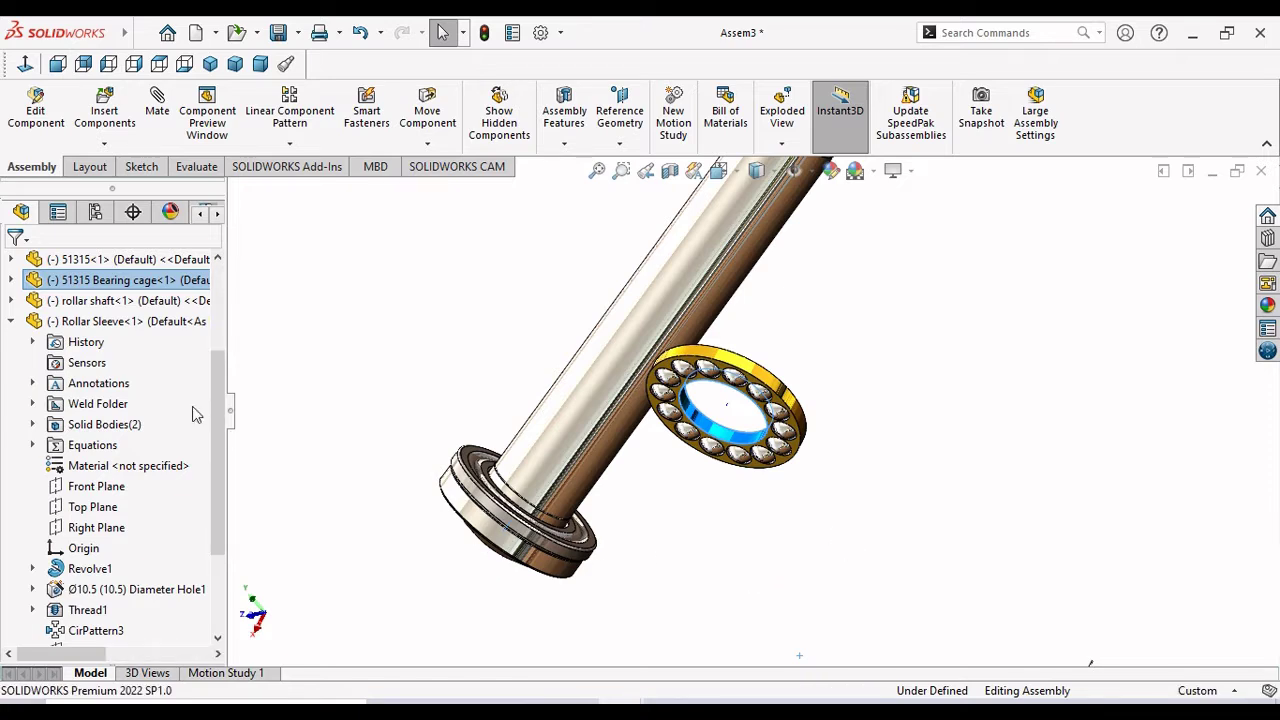
pyautogui.click(508, 524)
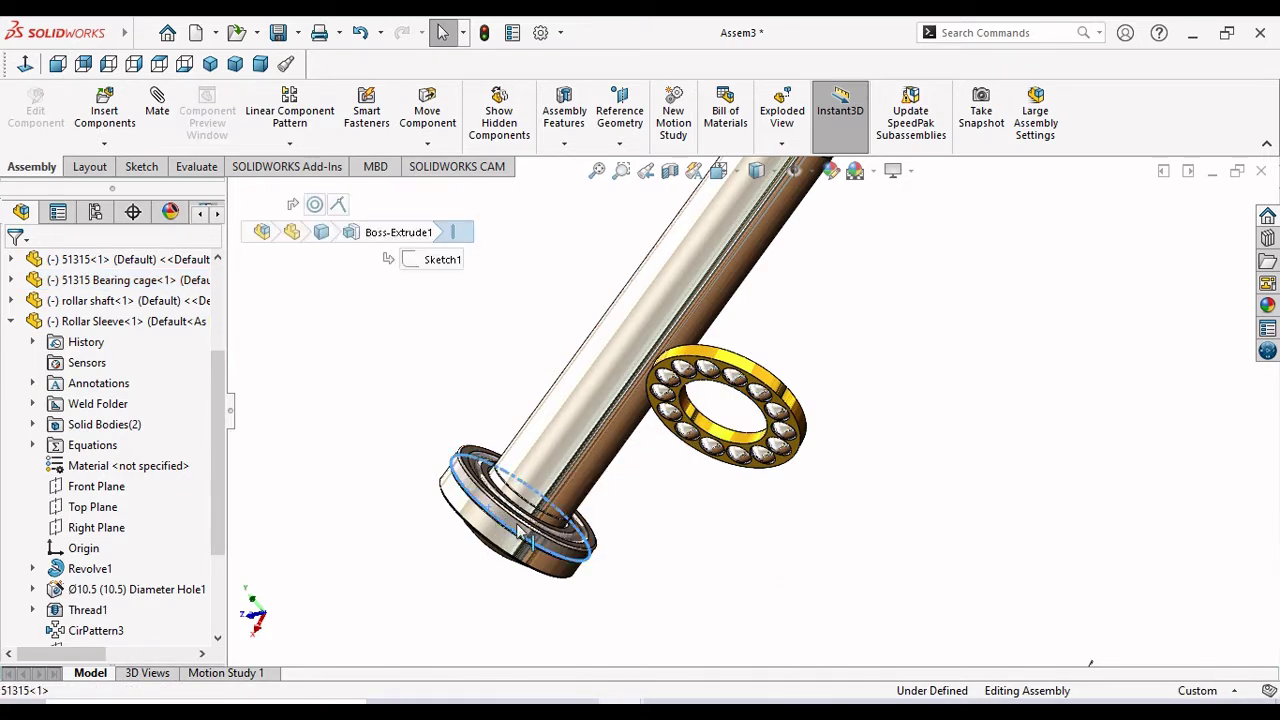
pyautogui.click(518, 529)
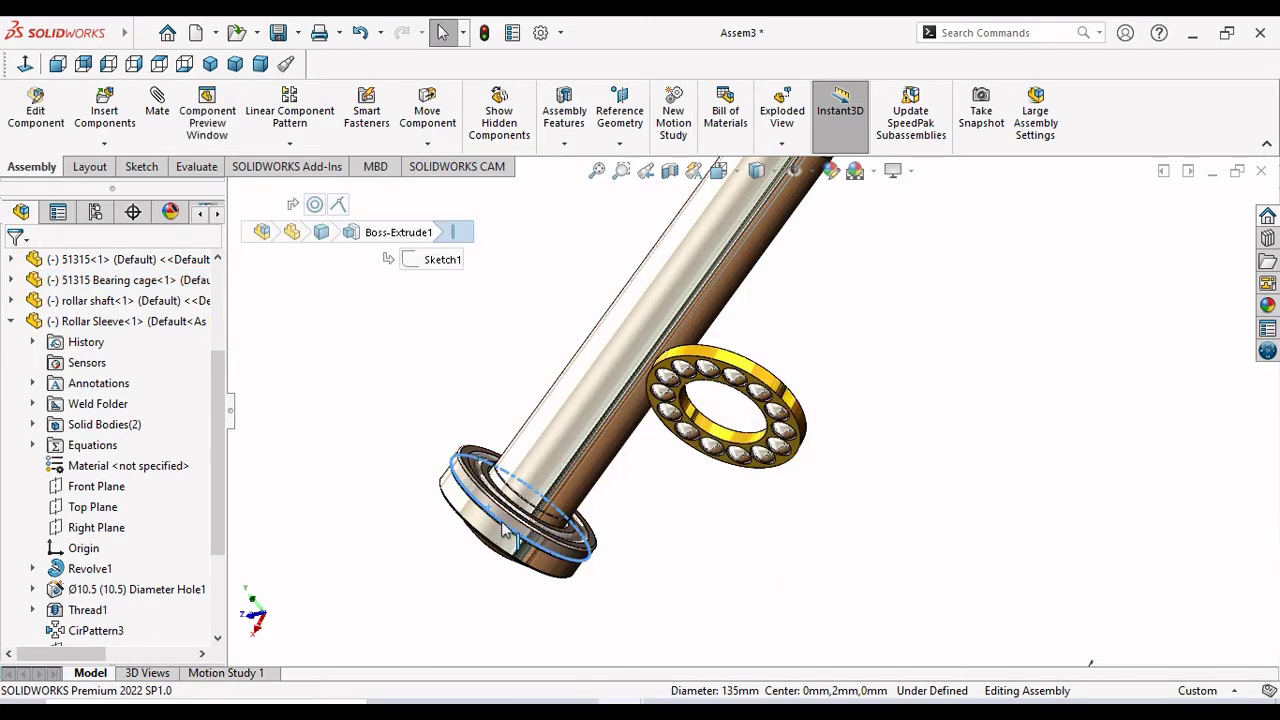
pyautogui.click(845, 544)
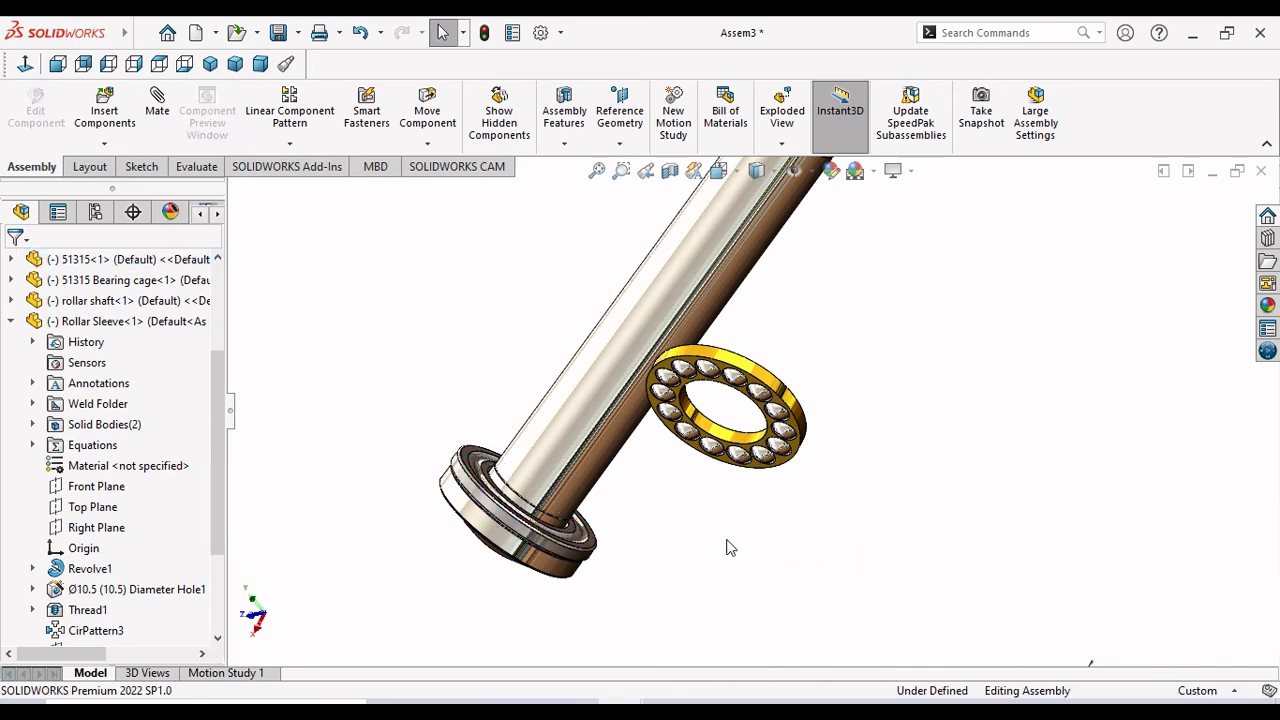
pyautogui.scroll(2, 648, 553)
pyautogui.scroll(-3, 651, 513)
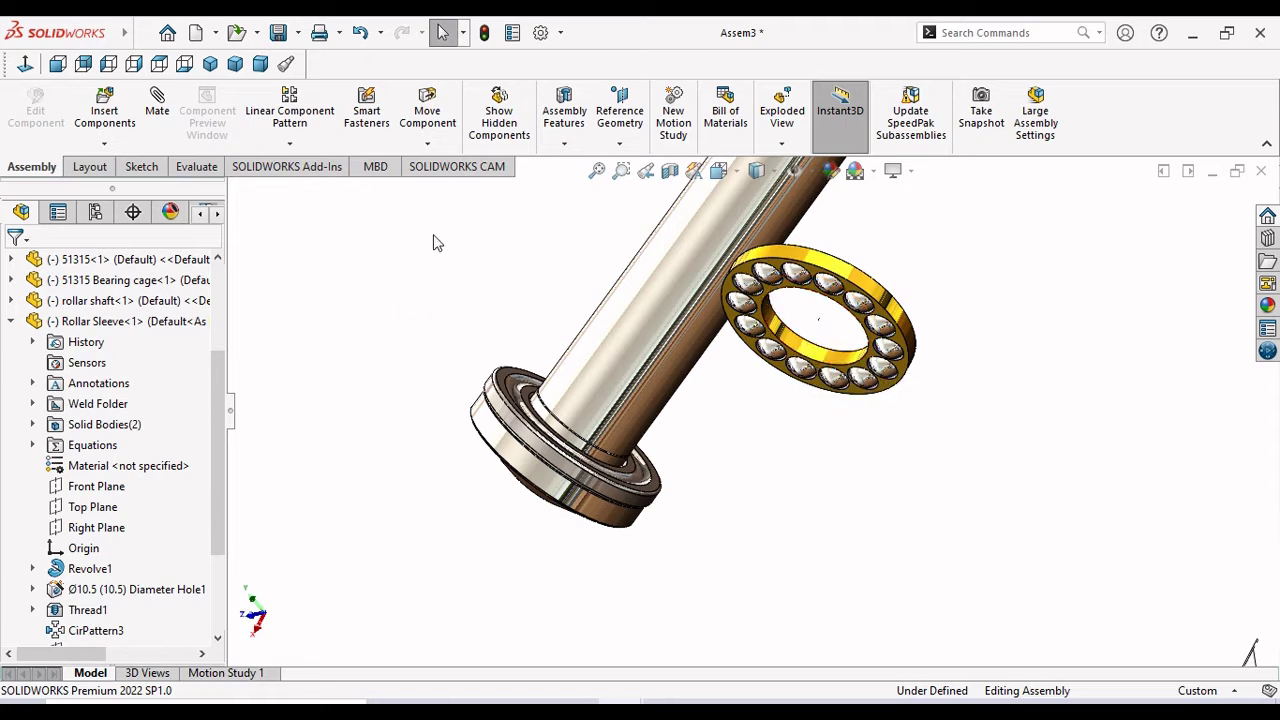
pyautogui.click(157, 100)
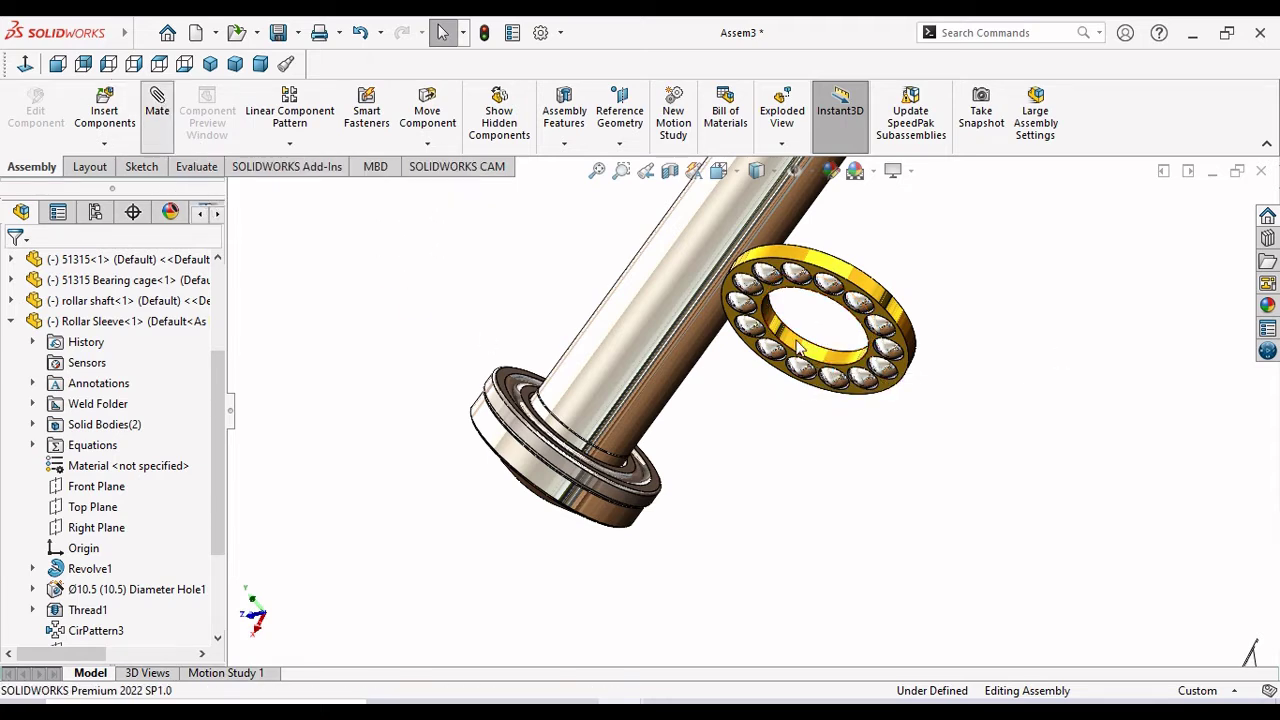
# Mate the bearing cage bore concentric with the roller shaft's cylindrical face.
pyautogui.click(622, 370)
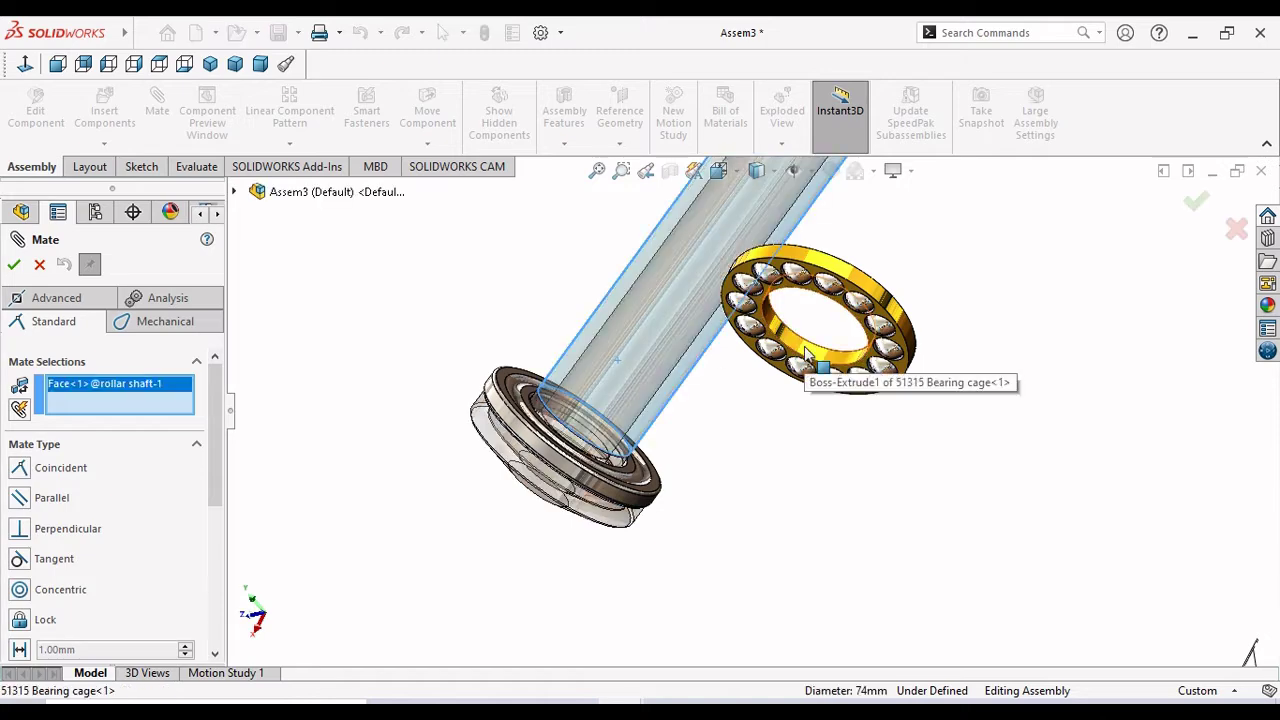
pyautogui.click(808, 355)
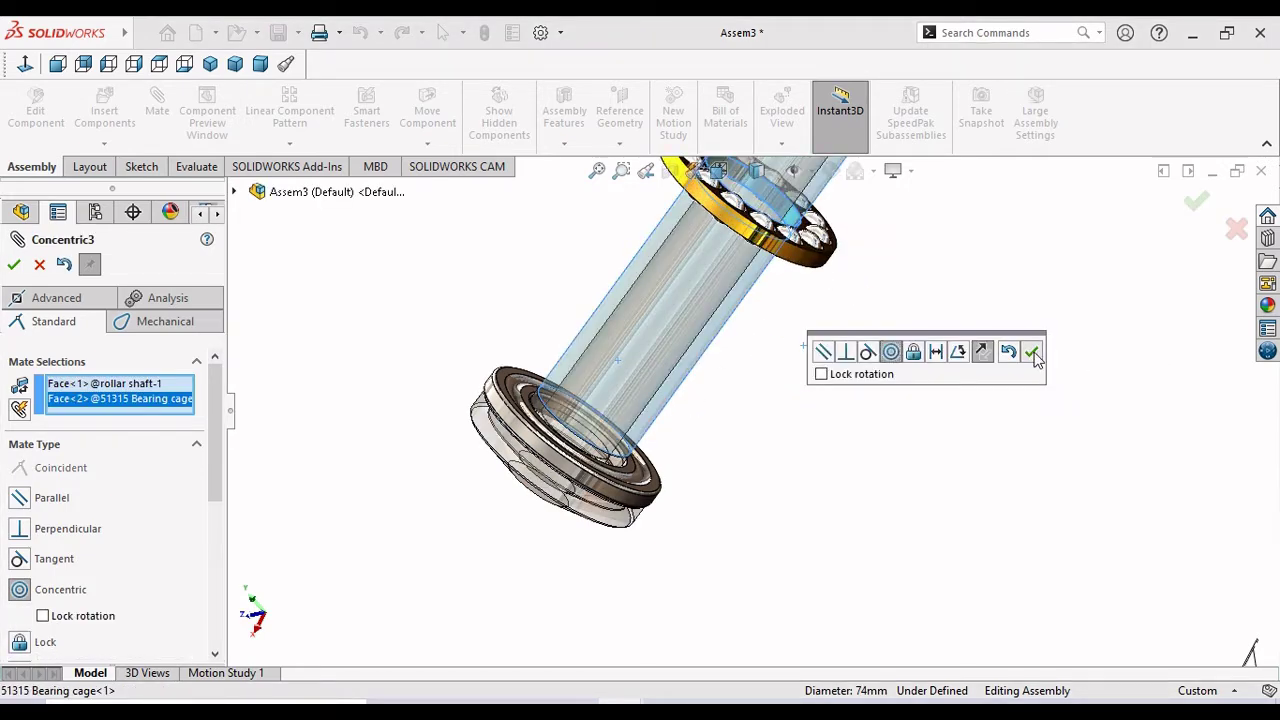
pyautogui.click(1033, 355)
pyautogui.moveTo(760, 357); pyautogui.dragTo(780, 323, button='middle')
pyautogui.scroll(-4, 780, 323)
pyautogui.scroll(-3, 808, 245)
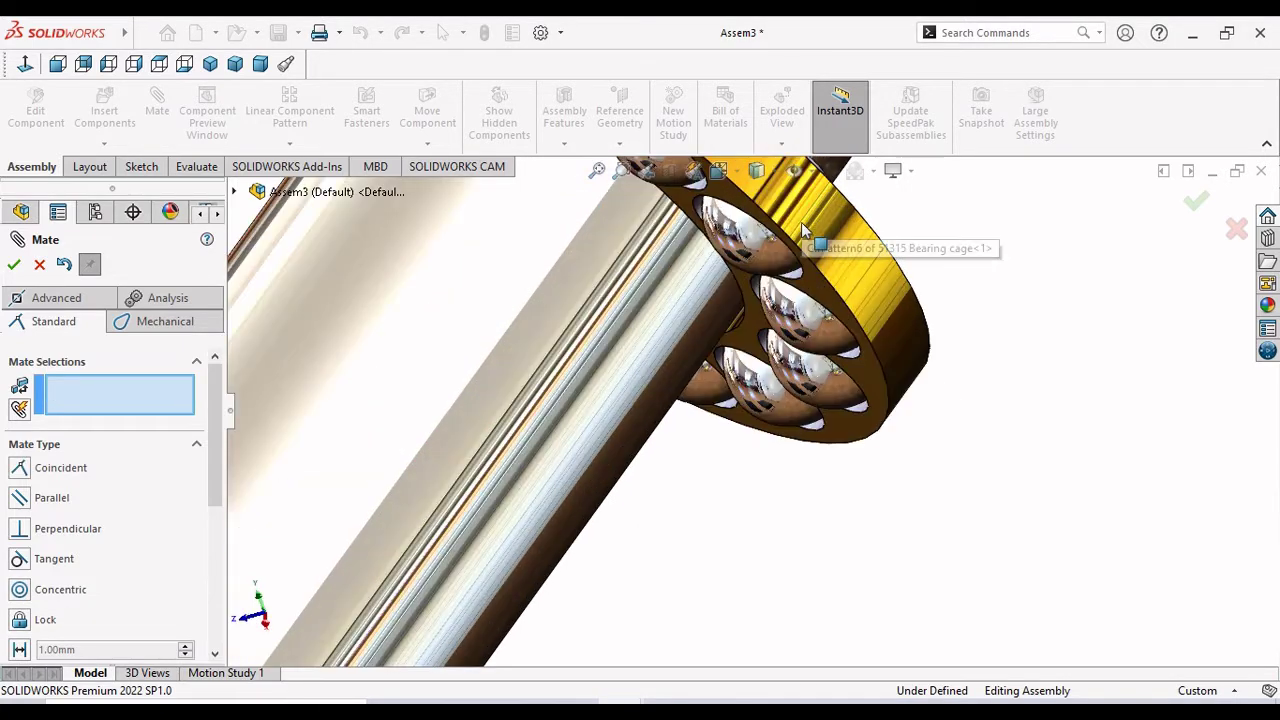
# Add a 2 mm distance mate between the cage face and the 51315 bearing face.
pyautogui.click(735, 200)
pyautogui.scroll(2, 735, 200)
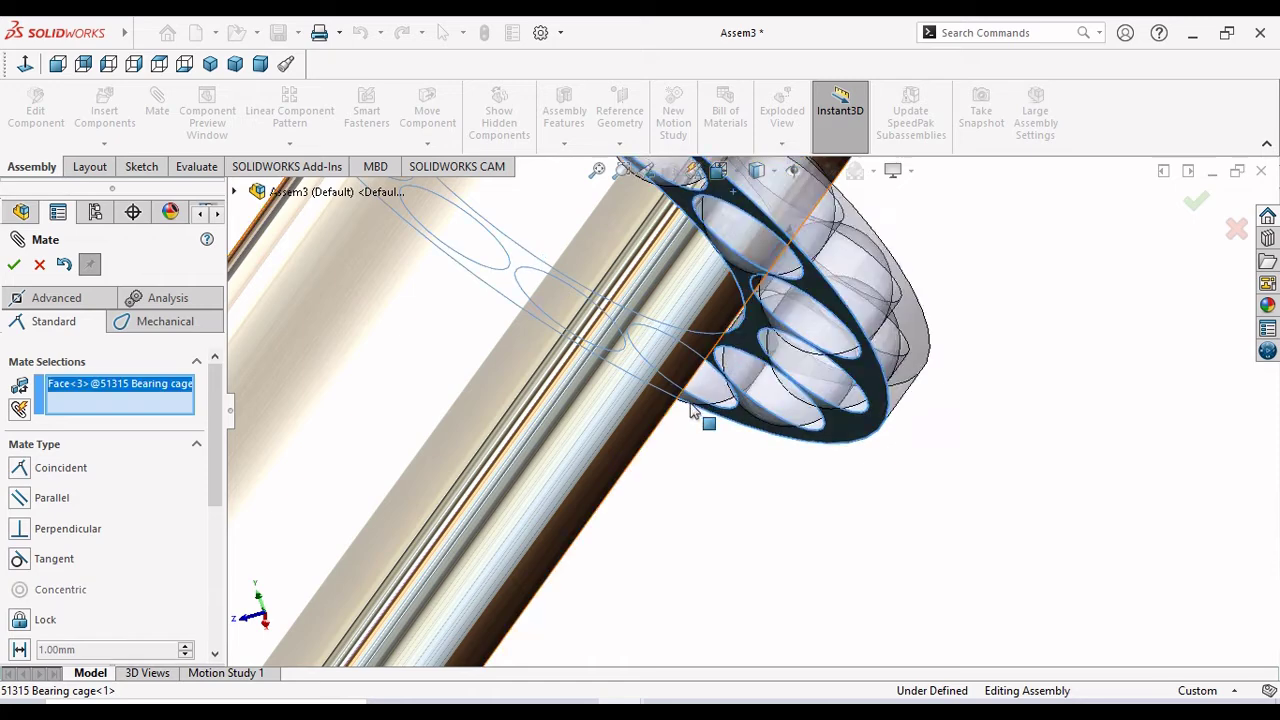
pyautogui.scroll(3, 678, 412)
pyautogui.scroll(2, 740, 457)
pyautogui.moveTo(740, 457)
pyautogui.mouseDown(button='middle')
pyautogui.moveTo(697, 493)
pyautogui.moveTo(690, 480)
pyautogui.mouseUp(button='middle')
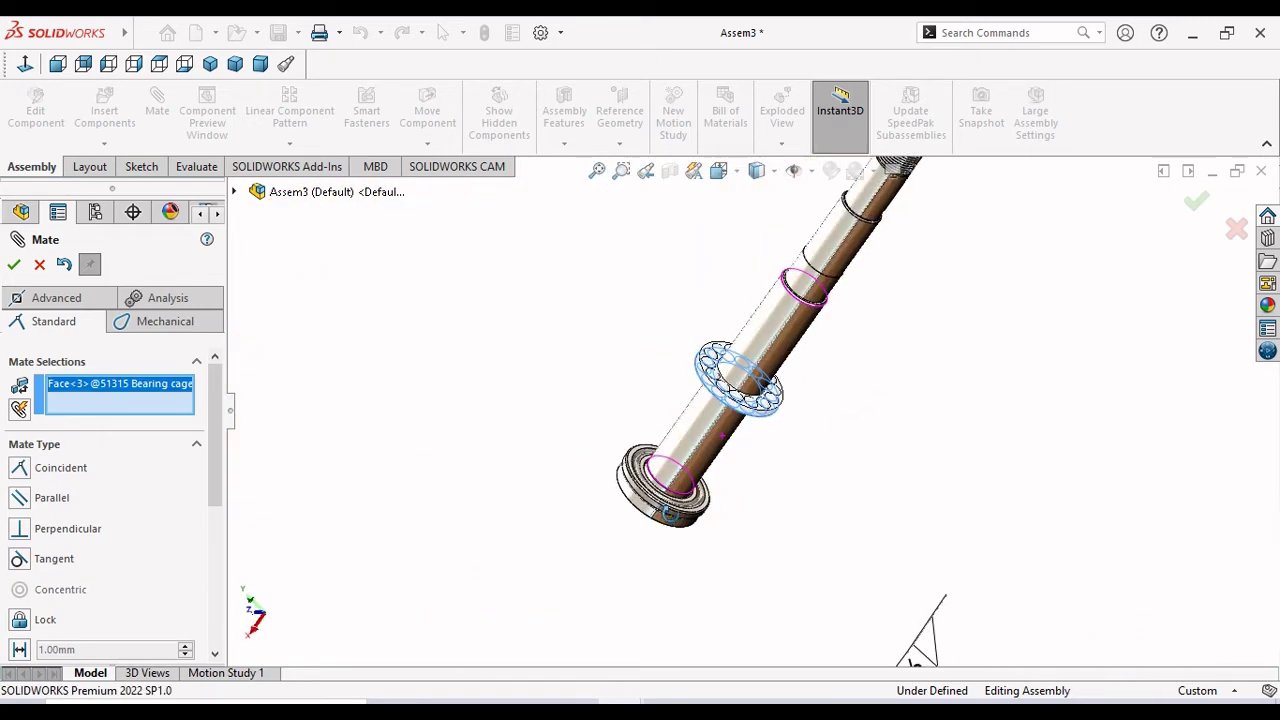
pyautogui.scroll(-3, 640, 470)
pyautogui.scroll(-3, 560, 510)
pyautogui.click(516, 527)
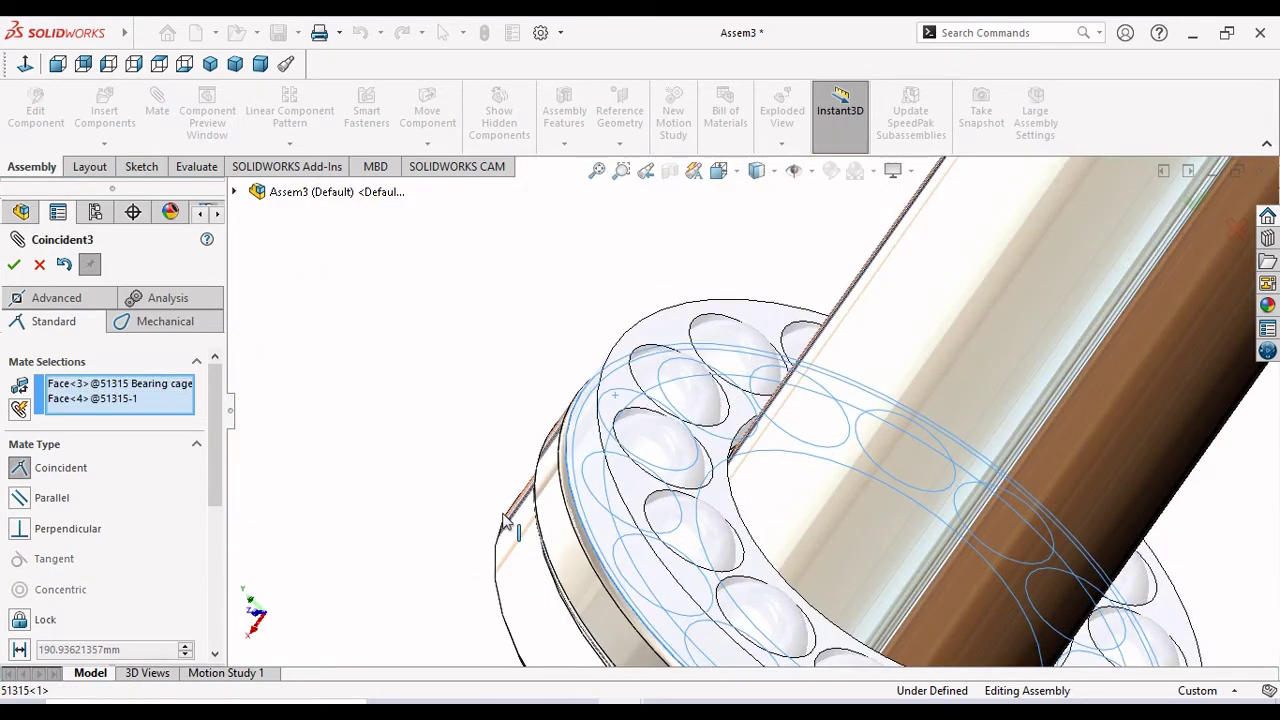
pyautogui.scroll(3, 486, 508)
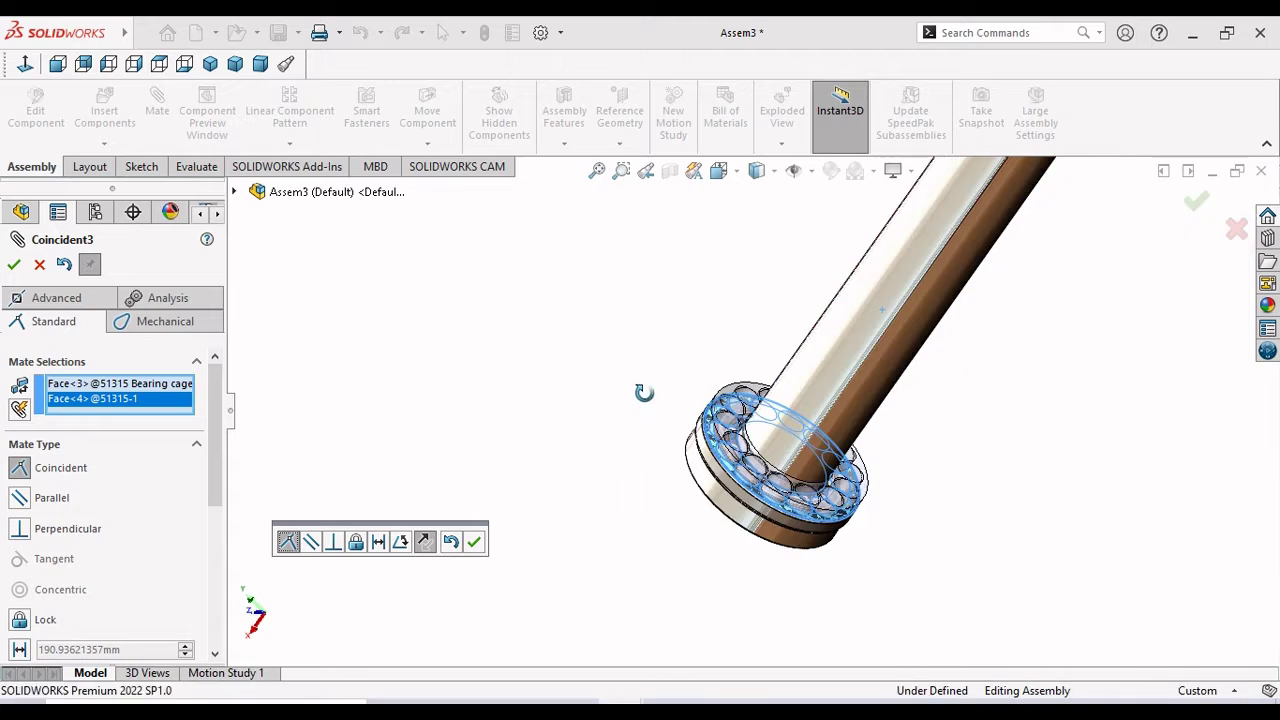
pyautogui.moveTo(640, 391)
pyautogui.mouseDown(button='middle')
pyautogui.moveTo(654, 354)
pyautogui.moveTo(532, 496)
pyautogui.mouseUp(button='middle')
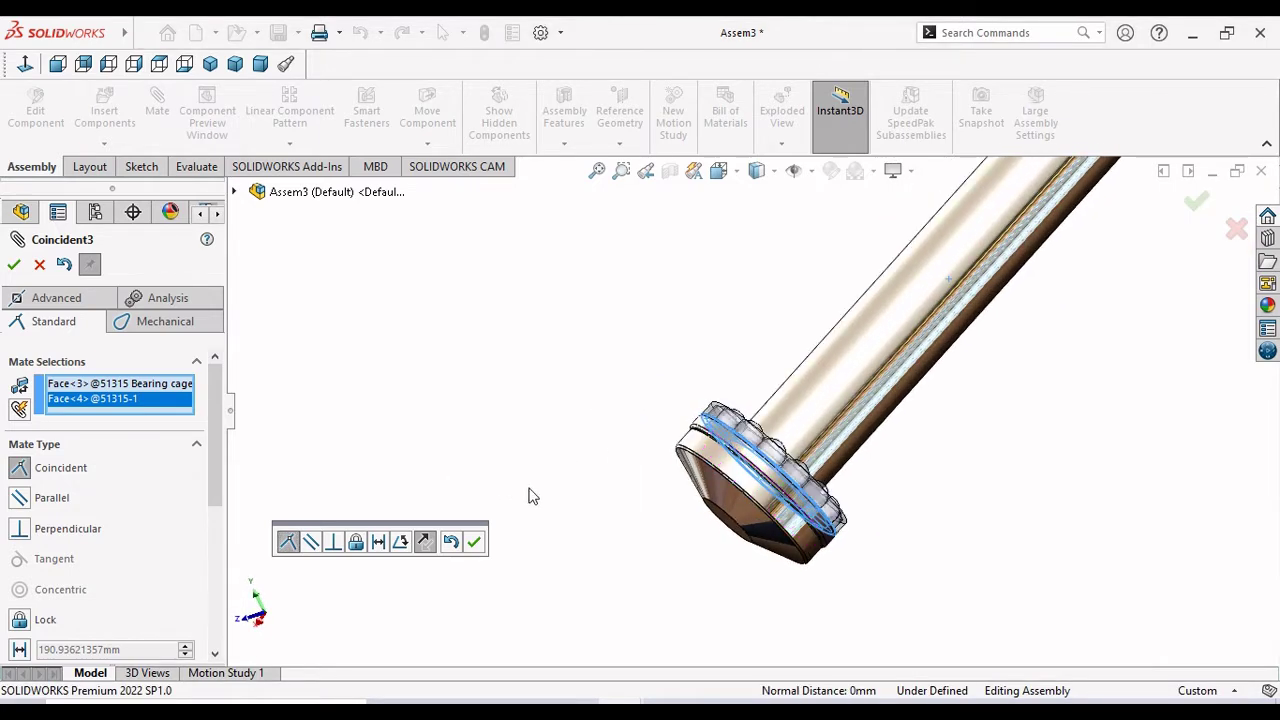
pyautogui.click(379, 542)
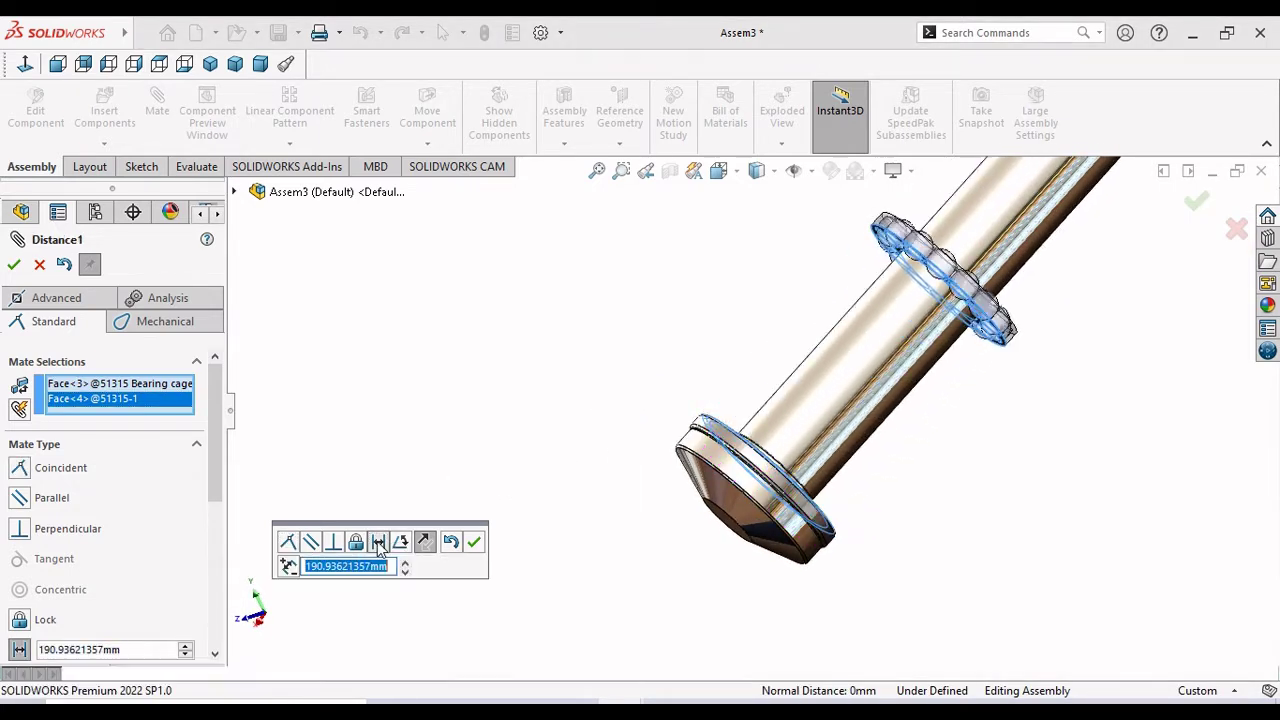
pyautogui.write('2.00mm')
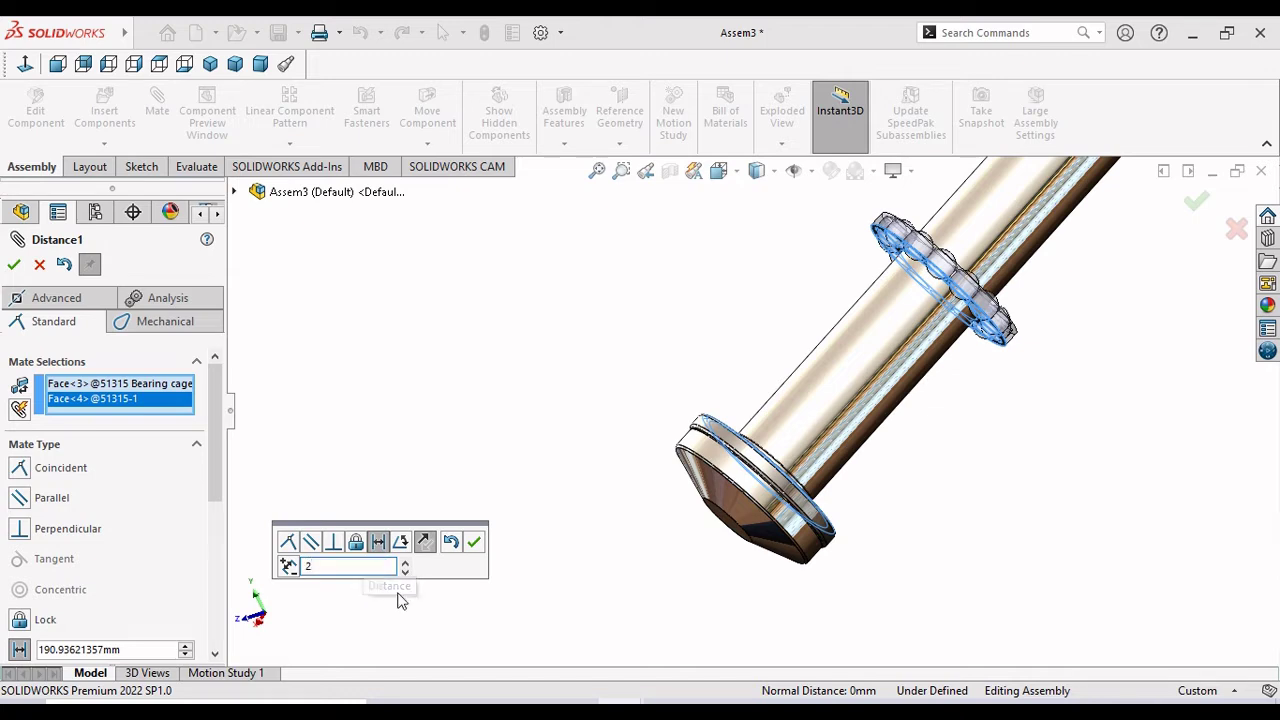
pyautogui.click(476, 541)
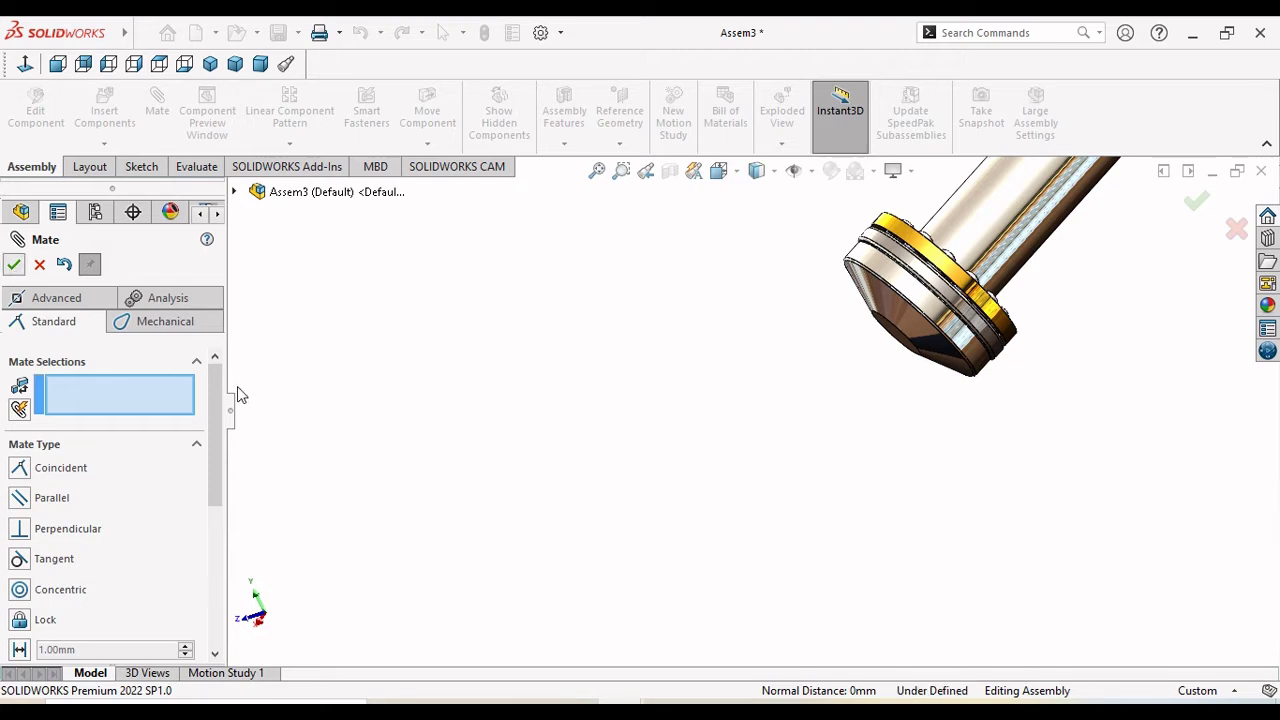
pyautogui.press('Escape')
# Slide the bearing cage along the shaft toward the shaft end.
pyautogui.scroll(3, 538, 497)
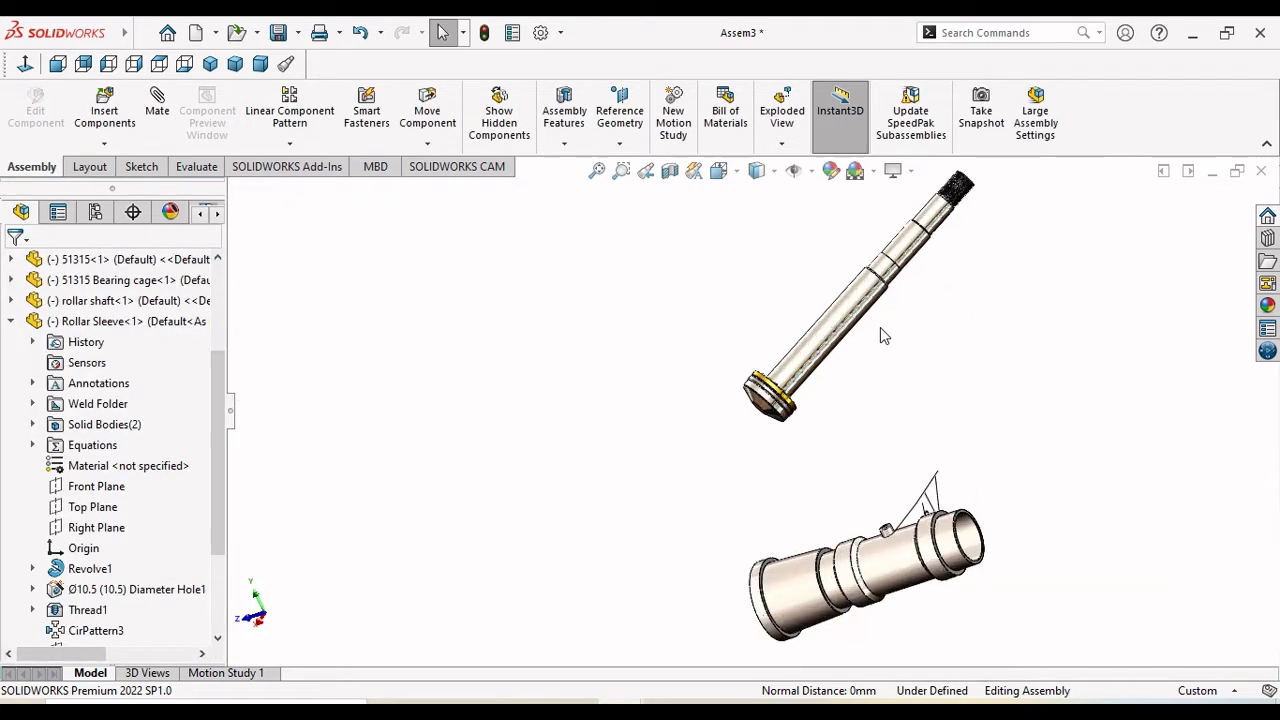
pyautogui.scroll(-5, 885, 329)
pyautogui.scroll(1, 385, 570)
pyautogui.scroll(-3, 596, 606)
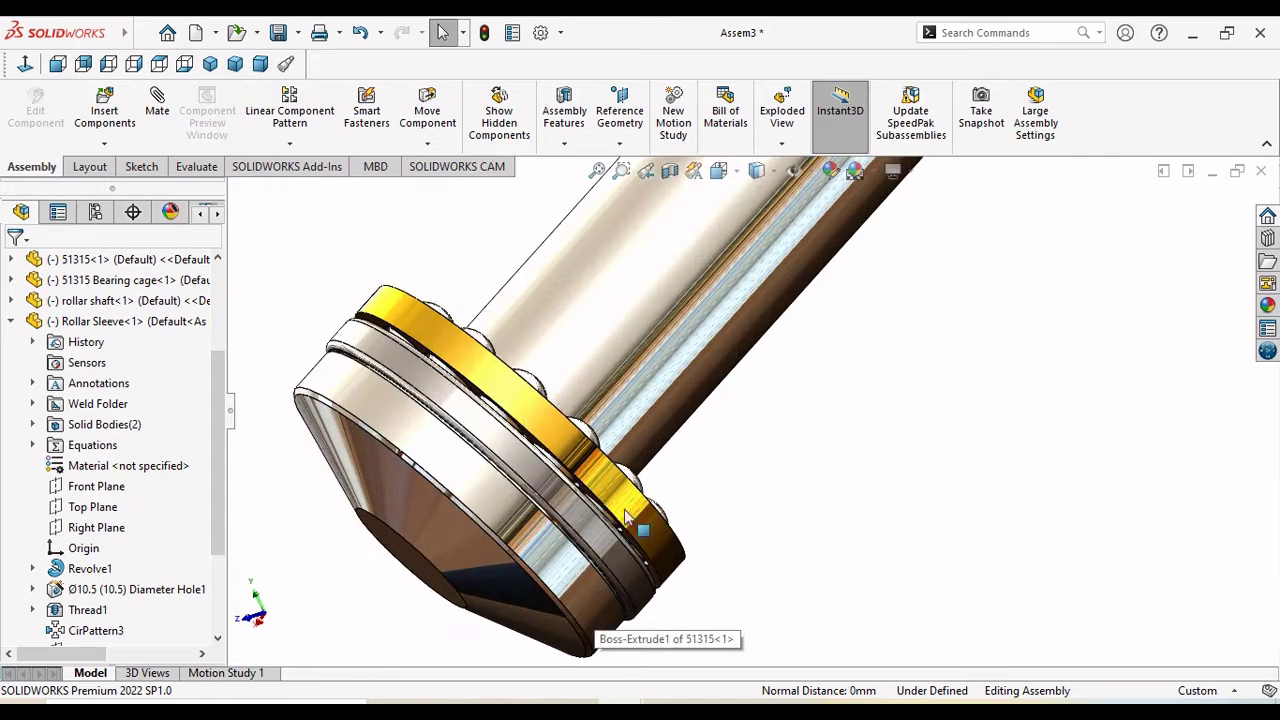
pyautogui.click(578, 468)
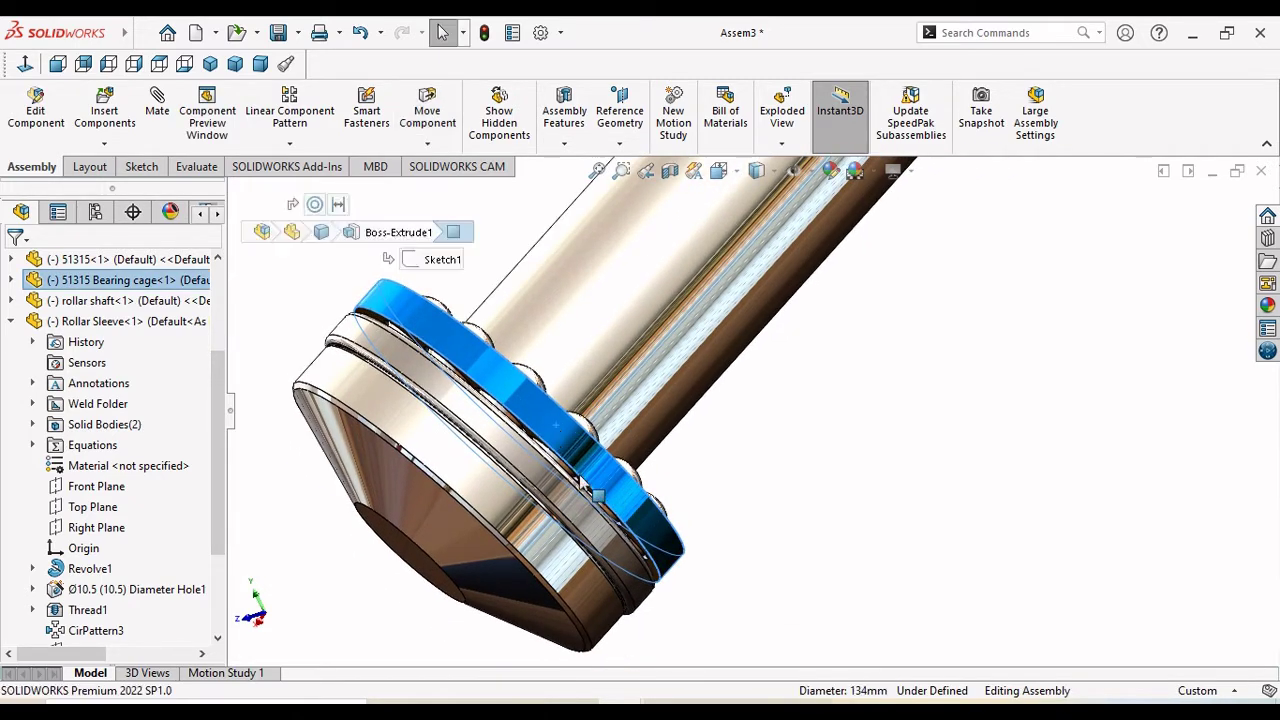
pyautogui.moveTo(602, 487)
pyautogui.mouseDown()
pyautogui.moveTo(463, 357)
pyautogui.moveTo(720, 505)
pyautogui.mouseUp()
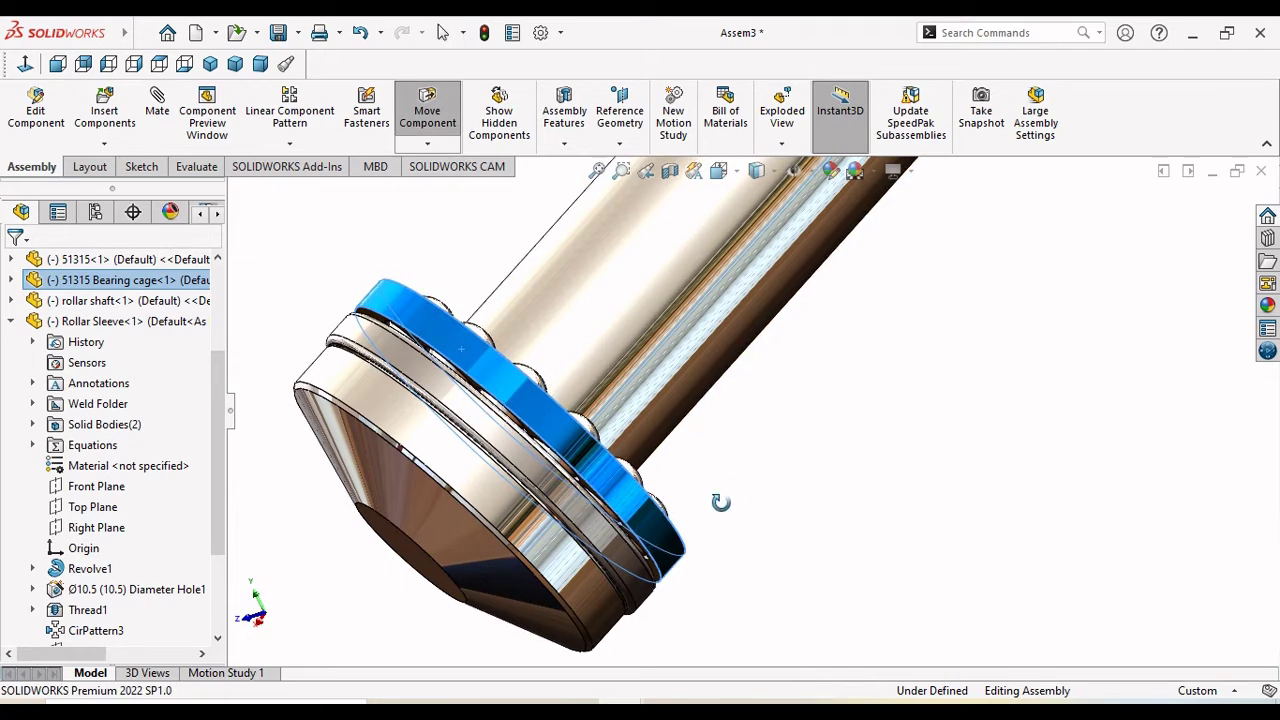
pyautogui.moveTo(720, 505); pyautogui.dragTo(857, 528, button='middle')
pyautogui.click(1063, 557)
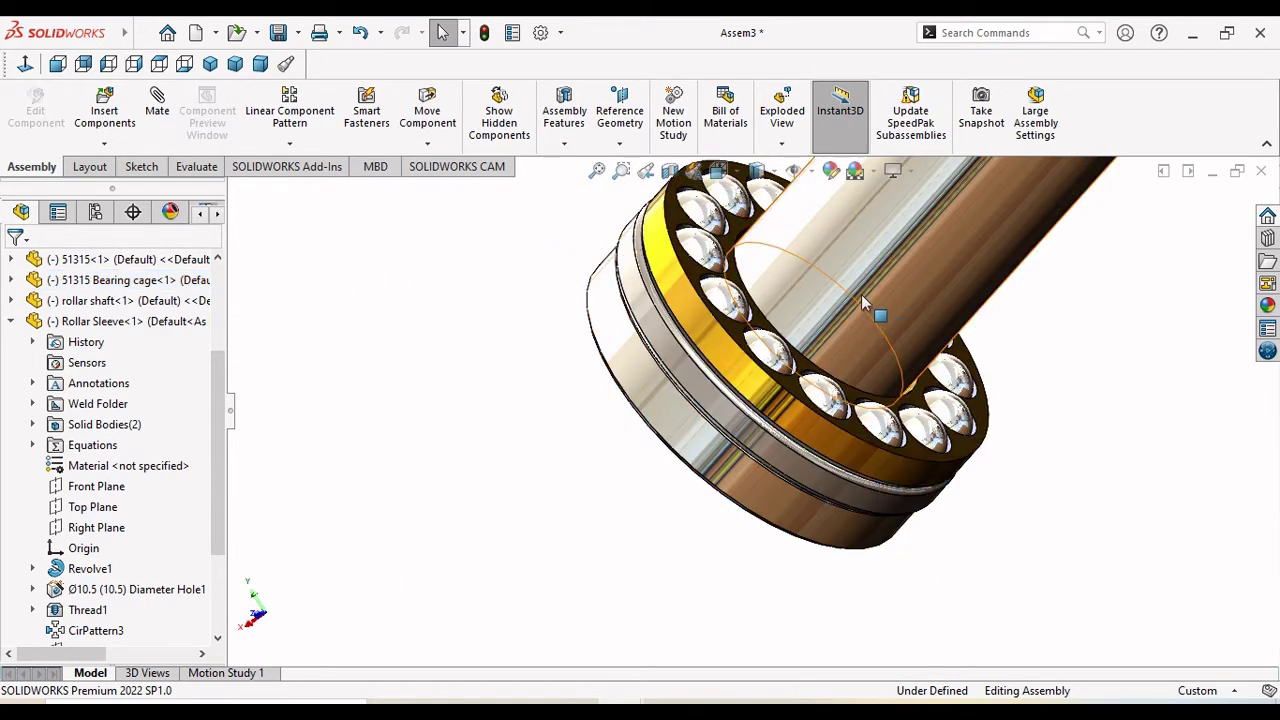
pyautogui.click(735, 340)
pyautogui.moveTo(765, 379); pyautogui.dragTo(620, 452, button='middle')
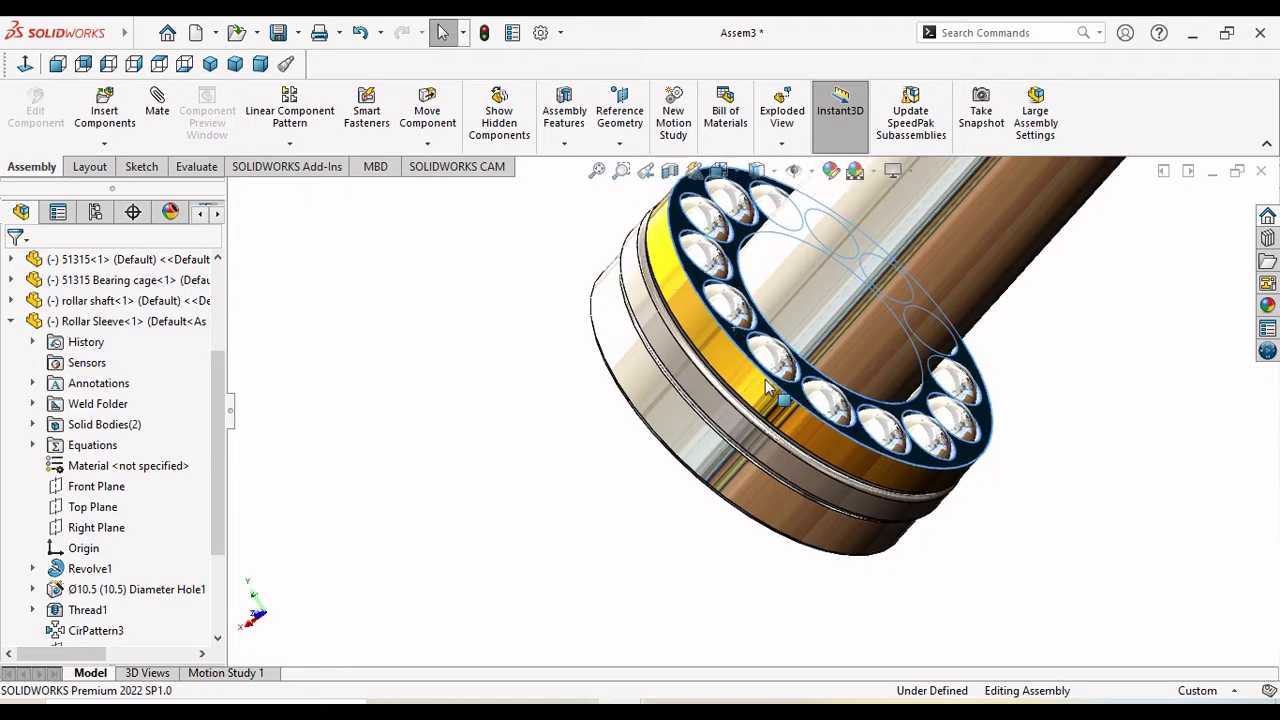
pyautogui.press('Escape')
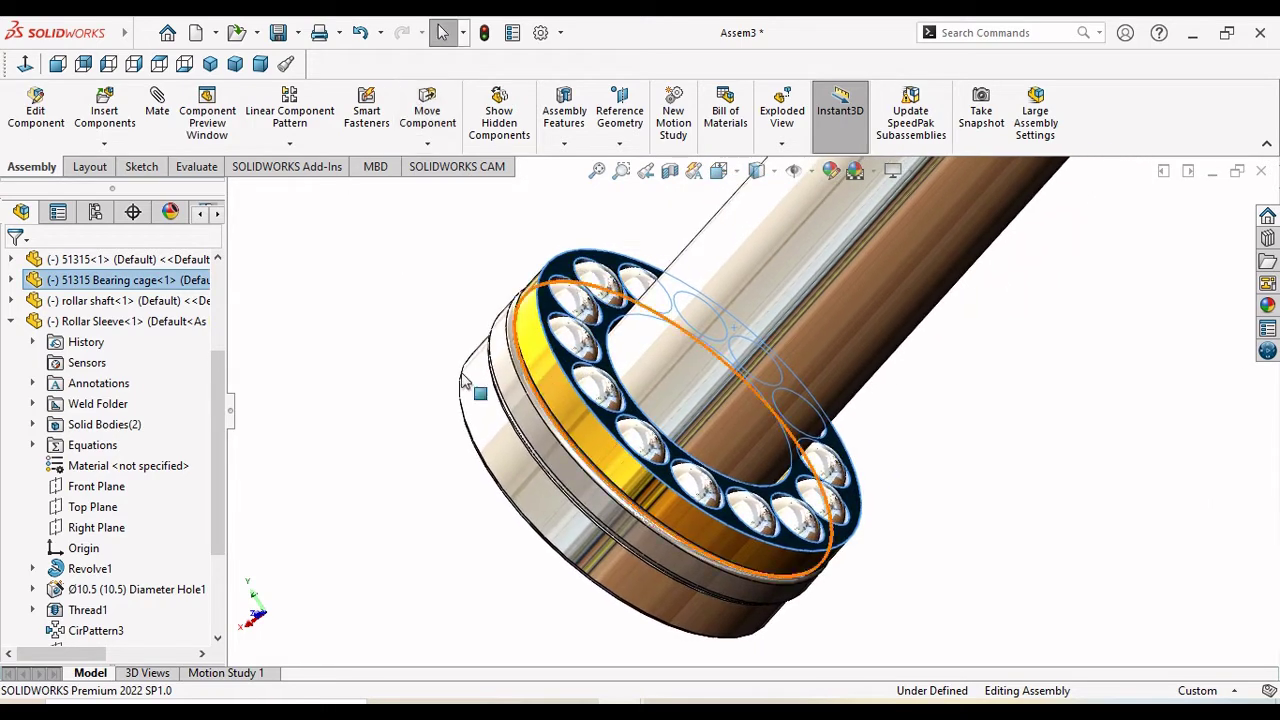
pyautogui.click(440, 375)
# Fix the rollar shaft in place.
pyautogui.click(724, 325)
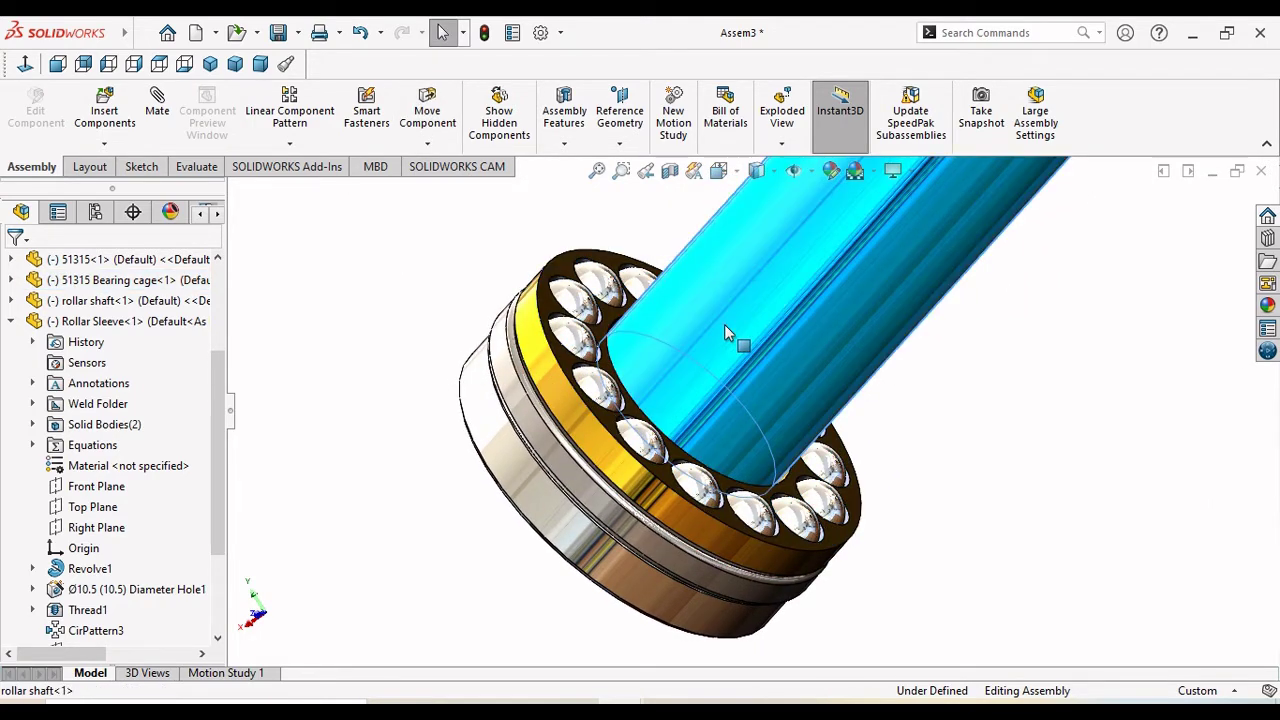
pyautogui.rightClick(724, 324)
pyautogui.press('Escape')
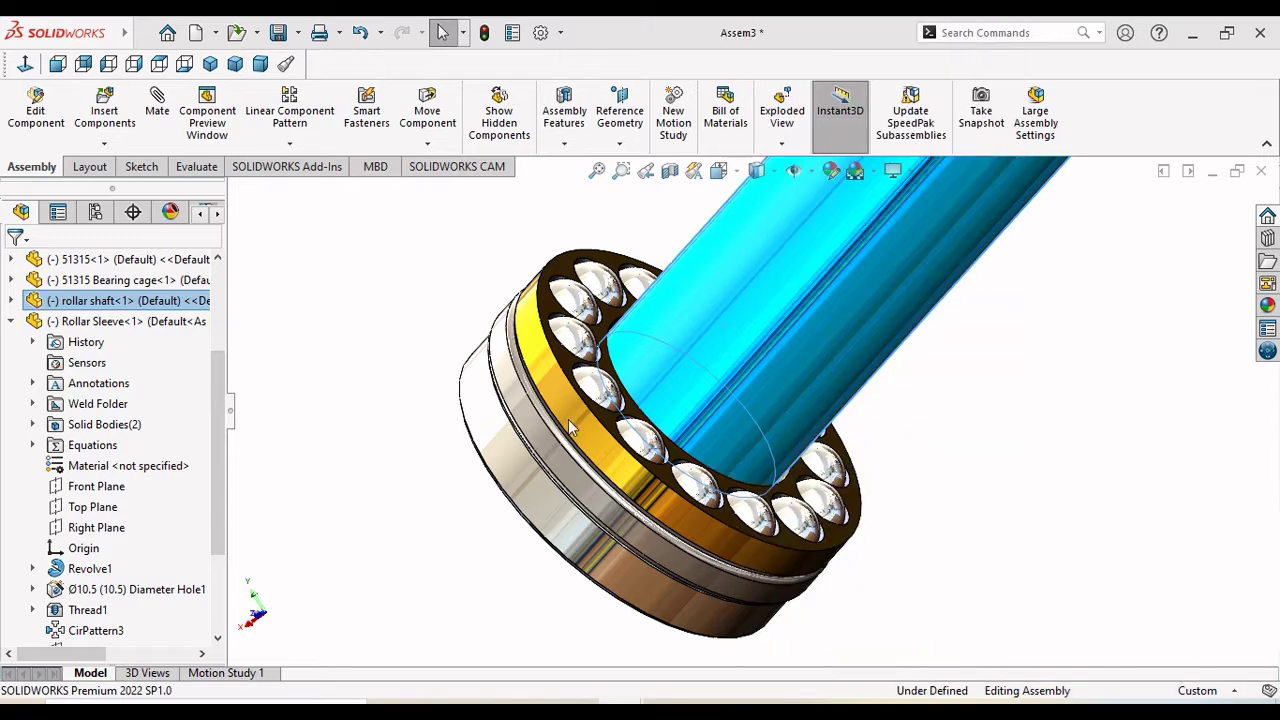
pyautogui.click(435, 491)
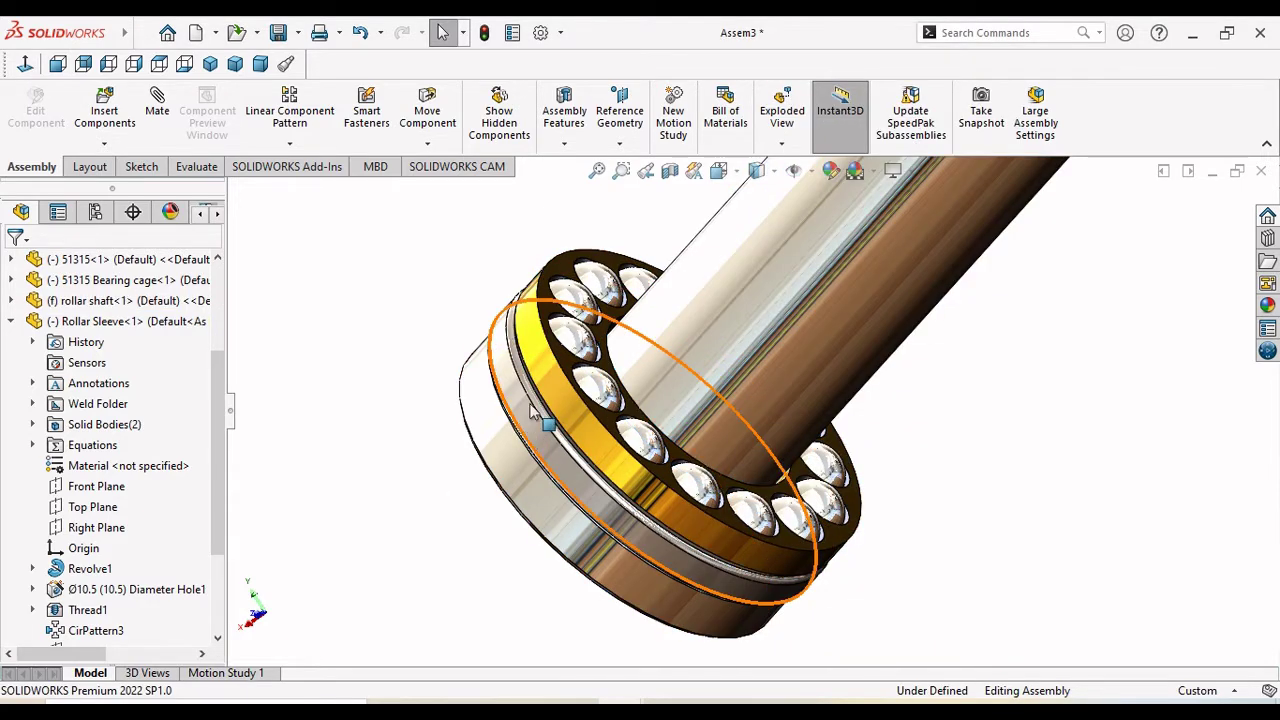
# Spin the bearing cage around the fixed shaft and zoom to fit the assembly.
pyautogui.click(591, 434)
pyautogui.moveTo(594, 430)
pyautogui.mouseDown()
pyautogui.moveTo(855, 486)
pyautogui.moveTo(680, 468)
pyautogui.moveTo(556, 410)
pyautogui.moveTo(460, 343)
pyautogui.moveTo(490, 279)
pyautogui.moveTo(787, 542)
pyautogui.mouseUp()
pyautogui.press('Escape')
pyautogui.click(350, 503)
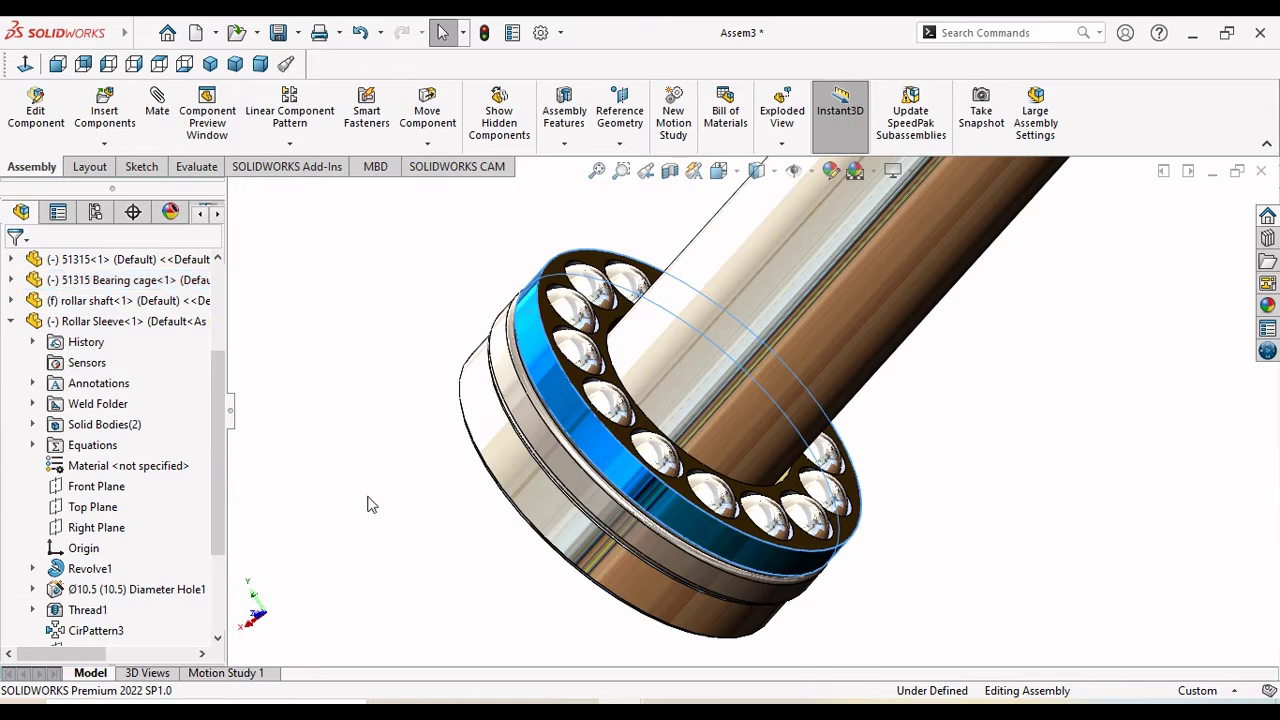
pyautogui.press('f')
pyautogui.moveTo(926, 277)
pyautogui.mouseDown(button='middle')
pyautogui.moveTo(917, 286)
pyautogui.moveTo(1002, 350)
pyautogui.moveTo(803, 386)
pyautogui.mouseUp(button='middle')
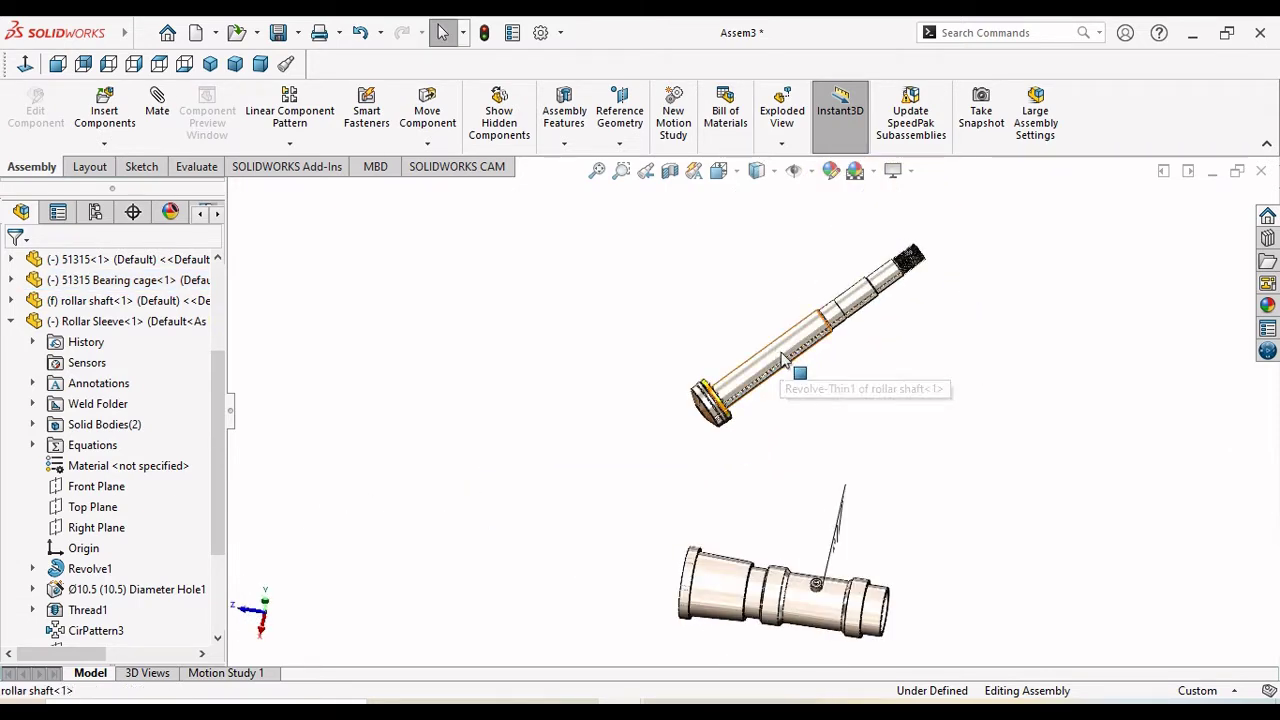
pyautogui.click(783, 360)
# Set the rollar shaft to Float and swing it about its end near the sleeve.
pyautogui.rightClick(800, 352)
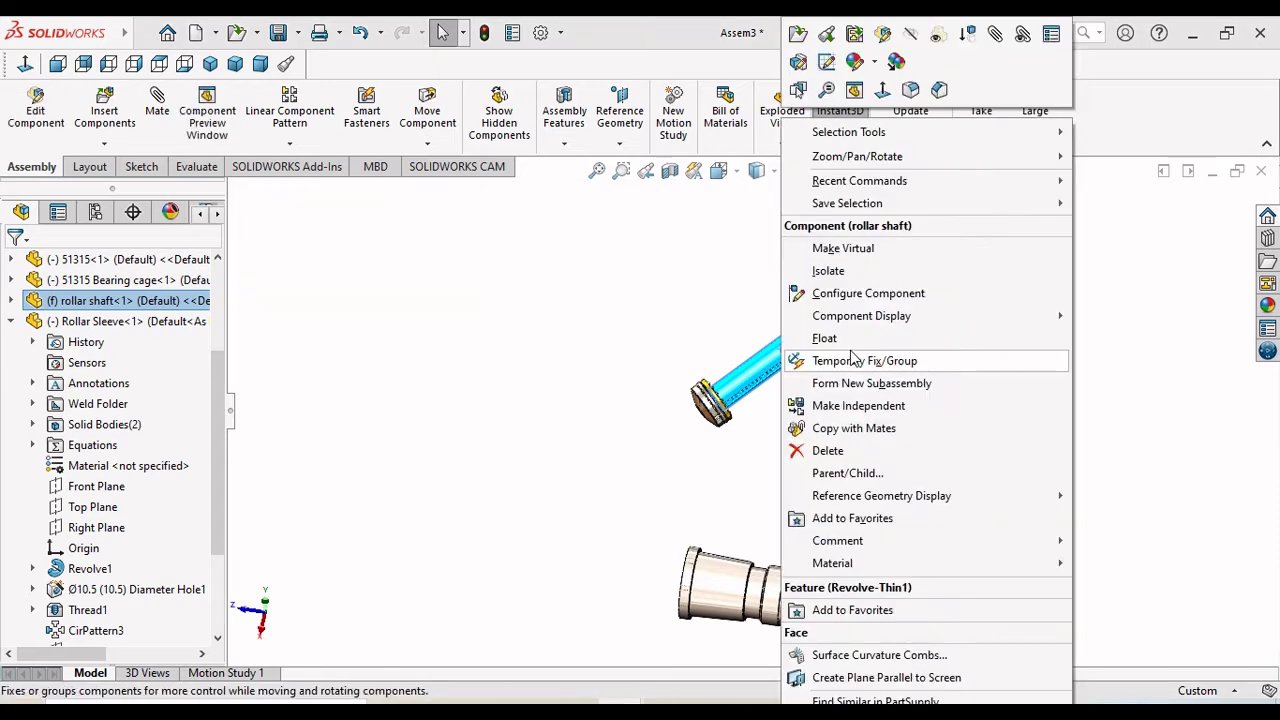
pyautogui.click(826, 338)
pyautogui.click(930, 630)
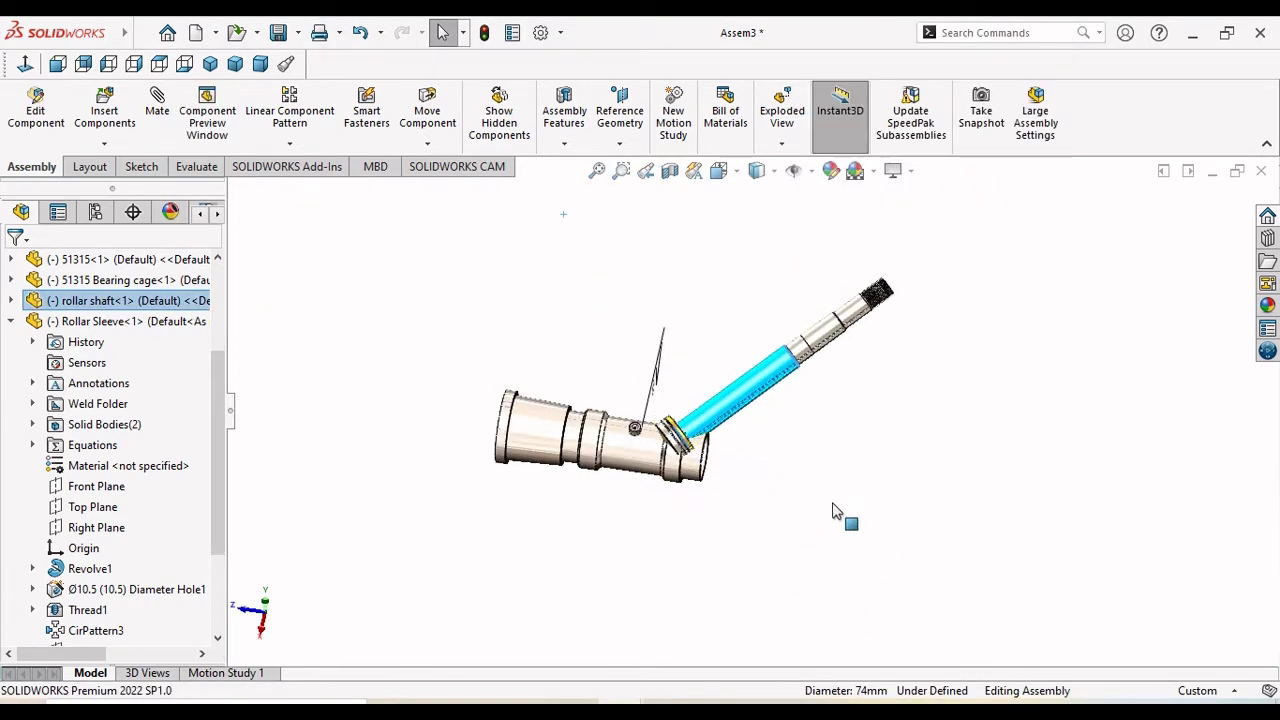
pyautogui.moveTo(836, 511)
pyautogui.mouseDown()
pyautogui.moveTo(830, 501)
pyautogui.moveTo(894, 563)
pyautogui.moveTo(537, 663)
pyautogui.moveTo(521, 616)
pyautogui.moveTo(537, 620)
pyautogui.moveTo(520, 600)
pyautogui.mouseUp()
pyautogui.press('Escape')
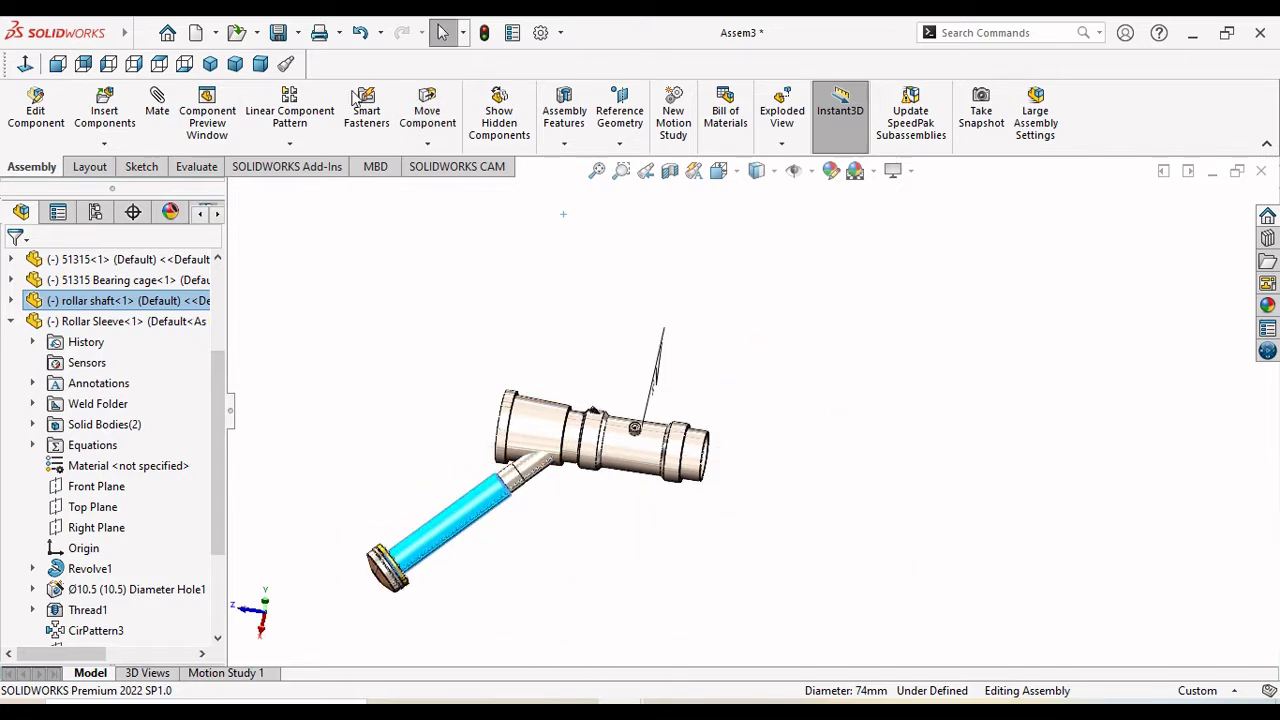
# Rotate the shaft until it lies horizontal, parallel below the Rollar Sleeve.
pyautogui.click(431, 143)
pyautogui.click(473, 189)
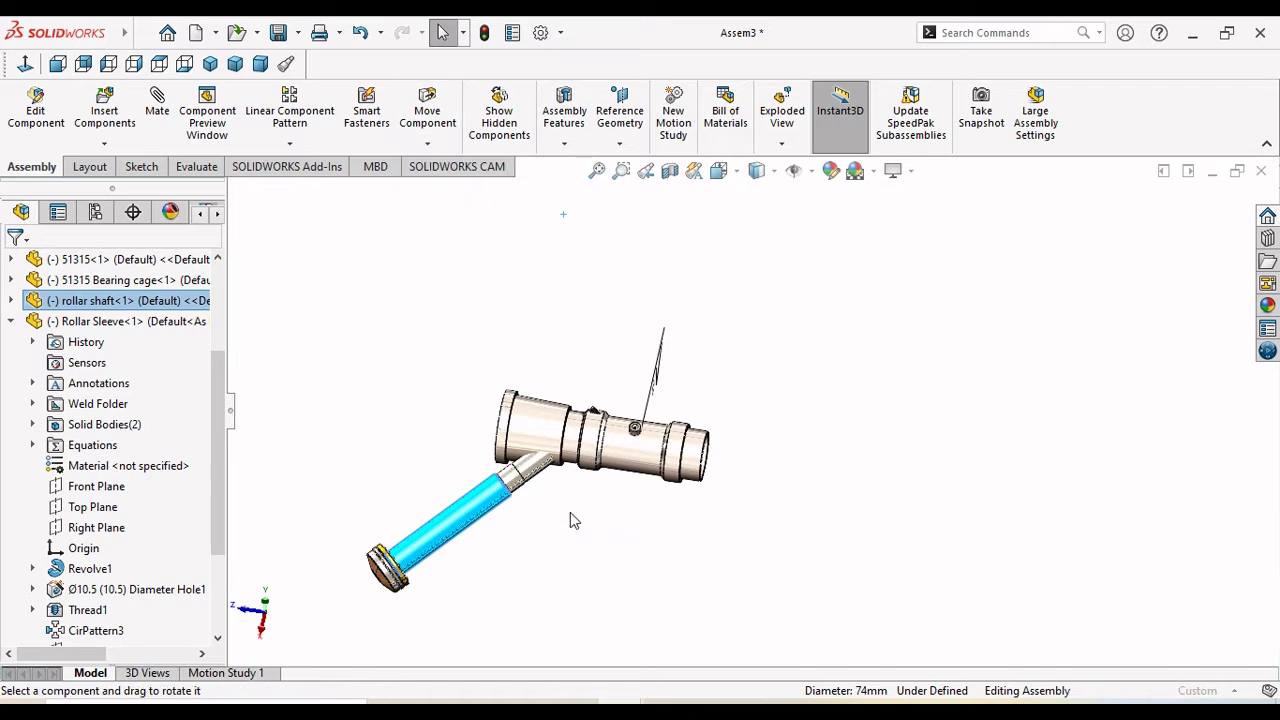
pyautogui.moveTo(542, 516)
pyautogui.mouseDown()
pyautogui.moveTo(535, 575)
pyautogui.moveTo(554, 623)
pyautogui.moveTo(543, 634)
pyautogui.moveTo(403, 531)
pyautogui.moveTo(369, 475)
pyautogui.moveTo(466, 543)
pyautogui.moveTo(429, 503)
pyautogui.moveTo(434, 374)
pyautogui.moveTo(518, 490)
pyautogui.mouseUp()
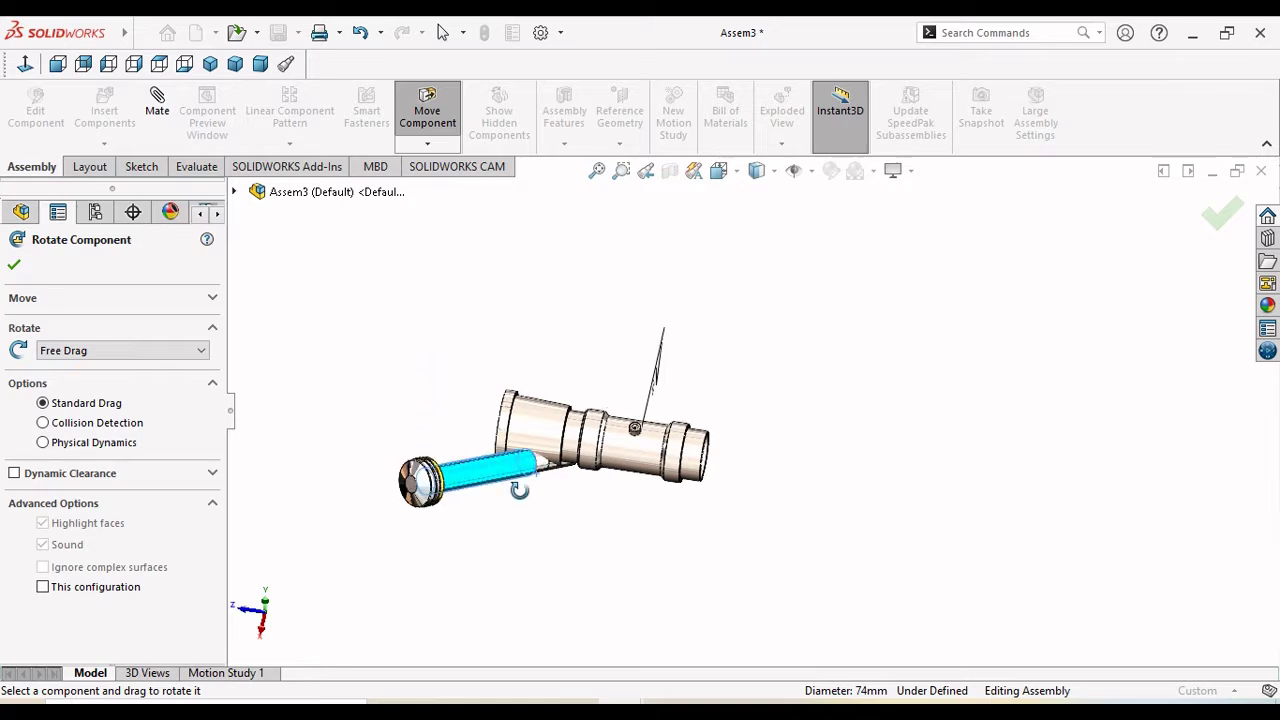
pyautogui.rightClick(366, 285)
pyautogui.click(372, 289)
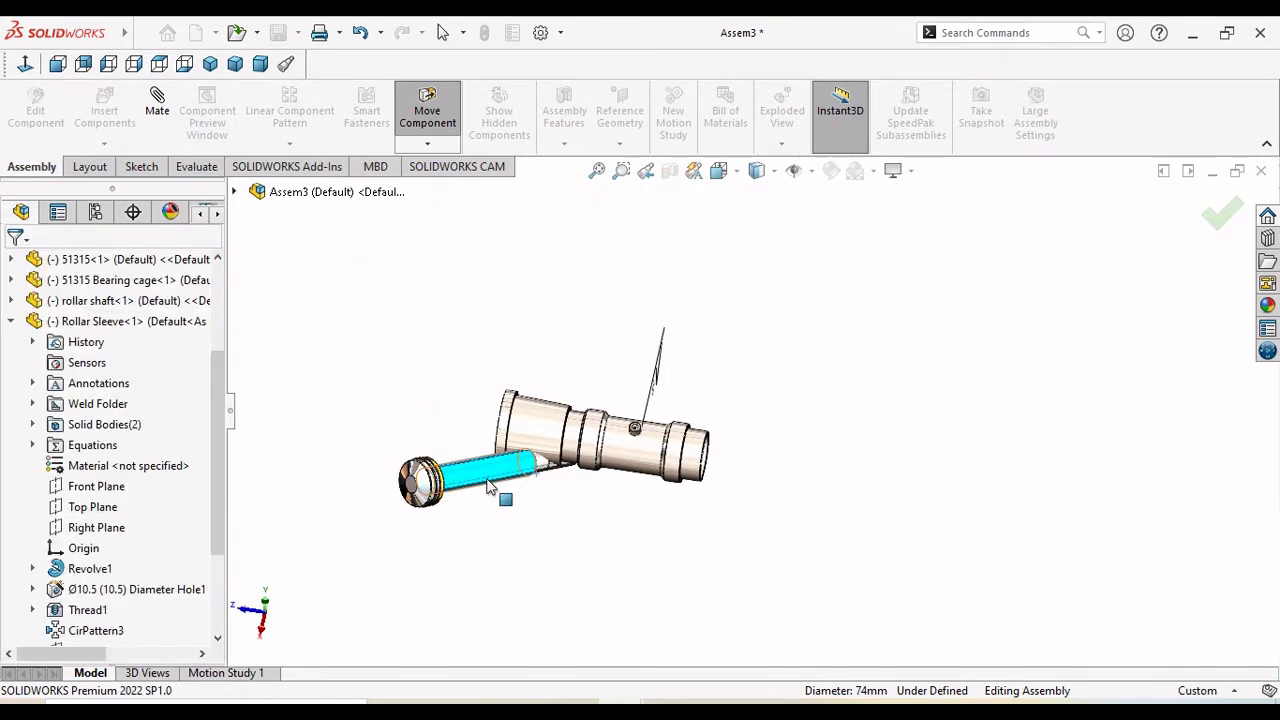
pyautogui.moveTo(466, 512)
pyautogui.mouseDown()
pyautogui.moveTo(400, 578)
pyautogui.moveTo(420, 574)
pyautogui.mouseUp()
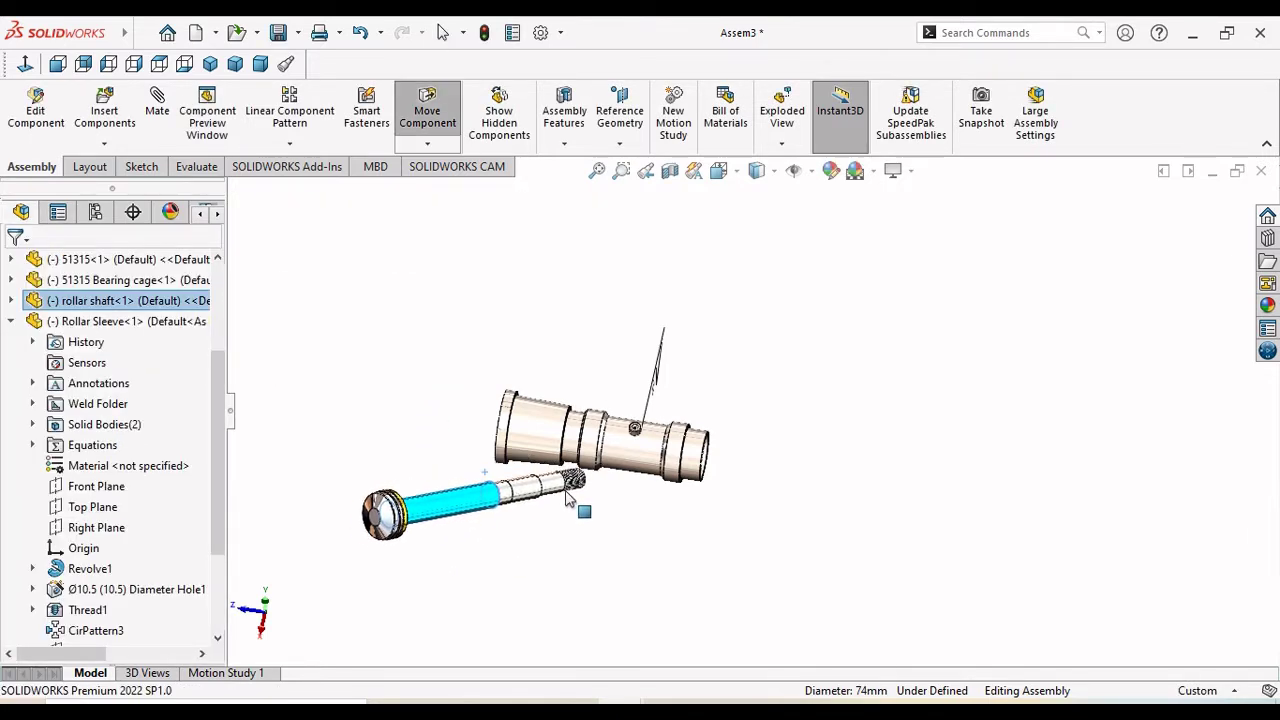
pyautogui.click(430, 145)
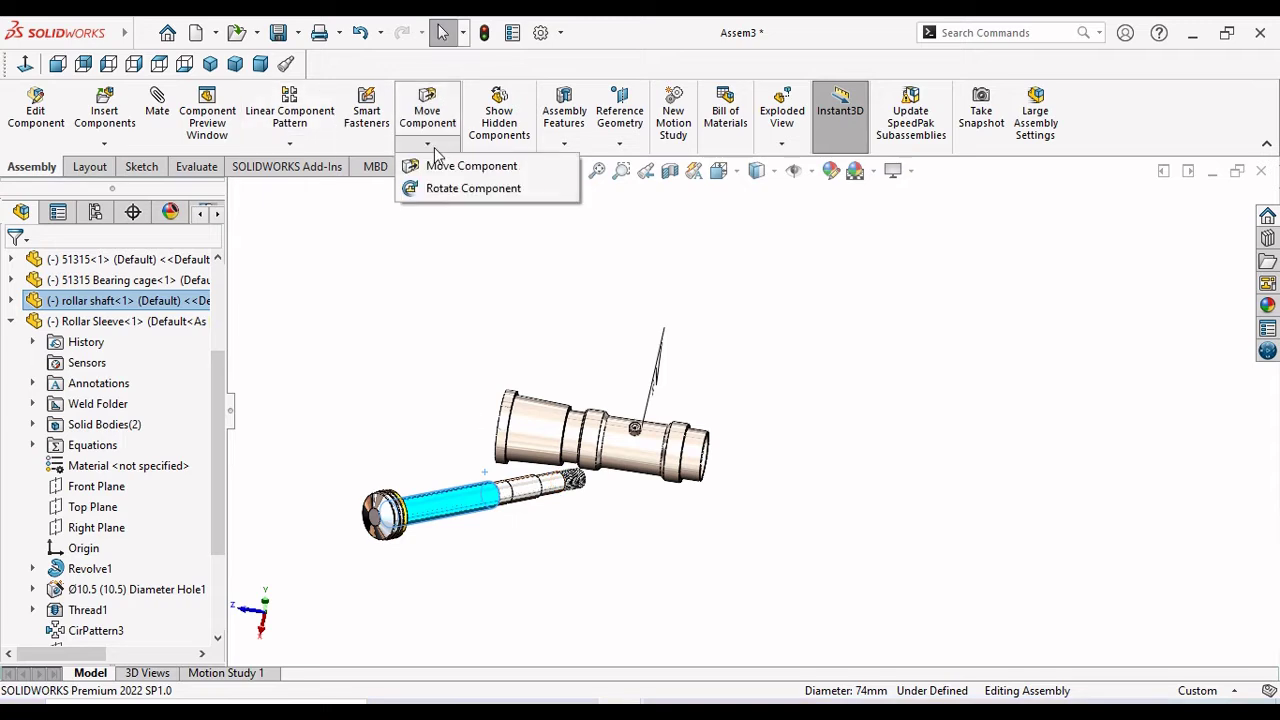
pyautogui.click(471, 189)
pyautogui.moveTo(512, 535); pyautogui.dragTo(482, 599)
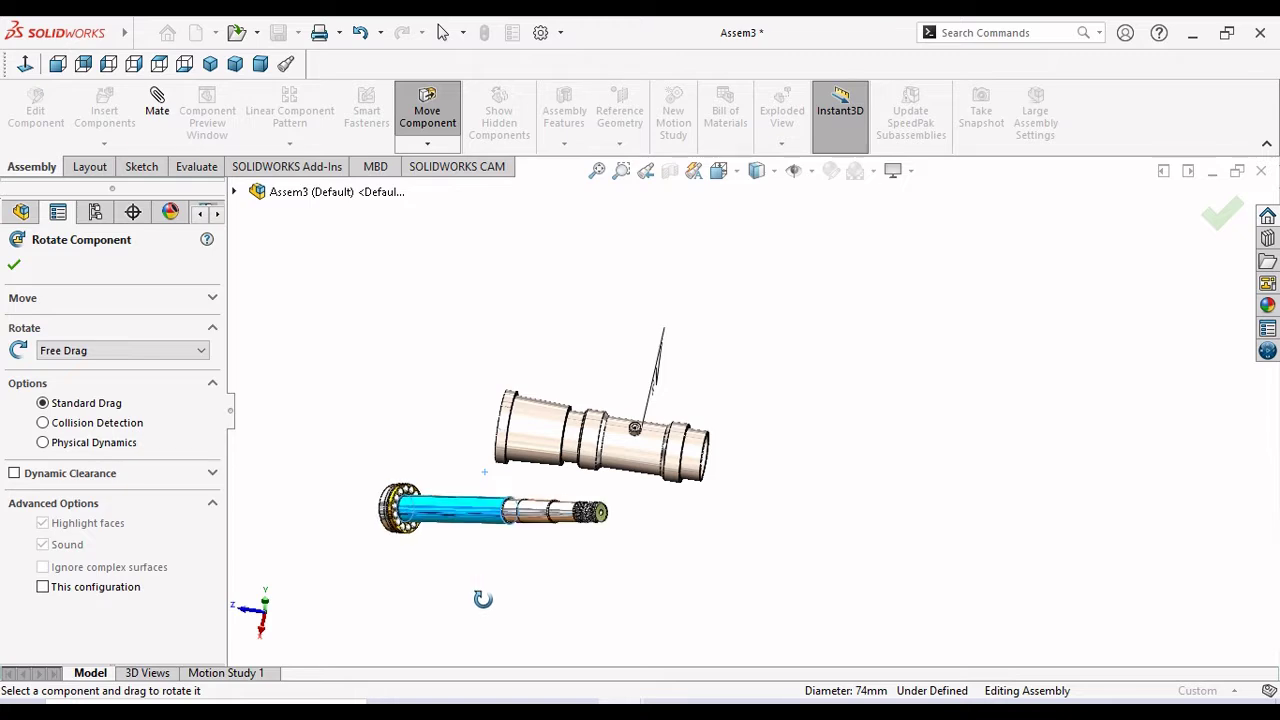
pyautogui.rightClick(672, 568)
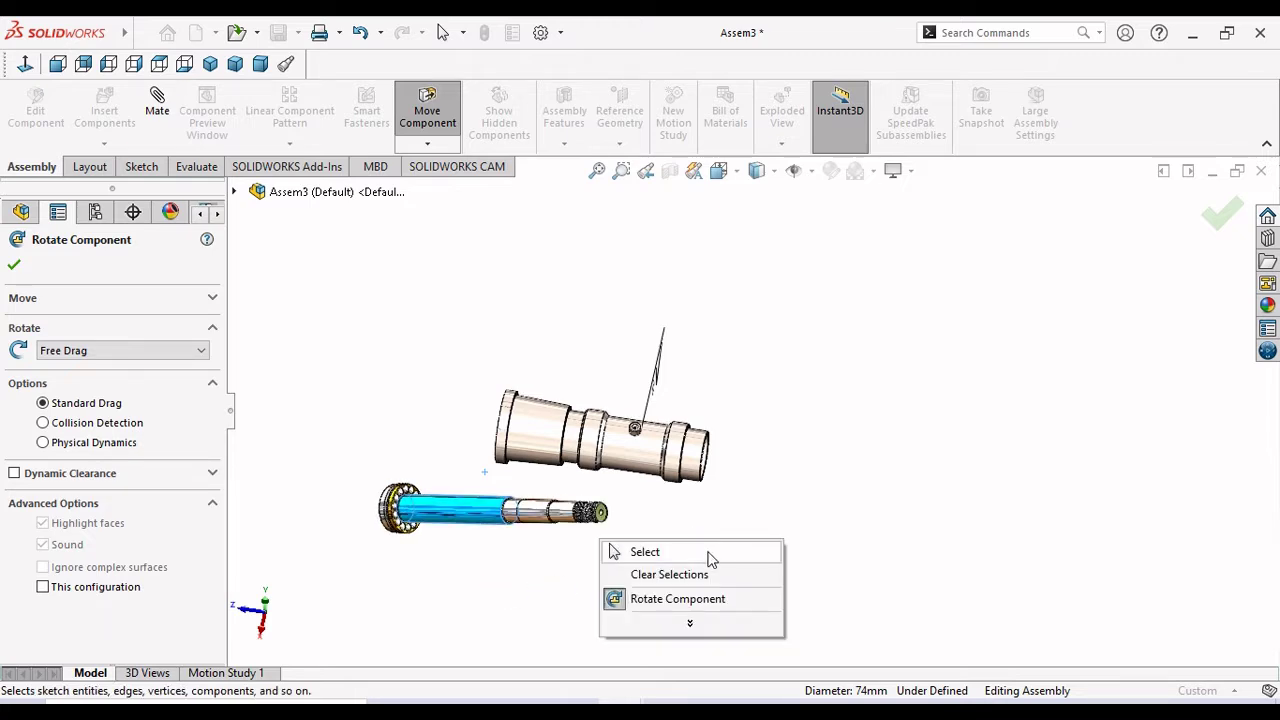
pyautogui.click(705, 553)
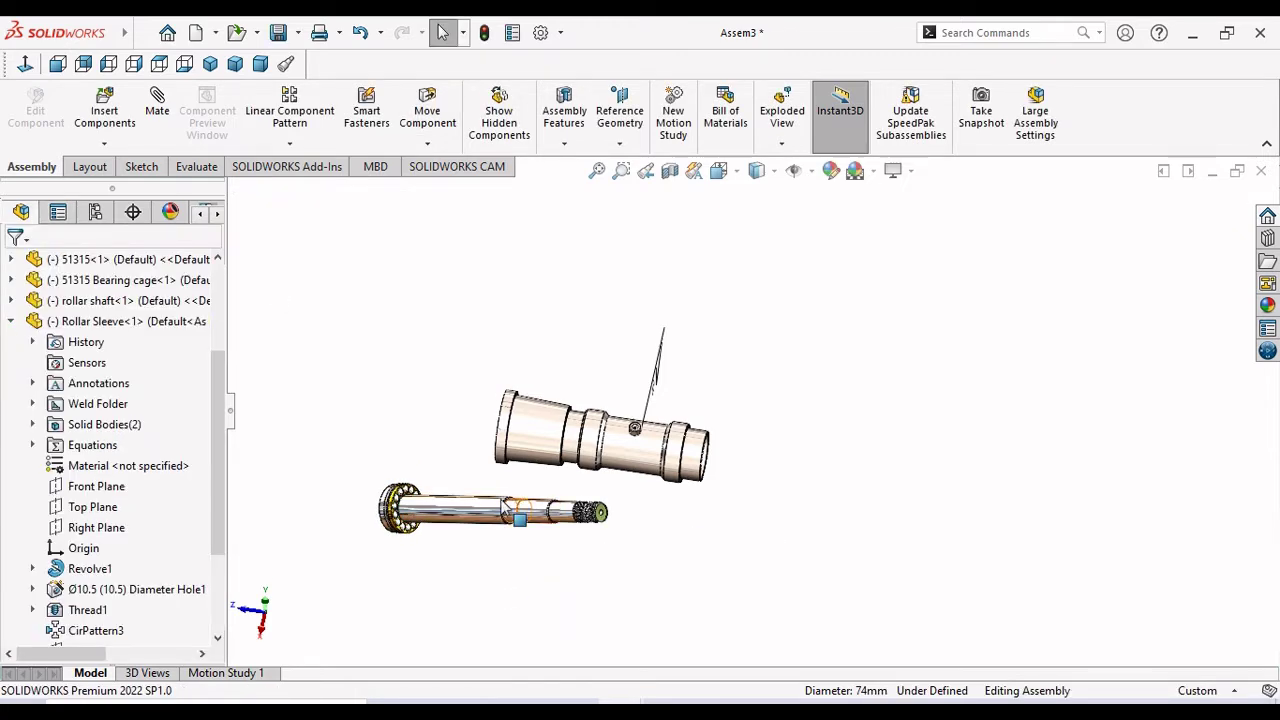
pyautogui.moveTo(505, 510)
pyautogui.mouseDown(button='middle')
pyautogui.moveTo(528, 477)
pyautogui.moveTo(622, 443)
pyautogui.mouseUp(button='middle')
# Insert a second 51315 bearing ring and place it beside the sleeve.
pyautogui.click(100, 111)
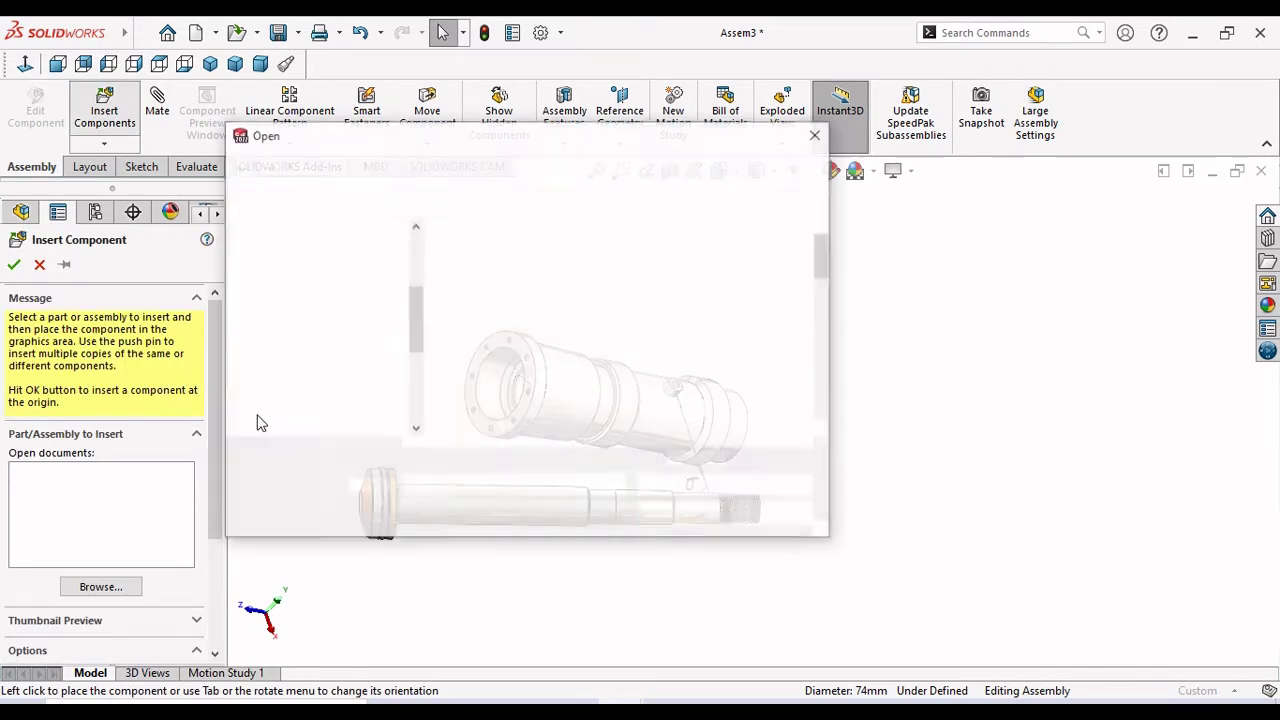
pyautogui.click(549, 278)
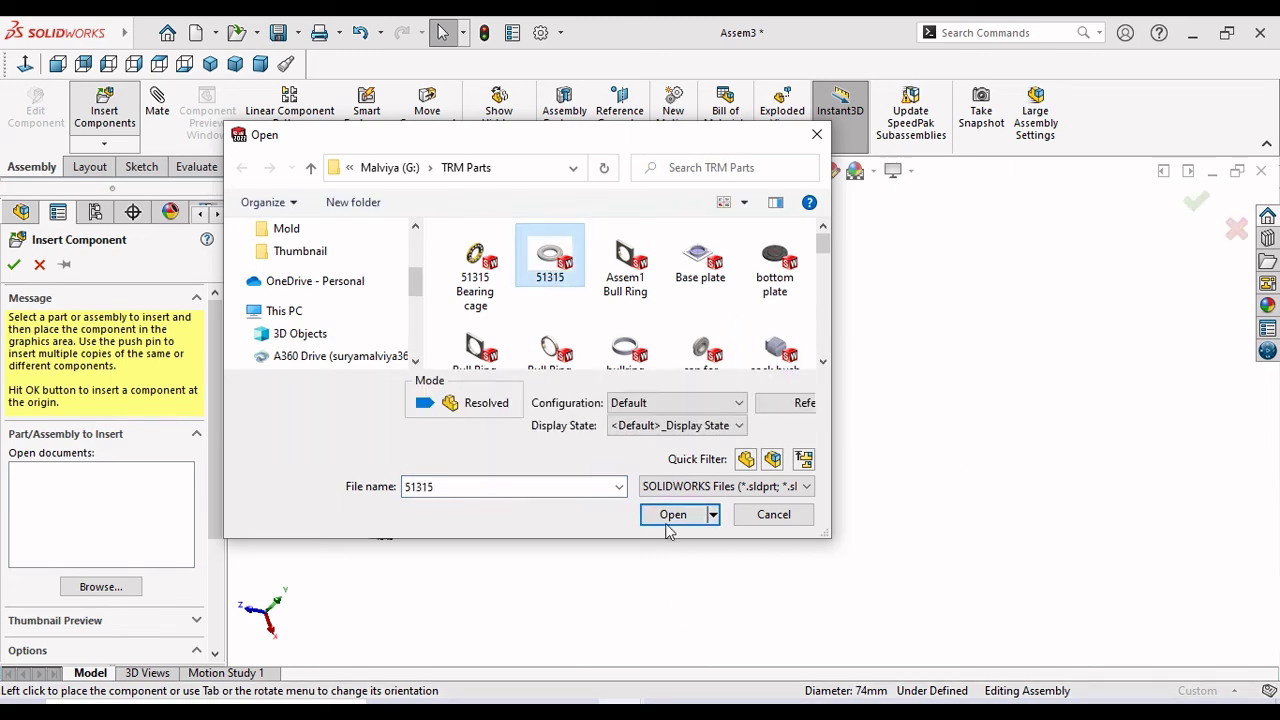
pyautogui.click(667, 516)
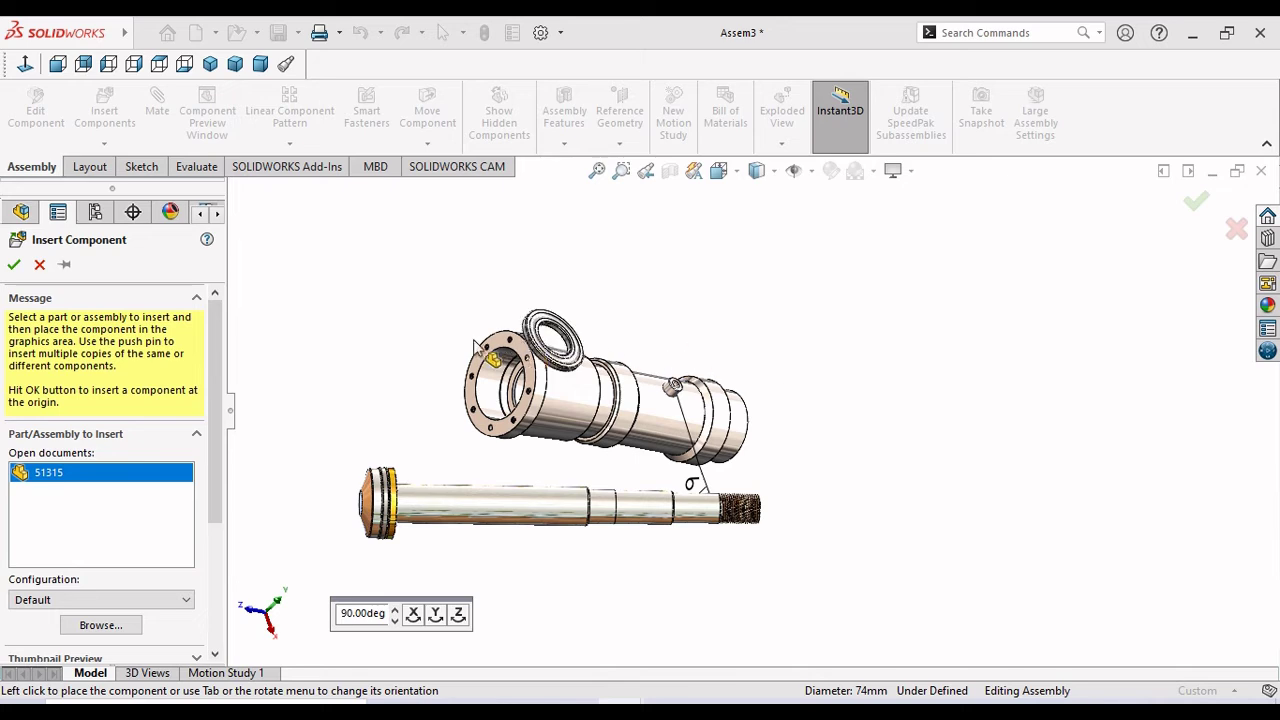
pyautogui.click(423, 342)
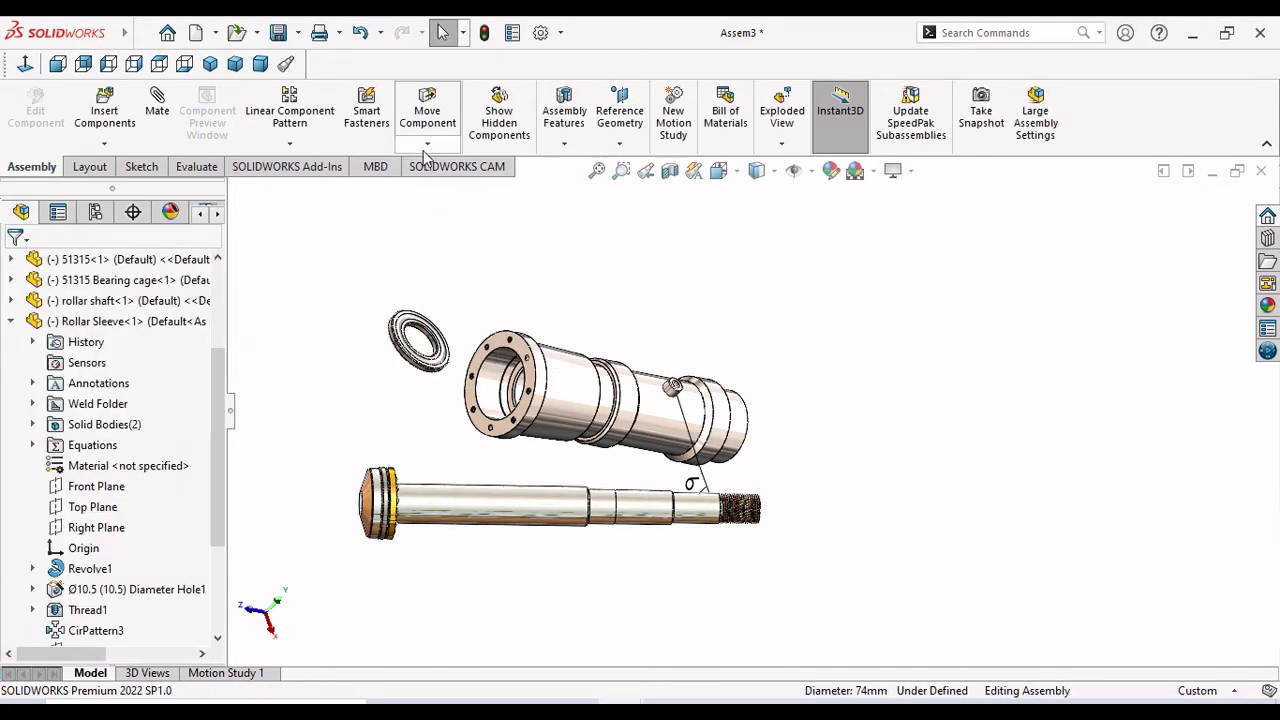
# Rotate the new ring to a steep tilt facing the sleeve's open end.
pyautogui.click(427, 143)
pyautogui.click(440, 188)
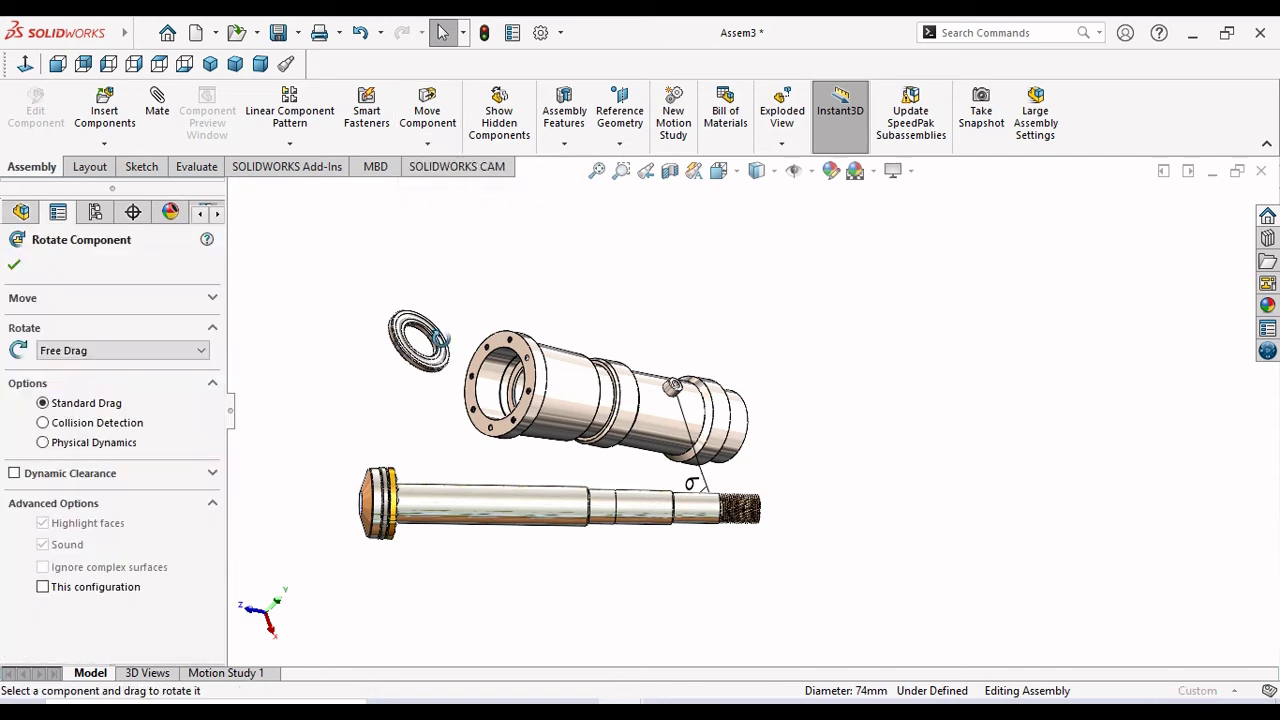
pyautogui.moveTo(425, 350)
pyautogui.mouseDown()
pyautogui.moveTo(325, 316)
pyautogui.moveTo(399, 318)
pyautogui.moveTo(446, 292)
pyautogui.mouseUp()
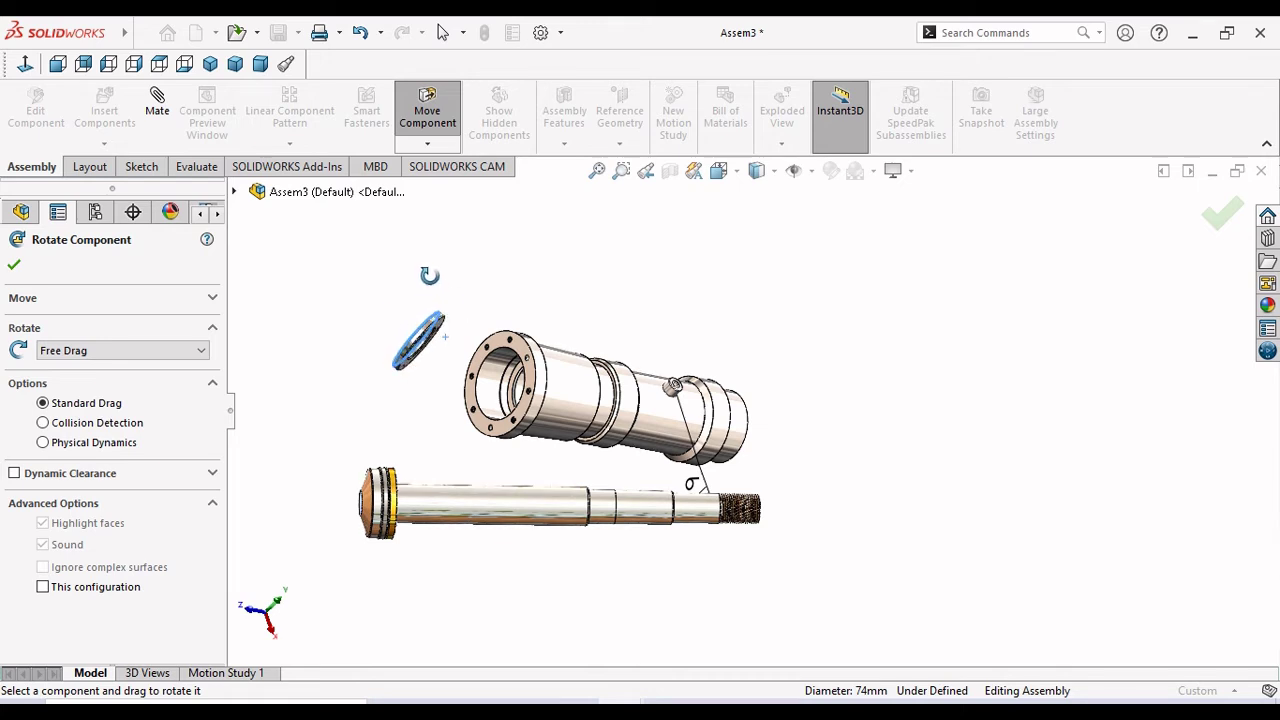
pyautogui.click(15, 266)
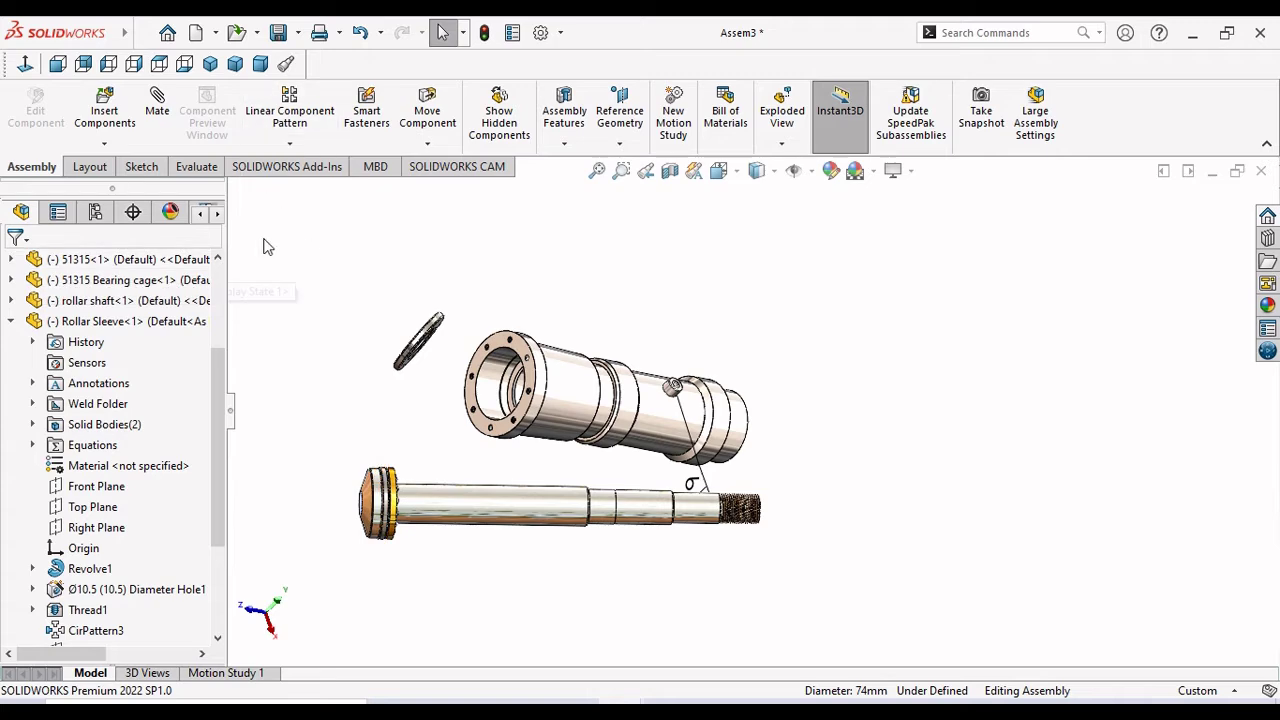
# Mate the 51315 ring concentric with the sleeve's inner bore.
pyautogui.click(163, 128)
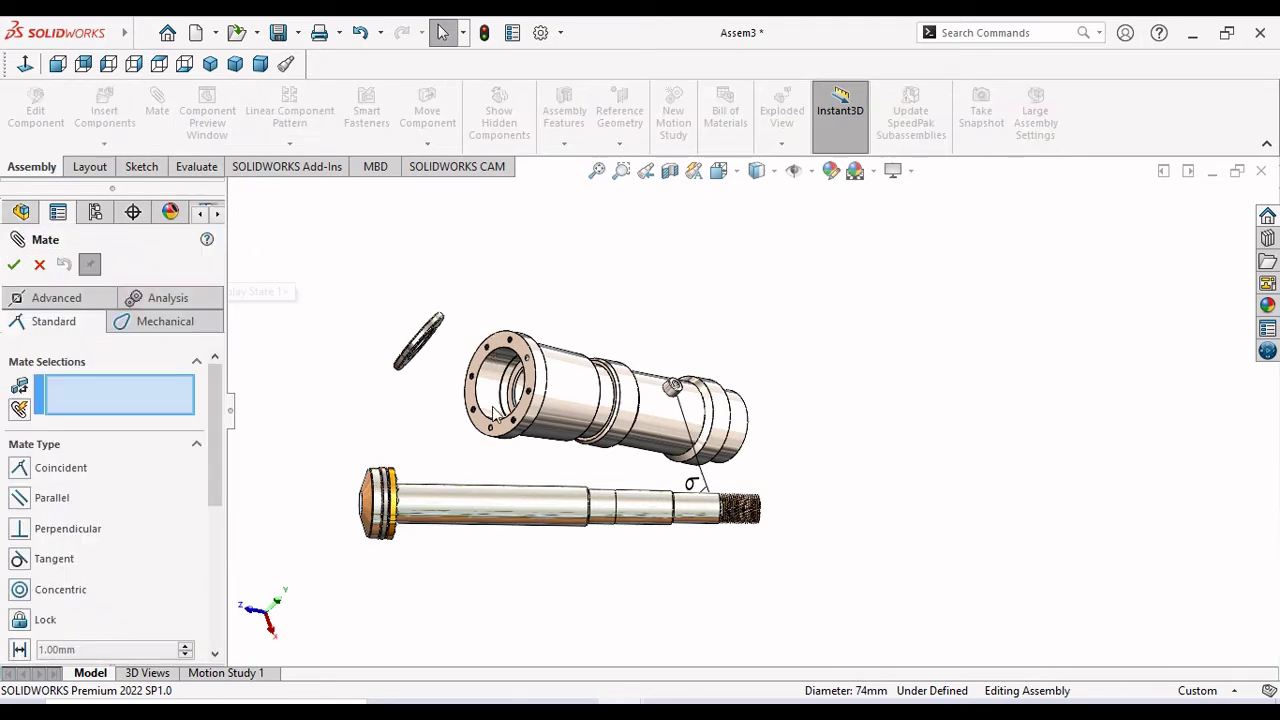
pyautogui.scroll(-3, 488, 342)
pyautogui.scroll(-3, 500, 370)
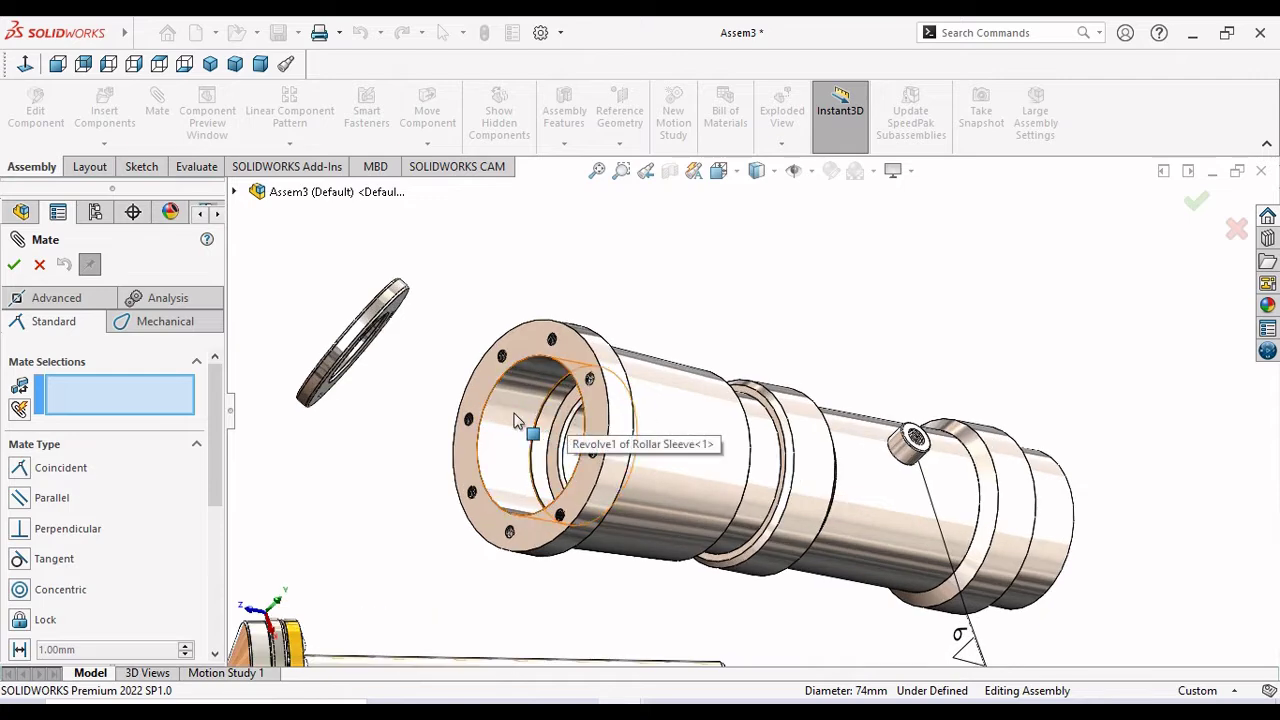
pyautogui.click(531, 430)
pyautogui.scroll(-2, 355, 333)
pyautogui.click(440, 352)
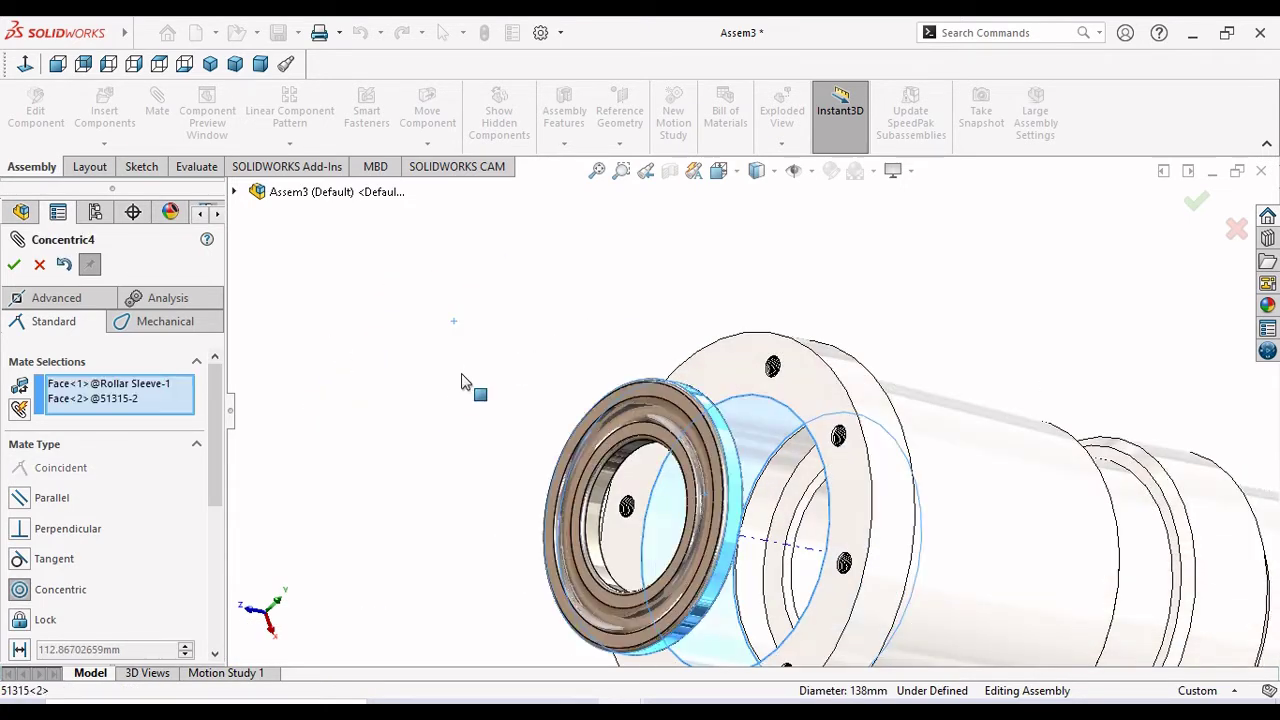
pyautogui.click(428, 337)
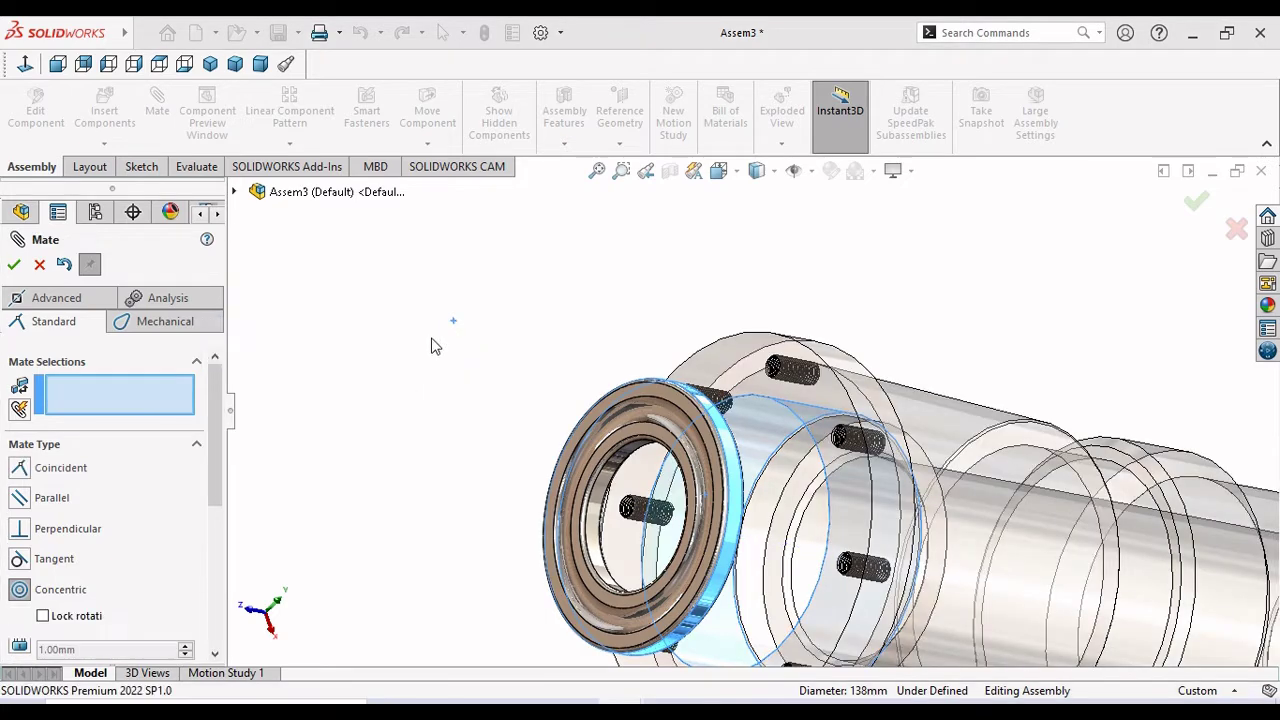
# Add a coincident mate seating the ring face flush on the sleeve's inner shoulder.
pyautogui.moveTo(571, 408); pyautogui.dragTo(718, 503, button='middle')
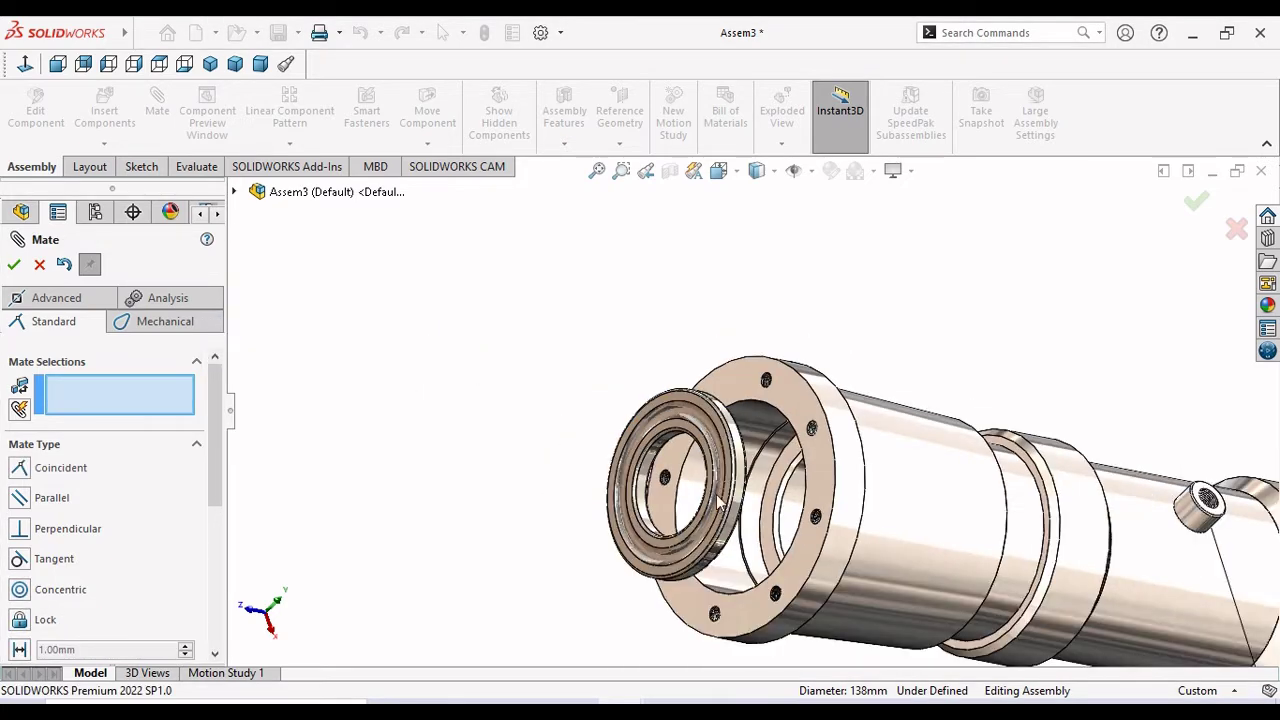
pyautogui.scroll(-3, 740, 508)
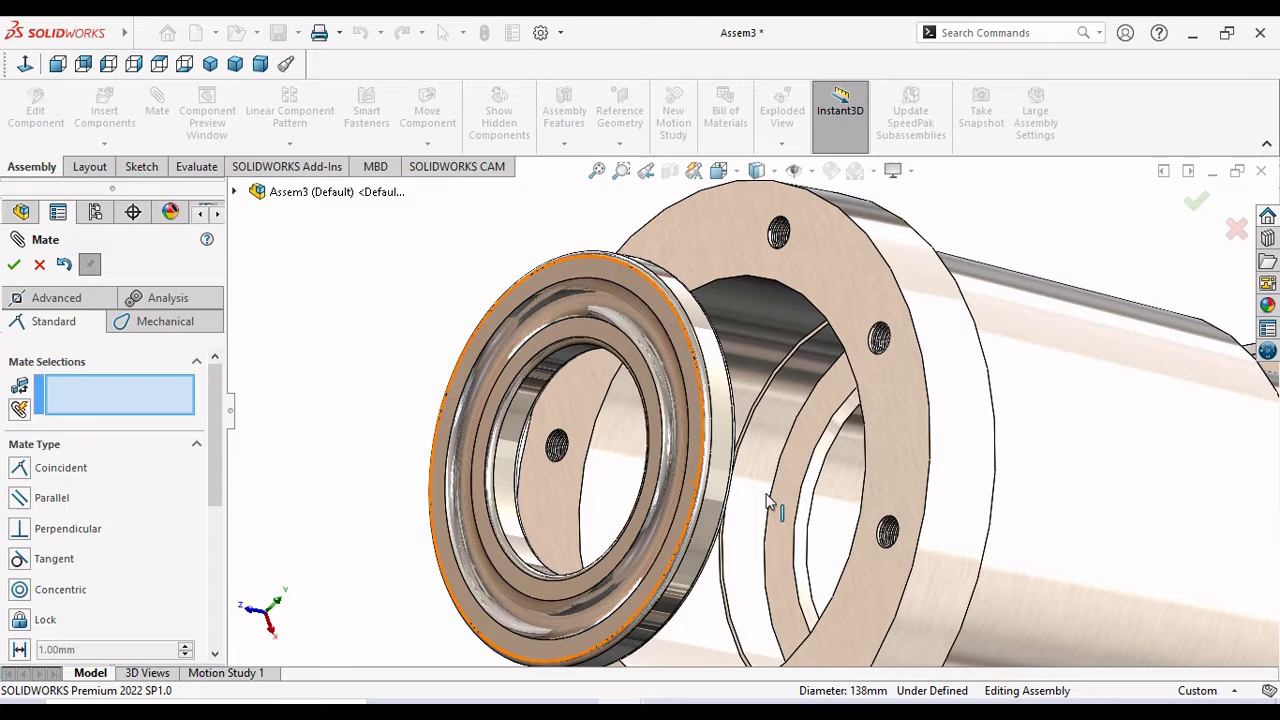
pyautogui.click(808, 443)
pyautogui.moveTo(791, 463)
pyautogui.mouseDown(button='middle')
pyautogui.moveTo(771, 449)
pyautogui.moveTo(548, 434)
pyautogui.mouseUp(button='middle')
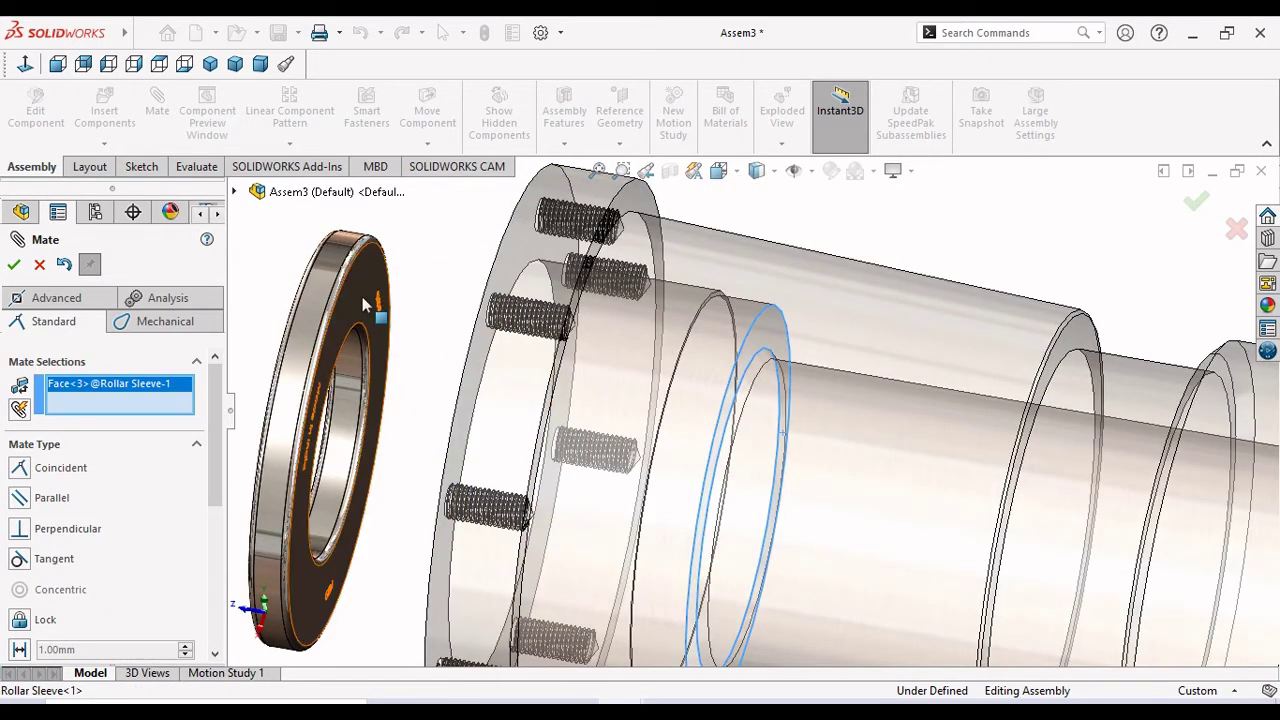
pyautogui.click(405, 335)
pyautogui.scroll(6, 395, 380)
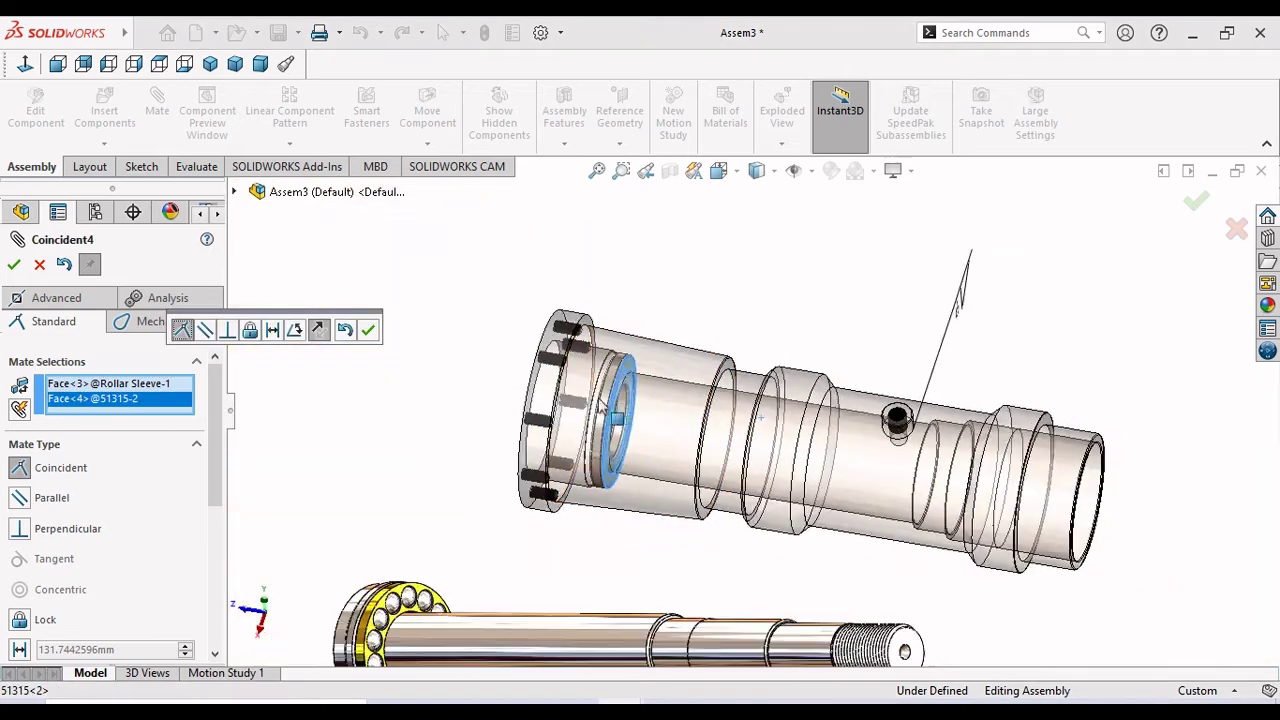
pyautogui.moveTo(700, 360); pyautogui.dragTo(740, 337, button='middle')
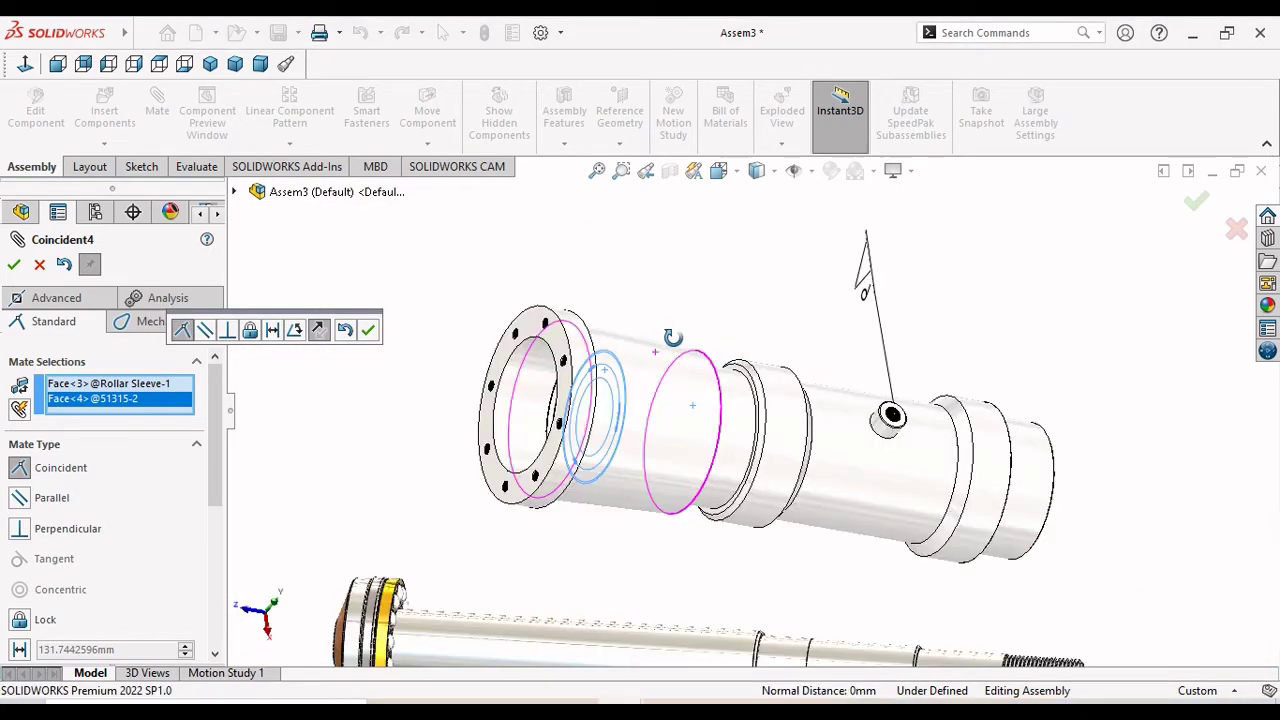
pyautogui.click(369, 331)
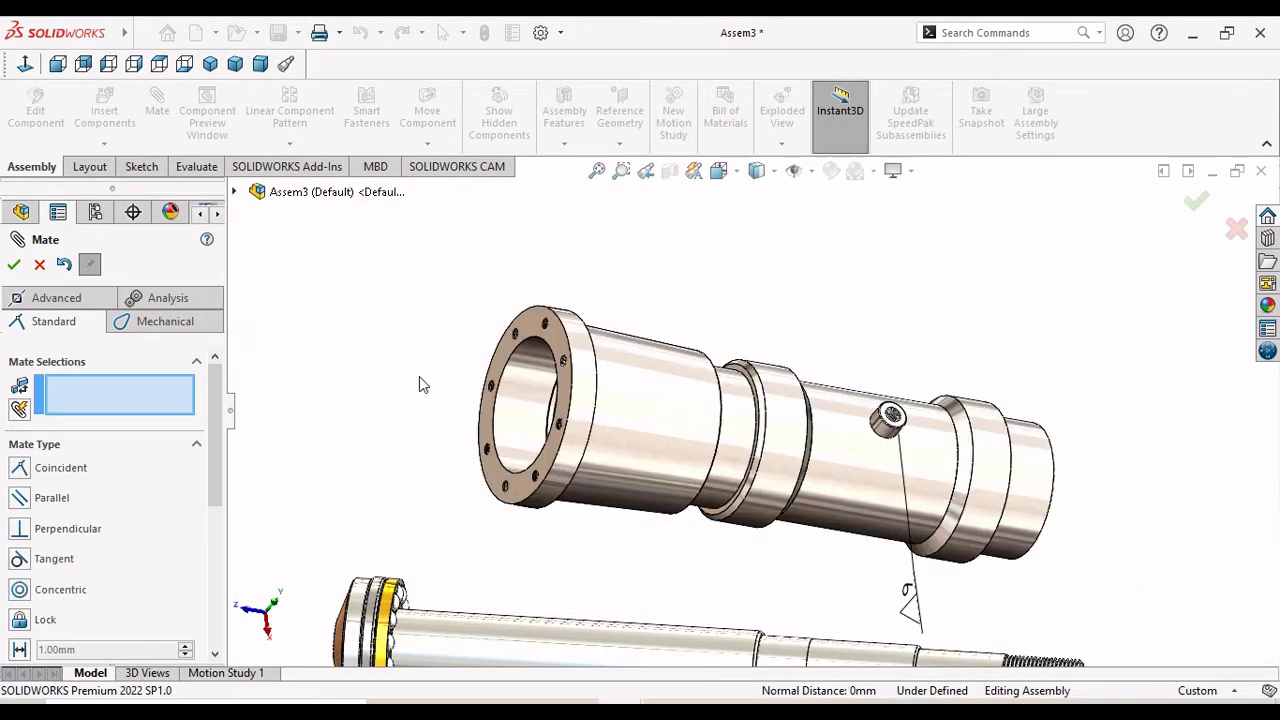
pyautogui.moveTo(444, 403); pyautogui.dragTo(436, 379, button='middle')
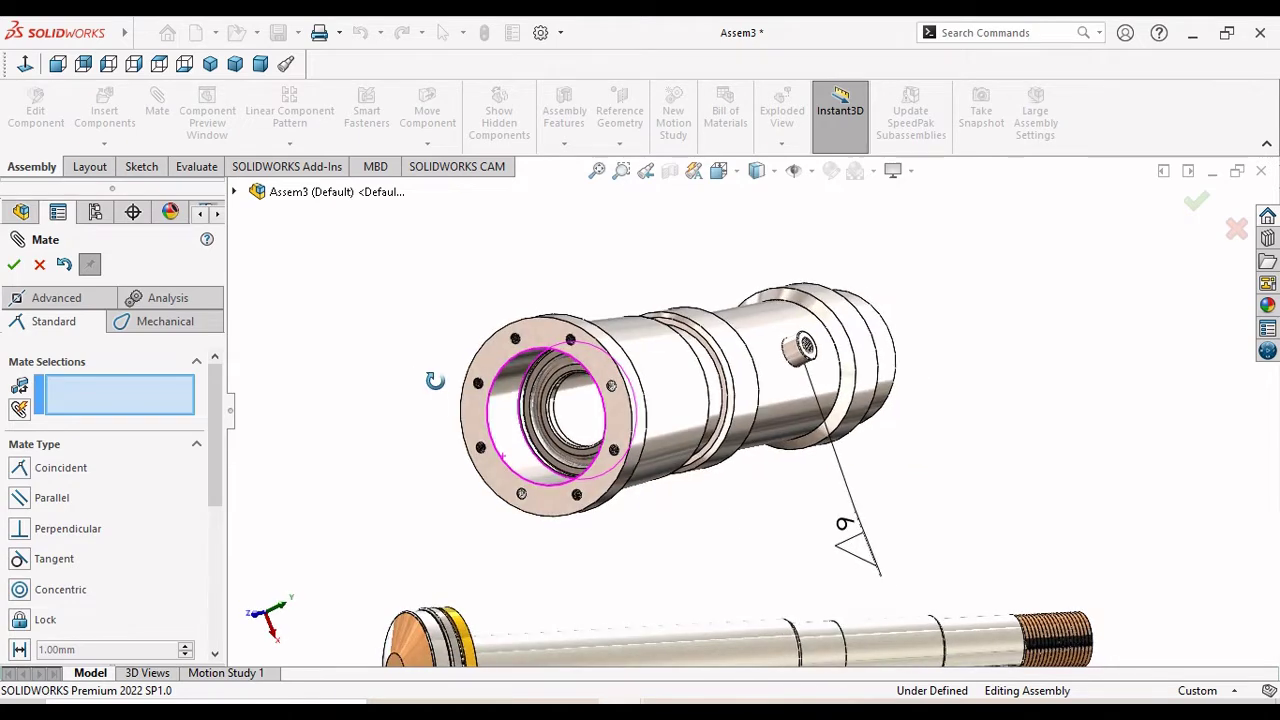
# Close the Mate PropertyManager with the second 51315 ring seated, then start another mate.
pyautogui.click(14, 265)
pyautogui.scroll(3, 752, 410)
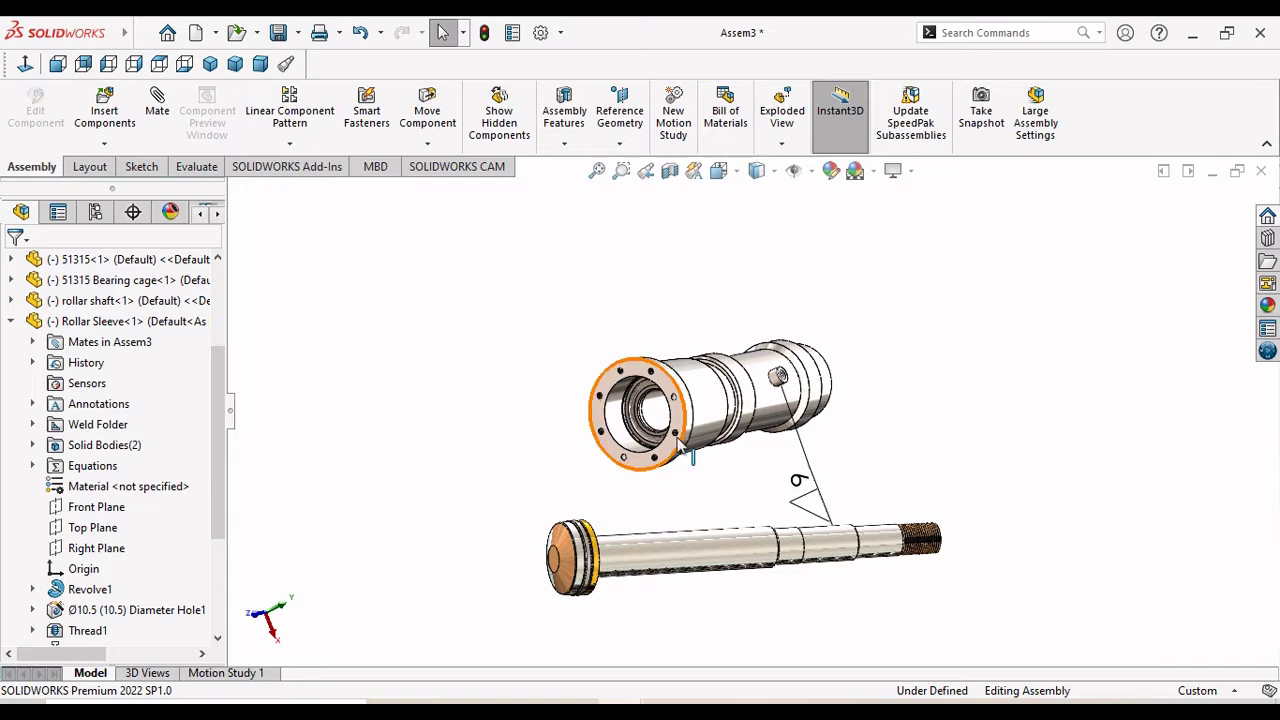
pyautogui.scroll(-2, 680, 445)
pyautogui.scroll(-2, 686, 410)
pyautogui.scroll(2, 731, 540)
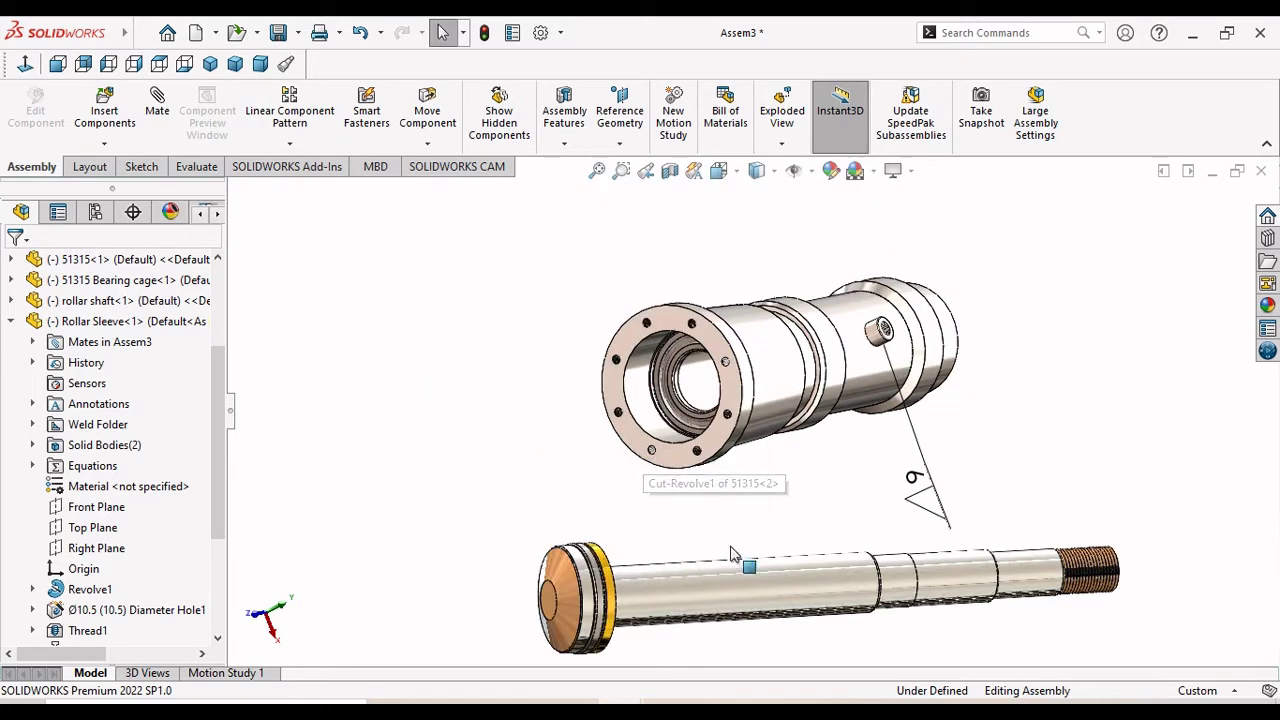
pyautogui.click(152, 122)
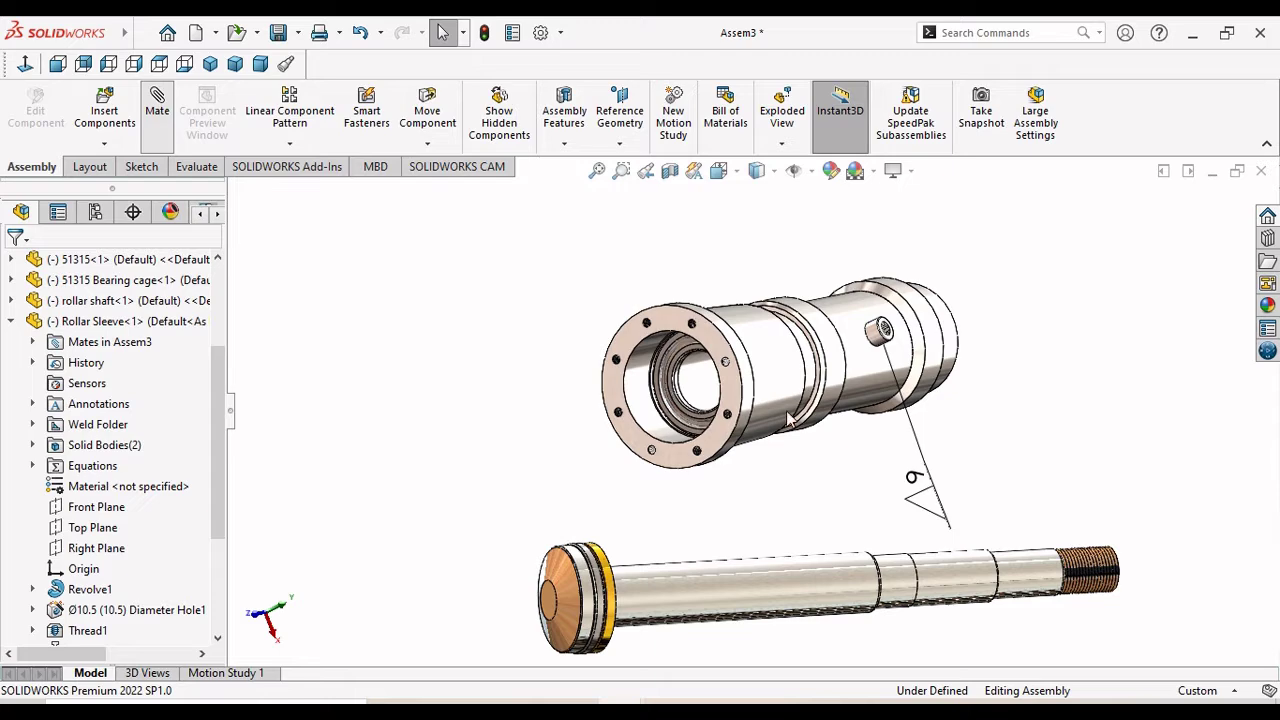
# Pick a sleeve face and the shaft axis, then remove both from the mate selections.
pyautogui.click(778, 362)
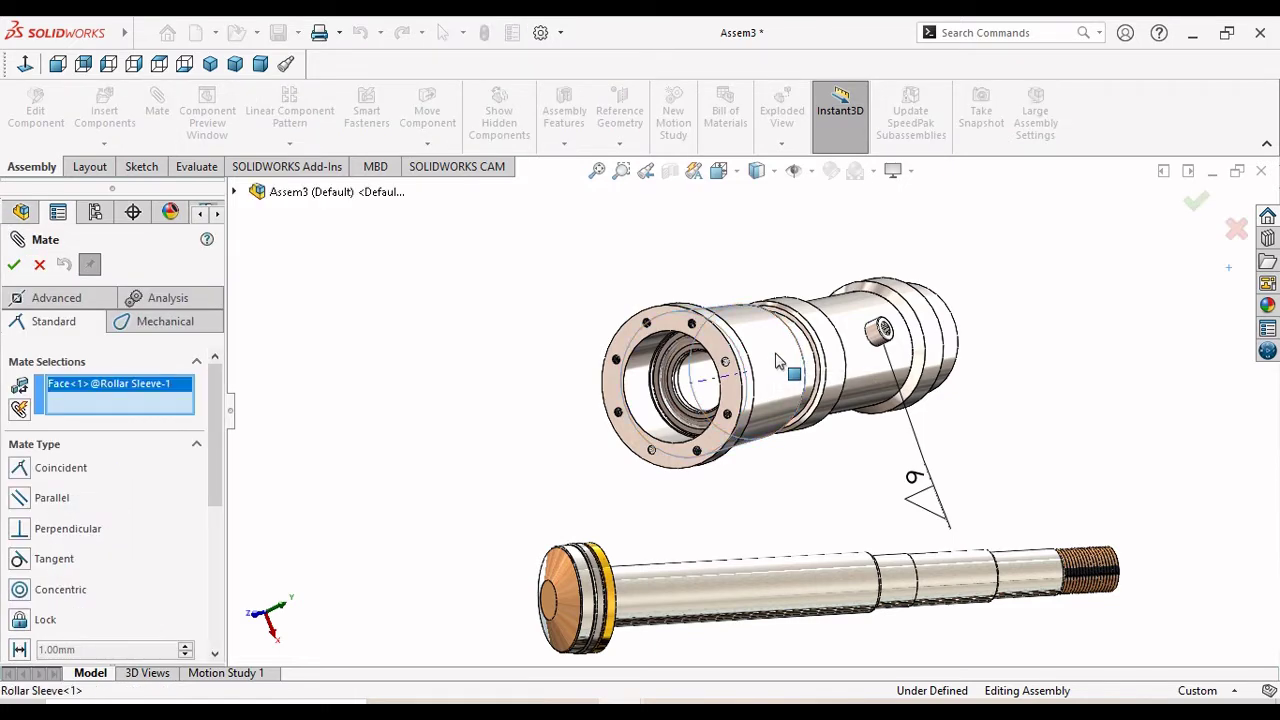
pyautogui.click(662, 578)
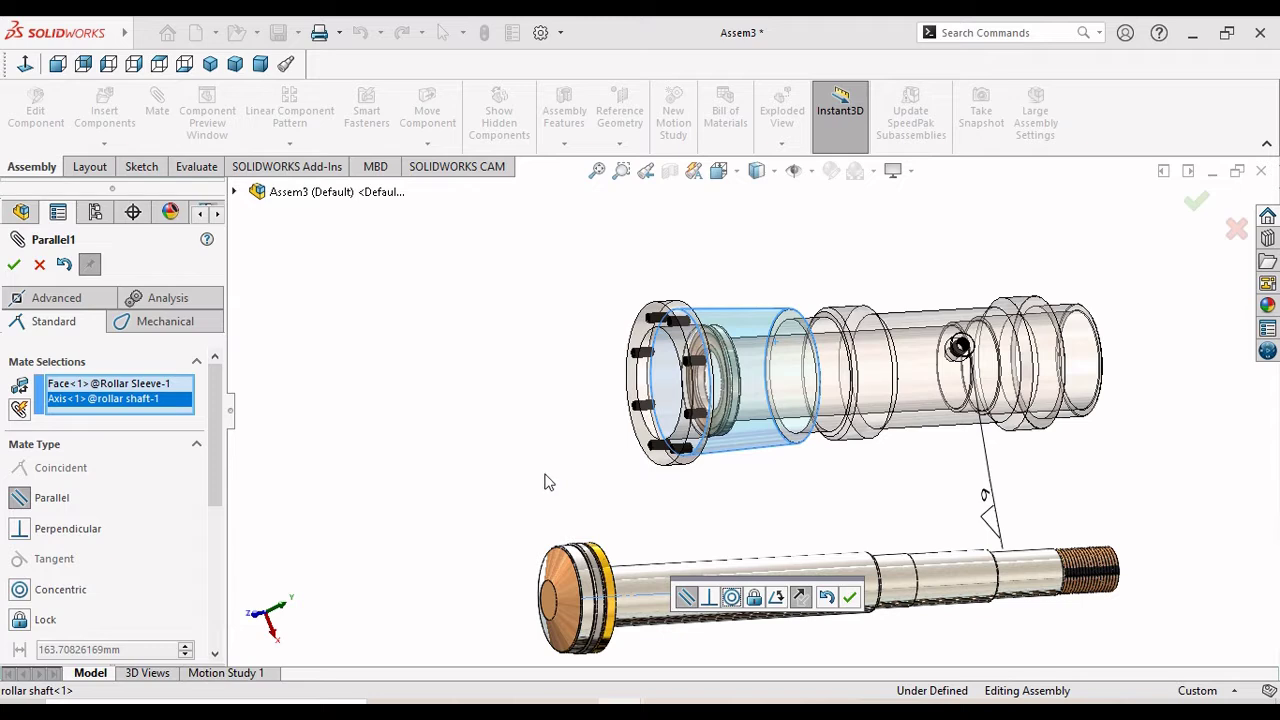
pyautogui.rightClick(97, 402)
pyautogui.click(151, 434)
pyautogui.rightClick(110, 388)
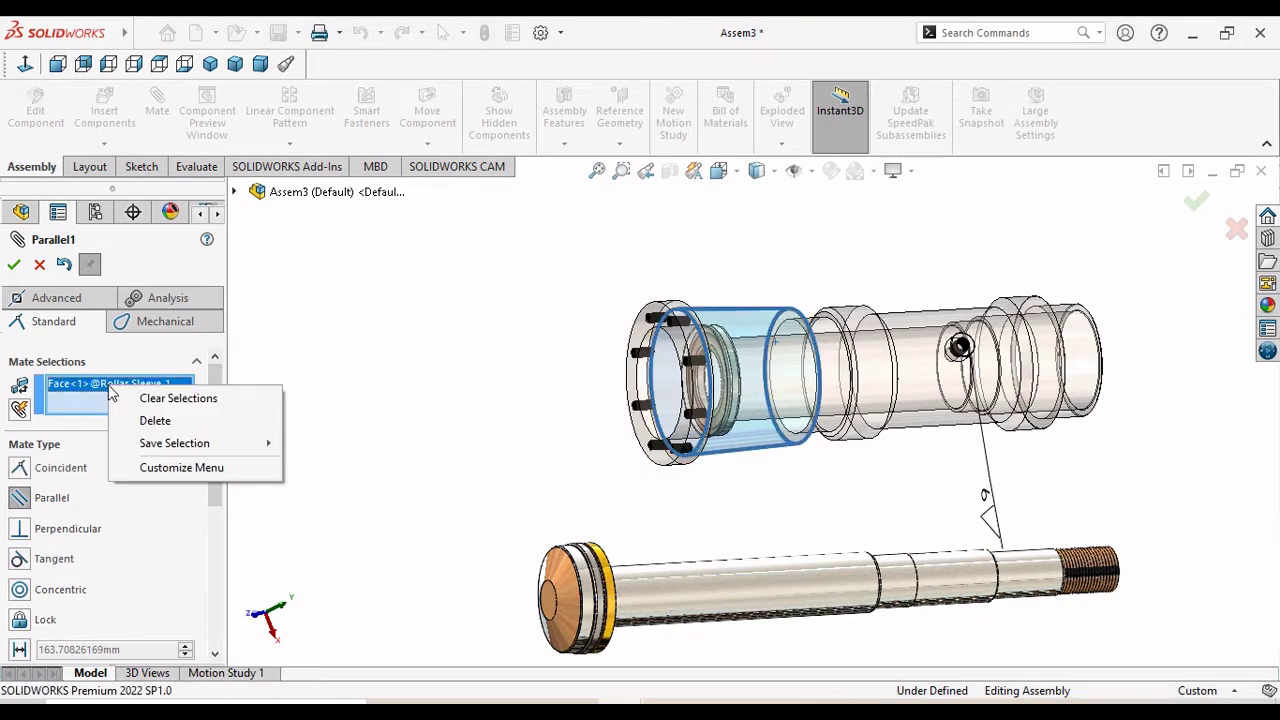
pyautogui.click(164, 420)
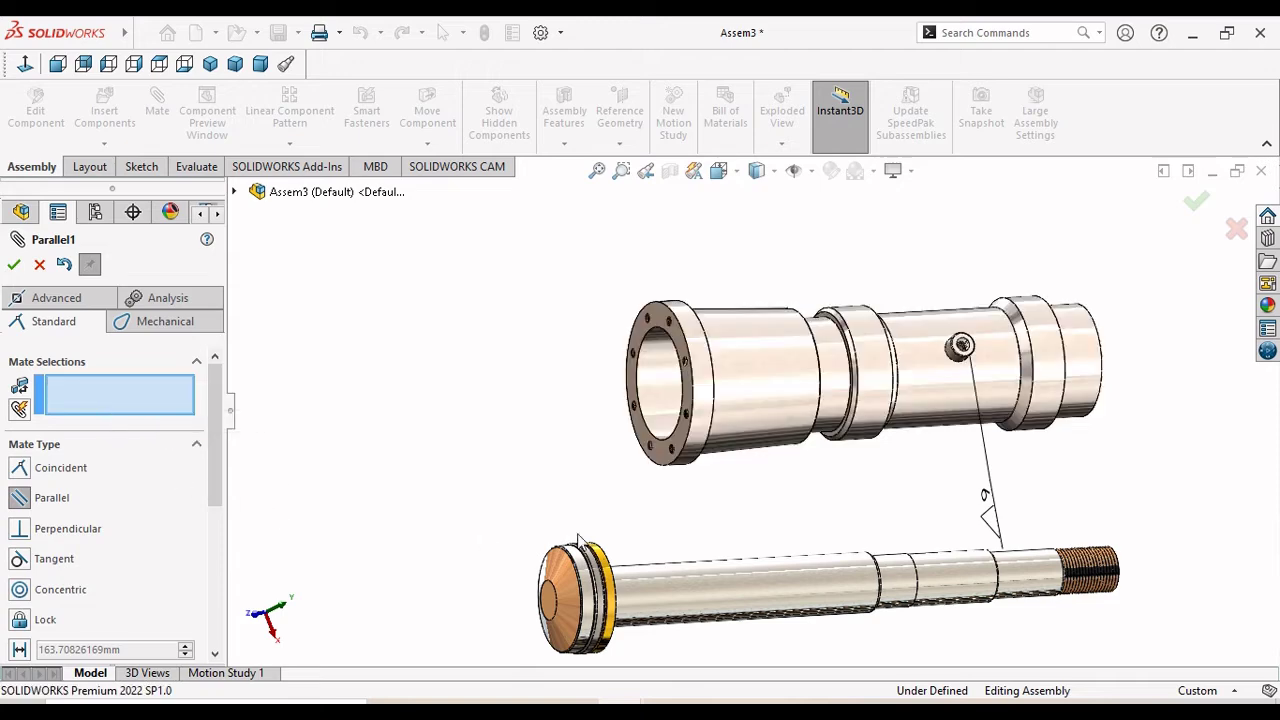
# Pick the sleeve and shaft axes for a parallel mate, then clear both selections.
pyautogui.click(665, 393)
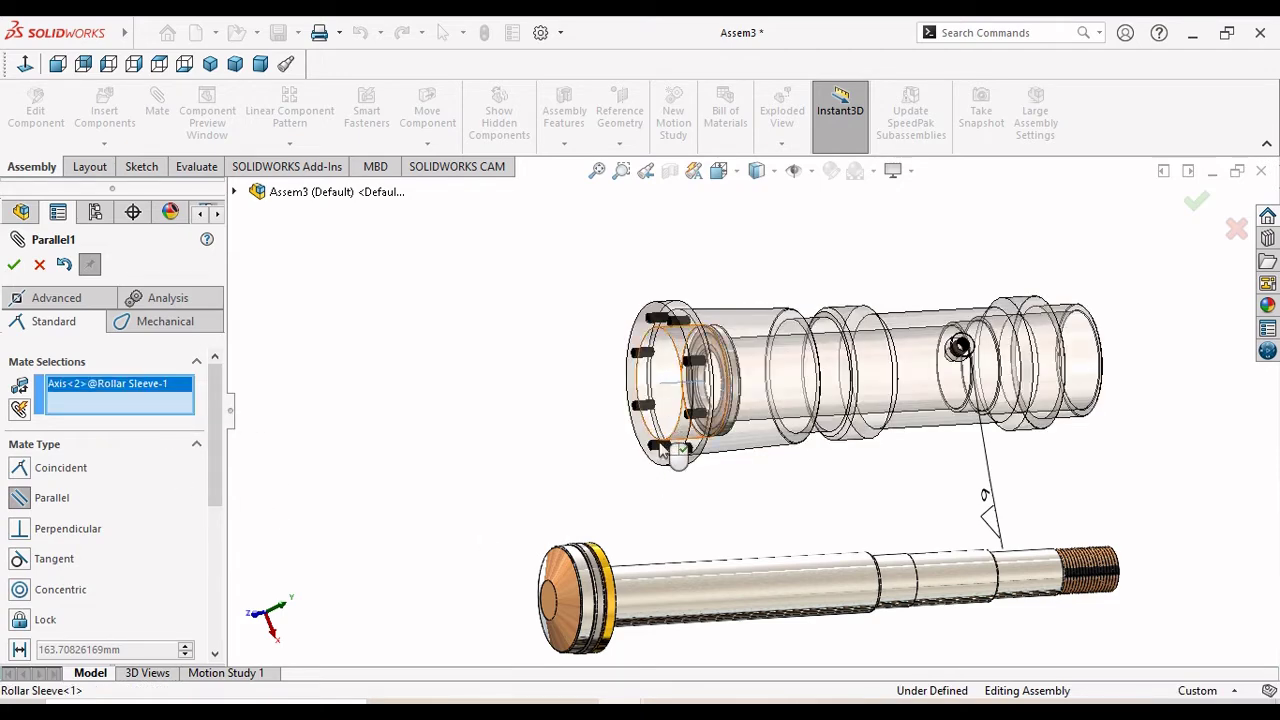
pyautogui.click(682, 598)
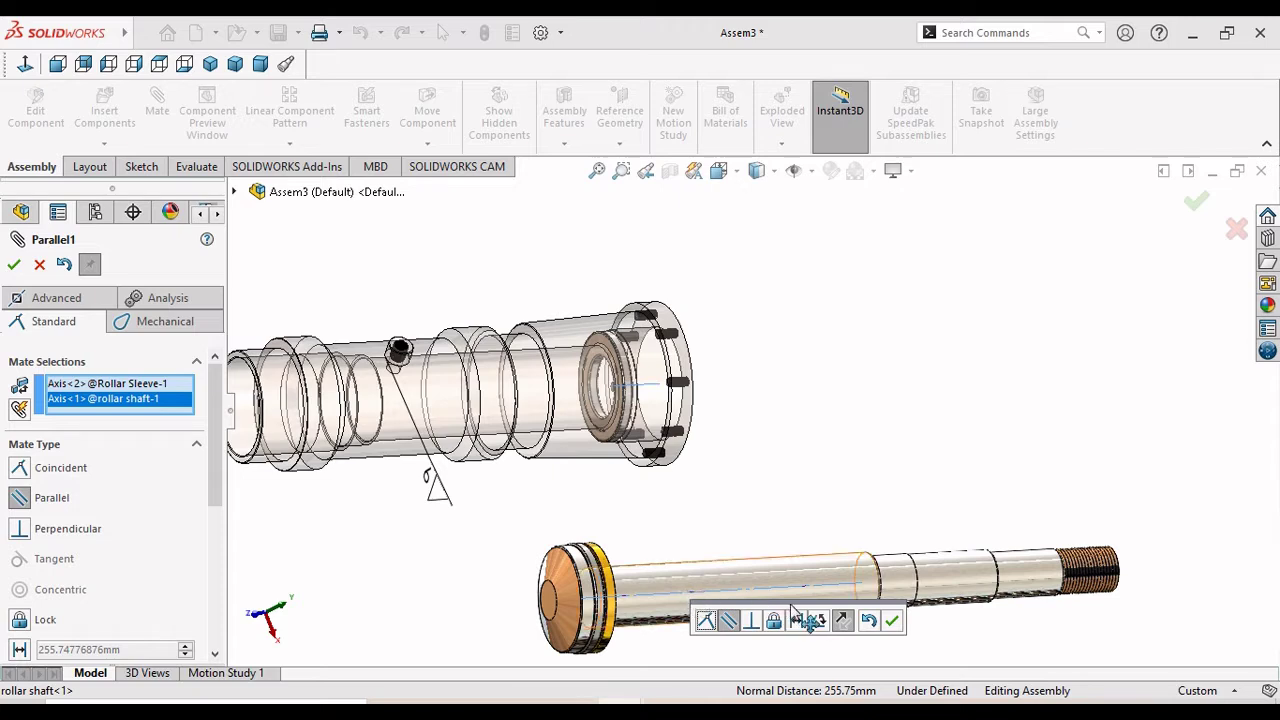
pyautogui.rightClick(110, 402)
pyautogui.click(135, 437)
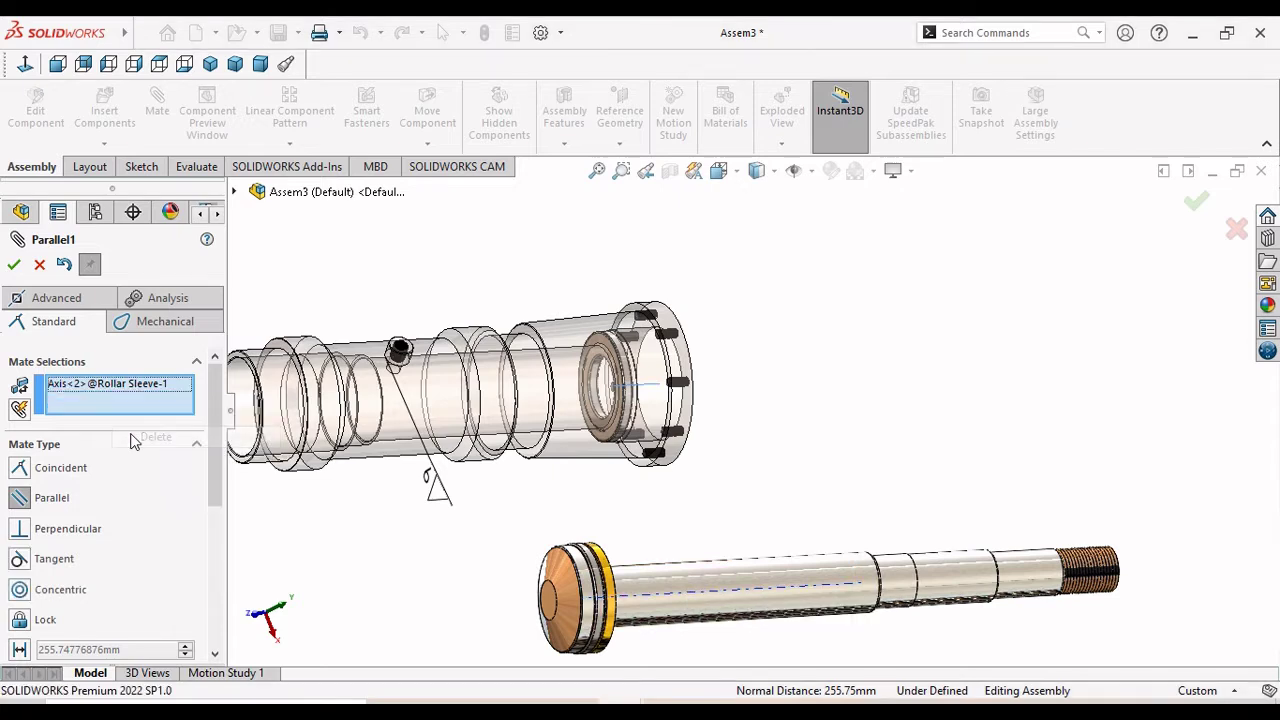
pyautogui.rightClick(112, 395)
pyautogui.click(135, 419)
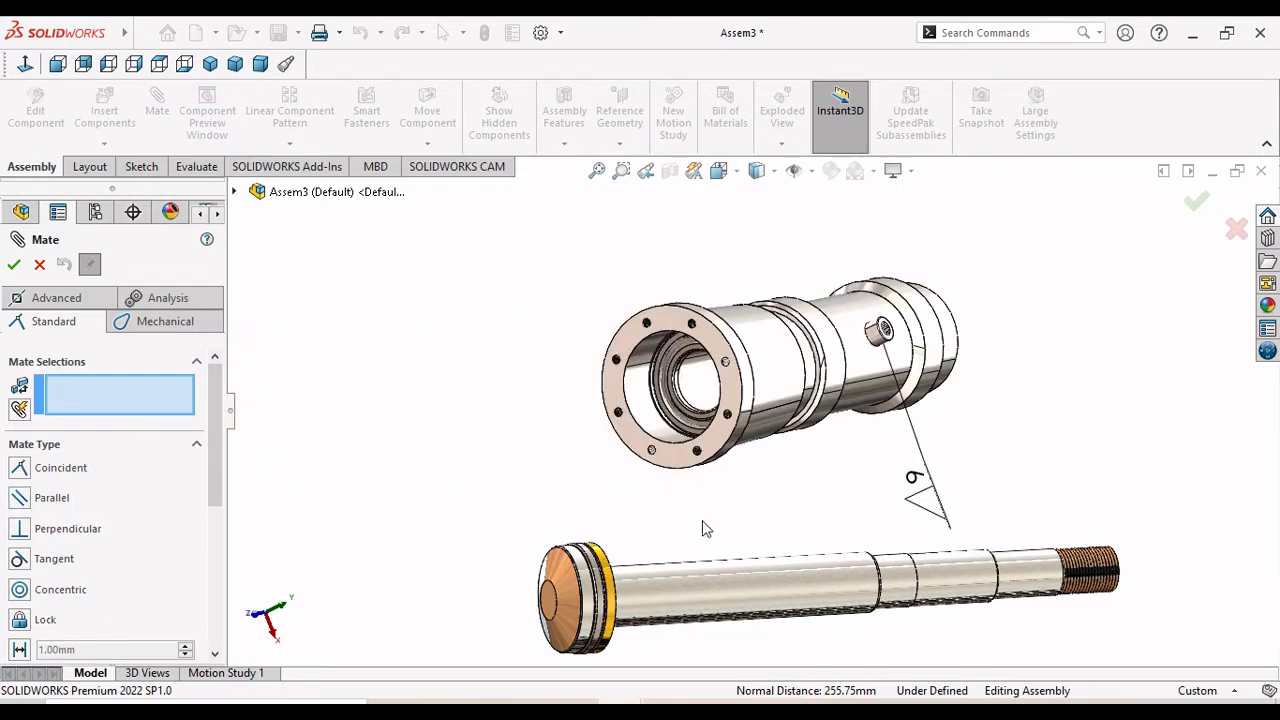
# Select the Rollar Sleeve bore and the rollar shaft face to preview a concentric mate.
pyautogui.scroll(-1, 714, 605)
pyautogui.scroll(-1, 714, 605)
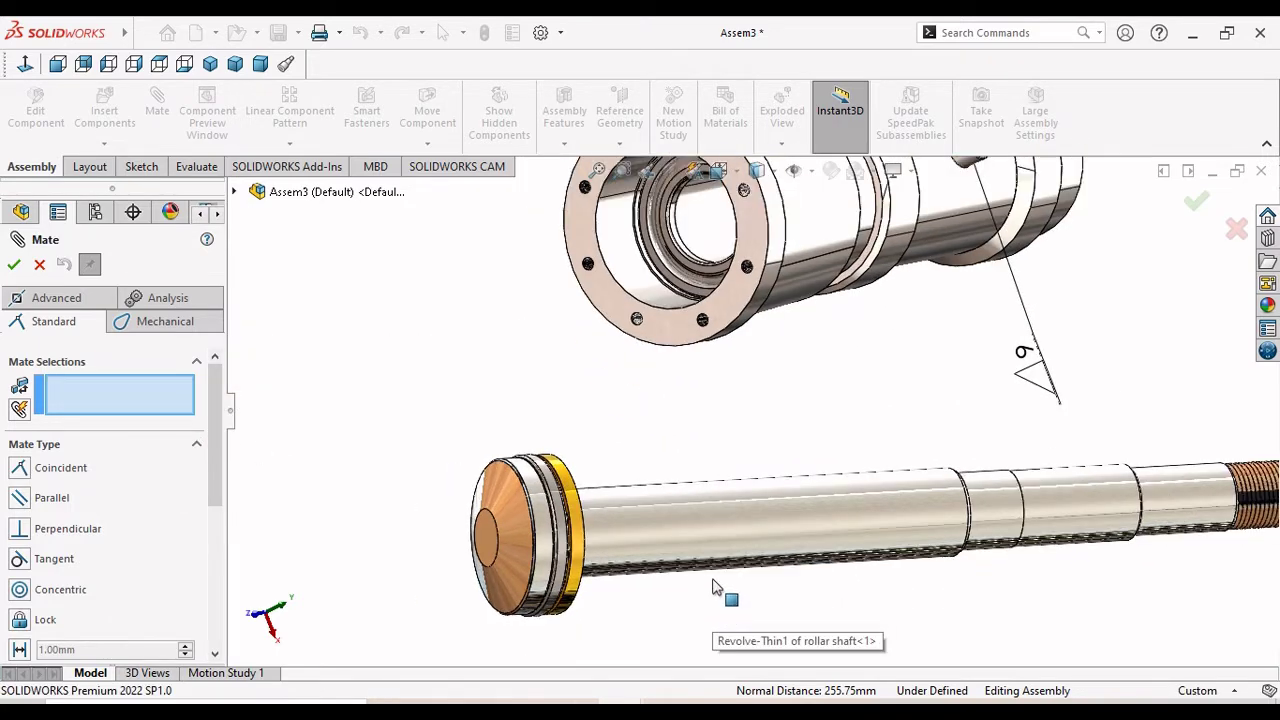
pyautogui.moveTo(788, 373); pyautogui.dragTo(766, 360, button='middle')
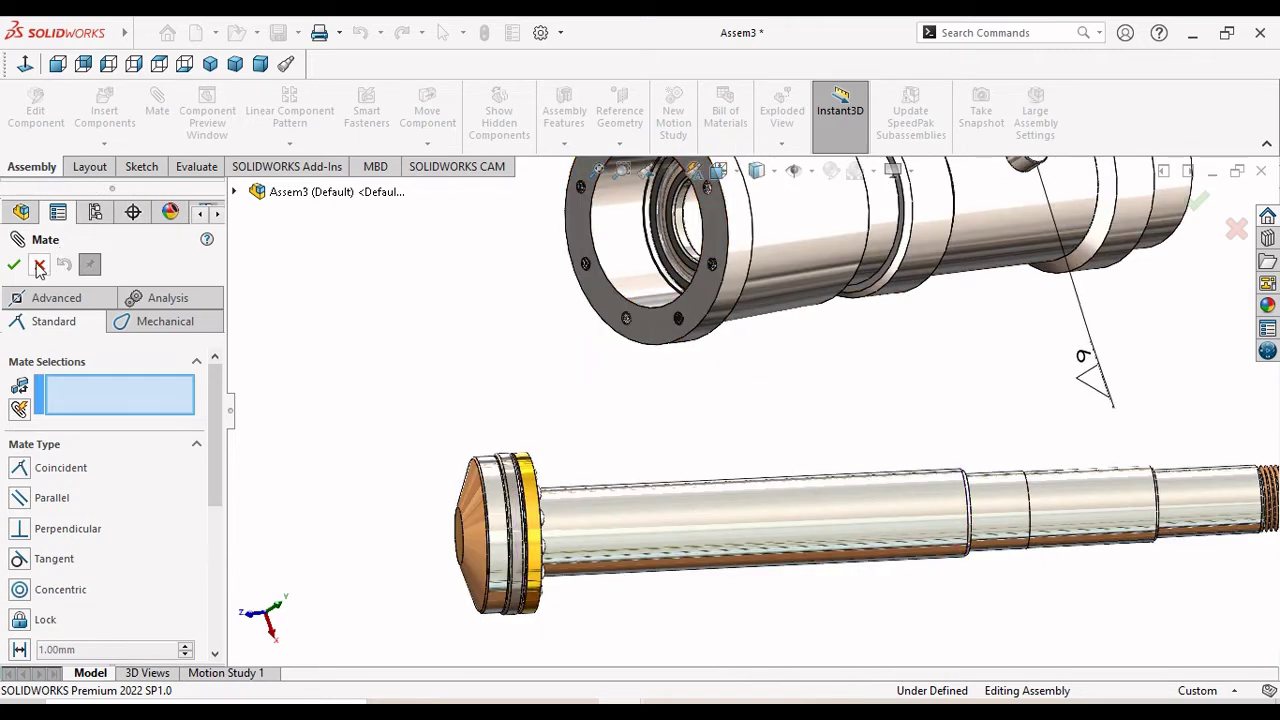
pyautogui.scroll(-1, 716, 275)
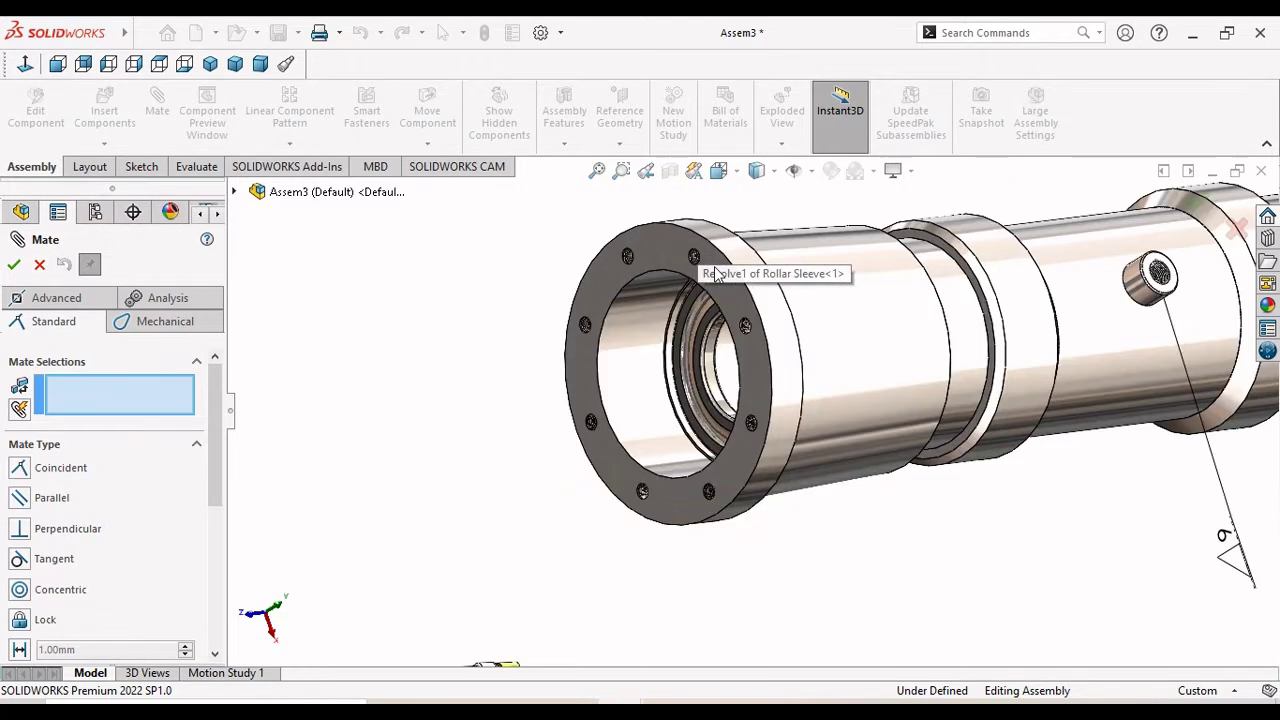
pyautogui.scroll(-1, 716, 275)
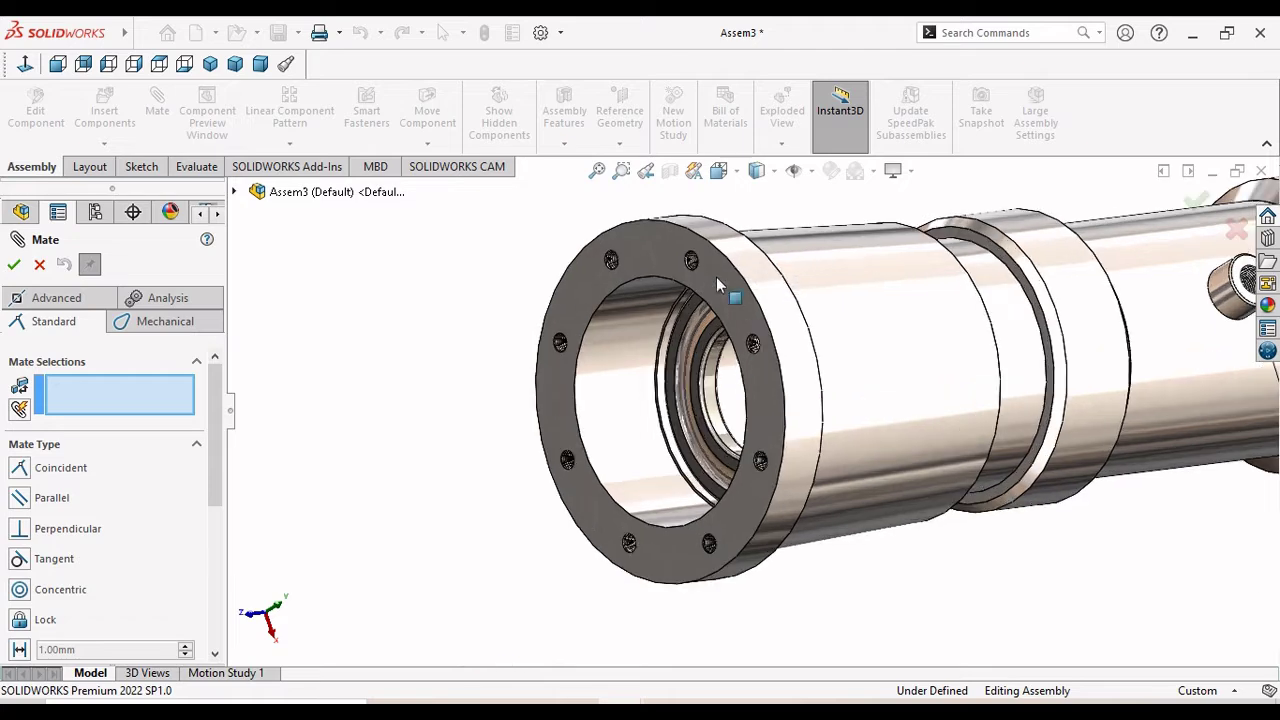
pyautogui.click(632, 392)
pyautogui.scroll(1, 560, 440)
pyautogui.scroll(1, 492, 418)
pyautogui.scroll(2, 492, 418)
pyautogui.scroll(-1, 832, 523)
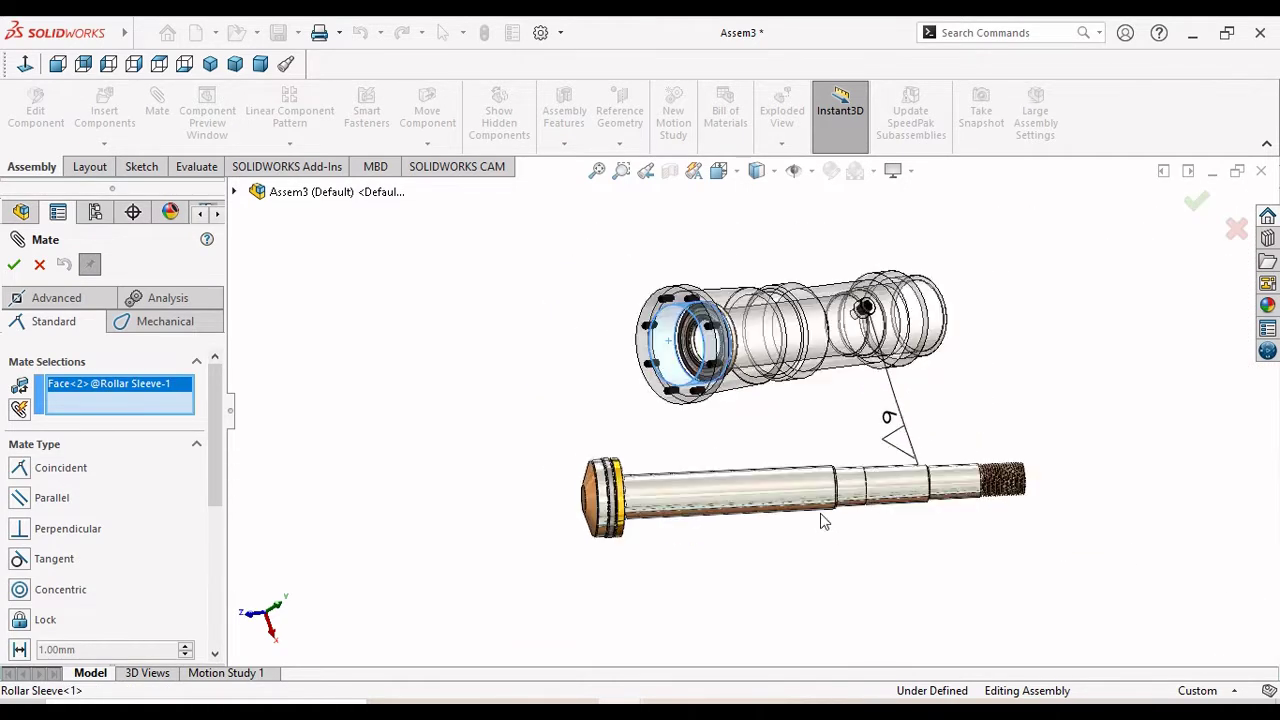
pyautogui.click(706, 491)
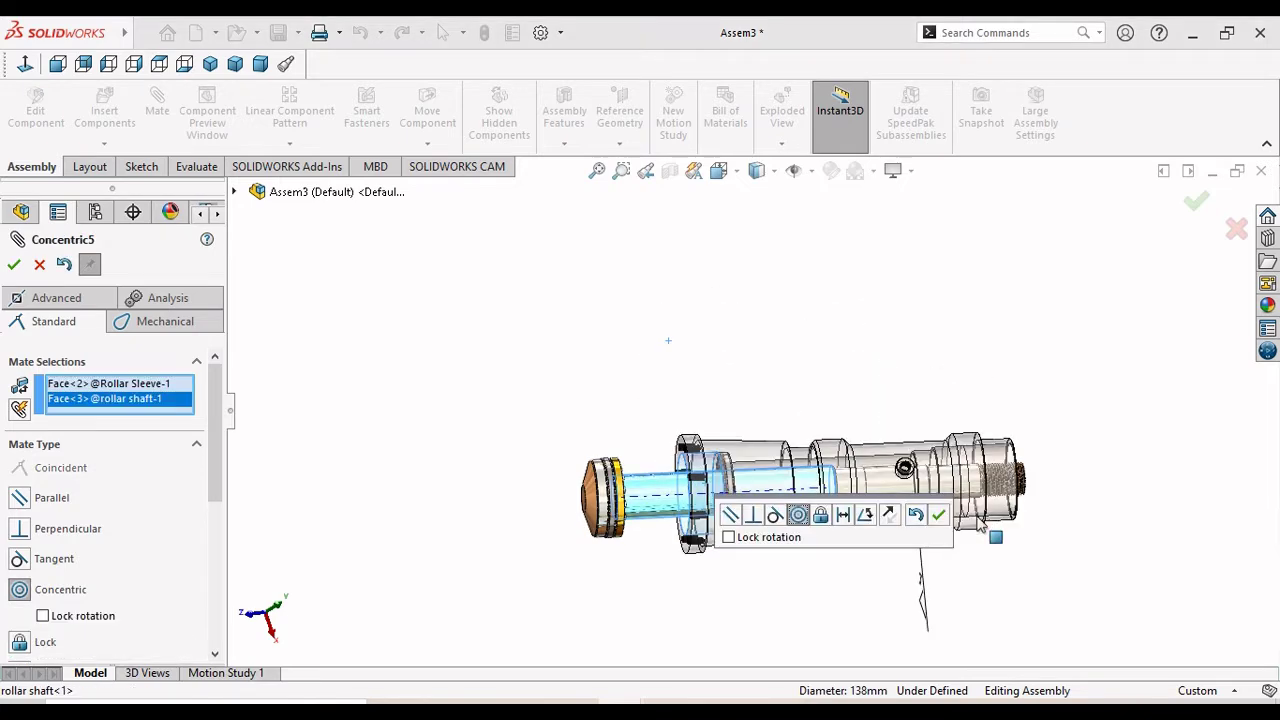
# Accept the pending concentric mate and zoom out toward the second 51315 bearing.
pyautogui.click(942, 515)
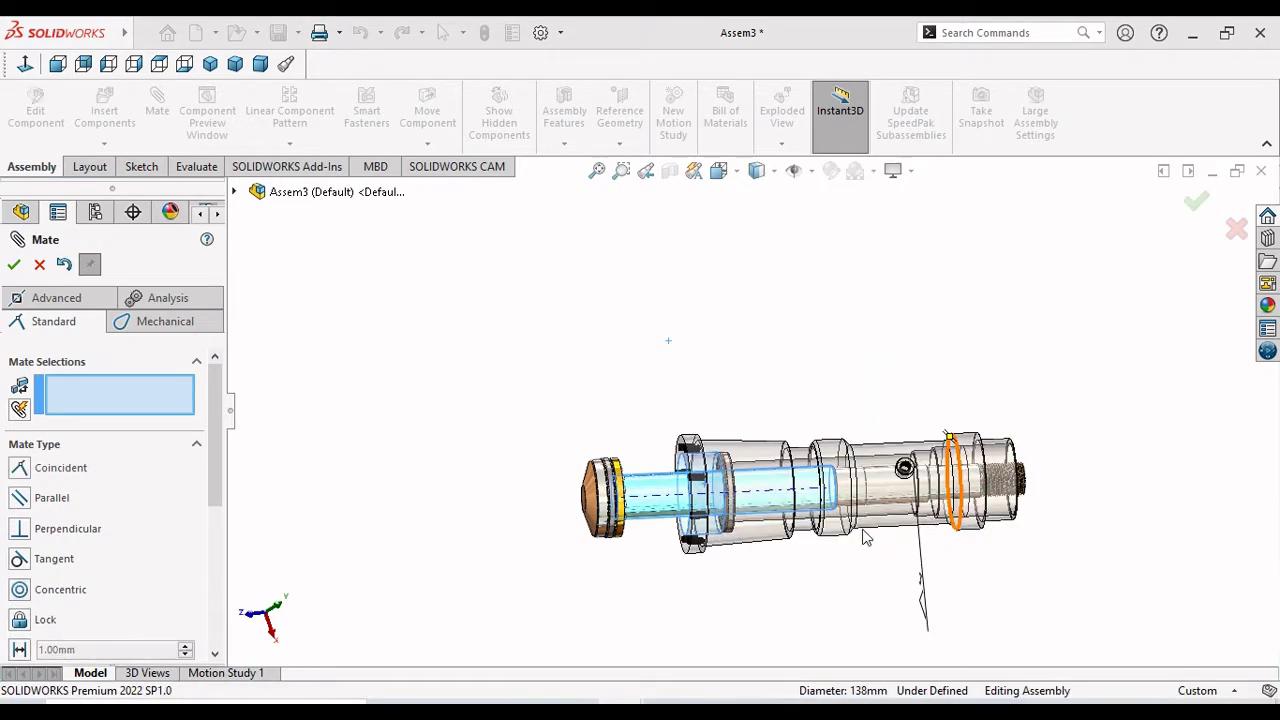
pyautogui.scroll(-2, 730, 558)
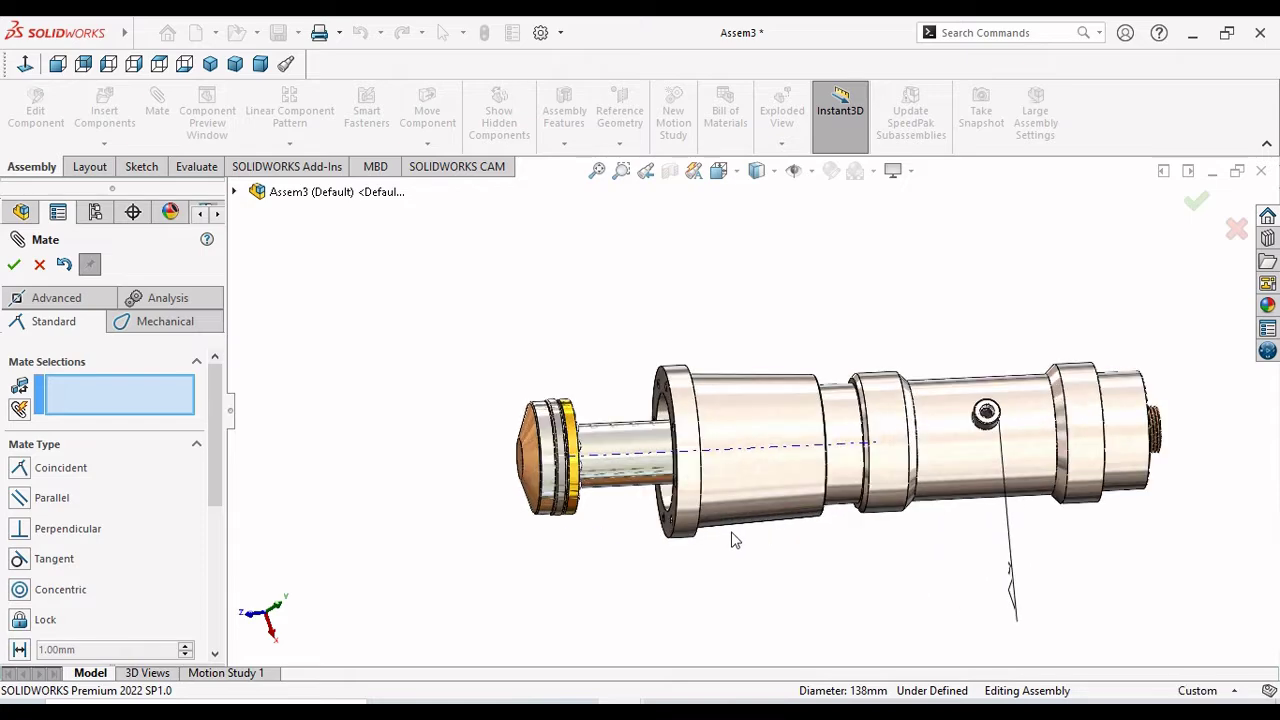
pyautogui.scroll(-1, 760, 530)
pyautogui.scroll(-3, 720, 434)
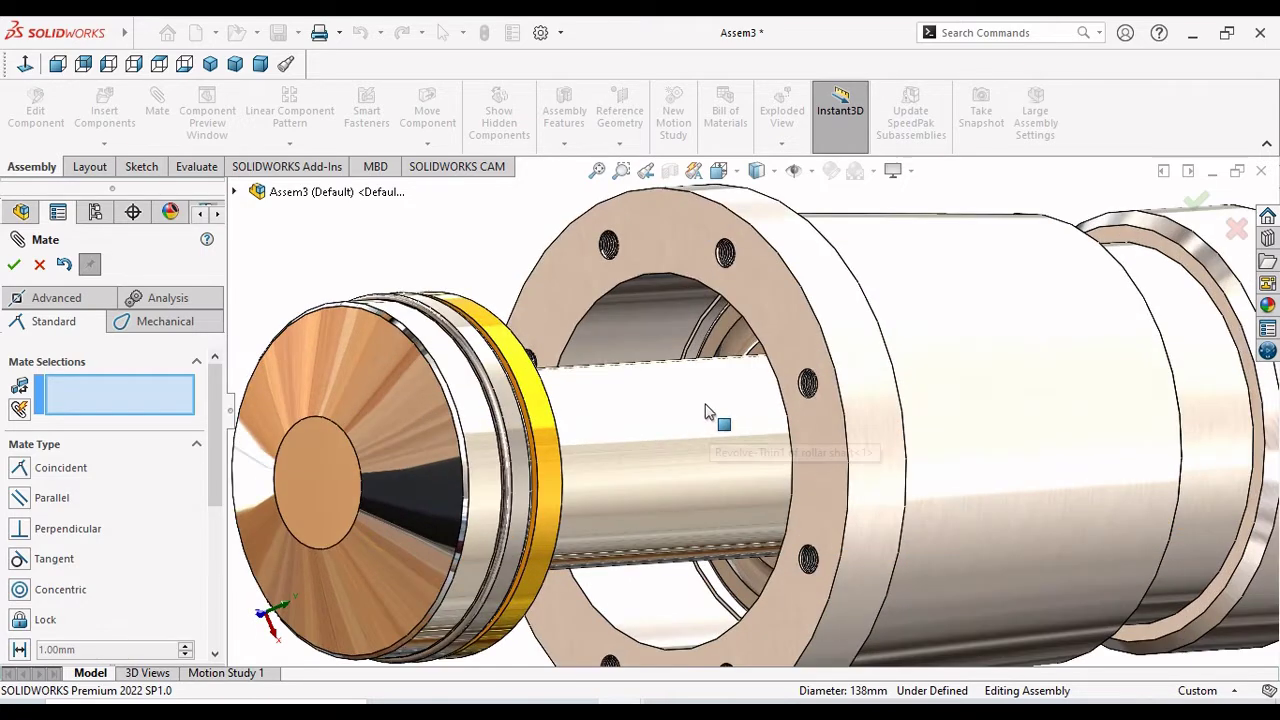
pyautogui.scroll(-1, 722, 365)
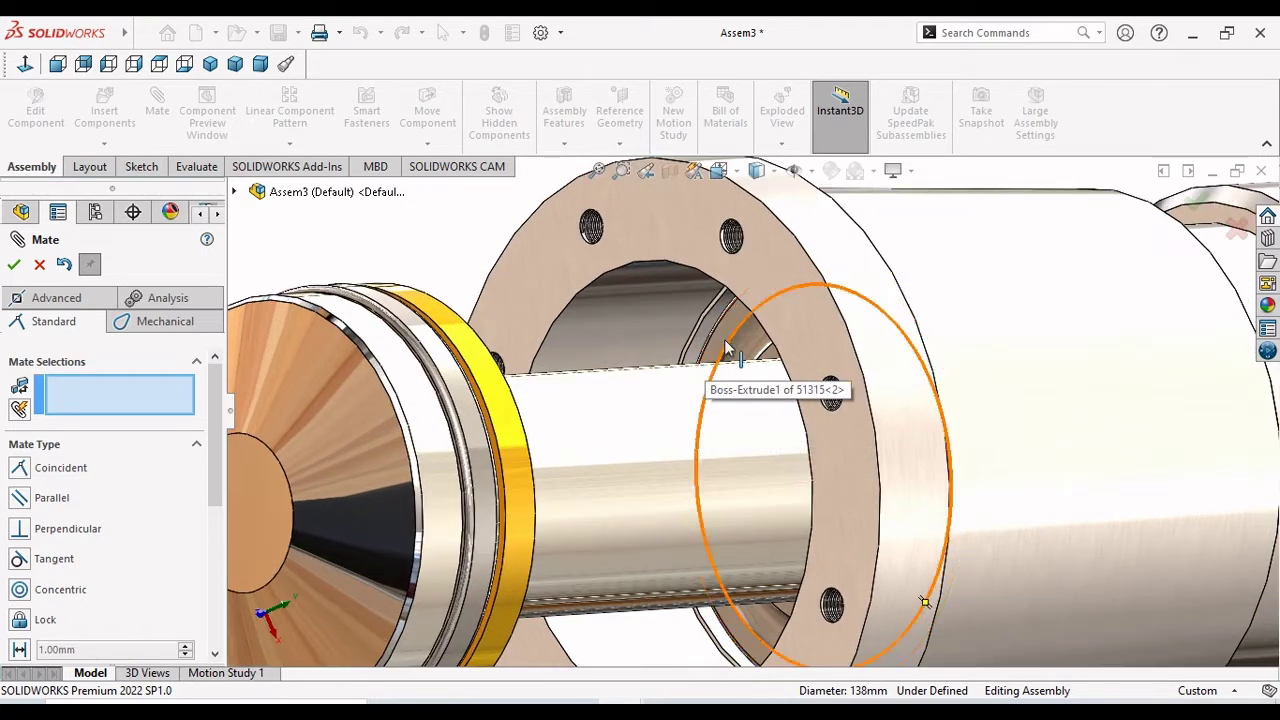
# Mate the second 51315 bearing face to the bearing cage face at a distance of 2.
pyautogui.click(724, 342)
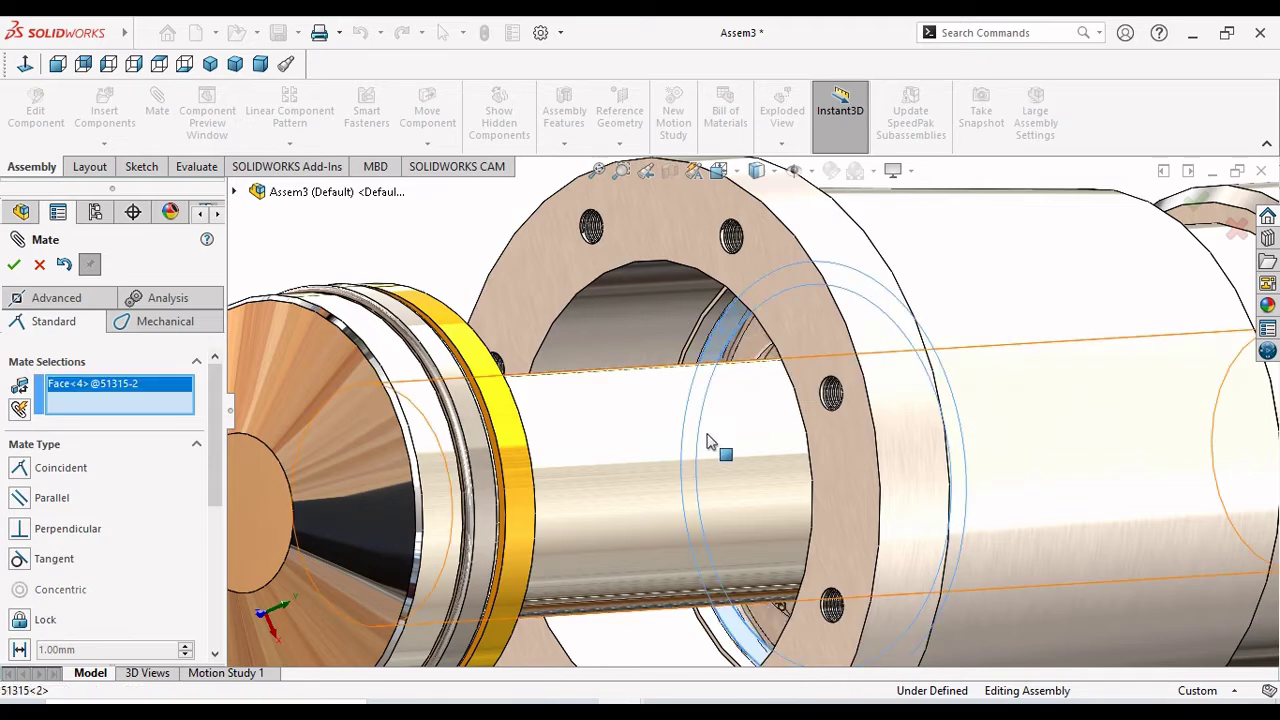
pyautogui.scroll(3, 722, 440)
pyautogui.moveTo(722, 440); pyautogui.dragTo(637, 440, button='middle')
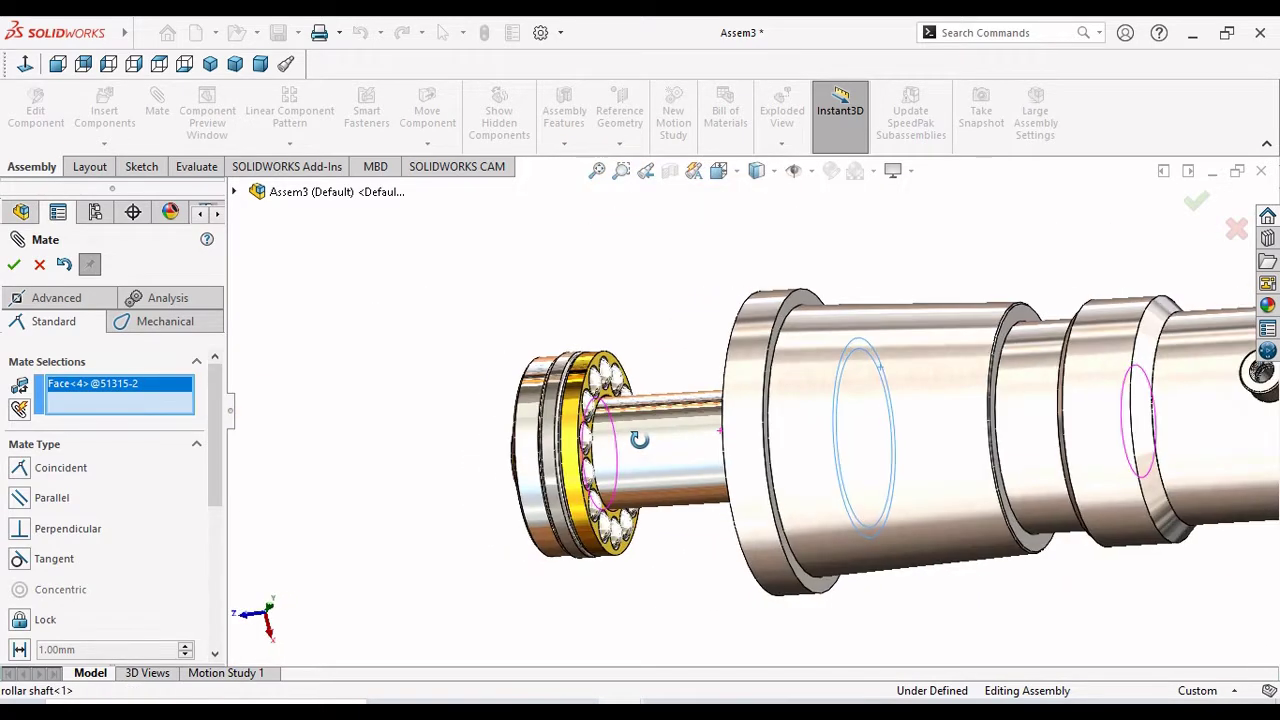
pyautogui.moveTo(620, 380); pyautogui.dragTo(623, 400, button='middle')
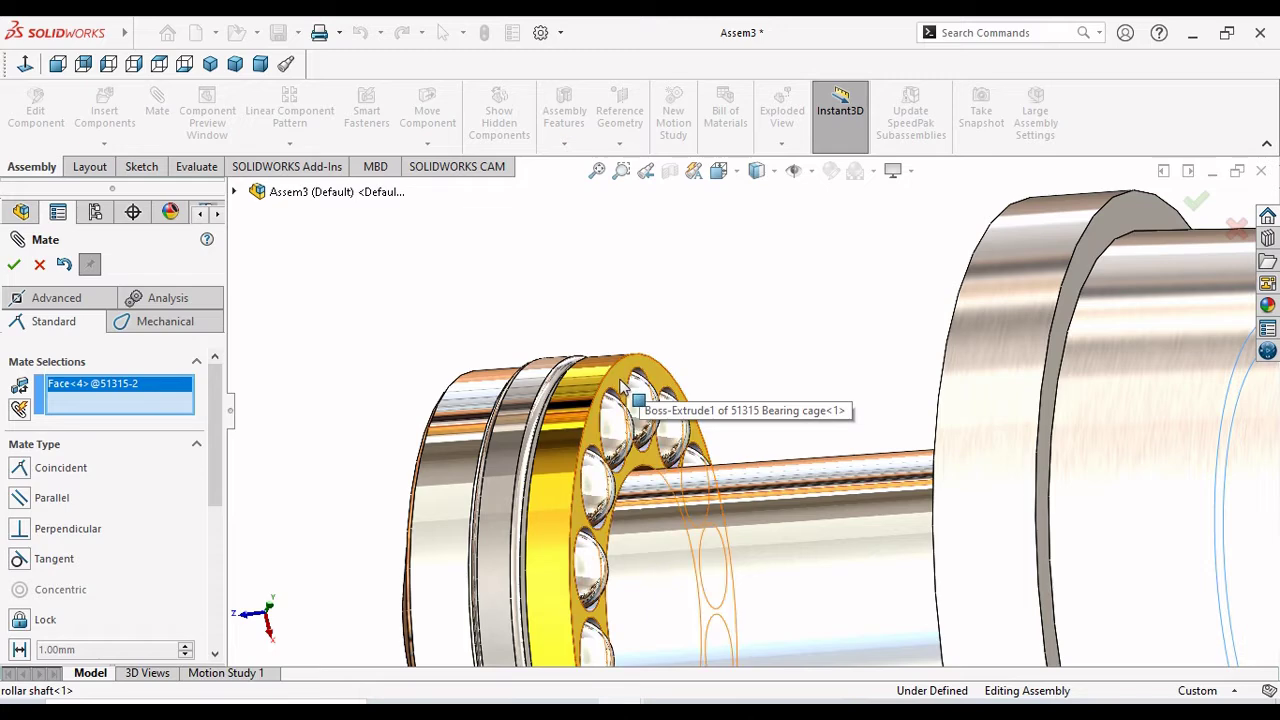
pyautogui.click(577, 404)
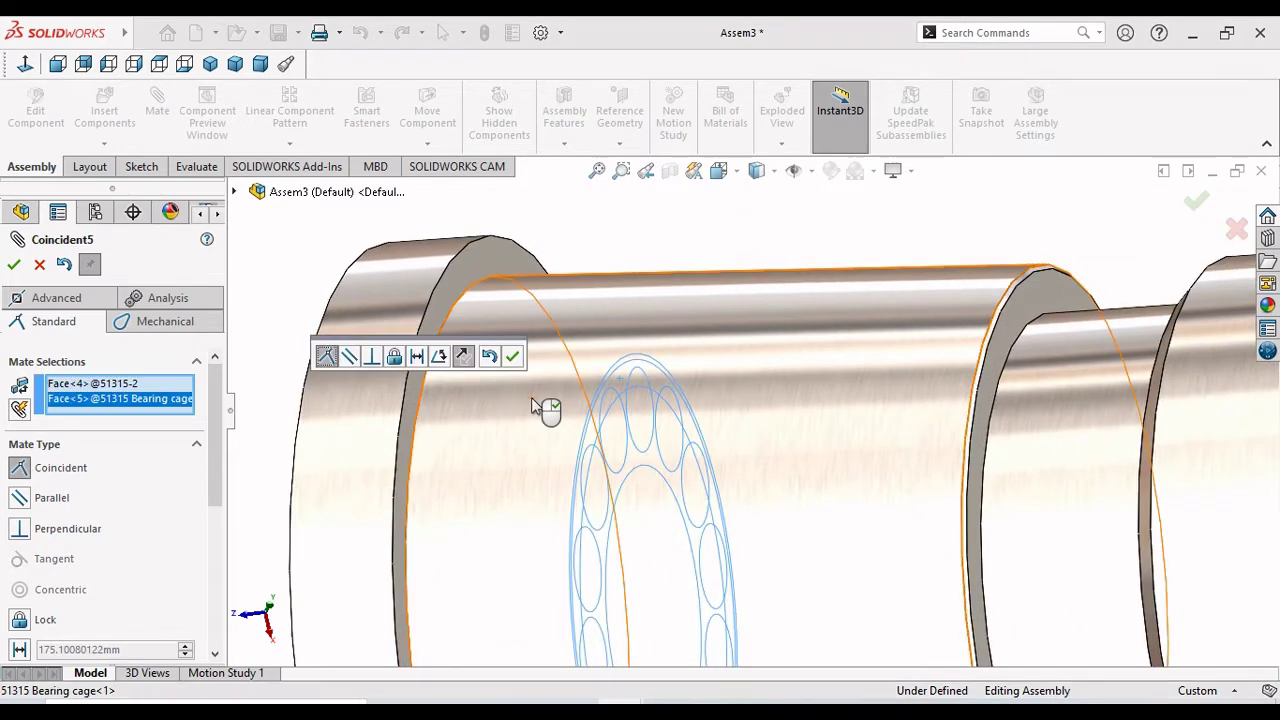
pyautogui.click(417, 357)
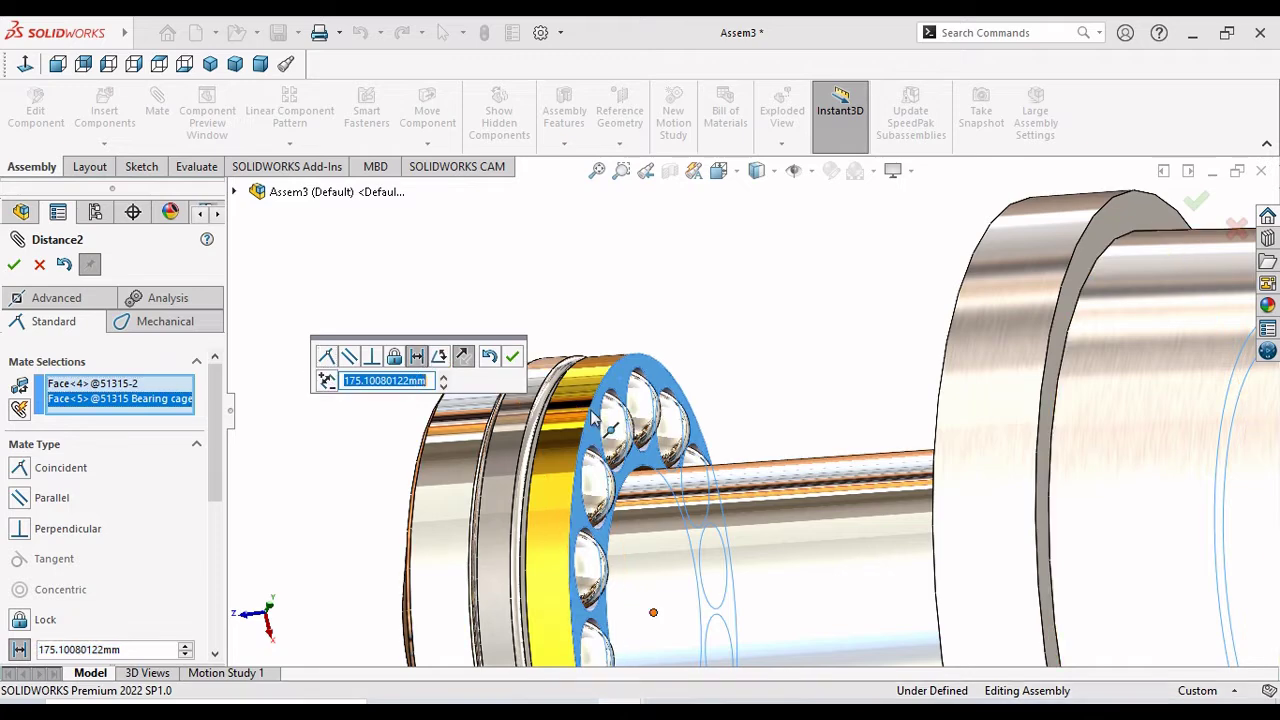
pyautogui.click(513, 358)
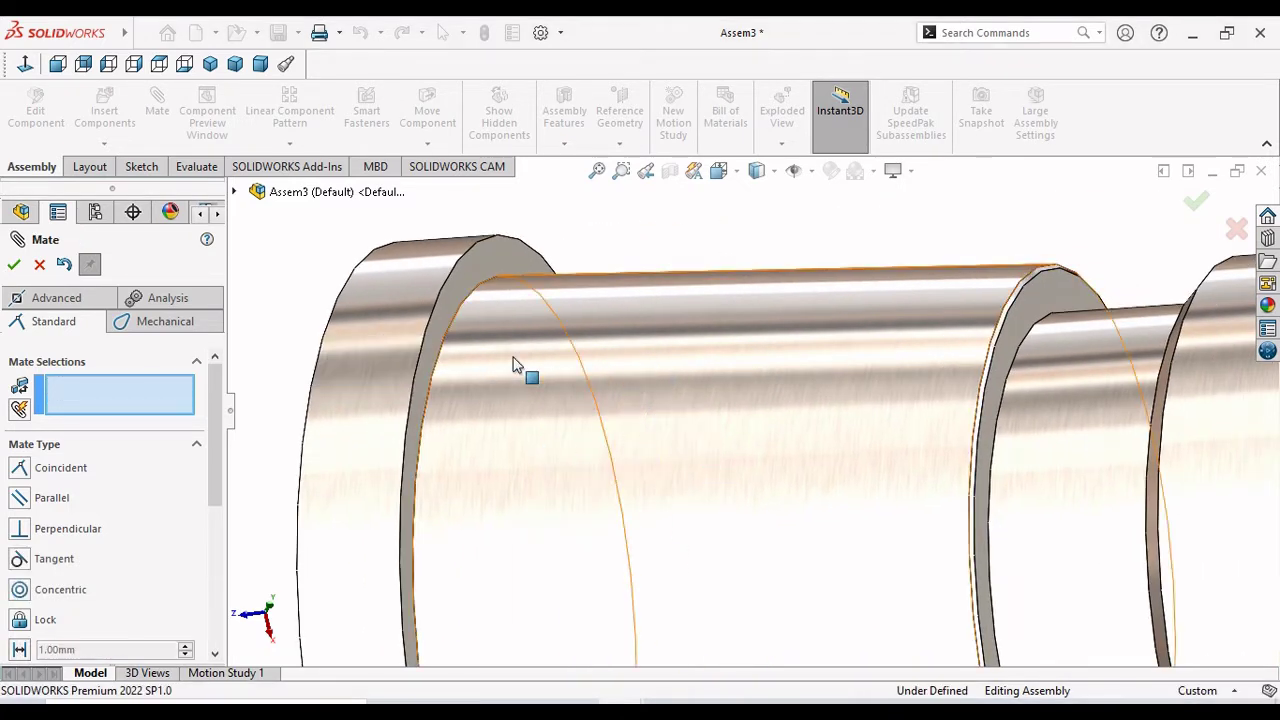
# Close the Mate PropertyManager and drag the rollar shaft to test its mates.
pyautogui.scroll(5, 617, 379)
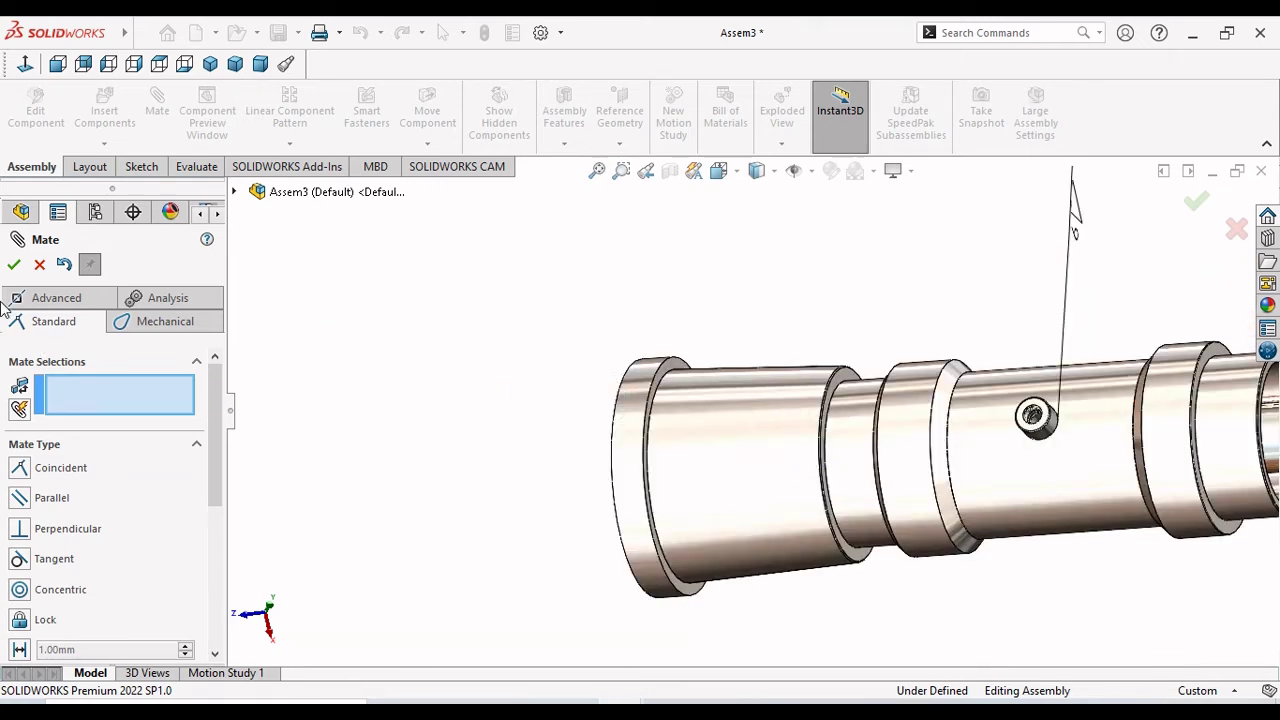
pyautogui.click(17, 265)
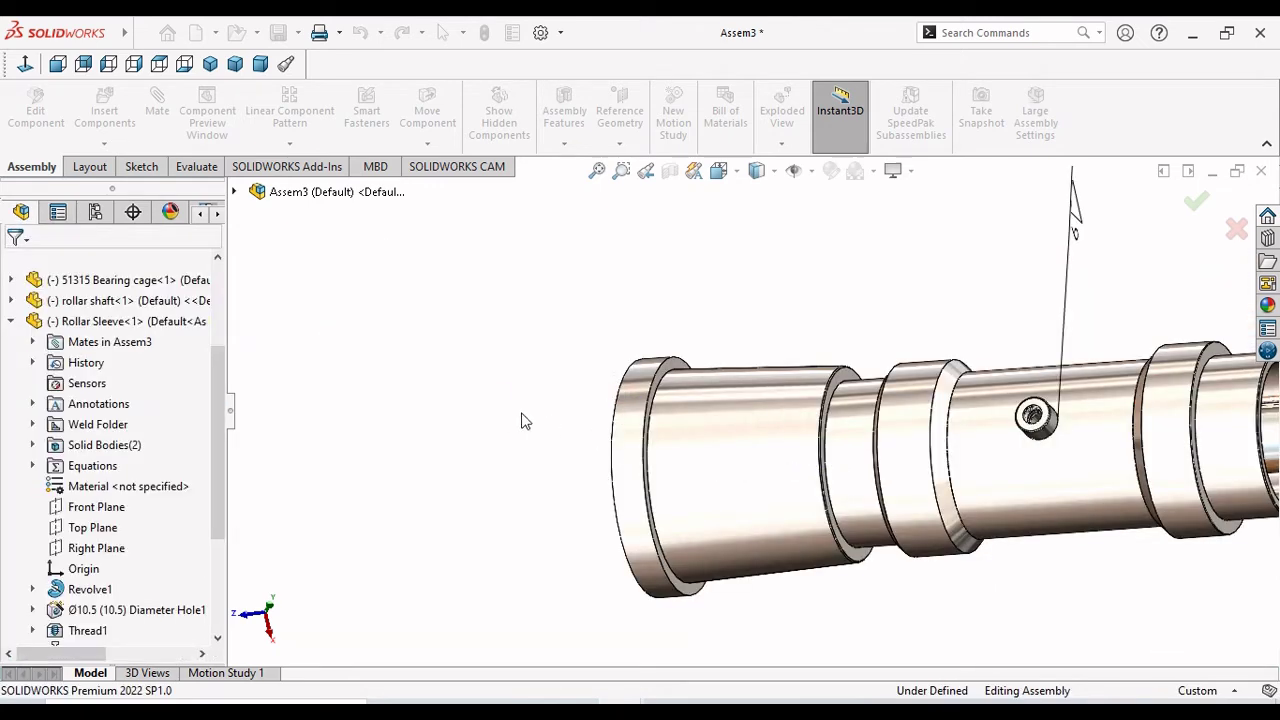
pyautogui.scroll(3, 520, 420)
pyautogui.scroll(-3, 965, 455)
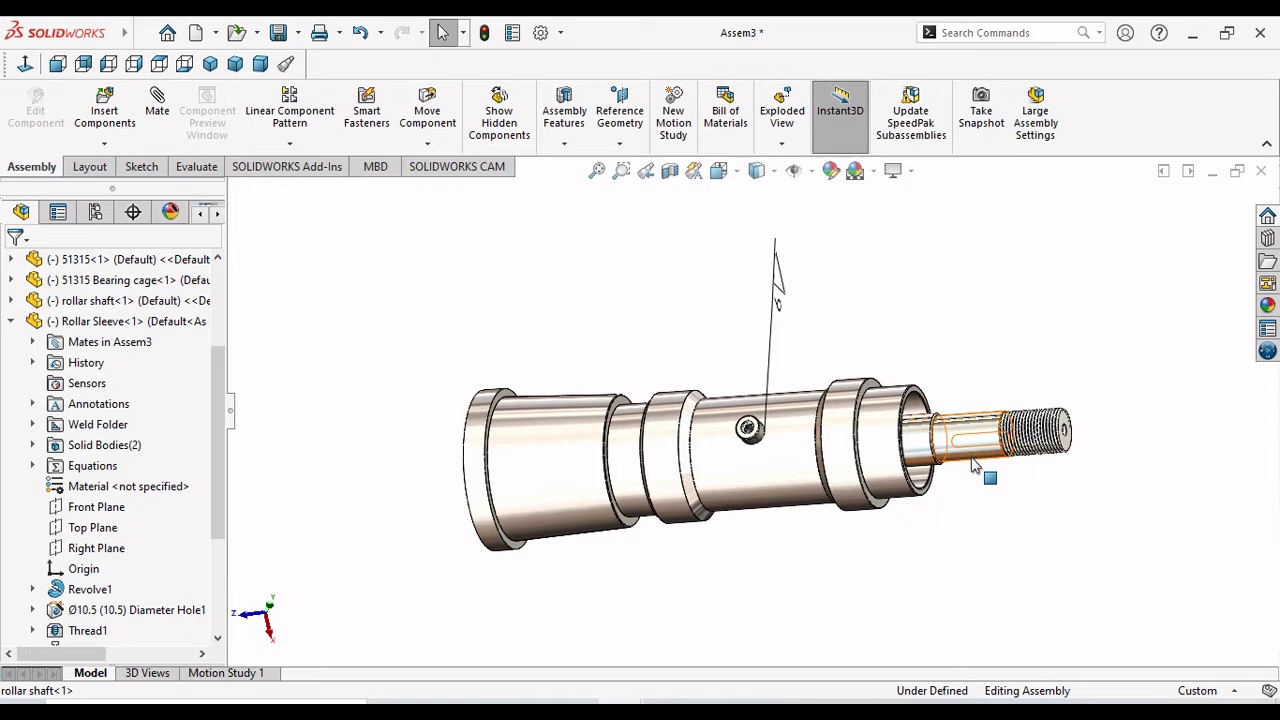
pyautogui.moveTo(975, 463); pyautogui.dragTo(957, 434)
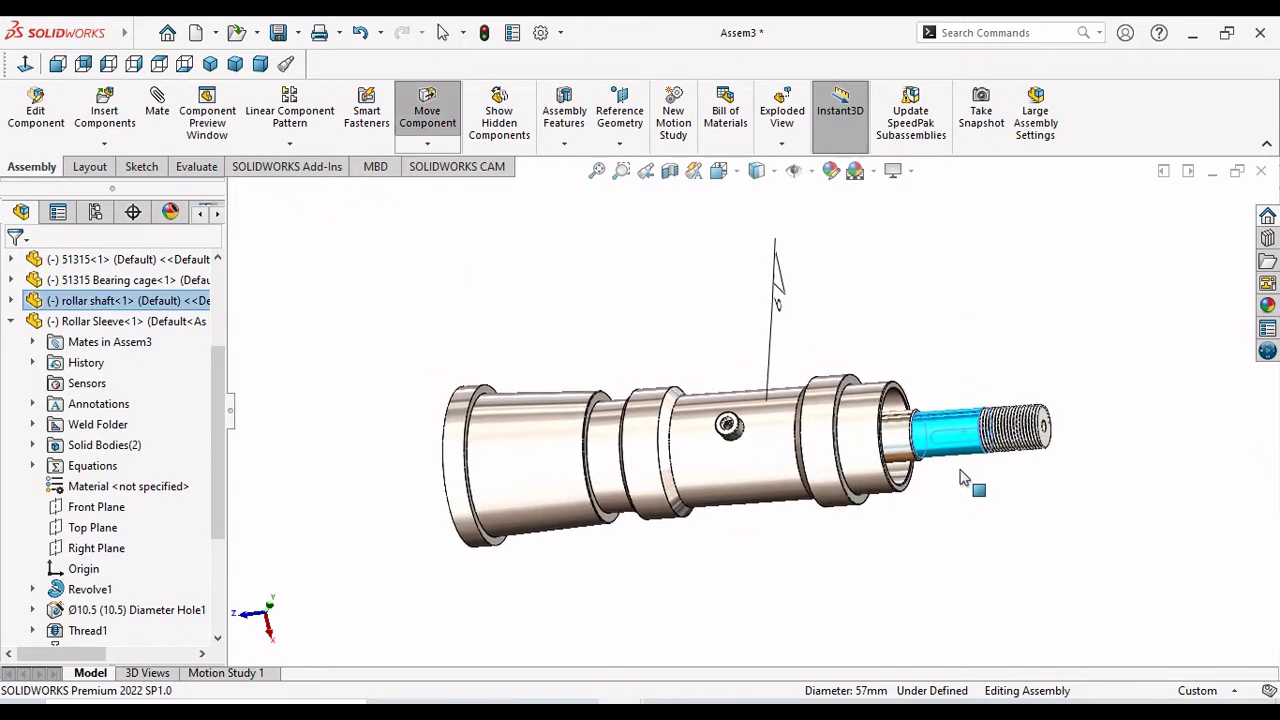
# Fix the Rollar Sleeve, spin the shaft to check free rotation, then select its end face.
pyautogui.rightClick(531, 455)
pyautogui.press('Escape')
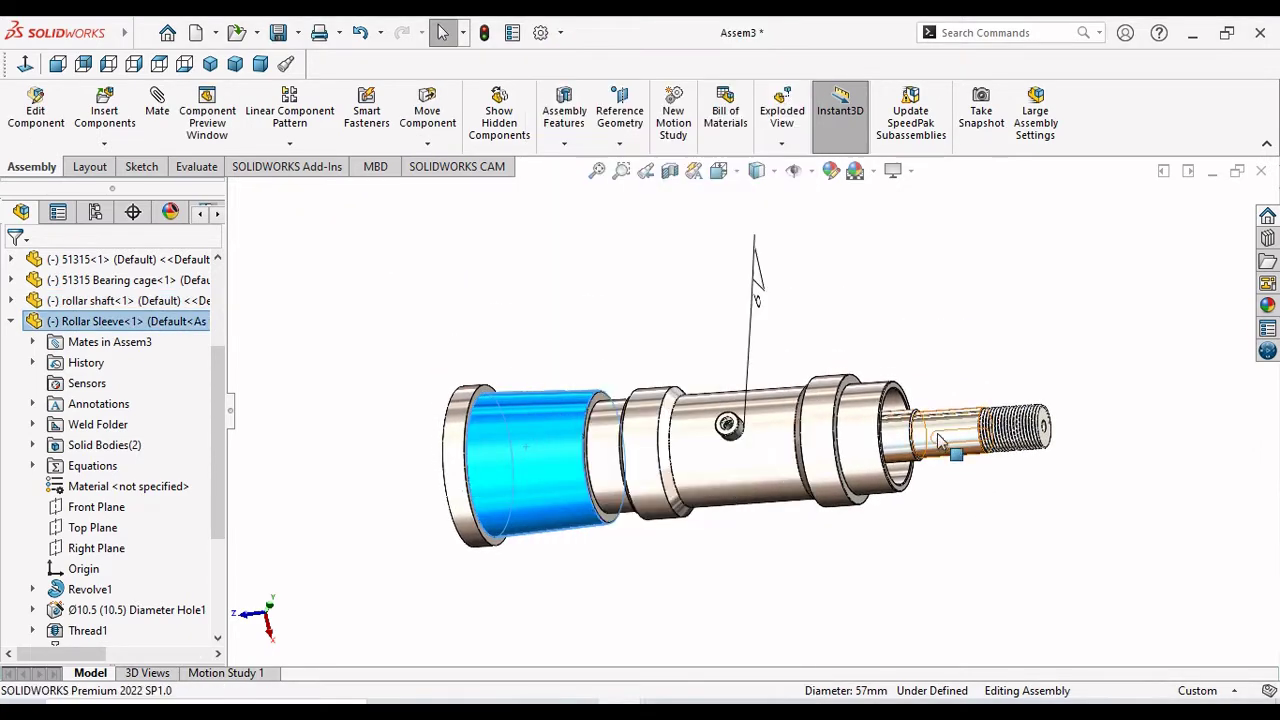
pyautogui.click(945, 440)
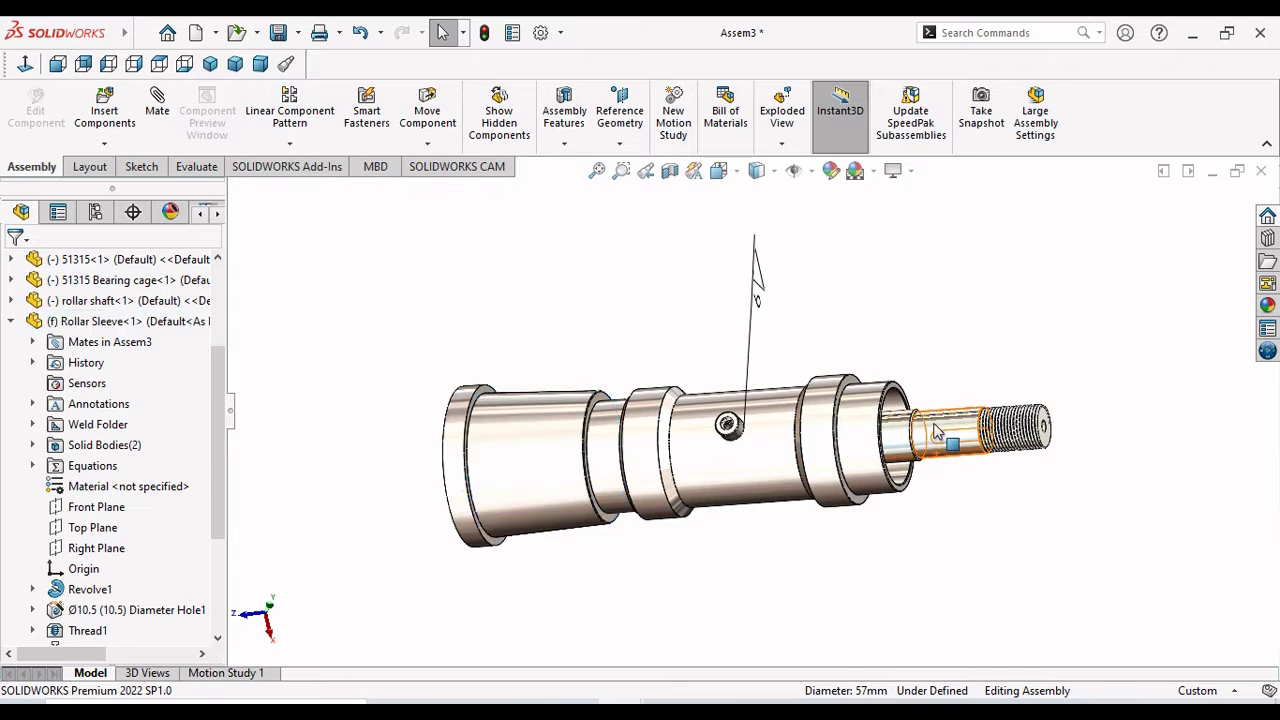
pyautogui.moveTo(966, 478)
pyautogui.mouseDown()
pyautogui.moveTo(951, 378)
pyautogui.moveTo(955, 478)
pyautogui.moveTo(1006, 384)
pyautogui.moveTo(989, 491)
pyautogui.moveTo(1020, 460)
pyautogui.mouseUp()
pyautogui.press('Escape')
pyautogui.moveTo(1013, 497)
pyautogui.mouseDown(button='middle')
pyautogui.moveTo(960, 506)
pyautogui.moveTo(908, 437)
pyautogui.mouseUp(button='middle')
pyautogui.click(910, 441)
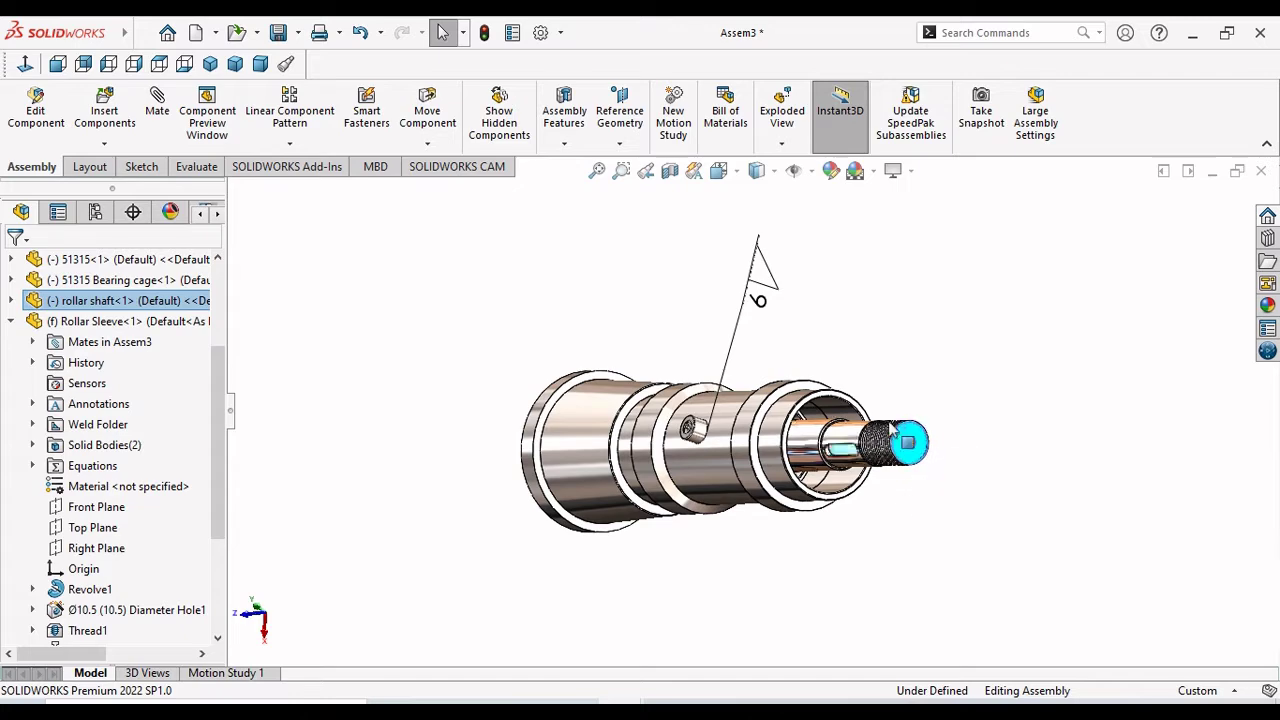
# Delete the weld symbol annotation from the Rollar Sleeve and acknowledge the warning.
pyautogui.click(914, 554)
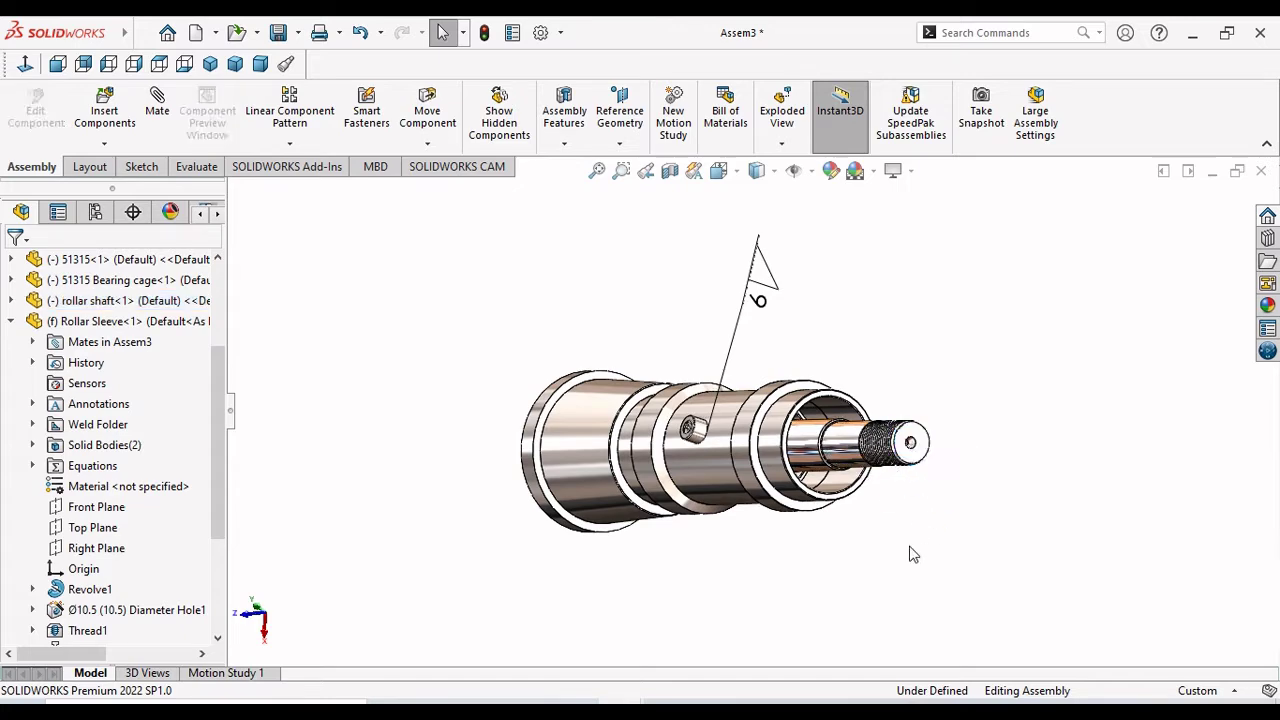
pyautogui.scroll(-2, 855, 465)
pyautogui.scroll(-1, 1049, 563)
pyautogui.scroll(1, 834, 514)
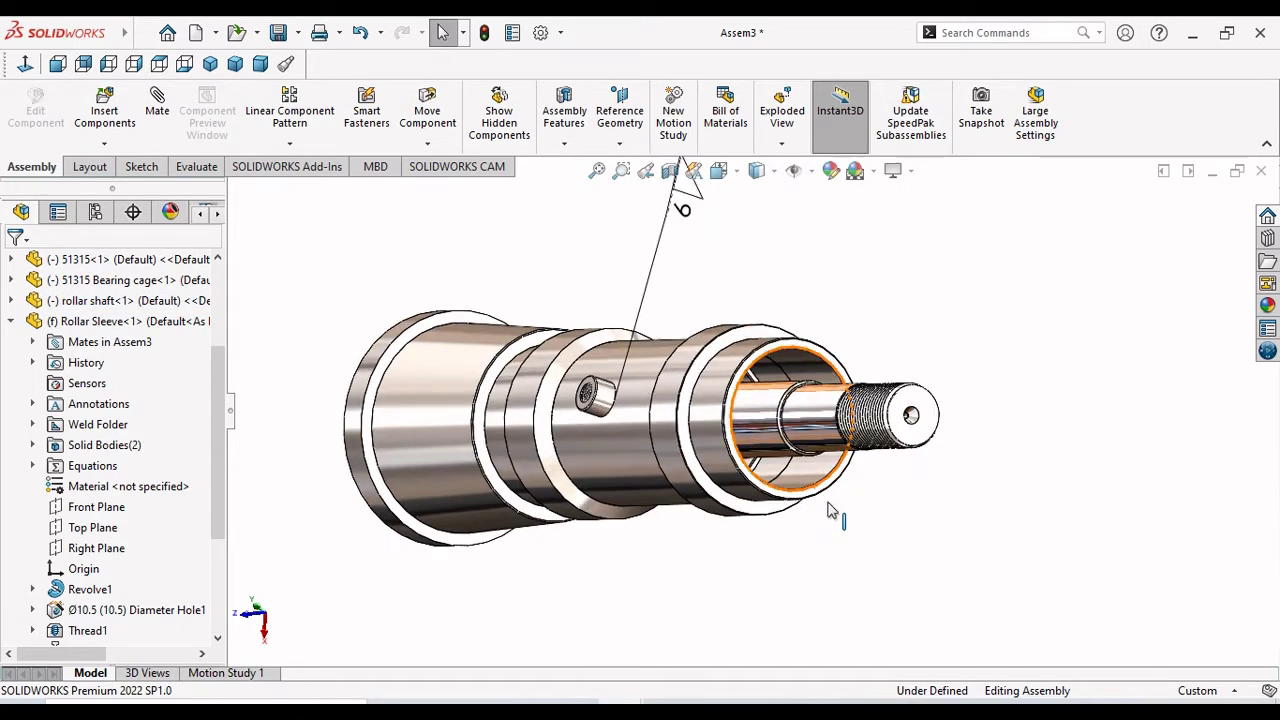
pyautogui.rightClick(700, 208)
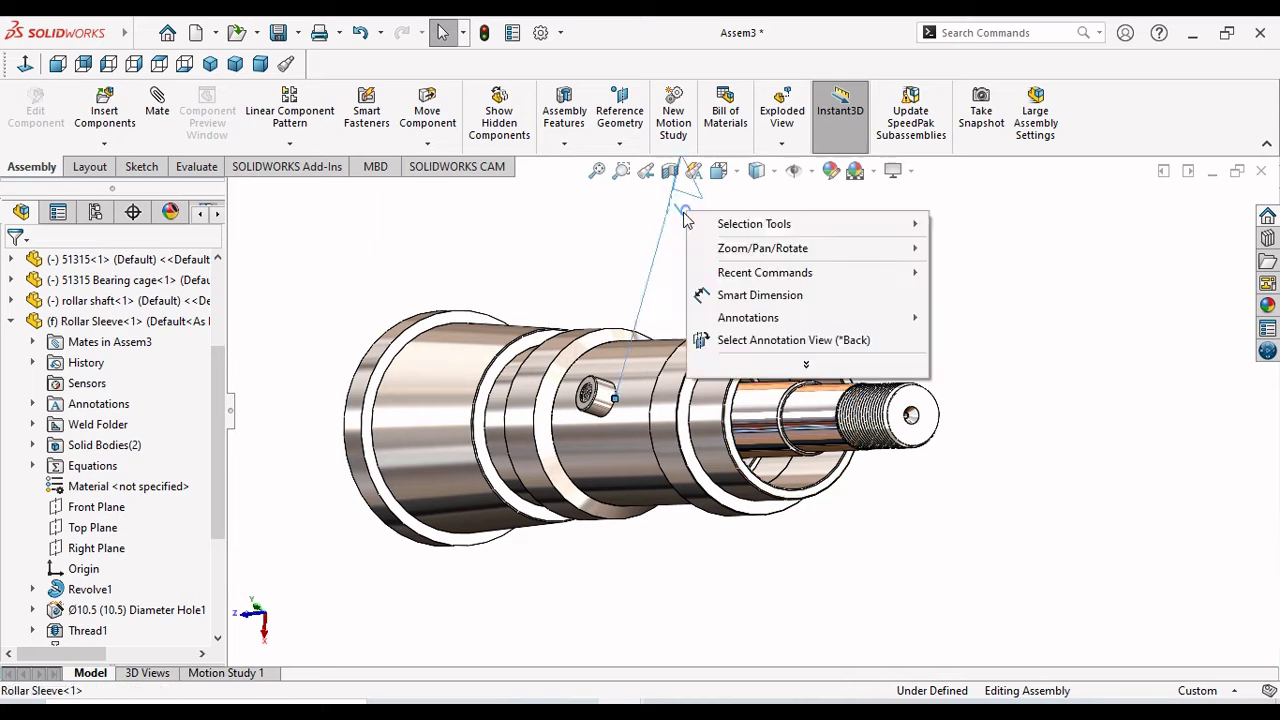
pyautogui.click(963, 289)
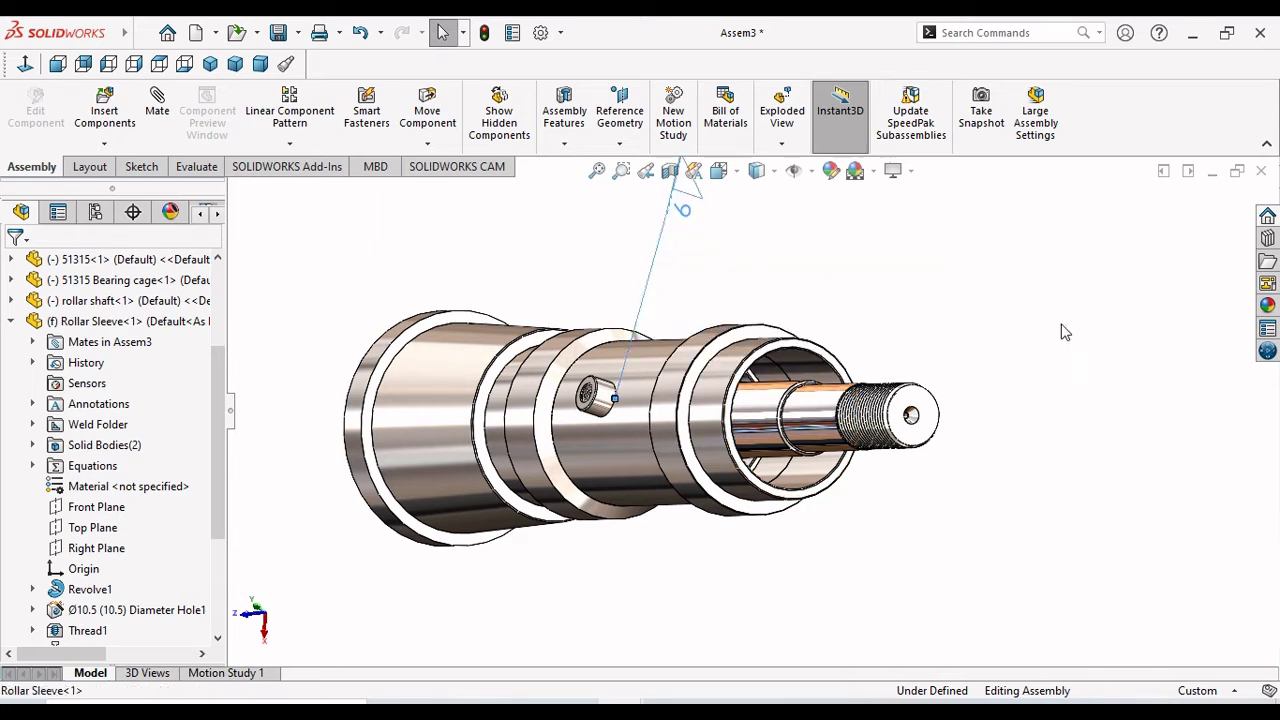
pyautogui.press('Delete')
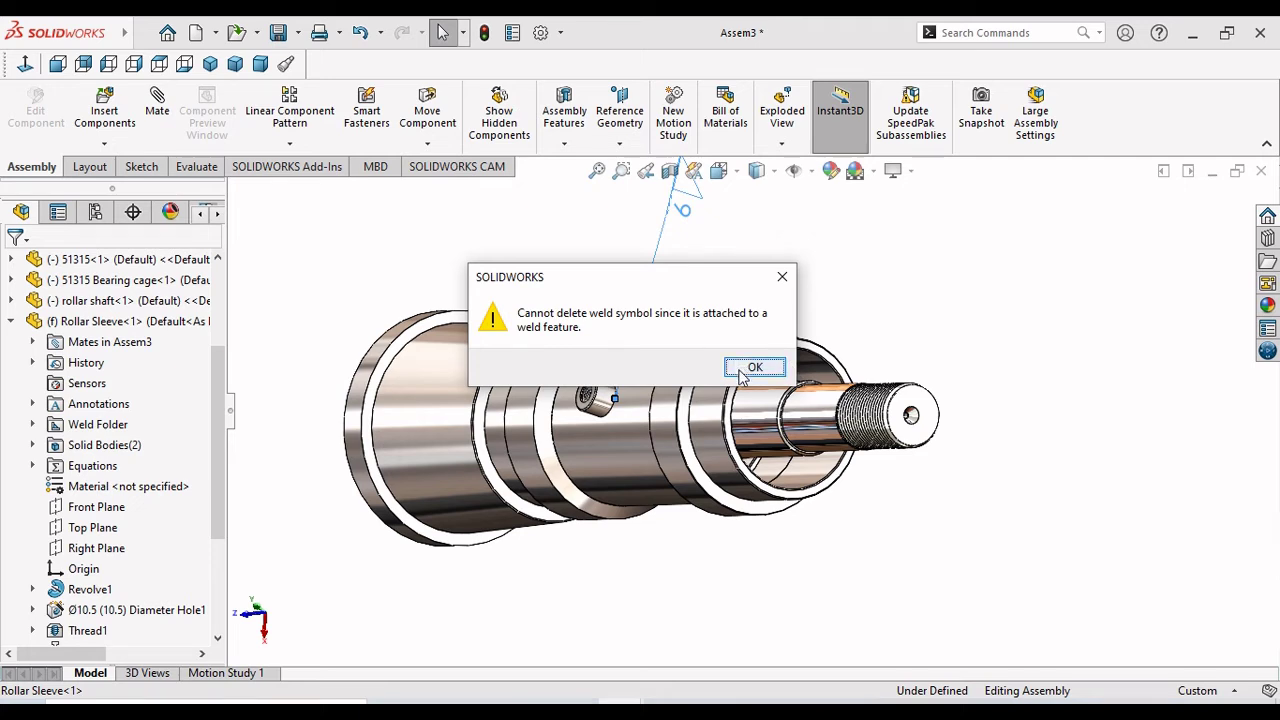
pyautogui.click(755, 367)
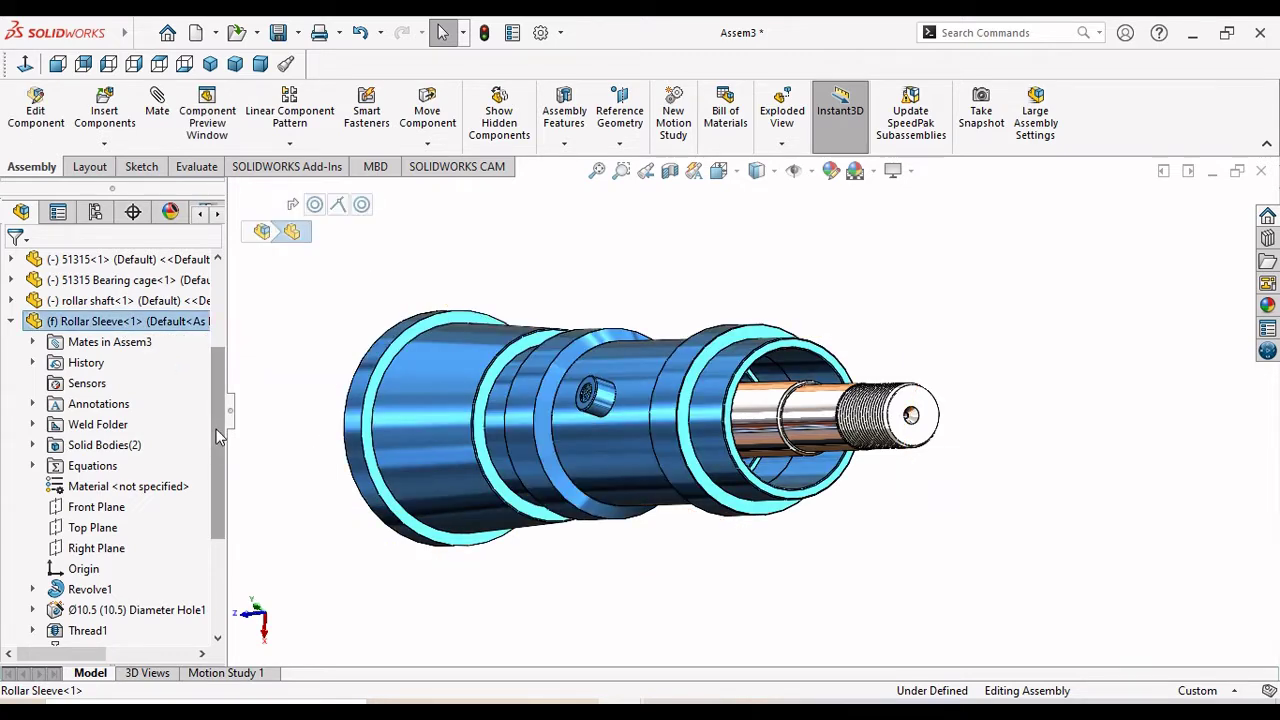
pyautogui.moveTo(216, 427)
pyautogui.mouseDown()
pyautogui.moveTo(224, 526)
pyautogui.moveTo(200, 436)
pyautogui.mouseUp()
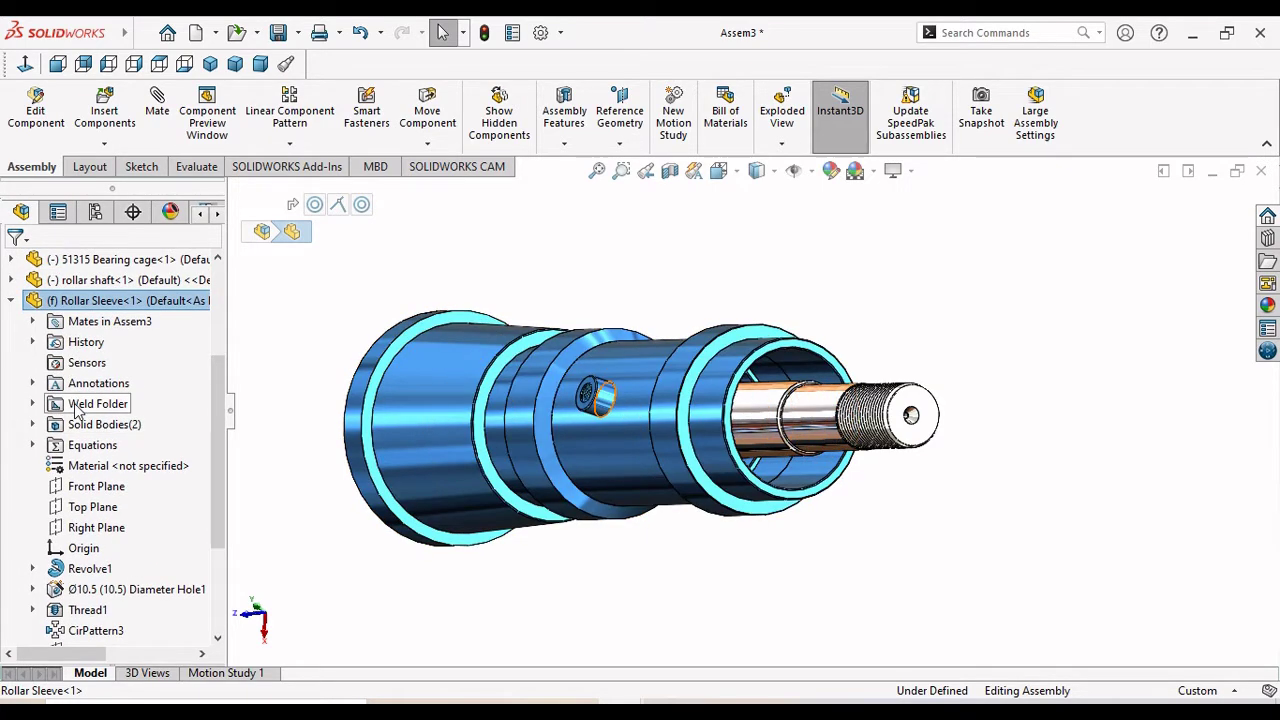
# Delete the Rollar Sleeve's Weld Folder along with its weld features.
pyautogui.rightClick(77, 410)
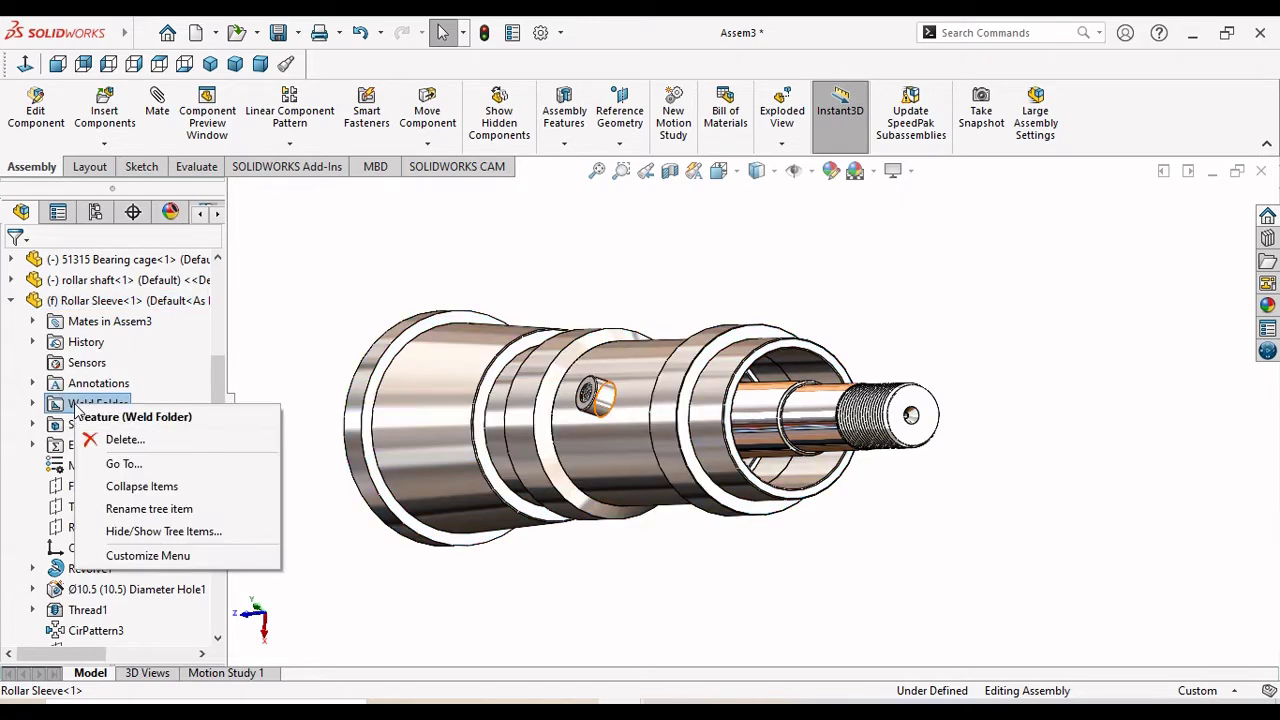
pyautogui.click(131, 437)
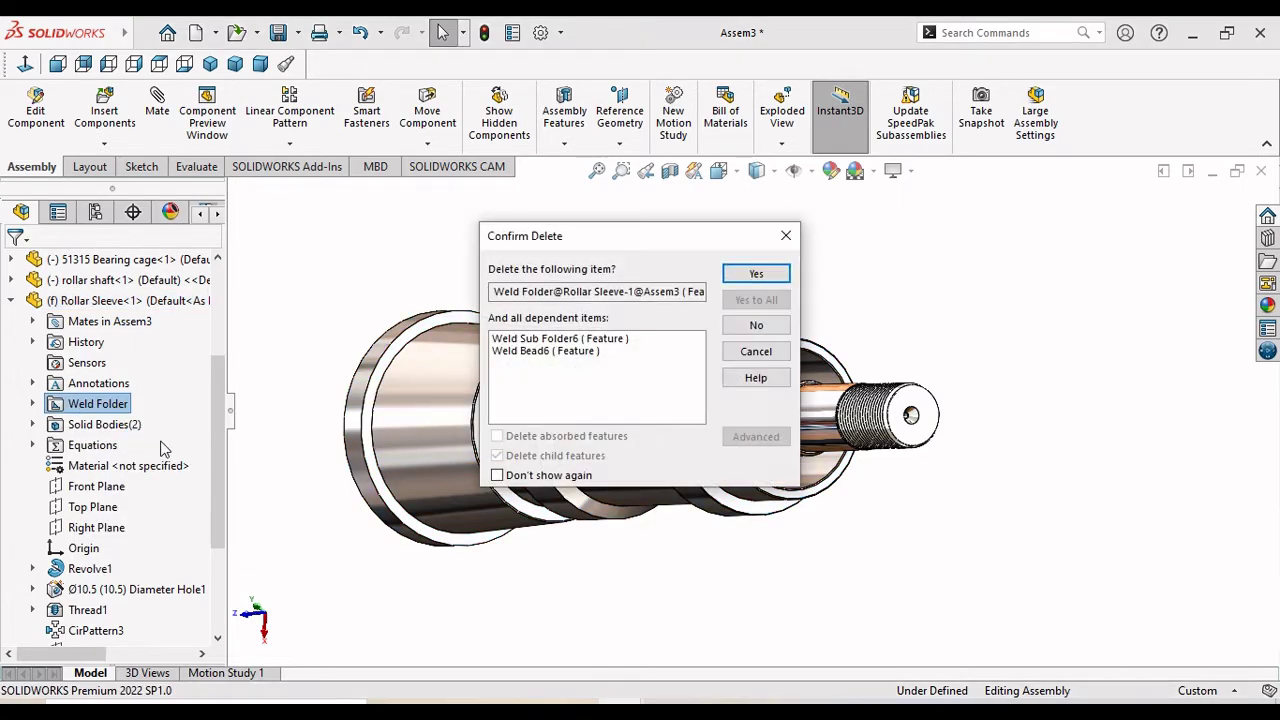
pyautogui.click(756, 274)
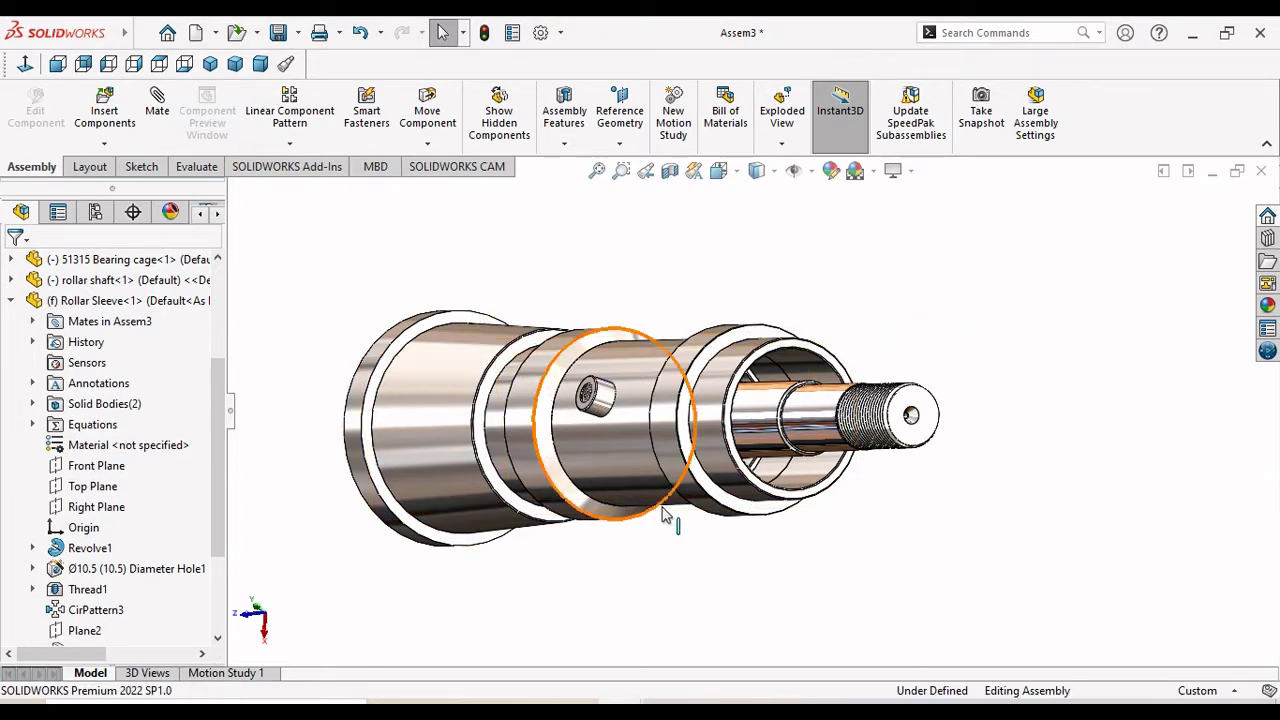
# Turn off RealView Graphics so the roller assembly shows plain shading.
pyautogui.scroll(2, 666, 514)
pyautogui.scroll(2, 834, 566)
pyautogui.scroll(-2, 697, 432)
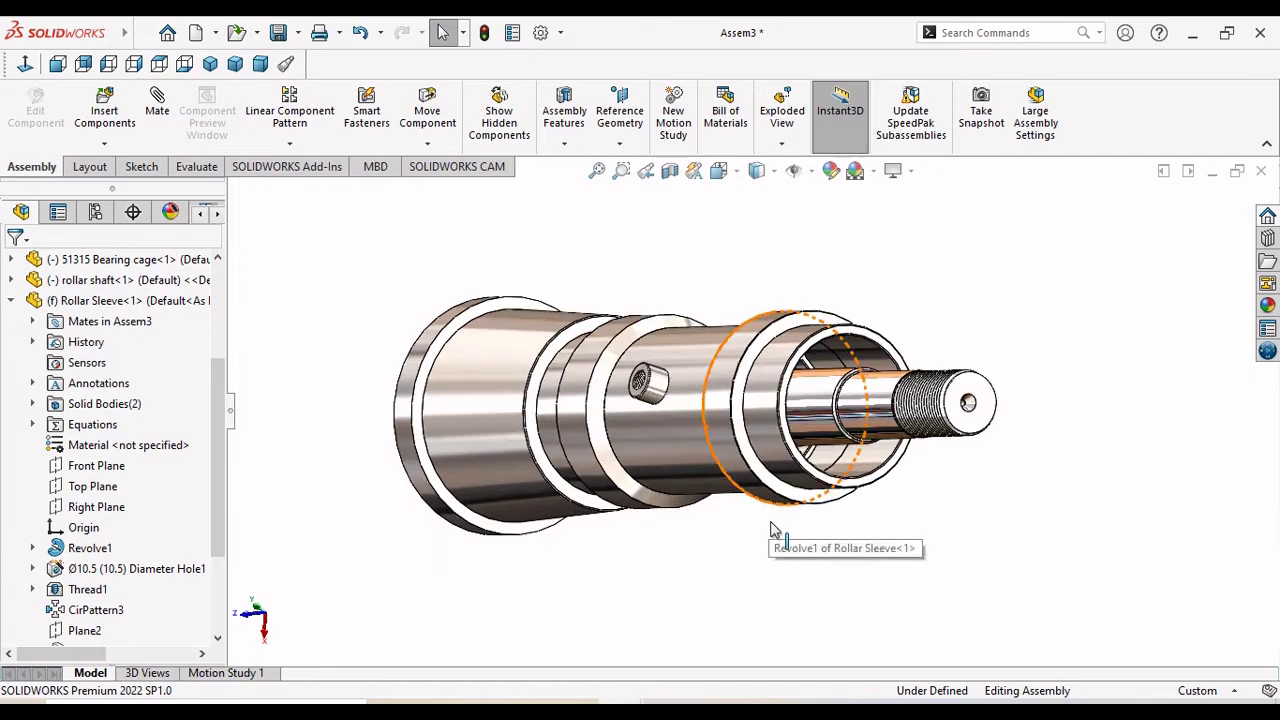
pyautogui.scroll(-2, 771, 523)
pyautogui.moveTo(814, 509)
pyautogui.mouseDown(button='middle')
pyautogui.moveTo(785, 483)
pyautogui.moveTo(806, 264)
pyautogui.mouseUp(button='middle')
pyautogui.click(914, 170)
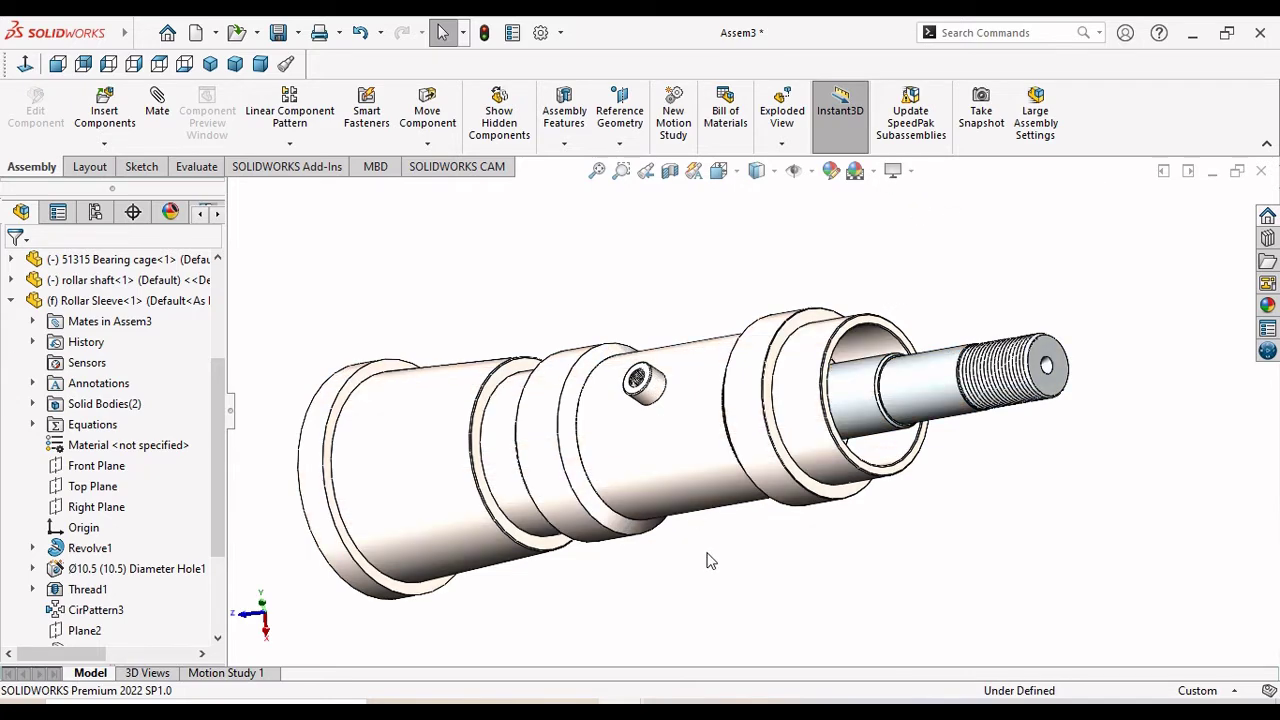
pyautogui.moveTo(709, 557); pyautogui.dragTo(680, 510, button='middle')
pyautogui.click(912, 170)
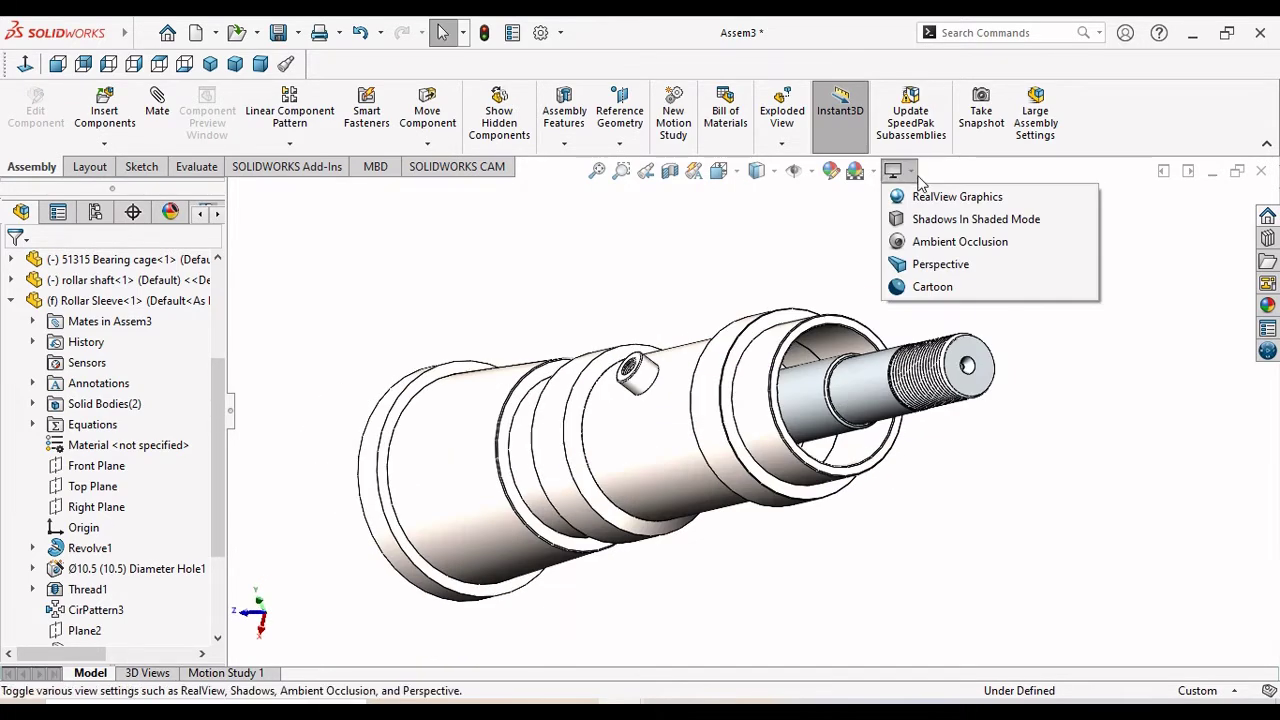
# Turn RealView Graphics back on, orbit to a long side view, and show the Design Library.
pyautogui.click(926, 196)
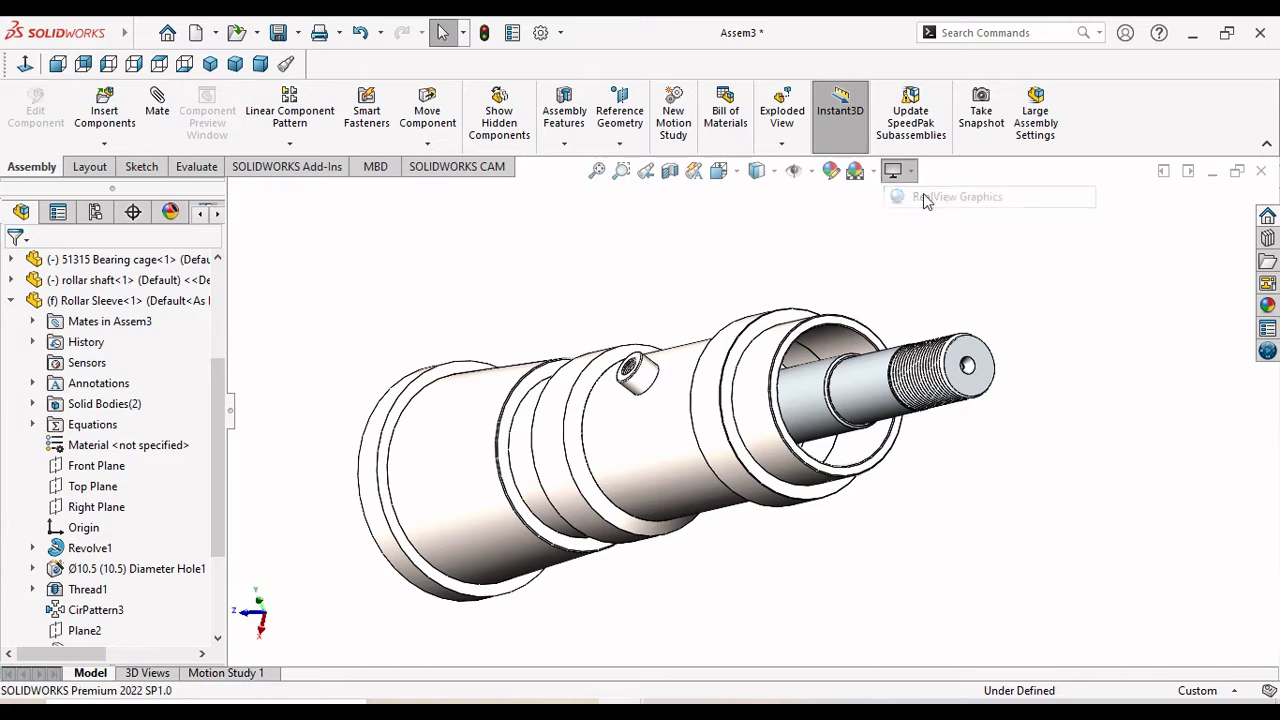
pyautogui.moveTo(780, 571); pyautogui.dragTo(1163, 429, button='middle')
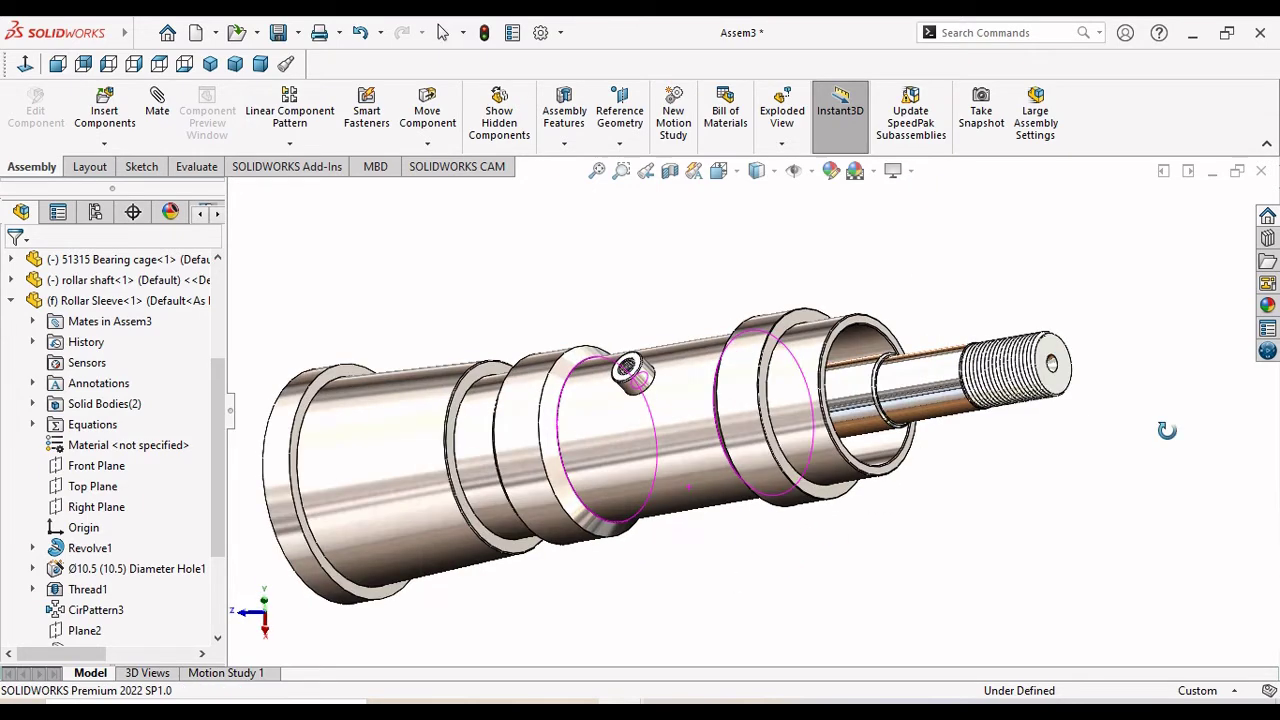
pyautogui.click(1050, 364)
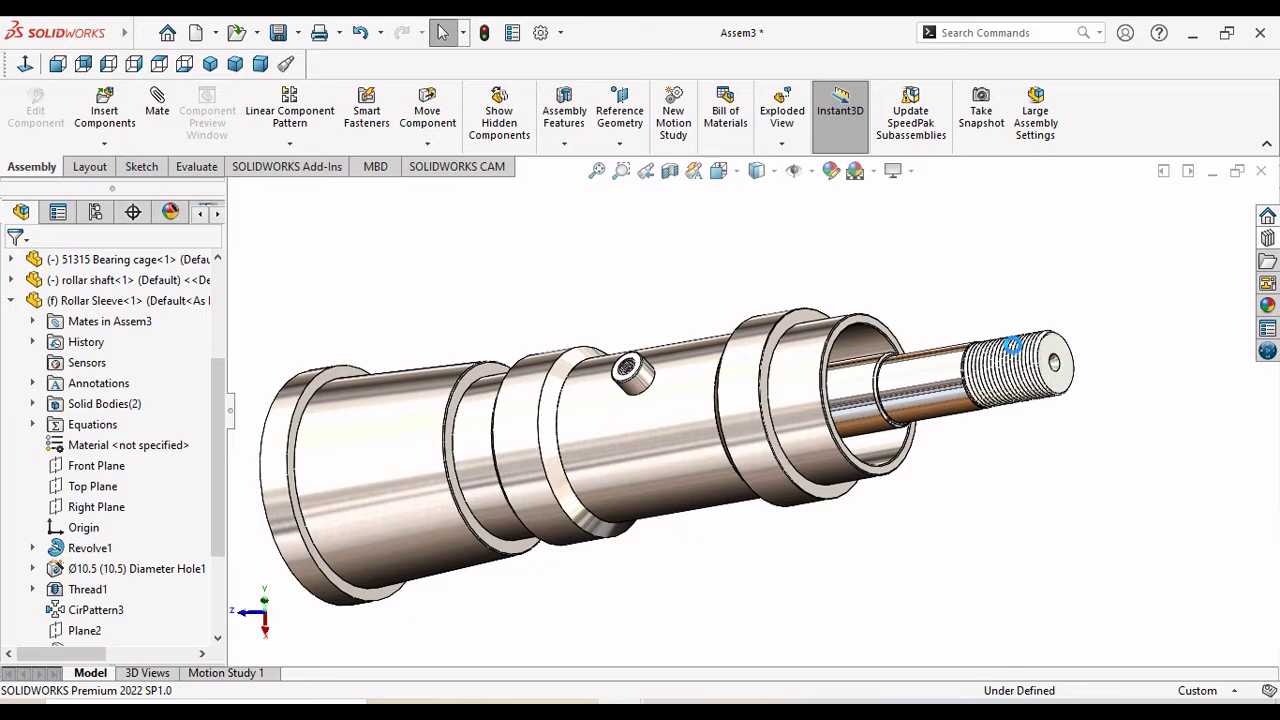
pyautogui.click(1267, 237)
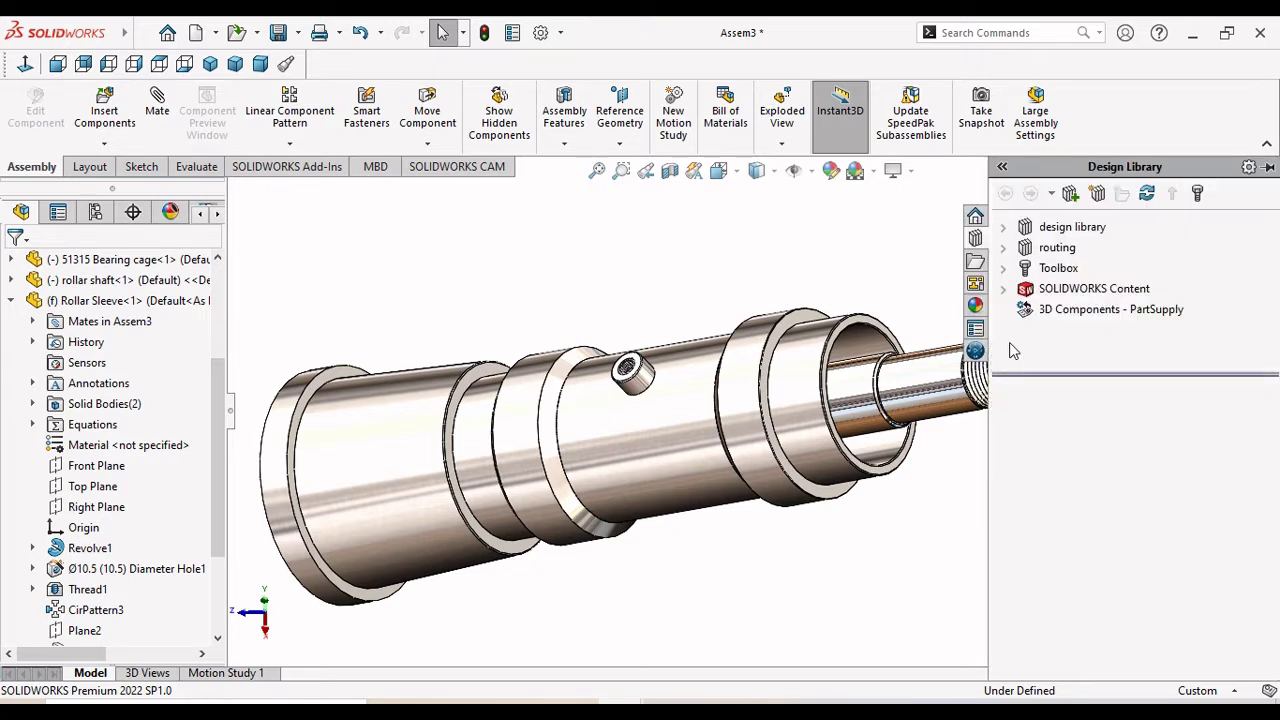
# Expand Toolbox in the Design Library and drill into SKF > Bearings > Ball Bearings.
pyautogui.click(1003, 228)
pyautogui.scroll(-2, 1080, 307)
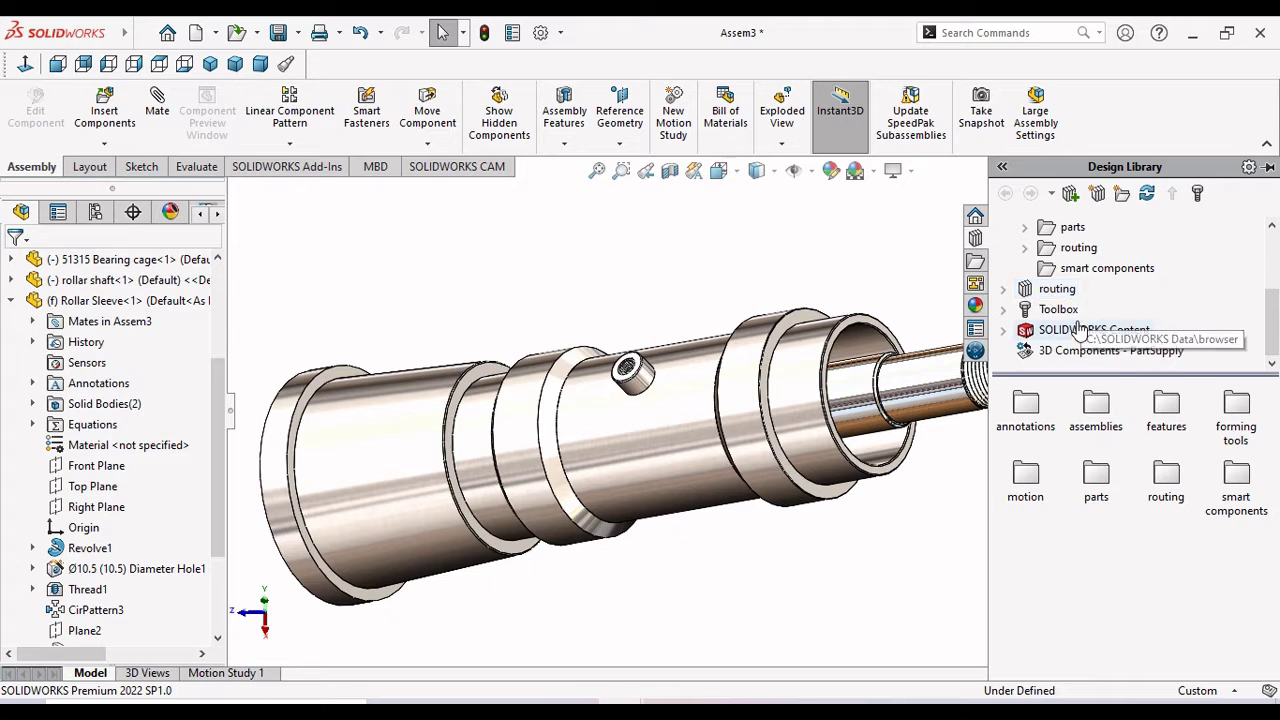
pyautogui.click(1048, 309)
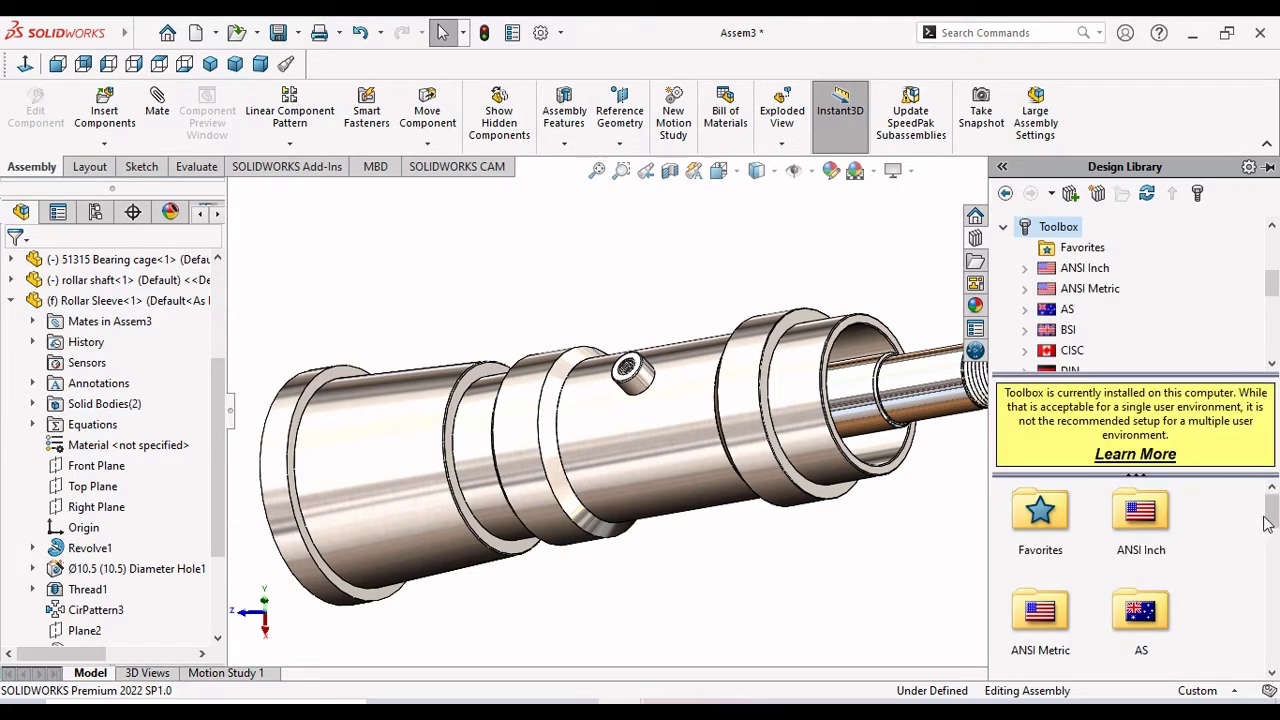
pyautogui.moveTo(1271, 516); pyautogui.dragTo(1274, 622)
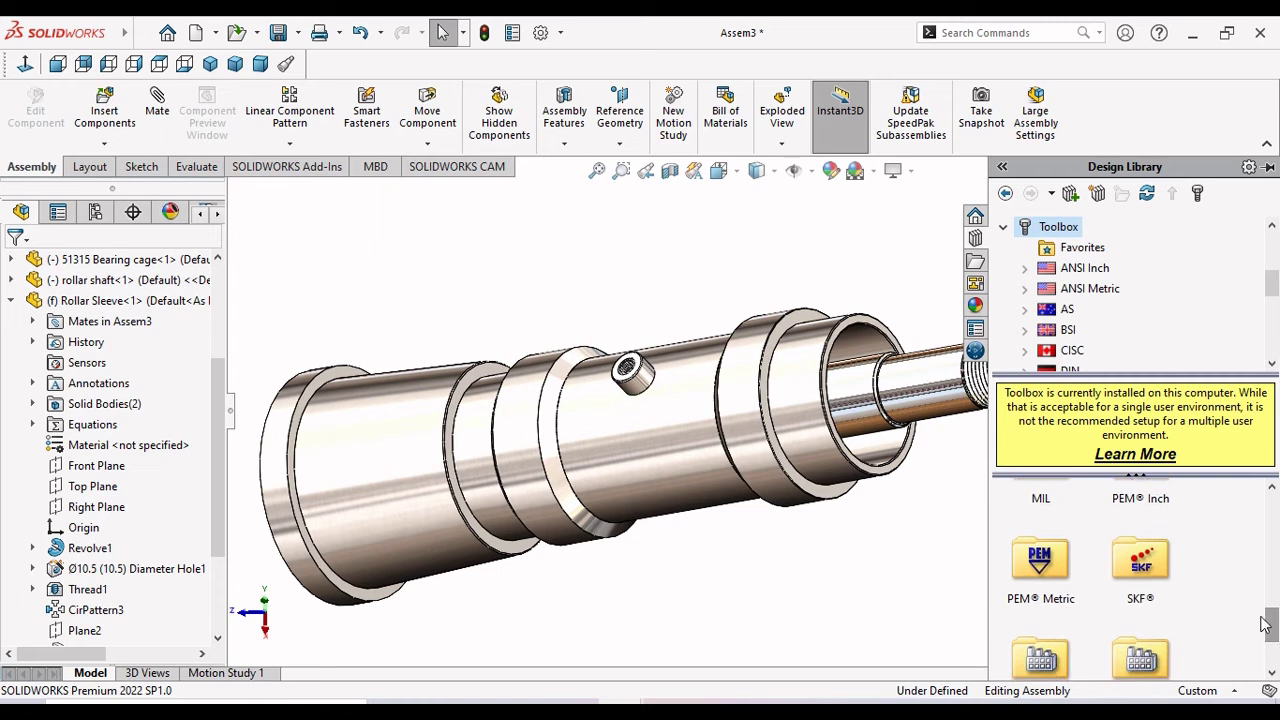
pyautogui.doubleClick(1140, 582)
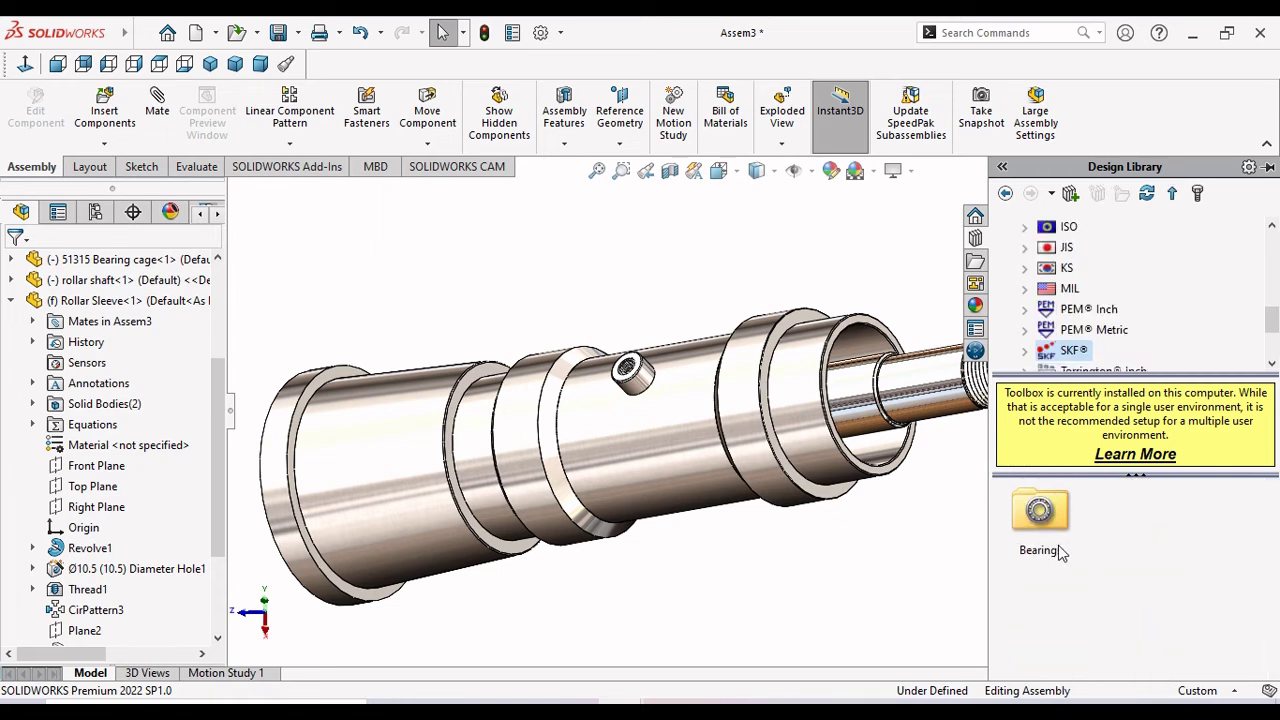
pyautogui.doubleClick(1050, 522)
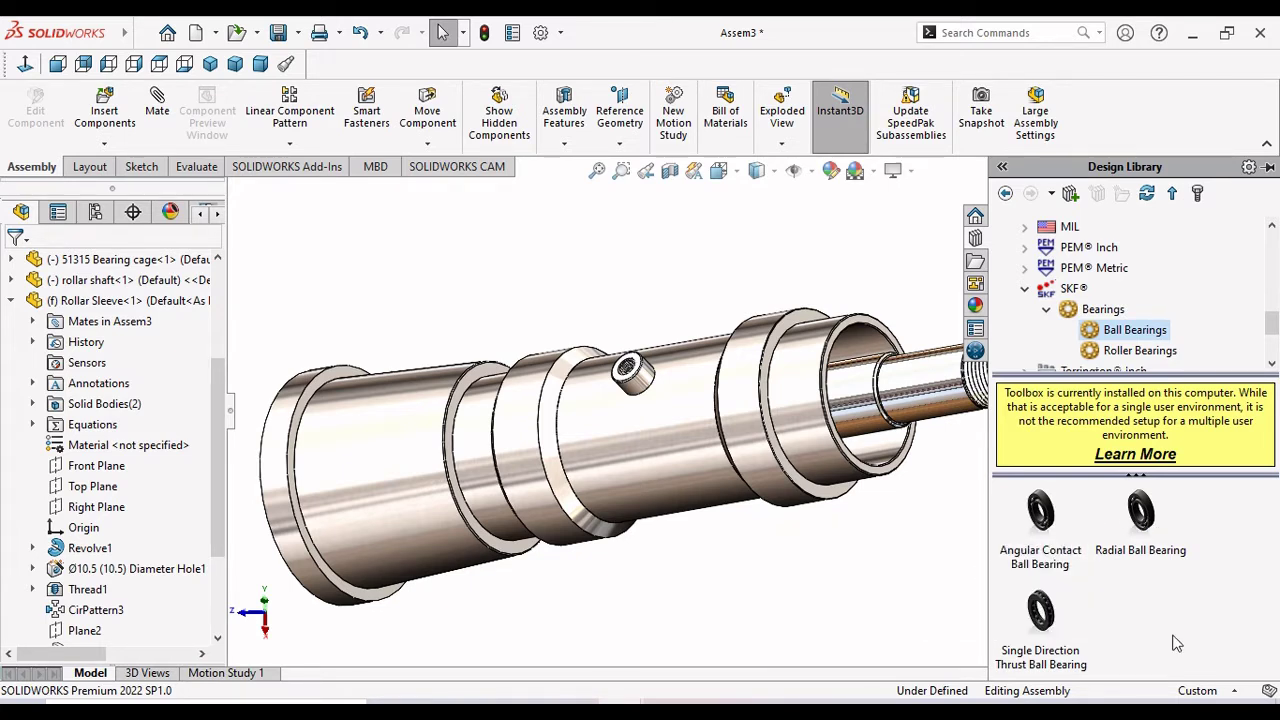
# Drag an SKF angular contact ball bearing into the assembly, browse its sizes, then cancel.
pyautogui.click(1044, 525)
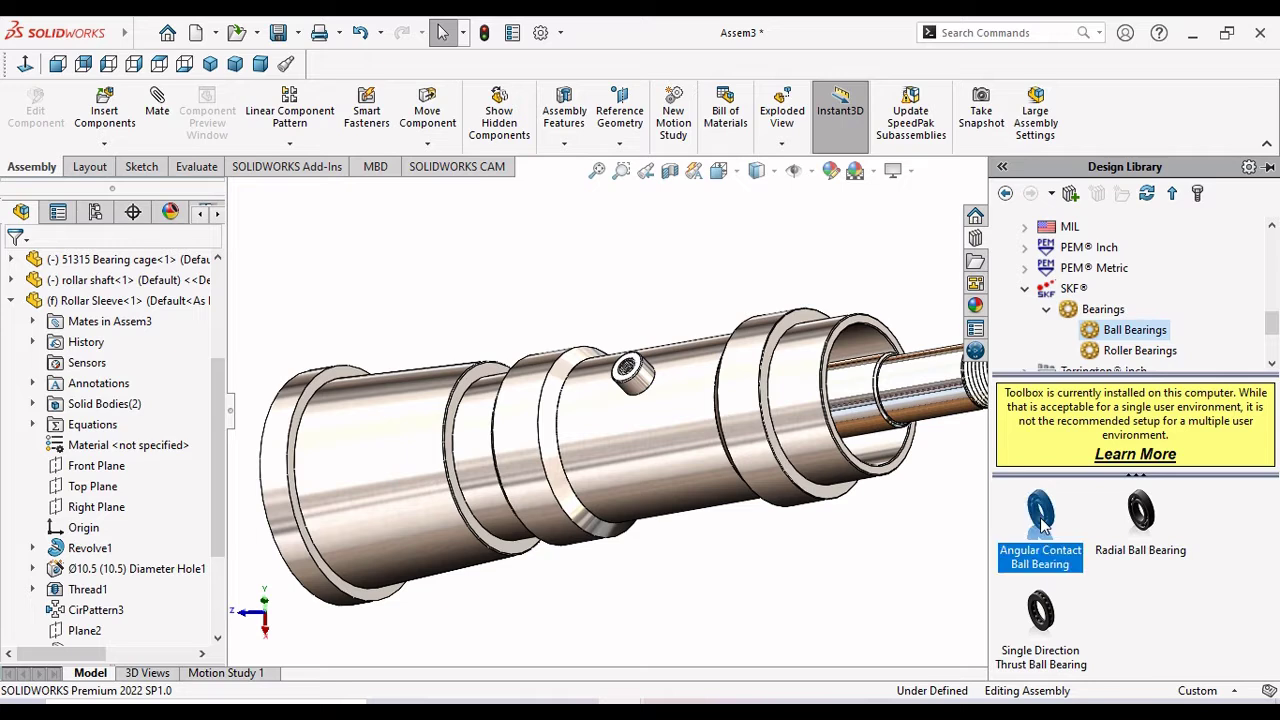
pyautogui.moveTo(1040, 525); pyautogui.dragTo(810, 560)
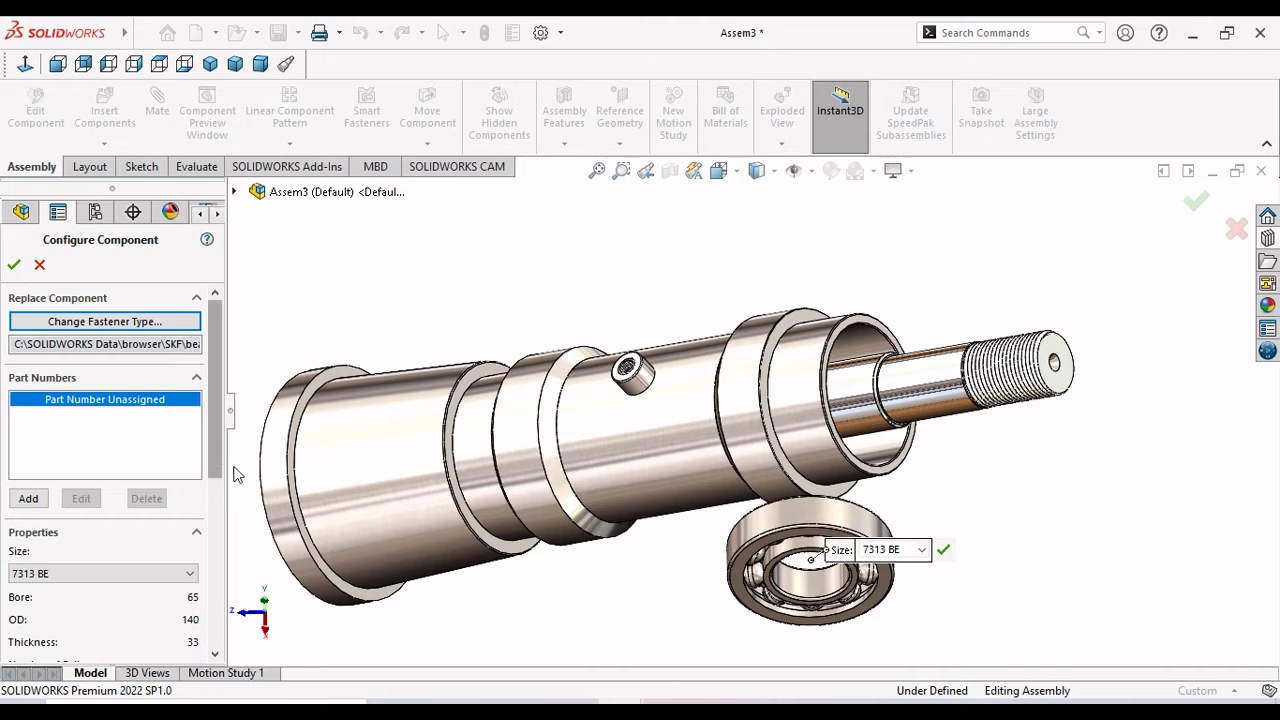
pyautogui.moveTo(210, 437); pyautogui.dragTo(212, 477)
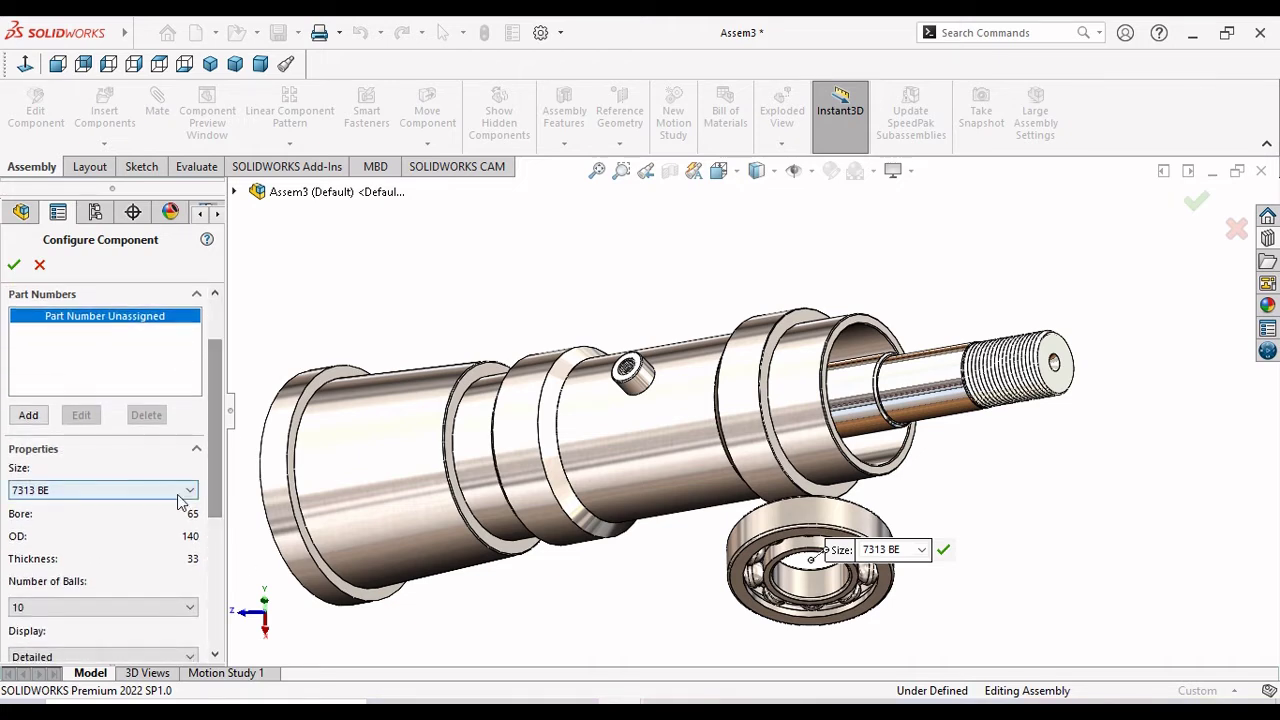
pyautogui.click(190, 492)
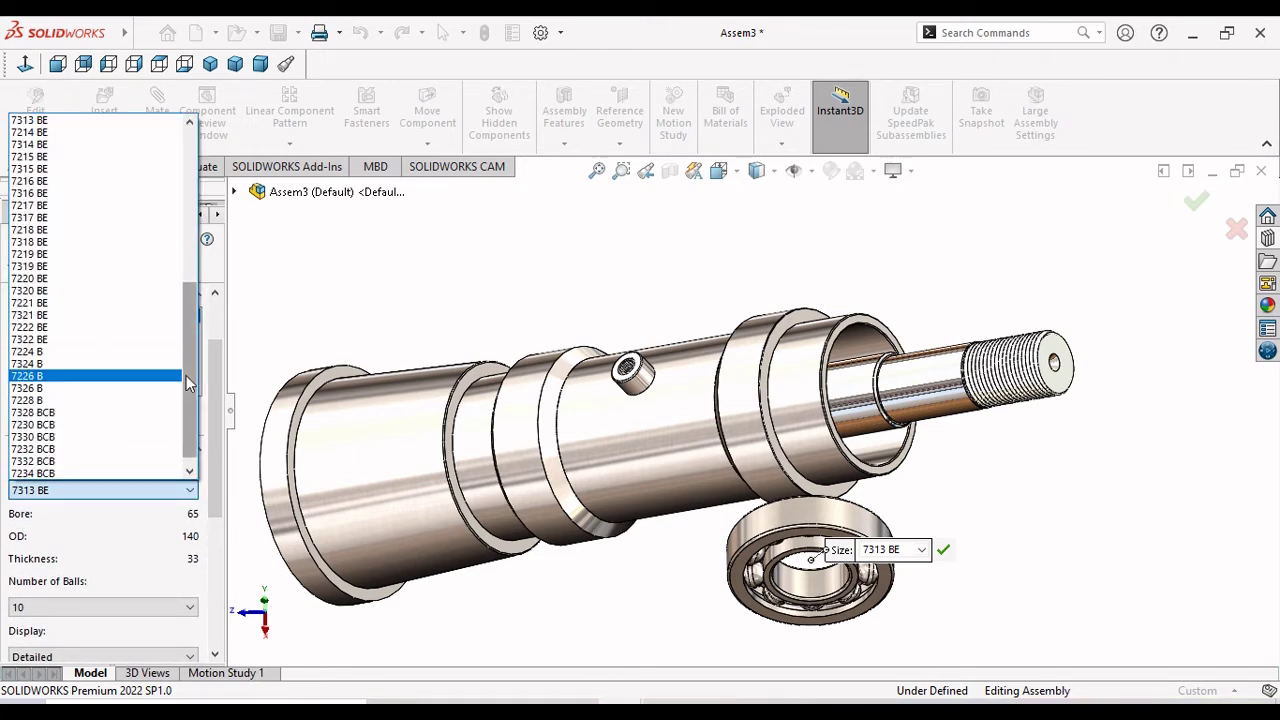
pyautogui.moveTo(193, 381); pyautogui.dragTo(192, 219)
pyautogui.moveTo(197, 170); pyautogui.dragTo(196, 330)
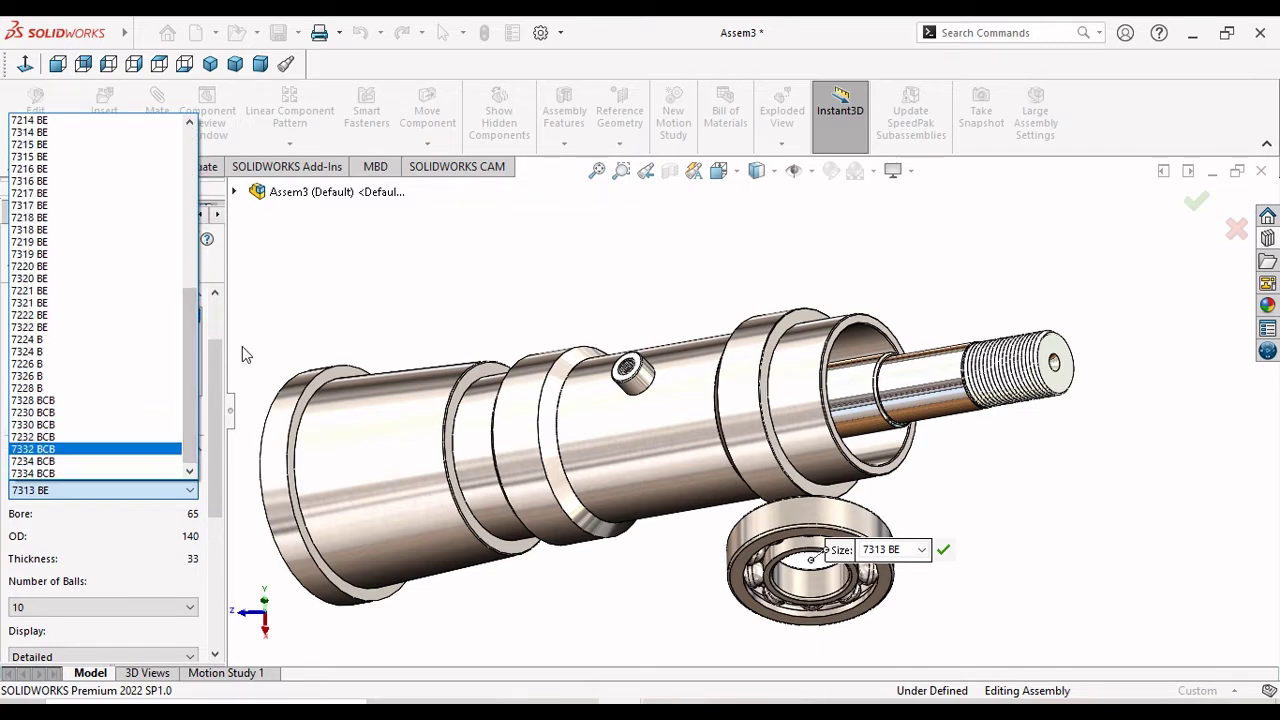
pyautogui.press('Return')
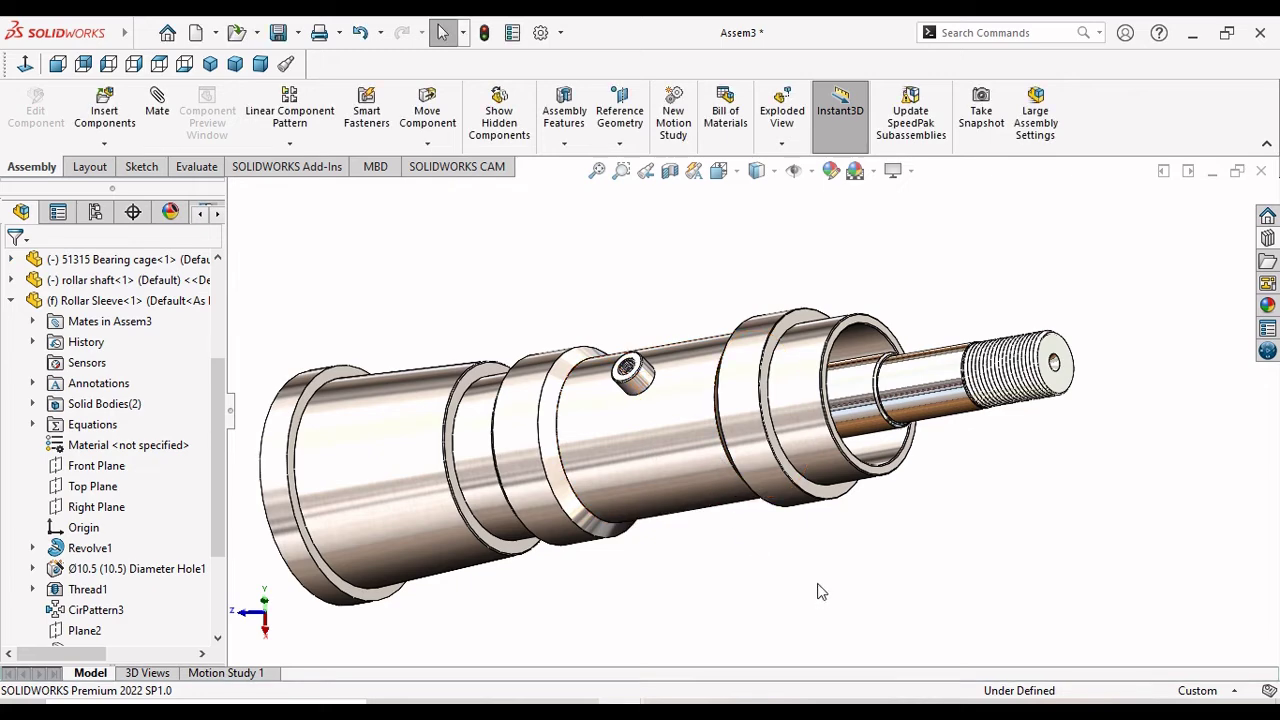
# Zoom to fit, then drag the SKF Radial Ball Bearing (size 6314) into Assem3.
pyautogui.scroll(5, 718, 548)
pyautogui.scroll(-5, 800, 440)
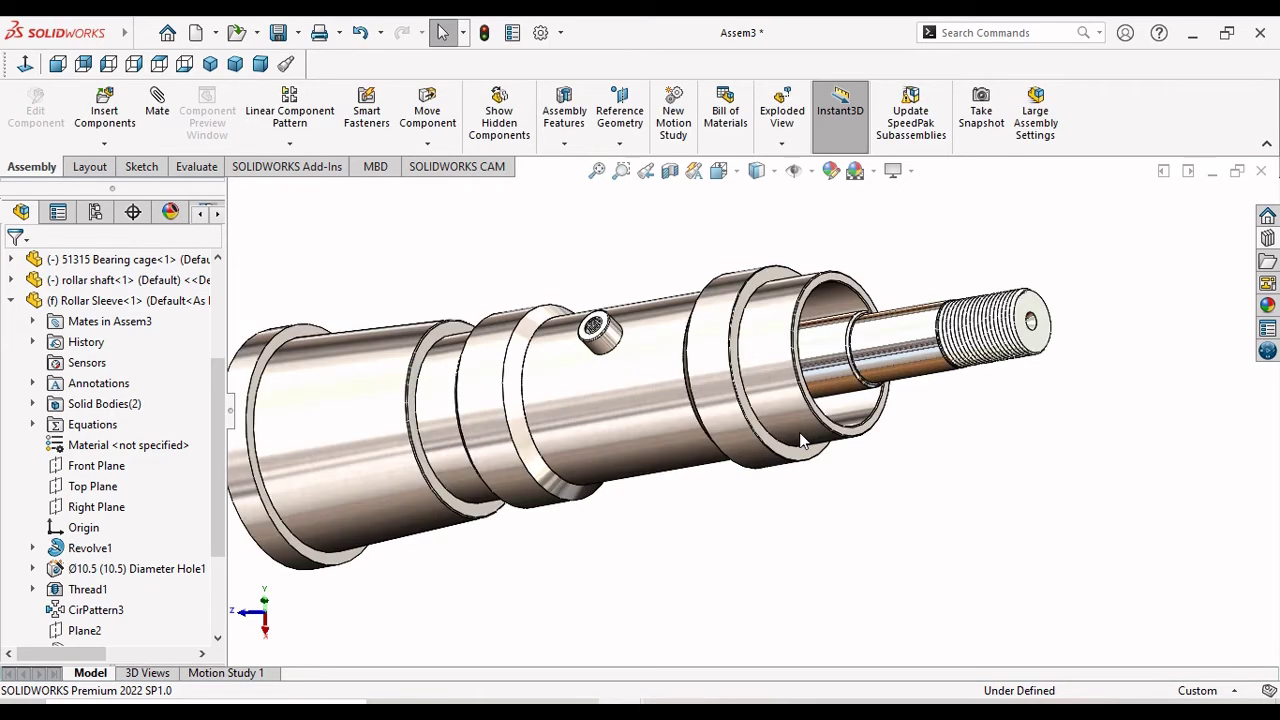
pyautogui.scroll(3, 840, 480)
pyautogui.scroll(2, 800, 488)
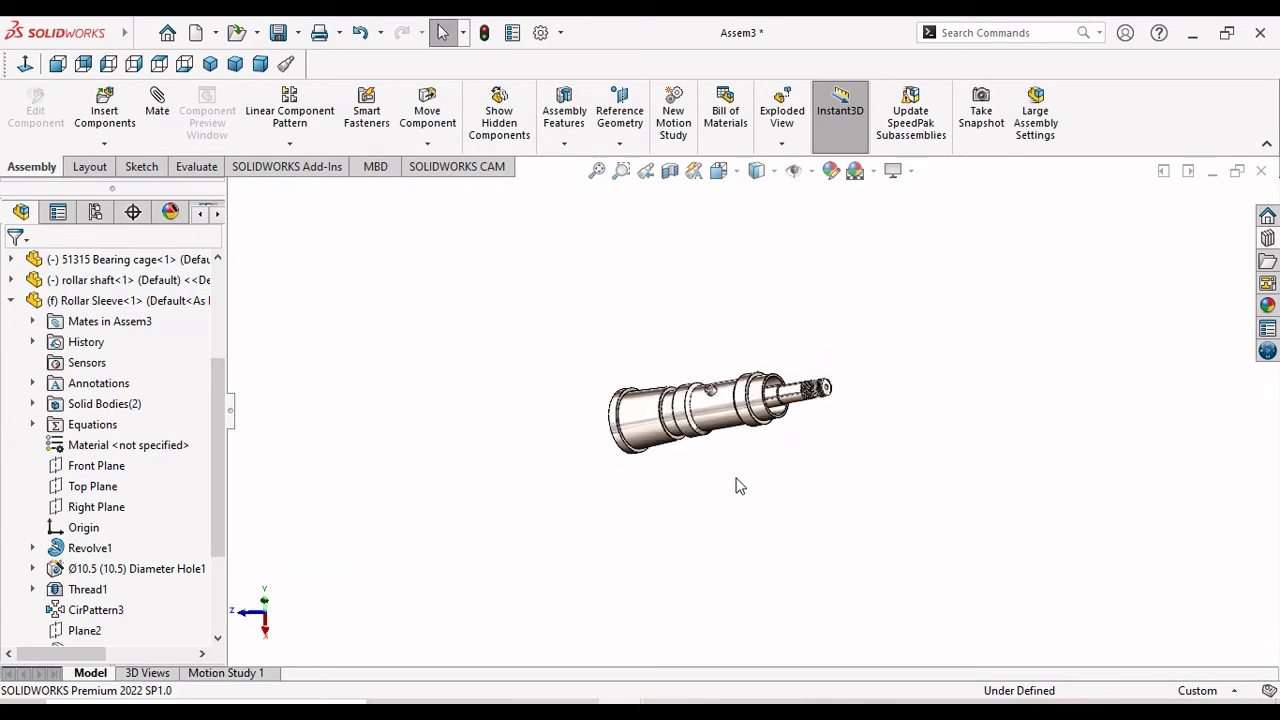
pyautogui.scroll(2, 737, 486)
pyautogui.scroll(2, 735, 470)
pyautogui.click(597, 170)
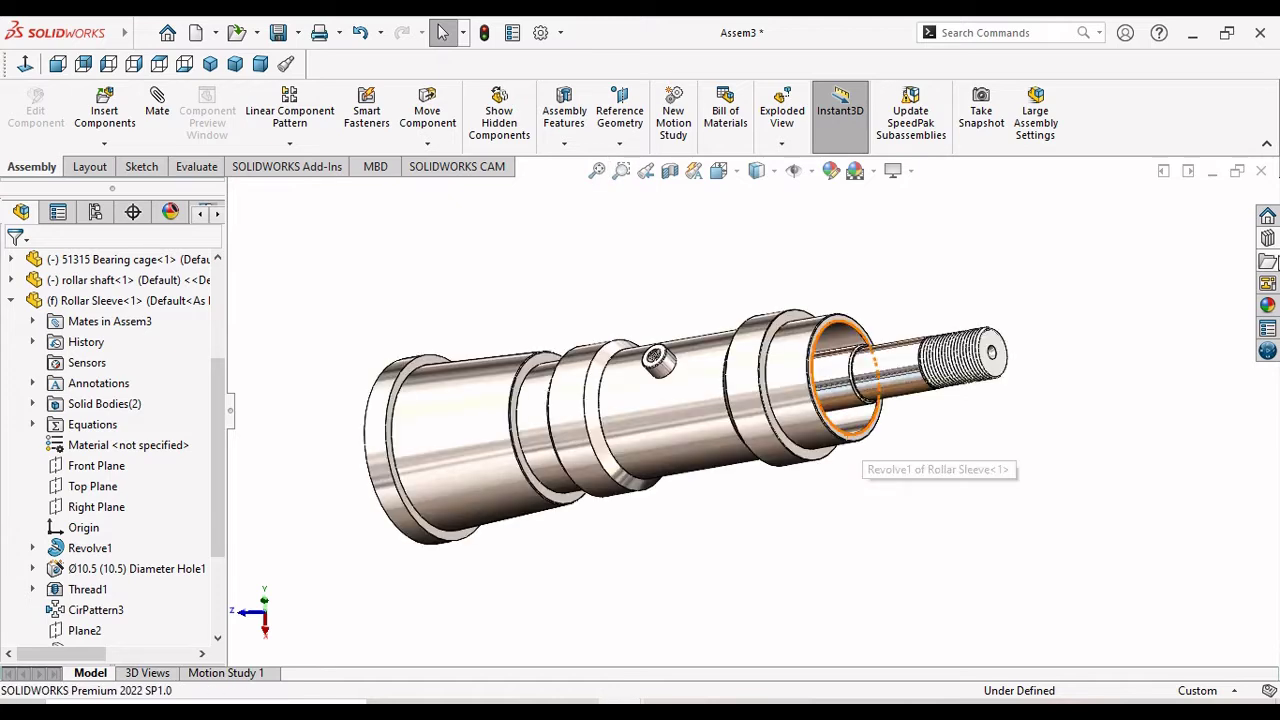
pyautogui.click(1267, 240)
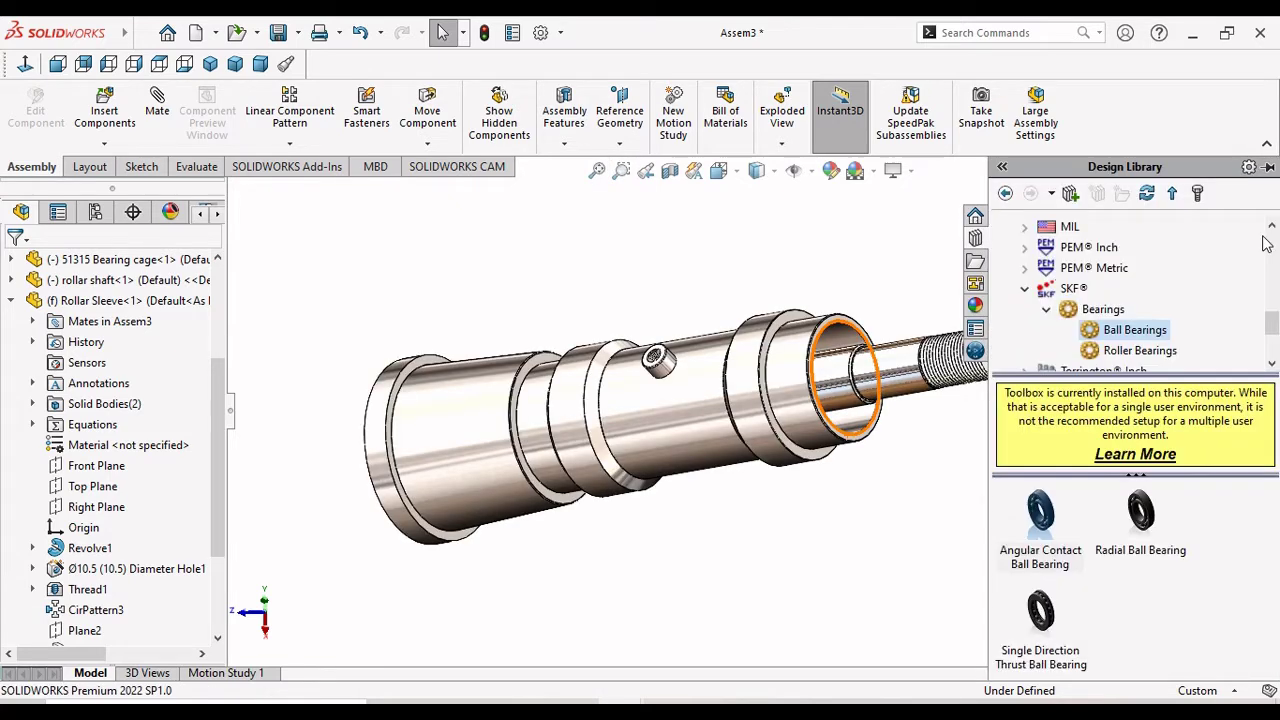
pyautogui.click(1145, 512)
pyautogui.moveTo(1150, 512); pyautogui.dragTo(631, 575)
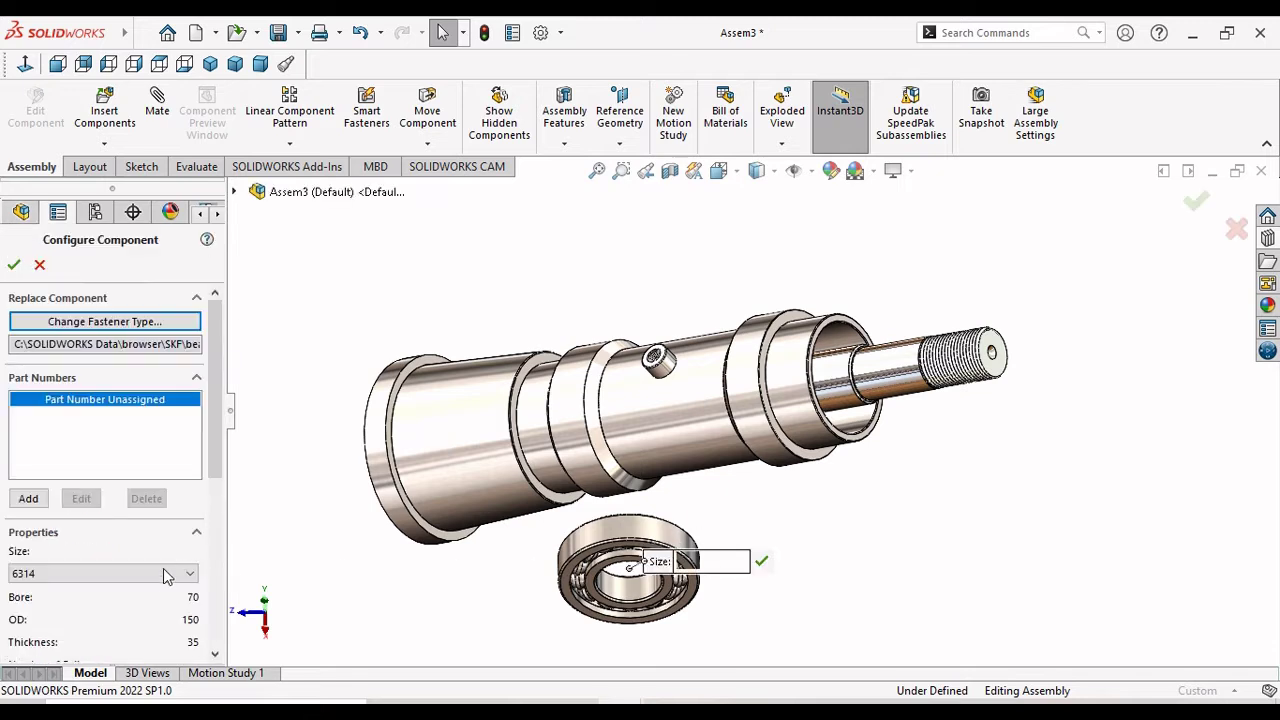
# Choose bearing size 6213 from the size list.
pyautogui.click(190, 574)
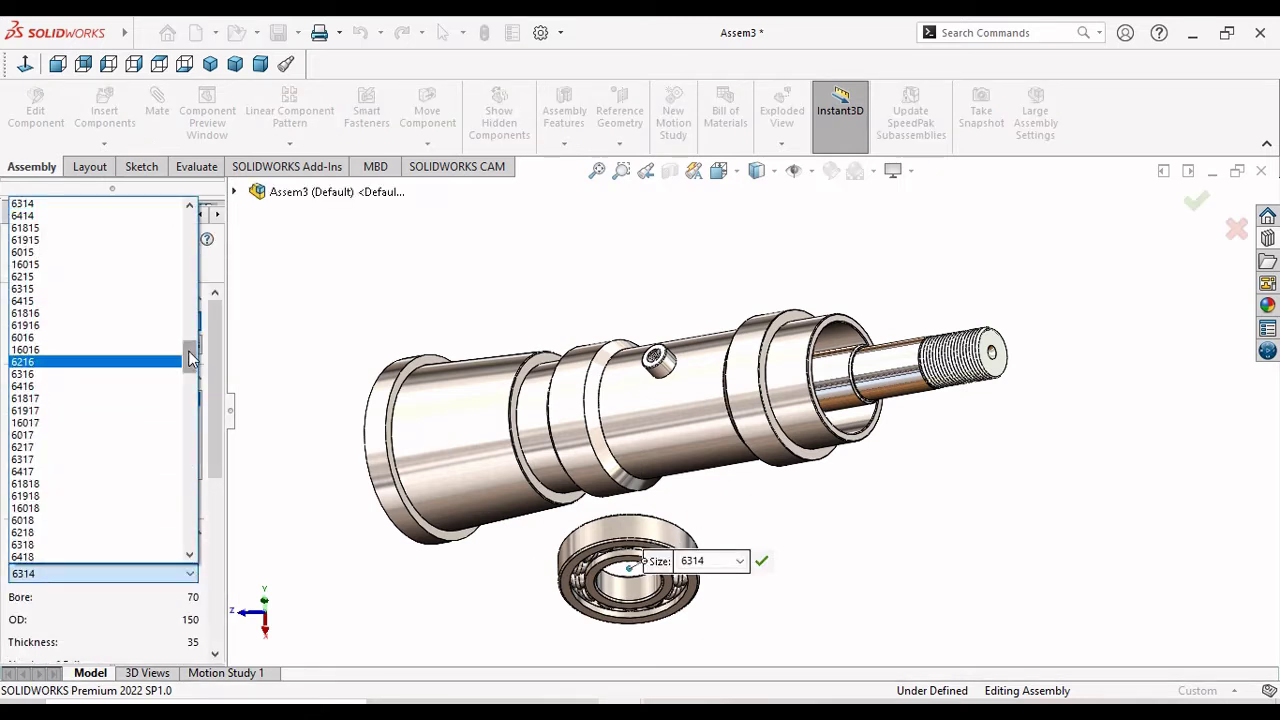
pyautogui.moveTo(188, 350); pyautogui.dragTo(198, 308)
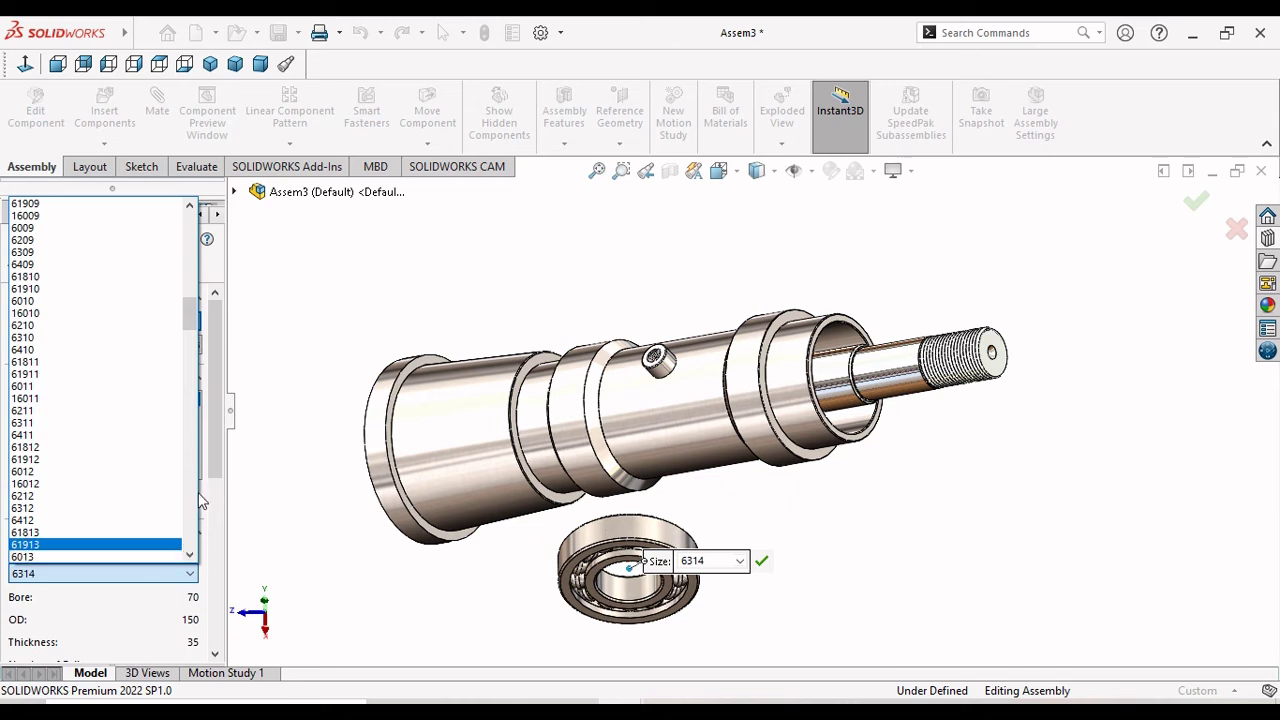
pyautogui.moveTo(191, 317); pyautogui.dragTo(193, 341)
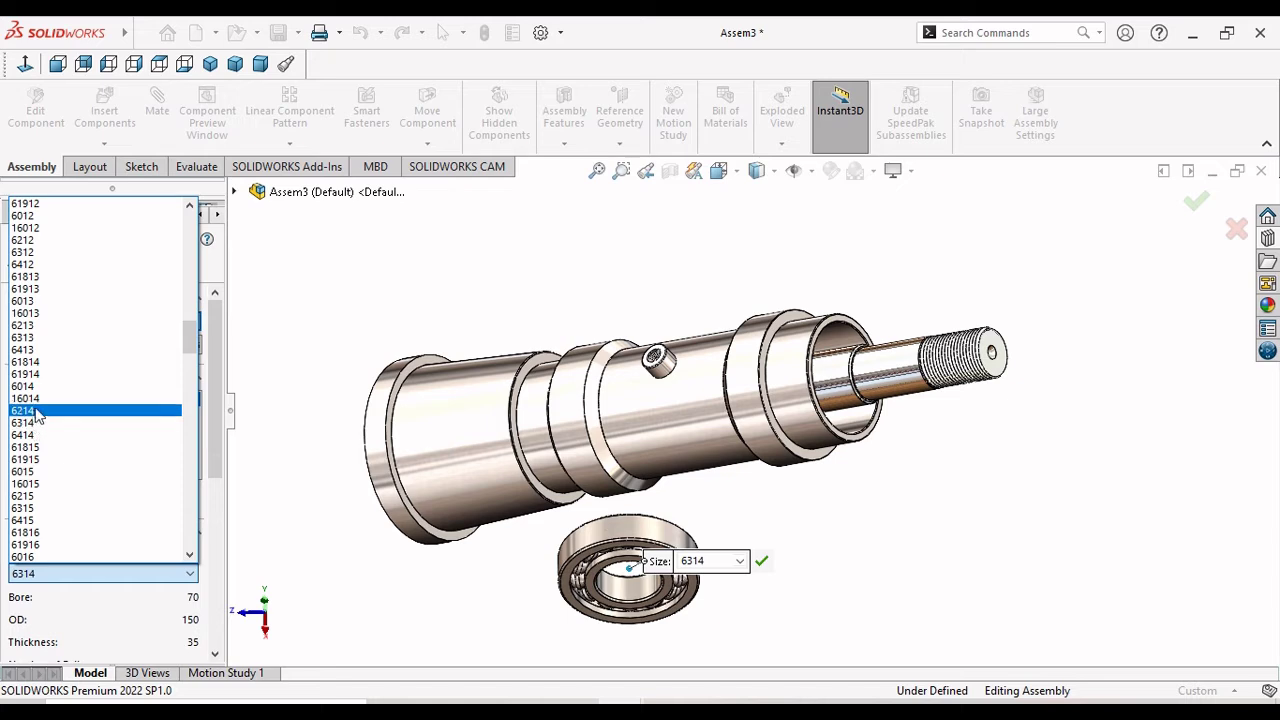
pyautogui.click(30, 326)
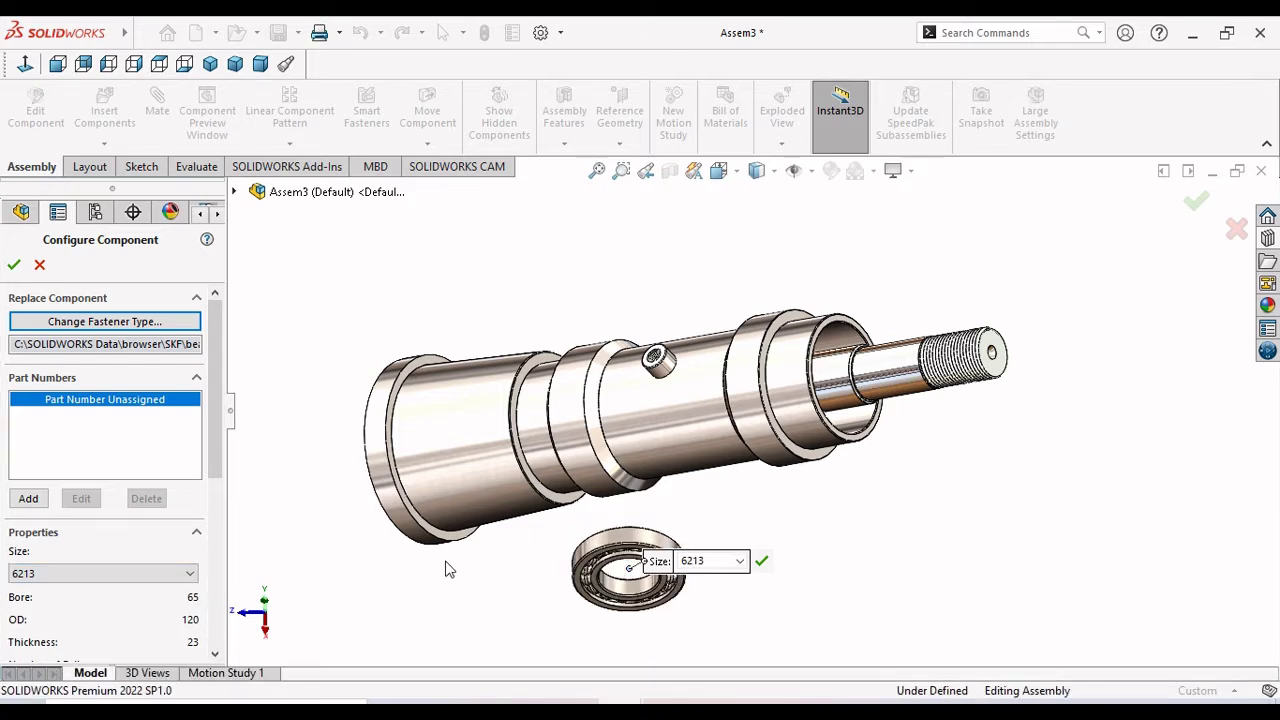
# Keep Full balls, Detailed display and Add cage, then confirm the bearing.
pyautogui.moveTo(216, 452); pyautogui.dragTo(216, 562)
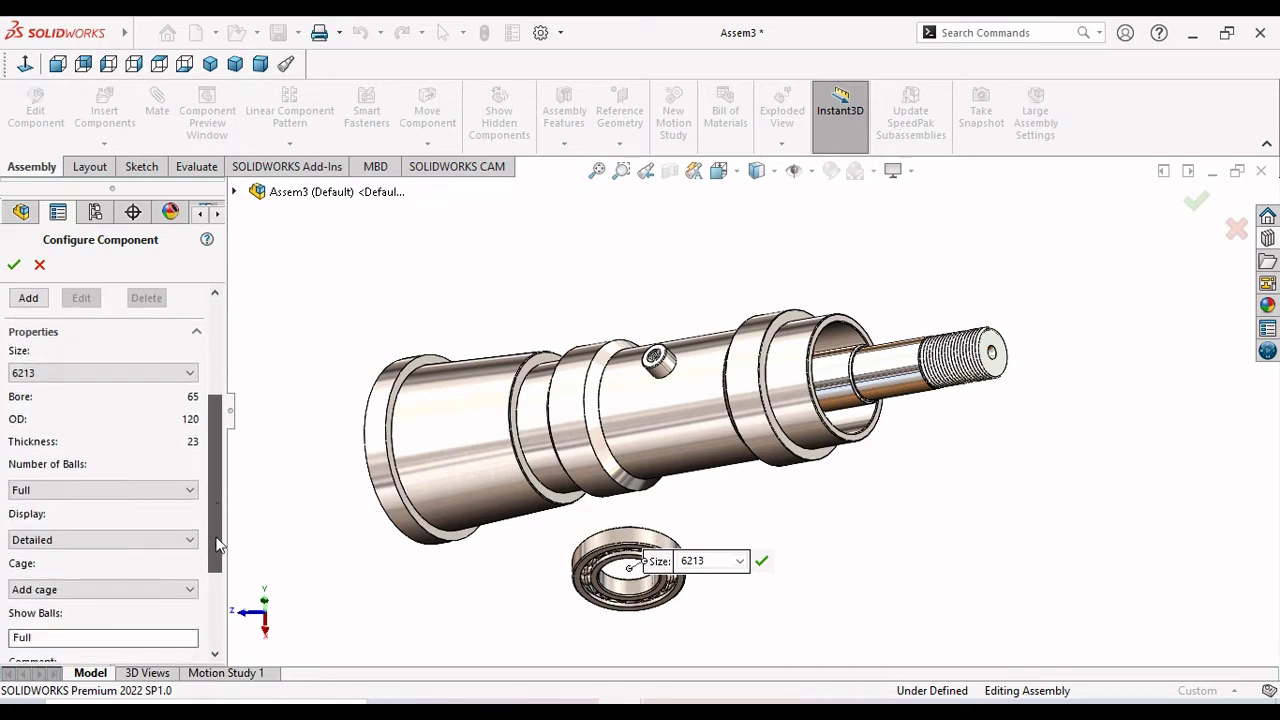
pyautogui.click(183, 455)
pyautogui.click(183, 457)
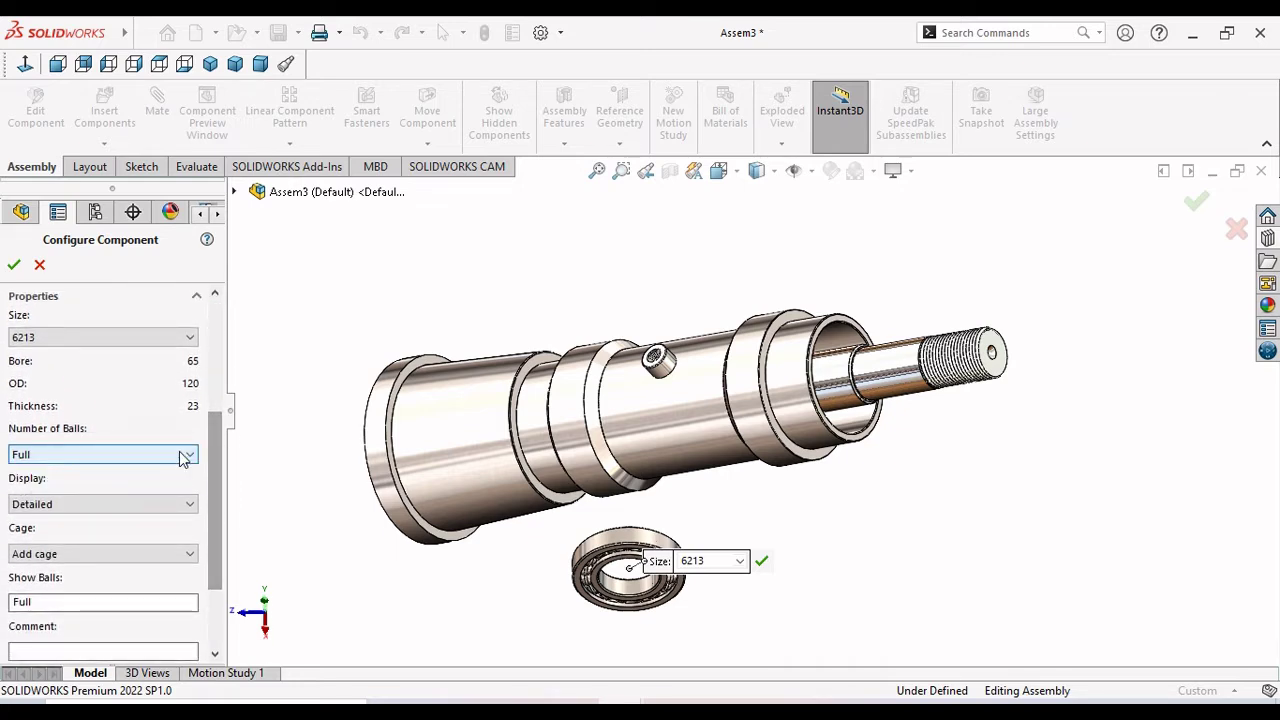
pyautogui.click(128, 515)
pyautogui.click(127, 513)
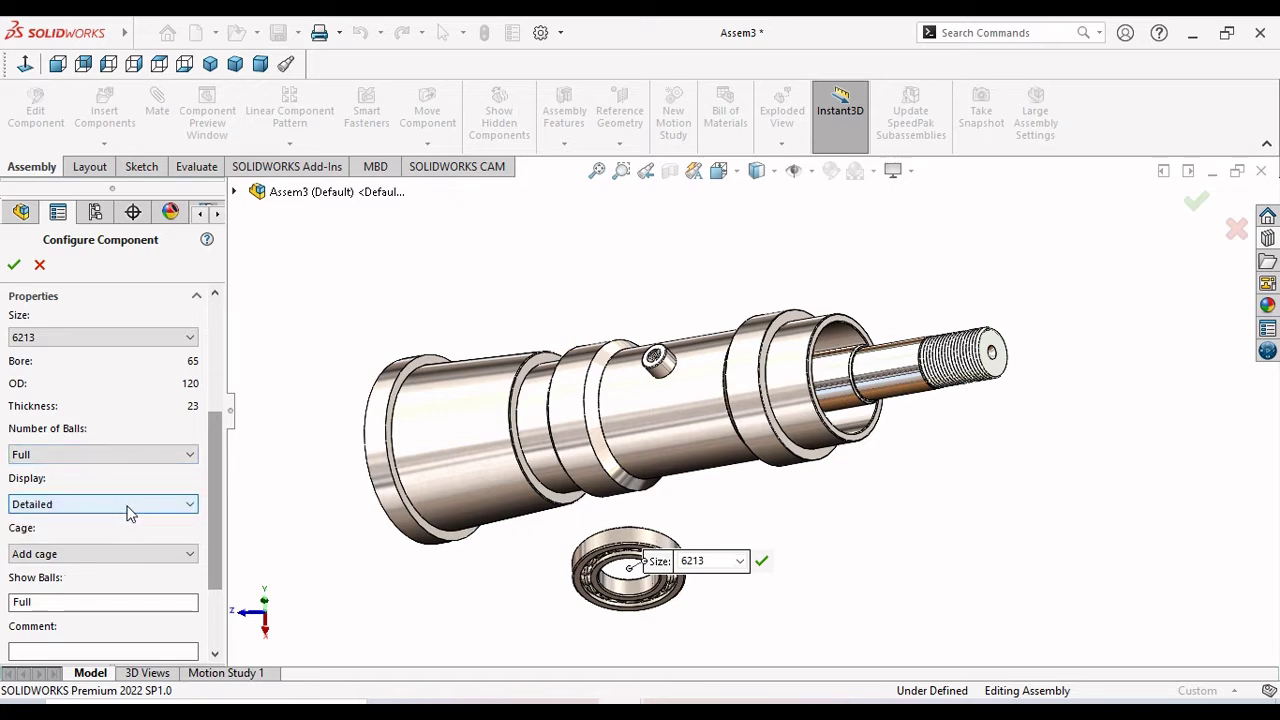
pyautogui.click(176, 553)
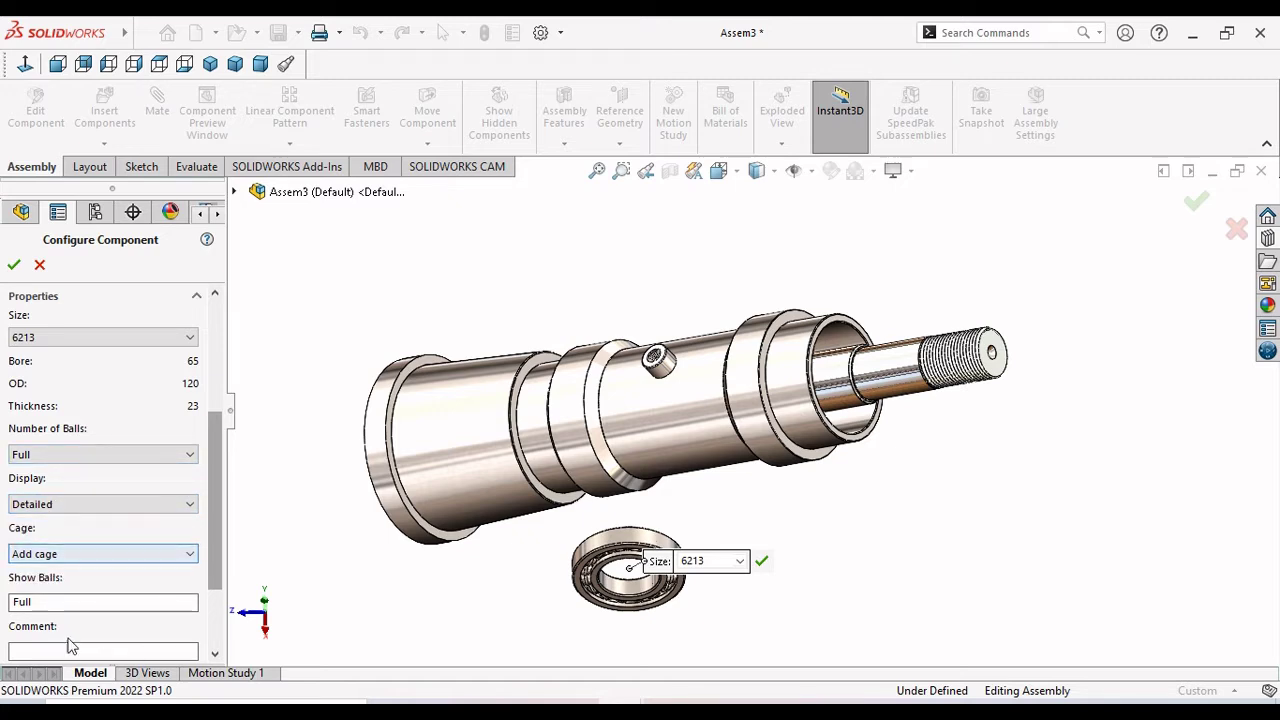
pyautogui.scroll(-2, 210, 573)
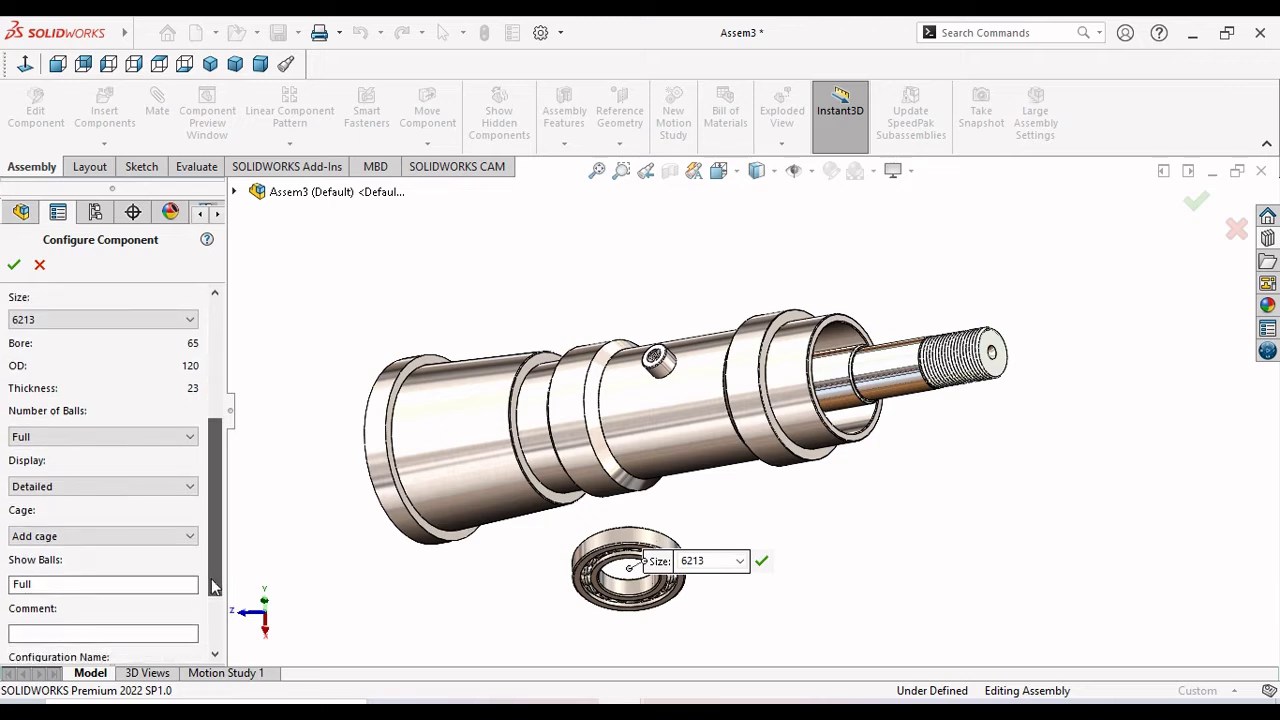
pyautogui.scroll(-2, 211, 578)
pyautogui.scroll(-2, 218, 612)
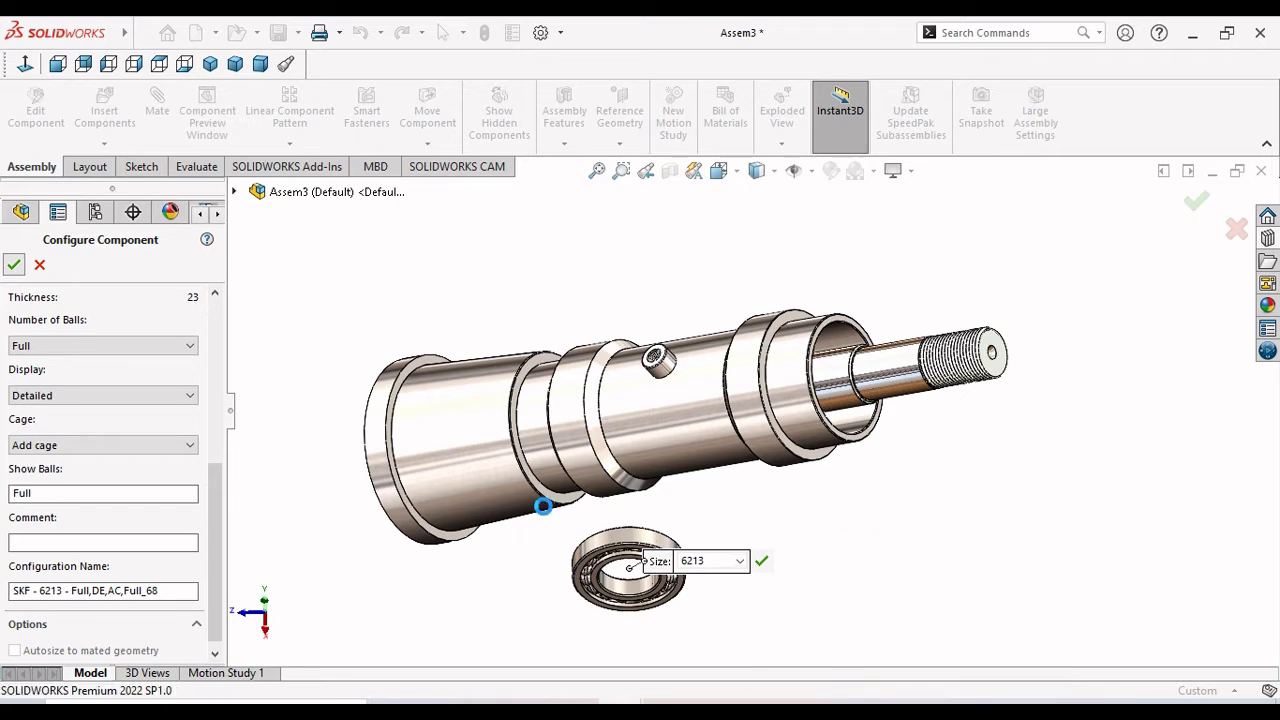
pyautogui.click(13, 265)
# Finish placing the 6213 bearing and zoom the view around it.
pyautogui.click(13, 265)
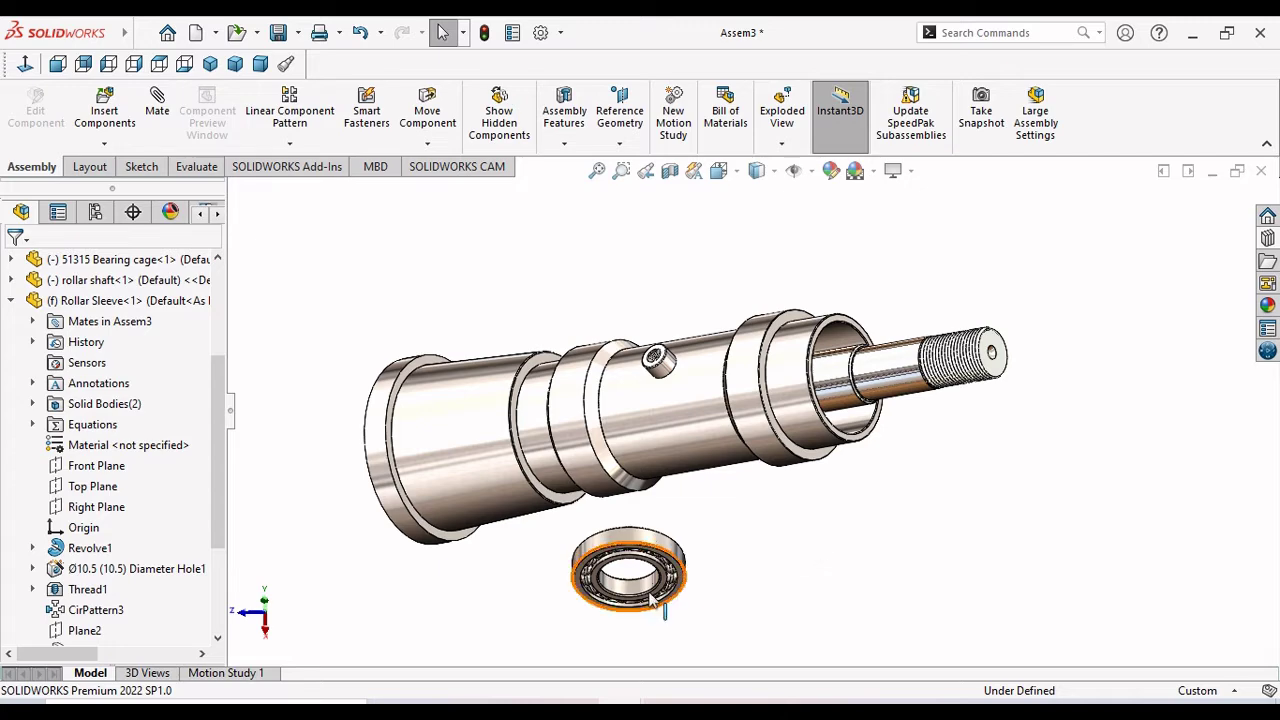
pyautogui.scroll(3, 645, 600)
pyautogui.scroll(2, 648, 600)
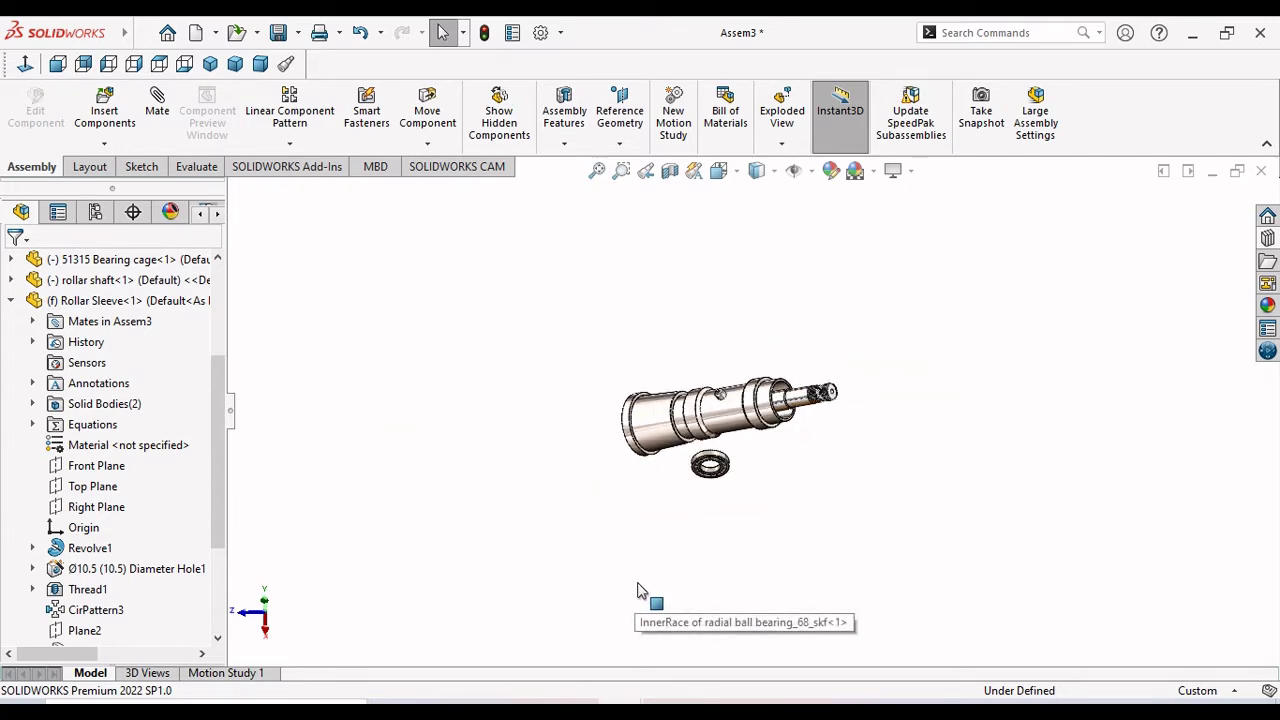
pyautogui.scroll(1, 651, 600)
pyautogui.scroll(-2, 737, 435)
pyautogui.scroll(-2, 740, 443)
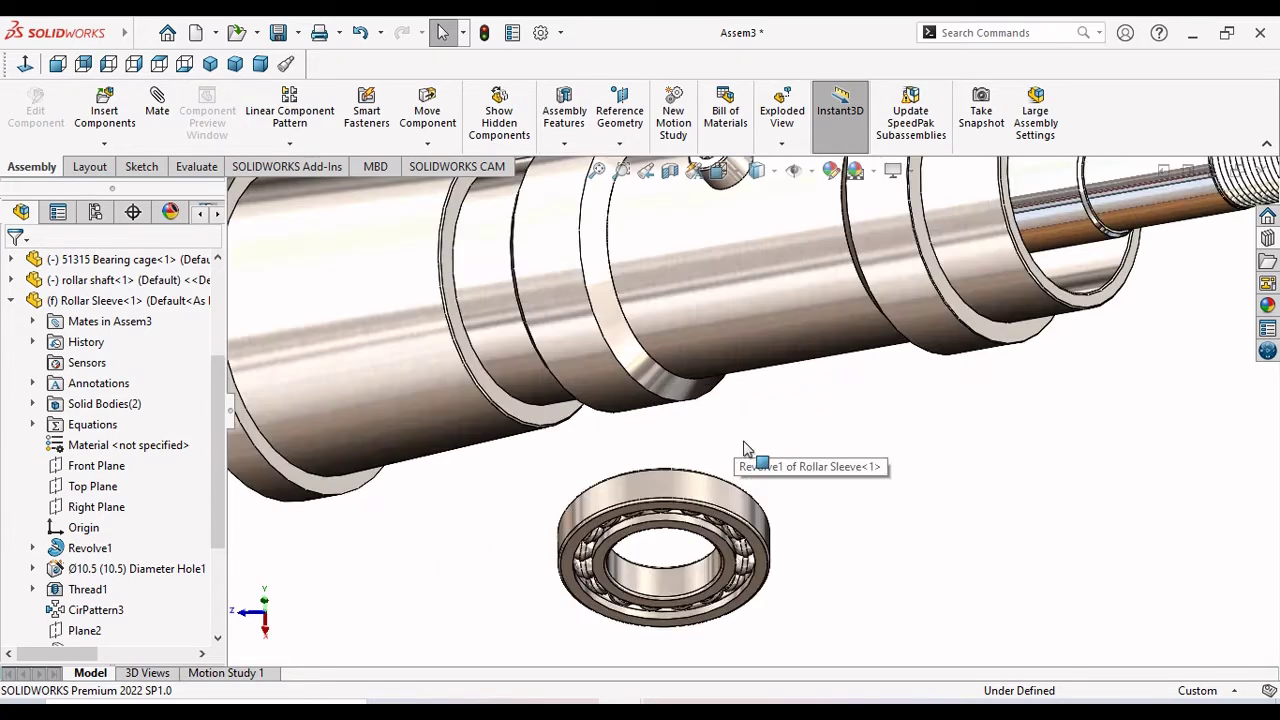
pyautogui.scroll(-2, 746, 458)
pyautogui.scroll(3, 785, 493)
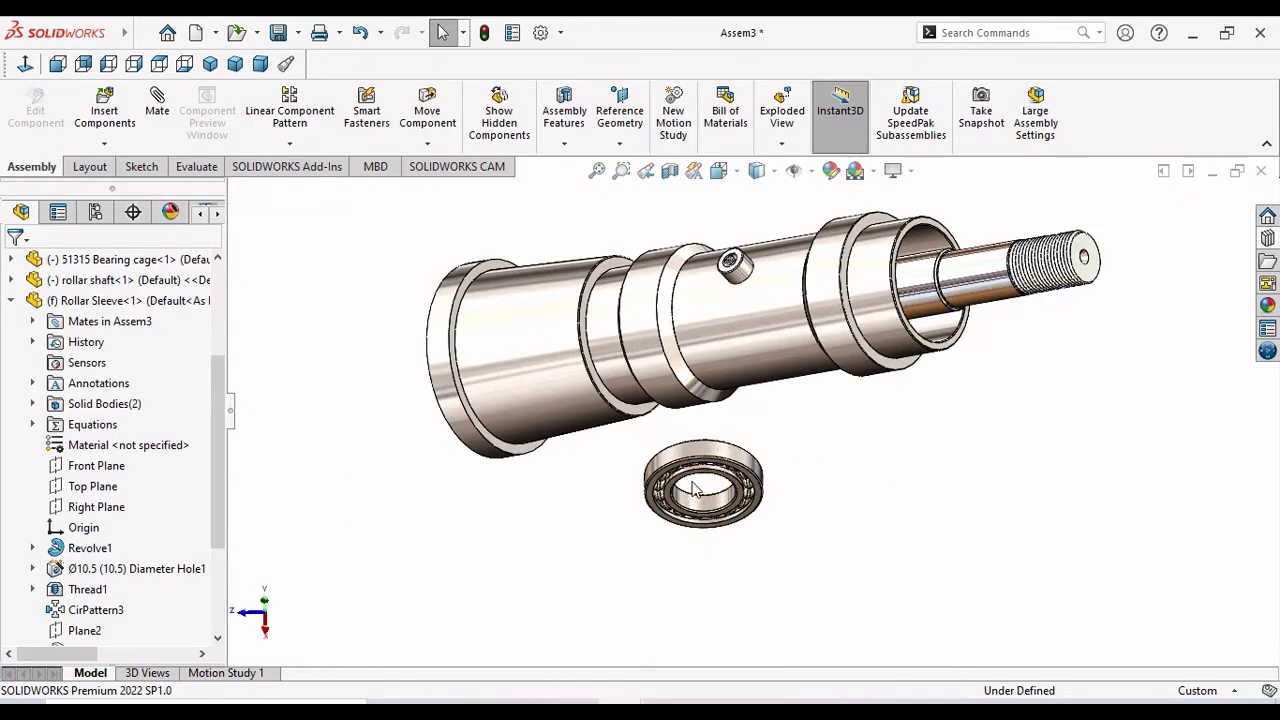
# Ctrl-drag a second bearing copy to the right of the first, then start a Mate.
pyautogui.keyDown('ctrl'); pyautogui.moveTo(696, 448); pyautogui.dragTo(887, 489); pyautogui.keyUp('ctrl')
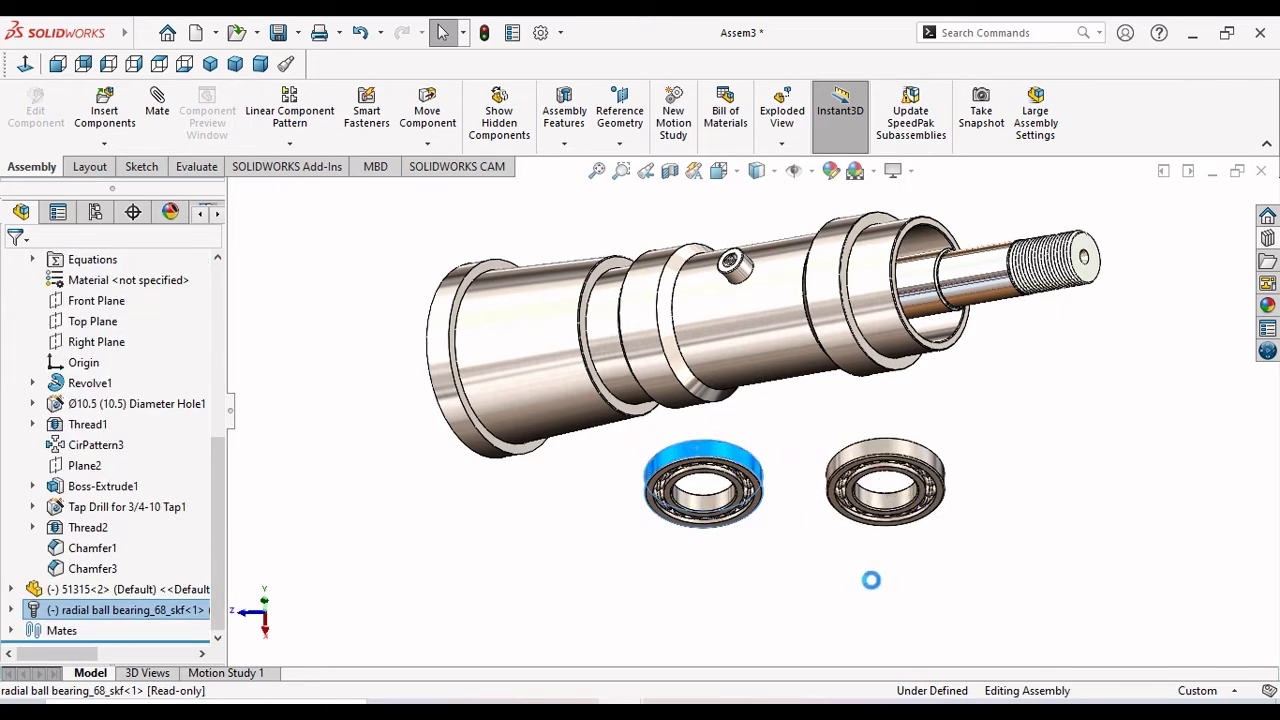
pyautogui.click(1010, 390)
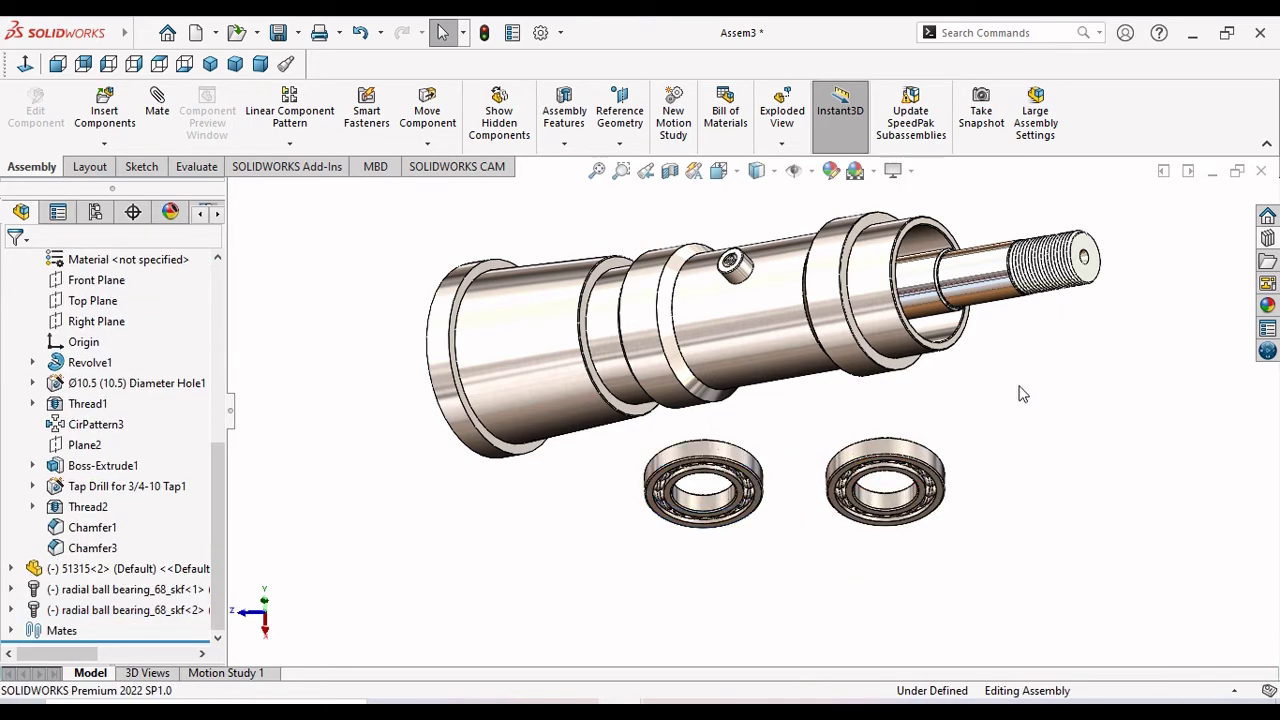
pyautogui.moveTo(1017, 391); pyautogui.dragTo(1052, 432, button='middle')
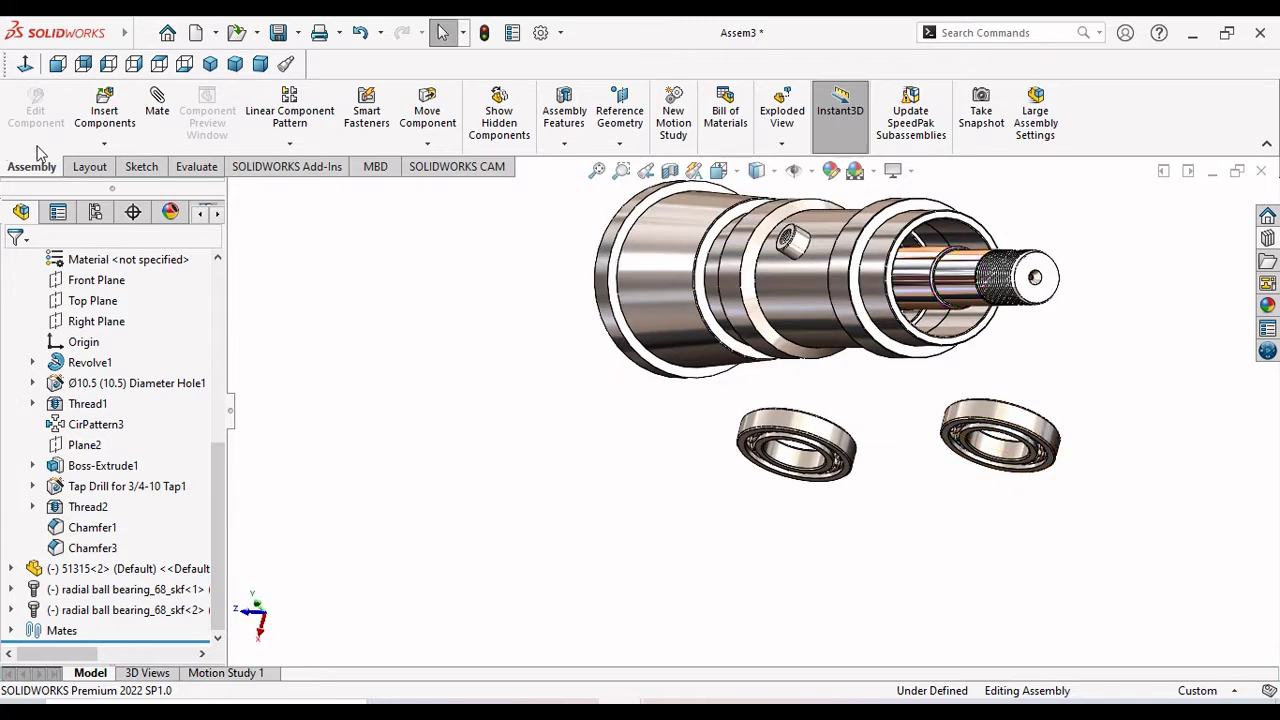
pyautogui.click(152, 112)
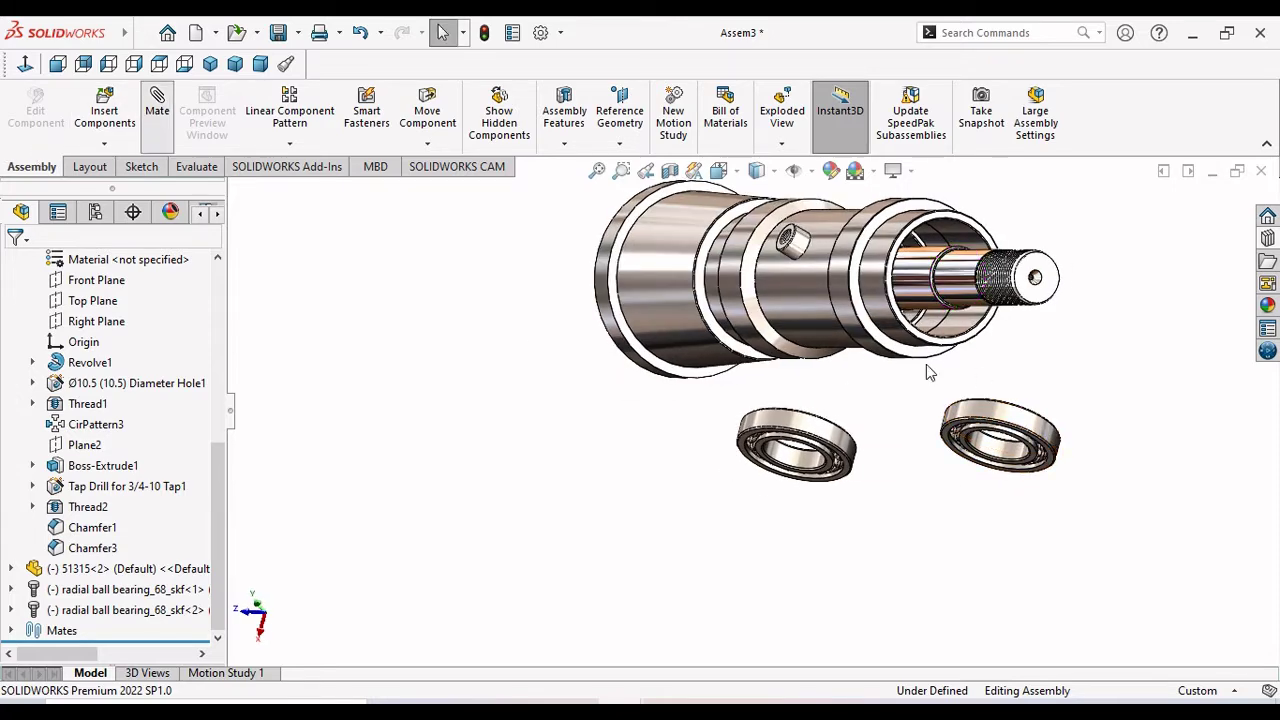
# Mate the second bearing's outer face concentric with the sleeve bore.
pyautogui.click(1007, 420)
pyautogui.scroll(-2, 950, 333)
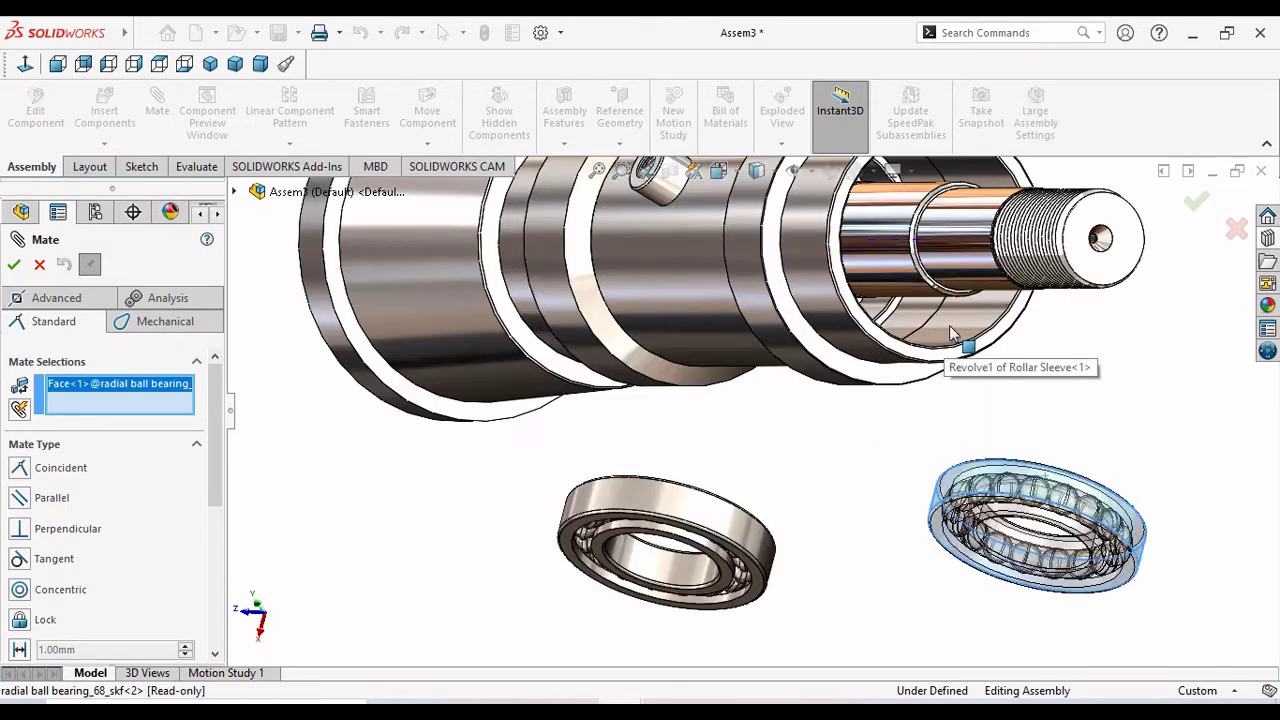
pyautogui.moveTo(952, 333); pyautogui.dragTo(975, 345, button='middle')
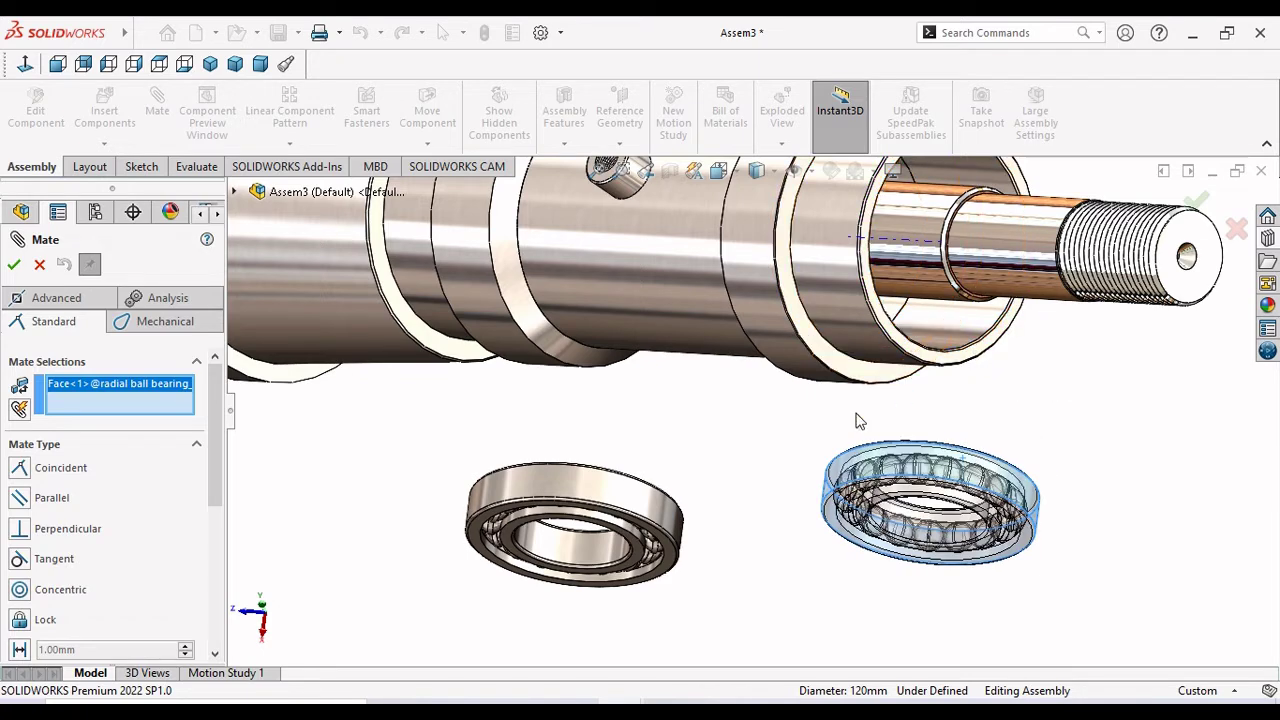
pyautogui.click(951, 319)
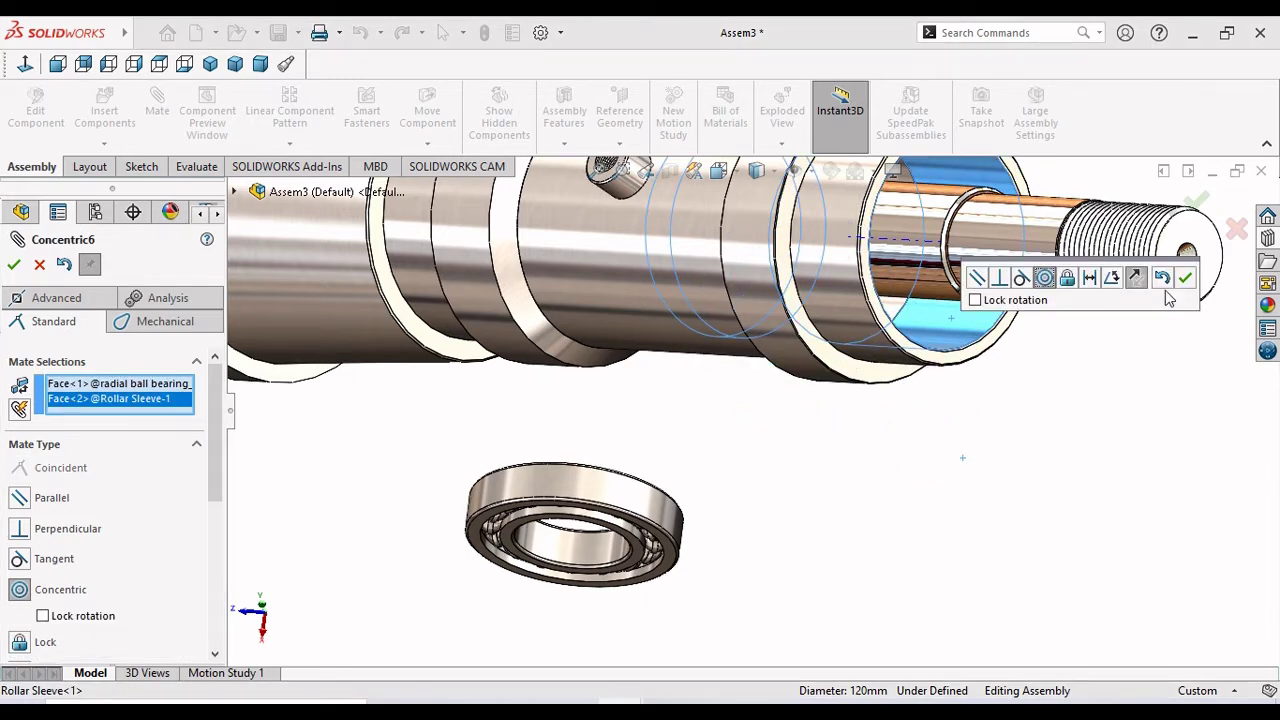
pyautogui.click(1188, 280)
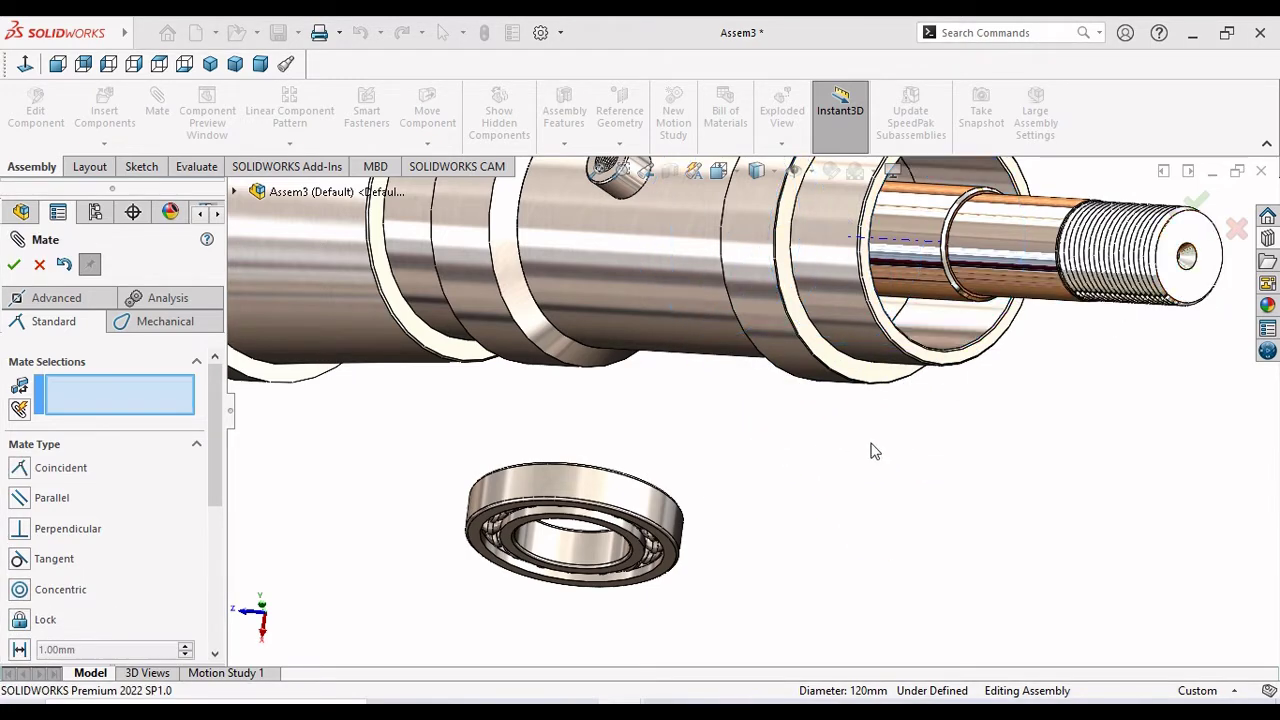
# Make the bearing's side face coincident with the sleeve's inner face, seating it flush.
pyautogui.moveTo(837, 463); pyautogui.dragTo(800, 460, button='middle')
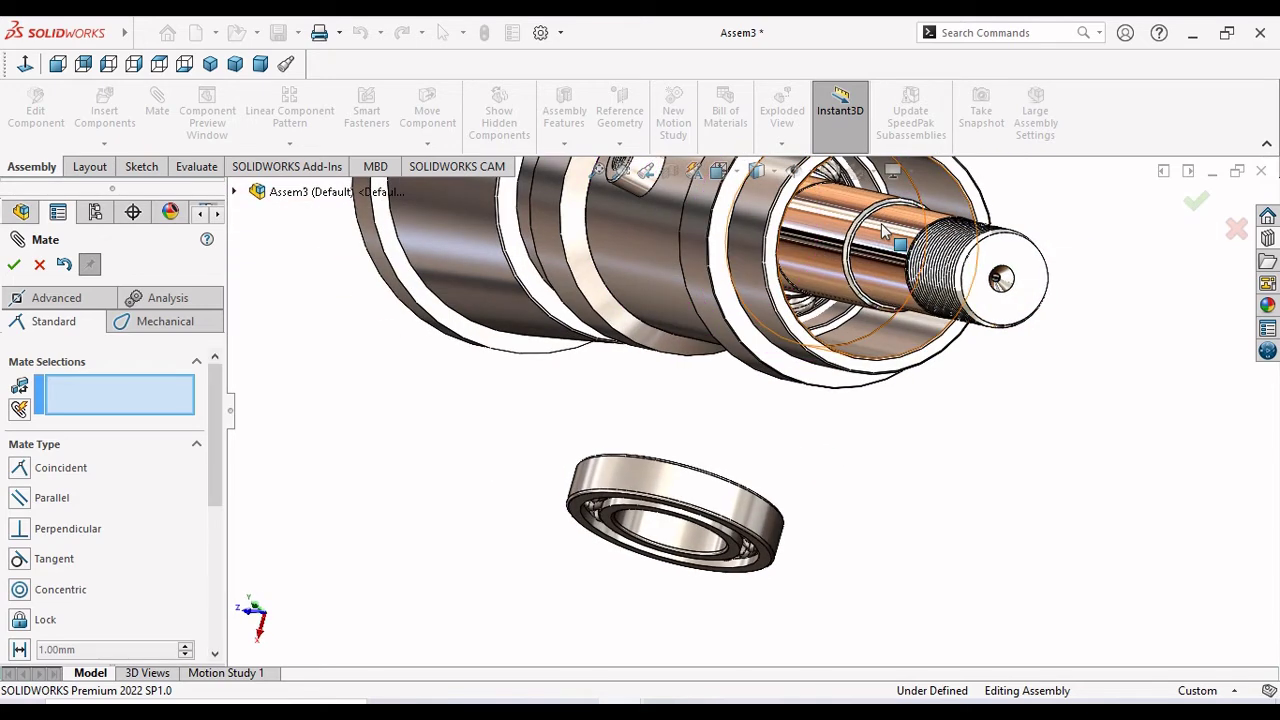
pyautogui.scroll(2, 880, 240)
pyautogui.scroll(-3, 820, 265)
pyautogui.scroll(-2, 790, 340)
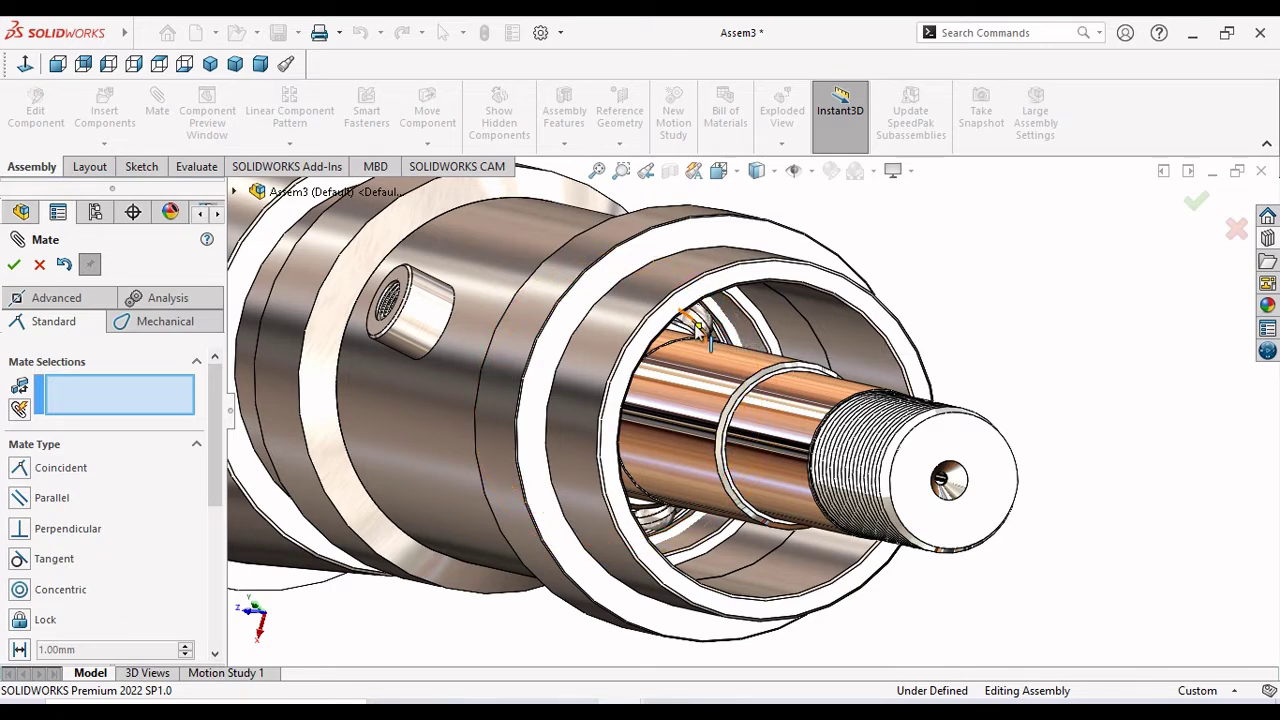
pyautogui.moveTo(702, 338); pyautogui.dragTo(1126, 502)
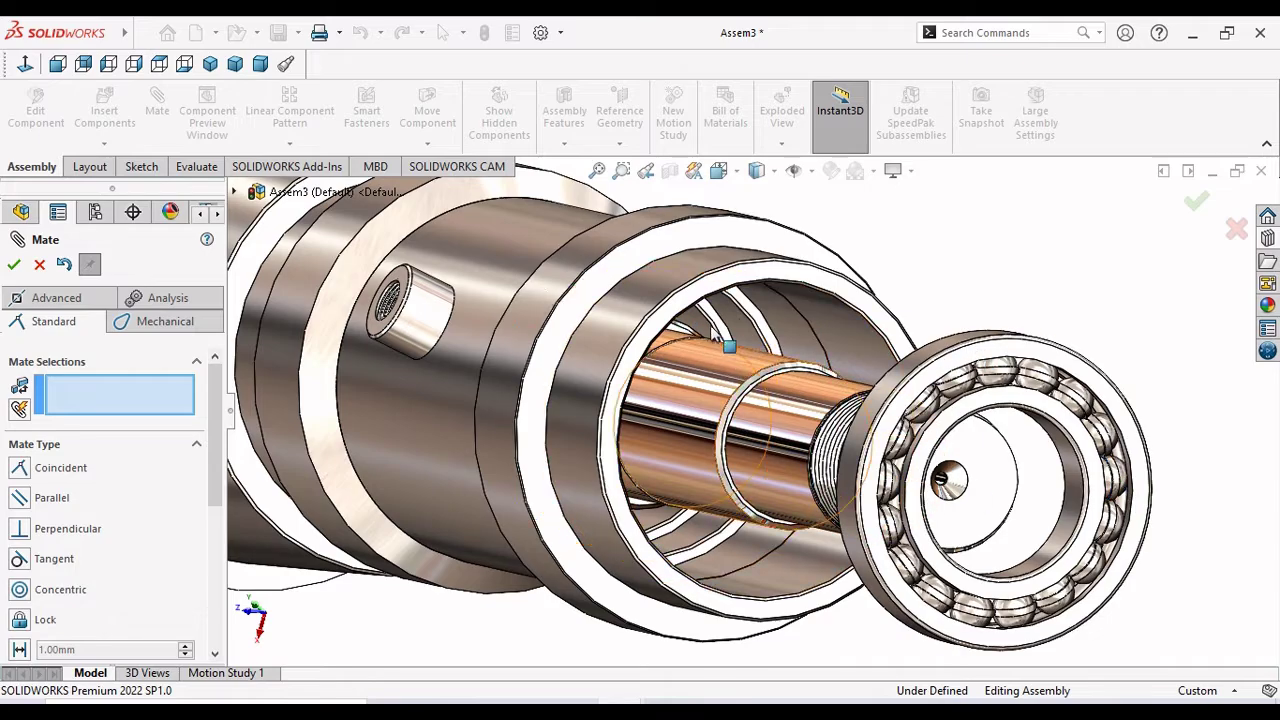
pyautogui.click(752, 337)
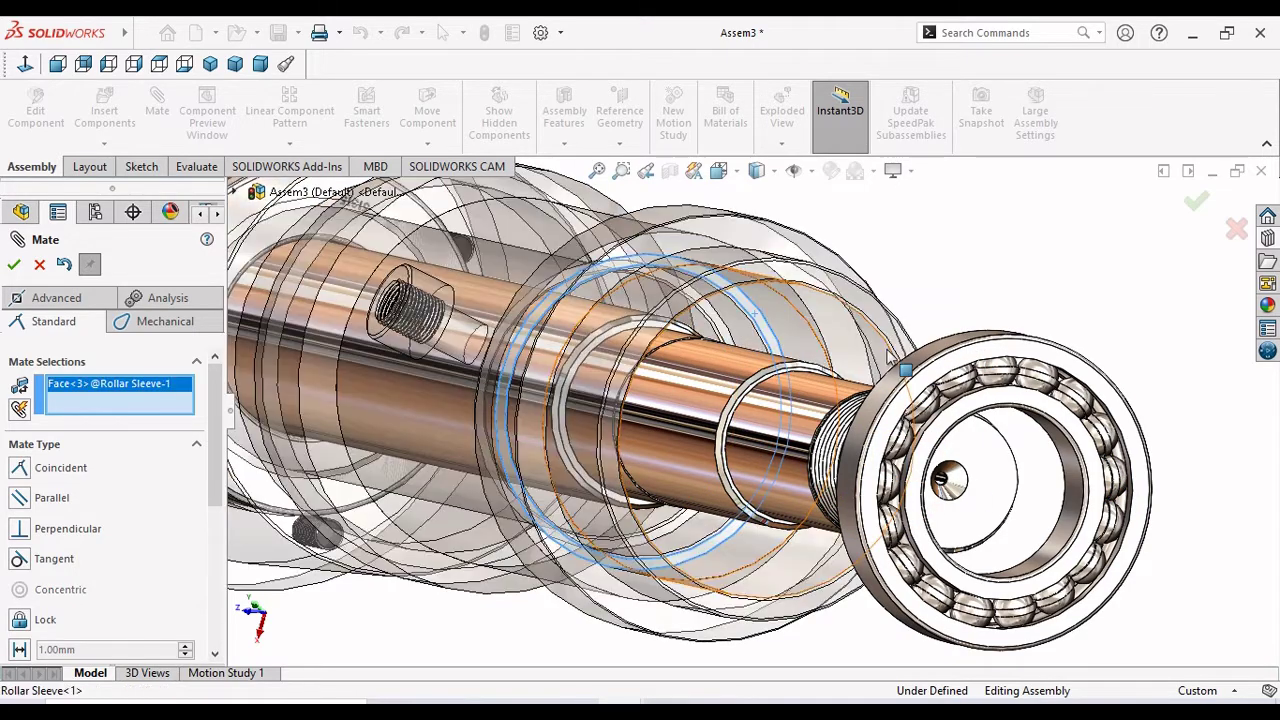
pyautogui.scroll(-3, 890, 355)
pyautogui.scroll(-3, 880, 350)
pyautogui.scroll(4, 800, 365)
pyautogui.scroll(4, 848, 366)
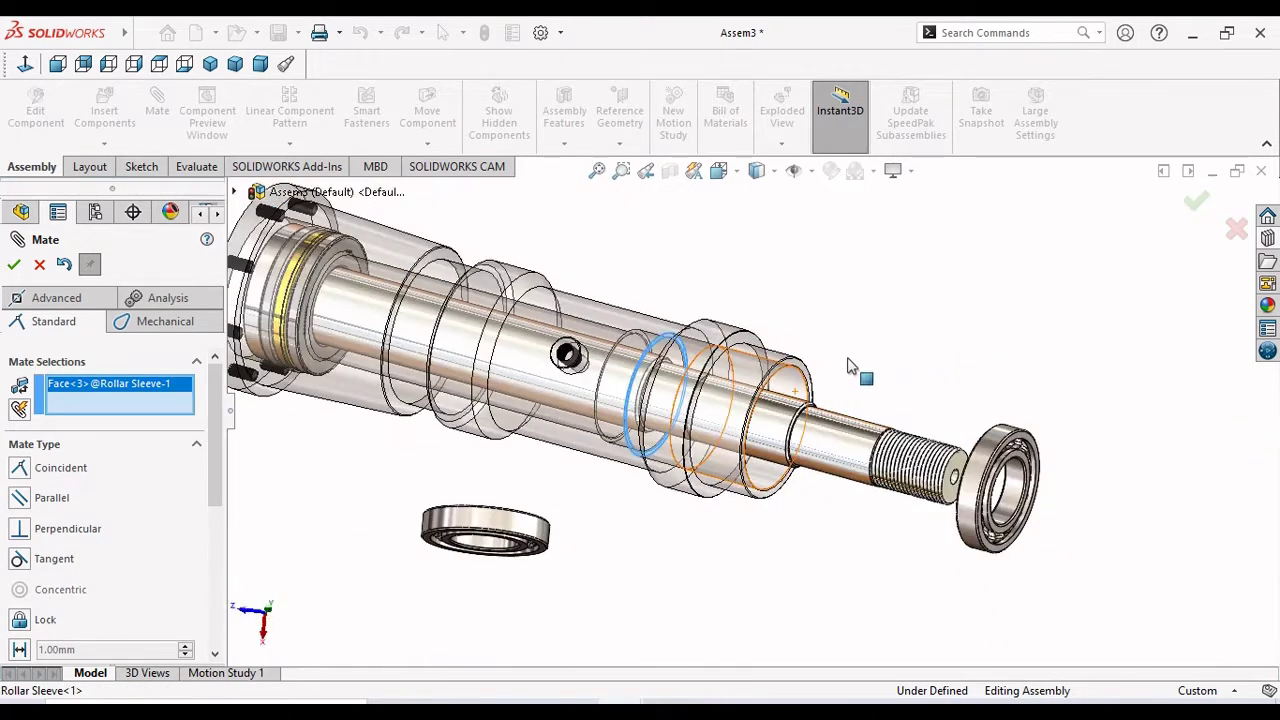
pyautogui.moveTo(848, 366); pyautogui.dragTo(1000, 458, button='middle')
pyautogui.scroll(-4, 1000, 458)
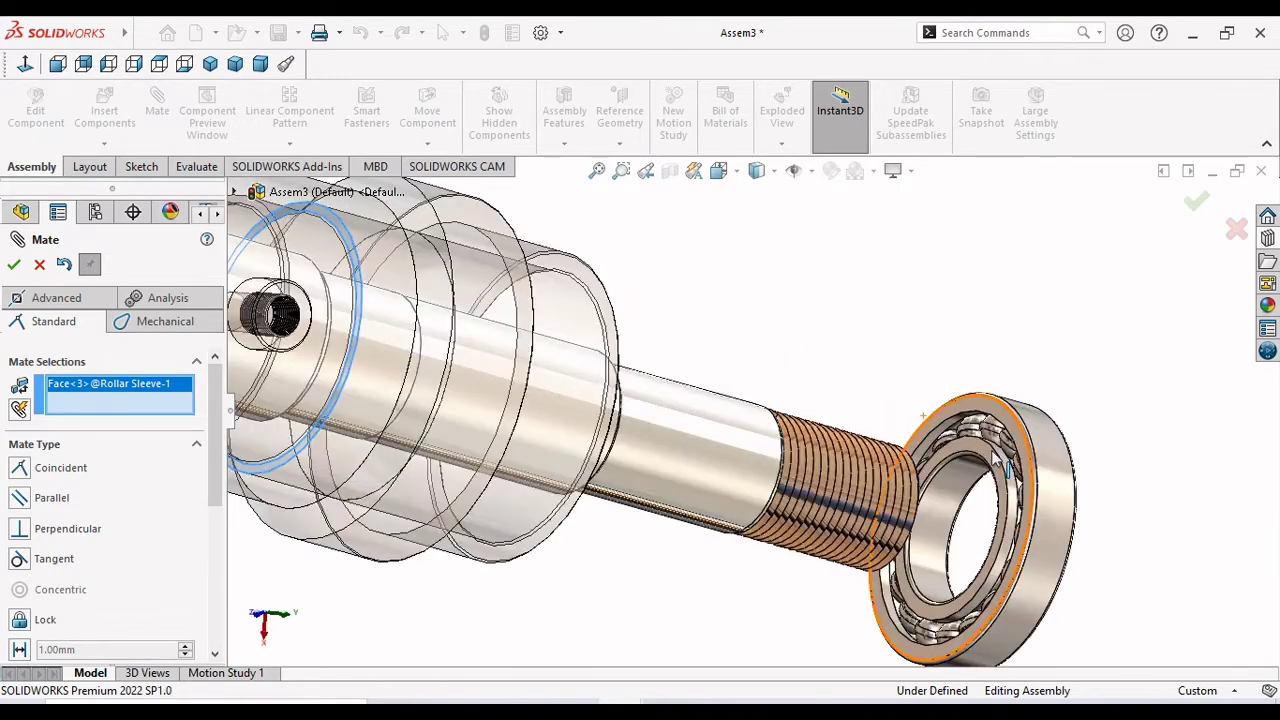
pyautogui.click(972, 399)
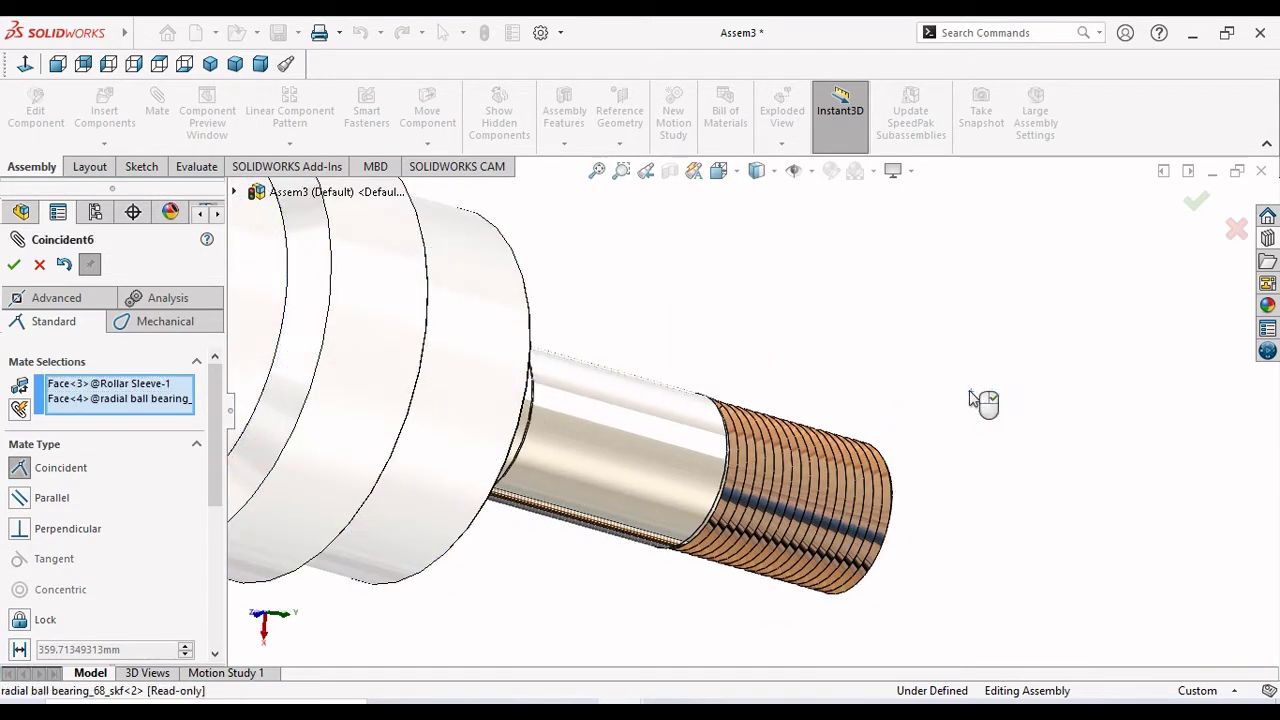
pyautogui.scroll(2, 909, 374)
pyautogui.click(1180, 347)
pyautogui.scroll(3, 775, 405)
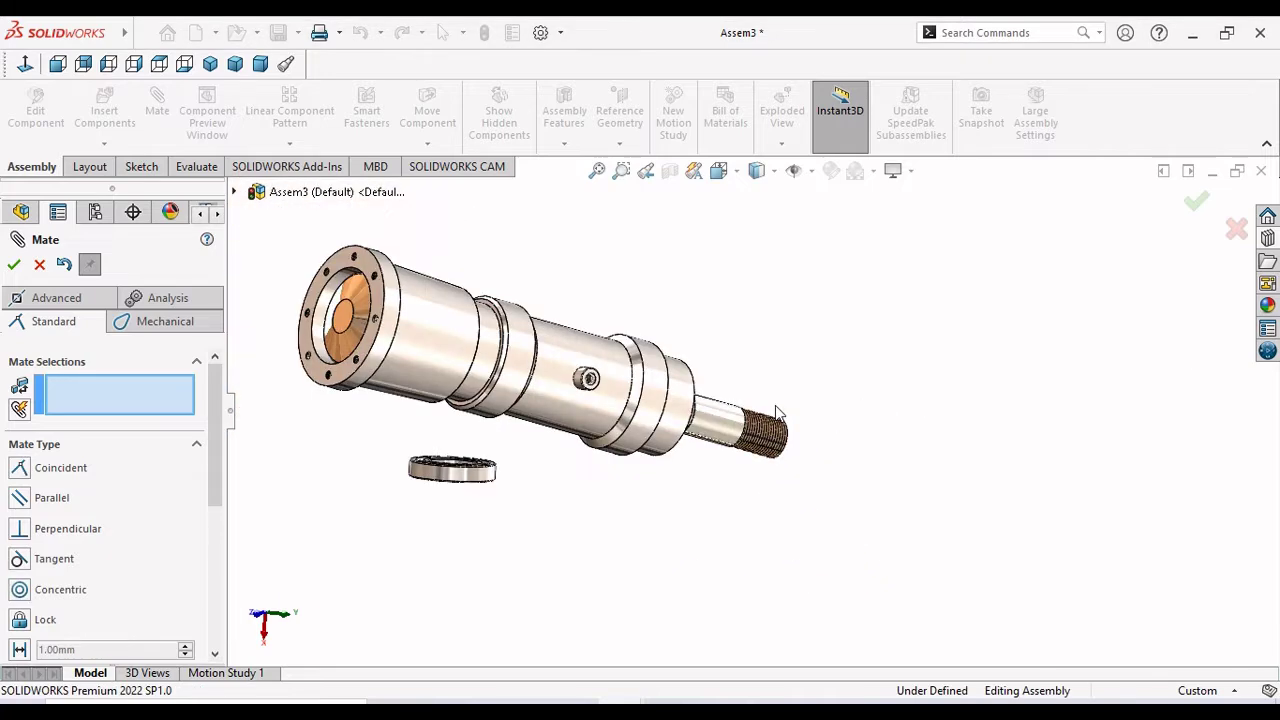
pyautogui.moveTo(814, 409); pyautogui.dragTo(849, 394, button='middle')
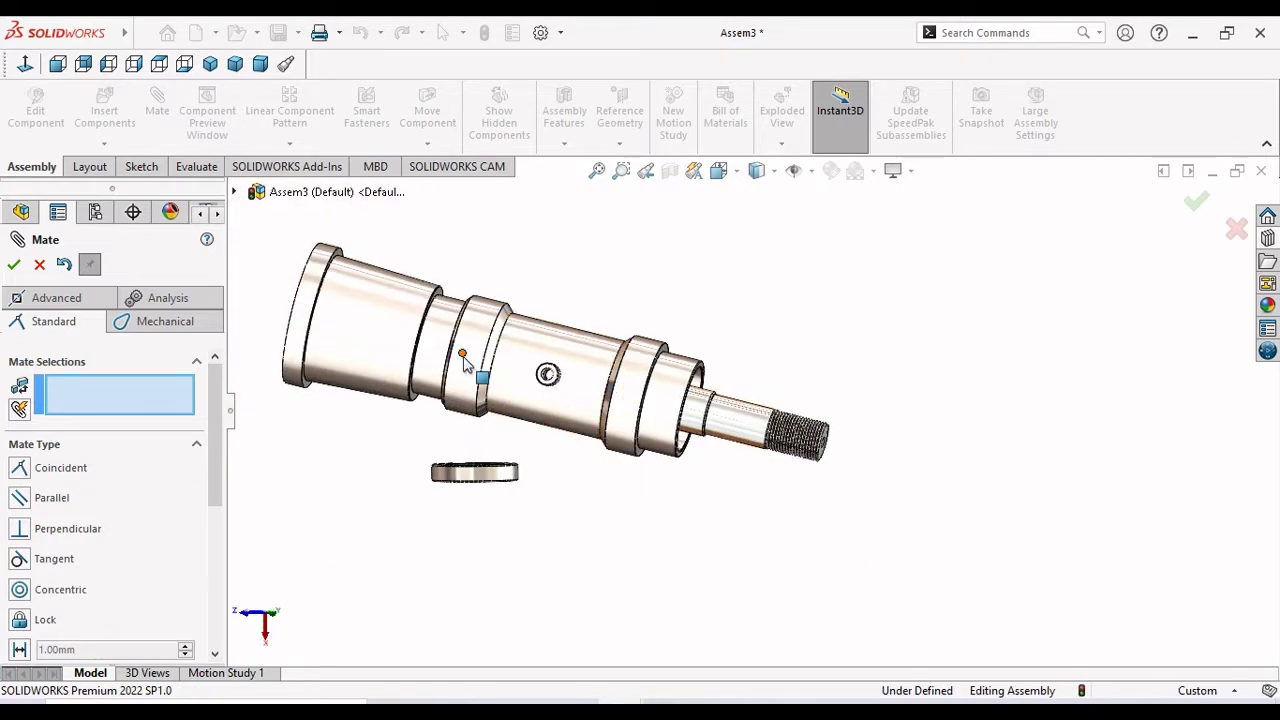
# Close the Mate tool and make the Rollar Sleeve transparent.
pyautogui.click(14, 266)
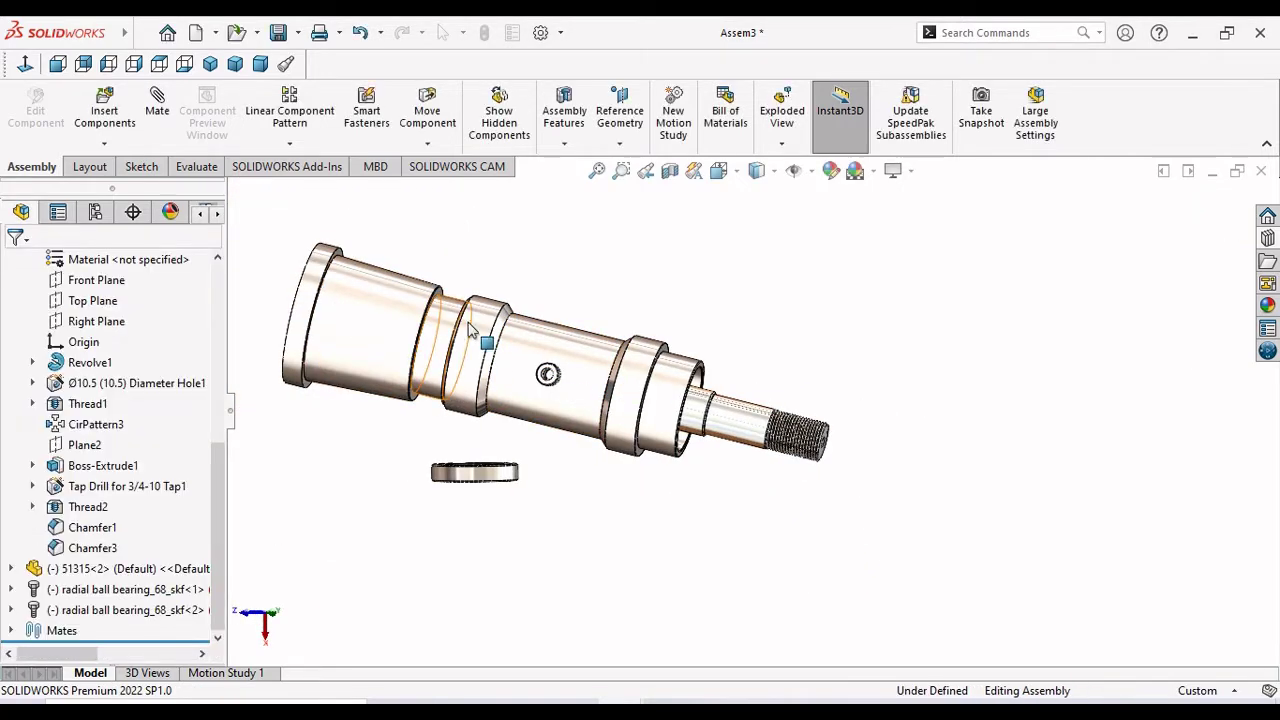
pyautogui.click(559, 343)
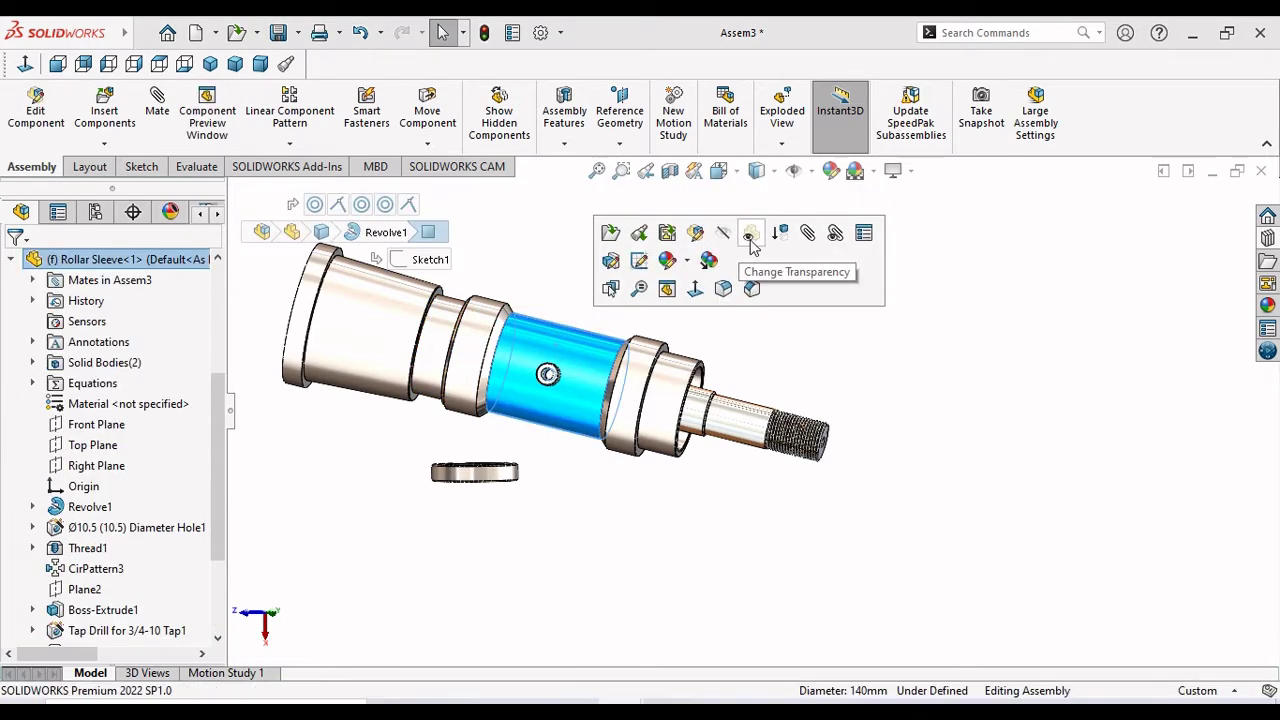
pyautogui.click(723, 288)
pyautogui.moveTo(640, 400)
pyautogui.mouseDown(button='middle')
pyautogui.moveTo(540, 463)
pyautogui.moveTo(676, 440)
pyautogui.mouseUp(button='middle')
pyautogui.click(632, 453)
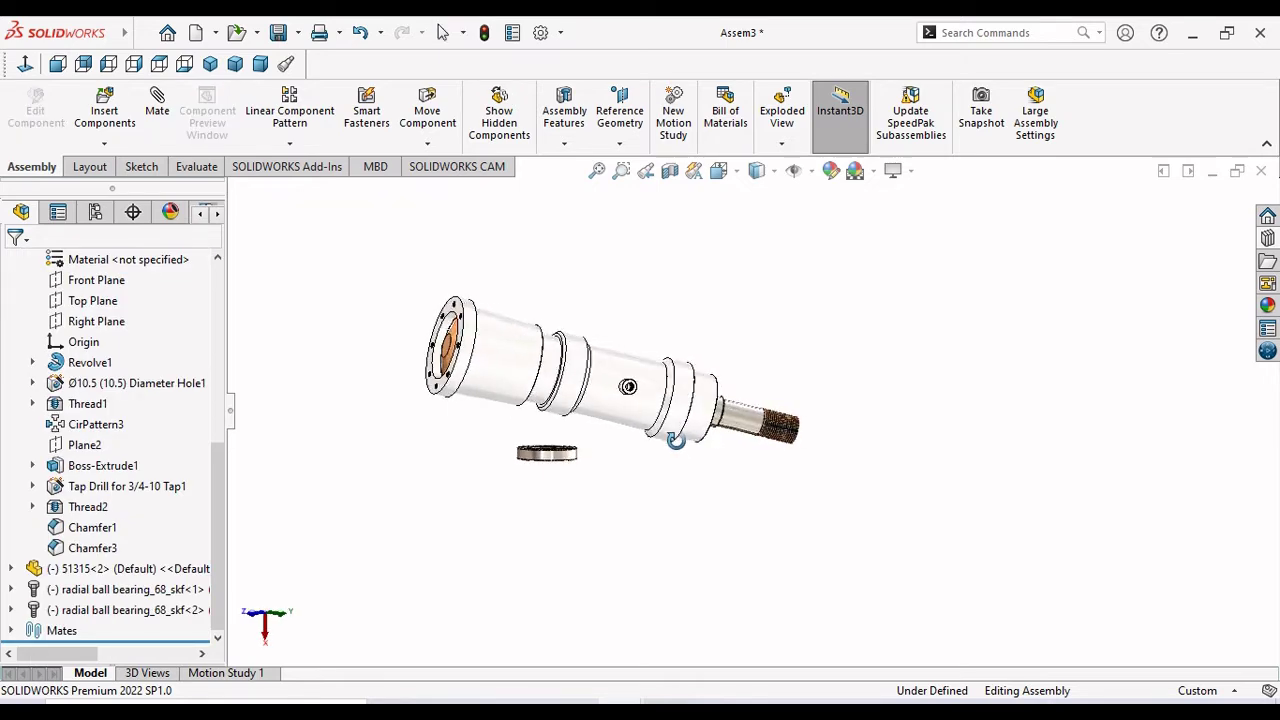
# Orbit and zoom to inspect the bearings seated on the shaft inside the see-through sleeve.
pyautogui.scroll(-2, 676, 440)
pyautogui.scroll(-2, 672, 425)
pyautogui.scroll(-3, 668, 402)
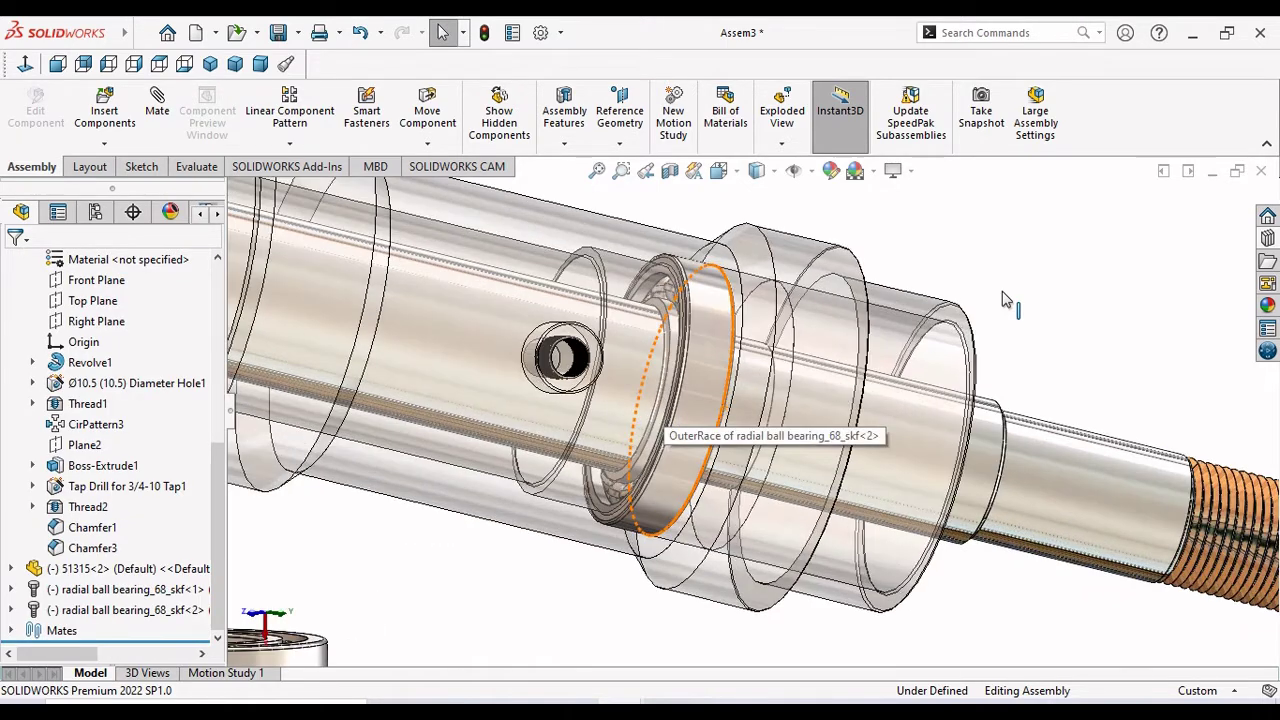
pyautogui.moveTo(1005, 300)
pyautogui.mouseDown(button='middle')
pyautogui.moveTo(945, 395)
pyautogui.moveTo(903, 391)
pyautogui.mouseUp(button='middle')
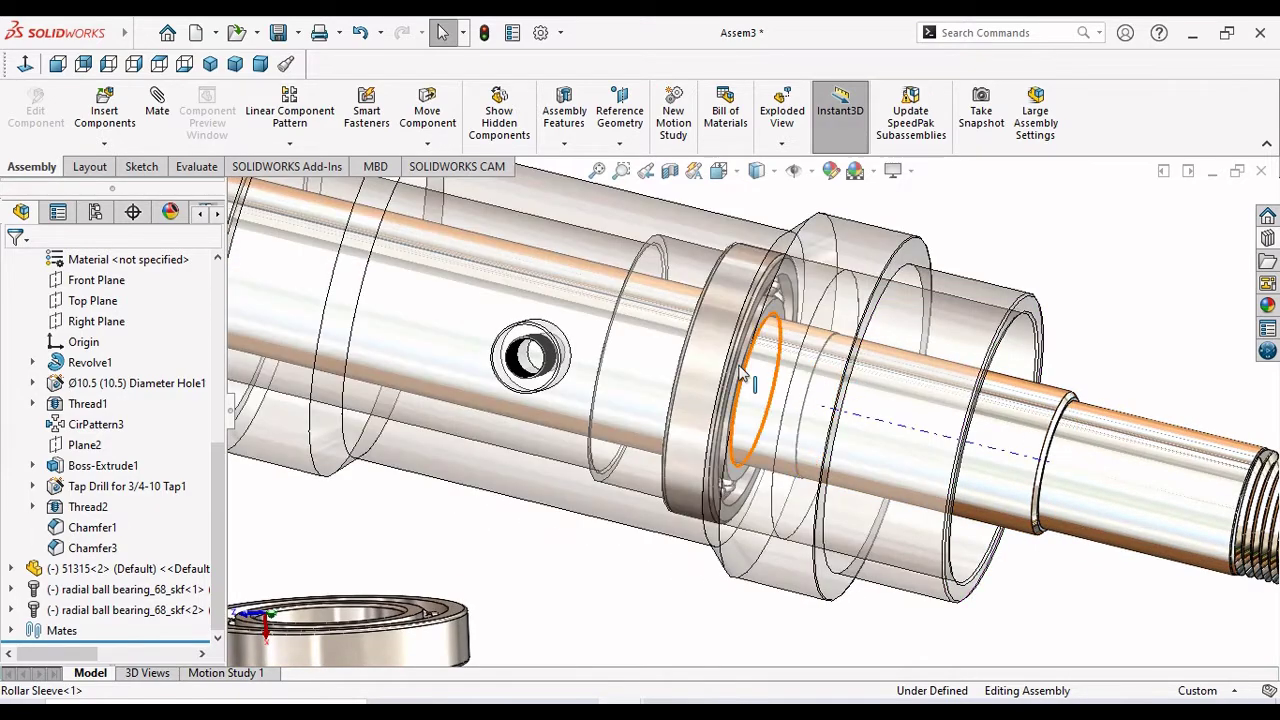
pyautogui.scroll(-1, 742, 372)
pyautogui.scroll(-2, 745, 375)
pyautogui.moveTo(745, 375); pyautogui.dragTo(756, 372, button='middle')
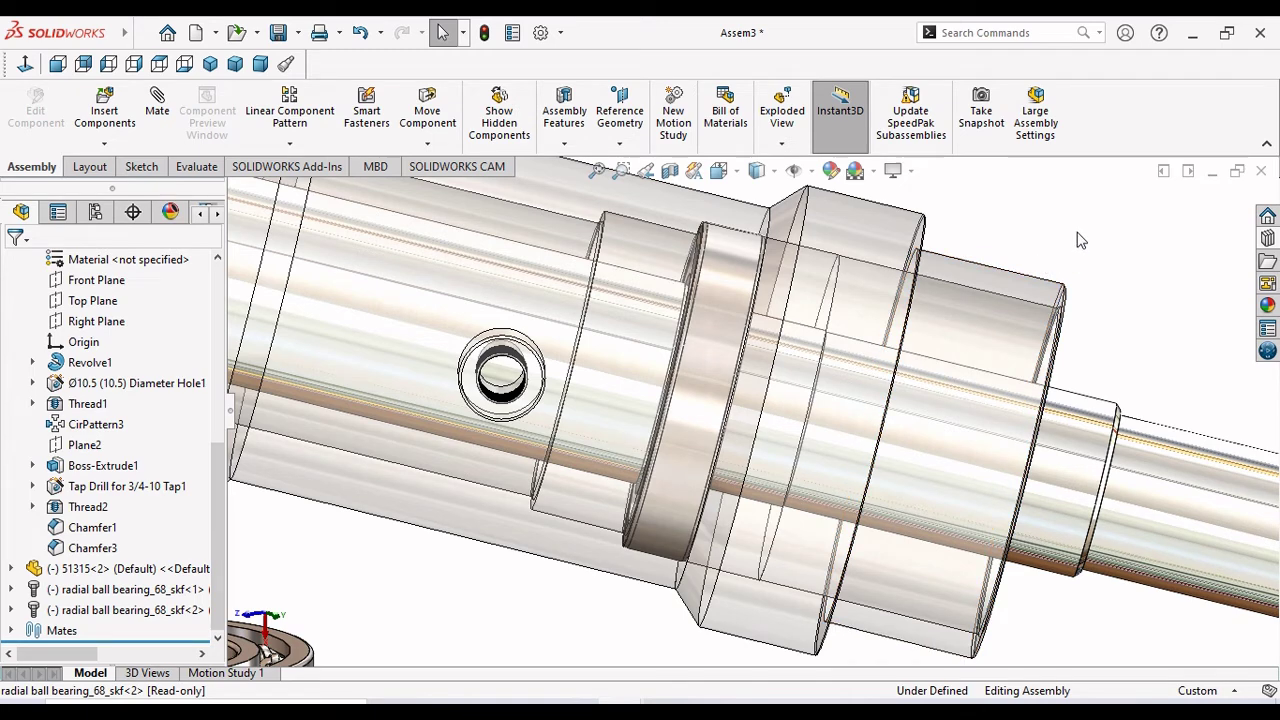
pyautogui.scroll(2, 750, 405)
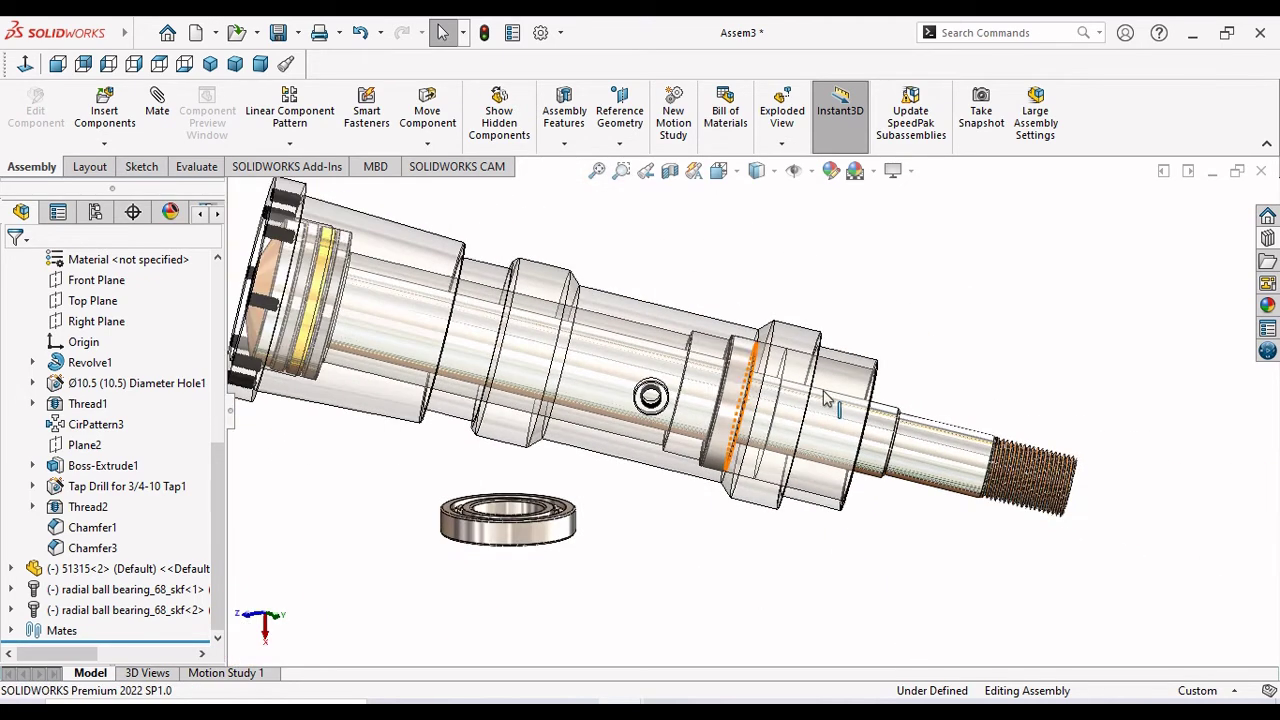
pyautogui.scroll(2, 750, 405)
pyautogui.scroll(-3, 557, 383)
pyautogui.scroll(-2, 530, 368)
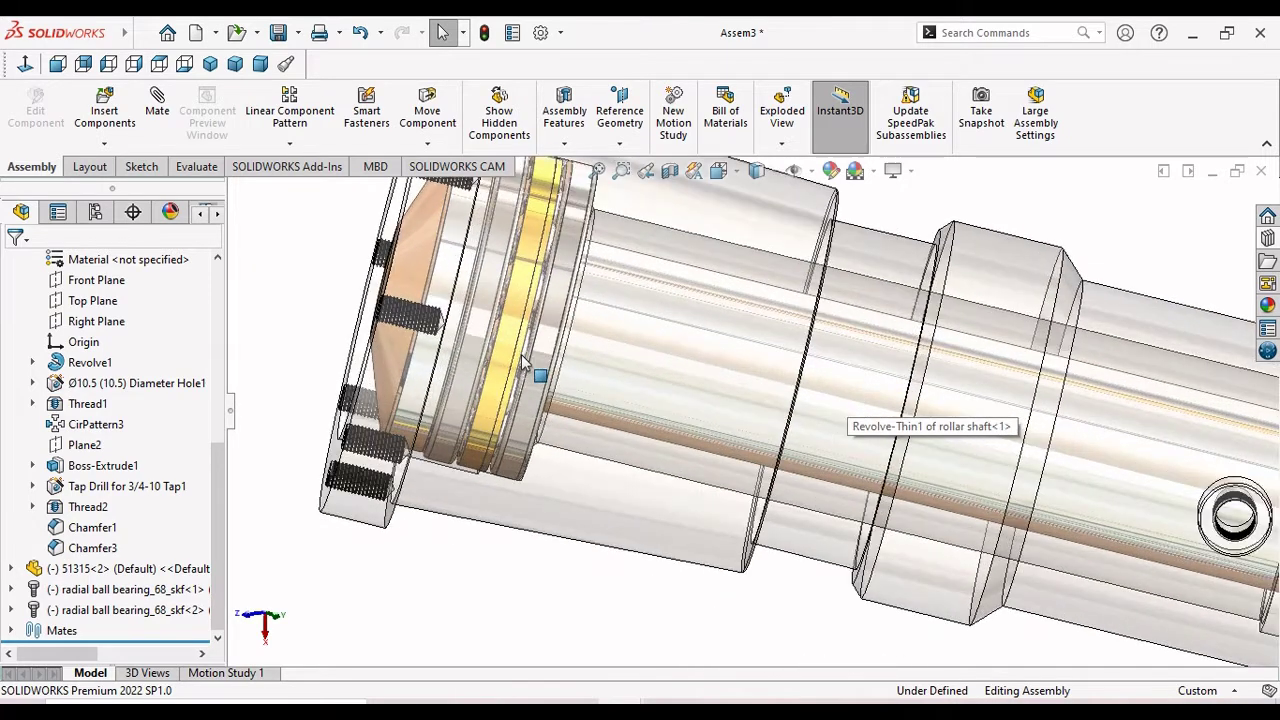
pyautogui.scroll(4, 522, 363)
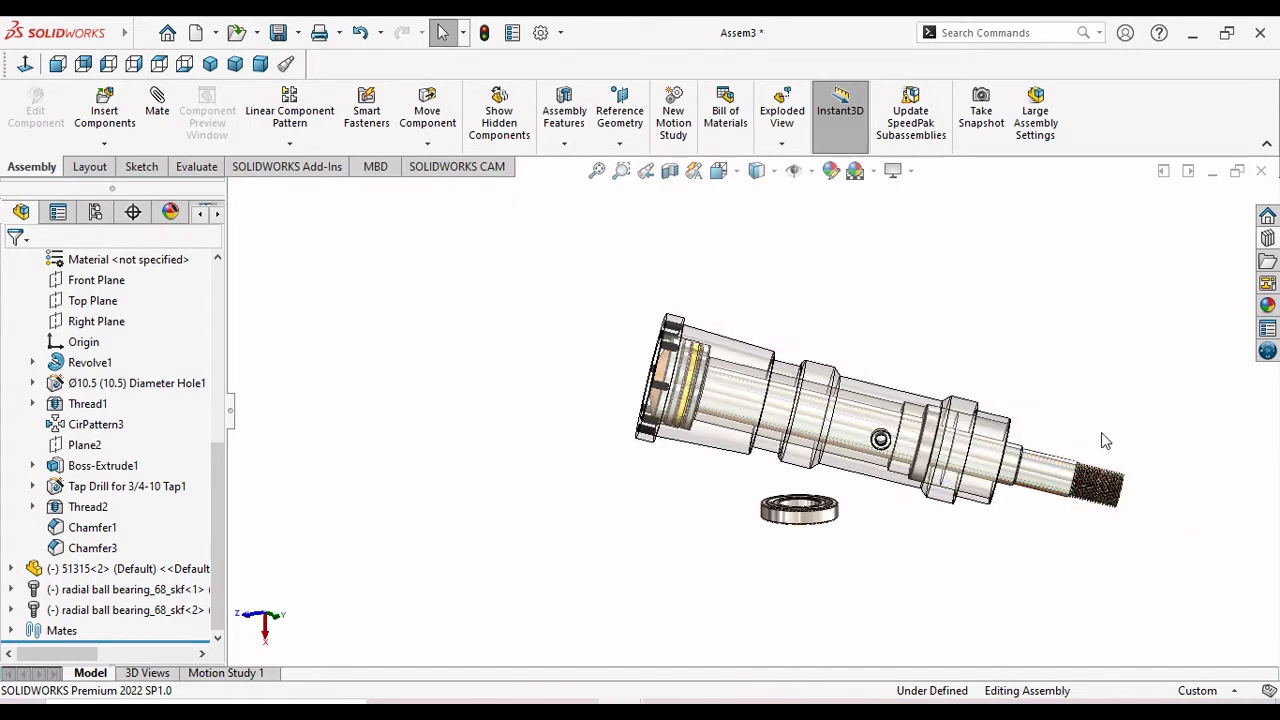
pyautogui.moveTo(1100, 432)
pyautogui.mouseDown(button='middle')
pyautogui.moveTo(1063, 403)
pyautogui.moveTo(1052, 373)
pyautogui.mouseUp(button='middle')
pyautogui.scroll(-3, 1100, 410)
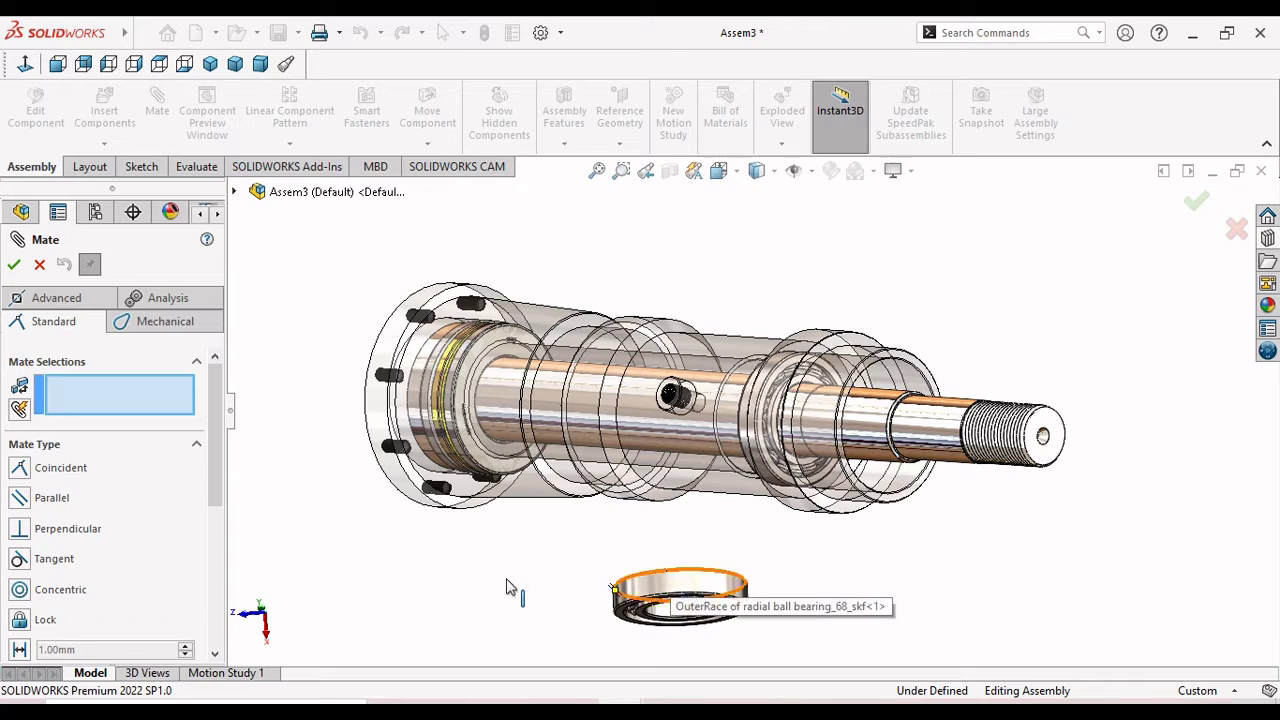
# Mate the remaining bearing's outer face concentric with the roller sleeve bore.
pyautogui.click(692, 585)
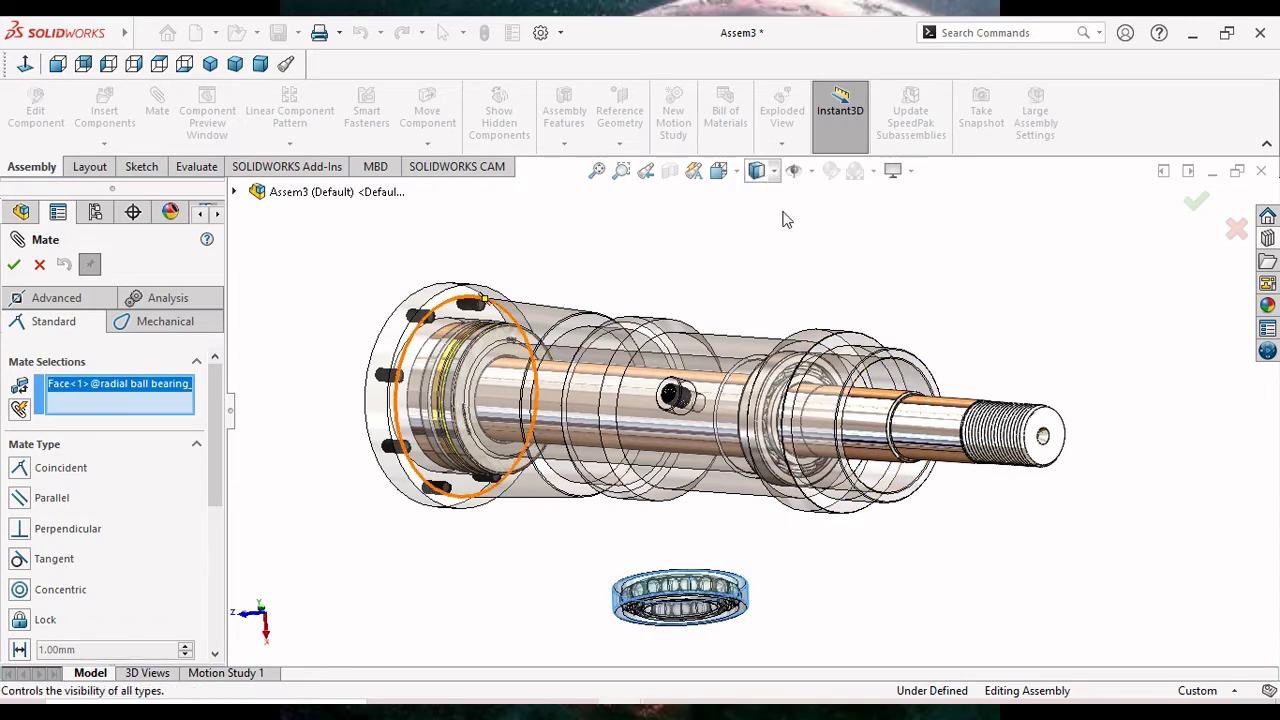
pyautogui.scroll(-3, 945, 410)
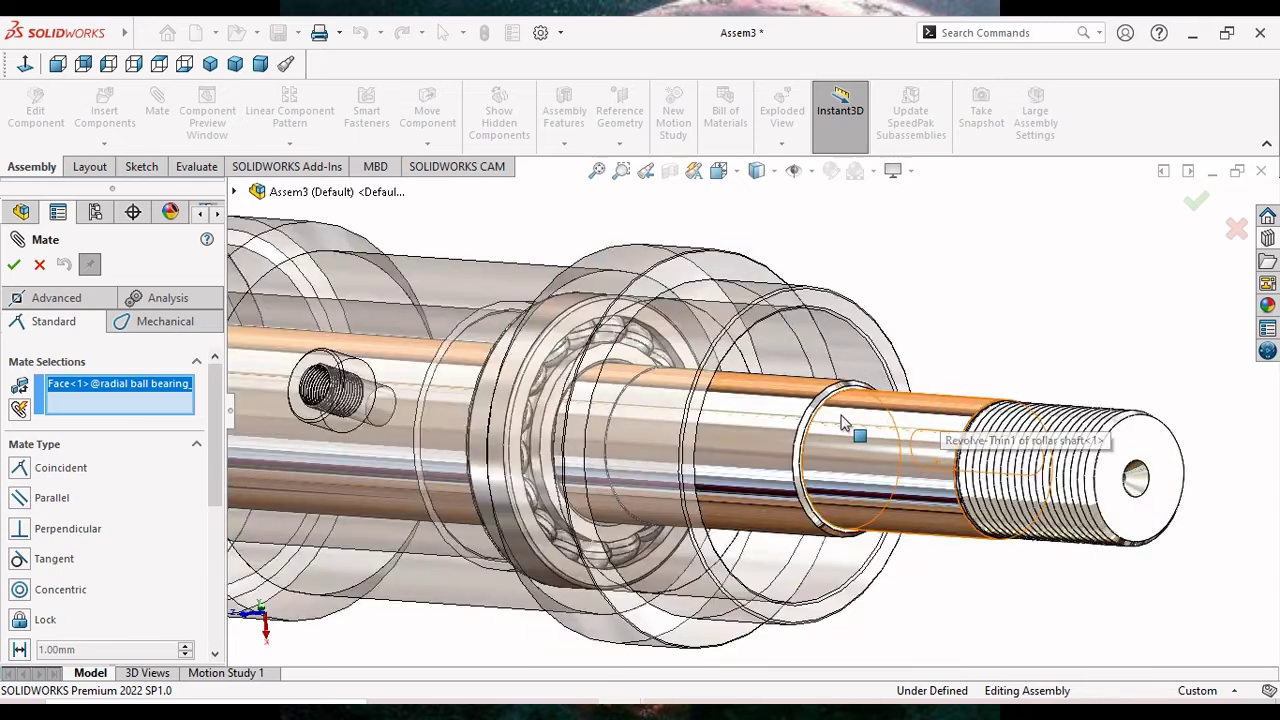
pyautogui.click(852, 352)
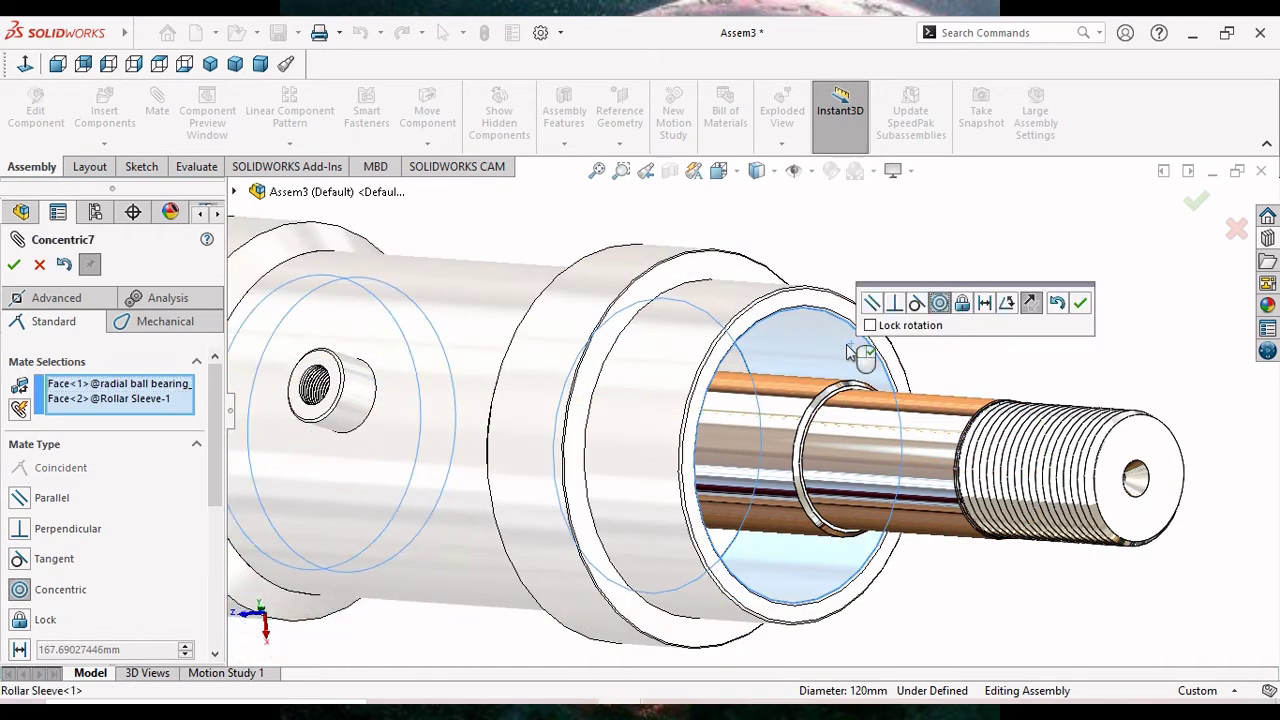
pyautogui.click(1080, 305)
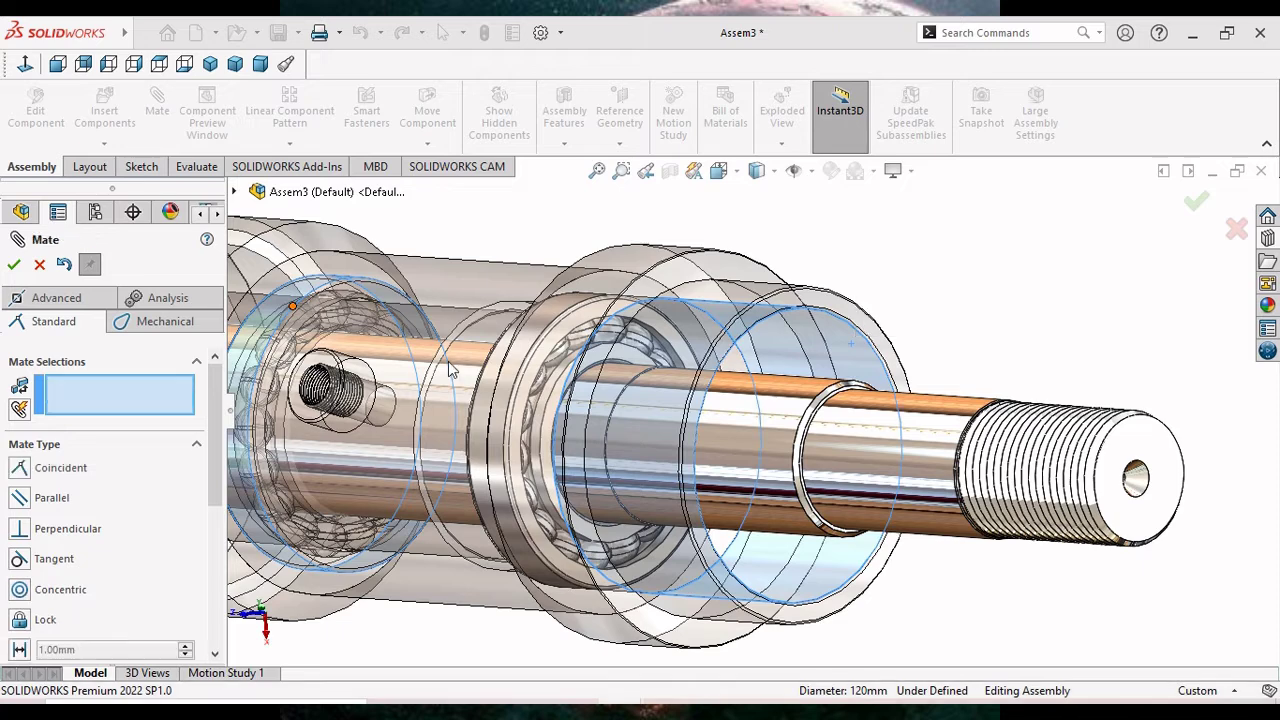
# Slide the bearing along the shaft and mate its face coincident with the seating face.
pyautogui.moveTo(407, 348); pyautogui.dragTo(924, 291)
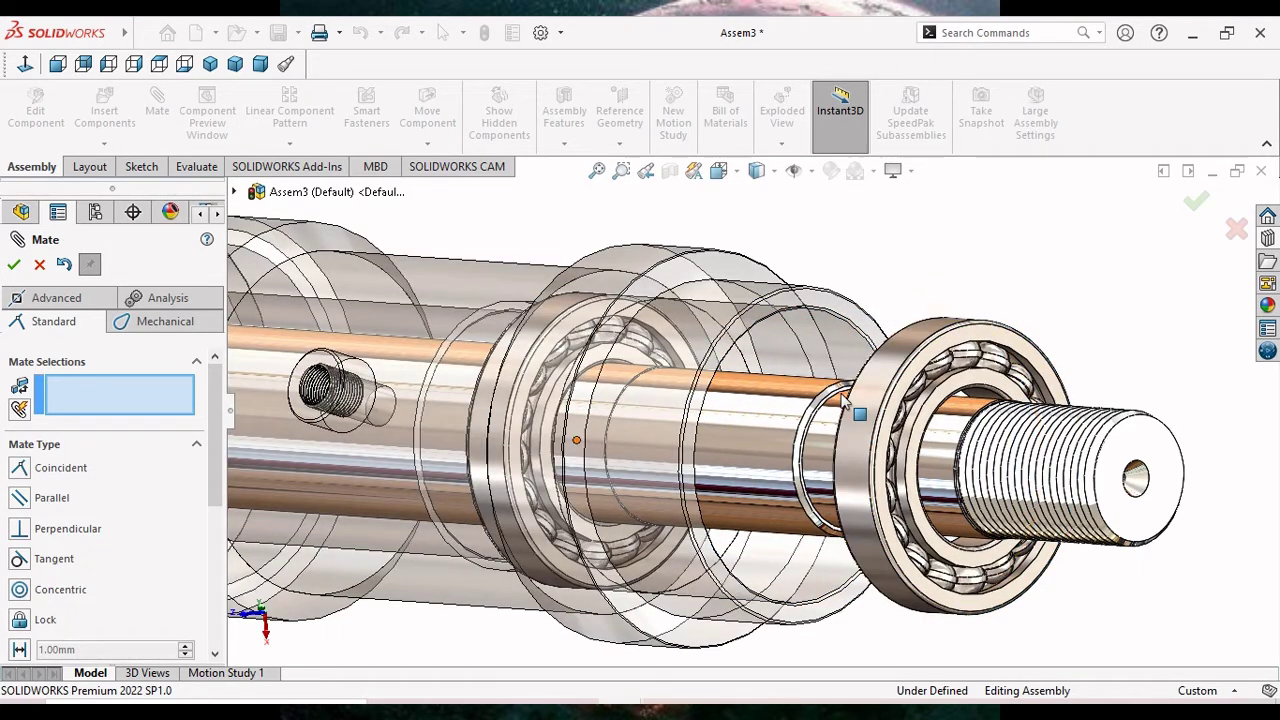
pyautogui.scroll(-3, 924, 291)
pyautogui.moveTo(896, 293)
pyautogui.mouseDown(button='middle')
pyautogui.moveTo(890, 229)
pyautogui.moveTo(718, 339)
pyautogui.moveTo(700, 337)
pyautogui.mouseUp(button='middle')
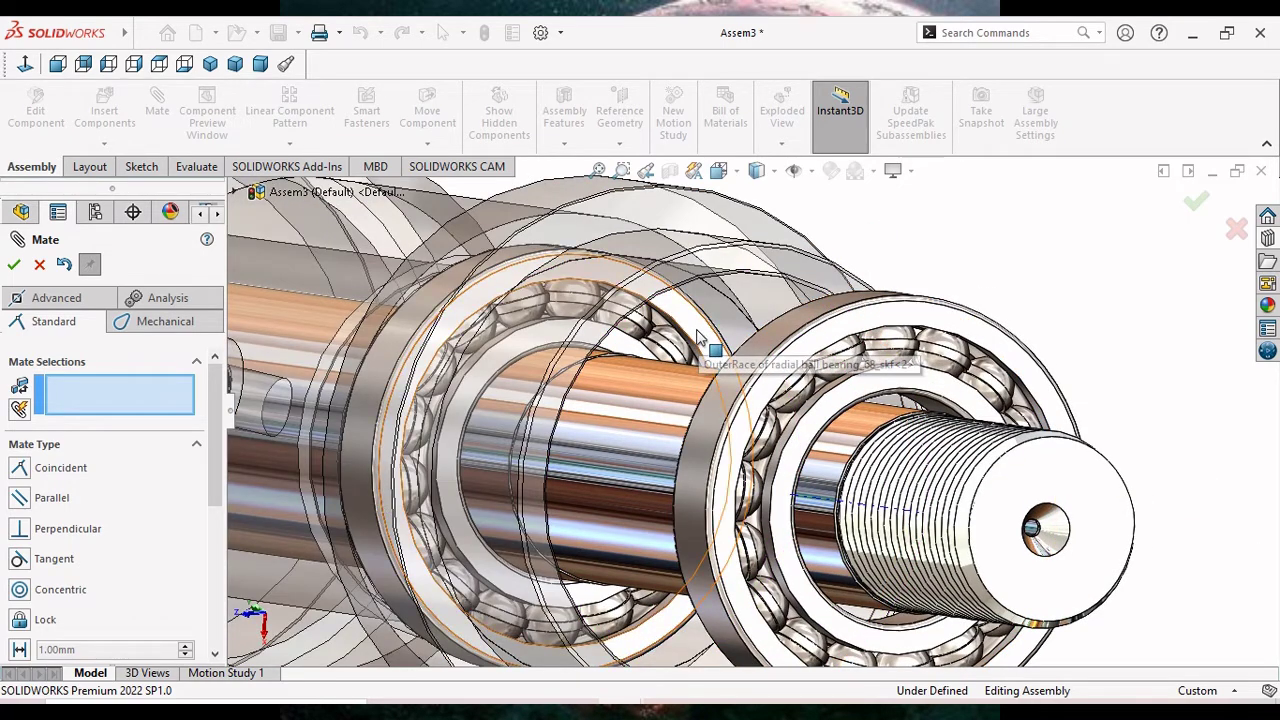
pyautogui.click(702, 340)
pyautogui.scroll(2, 646, 443)
pyautogui.scroll(2, 643, 437)
pyautogui.scroll(2, 643, 440)
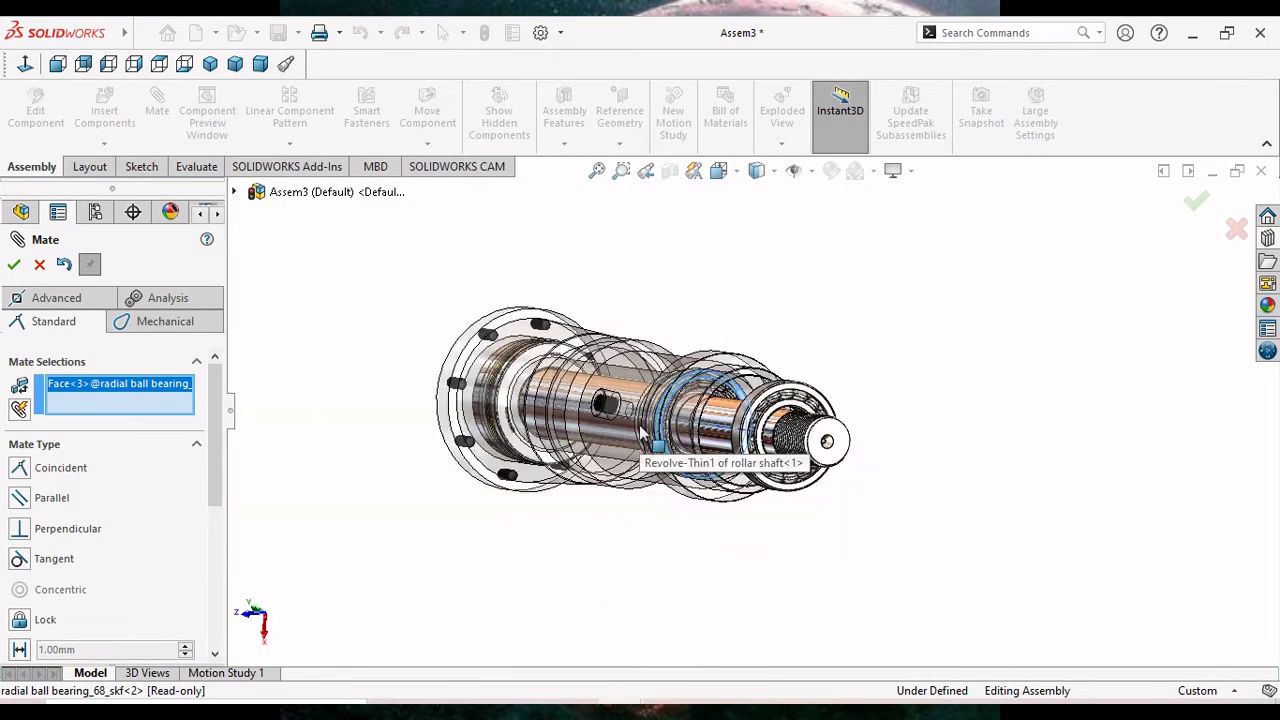
pyautogui.moveTo(614, 528)
pyautogui.mouseDown(button='middle')
pyautogui.moveTo(608, 517)
pyautogui.moveTo(729, 534)
pyautogui.mouseUp(button='middle')
pyautogui.scroll(-4, 912, 403)
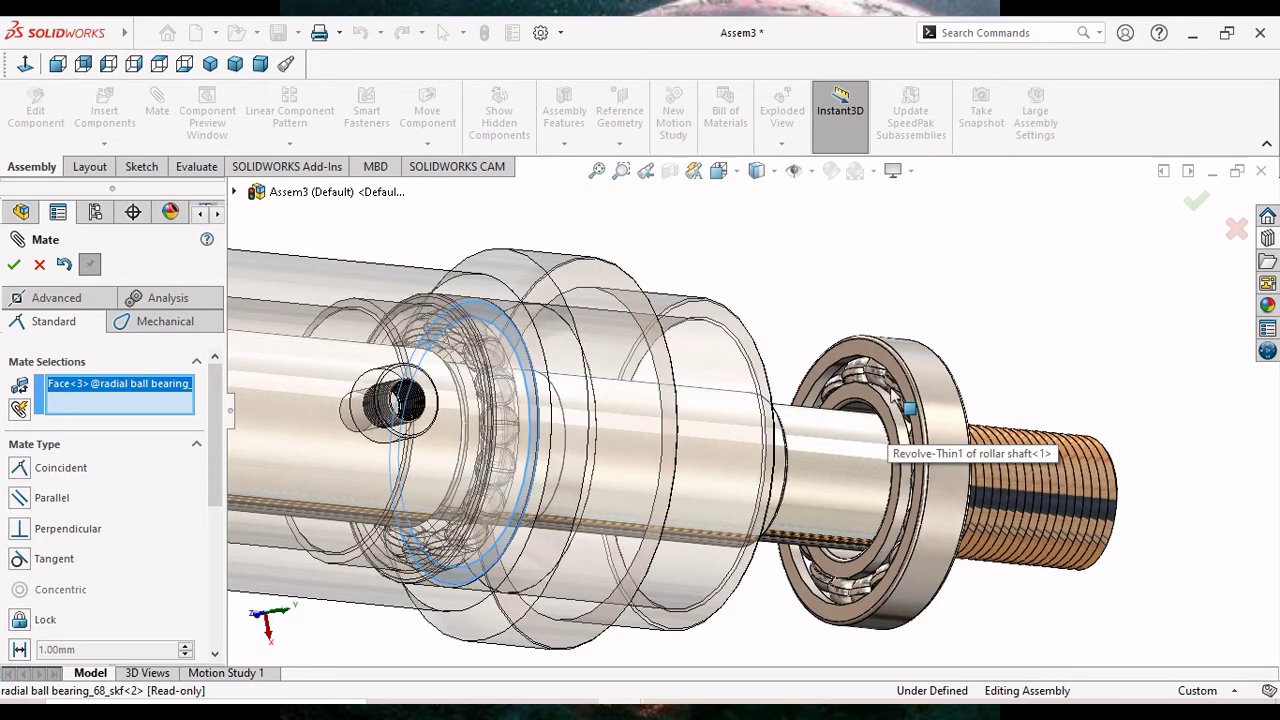
pyautogui.click(866, 378)
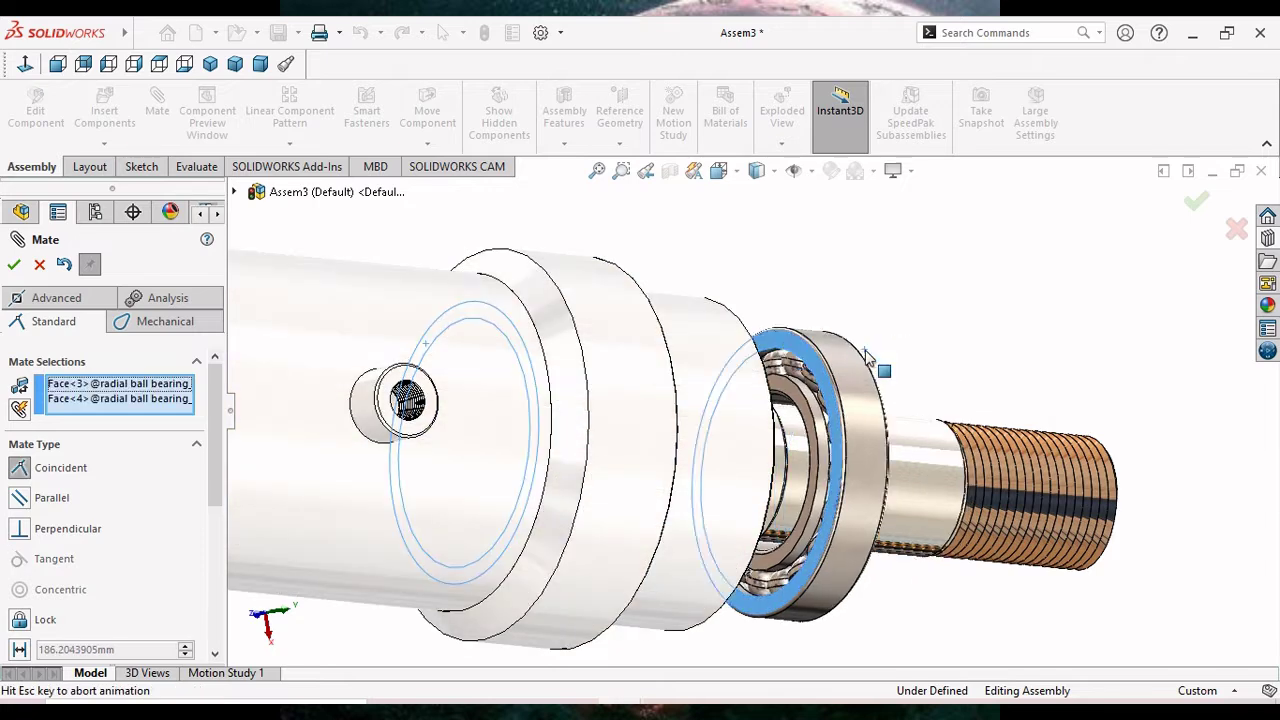
pyautogui.click(1076, 311)
# Orbit to inspect the seated bearing and make the outer housing see-through to reveal the shaft.
pyautogui.scroll(3, 597, 465)
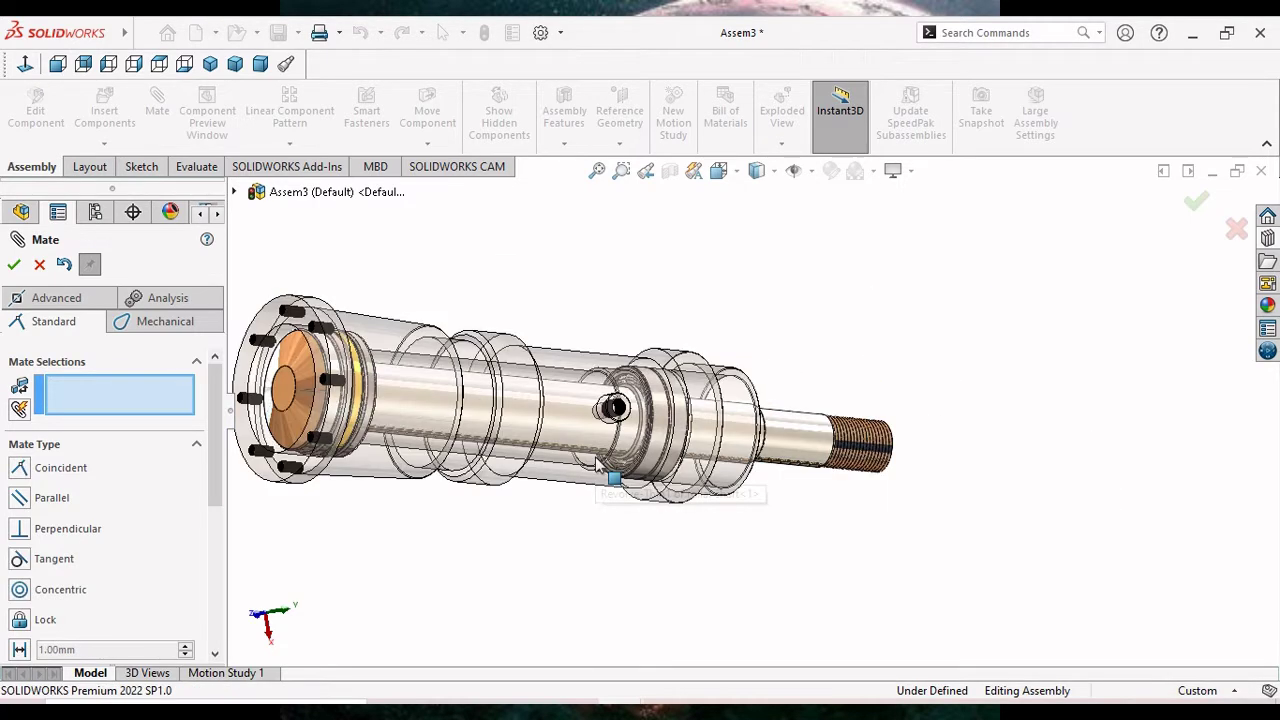
pyautogui.scroll(3, 597, 465)
pyautogui.scroll(2, 731, 500)
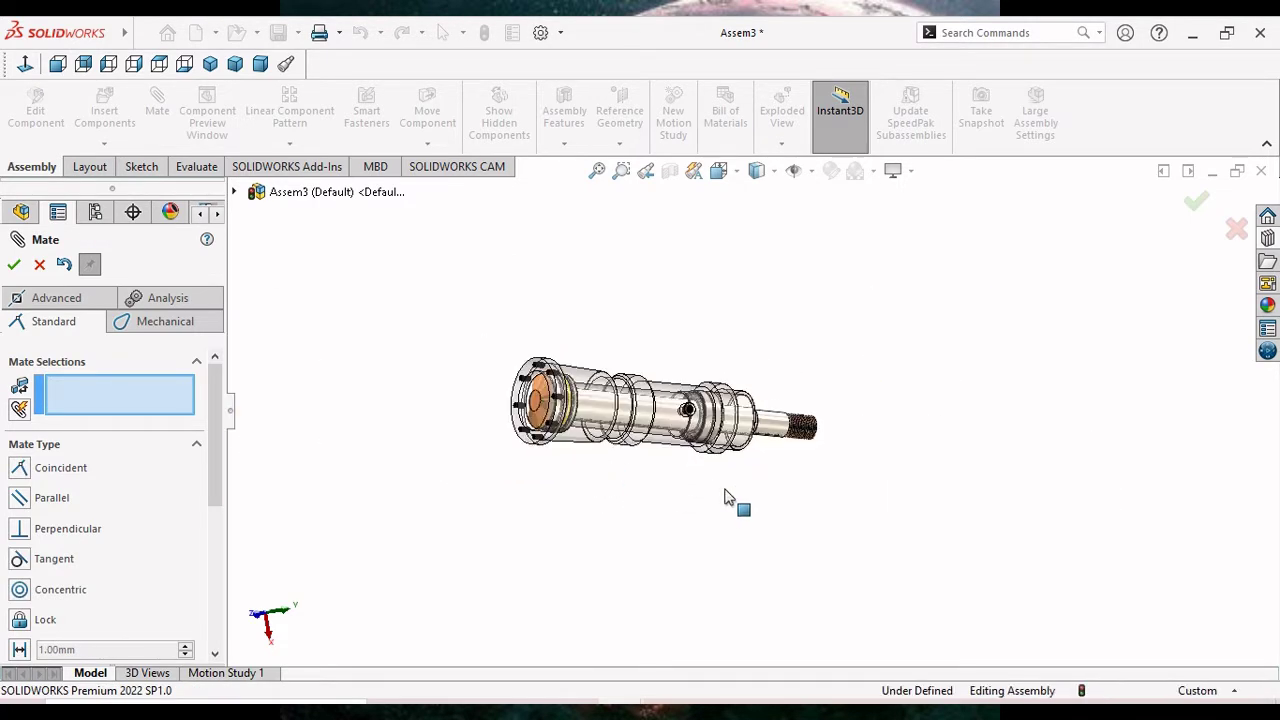
pyautogui.moveTo(731, 500); pyautogui.dragTo(643, 475, button='middle')
pyautogui.scroll(-2, 658, 472)
pyautogui.scroll(-3, 686, 448)
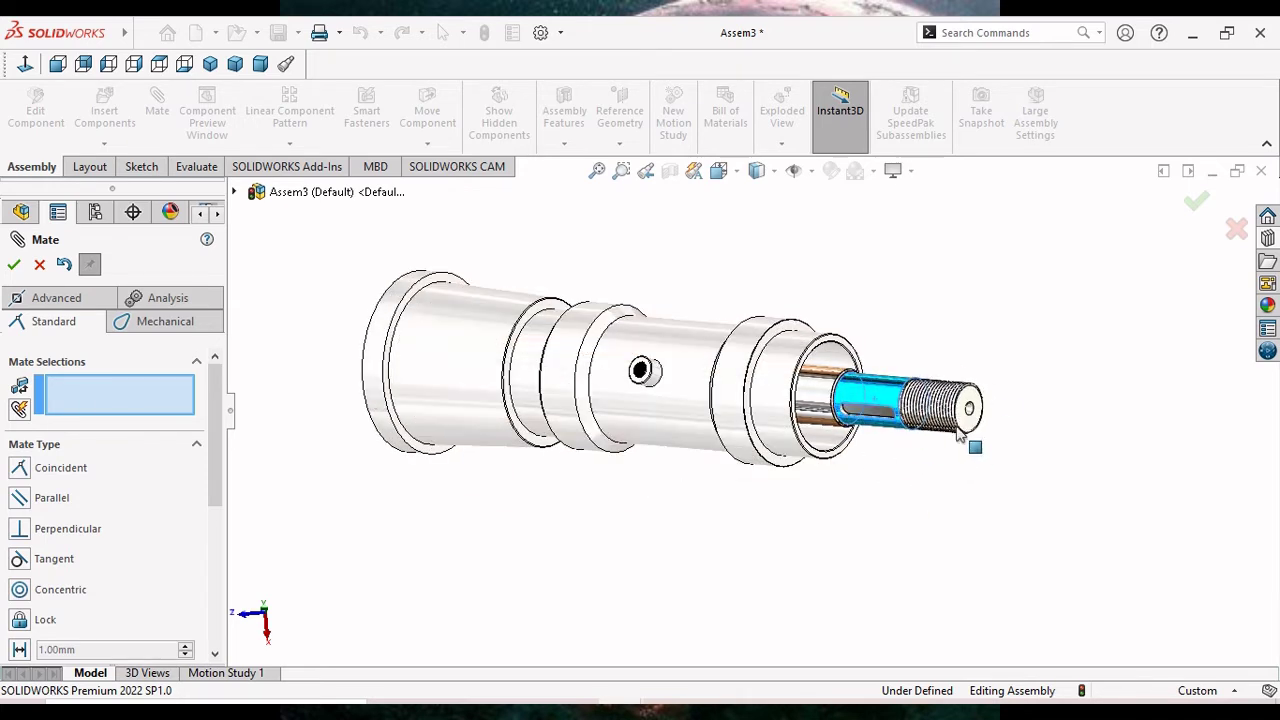
pyautogui.hotkey('shift', 'Tab')
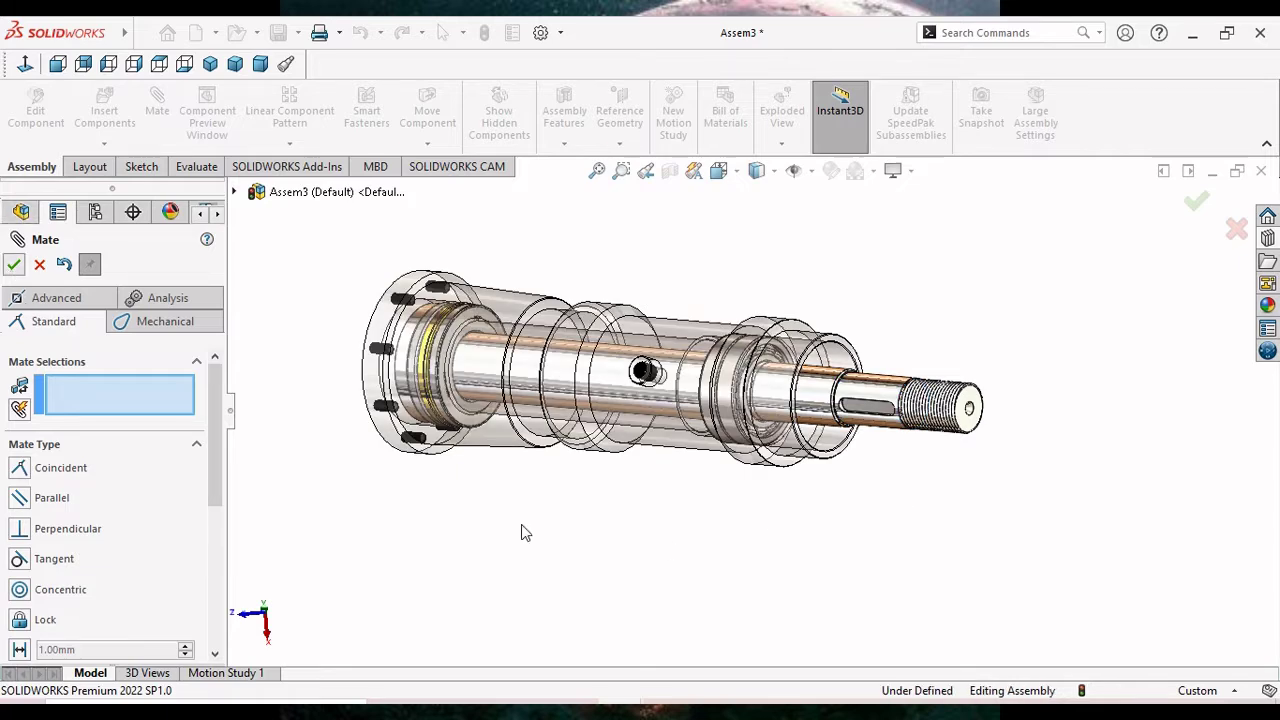
# Exit mating, turn the Rollar Sleeve's transparency off, and view the bearing at the shaft end.
pyautogui.press('Escape')
pyautogui.scroll(2, 660, 470)
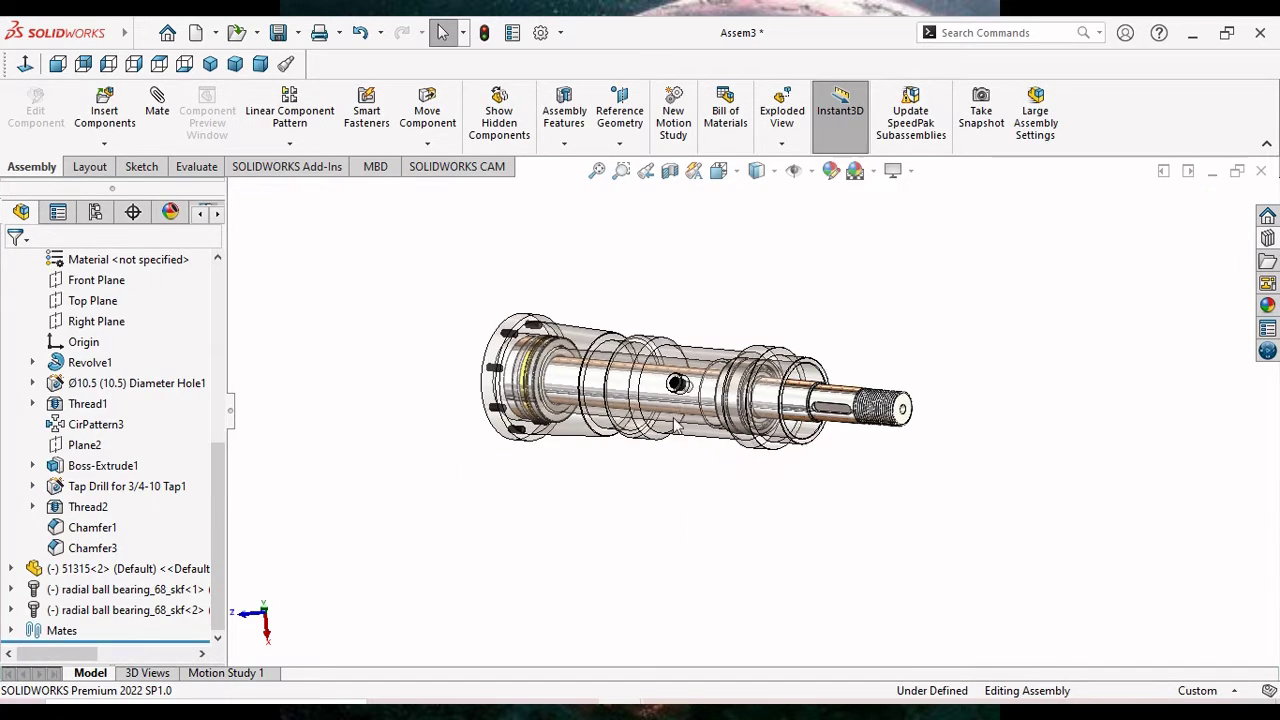
pyautogui.scroll(-2, 674, 426)
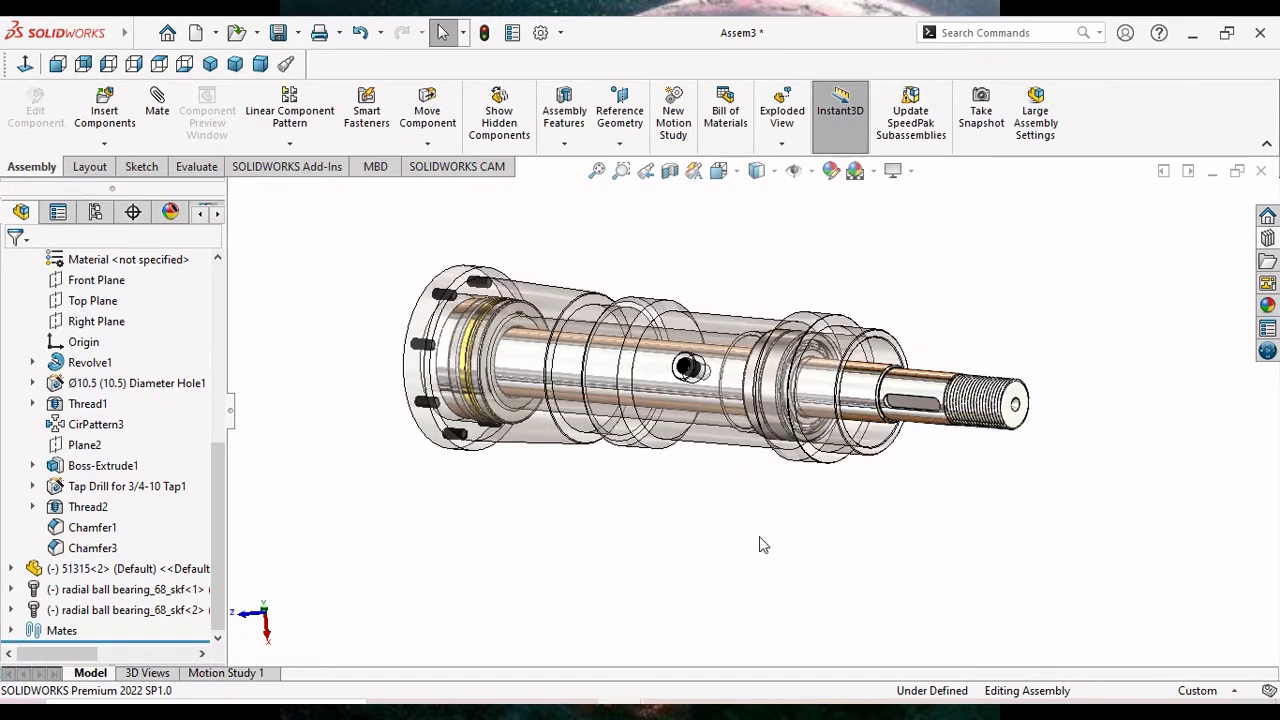
pyautogui.click(703, 348)
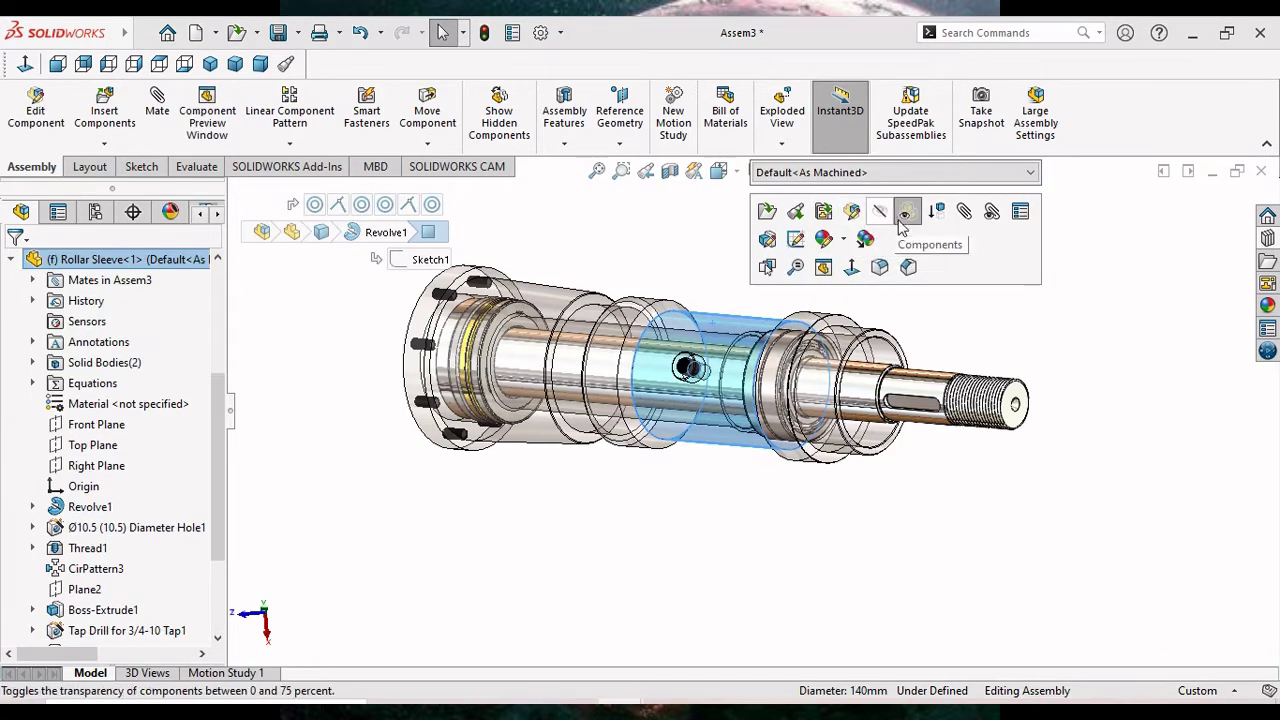
pyautogui.click(905, 211)
pyautogui.click(648, 483)
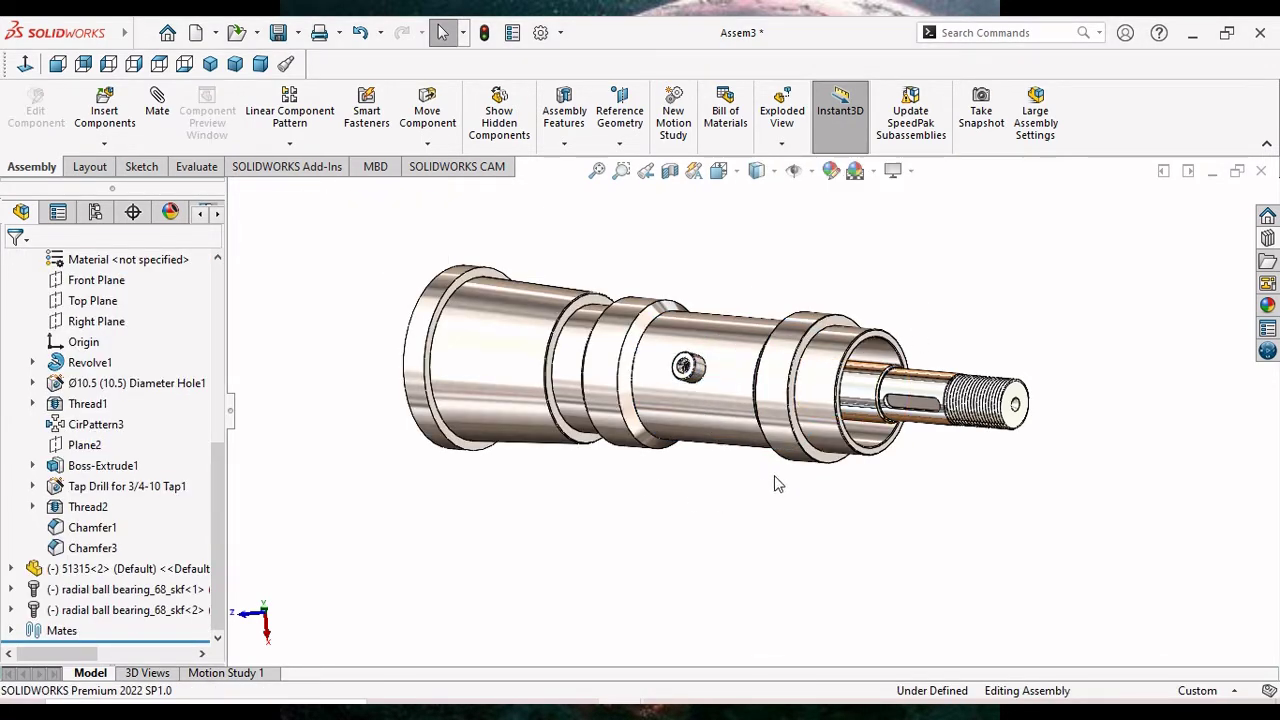
pyautogui.moveTo(778, 484)
pyautogui.mouseDown(button='middle')
pyautogui.moveTo(758, 447)
pyautogui.moveTo(889, 429)
pyautogui.mouseUp(button='middle')
pyautogui.scroll(-3, 918, 413)
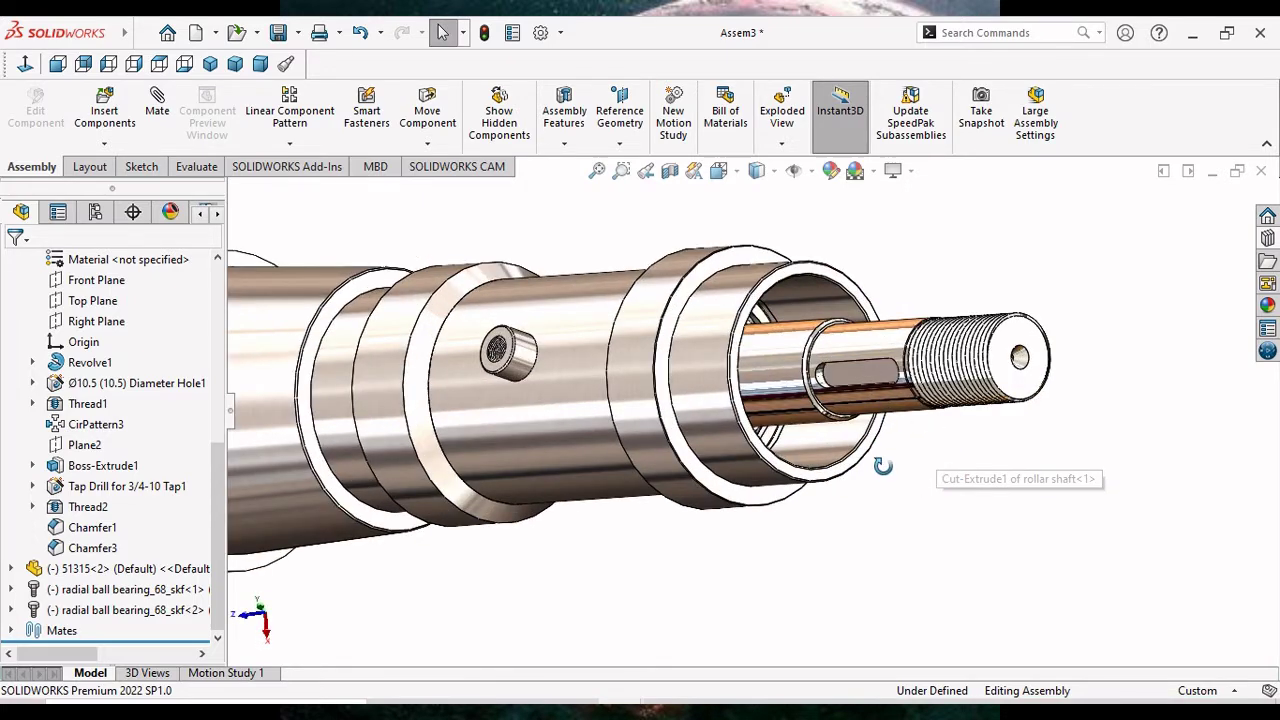
pyautogui.moveTo(882, 466); pyautogui.dragTo(879, 480, button='middle')
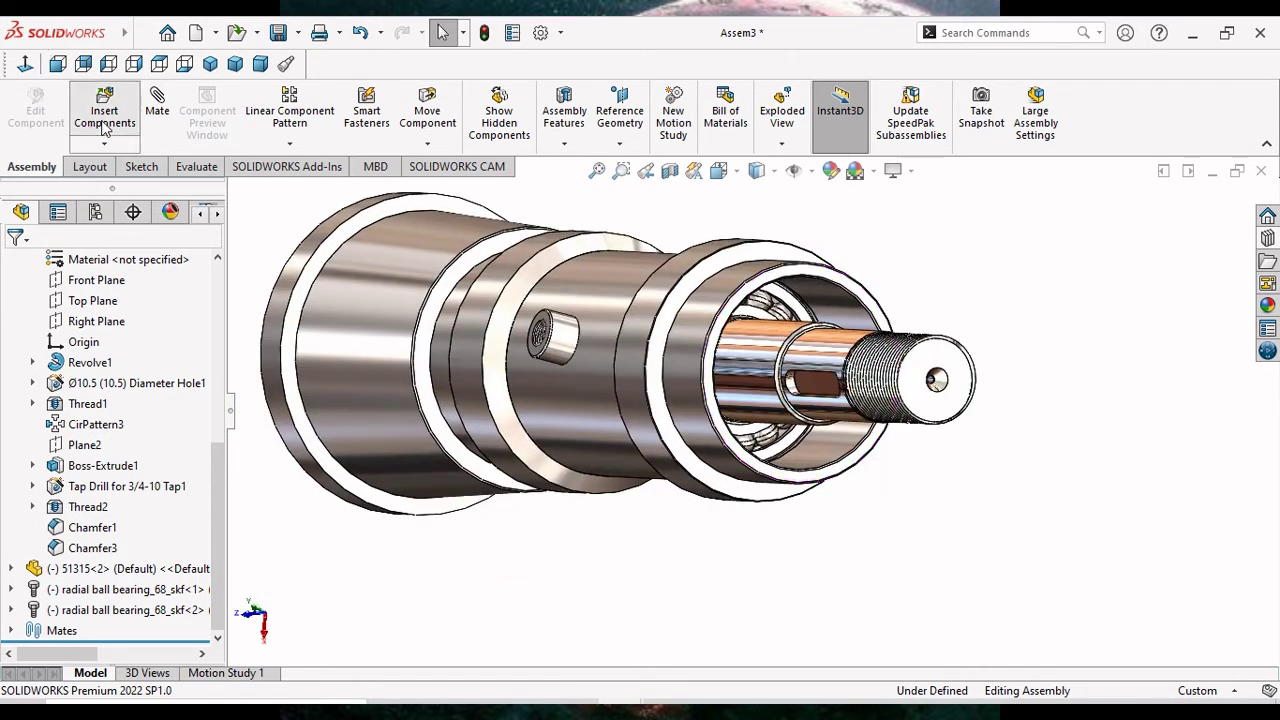
# Insert the Distance Bush part from the TRM Parts folder into Assem3.
pyautogui.click(104, 118)
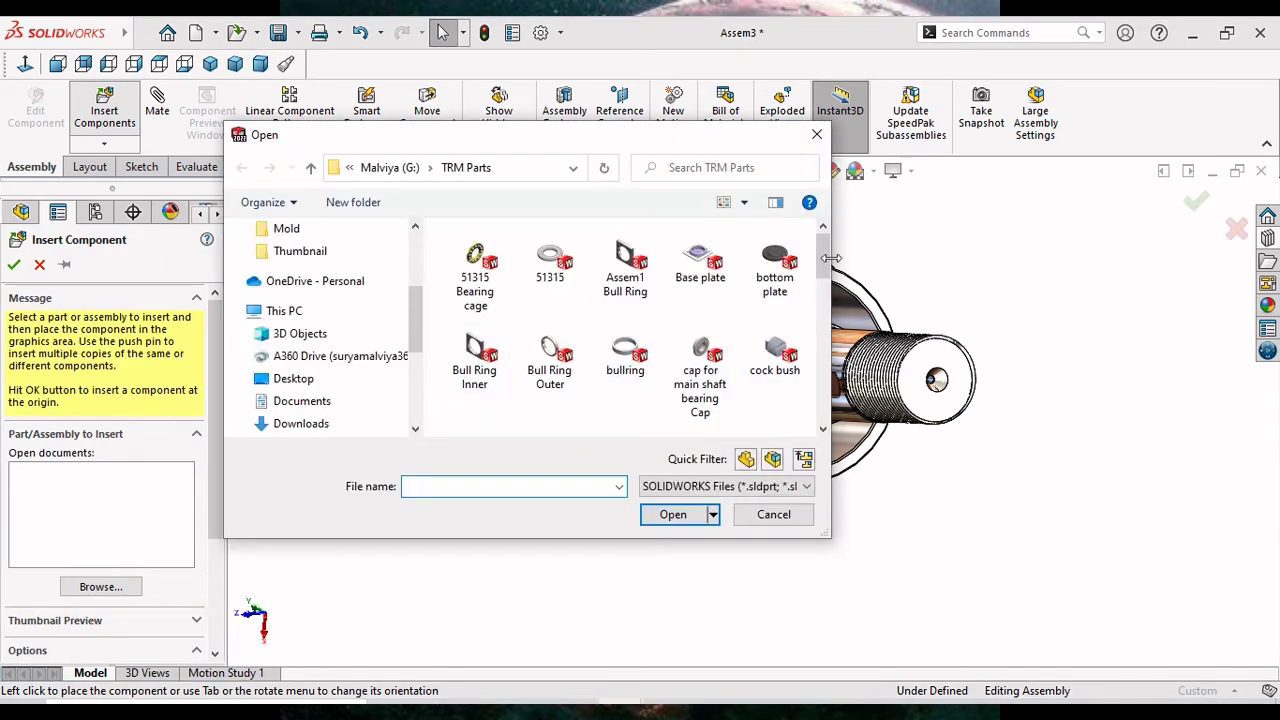
pyautogui.moveTo(822, 262); pyautogui.dragTo(820, 306)
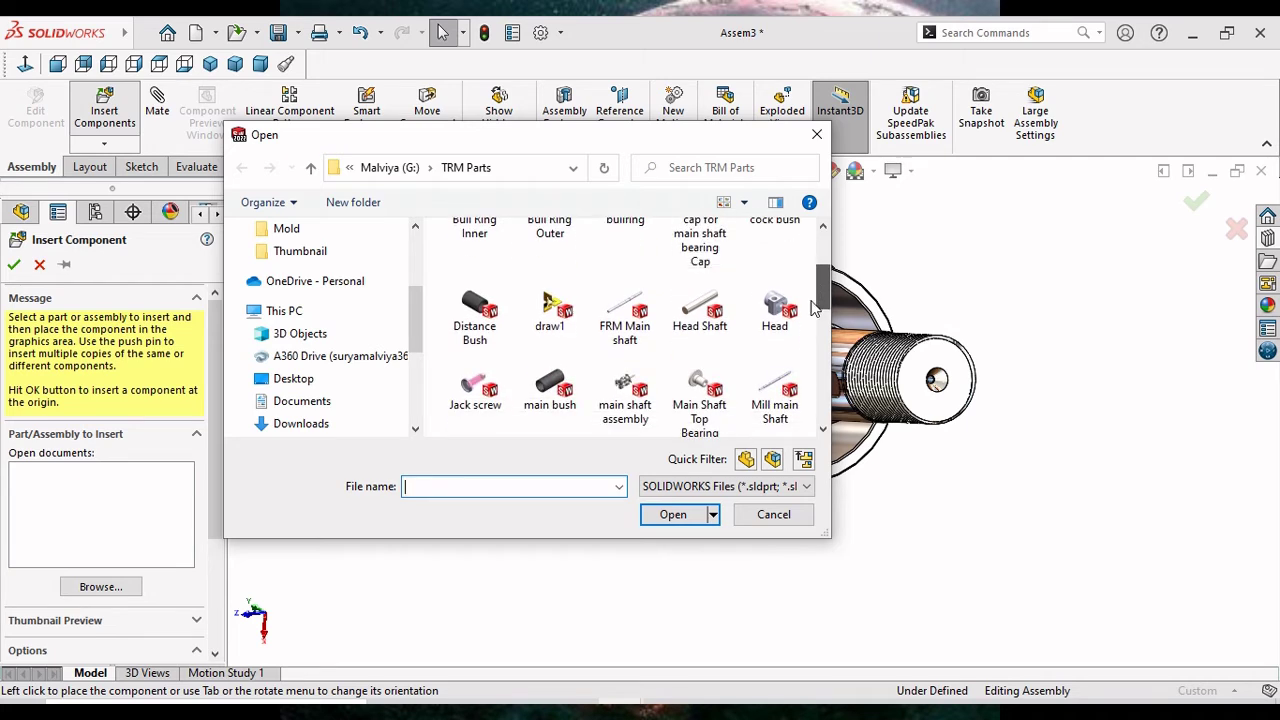
pyautogui.click(474, 315)
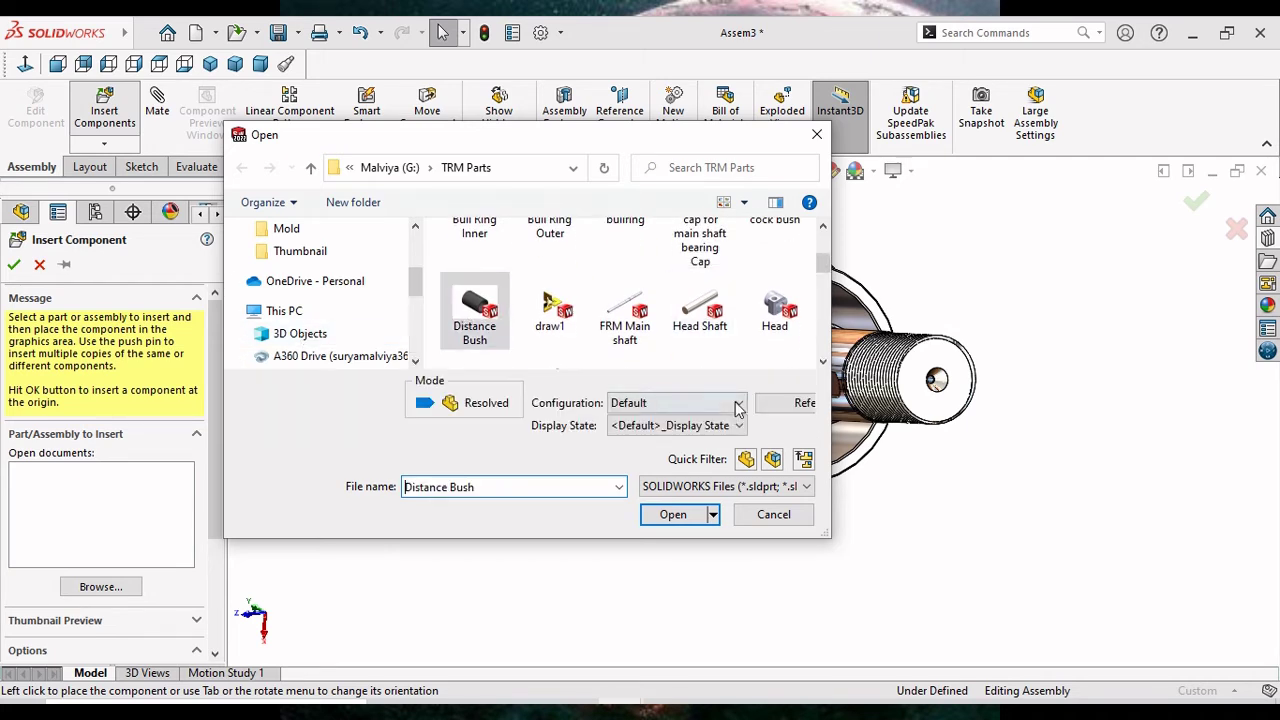
pyautogui.click(738, 404)
pyautogui.click(673, 514)
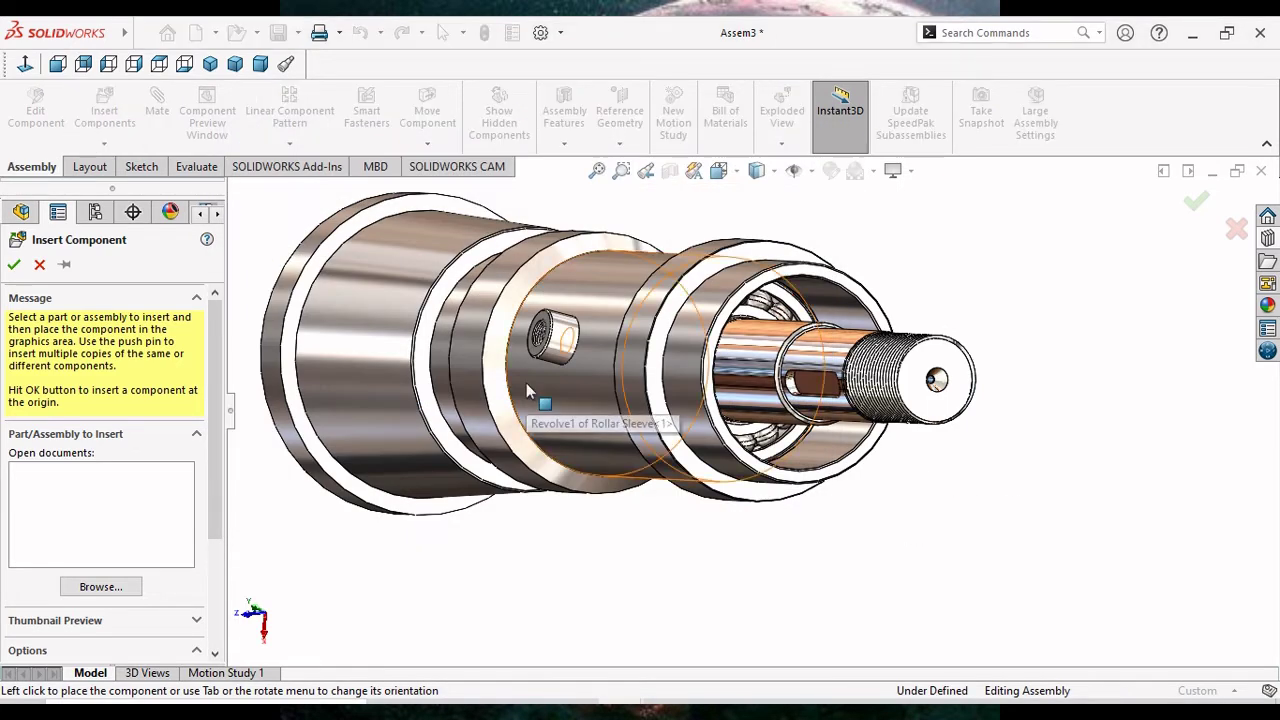
# Zoom out to view the whole assembly, then cancel the Distance Bush insertion.
pyautogui.press('z')
pyautogui.scroll(-3, 845, 390)
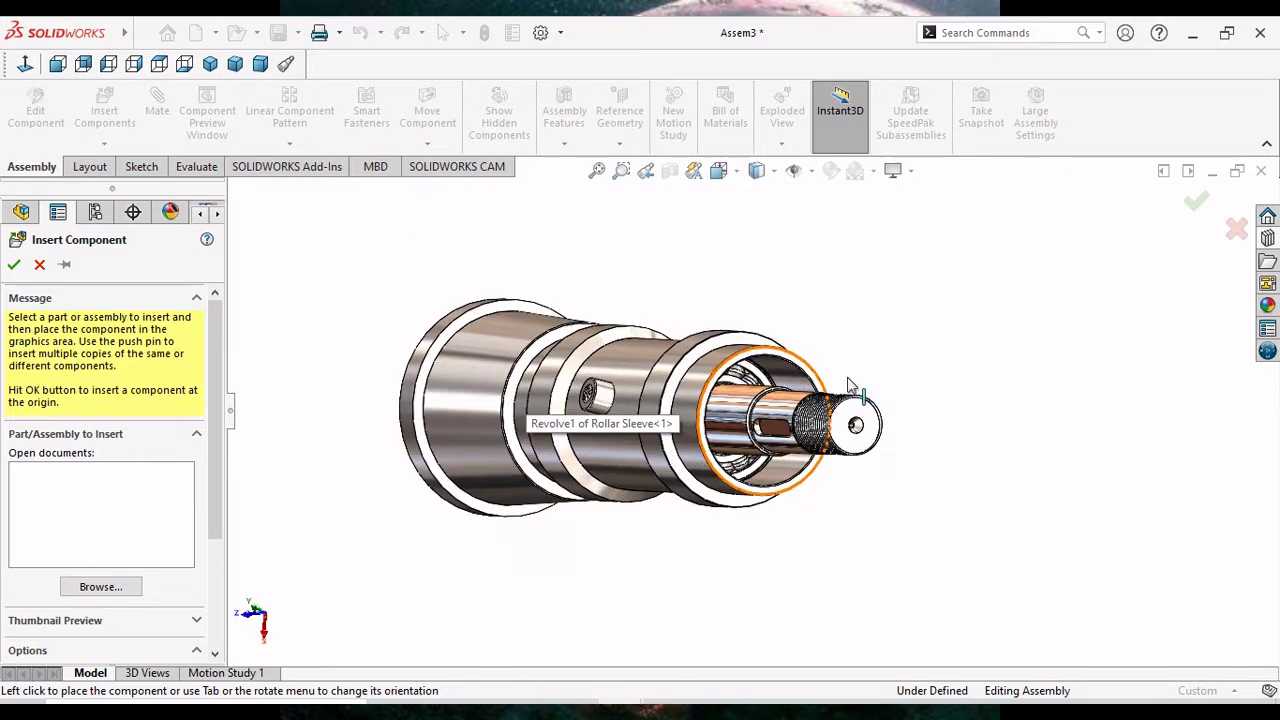
pyautogui.moveTo(914, 354); pyautogui.dragTo(930, 374, button='middle')
pyautogui.scroll(3, 905, 375)
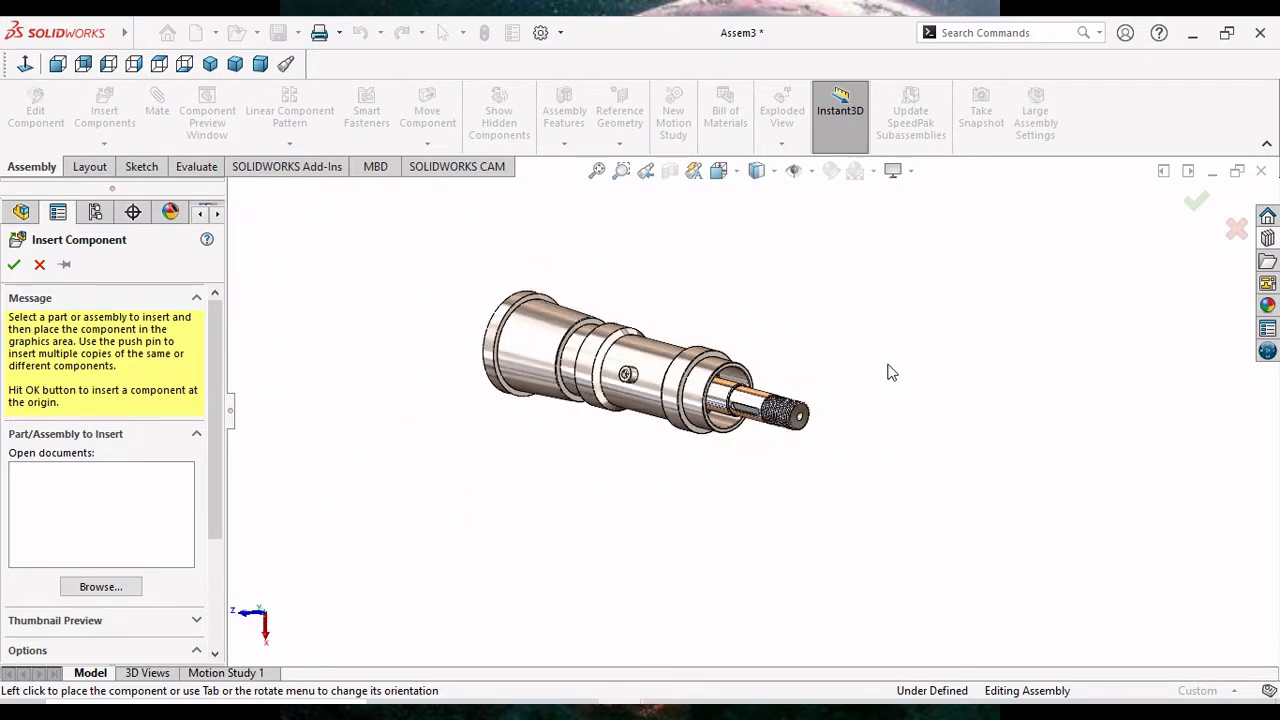
pyautogui.scroll(-2, 623, 392)
pyautogui.scroll(-1, 626, 378)
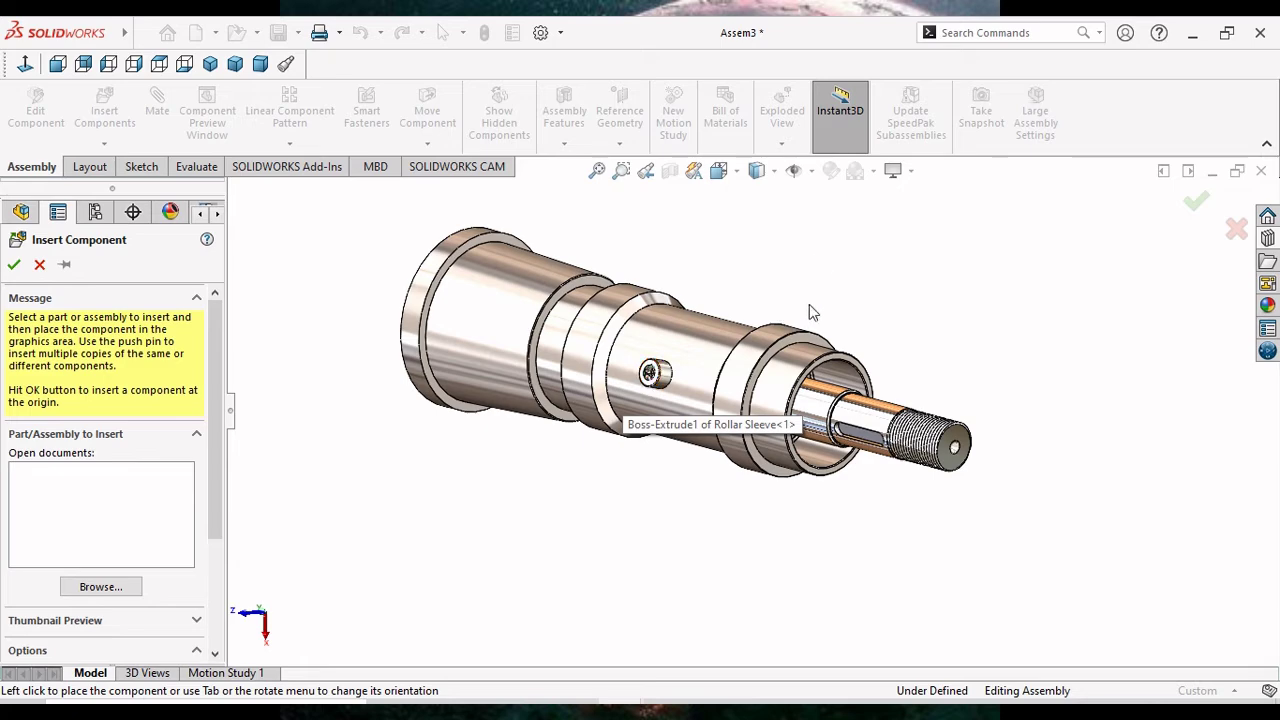
pyautogui.scroll(1, 860, 472)
pyautogui.scroll(1, 890, 354)
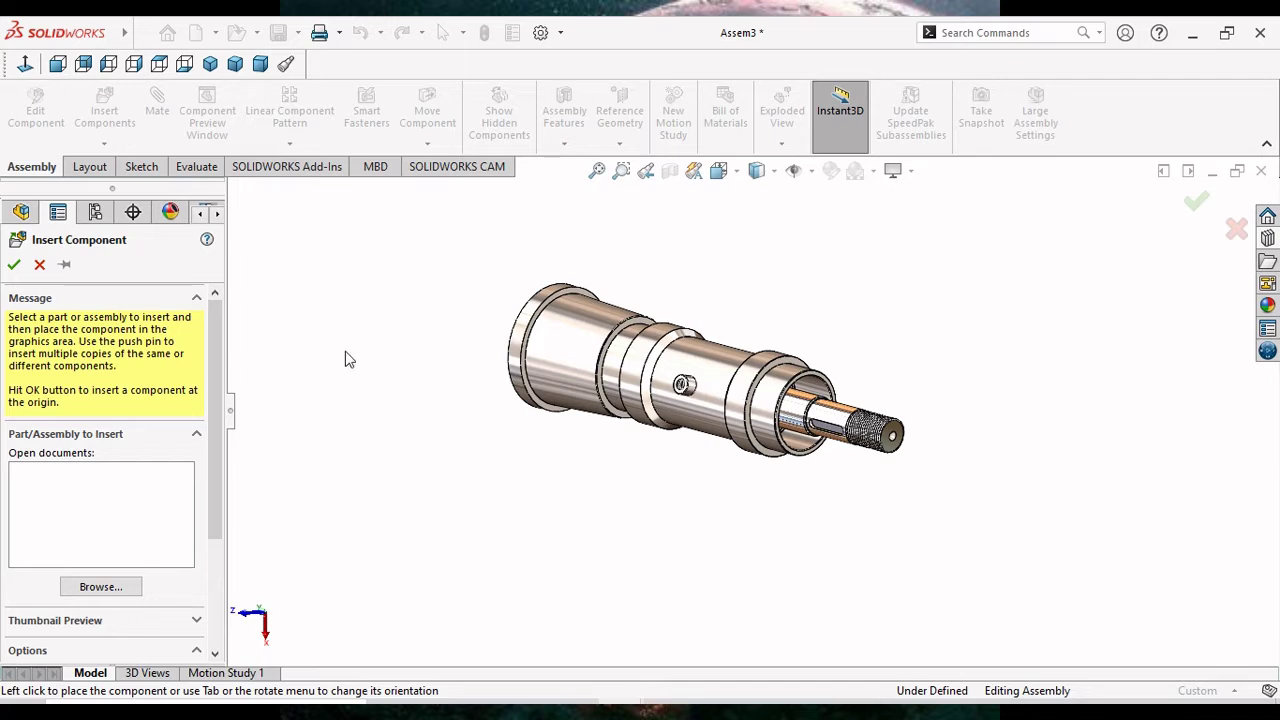
pyautogui.click(14, 264)
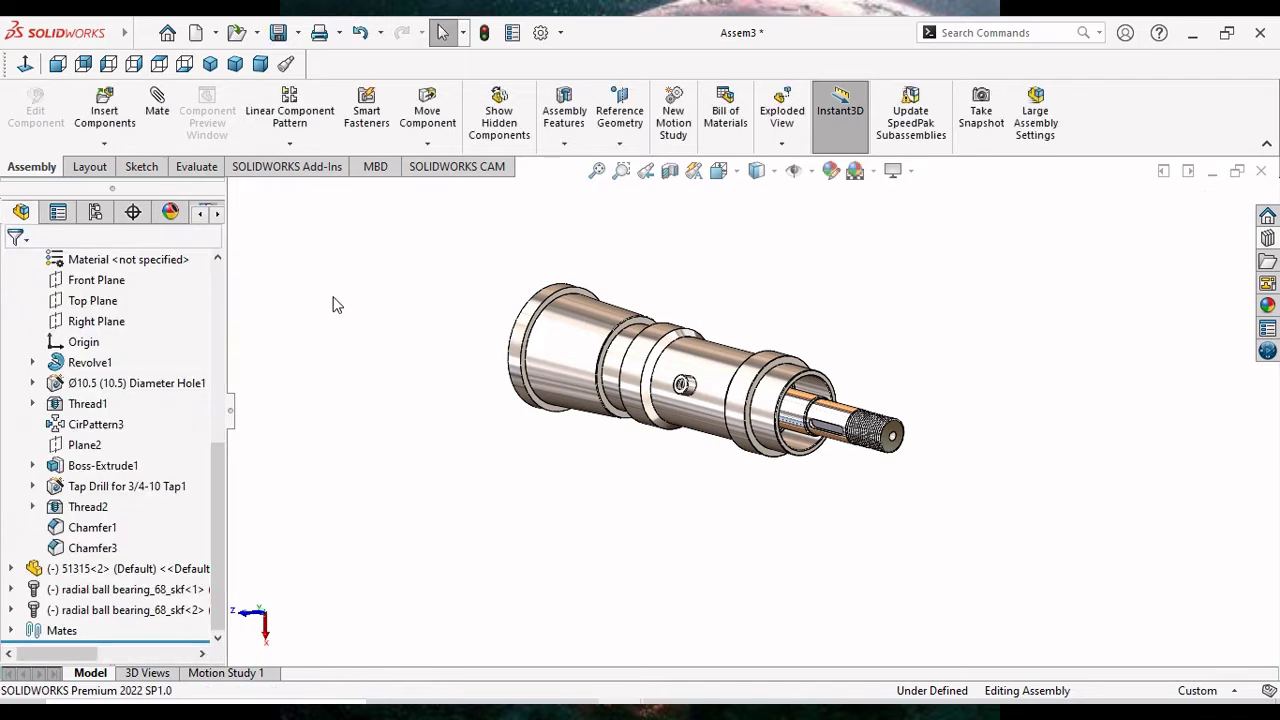
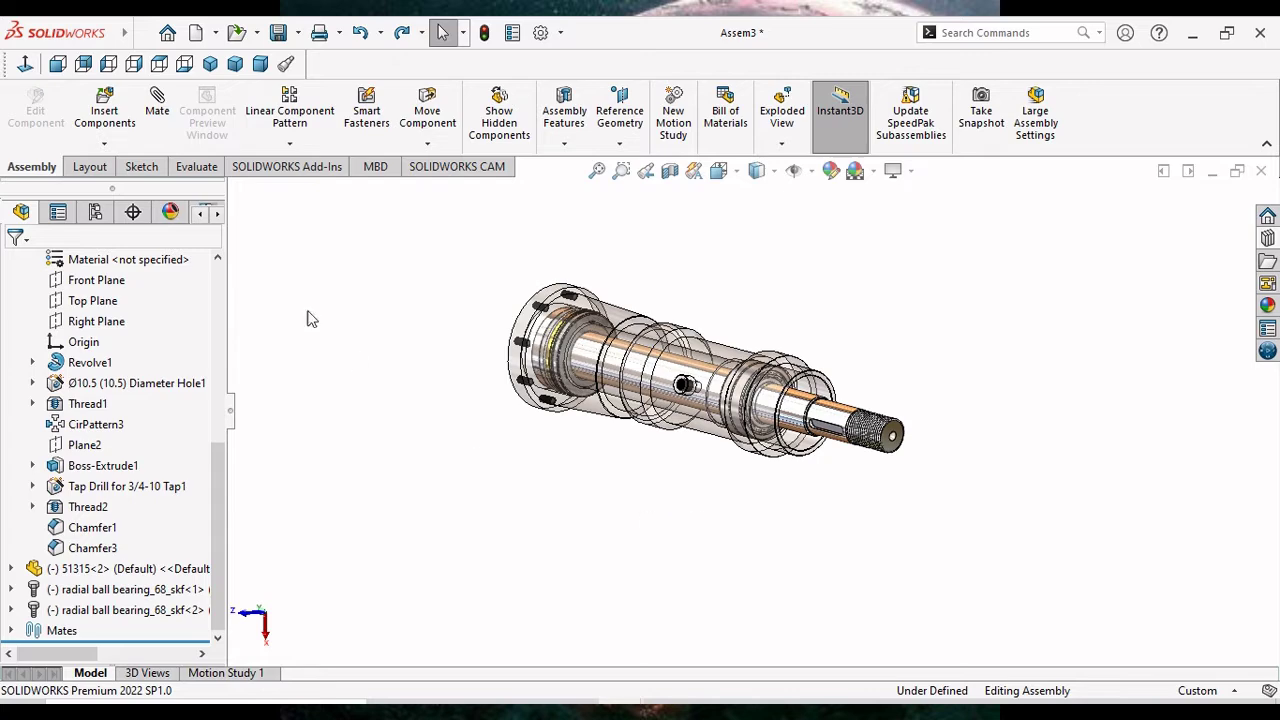
# Insert the main bush part from TRM Parts and place it above and right of the shaft.
pyautogui.click(105, 110)
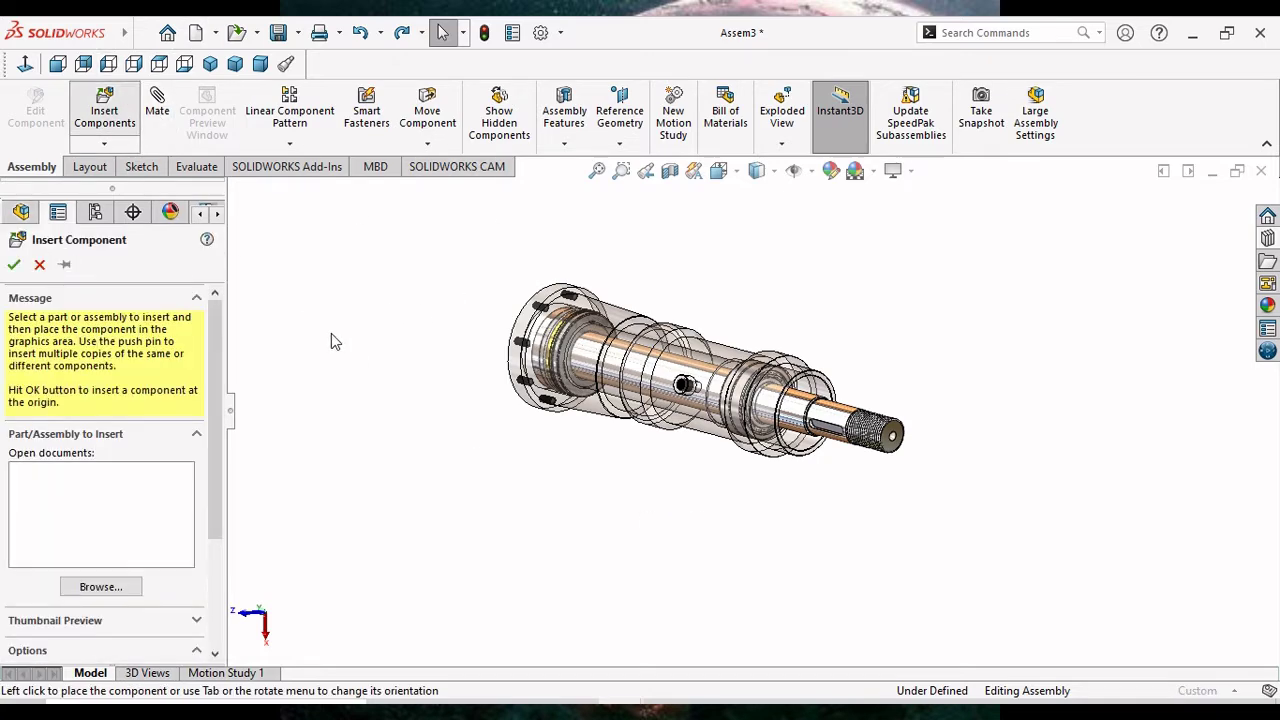
pyautogui.moveTo(822, 262); pyautogui.dragTo(823, 312)
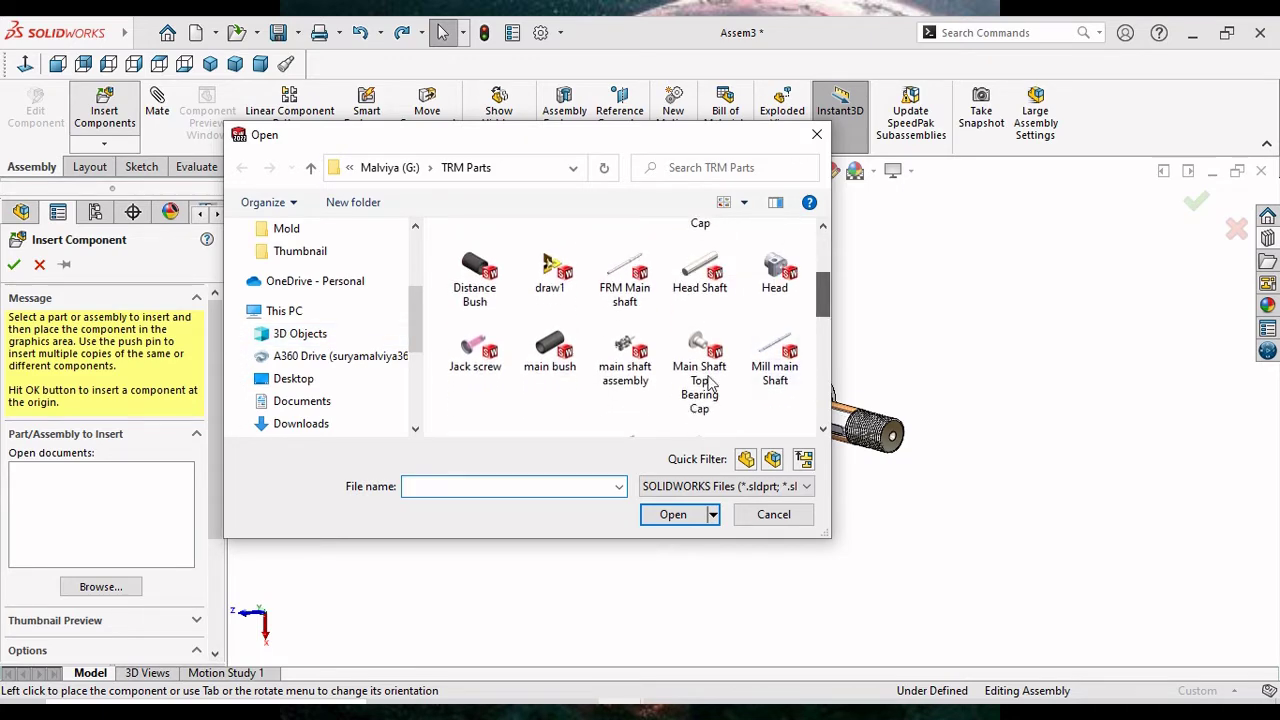
pyautogui.click(546, 360)
pyautogui.click(673, 515)
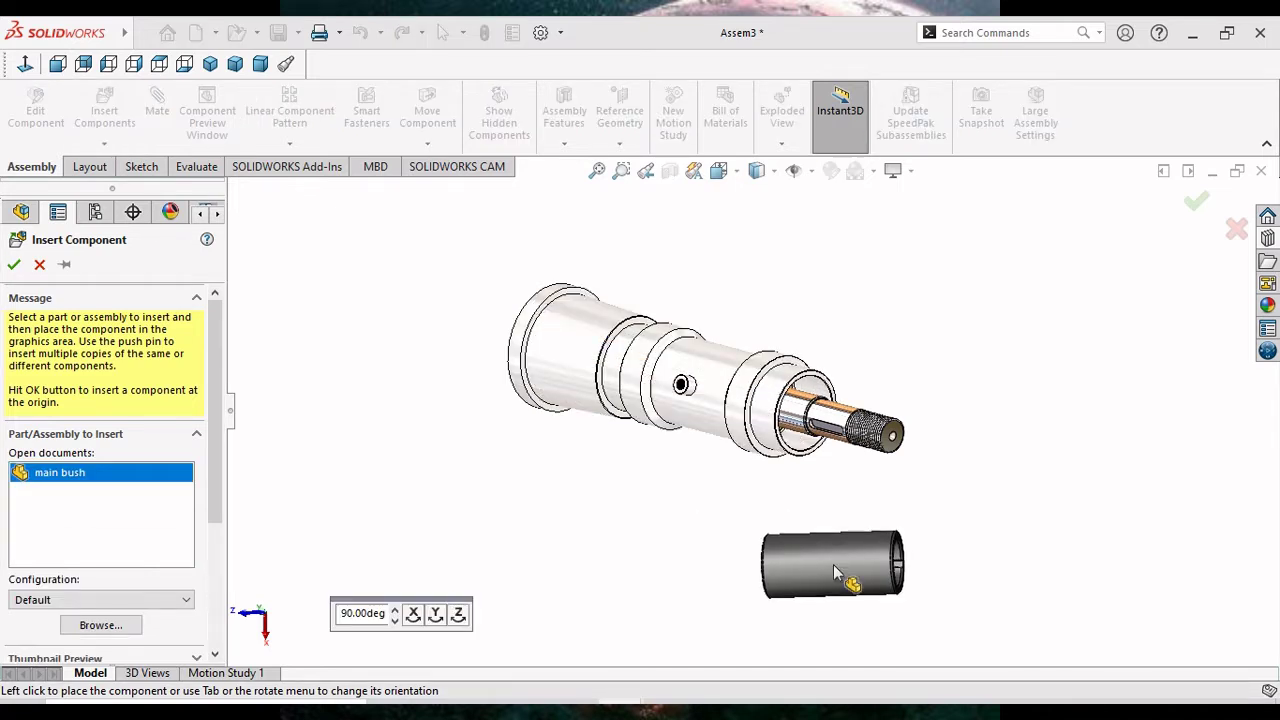
pyautogui.click(878, 282)
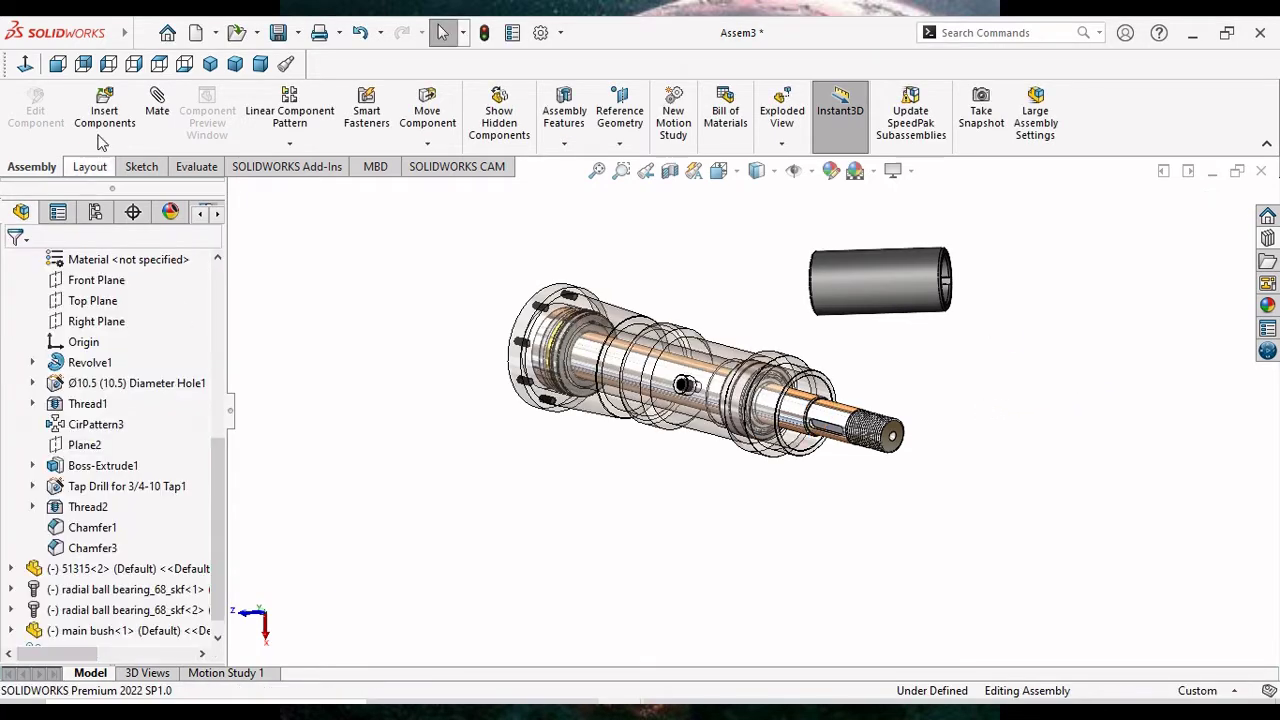
# Mate the main bush's cylindrical face concentric with the roller sleeve.
pyautogui.click(157, 108)
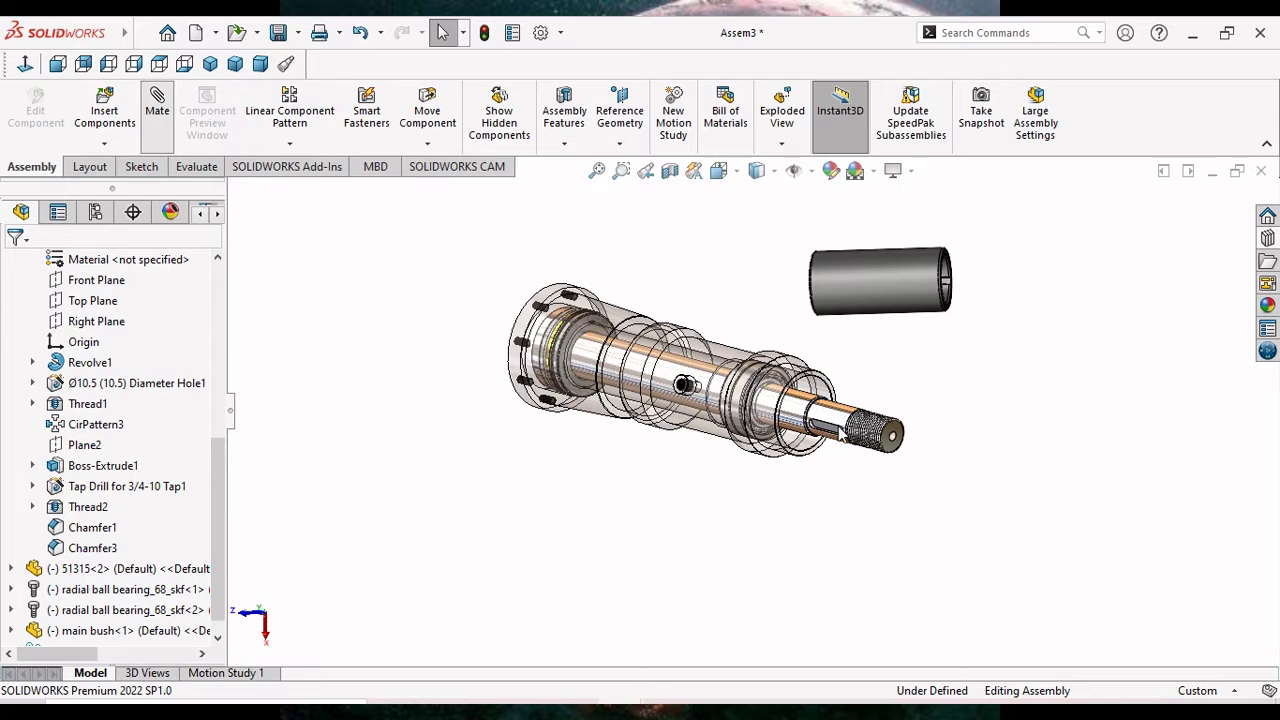
pyautogui.click(870, 270)
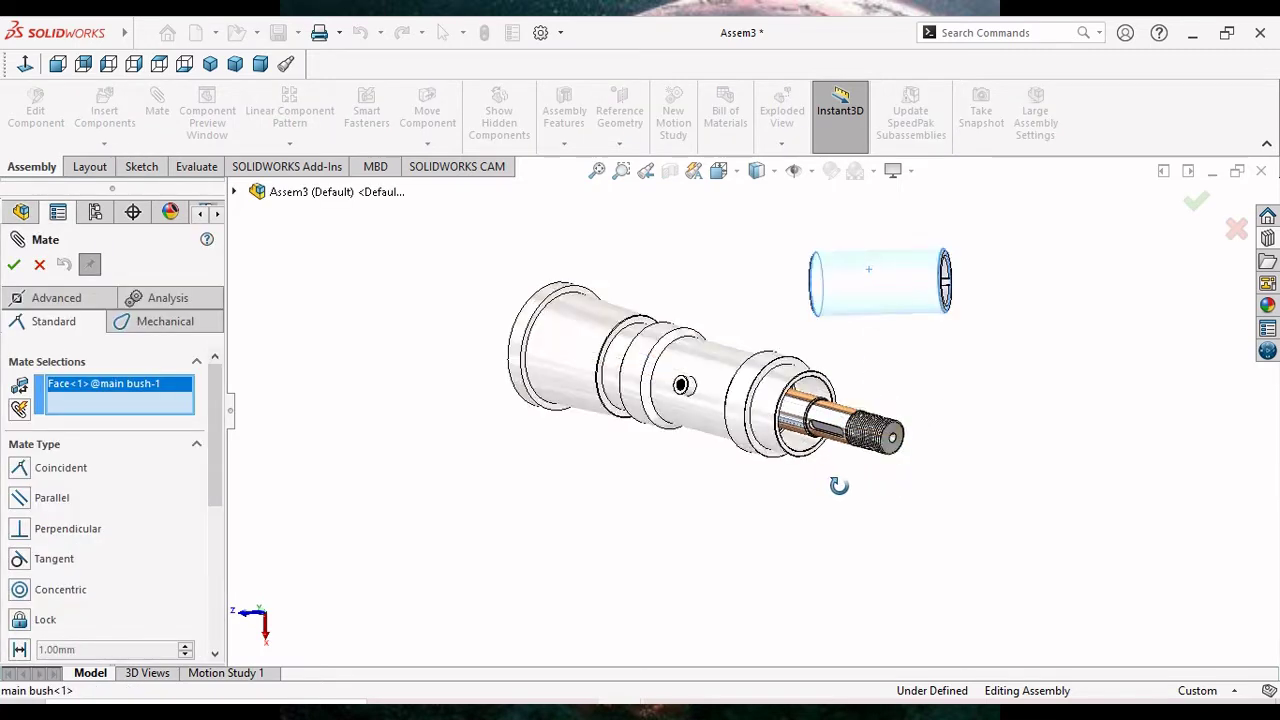
pyautogui.scroll(-3, 820, 420)
pyautogui.scroll(-2, 800, 400)
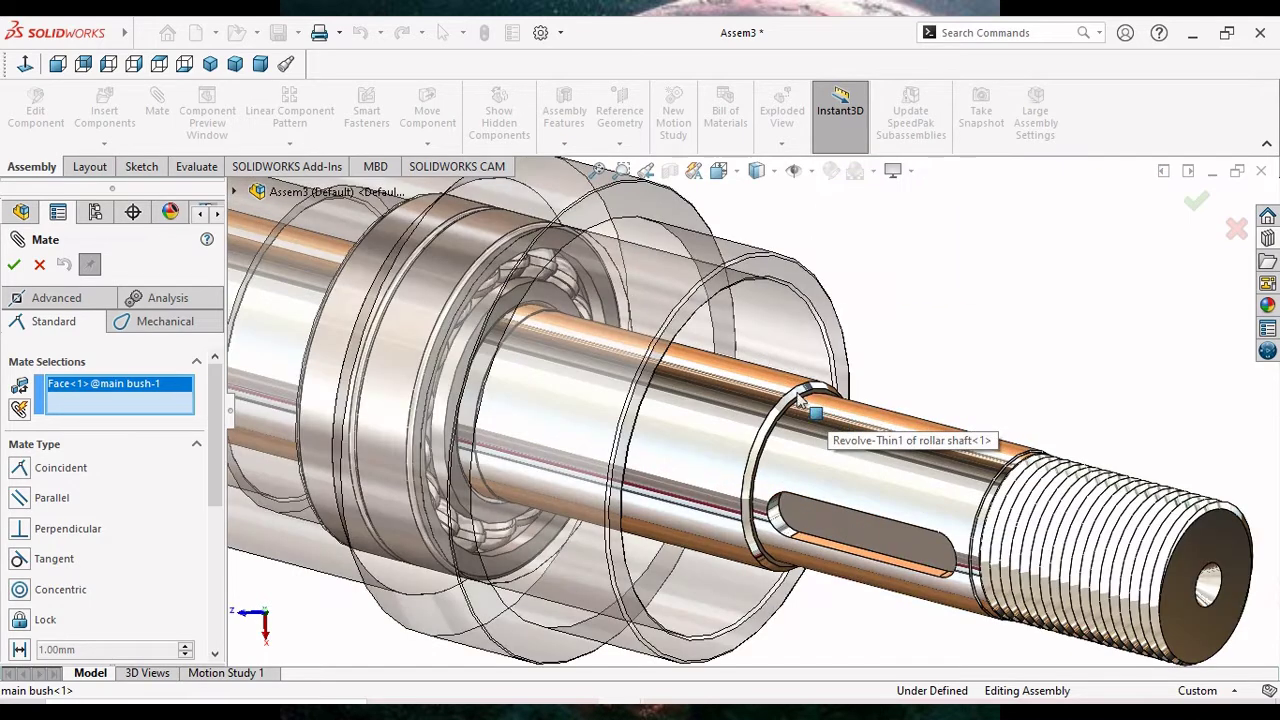
pyautogui.click(790, 338)
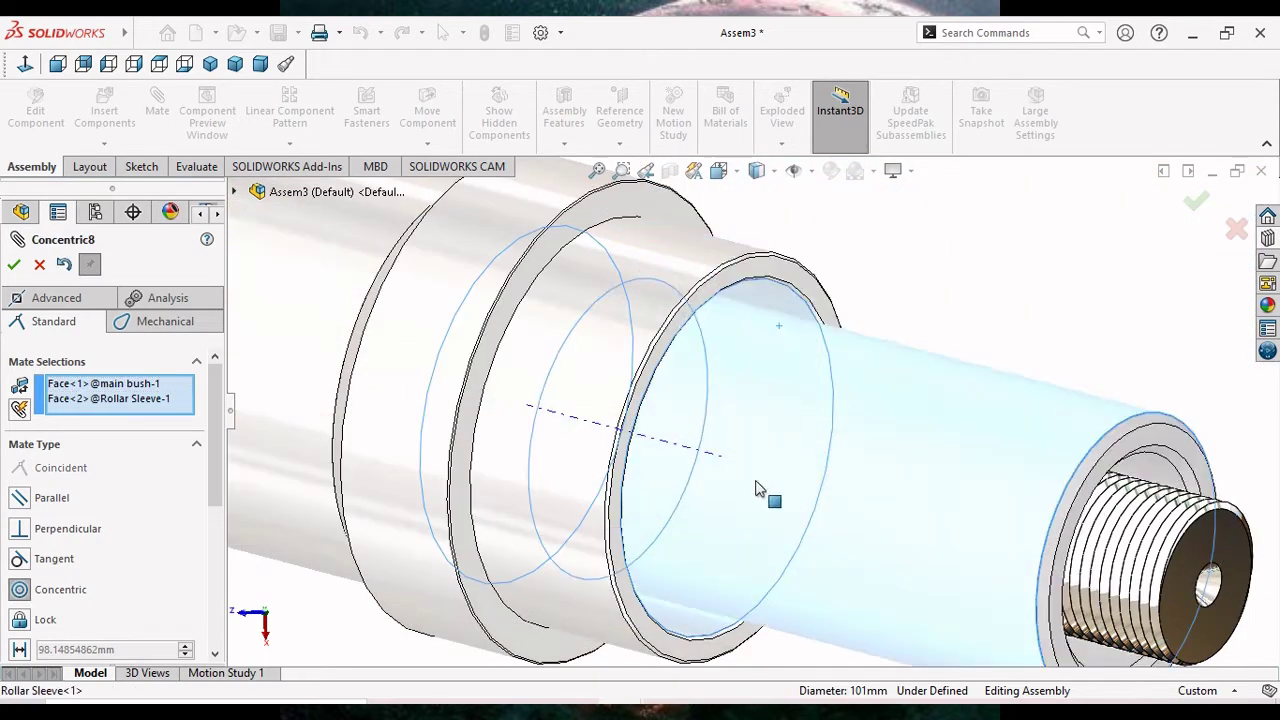
pyautogui.scroll(3, 757, 489)
pyautogui.press('Return')
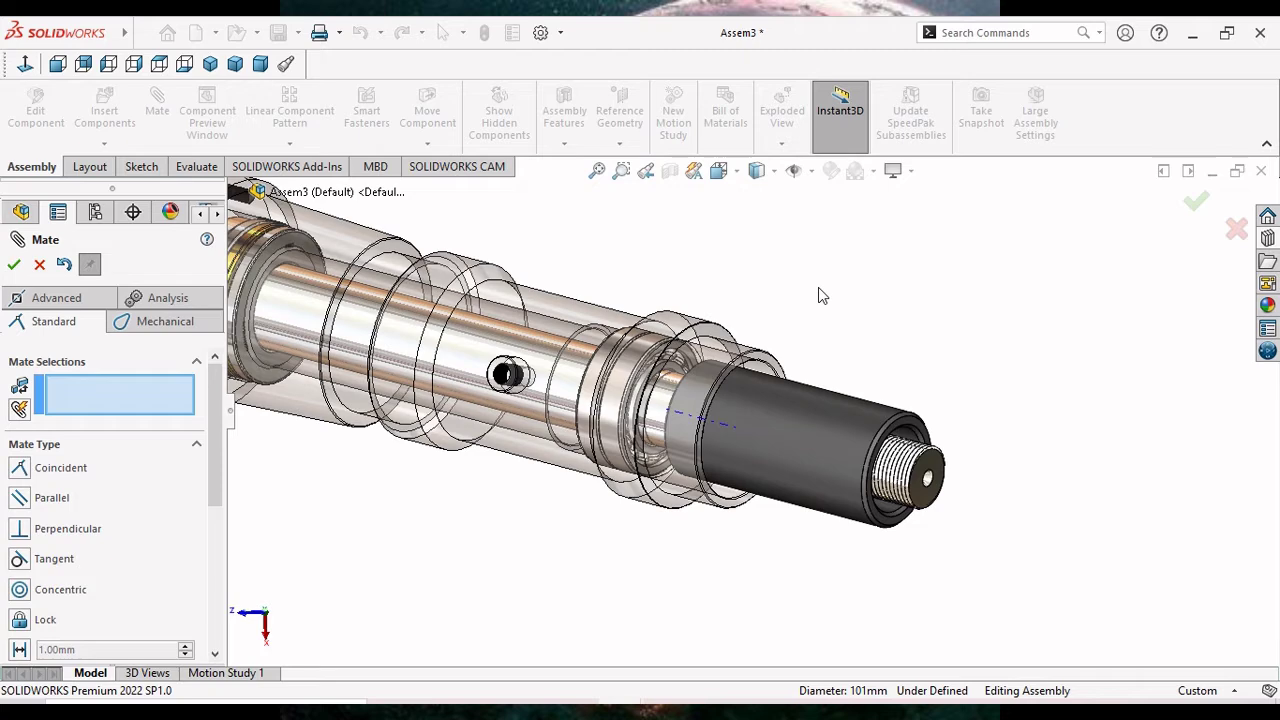
# Slide the main bush off the shaft end and select its end face for the next mate.
pyautogui.scroll(3, 818, 286)
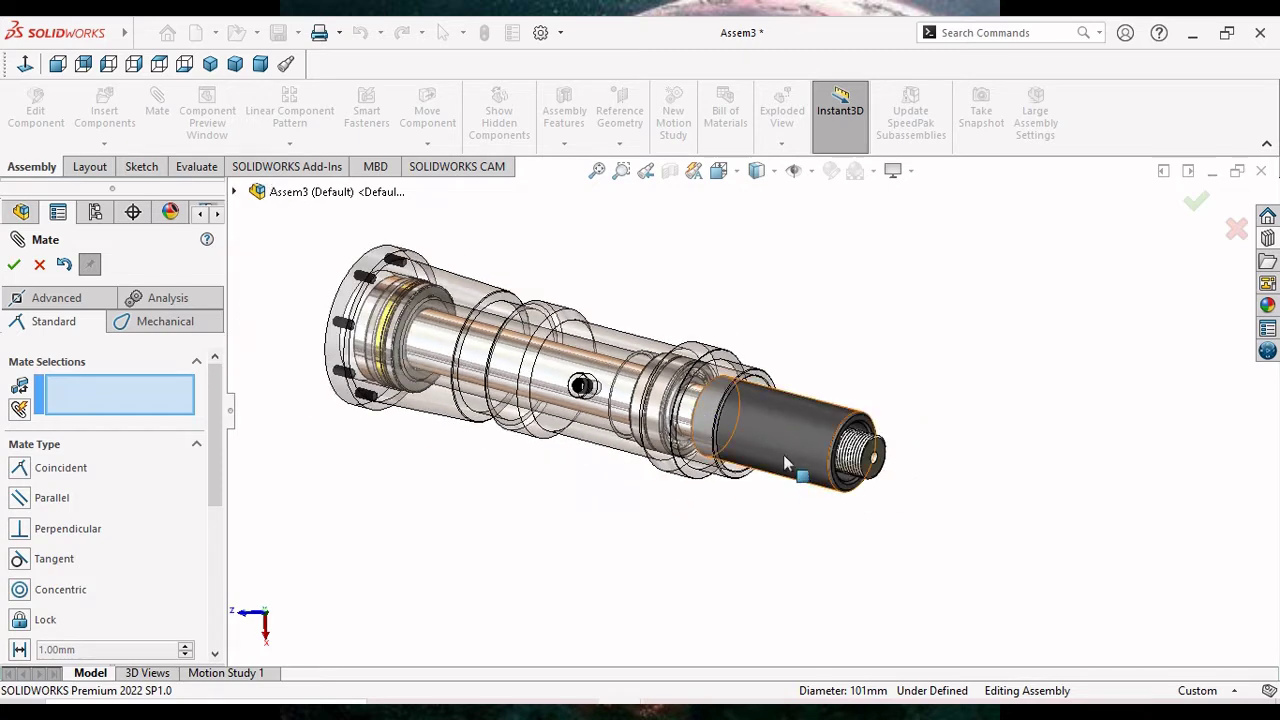
pyautogui.moveTo(970, 478); pyautogui.dragTo(986, 537)
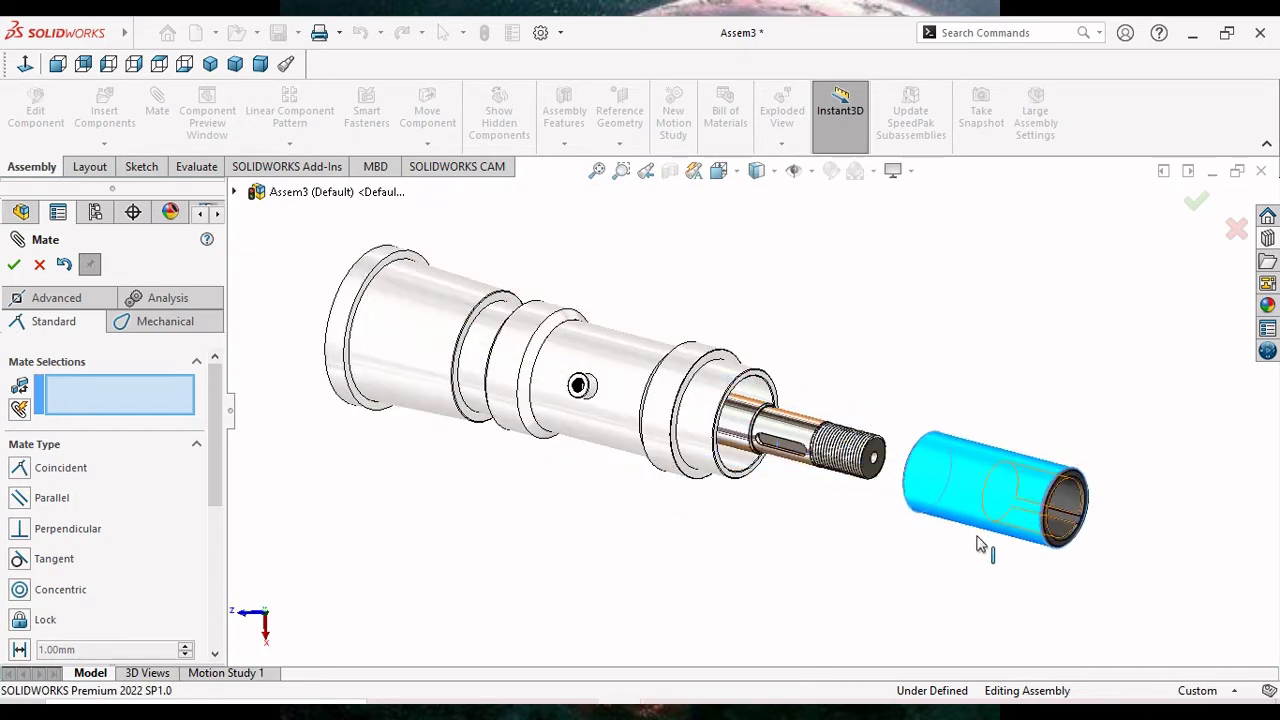
pyautogui.scroll(2, 805, 495)
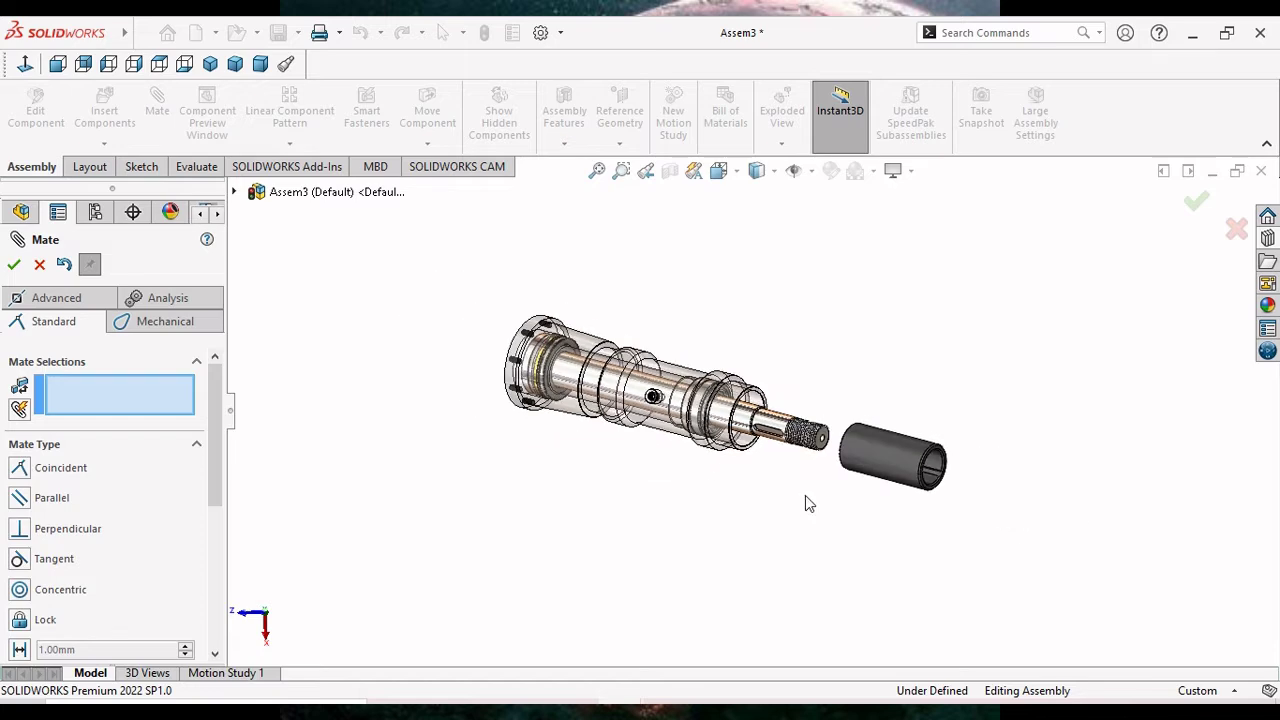
pyautogui.moveTo(805, 495); pyautogui.dragTo(872, 504, button='middle')
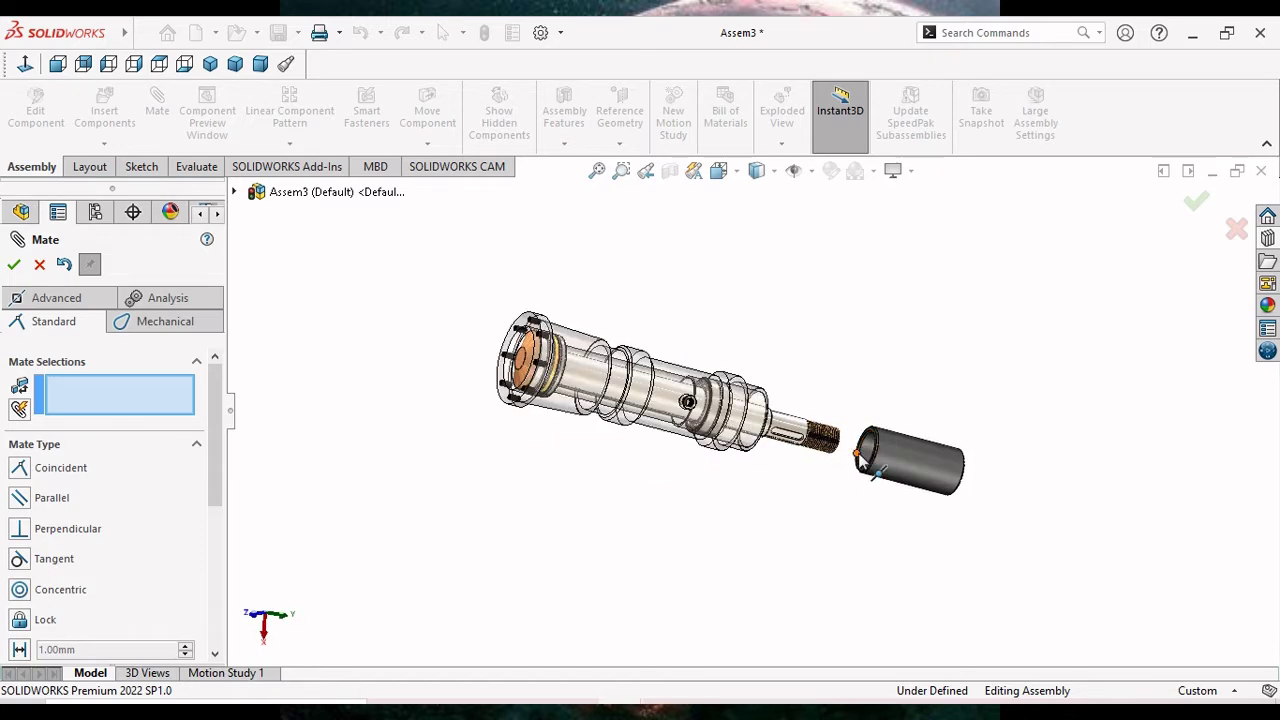
pyautogui.scroll(-5, 860, 440)
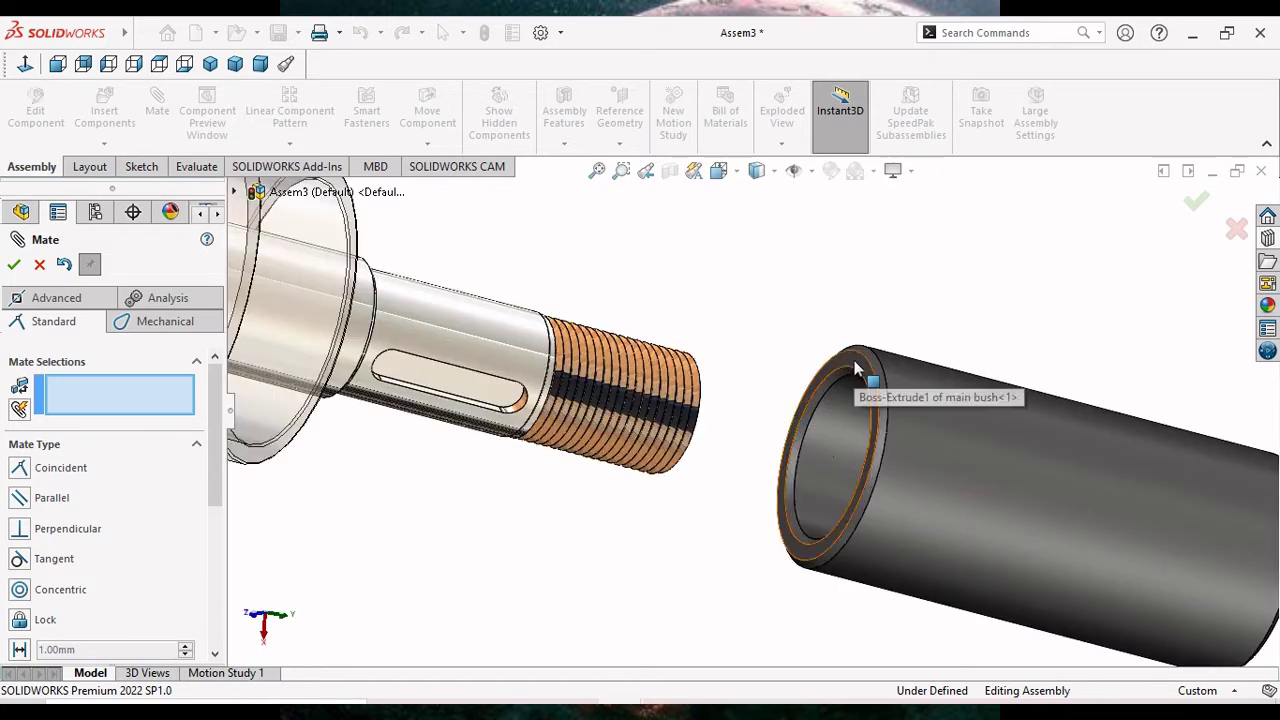
pyautogui.click(854, 360)
# Seat the bush end face coincident against the 51315 bearing face.
pyautogui.scroll(5, 800, 525)
pyautogui.scroll(3, 800, 525)
pyautogui.moveTo(774, 520); pyautogui.dragTo(608, 443, button='middle')
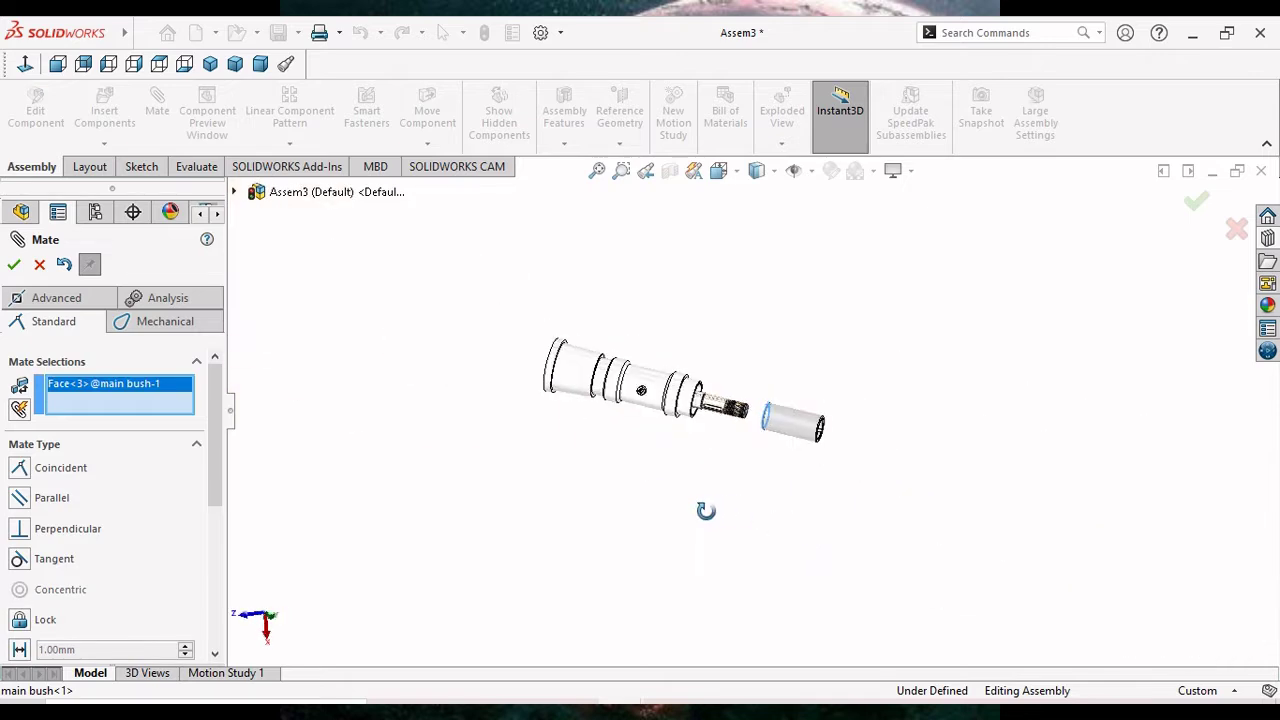
pyautogui.scroll(-1, 605, 445)
pyautogui.scroll(-2, 600, 445)
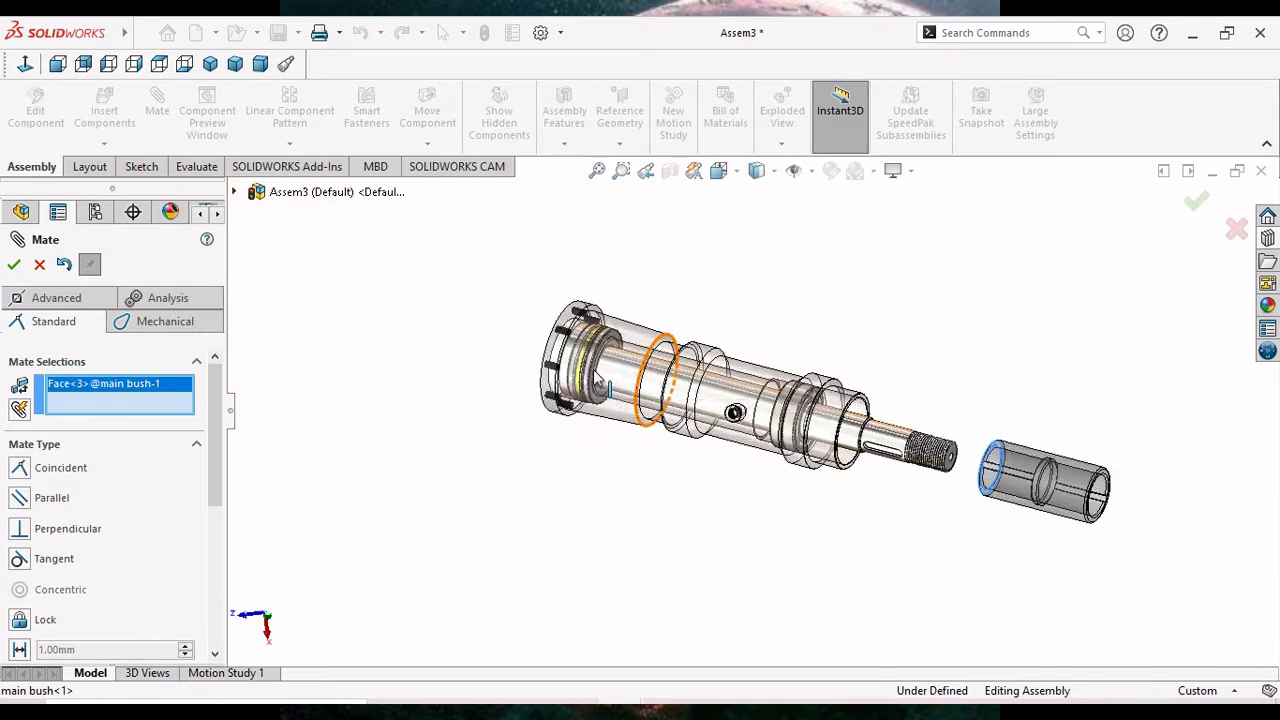
pyautogui.scroll(-3, 590, 440)
pyautogui.moveTo(510, 495); pyautogui.dragTo(567, 530, button='middle')
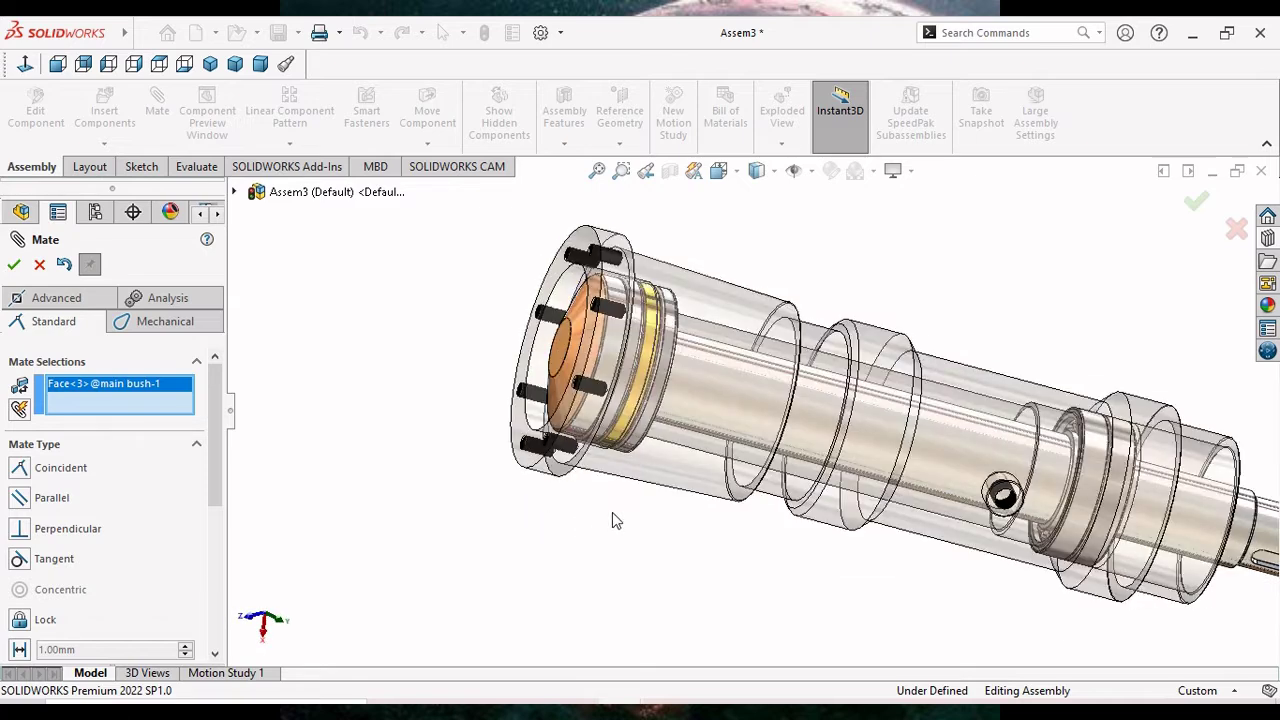
pyautogui.moveTo(629, 516); pyautogui.dragTo(591, 523, button='middle')
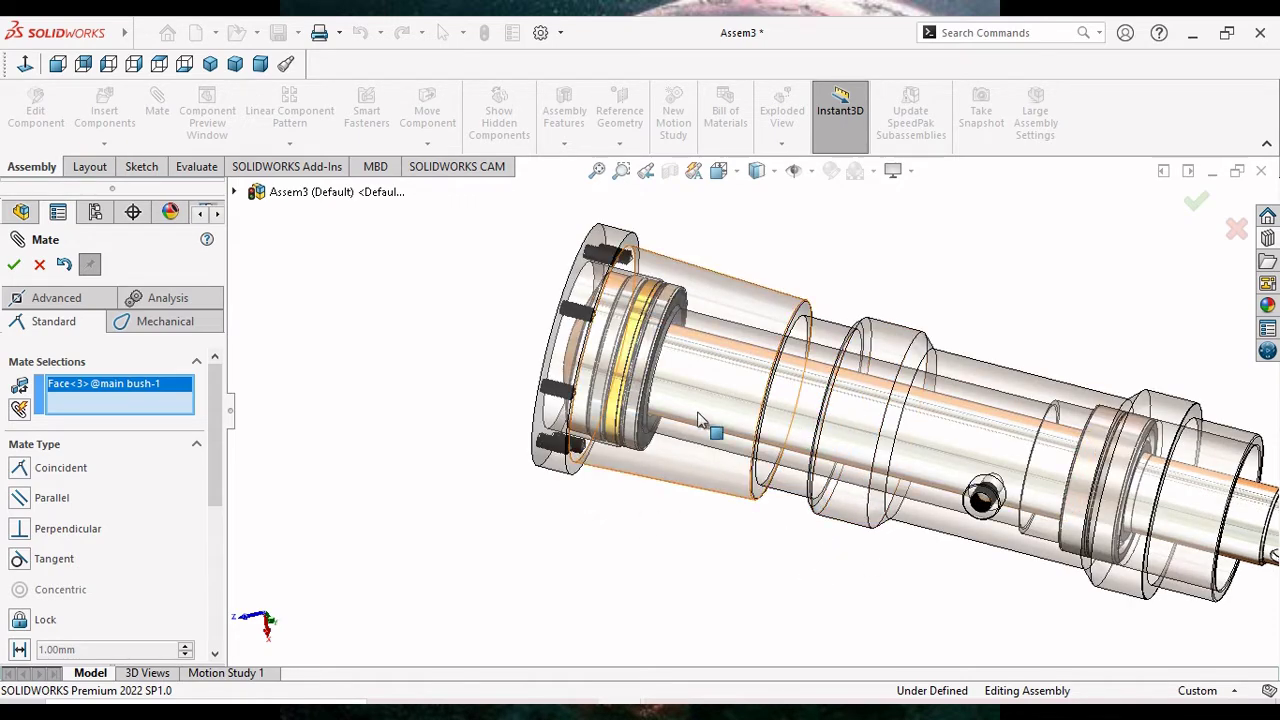
pyautogui.scroll(-2, 705, 360)
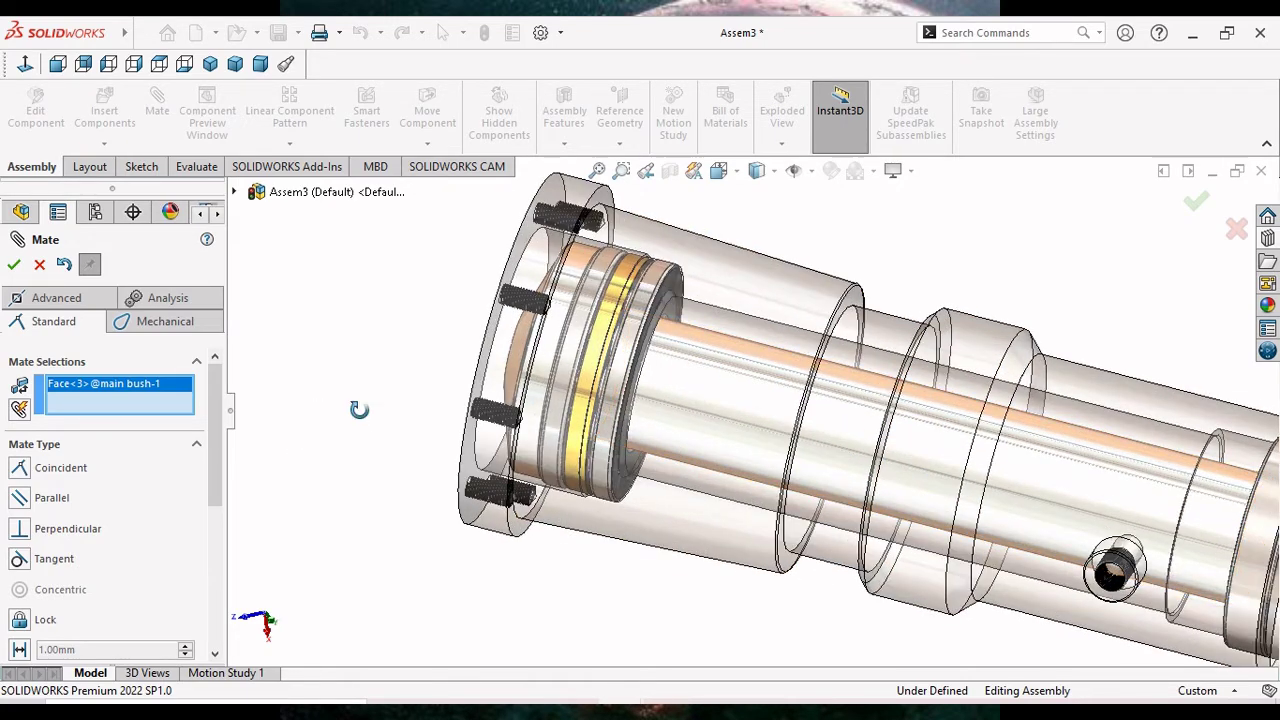
pyautogui.moveTo(359, 409); pyautogui.dragTo(334, 414, button='middle')
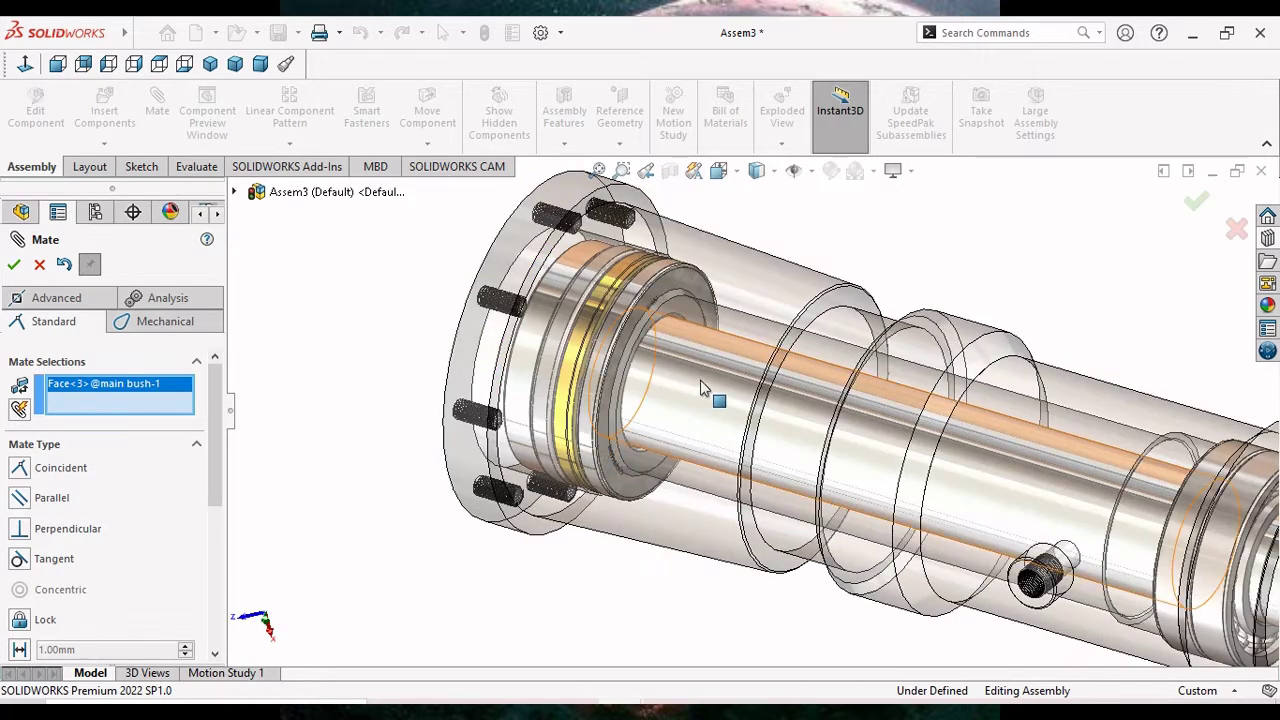
pyautogui.scroll(-2, 707, 352)
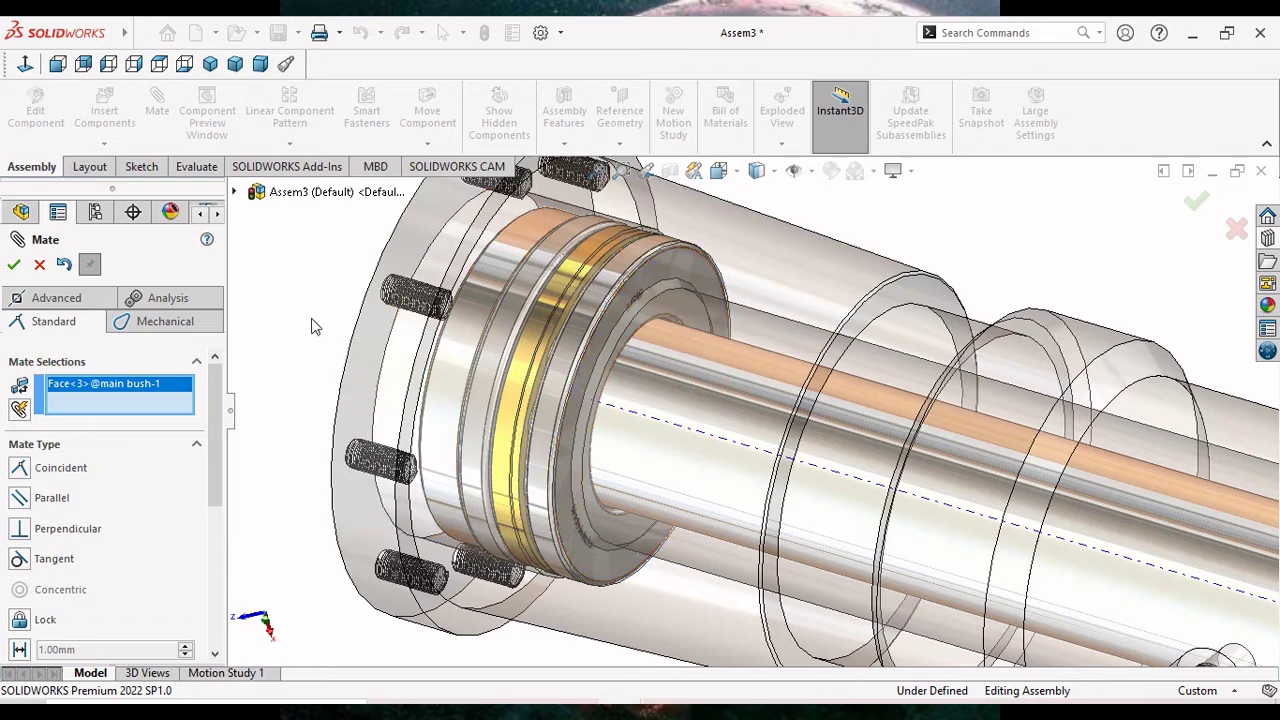
pyautogui.moveTo(309, 317); pyautogui.dragTo(497, 398, button='middle')
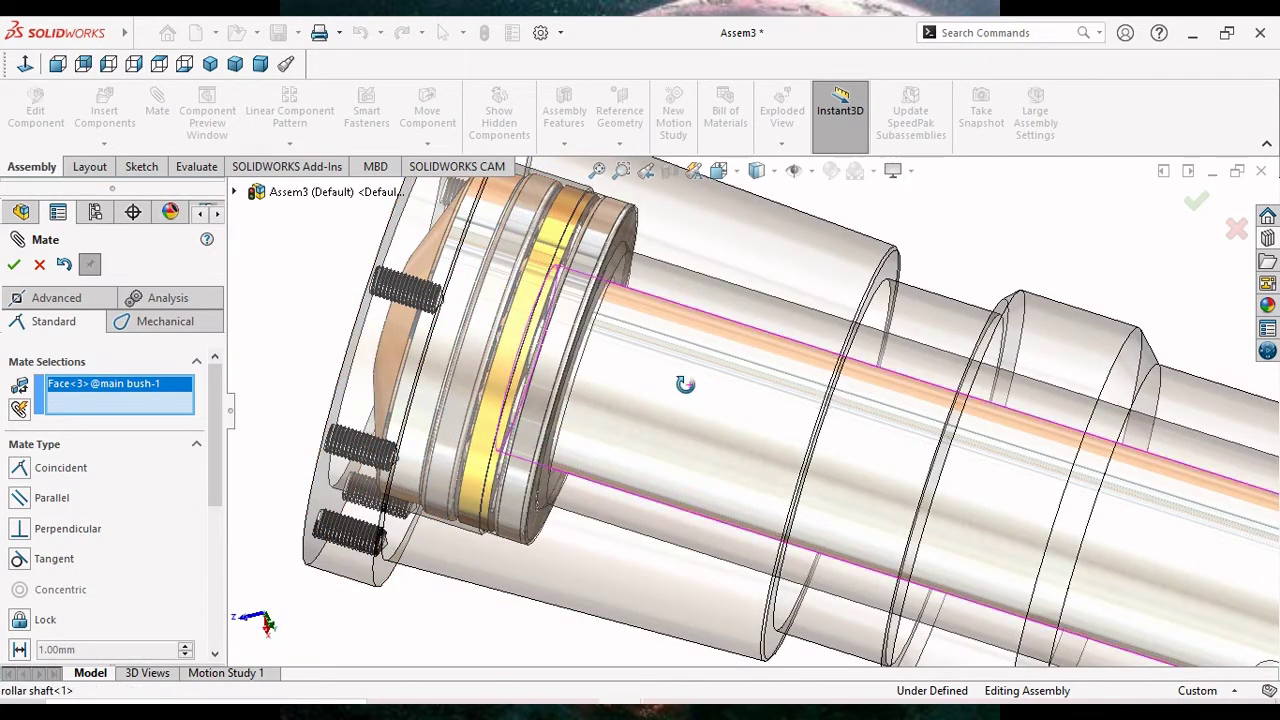
pyautogui.moveTo(680, 382); pyautogui.dragTo(666, 392, button='middle')
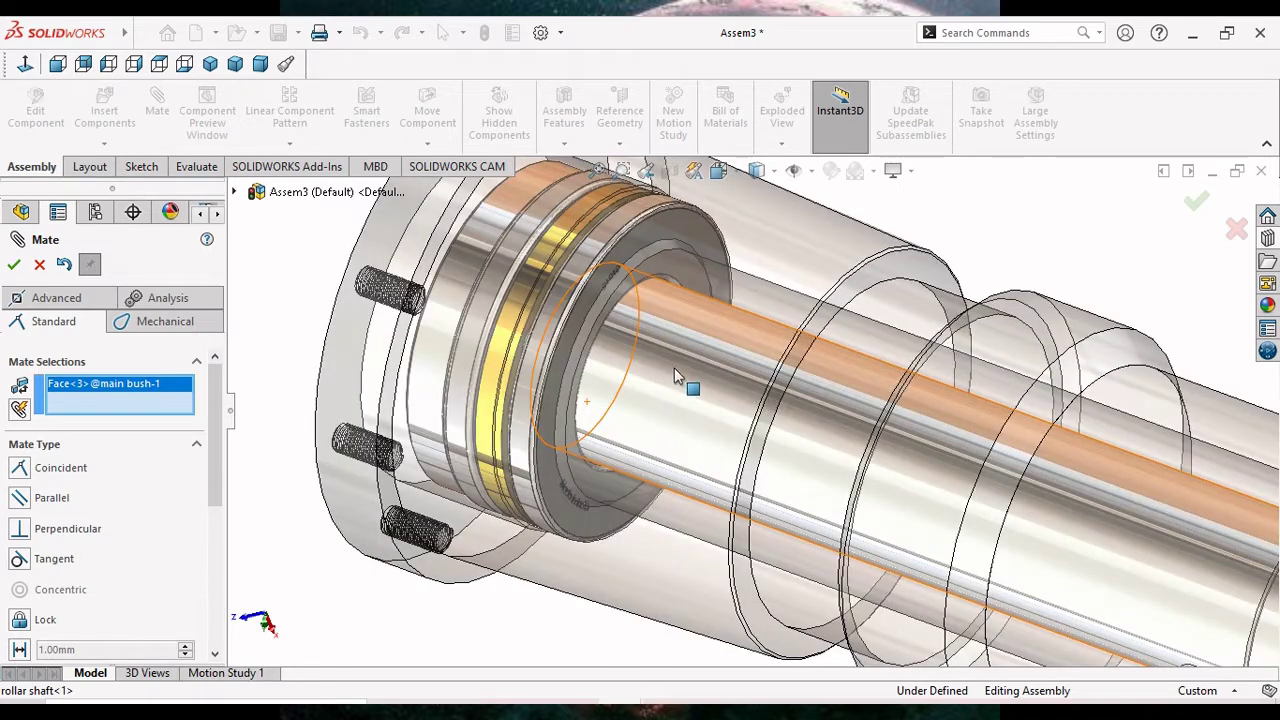
pyautogui.click(667, 262)
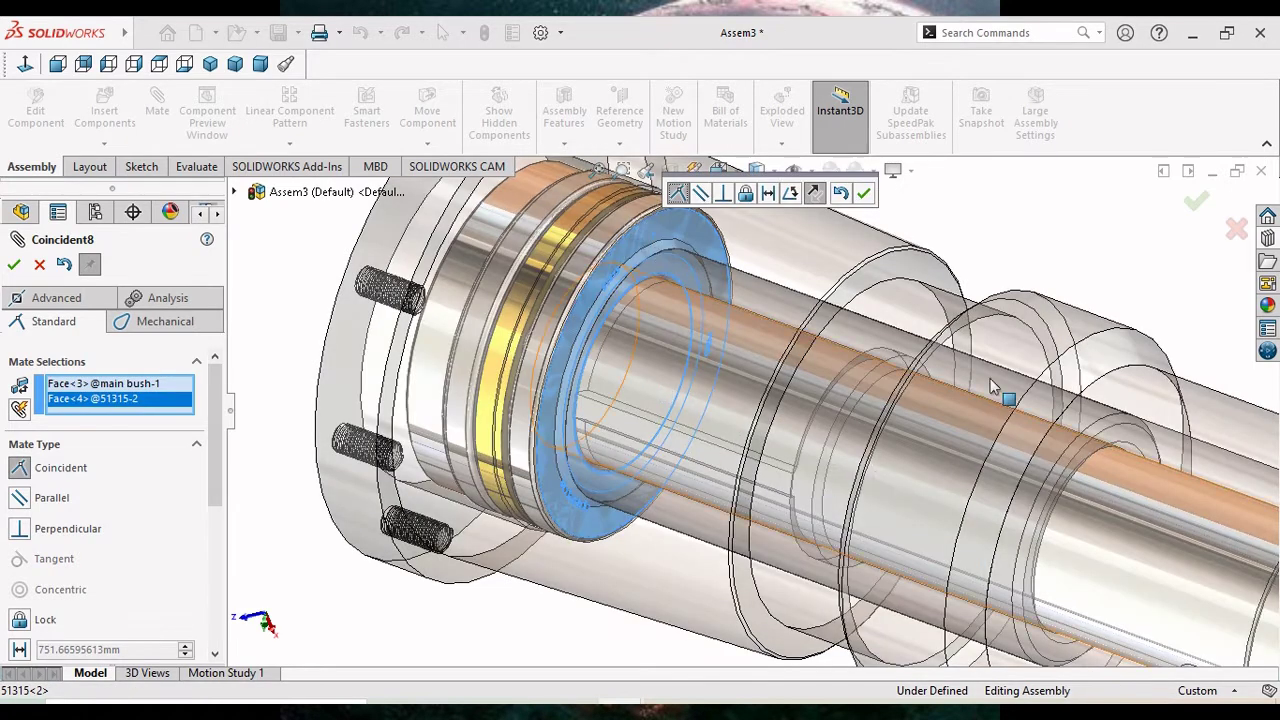
pyautogui.click(863, 193)
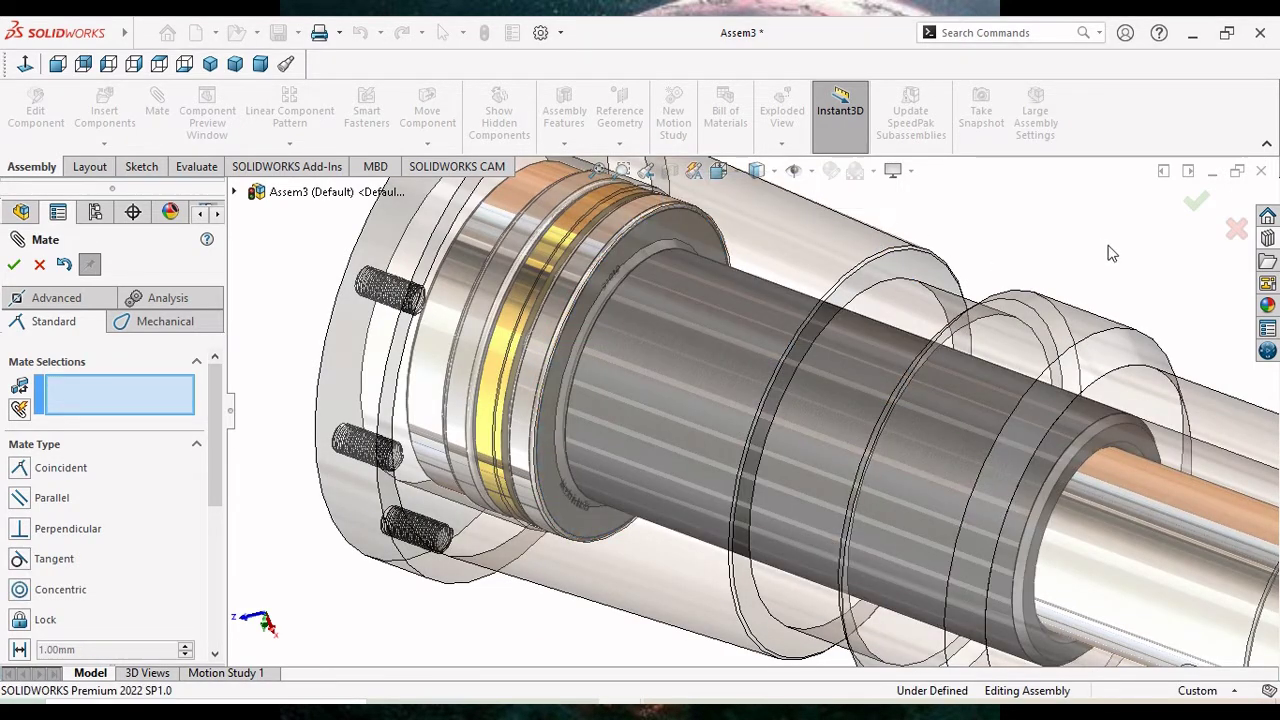
# Hide the outer housing, make the shaft transparent, and undo the coincident mate.
pyautogui.scroll(5, 1100, 255)
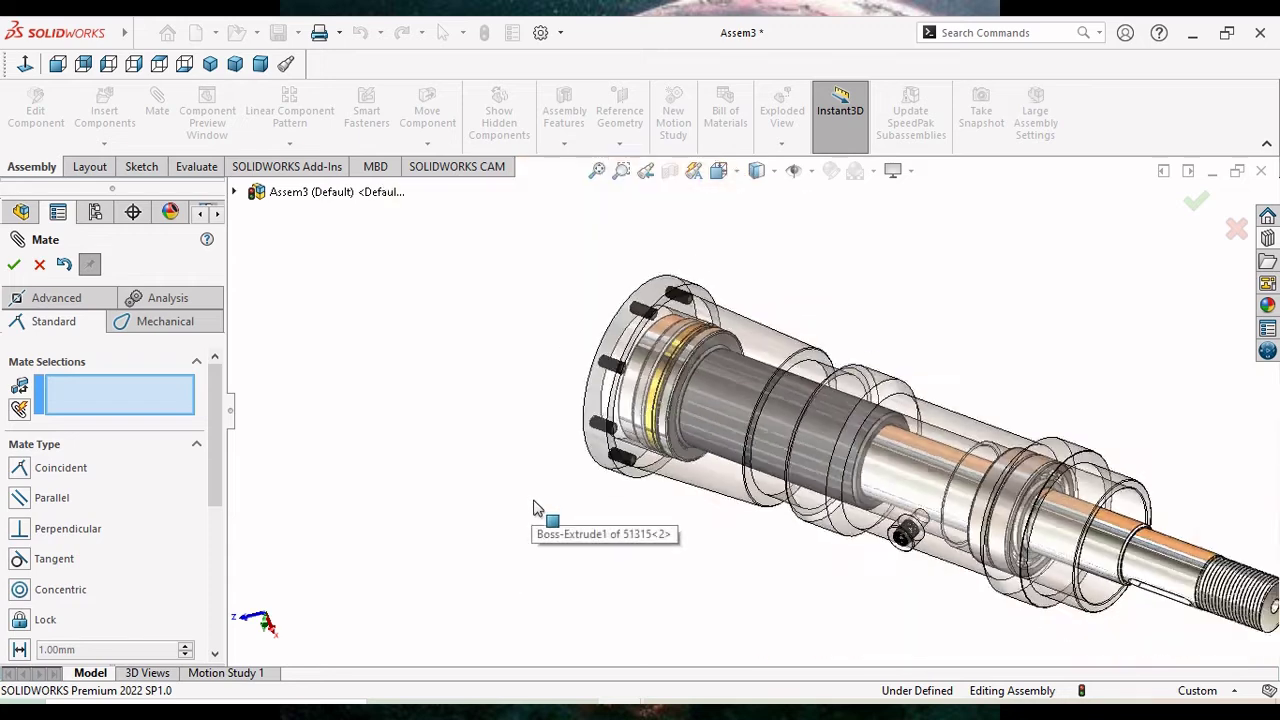
pyautogui.press('Tab')
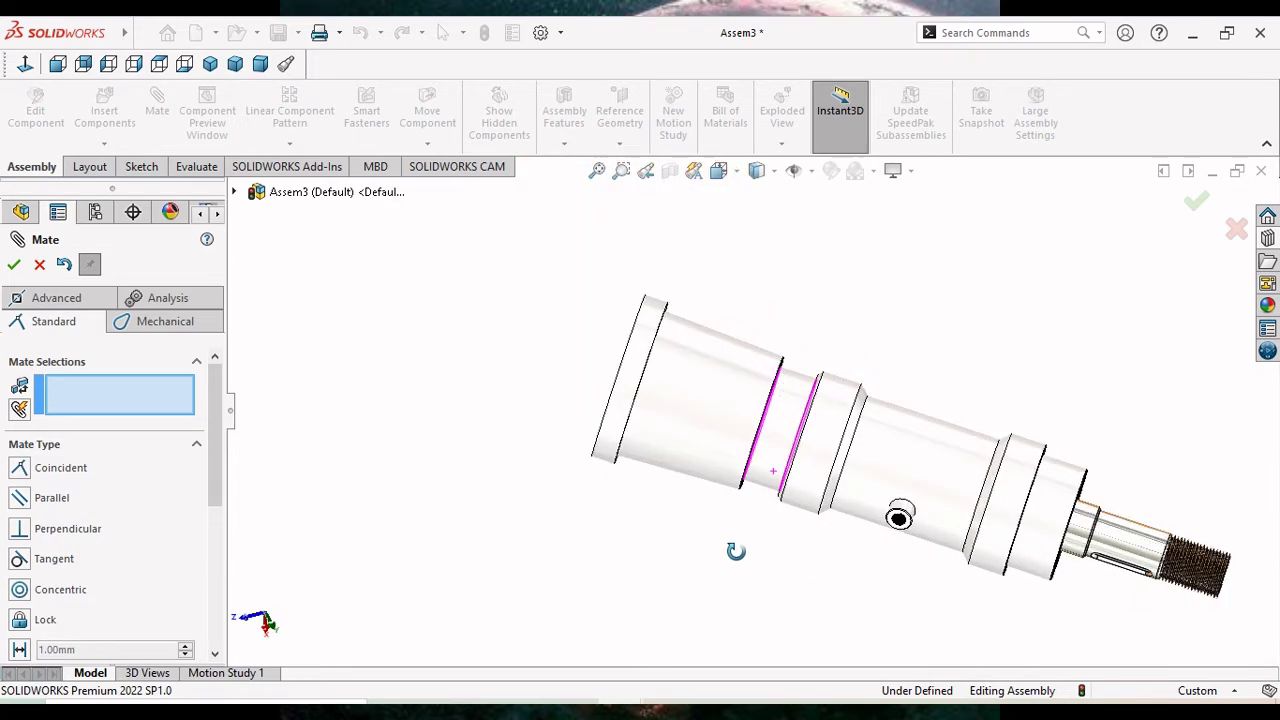
pyautogui.press('Tab')
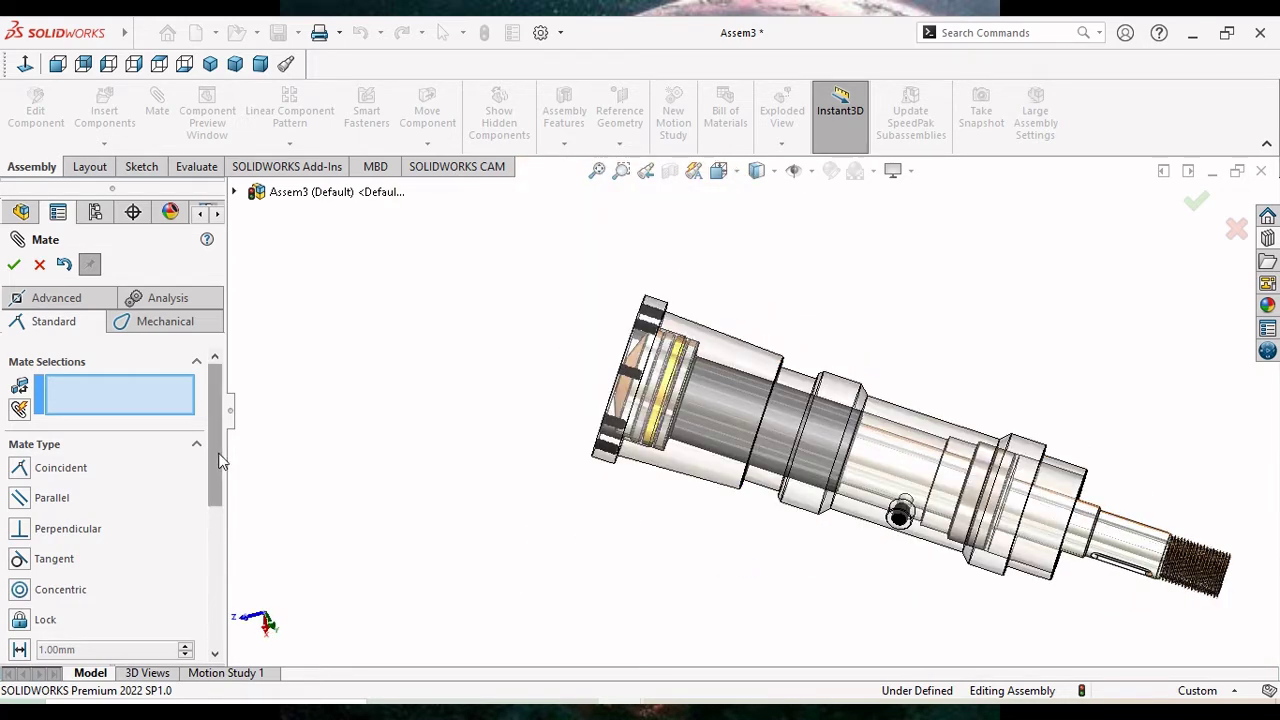
pyautogui.moveTo(221, 460); pyautogui.dragTo(241, 582)
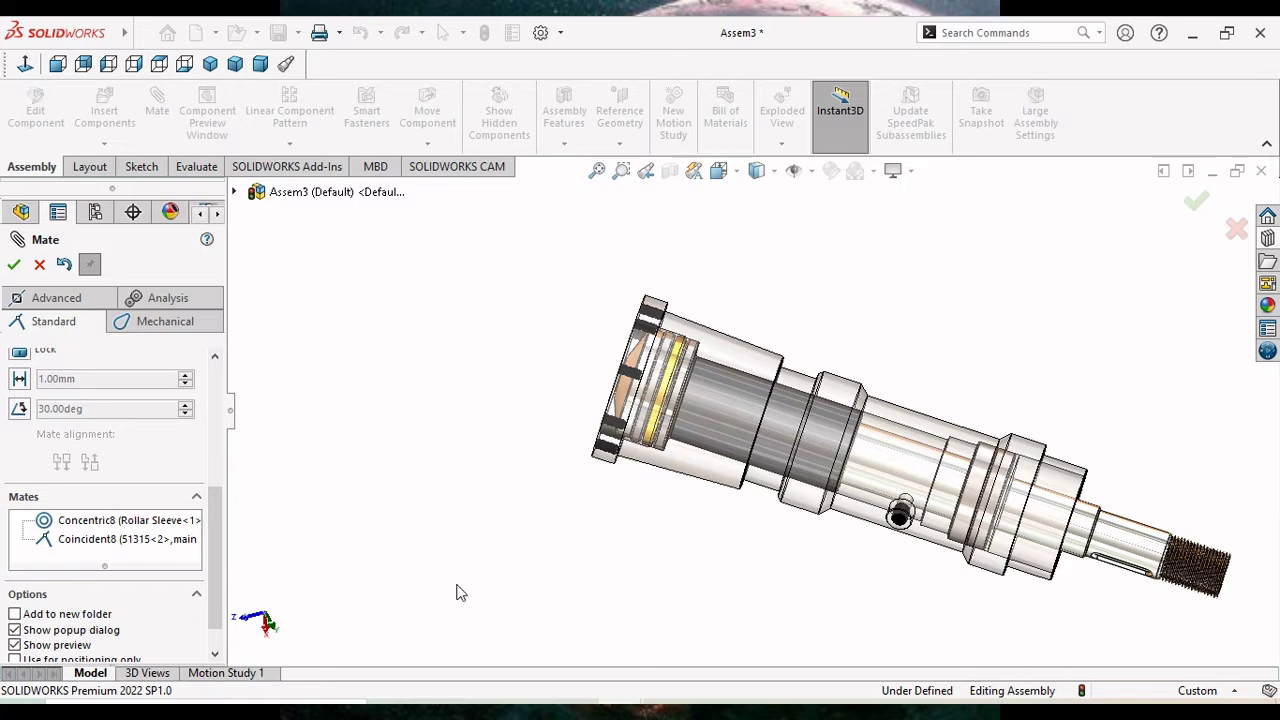
pyautogui.hotkey('ctrl', 'z')
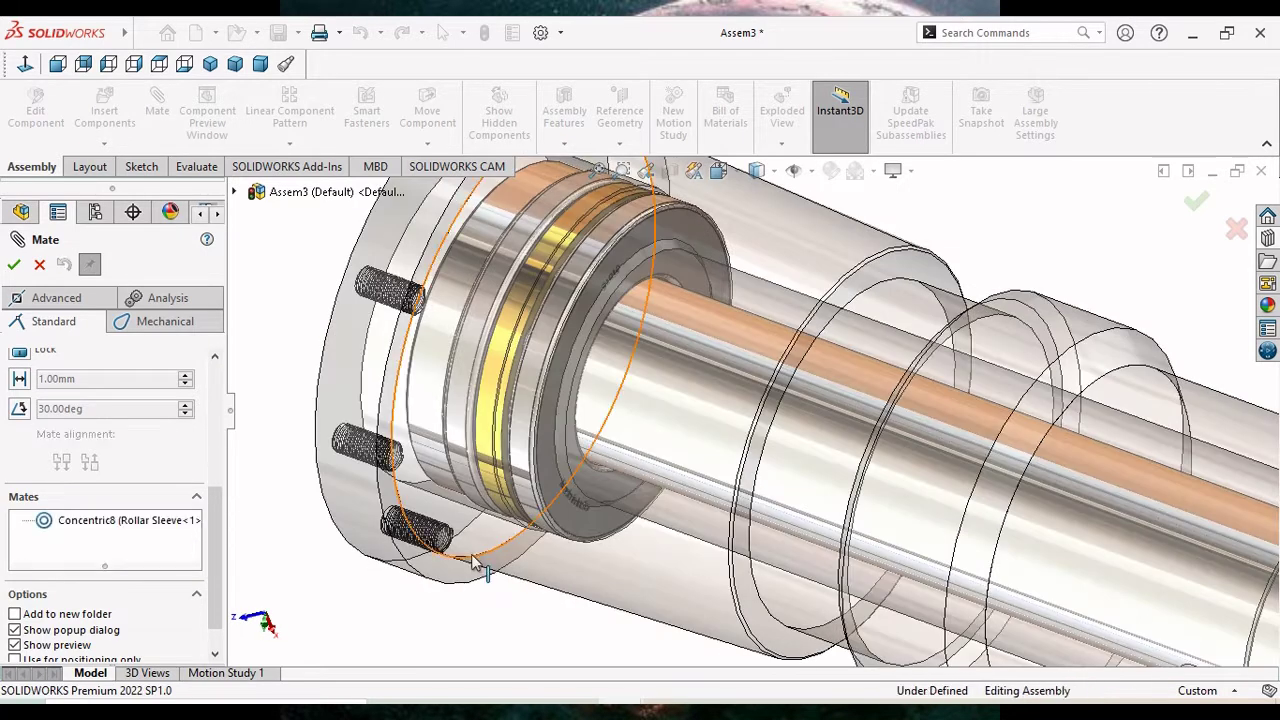
pyautogui.press('z')
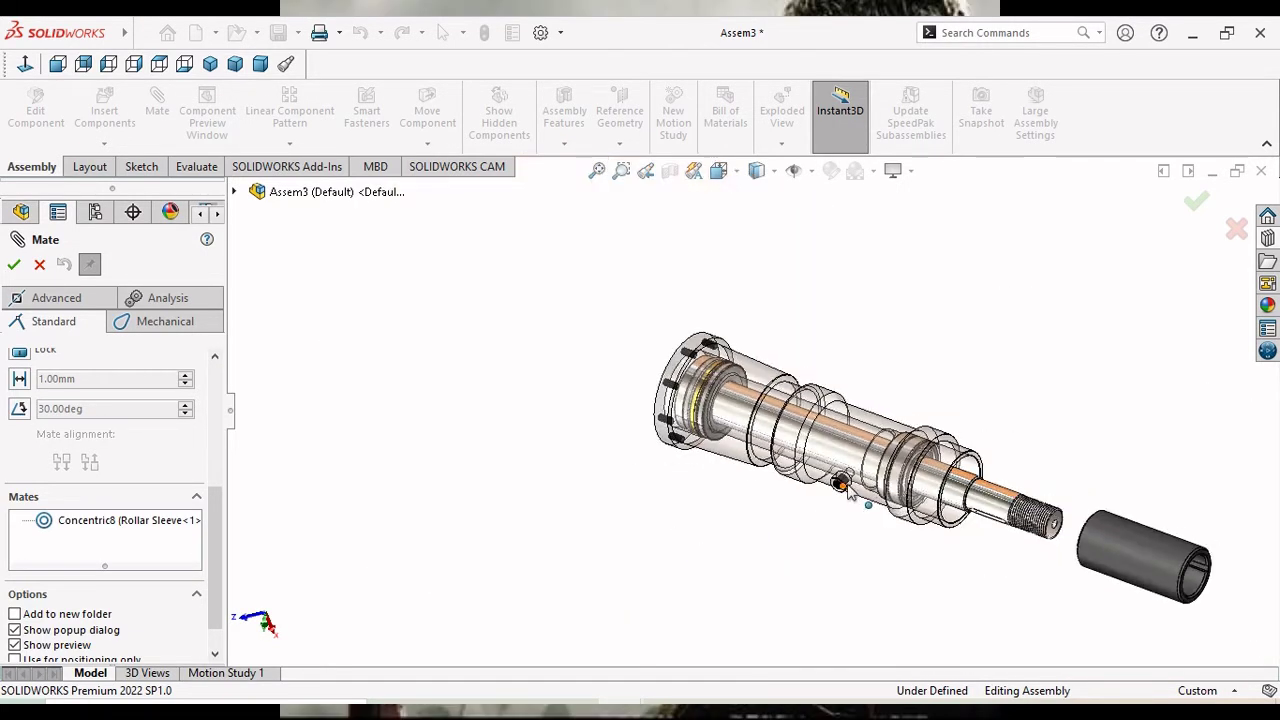
# Select the main bush's front circular edge and the shaft's inner circular edge.
pyautogui.moveTo(918, 603); pyautogui.dragTo(1104, 548, button='middle')
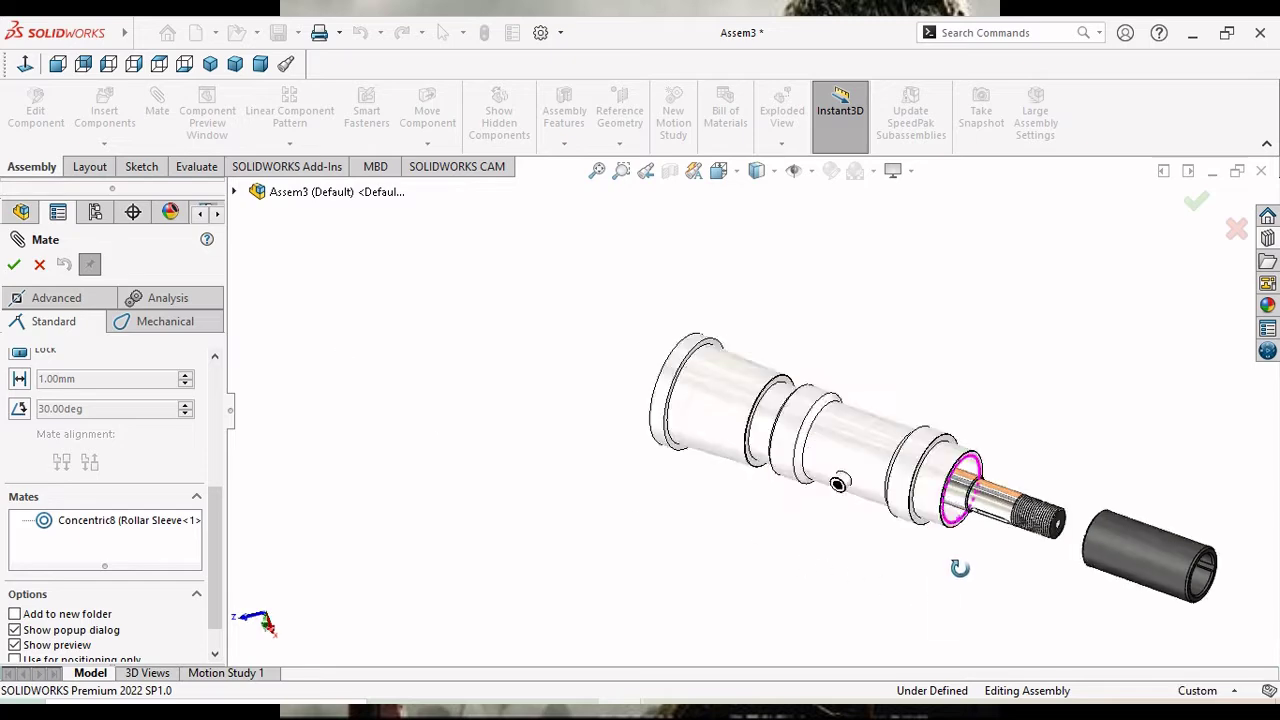
pyautogui.scroll(-3, 1104, 546)
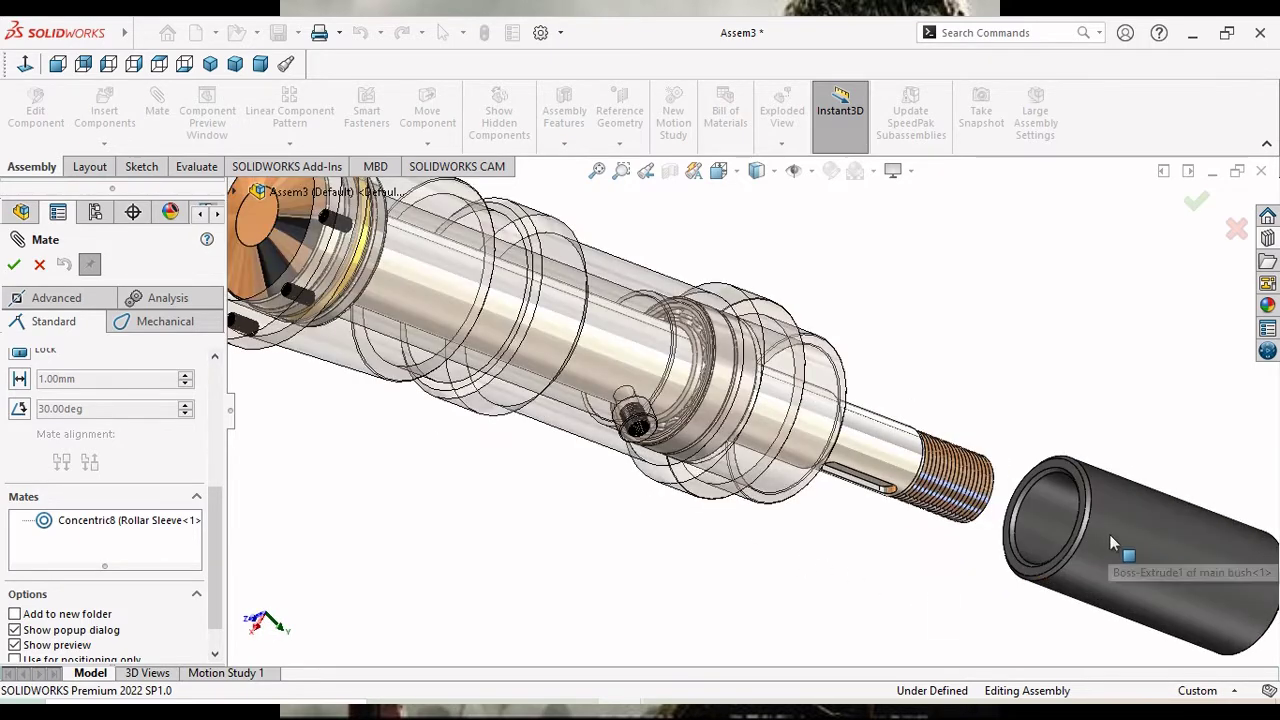
pyautogui.scroll(-1, 1041, 469)
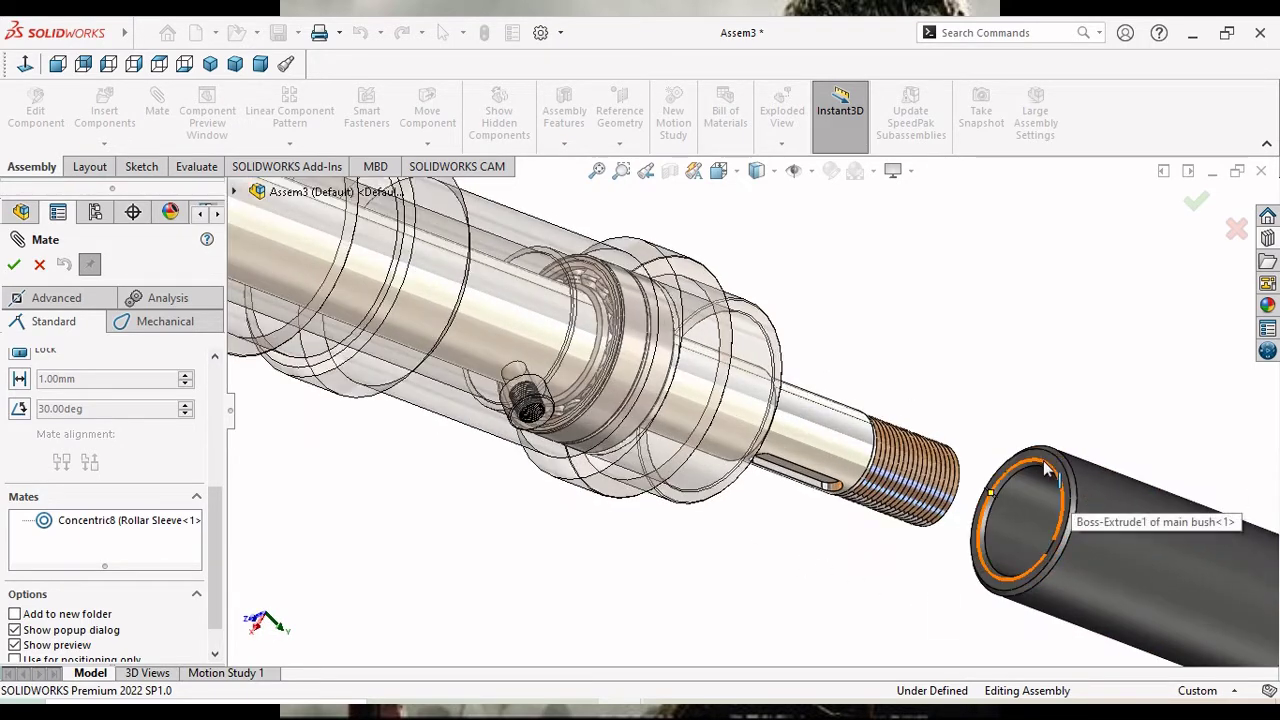
pyautogui.click(968, 535)
pyautogui.scroll(5, 870, 533)
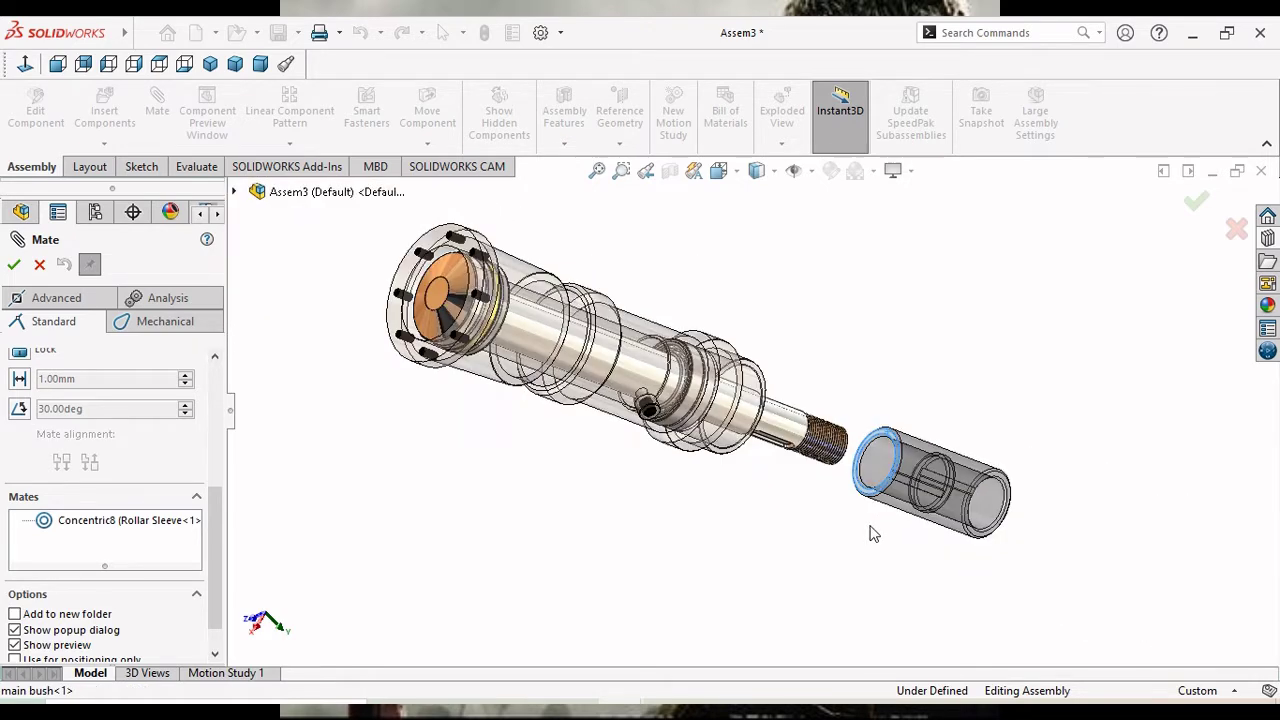
pyautogui.moveTo(869, 531); pyautogui.dragTo(774, 523, button='middle')
pyautogui.scroll(-3, 407, 317)
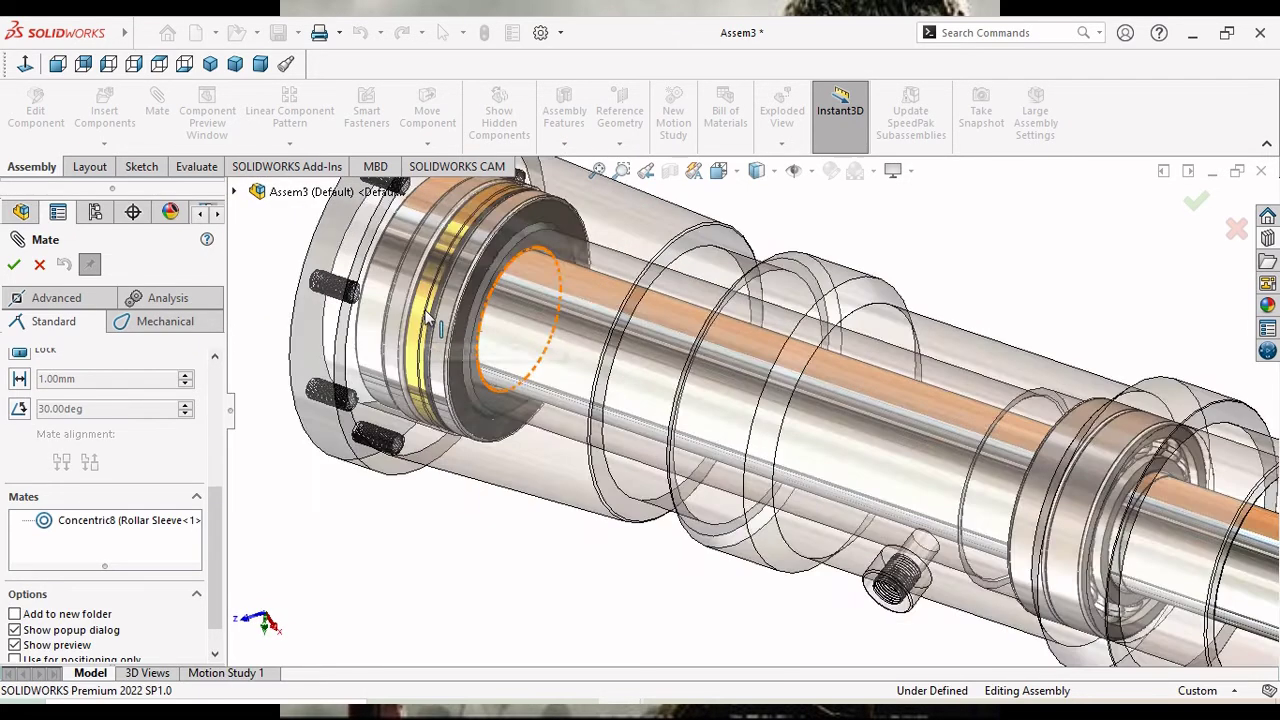
pyautogui.scroll(-3, 574, 248)
pyautogui.click(561, 235)
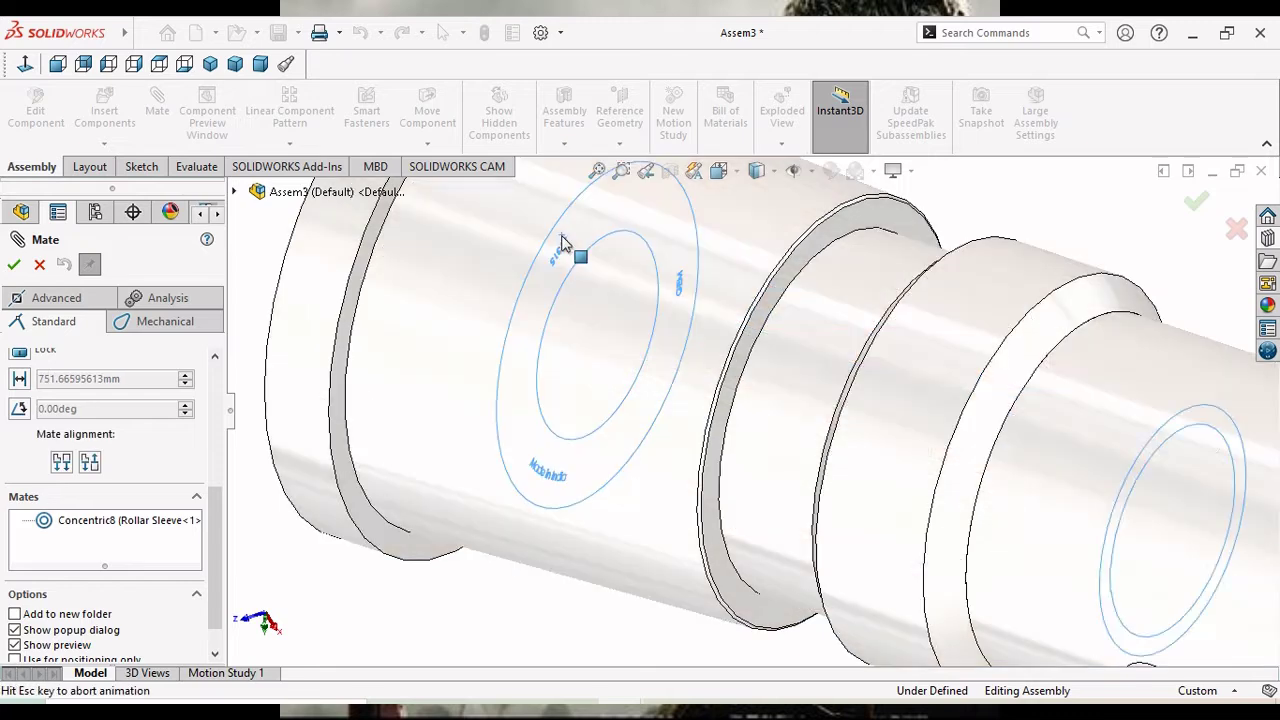
pyautogui.scroll(2, 571, 414)
pyautogui.scroll(2, 486, 441)
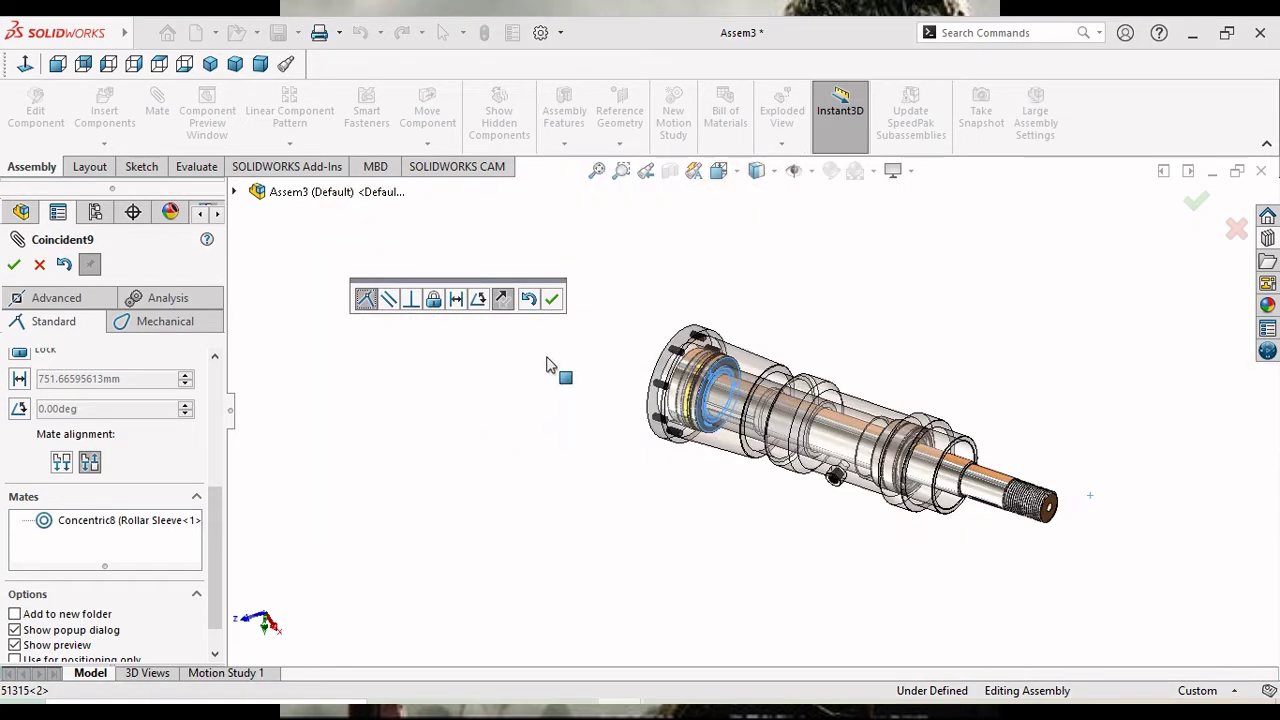
# Make the selection a distance mate with the entered value and close the Mate command.
pyautogui.click(455, 299)
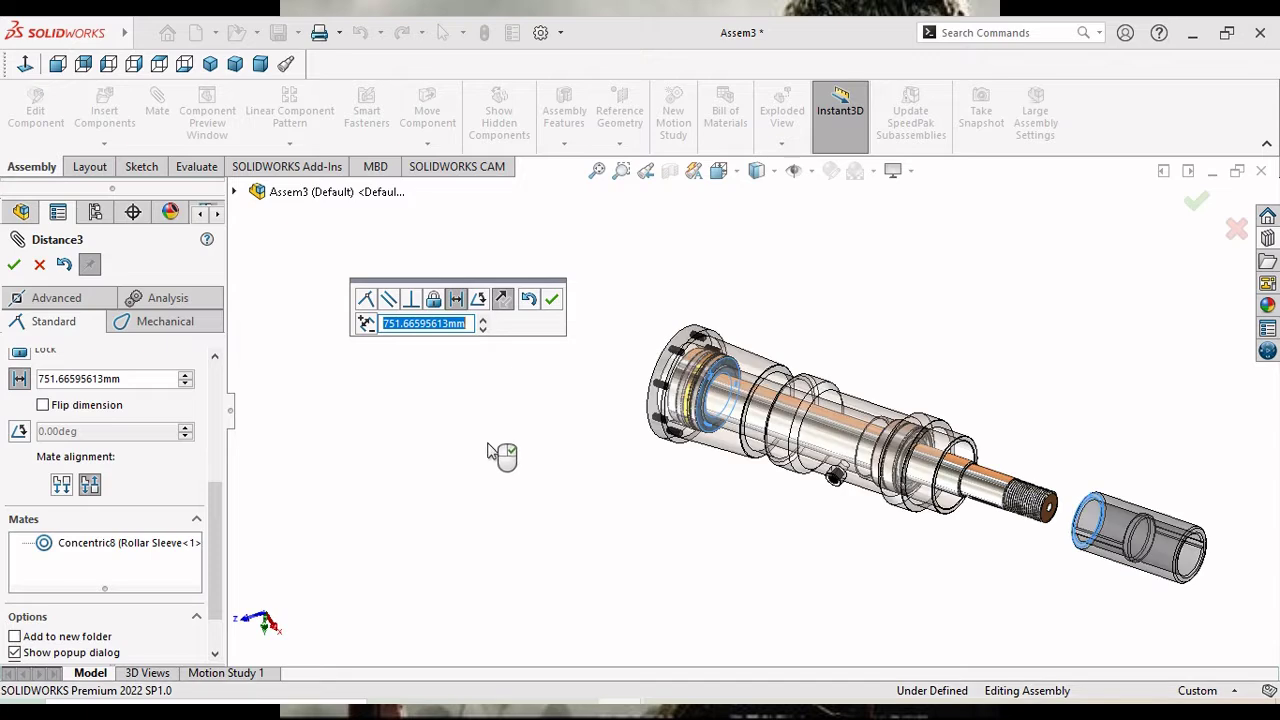
pyautogui.write('10')
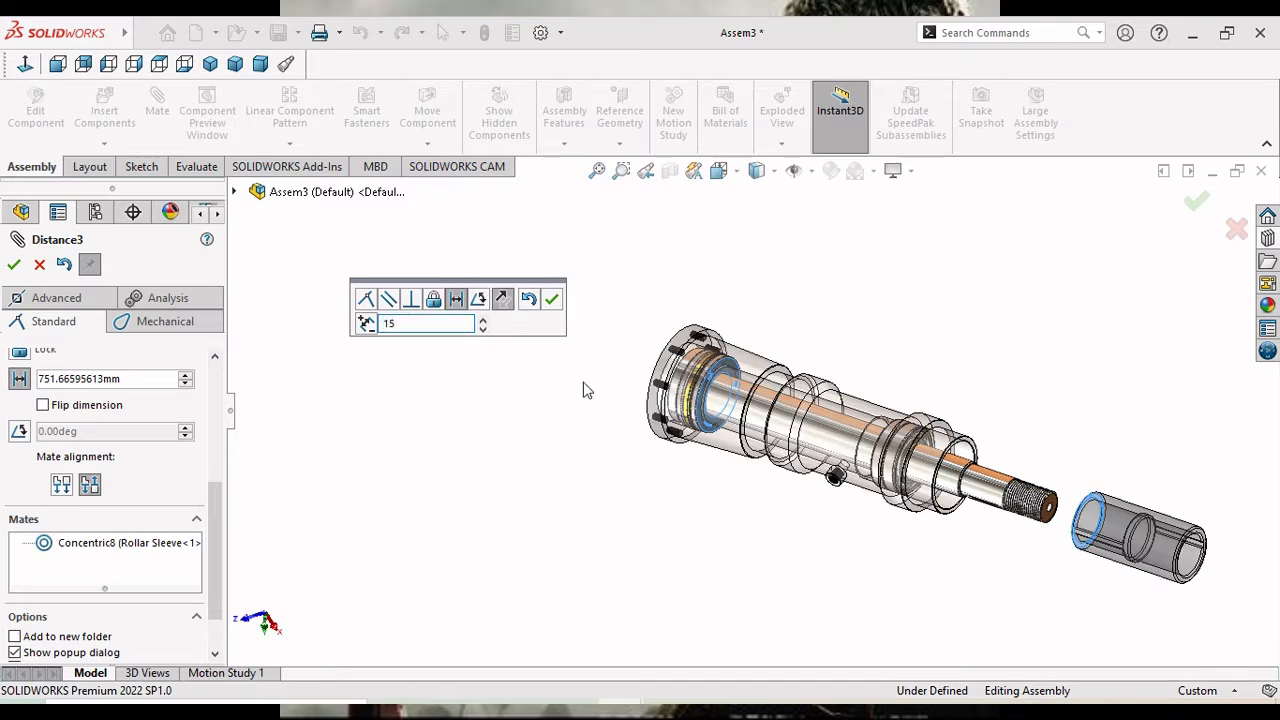
pyautogui.press('Return')
pyautogui.click(551, 299)
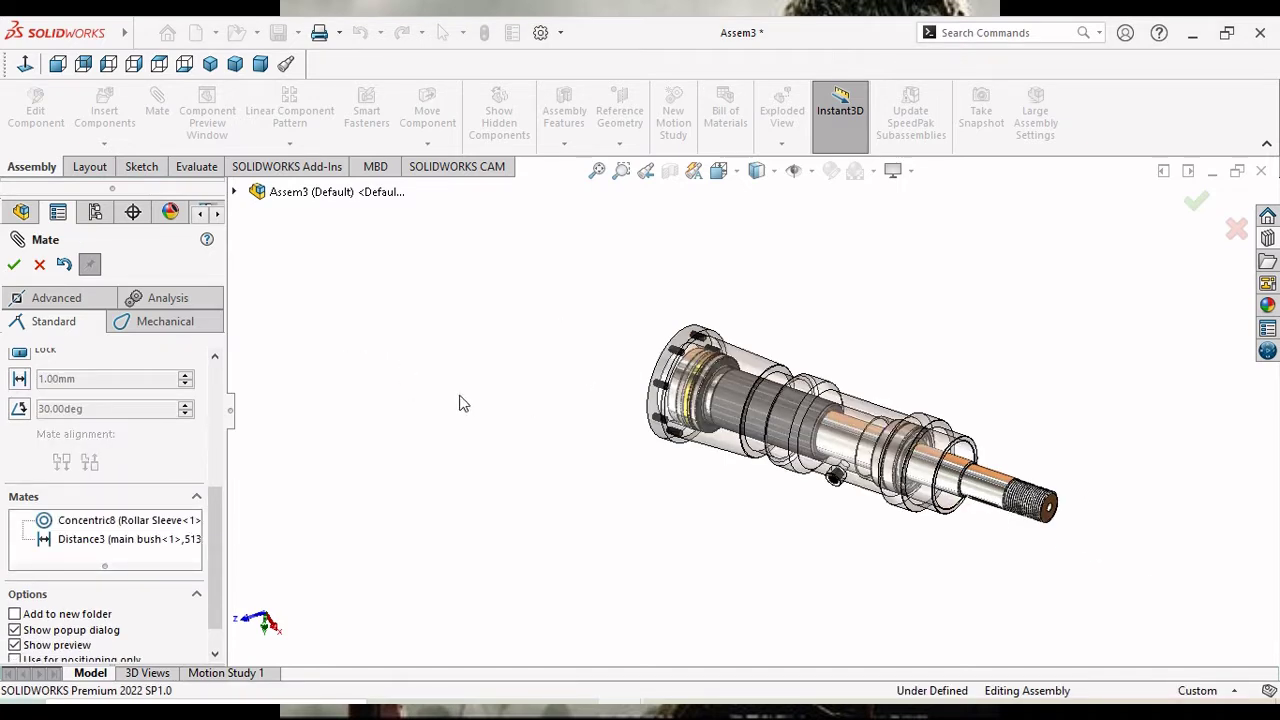
pyautogui.scroll(3, 745, 455)
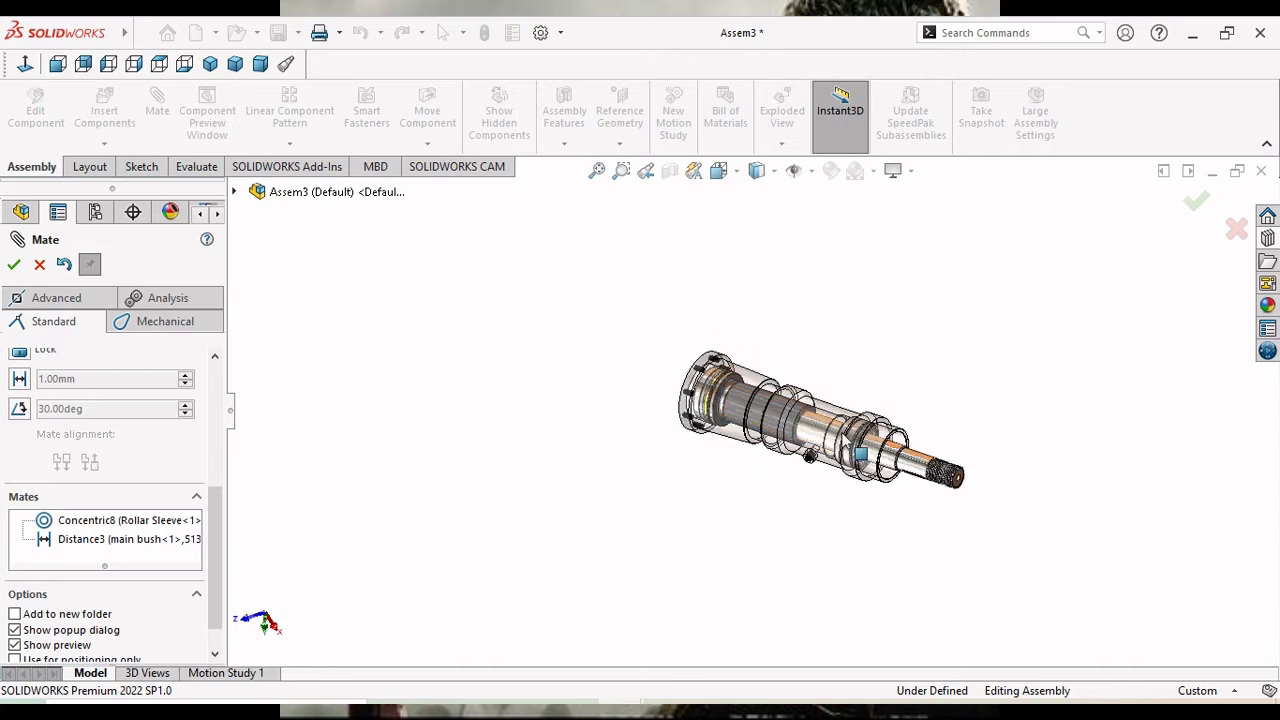
pyautogui.scroll(-3, 815, 440)
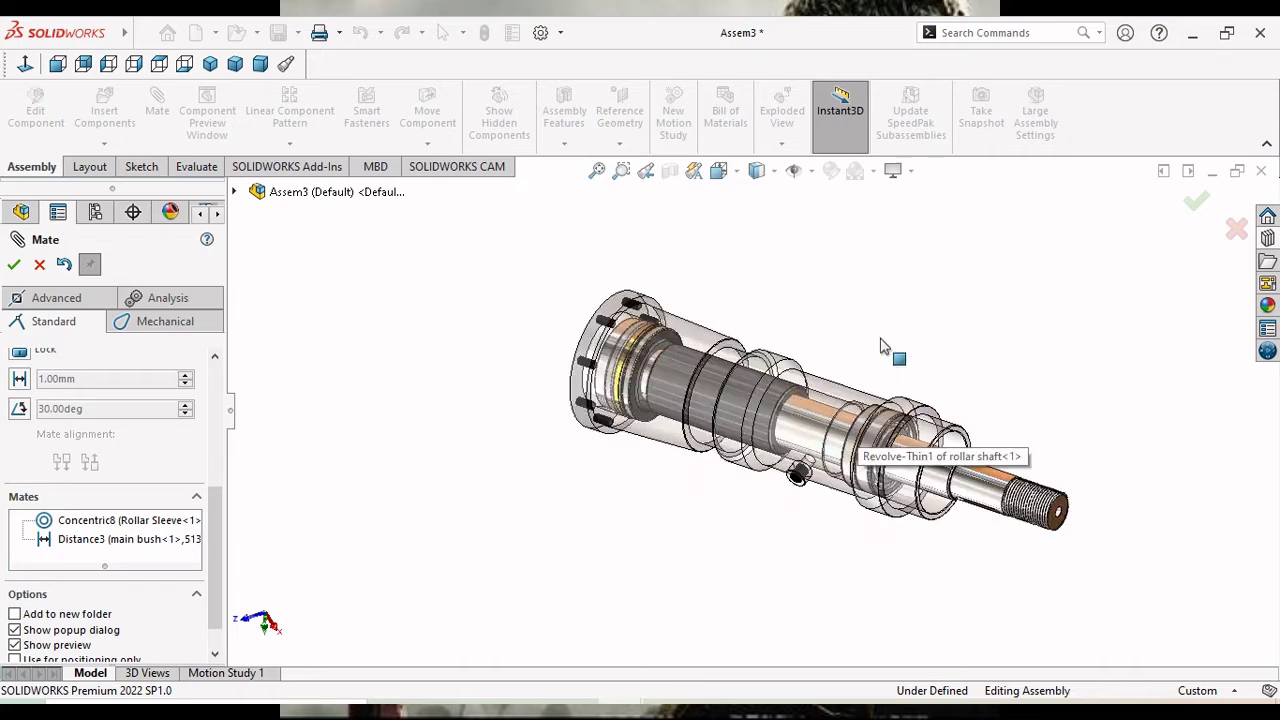
pyautogui.click(11, 273)
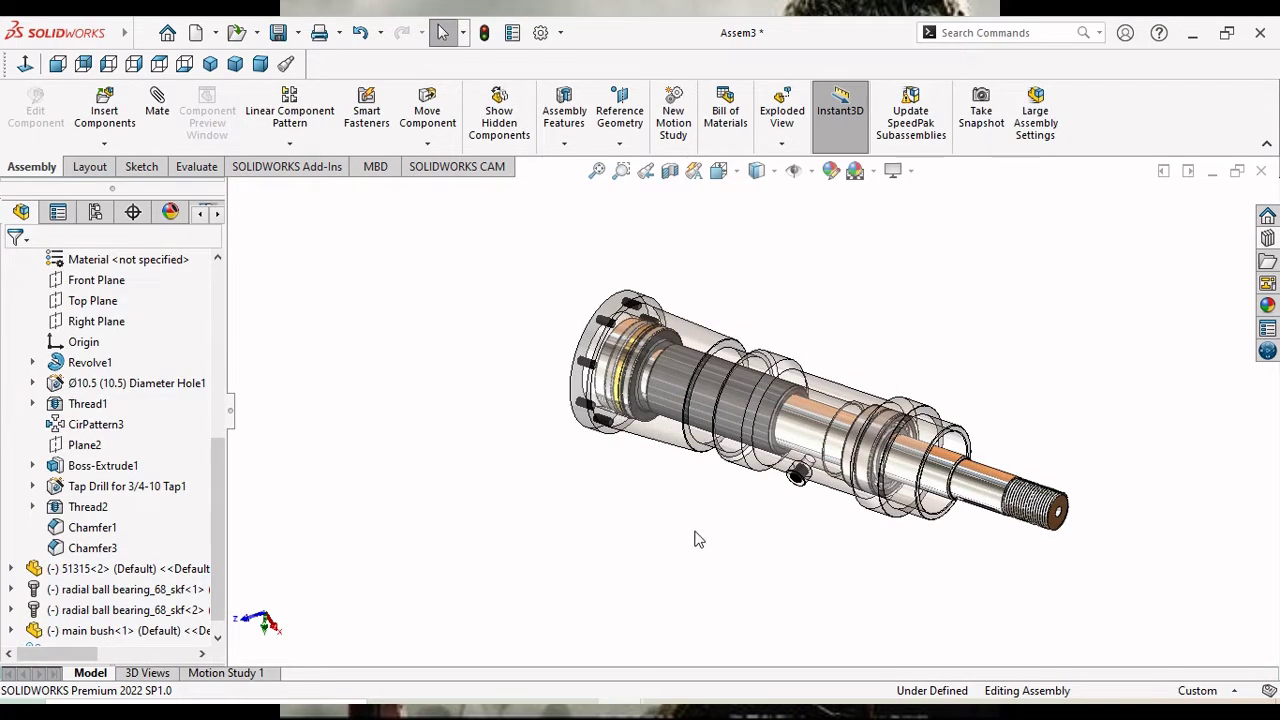
pyautogui.moveTo(693, 525)
pyautogui.mouseDown(button='middle')
pyautogui.moveTo(731, 516)
pyautogui.moveTo(709, 503)
pyautogui.mouseUp(button='middle')
pyautogui.scroll(-3, 731, 516)
pyautogui.scroll(3, 720, 495)
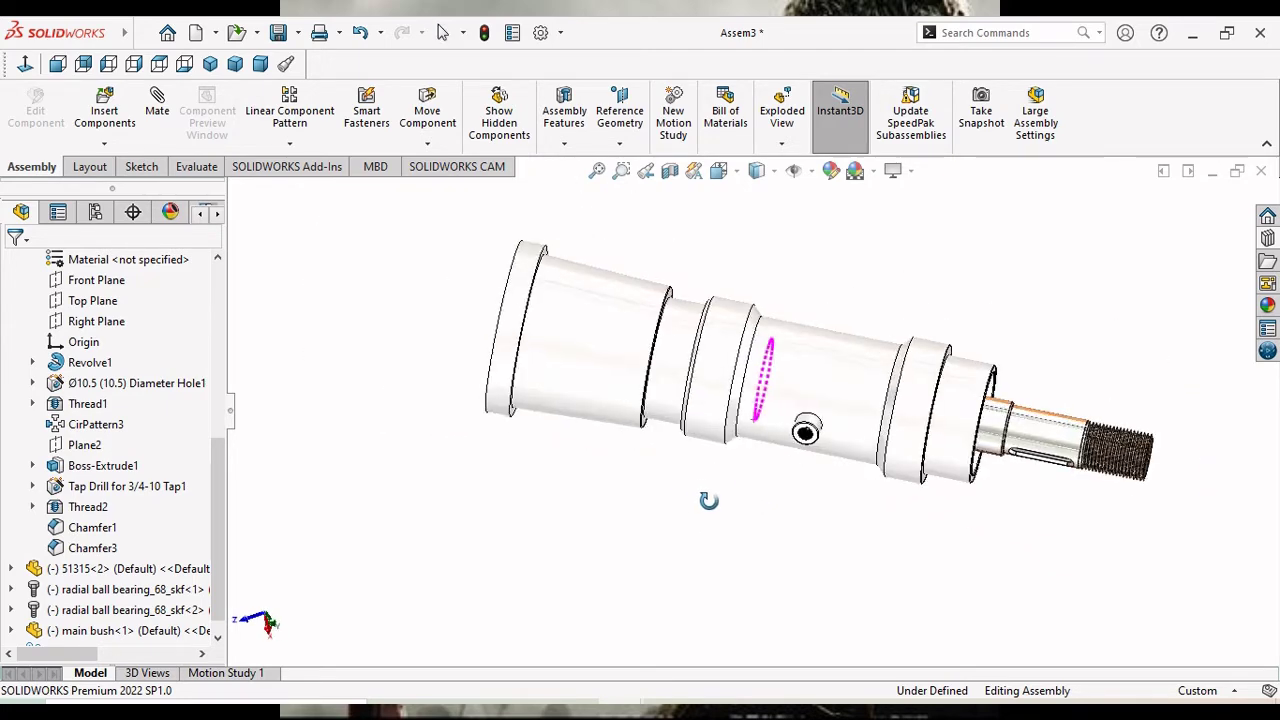
pyautogui.scroll(-3, 715, 382)
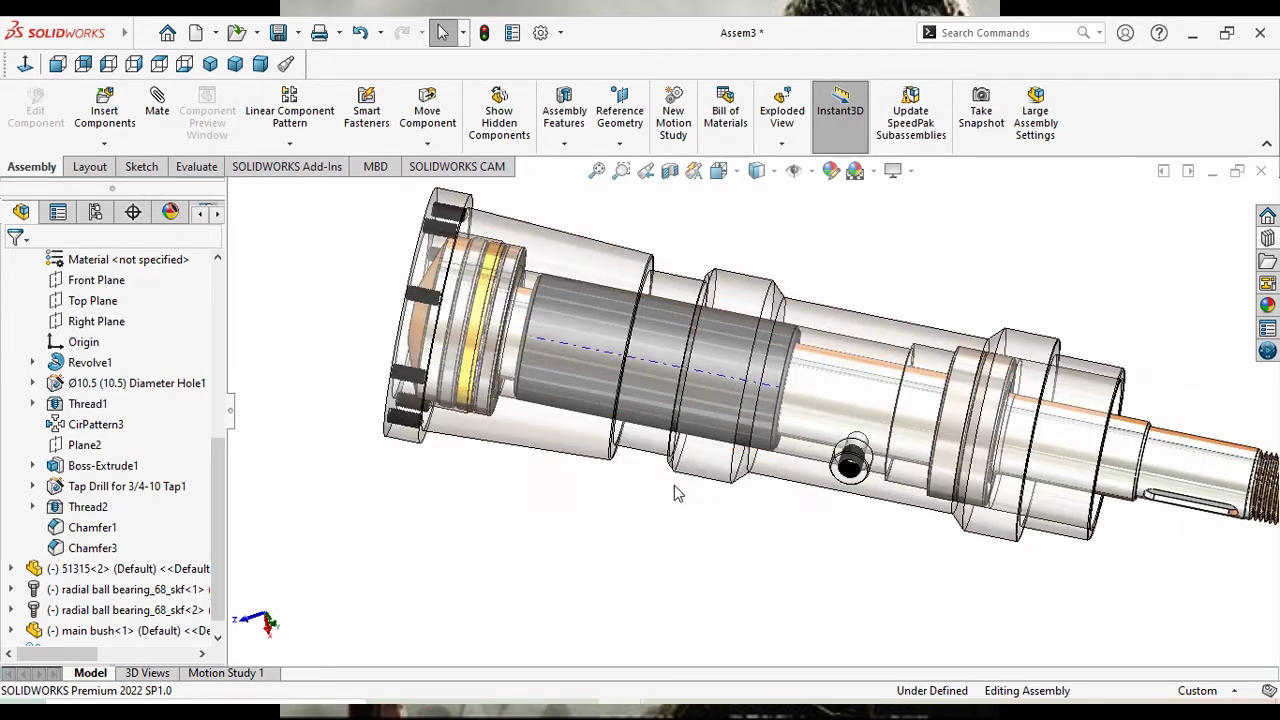
pyautogui.scroll(2, 674, 490)
pyautogui.moveTo(866, 526); pyautogui.dragTo(800, 512, button='middle')
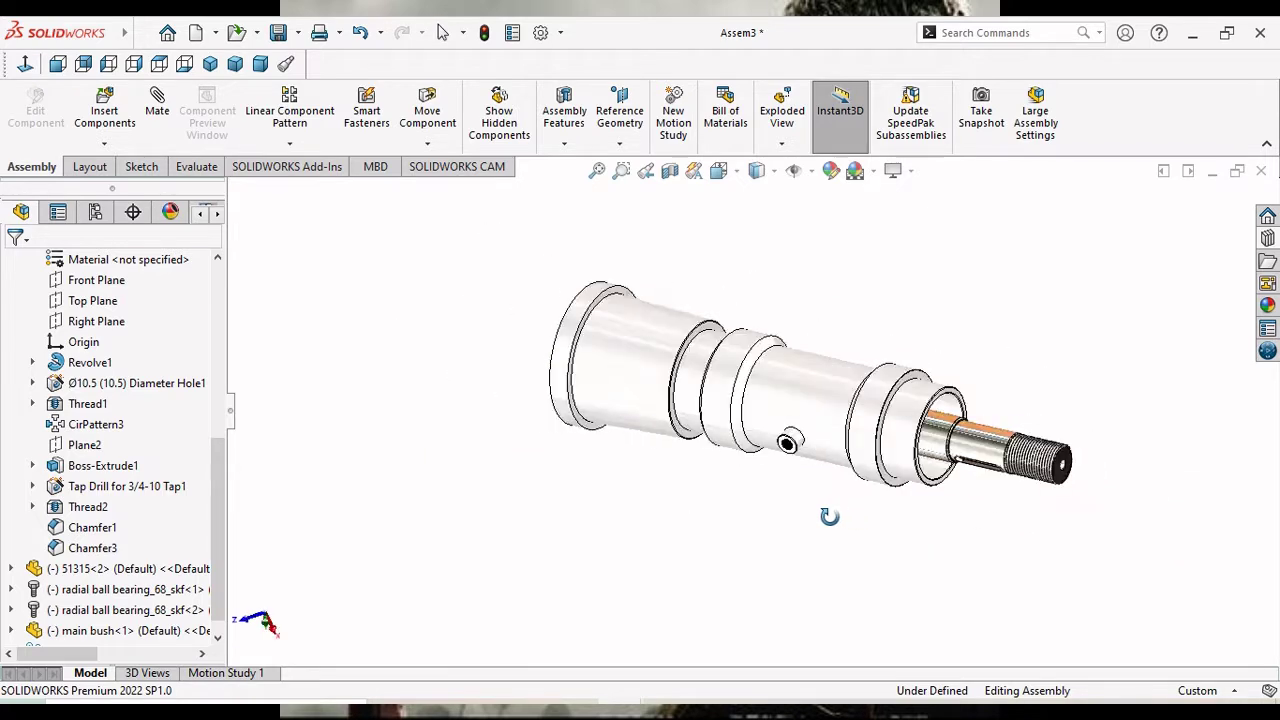
# Insert the Distance Bush and Top Bearing cover parts, placing each beside the assembly.
pyautogui.click(104, 112)
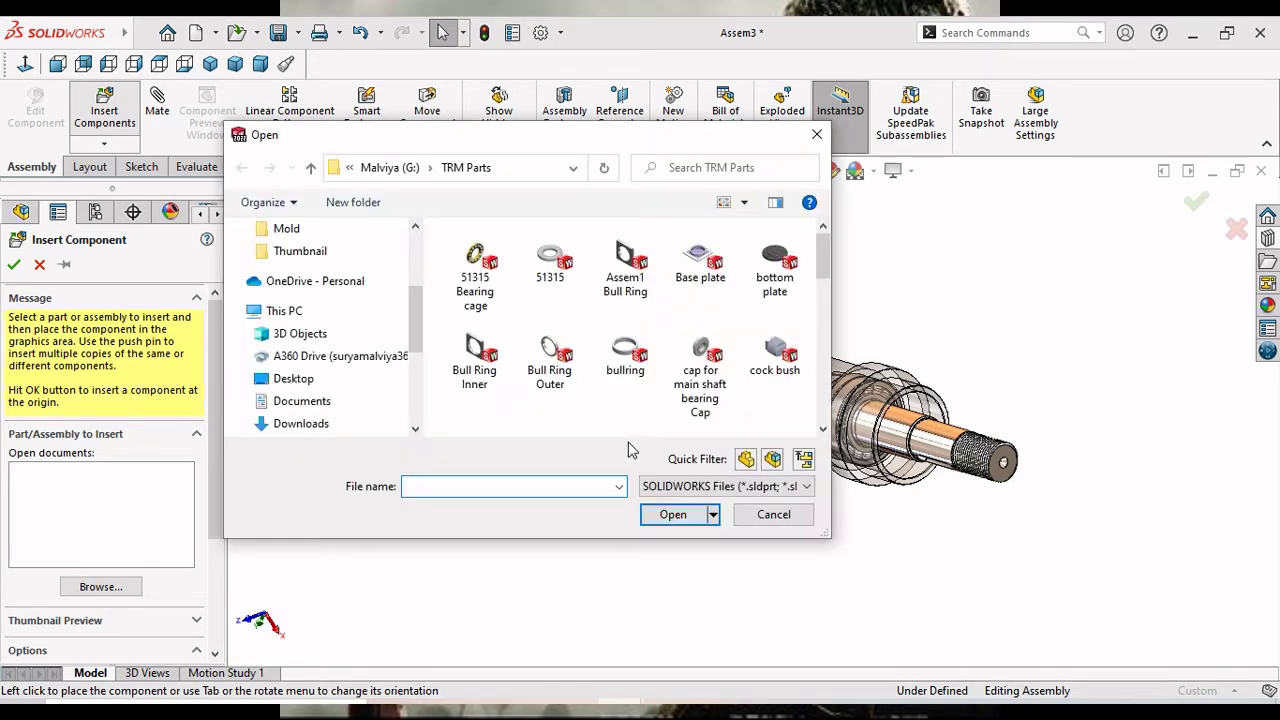
pyautogui.moveTo(824, 270); pyautogui.dragTo(828, 322)
pyautogui.click(487, 275)
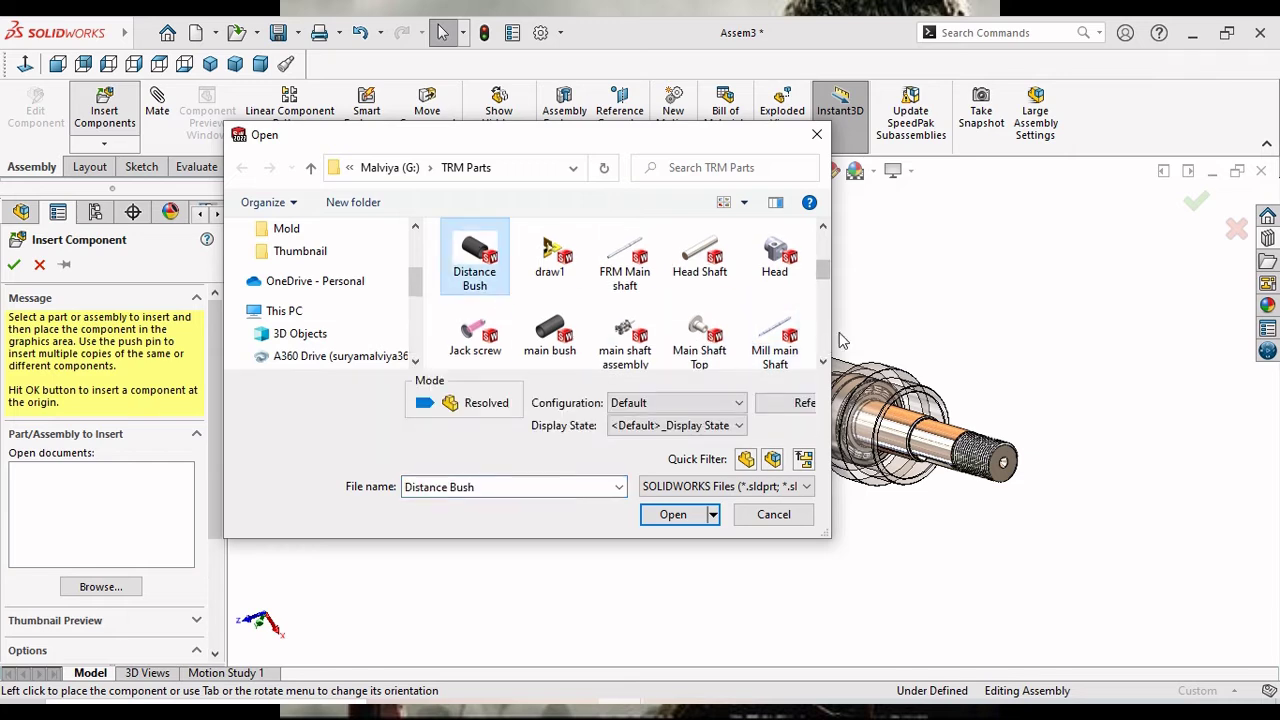
pyautogui.moveTo(824, 270); pyautogui.dragTo(838, 338)
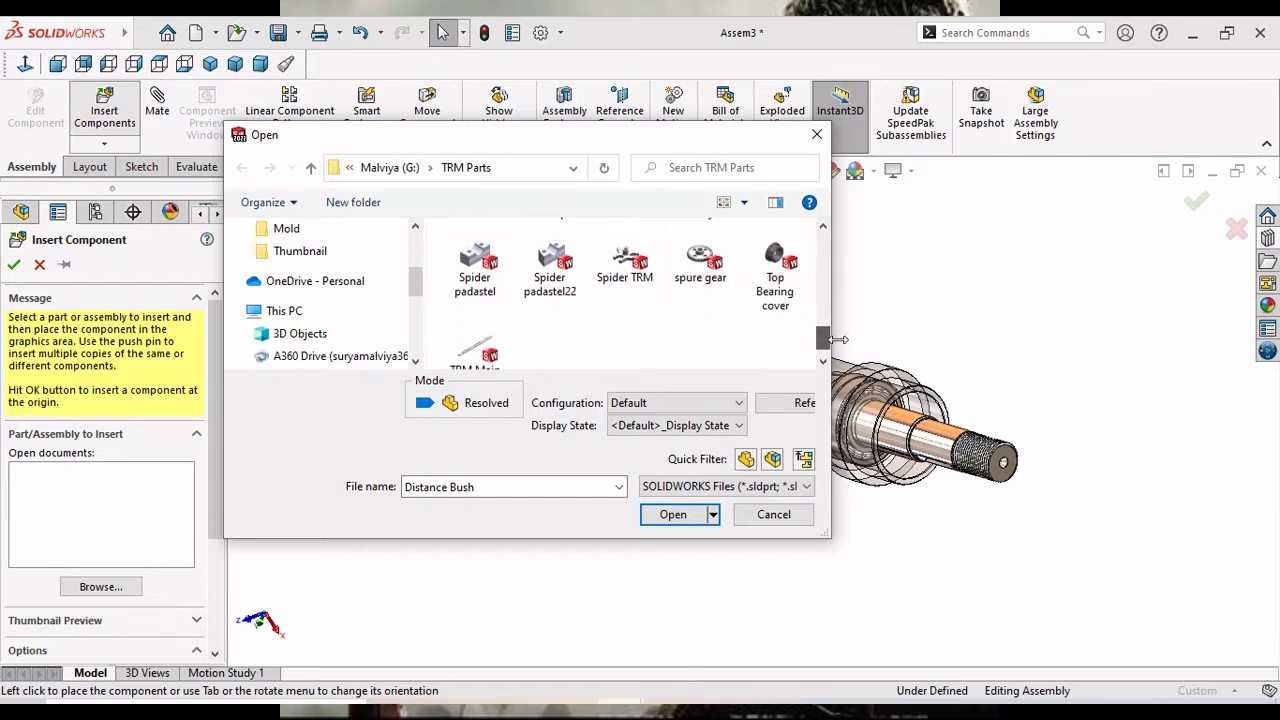
pyautogui.keyDown('ctrl'); pyautogui.click(786, 287); pyautogui.keyUp('ctrl')
pyautogui.click(681, 524)
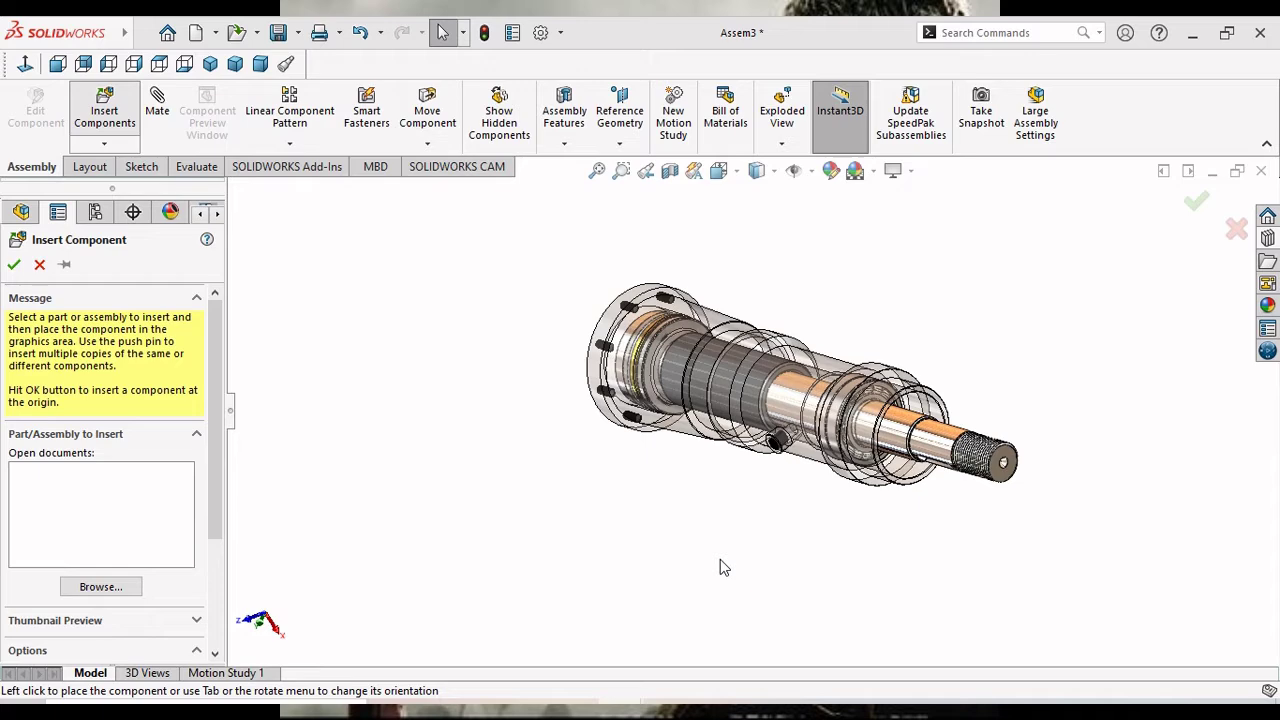
pyautogui.click(461, 503)
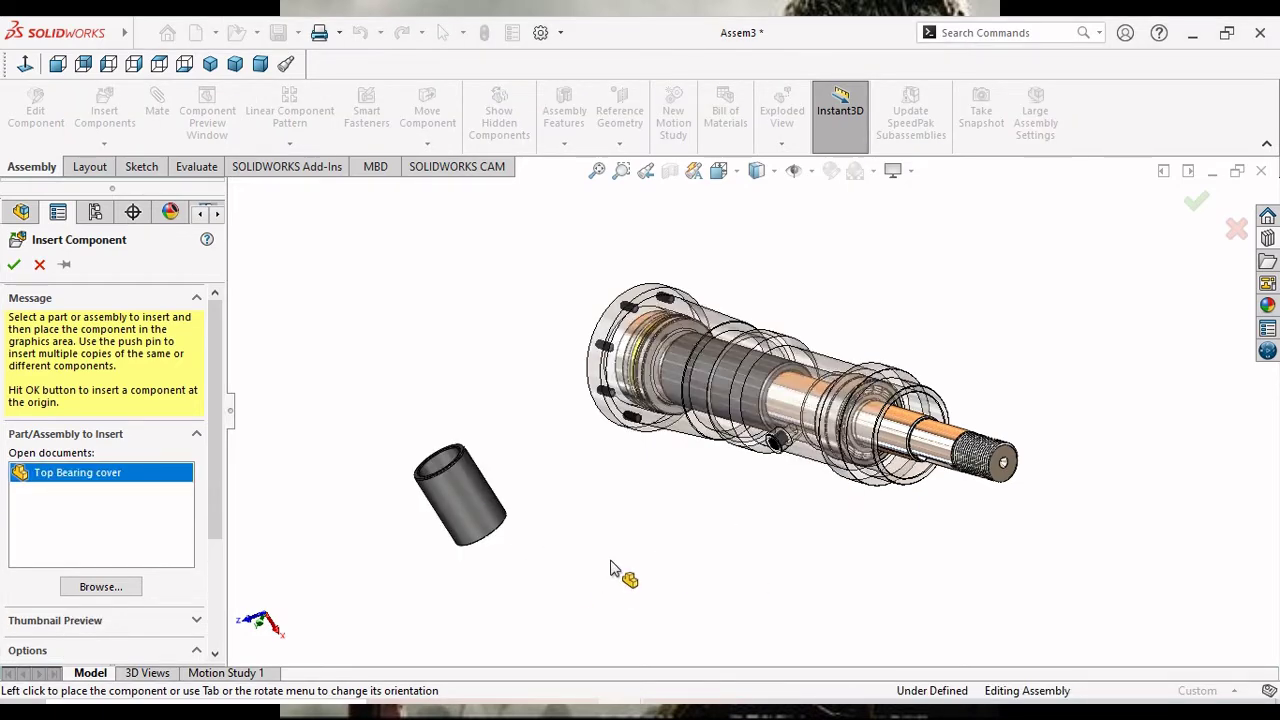
pyautogui.click(656, 562)
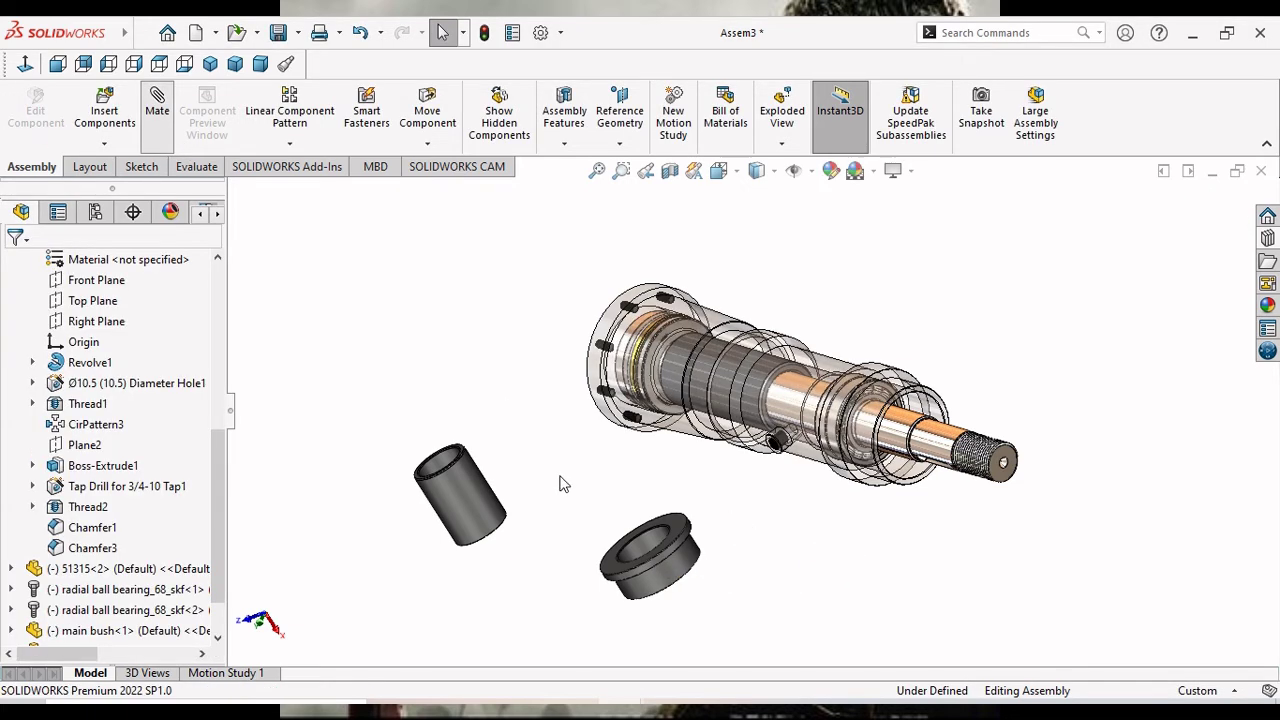
# Mate the Distance Bush axis coincident with the rollar shaft axis and slide it onto the threaded end.
pyautogui.click(442, 460)
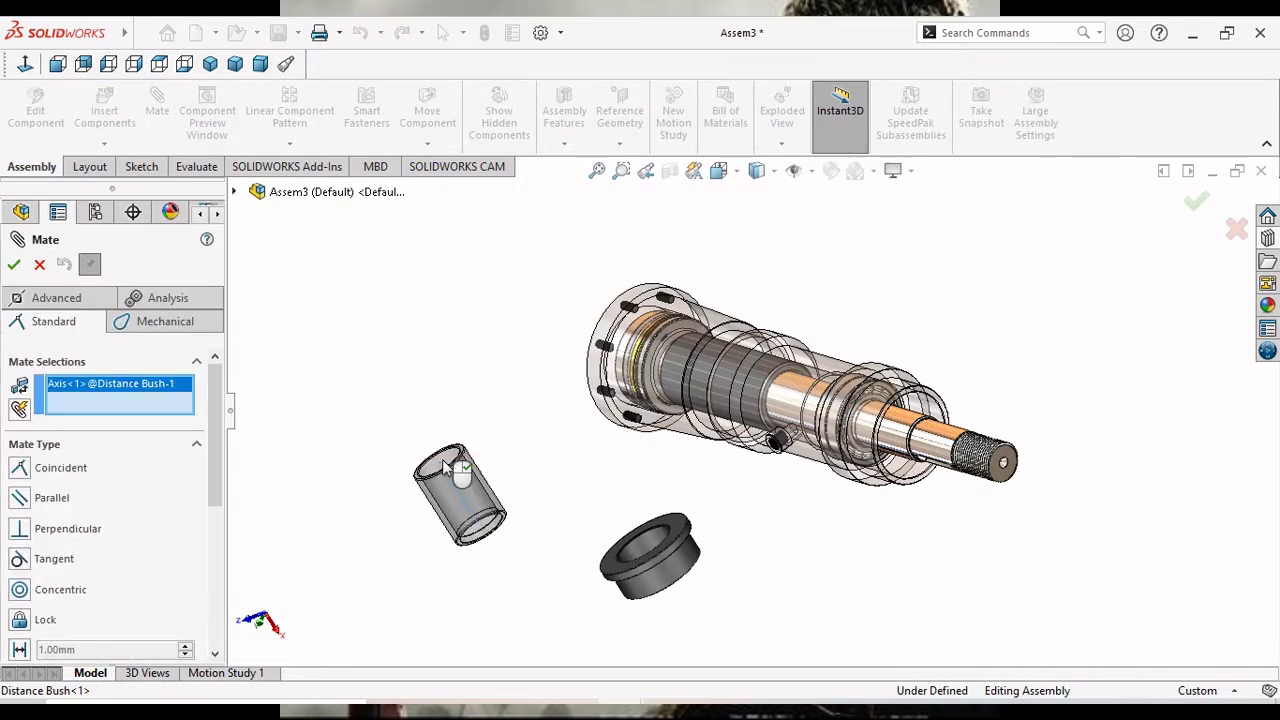
pyautogui.click(899, 430)
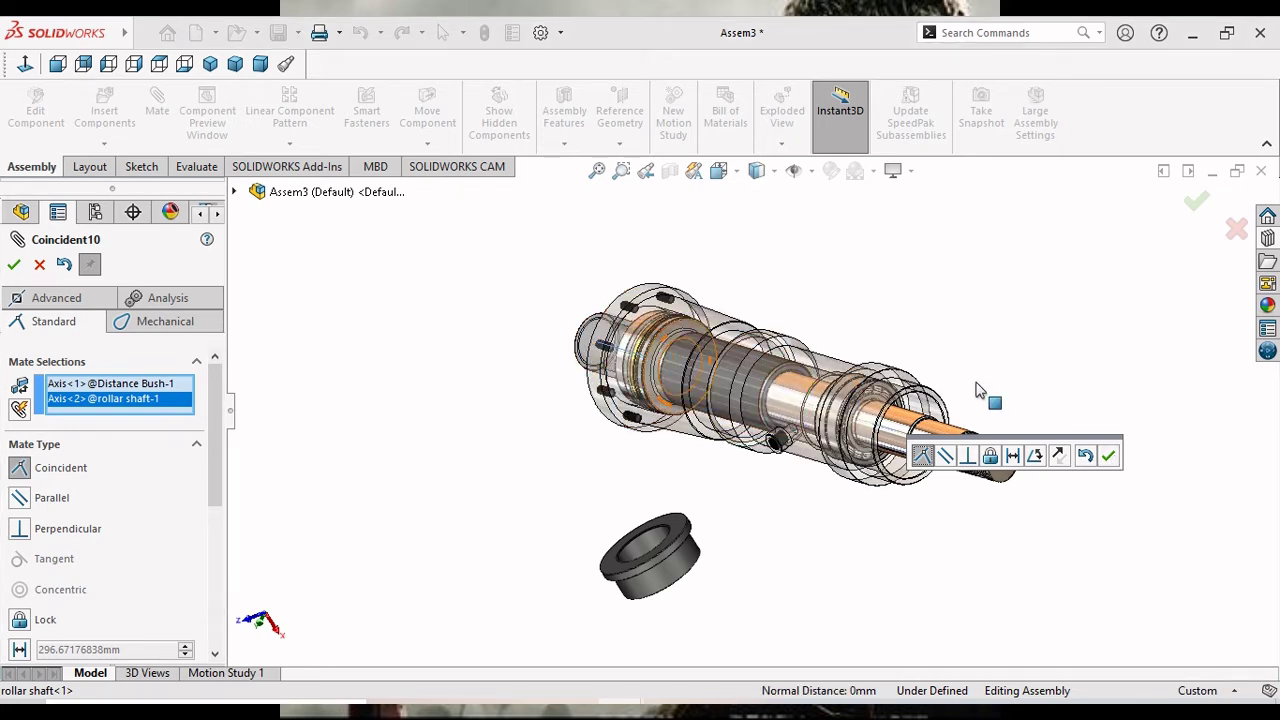
pyautogui.click(1110, 456)
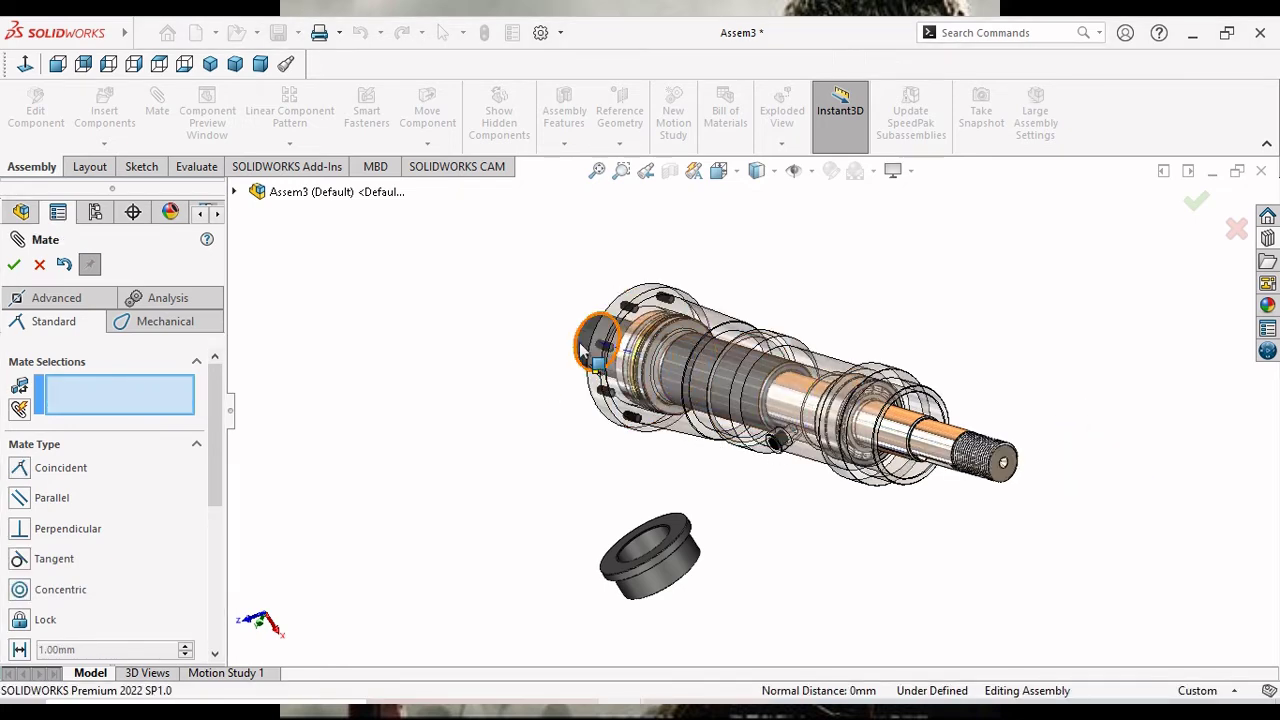
pyautogui.moveTo(1010, 478); pyautogui.dragTo(1237, 563)
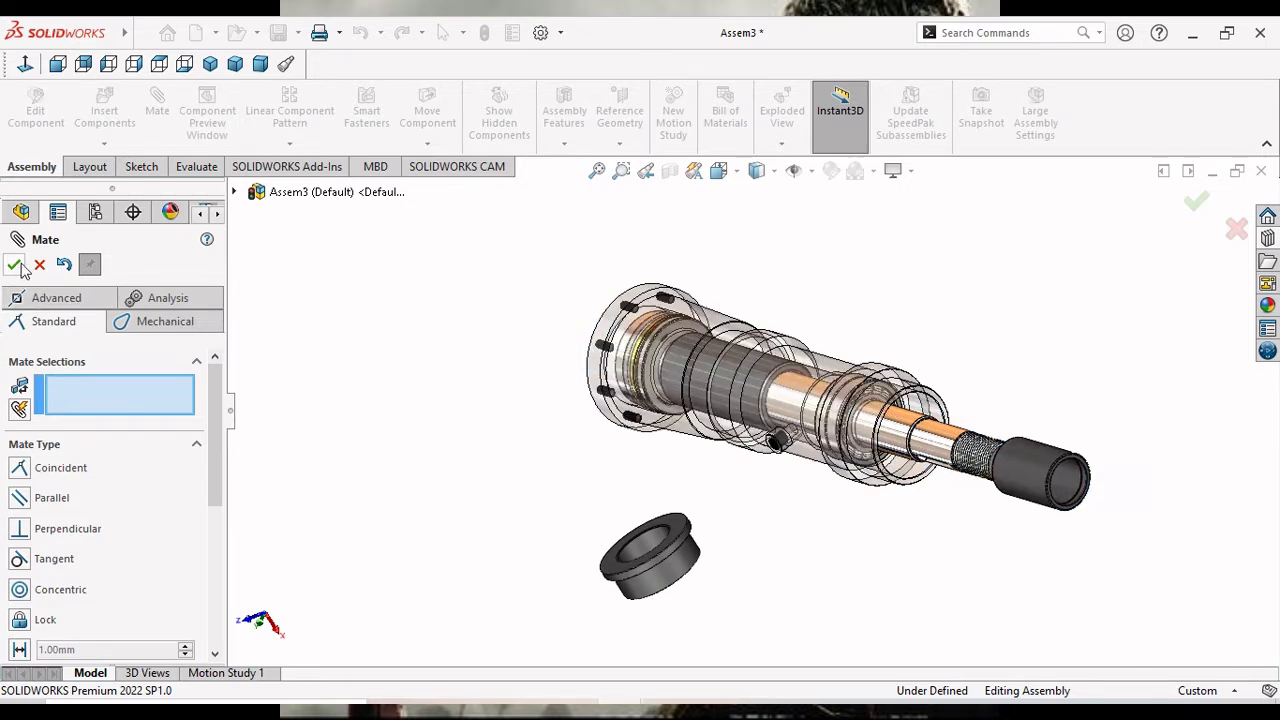
pyautogui.scroll(-2, 1010, 485)
pyautogui.moveTo(895, 541); pyautogui.dragTo(860, 509, button='middle')
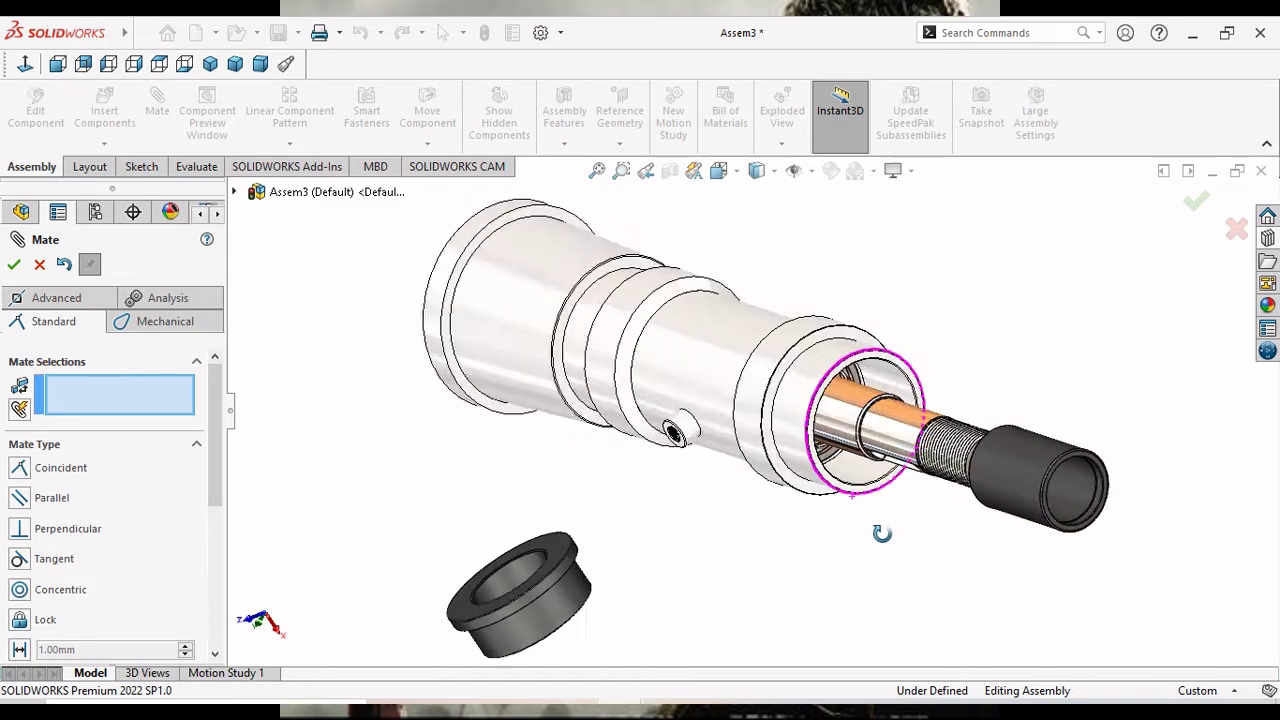
pyautogui.scroll(-2, 850, 400)
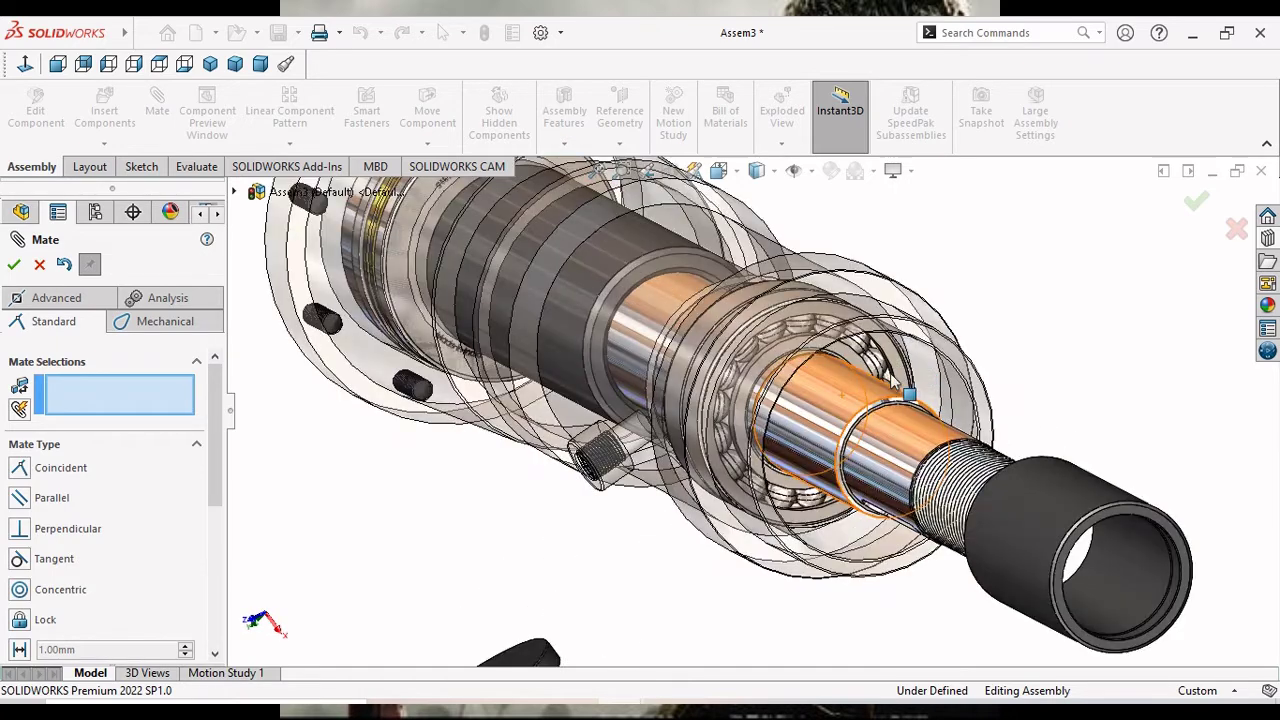
pyautogui.scroll(-2, 840, 385)
pyautogui.click(826, 368)
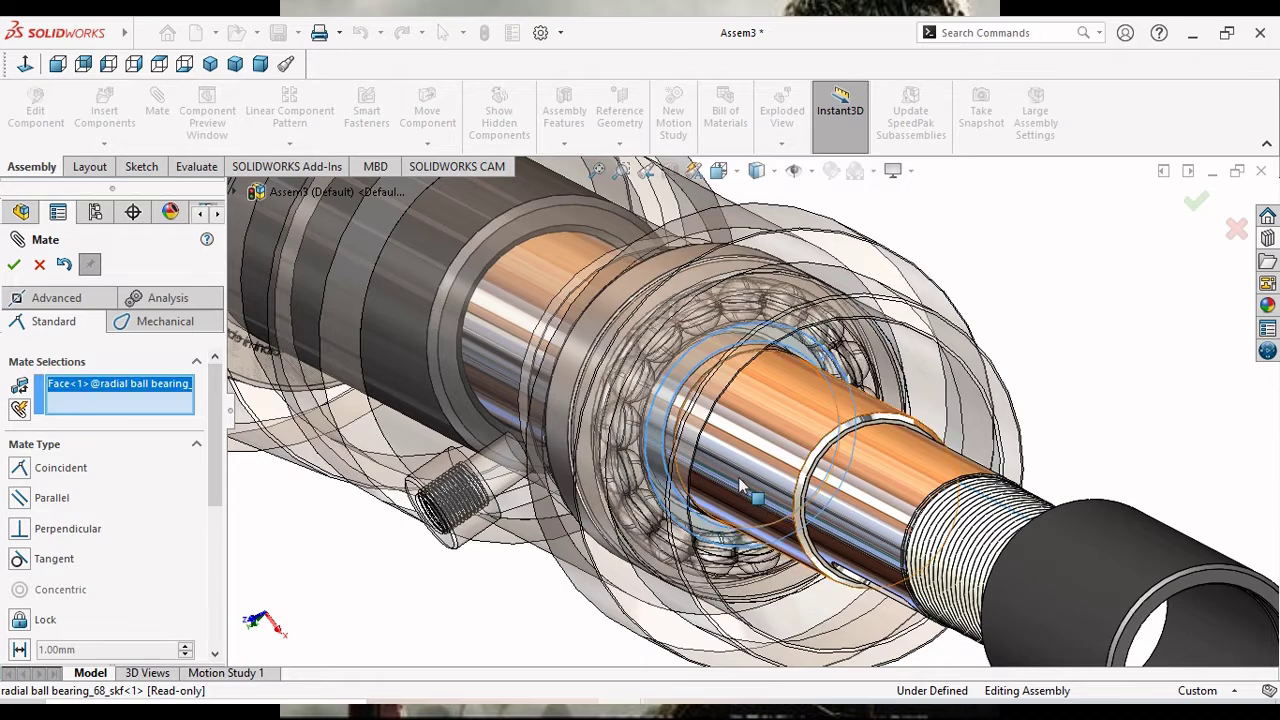
pyautogui.scroll(3, 760, 500)
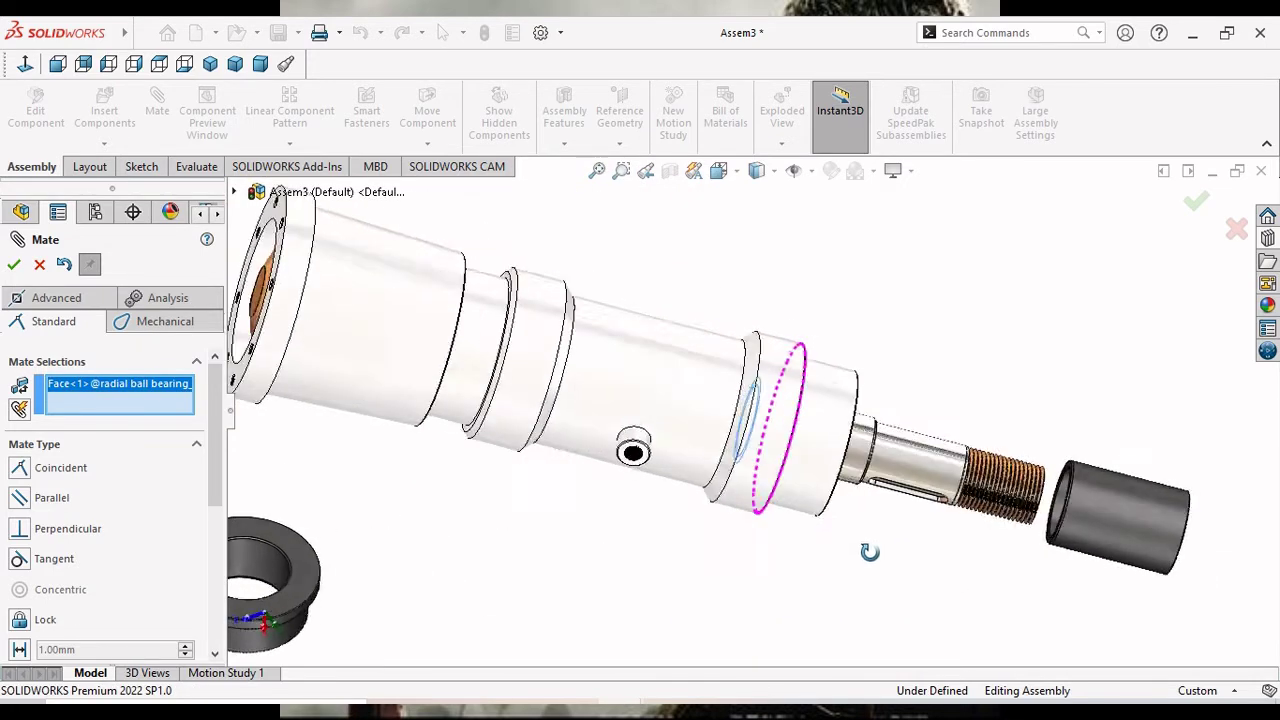
pyautogui.moveTo(795, 533); pyautogui.dragTo(894, 560, button='middle')
pyautogui.scroll(-3, 1078, 478)
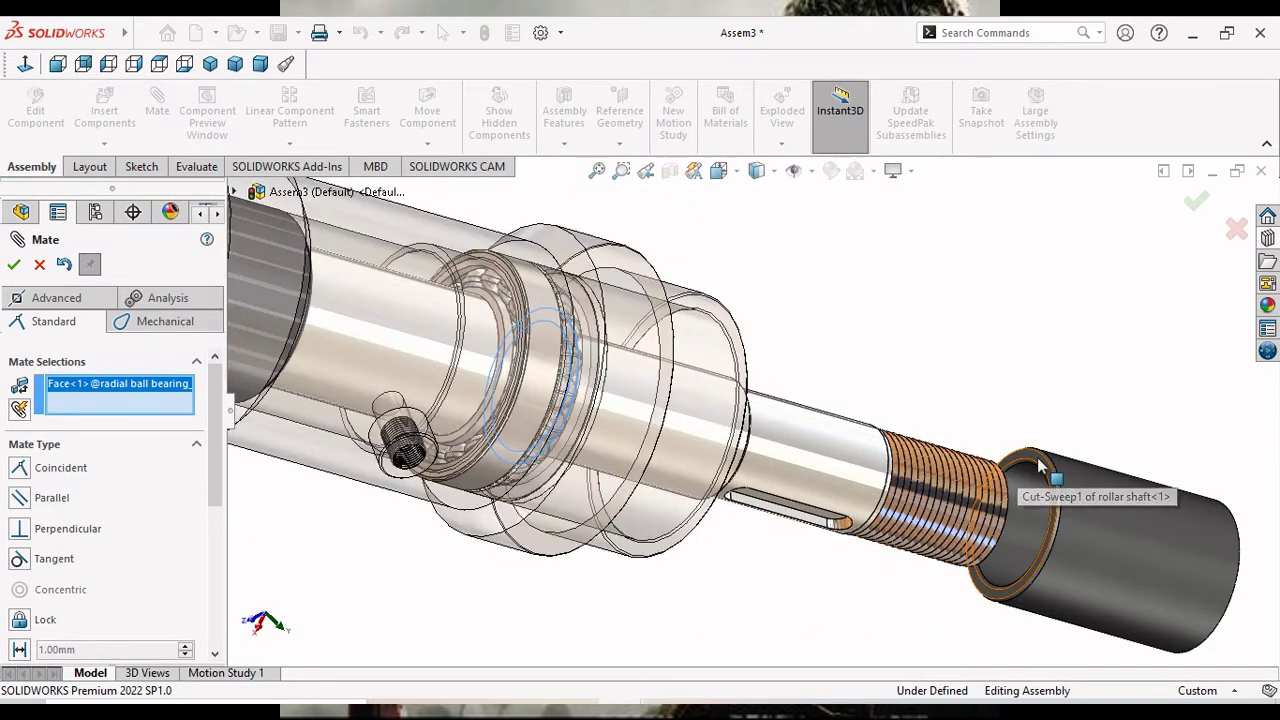
pyautogui.click(1045, 472)
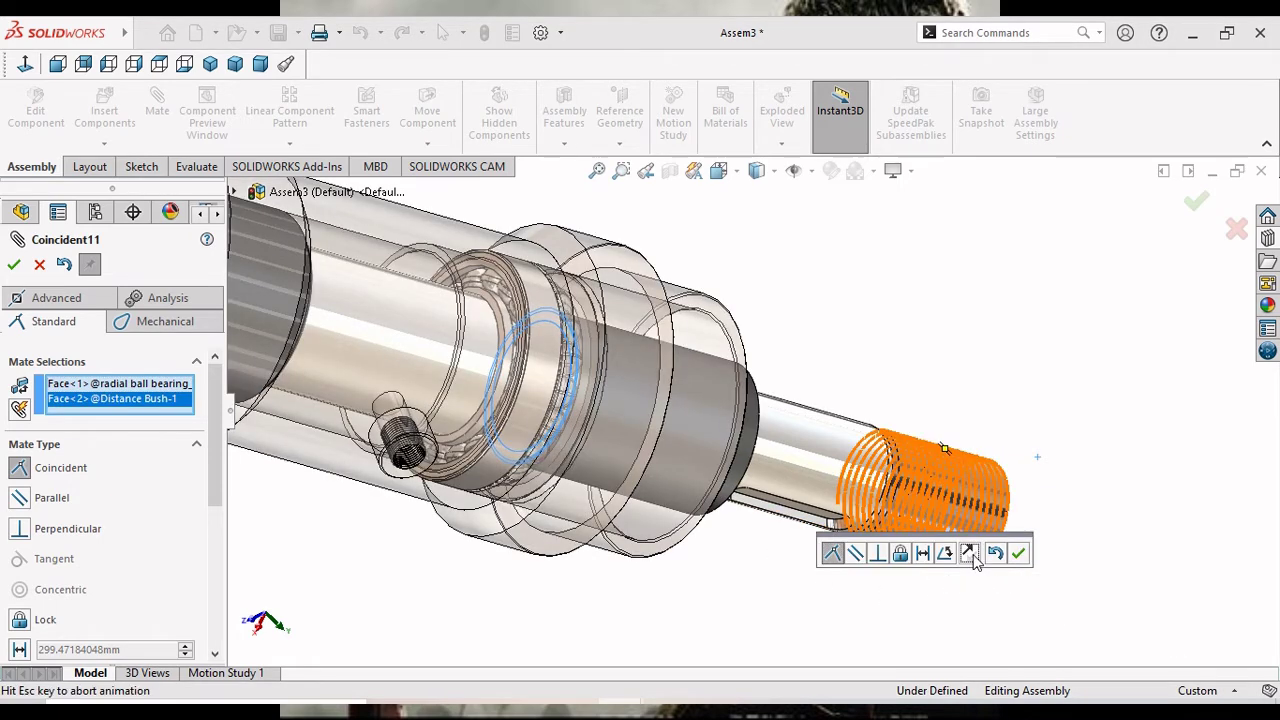
pyautogui.click(970, 555)
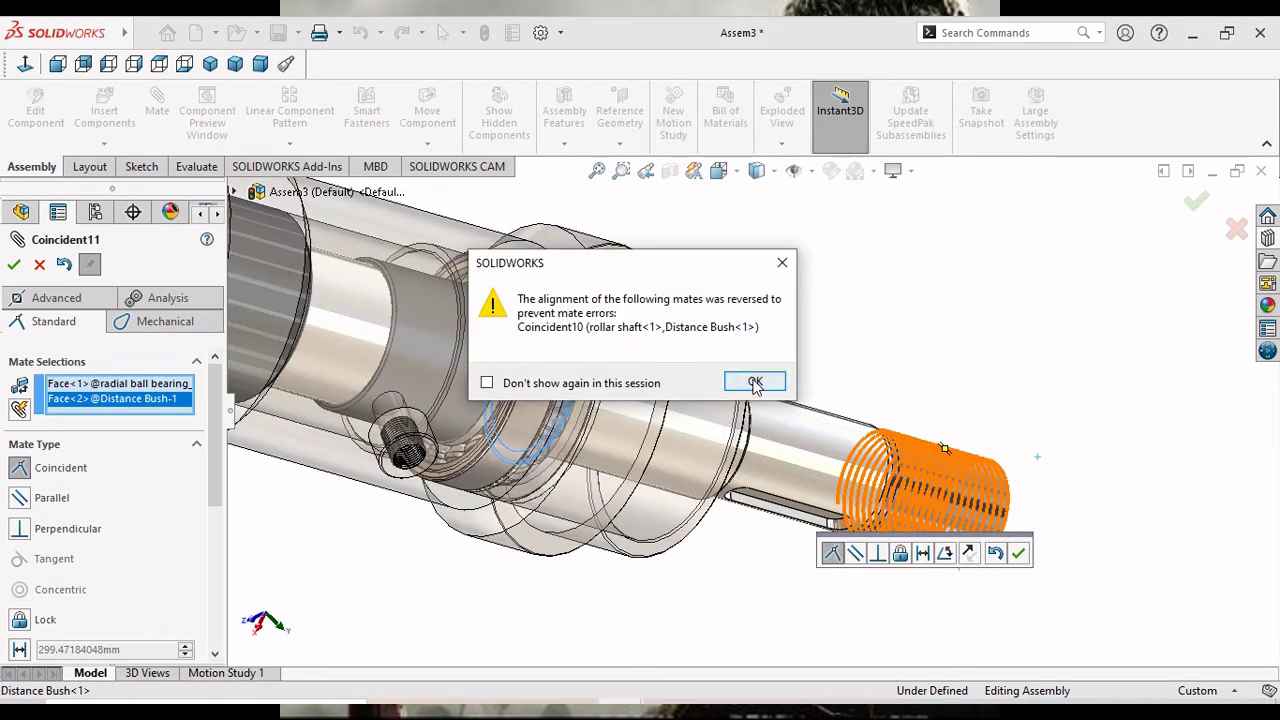
pyautogui.click(755, 383)
pyautogui.press('f')
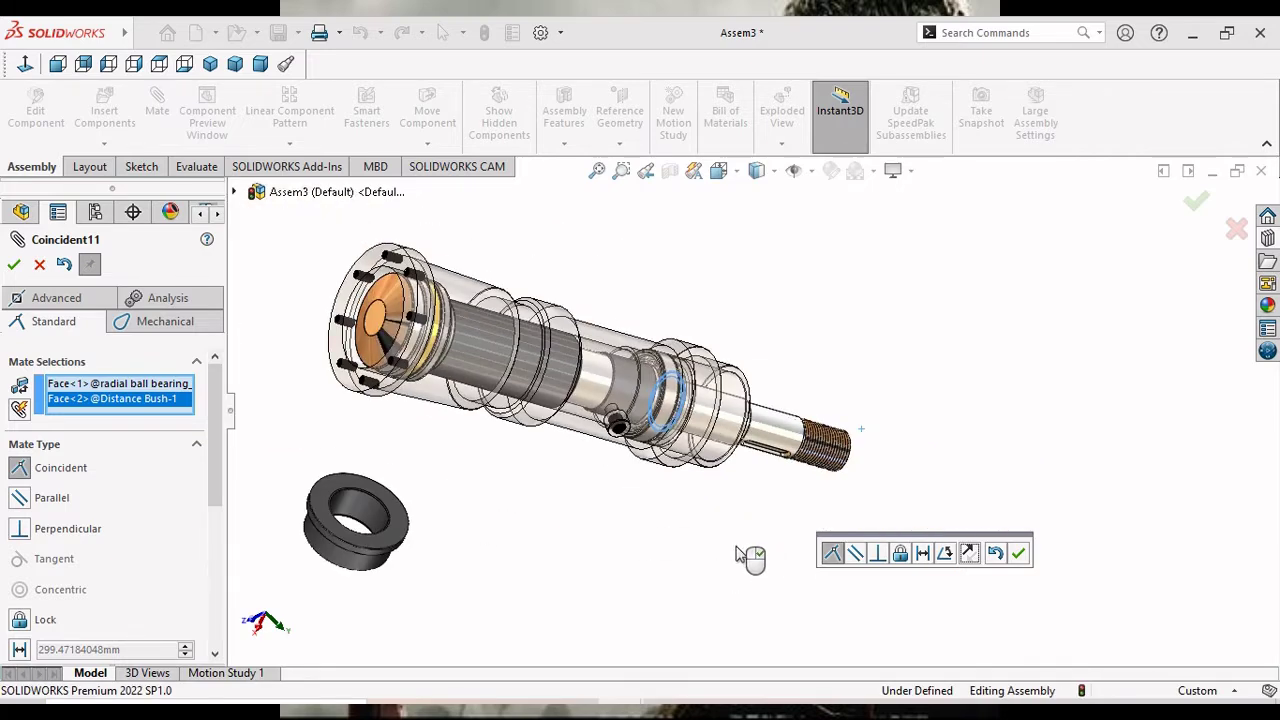
pyautogui.moveTo(740, 555); pyautogui.dragTo(627, 518, button='middle')
pyautogui.scroll(-3, 637, 425)
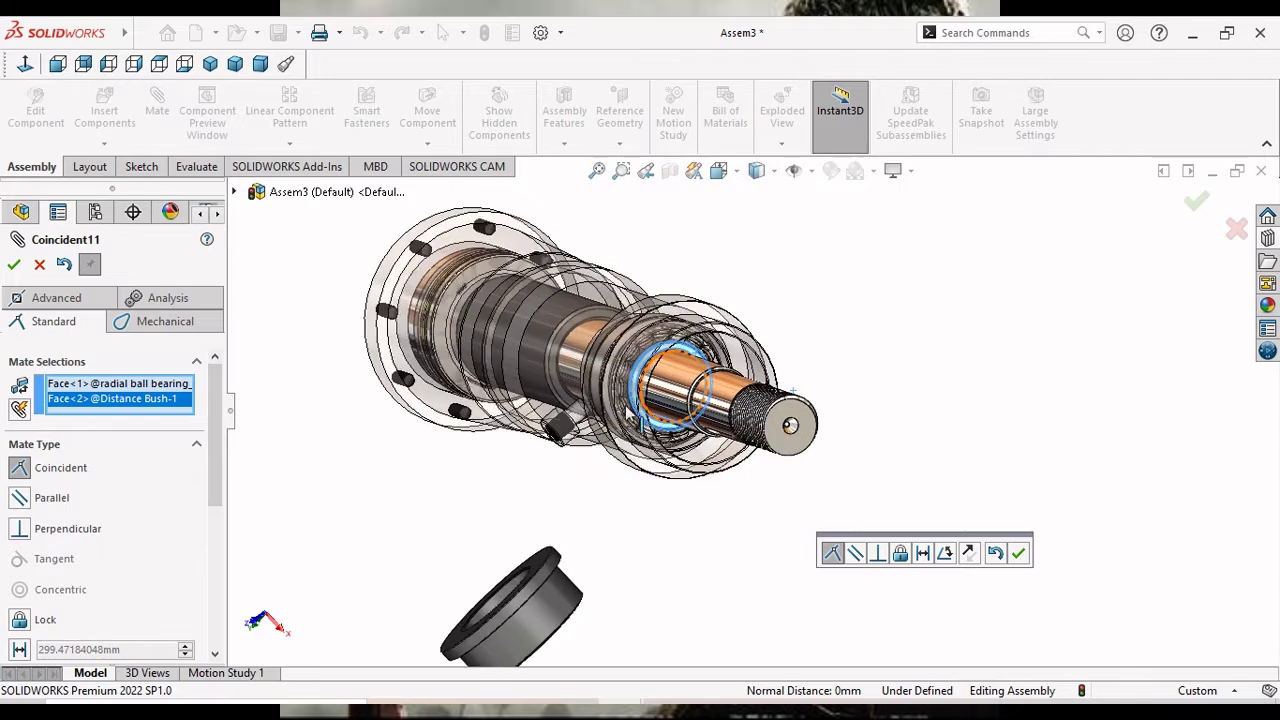
pyautogui.scroll(-1, 690, 541)
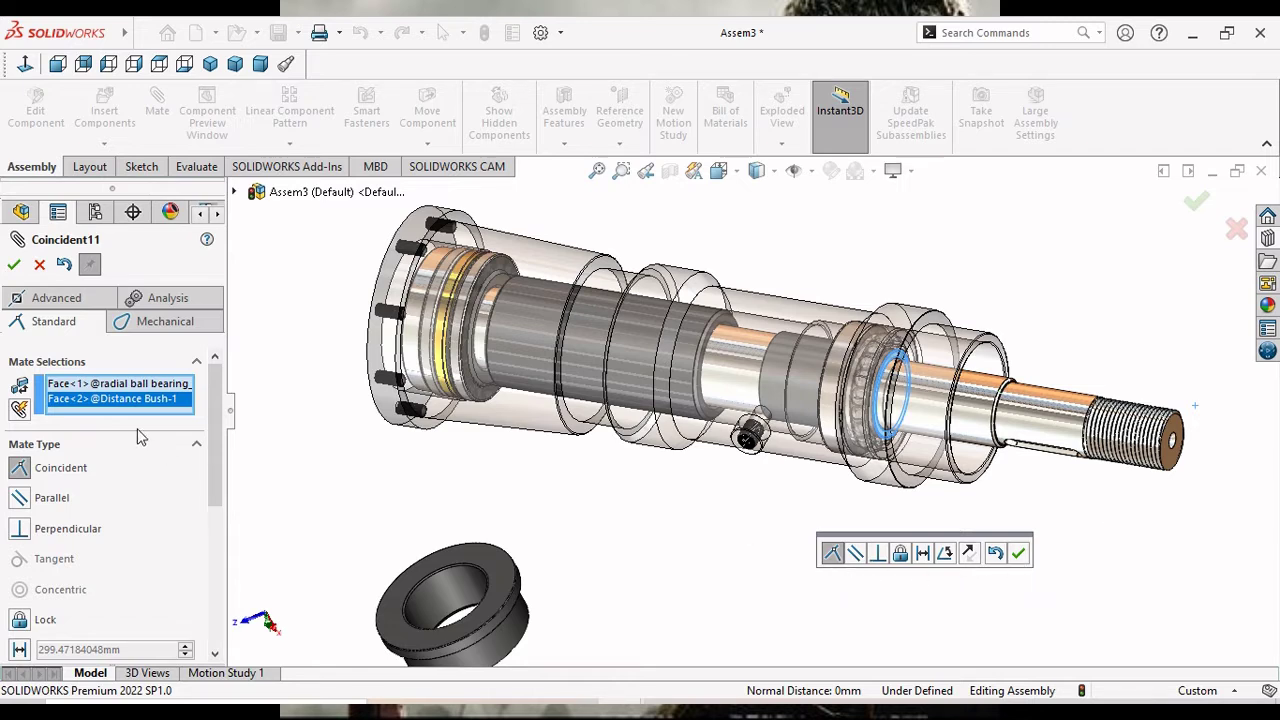
pyautogui.rightClick(130, 404)
pyautogui.click(176, 438)
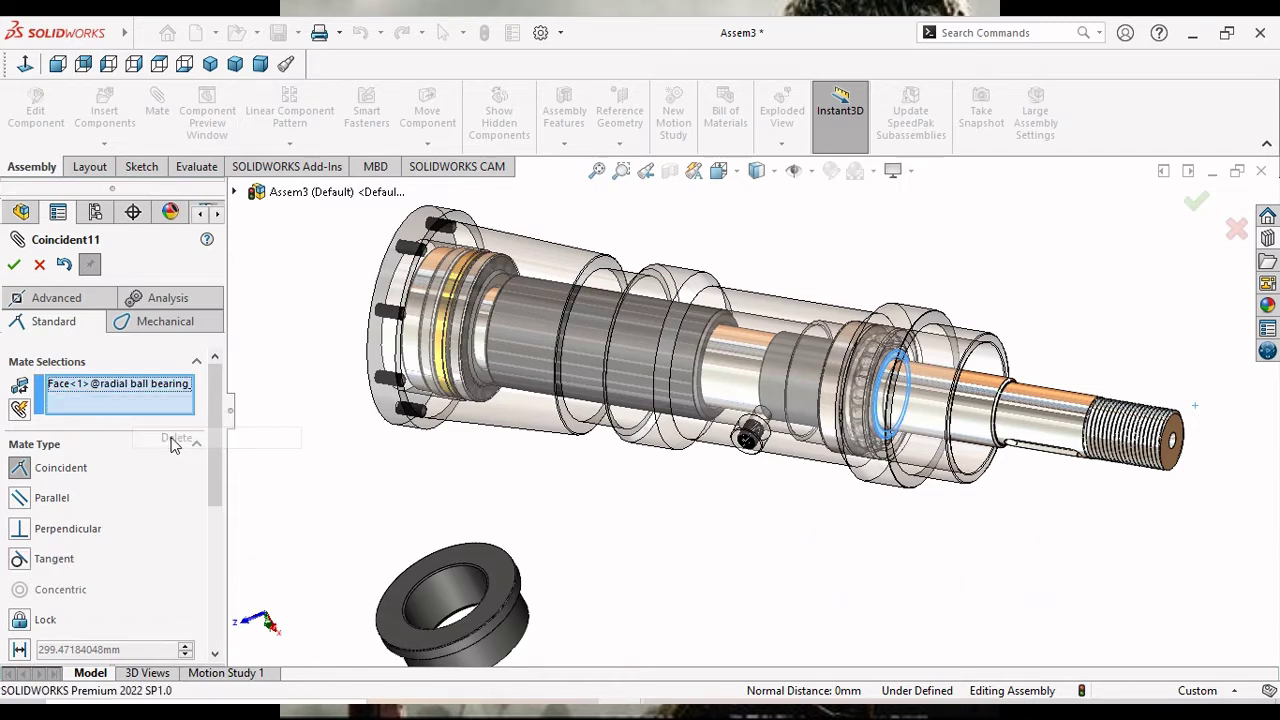
pyautogui.rightClick(128, 394)
pyautogui.click(171, 420)
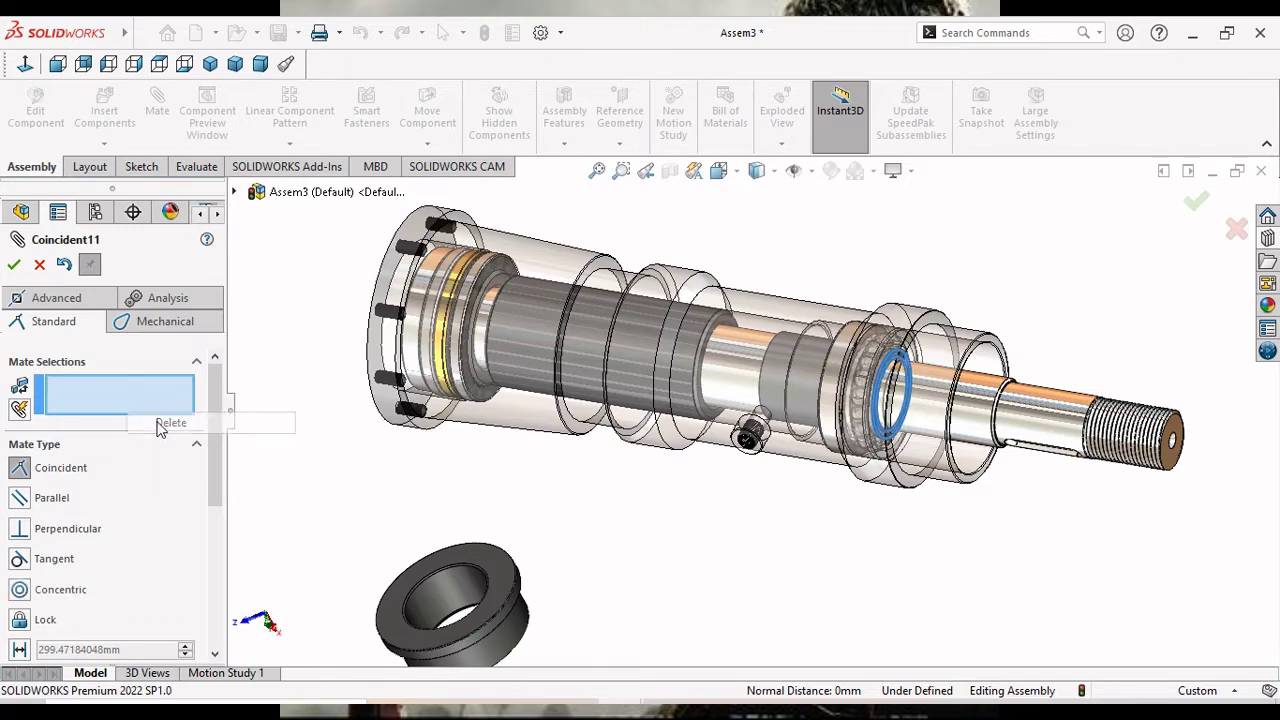
pyautogui.scroll(-3, 248, 482)
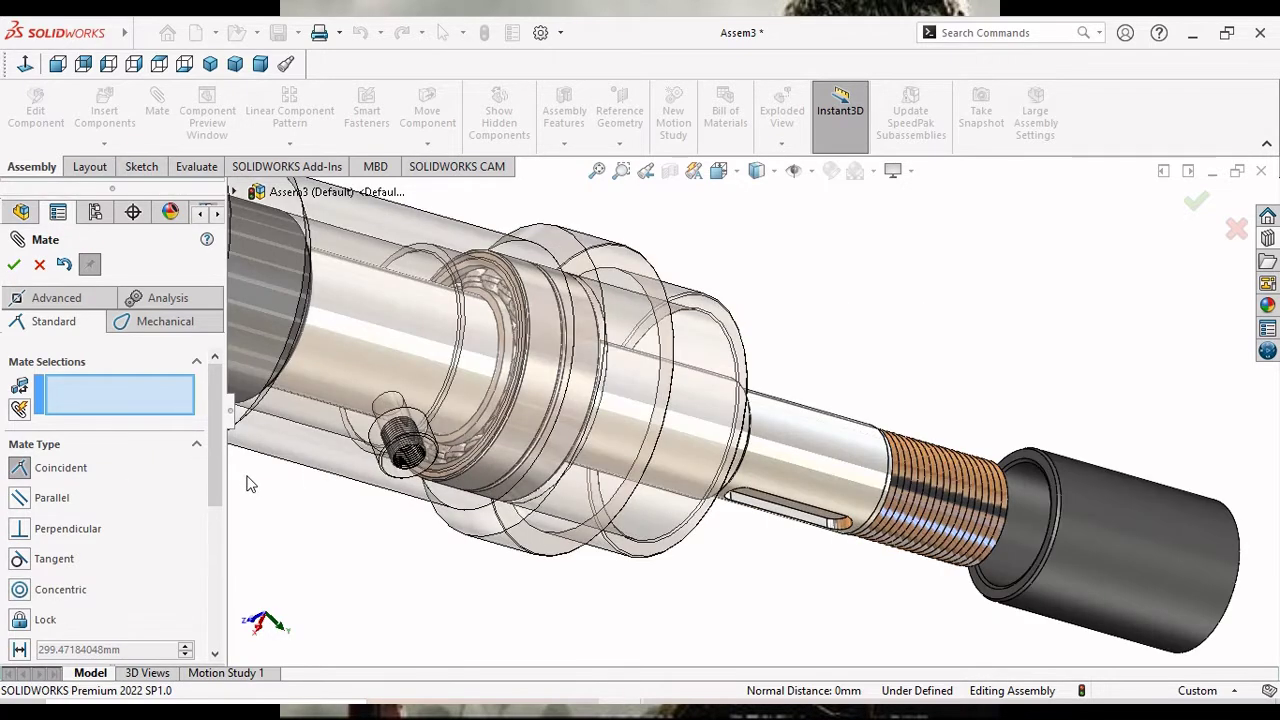
# Mate the Distance Bush's end face coincident with the bearing's inner race, flipping the alignment.
pyautogui.scroll(3, 690, 512)
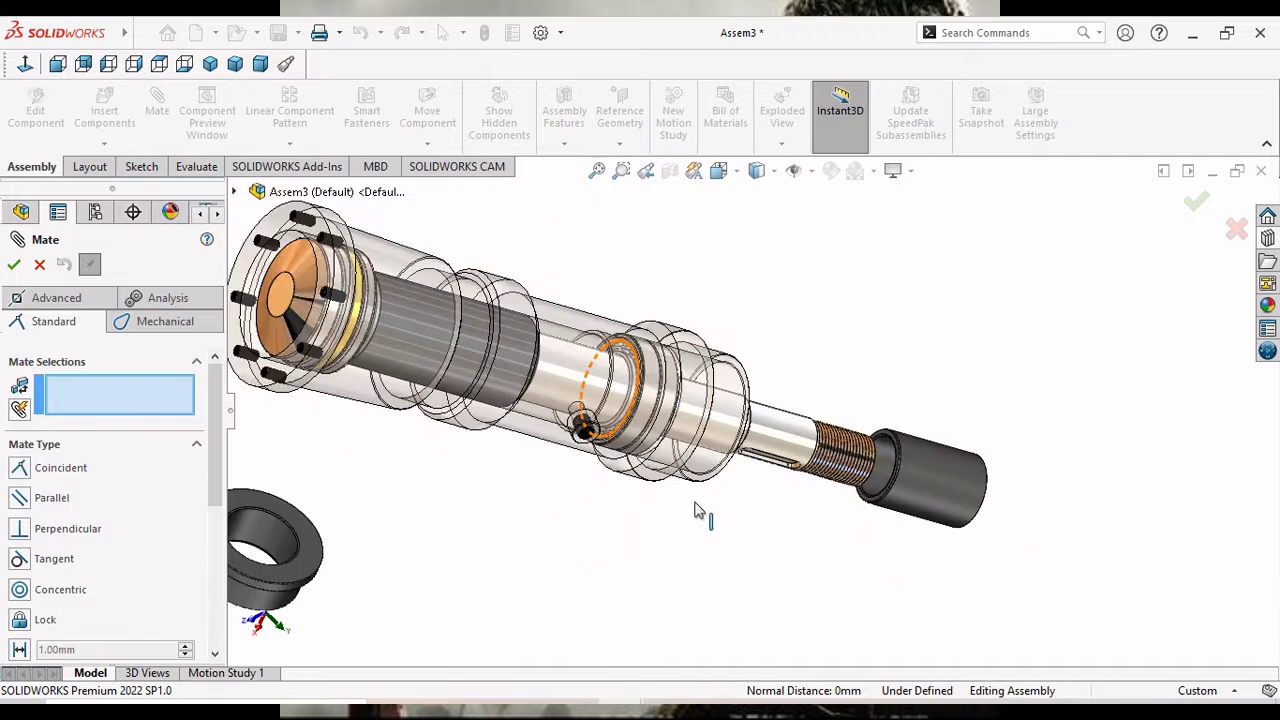
pyautogui.moveTo(855, 532); pyautogui.dragTo(752, 523, button='middle')
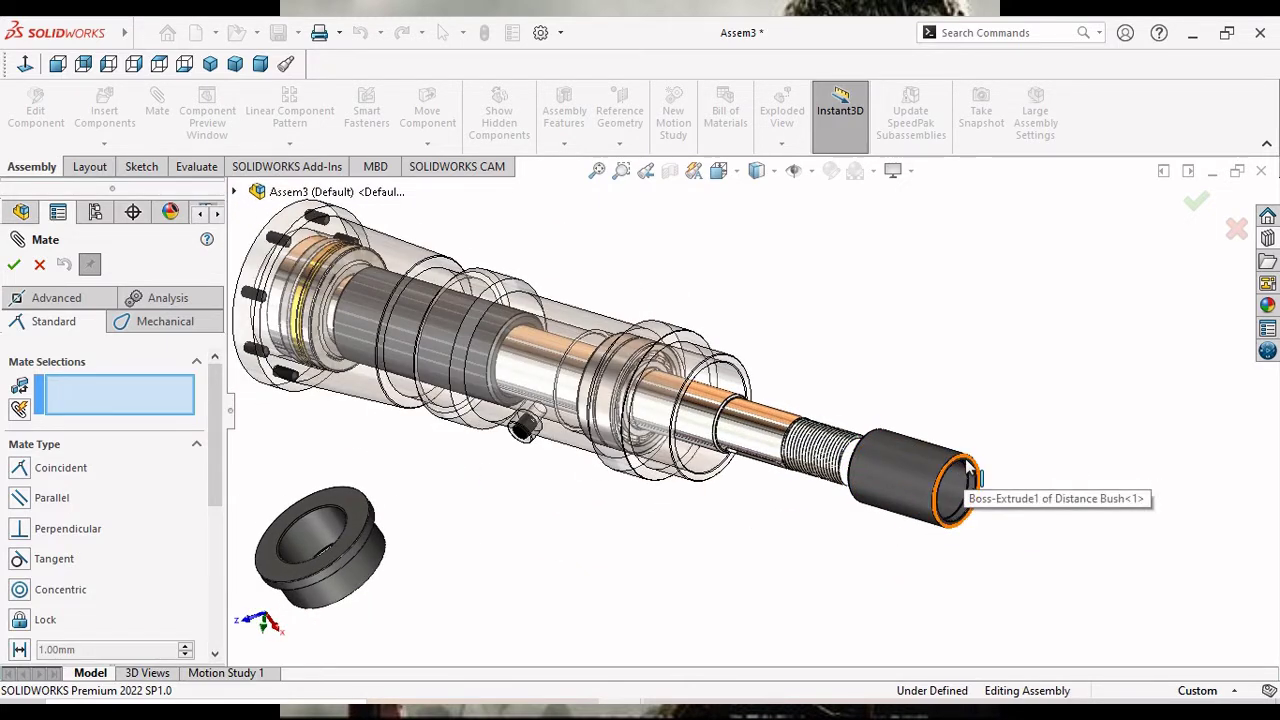
pyautogui.scroll(-2, 1050, 505)
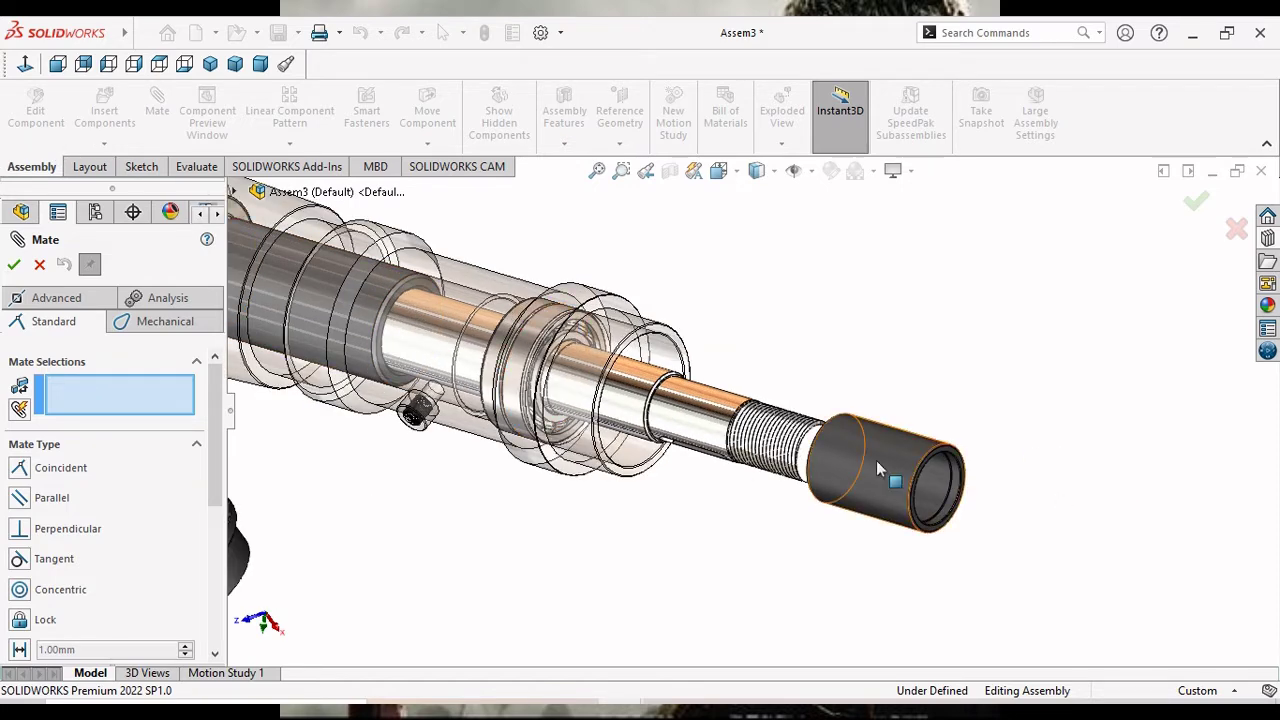
pyautogui.scroll(-2, 978, 462)
pyautogui.scroll(-2, 983, 437)
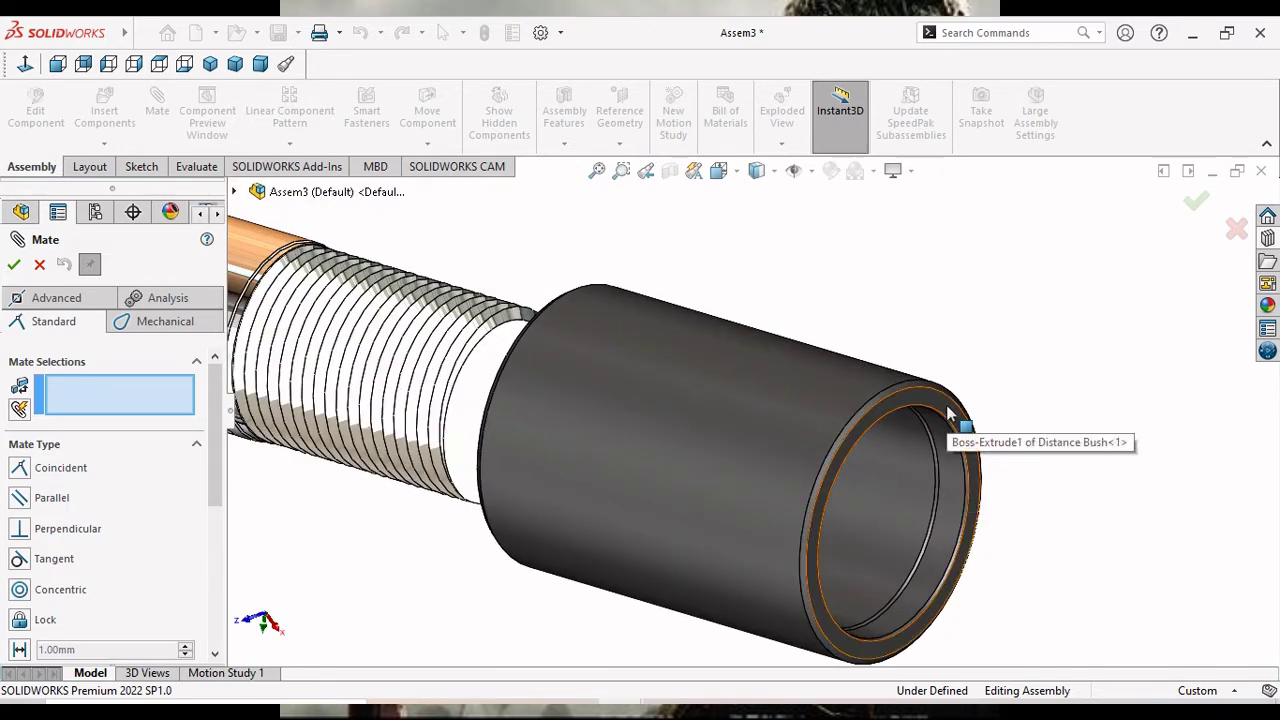
pyautogui.click(946, 418)
pyautogui.scroll(3, 745, 470)
pyautogui.scroll(-2, 724, 522)
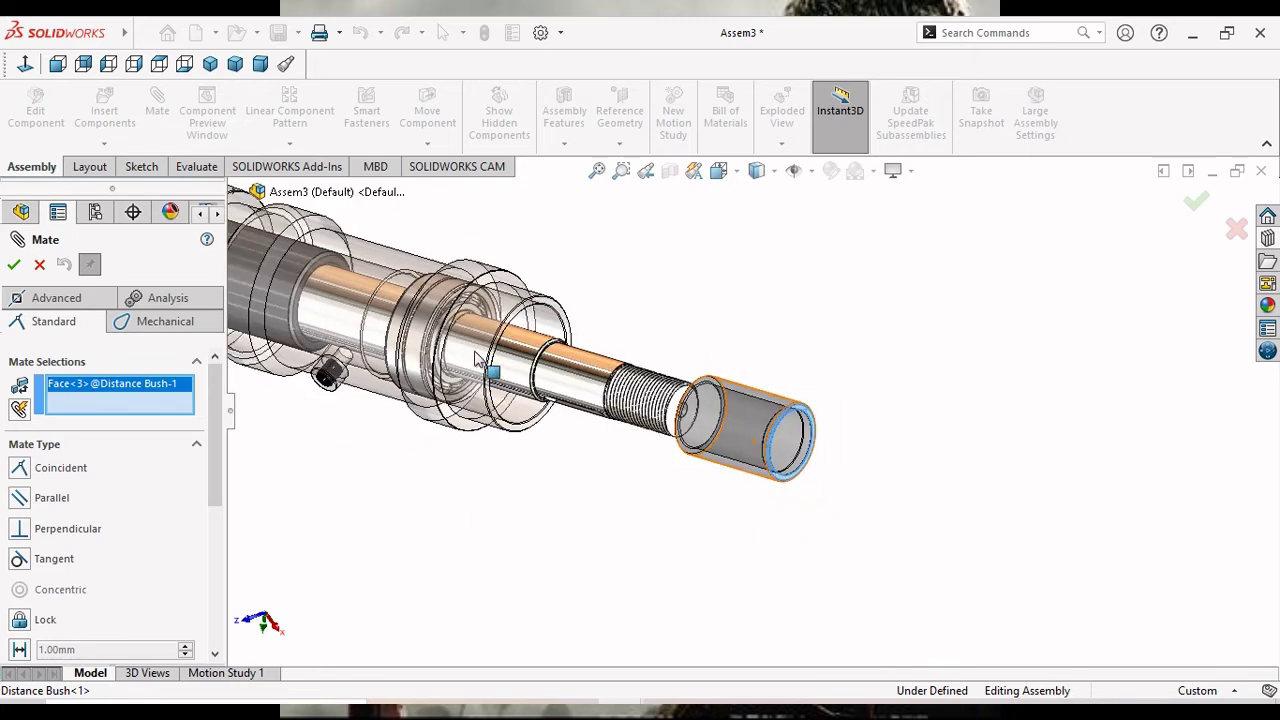
pyautogui.scroll(-1, 460, 339)
pyautogui.scroll(-1, 460, 339)
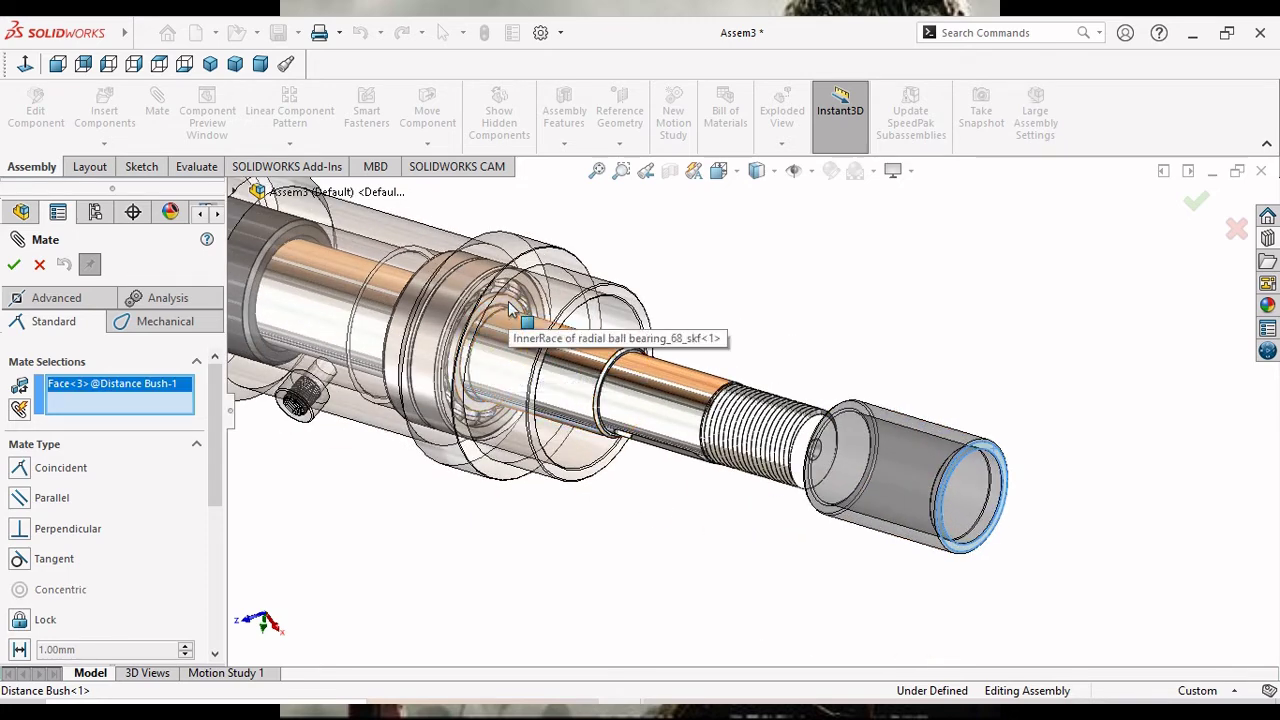
pyautogui.click(503, 312)
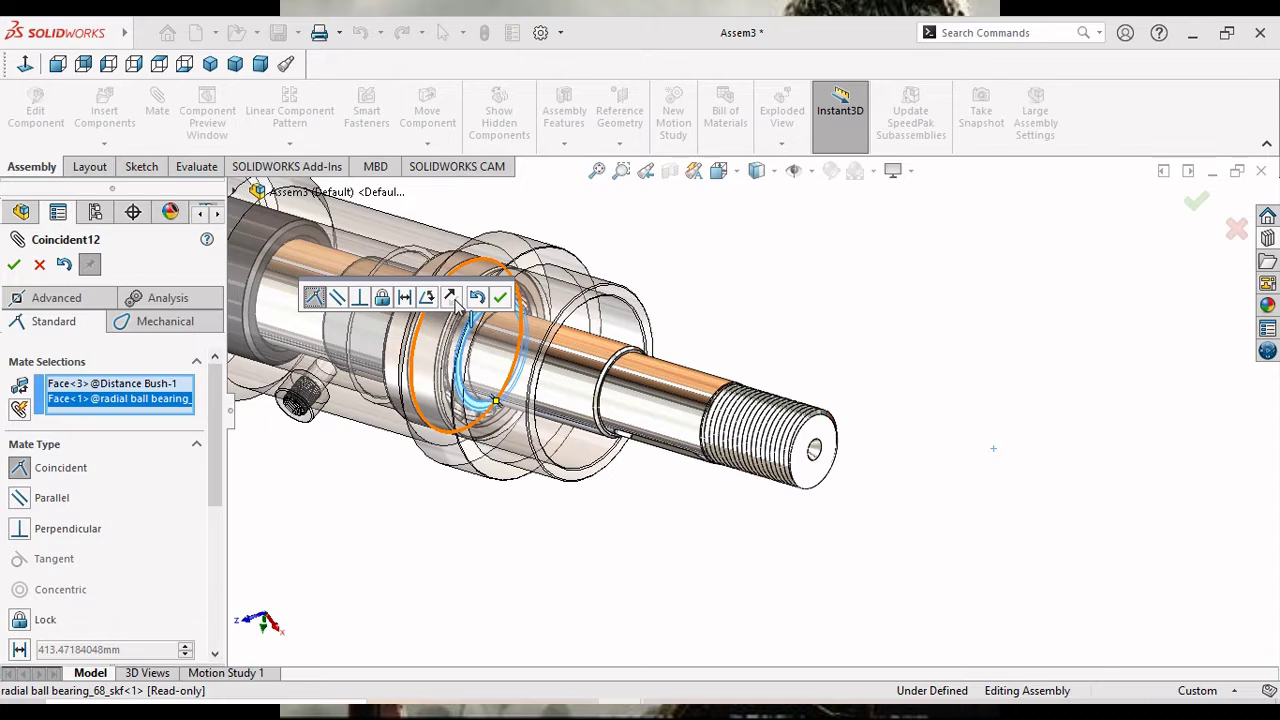
pyautogui.click(454, 297)
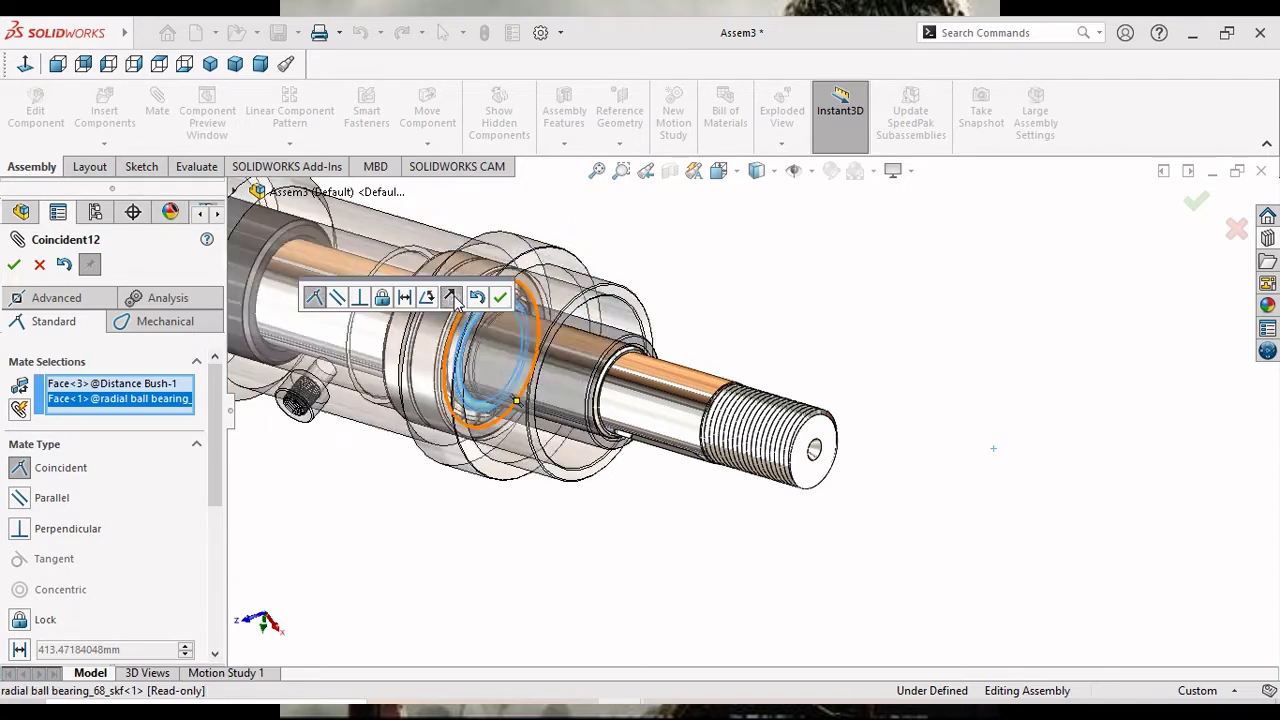
pyautogui.click(755, 382)
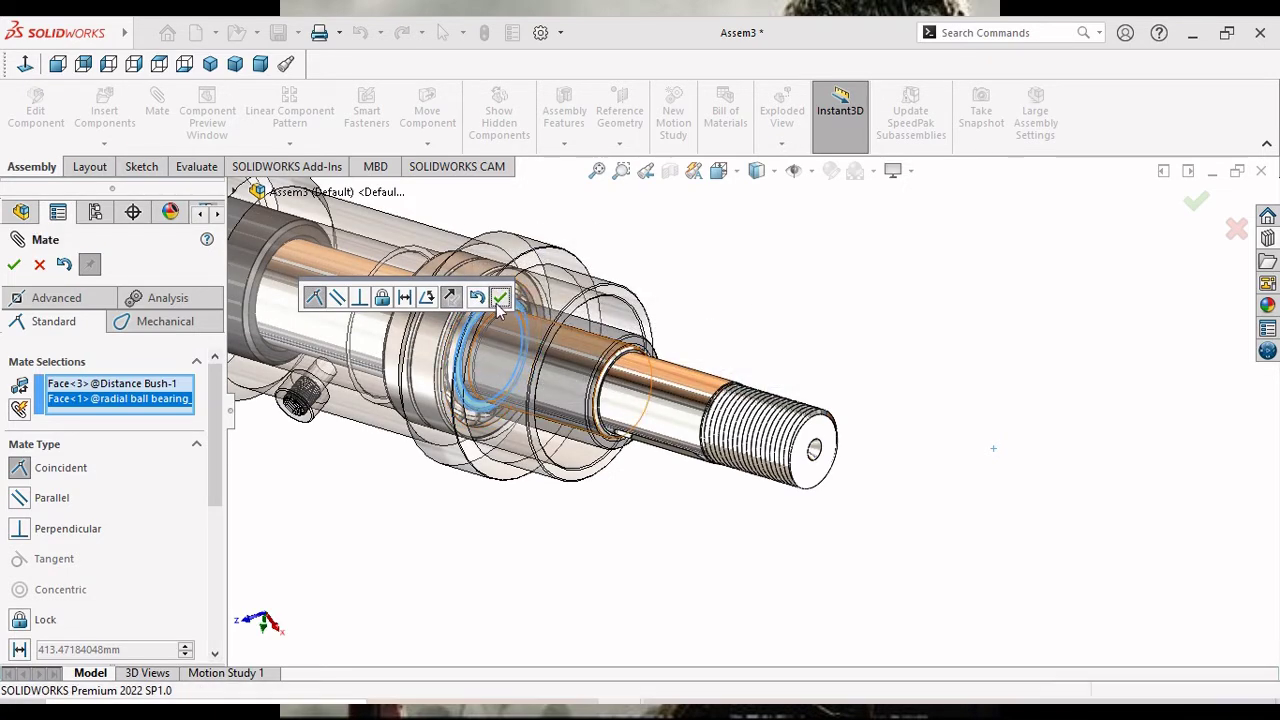
pyautogui.click(496, 303)
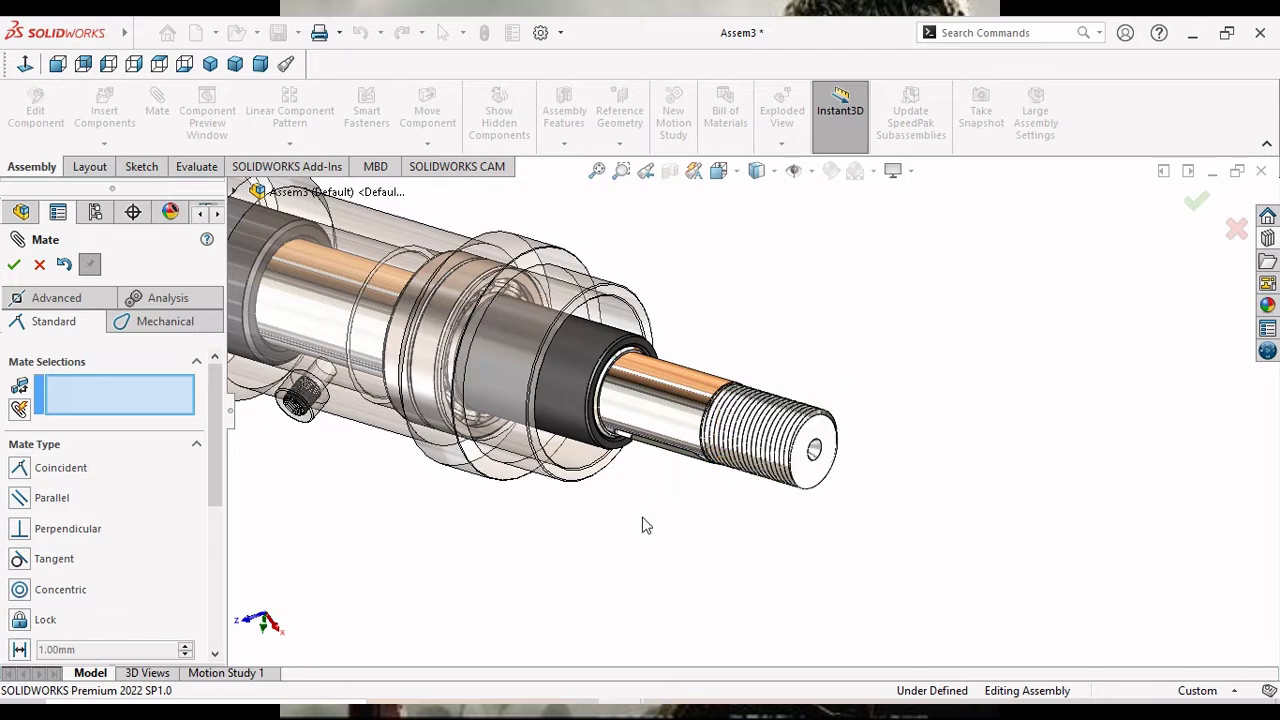
# Orbit and zoom around the assembly to inspect the mated distance bush.
pyautogui.scroll(-2, 580, 510)
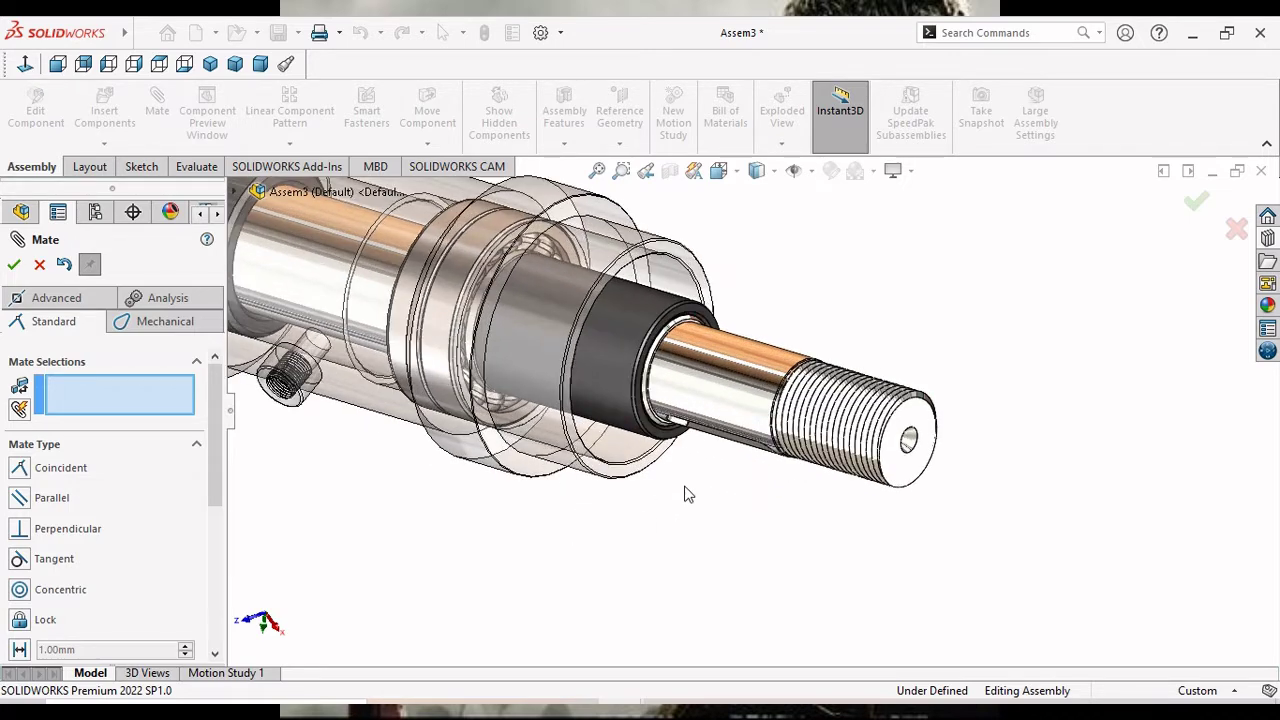
pyautogui.moveTo(692, 487)
pyautogui.mouseDown(button='middle')
pyautogui.moveTo(733, 484)
pyautogui.moveTo(709, 480)
pyautogui.moveTo(688, 440)
pyautogui.mouseUp(button='middle')
pyautogui.scroll(-4, 811, 315)
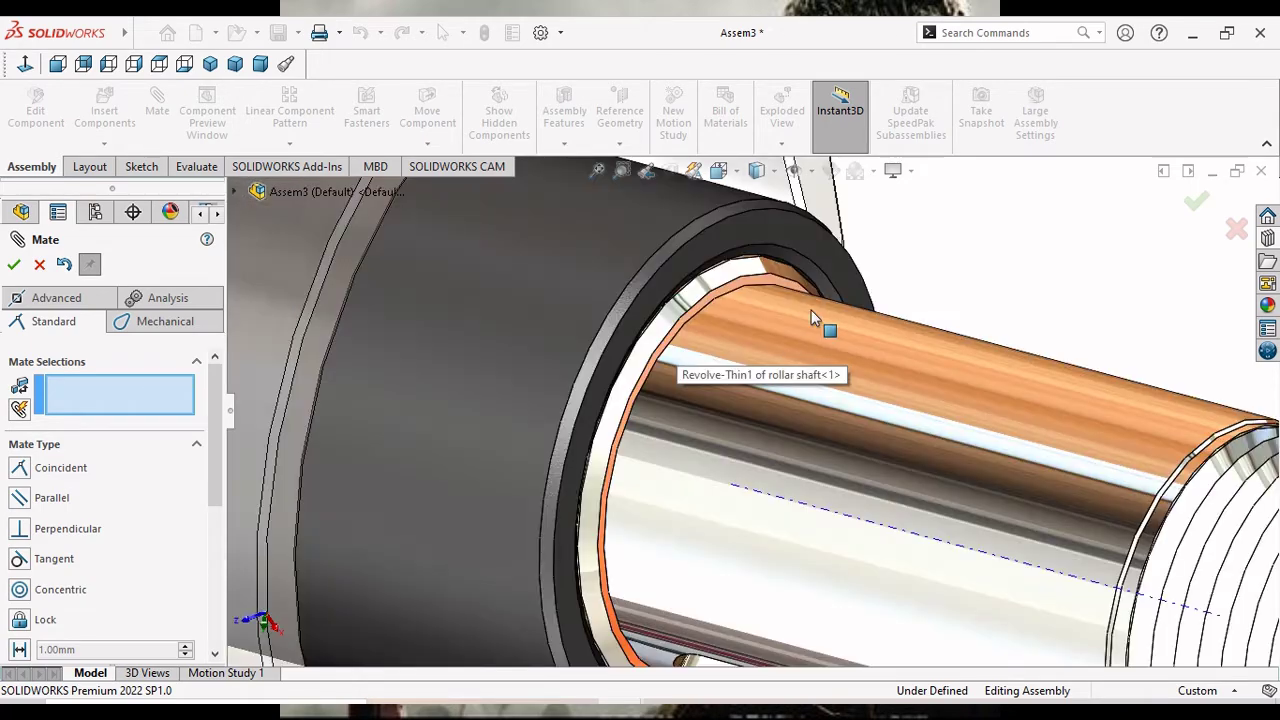
pyautogui.moveTo(934, 266); pyautogui.dragTo(973, 308, button='middle')
pyautogui.scroll(2, 960, 315)
pyautogui.scroll(3, 900, 350)
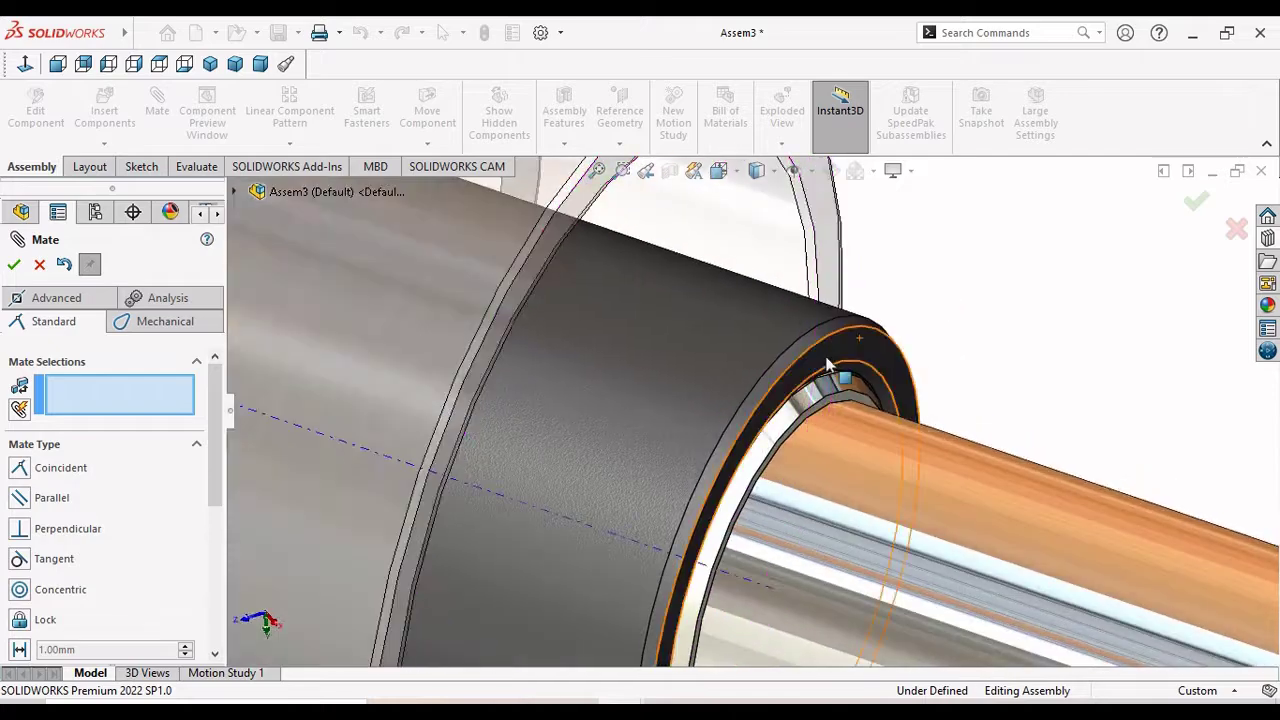
pyautogui.scroll(3, 830, 390)
pyautogui.scroll(2, 785, 395)
pyautogui.scroll(3, 800, 350)
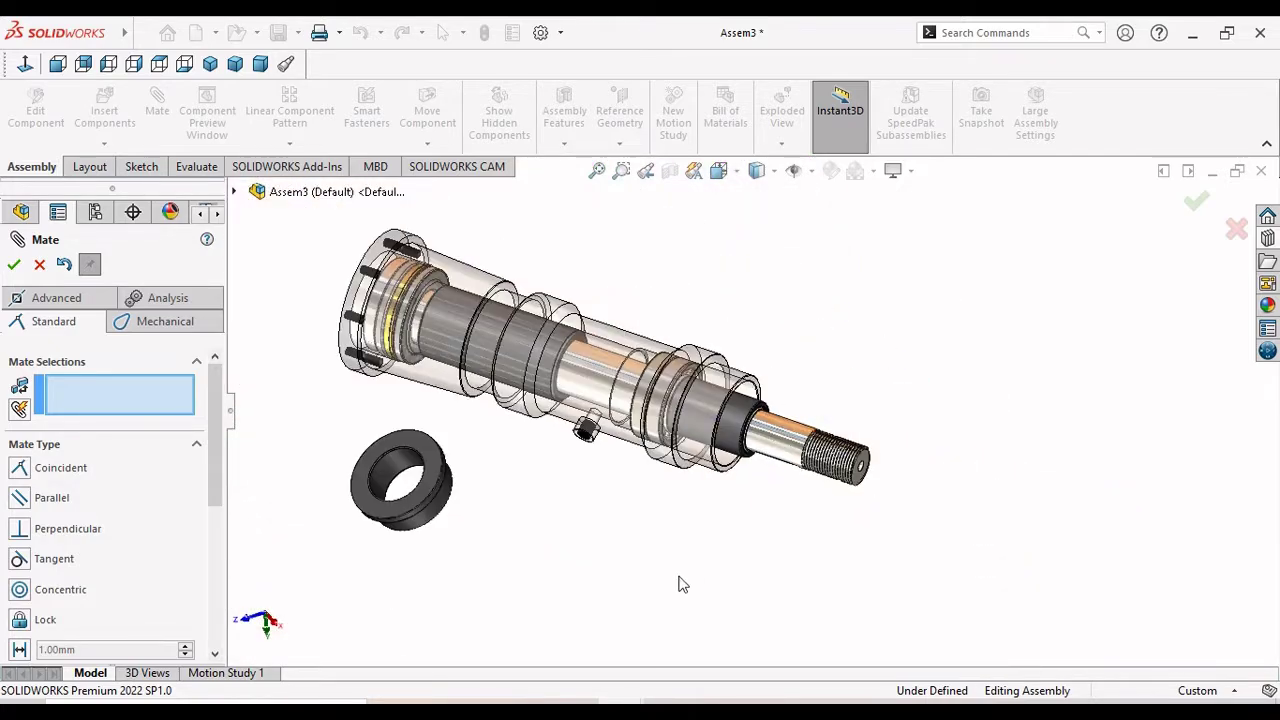
pyautogui.moveTo(680, 583)
pyautogui.mouseDown(button='middle')
pyautogui.moveTo(703, 560)
pyautogui.moveTo(683, 546)
pyautogui.mouseUp(button='middle')
pyautogui.scroll(-5, 683, 400)
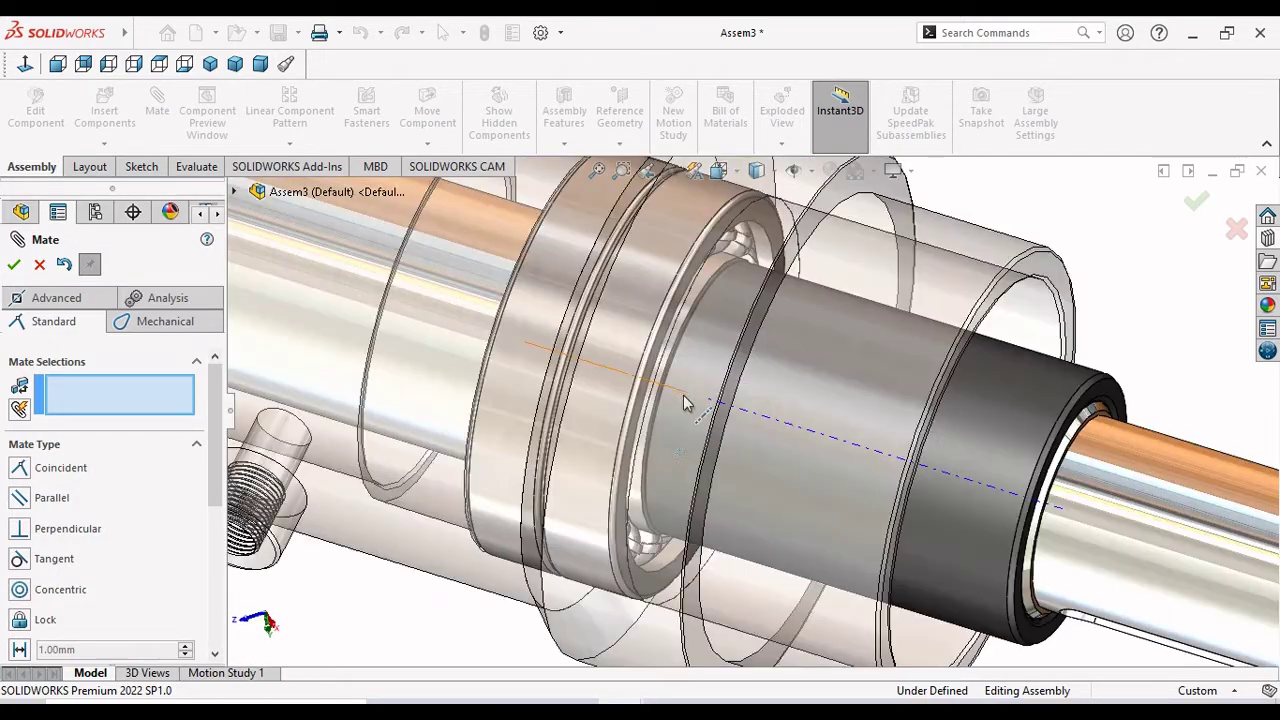
pyautogui.scroll(4, 660, 437)
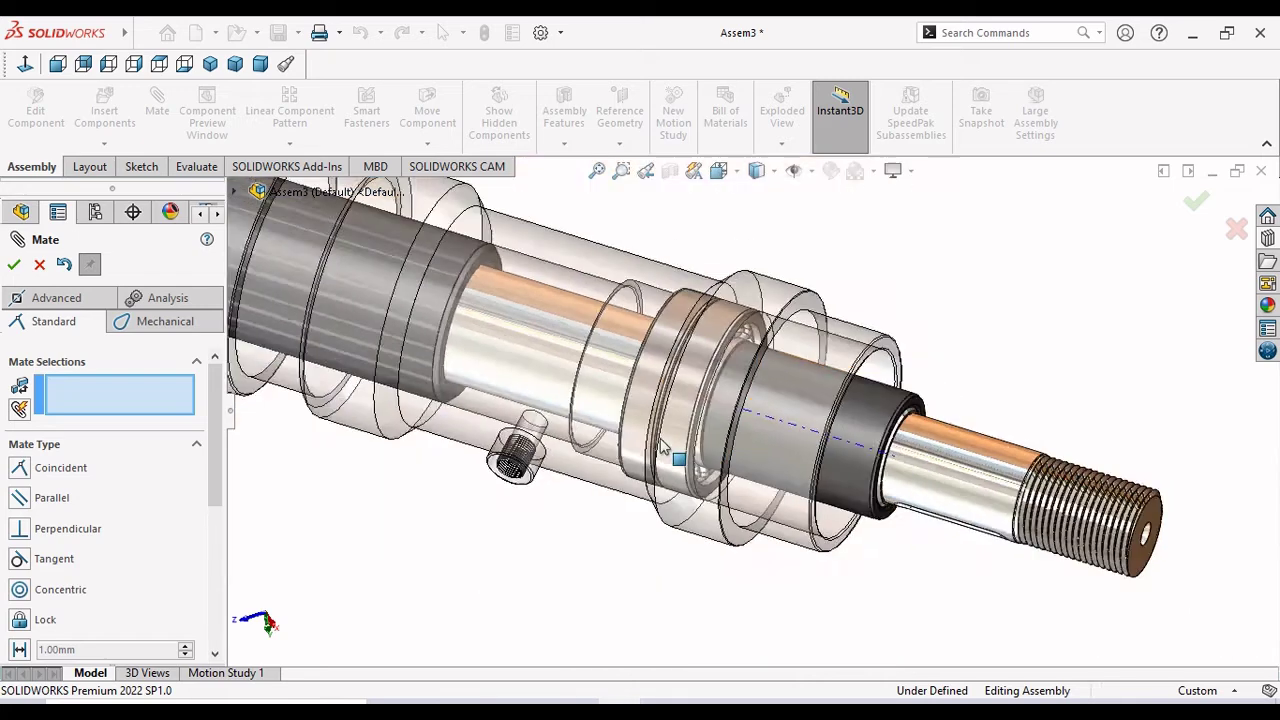
pyautogui.scroll(3, 655, 460)
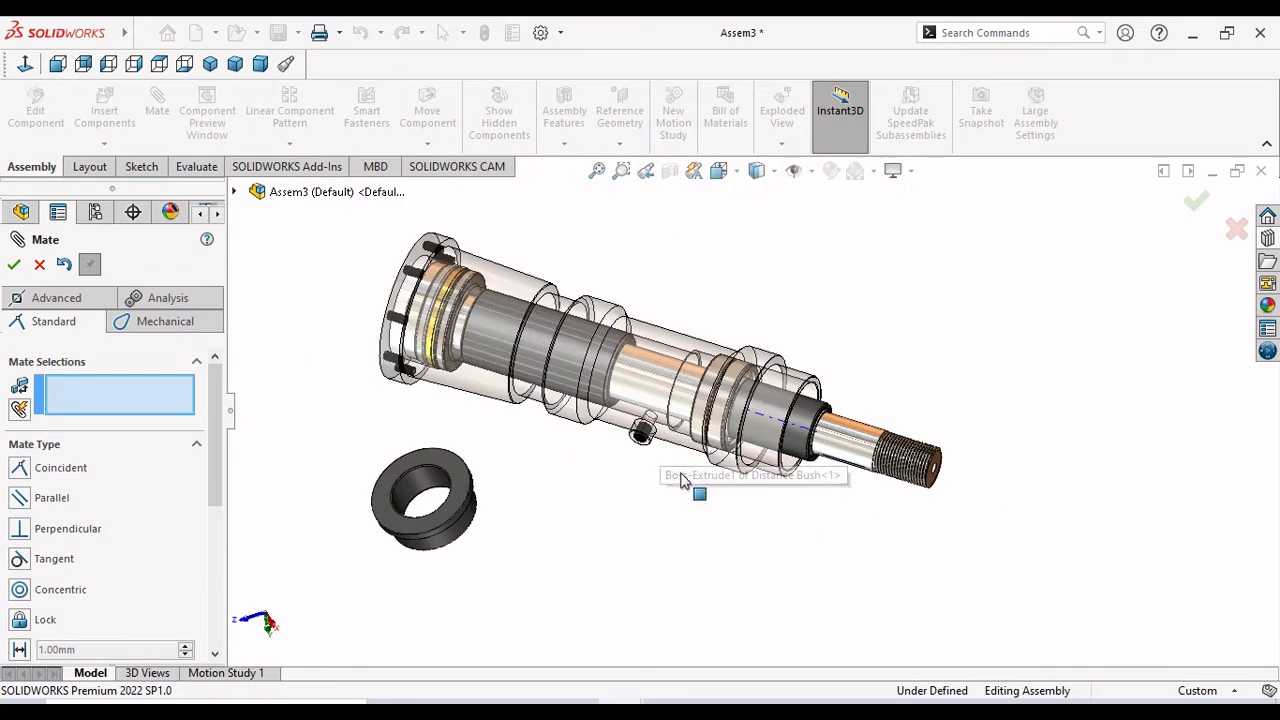
# Check the visibility options, close the Mate command, and open the Move Component dropdown.
pyautogui.click(811, 173)
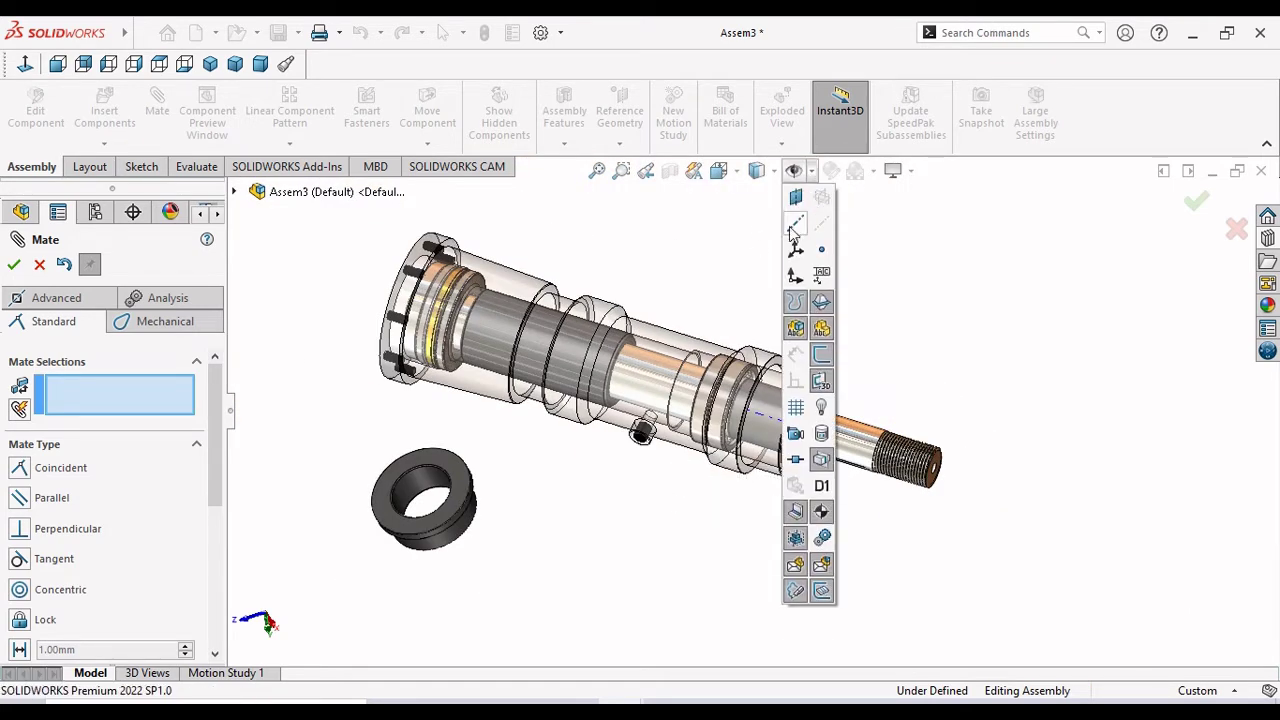
pyautogui.click(929, 256)
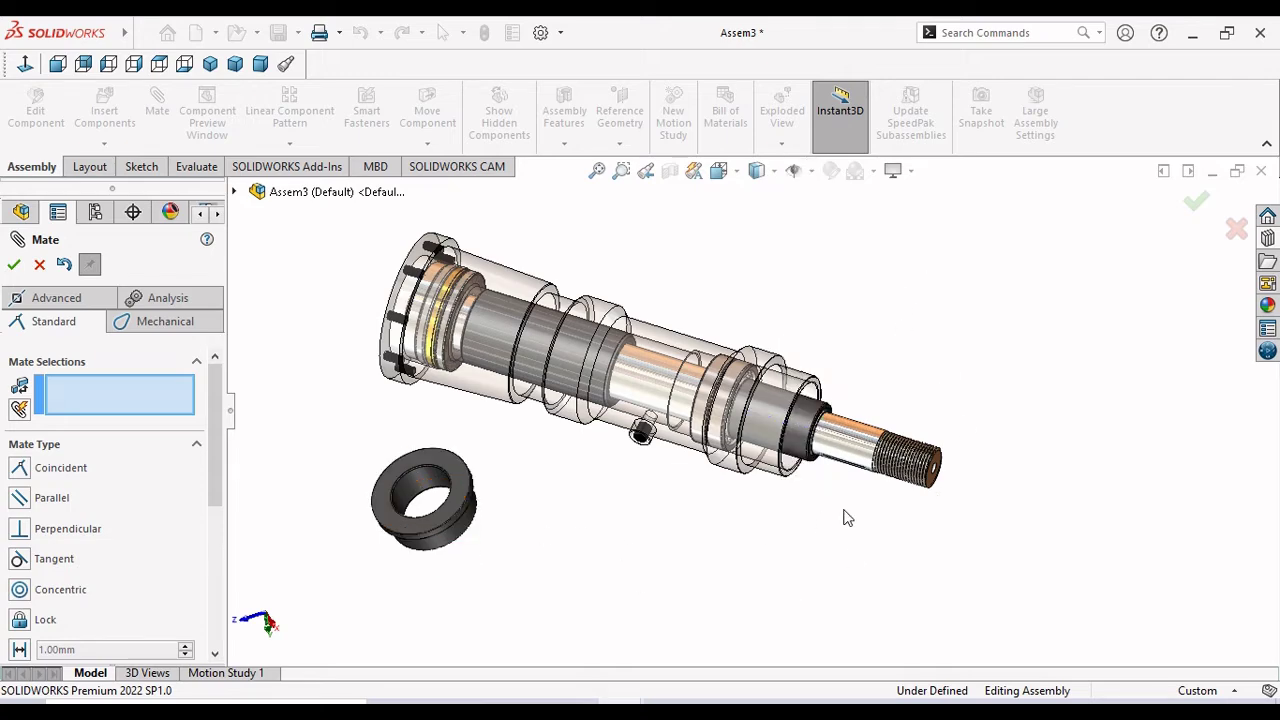
pyautogui.moveTo(845, 518)
pyautogui.mouseDown(button='middle')
pyautogui.moveTo(820, 494)
pyautogui.moveTo(546, 571)
pyautogui.mouseUp(button='middle')
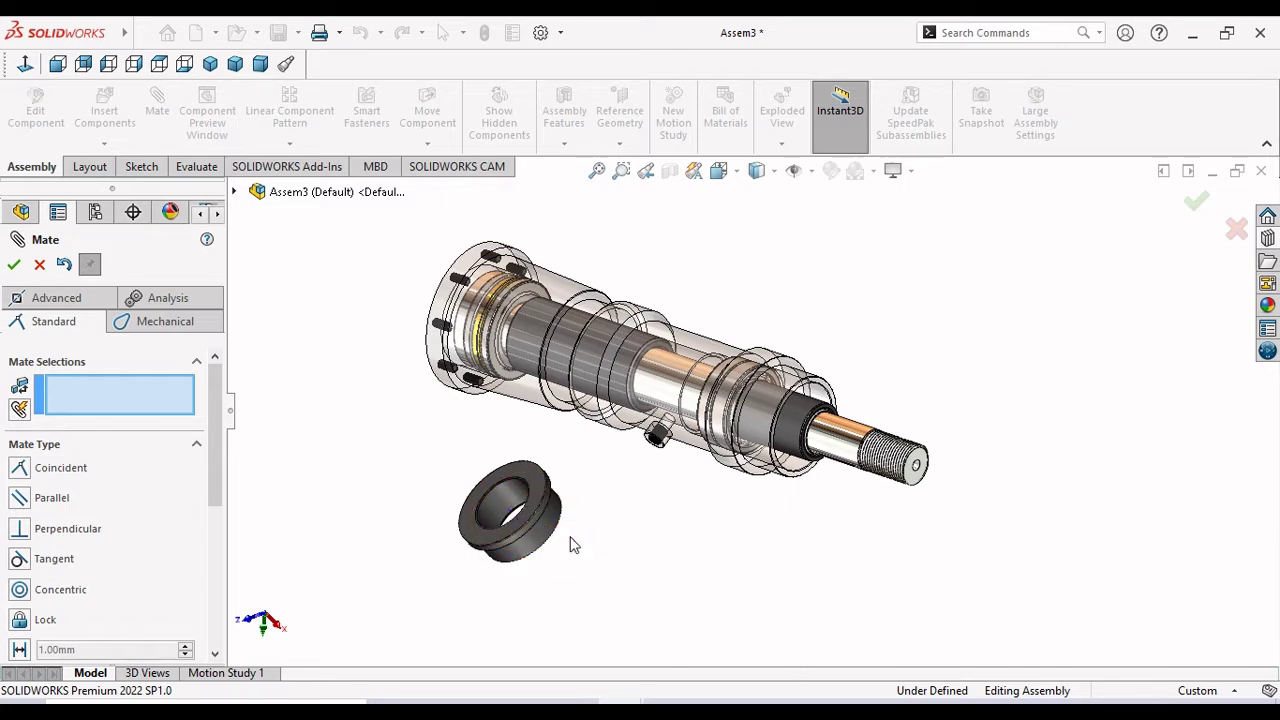
pyautogui.click(14, 265)
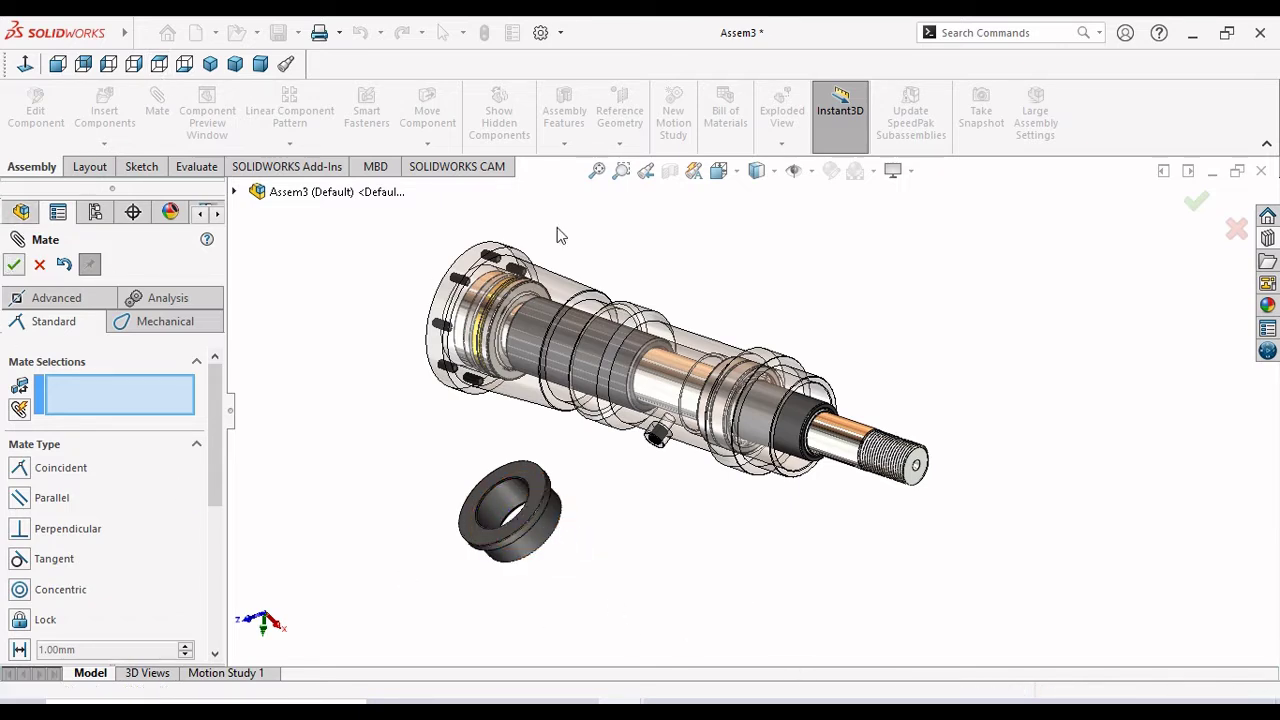
pyautogui.click(427, 143)
# Rotate the Top Bearing cover to face the shaft, move it past the threaded end, and start Mate.
pyautogui.click(465, 189)
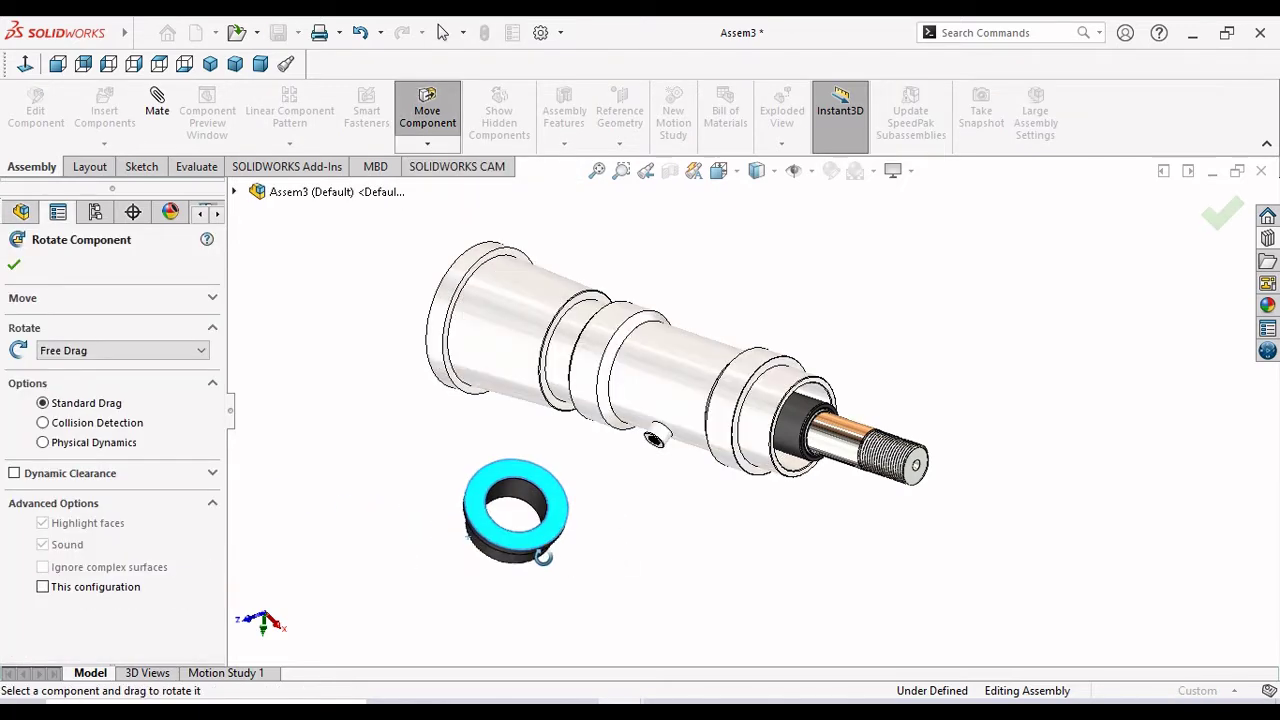
pyautogui.moveTo(465, 537); pyautogui.dragTo(600, 591)
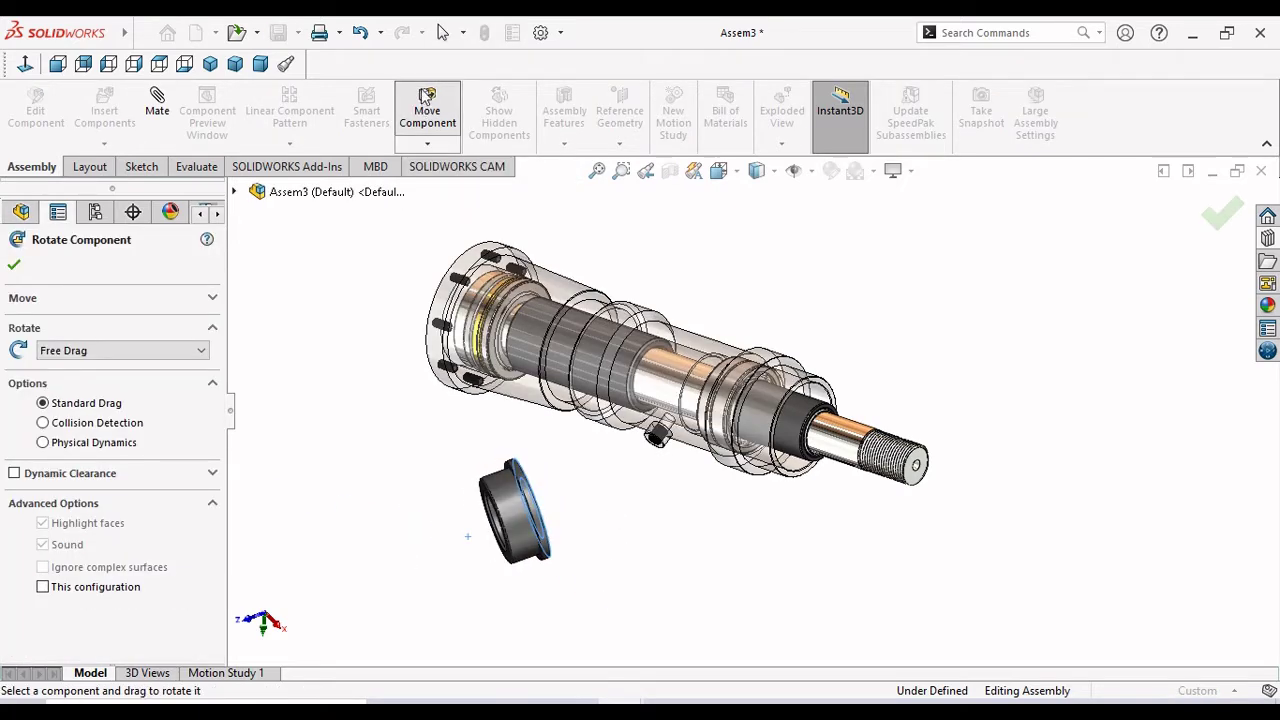
pyautogui.moveTo(575, 549); pyautogui.dragTo(1000, 478, button='right')
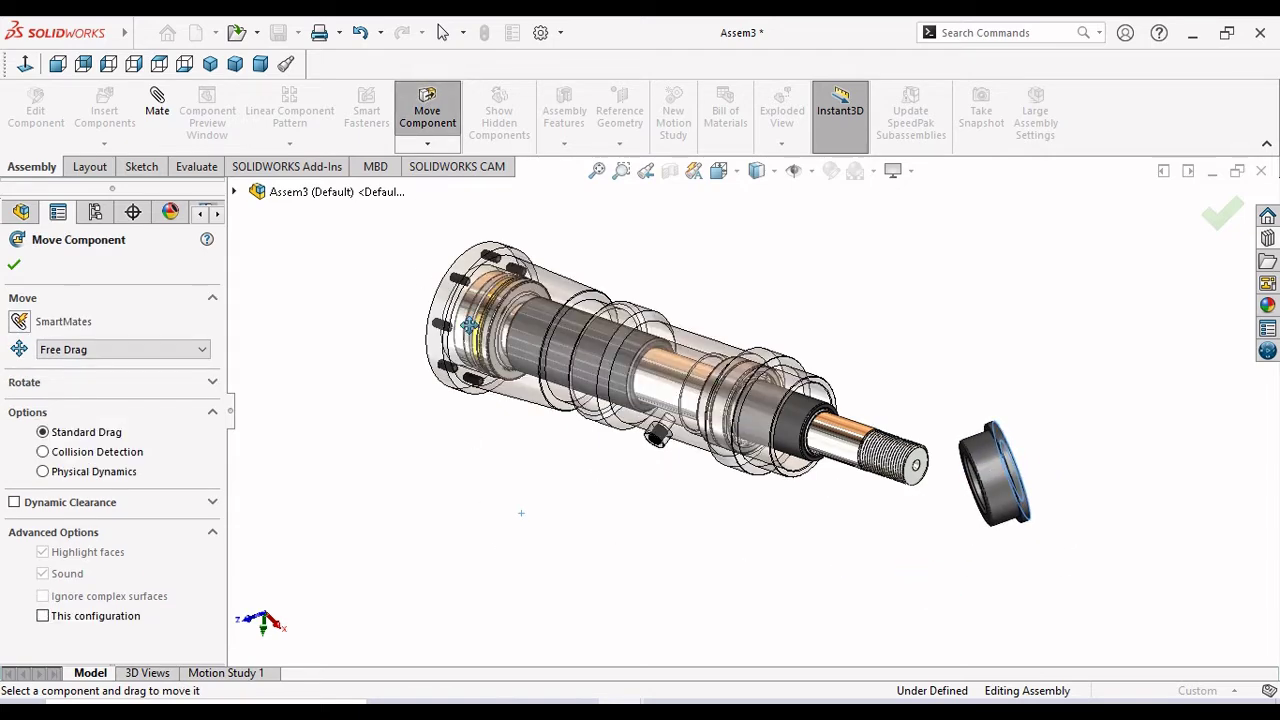
pyautogui.click(15, 265)
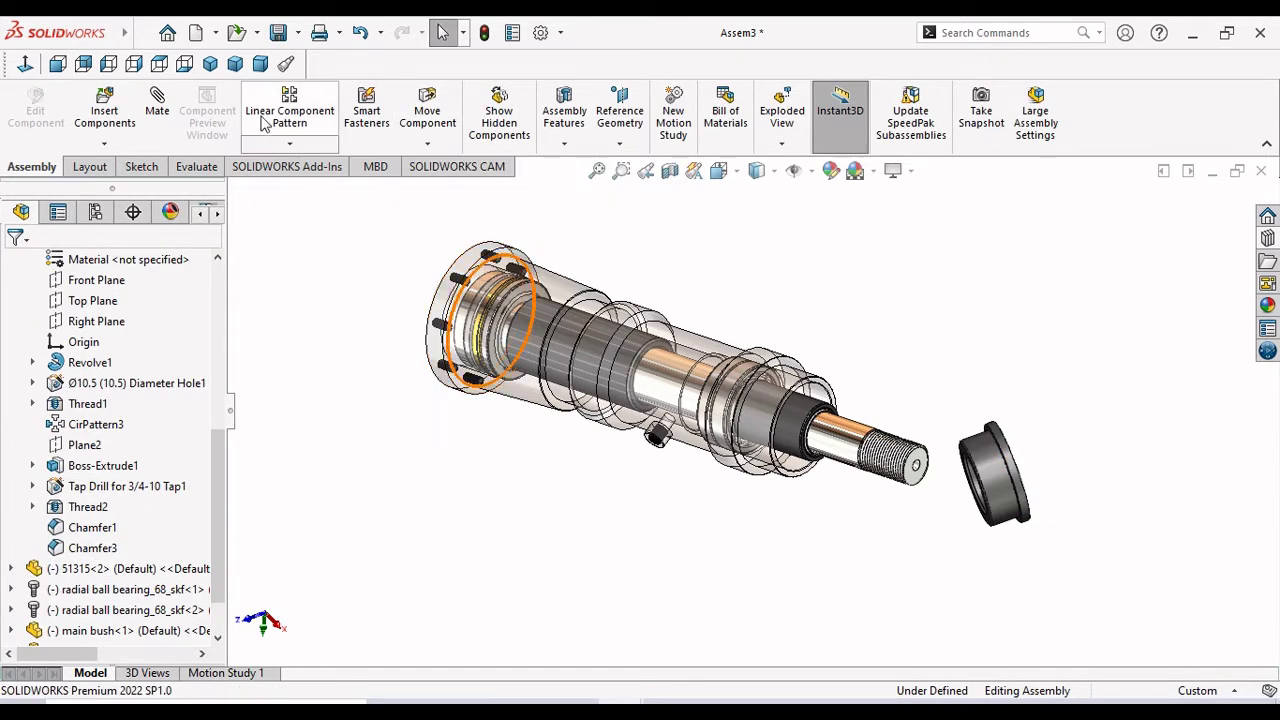
pyautogui.click(170, 100)
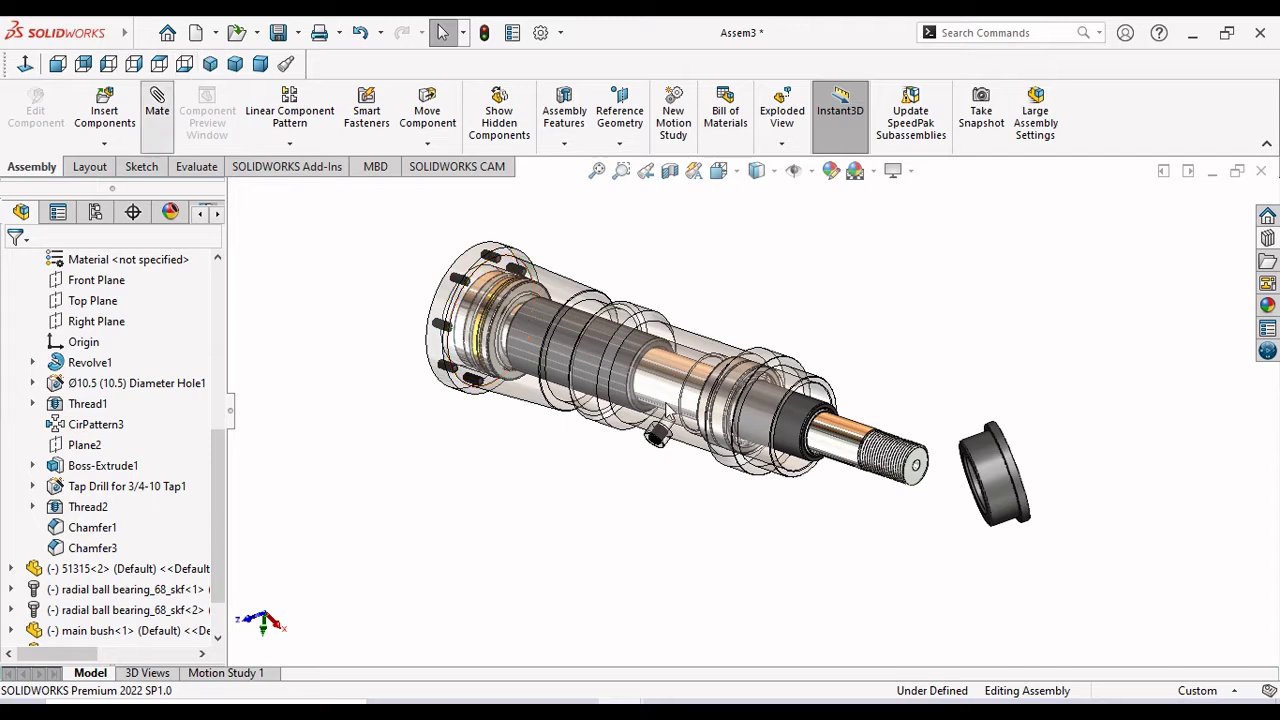
# Mate the Top Bearing cover's bore concentric with the Rollar Sleeve.
pyautogui.click(983, 462)
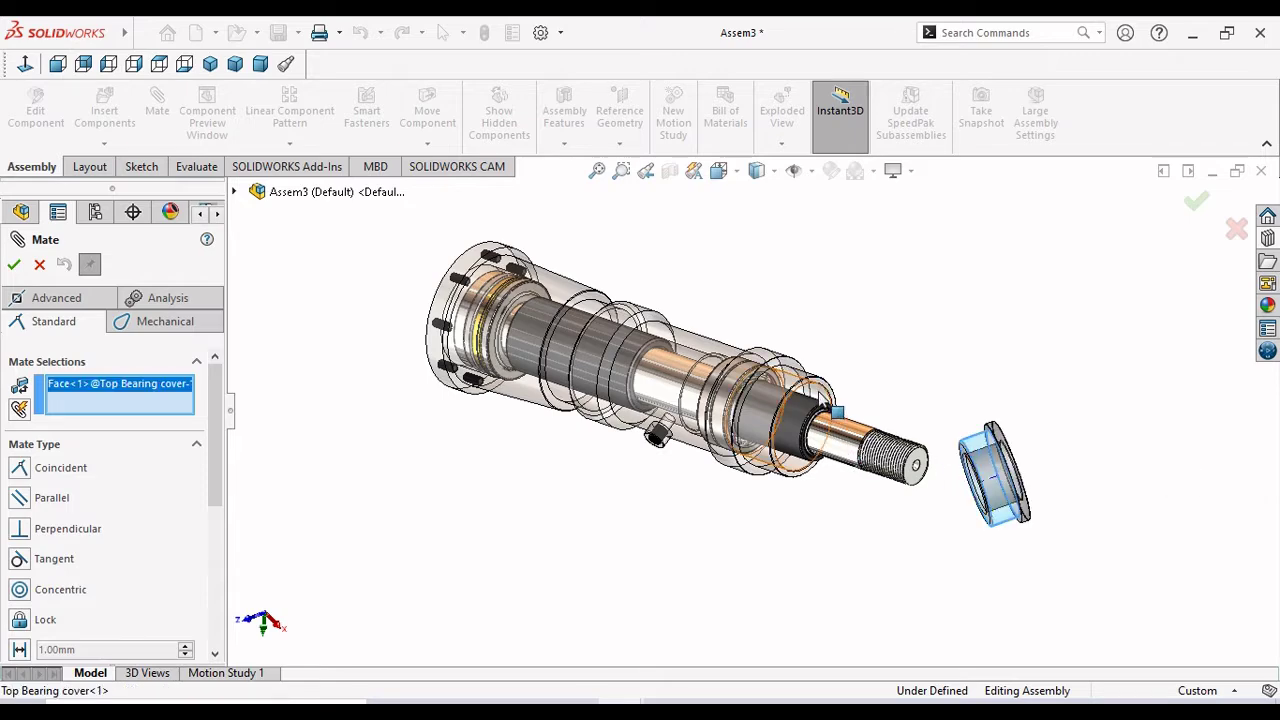
pyautogui.click(850, 428)
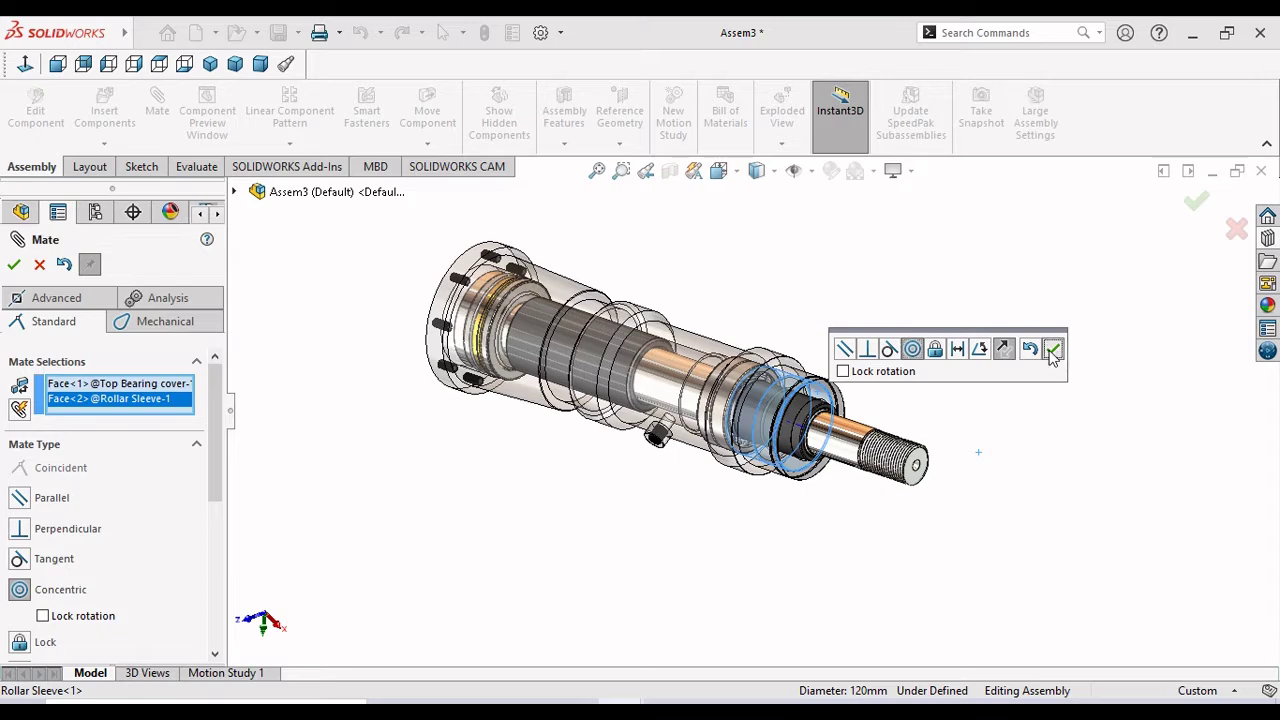
pyautogui.click(1053, 357)
# Seat the cover's face coincident with the Rollar Sleeve's end face and exit Mate.
pyautogui.scroll(-3, 897, 492)
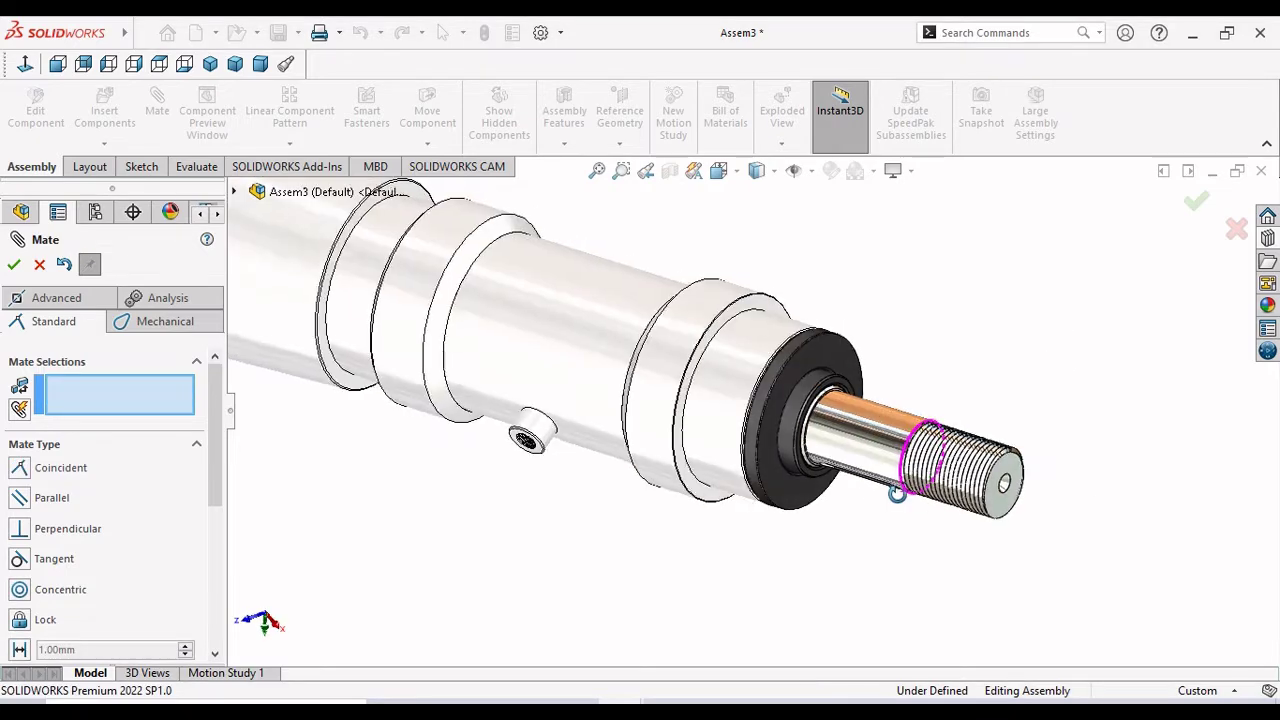
pyautogui.moveTo(897, 492); pyautogui.dragTo(780, 428, button='middle')
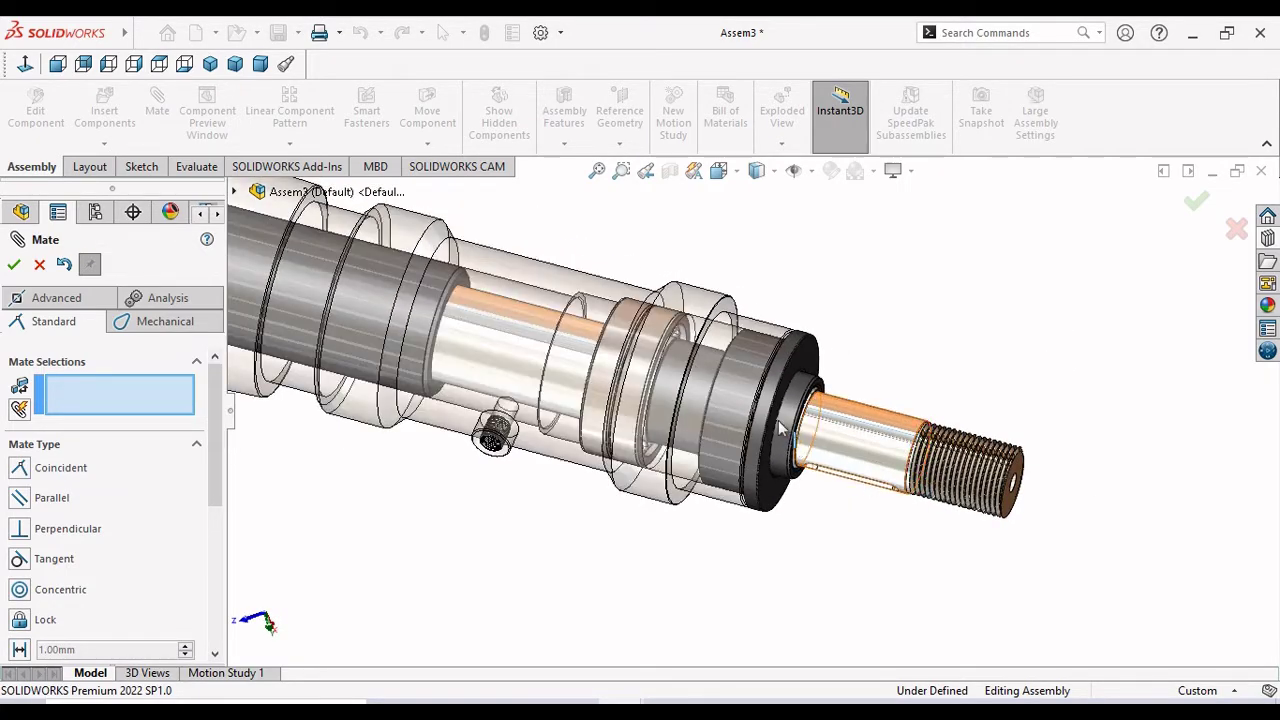
pyautogui.scroll(-2, 780, 428)
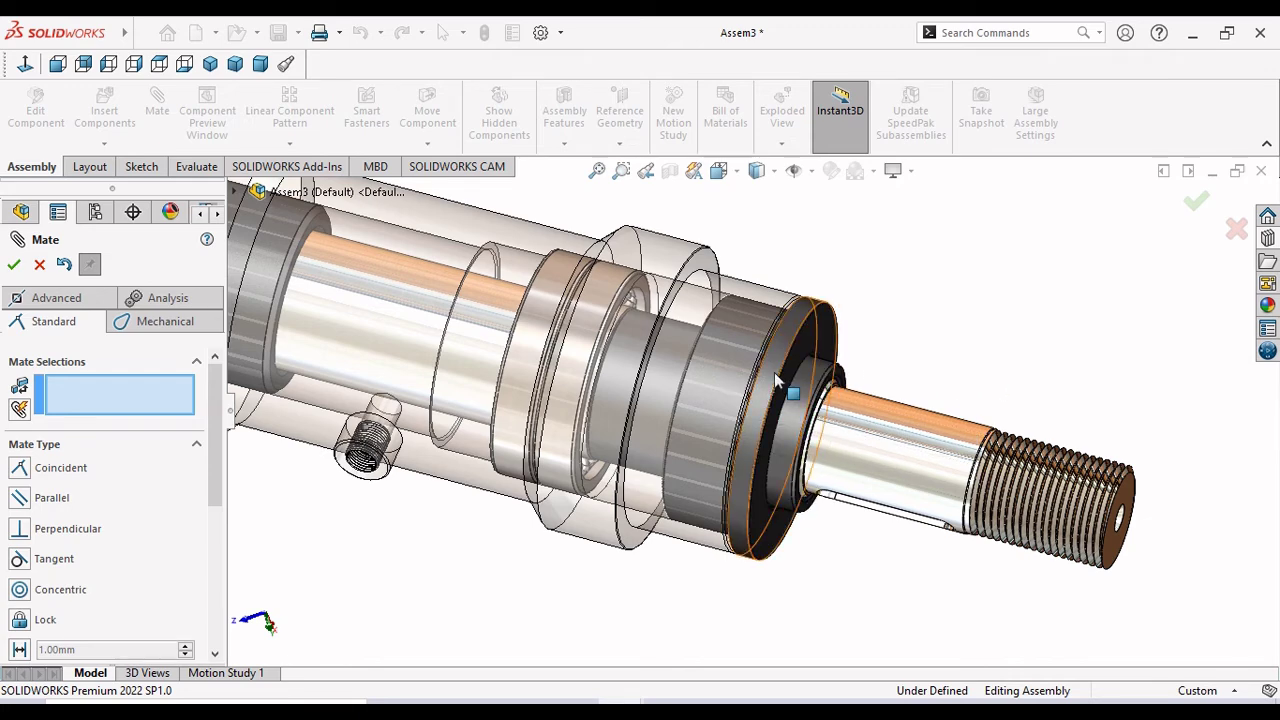
pyautogui.moveTo(774, 372); pyautogui.dragTo(995, 428)
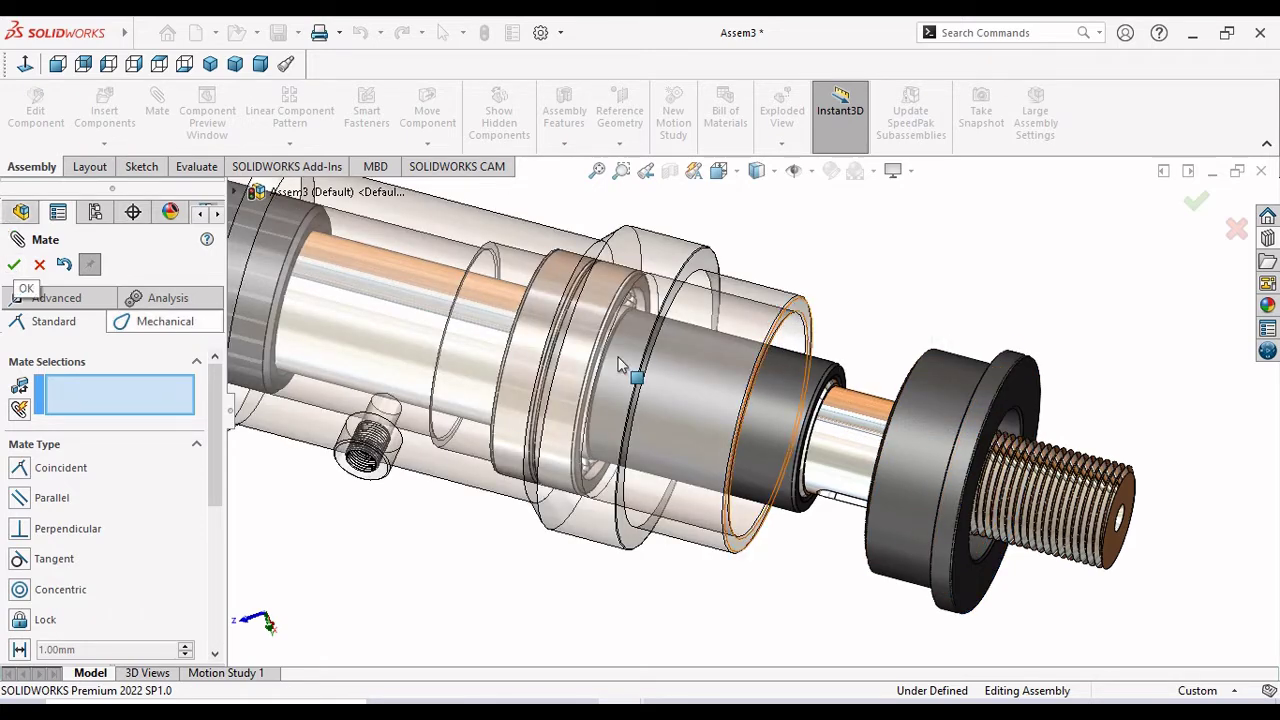
pyautogui.click(797, 314)
pyautogui.moveTo(797, 316); pyautogui.dragTo(1052, 370, button='middle')
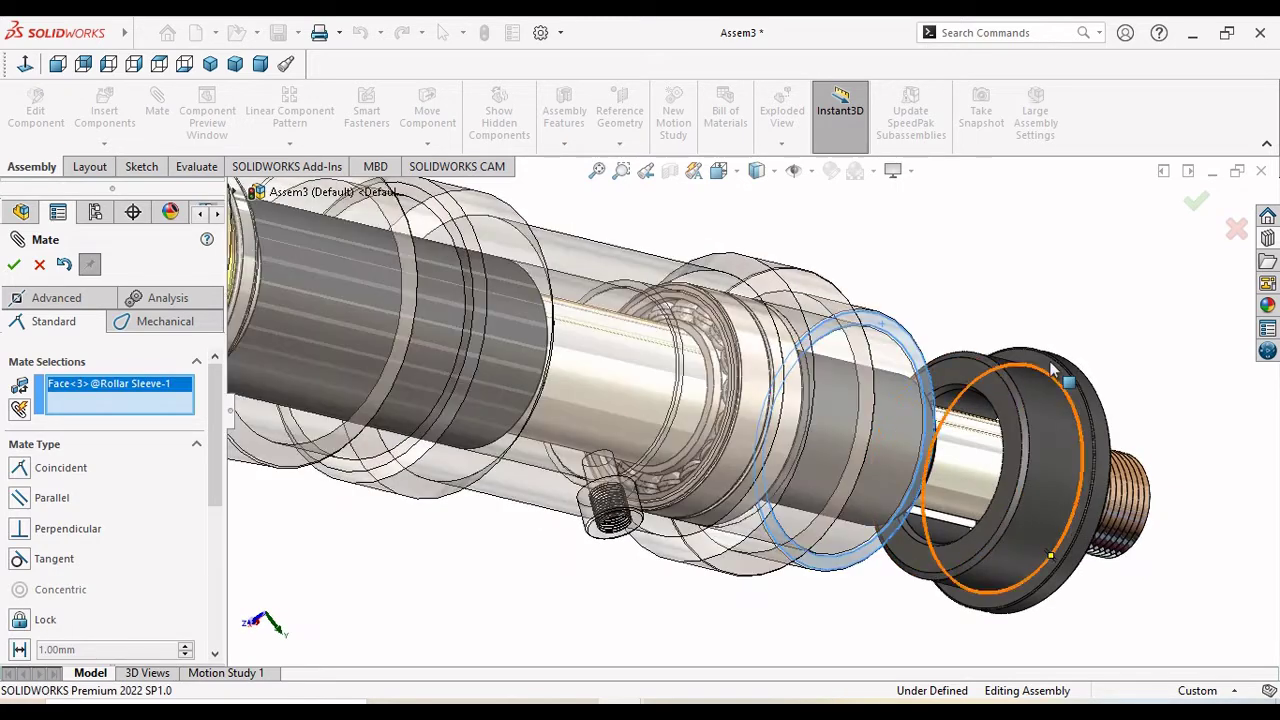
pyautogui.click(1052, 370)
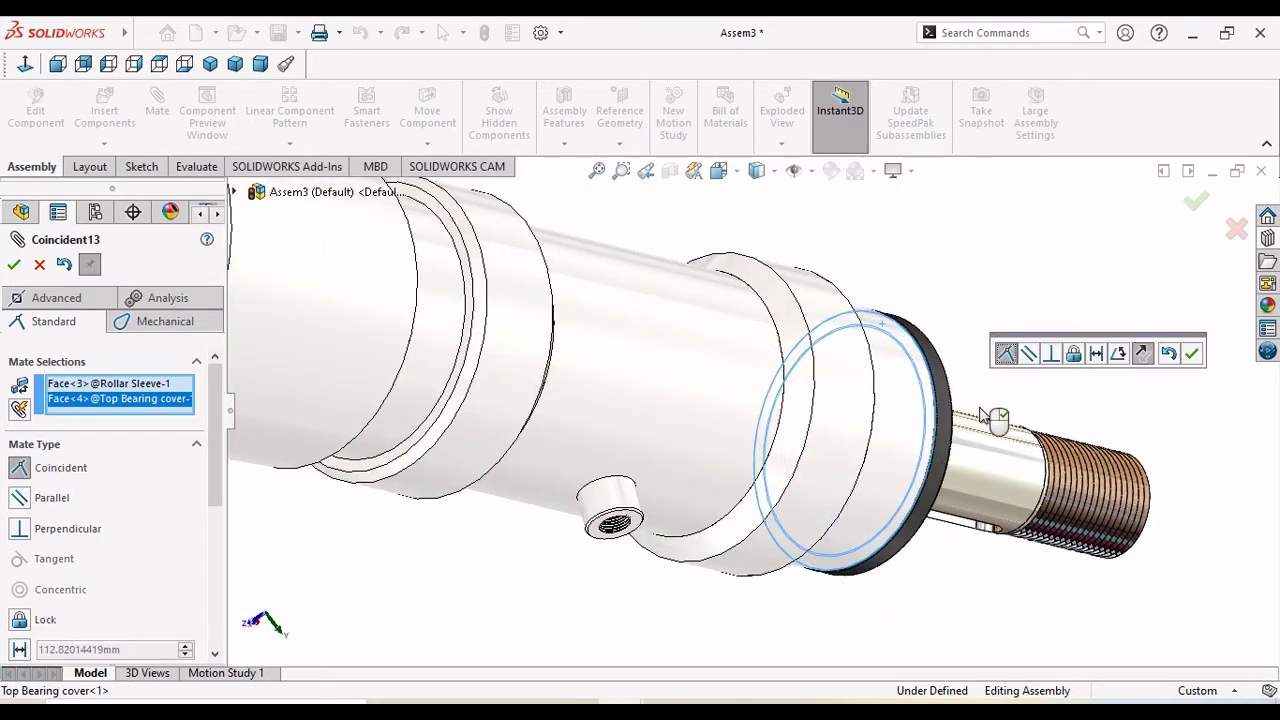
pyautogui.click(1190, 356)
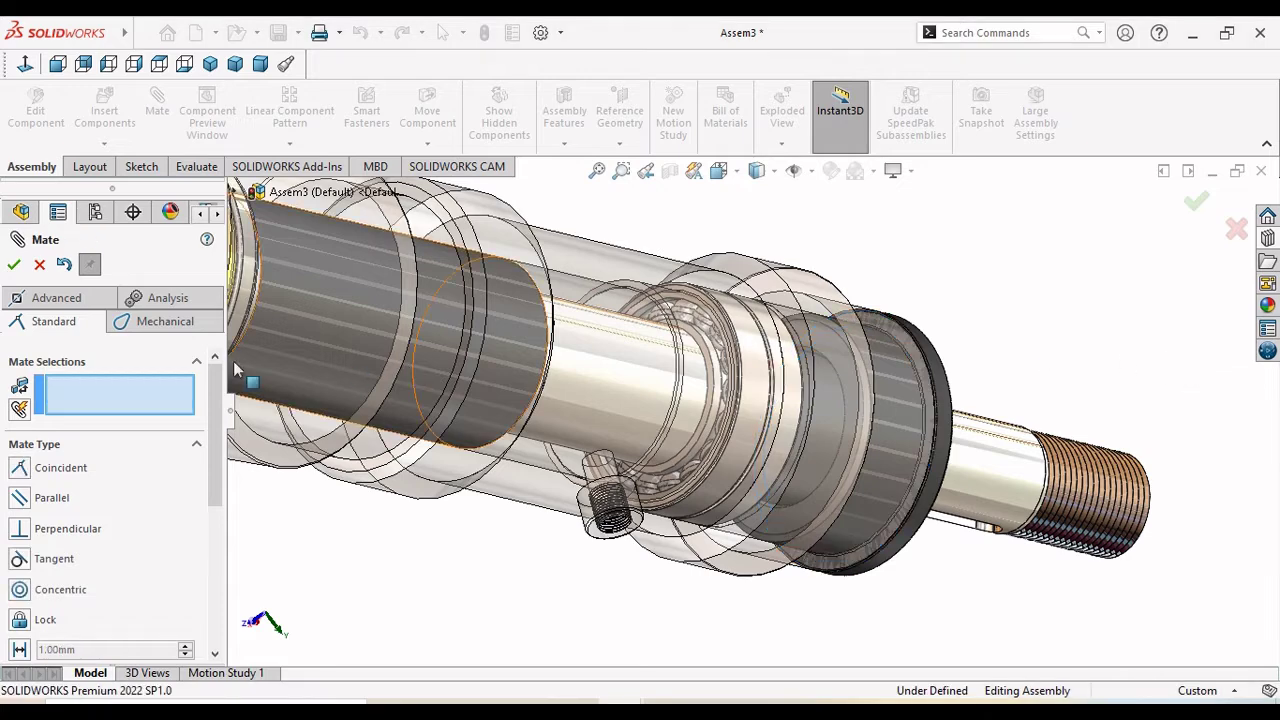
pyautogui.press('Escape')
# Orbit to an angled side view and spin the rollar shaft about its axis.
pyautogui.scroll(3, 672, 451)
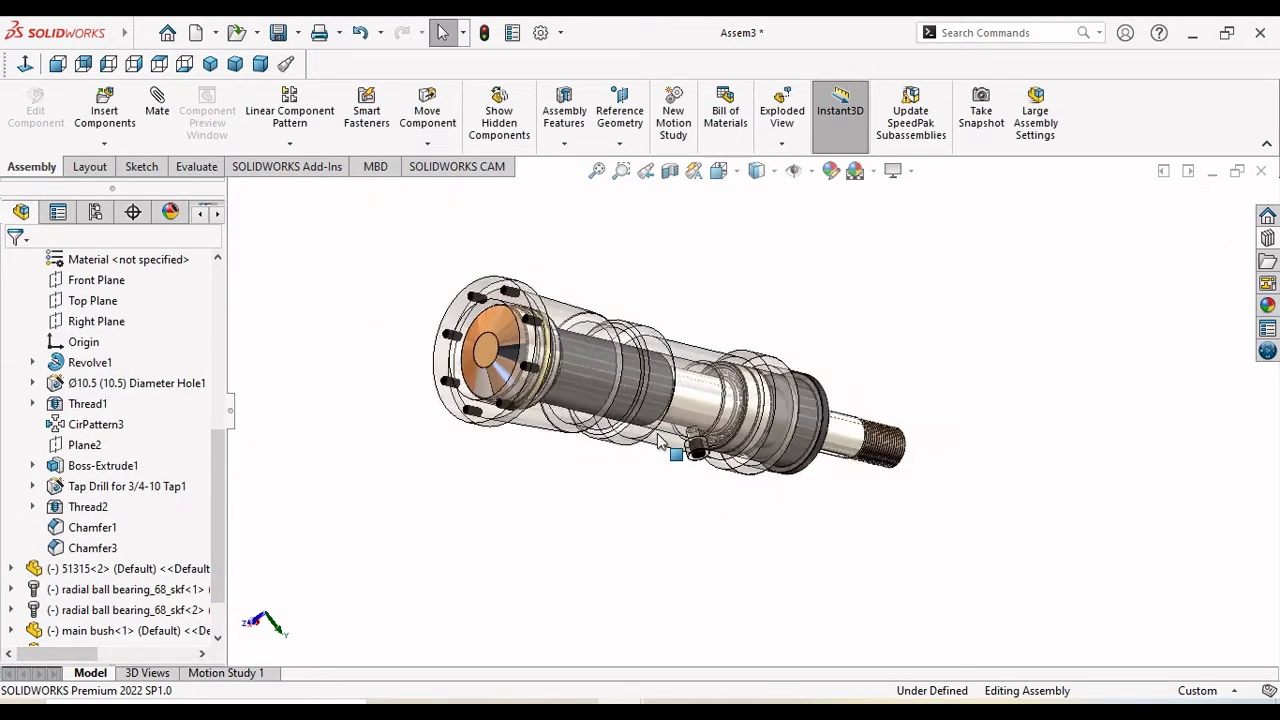
pyautogui.scroll(2, 760, 458)
pyautogui.moveTo(872, 423); pyautogui.dragTo(820, 377, button='middle')
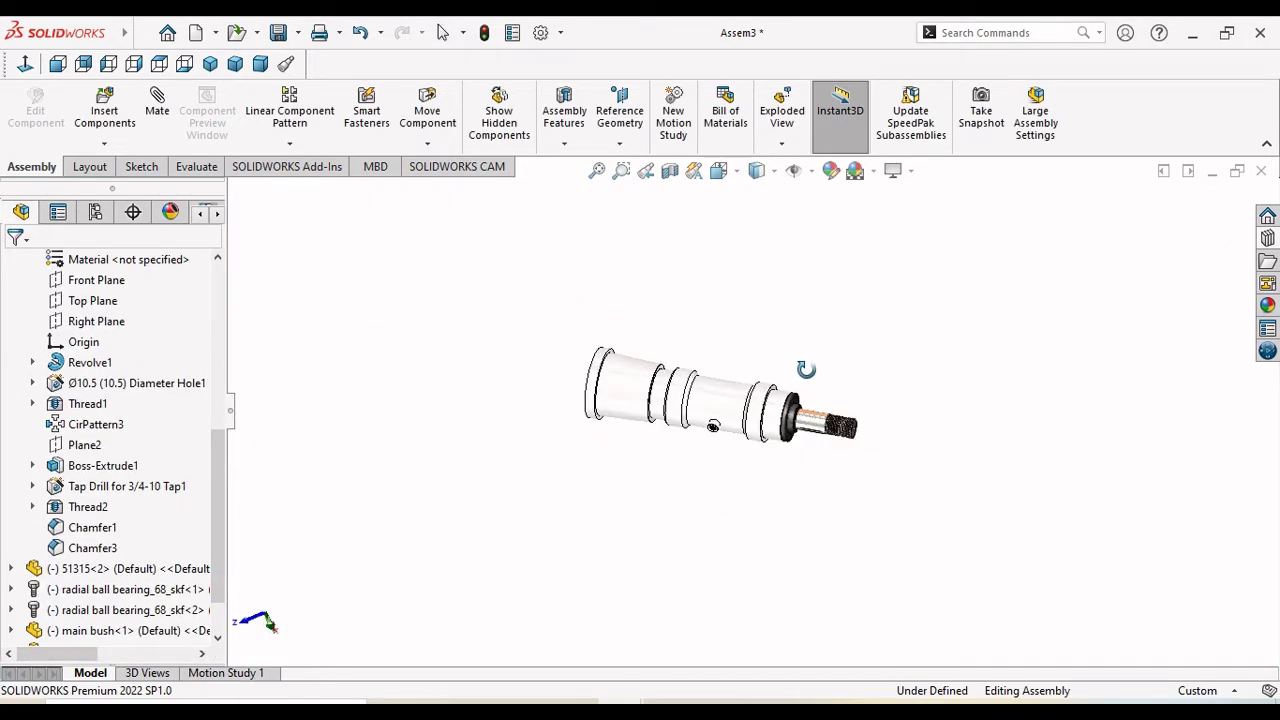
pyautogui.scroll(-3, 815, 365)
pyautogui.scroll(-2, 824, 405)
pyautogui.click(785, 392)
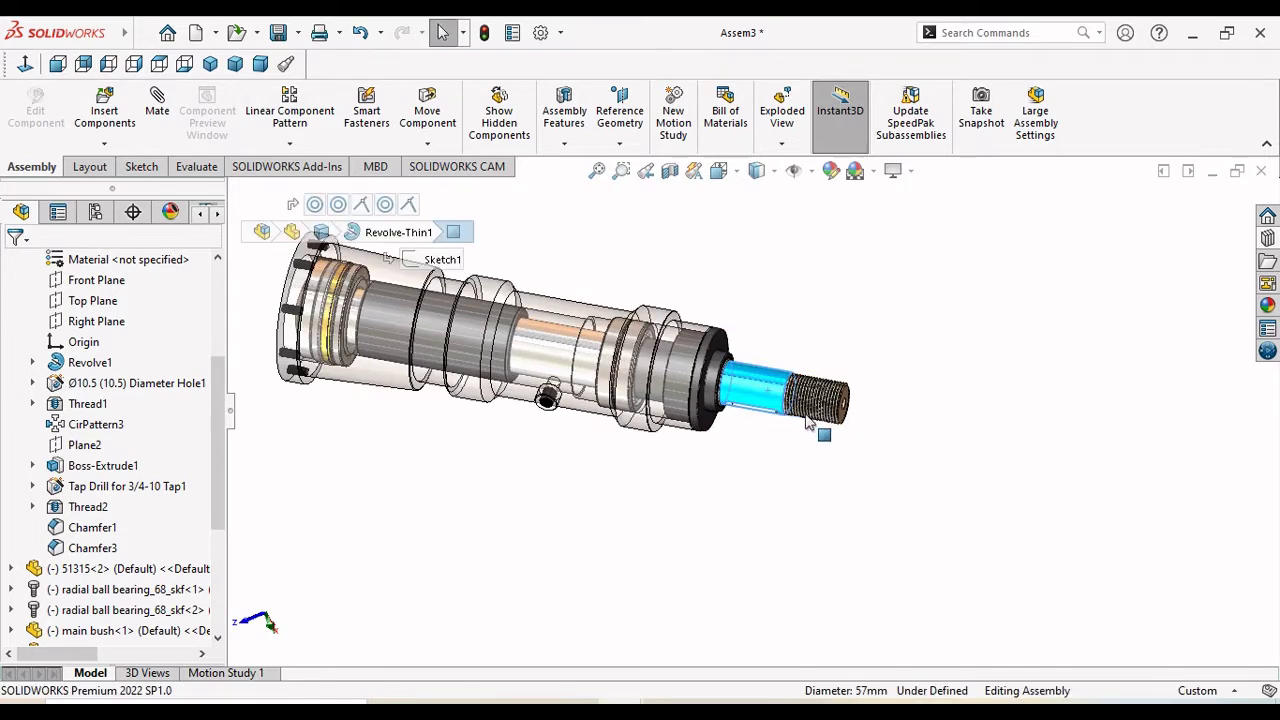
pyautogui.moveTo(786, 334); pyautogui.dragTo(776, 430)
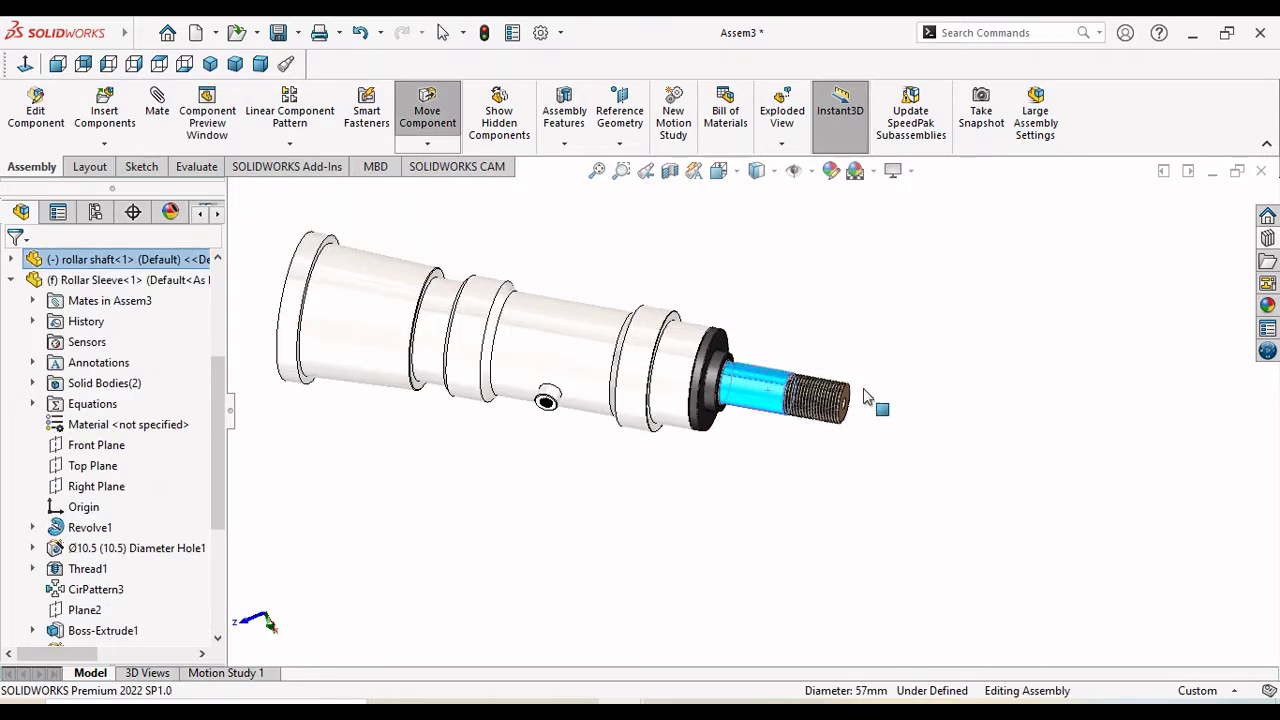
pyautogui.press('Escape')
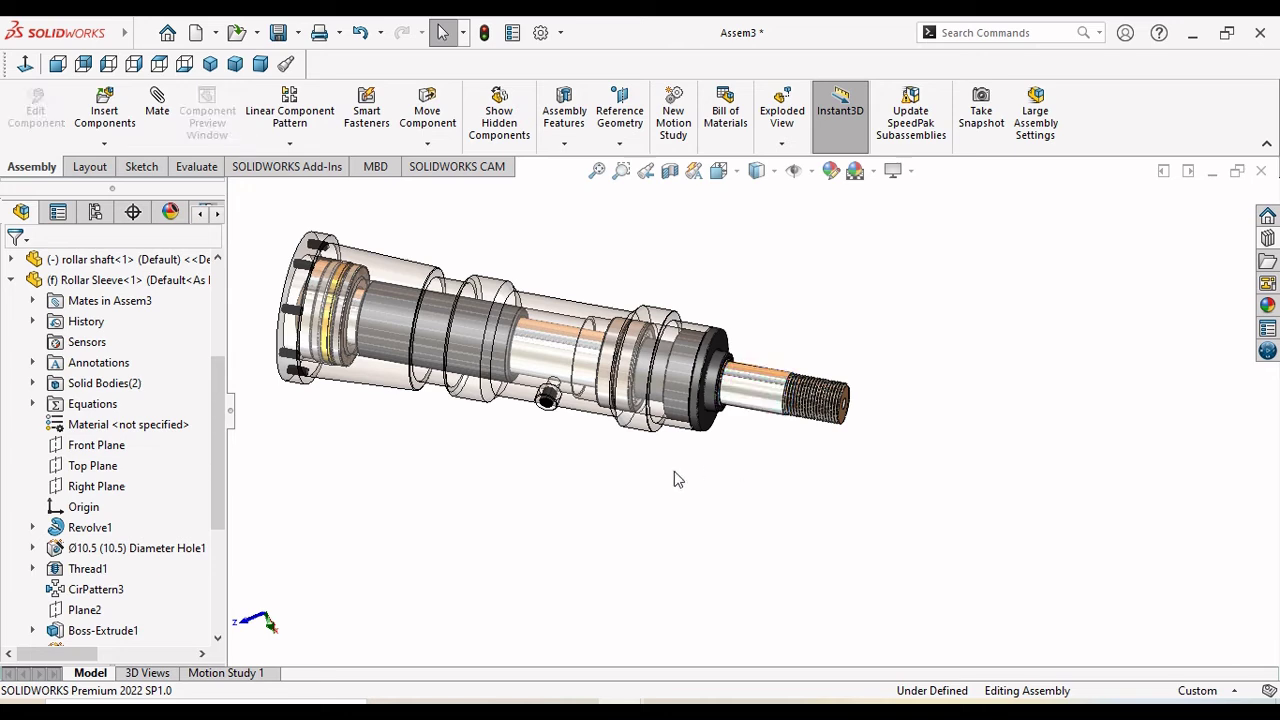
# Make the rollar shaft transparent and turn the Rollar Sleeve opaque again.
pyautogui.click(549, 343)
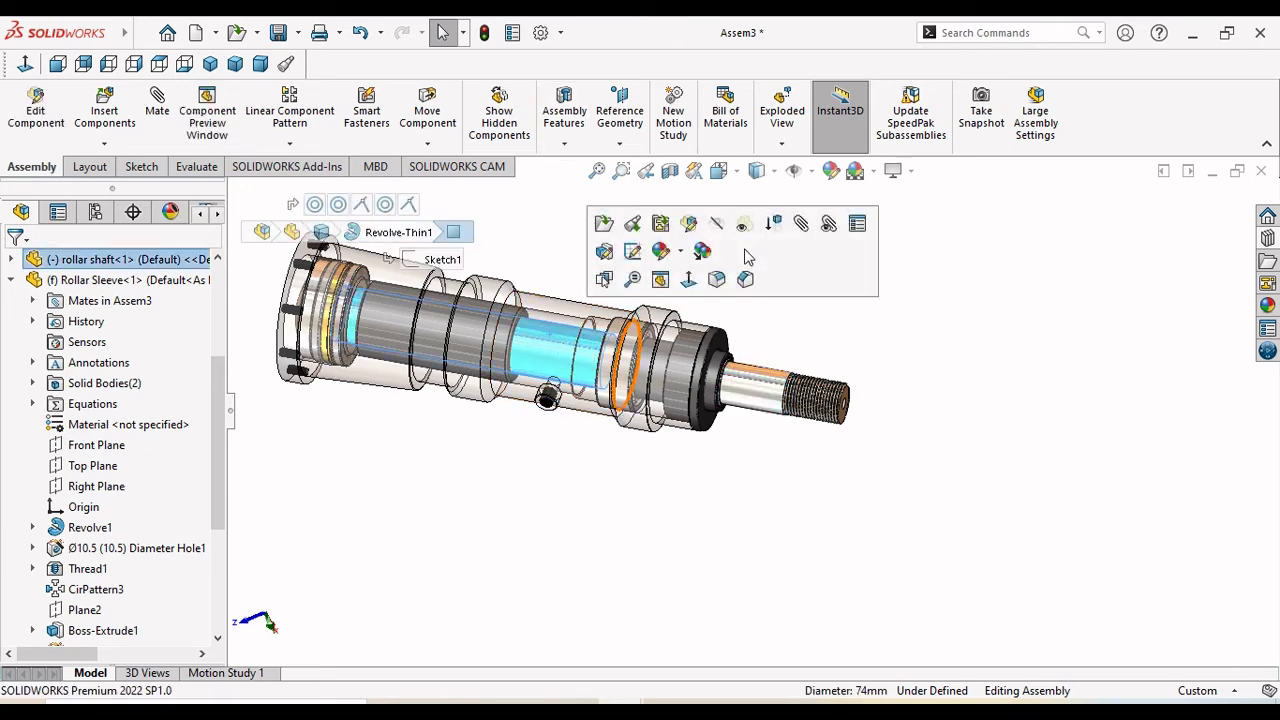
pyautogui.click(745, 250)
pyautogui.click(893, 352)
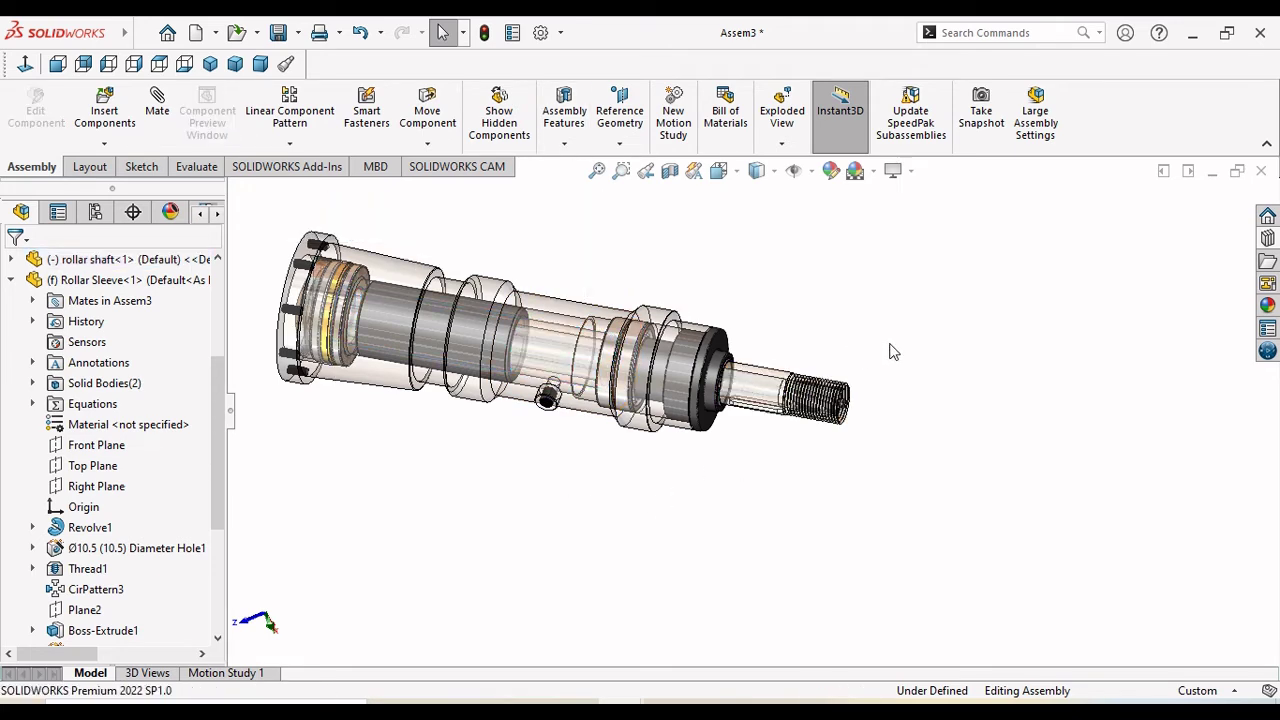
pyautogui.click(645, 319)
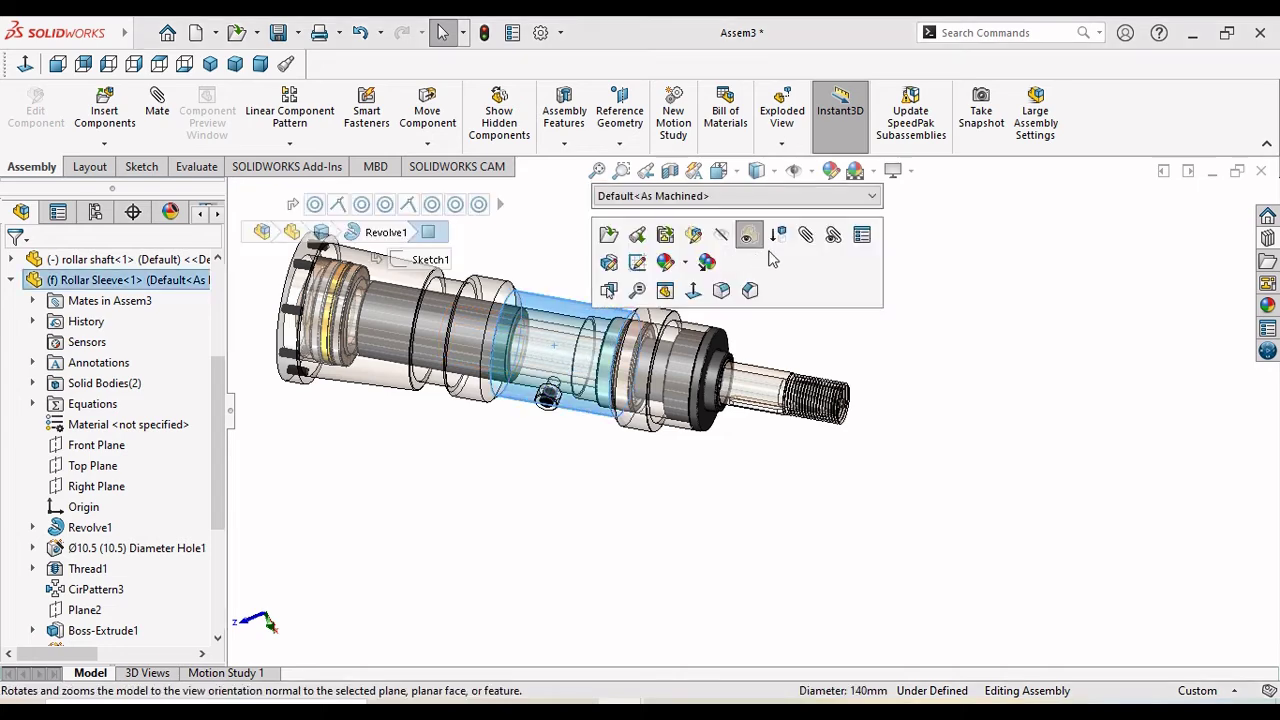
pyautogui.click(751, 236)
pyautogui.click(783, 335)
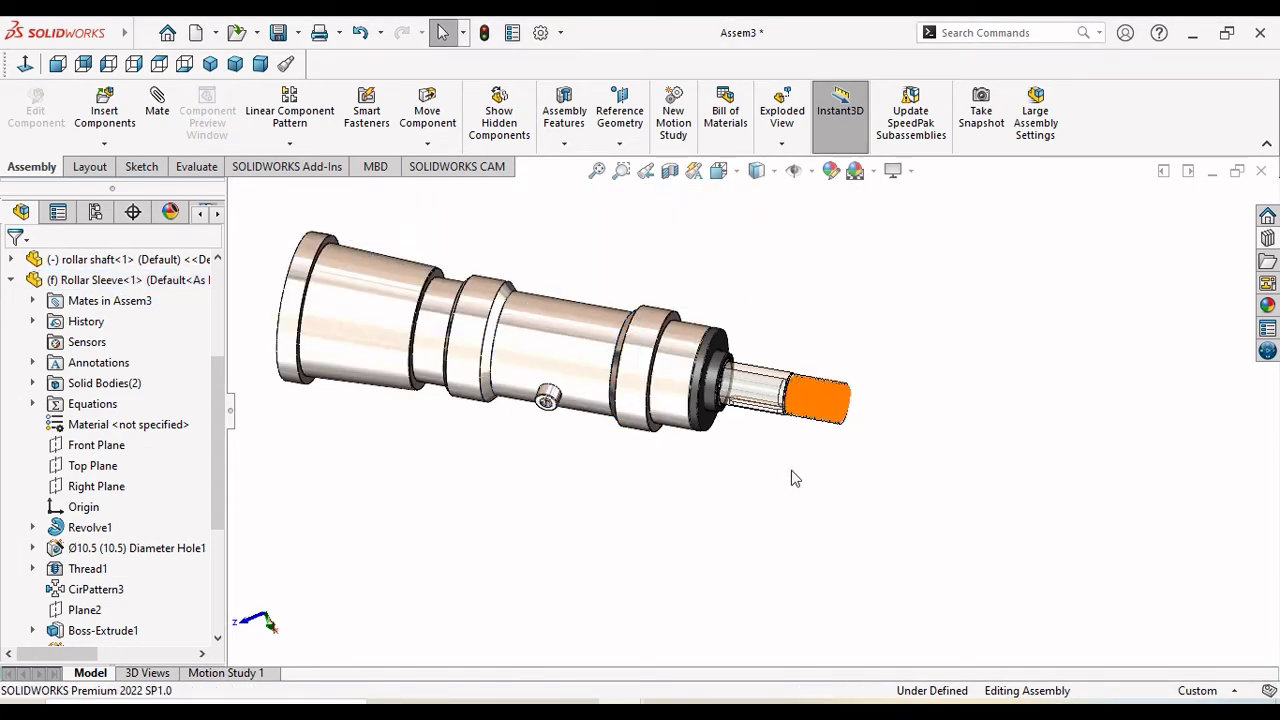
# Zoom to fit, orbit to the shaft's end face, and make the rollar shaft transparent.
pyautogui.press('z')
pyautogui.scroll(-4, 652, 417)
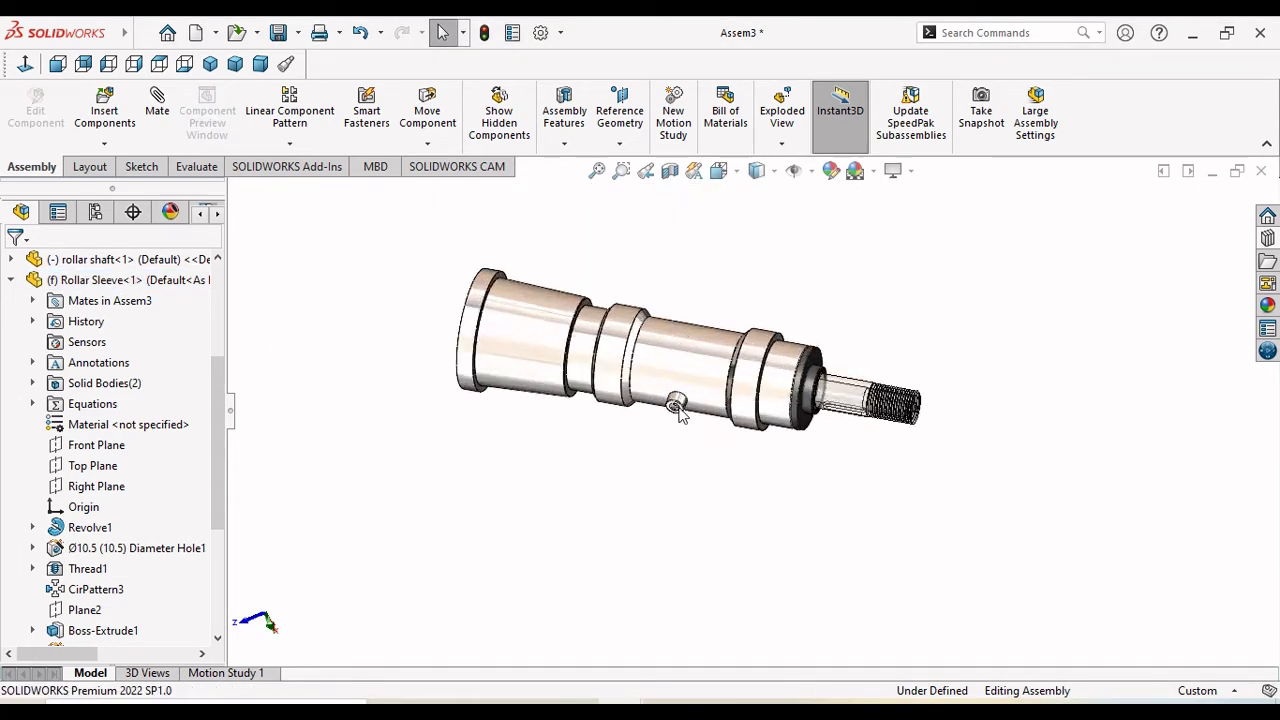
pyautogui.scroll(-3, 652, 417)
pyautogui.moveTo(652, 417)
pyautogui.mouseDown(button='middle')
pyautogui.moveTo(757, 473)
pyautogui.moveTo(714, 471)
pyautogui.moveTo(822, 468)
pyautogui.mouseUp(button='middle')
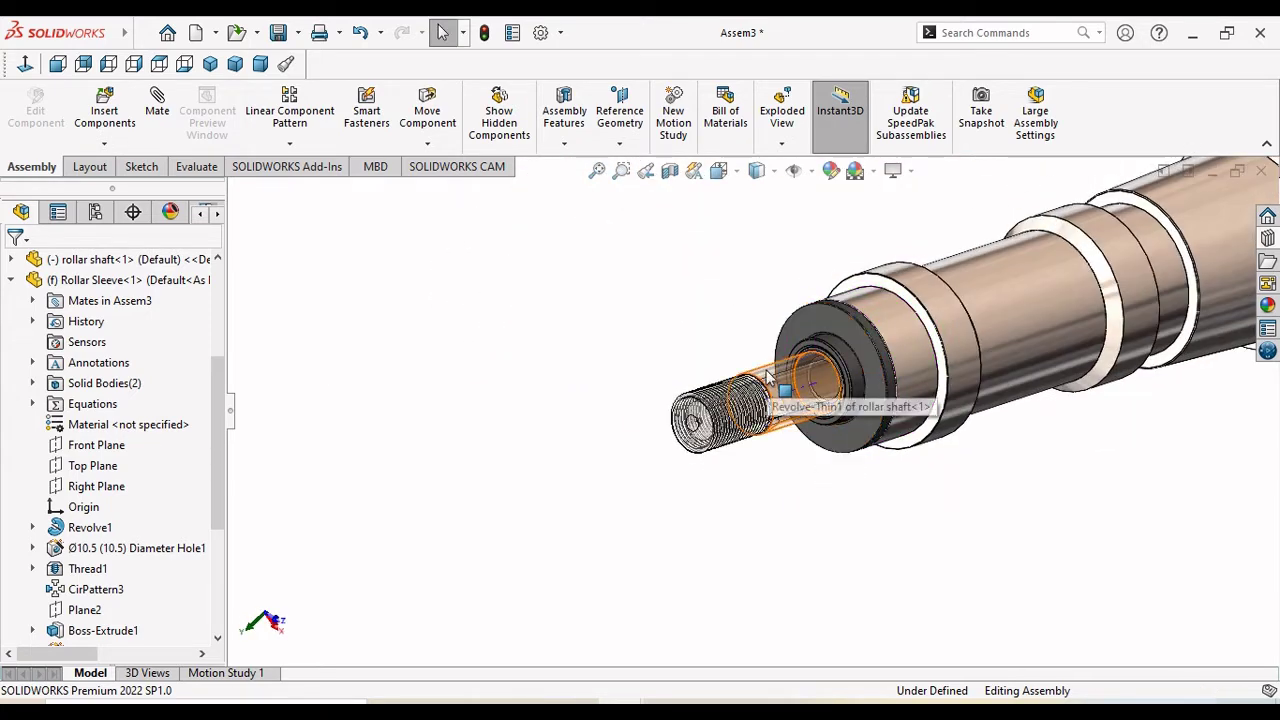
pyautogui.click(780, 385)
pyautogui.click(963, 259)
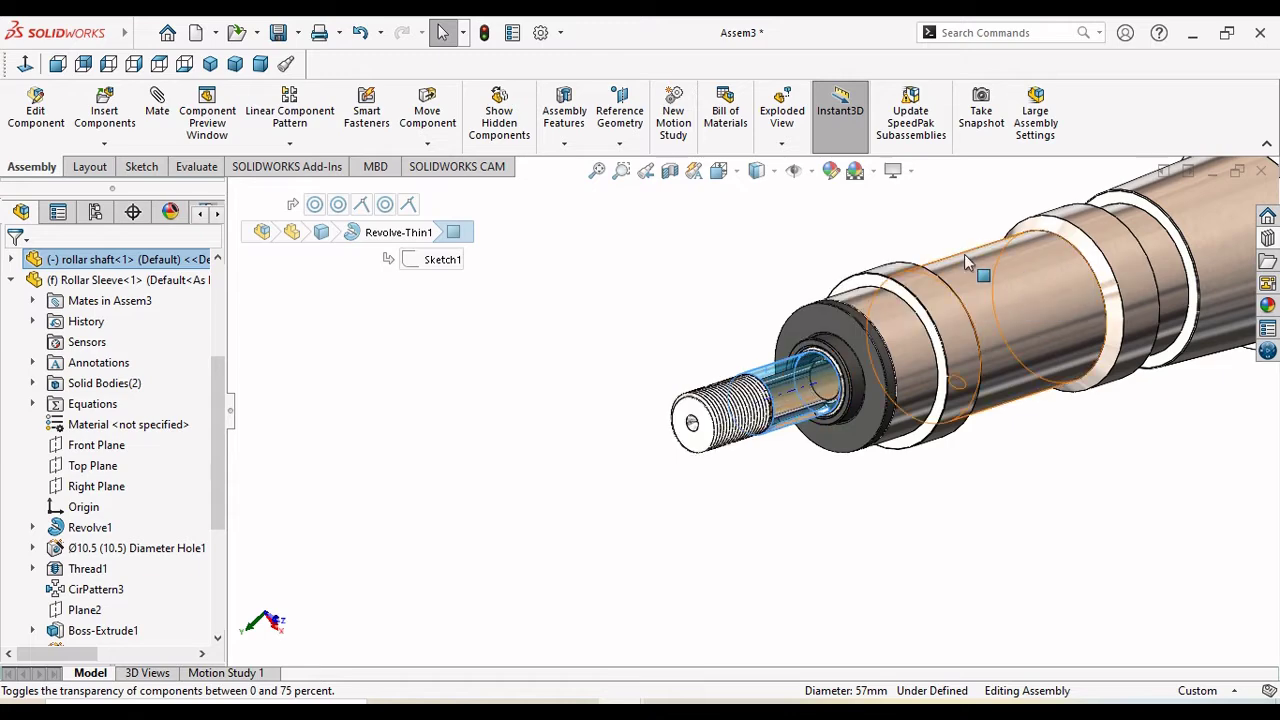
pyautogui.click(716, 540)
# Orient the view so the shaft points right and start Insert Components.
pyautogui.scroll(5, 630, 460)
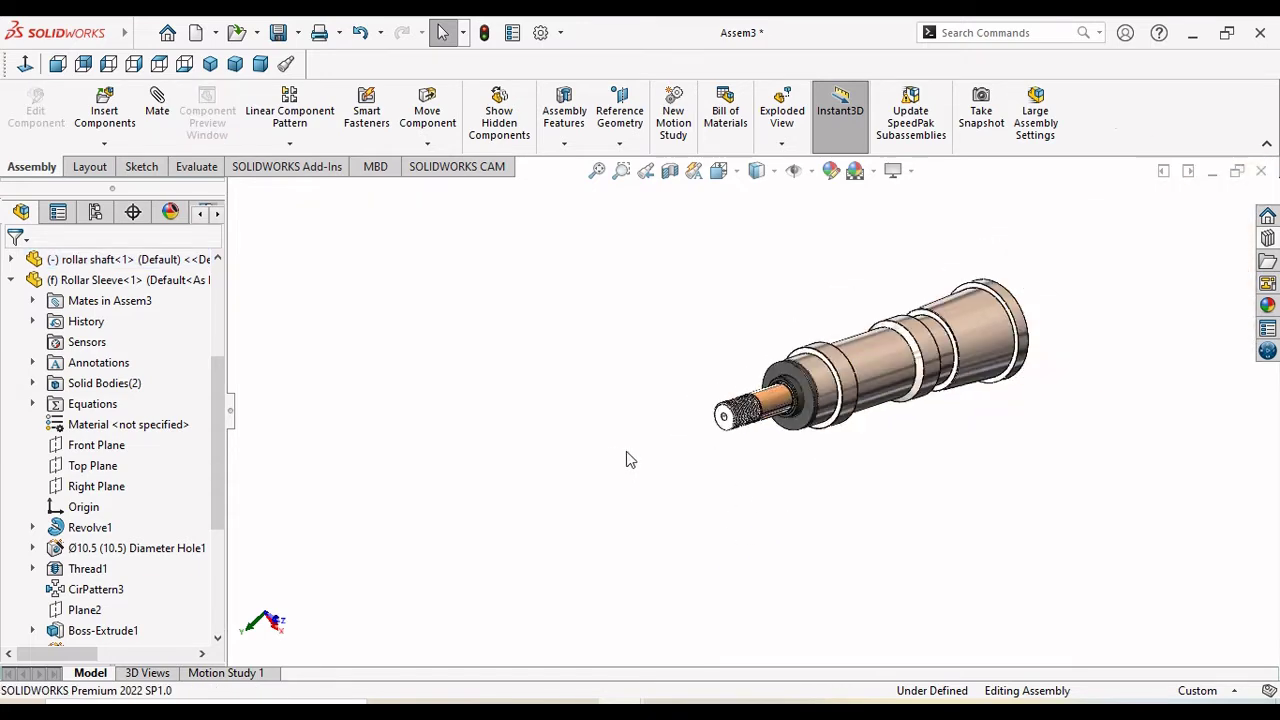
pyautogui.moveTo(760, 472); pyautogui.dragTo(905, 488, button='middle')
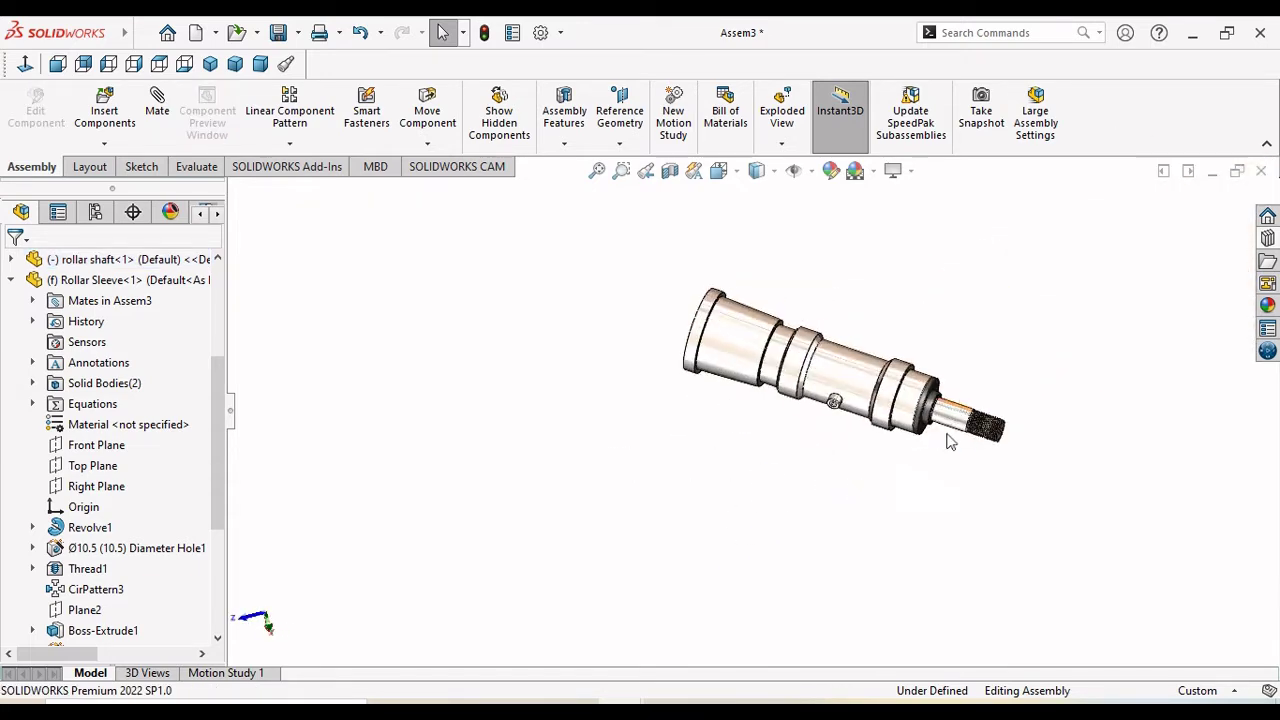
pyautogui.scroll(-3, 925, 408)
pyautogui.scroll(-2, 925, 408)
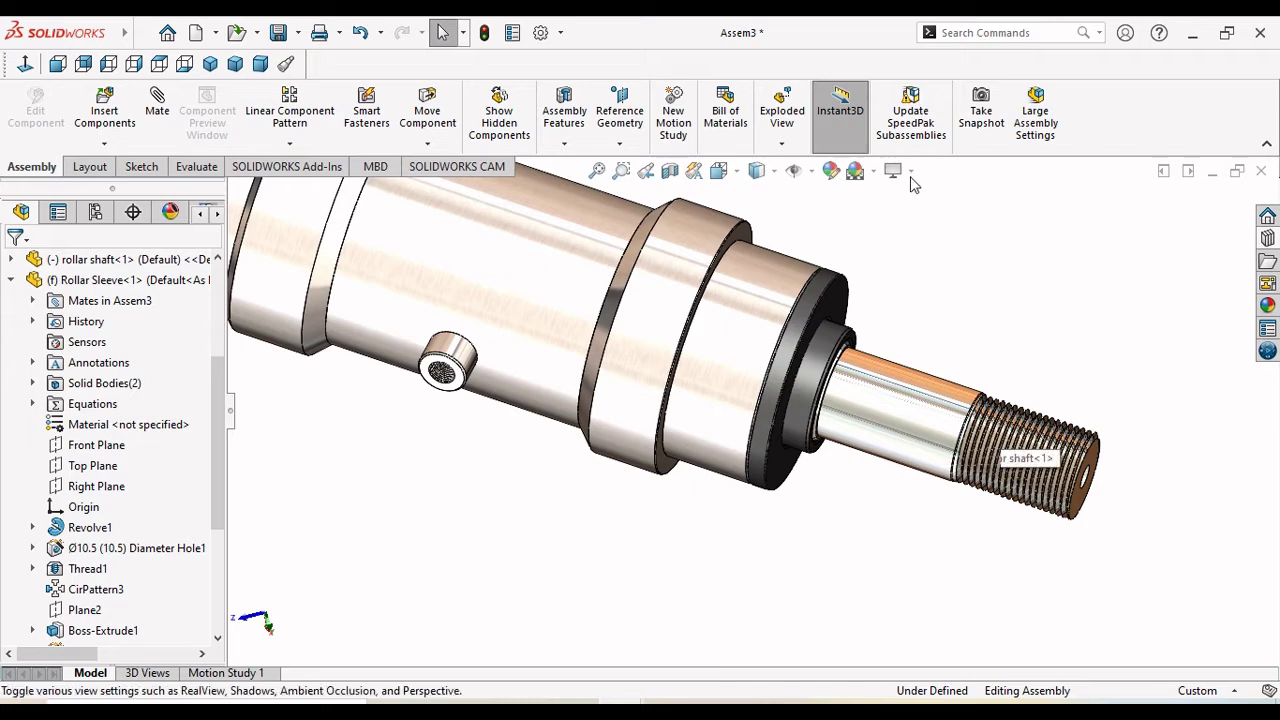
pyautogui.scroll(3, 875, 430)
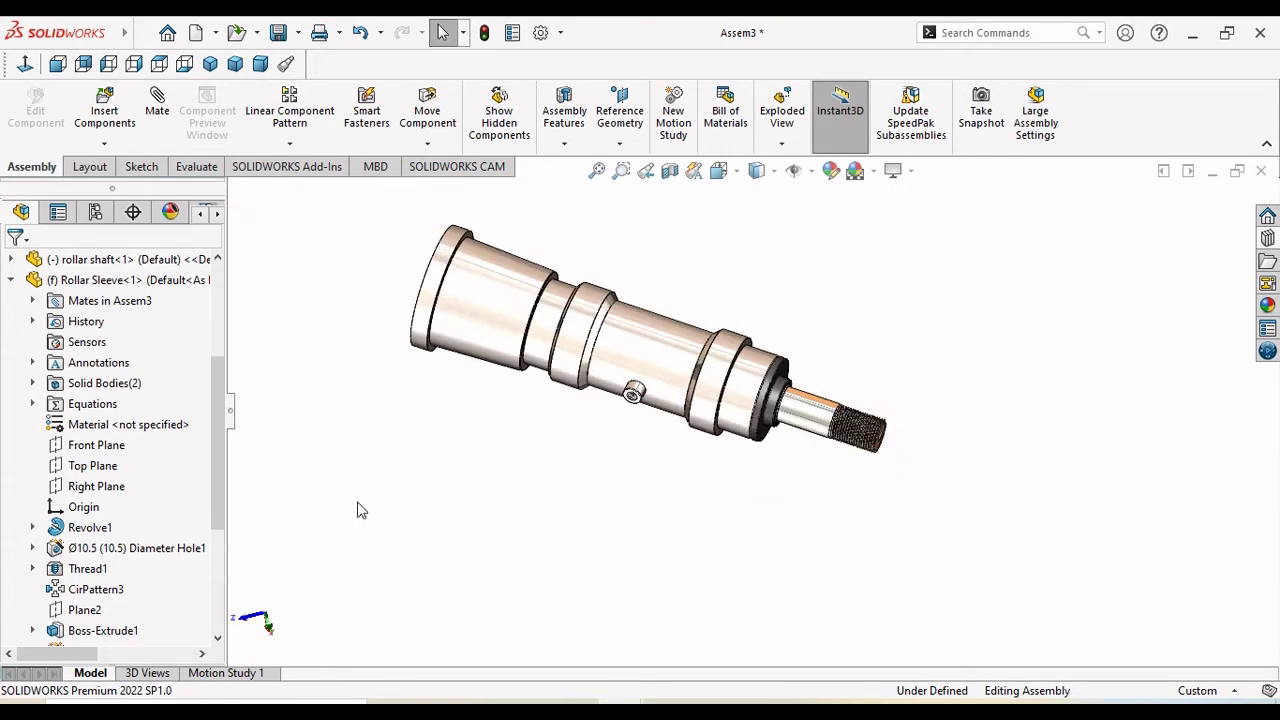
pyautogui.click(104, 107)
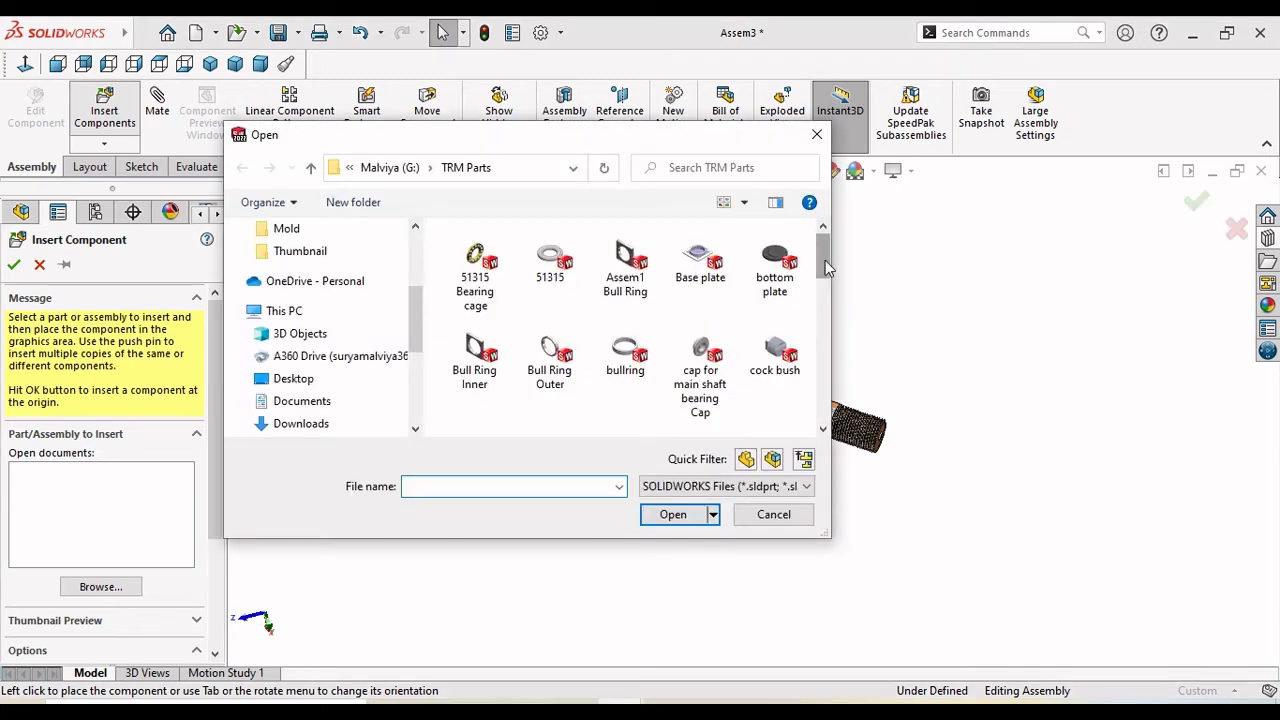
# Close the file picker and exit the first insertion attempt without adding a part.
pyautogui.moveTo(825, 260); pyautogui.dragTo(821, 347)
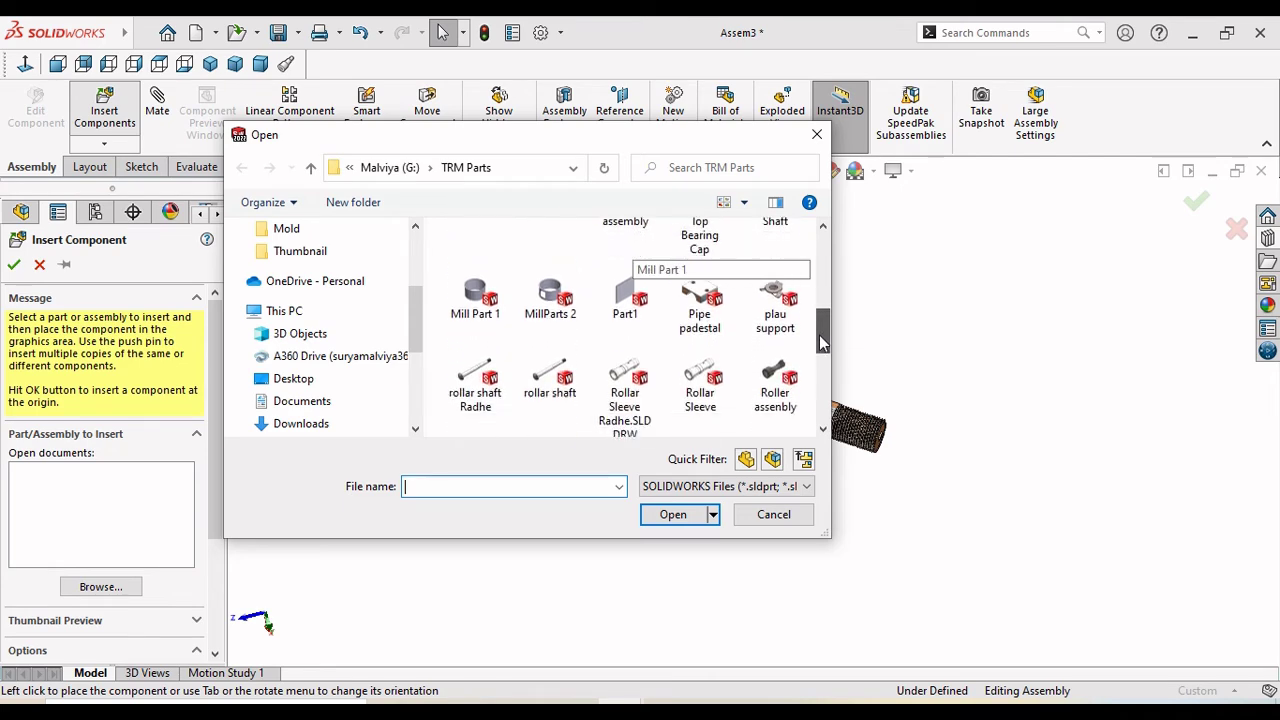
pyautogui.click(820, 140)
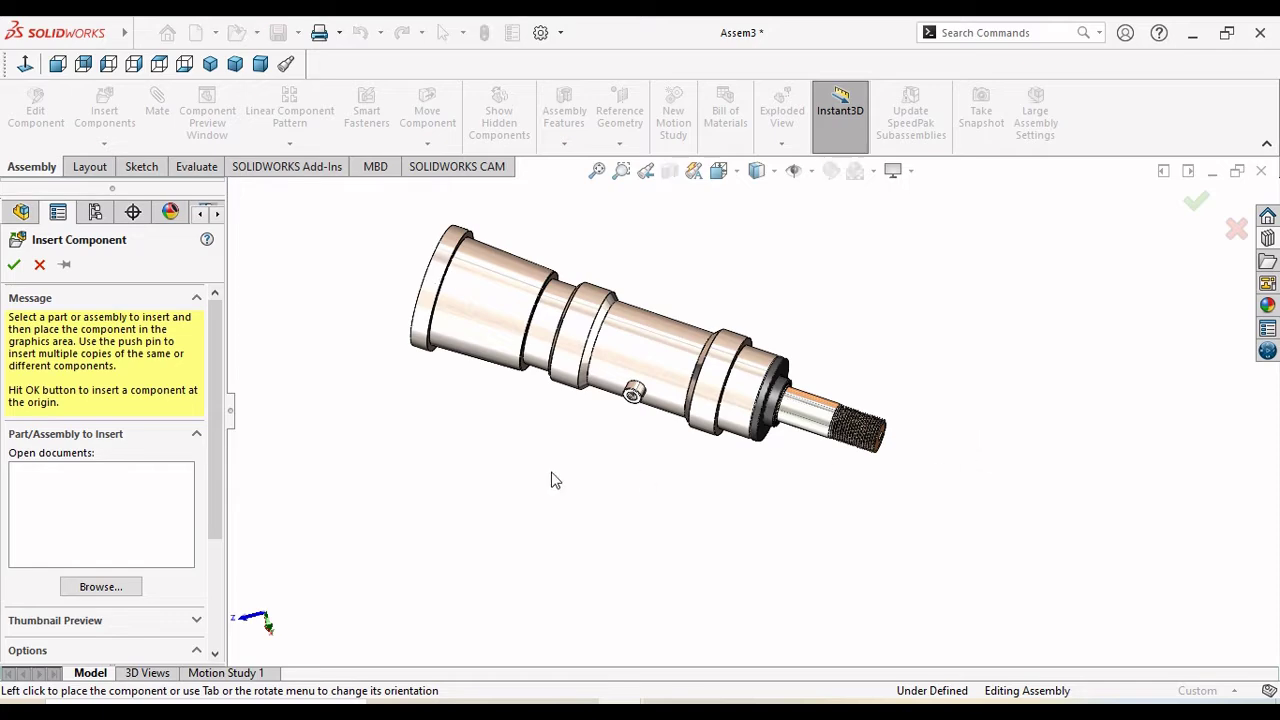
pyautogui.moveTo(966, 530); pyautogui.dragTo(934, 377, button='middle')
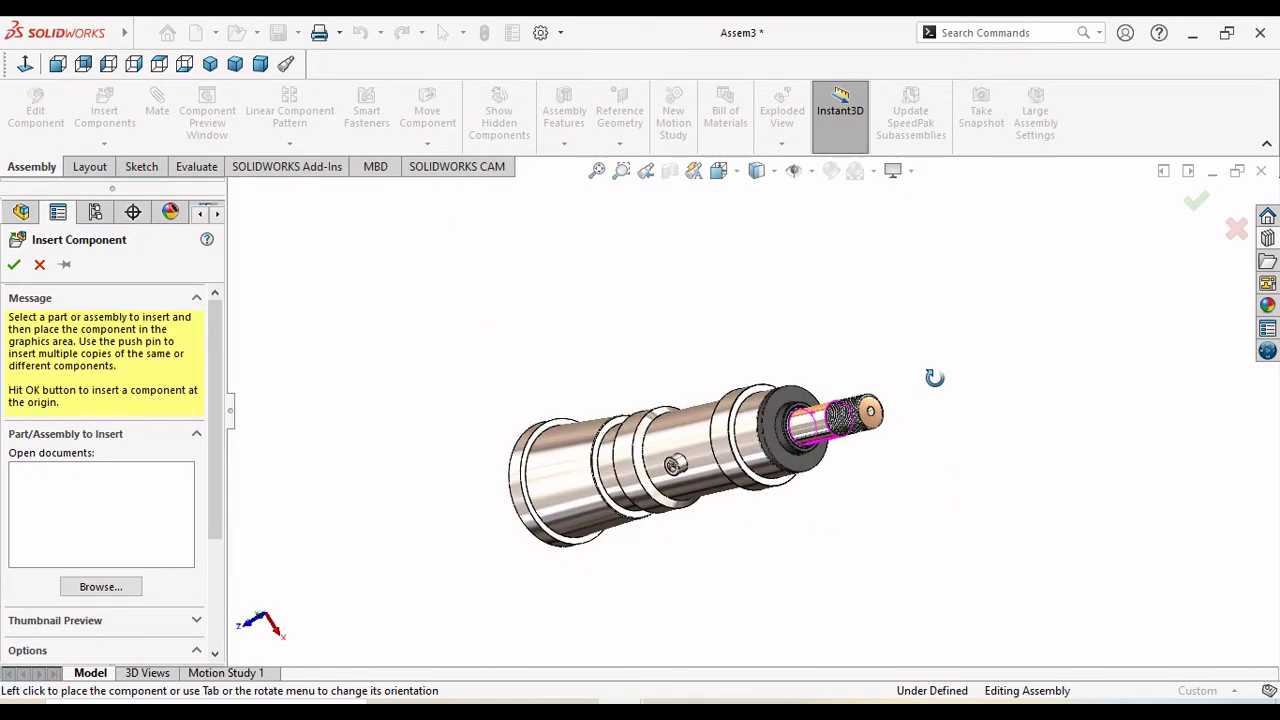
pyautogui.click(14, 266)
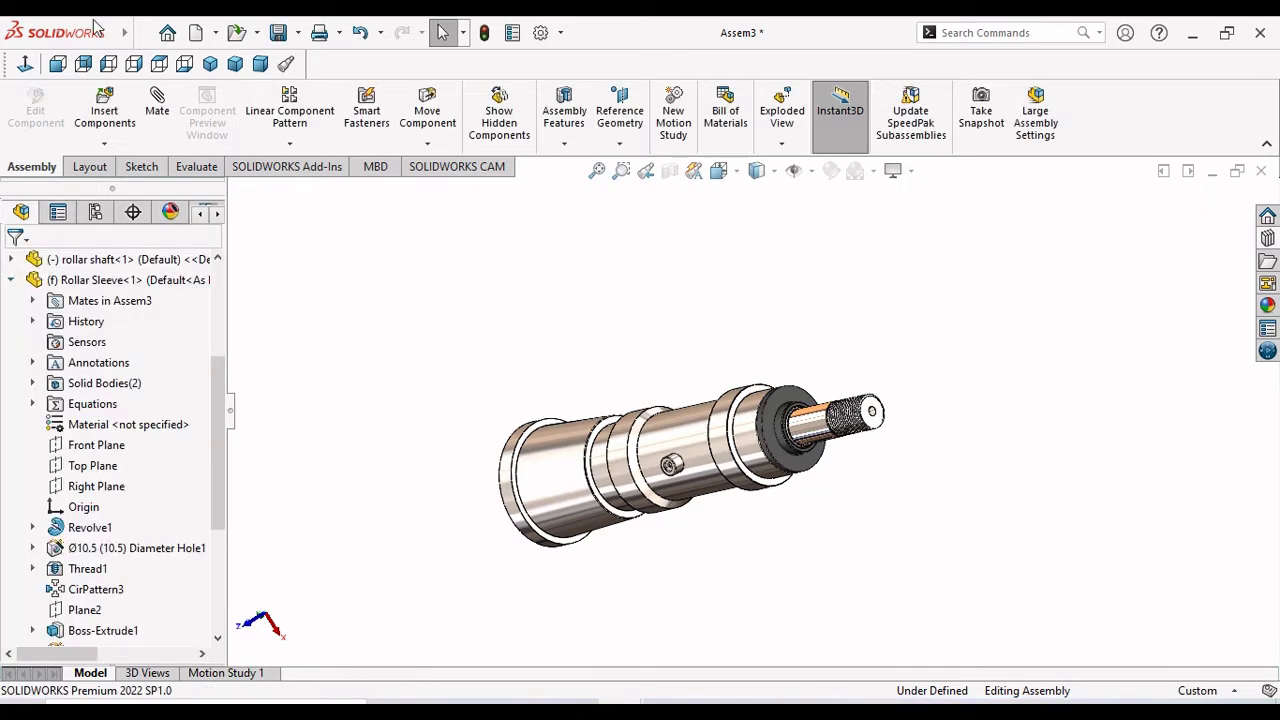
# Insert Roller Boll.SLDPRT from TRM Parts, placing it above the shaft's threaded end.
pyautogui.click(120, 130)
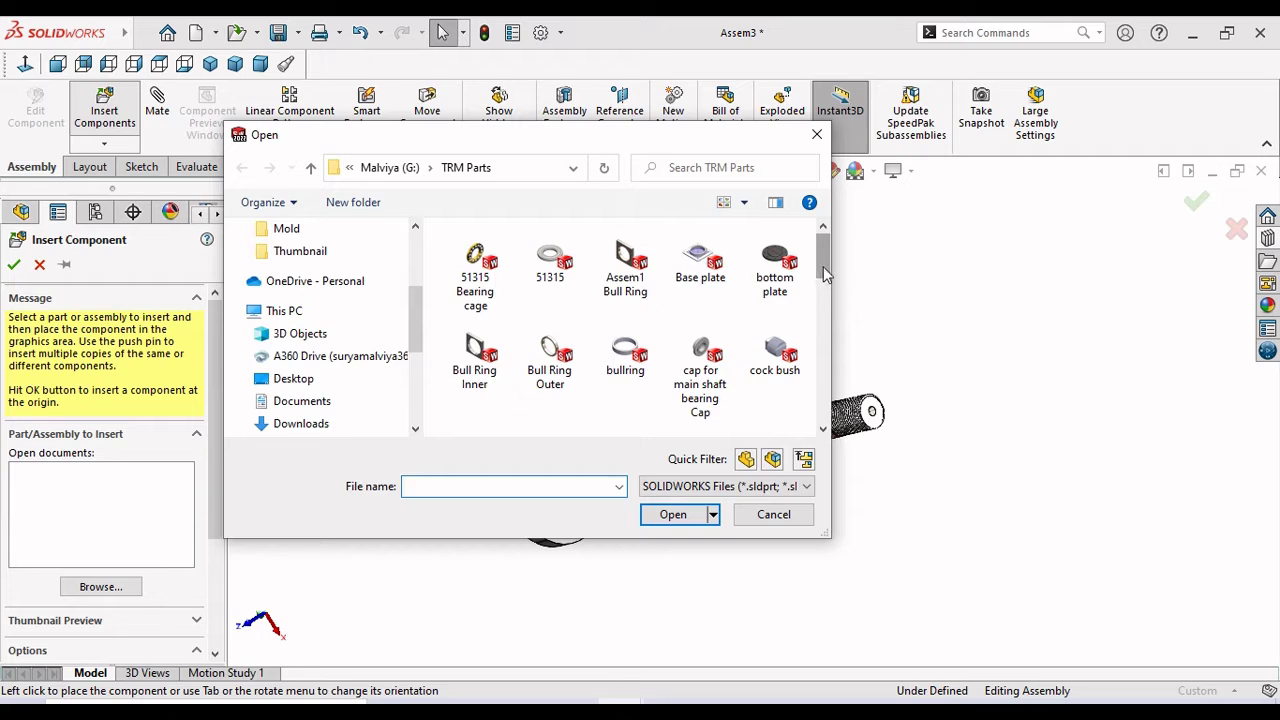
pyautogui.moveTo(826, 273); pyautogui.dragTo(845, 381)
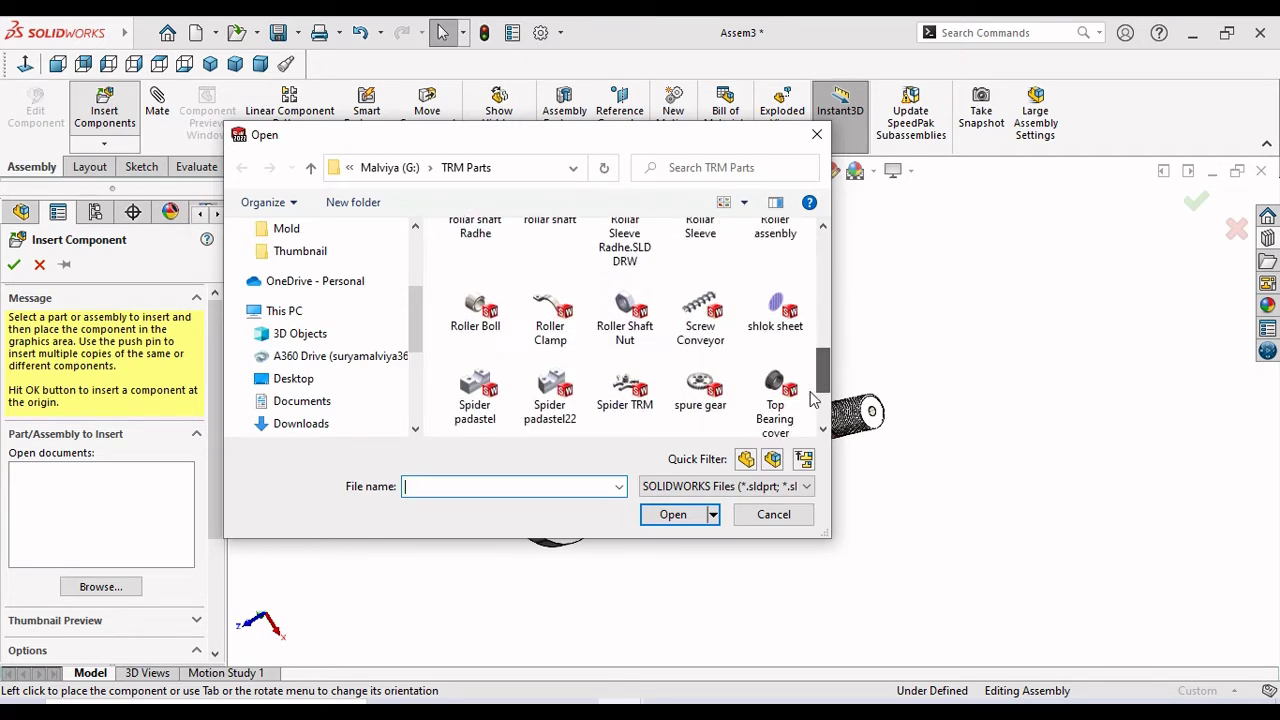
pyautogui.click(478, 318)
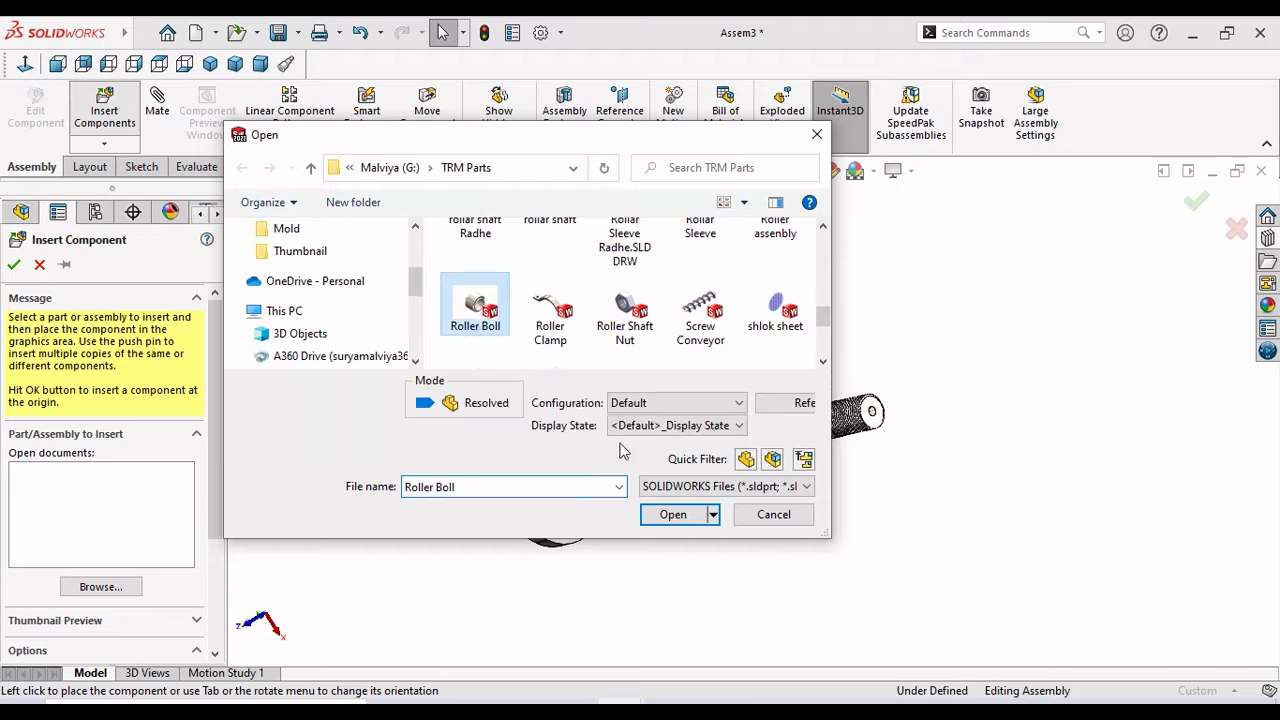
pyautogui.click(688, 518)
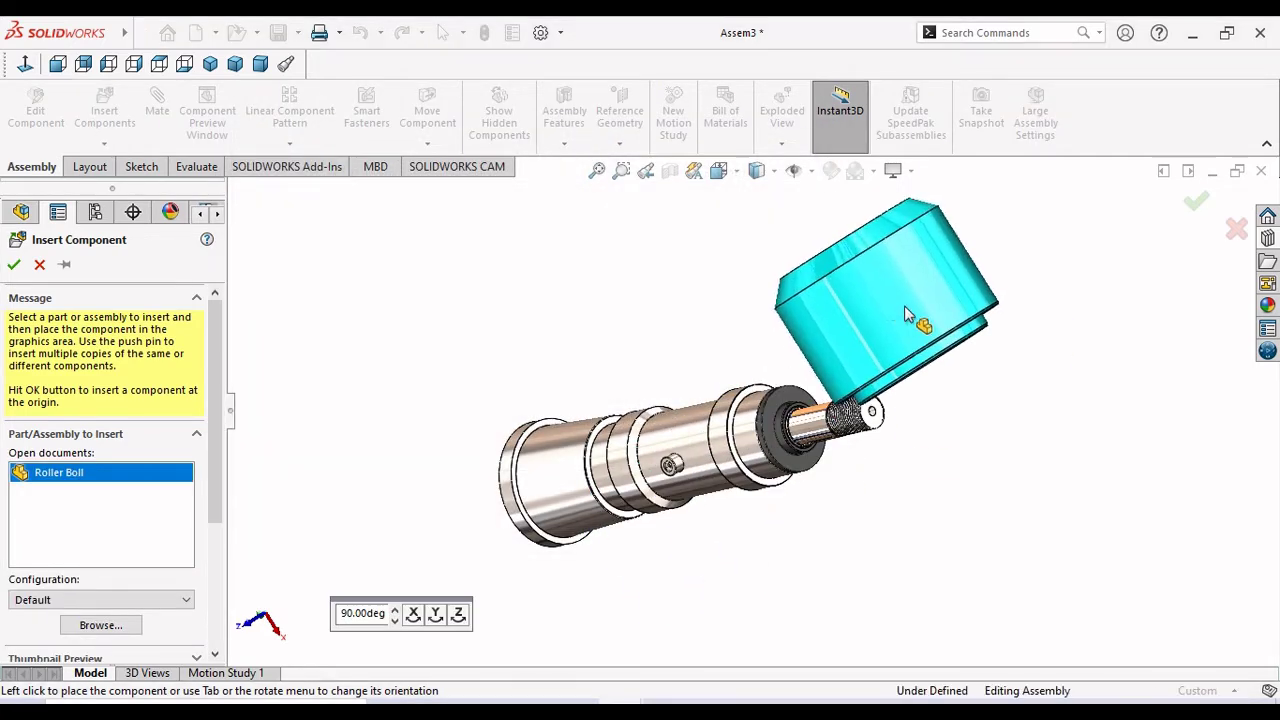
pyautogui.click(905, 307)
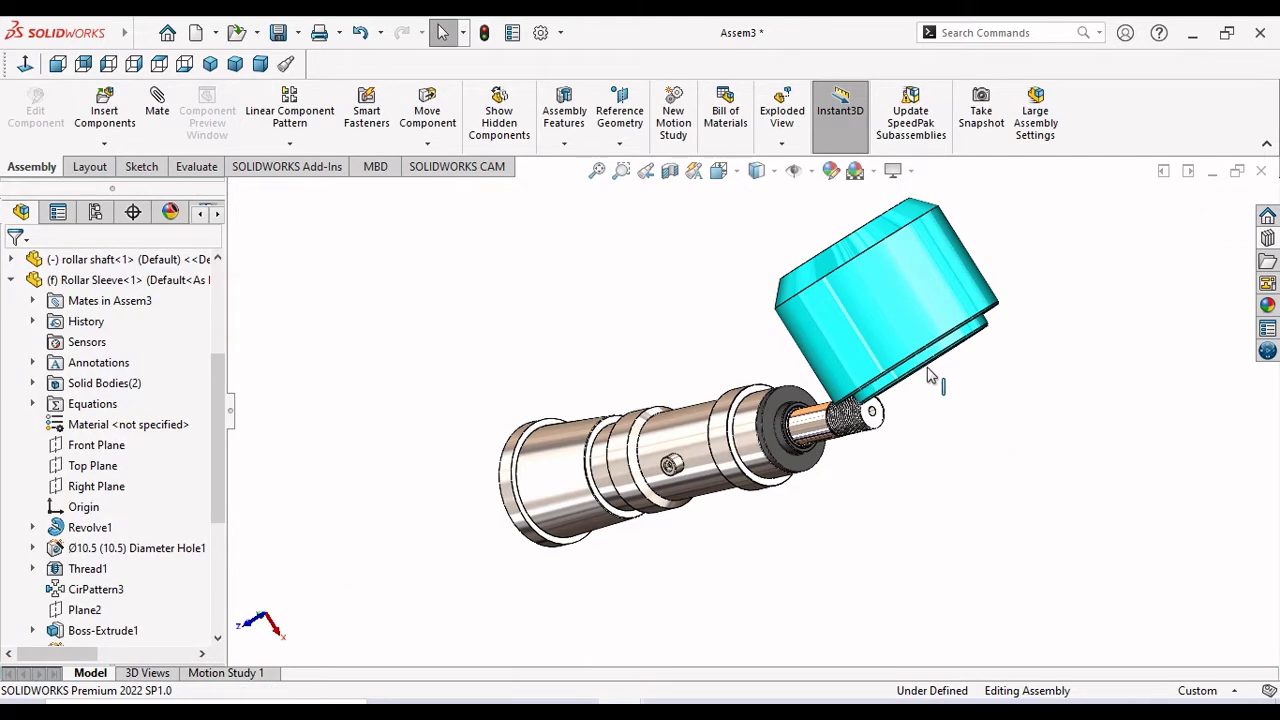
# Apply the Metal > Steel carbon steel appearance to Roller Boll and drag it above the sleeve.
pyautogui.click(934, 297)
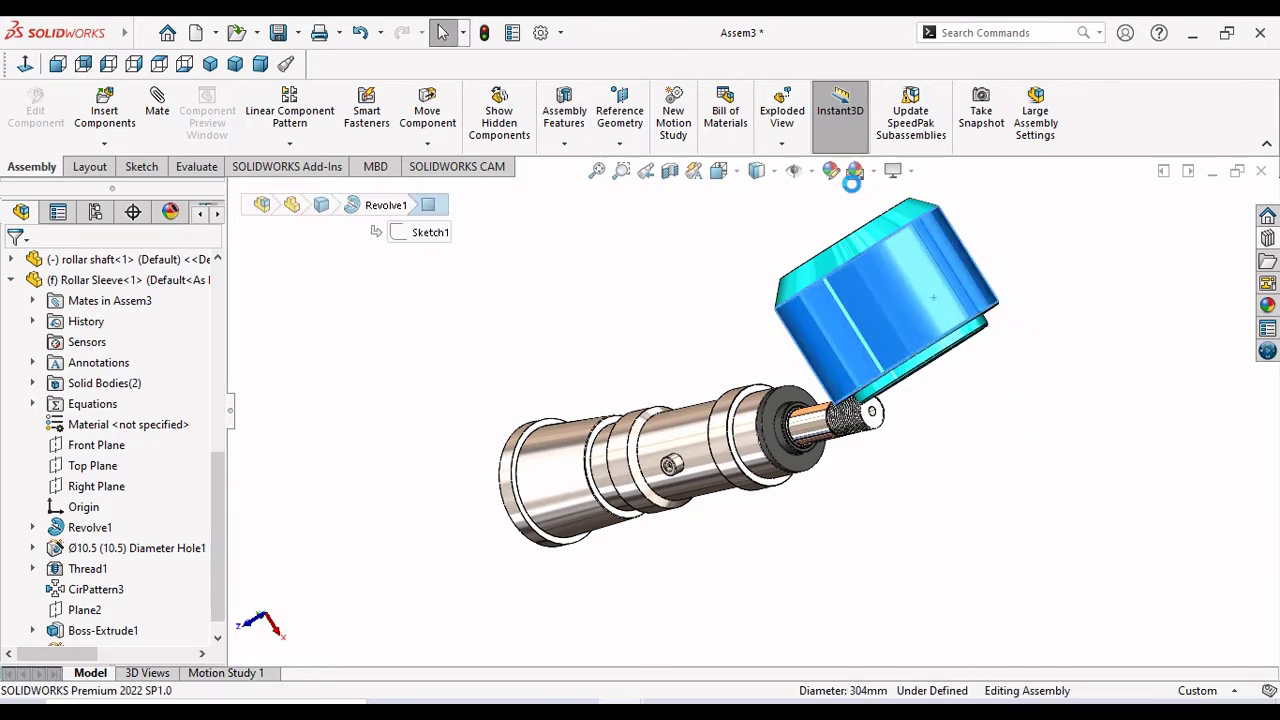
pyautogui.click(437, 434)
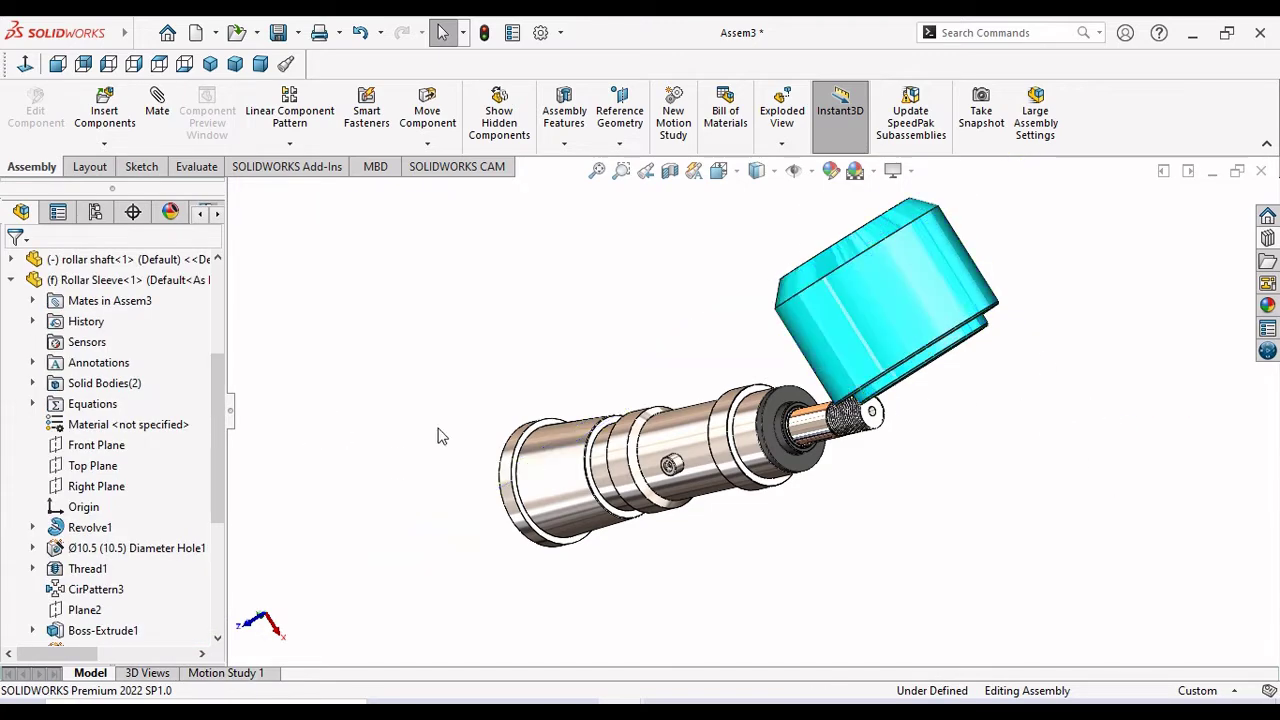
pyautogui.scroll(-2, 212, 498)
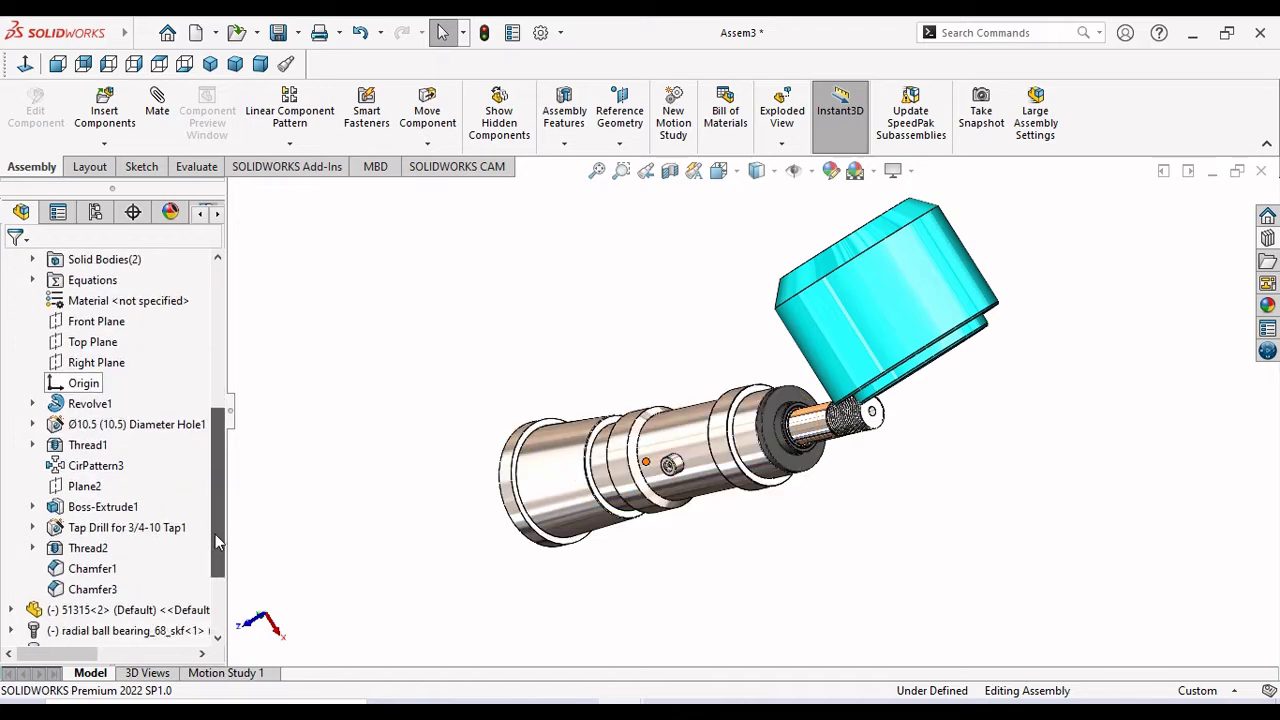
pyautogui.scroll(-2, 215, 534)
pyautogui.click(127, 612)
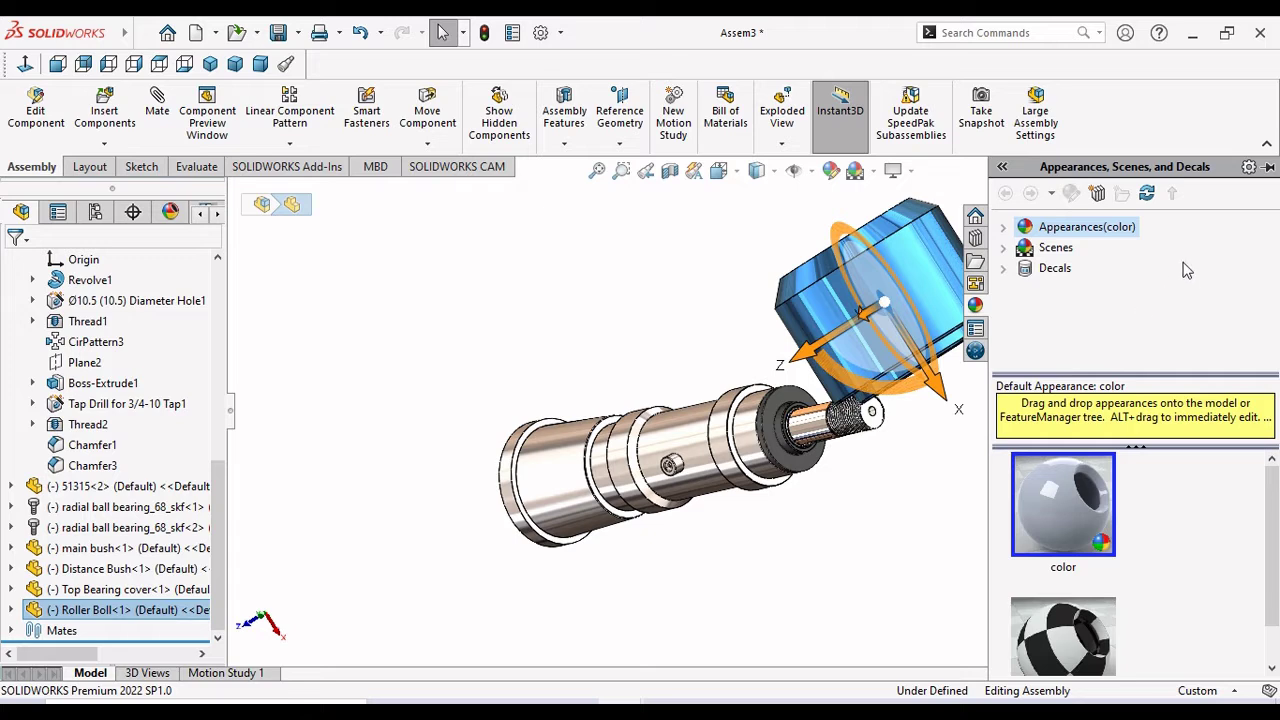
pyautogui.click(1004, 228)
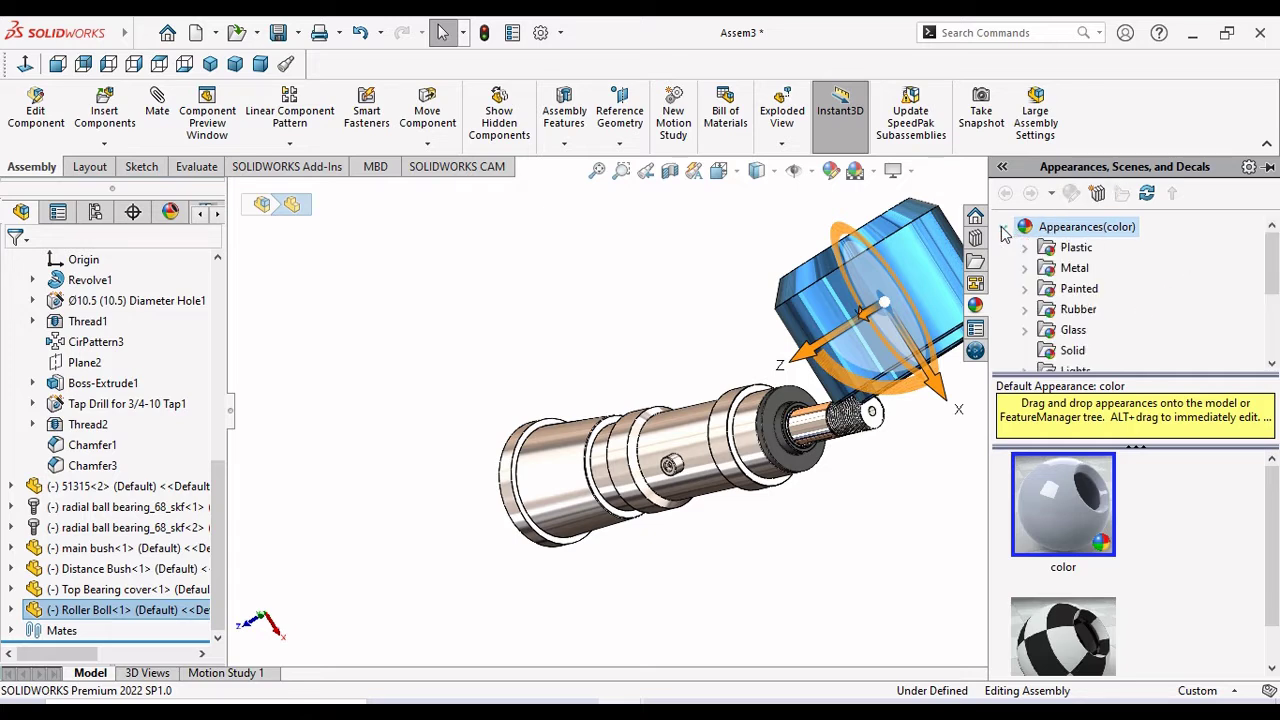
pyautogui.click(1075, 270)
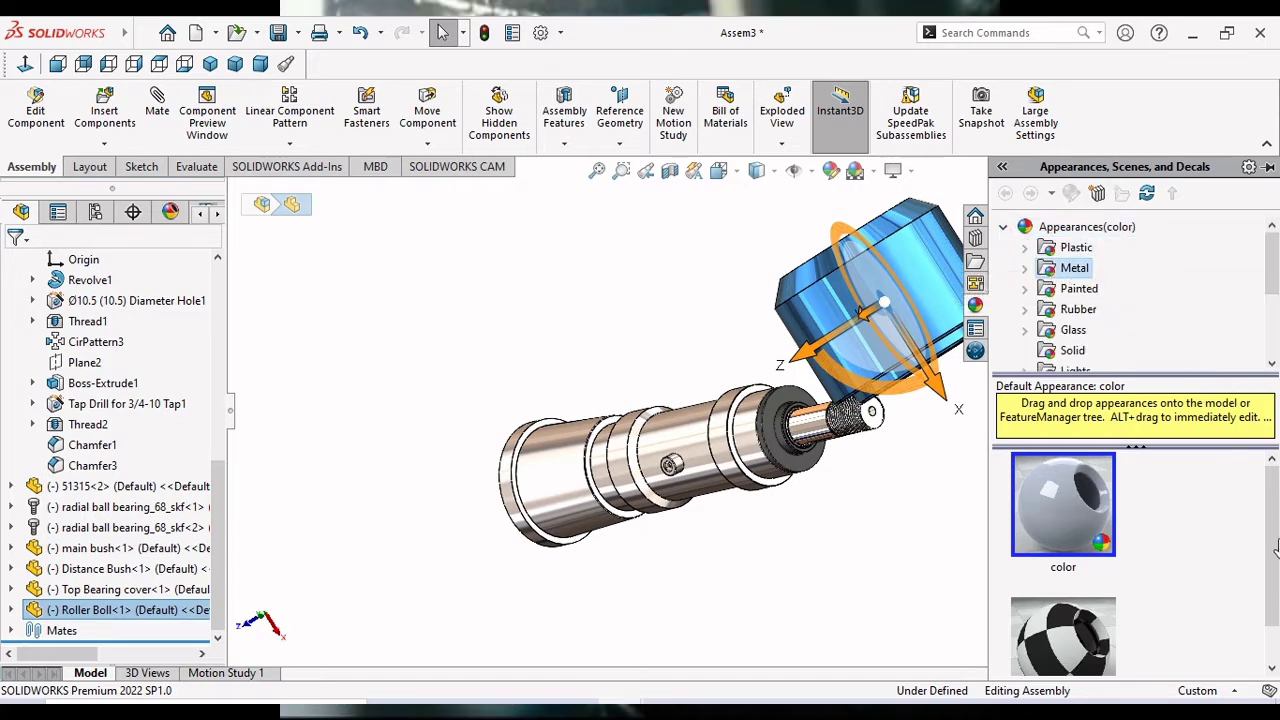
pyautogui.moveTo(1273, 480)
pyautogui.mouseDown()
pyautogui.moveTo(1272, 648)
pyautogui.moveTo(1272, 478)
pyautogui.mouseUp()
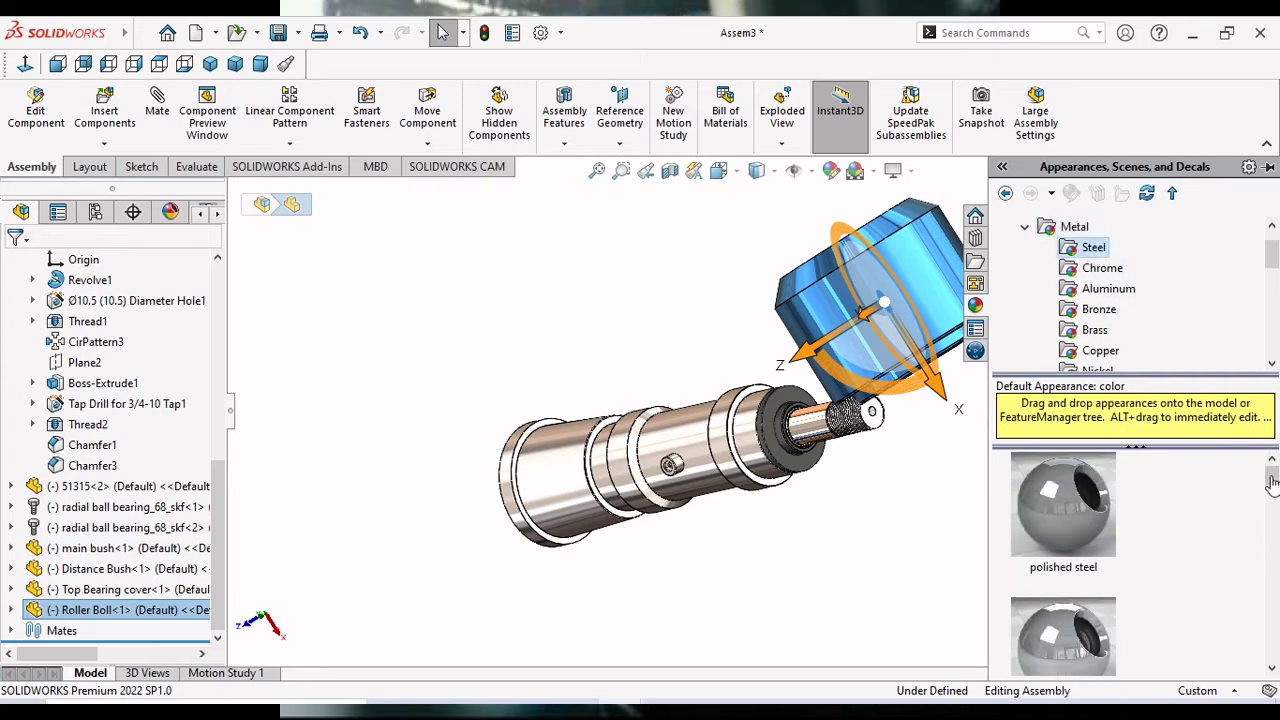
pyautogui.moveTo(1274, 512); pyautogui.dragTo(1272, 573)
pyautogui.click(1058, 543)
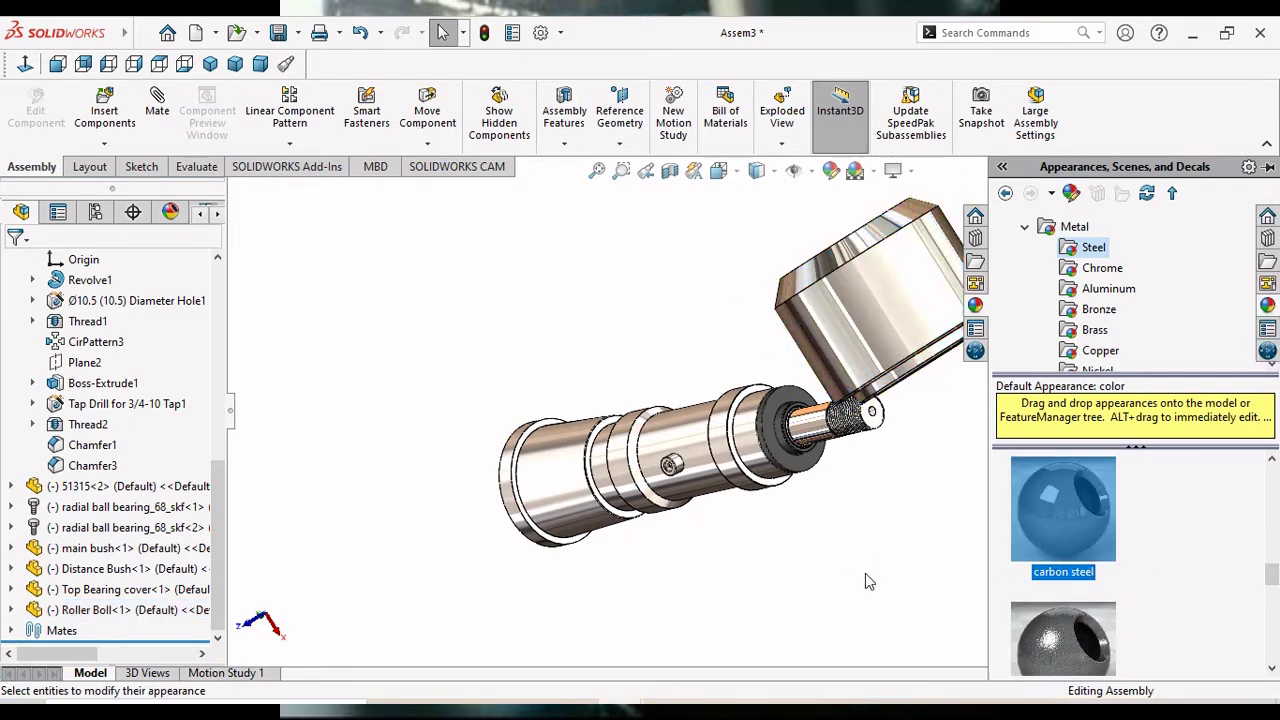
pyautogui.moveTo(940, 312)
pyautogui.mouseDown()
pyautogui.moveTo(997, 429)
pyautogui.moveTo(888, 555)
pyautogui.moveTo(570, 495)
pyautogui.moveTo(614, 363)
pyautogui.moveTo(608, 343)
pyautogui.mouseUp()
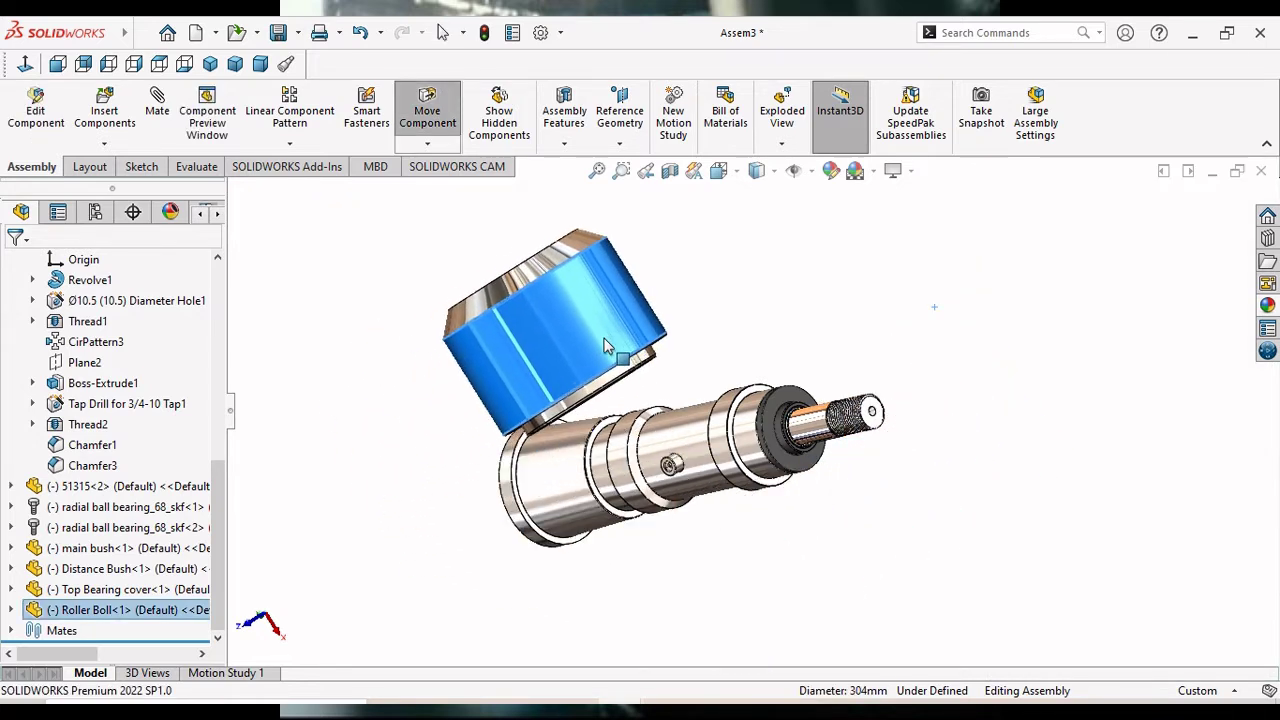
pyautogui.click(427, 143)
# Rotate the Roller Boll so its open end faces down toward the roller sleeve.
pyautogui.click(445, 188)
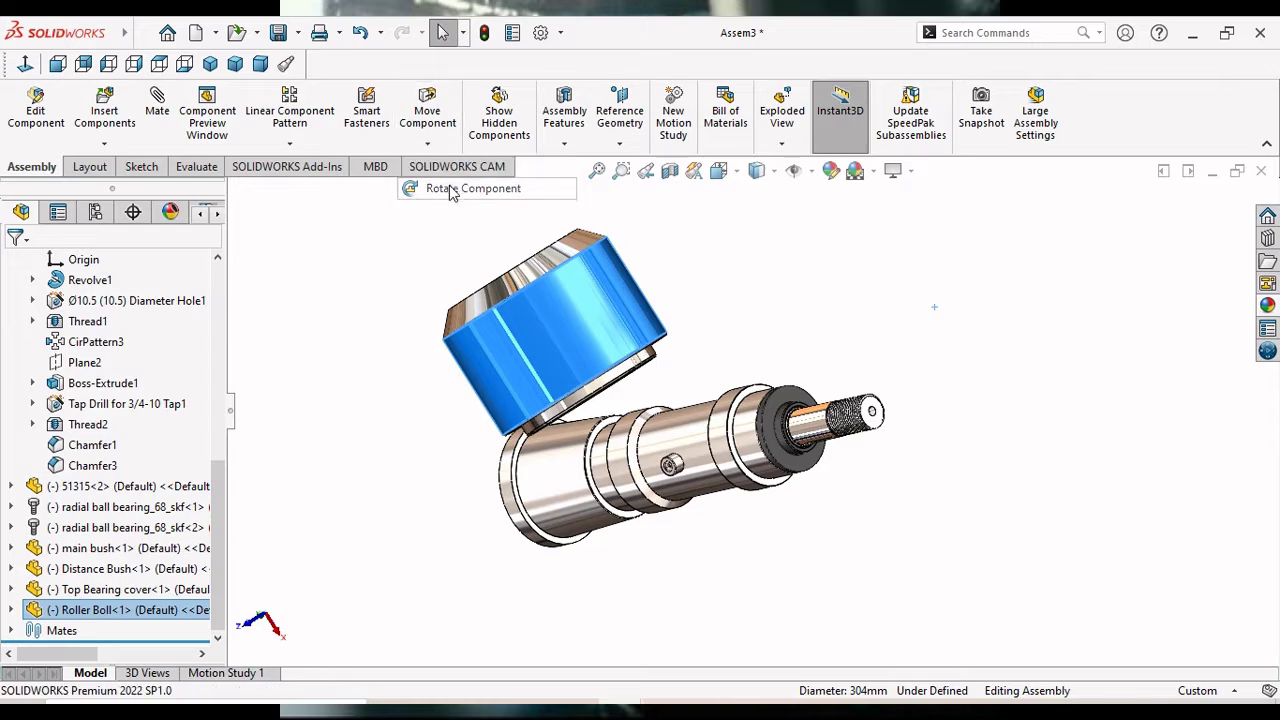
pyautogui.moveTo(509, 391)
pyautogui.mouseDown()
pyautogui.moveTo(406, 283)
pyautogui.moveTo(337, 257)
pyautogui.moveTo(566, 353)
pyautogui.moveTo(546, 295)
pyautogui.mouseUp()
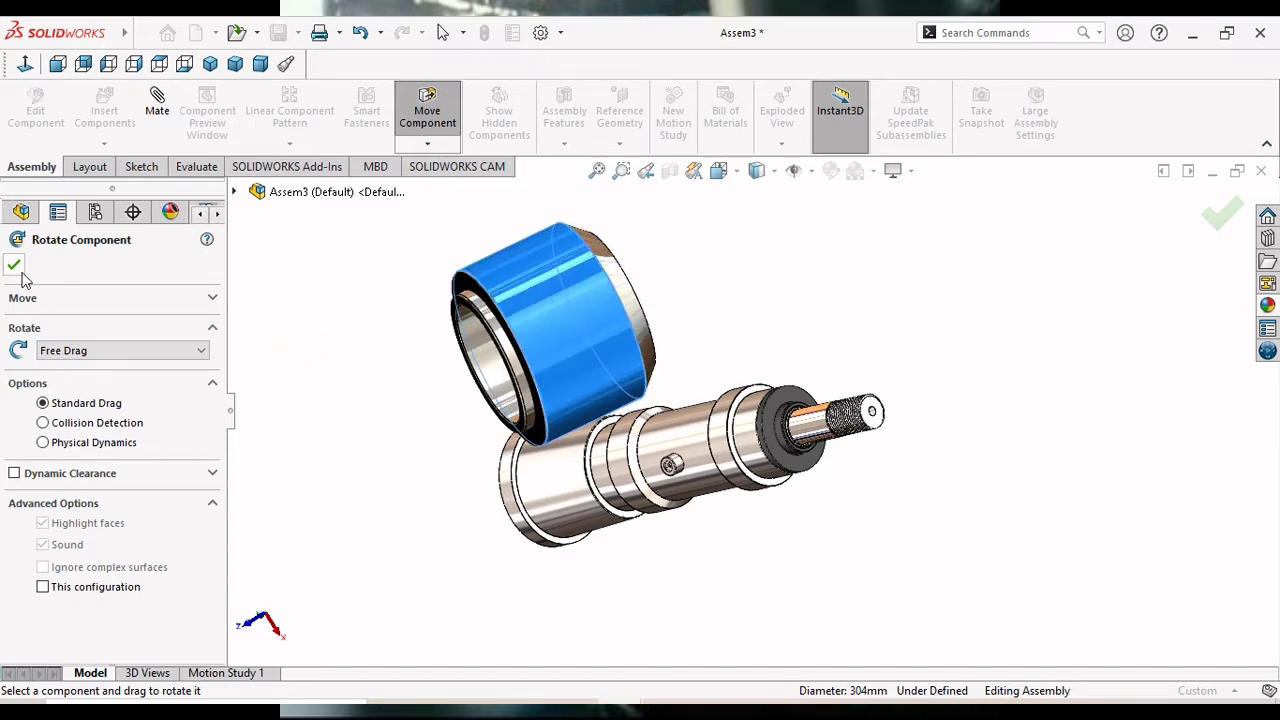
pyautogui.press('Escape')
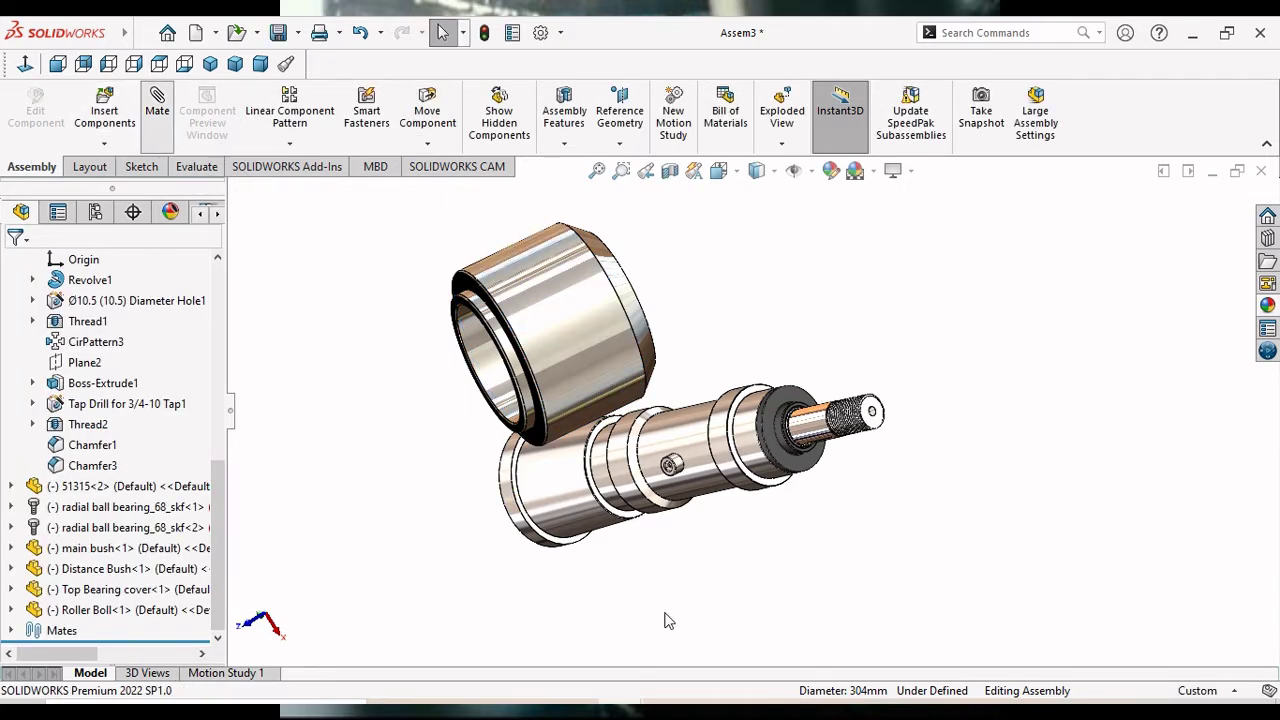
# Start a mate, delete the wrong selections, and pick the sleeve and Roller Boll faces.
pyautogui.click(549, 488)
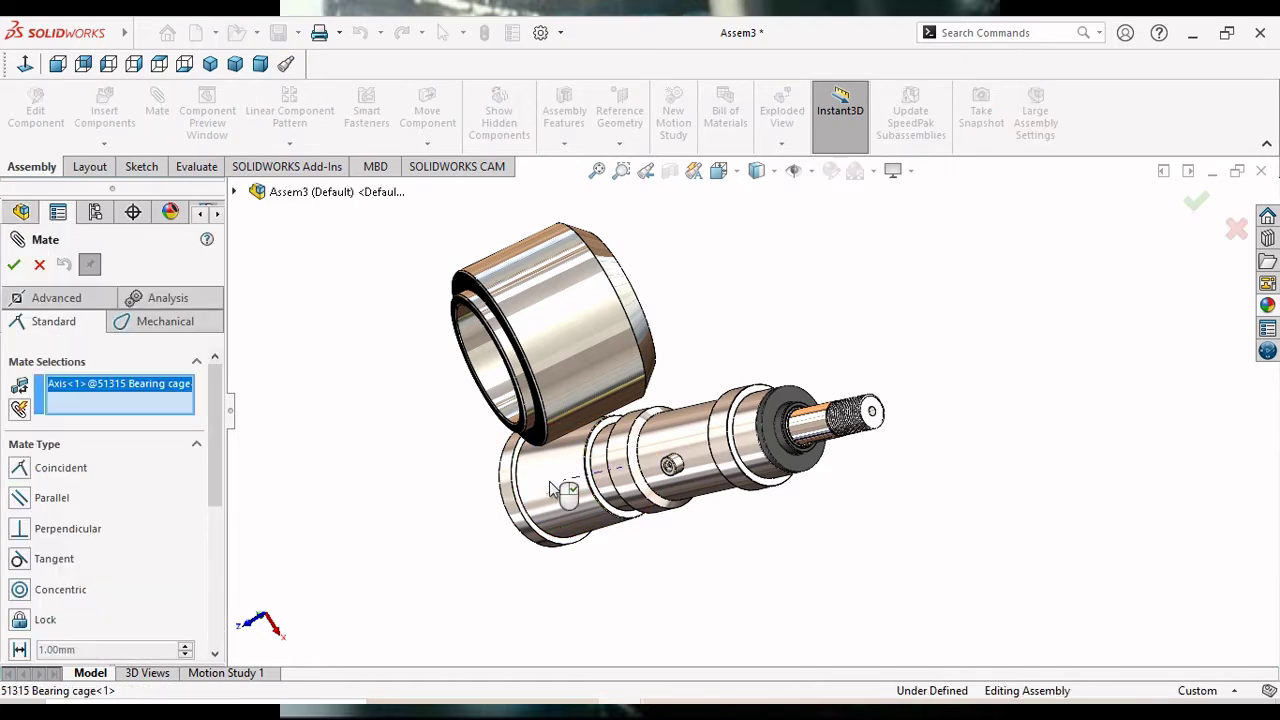
pyautogui.click(543, 478)
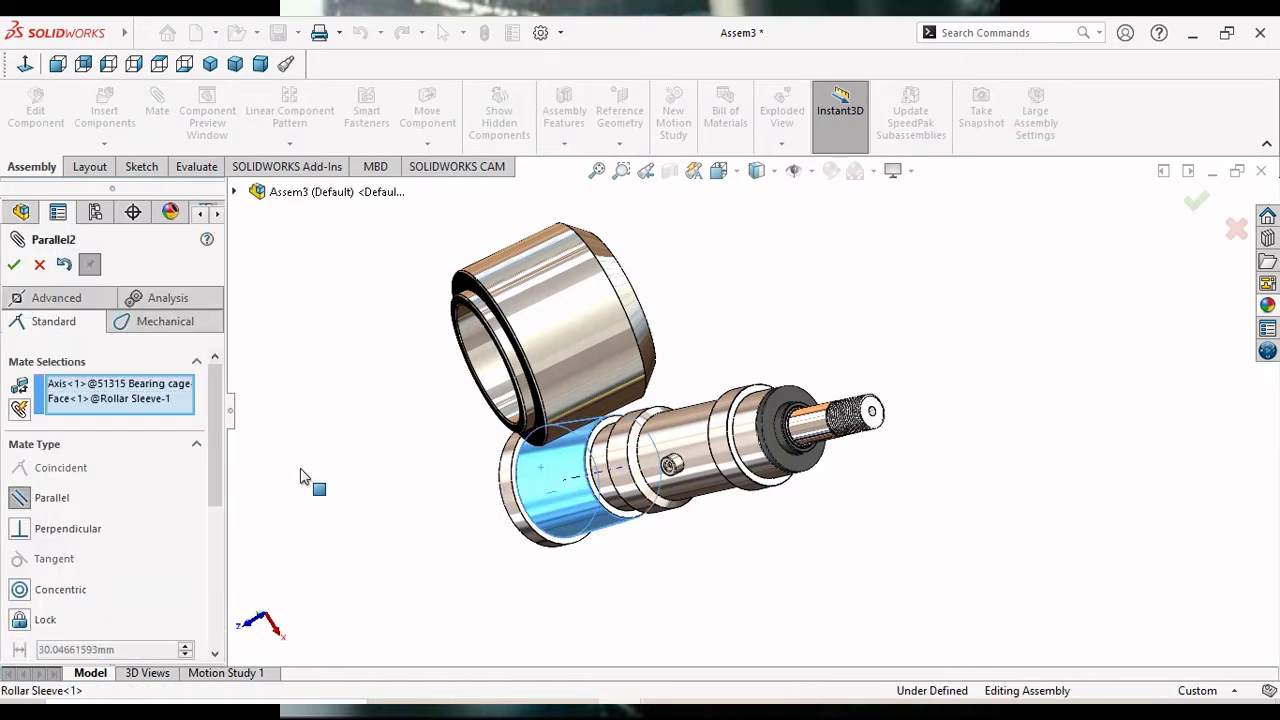
pyautogui.rightClick(86, 400)
pyautogui.click(133, 433)
pyautogui.rightClick(88, 384)
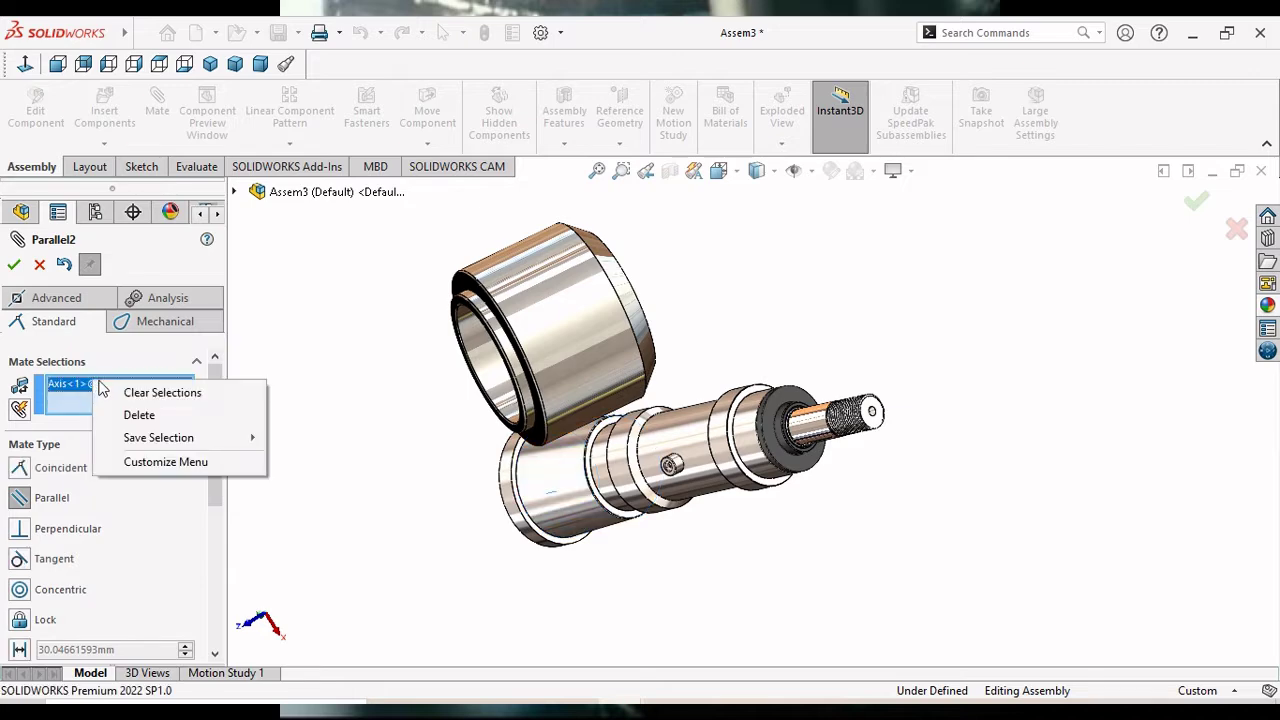
pyautogui.click(133, 411)
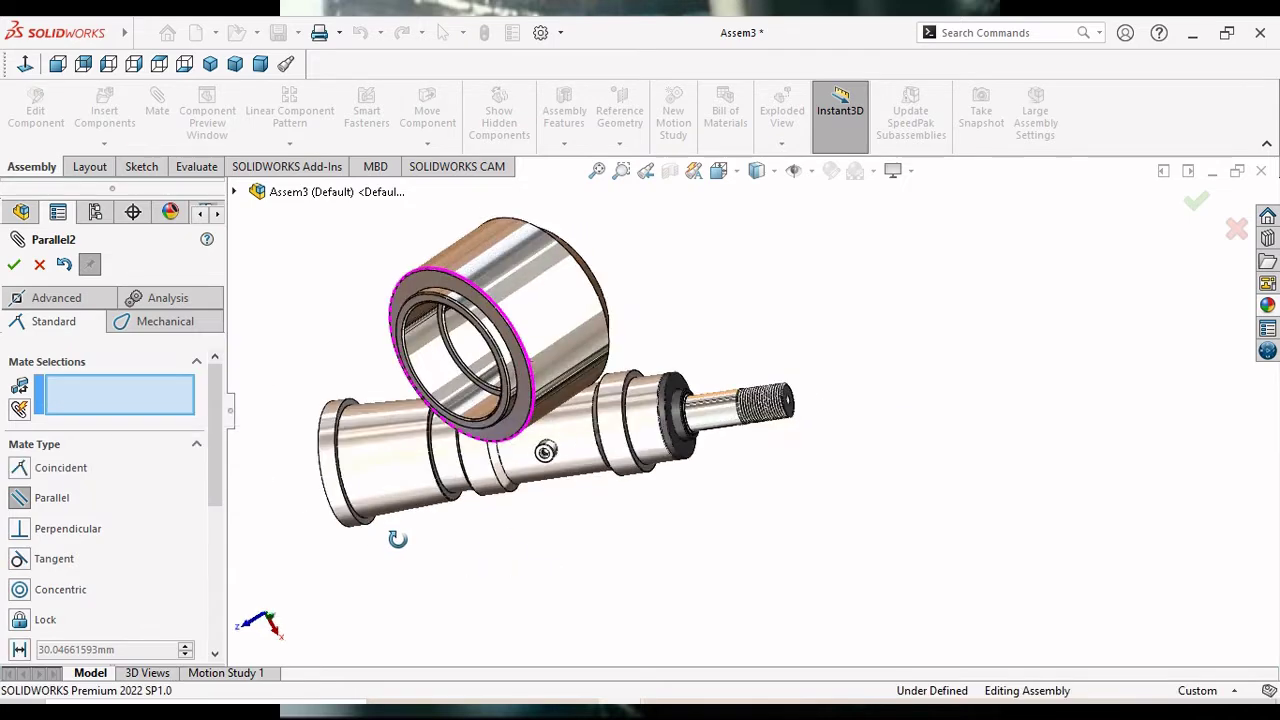
pyautogui.moveTo(390, 543); pyautogui.dragTo(408, 537, button='middle')
pyautogui.click(312, 418)
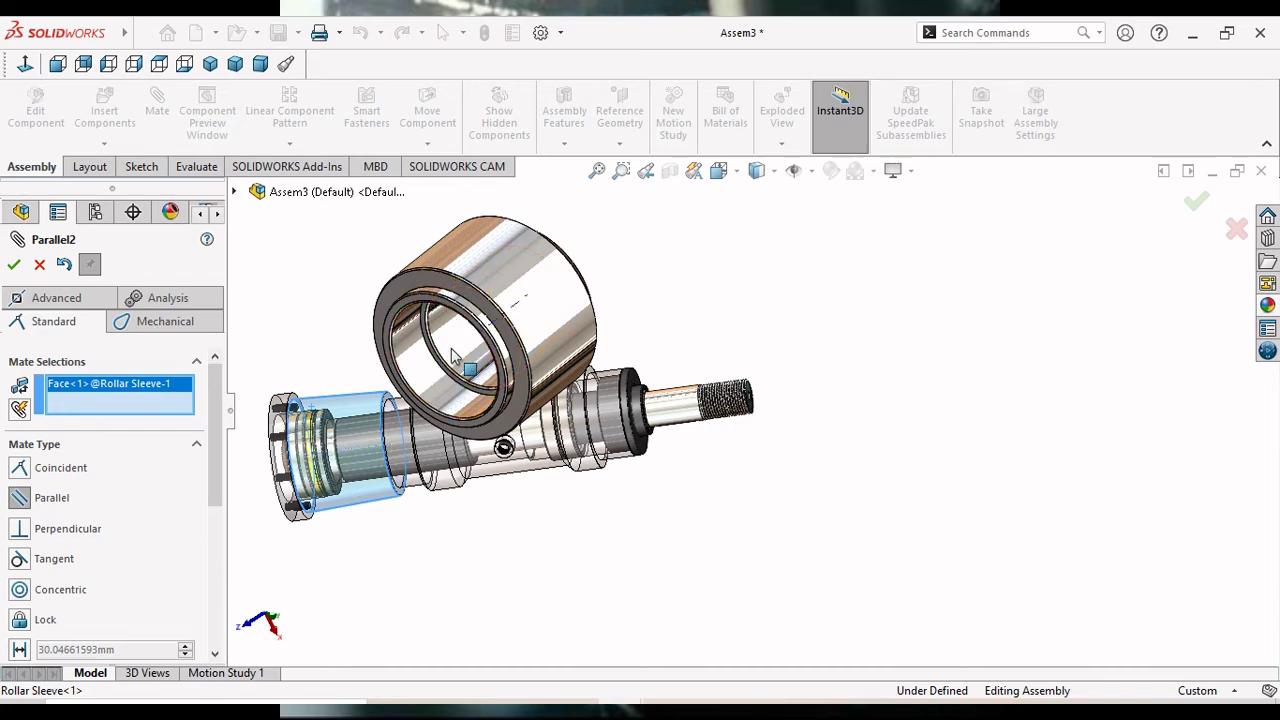
pyautogui.click(452, 357)
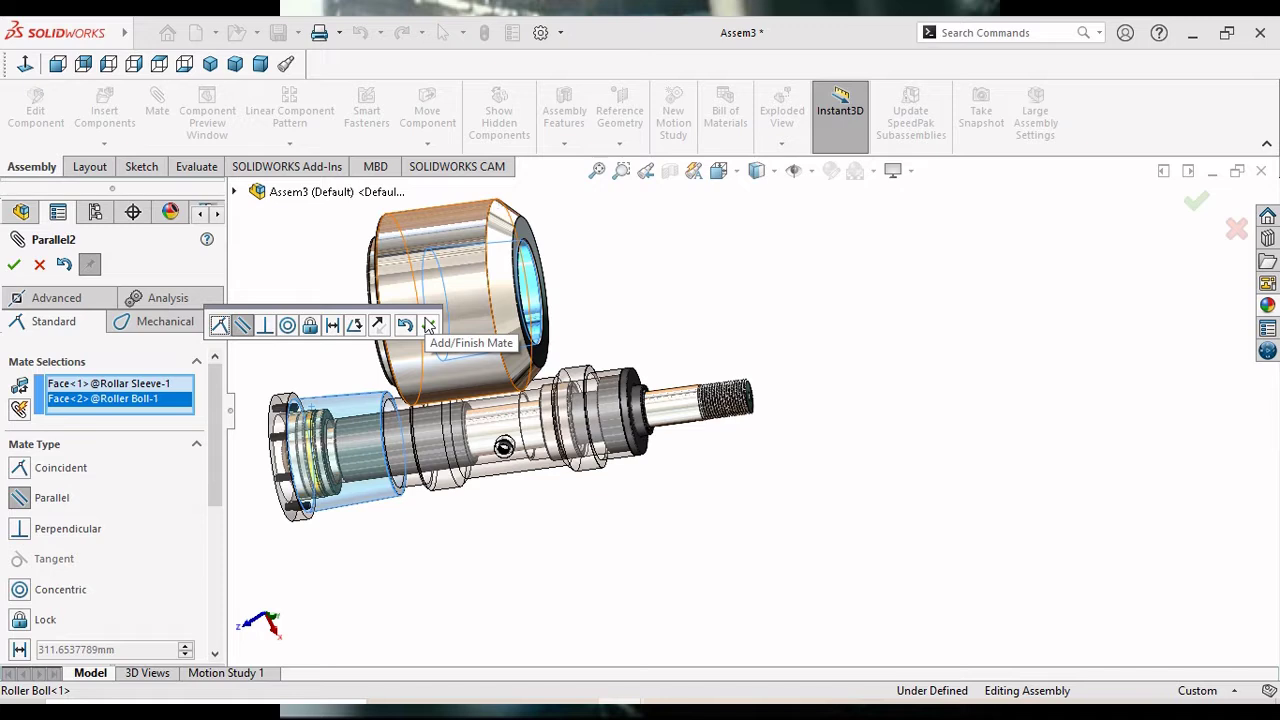
# Retry with the ring's inner face and shaft face, then cancel the Parallel mate.
pyautogui.rightClick(120, 398)
pyautogui.click(150, 431)
pyautogui.rightClick(100, 390)
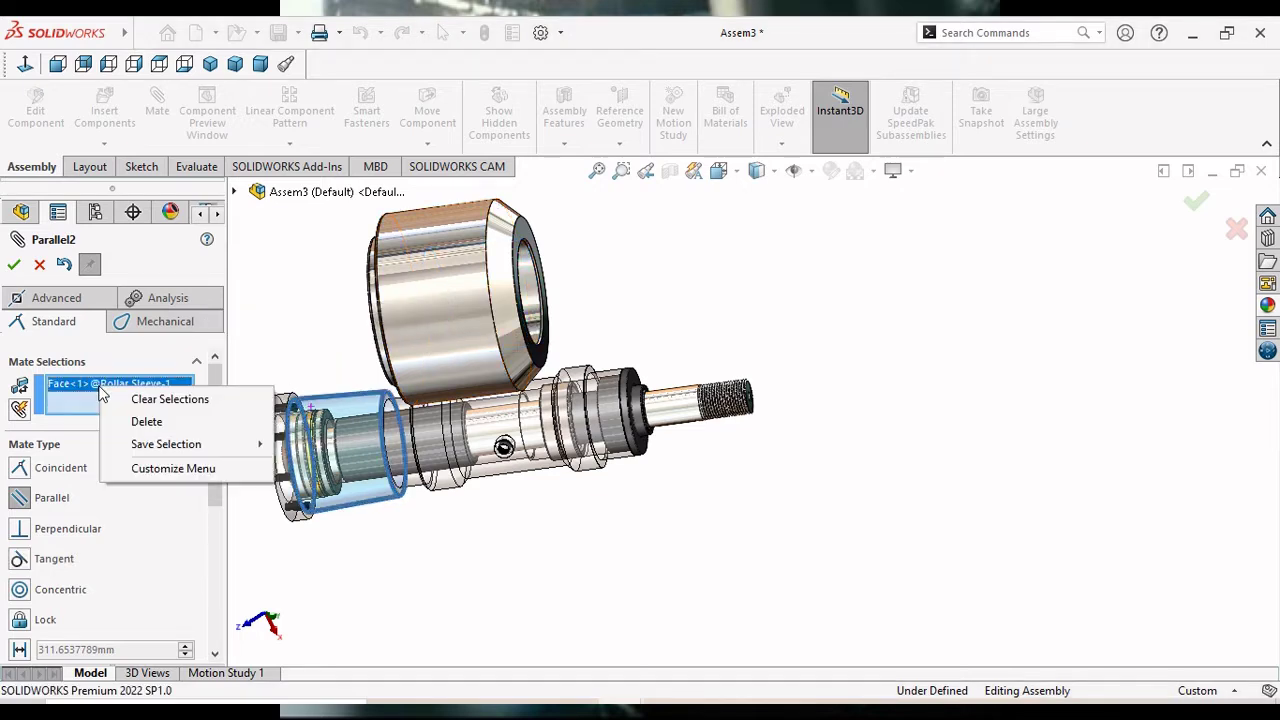
pyautogui.click(146, 421)
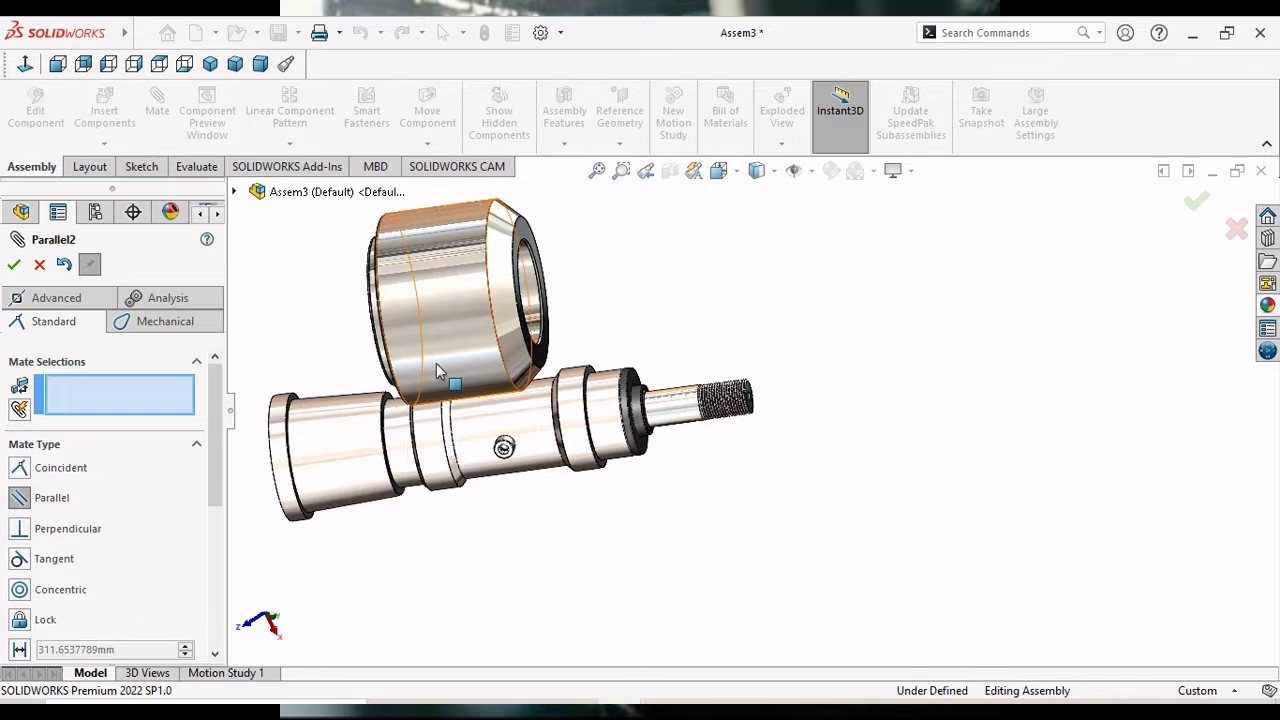
pyautogui.click(530, 275)
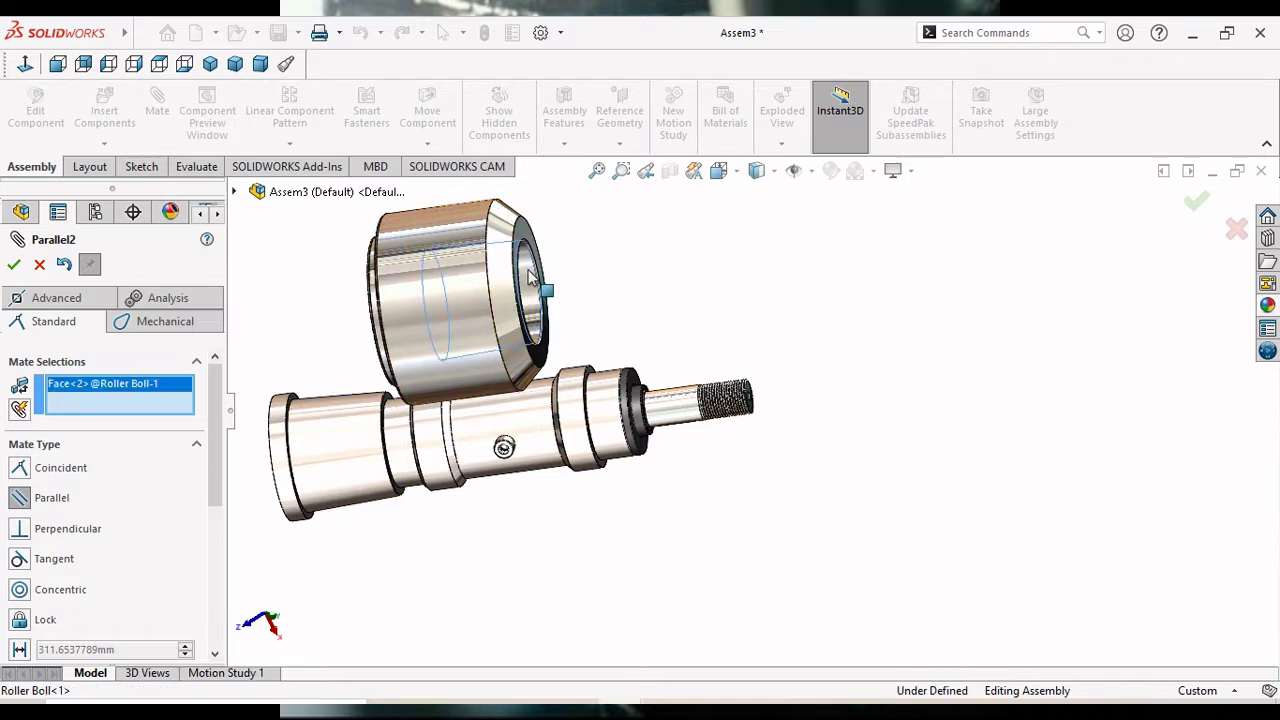
pyautogui.click(378, 422)
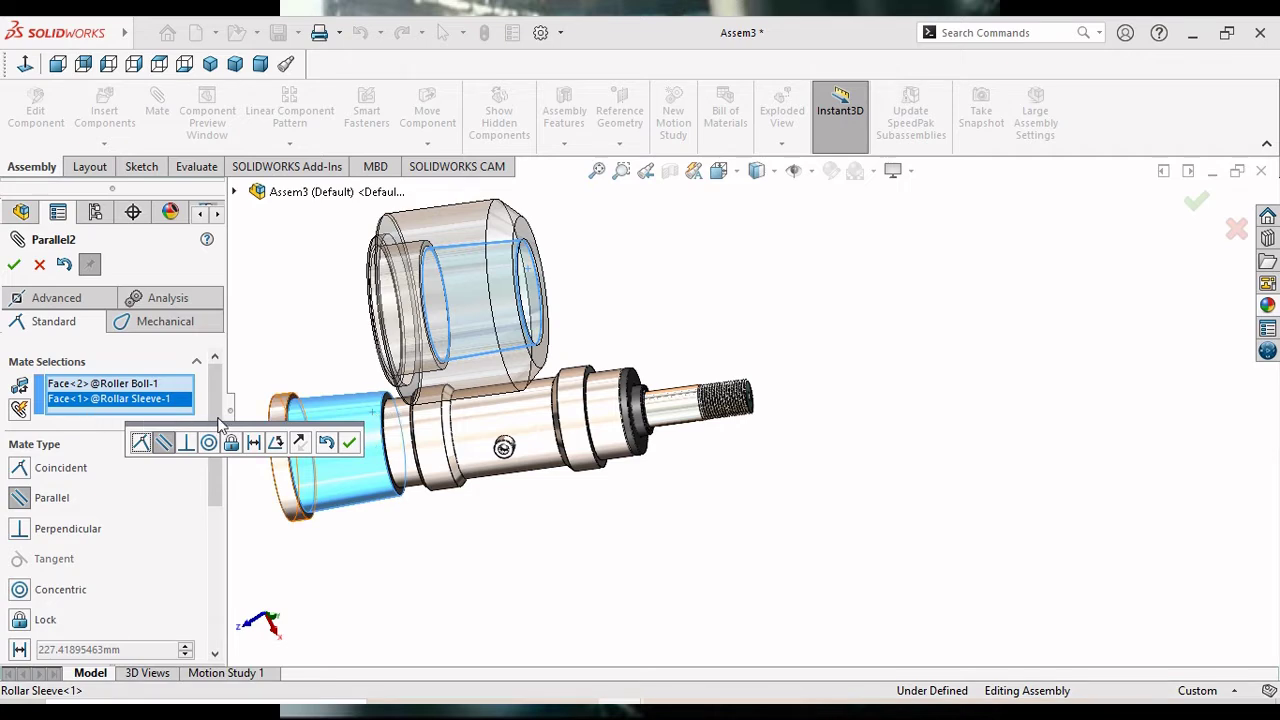
pyautogui.rightClick(128, 406)
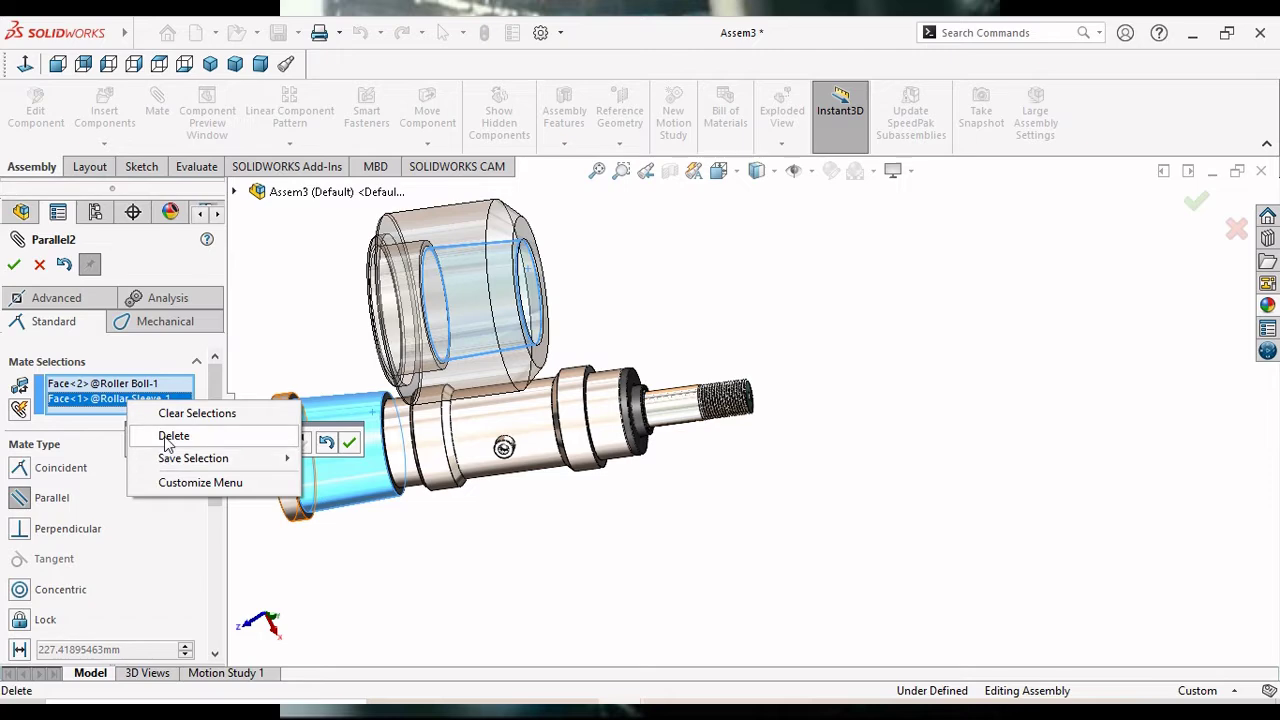
pyautogui.click(158, 431)
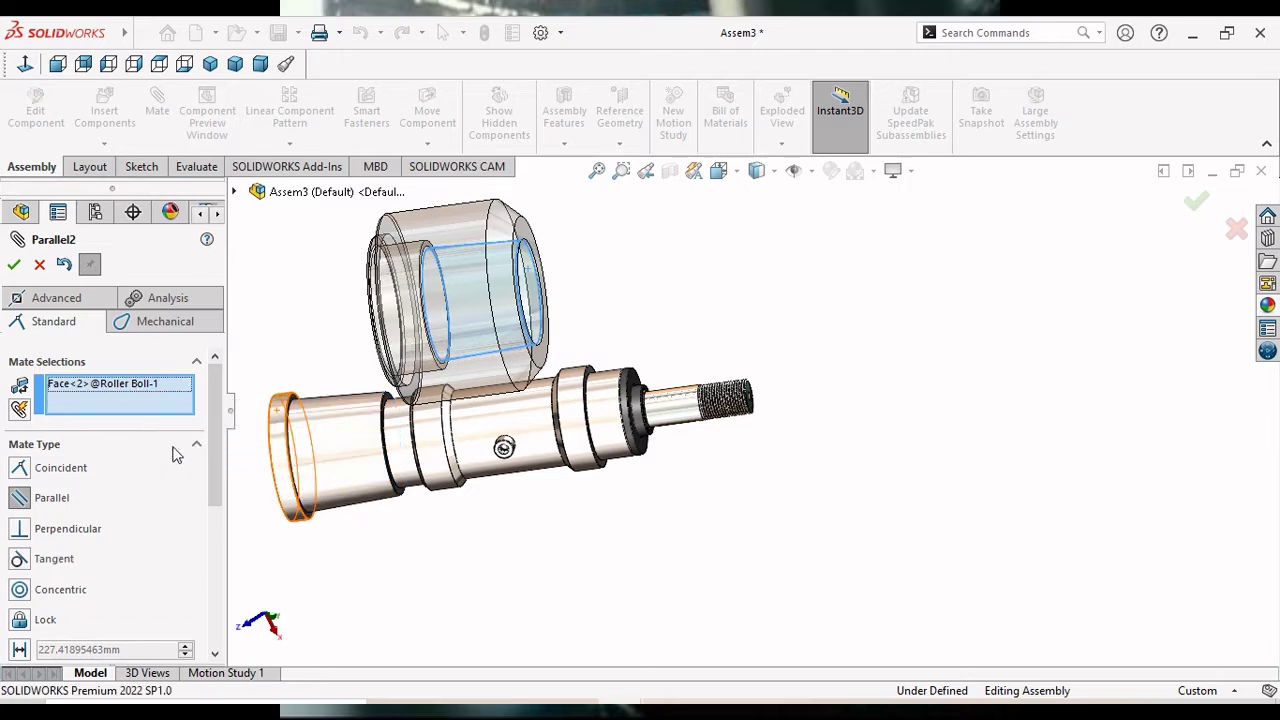
pyautogui.click(497, 425)
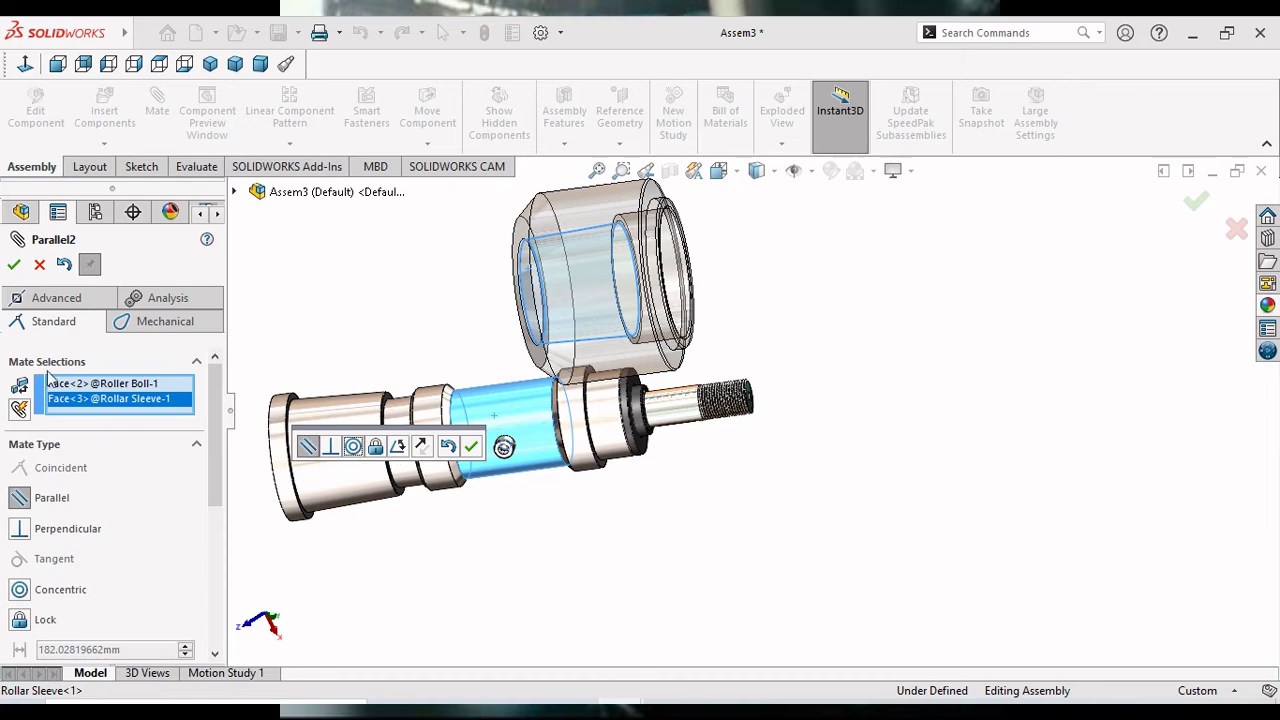
pyautogui.click(40, 264)
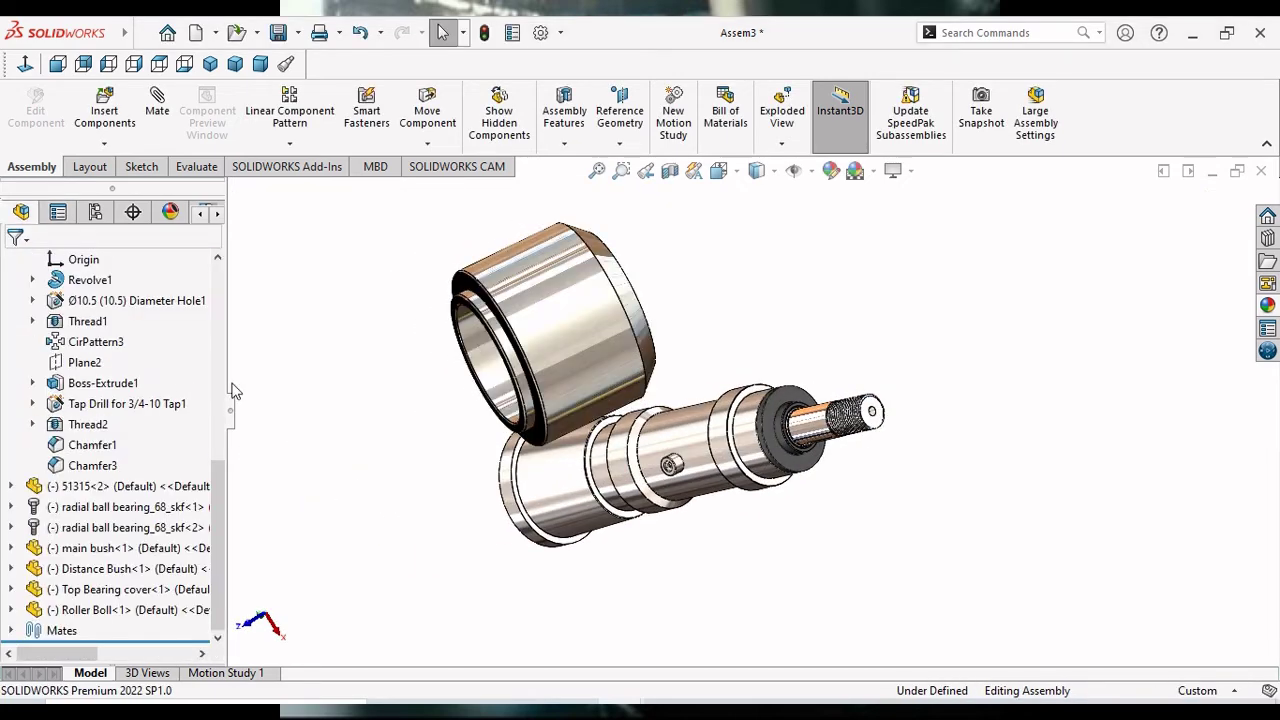
# Mate the Roller Boll's outer face concentric with the Rollar Sleeve face.
pyautogui.click(557, 338)
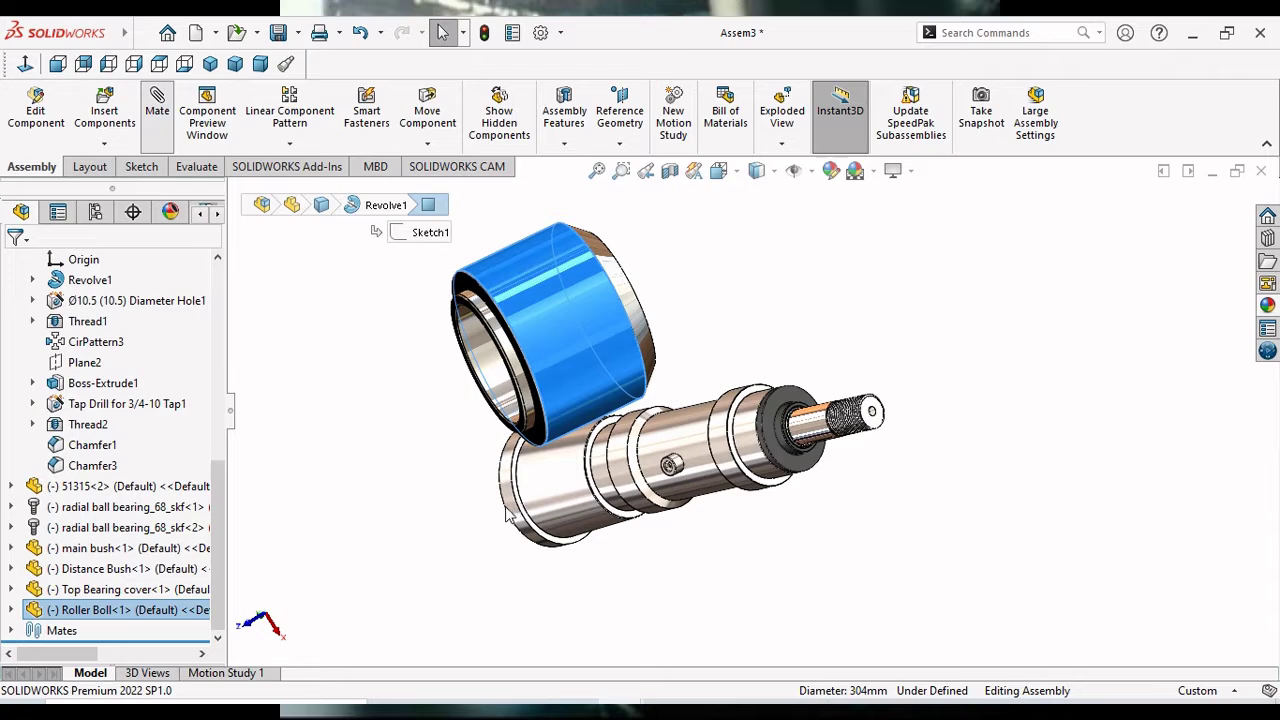
pyautogui.press('m')
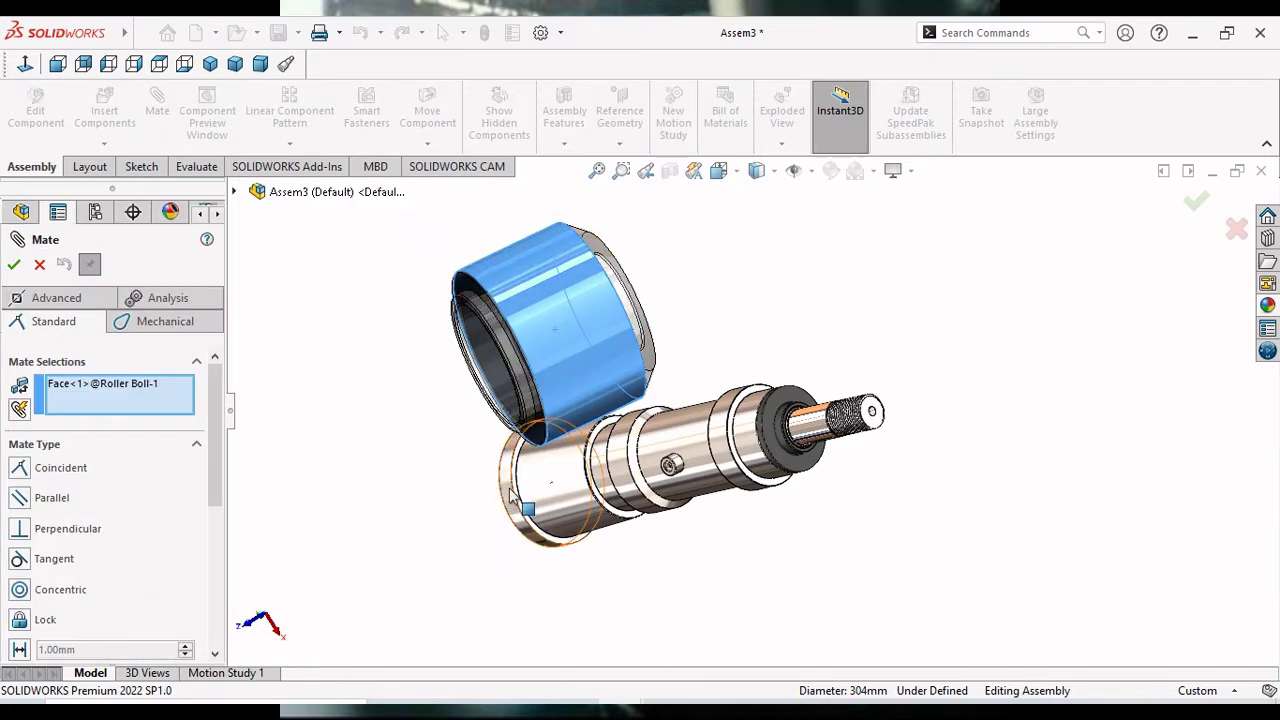
pyautogui.click(509, 480)
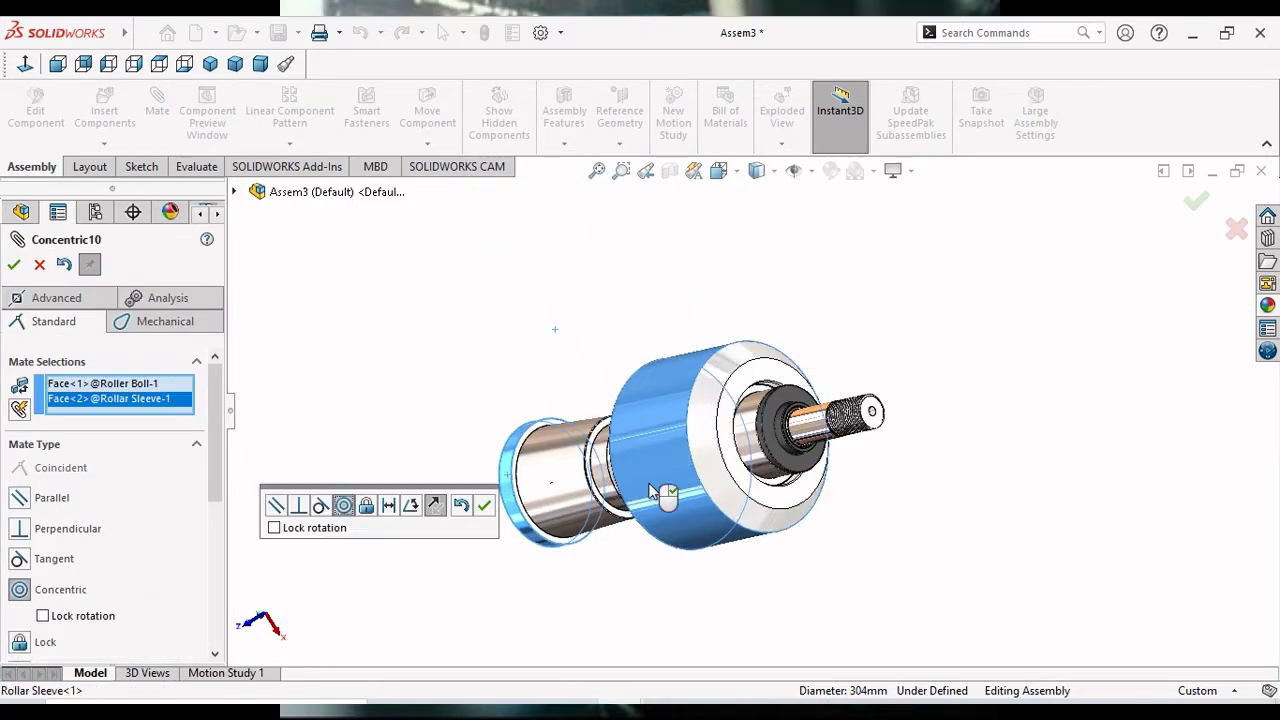
pyautogui.click(483, 506)
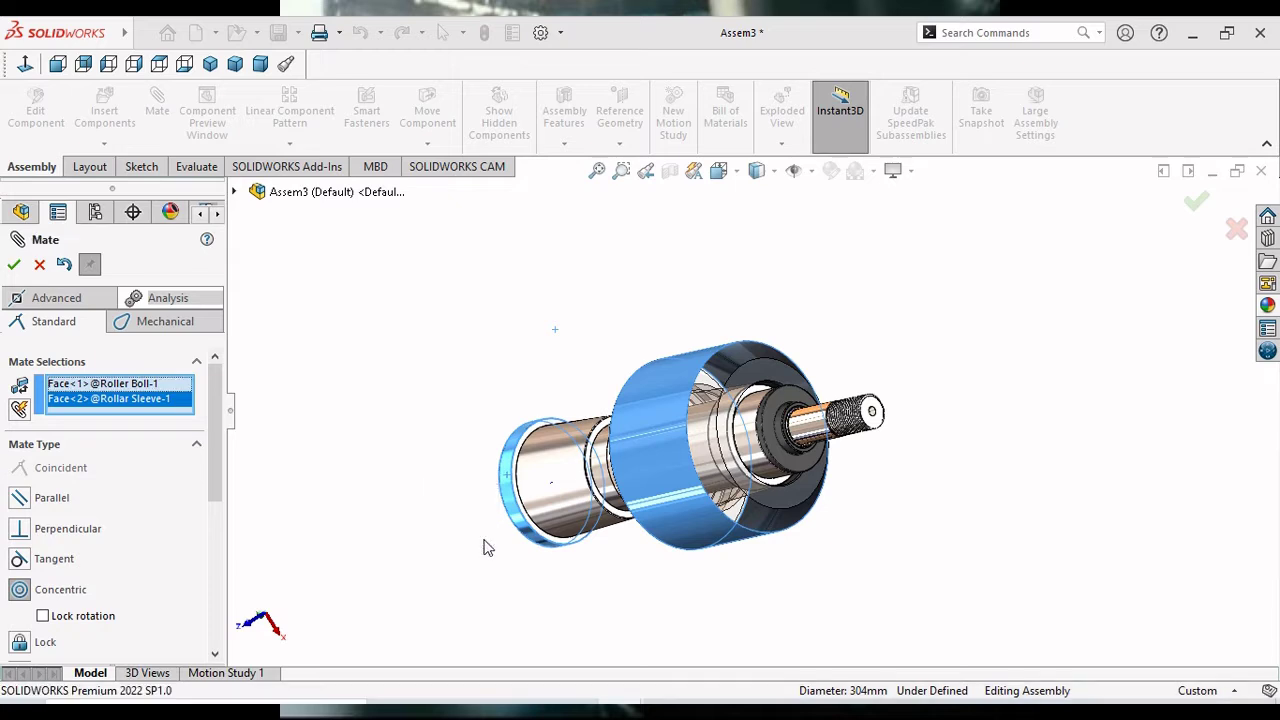
# Slide the Roller Boll and end component along the shaft to check the mate.
pyautogui.scroll(2, 640, 548)
pyautogui.moveTo(640, 548); pyautogui.dragTo(700, 525, button='middle')
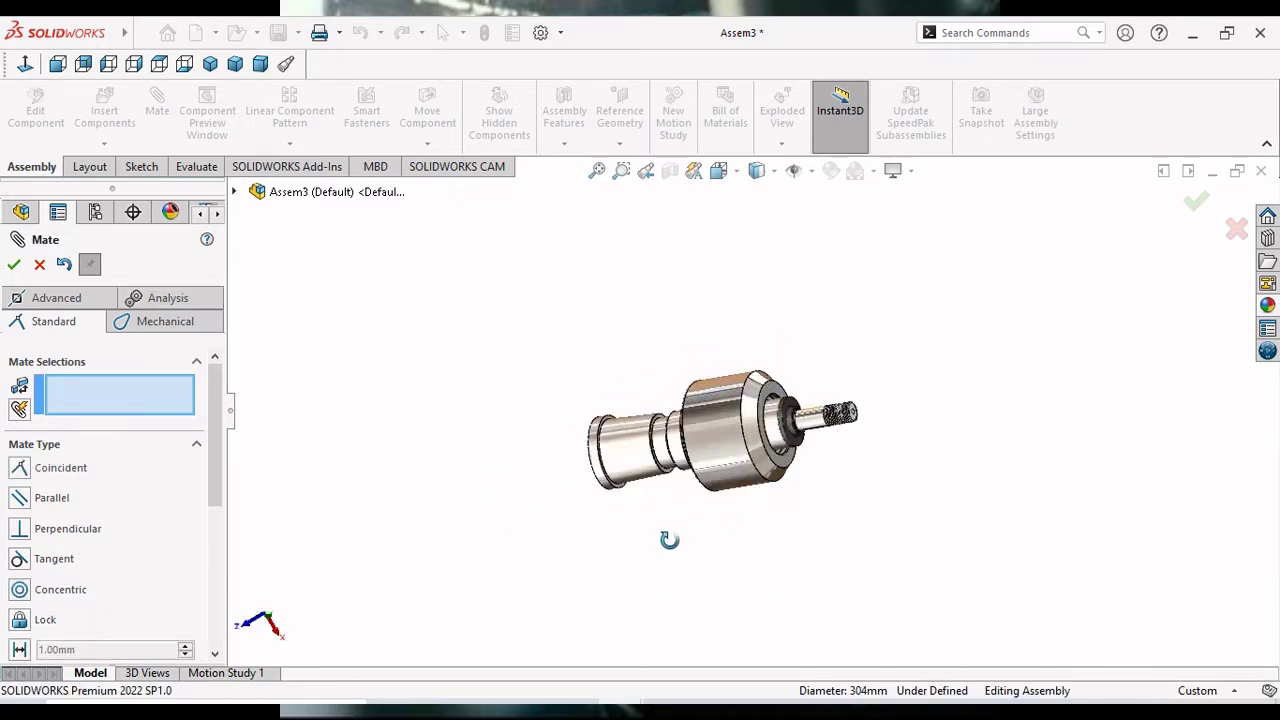
pyautogui.scroll(-2, 740, 440)
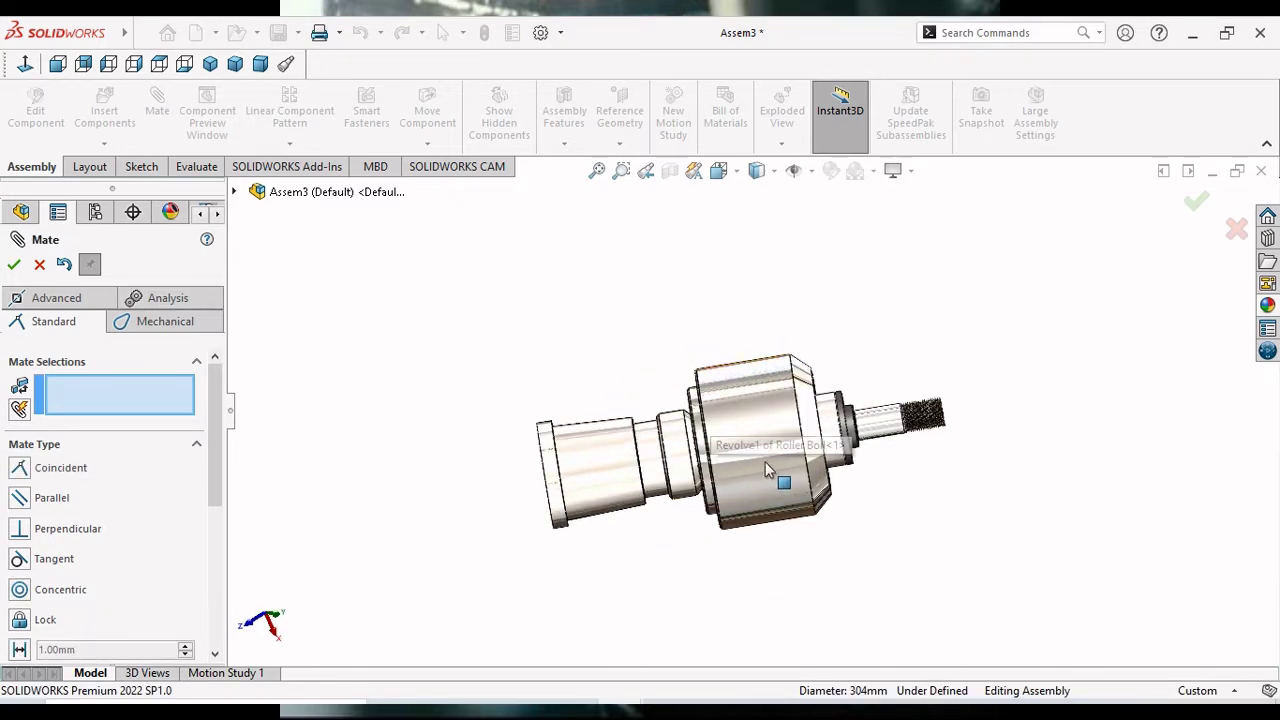
pyautogui.click(741, 455)
pyautogui.moveTo(561, 456); pyautogui.dragTo(534, 458)
pyautogui.moveTo(688, 516)
pyautogui.mouseDown()
pyautogui.moveTo(786, 523)
pyautogui.moveTo(423, 529)
pyautogui.moveTo(895, 535)
pyautogui.moveTo(712, 562)
pyautogui.mouseUp()
pyautogui.moveTo(710, 610); pyautogui.dragTo(752, 588, button='middle')
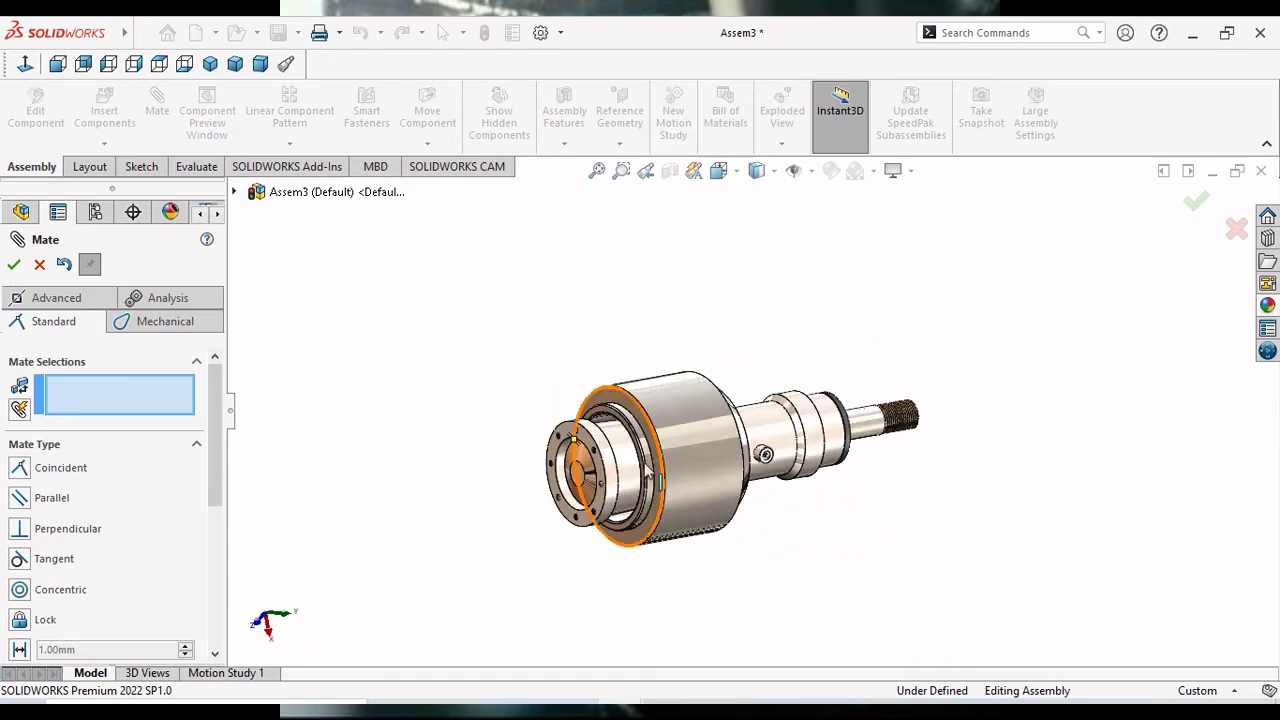
# Select the roller ring face and the sleeve's end face for a new mate.
pyautogui.scroll(-3, 557, 445)
pyautogui.scroll(-3, 528, 437)
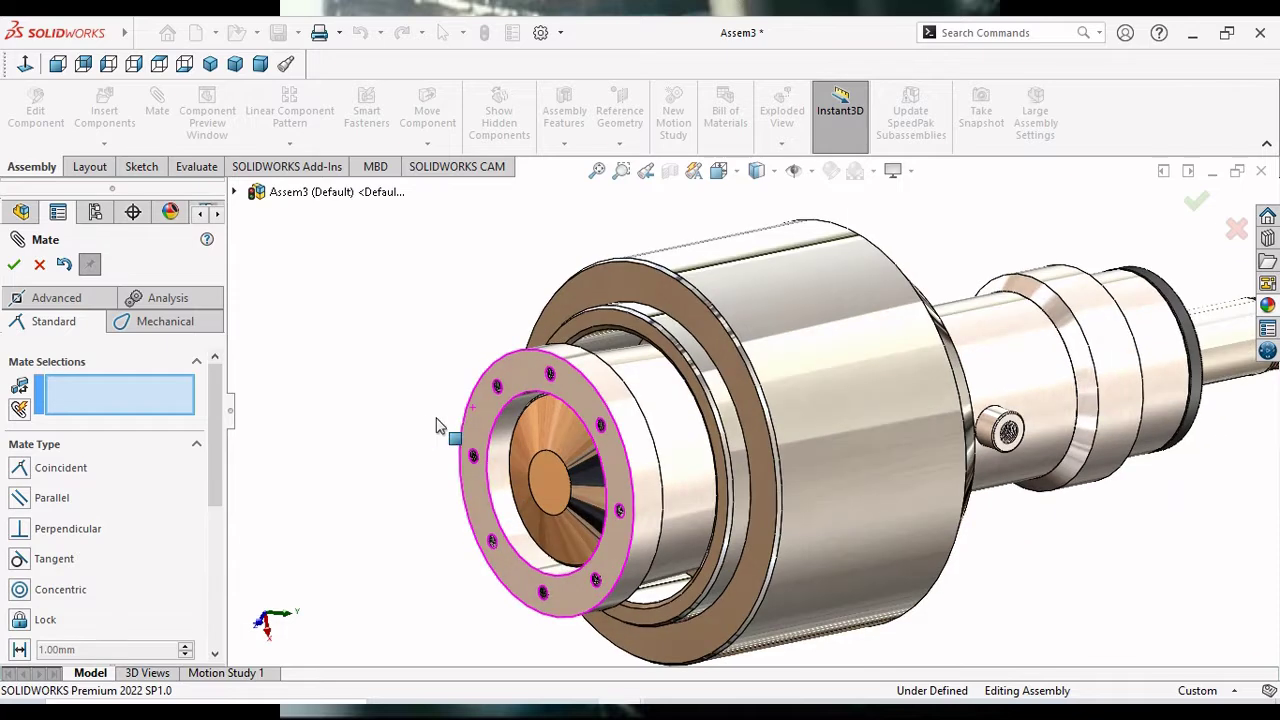
pyautogui.scroll(-3, 640, 350)
pyautogui.scroll(-2, 607, 310)
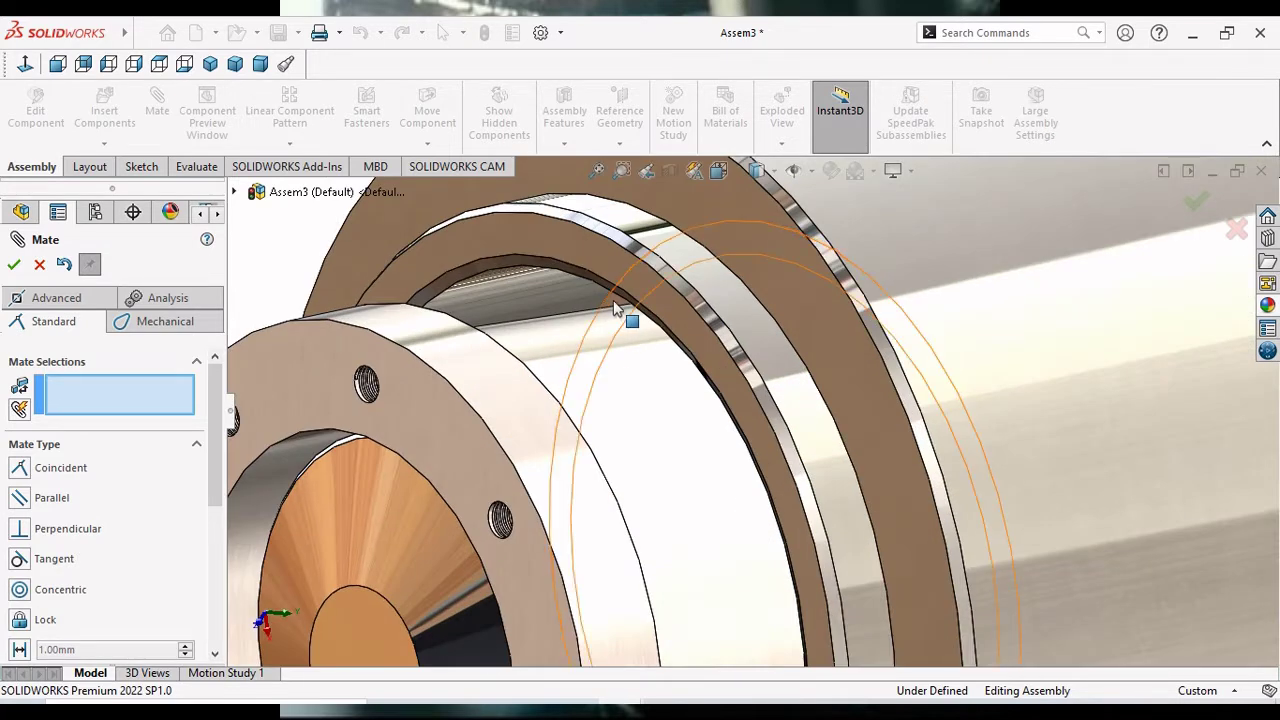
pyautogui.click(626, 316)
pyautogui.scroll(4, 636, 392)
pyautogui.scroll(2, 846, 470)
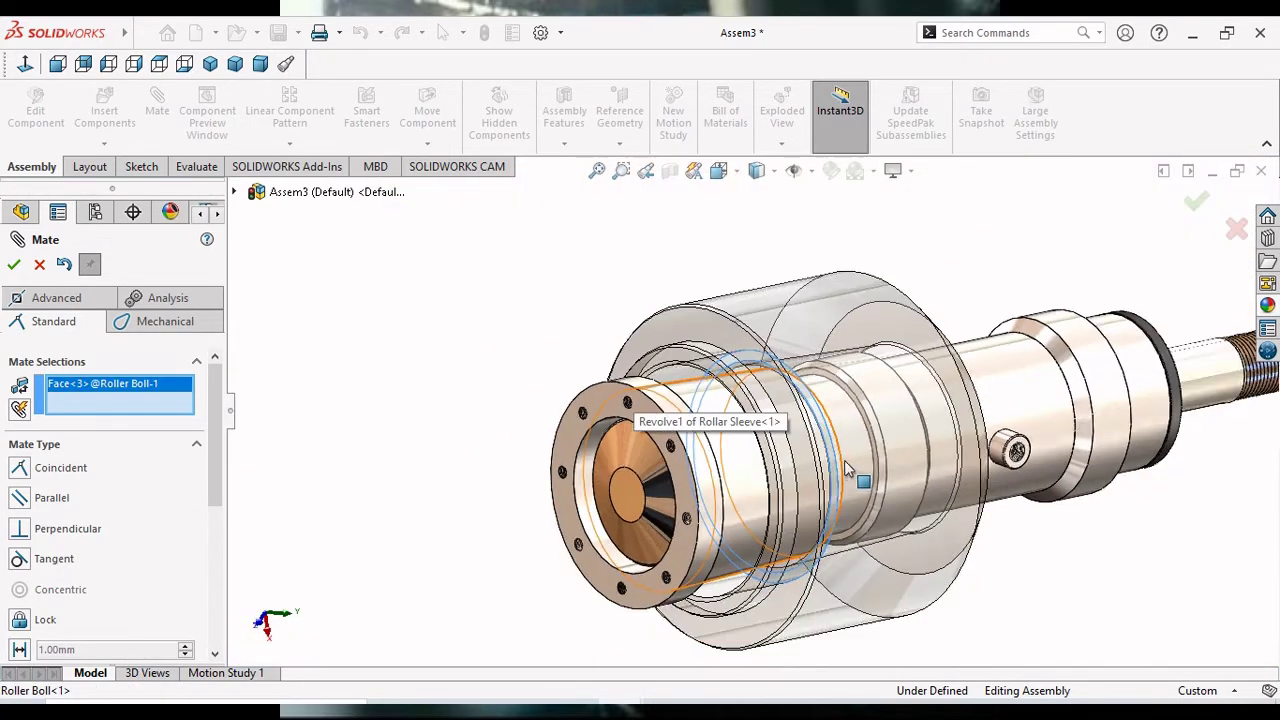
pyautogui.moveTo(811, 470); pyautogui.dragTo(797, 428, button='middle')
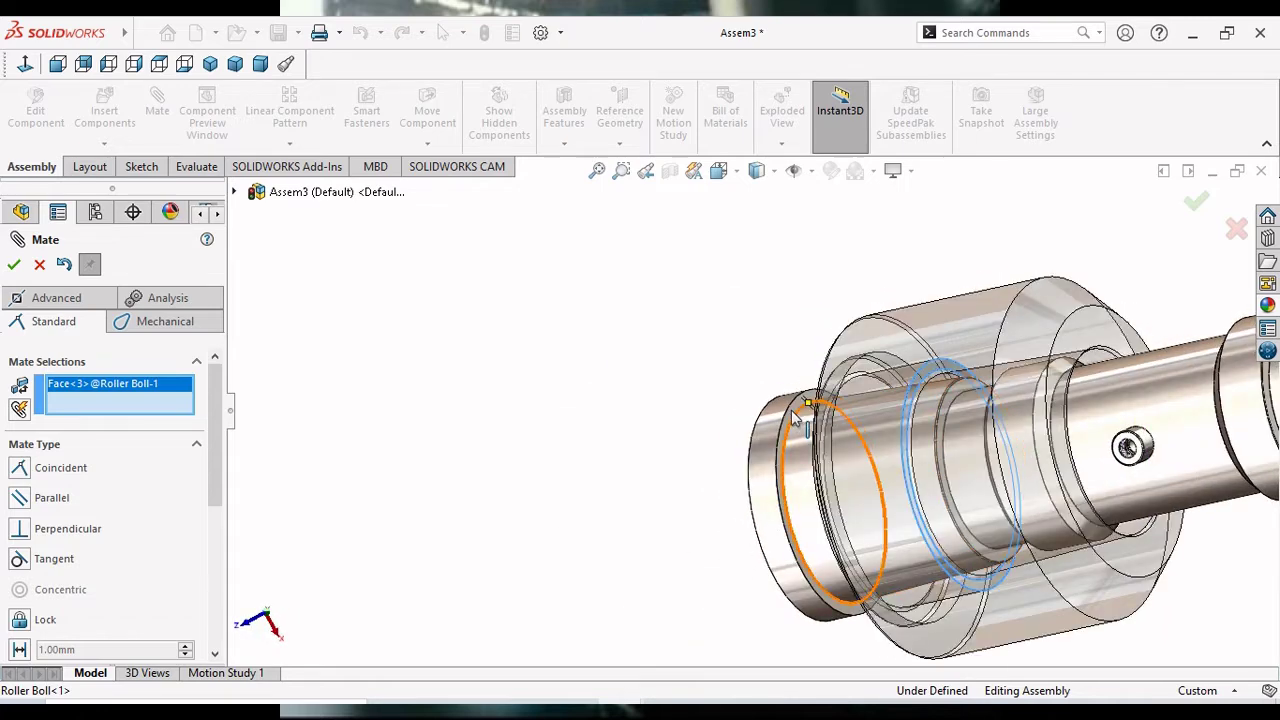
pyautogui.click(790, 432)
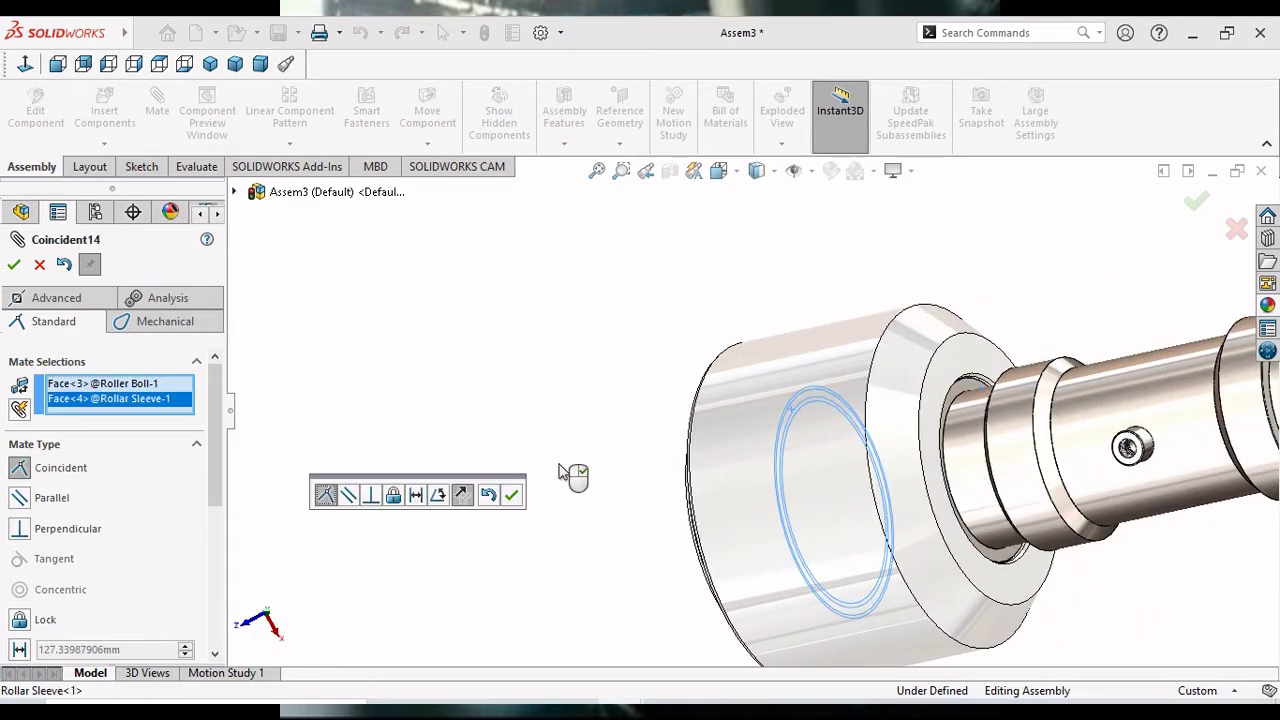
# Change the mate from Coincident to Distance at 2 mm and accept it.
pyautogui.moveTo(650, 400)
pyautogui.mouseDown(button='middle')
pyautogui.moveTo(668, 393)
pyautogui.moveTo(990, 490)
pyautogui.mouseUp(button='middle')
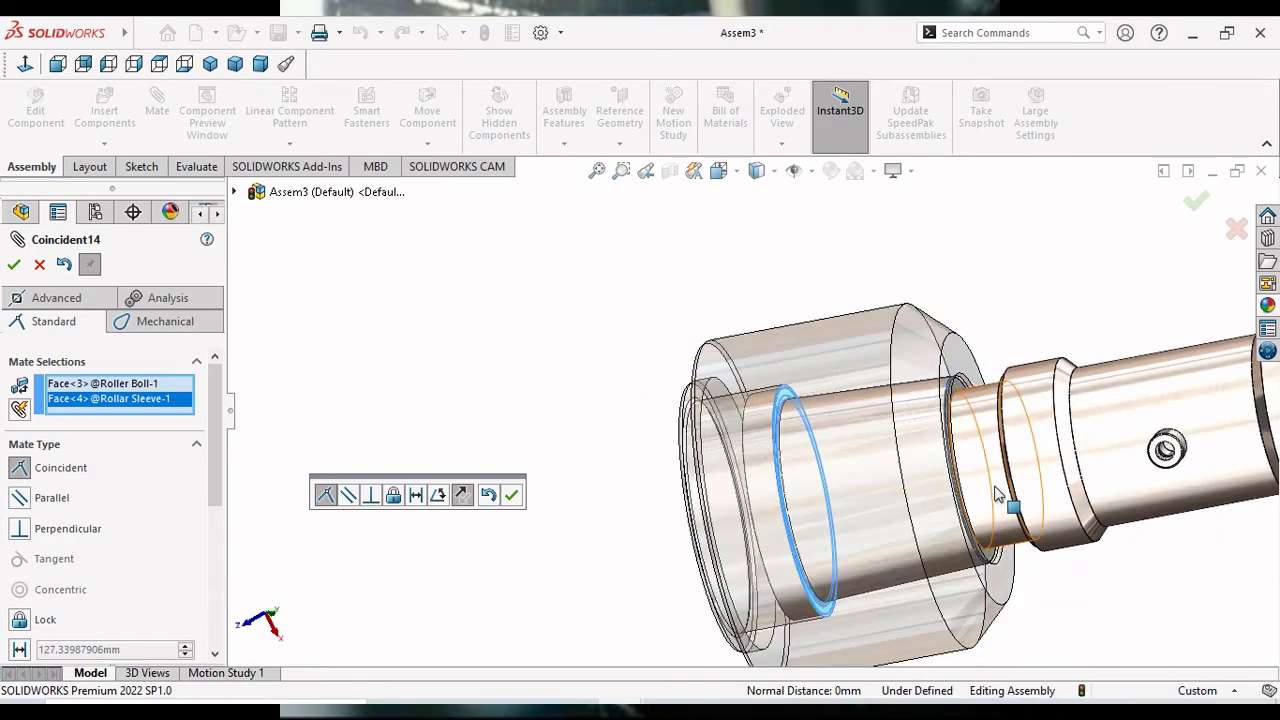
pyautogui.scroll(-5, 1000, 505)
pyautogui.scroll(5, 900, 500)
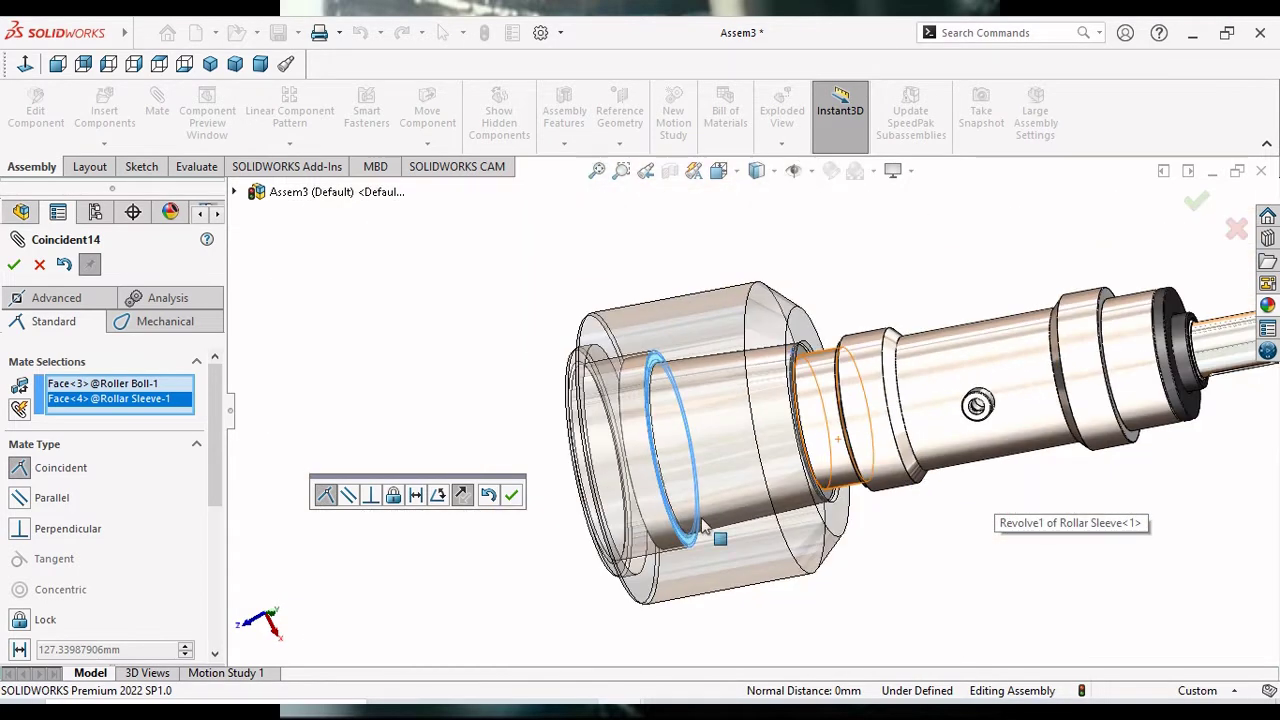
pyautogui.click(416, 496)
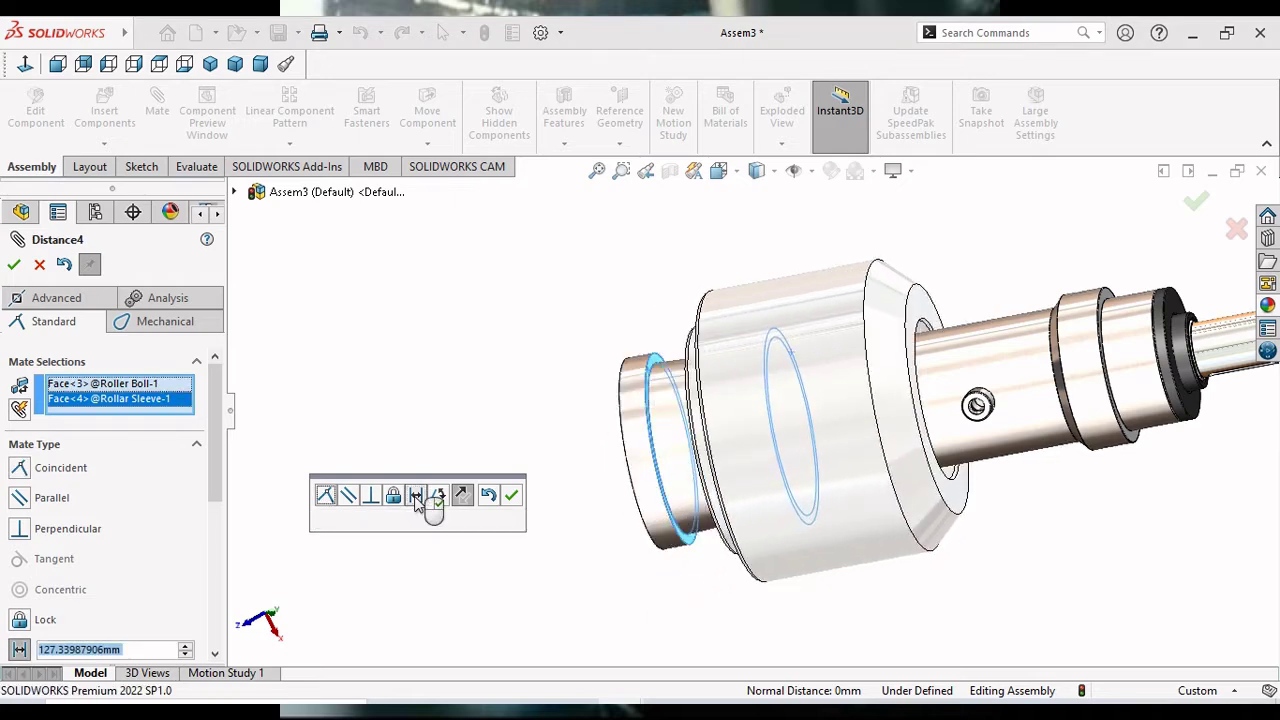
pyautogui.write('2')
pyautogui.press('Return')
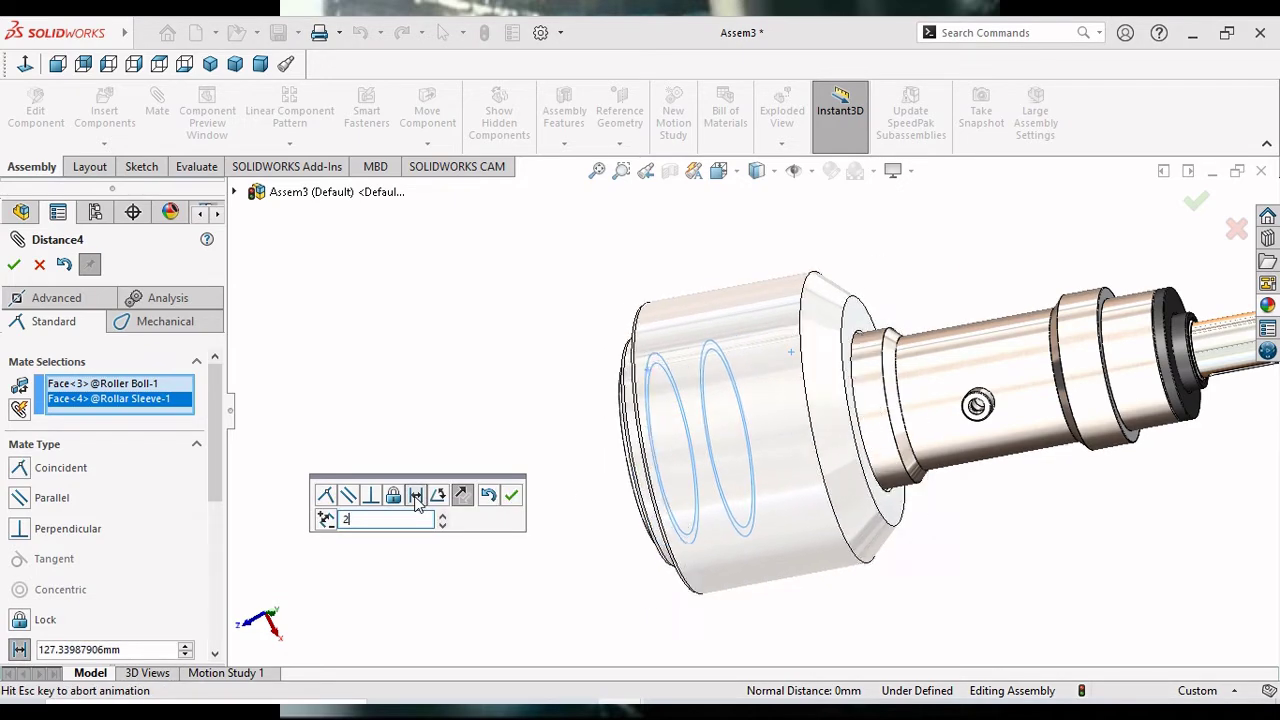
pyautogui.click(513, 497)
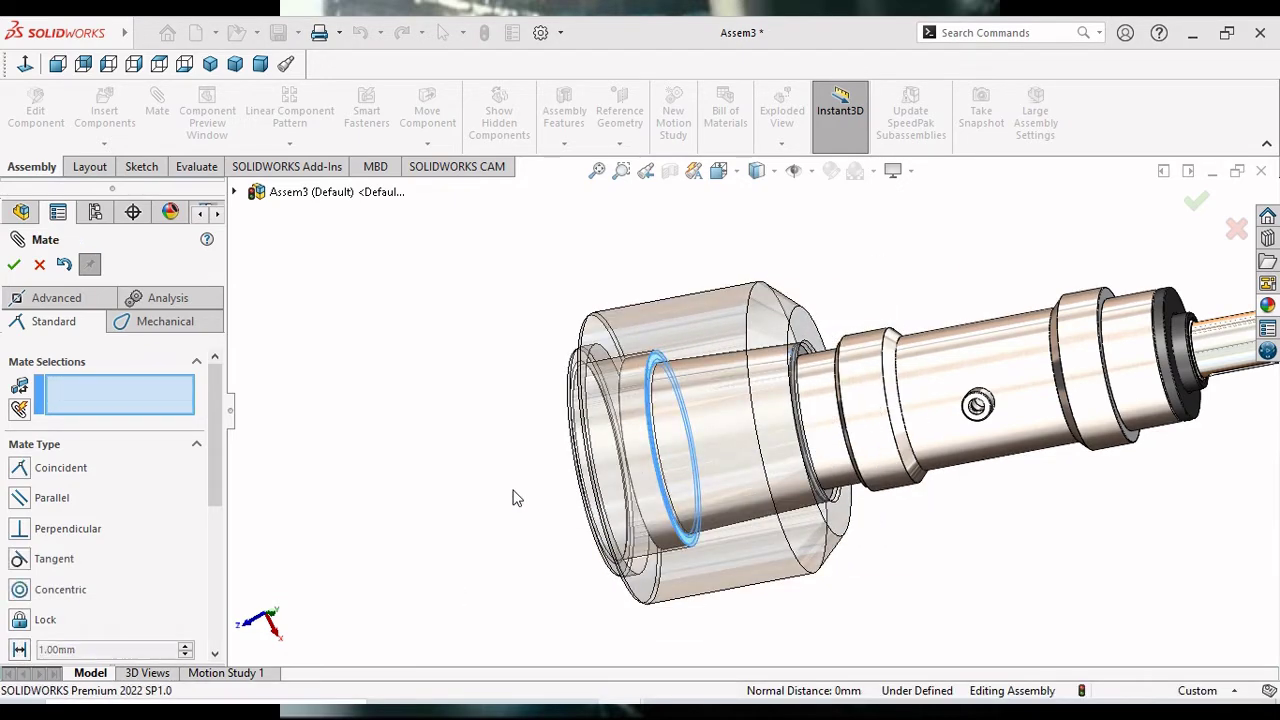
pyautogui.scroll(5, 765, 514)
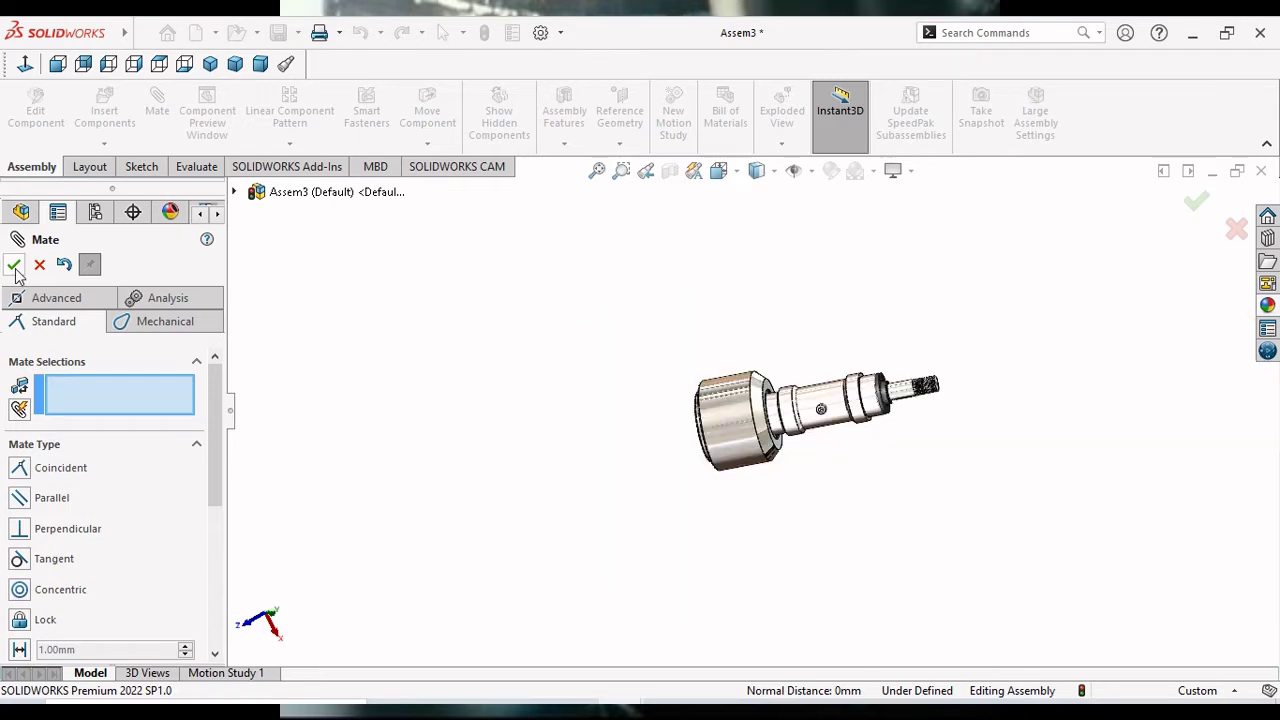
# Close the Mate command, then orbit and zoom to look into the sleeve's open end.
pyautogui.click(14, 266)
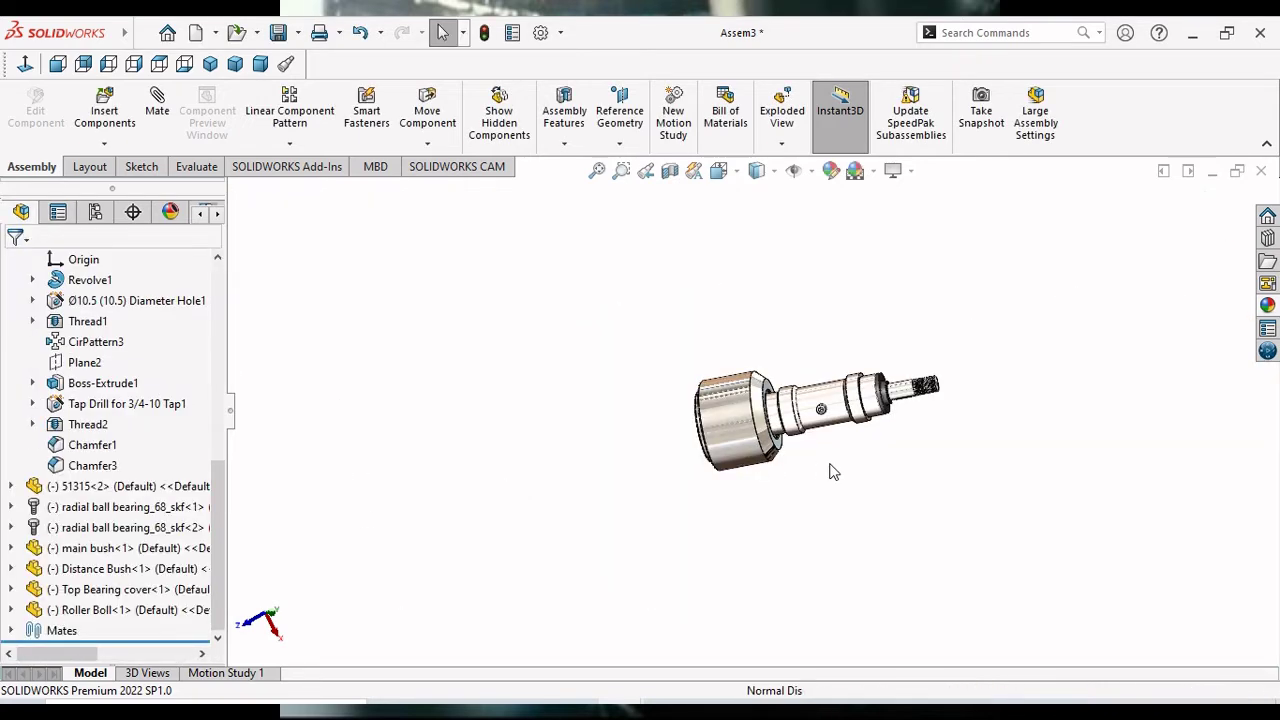
pyautogui.moveTo(816, 448); pyautogui.dragTo(786, 440, button='middle')
pyautogui.moveTo(776, 373); pyautogui.dragTo(790, 447, button='middle')
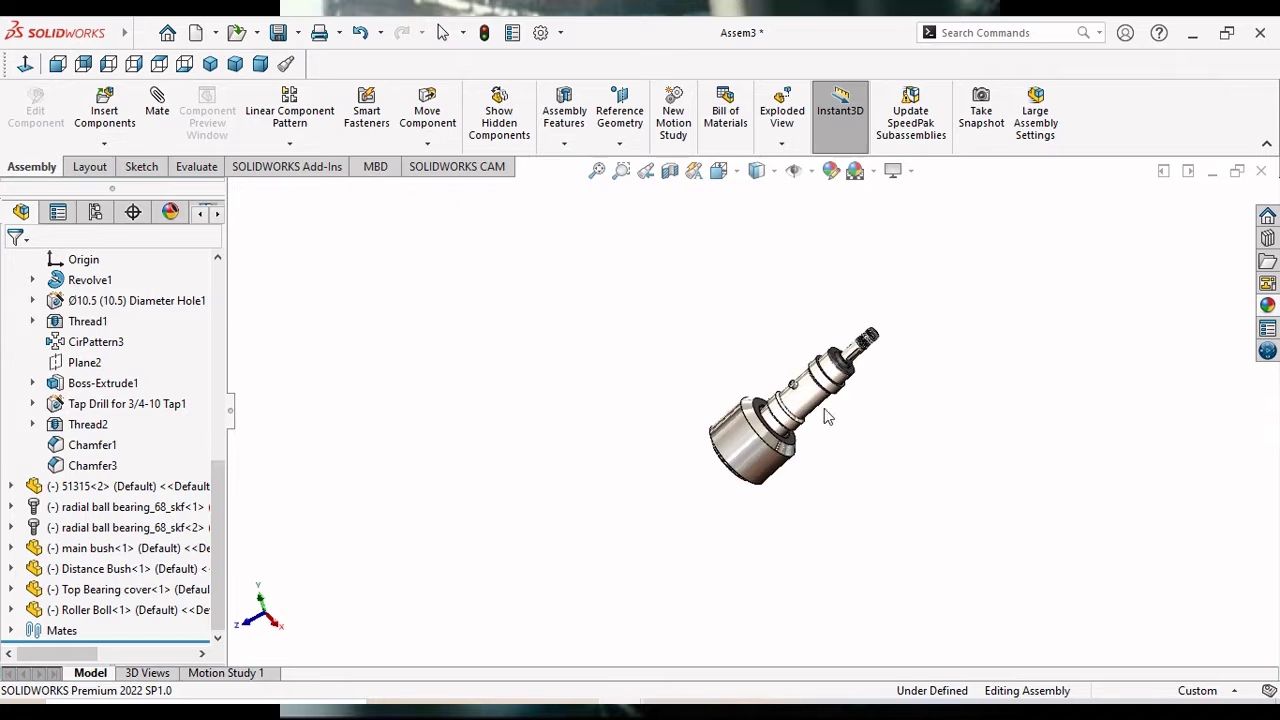
pyautogui.scroll(-5, 790, 447)
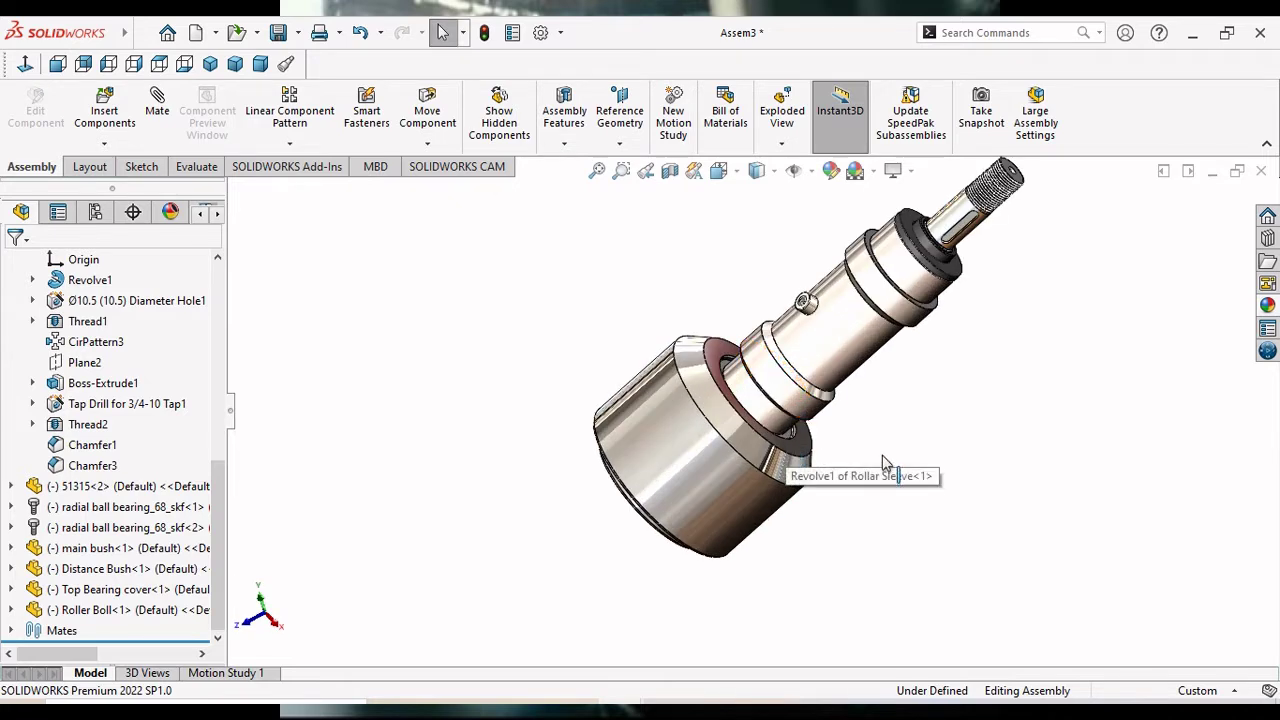
pyautogui.scroll(2, 847, 403)
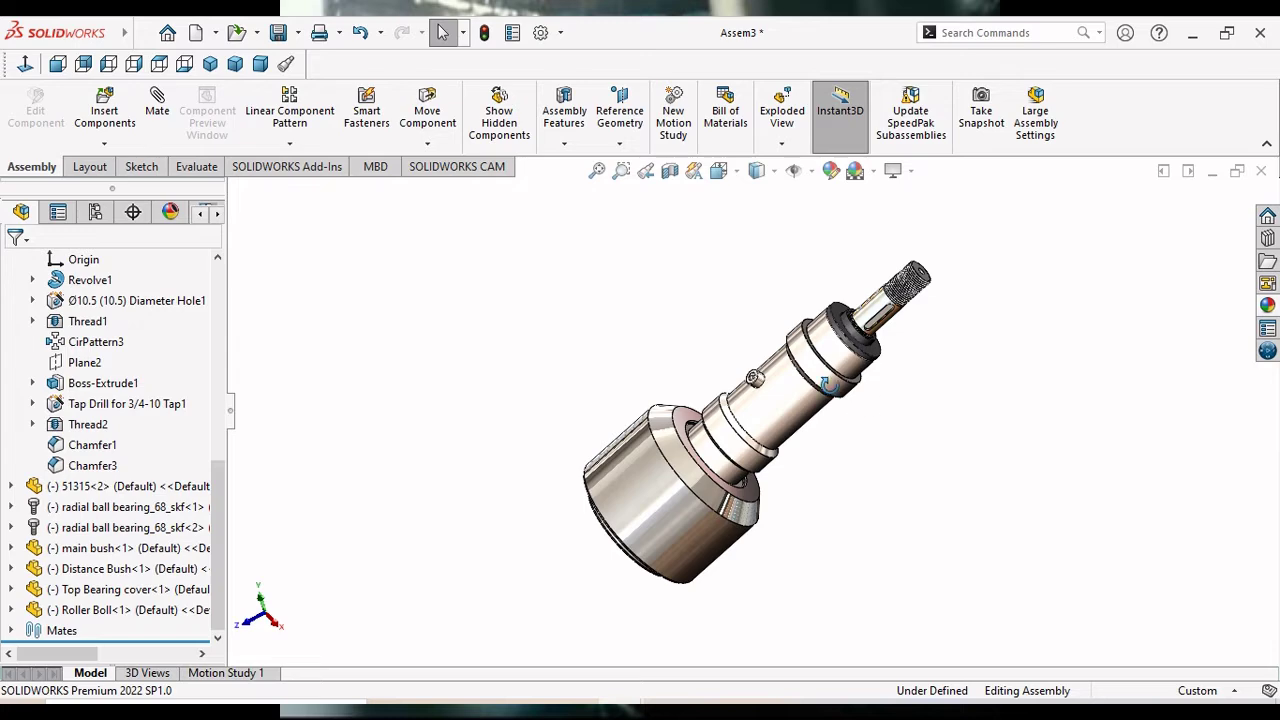
pyautogui.moveTo(826, 385)
pyautogui.mouseDown(button='middle')
pyautogui.moveTo(811, 262)
pyautogui.moveTo(631, 315)
pyautogui.moveTo(540, 291)
pyautogui.mouseUp(button='middle')
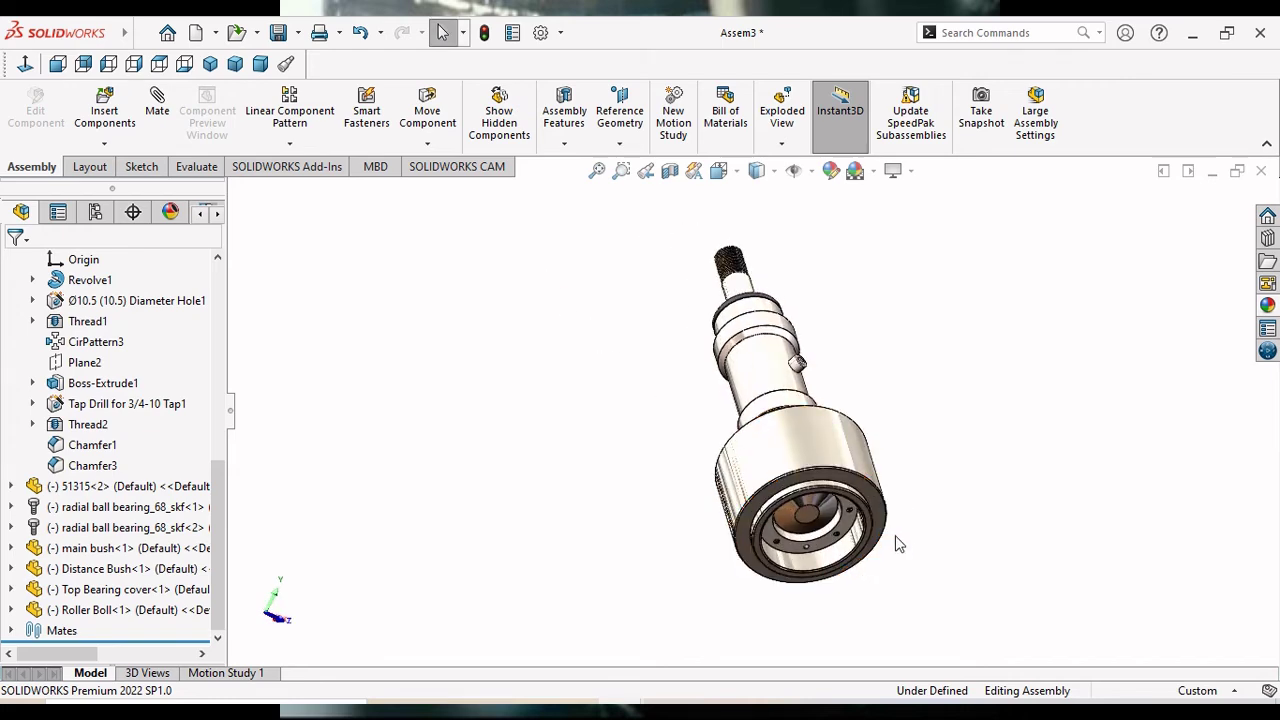
pyautogui.moveTo(897, 543); pyautogui.dragTo(895, 444, button='middle')
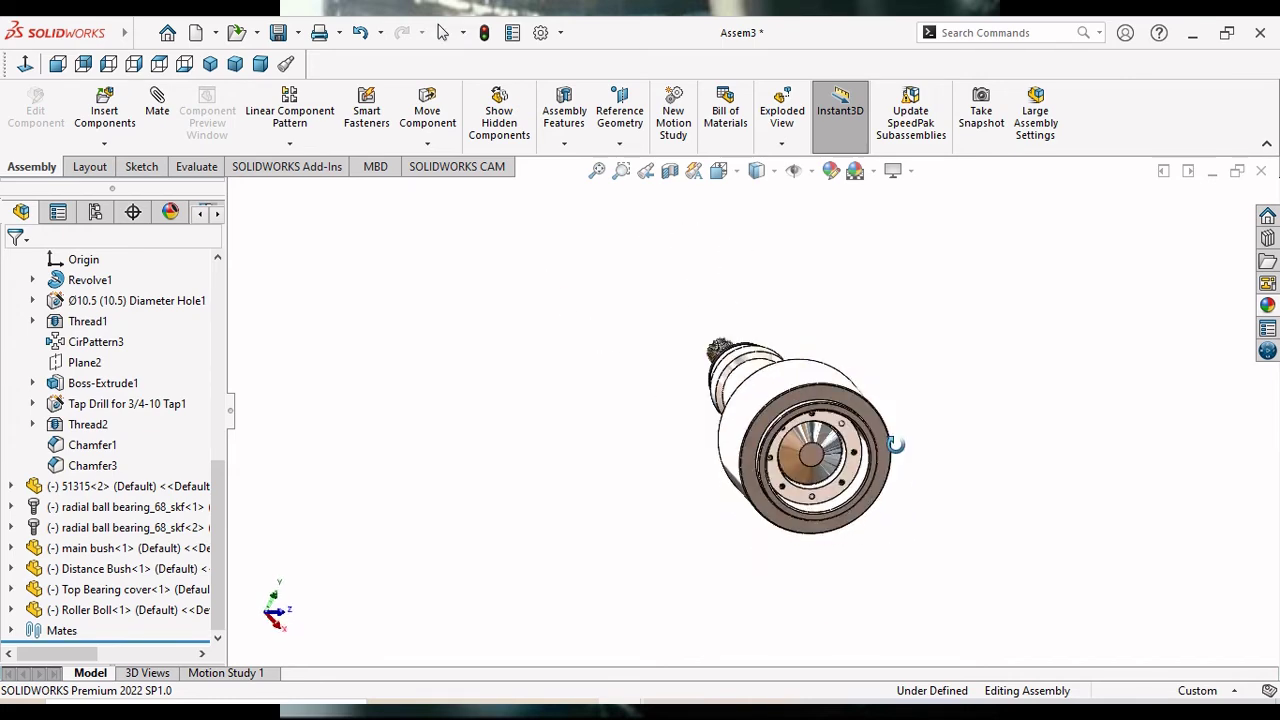
pyautogui.scroll(-2, 910, 460)
pyautogui.scroll(-3, 861, 431)
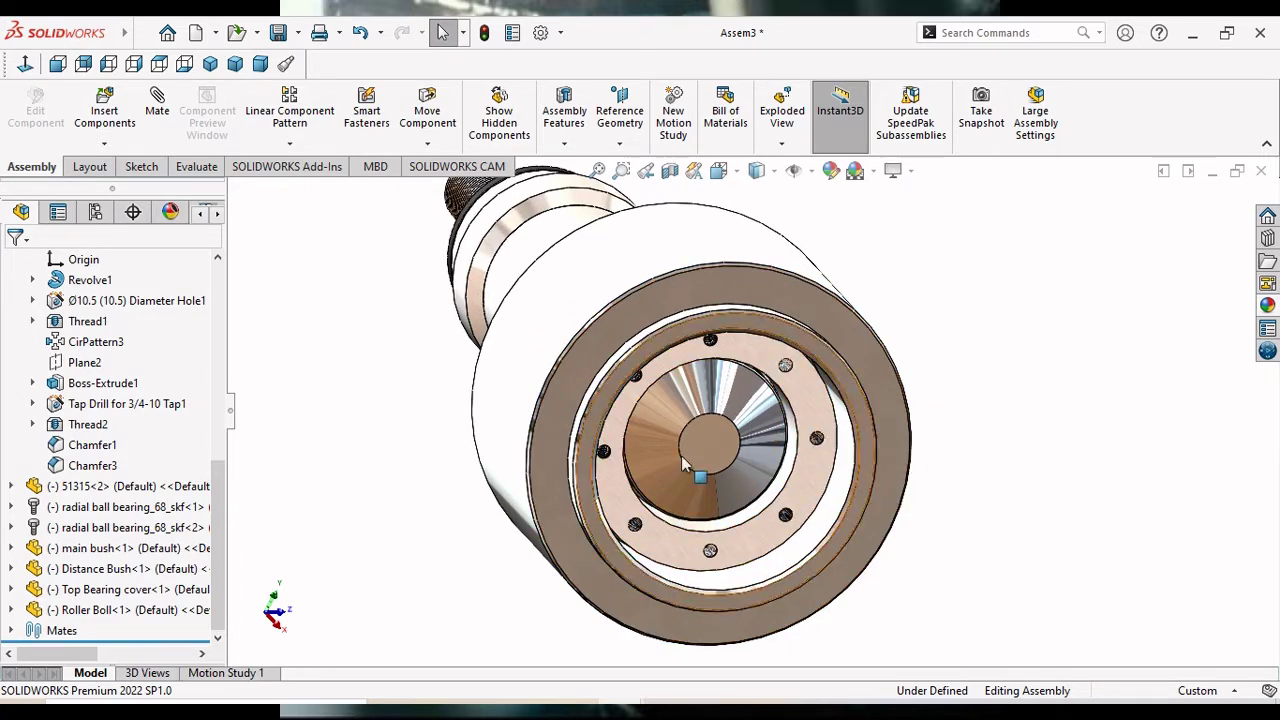
# Insert the 'bottom plate' part from TRM Parts beside the sleeve's open end.
pyautogui.click(104, 115)
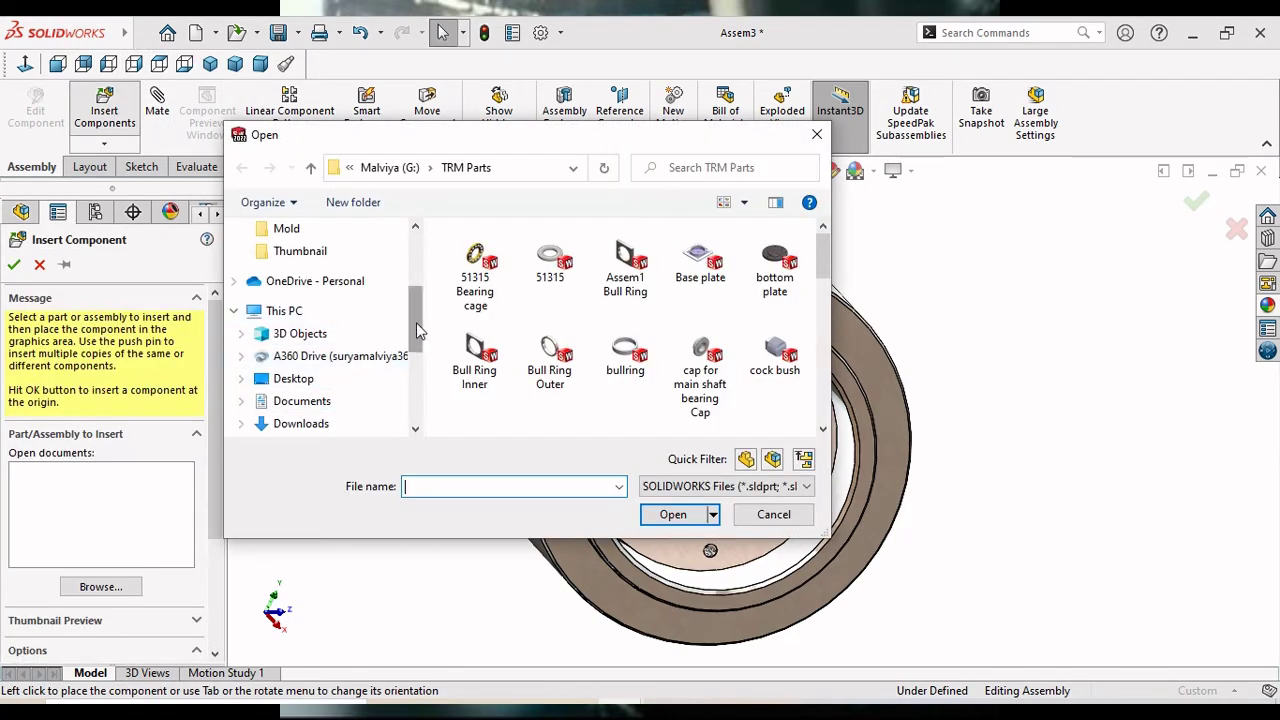
pyautogui.moveTo(418, 330); pyautogui.dragTo(421, 255)
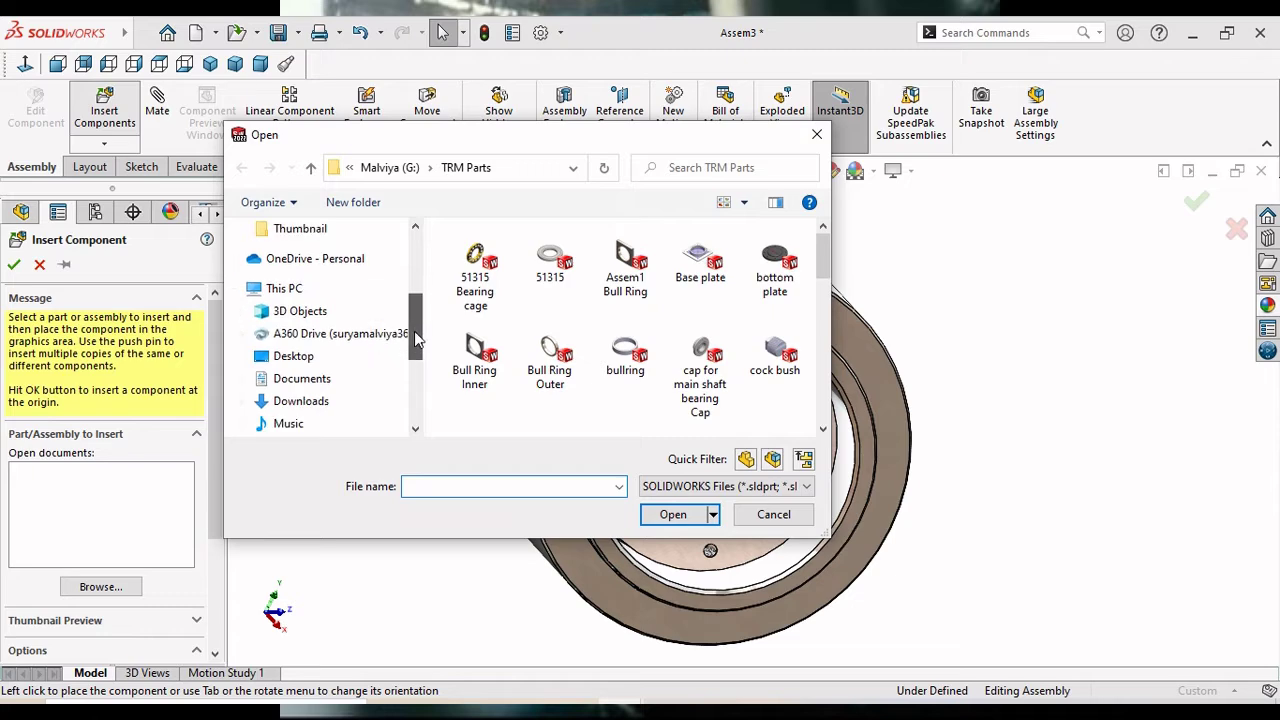
pyautogui.click(790, 285)
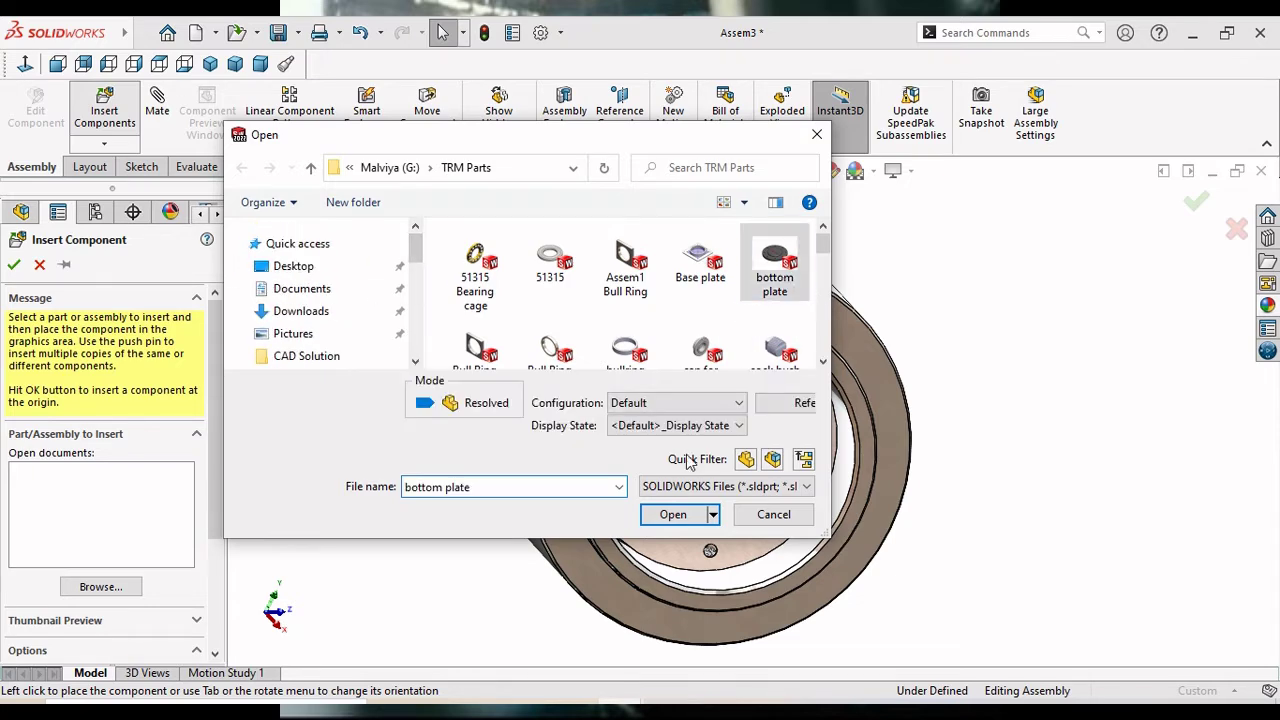
pyautogui.click(668, 515)
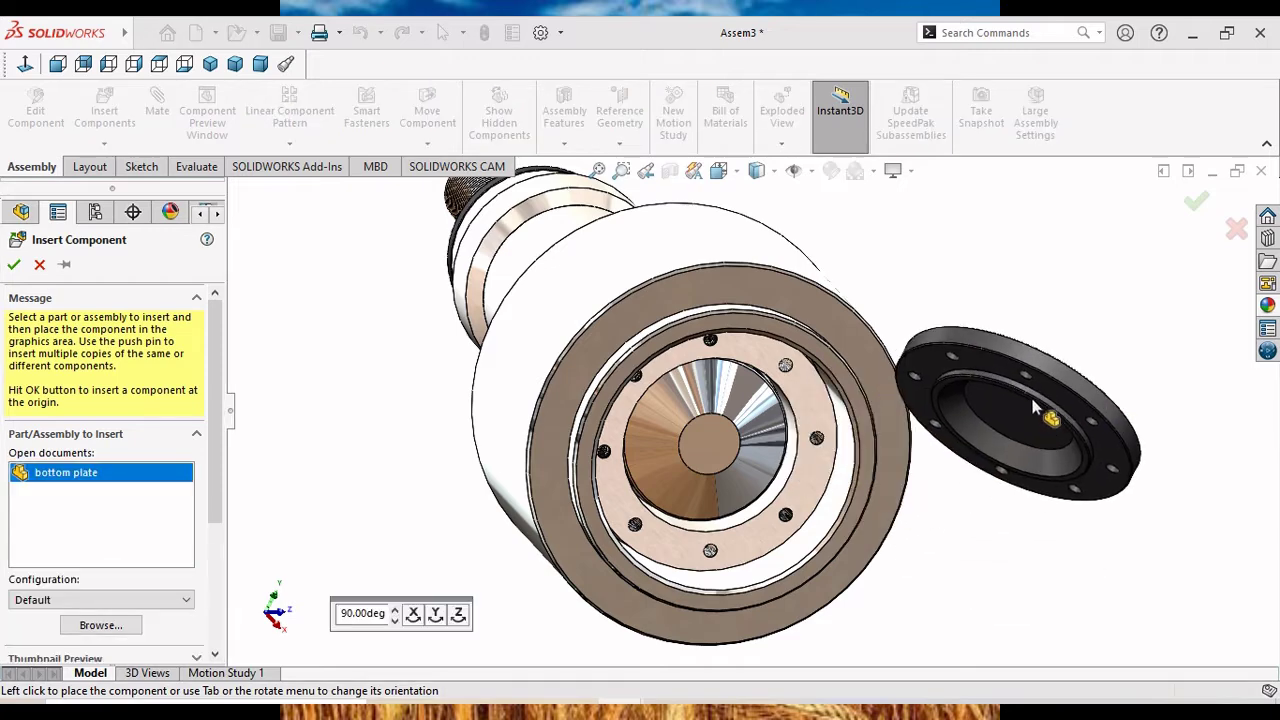
pyautogui.click(1059, 378)
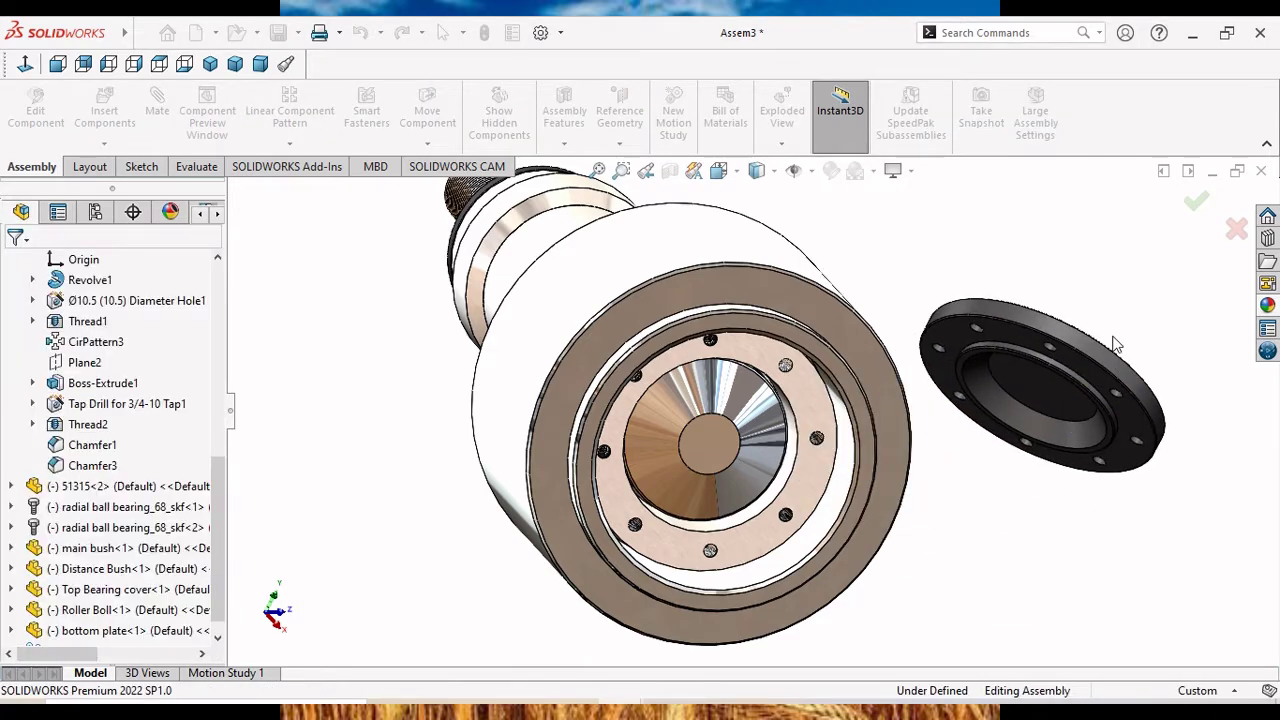
pyautogui.moveTo(1100, 376); pyautogui.dragTo(1110, 358, button='middle')
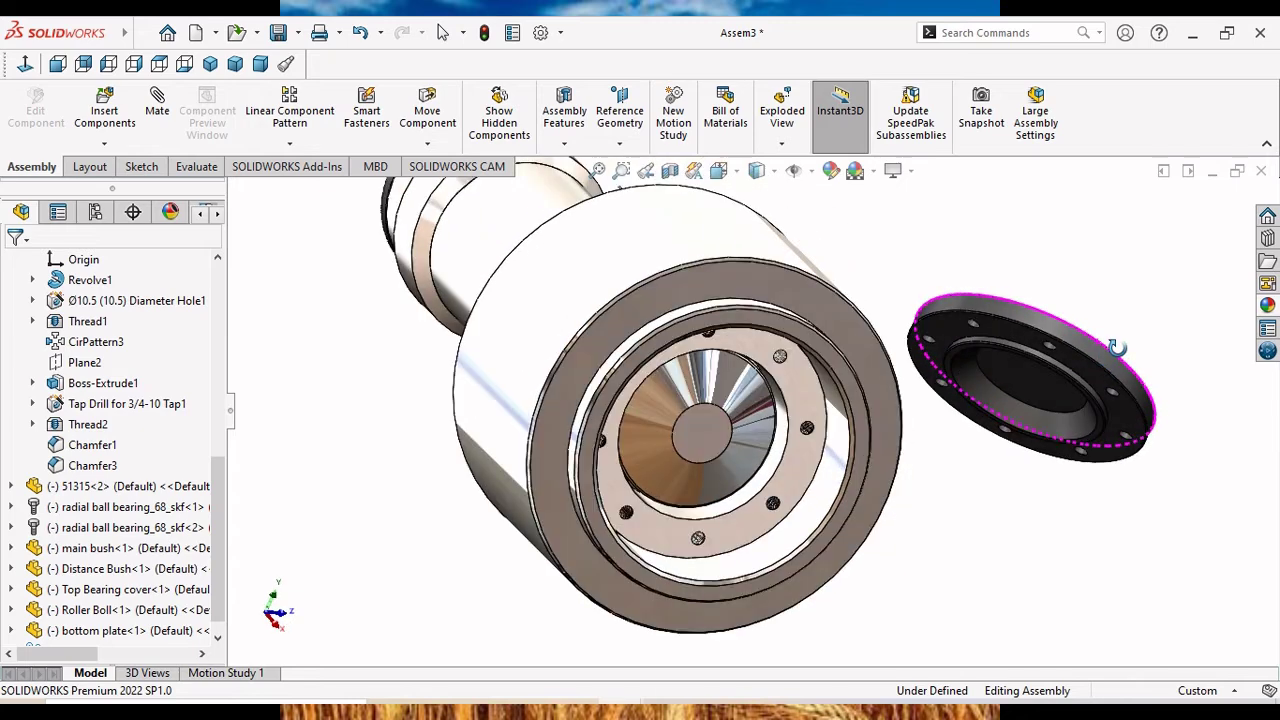
# Rotate the bottom plate upright so its recessed face points at the sleeve's open end.
pyautogui.click(427, 143)
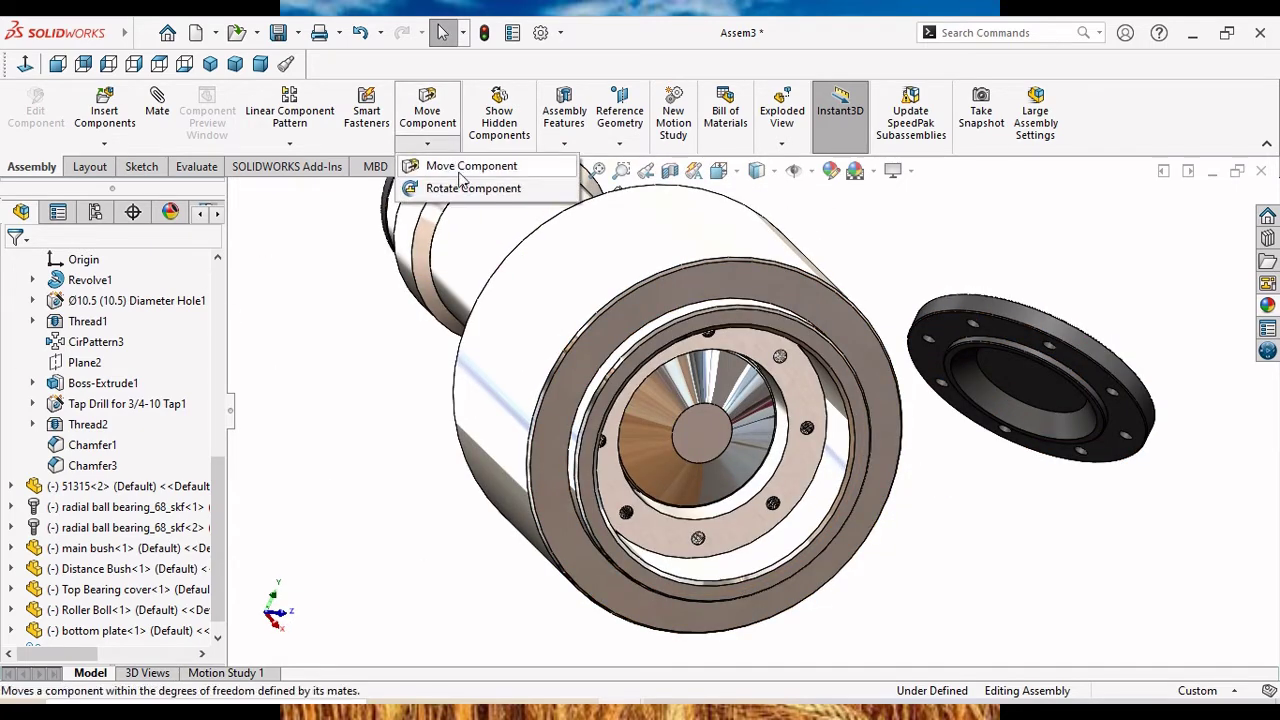
pyautogui.click(465, 186)
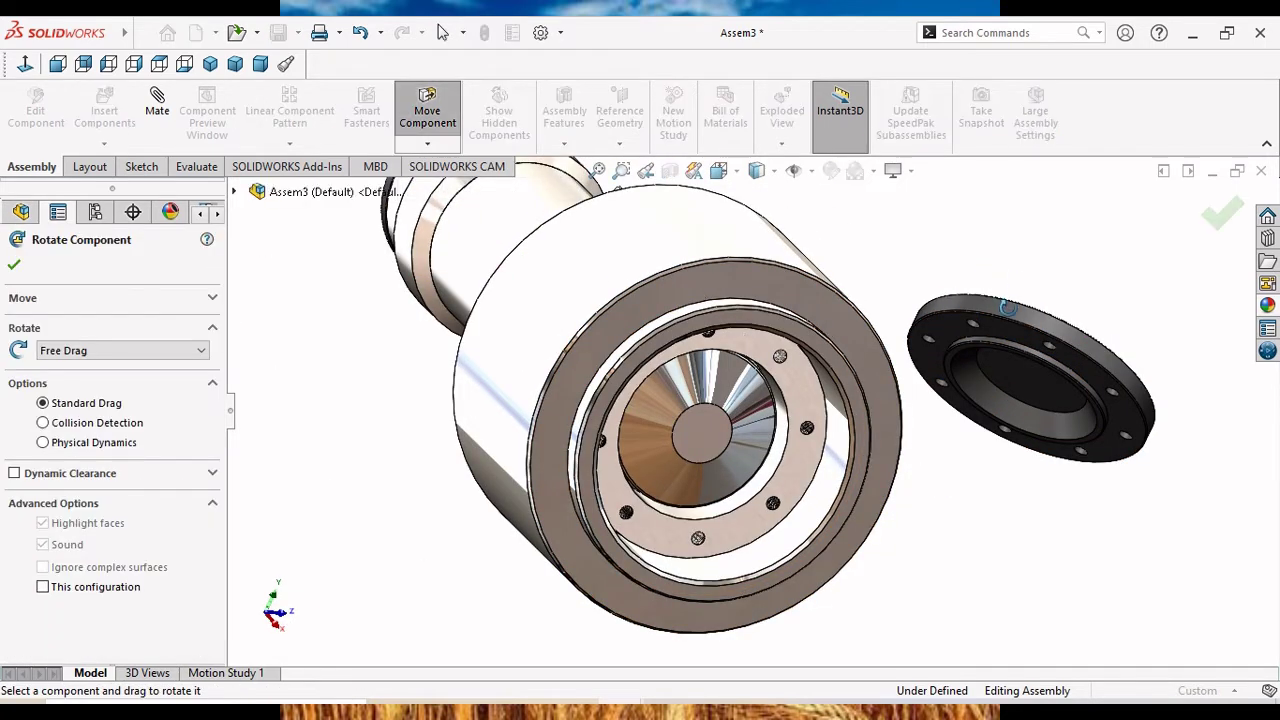
pyautogui.moveTo(1026, 327)
pyautogui.mouseDown()
pyautogui.moveTo(1018, 645)
pyautogui.moveTo(1087, 639)
pyautogui.mouseUp()
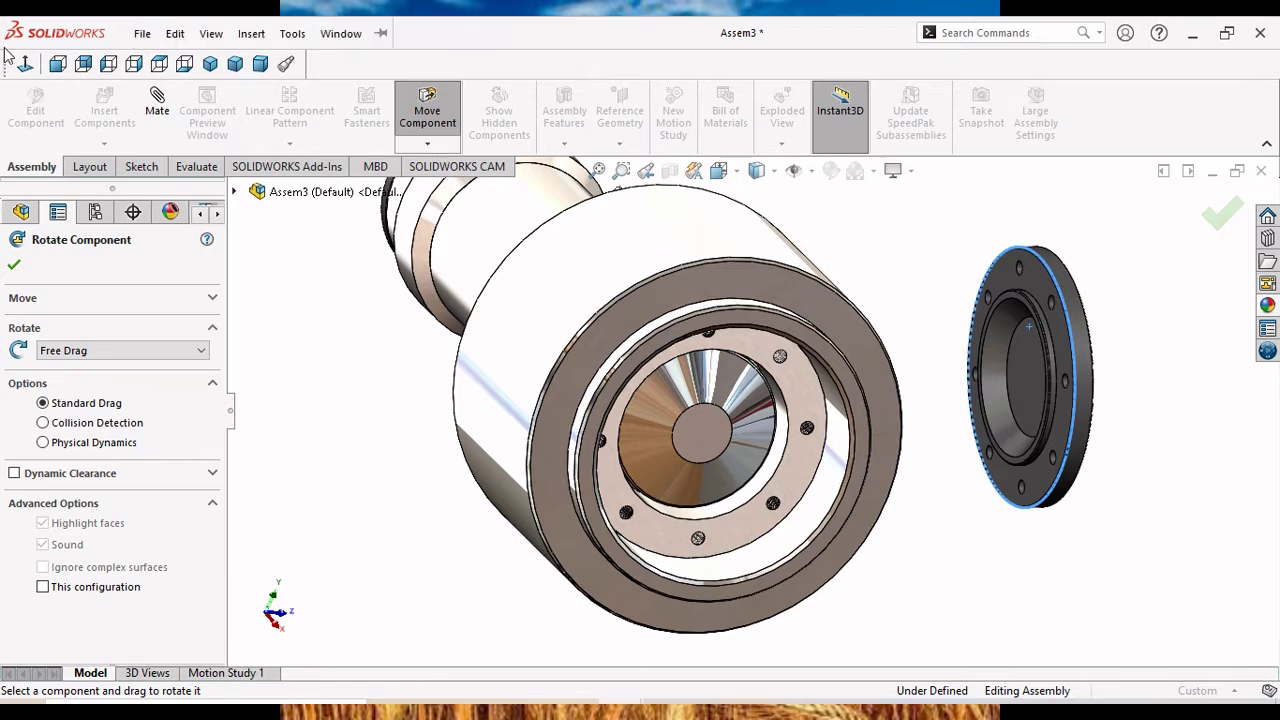
pyautogui.press('Escape')
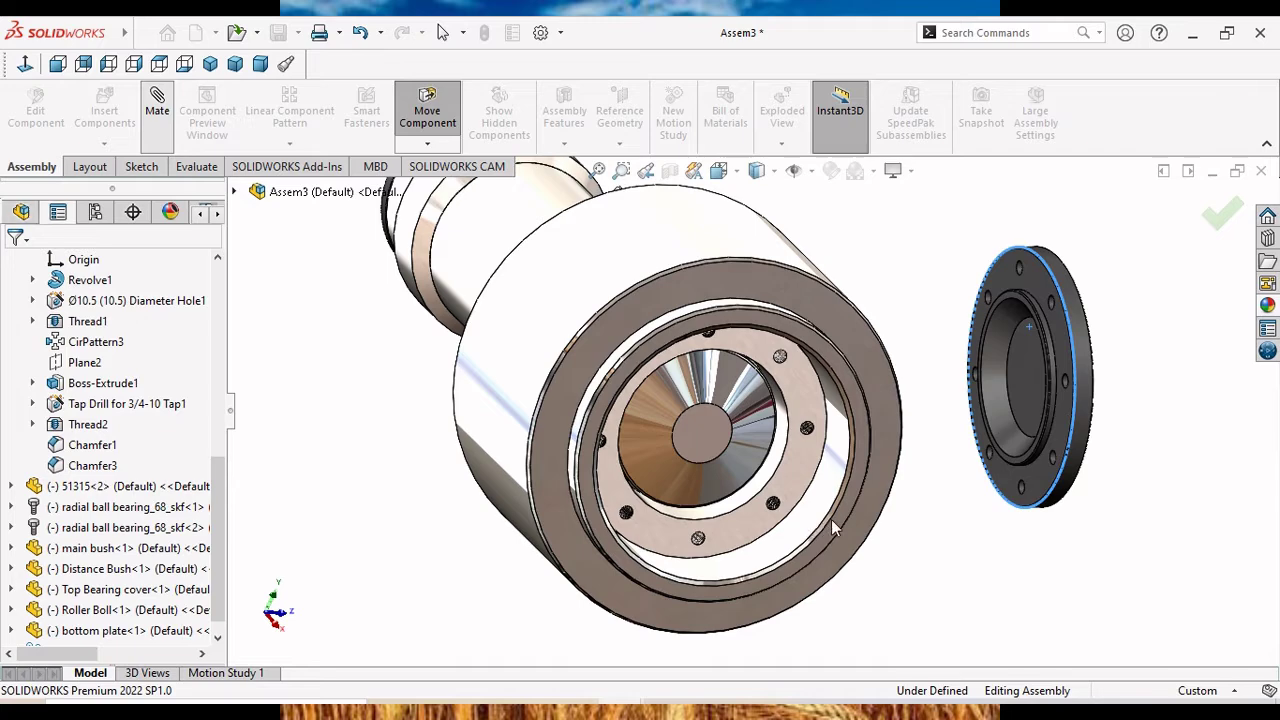
# Make the bottom plate's outer edge concentric with the roller sleeve's inner face.
pyautogui.click(157, 108)
pyautogui.moveTo(816, 530); pyautogui.dragTo(845, 505, button='middle')
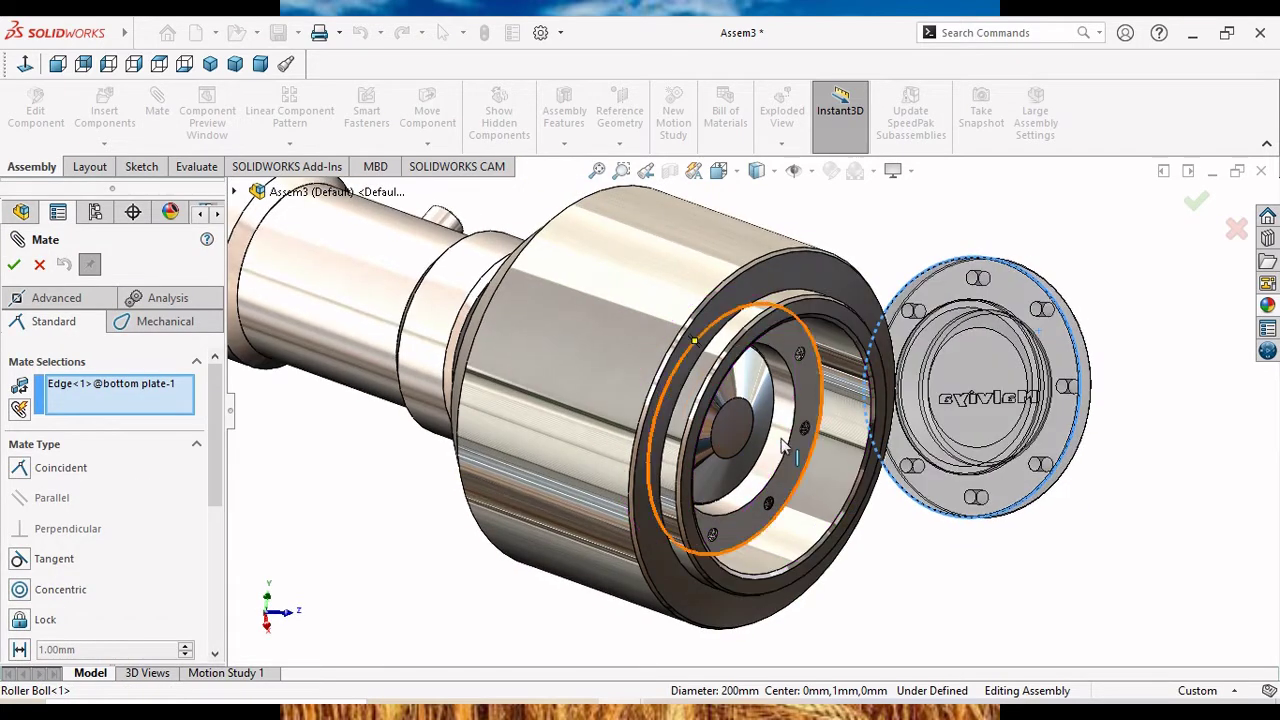
pyautogui.click(804, 404)
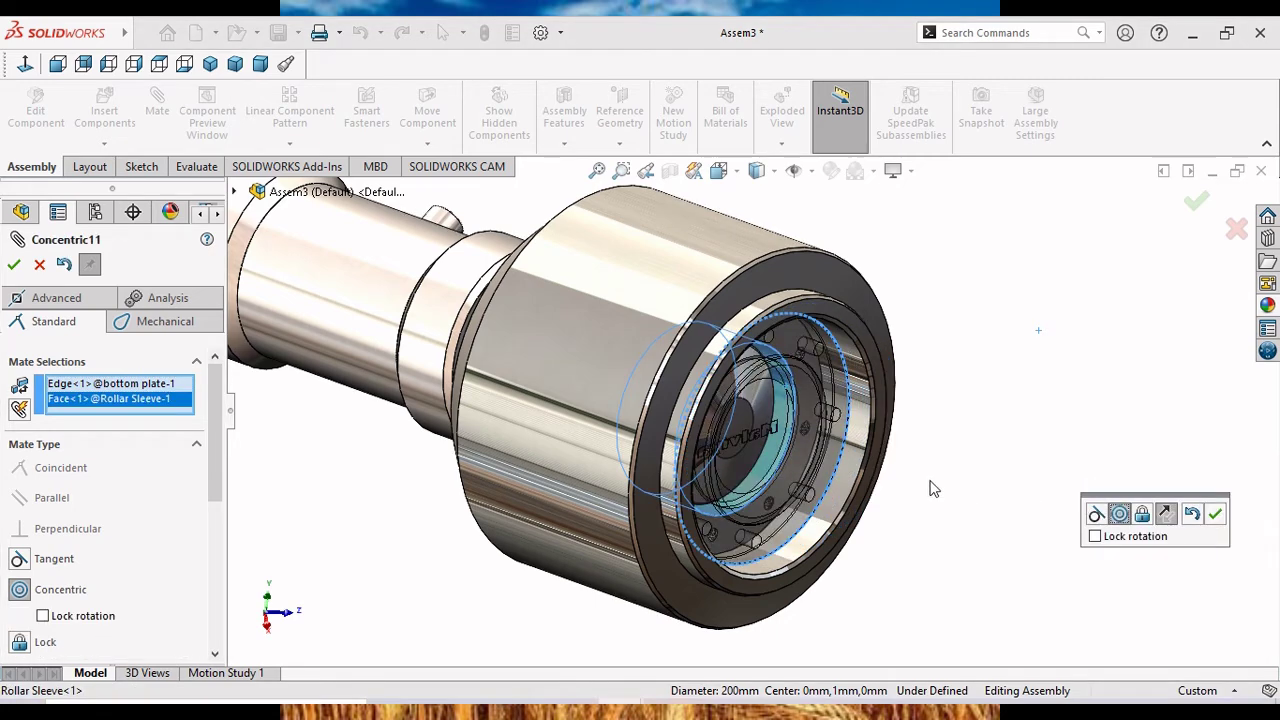
pyautogui.click(1215, 515)
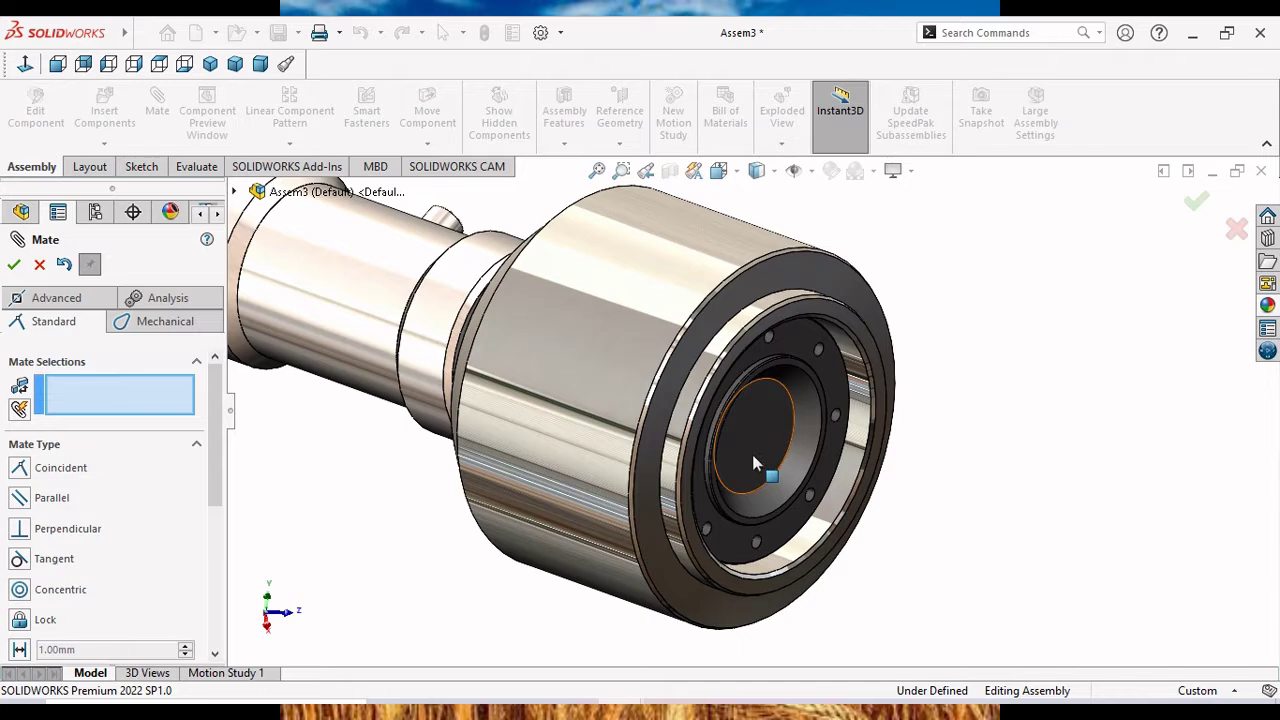
# Pull the plate out and concentrically align a plate bolt hole with a sleeve threaded hole.
pyautogui.moveTo(831, 494)
pyautogui.mouseDown()
pyautogui.moveTo(899, 495)
pyautogui.moveTo(1075, 545)
pyautogui.mouseUp()
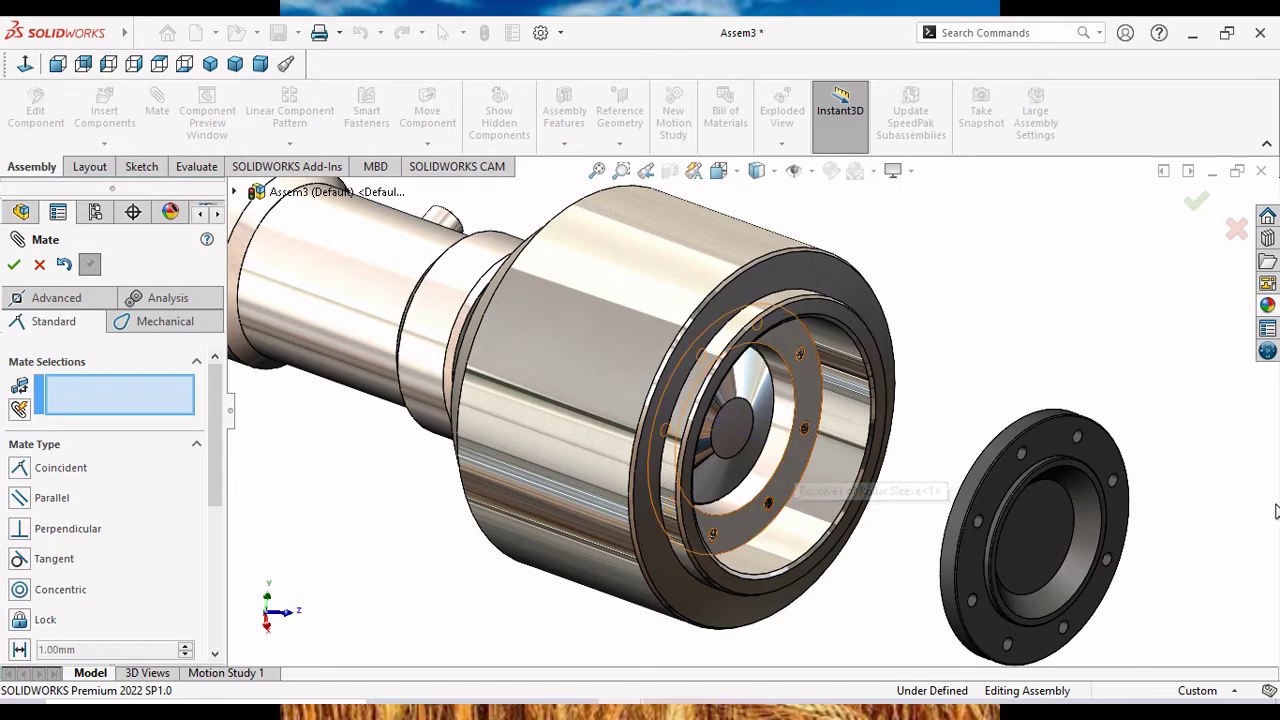
pyautogui.scroll(-3, 1100, 480)
pyautogui.scroll(-3, 1030, 468)
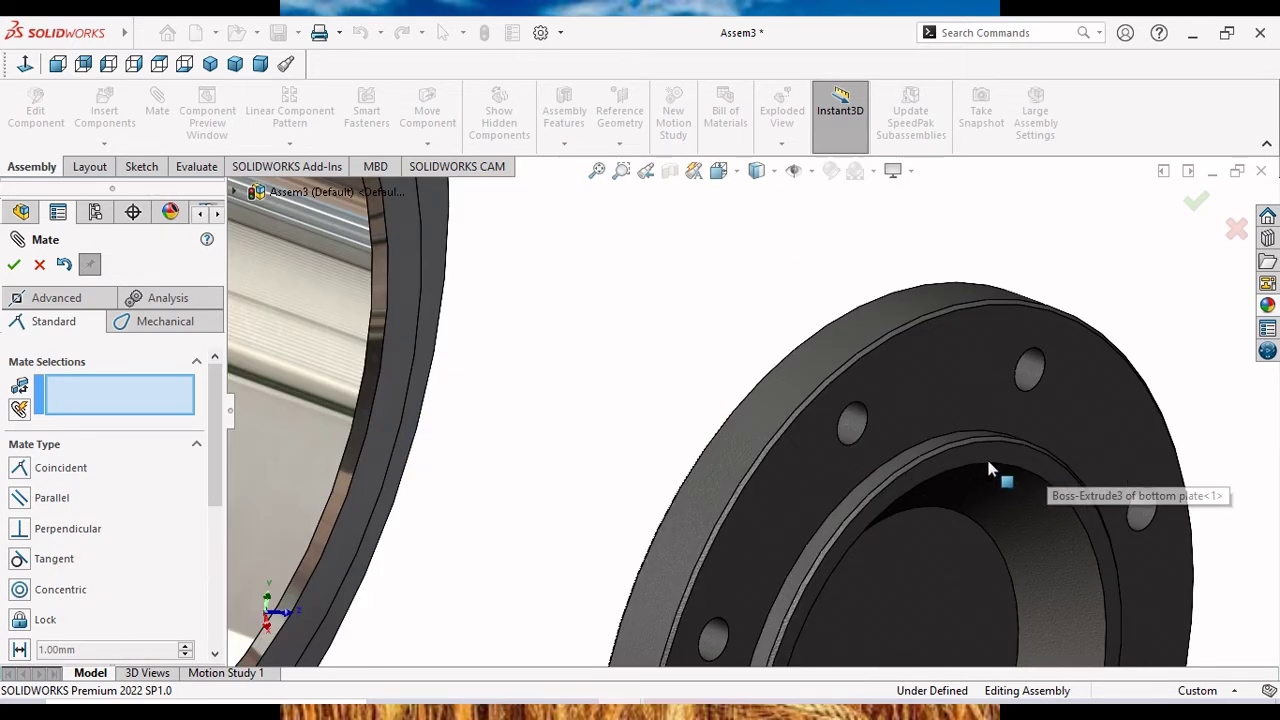
pyautogui.click(853, 424)
pyautogui.scroll(5, 703, 460)
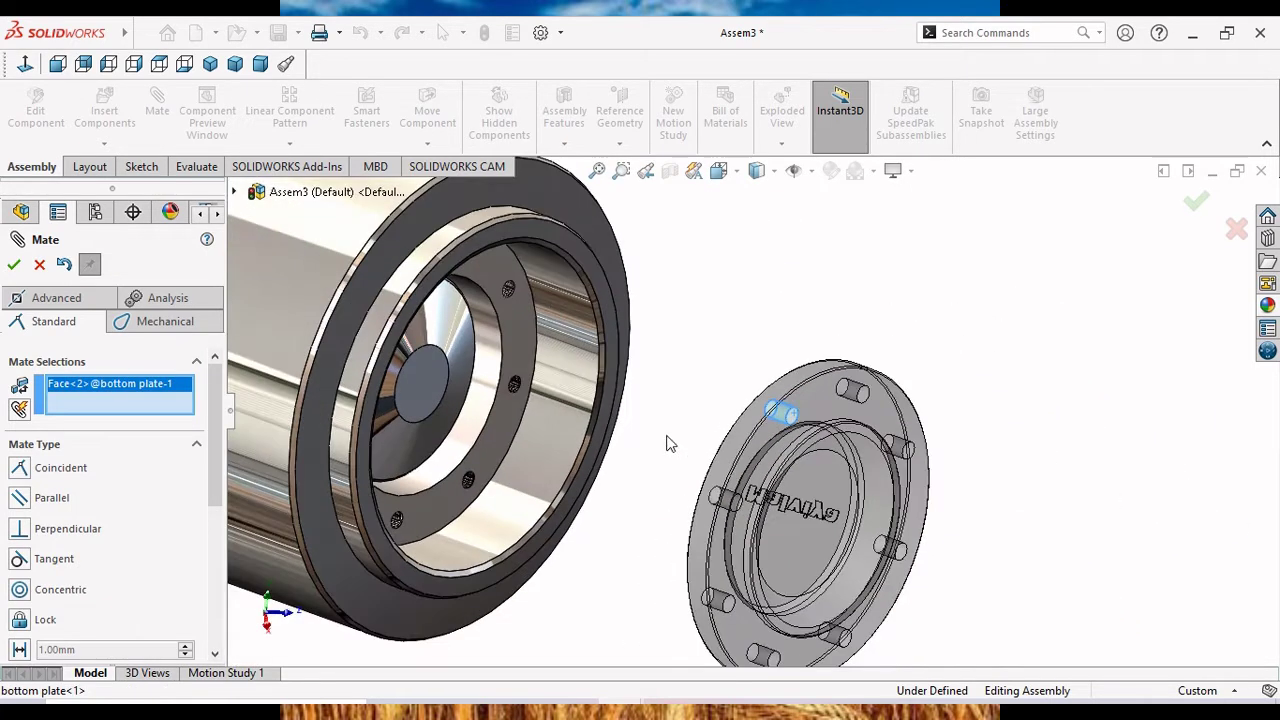
pyautogui.scroll(-5, 525, 315)
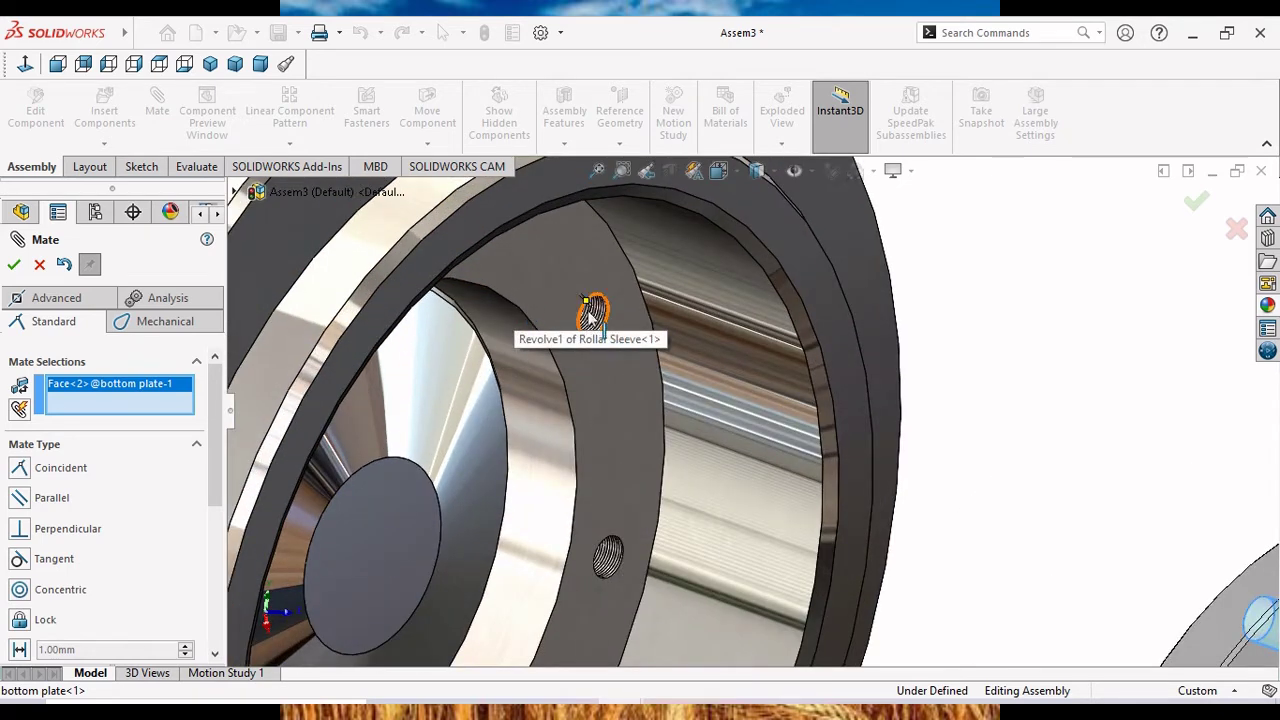
pyautogui.scroll(-3, 591, 308)
pyautogui.scroll(1, 648, 296)
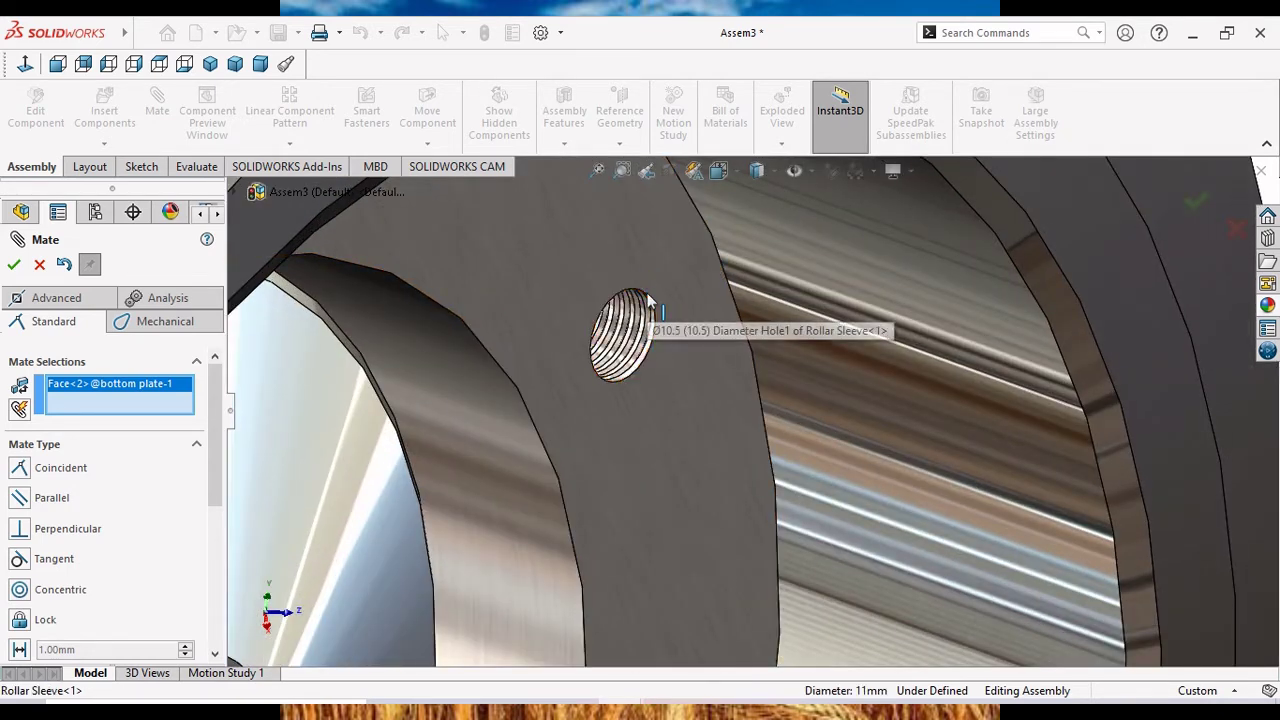
pyautogui.click(647, 293)
pyautogui.scroll(3, 713, 423)
pyautogui.scroll(2, 713, 425)
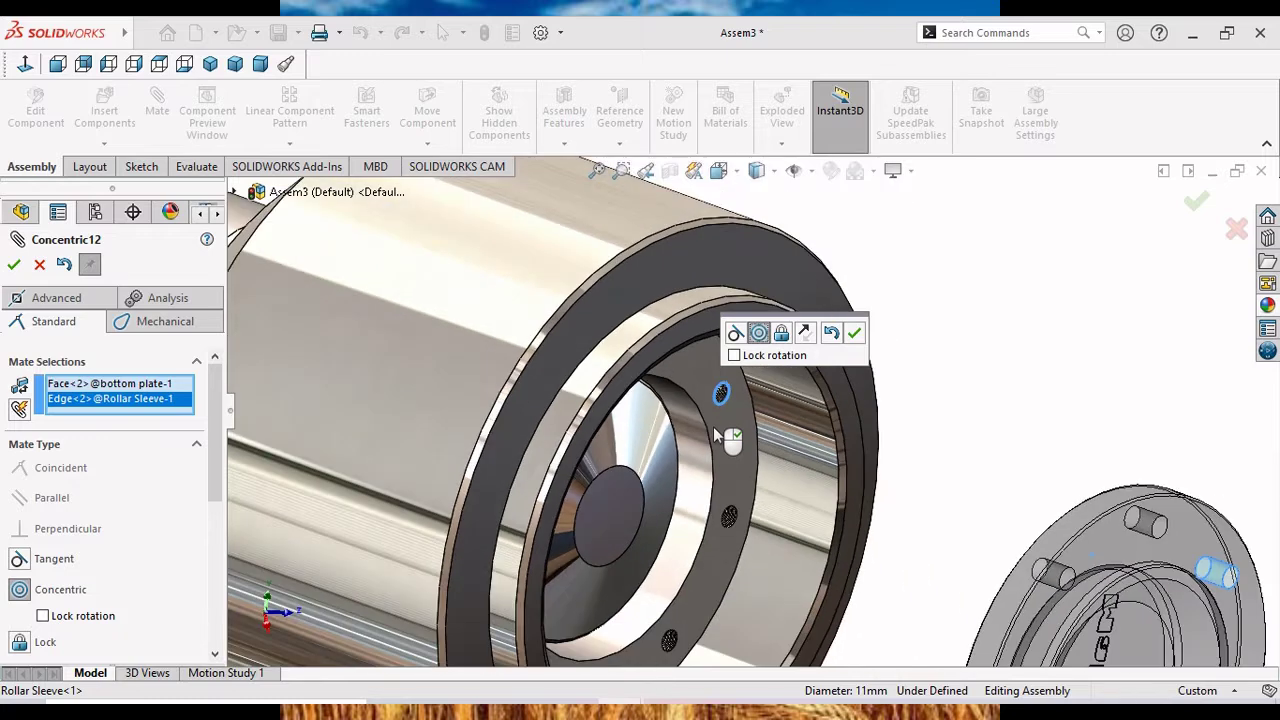
pyautogui.scroll(2, 713, 425)
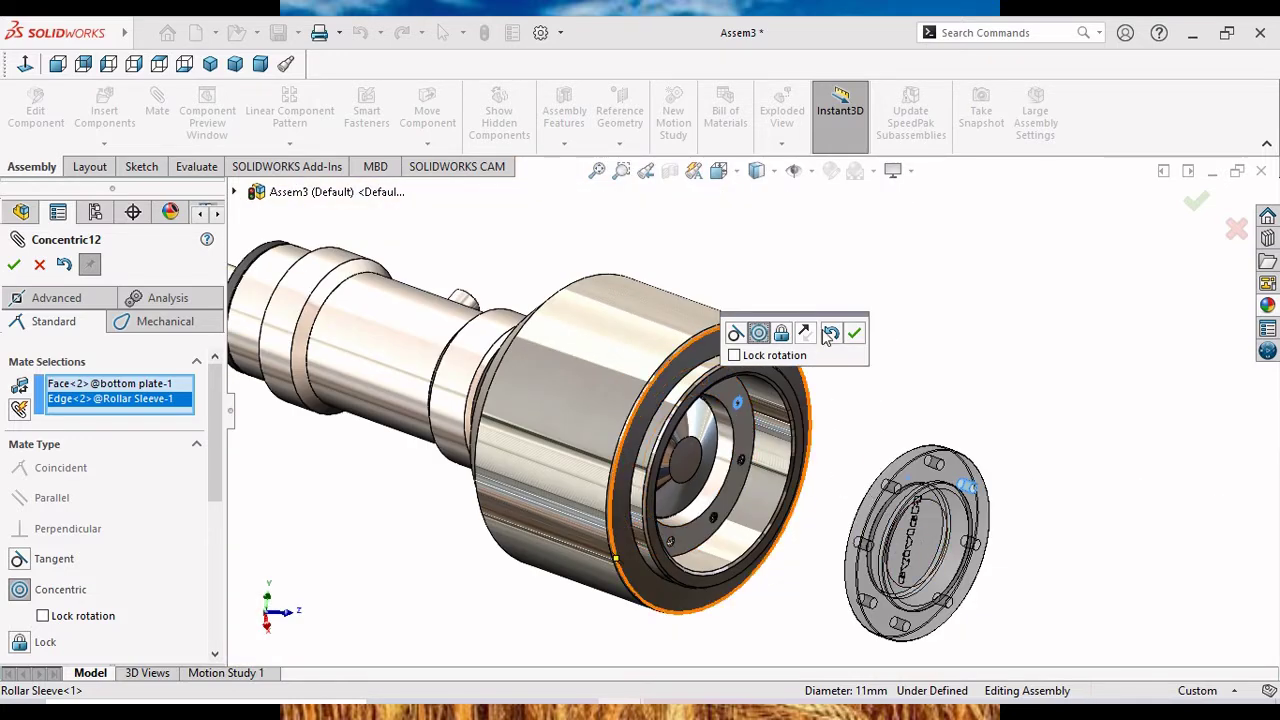
pyautogui.click(853, 339)
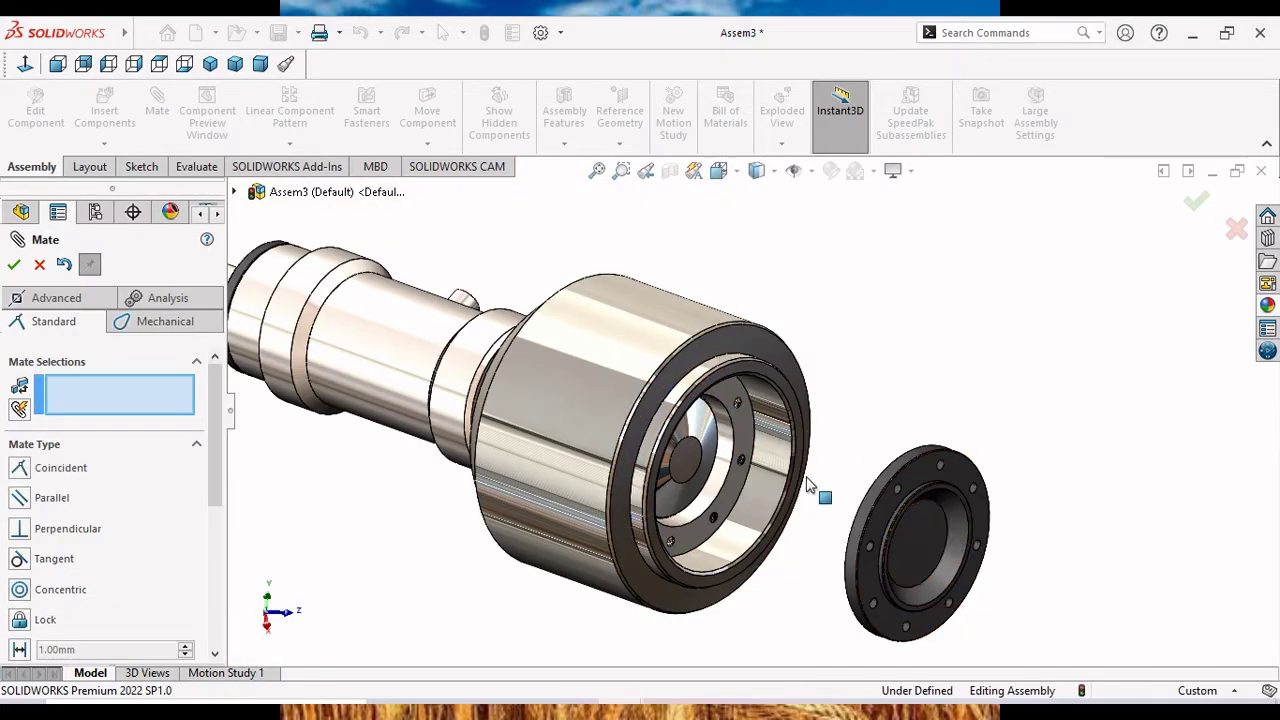
# Slide the bottom plate toward the sleeve opening and orbit toward the plate end.
pyautogui.moveTo(785, 470); pyautogui.dragTo(561, 383)
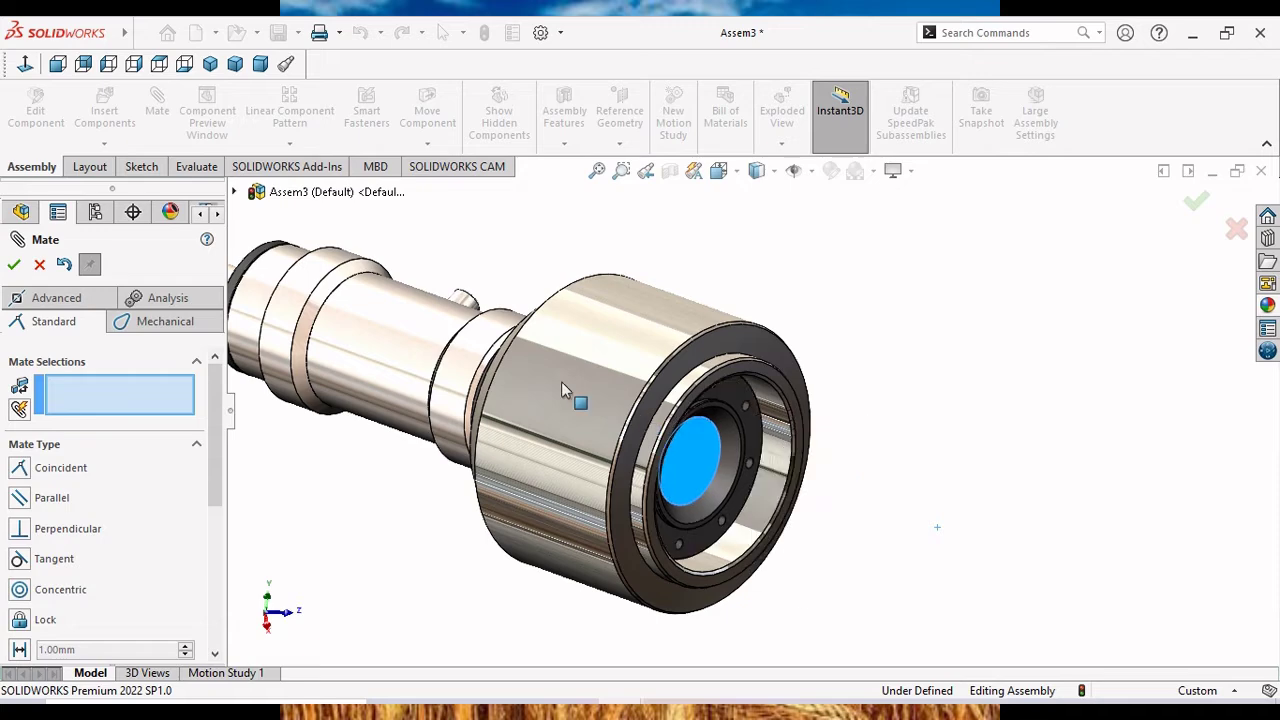
pyautogui.moveTo(903, 494)
pyautogui.mouseDown(button='middle')
pyautogui.moveTo(755, 463)
pyautogui.moveTo(840, 470)
pyautogui.mouseUp(button='middle')
pyautogui.scroll(-2, 755, 463)
pyautogui.scroll(4, 752, 456)
pyautogui.moveTo(930, 485); pyautogui.dragTo(1012, 522)
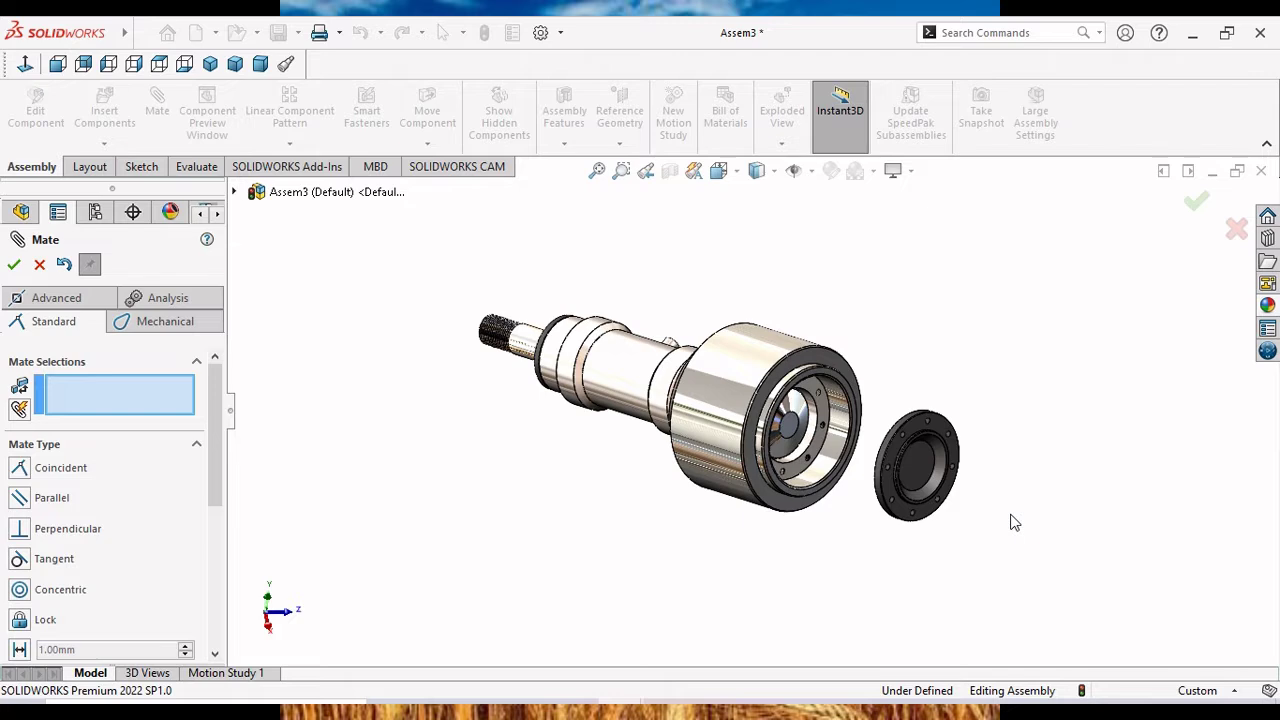
# Coincident-mate the plate's seating face to the sleeve's inner face, seating it flush in the open end.
pyautogui.click(914, 432)
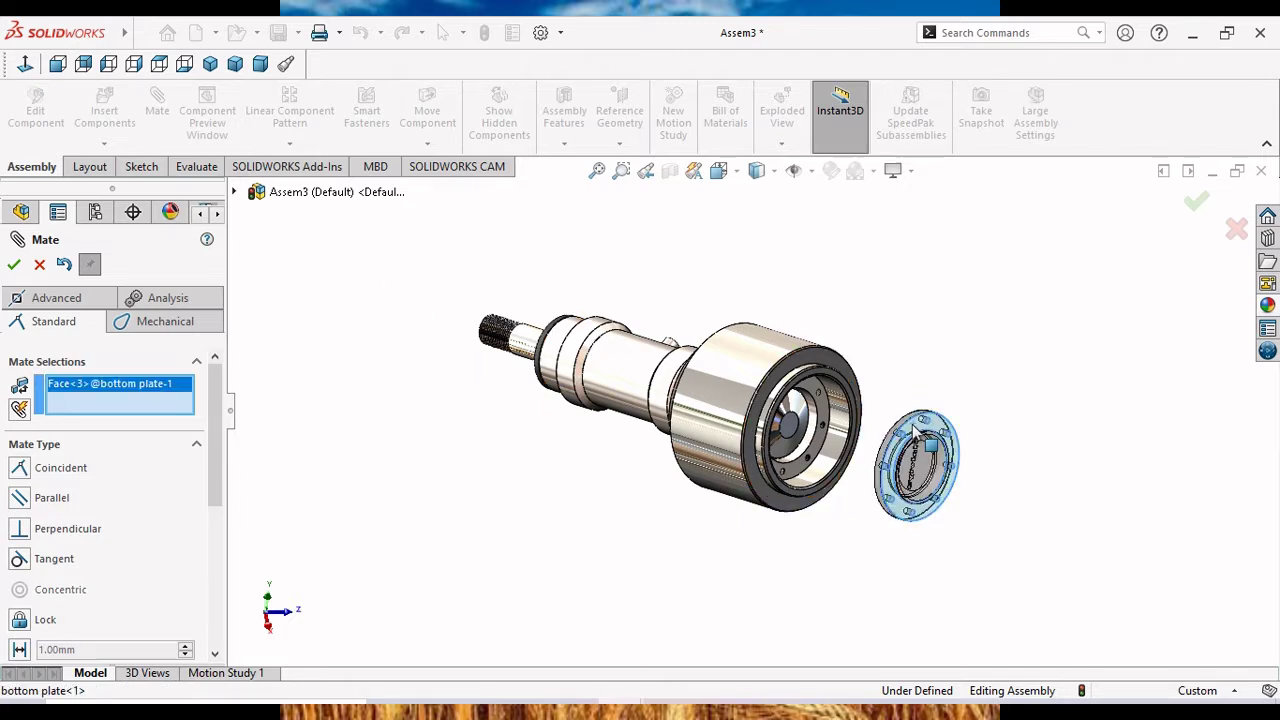
pyautogui.click(815, 390)
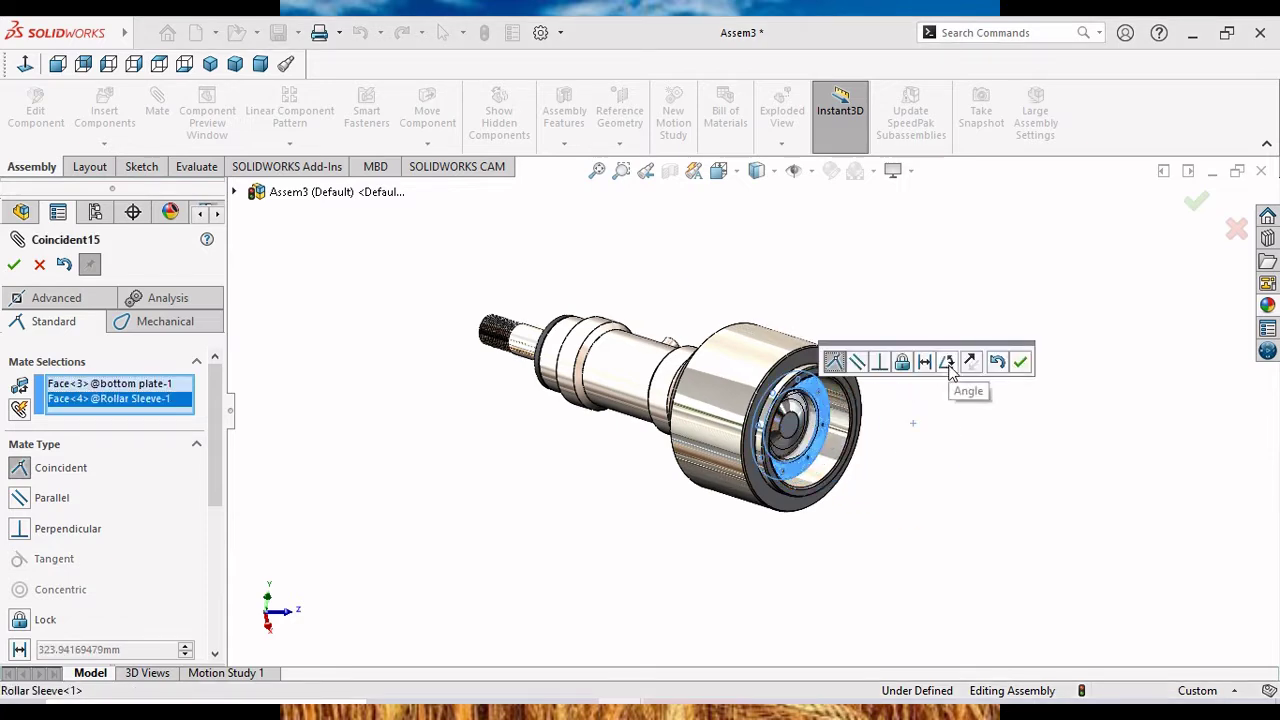
pyautogui.click(1020, 362)
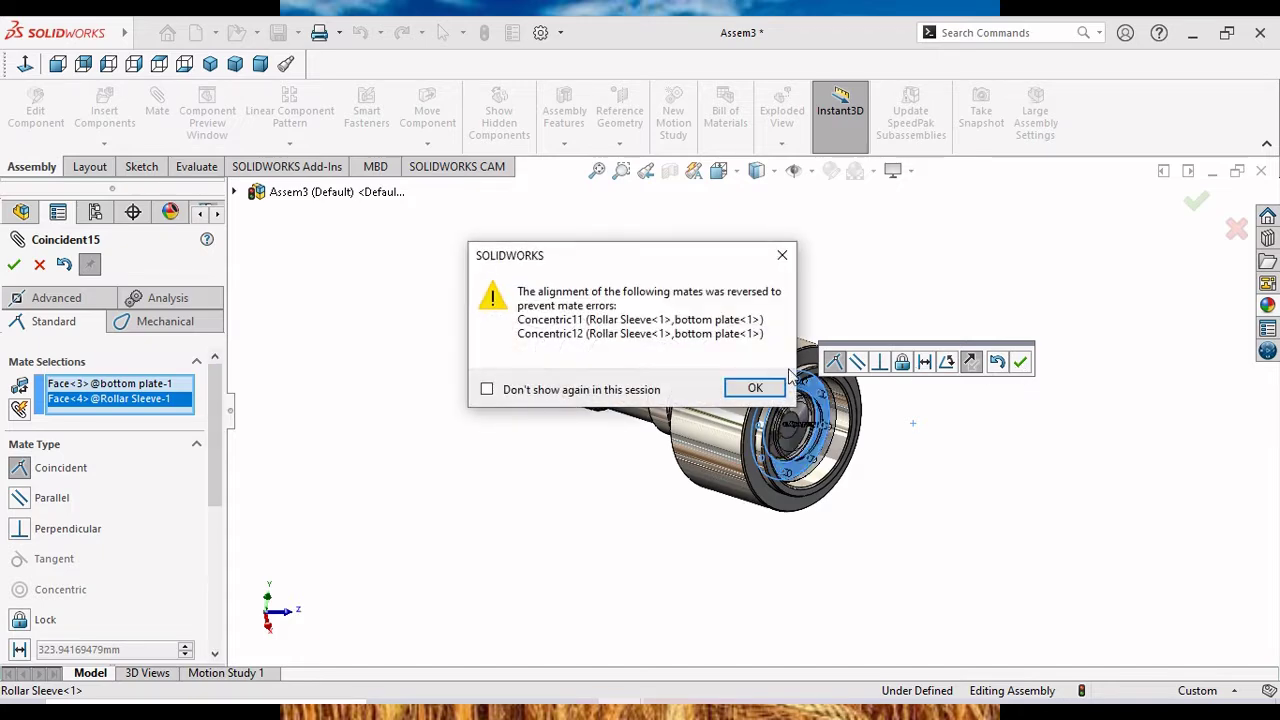
pyautogui.click(755, 388)
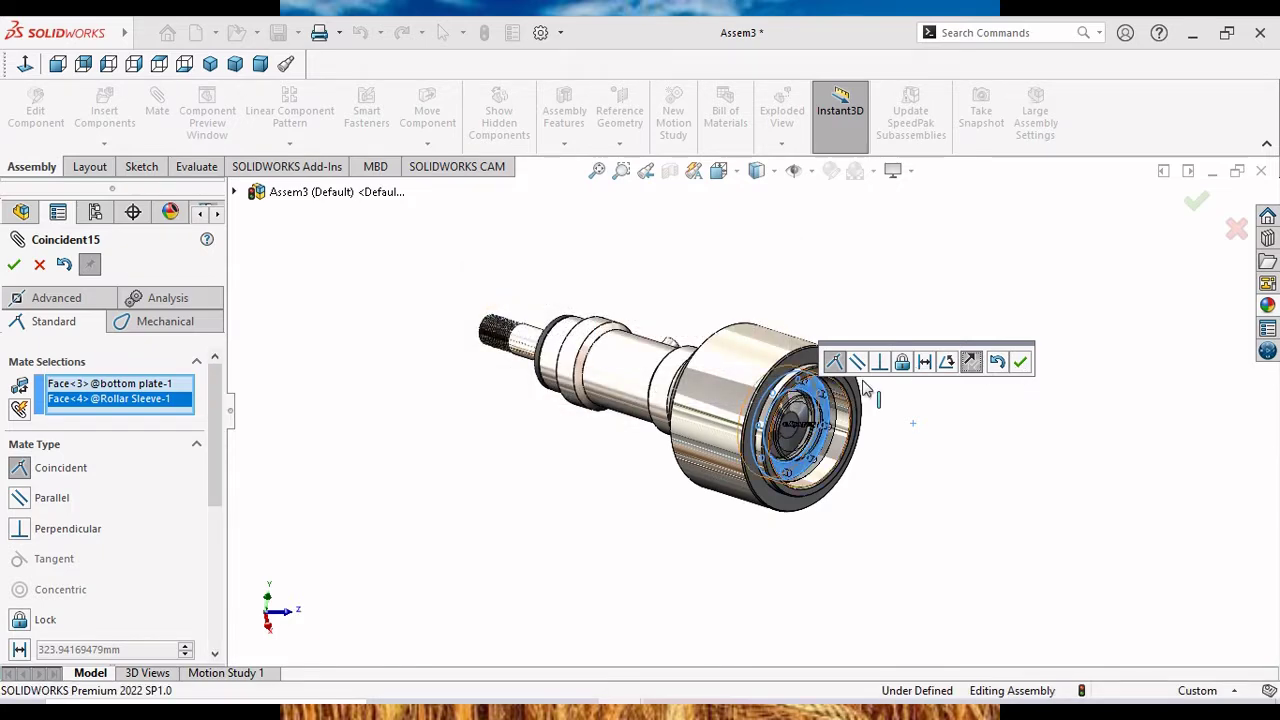
pyautogui.click(1022, 363)
pyautogui.scroll(-3, 903, 448)
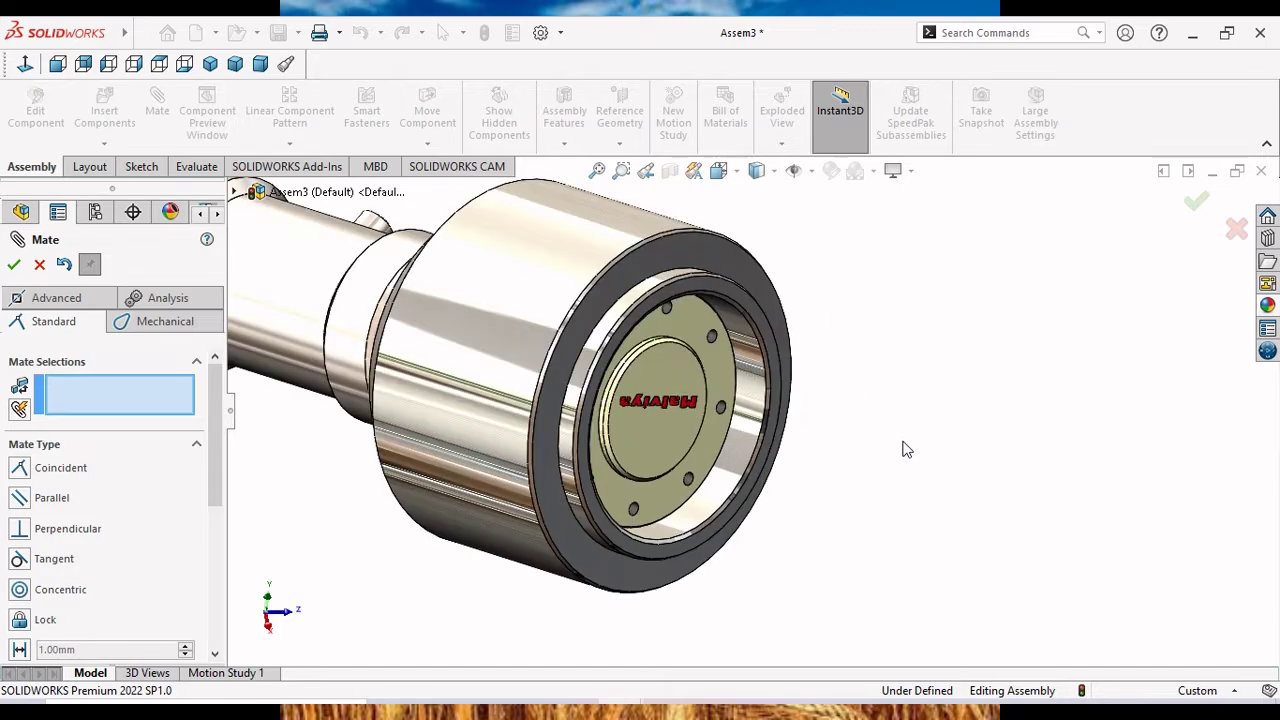
pyautogui.moveTo(847, 453)
pyautogui.mouseDown(button='middle')
pyautogui.moveTo(848, 425)
pyautogui.moveTo(830, 440)
pyautogui.mouseUp(button='middle')
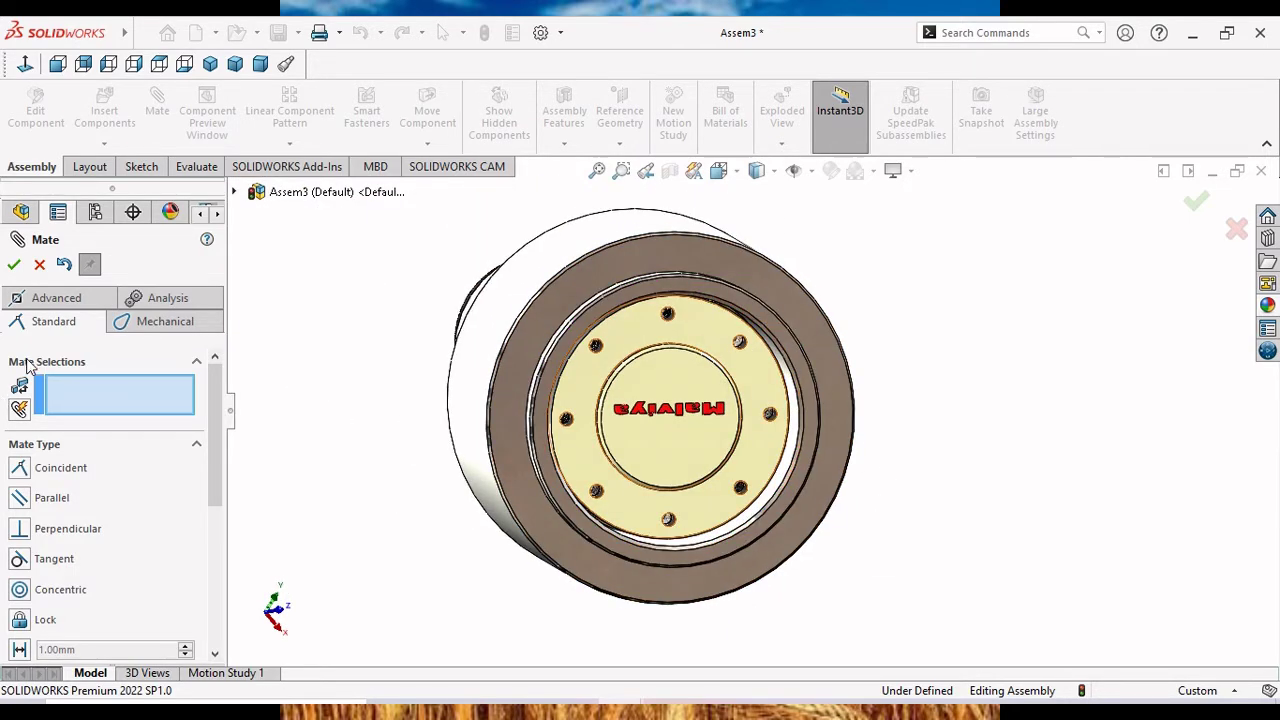
# Close the Mate command and orbit to see the shaft and sleeve together.
pyautogui.click(14, 265)
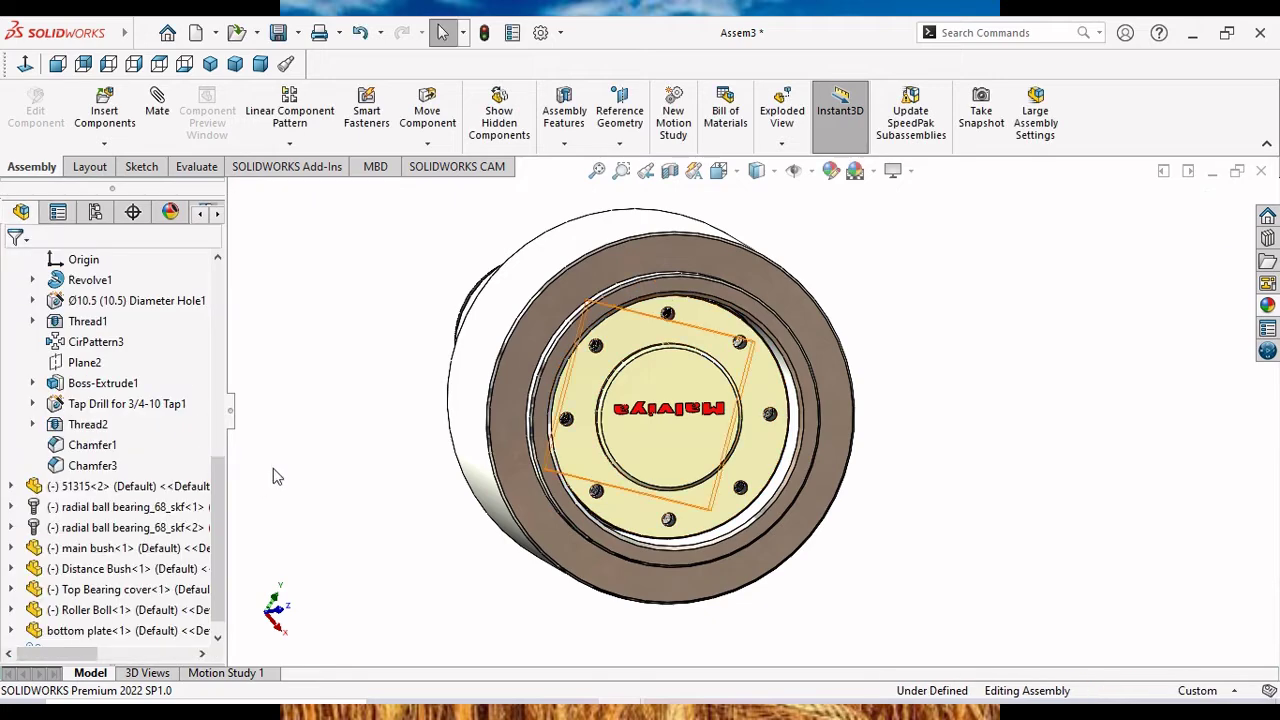
pyautogui.scroll(5, 800, 463)
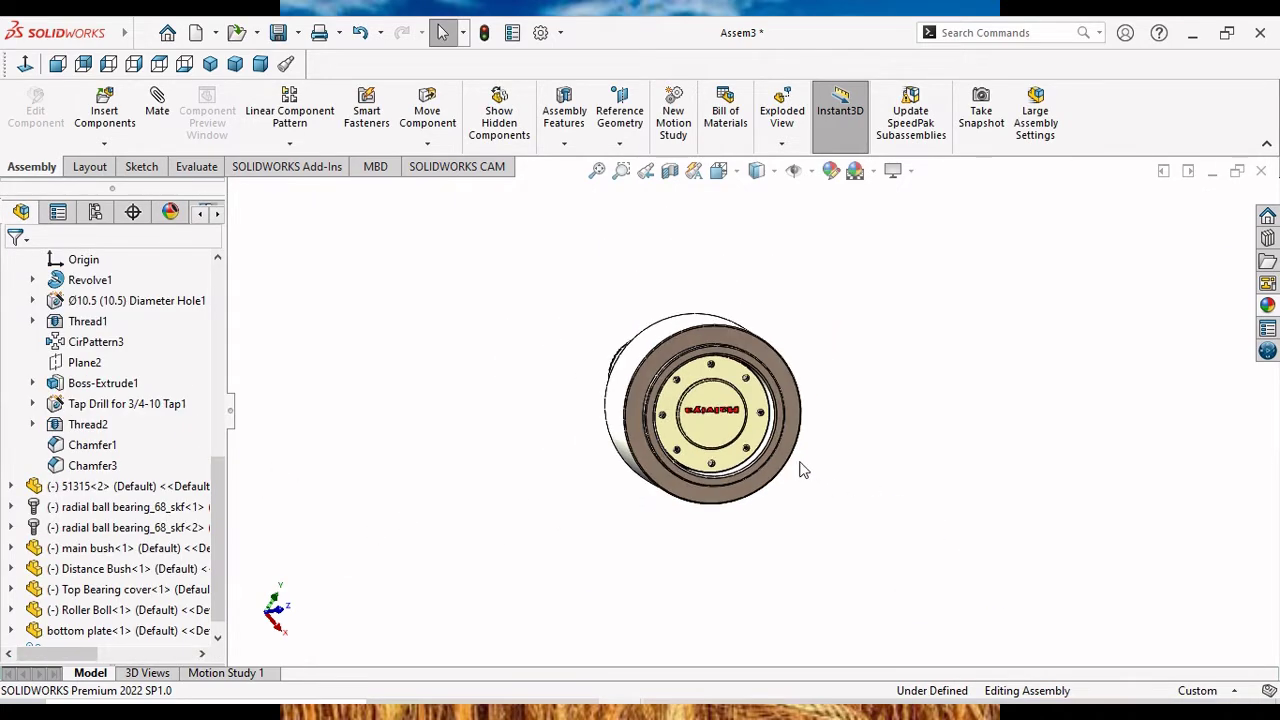
pyautogui.moveTo(800, 463); pyautogui.dragTo(827, 493, button='middle')
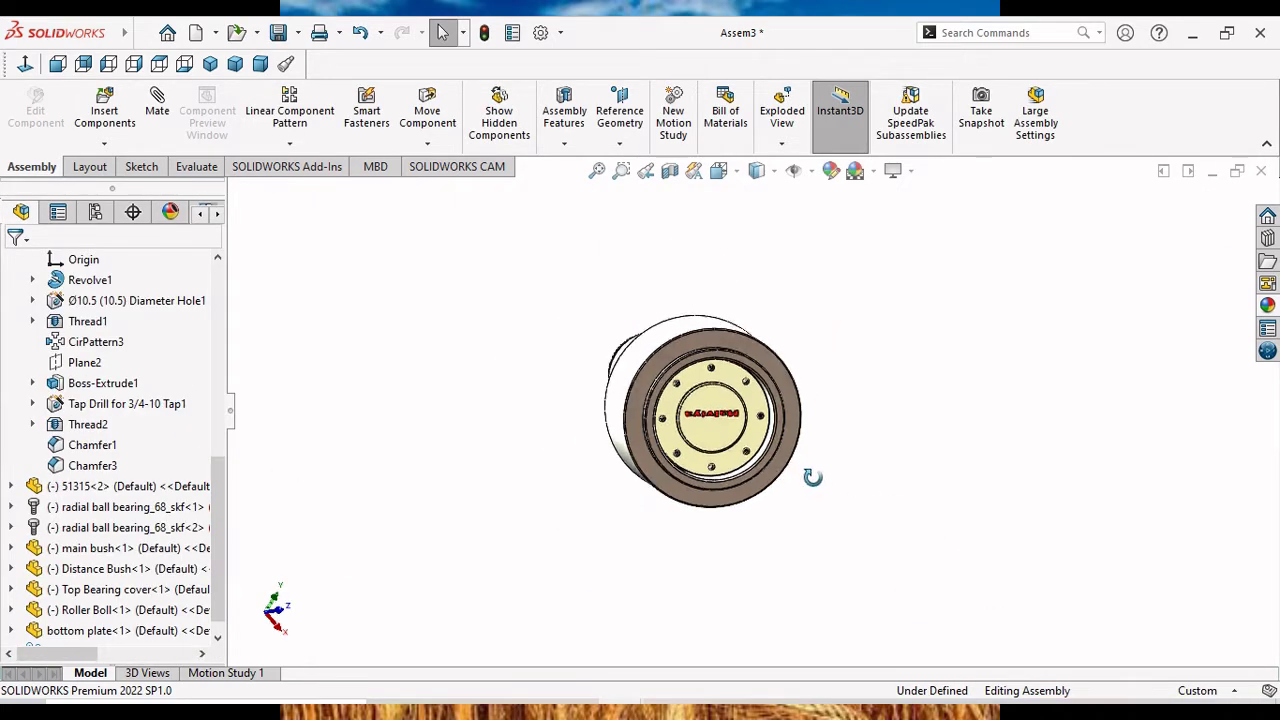
# Drag the Formed Hex Screw from Toolbox > ANSI Metric > Bolts and Screws > Hex Head into the assembly.
pyautogui.click(1267, 237)
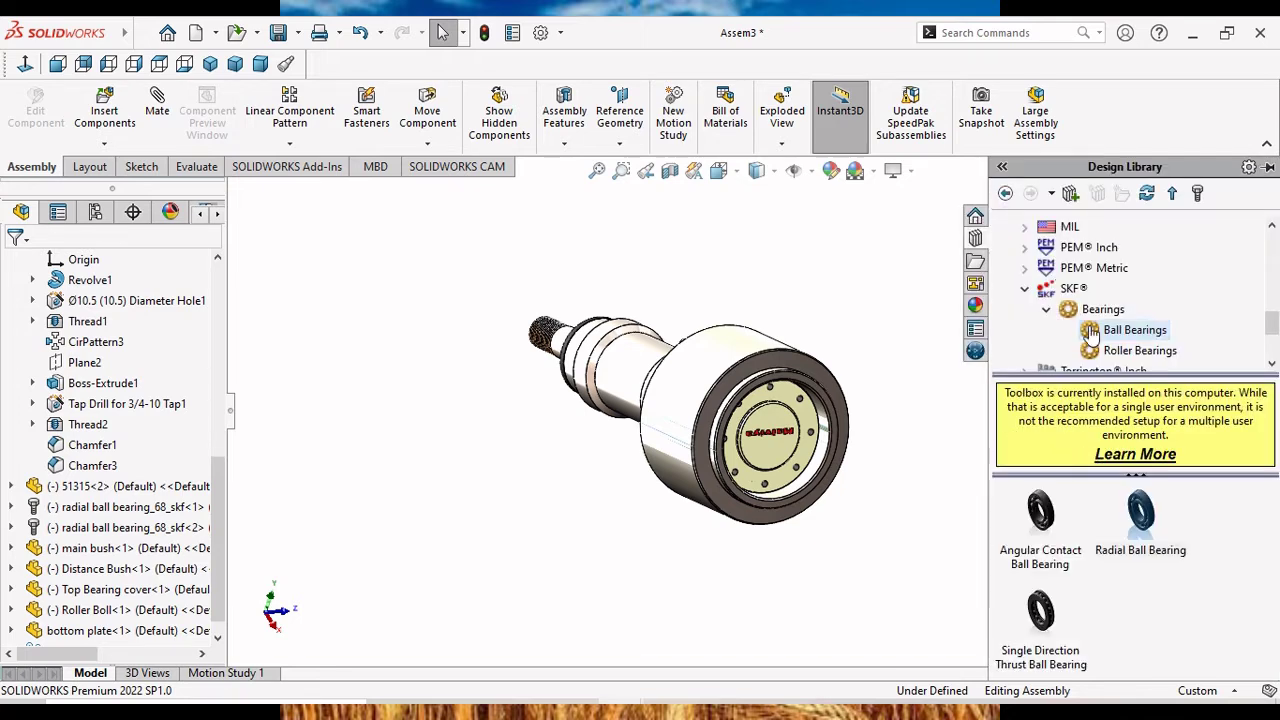
pyautogui.moveTo(1271, 322); pyautogui.dragTo(1268, 245)
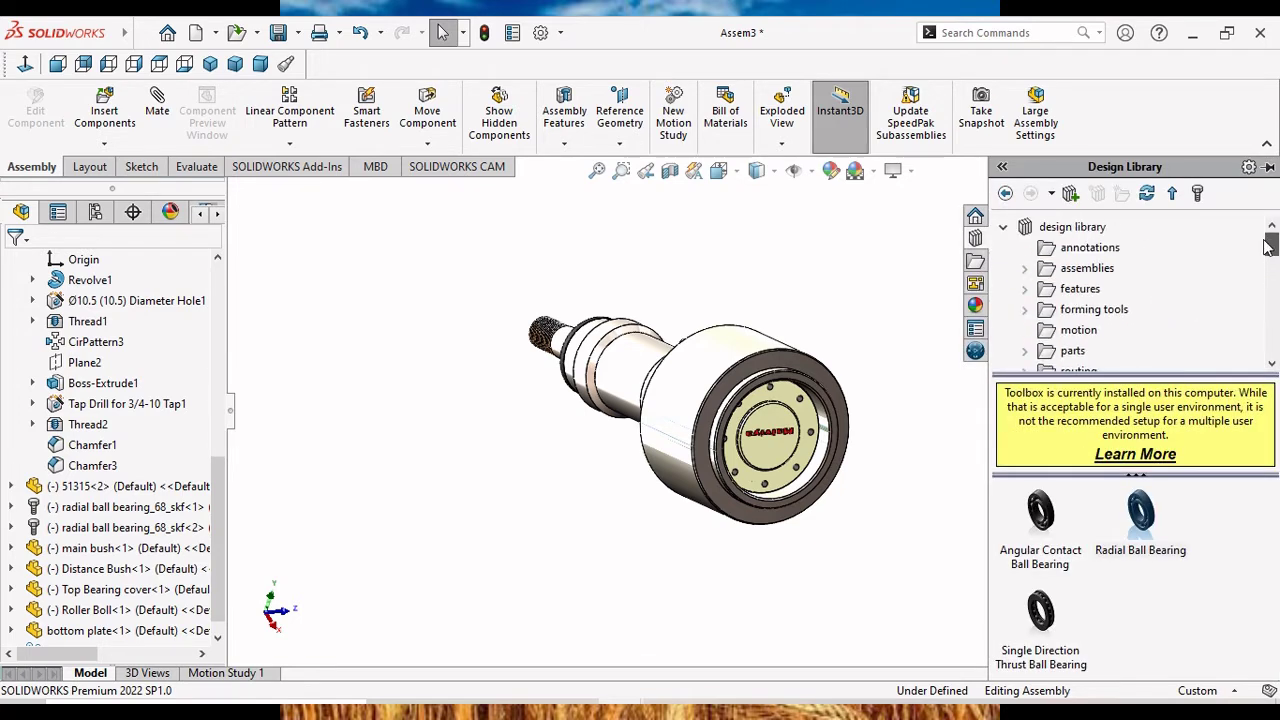
pyautogui.click(1004, 228)
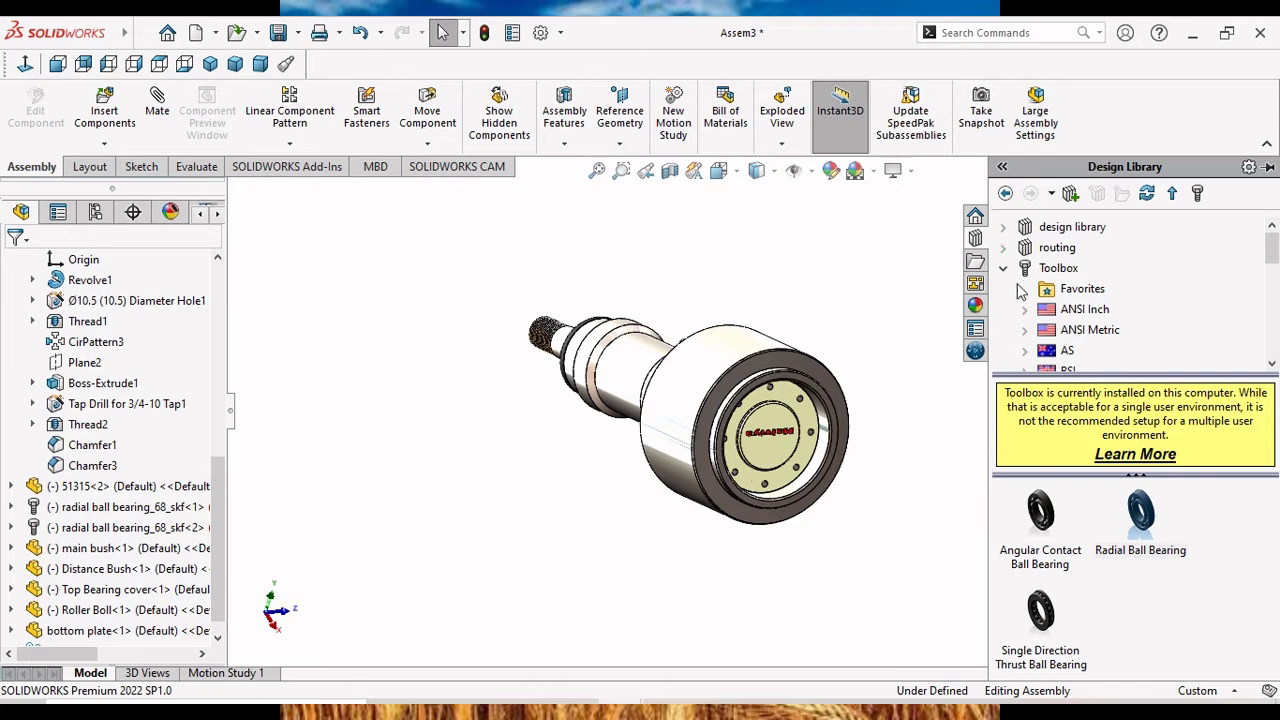
pyautogui.doubleClick(1055, 268)
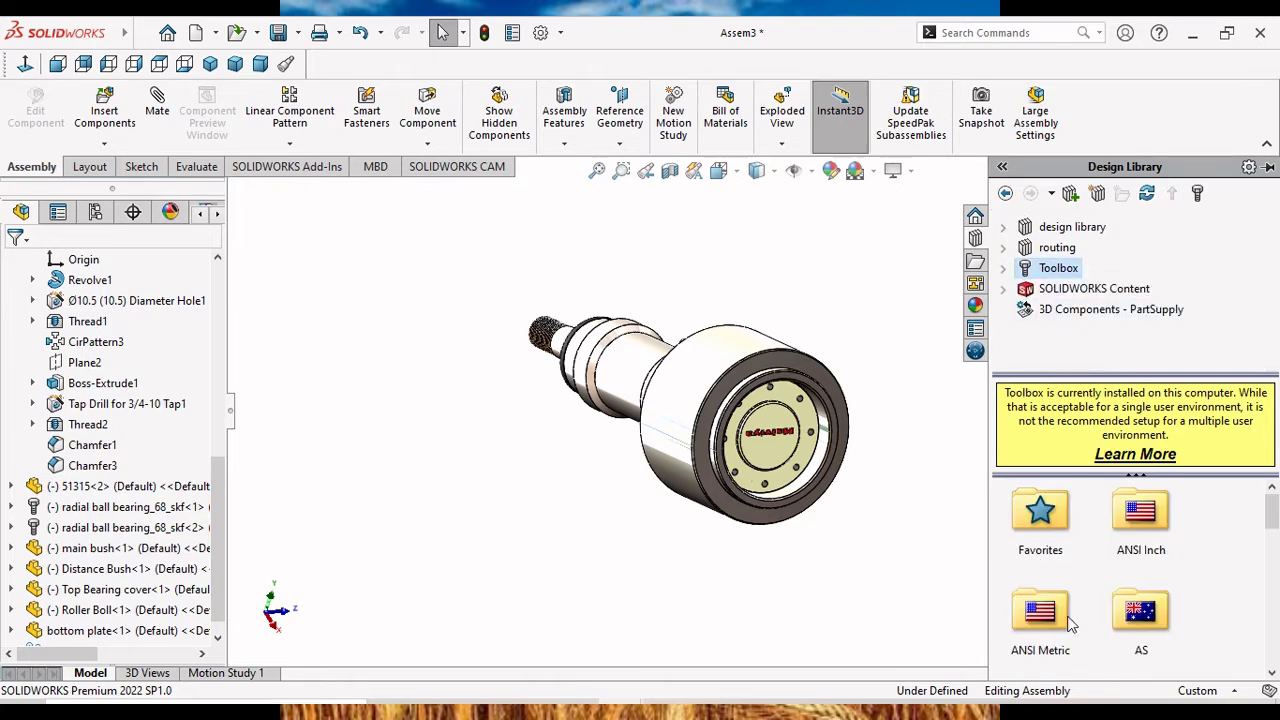
pyautogui.doubleClick(1045, 612)
pyautogui.doubleClick(1141, 512)
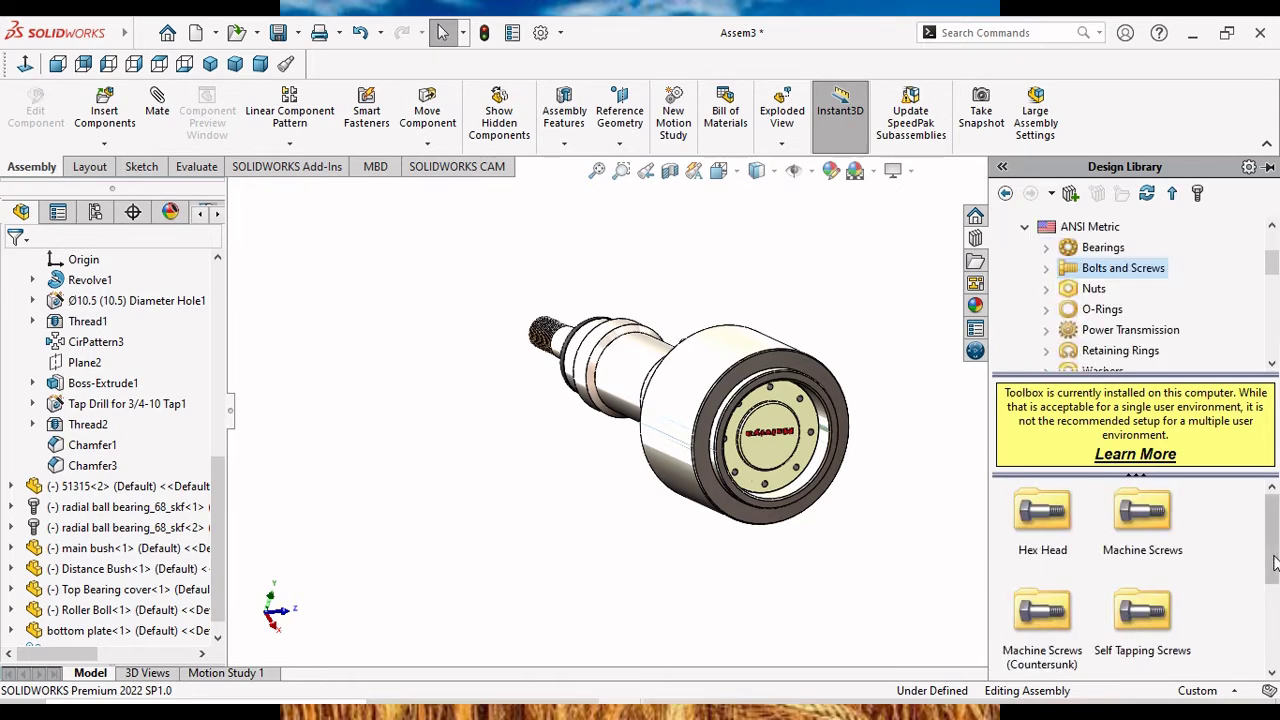
pyautogui.scroll(-1, 1150, 530)
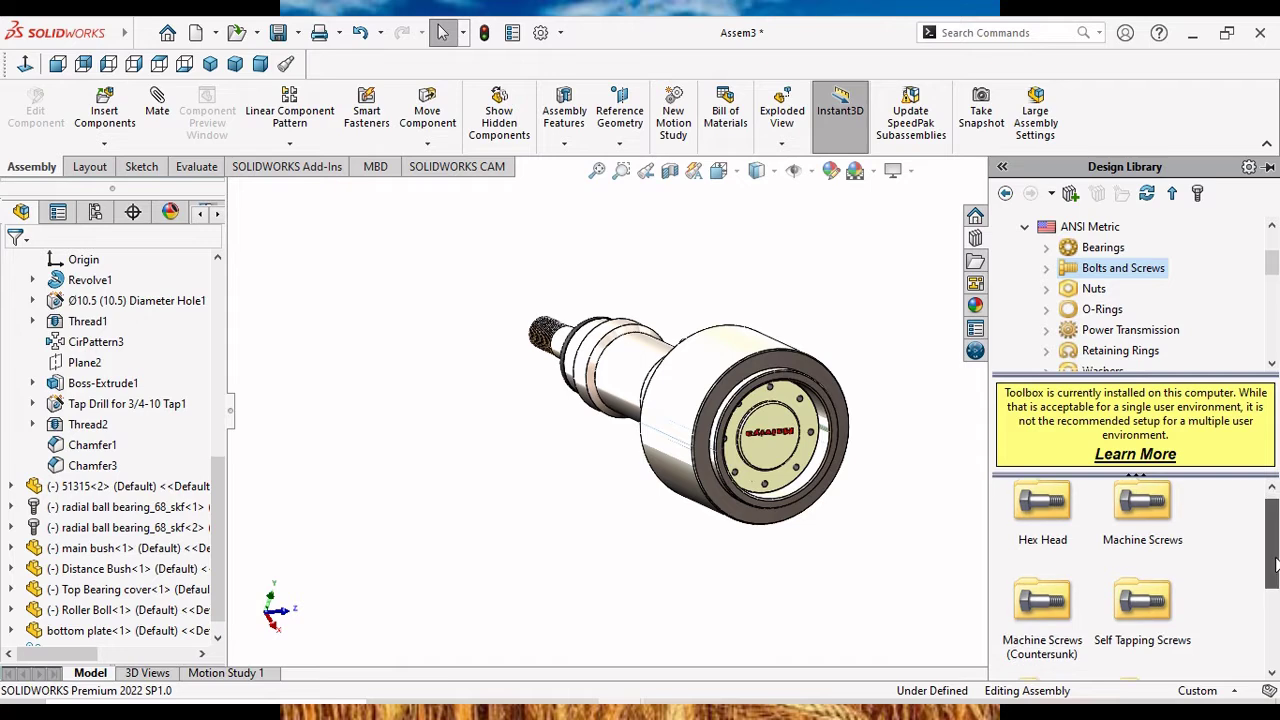
pyautogui.click(1045, 505)
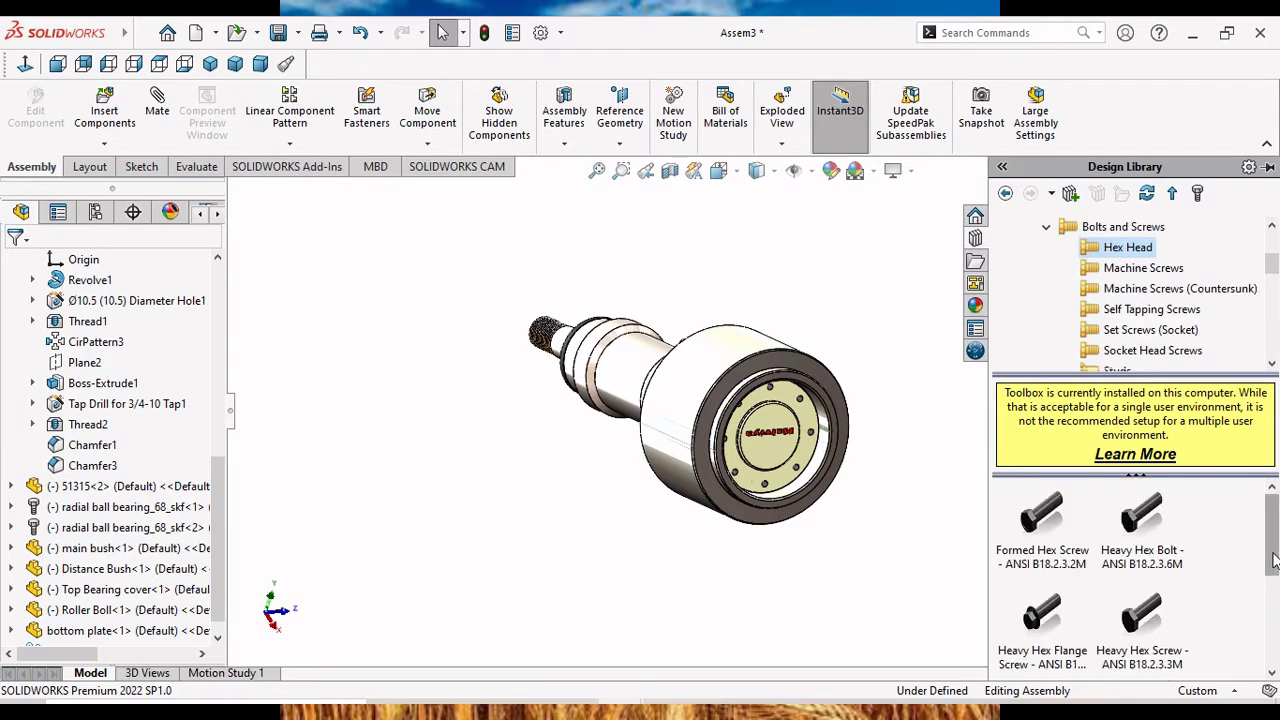
pyautogui.moveTo(1273, 560); pyautogui.dragTo(1273, 574)
pyautogui.moveTo(1042, 500); pyautogui.dragTo(503, 500)
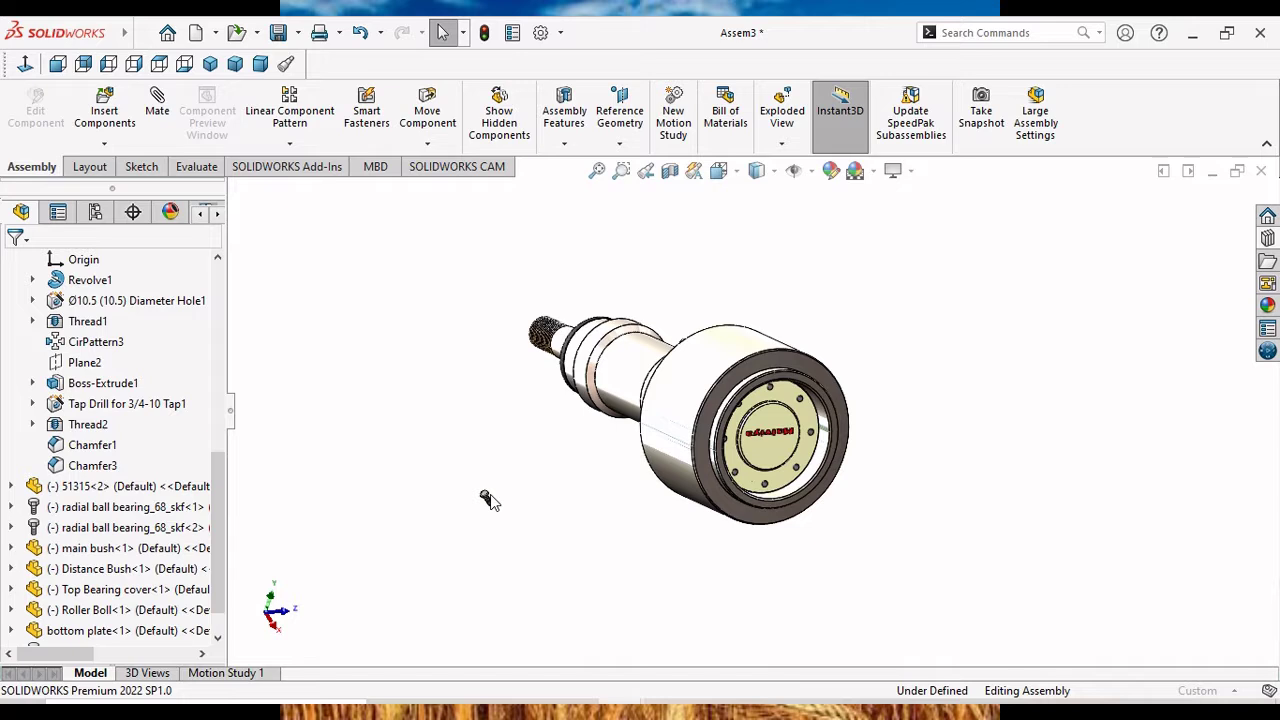
# Place the hex screw in the assembly and set its size to M10.
pyautogui.click(488, 500)
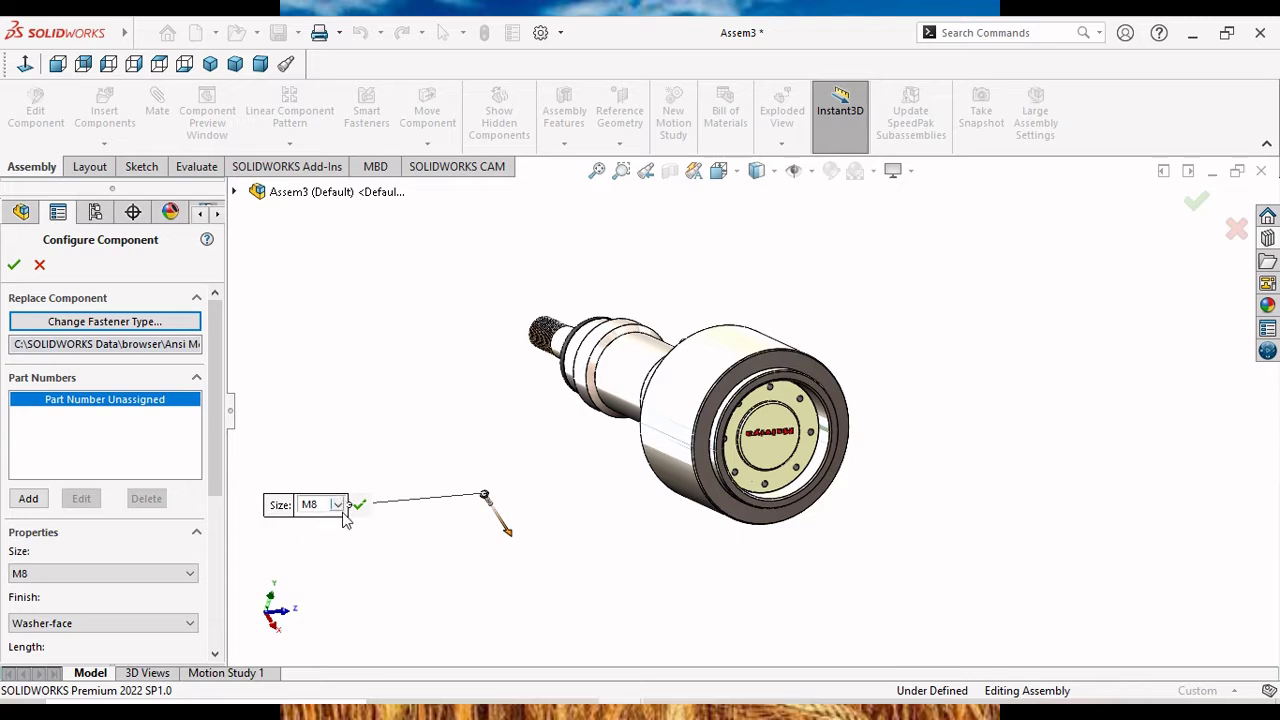
pyautogui.click(180, 573)
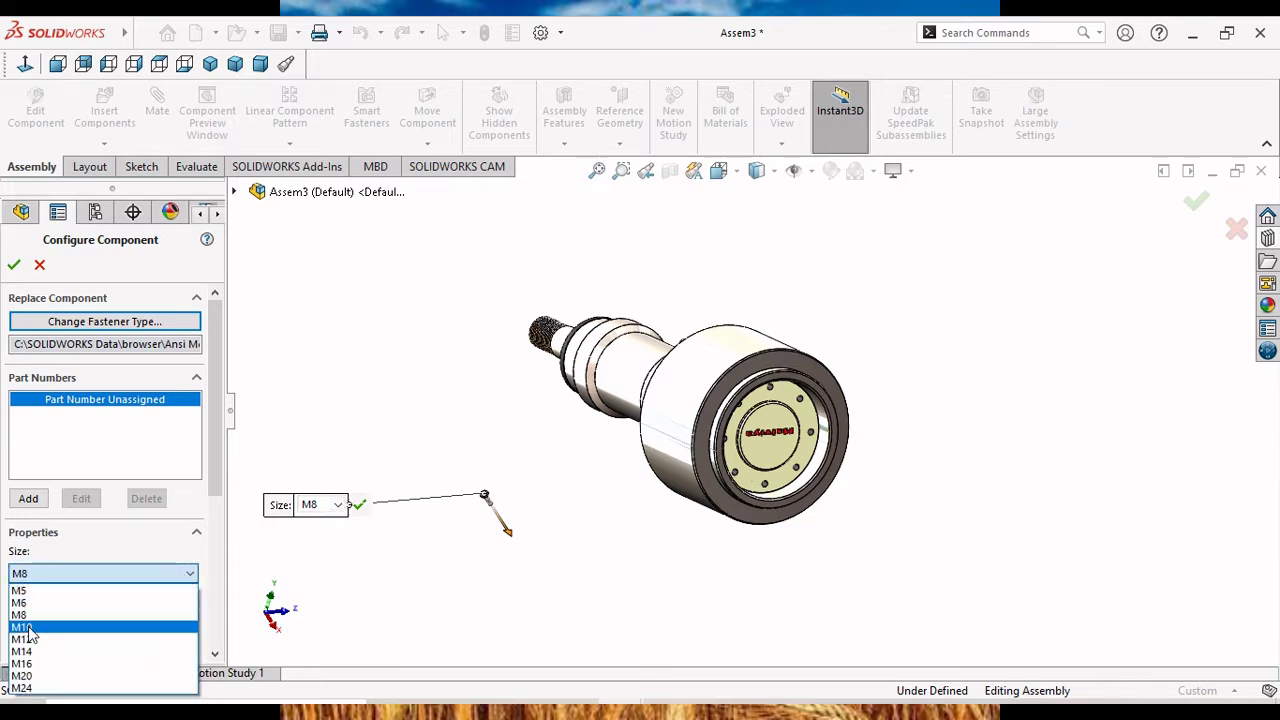
pyautogui.click(28, 627)
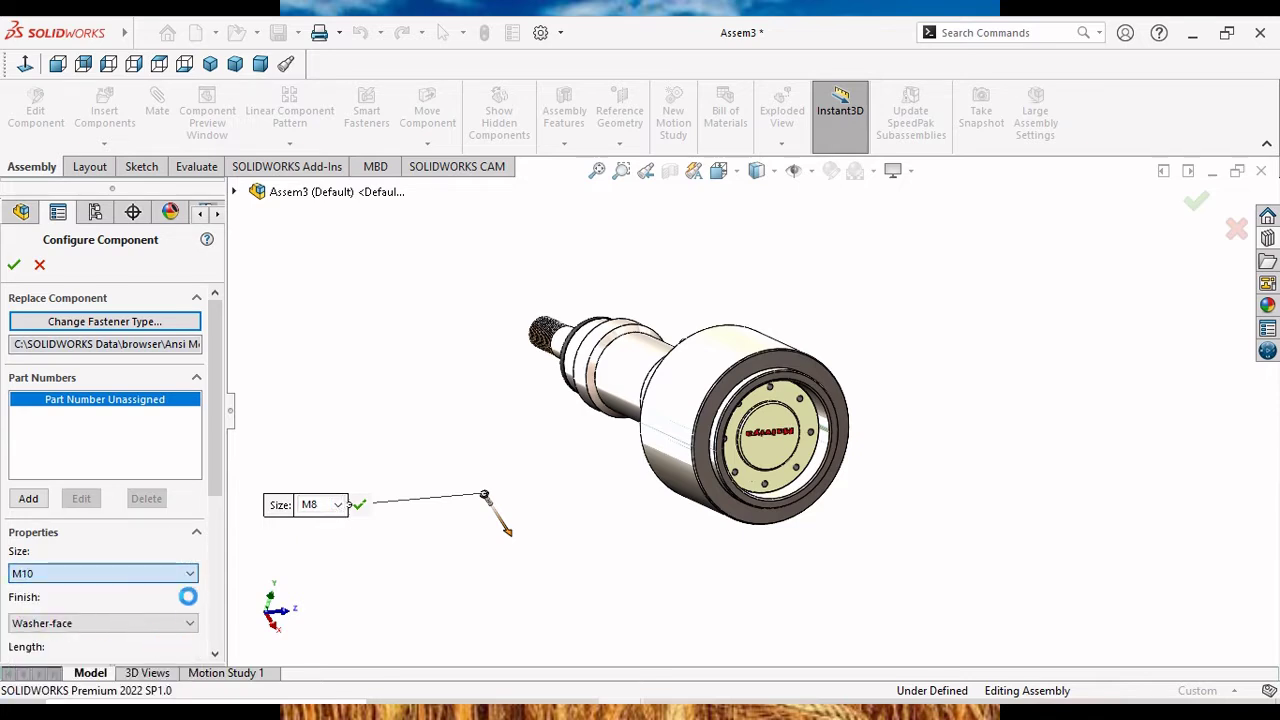
pyautogui.scroll(-2, 218, 503)
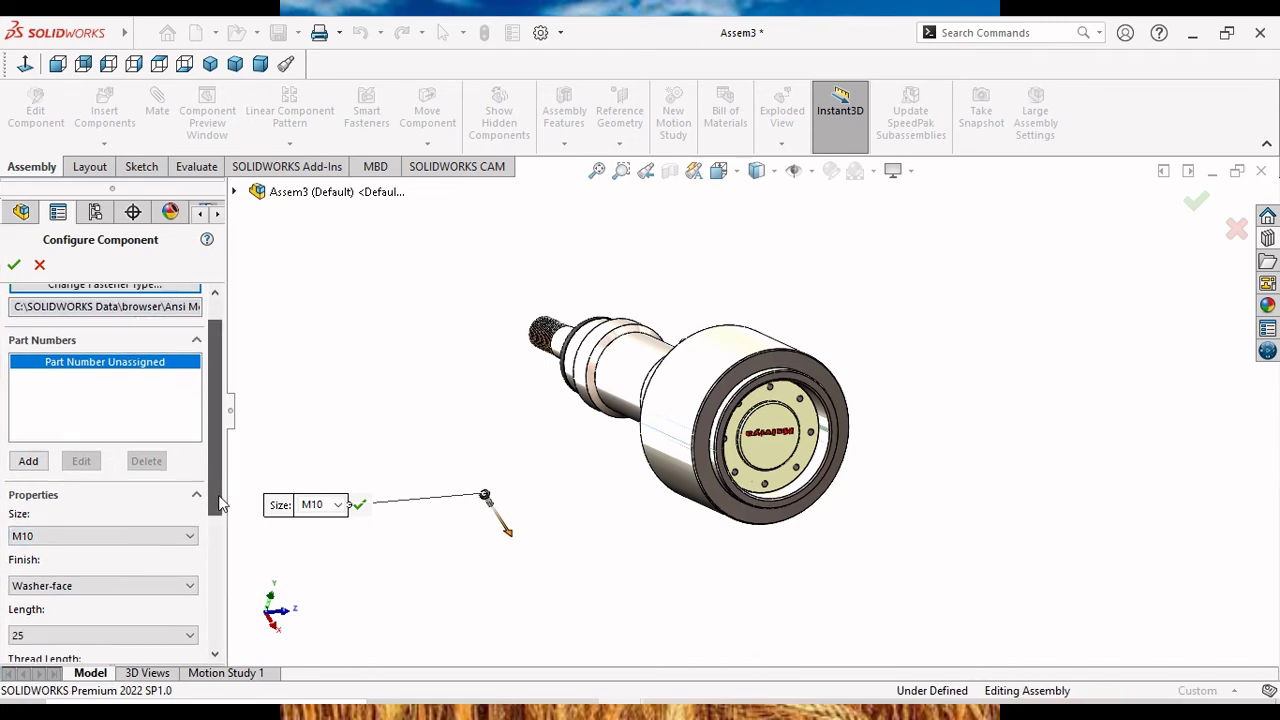
pyautogui.scroll(-2, 218, 505)
pyautogui.scroll(-2, 210, 520)
pyautogui.scroll(-1, 203, 535)
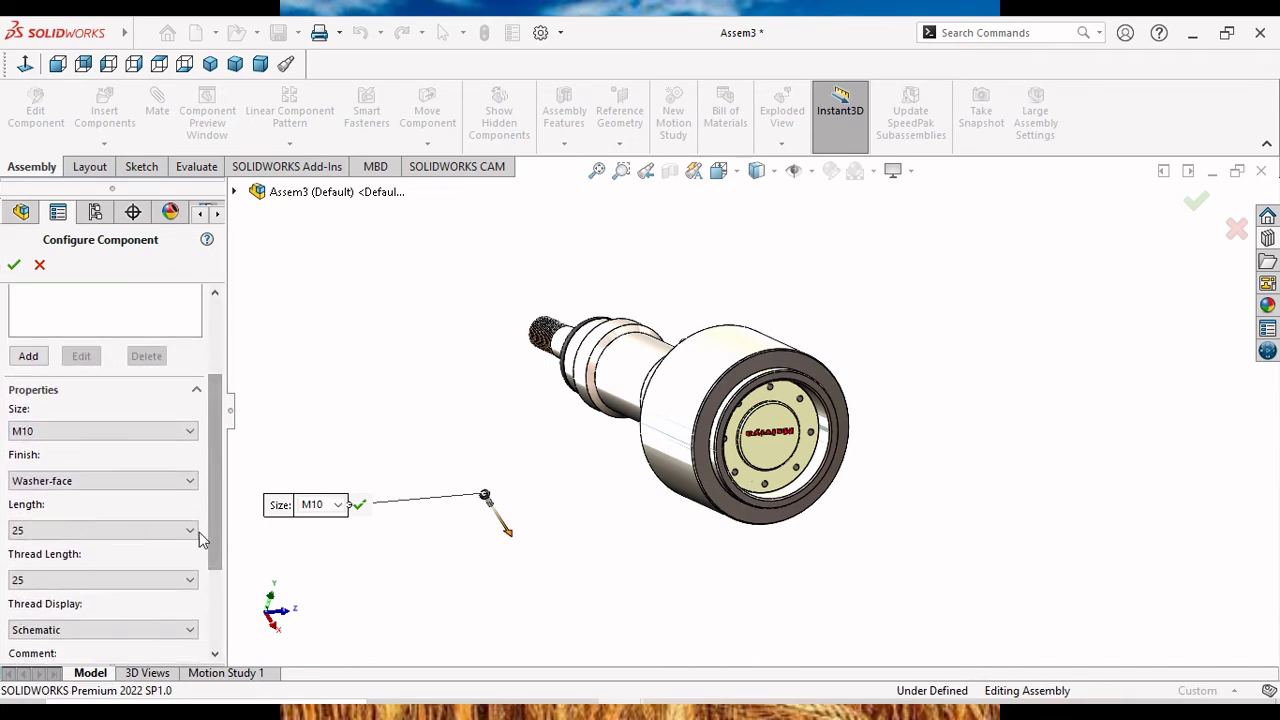
# Set bolt length 40 and thread length 26, keeping Schematic thread display.
pyautogui.click(196, 533)
pyautogui.click(18, 628)
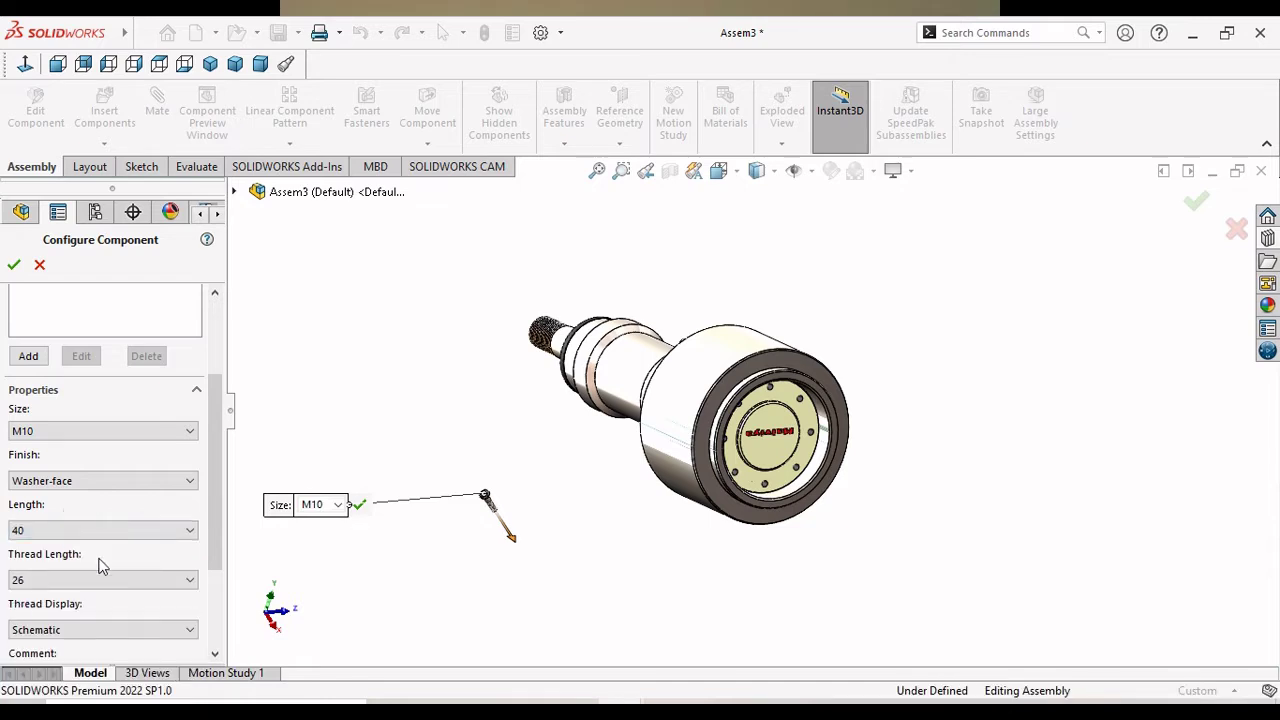
pyautogui.click(196, 585)
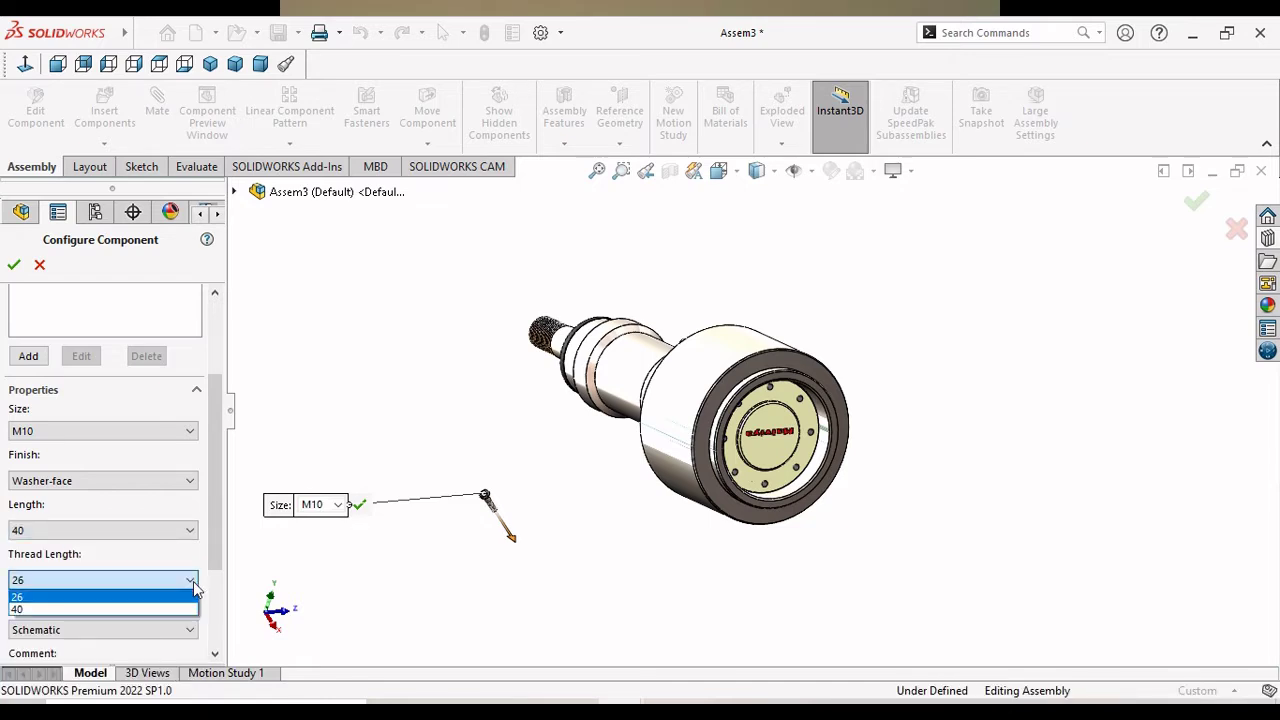
pyautogui.click(113, 609)
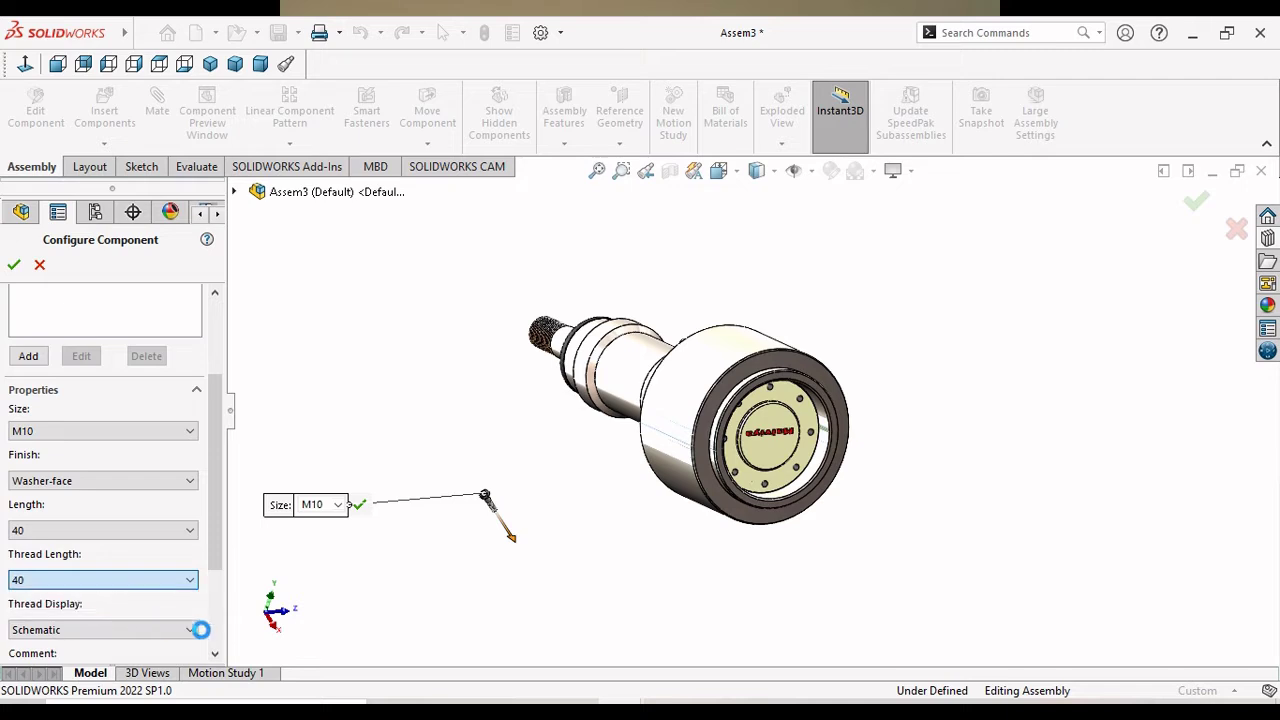
pyautogui.click(194, 585)
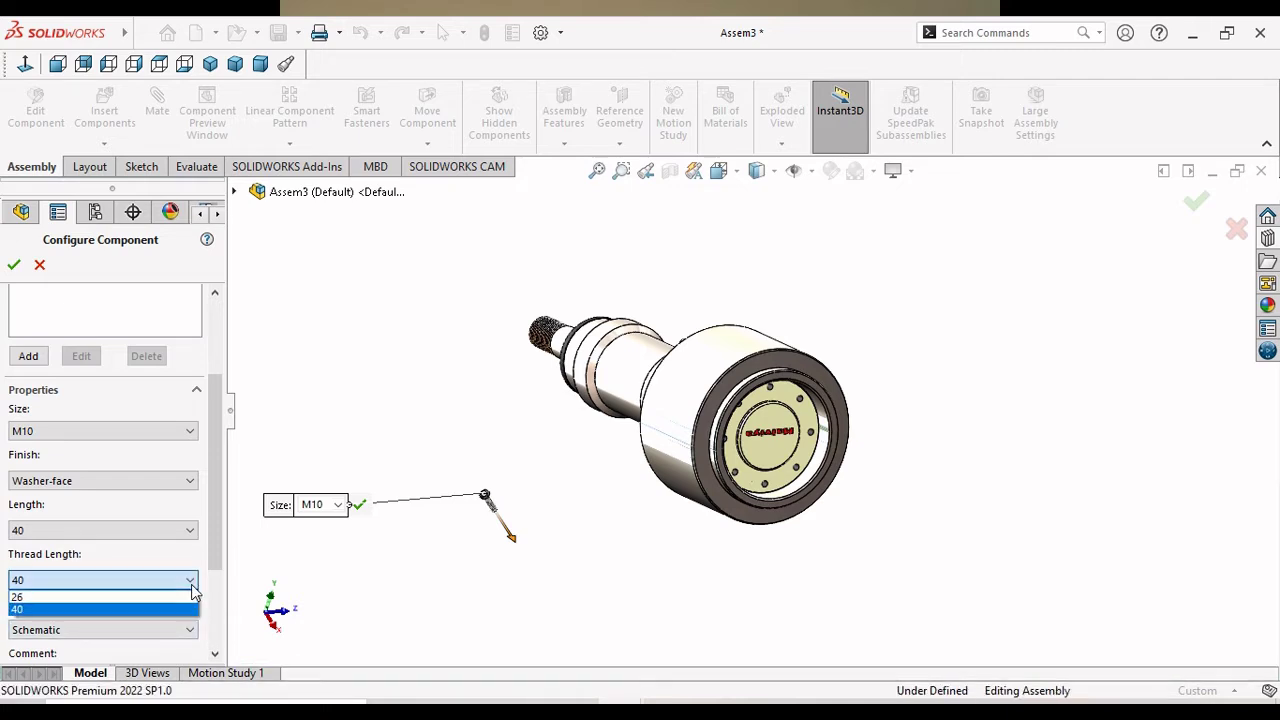
pyautogui.click(113, 597)
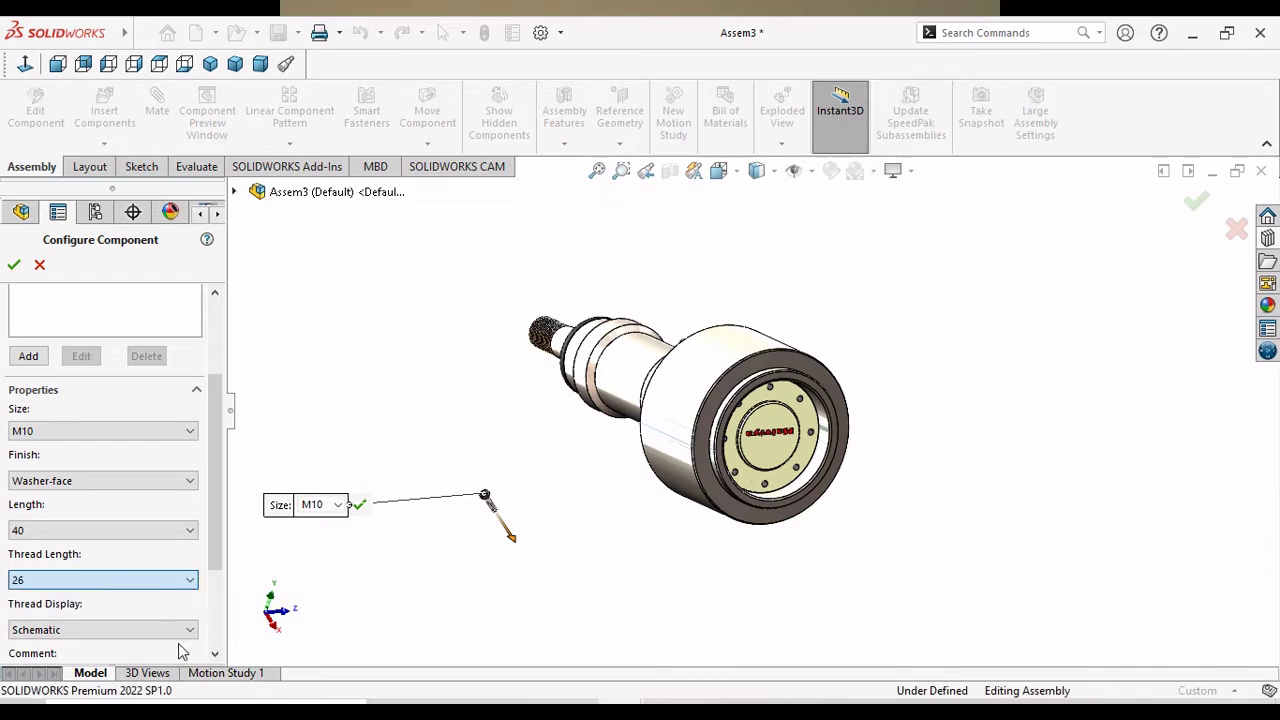
pyautogui.click(186, 638)
pyautogui.click(60, 672)
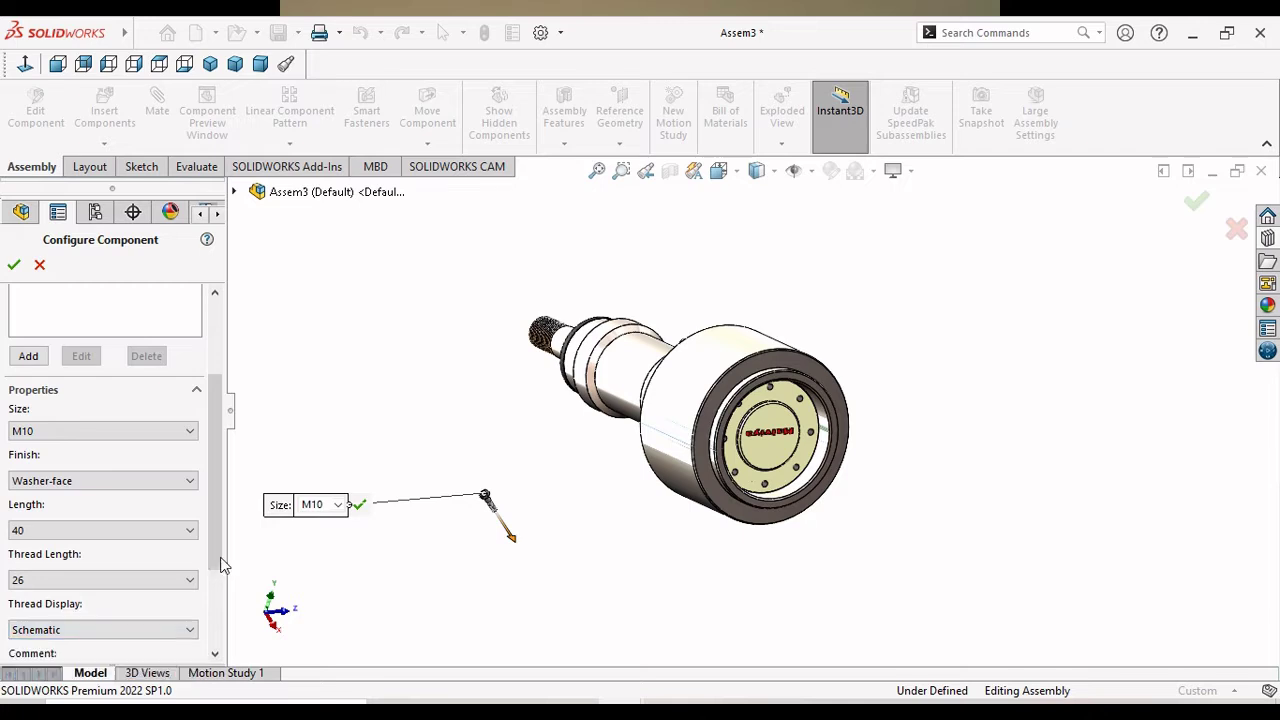
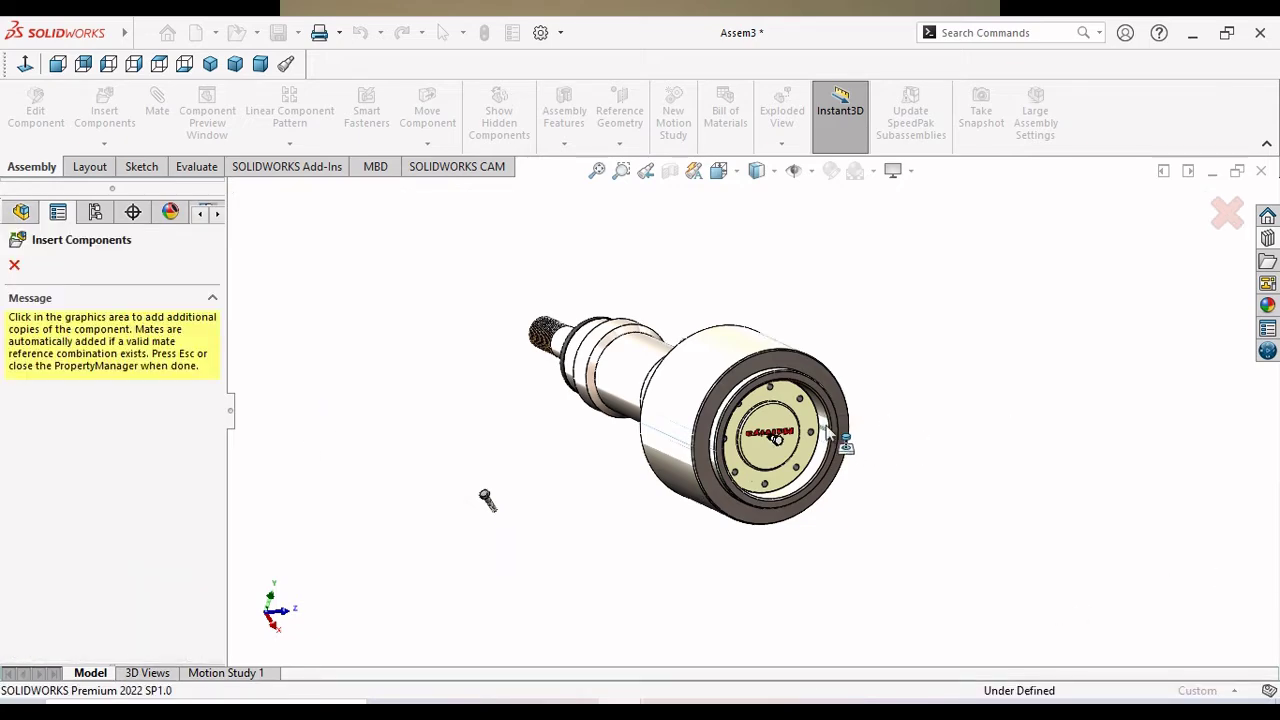
# Seat hex screw copies in the upper, right-hand and top bolt holes of the end plate.
pyautogui.scroll(-3, 815, 425)
pyautogui.scroll(-2, 815, 425)
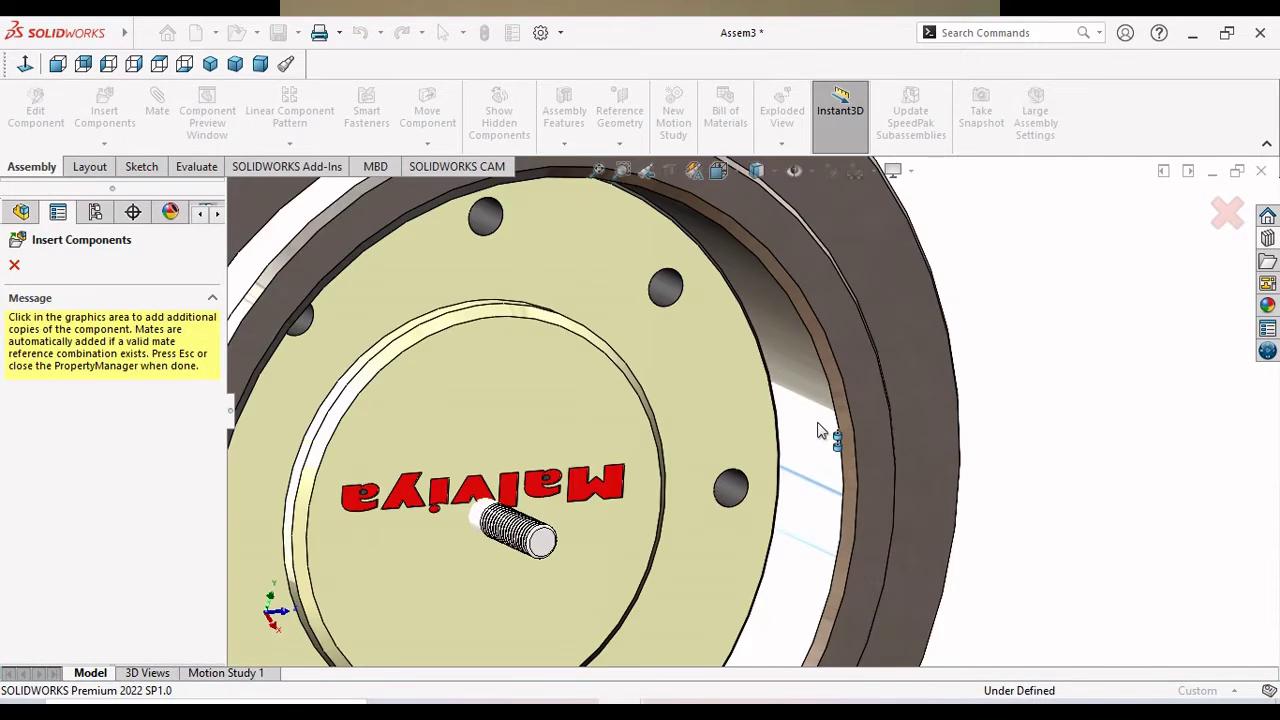
pyautogui.moveTo(818, 430); pyautogui.dragTo(783, 417, button='middle')
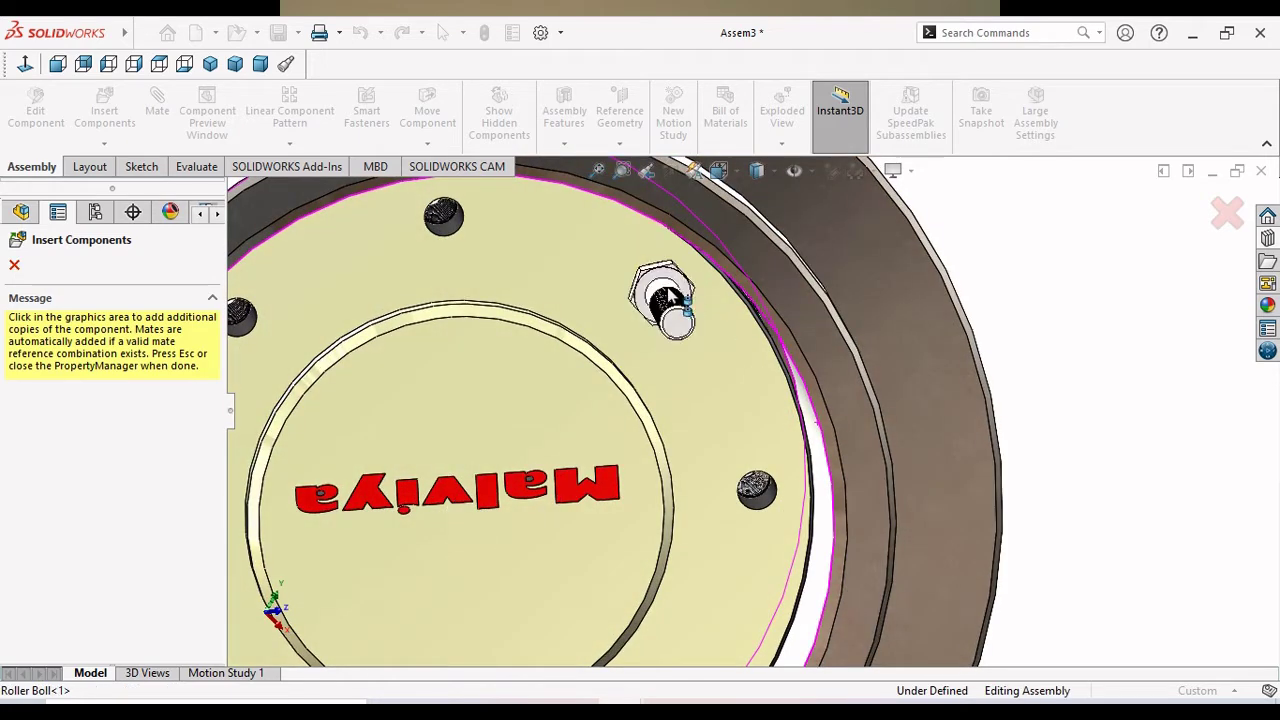
pyautogui.click(666, 300)
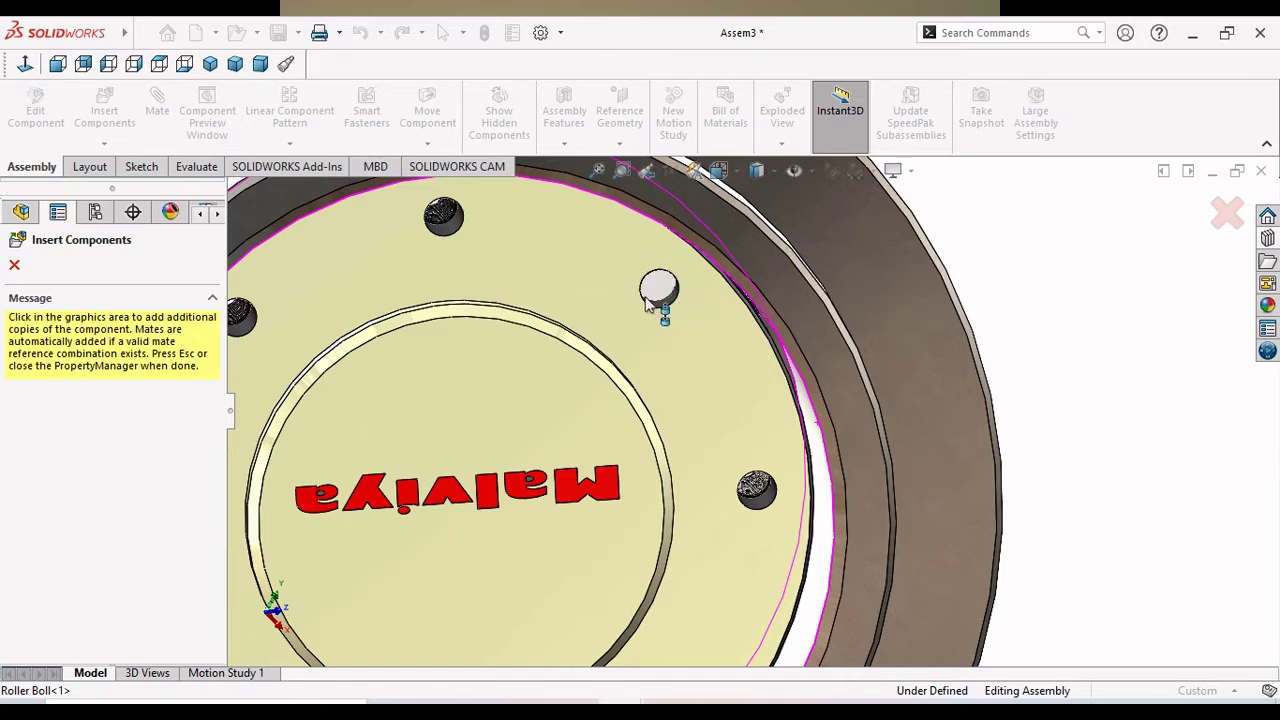
pyautogui.click(648, 306)
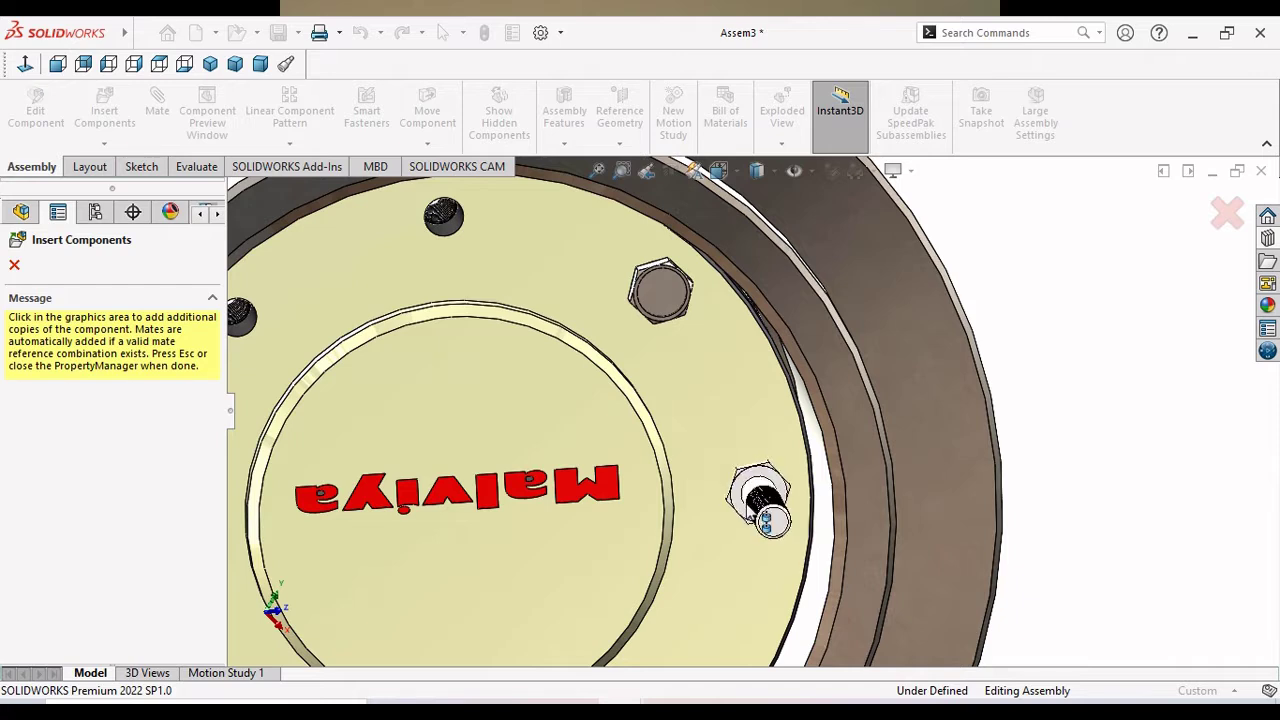
pyautogui.click(747, 505)
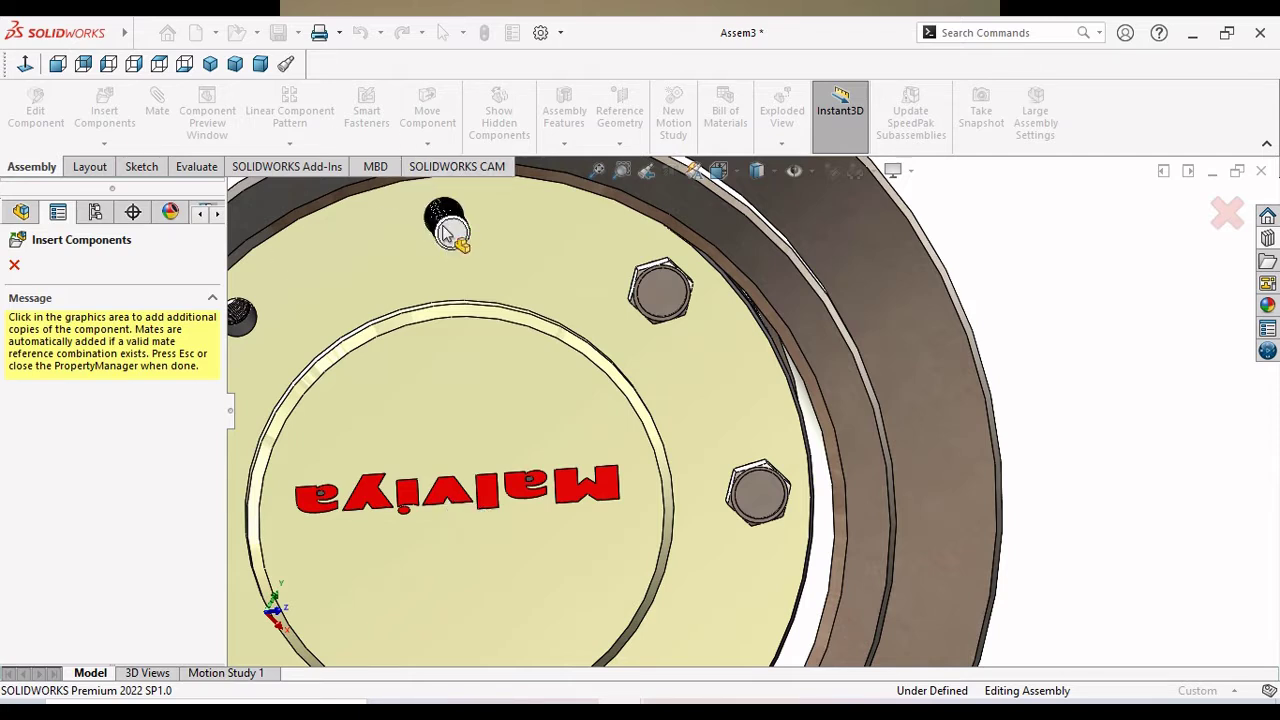
pyautogui.click(427, 235)
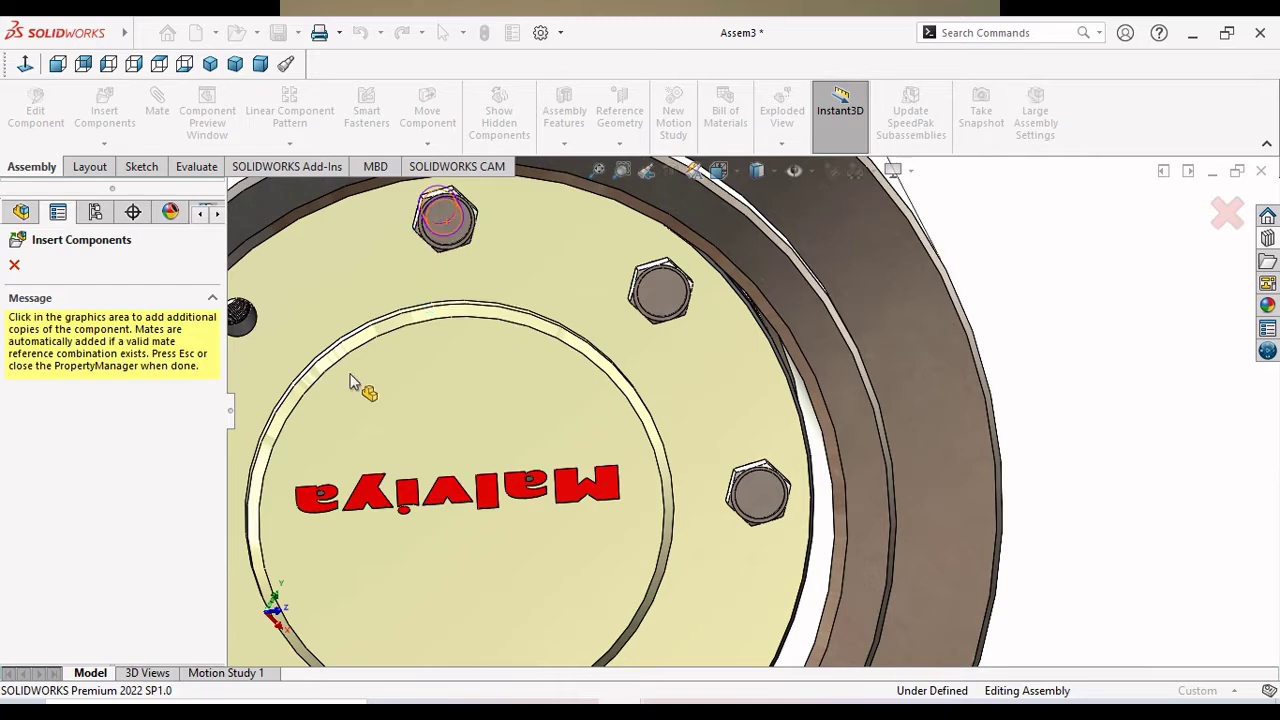
# Seat screws in the left, lower-left, lower, bottom and lower-right holes, then stop inserting.
pyautogui.press('f')
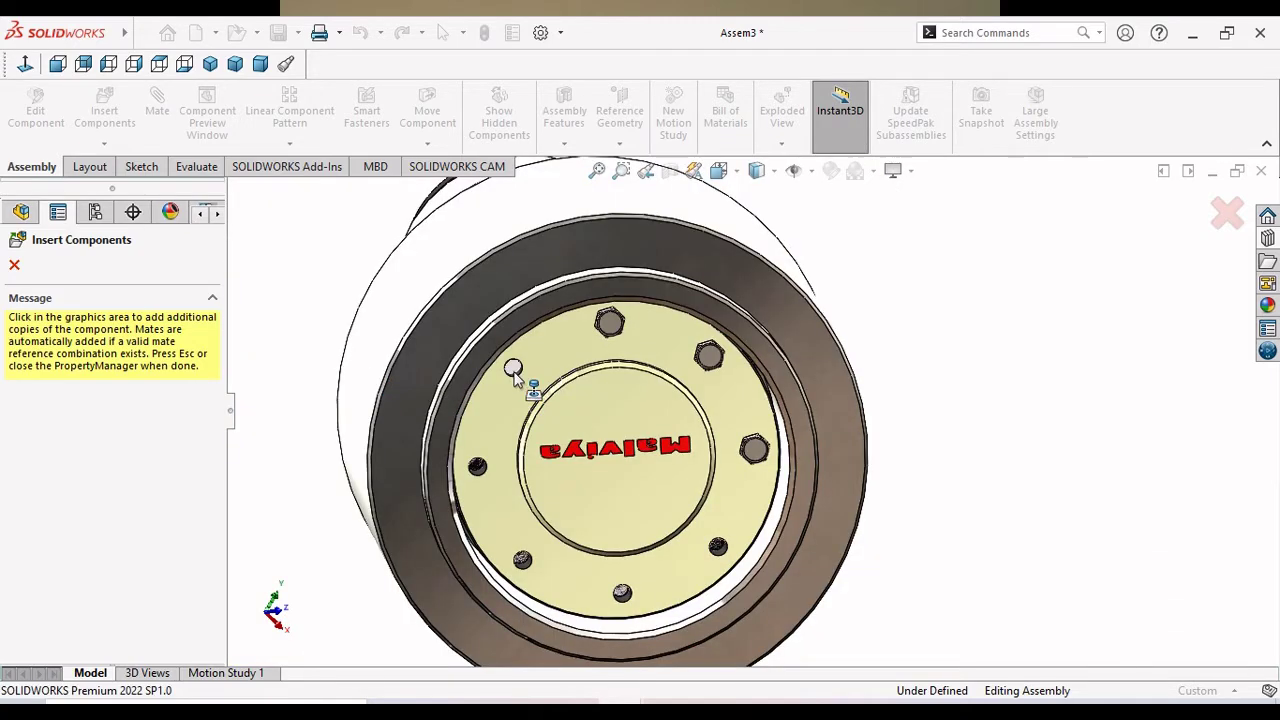
pyautogui.scroll(-3, 514, 370)
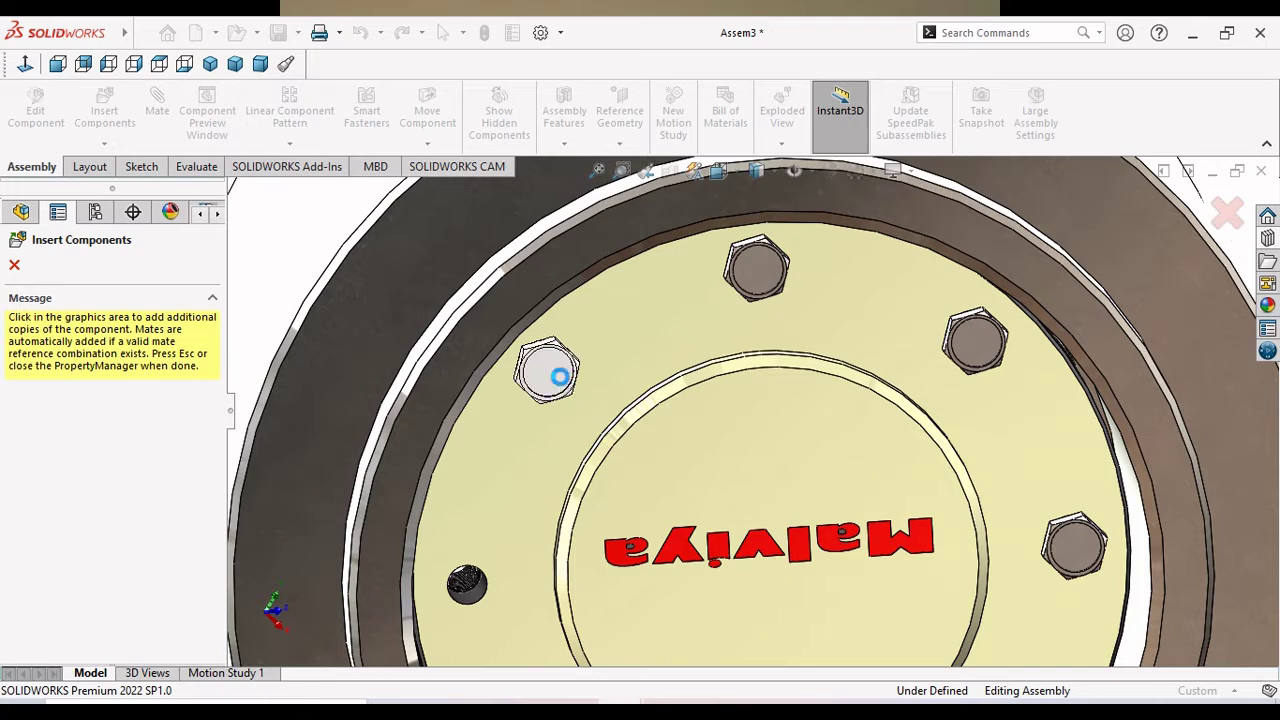
pyautogui.click(560, 376)
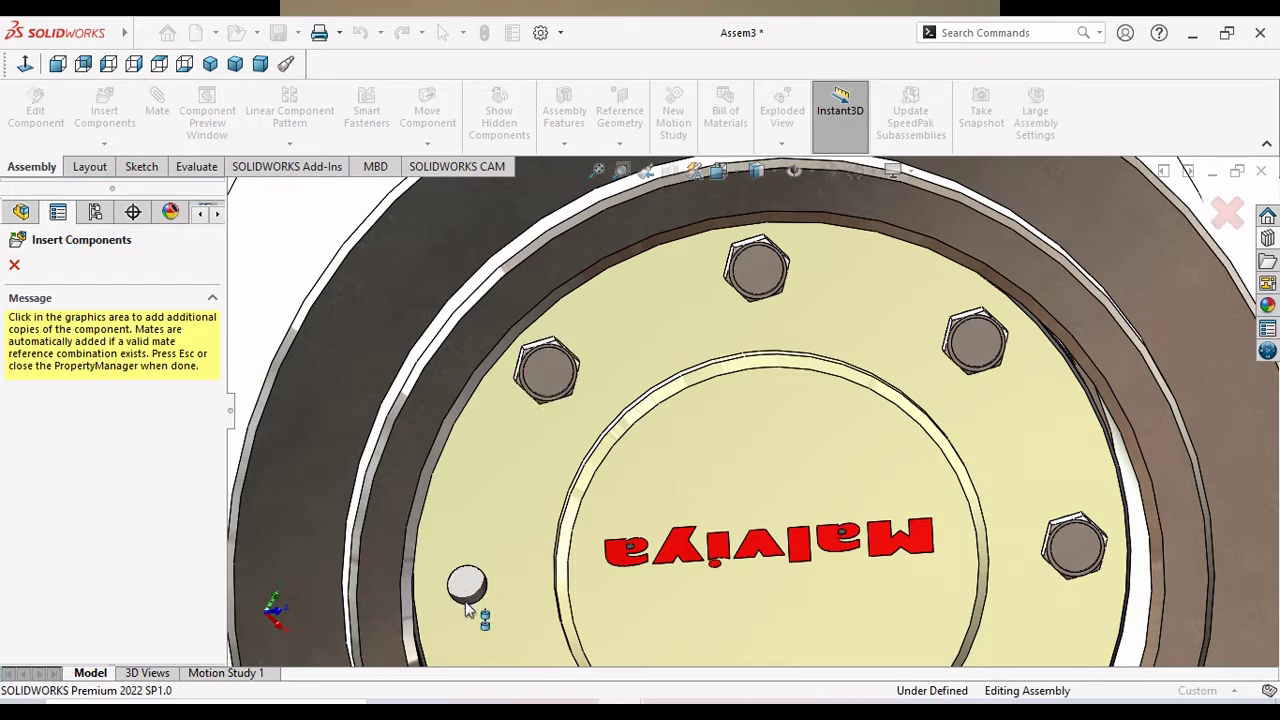
pyautogui.click(466, 608)
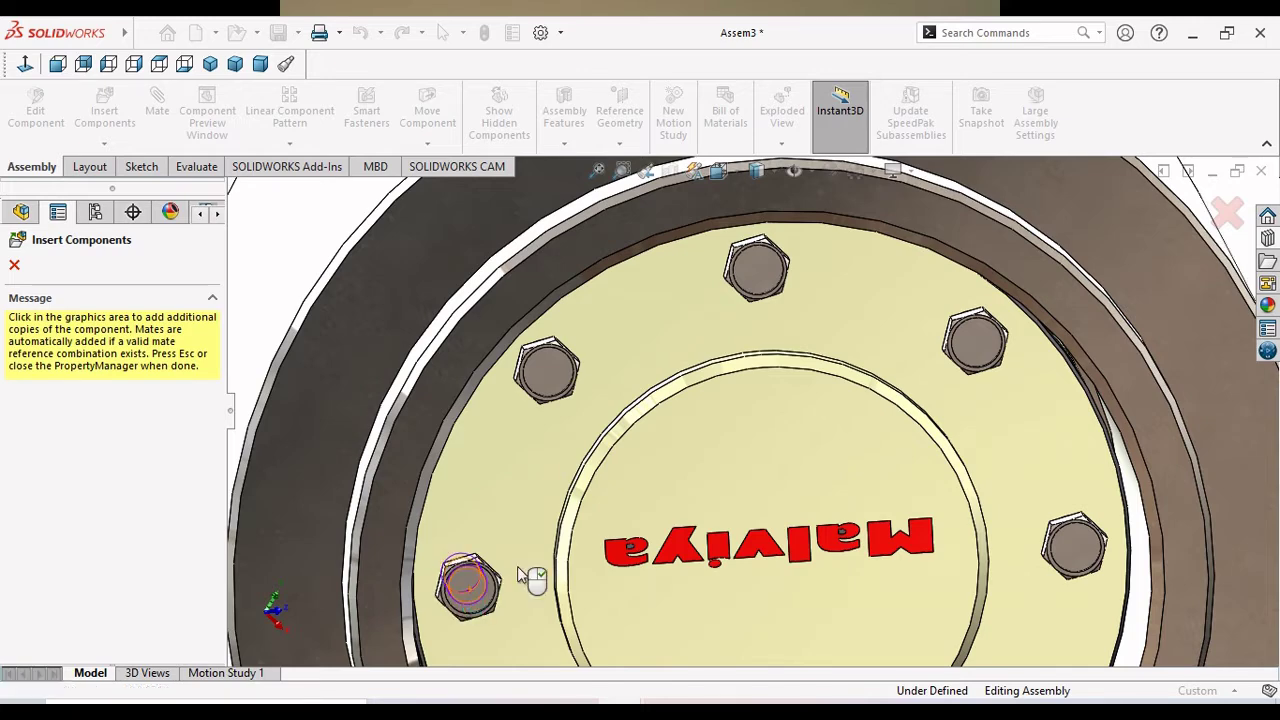
pyautogui.scroll(-2, 517, 566)
pyautogui.press('f')
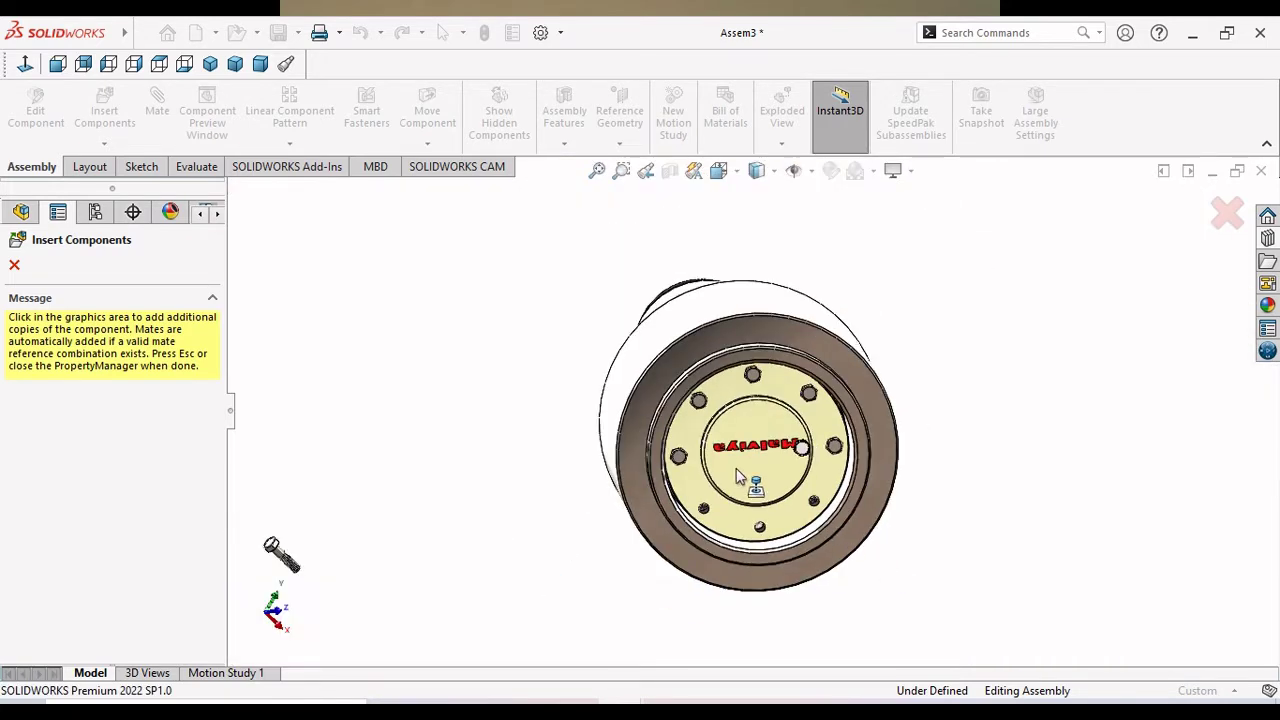
pyautogui.scroll(-3, 720, 510)
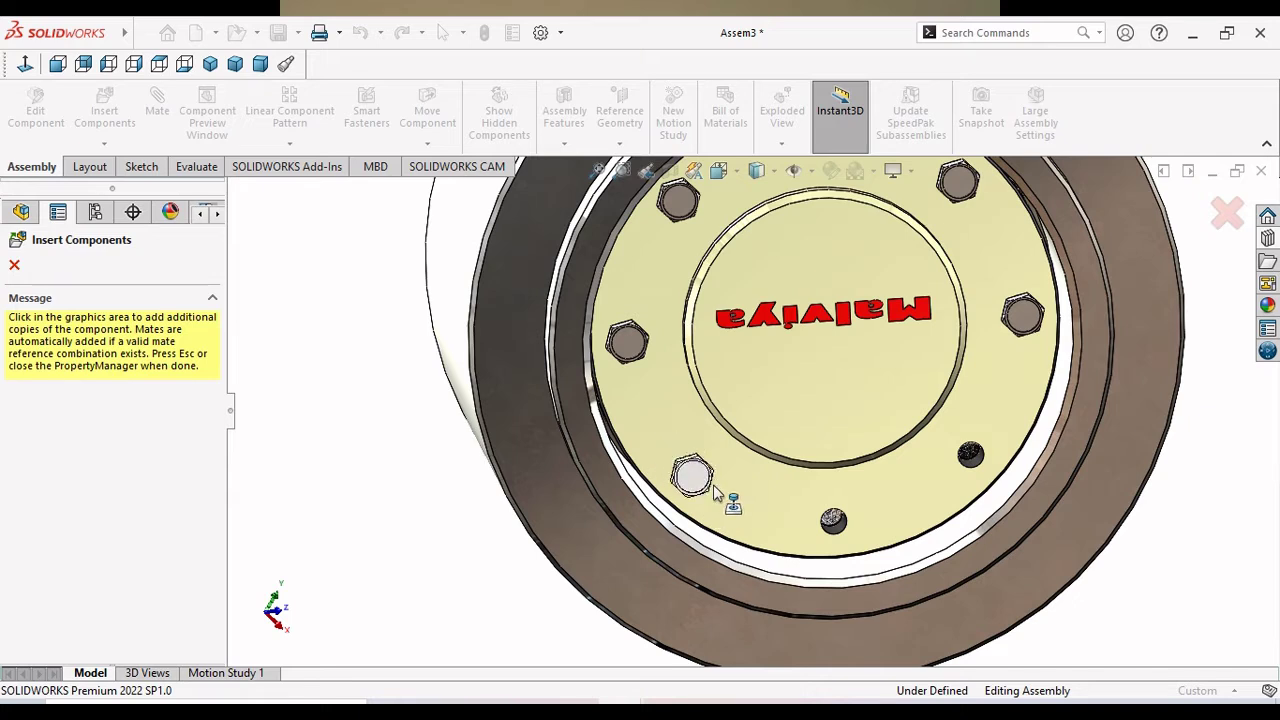
pyautogui.click(711, 484)
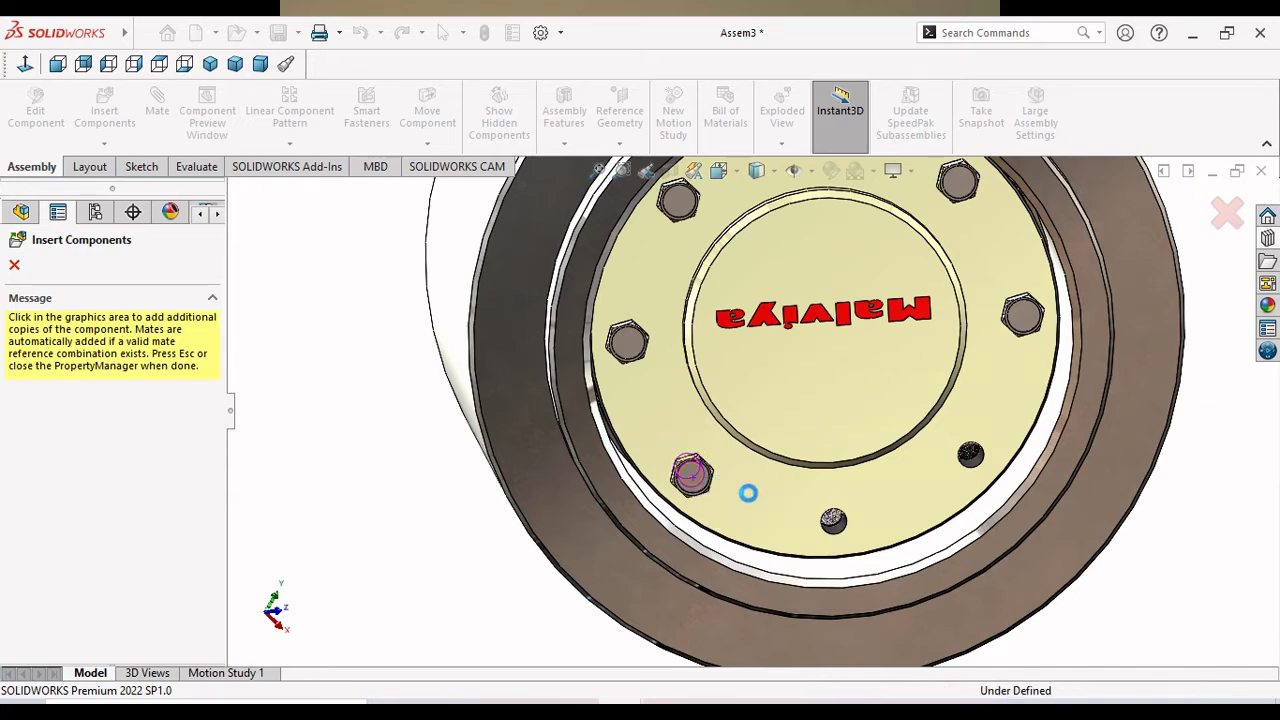
pyautogui.click(850, 522)
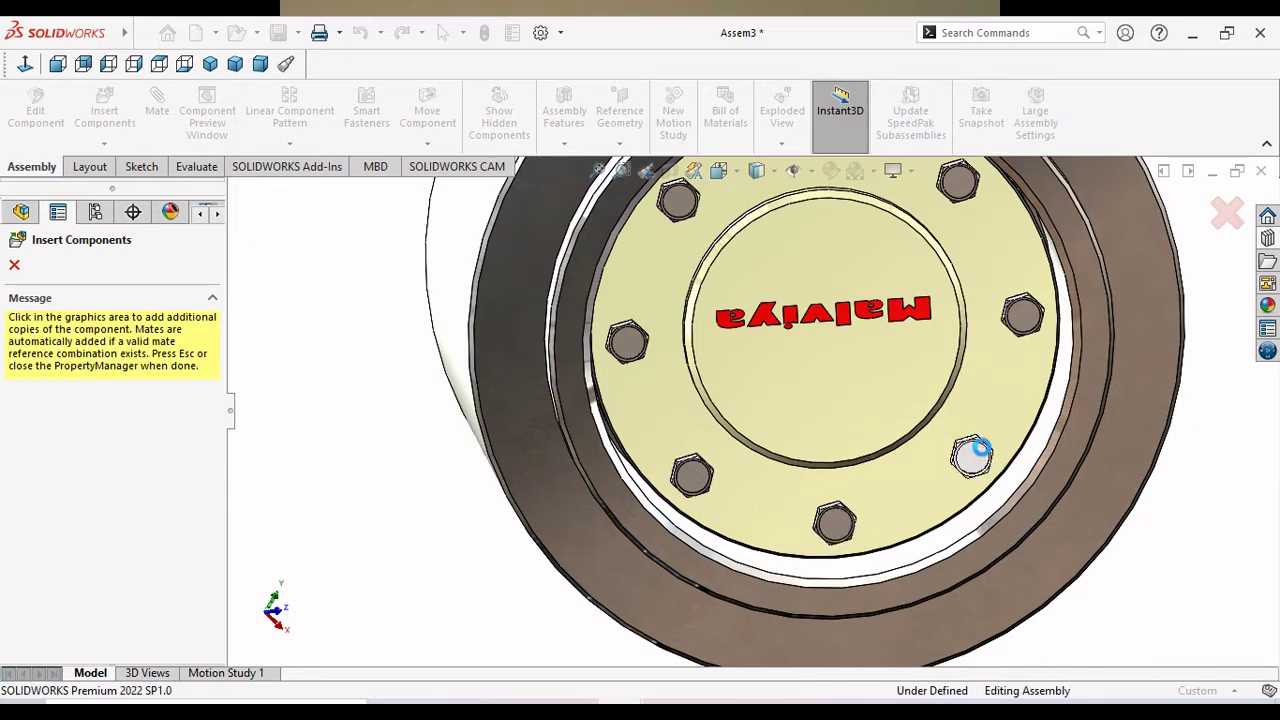
pyautogui.click(978, 452)
pyautogui.click(14, 264)
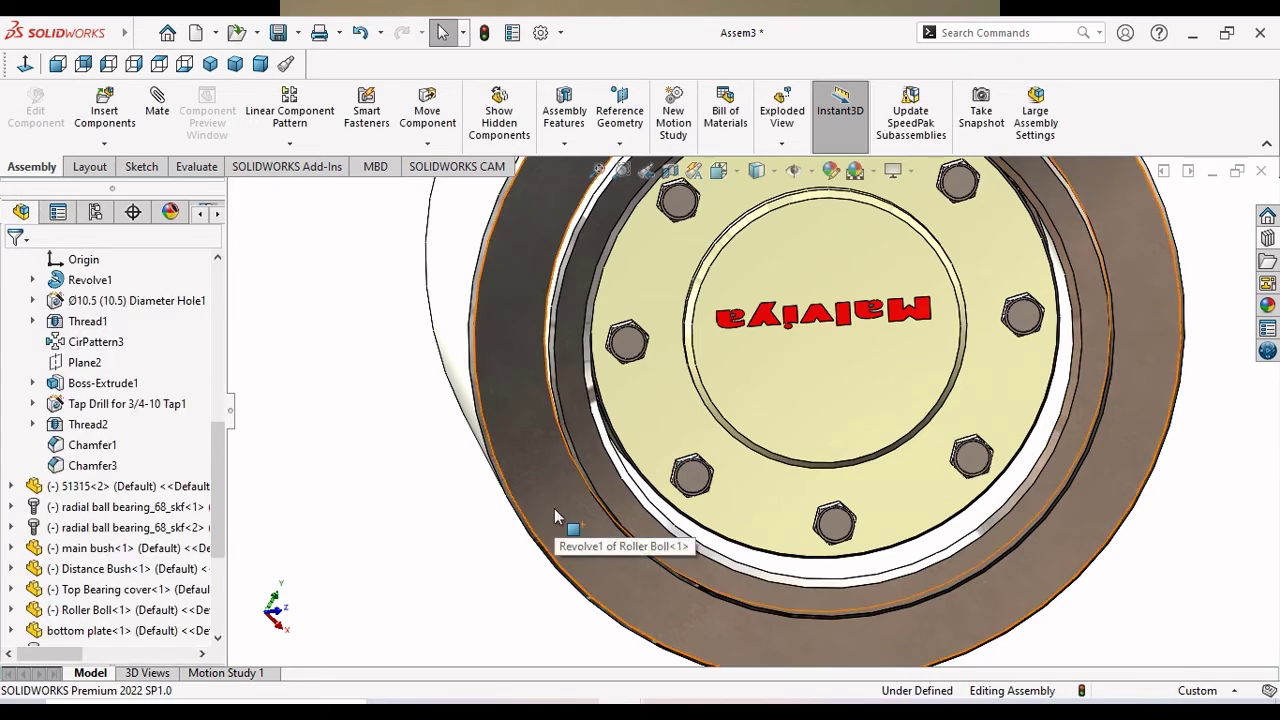
# Delete the loose hex screw floating beside the roller assembly.
pyautogui.press('f')
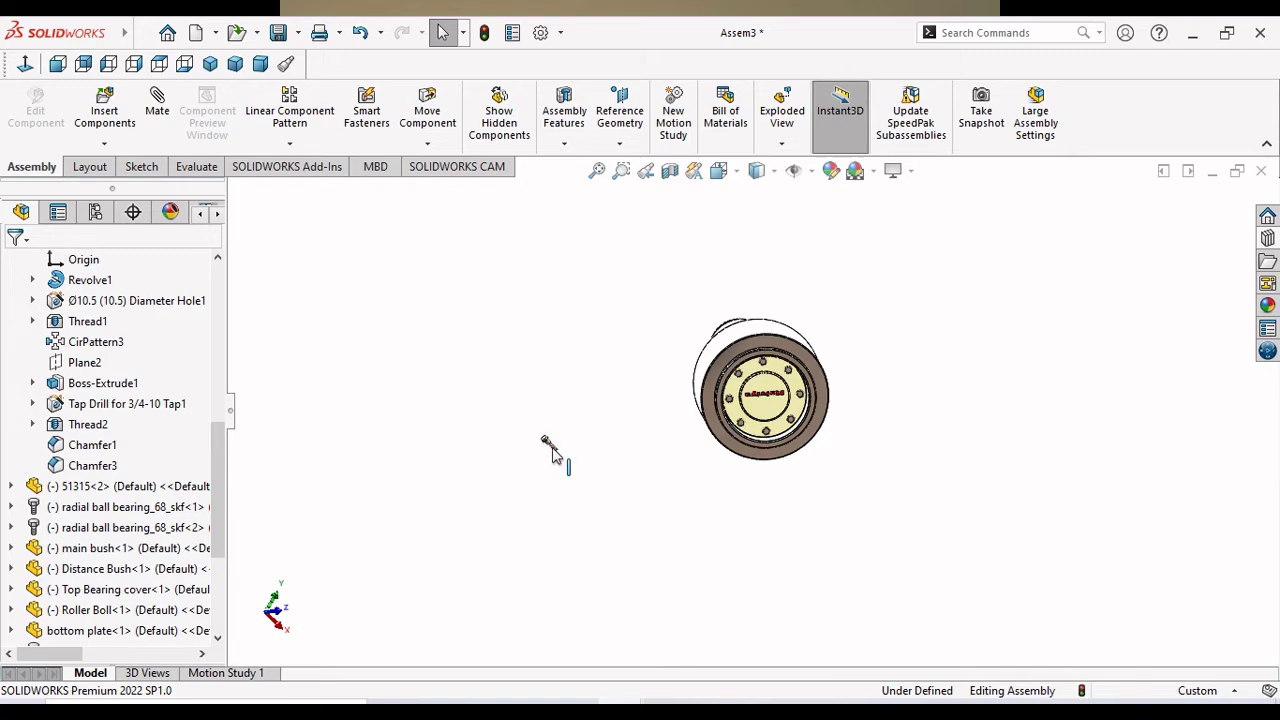
pyautogui.rightClick(551, 446)
pyautogui.click(599, 526)
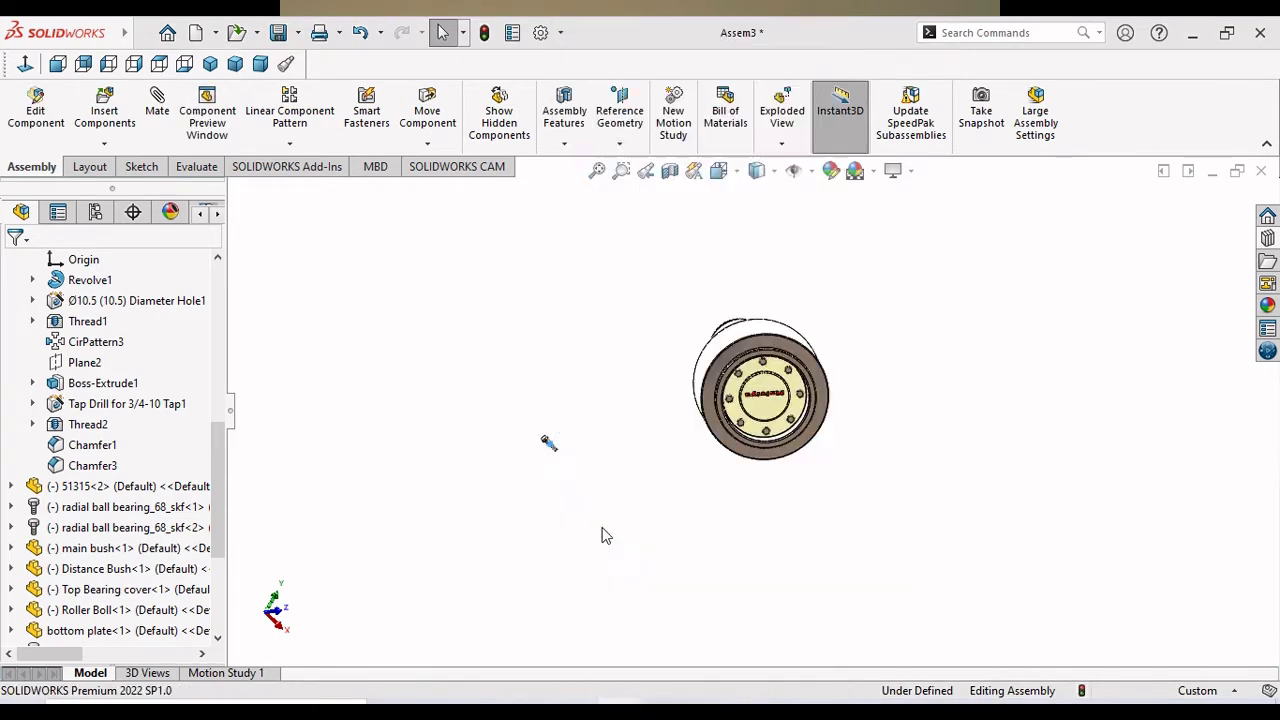
pyautogui.click(757, 275)
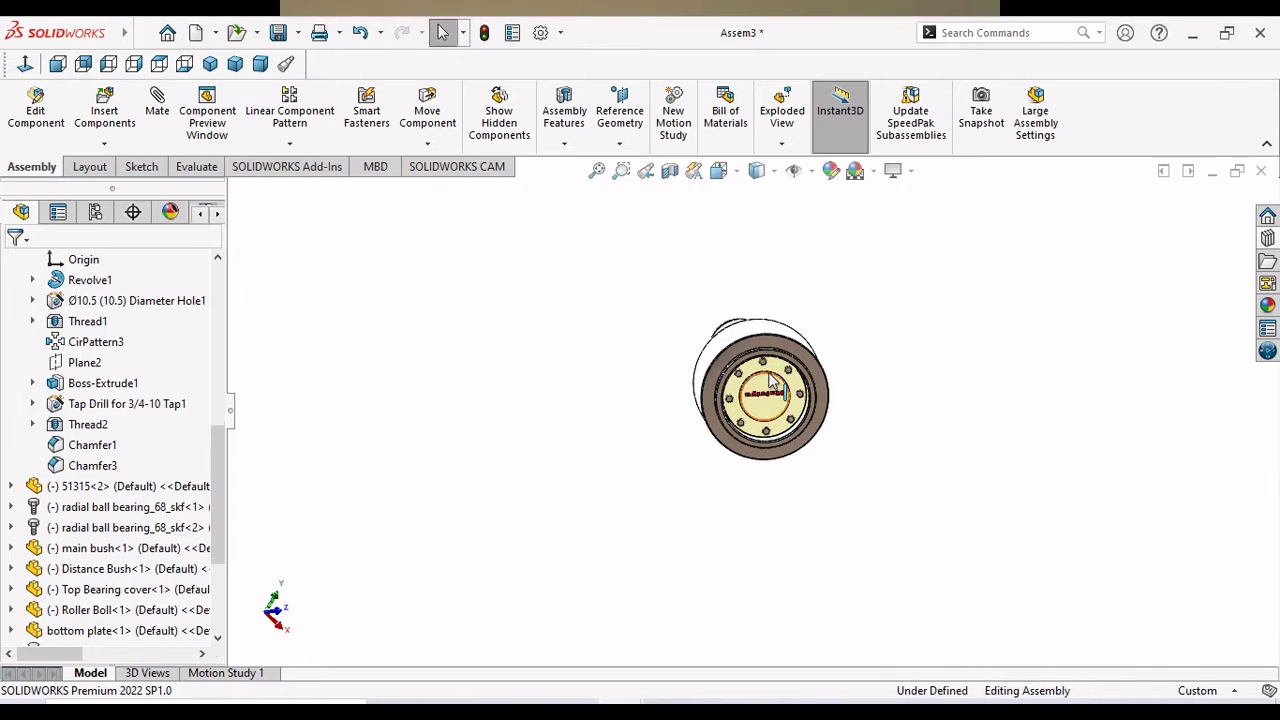
# Angle the view onto the roller shaft, select its face, then clear it and cancel the mate.
pyautogui.scroll(3, 767, 380)
pyautogui.scroll(-2, 770, 395)
pyautogui.scroll(-2, 772, 390)
pyautogui.moveTo(866, 490)
pyautogui.mouseDown(button='middle')
pyautogui.moveTo(637, 523)
pyautogui.moveTo(749, 611)
pyautogui.mouseUp(button='middle')
pyautogui.scroll(-5, 713, 482)
pyautogui.scroll(4, 713, 482)
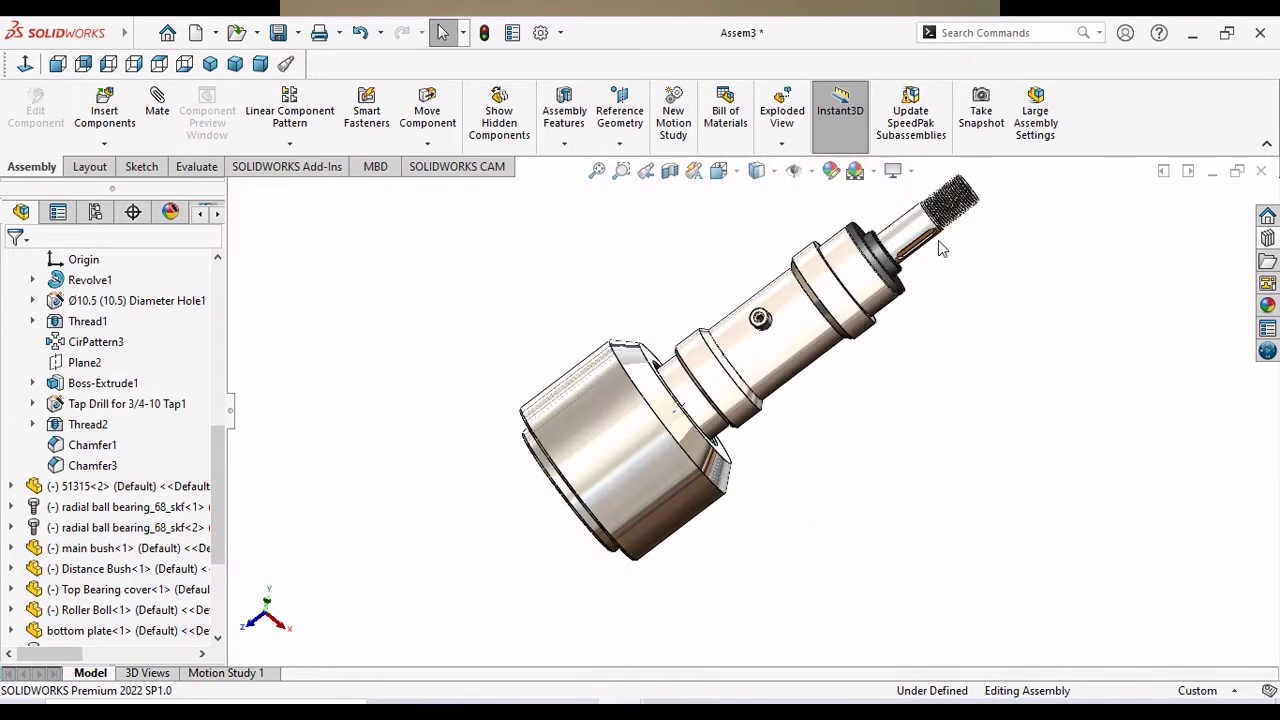
pyautogui.scroll(-4, 913, 320)
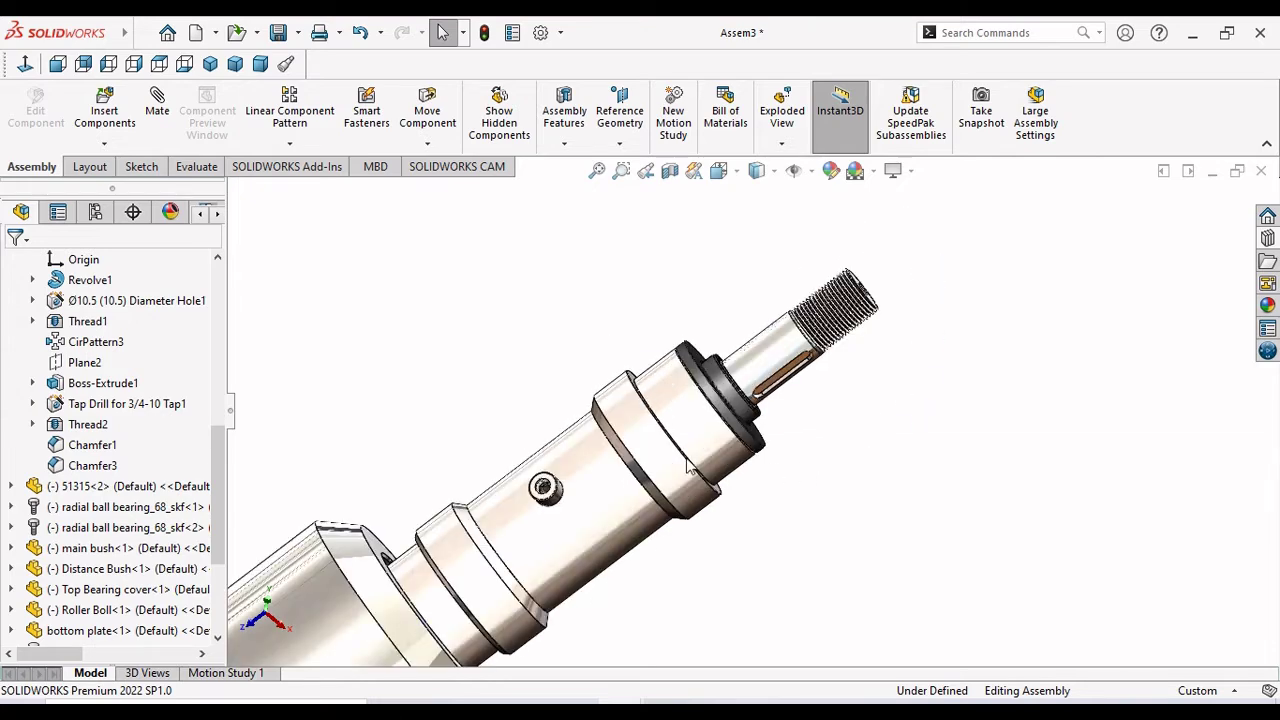
pyautogui.scroll(2, 574, 503)
pyautogui.scroll(-1, 545, 560)
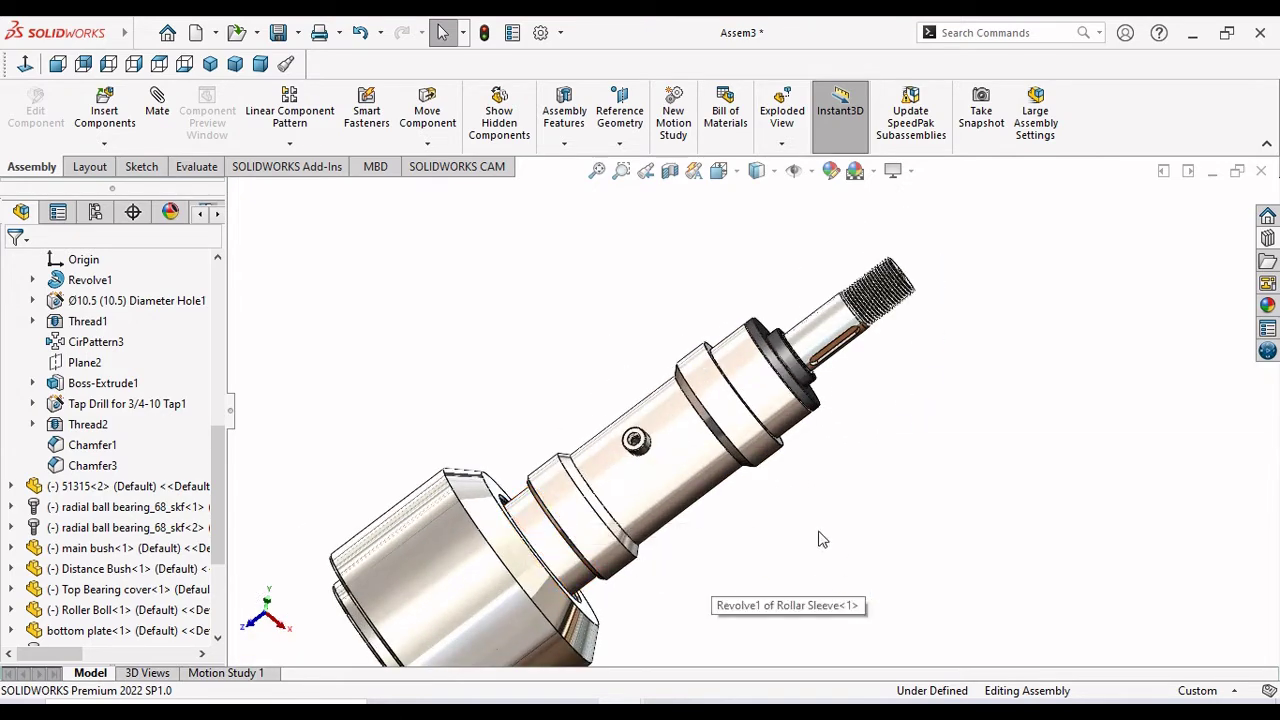
pyautogui.moveTo(727, 501); pyautogui.dragTo(822, 361, button='middle')
pyautogui.scroll(2, 822, 361)
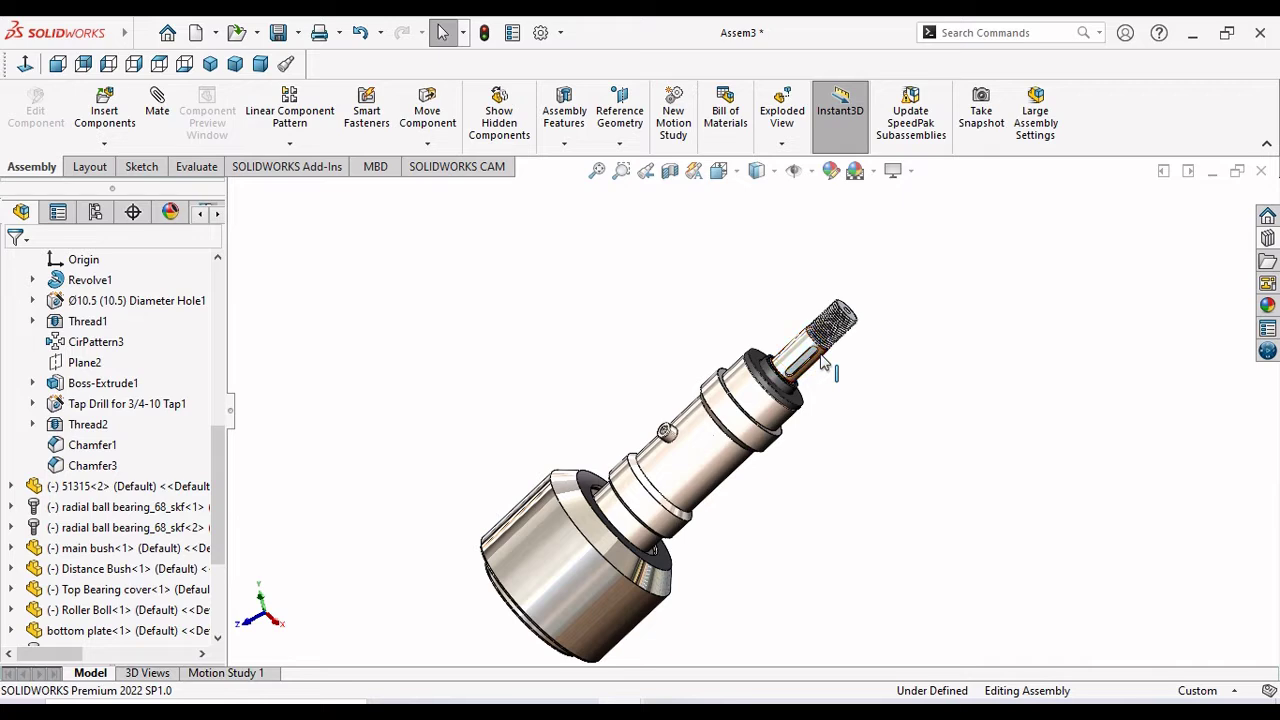
pyautogui.scroll(-1, 822, 361)
pyautogui.scroll(1, 846, 425)
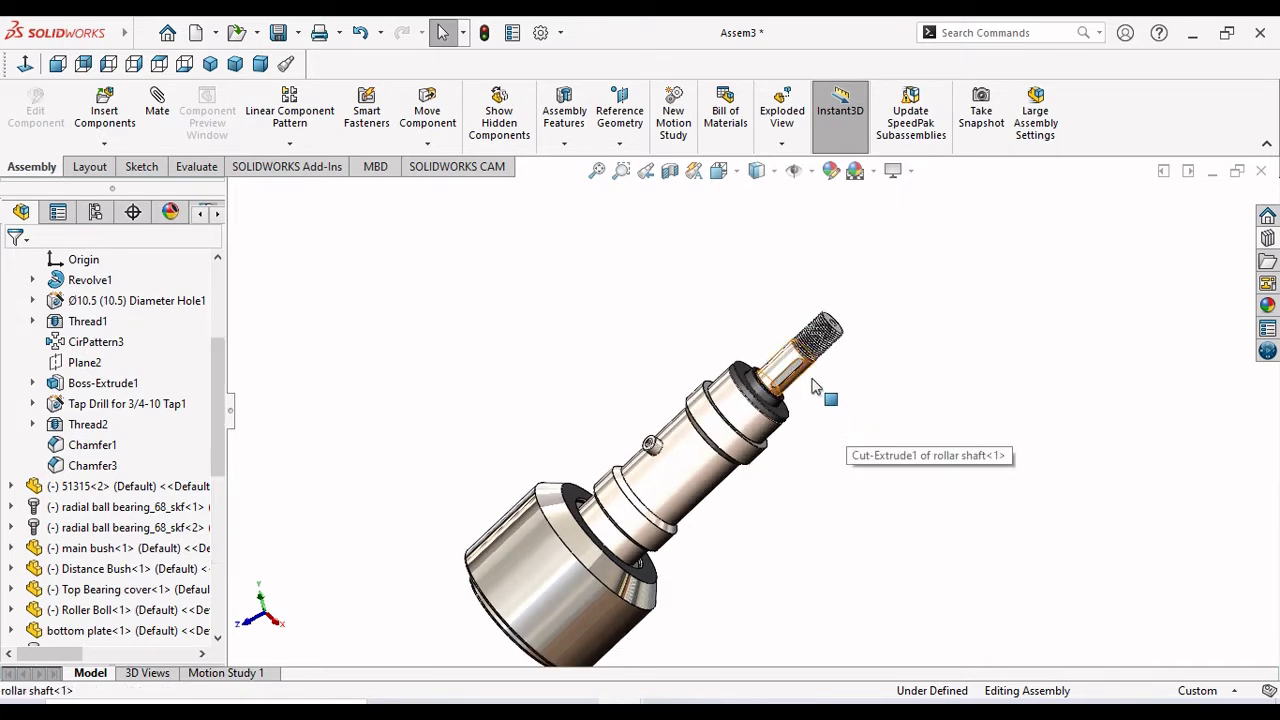
pyautogui.click(818, 386)
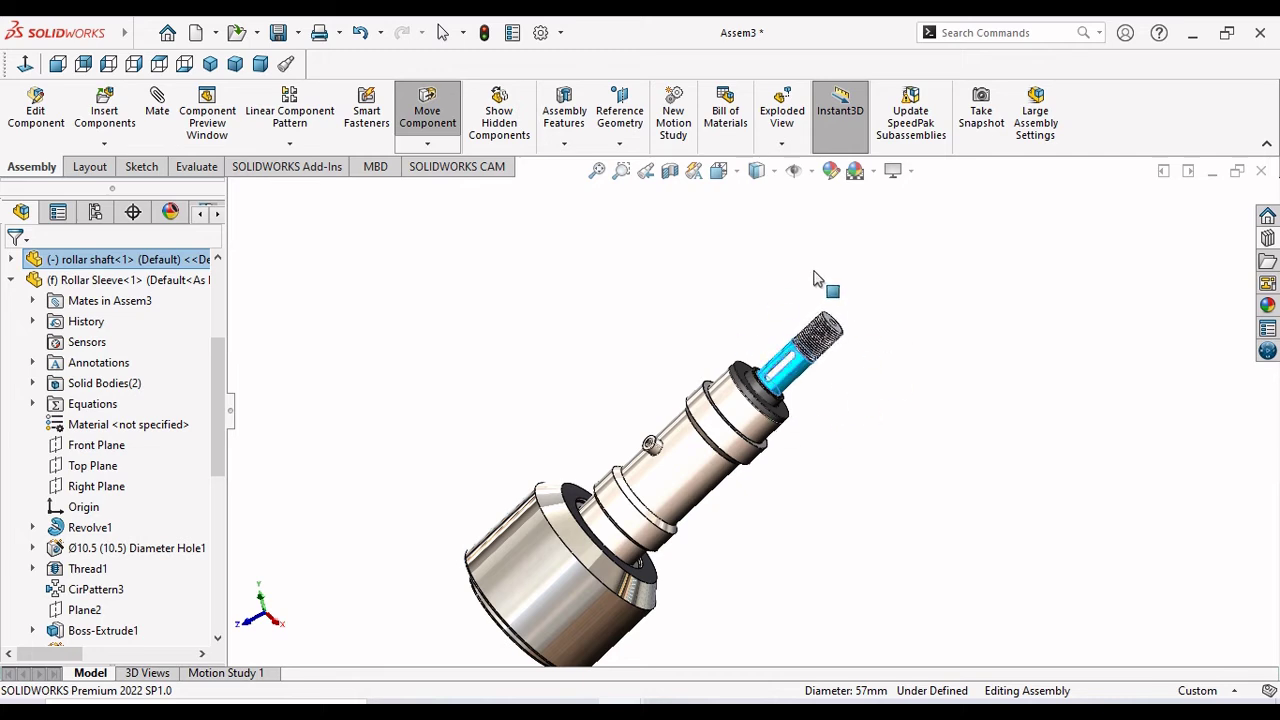
pyautogui.press('Escape')
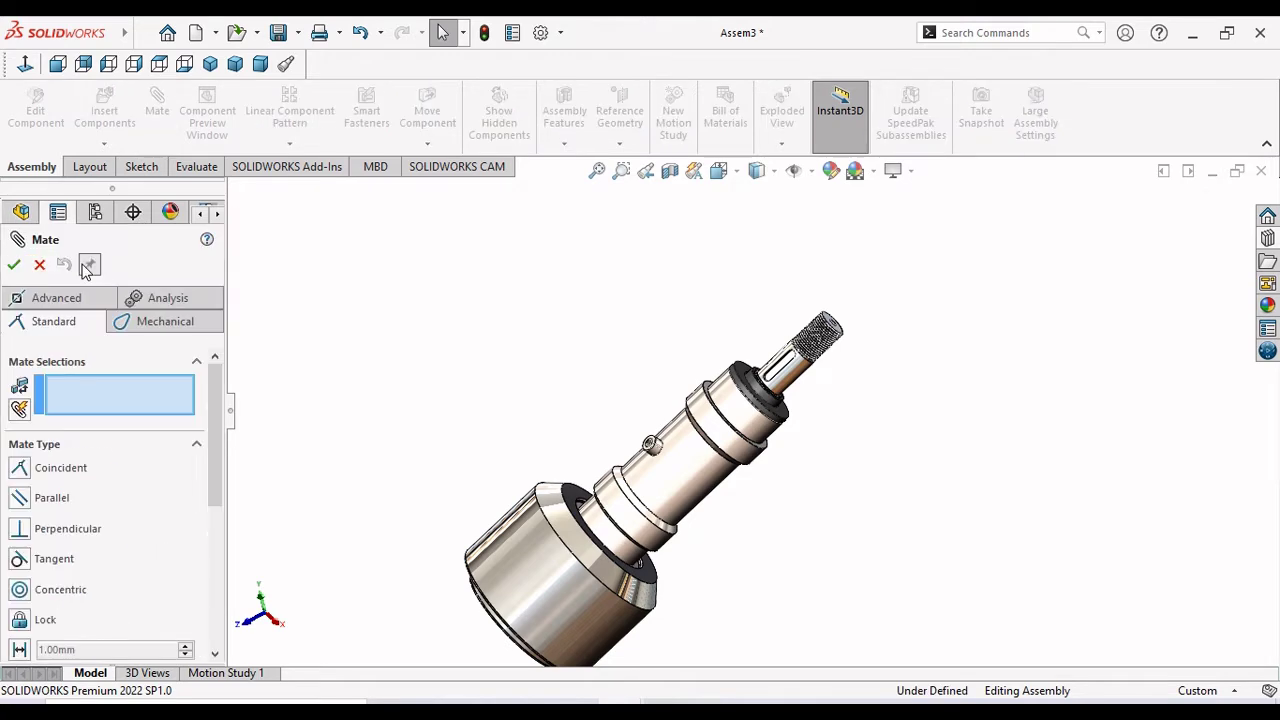
pyautogui.click(39, 264)
# Insert the Head and Head Shaft part files and drop both beside the roller.
pyautogui.click(104, 112)
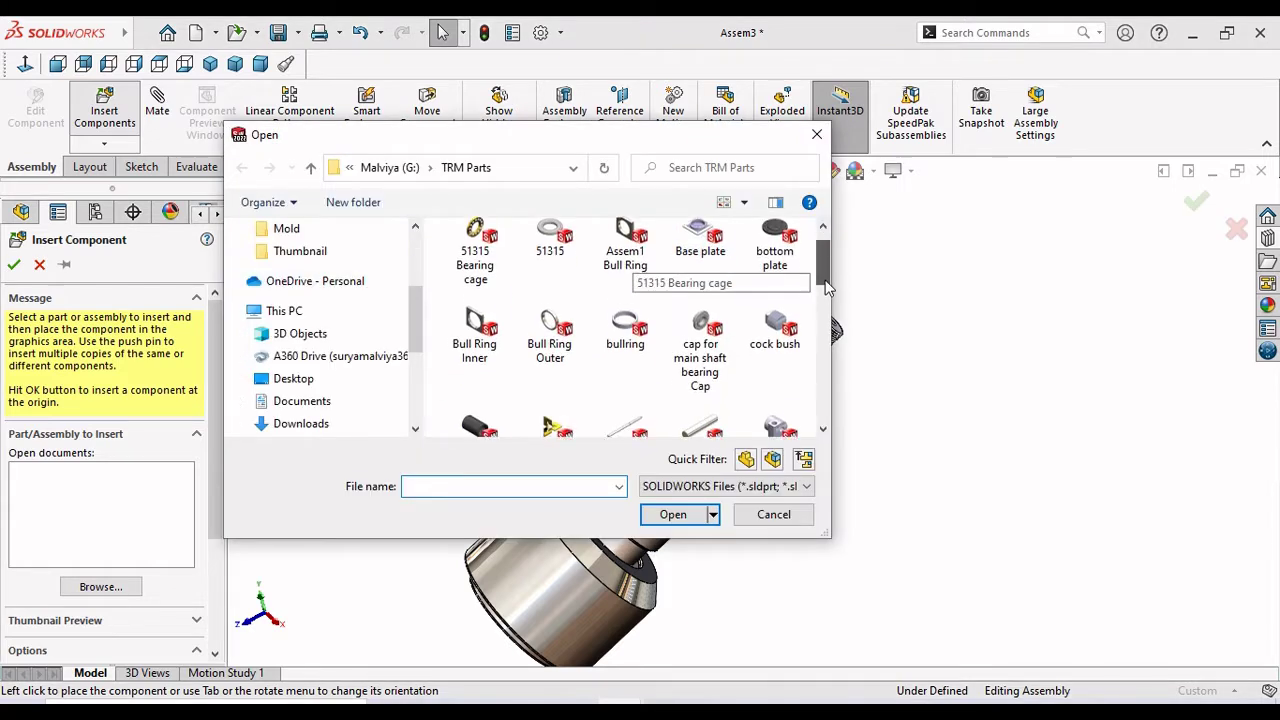
pyautogui.scroll(-3, 640, 270)
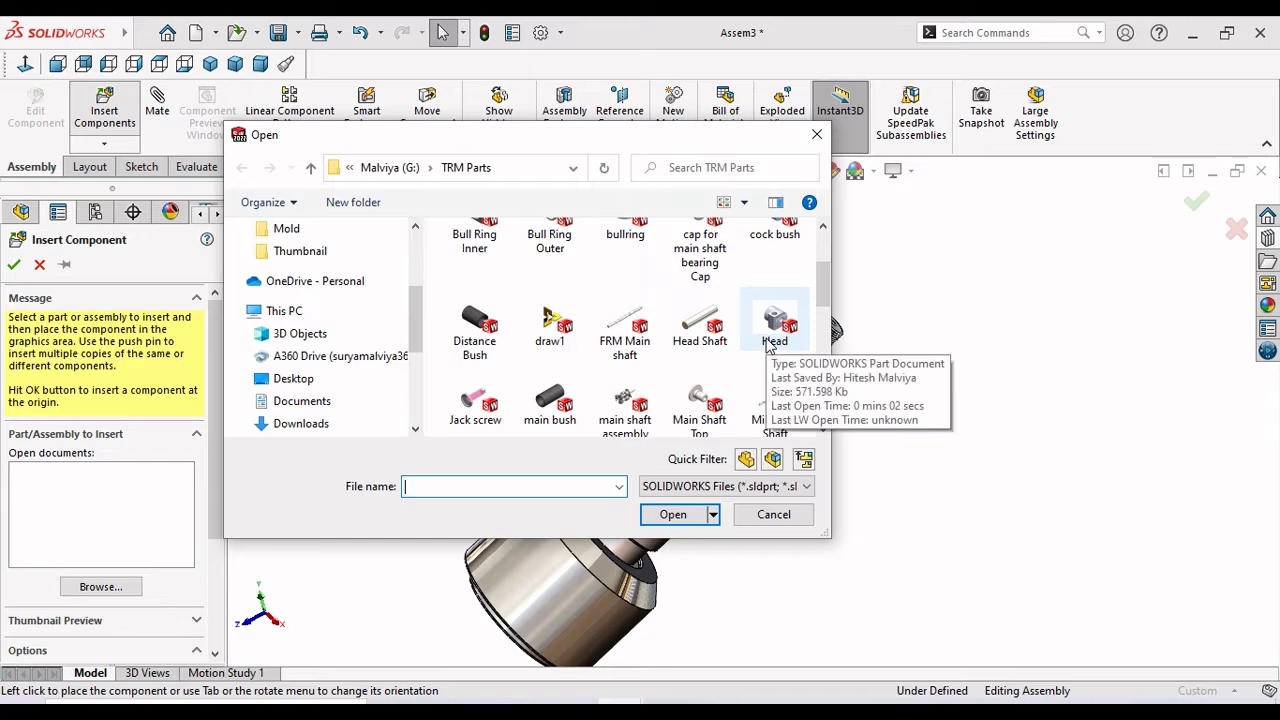
pyautogui.click(770, 330)
pyautogui.keyDown('ctrl'); pyautogui.click(709, 340); pyautogui.keyUp('ctrl')
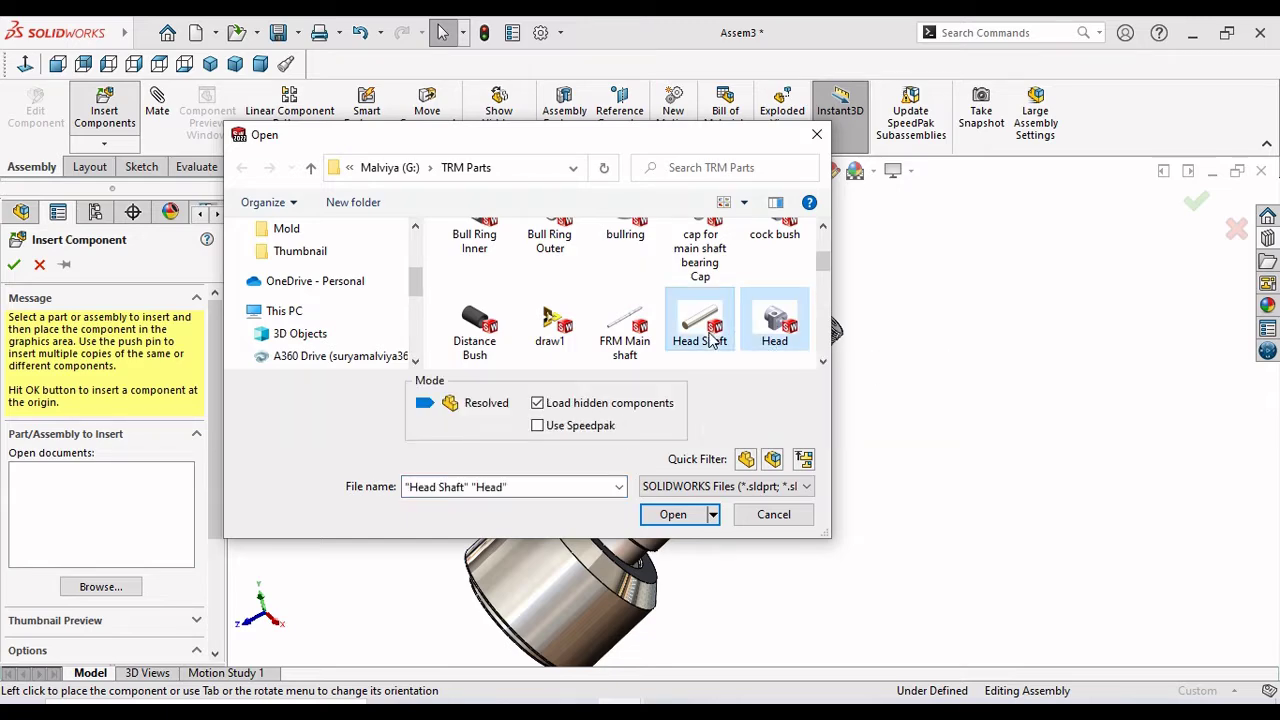
pyautogui.click(673, 514)
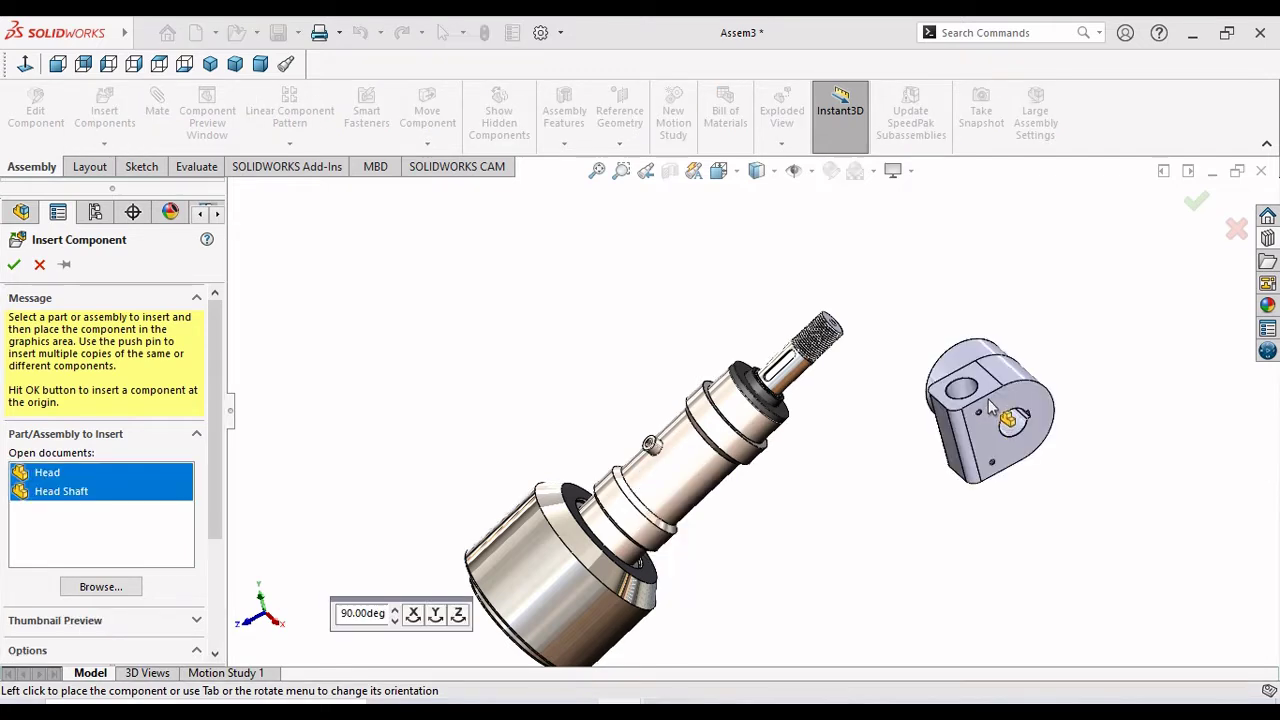
pyautogui.click(975, 448)
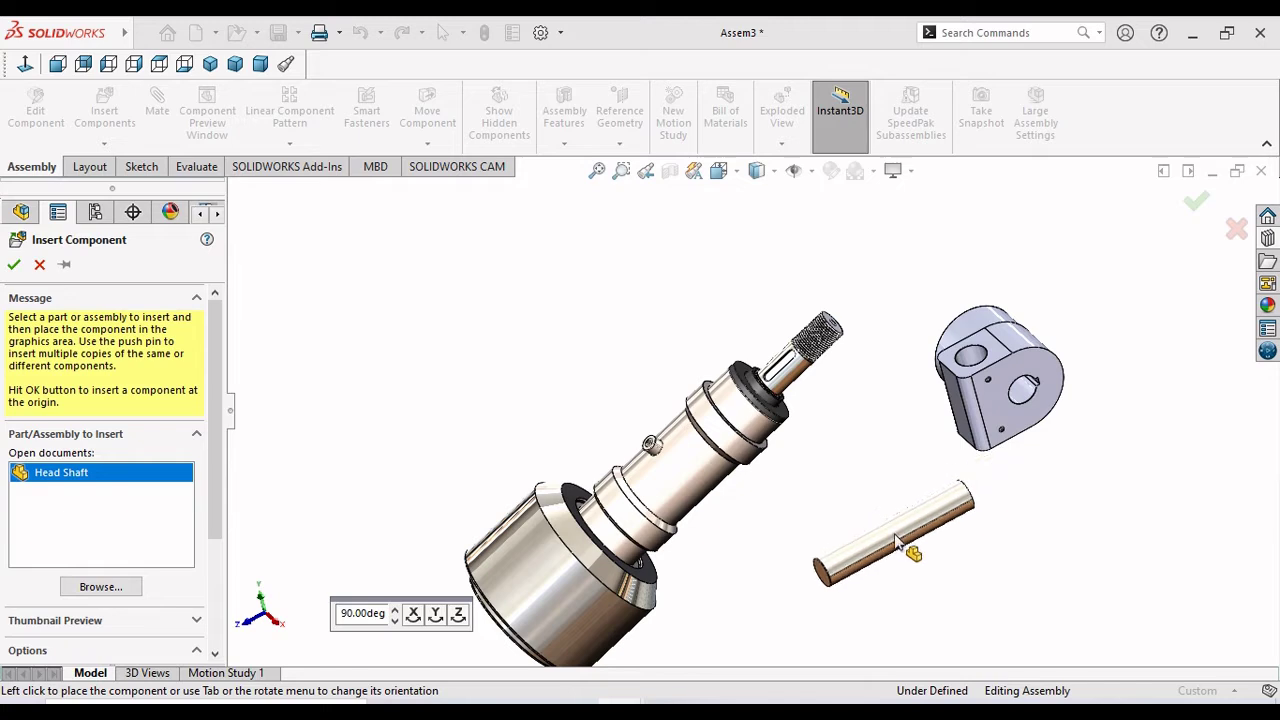
pyautogui.click(892, 535)
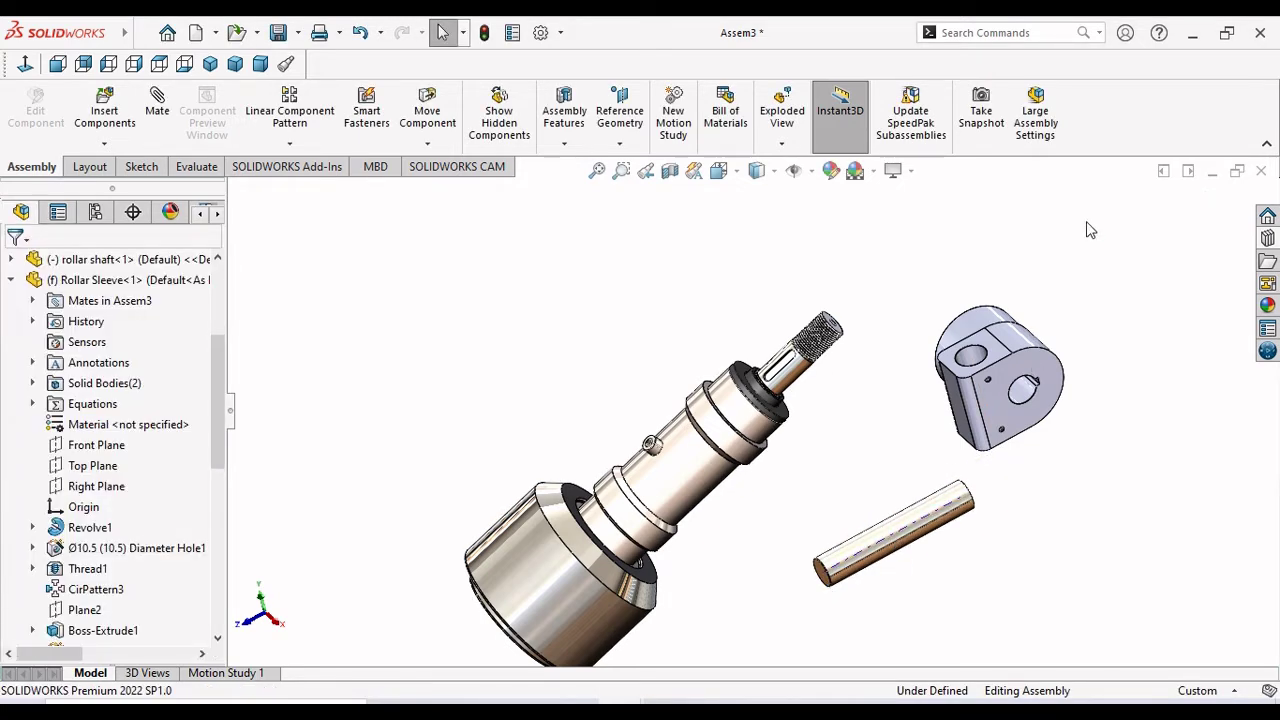
# Use Rotate Component to turn the Head block until its cross hole points upward.
pyautogui.click(427, 144)
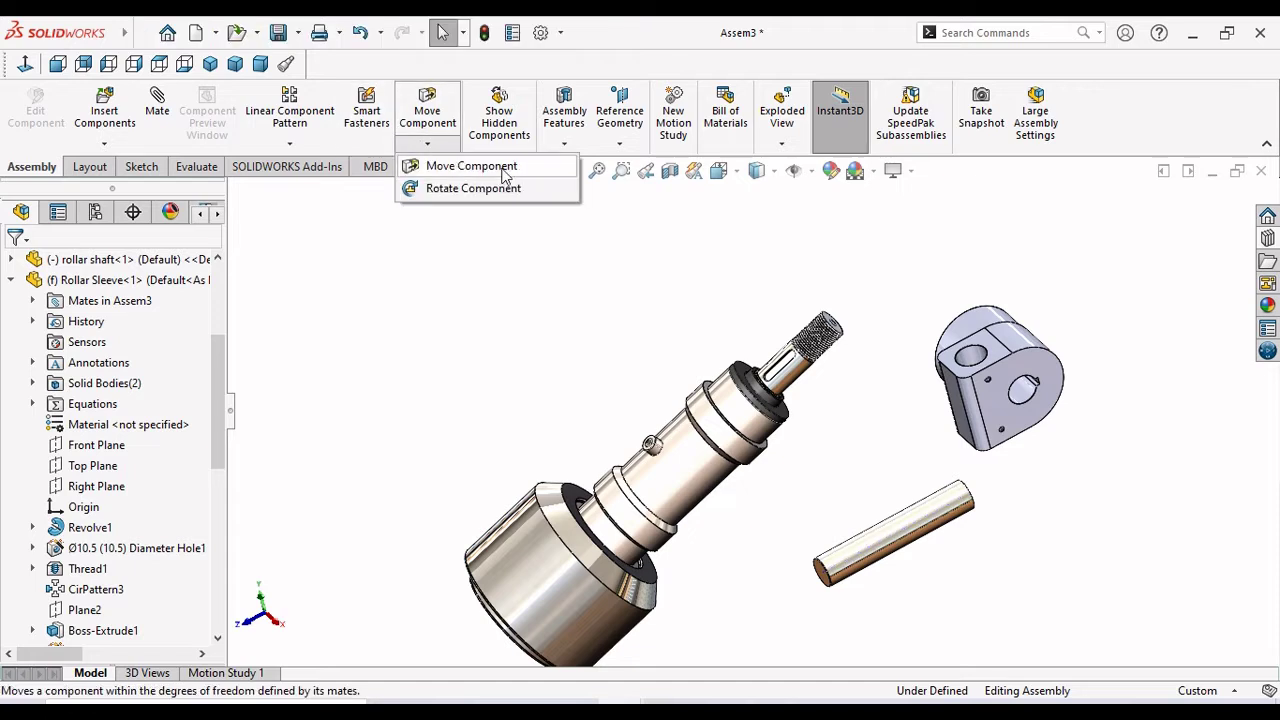
pyautogui.click(490, 189)
pyautogui.moveTo(991, 414); pyautogui.dragTo(1033, 415)
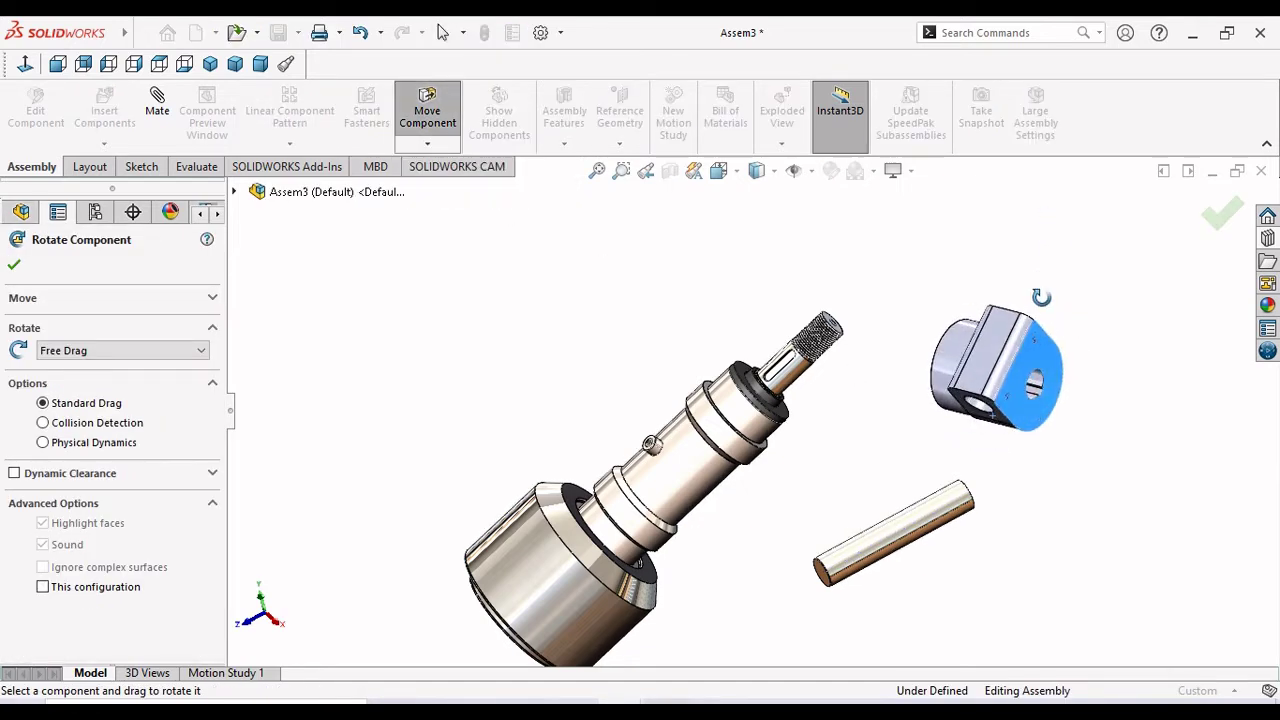
pyautogui.moveTo(1041, 297)
pyautogui.mouseDown()
pyautogui.moveTo(1054, 188)
pyautogui.moveTo(1026, 178)
pyautogui.moveTo(1082, 158)
pyautogui.moveTo(1057, 180)
pyautogui.mouseUp()
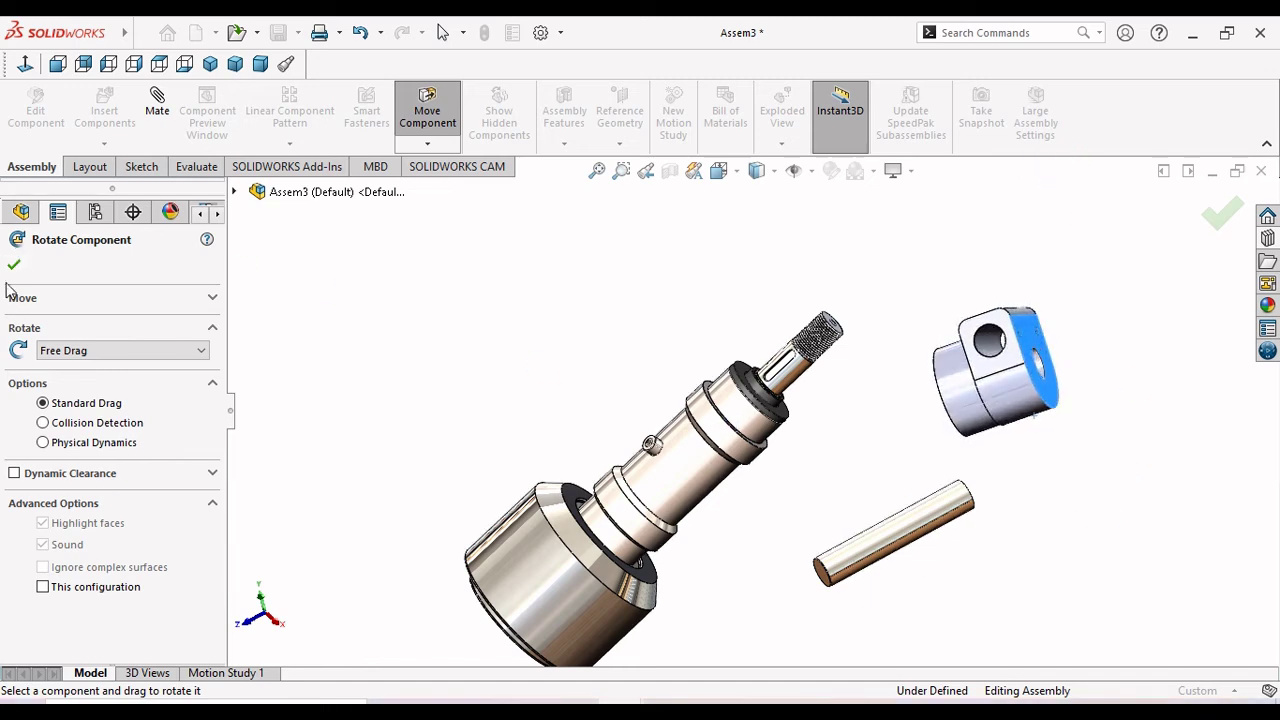
pyautogui.press('Escape')
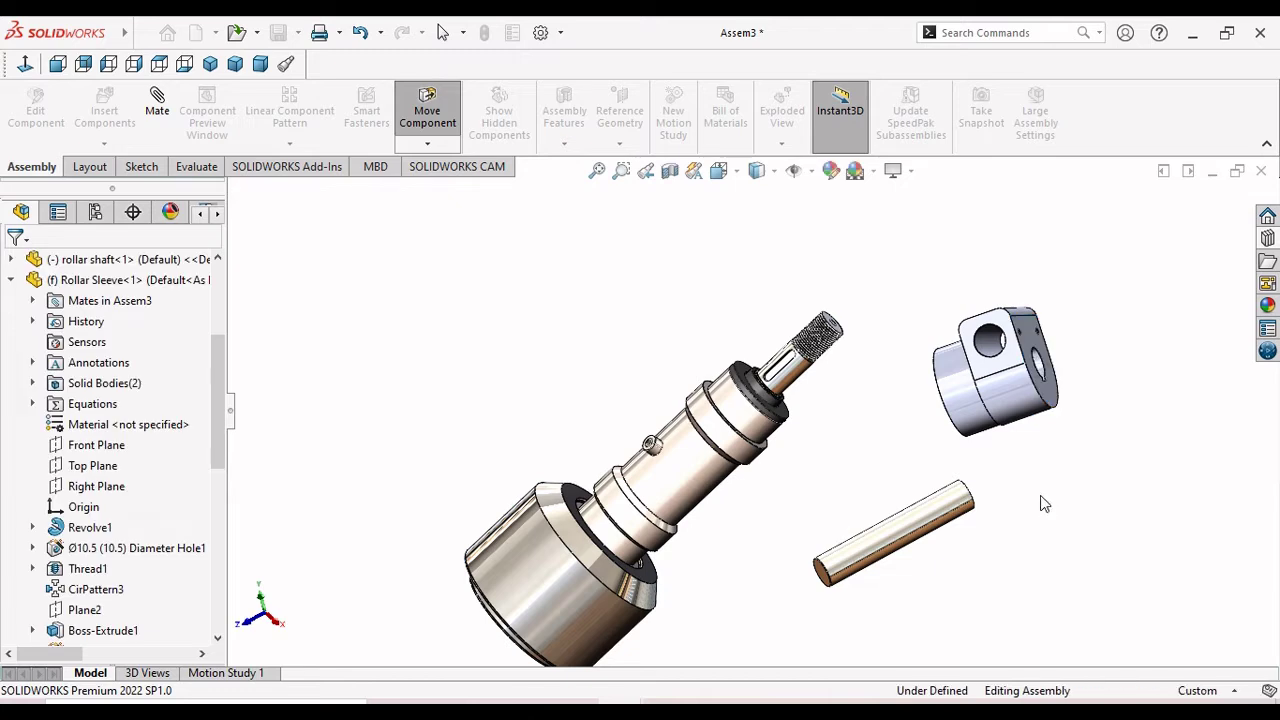
pyautogui.scroll(-3, 1005, 368)
pyautogui.scroll(1, 1014, 495)
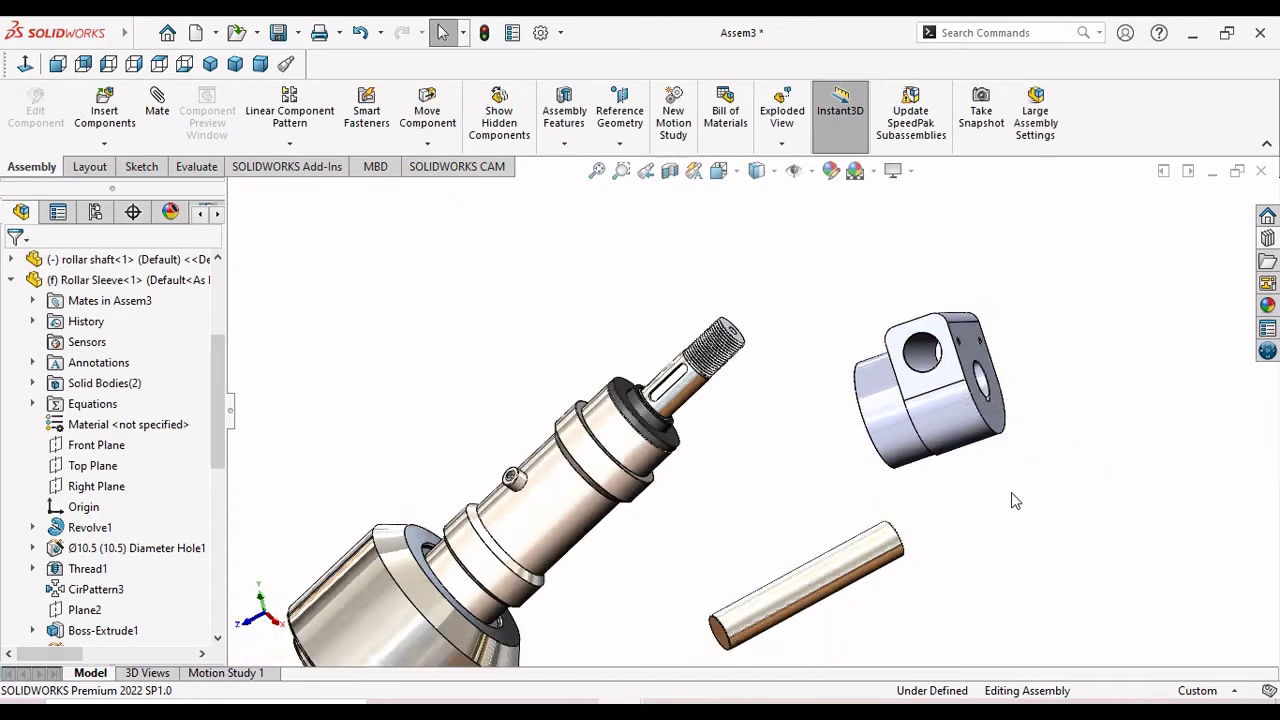
pyautogui.scroll(2, 1012, 495)
# Mate the Head Shaft axis concentric with the Head block's hole.
pyautogui.click(157, 105)
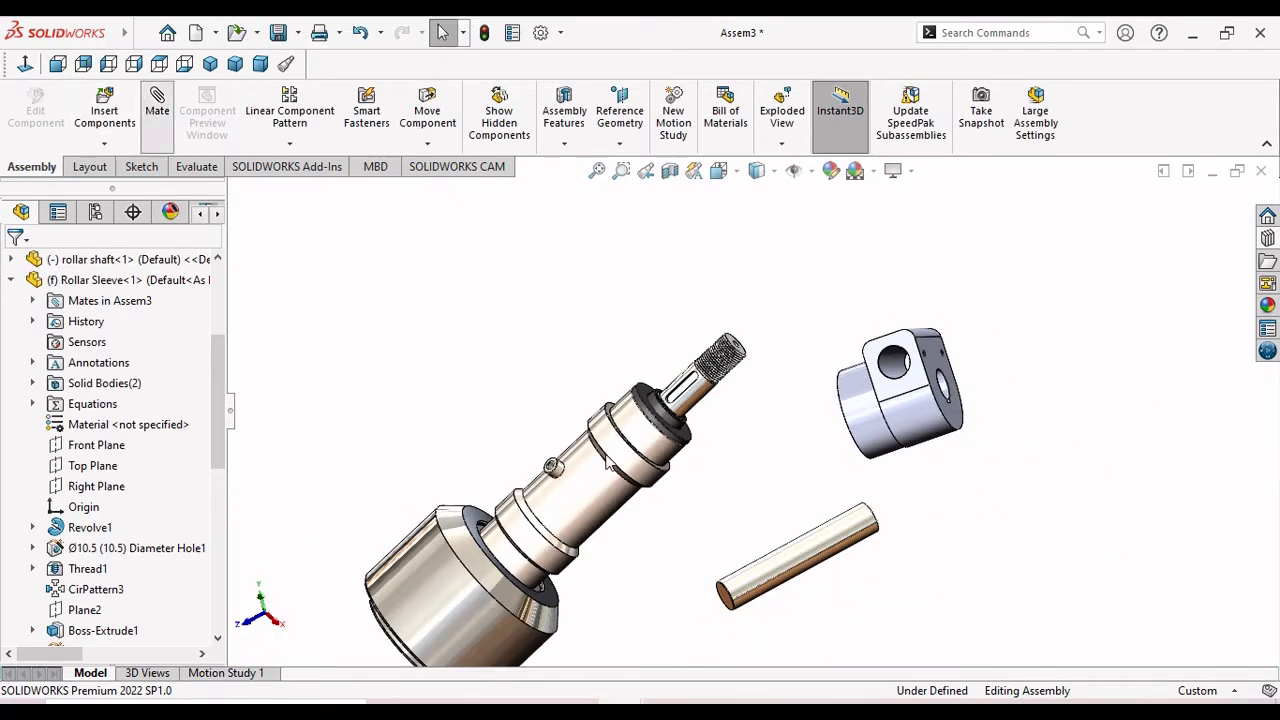
pyautogui.click(830, 562)
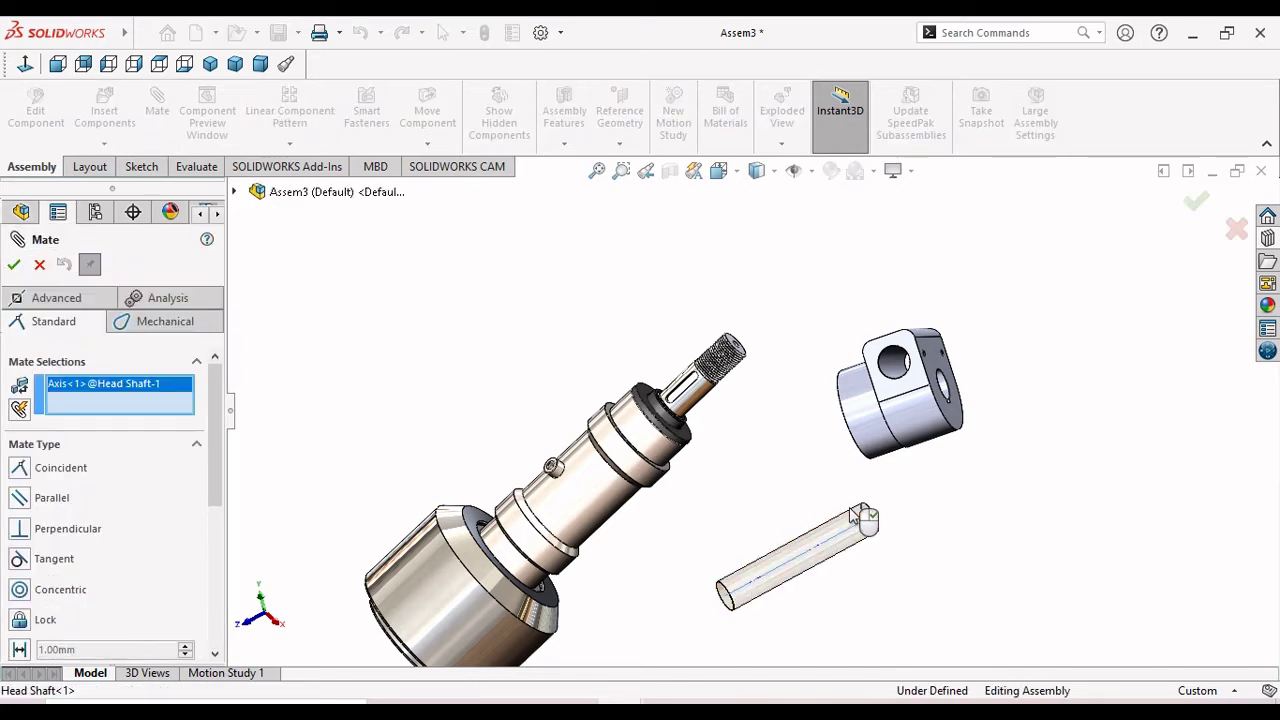
pyautogui.click(890, 362)
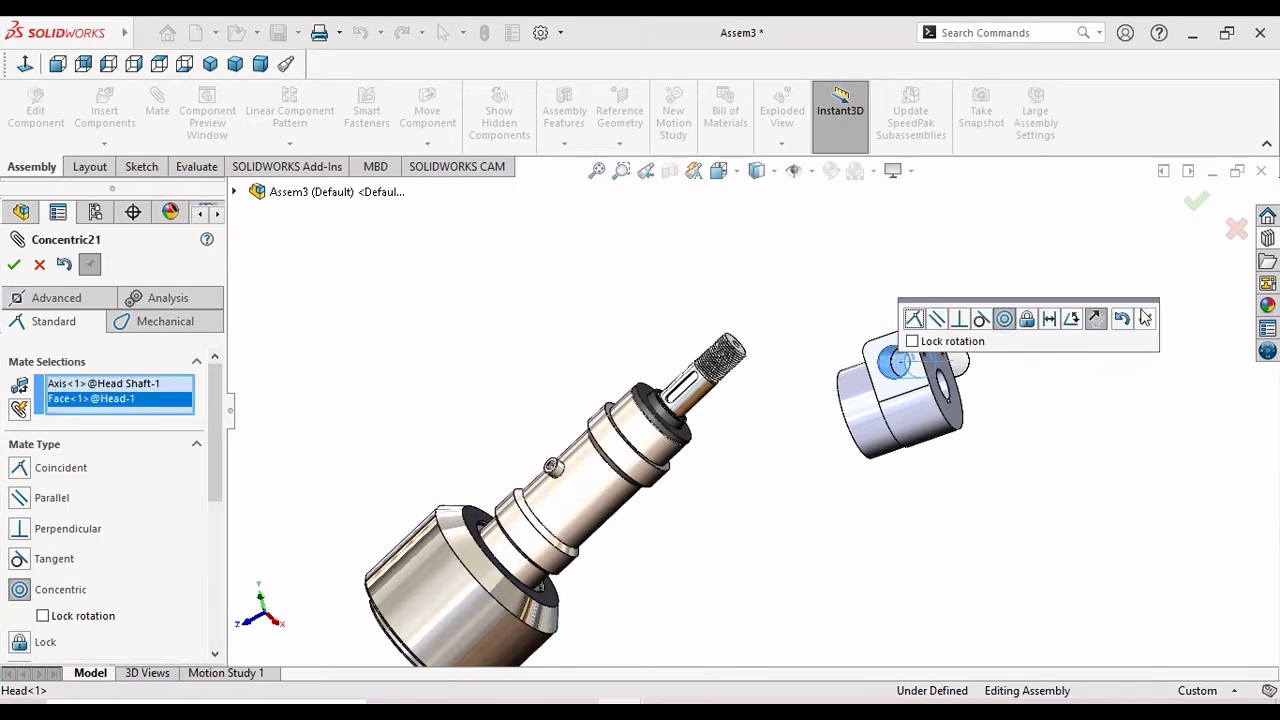
pyautogui.click(1146, 320)
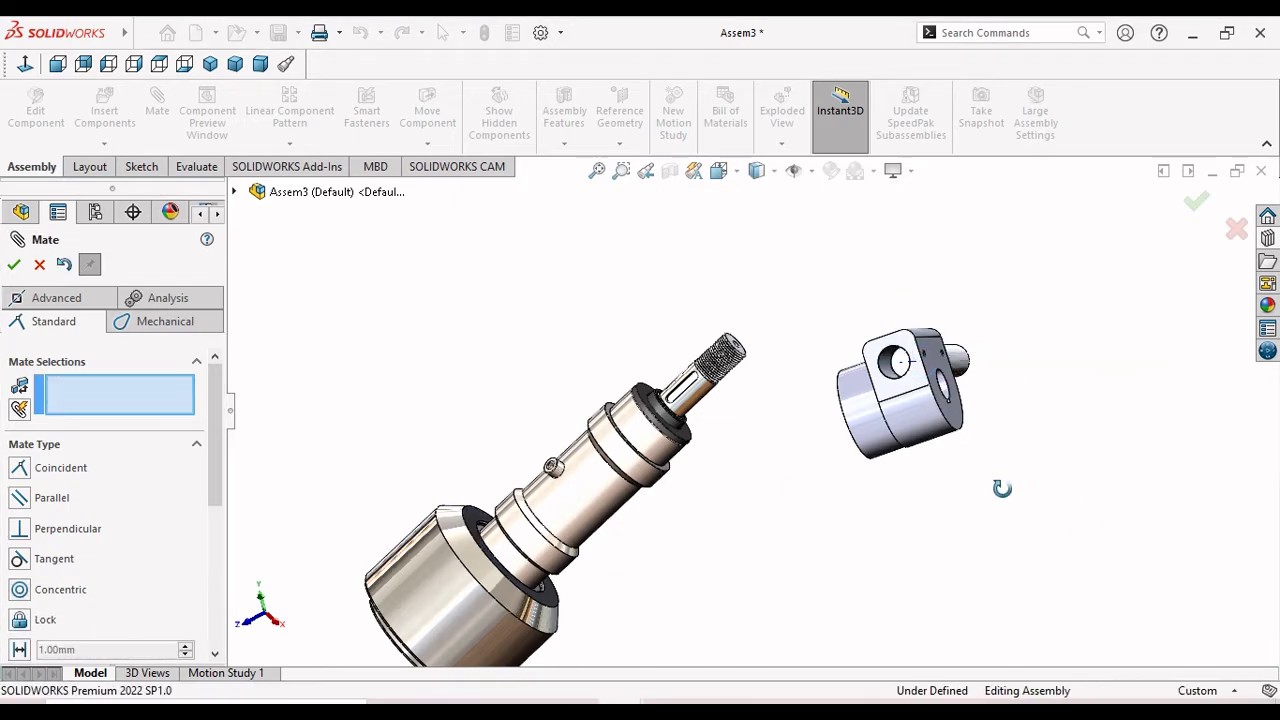
pyautogui.moveTo(1020, 491); pyautogui.dragTo(965, 494, button='middle')
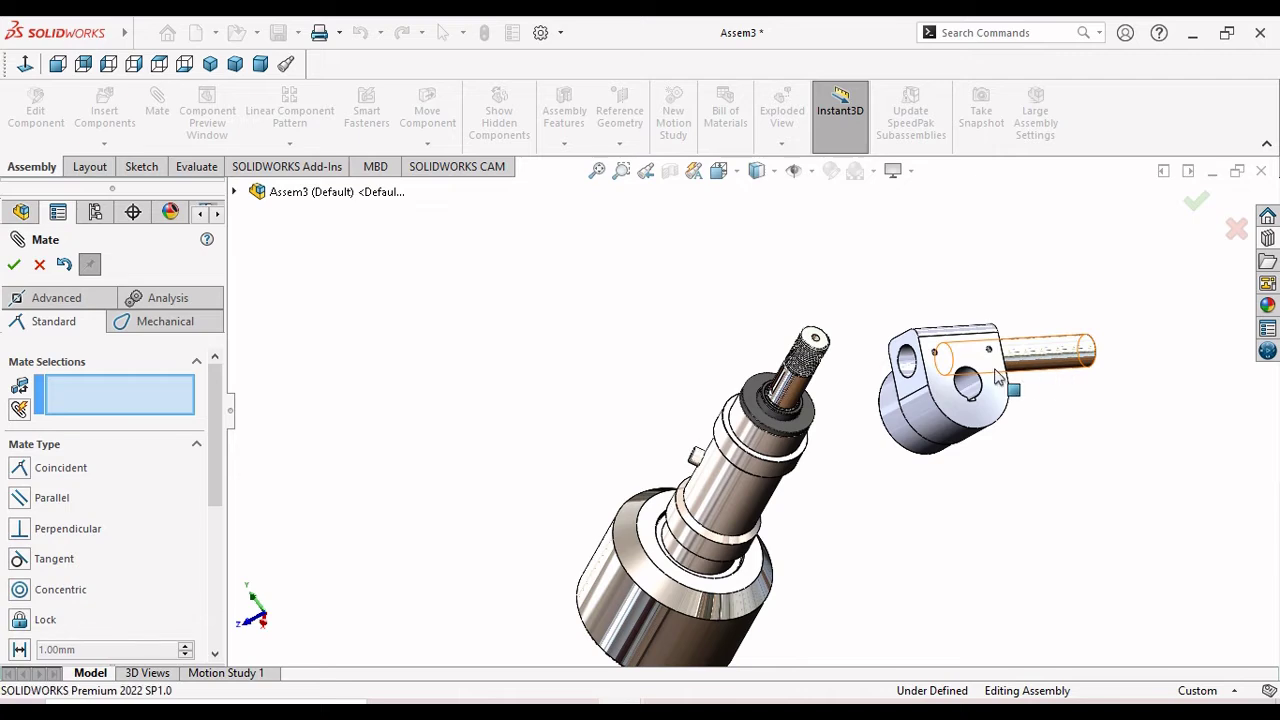
pyautogui.moveTo(1006, 375); pyautogui.dragTo(952, 383)
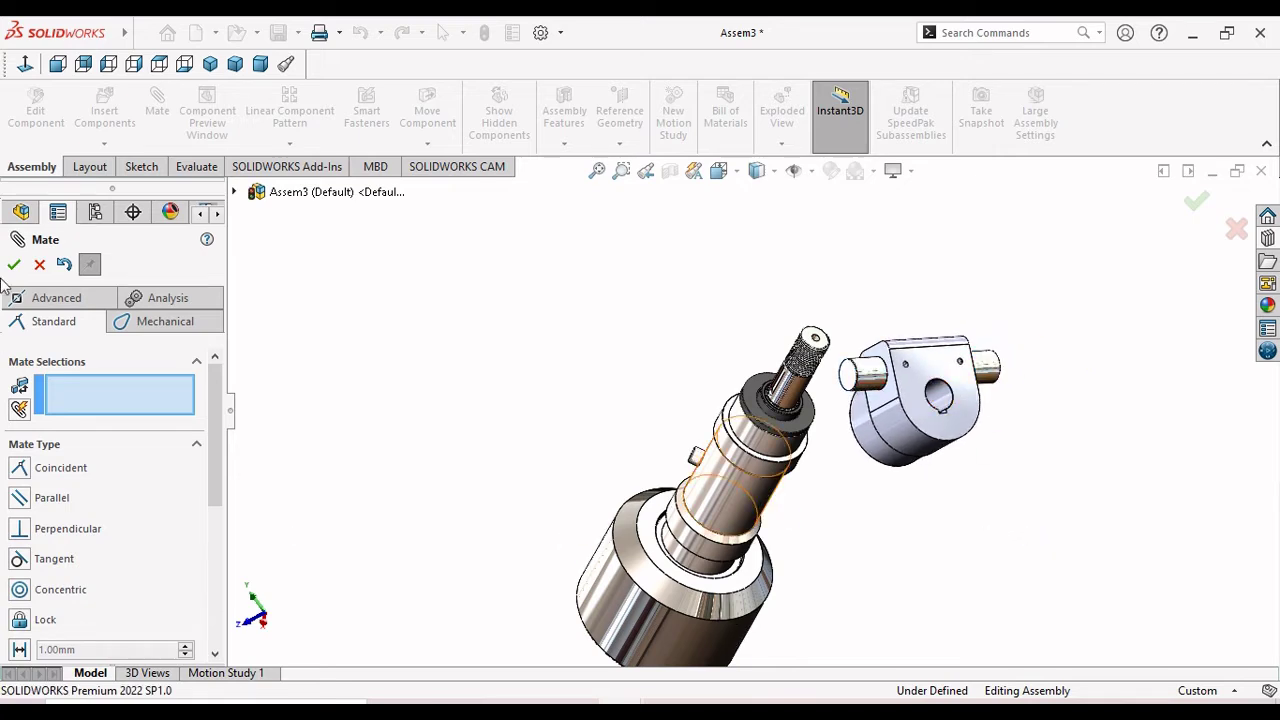
# Add a Width mate centring the rod's two ends between the Head block's opposite faces.
pyautogui.click(28, 300)
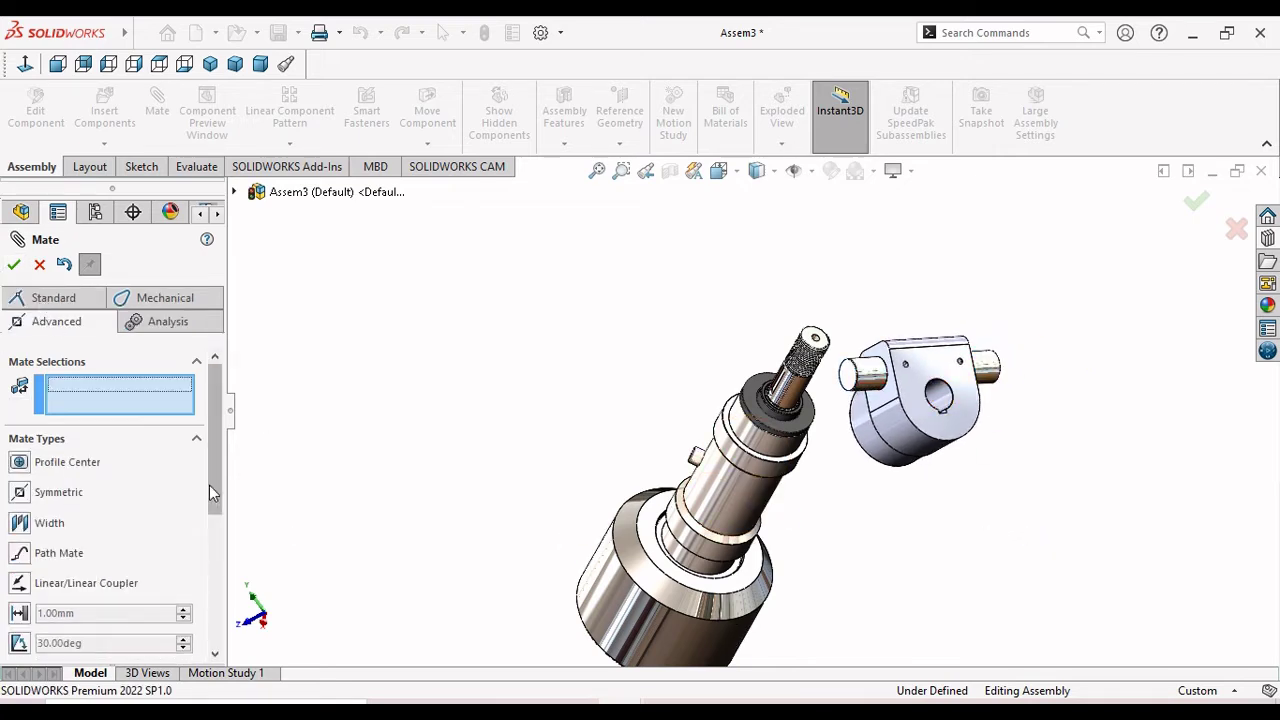
pyautogui.moveTo(220, 490); pyautogui.dragTo(220, 521)
pyautogui.click(20, 428)
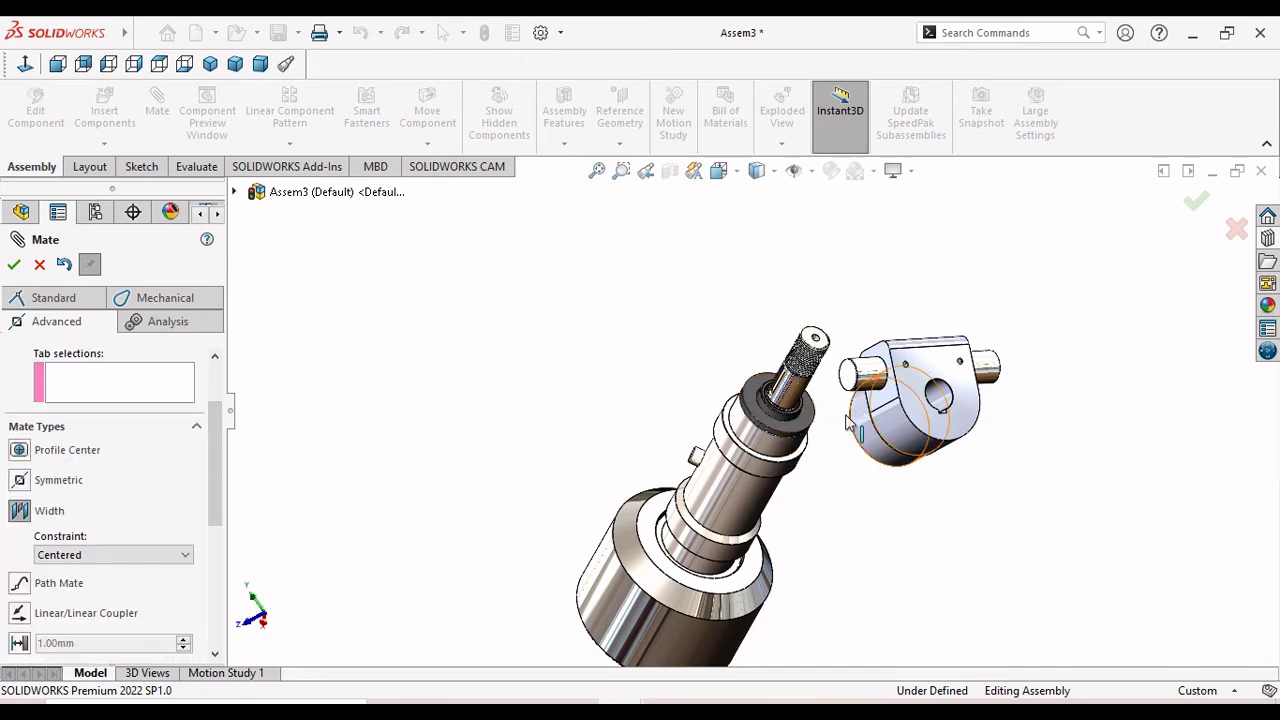
pyautogui.click(843, 372)
pyautogui.moveTo(980, 400)
pyautogui.mouseDown(button='middle')
pyautogui.moveTo(1059, 447)
pyautogui.moveTo(983, 449)
pyautogui.mouseUp(button='middle')
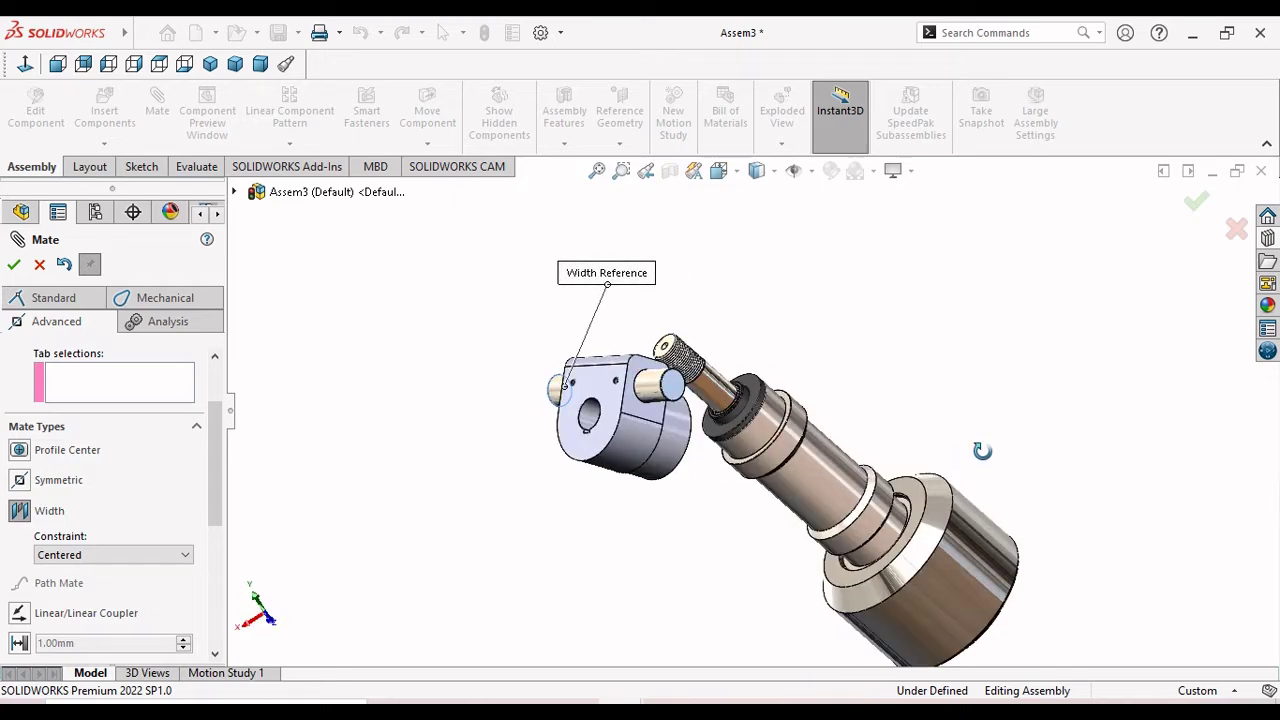
pyautogui.click(665, 390)
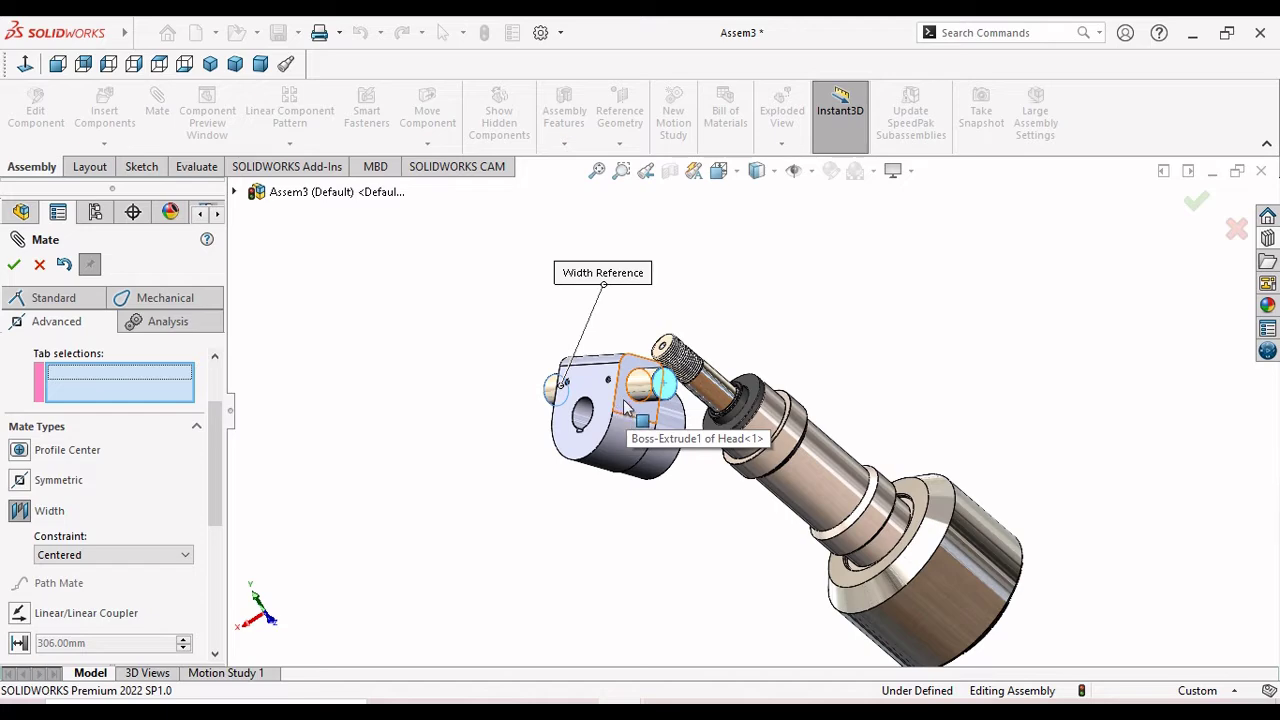
pyautogui.click(624, 405)
pyautogui.moveTo(500, 443); pyautogui.dragTo(640, 482, button='middle')
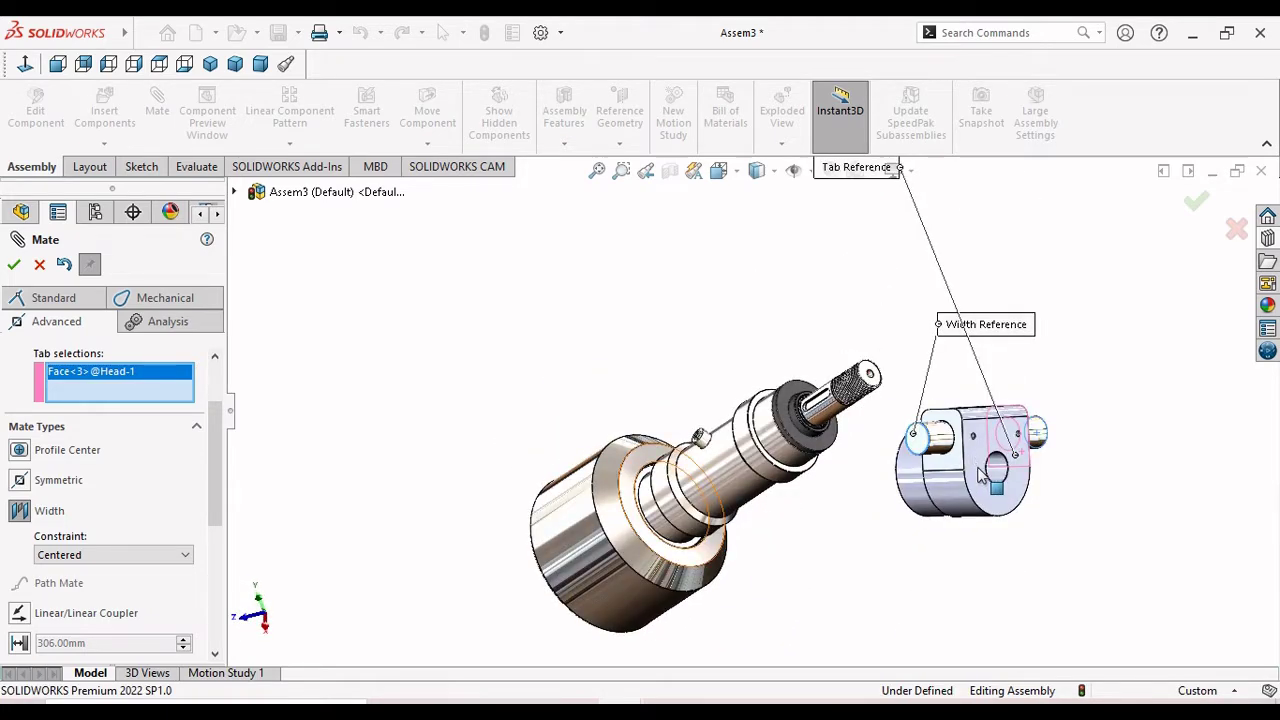
pyautogui.click(958, 420)
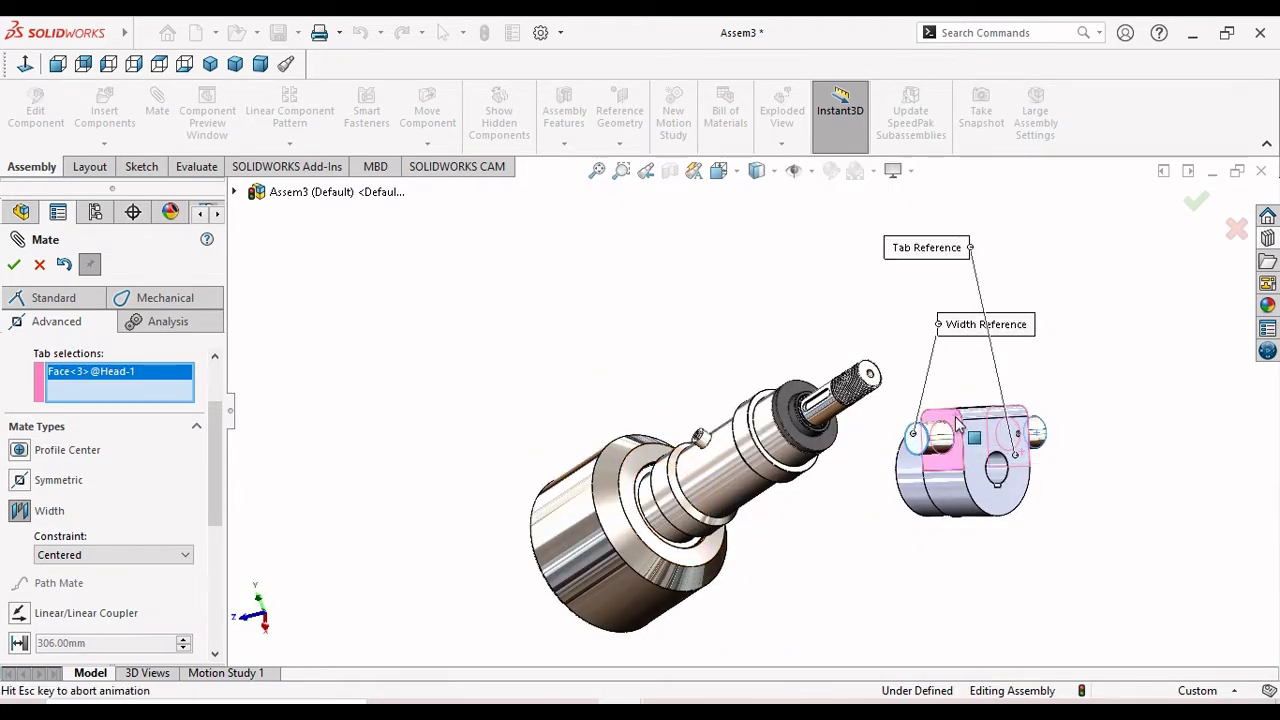
pyautogui.click(14, 265)
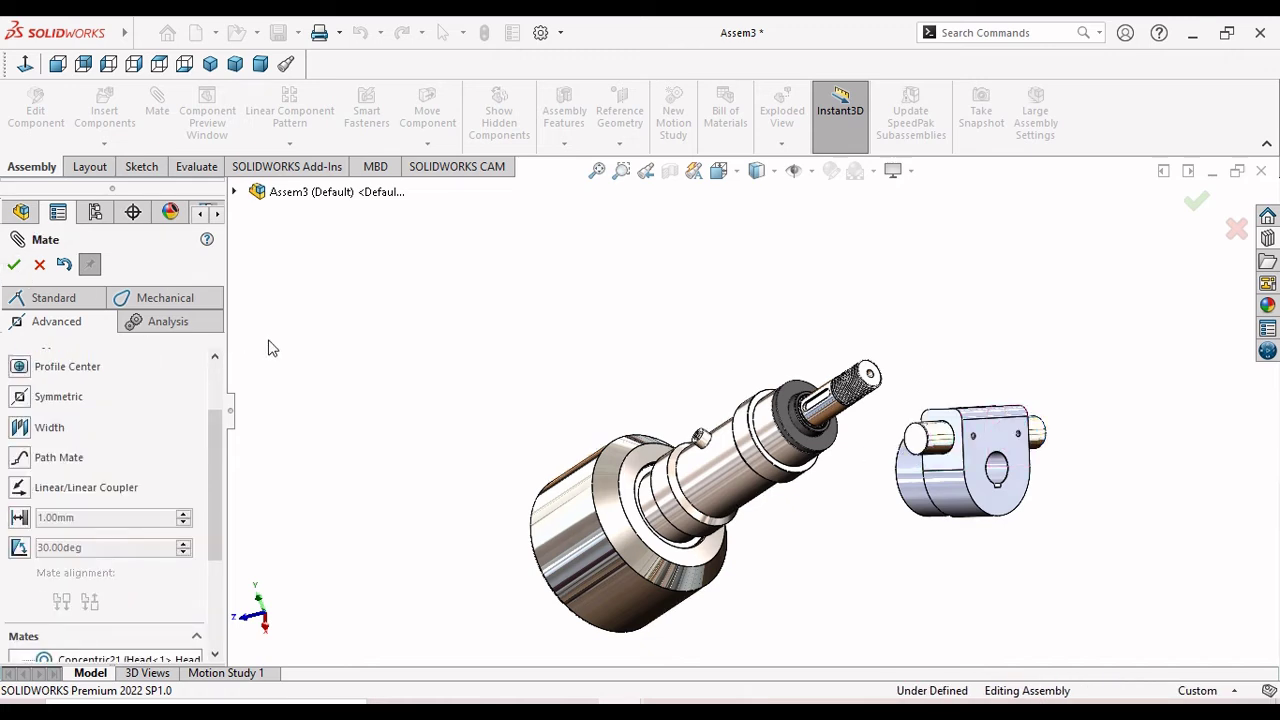
pyautogui.scroll(3, 886, 529)
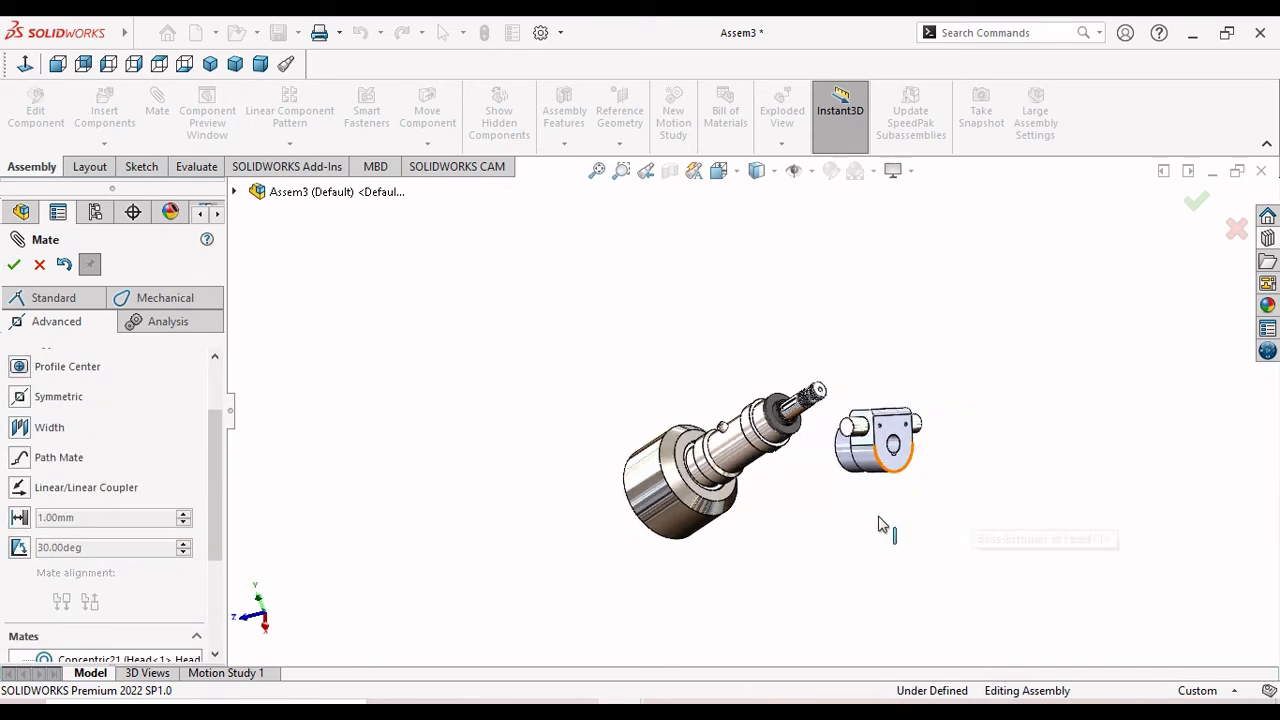
pyautogui.scroll(-4, 850, 470)
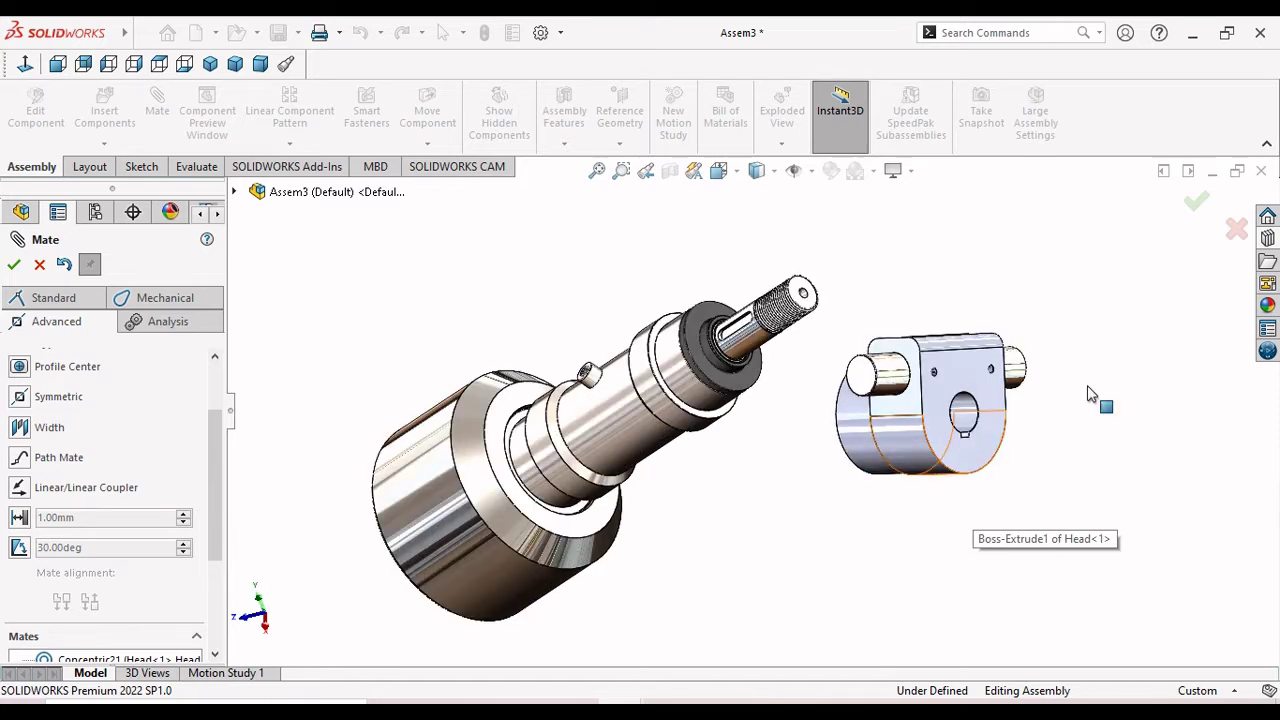
# Close the mate and browse the Toolbox folders in the Design Library.
pyautogui.click(16, 264)
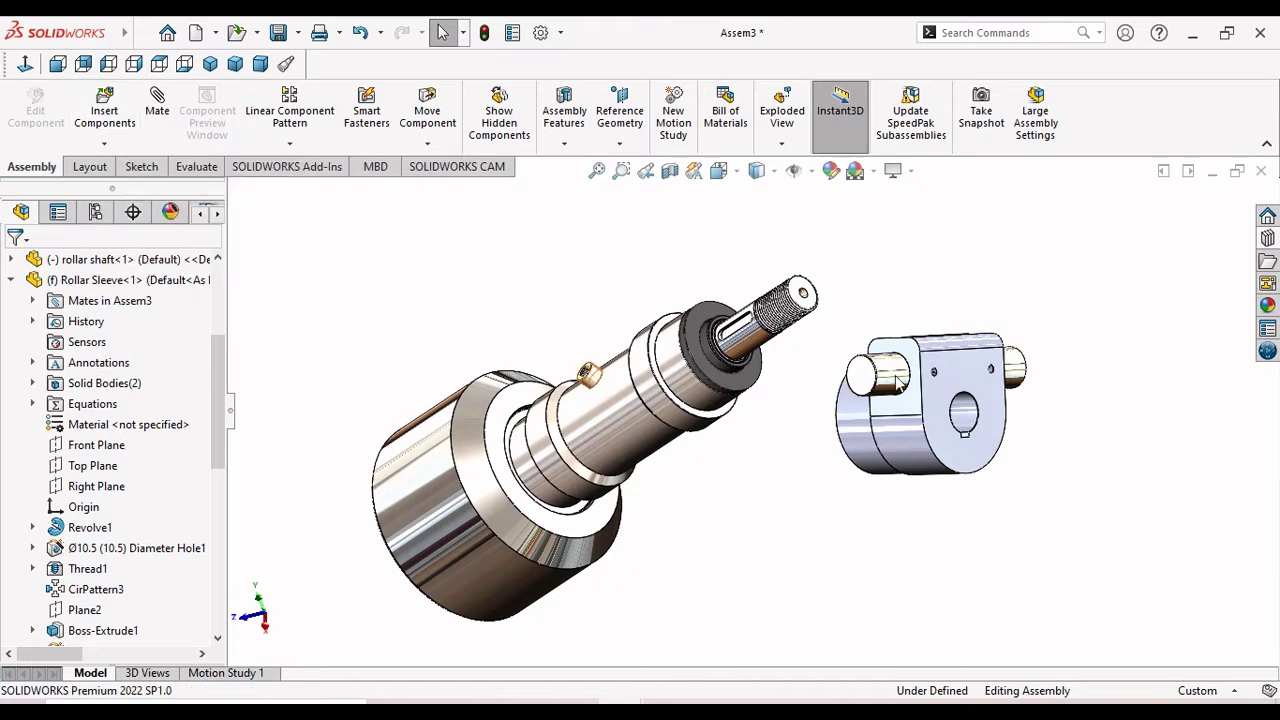
pyautogui.click(1268, 242)
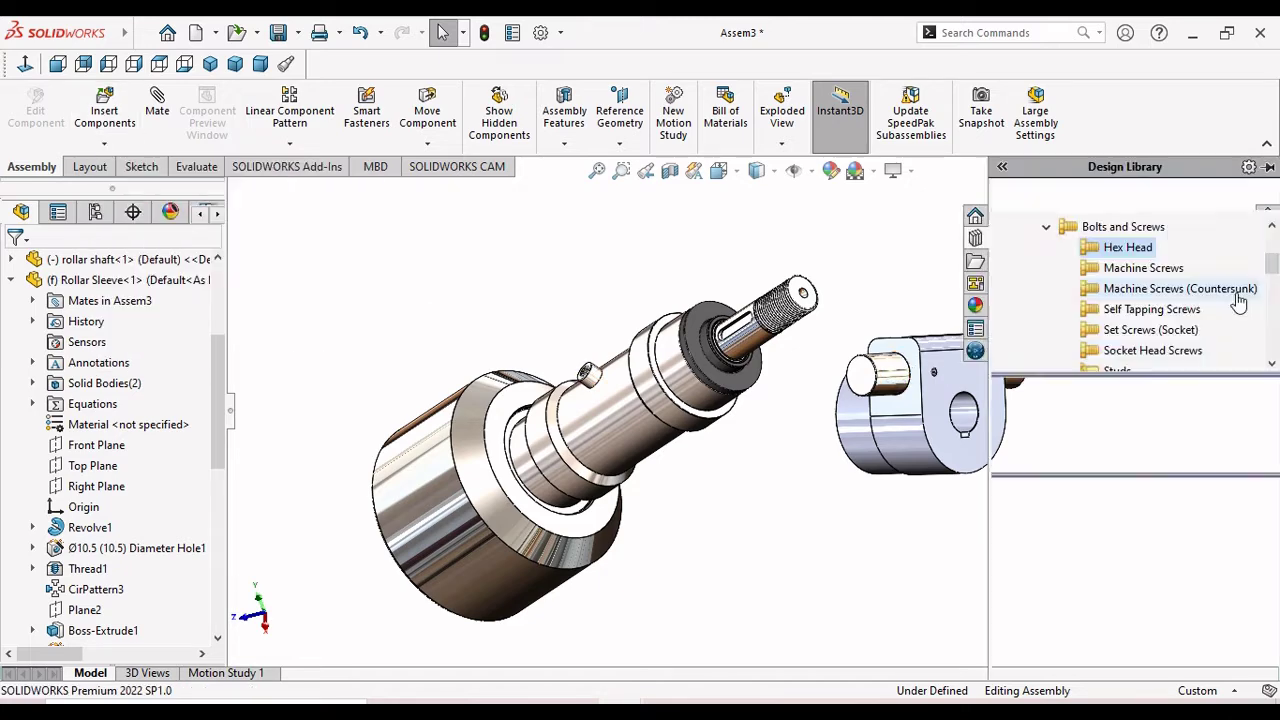
pyautogui.click(1006, 195)
pyautogui.click(1006, 195)
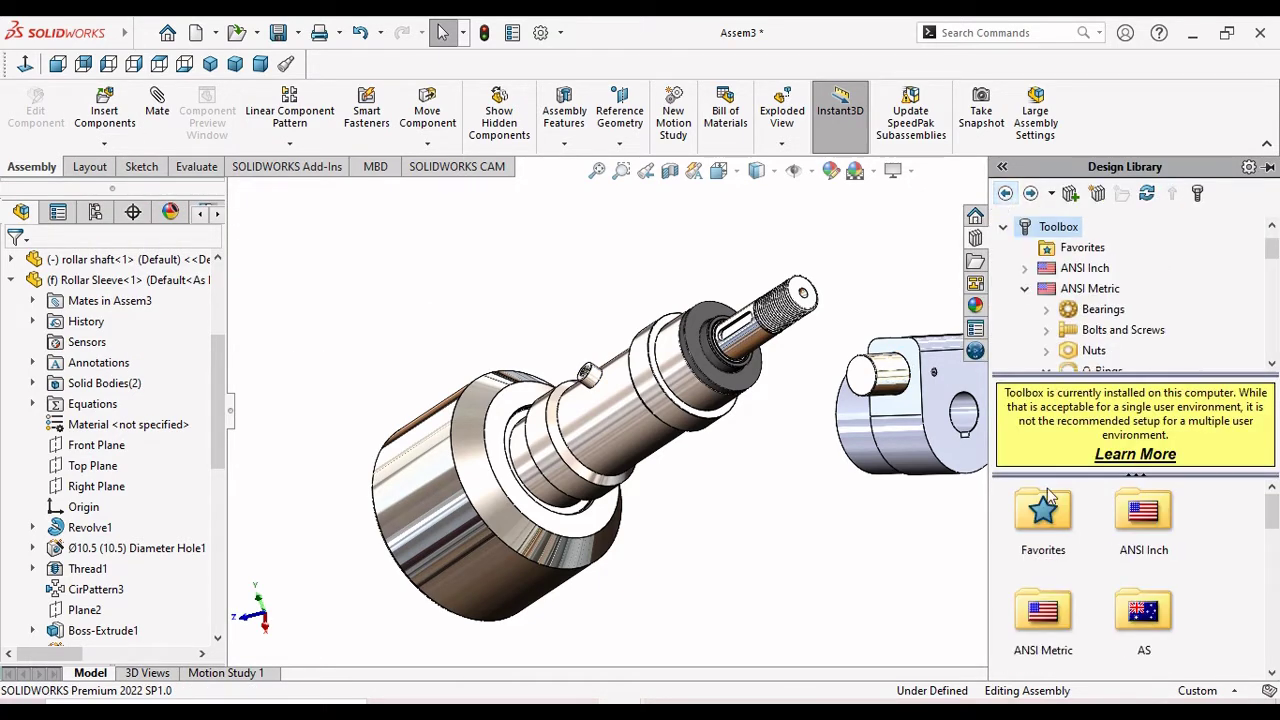
pyautogui.moveTo(1270, 515); pyautogui.dragTo(1275, 656)
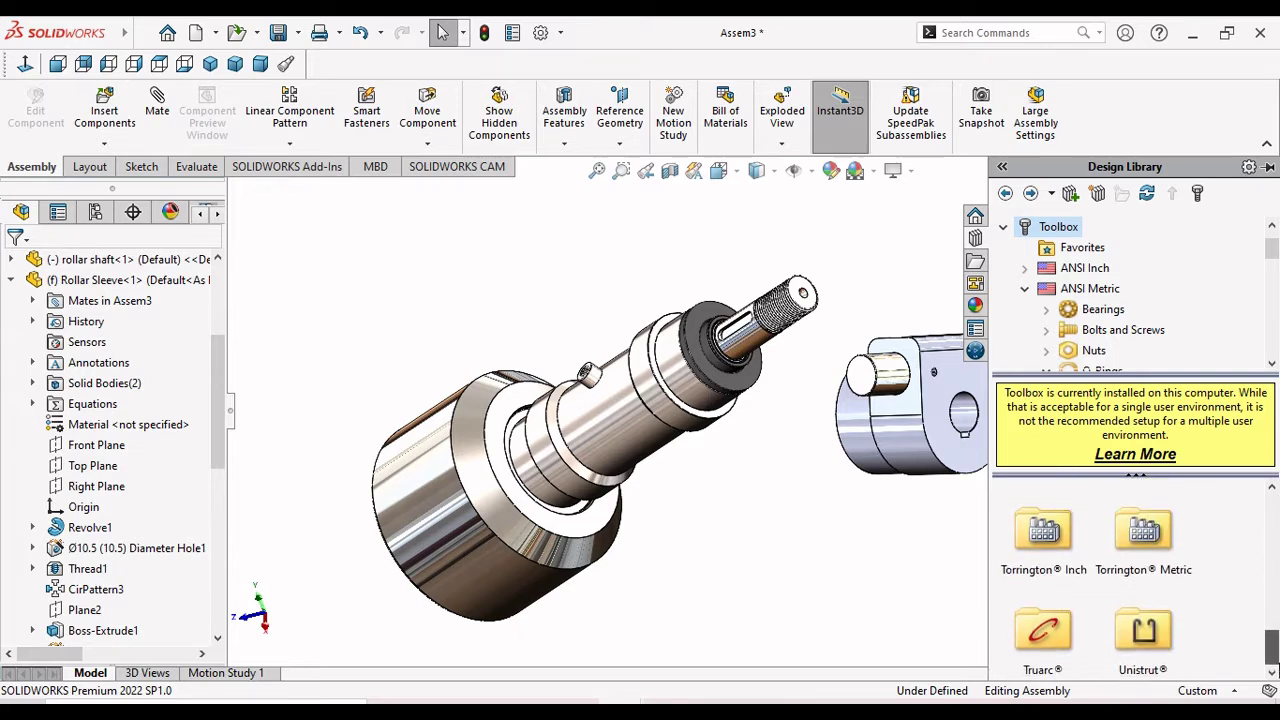
pyautogui.doubleClick(1147, 553)
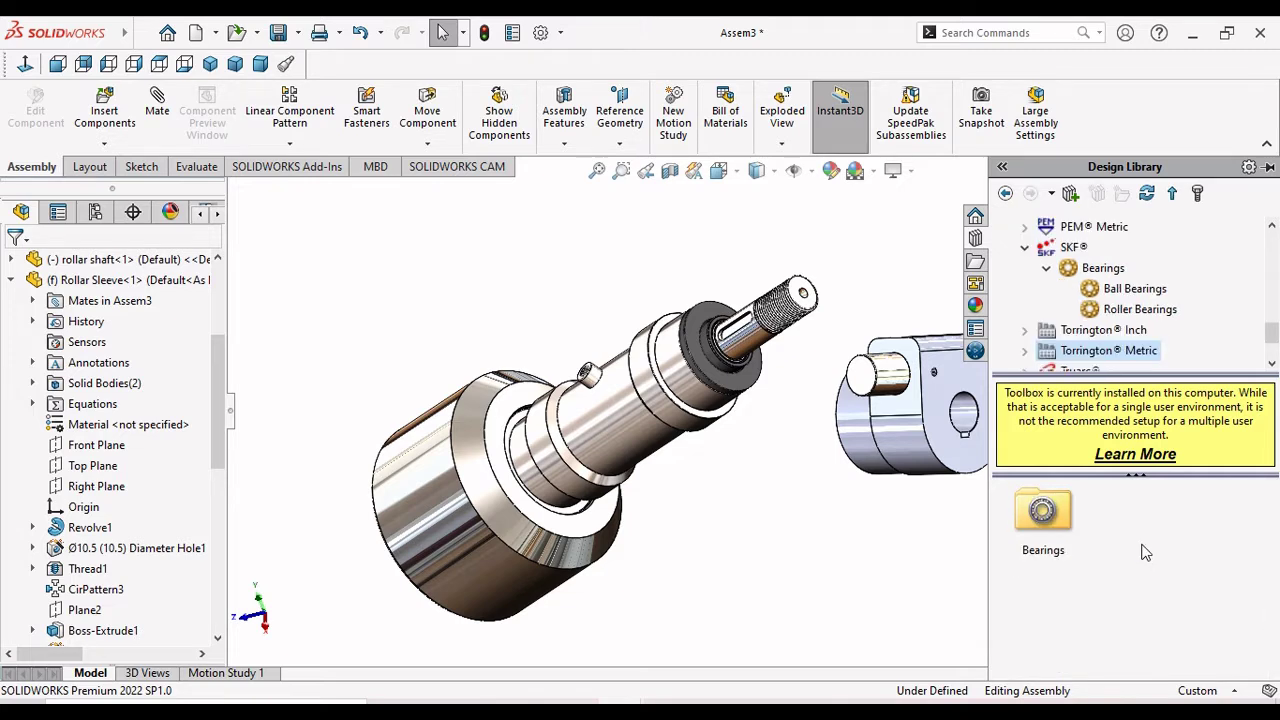
pyautogui.click(1006, 194)
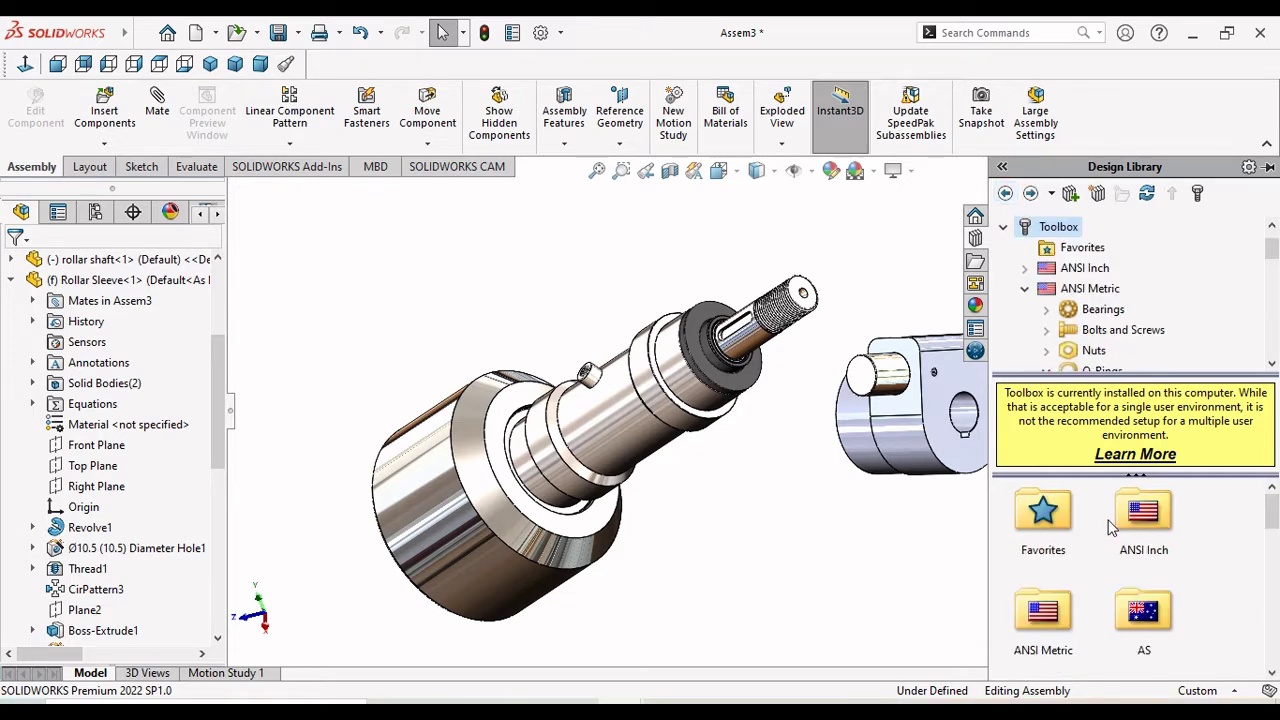
pyautogui.doubleClick(1062, 538)
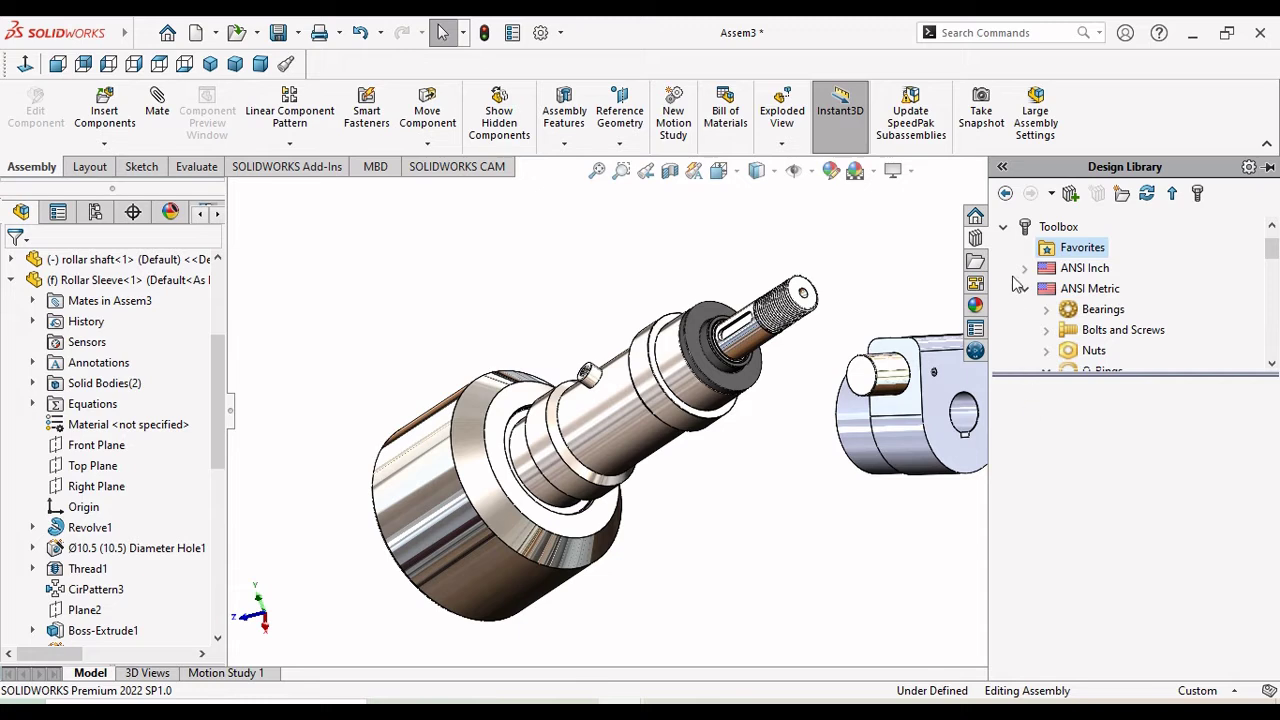
pyautogui.click(1006, 194)
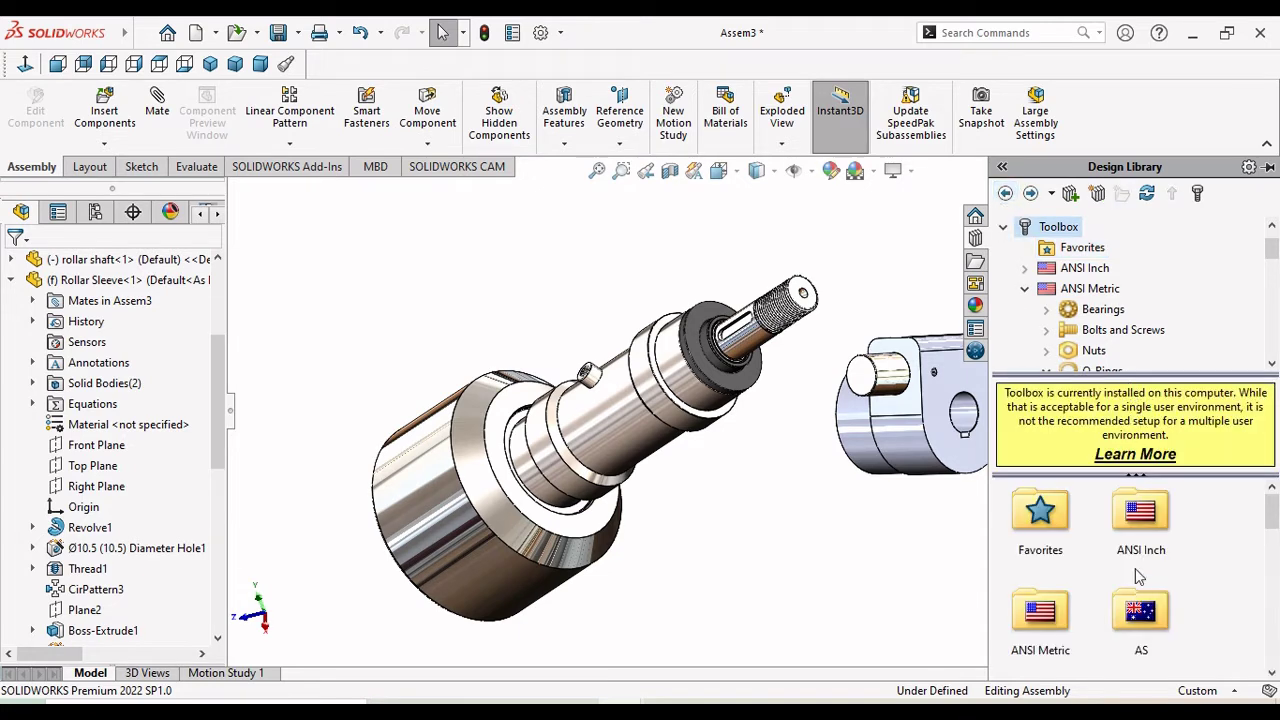
# Drag Key (B17.1) from ANSI Inch > Keys > Parallel Keys into the assembly.
pyautogui.moveTo(1273, 519); pyautogui.dragTo(1276, 505)
pyautogui.scroll(-1, 1276, 505)
pyautogui.scroll(1, 1276, 505)
pyautogui.doubleClick(1145, 512)
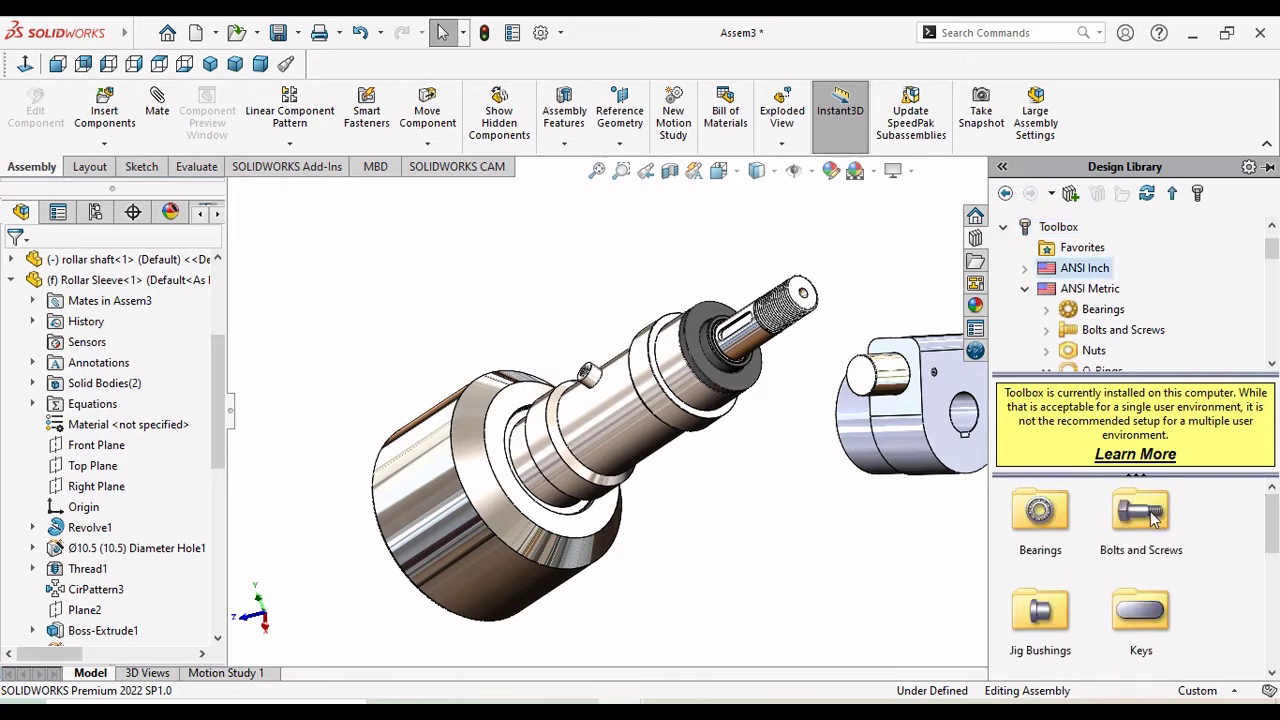
pyautogui.doubleClick(1137, 612)
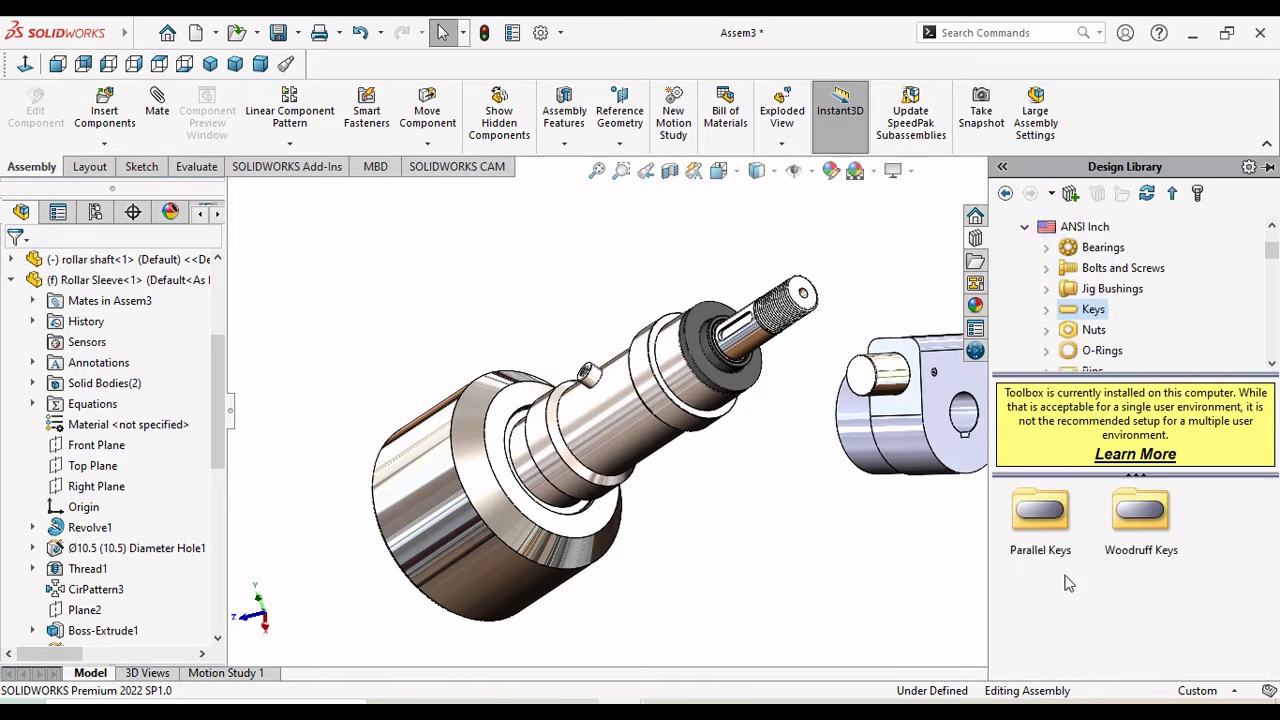
pyautogui.doubleClick(1042, 528)
pyautogui.moveTo(1042, 528); pyautogui.dragTo(811, 533)
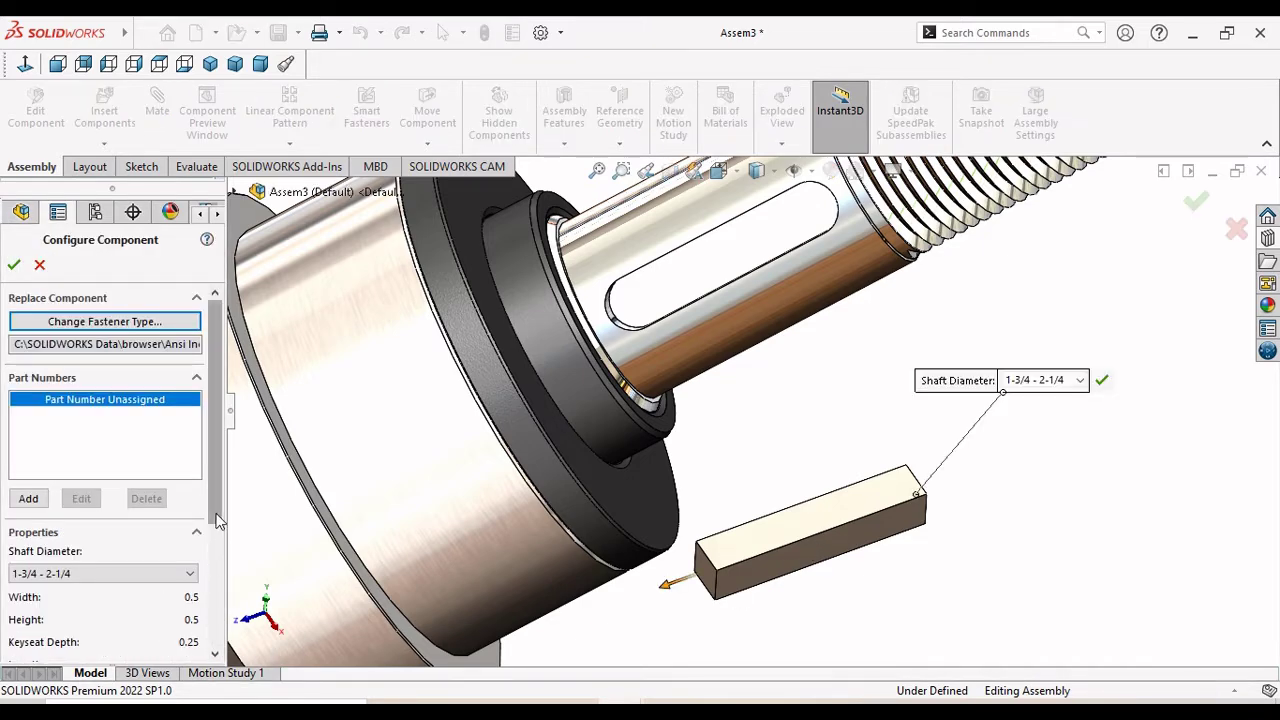
# Configure the key for a 2-1/4 - 2-3/4 shaft diameter at length 2.6.
pyautogui.scroll(-3, 219, 566)
pyautogui.scroll(-2, 216, 600)
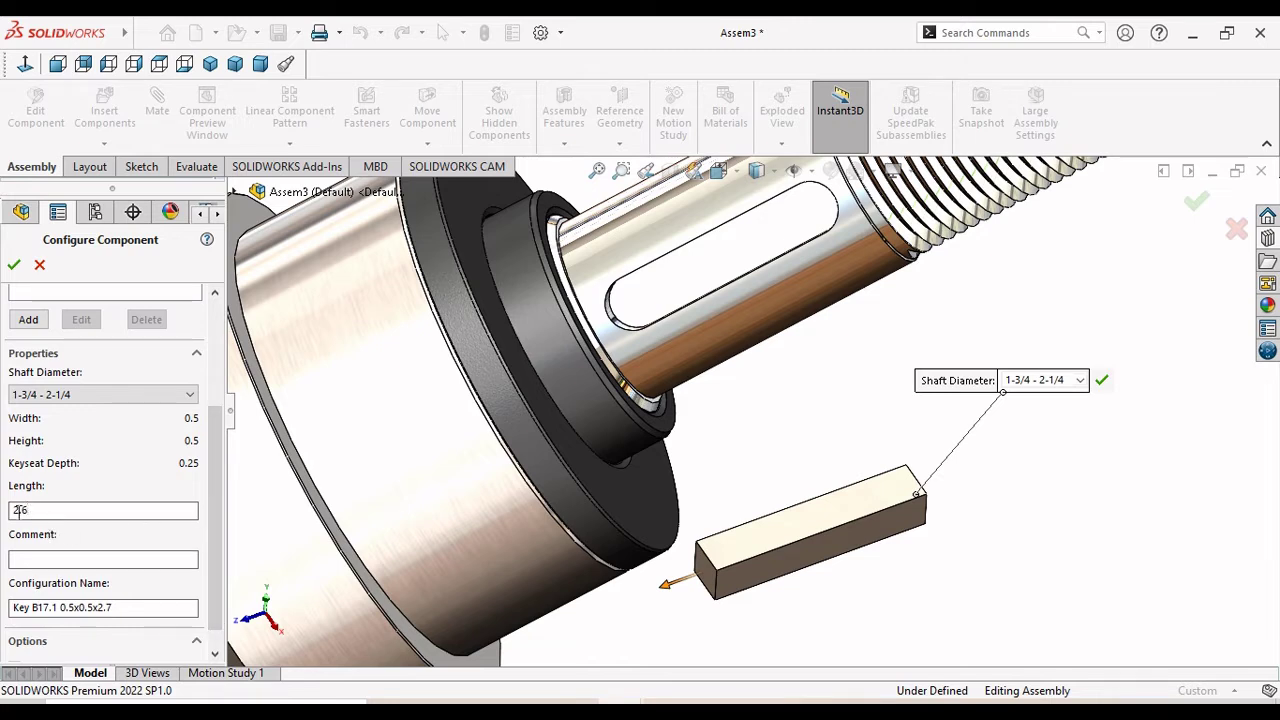
pyautogui.click(111, 392)
pyautogui.click(193, 395)
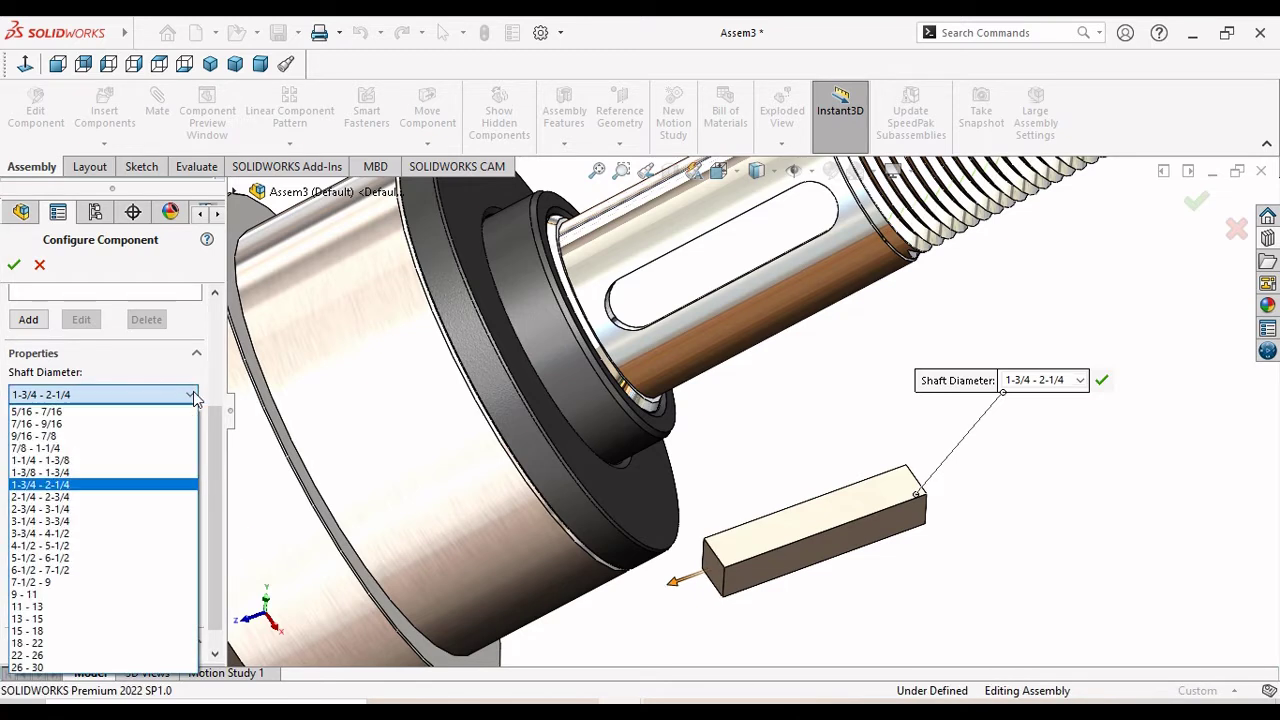
pyautogui.click(75, 497)
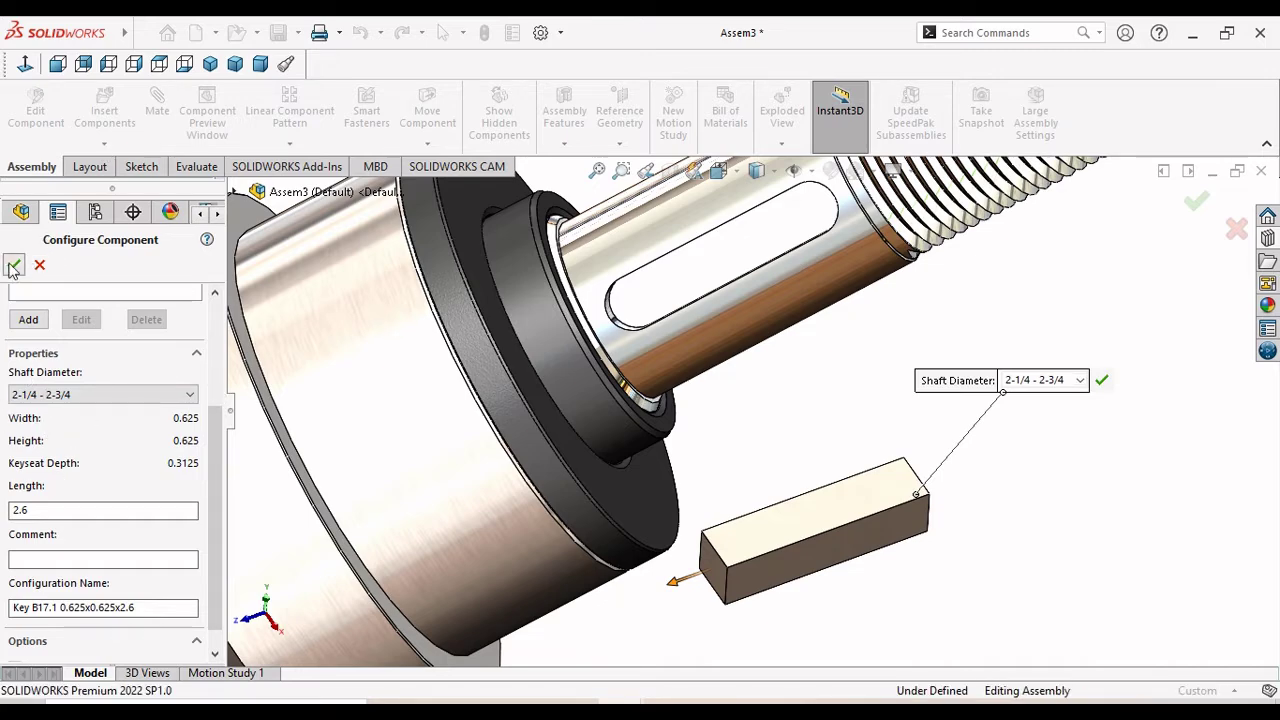
pyautogui.click(14, 266)
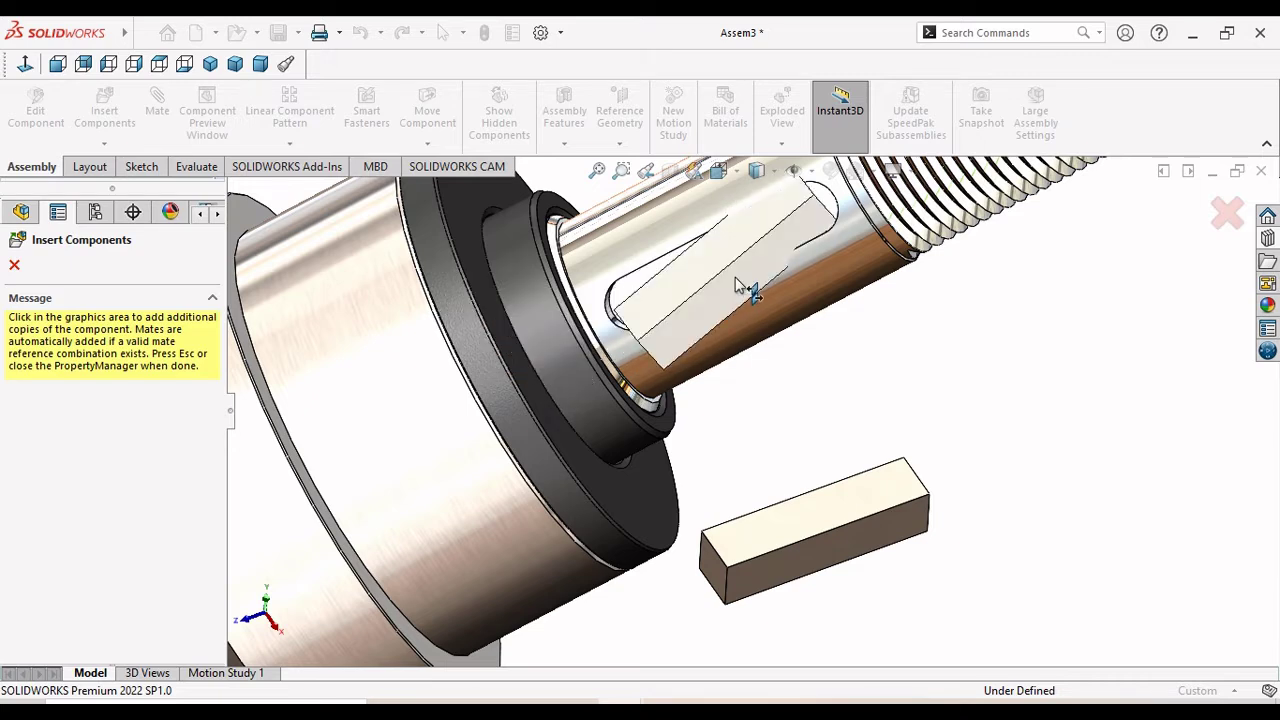
# Drop a key copy into the shaft's slot and delete the extra loose key.
pyautogui.click(736, 282)
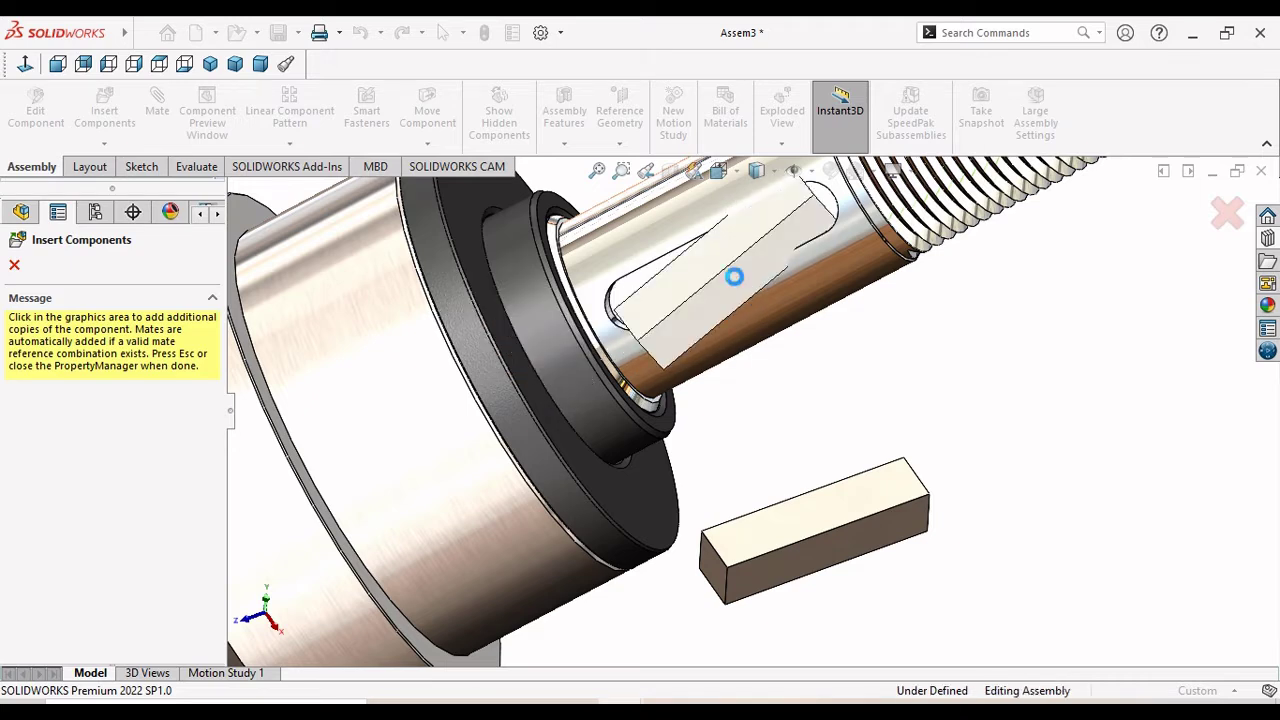
pyautogui.press('Escape')
pyautogui.click(850, 512)
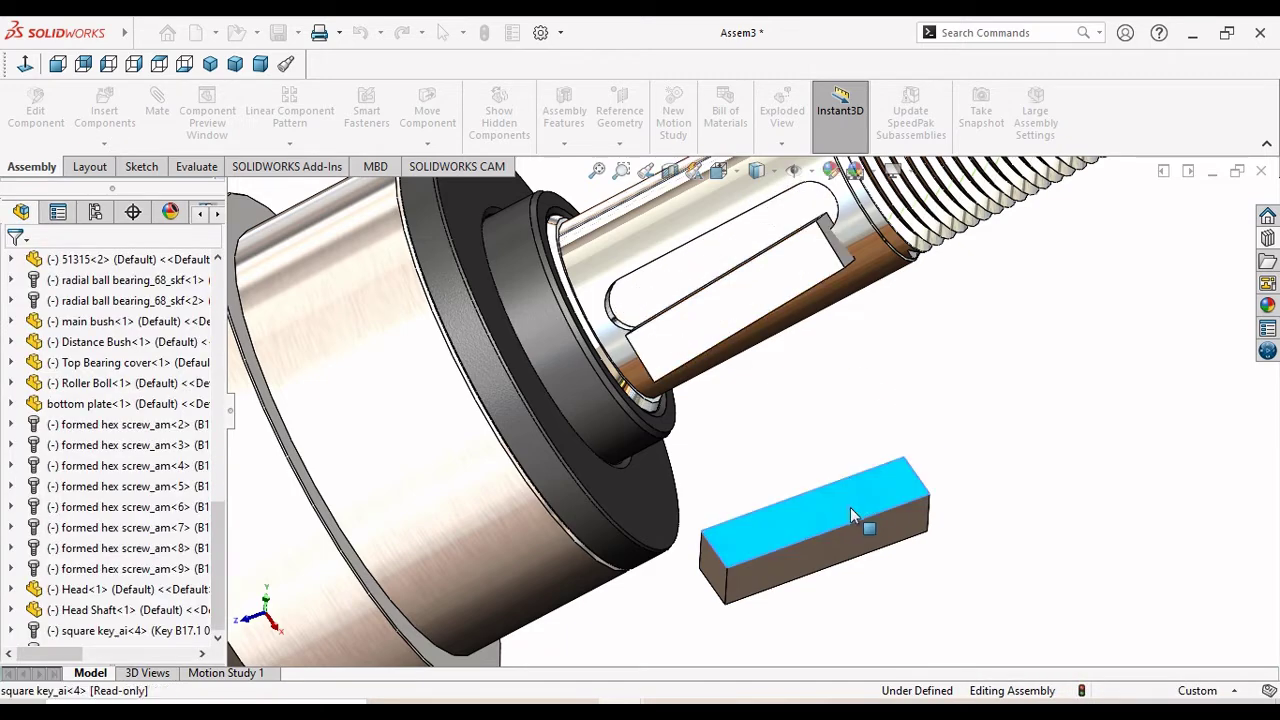
pyautogui.rightClick(850, 510)
pyautogui.click(875, 506)
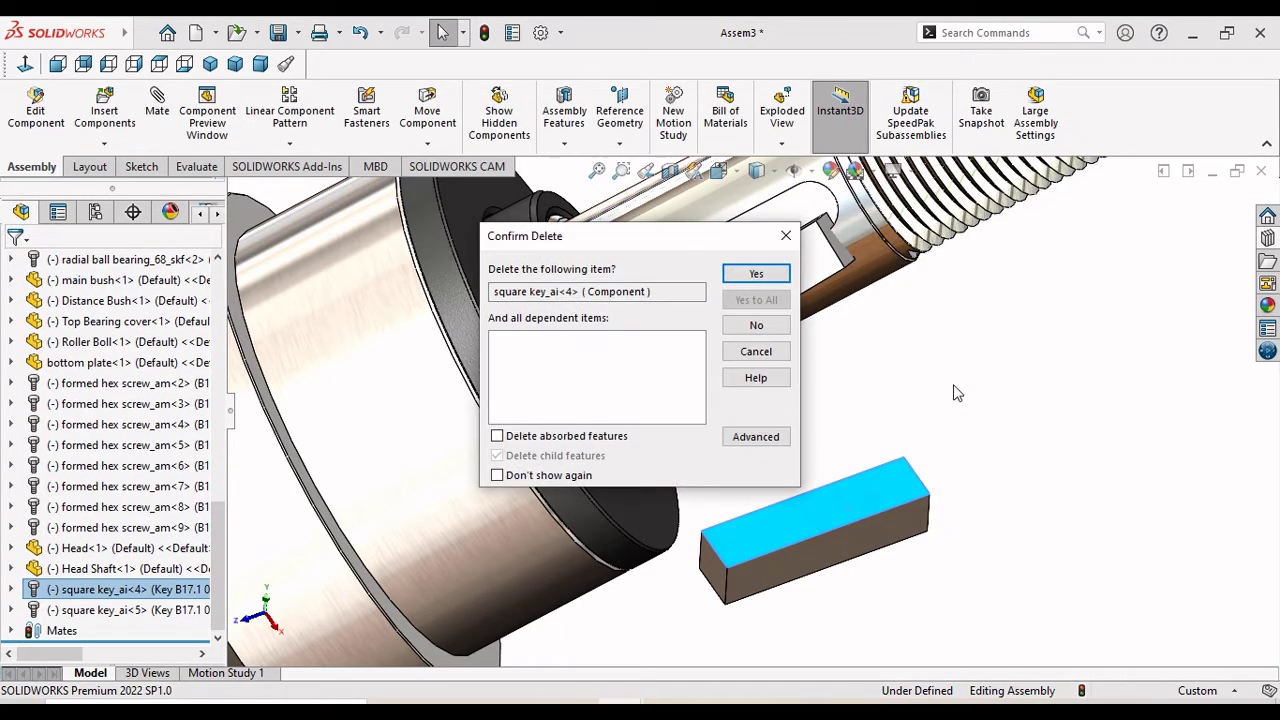
pyautogui.click(758, 276)
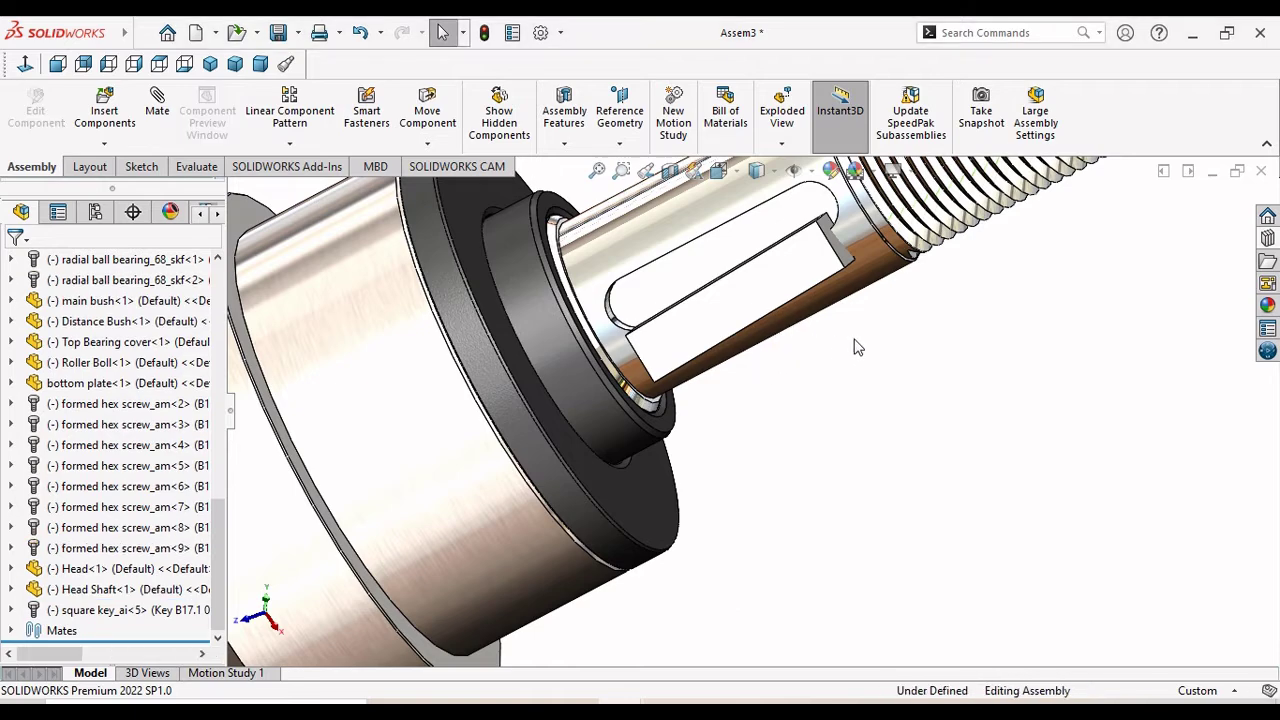
# Slide the placed key along the shaft toward the sleeve, then open the rollar shaft for editing.
pyautogui.moveTo(757, 294)
pyautogui.mouseDown()
pyautogui.moveTo(600, 385)
pyautogui.moveTo(498, 295)
pyautogui.mouseUp()
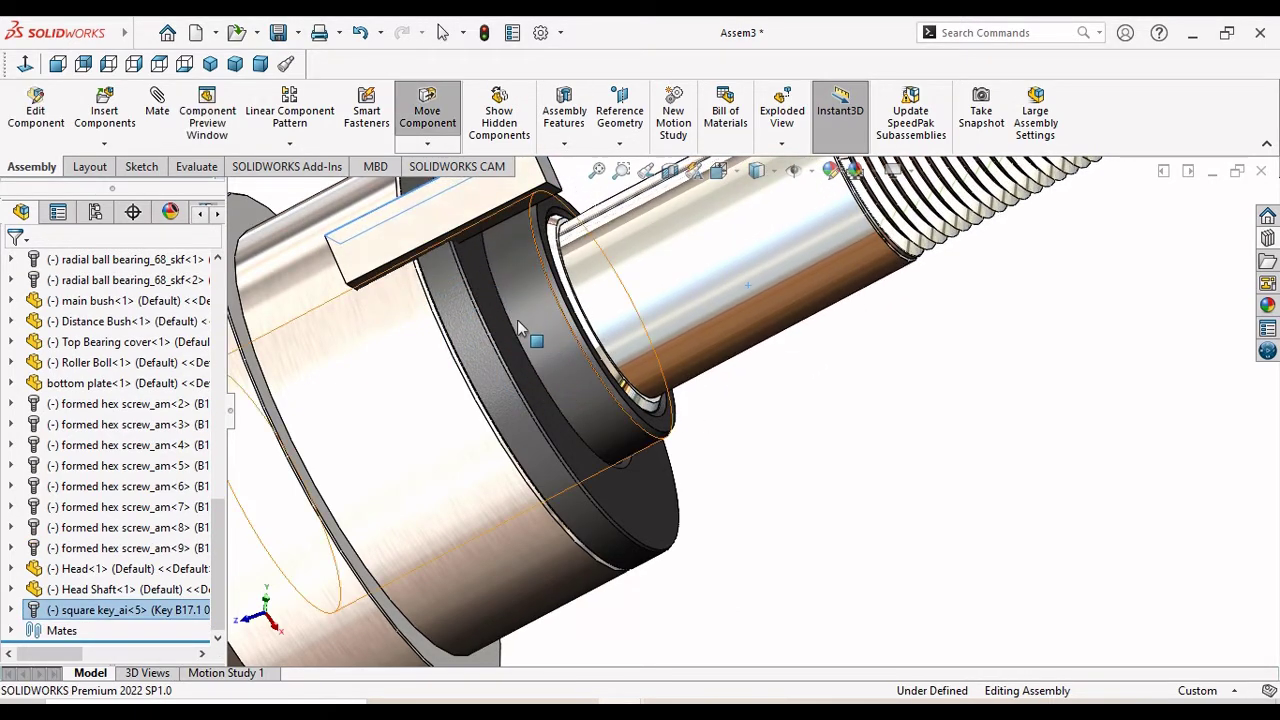
pyautogui.click(714, 320)
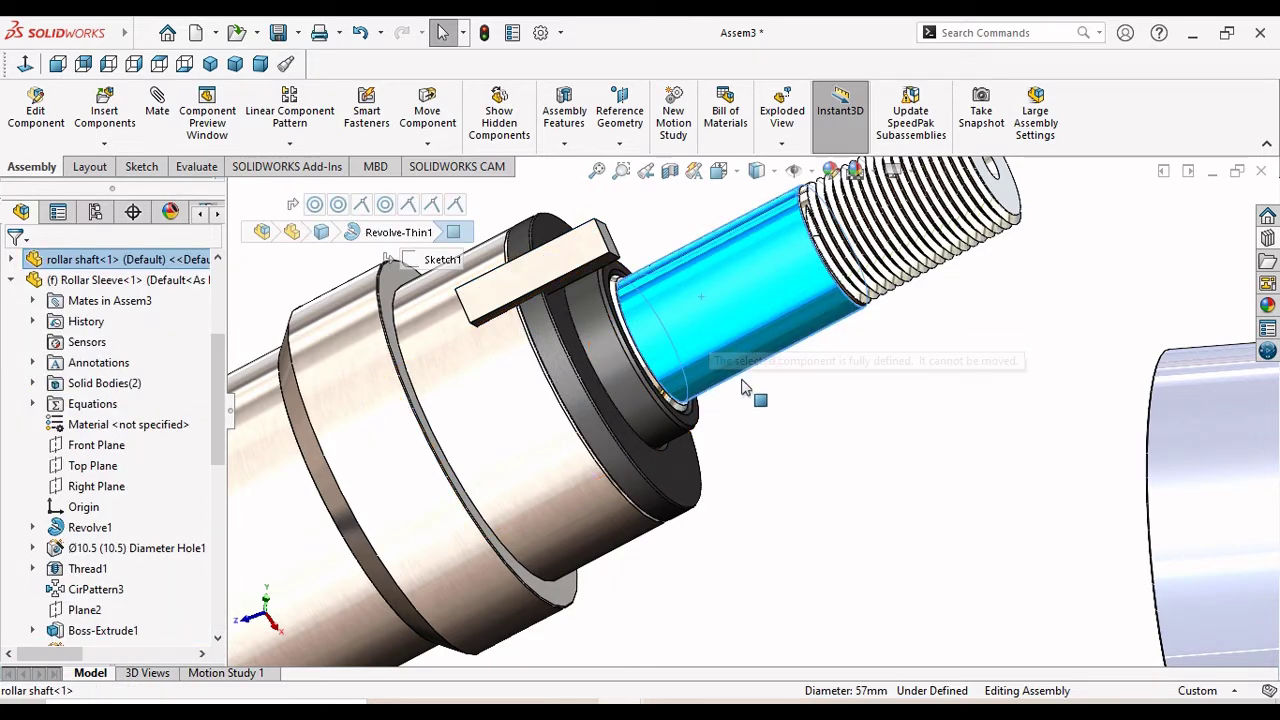
pyautogui.moveTo(758, 282); pyautogui.dragTo(812, 340)
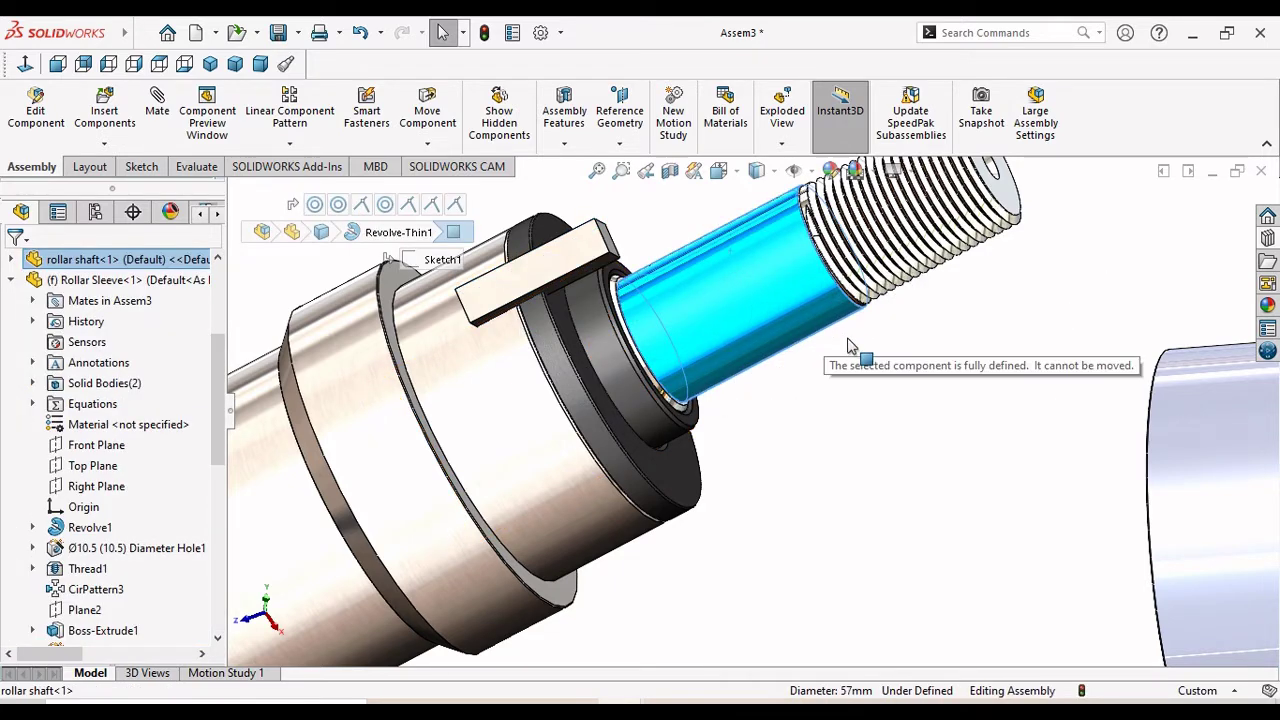
pyautogui.click(799, 477)
pyautogui.moveTo(794, 283); pyautogui.dragTo(848, 326)
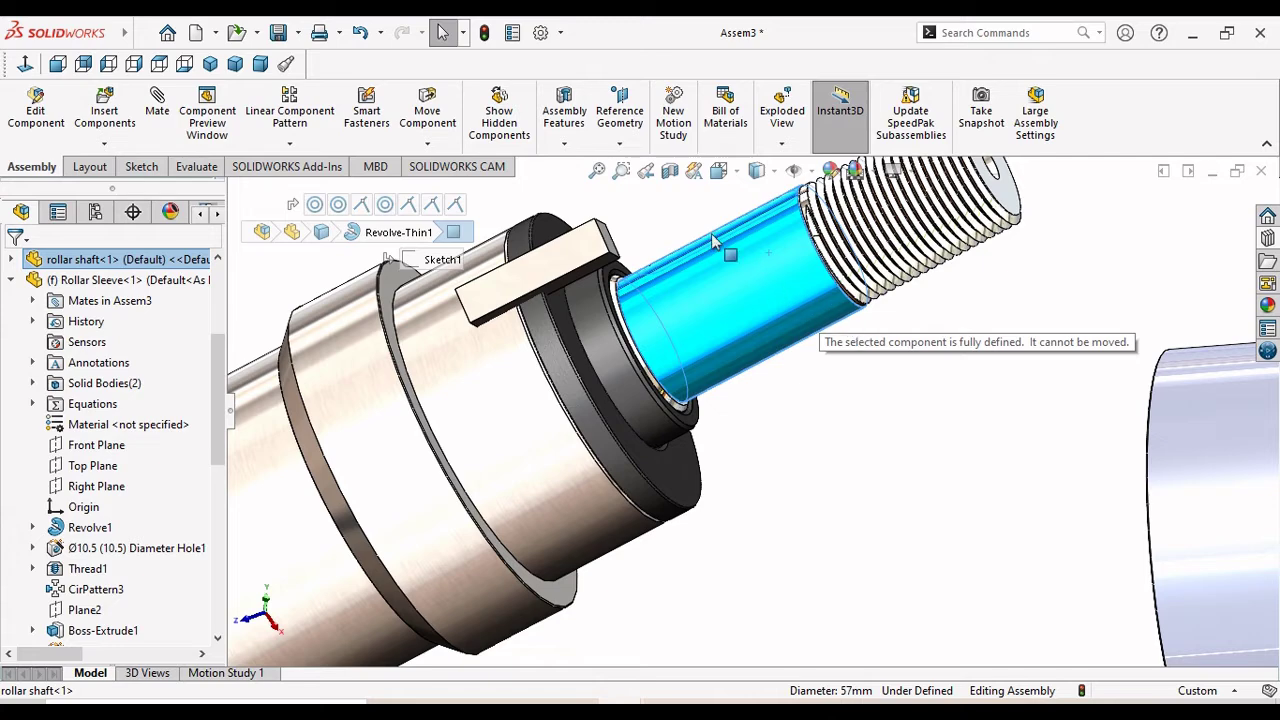
pyautogui.press('s')
pyautogui.scroll(5, 845, 353)
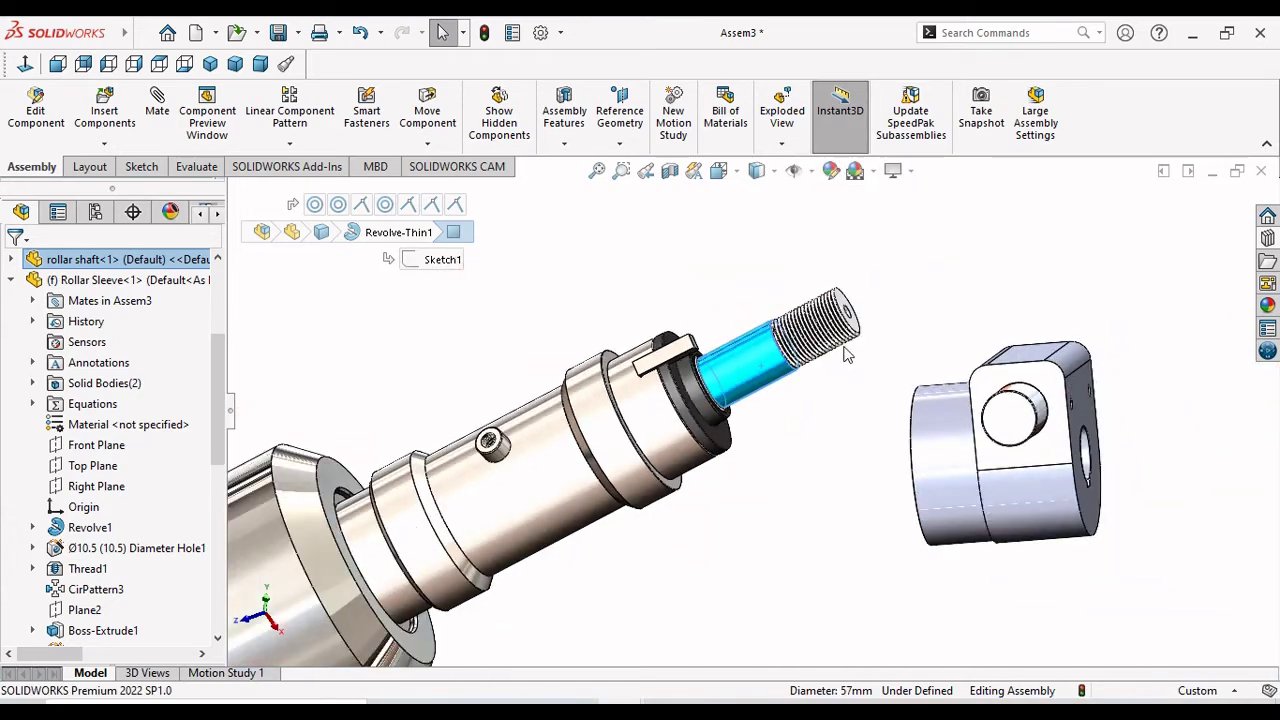
pyautogui.moveTo(862, 400)
pyautogui.mouseDown(button='middle')
pyautogui.moveTo(829, 443)
pyautogui.moveTo(768, 396)
pyautogui.mouseUp(button='middle')
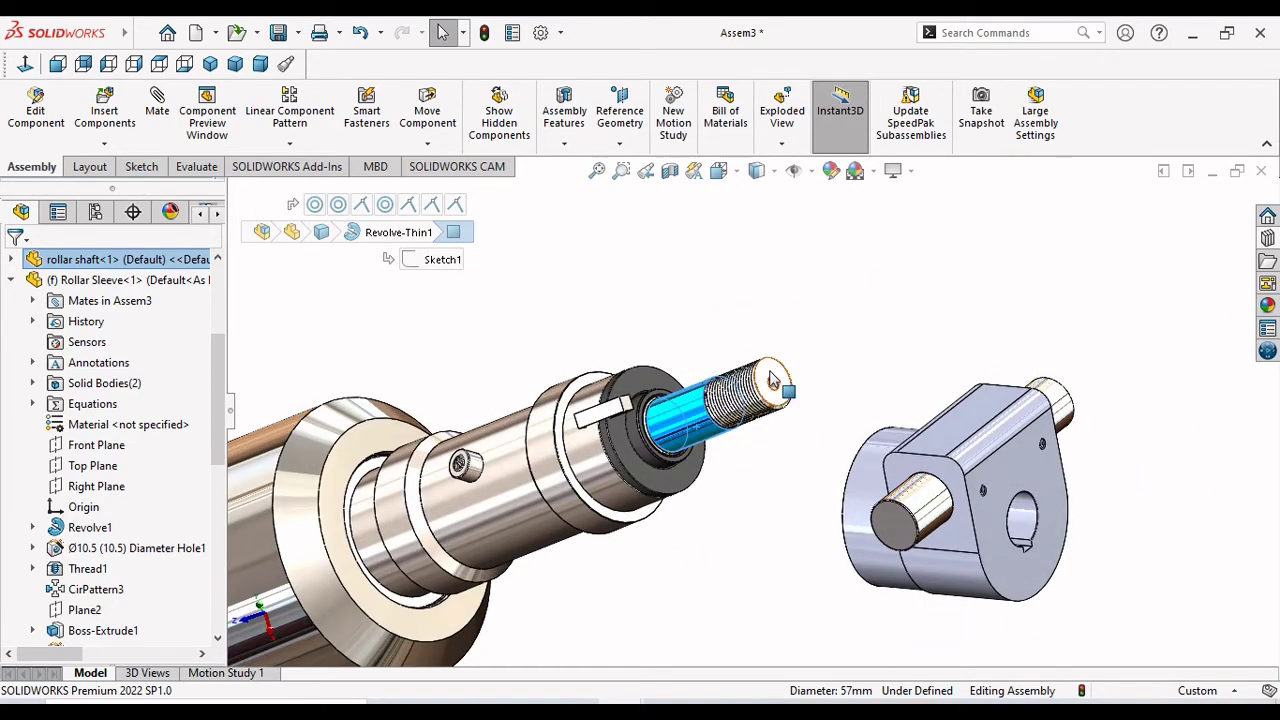
pyautogui.moveTo(781, 400); pyautogui.dragTo(779, 368)
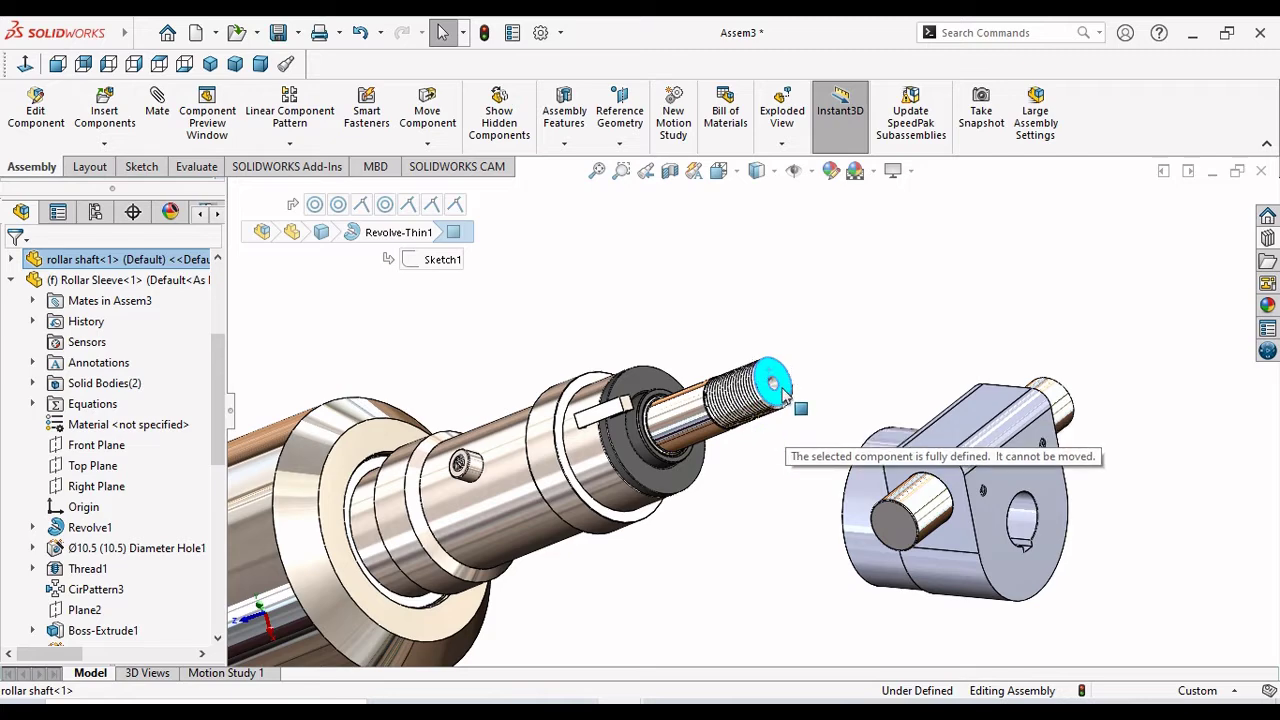
pyautogui.doubleClick(790, 400)
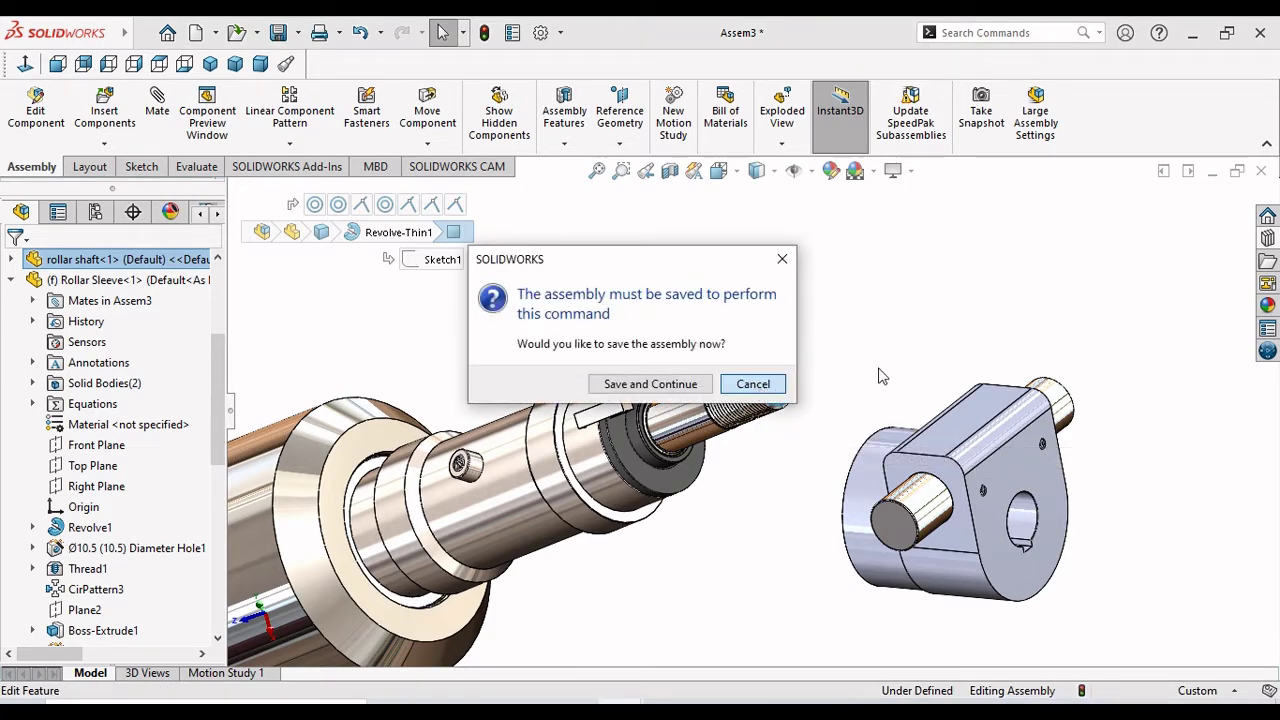
# Rebuild and save the assembly to the Desktop as 'roller assembly', saving all modified components.
pyautogui.click(655, 384)
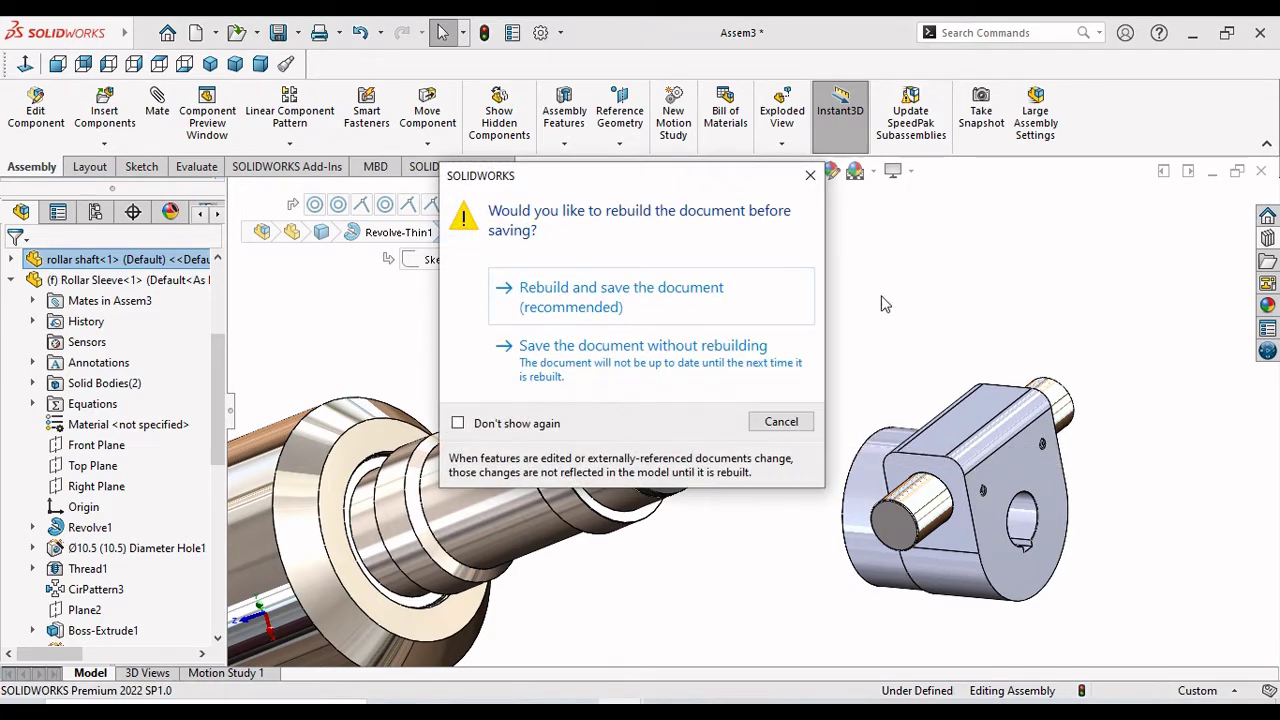
pyautogui.click(558, 305)
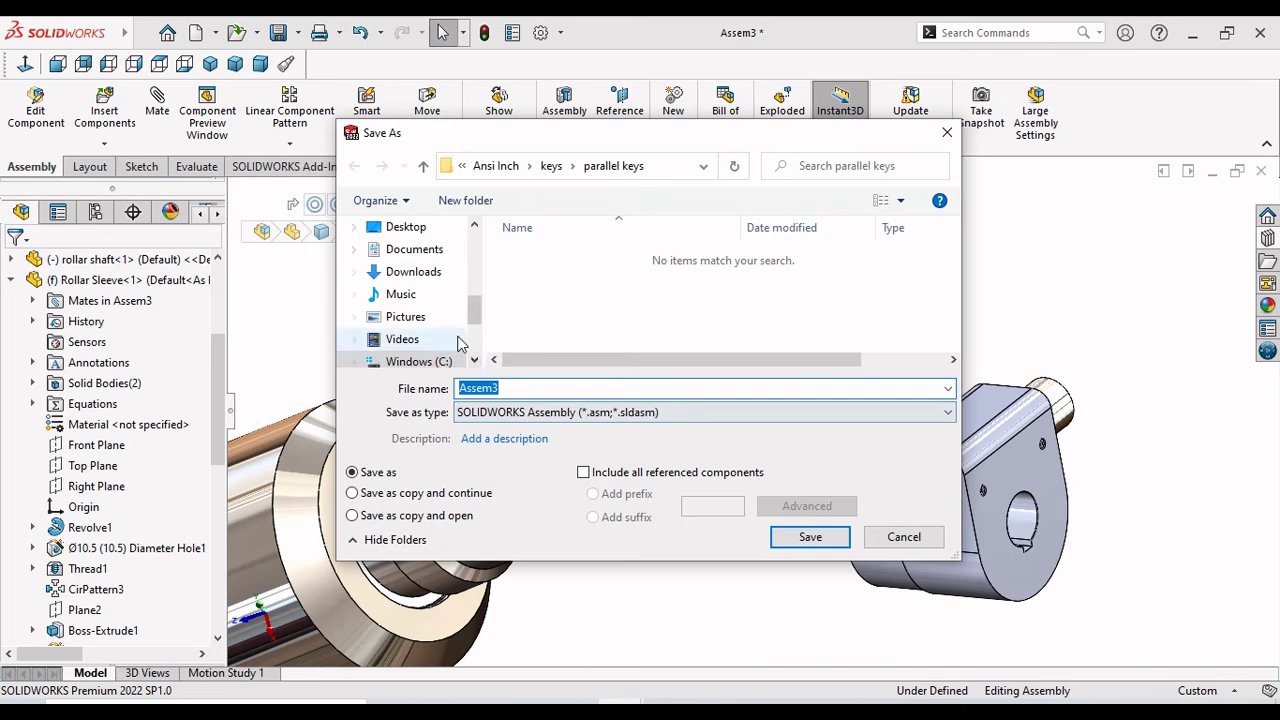
pyautogui.click(412, 230)
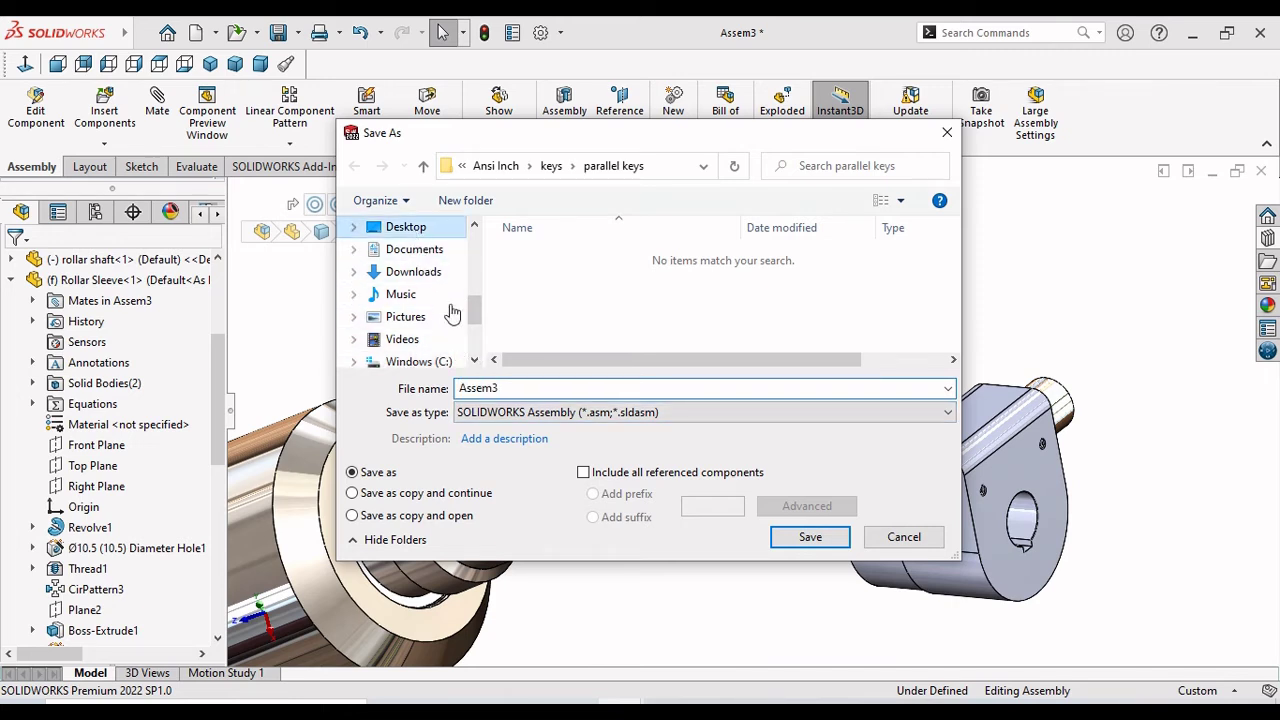
pyautogui.doubleClick(505, 388)
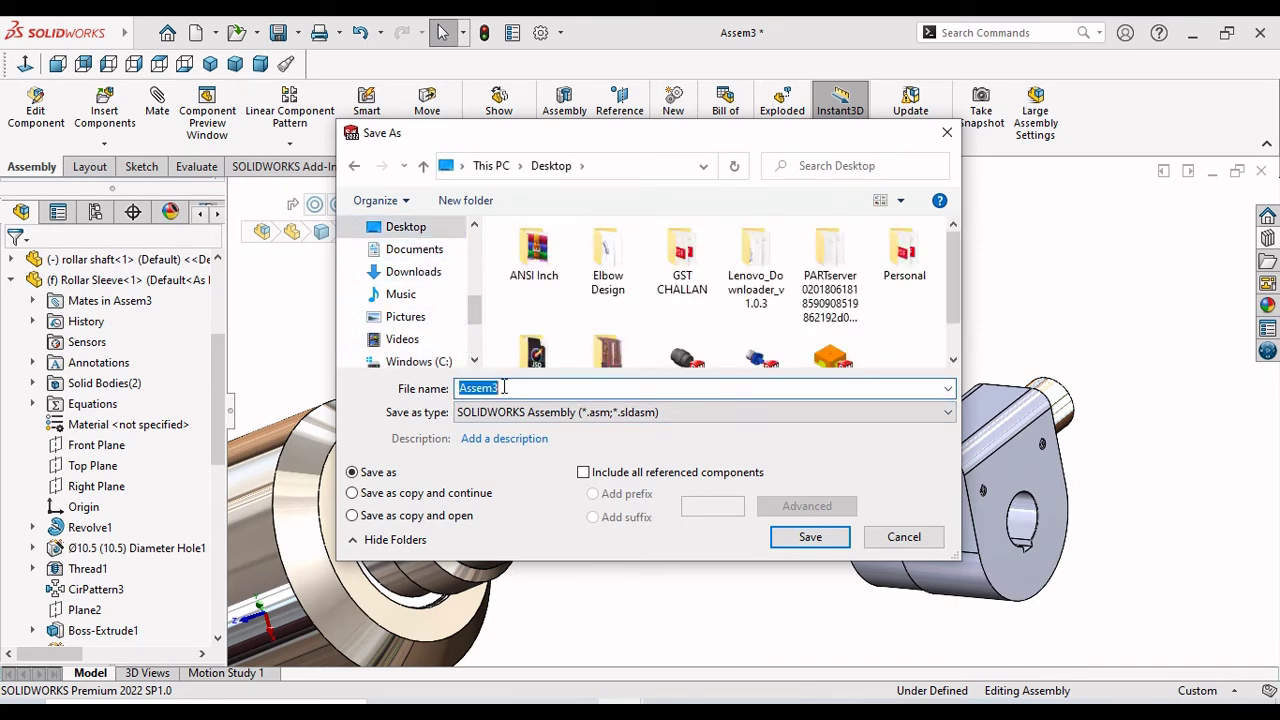
pyautogui.write('roller a')
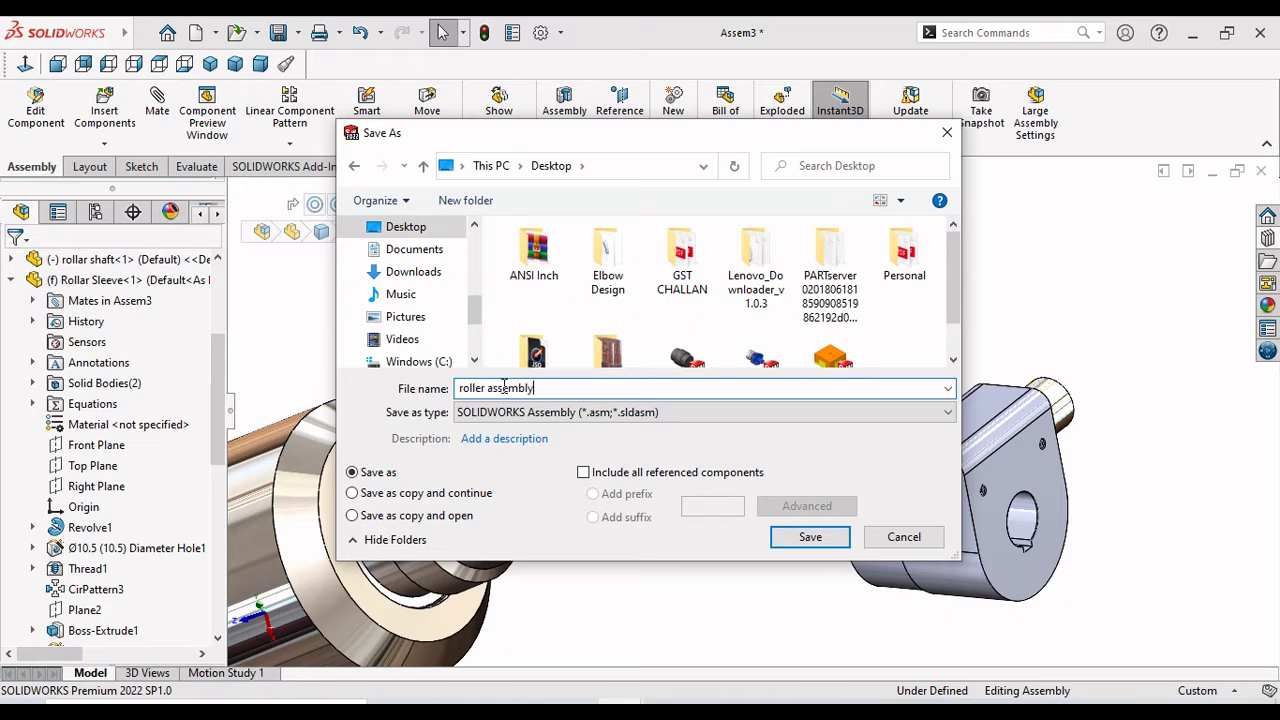
pyautogui.click(829, 541)
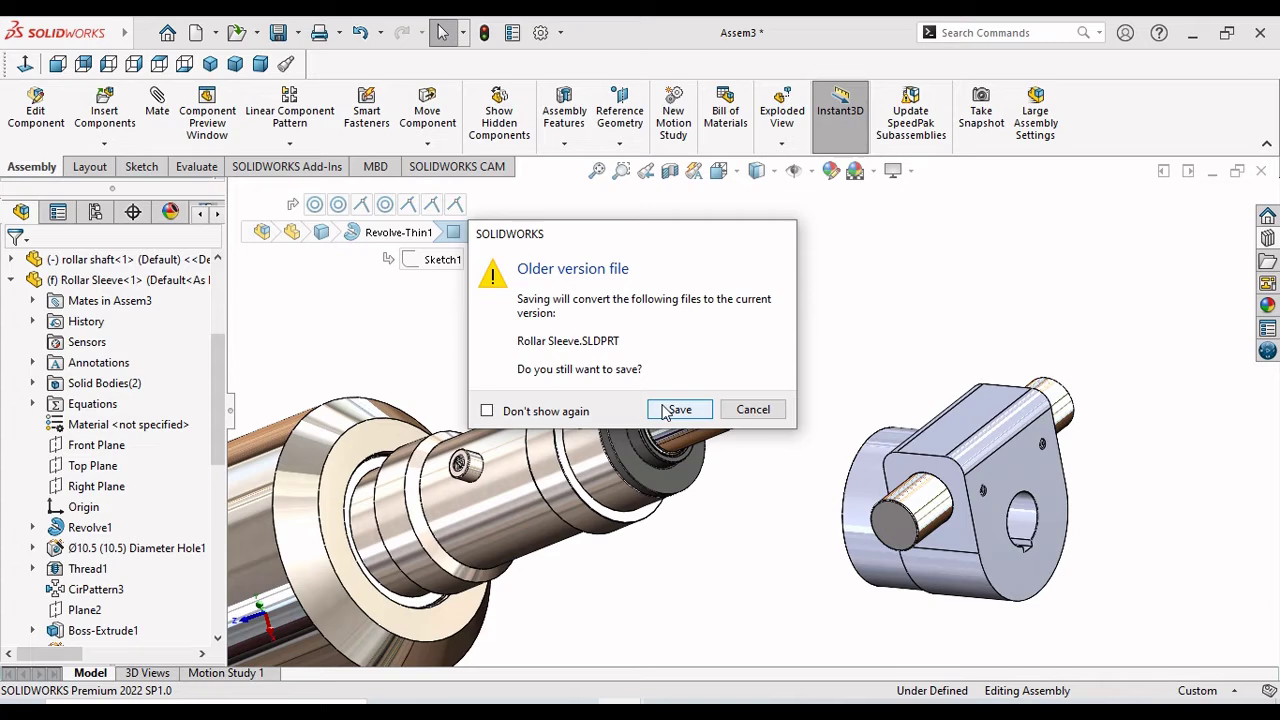
pyautogui.click(666, 412)
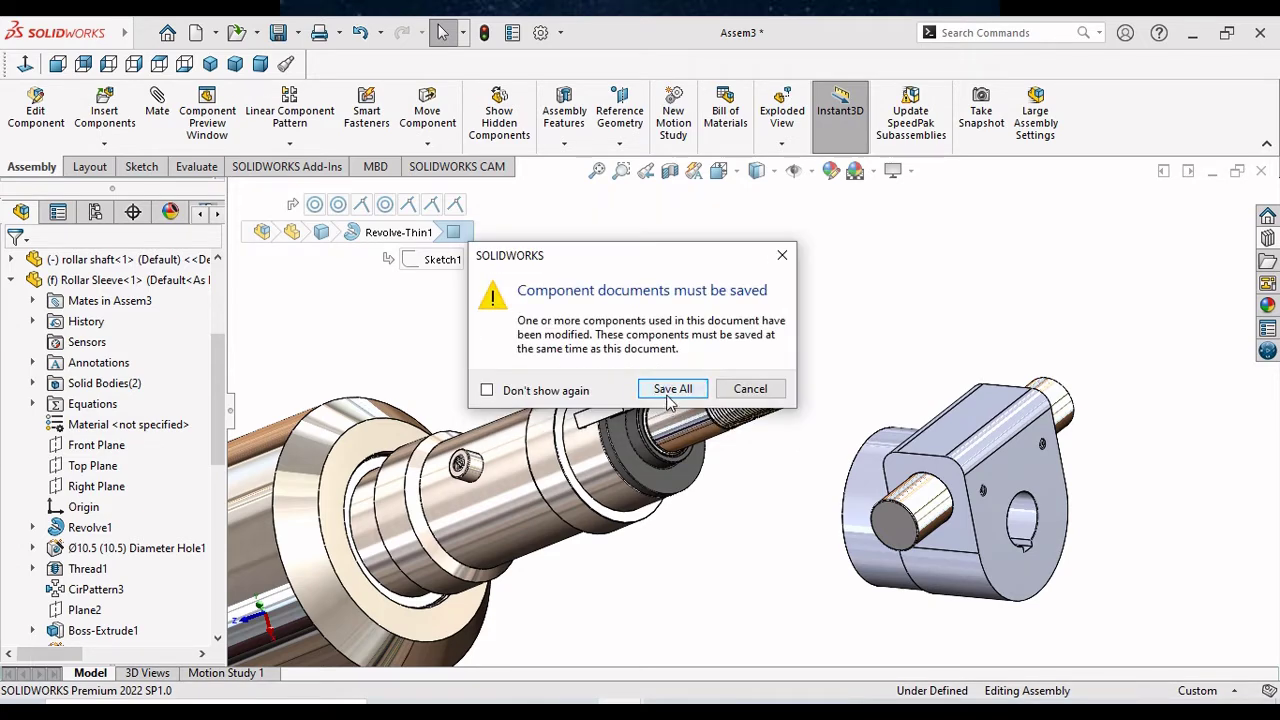
pyautogui.click(670, 398)
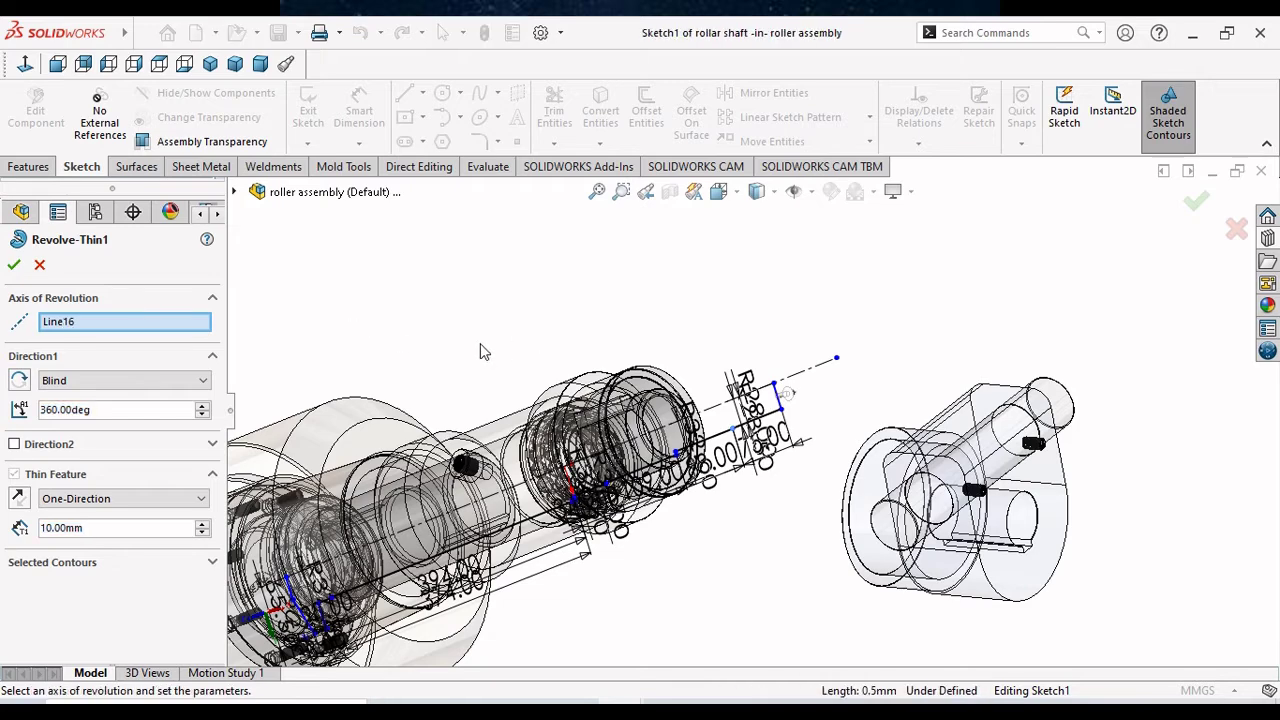
# Accept Revolve-Thin1 on the roller shaft and exit back to editing the roller assembly.
pyautogui.press('Return')
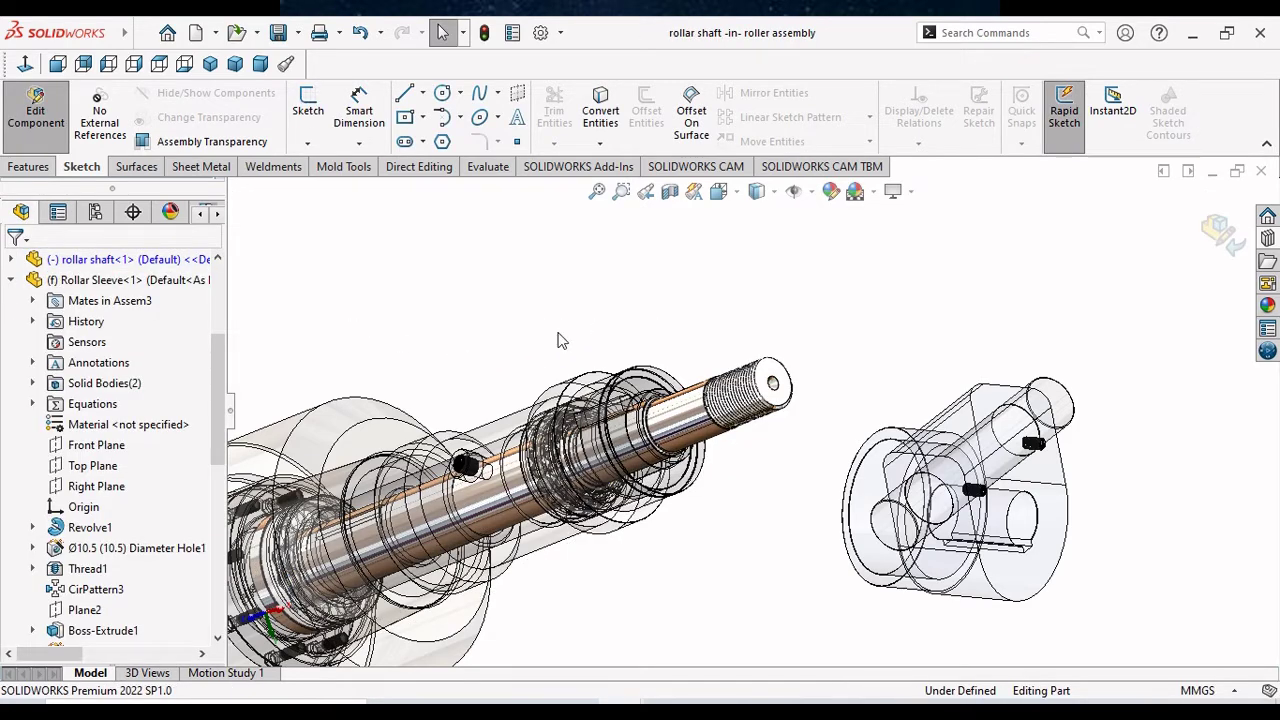
pyautogui.click(758, 191)
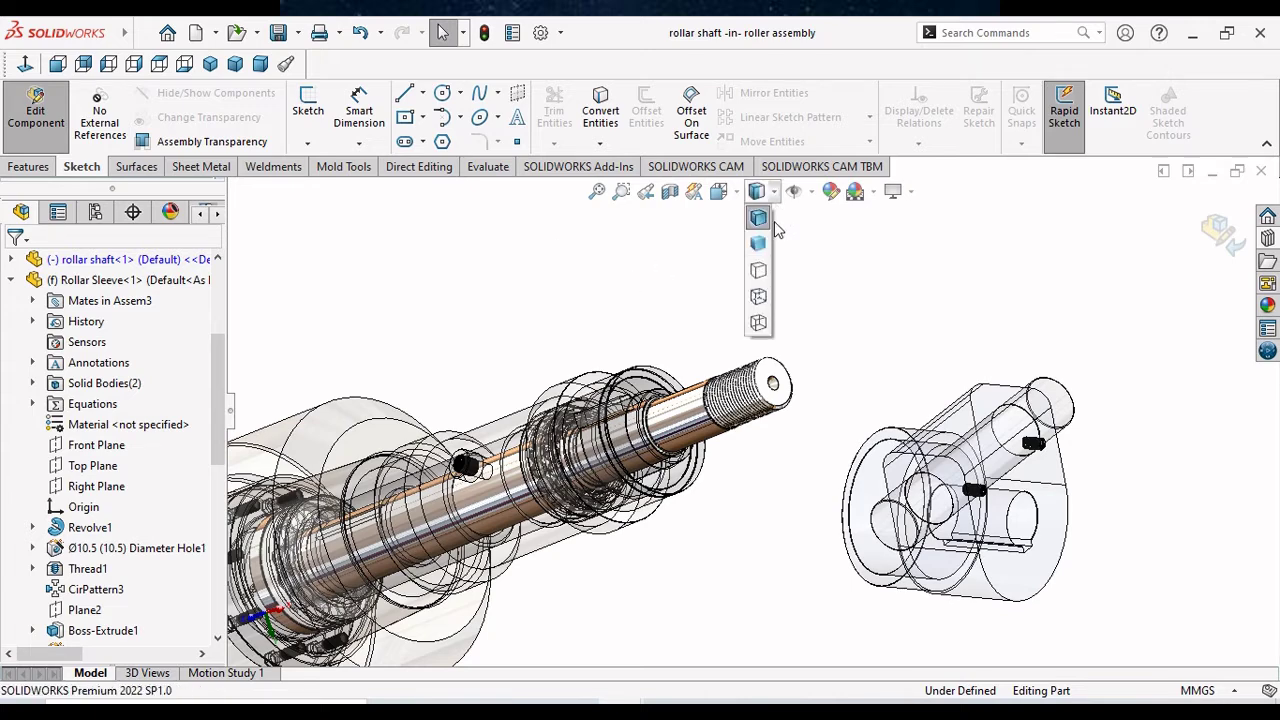
pyautogui.click(758, 226)
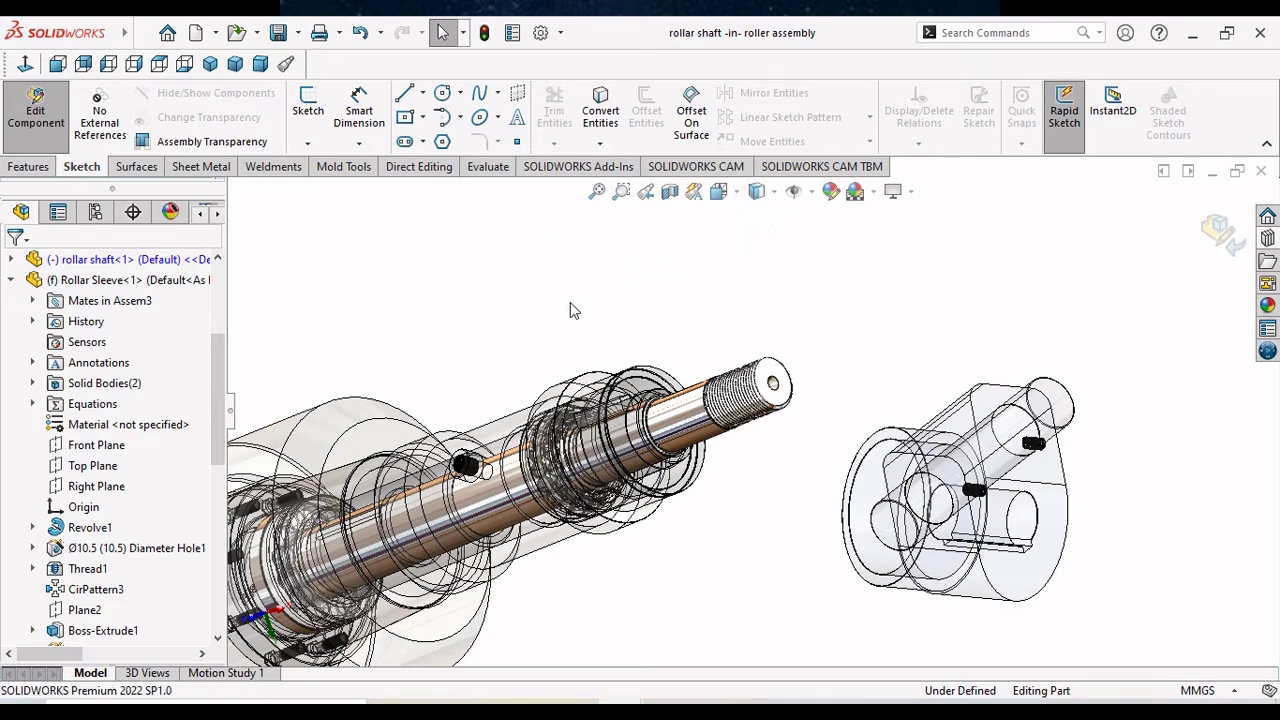
pyautogui.click(1220, 232)
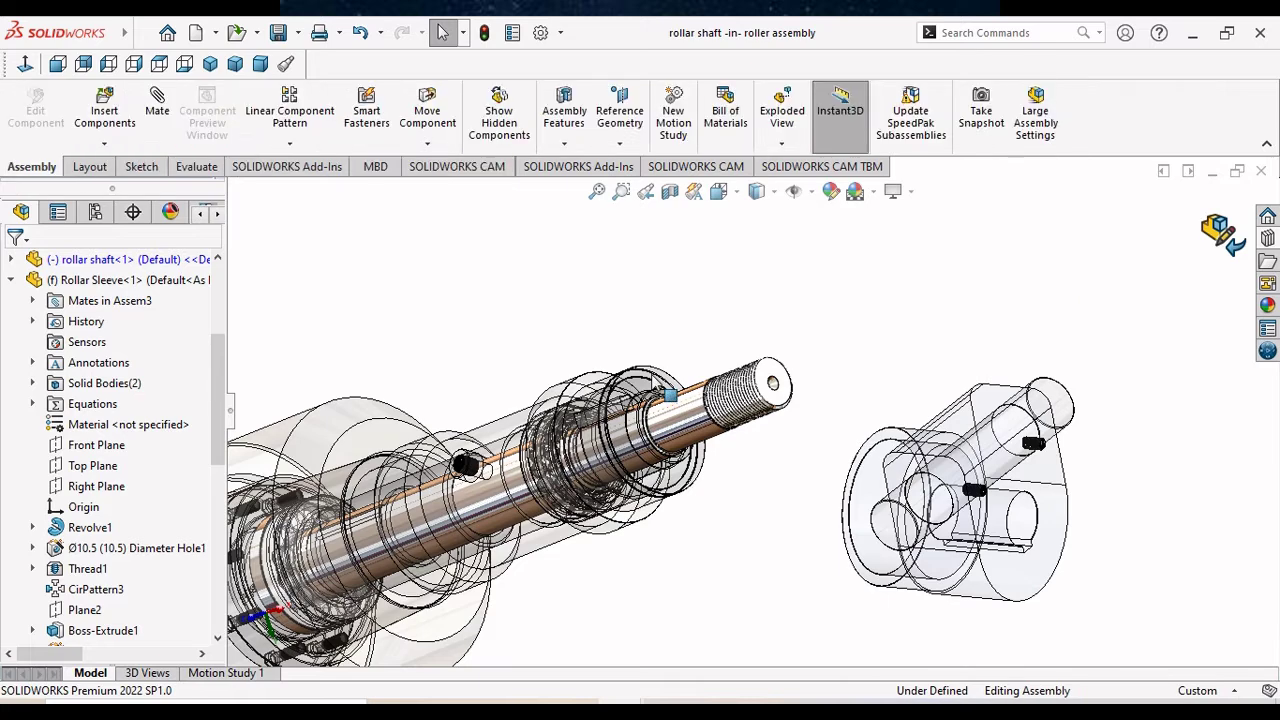
pyautogui.scroll(2, 640, 500)
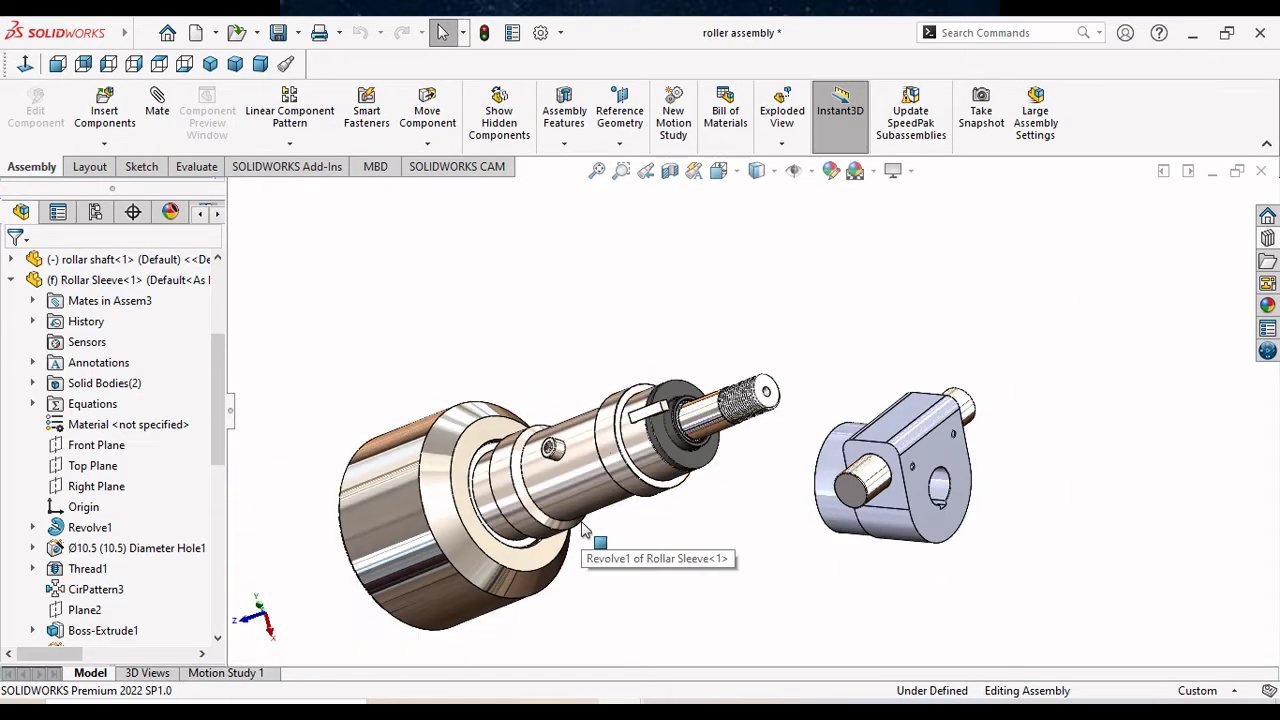
pyautogui.scroll(1, 590, 530)
pyautogui.scroll(-5, 740, 515)
pyautogui.moveTo(805, 495); pyautogui.dragTo(885, 355, button='middle')
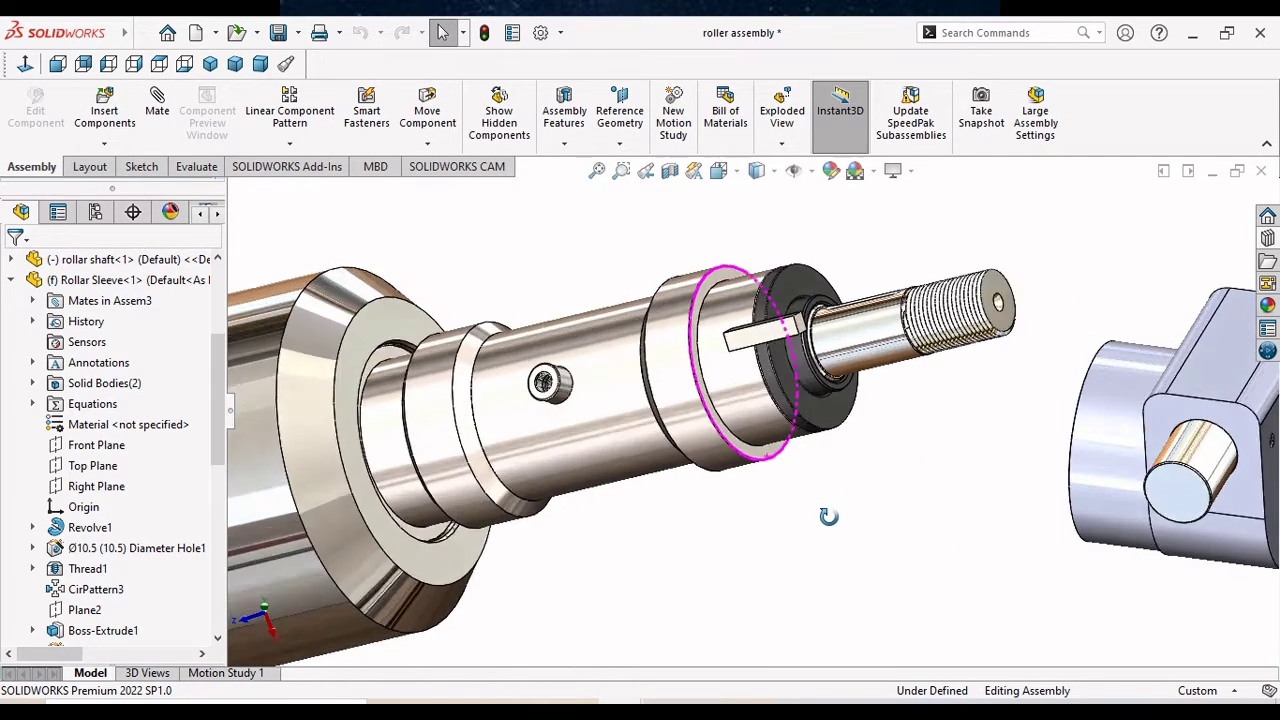
# Mate a square key face coincident with the roller shaft's slot face, moving the key into the slot.
pyautogui.scroll(-2, 885, 355)
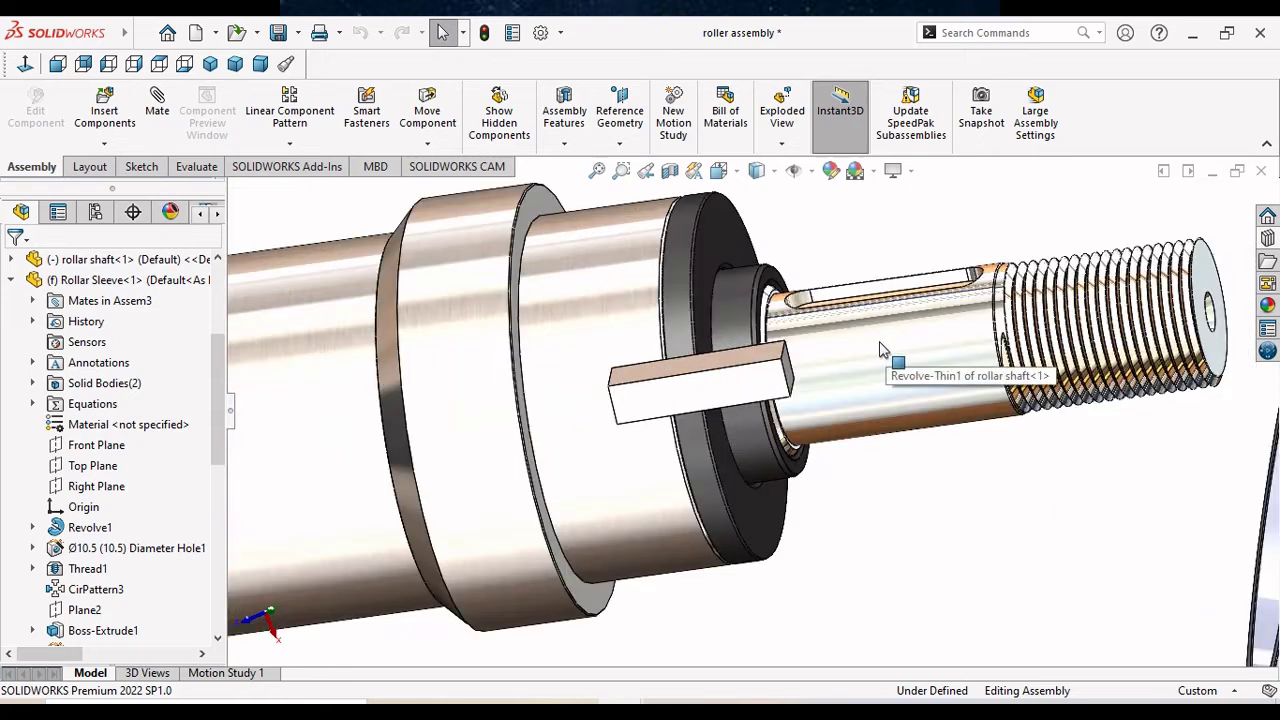
pyautogui.click(886, 360)
pyautogui.scroll(-2, 887, 365)
pyautogui.scroll(-2, 889, 380)
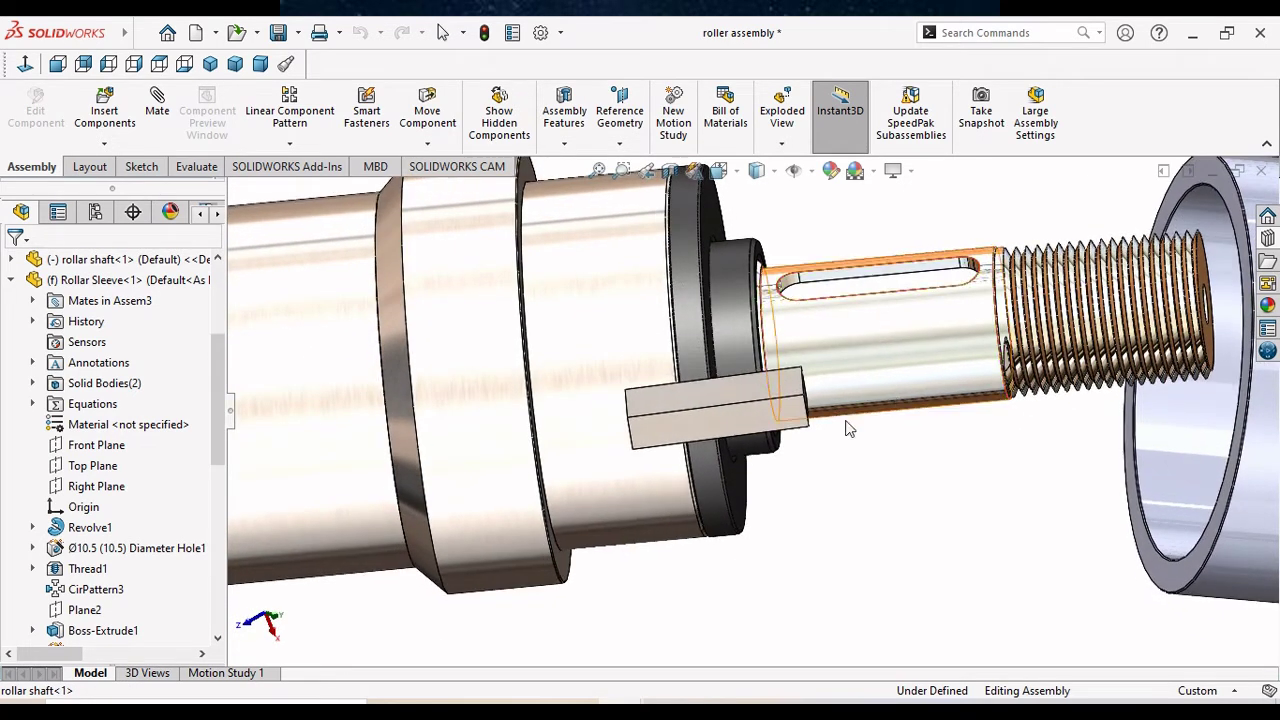
pyautogui.click(172, 116)
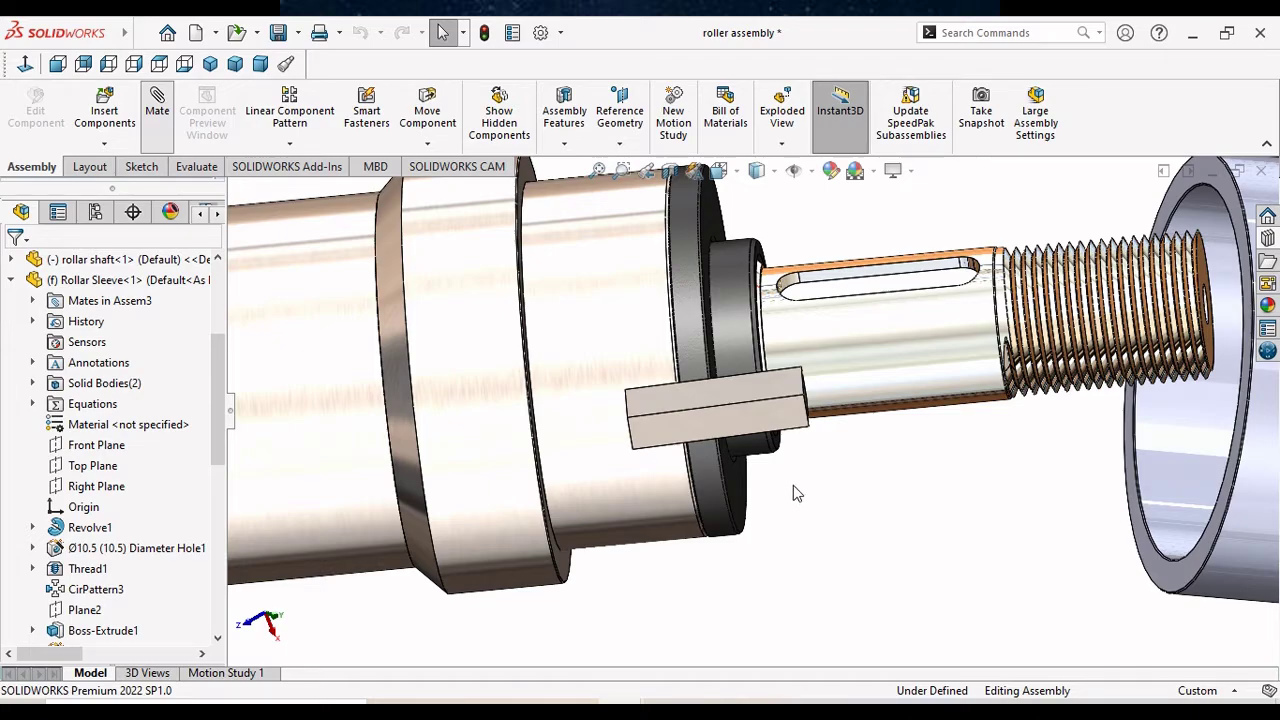
pyautogui.moveTo(793, 490)
pyautogui.mouseDown(button='middle')
pyautogui.moveTo(741, 418)
pyautogui.moveTo(651, 409)
pyautogui.mouseUp(button='middle')
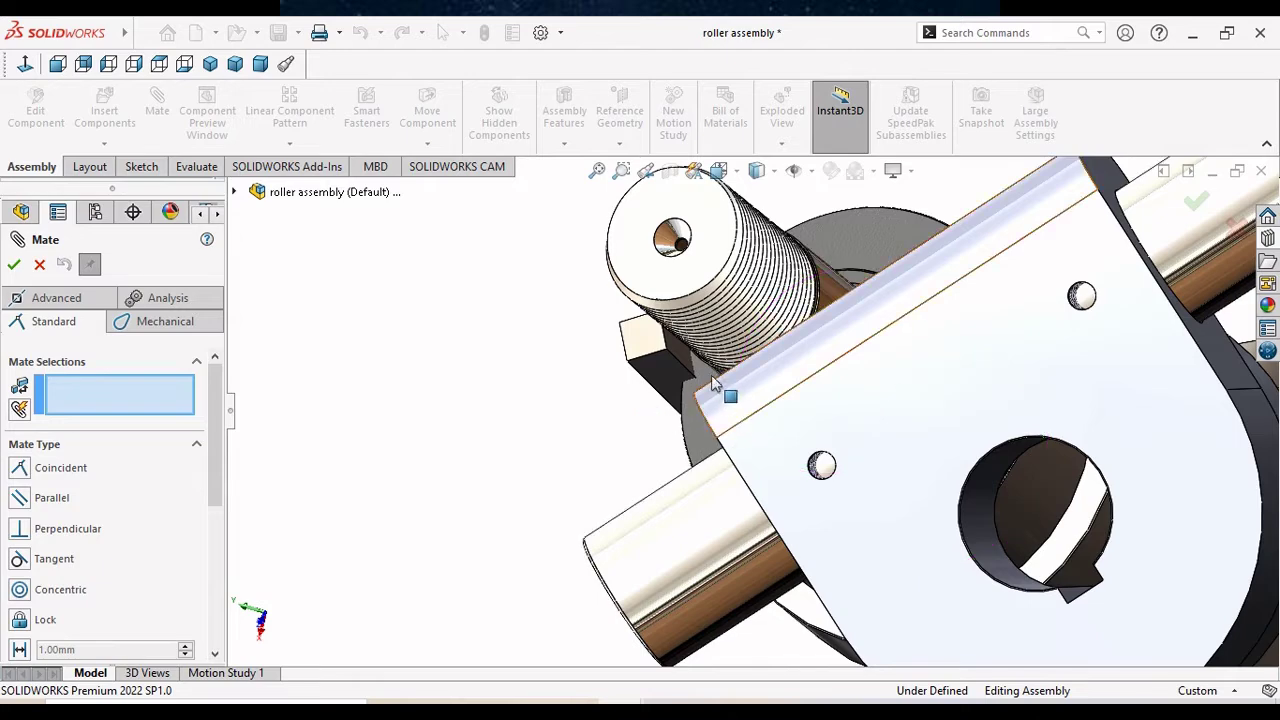
pyautogui.click(672, 344)
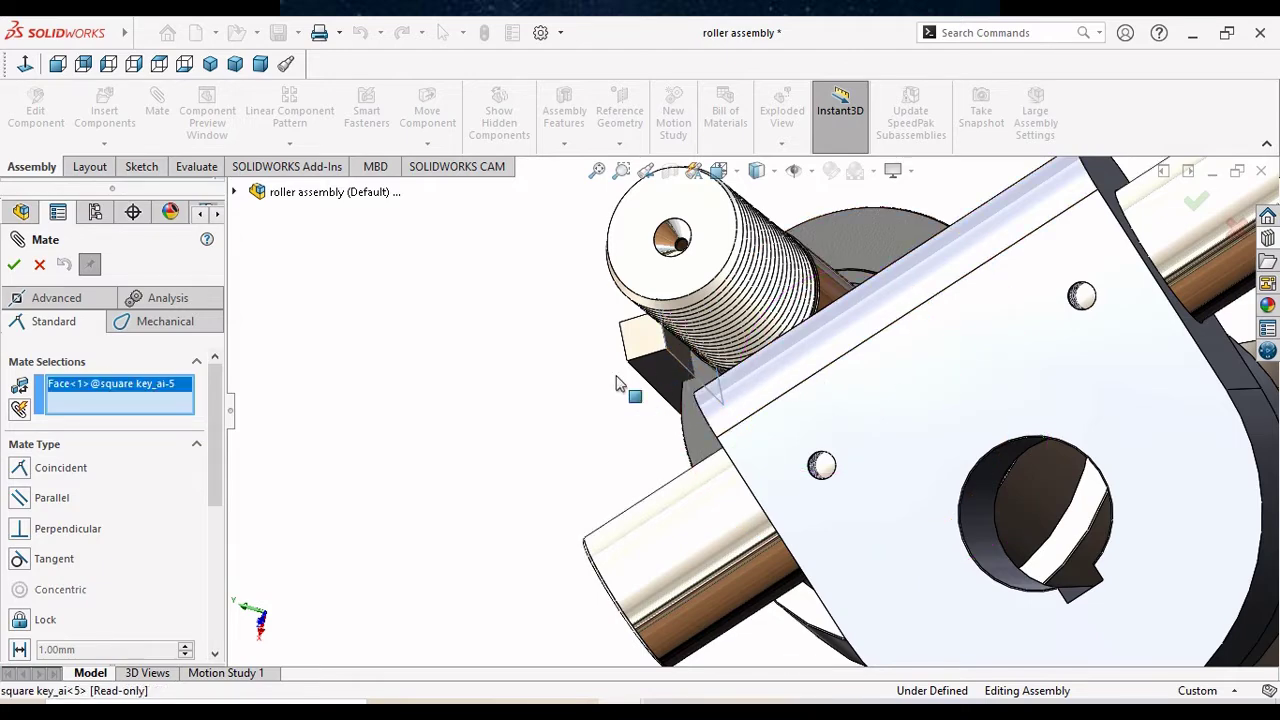
pyautogui.moveTo(494, 369); pyautogui.dragTo(588, 418, button='middle')
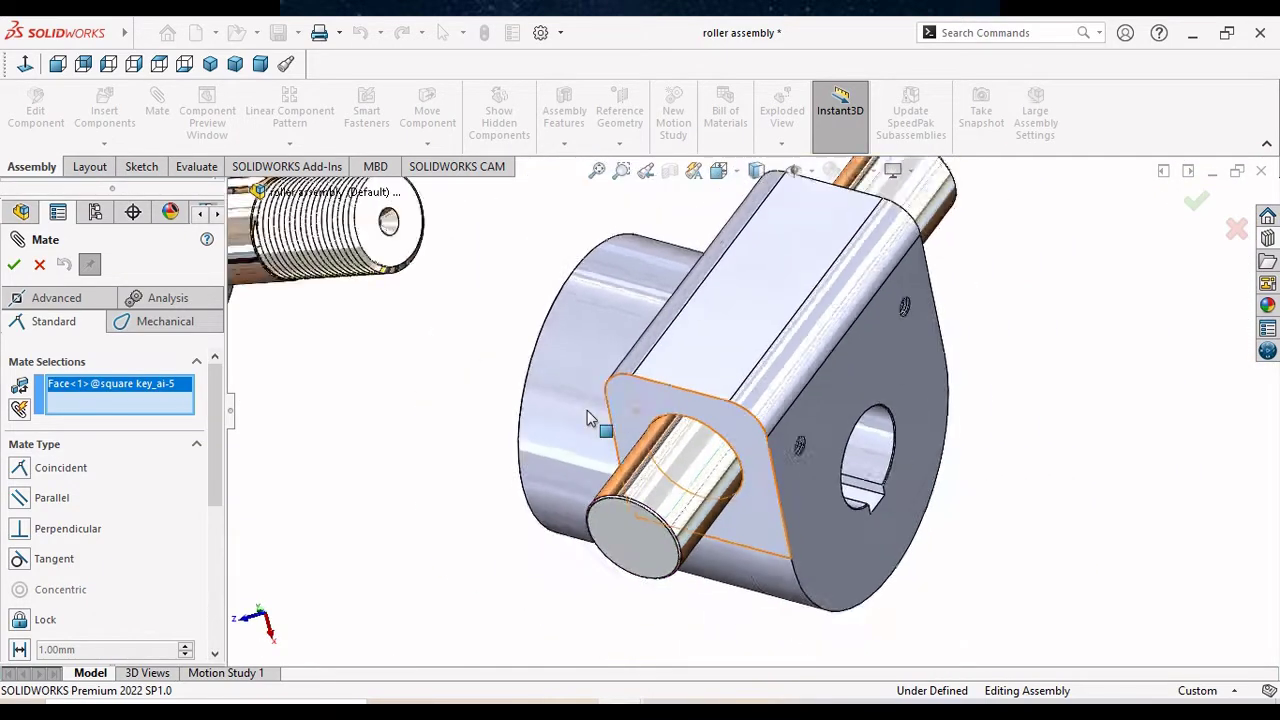
pyautogui.scroll(3, 588, 418)
pyautogui.moveTo(491, 380); pyautogui.dragTo(503, 364, button='middle')
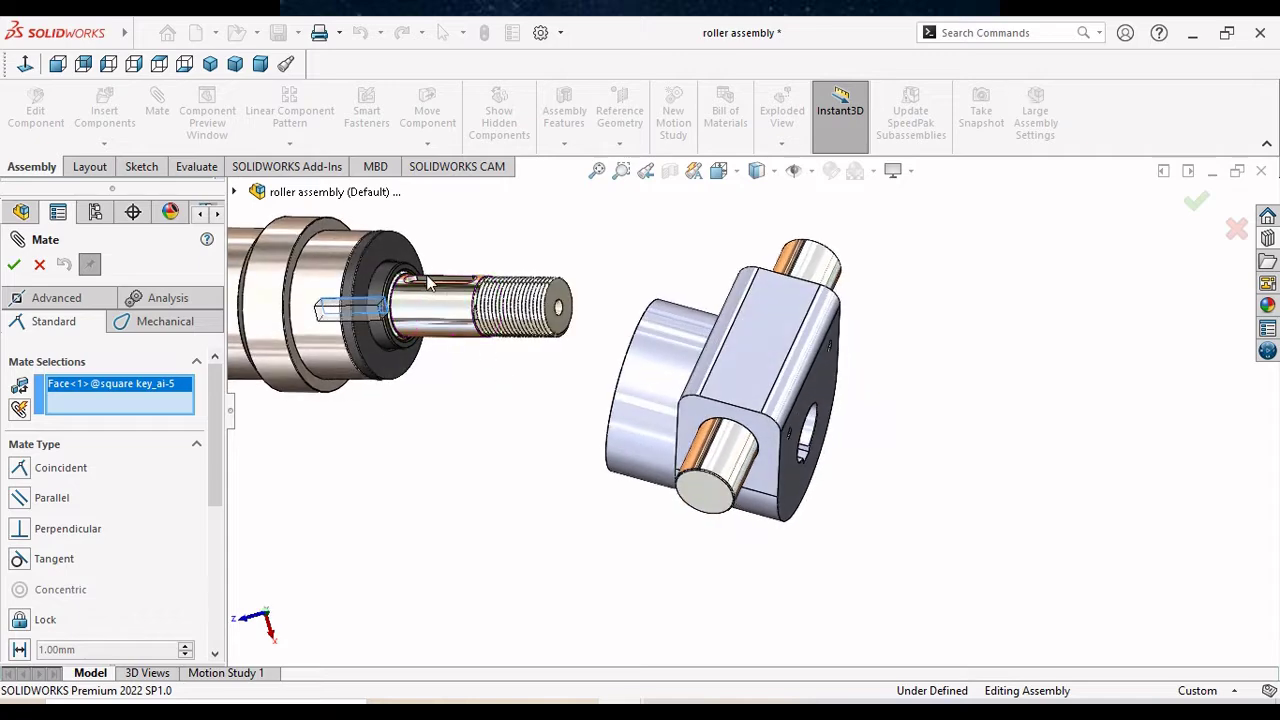
pyautogui.scroll(-5, 428, 283)
pyautogui.click(611, 355)
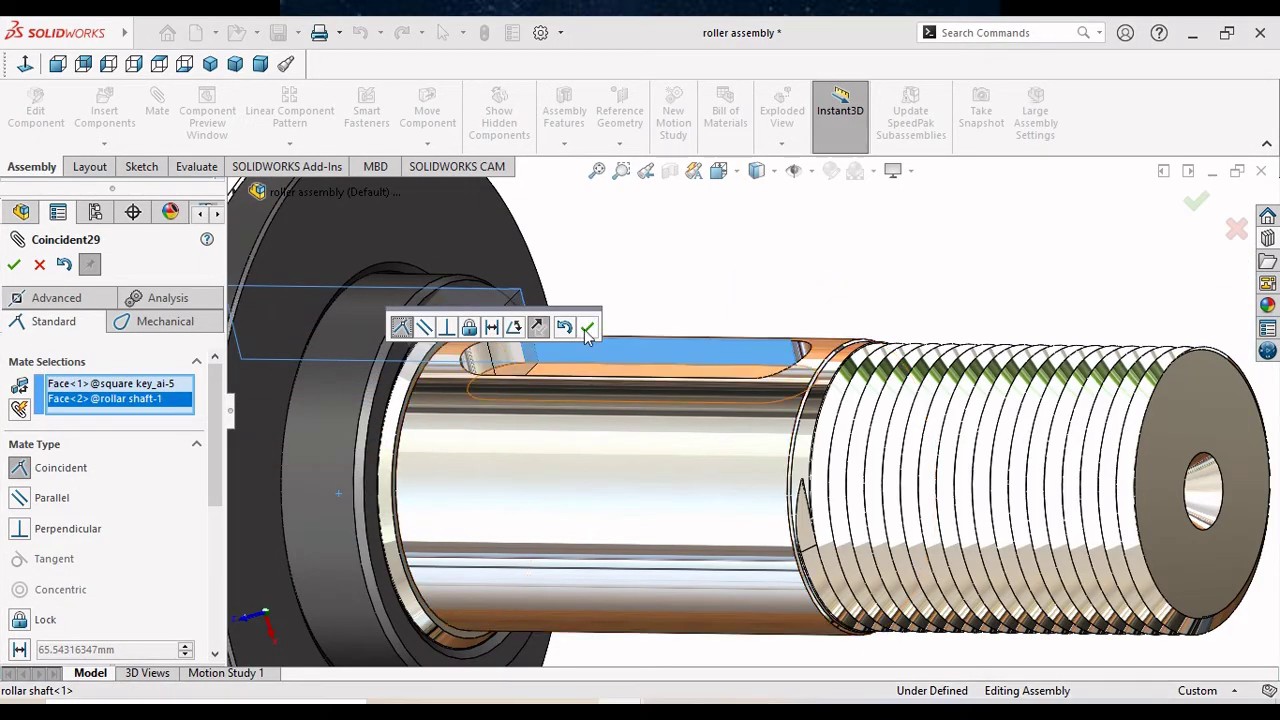
pyautogui.click(587, 327)
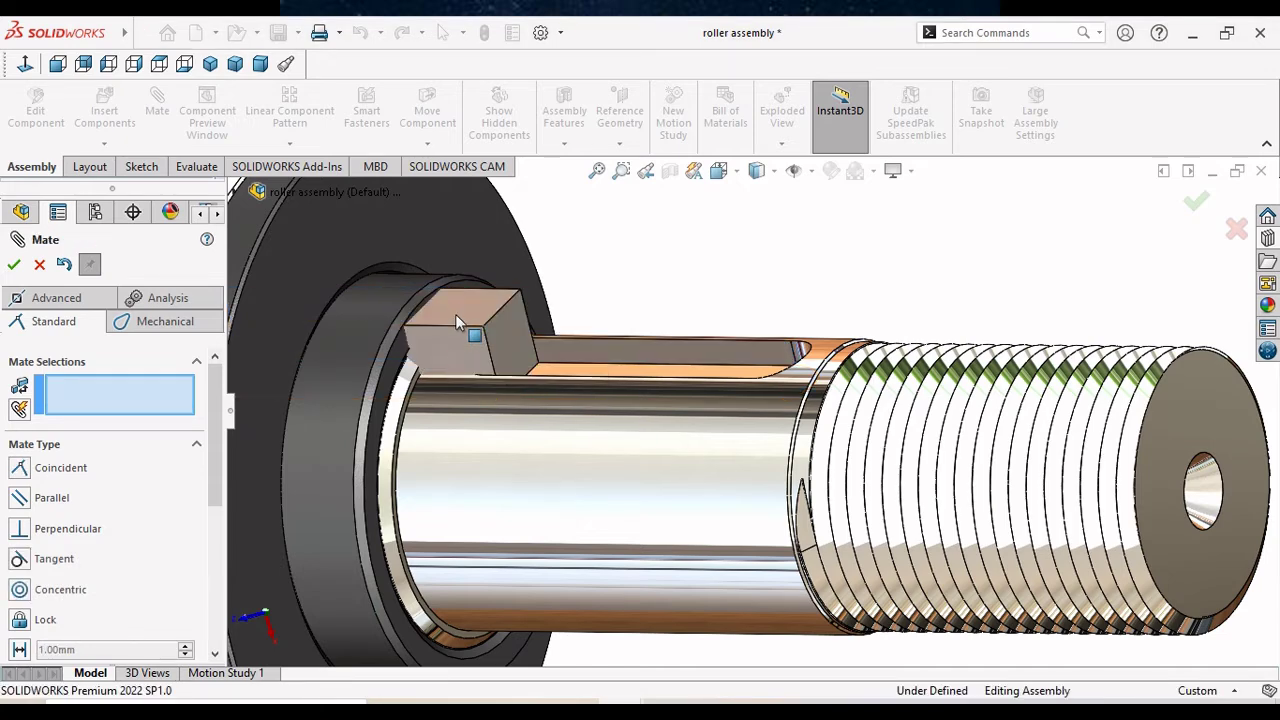
# Slide the key along the slot and mate a shaft slot face coincident with a matching key face.
pyautogui.moveTo(452, 337)
pyautogui.mouseDown()
pyautogui.moveTo(430, 252)
pyautogui.moveTo(425, 450)
pyautogui.moveTo(532, 592)
pyautogui.moveTo(706, 545)
pyautogui.moveTo(657, 526)
pyautogui.mouseUp()
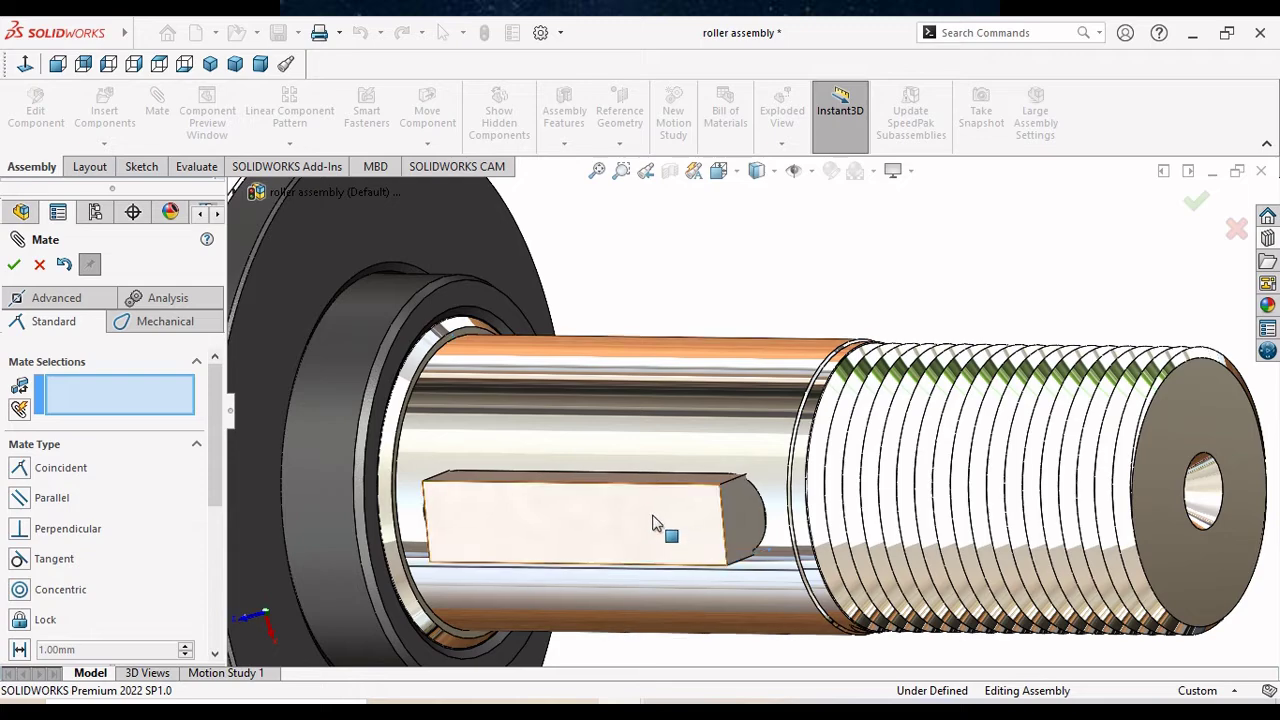
pyautogui.scroll(4, 657, 514)
pyautogui.moveTo(680, 507)
pyautogui.mouseDown(button='middle')
pyautogui.moveTo(622, 315)
pyautogui.moveTo(549, 330)
pyautogui.mouseUp(button='middle')
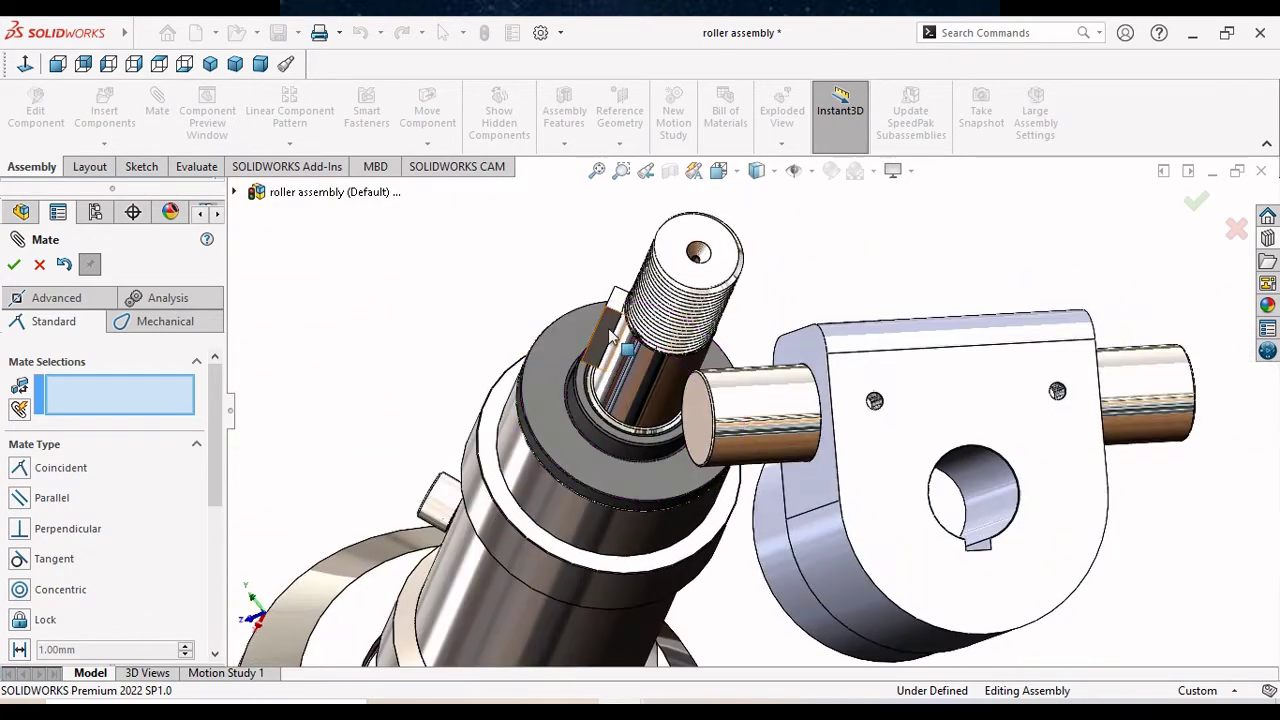
pyautogui.moveTo(499, 301); pyautogui.dragTo(439, 253)
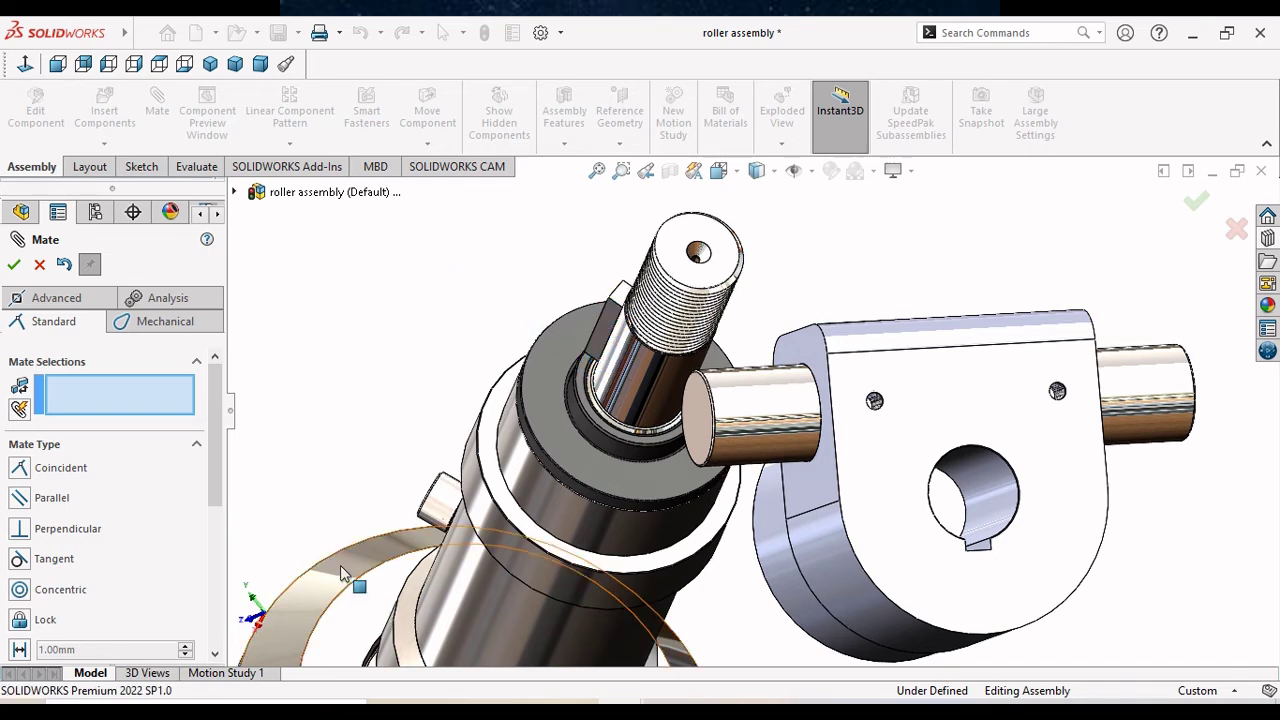
pyautogui.hotkey('ctrl', '8')
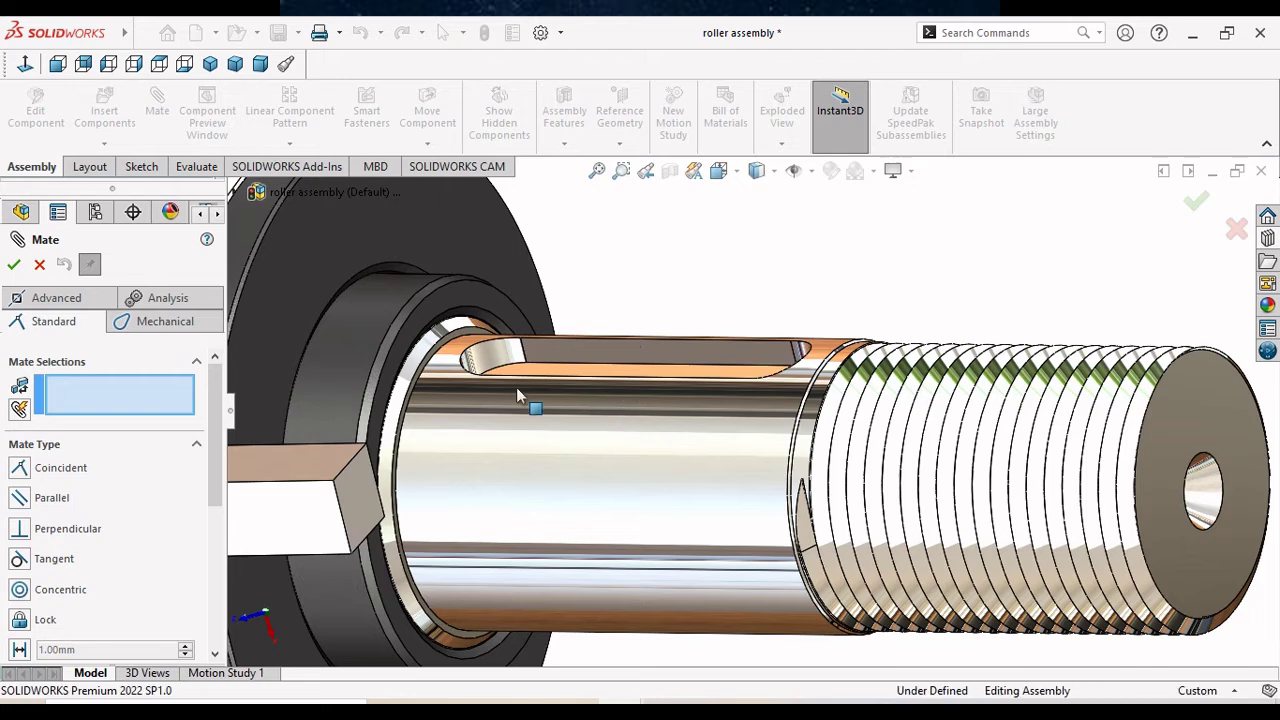
pyautogui.click(614, 375)
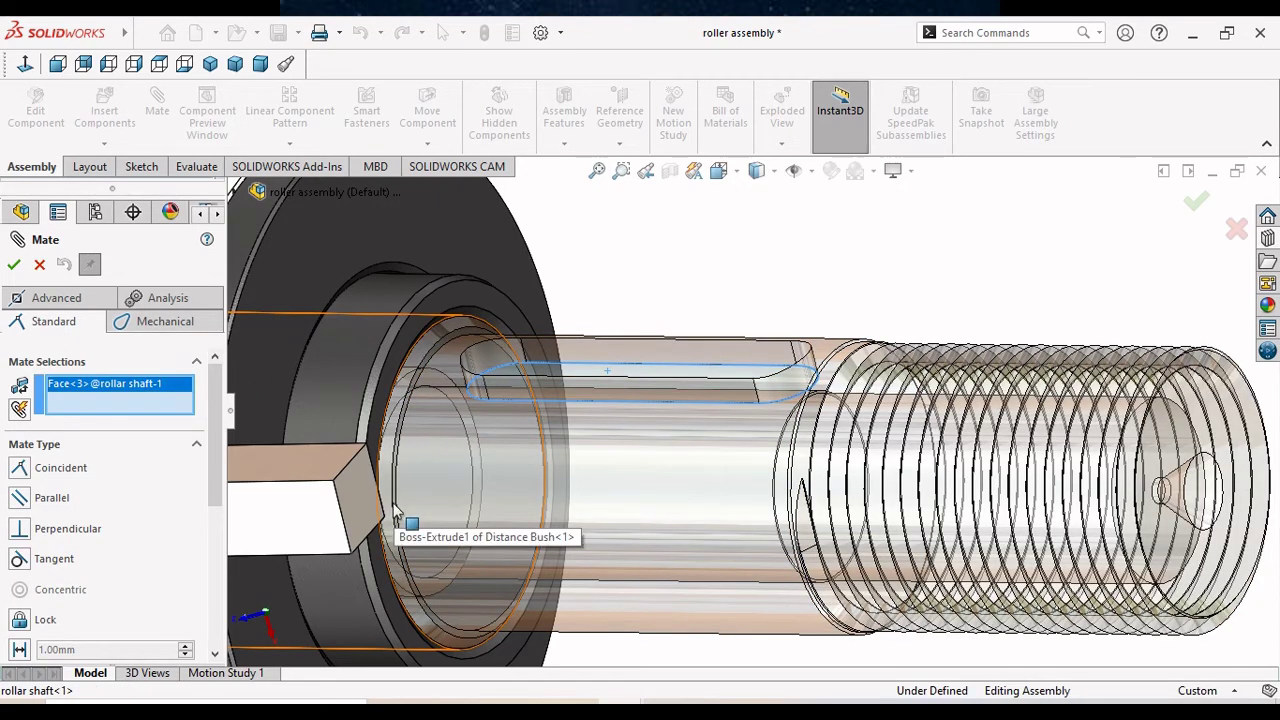
pyautogui.moveTo(391, 471); pyautogui.dragTo(374, 397, button='middle')
pyautogui.scroll(2, 372, 399)
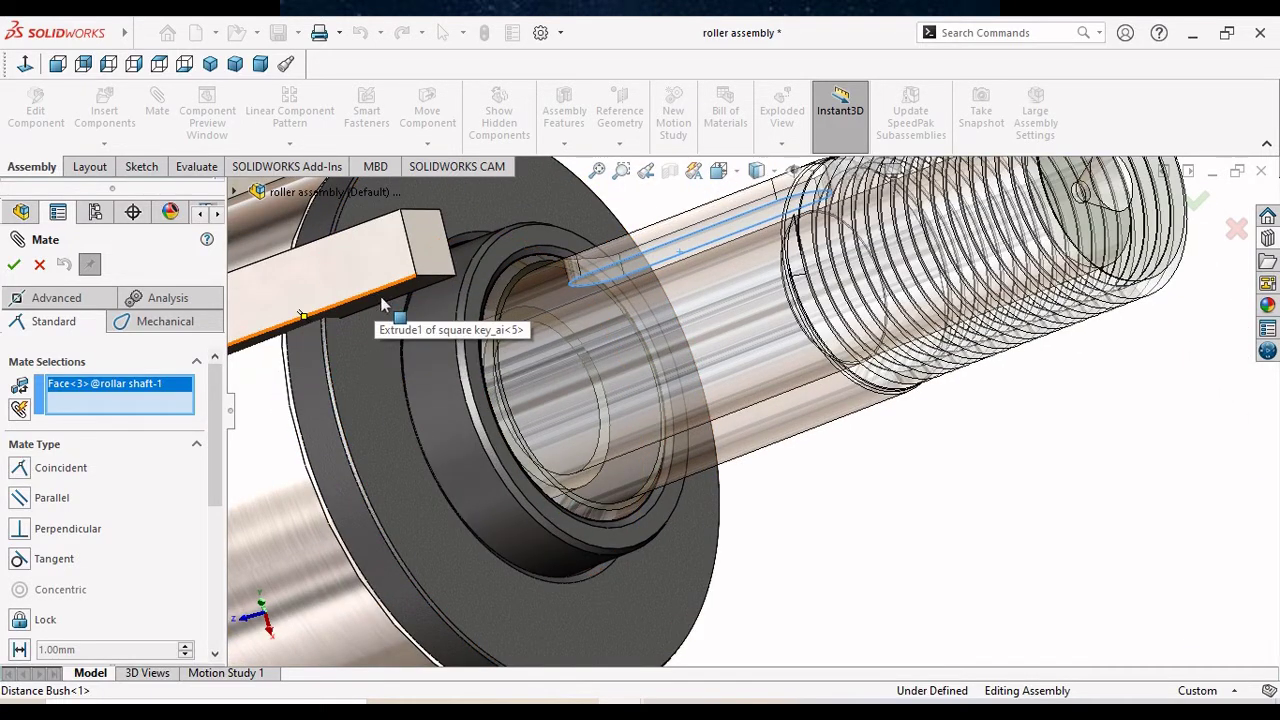
pyautogui.click(390, 300)
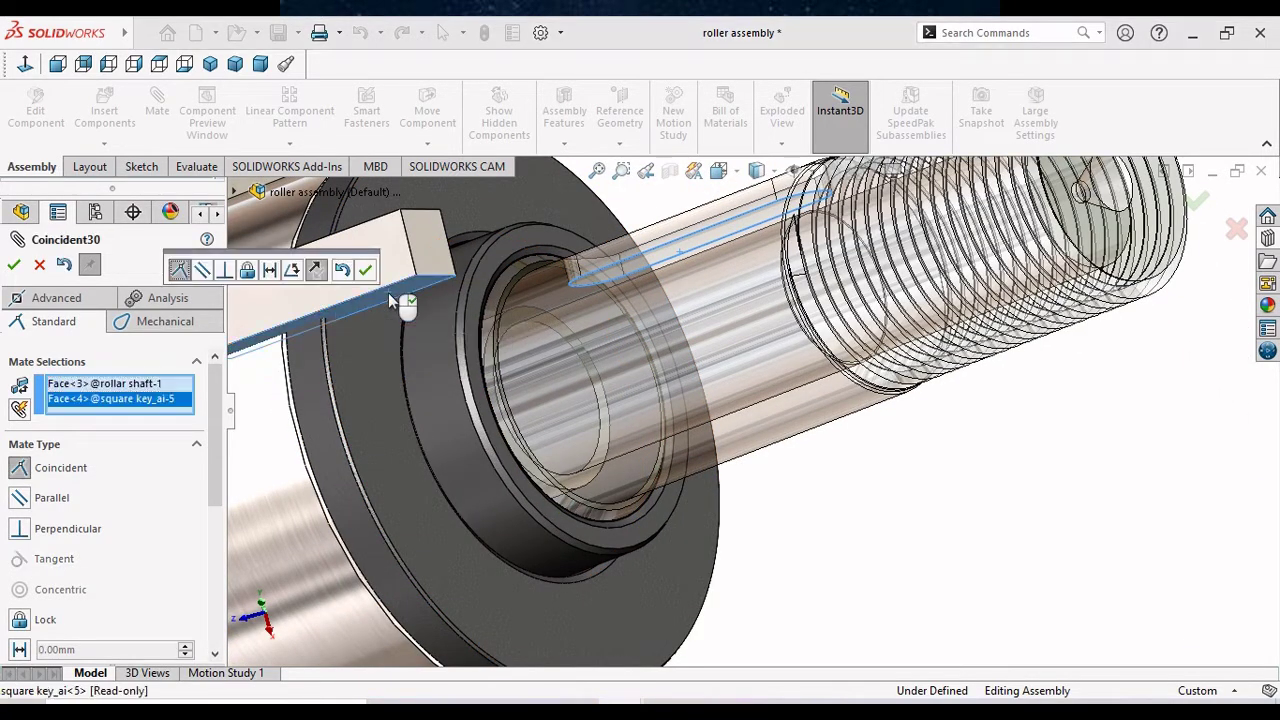
pyautogui.click(367, 272)
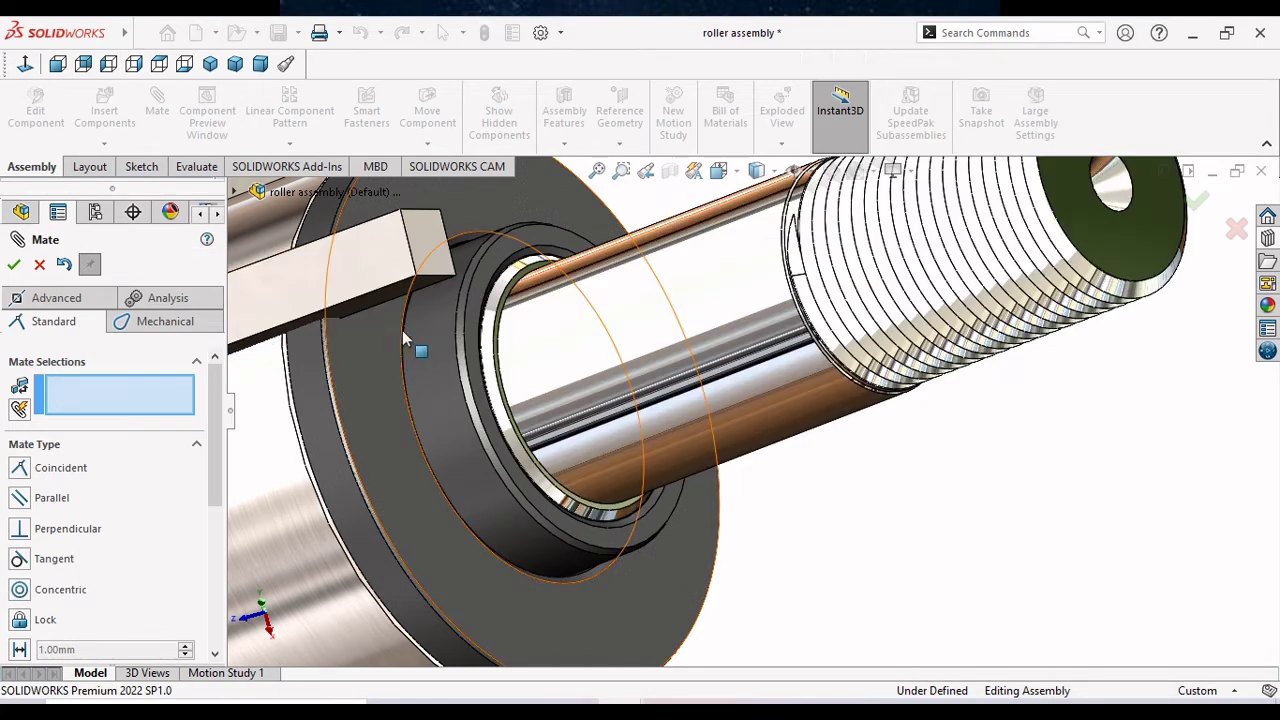
# Add a third coincident mate between another key face and the matching roller shaft face.
pyautogui.click(325, 275)
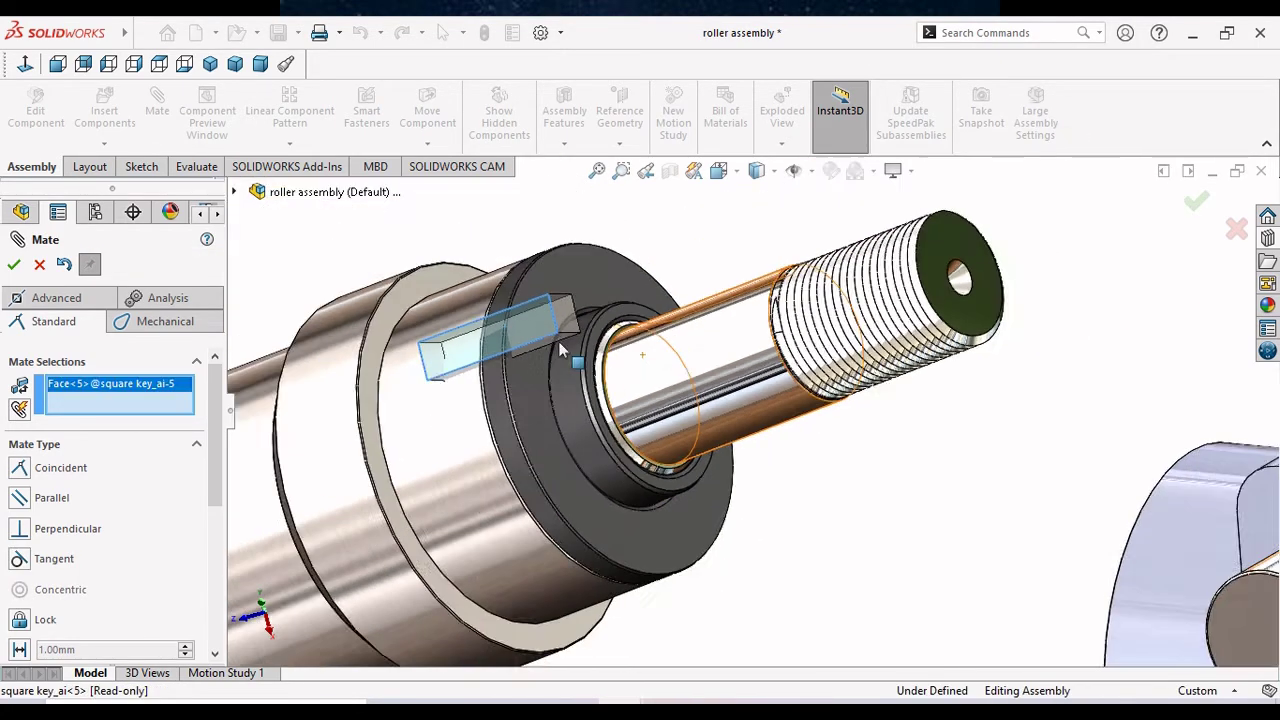
pyautogui.moveTo(558, 341)
pyautogui.mouseDown(button='middle')
pyautogui.moveTo(727, 368)
pyautogui.moveTo(666, 466)
pyautogui.mouseUp(button='middle')
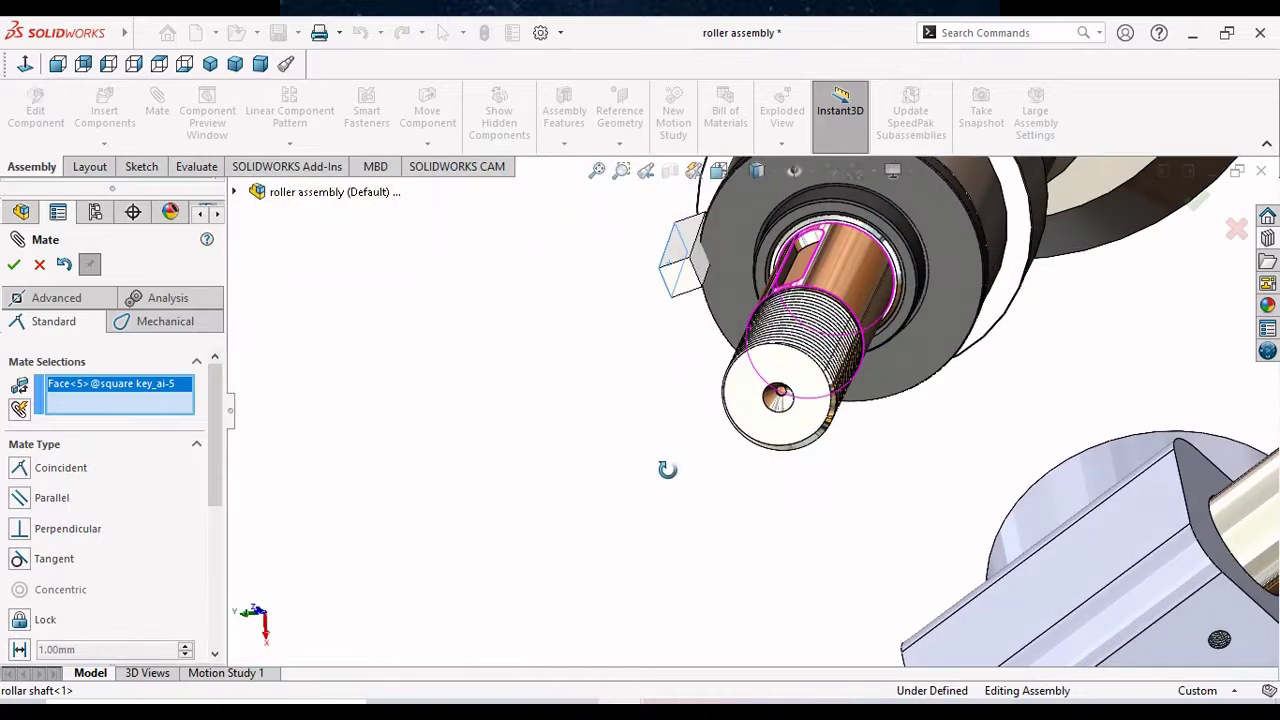
pyautogui.click(792, 278)
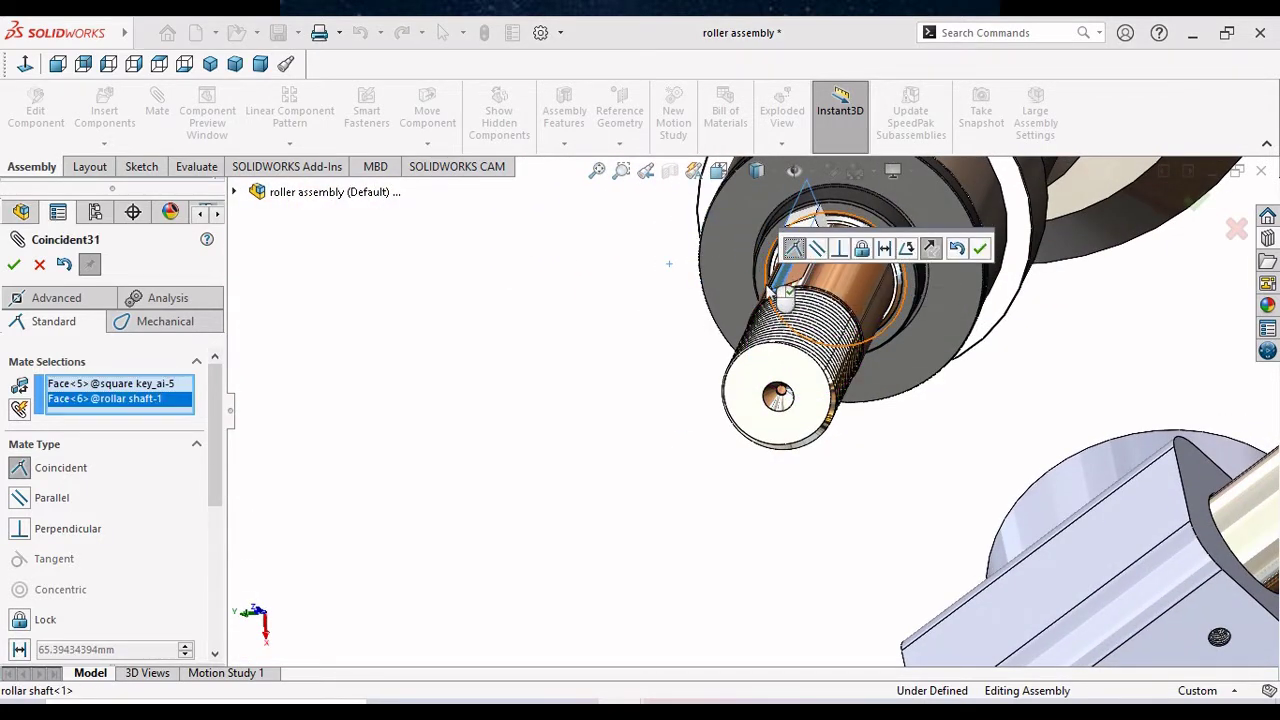
pyautogui.click(980, 252)
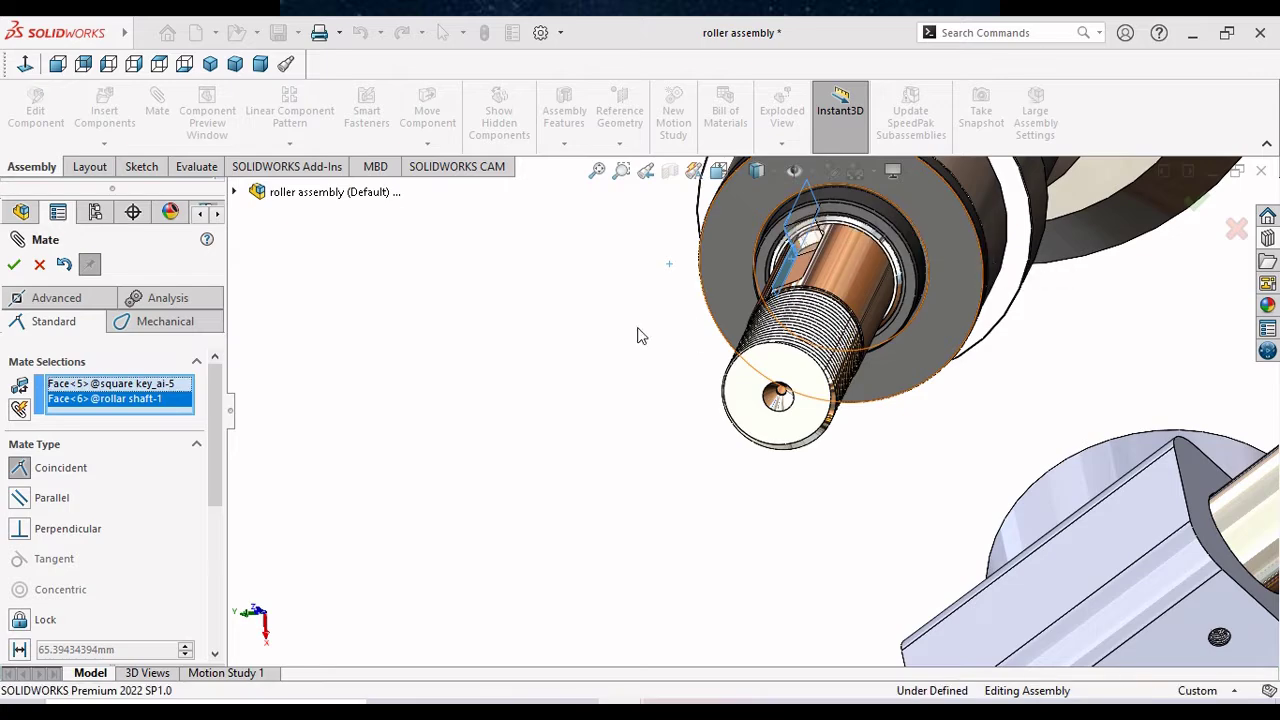
pyautogui.moveTo(589, 374)
pyautogui.mouseDown(button='middle')
pyautogui.moveTo(618, 418)
pyautogui.moveTo(640, 423)
pyautogui.mouseUp(button='middle')
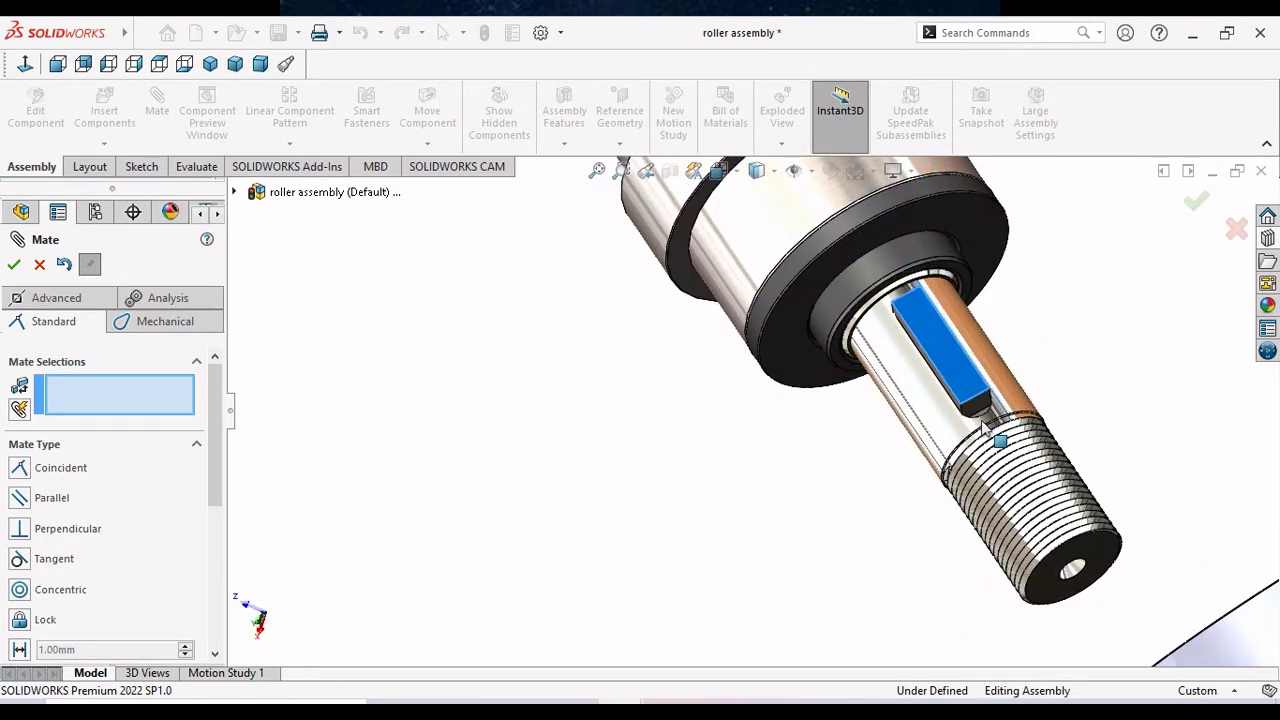
pyautogui.scroll(-2, 960, 390)
pyautogui.scroll(-2, 939, 352)
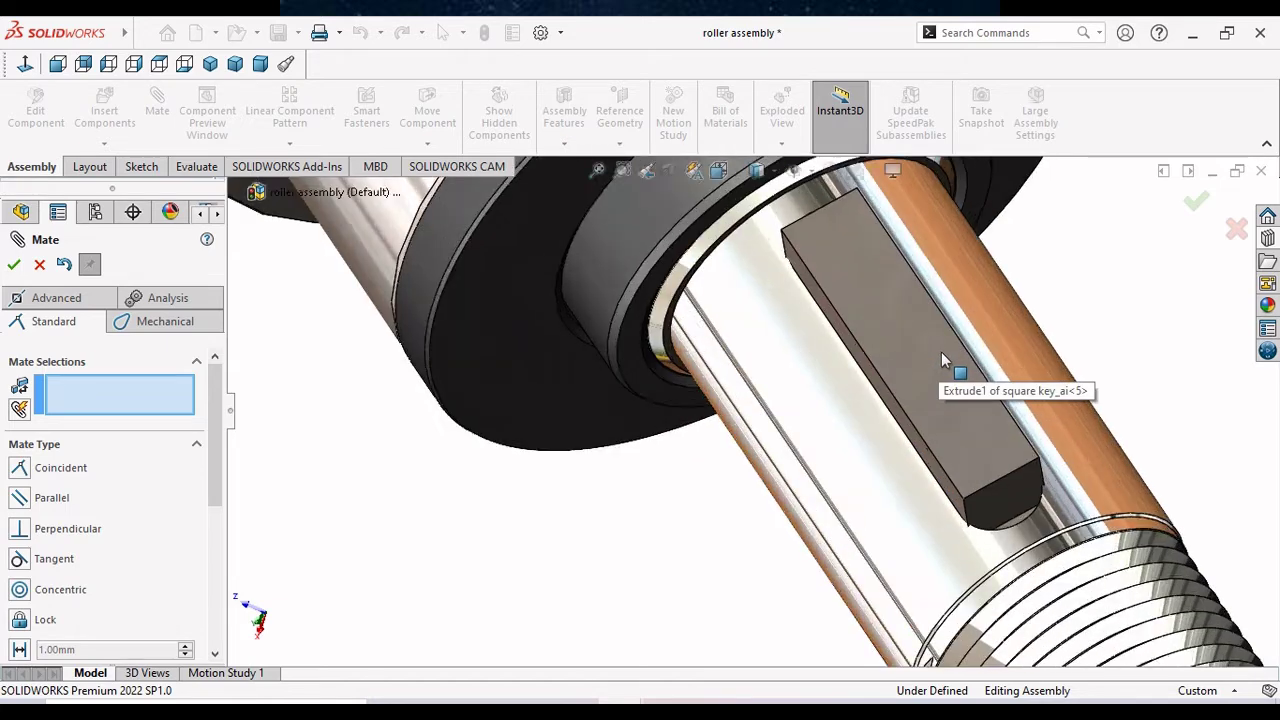
pyautogui.scroll(-2, 960, 375)
pyautogui.scroll(1, 975, 400)
pyautogui.scroll(1, 935, 460)
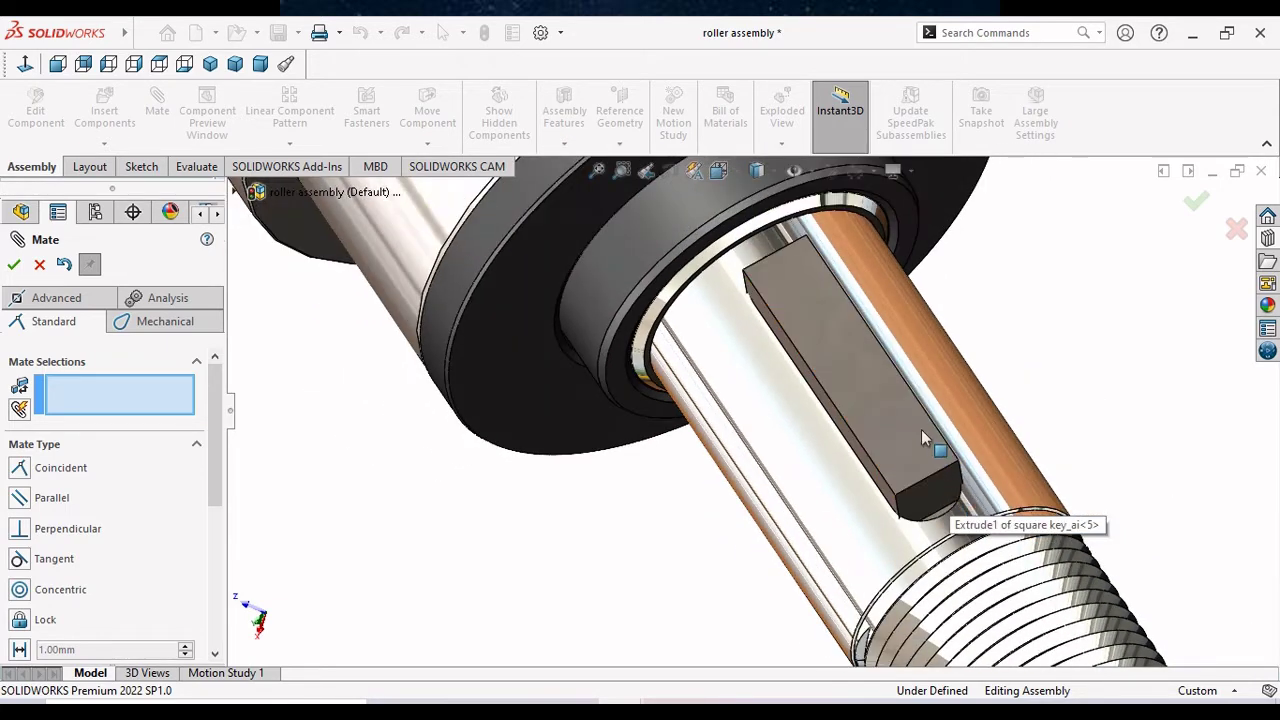
pyautogui.moveTo(918, 429)
pyautogui.mouseDown(button='middle')
pyautogui.moveTo(943, 491)
pyautogui.moveTo(940, 533)
pyautogui.moveTo(911, 449)
pyautogui.mouseUp(button='middle')
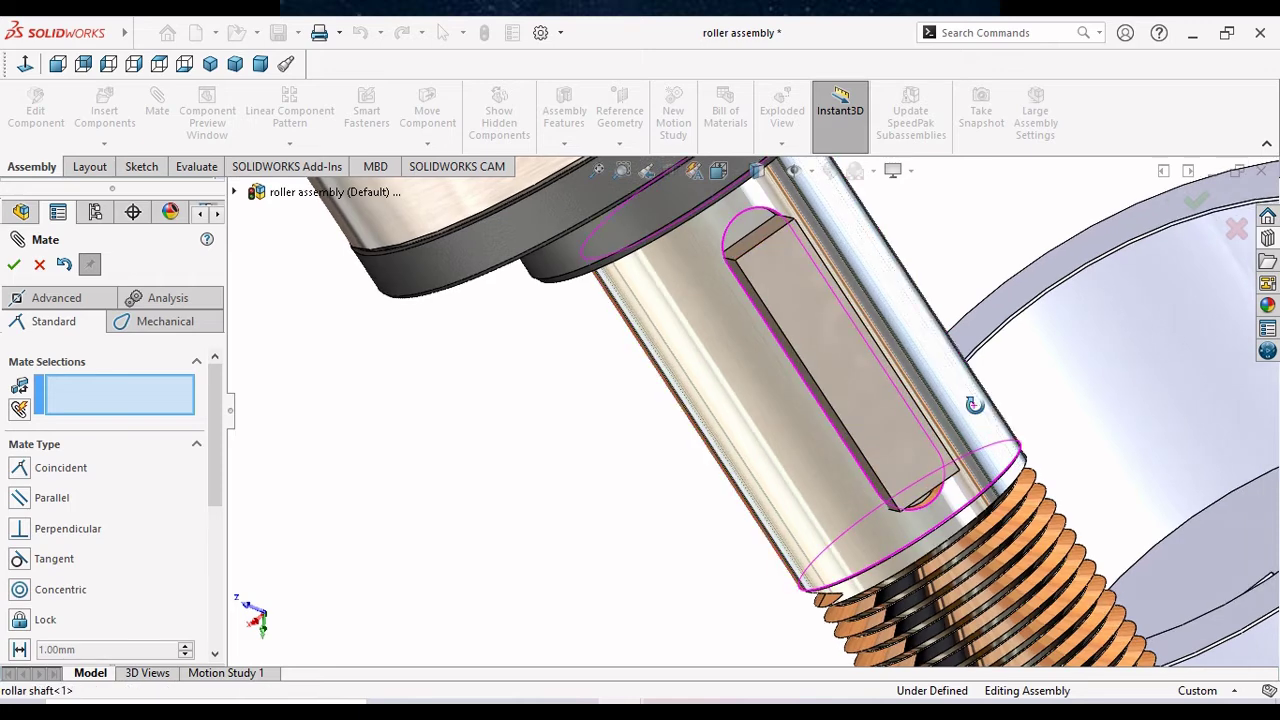
pyautogui.moveTo(978, 405); pyautogui.dragTo(930, 370, button='middle')
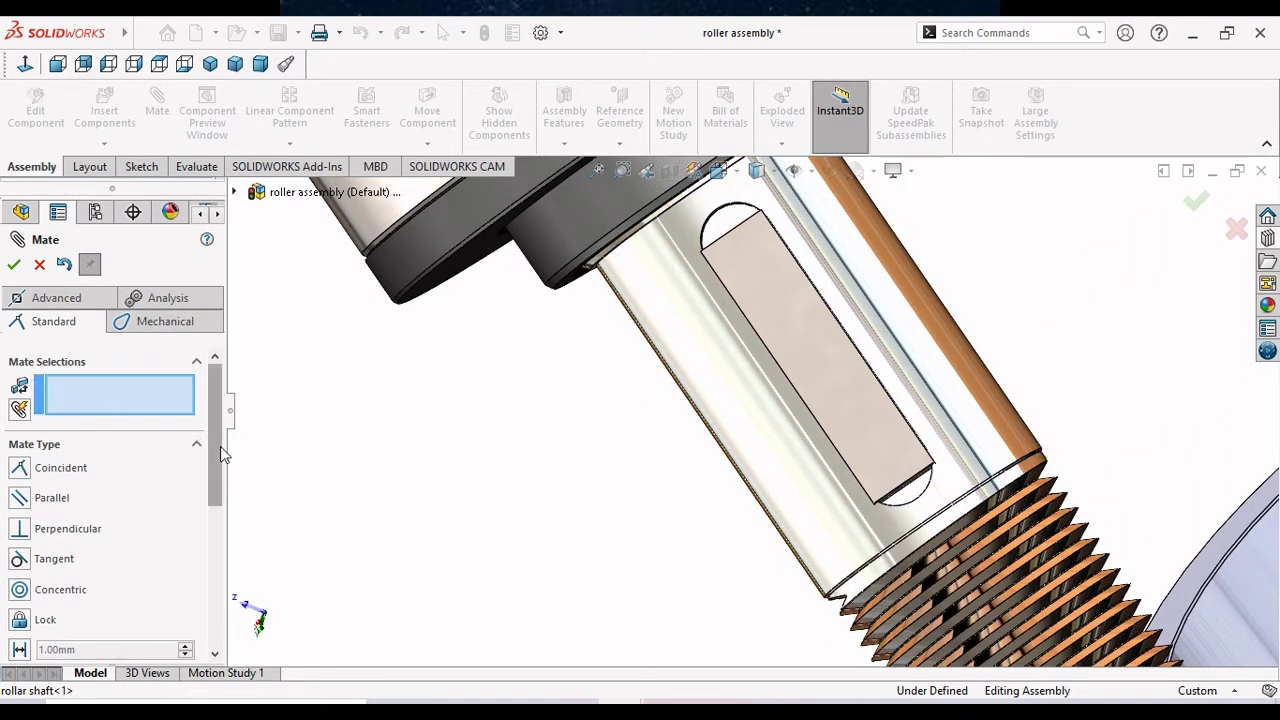
pyautogui.moveTo(218, 446); pyautogui.dragTo(211, 499)
pyautogui.scroll(3, 213, 499)
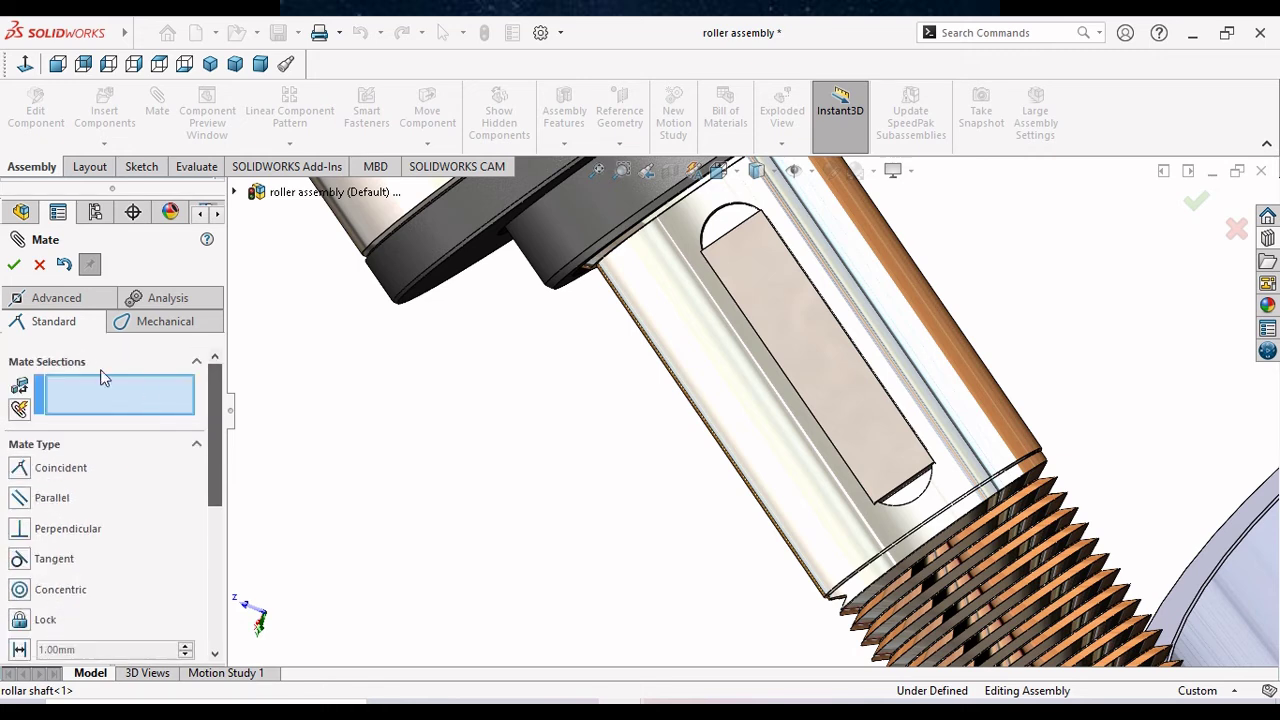
# Choose the advanced Width mate and pick the key's end and side faces as width references.
pyautogui.click(56, 297)
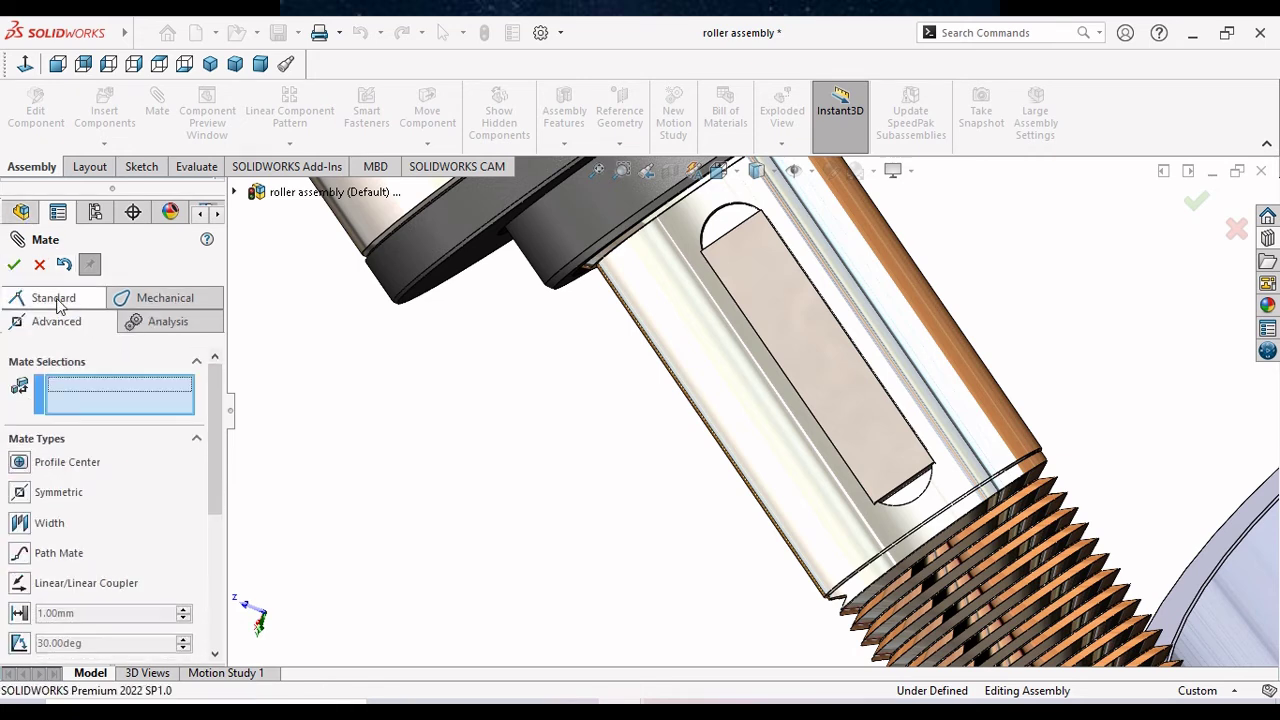
pyautogui.click(20, 523)
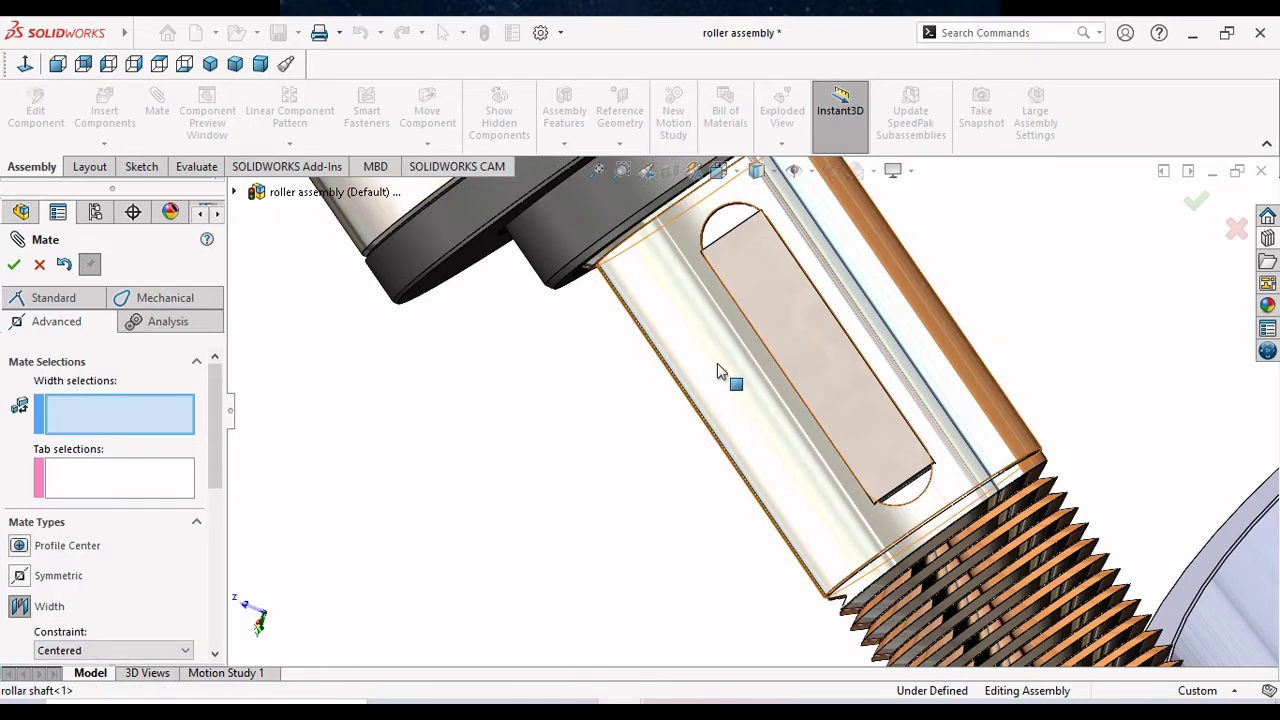
pyautogui.moveTo(723, 371); pyautogui.dragTo(694, 331, button='middle')
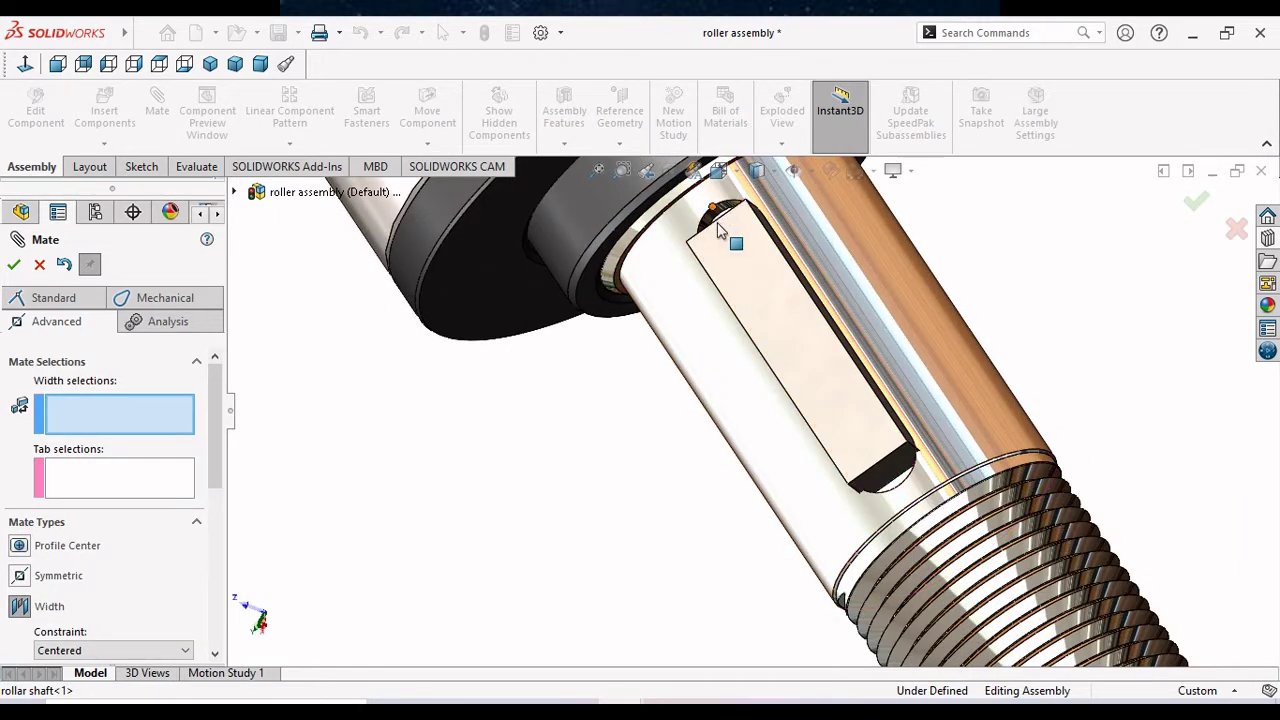
pyautogui.moveTo(716, 230); pyautogui.dragTo(763, 260, button='middle')
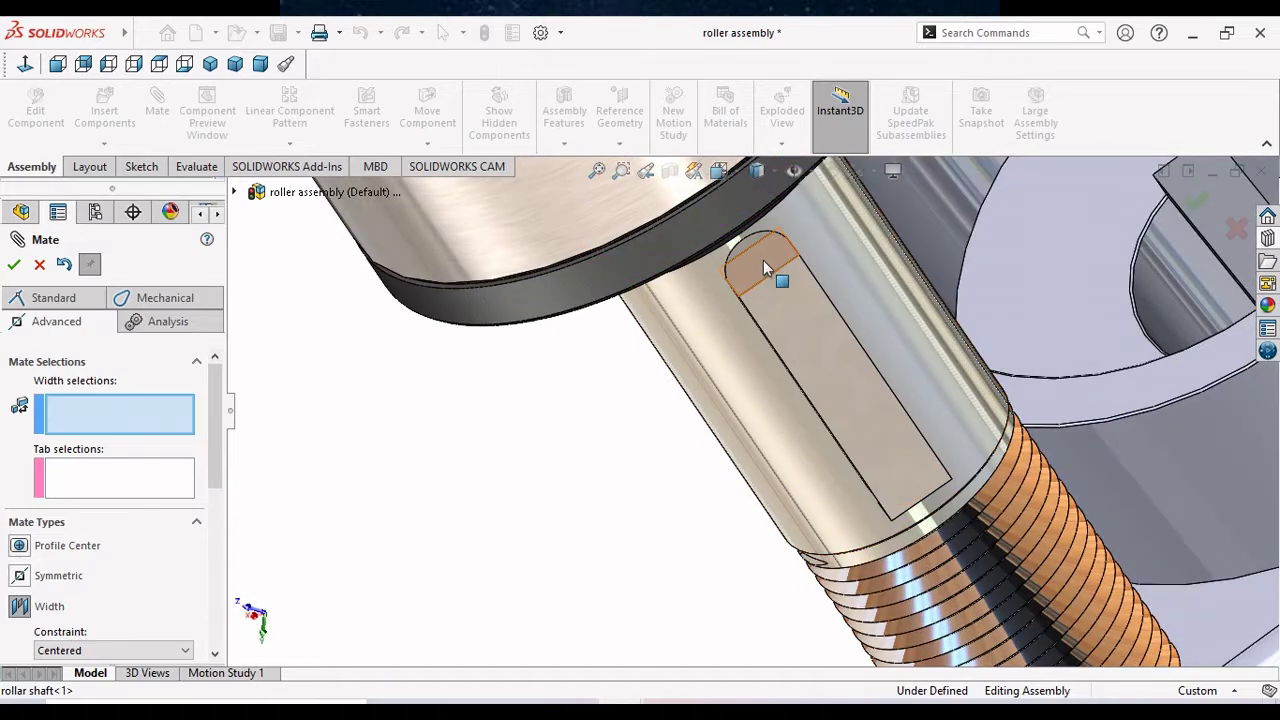
pyautogui.click(763, 260)
pyautogui.moveTo(650, 407); pyautogui.dragTo(1016, 580, button='middle')
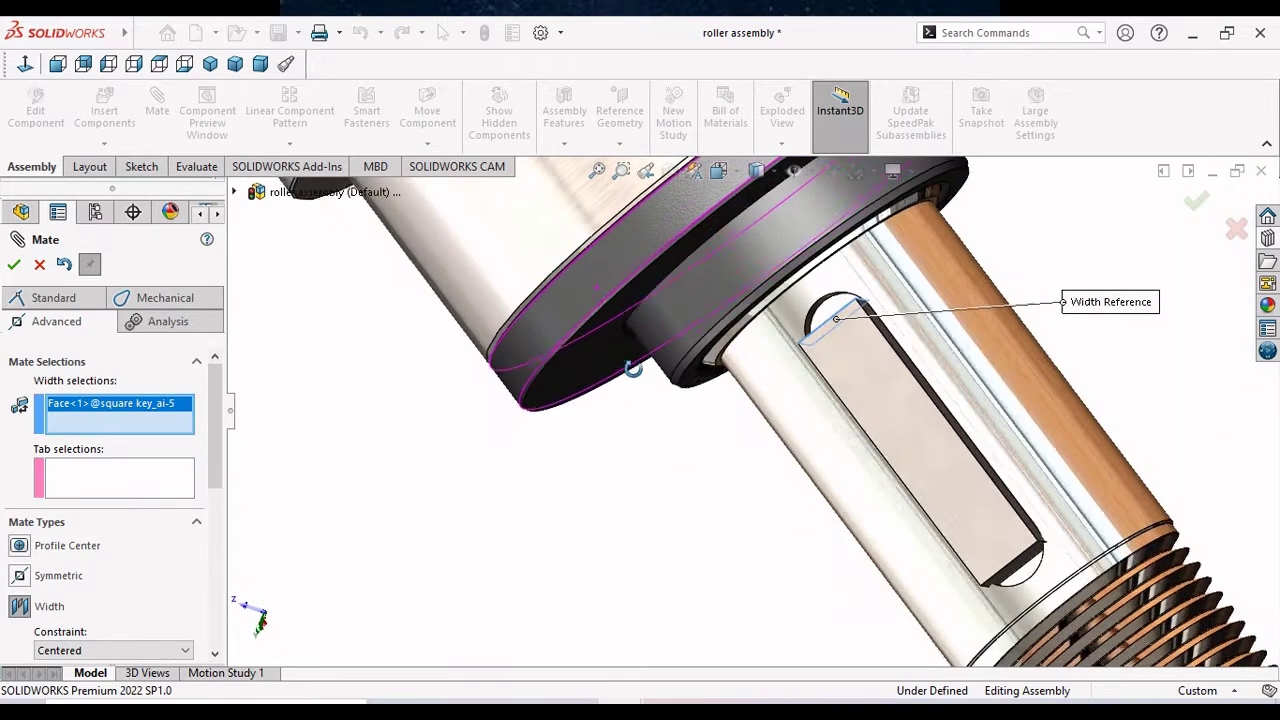
pyautogui.scroll(-3, 1016, 580)
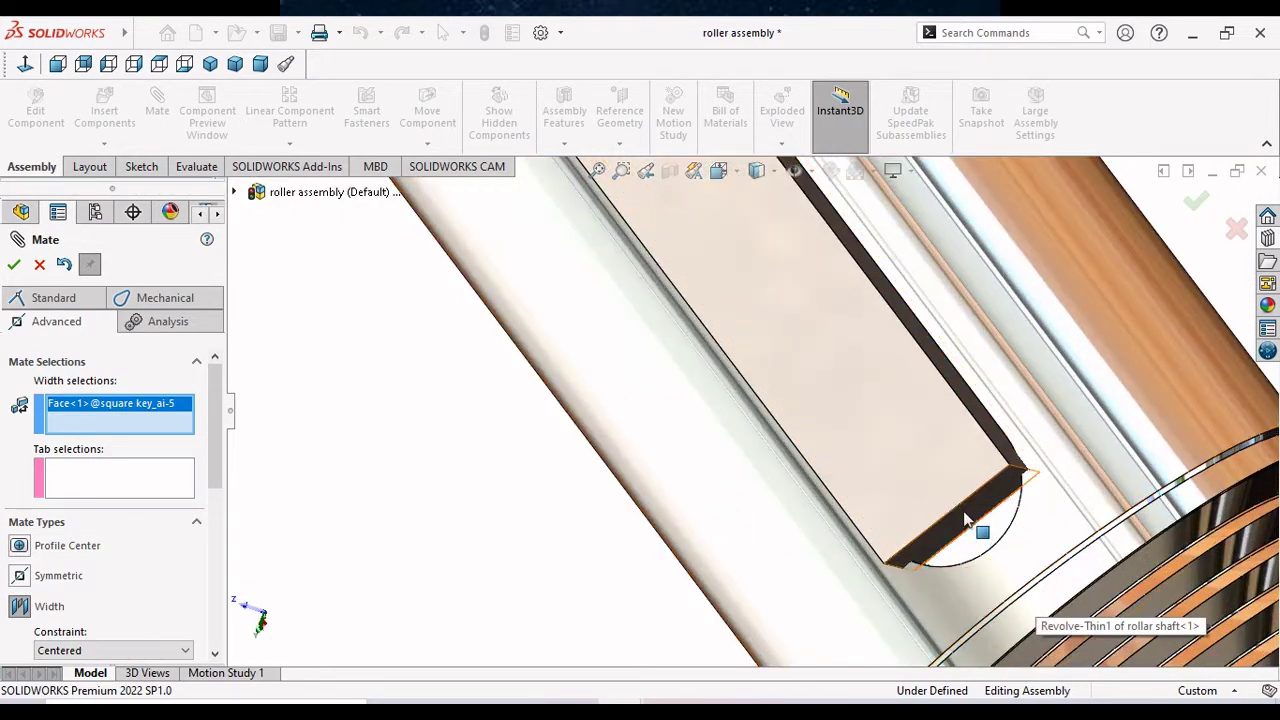
pyautogui.click(978, 533)
# Use the shaft's slot face as tab reference and drag the key to check the centred preview.
pyautogui.moveTo(683, 486); pyautogui.dragTo(700, 526, button='middle')
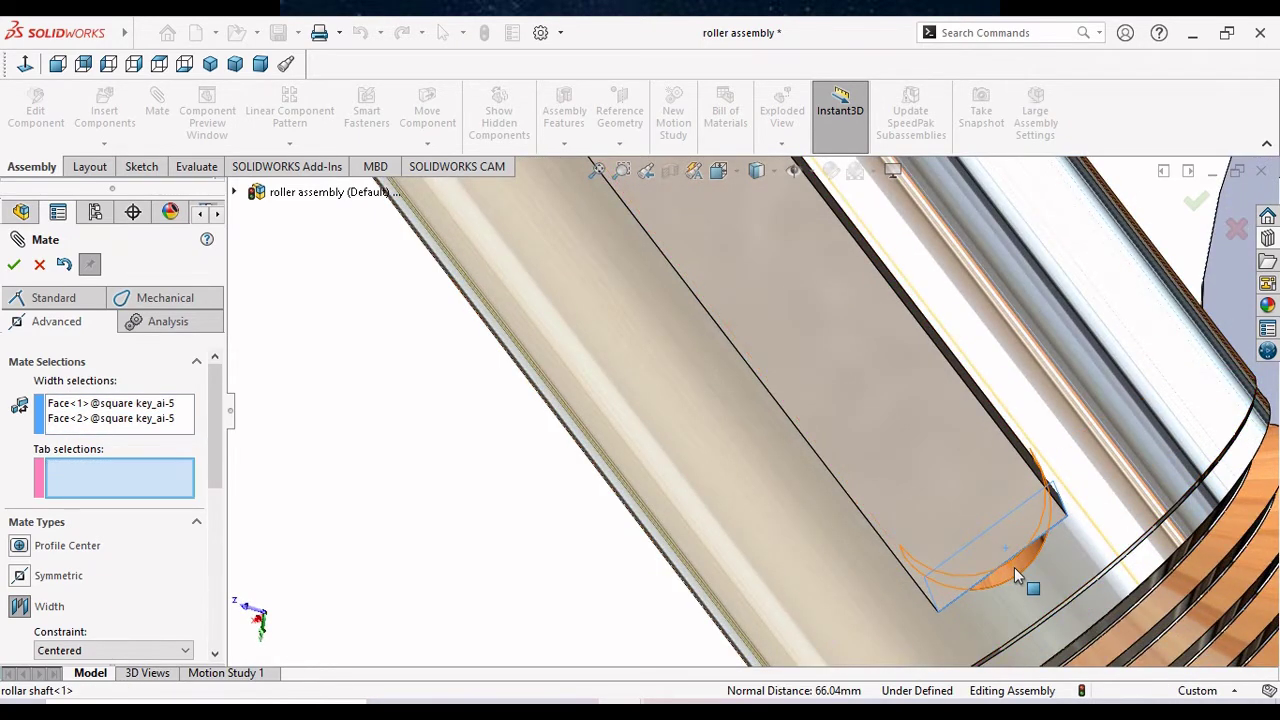
pyautogui.moveTo(1014, 567); pyautogui.dragTo(774, 584, button='middle')
pyautogui.click(794, 529)
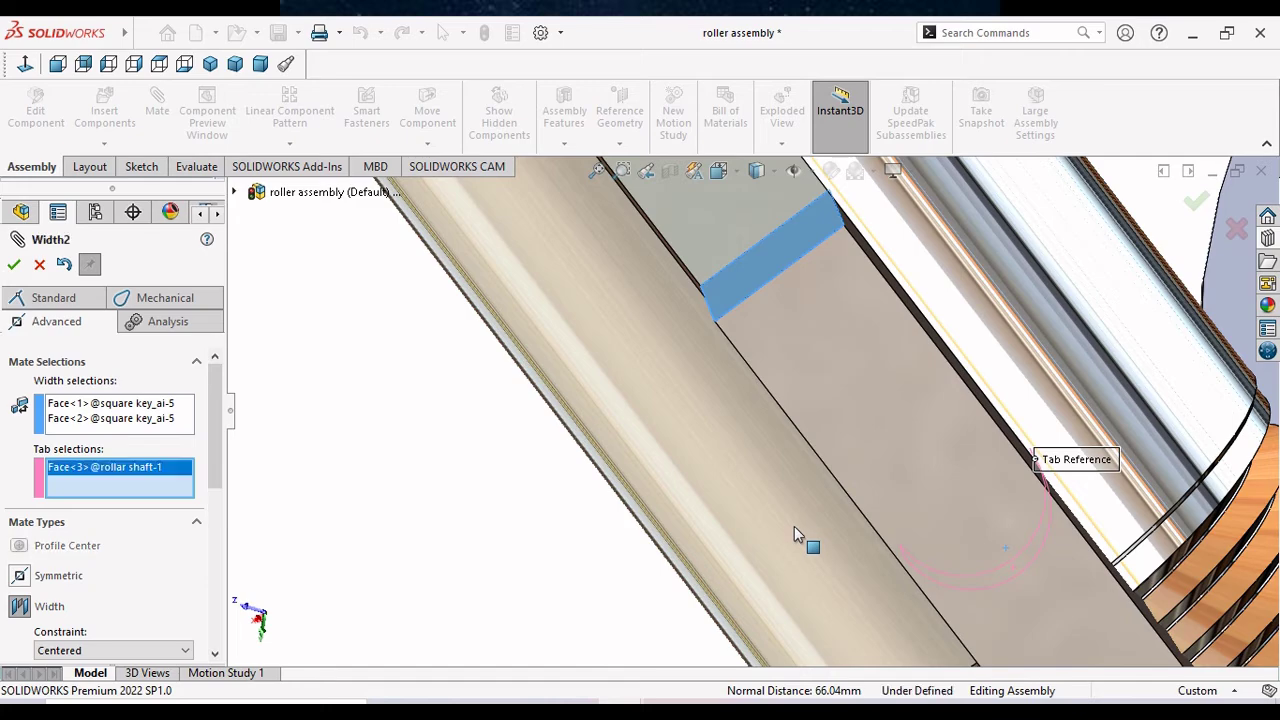
pyautogui.scroll(3, 794, 526)
pyautogui.scroll(2, 628, 474)
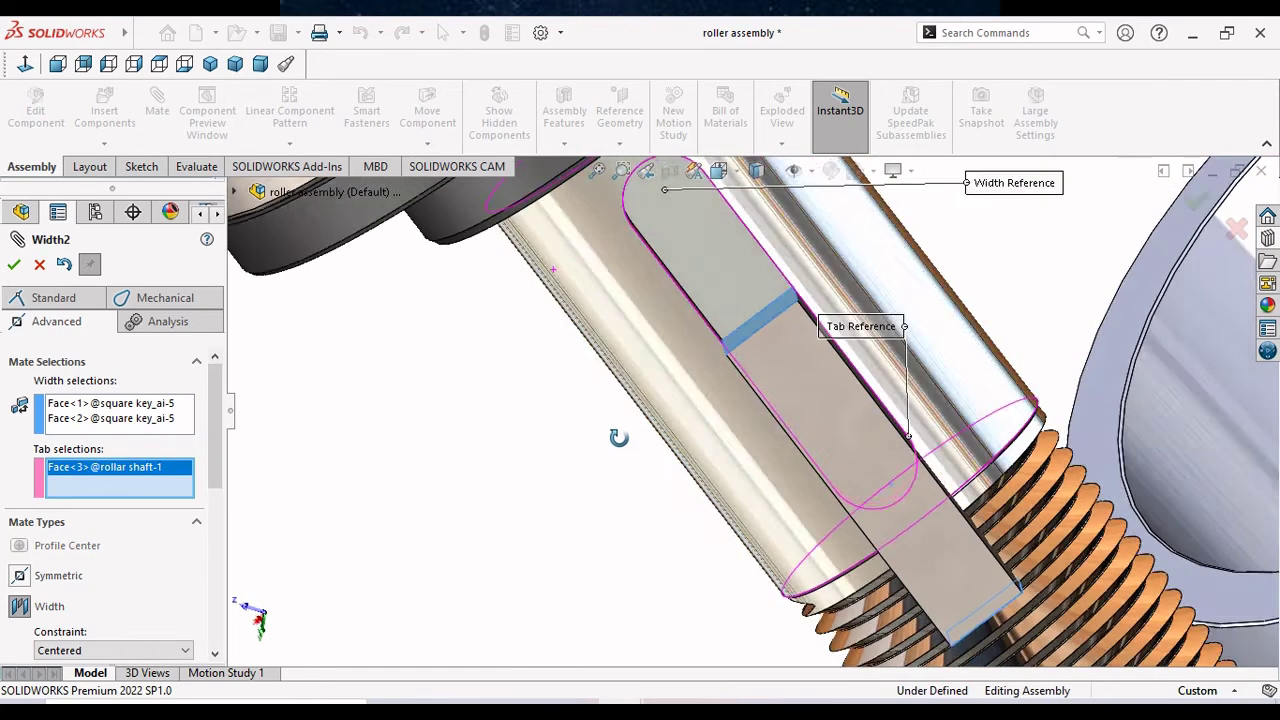
pyautogui.moveTo(628, 474)
pyautogui.mouseDown(button='middle')
pyautogui.moveTo(592, 366)
pyautogui.moveTo(657, 370)
pyautogui.mouseUp(button='middle')
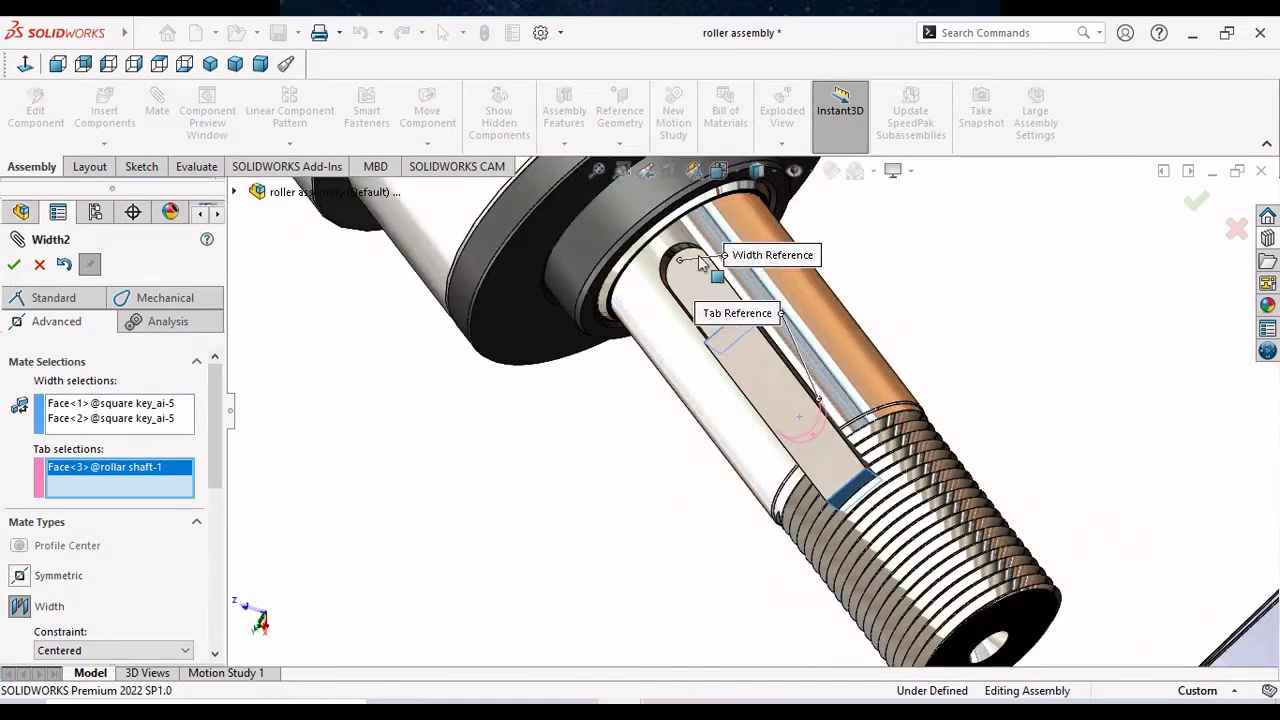
pyautogui.scroll(-2, 703, 262)
pyautogui.scroll(-2, 677, 277)
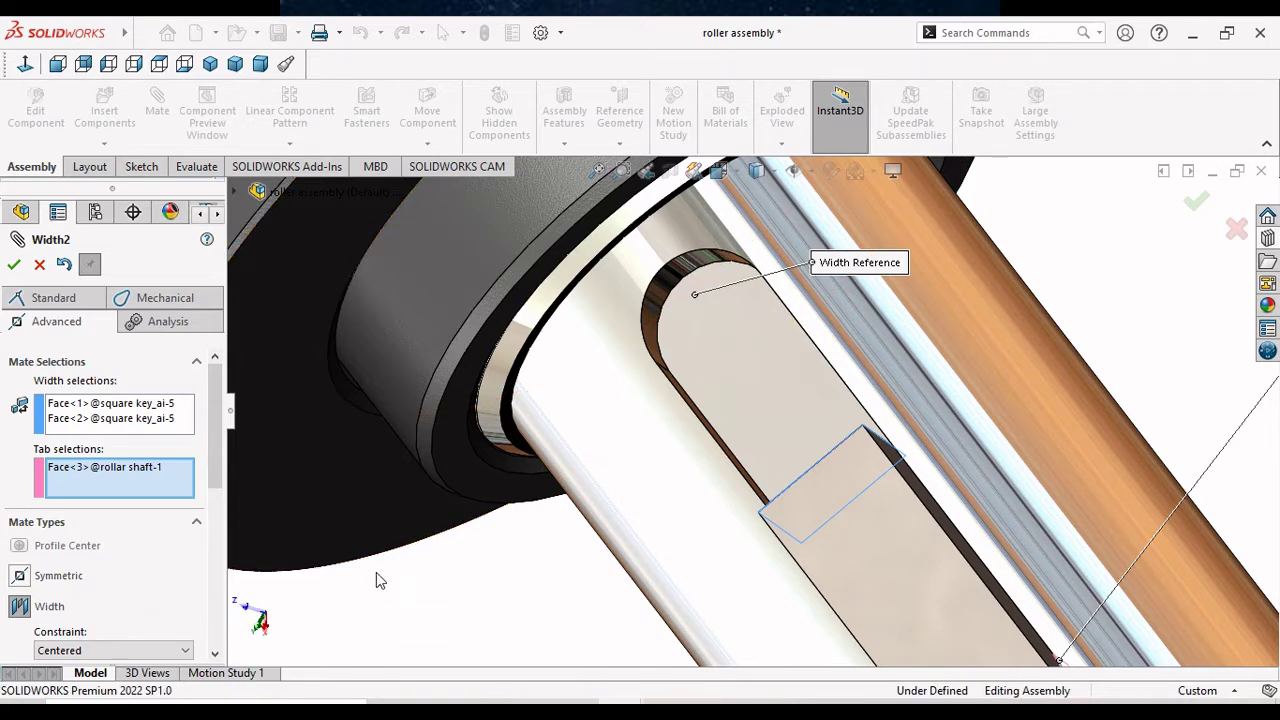
pyautogui.scroll(3, 375, 523)
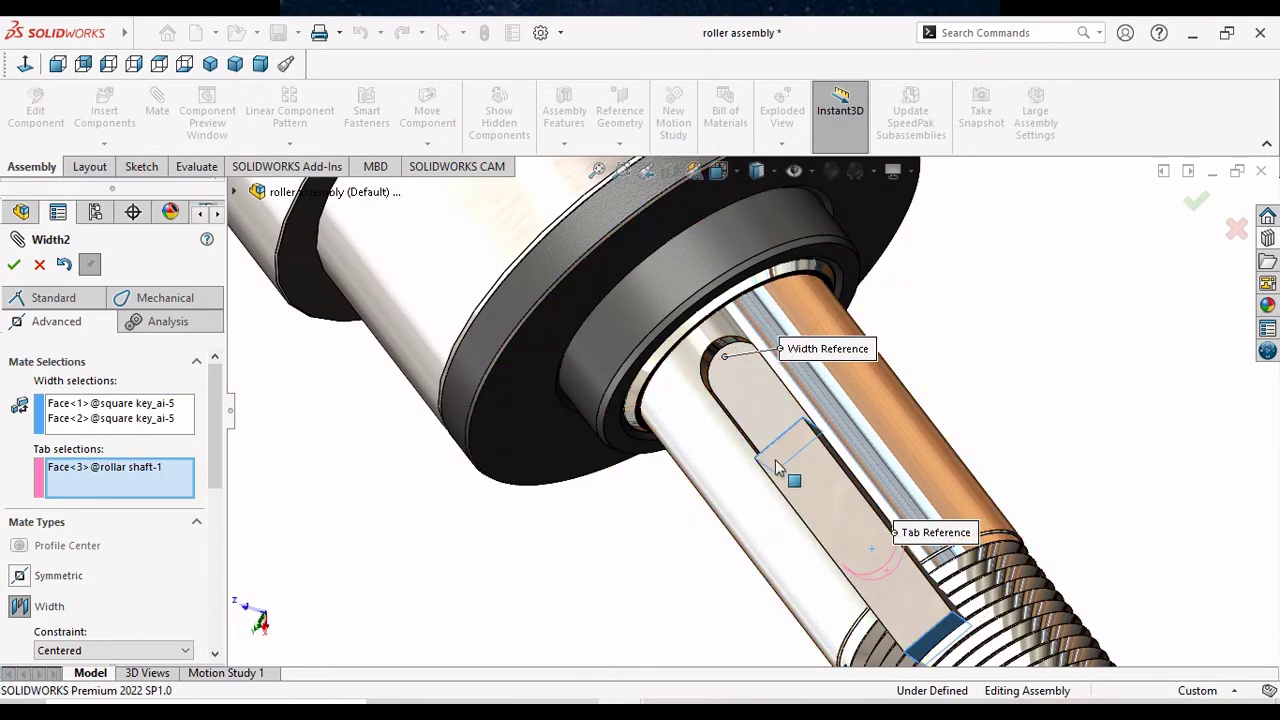
pyautogui.moveTo(712, 400); pyautogui.dragTo(895, 398)
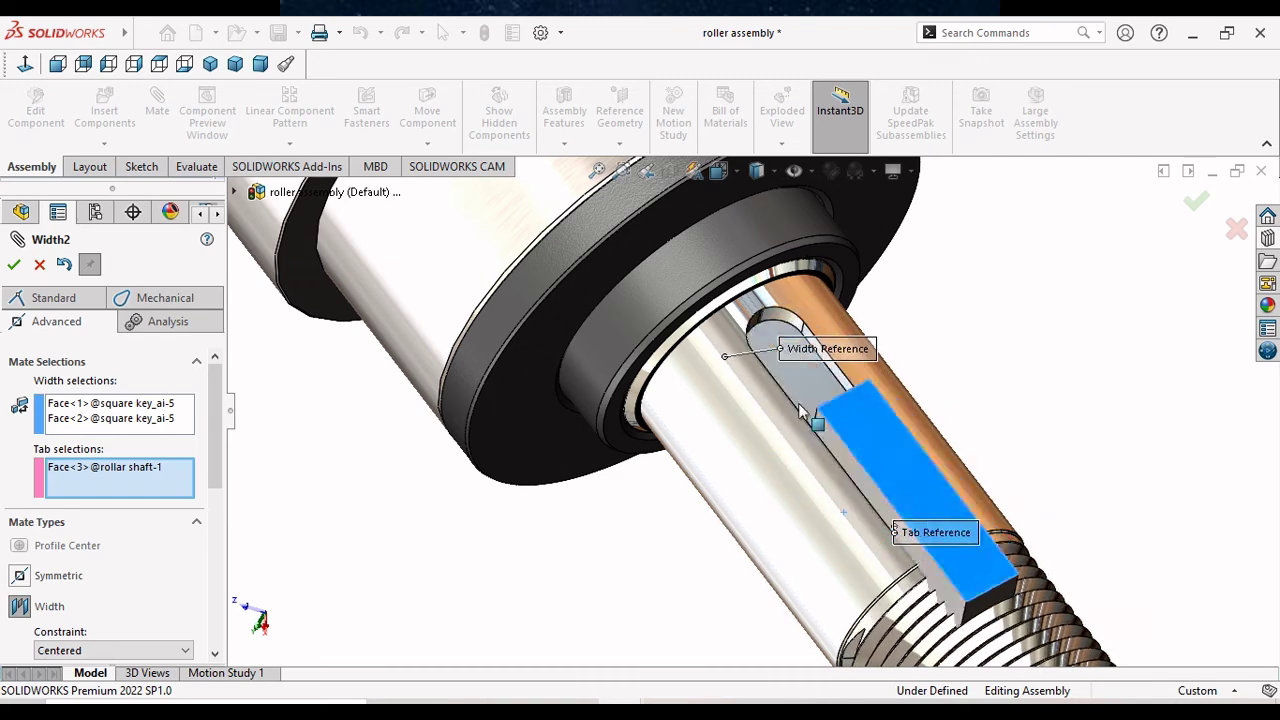
pyautogui.moveTo(895, 398); pyautogui.dragTo(279, 542)
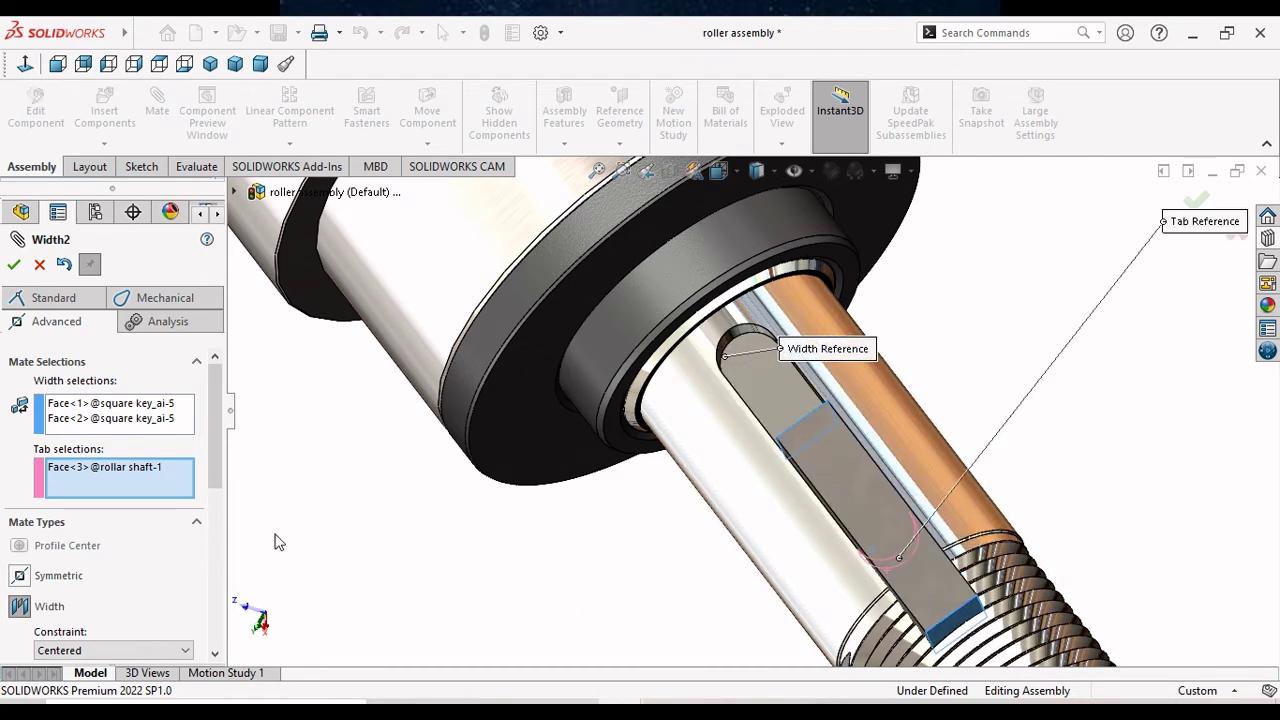
# Remove the shaft tab face and both key faces from the Width mate selections.
pyautogui.rightClick(66, 475)
pyautogui.click(100, 499)
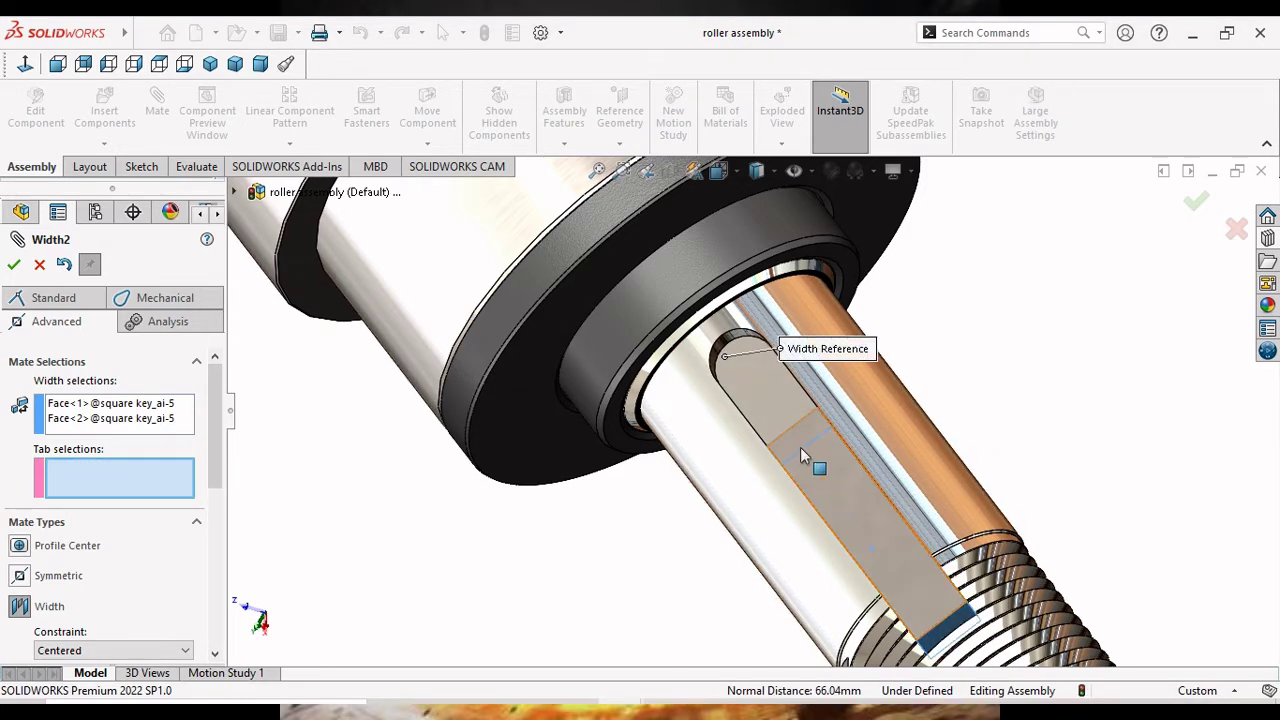
pyautogui.rightClick(85, 420)
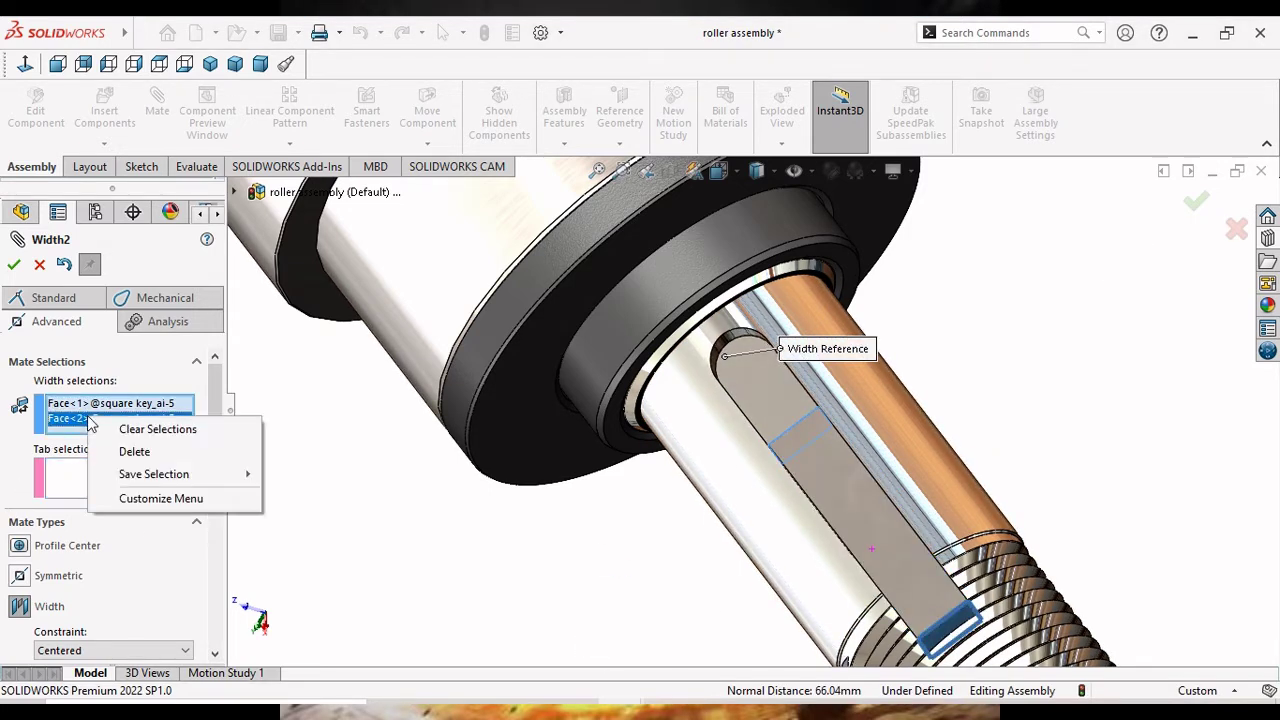
pyautogui.click(120, 450)
pyautogui.rightClick(110, 410)
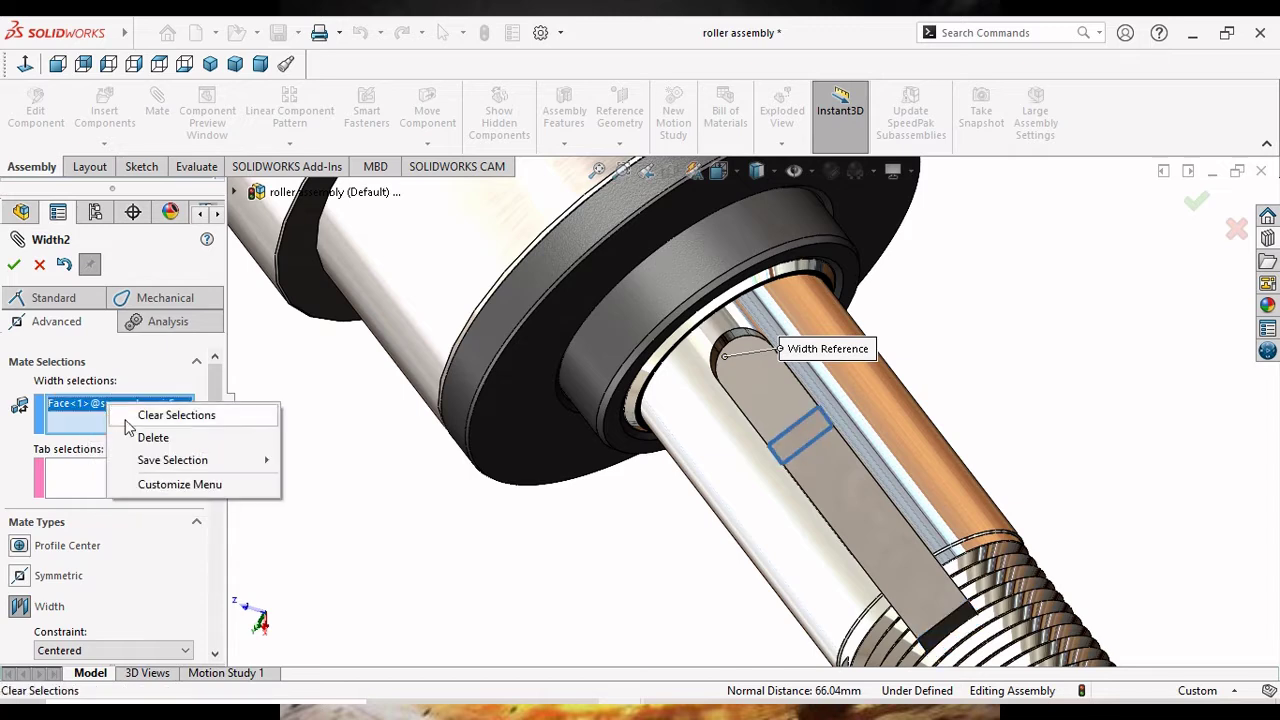
pyautogui.click(135, 437)
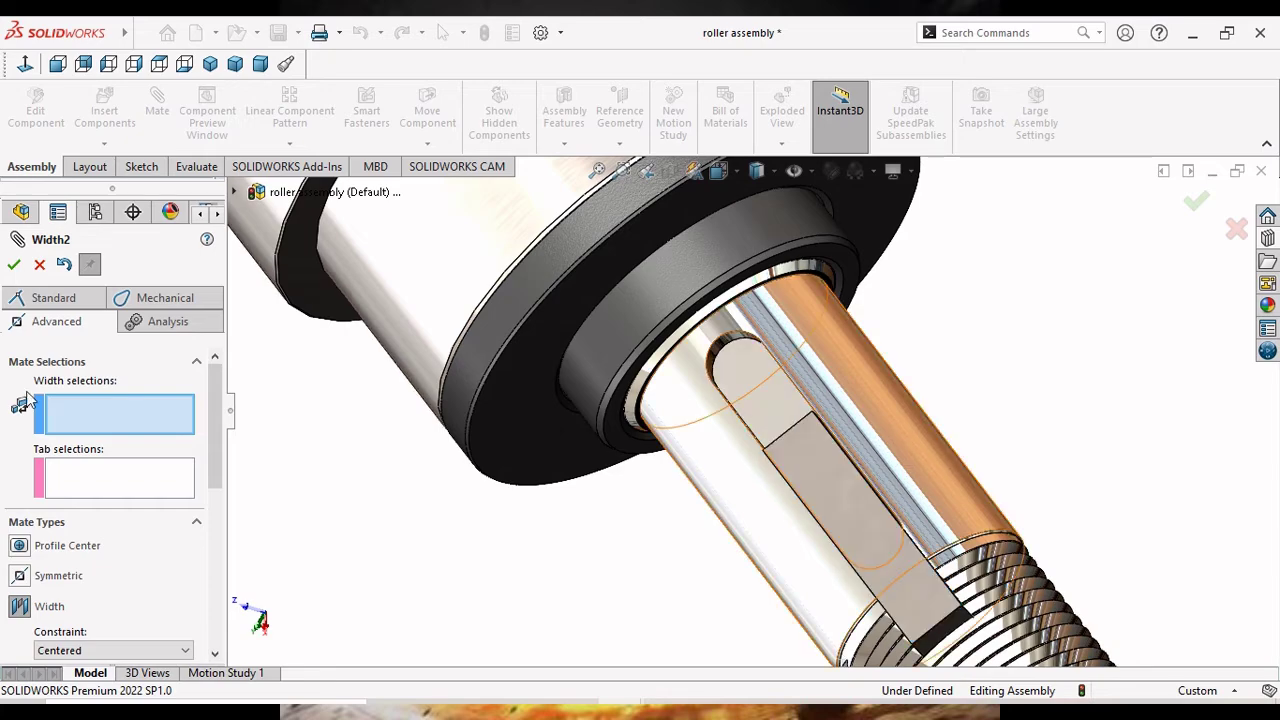
# Select the square key's large flat face where it sits in the shaft keyway.
pyautogui.scroll(-2, 357, 605)
pyautogui.scroll(-2, 357, 605)
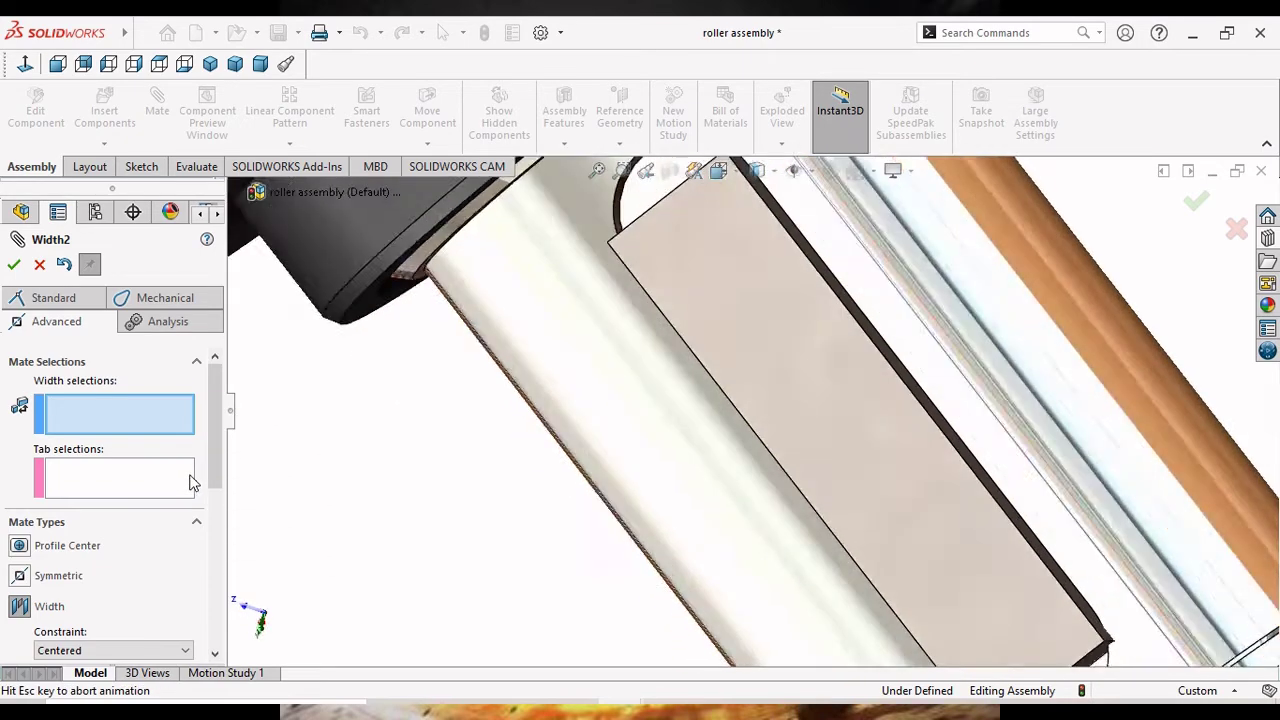
pyautogui.scroll(-2, 357, 605)
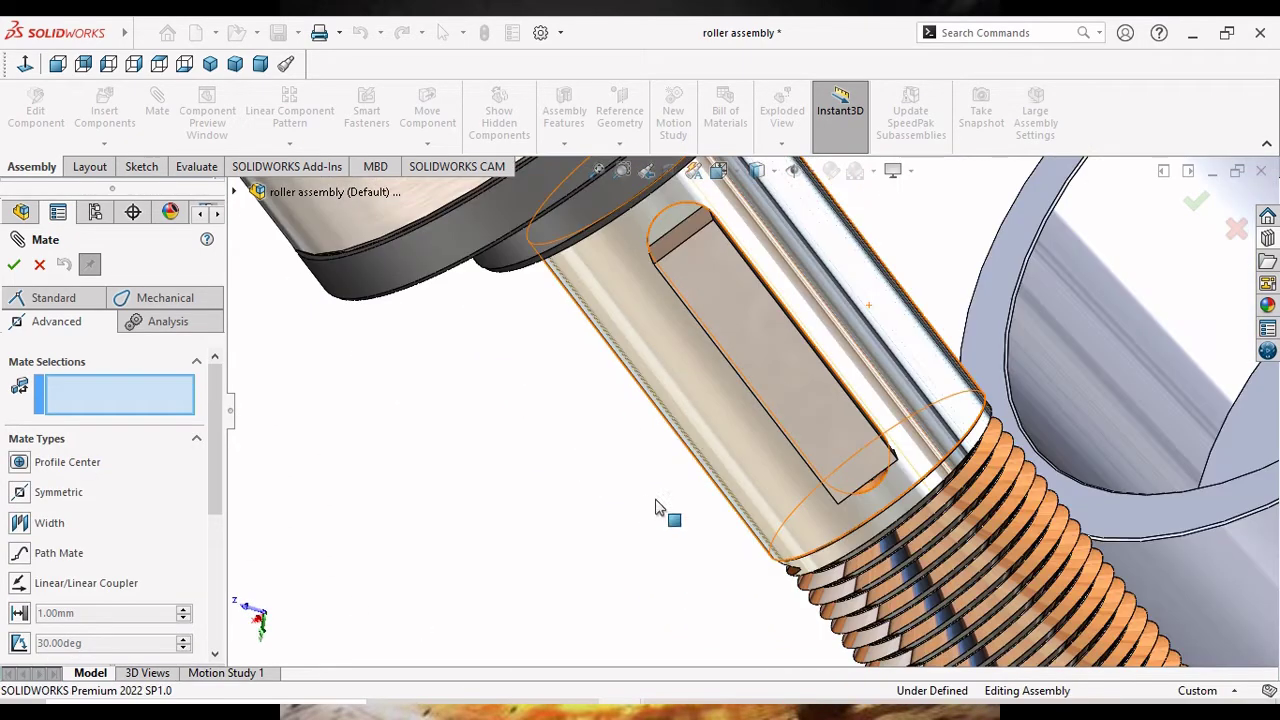
pyautogui.scroll(2, 660, 512)
pyautogui.scroll(2, 603, 486)
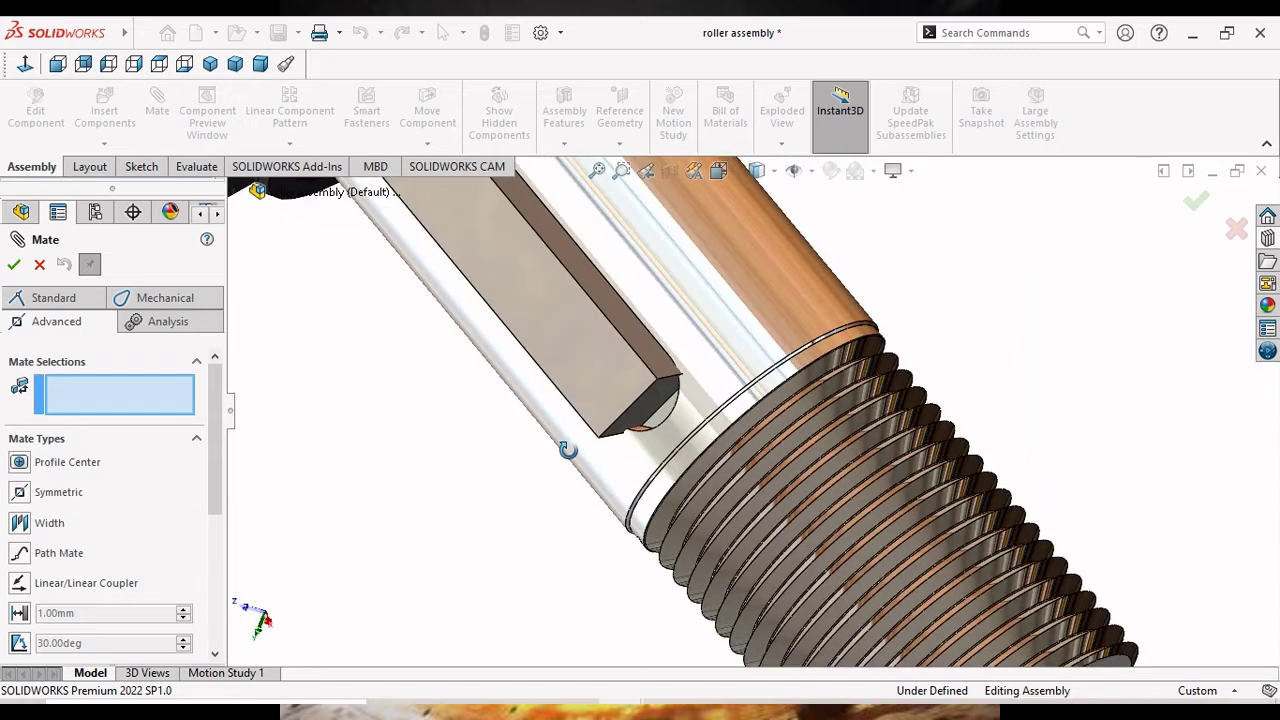
pyautogui.scroll(2, 604, 398)
pyautogui.scroll(-2, 552, 252)
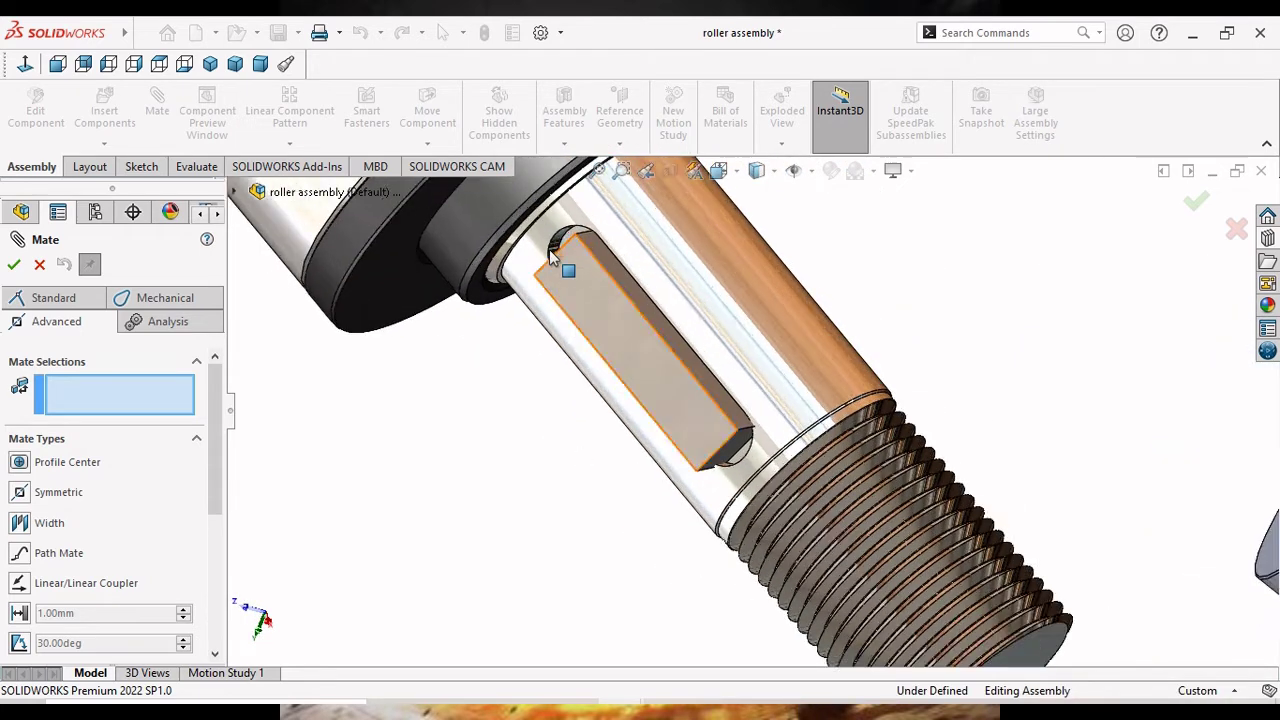
pyautogui.scroll(-2, 552, 252)
pyautogui.scroll(-2, 549, 343)
pyautogui.moveTo(543, 449); pyautogui.dragTo(545, 515, button='middle')
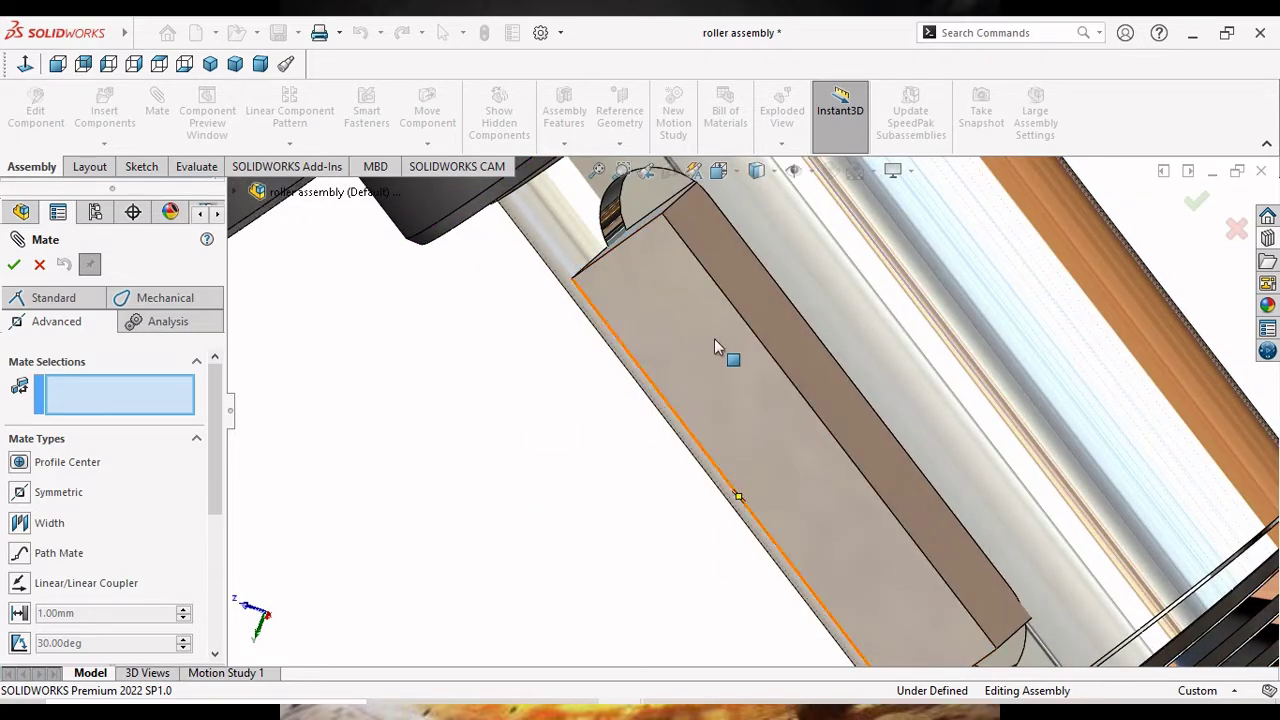
pyautogui.click(766, 405)
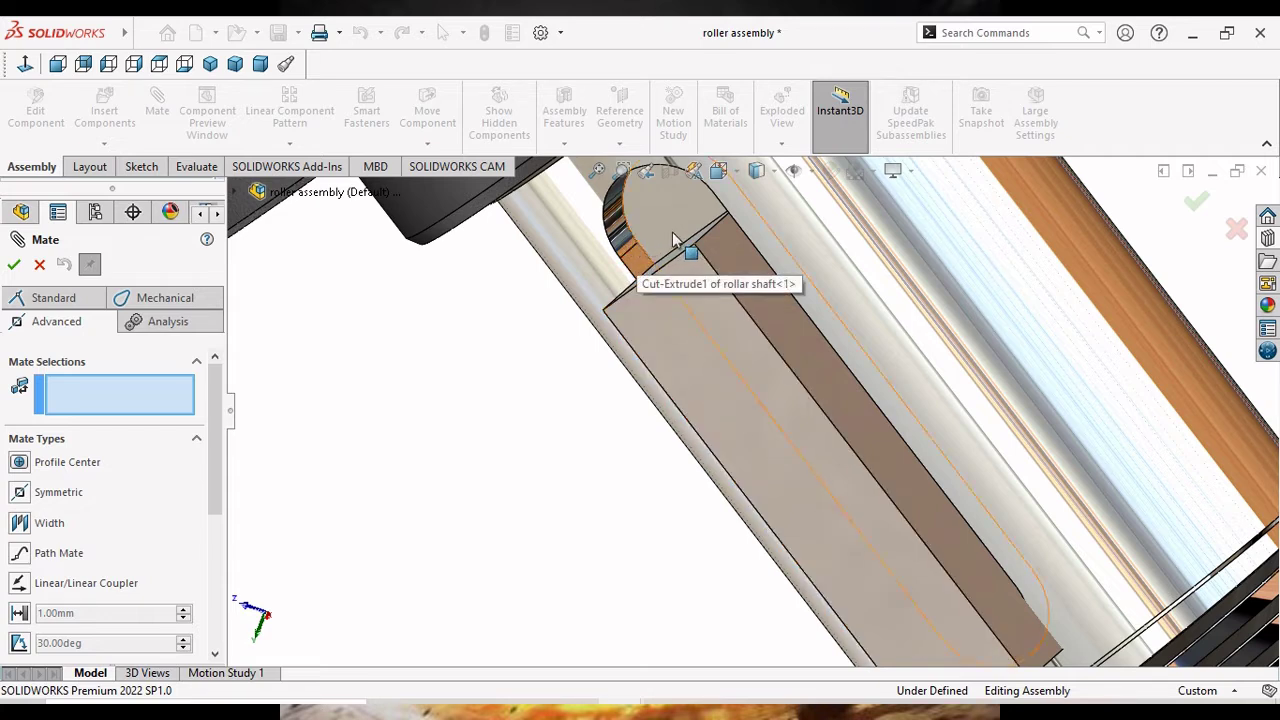
pyautogui.moveTo(508, 315)
pyautogui.mouseDown(button='middle')
pyautogui.moveTo(523, 374)
pyautogui.moveTo(693, 280)
pyautogui.mouseUp(button='middle')
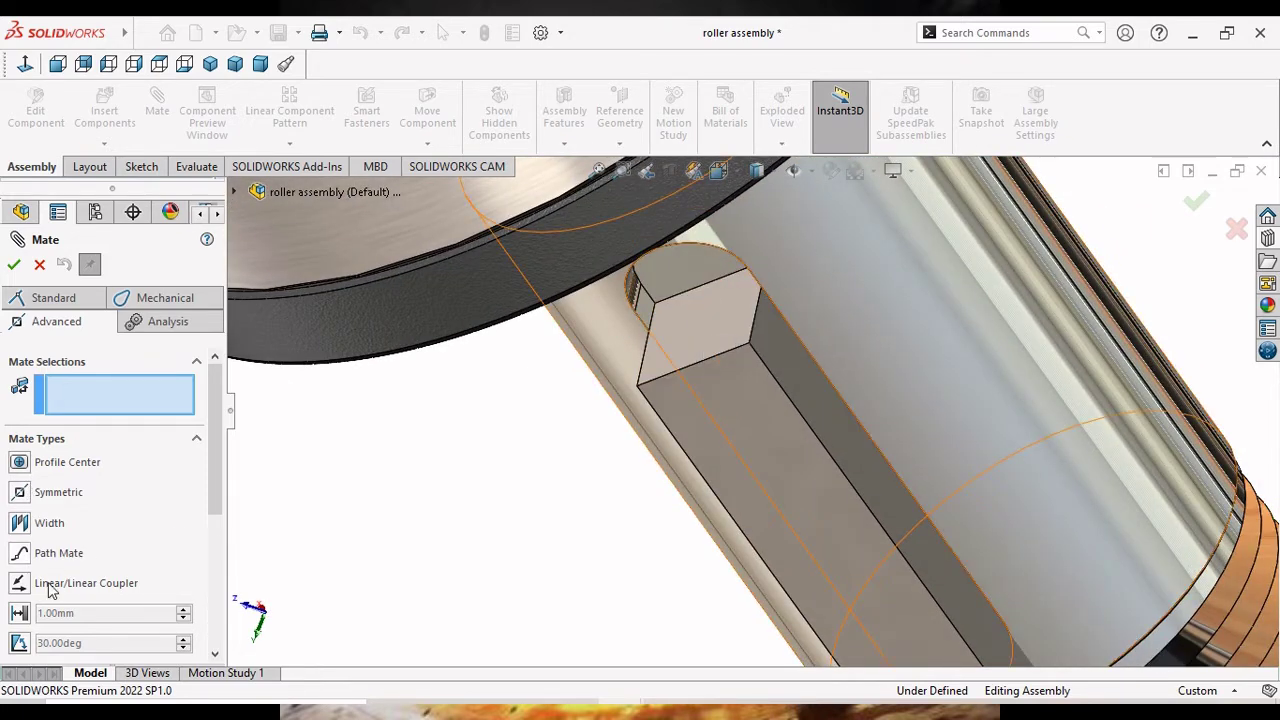
# Set up a Width mate using the key's two opposite side faces and the shaft keyway face as tab.
pyautogui.click(40, 524)
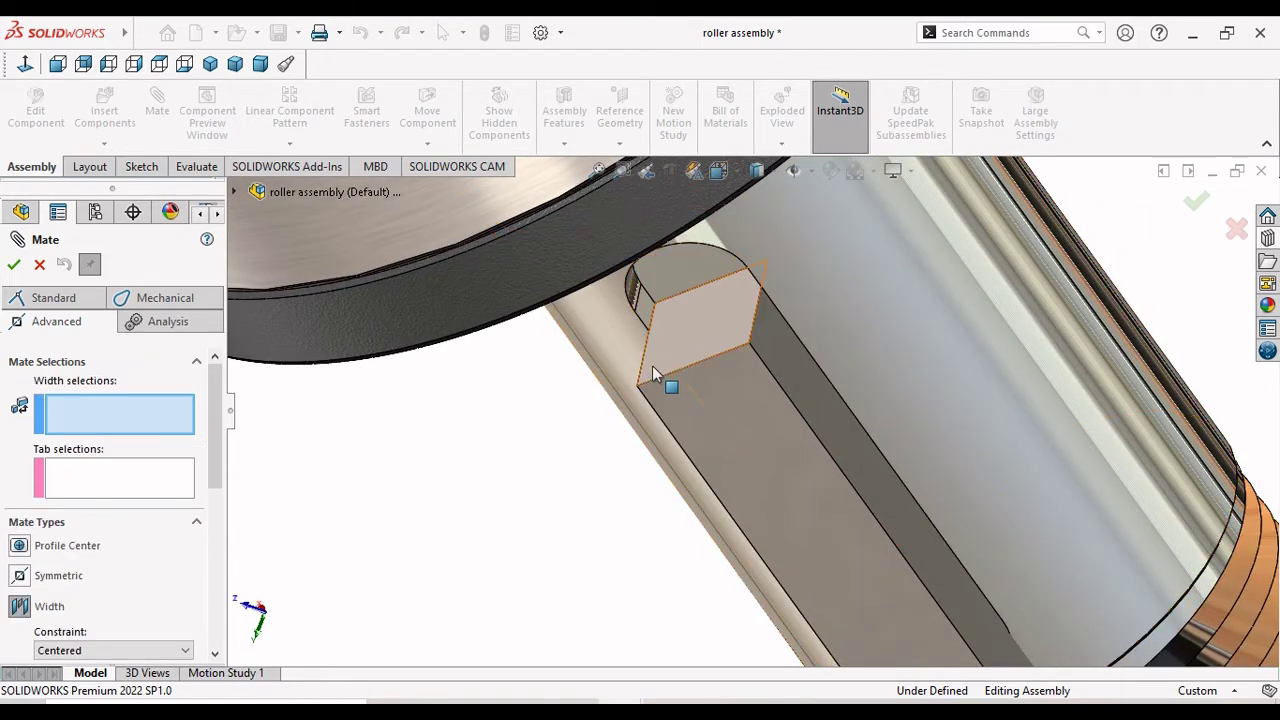
pyautogui.click(677, 349)
pyautogui.moveTo(495, 586); pyautogui.dragTo(445, 440, button='middle')
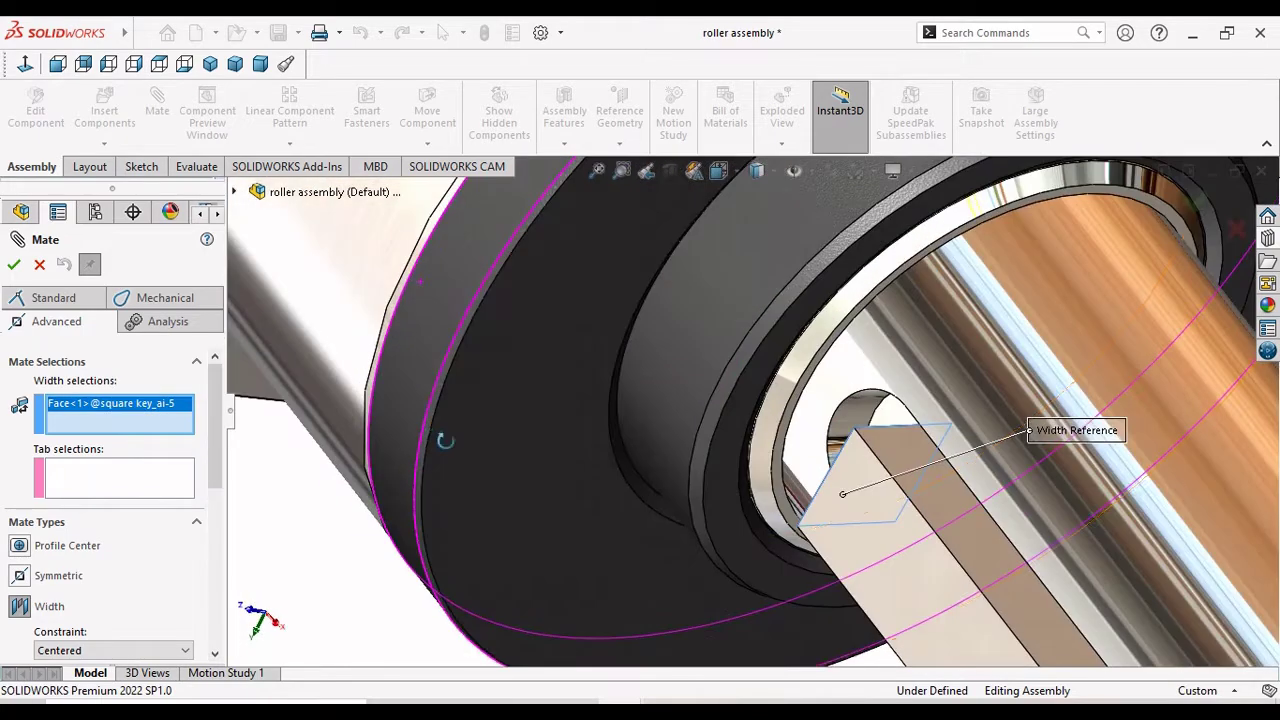
pyautogui.scroll(5, 445, 440)
pyautogui.scroll(1, 629, 491)
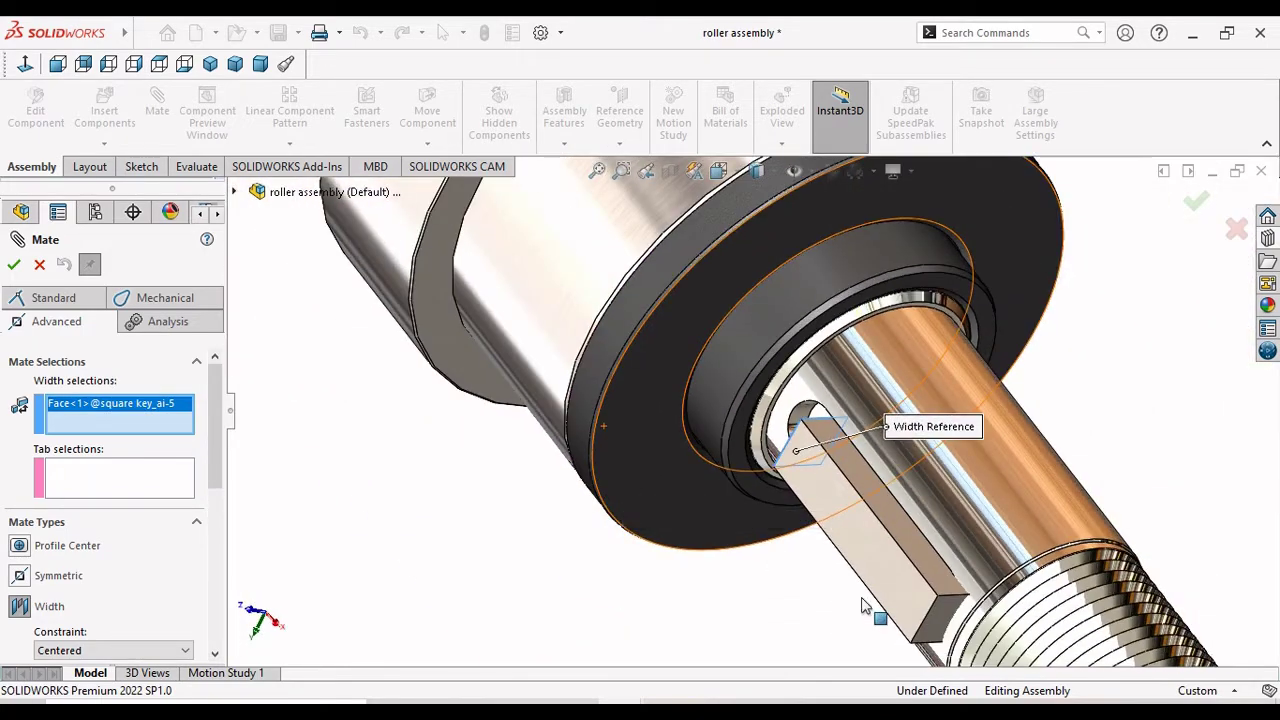
pyautogui.click(938, 625)
pyautogui.moveTo(699, 473); pyautogui.dragTo(815, 460, button='middle')
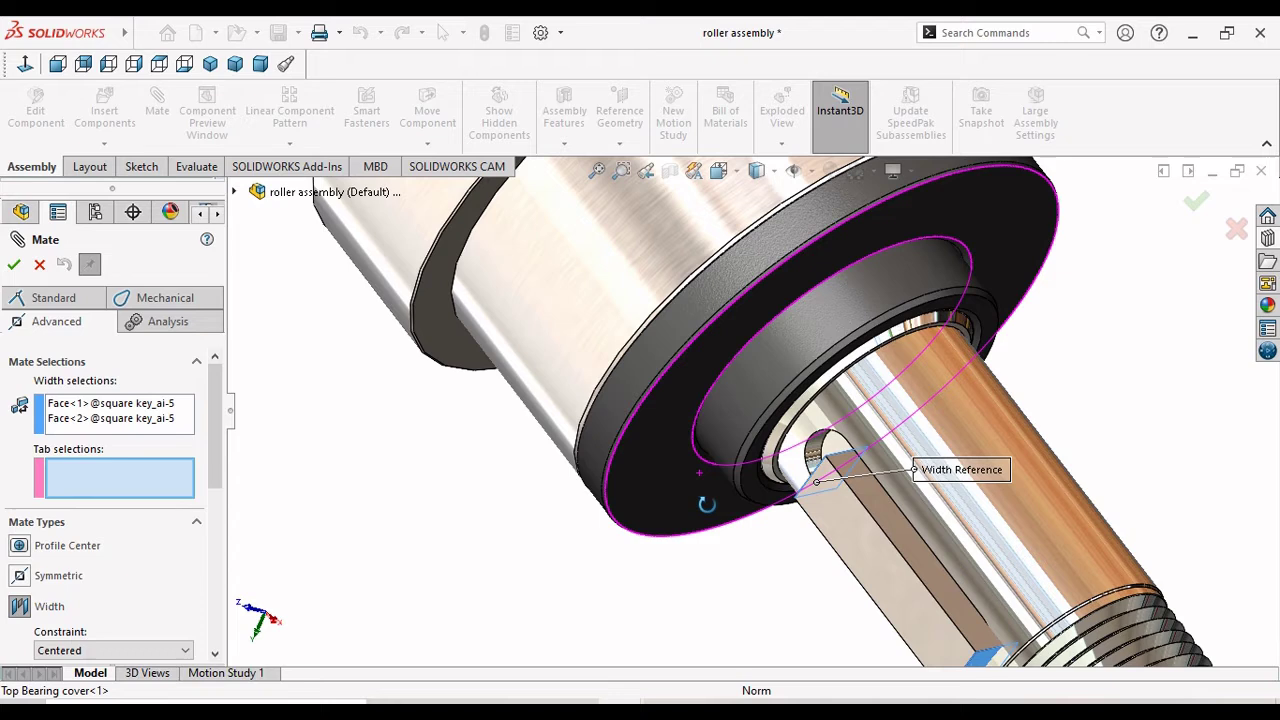
pyautogui.click(818, 446)
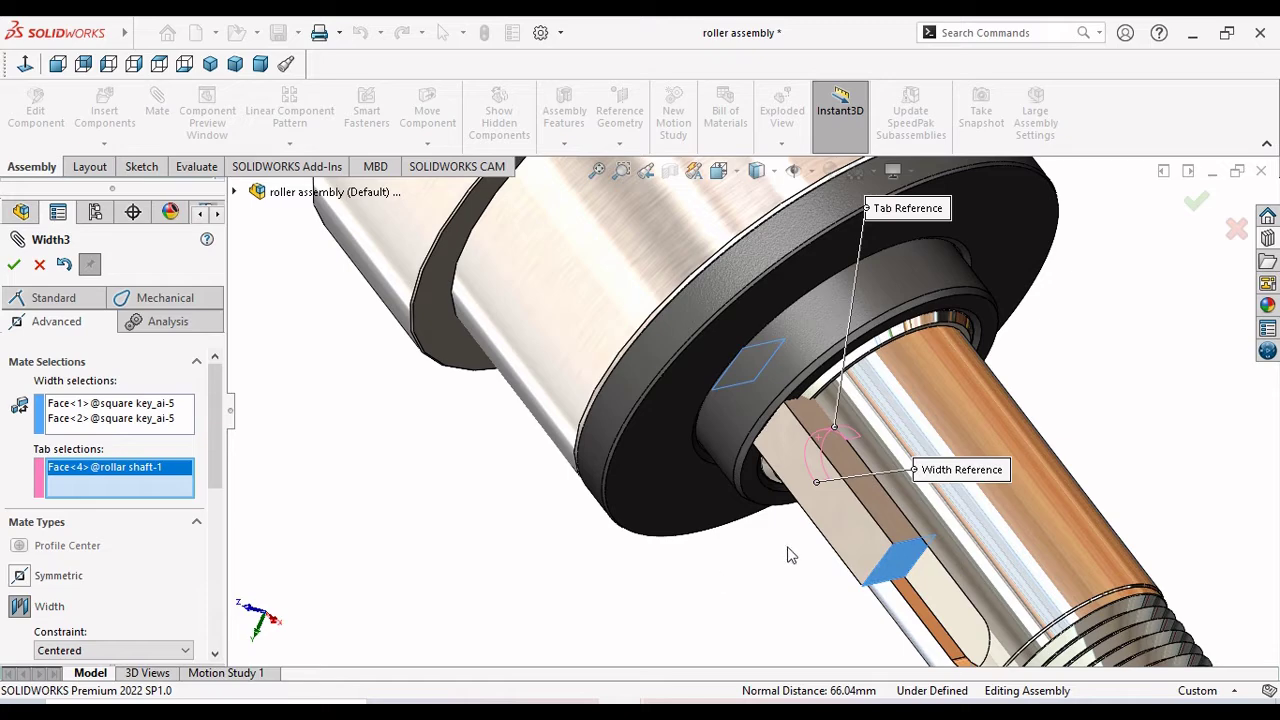
pyautogui.scroll(2, 806, 568)
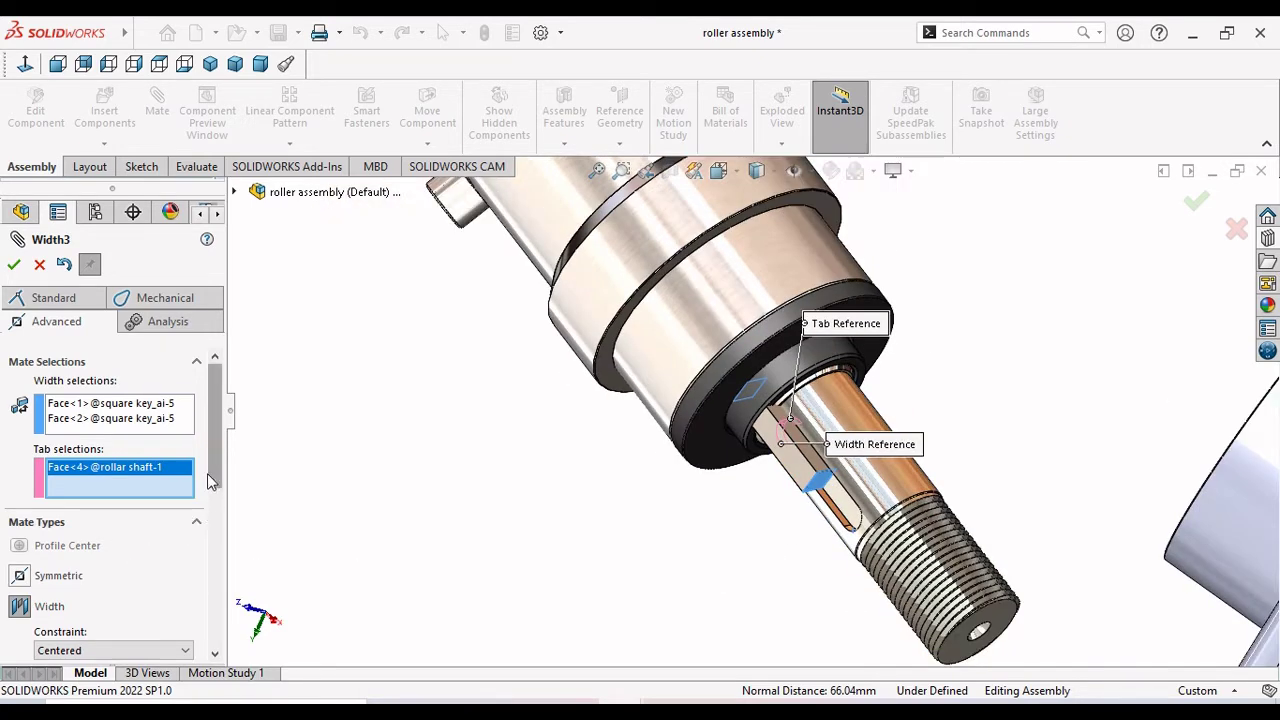
pyautogui.scroll(-3, 207, 473)
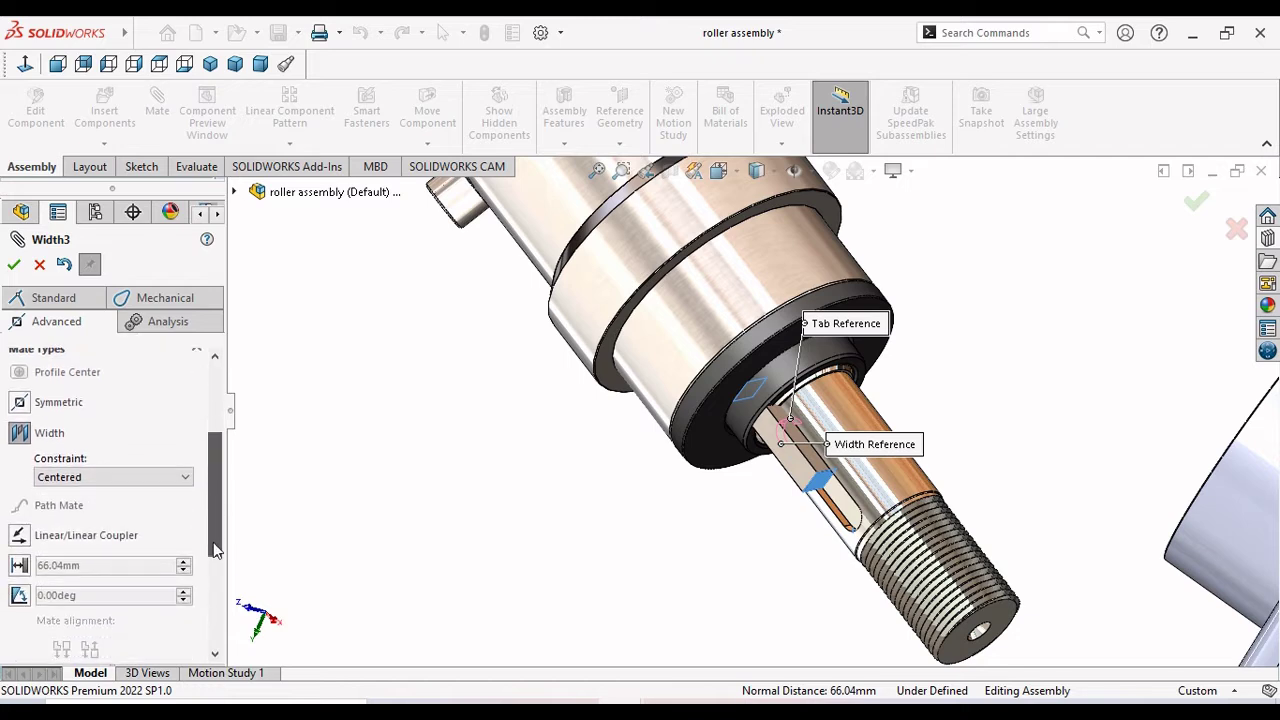
# Set the Width mate constraint to Free and reselect the key side face and a shaft face.
pyautogui.click(187, 479)
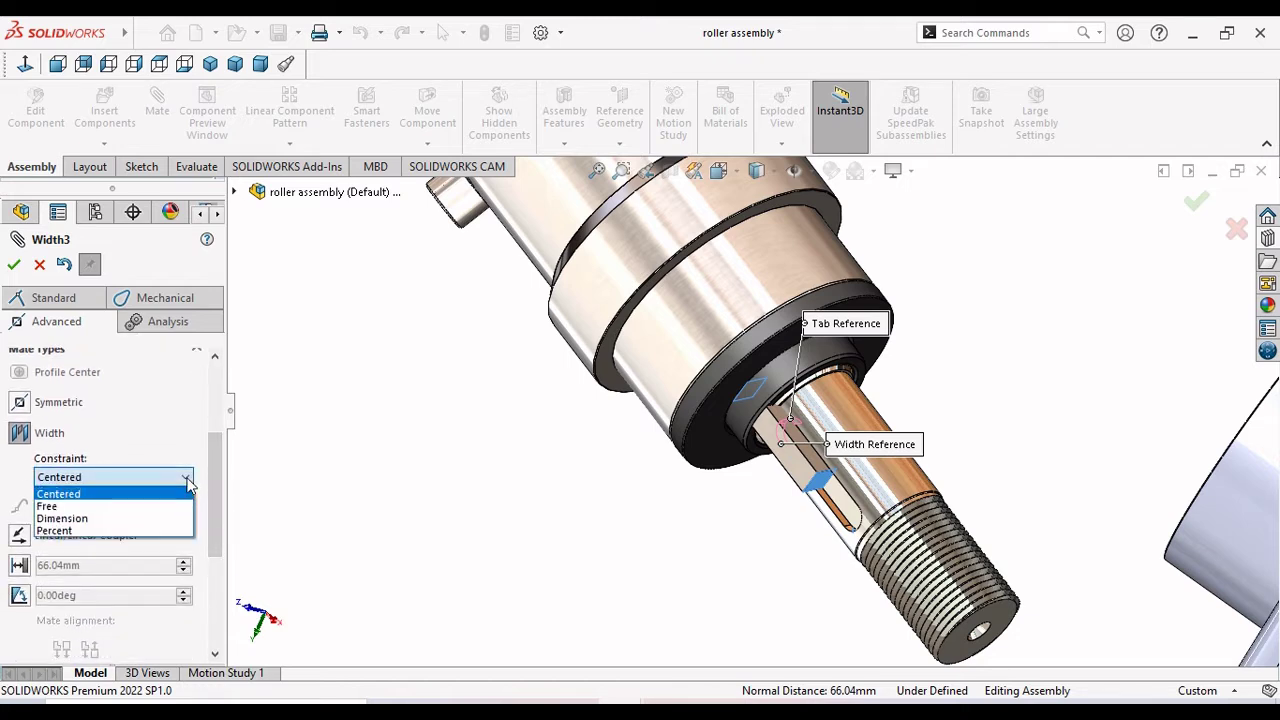
pyautogui.click(122, 507)
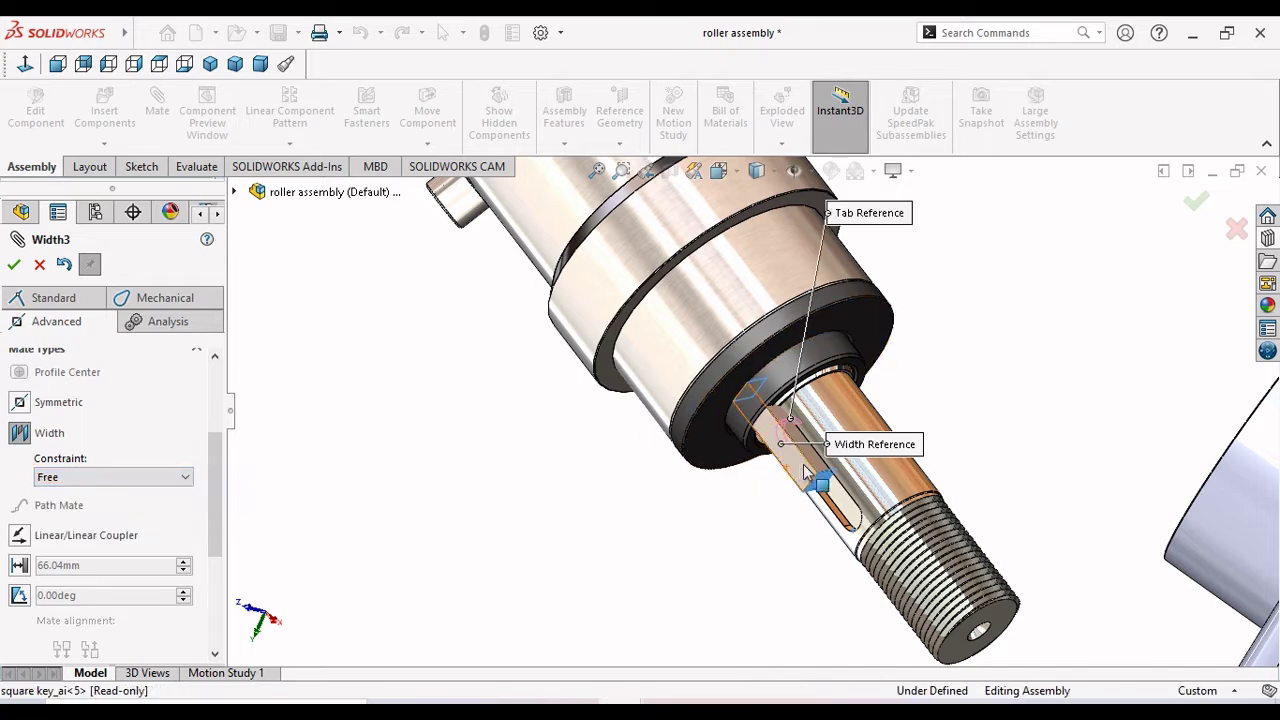
pyautogui.click(838, 502)
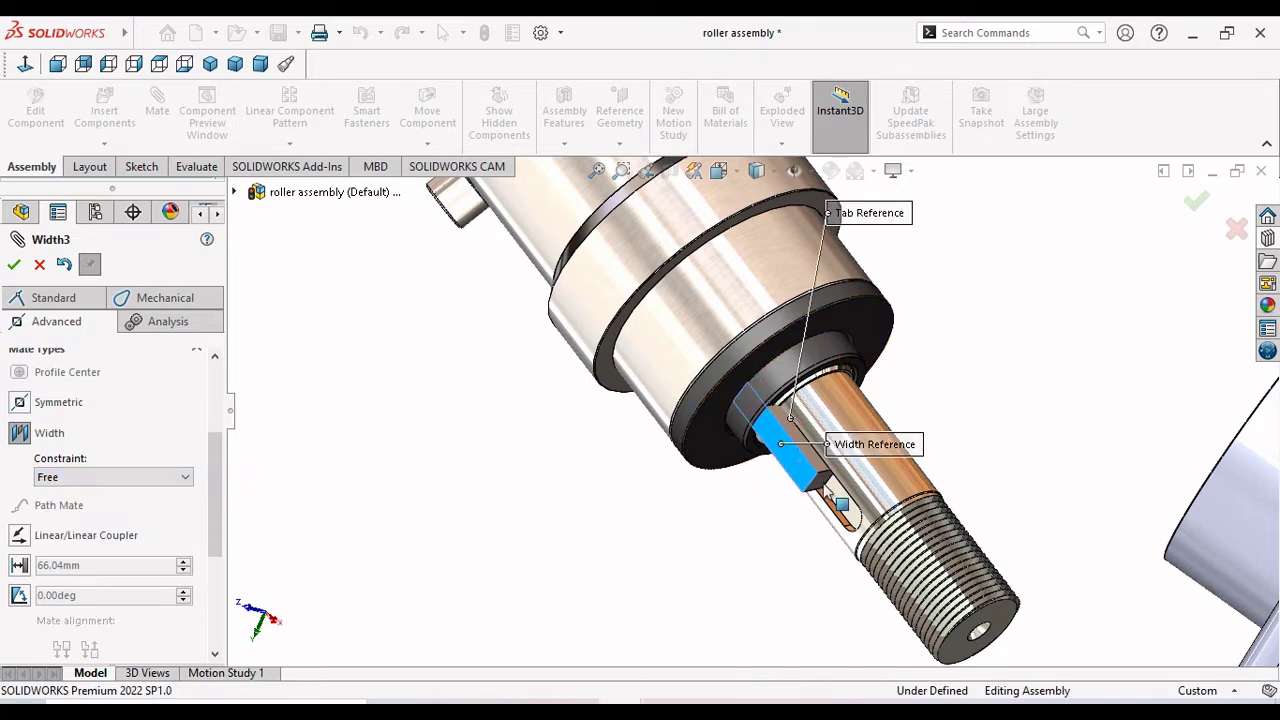
pyautogui.click(872, 543)
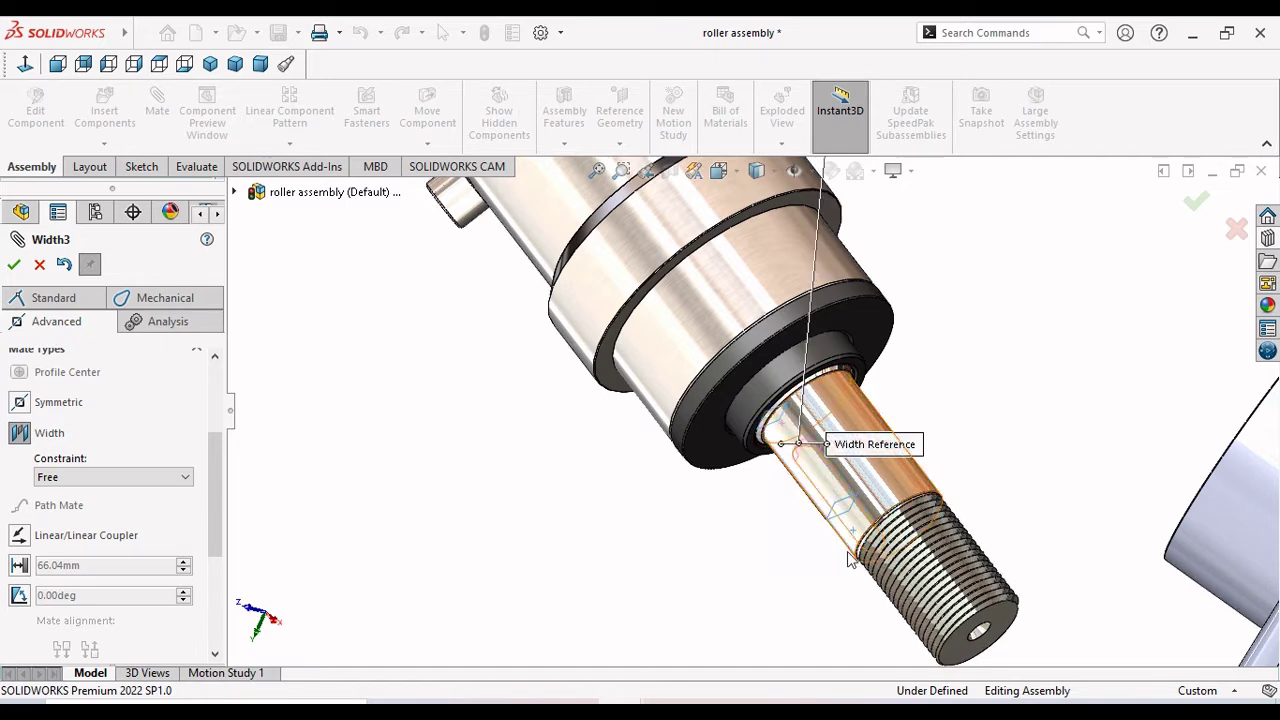
pyautogui.click(835, 522)
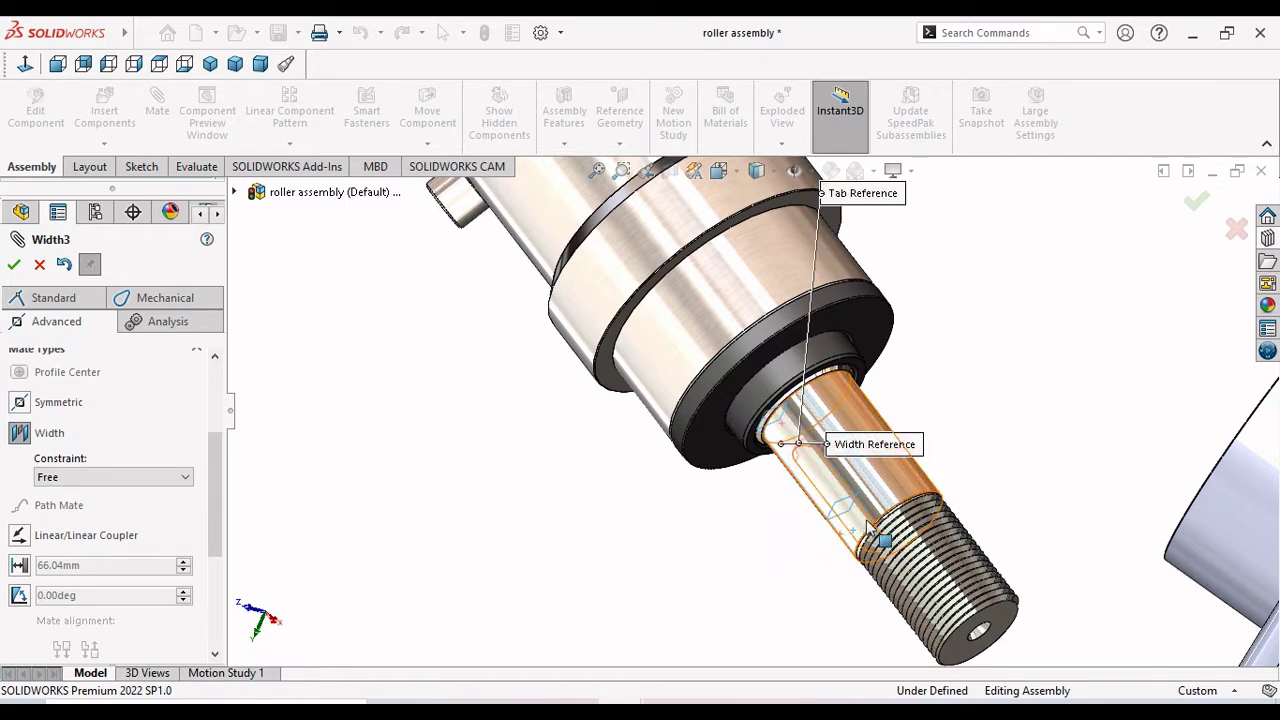
# Drag the key back and forth along the shaft keyway to test the free width mate.
pyautogui.moveTo(835, 522); pyautogui.dragTo(934, 489, button='middle')
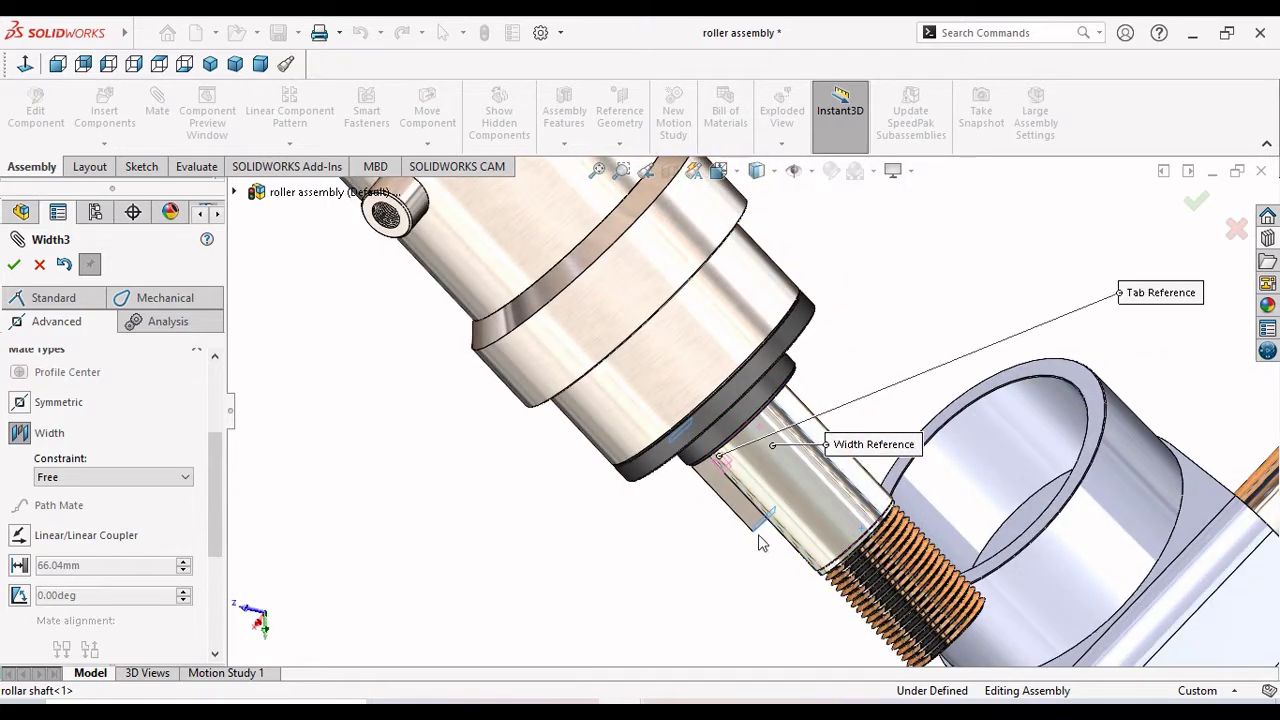
pyautogui.scroll(-2, 760, 530)
pyautogui.moveTo(741, 492)
pyautogui.mouseDown()
pyautogui.moveTo(880, 595)
pyautogui.moveTo(973, 570)
pyautogui.mouseUp()
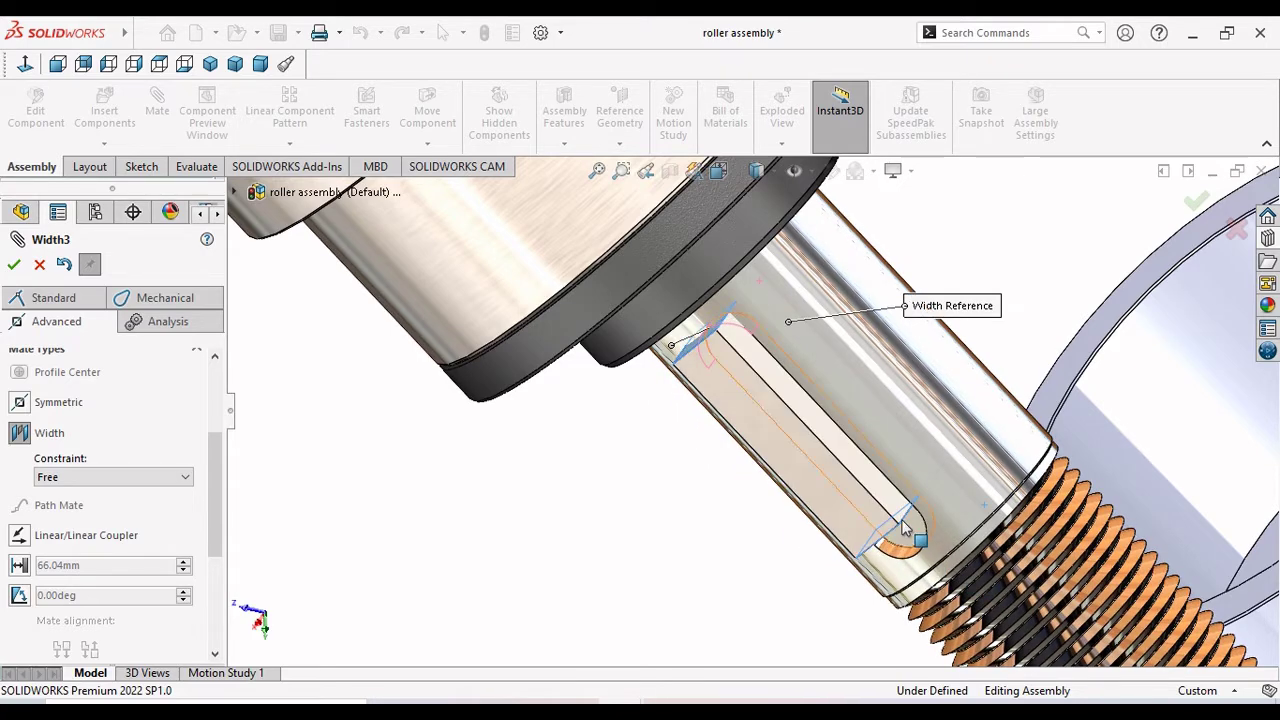
pyautogui.moveTo(840, 497); pyautogui.dragTo(858, 549)
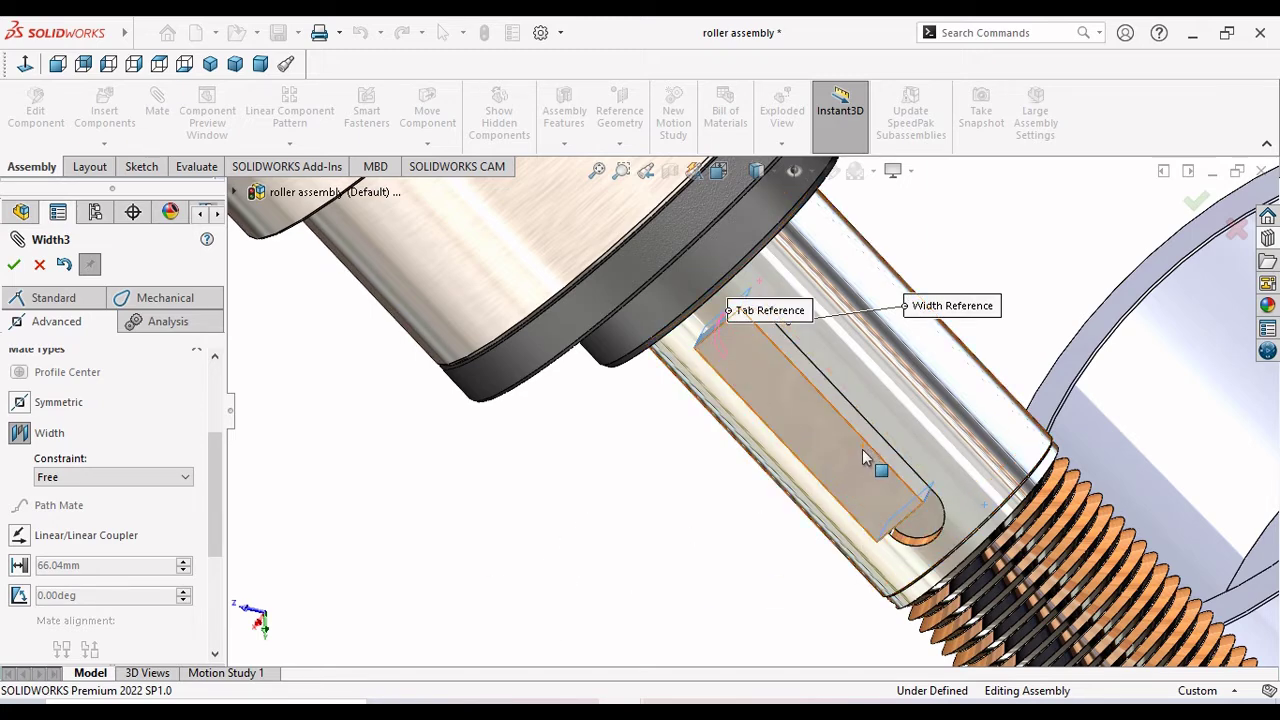
pyautogui.moveTo(886, 465)
pyautogui.mouseDown()
pyautogui.moveTo(856, 481)
pyautogui.moveTo(867, 490)
pyautogui.mouseUp()
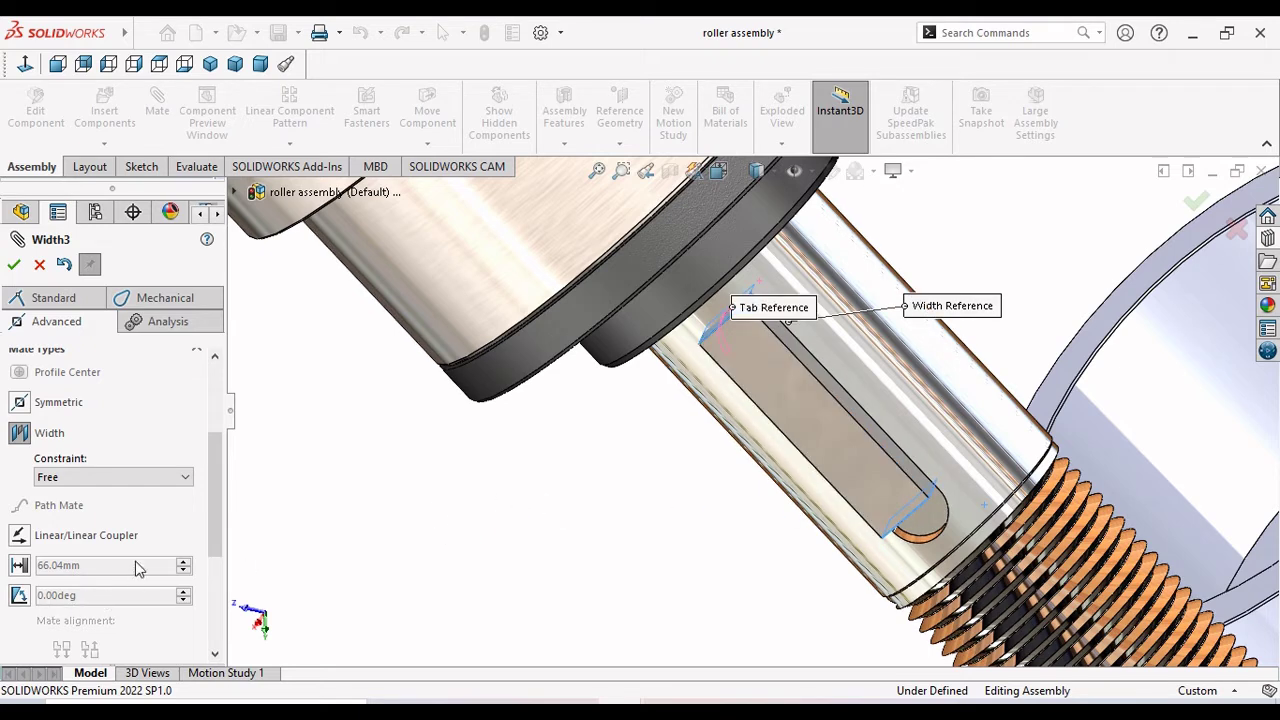
# Switch the Width constraint to Dimension with an 8.00mm offset and try flipping its direction.
pyautogui.click(97, 478)
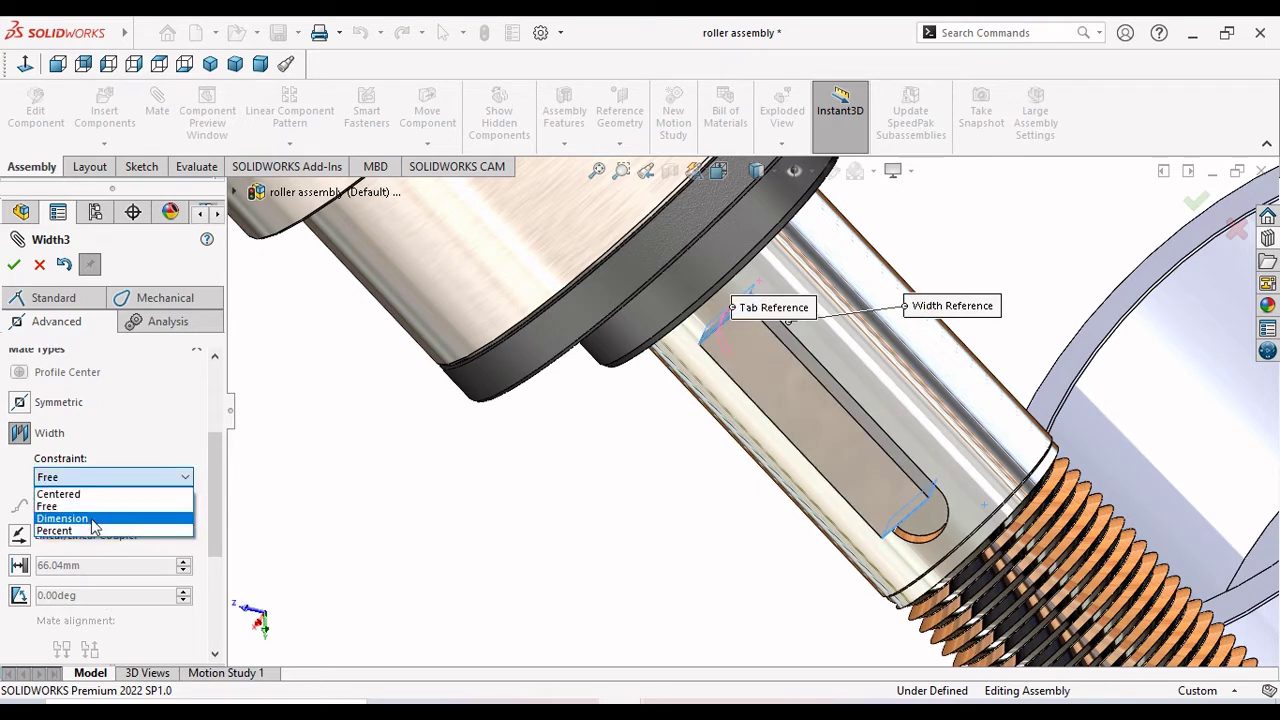
pyautogui.click(92, 518)
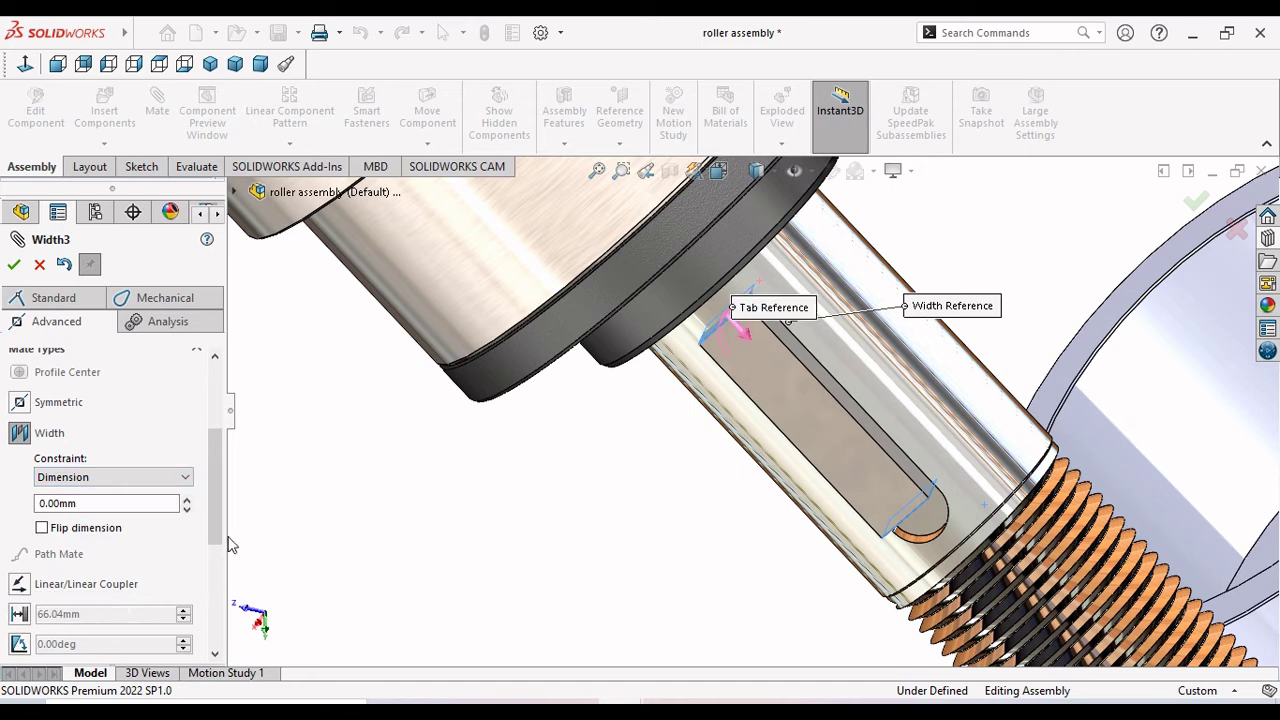
pyautogui.click(109, 506)
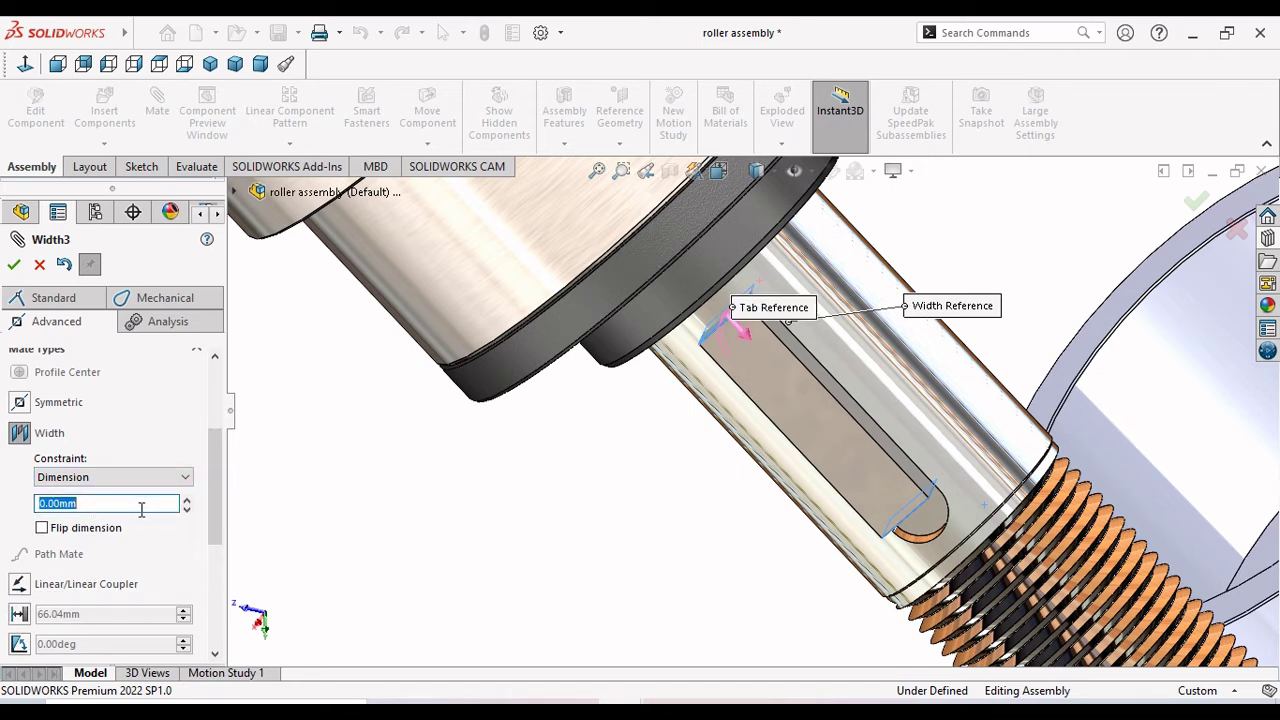
pyautogui.write('8')
pyautogui.press('Return')
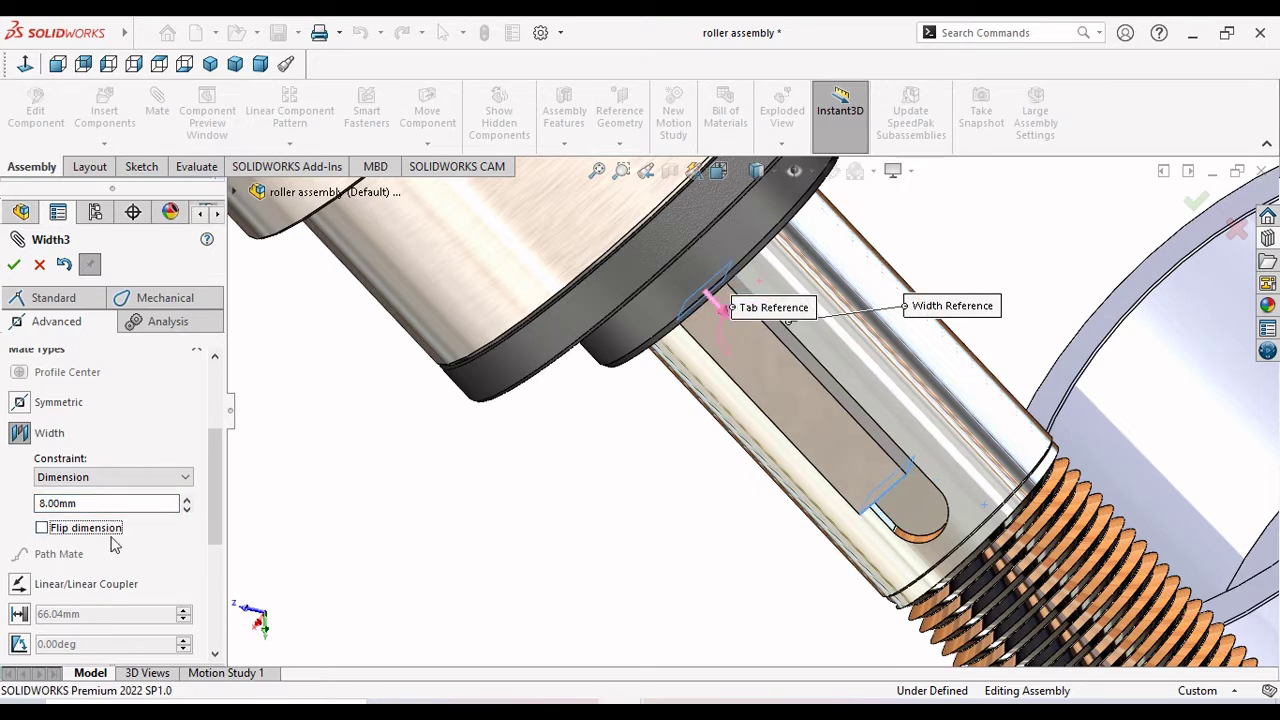
pyautogui.click(41, 529)
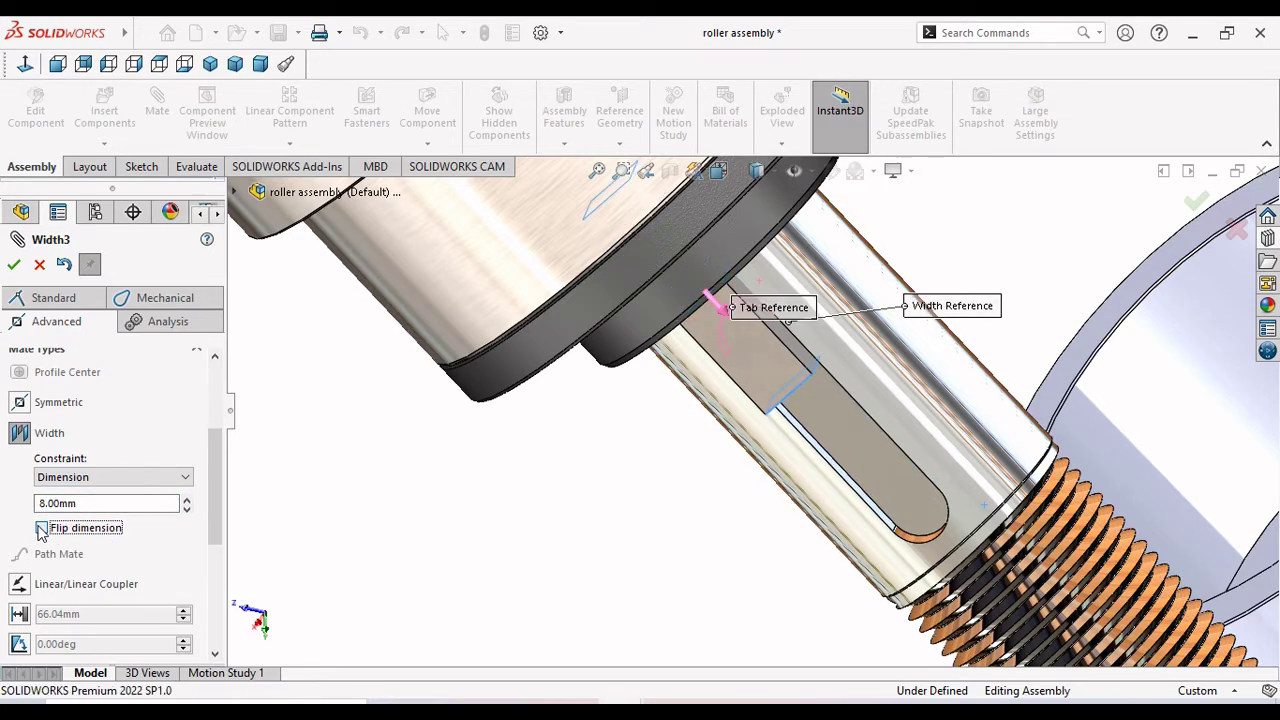
pyautogui.click(42, 530)
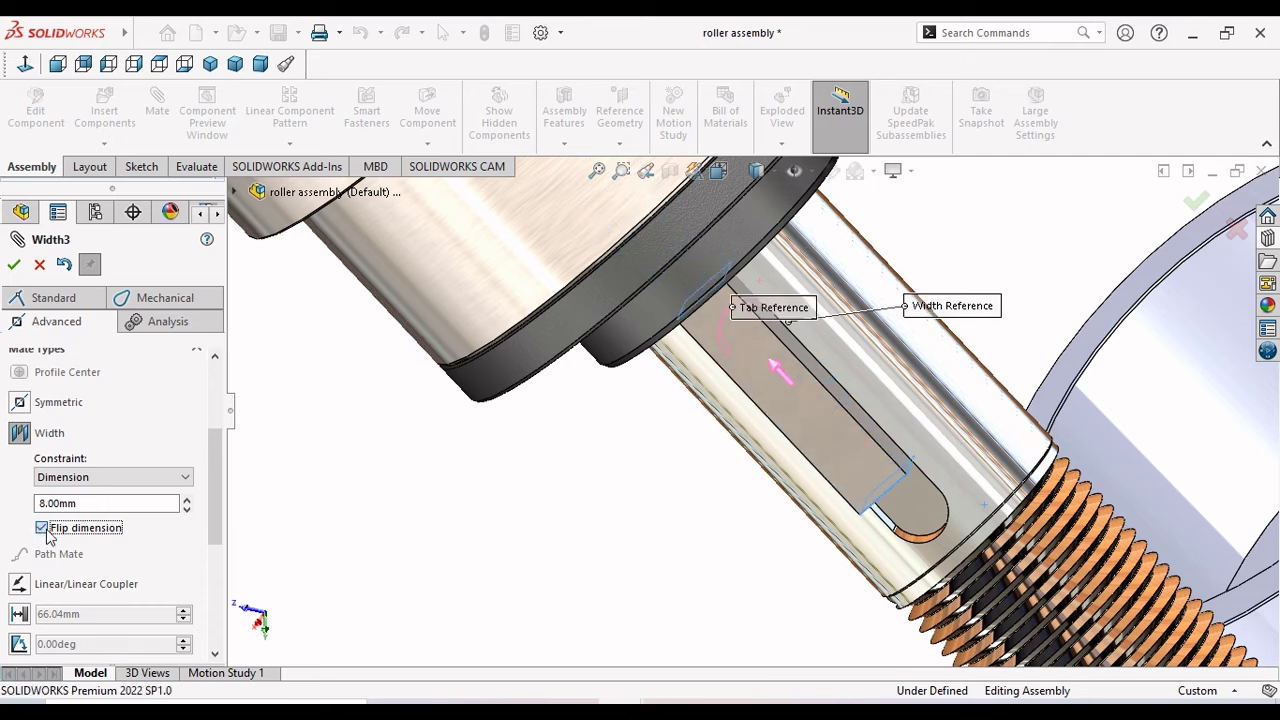
pyautogui.click(44, 530)
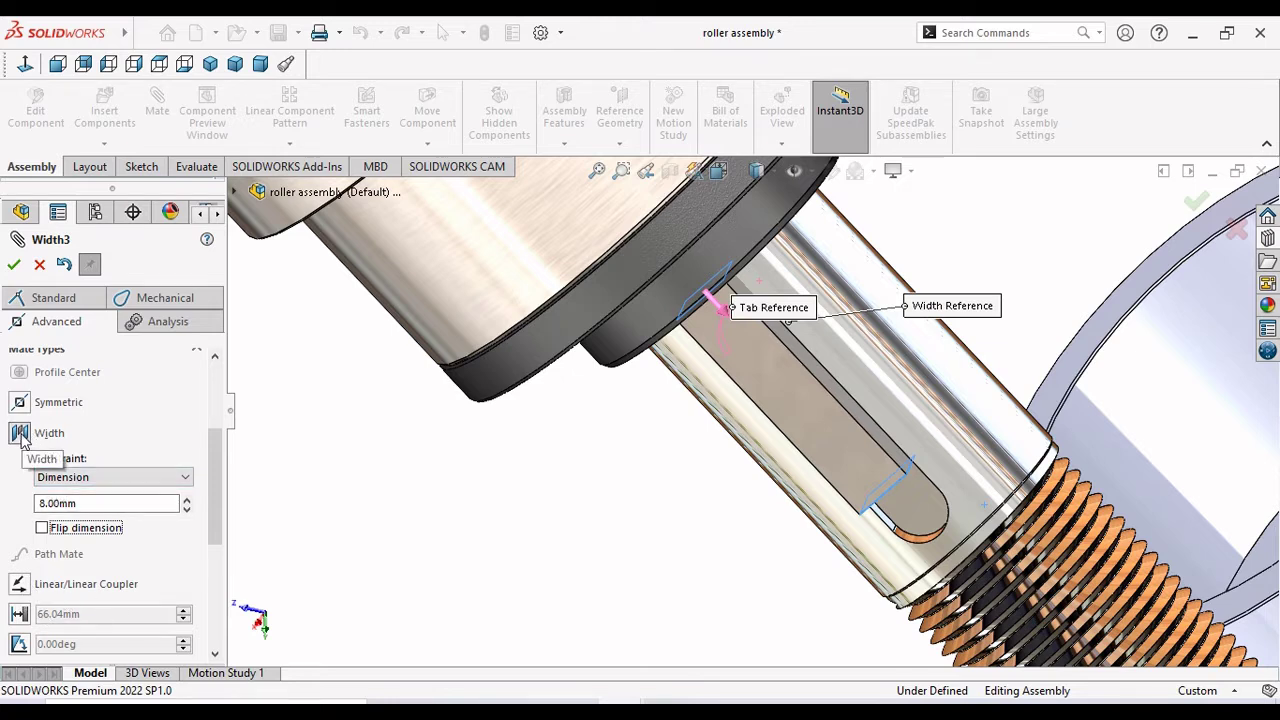
# Try 16.00mm, 3.00mm and a rejected negative offset, then settle on 0.00mm.
pyautogui.doubleClick(88, 505)
pyautogui.write('16+')
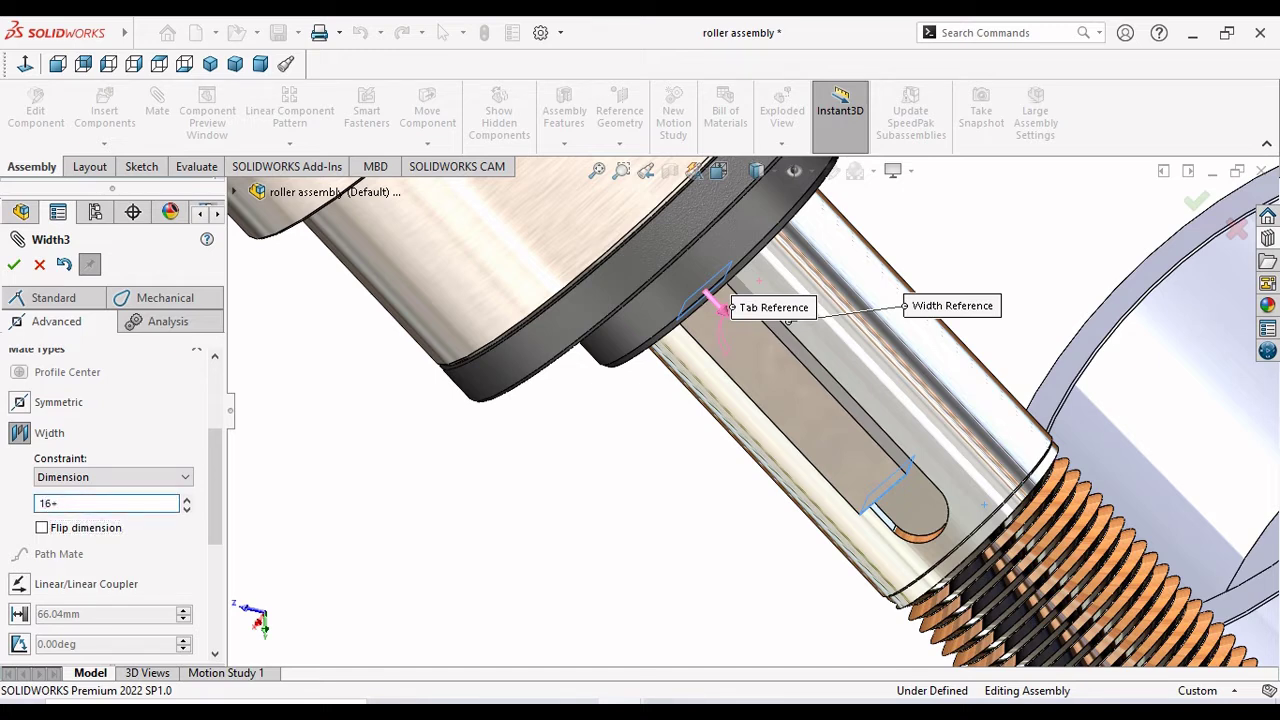
pyautogui.press('Return')
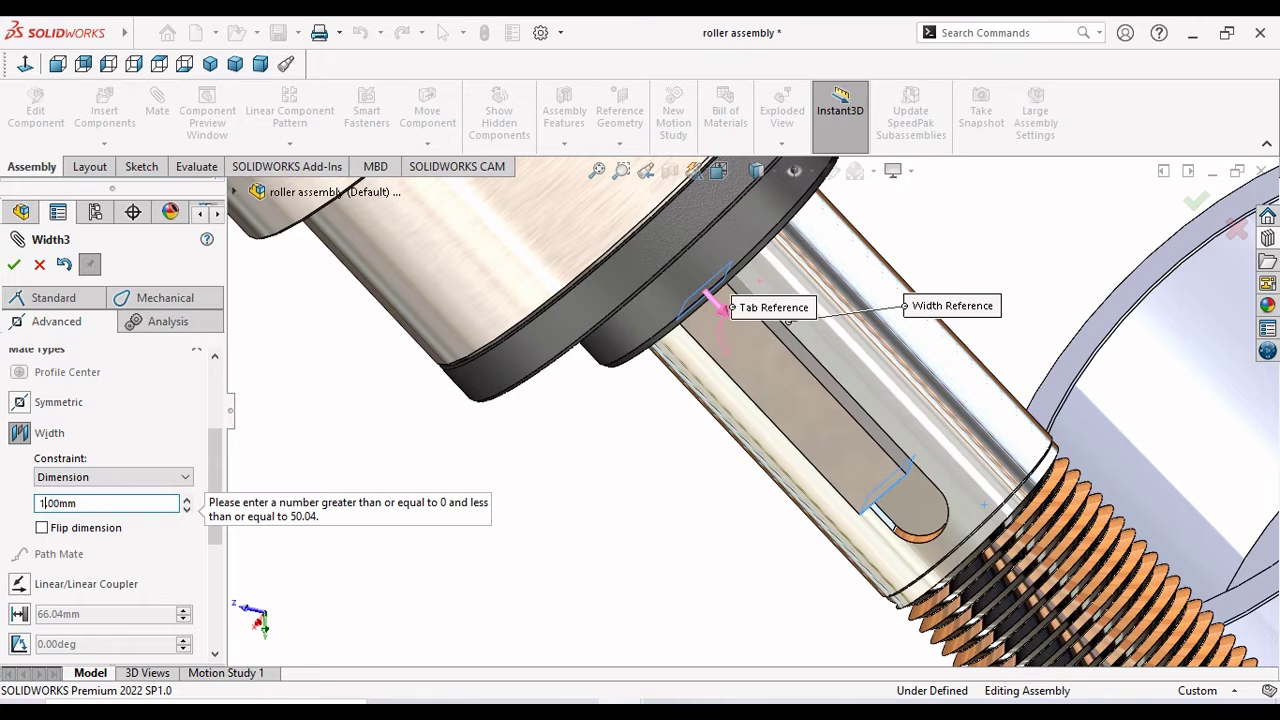
pyautogui.press('Tab')
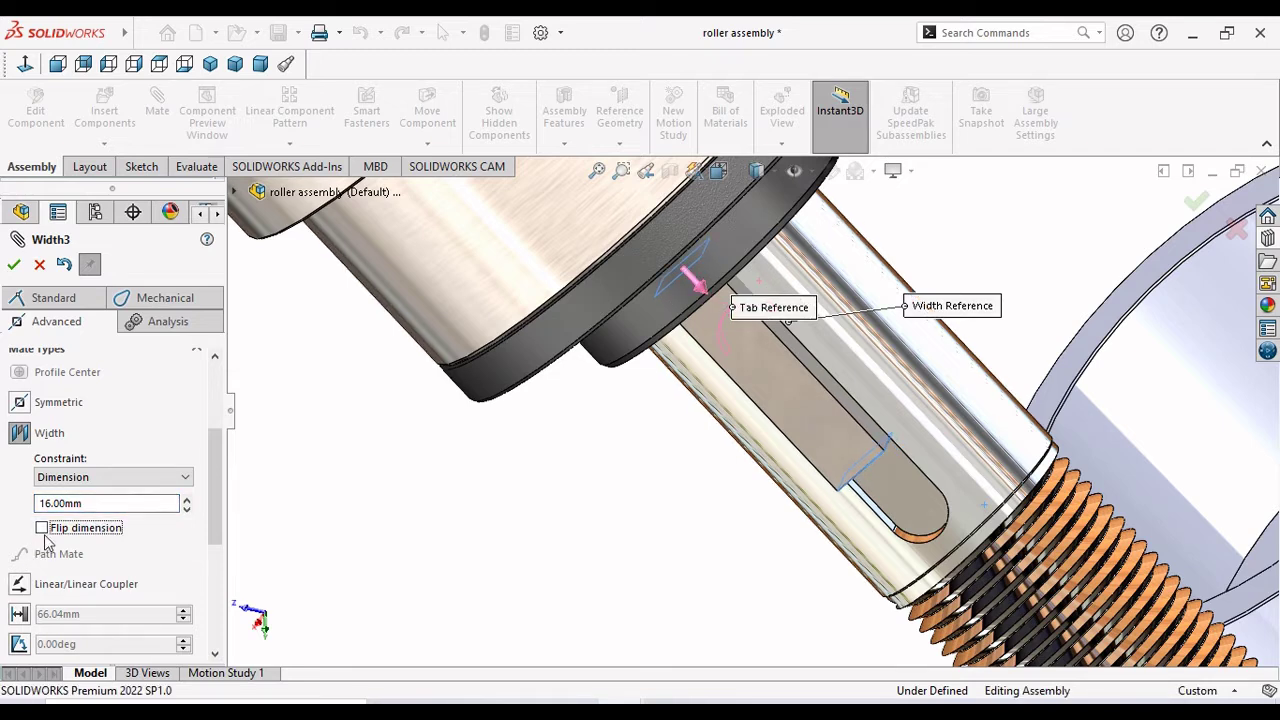
pyautogui.click(94, 504)
pyautogui.write('3')
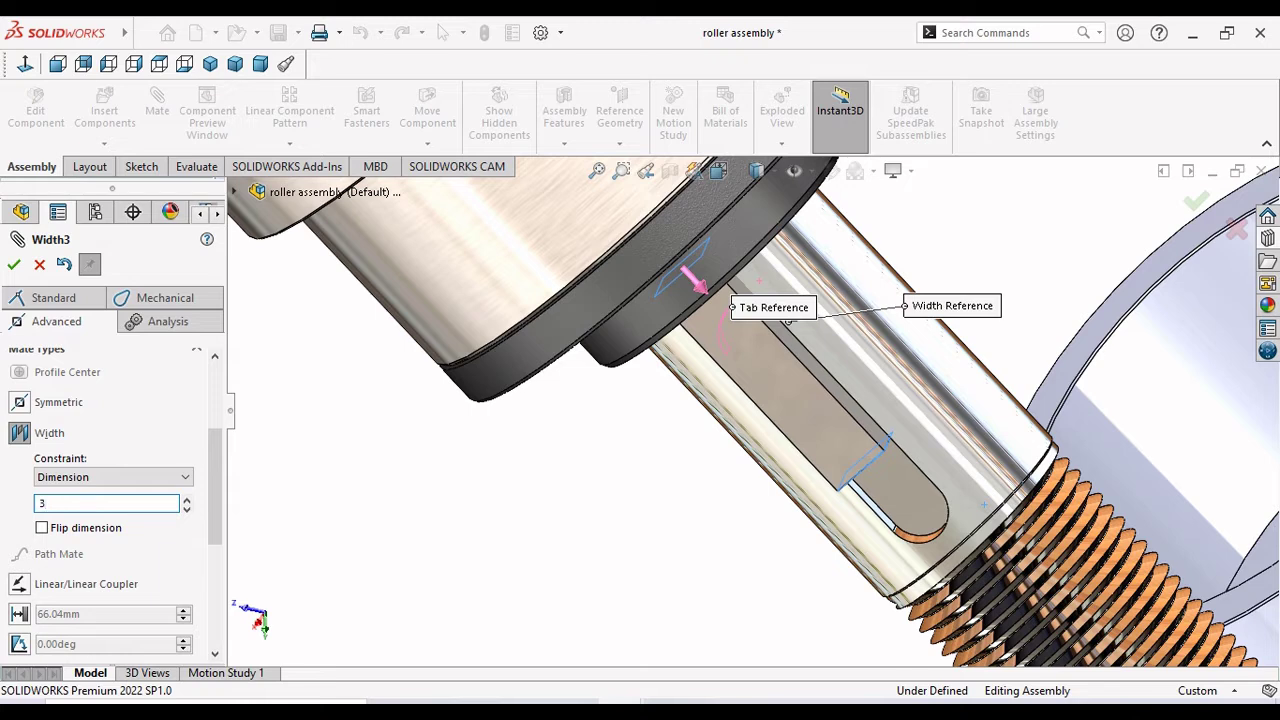
pyautogui.press('Tab')
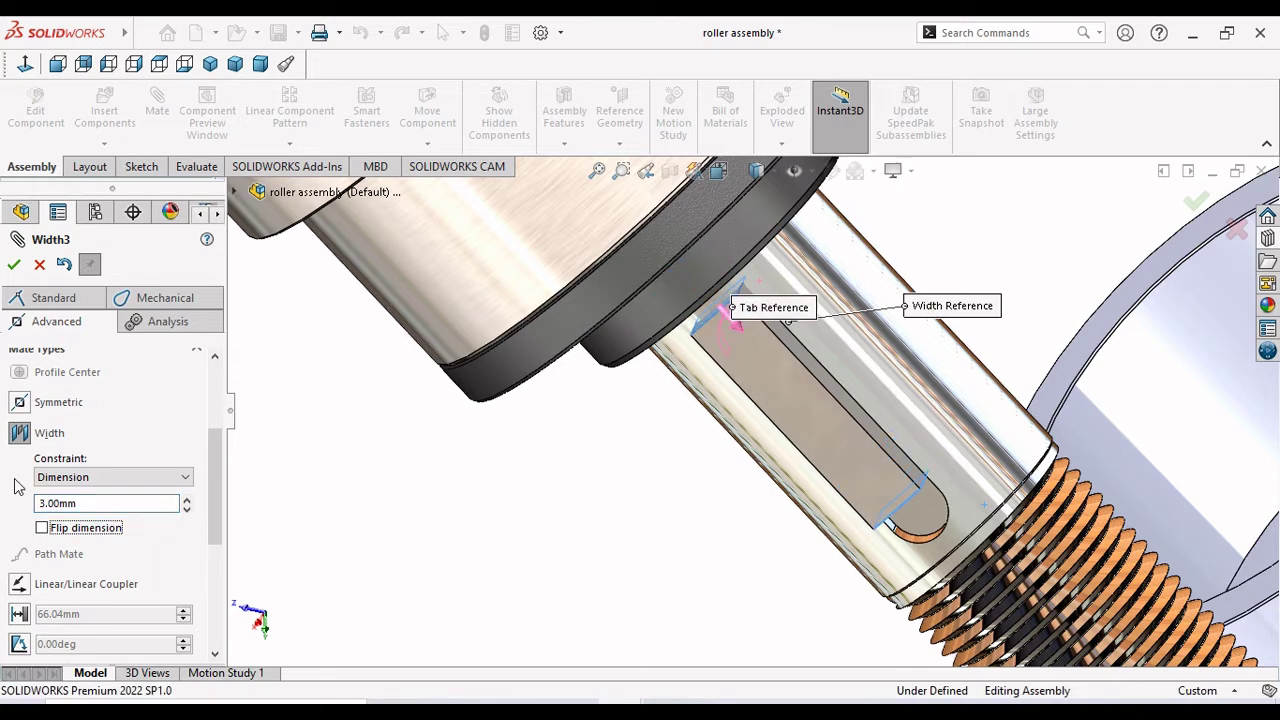
pyautogui.click(94, 502)
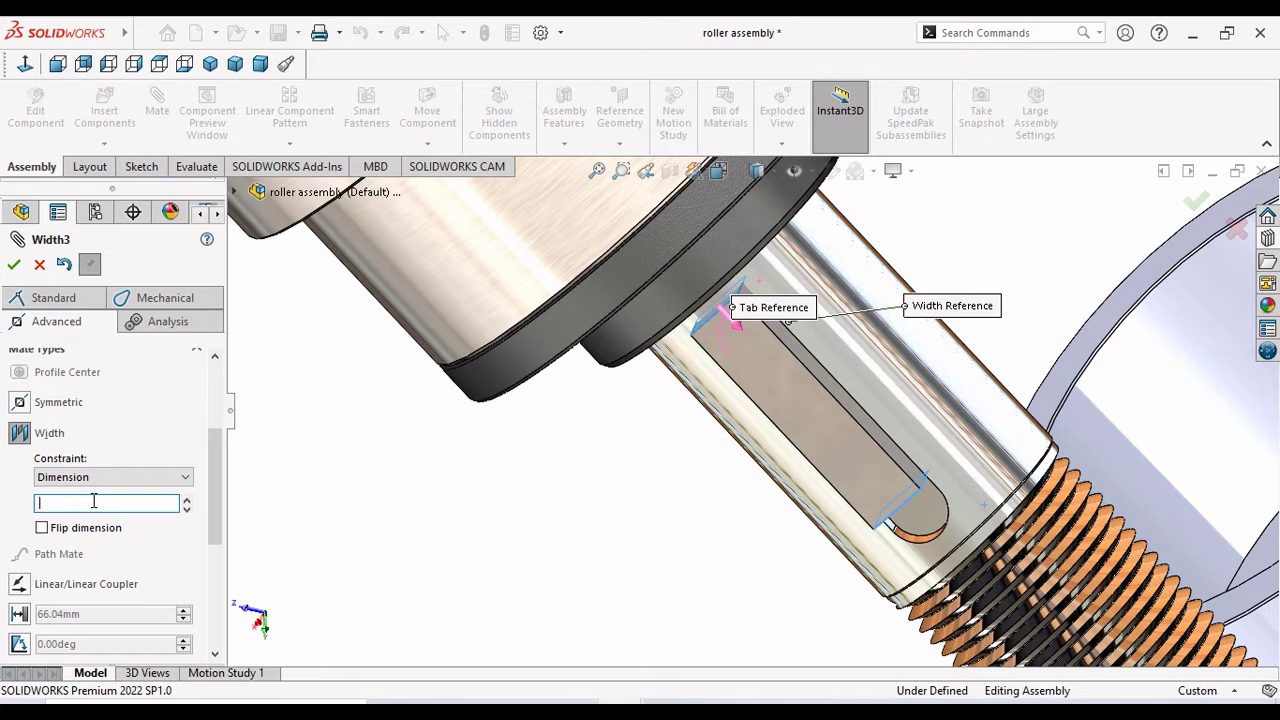
pyautogui.write('-8')
pyautogui.press('Return')
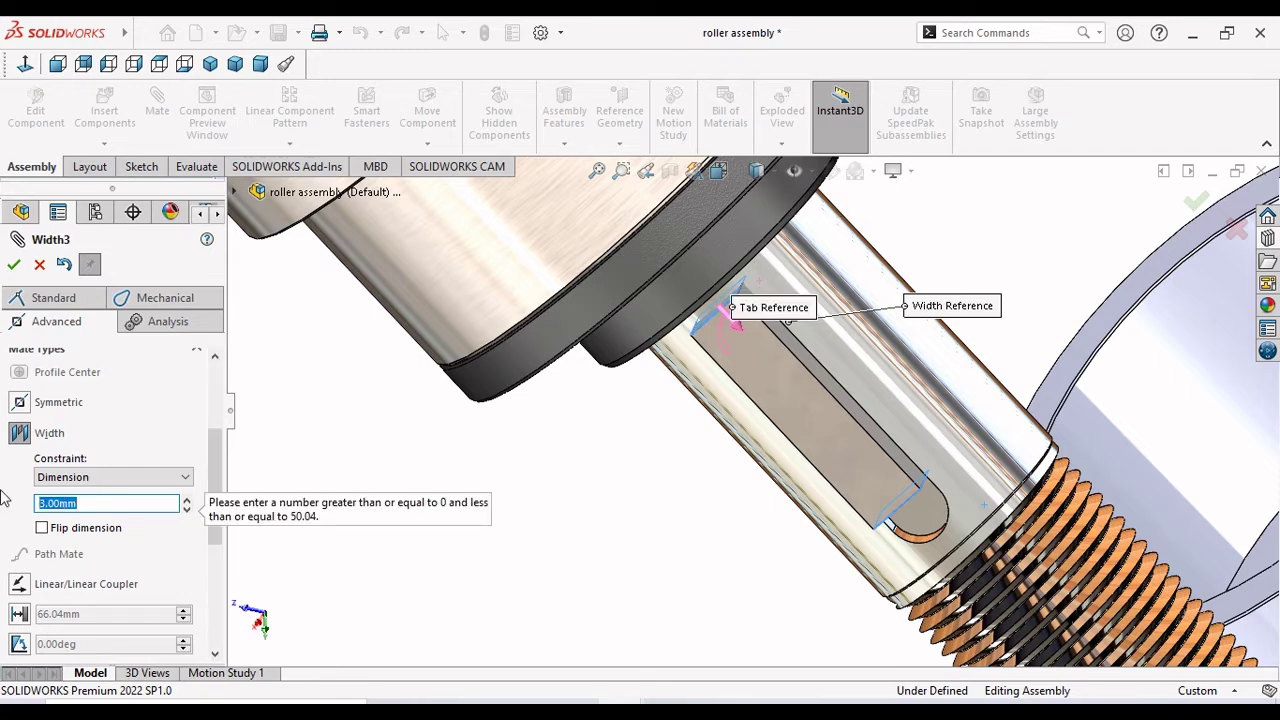
pyautogui.write('0')
pyautogui.press('Return')
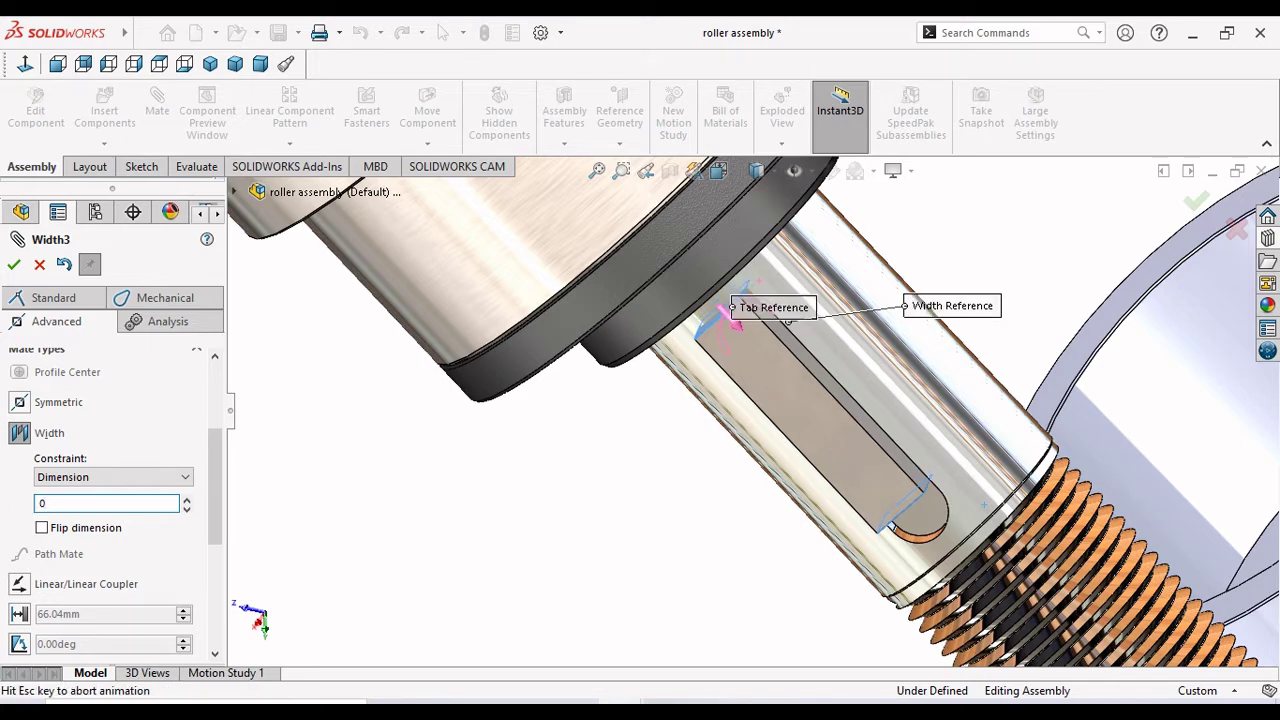
pyautogui.press('Tab')
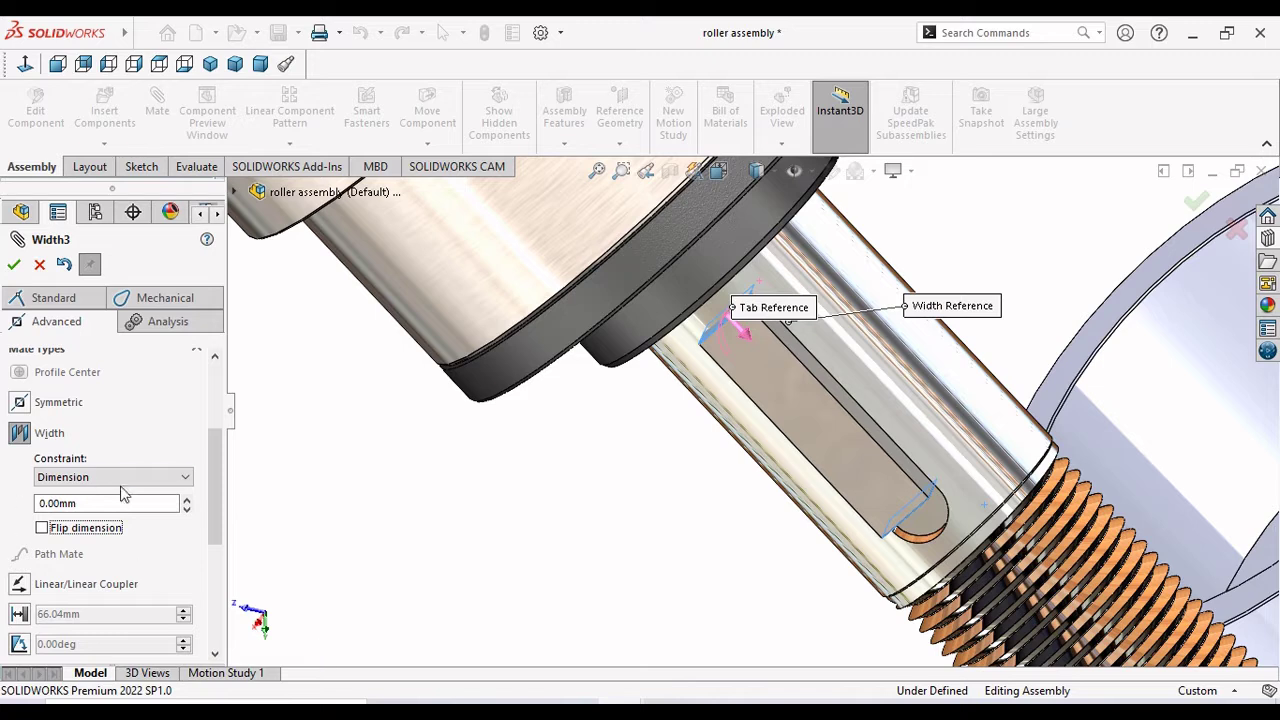
# Change the Width constraint to Percent at 0% and commit the Width3 mate.
pyautogui.click(160, 483)
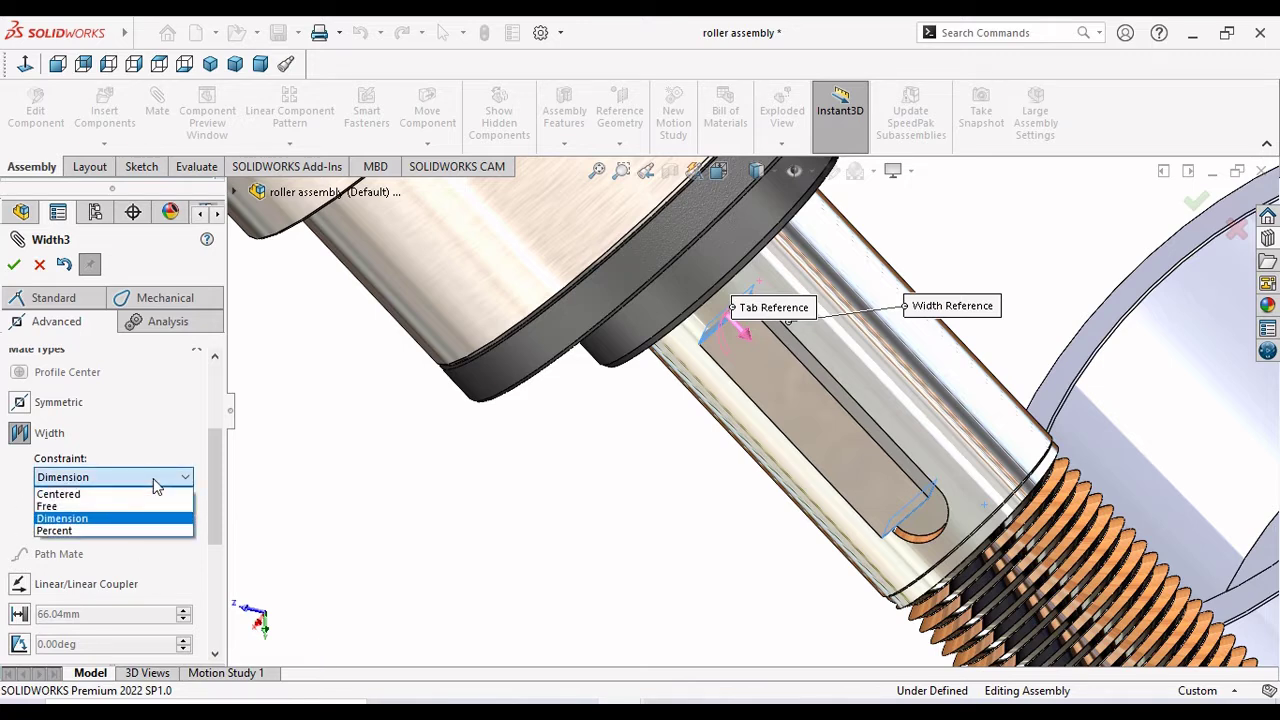
pyautogui.click(70, 532)
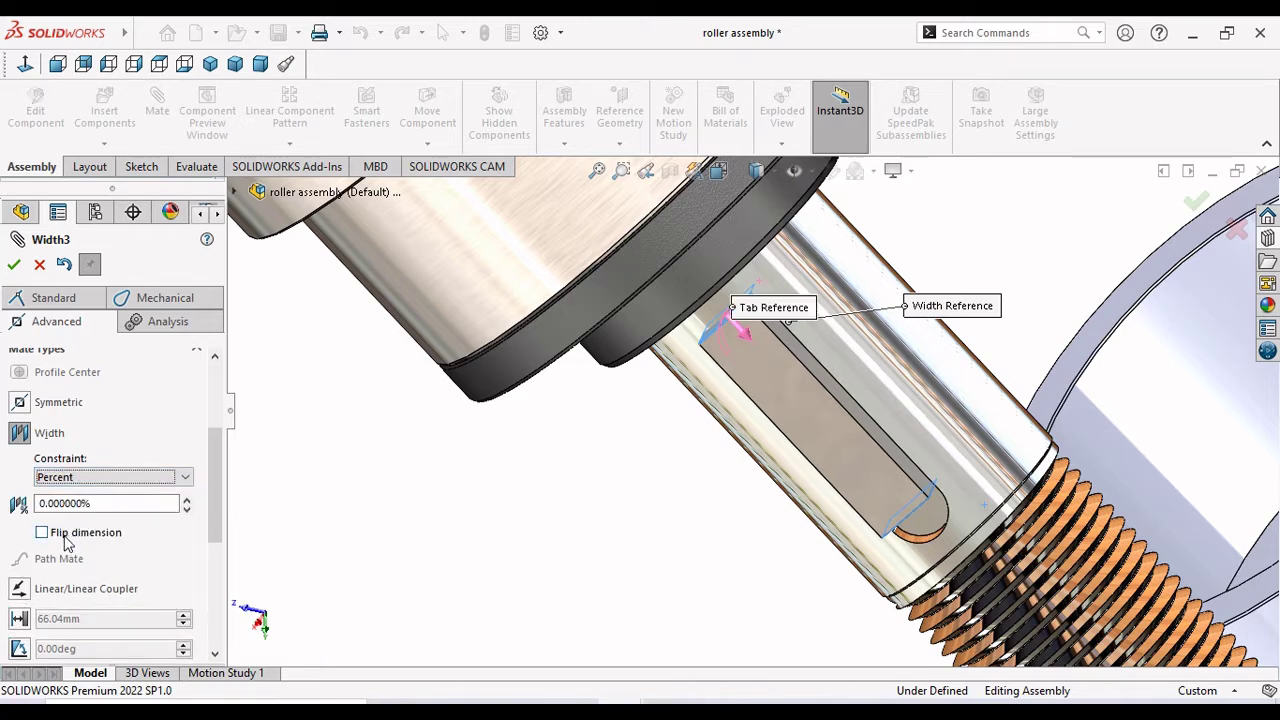
pyautogui.click(105, 508)
pyautogui.write('1.000000')
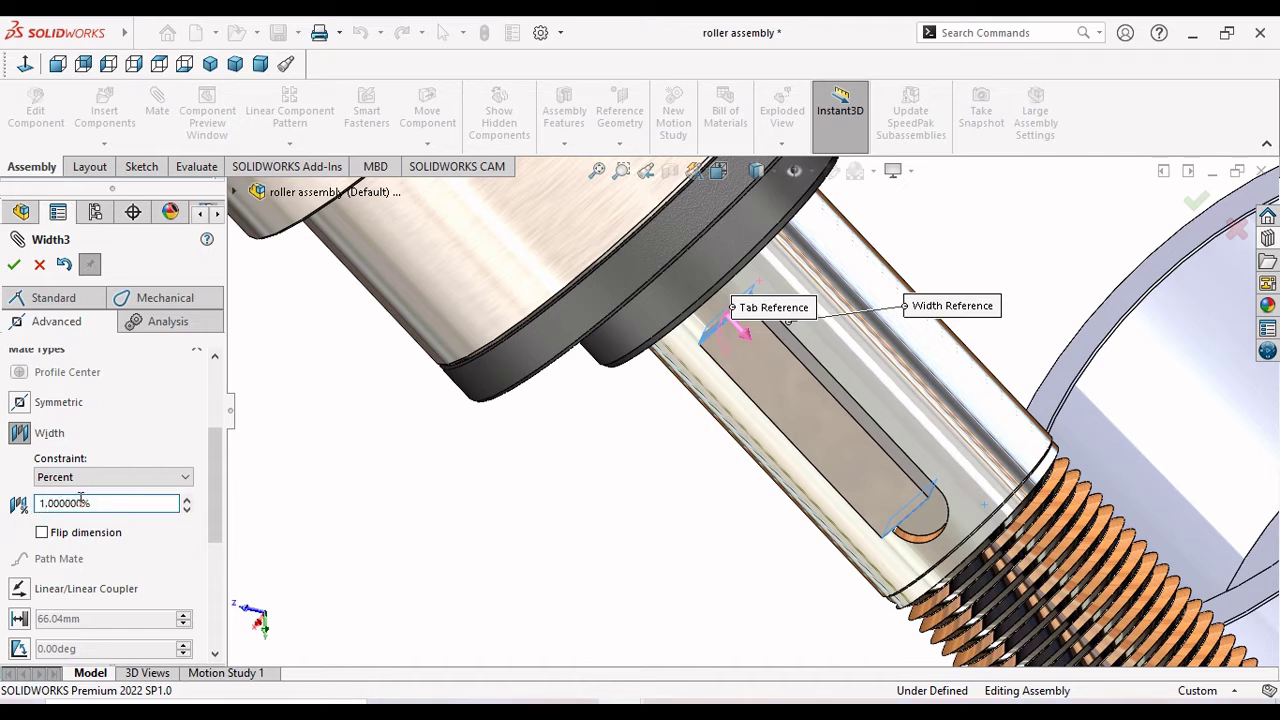
pyautogui.press('Tab')
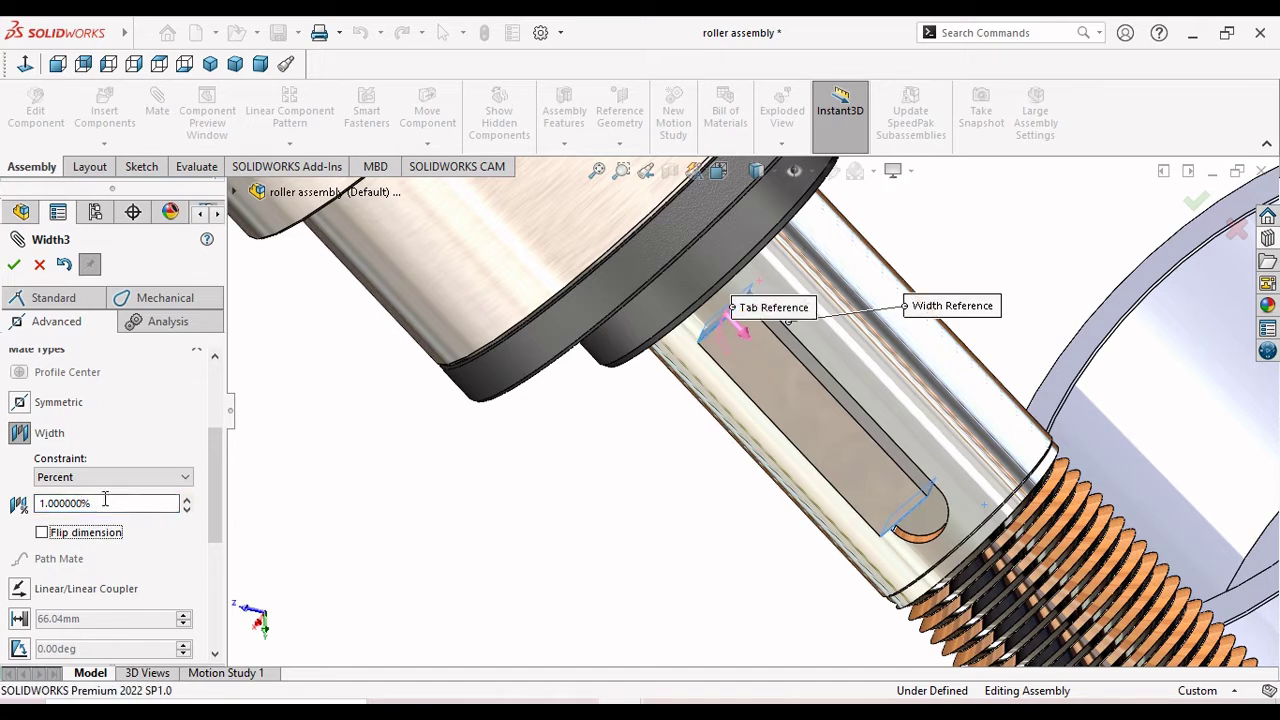
pyautogui.hotkey('shift', 'Tab')
pyautogui.write('0.000000')
pyautogui.press('Return')
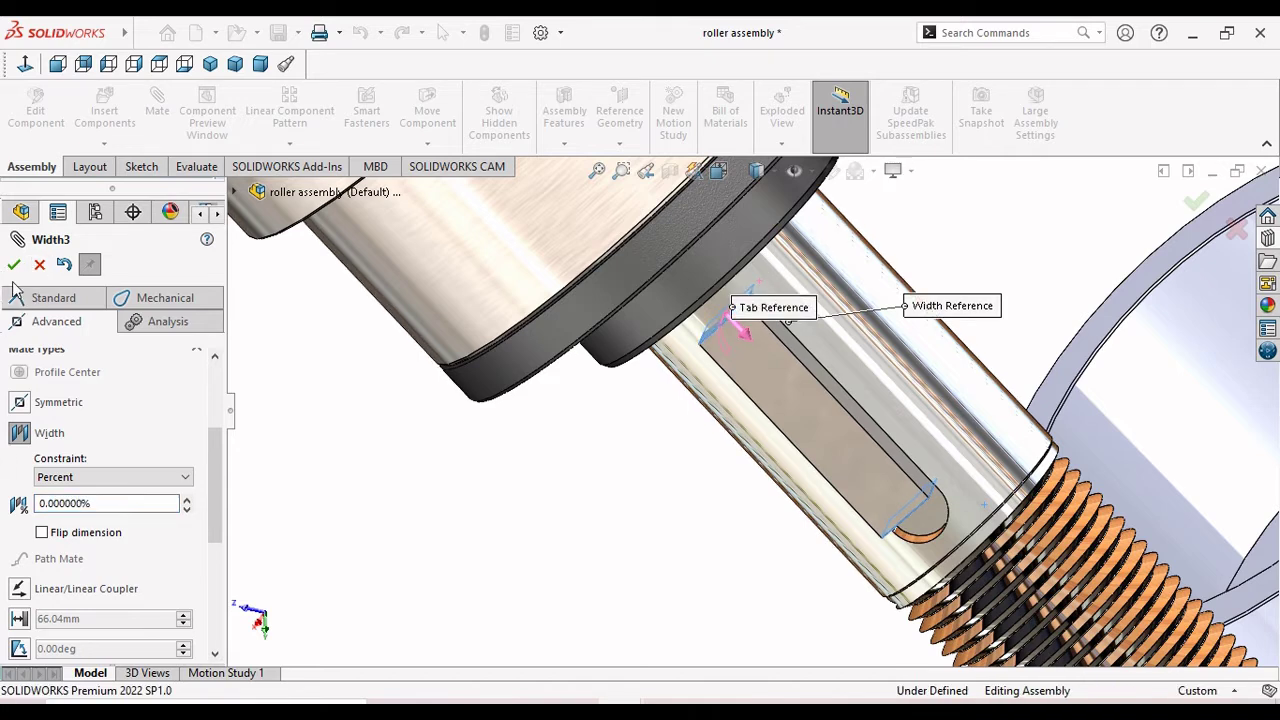
pyautogui.press('Return')
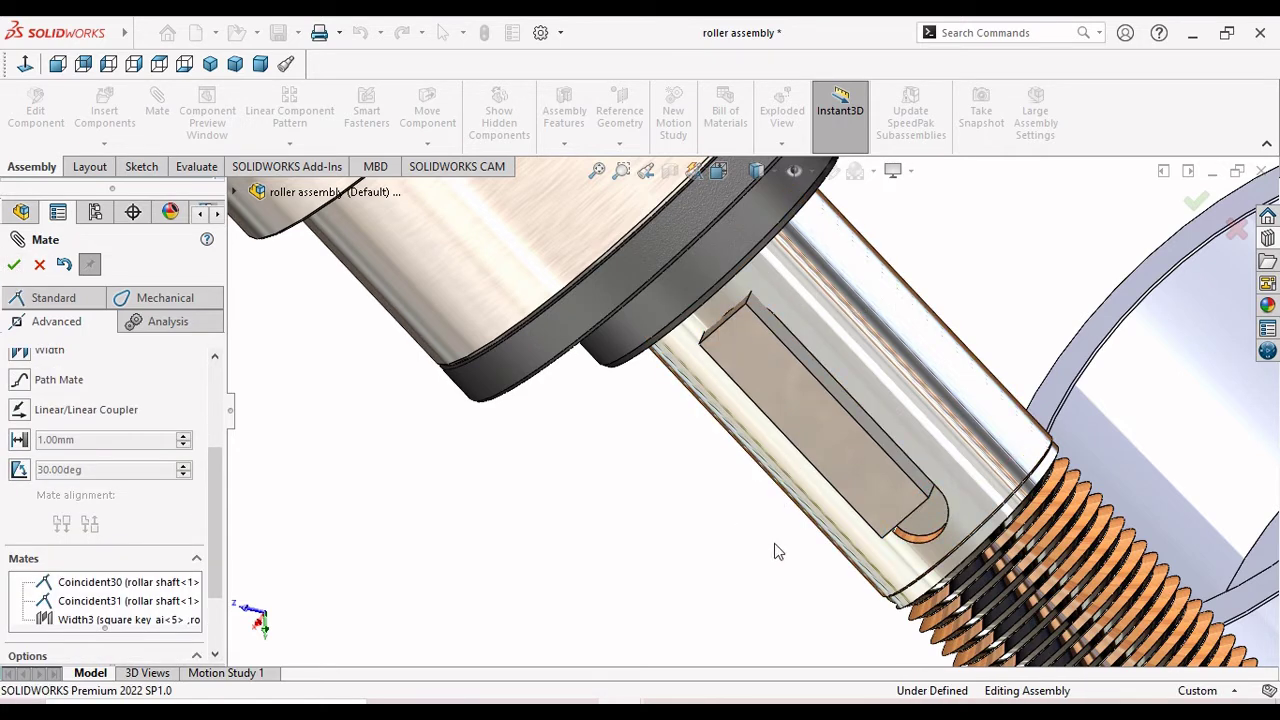
pyautogui.click(13, 266)
# Bring the shaft's threaded end and bearing into view and begin a new mate.
pyautogui.scroll(3, 690, 435)
pyautogui.scroll(2, 697, 430)
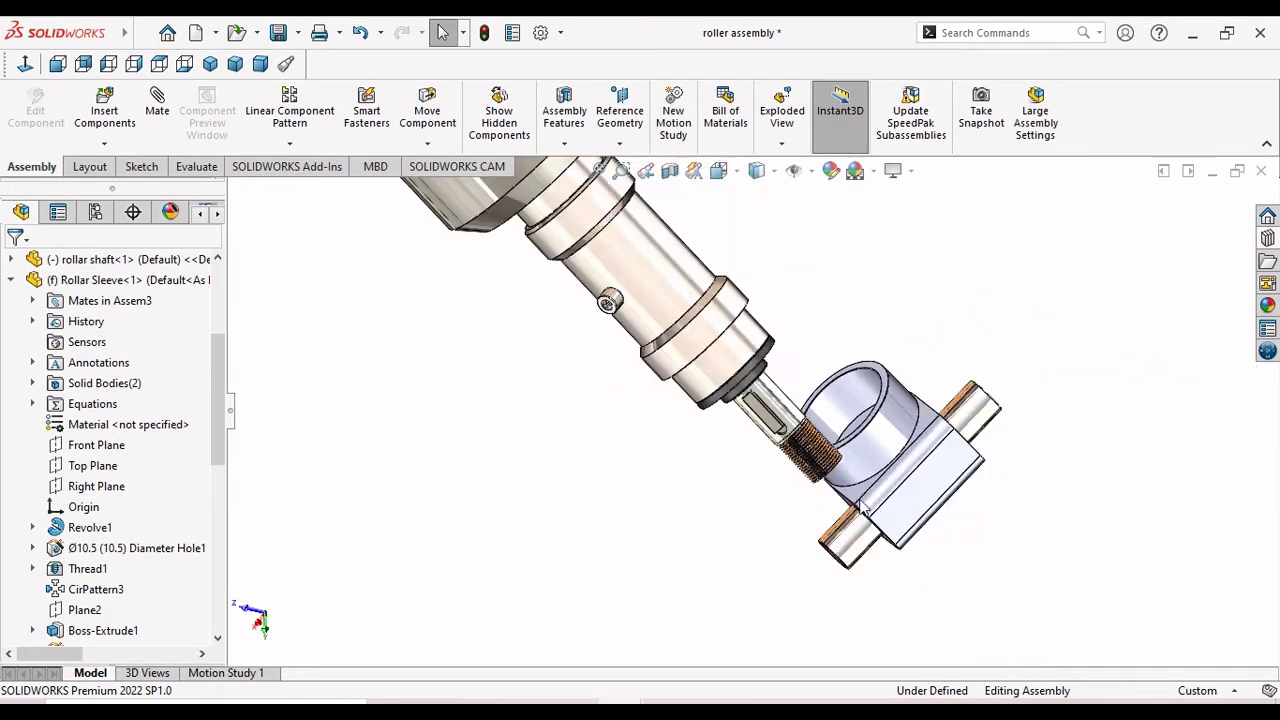
pyautogui.moveTo(826, 510)
pyautogui.mouseDown(button='middle')
pyautogui.moveTo(857, 170)
pyautogui.moveTo(697, 537)
pyautogui.mouseUp(button='middle')
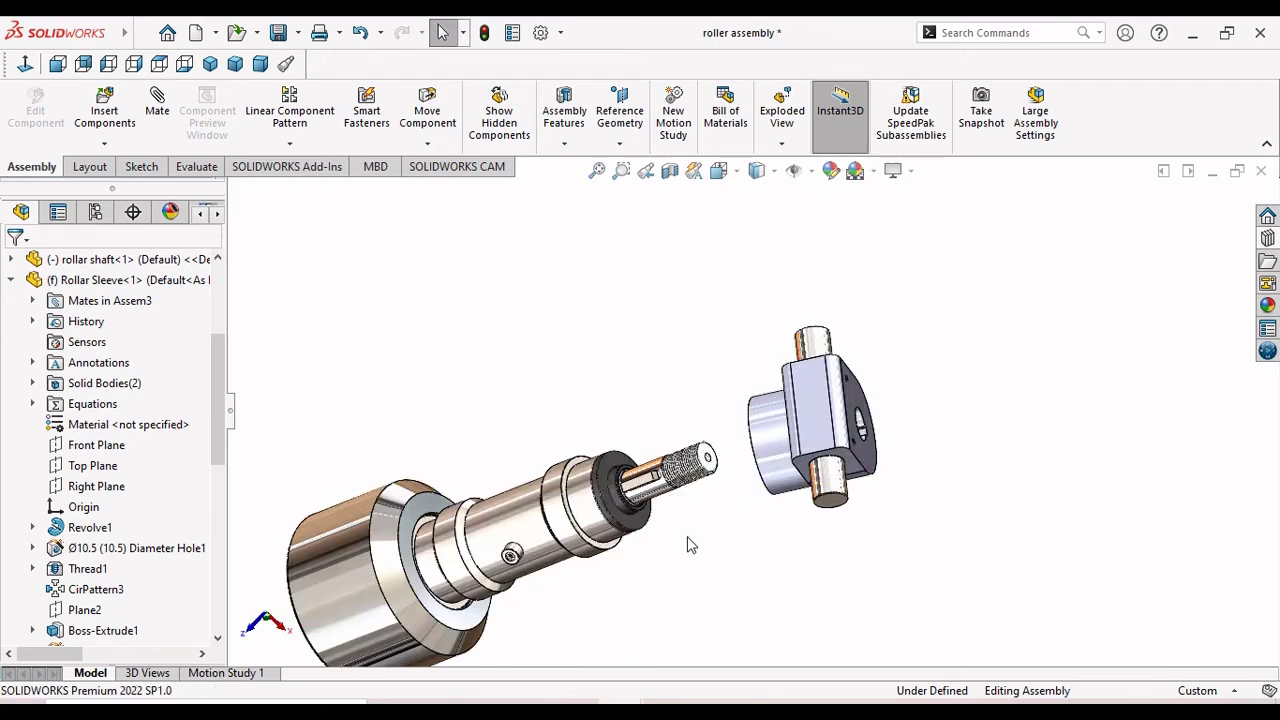
pyautogui.scroll(-3, 660, 512)
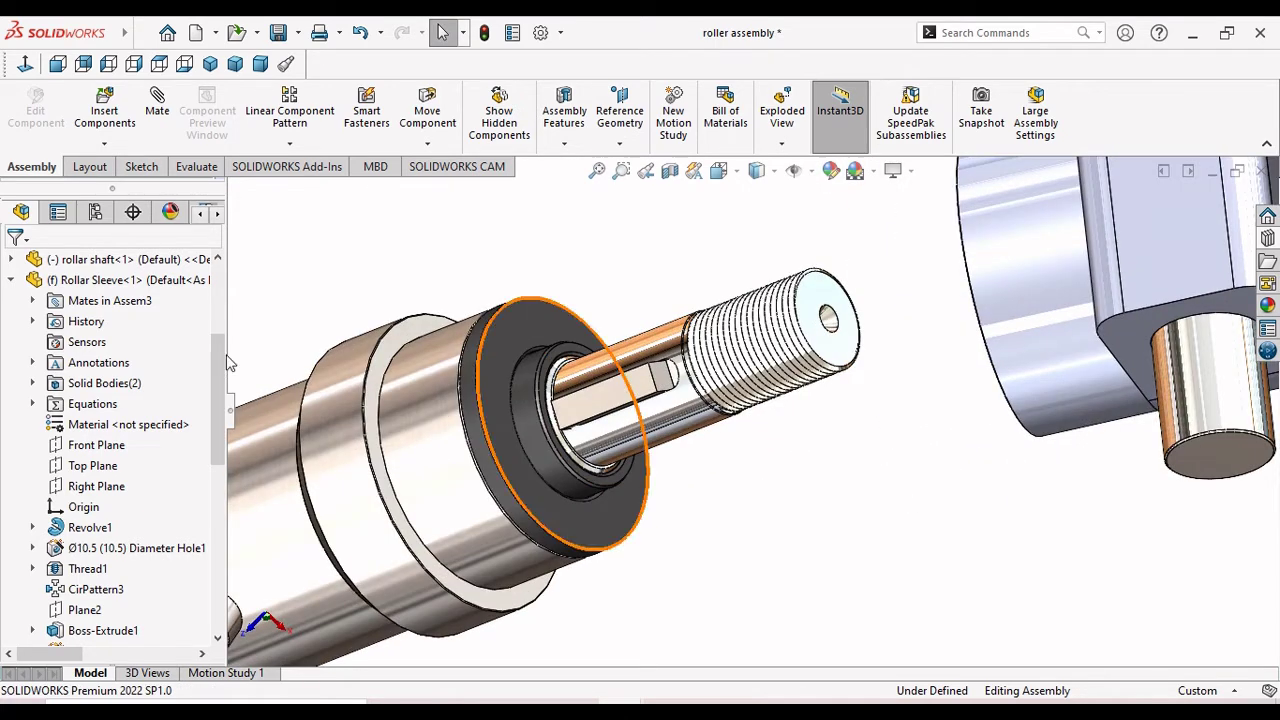
pyautogui.click(150, 122)
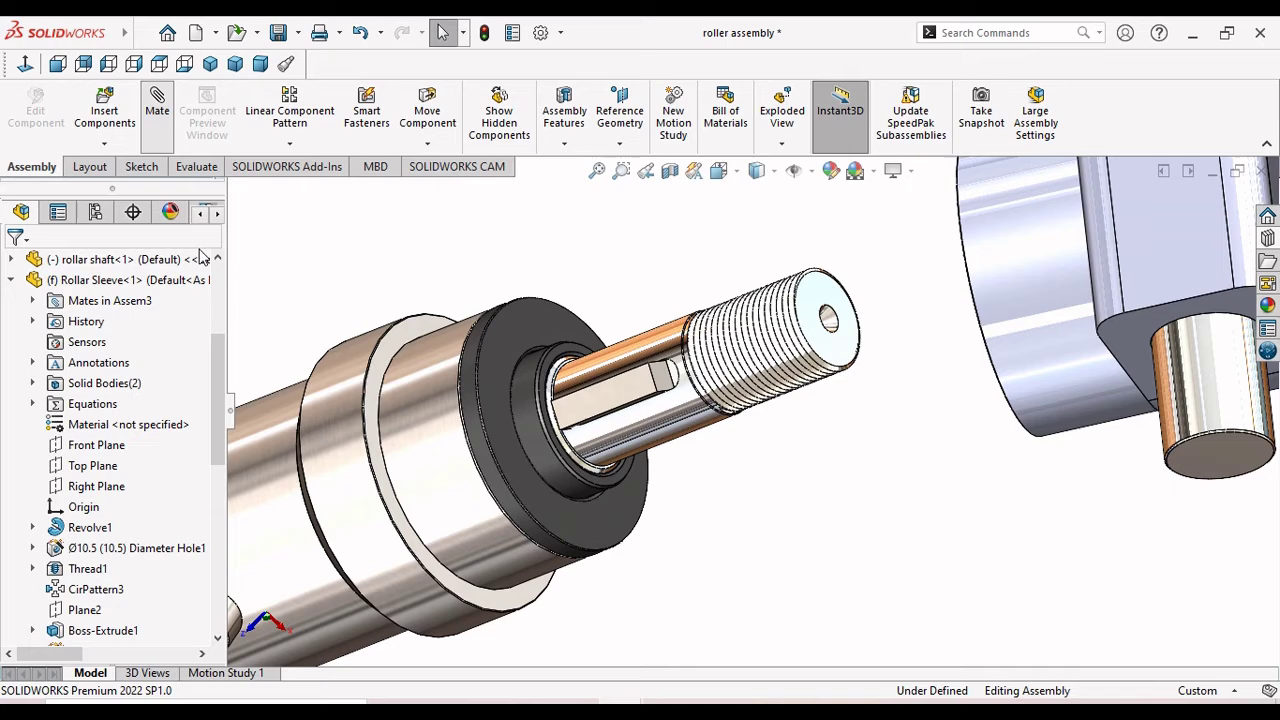
# After cancelling a wrong axis pick, mate the sleeve's cylindrical face concentric with the head's bore.
pyautogui.click(447, 484)
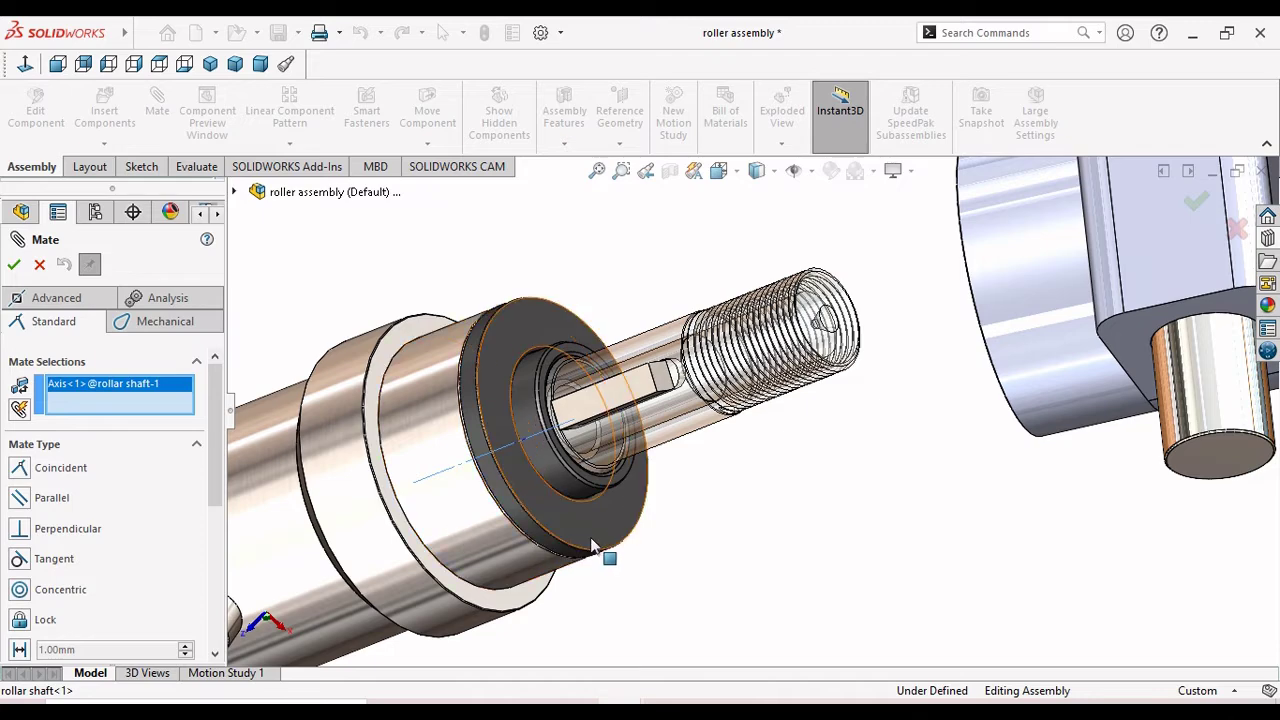
pyautogui.press('Escape')
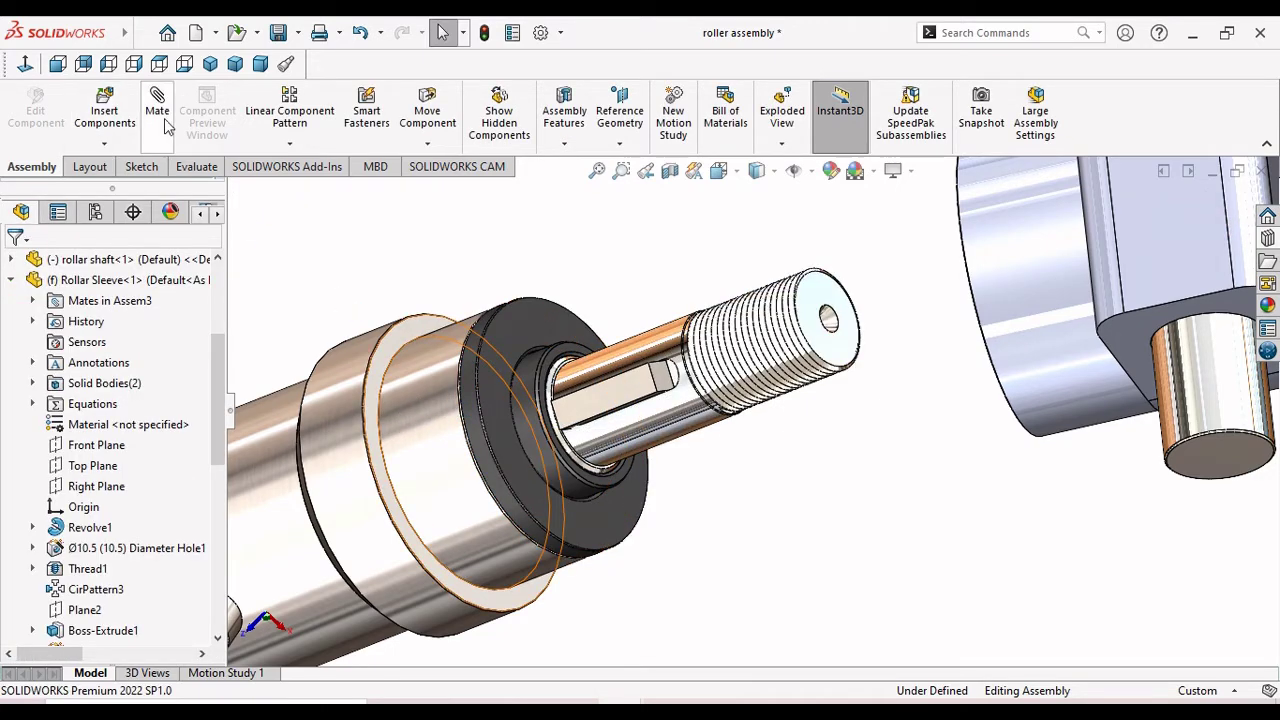
pyautogui.click(166, 124)
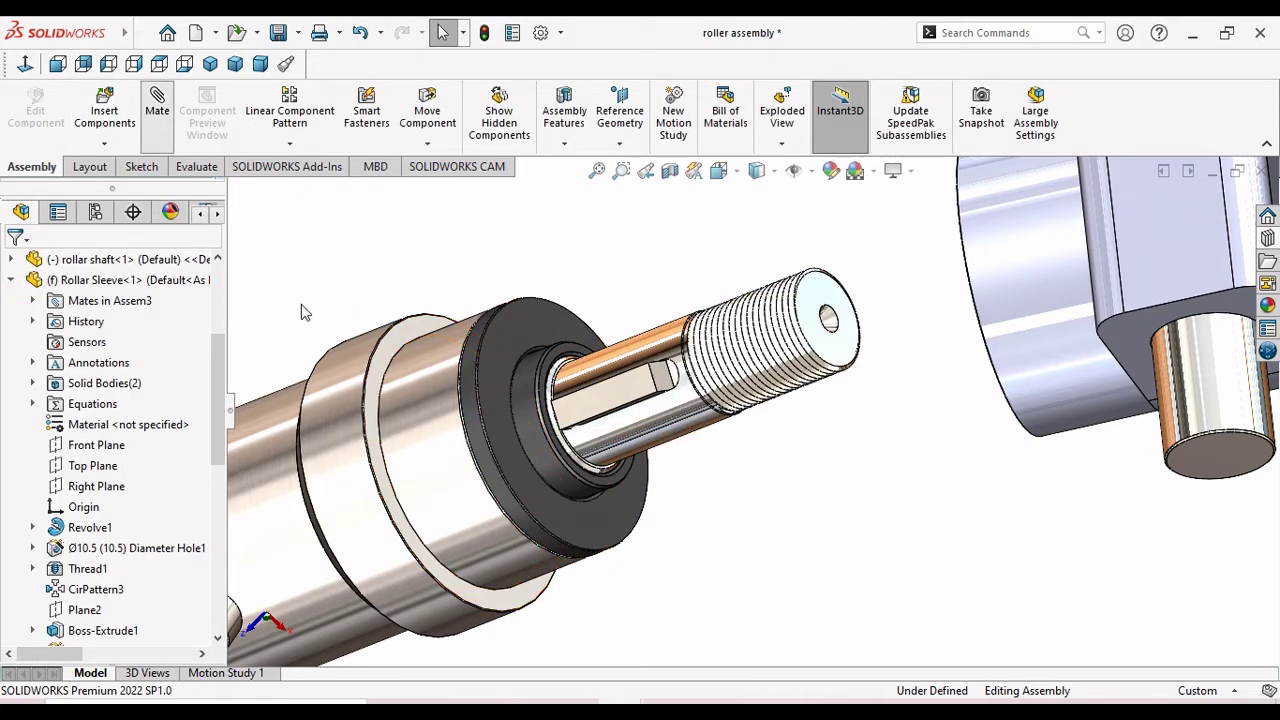
pyautogui.click(404, 379)
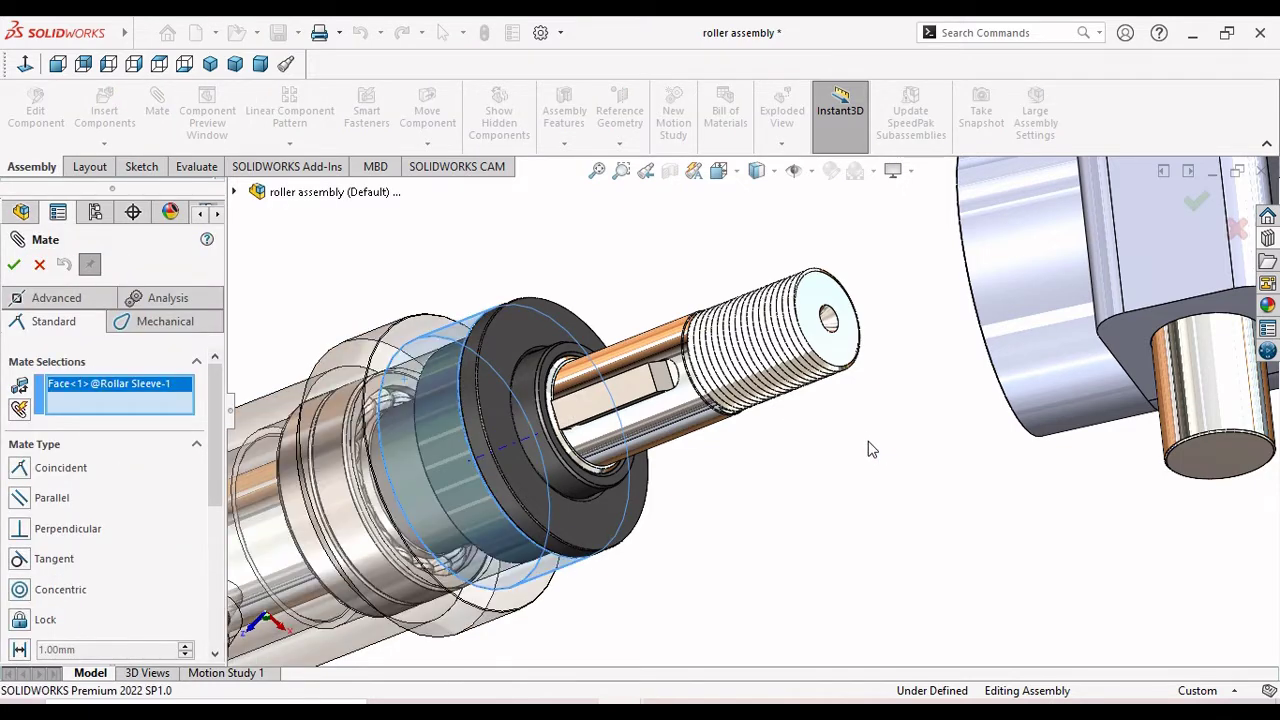
pyautogui.moveTo(870, 447); pyautogui.dragTo(983, 239, button='middle')
pyautogui.click(984, 244)
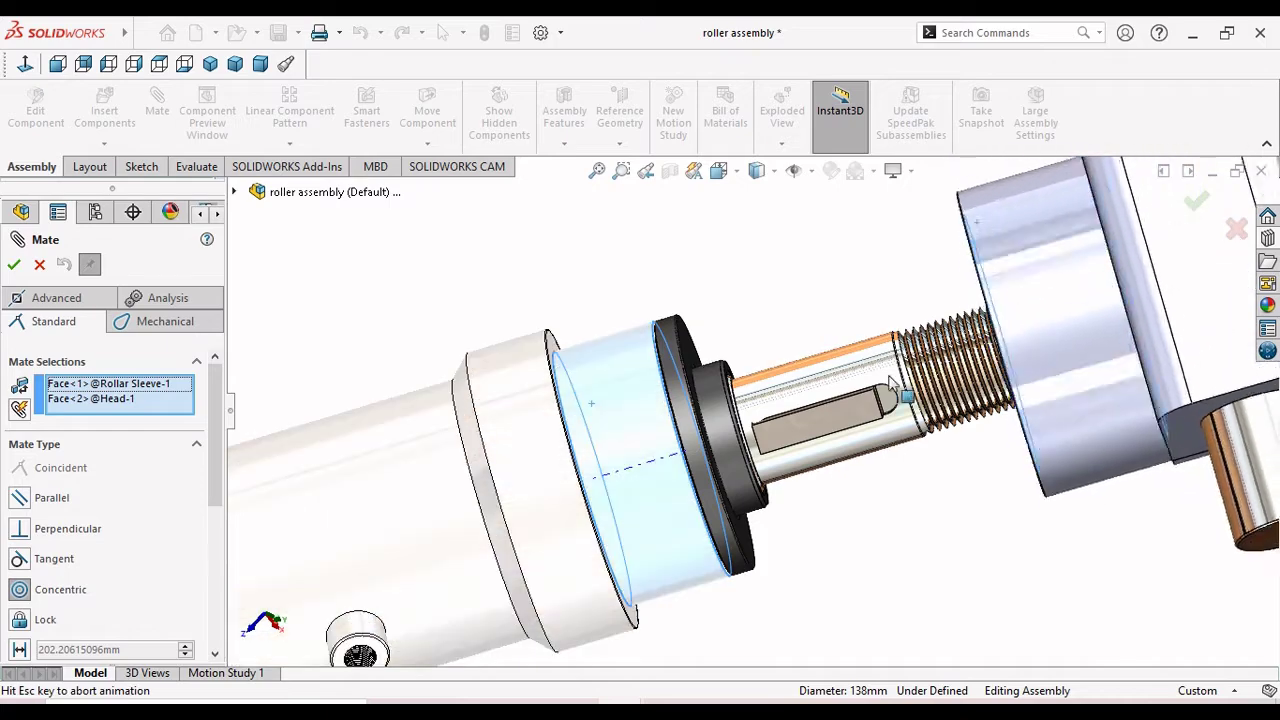
pyautogui.scroll(3, 851, 455)
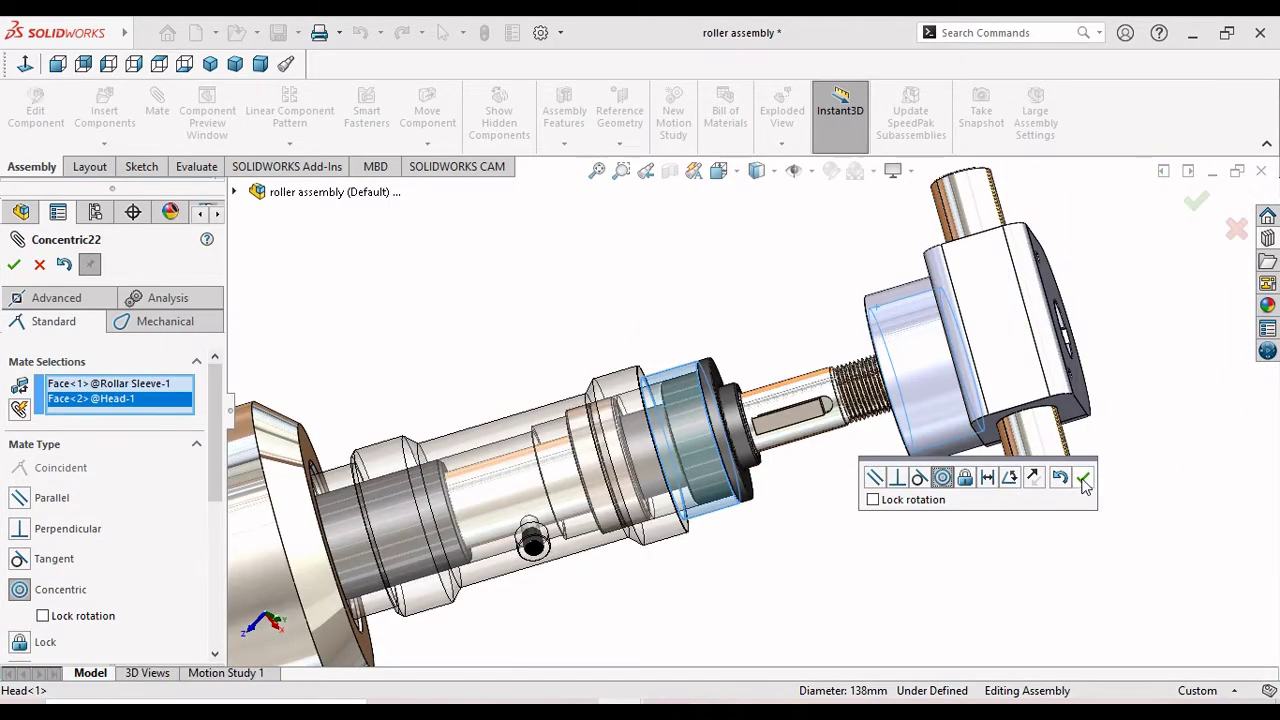
pyautogui.click(1085, 483)
pyautogui.scroll(-5, 826, 451)
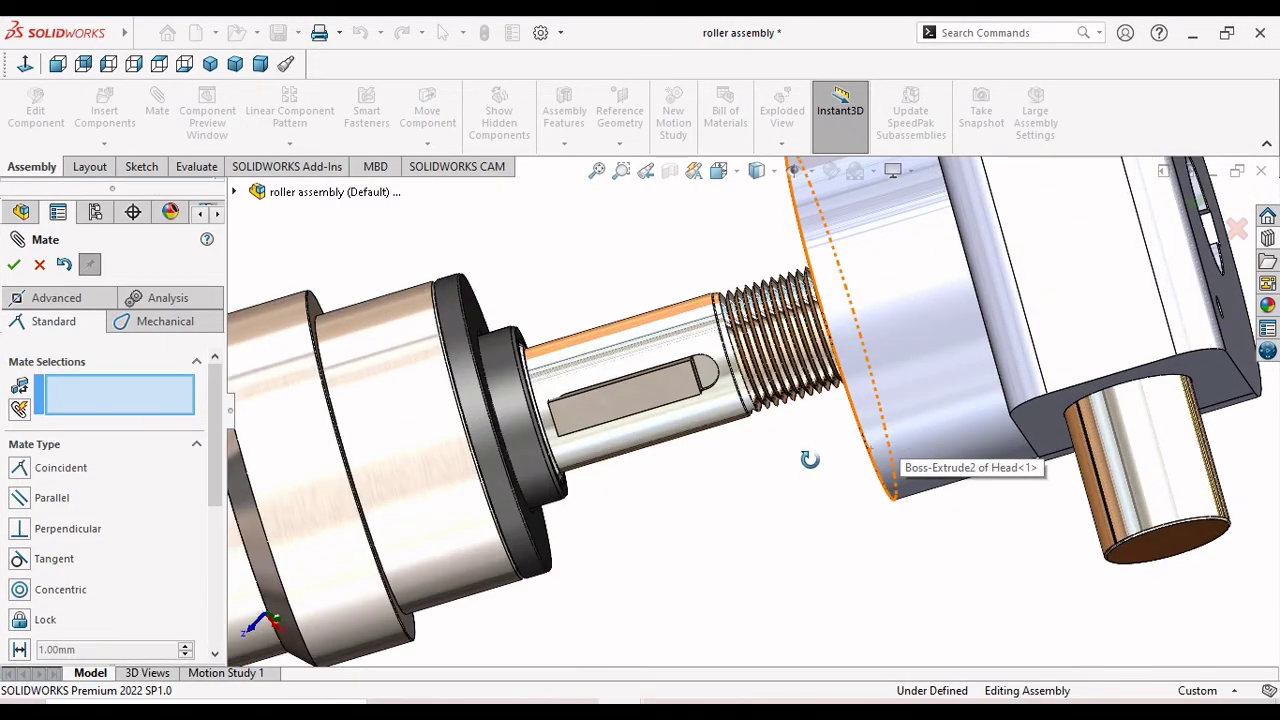
# Select the square key face as the first mate reference, clearing a mistaken shaft-axis pick.
pyautogui.moveTo(809, 459)
pyautogui.mouseDown(button='middle')
pyautogui.moveTo(876, 476)
pyautogui.moveTo(856, 460)
pyautogui.mouseUp(button='middle')
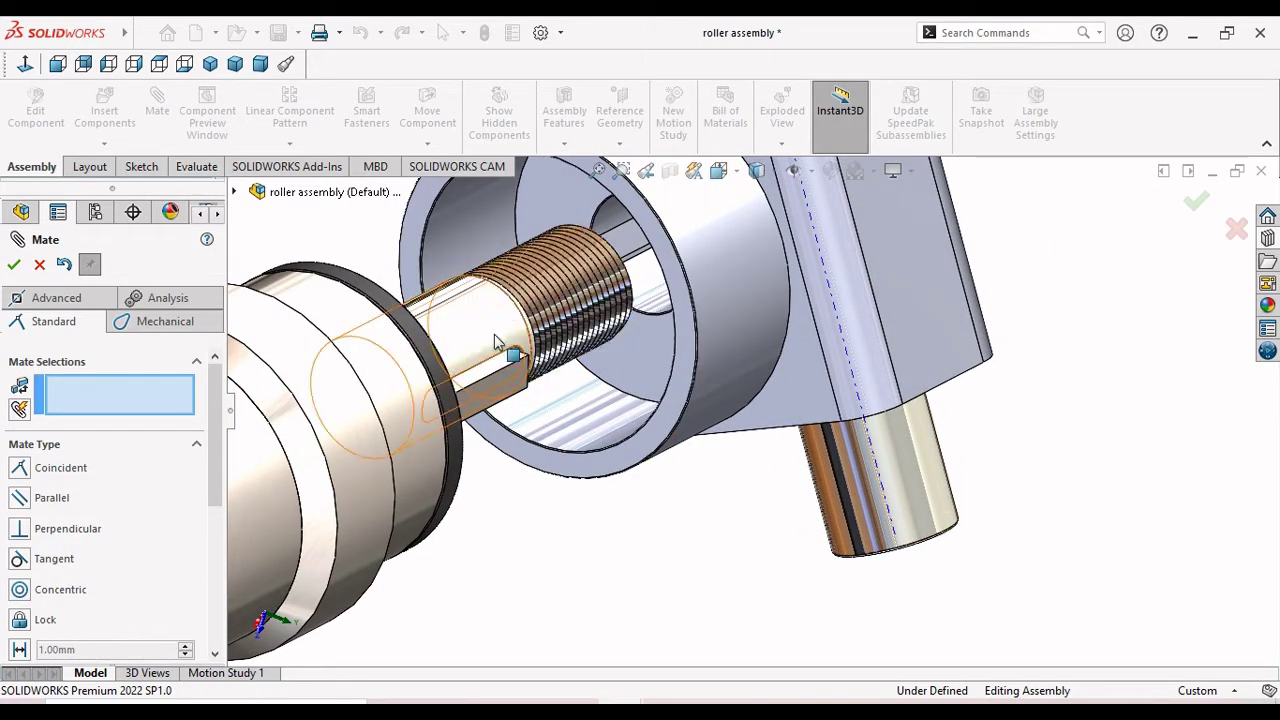
pyautogui.click(498, 385)
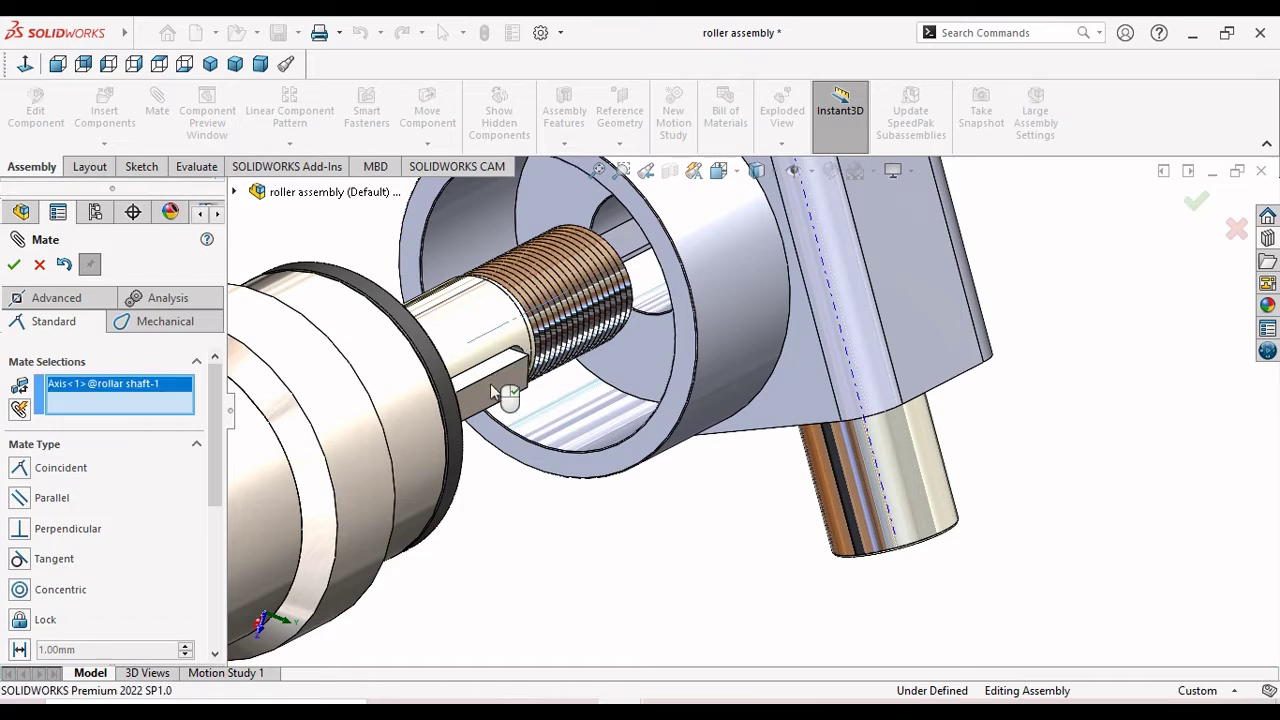
pyautogui.rightClick(88, 384)
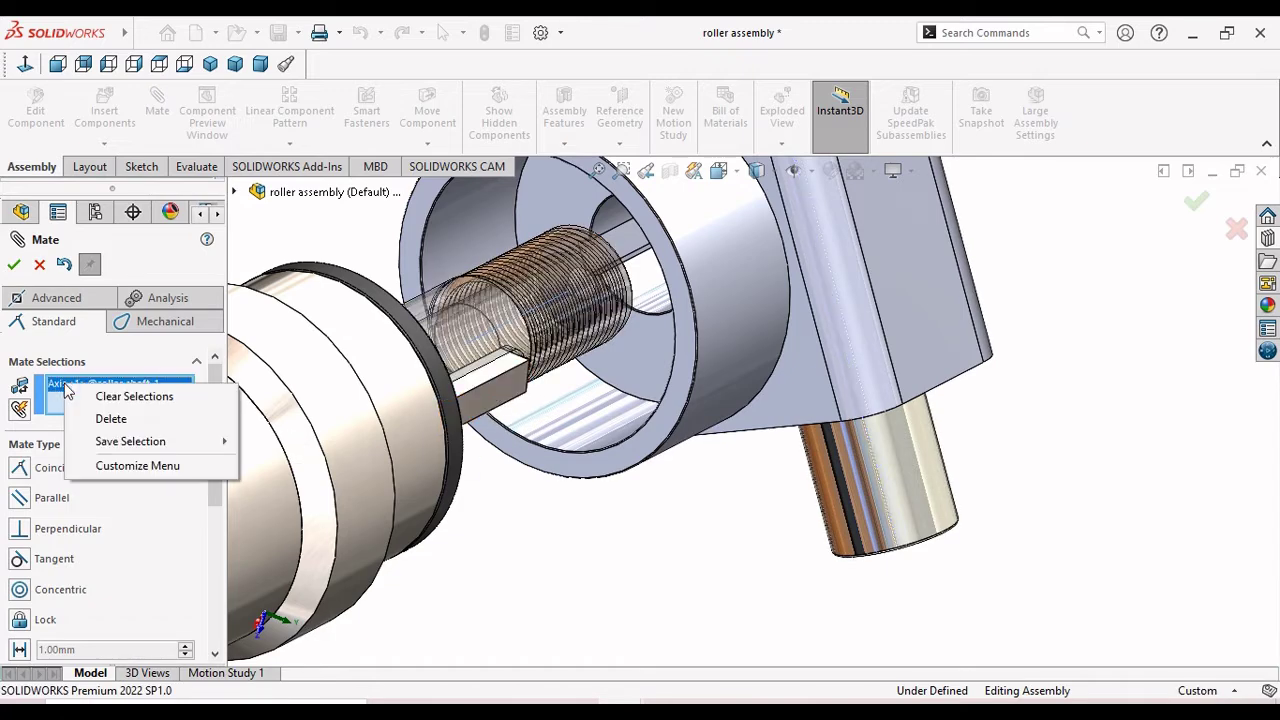
pyautogui.click(134, 419)
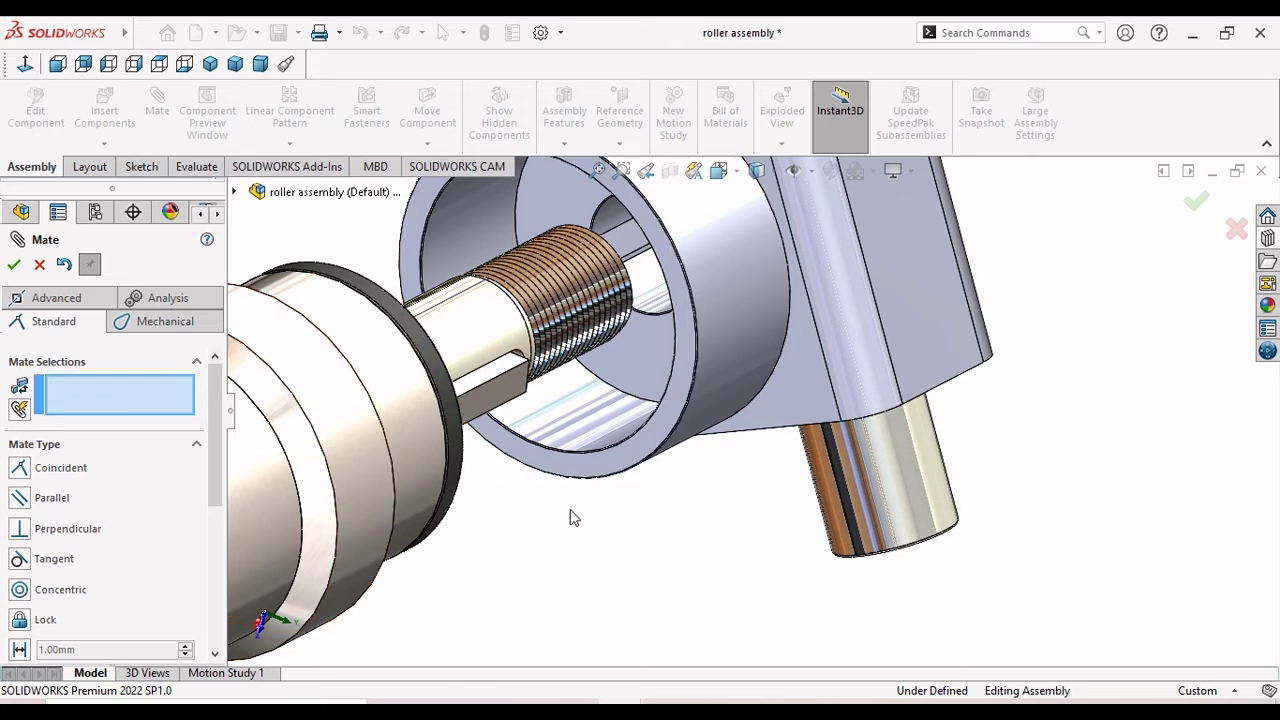
pyautogui.moveTo(531, 523); pyautogui.dragTo(492, 521, button='middle')
pyautogui.scroll(-2, 605, 310)
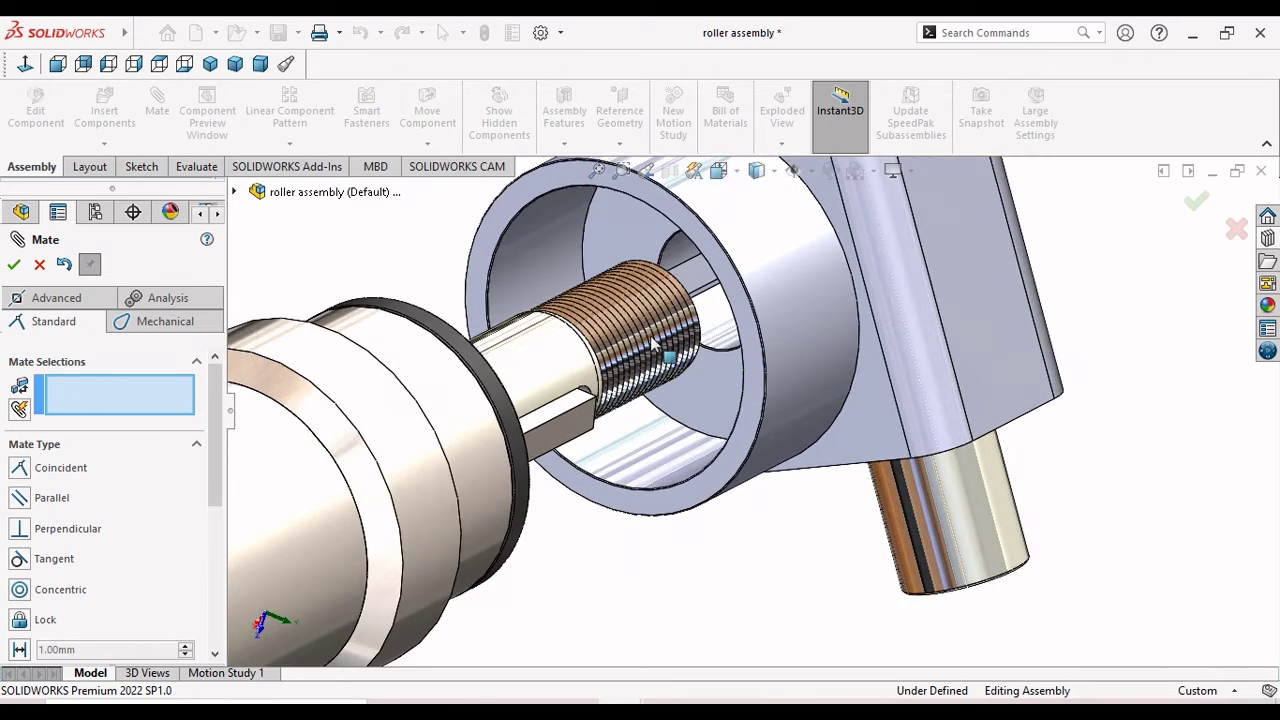
pyautogui.scroll(-2, 718, 345)
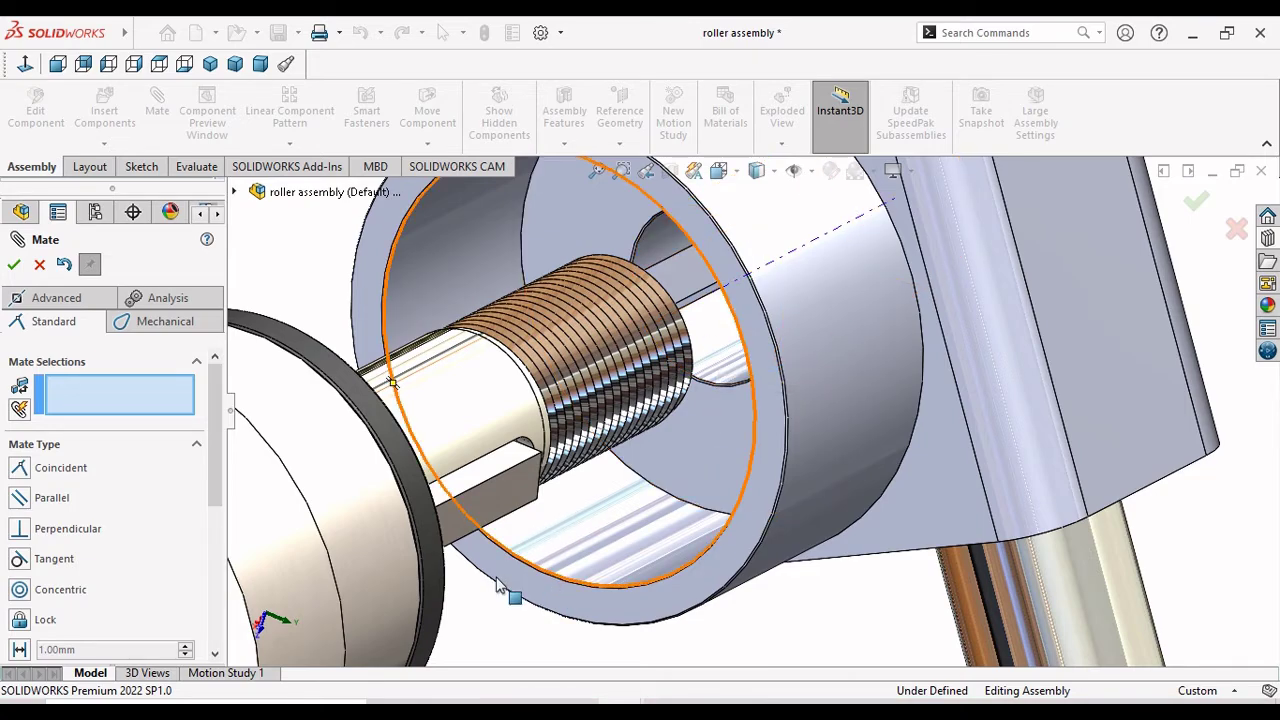
pyautogui.moveTo(500, 586); pyautogui.dragTo(370, 286, button='middle')
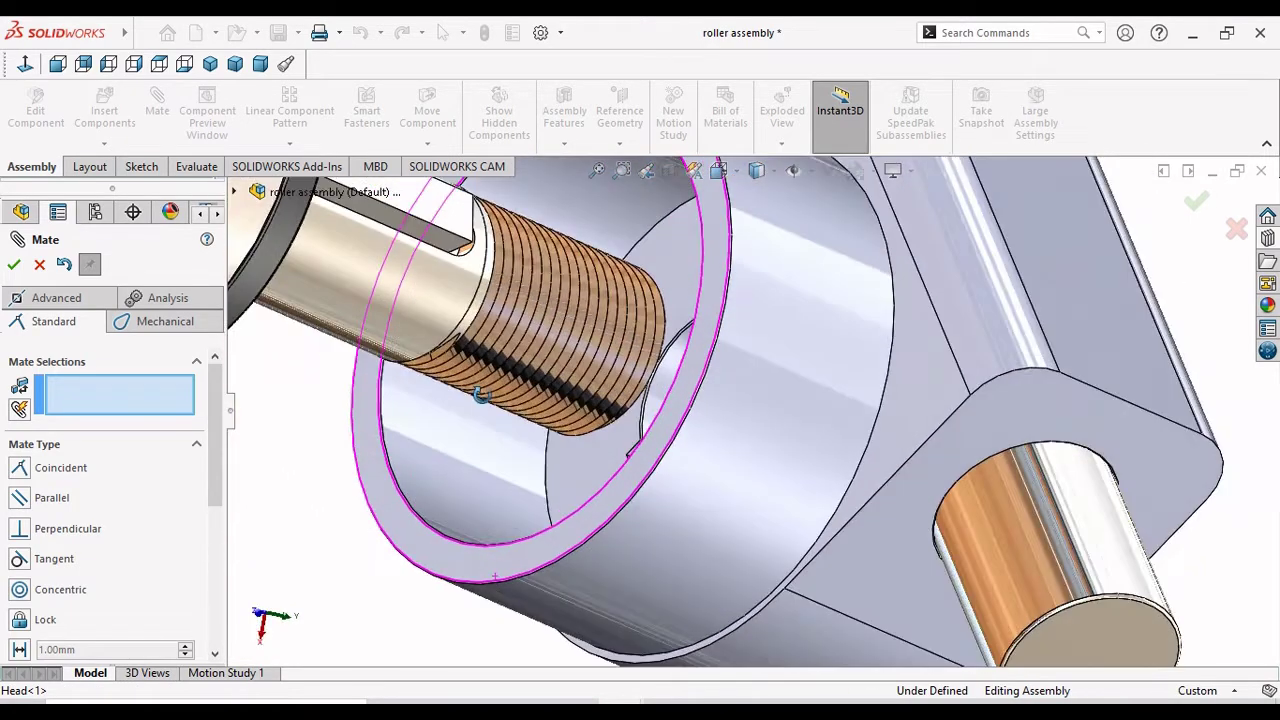
pyautogui.click(428, 240)
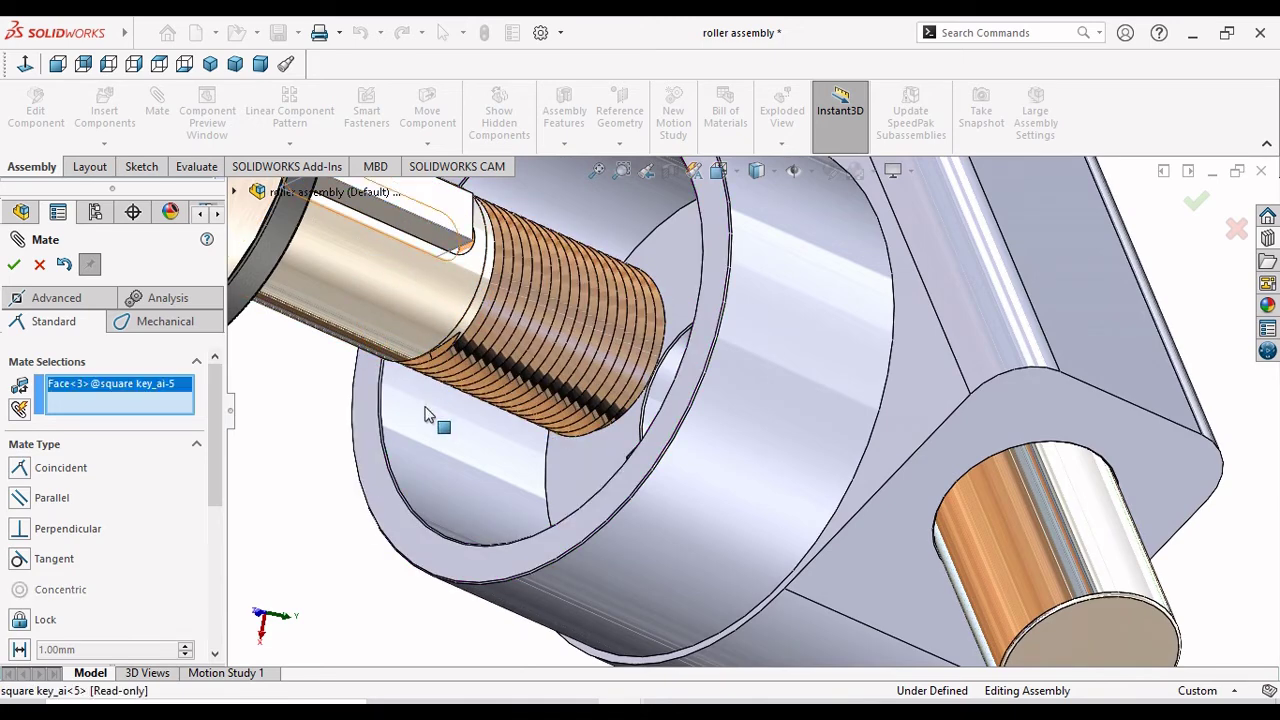
# Pick the Head face and accept the coincident mate with the key face.
pyautogui.scroll(3, 428, 420)
pyautogui.moveTo(484, 456)
pyautogui.mouseDown(button='middle')
pyautogui.moveTo(423, 428)
pyautogui.moveTo(400, 480)
pyautogui.moveTo(448, 503)
pyautogui.moveTo(490, 380)
pyautogui.mouseUp(button='middle')
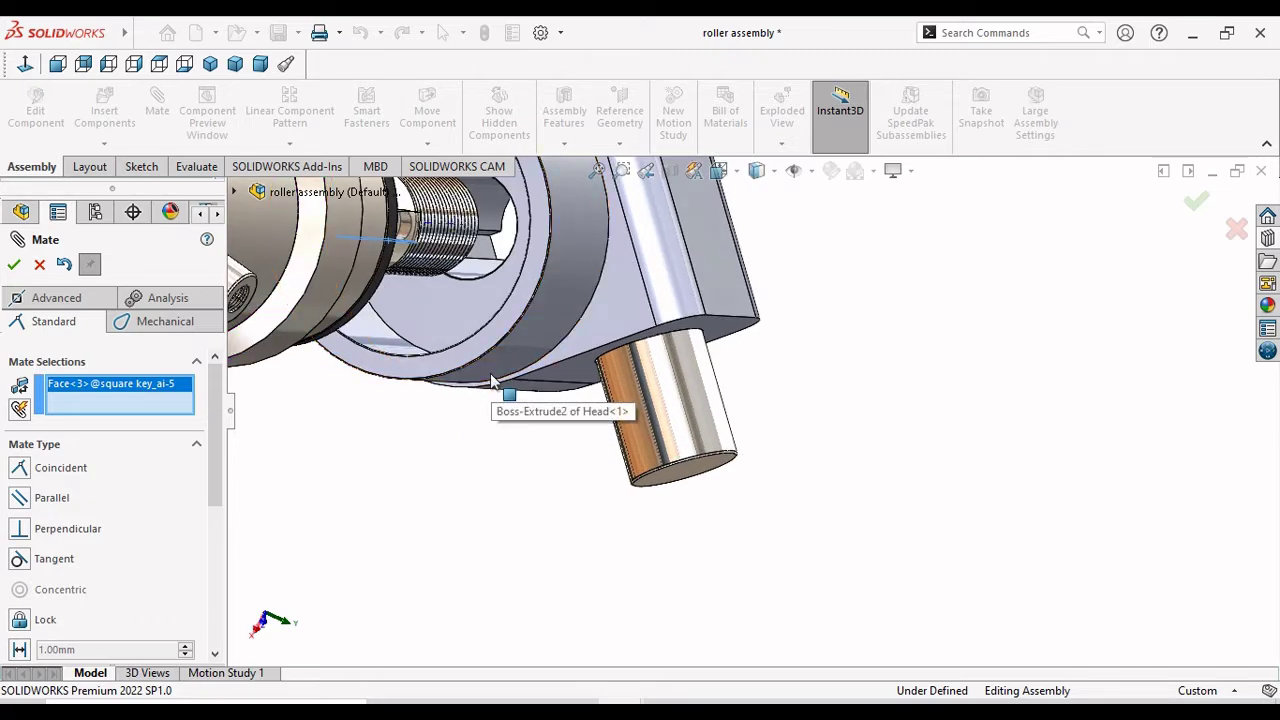
pyautogui.moveTo(386, 449); pyautogui.dragTo(383, 453, button='middle')
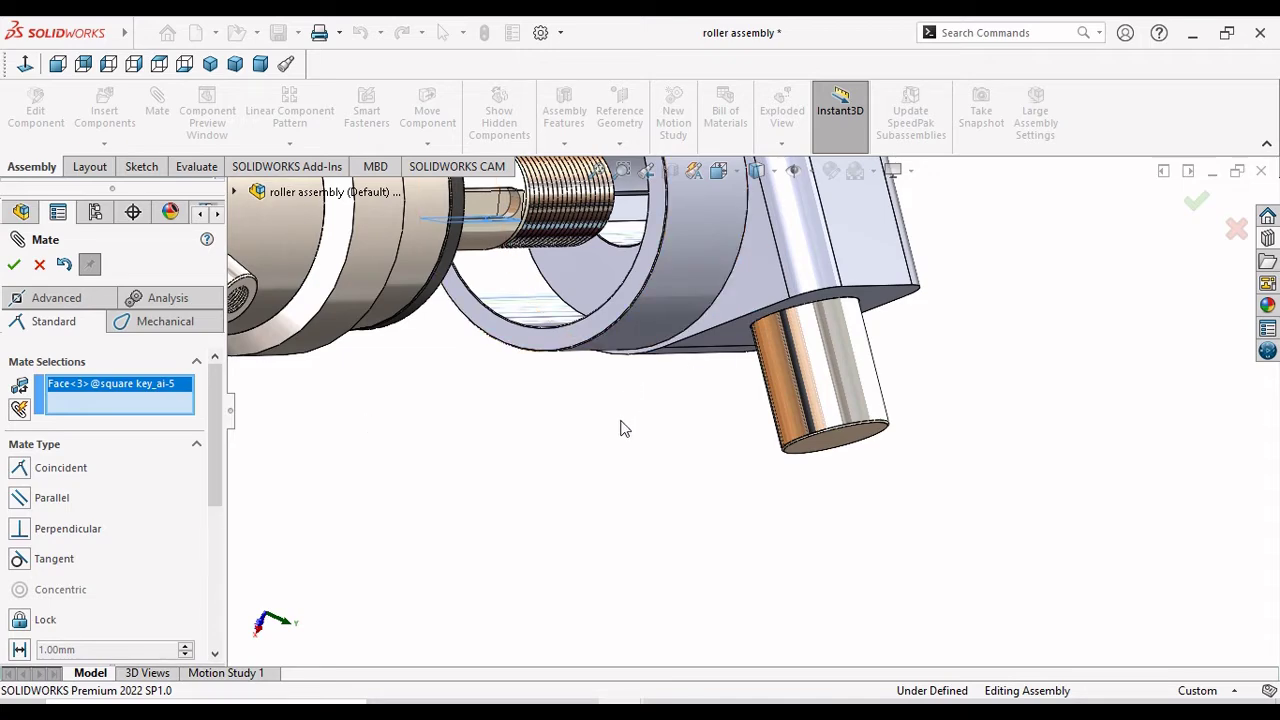
pyautogui.scroll(3, 630, 350)
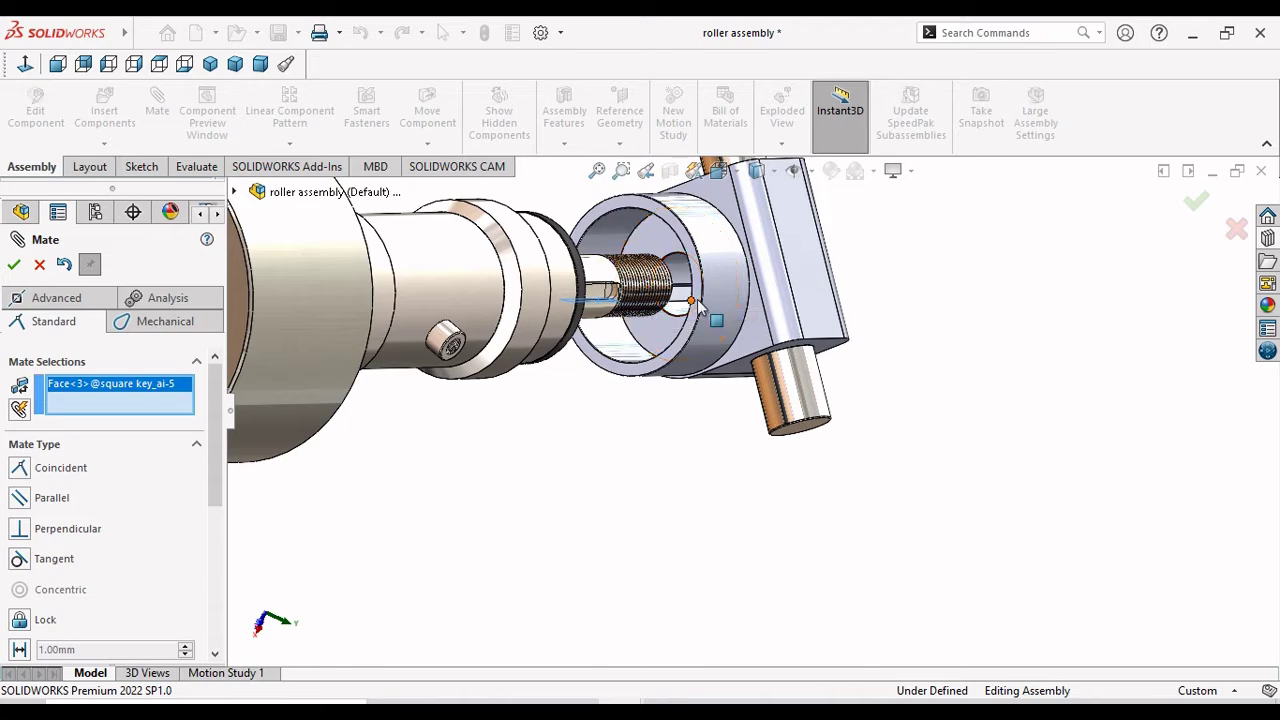
pyautogui.scroll(-2, 697, 340)
pyautogui.moveTo(697, 340); pyautogui.dragTo(714, 389, button='middle')
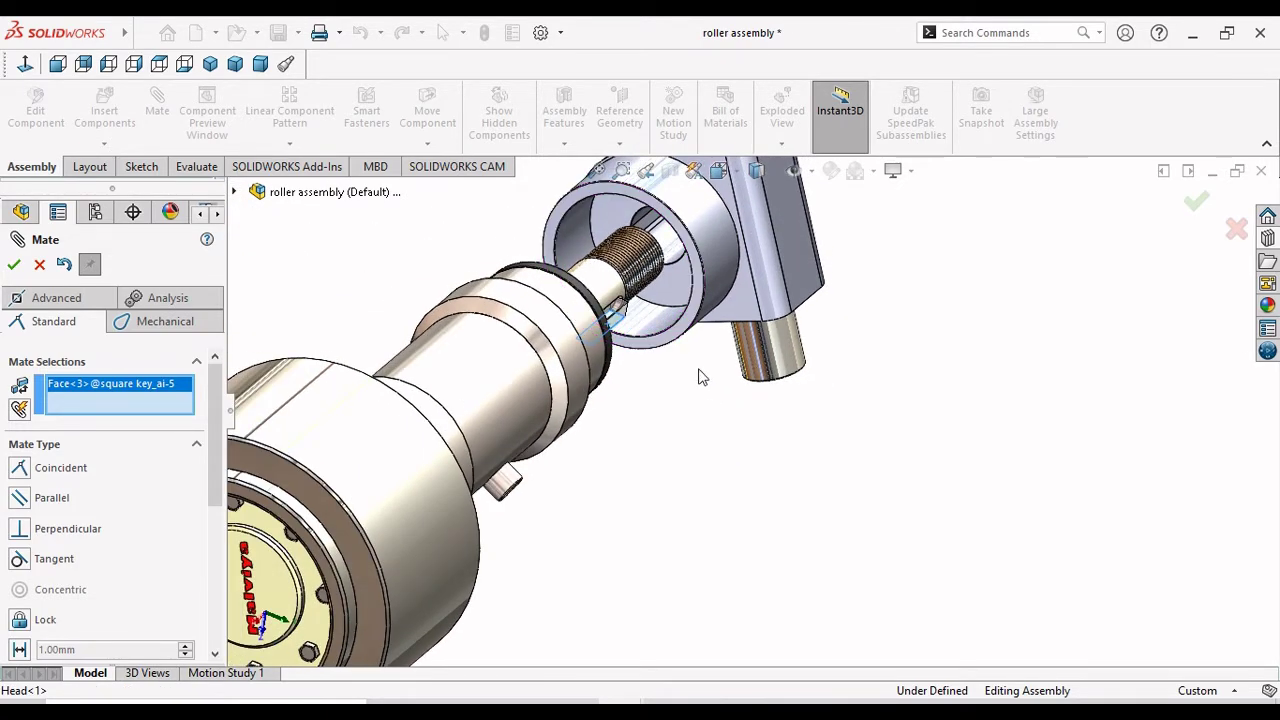
pyautogui.moveTo(703, 377); pyautogui.dragTo(680, 287, button='middle')
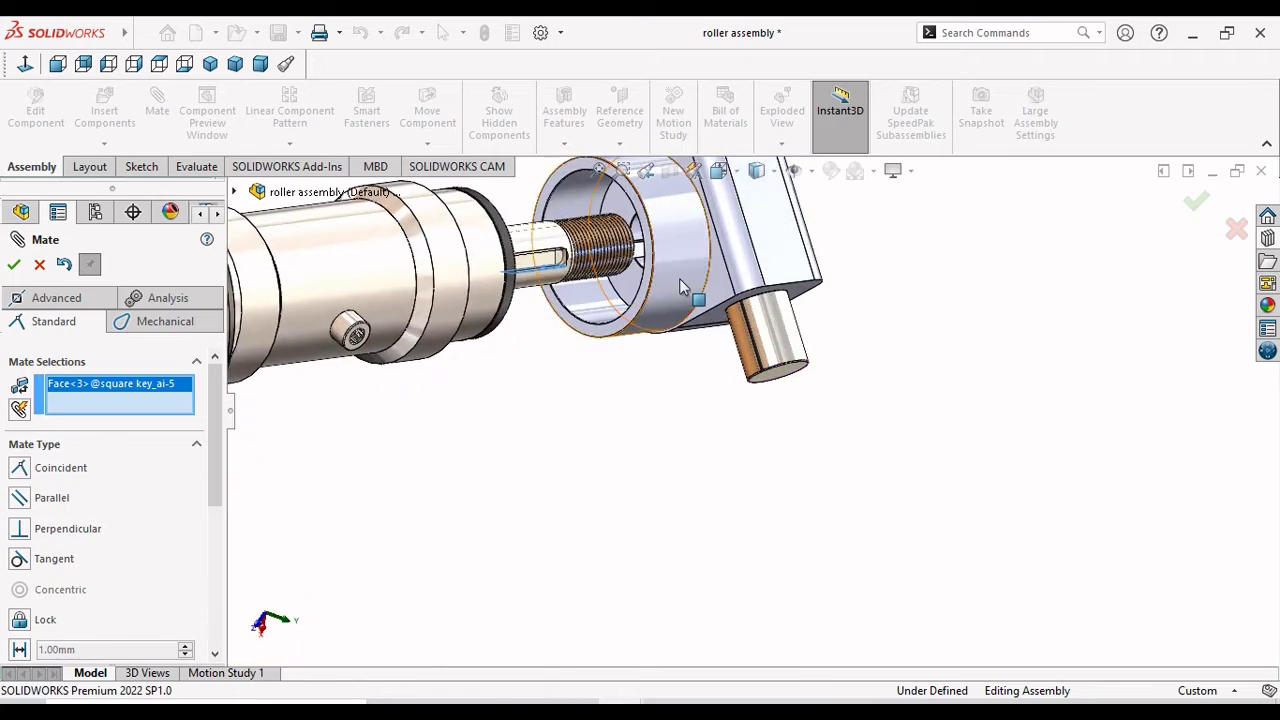
pyautogui.scroll(-3, 690, 300)
pyautogui.scroll(-3, 698, 315)
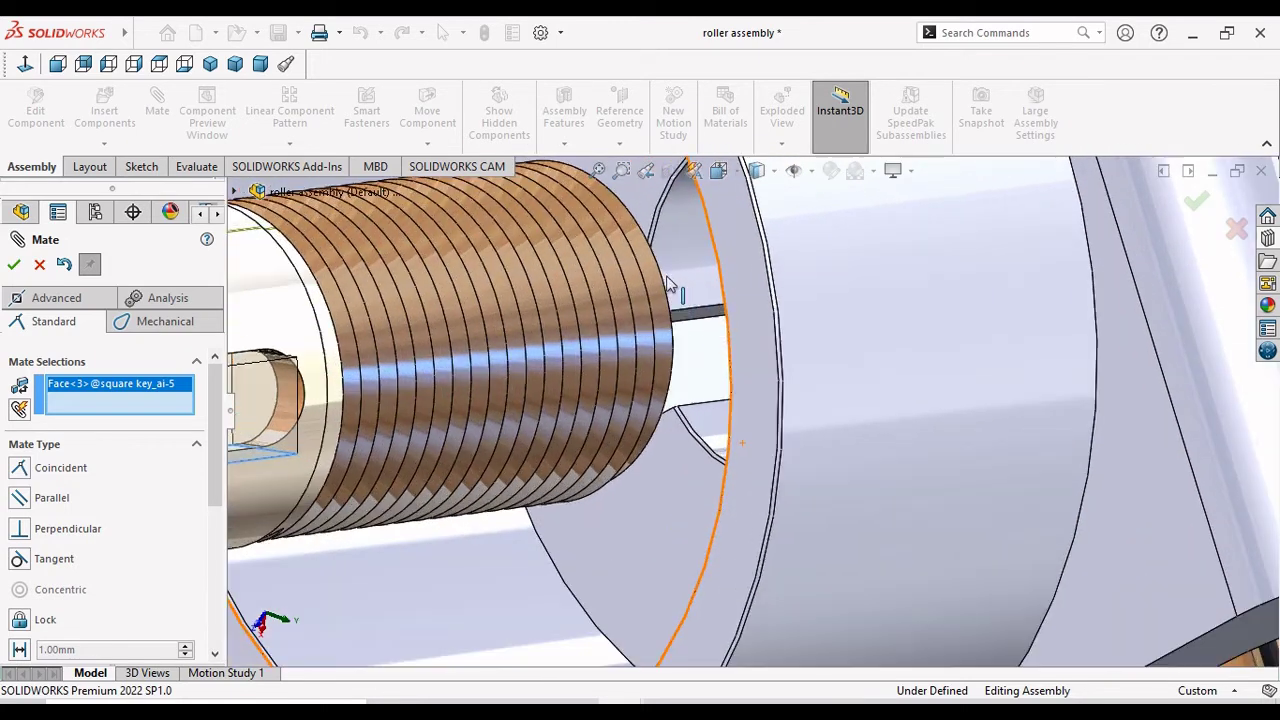
pyautogui.click(700, 320)
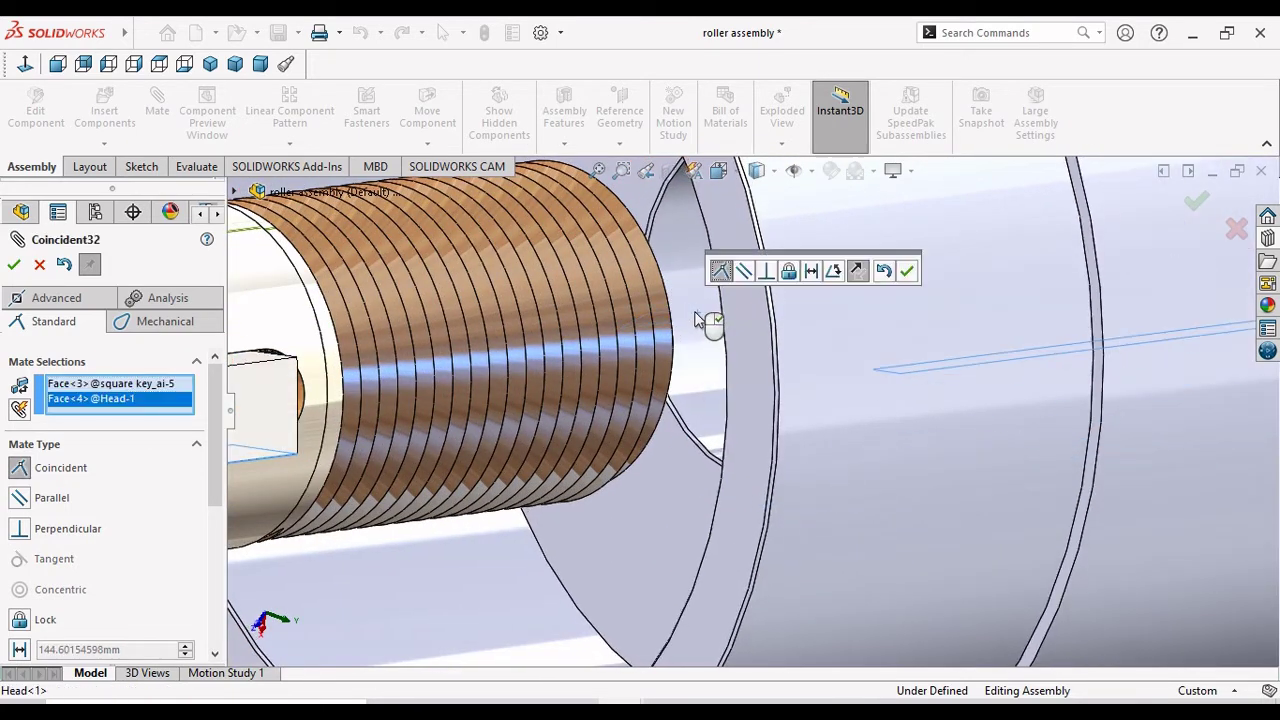
pyautogui.scroll(5, 651, 423)
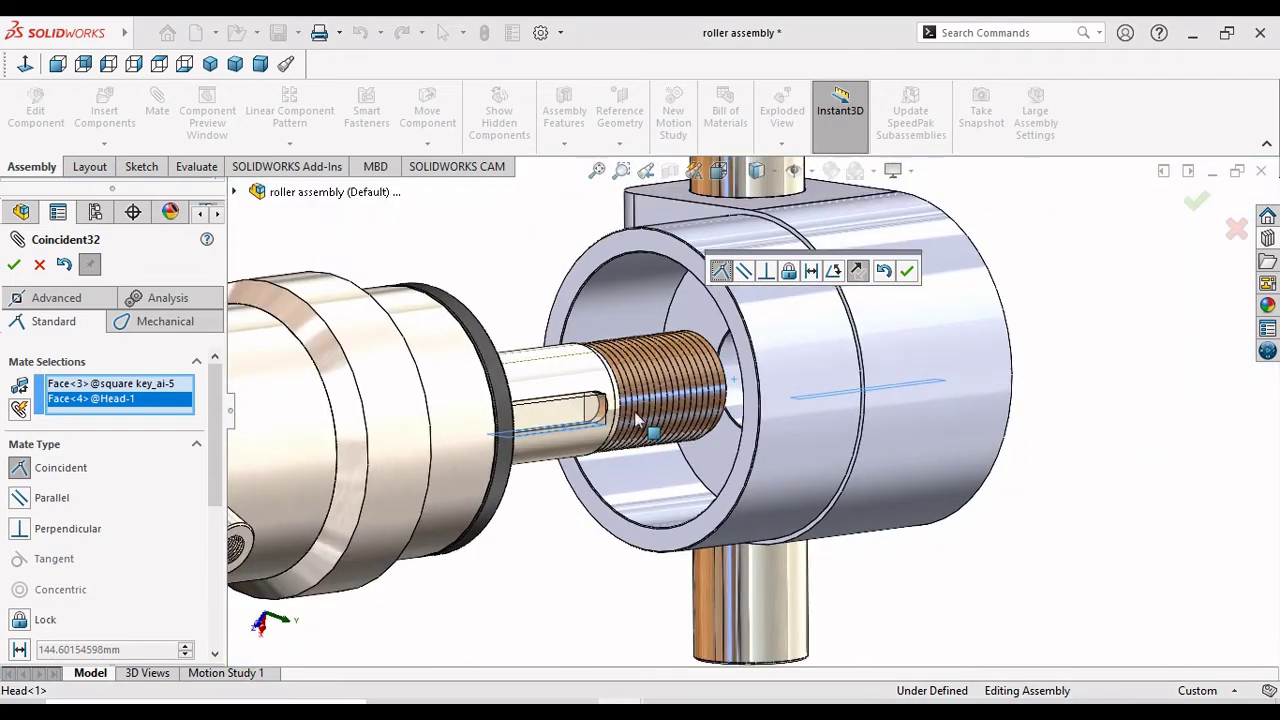
pyautogui.click(907, 272)
# Mate the Head housing face coincident to the Distance Bush face, then exit the Mate command.
pyautogui.moveTo(634, 509); pyautogui.dragTo(672, 462, button='middle')
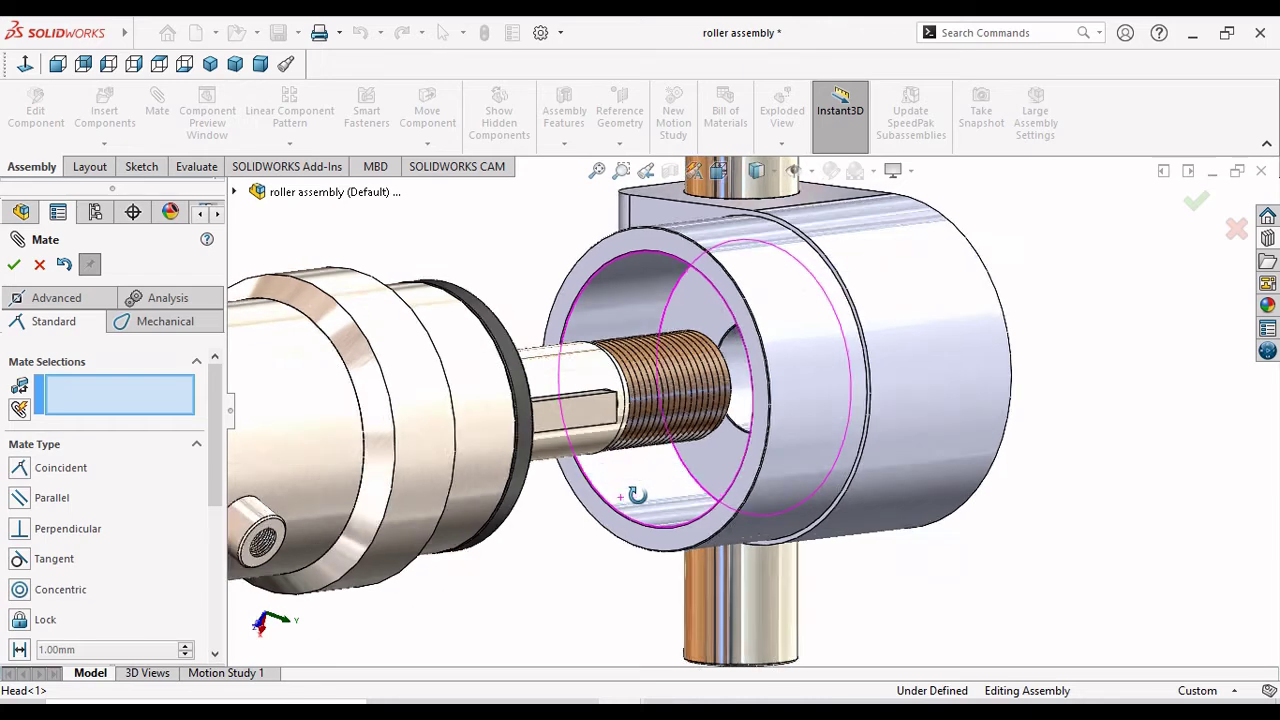
pyautogui.click(712, 306)
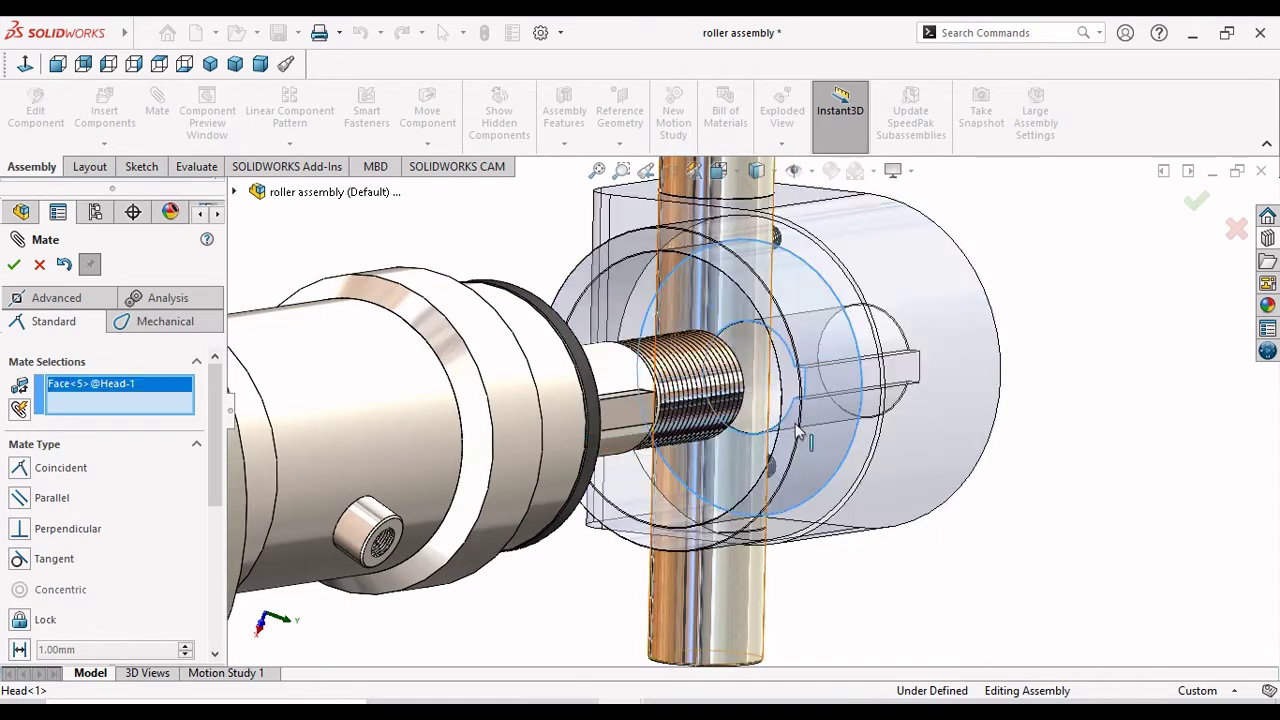
pyautogui.moveTo(972, 452)
pyautogui.mouseDown(button='middle')
pyautogui.moveTo(880, 471)
pyautogui.moveTo(420, 368)
pyautogui.mouseUp(button='middle')
pyautogui.scroll(-5, 420, 368)
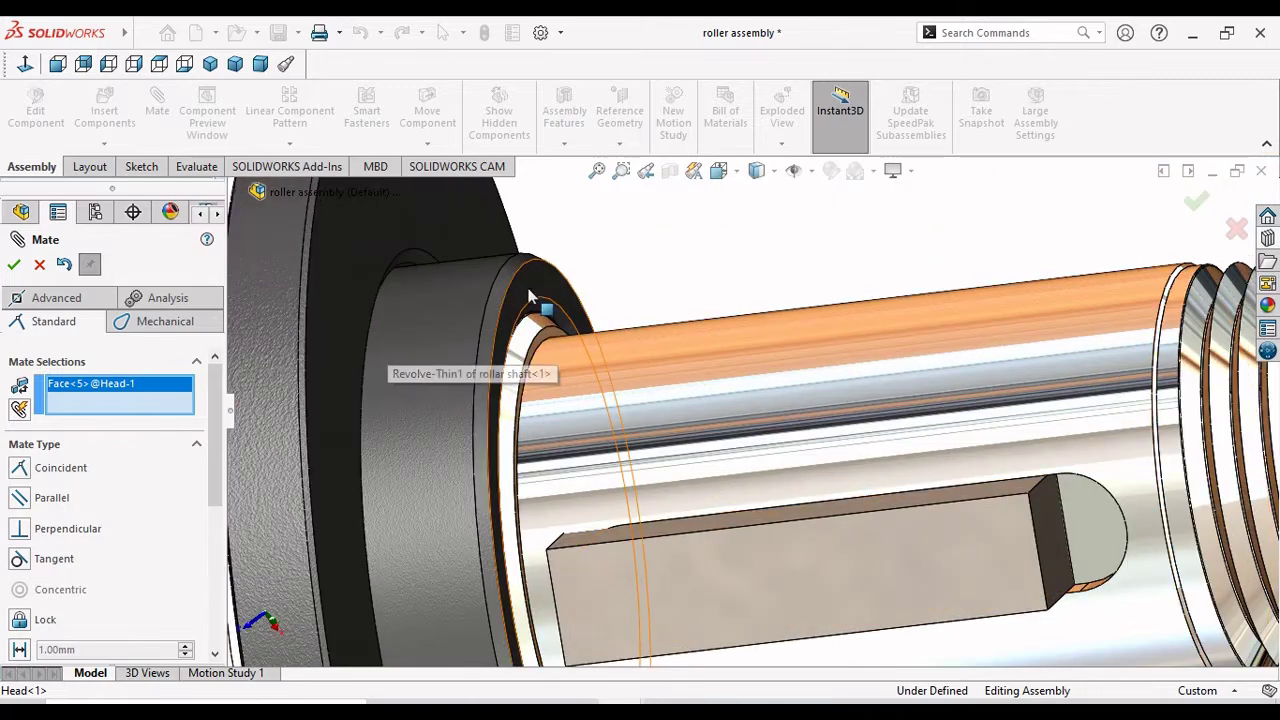
pyautogui.click(528, 290)
pyautogui.scroll(3, 590, 414)
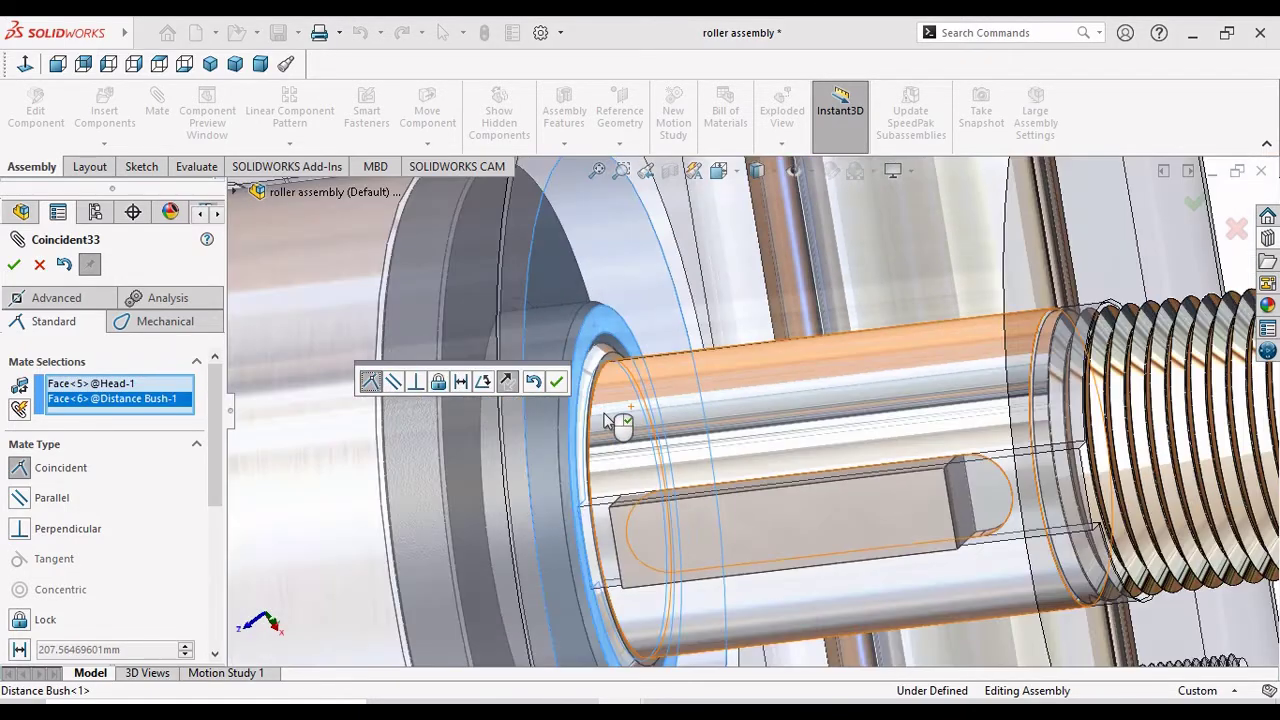
pyautogui.scroll(3, 614, 423)
pyautogui.scroll(2, 700, 450)
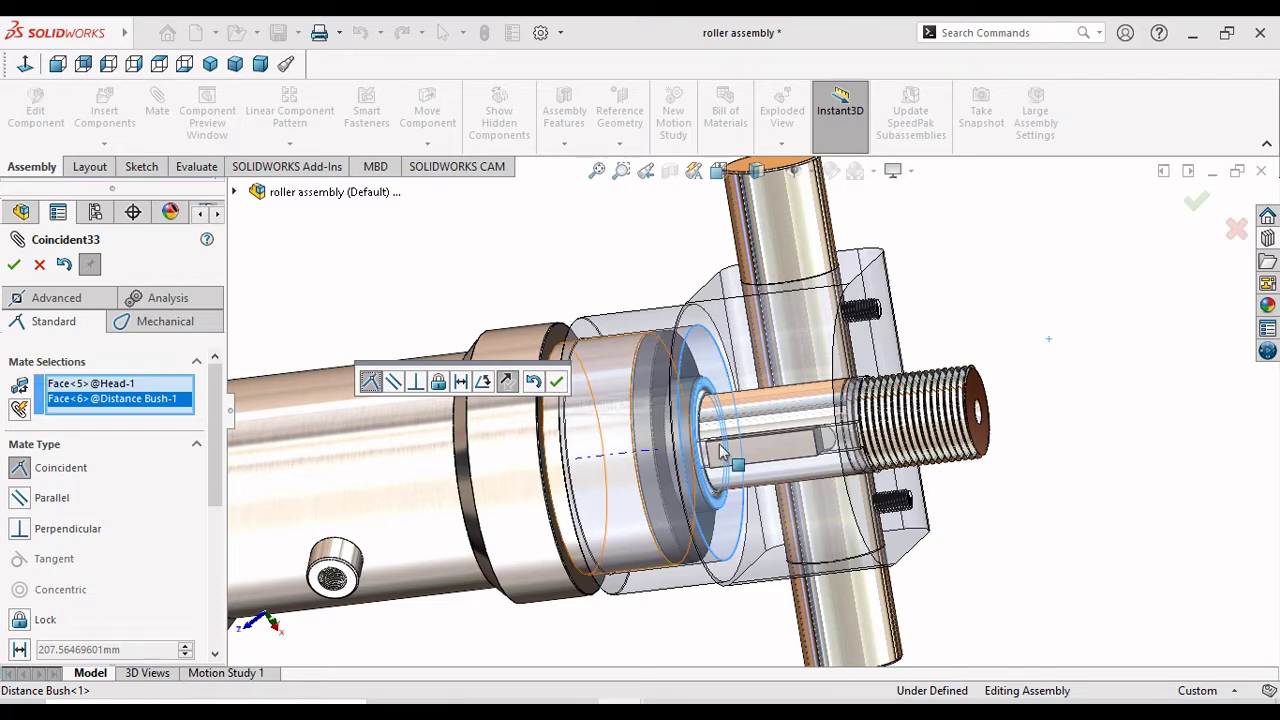
pyautogui.moveTo(970, 493)
pyautogui.mouseDown(button='middle')
pyautogui.moveTo(986, 497)
pyautogui.moveTo(978, 505)
pyautogui.mouseUp(button='middle')
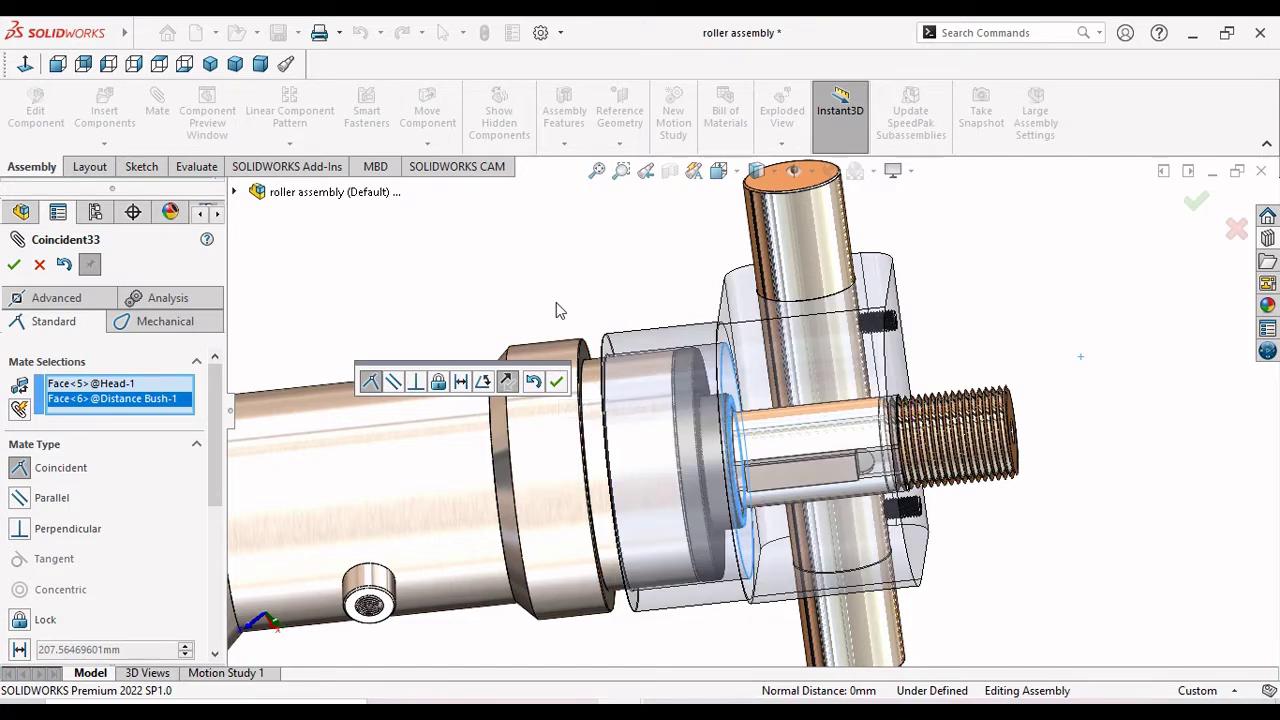
pyautogui.click(557, 384)
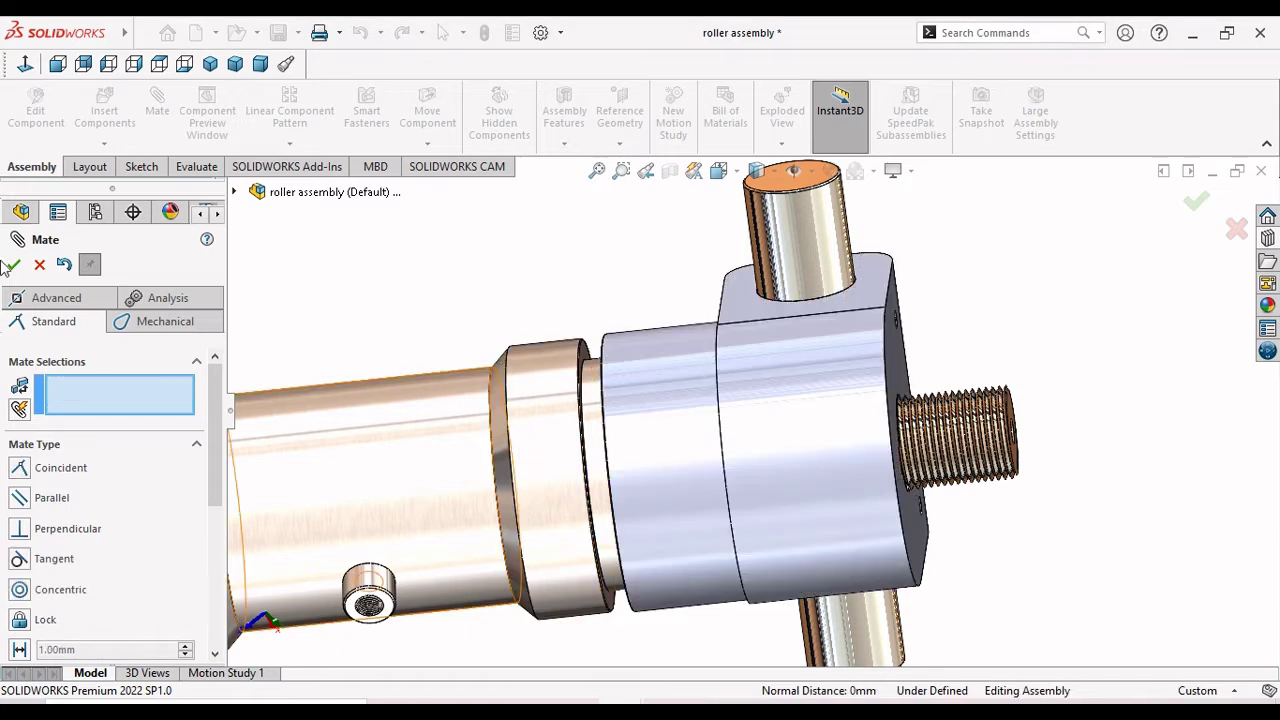
pyautogui.press('Escape')
# Inspect the Head seated on the Rollar Sleeve from several angles, then show the Add-Ins tools.
pyautogui.scroll(-3, 720, 500)
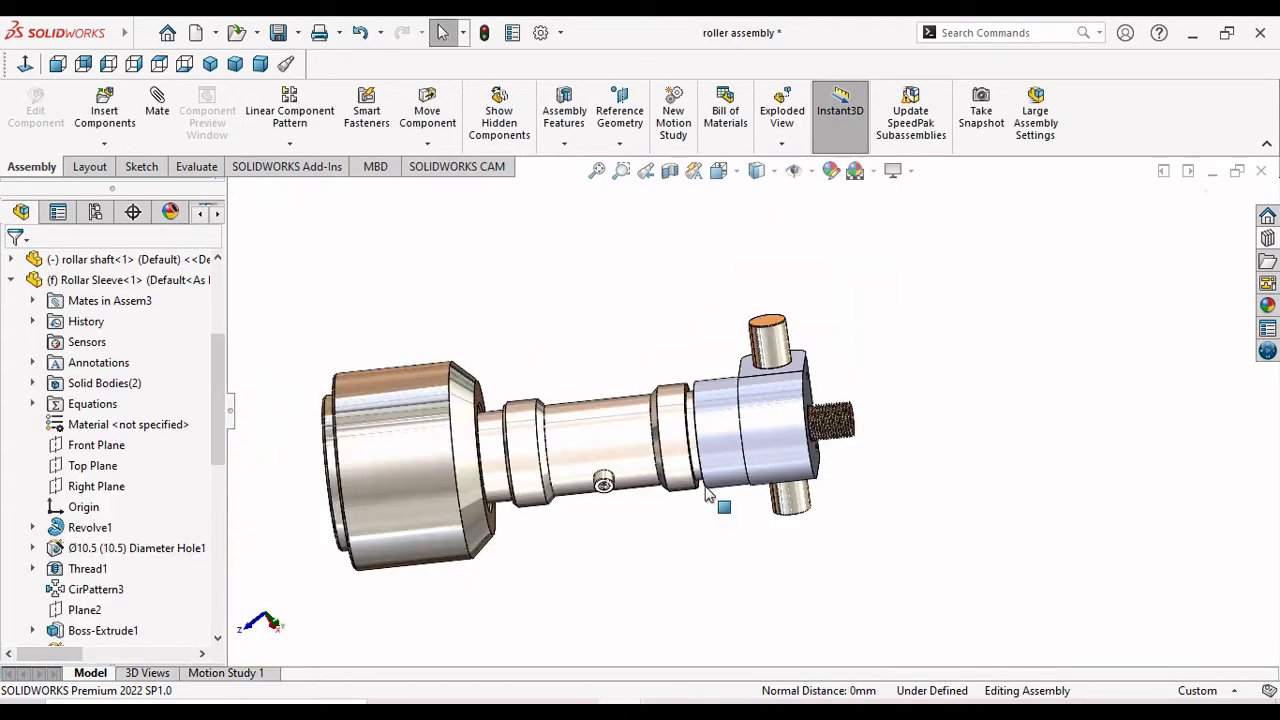
pyautogui.scroll(-3, 670, 458)
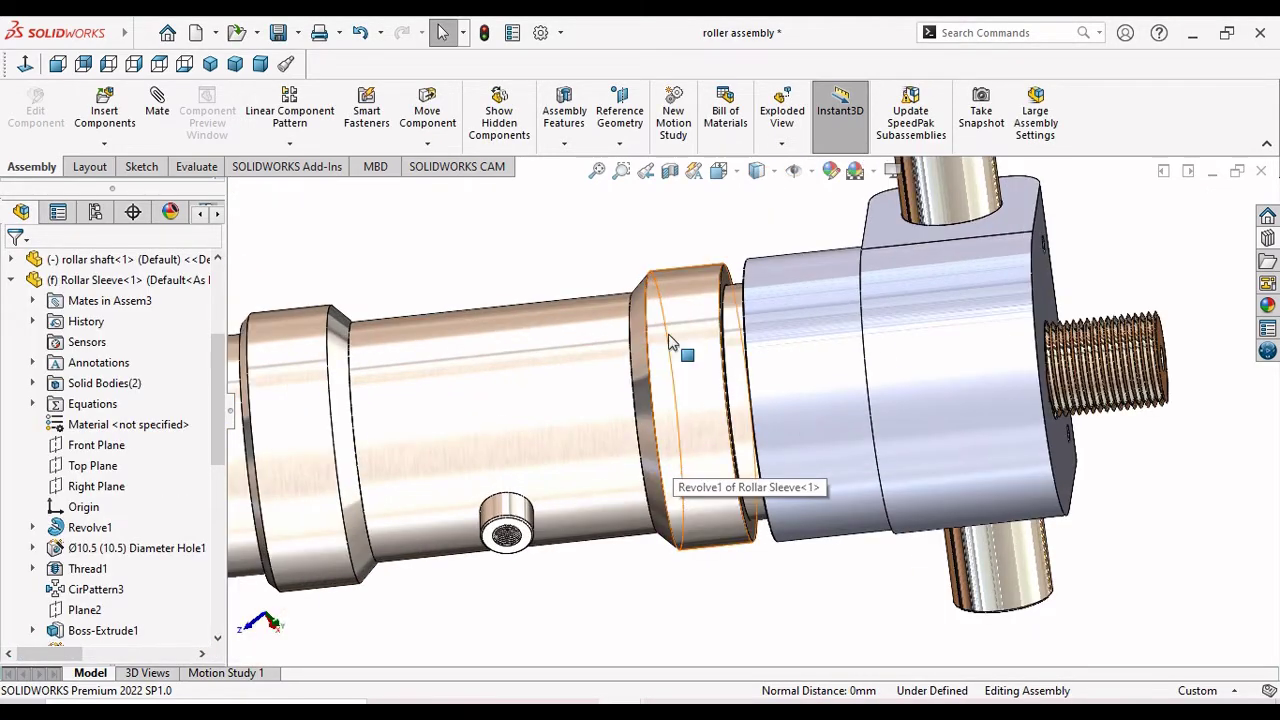
pyautogui.click(25, 63)
pyautogui.moveTo(849, 447)
pyautogui.mouseDown(button='middle')
pyautogui.moveTo(895, 269)
pyautogui.moveTo(917, 286)
pyautogui.moveTo(882, 294)
pyautogui.mouseUp(button='middle')
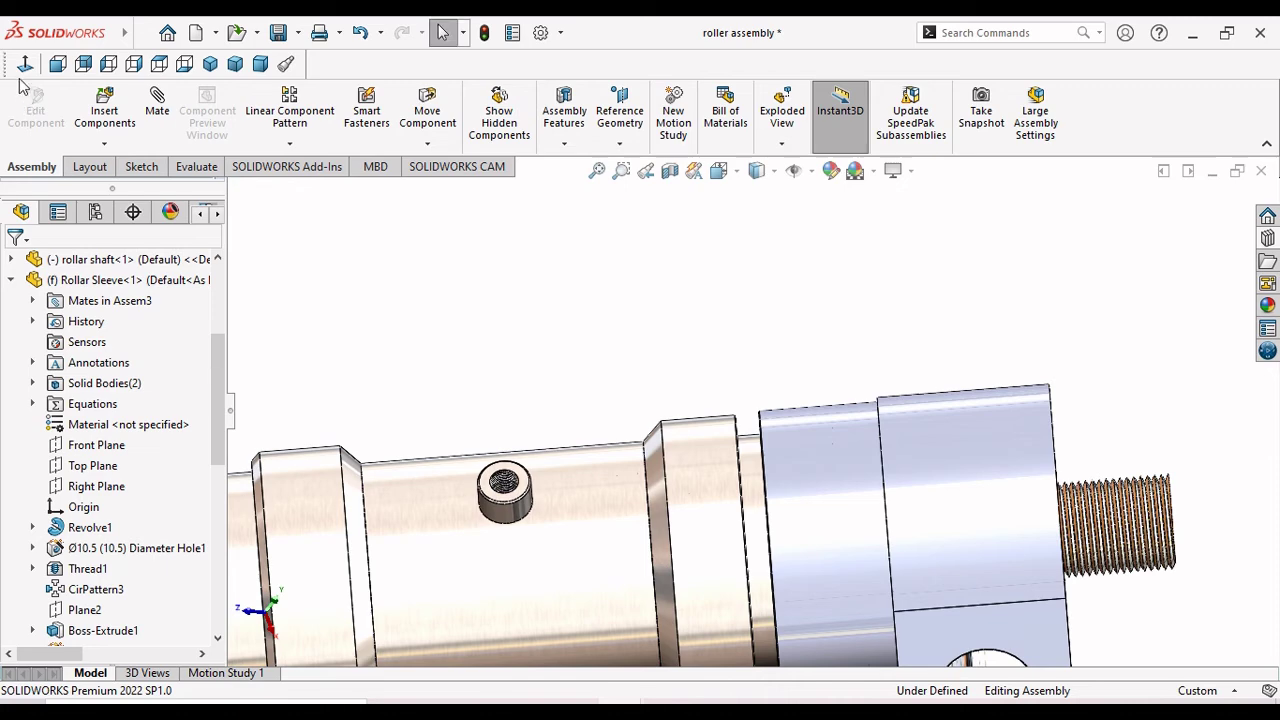
pyautogui.click(25, 65)
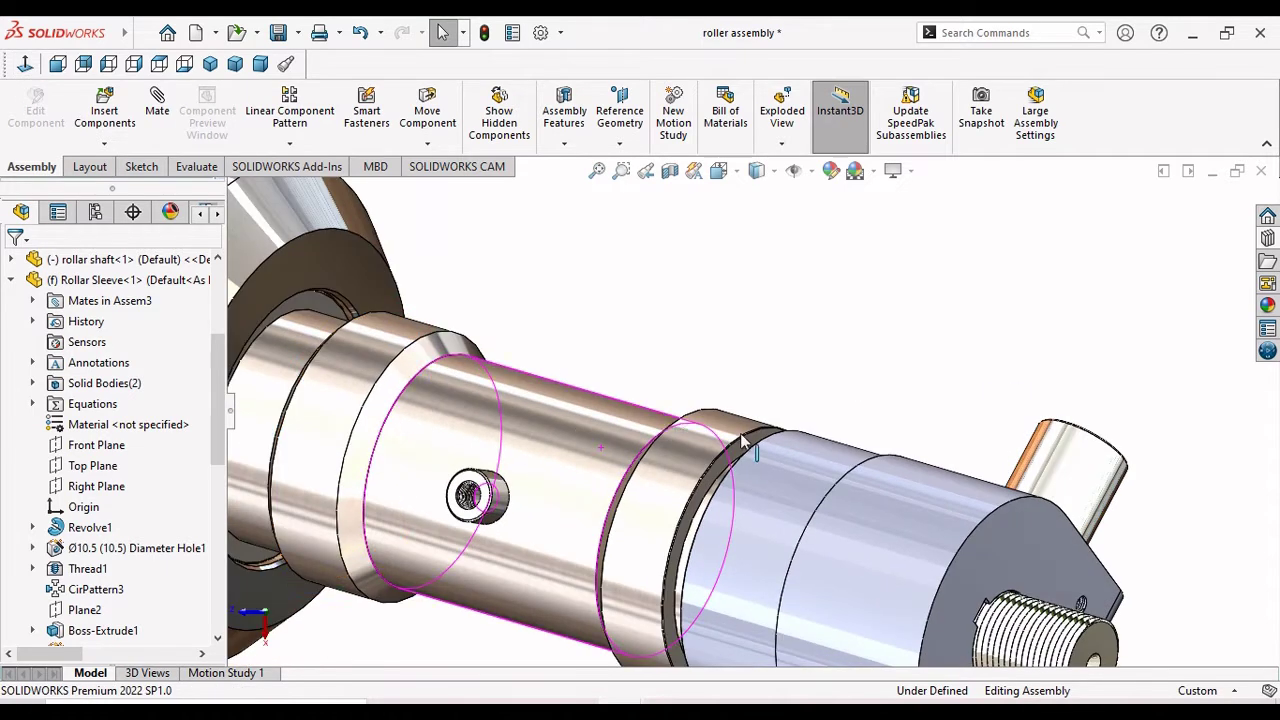
pyautogui.press('f')
pyautogui.moveTo(783, 470); pyautogui.dragTo(842, 362, button='middle')
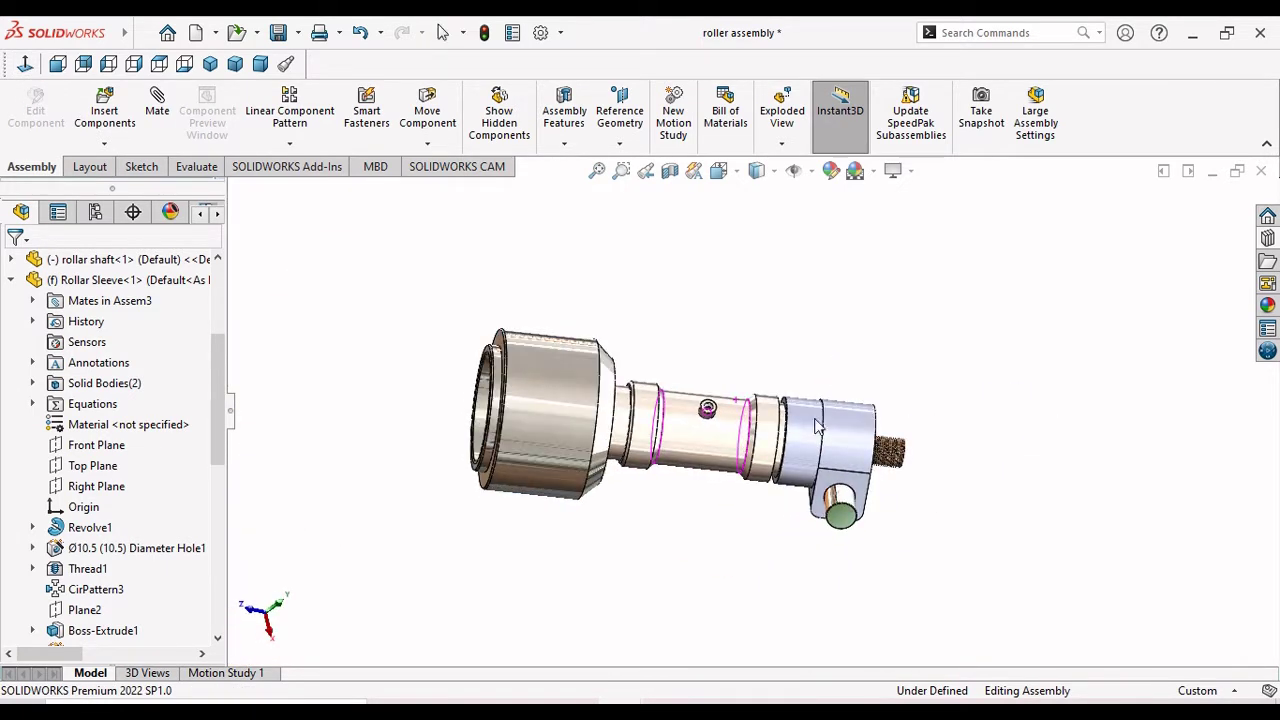
pyautogui.scroll(-3, 815, 427)
pyautogui.scroll(-3, 790, 428)
pyautogui.moveTo(791, 432)
pyautogui.mouseDown(button='middle')
pyautogui.moveTo(815, 380)
pyautogui.moveTo(840, 369)
pyautogui.moveTo(826, 366)
pyautogui.mouseUp(button='middle')
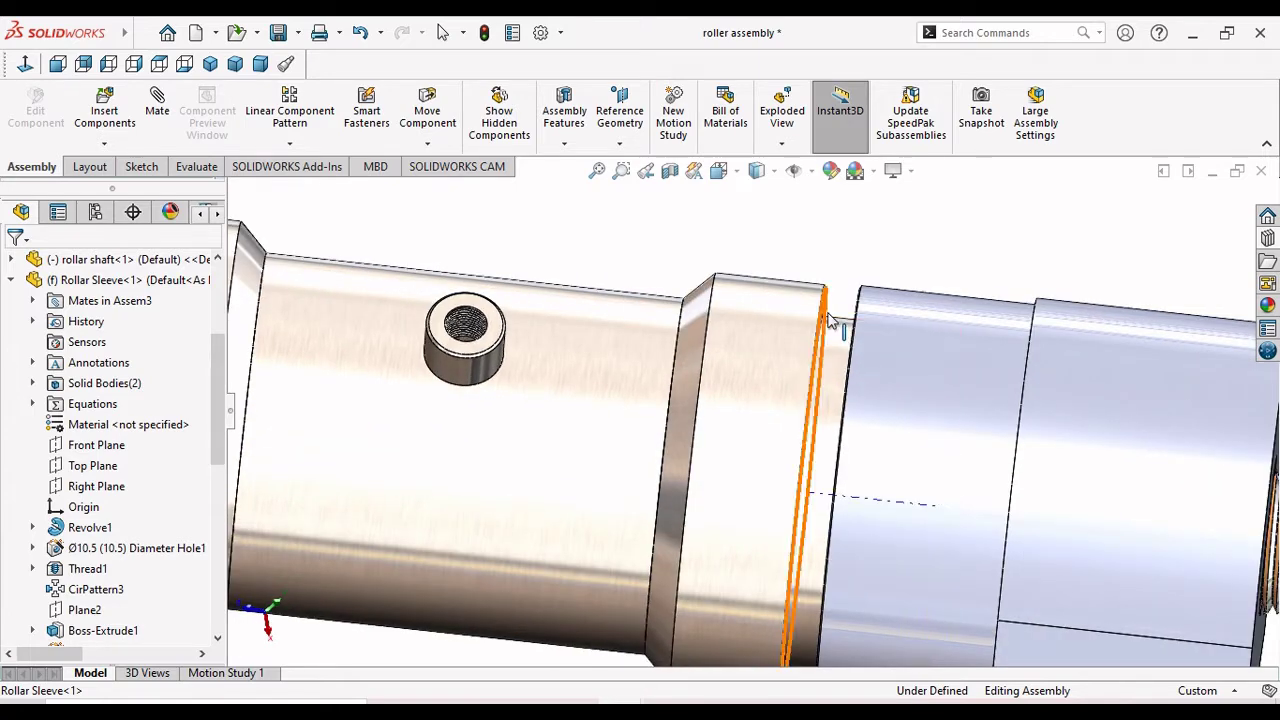
pyautogui.scroll(-3, 820, 355)
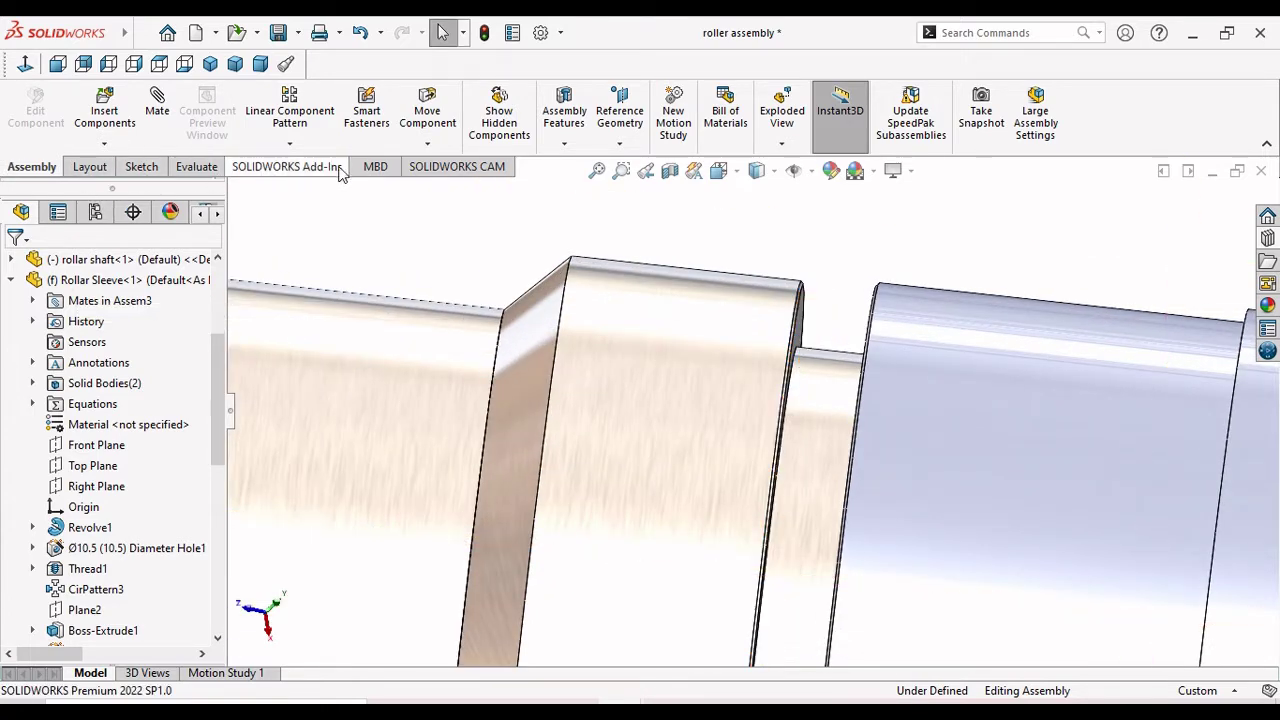
pyautogui.click(290, 167)
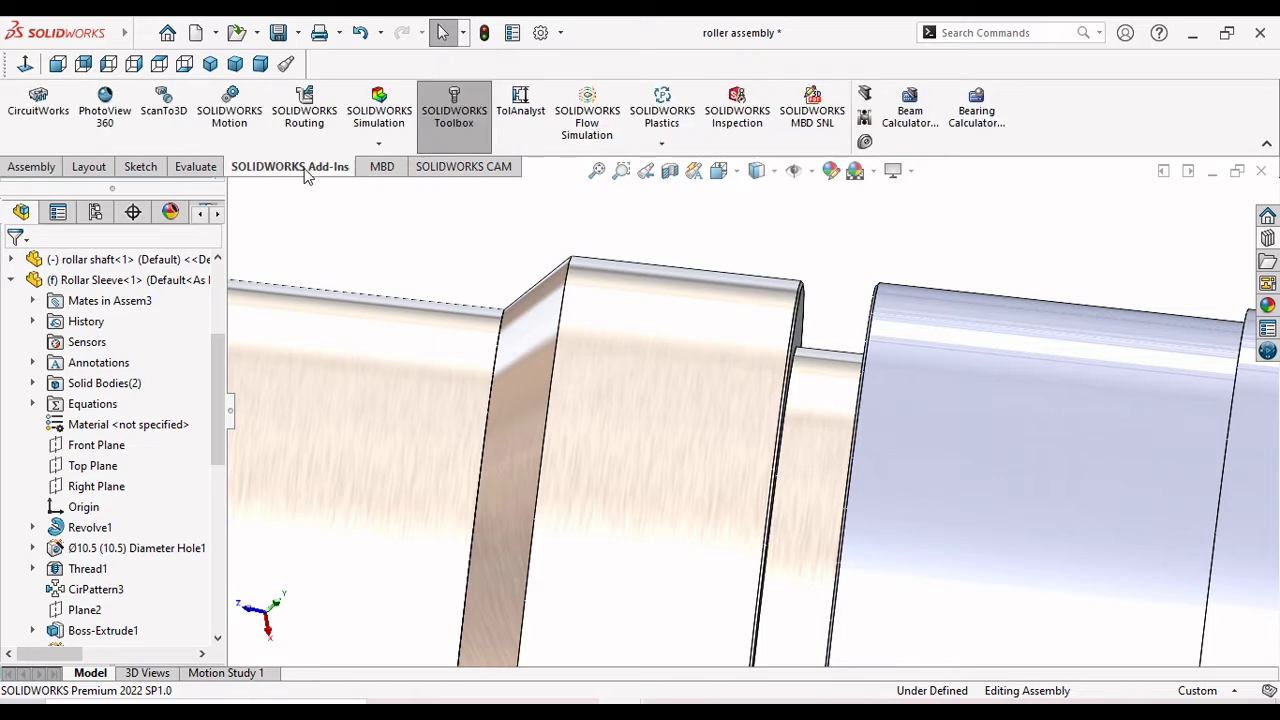
# Measure the Head chamfer face (5509.57 mm² area, 958.19 mm perimeter) and open Units/Precision.
pyautogui.click(195, 167)
pyautogui.click(264, 105)
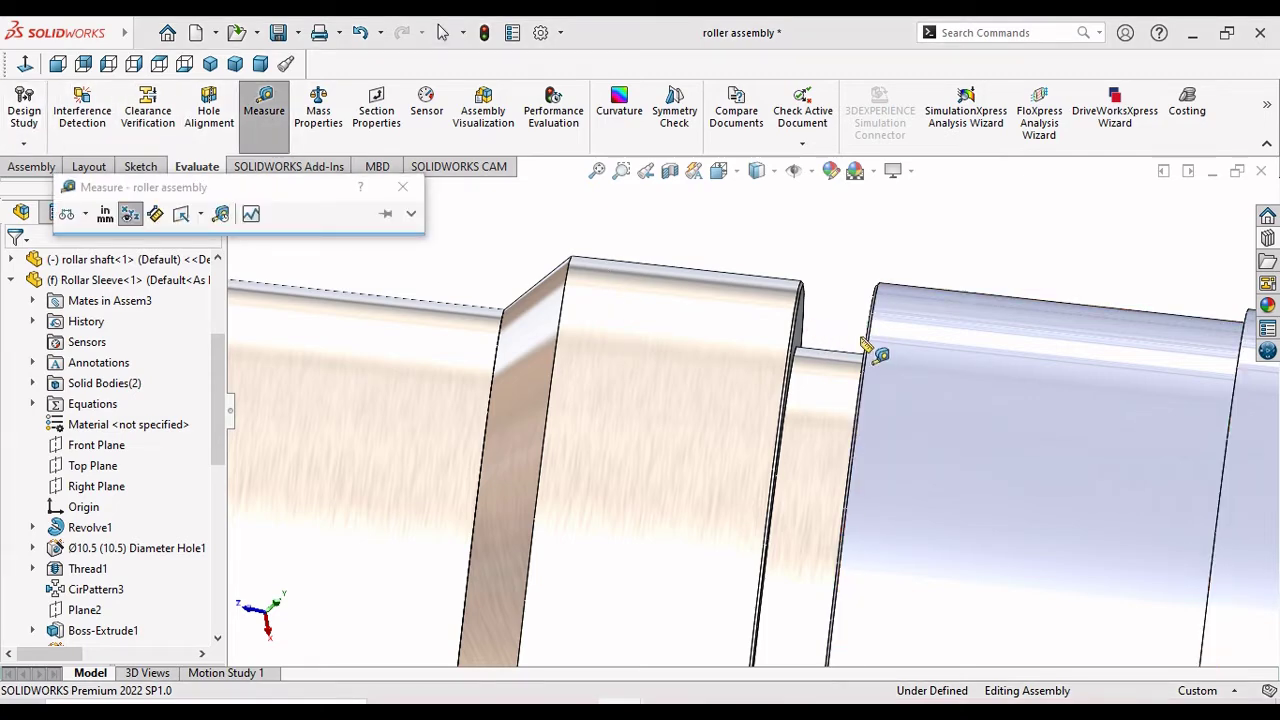
pyautogui.moveTo(866, 345); pyautogui.dragTo(818, 322, button='middle')
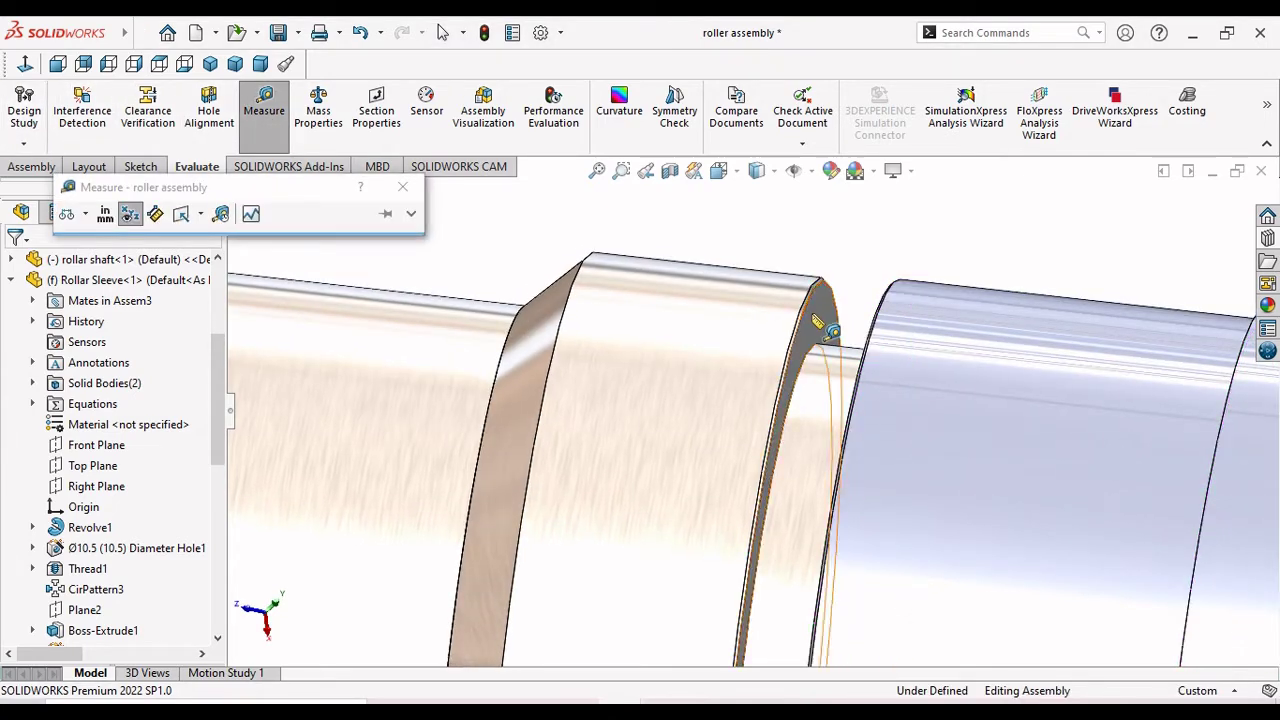
pyautogui.click(826, 330)
pyautogui.moveTo(771, 277); pyautogui.dragTo(896, 320, button='middle')
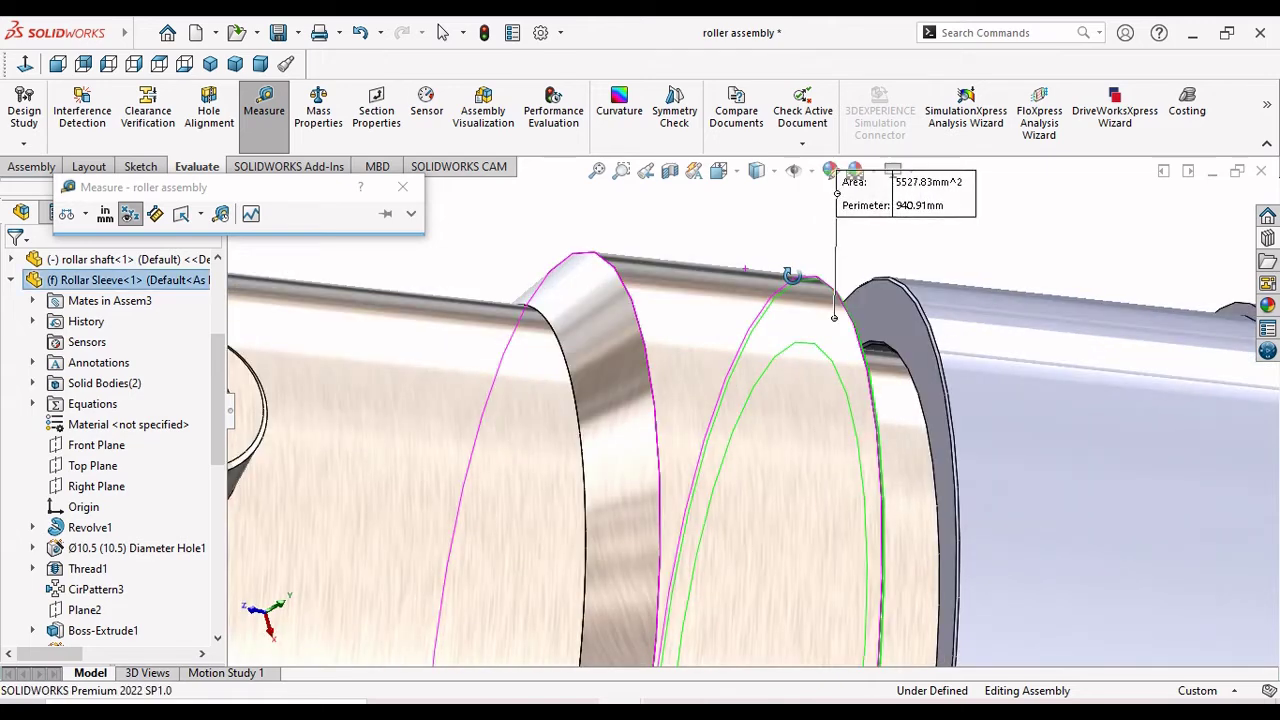
pyautogui.click(898, 318)
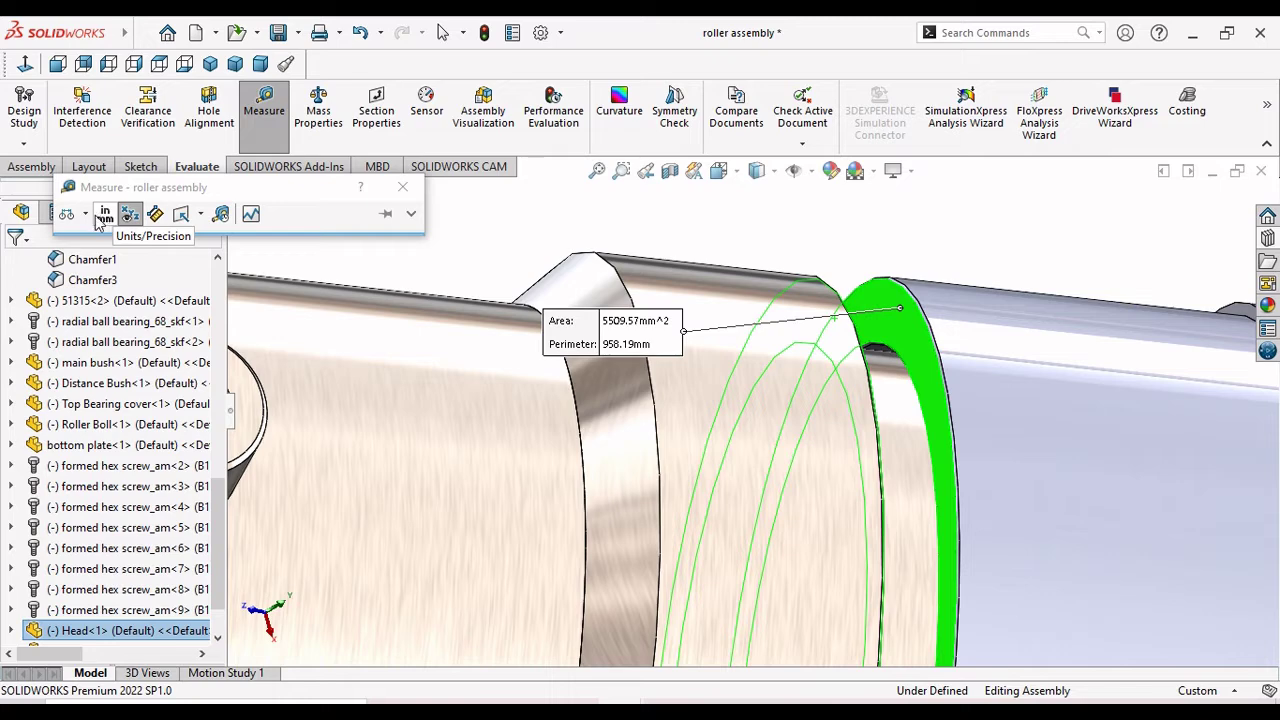
pyautogui.click(126, 218)
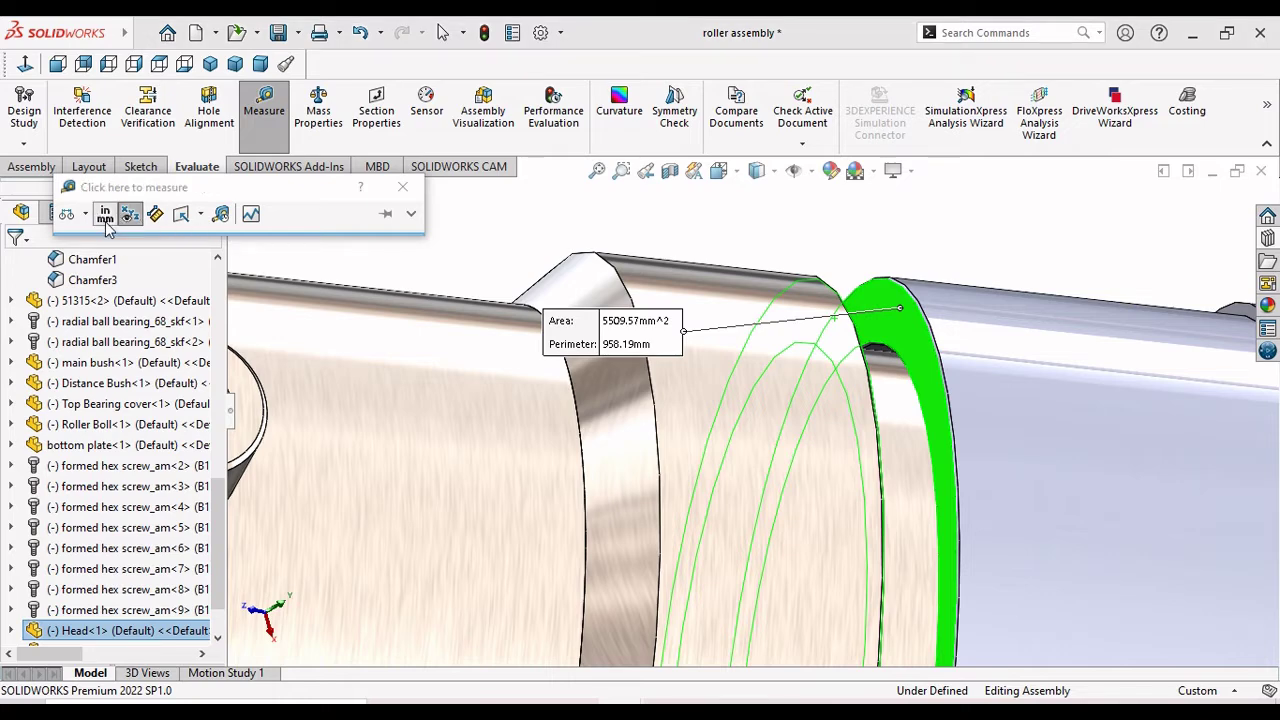
pyautogui.click(106, 222)
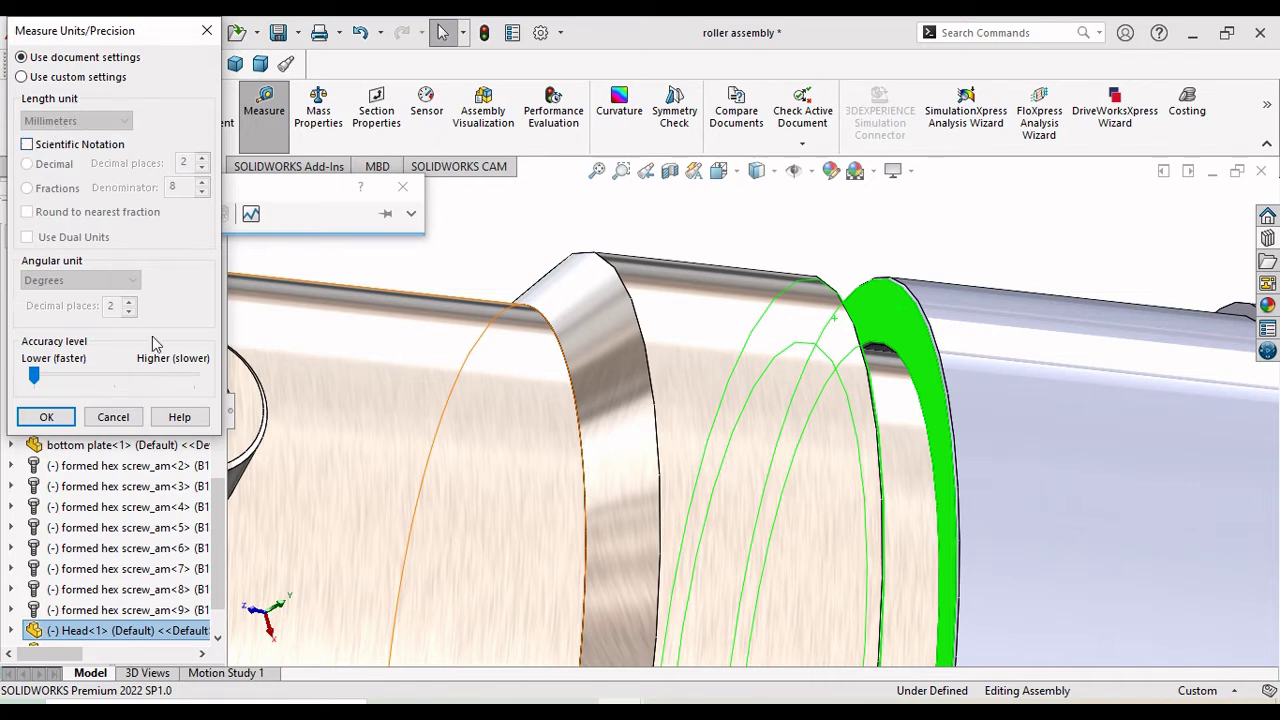
# Measure the Head's ring face (5527.83 mm² area, 940.91 mm perimeter), then exit Measure.
pyautogui.click(112, 417)
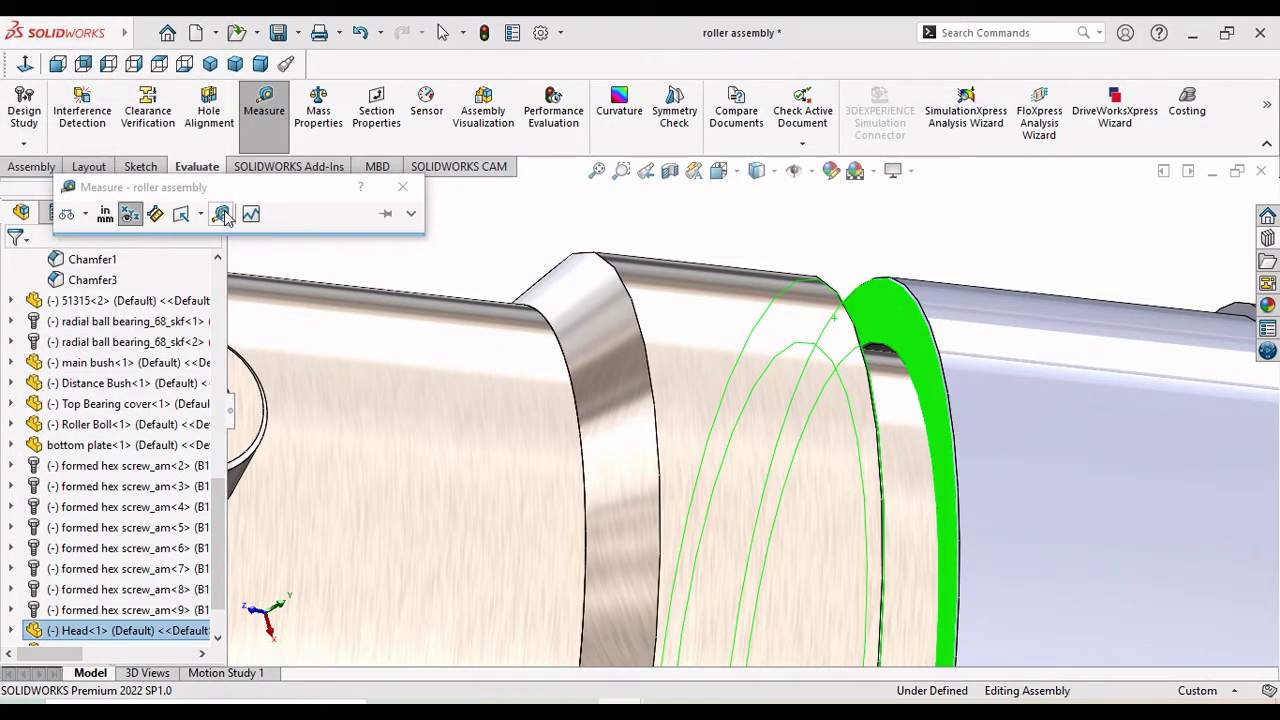
pyautogui.click(224, 217)
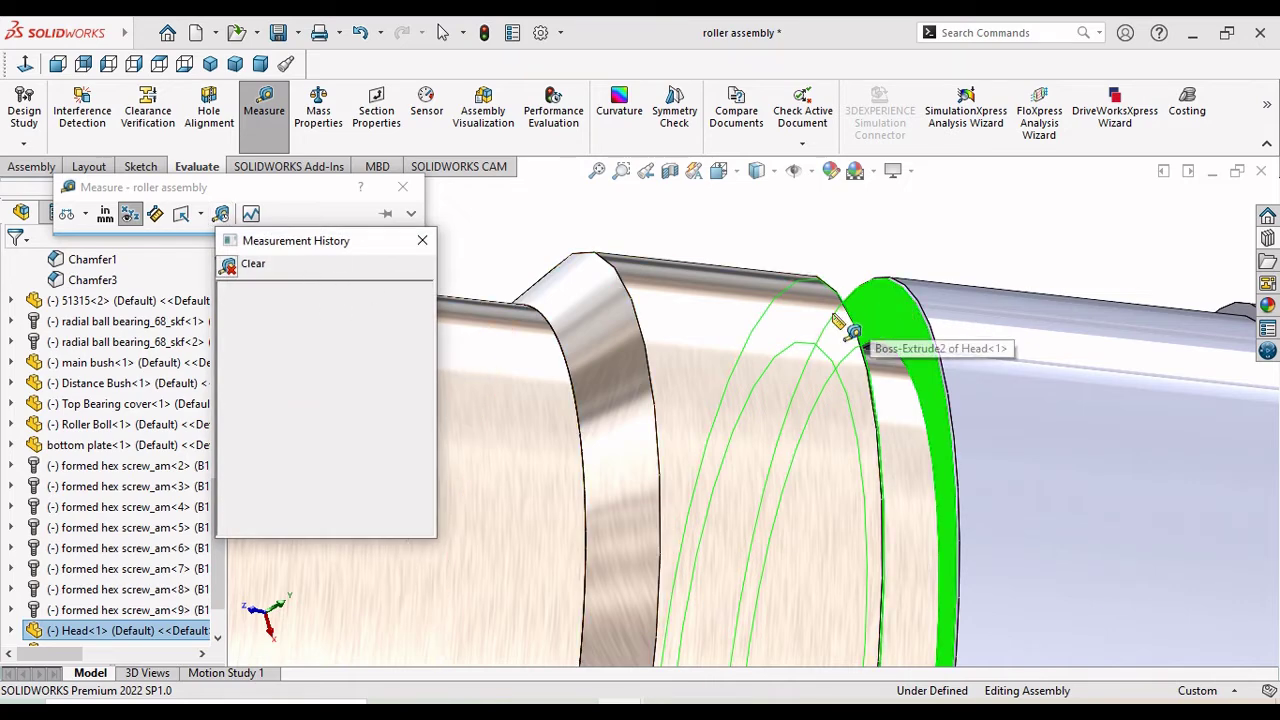
pyautogui.click(422, 240)
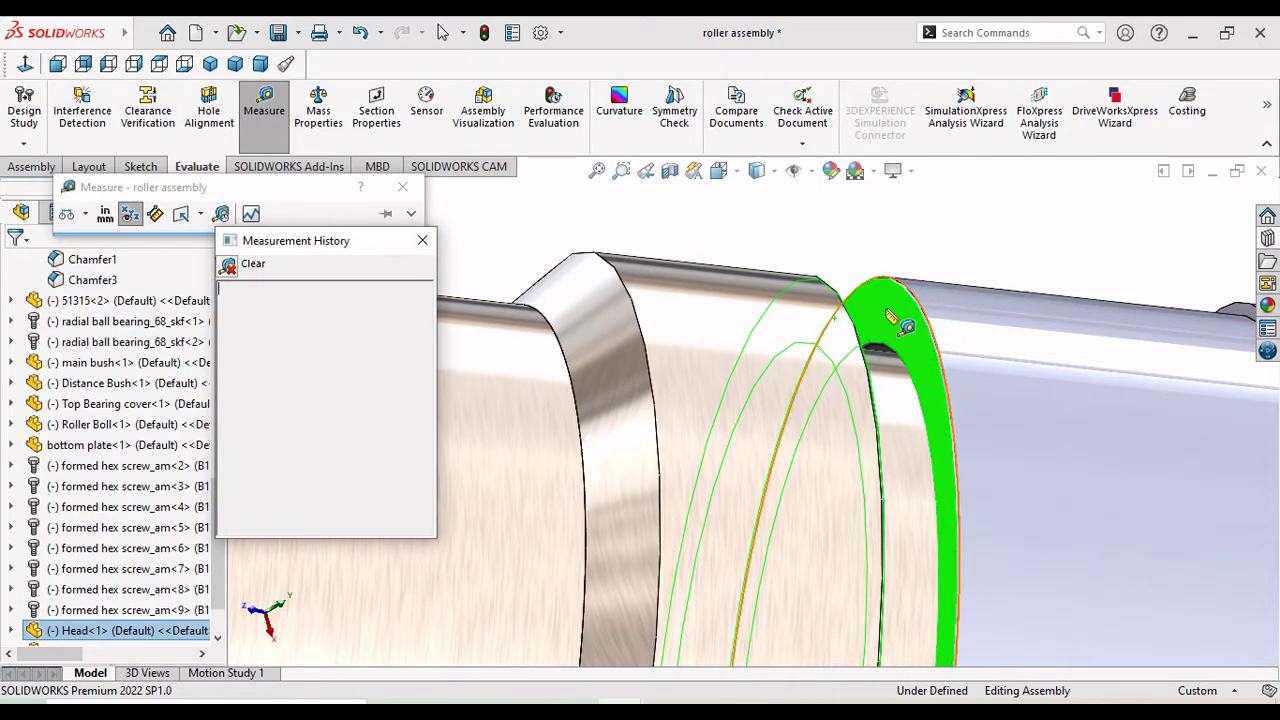
pyautogui.click(887, 314)
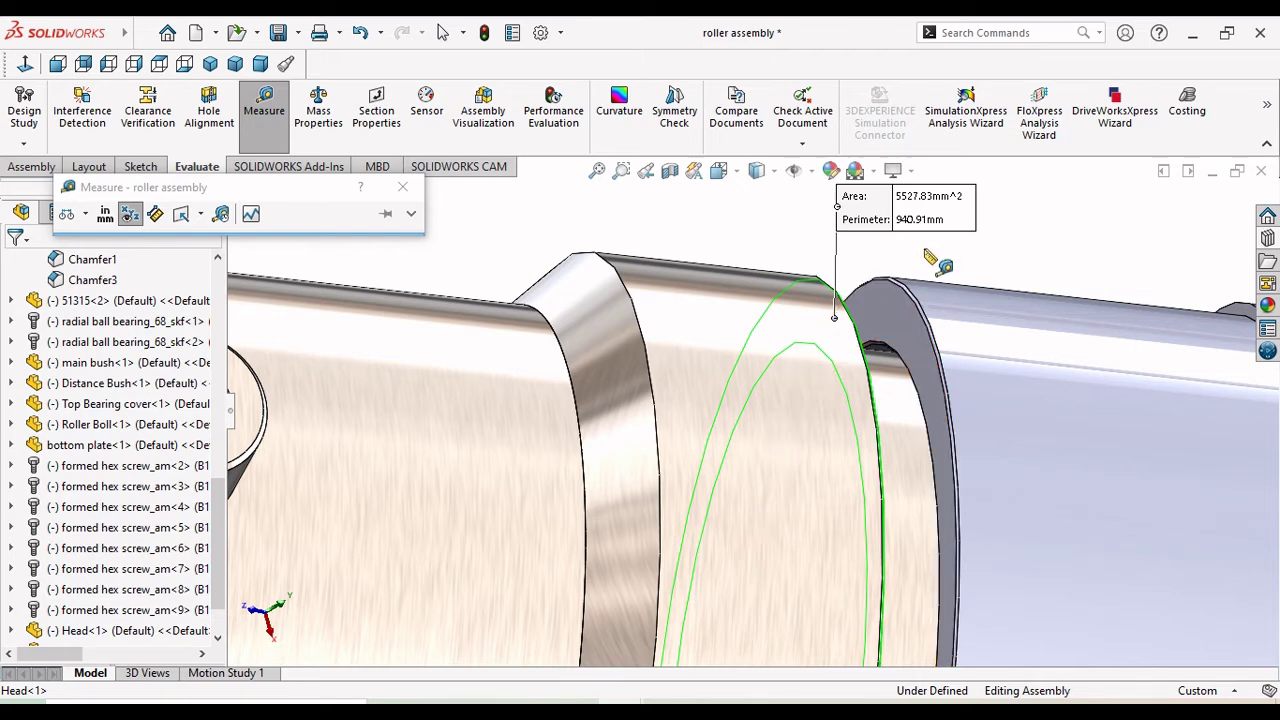
pyautogui.press('Escape')
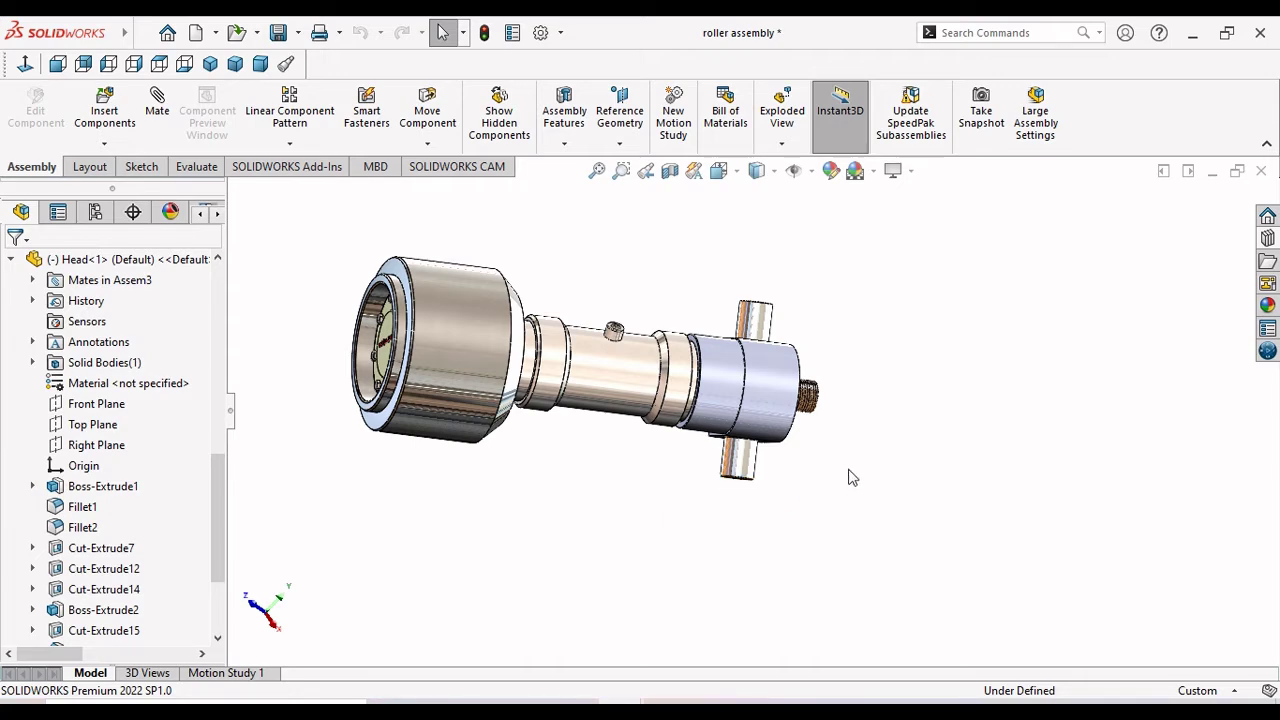
# Check the Head's Boss-Extrude2 blind depth of 81.00 mm and accept it unchanged.
pyautogui.scroll(-3, 735, 460)
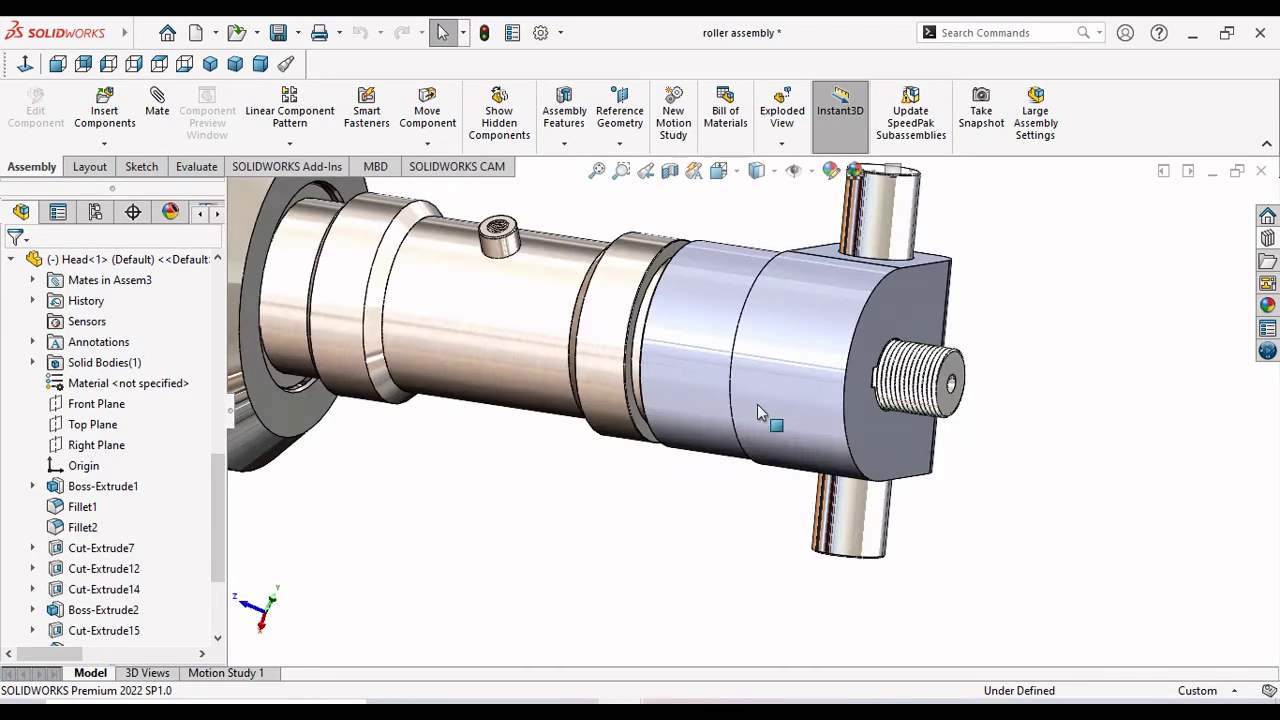
pyautogui.scroll(-3, 733, 477)
pyautogui.scroll(3, 729, 523)
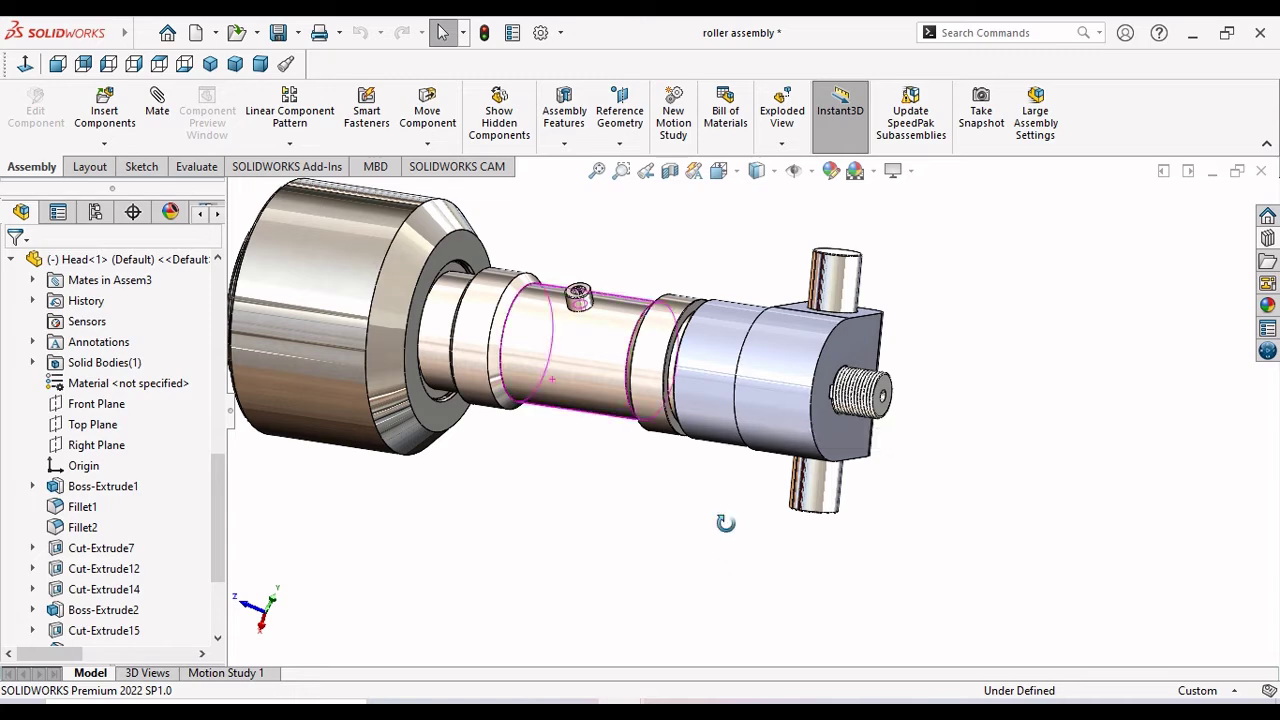
pyautogui.moveTo(726, 523)
pyautogui.mouseDown(button='middle')
pyautogui.moveTo(747, 515)
pyautogui.moveTo(674, 508)
pyautogui.mouseUp(button='middle')
pyautogui.scroll(2, 669, 450)
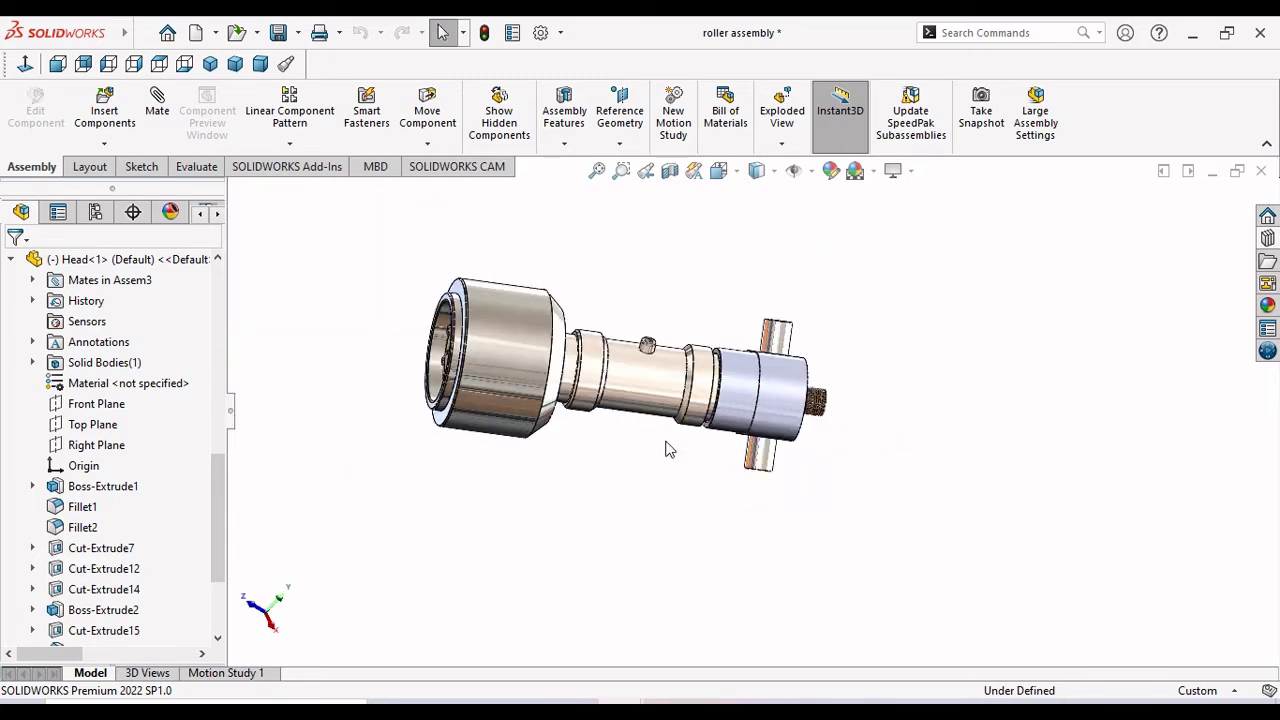
pyautogui.moveTo(852, 437); pyautogui.dragTo(834, 423, button='middle')
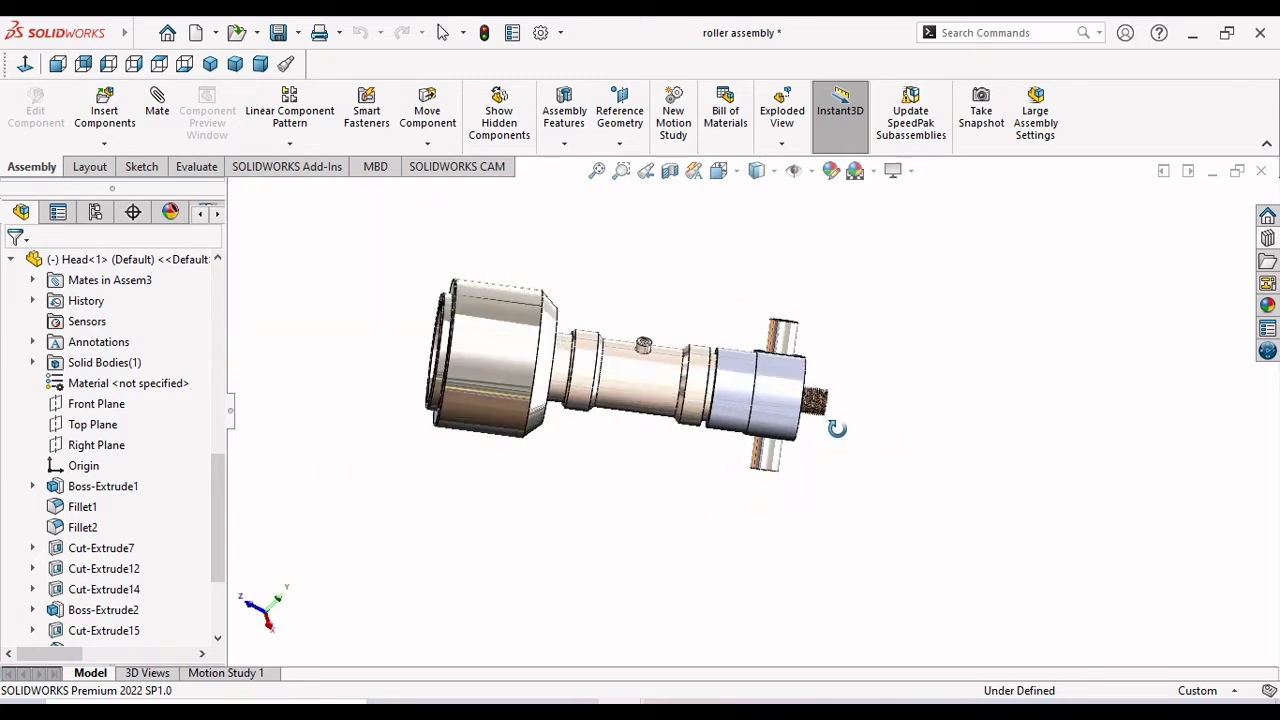
pyautogui.click(733, 381)
pyautogui.click(793, 297)
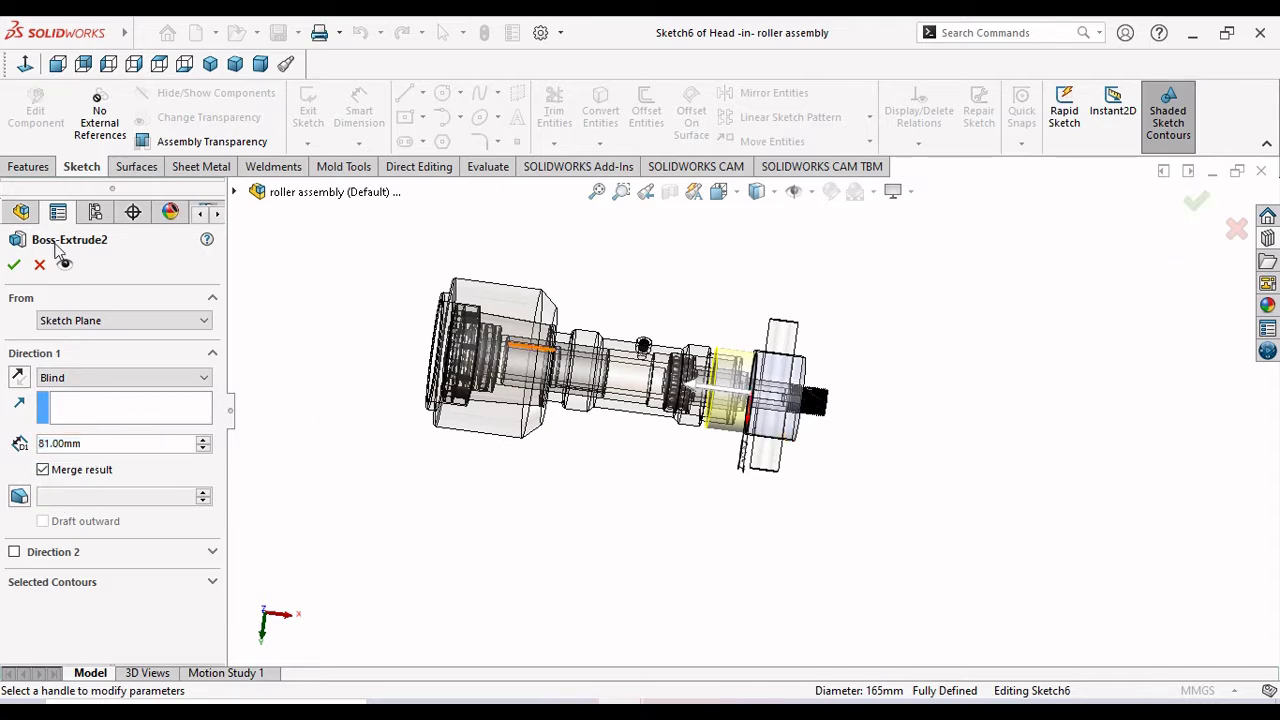
pyautogui.click(14, 268)
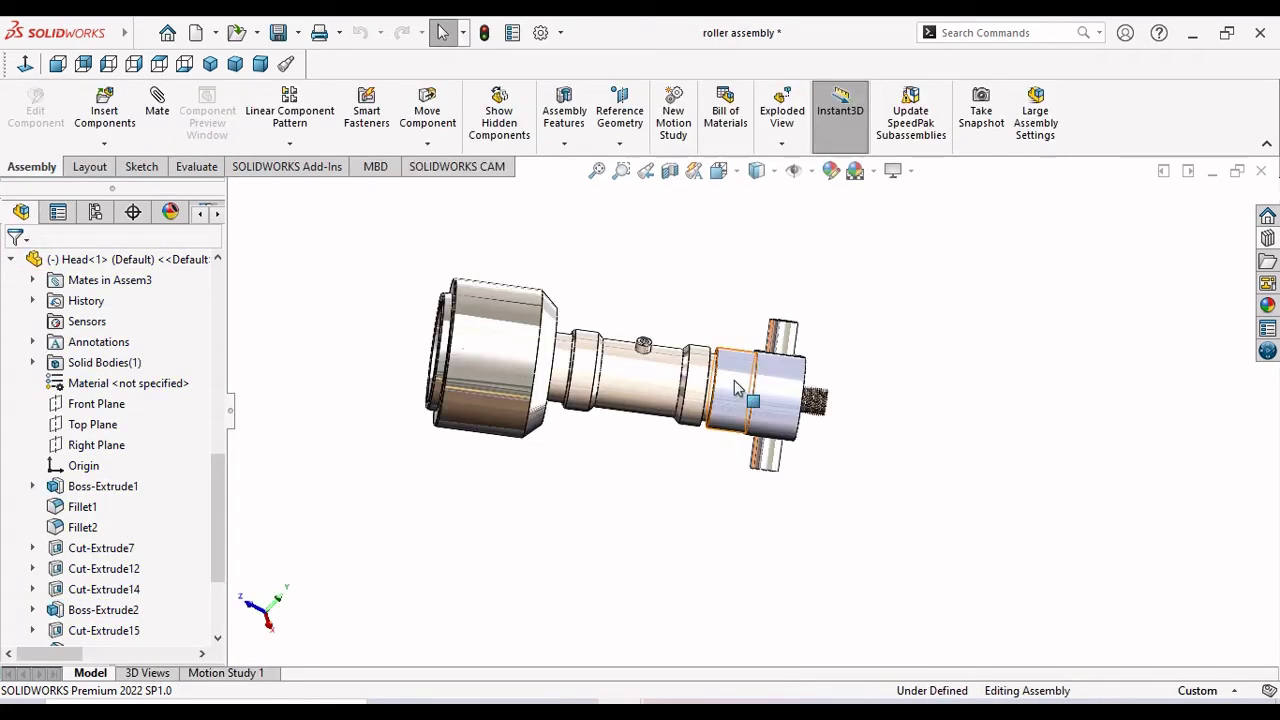
pyautogui.scroll(5, 786, 400)
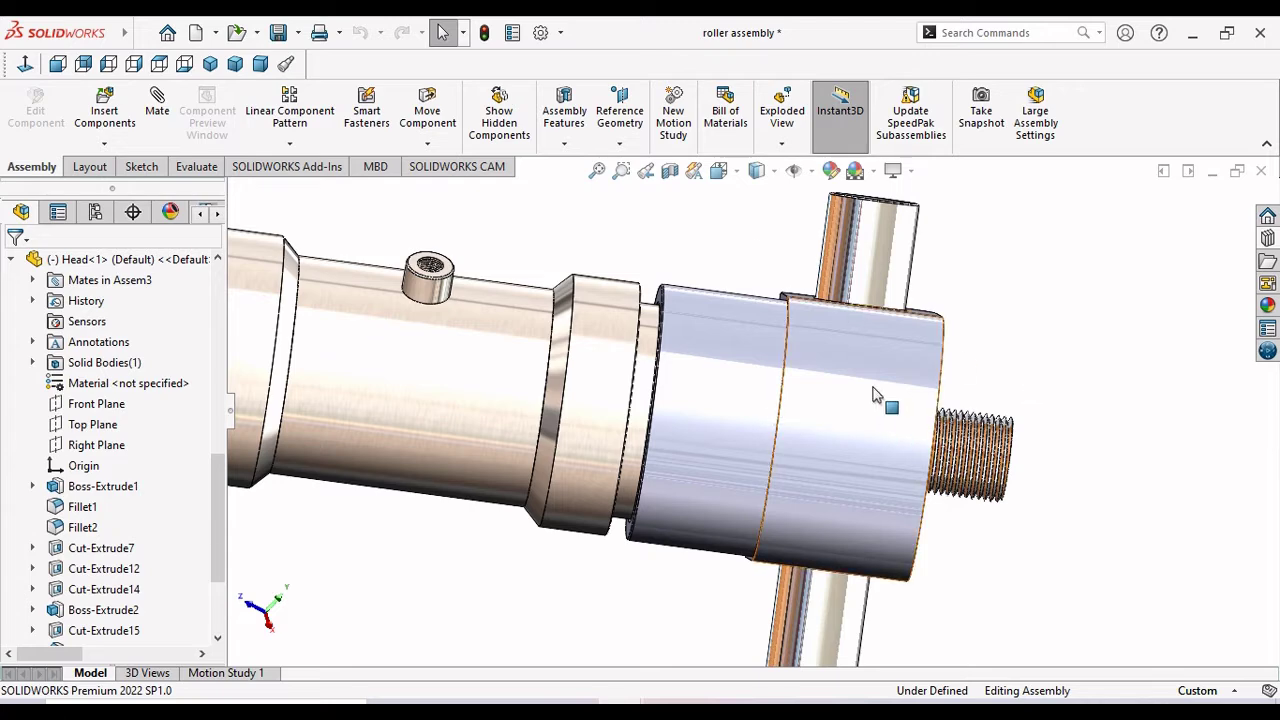
pyautogui.scroll(-3, 900, 410)
pyautogui.scroll(-2, 760, 445)
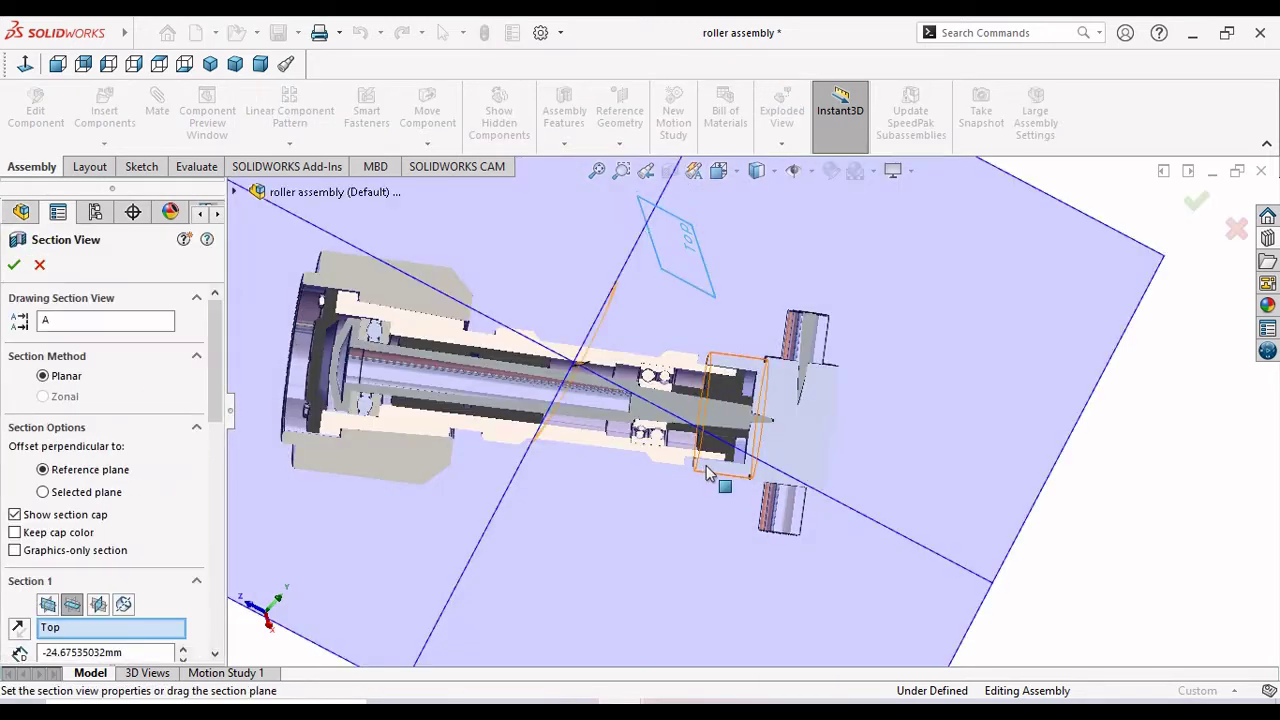
# Orient the view straight onto the Top section plane.
pyautogui.scroll(-3, 771, 435)
pyautogui.scroll(-2, 771, 435)
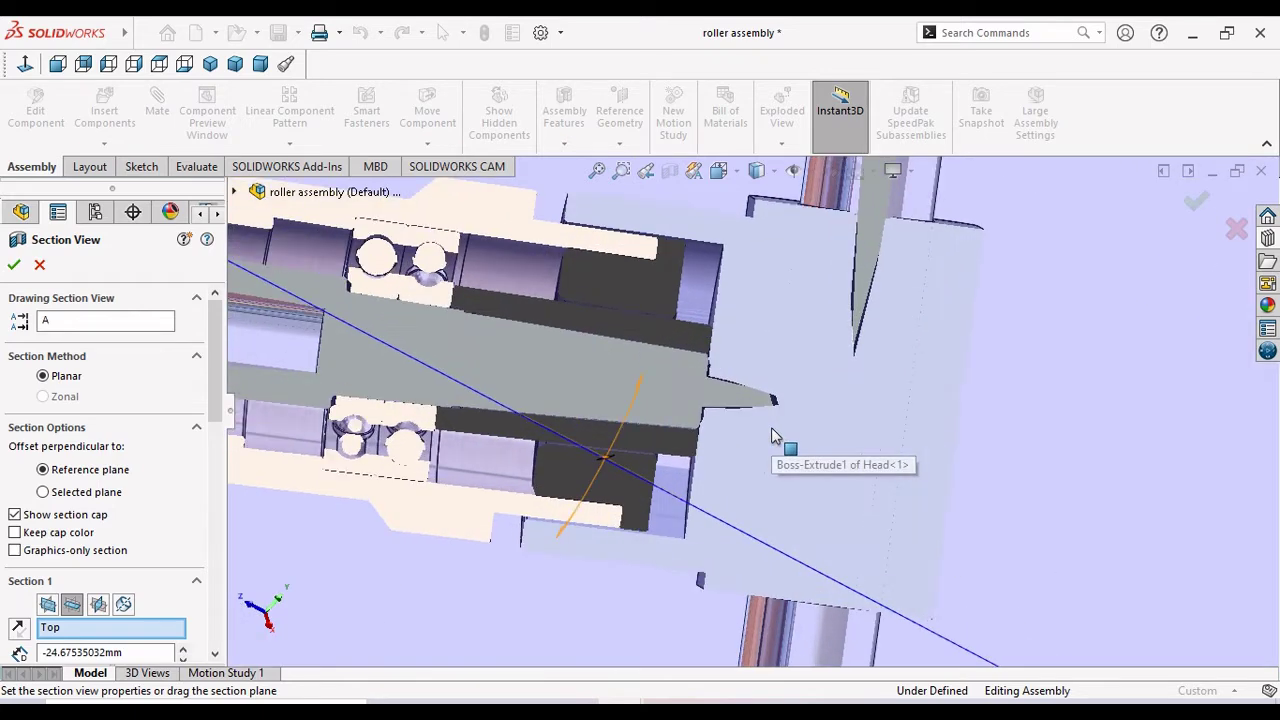
pyautogui.scroll(1, 775, 425)
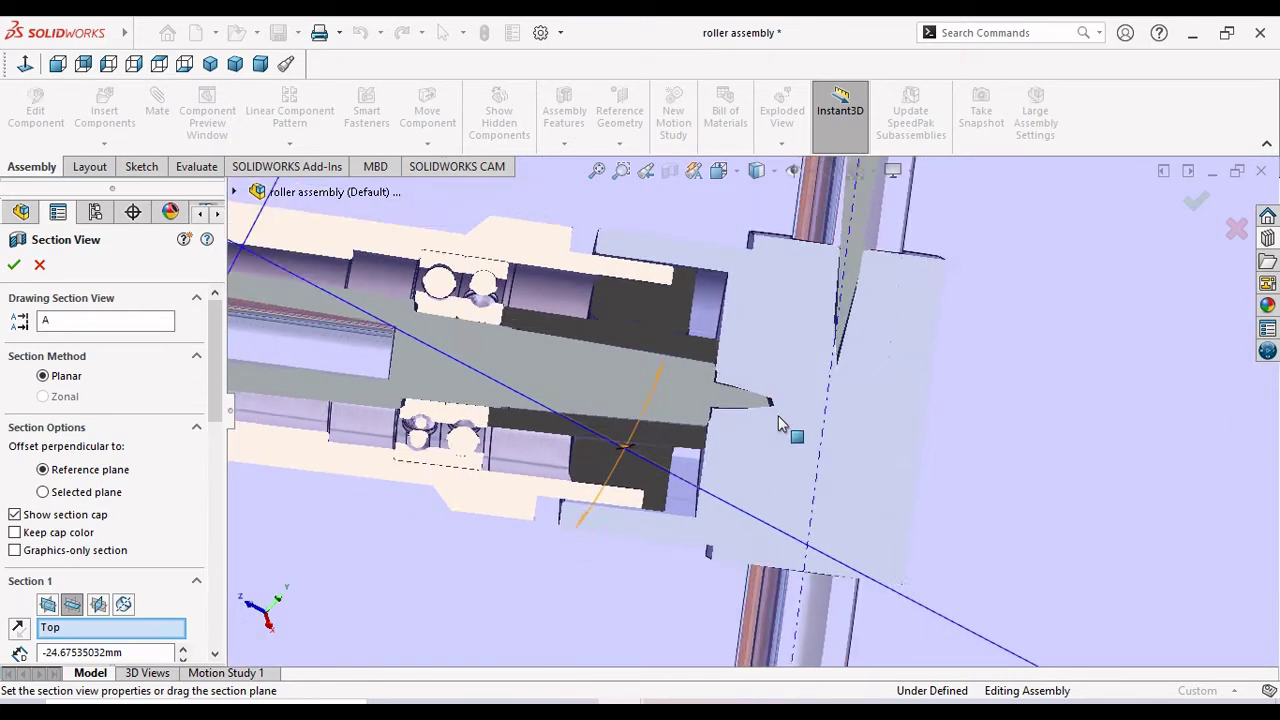
pyautogui.scroll(3, 780, 418)
pyautogui.scroll(1, 785, 420)
pyautogui.scroll(2, 789, 423)
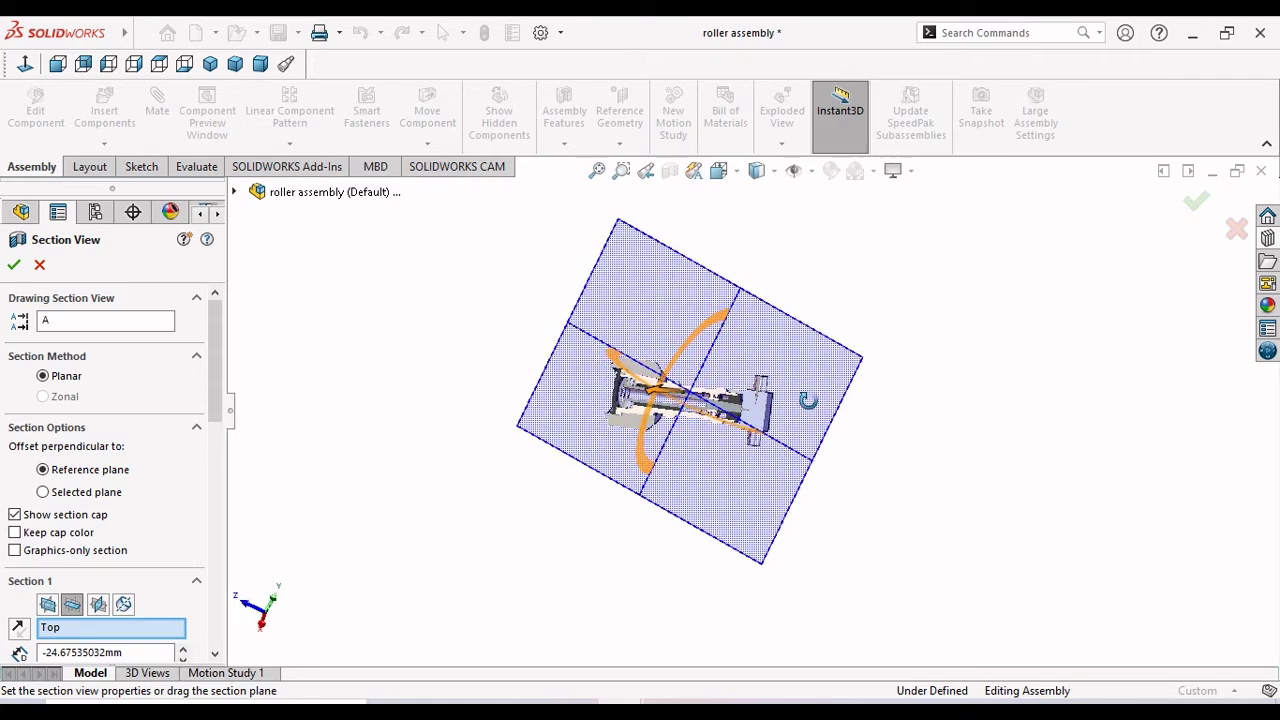
pyautogui.moveTo(843, 402); pyautogui.dragTo(700, 395, button='middle')
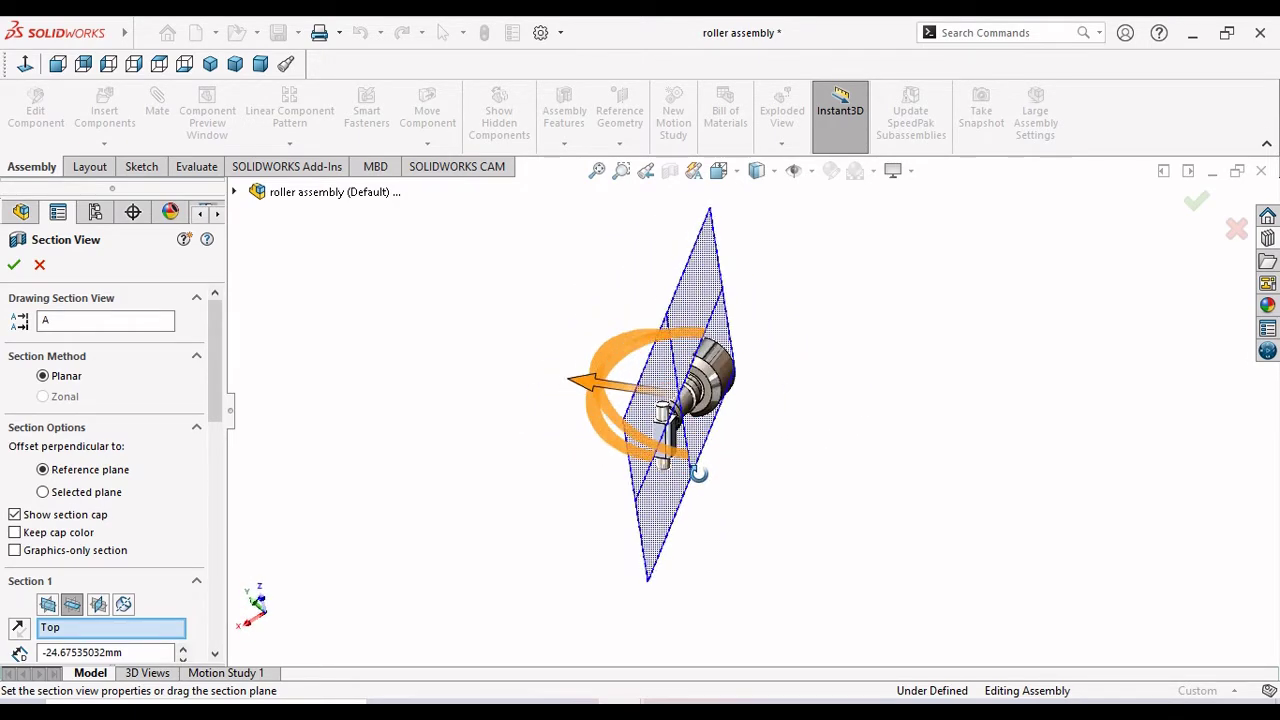
pyautogui.moveTo(700, 395); pyautogui.dragTo(715, 555, button='middle')
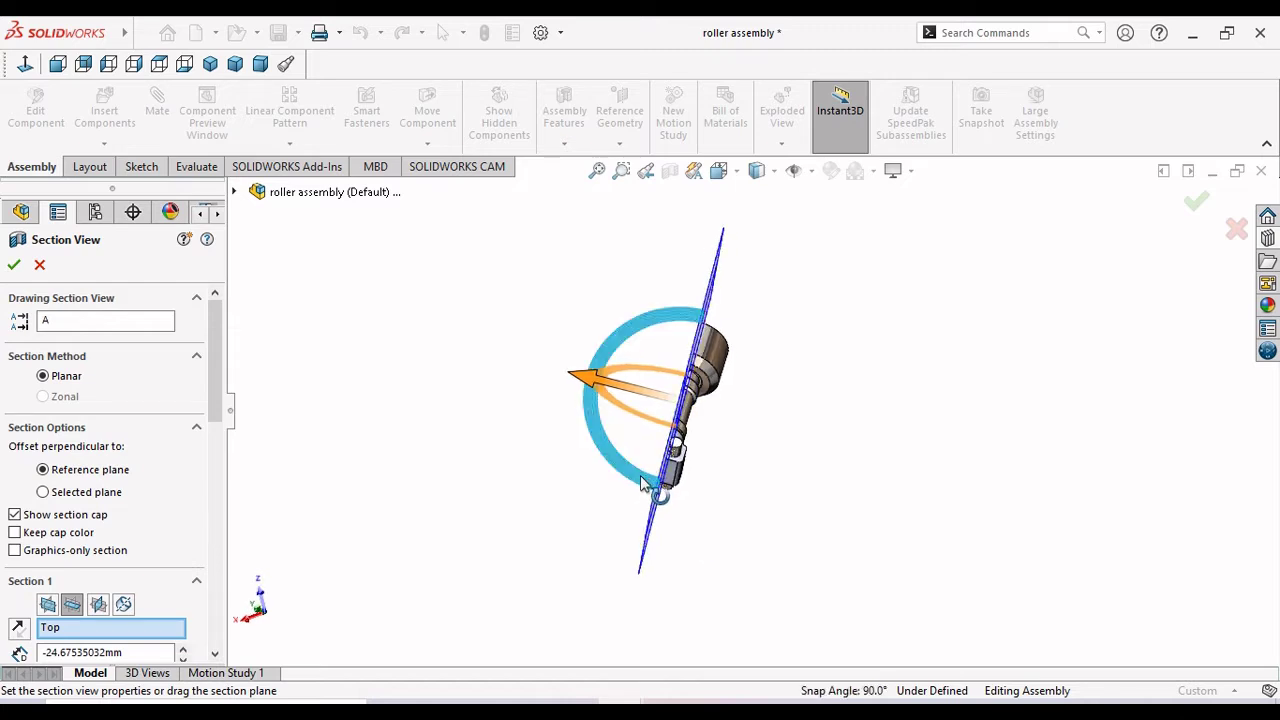
pyautogui.moveTo(641, 482); pyautogui.dragTo(639, 487)
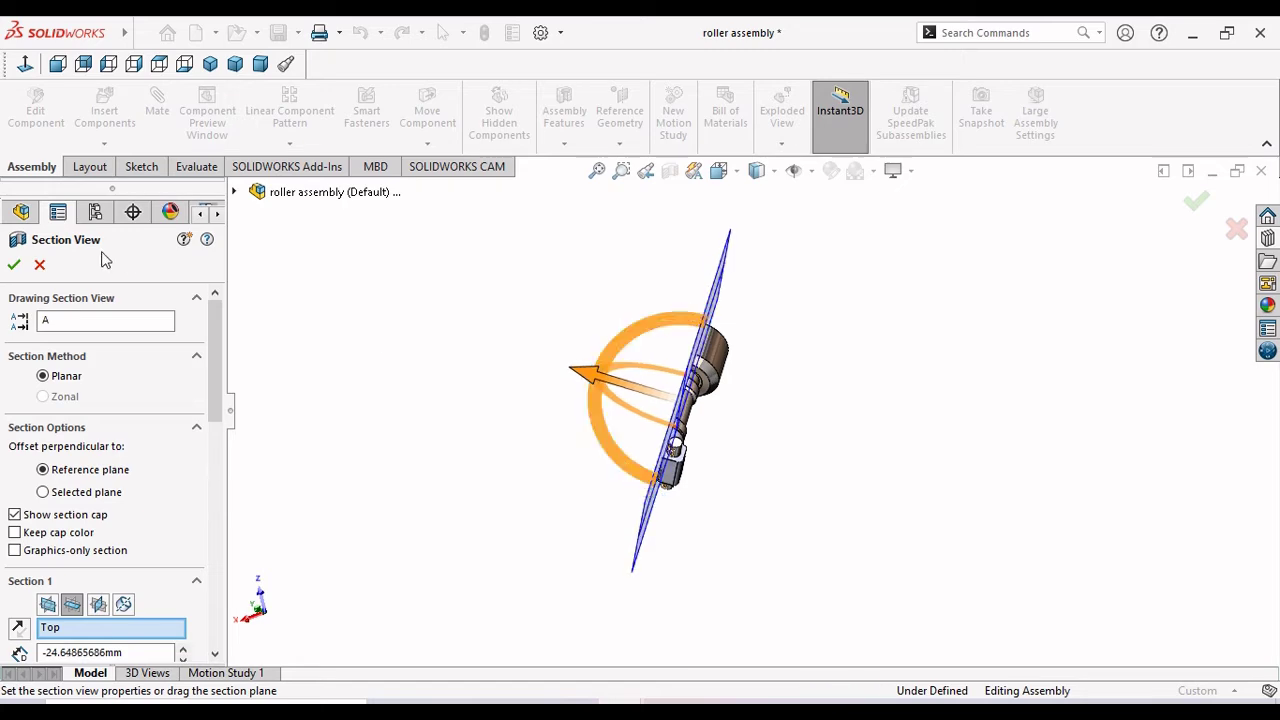
pyautogui.click(22, 68)
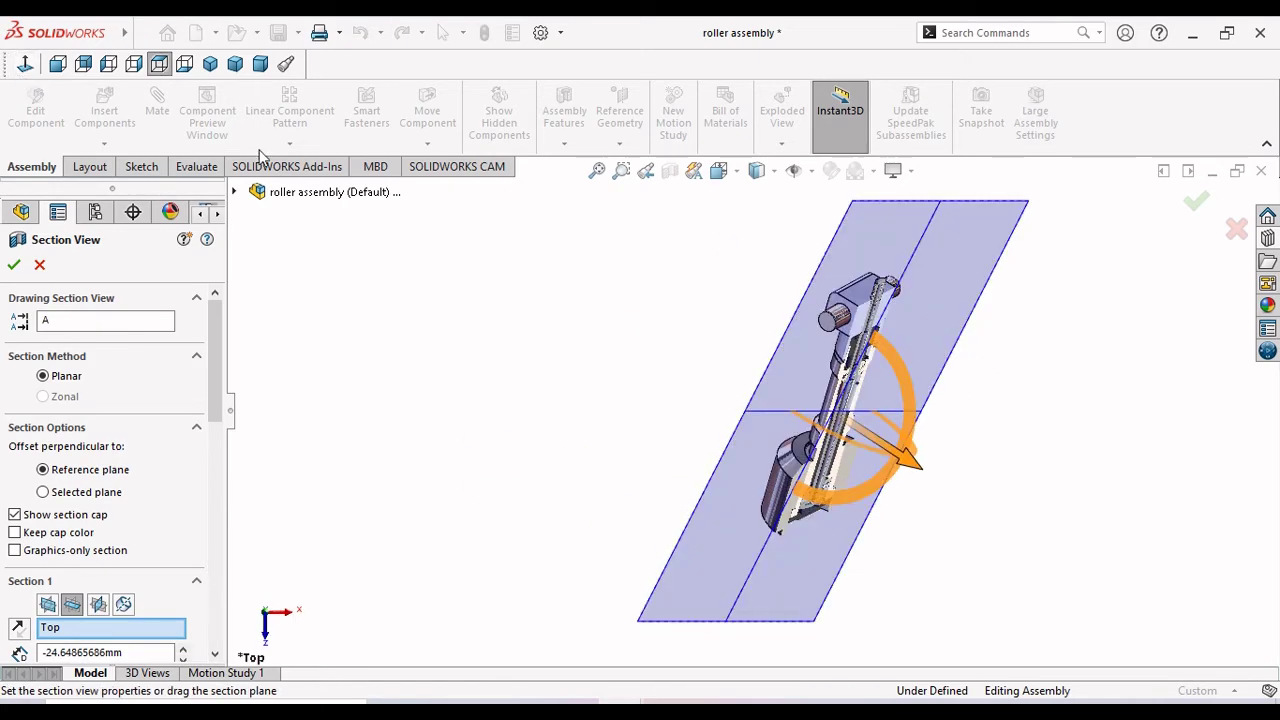
# Offset the Top-plane section to -10.65 mm and apply it, exposing shaft and bearings.
pyautogui.moveTo(660, 398)
pyautogui.mouseDown(button='middle')
pyautogui.moveTo(700, 410)
pyautogui.moveTo(705, 364)
pyautogui.mouseUp(button='middle')
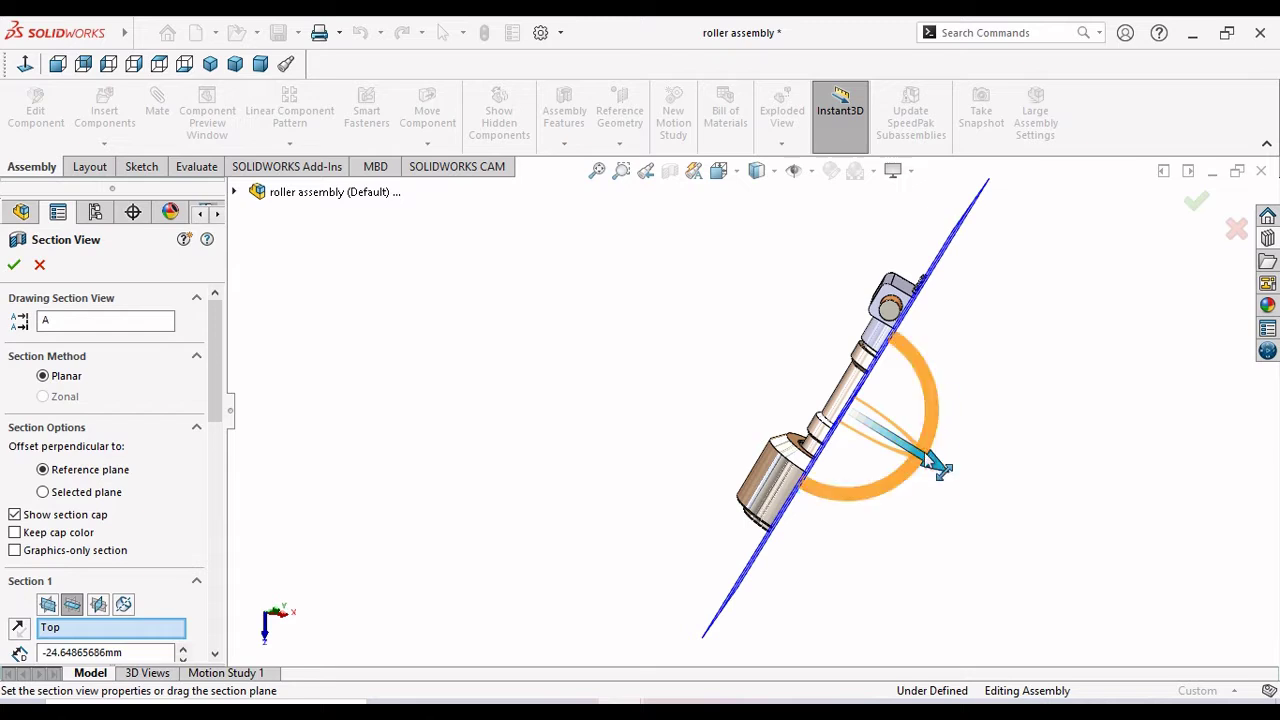
pyautogui.moveTo(929, 458); pyautogui.dragTo(936, 430)
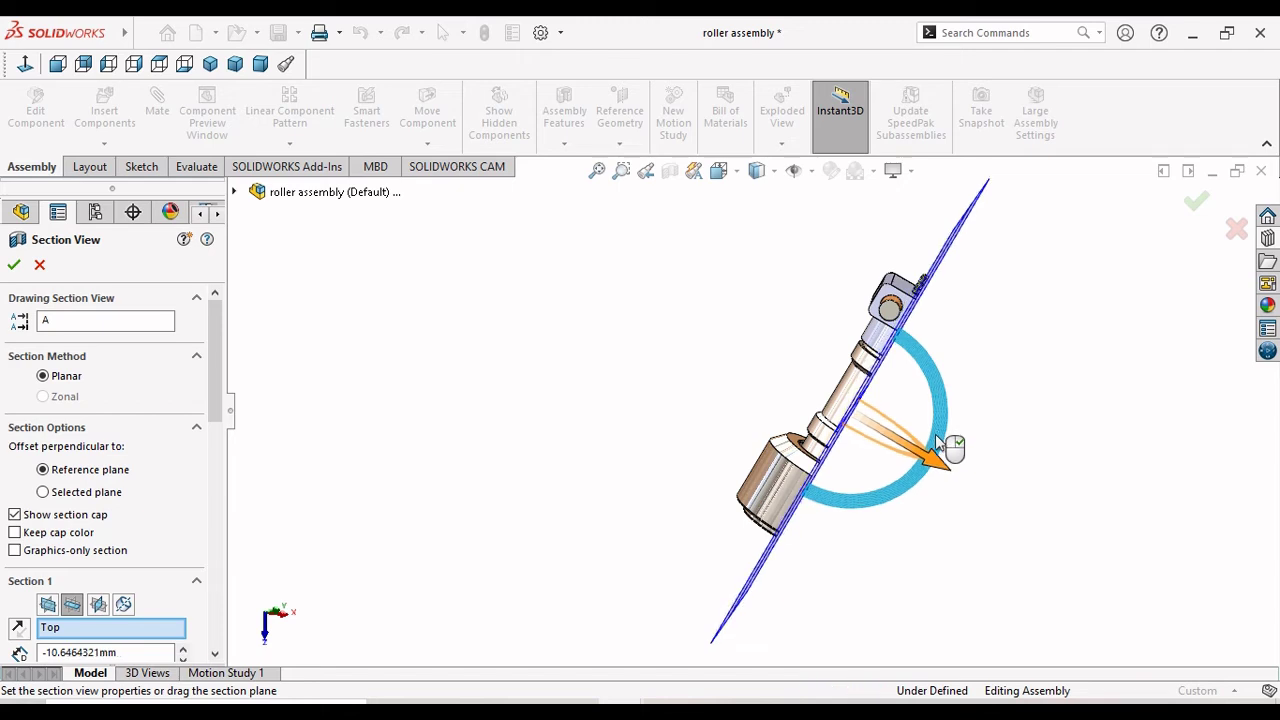
pyautogui.click(1196, 204)
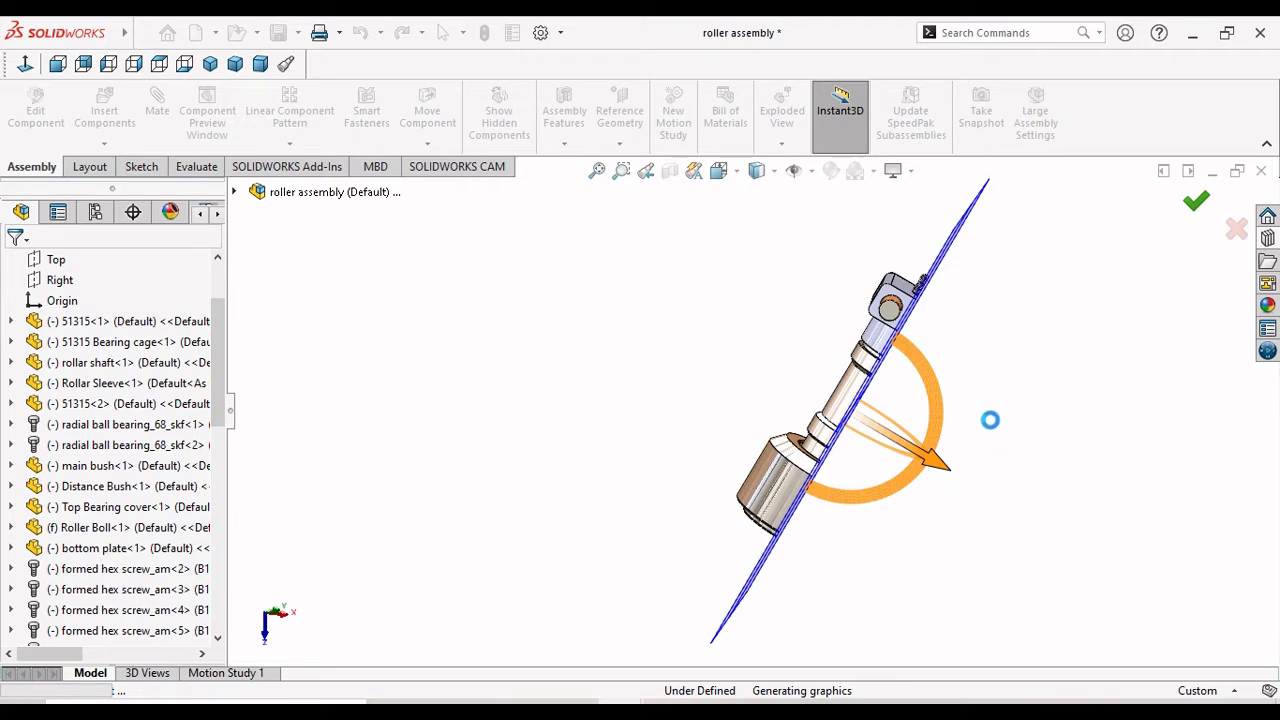
pyautogui.moveTo(991, 426)
pyautogui.mouseDown(button='middle')
pyautogui.moveTo(954, 443)
pyautogui.moveTo(843, 385)
pyautogui.mouseUp(button='middle')
# Select the Head's cylindrical boss face and edit its 81.00 mm Boss-Extrude2.
pyautogui.scroll(-3, 852, 345)
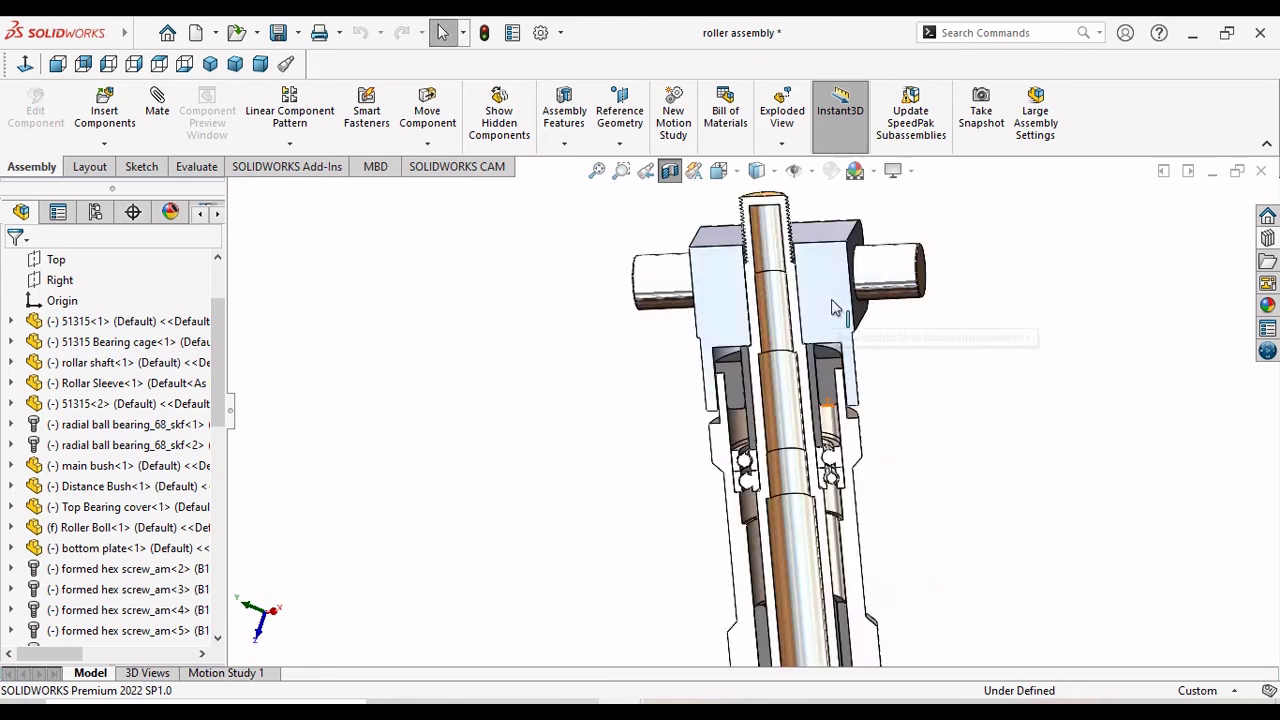
pyautogui.scroll(-3, 831, 299)
pyautogui.moveTo(1022, 425)
pyautogui.mouseDown(button='middle')
pyautogui.moveTo(1057, 405)
pyautogui.moveTo(1050, 358)
pyautogui.moveTo(1031, 342)
pyautogui.mouseUp(button='middle')
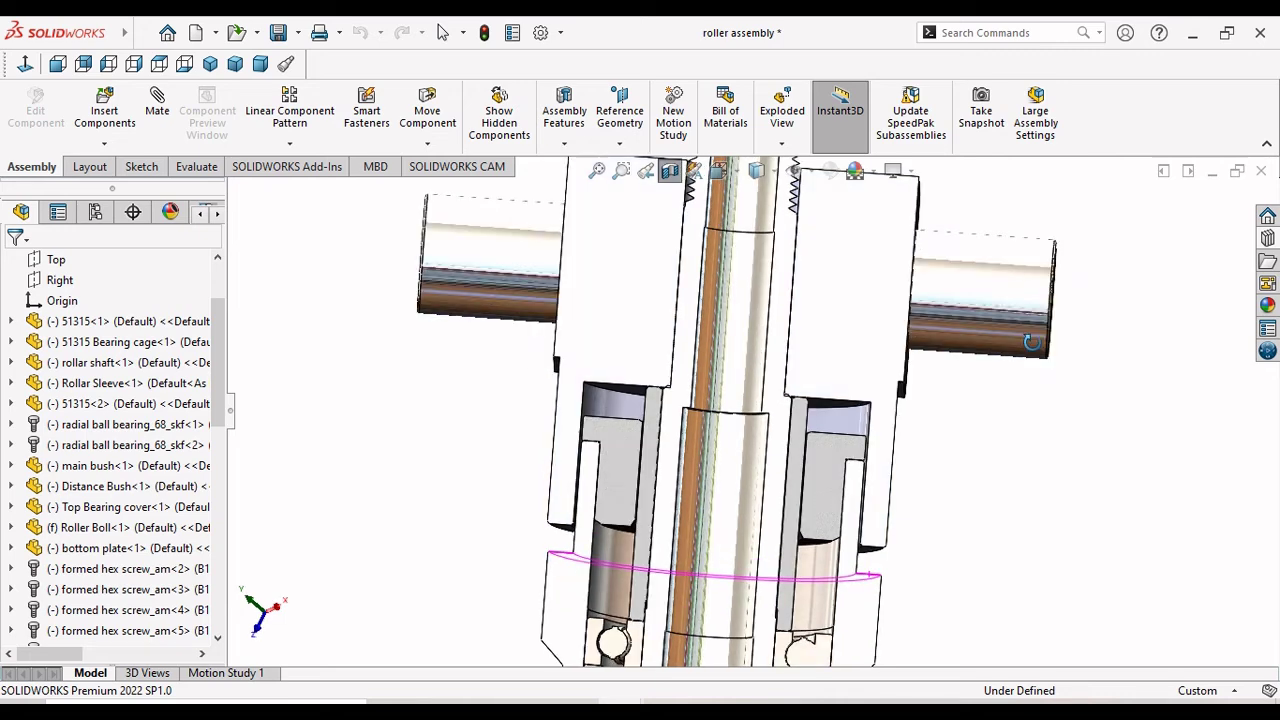
pyautogui.hotkey('ctrl', '1')
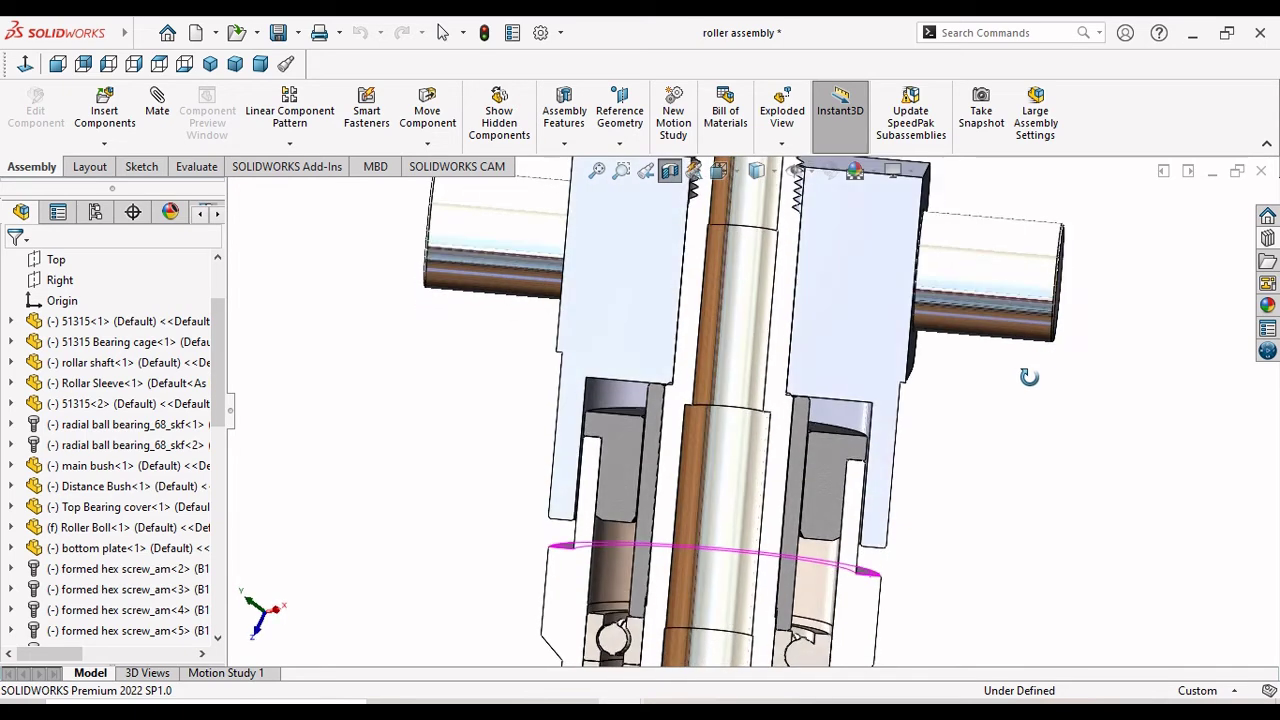
pyautogui.scroll(-2, 993, 400)
pyautogui.scroll(-2, 960, 380)
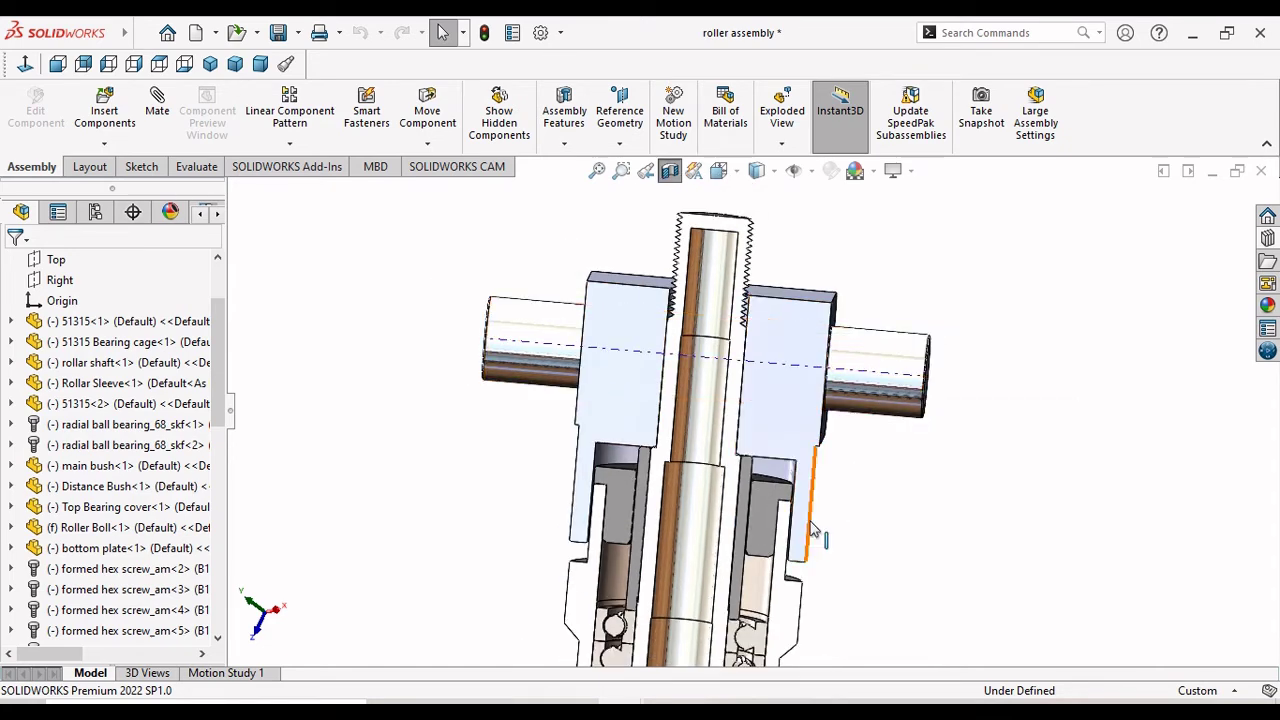
pyautogui.click(801, 524)
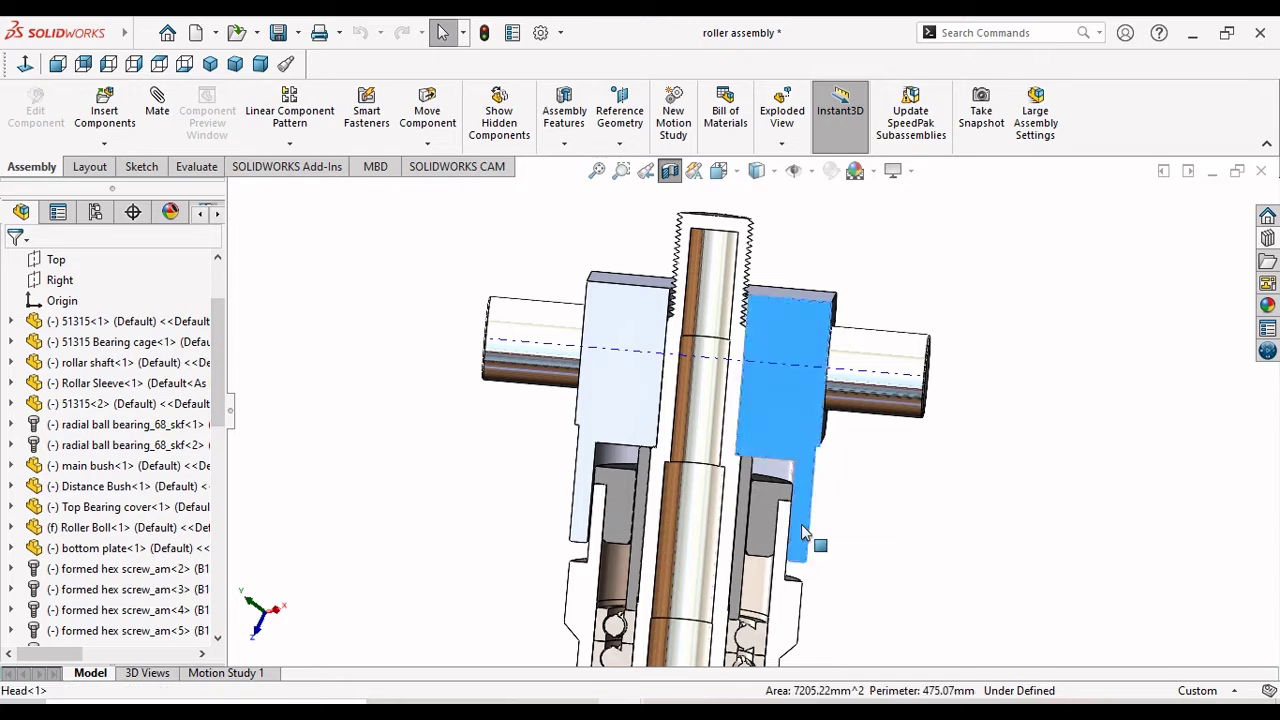
pyautogui.moveTo(443, 429); pyautogui.dragTo(496, 477, button='middle')
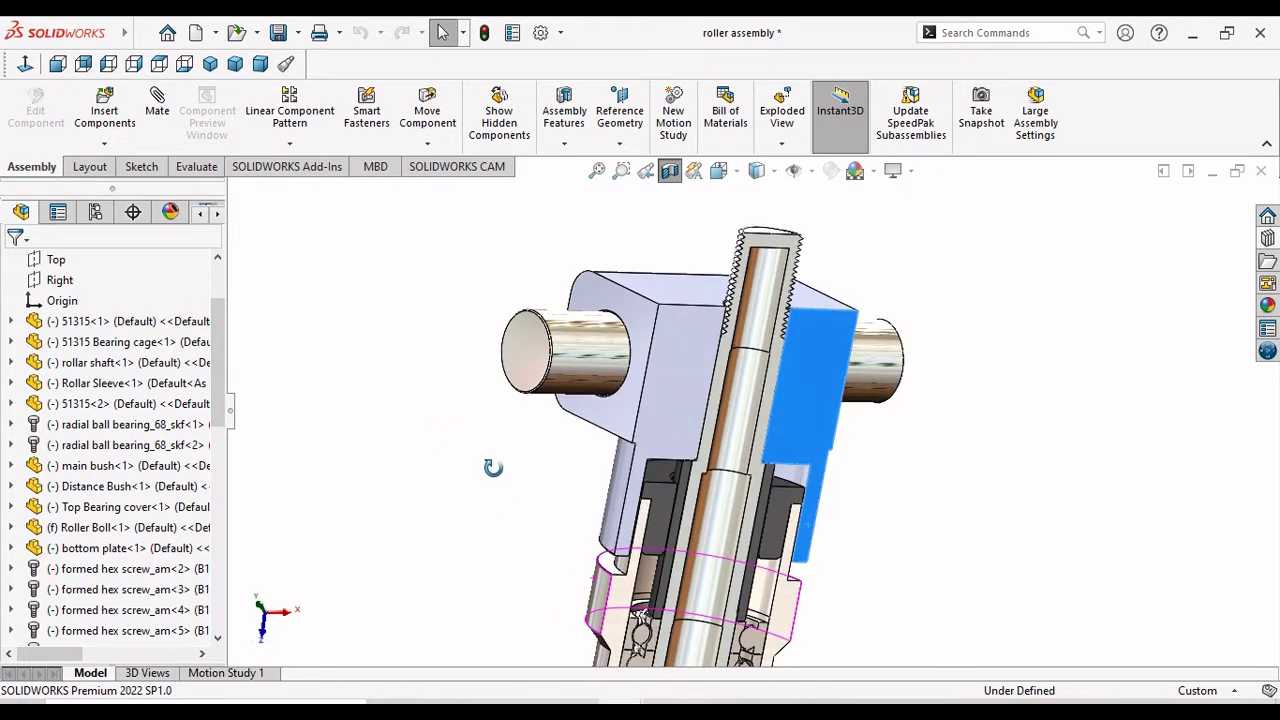
pyautogui.click(623, 491)
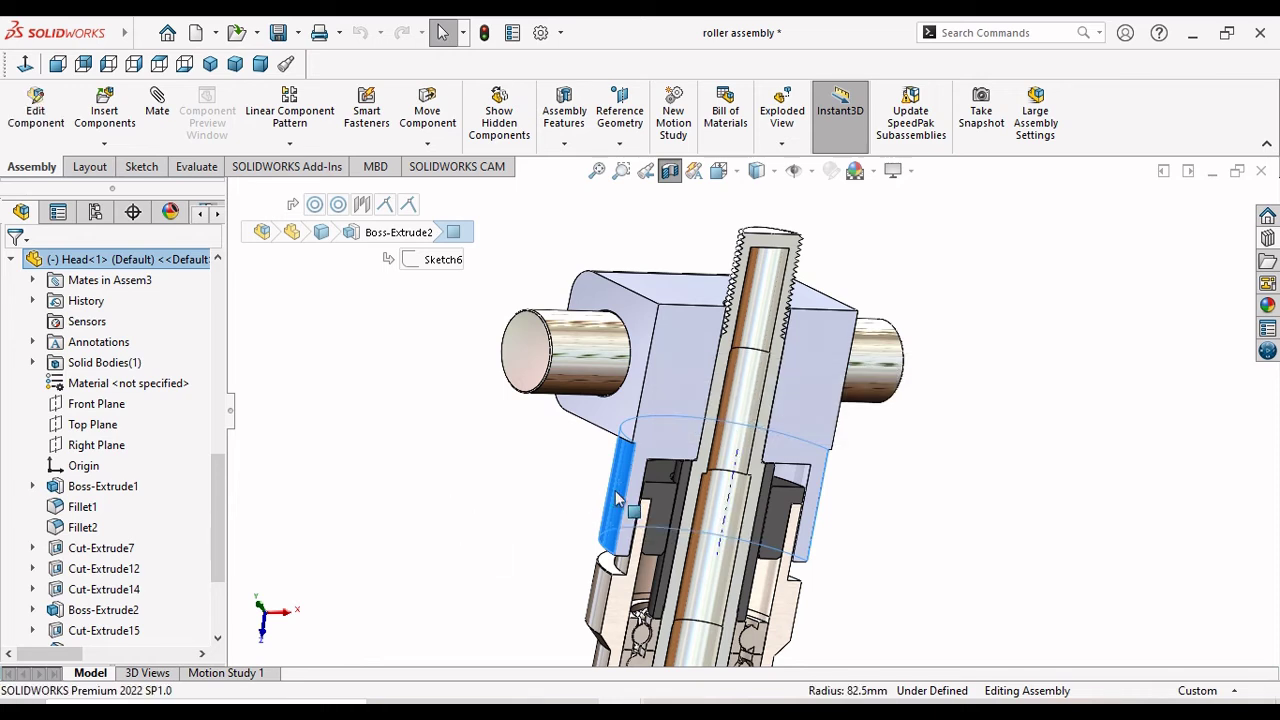
pyautogui.doubleClick(617, 499)
pyautogui.click(617, 497)
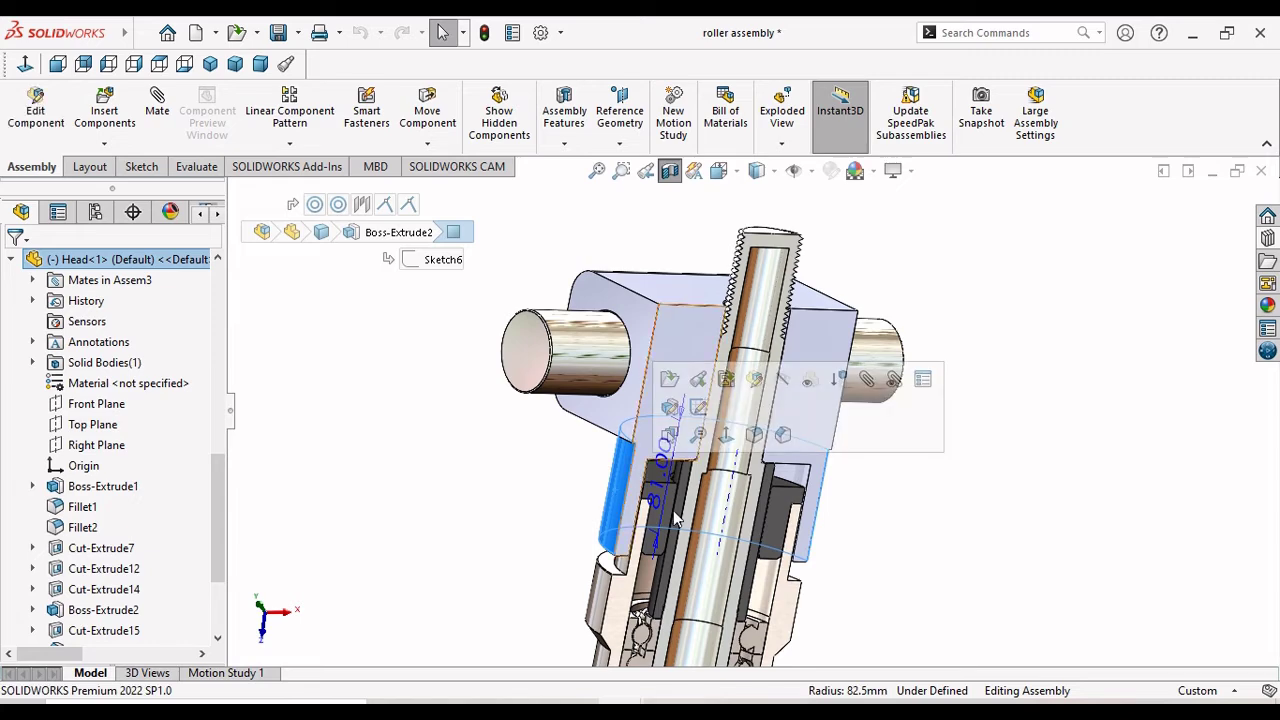
pyautogui.click(696, 408)
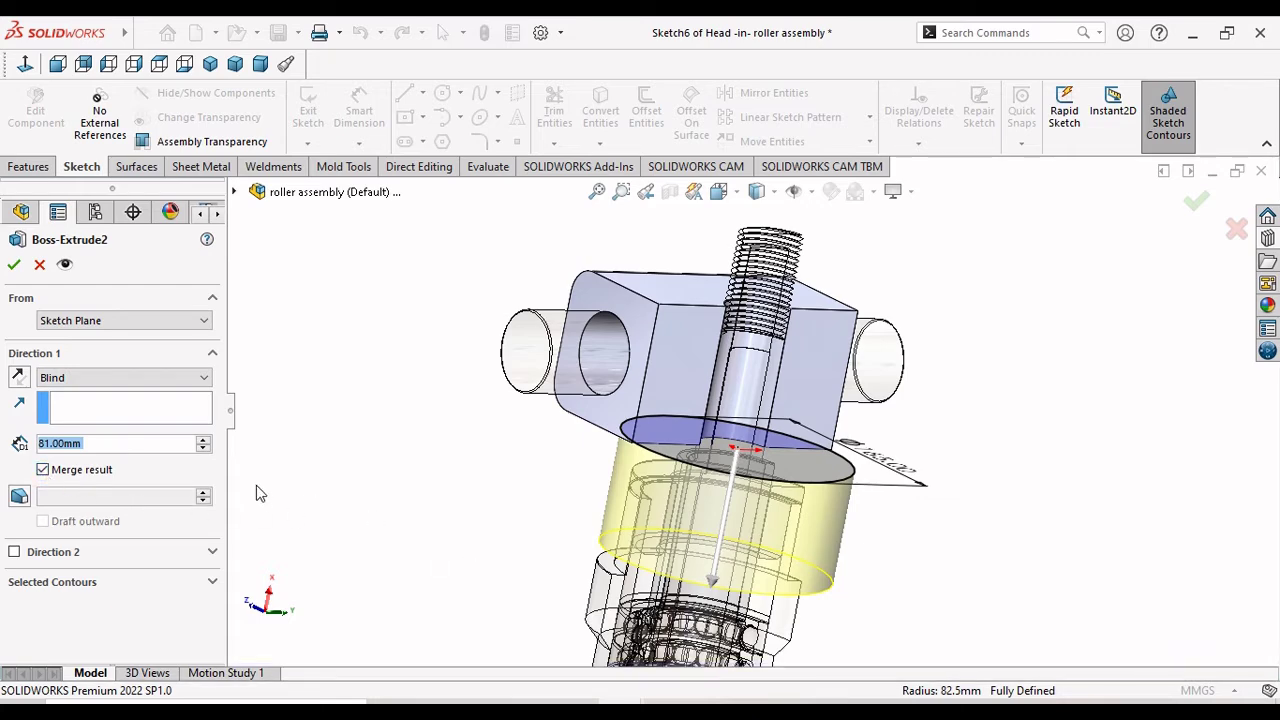
# Change the Boss-Extrude2 blind depth to 92 mm and apply it.
pyautogui.click(204, 441)
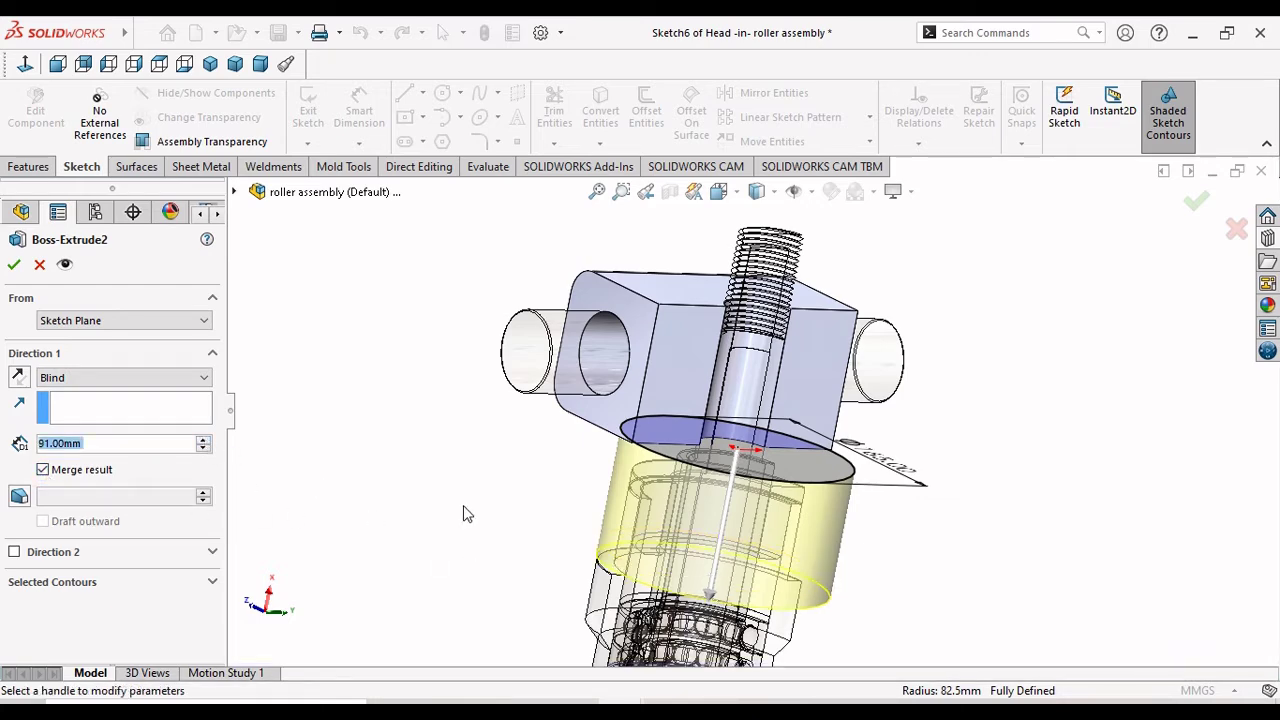
pyautogui.moveTo(463, 507)
pyautogui.mouseDown(button='middle')
pyautogui.moveTo(449, 528)
pyautogui.moveTo(481, 472)
pyautogui.mouseUp(button='middle')
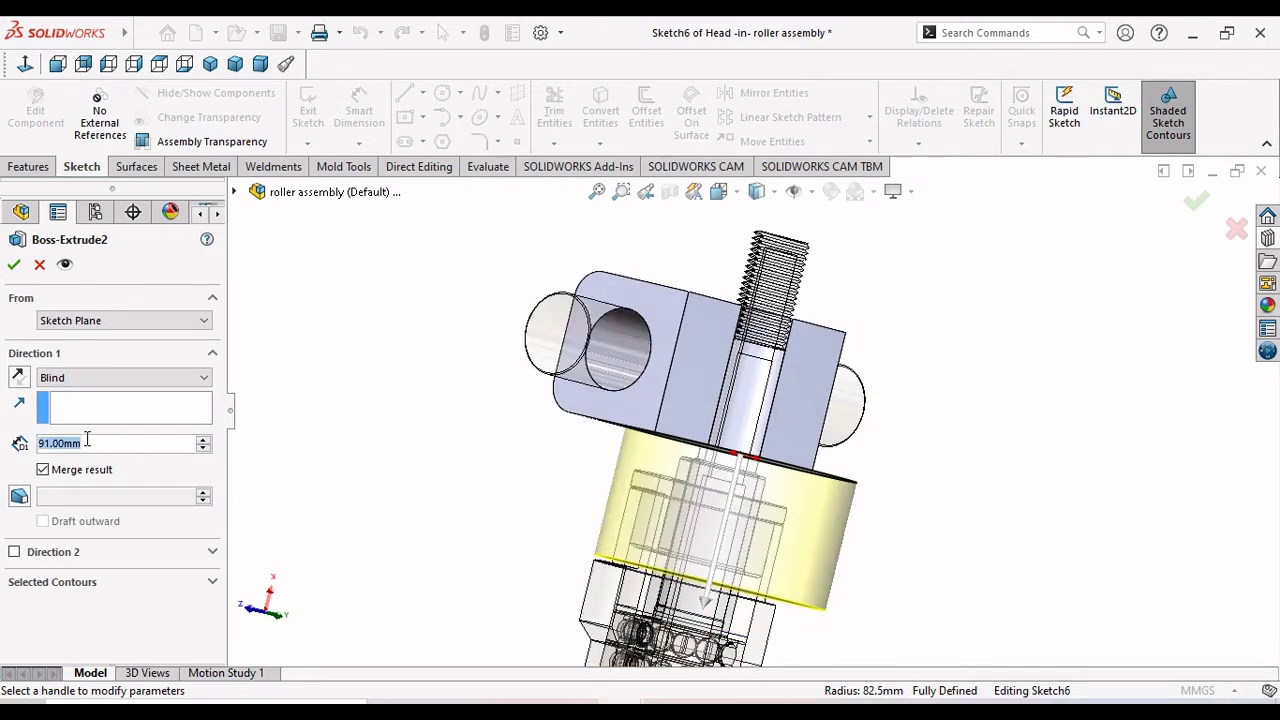
pyautogui.write('92')
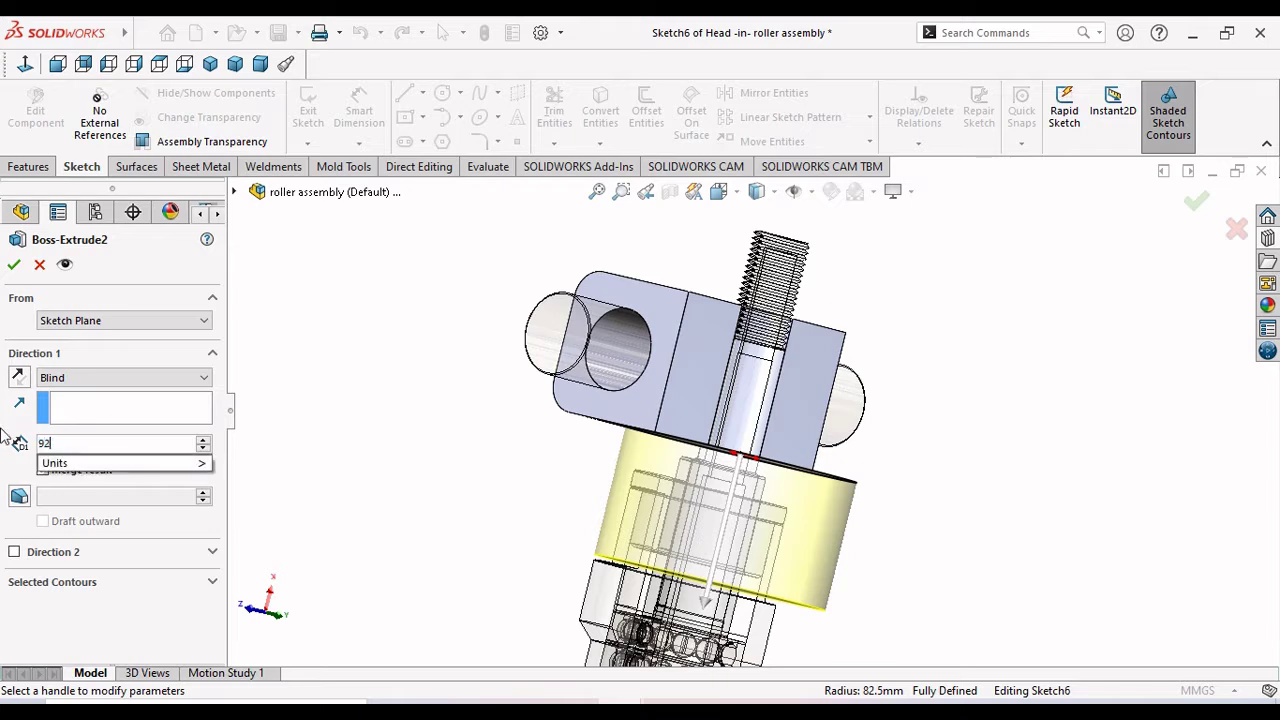
pyautogui.press('Return')
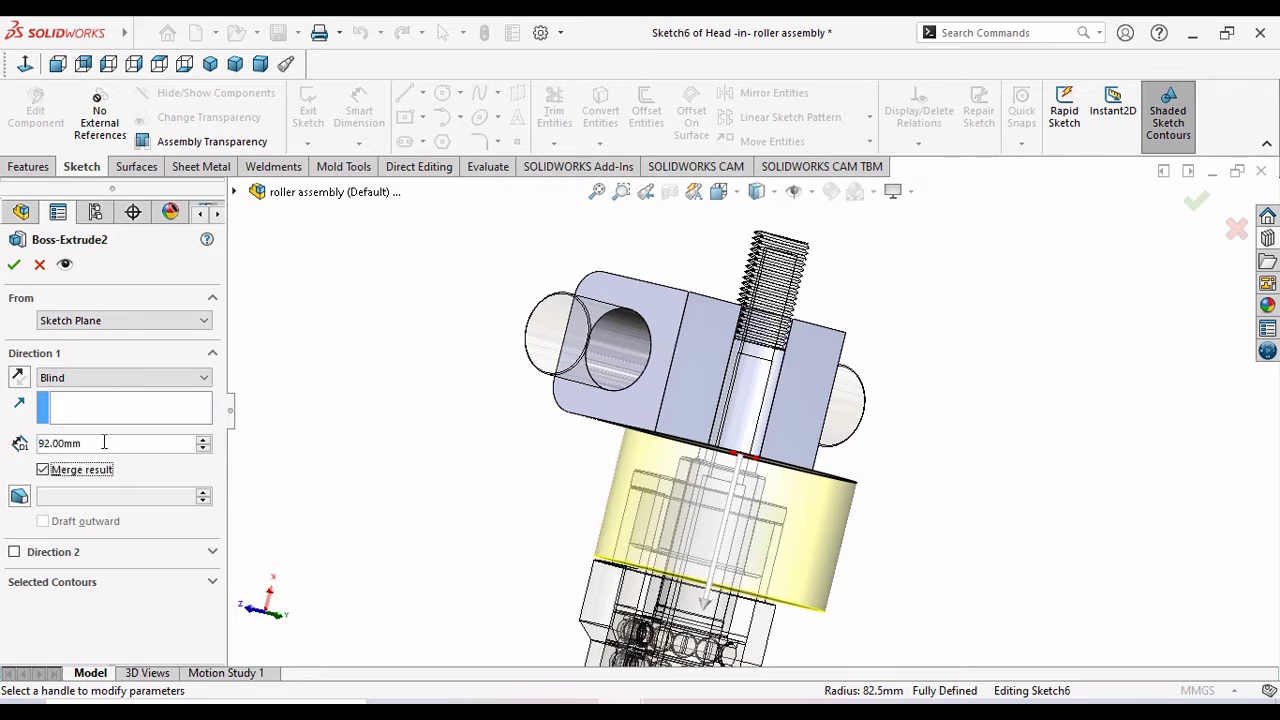
pyautogui.click(13, 266)
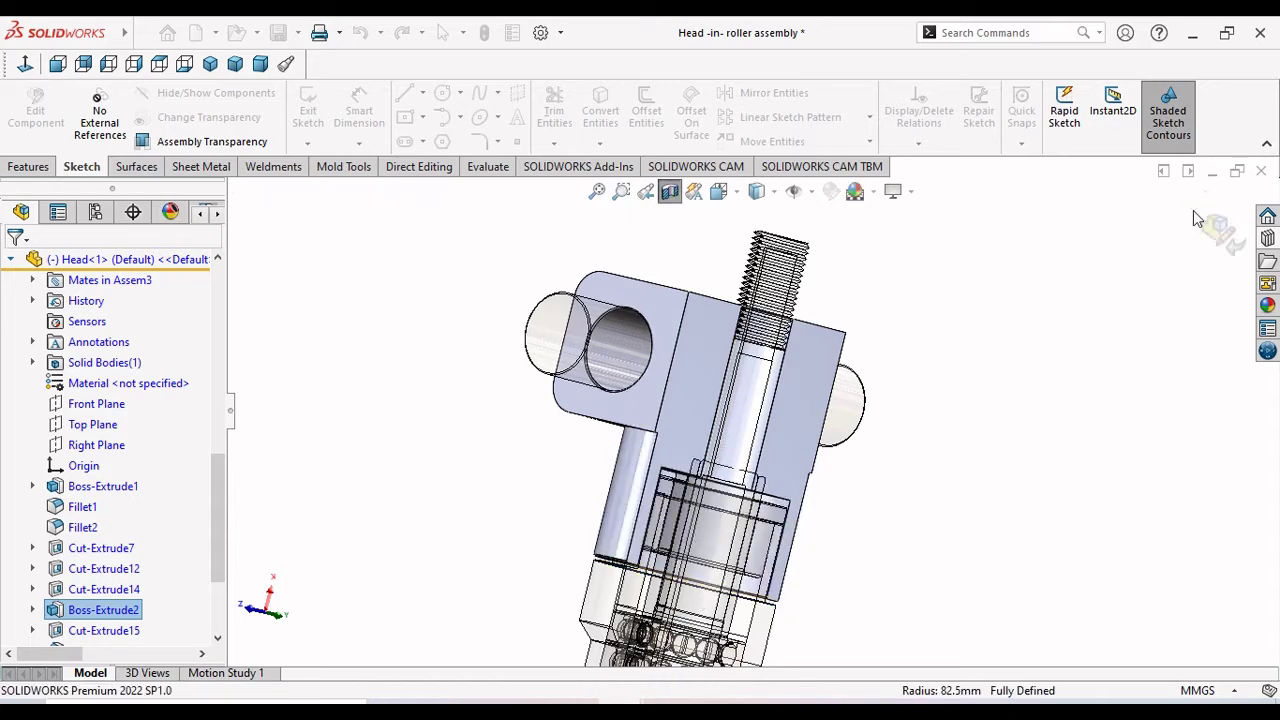
# Exit Head editing and inspect the 92 mm boss reaching the pinned clevis block.
pyautogui.click(1221, 244)
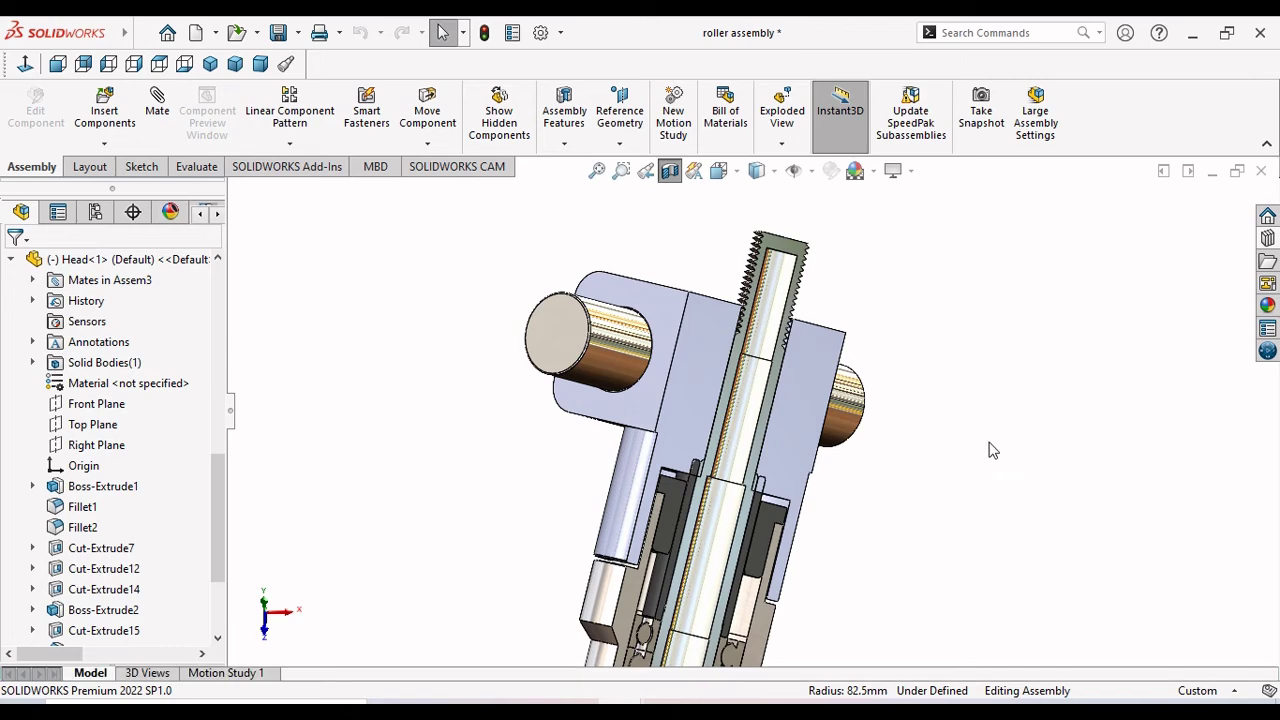
pyautogui.scroll(3, 812, 451)
pyautogui.scroll(2, 820, 430)
pyautogui.moveTo(823, 414)
pyautogui.mouseDown(button='middle')
pyautogui.moveTo(857, 443)
pyautogui.moveTo(946, 477)
pyautogui.moveTo(811, 363)
pyautogui.mouseUp(button='middle')
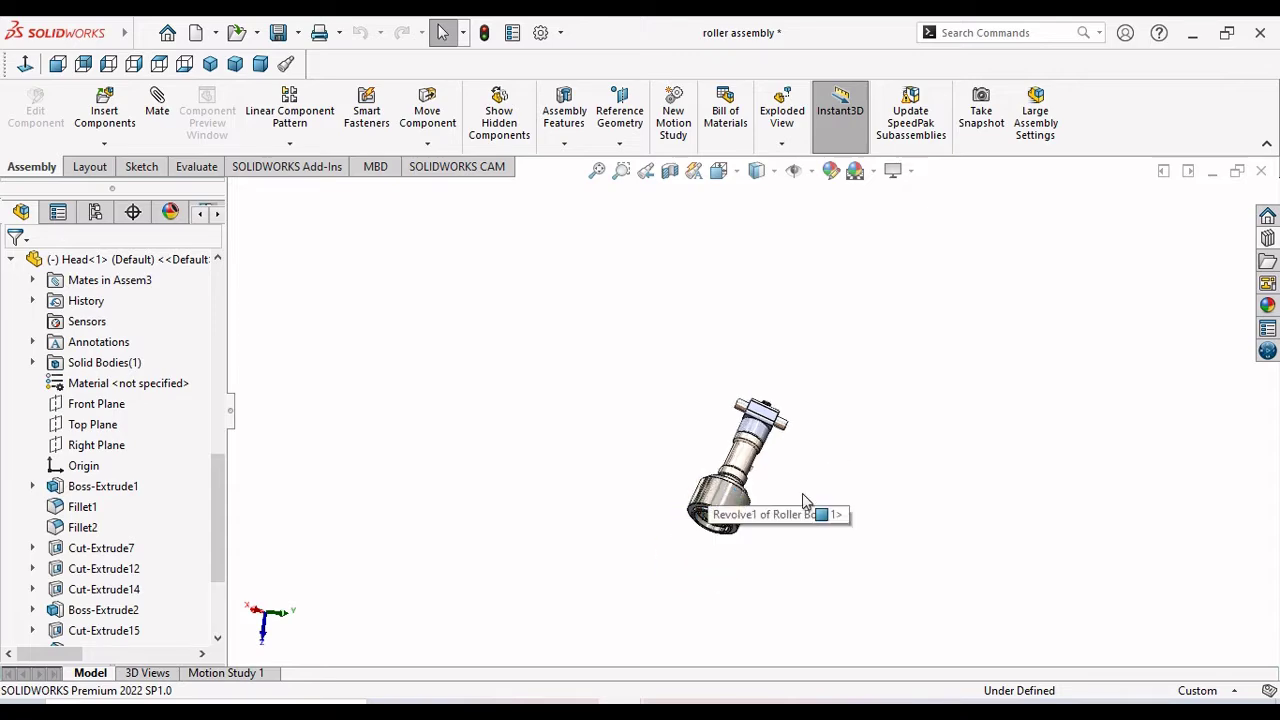
pyautogui.scroll(-3, 769, 477)
pyautogui.moveTo(727, 453)
pyautogui.mouseDown(button='middle')
pyautogui.moveTo(458, 280)
pyautogui.moveTo(623, 243)
pyautogui.moveTo(751, 543)
pyautogui.moveTo(829, 560)
pyautogui.moveTo(780, 583)
pyautogui.moveTo(820, 574)
pyautogui.mouseUp(button='middle')
pyautogui.scroll(-2, 805, 610)
pyautogui.scroll(-3, 797, 625)
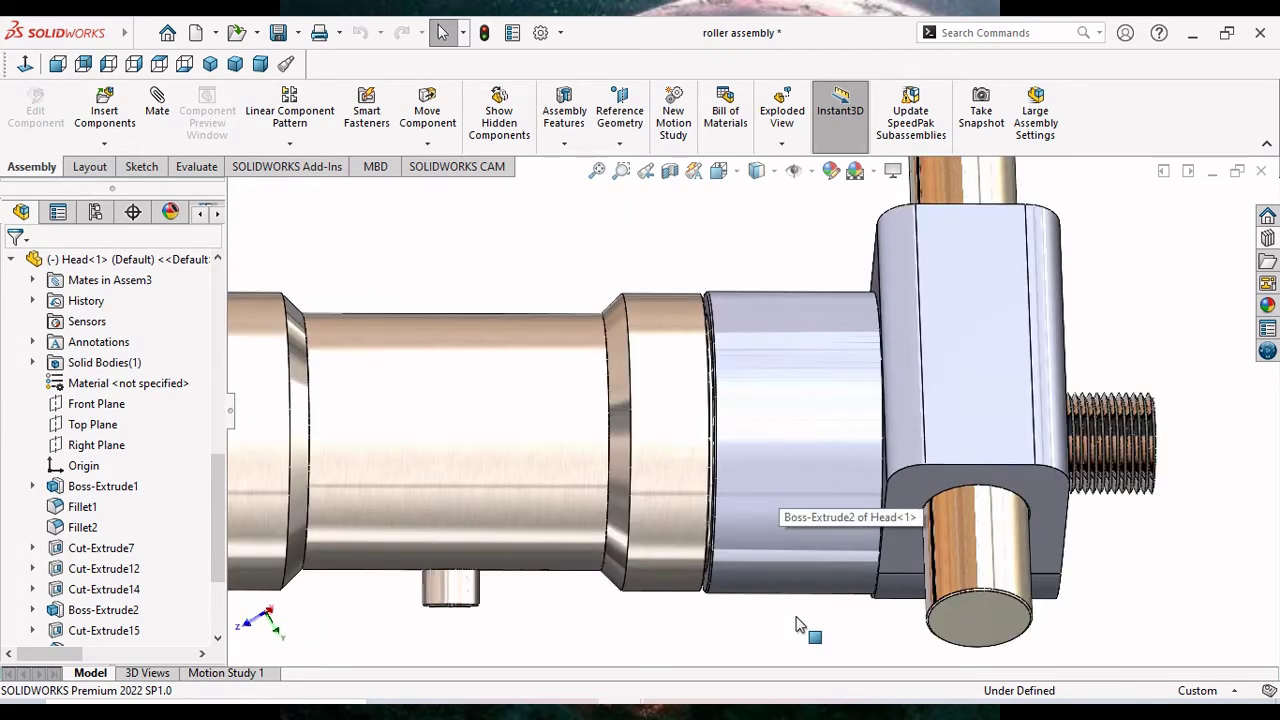
pyautogui.moveTo(789, 520); pyautogui.dragTo(728, 463, button='middle')
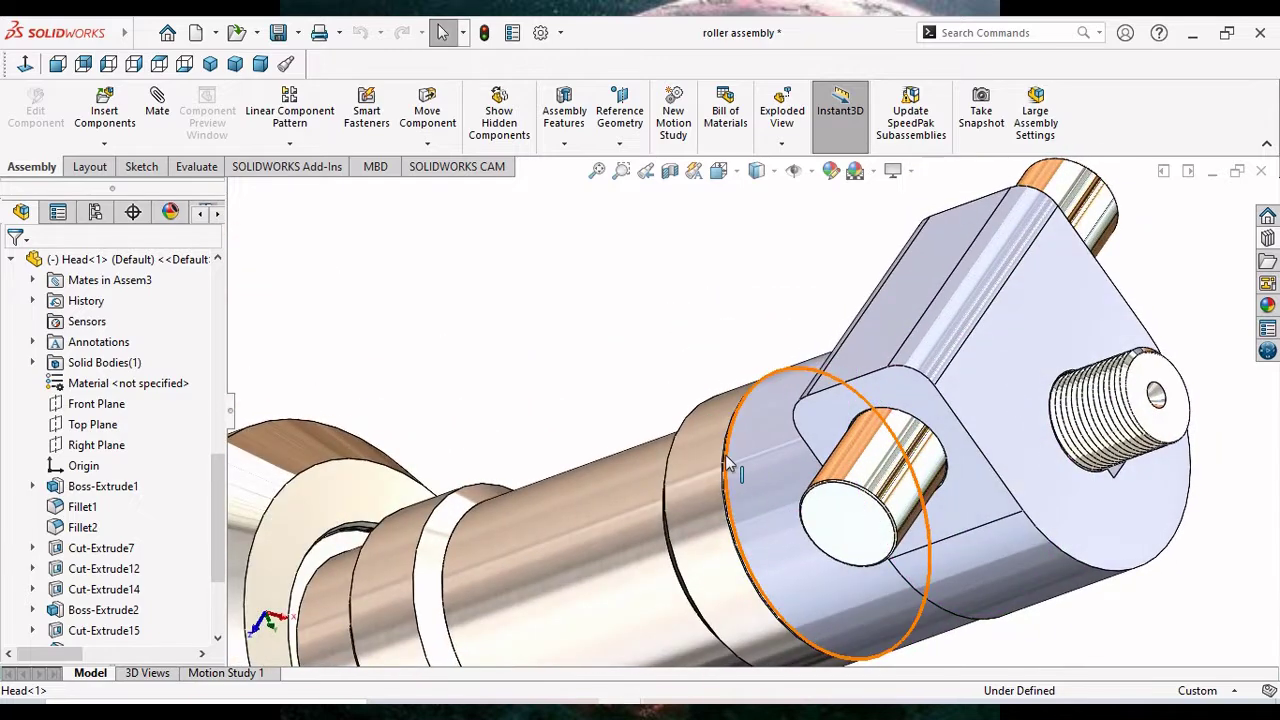
pyautogui.scroll(3, 728, 463)
pyautogui.scroll(2, 866, 549)
pyautogui.scroll(-2, 842, 428)
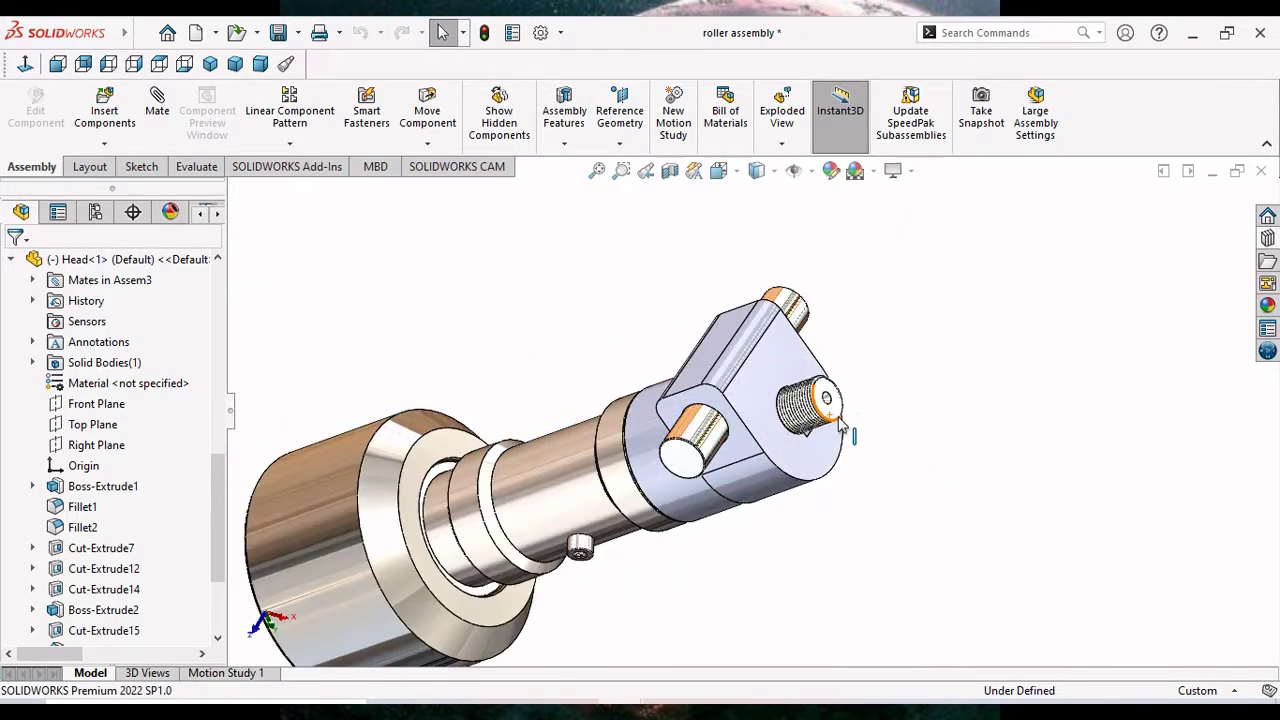
pyautogui.scroll(-2, 845, 430)
pyautogui.moveTo(929, 390)
pyautogui.mouseDown(button='middle')
pyautogui.moveTo(960, 420)
pyautogui.moveTo(880, 394)
pyautogui.mouseUp(button='middle')
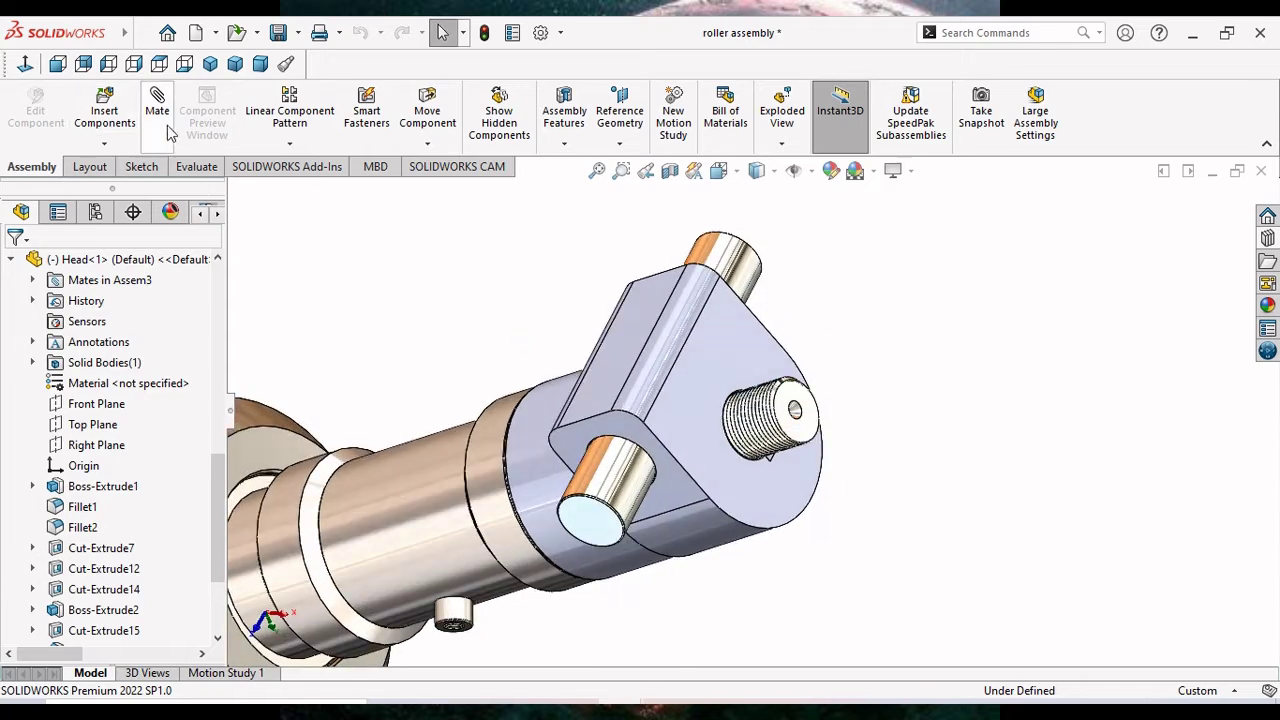
# Insert the Roller Shaft Nut from TRM Parts and place it beside the Head.
pyautogui.click(104, 112)
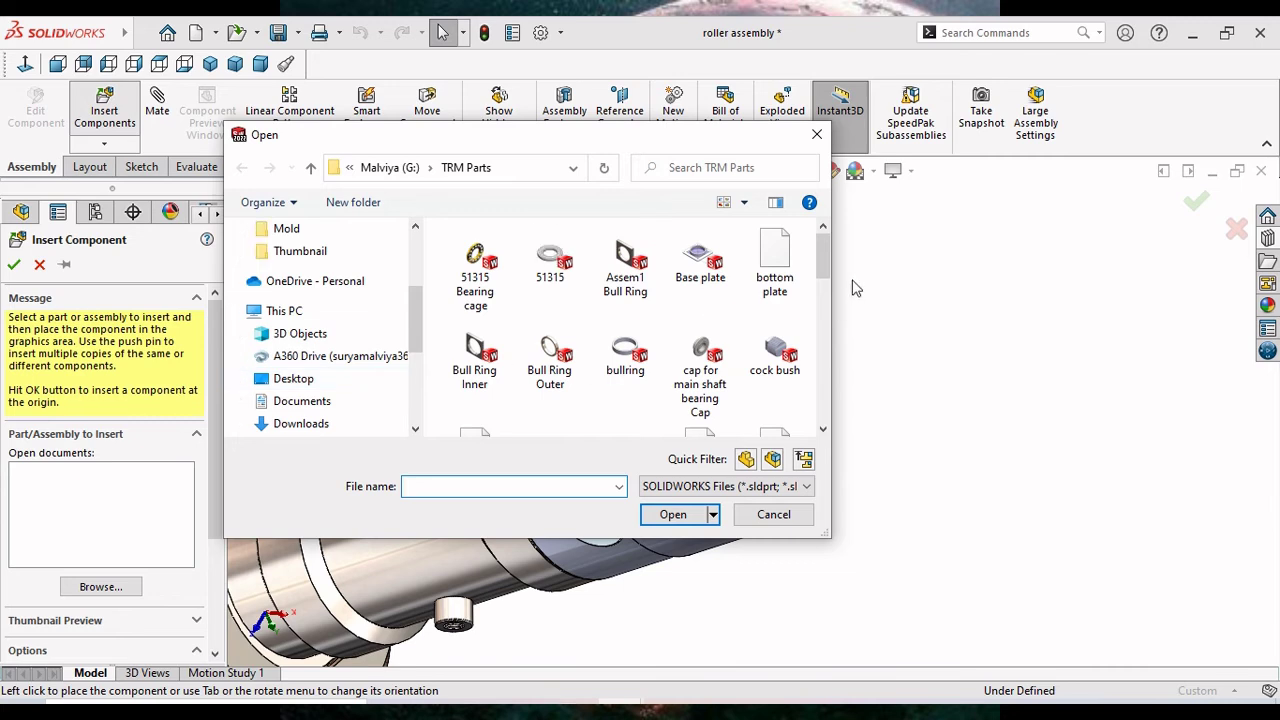
pyautogui.moveTo(824, 277); pyautogui.dragTo(820, 350)
pyautogui.scroll(-1, 630, 300)
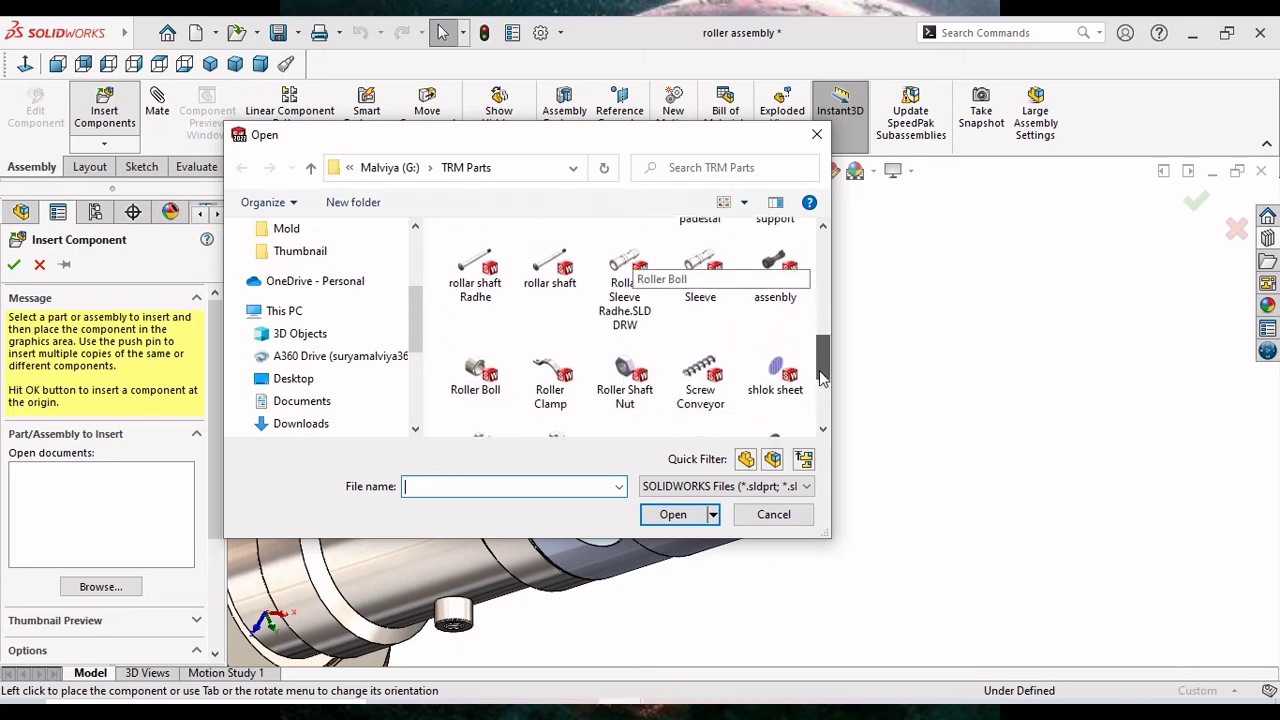
pyautogui.scroll(-1, 645, 385)
pyautogui.click(640, 375)
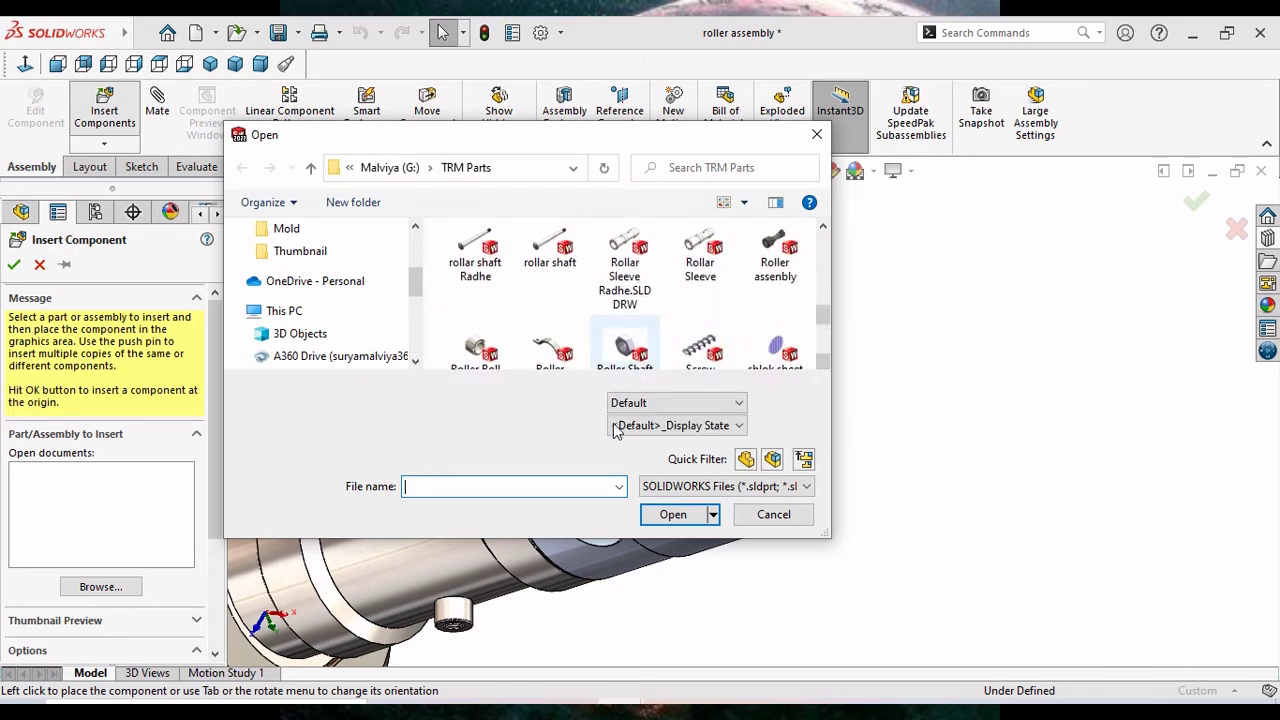
pyautogui.click(673, 514)
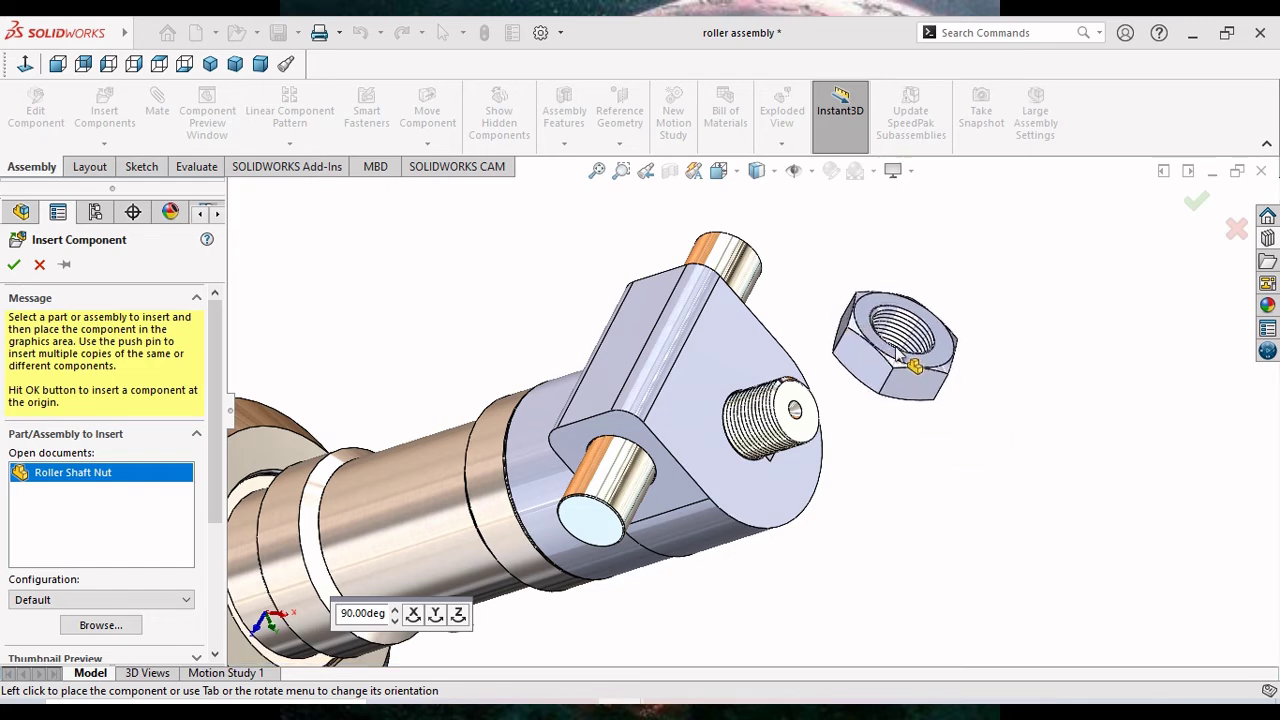
pyautogui.click(895, 345)
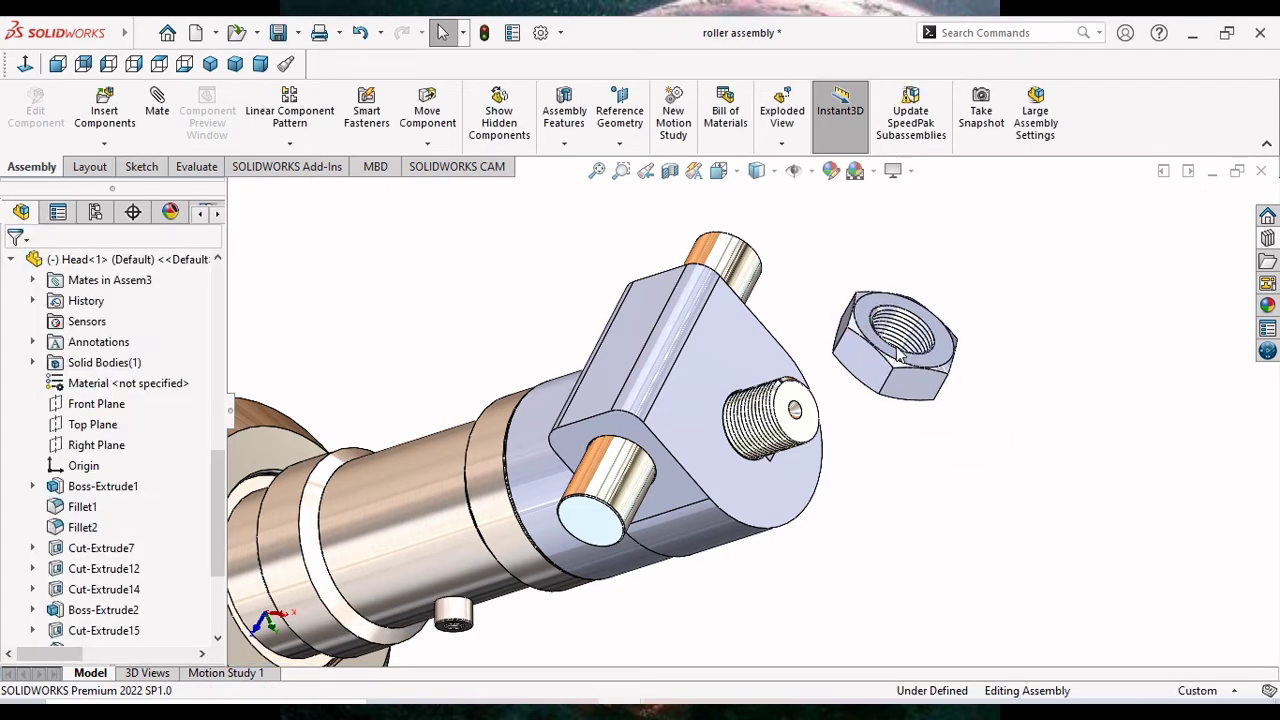
# Open the view-item visibility options and start a new mate.
pyautogui.scroll(-3, 895, 340)
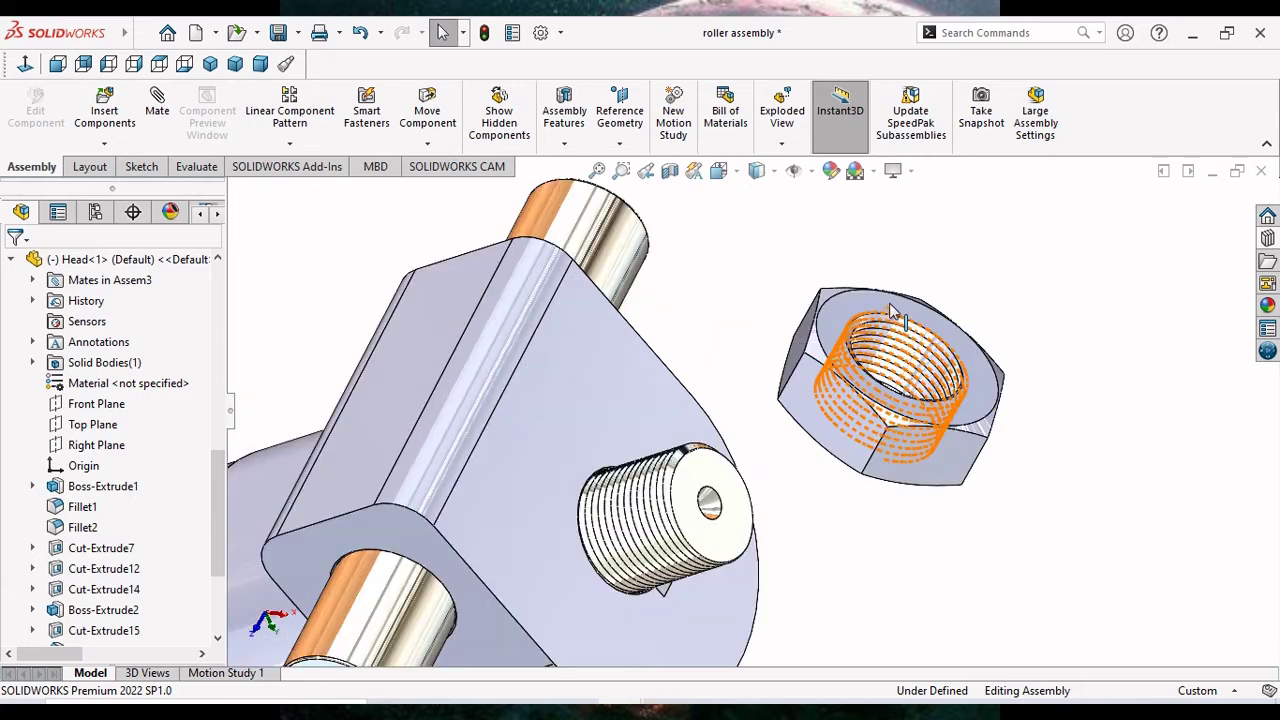
pyautogui.scroll(-2, 880, 360)
pyautogui.scroll(2, 770, 380)
pyautogui.scroll(-3, 768, 362)
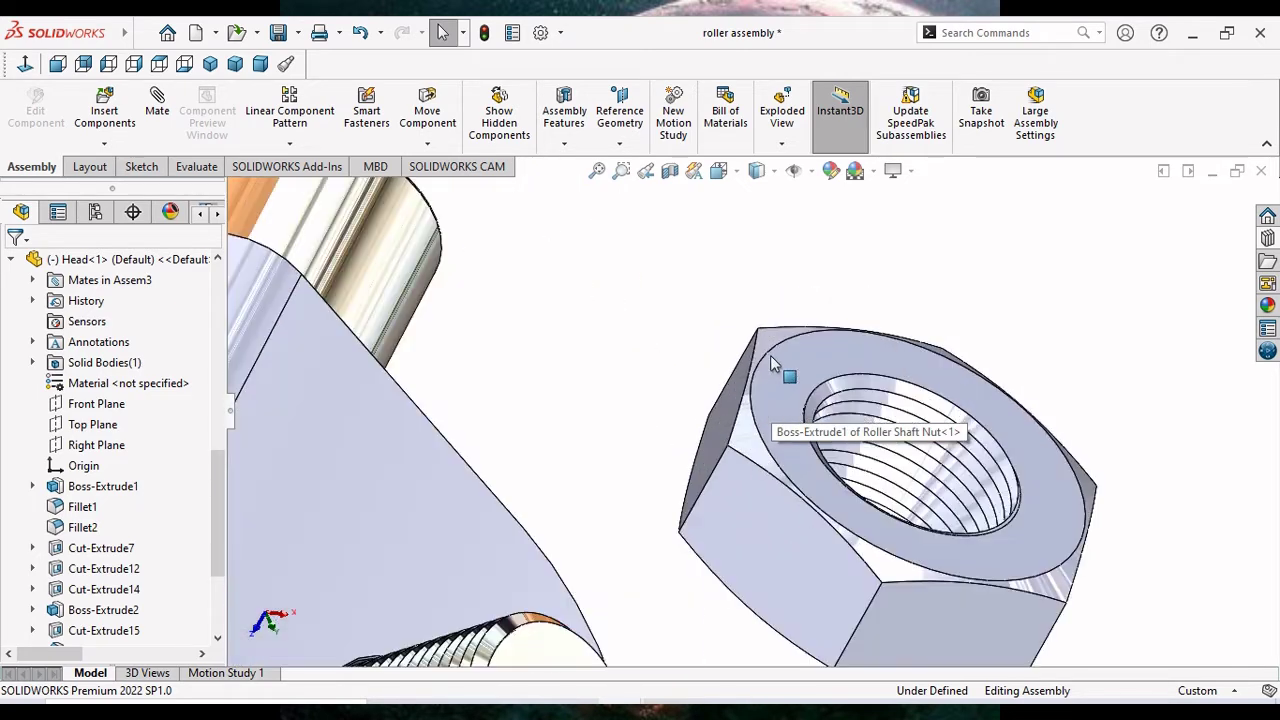
pyautogui.scroll(-2, 771, 366)
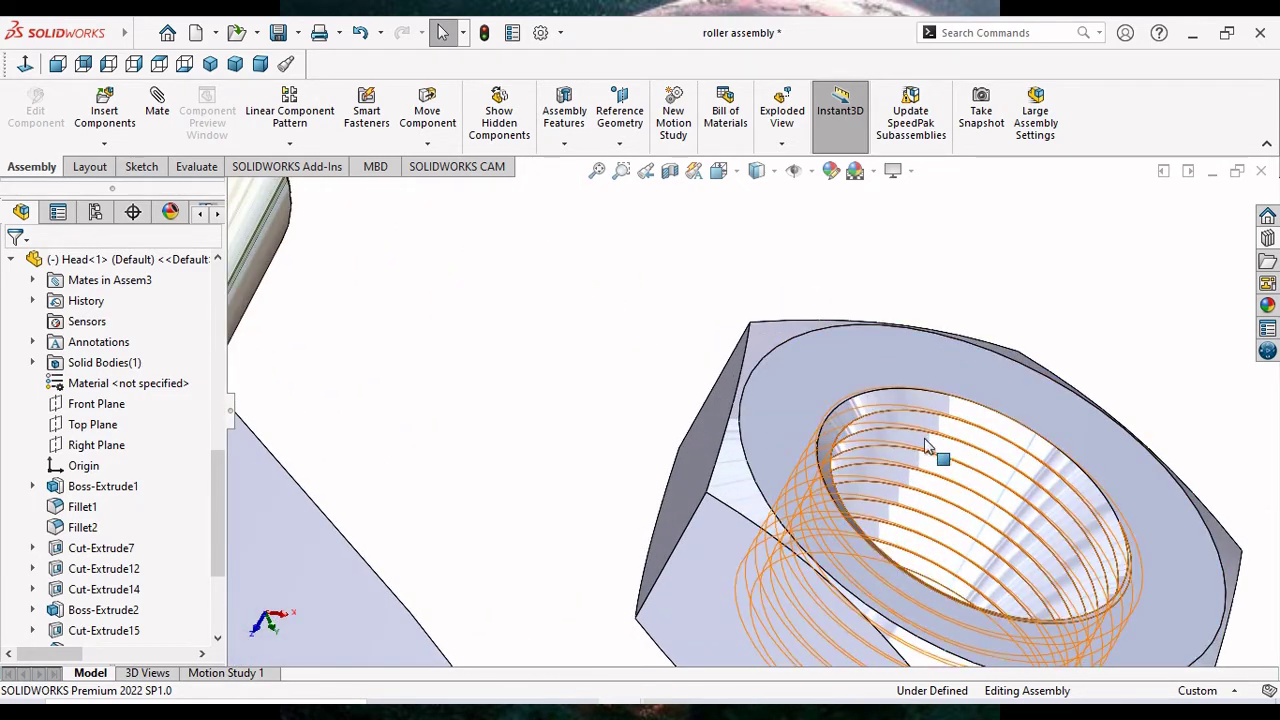
pyautogui.scroll(5, 940, 530)
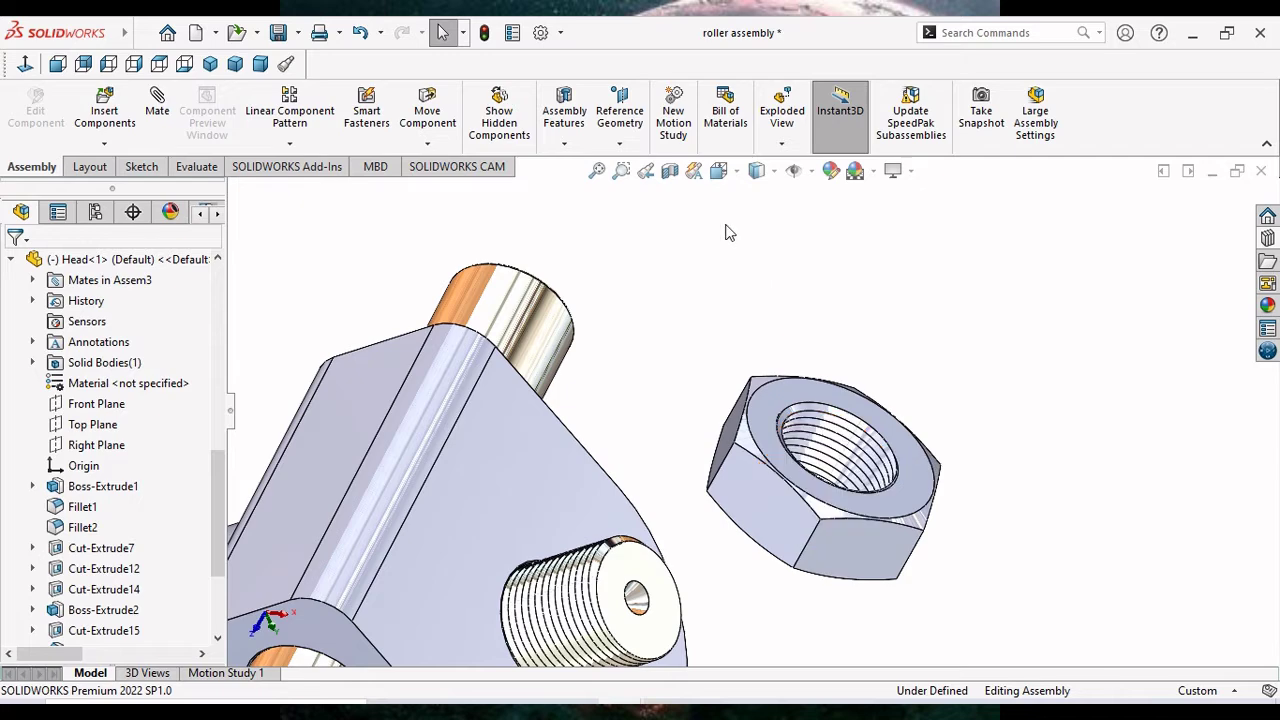
pyautogui.click(813, 172)
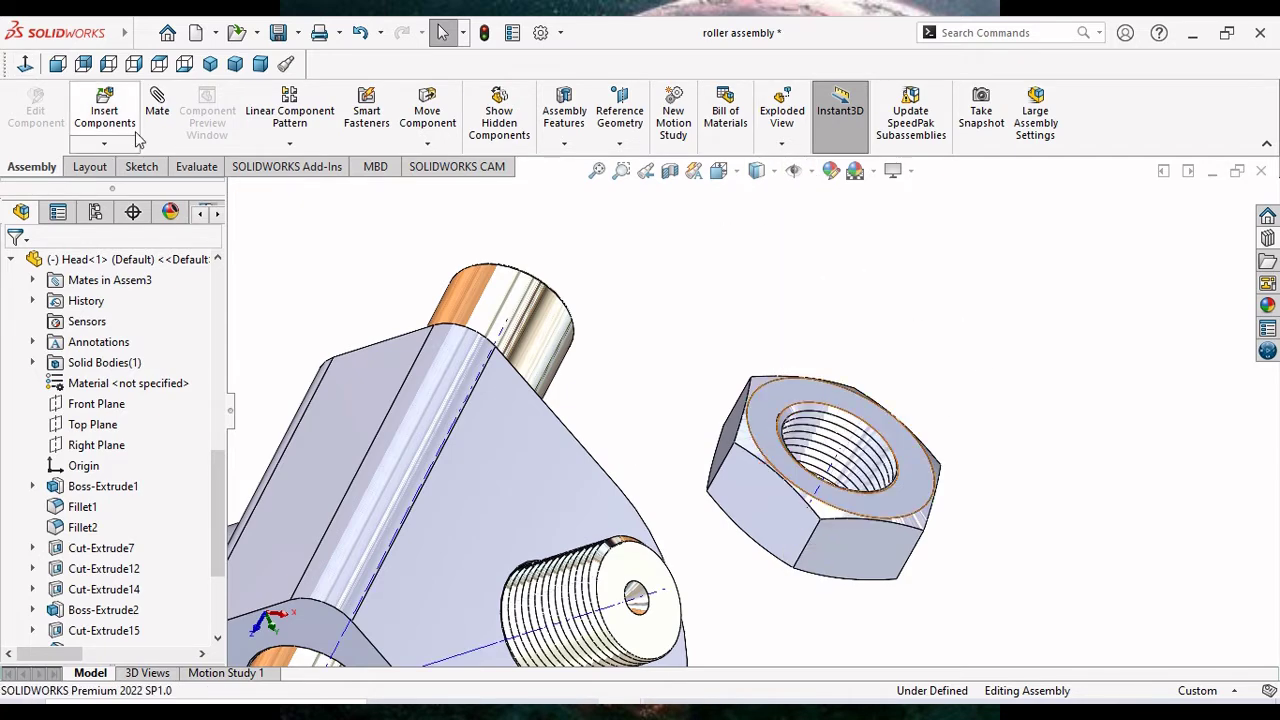
pyautogui.click(157, 108)
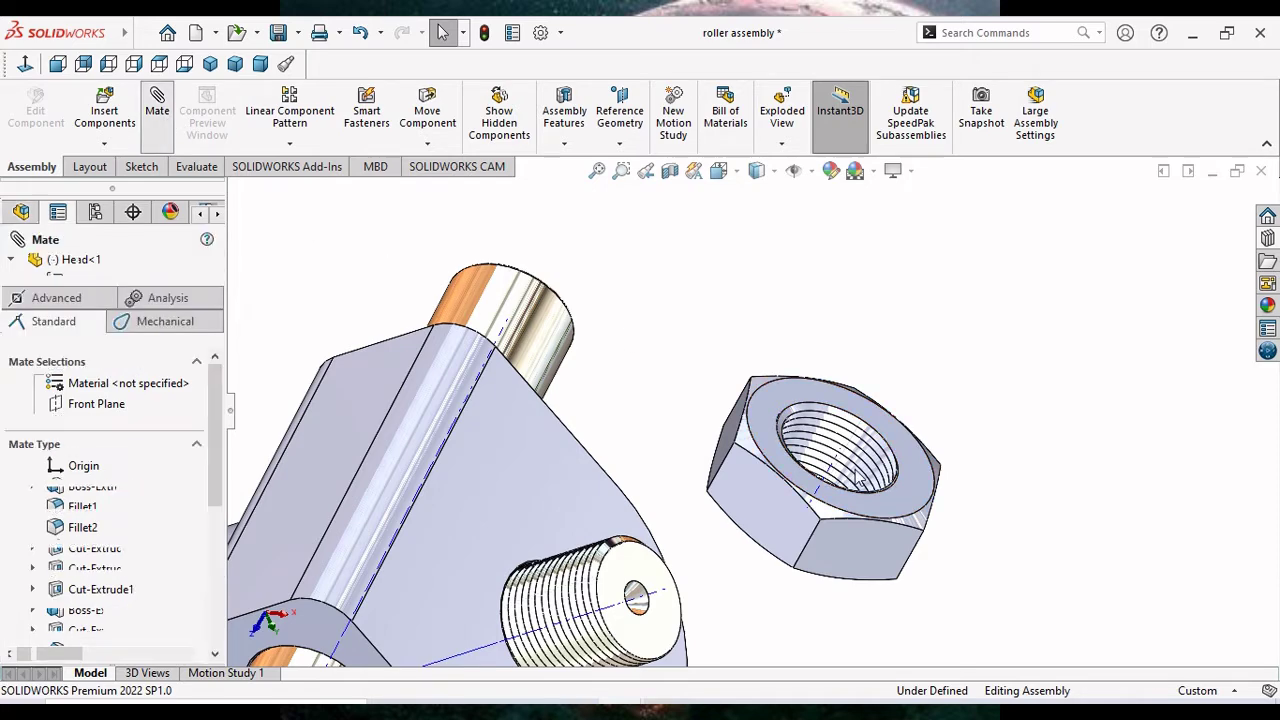
# Align the Roller Shaft Nut to the roller shaft axis with a coincident mate, then close Mate.
pyautogui.scroll(-2, 830, 478)
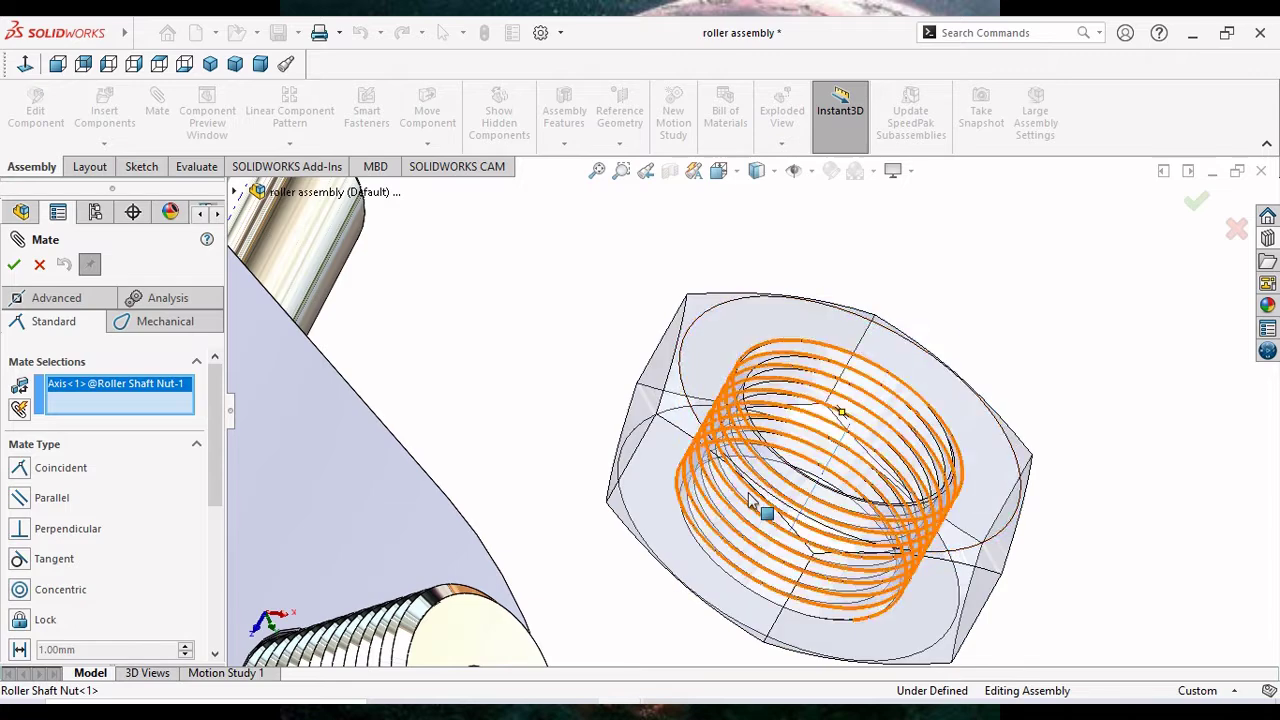
pyautogui.scroll(5, 757, 508)
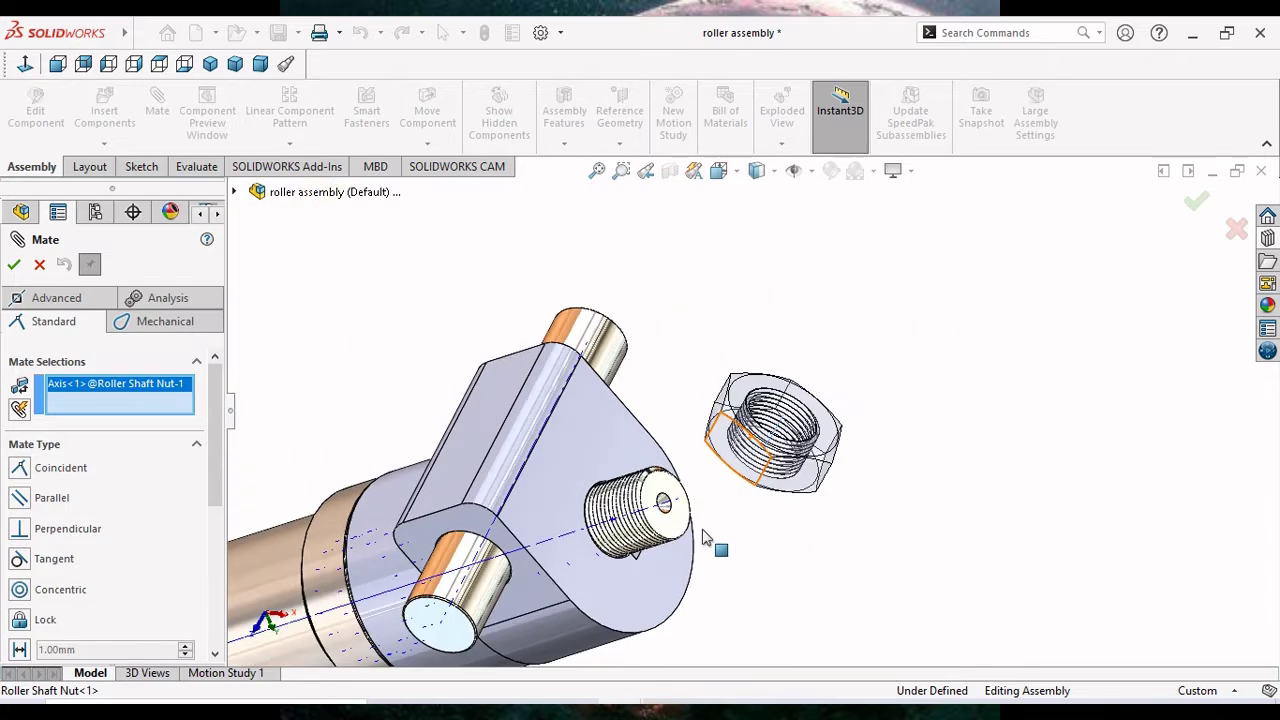
pyautogui.click(586, 537)
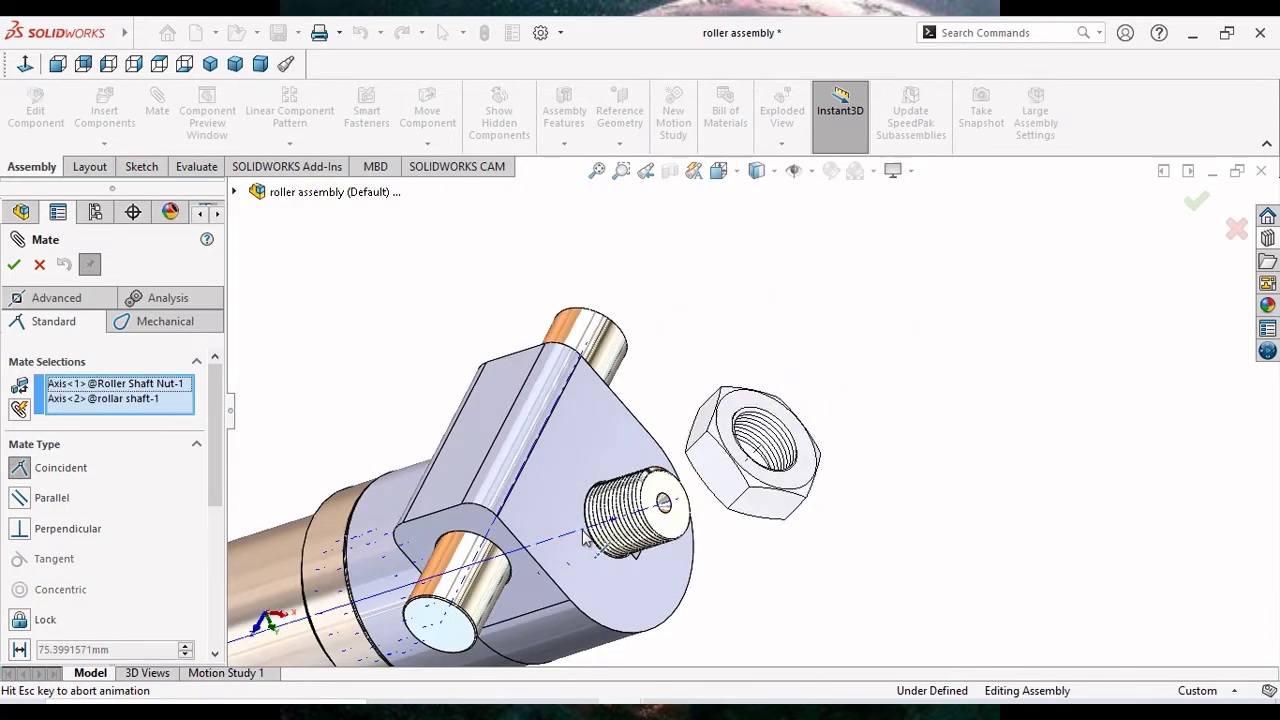
pyautogui.click(16, 265)
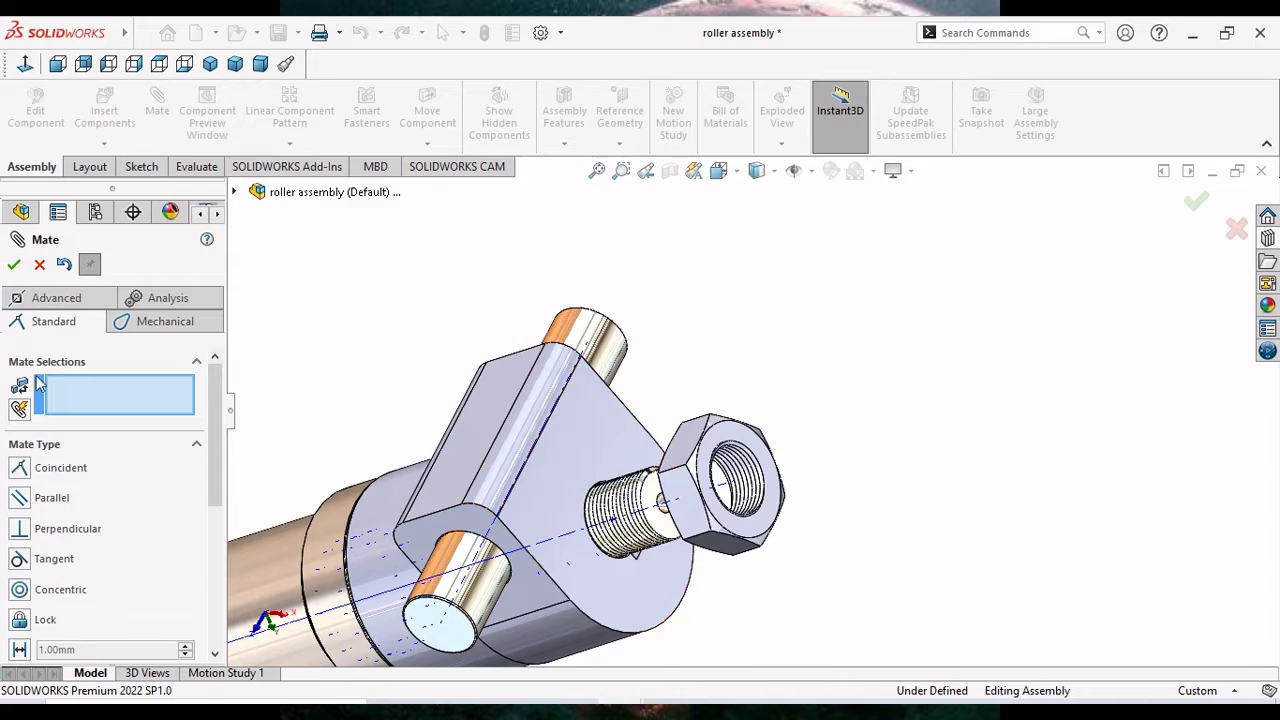
pyautogui.press('Escape')
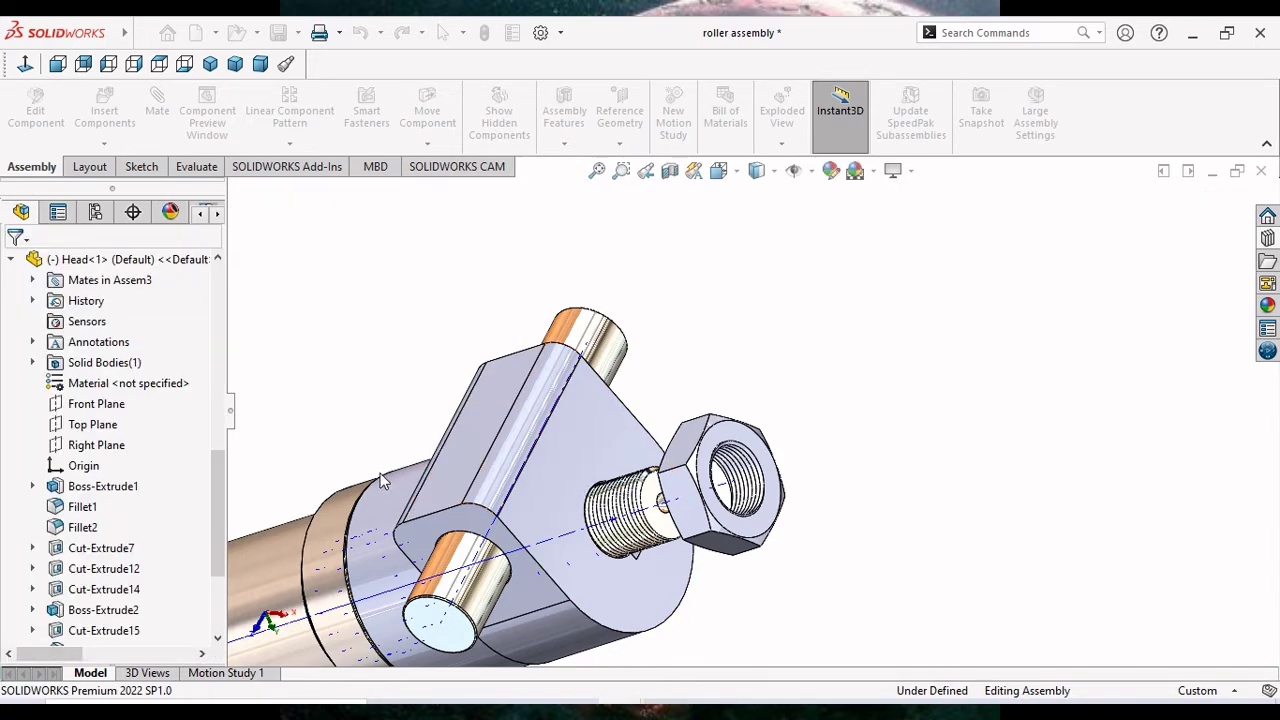
pyautogui.moveTo(213, 390); pyautogui.dragTo(212, 635)
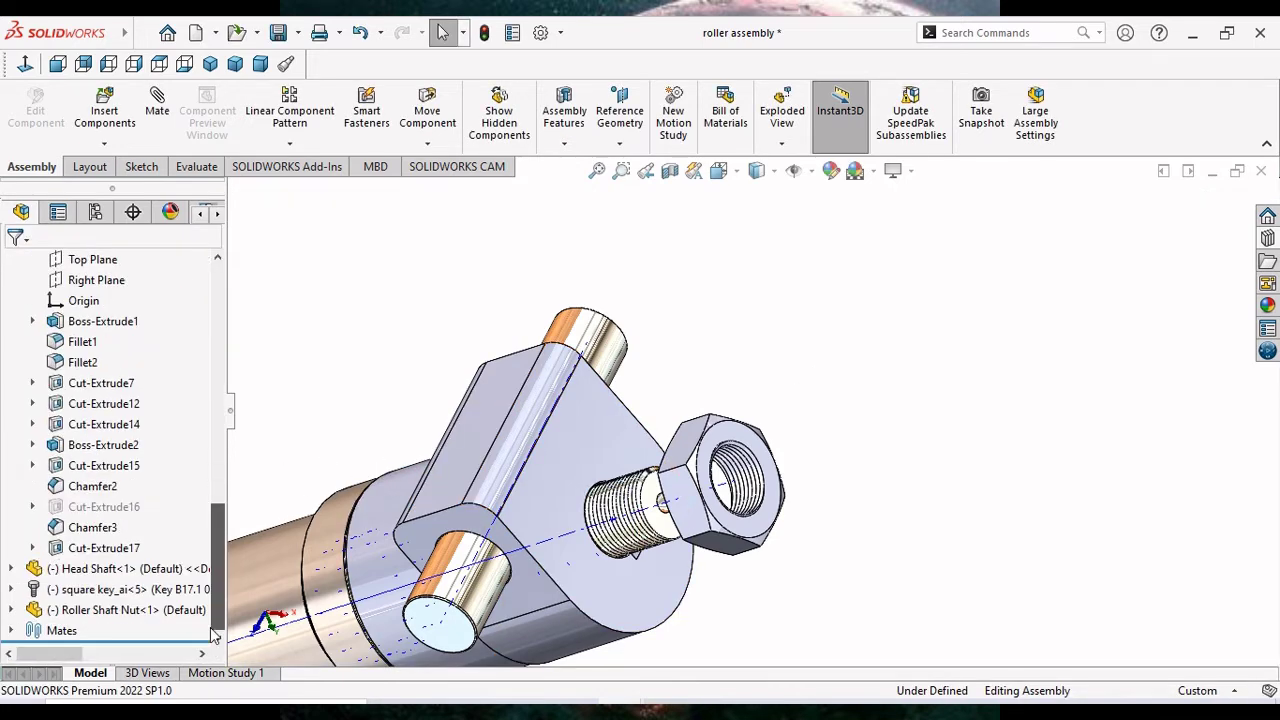
# Expand the Roller Shaft Nut, select Helix/Spiral1, and hide the temporary axes.
pyautogui.click(11, 611)
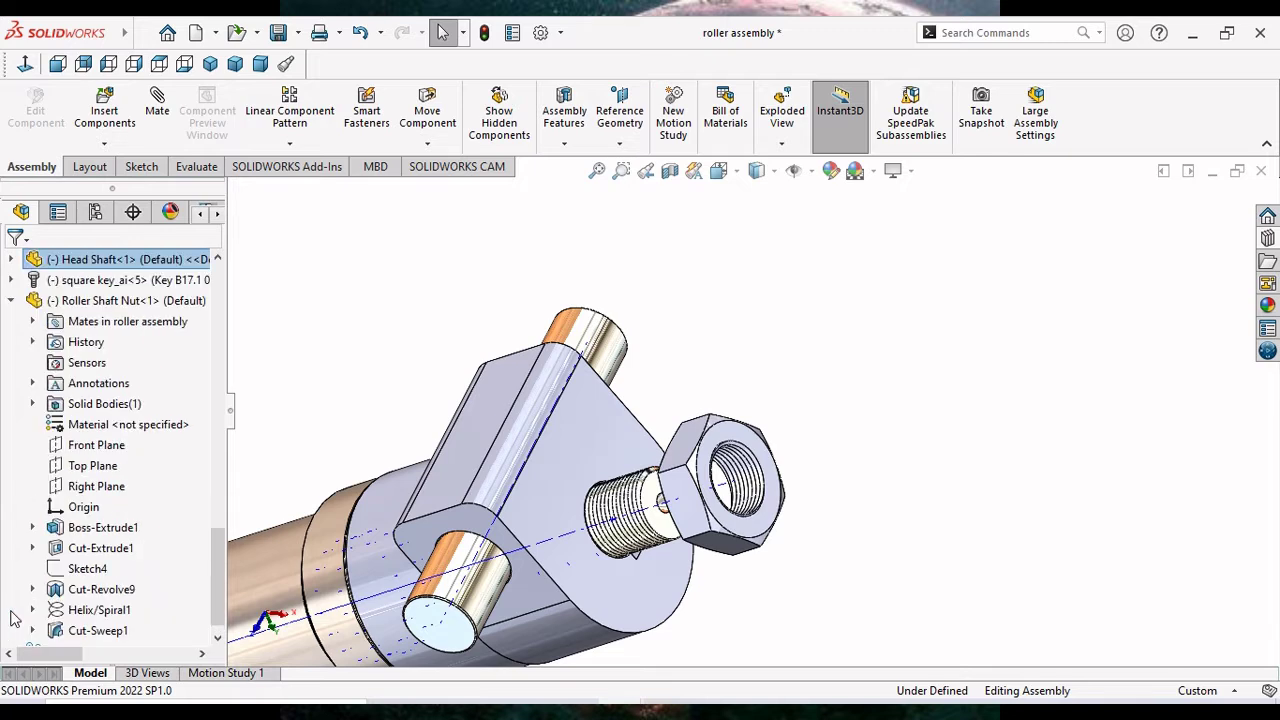
pyautogui.click(72, 611)
pyautogui.click(88, 556)
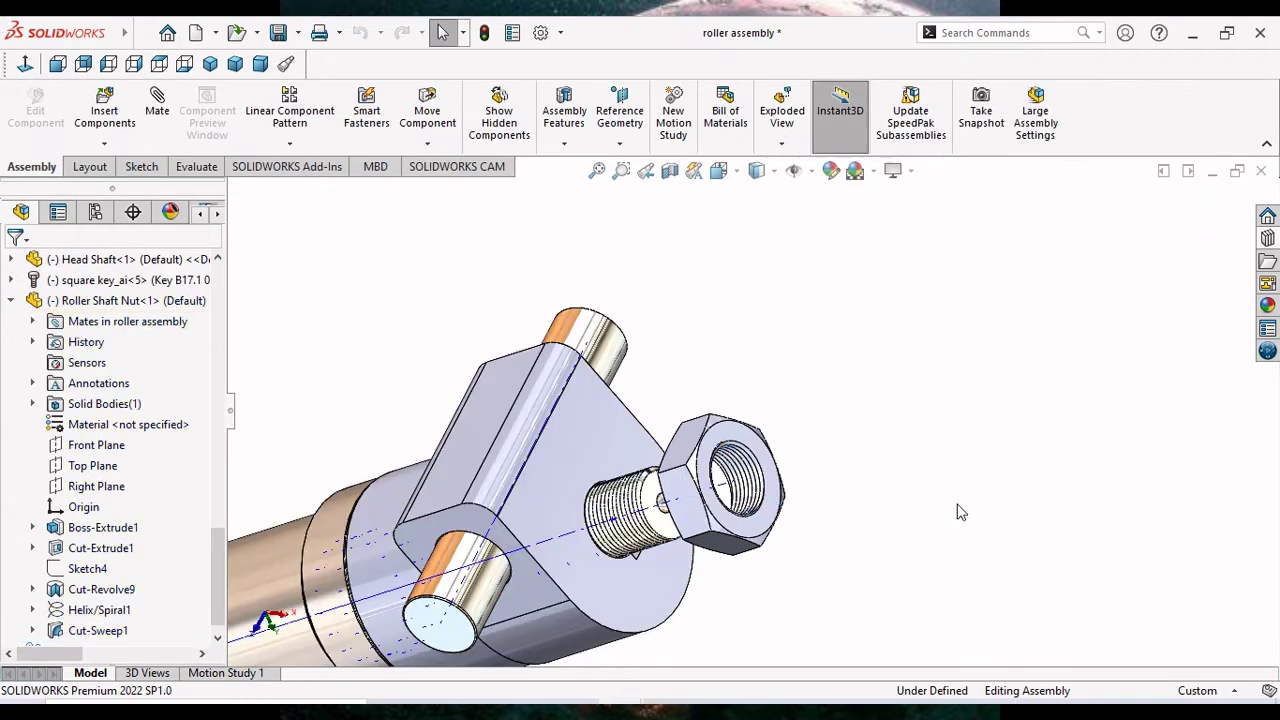
pyautogui.click(816, 176)
pyautogui.click(828, 227)
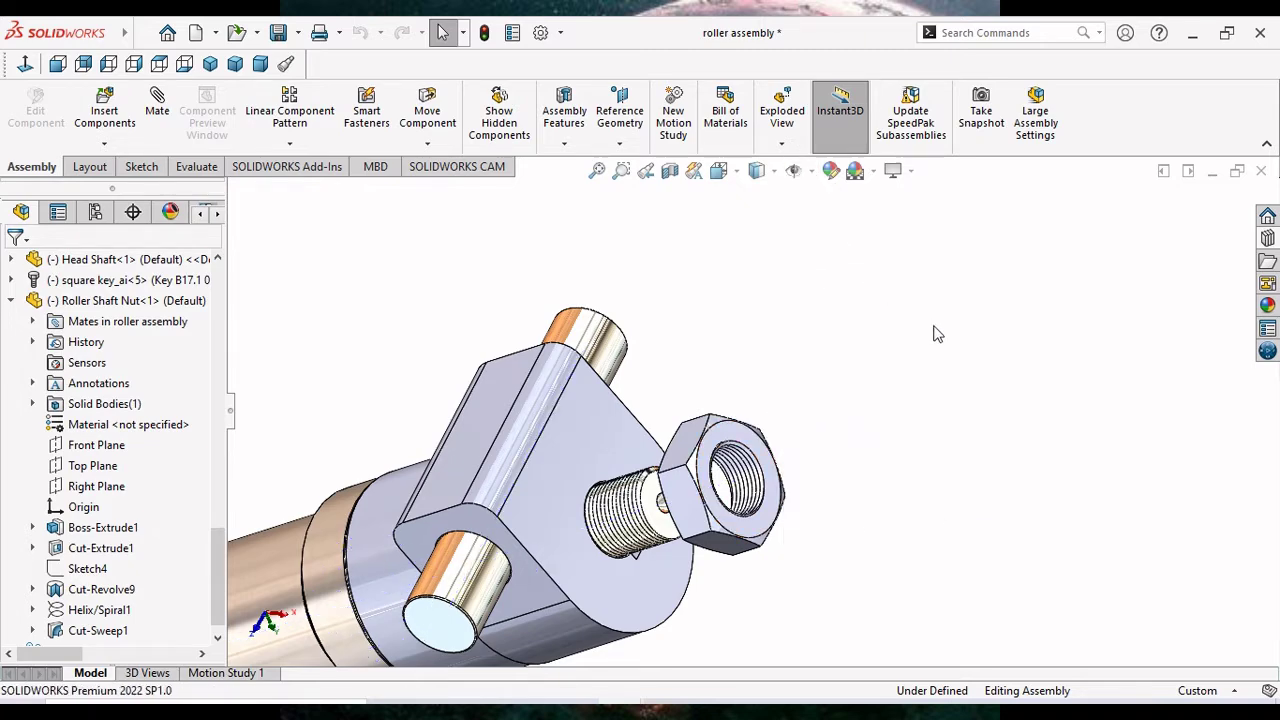
# Select the Head component's collar face to open the Head part separately.
pyautogui.moveTo(788, 497); pyautogui.dragTo(828, 485, button='middle')
pyautogui.scroll(-3, 900, 500)
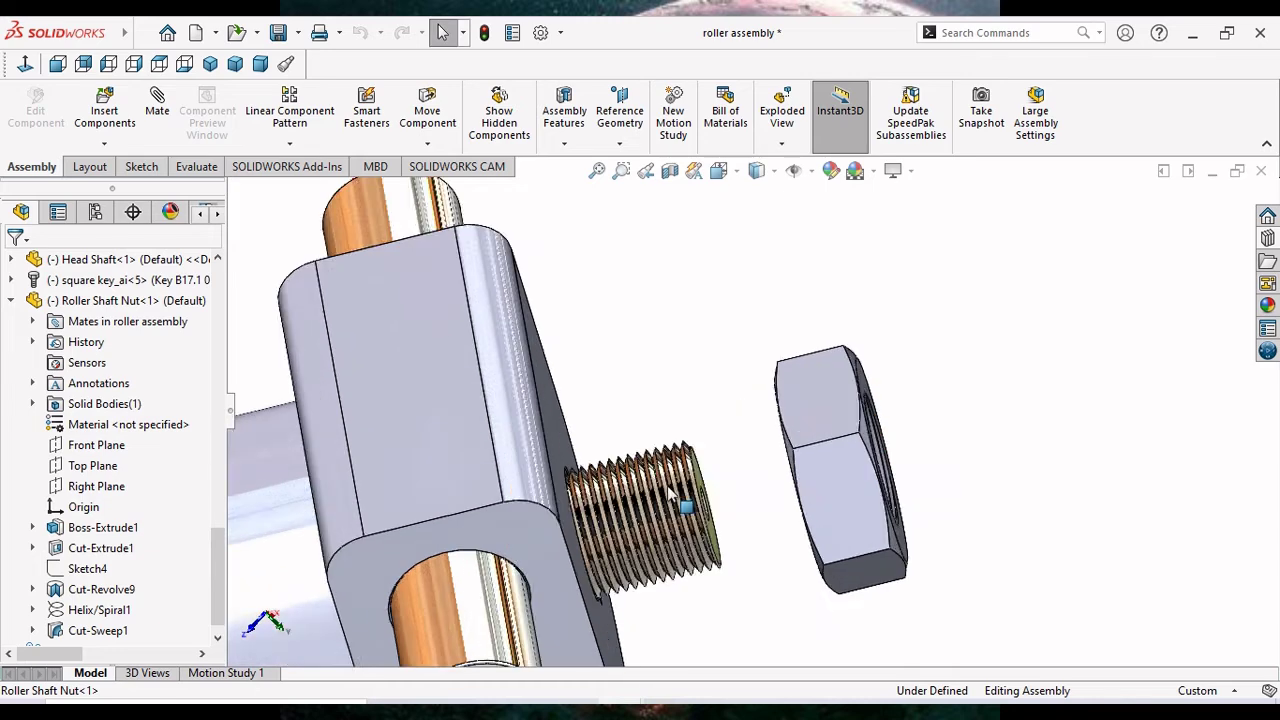
pyautogui.scroll(-3, 966, 507)
pyautogui.click(964, 499)
pyautogui.moveTo(851, 508)
pyautogui.mouseDown(button='middle')
pyautogui.moveTo(771, 520)
pyautogui.moveTo(752, 510)
pyautogui.mouseUp(button='middle')
pyautogui.click(1088, 429)
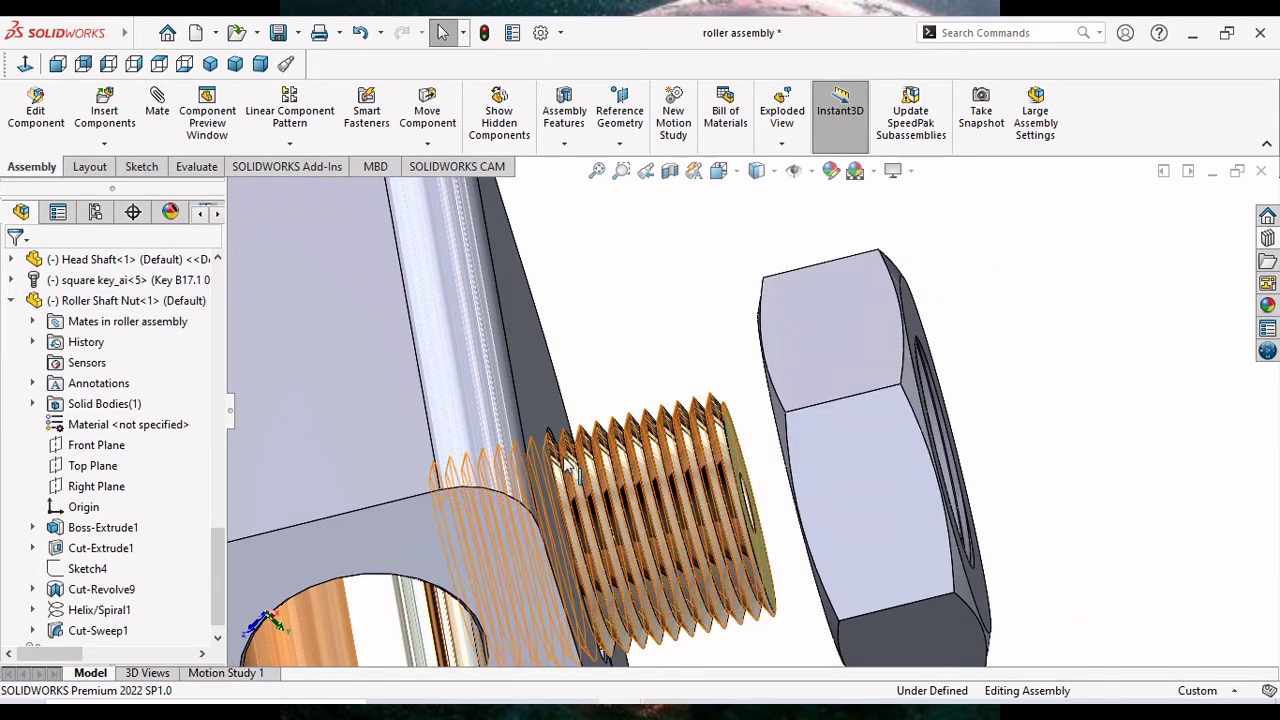
pyautogui.moveTo(1088, 429); pyautogui.dragTo(565, 460, button='middle')
pyautogui.scroll(3, 565, 460)
pyautogui.scroll(3, 560, 462)
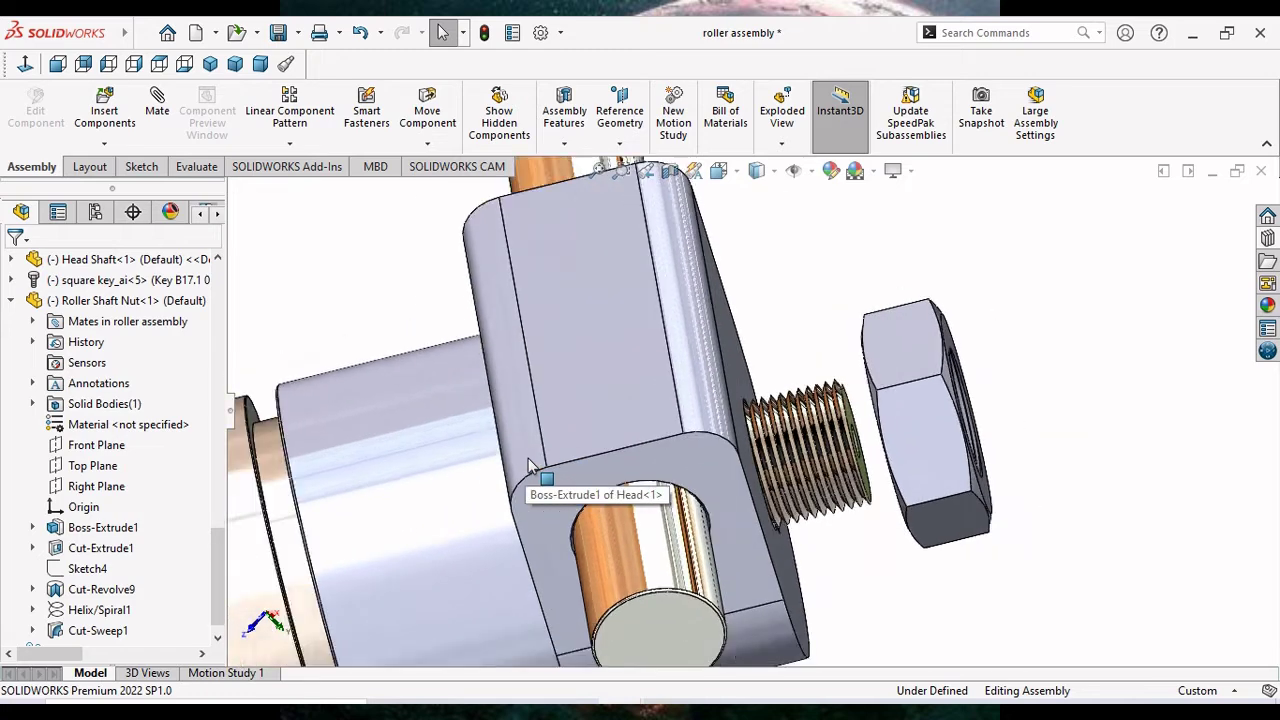
pyautogui.click(541, 460)
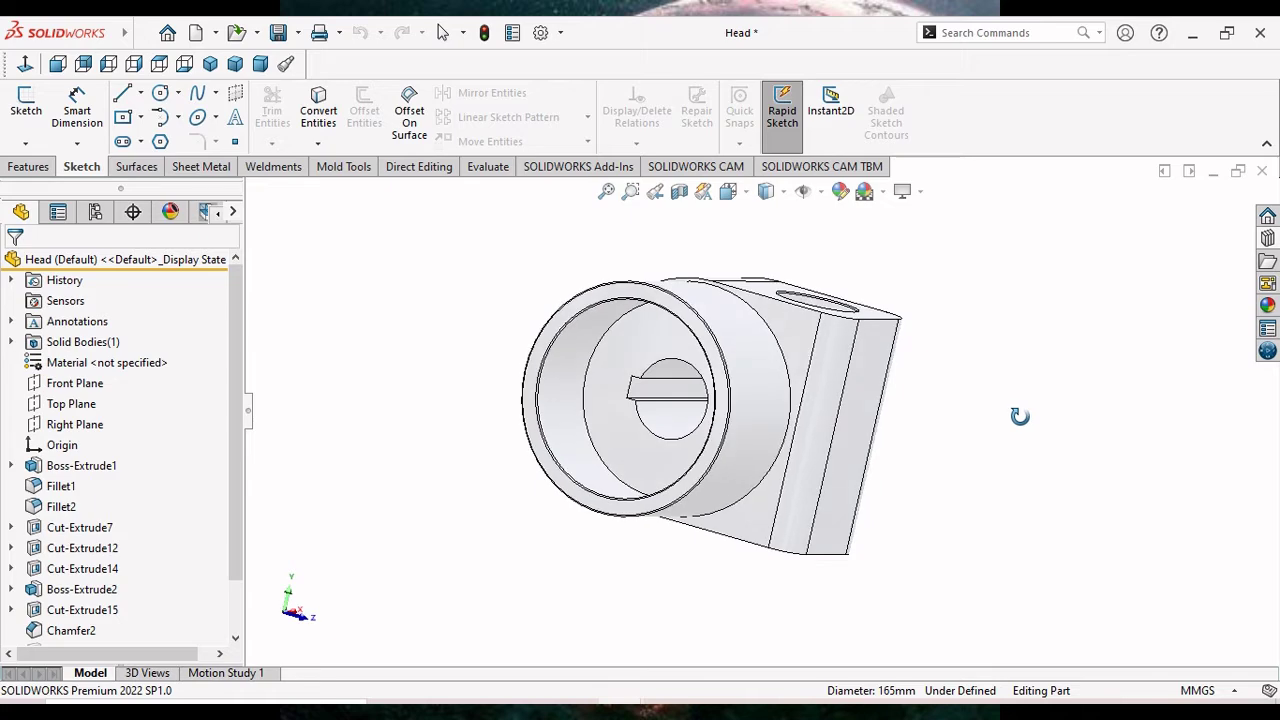
pyautogui.moveTo(1019, 416)
pyautogui.mouseDown(button='middle')
pyautogui.moveTo(866, 423)
pyautogui.moveTo(900, 434)
pyautogui.mouseUp(button='middle')
pyautogui.press('Escape')
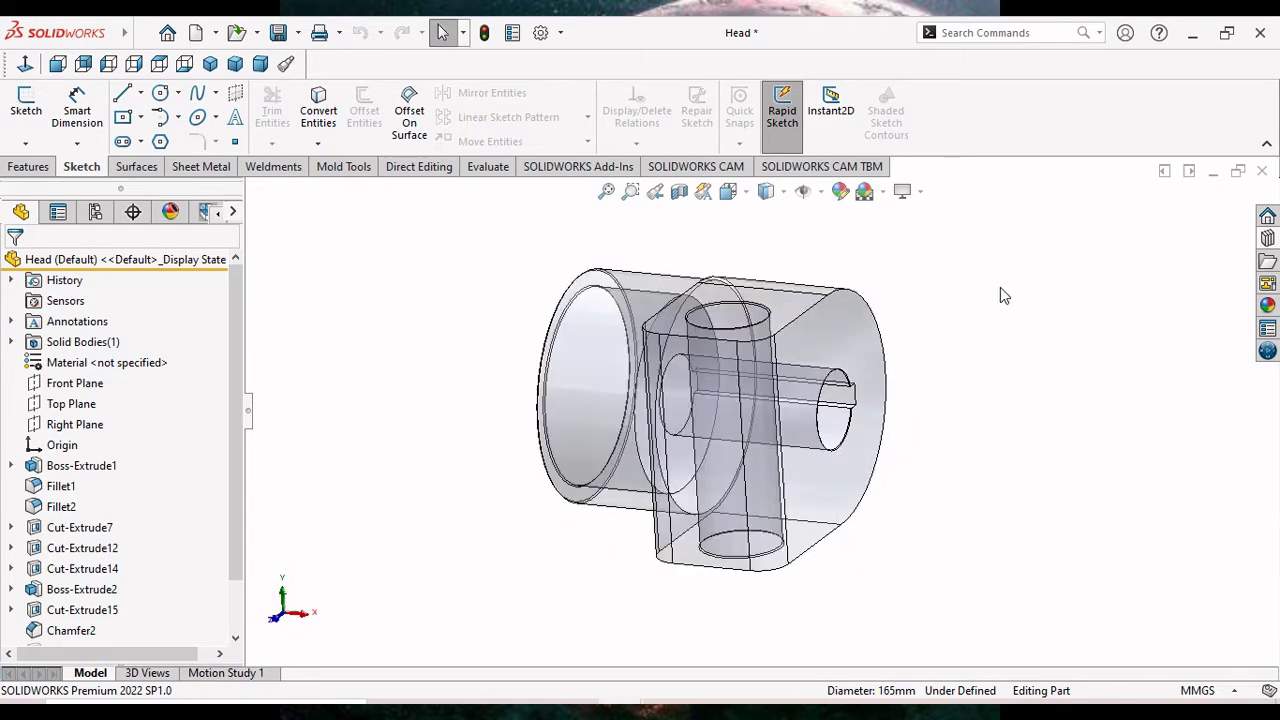
pyautogui.click(1264, 172)
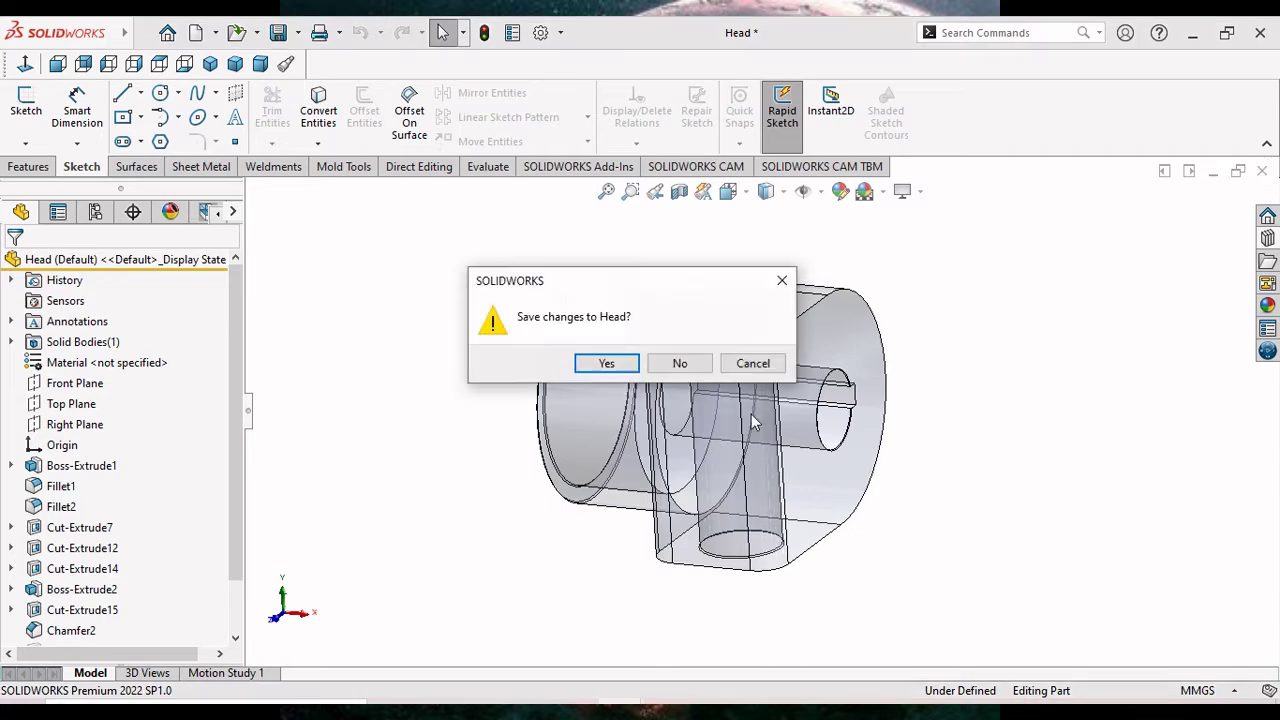
pyautogui.click(653, 368)
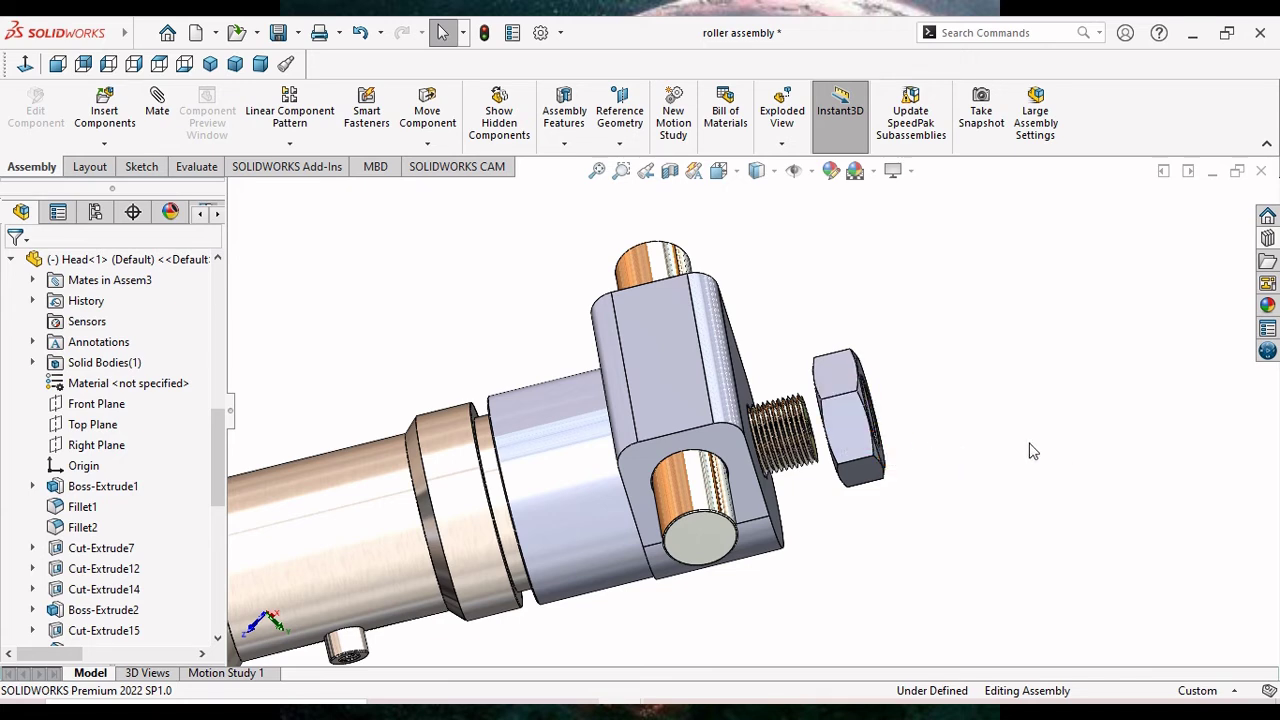
# Spin the Head about the roller axis until its pin end faces upward.
pyautogui.click(697, 420)
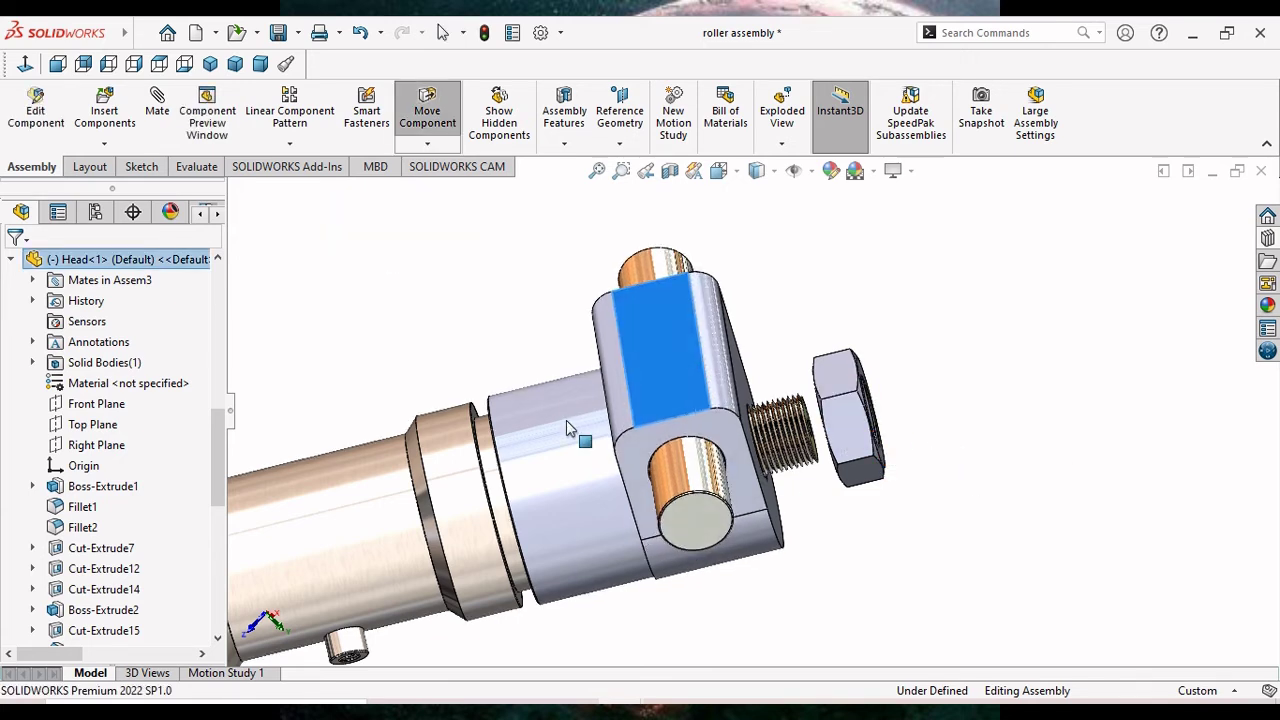
pyautogui.click(615, 410)
pyautogui.moveTo(614, 391)
pyautogui.mouseDown()
pyautogui.moveTo(731, 606)
pyautogui.moveTo(591, 317)
pyautogui.moveTo(605, 250)
pyautogui.moveTo(607, 333)
pyautogui.moveTo(707, 591)
pyautogui.moveTo(584, 282)
pyautogui.moveTo(771, 363)
pyautogui.mouseUp()
pyautogui.click(1034, 437)
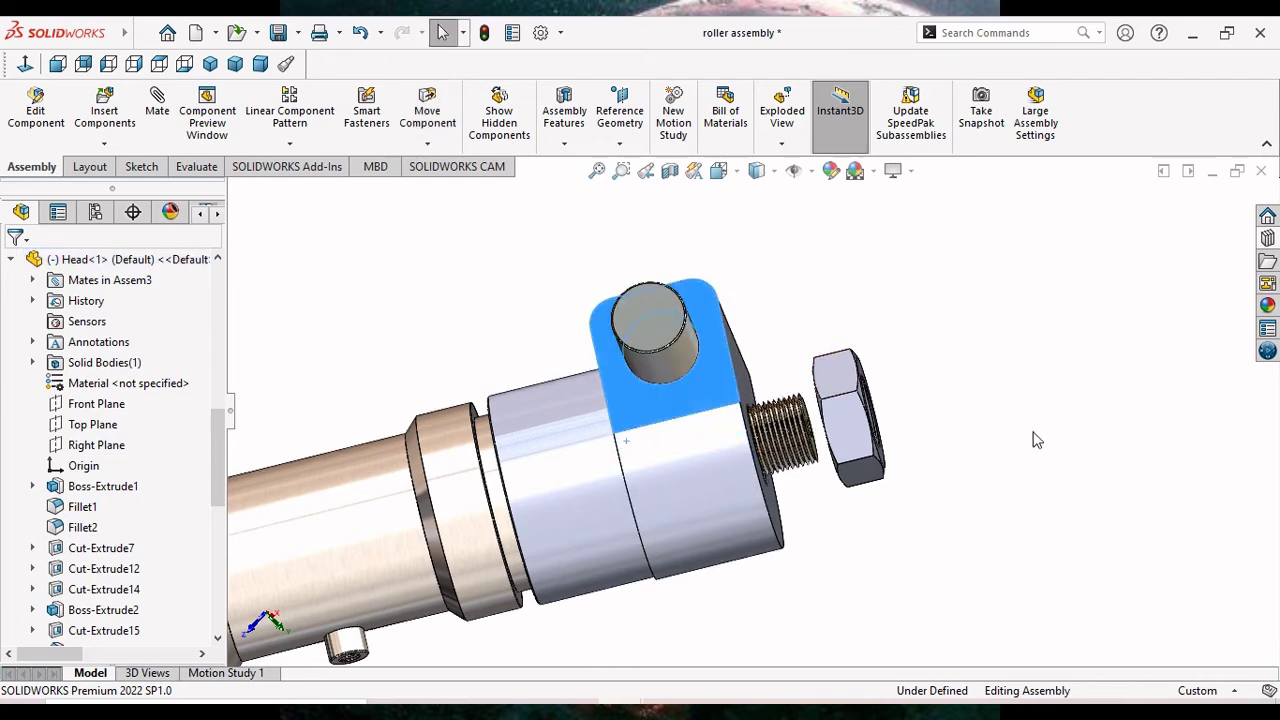
pyautogui.scroll(-2, 484, 505)
pyautogui.scroll(-2, 484, 505)
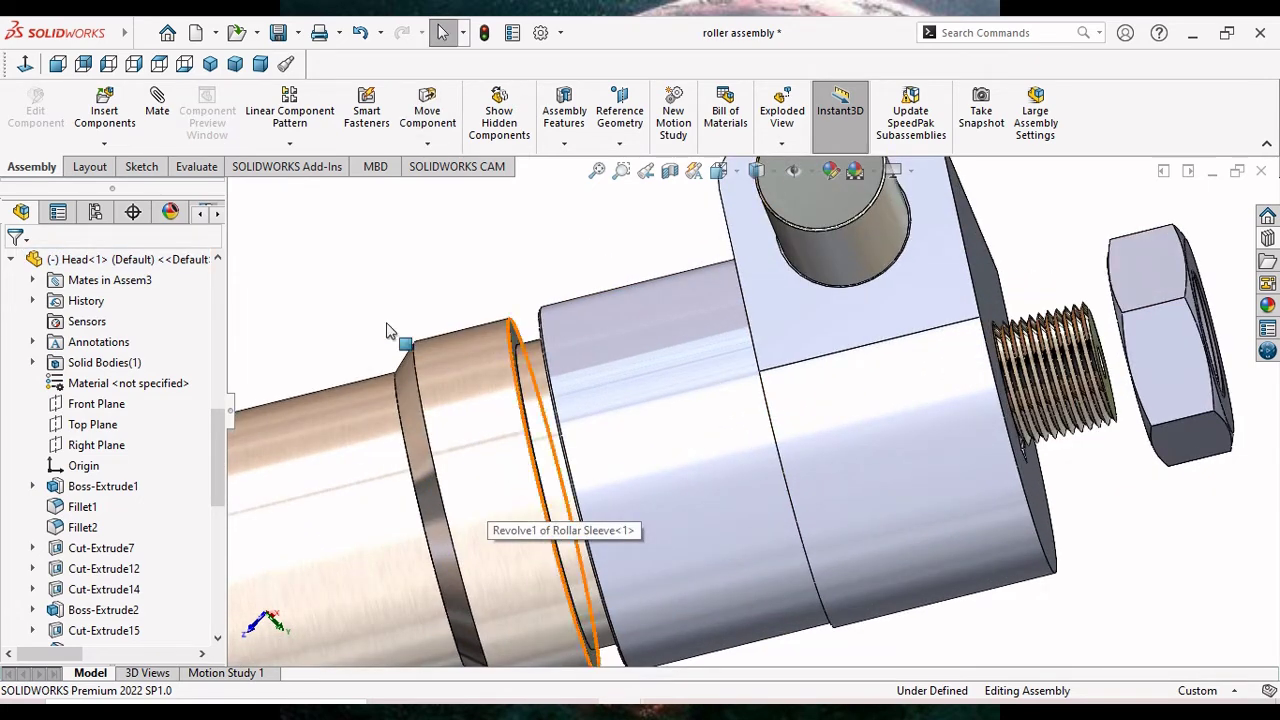
pyautogui.moveTo(508, 500)
pyautogui.mouseDown(button='middle')
pyautogui.moveTo(383, 320)
pyautogui.moveTo(396, 318)
pyautogui.mouseUp(button='middle')
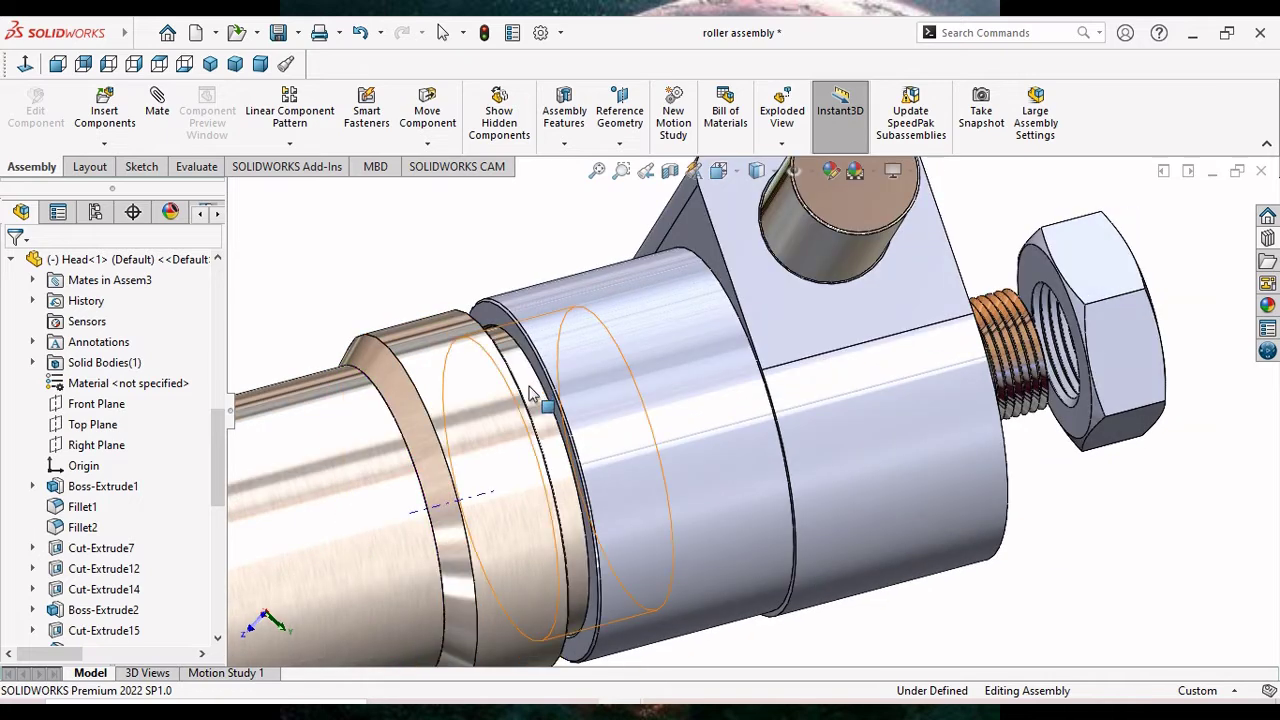
pyautogui.scroll(-3, 532, 400)
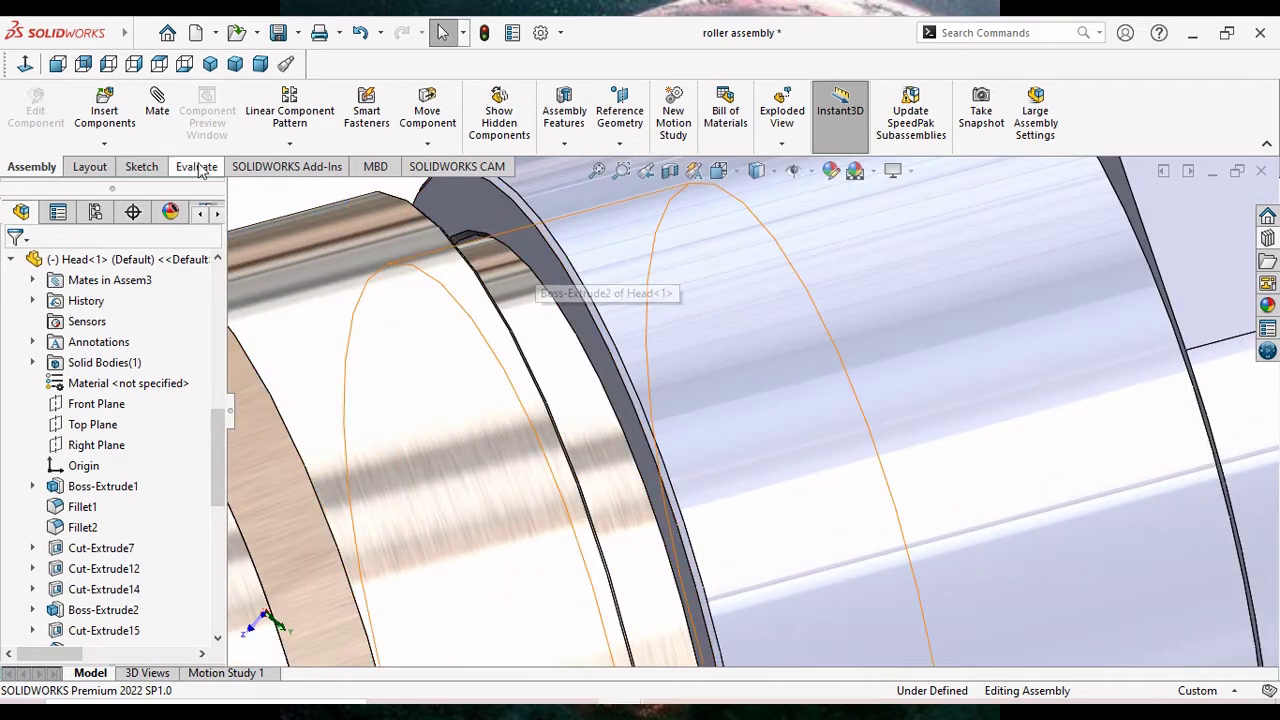
# Add Parallel3 mate between the Head's ring face and the Rollar Sleeve face.
pyautogui.click(523, 237)
pyautogui.moveTo(614, 329); pyautogui.dragTo(565, 317, button='middle')
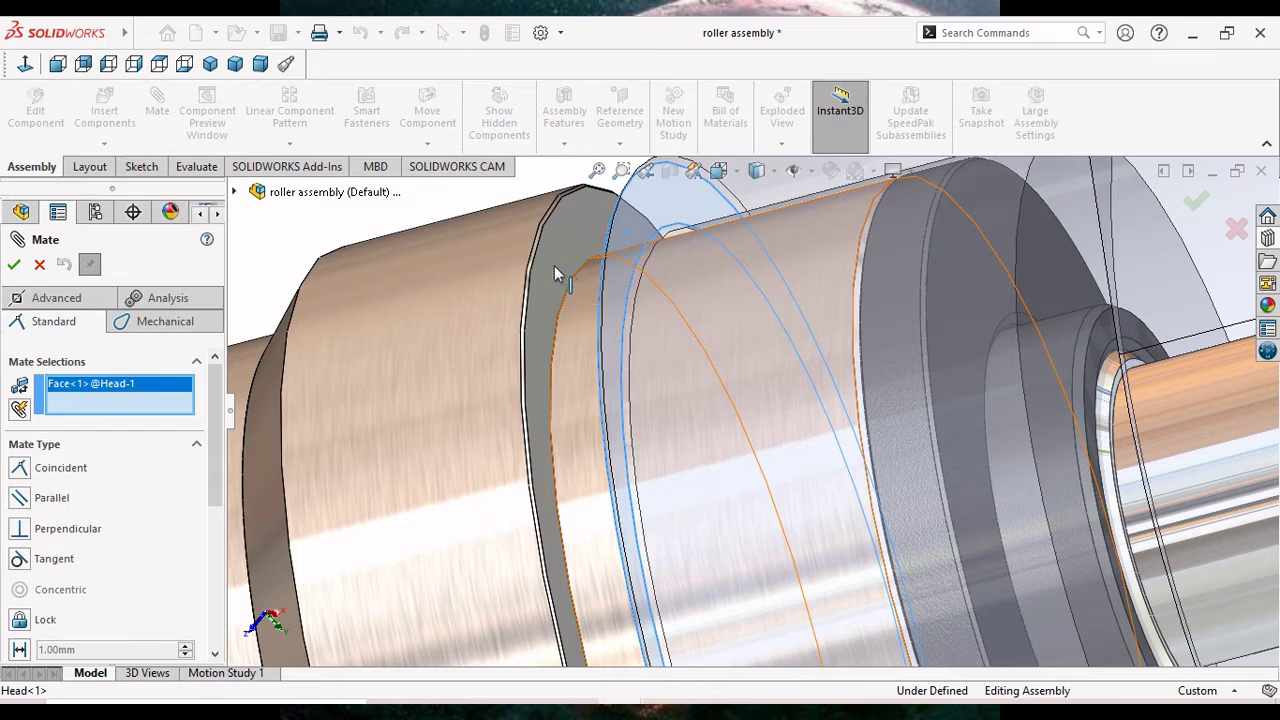
pyautogui.click(550, 262)
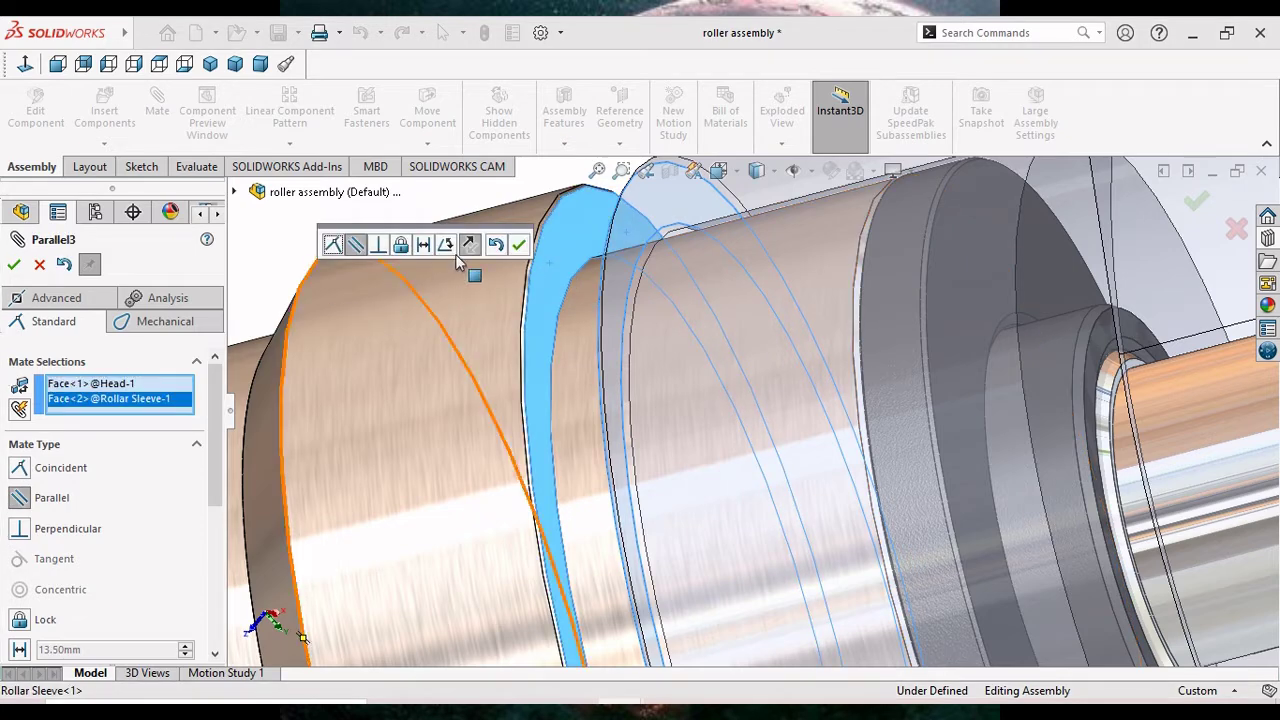
pyautogui.click(22, 260)
pyautogui.click(22, 260)
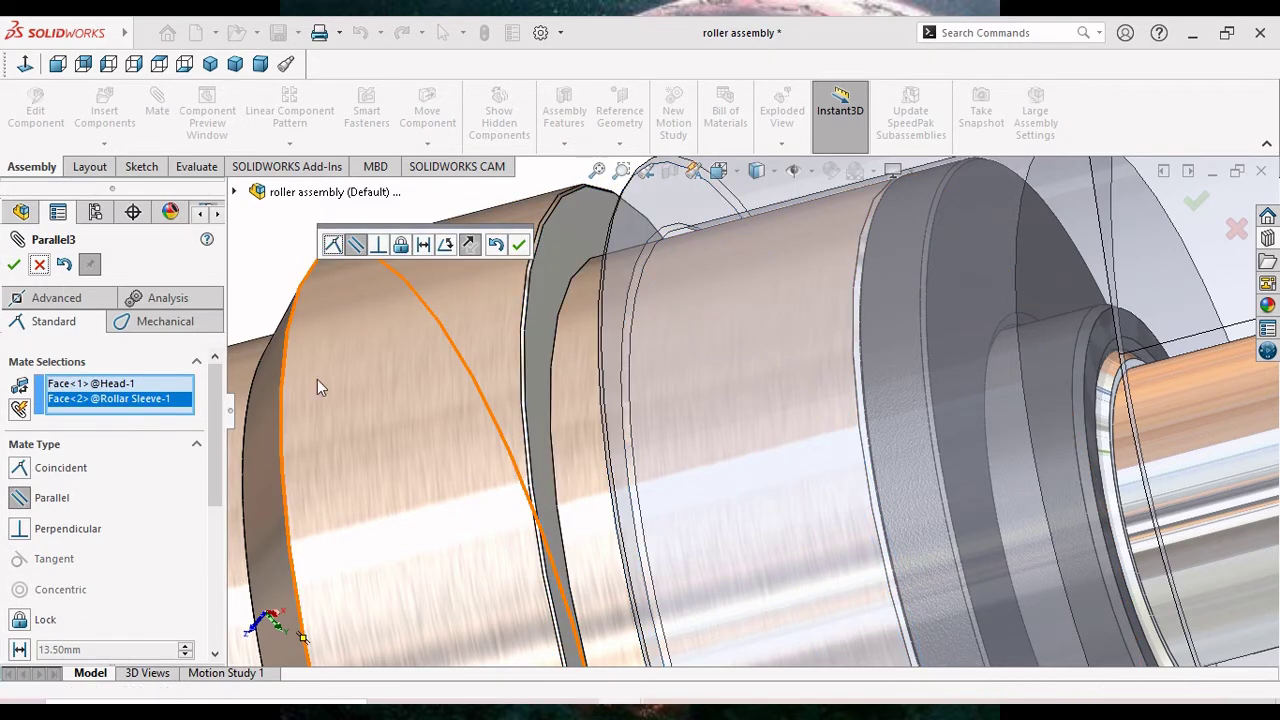
# Reorient the assembly to a more end-on view and begin a fresh mate.
pyautogui.scroll(3, 556, 436)
pyautogui.scroll(3, 556, 433)
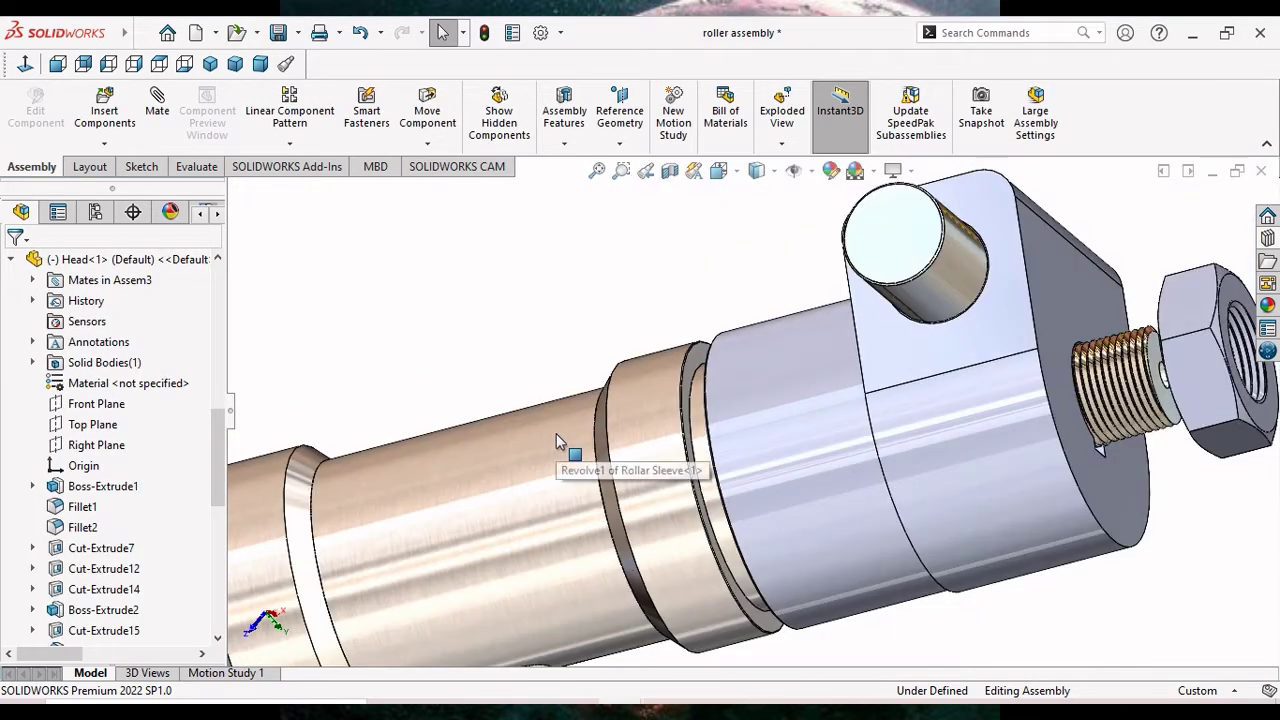
pyautogui.scroll(3, 556, 433)
pyautogui.moveTo(858, 527); pyautogui.dragTo(851, 462, button='middle')
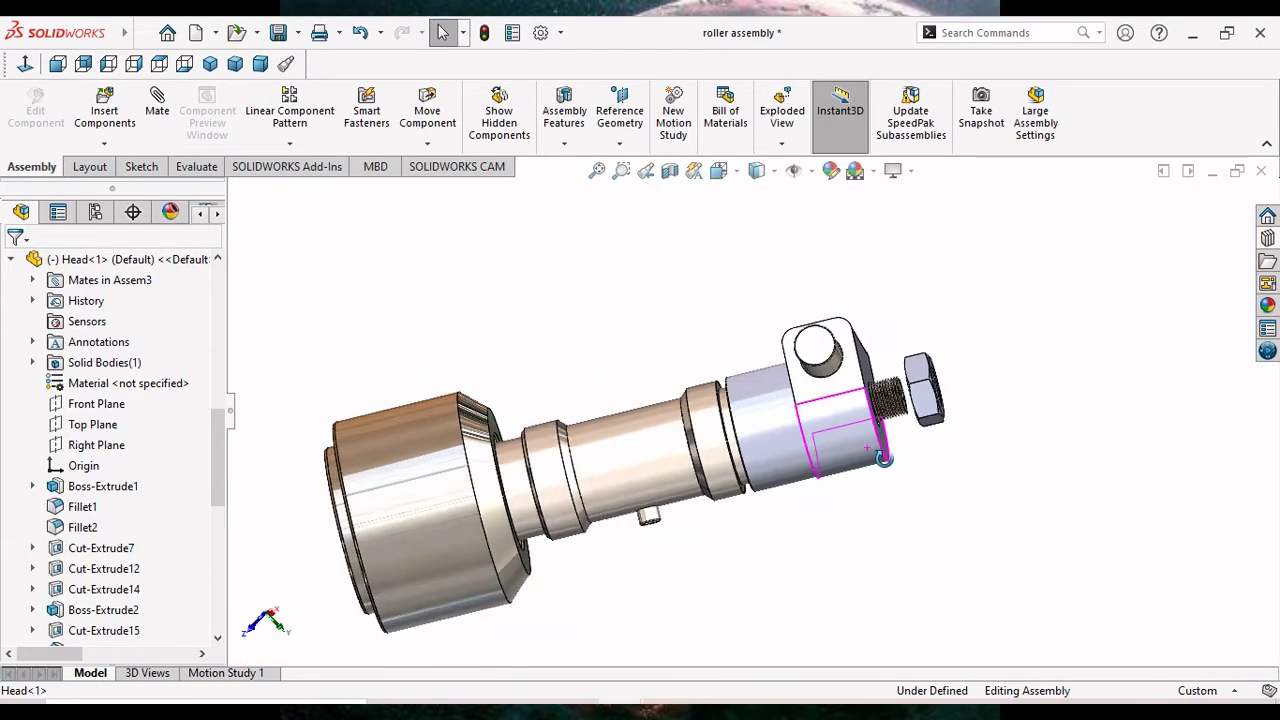
pyautogui.scroll(-2, 851, 462)
pyautogui.scroll(-3, 870, 450)
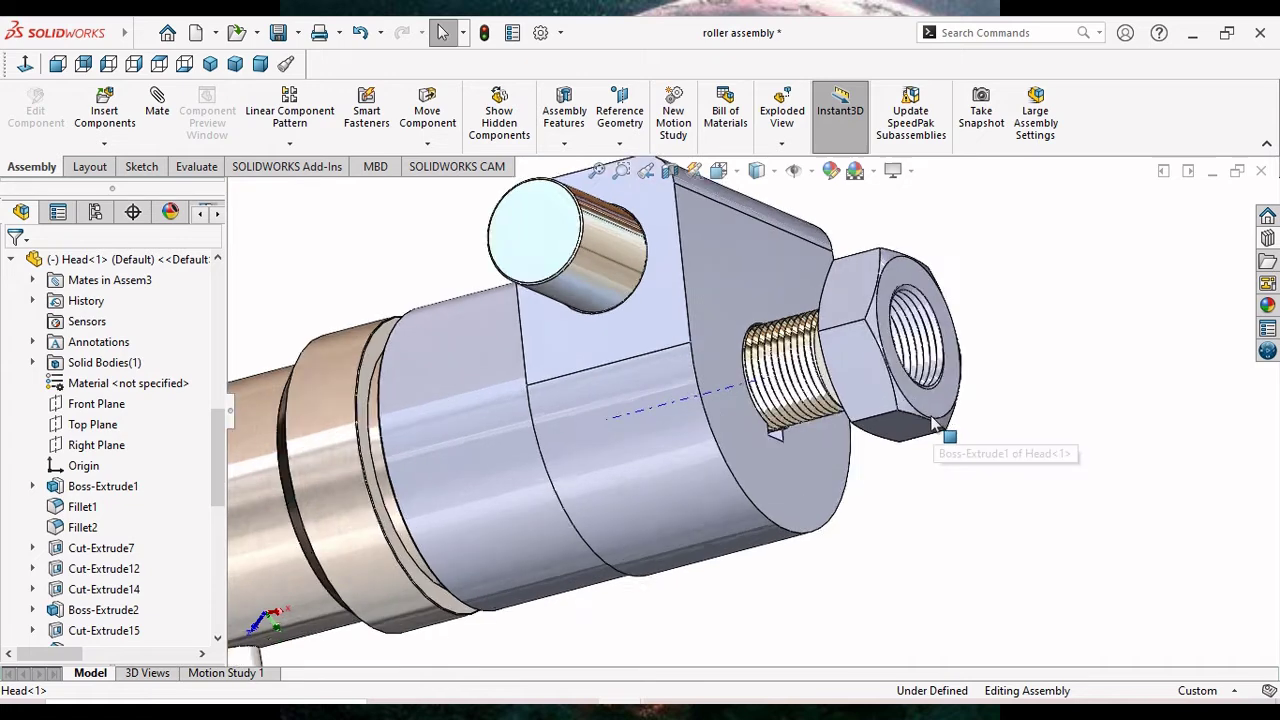
pyautogui.scroll(-3, 905, 435)
pyautogui.click(152, 146)
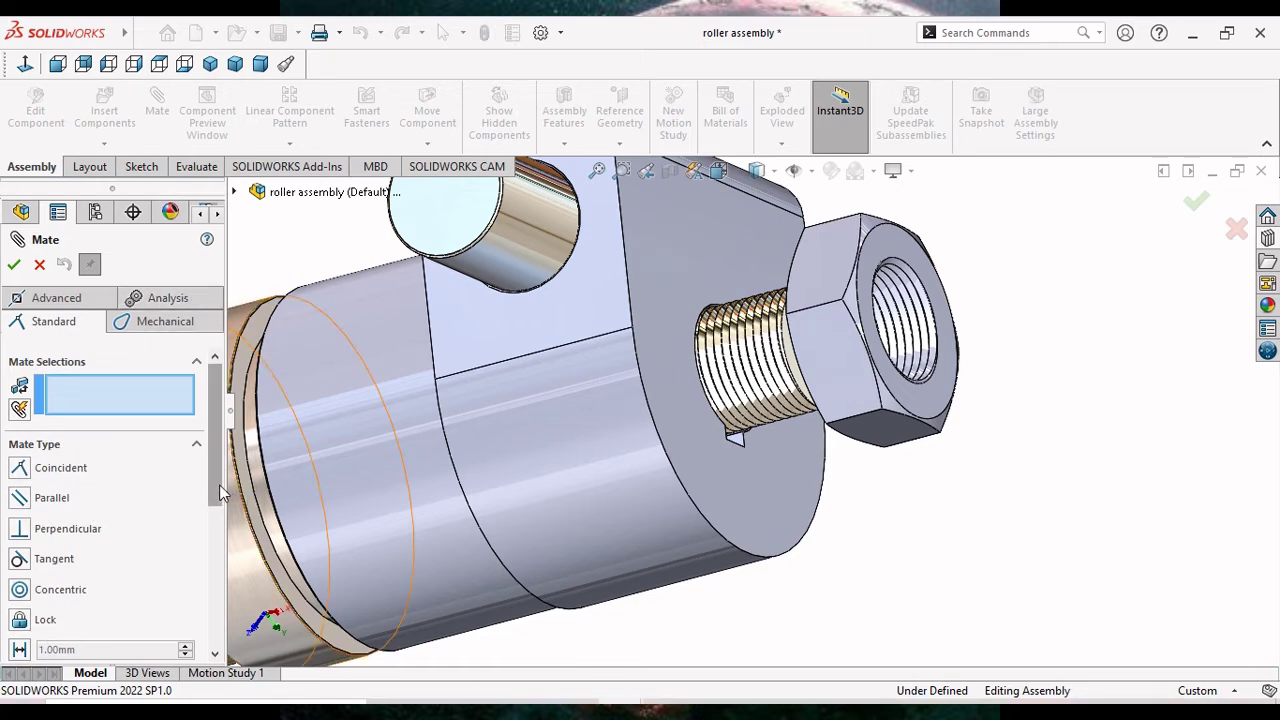
# Choose the Screw mechanical mate and select a thread face on the shaft.
pyautogui.scroll(-3, 219, 484)
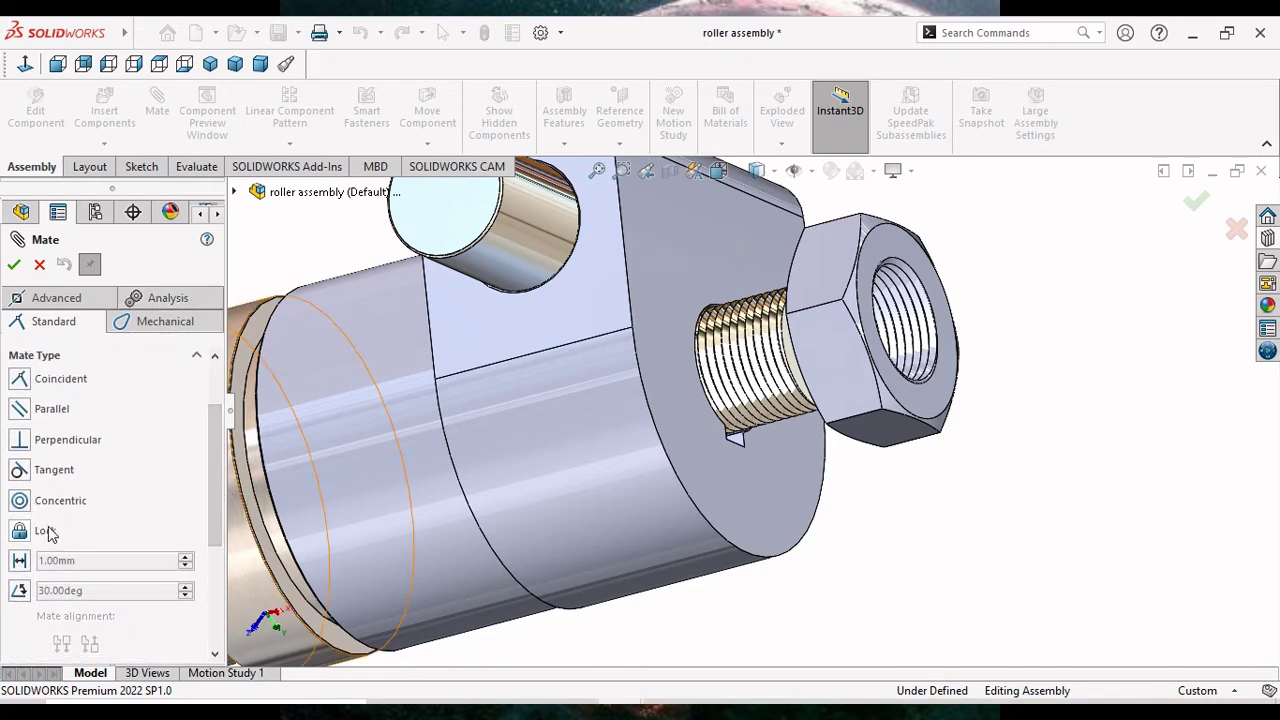
pyautogui.click(148, 324)
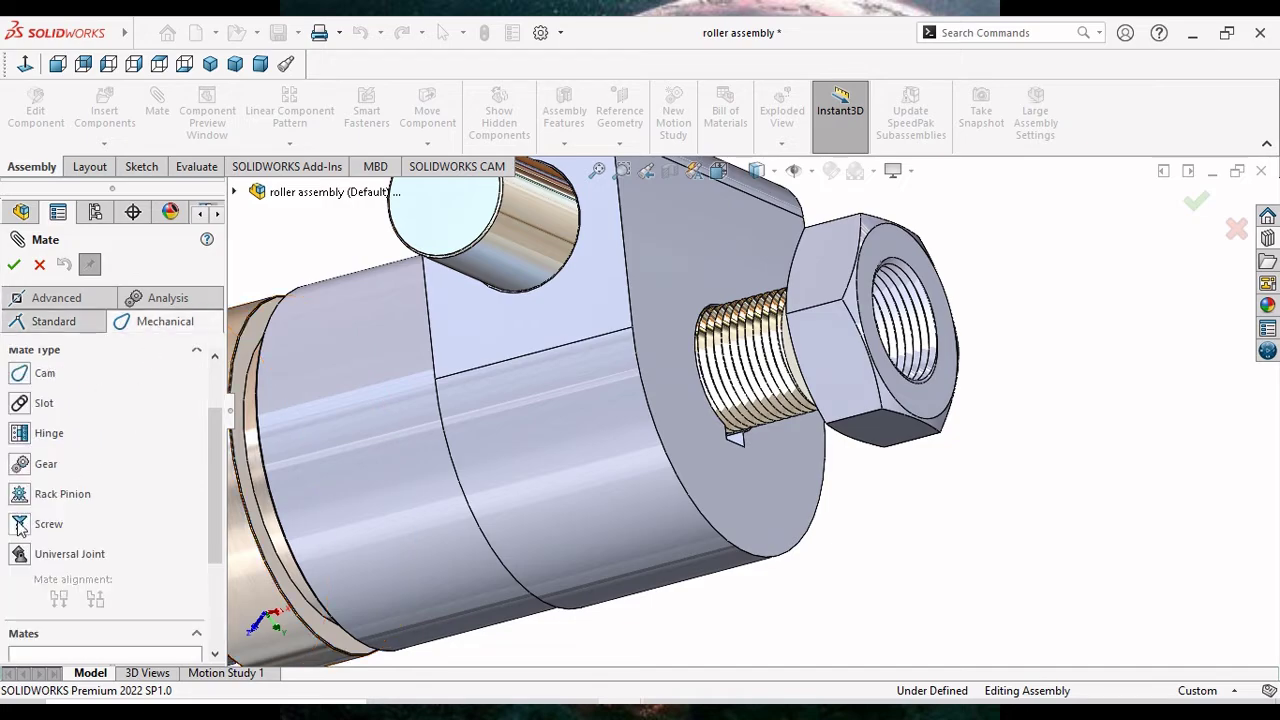
pyautogui.click(19, 524)
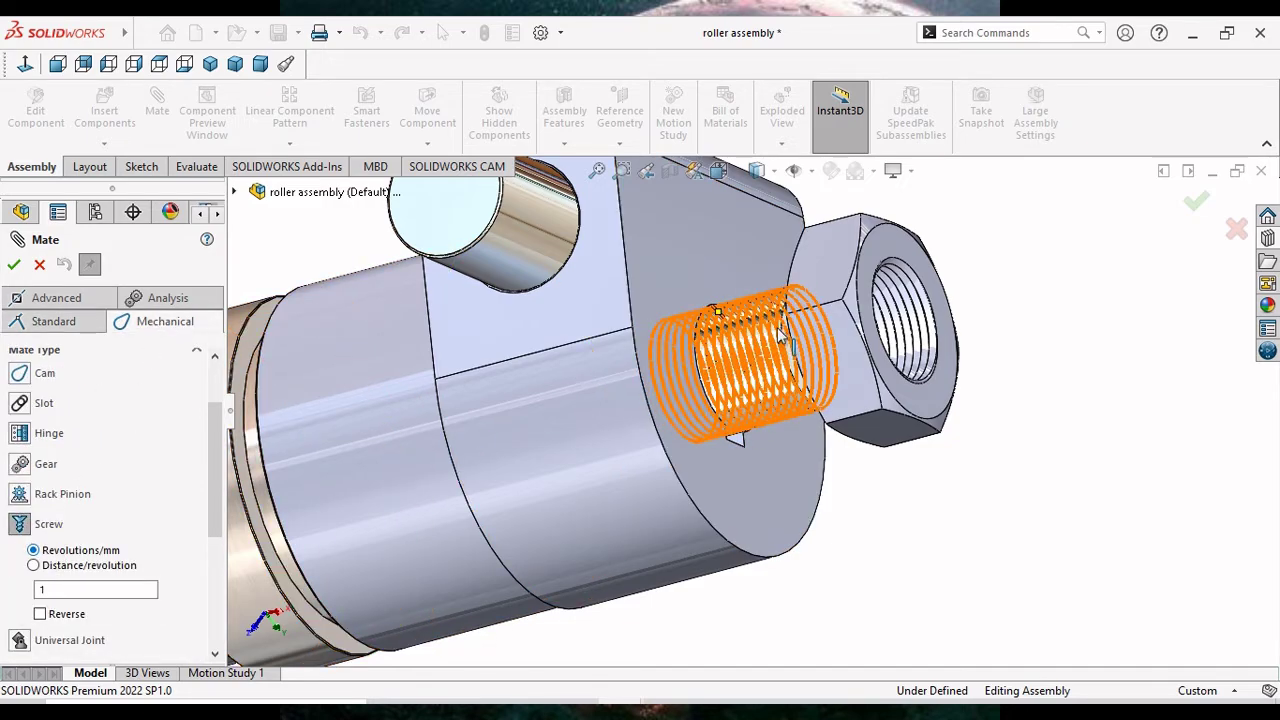
pyautogui.scroll(-5, 765, 343)
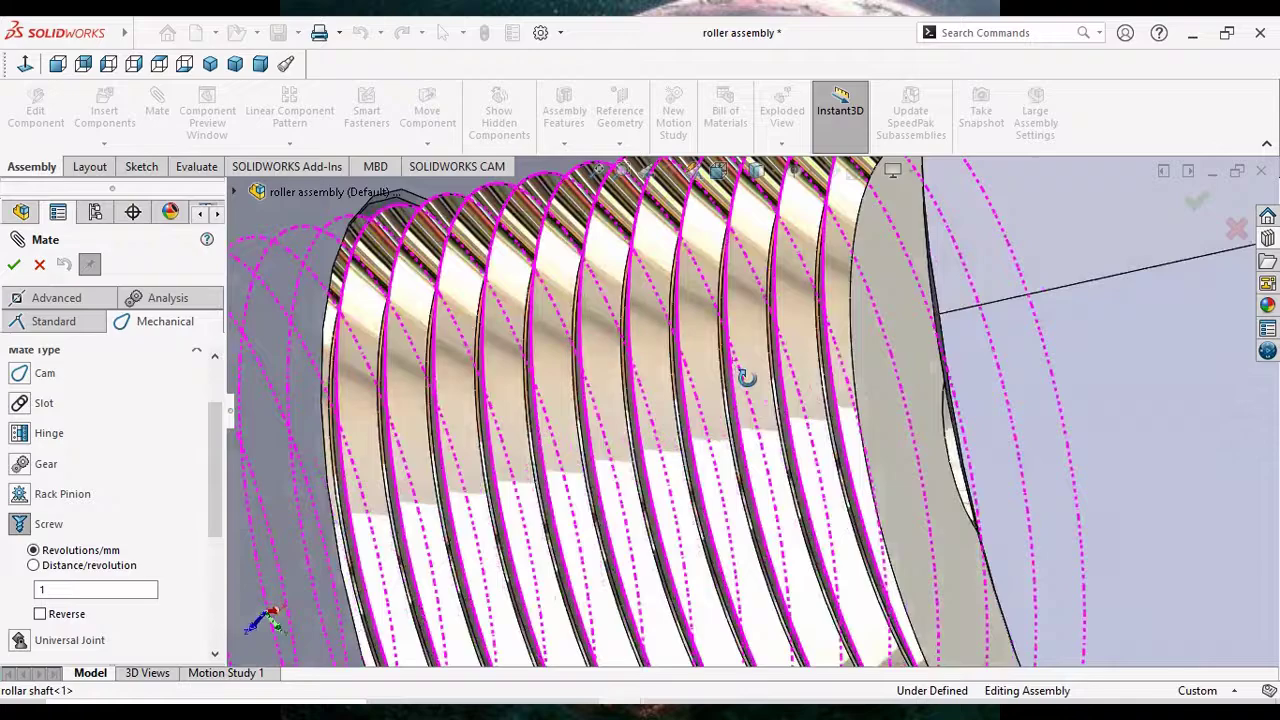
pyautogui.moveTo(735, 370); pyautogui.dragTo(966, 368, button='middle')
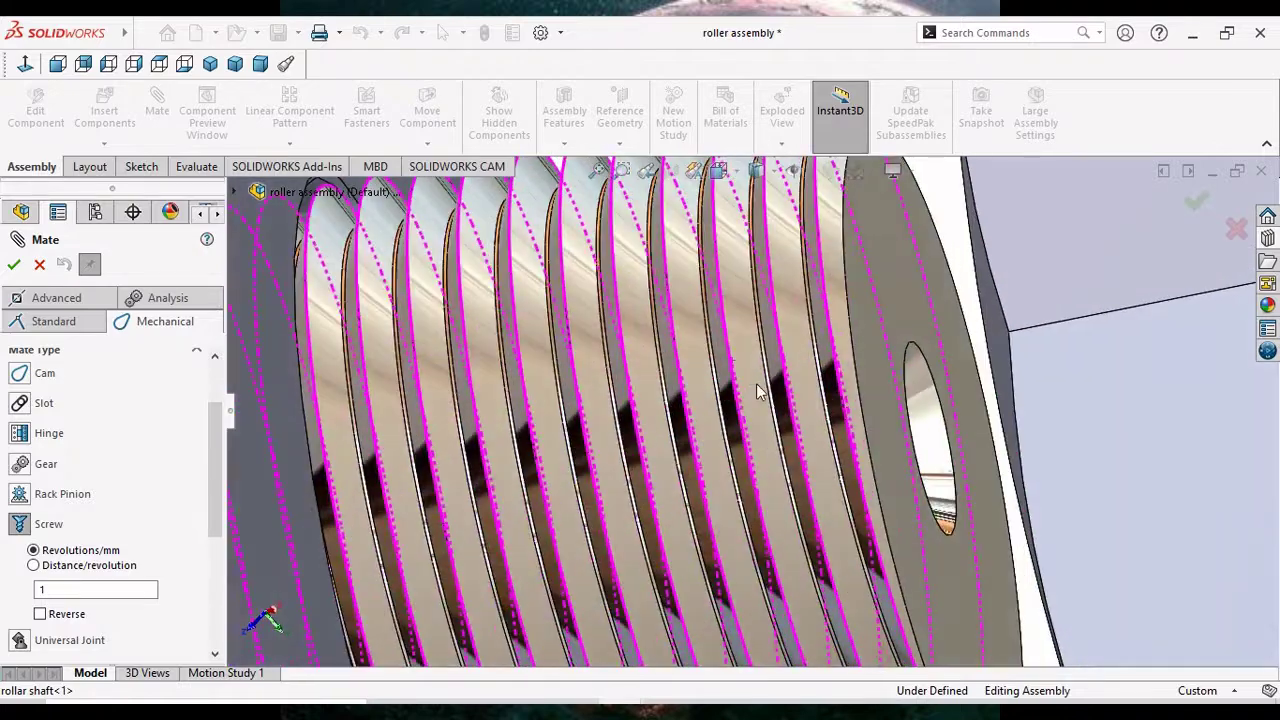
pyautogui.scroll(3, 950, 333)
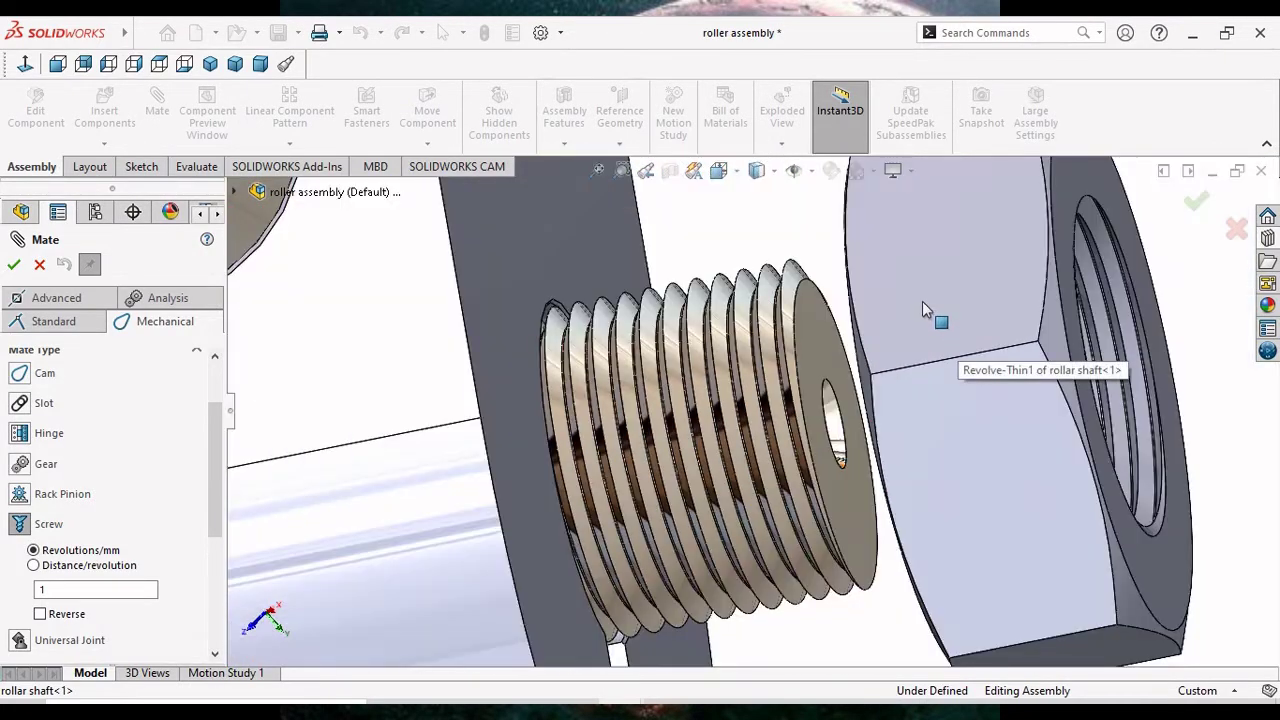
pyautogui.scroll(-4, 928, 323)
pyautogui.scroll(-2, 820, 306)
pyautogui.moveTo(757, 244); pyautogui.dragTo(766, 246, button='middle')
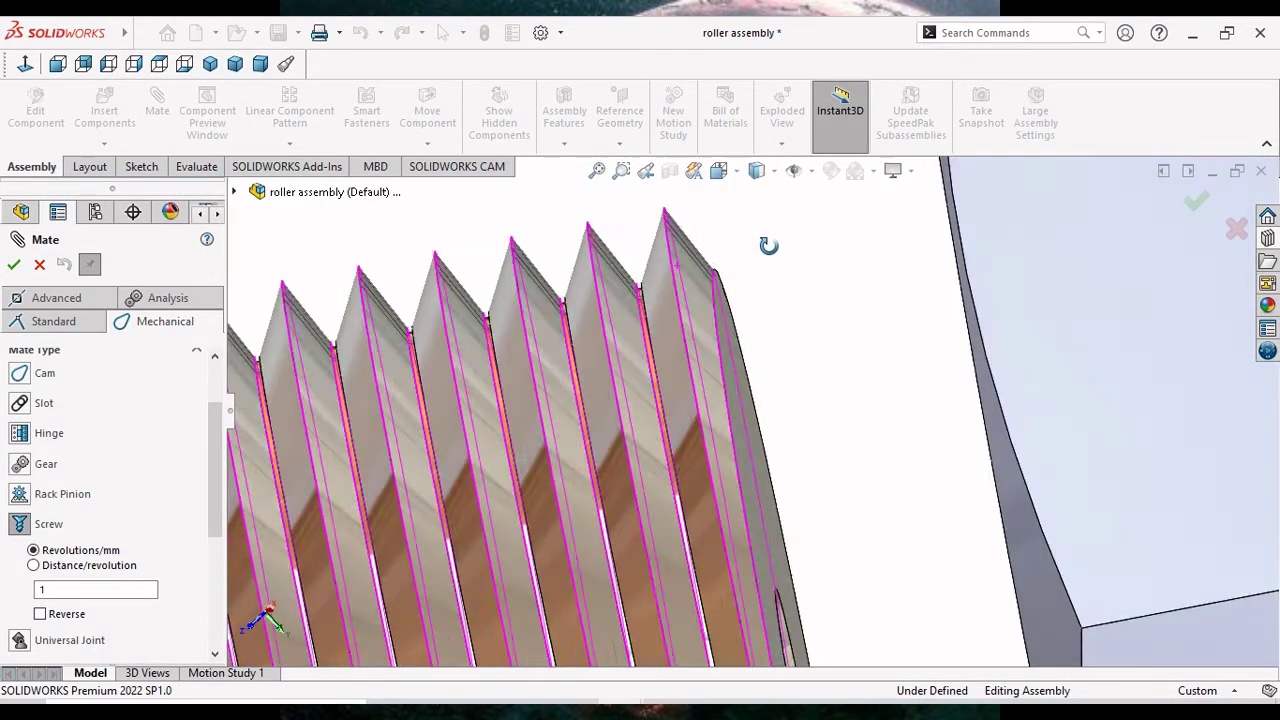
pyautogui.click(663, 238)
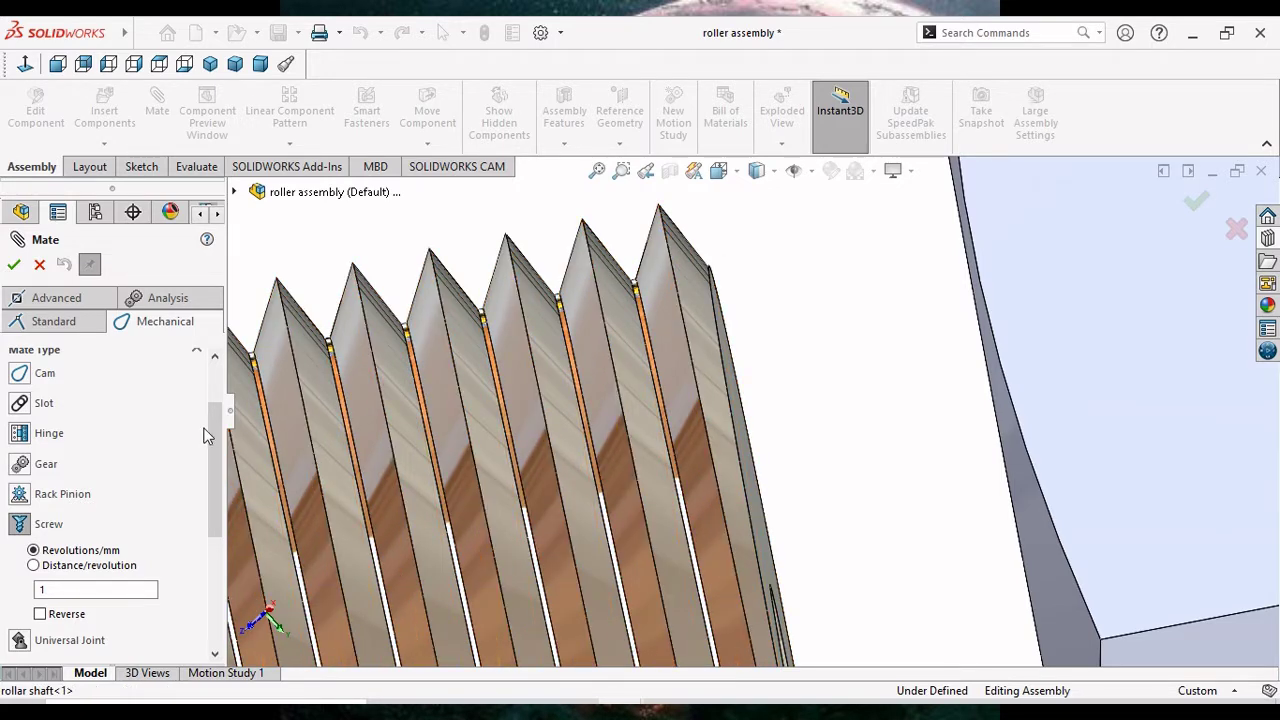
pyautogui.scroll(3, 205, 450)
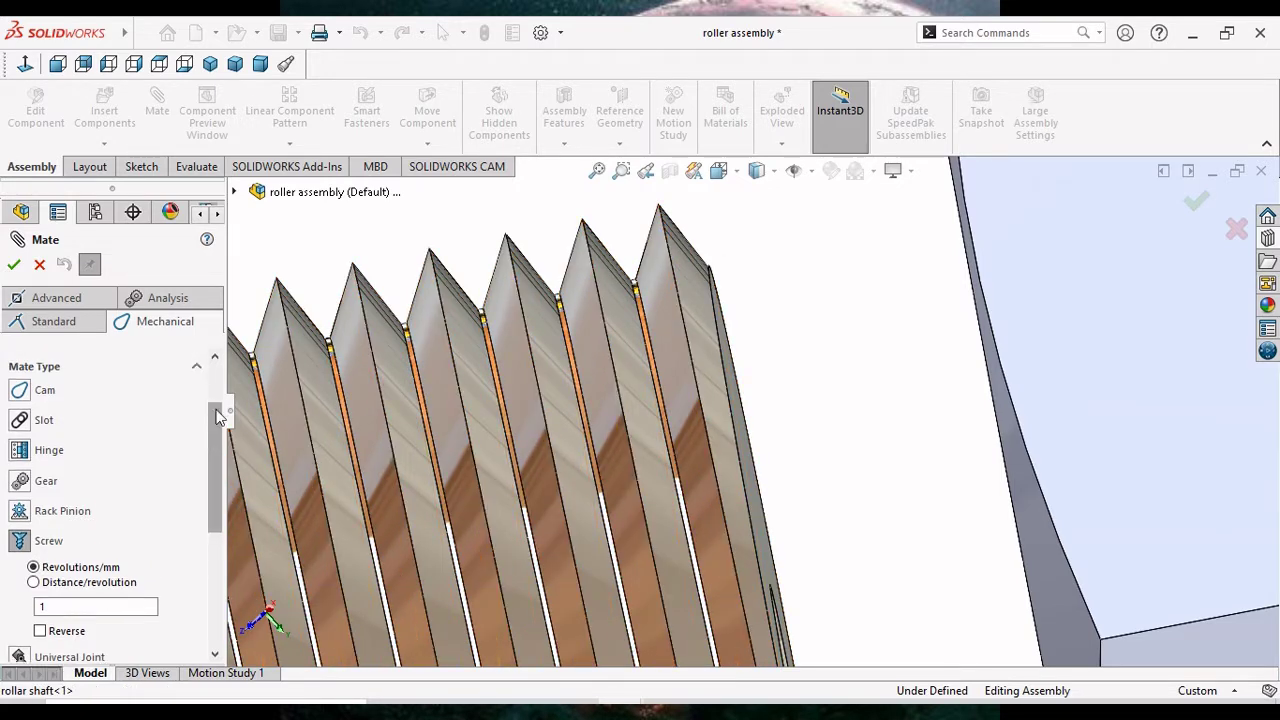
pyautogui.click(645, 325)
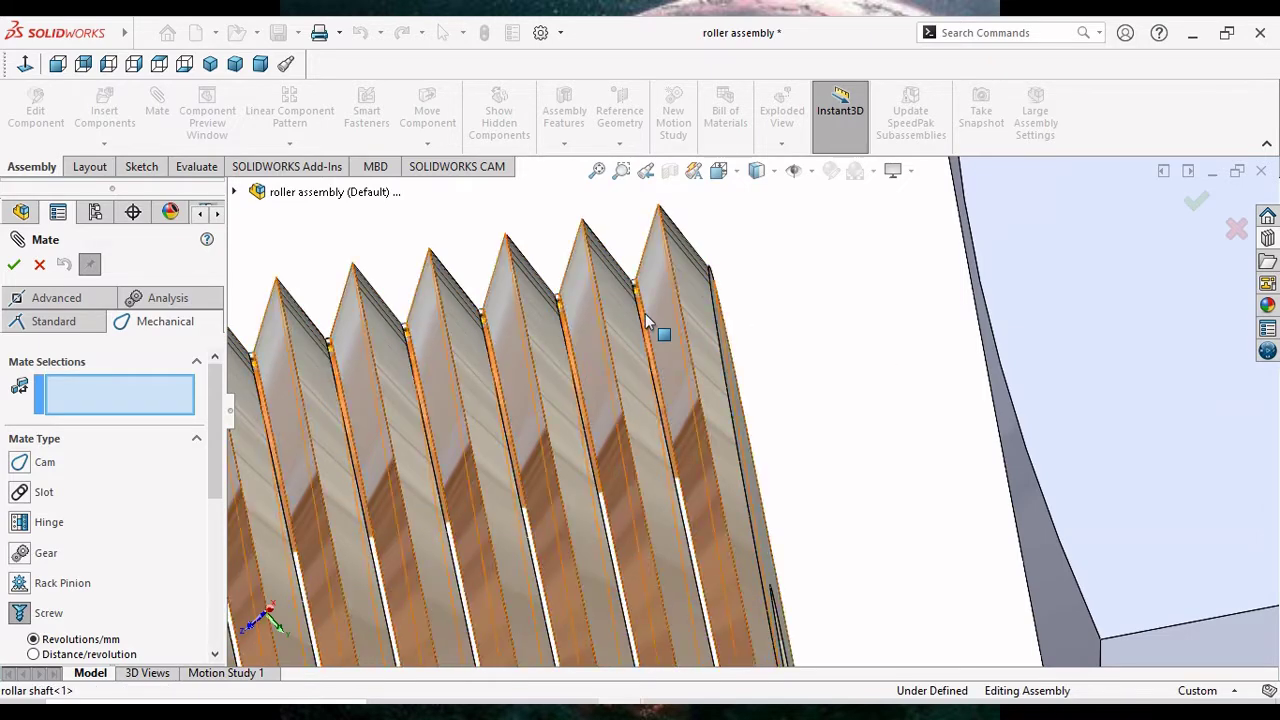
pyautogui.click(646, 323)
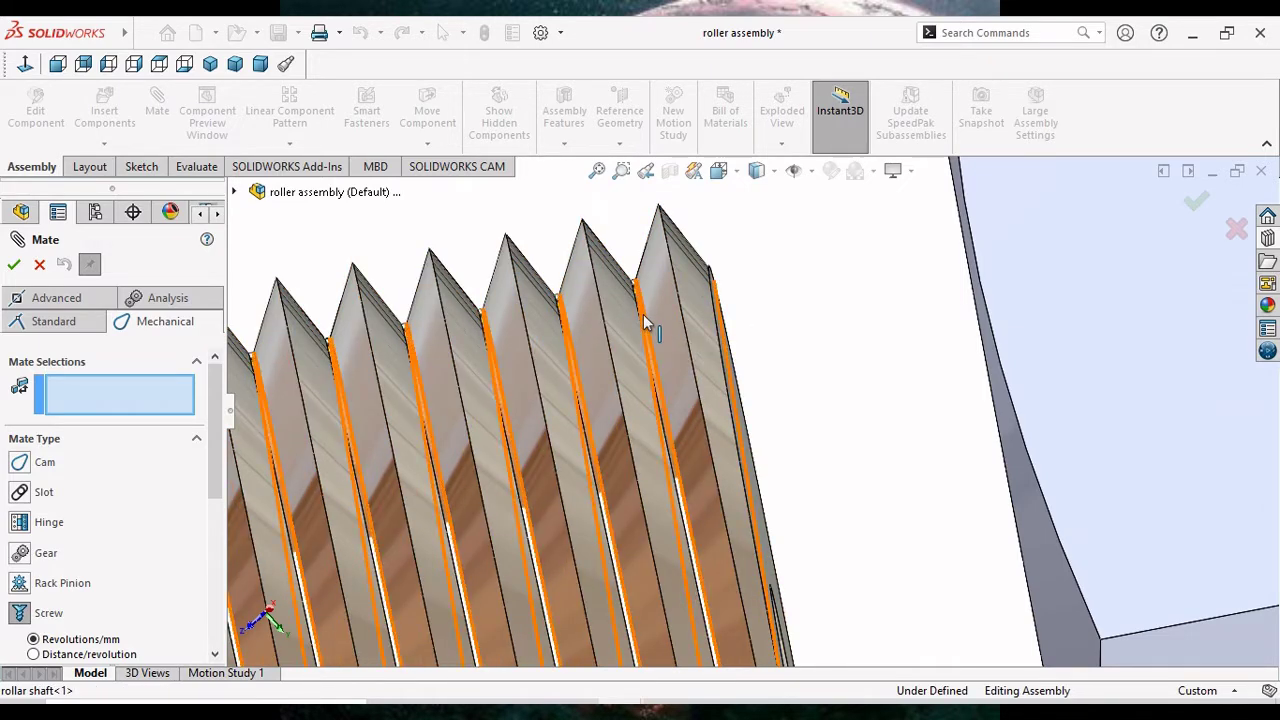
pyautogui.scroll(-2, 641, 317)
pyautogui.scroll(-2, 641, 317)
pyautogui.scroll(-1, 642, 280)
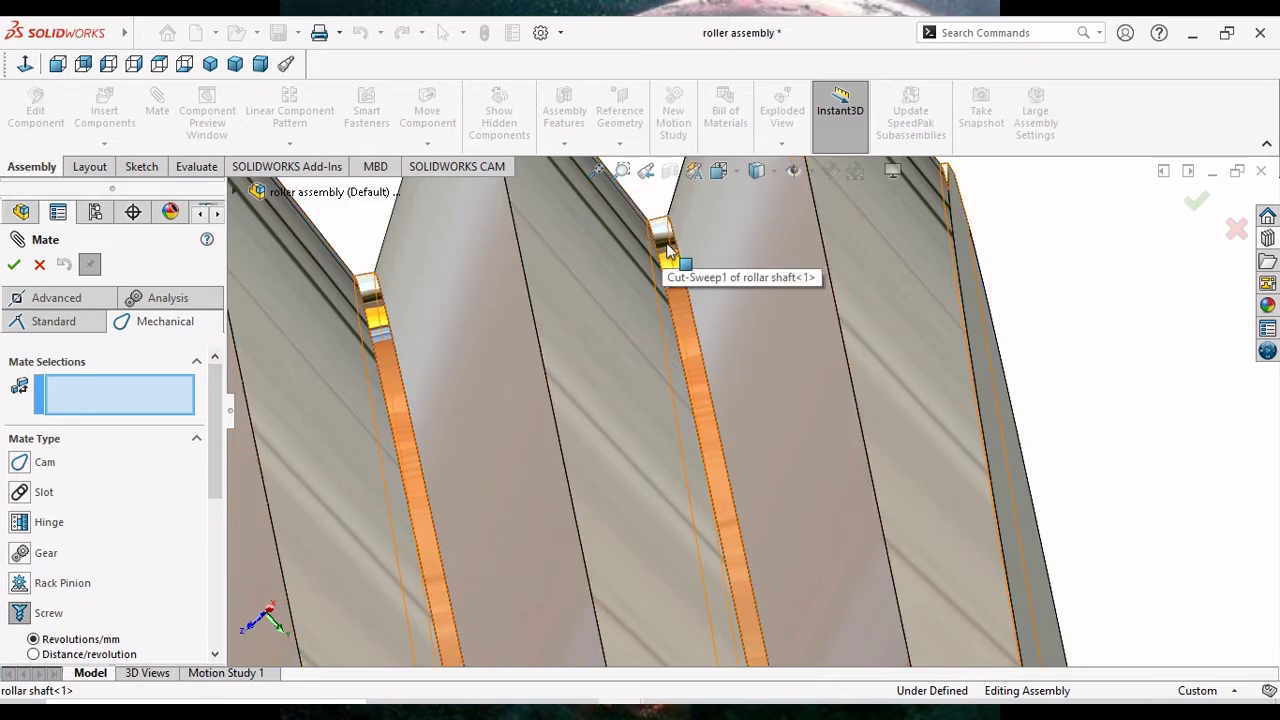
pyautogui.click(660, 262)
# Select the nut's thread face and accept the reversed screw mate at 4 revolutions/mm.
pyautogui.scroll(1, 457, 425)
pyautogui.scroll(2, 459, 415)
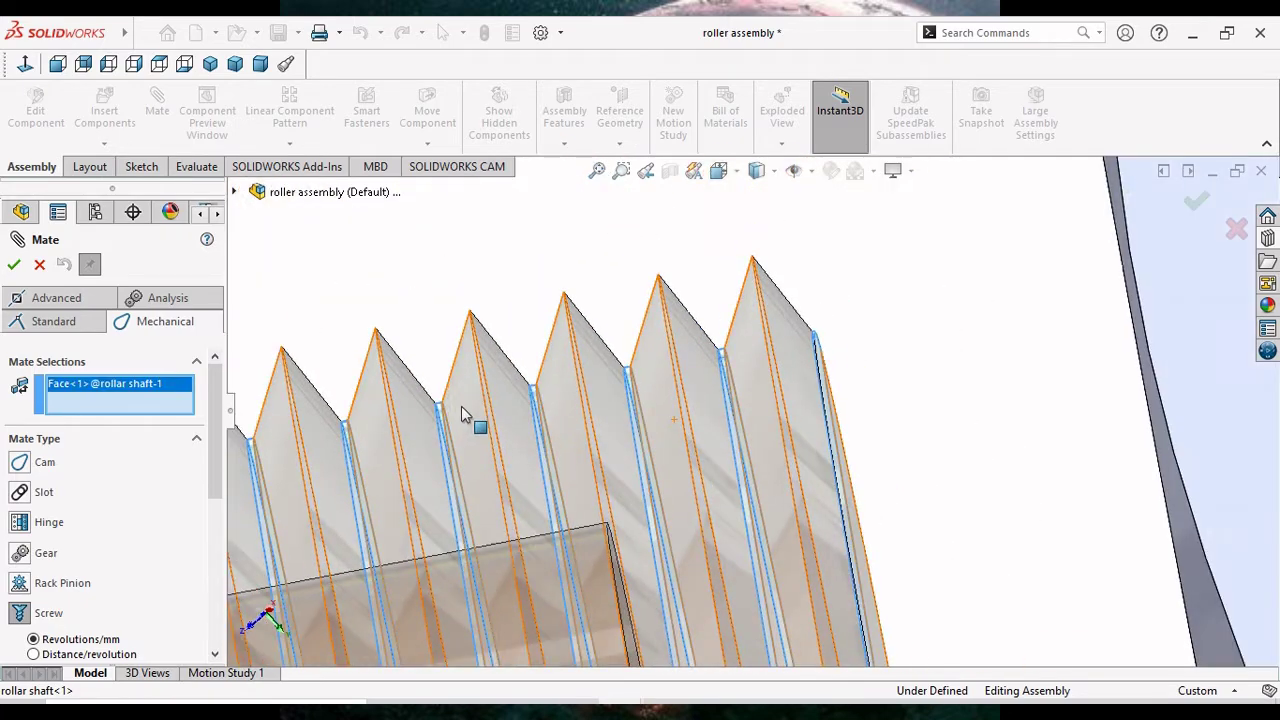
pyautogui.scroll(2, 500, 420)
pyautogui.scroll(1, 710, 470)
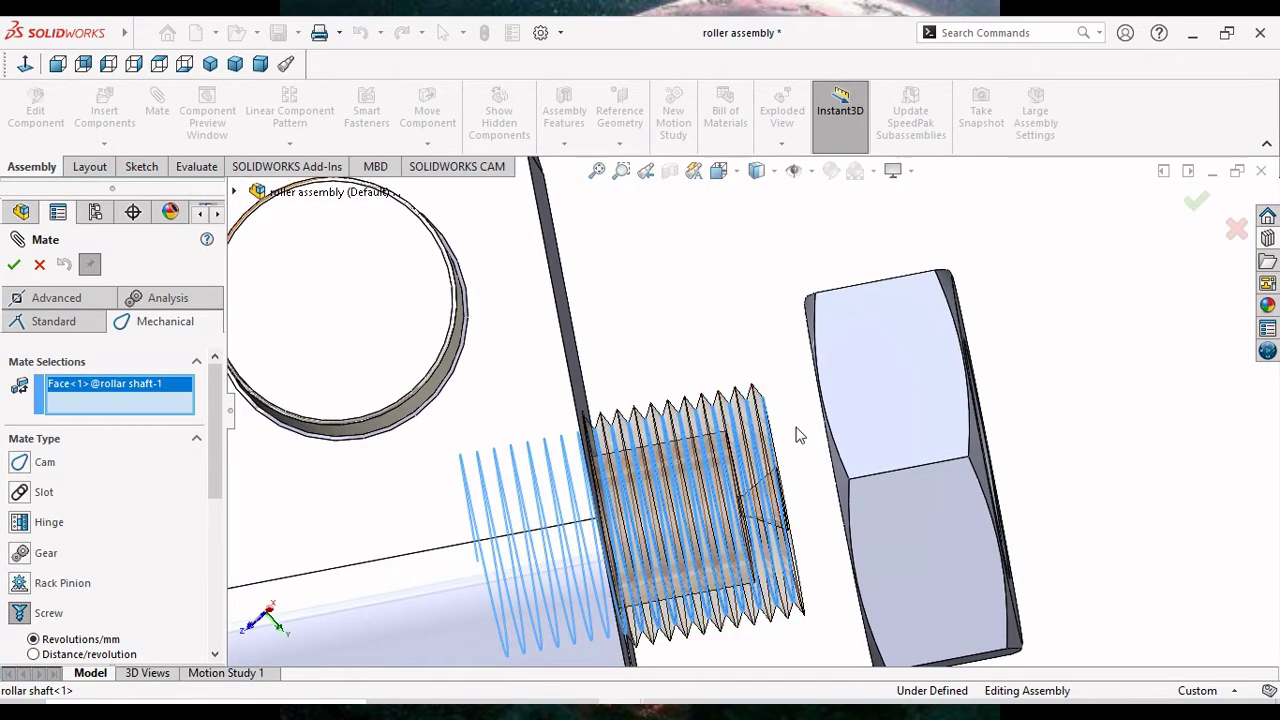
pyautogui.moveTo(800, 438); pyautogui.dragTo(810, 432, button='middle')
pyautogui.scroll(-1, 810, 432)
pyautogui.scroll(-2, 826, 455)
pyautogui.scroll(-1, 826, 455)
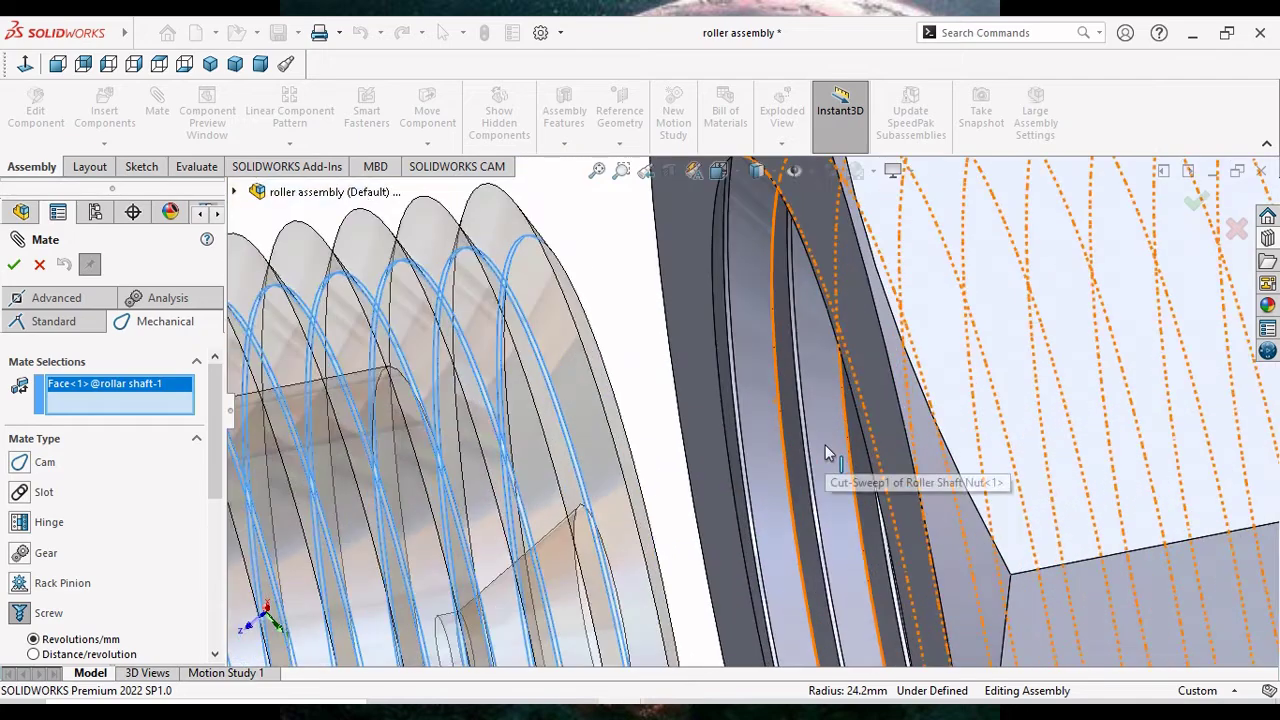
pyautogui.scroll(-1, 825, 445)
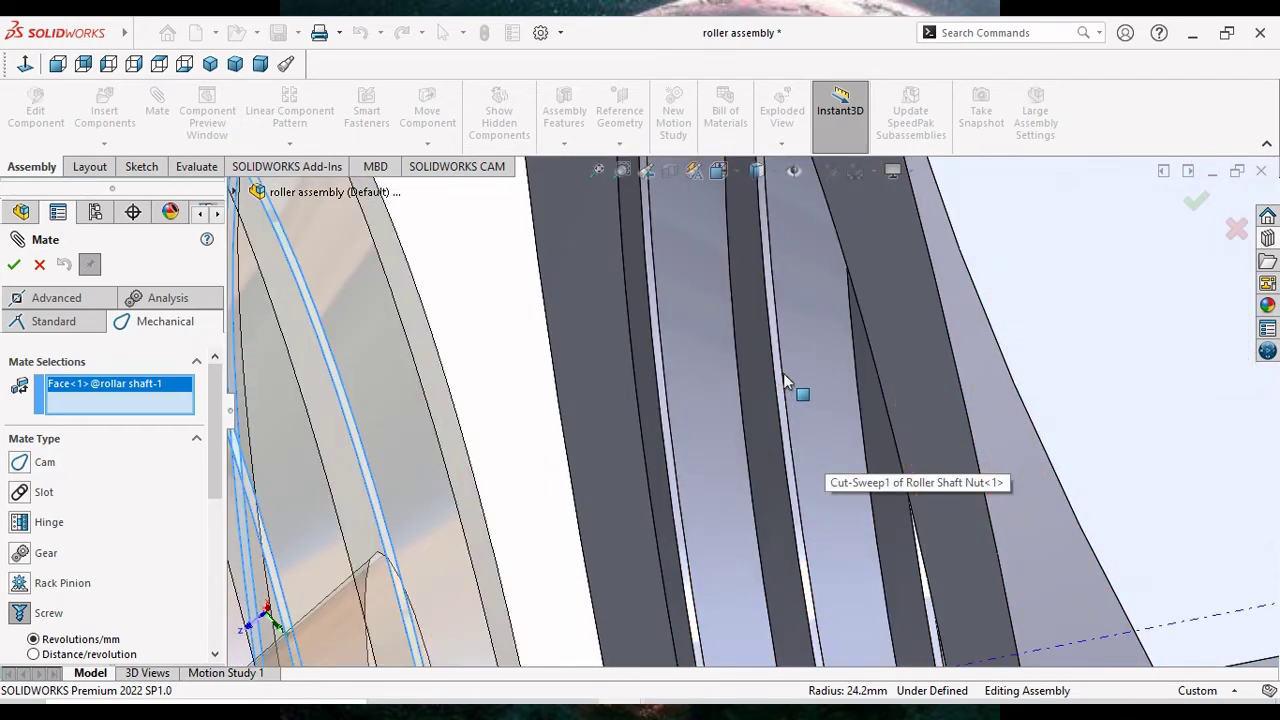
pyautogui.scroll(1, 786, 381)
pyautogui.scroll(1, 710, 465)
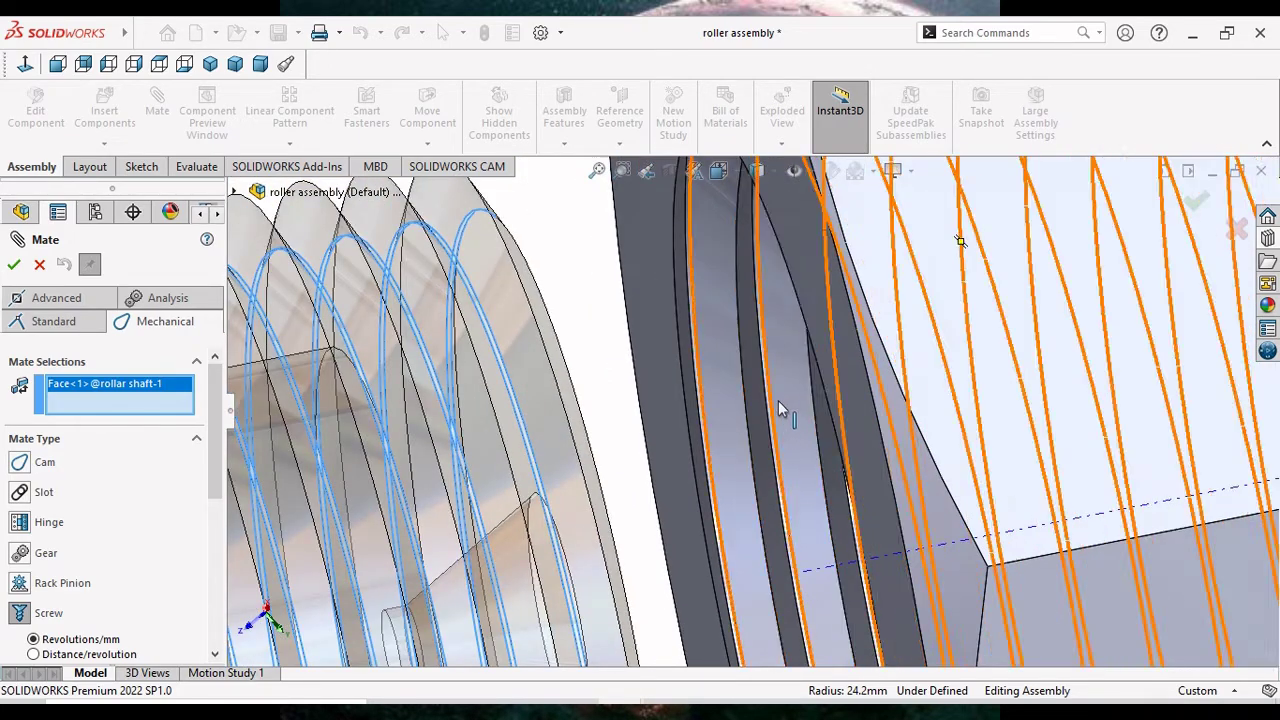
pyautogui.scroll(-1, 781, 408)
pyautogui.scroll(-1, 720, 408)
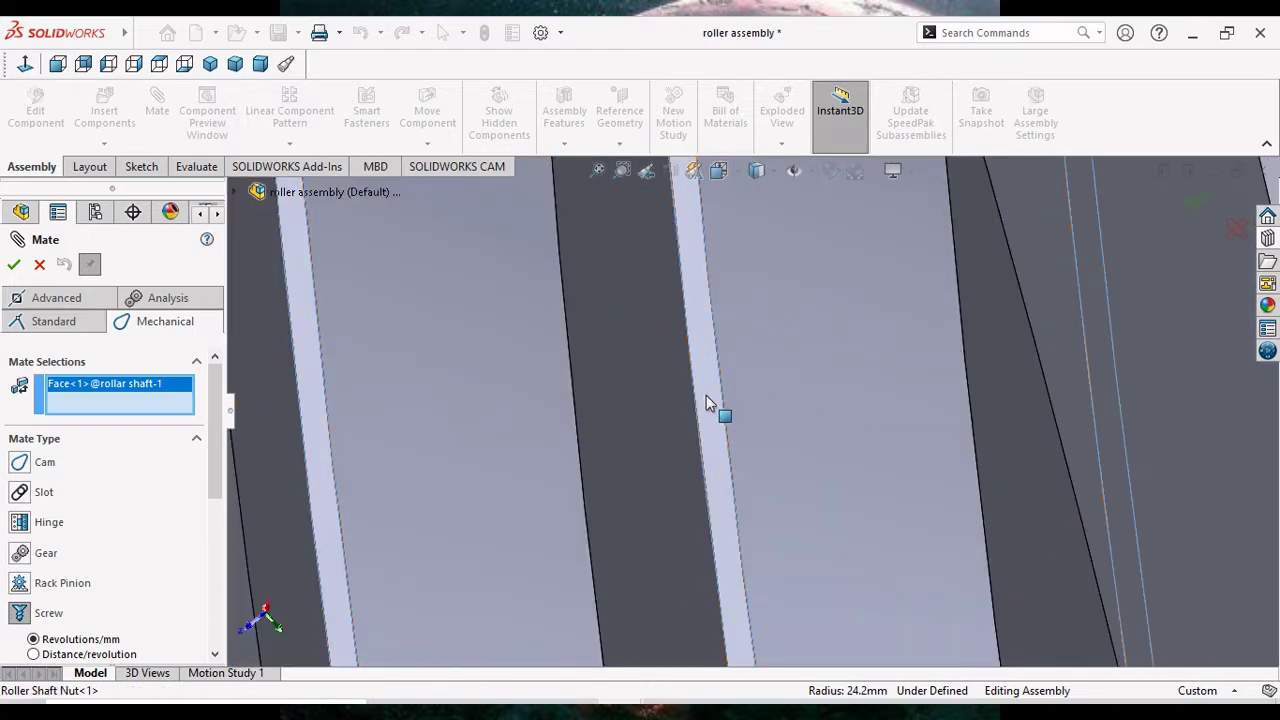
pyautogui.click(706, 395)
pyautogui.scroll(1, 683, 422)
pyautogui.scroll(1, 683, 424)
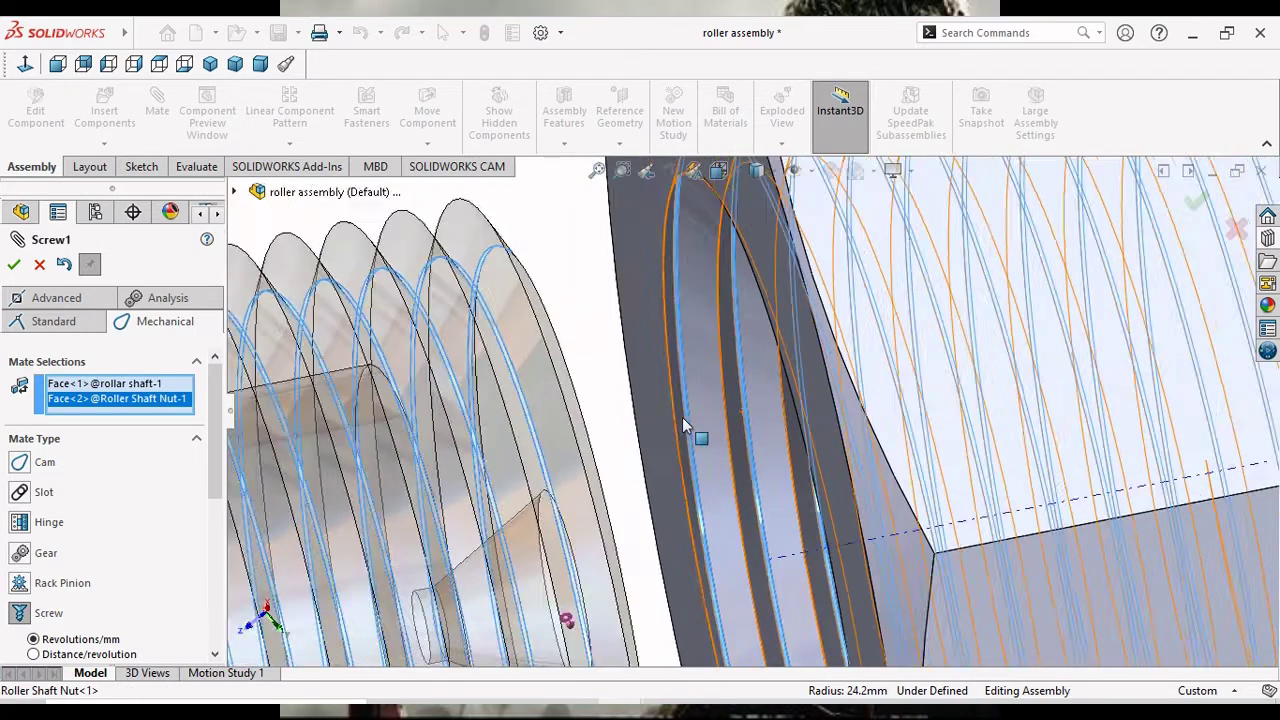
pyautogui.scroll(1, 683, 425)
pyautogui.scroll(1, 690, 435)
pyautogui.scroll(1, 780, 465)
pyautogui.scroll(1, 786, 467)
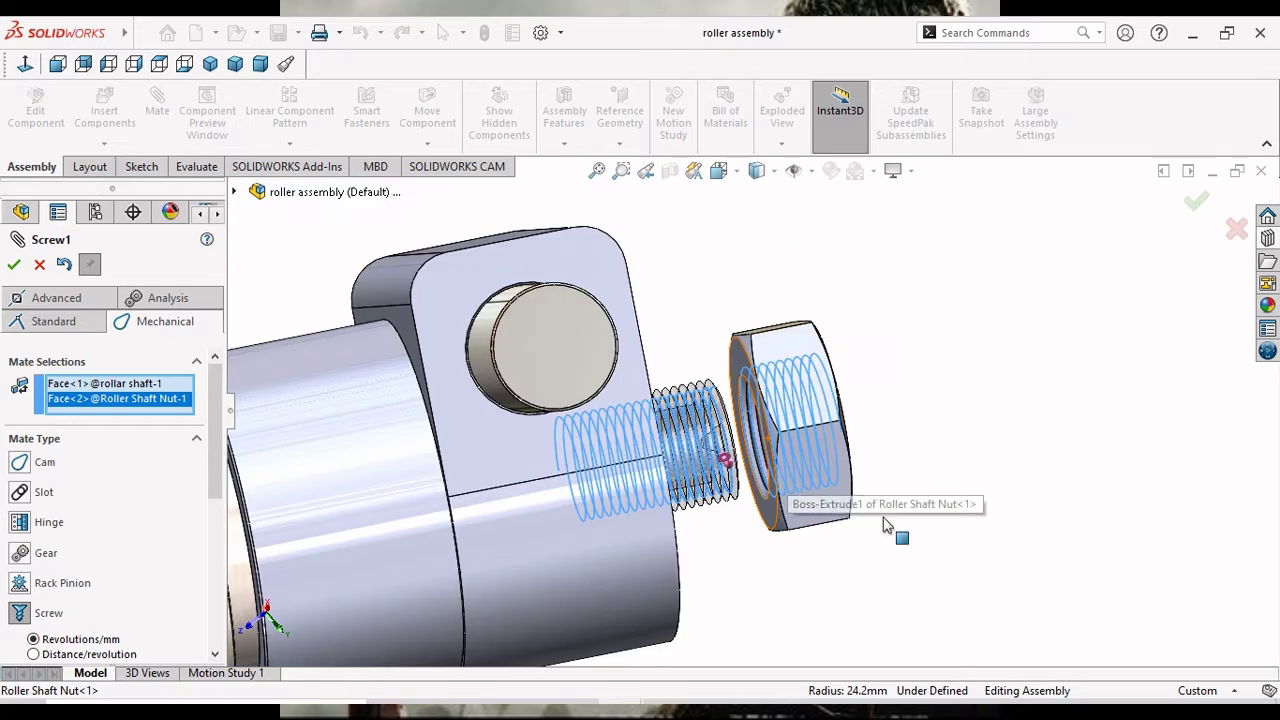
pyautogui.moveTo(926, 500); pyautogui.dragTo(904, 520, button='middle')
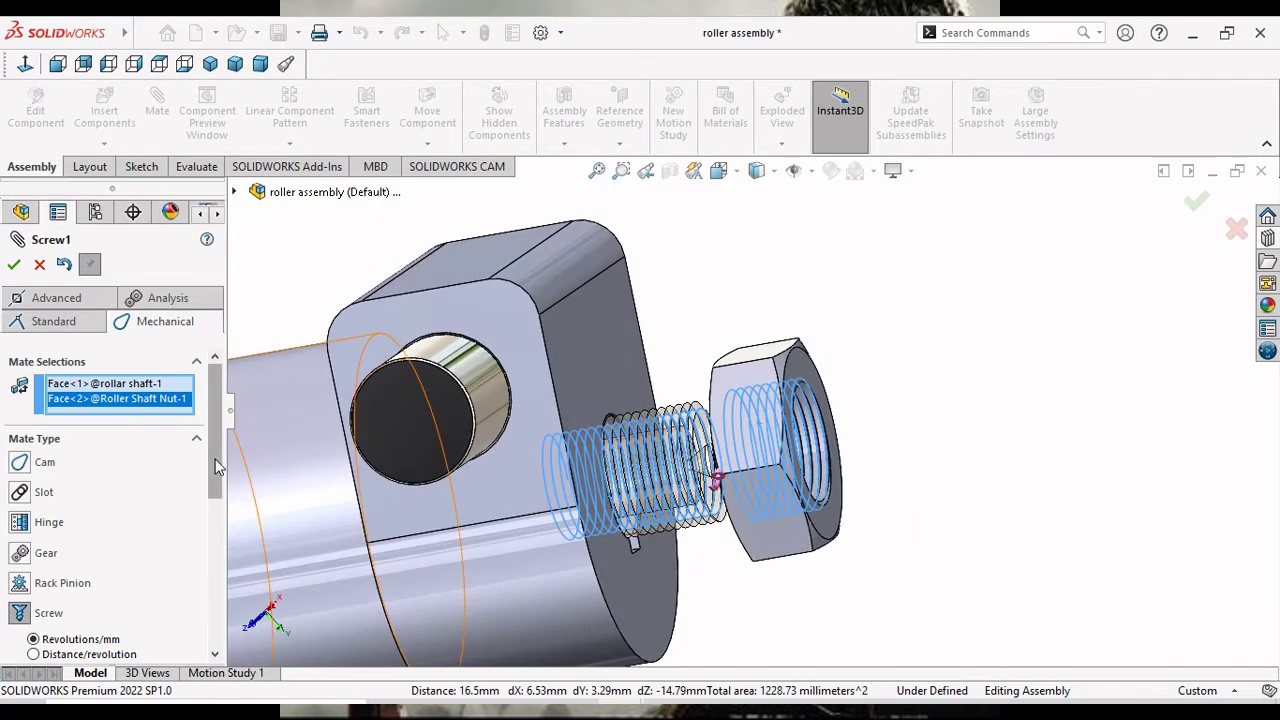
pyautogui.scroll(-2, 170, 490)
pyautogui.scroll(-3, 118, 508)
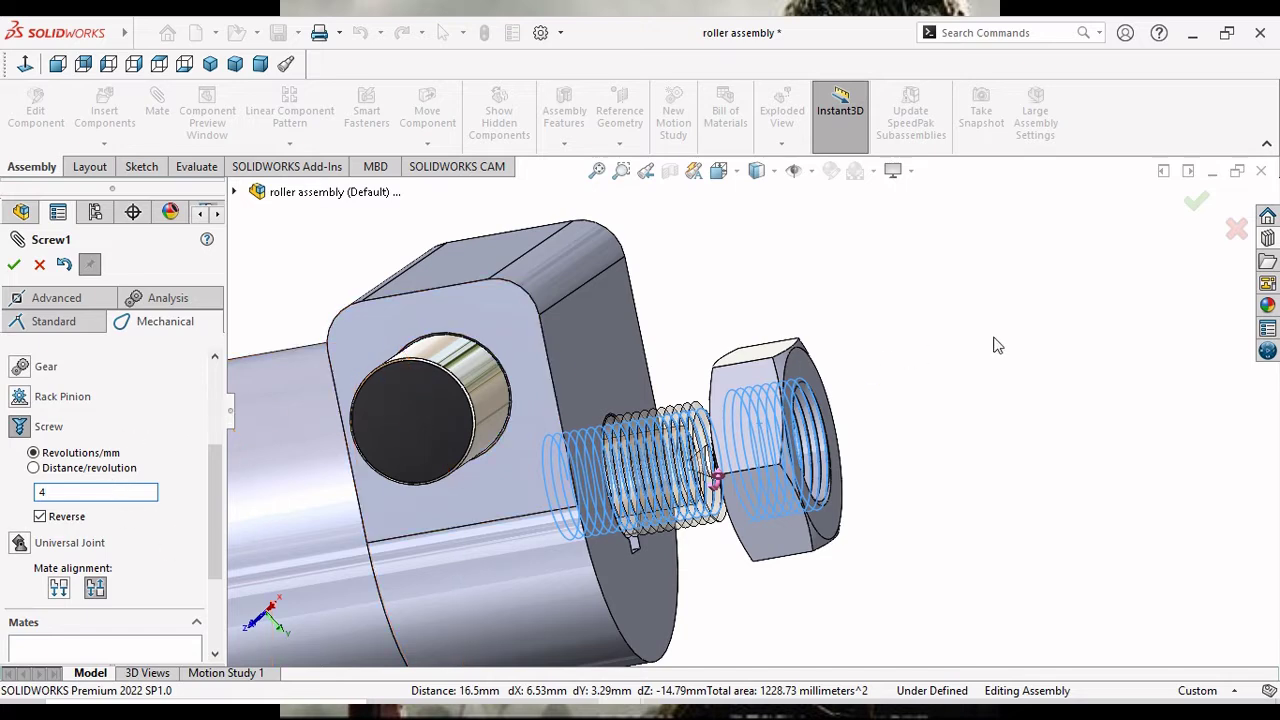
pyautogui.click(13, 266)
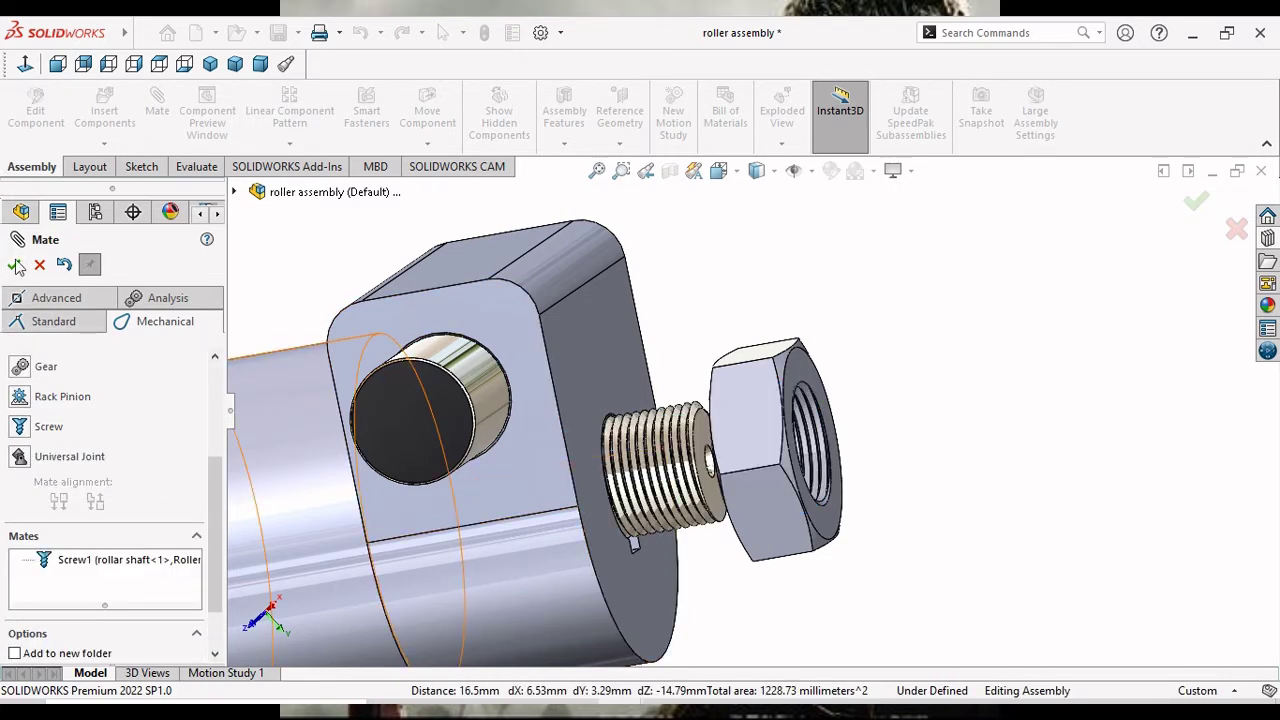
# Exit the mate tool and drag the Roller Shaft Nut along the thread, then back off it.
pyautogui.press('Escape')
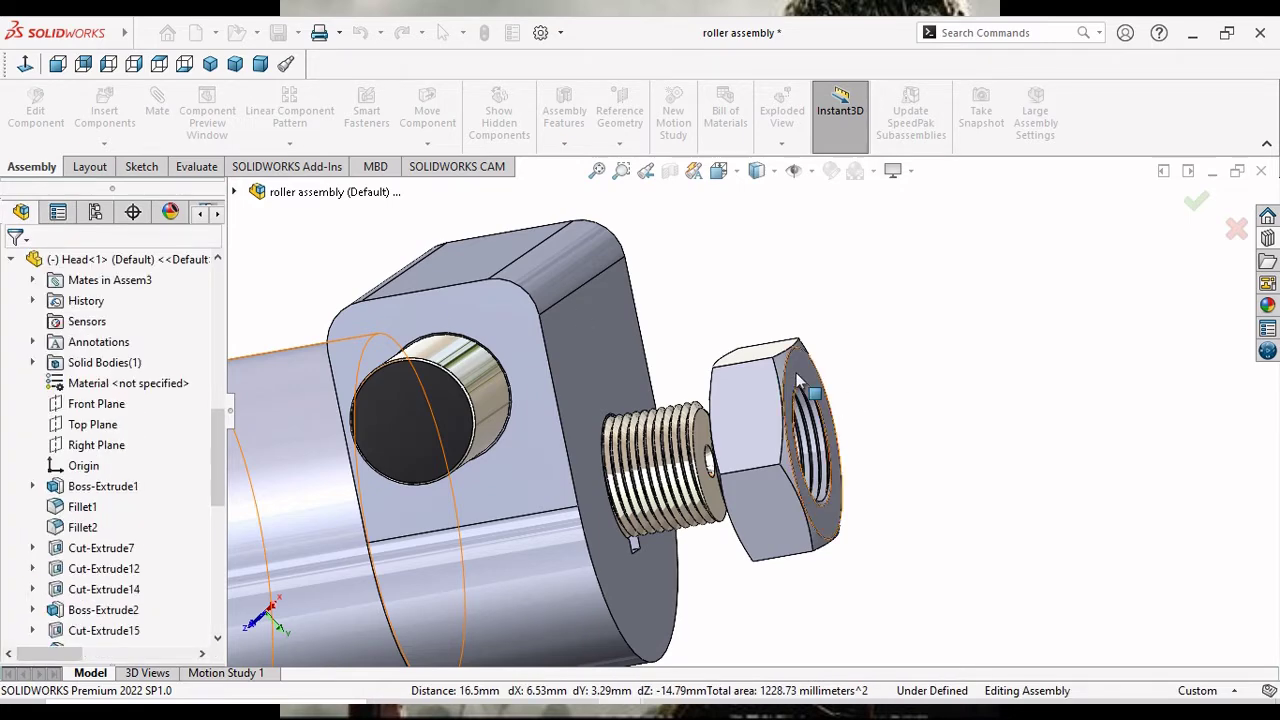
pyautogui.click(833, 390)
pyautogui.moveTo(833, 390); pyautogui.dragTo(778, 441)
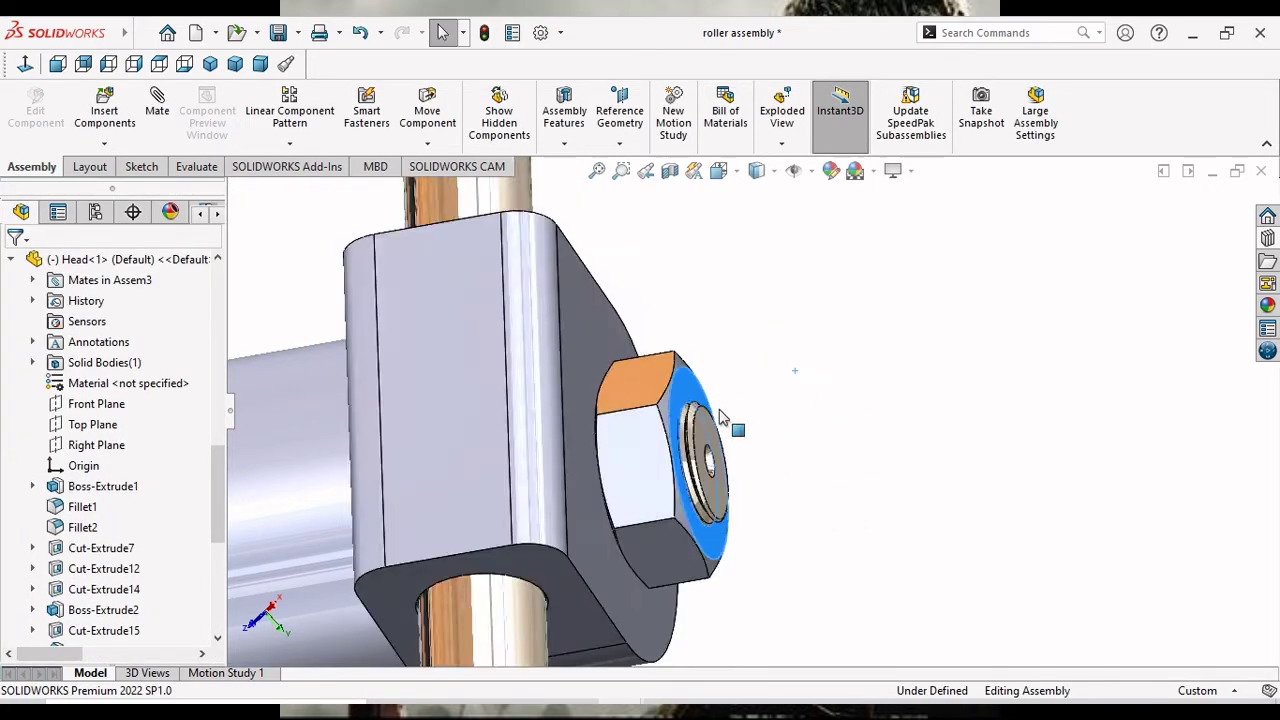
pyautogui.scroll(4, 776, 442)
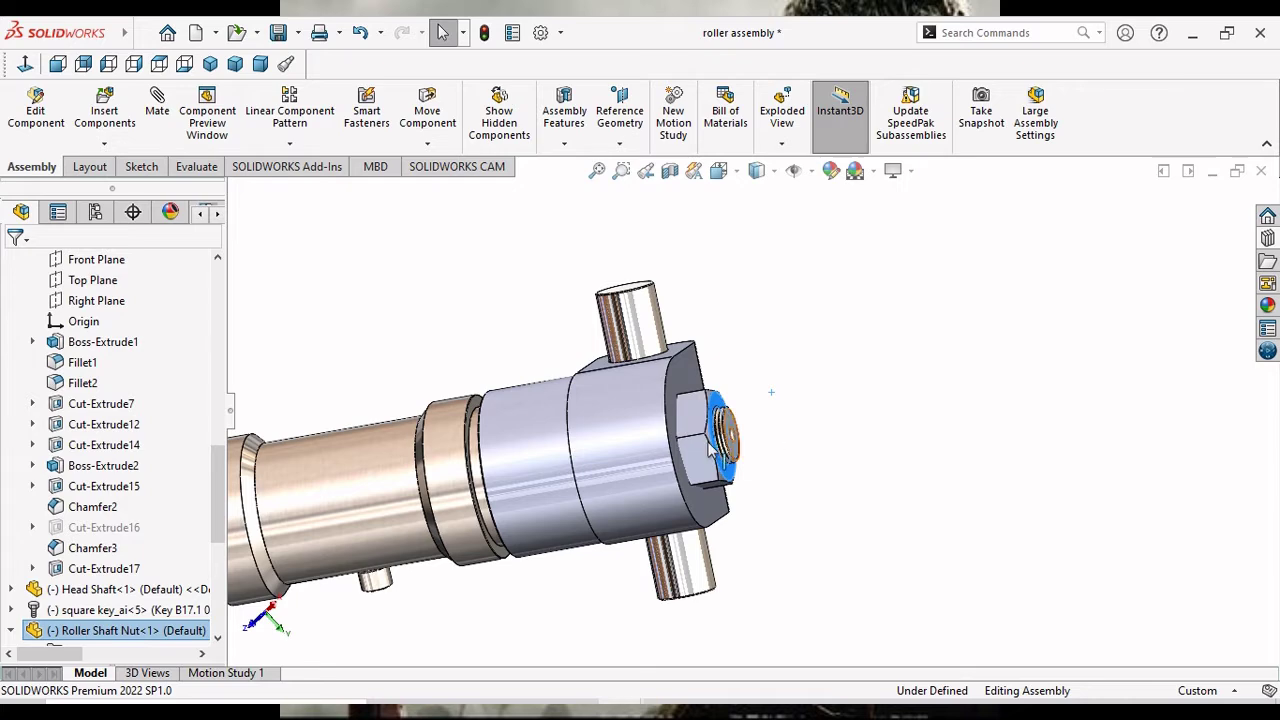
pyautogui.moveTo(712, 450); pyautogui.dragTo(808, 445)
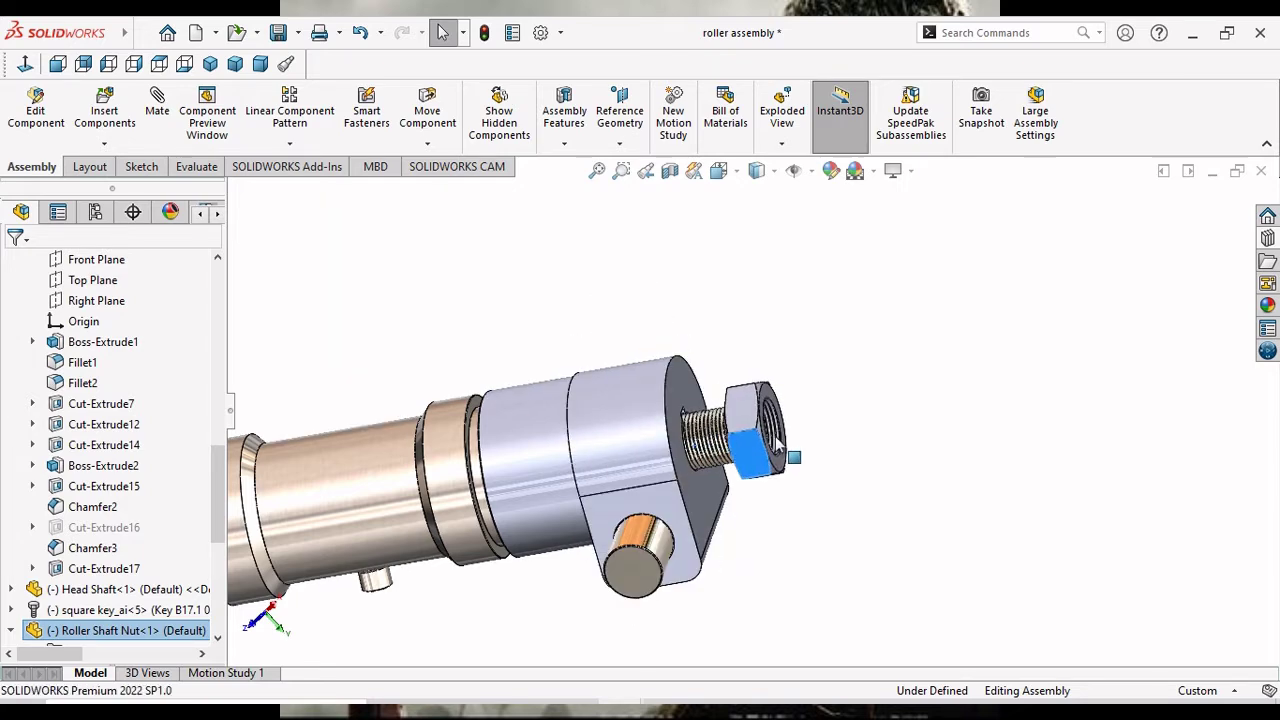
pyautogui.scroll(-3, 760, 462)
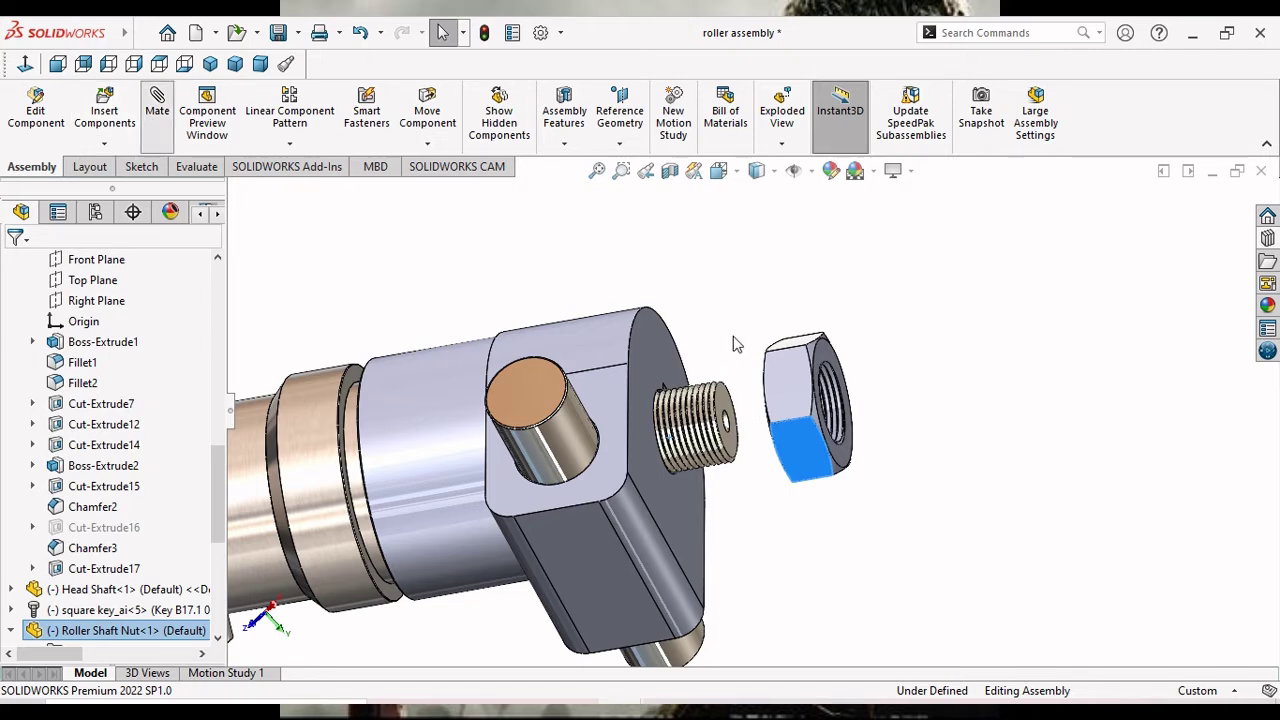
pyautogui.moveTo(724, 337); pyautogui.dragTo(762, 372, button='middle')
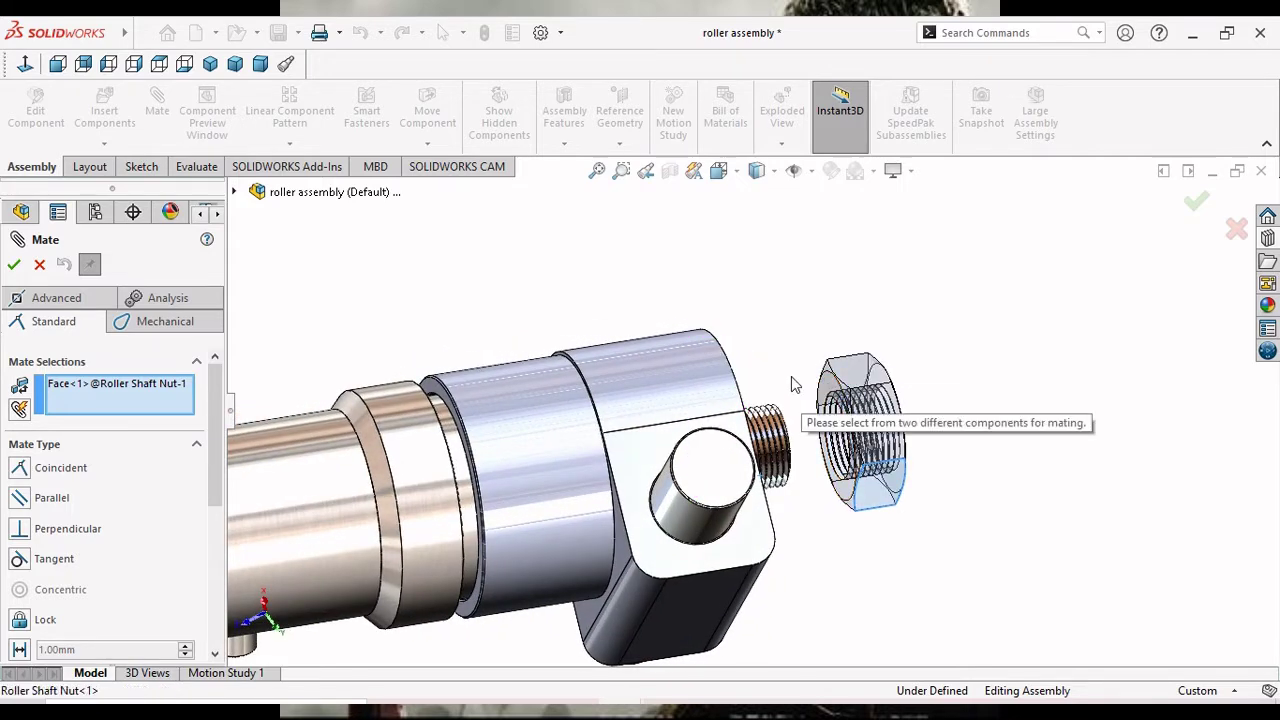
# Clear the selections, mate a nut face coincident with the Head's end face, and close mating.
pyautogui.scroll(-5, 850, 410)
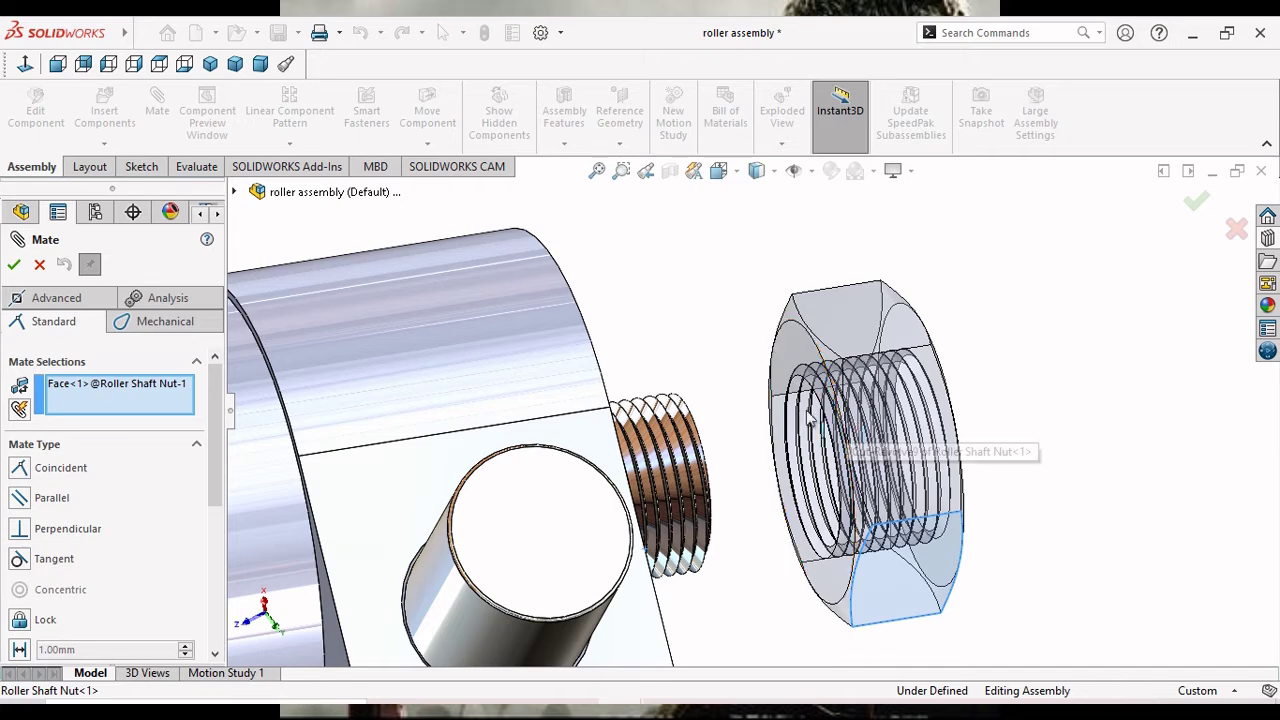
pyautogui.rightClick(140, 388)
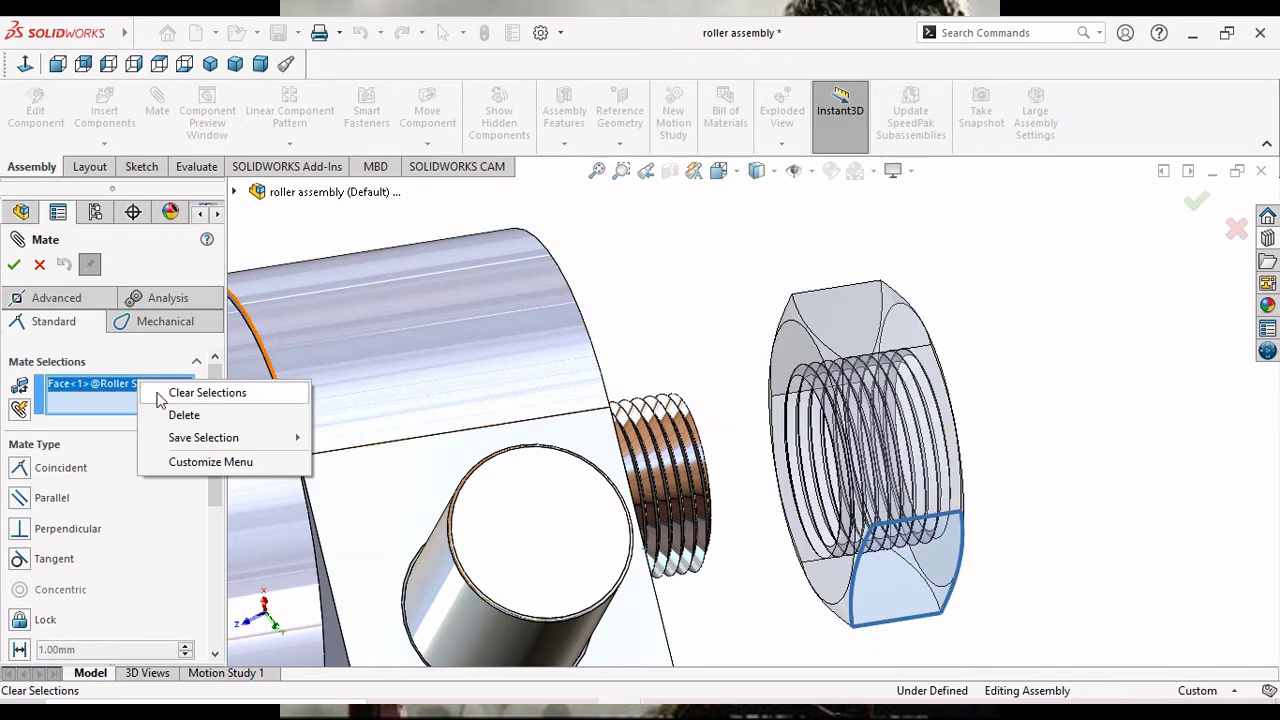
pyautogui.click(180, 391)
pyautogui.click(795, 355)
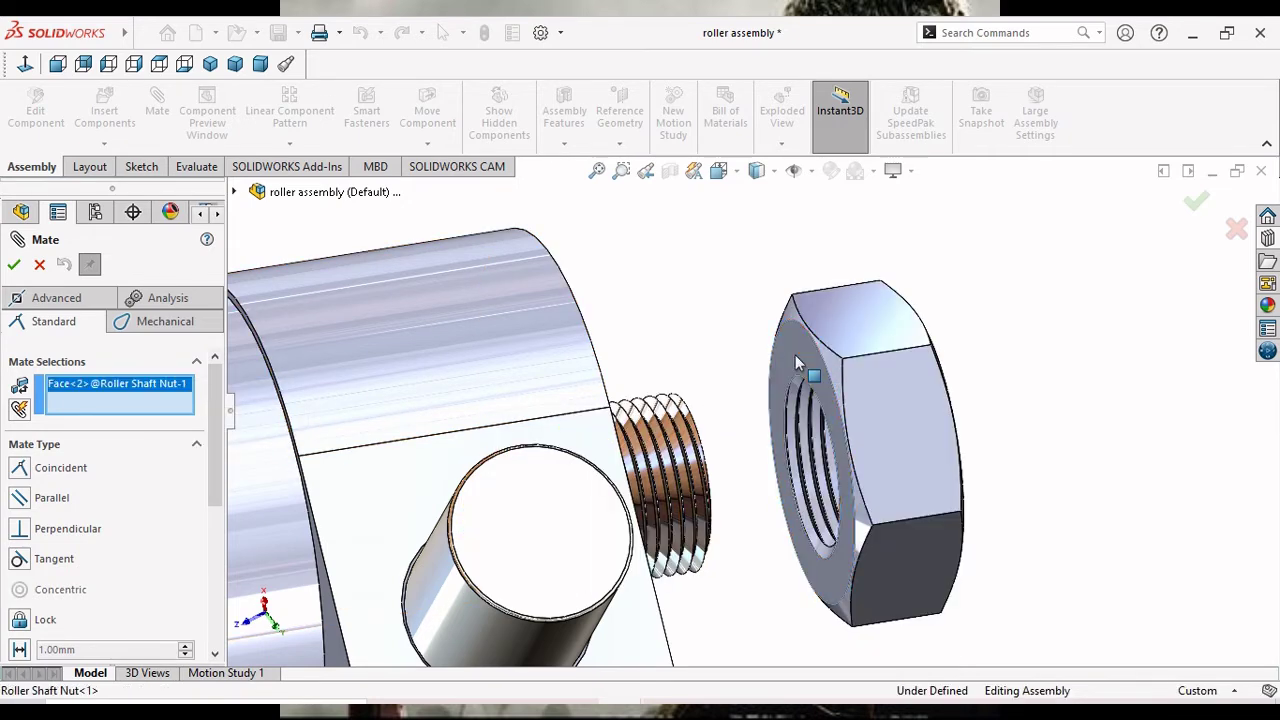
pyautogui.moveTo(795, 355); pyautogui.dragTo(514, 379, button='middle')
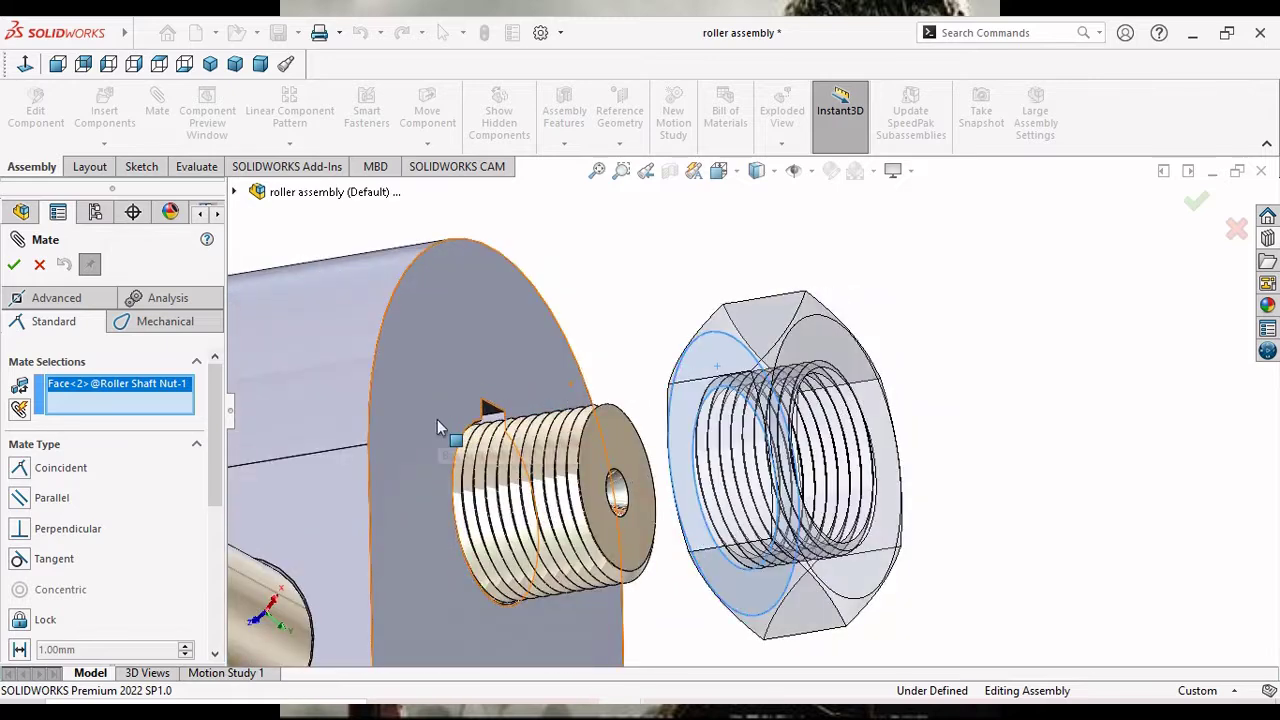
pyautogui.click(437, 419)
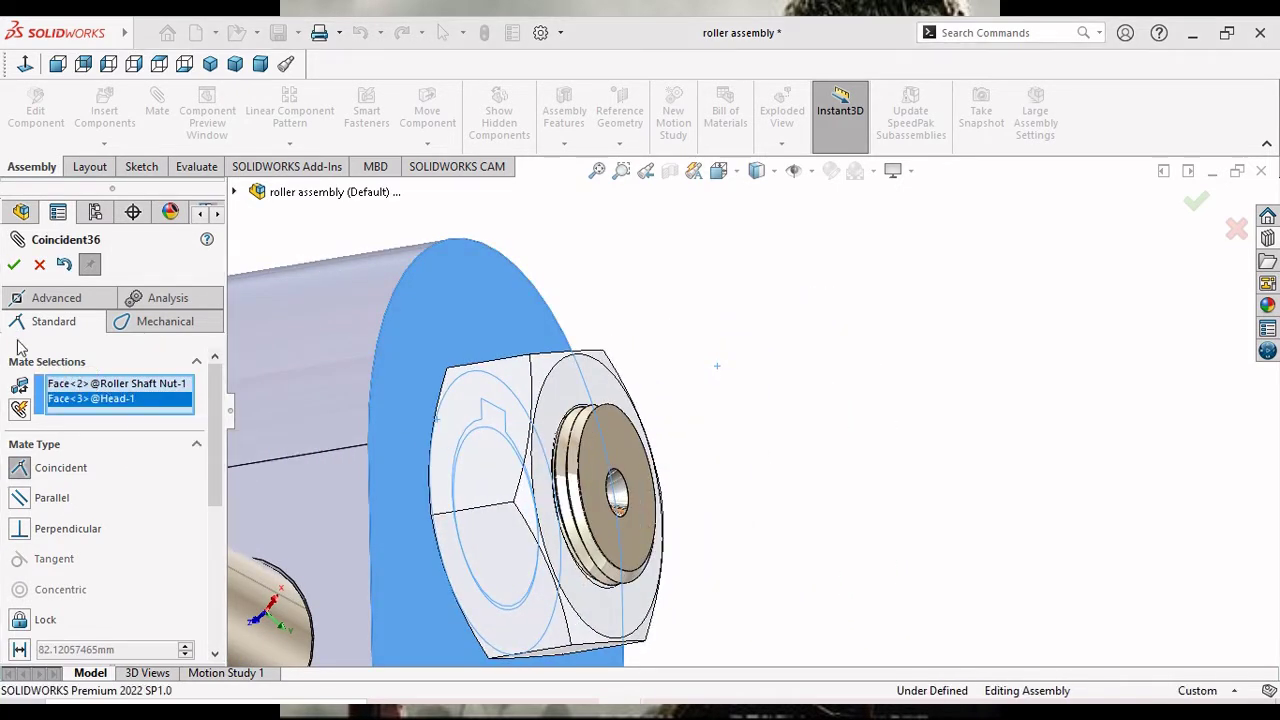
pyautogui.click(14, 264)
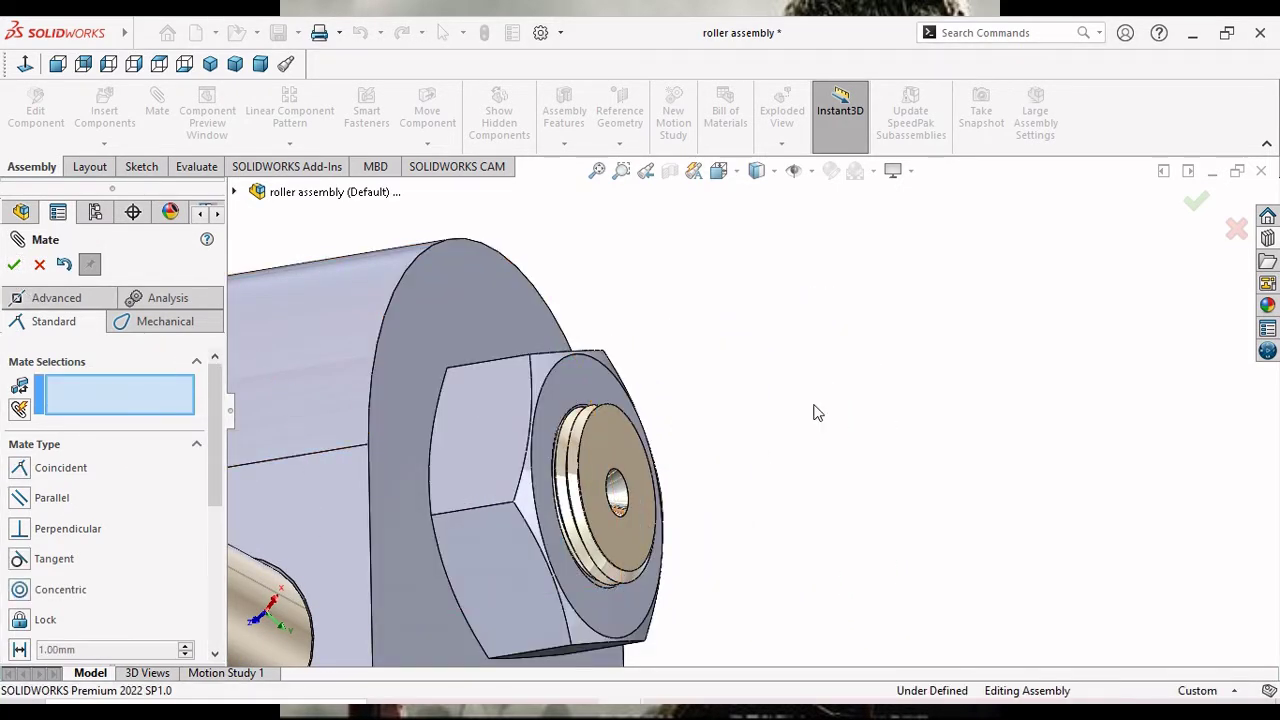
pyautogui.scroll(3, 731, 425)
pyautogui.scroll(2, 766, 440)
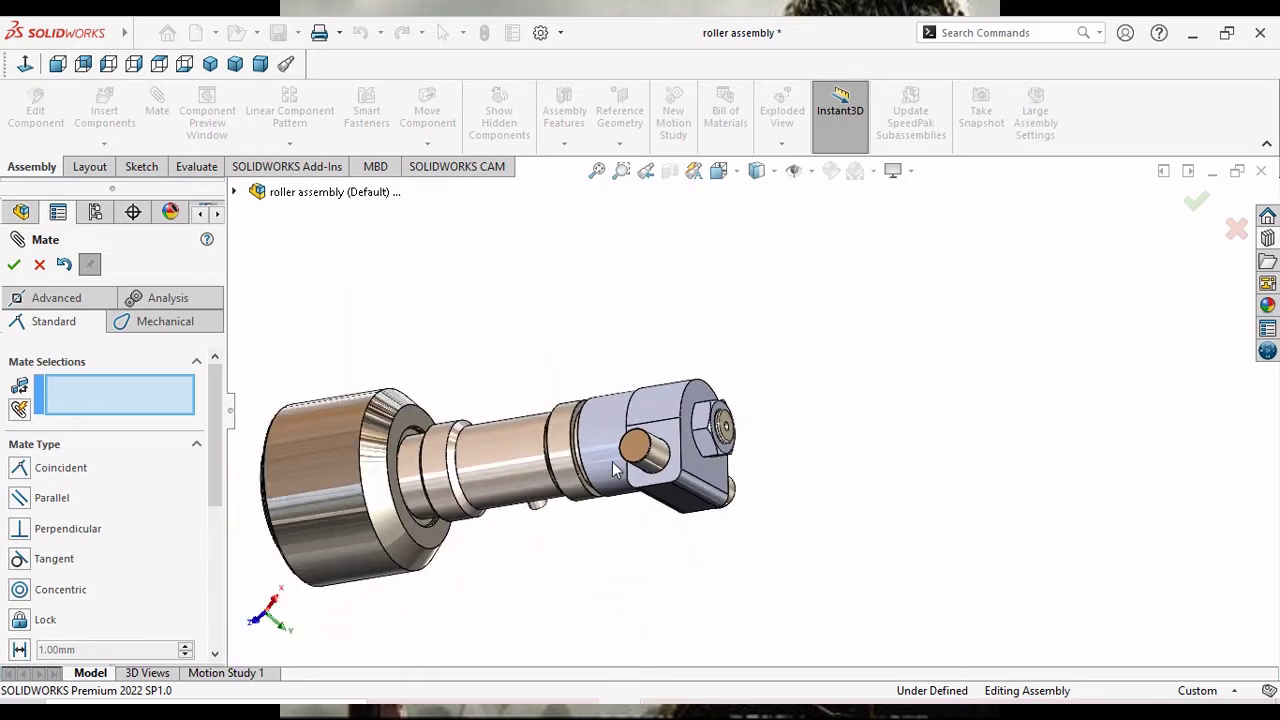
pyautogui.scroll(-2, 697, 478)
pyautogui.scroll(2, 697, 478)
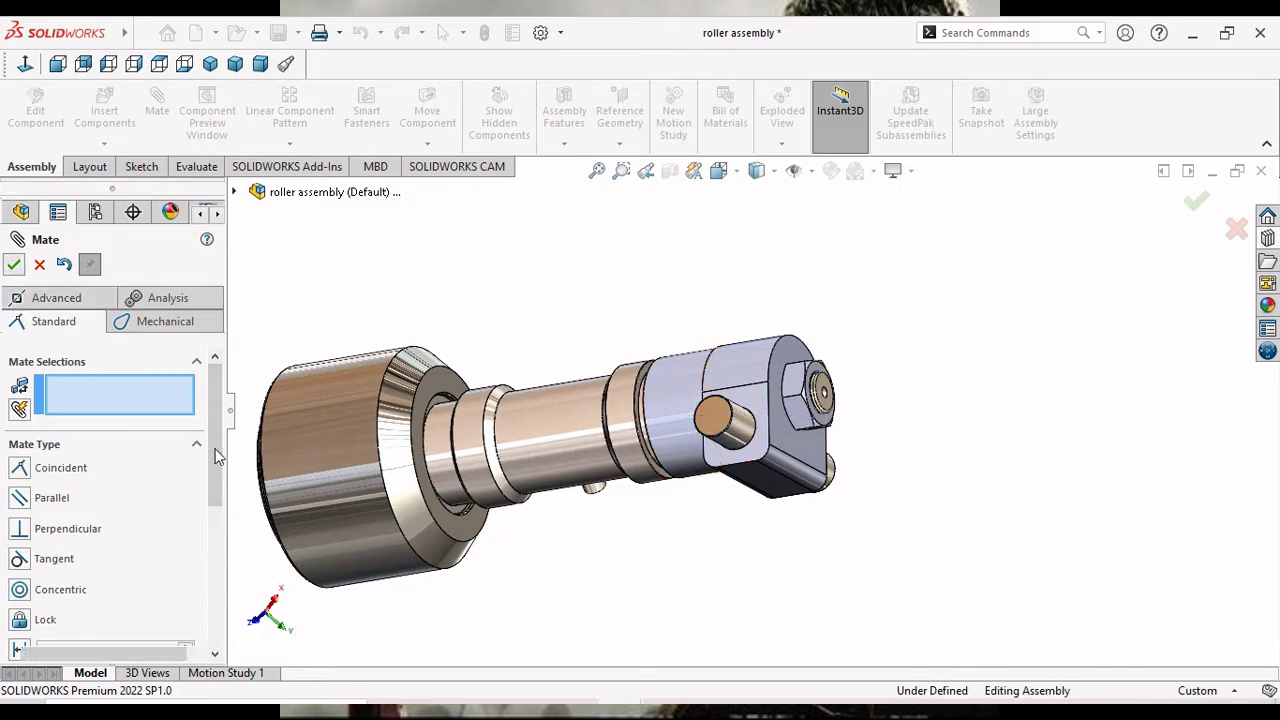
pyautogui.press('Escape')
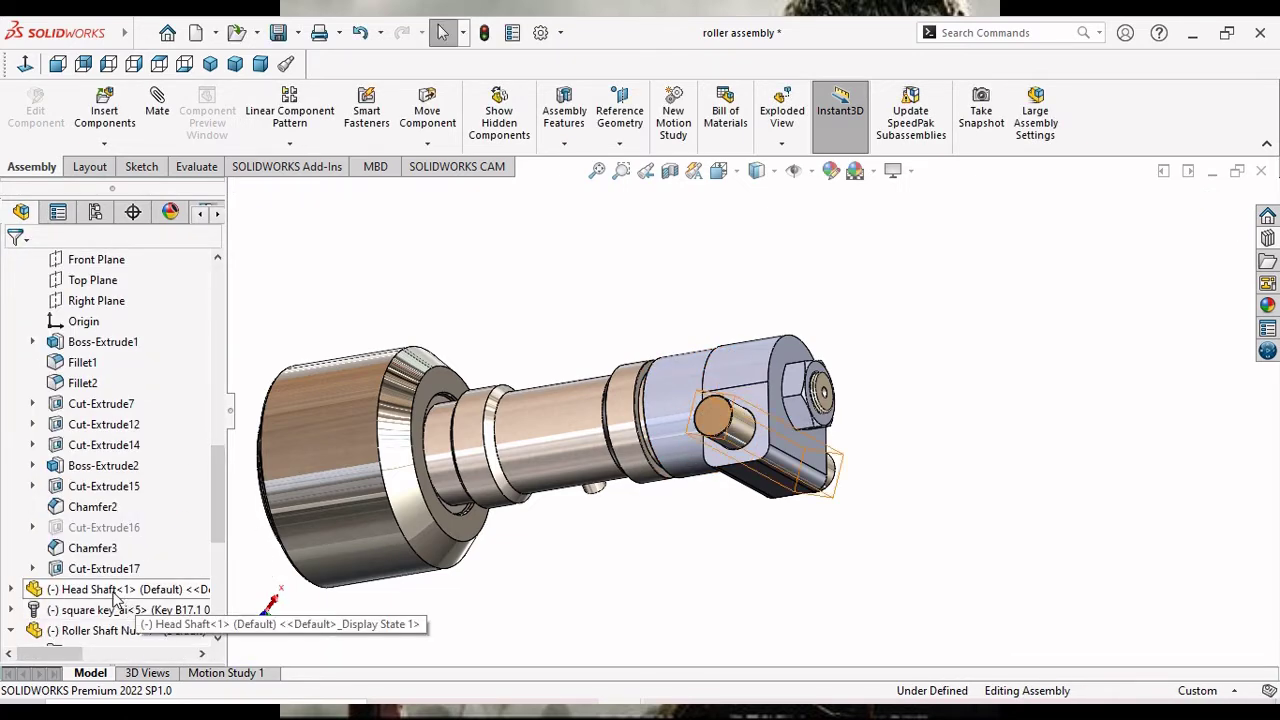
# Apply cast carbon steel to the Head Shaft, then undo it and reorient the view.
pyautogui.click(114, 592)
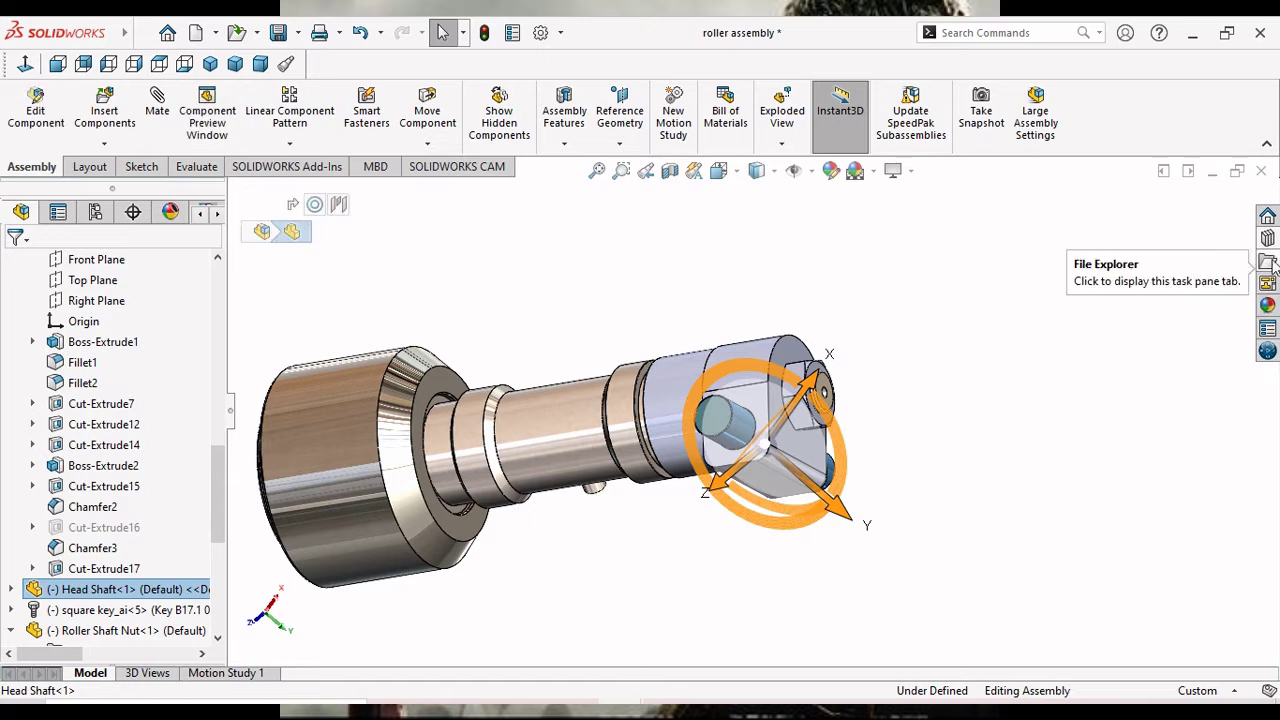
pyautogui.click(1268, 306)
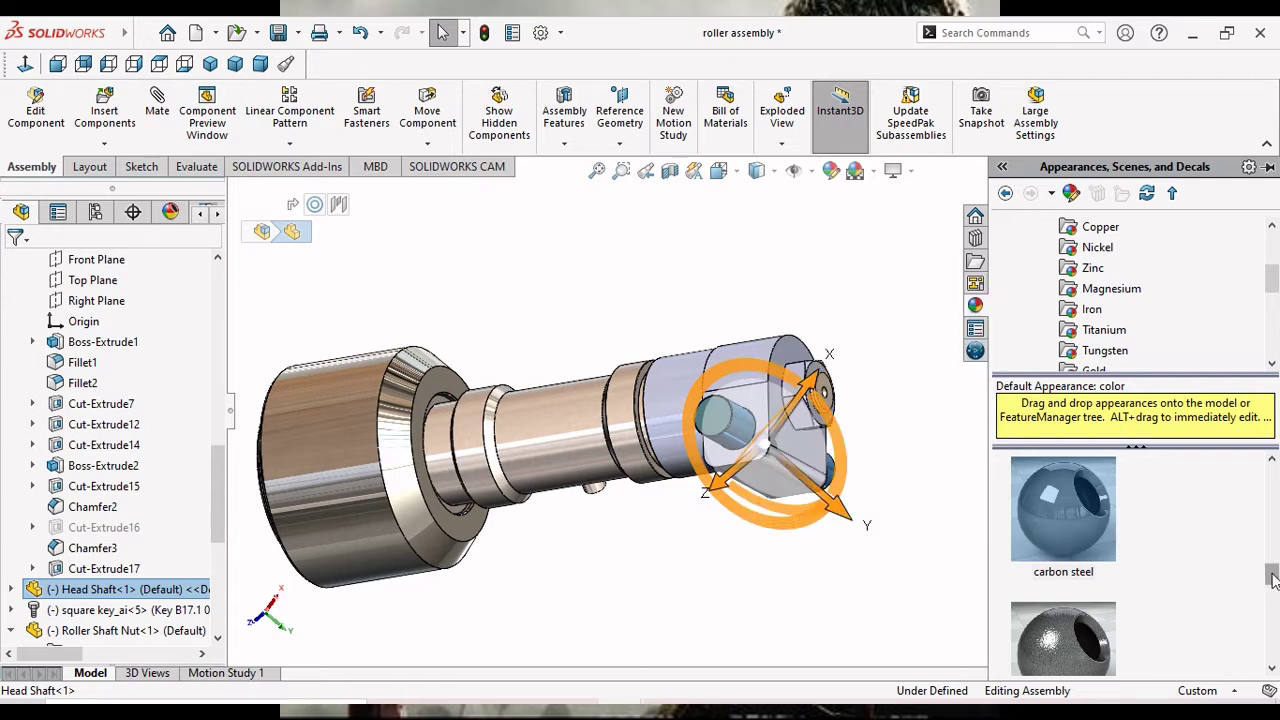
pyautogui.moveTo(1272, 580); pyautogui.dragTo(1272, 588)
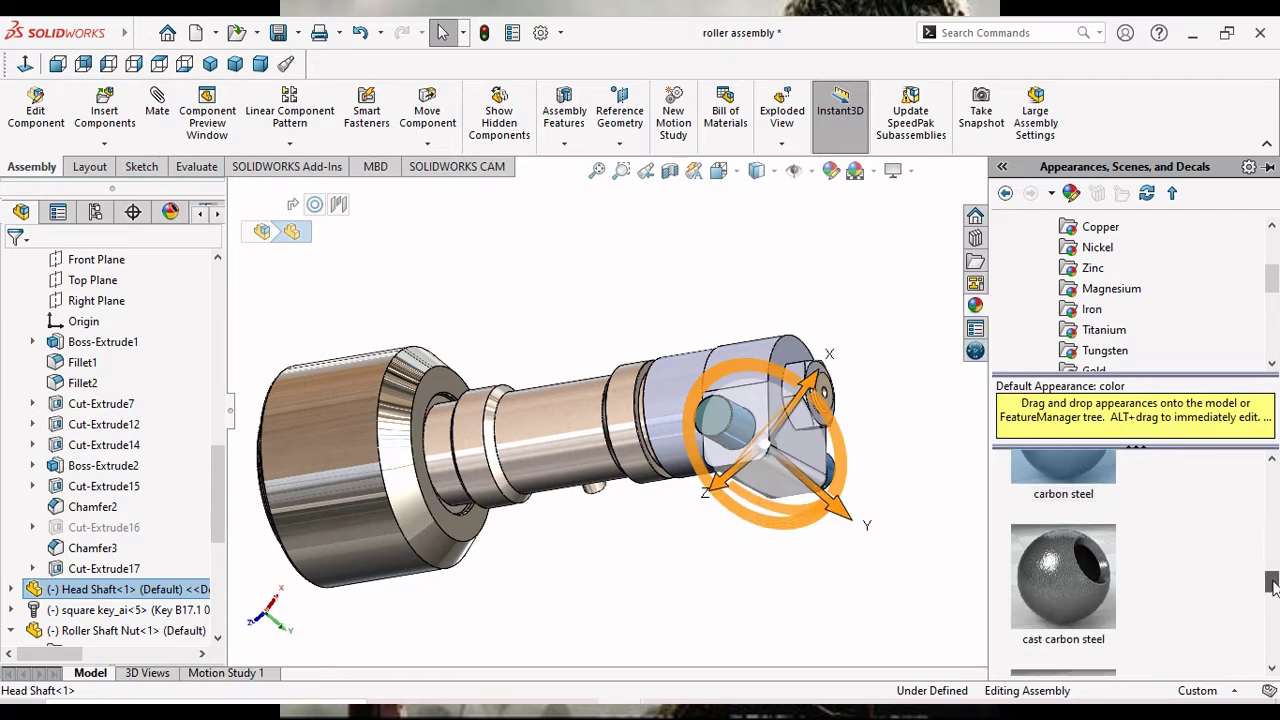
pyautogui.click(1090, 596)
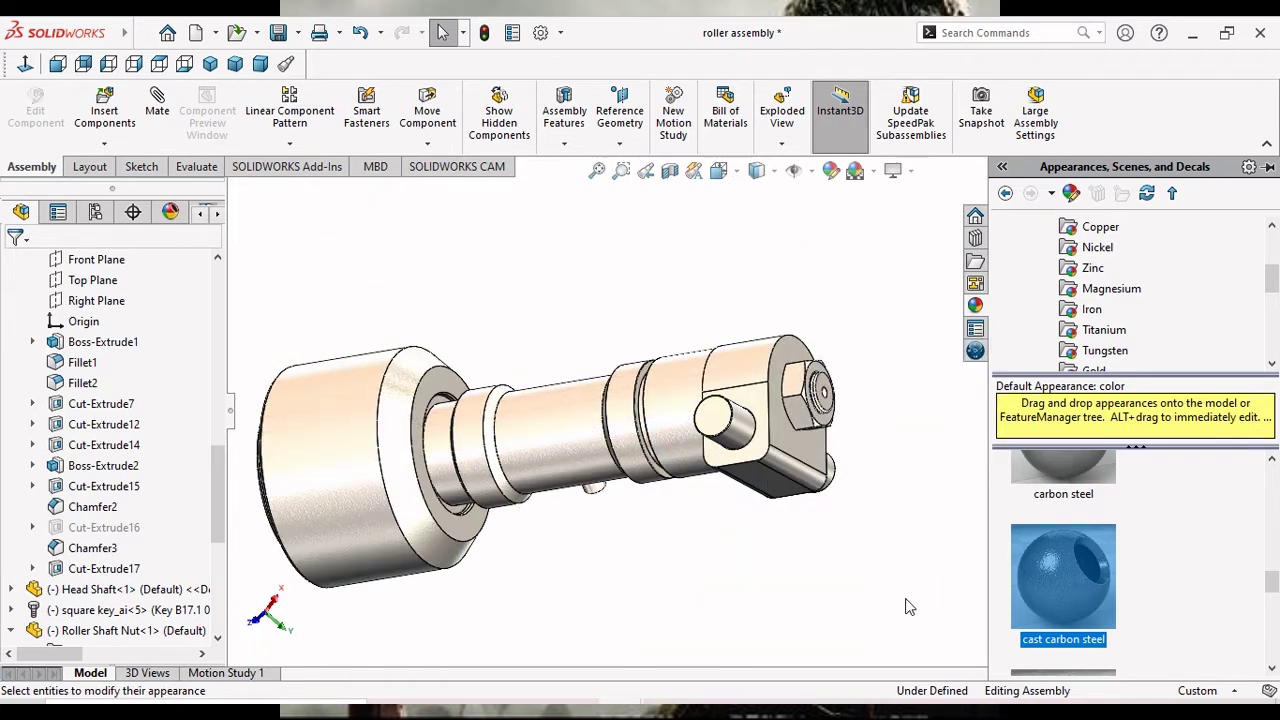
pyautogui.click(906, 600)
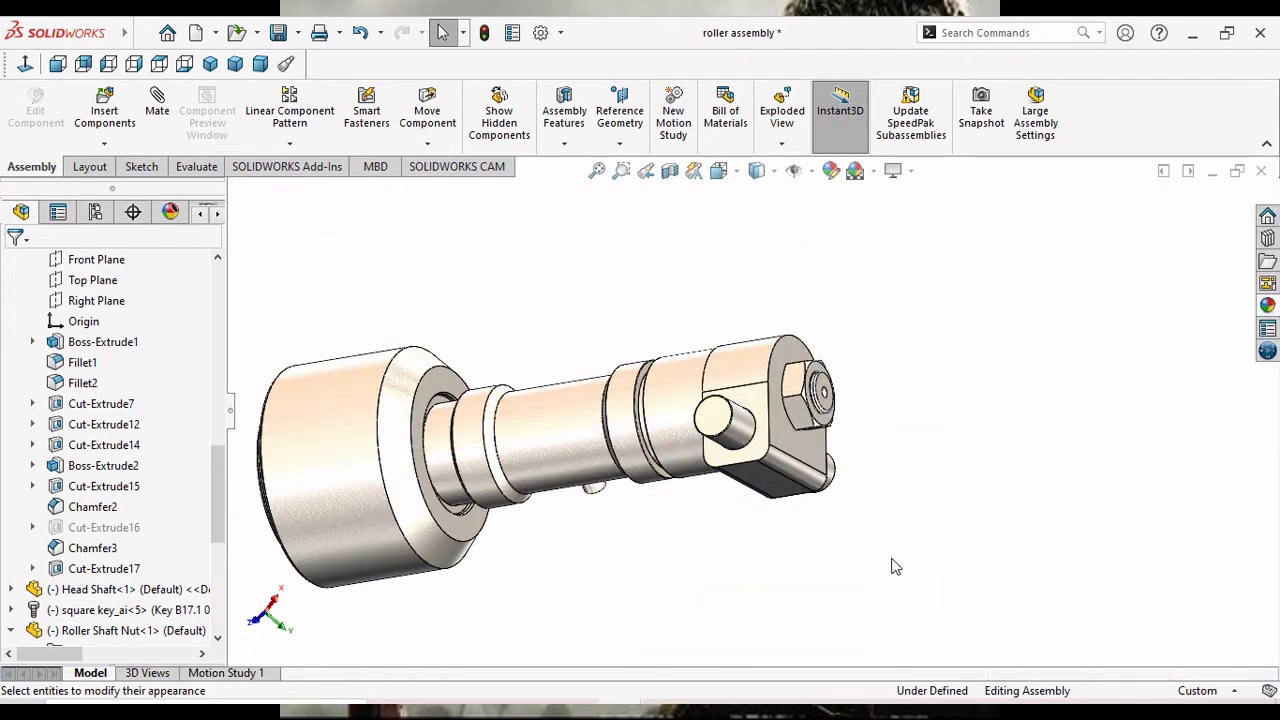
pyautogui.hotkey('ctrl', 'z')
pyautogui.scroll(3, 700, 550)
pyautogui.moveTo(744, 537); pyautogui.dragTo(690, 421, button='middle')
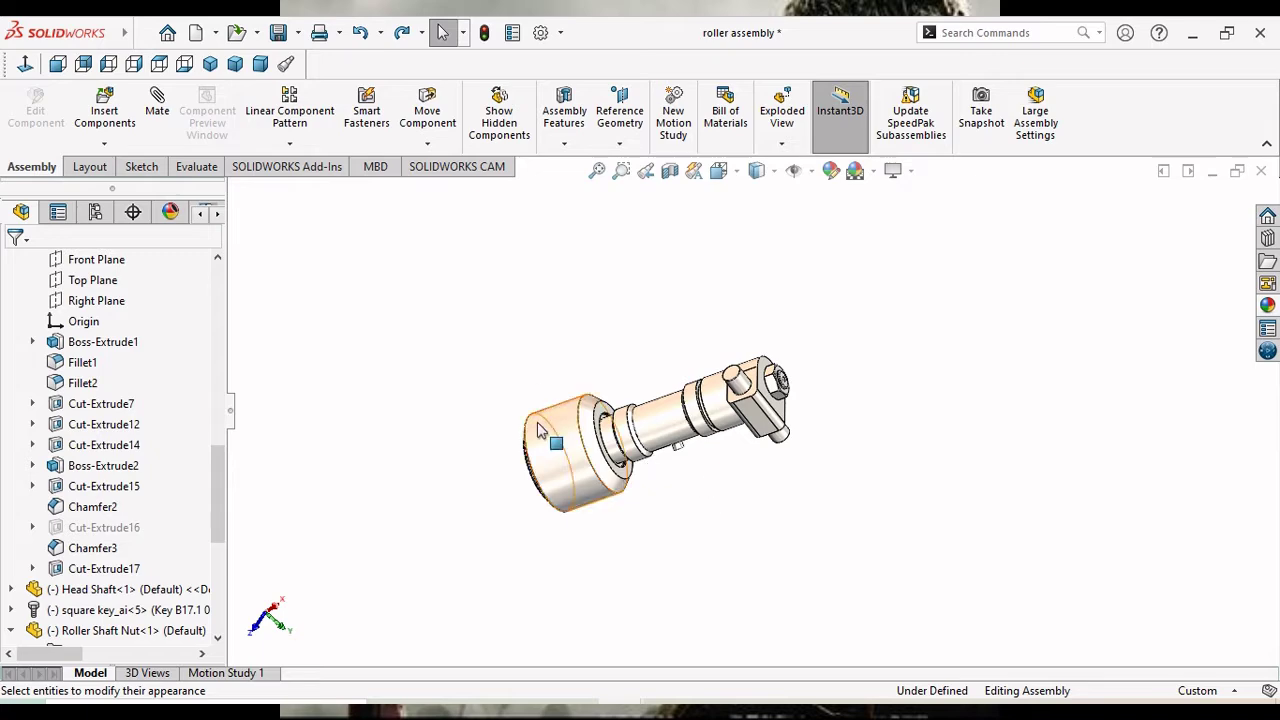
pyautogui.moveTo(218, 460); pyautogui.dragTo(192, 256)
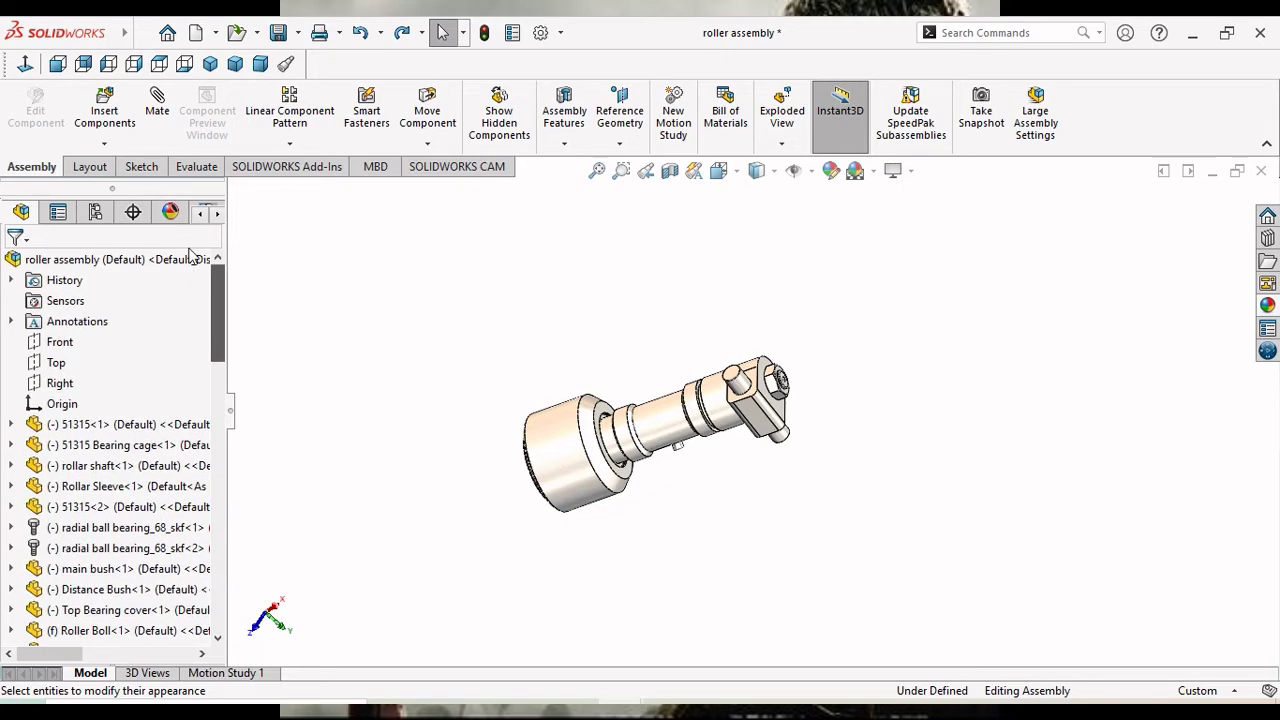
# Show the assembly's appearances sorted by history and inspect carbon steel, cast iron and polished steel.
pyautogui.click(155, 260)
pyautogui.rightClick(155, 260)
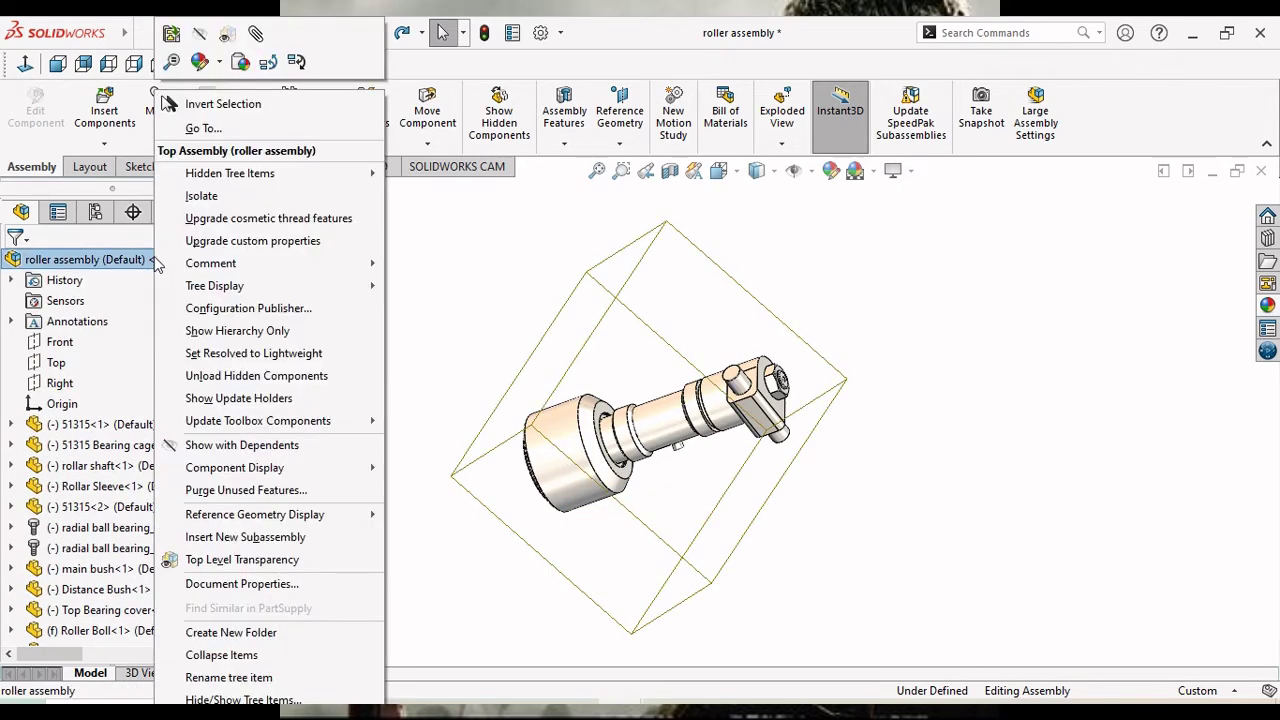
pyautogui.click(426, 257)
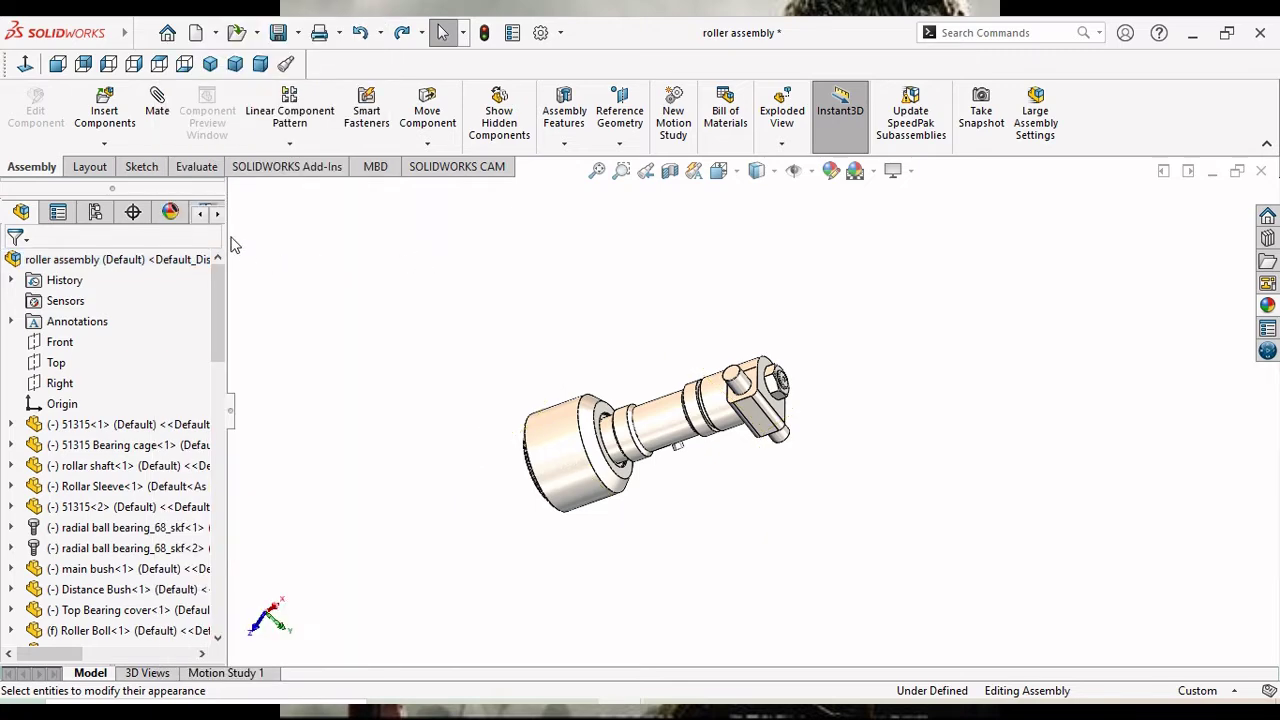
pyautogui.click(176, 216)
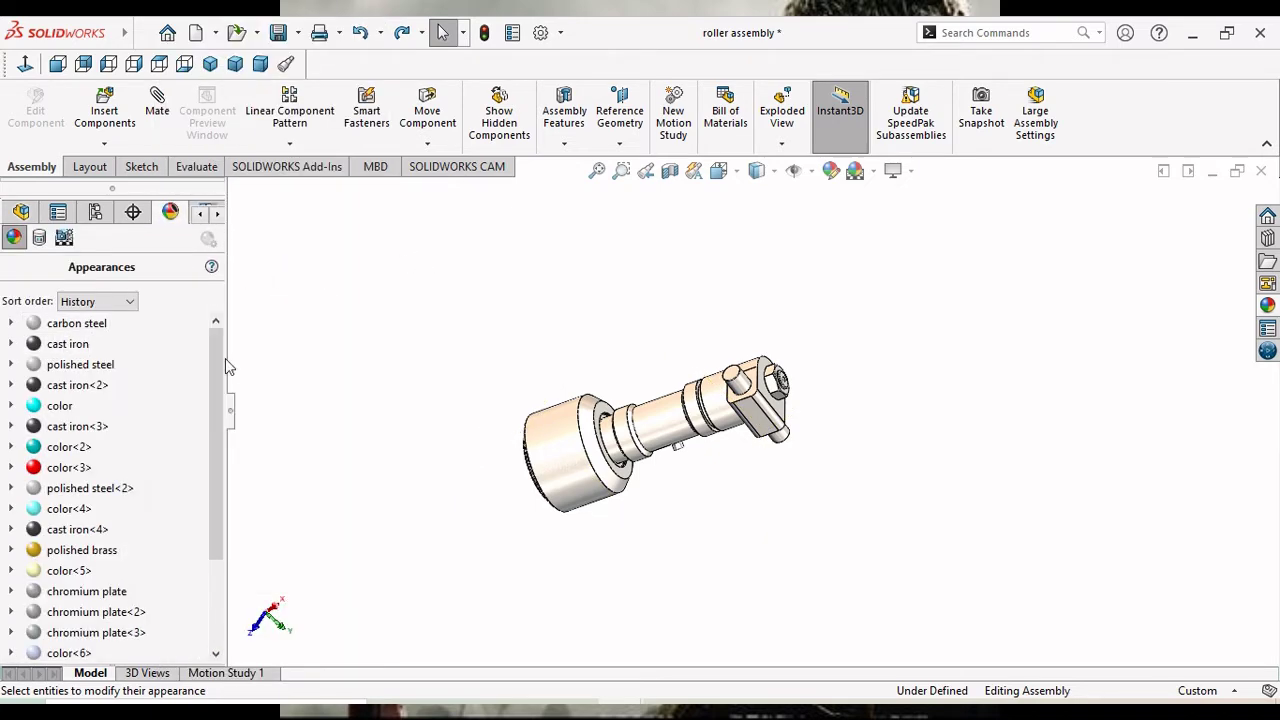
pyautogui.moveTo(208, 392)
pyautogui.mouseDown()
pyautogui.moveTo(213, 490)
pyautogui.moveTo(220, 400)
pyautogui.mouseUp()
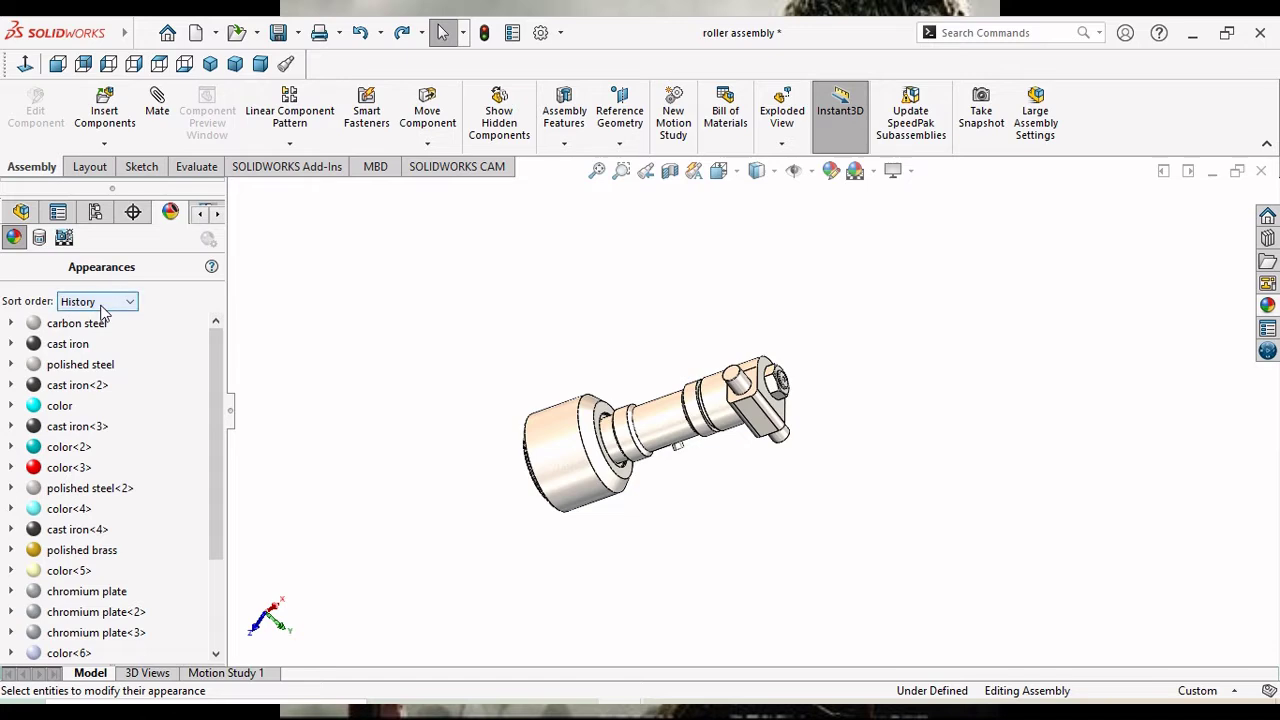
pyautogui.click(124, 306)
pyautogui.click(231, 314)
pyautogui.moveTo(76, 323)
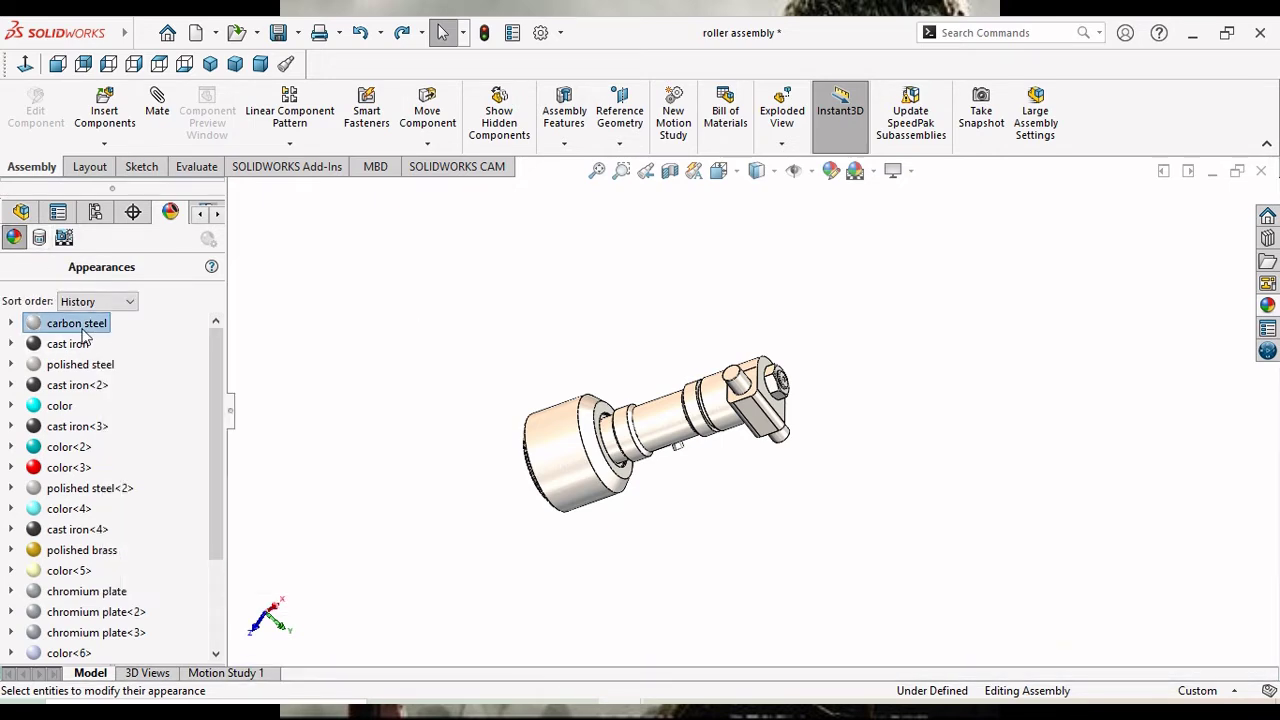
pyautogui.click(80, 343)
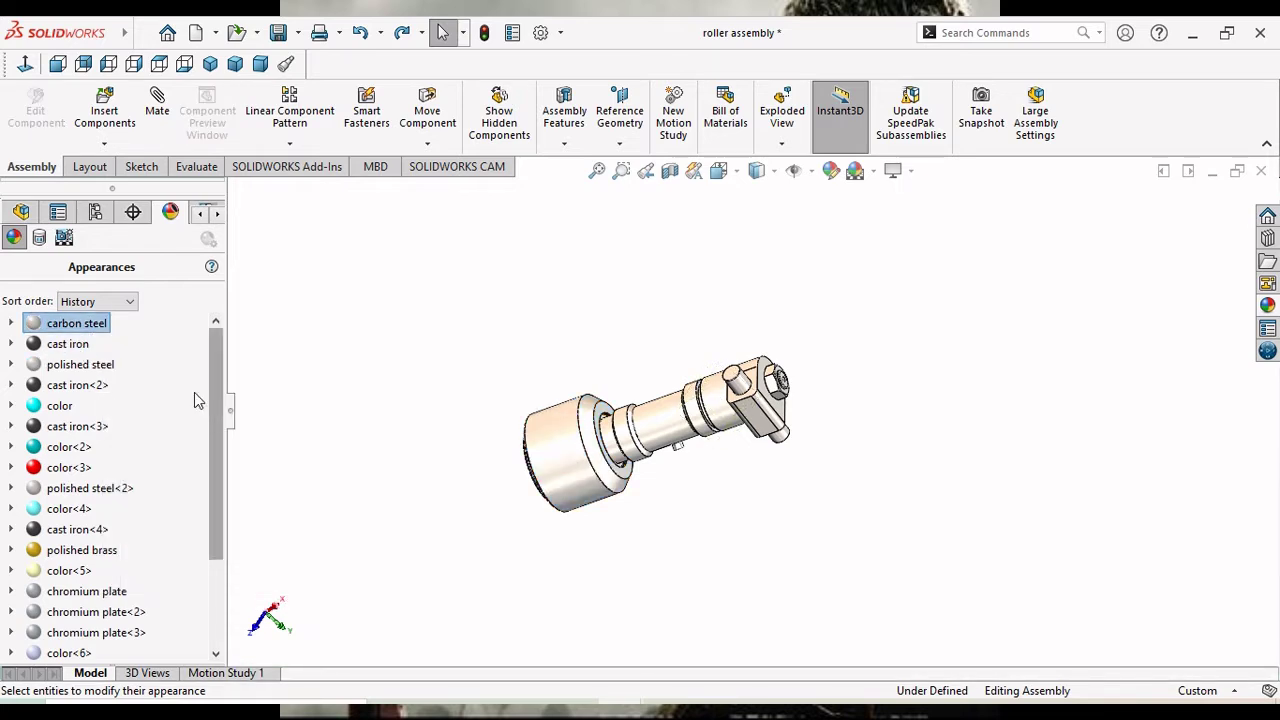
pyautogui.moveTo(218, 447)
pyautogui.mouseDown()
pyautogui.moveTo(212, 541)
pyautogui.moveTo(207, 440)
pyautogui.mouseUp()
pyautogui.click(84, 354)
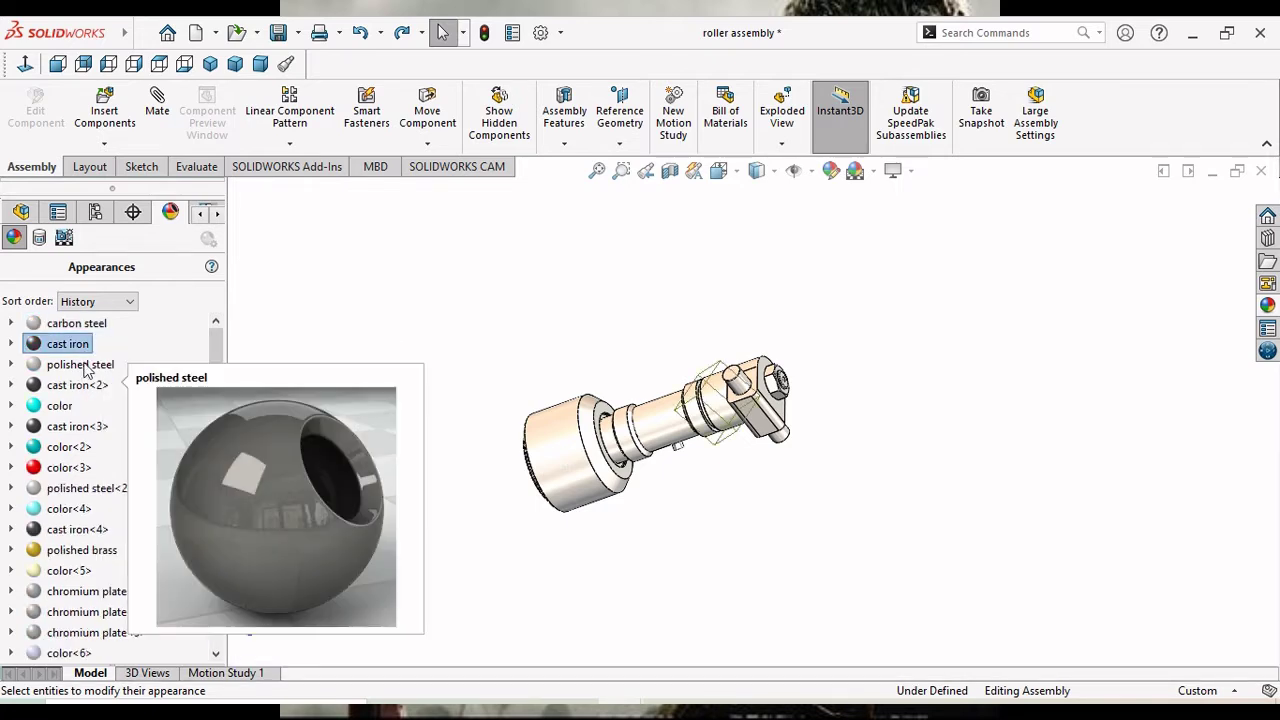
pyautogui.click(82, 365)
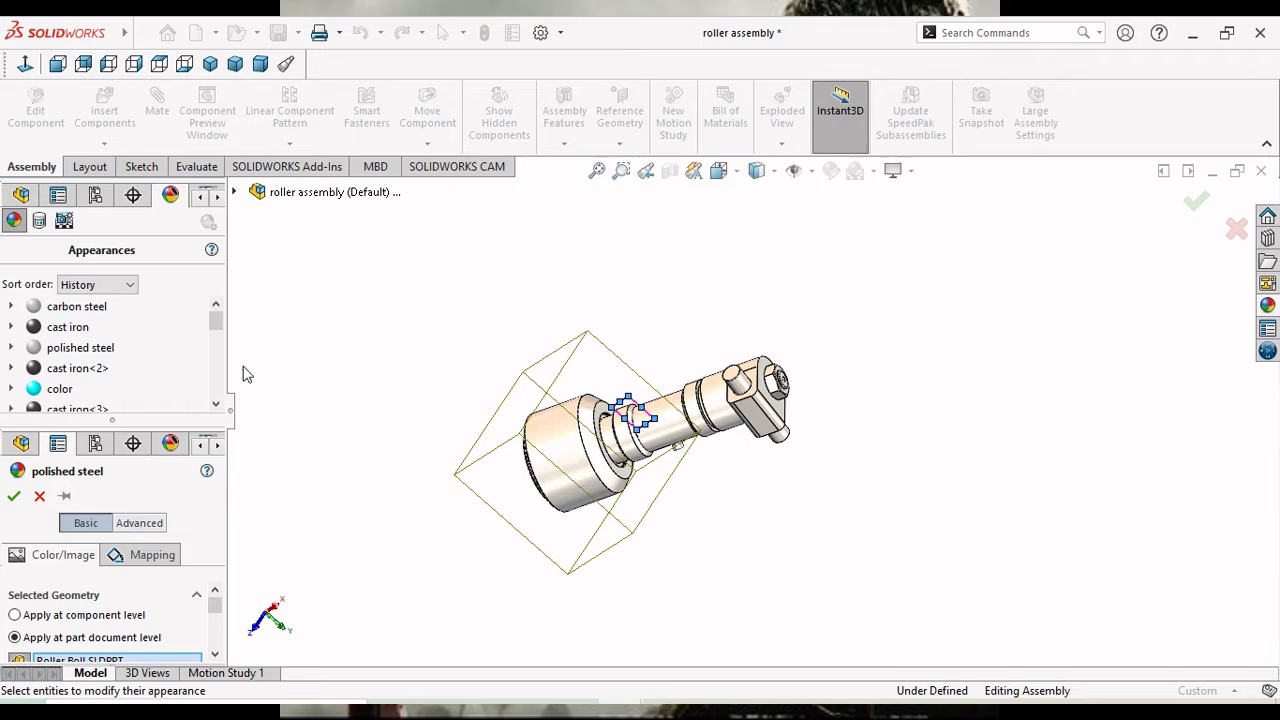
pyautogui.click(1226, 234)
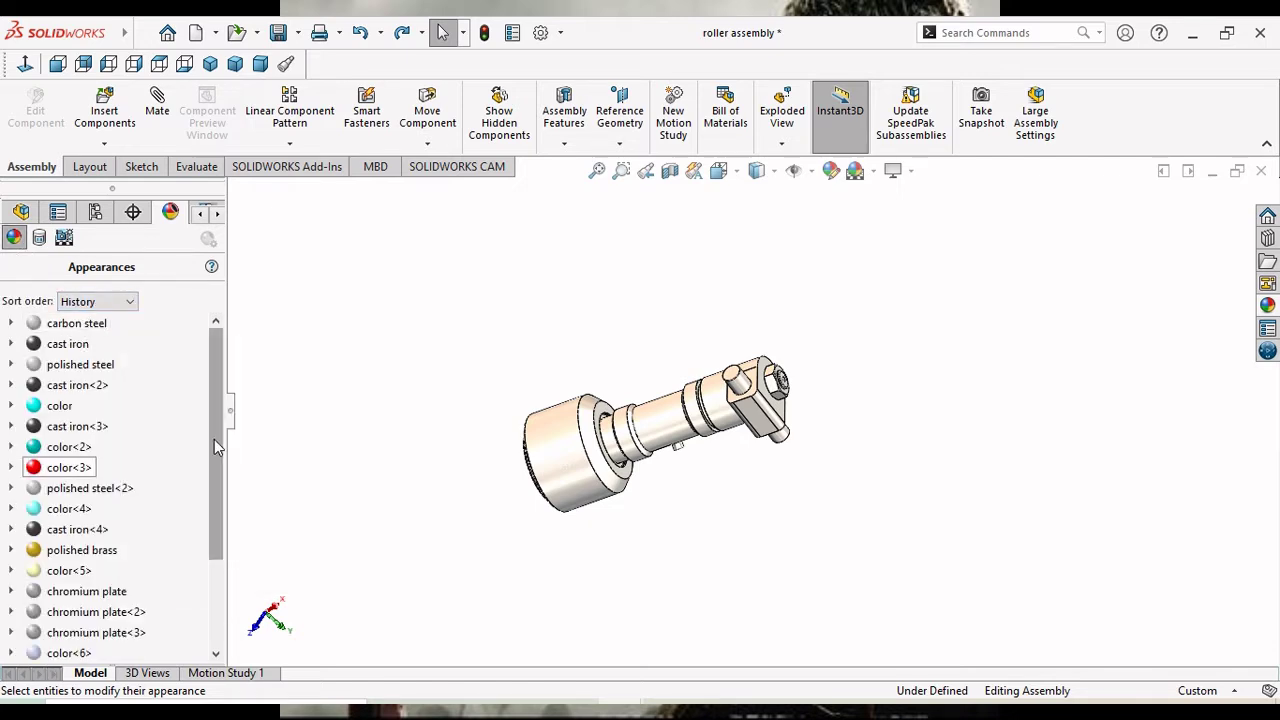
# Expand each appearance entry, from carbon steel to color<6>, to see which parts use it.
pyautogui.click(11, 324)
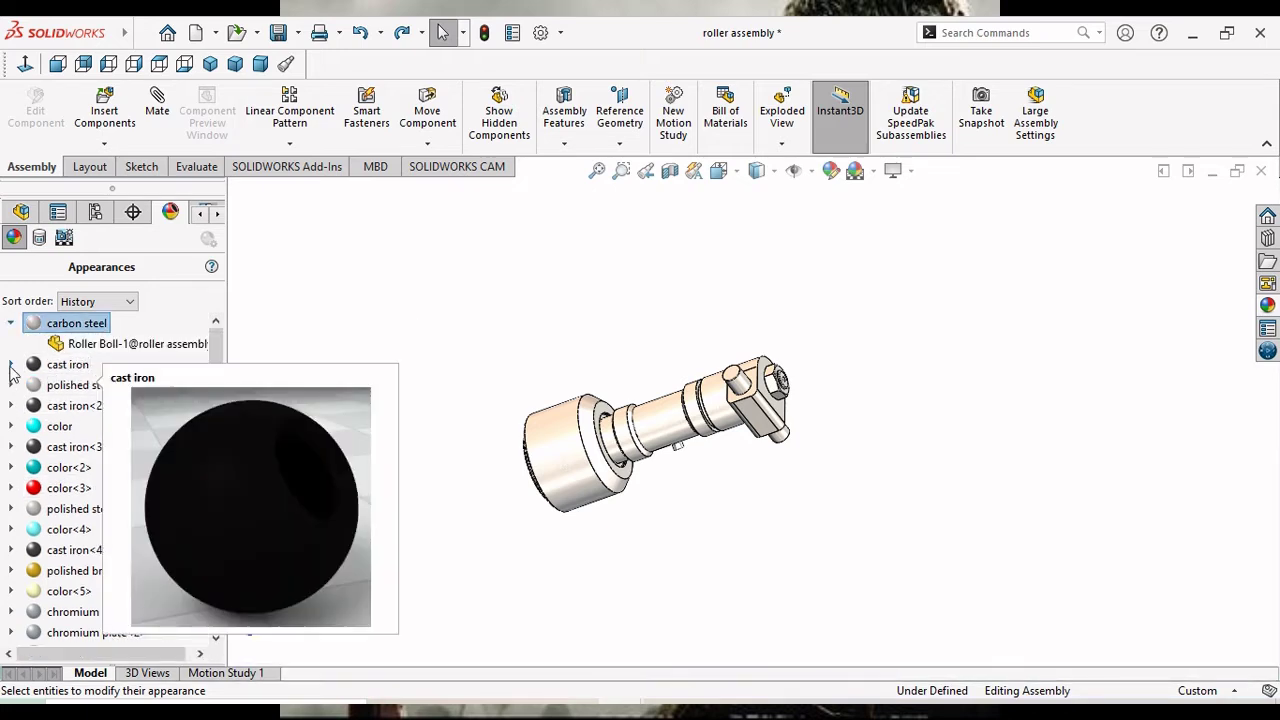
pyautogui.click(11, 365)
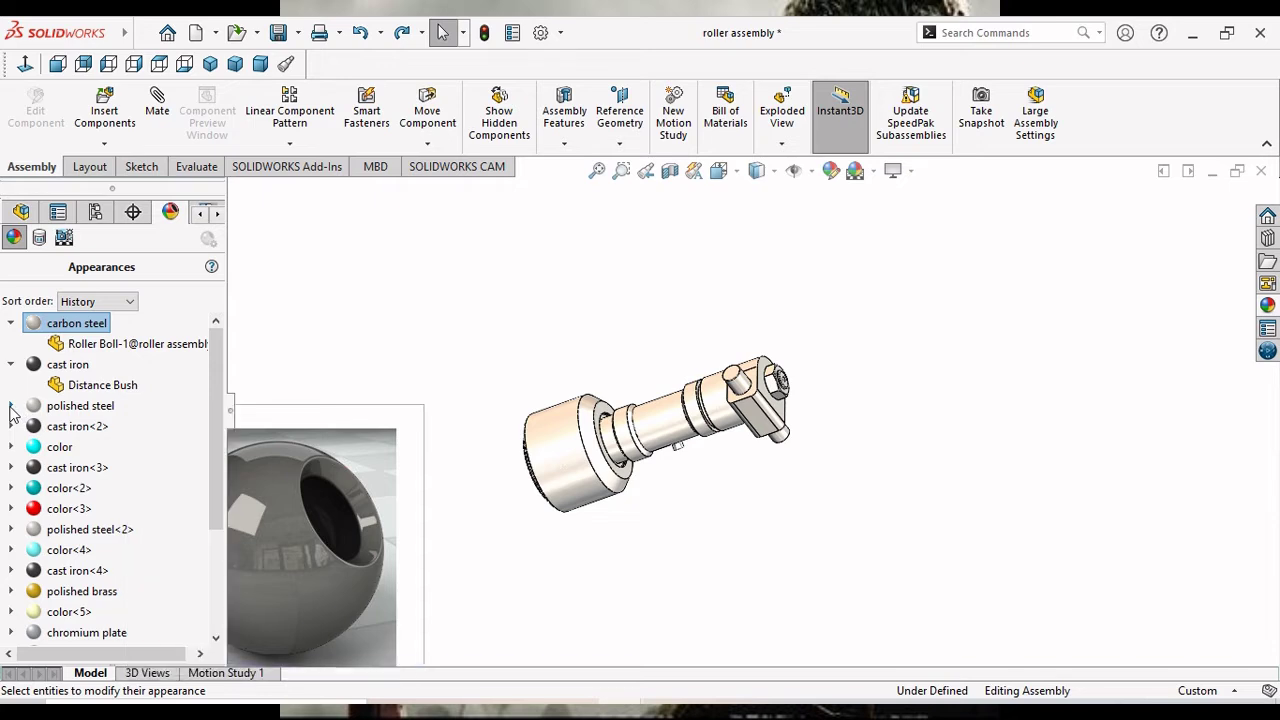
pyautogui.click(11, 406)
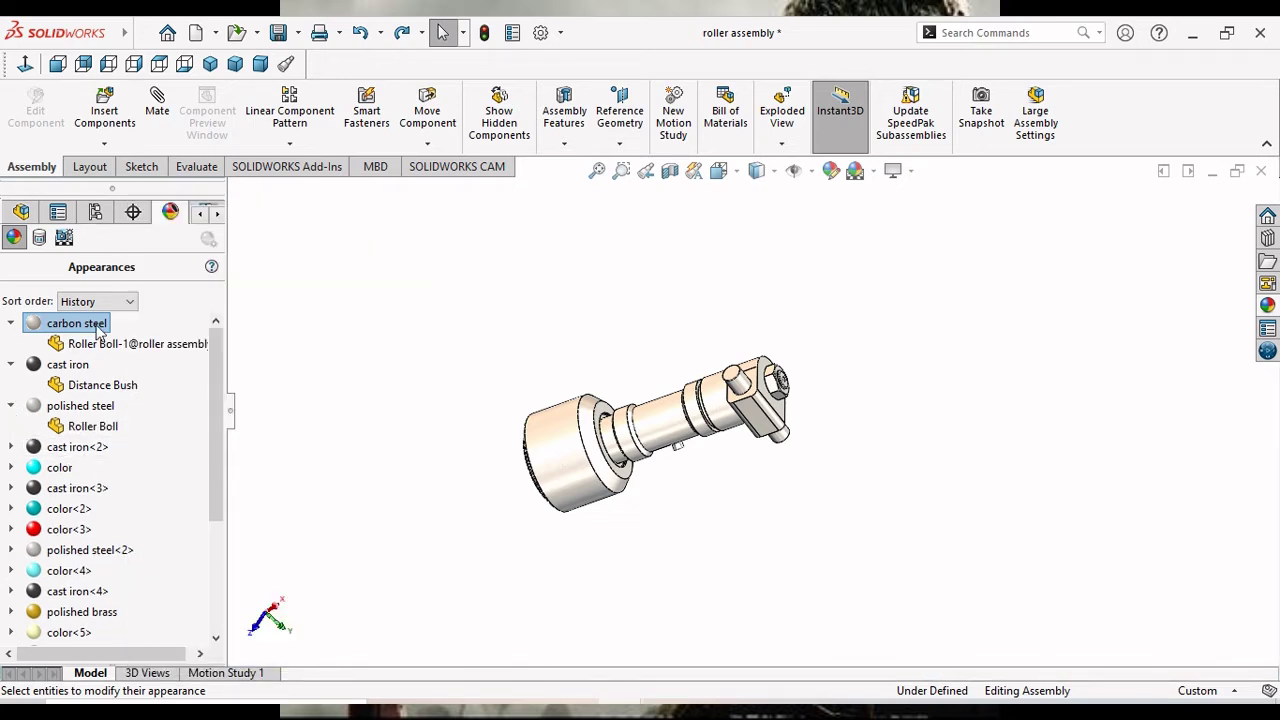
pyautogui.scroll(-1, 203, 441)
pyautogui.scroll(-2, 207, 536)
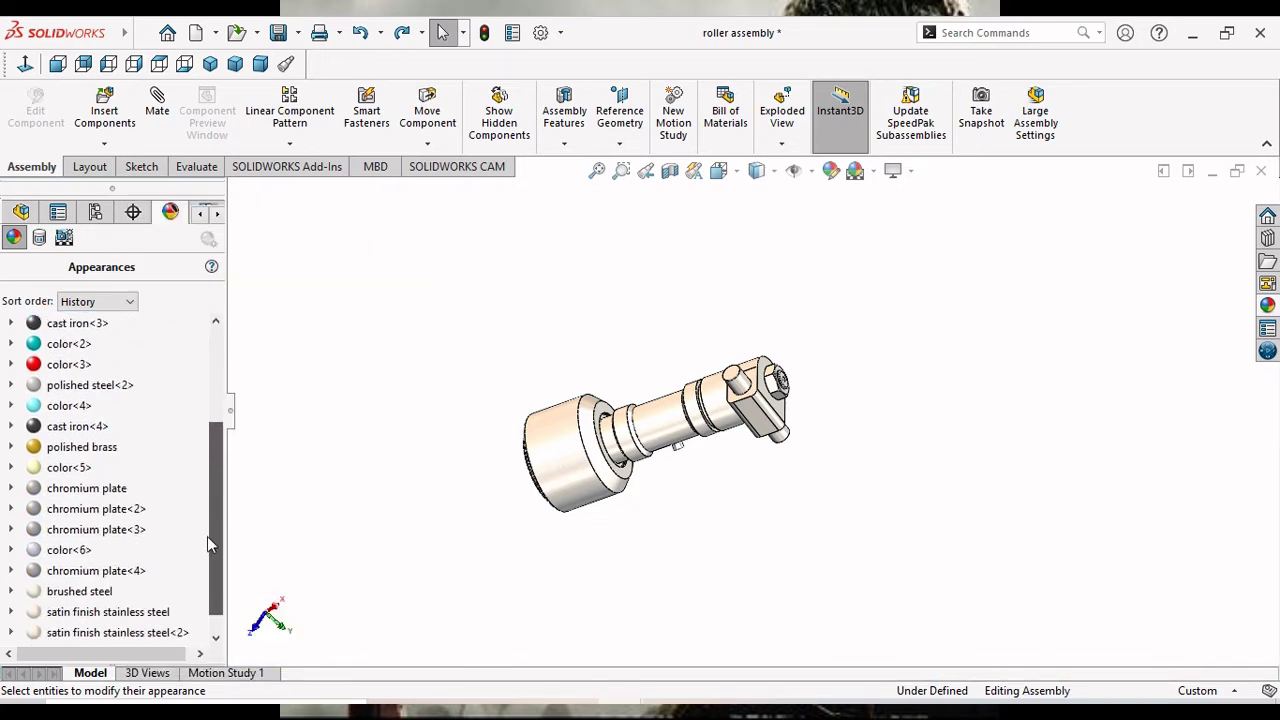
pyautogui.scroll(-1, 207, 568)
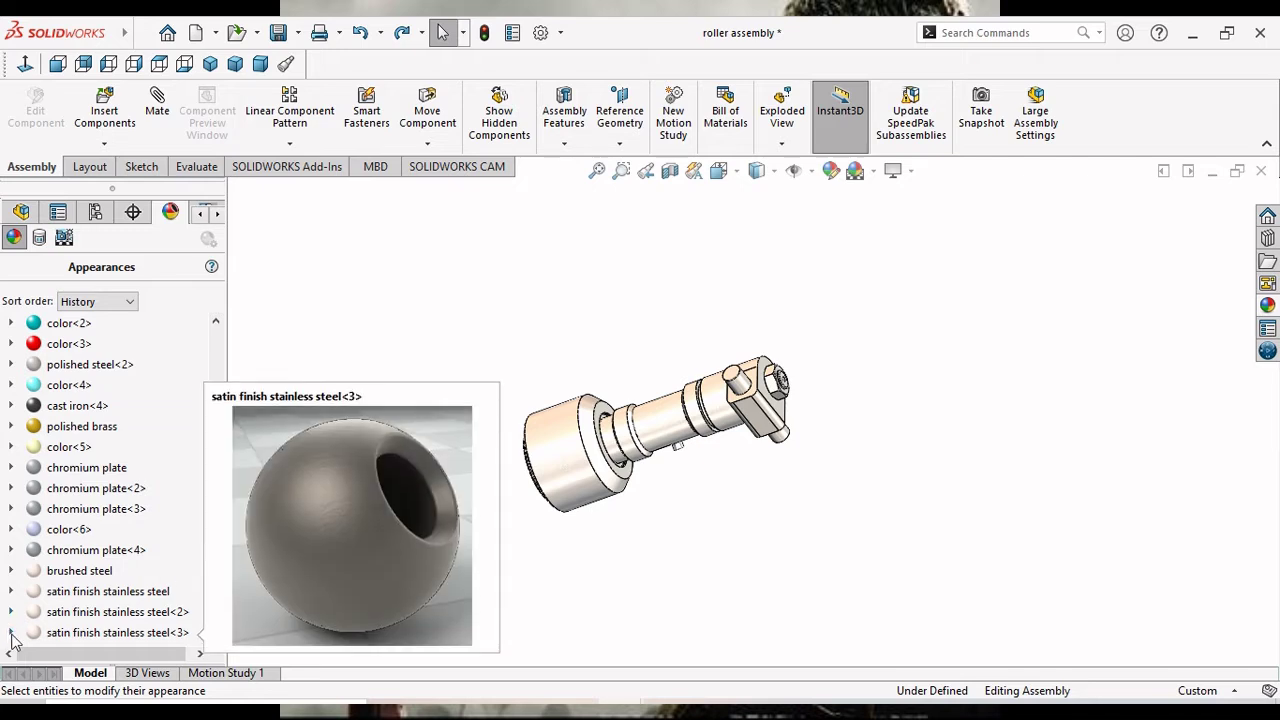
pyautogui.click(11, 632)
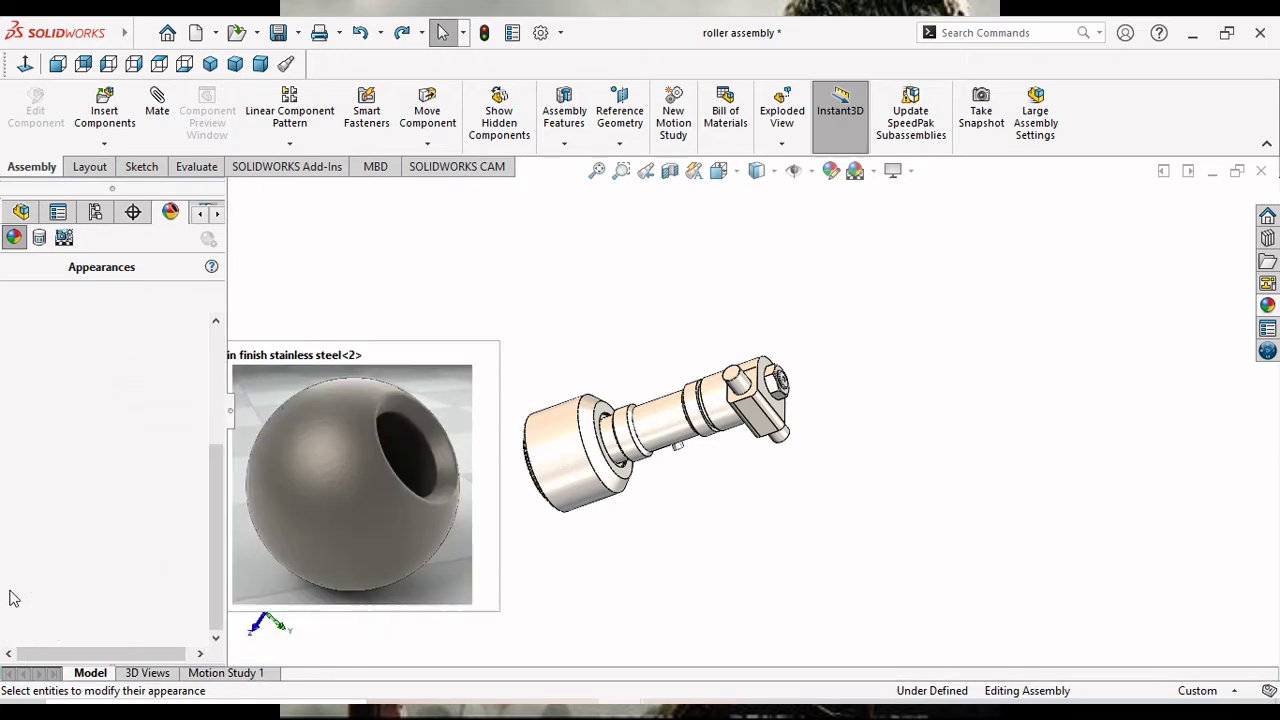
pyautogui.click(11, 591)
pyautogui.click(11, 570)
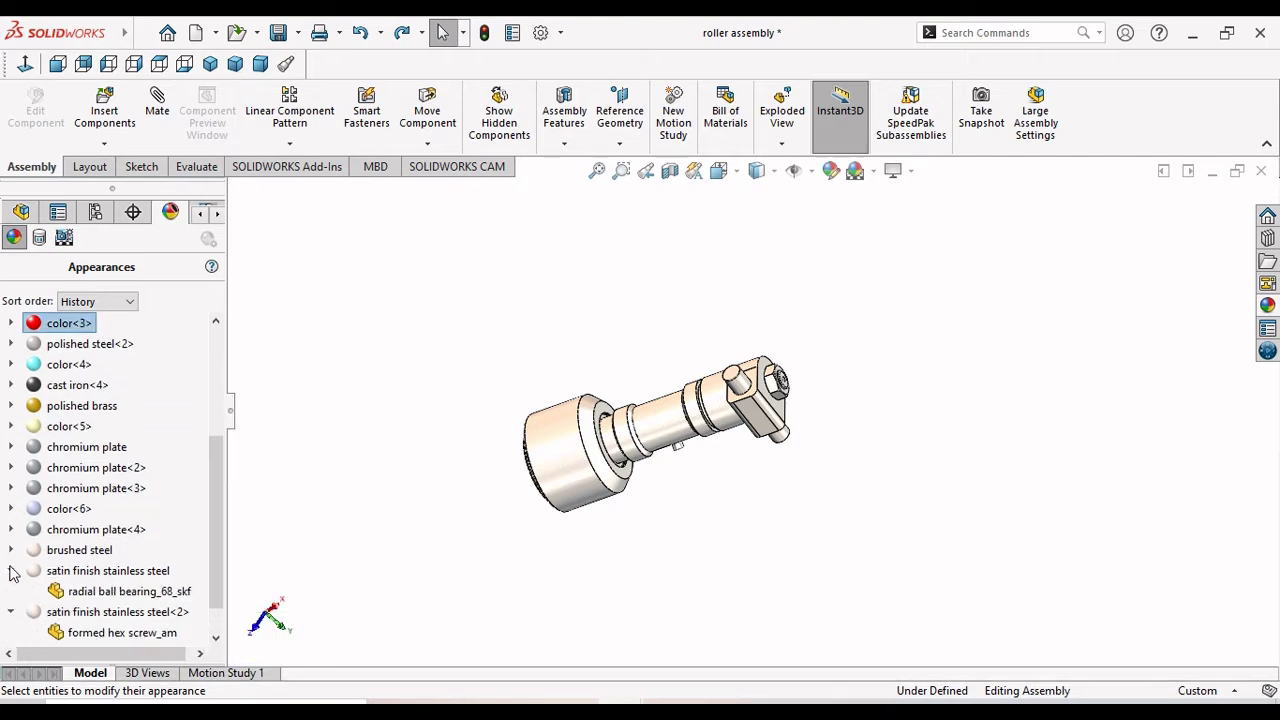
pyautogui.click(11, 550)
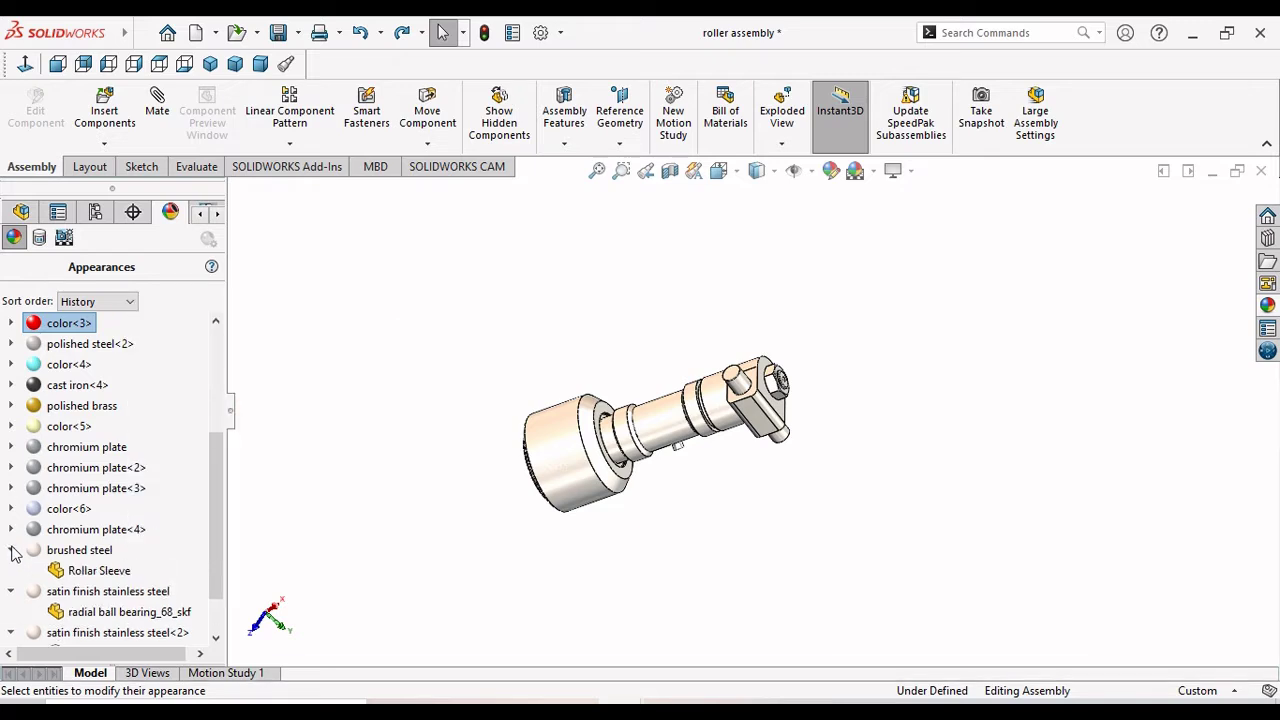
pyautogui.moveTo(95, 529)
pyautogui.click(11, 529)
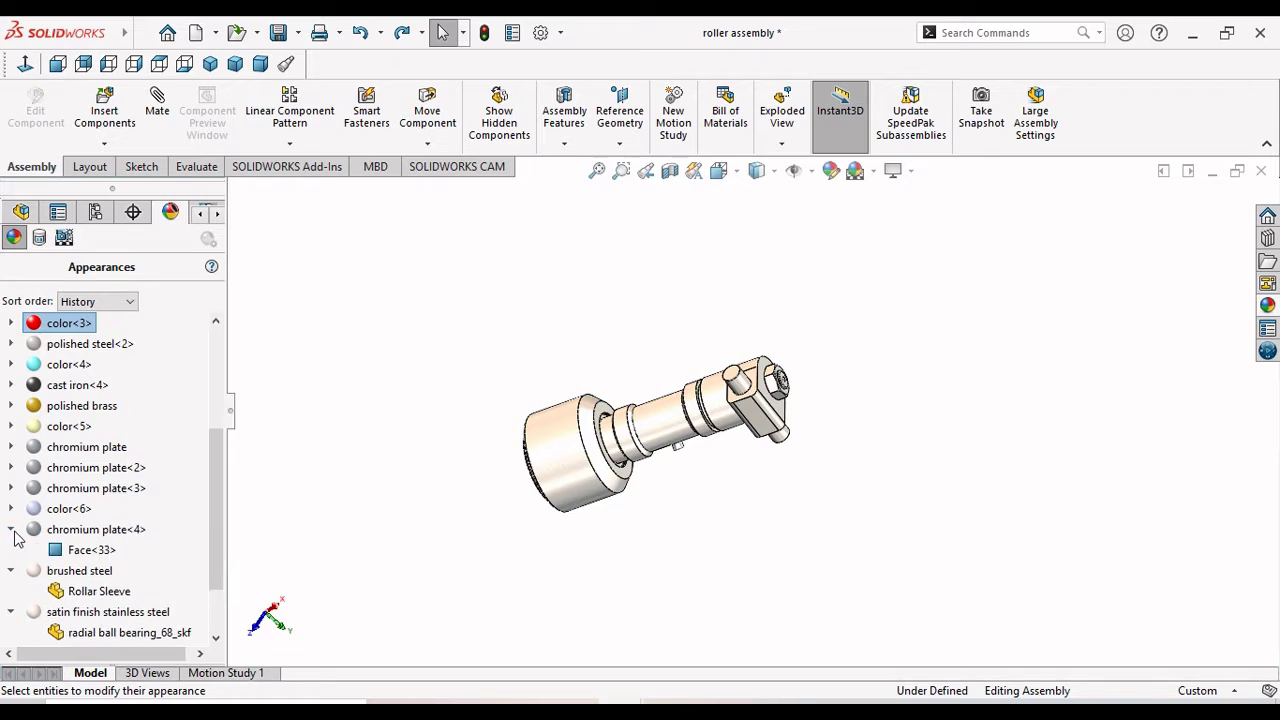
pyautogui.click(12, 509)
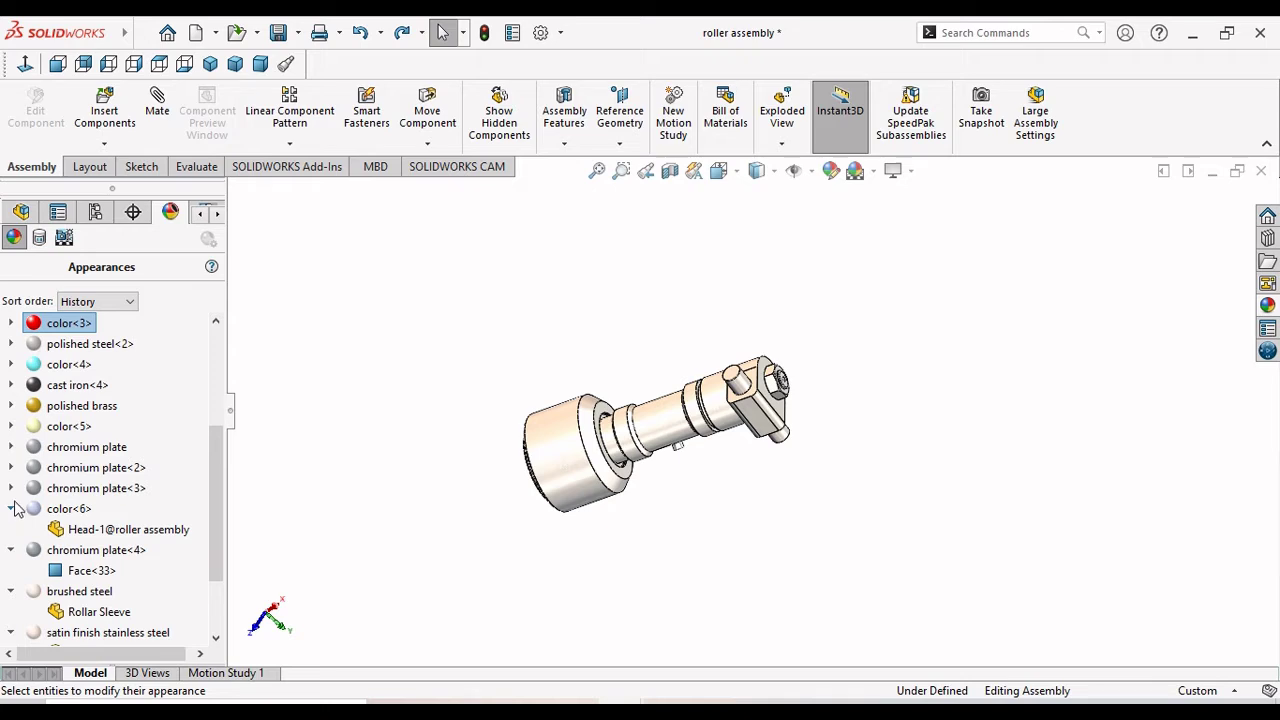
# Remove the color<6> appearance from the Head, then expand color<3> and color<2>.
pyautogui.rightClick(68, 509)
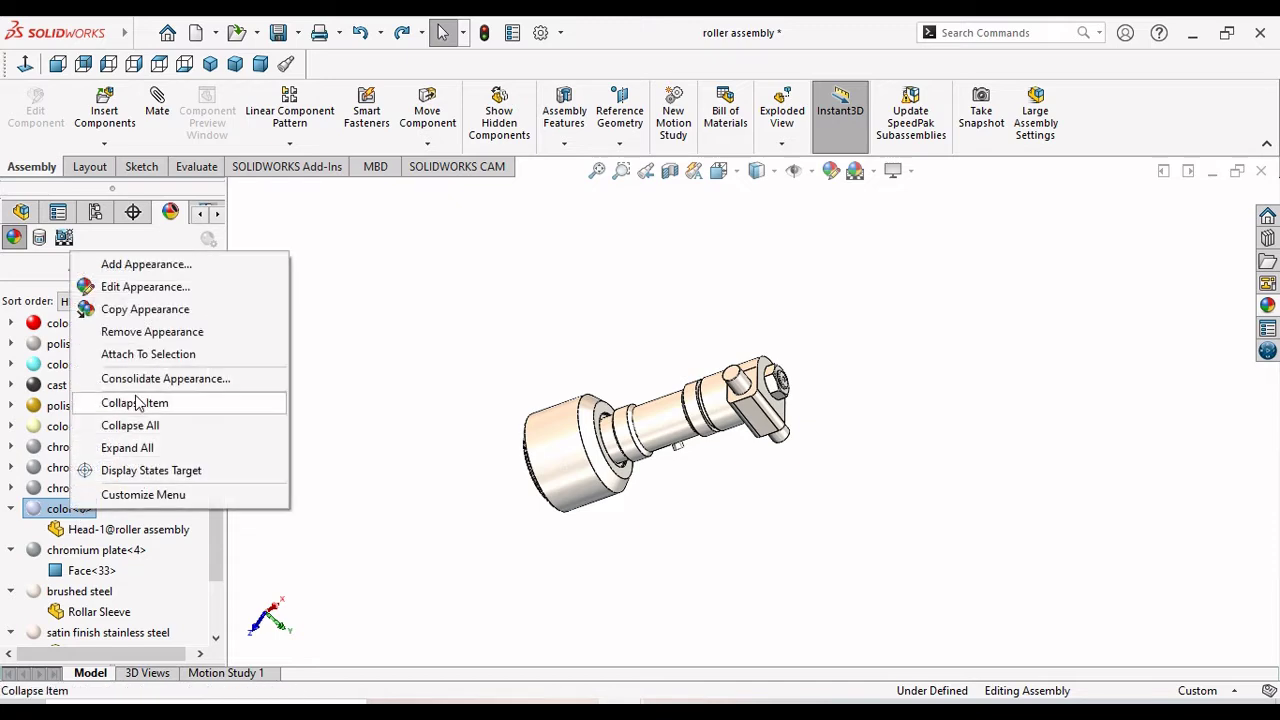
pyautogui.click(138, 331)
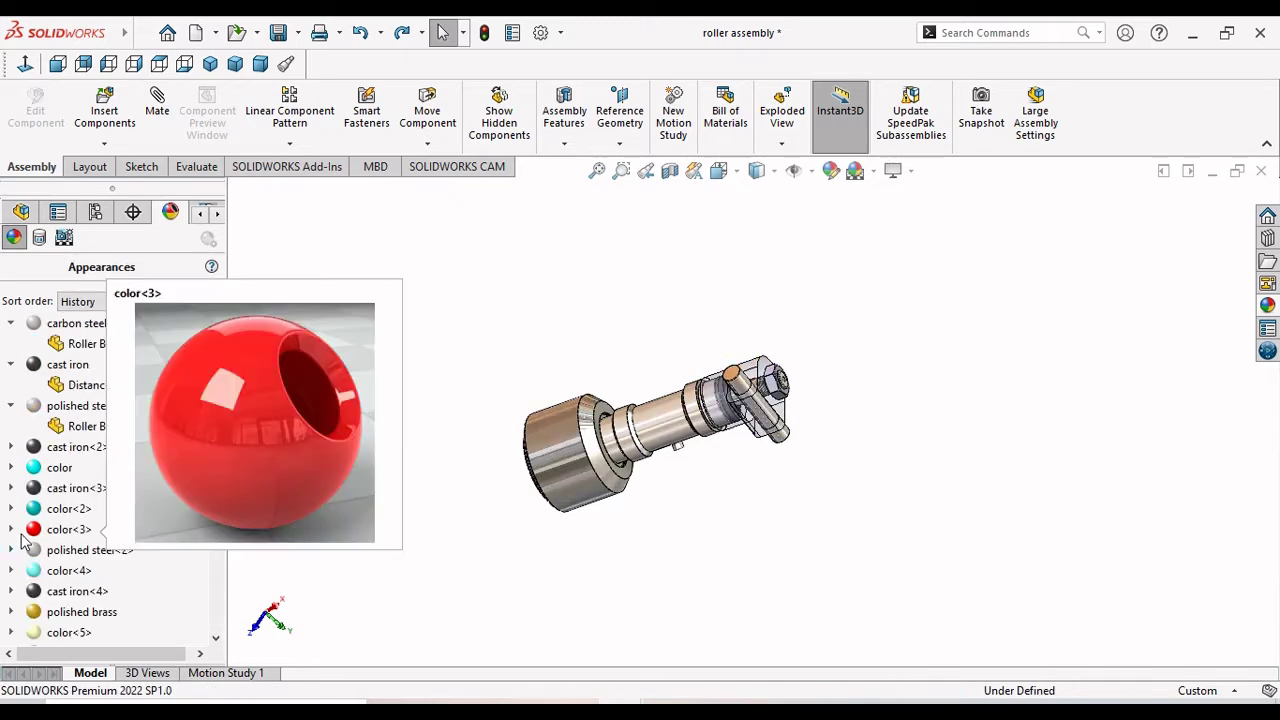
pyautogui.moveTo(68, 529)
pyautogui.click(12, 530)
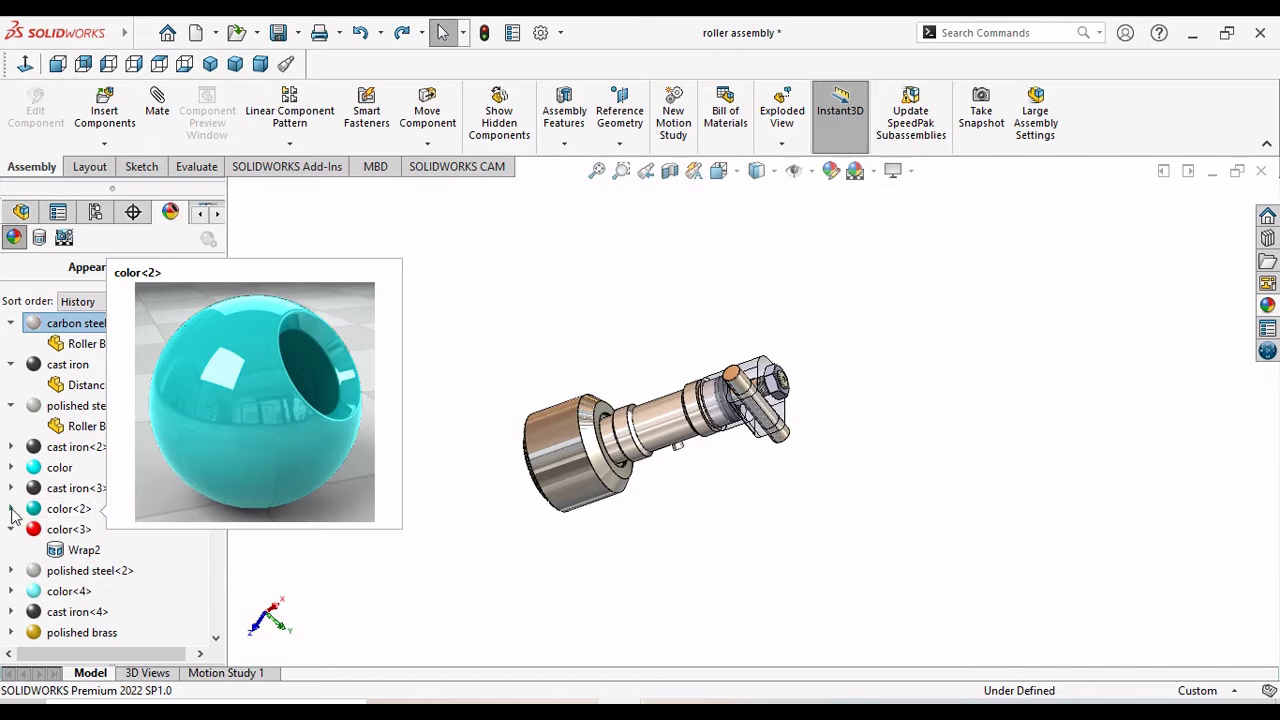
pyautogui.click(11, 511)
# Remove the color<2> and color appearances from their faces.
pyautogui.rightClick(62, 510)
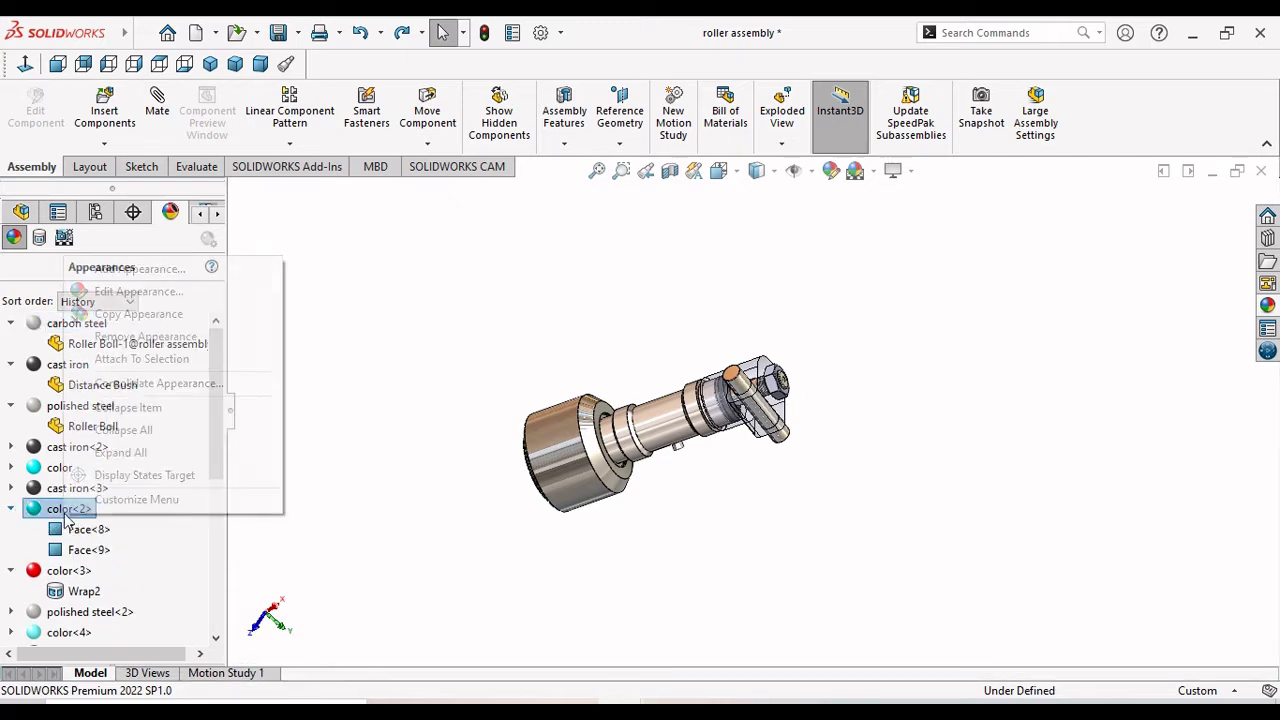
pyautogui.click(147, 336)
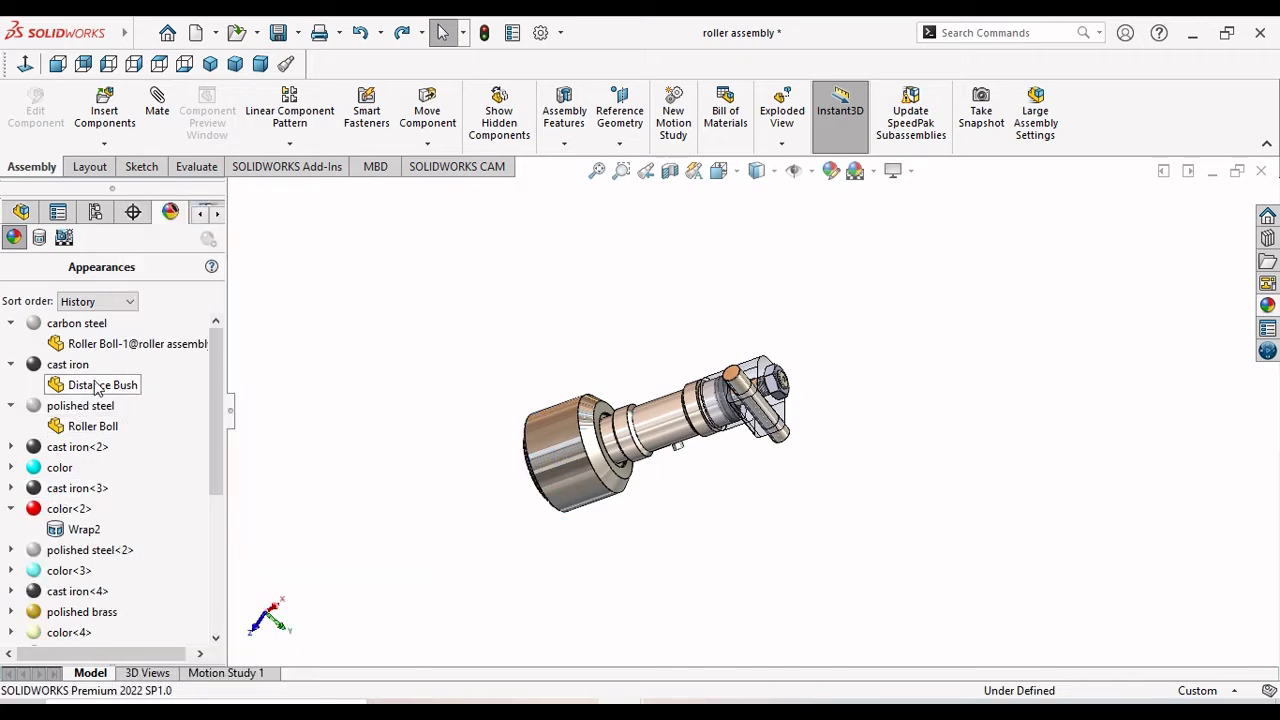
pyautogui.click(12, 448)
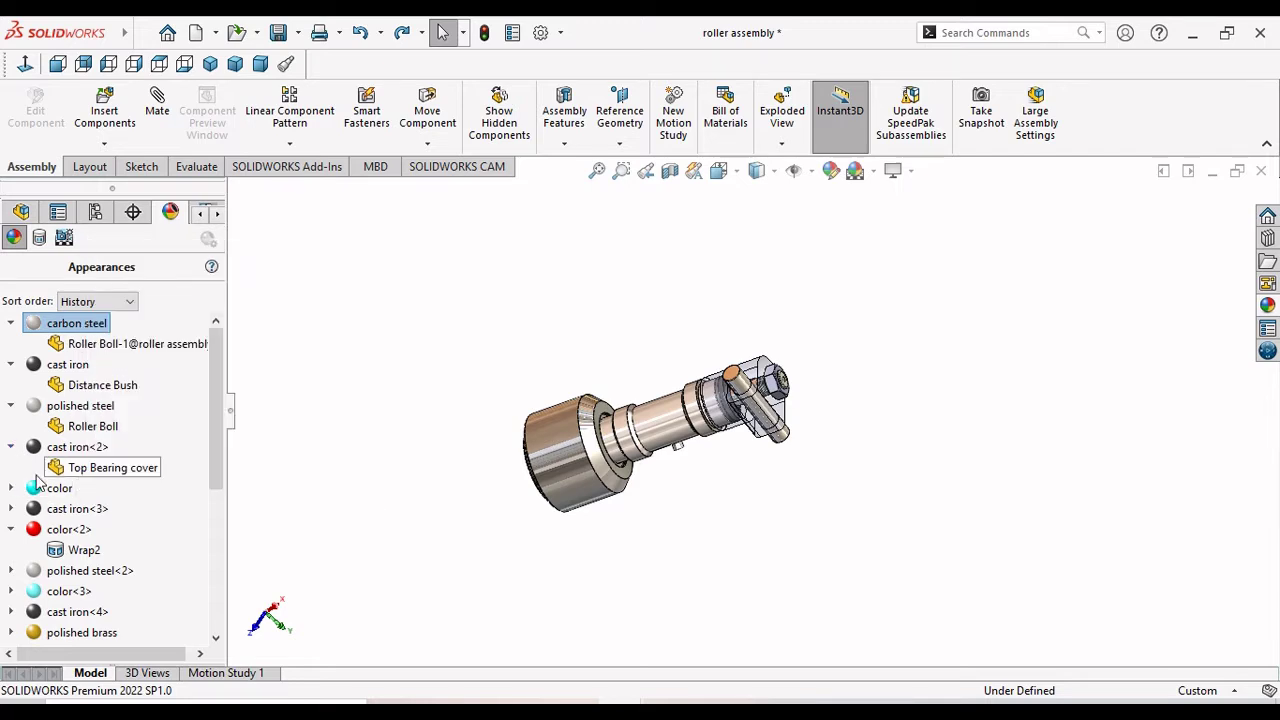
pyautogui.click(11, 488)
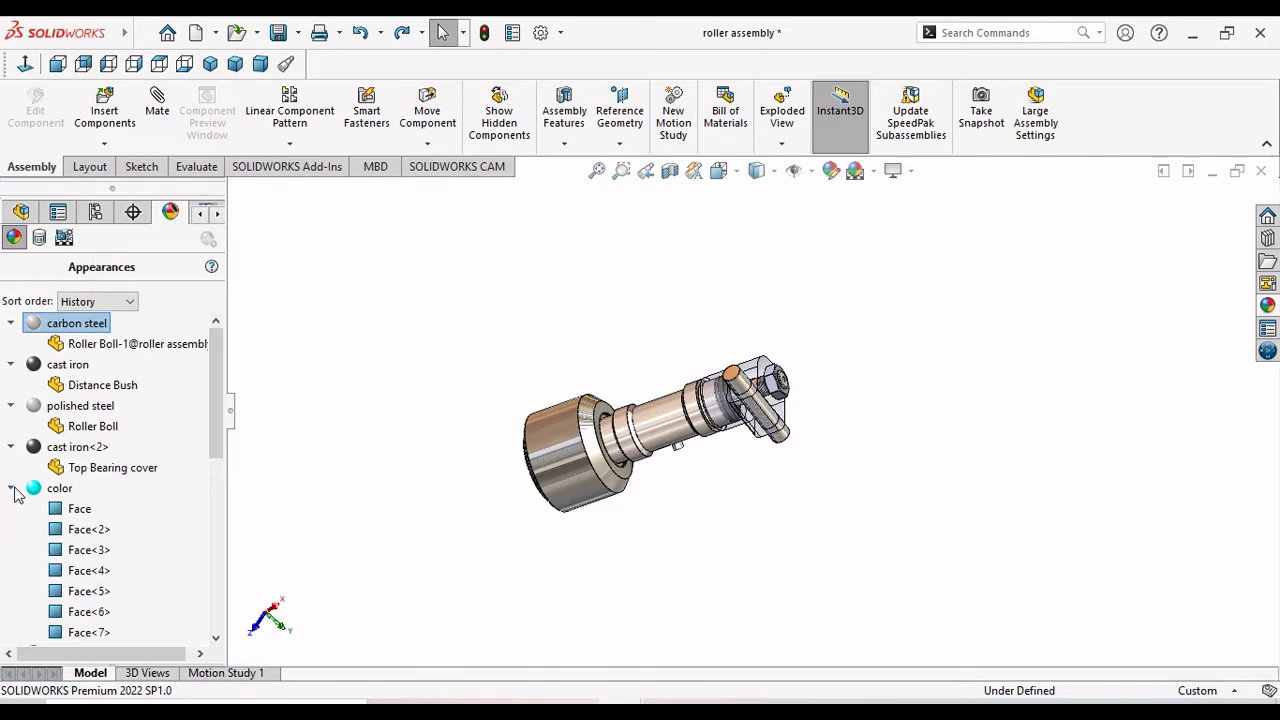
pyautogui.rightClick(44, 490)
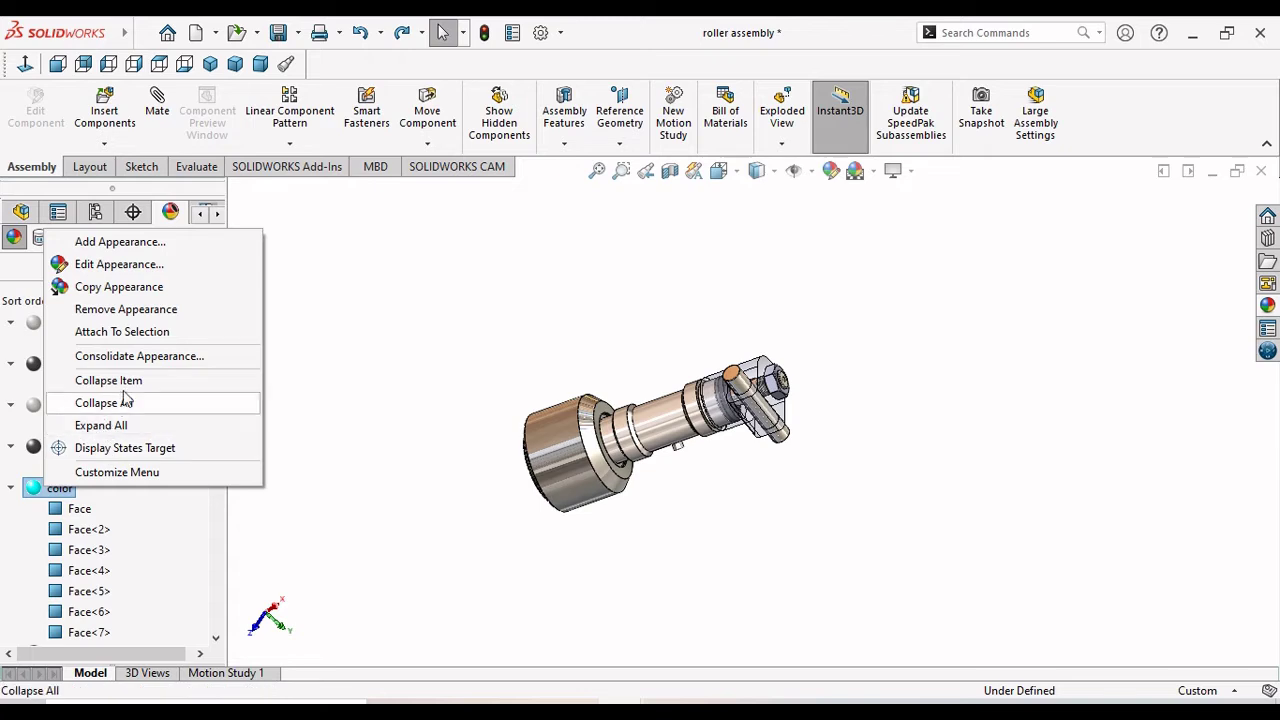
pyautogui.click(200, 311)
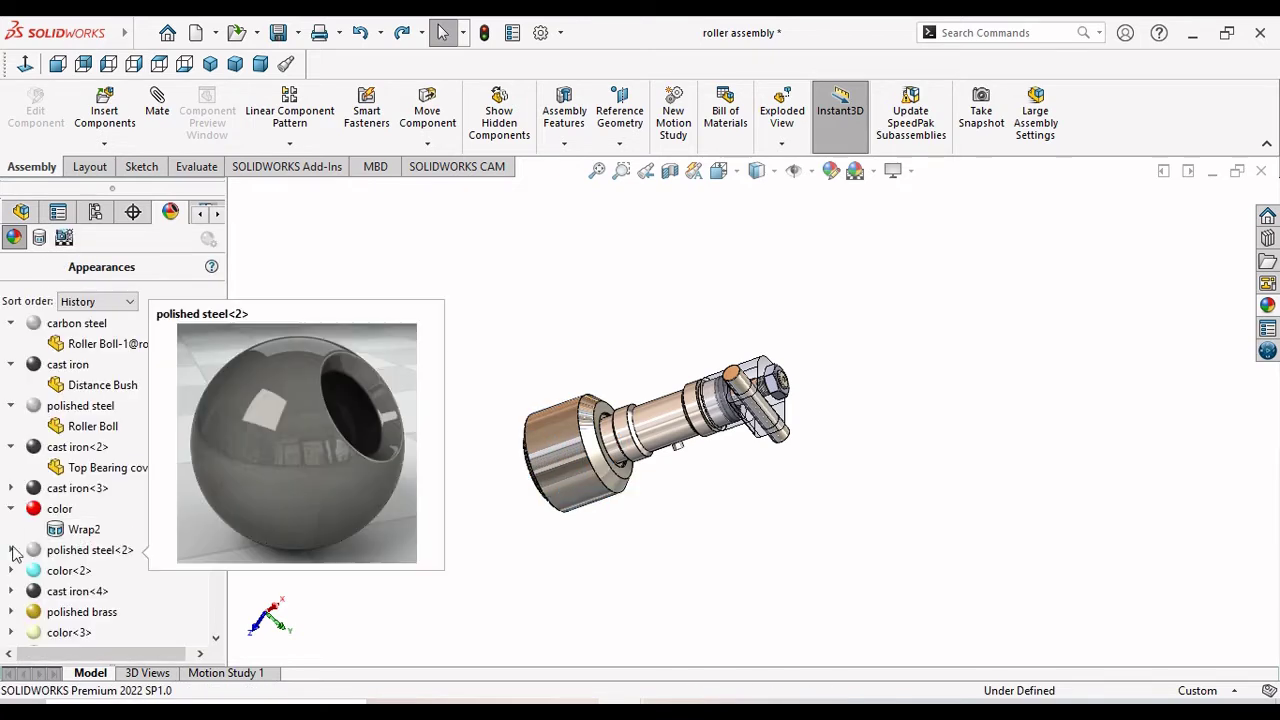
pyautogui.click(11, 509)
pyautogui.click(12, 509)
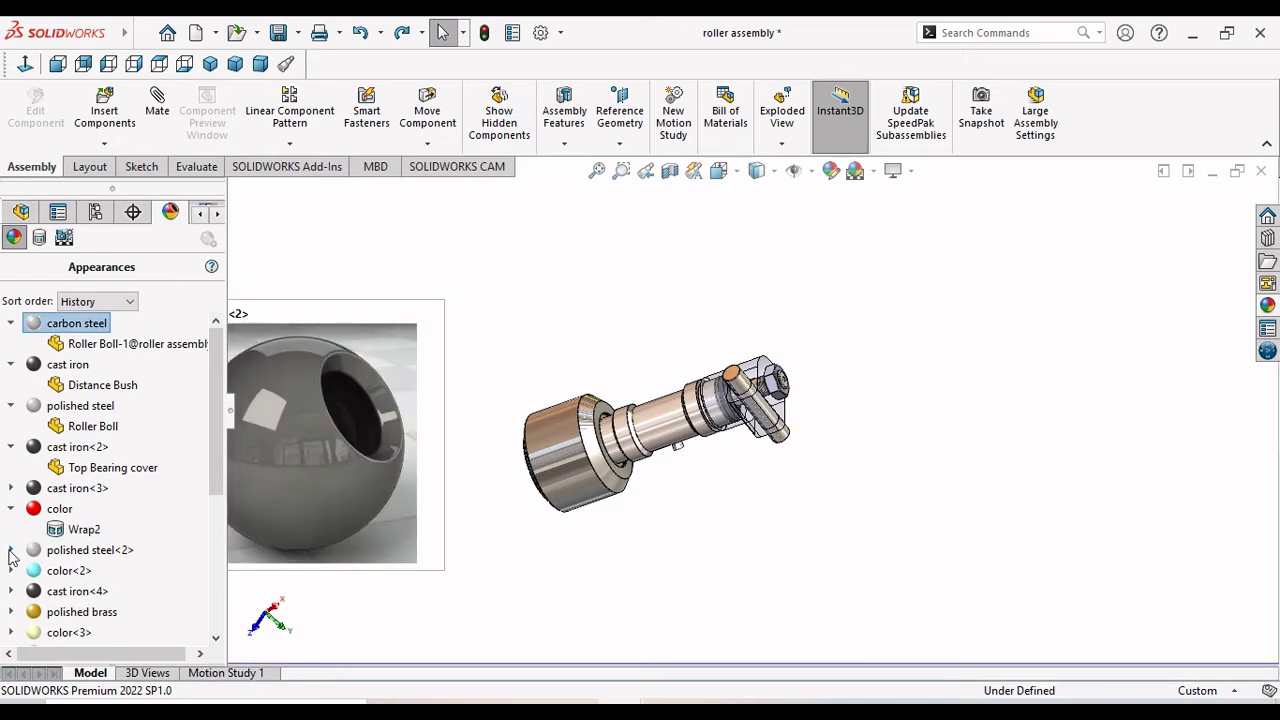
# Remove the chromium plate and chromium plate<3> appearances.
pyautogui.click(11, 550)
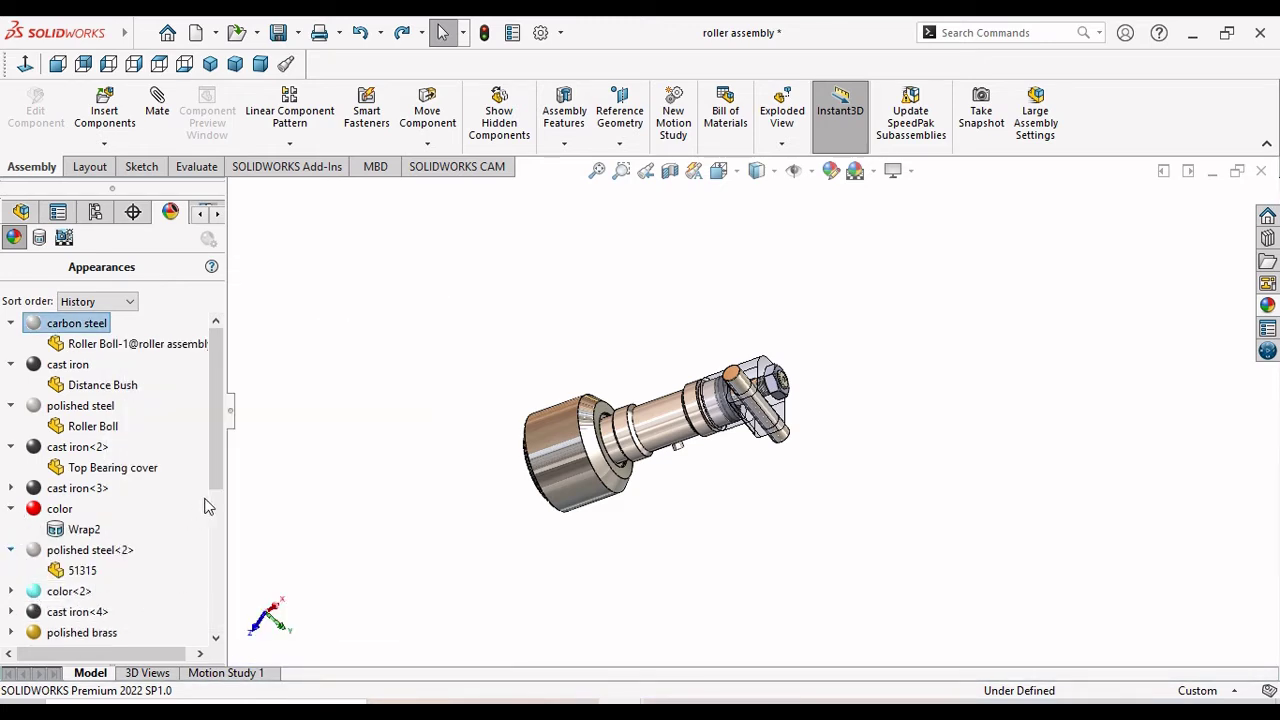
pyautogui.moveTo(208, 500); pyautogui.dragTo(205, 582)
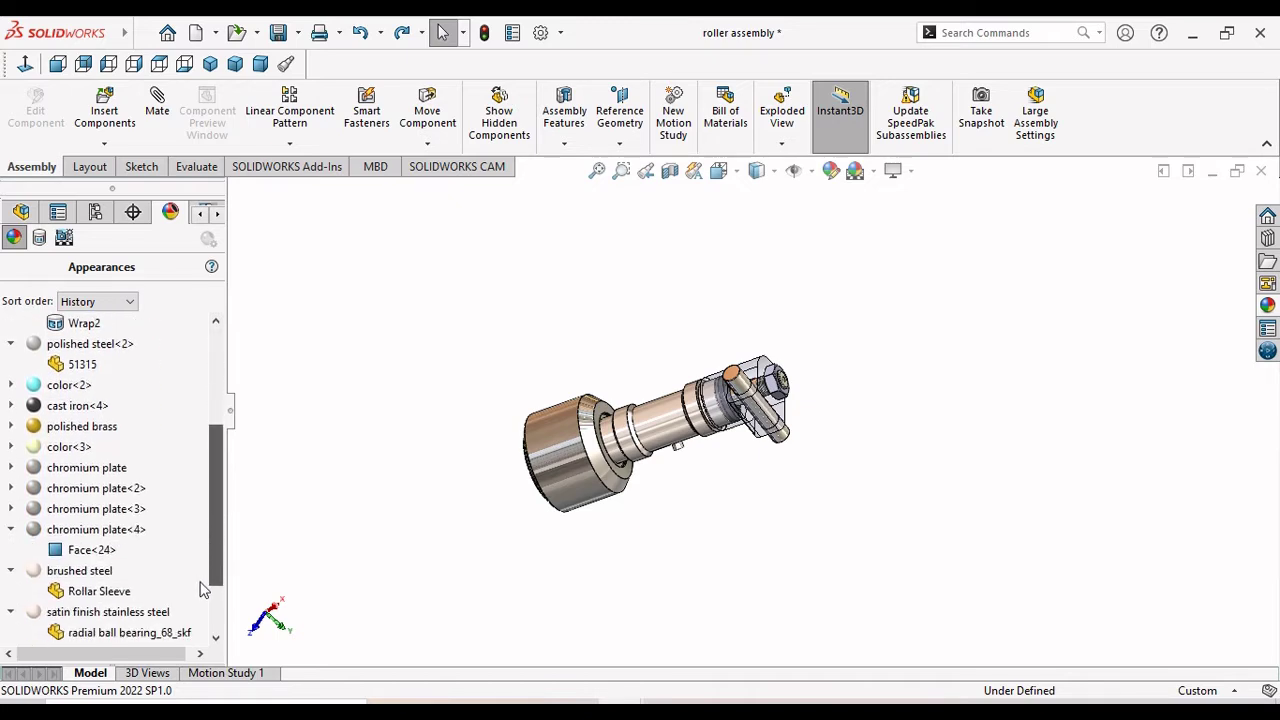
pyautogui.click(11, 467)
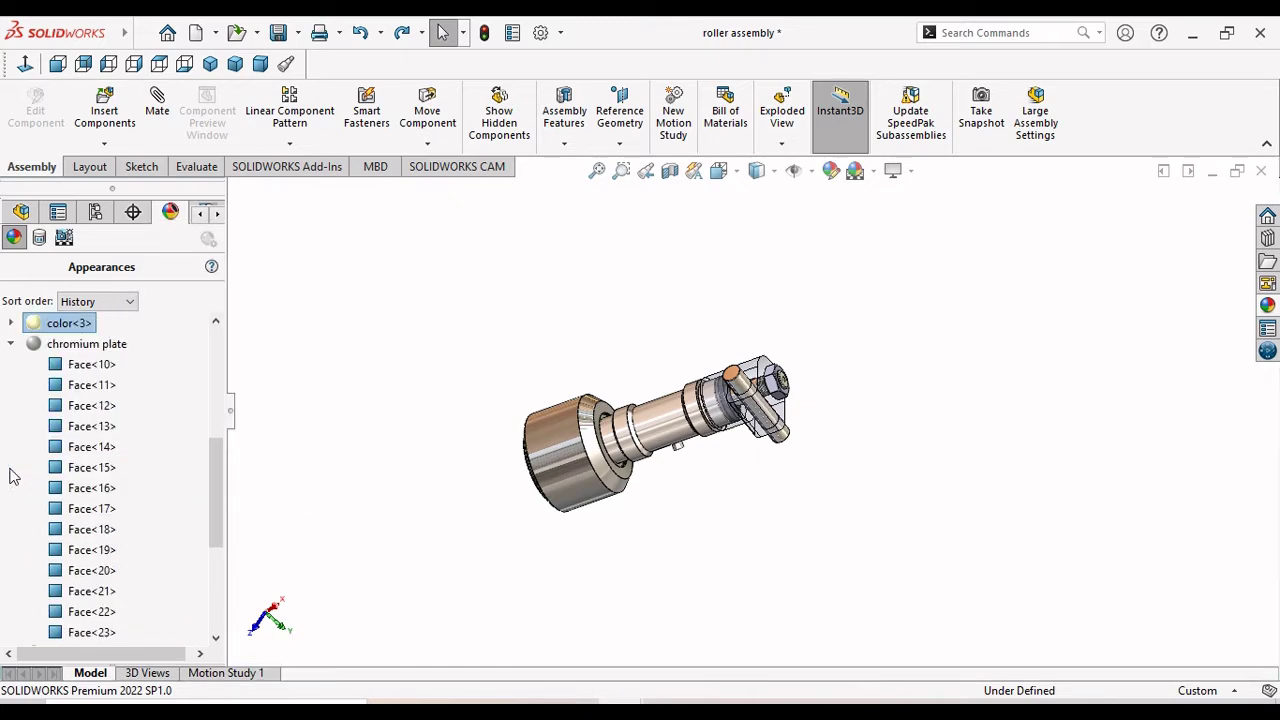
pyautogui.moveTo(86, 467)
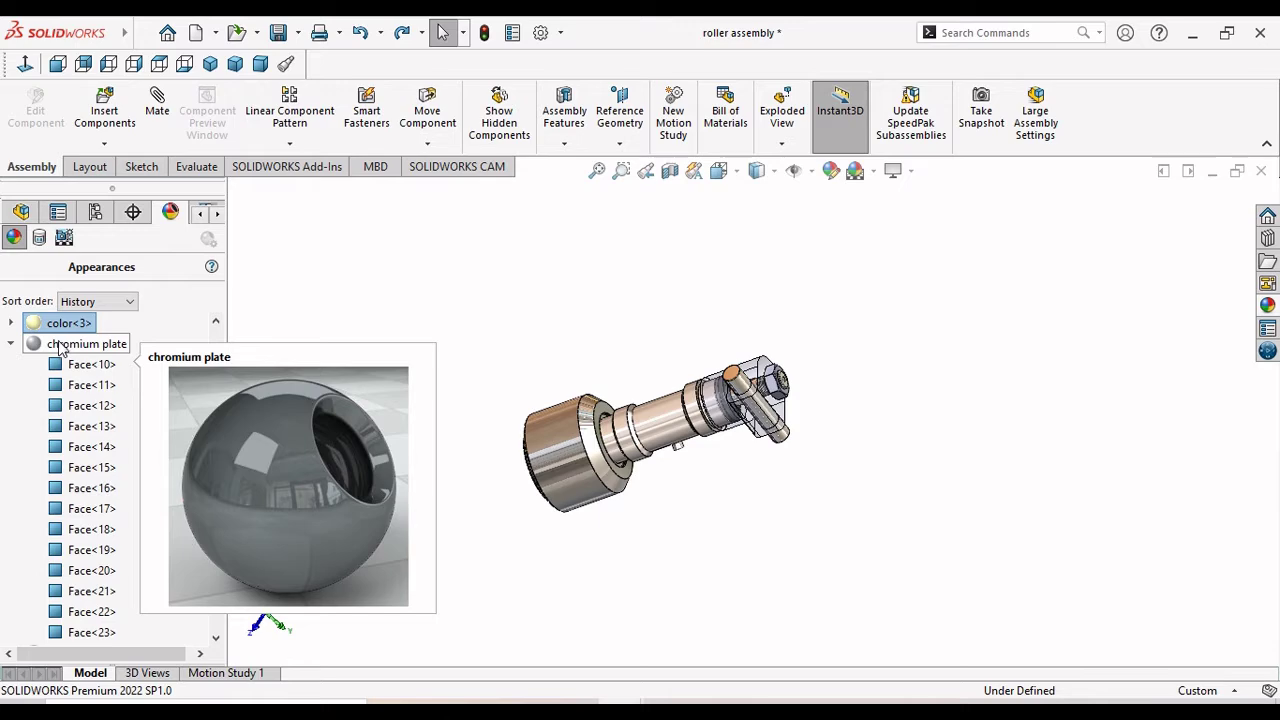
pyautogui.rightClick(60, 346)
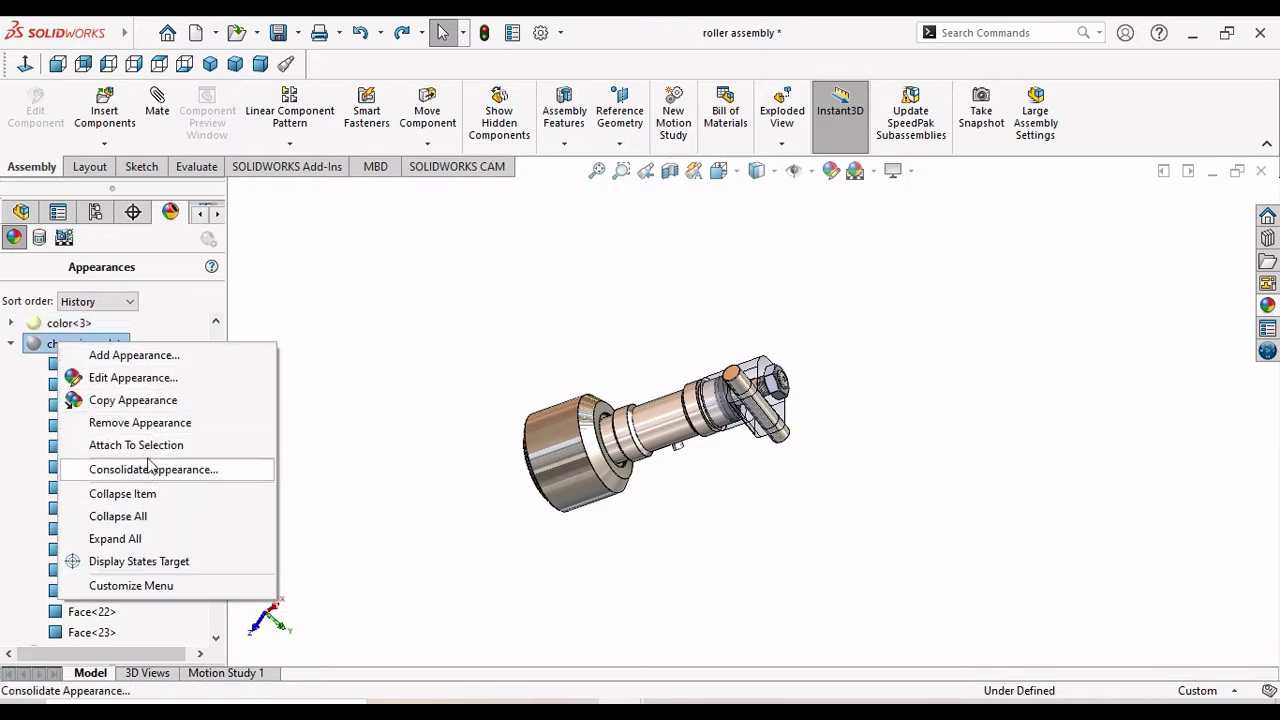
pyautogui.click(159, 423)
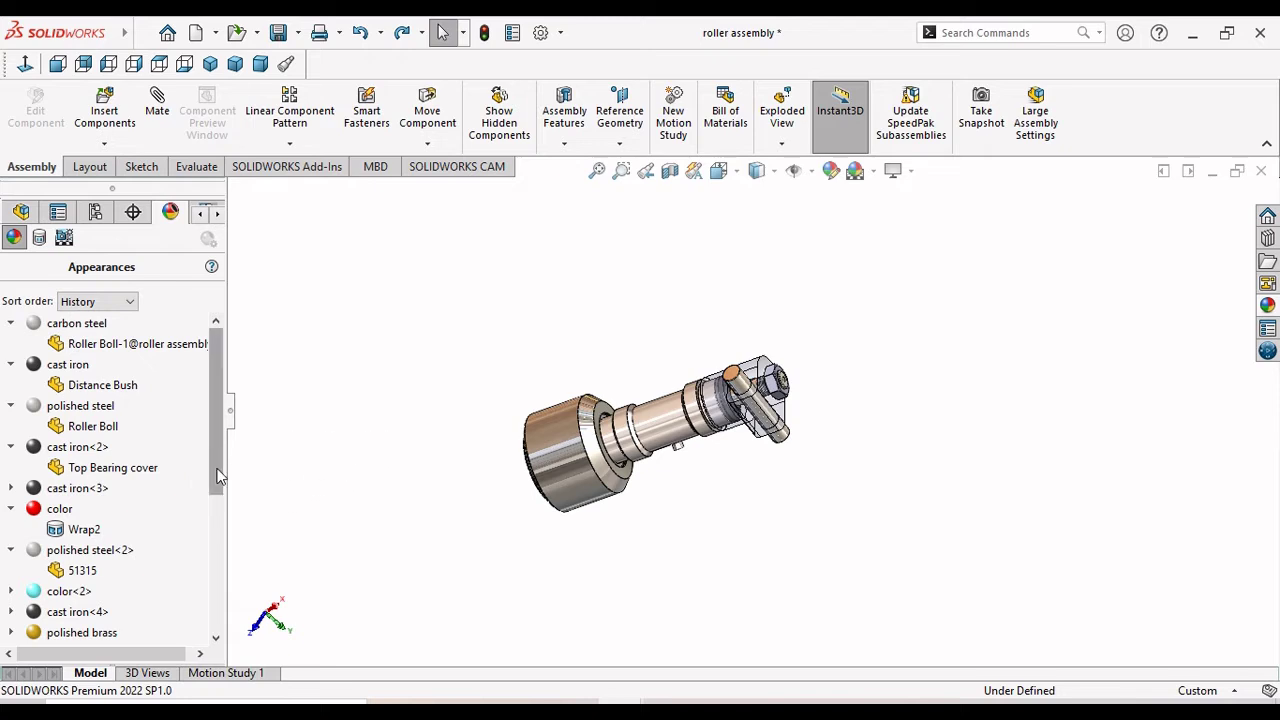
pyautogui.moveTo(218, 472); pyautogui.dragTo(218, 512)
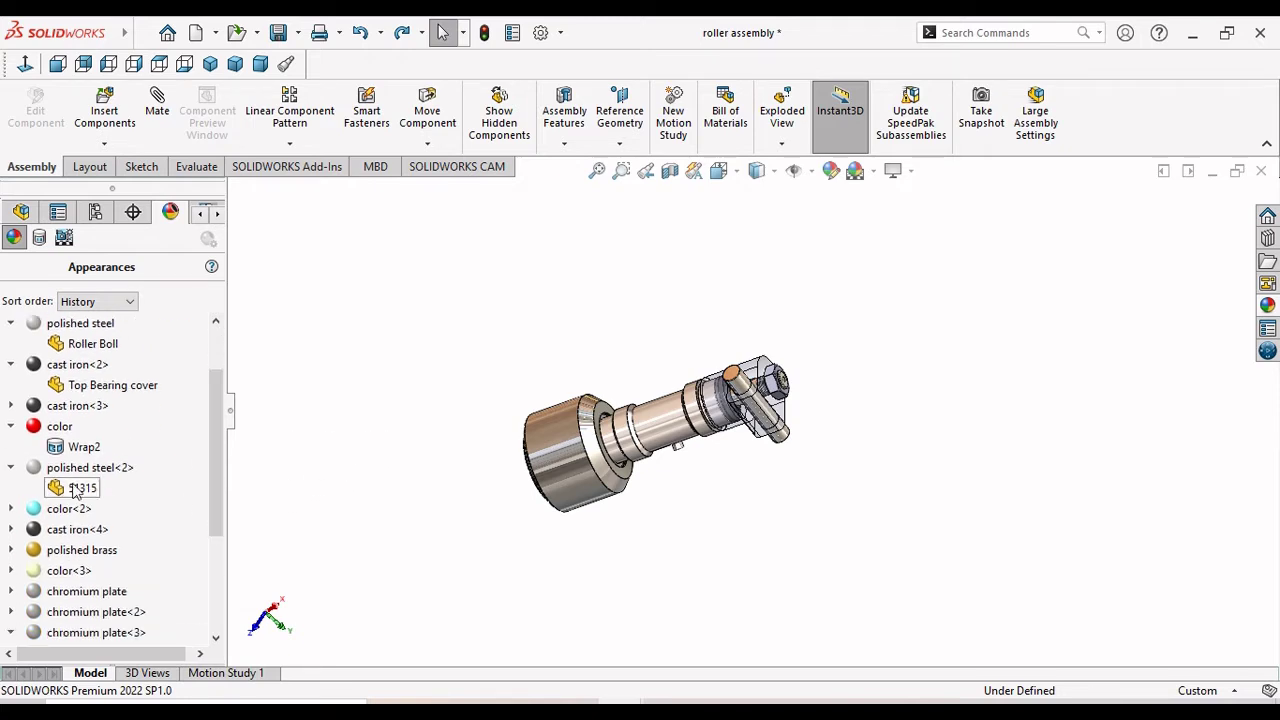
pyautogui.moveTo(216, 505); pyautogui.dragTo(216, 527)
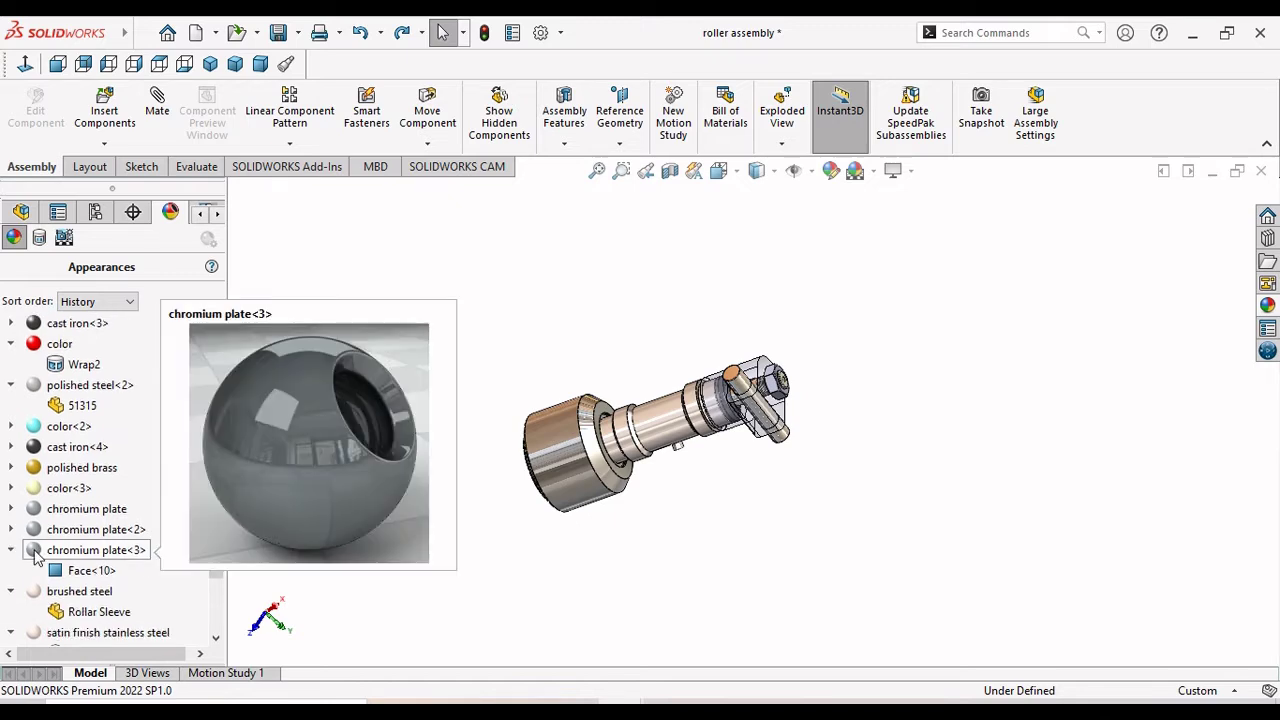
pyautogui.rightClick(60, 569)
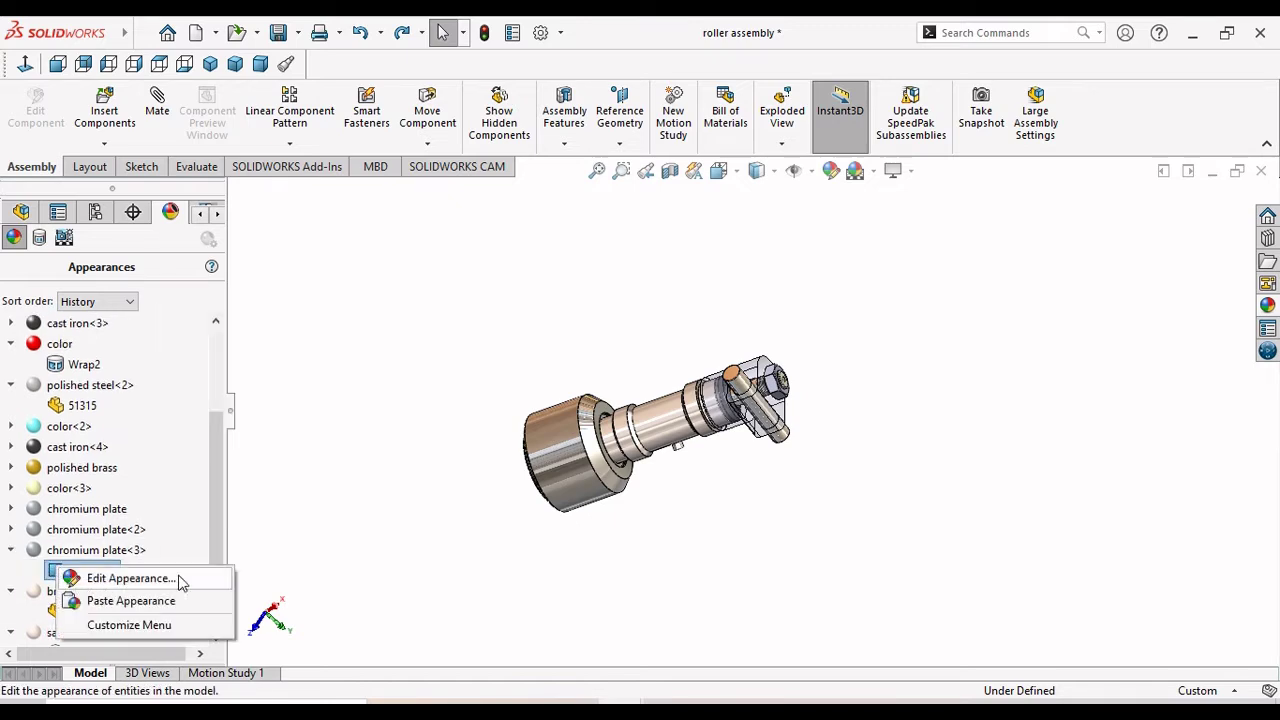
pyautogui.click(100, 578)
pyautogui.rightClick(45, 549)
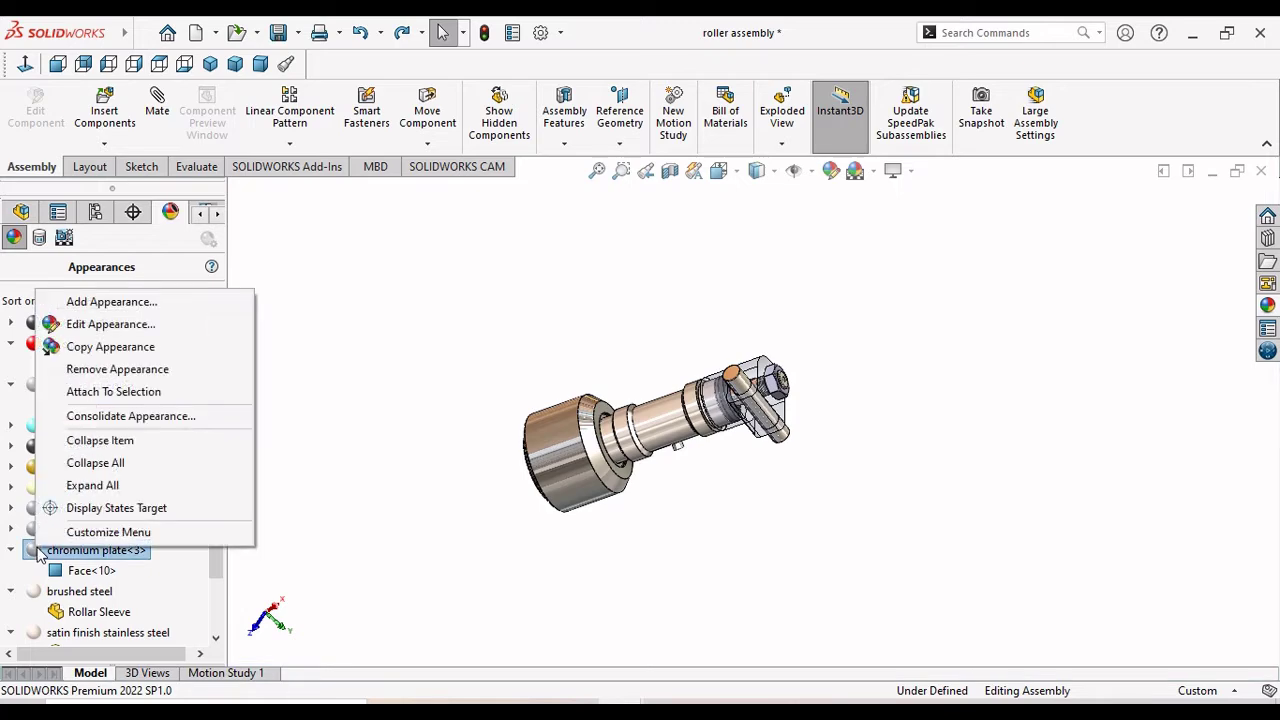
pyautogui.click(115, 369)
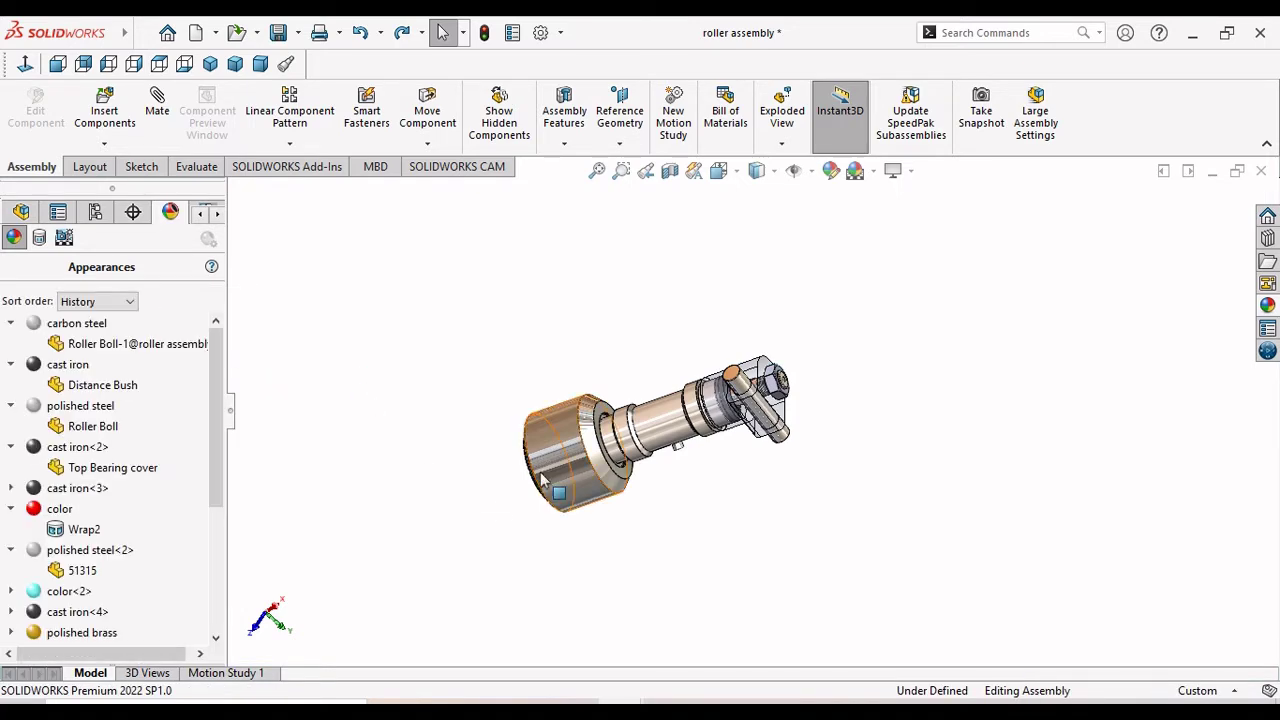
# Orbit the assembly to a tilted side view to inspect its finish.
pyautogui.scroll(2, 738, 447)
pyautogui.scroll(-1, 736, 446)
pyautogui.scroll(-2, 737, 443)
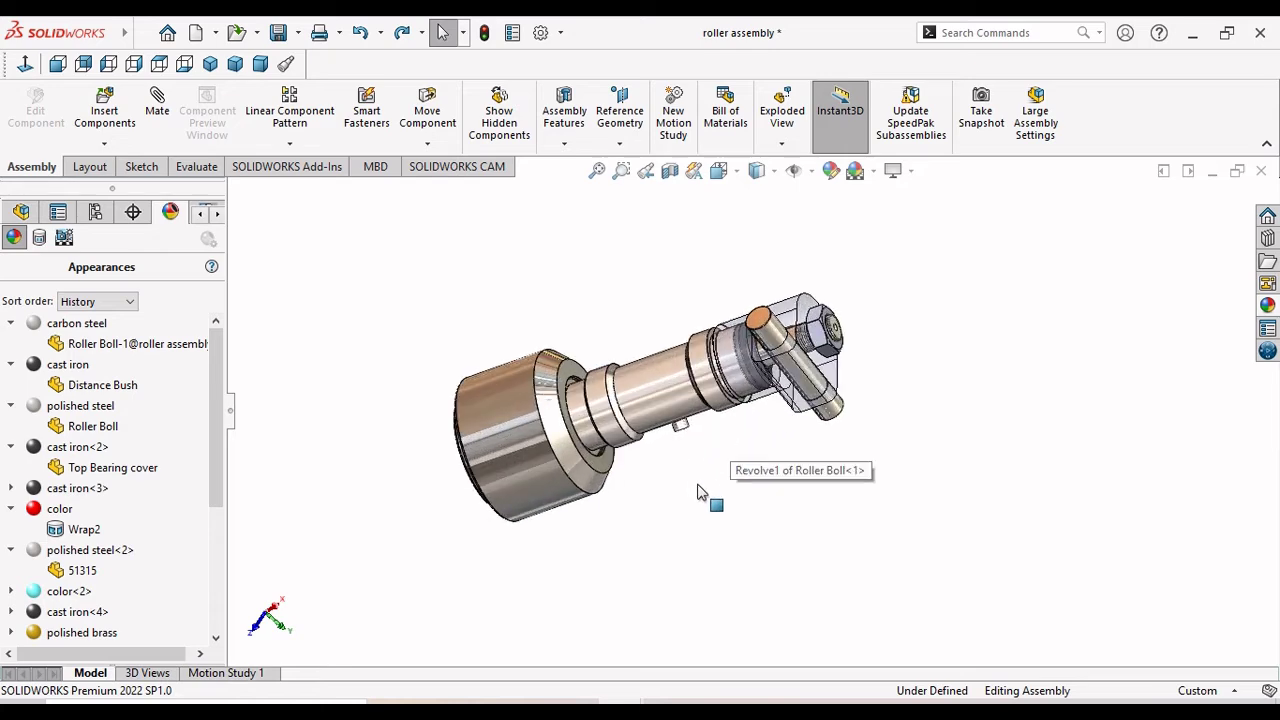
pyautogui.moveTo(697, 469)
pyautogui.mouseDown(button='middle')
pyautogui.moveTo(716, 493)
pyautogui.moveTo(771, 506)
pyautogui.moveTo(794, 480)
pyautogui.moveTo(701, 432)
pyautogui.moveTo(666, 334)
pyautogui.moveTo(714, 277)
pyautogui.moveTo(726, 297)
pyautogui.mouseUp(button='middle')
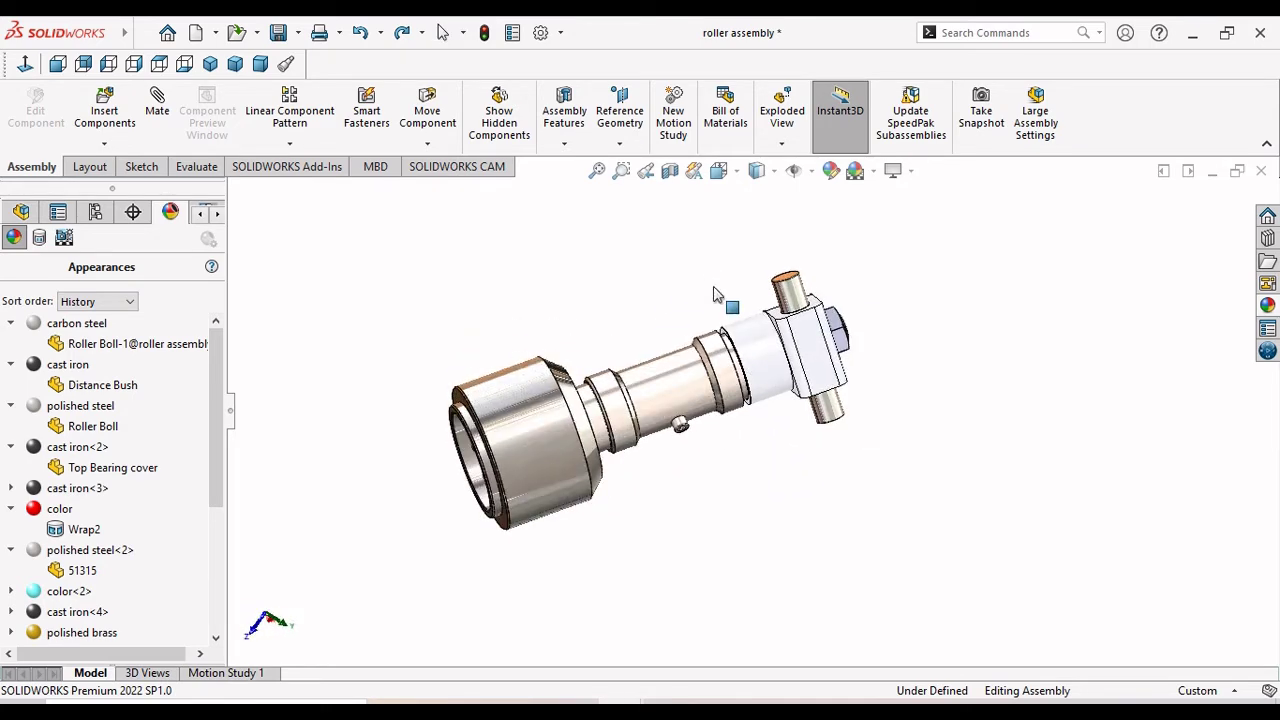
pyautogui.scroll(-3, 710, 340)
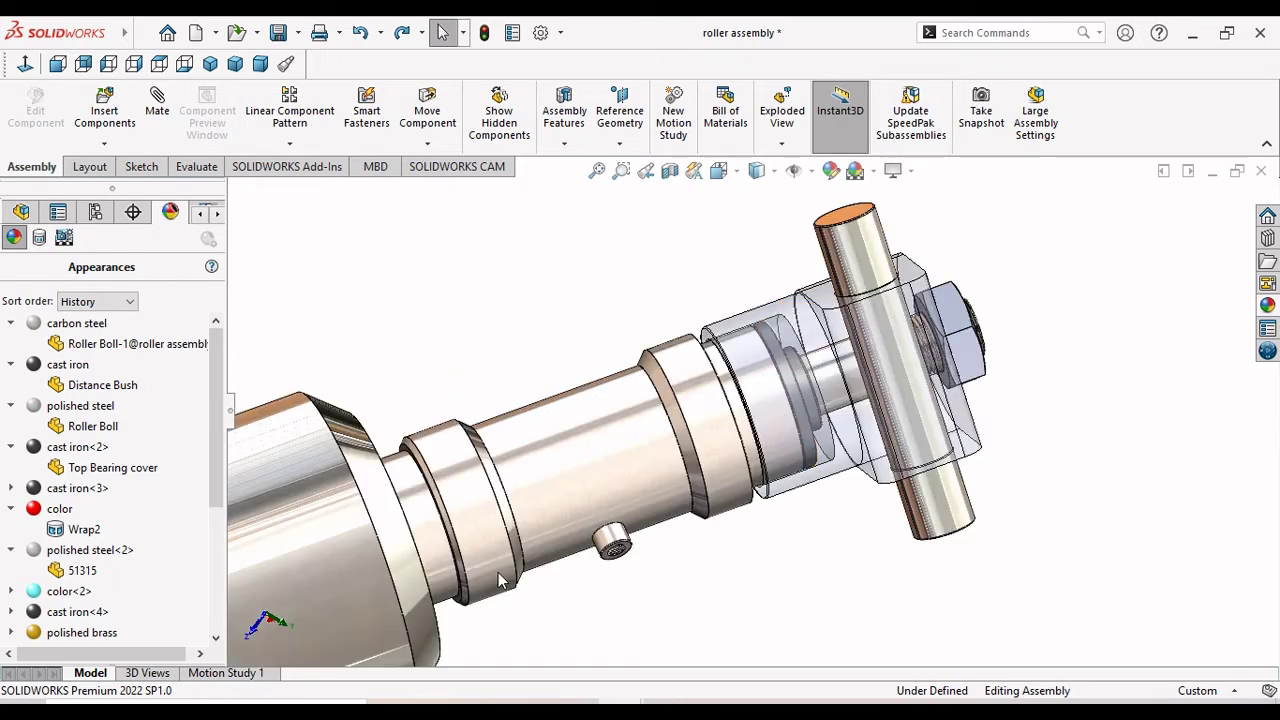
pyautogui.scroll(2, 520, 550)
pyautogui.moveTo(770, 554); pyautogui.dragTo(720, 500, button='middle')
# Insert the Roller Clamp part from the TRM Parts folder beside the roller.
pyautogui.click(108, 115)
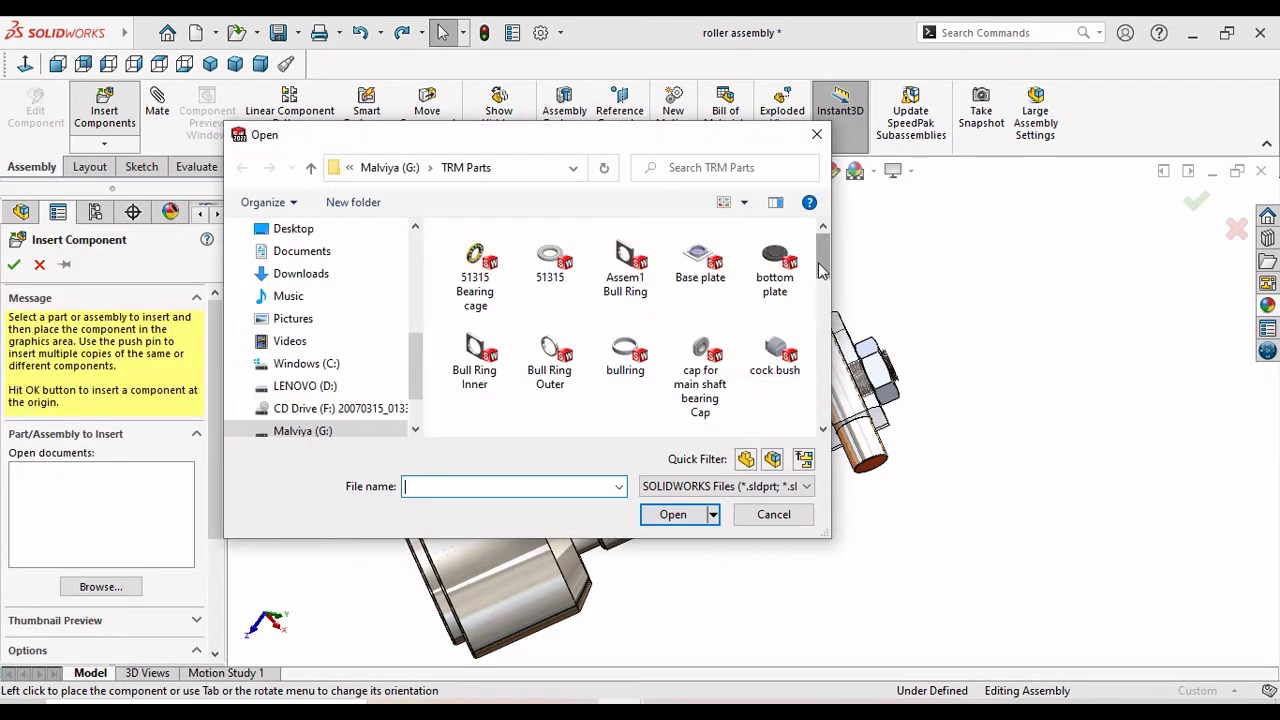
pyautogui.moveTo(818, 268); pyautogui.dragTo(822, 390)
pyautogui.click(562, 332)
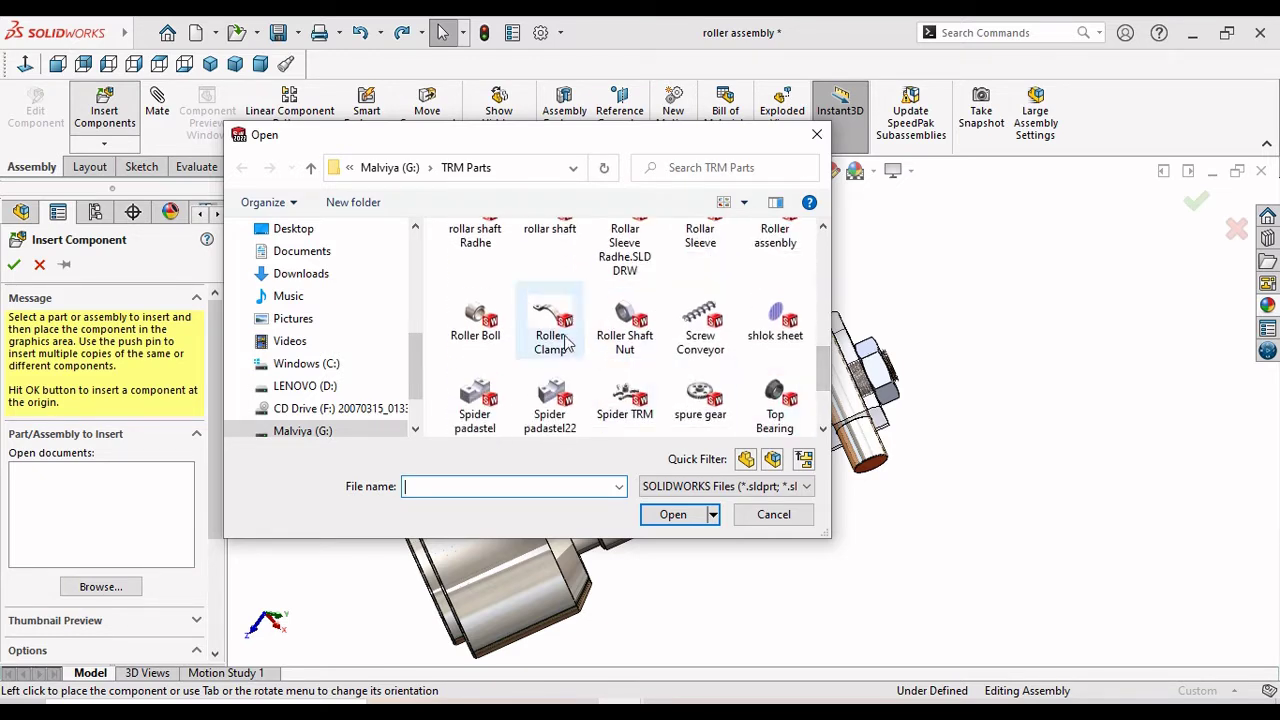
pyautogui.click(665, 515)
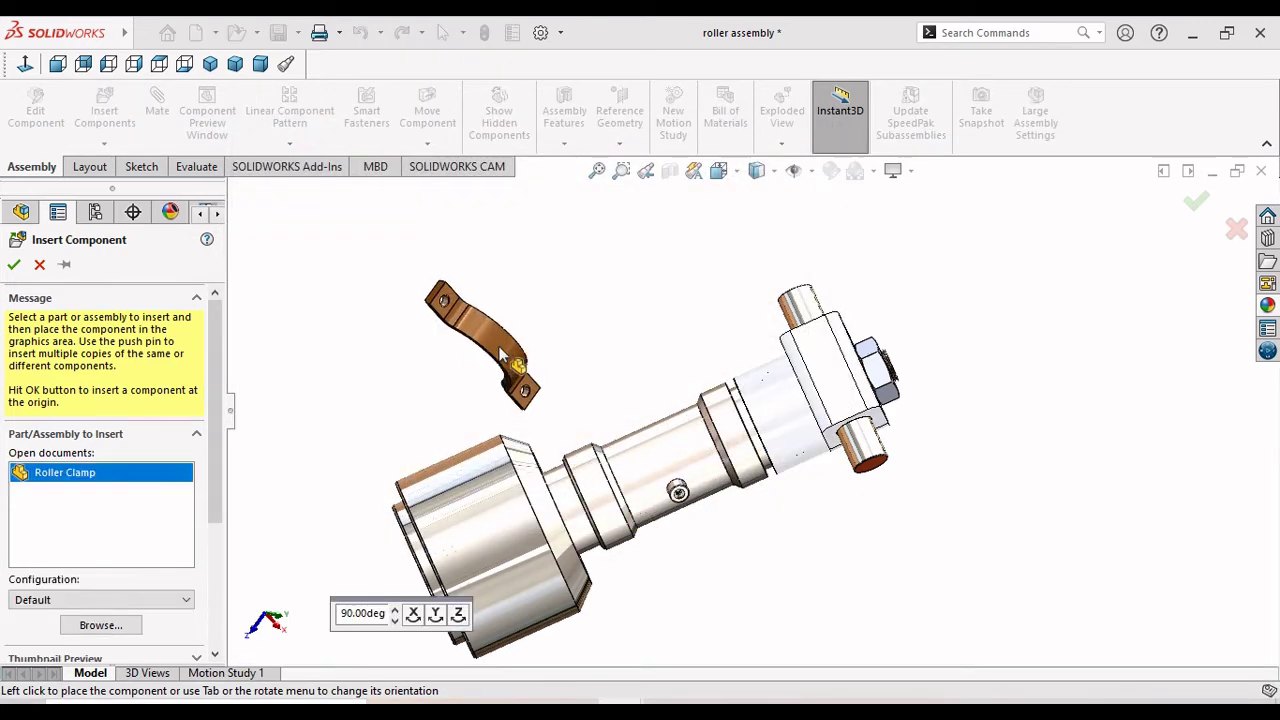
pyautogui.click(506, 354)
pyautogui.click(170, 212)
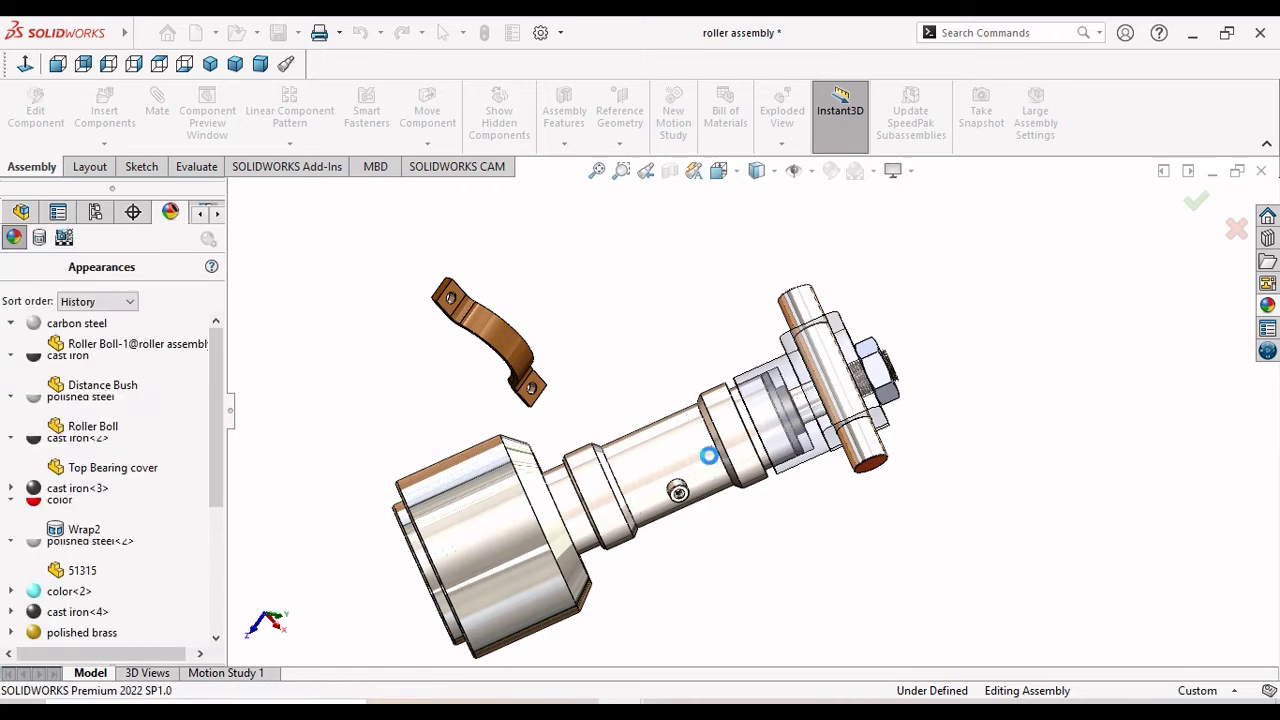
pyautogui.press('Escape')
pyautogui.scroll(3, 656, 392)
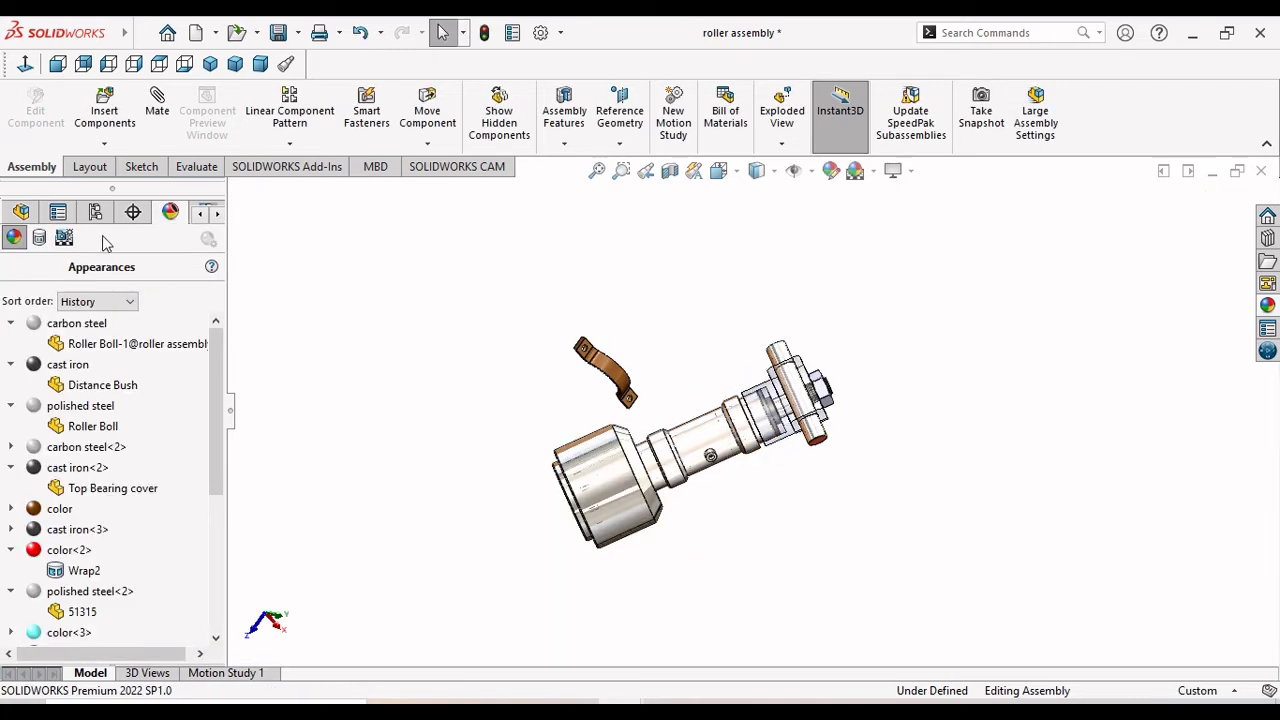
# With the FeatureManager tree showing, drag the Roller Clamp away from the shaft.
pyautogui.click(17, 214)
pyautogui.moveTo(700, 460); pyautogui.dragTo(688, 510, button='middle')
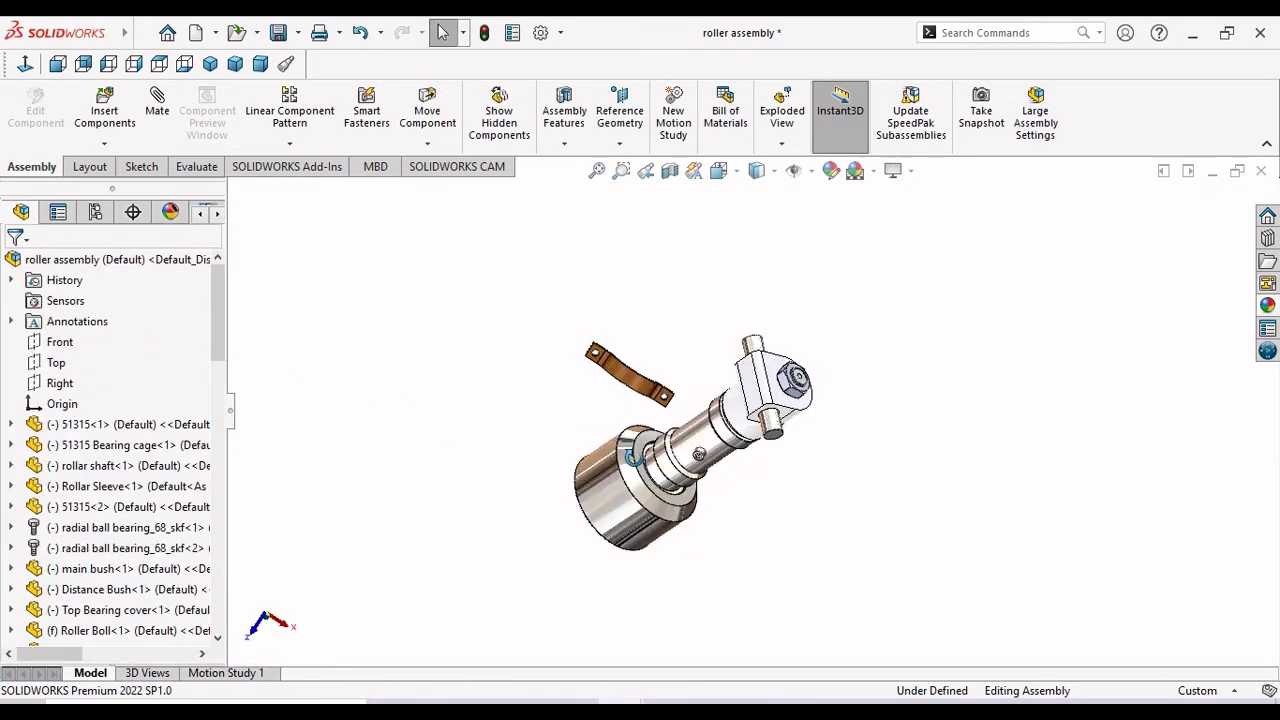
pyautogui.scroll(-2, 688, 510)
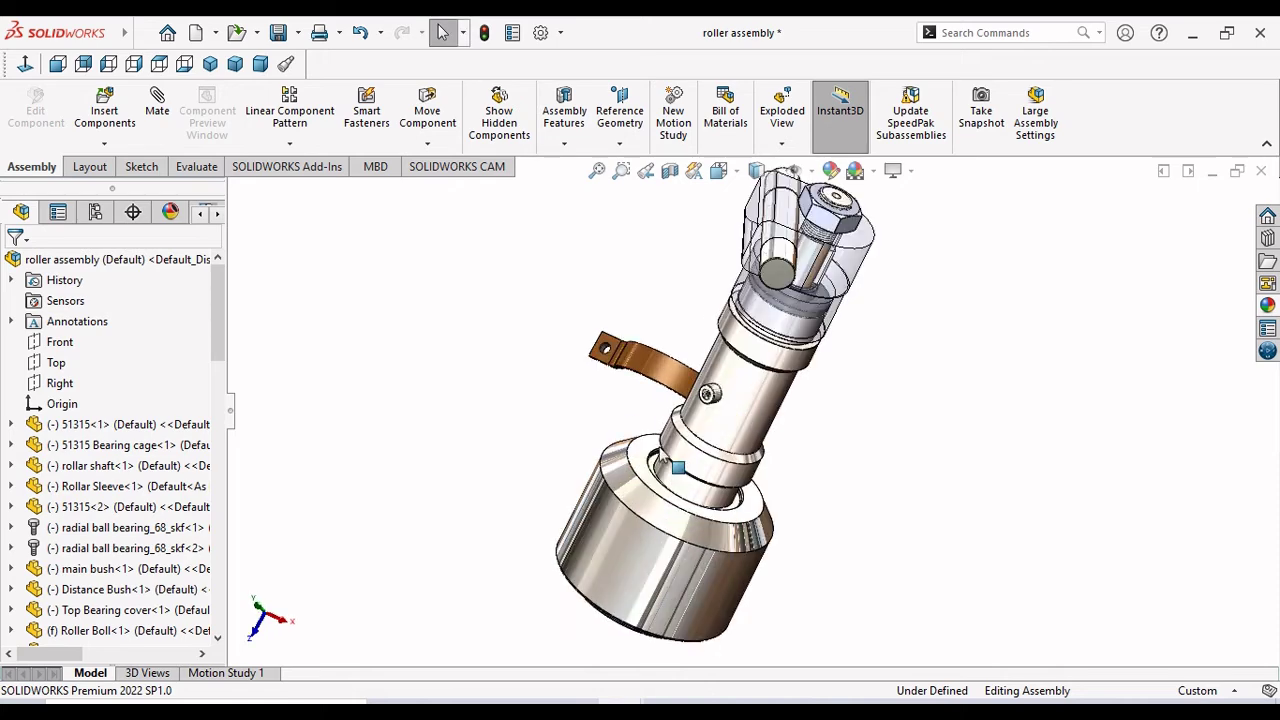
pyautogui.scroll(-3, 670, 460)
pyautogui.click(686, 334)
pyautogui.moveTo(465, 397); pyautogui.dragTo(289, 390)
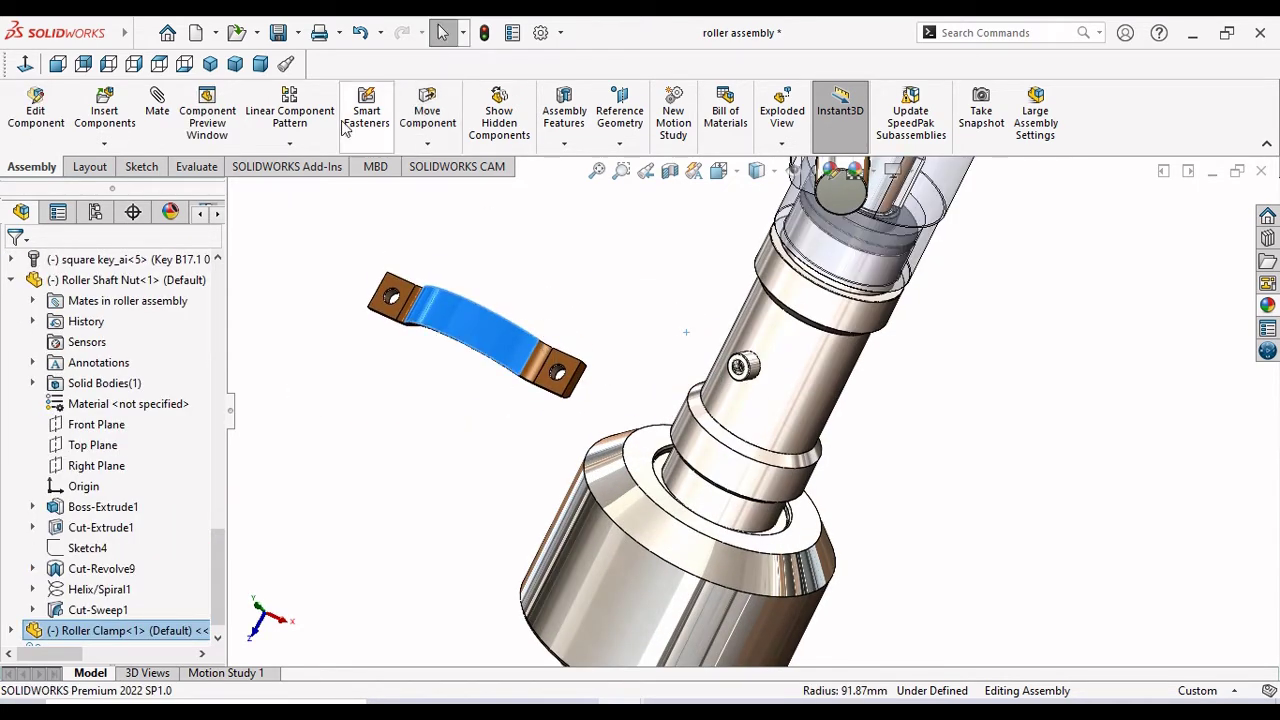
# Rotate the detached Roller Clamp so its curved saddle and both mounting tabs lie horizontal.
pyautogui.click(430, 146)
pyautogui.click(450, 188)
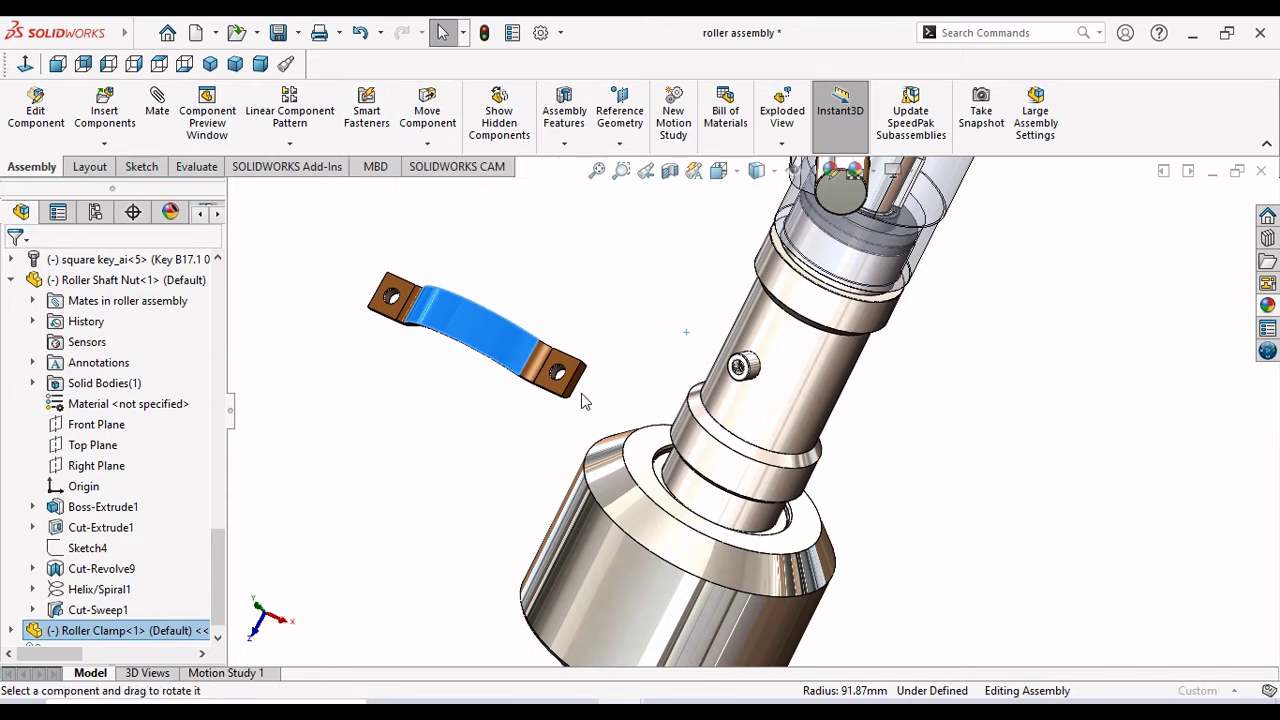
pyautogui.moveTo(502, 370)
pyautogui.mouseDown()
pyautogui.moveTo(420, 338)
pyautogui.moveTo(425, 262)
pyautogui.mouseUp()
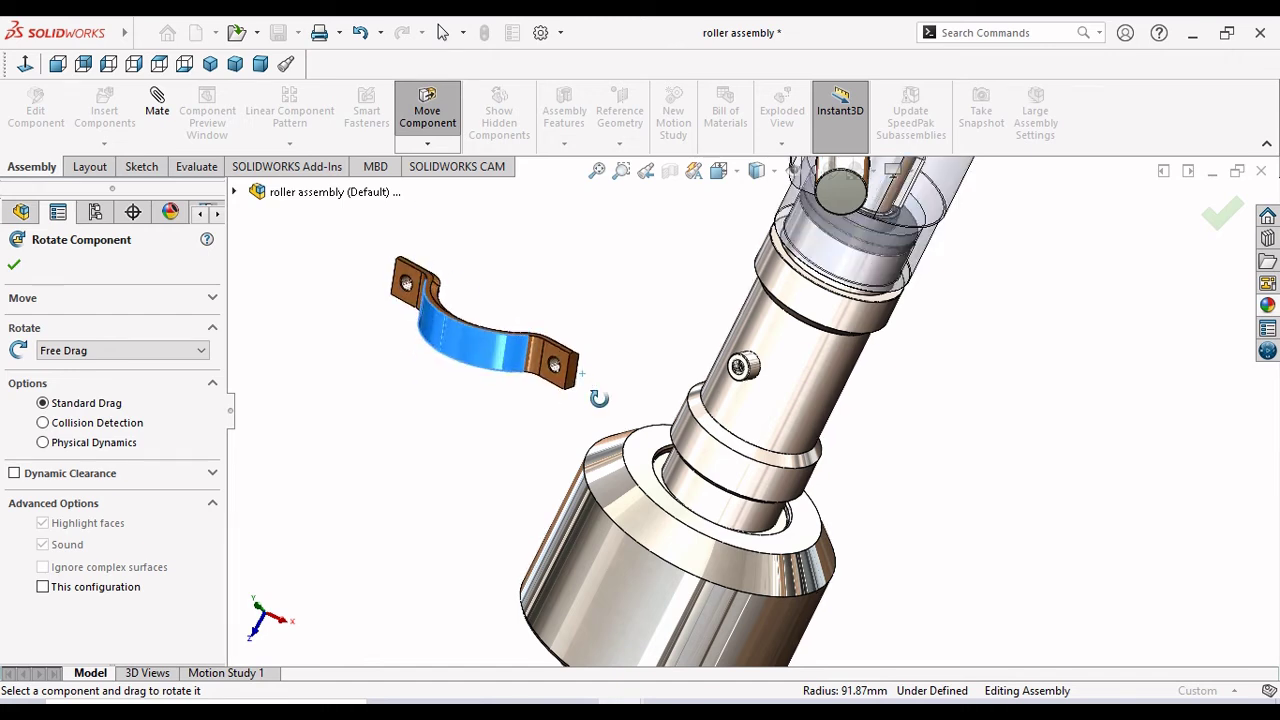
pyautogui.moveTo(600, 394)
pyautogui.mouseDown()
pyautogui.moveTo(474, 420)
pyautogui.moveTo(559, 308)
pyautogui.moveTo(574, 366)
pyautogui.moveTo(409, 297)
pyautogui.moveTo(491, 366)
pyautogui.moveTo(400, 383)
pyautogui.mouseUp()
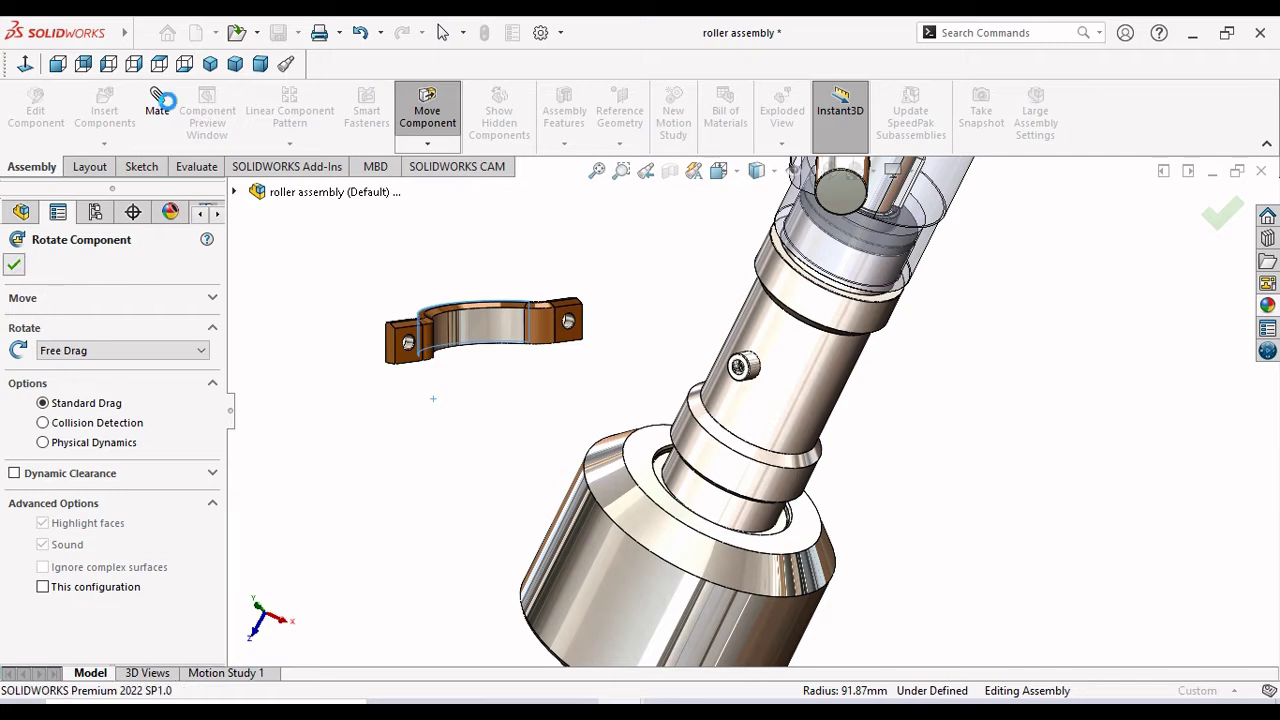
# Mate the clamp's inner face concentric with the roller sleeve face.
pyautogui.click(477, 327)
pyautogui.moveTo(529, 449)
pyautogui.mouseDown(button='middle')
pyautogui.moveTo(562, 461)
pyautogui.moveTo(680, 452)
pyautogui.mouseUp(button='middle')
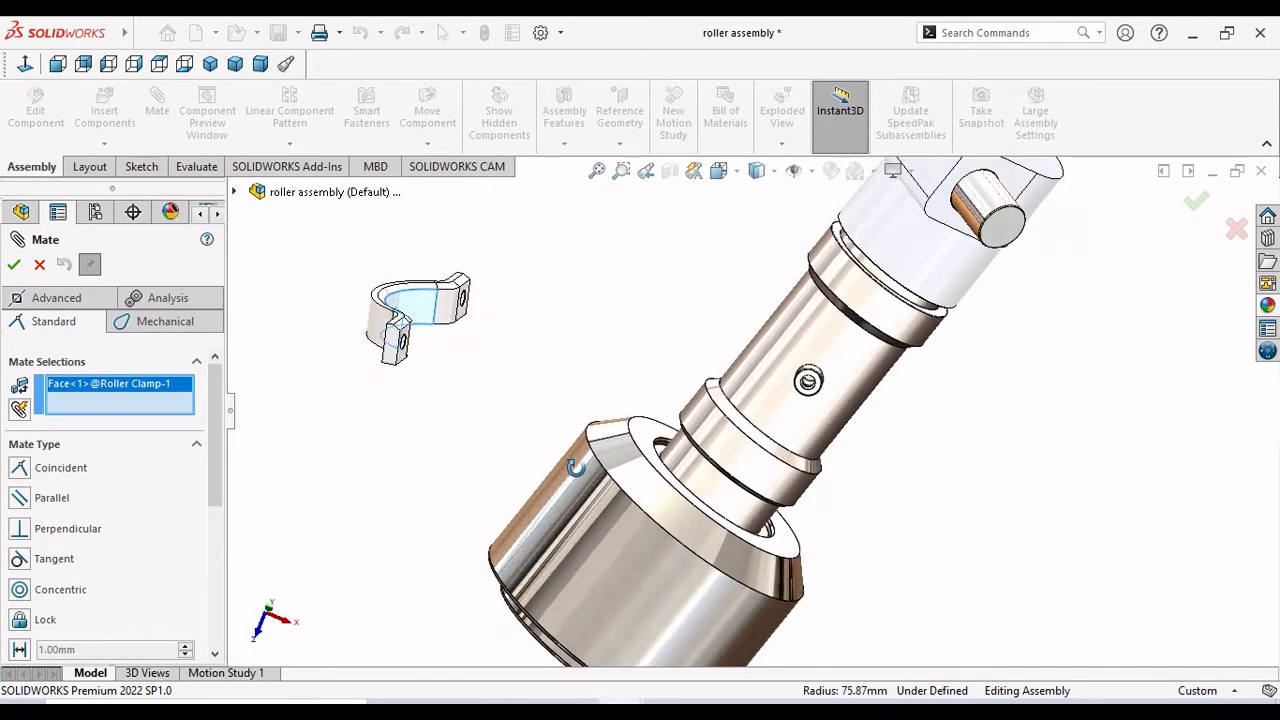
pyautogui.click(680, 452)
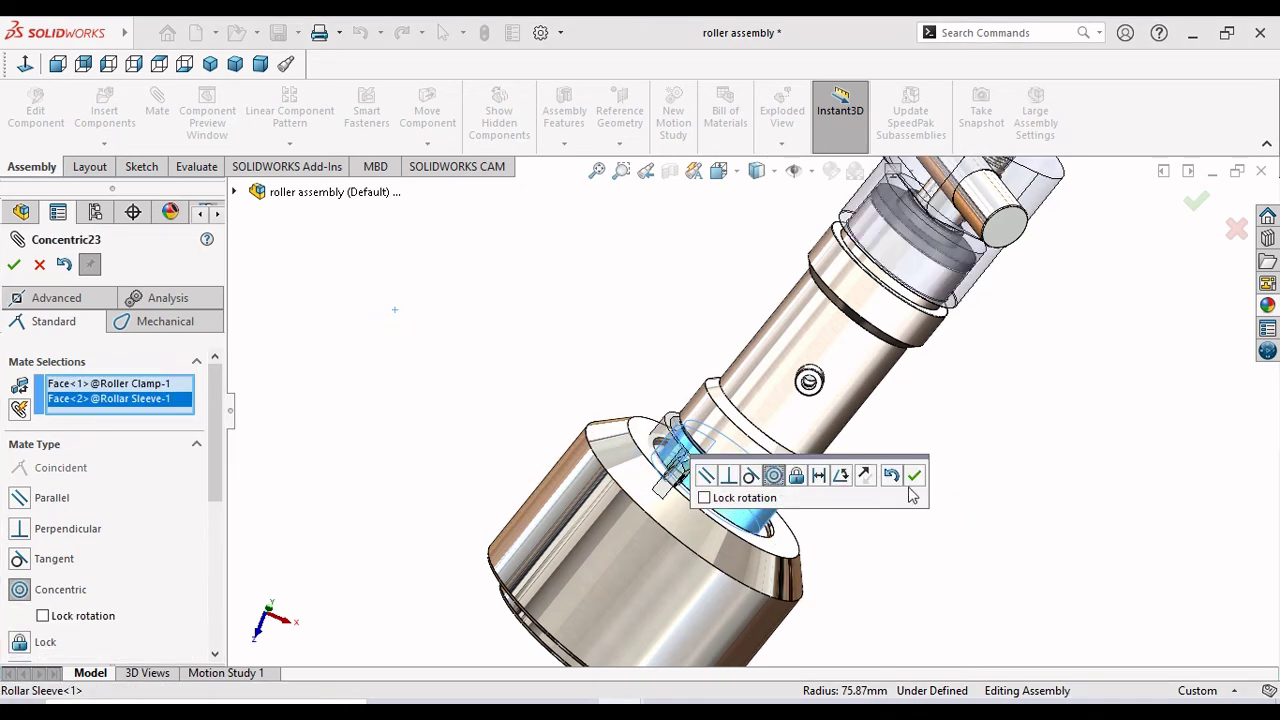
pyautogui.click(914, 481)
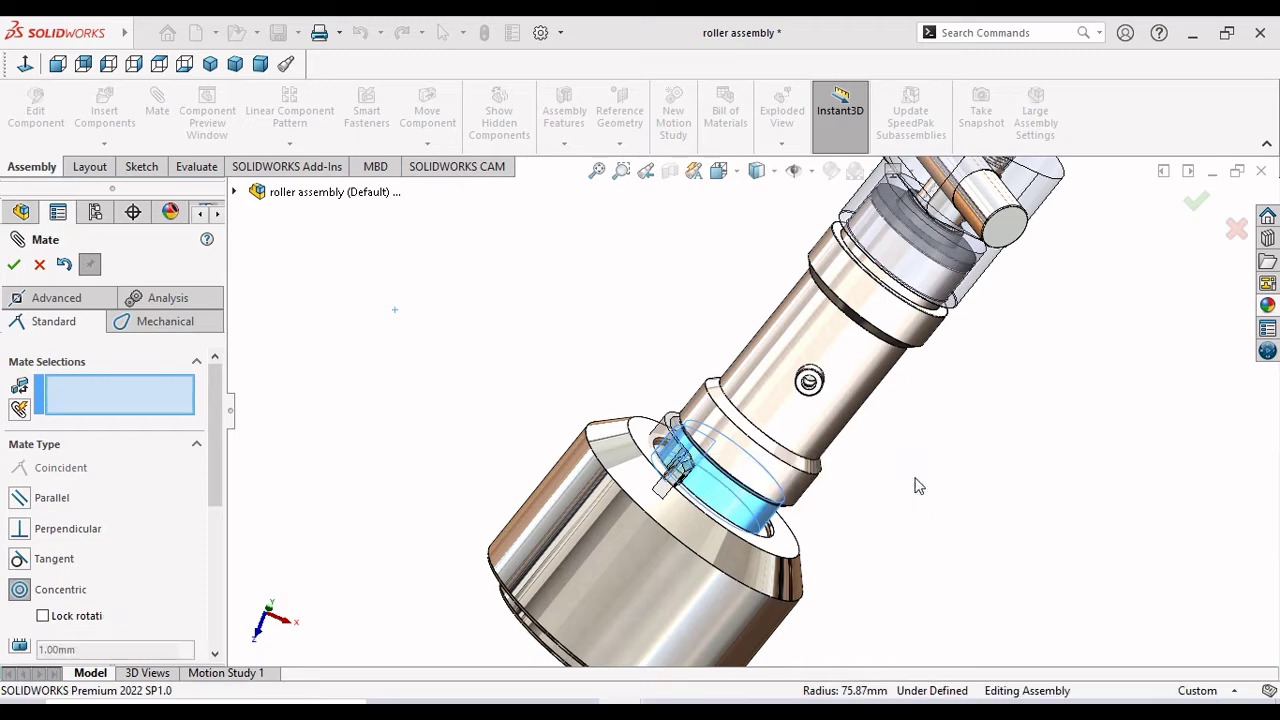
# Slide the concentric-mated clamp along the shaft while checking its position around the roller.
pyautogui.scroll(-3, 688, 440)
pyautogui.scroll(-2, 688, 440)
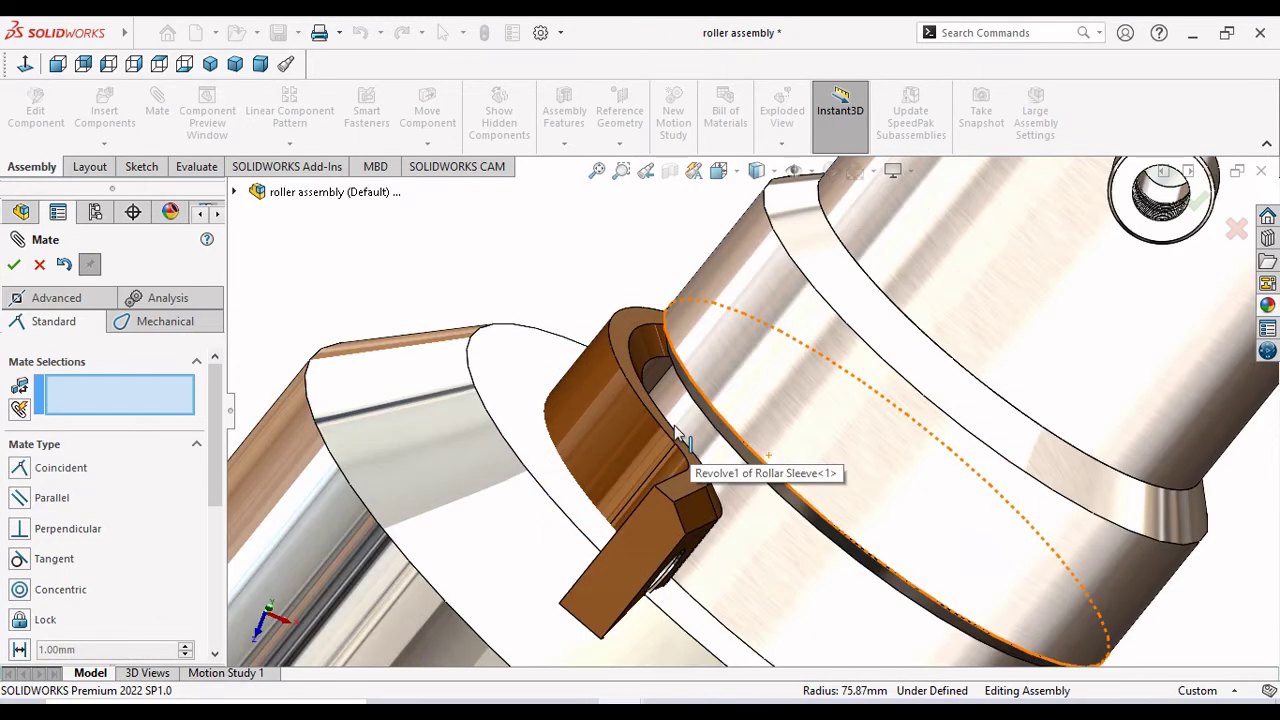
pyautogui.scroll(-2, 600, 420)
pyautogui.moveTo(523, 394)
pyautogui.mouseDown(button='middle')
pyautogui.moveTo(553, 399)
pyautogui.moveTo(545, 343)
pyautogui.moveTo(540, 440)
pyautogui.mouseUp(button='middle')
pyautogui.scroll(2, 540, 440)
pyautogui.scroll(2, 539, 428)
pyautogui.scroll(1, 600, 465)
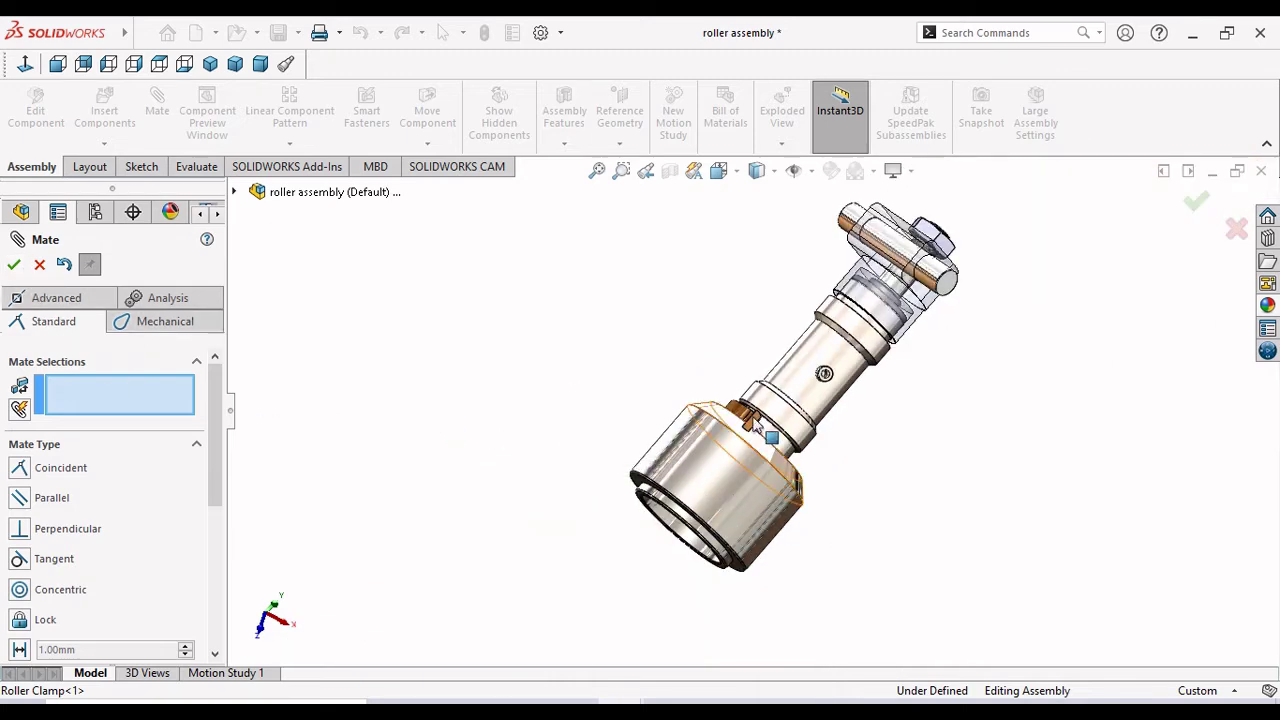
pyautogui.scroll(-2, 747, 418)
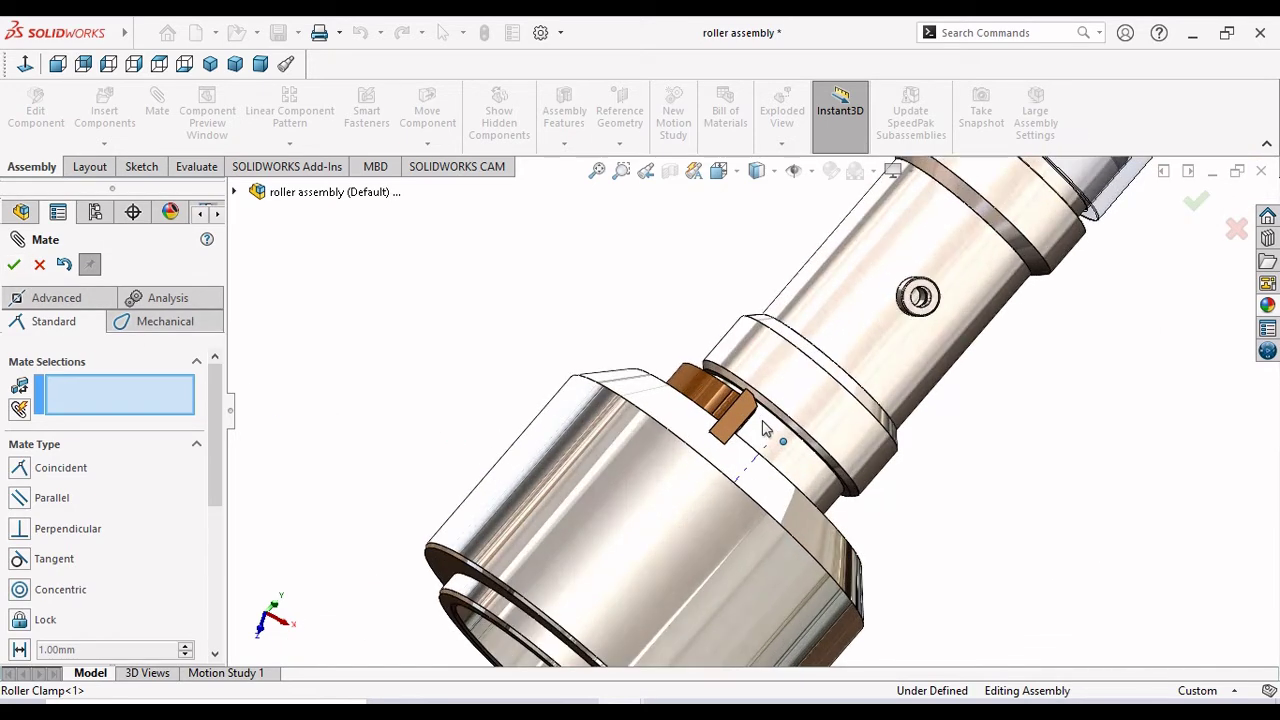
pyautogui.scroll(-2, 745, 416)
pyautogui.scroll(-2, 700, 390)
pyautogui.moveTo(697, 388)
pyautogui.mouseDown()
pyautogui.moveTo(690, 310)
pyautogui.moveTo(686, 366)
pyautogui.mouseUp()
pyautogui.scroll(3, 686, 366)
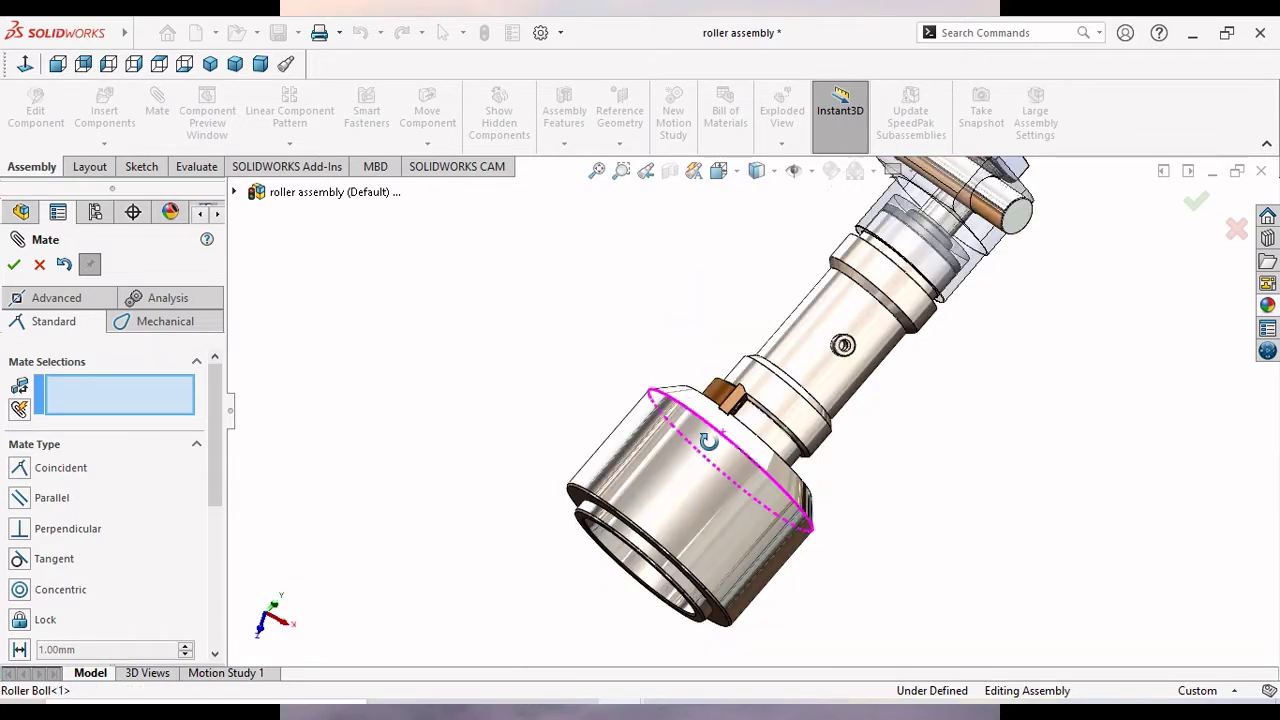
pyautogui.moveTo(686, 366)
pyautogui.mouseDown(button='middle')
pyautogui.moveTo(708, 441)
pyautogui.moveTo(746, 410)
pyautogui.mouseUp(button='middle')
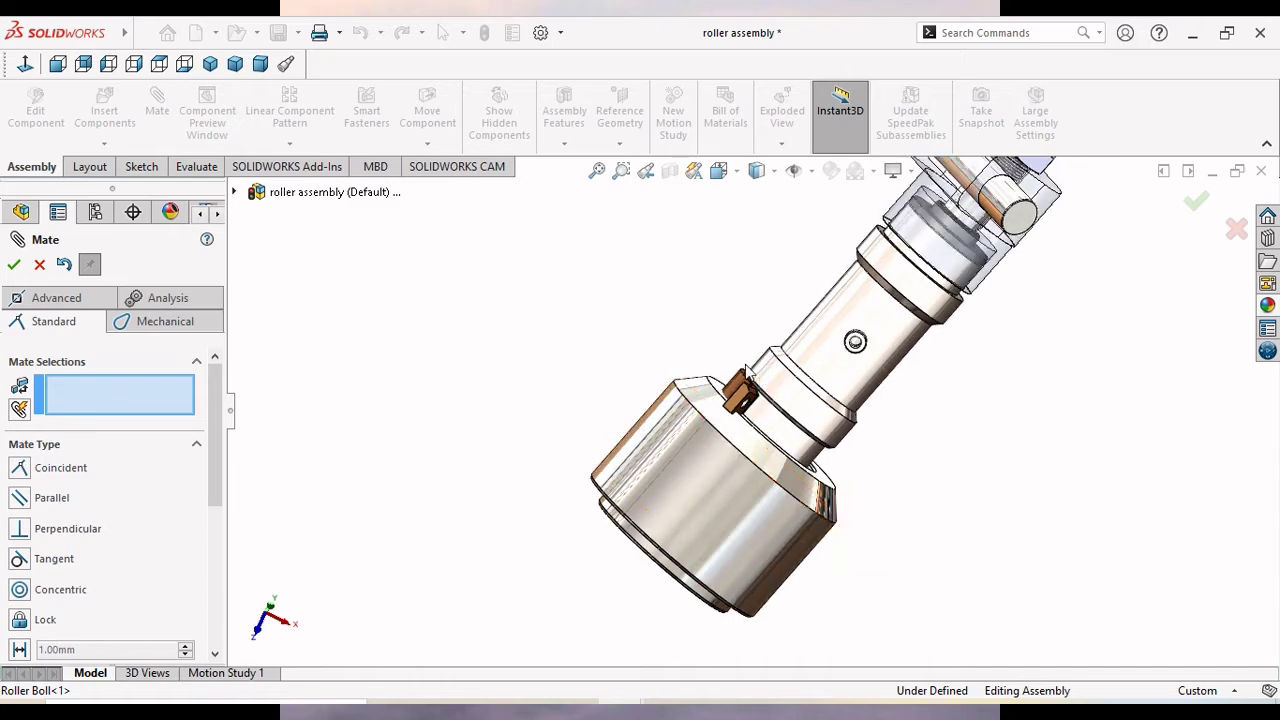
pyautogui.scroll(-2, 746, 410)
pyautogui.scroll(-2, 746, 410)
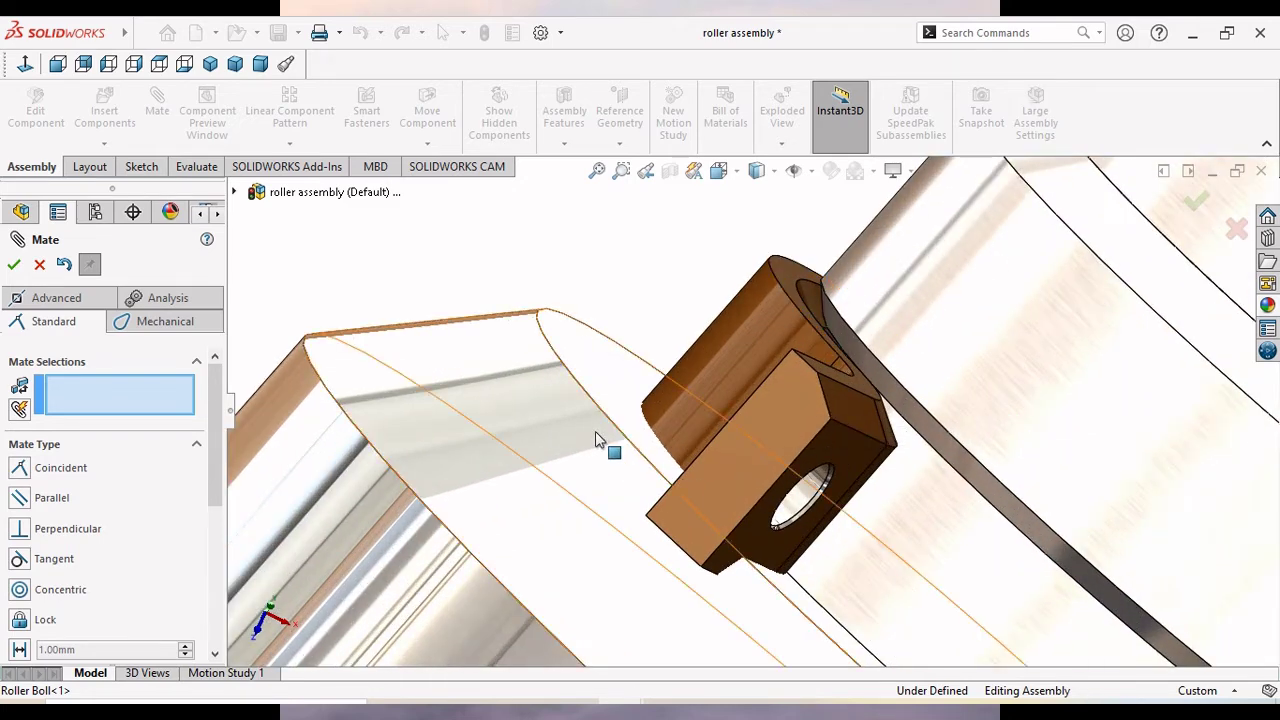
pyautogui.moveTo(600, 443); pyautogui.dragTo(617, 449, button='middle')
pyautogui.moveTo(693, 380); pyautogui.dragTo(727, 376)
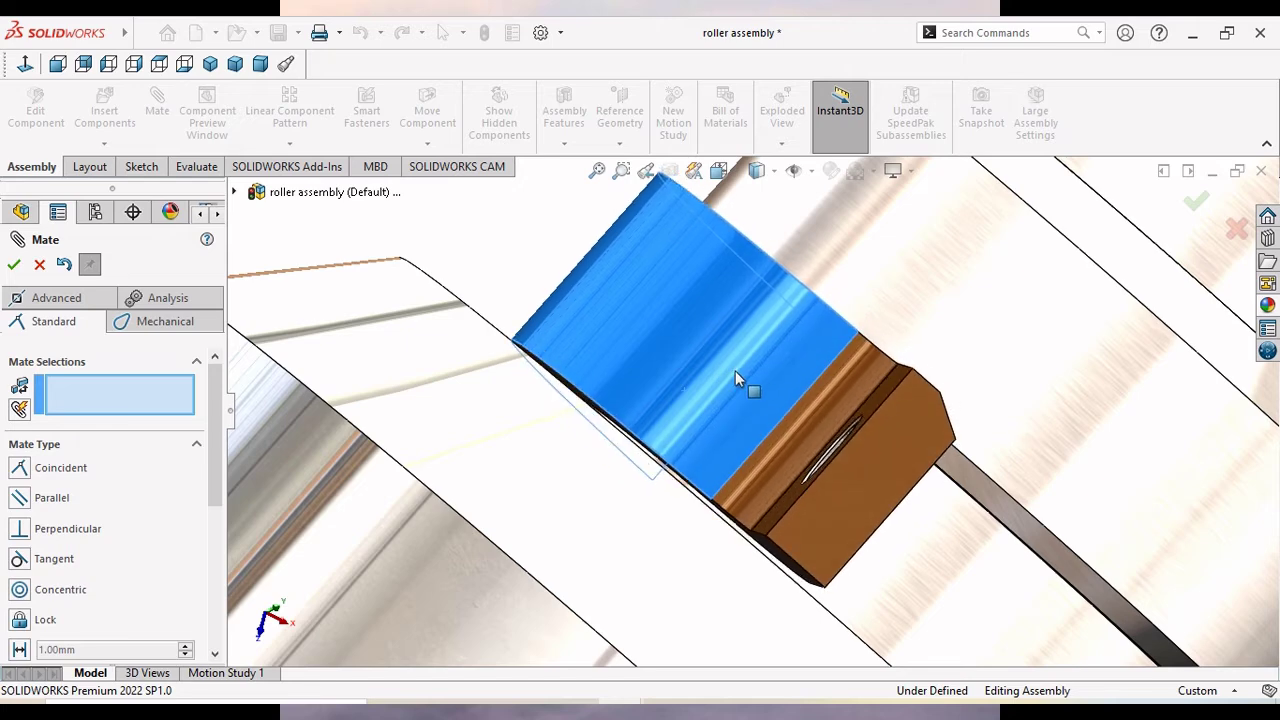
# Inspect the clamp from several angles to see its edge against the sleeve.
pyautogui.moveTo(726, 373)
pyautogui.mouseDown(button='middle')
pyautogui.moveTo(773, 546)
pyautogui.moveTo(783, 537)
pyautogui.mouseUp(button='middle')
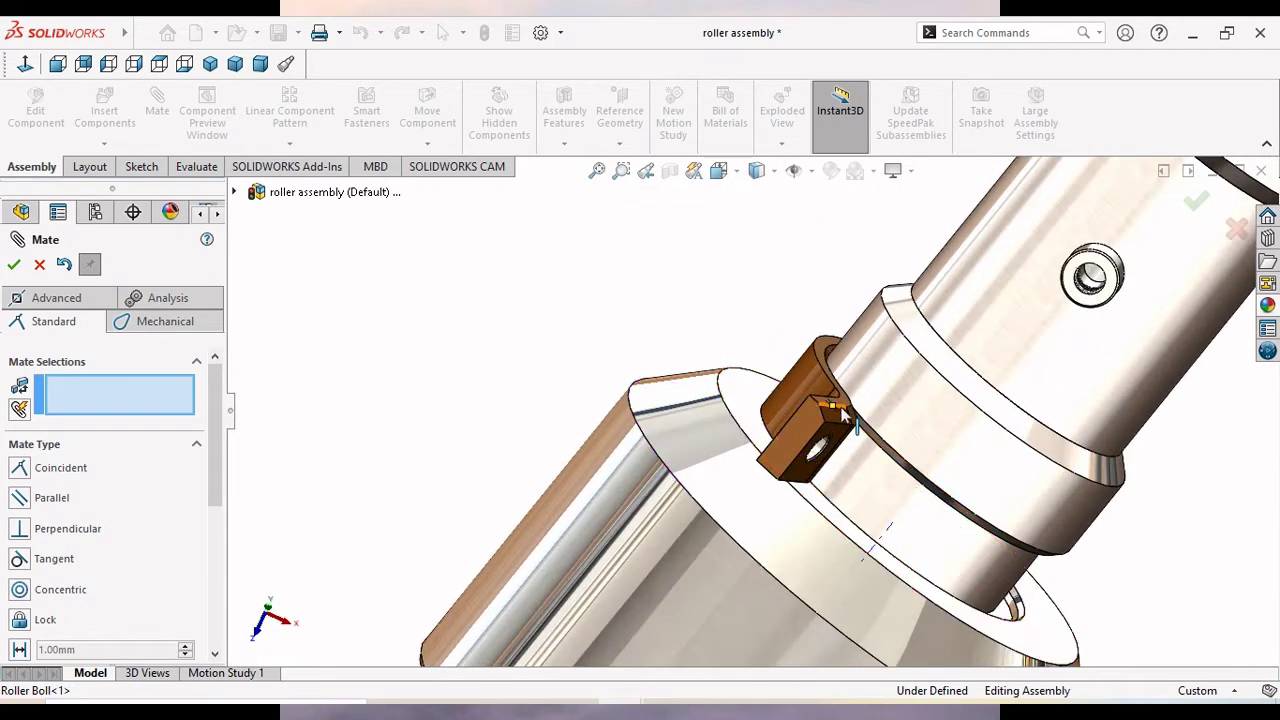
pyautogui.scroll(-5, 845, 416)
pyautogui.scroll(2, 790, 466)
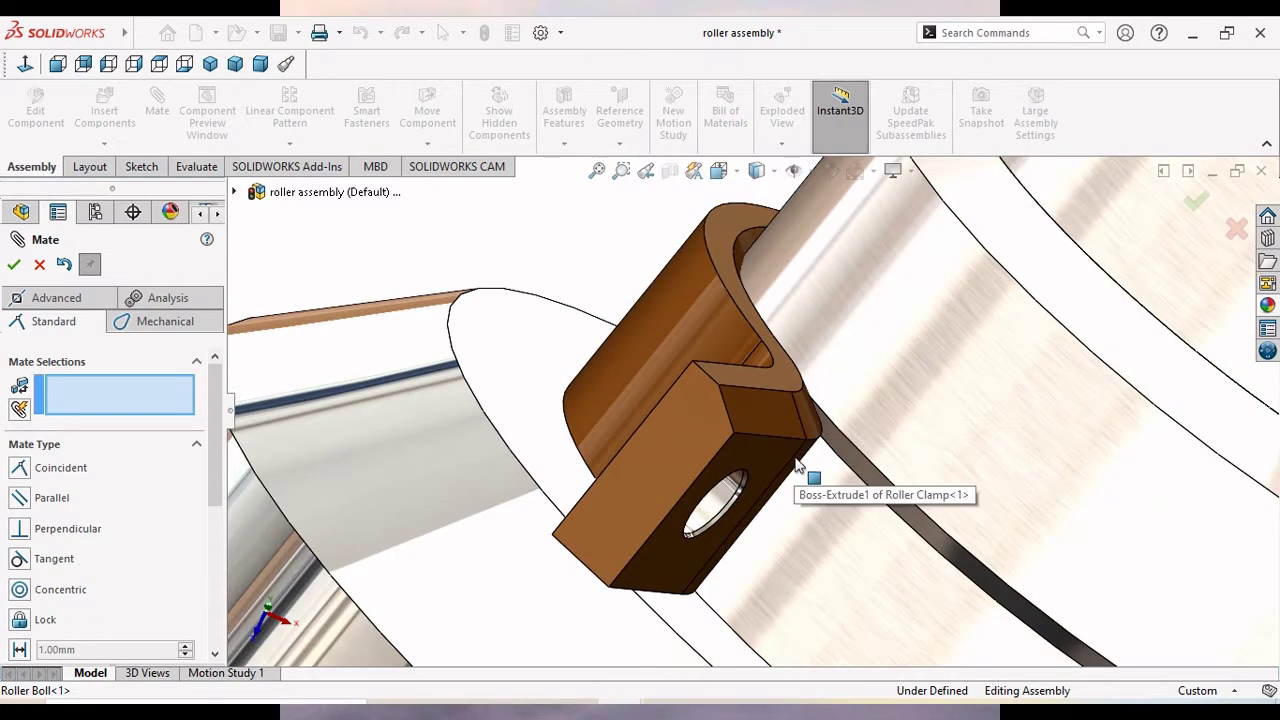
pyautogui.scroll(3, 801, 432)
pyautogui.scroll(-4, 800, 440)
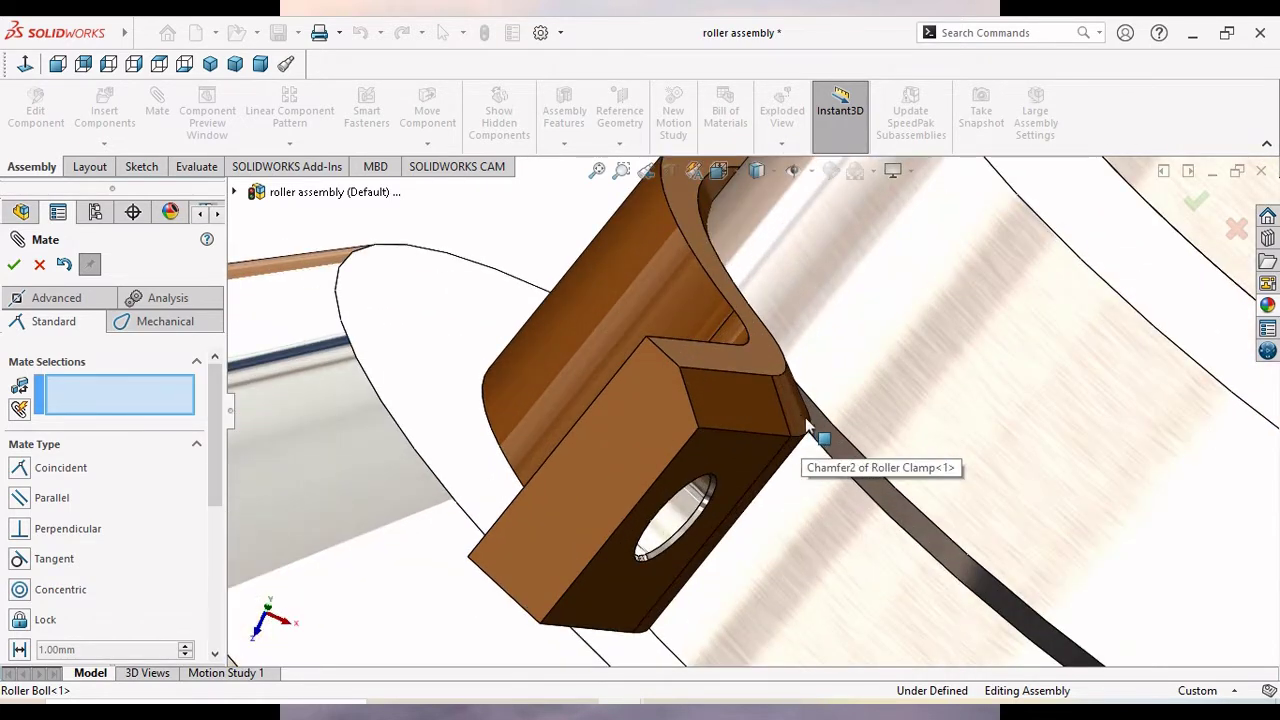
pyautogui.scroll(-2, 797, 436)
pyautogui.moveTo(795, 433)
pyautogui.mouseDown(button='middle')
pyautogui.moveTo(757, 437)
pyautogui.moveTo(821, 326)
pyautogui.mouseUp(button='middle')
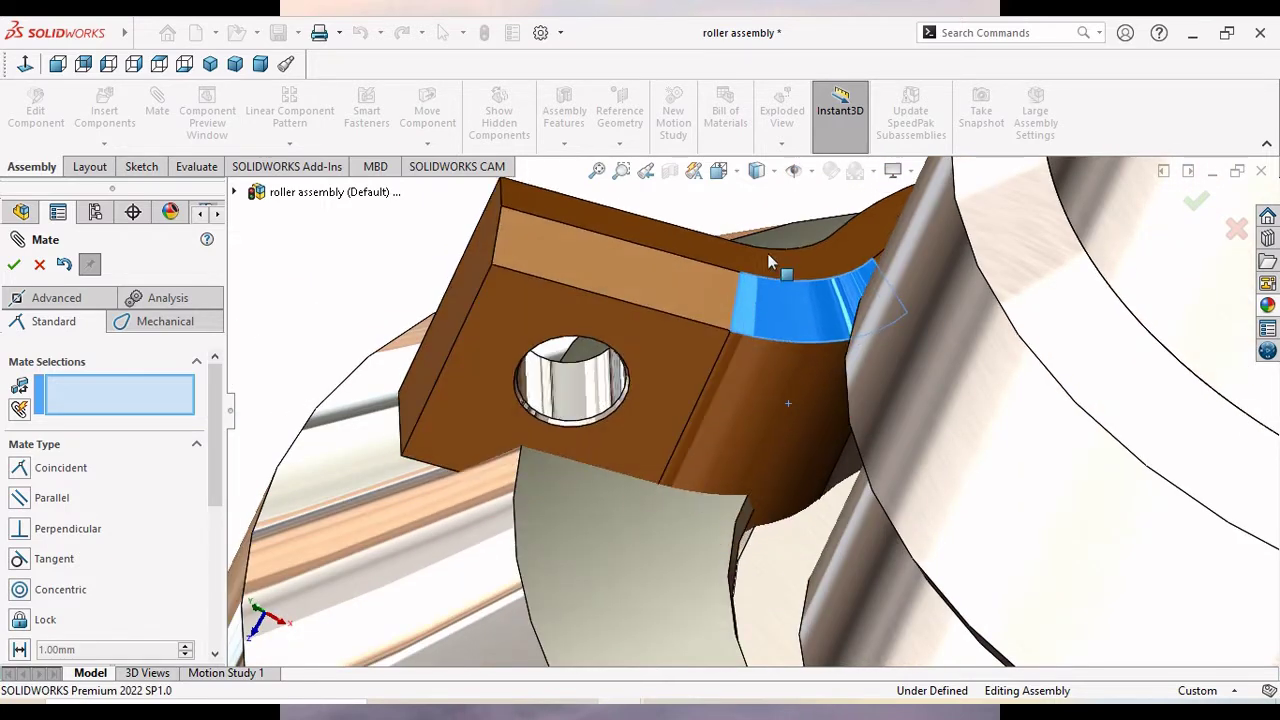
pyautogui.scroll(-2, 810, 352)
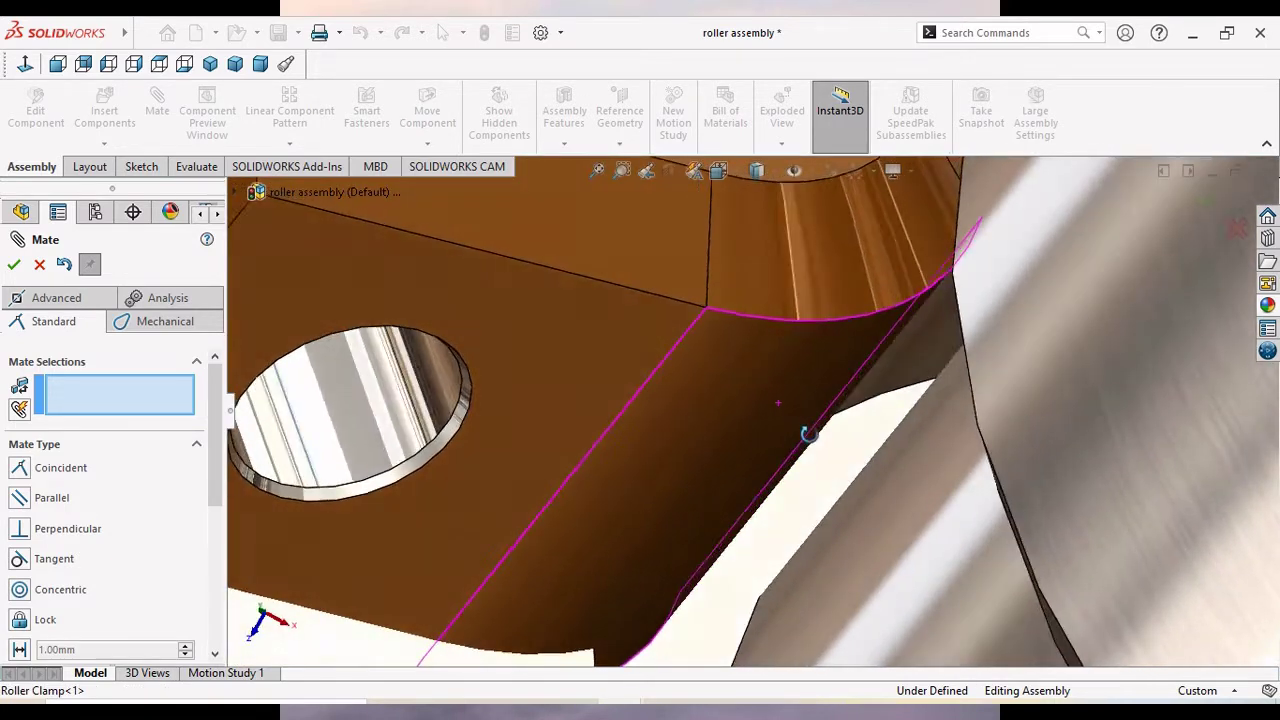
pyautogui.moveTo(809, 400)
pyautogui.mouseDown(button='middle')
pyautogui.moveTo(845, 462)
pyautogui.moveTo(820, 443)
pyautogui.mouseUp(button='middle')
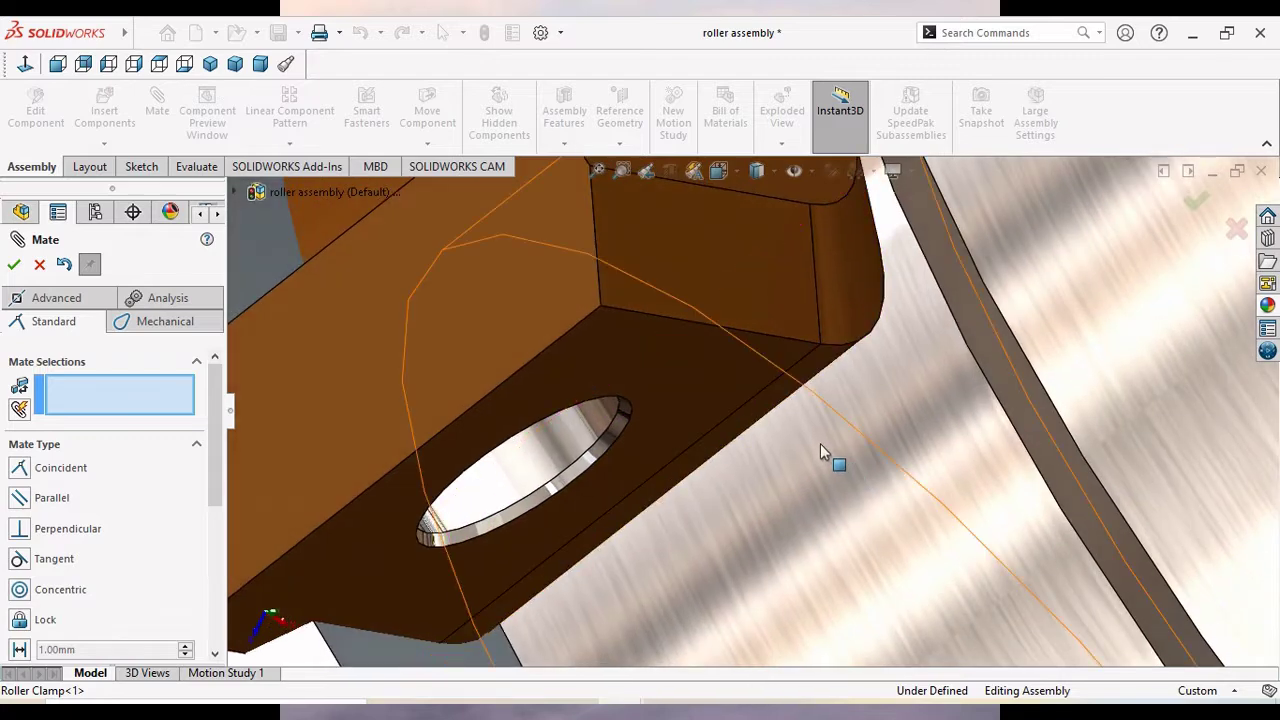
pyautogui.scroll(3, 834, 343)
pyautogui.scroll(-1, 828, 340)
pyautogui.moveTo(828, 345)
pyautogui.mouseDown(button='middle')
pyautogui.moveTo(741, 423)
pyautogui.moveTo(779, 449)
pyautogui.moveTo(794, 443)
pyautogui.mouseUp(button='middle')
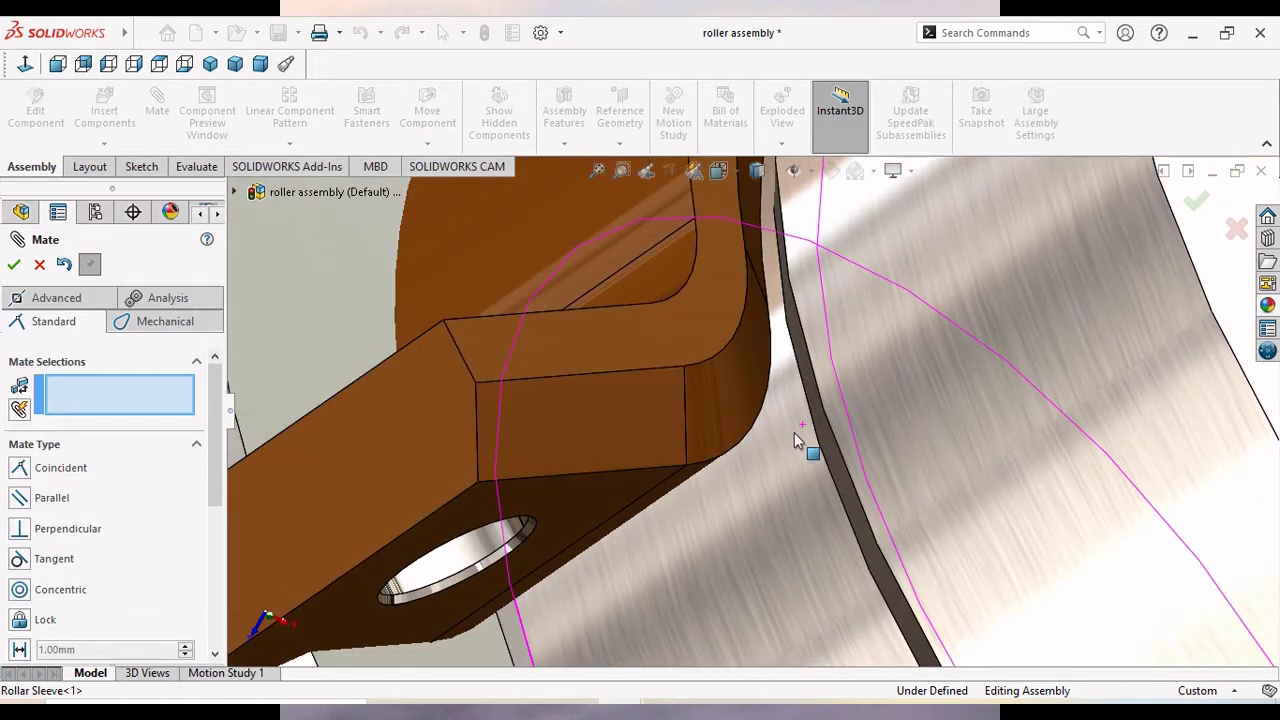
# Add a second concentric mate between the sleeve face and a clamp face.
pyautogui.click(800, 337)
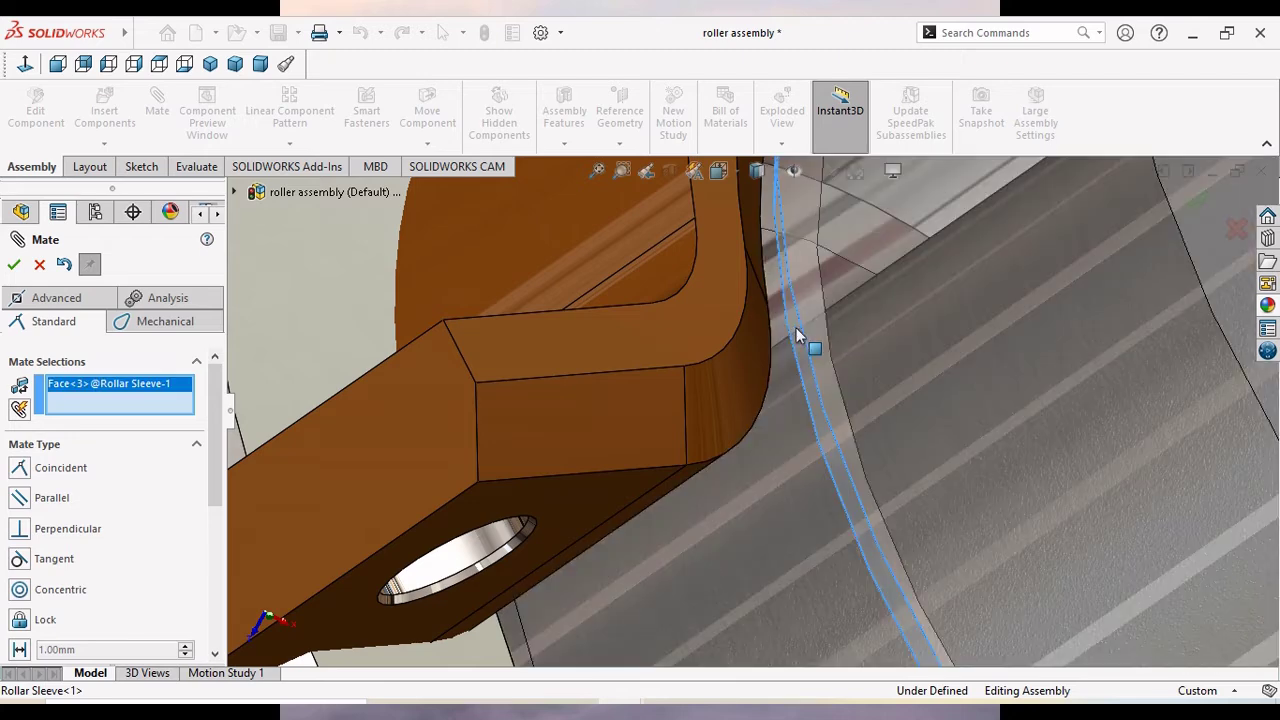
pyautogui.moveTo(785, 377); pyautogui.dragTo(755, 363, button='middle')
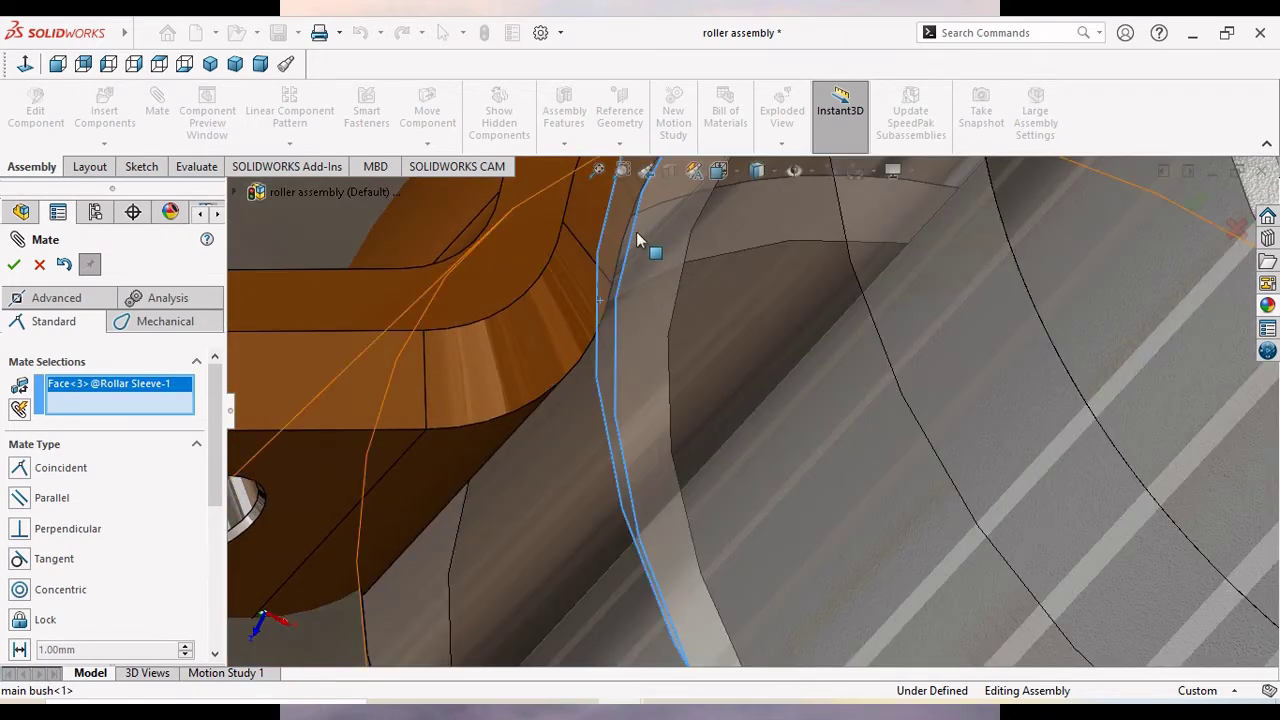
pyautogui.click(595, 217)
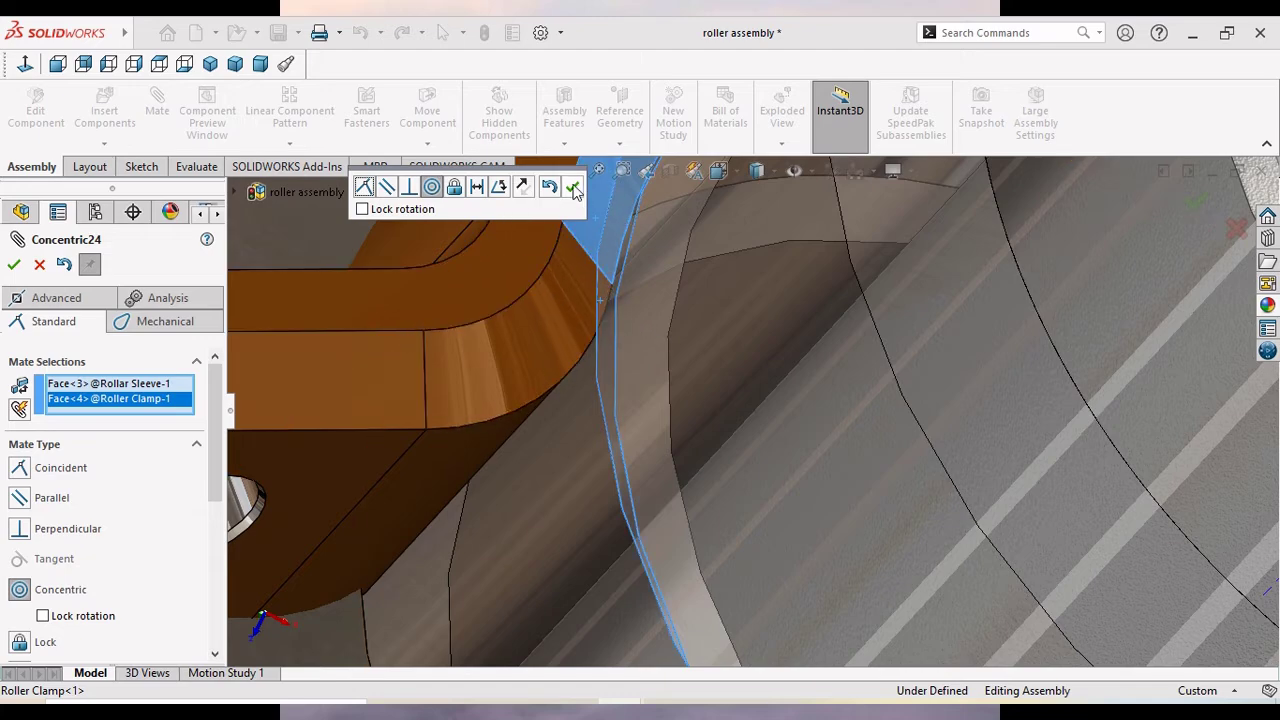
pyautogui.click(574, 190)
# Swing the clamp around the shaft and mate its face coincident with the Roller Boll face.
pyautogui.scroll(5, 412, 329)
pyautogui.moveTo(530, 351); pyautogui.dragTo(716, 378, button='middle')
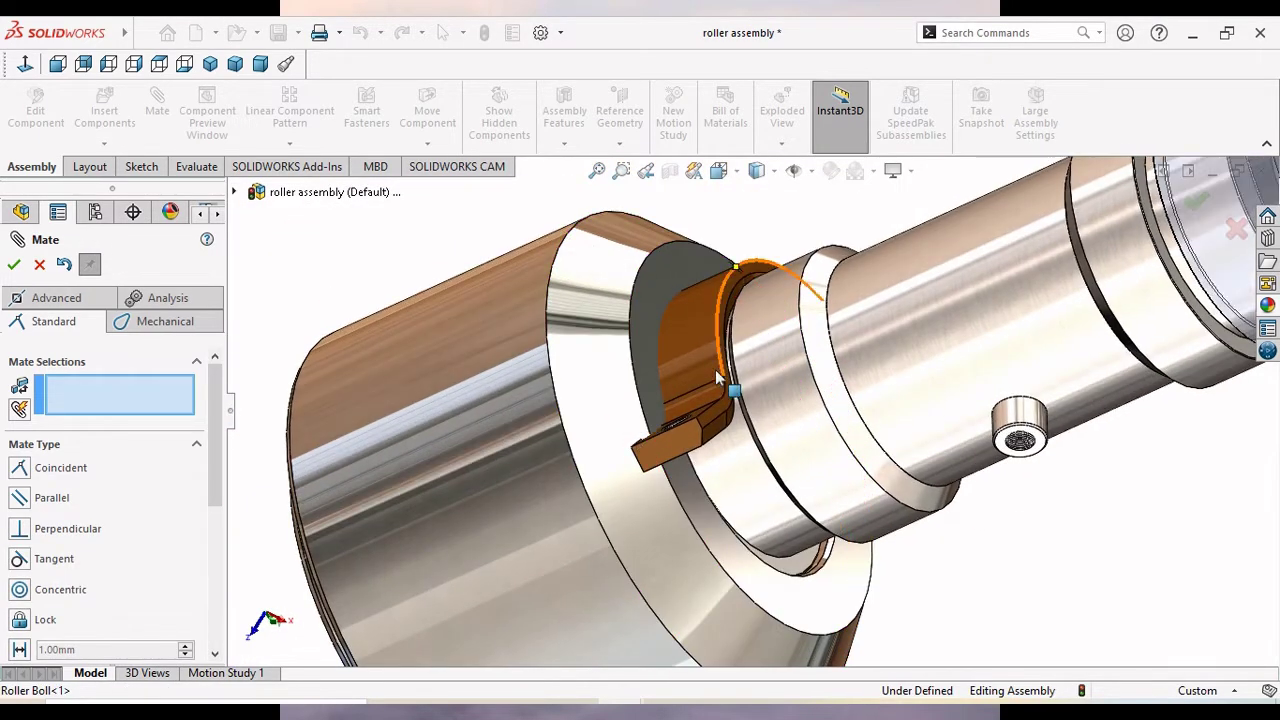
pyautogui.moveTo(747, 365); pyautogui.dragTo(748, 455)
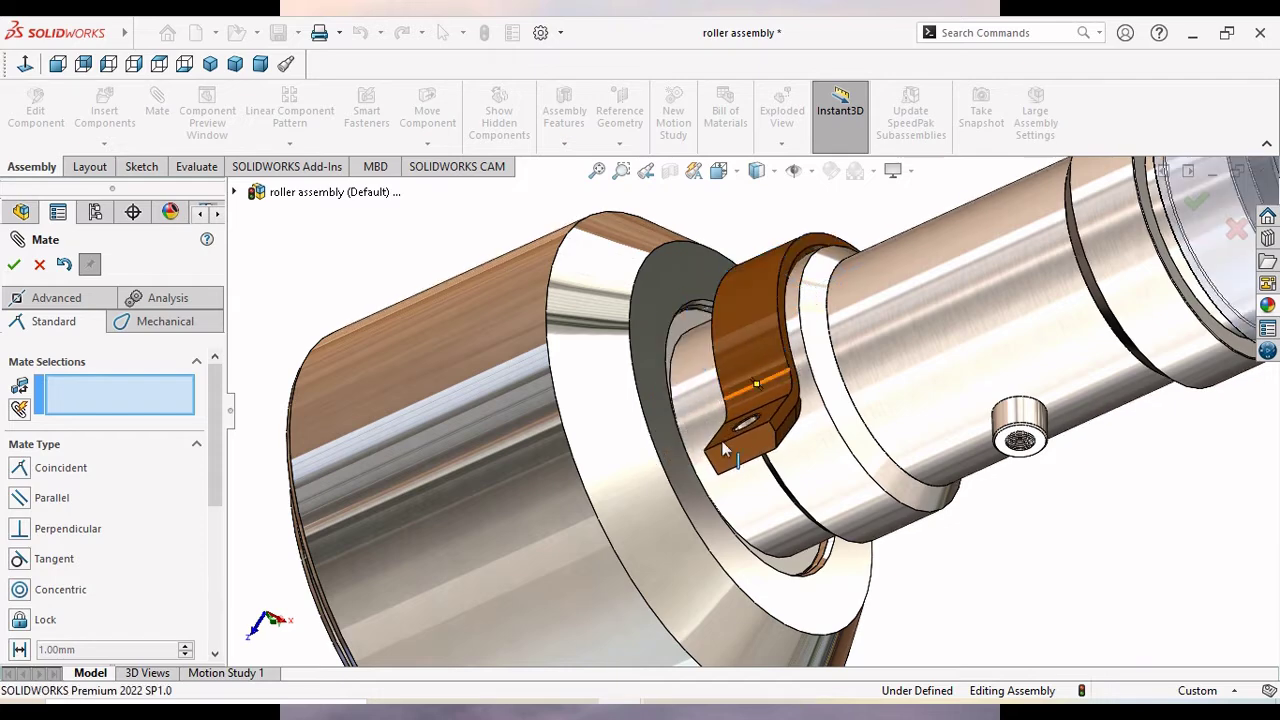
pyautogui.moveTo(748, 455); pyautogui.dragTo(700, 343, button='middle')
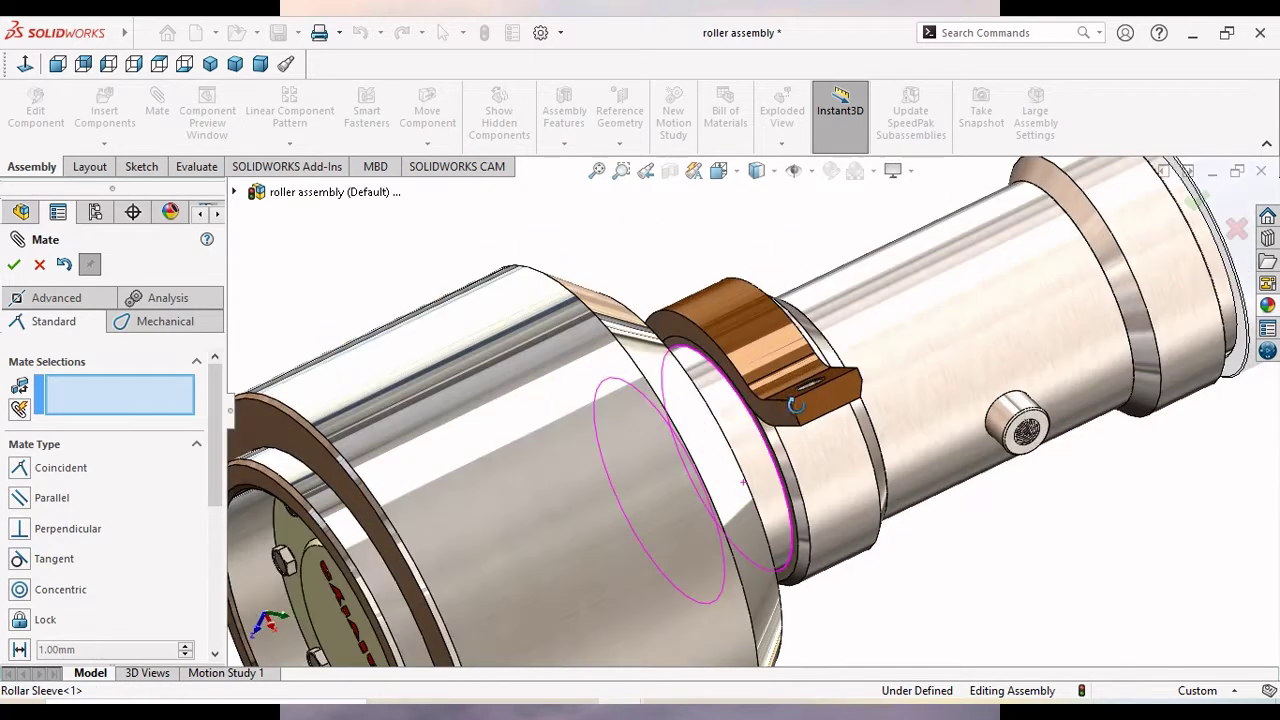
pyautogui.click(699, 335)
pyautogui.moveTo(788, 396)
pyautogui.mouseDown(button='middle')
pyautogui.moveTo(717, 421)
pyautogui.moveTo(682, 352)
pyautogui.mouseUp(button='middle')
pyautogui.click(682, 352)
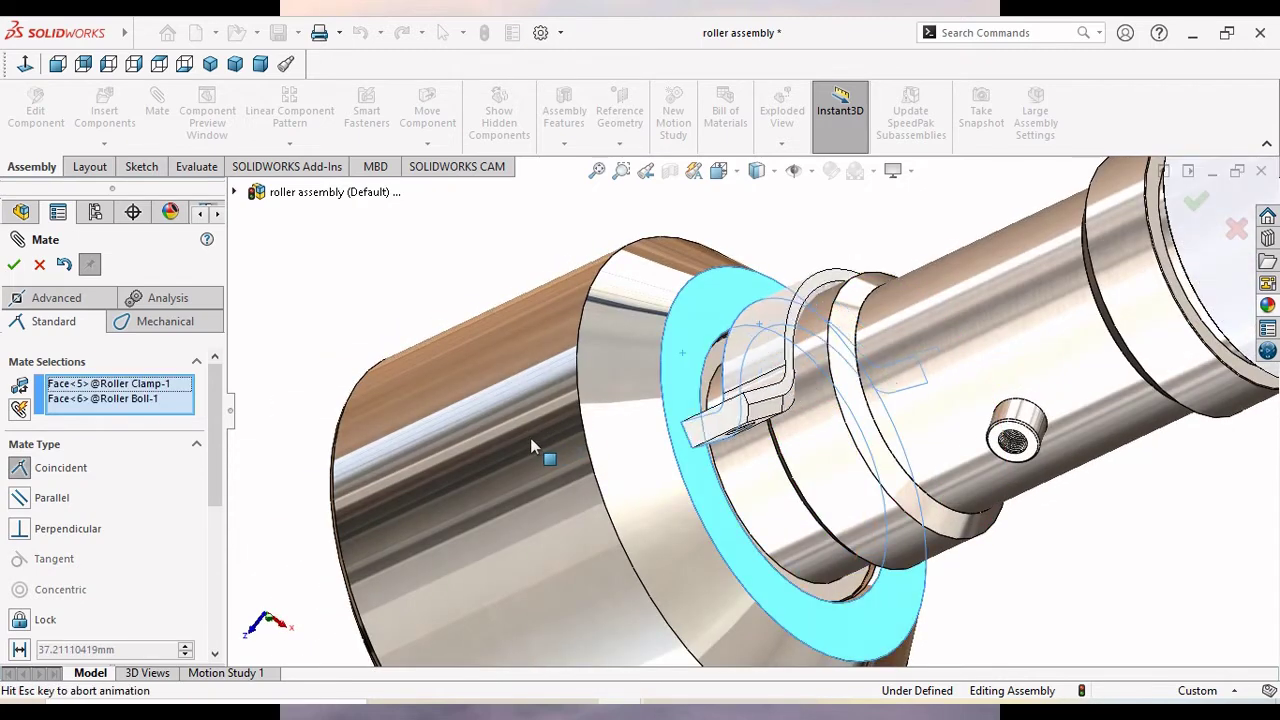
pyautogui.click(14, 264)
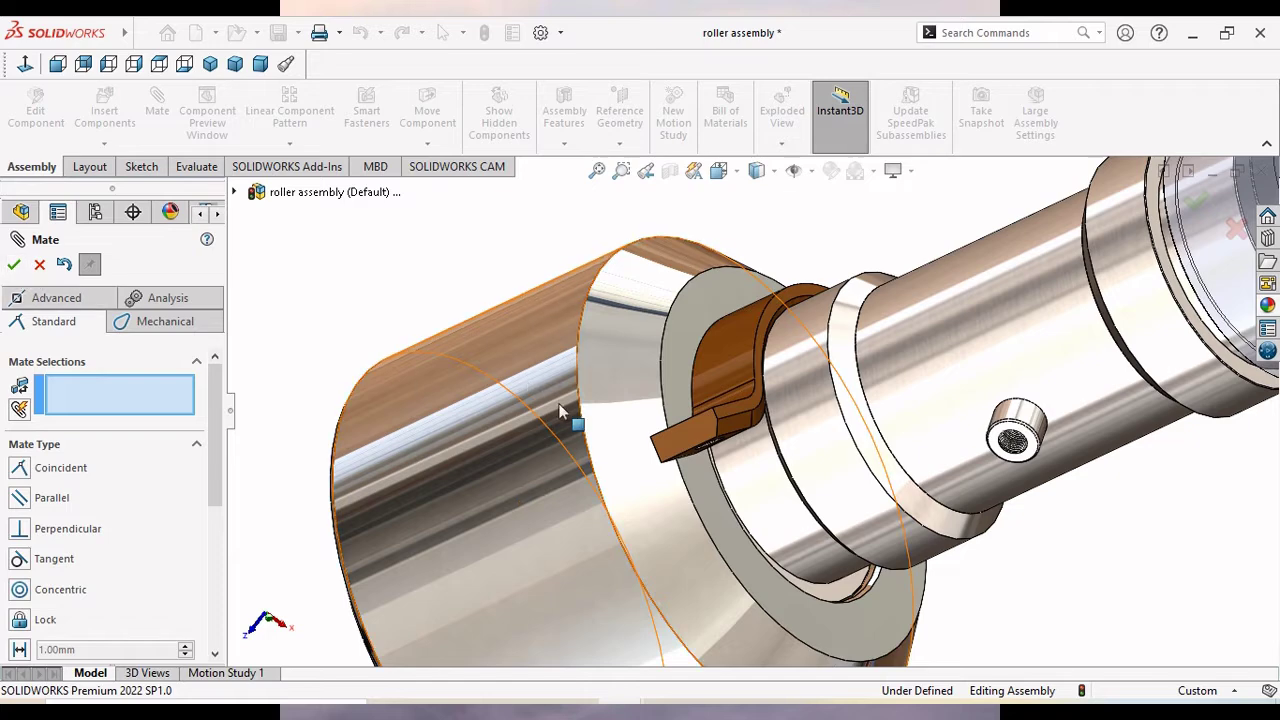
# Close Mate and copy Roller Clamp as Roller Clamp<2>, floating below the shaft.
pyautogui.press('Escape')
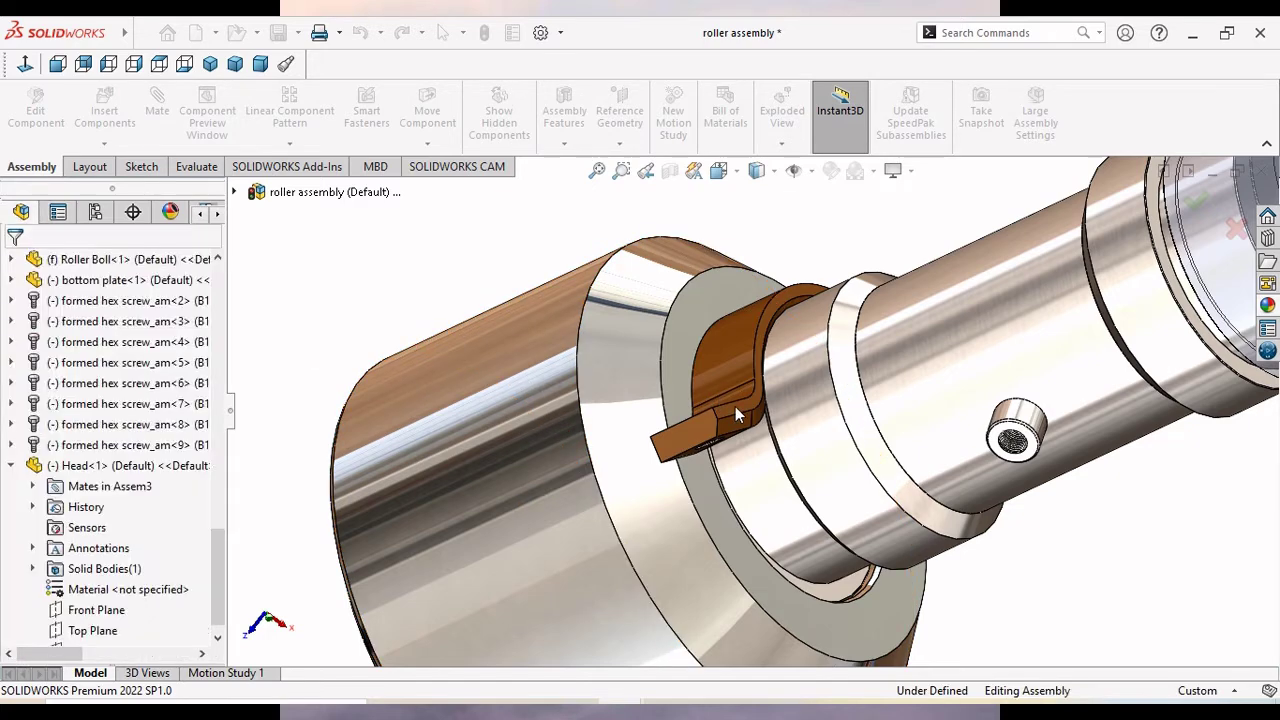
pyautogui.scroll(5, 737, 412)
pyautogui.moveTo(826, 415)
pyautogui.mouseDown(button='middle')
pyautogui.moveTo(837, 414)
pyautogui.moveTo(790, 365)
pyautogui.mouseUp(button='middle')
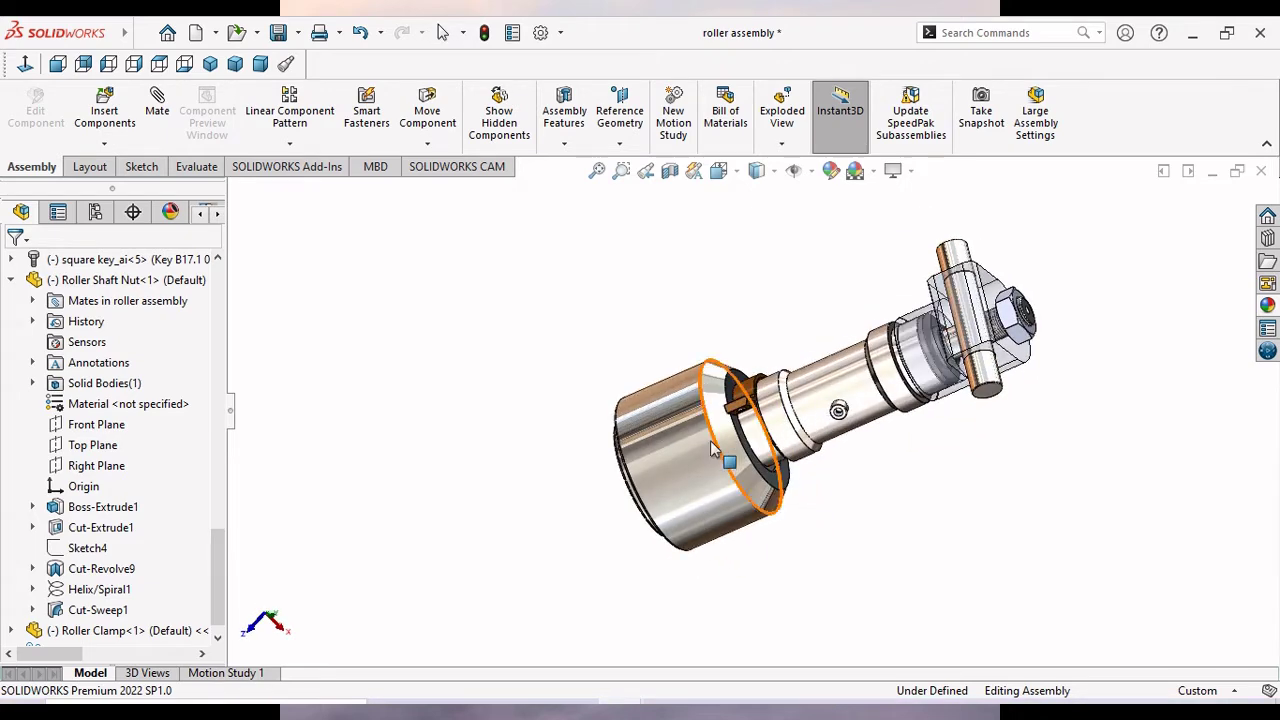
pyautogui.scroll(-5, 790, 365)
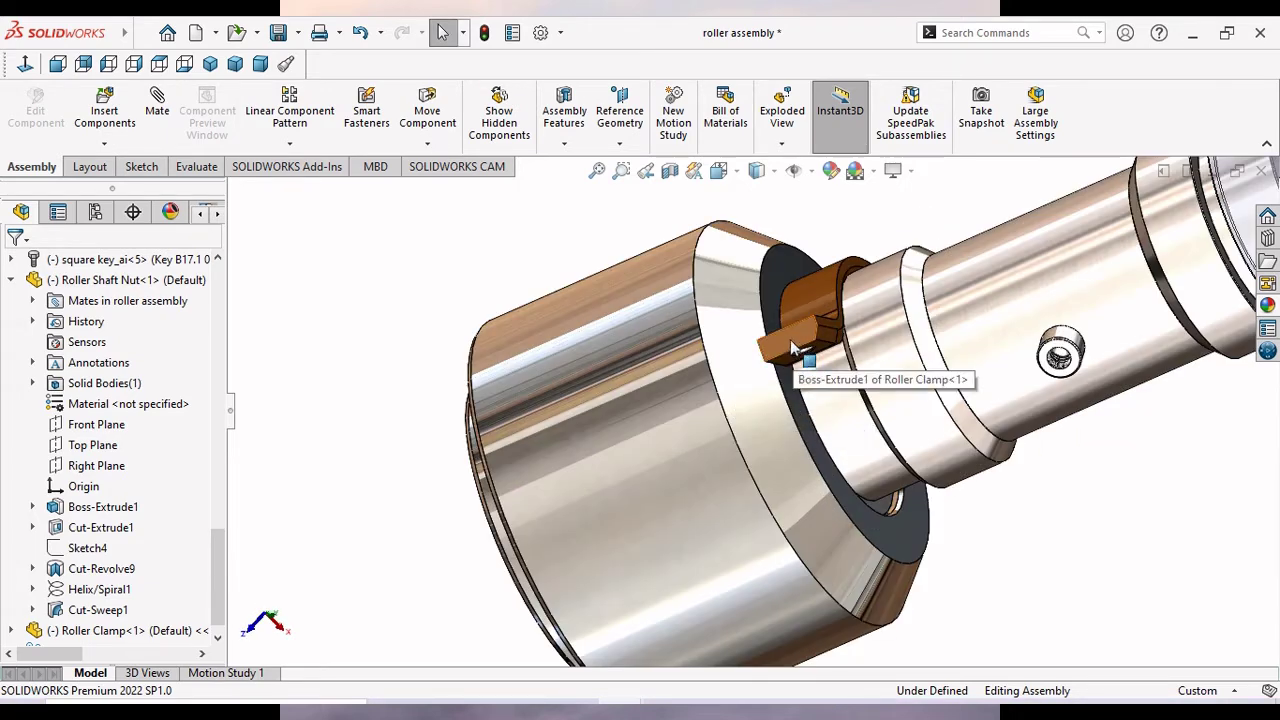
pyautogui.moveTo(795, 350); pyautogui.dragTo(1102, 566)
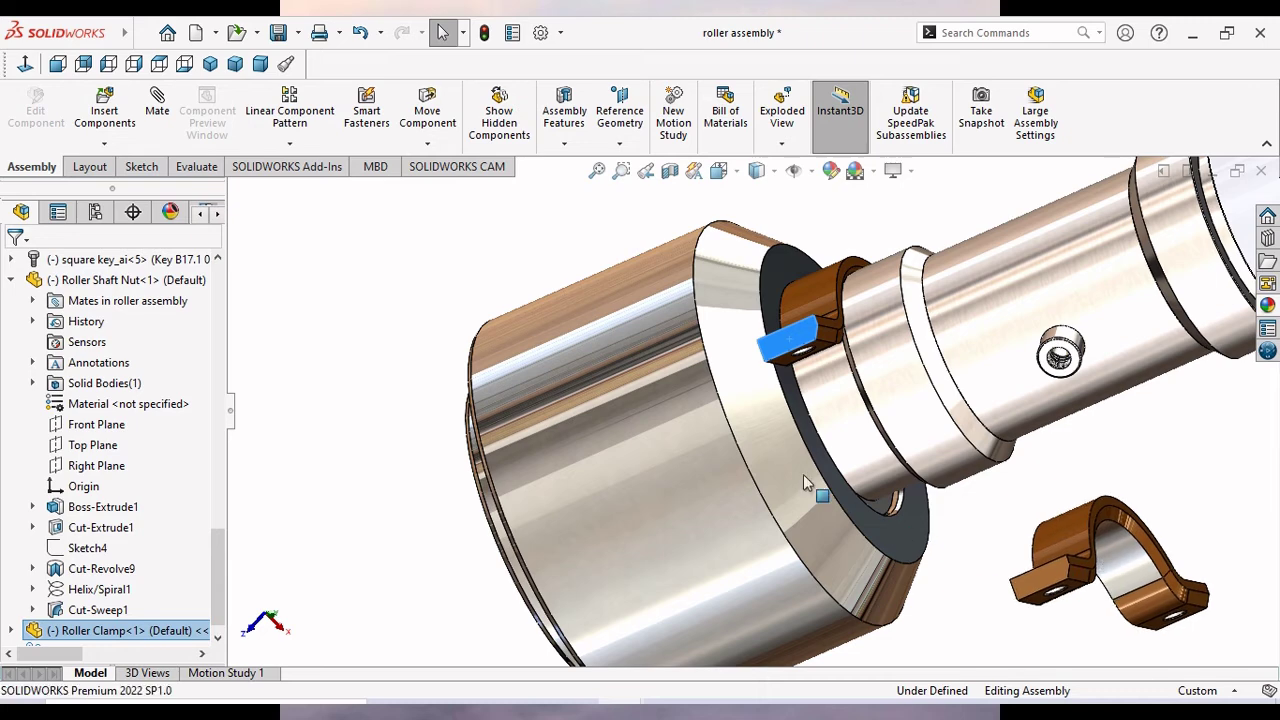
pyautogui.scroll(5, 815, 430)
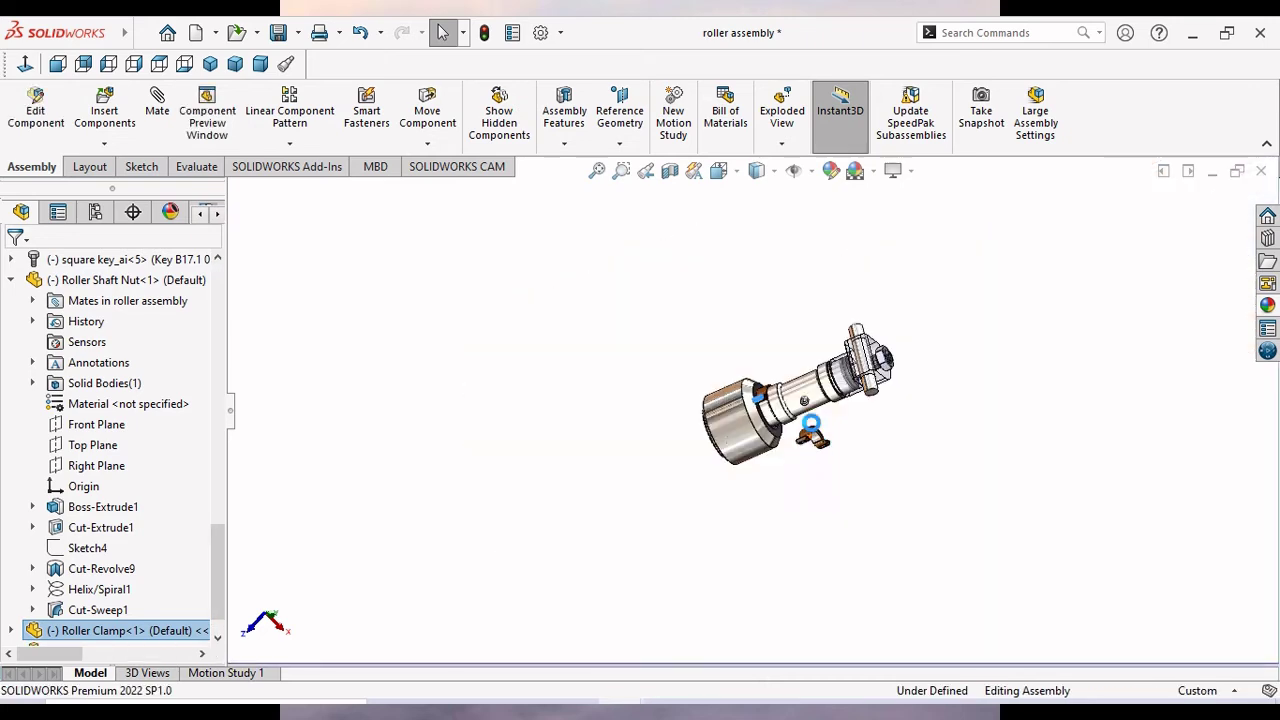
pyautogui.scroll(-2, 790, 420)
pyautogui.scroll(-2, 787, 410)
pyautogui.scroll(-3, 787, 410)
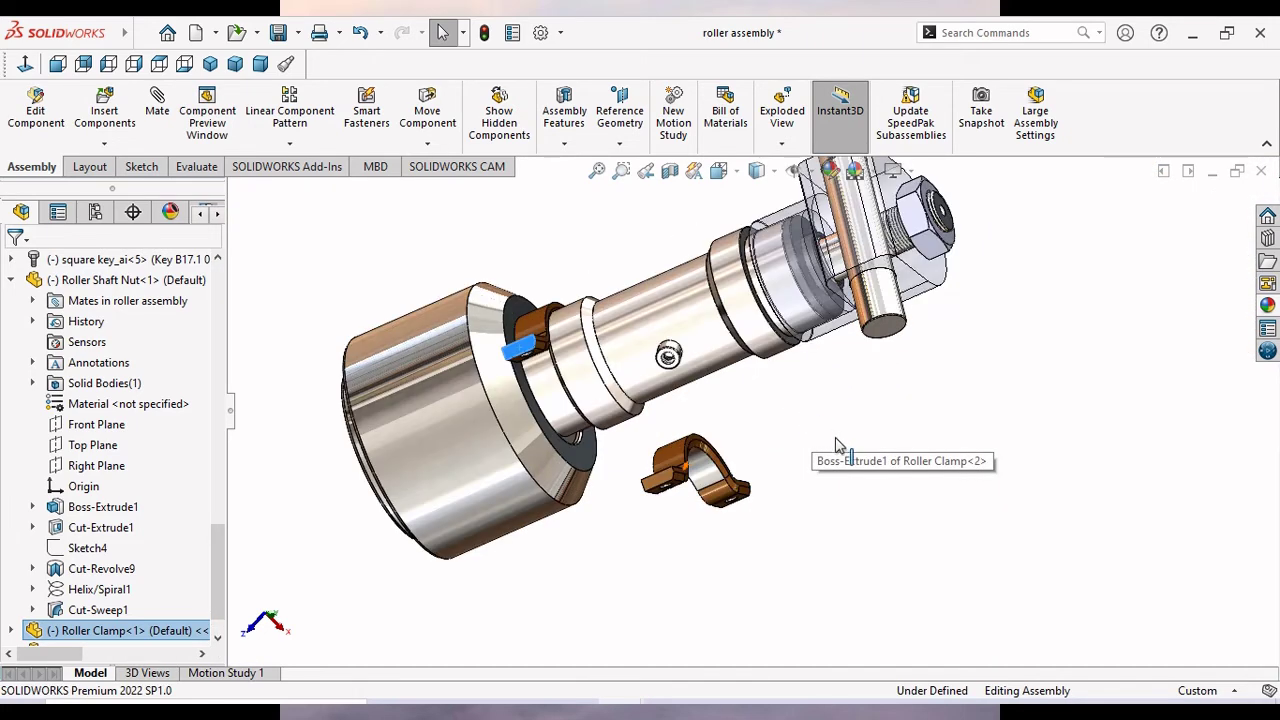
pyautogui.click(694, 520)
# Free-rotate Roller Clamp<2> until it faces the shaft opposite the first clamp.
pyautogui.click(430, 145)
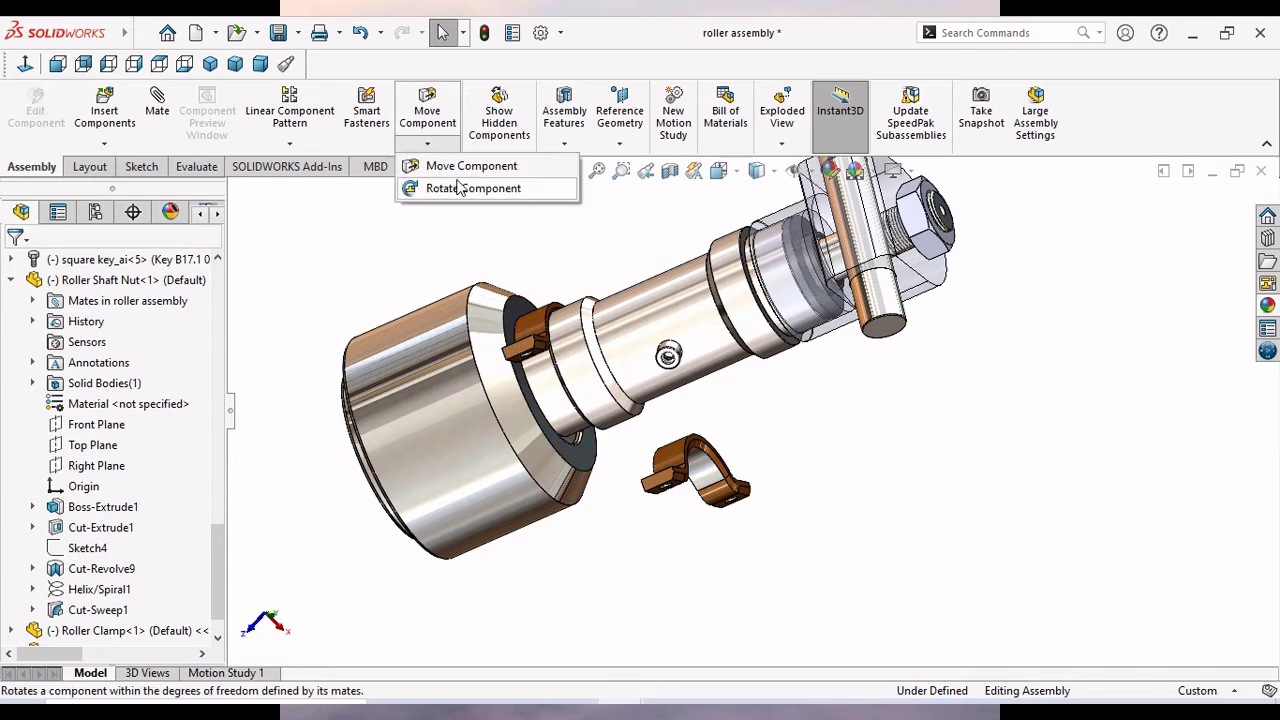
pyautogui.click(457, 190)
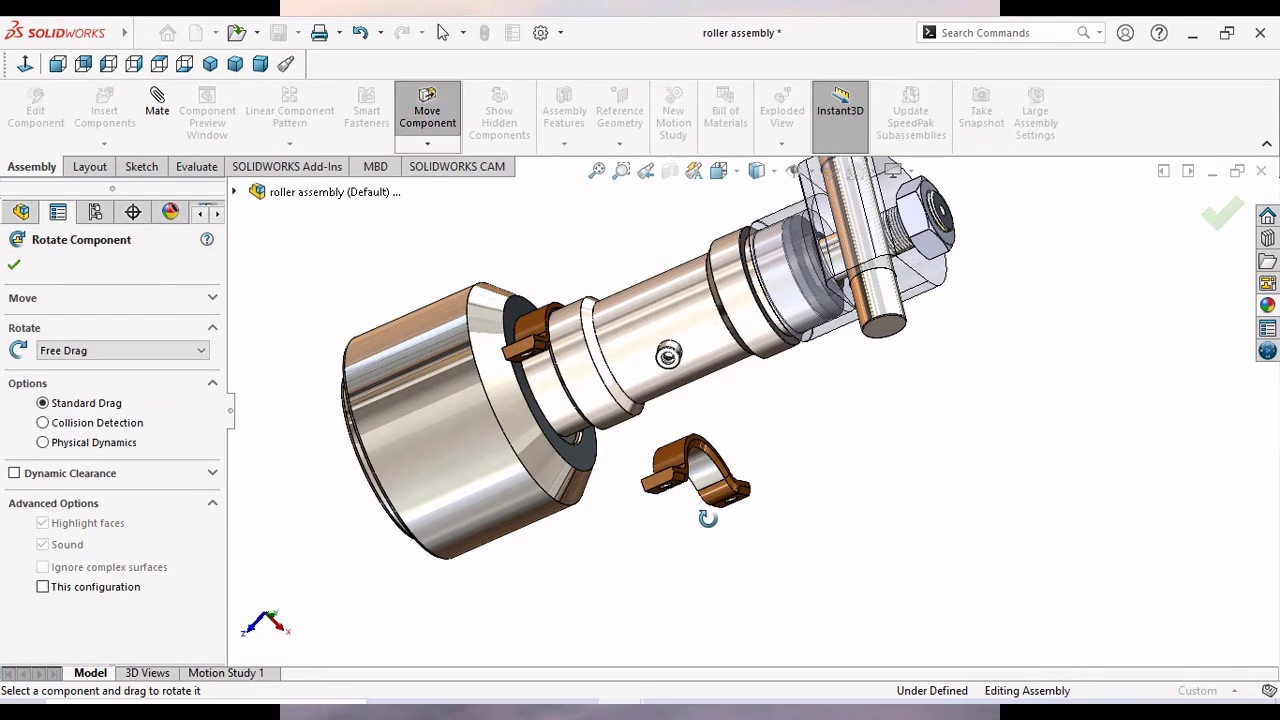
pyautogui.moveTo(710, 512); pyautogui.dragTo(690, 440)
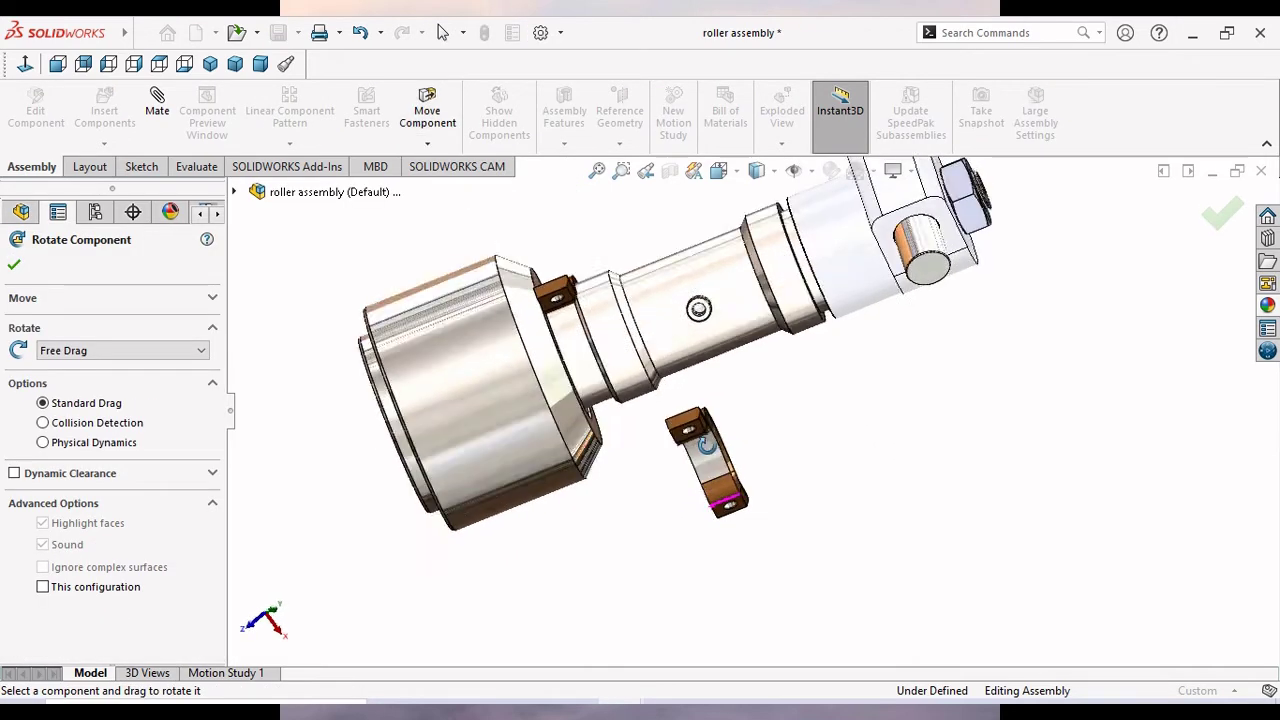
pyautogui.moveTo(690, 440); pyautogui.dragTo(620, 385, button='middle')
pyautogui.moveTo(620, 385)
pyautogui.mouseDown()
pyautogui.moveTo(673, 460)
pyautogui.moveTo(536, 464)
pyautogui.moveTo(477, 357)
pyautogui.moveTo(673, 428)
pyautogui.moveTo(697, 617)
pyautogui.moveTo(672, 479)
pyautogui.moveTo(742, 549)
pyautogui.moveTo(634, 539)
pyautogui.mouseUp()
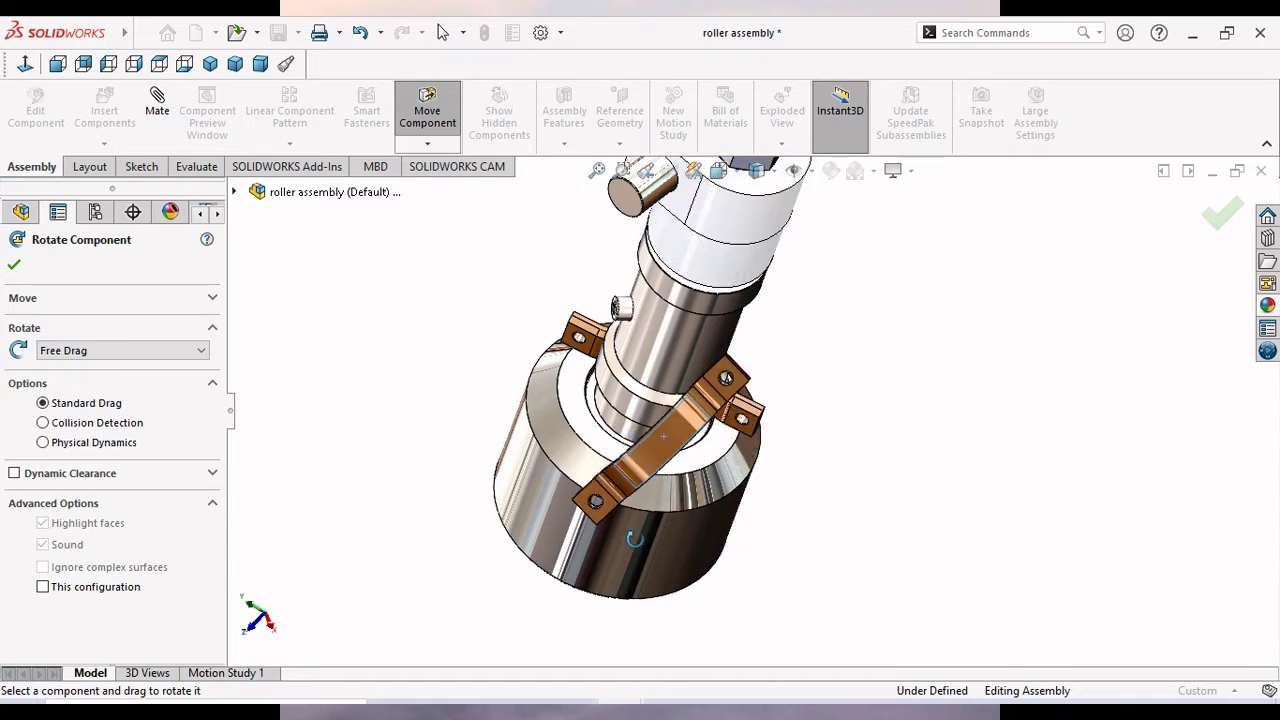
pyautogui.moveTo(716, 378)
pyautogui.mouseDown()
pyautogui.moveTo(518, 392)
pyautogui.moveTo(690, 390)
pyautogui.moveTo(676, 372)
pyautogui.moveTo(695, 335)
pyautogui.moveTo(638, 316)
pyautogui.moveTo(656, 291)
pyautogui.mouseUp()
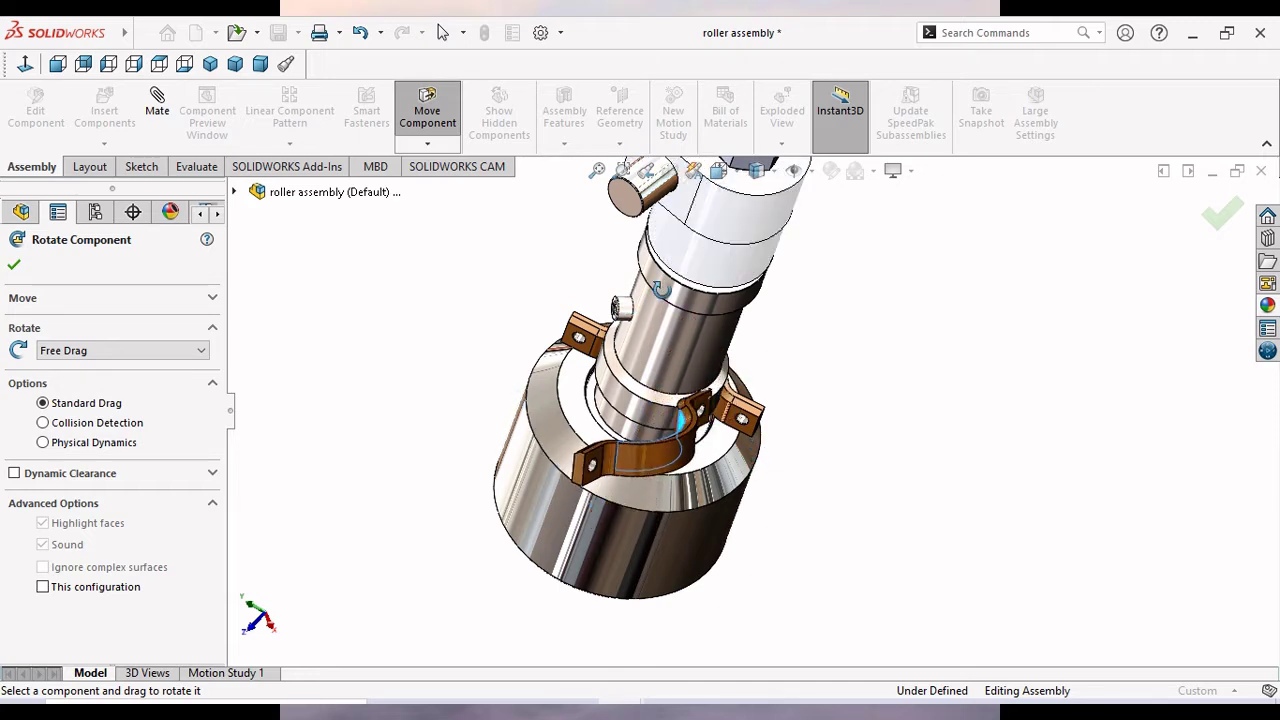
pyautogui.moveTo(662, 290); pyautogui.dragTo(601, 480, button='middle')
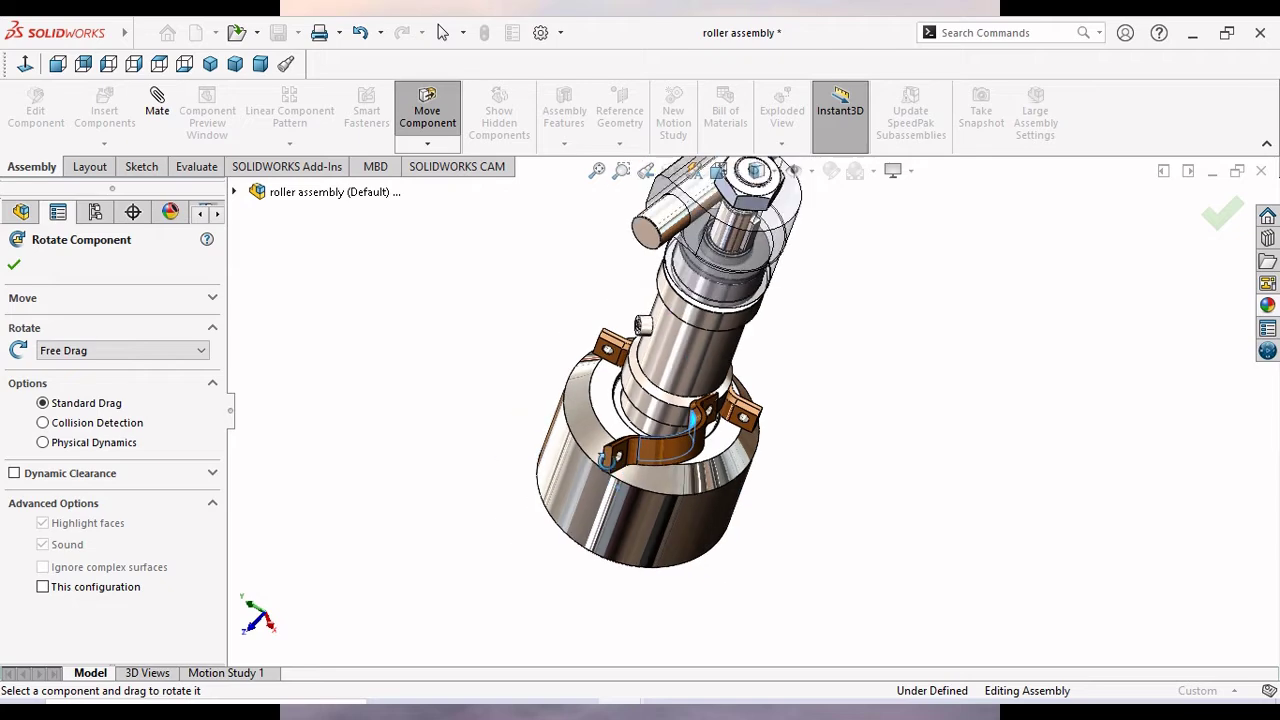
pyautogui.moveTo(592, 430)
pyautogui.mouseDown(button='middle')
pyautogui.moveTo(580, 409)
pyautogui.moveTo(607, 458)
pyautogui.mouseUp(button='middle')
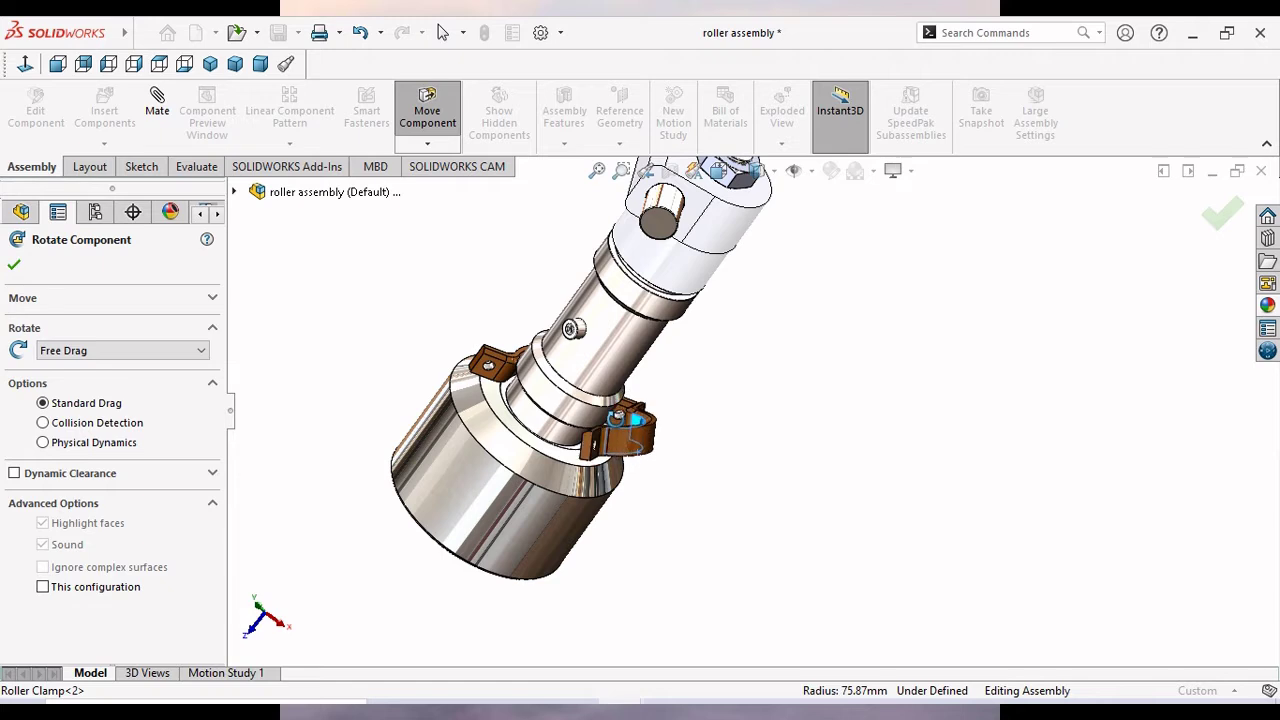
pyautogui.moveTo(662, 453)
pyautogui.mouseDown()
pyautogui.moveTo(662, 473)
pyautogui.moveTo(605, 458)
pyautogui.mouseUp()
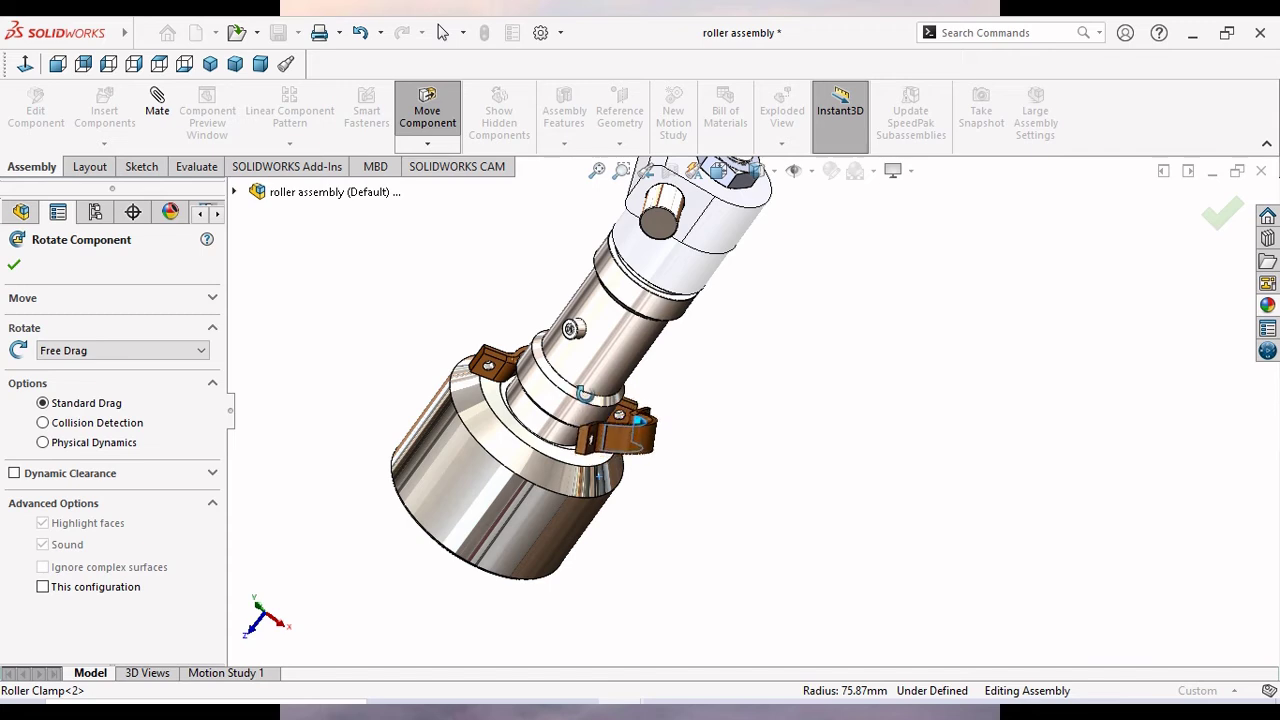
pyautogui.moveTo(678, 444); pyautogui.dragTo(680, 469)
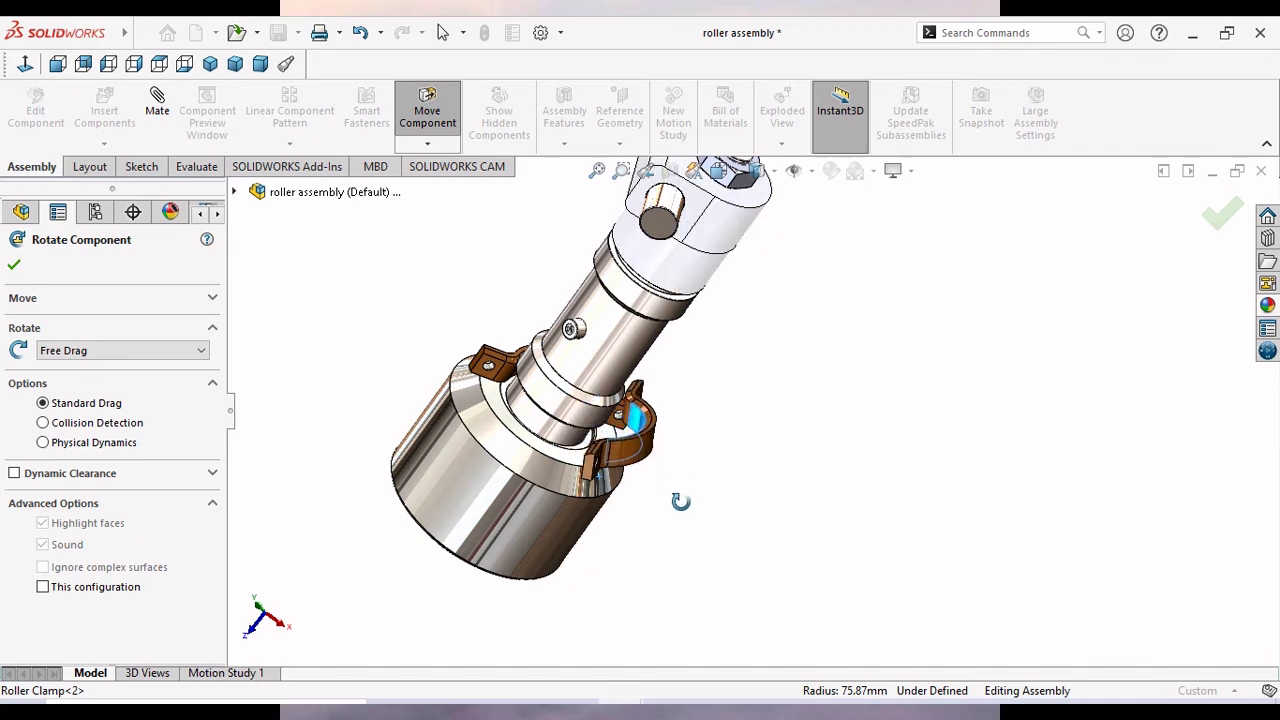
pyautogui.moveTo(620, 463)
pyautogui.mouseDown()
pyautogui.moveTo(572, 463)
pyautogui.moveTo(618, 381)
pyautogui.moveTo(677, 415)
pyautogui.moveTo(667, 448)
pyautogui.moveTo(636, 452)
pyautogui.moveTo(671, 494)
pyautogui.moveTo(624, 393)
pyautogui.moveTo(646, 418)
pyautogui.mouseUp()
pyautogui.moveTo(663, 468); pyautogui.dragTo(679, 500)
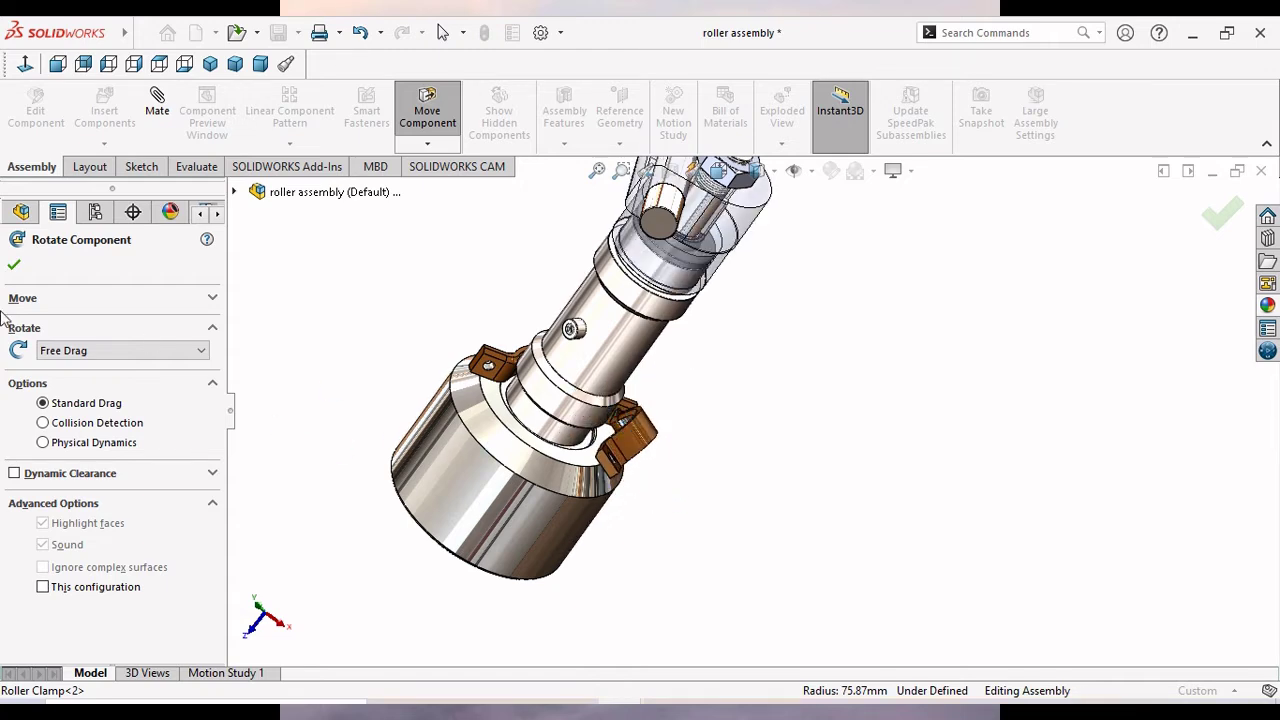
# Mate Roller Clamp<2>'s inner curved face concentric with the Rollar Sleeve.
pyautogui.click(158, 124)
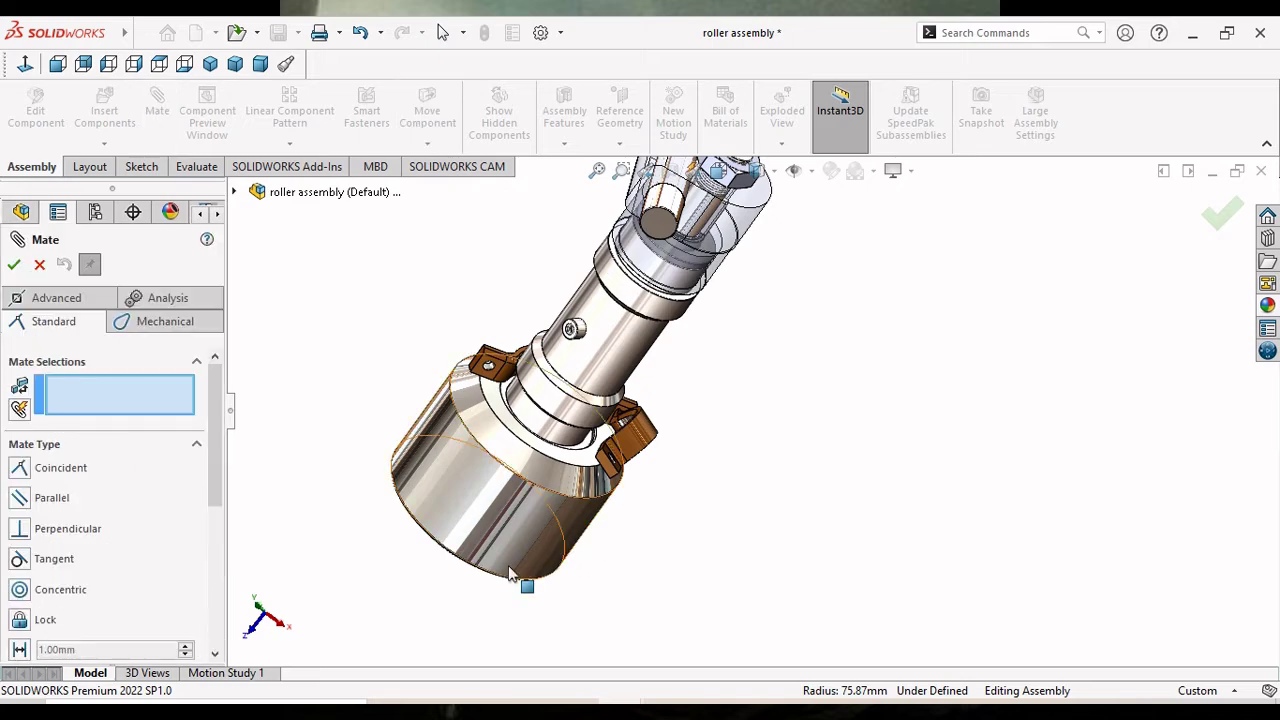
pyautogui.moveTo(515, 475); pyautogui.dragTo(580, 480, button='middle')
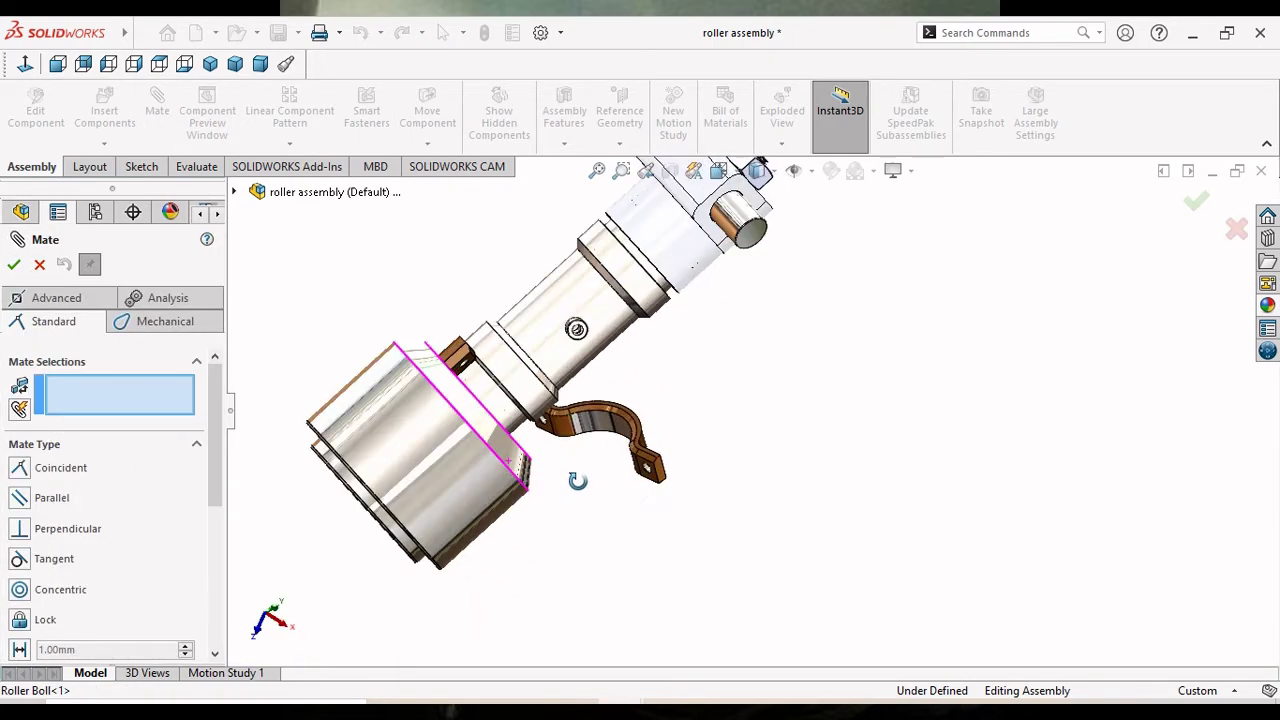
pyautogui.click(607, 425)
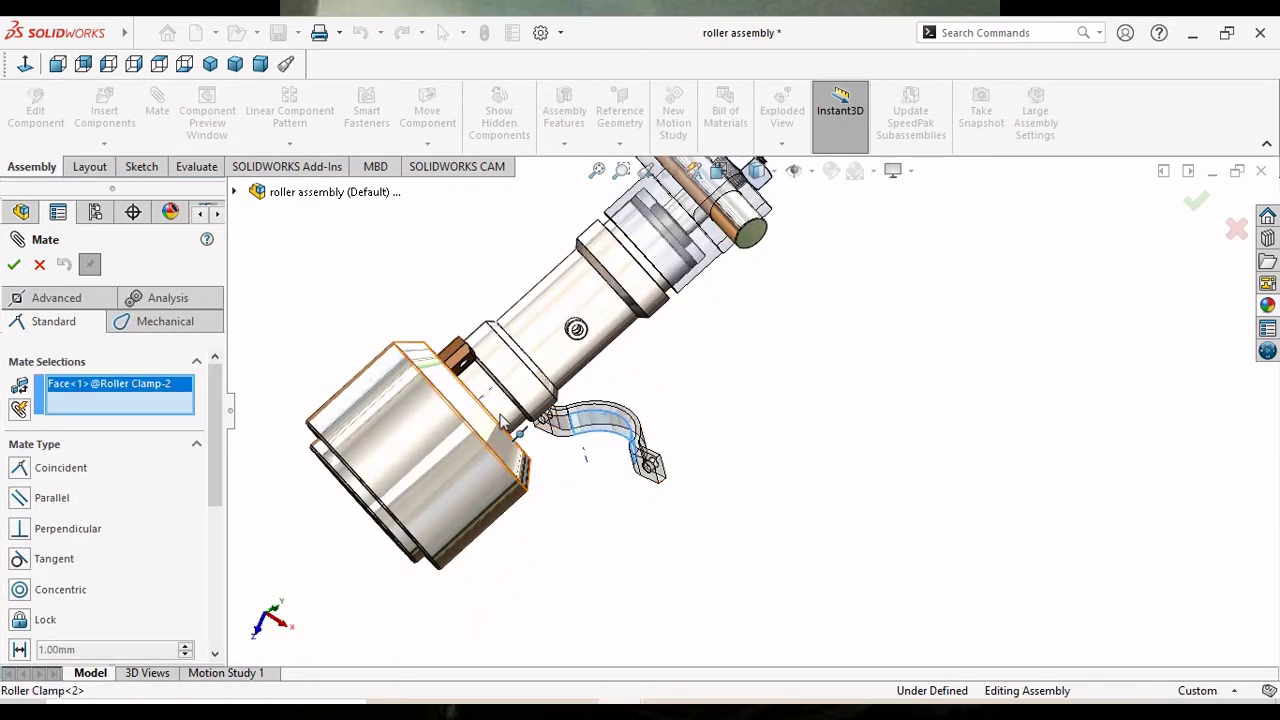
pyautogui.click(516, 427)
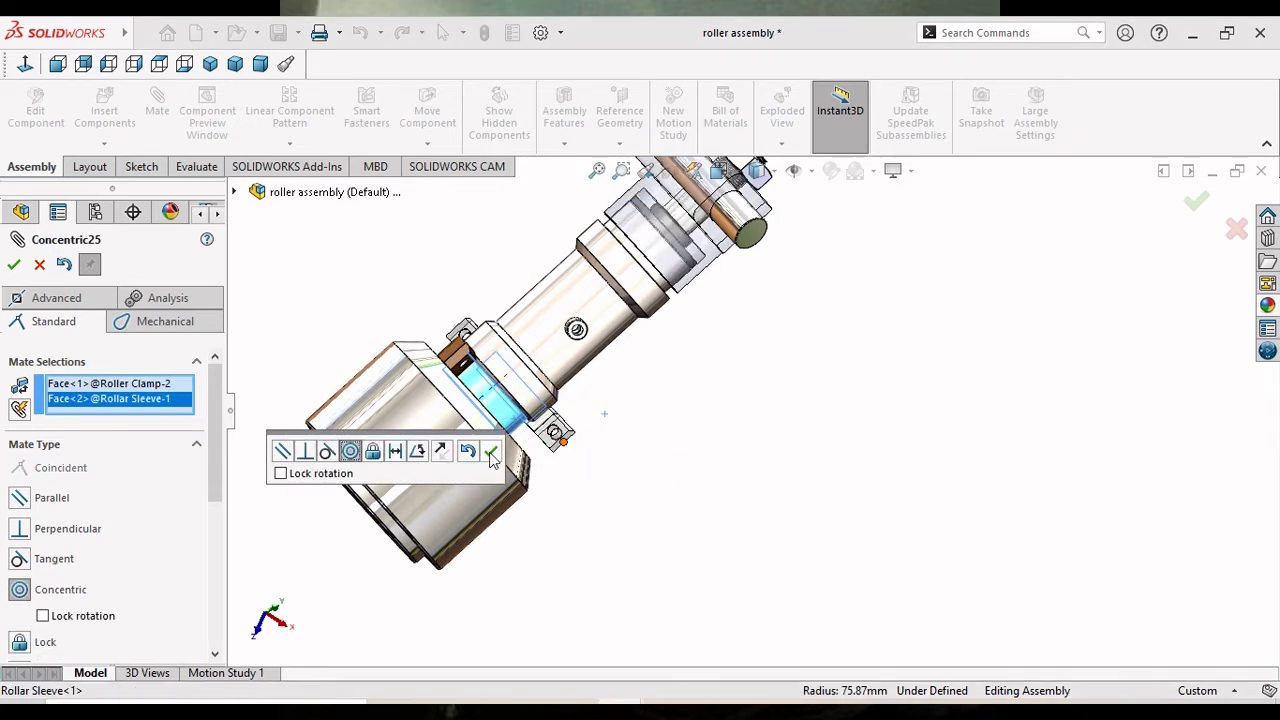
pyautogui.click(490, 455)
# Select both clamps' flange faces for a coincident mate to make them flush.
pyautogui.scroll(3, 530, 472)
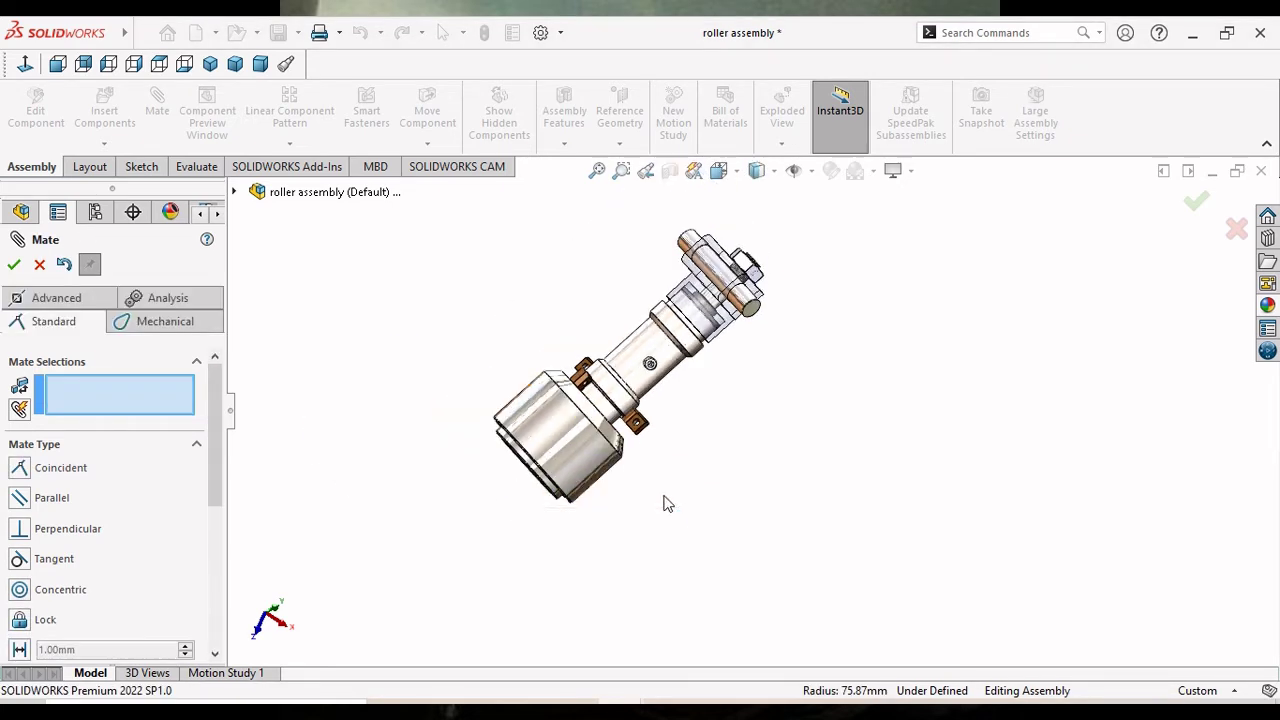
pyautogui.moveTo(668, 504); pyautogui.dragTo(640, 425, button='middle')
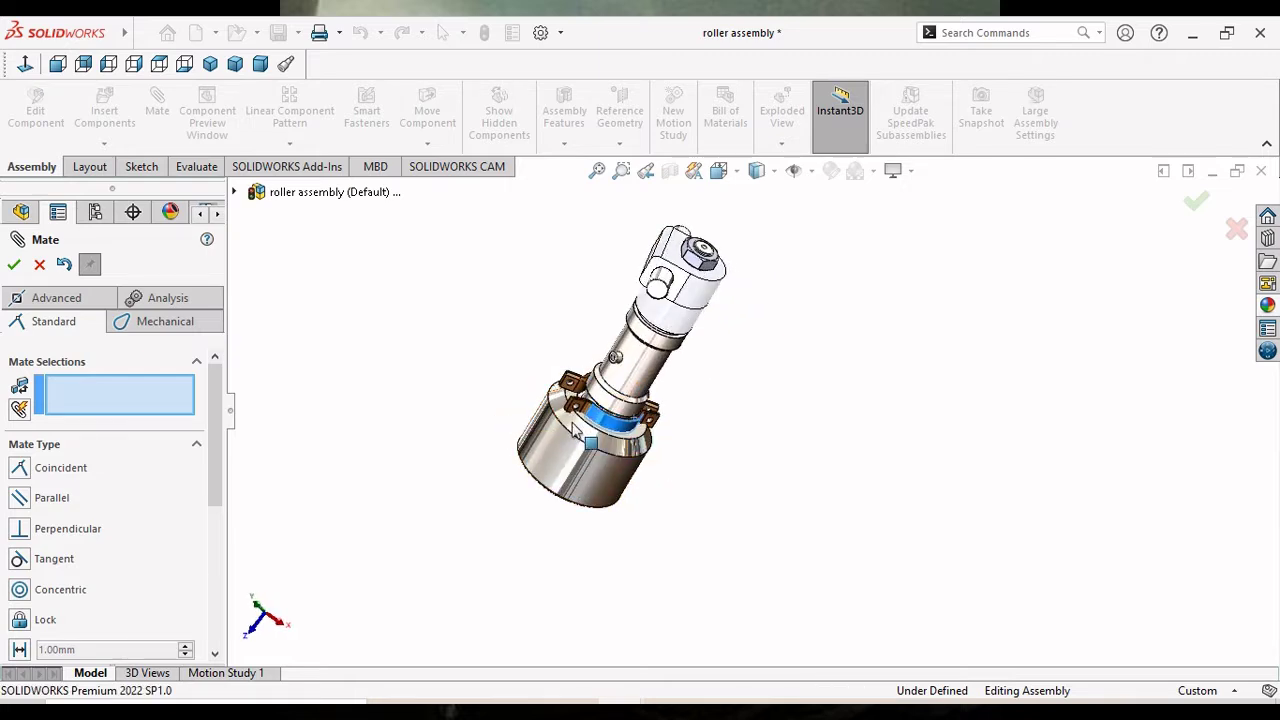
pyautogui.scroll(-5, 600, 410)
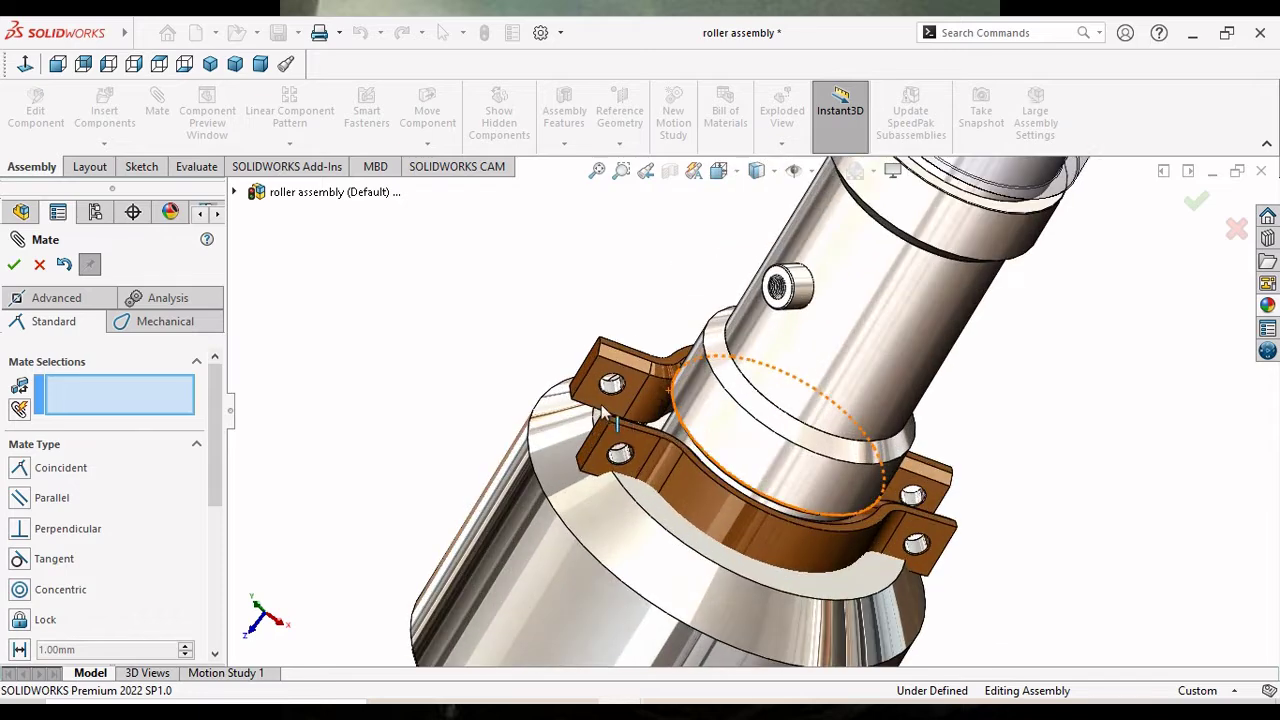
pyautogui.click(606, 405)
pyautogui.scroll(2, 492, 438)
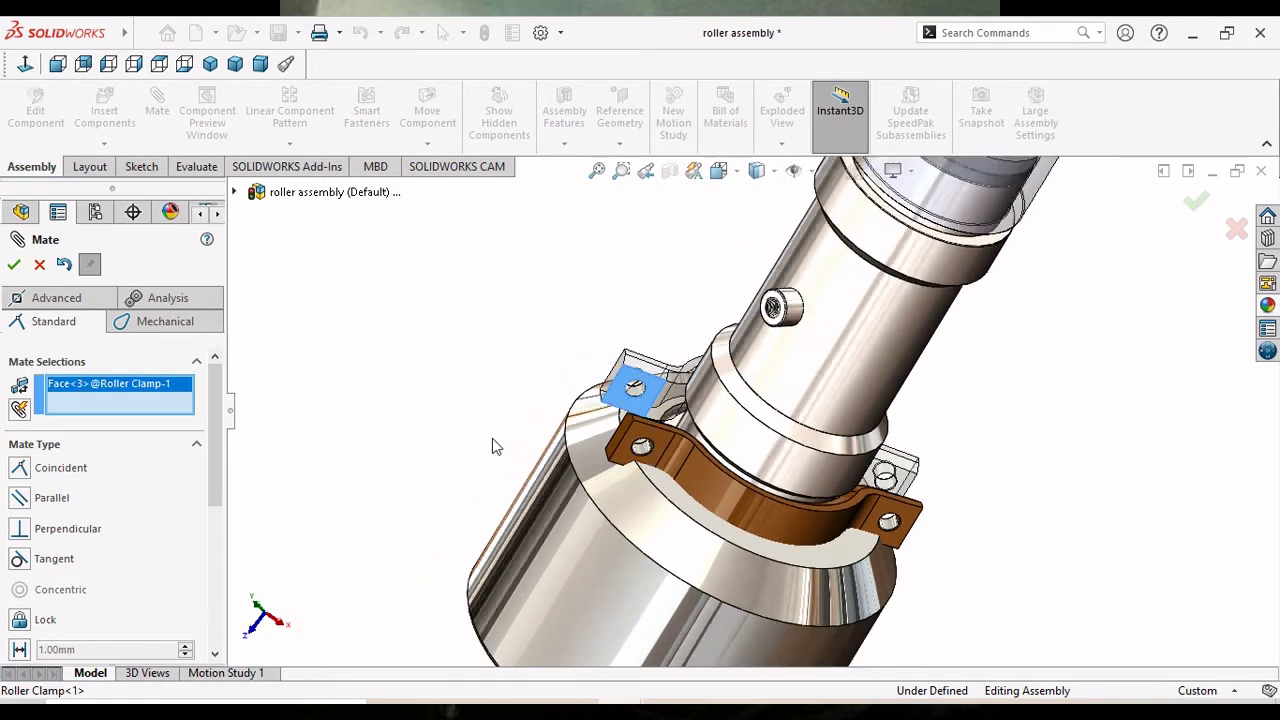
pyautogui.moveTo(492, 438); pyautogui.dragTo(806, 537, button='middle')
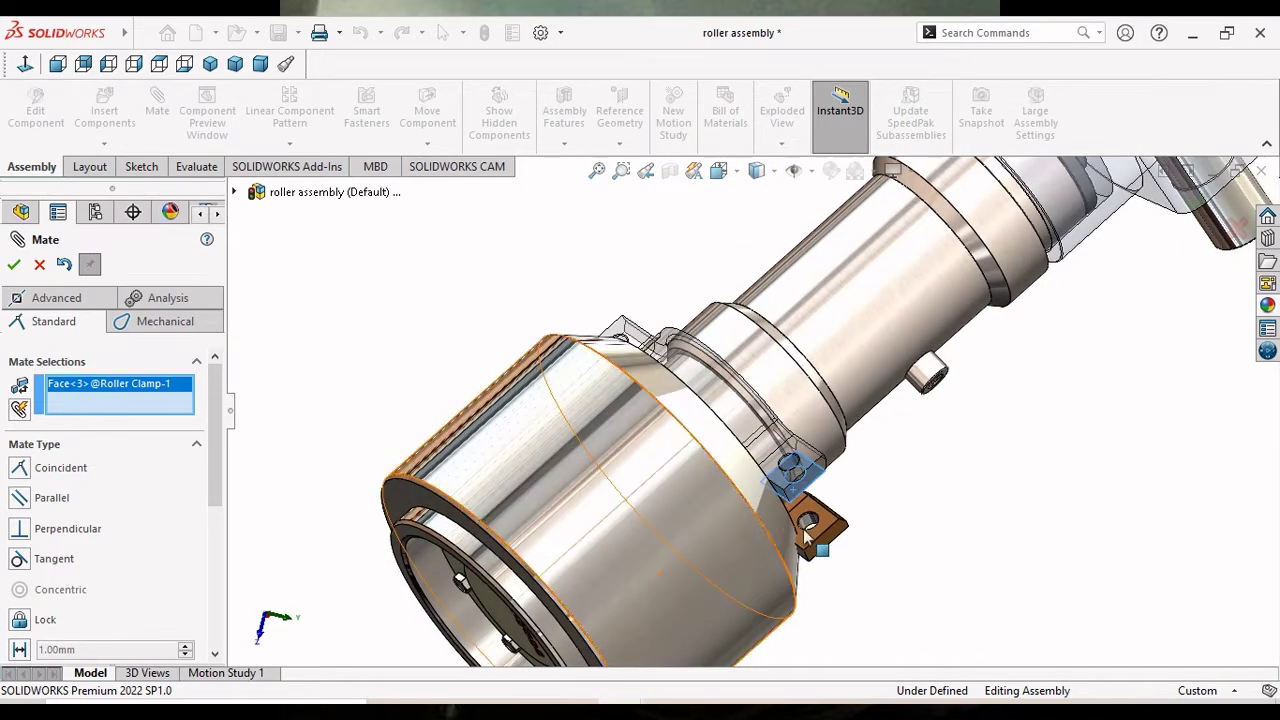
pyautogui.click(818, 528)
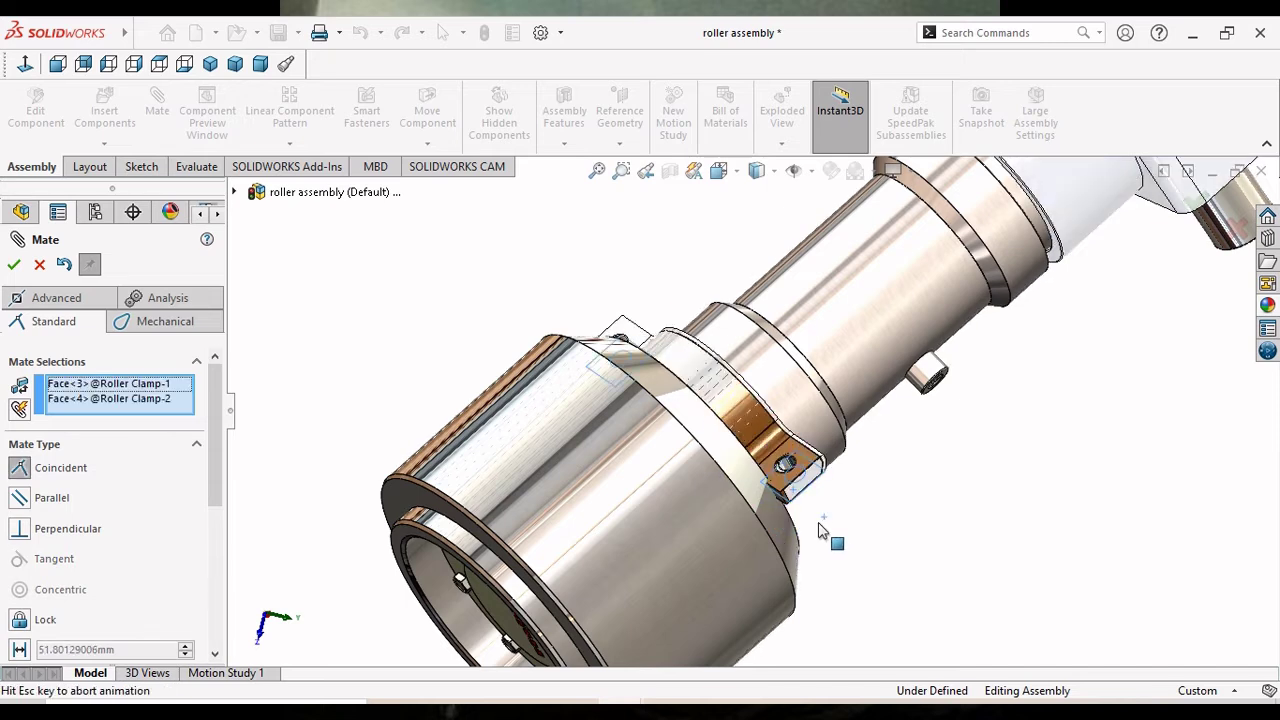
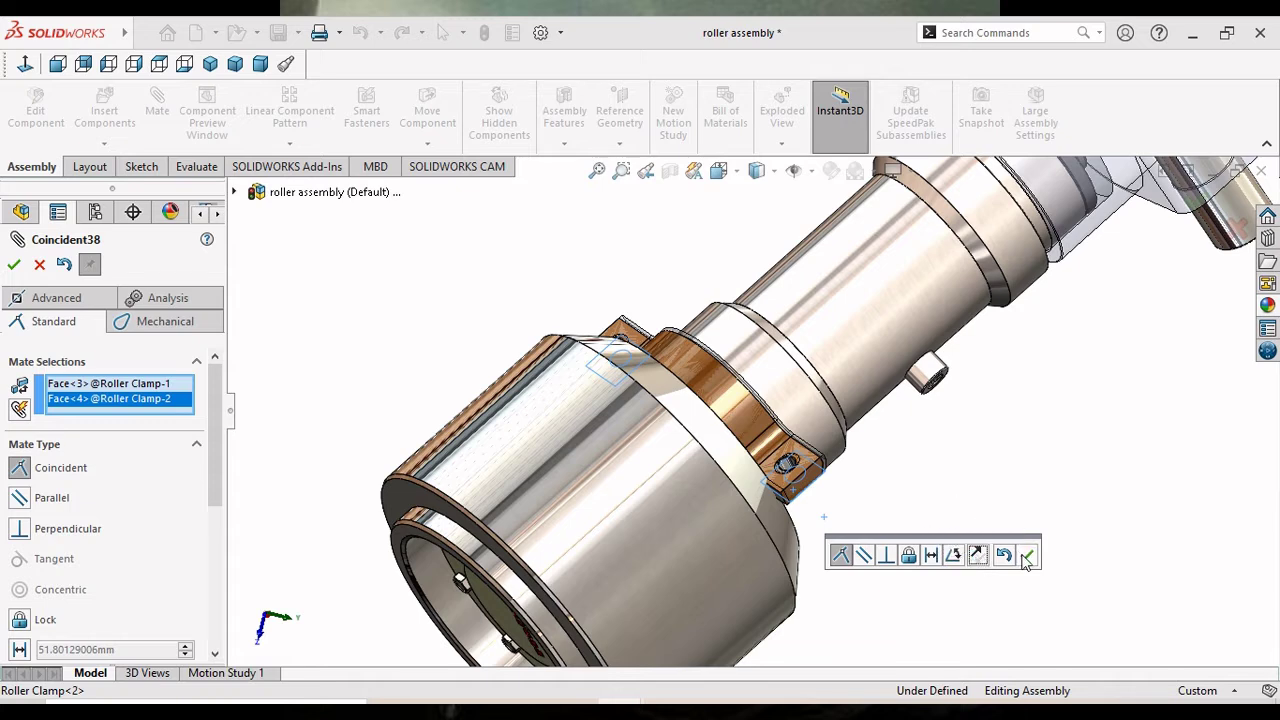
# Accept the coincident mate between the roller clamp lug faces and fit the roller assembly in view.
pyautogui.click(1027, 556)
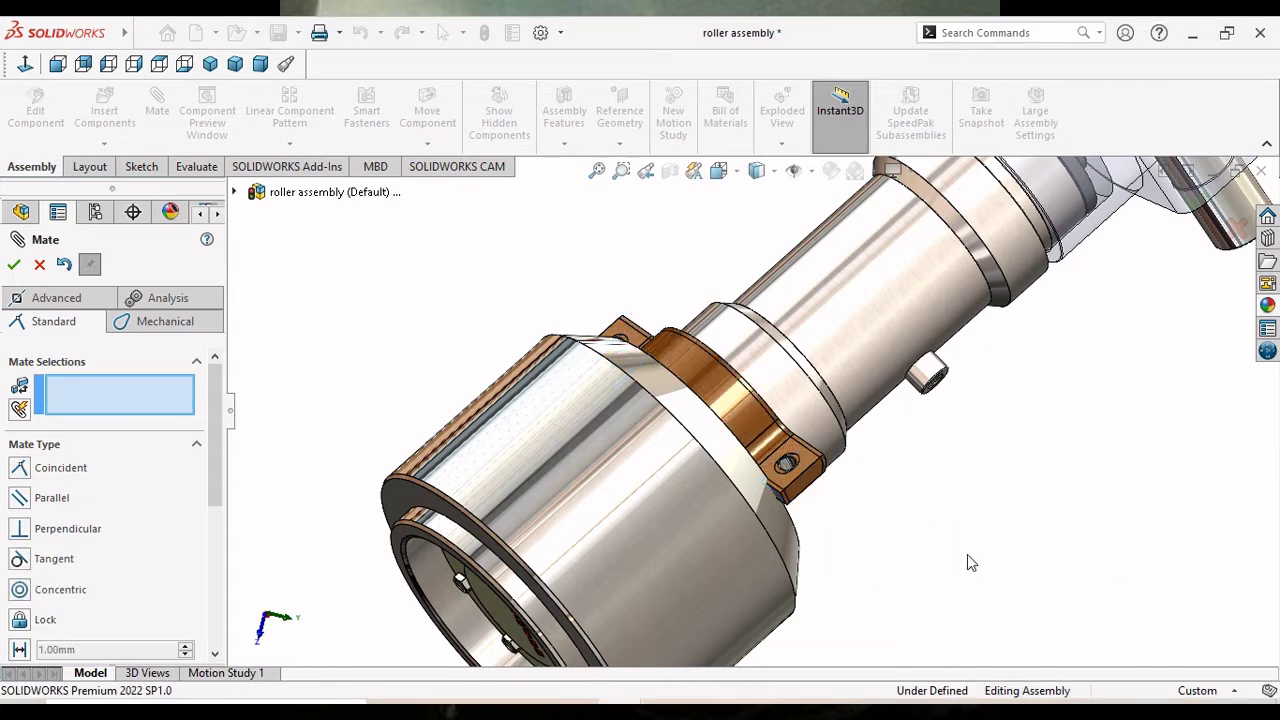
pyautogui.press('f')
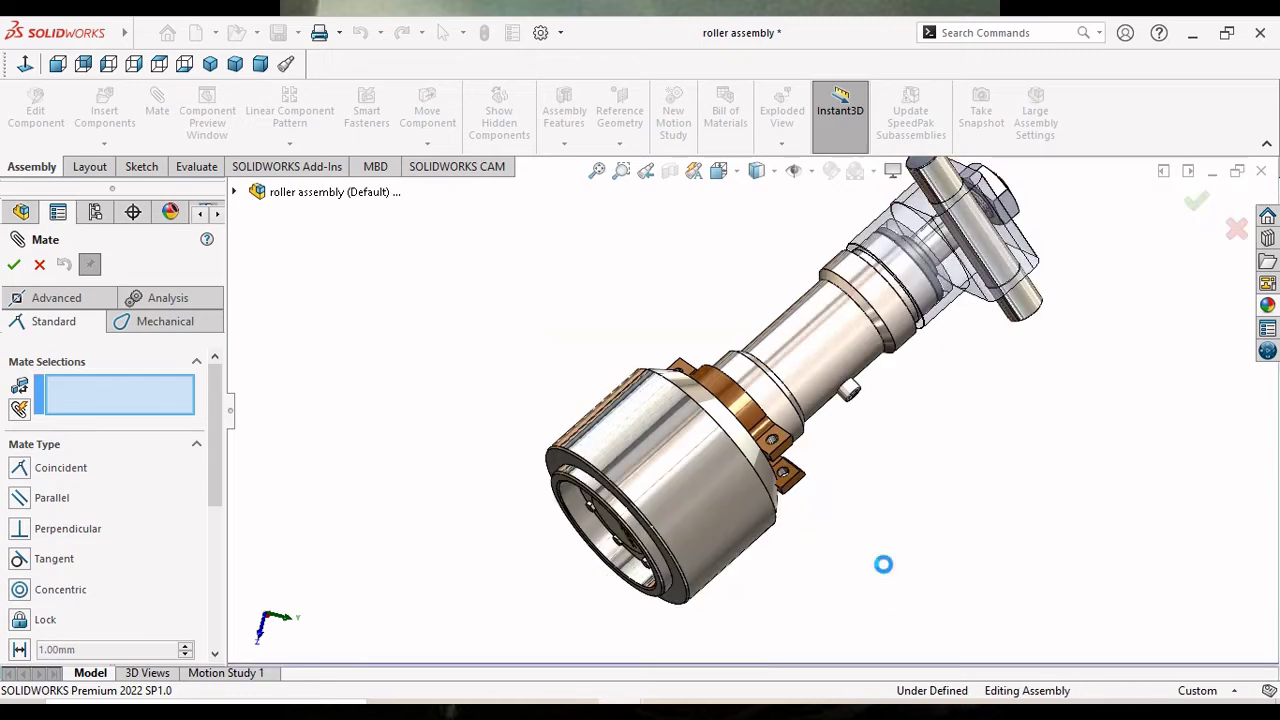
pyautogui.moveTo(771, 531)
pyautogui.mouseDown(button='middle')
pyautogui.moveTo(737, 523)
pyautogui.moveTo(717, 491)
pyautogui.moveTo(757, 478)
pyautogui.mouseUp(button='middle')
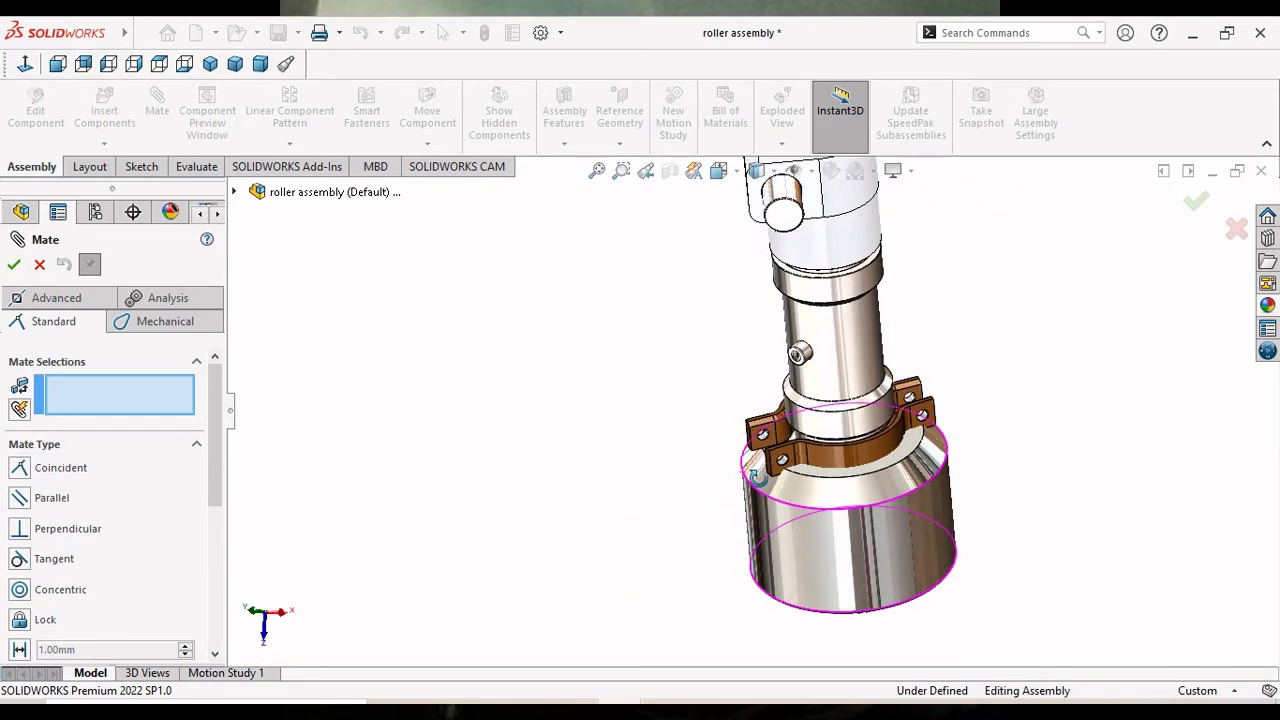
pyautogui.scroll(-5, 753, 486)
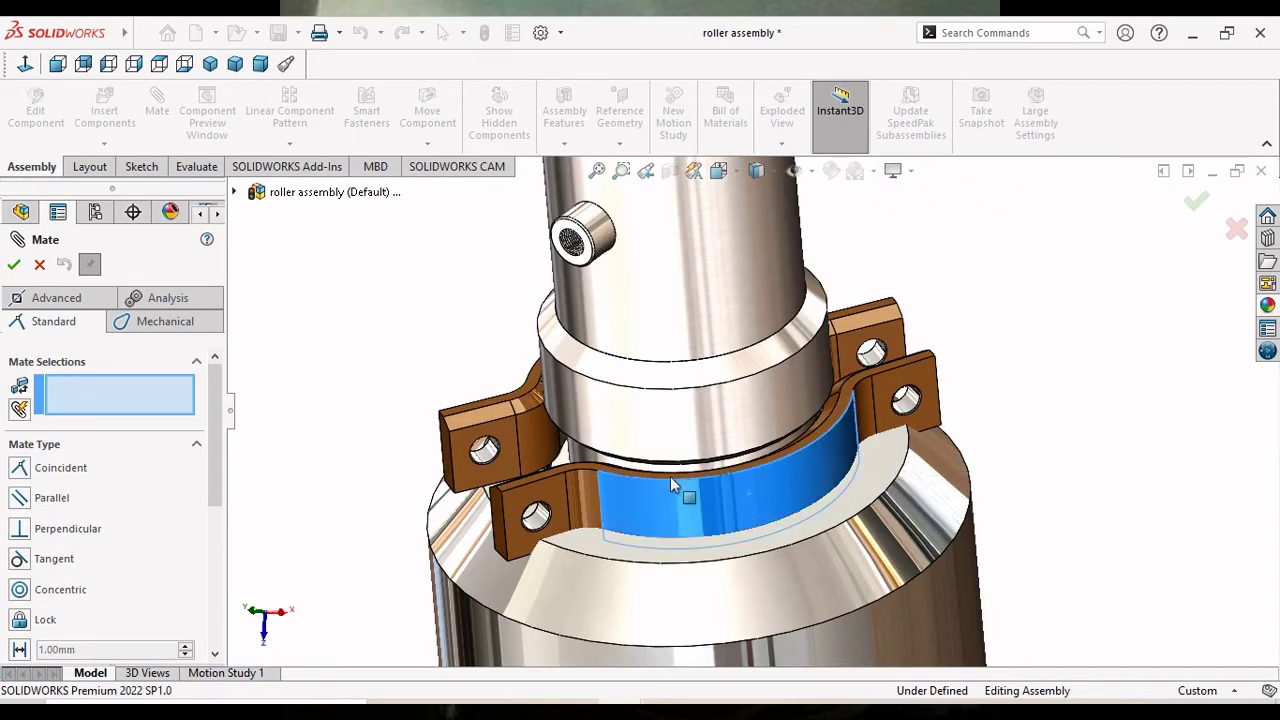
pyautogui.moveTo(671, 481); pyautogui.dragTo(677, 477)
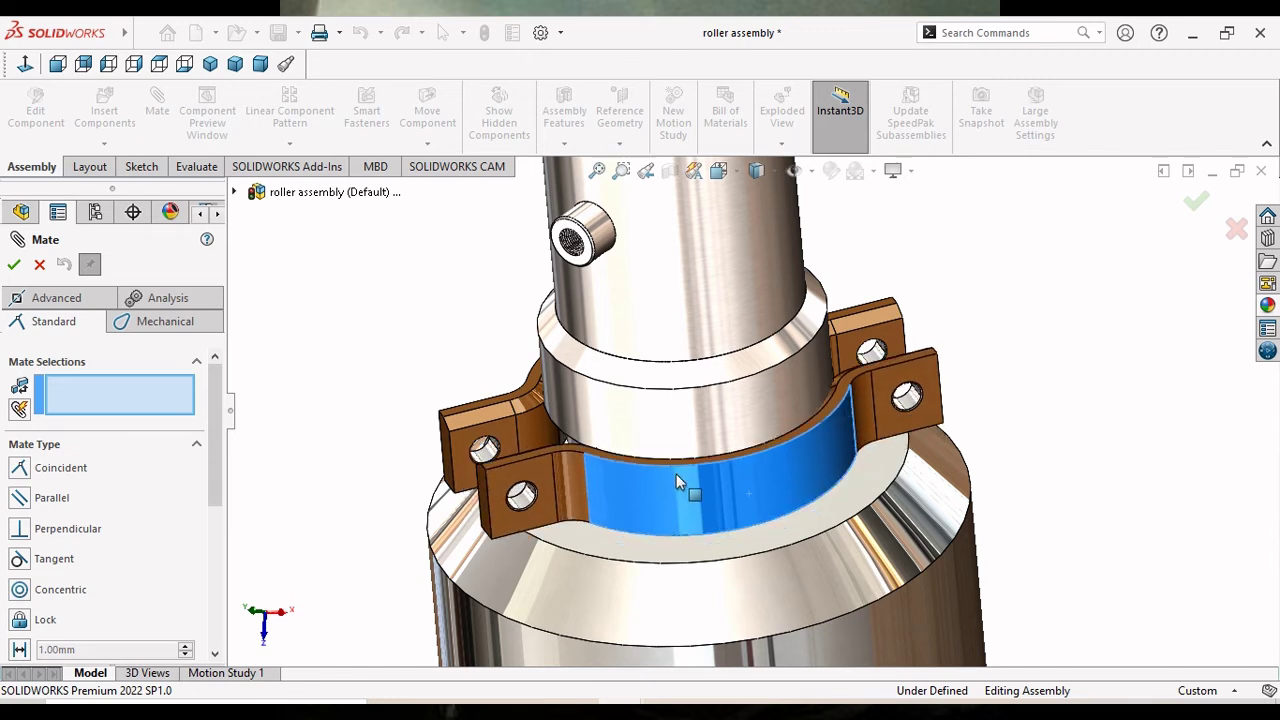
# Select the lug faces on Roller Clamp-1 and Roller Clamp-2, then undo that second lug mate.
pyautogui.click(490, 455)
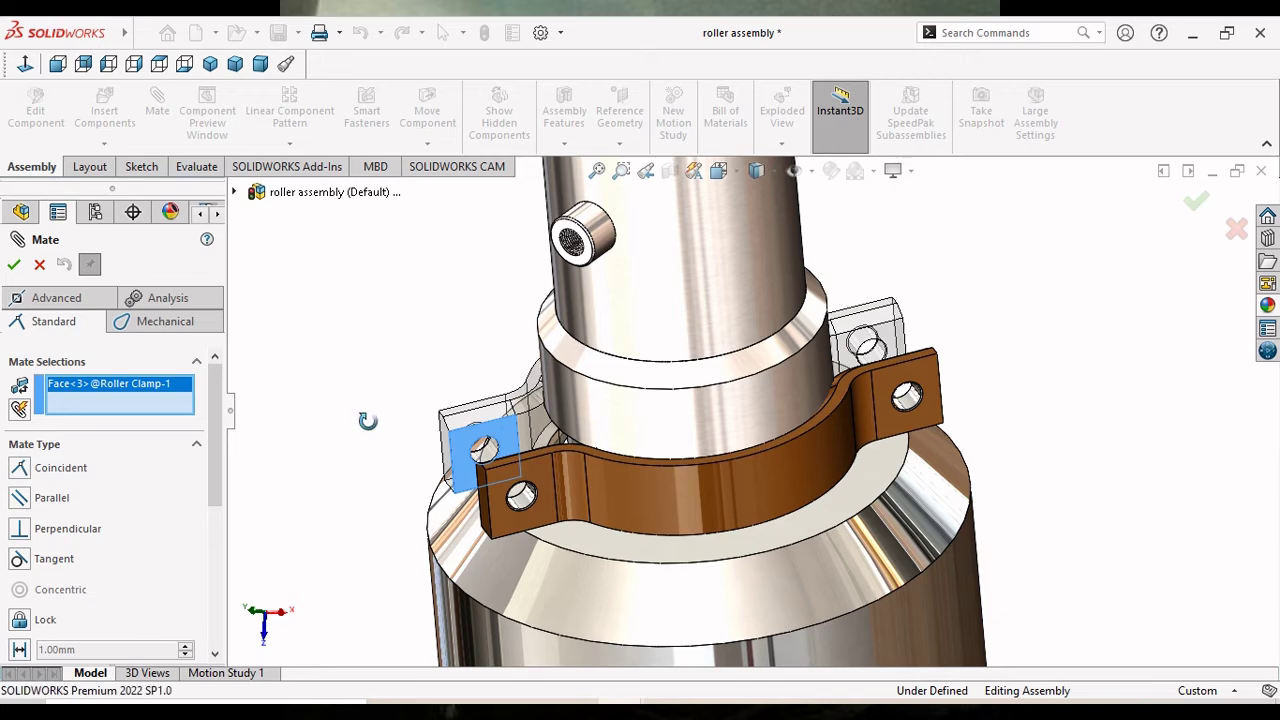
pyautogui.moveTo(367, 420); pyautogui.dragTo(500, 557, button='middle')
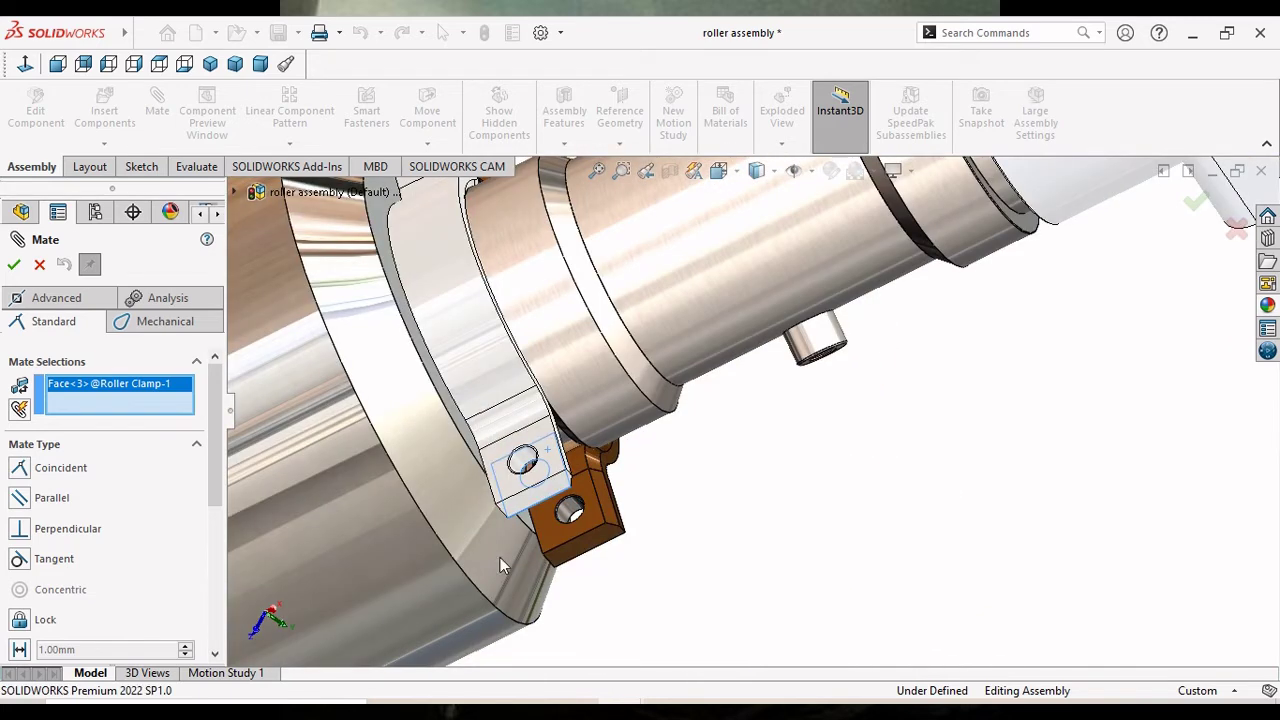
pyautogui.click(590, 500)
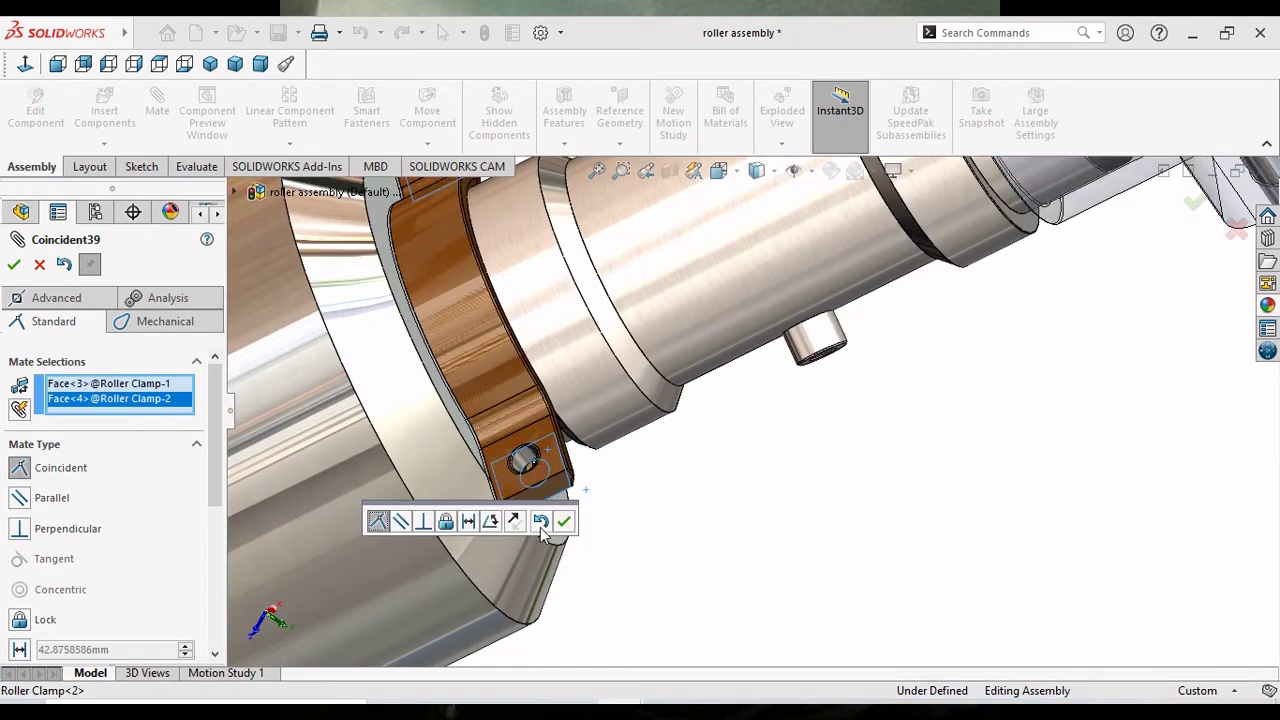
pyautogui.click(540, 523)
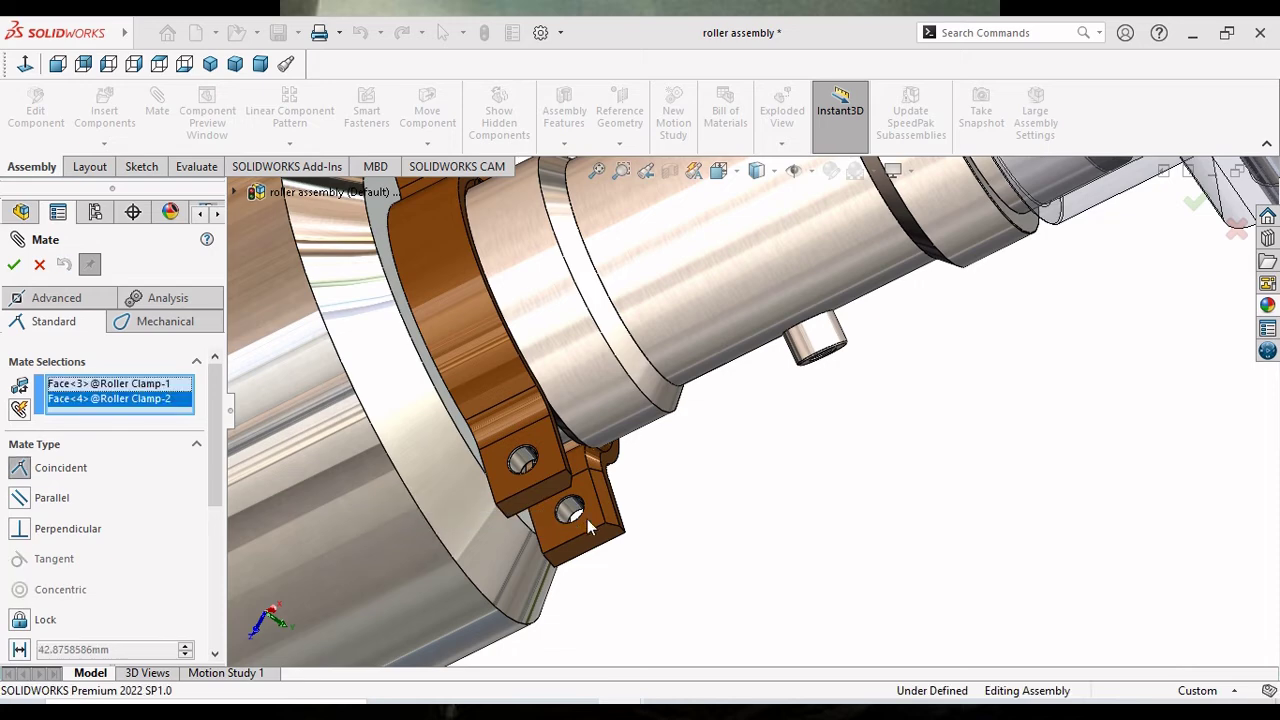
pyautogui.moveTo(630, 481)
pyautogui.mouseDown(button='middle')
pyautogui.moveTo(546, 431)
pyautogui.moveTo(677, 465)
pyautogui.moveTo(722, 440)
pyautogui.mouseUp(button='middle')
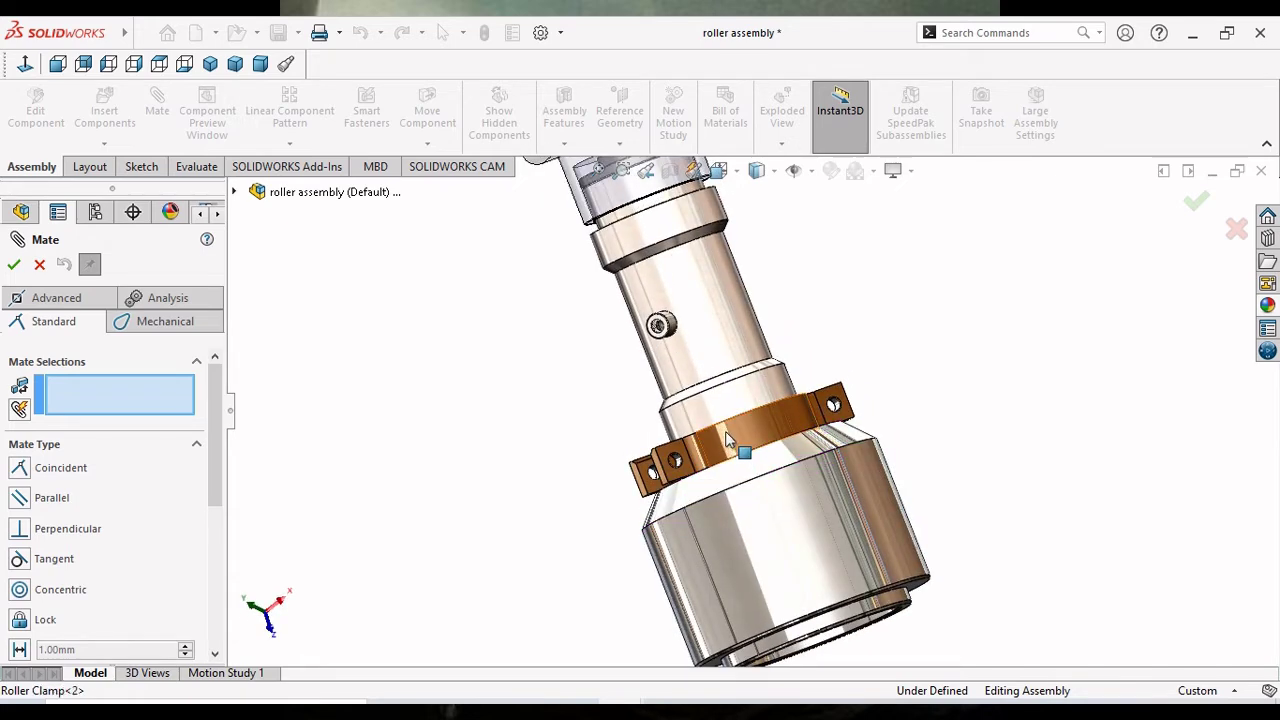
# Mate clamp Face<5> coincident to the Roller Boll Face<6> shoulder so the clamp sits flat.
pyautogui.moveTo(700, 380); pyautogui.dragTo(760, 498)
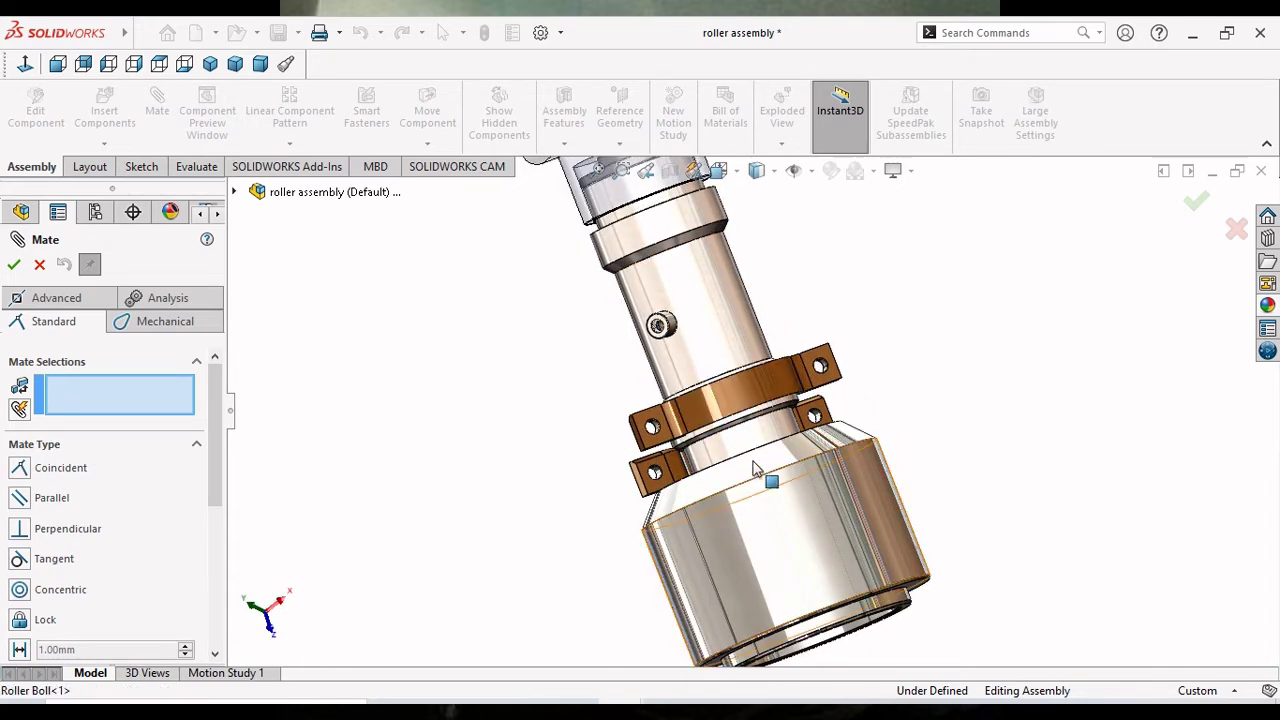
pyautogui.scroll(3, 757, 475)
pyautogui.scroll(-5, 718, 462)
pyautogui.scroll(-3, 716, 462)
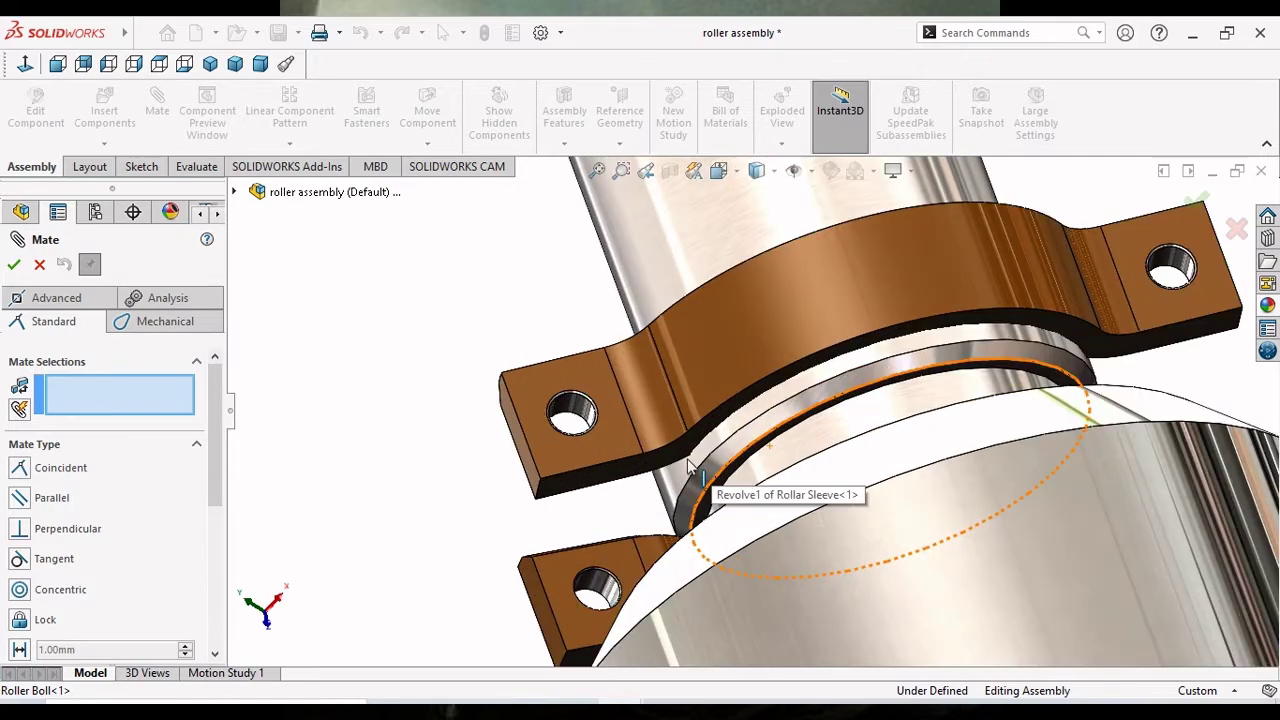
pyautogui.click(696, 466)
pyautogui.moveTo(708, 428)
pyautogui.mouseDown(button='middle')
pyautogui.moveTo(785, 550)
pyautogui.moveTo(772, 544)
pyautogui.mouseUp(button='middle')
pyautogui.click(771, 544)
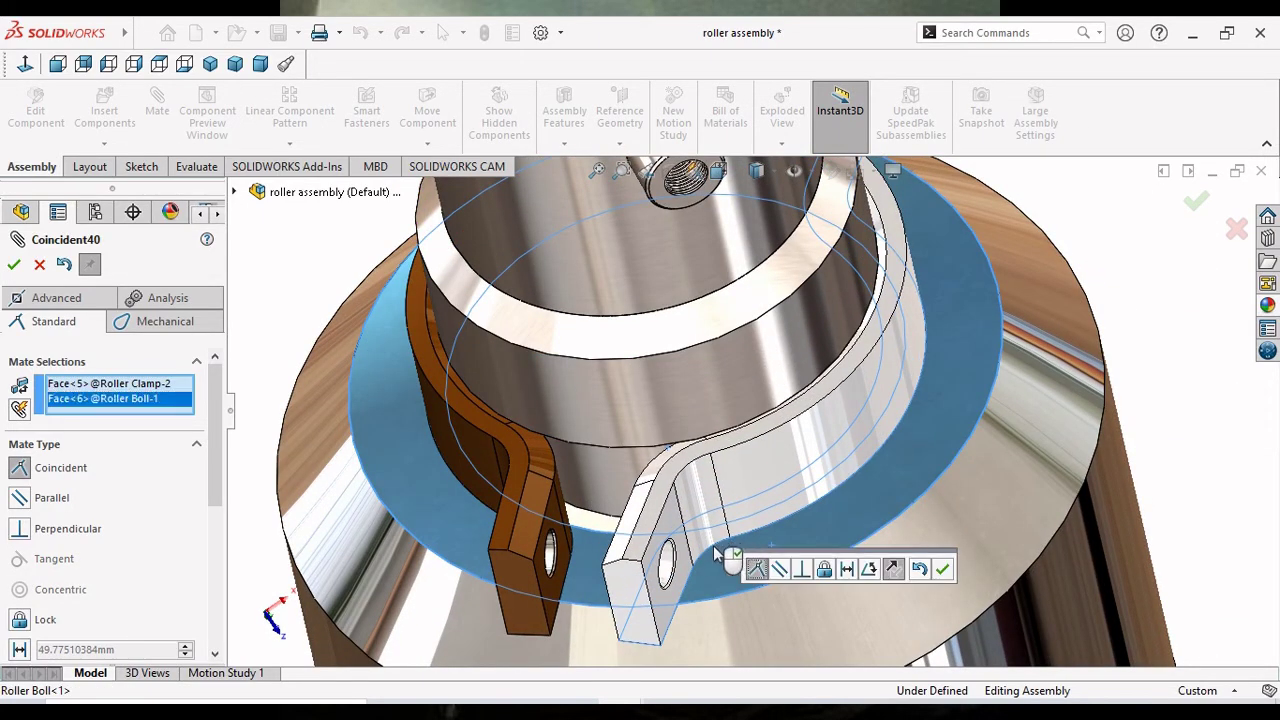
pyautogui.click(942, 572)
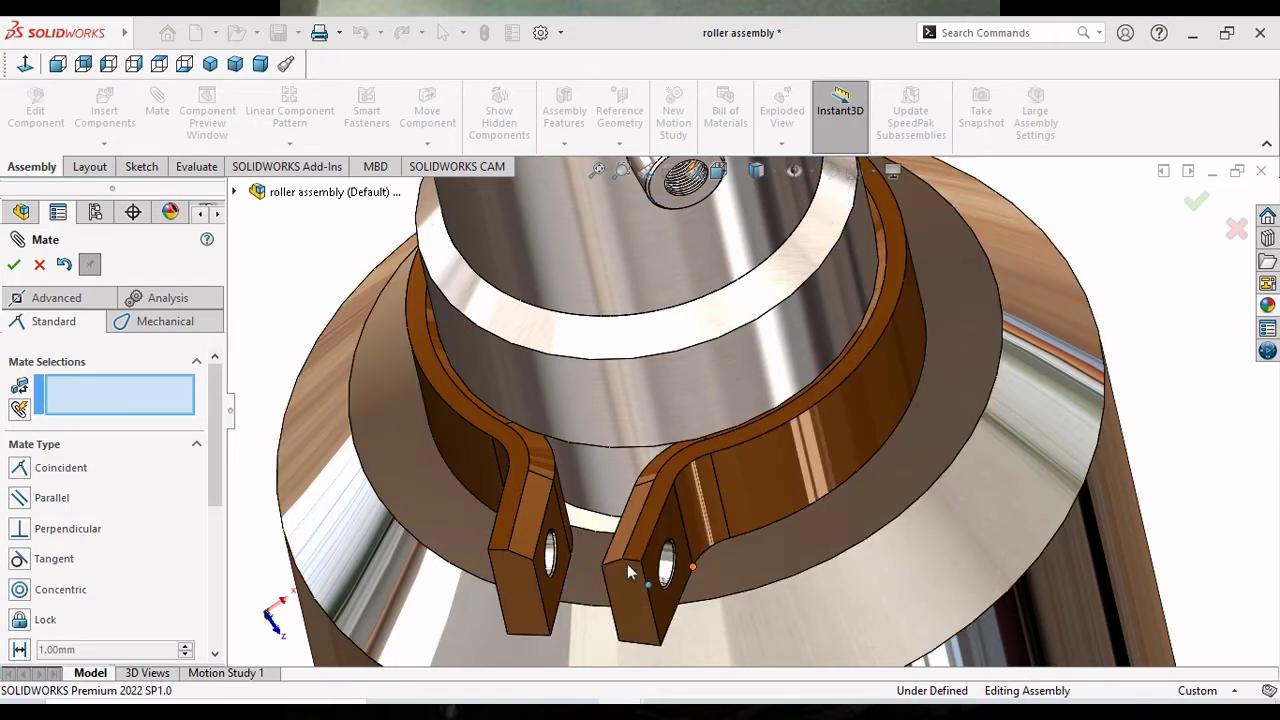
# Make the Clamp-1 and Clamp-2 lug faces coincident with flipped alignment and accept the mate.
pyautogui.click(545, 532)
pyautogui.moveTo(540, 535); pyautogui.dragTo(558, 545, button='middle')
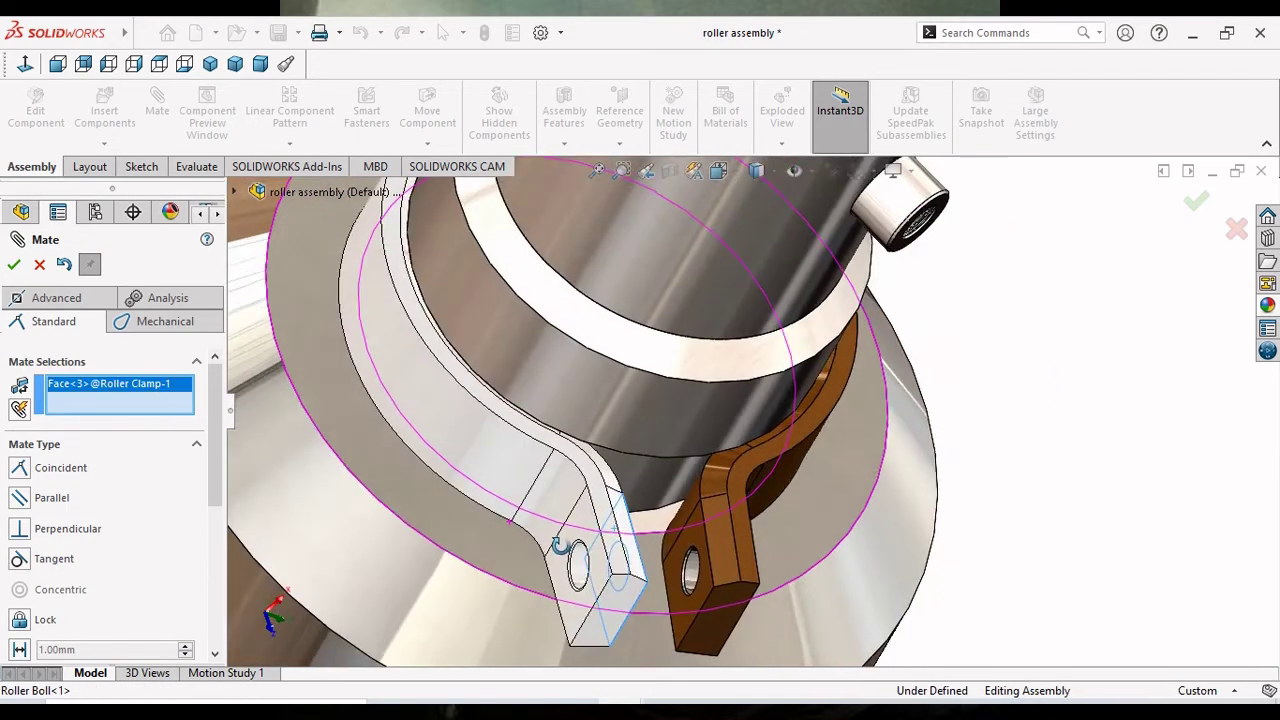
pyautogui.click(705, 541)
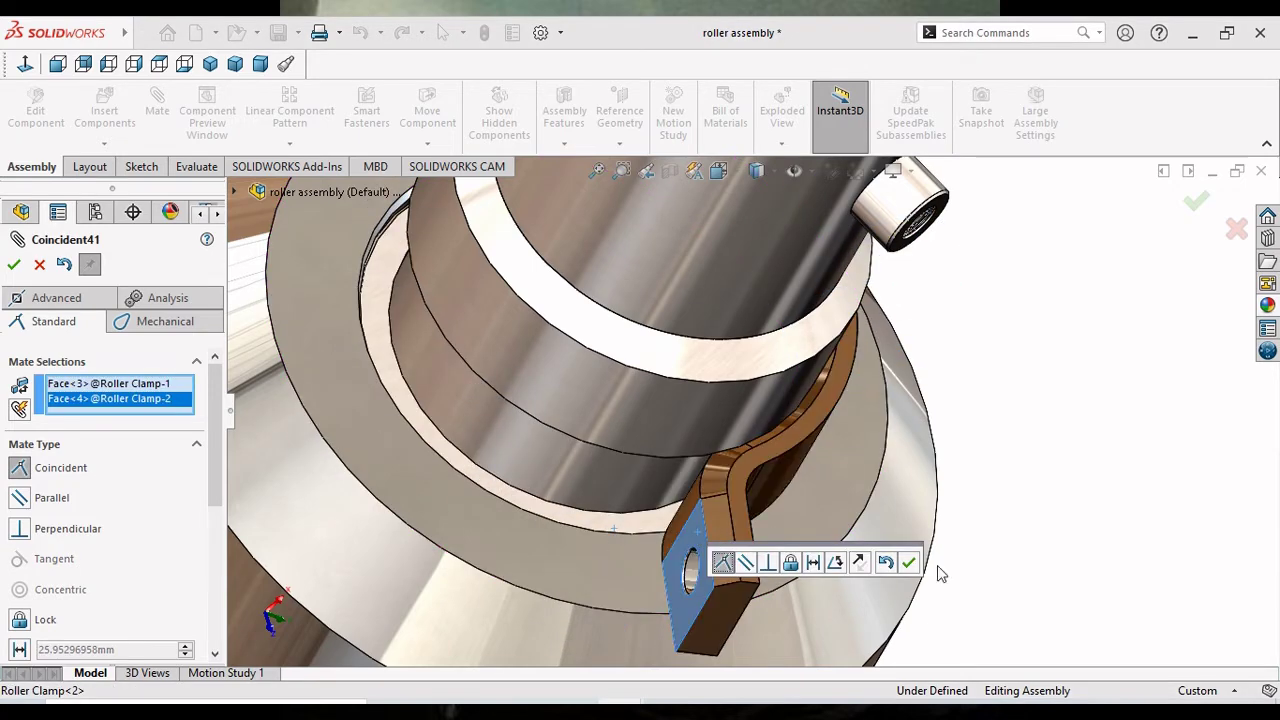
pyautogui.scroll(-5, 680, 530)
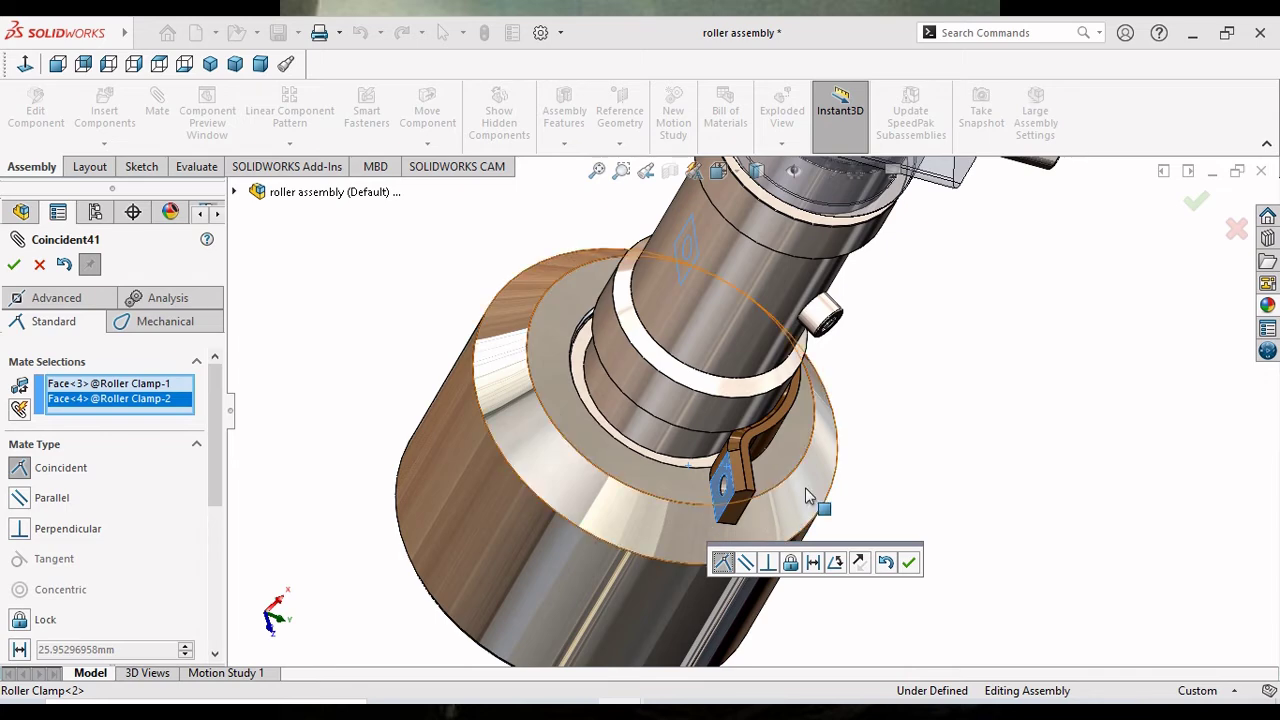
pyautogui.moveTo(805, 487)
pyautogui.mouseDown(button='middle')
pyautogui.moveTo(714, 500)
pyautogui.moveTo(789, 503)
pyautogui.mouseUp(button='middle')
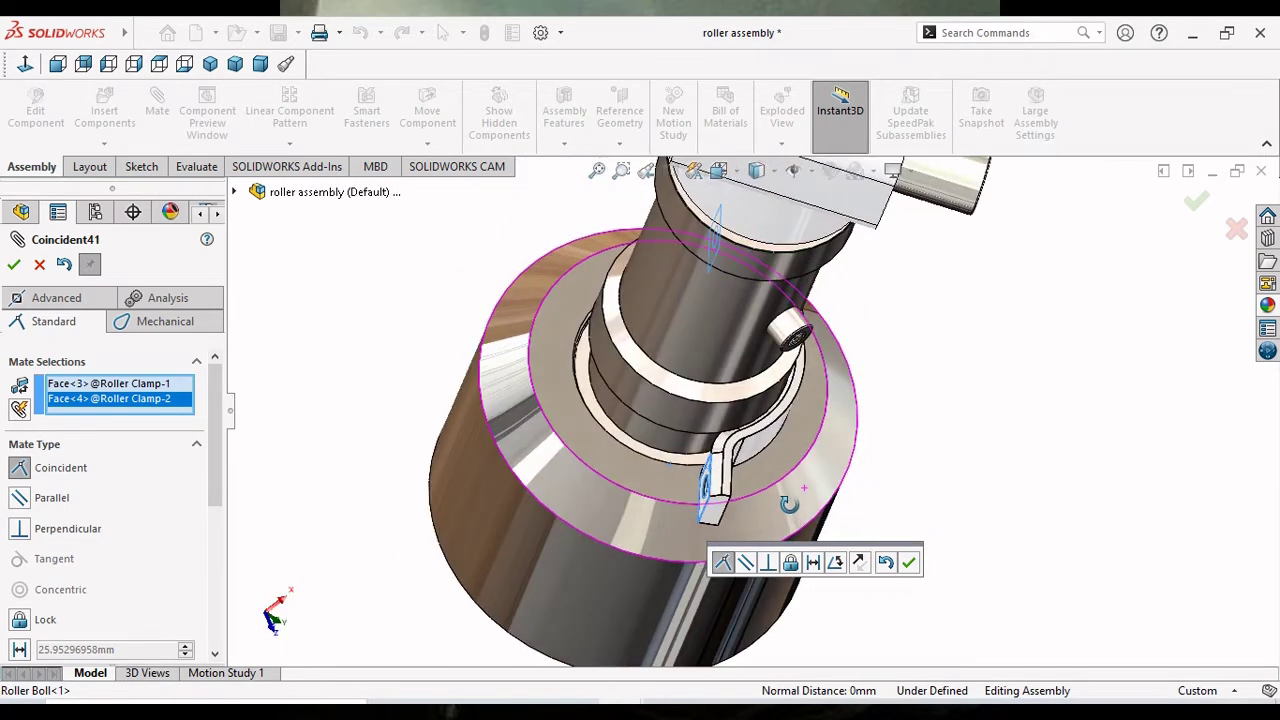
pyautogui.click(860, 563)
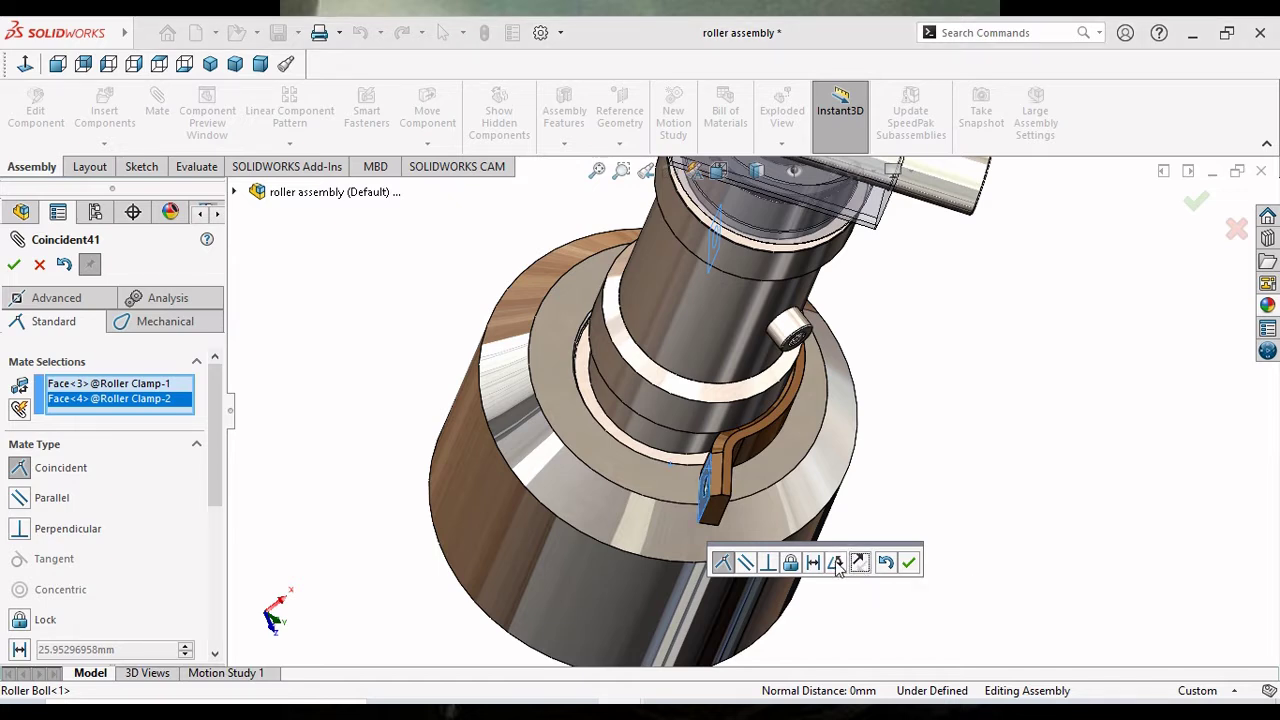
pyautogui.press('f')
pyautogui.click(908, 563)
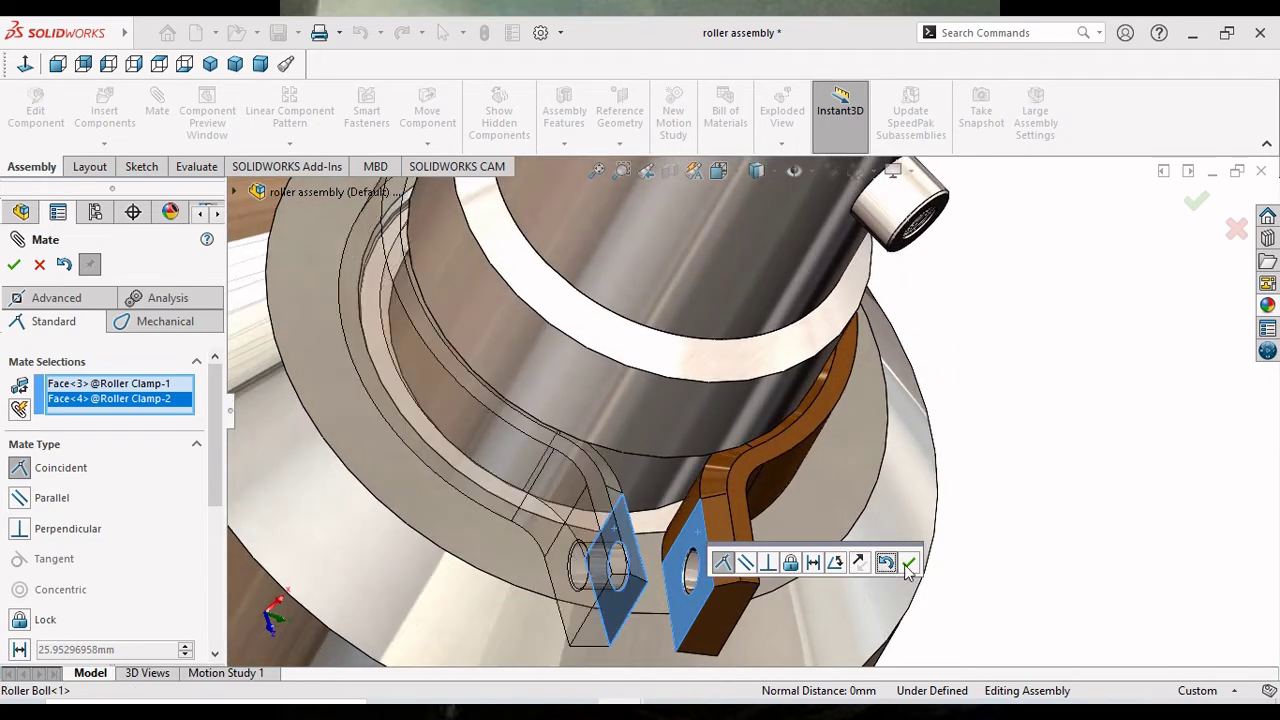
# Start a new mate with Roller Boll-1 Face<7> as its first selection.
pyautogui.click(846, 549)
pyautogui.scroll(5, 749, 537)
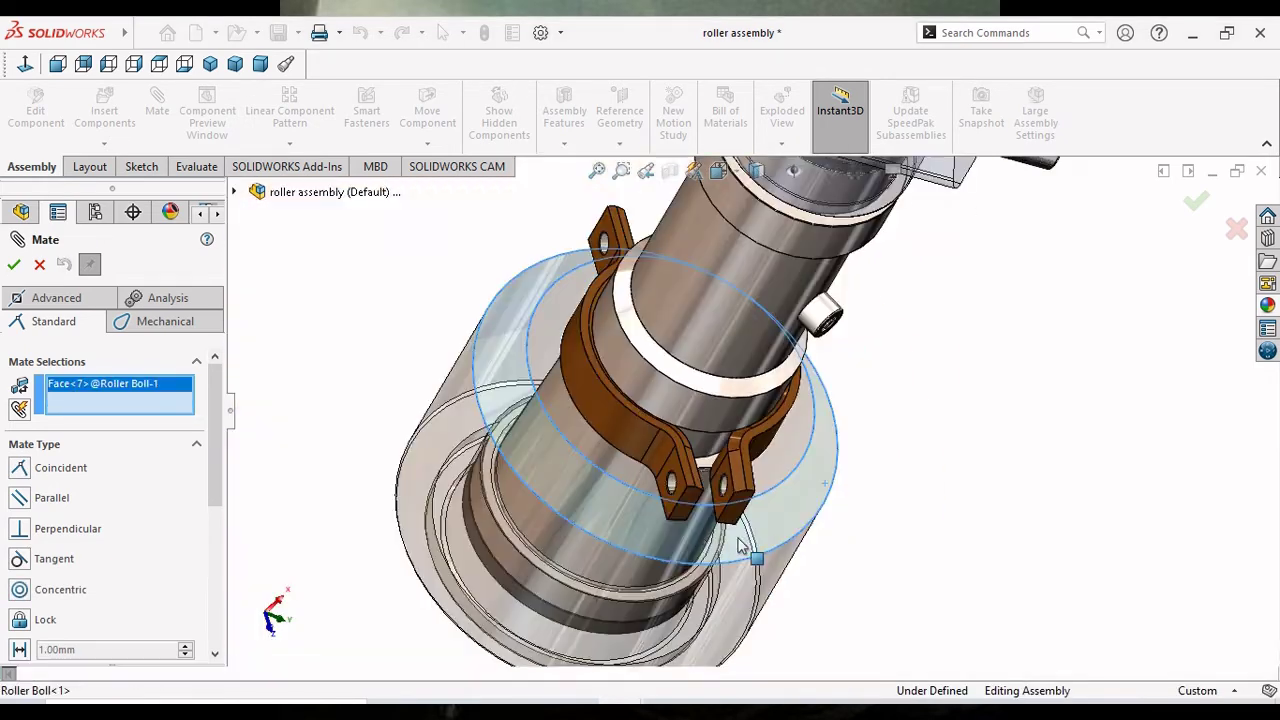
pyautogui.scroll(5, 713, 531)
pyautogui.moveTo(971, 500)
pyautogui.mouseDown(button='middle')
pyautogui.moveTo(904, 563)
pyautogui.moveTo(811, 514)
pyautogui.mouseUp(button='middle')
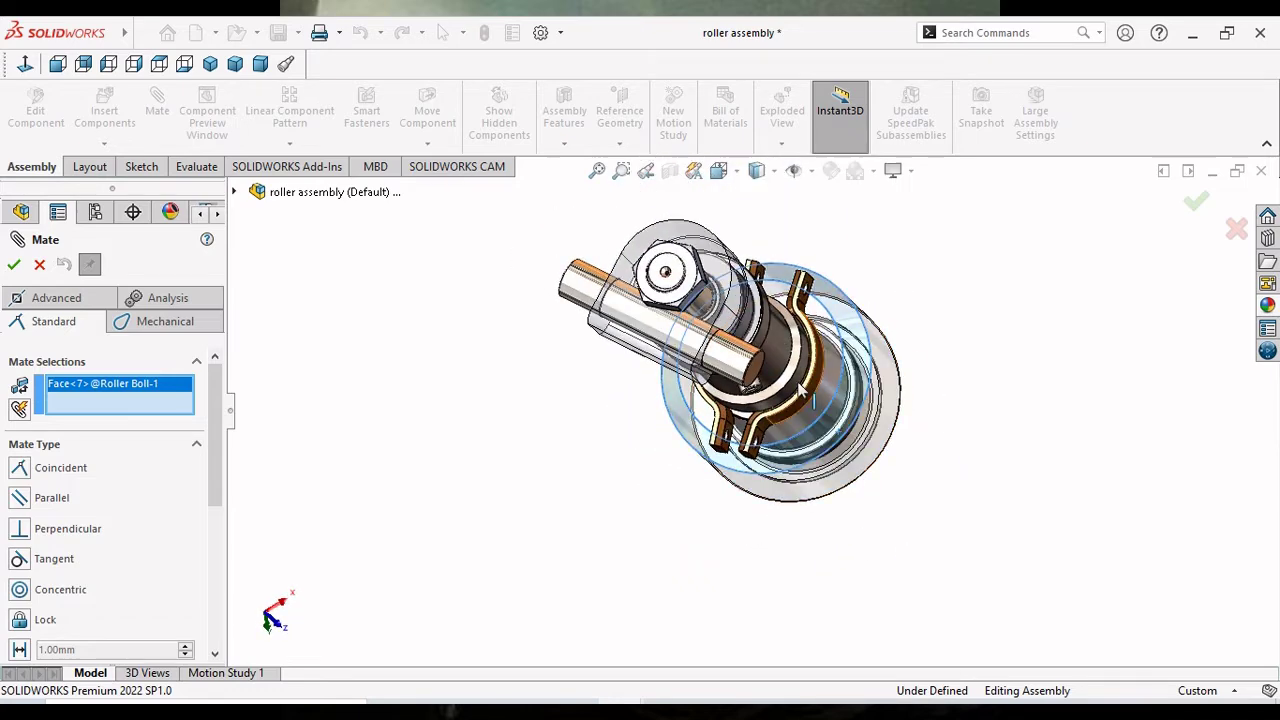
pyautogui.scroll(-5, 800, 390)
pyautogui.scroll(-3, 800, 390)
pyautogui.scroll(5, 1100, 500)
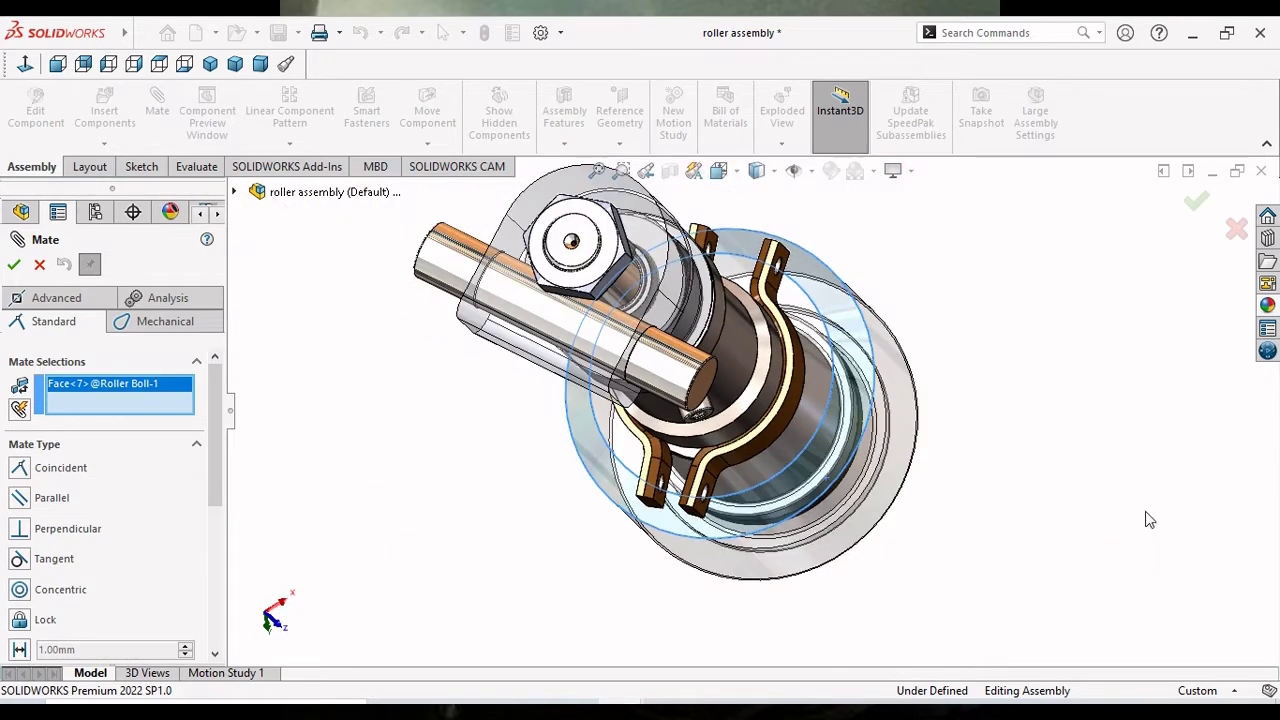
pyautogui.click(13, 264)
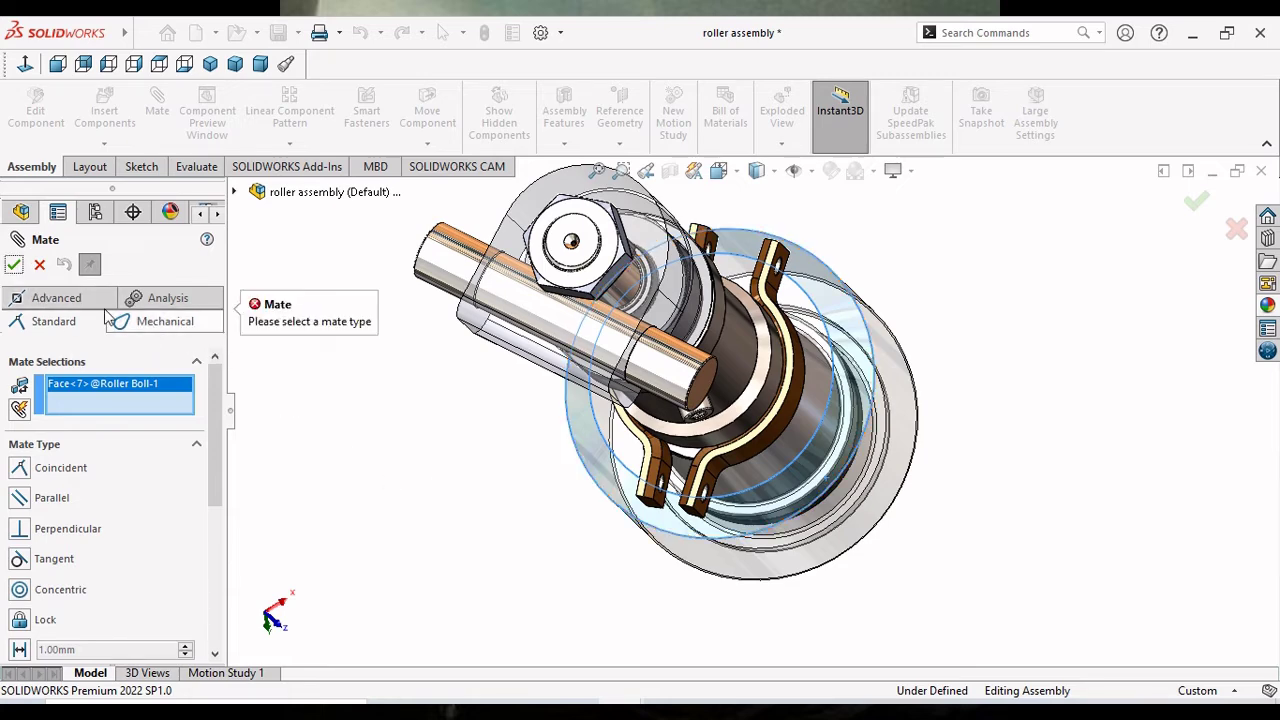
pyautogui.click(39, 264)
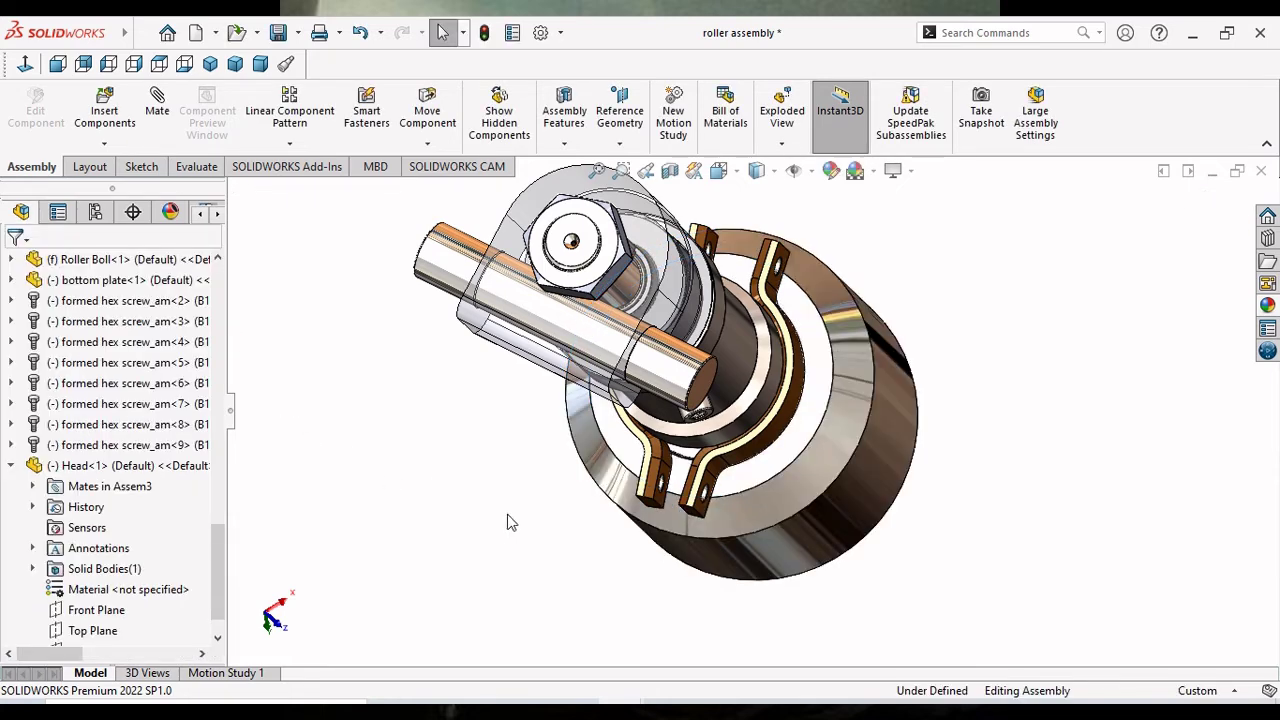
pyautogui.moveTo(507, 521); pyautogui.dragTo(555, 468, button='middle')
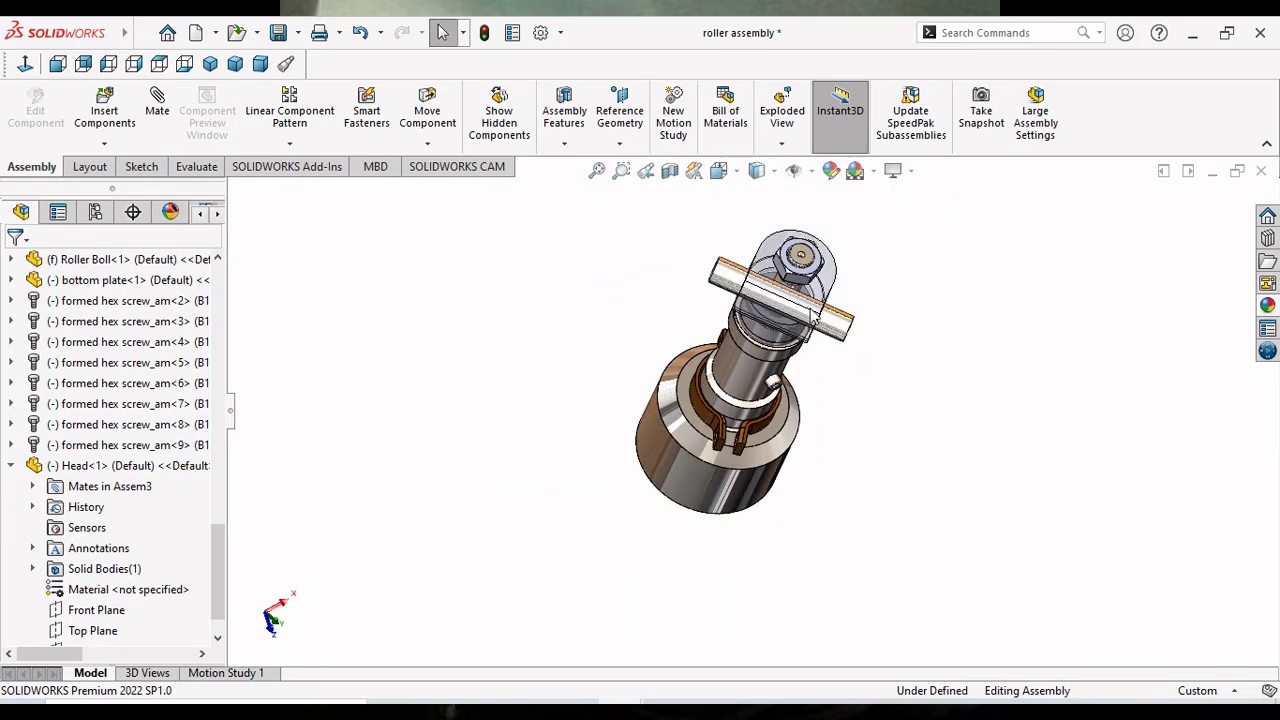
pyautogui.scroll(-3, 815, 312)
pyautogui.click(852, 300)
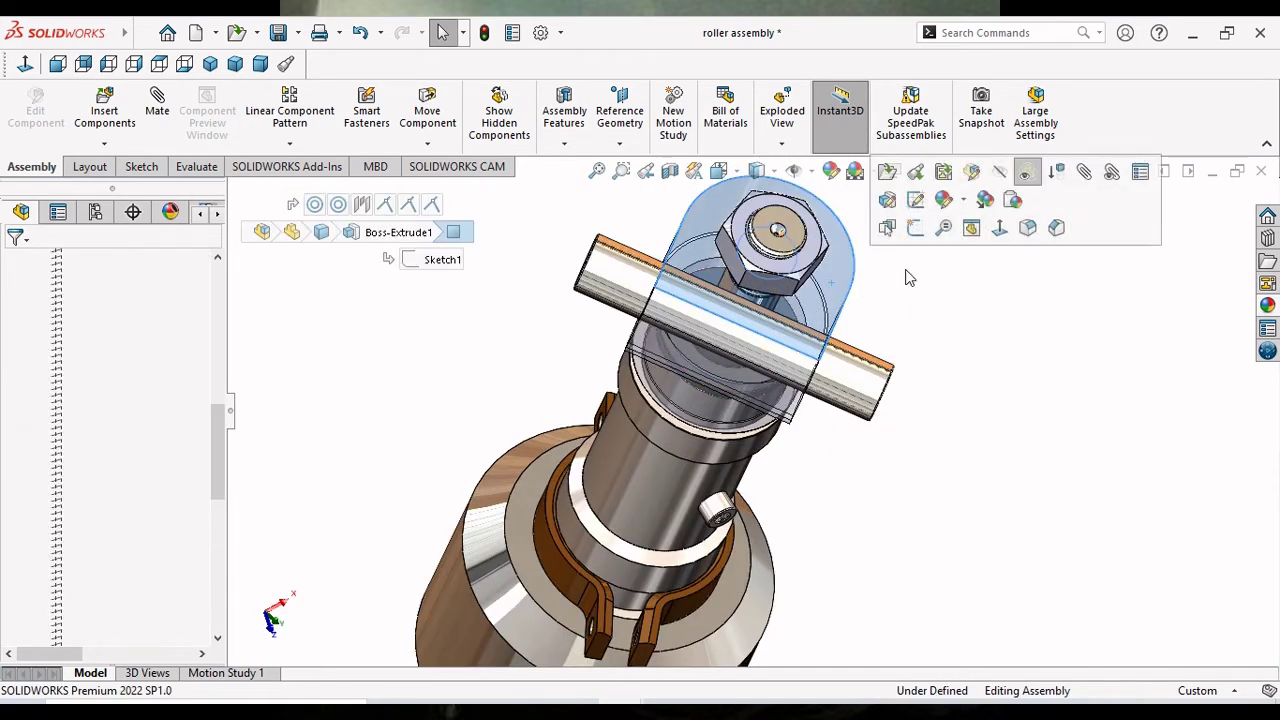
pyautogui.click(1025, 171)
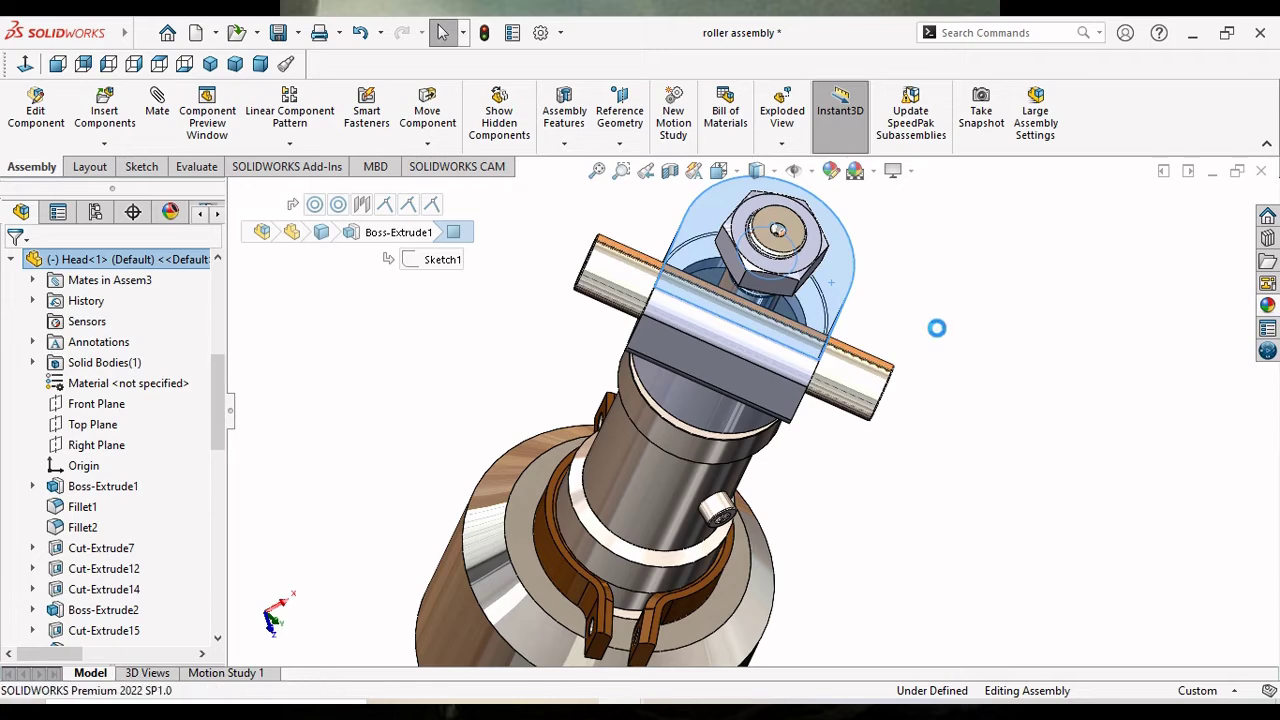
pyautogui.click(903, 417)
pyautogui.scroll(3, 882, 542)
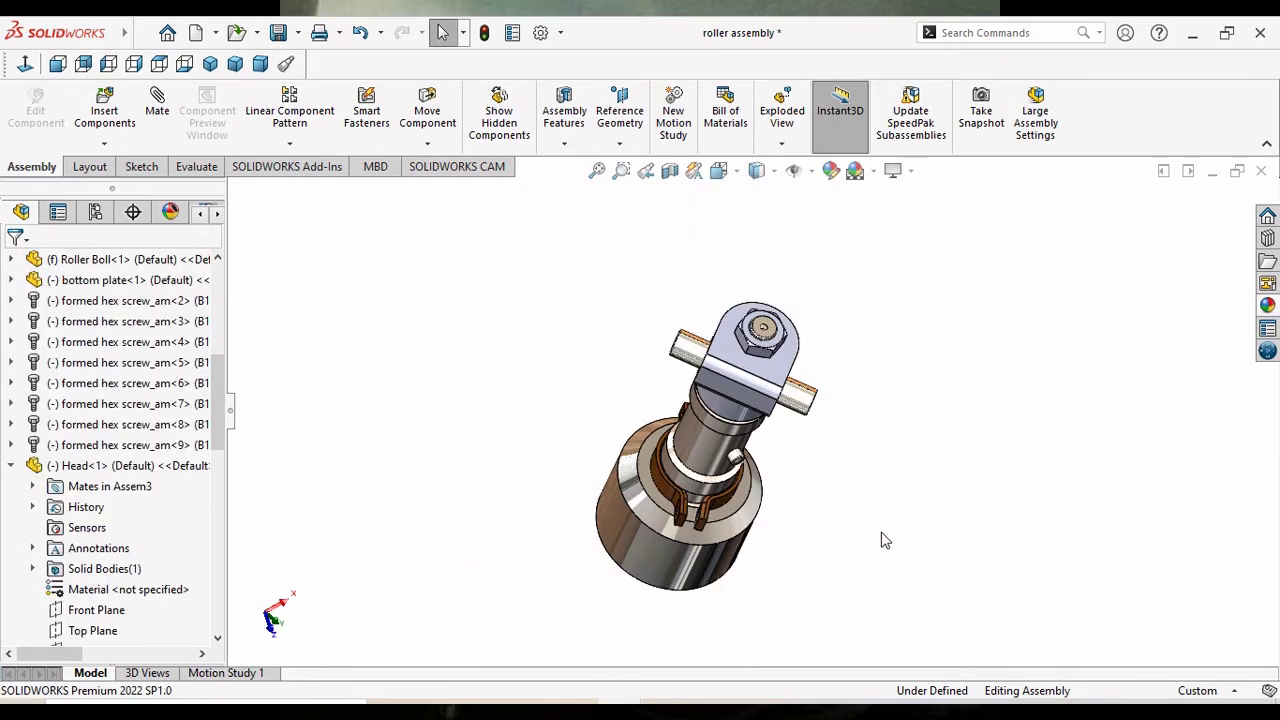
pyautogui.scroll(-3, 767, 530)
pyautogui.scroll(-2, 626, 536)
pyautogui.scroll(3, 626, 535)
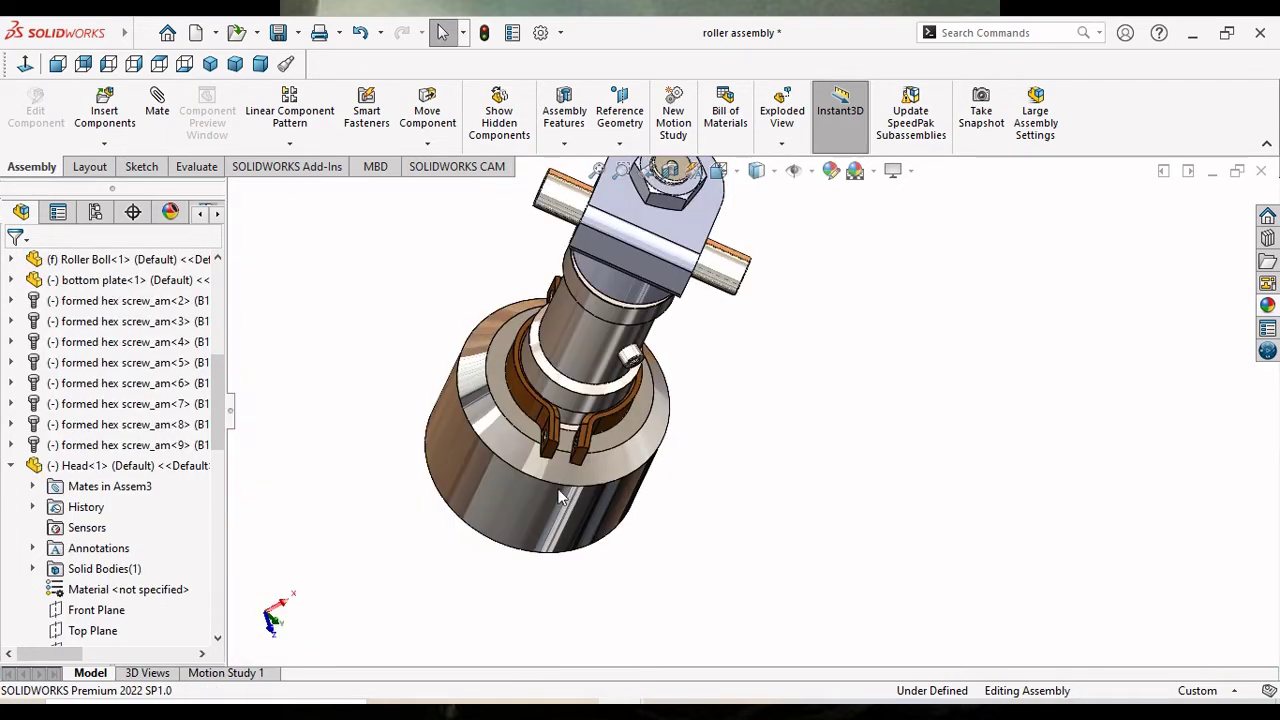
pyautogui.click(527, 398)
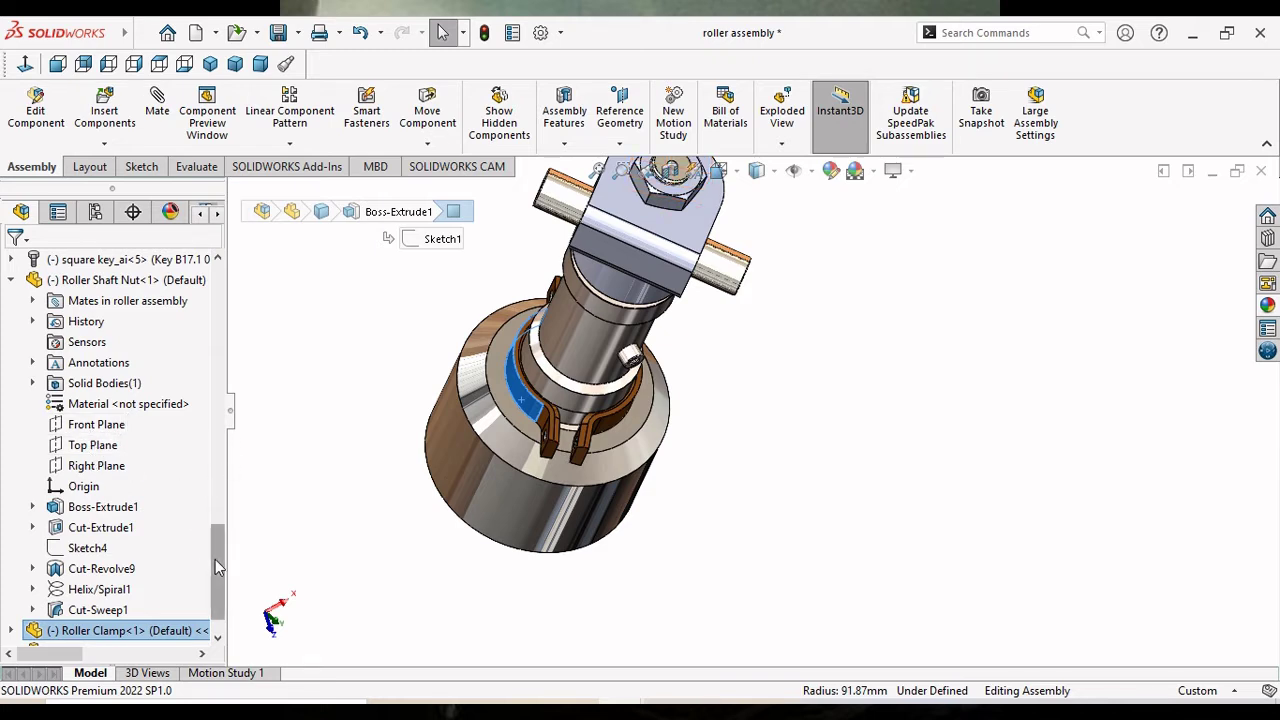
pyautogui.scroll(-2, 216, 560)
pyautogui.click(12, 588)
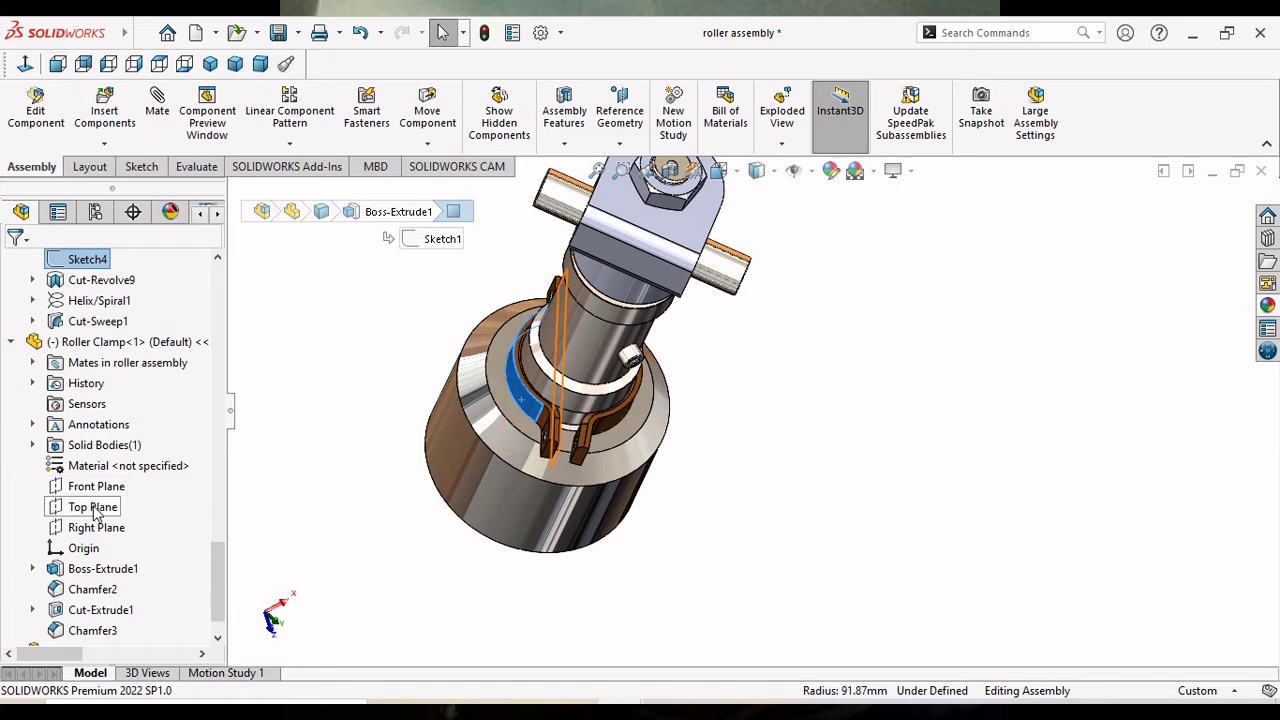
pyautogui.click(94, 513)
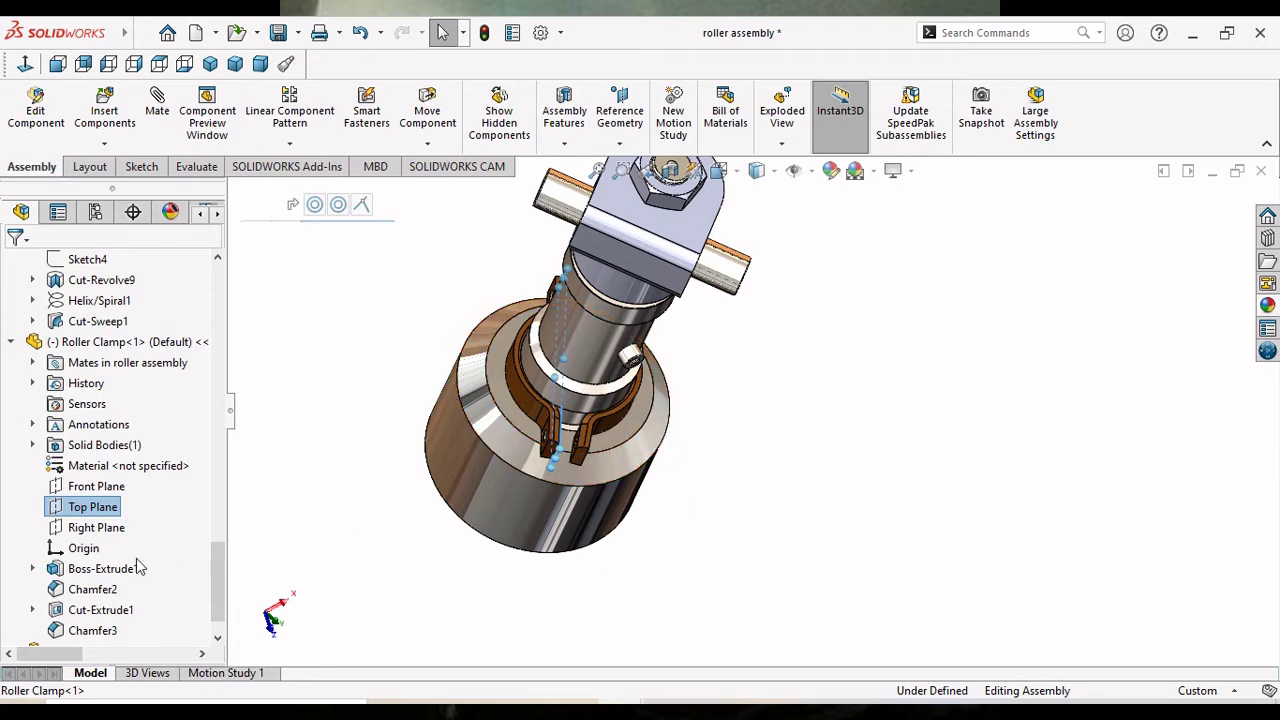
pyautogui.scroll(-1, 215, 590)
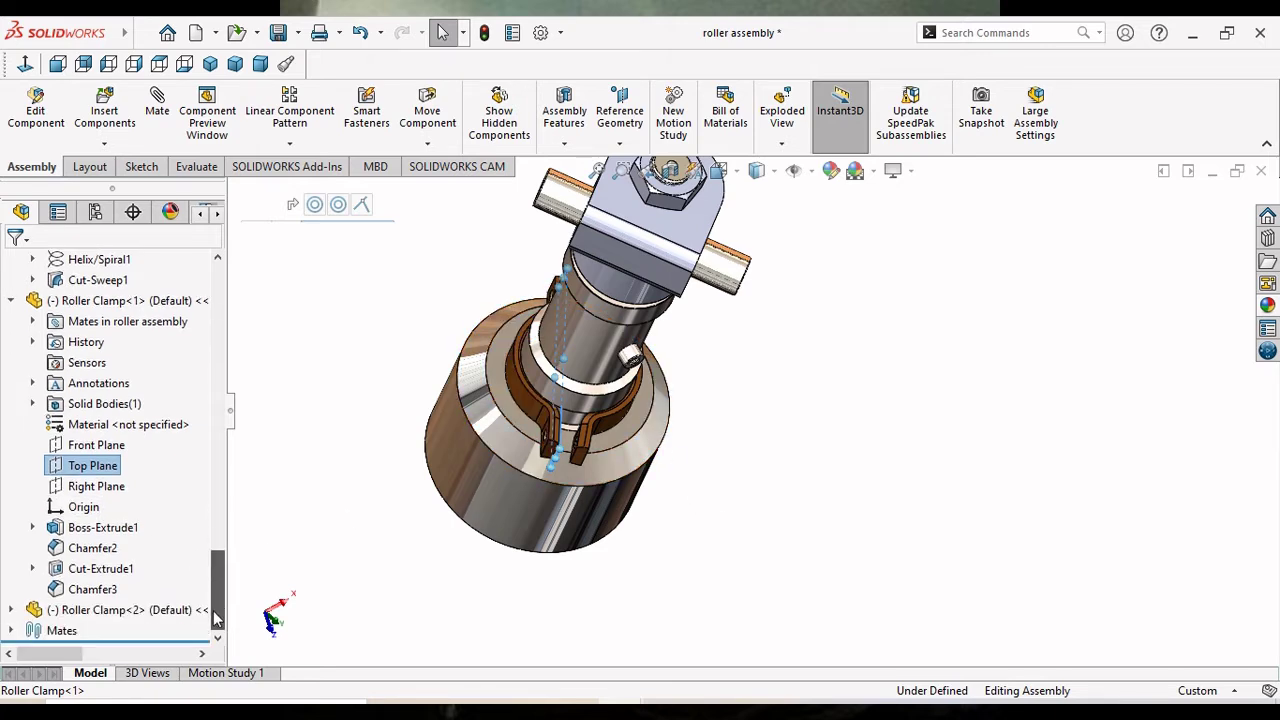
pyautogui.click(12, 609)
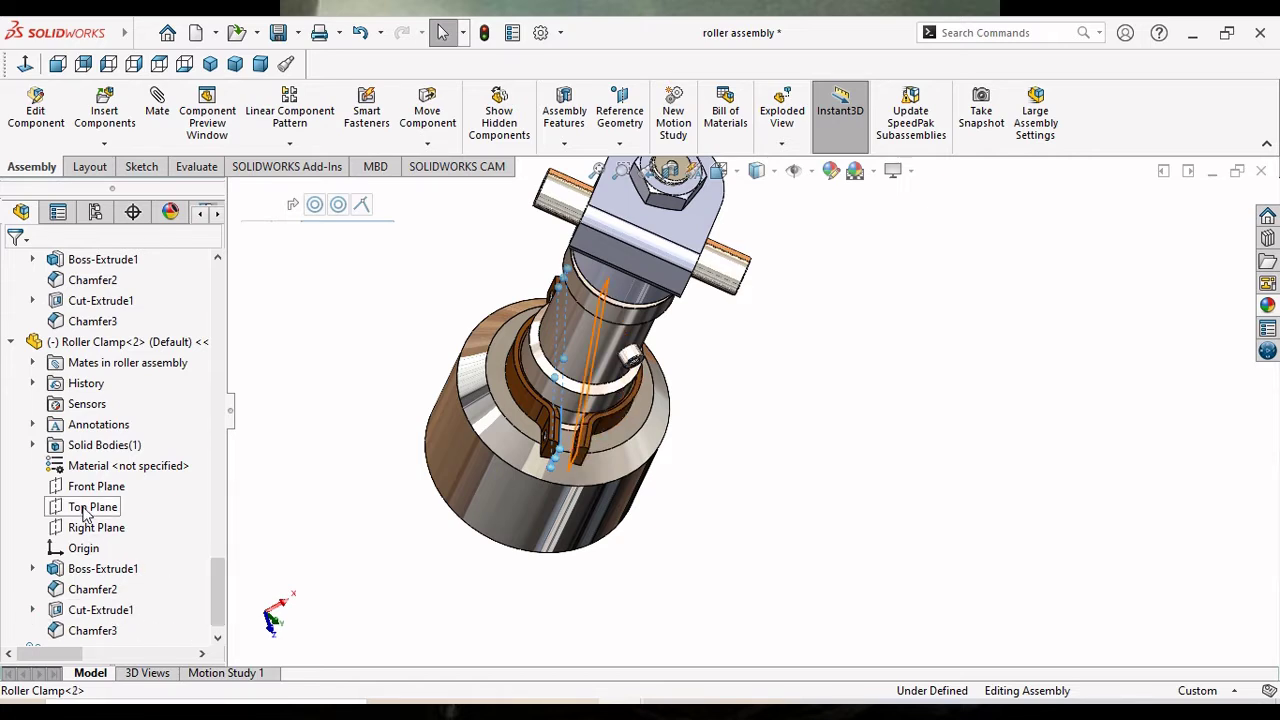
pyautogui.click(88, 507)
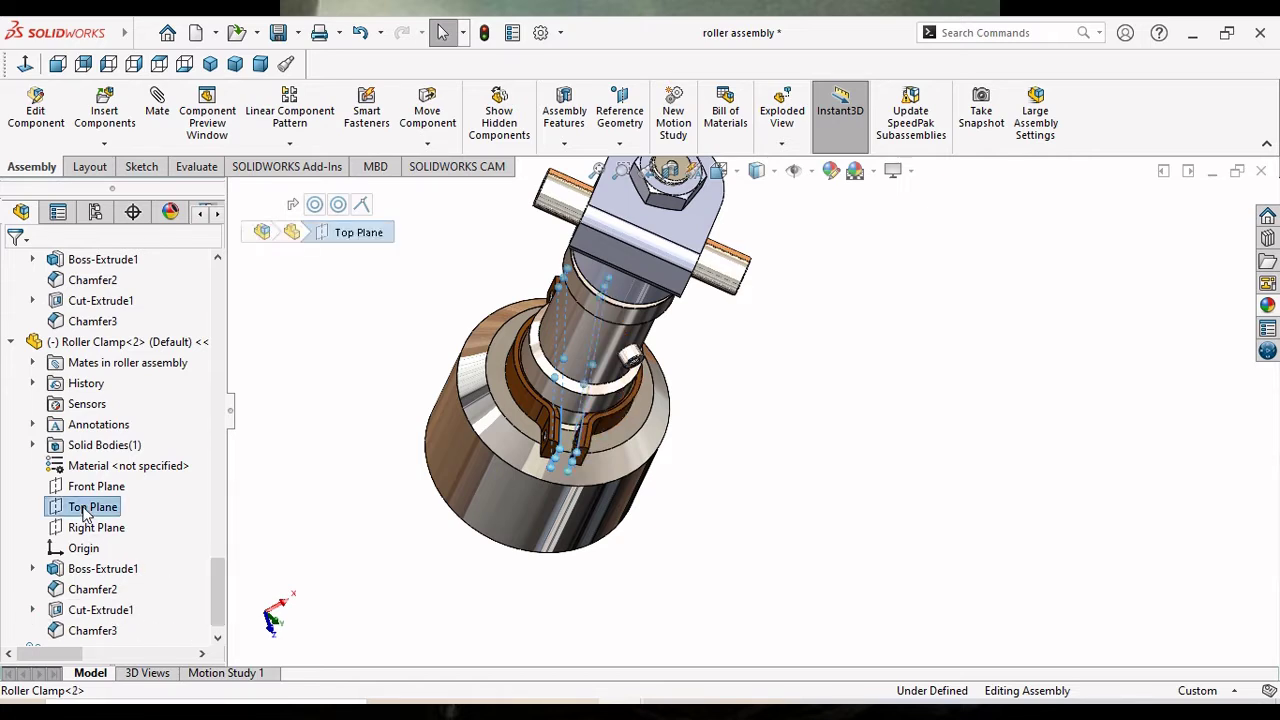
pyautogui.click(160, 104)
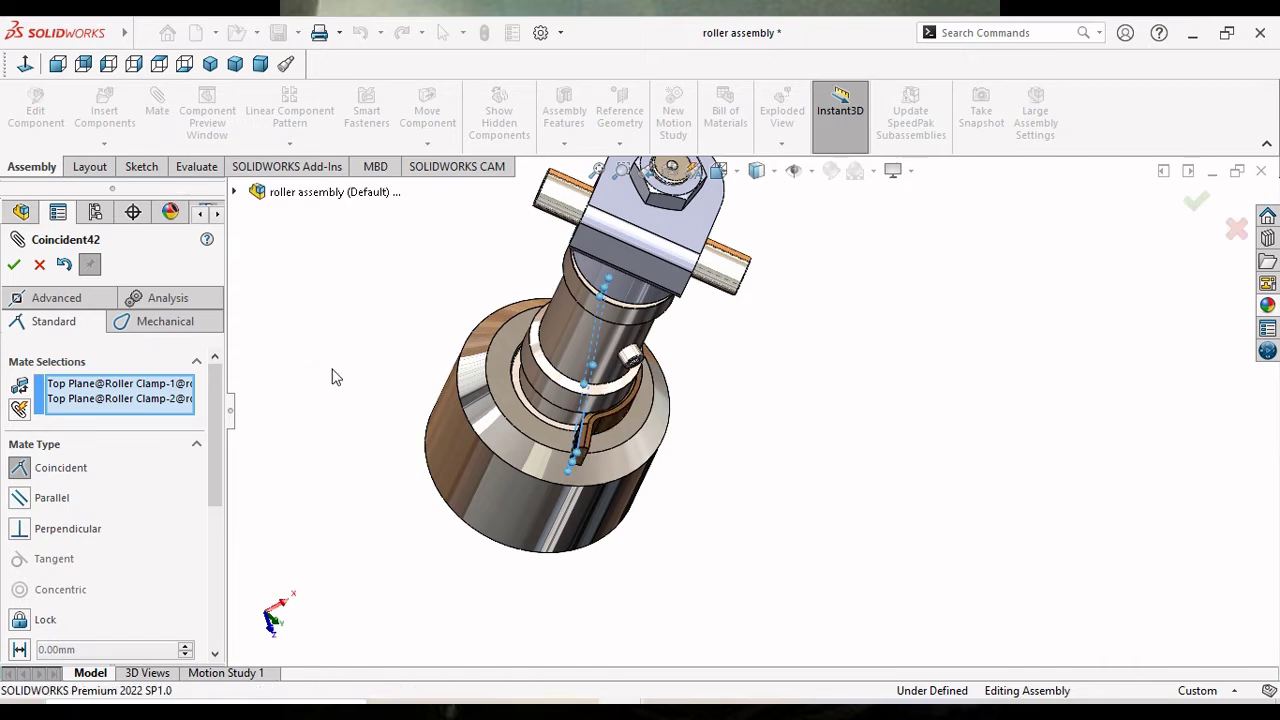
pyautogui.click(64, 266)
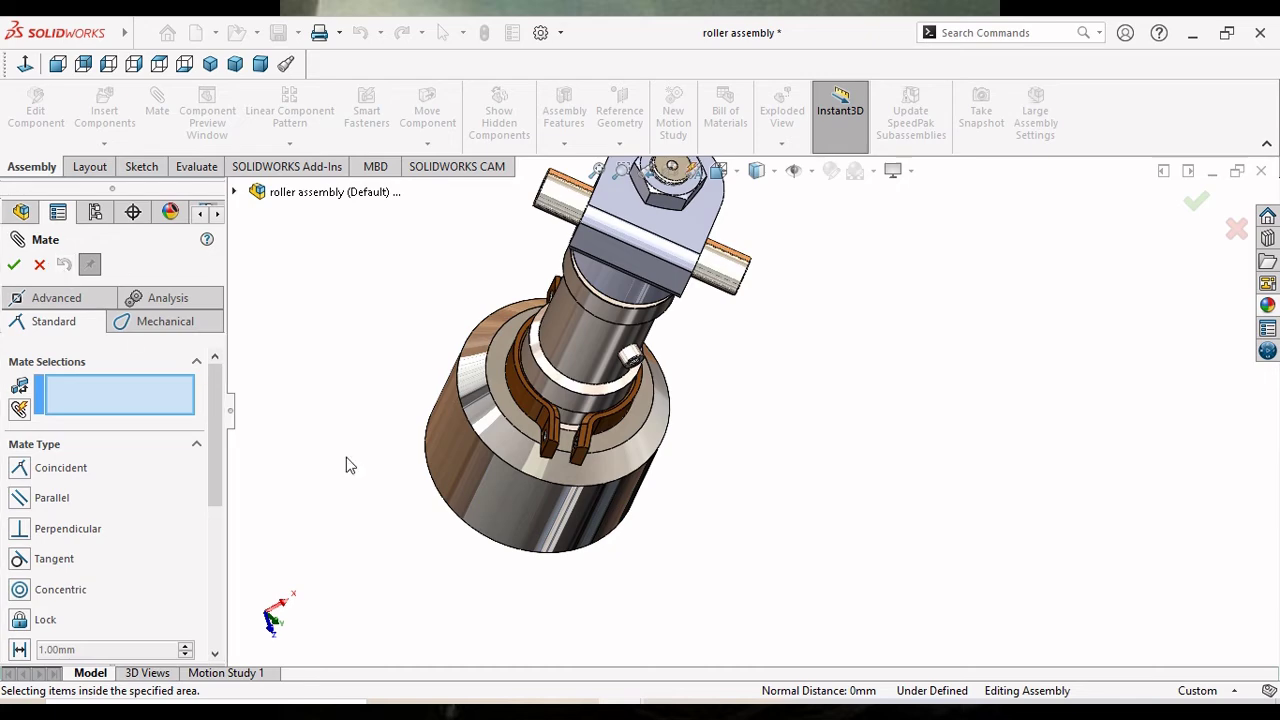
pyautogui.click(15, 267)
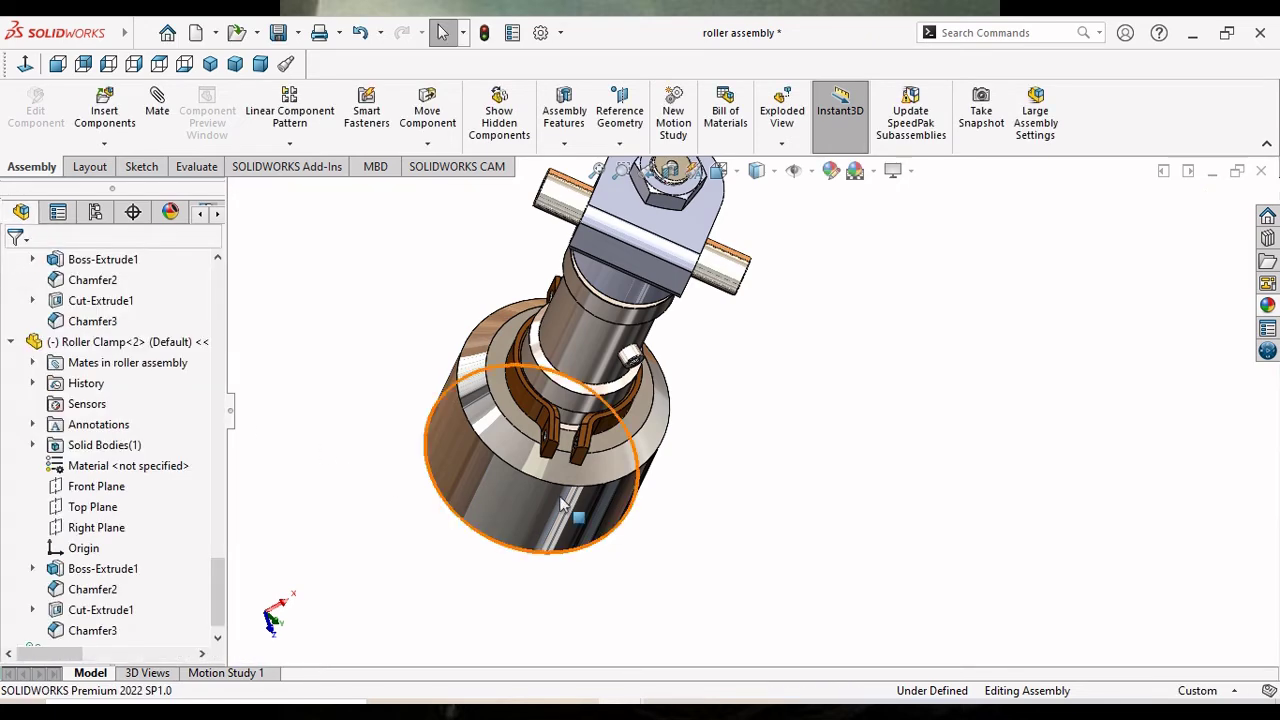
pyautogui.moveTo(590, 487)
pyautogui.mouseDown(button='middle')
pyautogui.moveTo(520, 466)
pyautogui.moveTo(485, 484)
pyautogui.moveTo(540, 600)
pyautogui.mouseUp(button='middle')
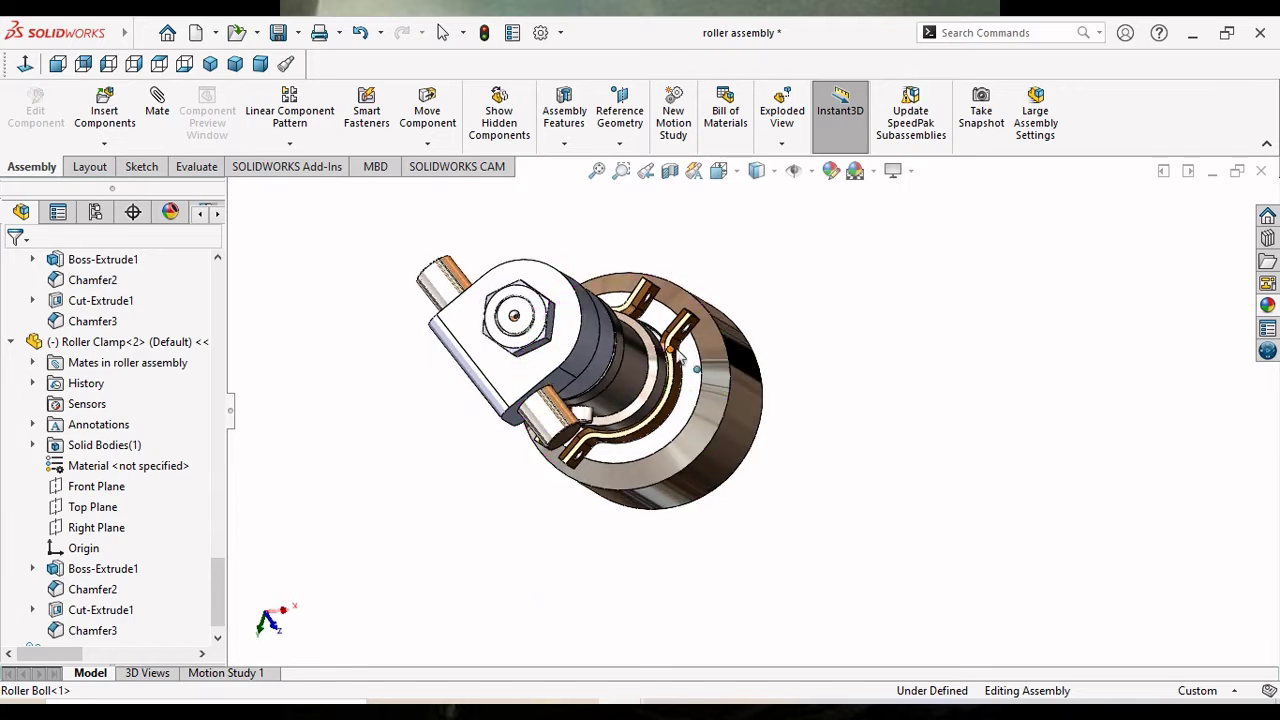
pyautogui.click(688, 321)
pyautogui.moveTo(688, 321); pyautogui.dragTo(683, 318)
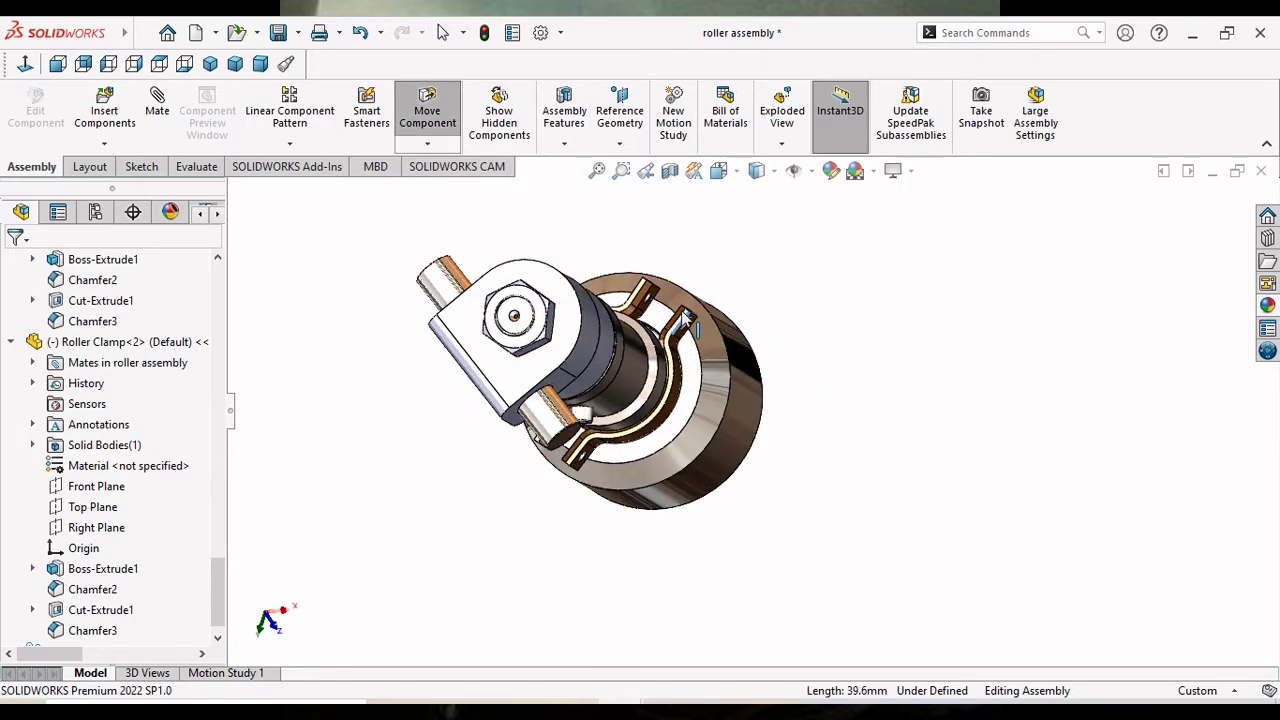
pyautogui.scroll(-3, 600, 470)
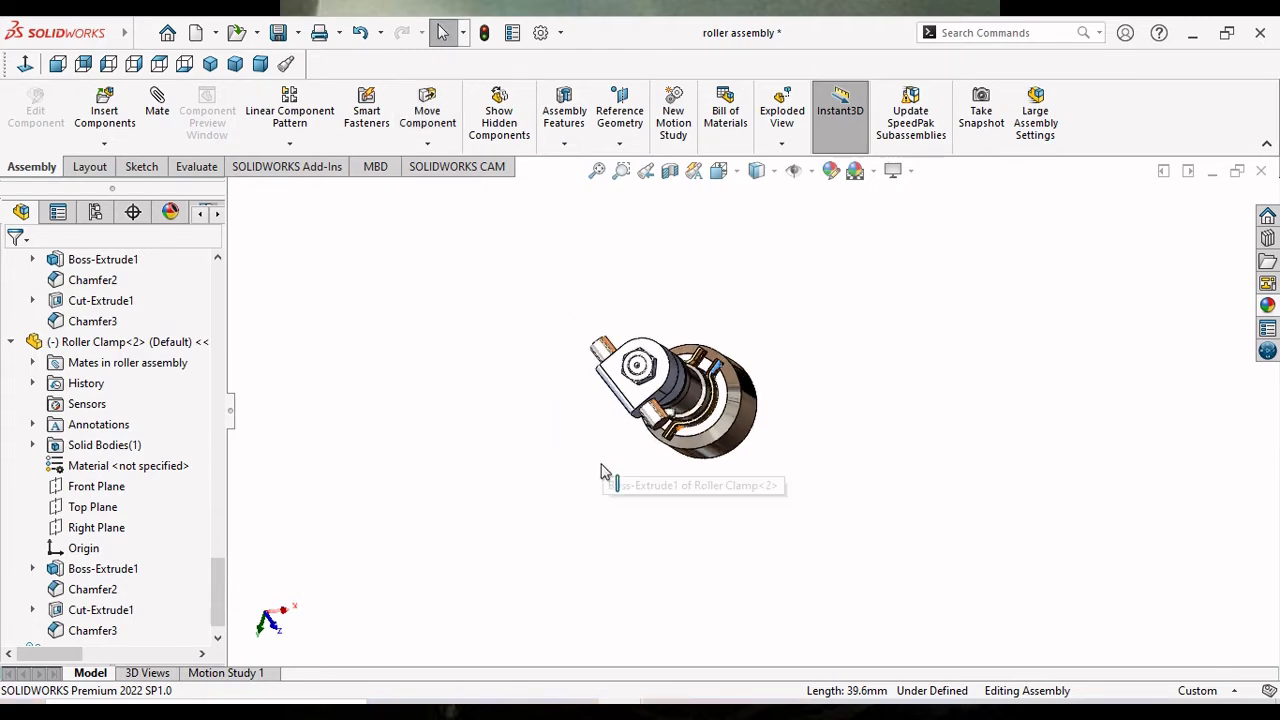
pyautogui.moveTo(600, 470); pyautogui.dragTo(634, 434, button='middle')
pyautogui.scroll(-1, 640, 434)
pyautogui.scroll(-3, 690, 440)
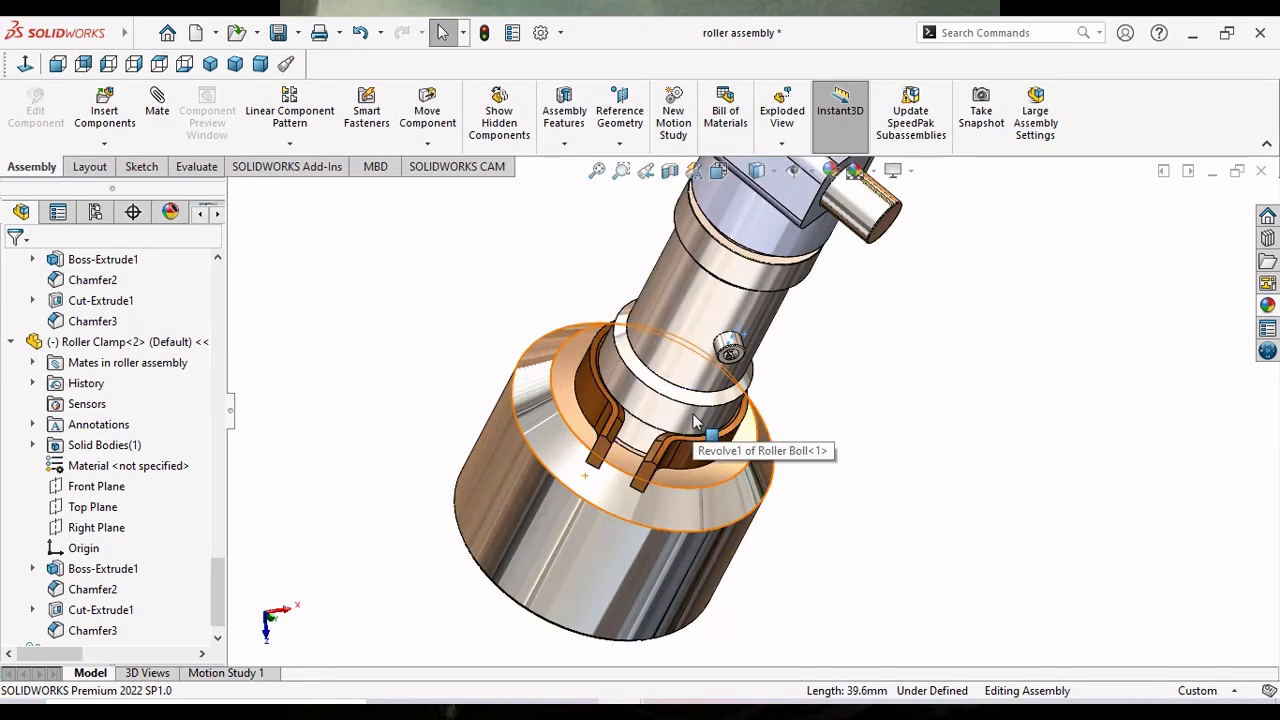
pyautogui.scroll(-2, 720, 450)
pyautogui.moveTo(826, 487)
pyautogui.mouseDown(button='middle')
pyautogui.moveTo(782, 485)
pyautogui.moveTo(860, 391)
pyautogui.moveTo(845, 440)
pyautogui.moveTo(851, 486)
pyautogui.moveTo(866, 481)
pyautogui.mouseUp(button='middle')
pyautogui.scroll(3, 848, 450)
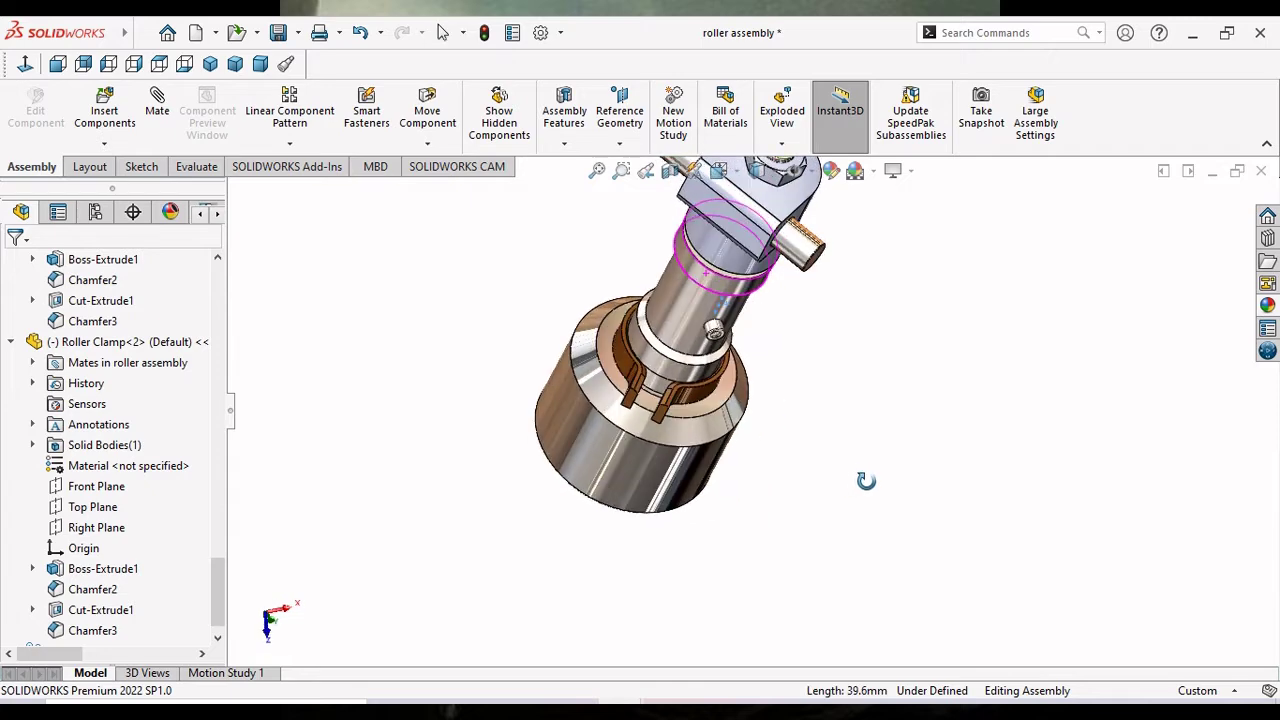
pyautogui.press('Escape')
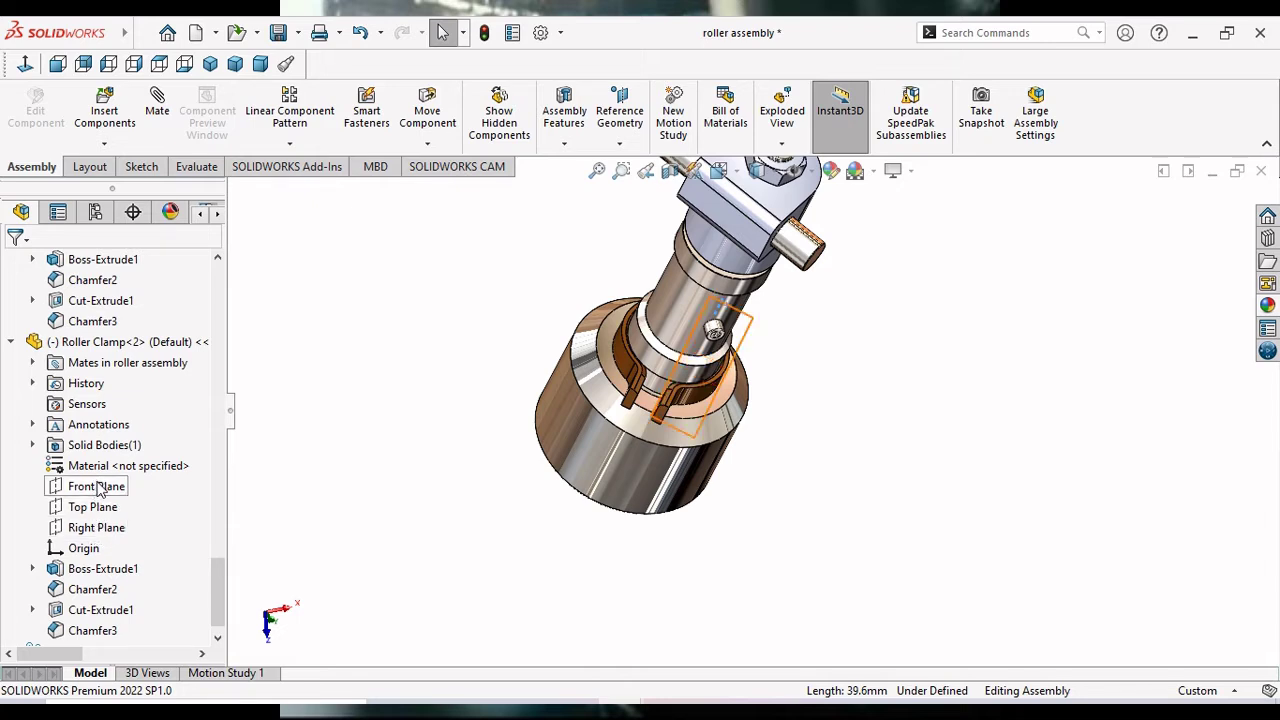
# In the FeatureManager tree, select Right Plane of Roller Clamp<2> and Right Plane of Roller Clamp<1>.
pyautogui.click(99, 490)
pyautogui.moveTo(800, 486)
pyautogui.mouseDown(button='middle')
pyautogui.moveTo(740, 484)
pyautogui.moveTo(684, 401)
pyautogui.moveTo(795, 445)
pyautogui.mouseUp(button='middle')
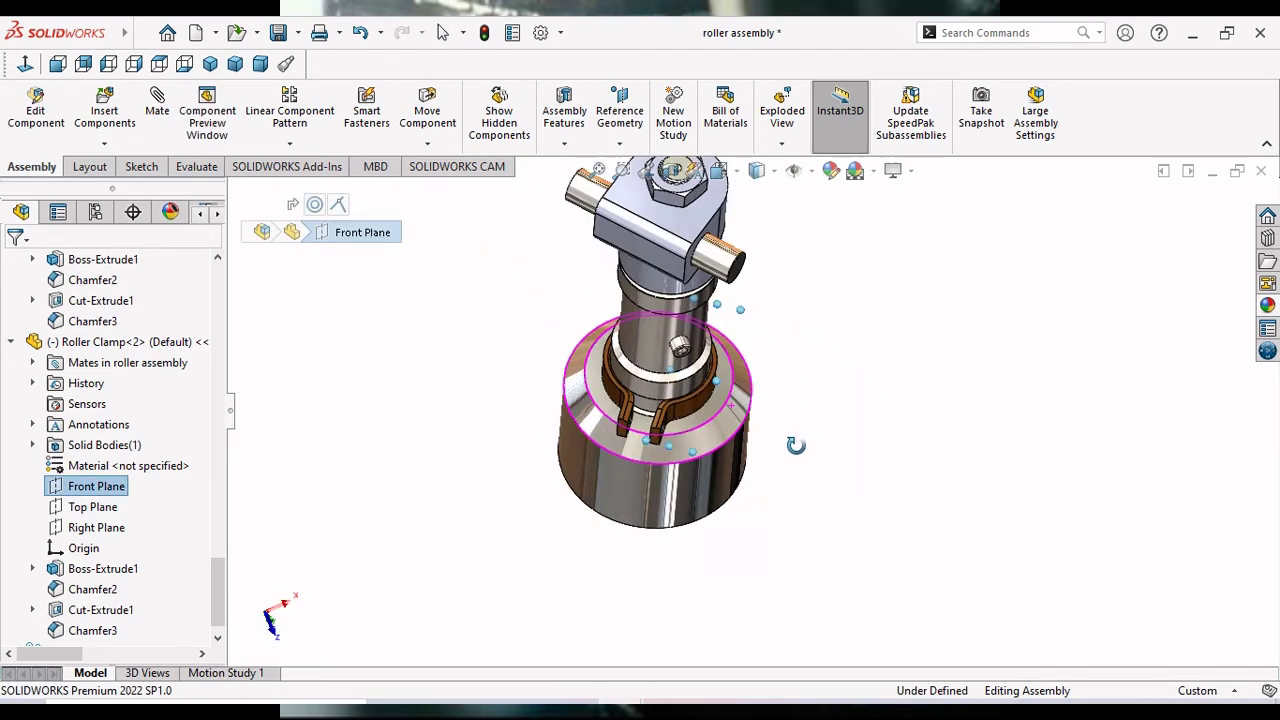
pyautogui.click(330, 543)
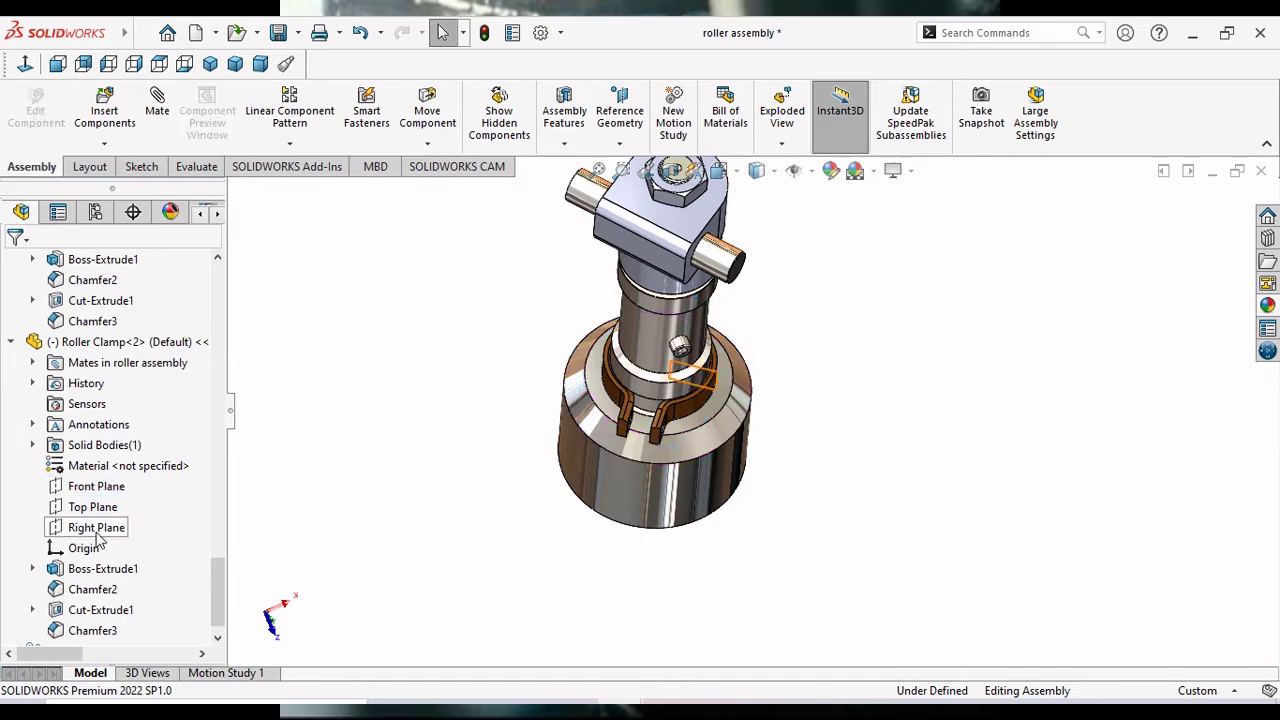
pyautogui.click(97, 530)
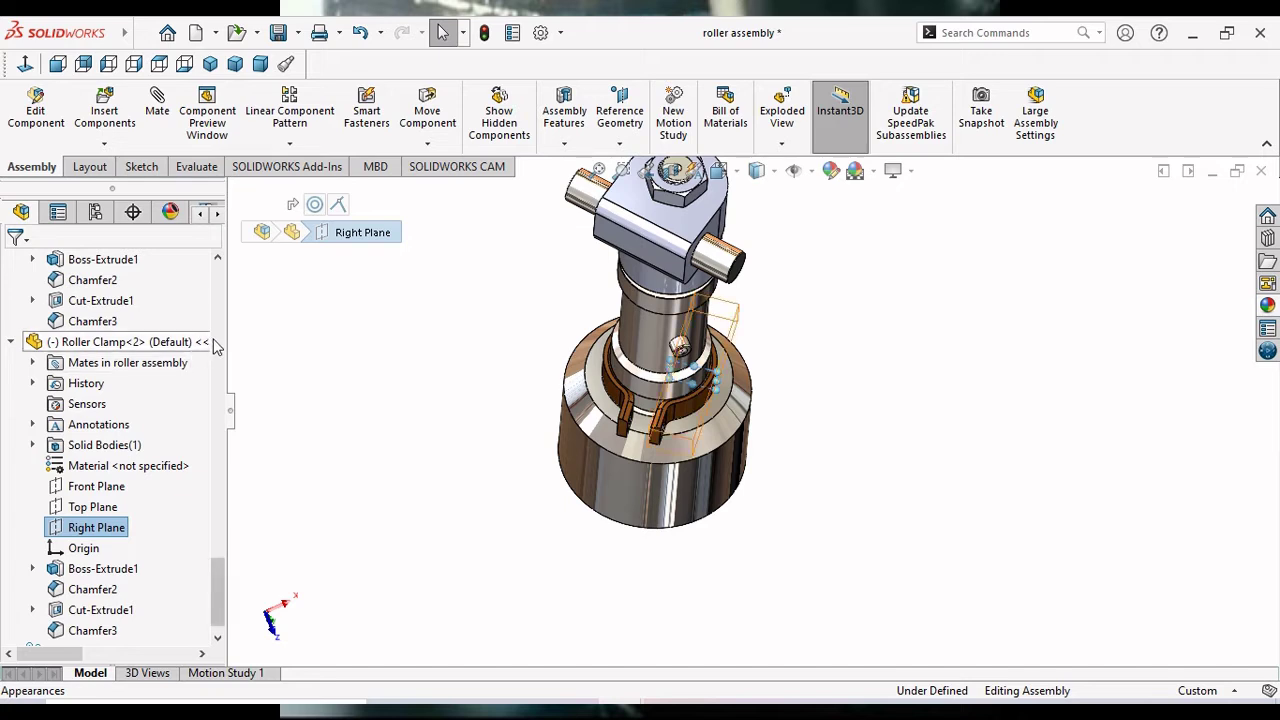
pyautogui.moveTo(220, 592); pyautogui.dragTo(227, 538)
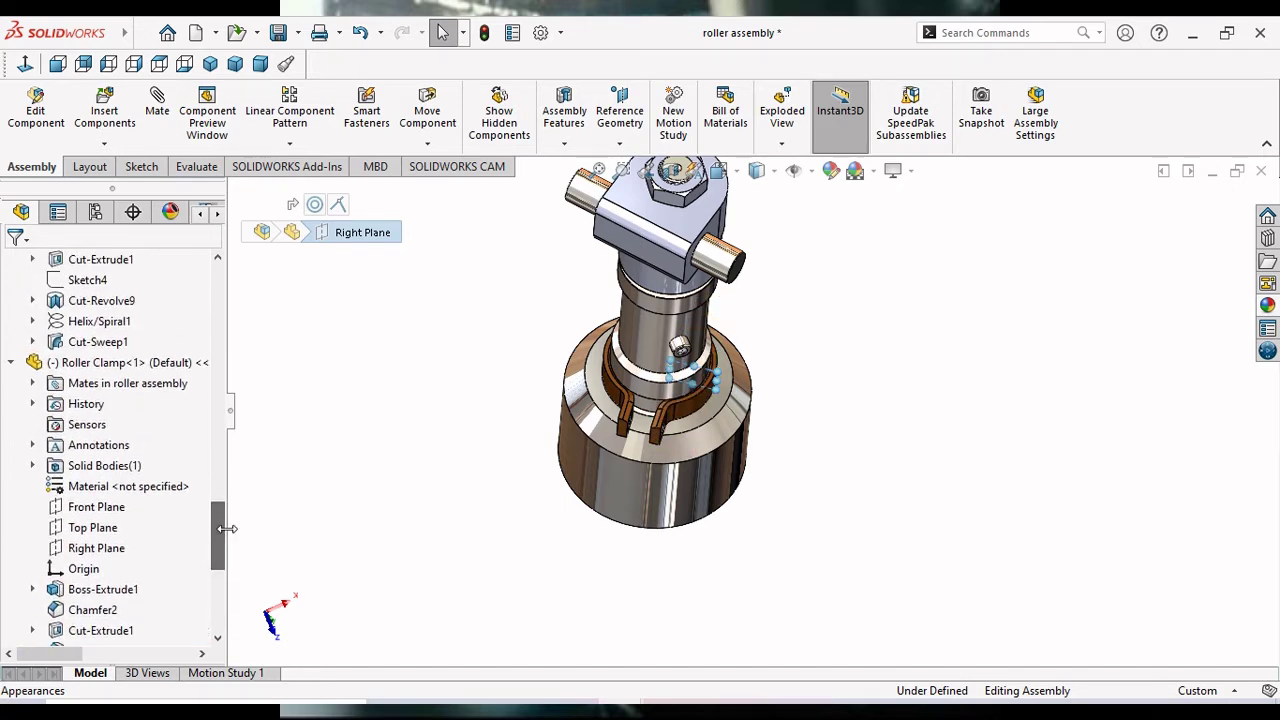
pyautogui.click(108, 366)
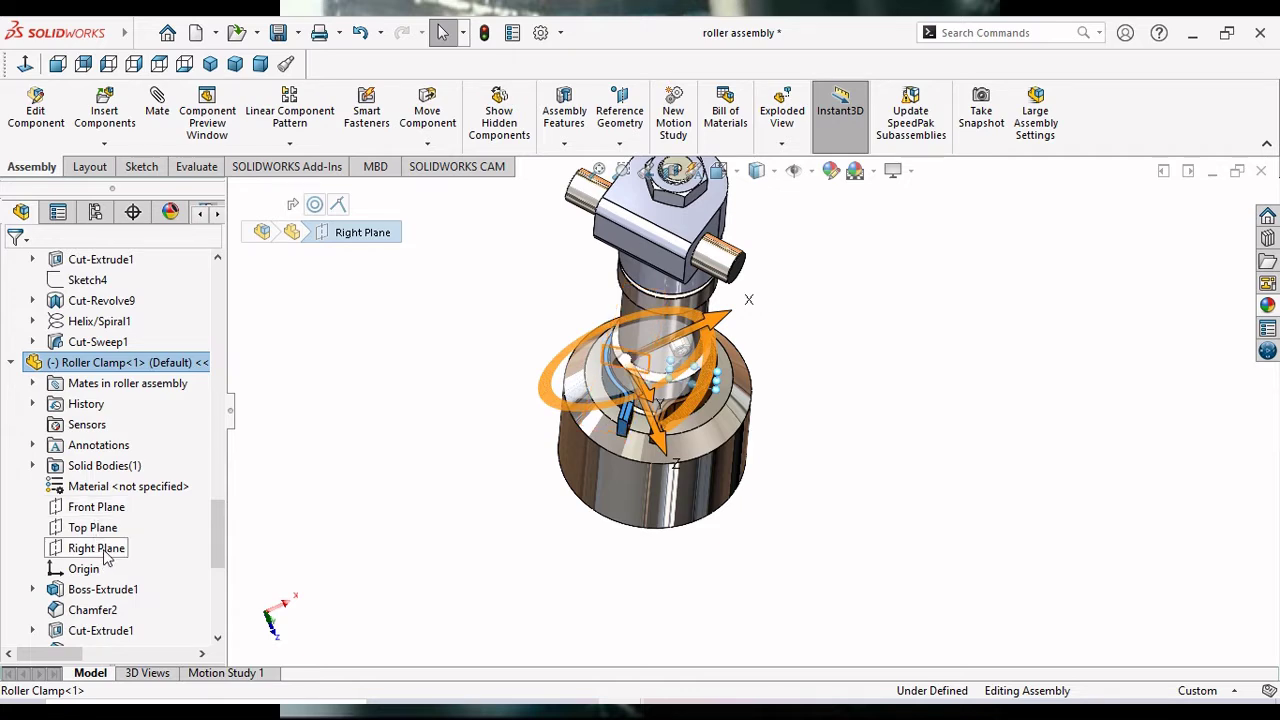
pyautogui.click(334, 414)
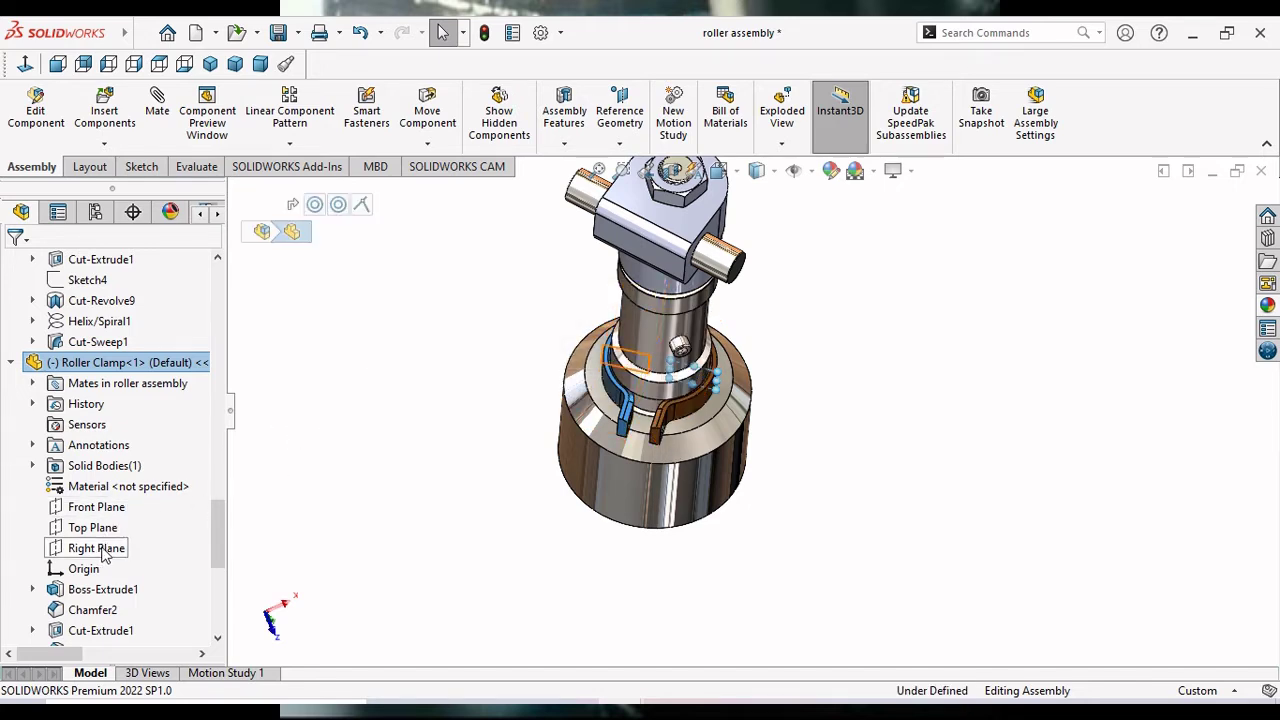
pyautogui.click(104, 553)
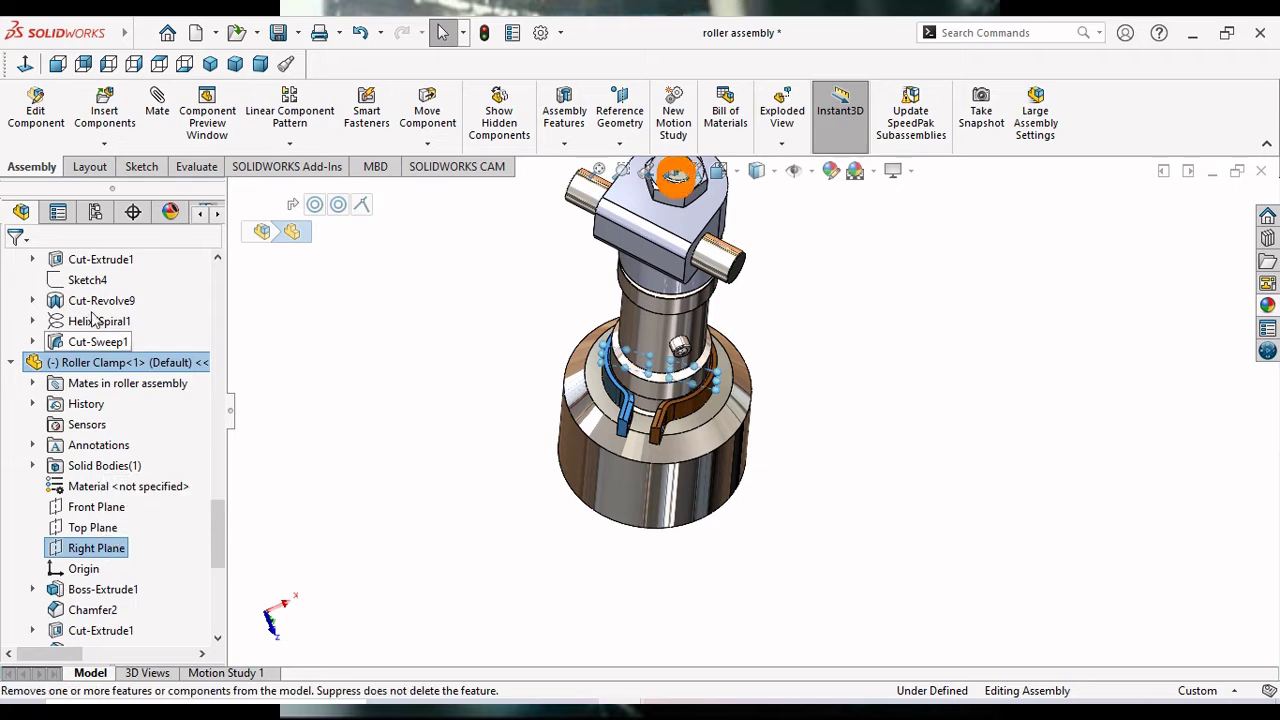
# Create Coincident43 between the two clamps' Right Planes, deleting the extra Roller Clamp-1 selection.
pyautogui.click(160, 110)
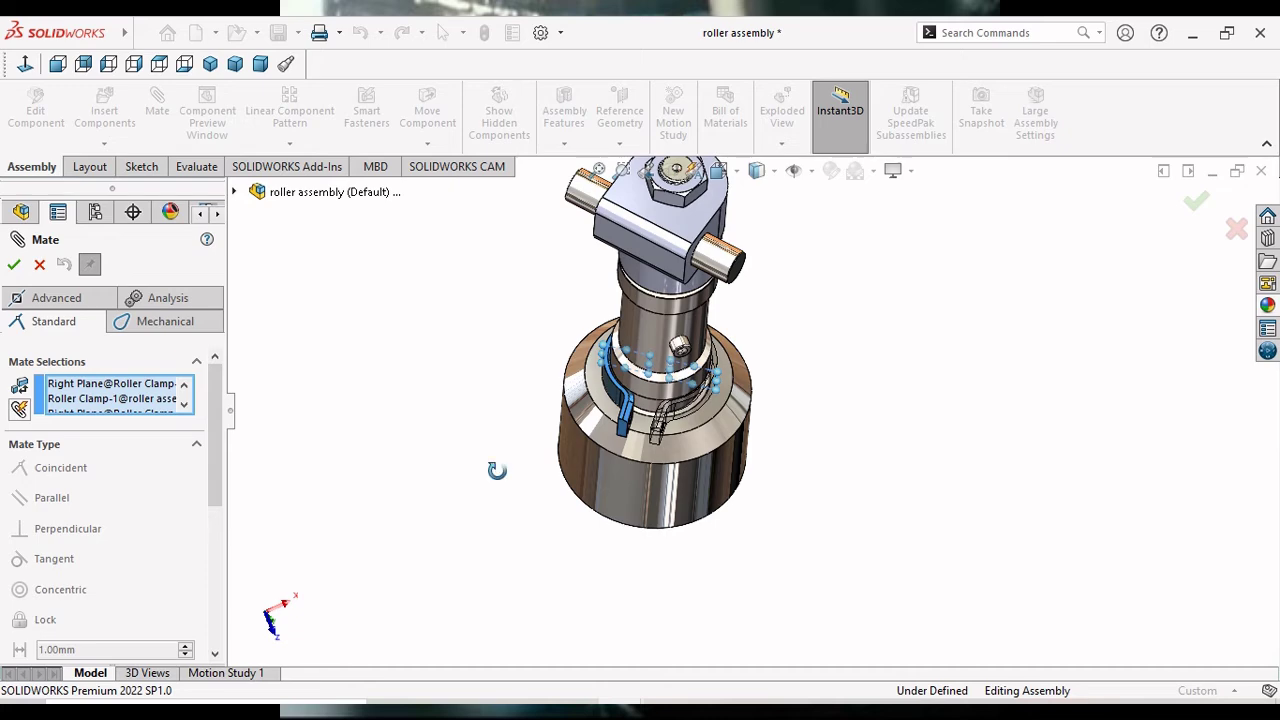
pyautogui.moveTo(497, 470)
pyautogui.mouseDown(button='middle')
pyautogui.moveTo(463, 483)
pyautogui.moveTo(480, 563)
pyautogui.mouseUp(button='middle')
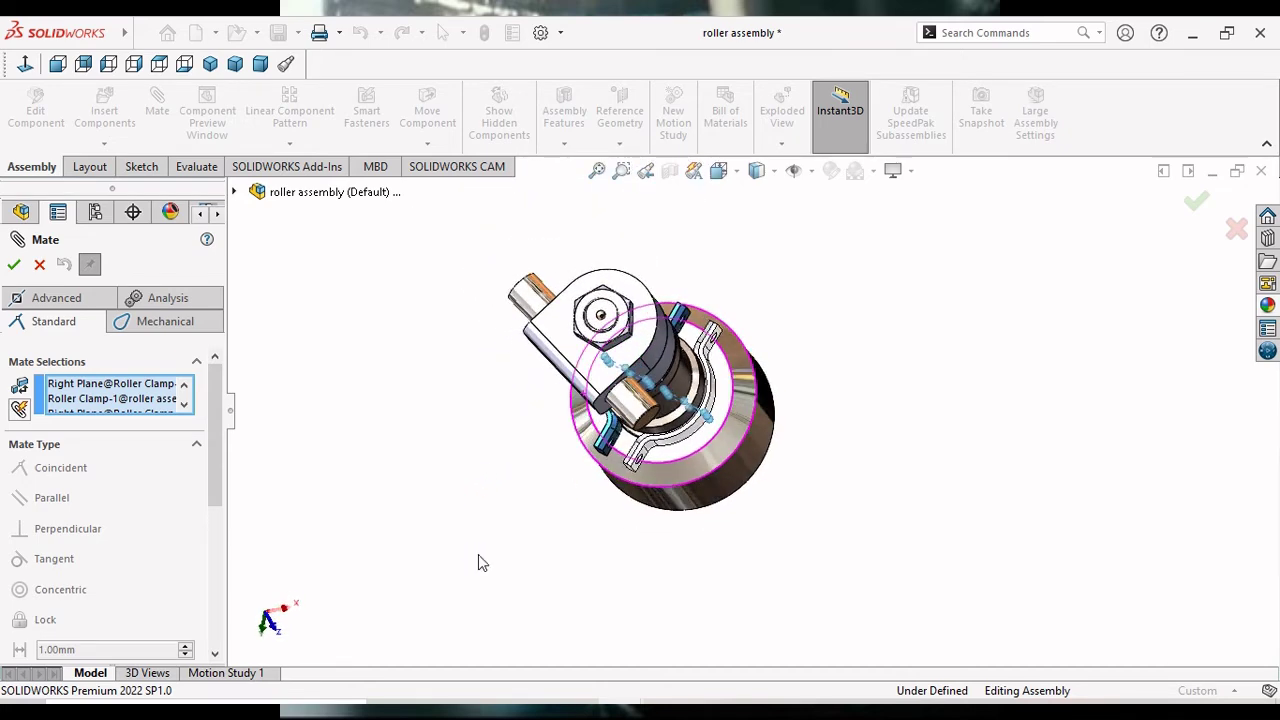
pyautogui.click(16, 267)
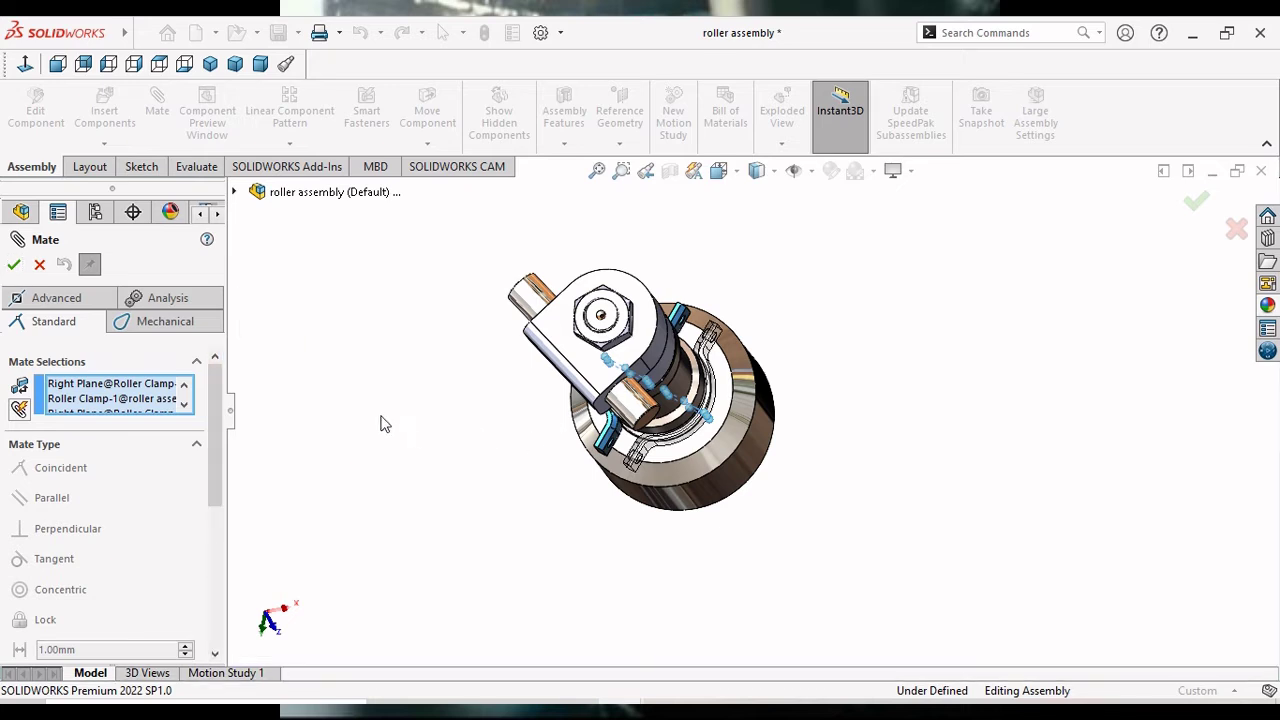
pyautogui.click(184, 406)
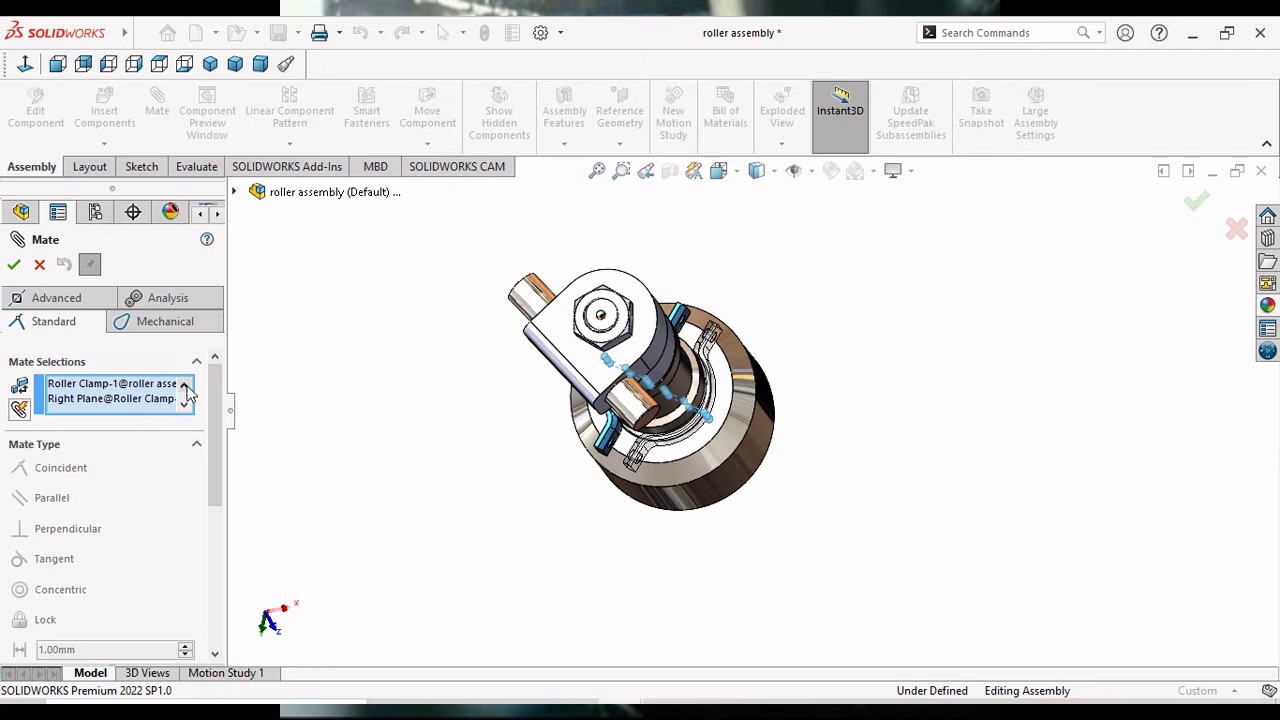
pyautogui.click(184, 386)
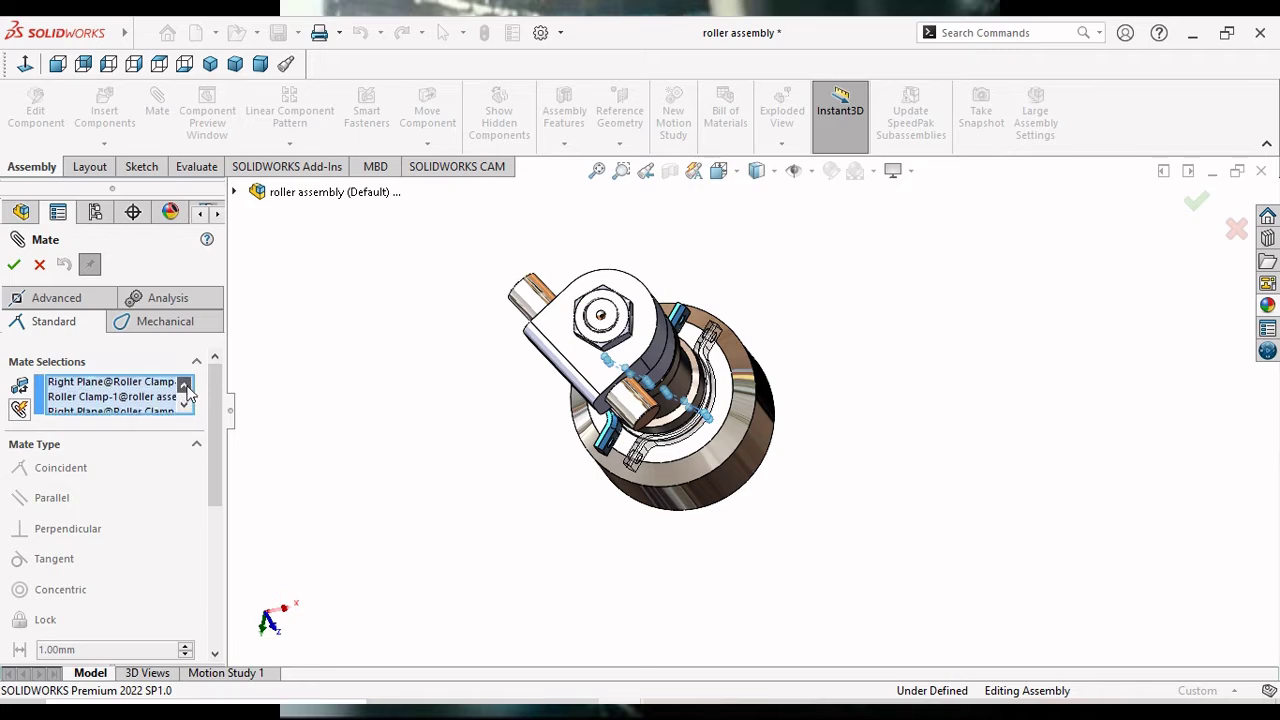
pyautogui.rightClick(104, 400)
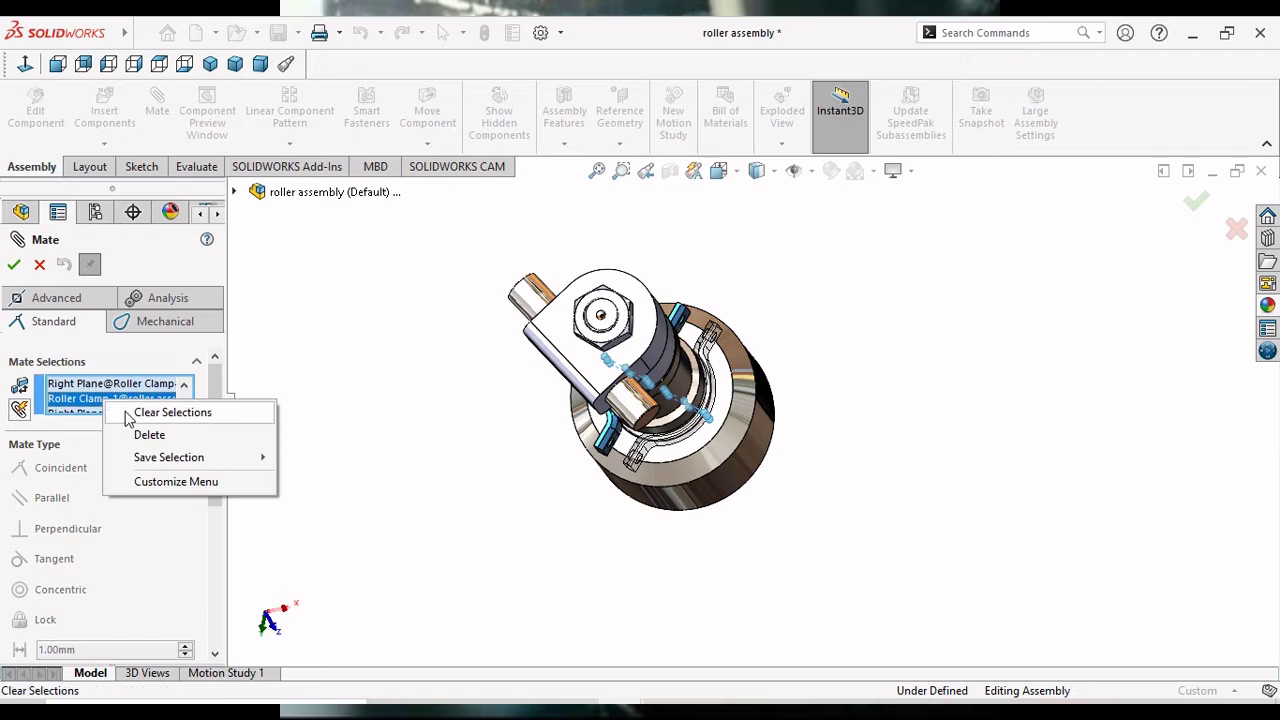
pyautogui.click(140, 432)
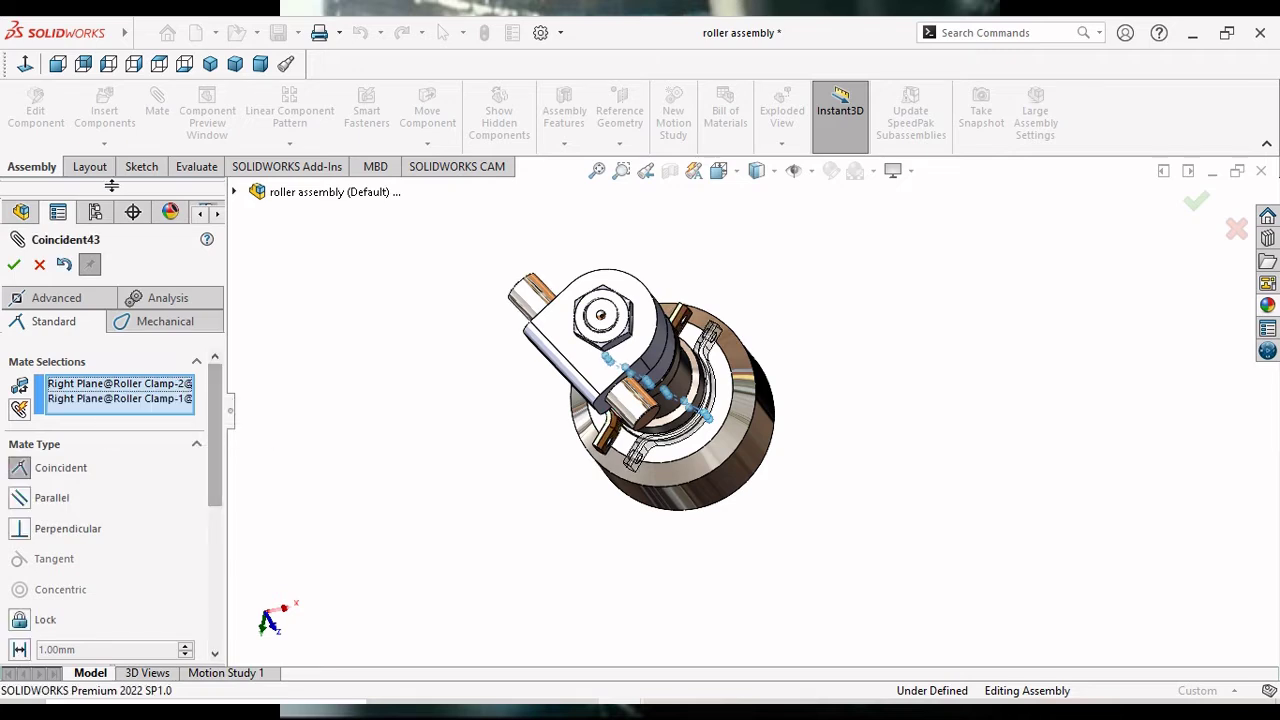
pyautogui.click(13, 266)
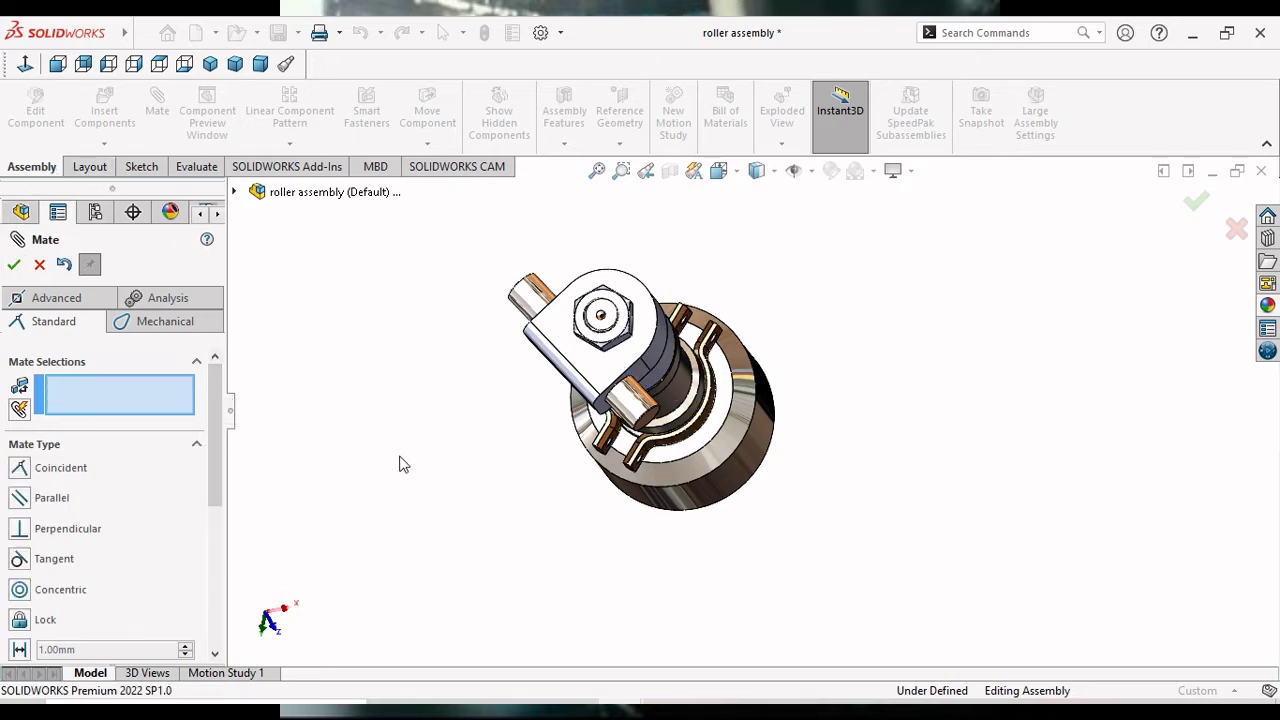
# Close the mate setup and inspect the roller clamp alignment.
pyautogui.click(13, 264)
pyautogui.moveTo(491, 477); pyautogui.dragTo(540, 513, button='middle')
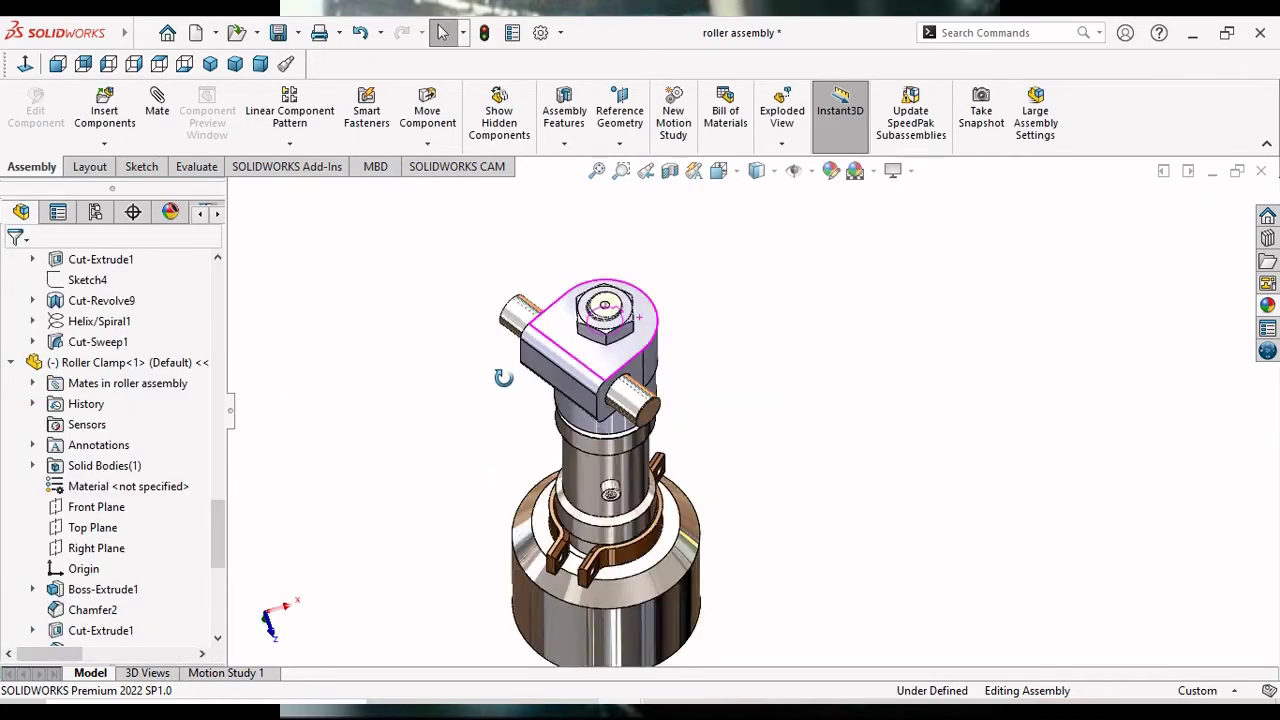
pyautogui.scroll(-1, 540, 513)
pyautogui.scroll(-1, 600, 495)
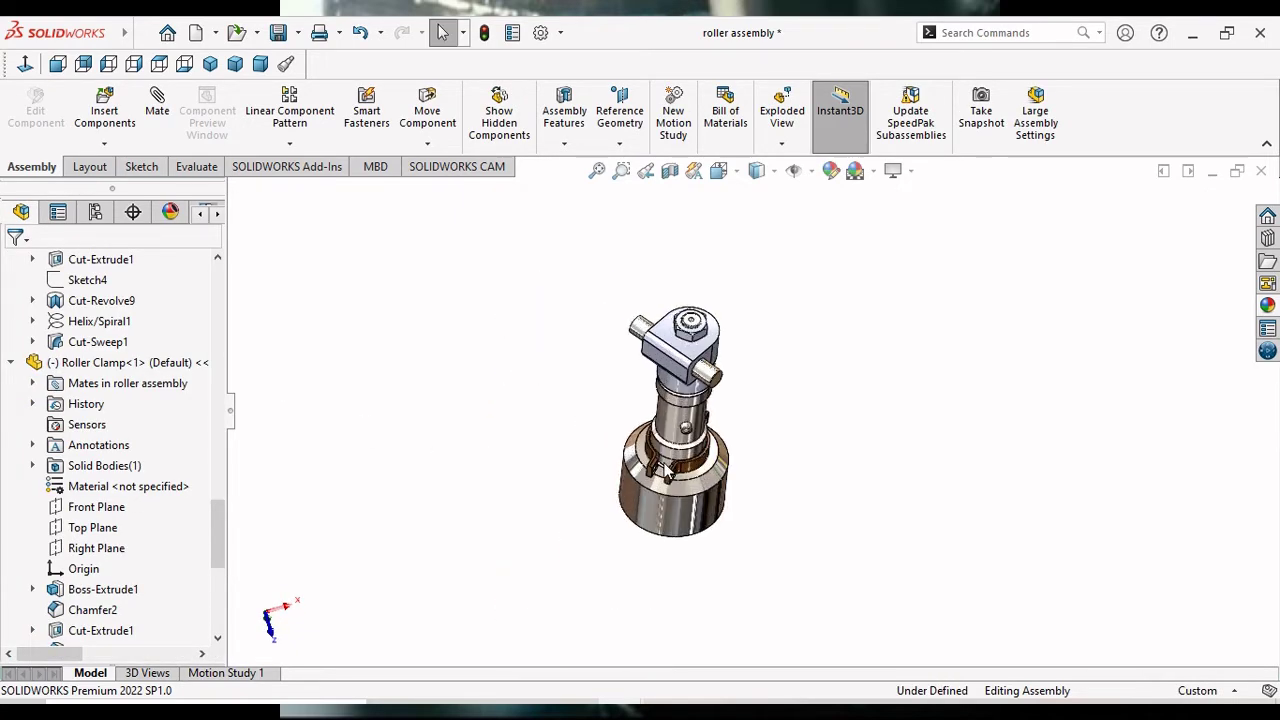
pyautogui.scroll(-3, 667, 474)
pyautogui.moveTo(537, 455)
pyautogui.mouseDown(button='middle')
pyautogui.moveTo(503, 457)
pyautogui.moveTo(543, 471)
pyautogui.moveTo(558, 498)
pyautogui.mouseUp(button='middle')
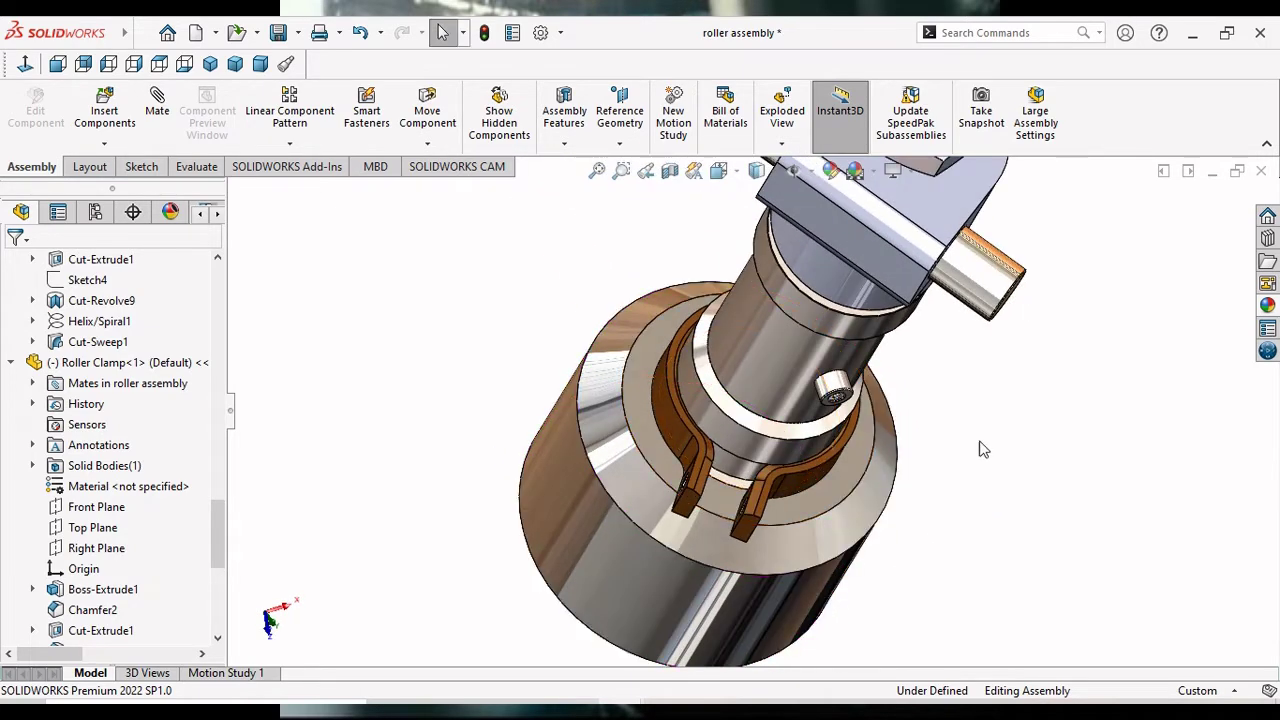
# Expand Toolbox in the Design Library and browse ANSI Inch > Bolts and Screws, including countersunk bolts.
pyautogui.click(1267, 261)
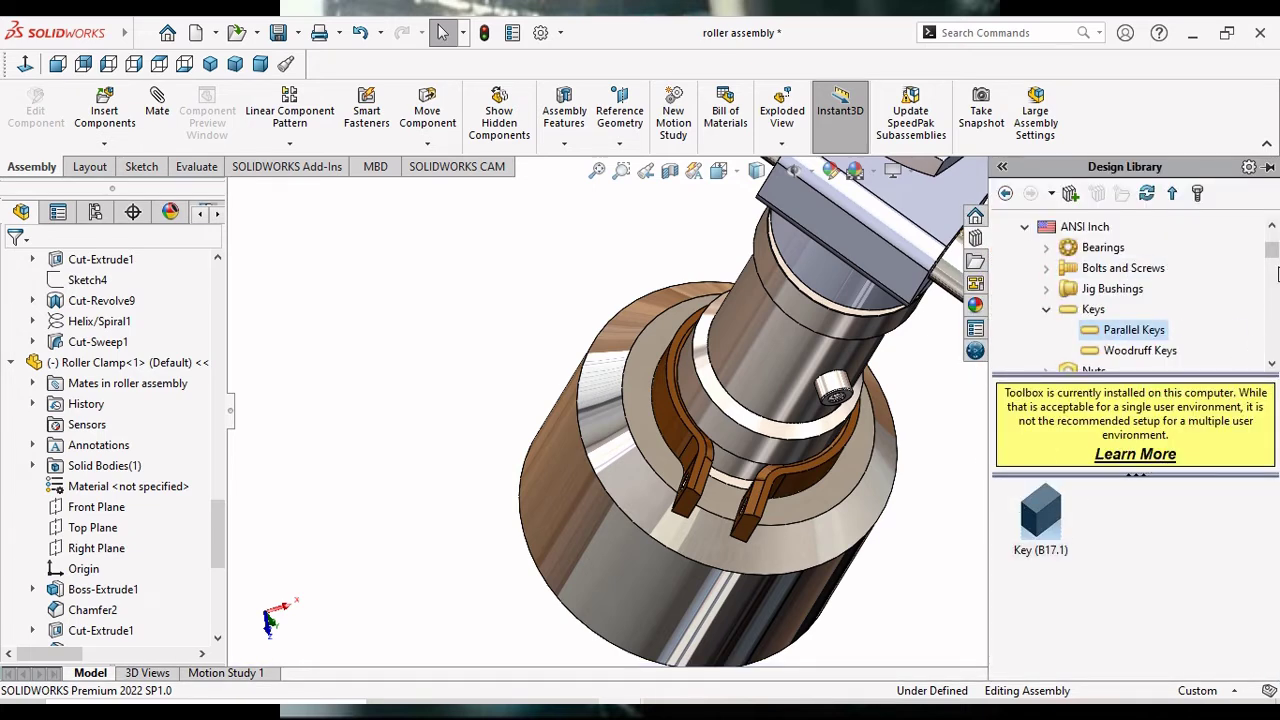
pyautogui.moveTo(1272, 258); pyautogui.dragTo(1272, 250)
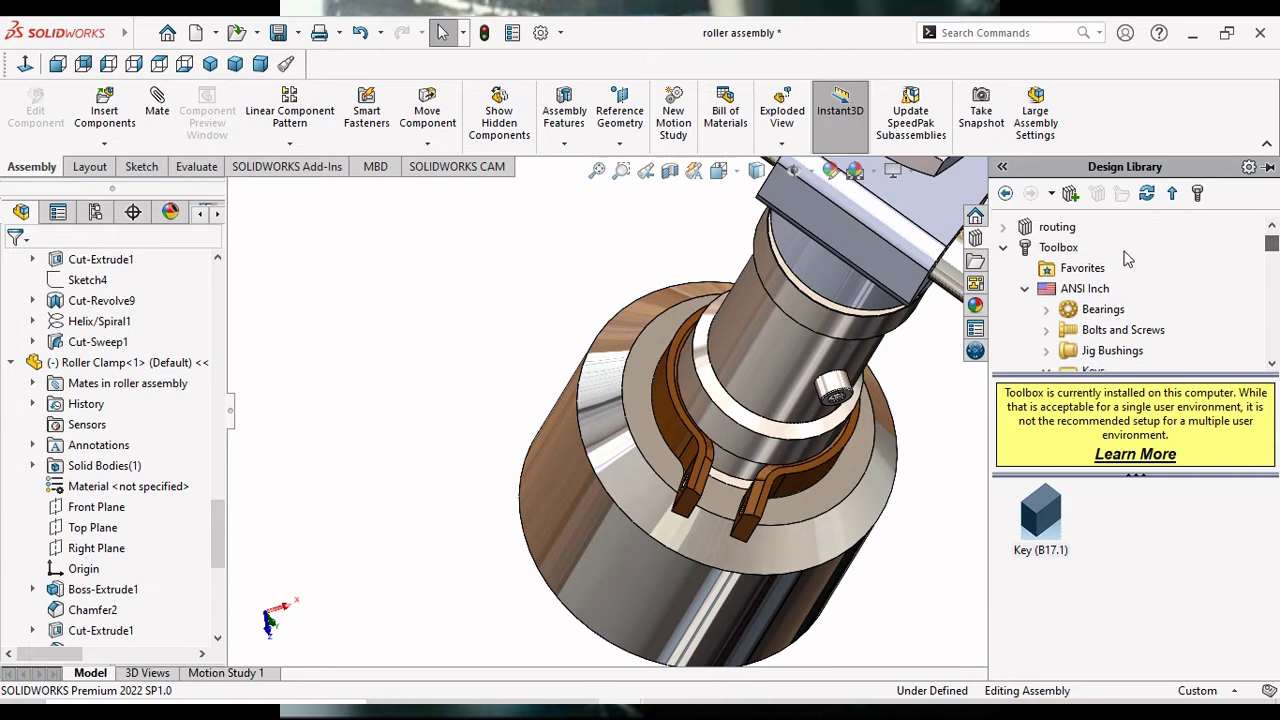
pyautogui.doubleClick(1050, 247)
pyautogui.doubleClick(1055, 266)
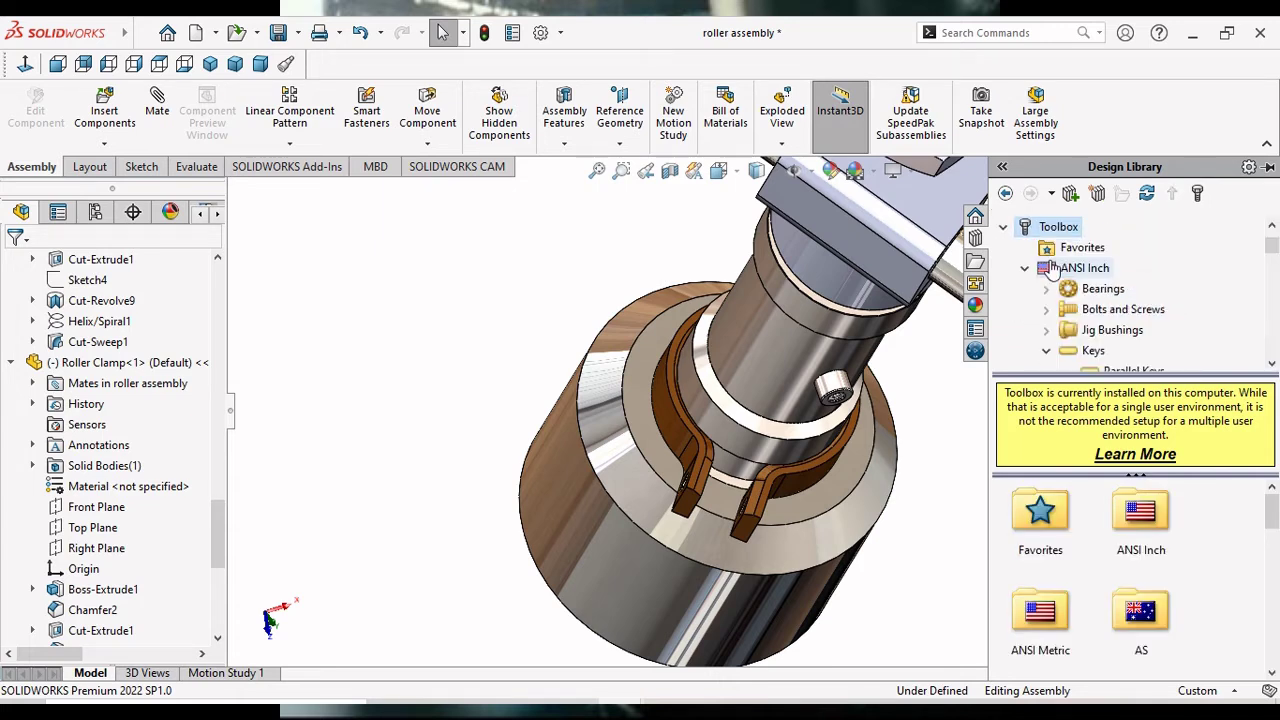
pyautogui.doubleClick(1110, 310)
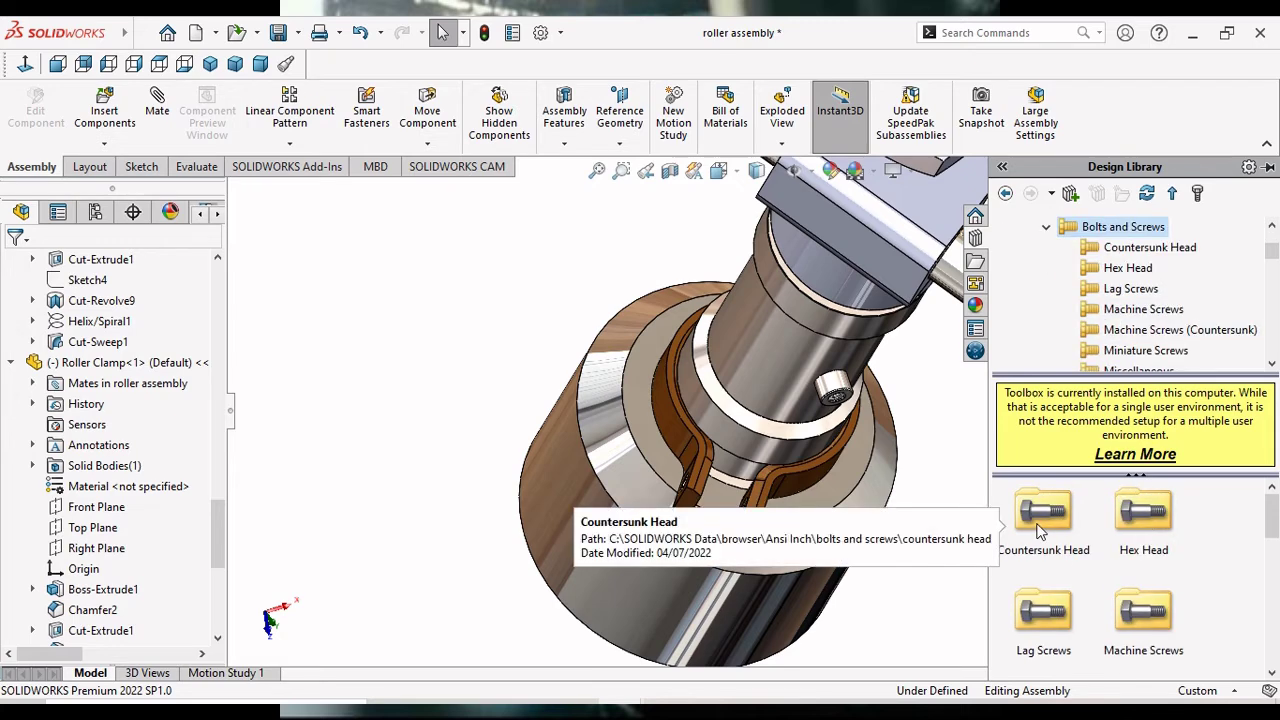
pyautogui.doubleClick(1041, 534)
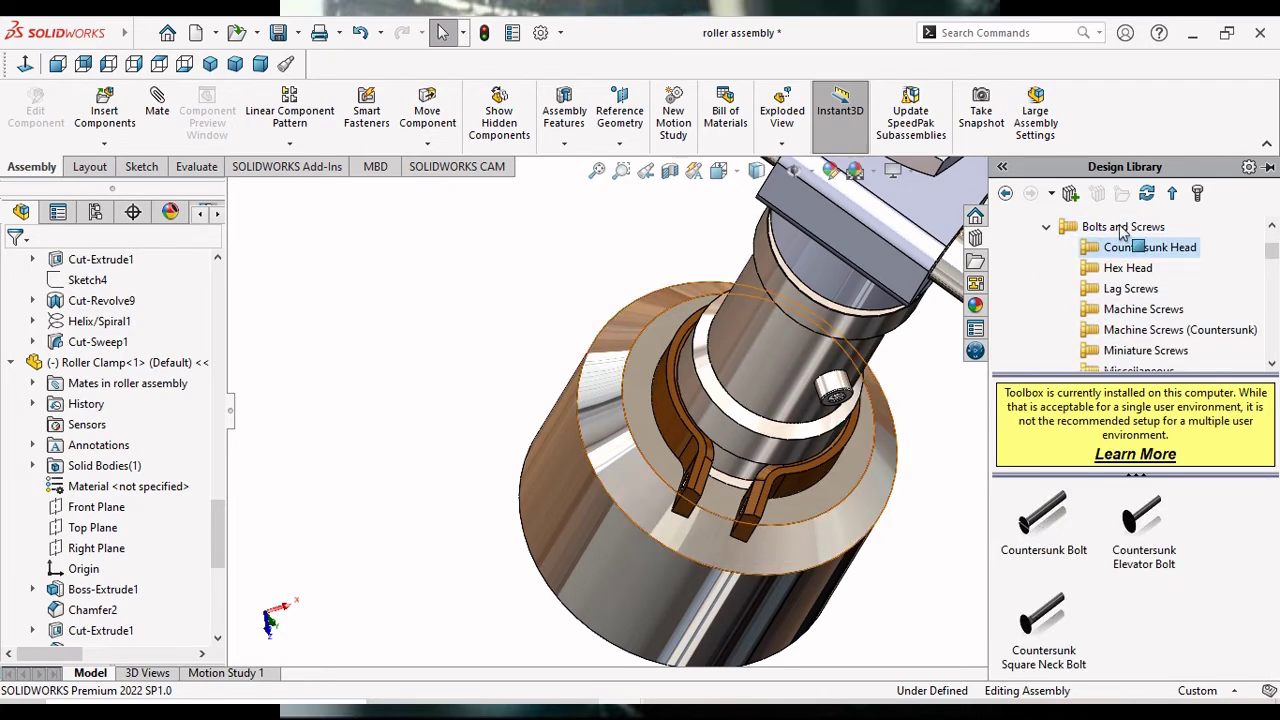
pyautogui.click(1005, 192)
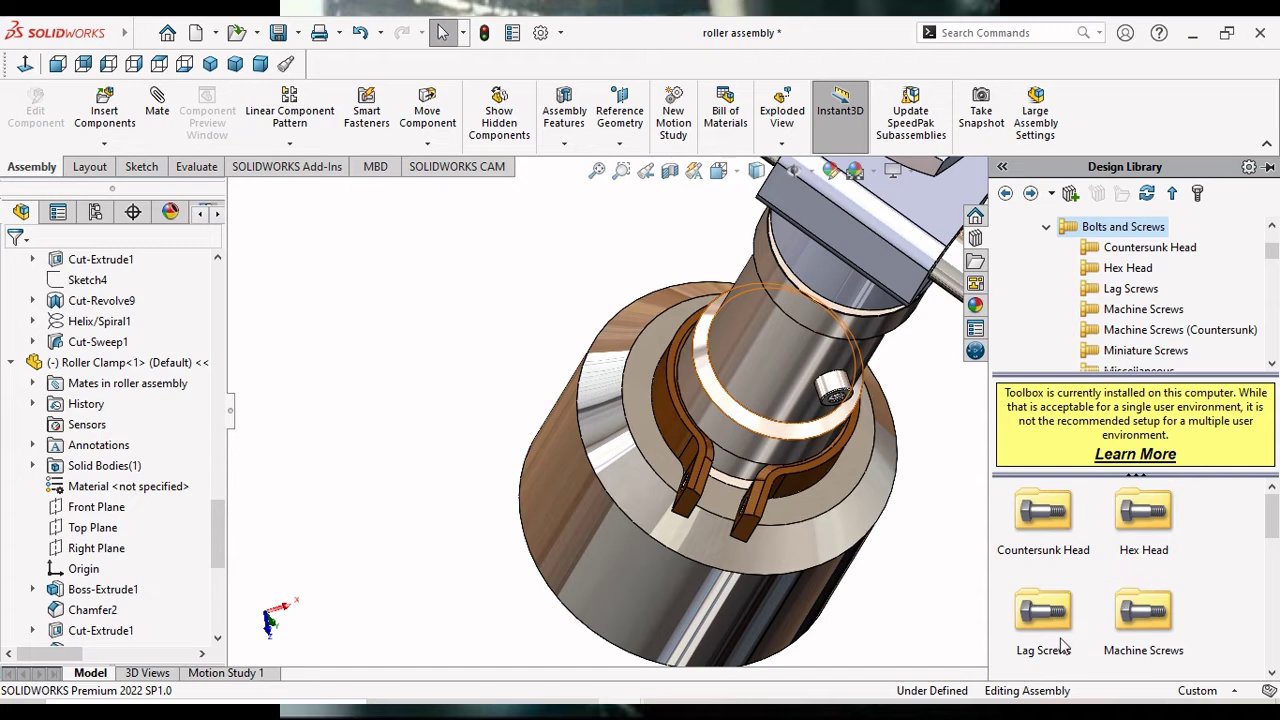
pyautogui.moveTo(1128, 268)
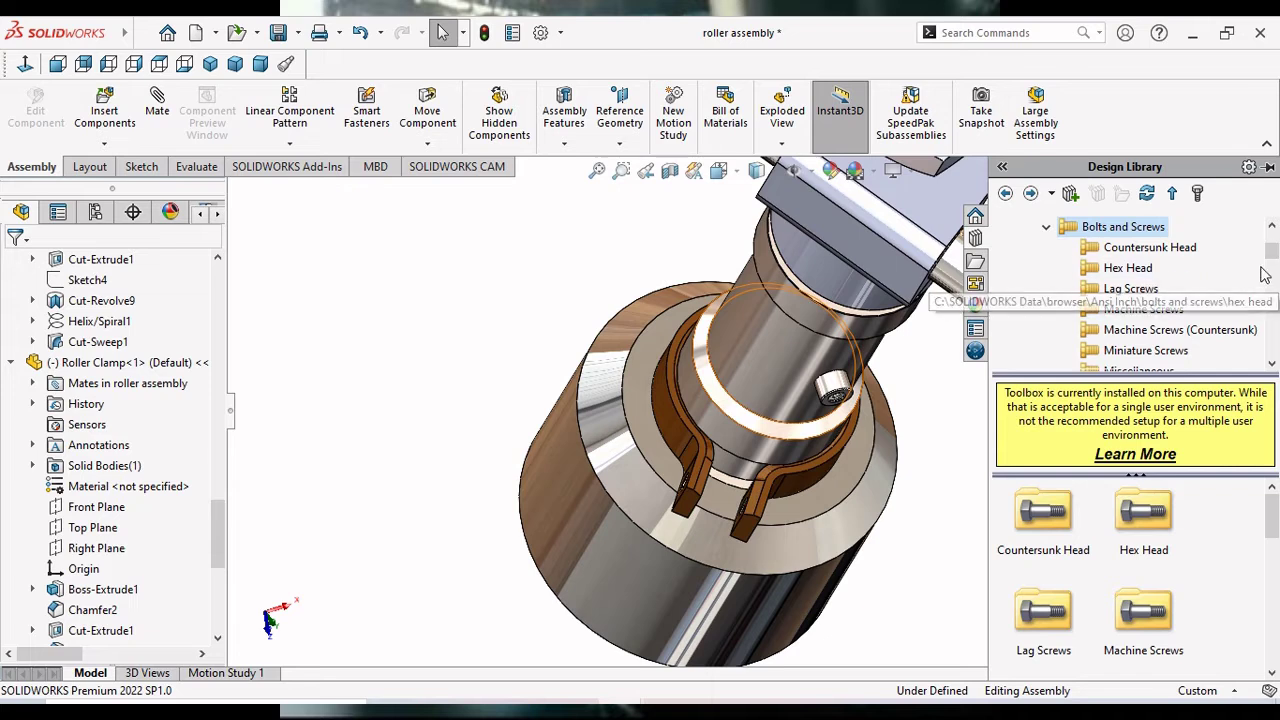
# Collapse the ANSI Inch standard to expose the ANSI Metric categories.
pyautogui.moveTo(1274, 258)
pyautogui.mouseDown()
pyautogui.moveTo(1277, 293)
pyautogui.moveTo(1273, 212)
pyautogui.mouseUp()
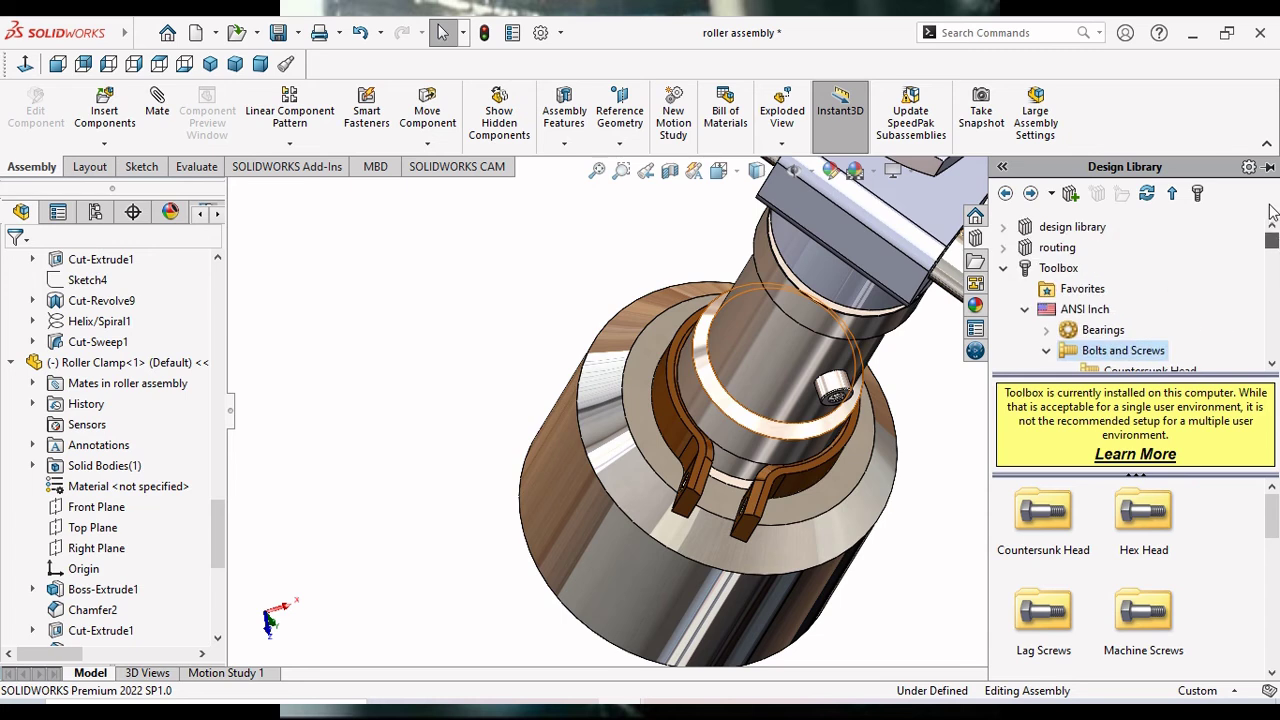
pyautogui.click(1030, 311)
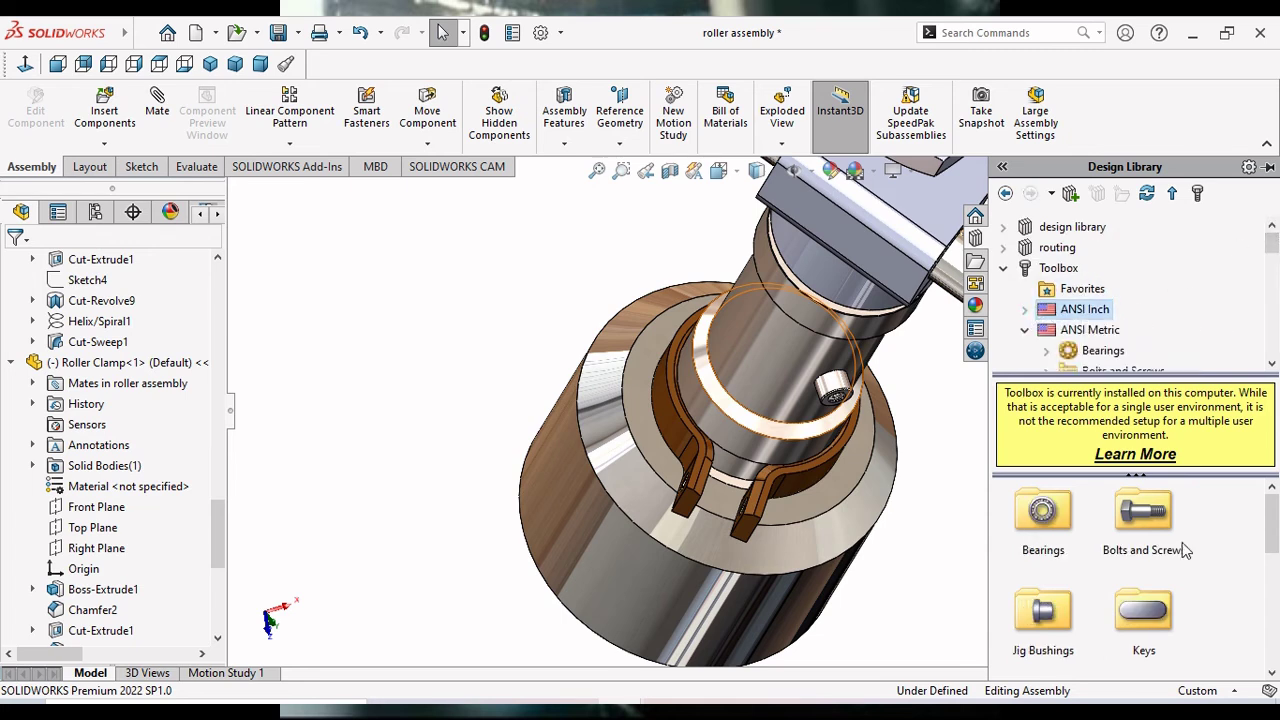
pyautogui.doubleClick(1140, 546)
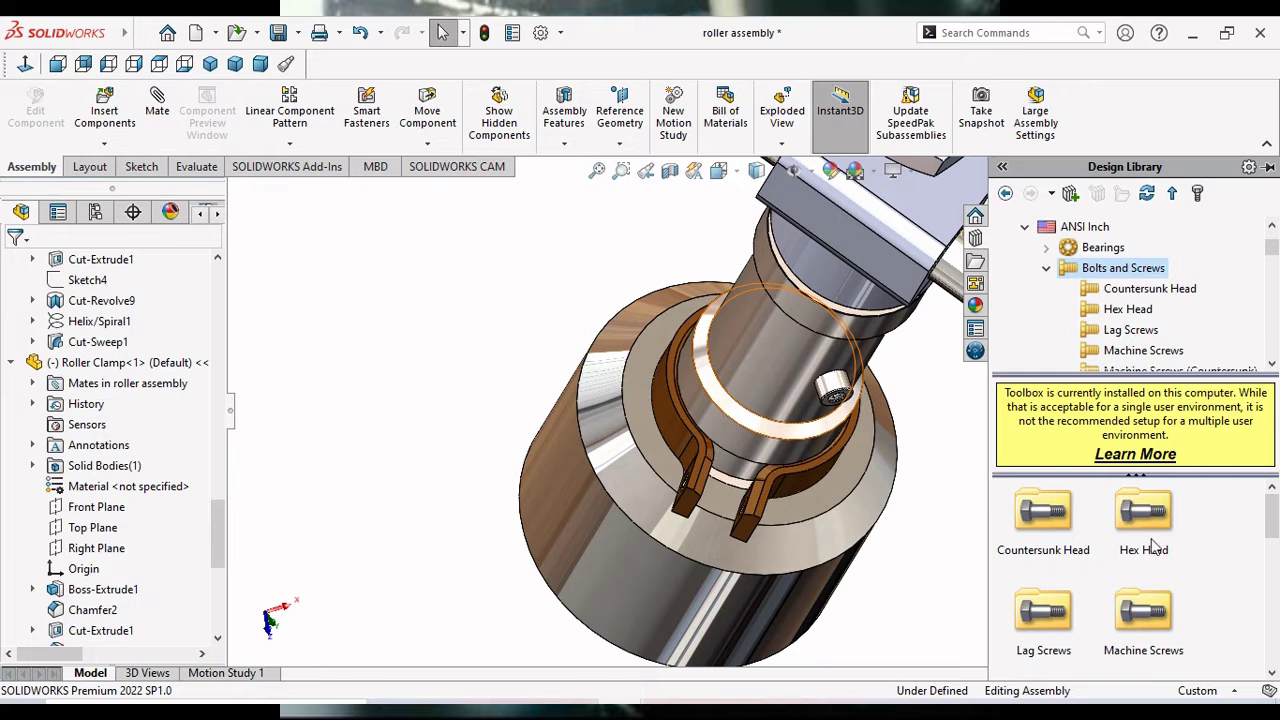
pyautogui.click(1005, 193)
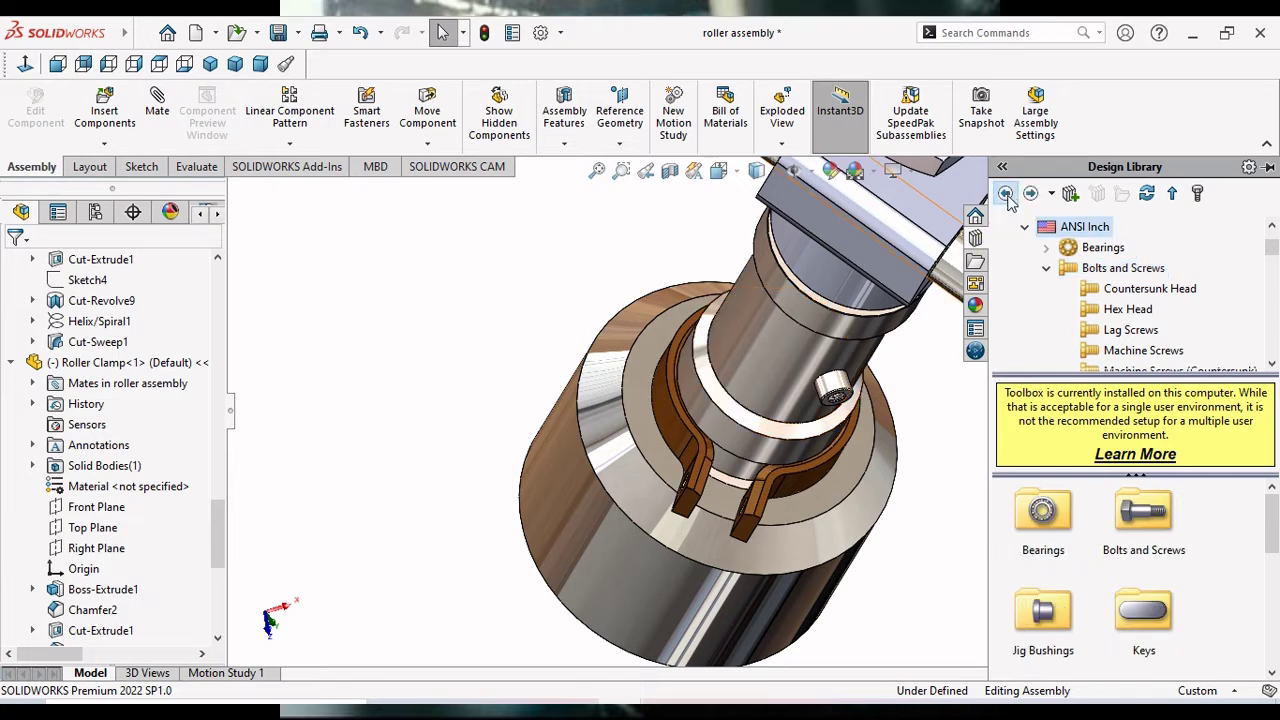
pyautogui.click(1025, 228)
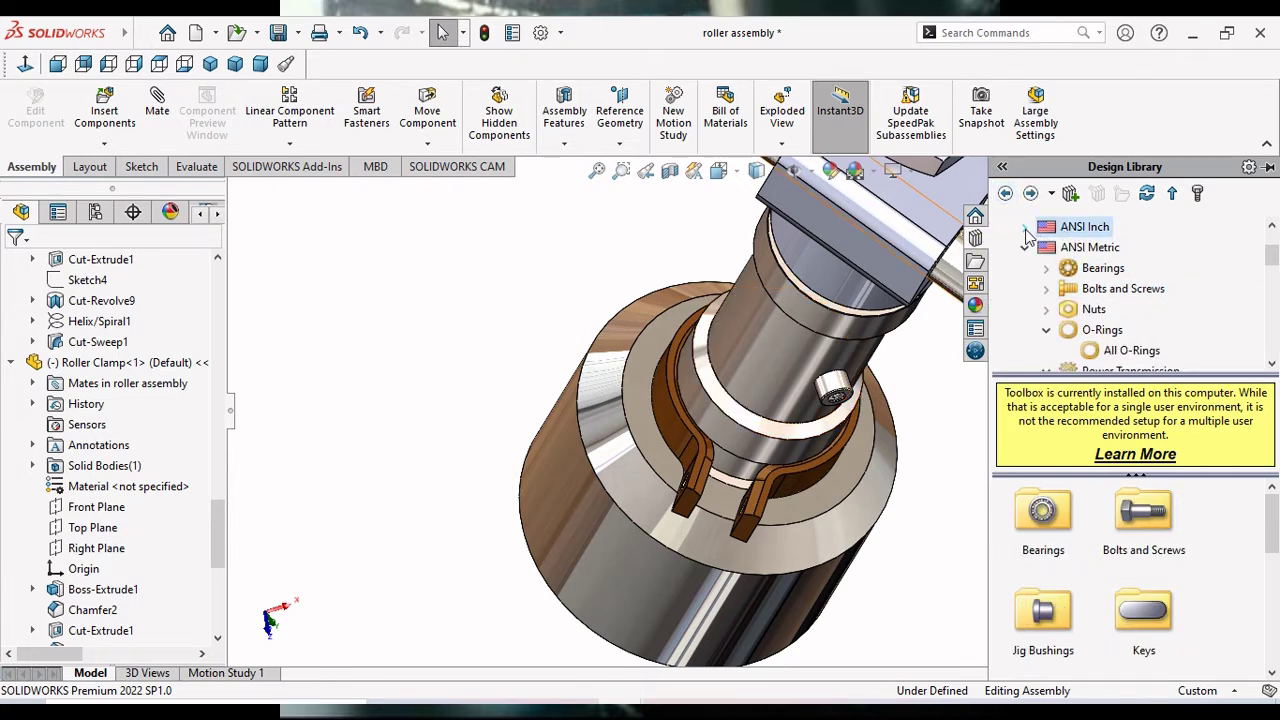
# Open the ANSI Metric Bolts and Screws folder, then step back through history to ANSI Metric Nuts.
pyautogui.doubleClick(1090, 252)
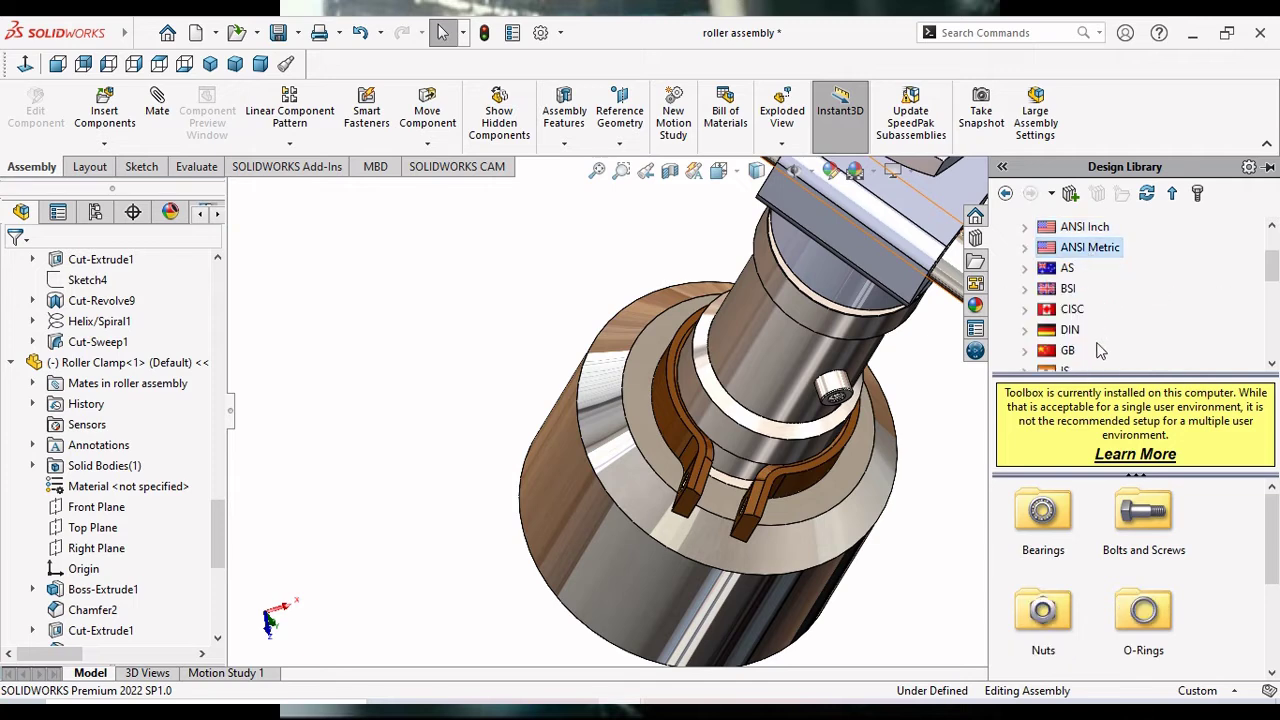
pyautogui.doubleClick(1143, 515)
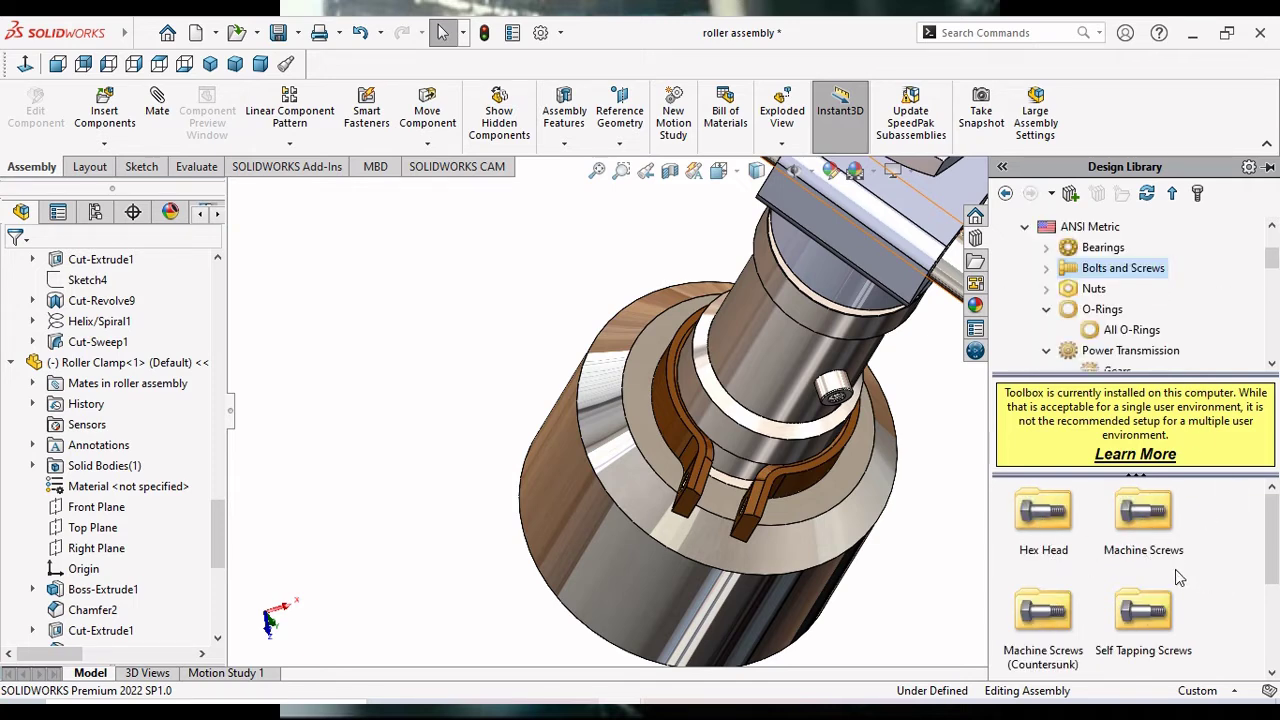
pyautogui.moveTo(1272, 550)
pyautogui.mouseDown()
pyautogui.moveTo(1274, 622)
pyautogui.moveTo(1272, 545)
pyautogui.mouseUp()
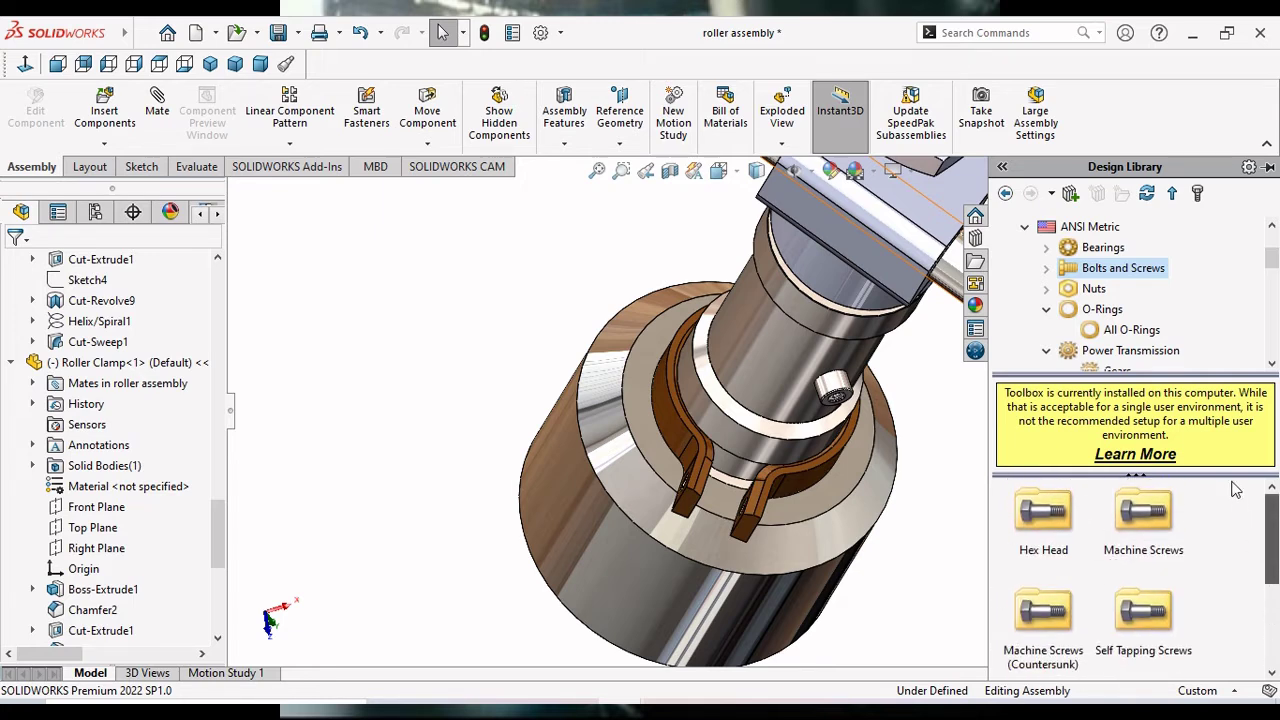
pyautogui.click(1007, 197)
pyautogui.click(1007, 197)
pyautogui.click(1007, 197)
pyautogui.click(1007, 197)
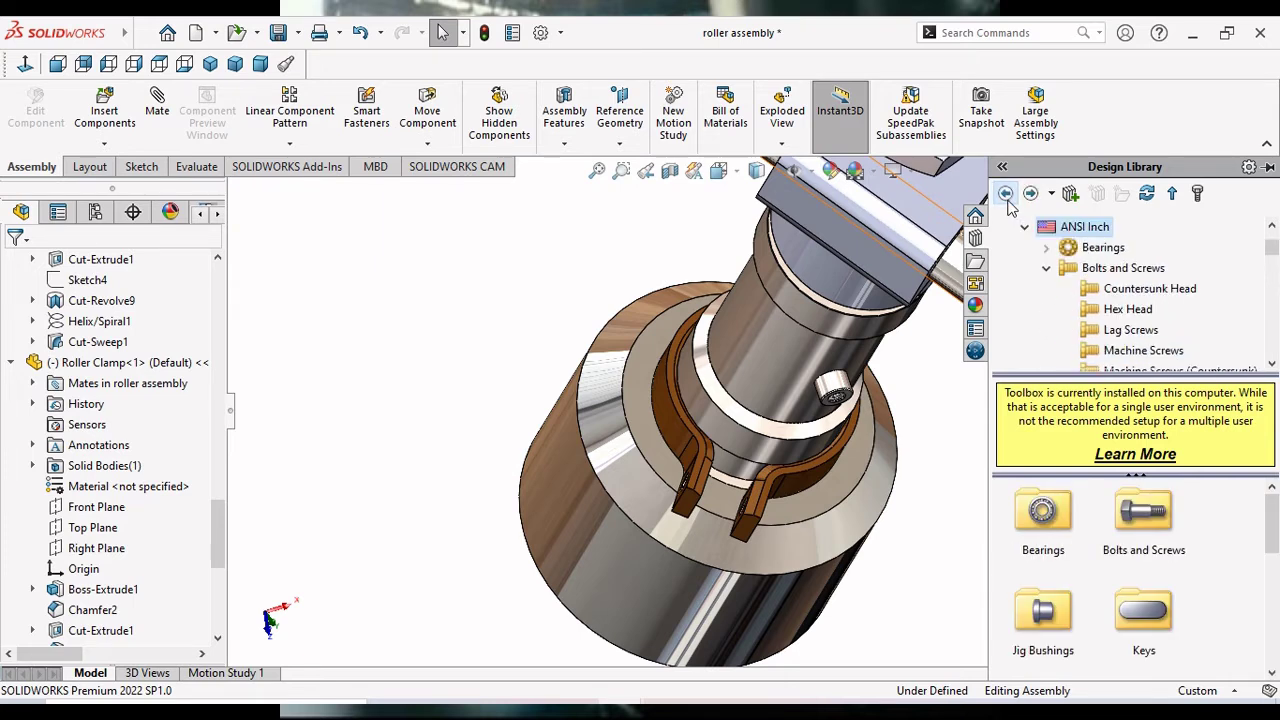
pyautogui.click(1007, 197)
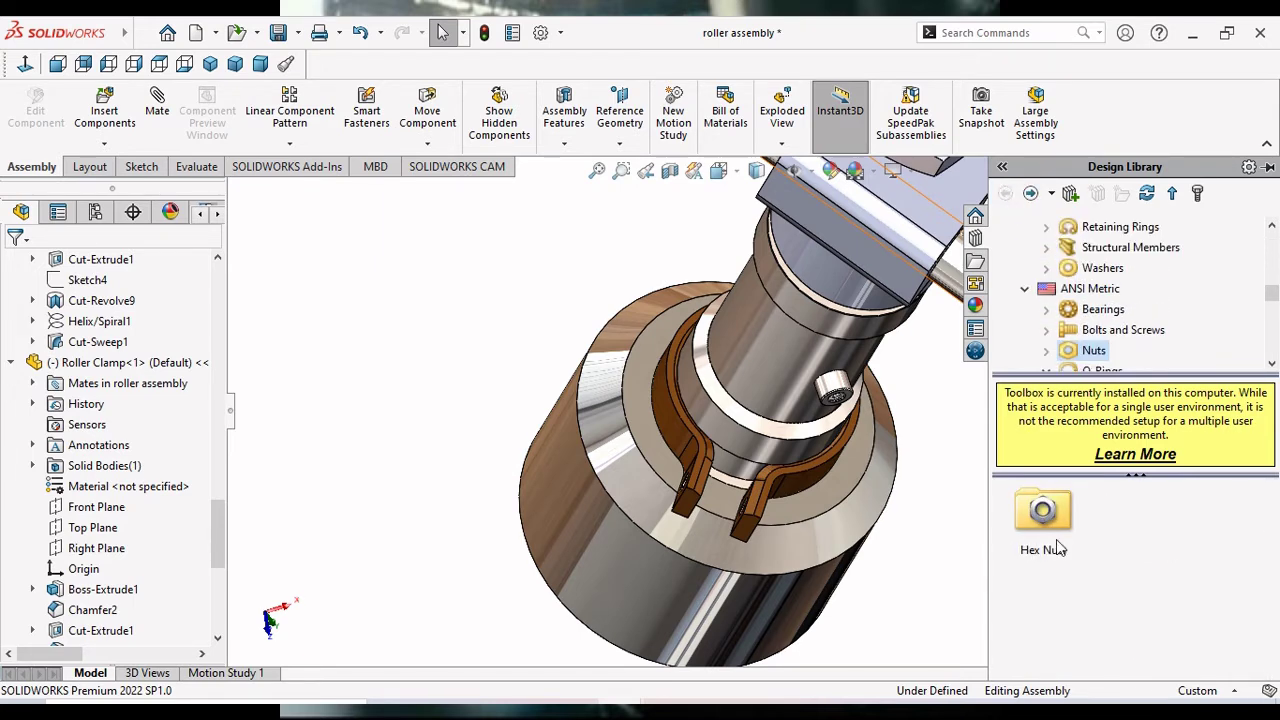
# Collapse ANSI Inch, expand ANSI Metric, and show its Bolts and Screws subfolders.
pyautogui.scroll(10, 1057, 271)
pyautogui.scroll(10, 1057, 271)
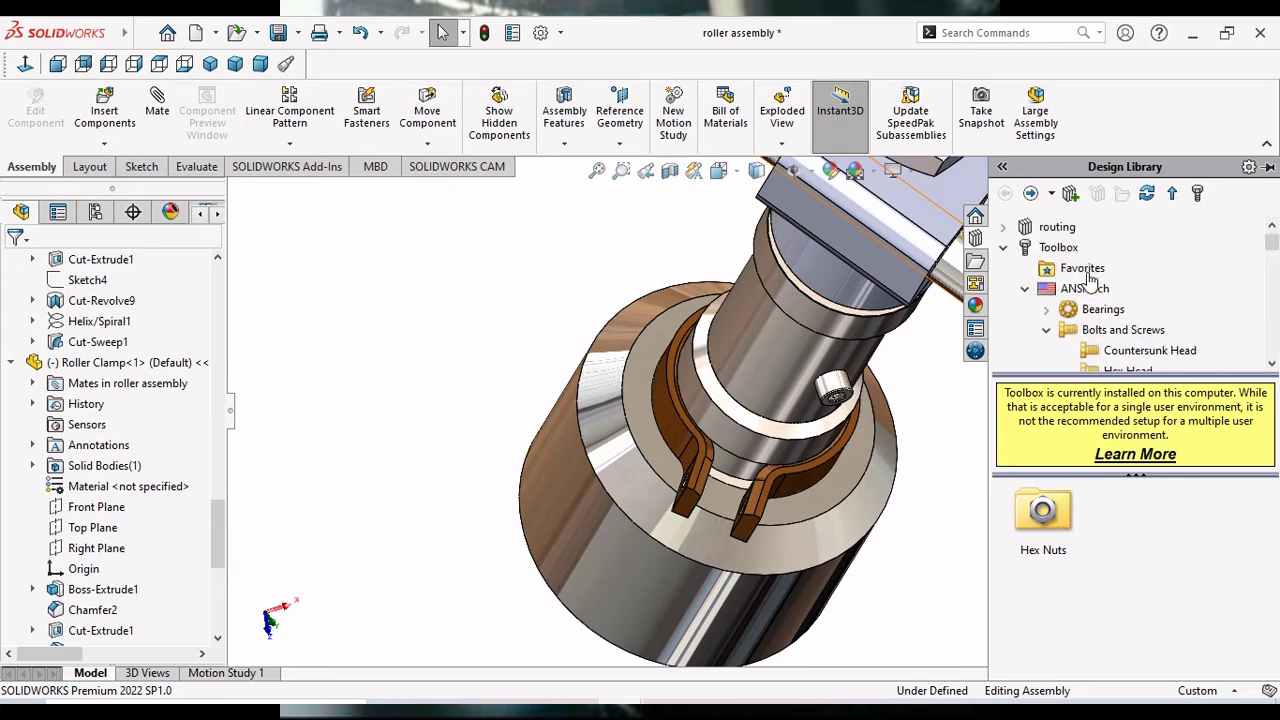
pyautogui.click(1025, 311)
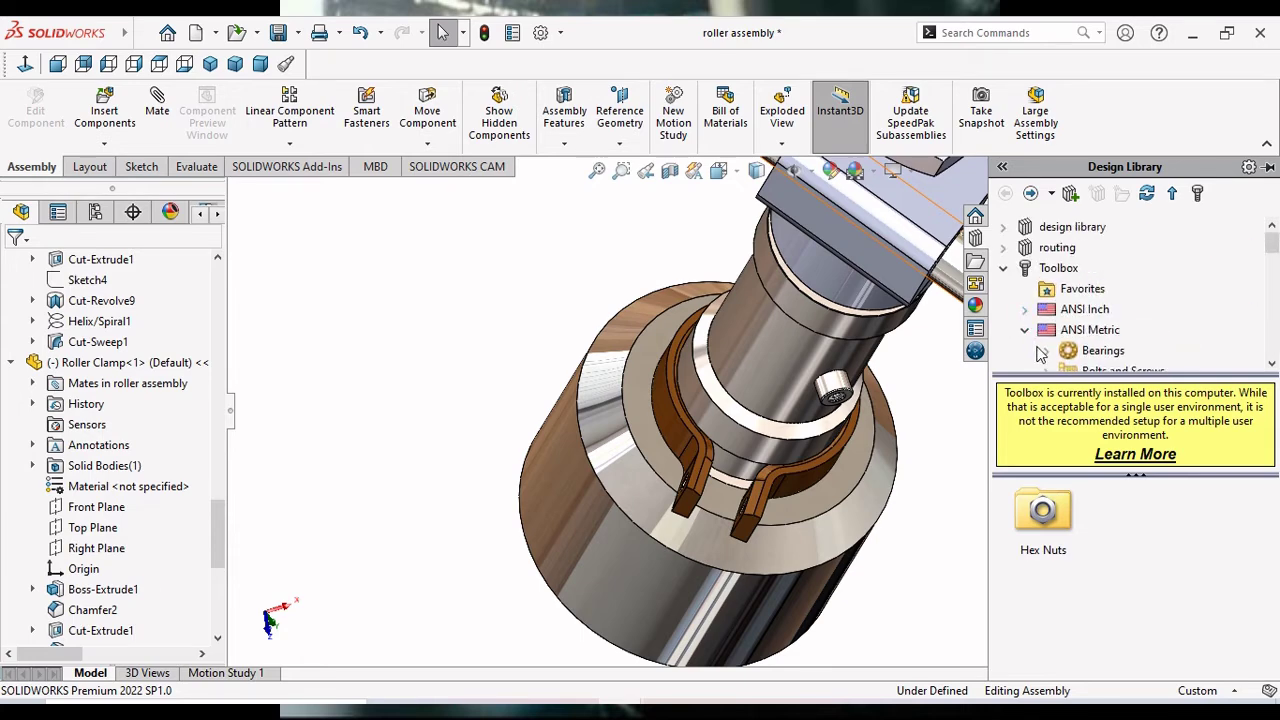
pyautogui.click(1025, 331)
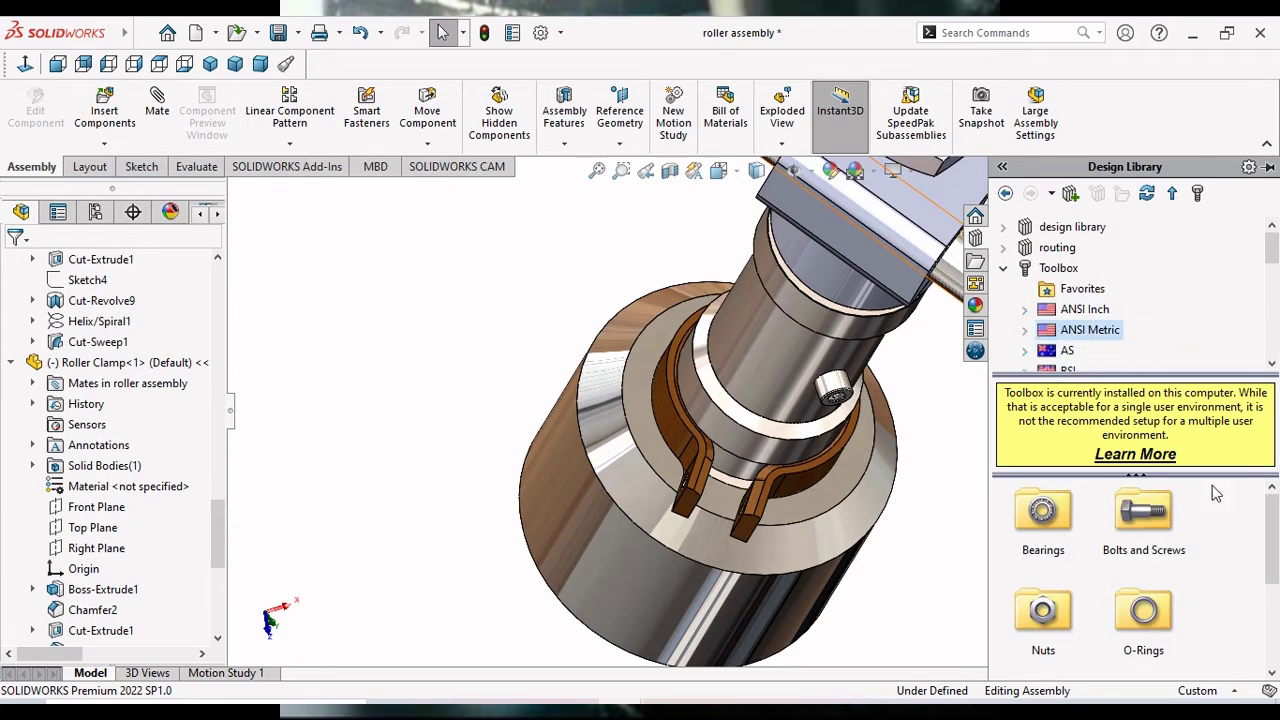
pyautogui.moveTo(1276, 262); pyautogui.dragTo(1274, 257)
pyautogui.click(1025, 331)
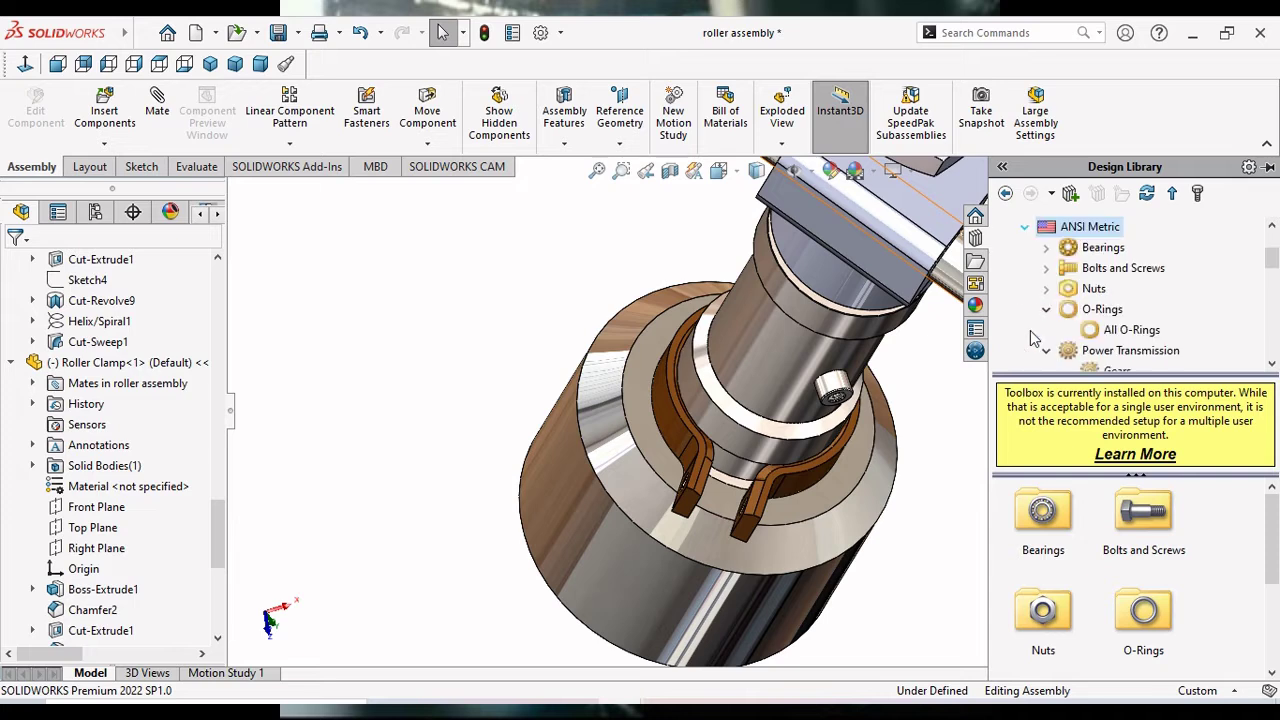
pyautogui.click(1115, 270)
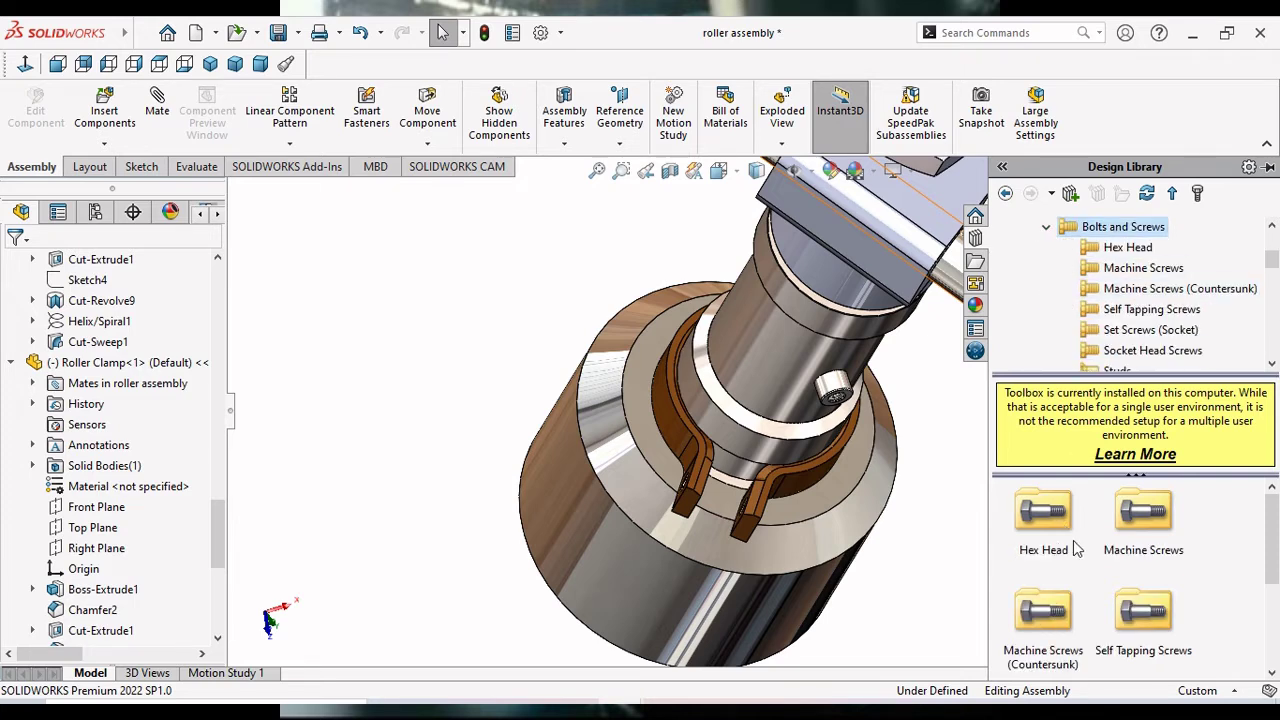
# Insert a Formed Hex Screw from Hex Head, sized M16, length 90, thread length 38.
pyautogui.doubleClick(1040, 535)
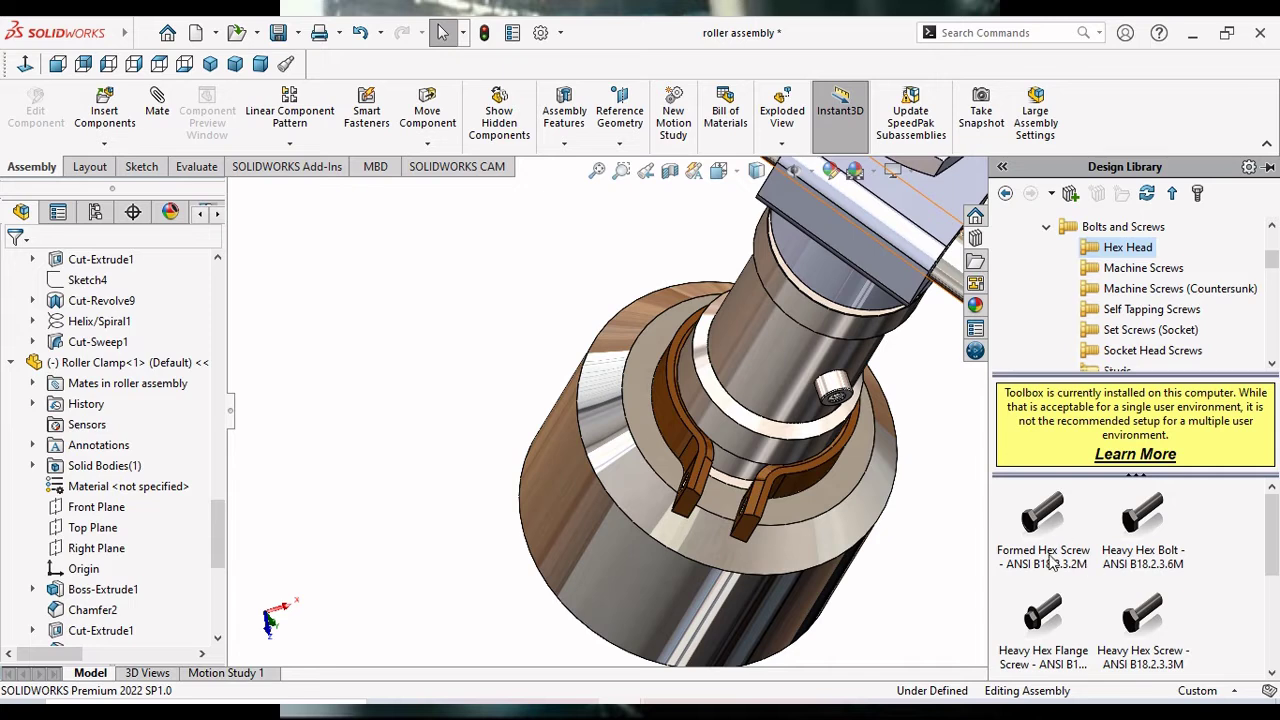
pyautogui.moveTo(1050, 565); pyautogui.dragTo(472, 368)
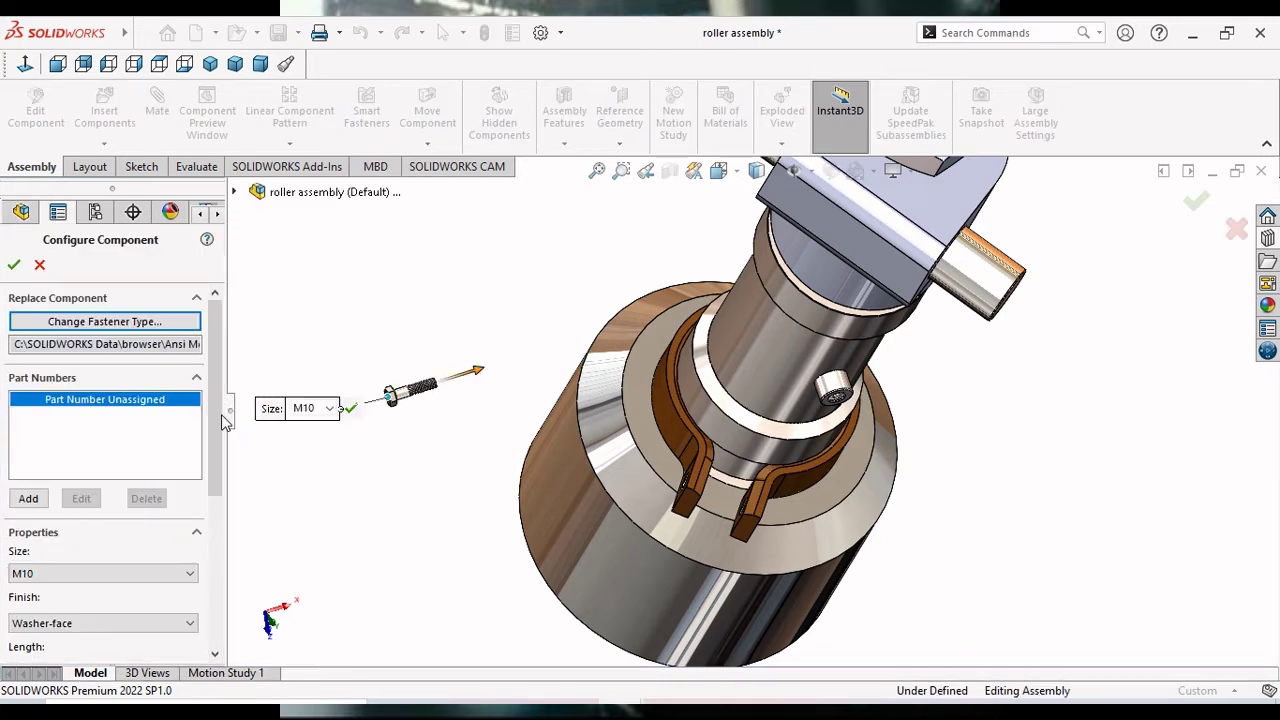
pyautogui.click(189, 573)
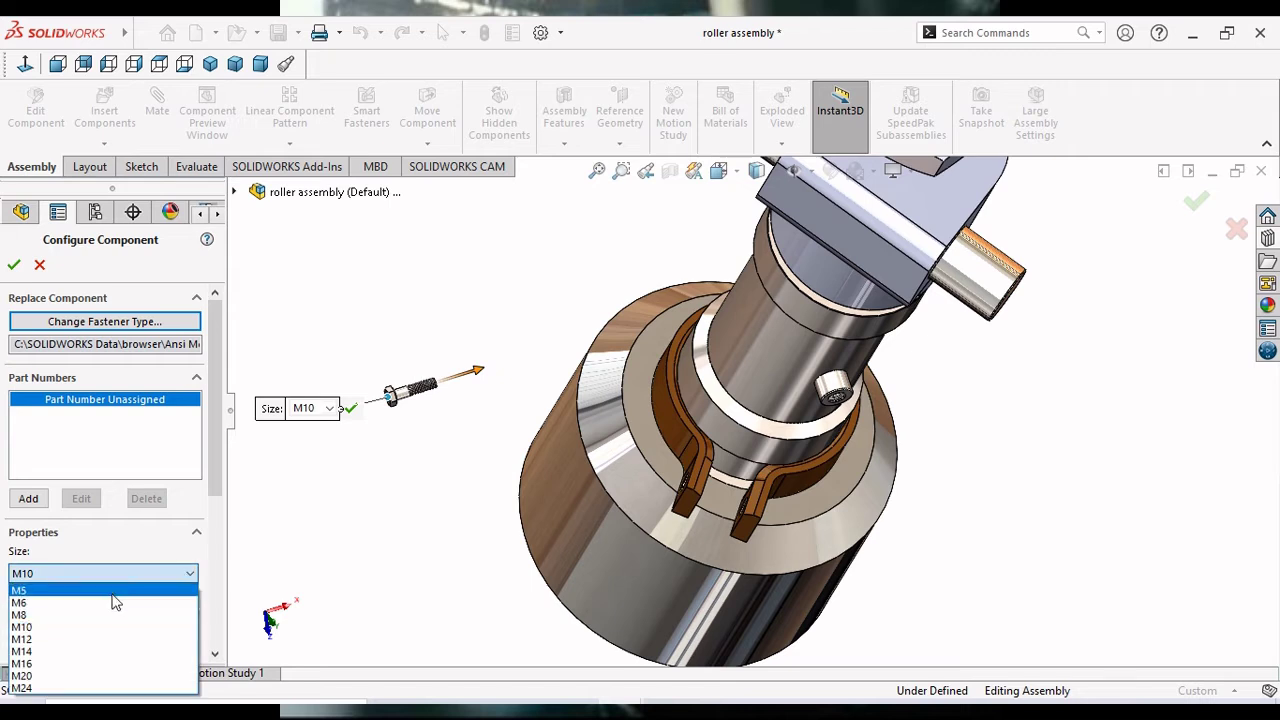
pyautogui.click(60, 663)
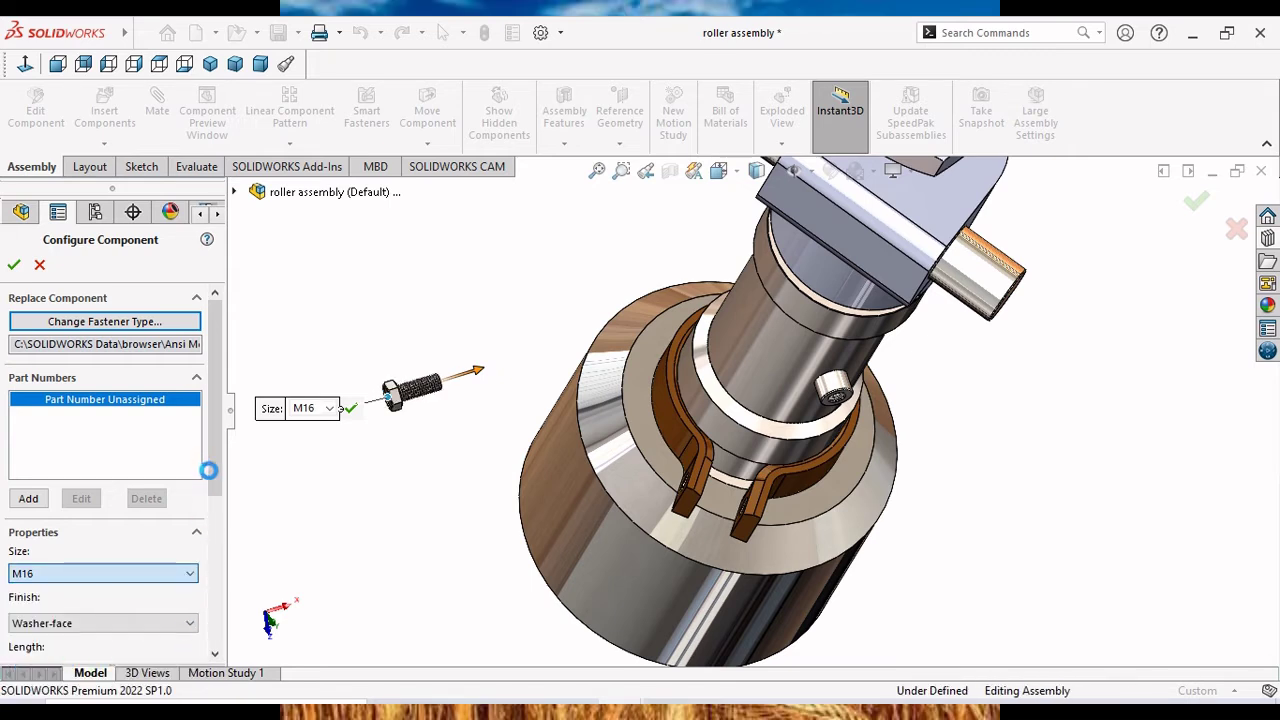
pyautogui.moveTo(214, 470); pyautogui.dragTo(220, 594)
pyautogui.click(190, 429)
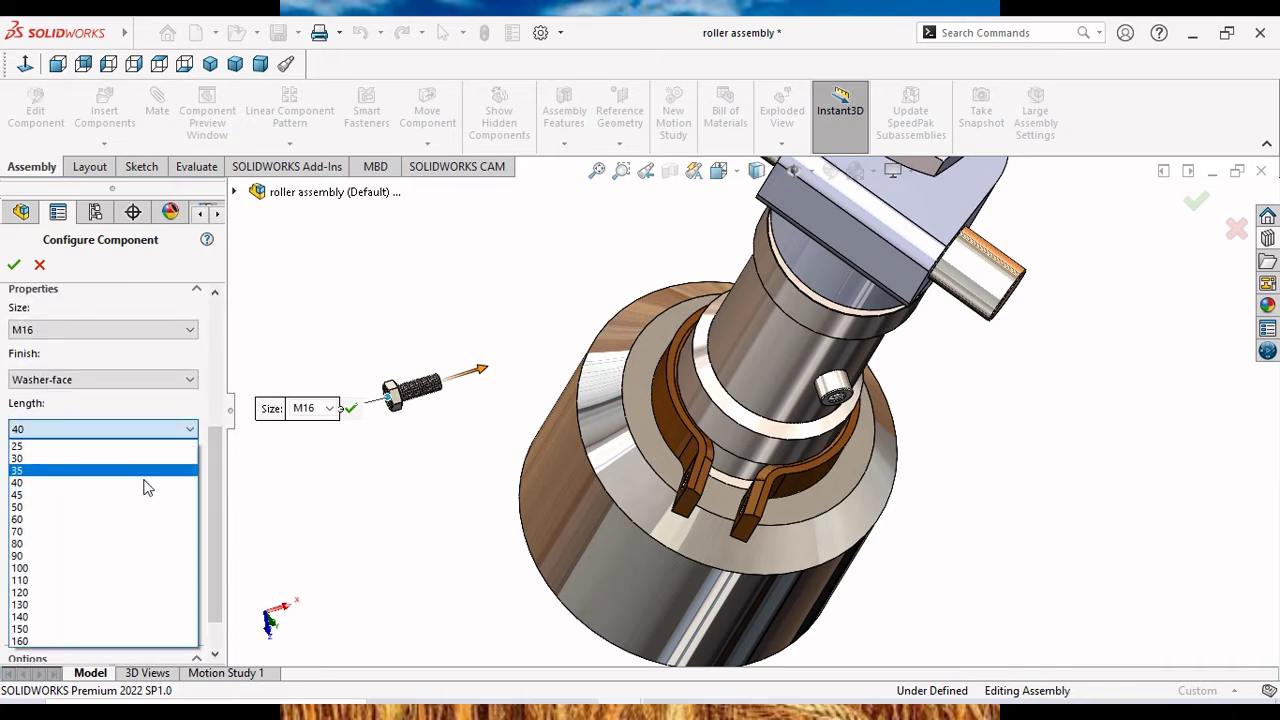
pyautogui.click(88, 557)
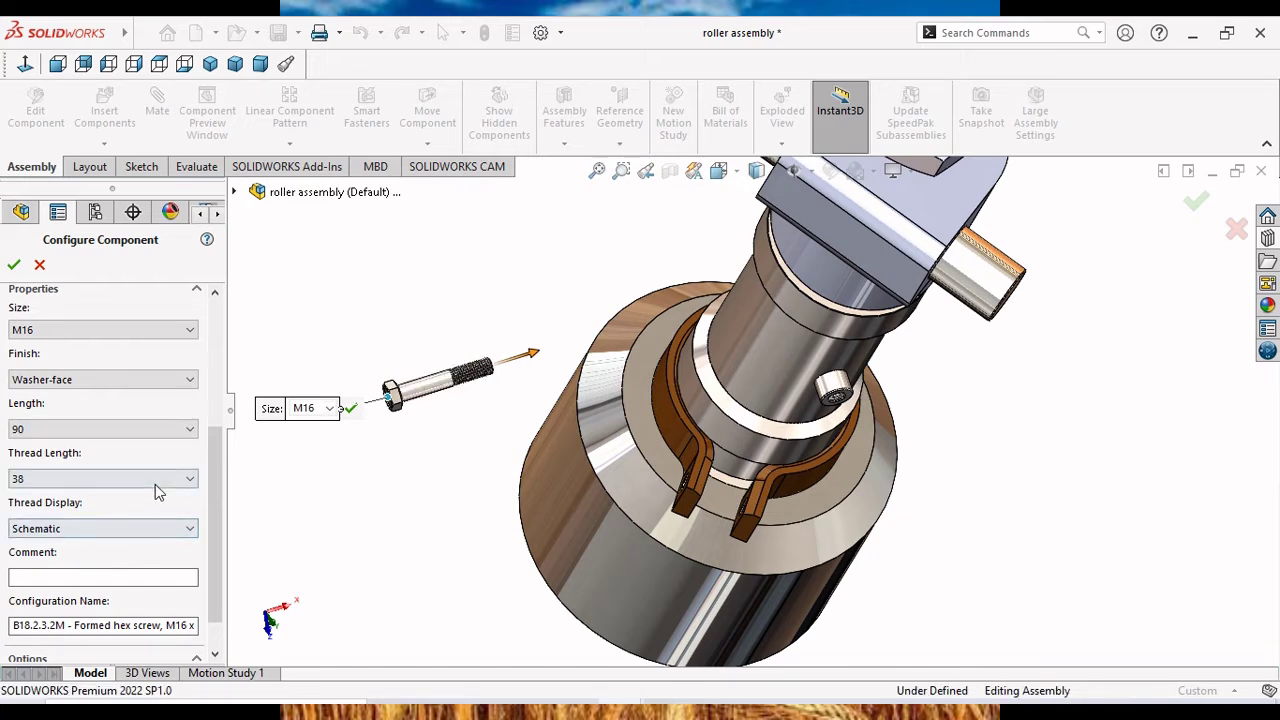
pyautogui.click(185, 485)
pyautogui.click(176, 500)
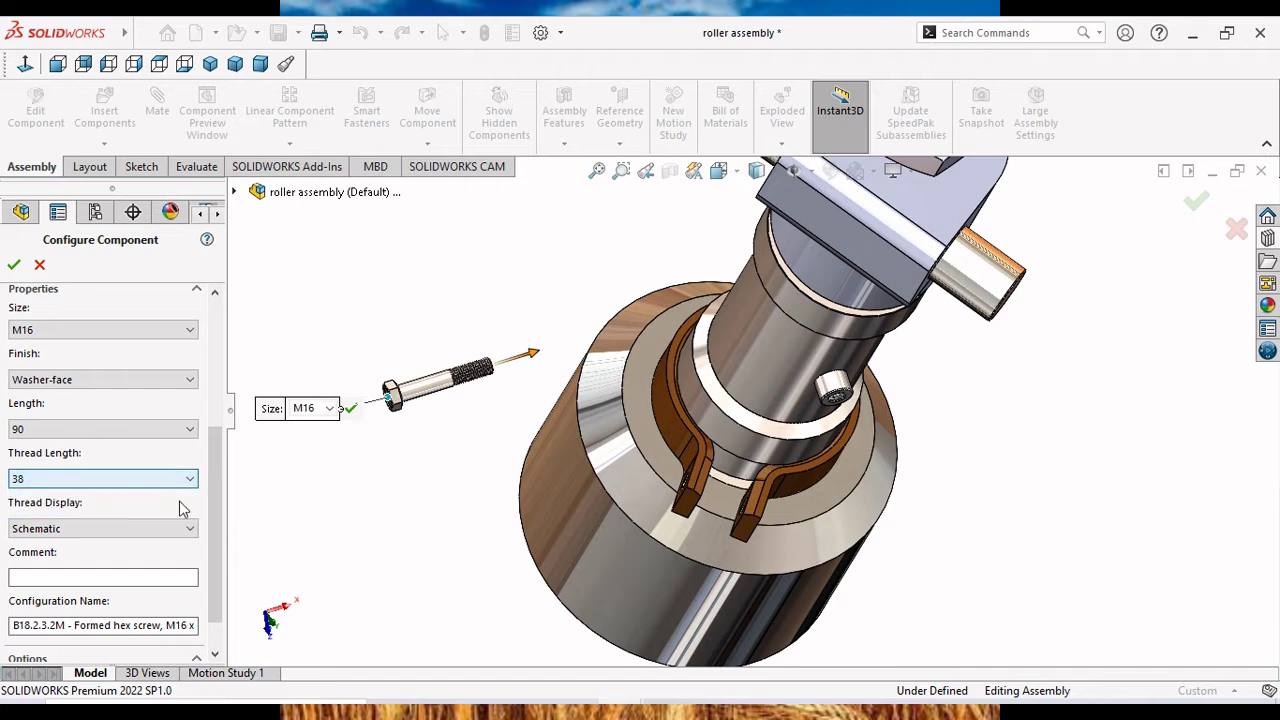
pyautogui.scroll(-1, 211, 553)
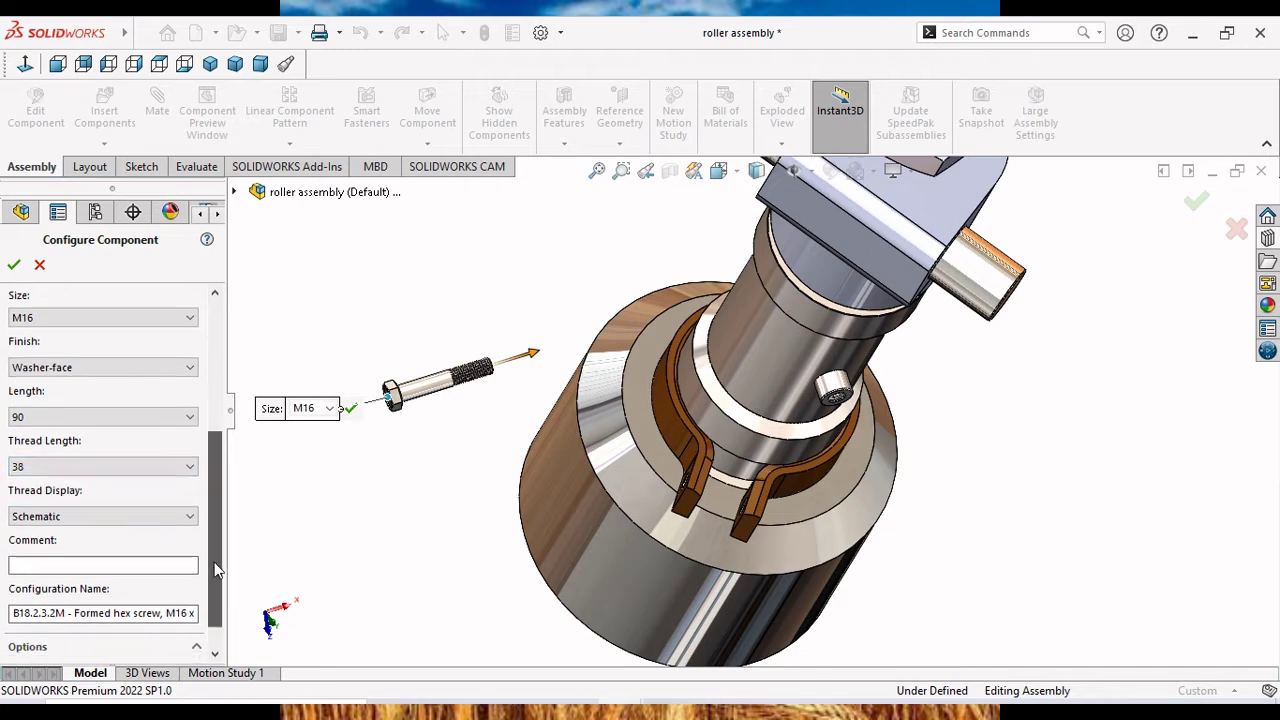
# Confirm the M16 screw configuration and place a screw into the clamp hole.
pyautogui.click(15, 265)
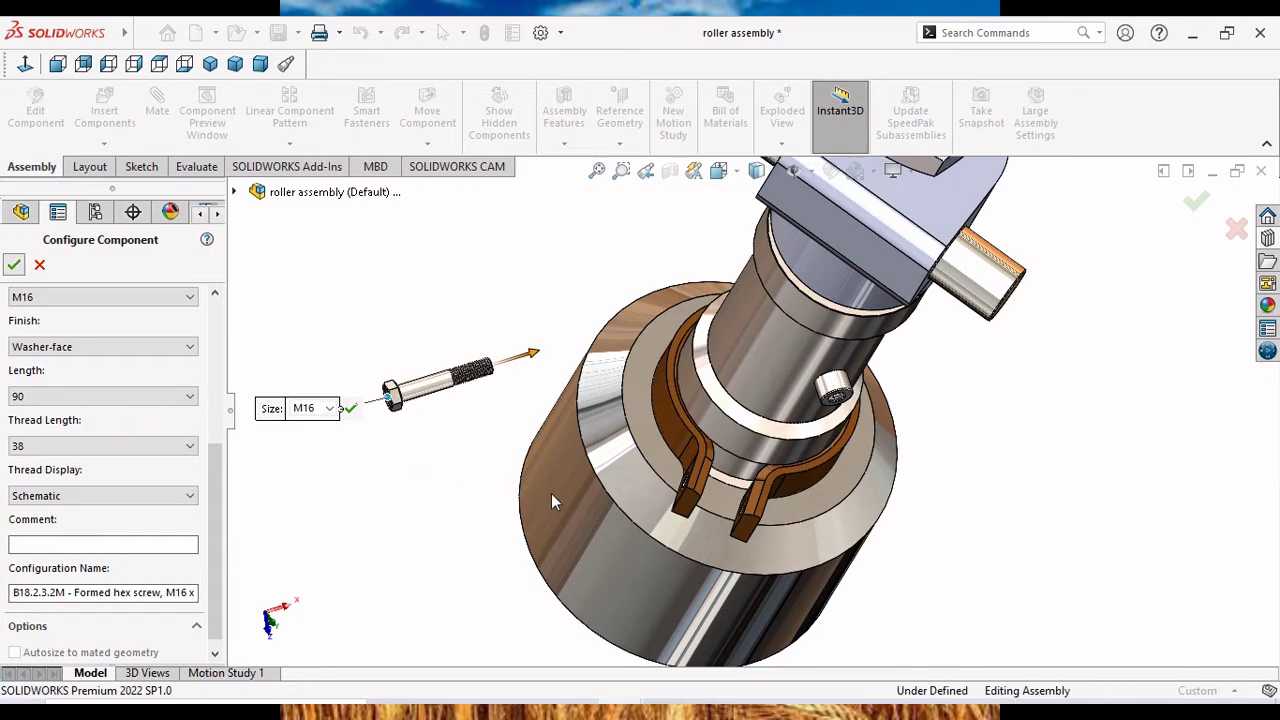
pyautogui.click(603, 470)
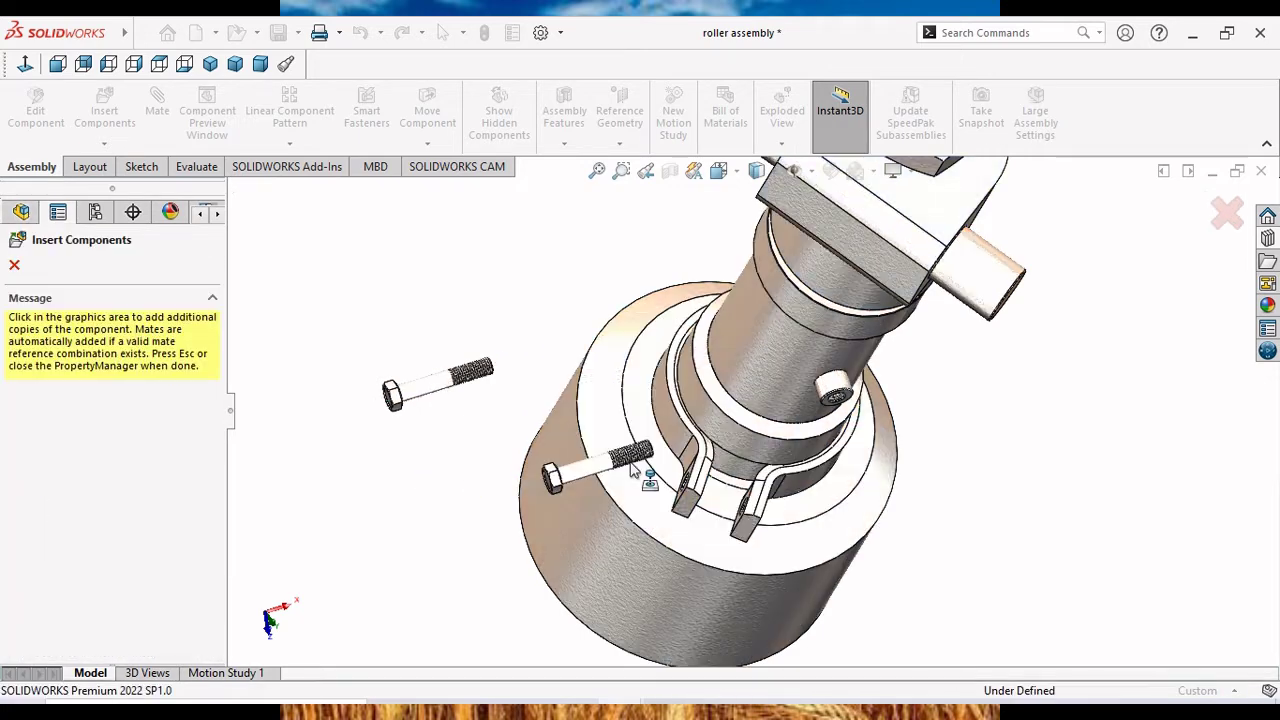
pyautogui.moveTo(643, 471); pyautogui.dragTo(672, 498, button='middle')
pyautogui.scroll(-3, 696, 488)
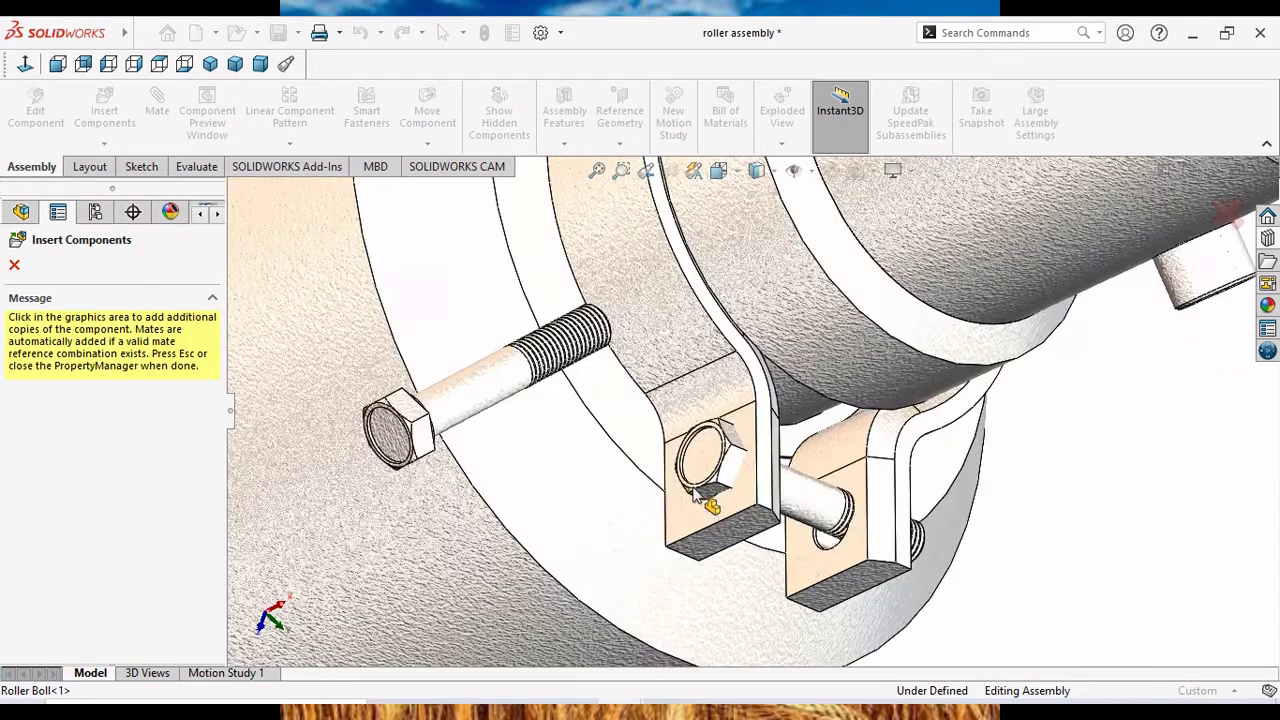
pyautogui.scroll(-3, 680, 490)
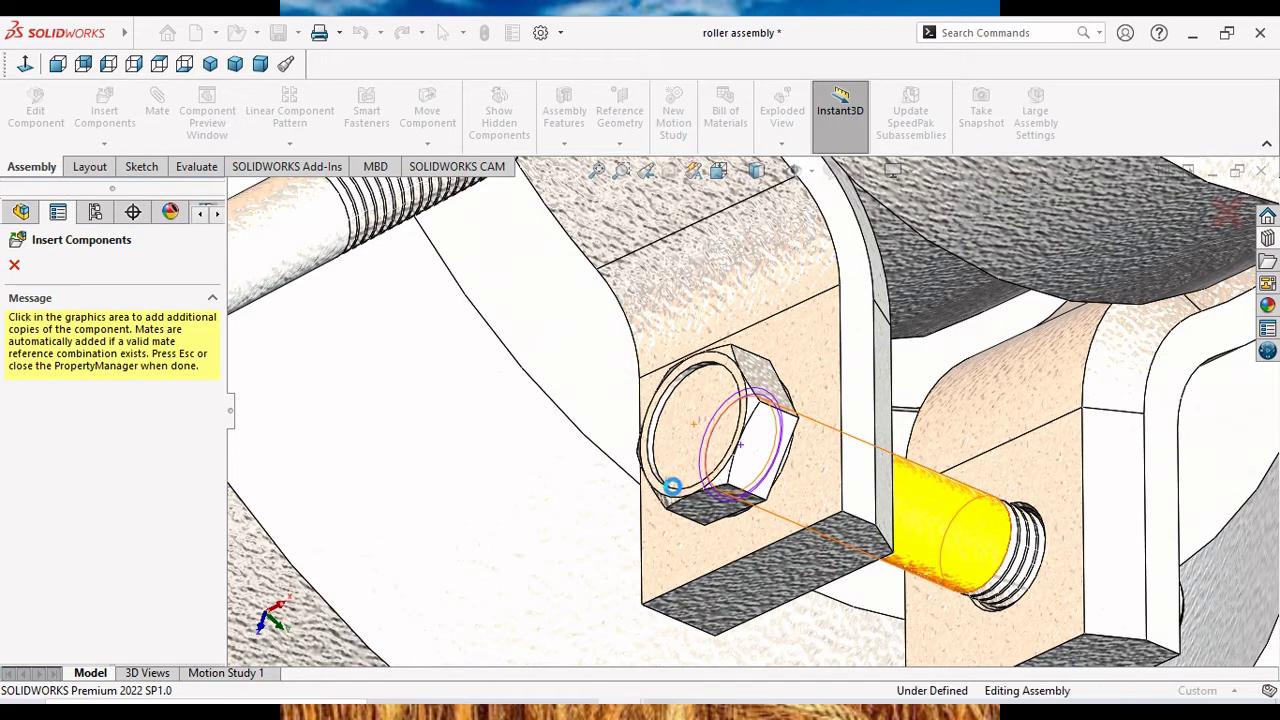
pyautogui.scroll(3, 680, 496)
pyautogui.scroll(3, 688, 500)
pyautogui.scroll(3, 705, 498)
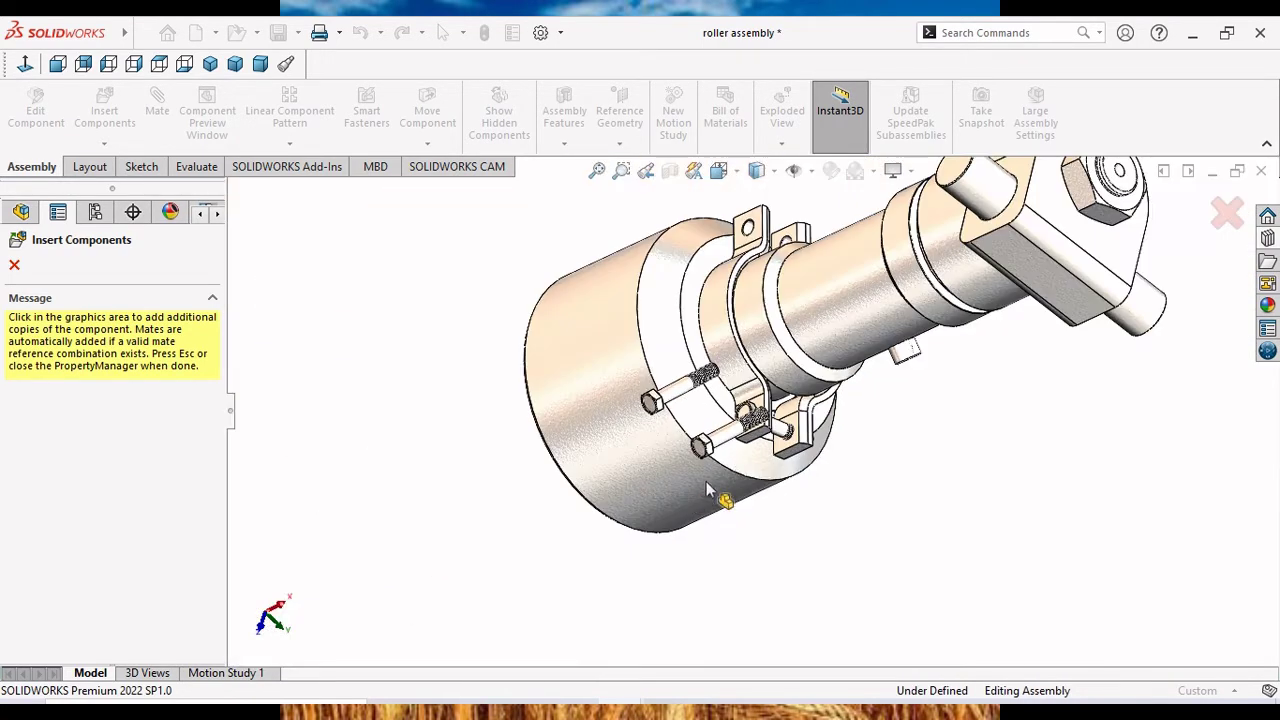
pyautogui.scroll(2, 732, 485)
# Place another hex bolt through the clamp's lower hole and end Insert Components.
pyautogui.moveTo(840, 427); pyautogui.dragTo(717, 429, button='middle')
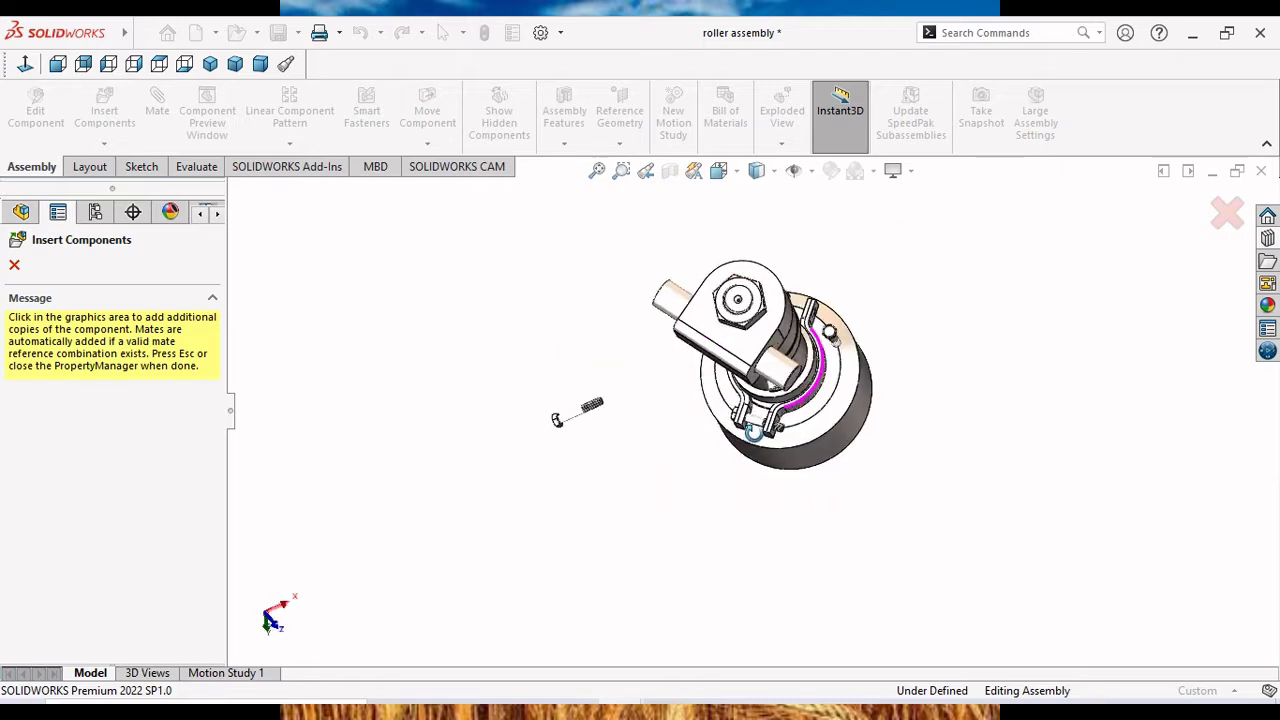
pyautogui.scroll(-2, 840, 315)
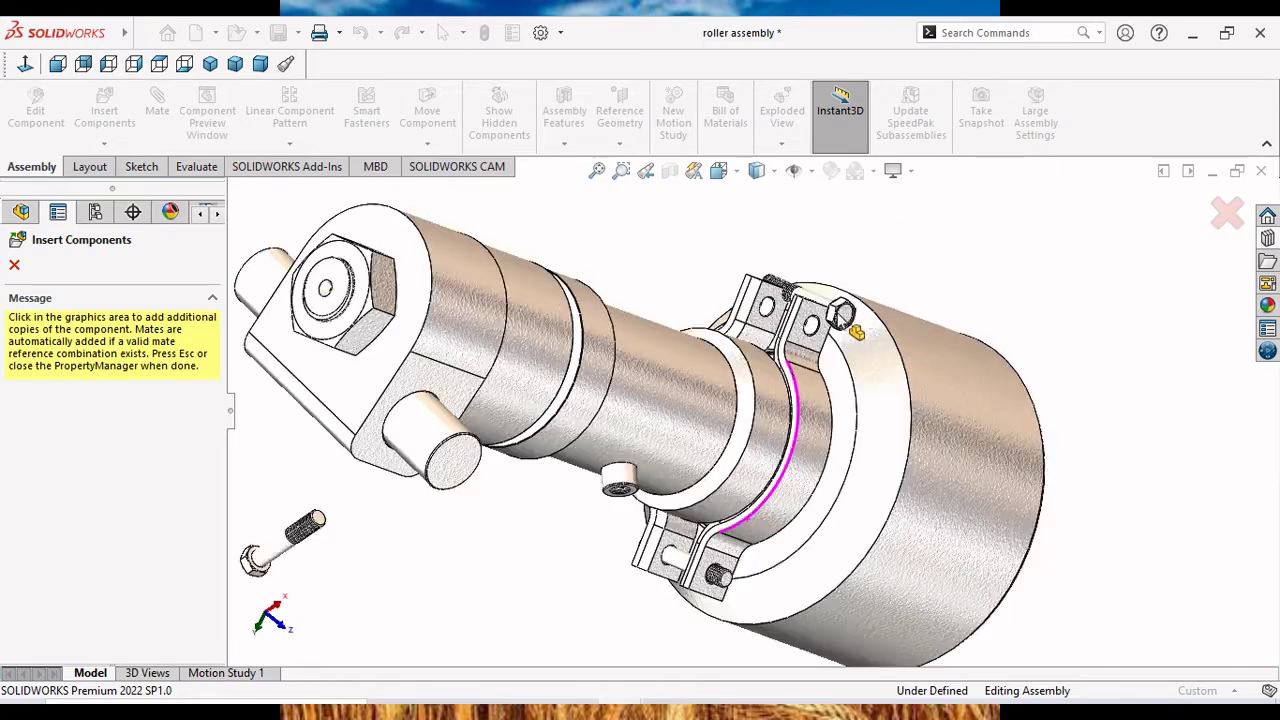
pyautogui.scroll(-4, 818, 345)
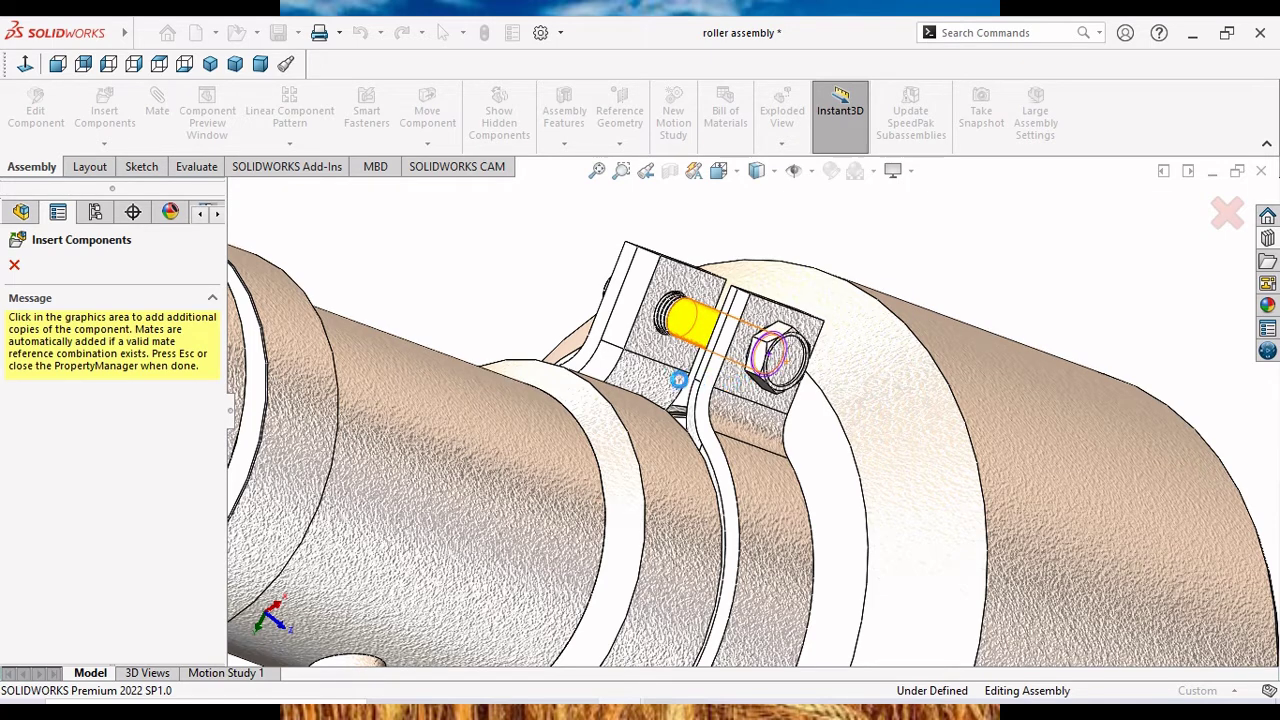
pyautogui.click(678, 380)
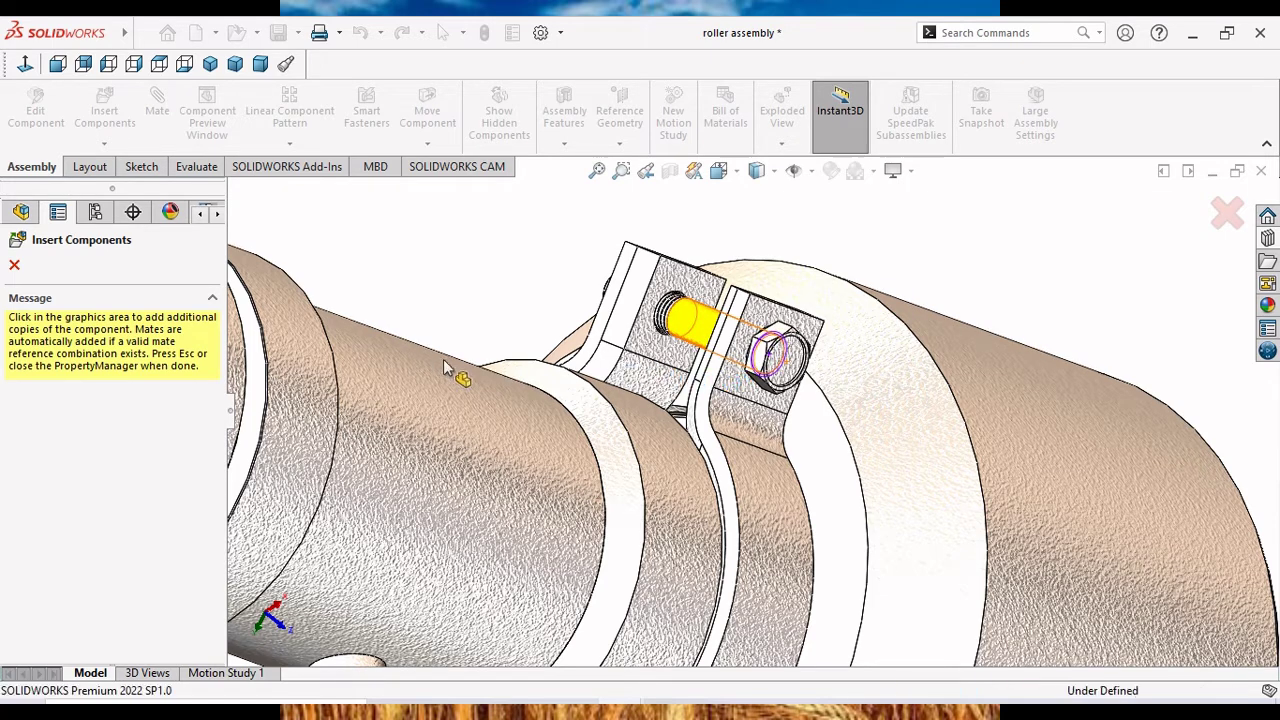
pyautogui.click(15, 267)
pyautogui.scroll(5, 523, 409)
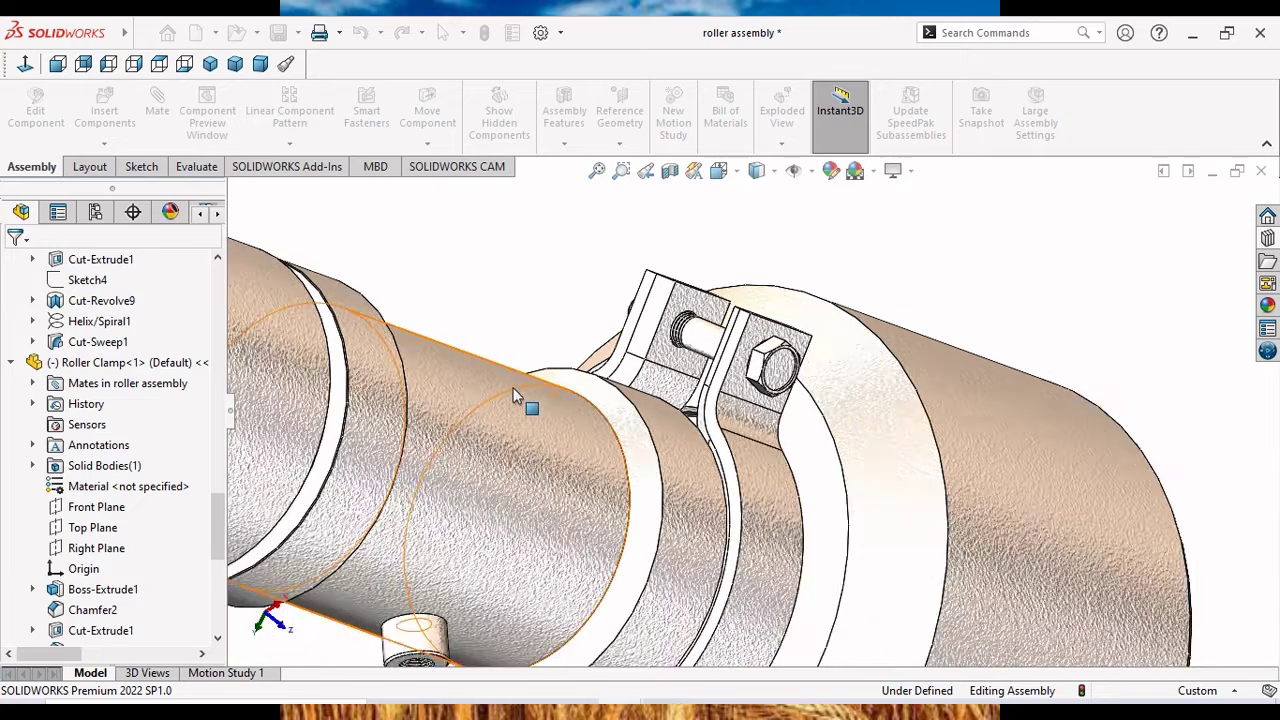
pyautogui.scroll(3, 540, 417)
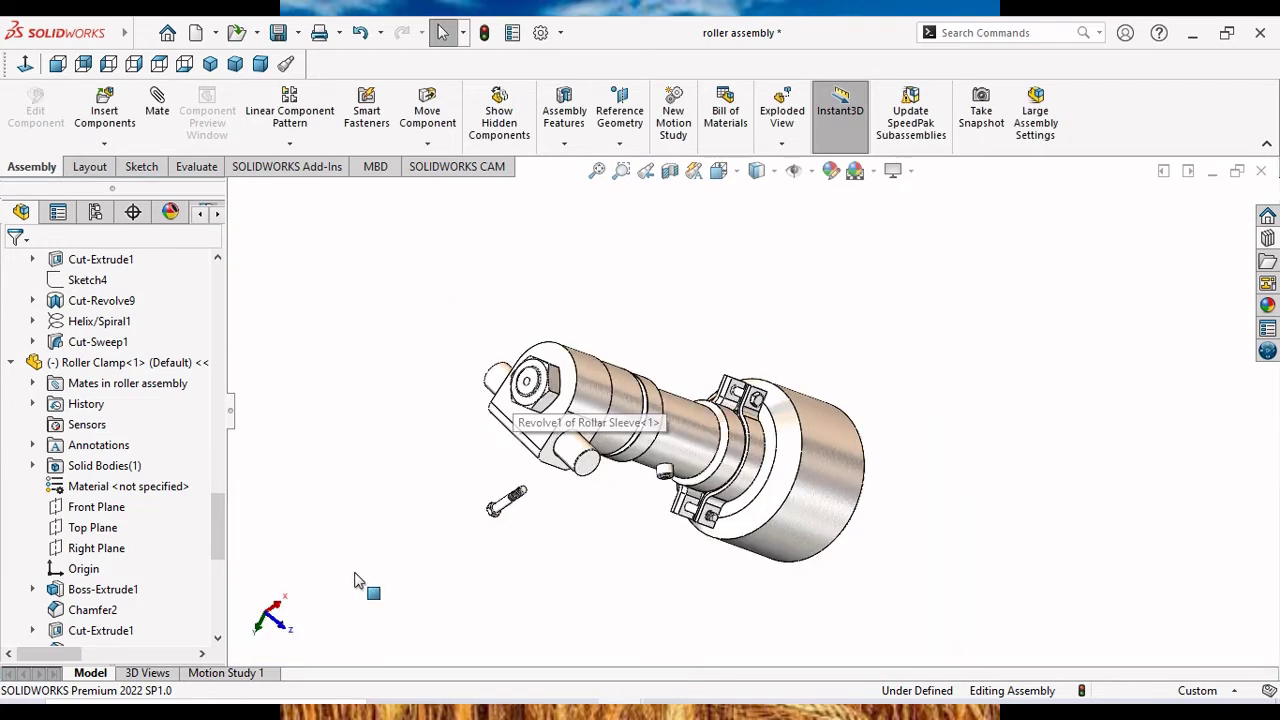
# Delete the loose leftover formed hex screw from the assembly.
pyautogui.rightClick(505, 510)
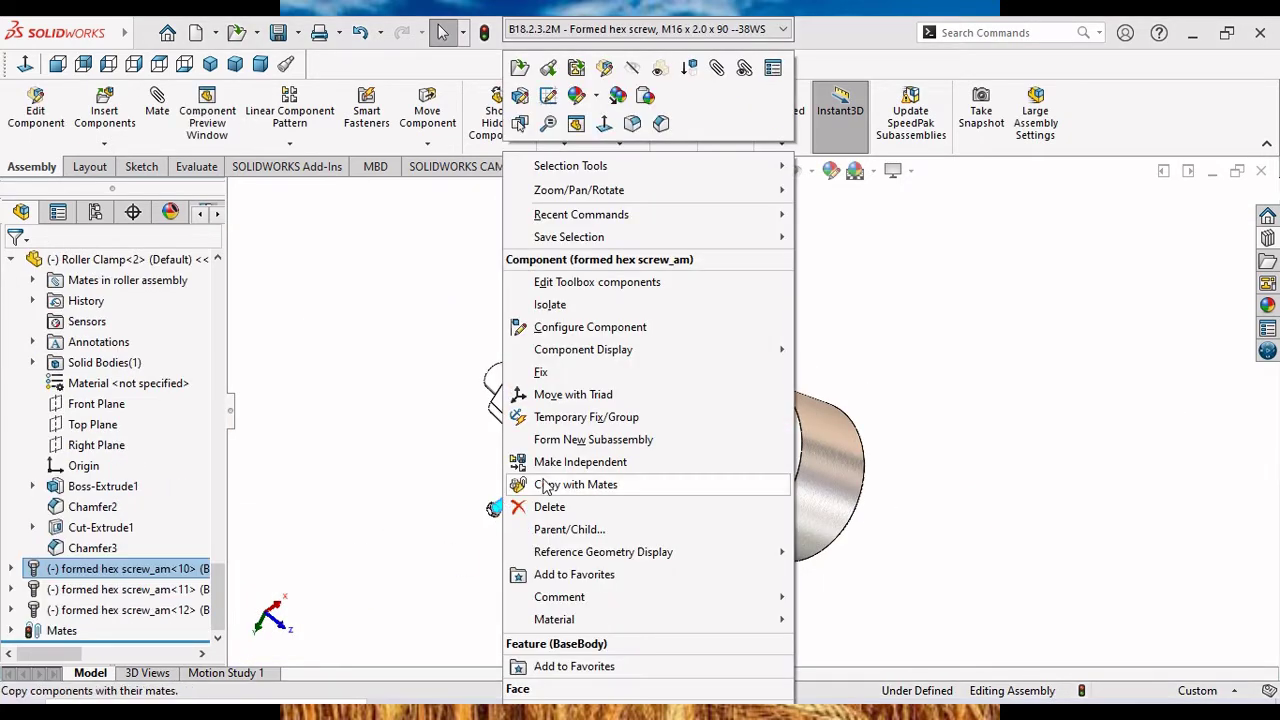
pyautogui.click(563, 510)
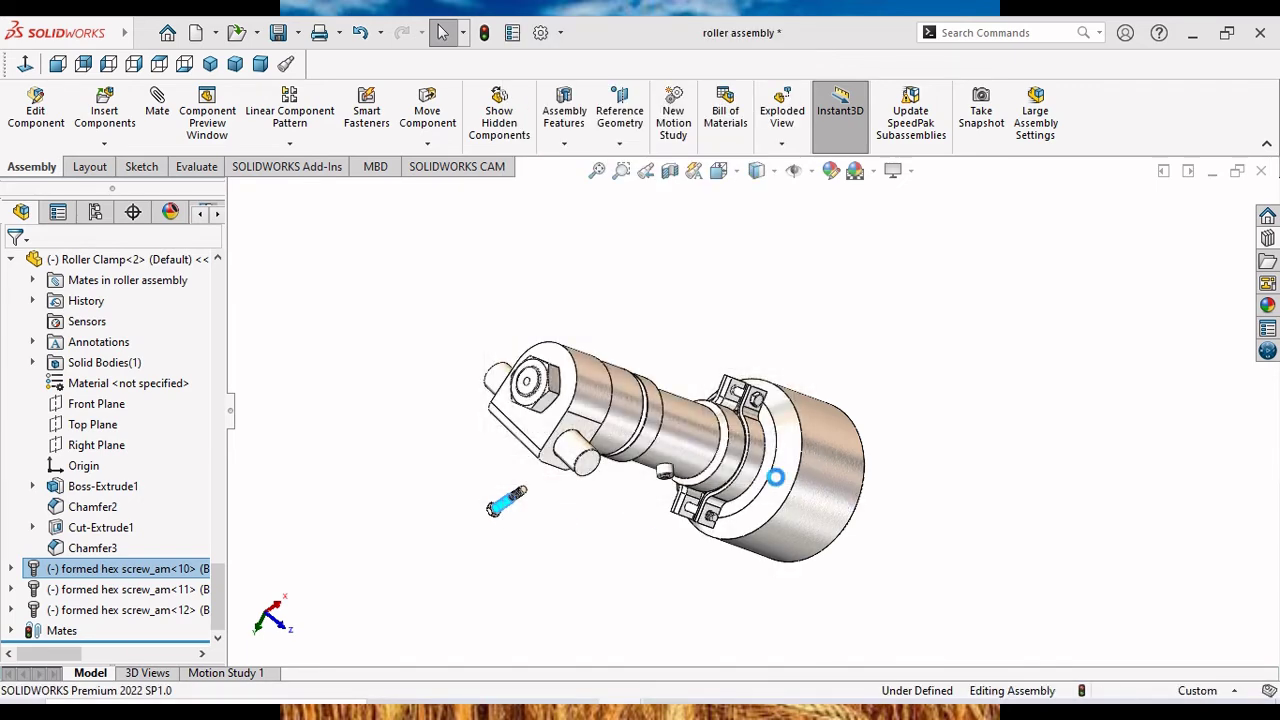
pyautogui.press('Delete')
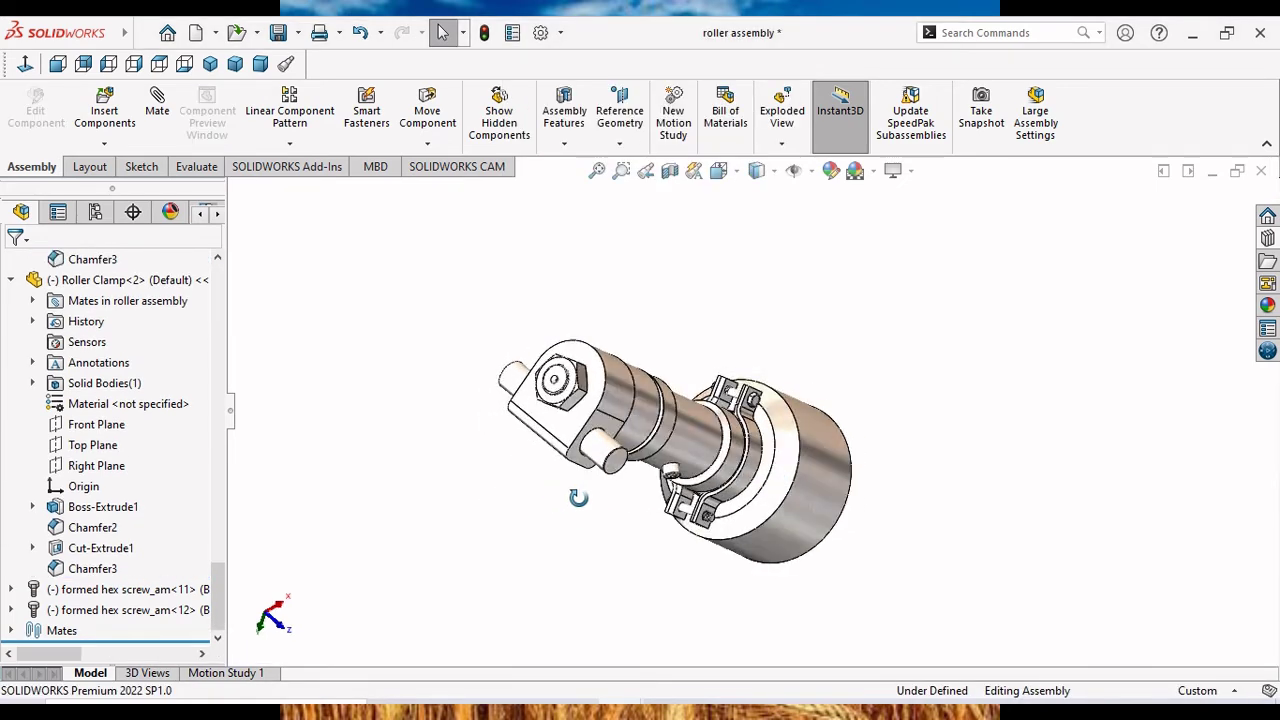
pyautogui.moveTo(578, 497)
pyautogui.mouseDown(button='middle')
pyautogui.moveTo(694, 489)
pyautogui.moveTo(711, 474)
pyautogui.mouseUp(button='middle')
# Drag Hex Heavy Nut - ANSI B18.2.3.6M from Toolbox Nuts > Hex Nuts into the assembly.
pyautogui.press('f')
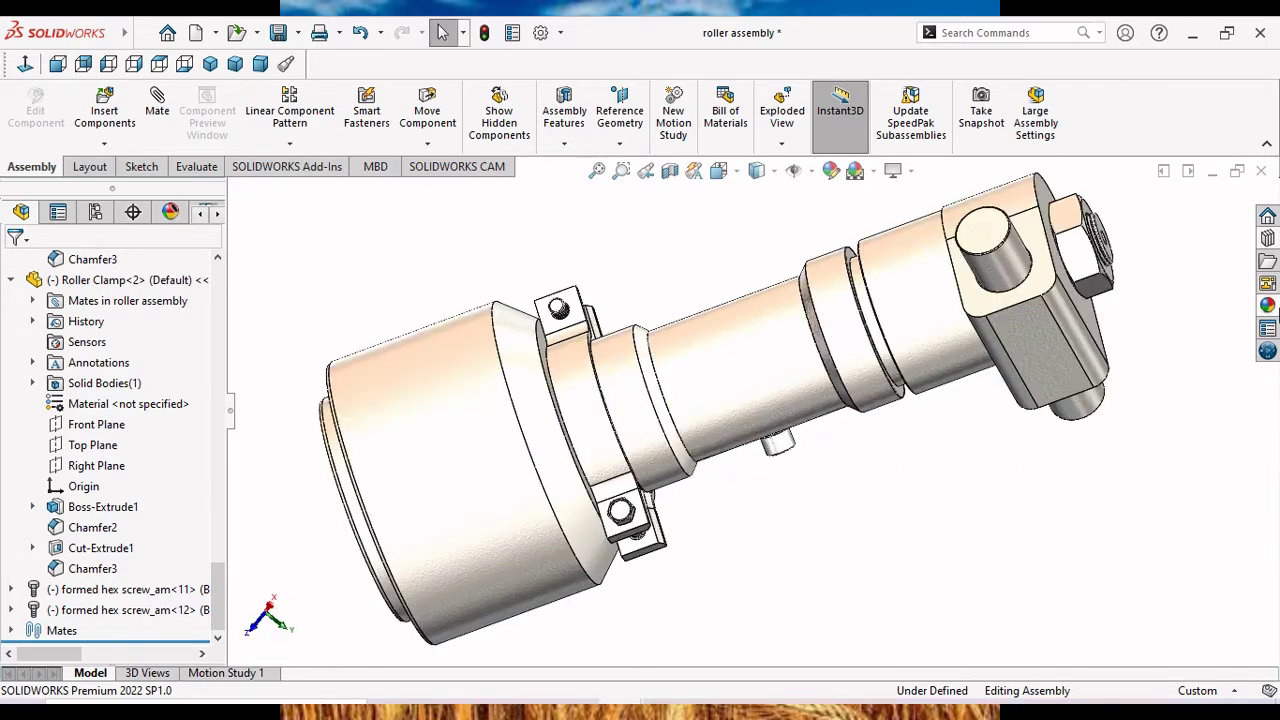
pyautogui.click(1268, 262)
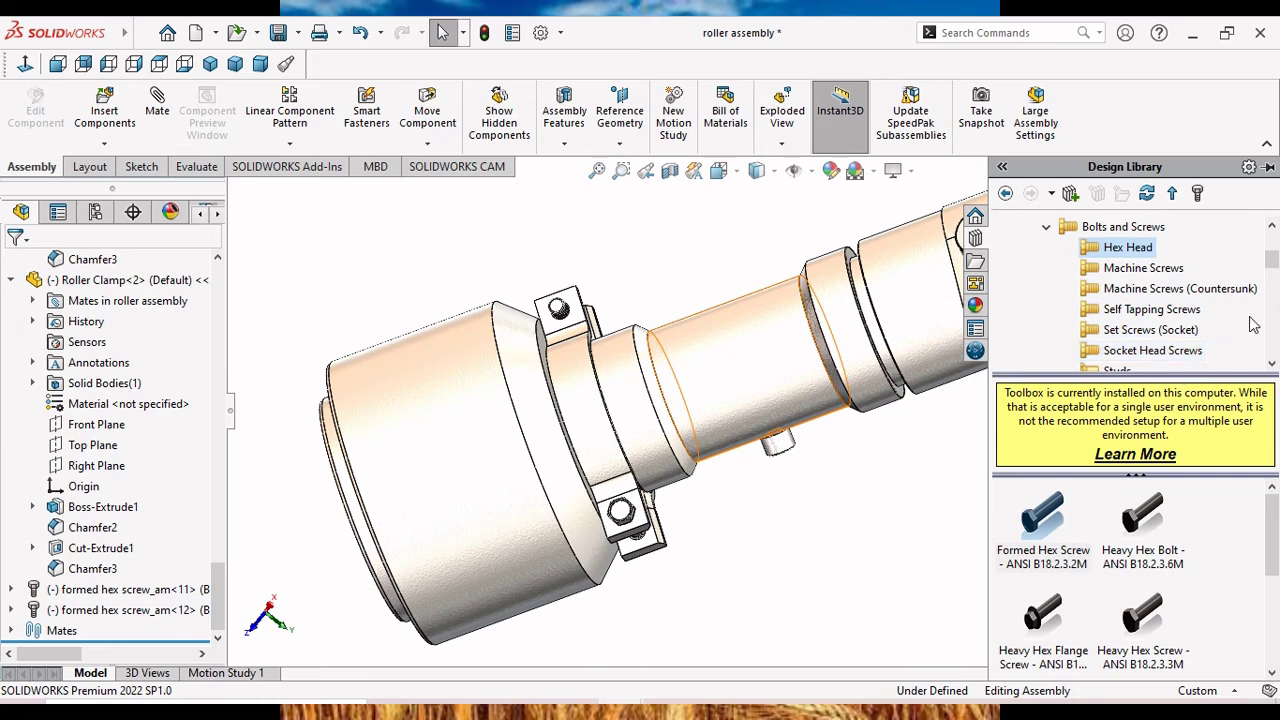
pyautogui.scroll(-1, 1160, 290)
pyautogui.scroll(-2, 1150, 300)
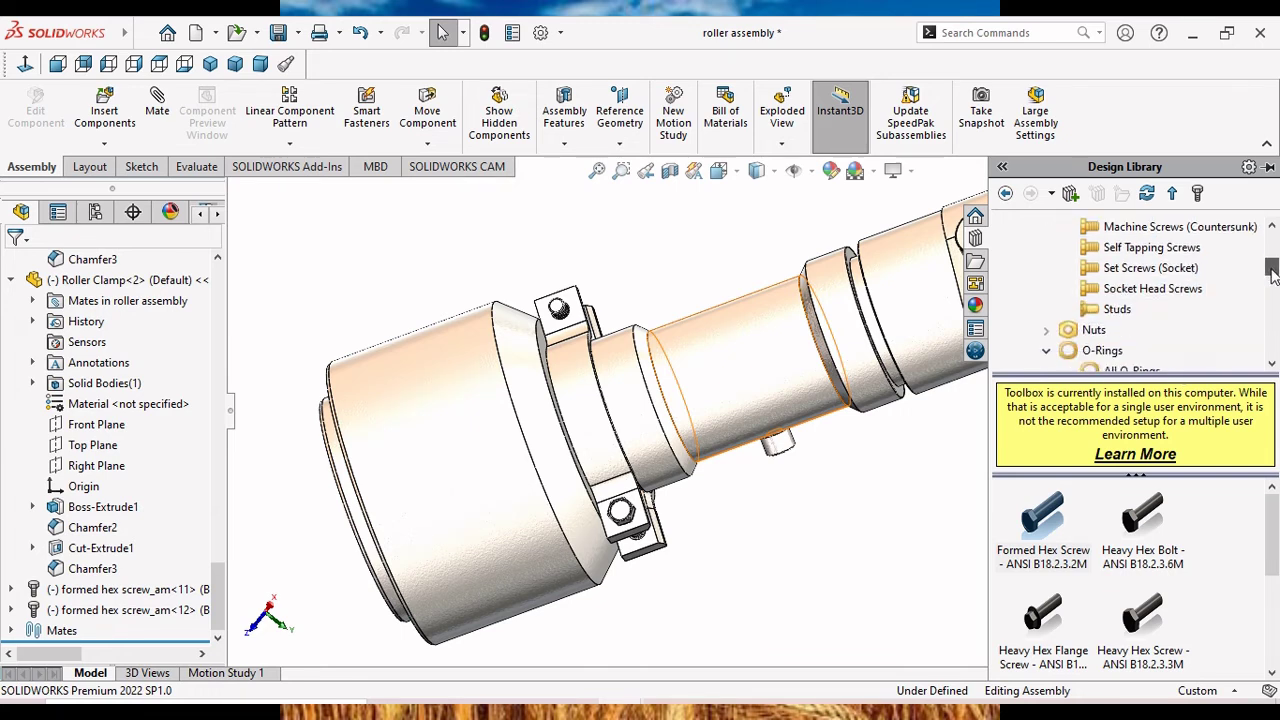
pyautogui.click(1093, 330)
pyautogui.doubleClick(1044, 520)
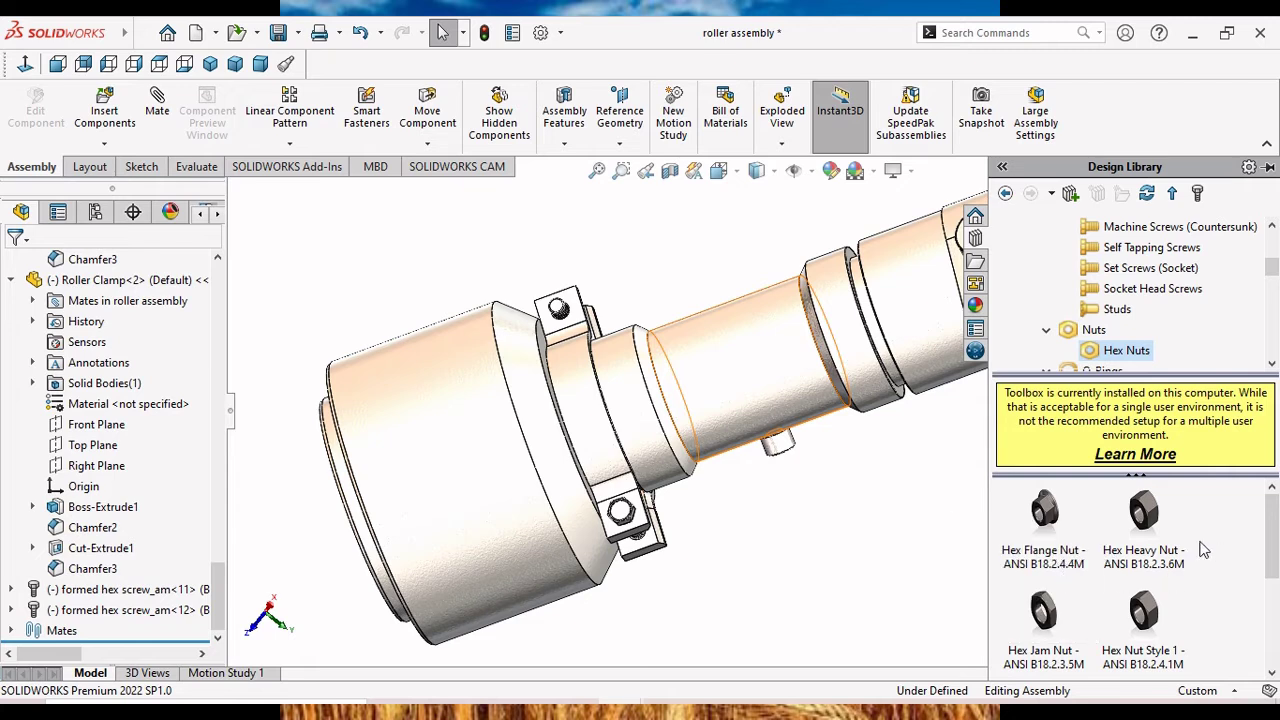
pyautogui.click(1145, 515)
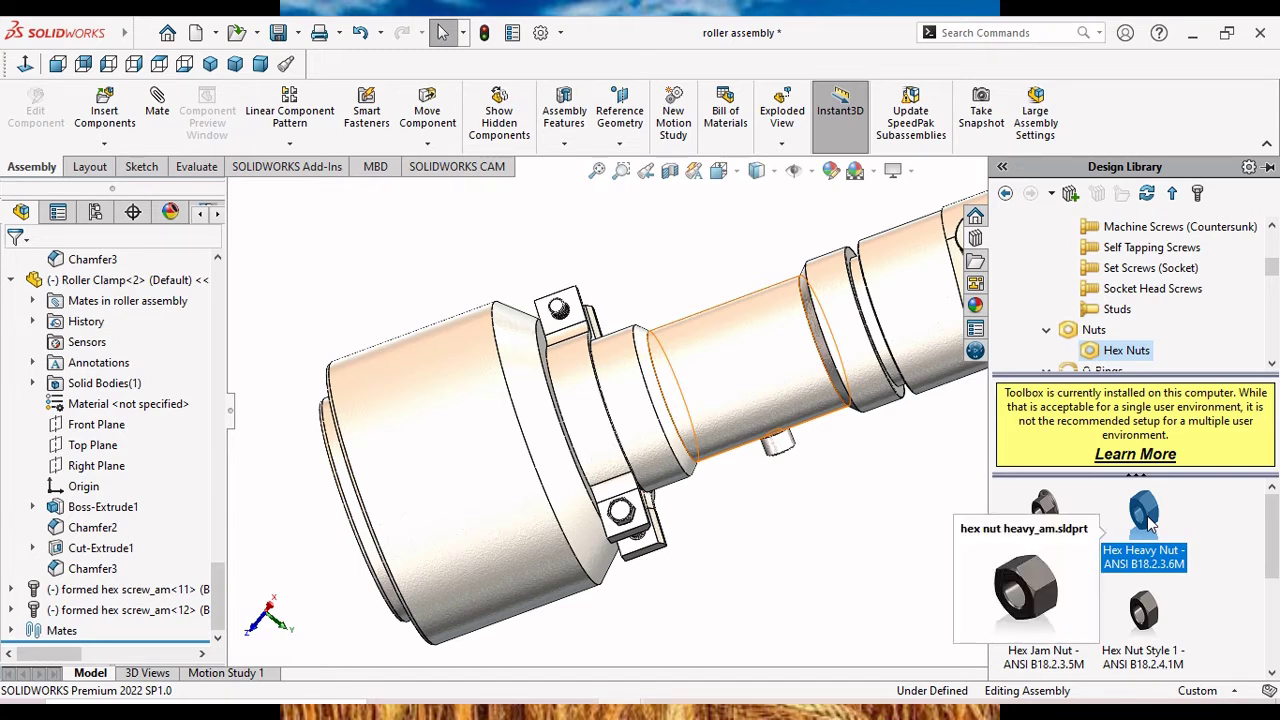
pyautogui.click(817, 546)
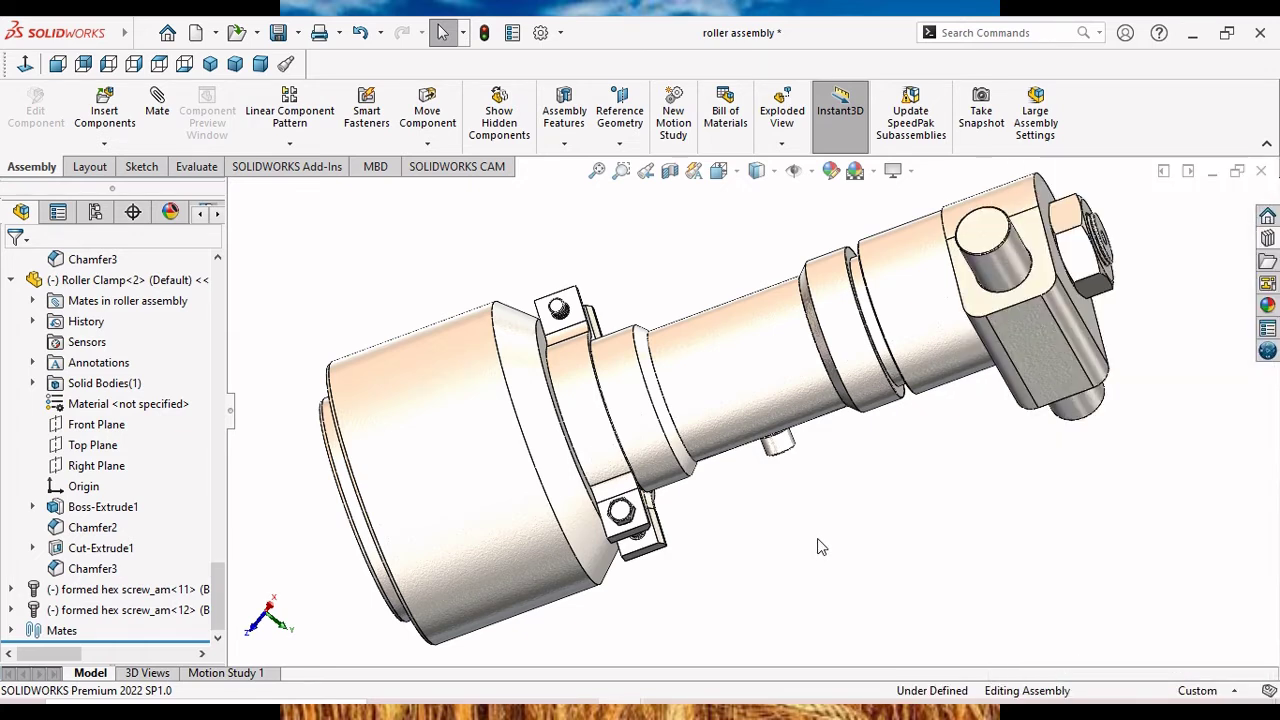
pyautogui.click(1268, 260)
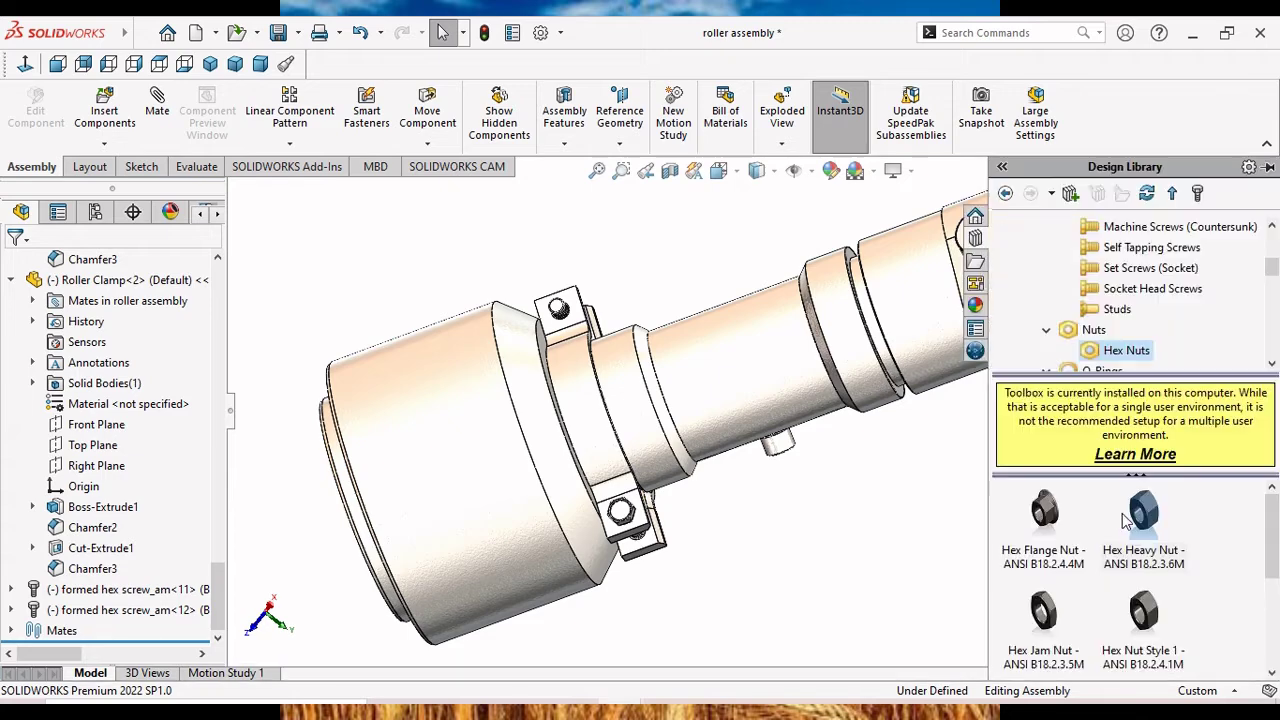
pyautogui.moveTo(1145, 512); pyautogui.dragTo(762, 538)
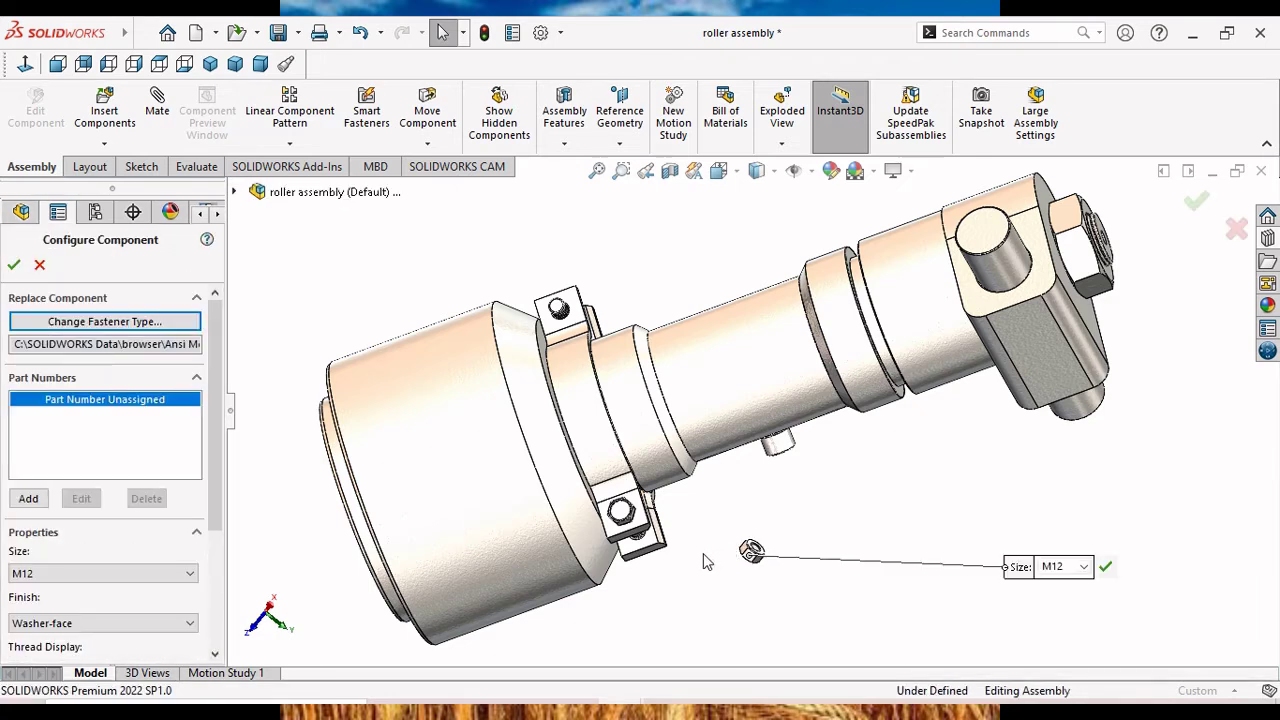
# Choose M16 as the heavy hex nut's Size in Configure Component.
pyautogui.click(193, 580)
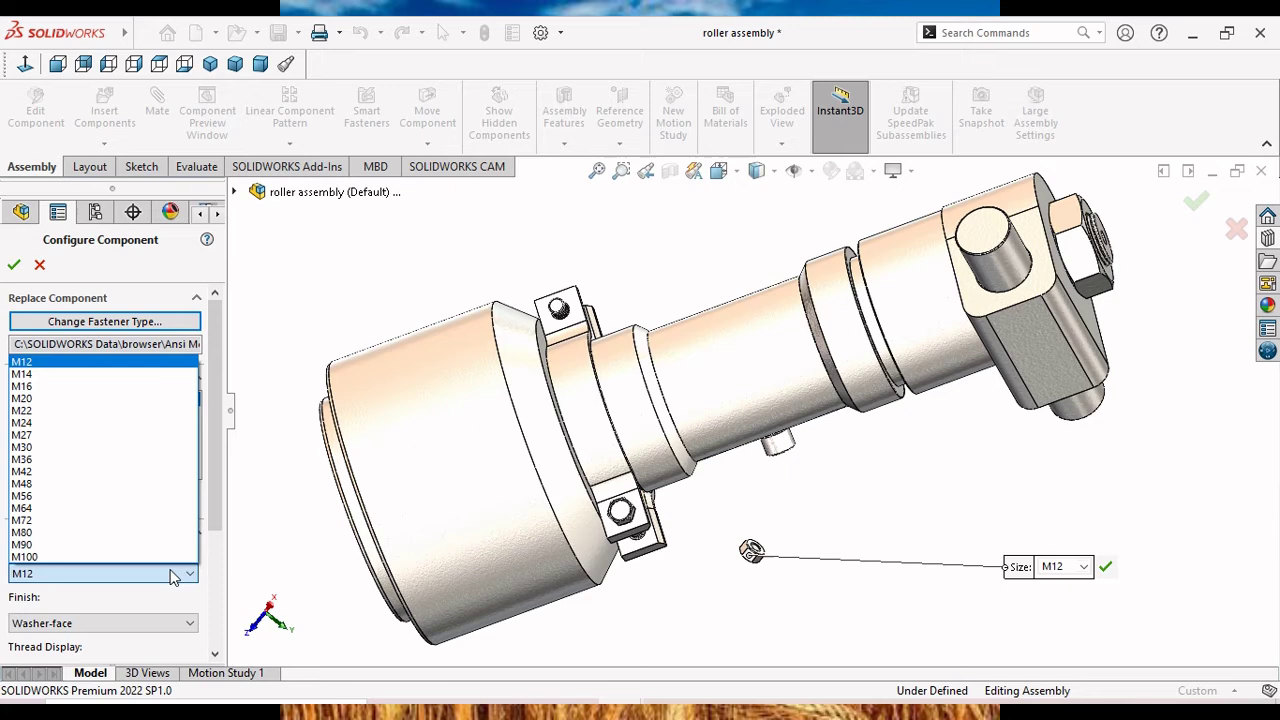
pyautogui.click(36, 383)
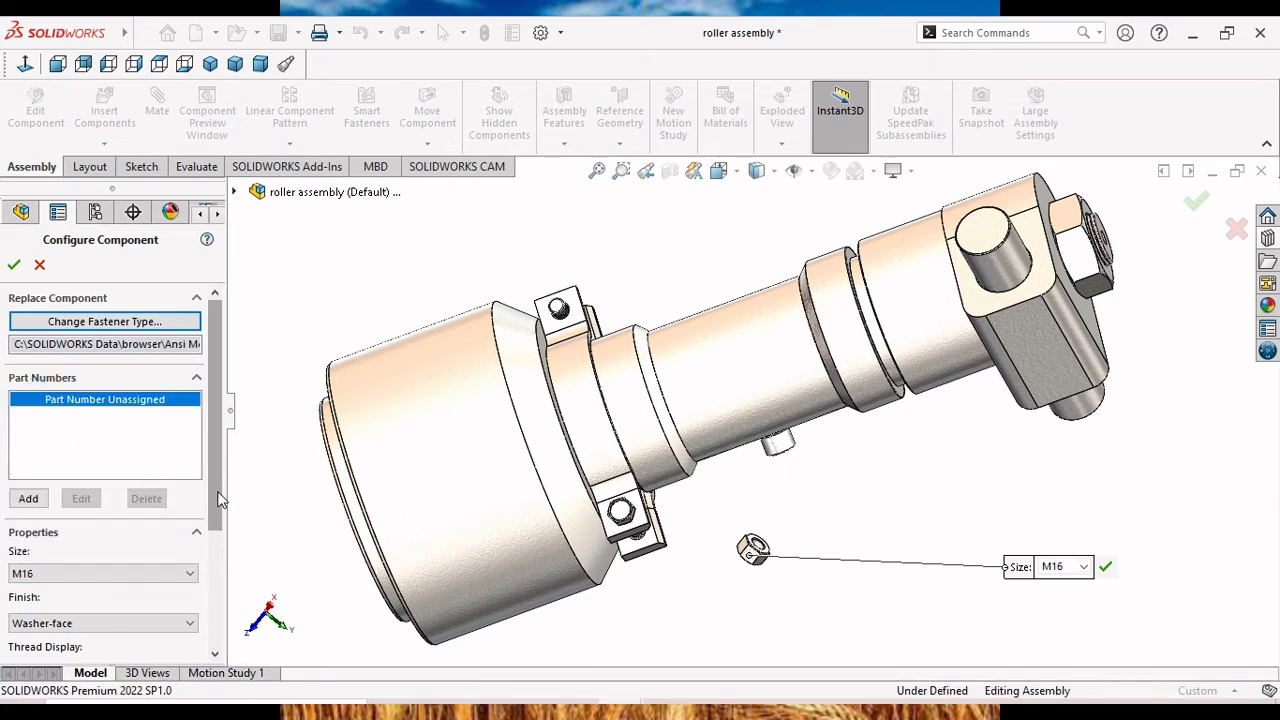
pyautogui.scroll(-4, 220, 500)
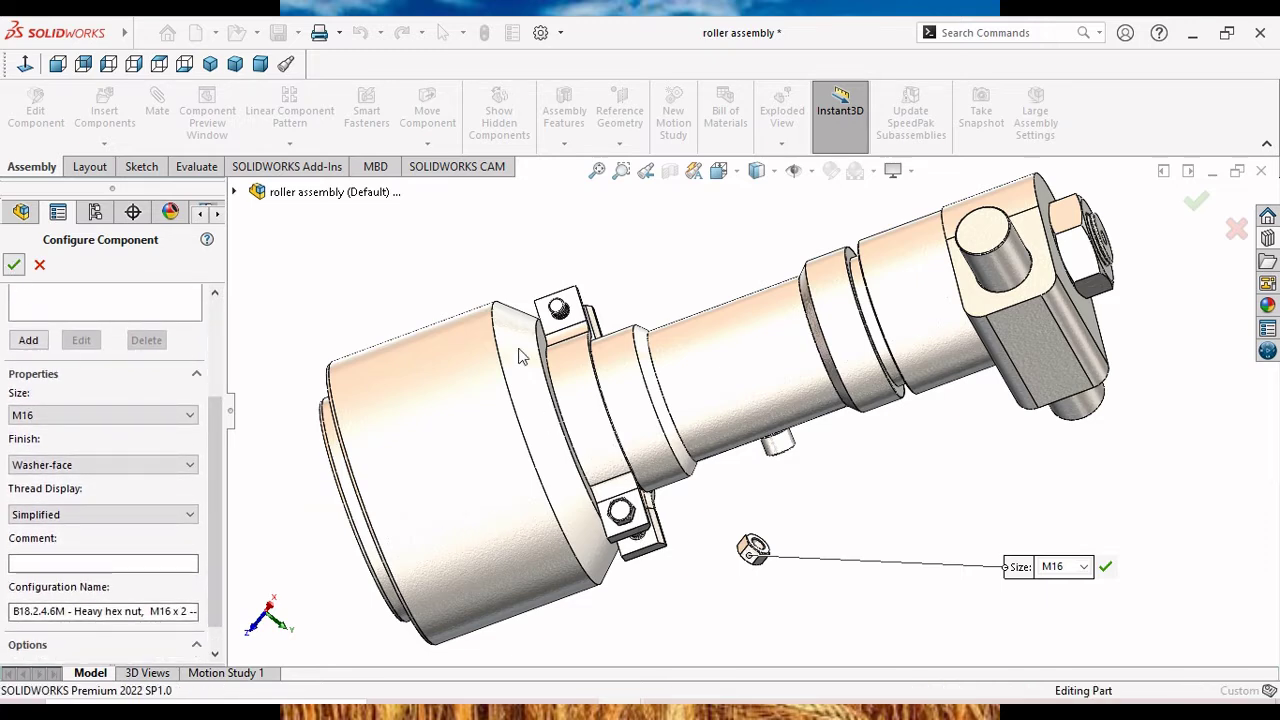
# Accept the M16 configuration and place heavy hex nuts on both roller clamp screws.
pyautogui.click(566, 302)
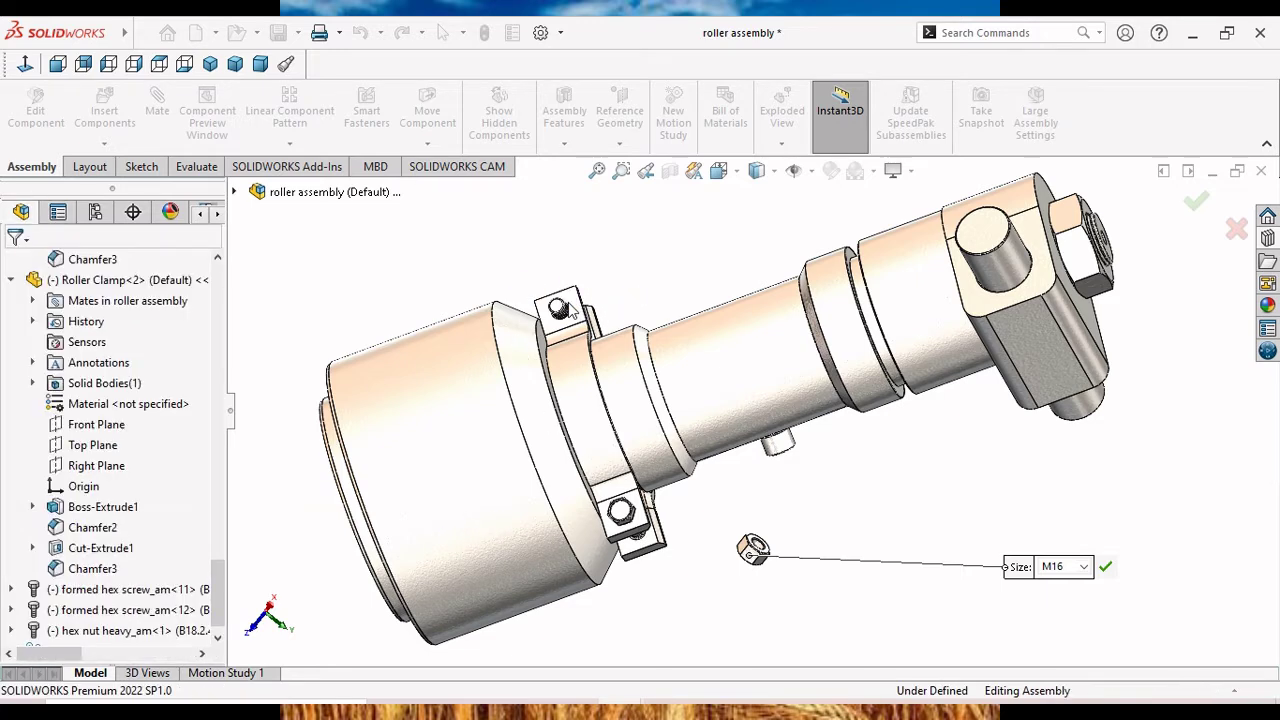
pyautogui.scroll(-3, 588, 312)
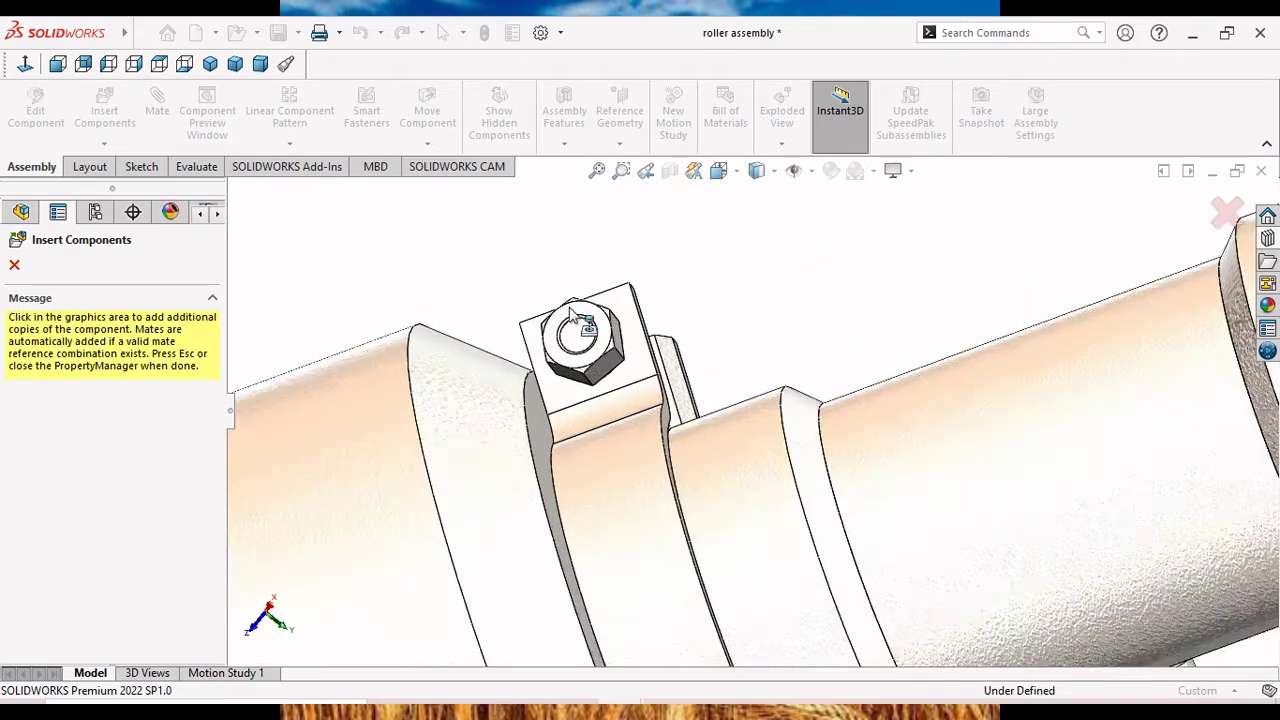
pyautogui.scroll(-3, 600, 340)
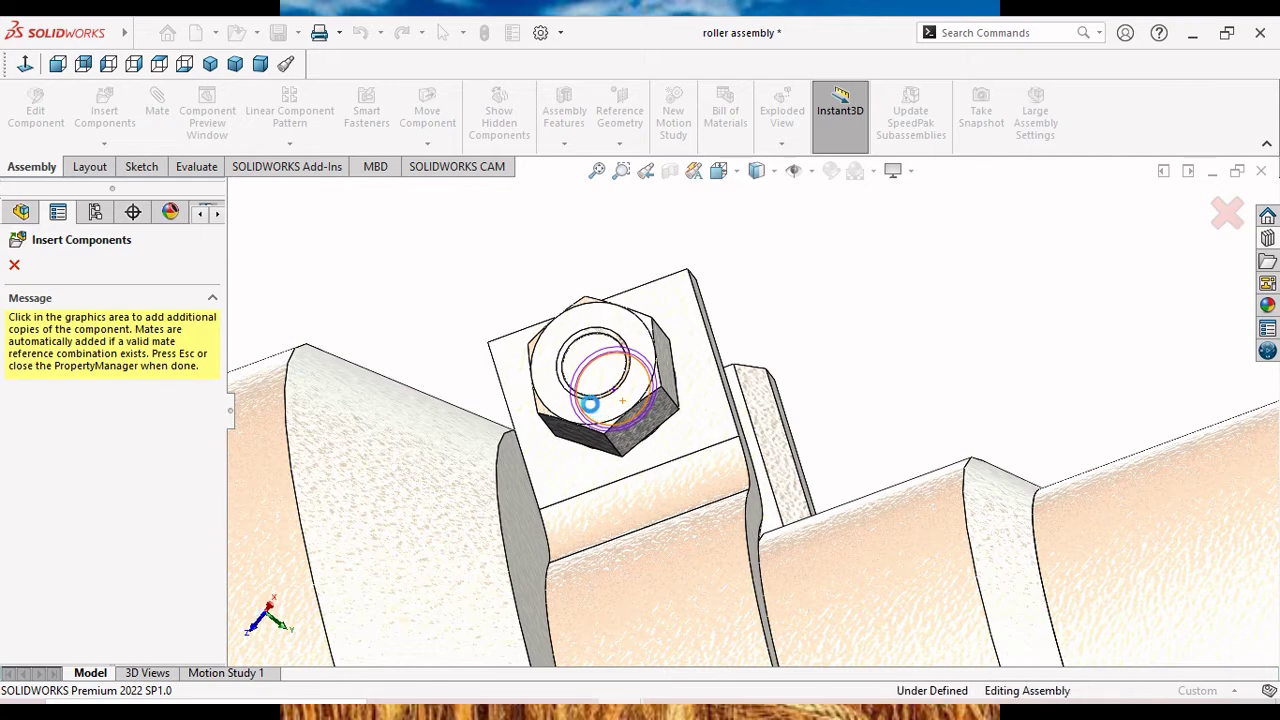
pyautogui.click(590, 403)
pyautogui.scroll(3, 592, 405)
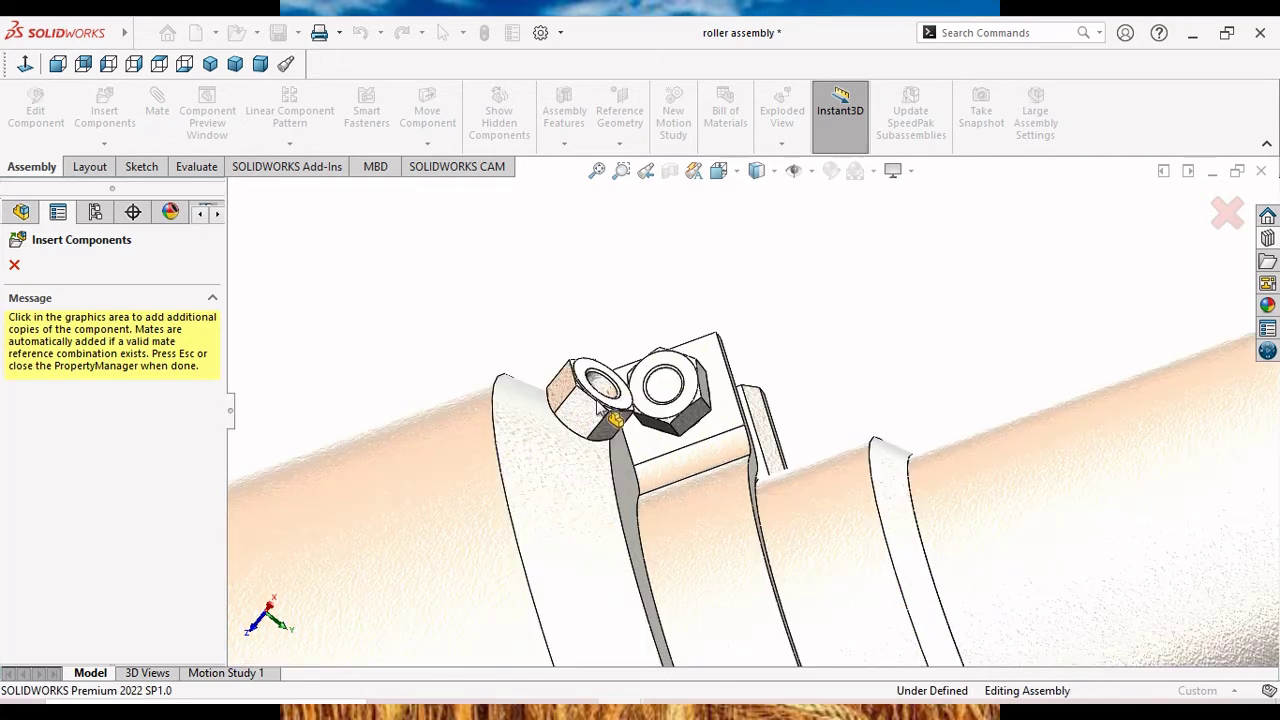
pyautogui.scroll(5, 598, 405)
pyautogui.moveTo(857, 521)
pyautogui.mouseDown(button='middle')
pyautogui.moveTo(729, 490)
pyautogui.moveTo(778, 528)
pyautogui.mouseUp(button='middle')
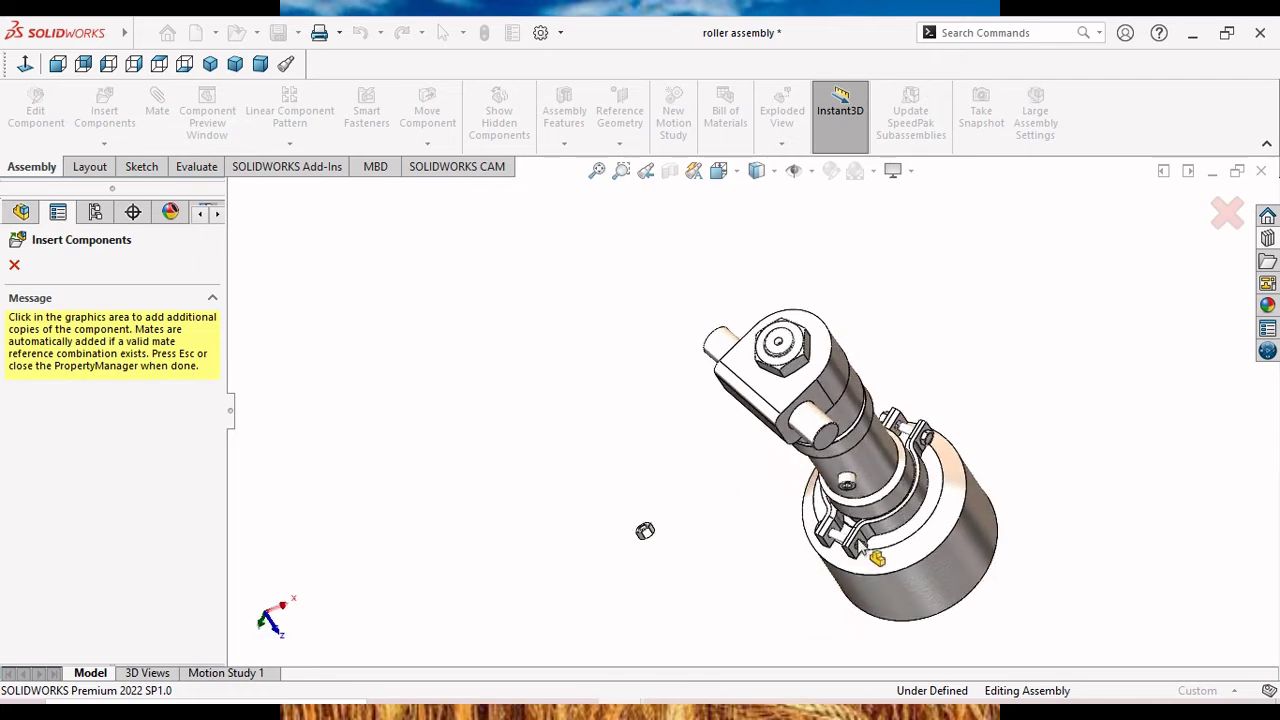
pyautogui.scroll(-6, 882, 560)
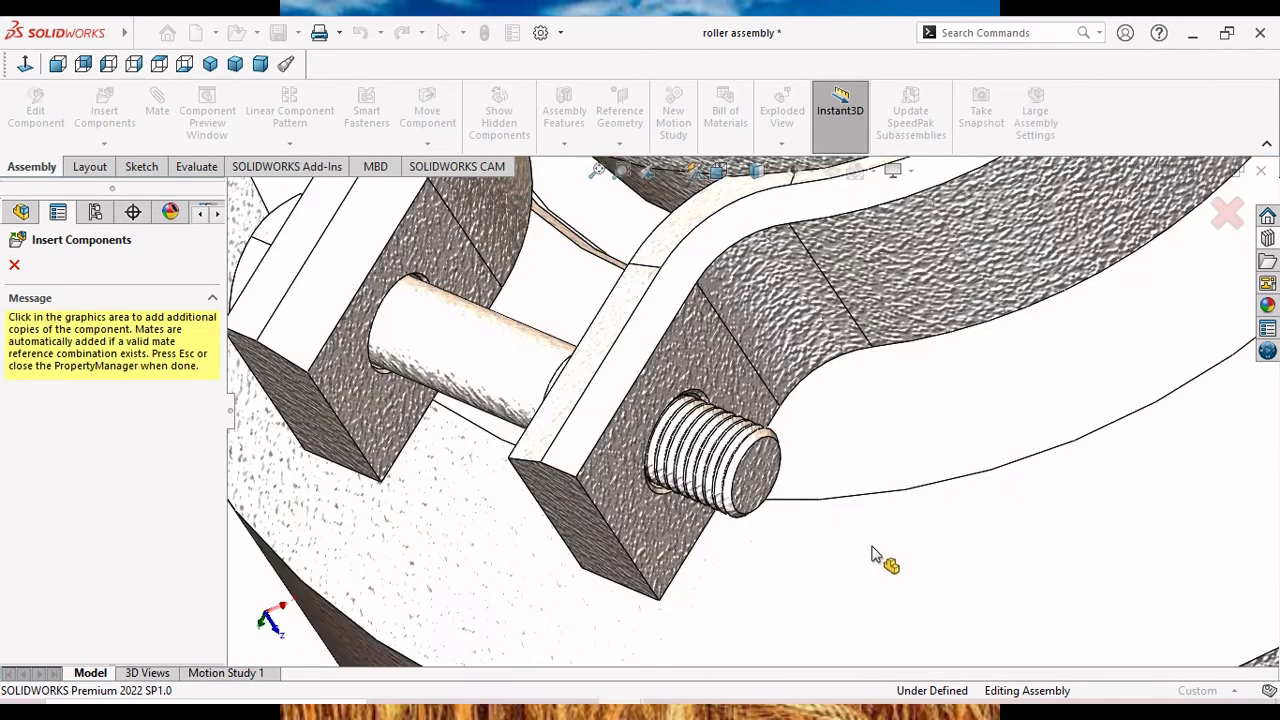
pyautogui.click(726, 480)
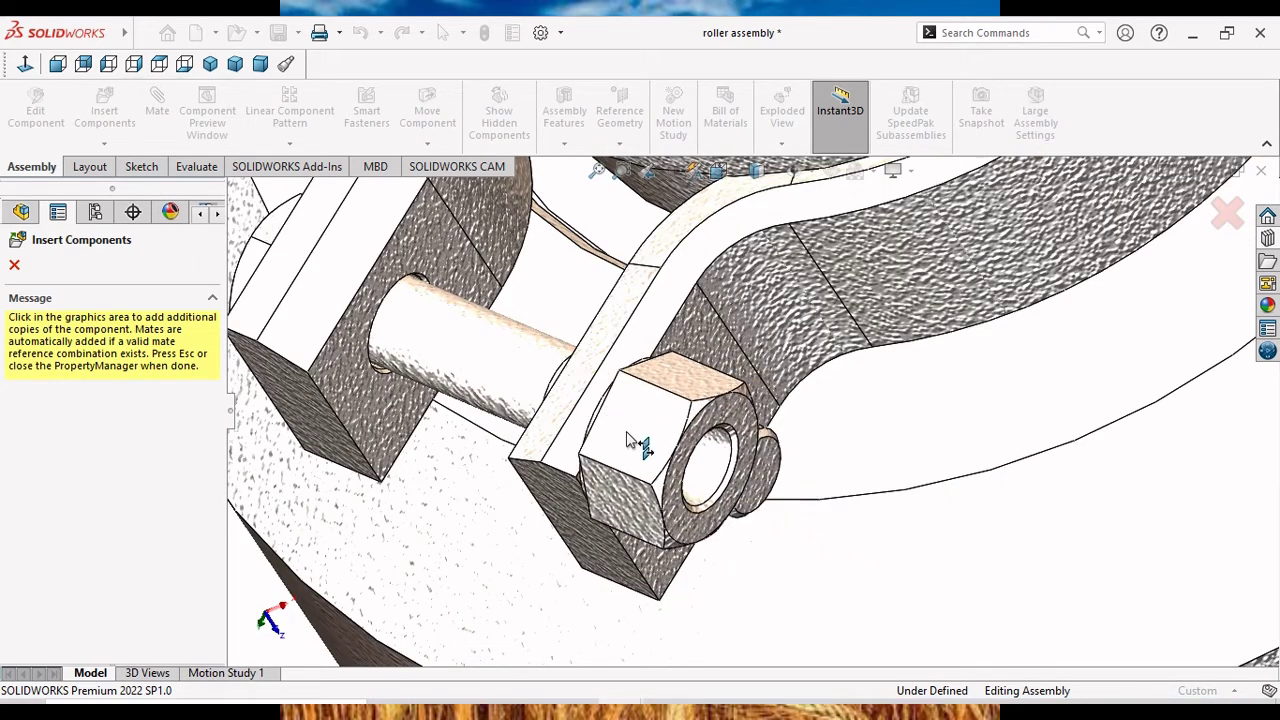
pyautogui.click(640, 443)
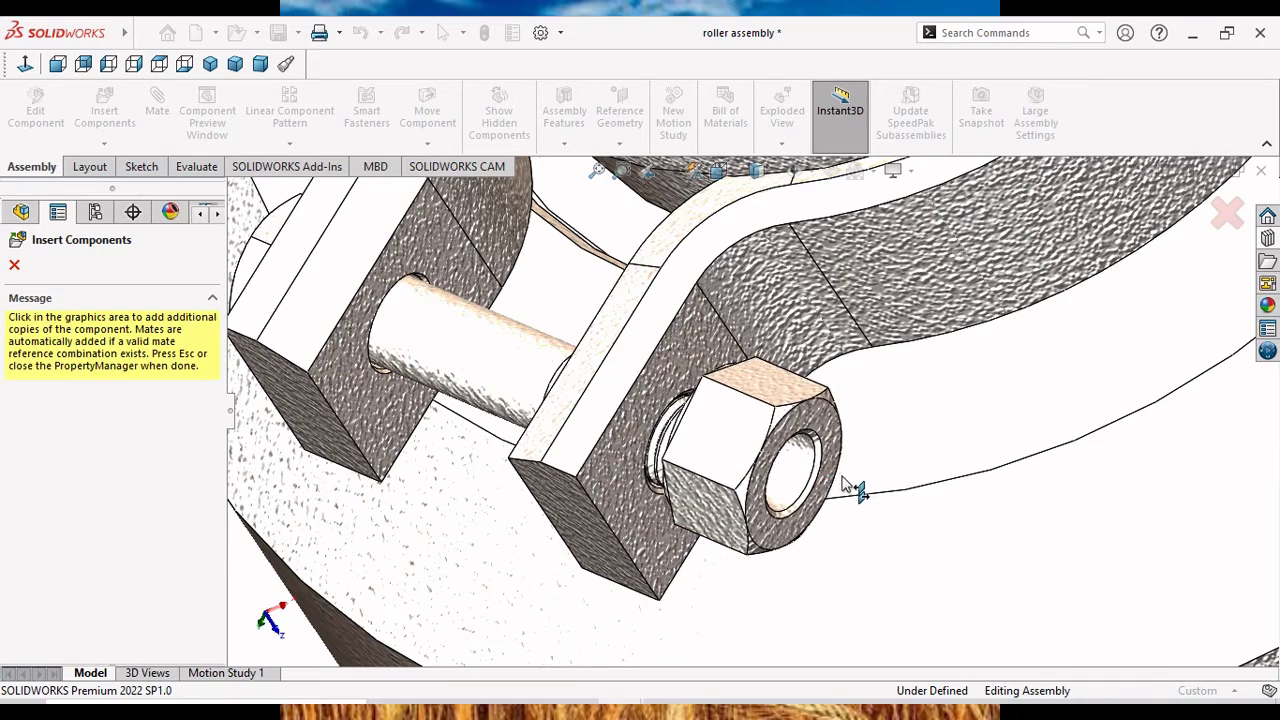
pyautogui.moveTo(848, 486); pyautogui.dragTo(688, 488, button='middle')
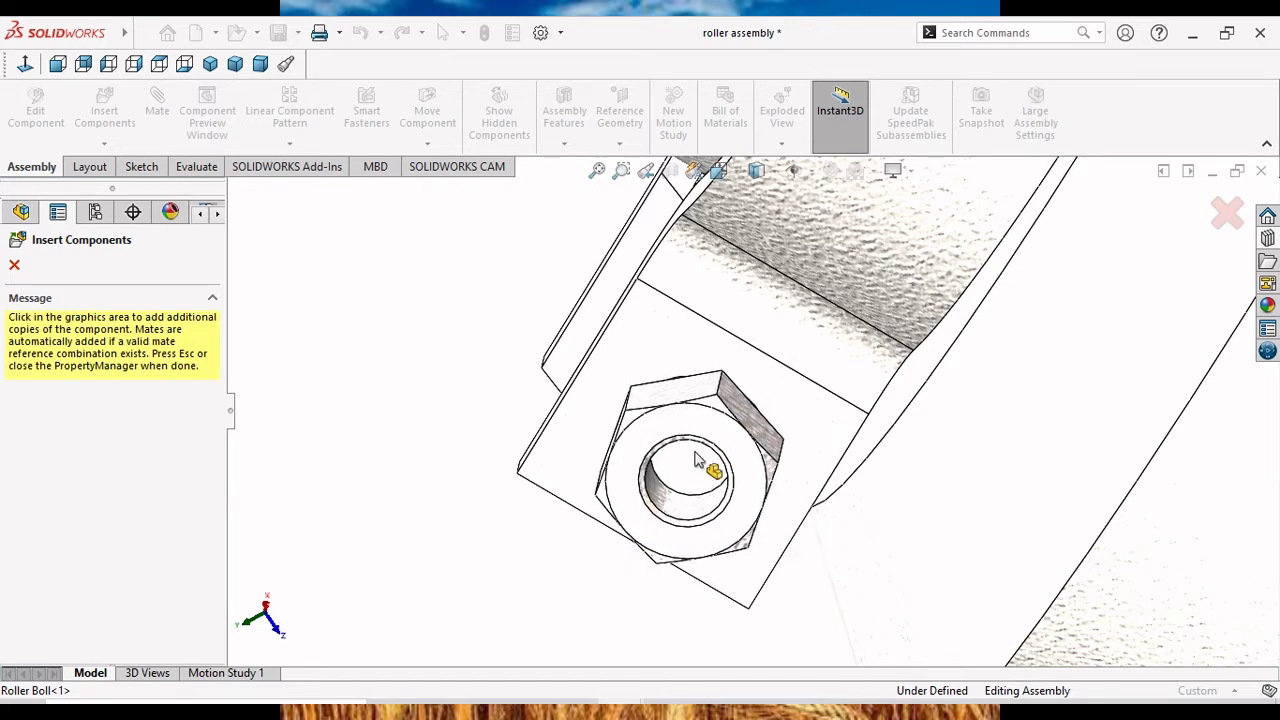
pyautogui.click(745, 400)
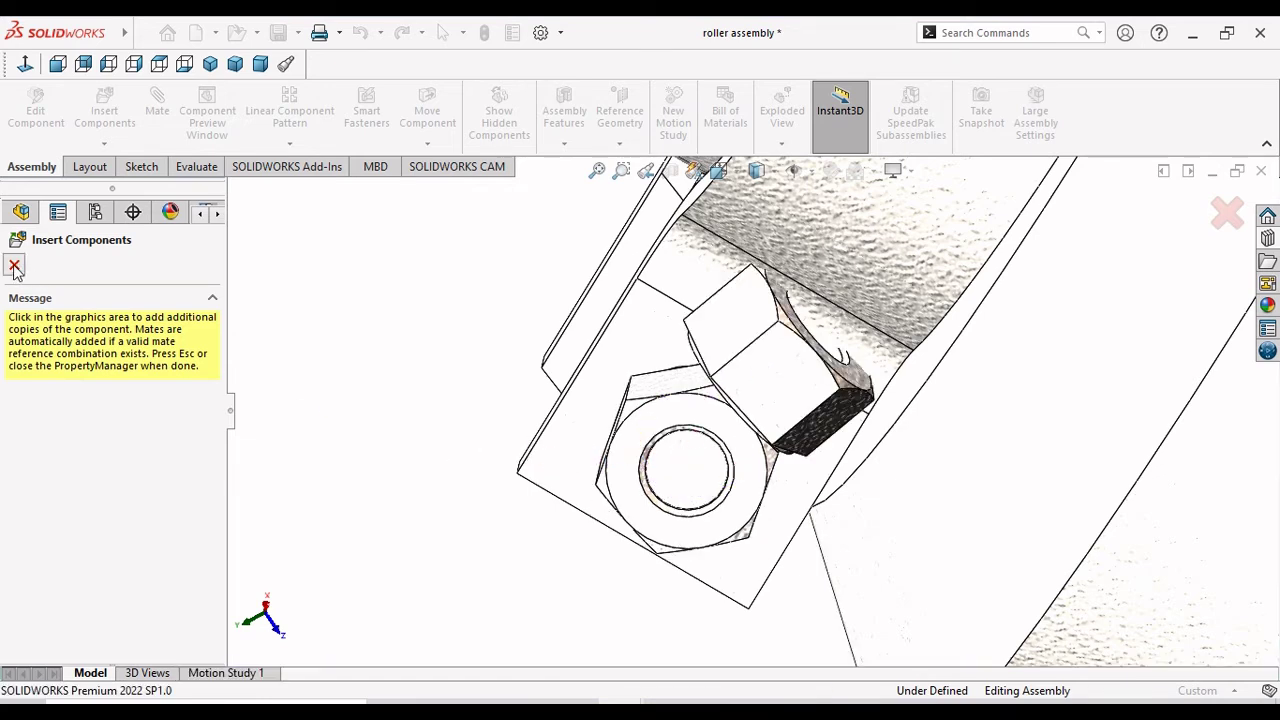
pyautogui.press('Escape')
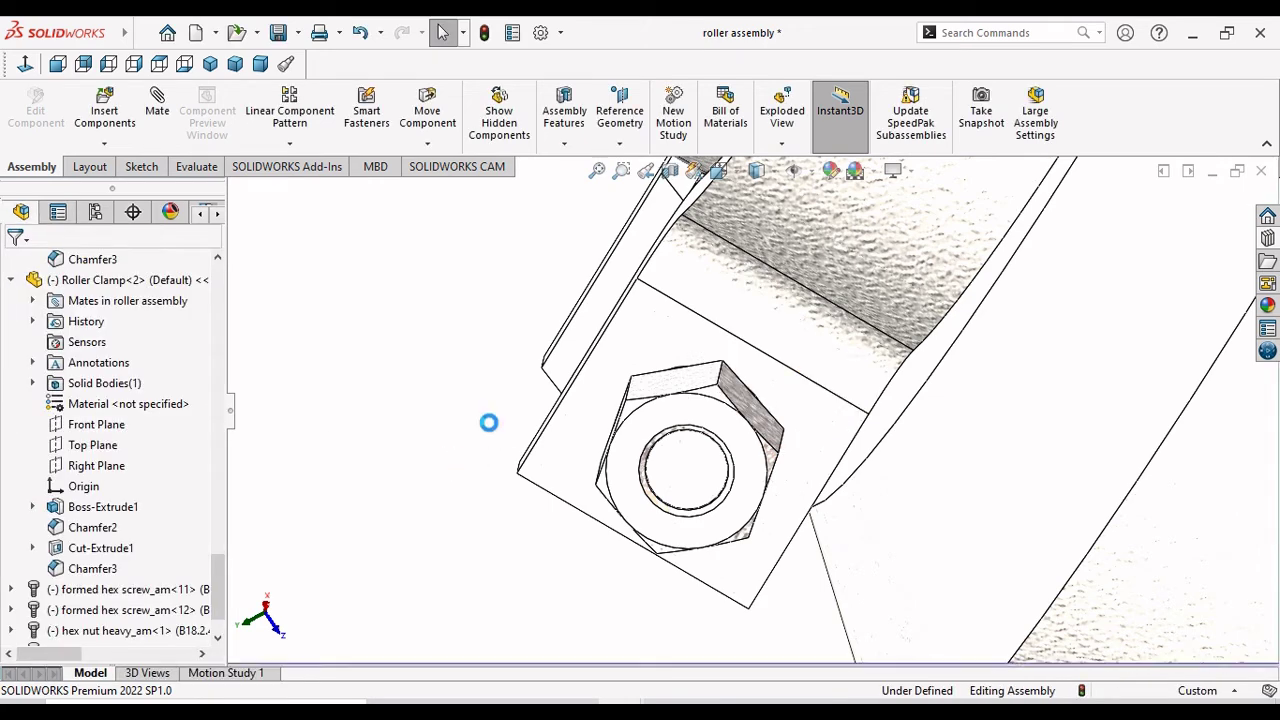
# Bring up the context menu for the stray hex nut heavy_am<1>.
pyautogui.scroll(3, 489, 423)
pyautogui.moveTo(493, 419); pyautogui.dragTo(562, 457, button='middle')
pyautogui.scroll(2, 562, 457)
pyautogui.scroll(2, 562, 460)
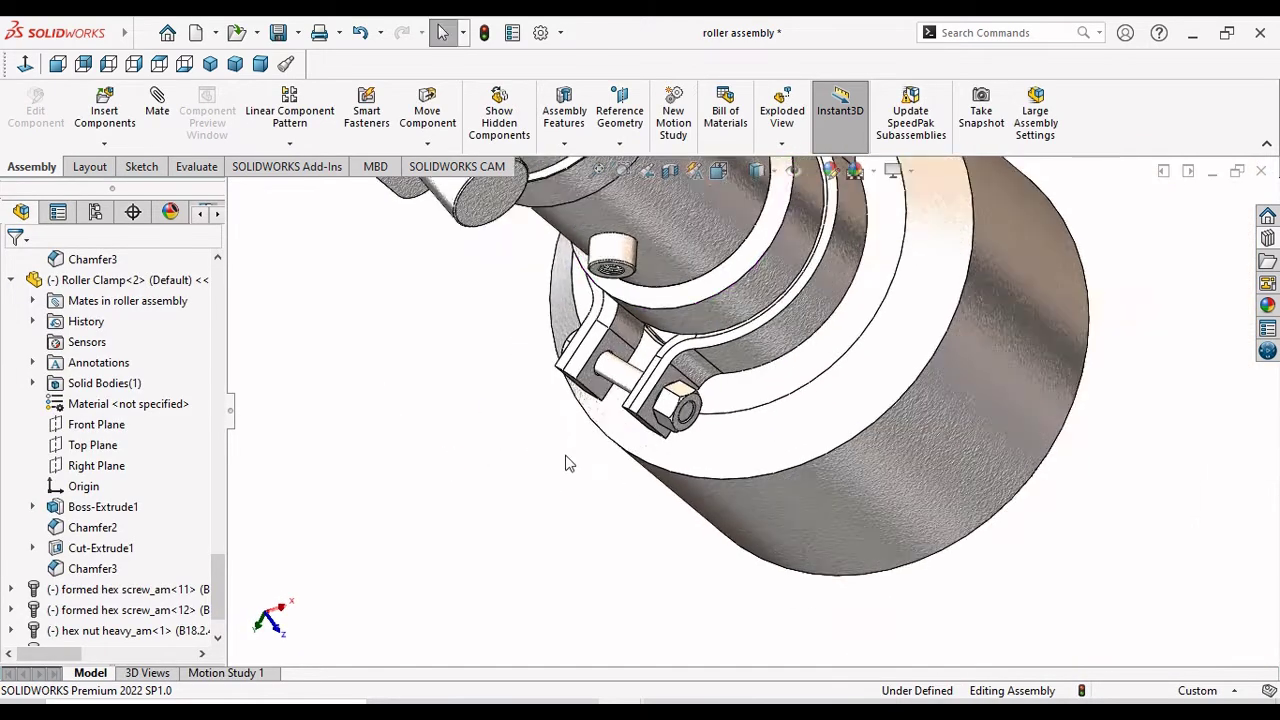
pyautogui.scroll(2, 562, 460)
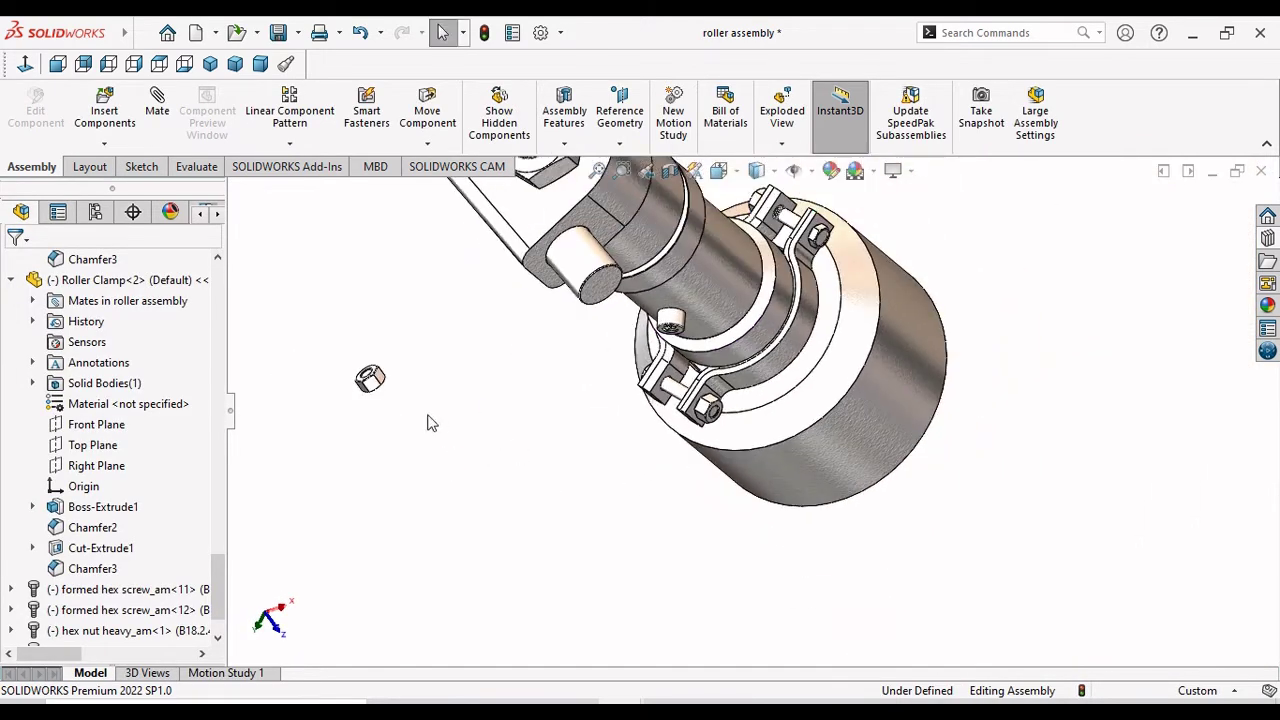
pyautogui.rightClick(372, 387)
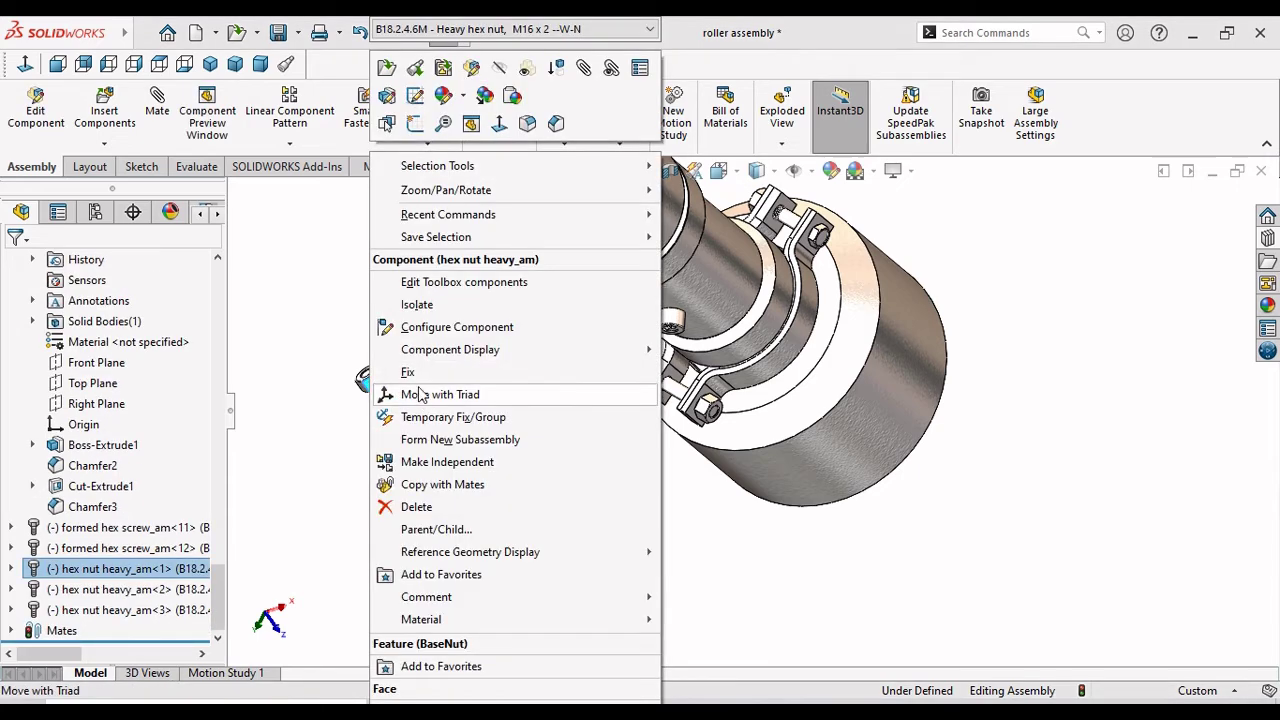
# Delete the stray hex nut heavy_am<1> and zoom to fit the assembly.
pyautogui.click(418, 508)
pyautogui.click(752, 278)
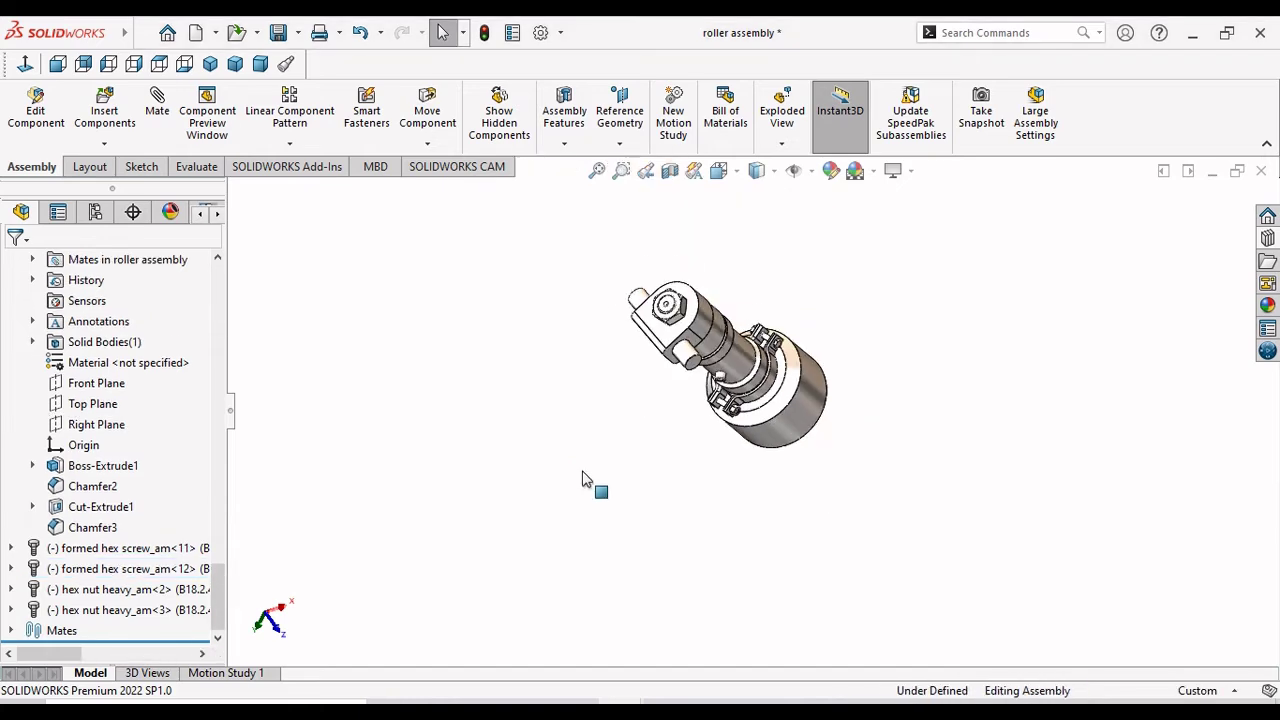
pyautogui.press('f')
pyautogui.scroll(-1, 578, 418)
pyautogui.scroll(-1, 578, 418)
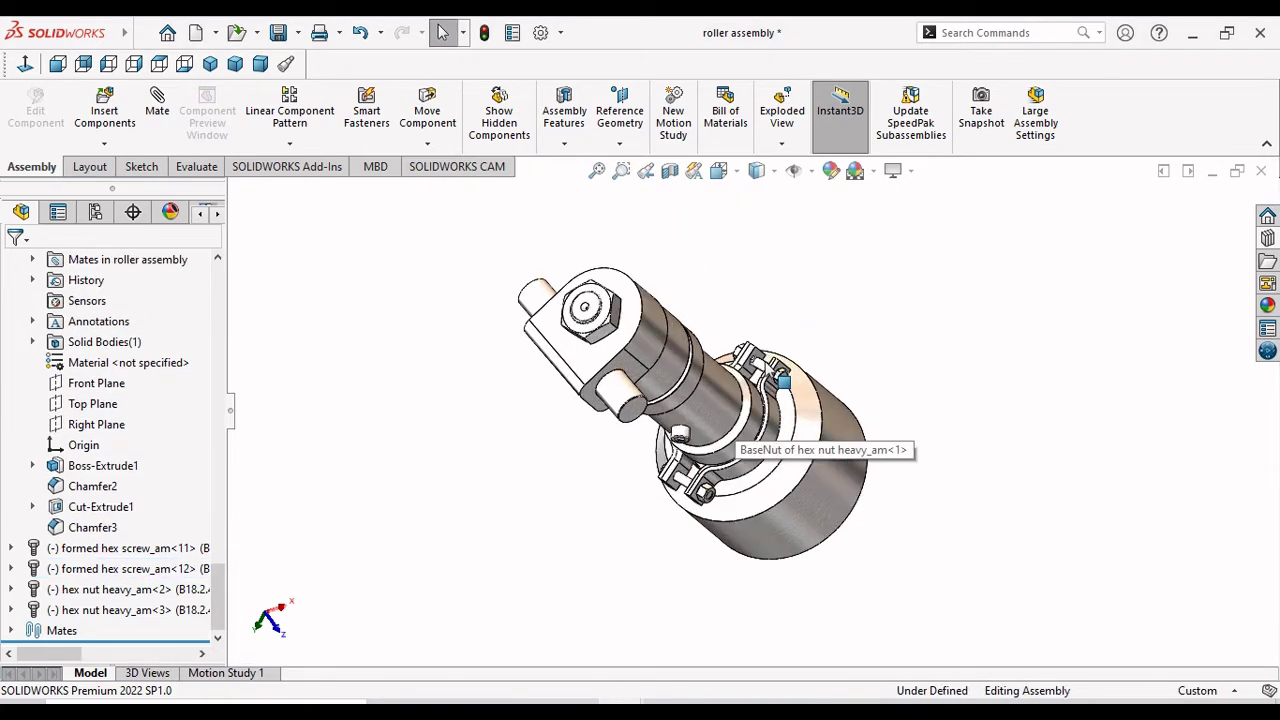
pyautogui.scroll(-2, 578, 418)
pyautogui.scroll(-2, 578, 418)
# Orbit the assembly and show its Appearances list in the DisplayManager.
pyautogui.moveTo(666, 417); pyautogui.dragTo(528, 424, button='middle')
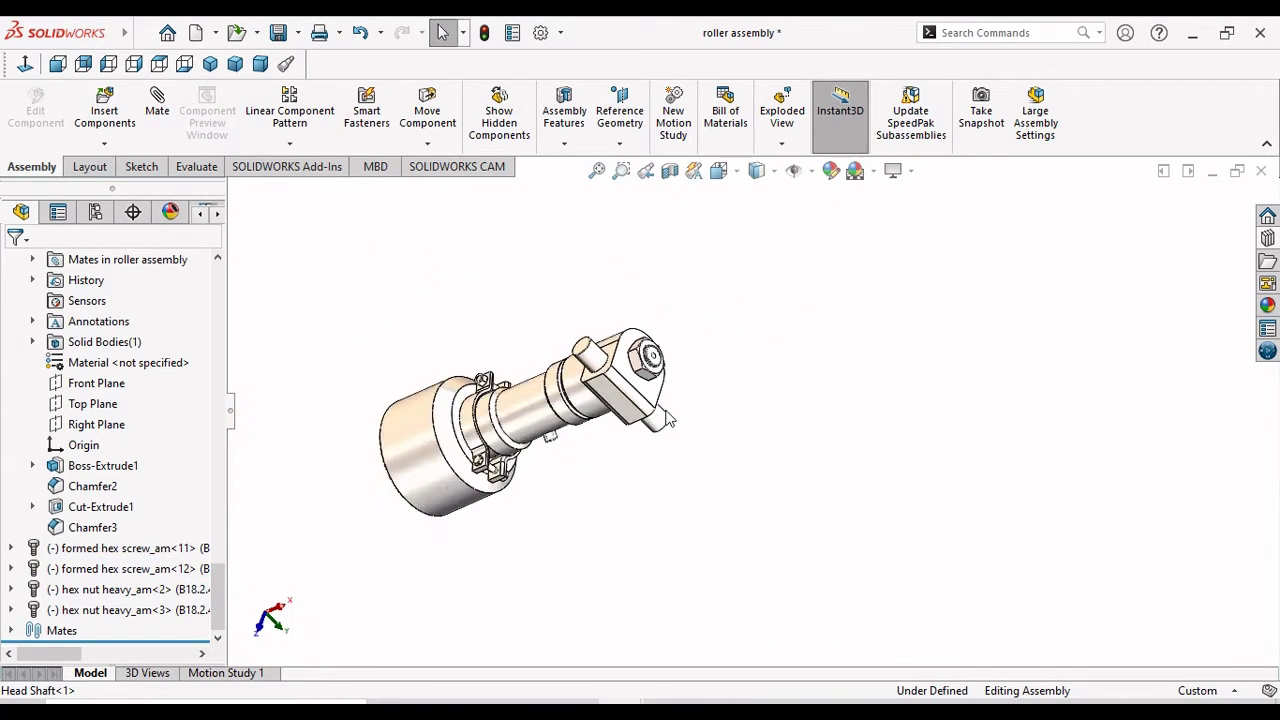
pyautogui.scroll(-3, 560, 428)
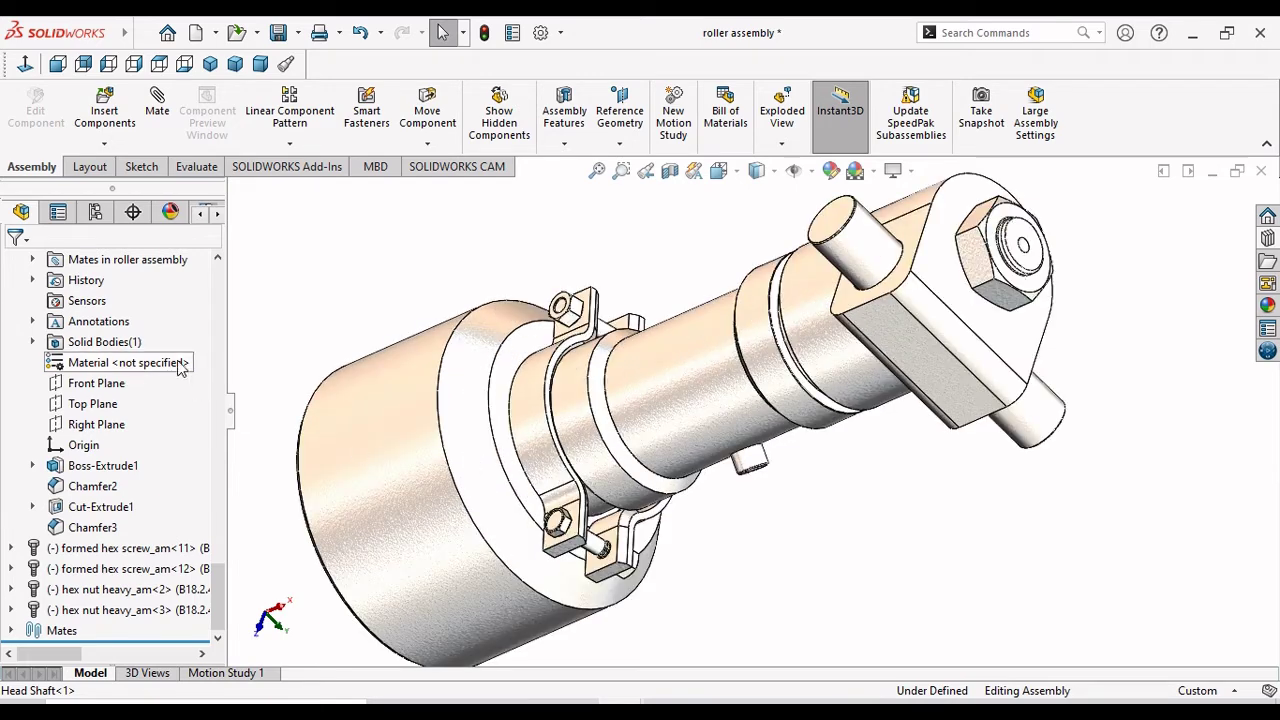
pyautogui.click(170, 212)
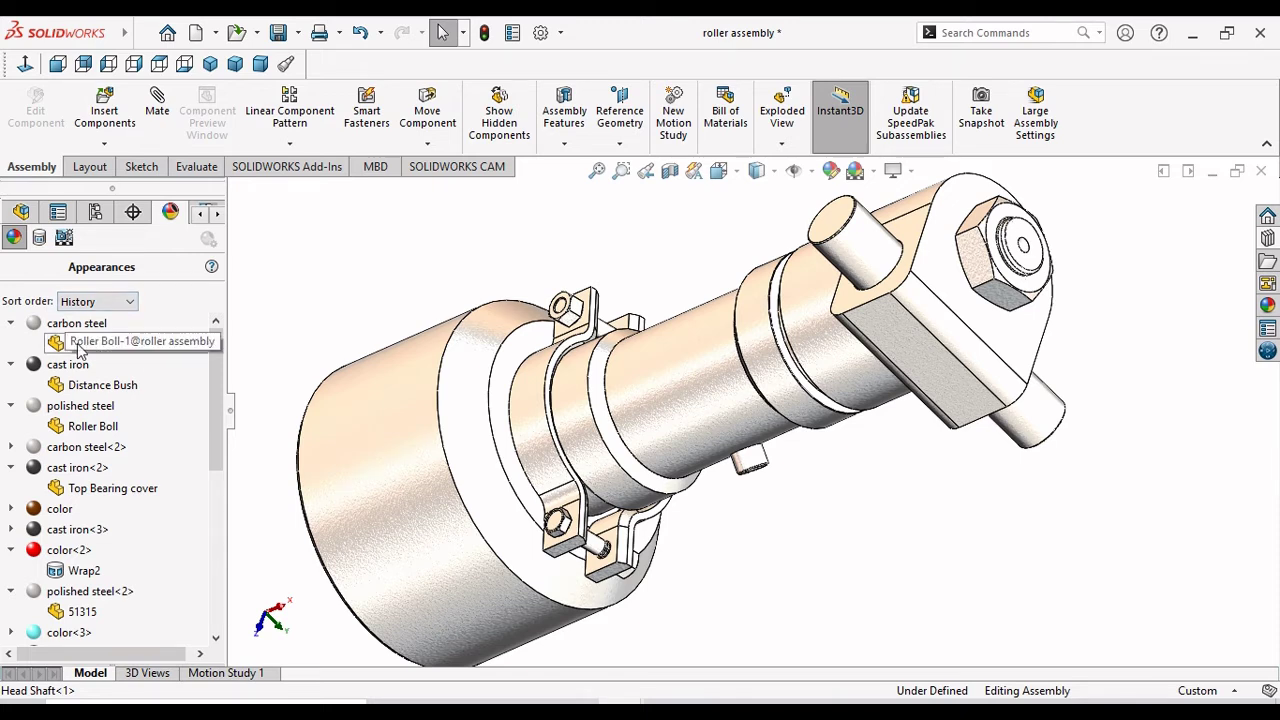
# Remove the carbon steel appearance from Roller Boll-1, then go back to the FeatureManager tree.
pyautogui.rightClick(78, 346)
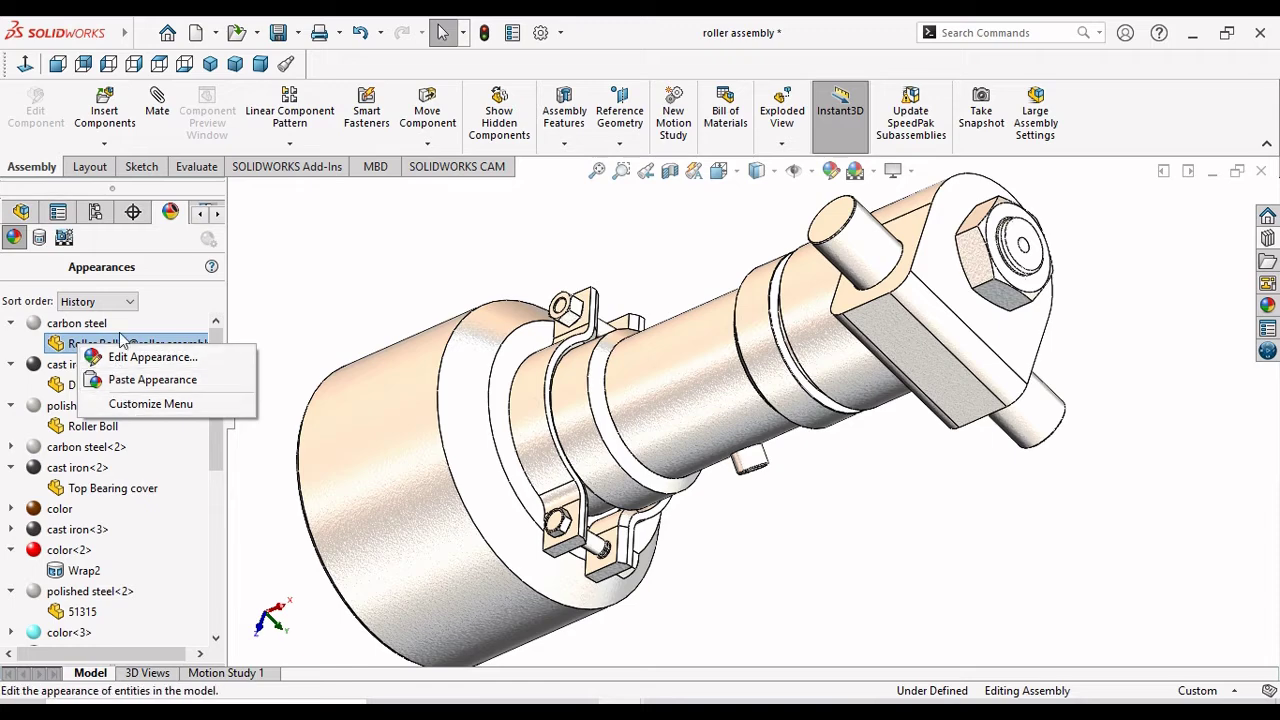
pyautogui.press('Escape')
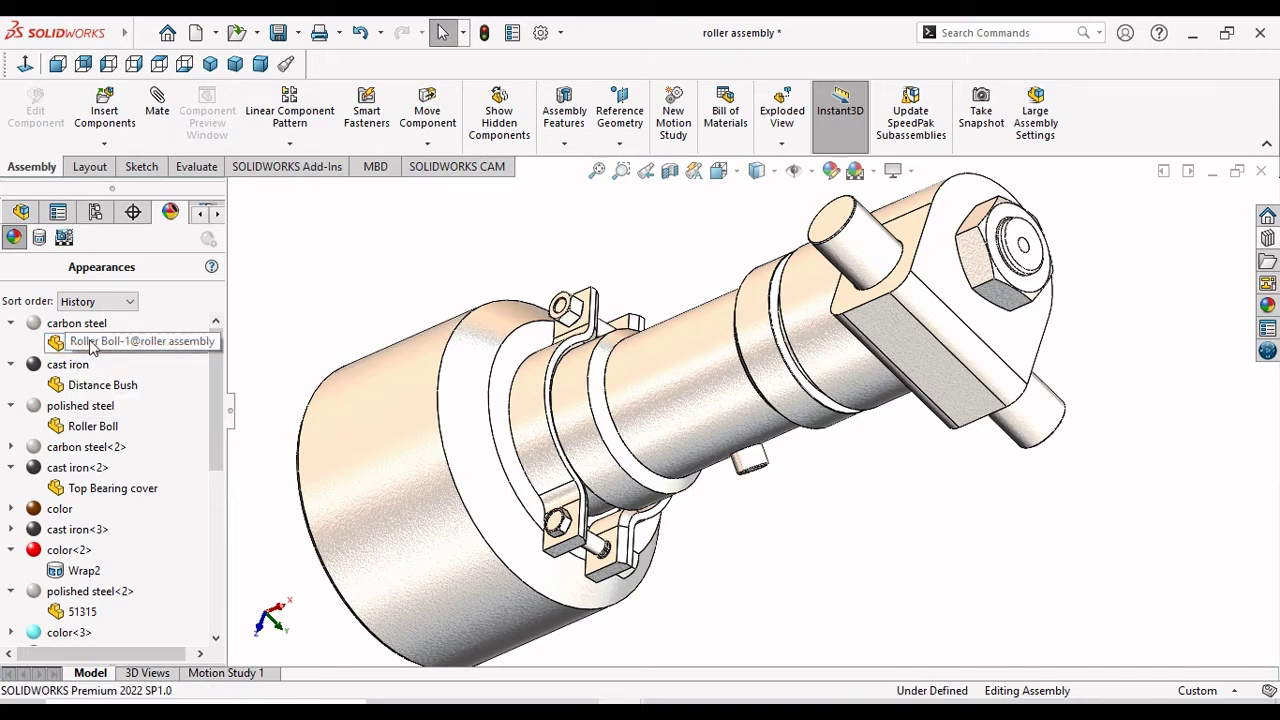
pyautogui.doubleClick(62, 330)
pyautogui.rightClick(62, 328)
pyautogui.click(149, 399)
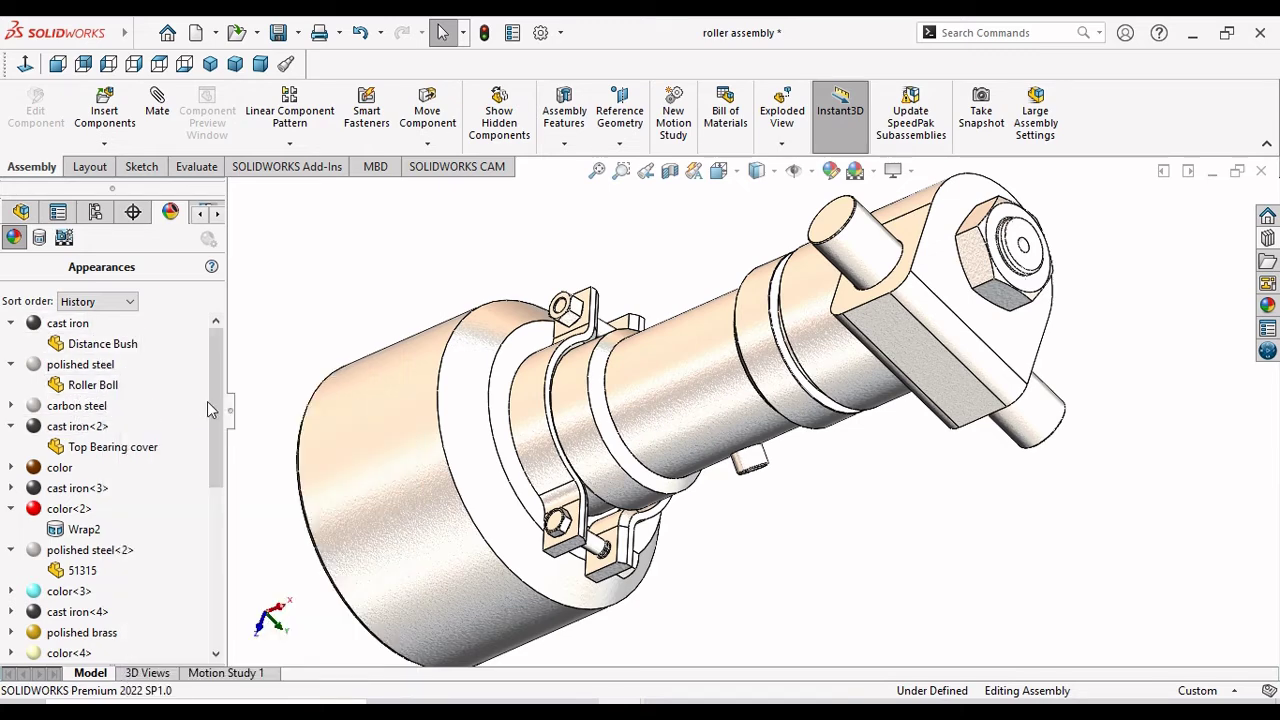
pyautogui.moveTo(207, 401)
pyautogui.mouseDown()
pyautogui.moveTo(211, 544)
pyautogui.moveTo(201, 575)
pyautogui.moveTo(192, 563)
pyautogui.mouseUp()
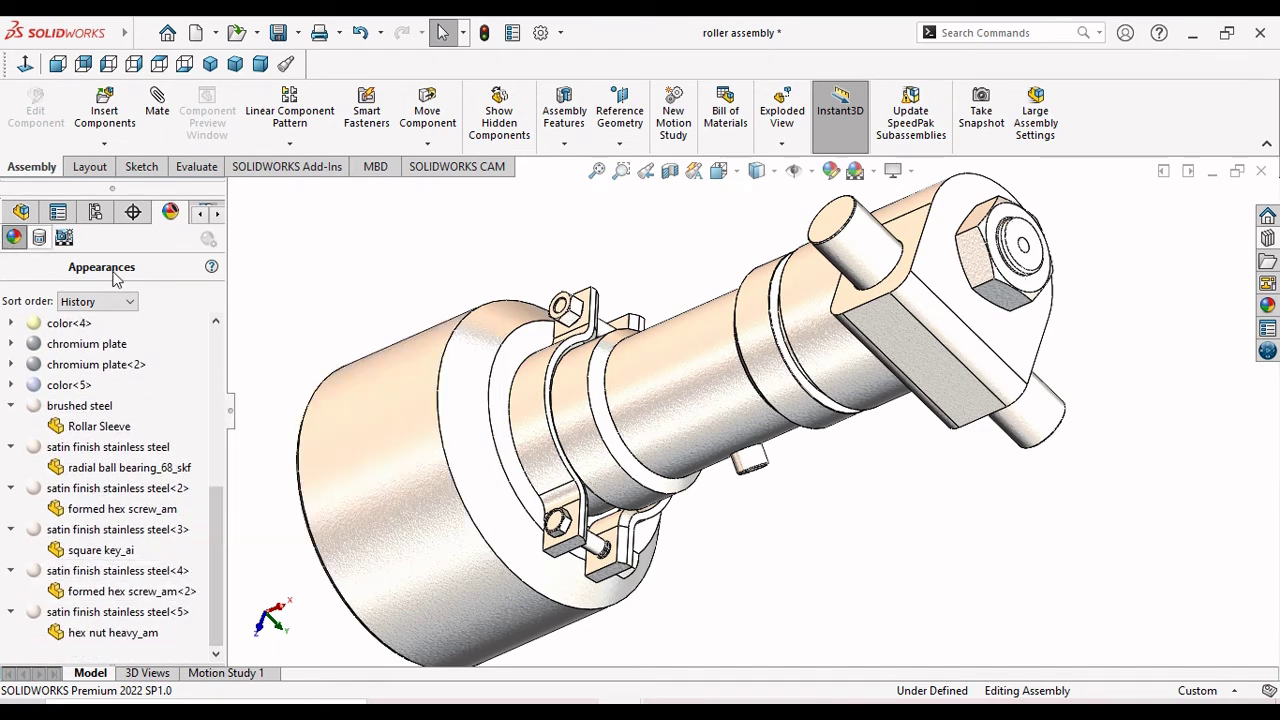
pyautogui.click(22, 212)
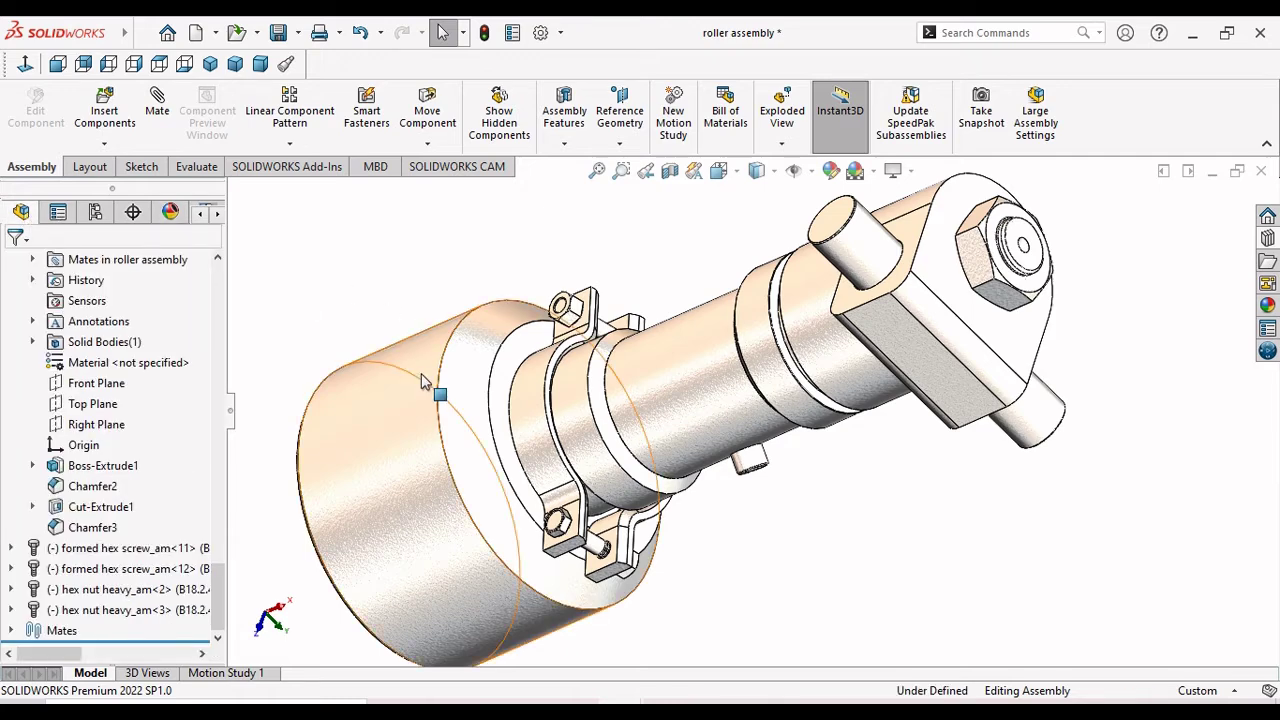
# Find brushed steel in the Appearances list and remove it from the Rollar Sleeve.
pyautogui.scroll(5, 480, 405)
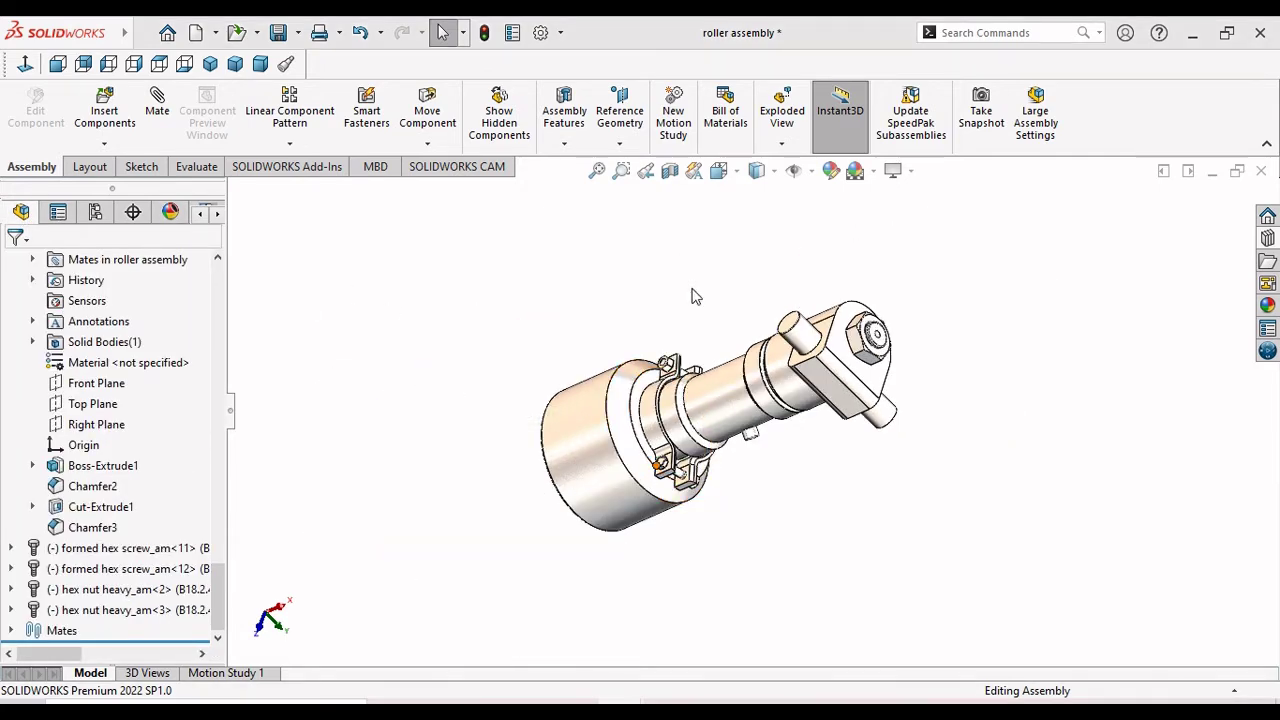
pyautogui.moveTo(691, 294); pyautogui.dragTo(620, 317, button='middle')
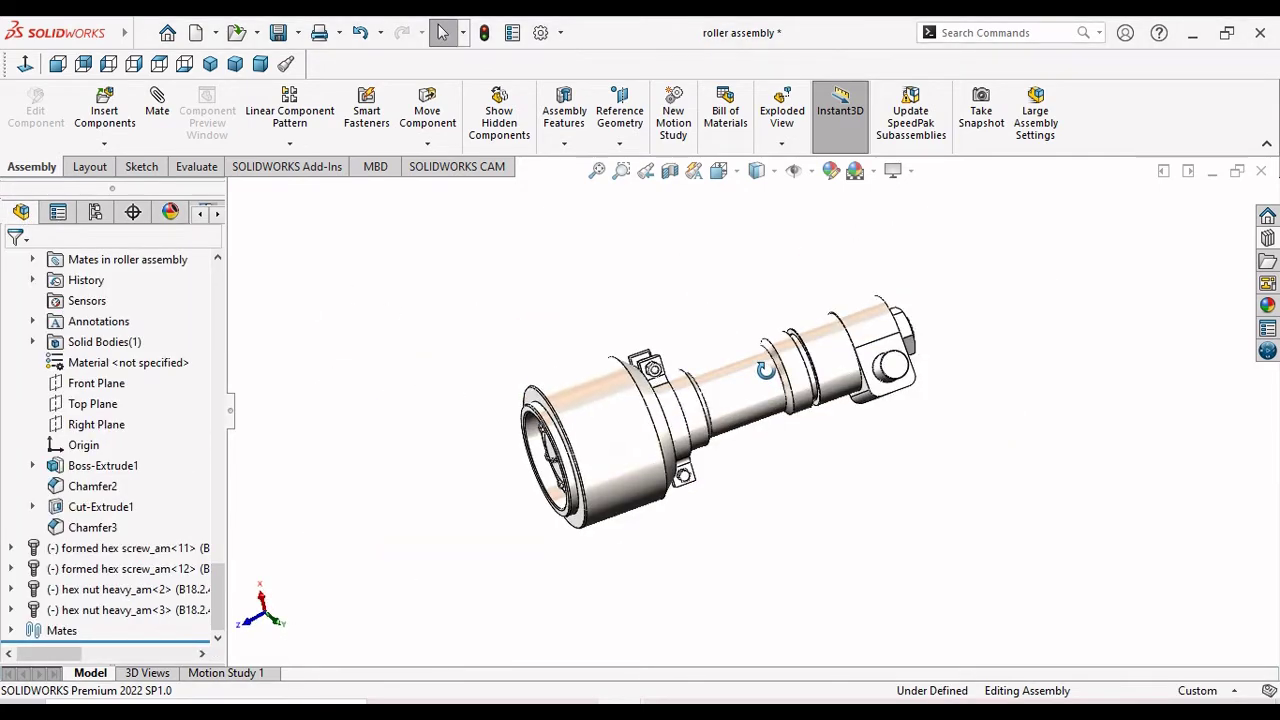
pyautogui.click(170, 212)
pyautogui.click(45, 328)
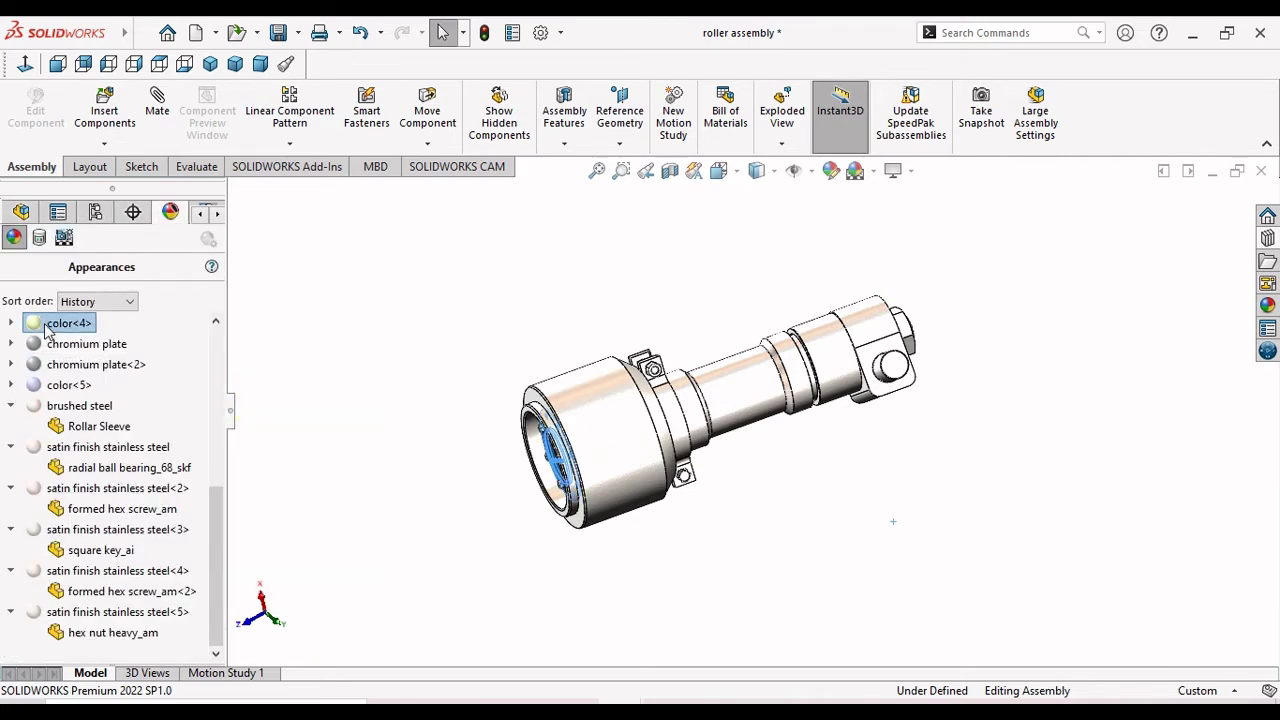
pyautogui.click(80, 411)
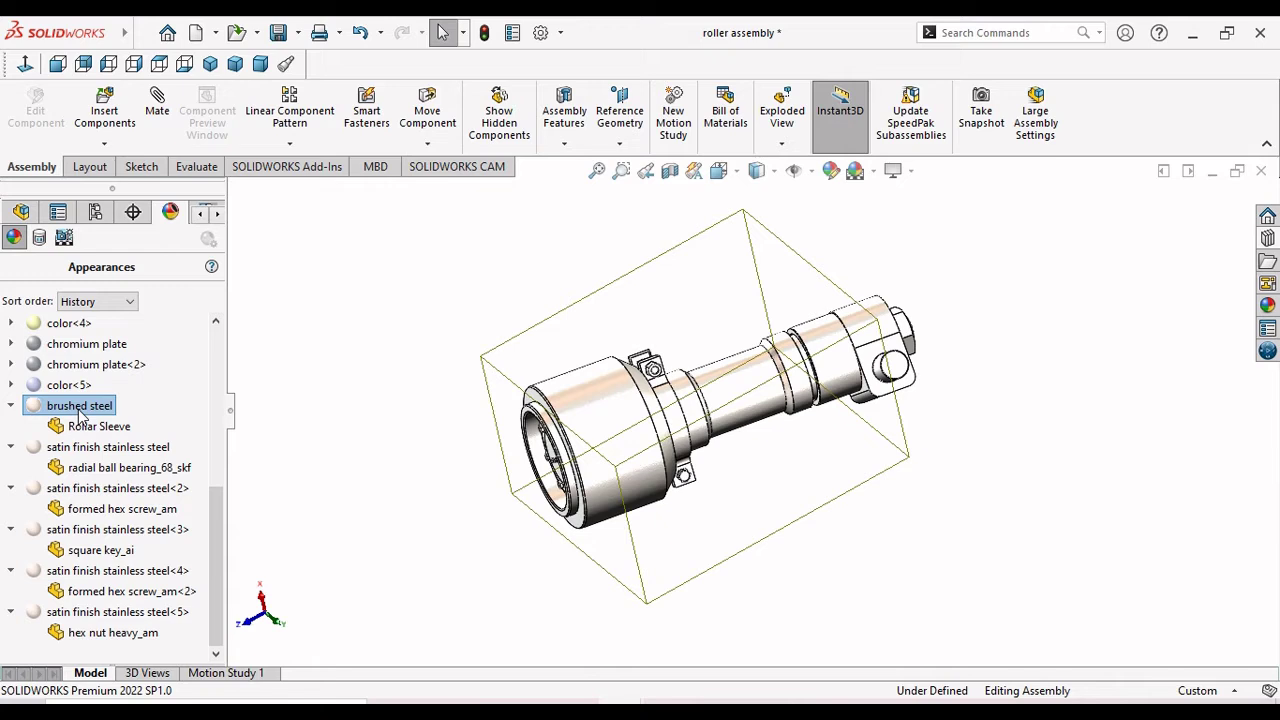
pyautogui.click(317, 442)
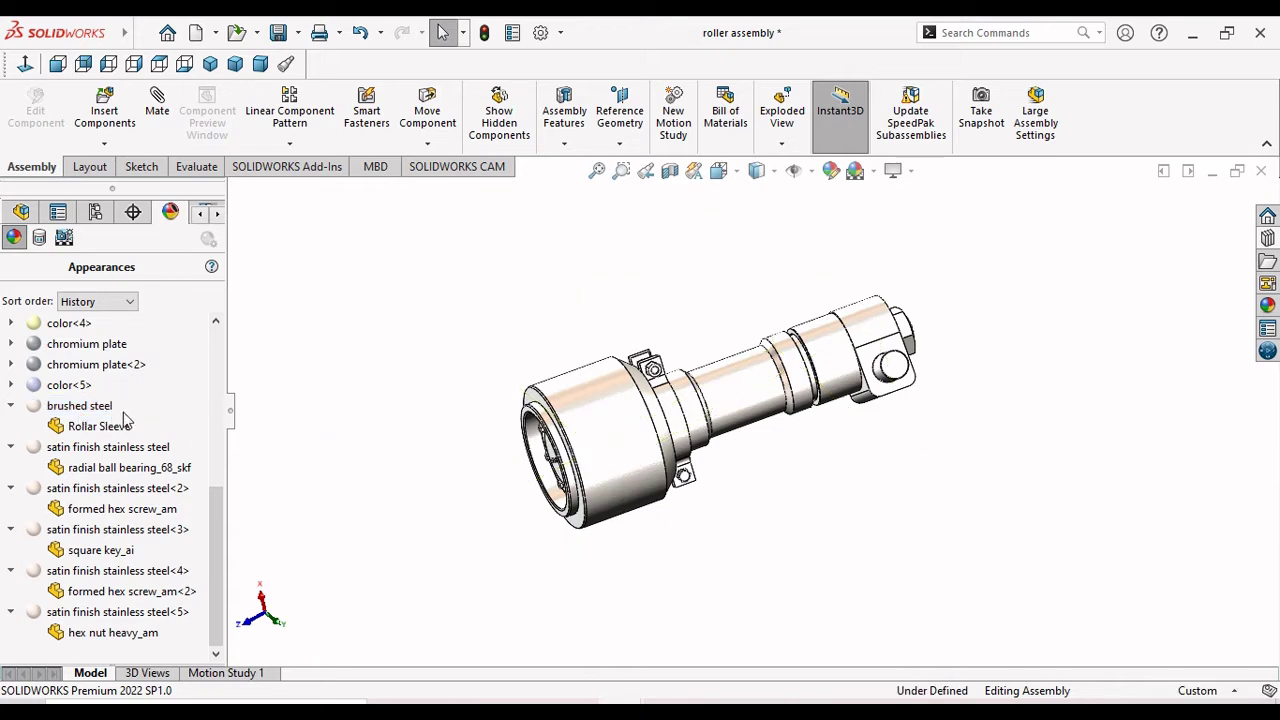
pyautogui.click(90, 410)
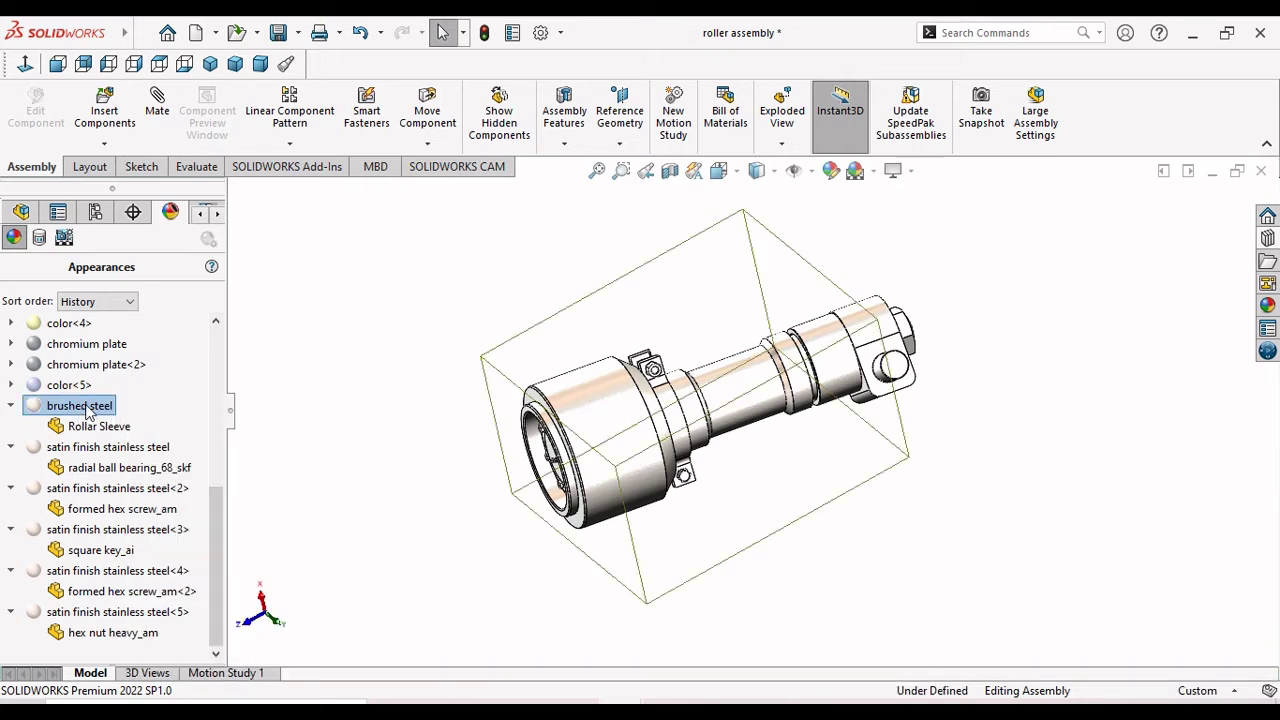
pyautogui.rightClick(90, 410)
pyautogui.click(181, 488)
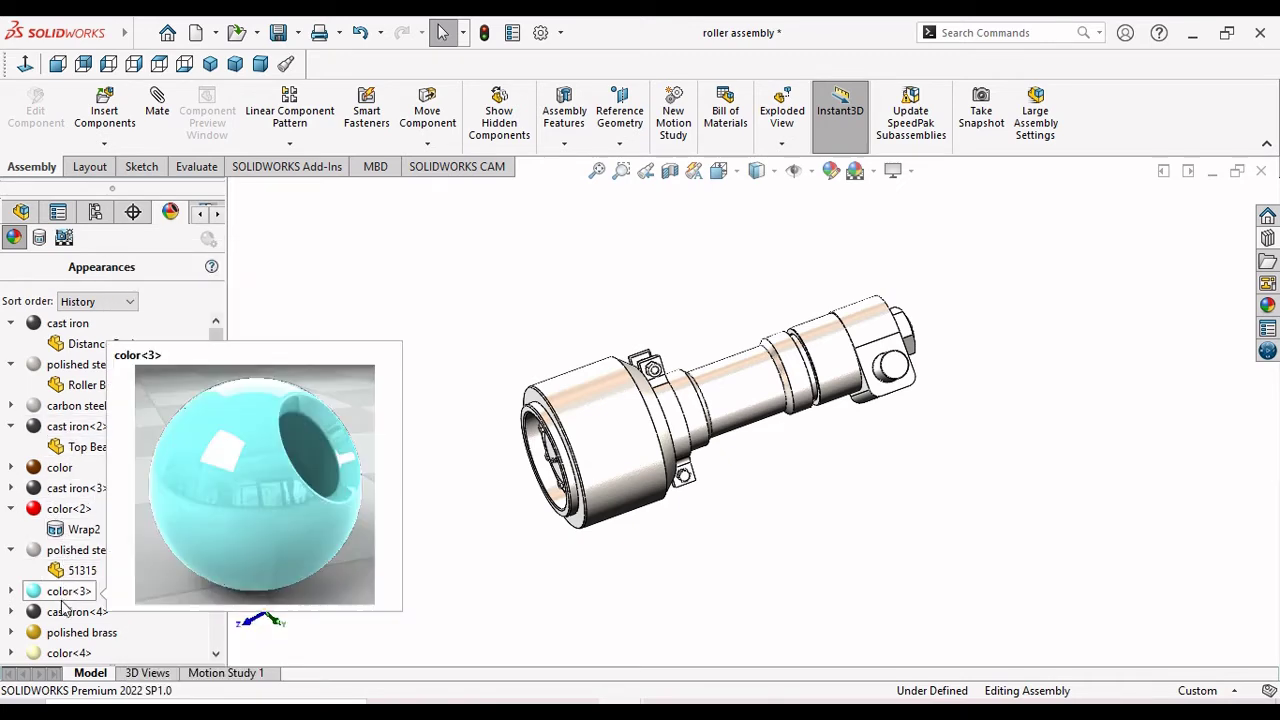
pyautogui.moveTo(215, 428); pyautogui.dragTo(213, 579)
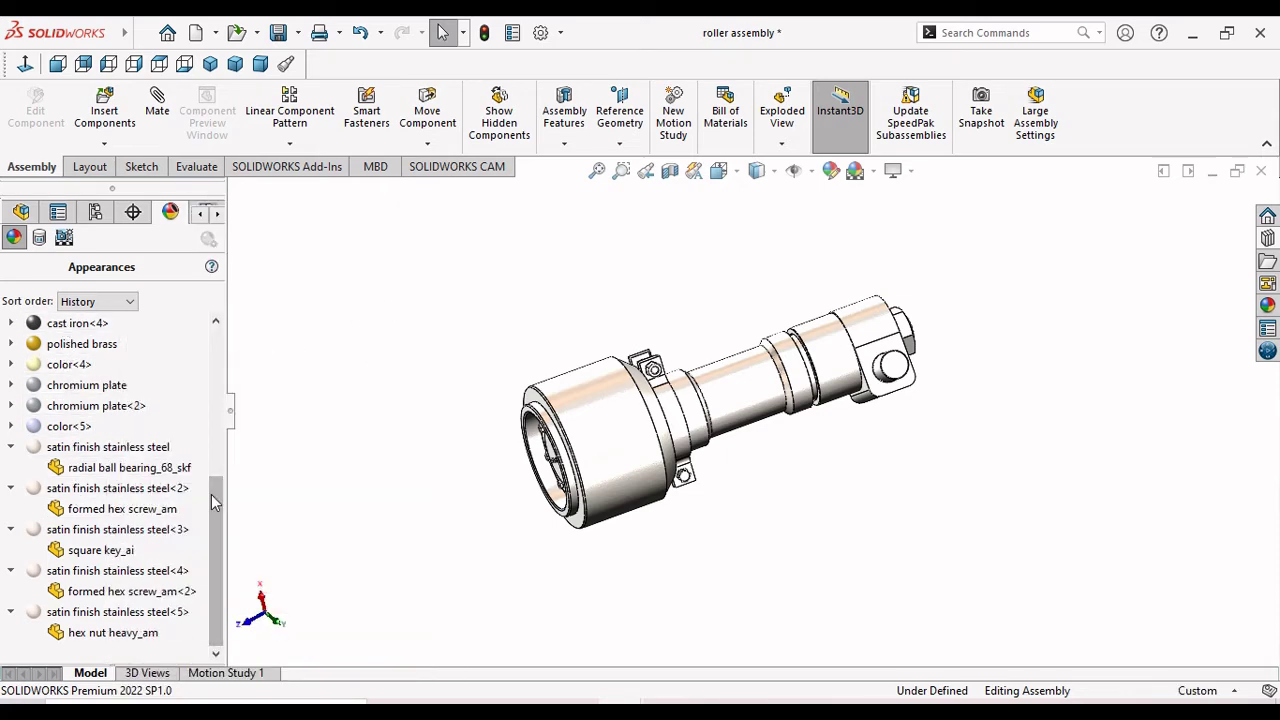
pyautogui.moveTo(212, 494); pyautogui.dragTo(225, 301)
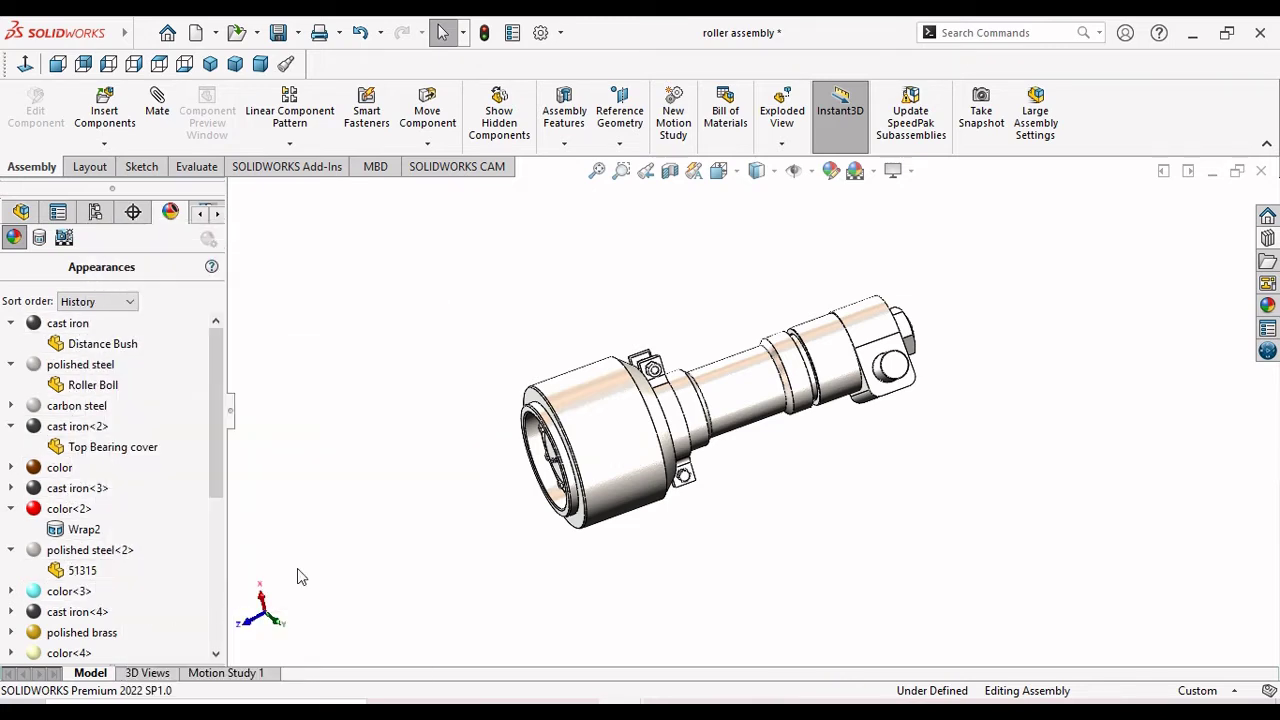
pyautogui.scroll(-3, 780, 511)
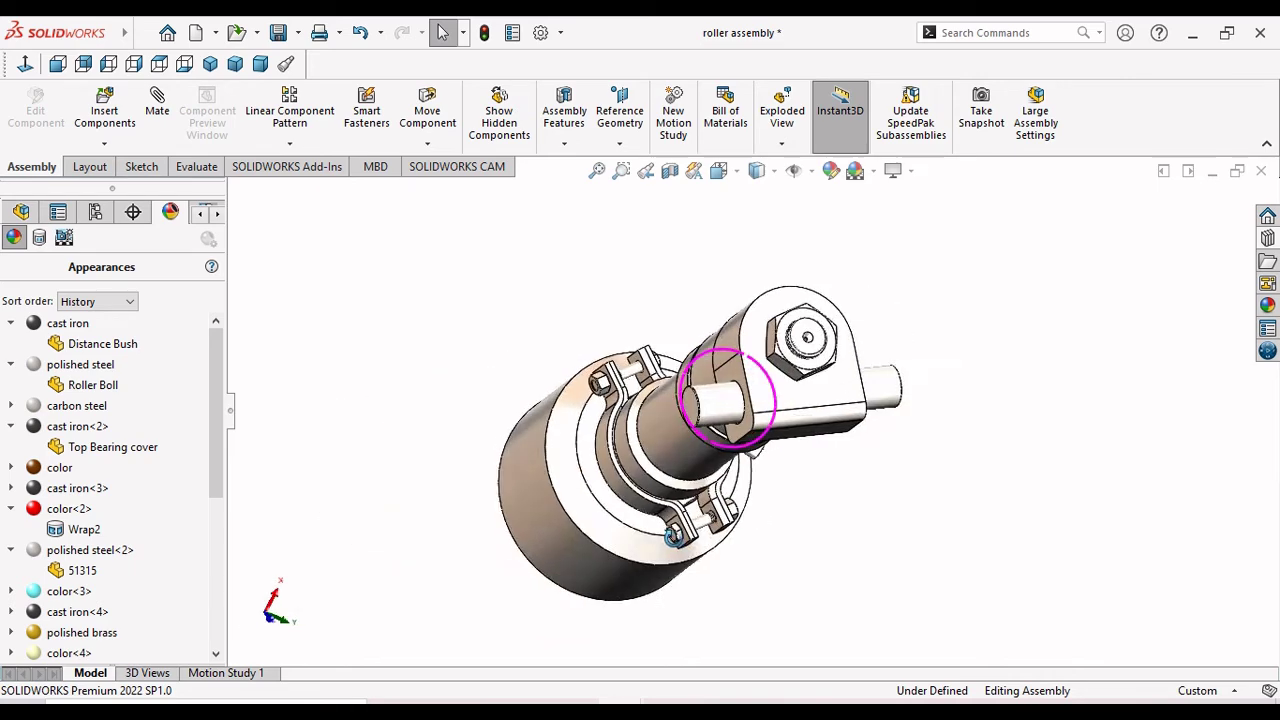
pyautogui.moveTo(744, 531); pyautogui.dragTo(703, 606, button='middle')
pyautogui.scroll(-5, 760, 288)
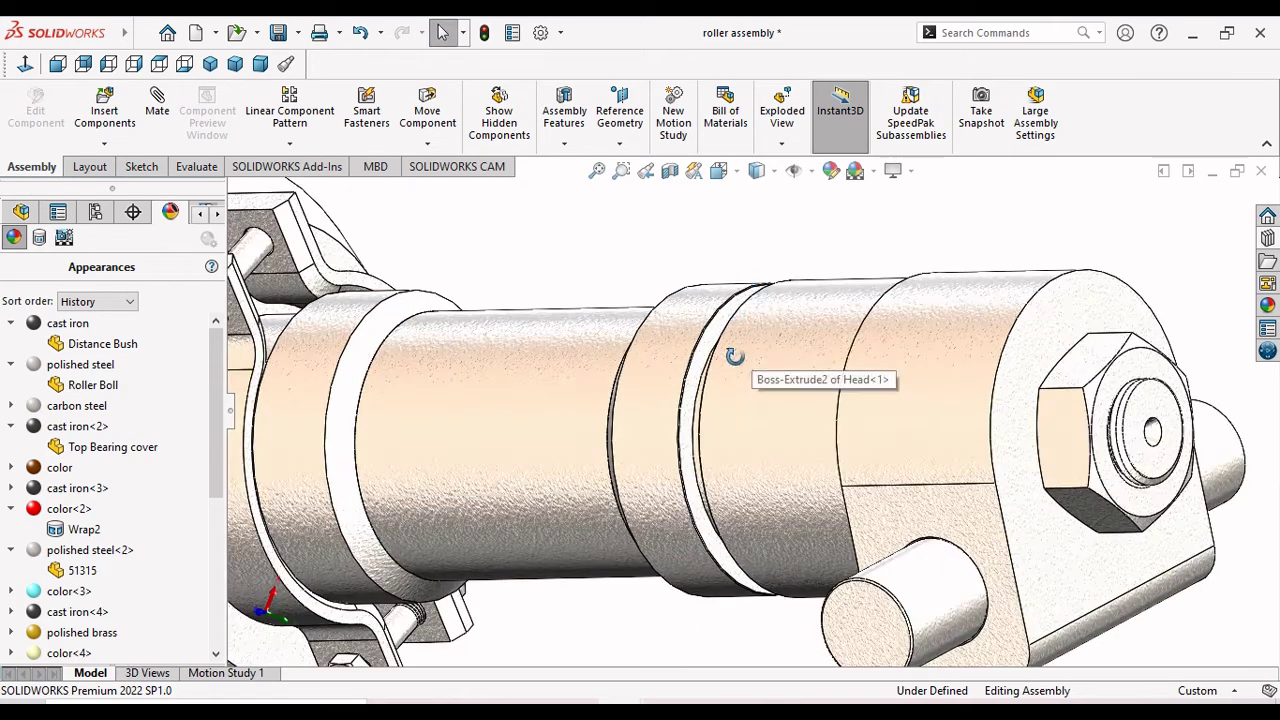
pyautogui.scroll(5, 814, 349)
pyautogui.moveTo(814, 349)
pyautogui.mouseDown(button='middle')
pyautogui.moveTo(624, 475)
pyautogui.moveTo(634, 449)
pyautogui.mouseUp(button='middle')
pyautogui.moveTo(694, 240); pyautogui.dragTo(680, 345, button='middle')
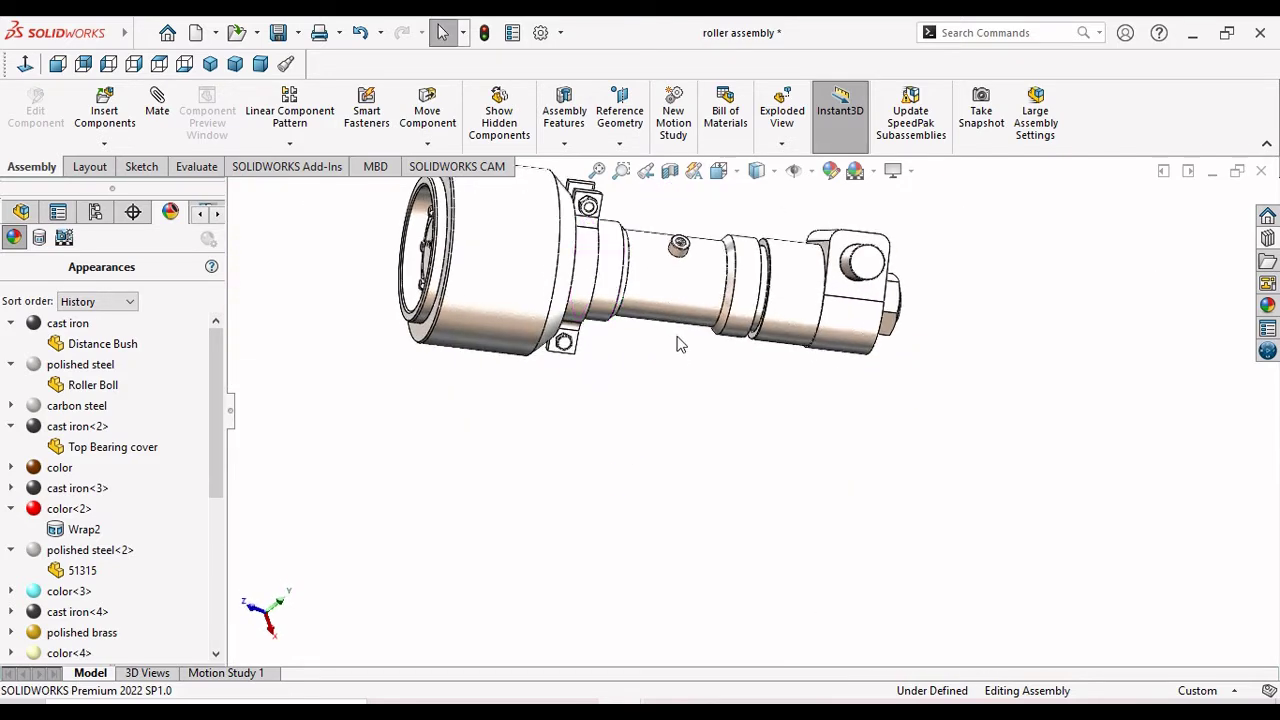
pyautogui.scroll(2, 680, 345)
pyautogui.moveTo(677, 257); pyautogui.dragTo(677, 320, button='middle')
pyautogui.scroll(-3, 733, 290)
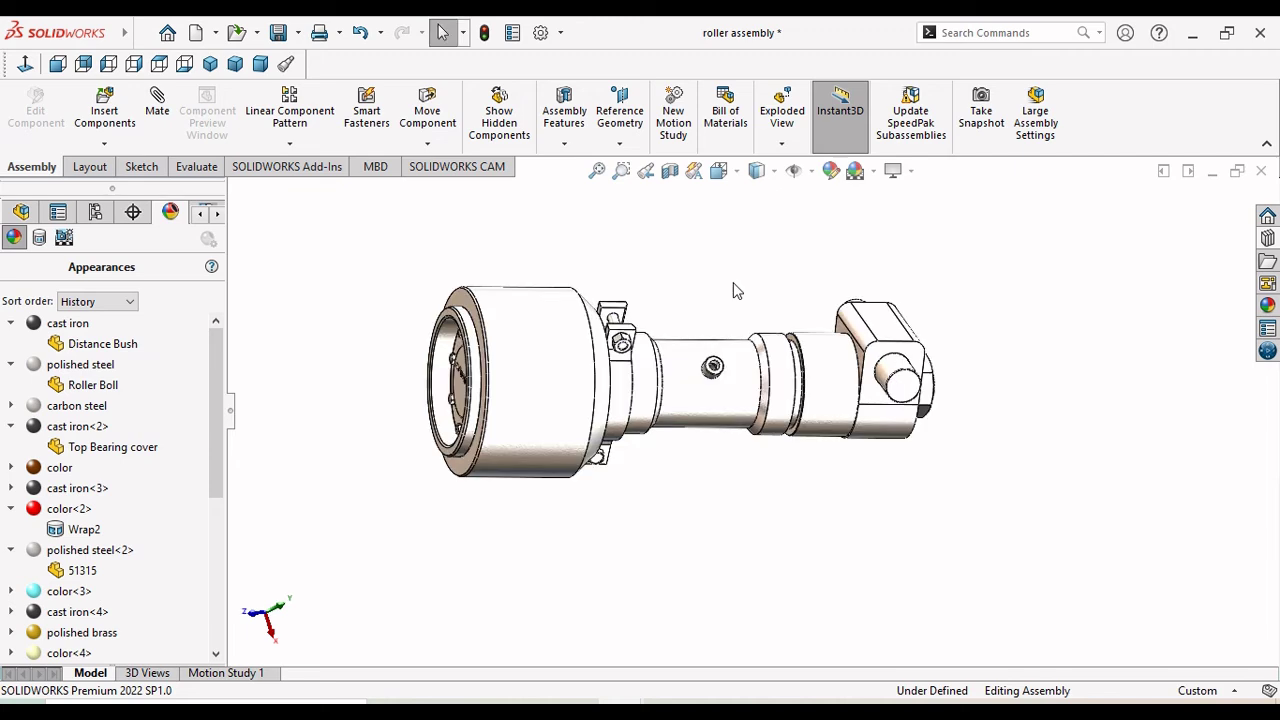
pyautogui.scroll(-2, 753, 370)
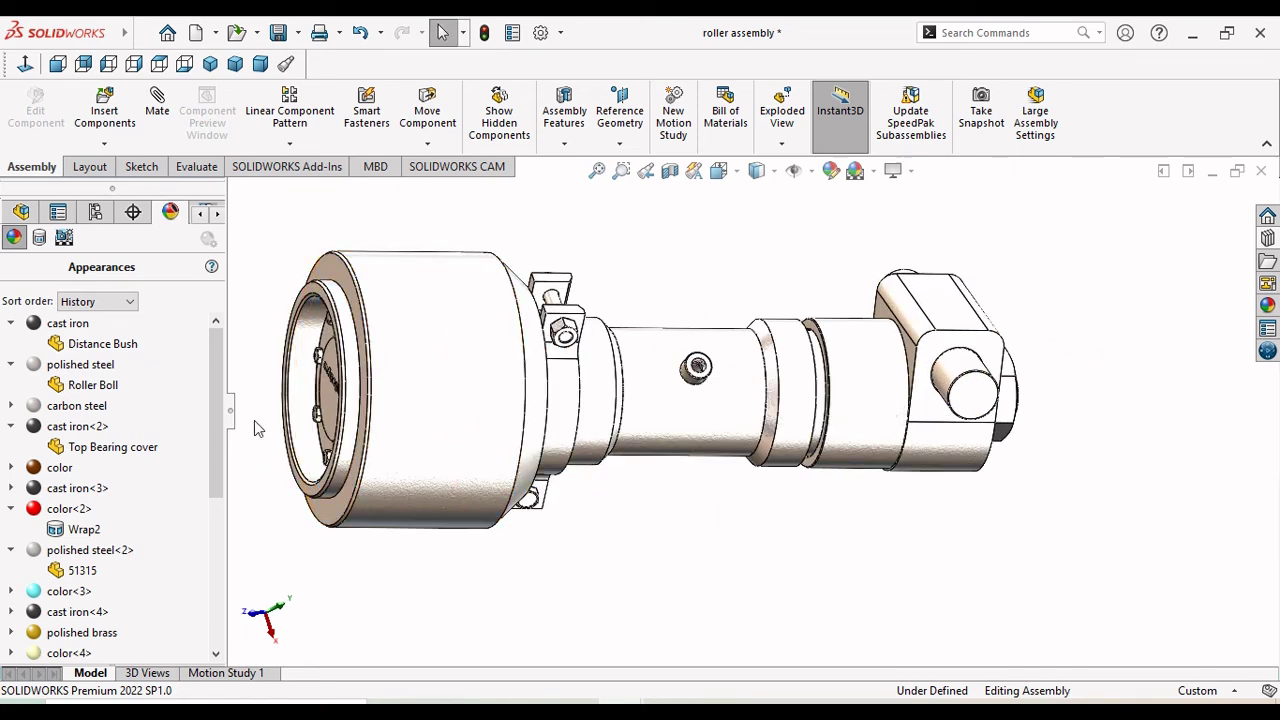
pyautogui.moveTo(268, 432); pyautogui.dragTo(355, 415, button='middle')
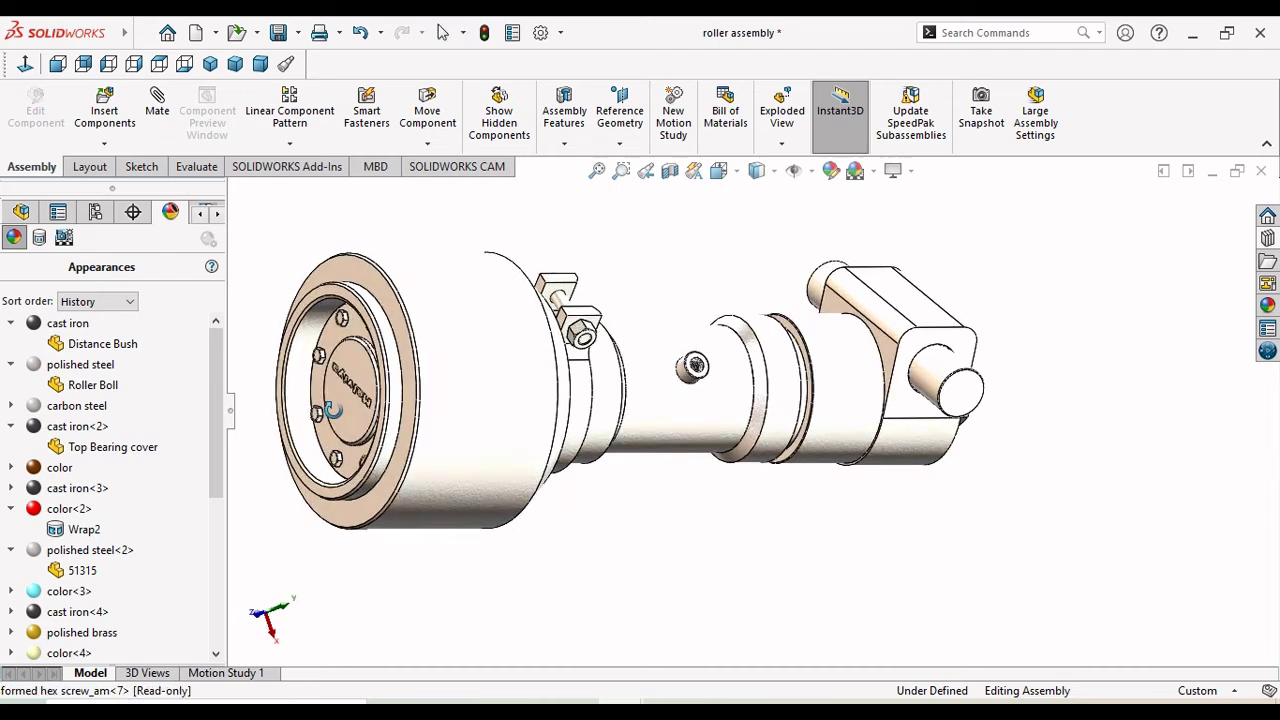
# Check which parts use cast iron<3> and cast iron<4>, then return to the component tree.
pyautogui.click(356, 413)
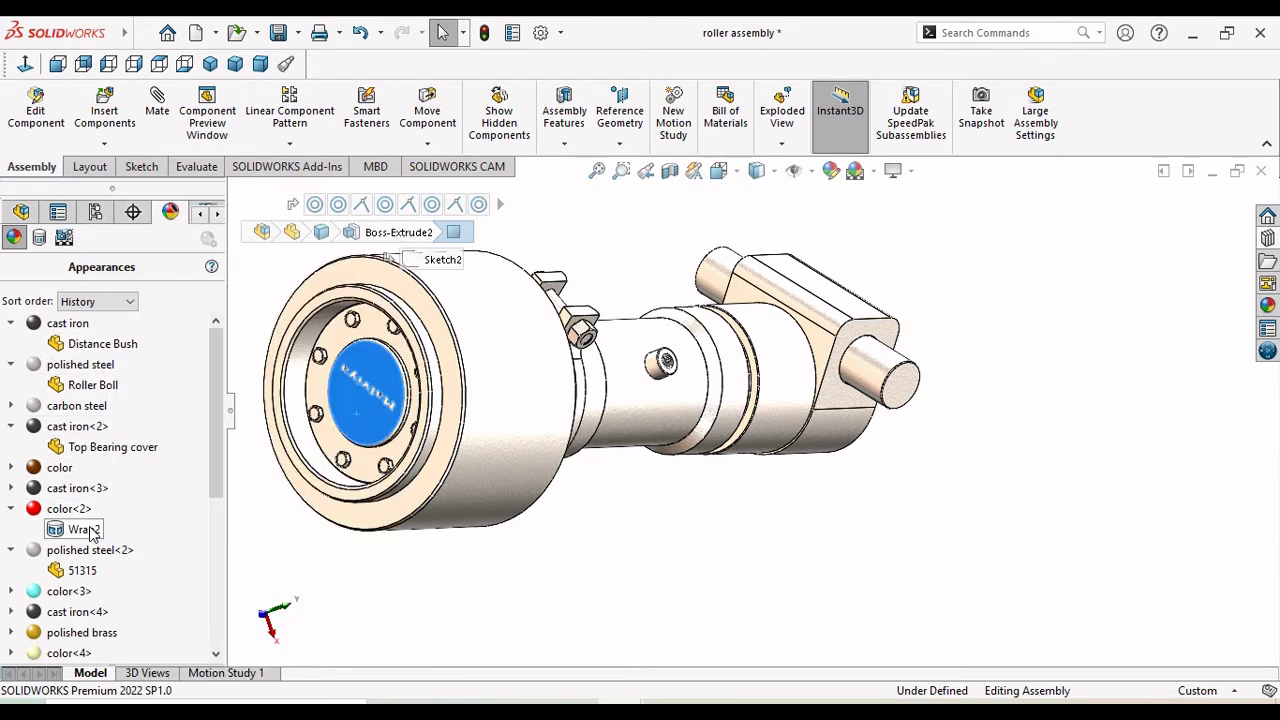
pyautogui.moveTo(77, 488)
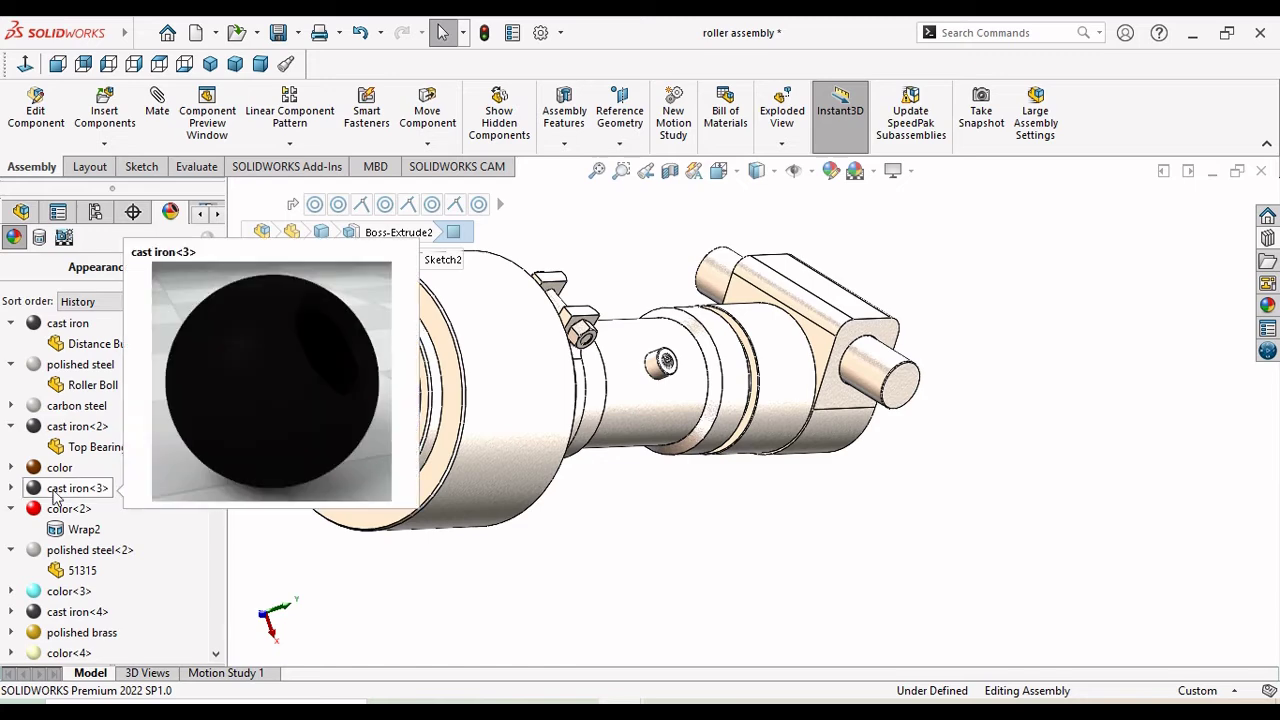
pyautogui.click(11, 488)
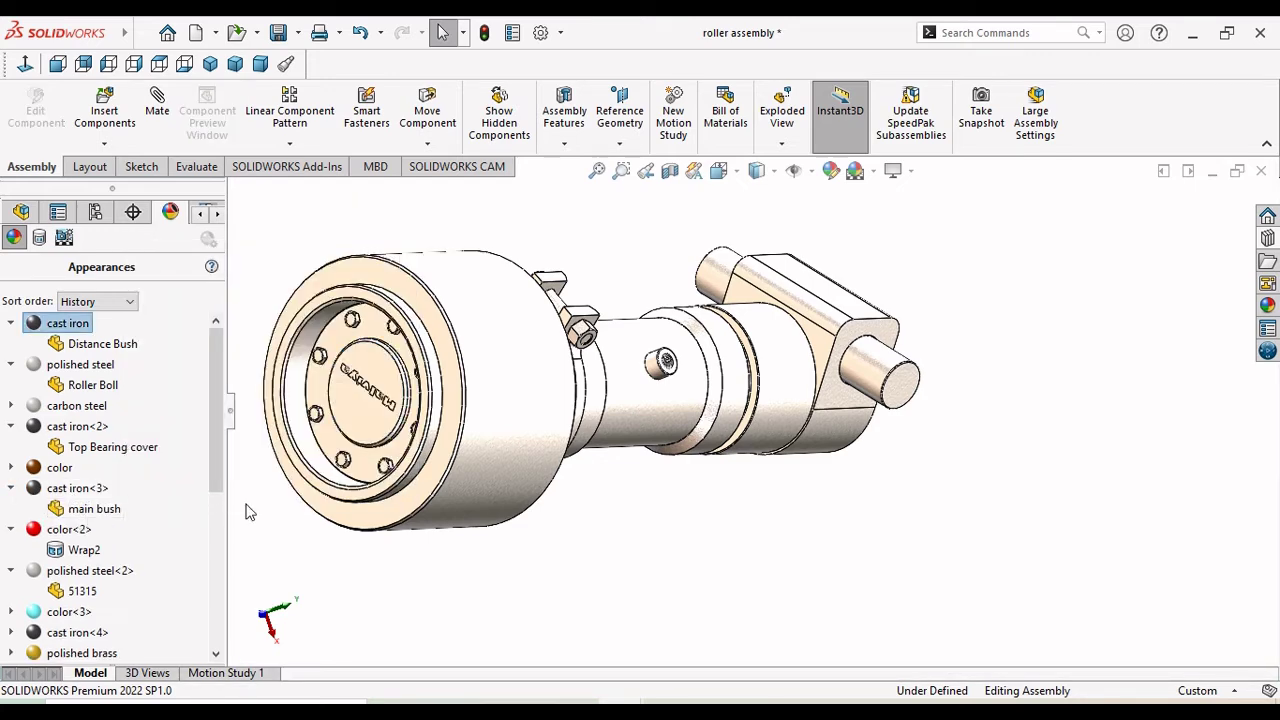
pyautogui.moveTo(220, 488); pyautogui.dragTo(220, 542)
pyautogui.click(11, 529)
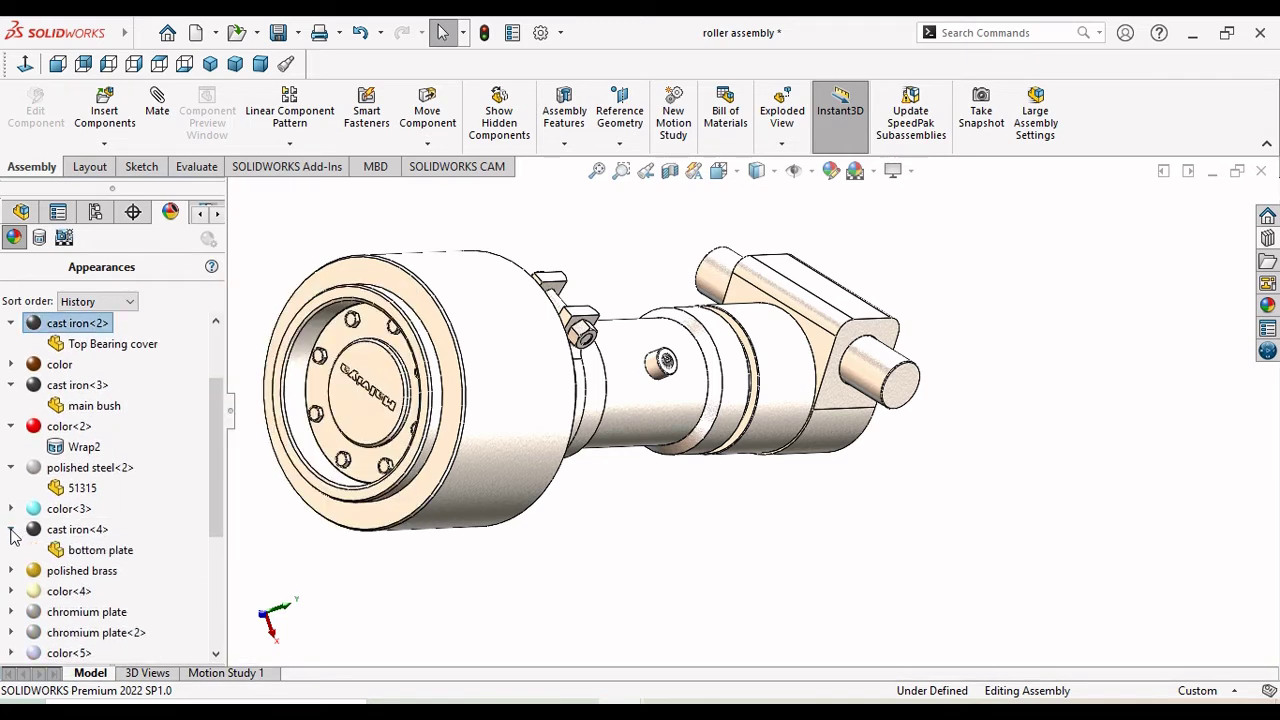
pyautogui.click(81, 558)
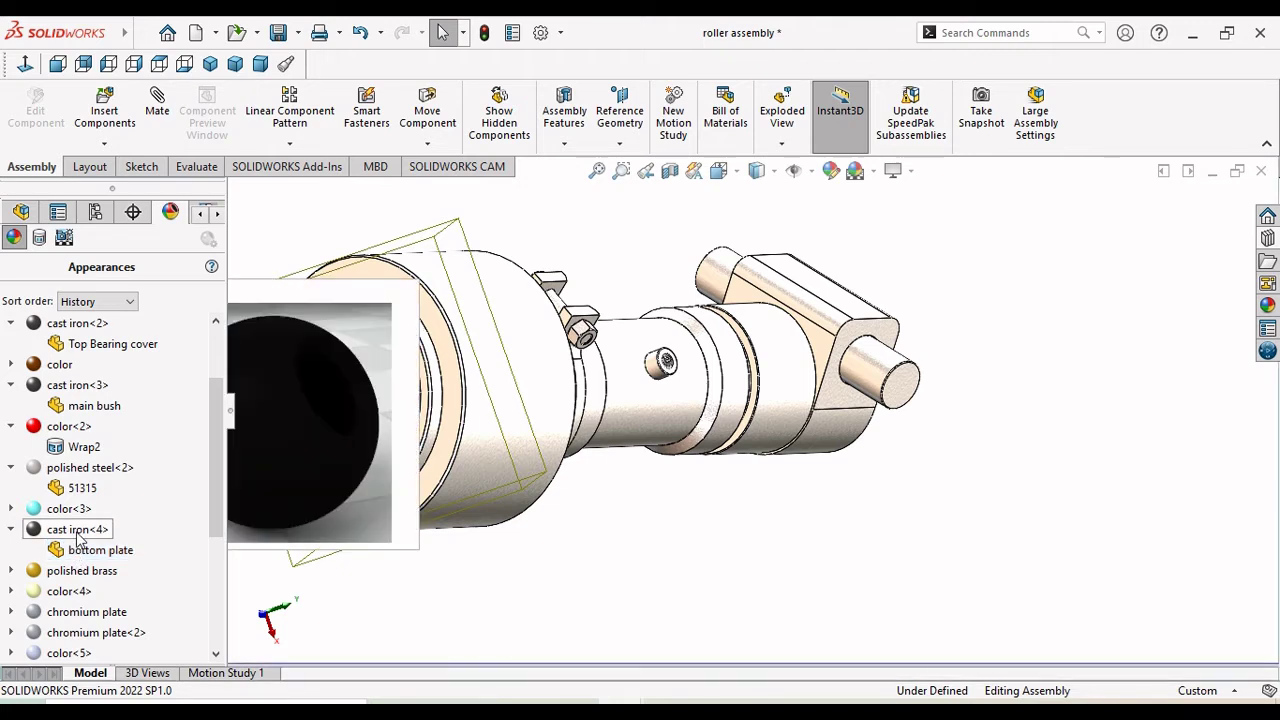
pyautogui.click(78, 533)
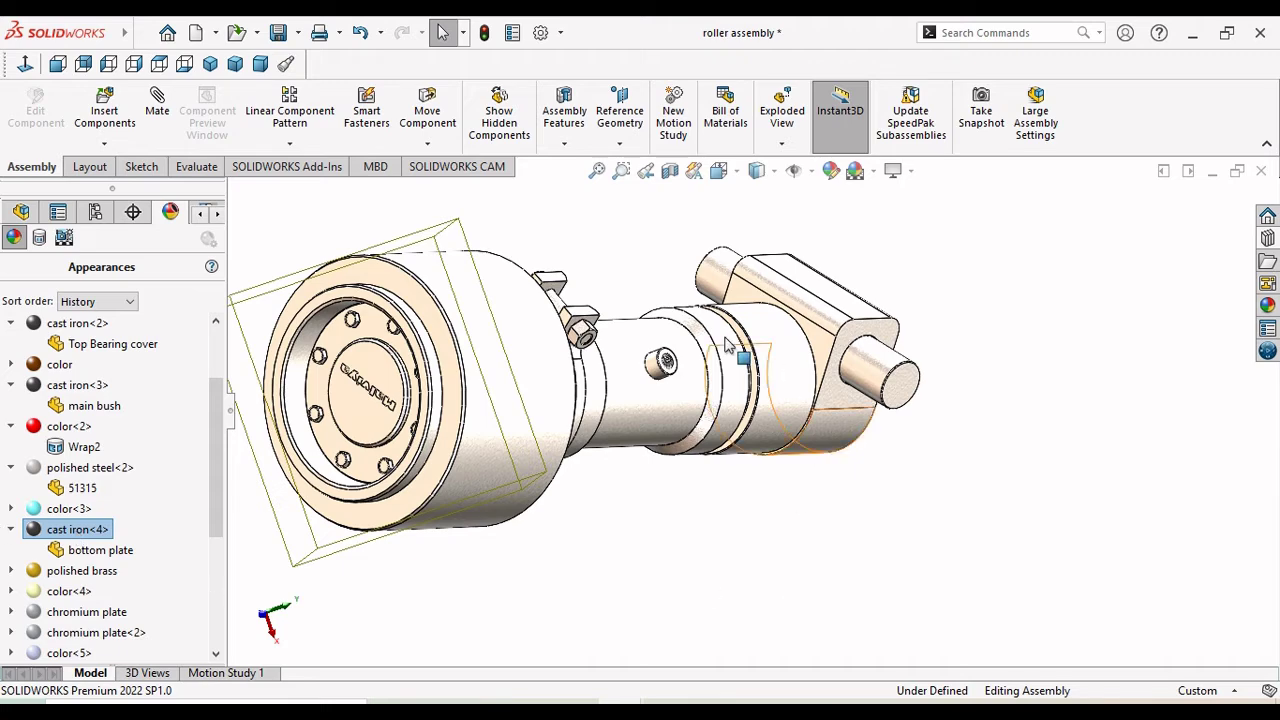
pyautogui.click(21, 211)
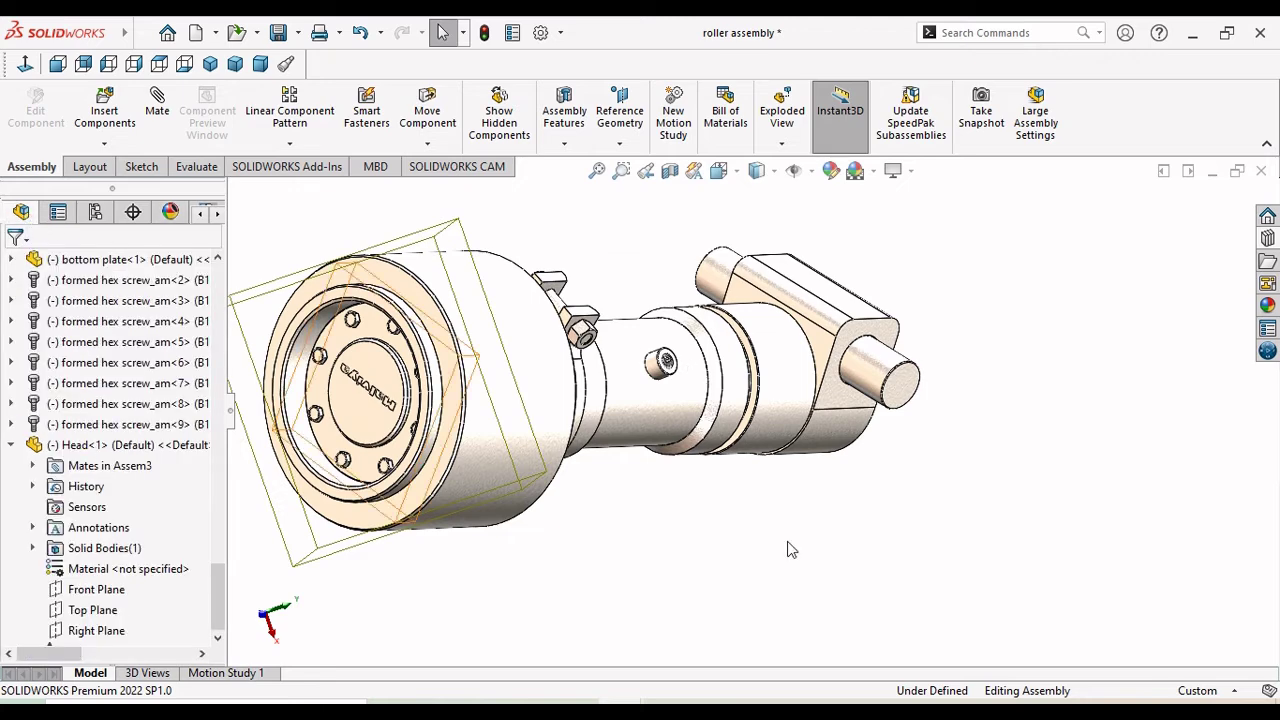
pyautogui.scroll(-3, 615, 345)
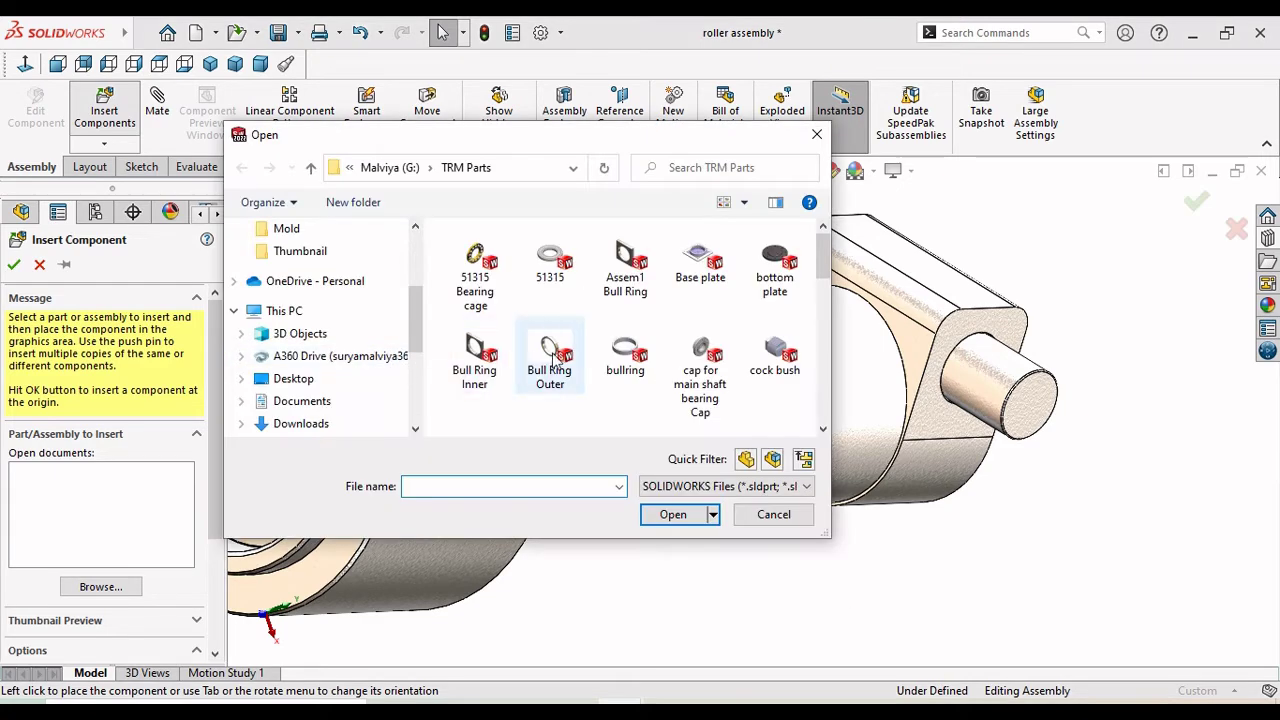
# Insert cock bush from the TRM Parts folder beside the roller sleeve's threaded boss.
pyautogui.click(690, 523)
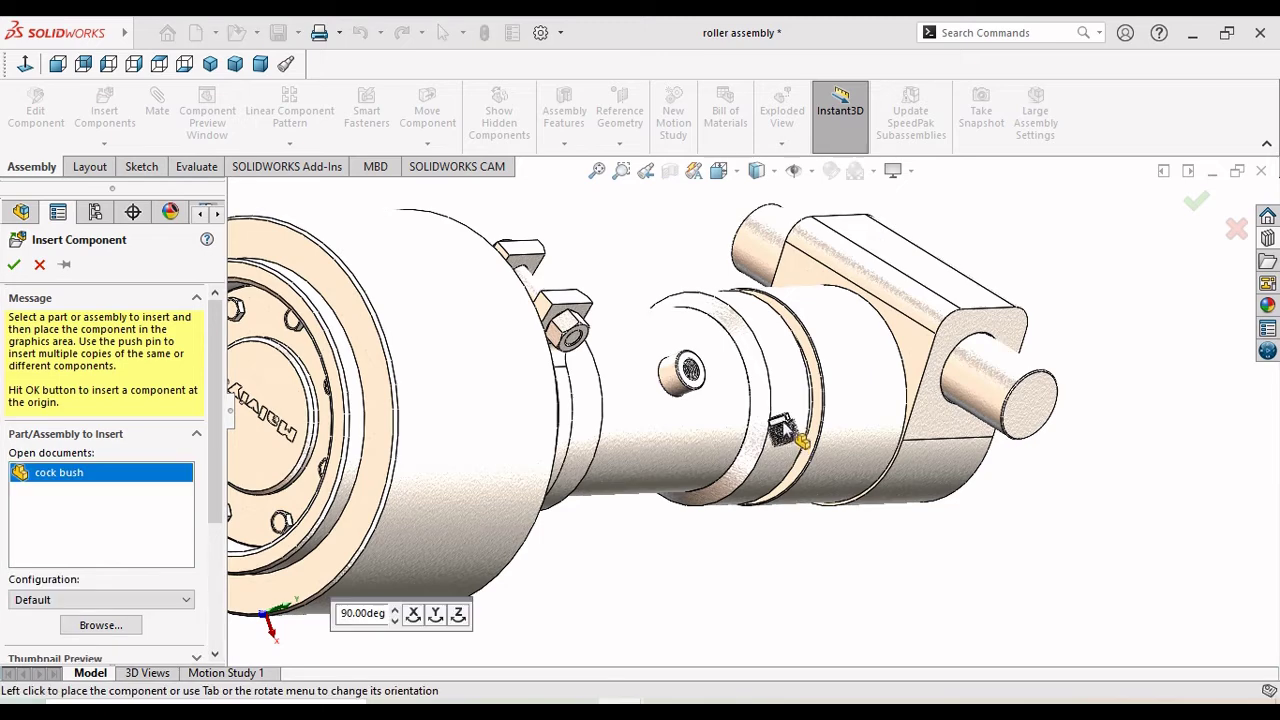
pyautogui.scroll(-5, 700, 372)
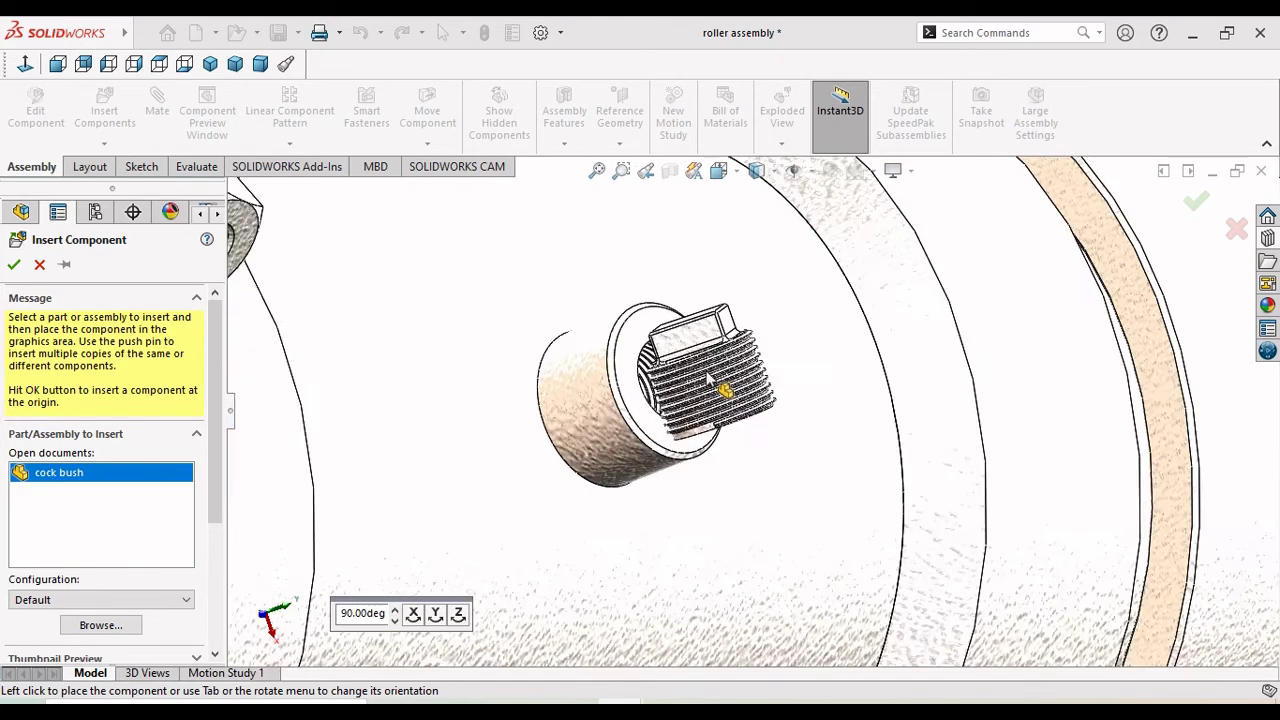
pyautogui.scroll(-3, 650, 320)
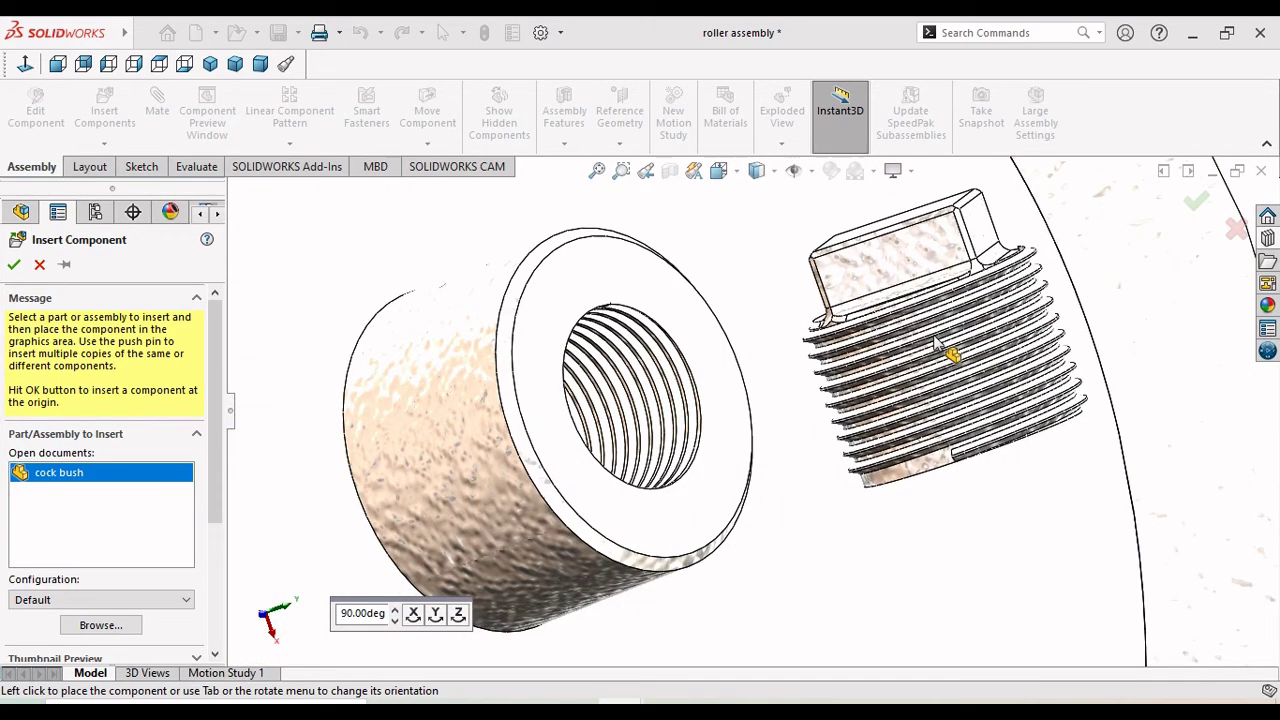
pyautogui.click(917, 340)
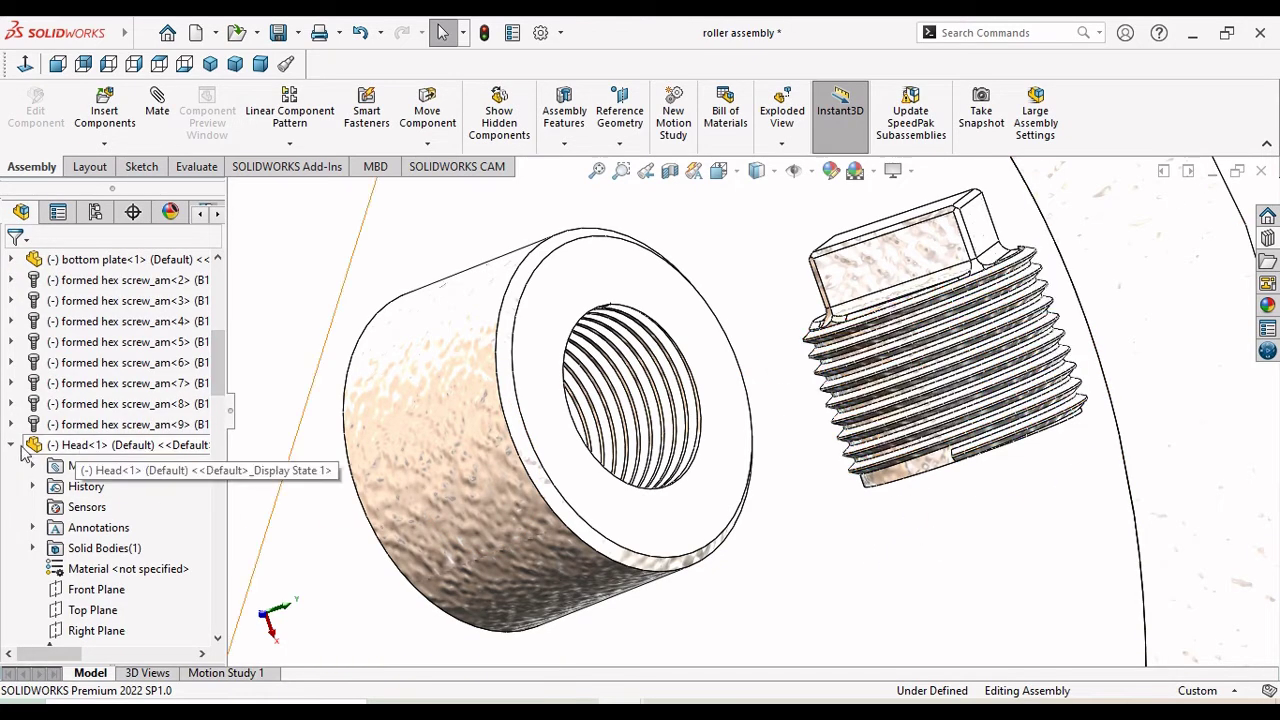
# Collapse Head<1>, Roller Shaft Nut<1> and both Roller Clamp nodes, then select the plug's top face.
pyautogui.click(13, 448)
pyautogui.click(13, 507)
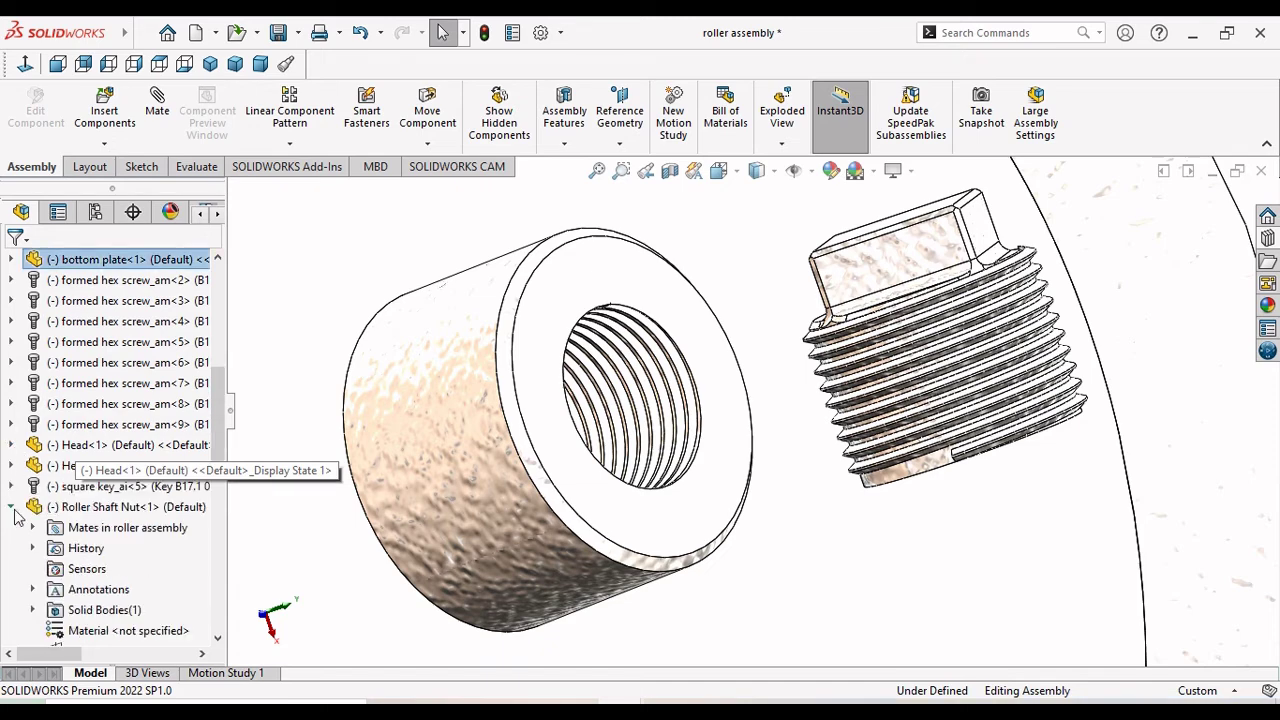
pyautogui.click(12, 530)
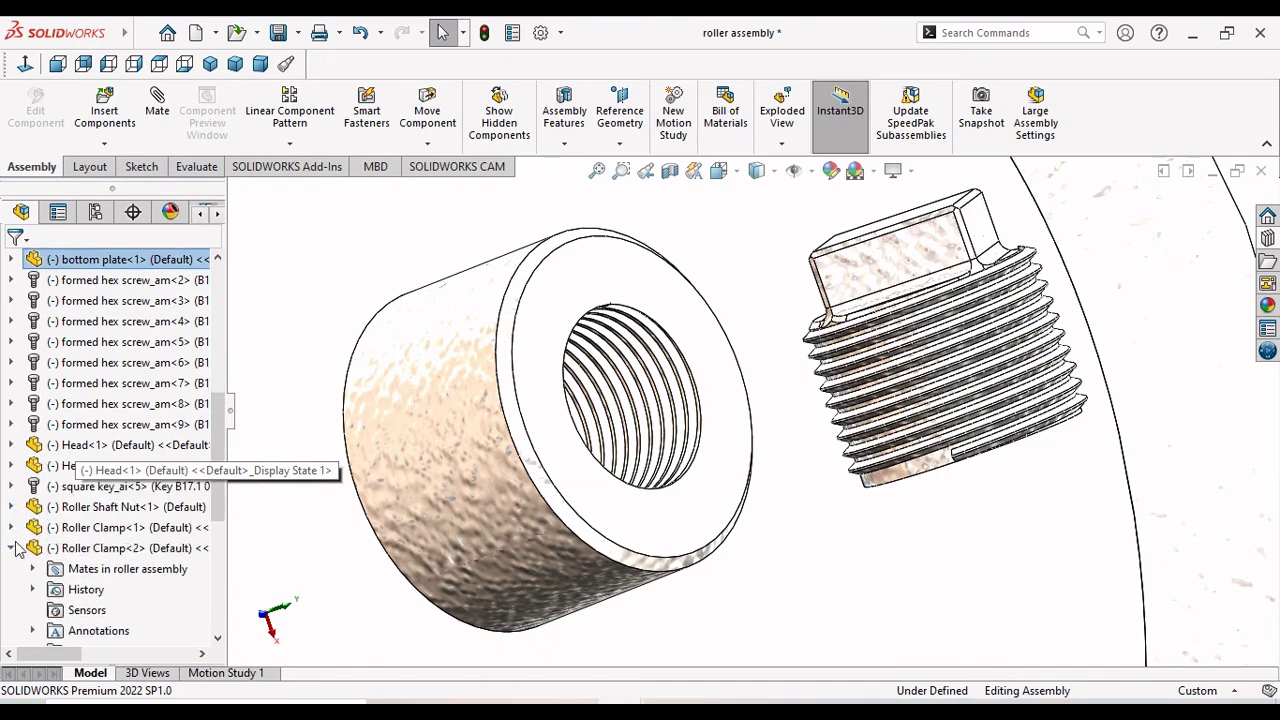
pyautogui.click(12, 548)
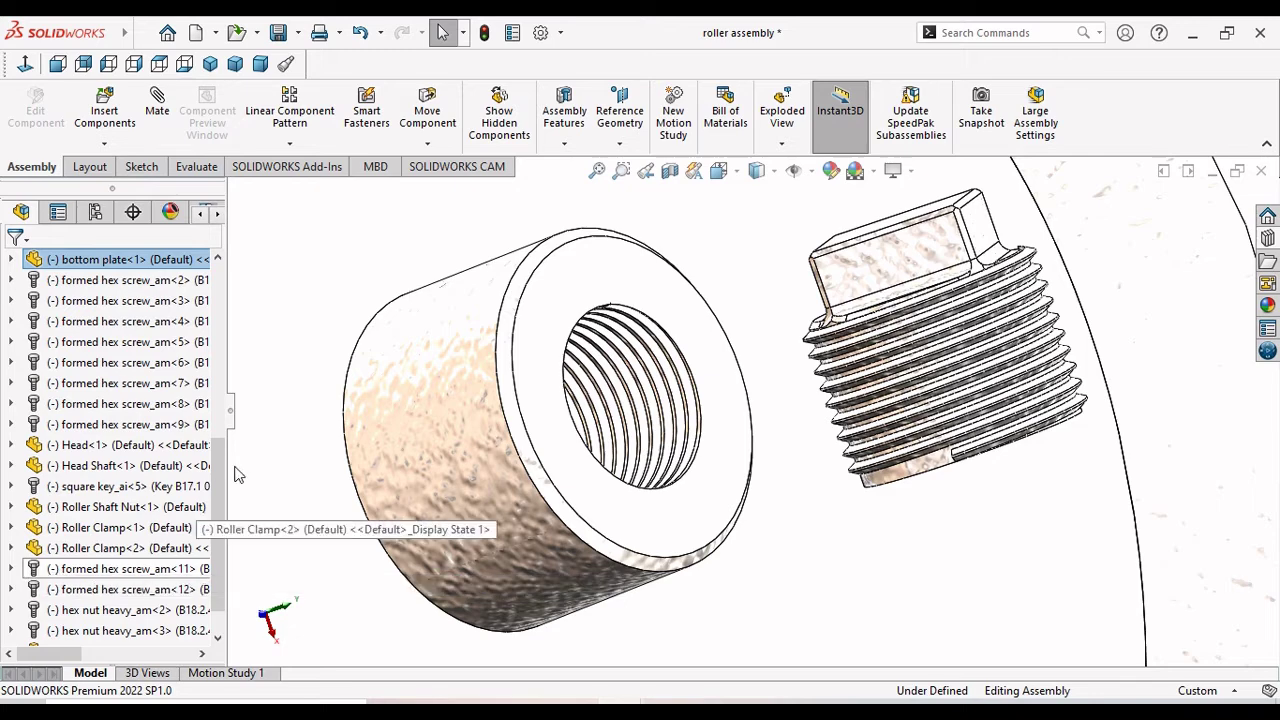
pyautogui.scroll(-1, 218, 530)
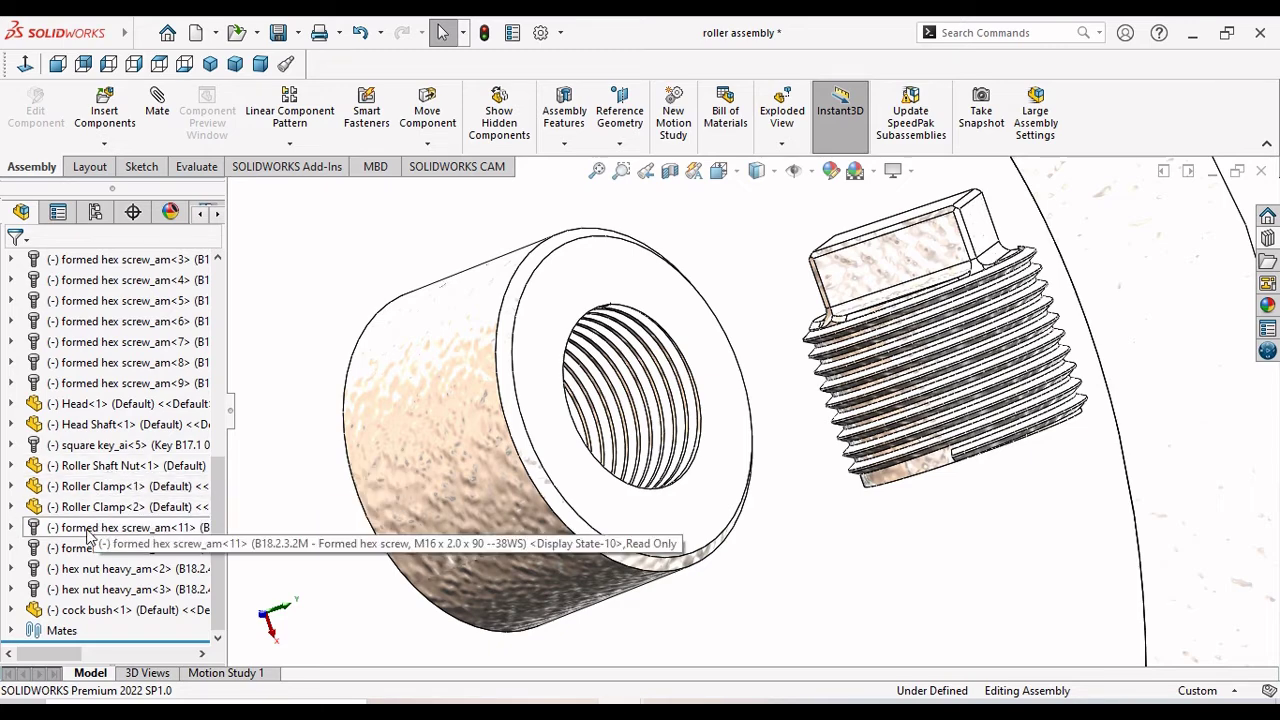
pyautogui.click(892, 282)
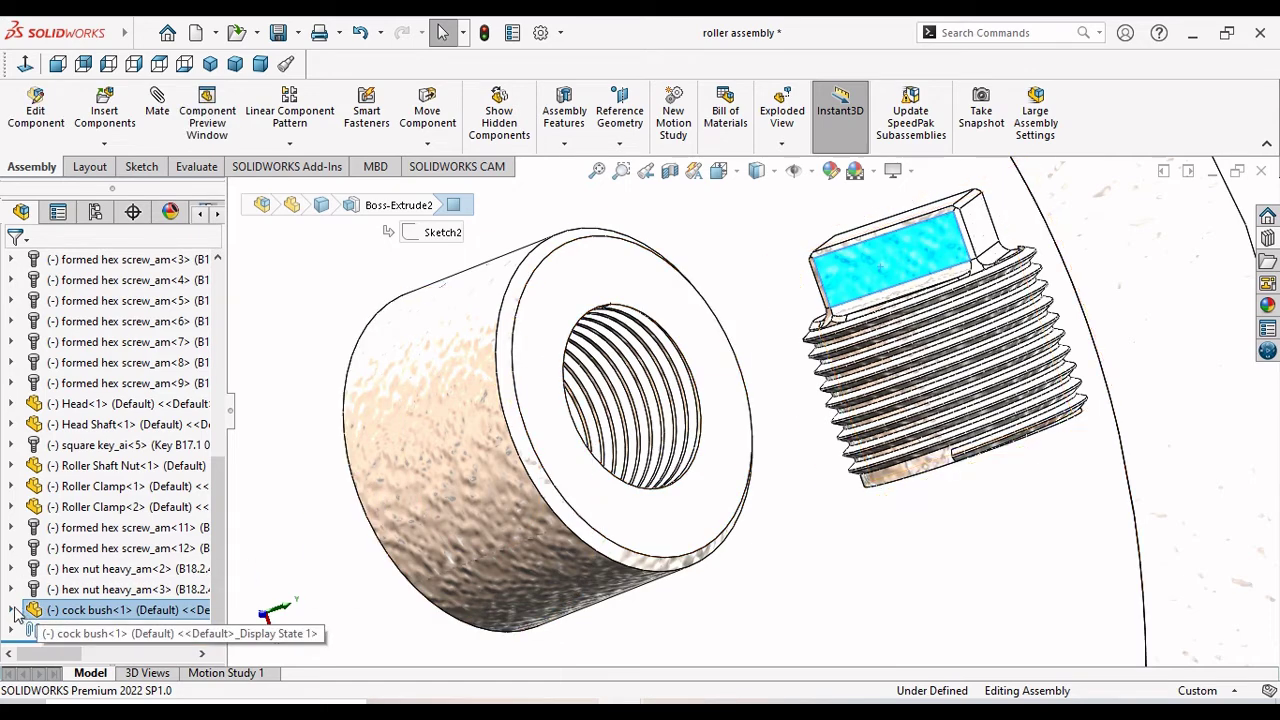
# Edit cock bush<1> in context and reopen its Thread1 feature for editing.
pyautogui.click(13, 610)
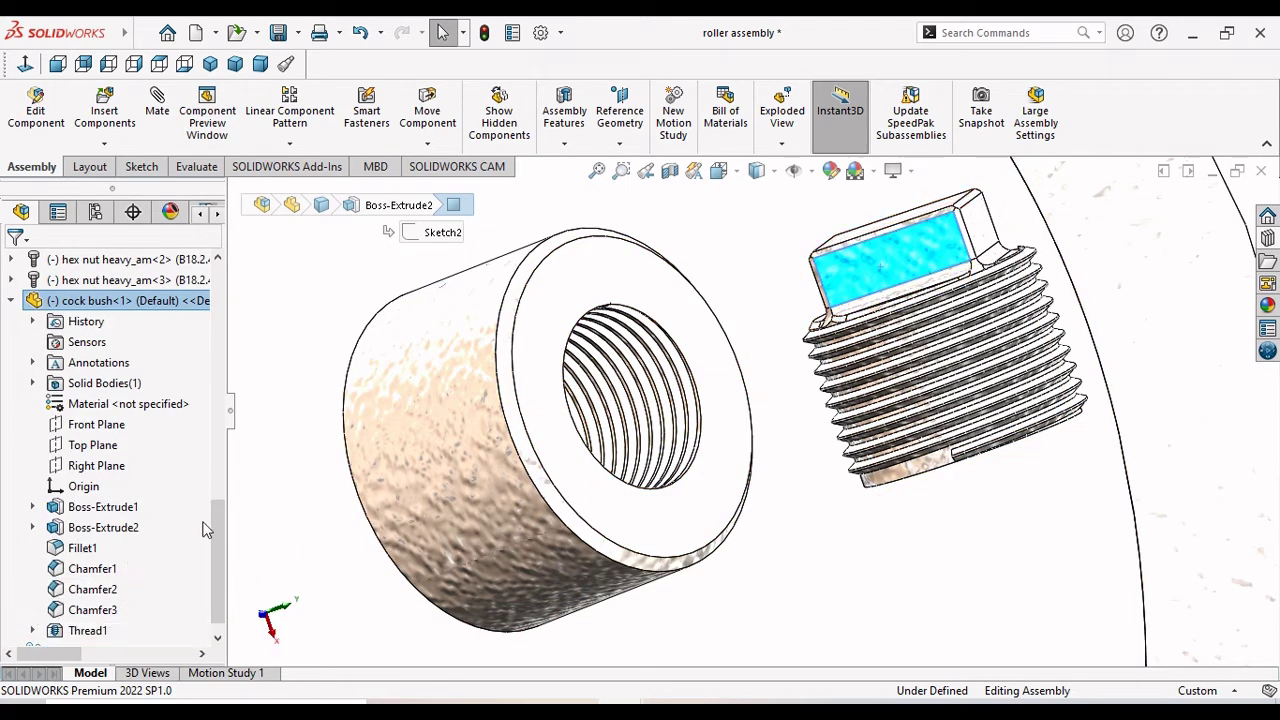
pyautogui.moveTo(215, 527); pyautogui.dragTo(218, 560)
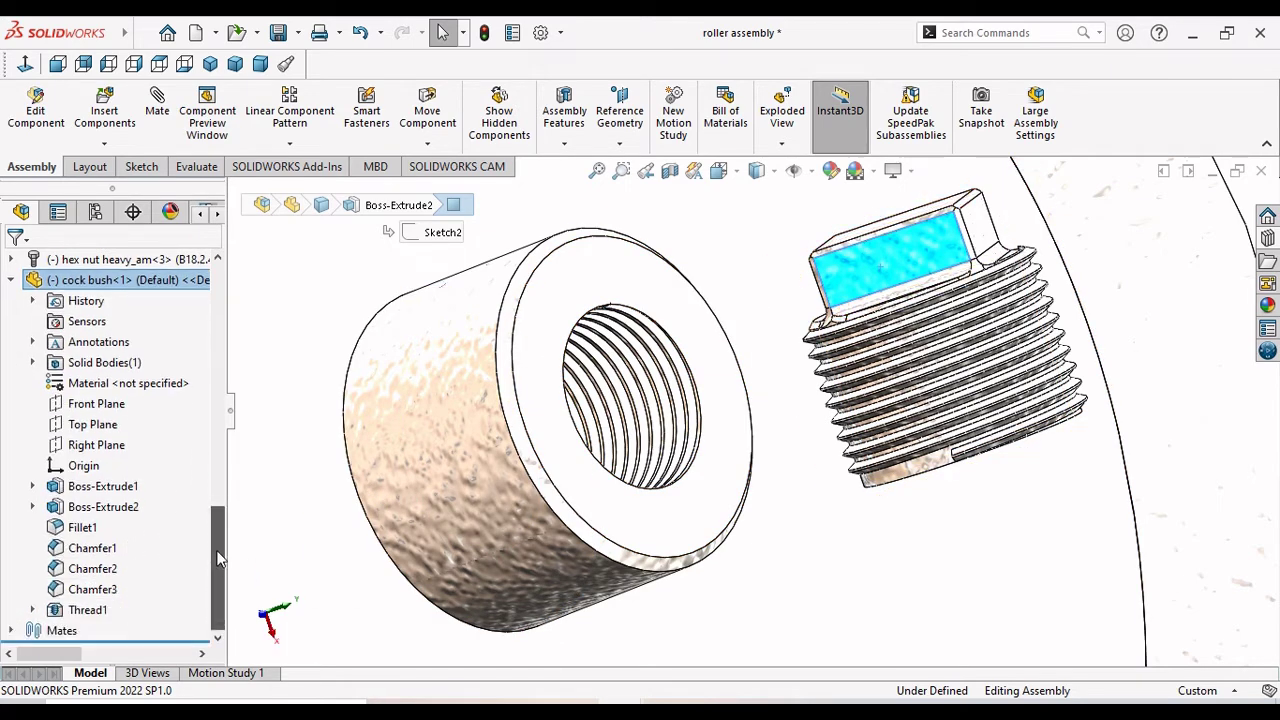
pyautogui.click(80, 612)
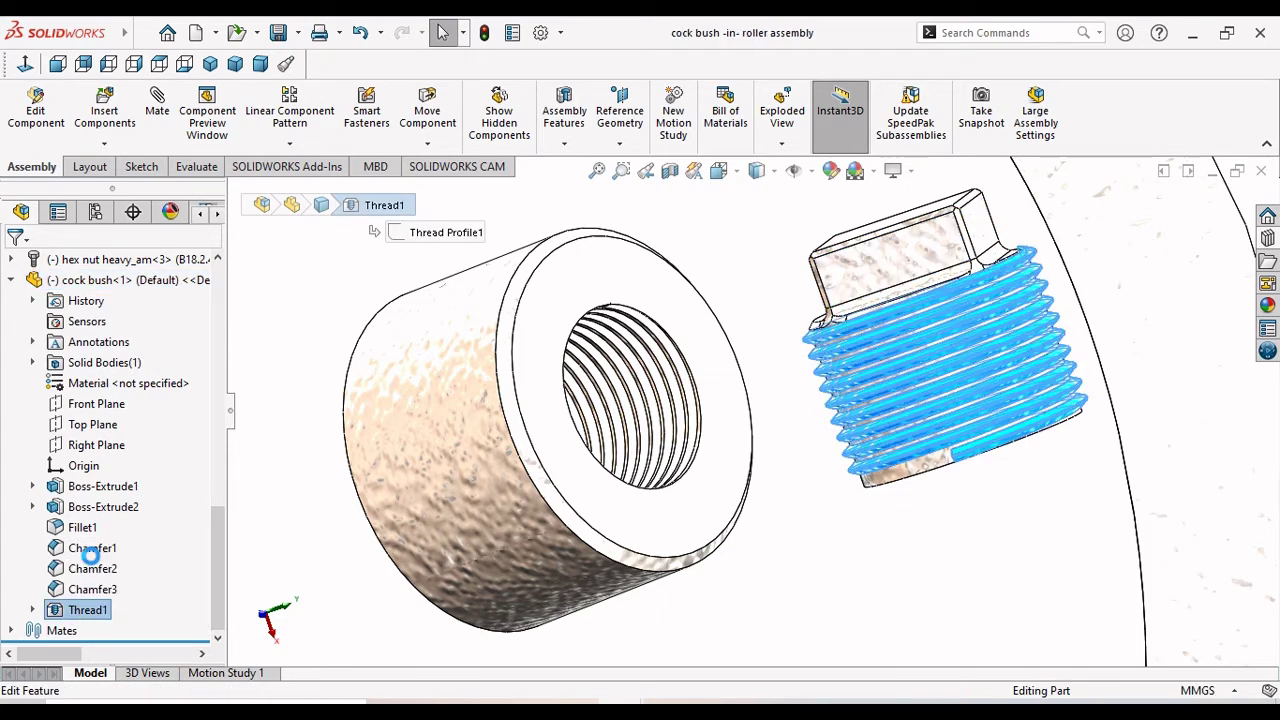
pyautogui.click(92, 564)
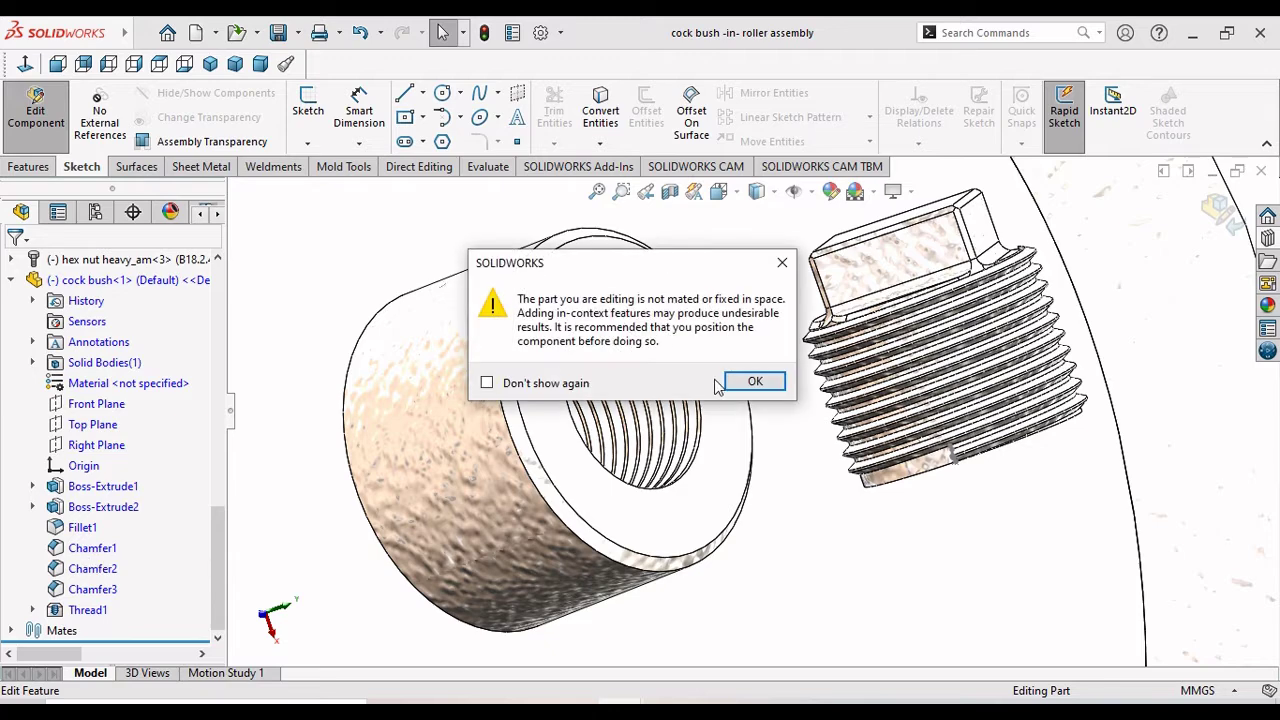
pyautogui.click(752, 381)
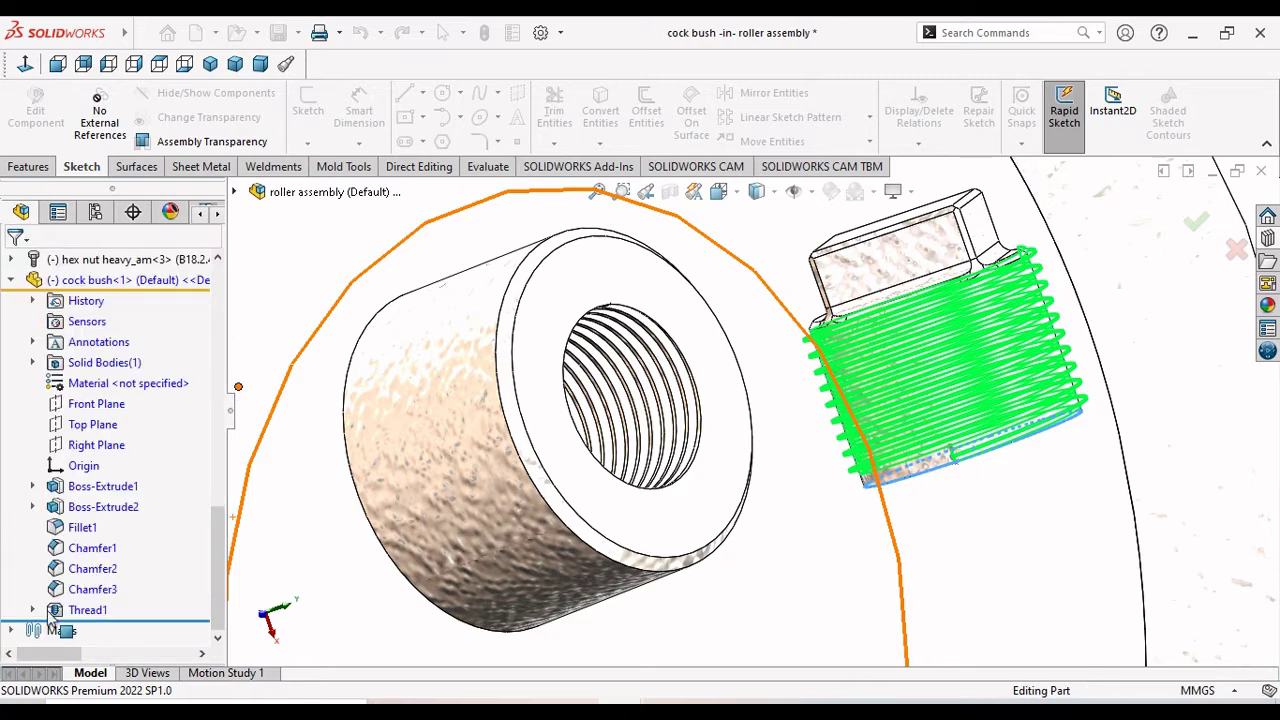
pyautogui.click(92, 610)
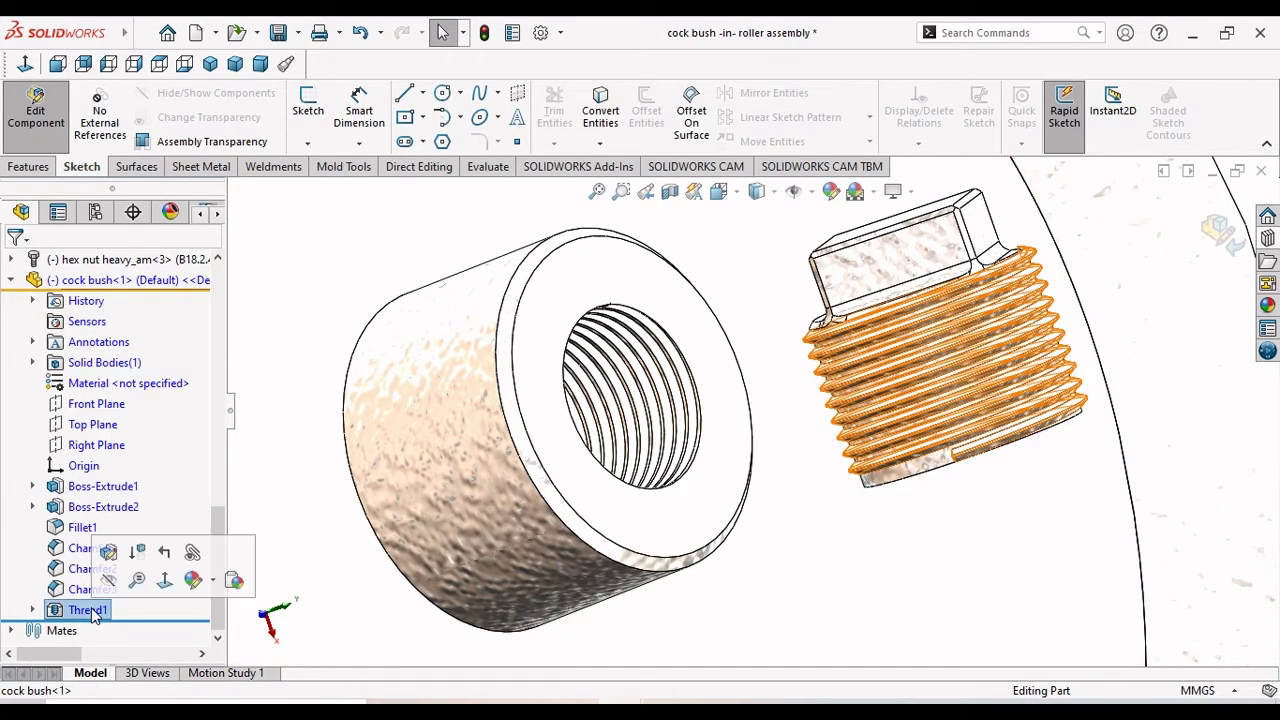
pyautogui.click(108, 552)
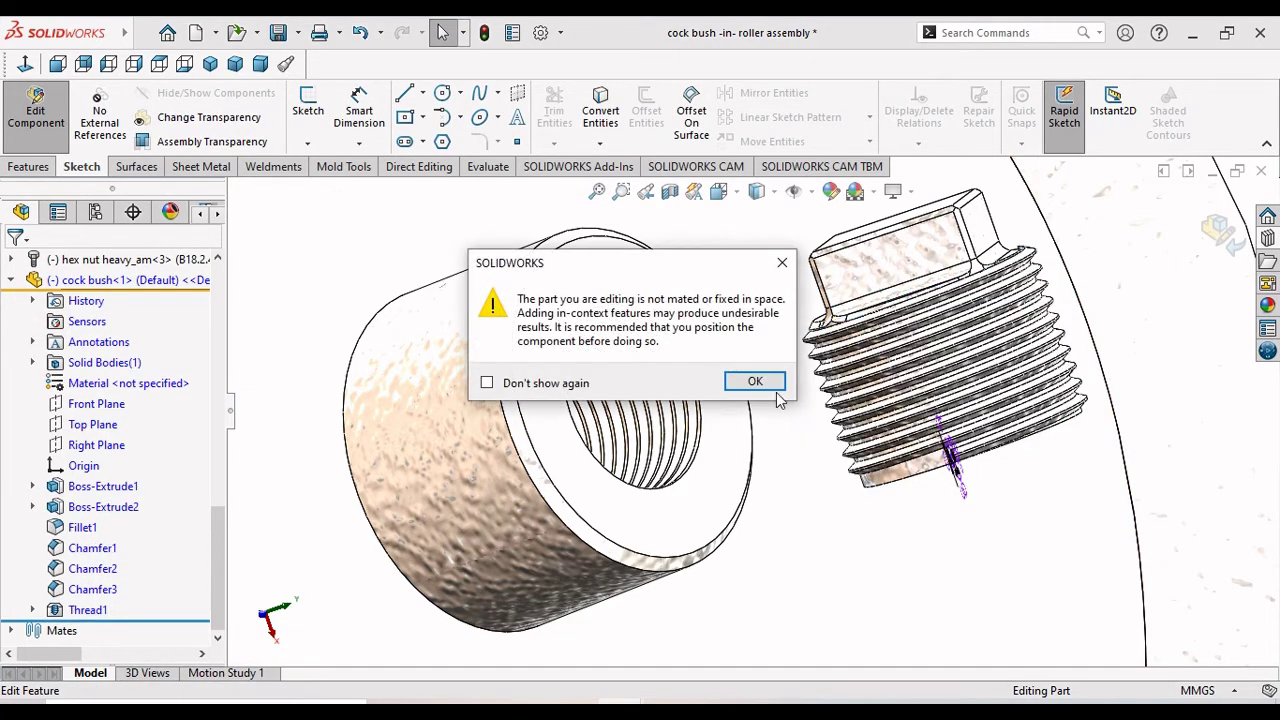
pyautogui.click(756, 383)
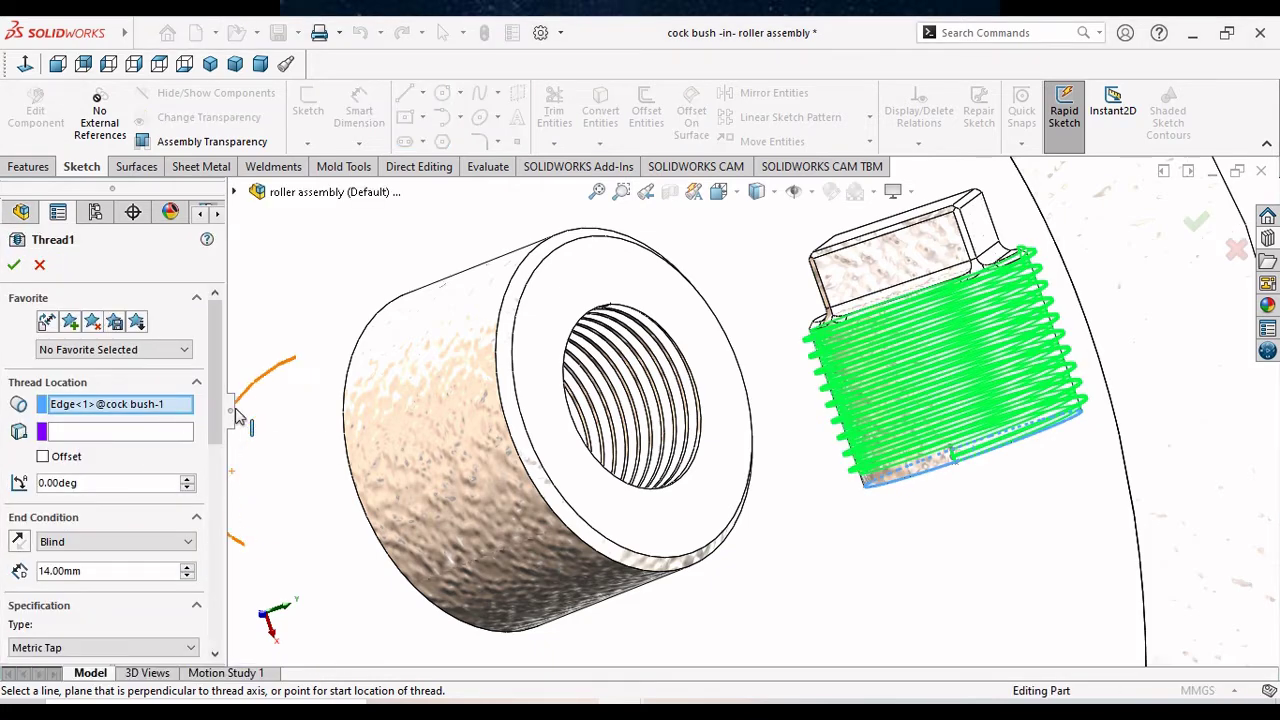
# Keep Thread1 as an M20x1.5 Metric Tap, 14 mm blind, and rebuild it.
pyautogui.scroll(-4, 193, 480)
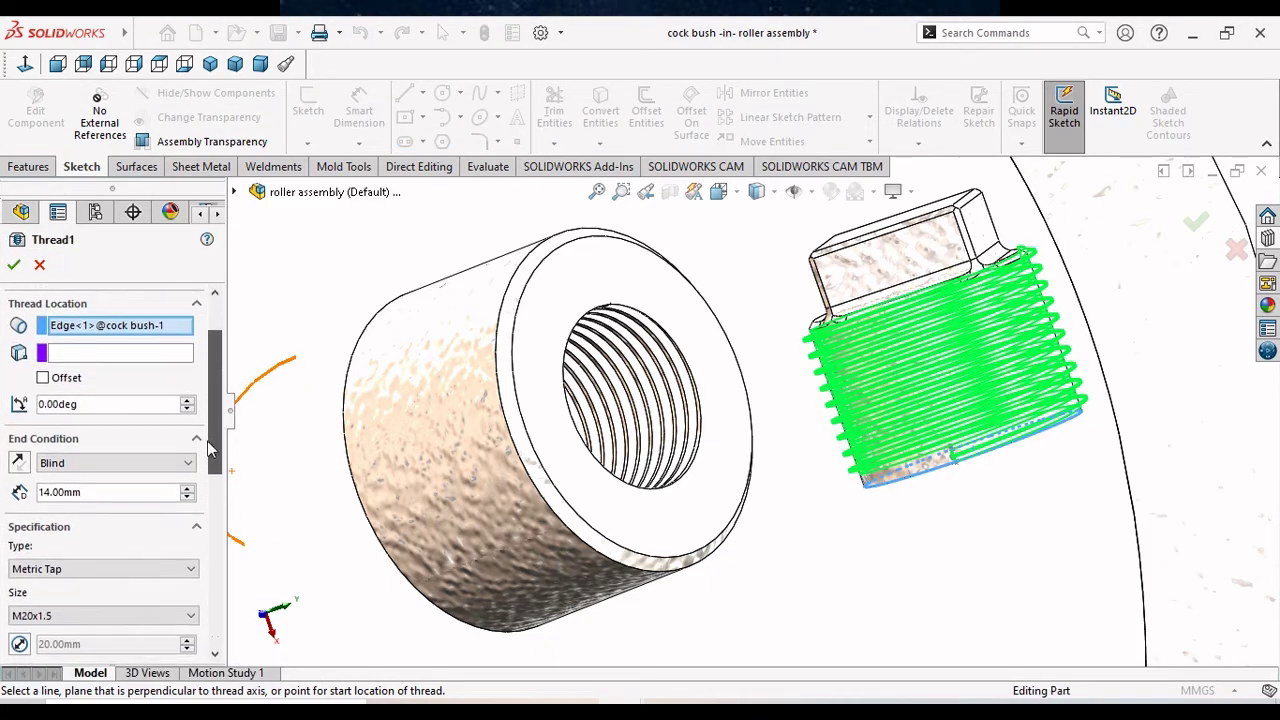
pyautogui.scroll(-1, 193, 487)
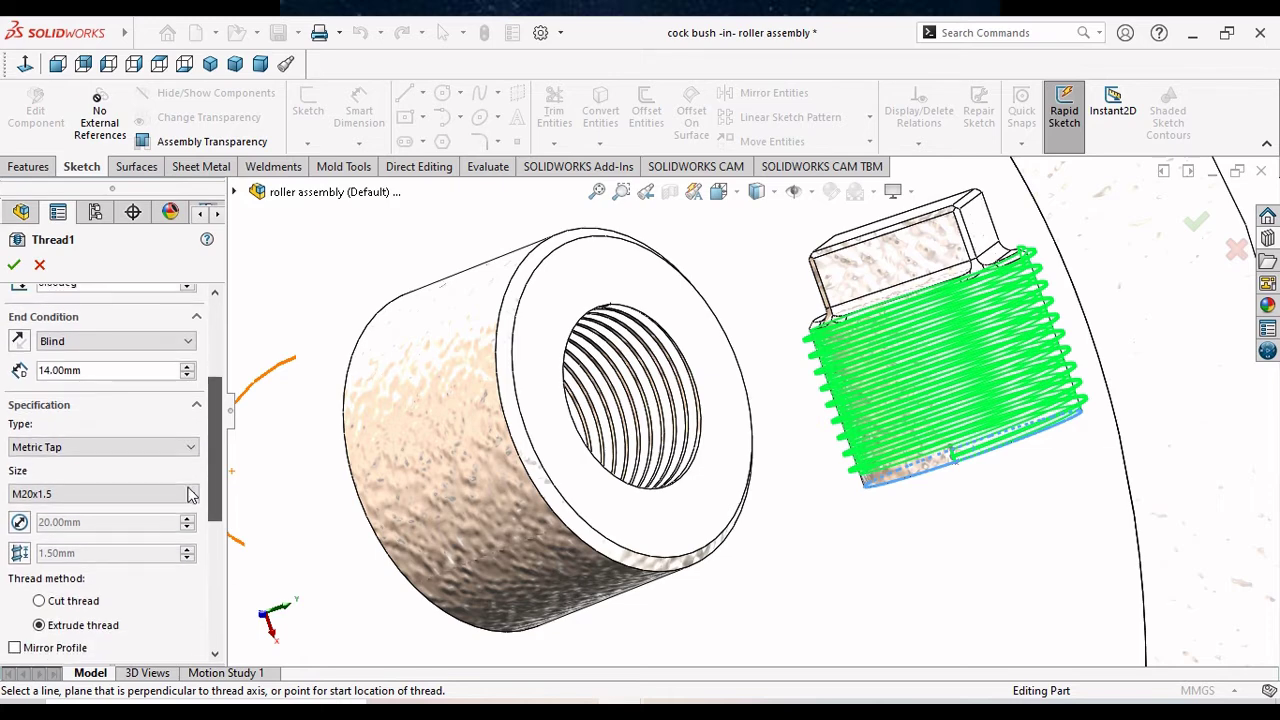
pyautogui.scroll(-1, 192, 494)
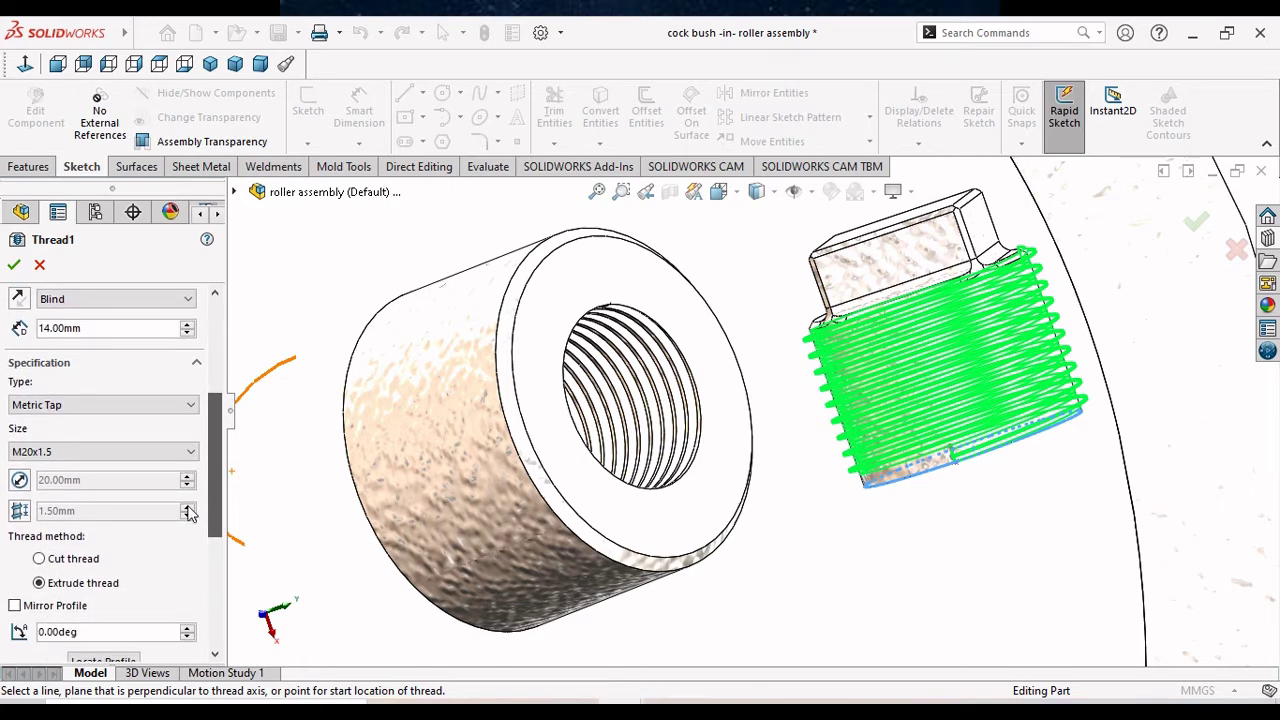
pyautogui.scroll(-2, 192, 494)
pyautogui.scroll(-1, 192, 494)
pyautogui.scroll(5, 210, 478)
pyautogui.scroll(2, 210, 478)
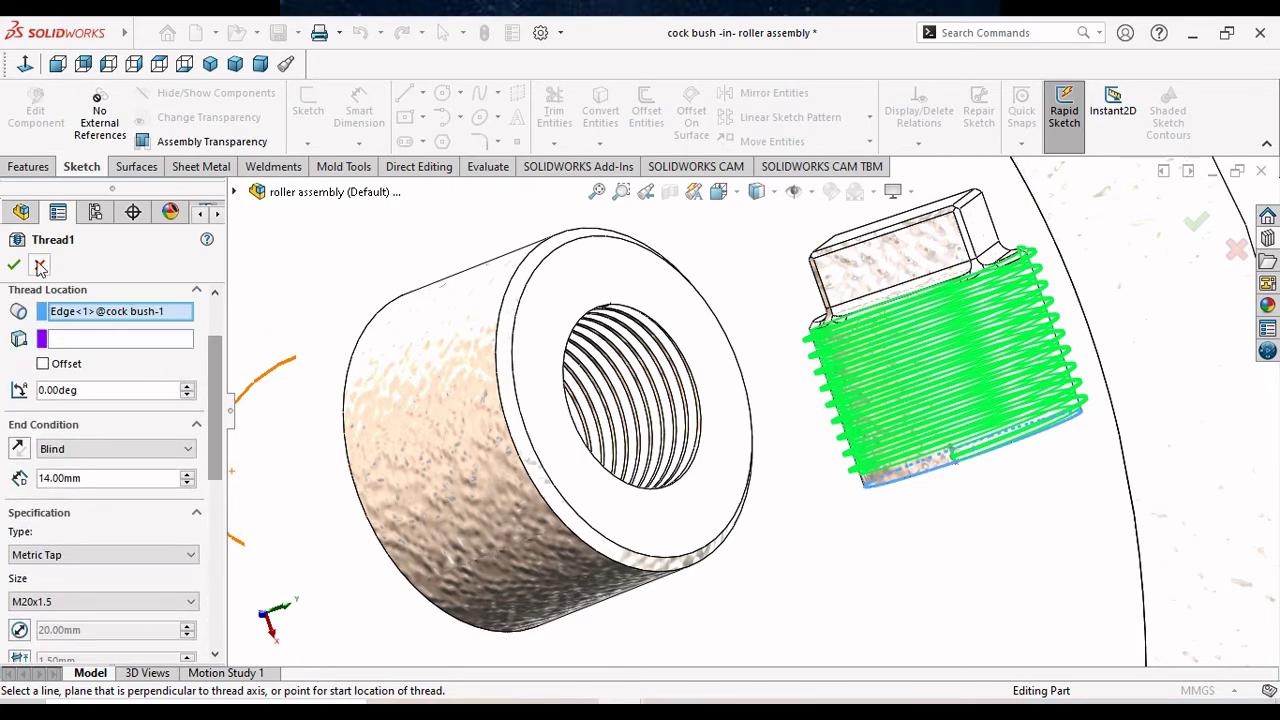
pyautogui.click(13, 265)
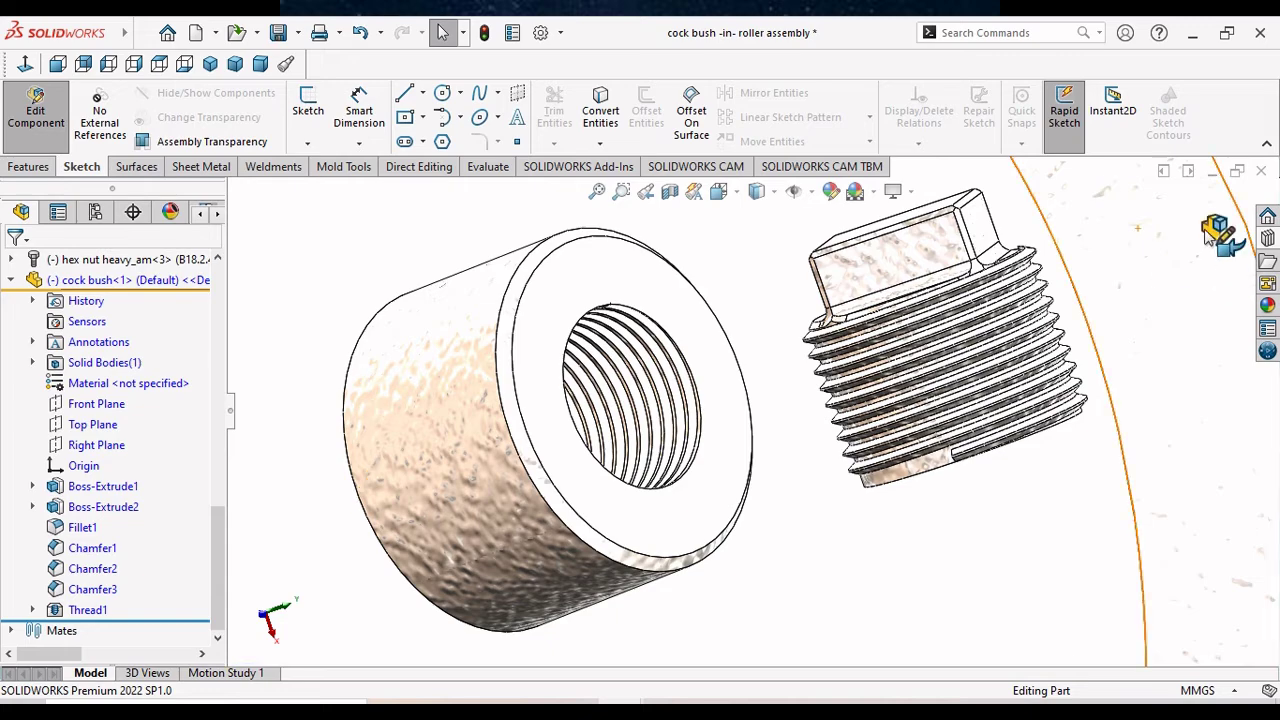
# Exit part editing and make a first Rotate Component attempt on the plug.
pyautogui.click(1010, 440)
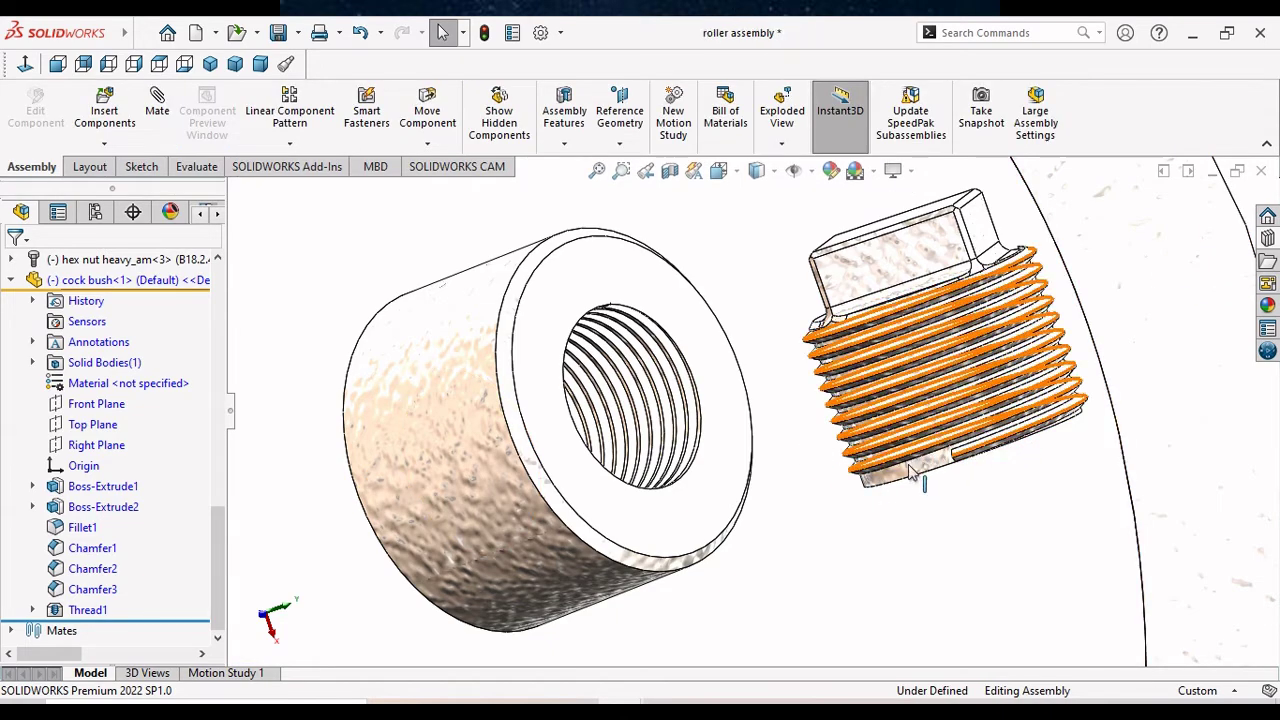
pyautogui.moveTo(918, 490)
pyautogui.mouseDown(button='middle')
pyautogui.moveTo(874, 423)
pyautogui.moveTo(883, 449)
pyautogui.mouseUp(button='middle')
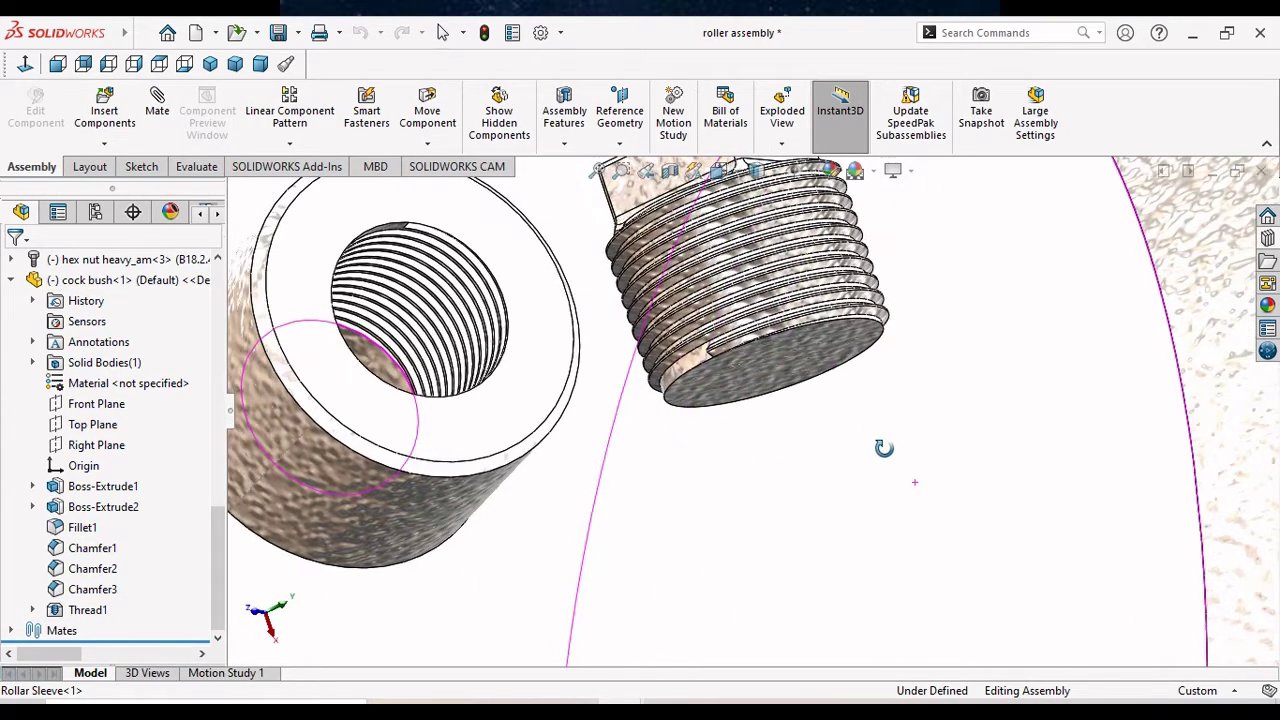
pyautogui.scroll(2, 770, 355)
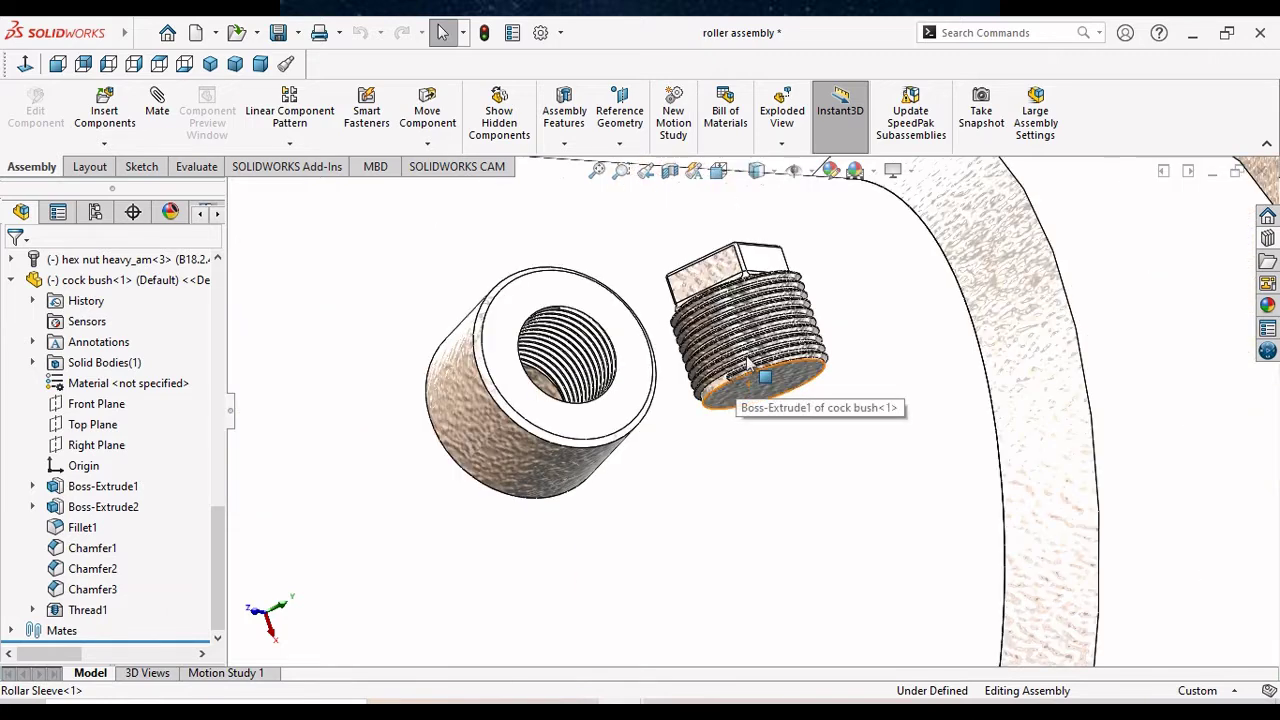
pyautogui.click(427, 143)
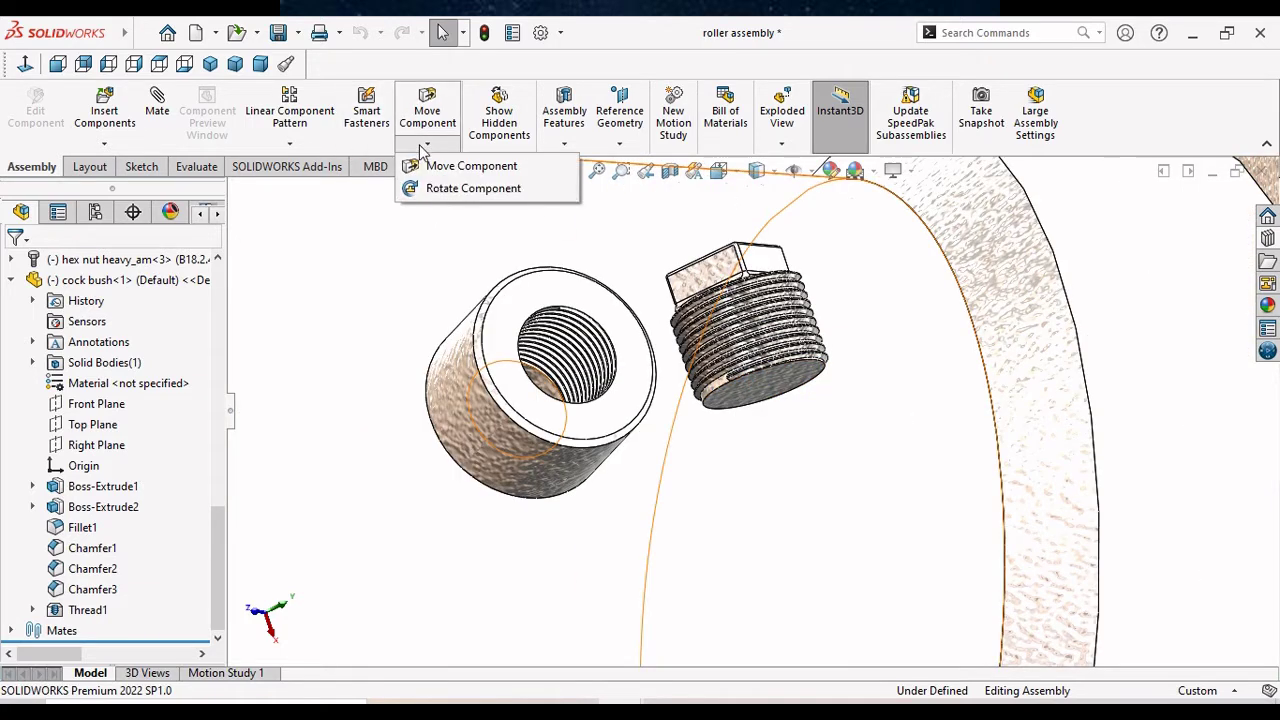
pyautogui.click(444, 188)
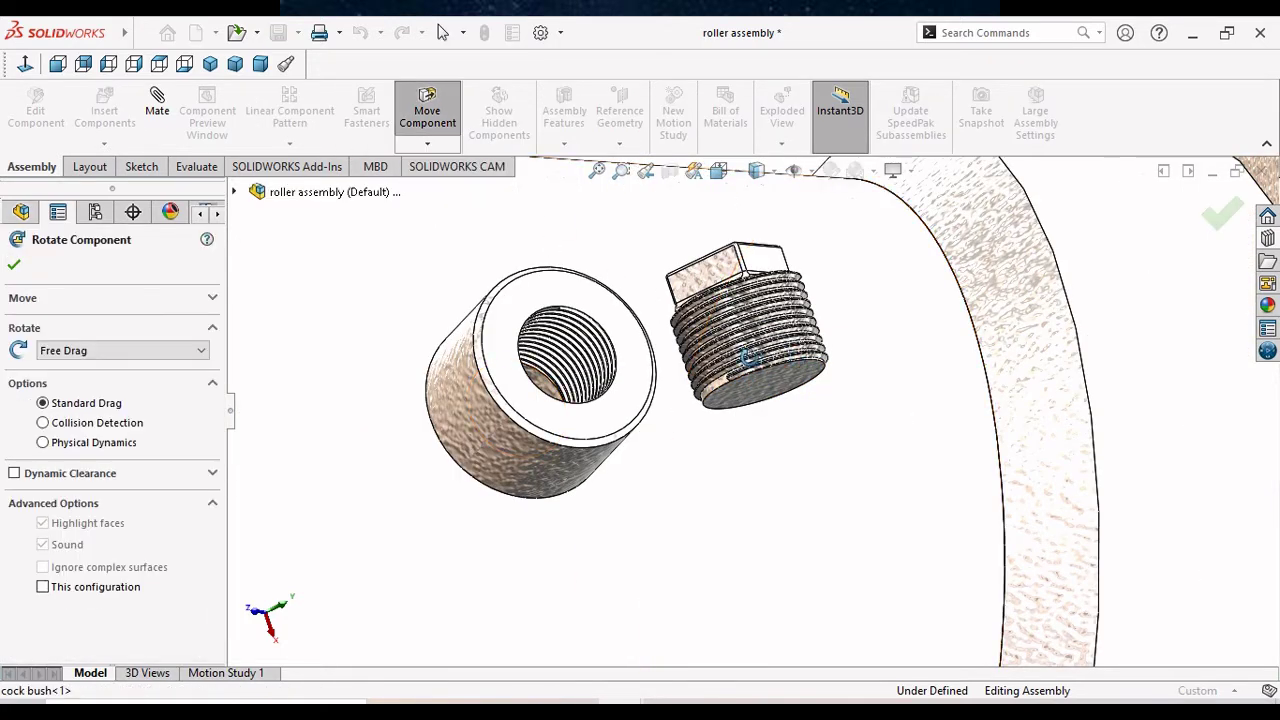
pyautogui.moveTo(760, 420)
pyautogui.mouseDown(button='middle')
pyautogui.moveTo(713, 319)
pyautogui.moveTo(775, 327)
pyautogui.mouseUp(button='middle')
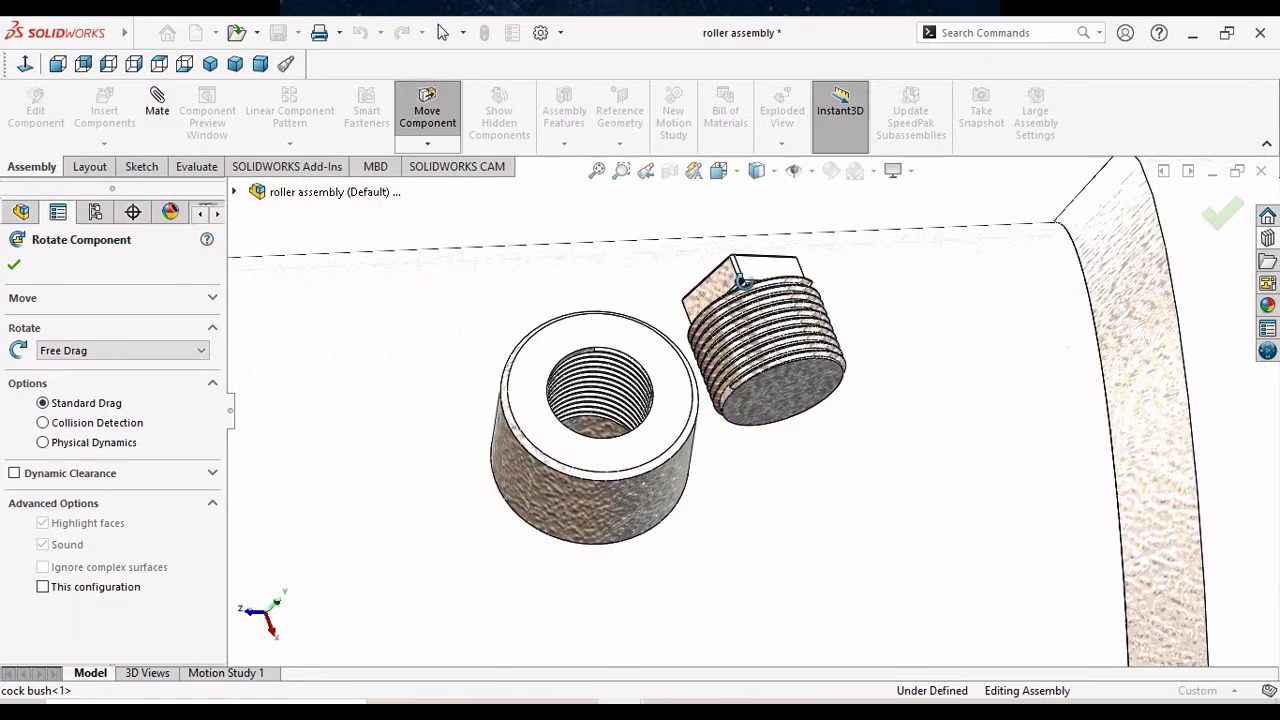
pyautogui.press('Down')
pyautogui.moveTo(731, 289); pyautogui.dragTo(694, 280, button='middle')
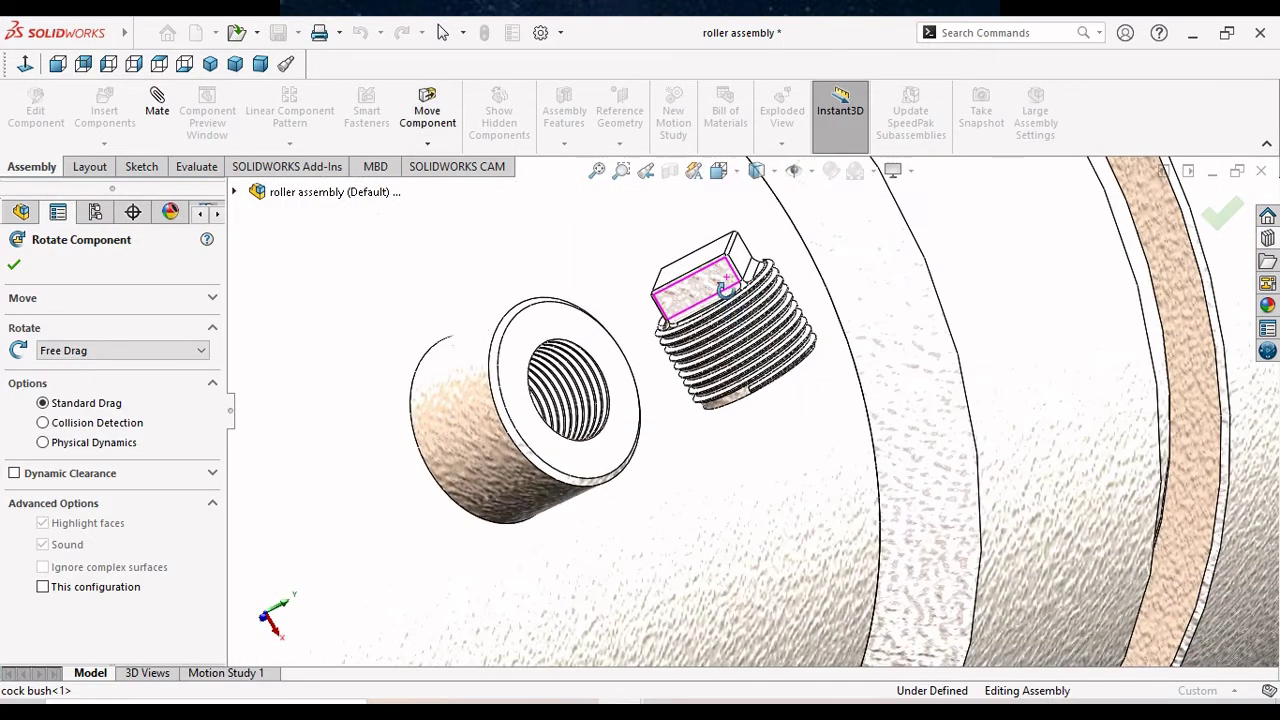
pyautogui.rightClick(640, 295)
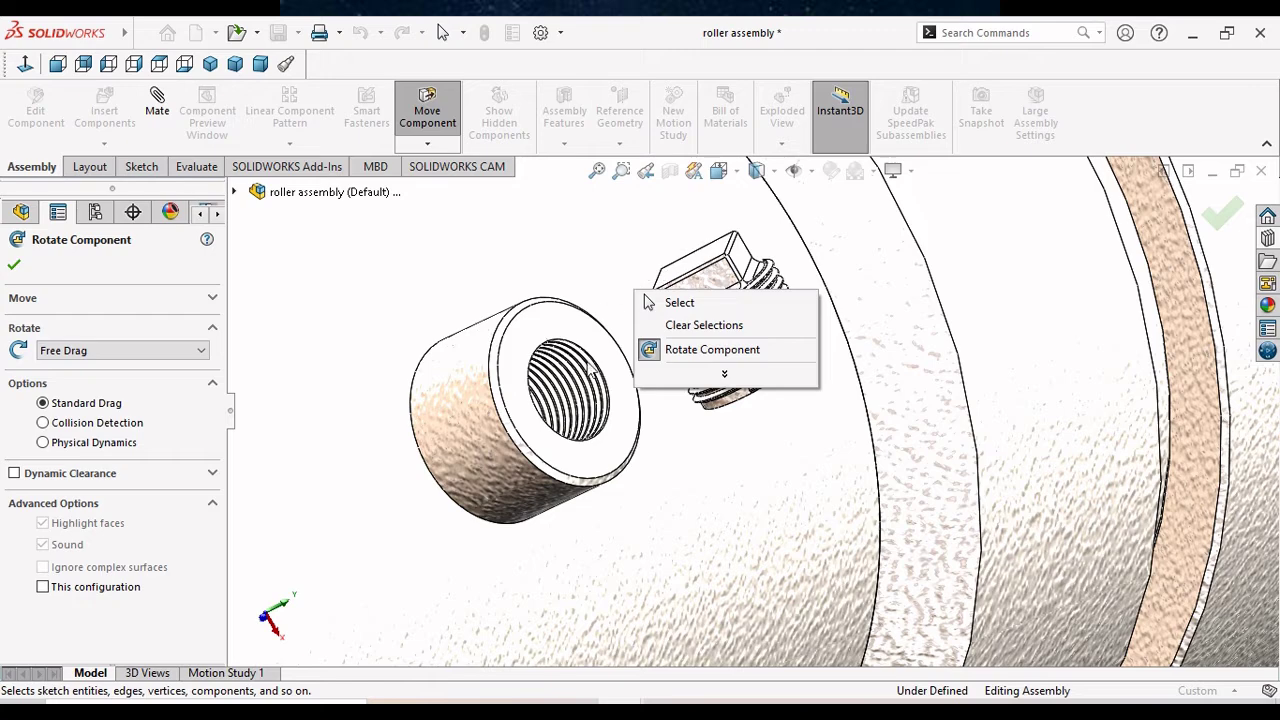
pyautogui.click(679, 302)
pyautogui.click(1222, 212)
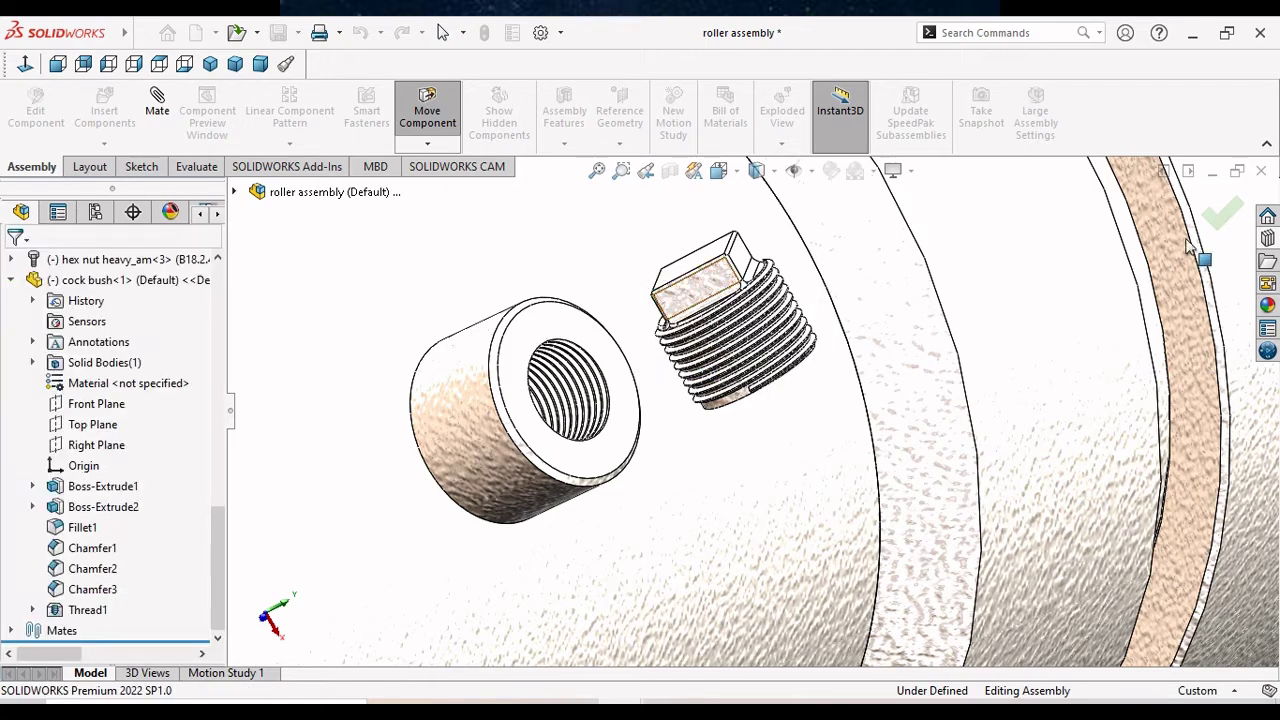
# Rotate the cock bush plug until its threaded end faces the boss's threaded hole.
pyautogui.click(707, 291)
pyautogui.rightClick(704, 292)
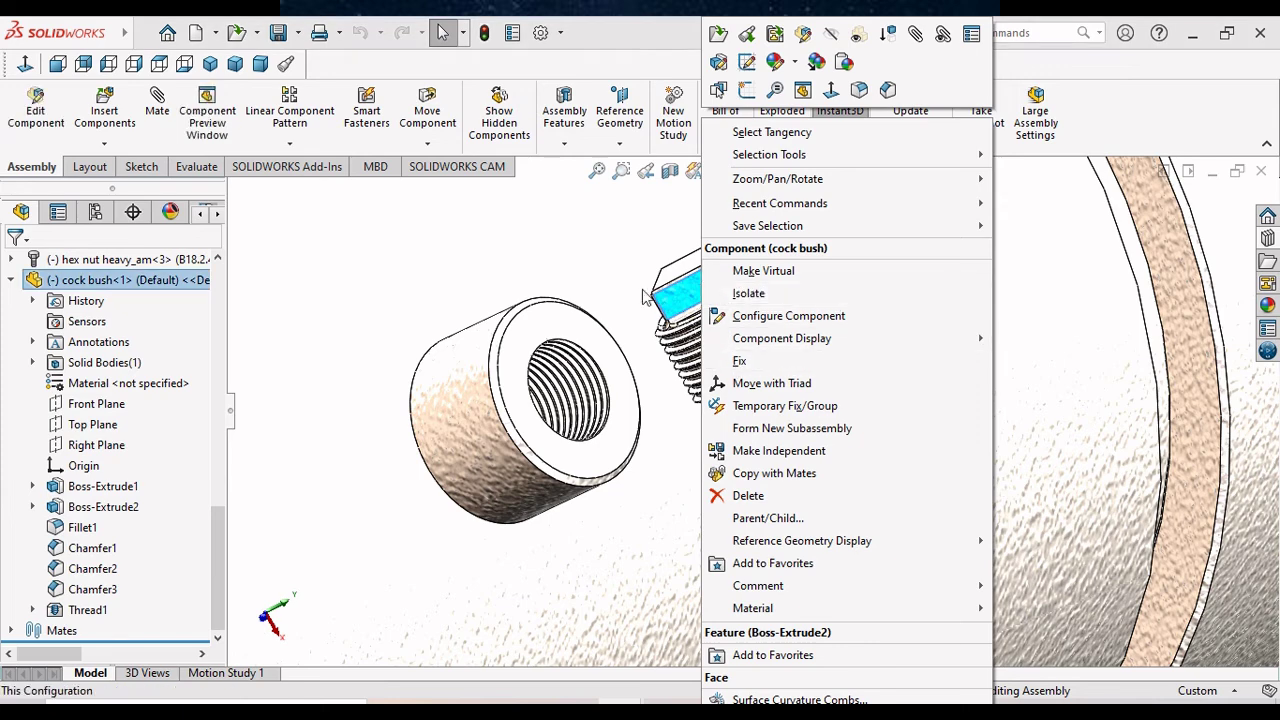
pyautogui.click(285, 257)
pyautogui.click(285, 257)
pyautogui.press('Escape')
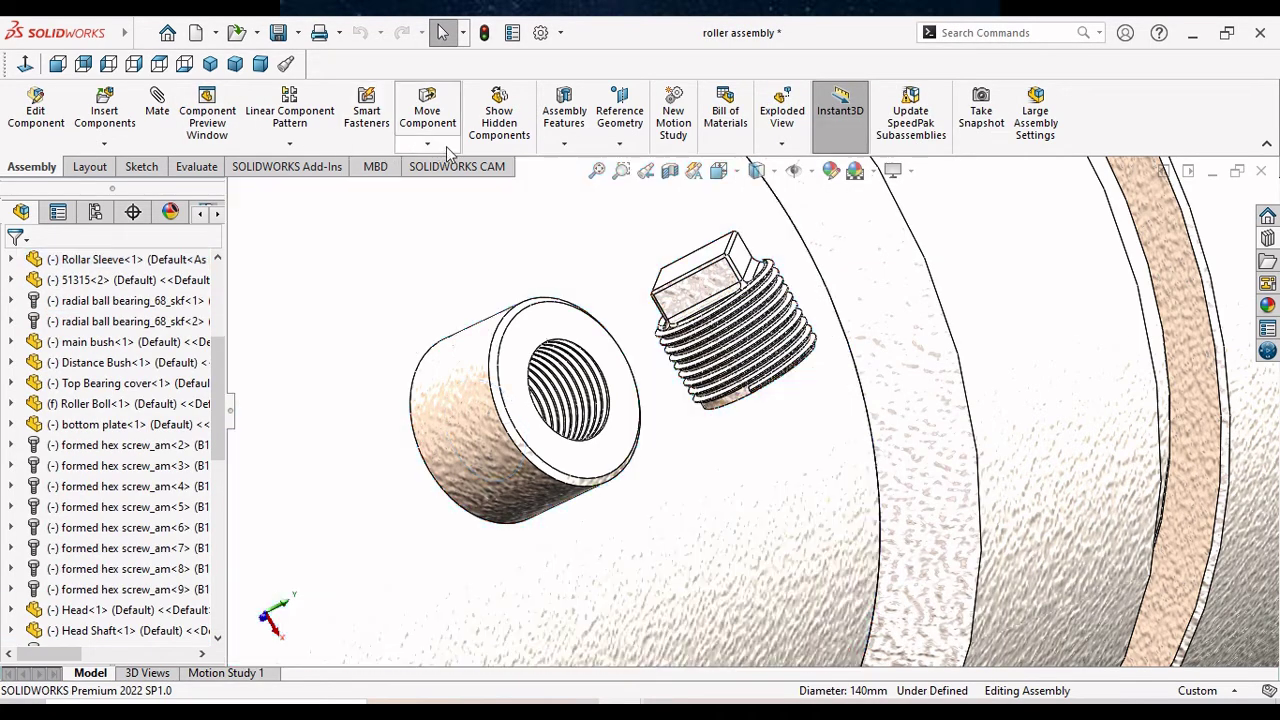
pyautogui.click(446, 147)
pyautogui.click(440, 188)
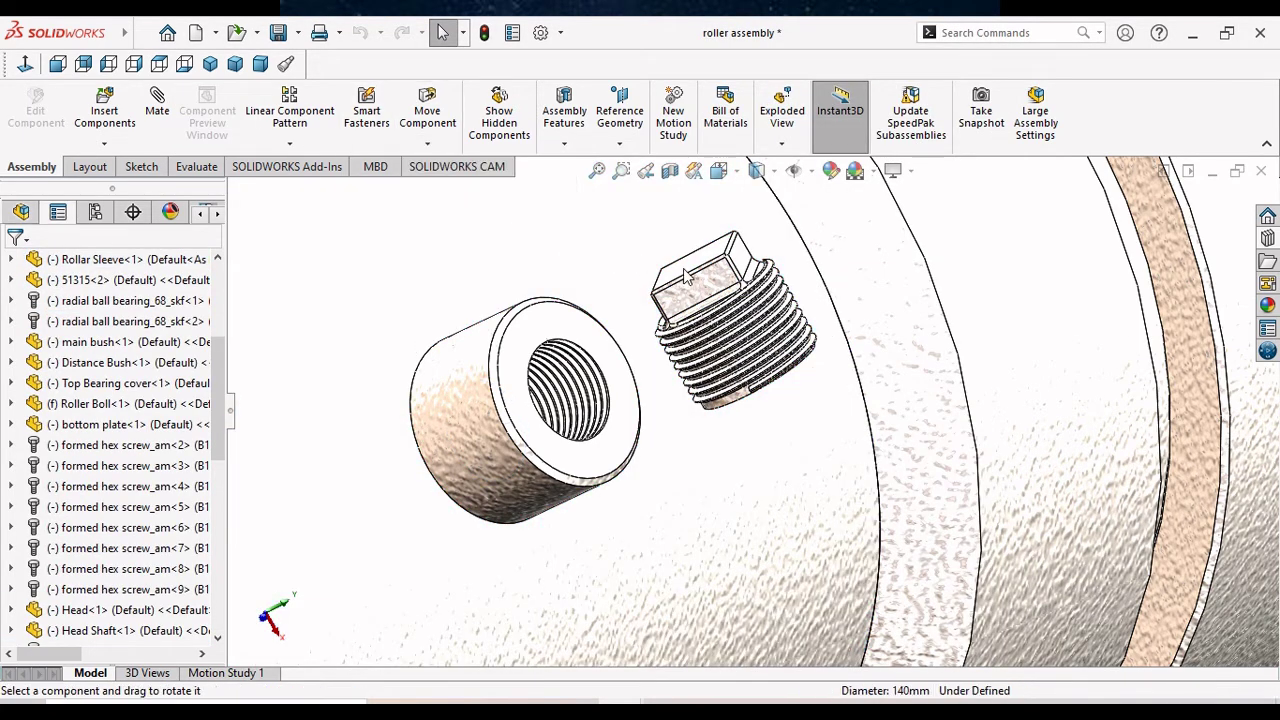
pyautogui.moveTo(701, 268); pyautogui.dragTo(903, 425)
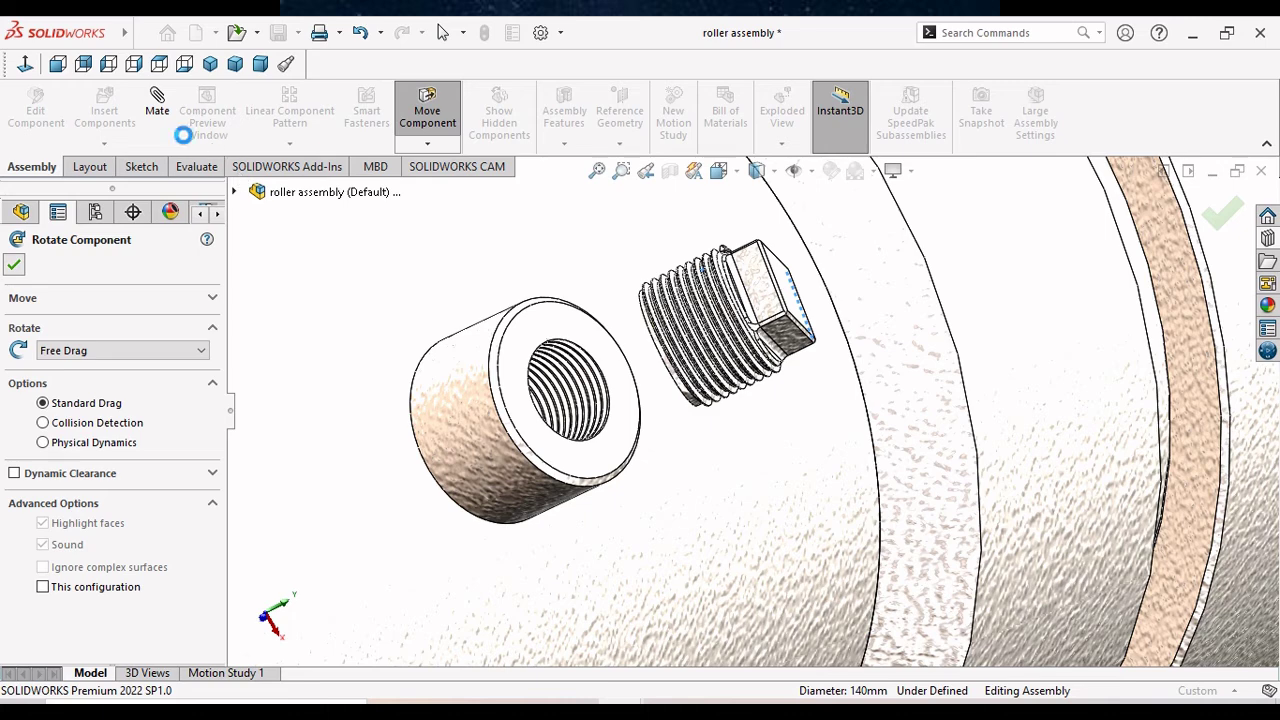
# Close Rotate Component, cancel the started mate, and orbit to face the boss's hole.
pyautogui.click(162, 112)
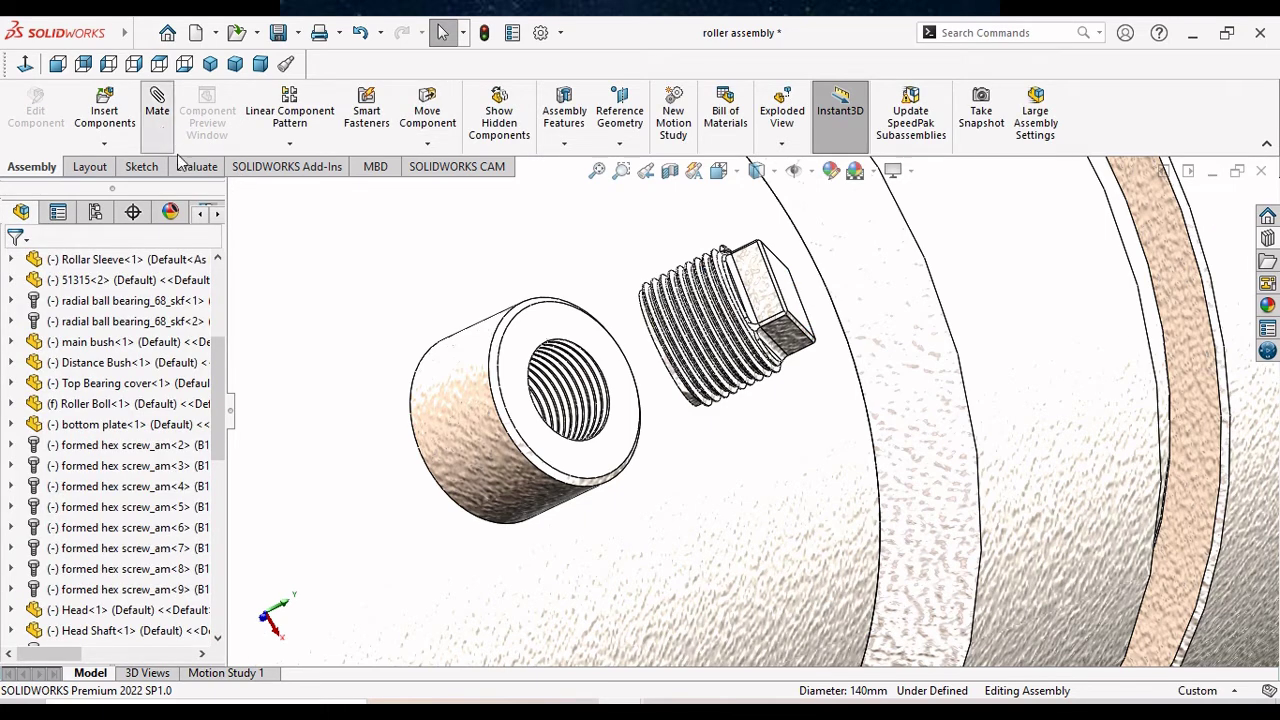
pyautogui.click(478, 413)
pyautogui.moveTo(478, 413); pyautogui.dragTo(688, 362, button='middle')
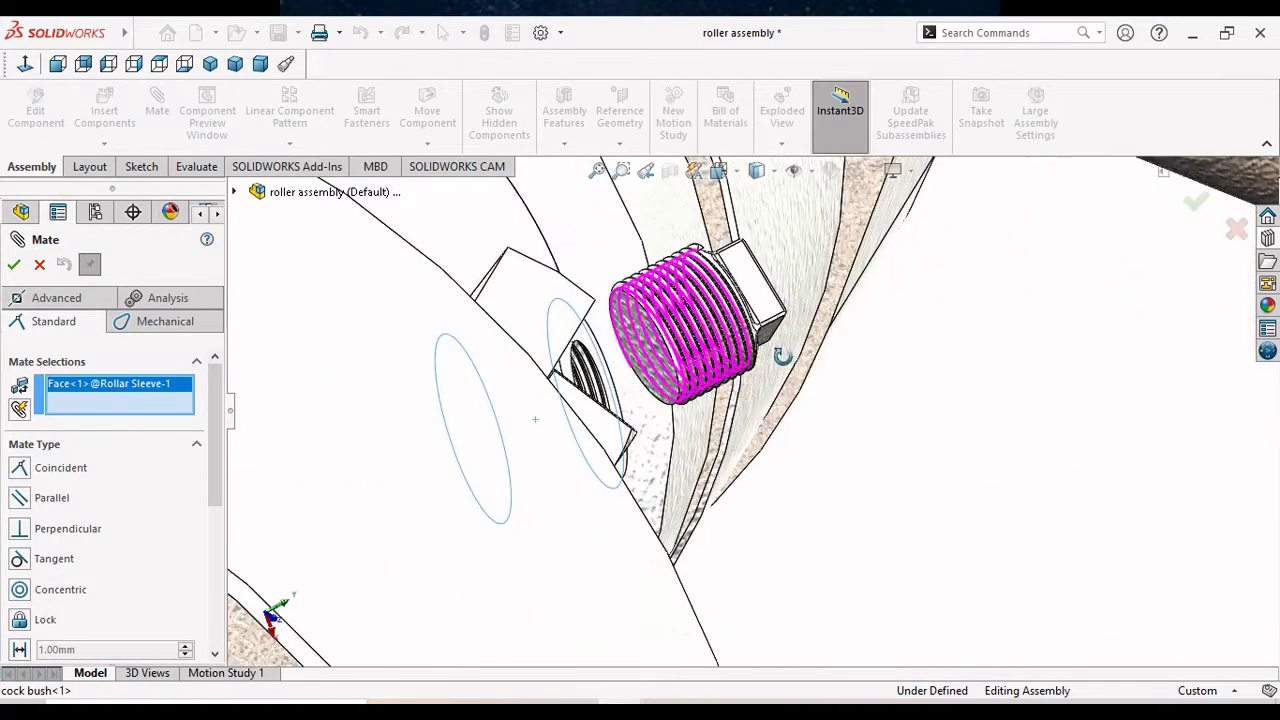
pyautogui.scroll(-1, 688, 362)
pyautogui.scroll(-4, 688, 362)
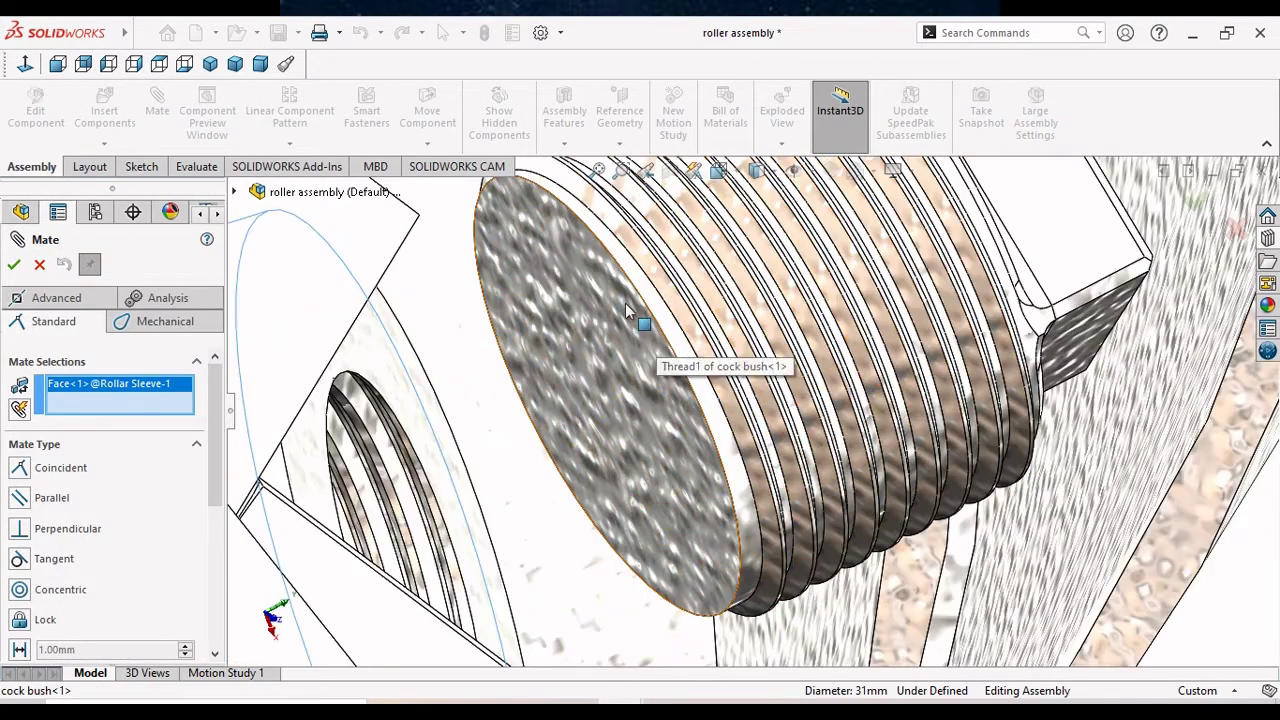
pyautogui.press('Escape')
pyautogui.scroll(2, 645, 362)
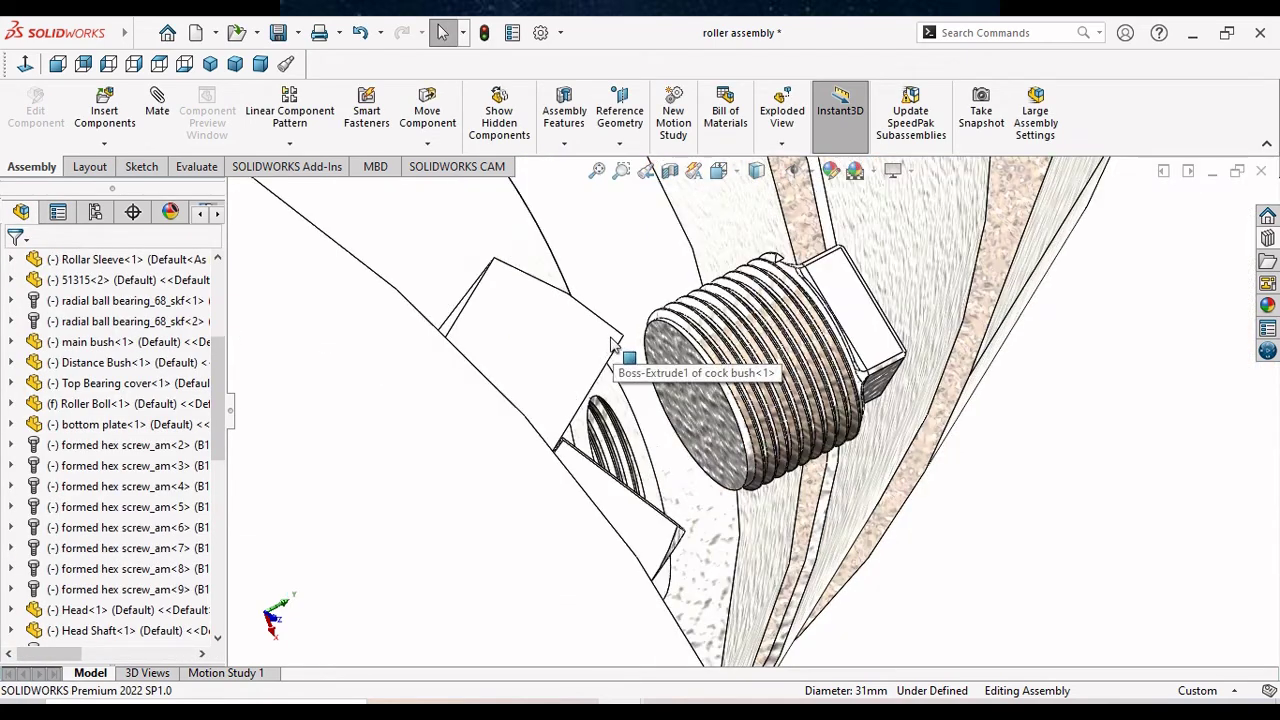
pyautogui.scroll(2, 652, 363)
pyautogui.moveTo(652, 363); pyautogui.dragTo(630, 405, button='middle')
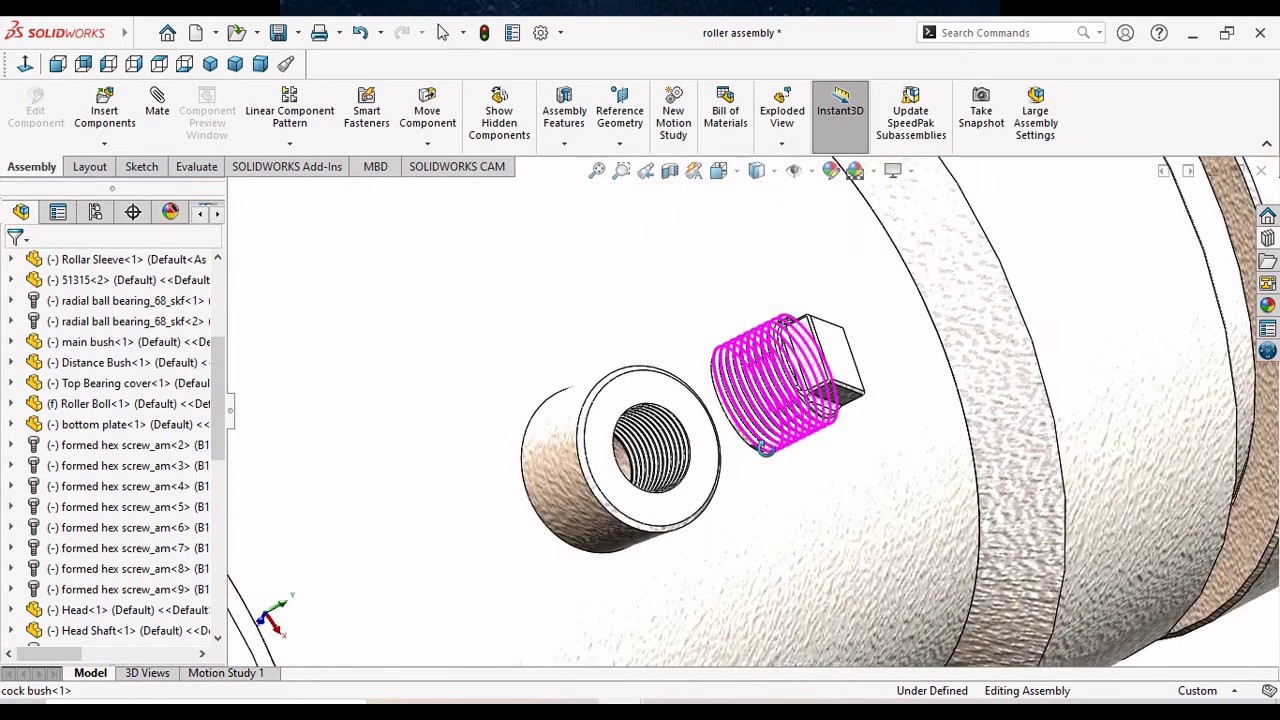
# Turn on axis visibility so centre lines show through the boss and plug.
pyautogui.click(813, 176)
pyautogui.click(821, 226)
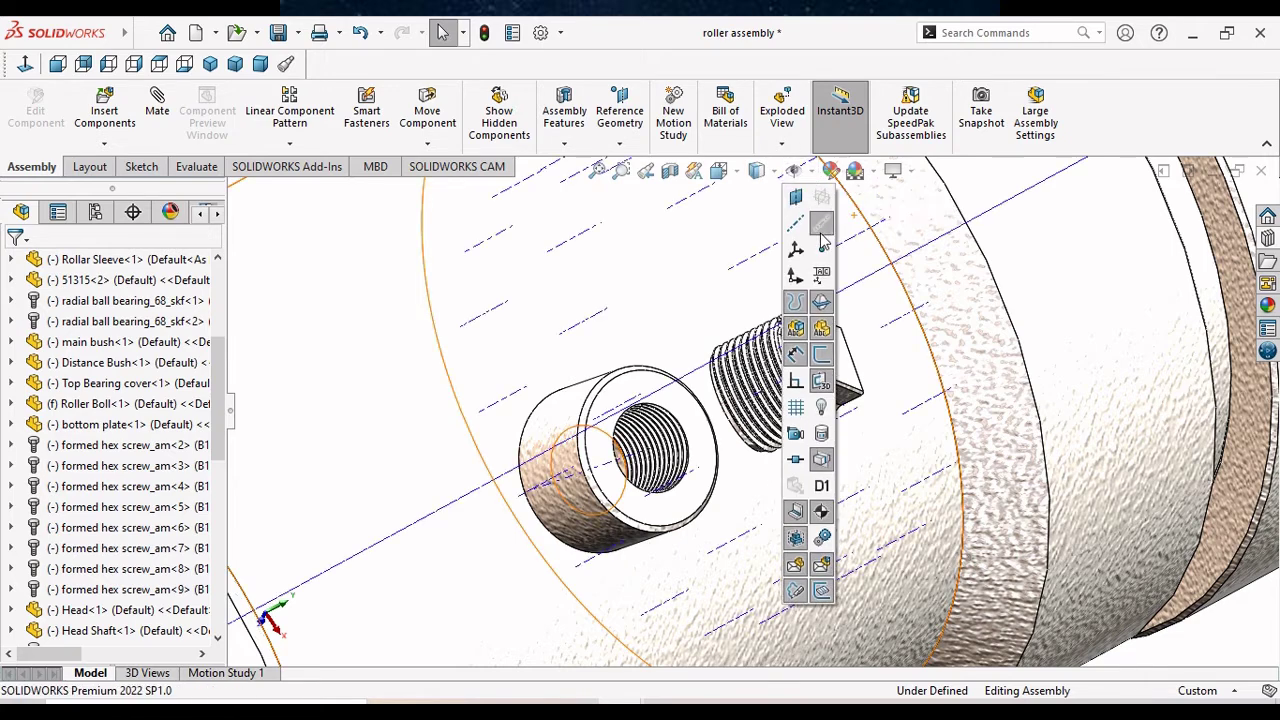
pyautogui.click(355, 470)
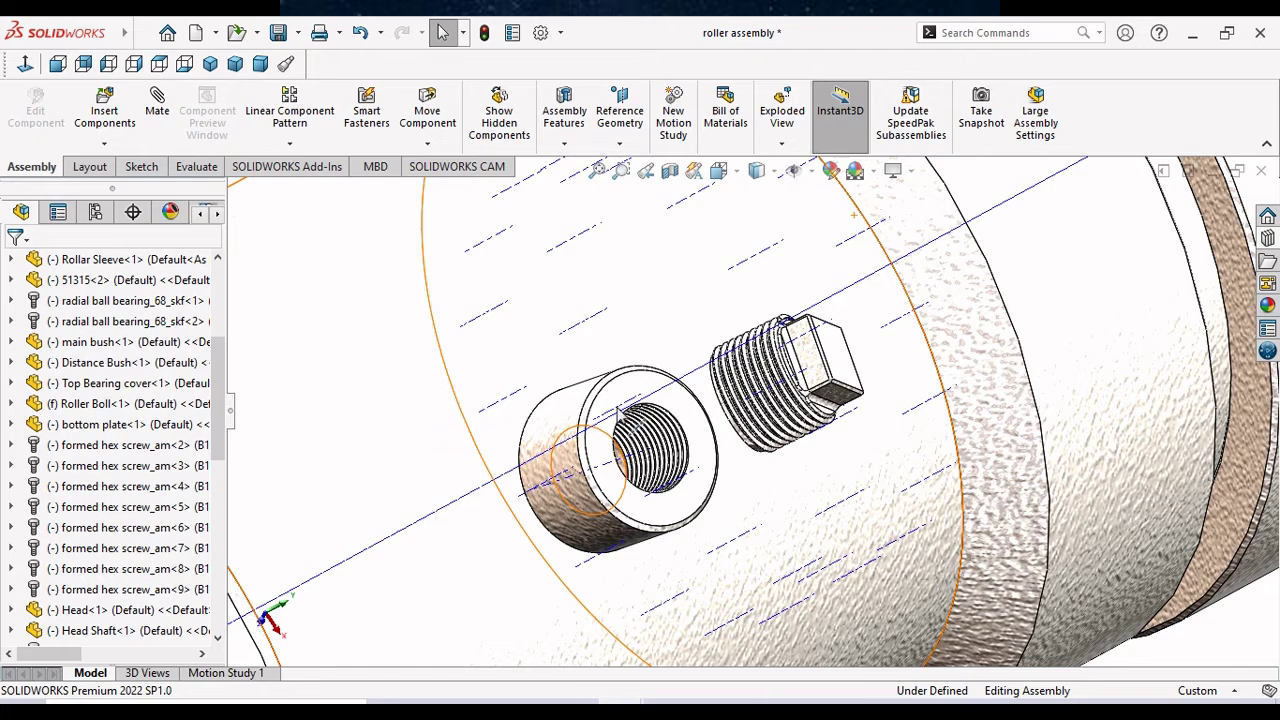
pyautogui.scroll(3, 620, 410)
pyautogui.scroll(-6, 770, 412)
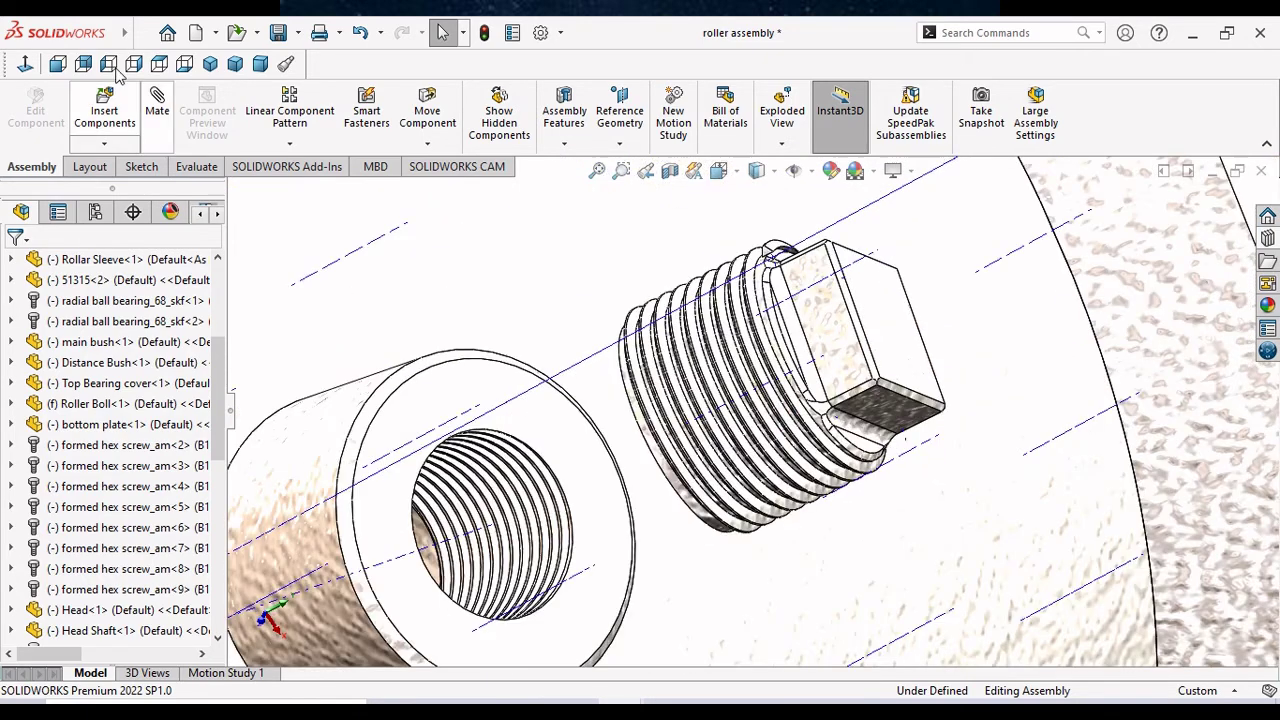
# Start a new mate, face the threaded boss bore, and show temporary axes.
pyautogui.click(157, 105)
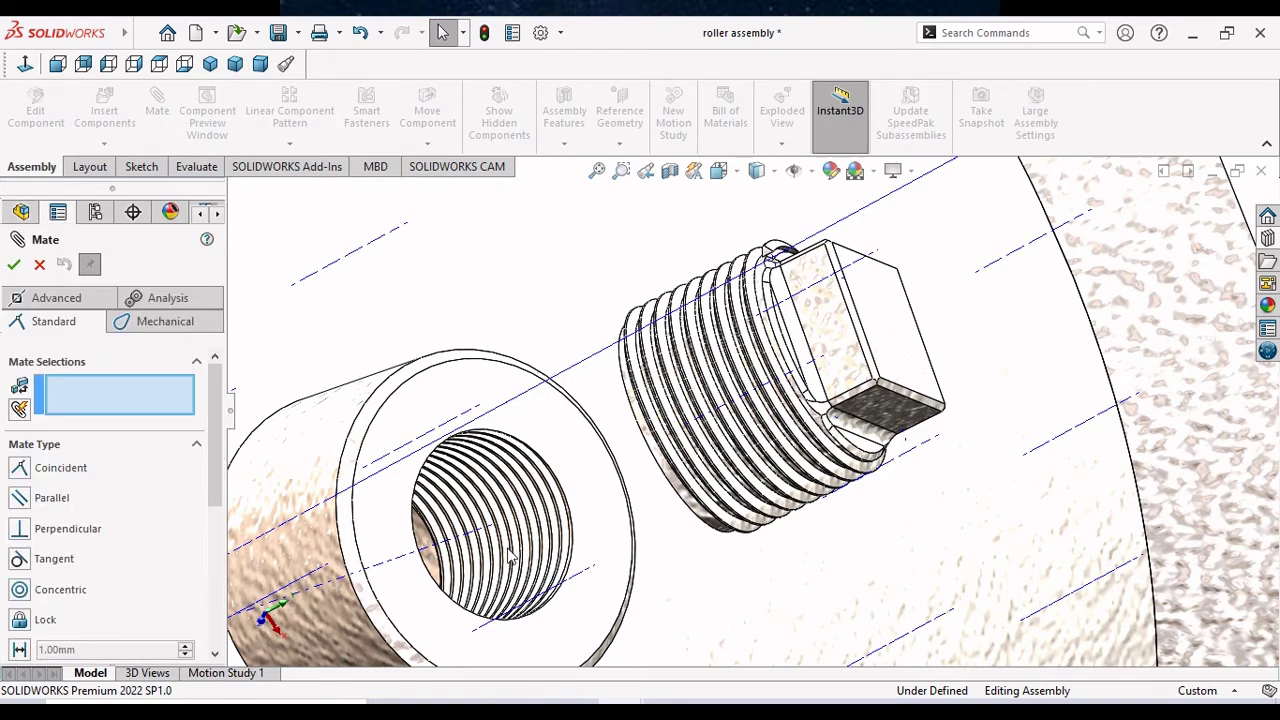
pyautogui.scroll(3, 518, 553)
pyautogui.moveTo(730, 537); pyautogui.dragTo(709, 543, button='middle')
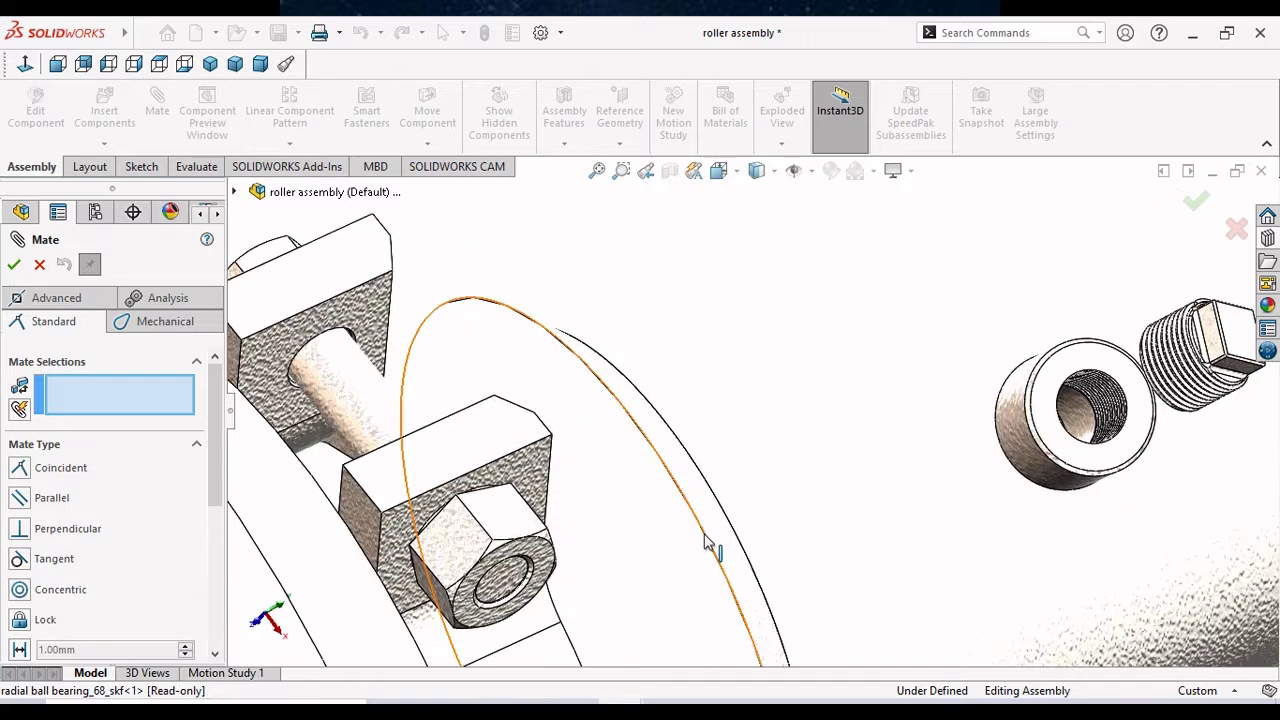
pyautogui.scroll(3, 837, 466)
pyautogui.scroll(-3, 903, 429)
pyautogui.scroll(-3, 897, 378)
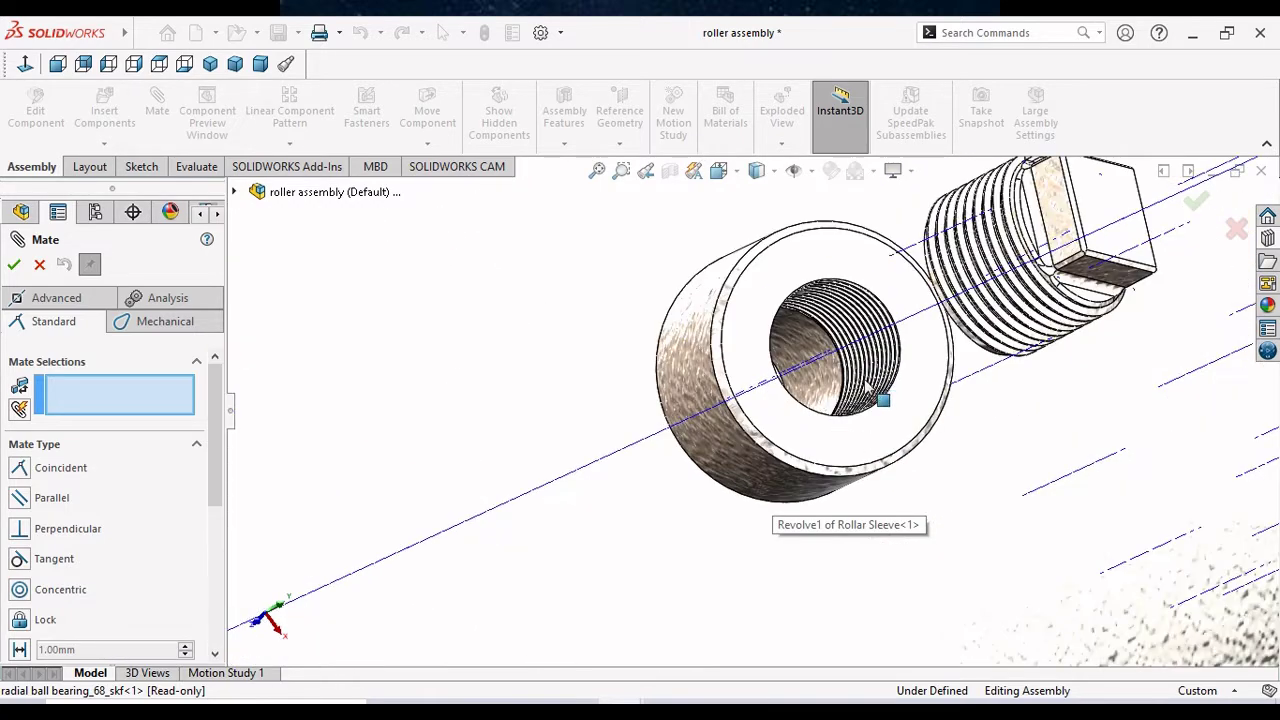
pyautogui.scroll(-2, 820, 420)
pyautogui.moveTo(771, 449); pyautogui.dragTo(779, 479, button='middle')
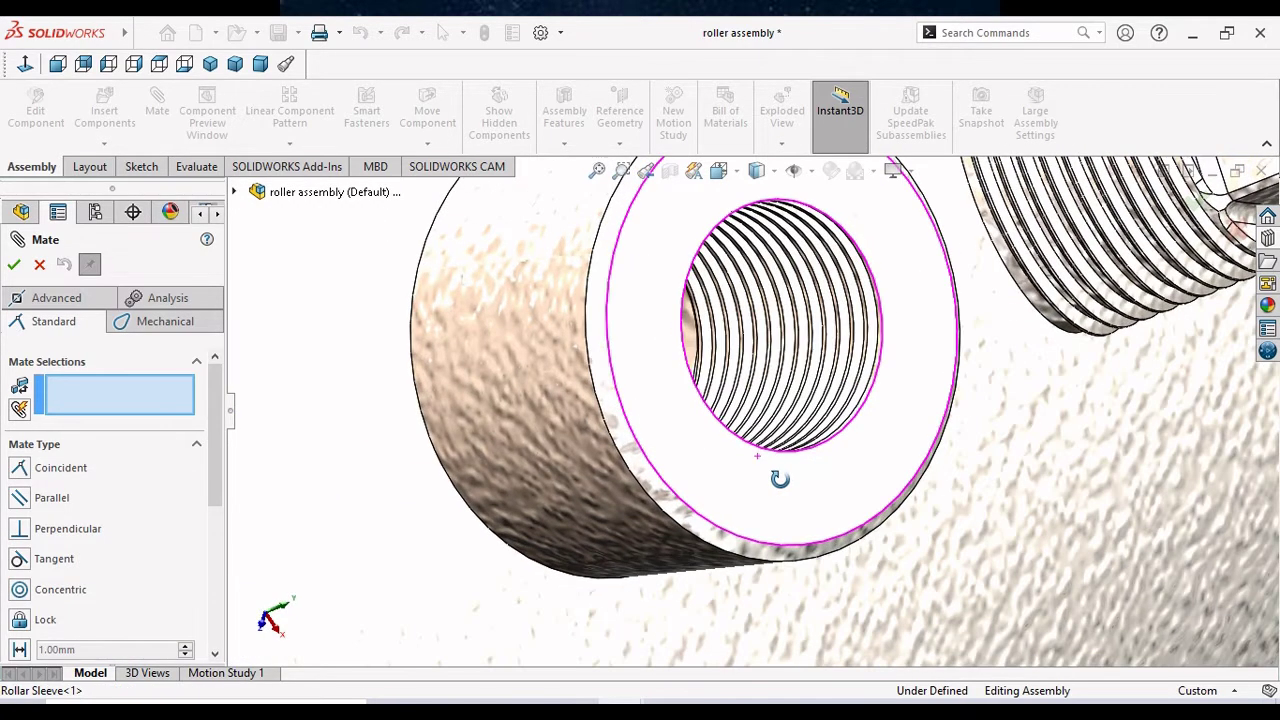
pyautogui.hotkey('ctrl', 'shift', 'a')
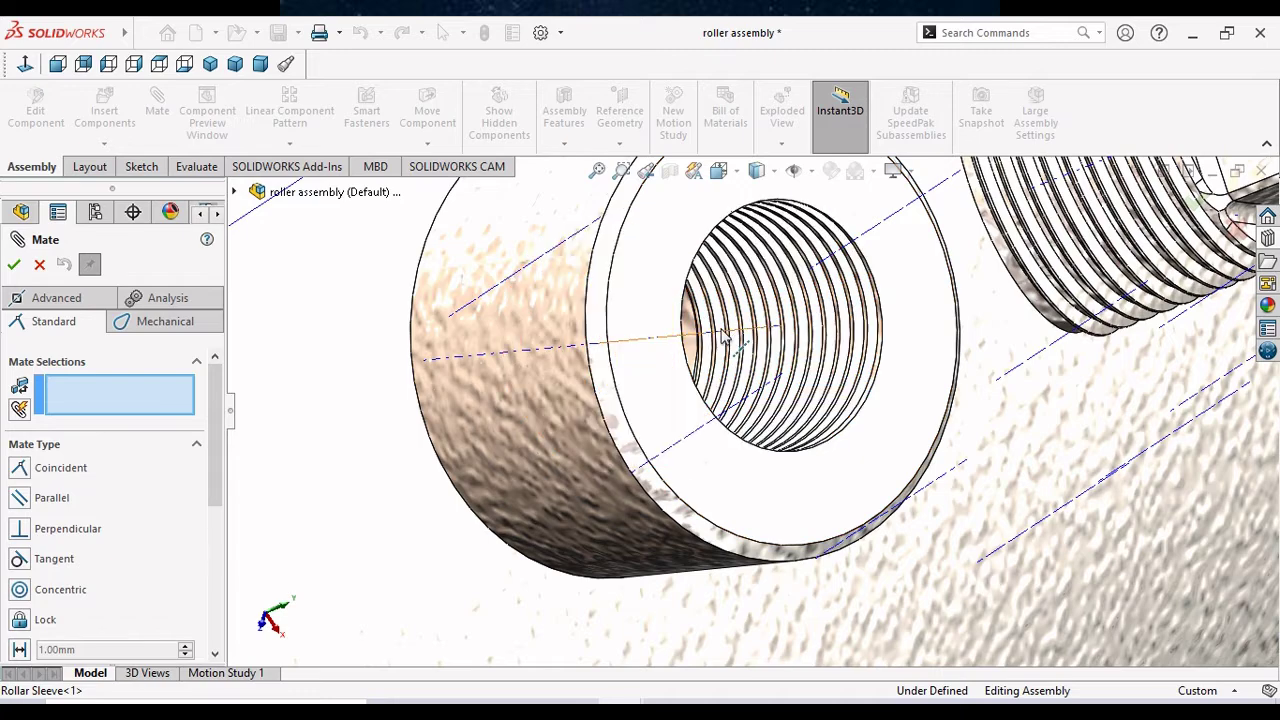
# Make the threaded boss axis coincident with the cock bush plug's axis.
pyautogui.click(708, 340)
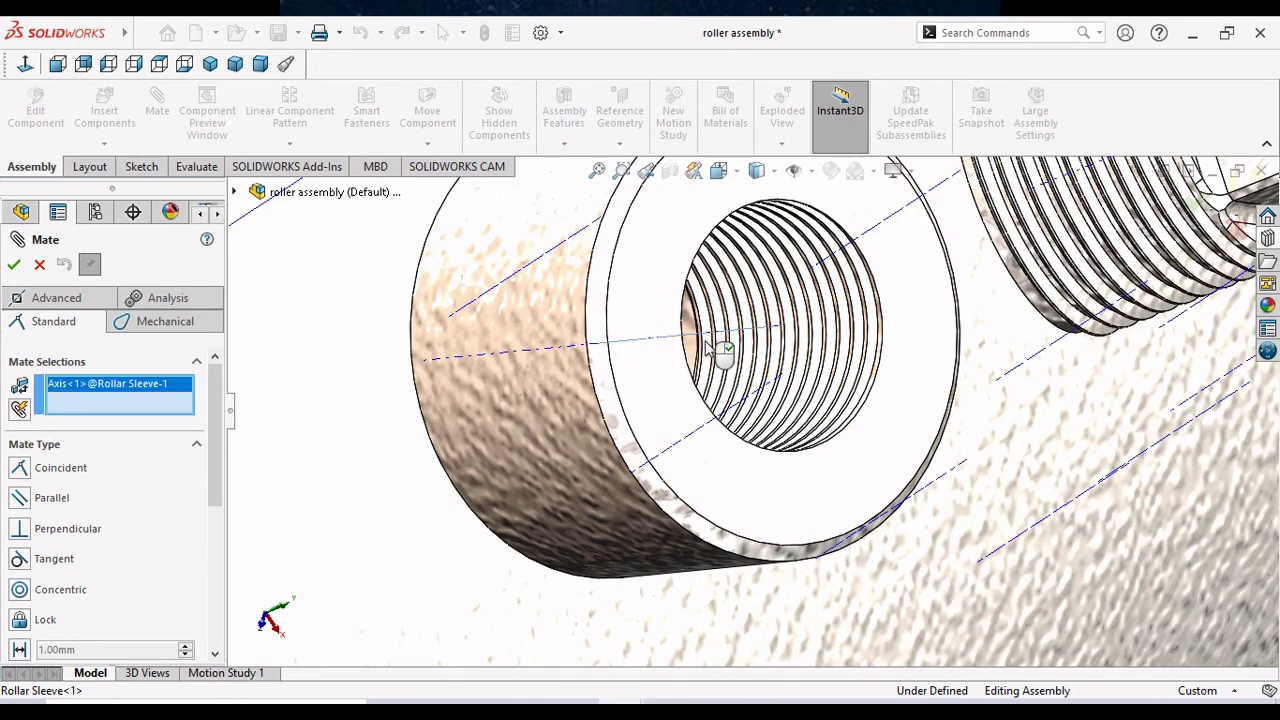
pyautogui.scroll(2, 700, 410)
pyautogui.scroll(2, 740, 390)
pyautogui.scroll(-4, 890, 335)
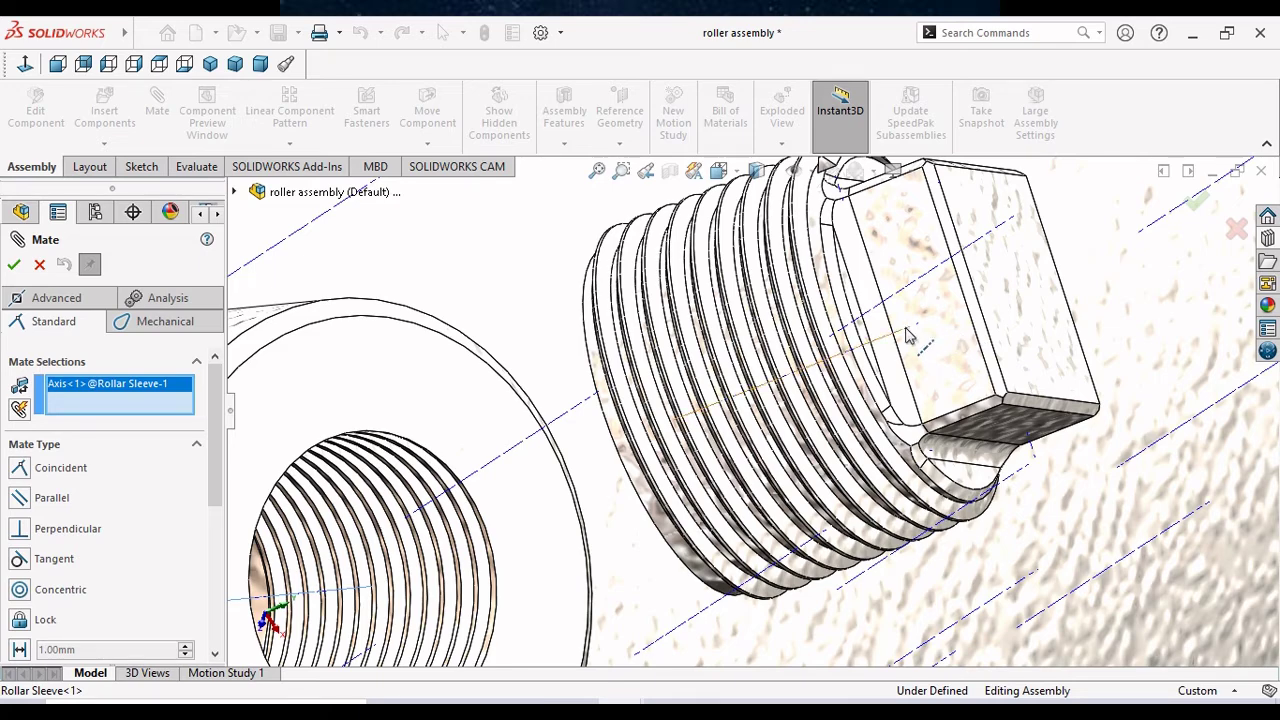
pyautogui.click(908, 336)
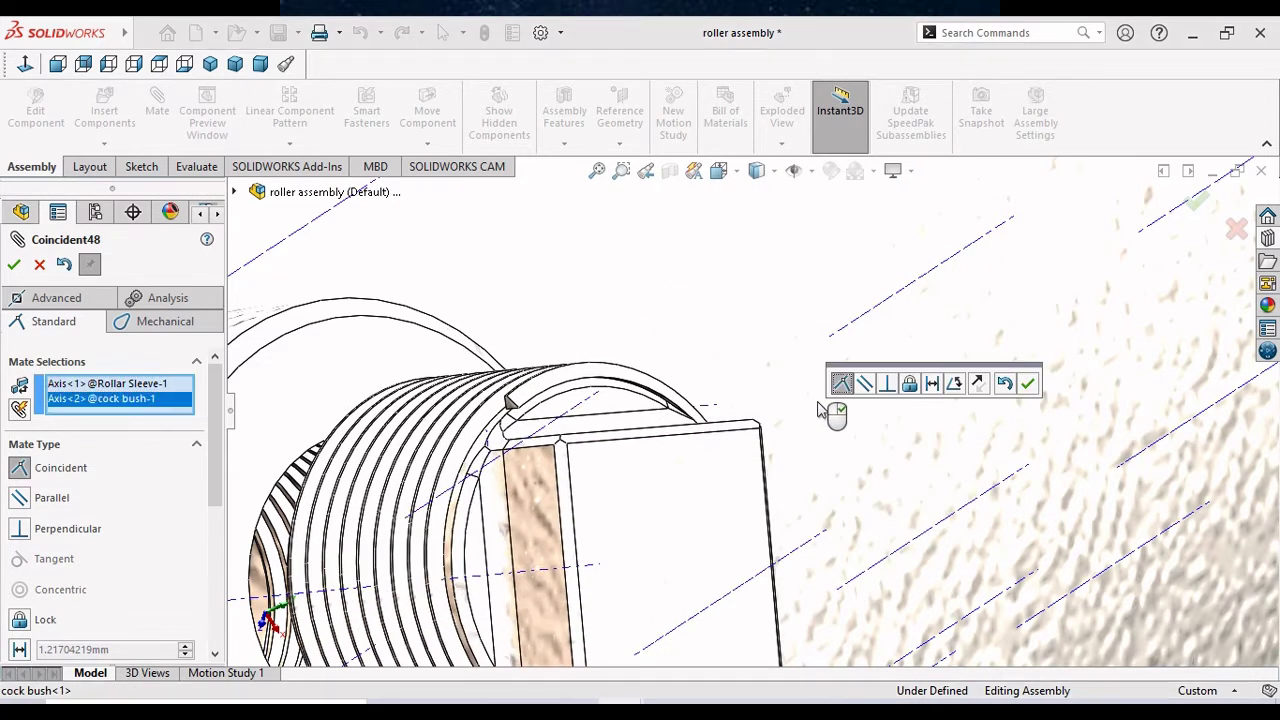
pyautogui.scroll(3, 820, 410)
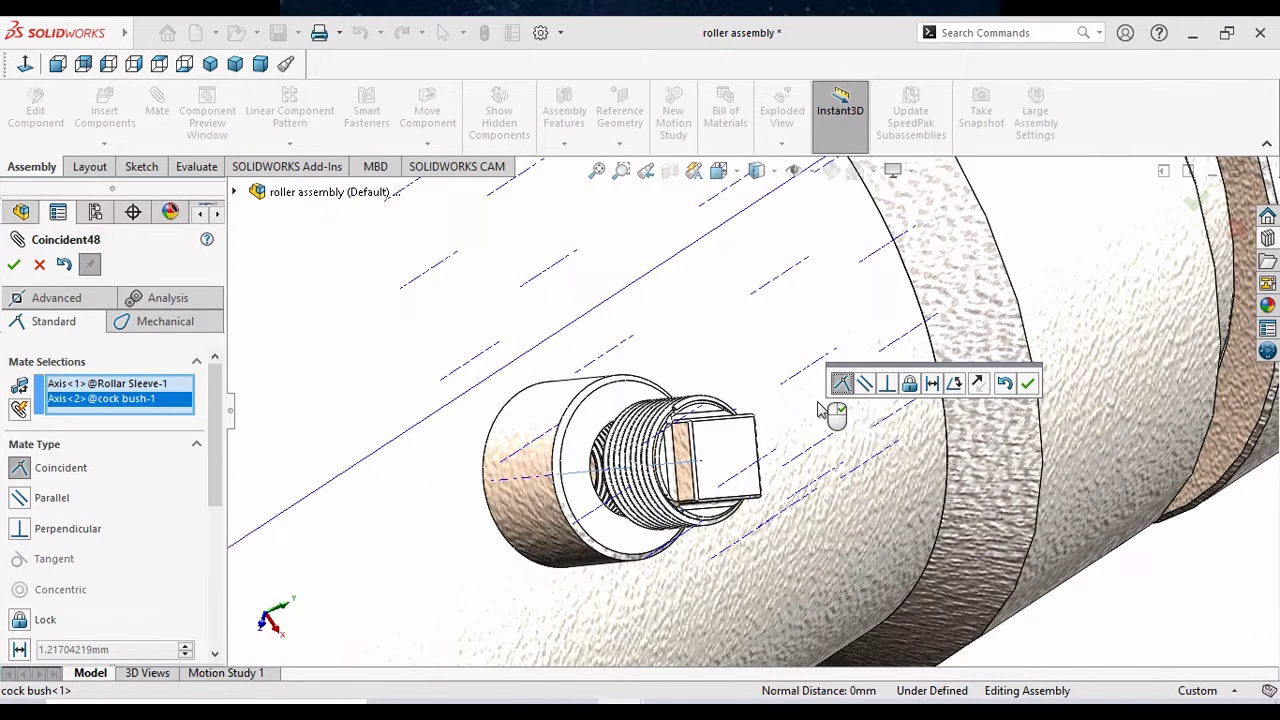
pyautogui.click(1029, 386)
# Check the aligned plug side-on, adjust view display settings, and show mechanical mate types.
pyautogui.scroll(-2, 703, 485)
pyautogui.scroll(-2, 703, 485)
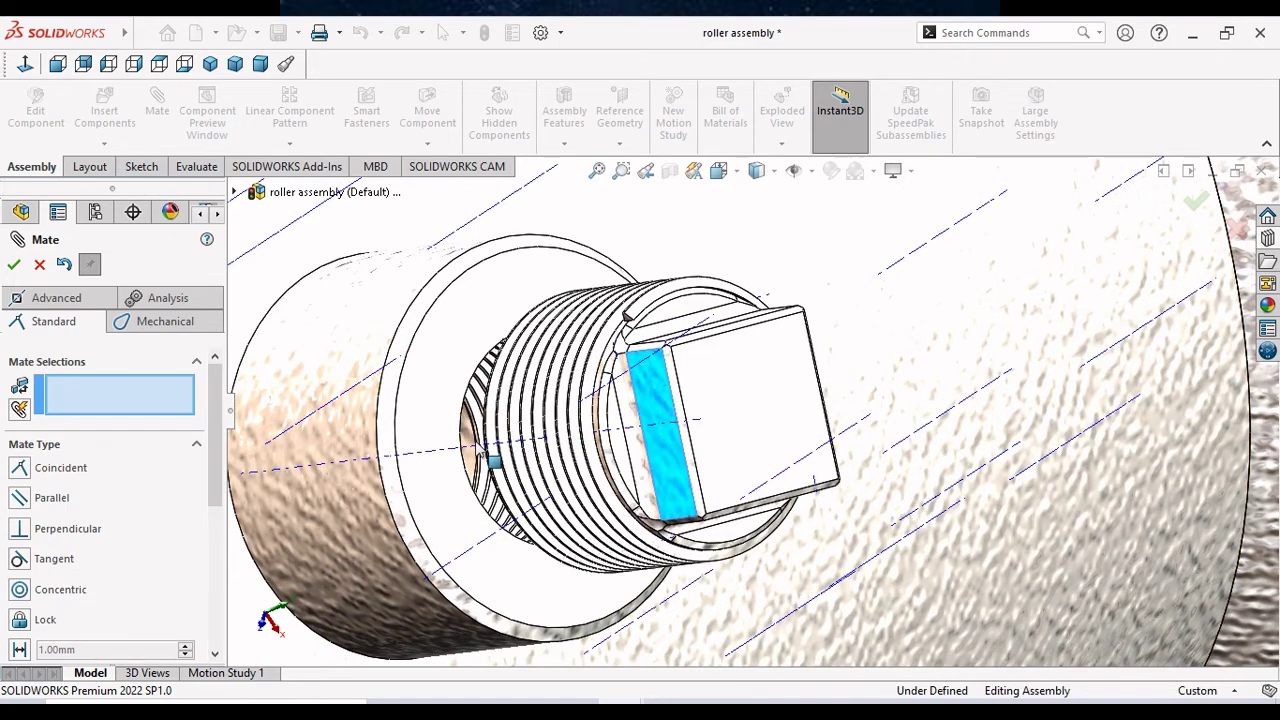
pyautogui.scroll(-5, 540, 462)
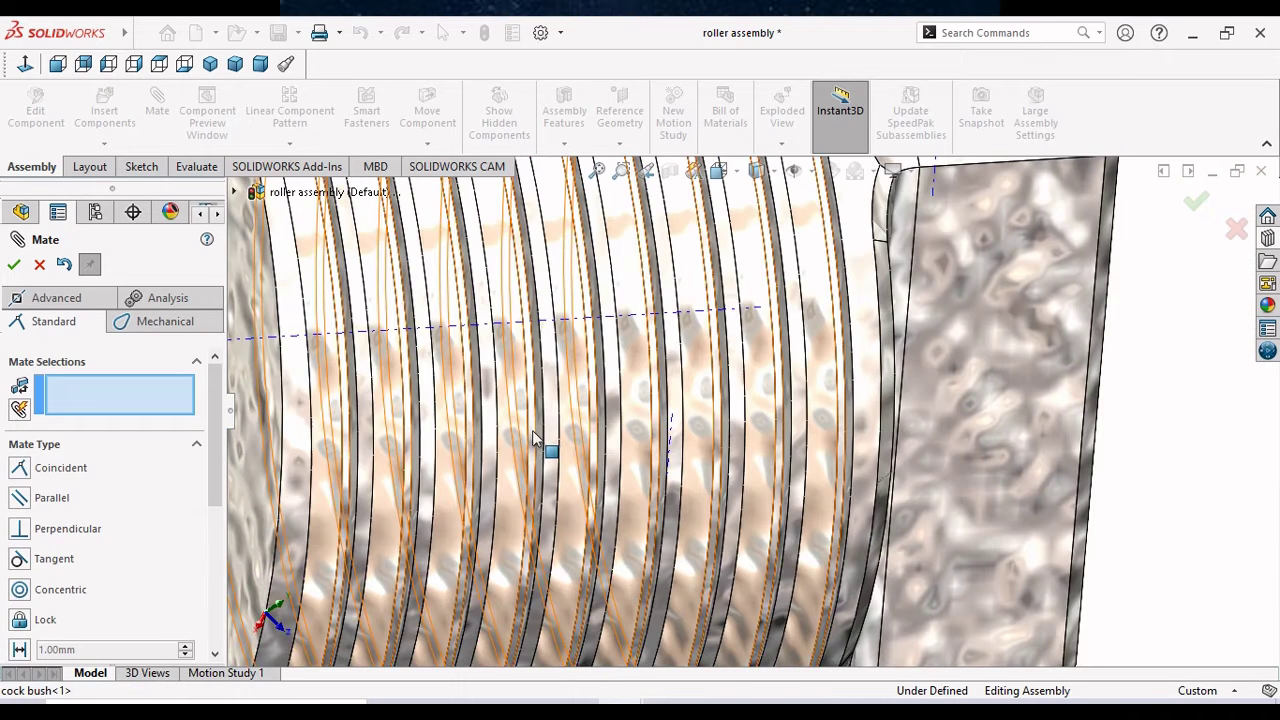
pyautogui.scroll(4, 620, 430)
pyautogui.scroll(2, 693, 407)
pyautogui.moveTo(693, 407)
pyautogui.mouseDown(button='middle')
pyautogui.moveTo(640, 420)
pyautogui.moveTo(683, 435)
pyautogui.mouseUp(button='middle')
pyautogui.scroll(3, 858, 315)
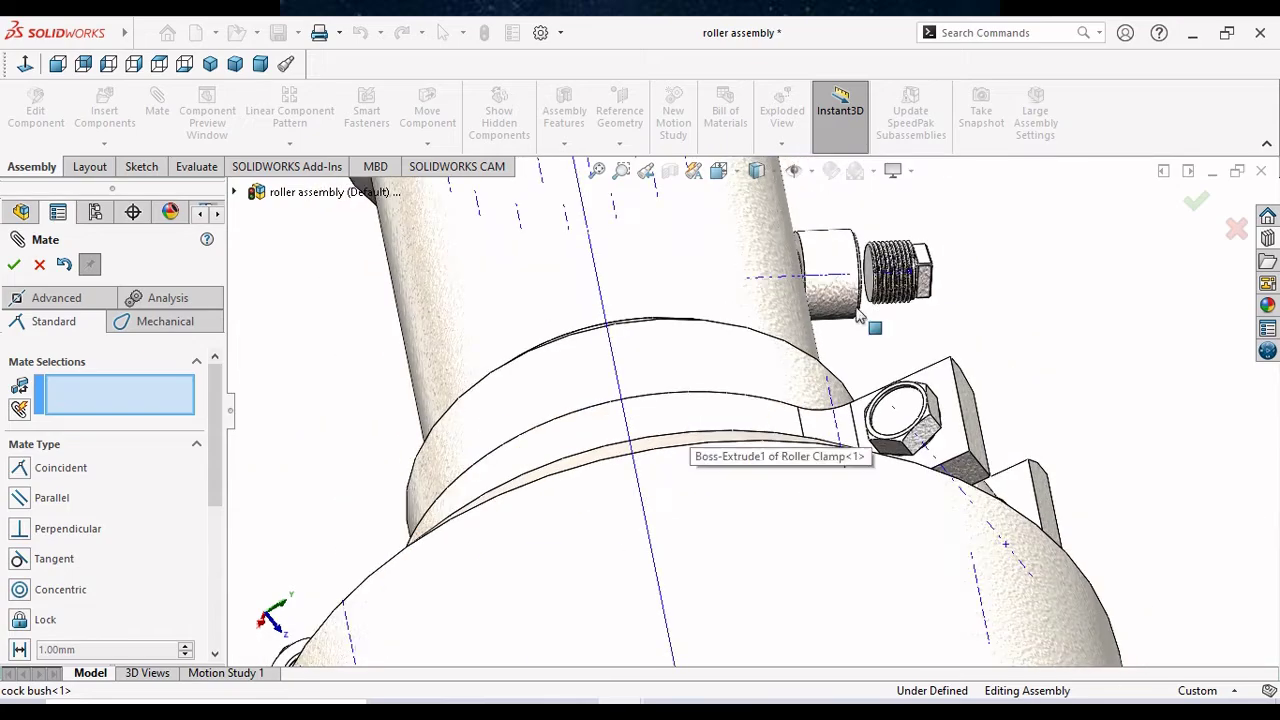
pyautogui.scroll(-3, 915, 272)
pyautogui.moveTo(915, 272)
pyautogui.mouseDown(button='middle')
pyautogui.moveTo(873, 340)
pyautogui.moveTo(872, 195)
pyautogui.mouseUp(button='middle')
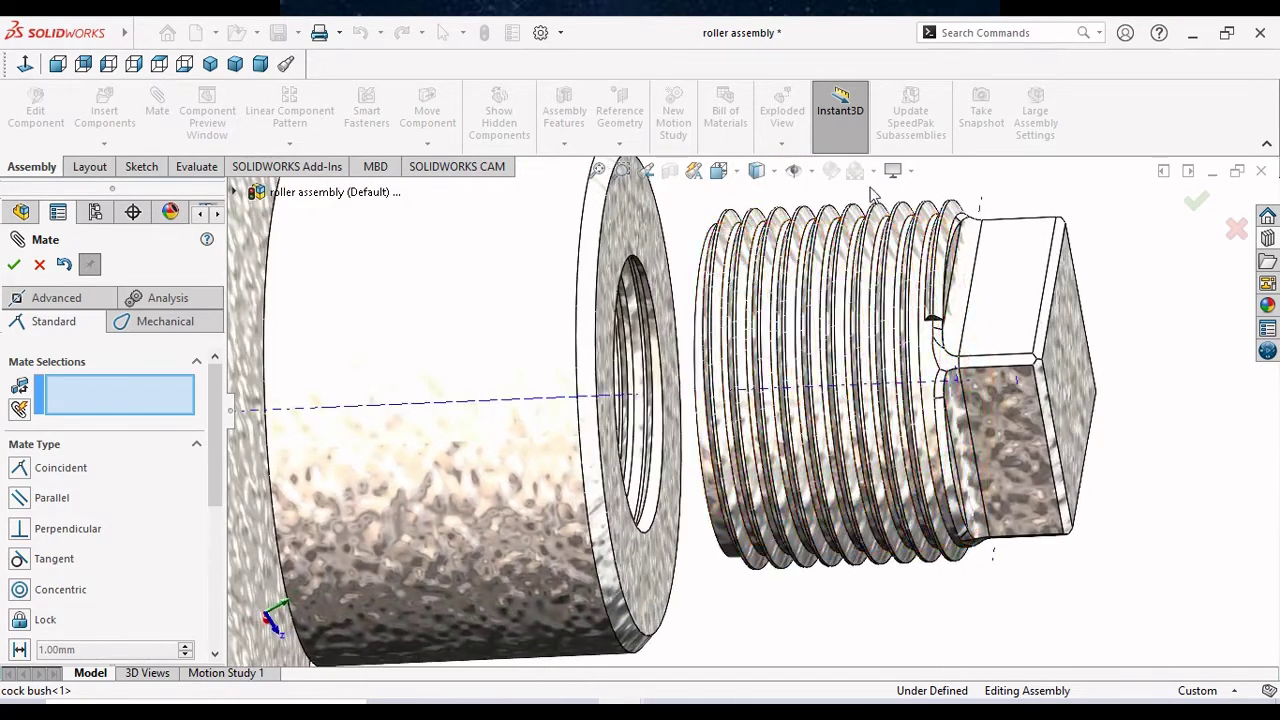
pyautogui.click(813, 174)
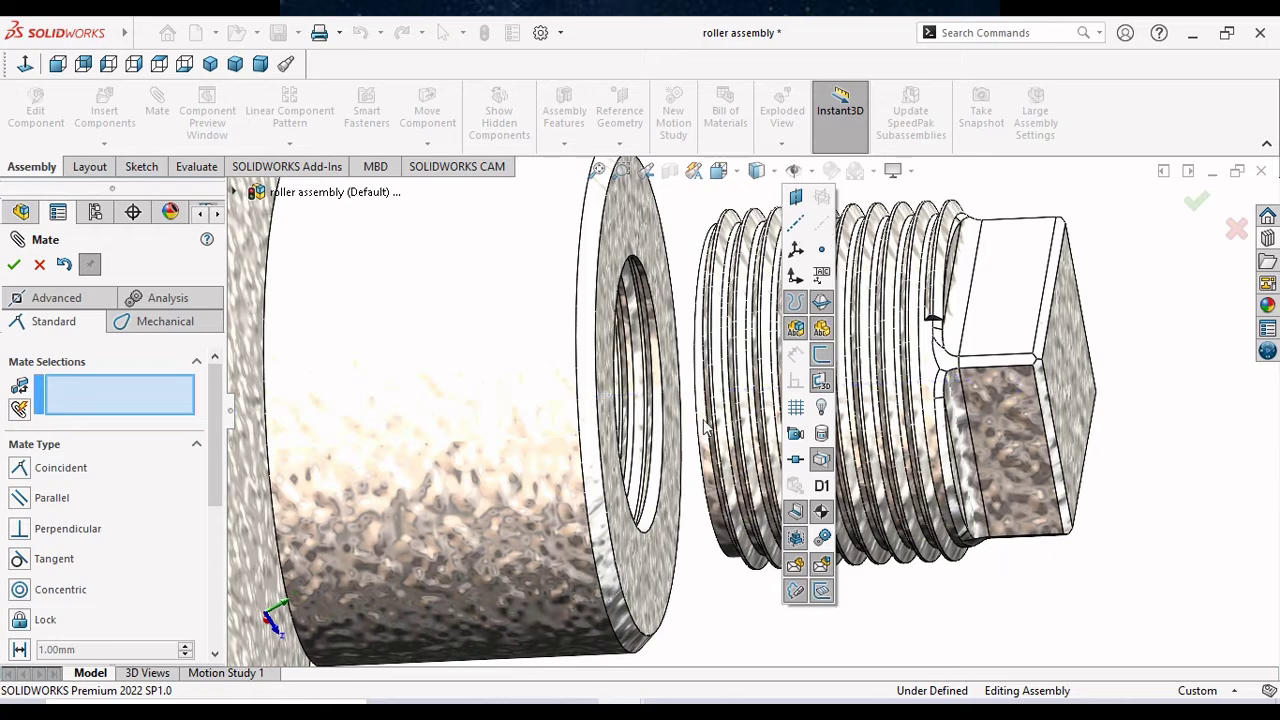
pyautogui.click(913, 175)
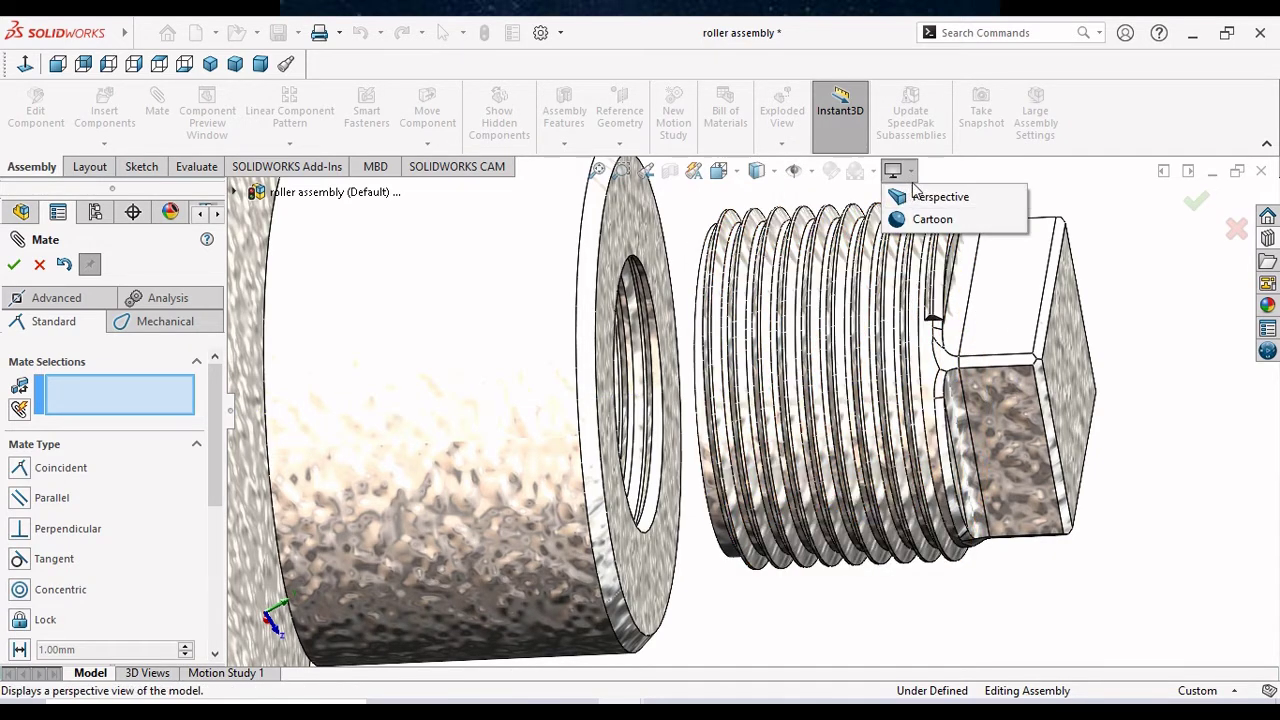
pyautogui.click(905, 170)
pyautogui.click(910, 172)
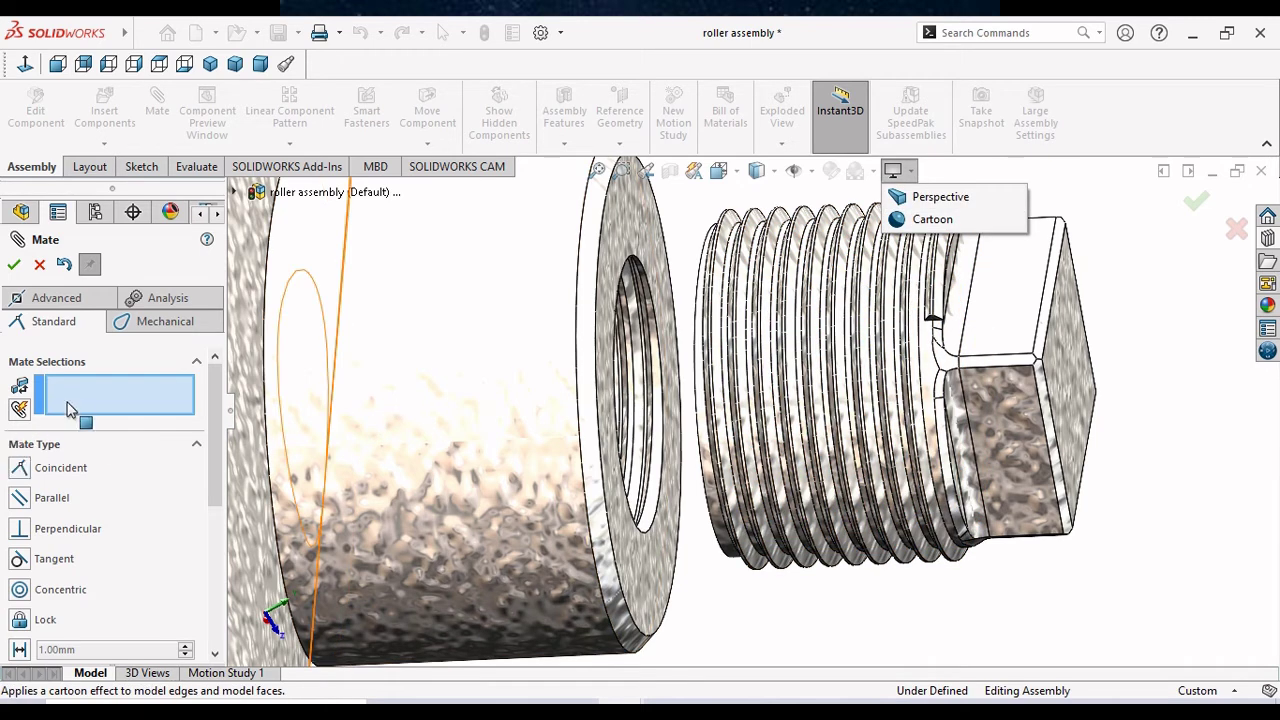
pyautogui.click(153, 320)
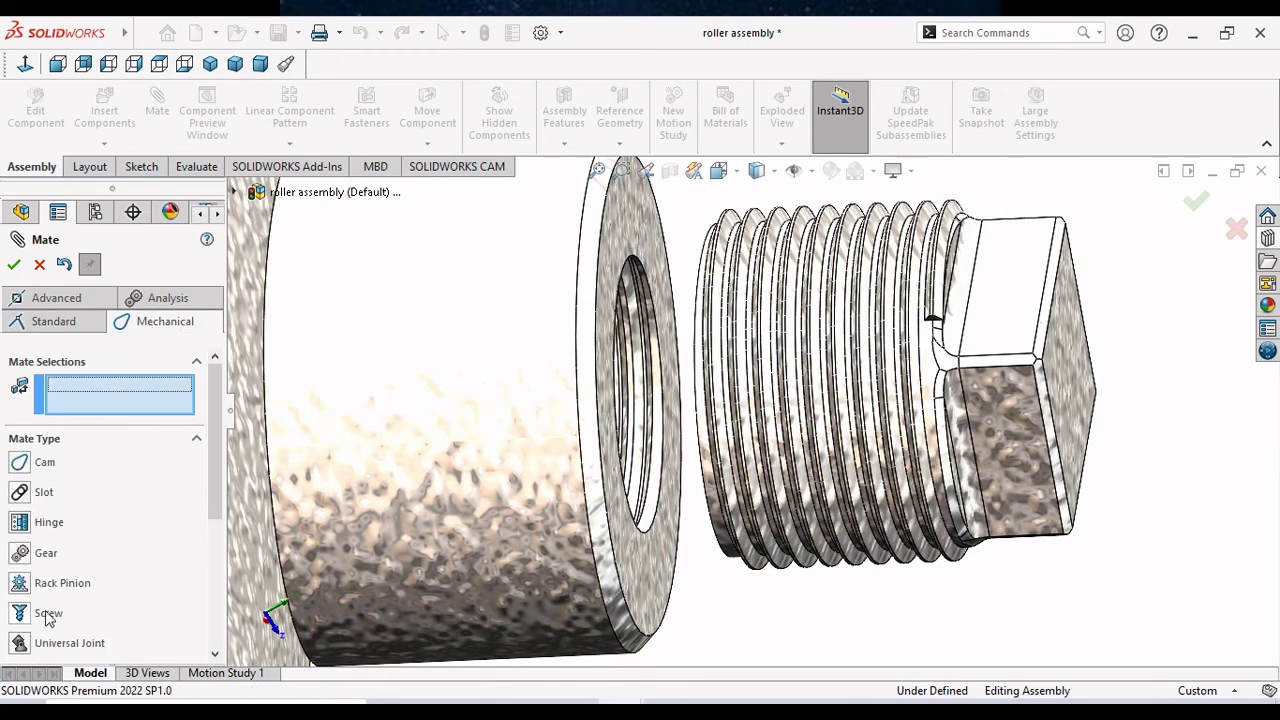
# Choose a Screw mate between the sleeve's threaded face and the cock bush thread.
pyautogui.click(80, 622)
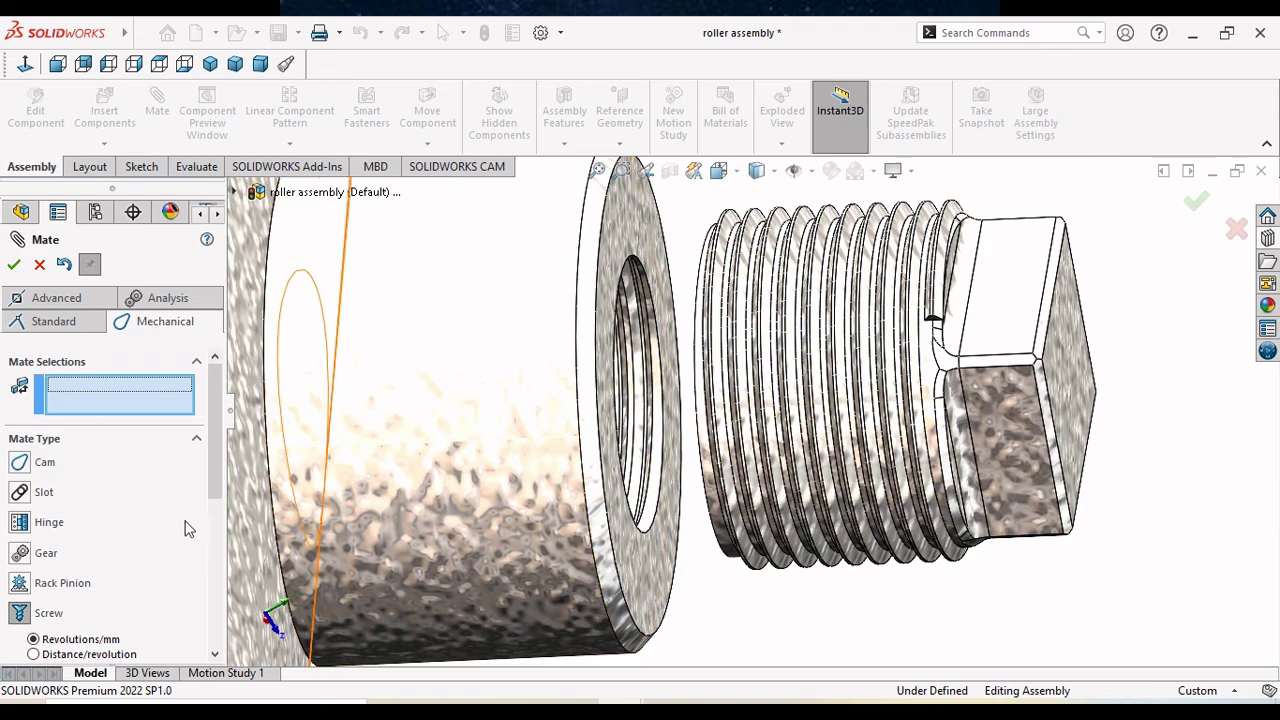
pyautogui.moveTo(211, 482); pyautogui.dragTo(211, 502)
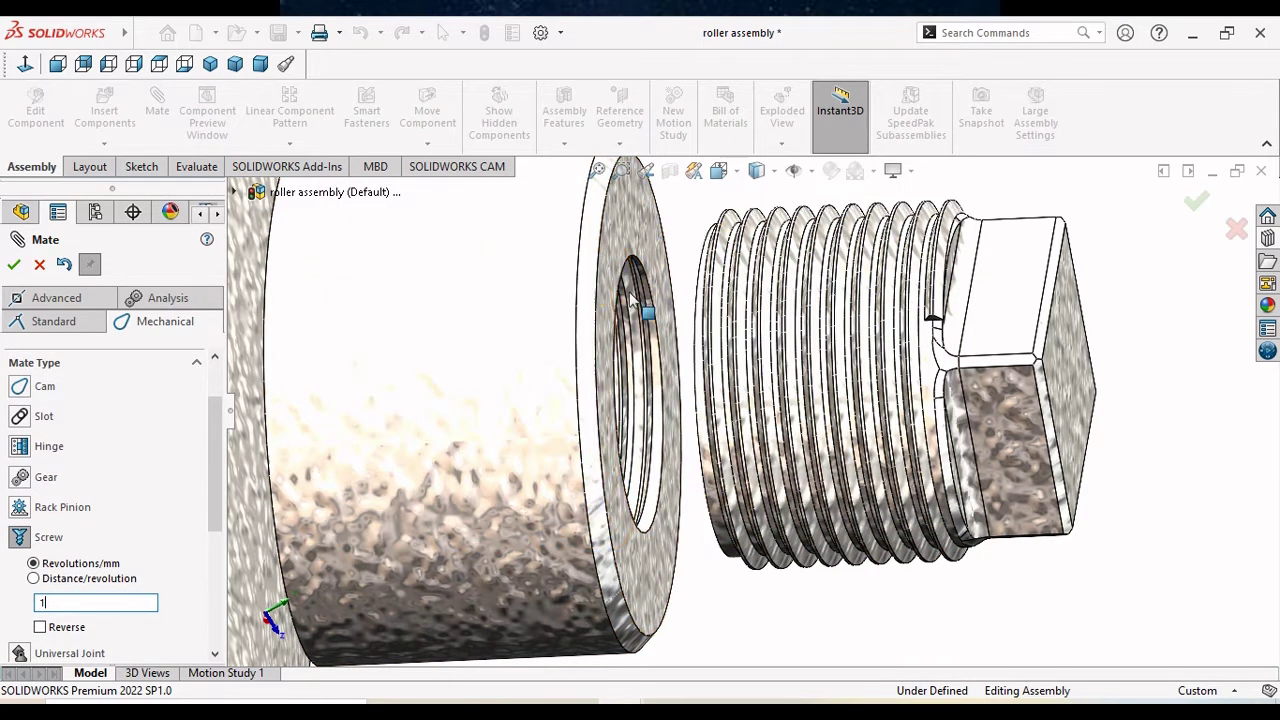
pyautogui.scroll(-3, 715, 283)
pyautogui.scroll(-2, 715, 283)
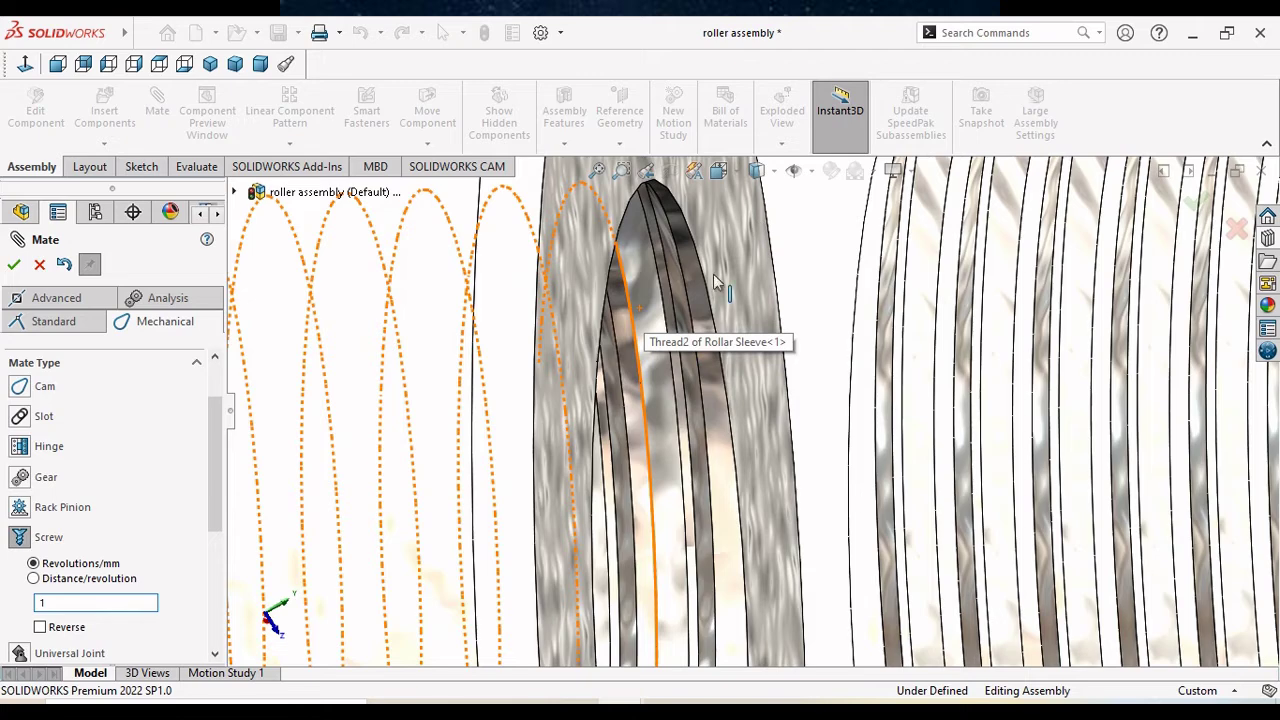
pyautogui.click(678, 381)
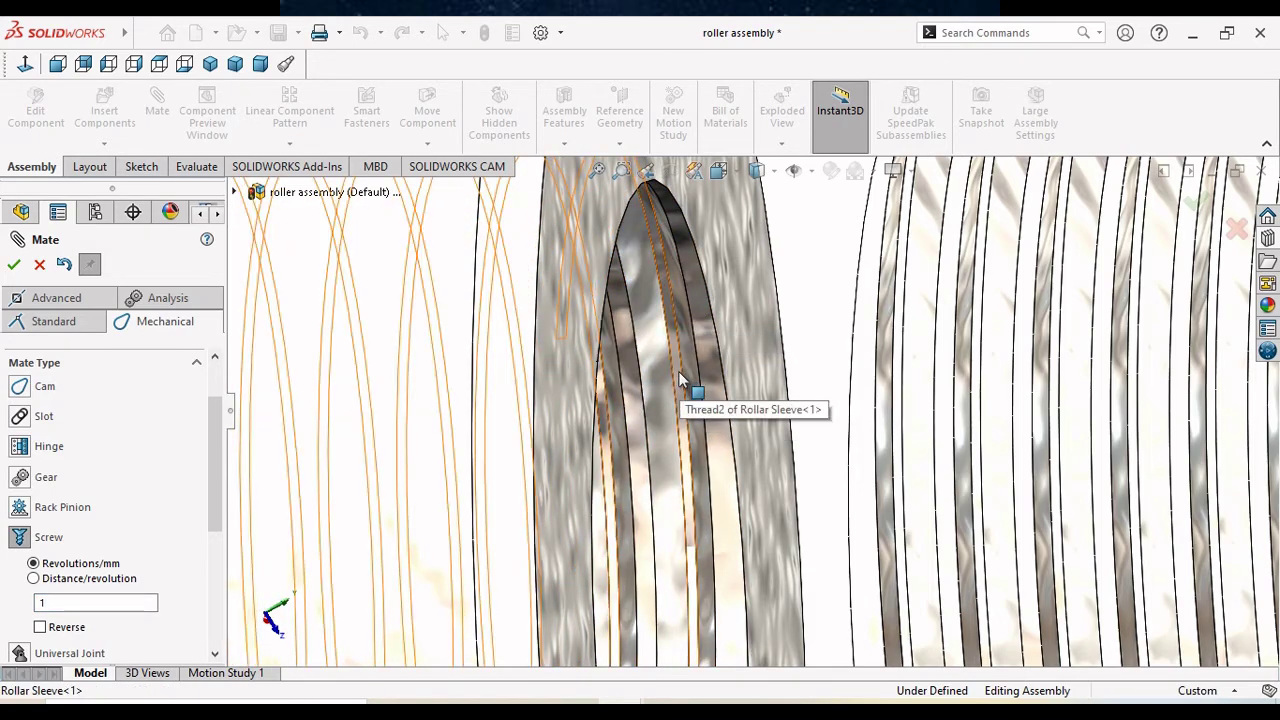
pyautogui.click(648, 404)
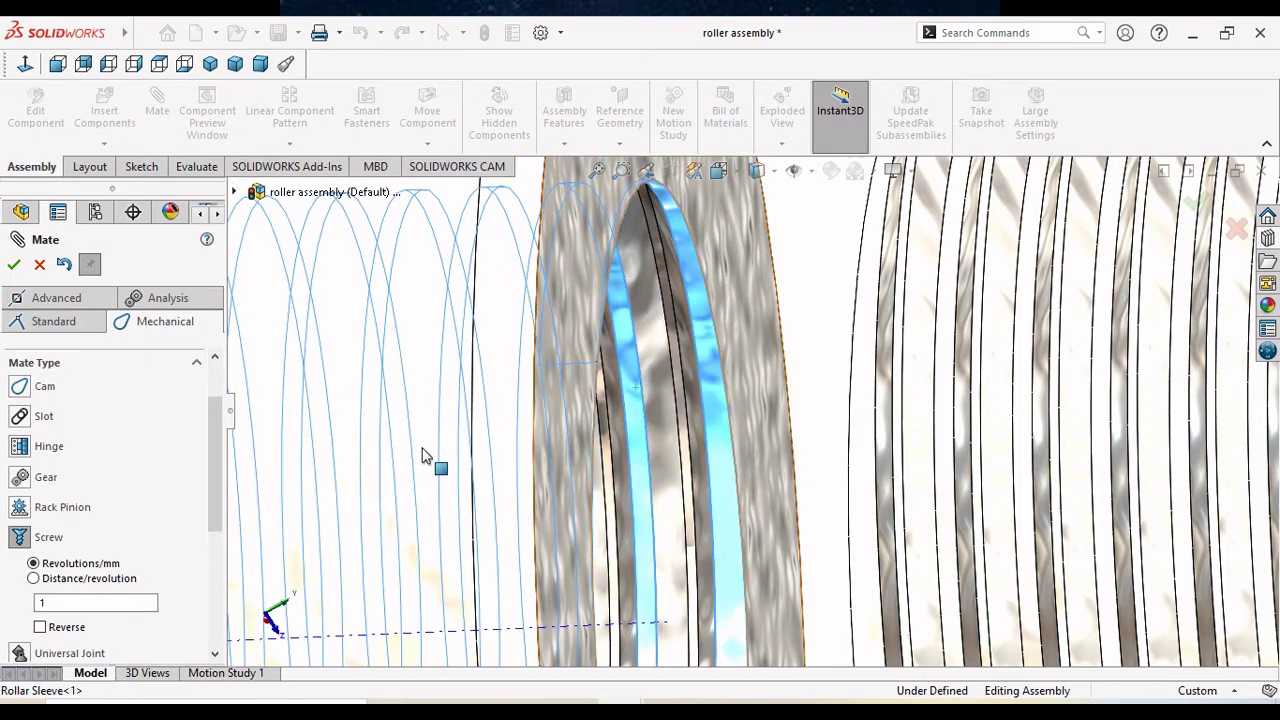
pyautogui.scroll(2, 212, 471)
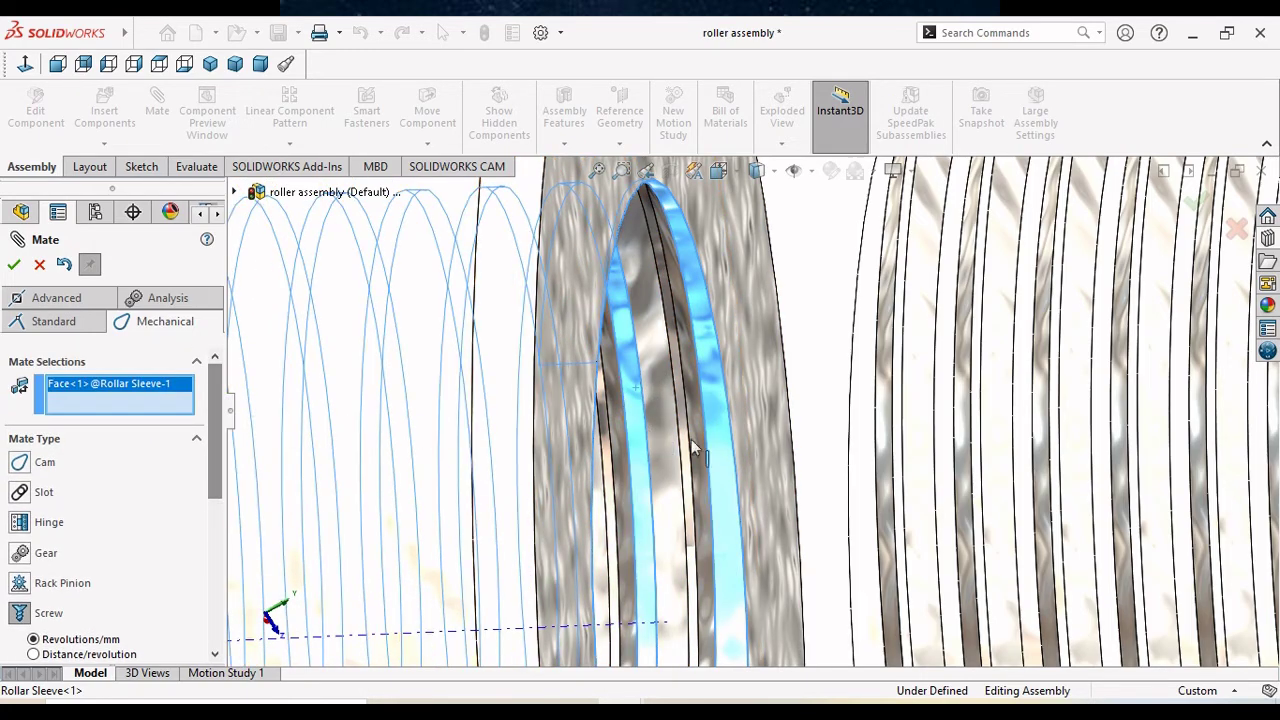
pyautogui.scroll(3, 691, 439)
pyautogui.scroll(-3, 866, 290)
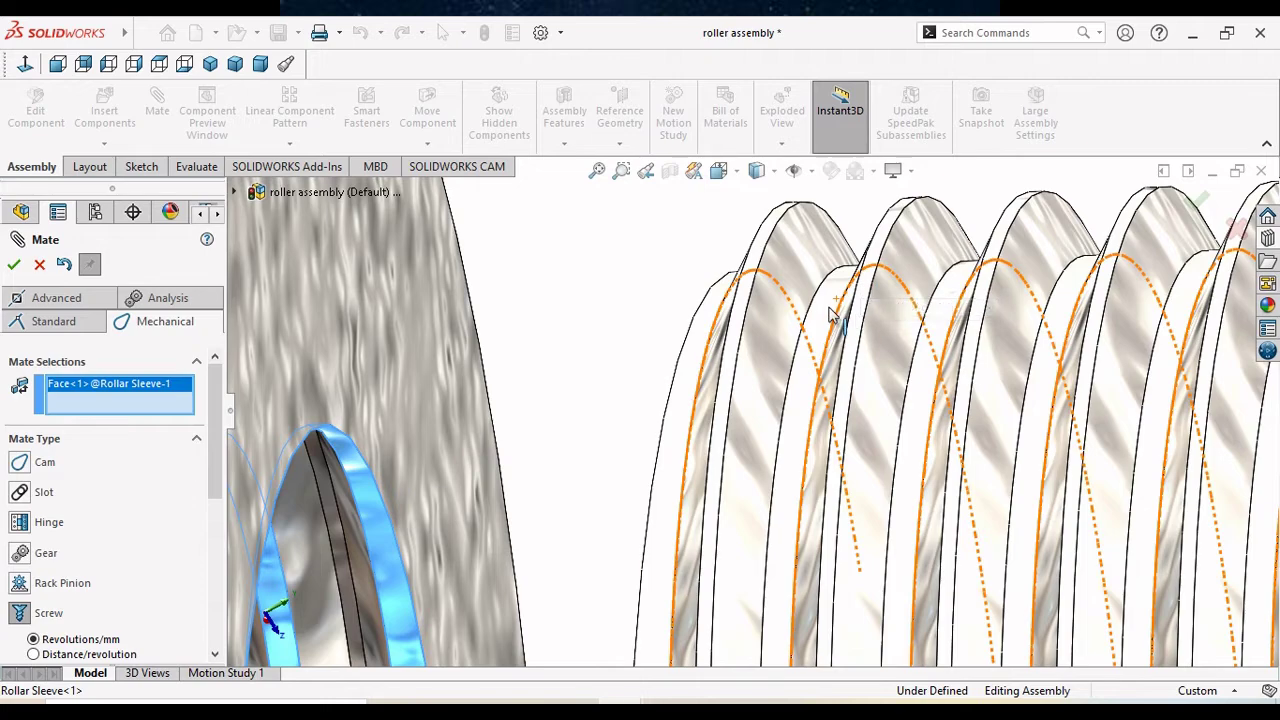
pyautogui.click(830, 314)
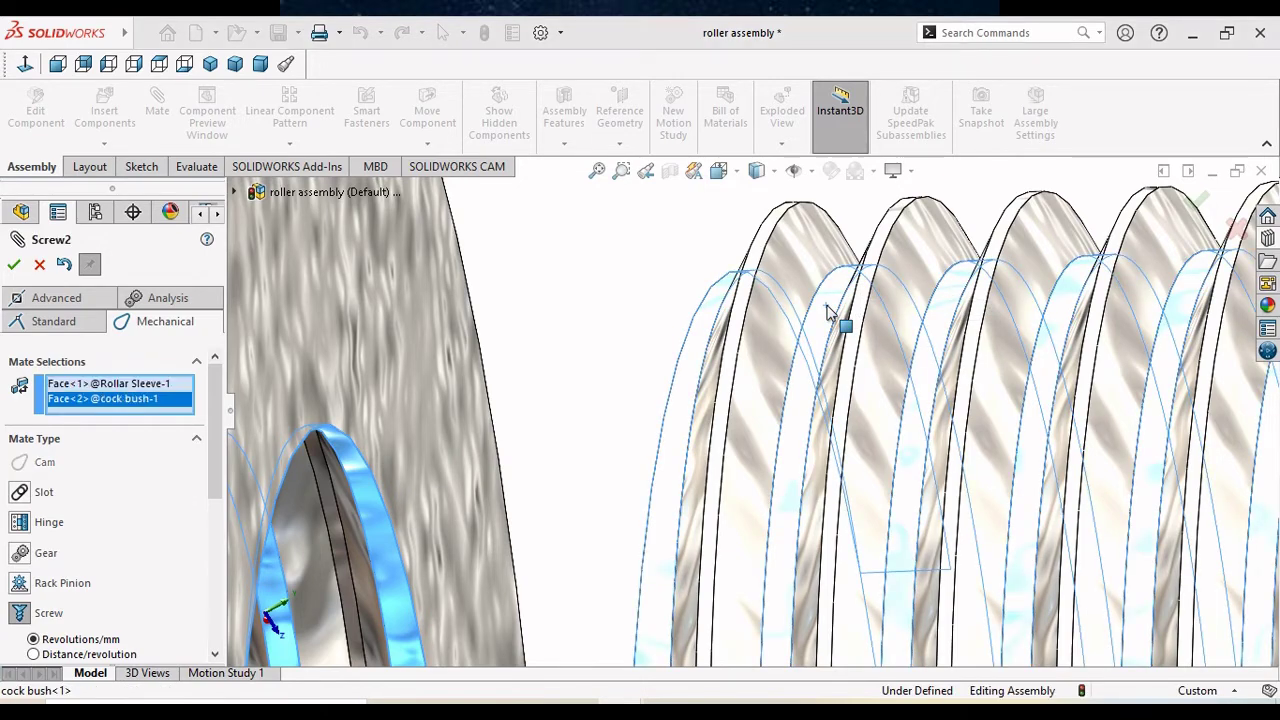
# Leave the screw direction unreversed, set 1.5 revolutions/mm, and confirm the mate.
pyautogui.scroll(3, 650, 455)
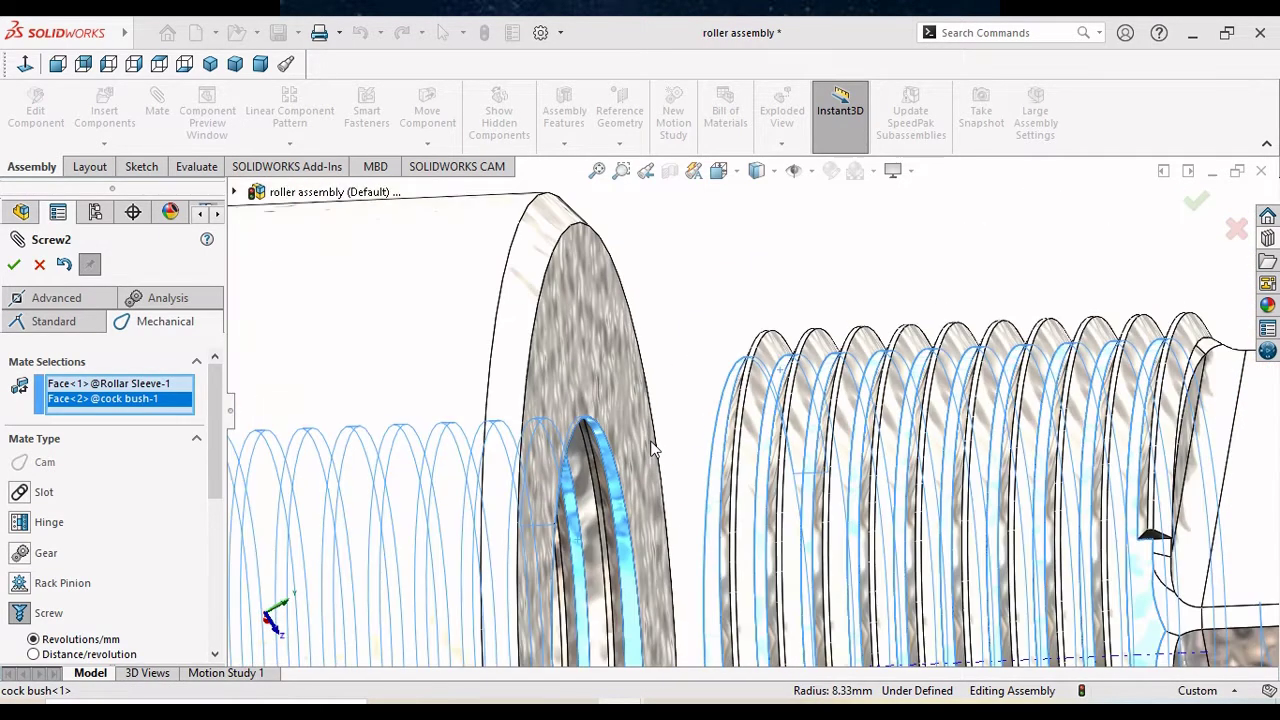
pyautogui.scroll(2, 650, 455)
pyautogui.scroll(1, 650, 455)
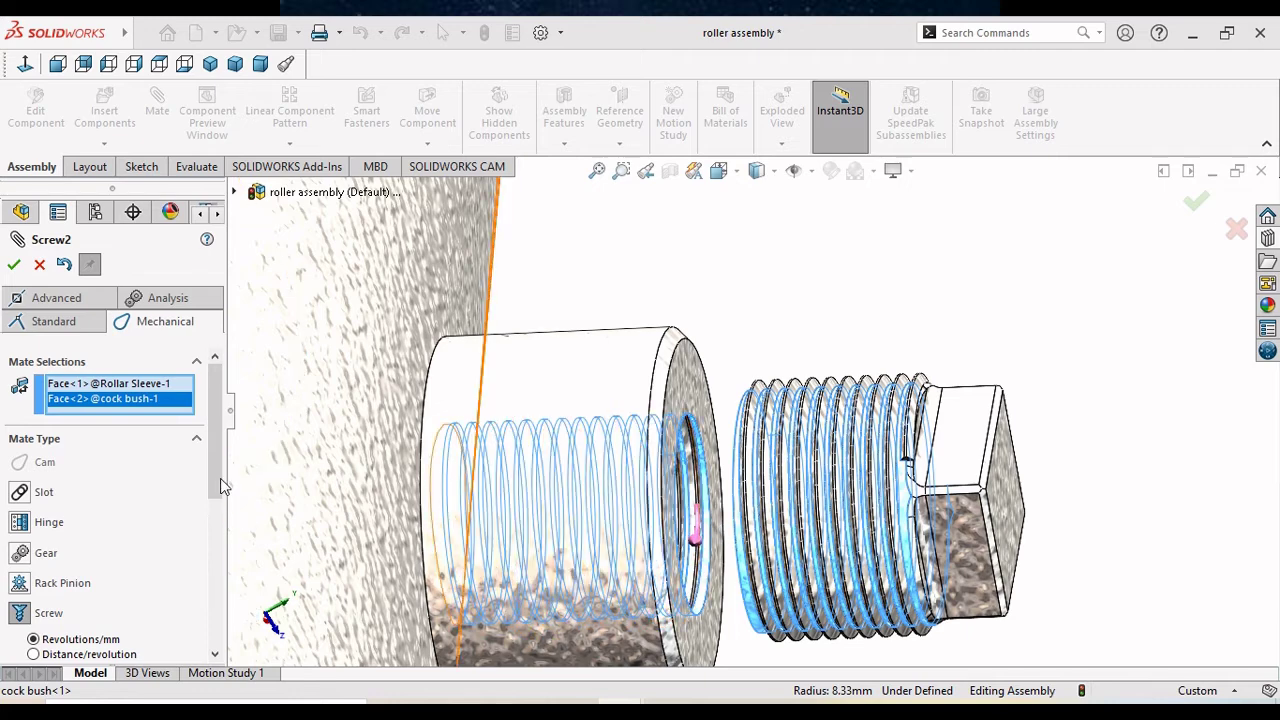
pyautogui.moveTo(216, 478); pyautogui.dragTo(212, 556)
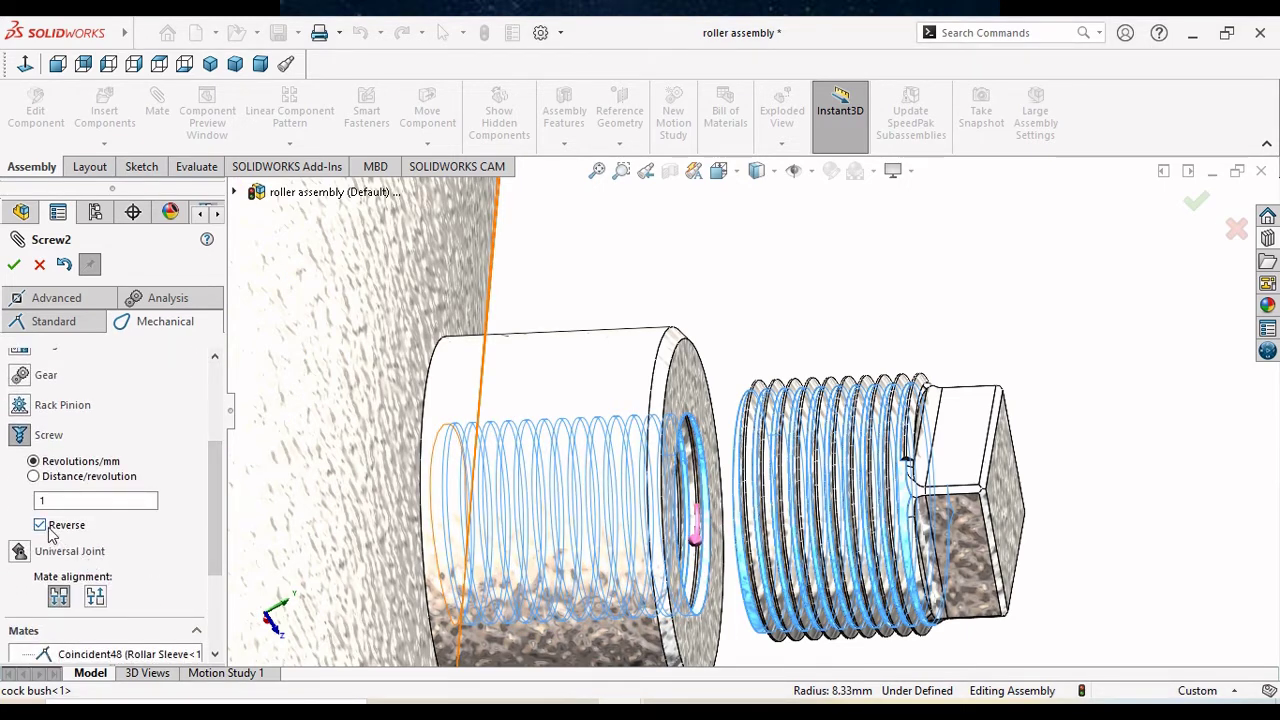
pyautogui.click(40, 525)
pyautogui.doubleClick(58, 500)
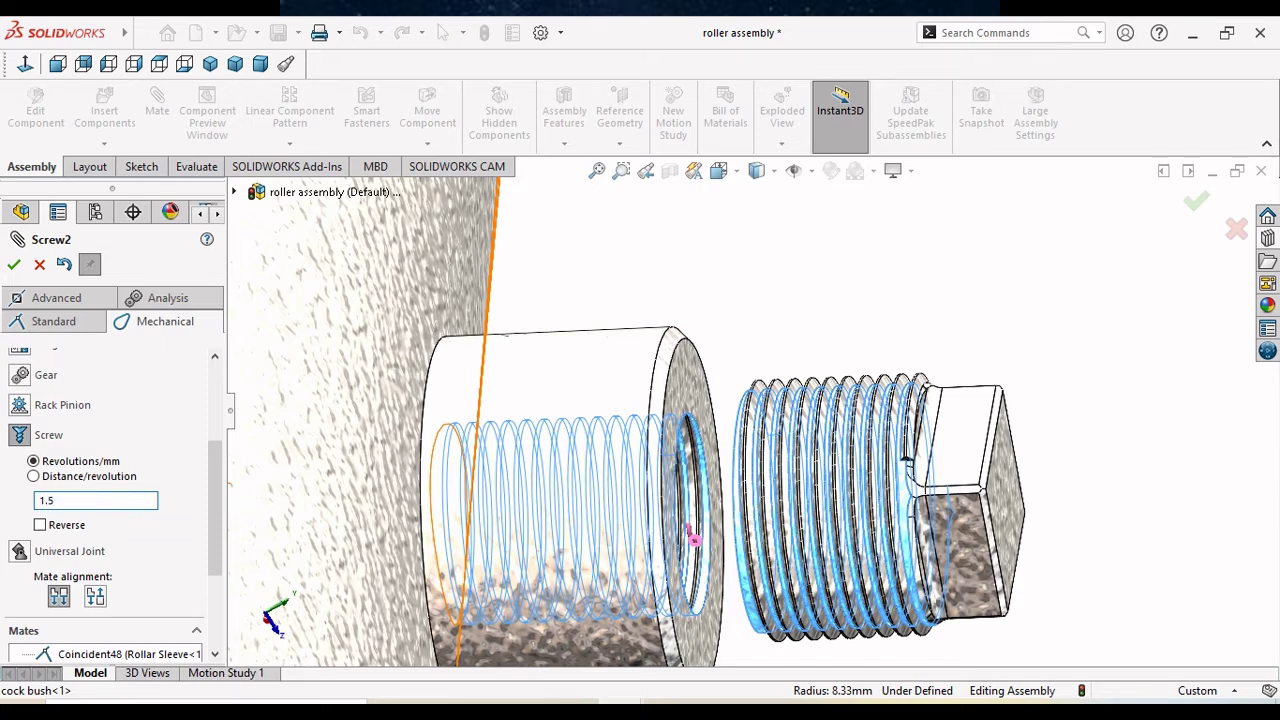
pyautogui.click(13, 268)
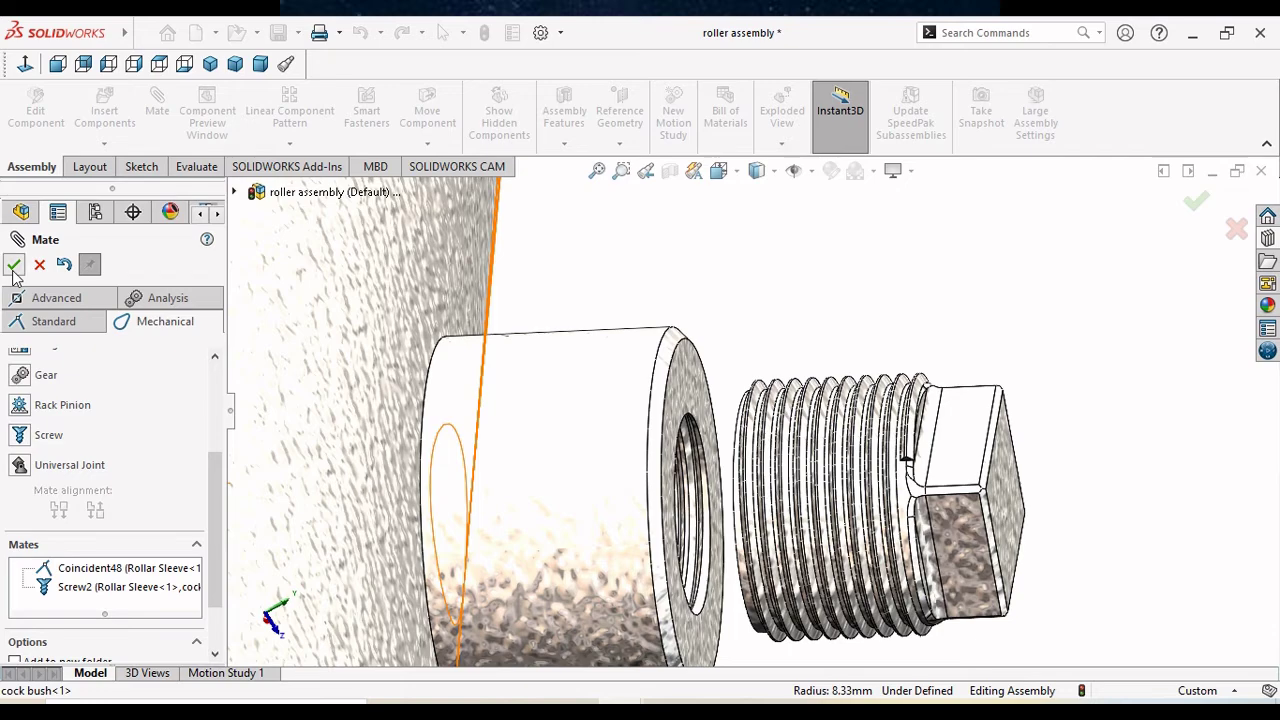
# Screw the cock bush plug further into the roller sleeve's threaded boss.
pyautogui.press('Escape')
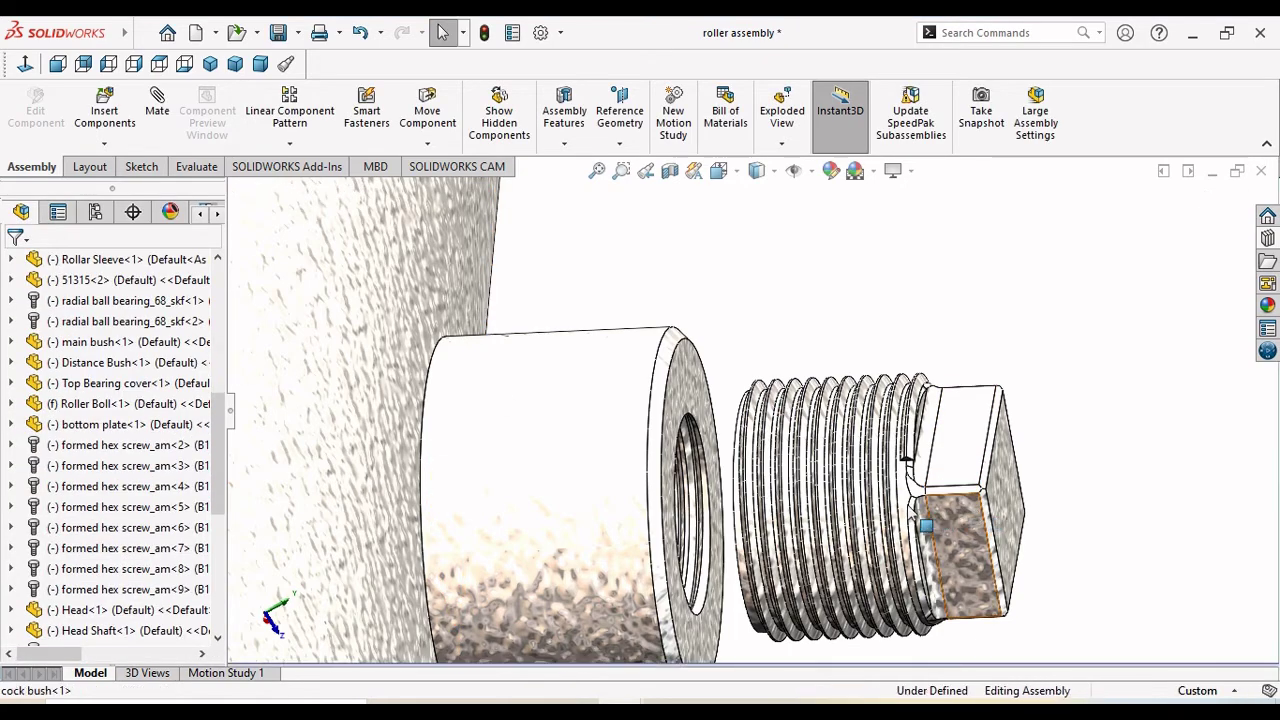
pyautogui.click(945, 525)
pyautogui.moveTo(768, 511); pyautogui.dragTo(529, 531, button='middle')
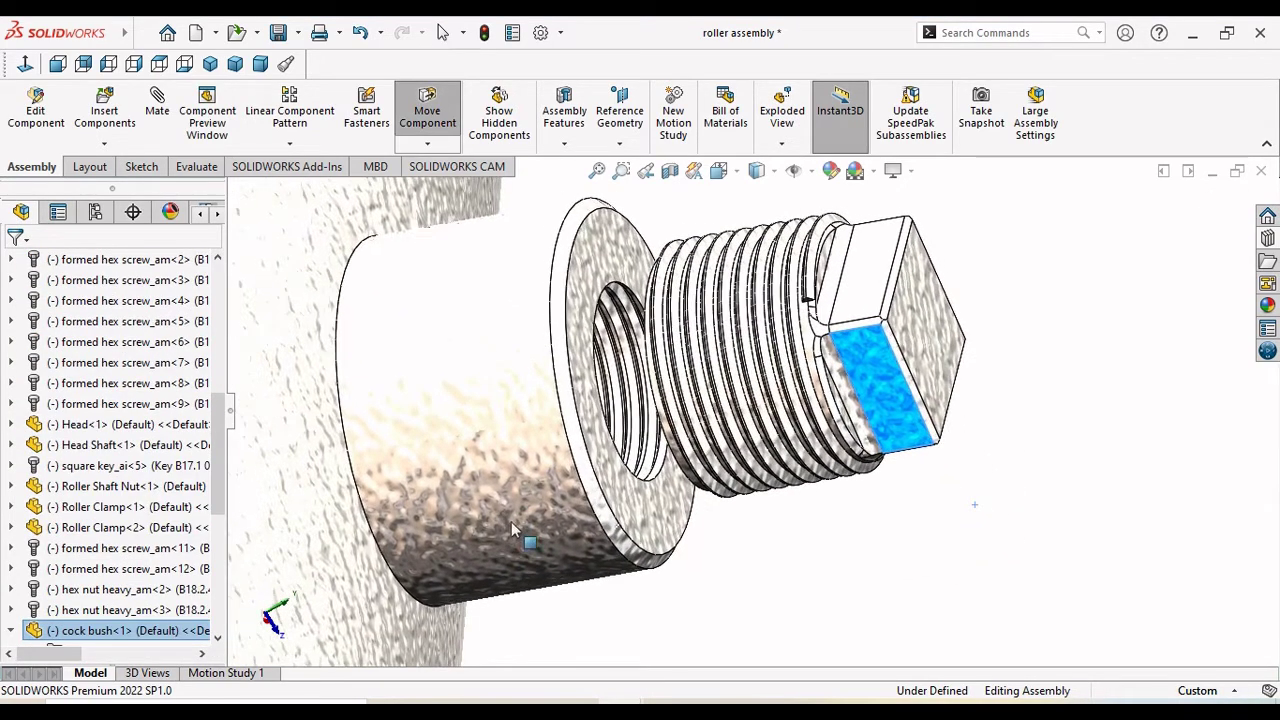
pyautogui.moveTo(887, 403); pyautogui.dragTo(658, 428)
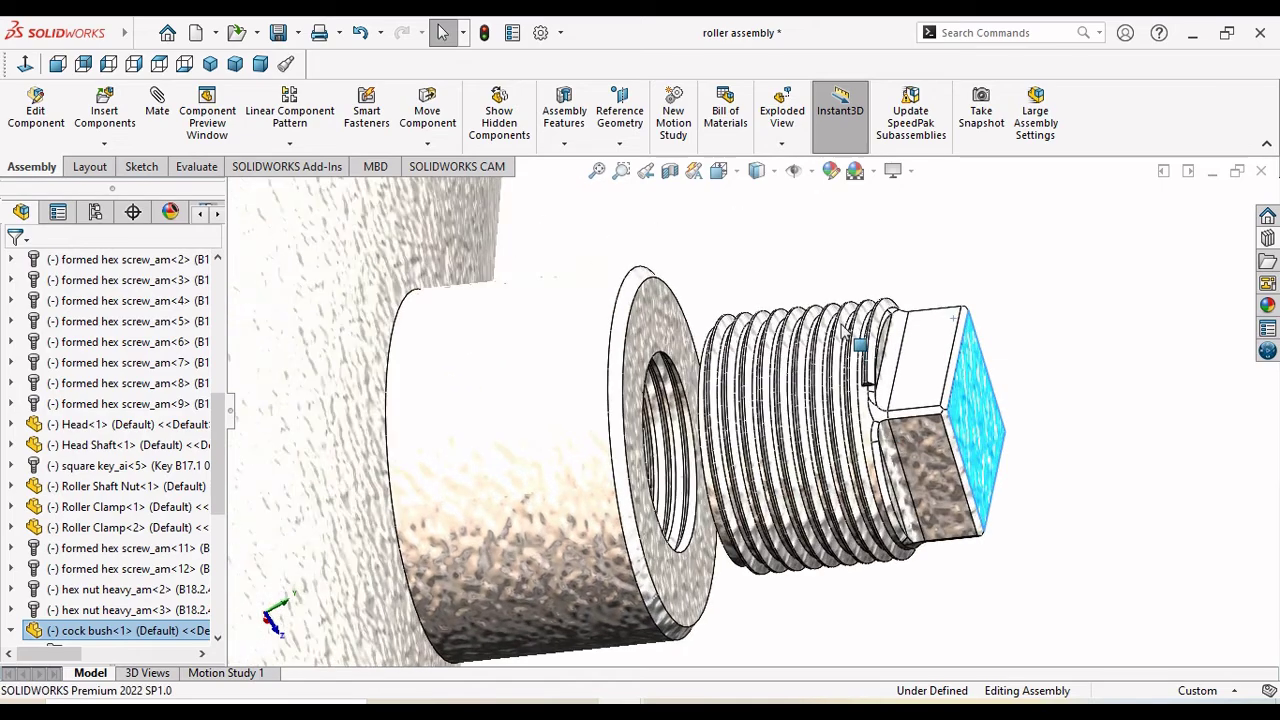
pyautogui.scroll(3, 658, 428)
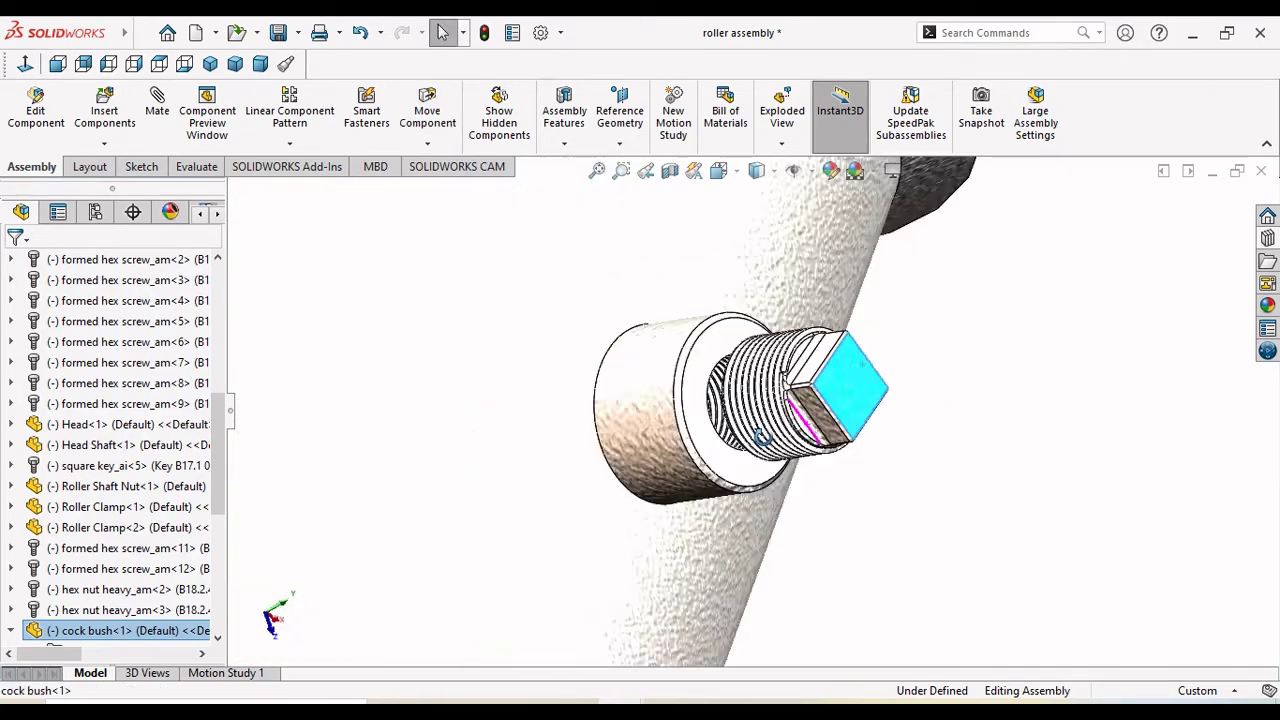
pyautogui.moveTo(658, 428)
pyautogui.mouseDown(button='middle')
pyautogui.moveTo(763, 461)
pyautogui.moveTo(458, 370)
pyautogui.mouseUp(button='middle')
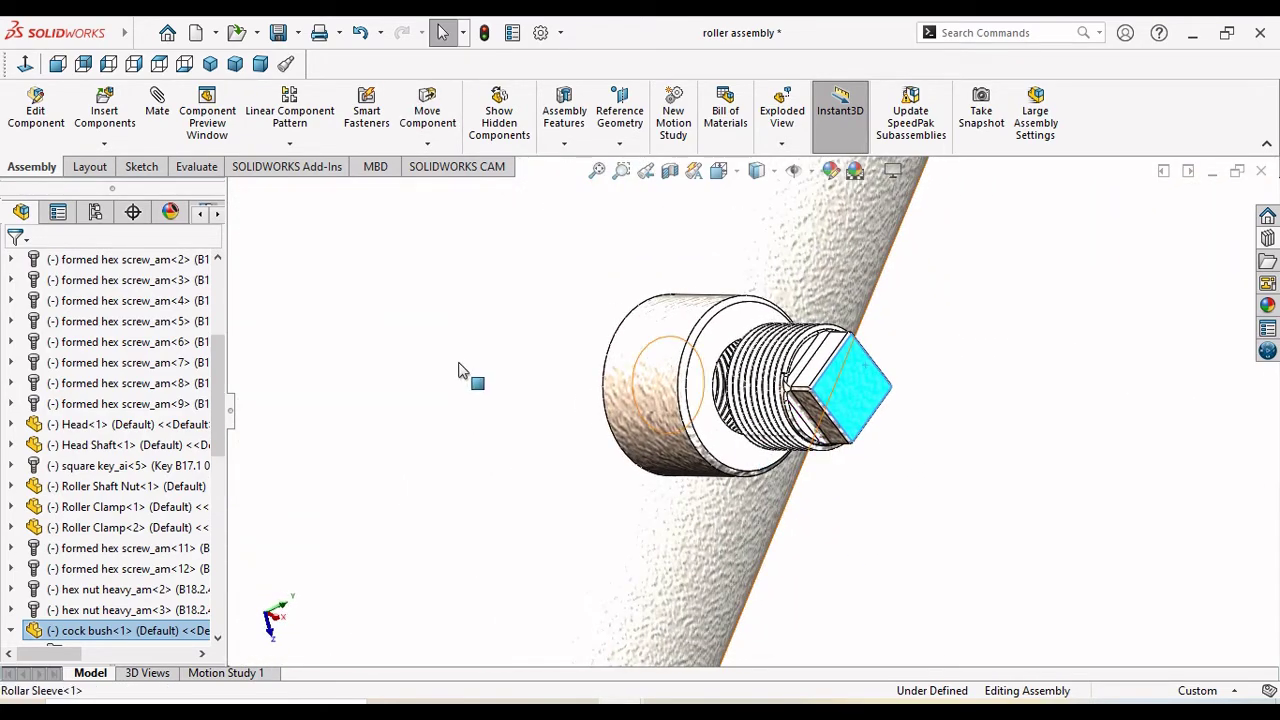
# Rotate the plug about its thread axis until the square head faces forward.
pyautogui.click(458, 370)
pyautogui.rightClick(457, 364)
pyautogui.press('Escape')
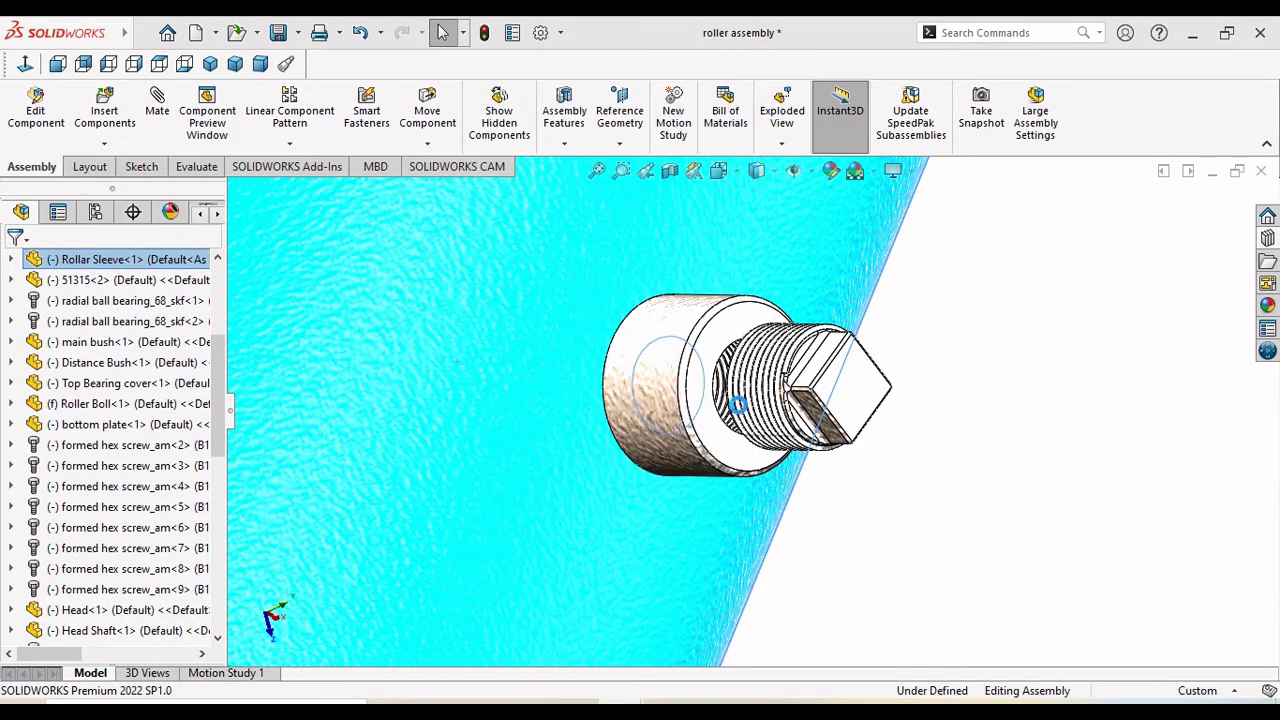
pyautogui.click(870, 410)
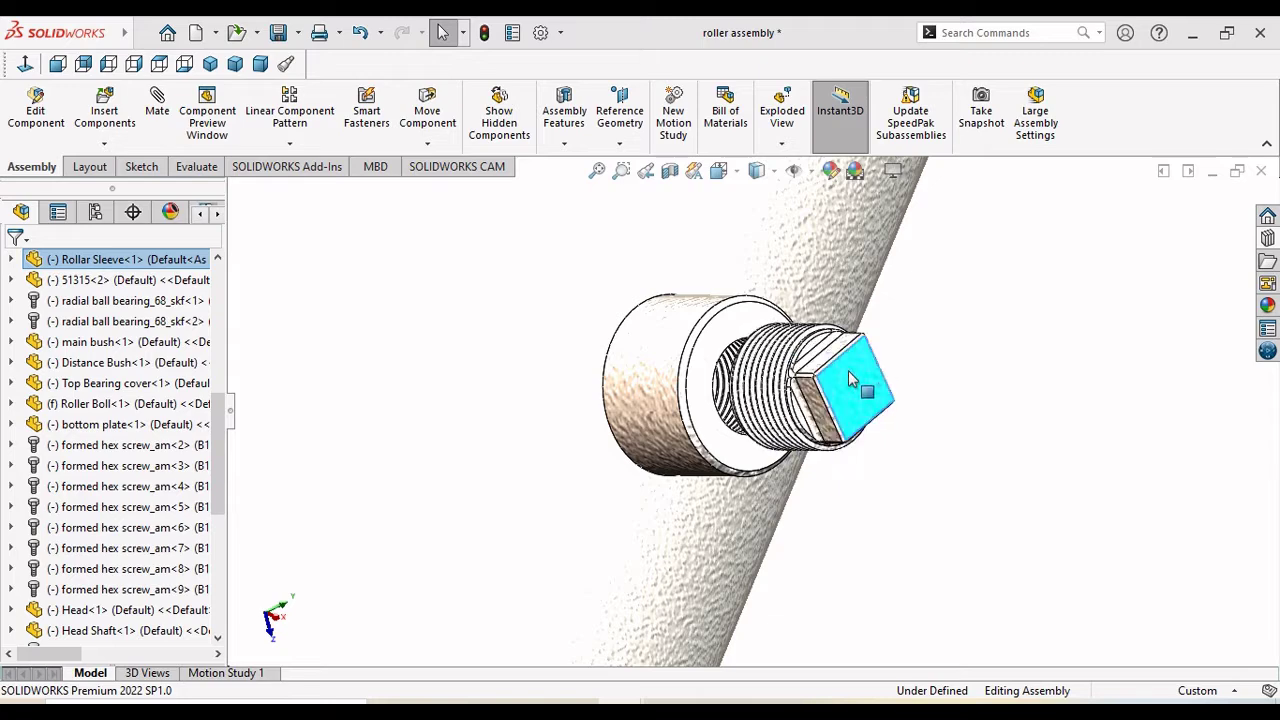
pyautogui.moveTo(849, 378)
pyautogui.mouseDown()
pyautogui.moveTo(838, 422)
pyautogui.moveTo(776, 362)
pyautogui.moveTo(886, 400)
pyautogui.moveTo(831, 446)
pyautogui.moveTo(891, 377)
pyautogui.moveTo(858, 338)
pyautogui.moveTo(875, 355)
pyautogui.moveTo(870, 345)
pyautogui.moveTo(888, 405)
pyautogui.moveTo(855, 343)
pyautogui.moveTo(873, 386)
pyautogui.moveTo(858, 415)
pyautogui.moveTo(815, 318)
pyautogui.moveTo(880, 383)
pyautogui.moveTo(799, 325)
pyautogui.moveTo(723, 349)
pyautogui.moveTo(748, 362)
pyautogui.moveTo(773, 466)
pyautogui.moveTo(875, 440)
pyautogui.moveTo(856, 332)
pyautogui.moveTo(777, 337)
pyautogui.moveTo(815, 404)
pyautogui.moveTo(705, 393)
pyautogui.moveTo(871, 423)
pyautogui.moveTo(834, 437)
pyautogui.moveTo(845, 305)
pyautogui.moveTo(748, 378)
pyautogui.moveTo(830, 330)
pyautogui.moveTo(846, 343)
pyautogui.moveTo(822, 440)
pyautogui.moveTo(856, 450)
pyautogui.moveTo(795, 395)
pyautogui.moveTo(741, 410)
pyautogui.moveTo(846, 413)
pyautogui.moveTo(830, 369)
pyautogui.moveTo(728, 439)
pyautogui.moveTo(762, 456)
pyautogui.moveTo(765, 478)
pyautogui.mouseUp()
# Add a 9 mm Distance mate between the plug face and the boss face.
pyautogui.press('Escape')
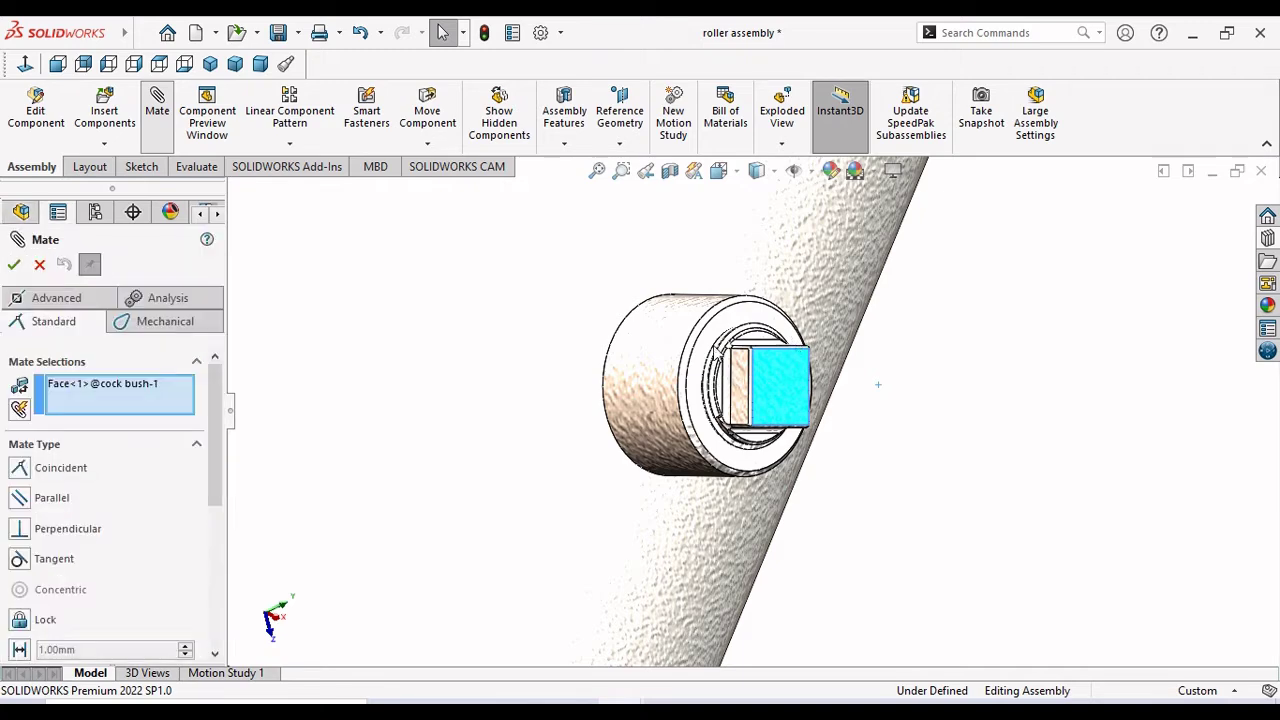
pyautogui.click(720, 331)
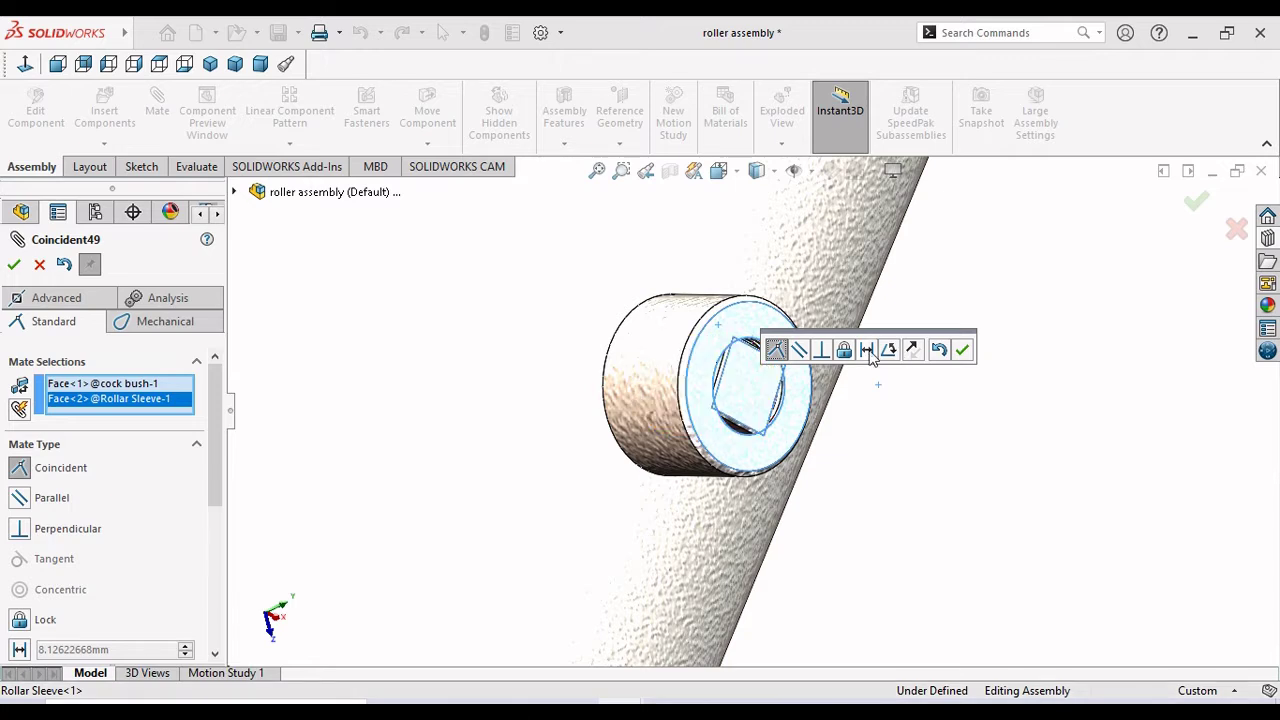
pyautogui.click(866, 349)
pyautogui.write('9')
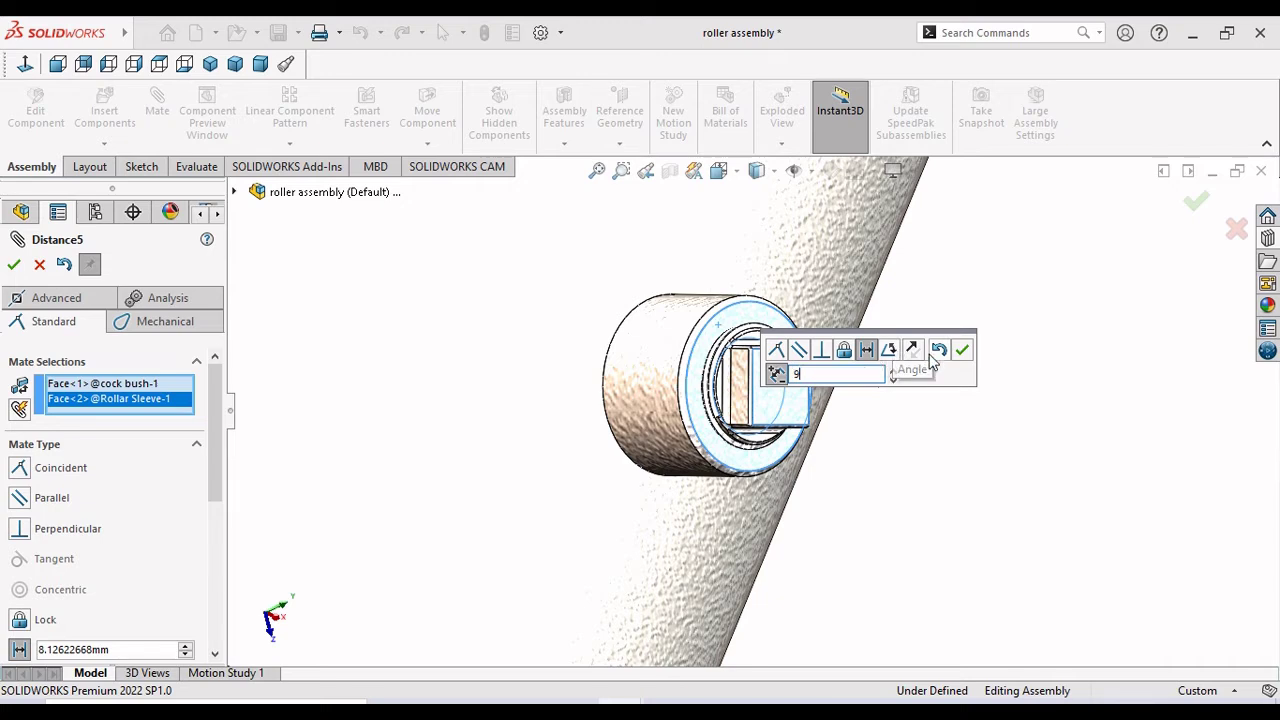
pyautogui.press('Return')
pyautogui.click(963, 350)
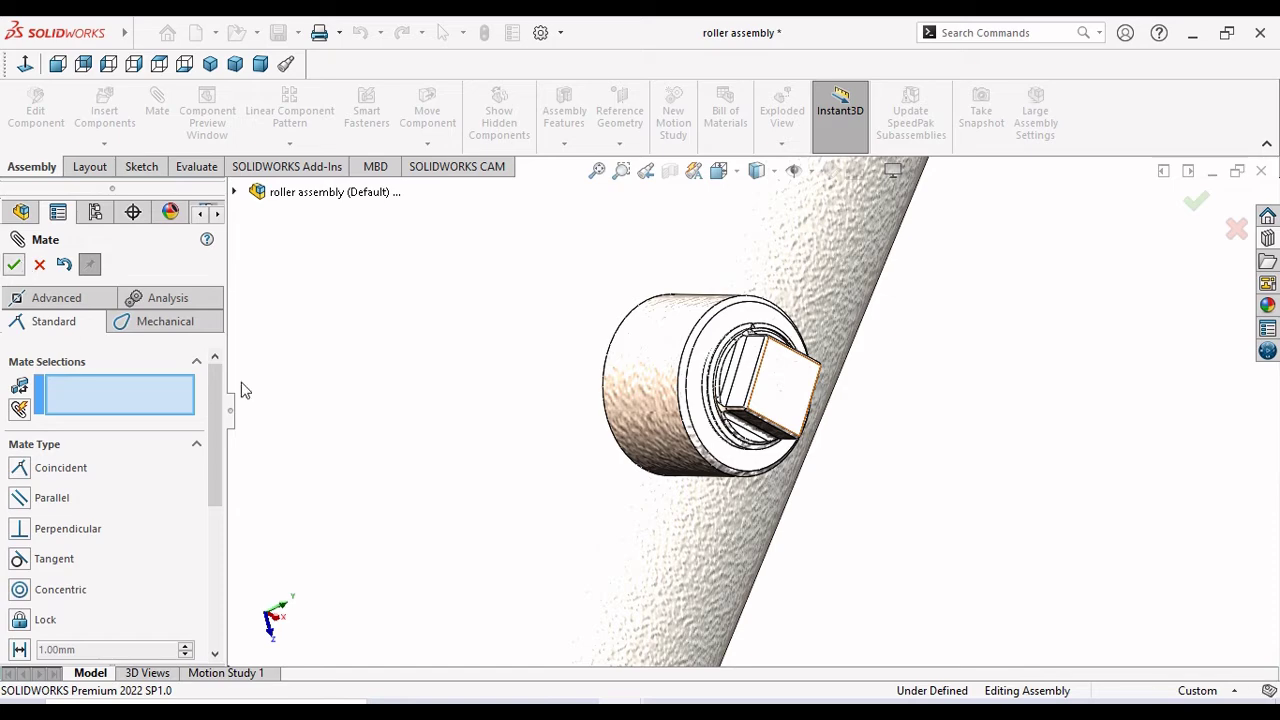
# Close mate editing and orbit to a side view of the roller sleeve.
pyautogui.press('Escape')
pyautogui.scroll(2, 750, 430)
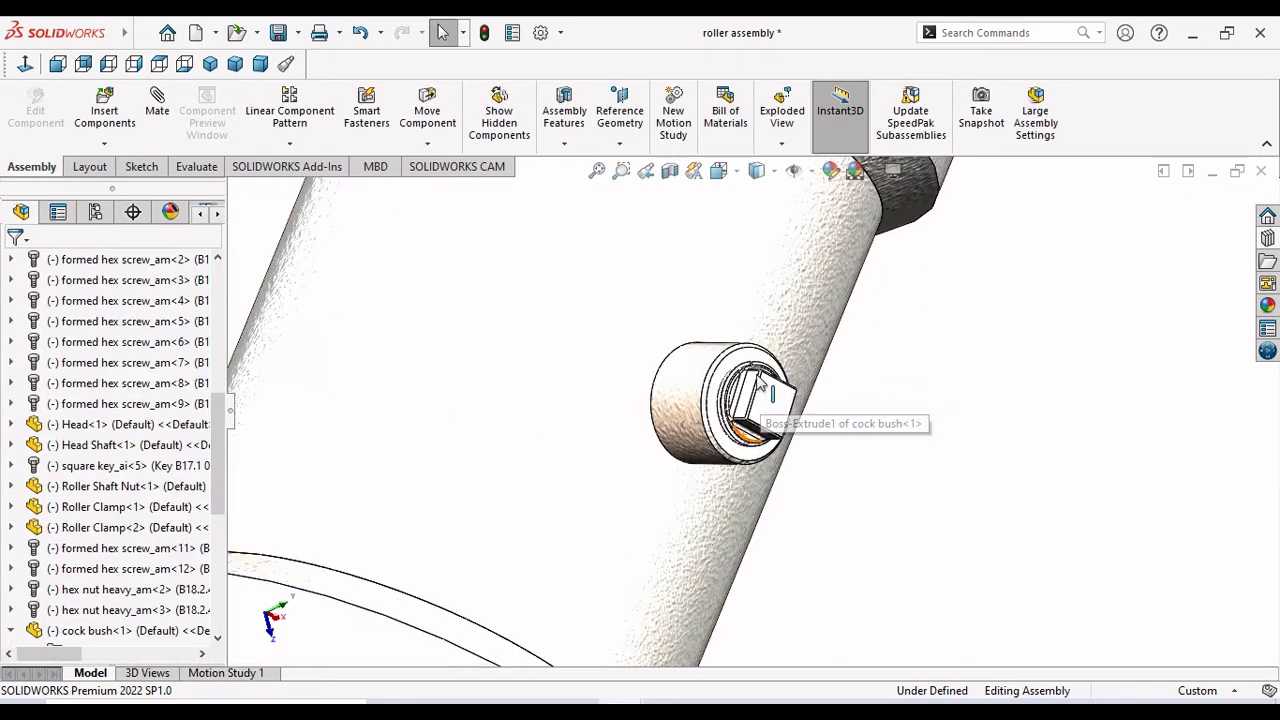
pyautogui.scroll(-3, 752, 425)
pyautogui.scroll(-2, 752, 425)
pyautogui.moveTo(709, 466)
pyautogui.mouseDown(button='middle')
pyautogui.moveTo(680, 488)
pyautogui.moveTo(645, 485)
pyautogui.mouseUp(button='middle')
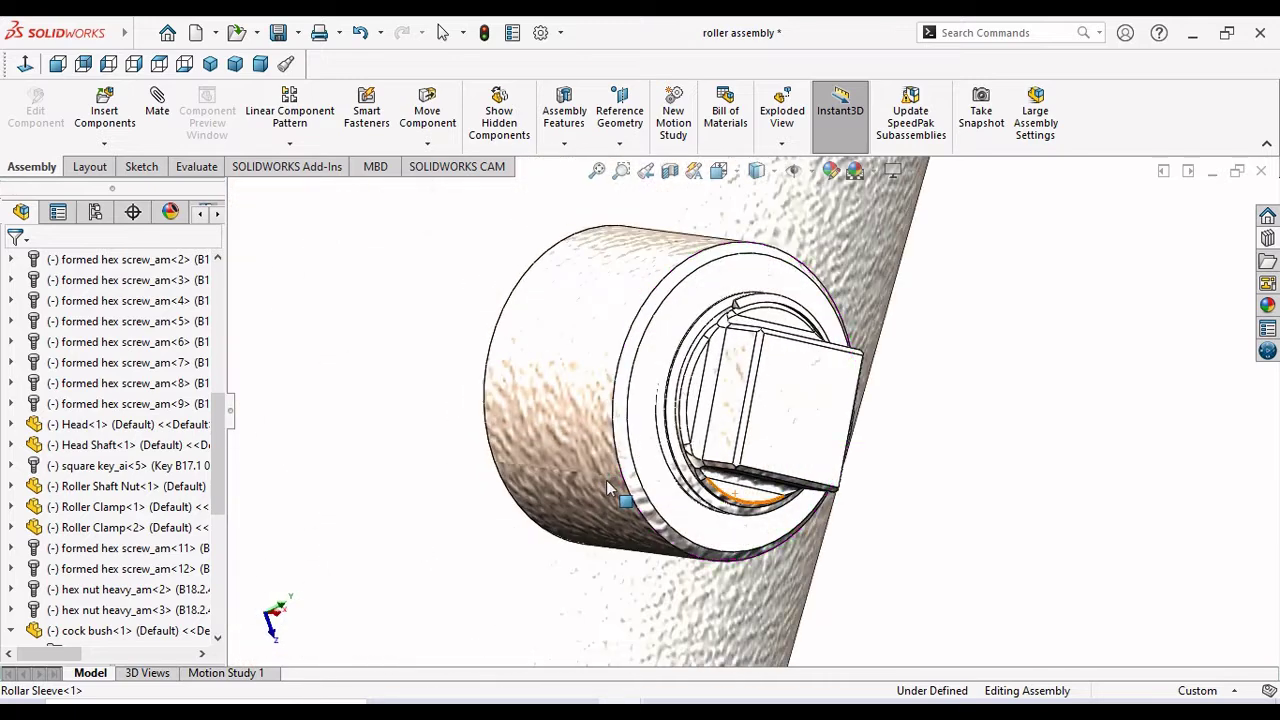
pyautogui.scroll(3, 641, 483)
pyautogui.scroll(4, 645, 465)
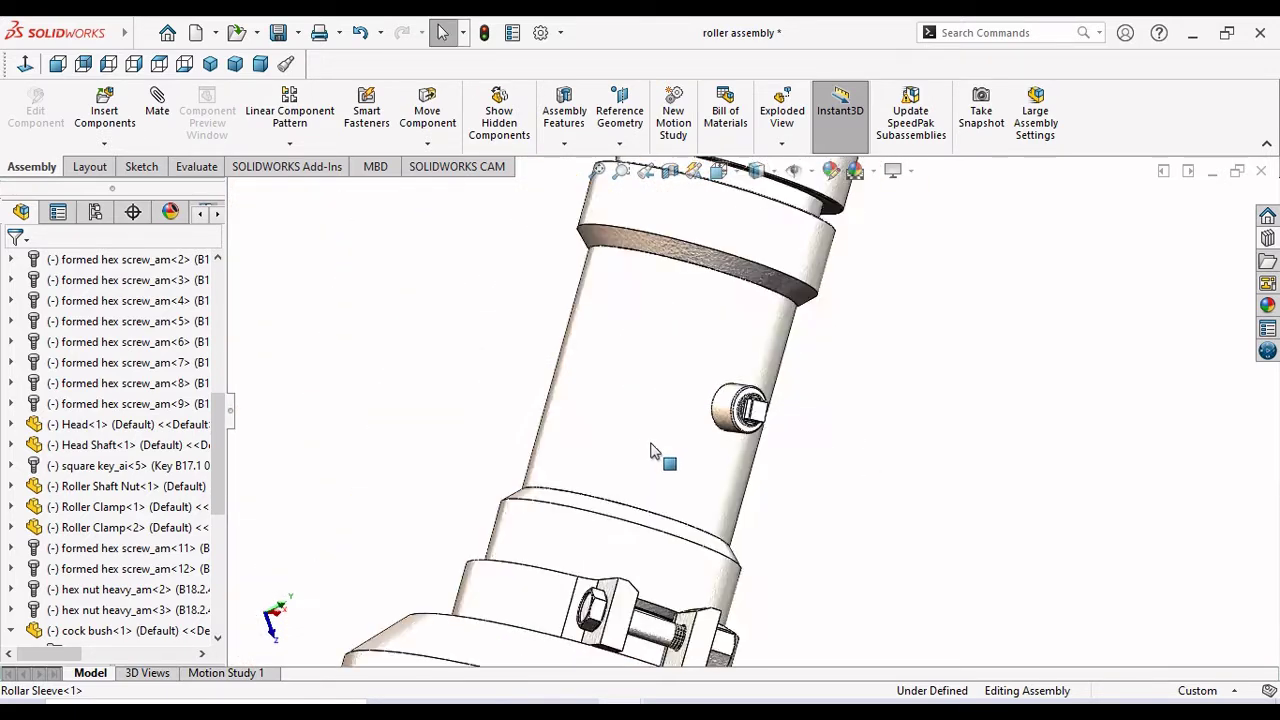
pyautogui.scroll(1, 657, 451)
pyautogui.scroll(3, 884, 416)
pyautogui.scroll(-3, 884, 425)
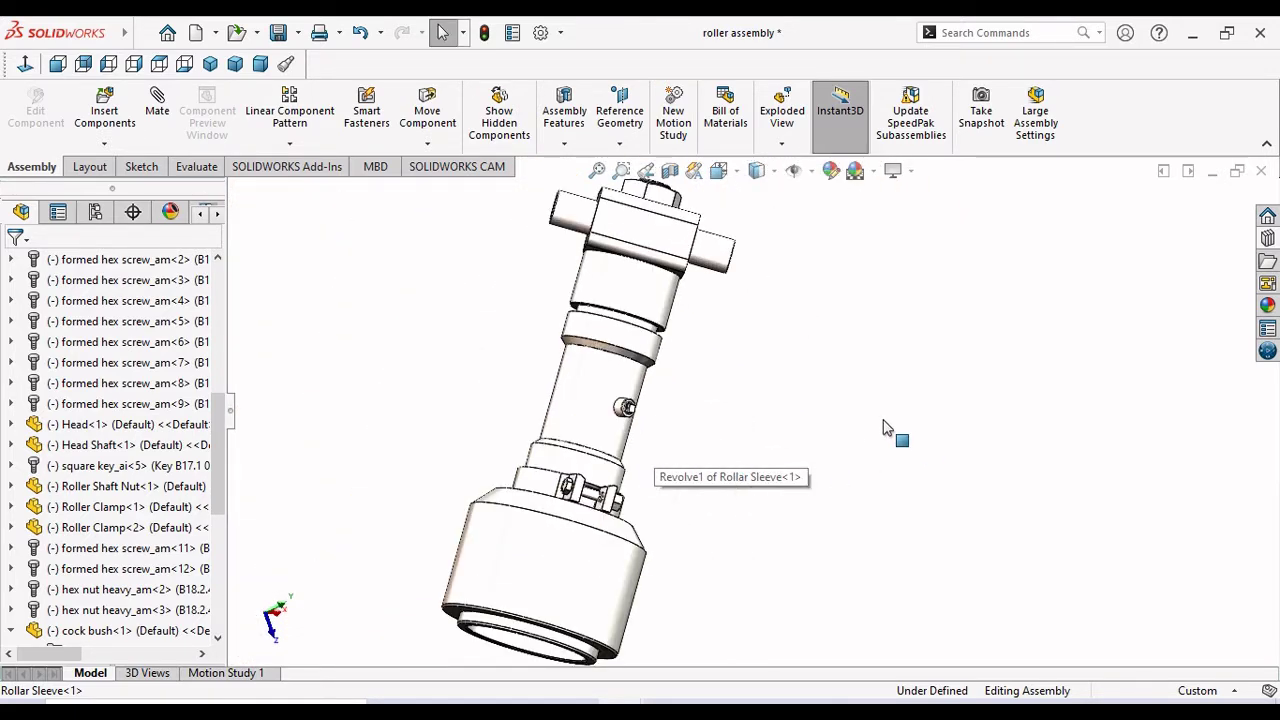
# Orbit the roller to a horizontal side view and list the parts' appearances.
pyautogui.moveTo(885, 428)
pyautogui.mouseDown(button='middle')
pyautogui.moveTo(868, 491)
pyautogui.moveTo(800, 520)
pyautogui.moveTo(728, 513)
pyautogui.mouseUp(button='middle')
pyautogui.scroll(-3, 655, 416)
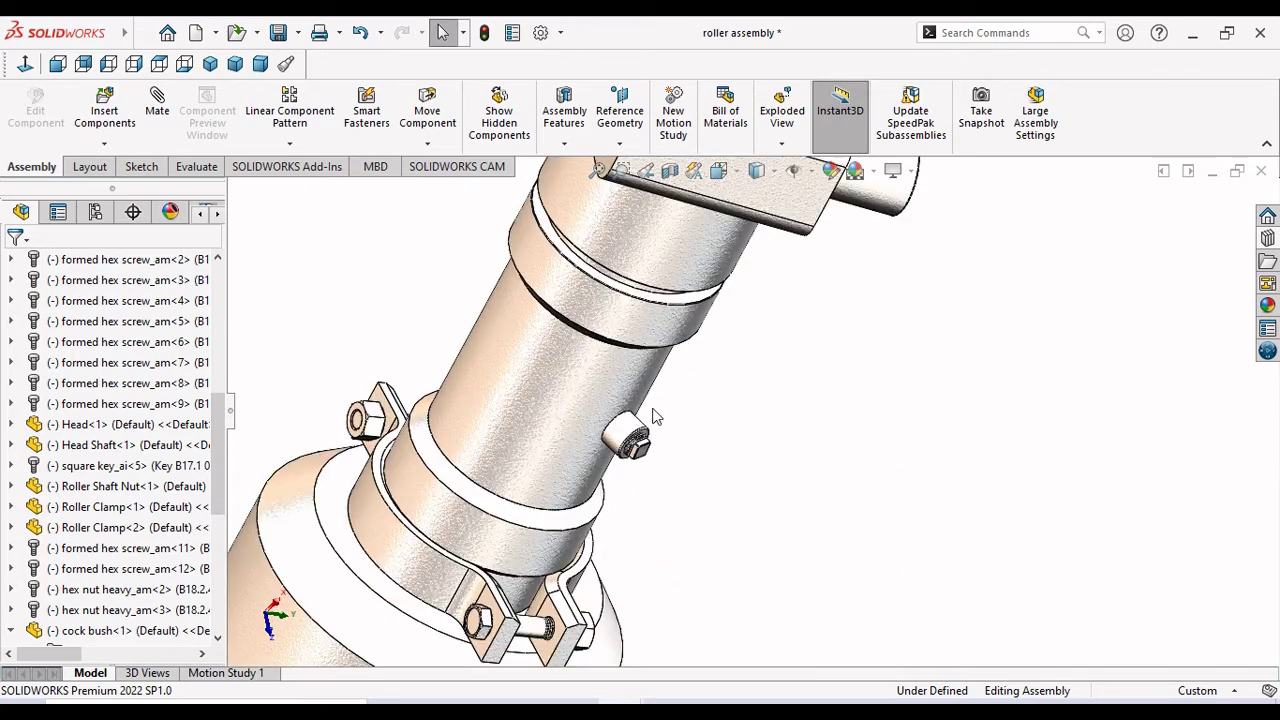
pyautogui.moveTo(745, 413)
pyautogui.mouseDown(button='middle')
pyautogui.moveTo(817, 560)
pyautogui.moveTo(857, 566)
pyautogui.mouseUp(button='middle')
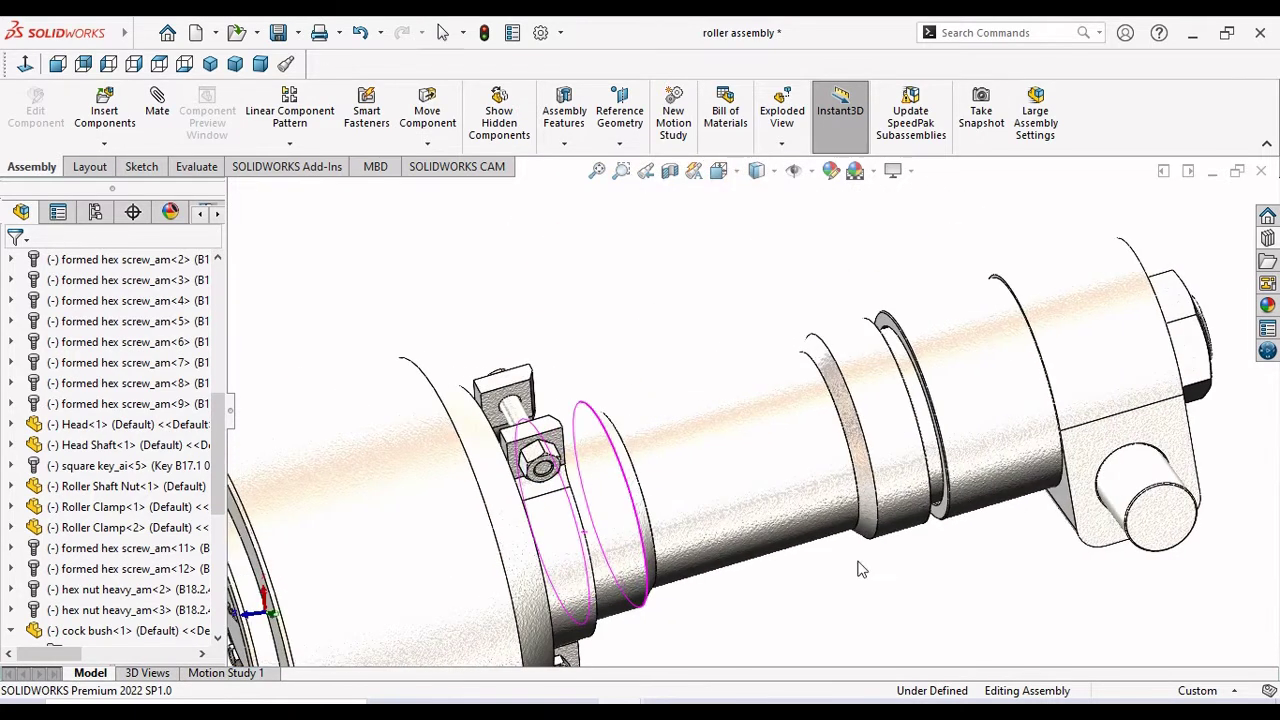
pyautogui.moveTo(217, 420)
pyautogui.mouseDown()
pyautogui.moveTo(209, 544)
pyautogui.moveTo(213, 330)
pyautogui.mouseUp()
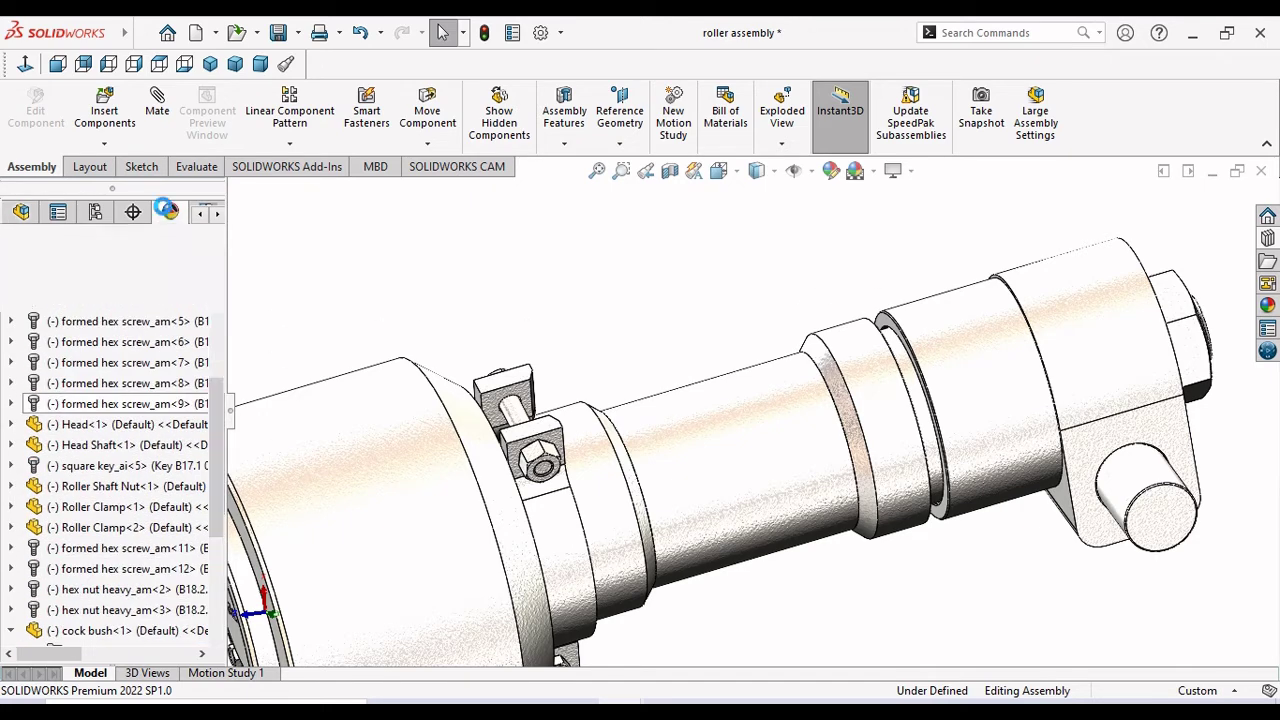
pyautogui.click(170, 211)
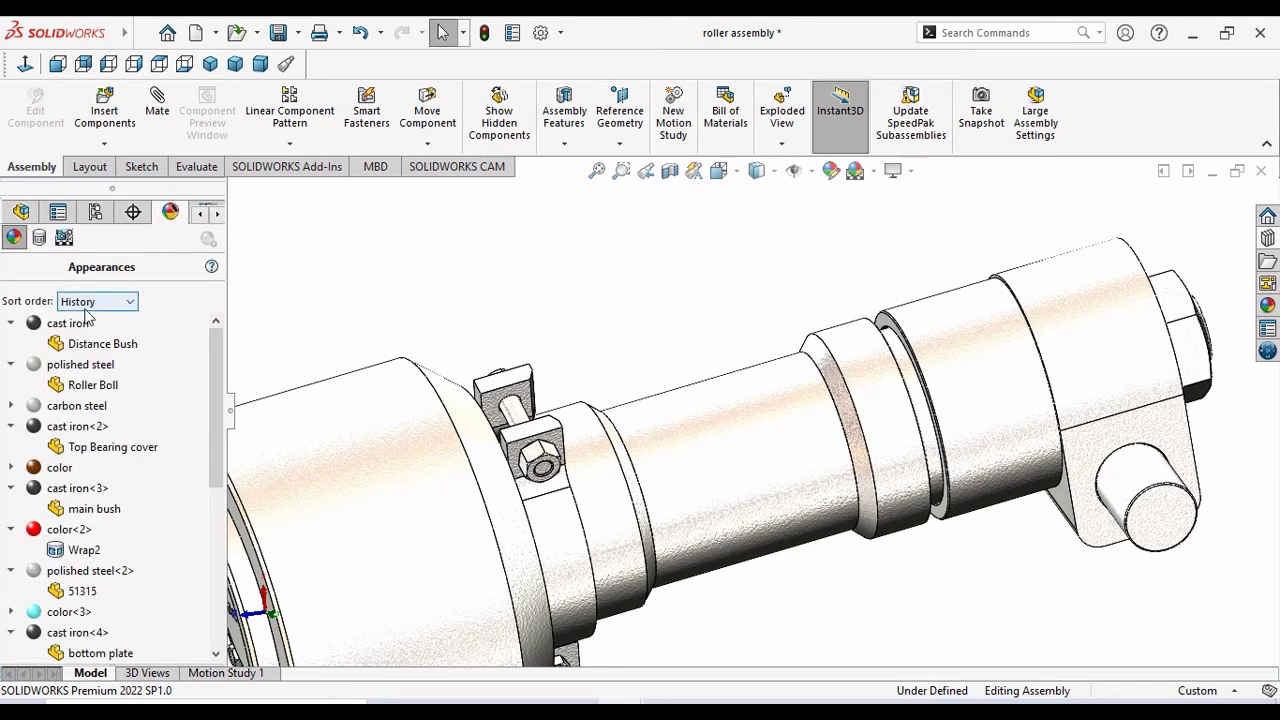
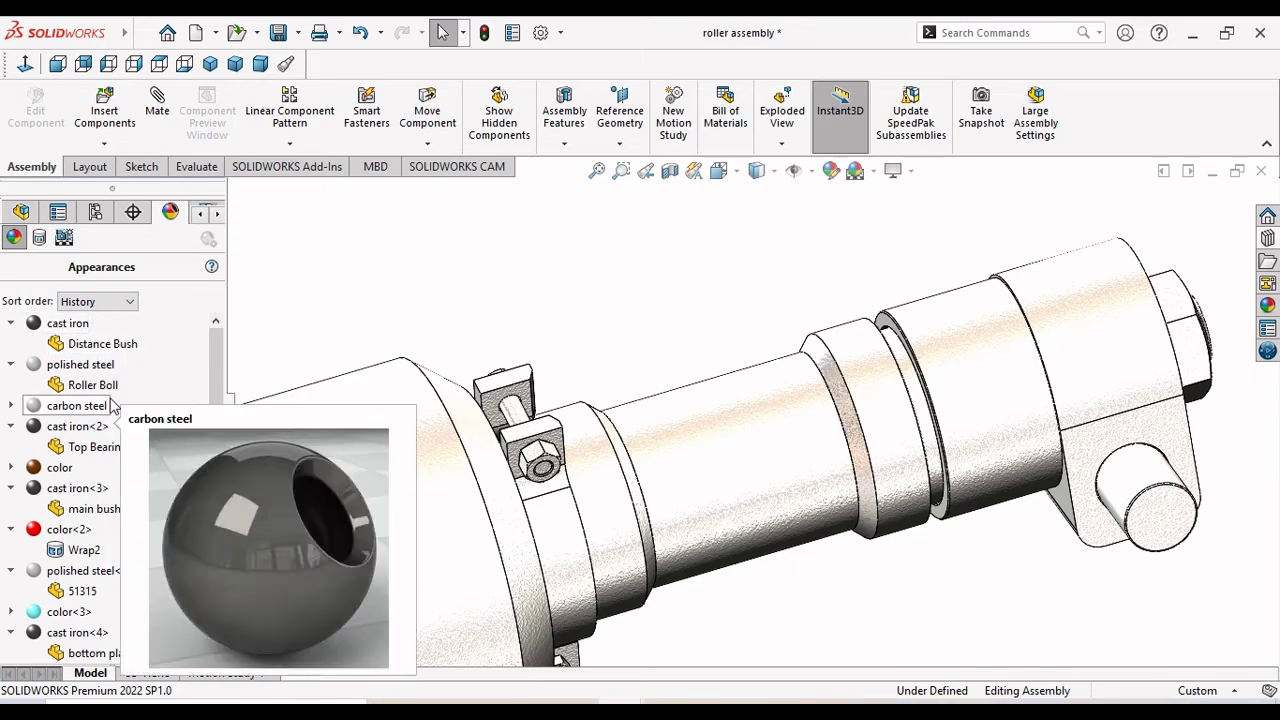
# Remove the carbon steel appearance from the Roller Clamp.
pyautogui.click(11, 406)
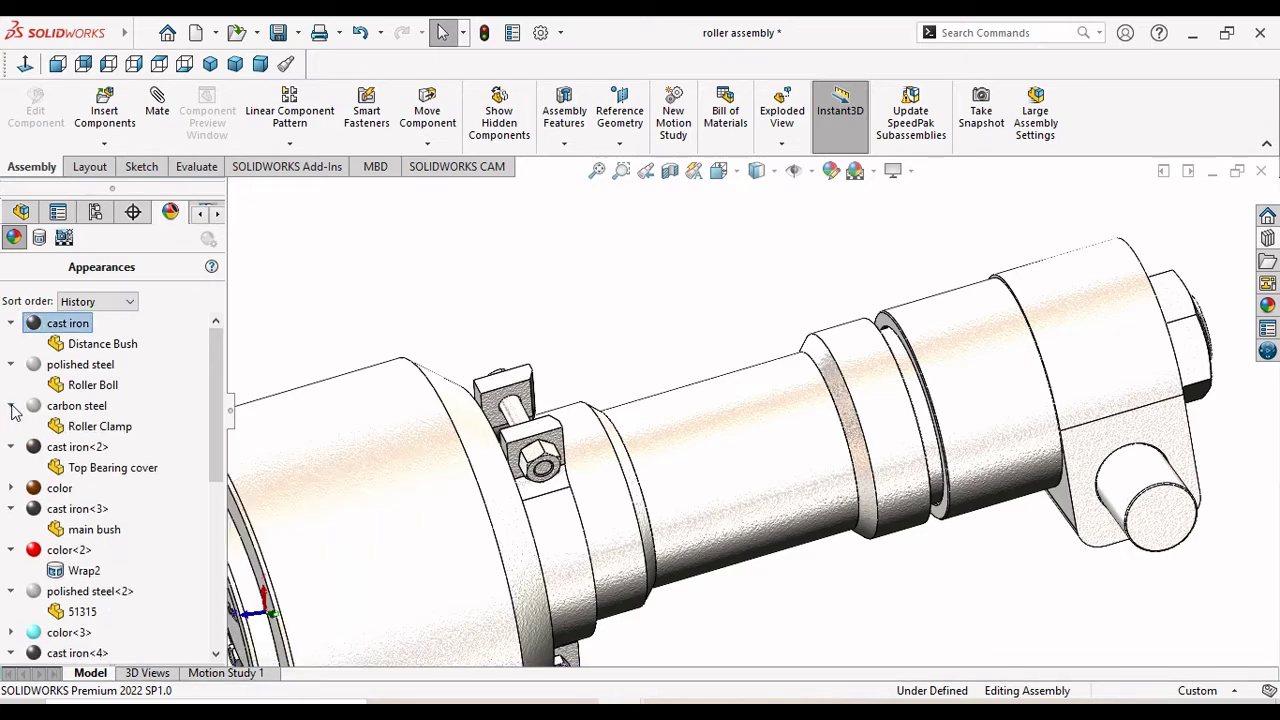
pyautogui.rightClick(66, 408)
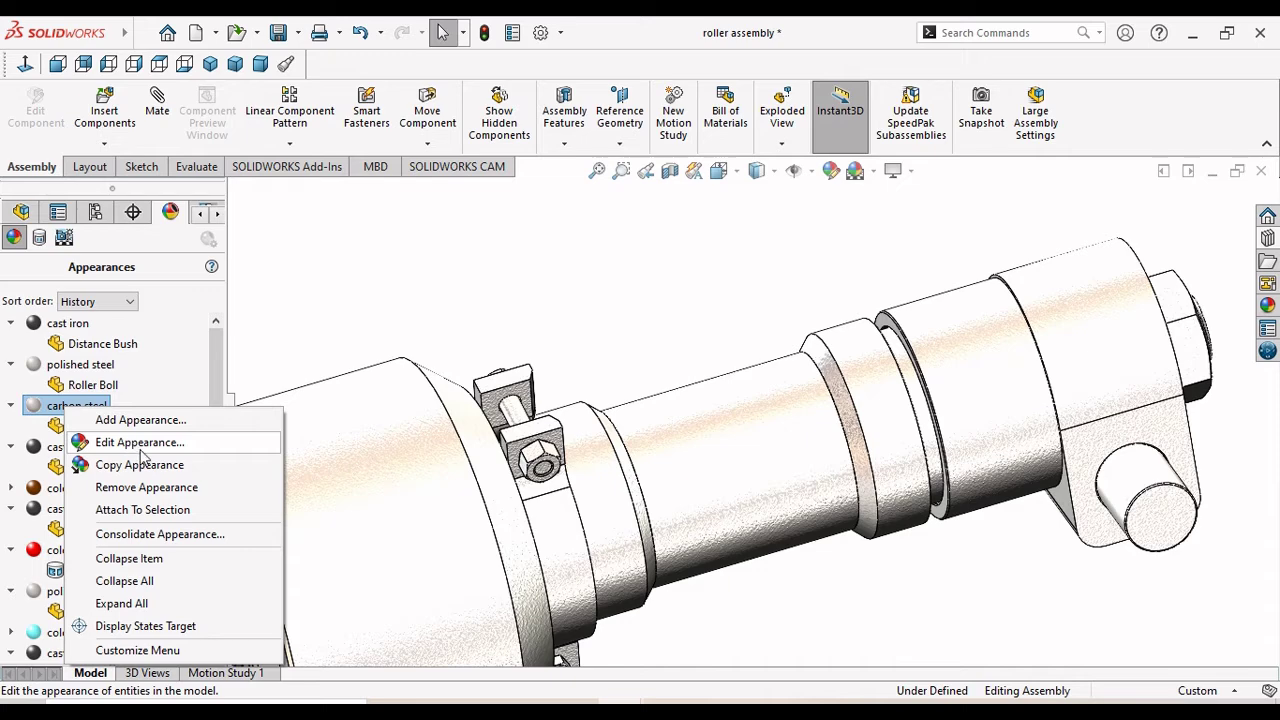
pyautogui.click(148, 486)
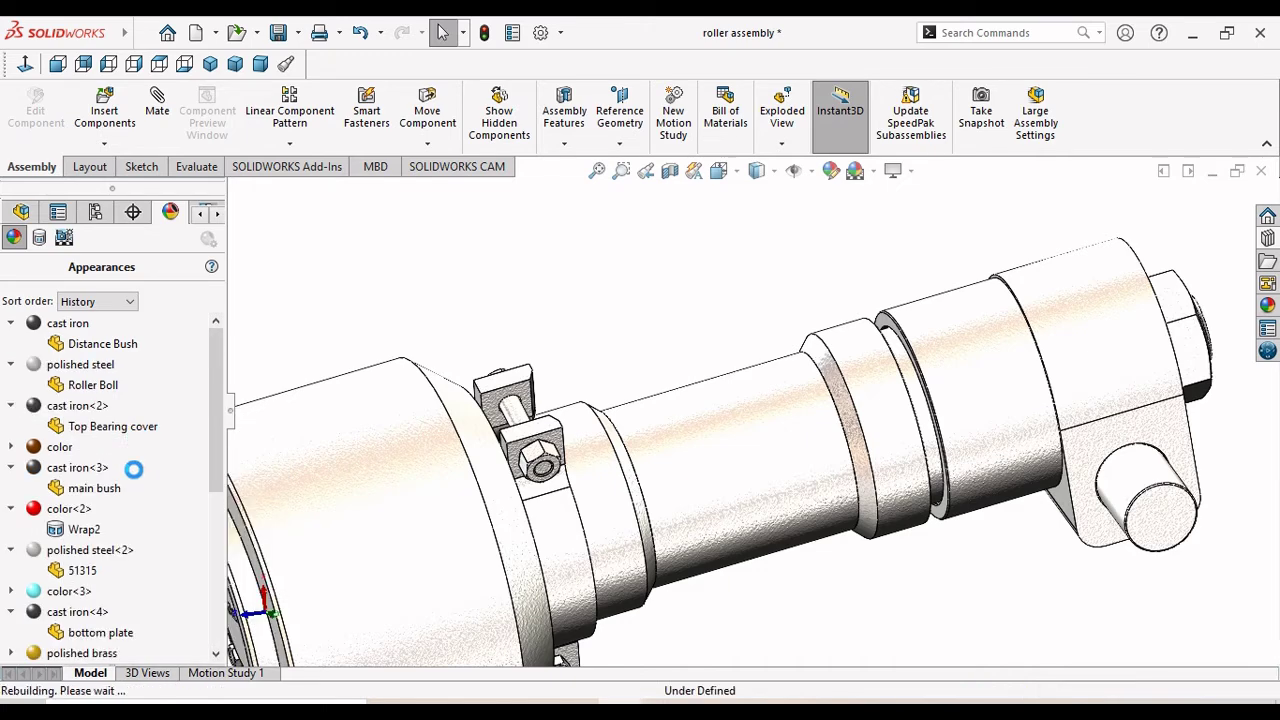
pyautogui.moveTo(59, 447)
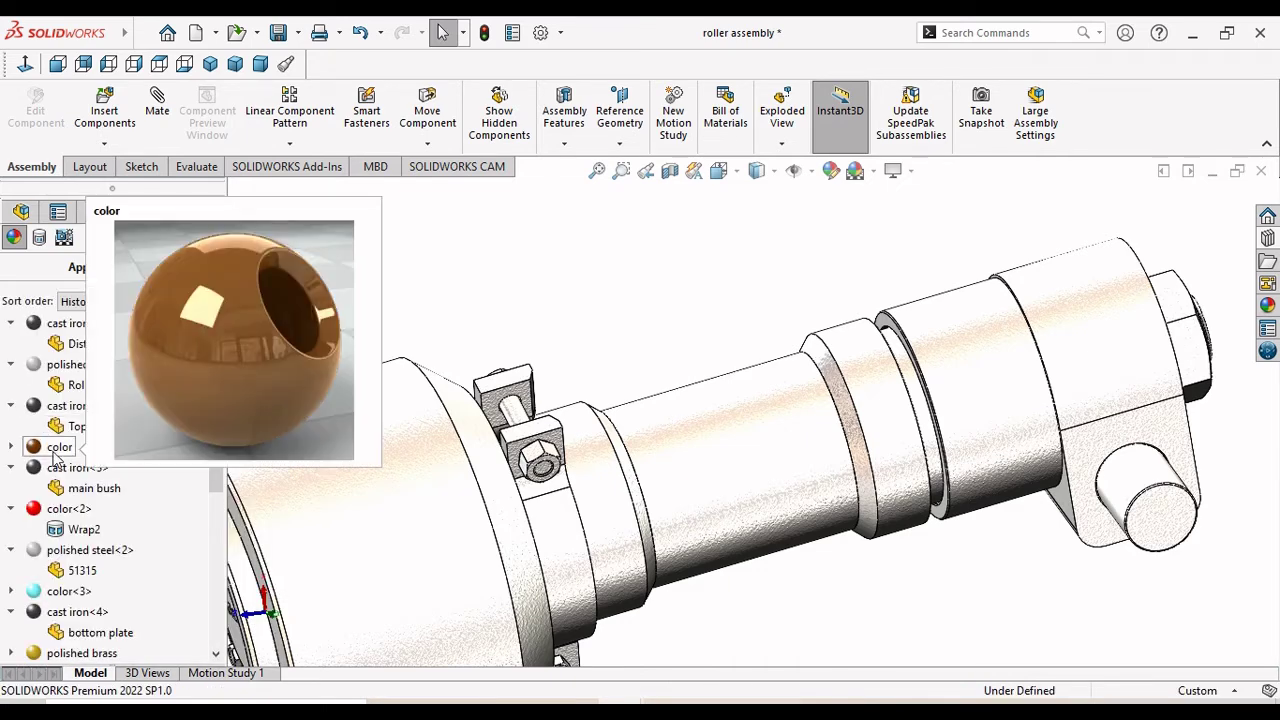
# Remove the brown color appearance from the assembly's faces.
pyautogui.click(11, 447)
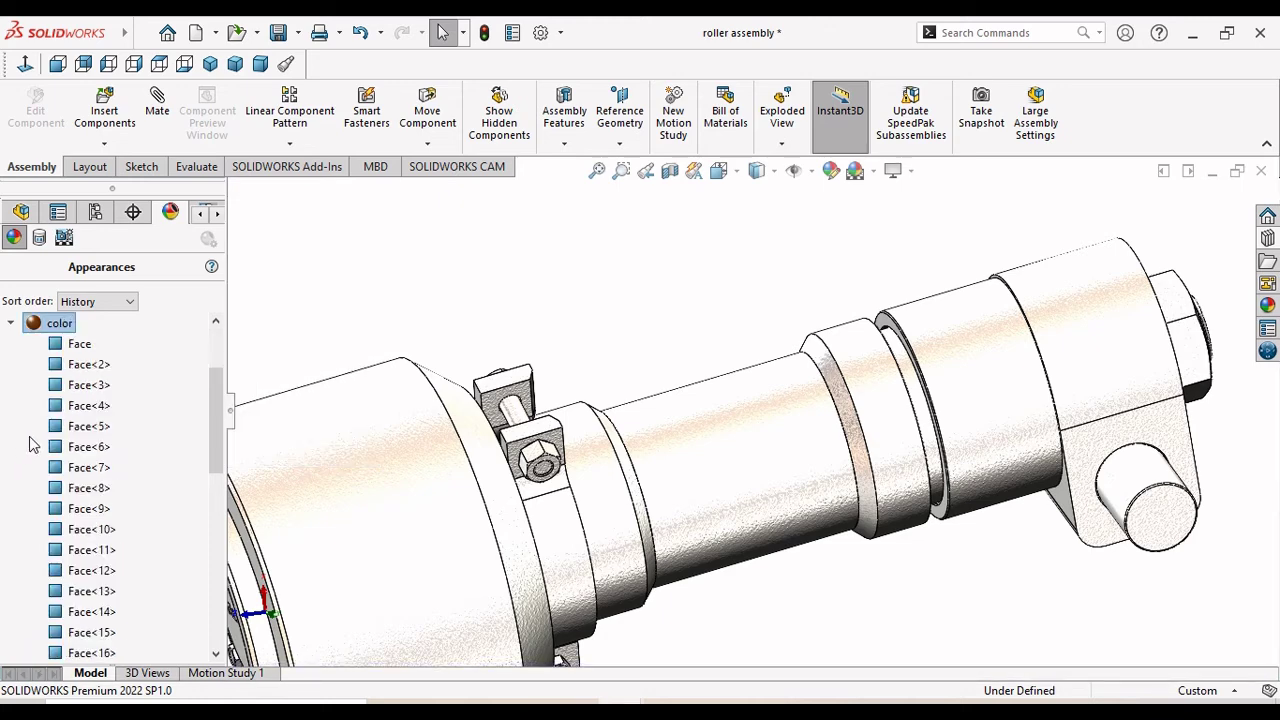
pyautogui.rightClick(52, 323)
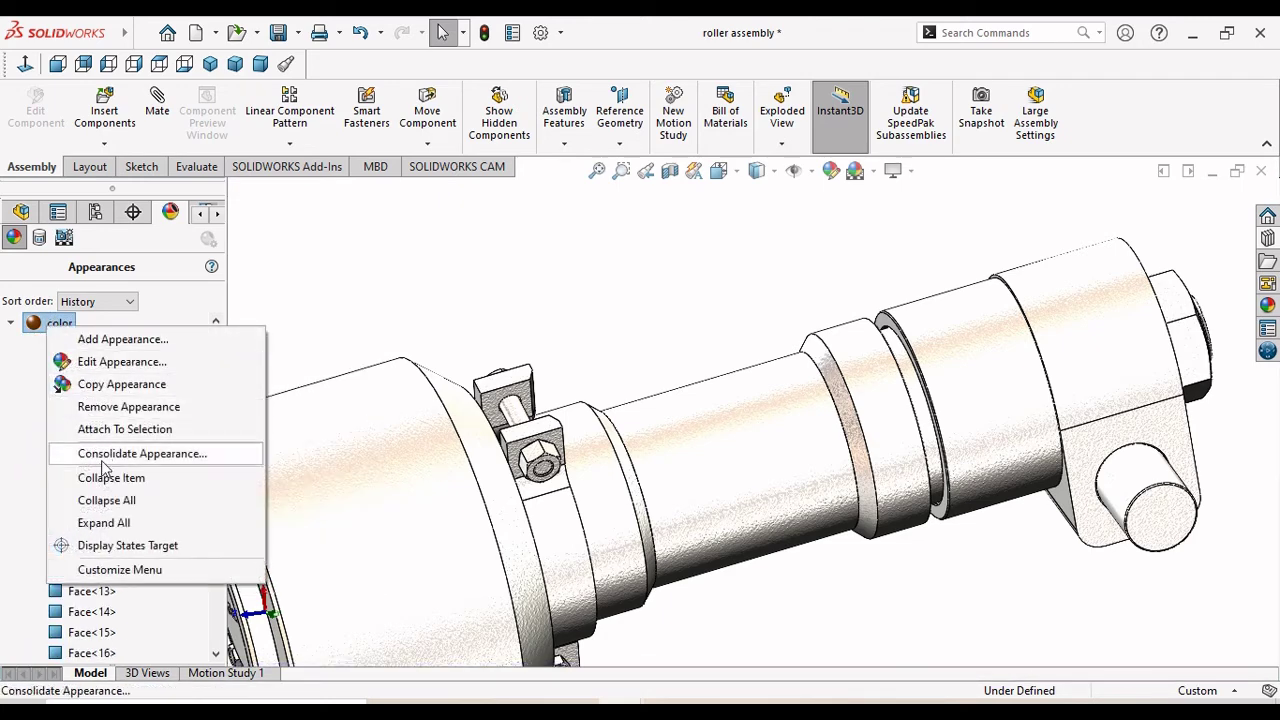
pyautogui.click(151, 405)
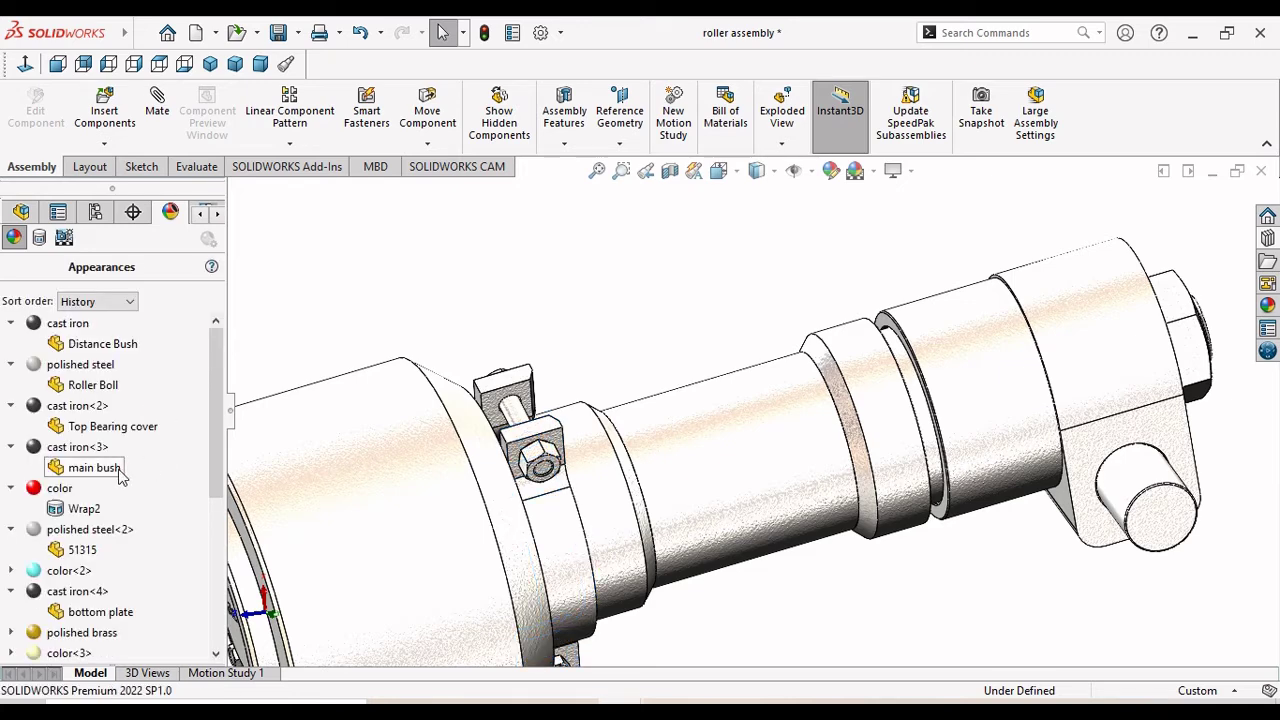
pyautogui.moveTo(211, 443); pyautogui.dragTo(229, 516)
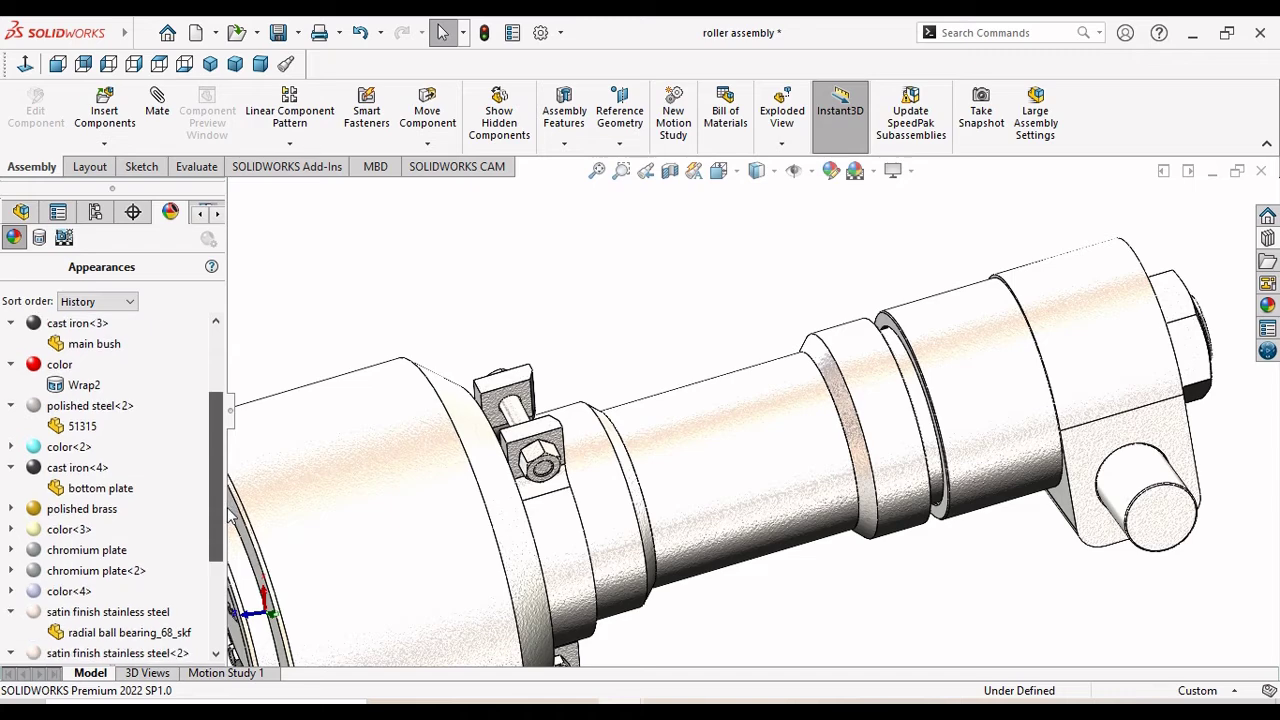
pyautogui.scroll(-1, 65, 500)
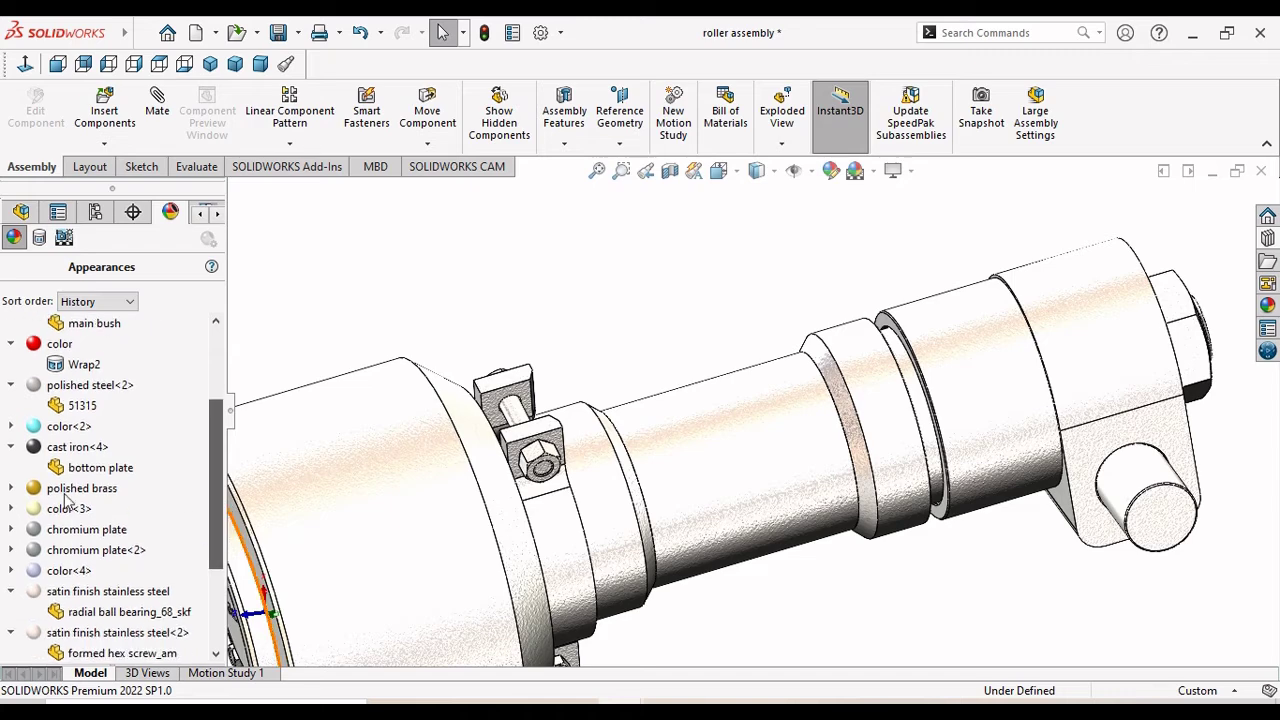
pyautogui.click(11, 447)
pyautogui.click(11, 447)
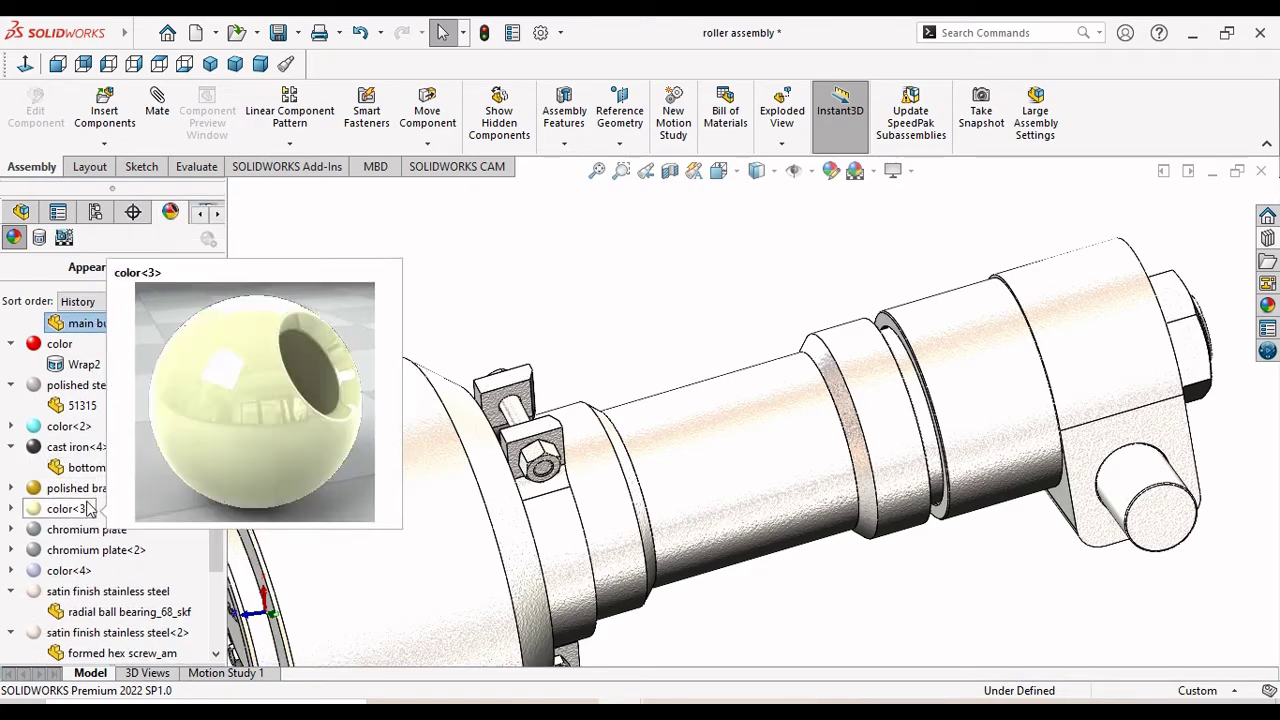
# Inspect the faces listed under the polished brass appearance, such as Face<5>.
pyautogui.click(11, 488)
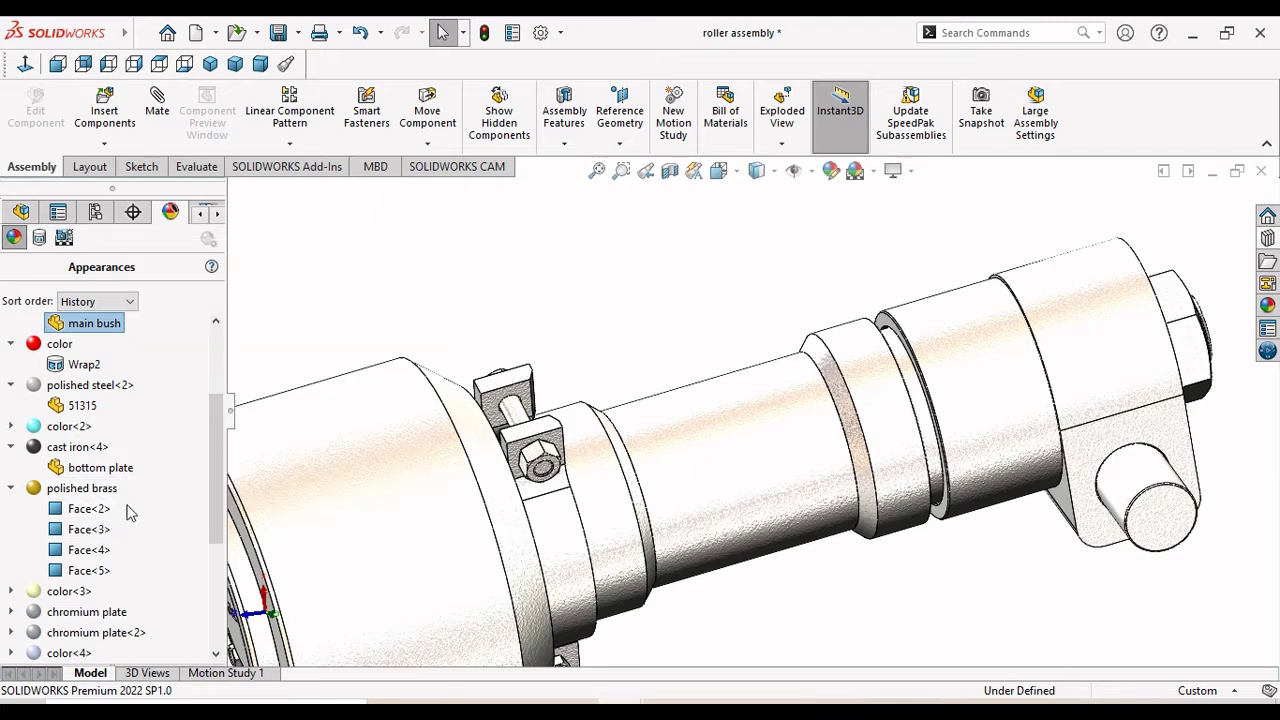
pyautogui.rightClick(68, 571)
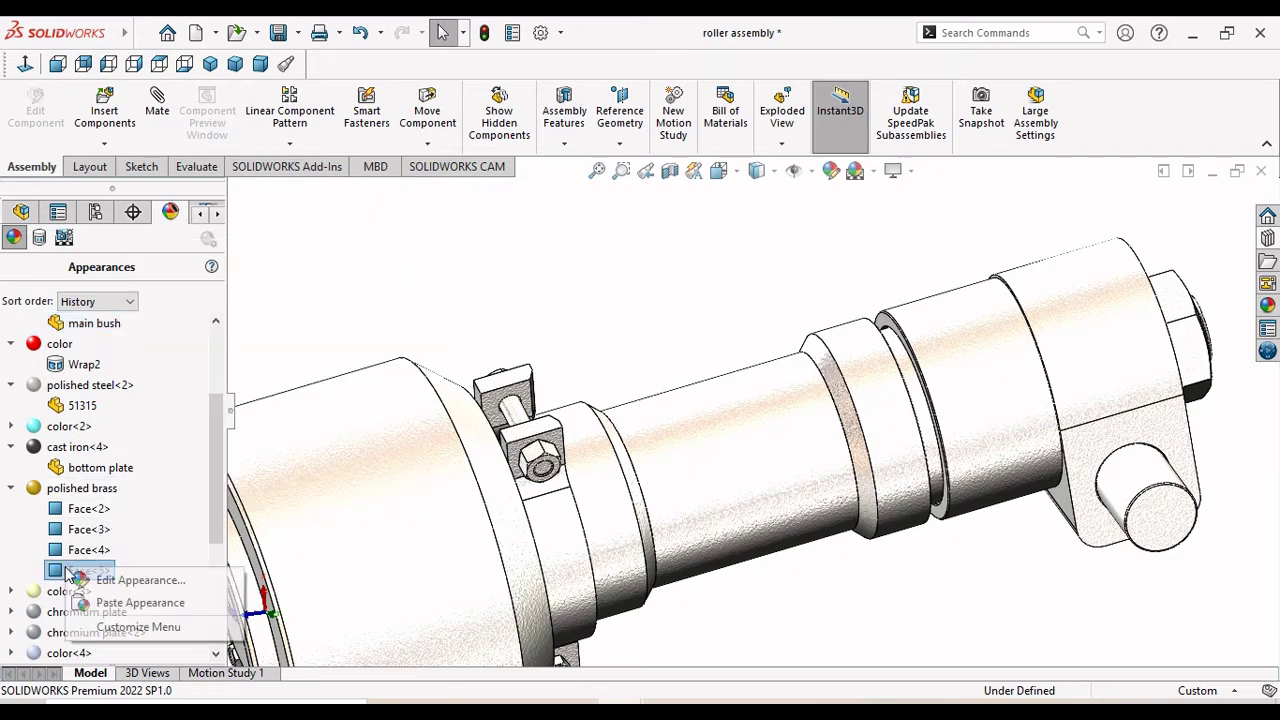
pyautogui.press('Escape')
pyautogui.scroll(-1, 222, 535)
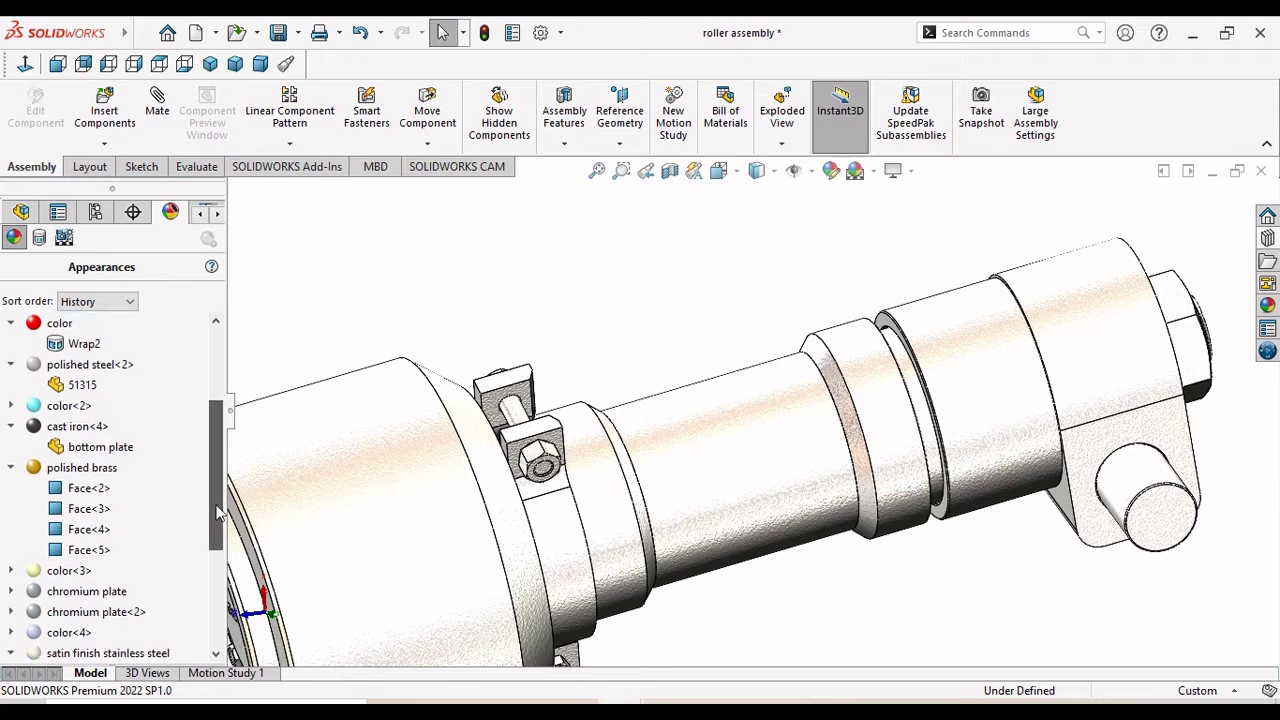
pyautogui.scroll(-2, 224, 538)
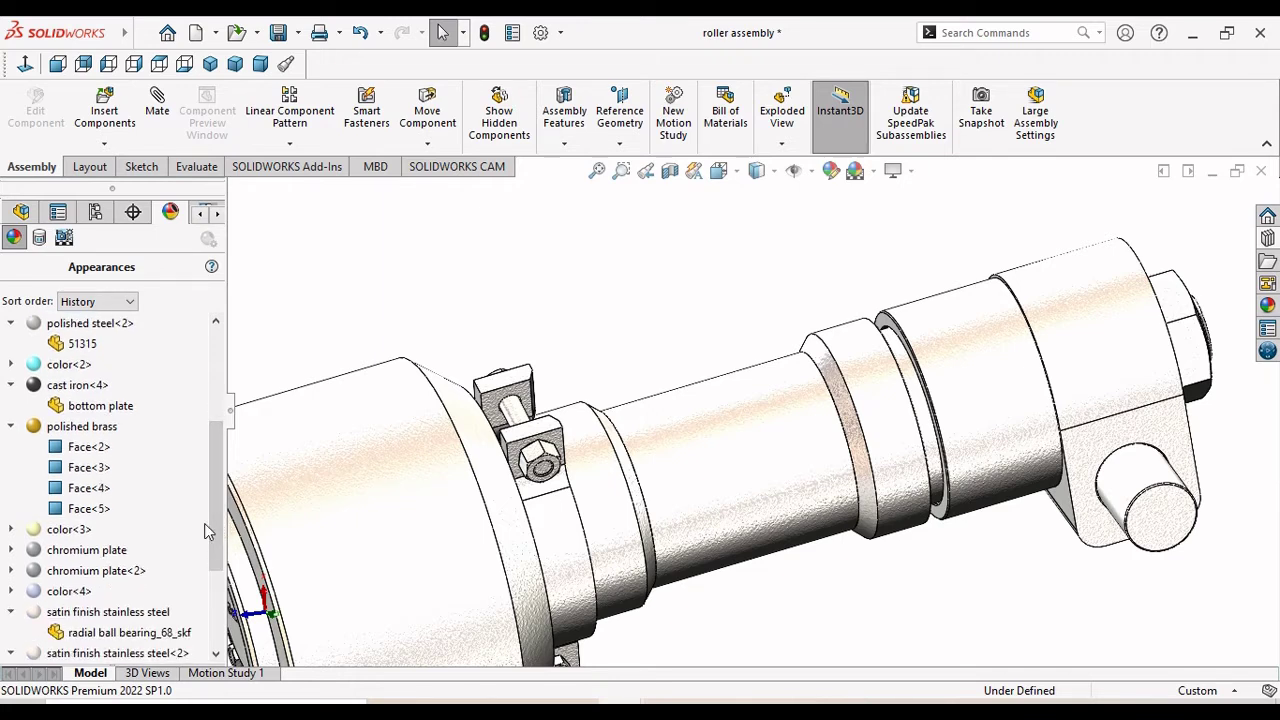
pyautogui.scroll(-3, 215, 540)
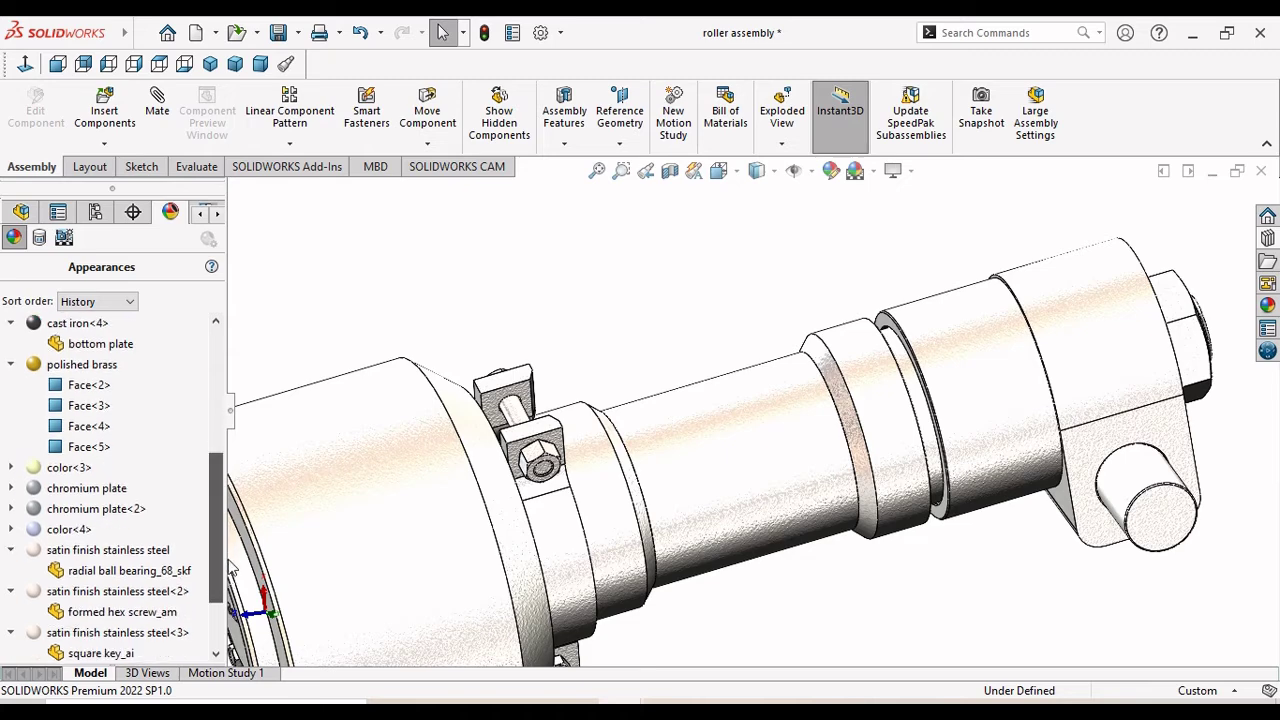
pyautogui.scroll(-2, 228, 570)
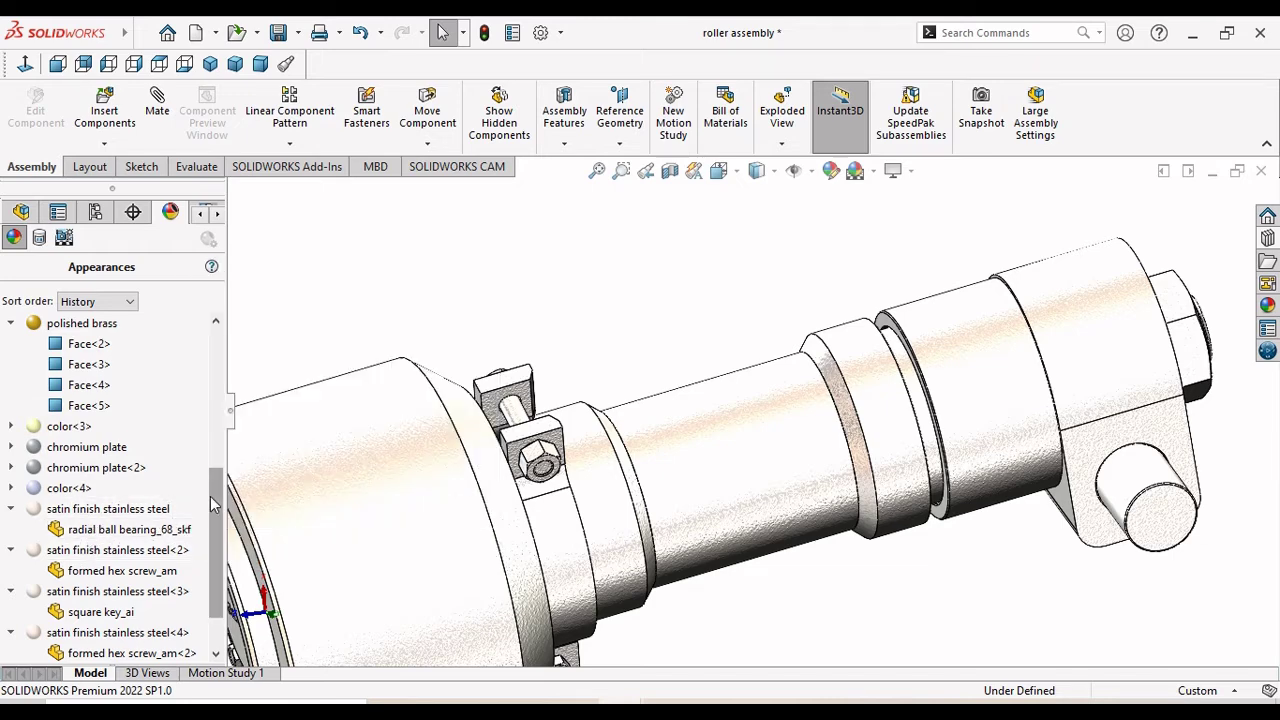
# Delete the Roller Boll's polished steel component appearance from the context toolbar.
pyautogui.click(362, 465)
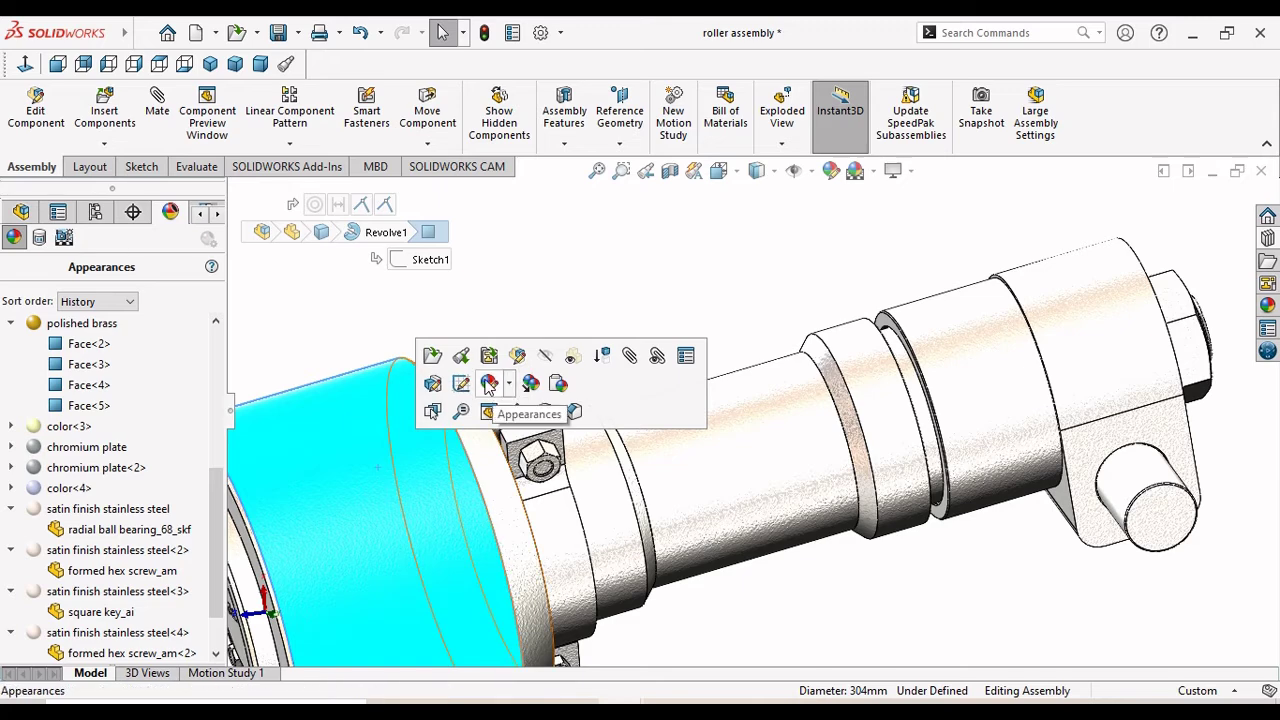
pyautogui.click(489, 386)
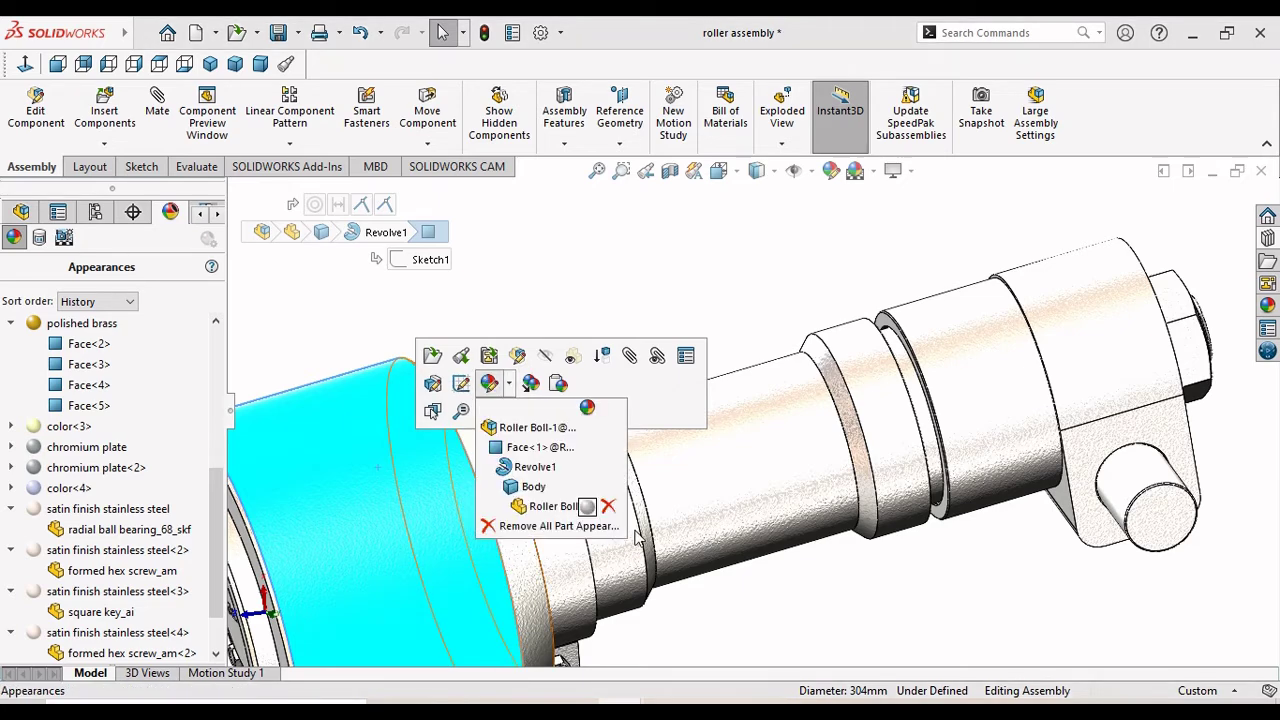
pyautogui.click(612, 508)
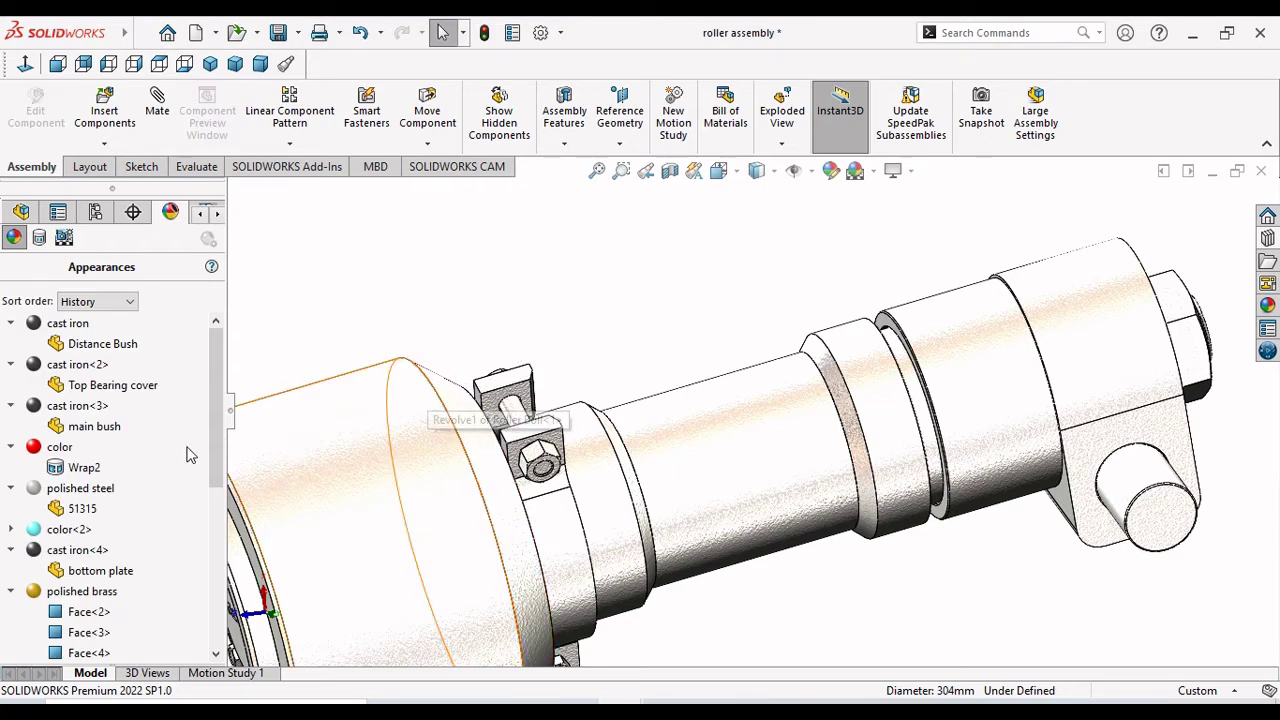
# Remove the pale yellow color<3> appearance from Face<6> through Face<9>.
pyautogui.scroll(-1, 211, 449)
pyautogui.scroll(-2, 211, 449)
pyautogui.scroll(-1, 211, 449)
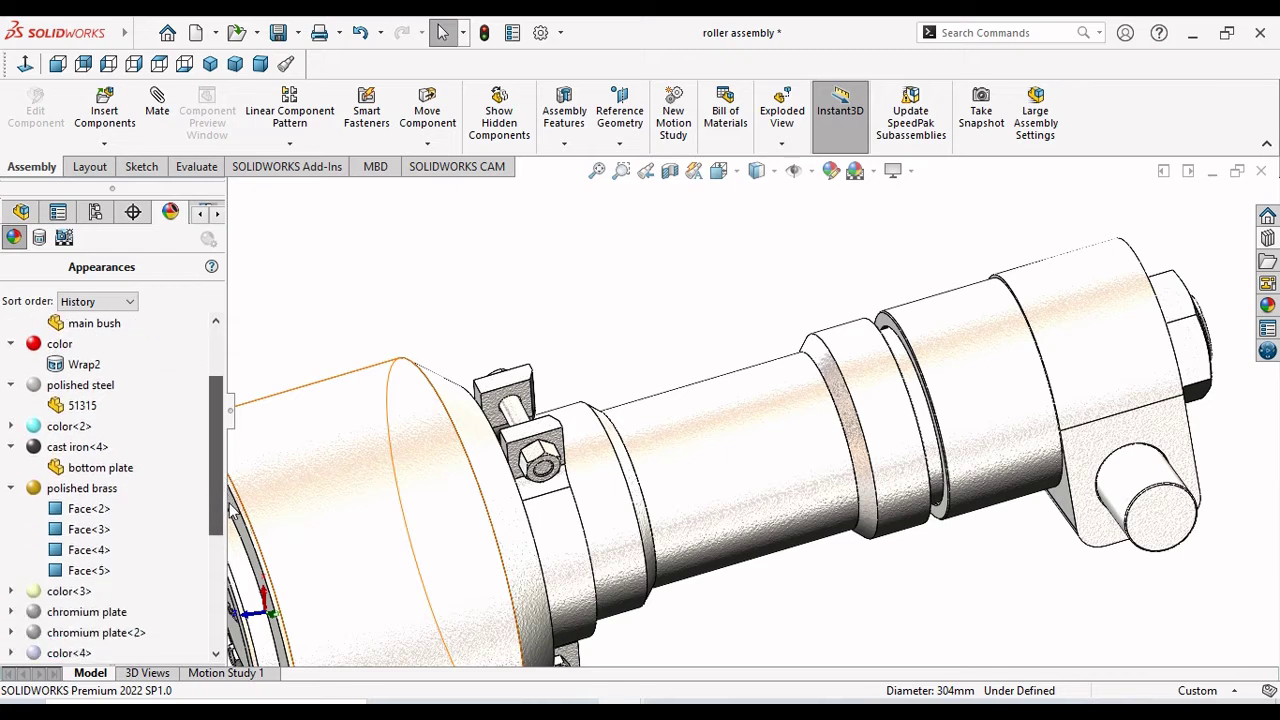
pyautogui.moveTo(236, 513); pyautogui.dragTo(238, 613)
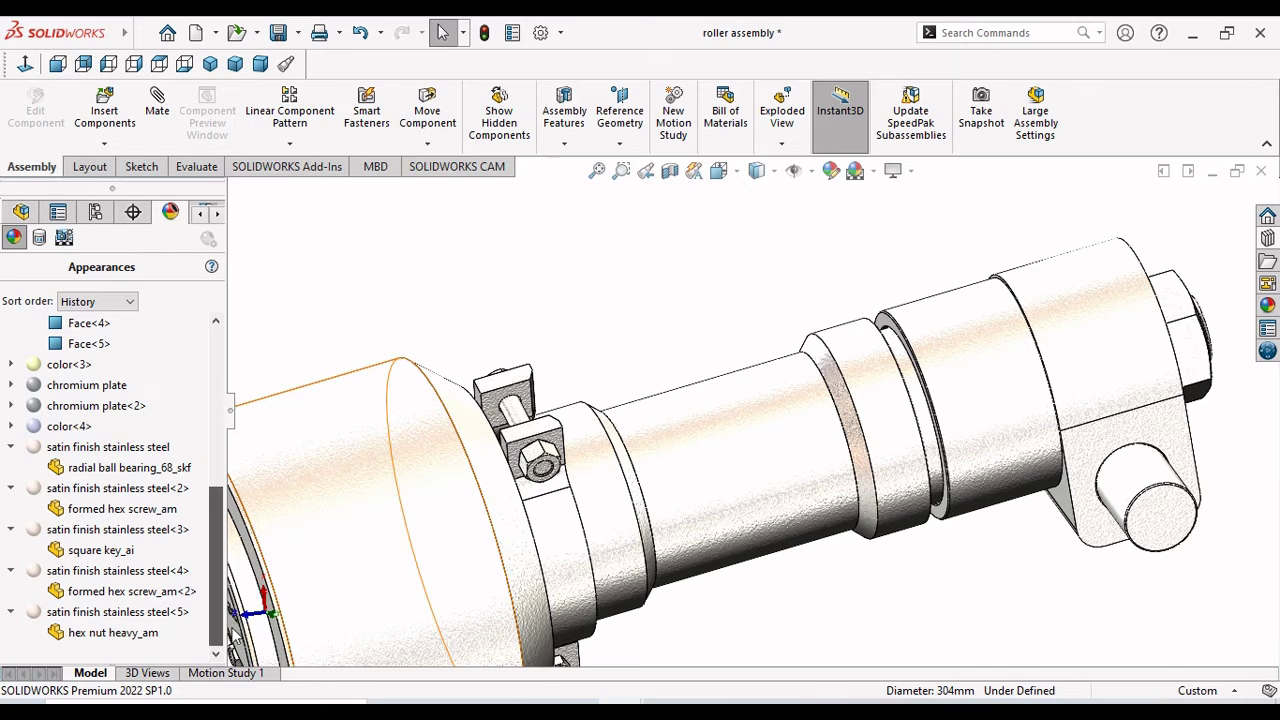
pyautogui.moveTo(236, 620); pyautogui.dragTo(234, 540)
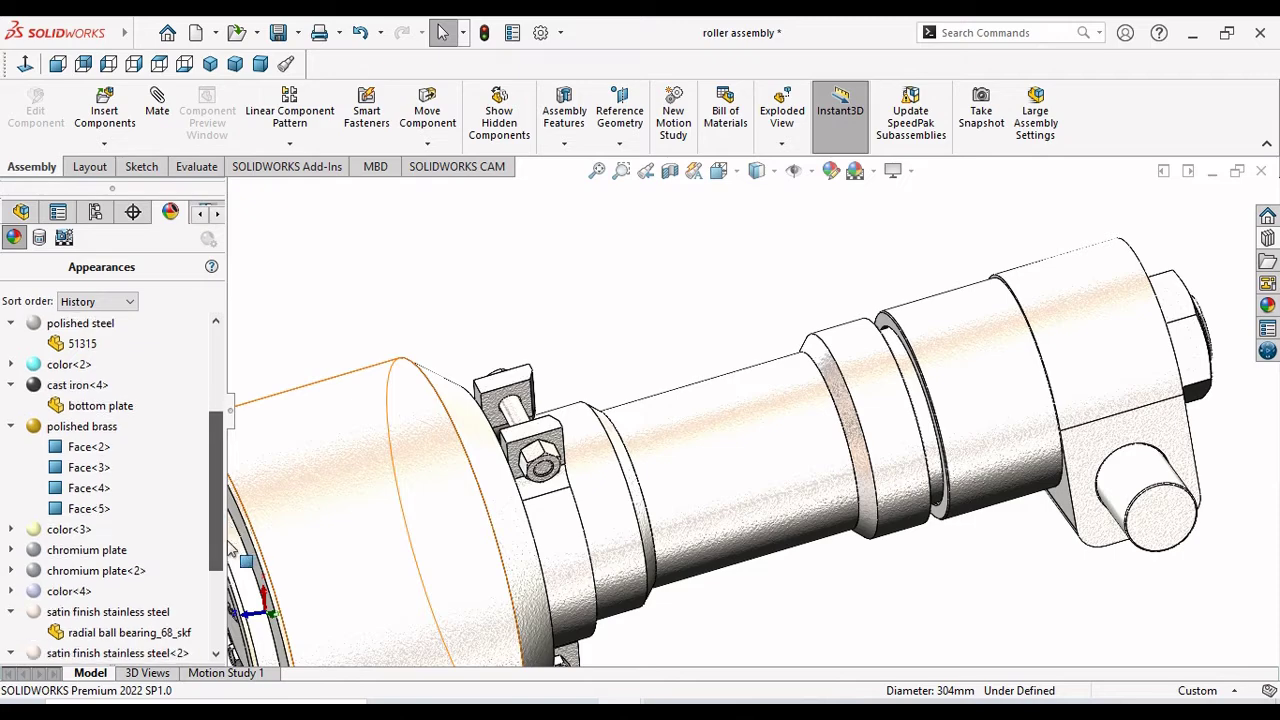
pyautogui.moveTo(68, 529)
pyautogui.click(15, 537)
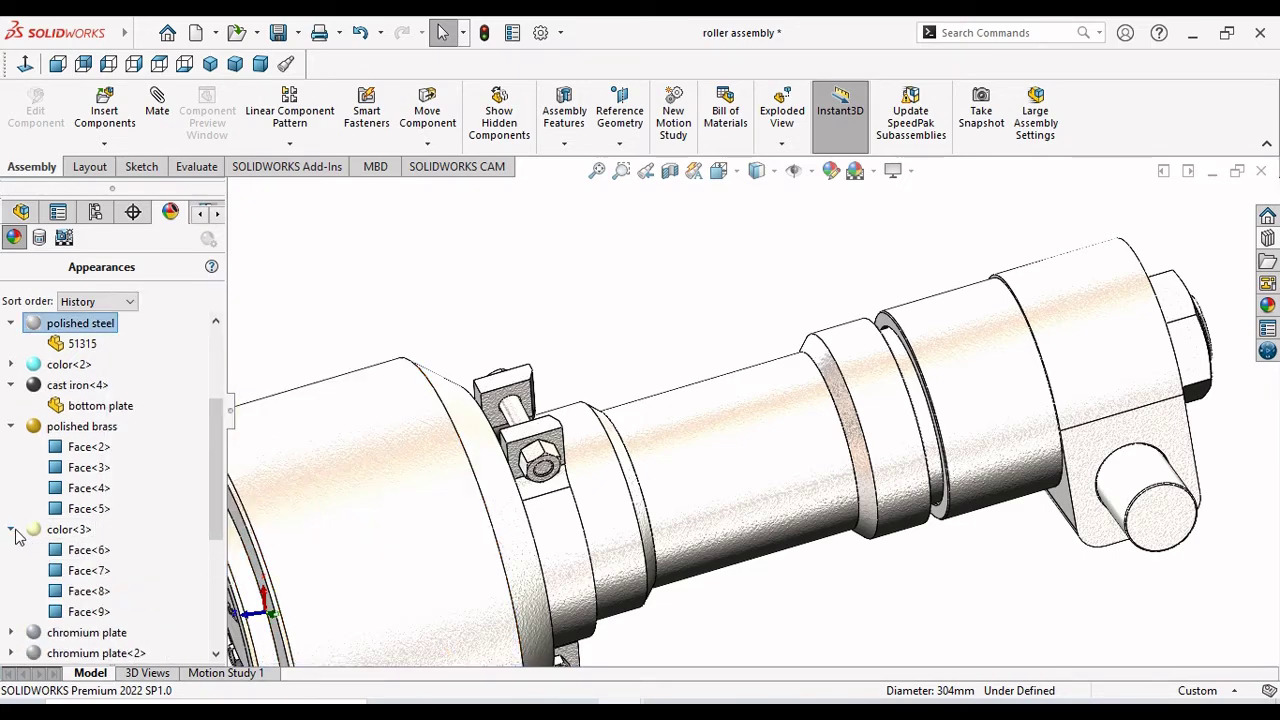
pyautogui.click(42, 538)
pyautogui.rightClick(42, 538)
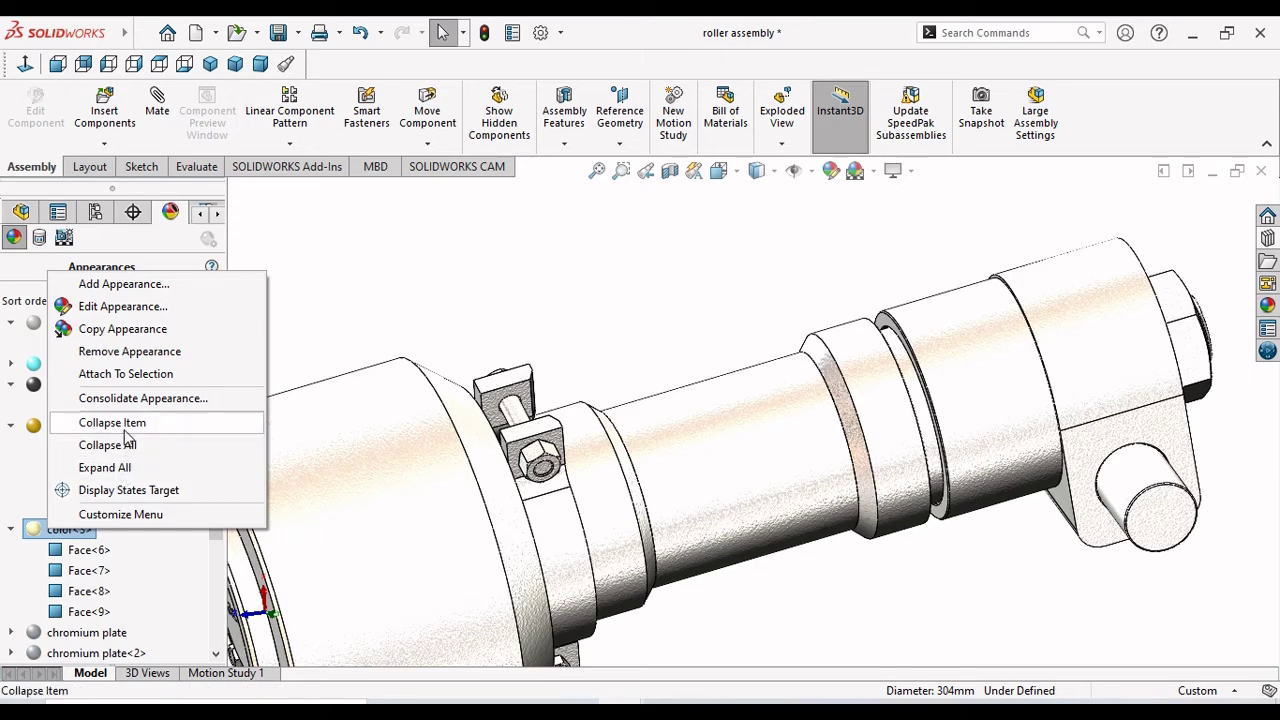
pyautogui.click(158, 351)
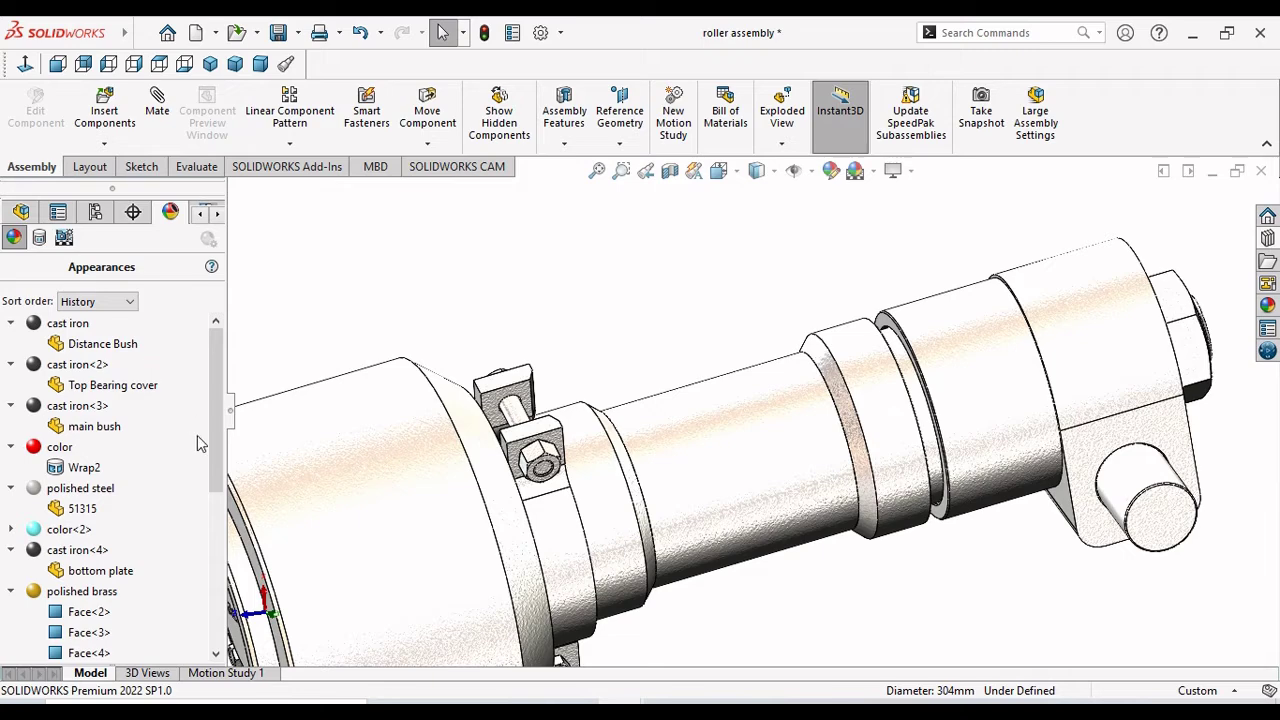
pyautogui.scroll(-3, 213, 549)
pyautogui.moveTo(213, 549)
pyautogui.mouseDown()
pyautogui.moveTo(216, 590)
pyautogui.moveTo(226, 386)
pyautogui.mouseUp()
pyautogui.scroll(5, 940, 405)
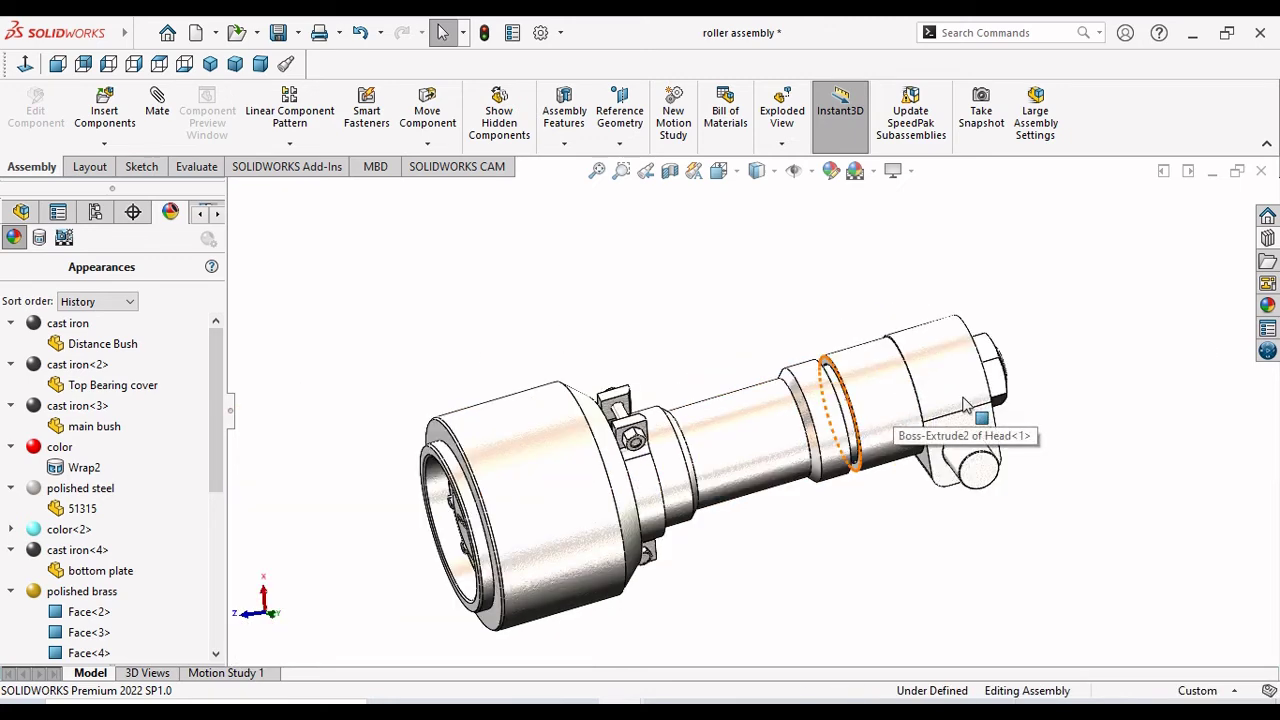
pyautogui.moveTo(978, 410)
pyautogui.mouseDown(button='middle')
pyautogui.moveTo(960, 403)
pyautogui.moveTo(857, 542)
pyautogui.mouseUp(button='middle')
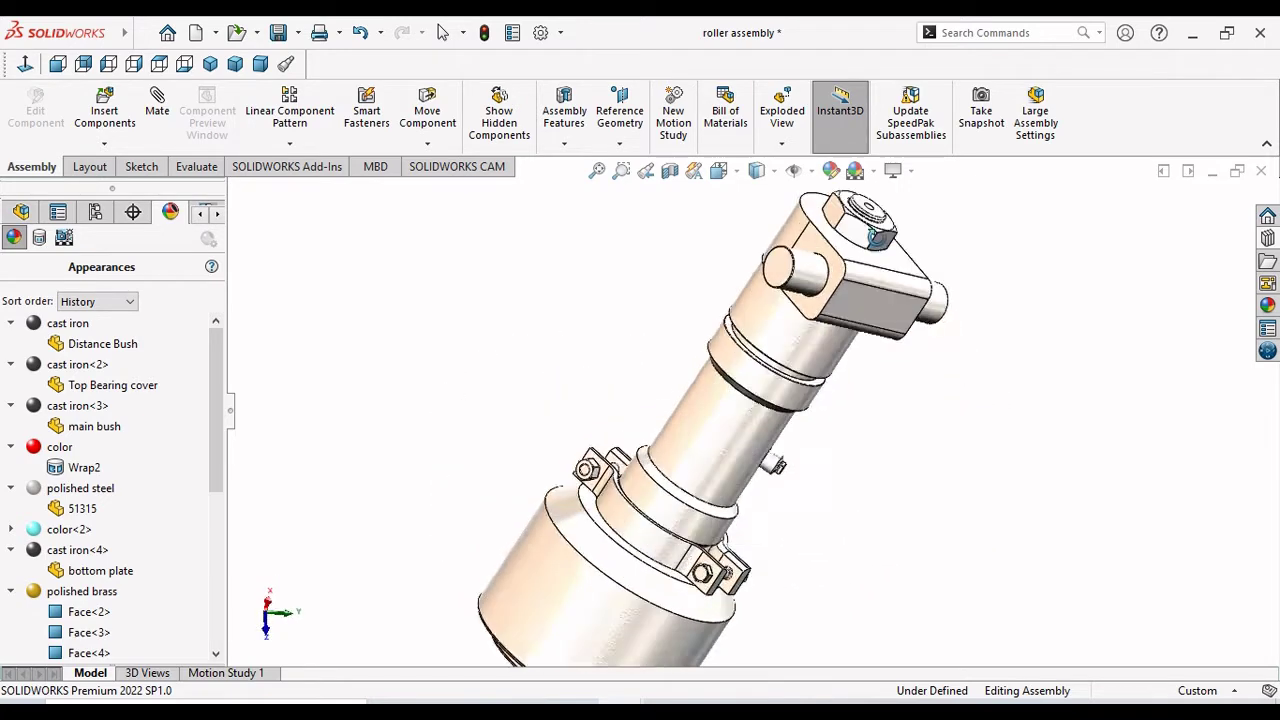
pyautogui.moveTo(857, 542); pyautogui.dragTo(908, 290, button='middle')
pyautogui.scroll(2, 860, 410)
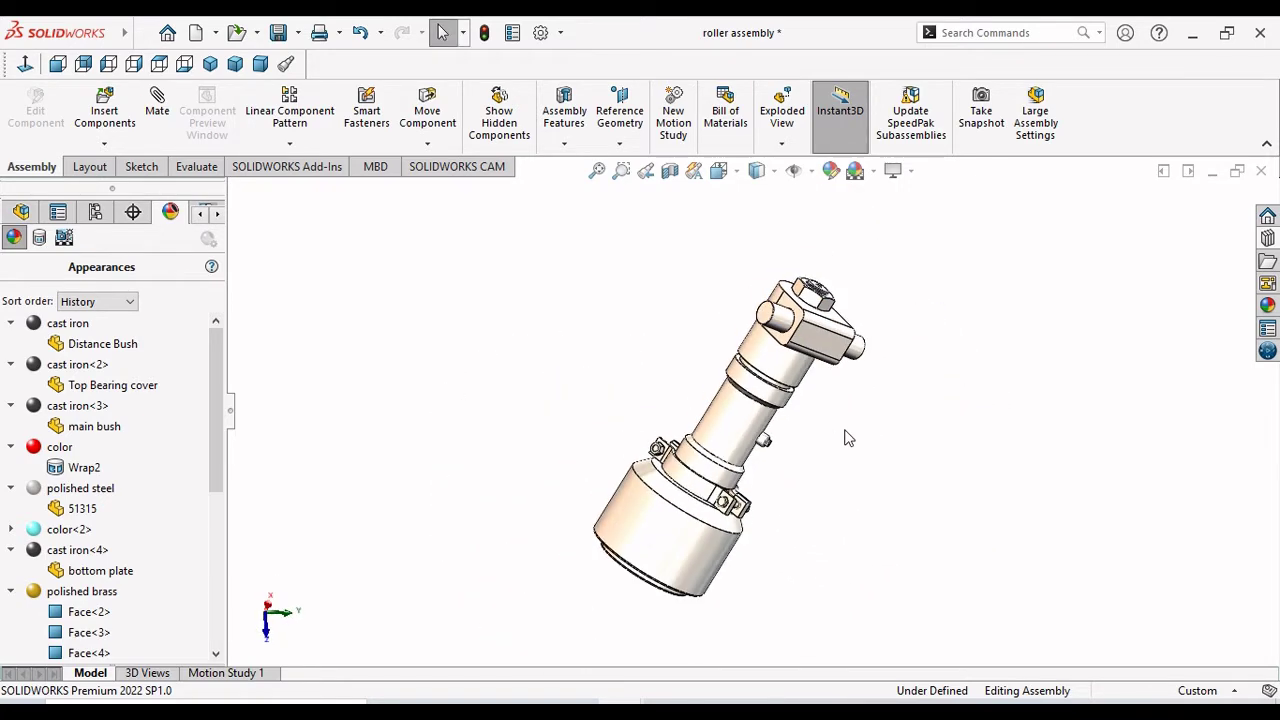
pyautogui.scroll(-2, 845, 437)
pyautogui.moveTo(862, 312); pyautogui.dragTo(812, 335, button='middle')
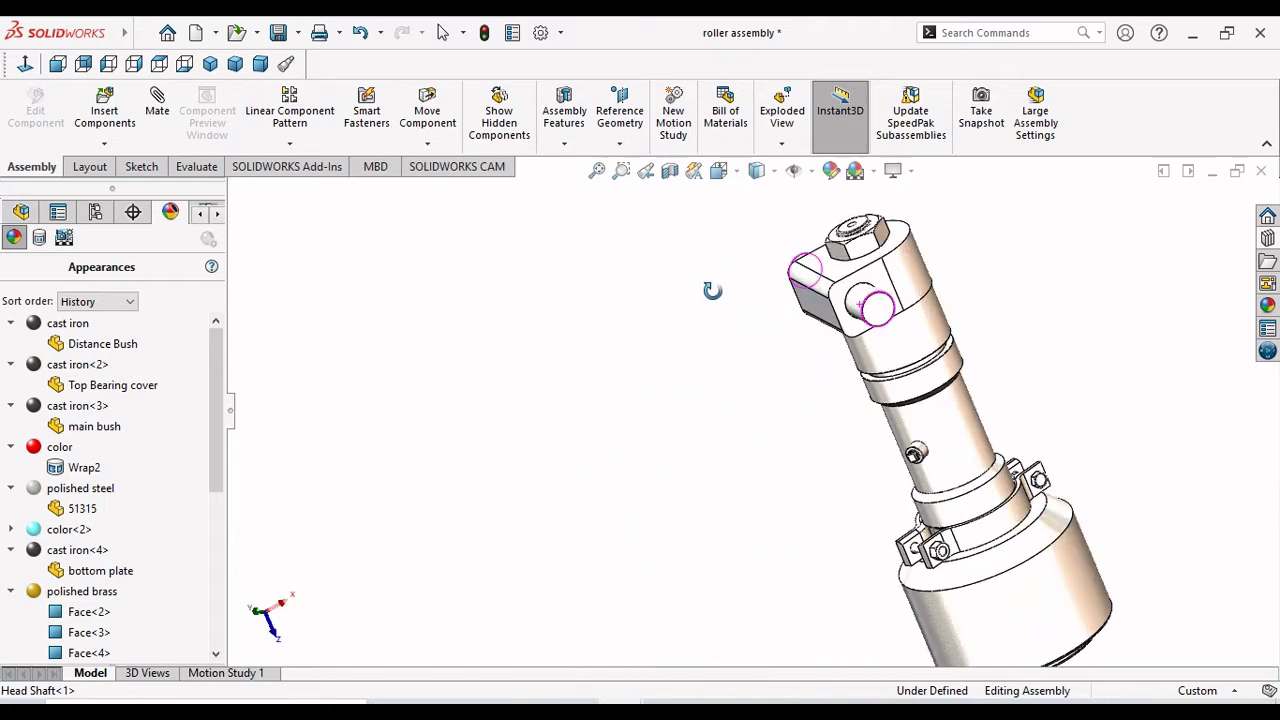
pyautogui.scroll(2, 912, 370)
pyautogui.scroll(-1, 880, 371)
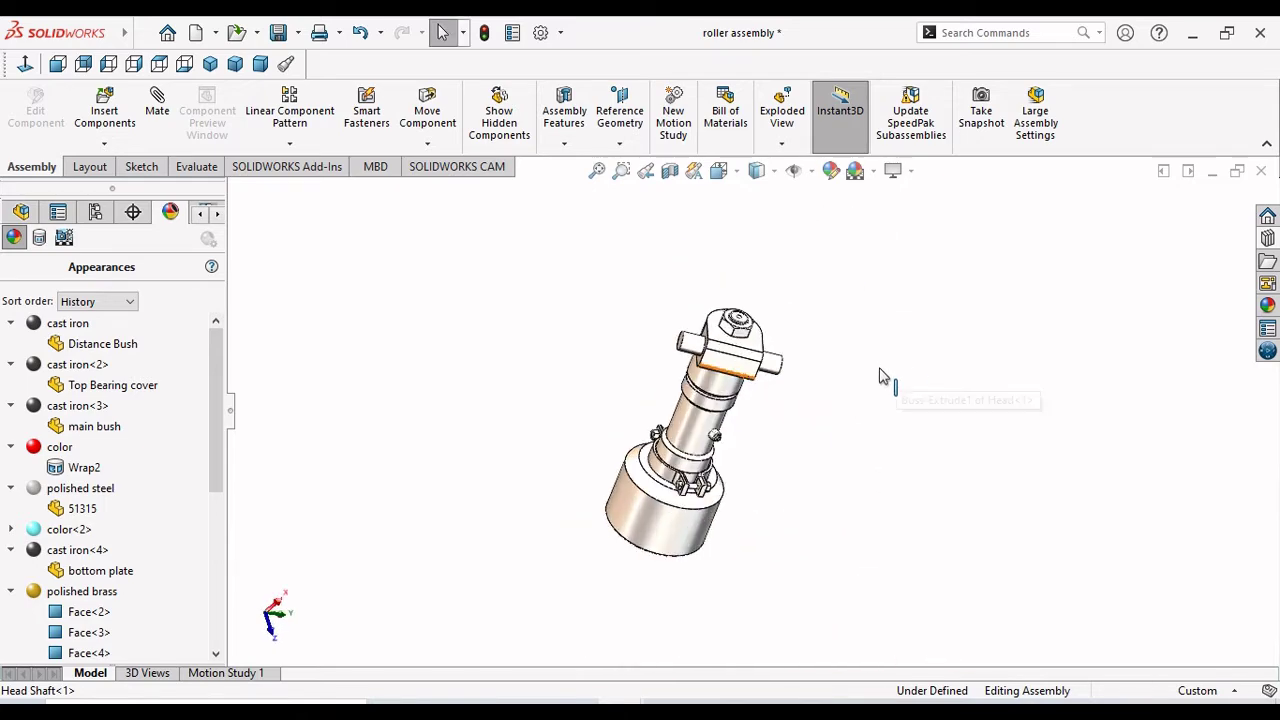
pyautogui.scroll(-1, 826, 366)
pyautogui.scroll(-2, 823, 378)
pyautogui.scroll(2, 720, 470)
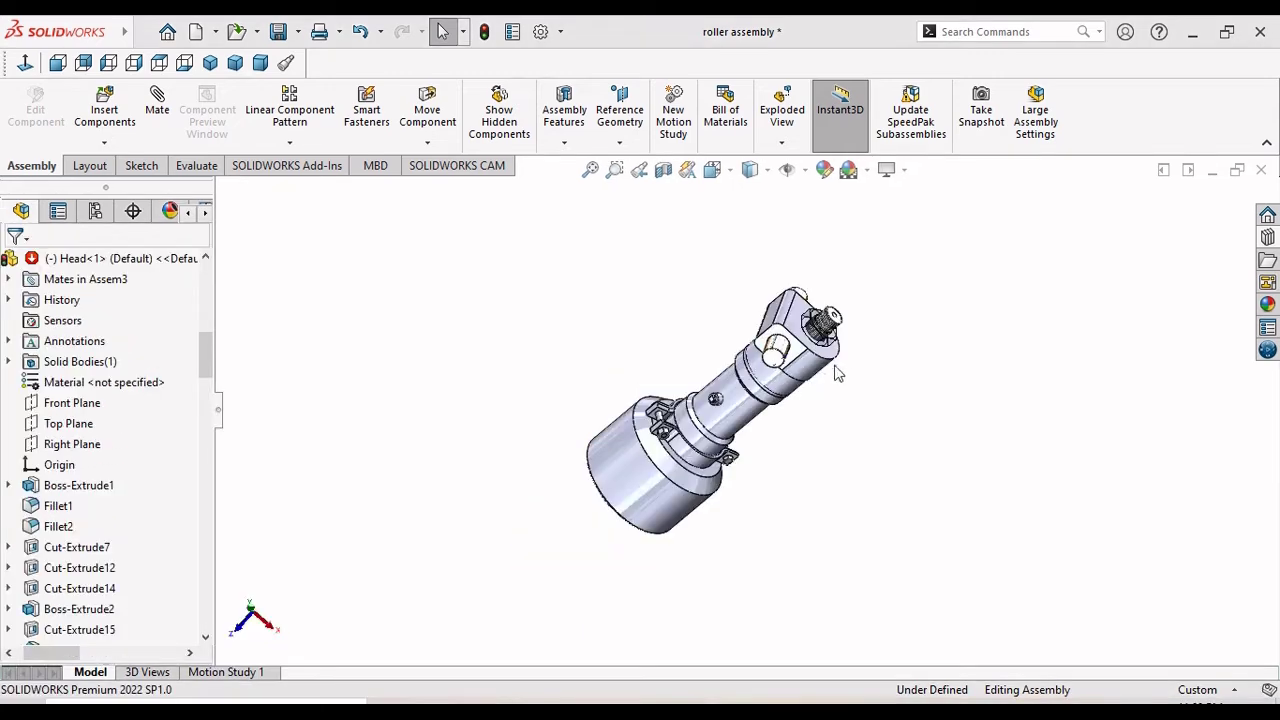
pyautogui.moveTo(845, 372)
pyautogui.mouseDown(button='middle')
pyautogui.moveTo(825, 320)
pyautogui.moveTo(852, 340)
pyautogui.mouseUp(button='middle')
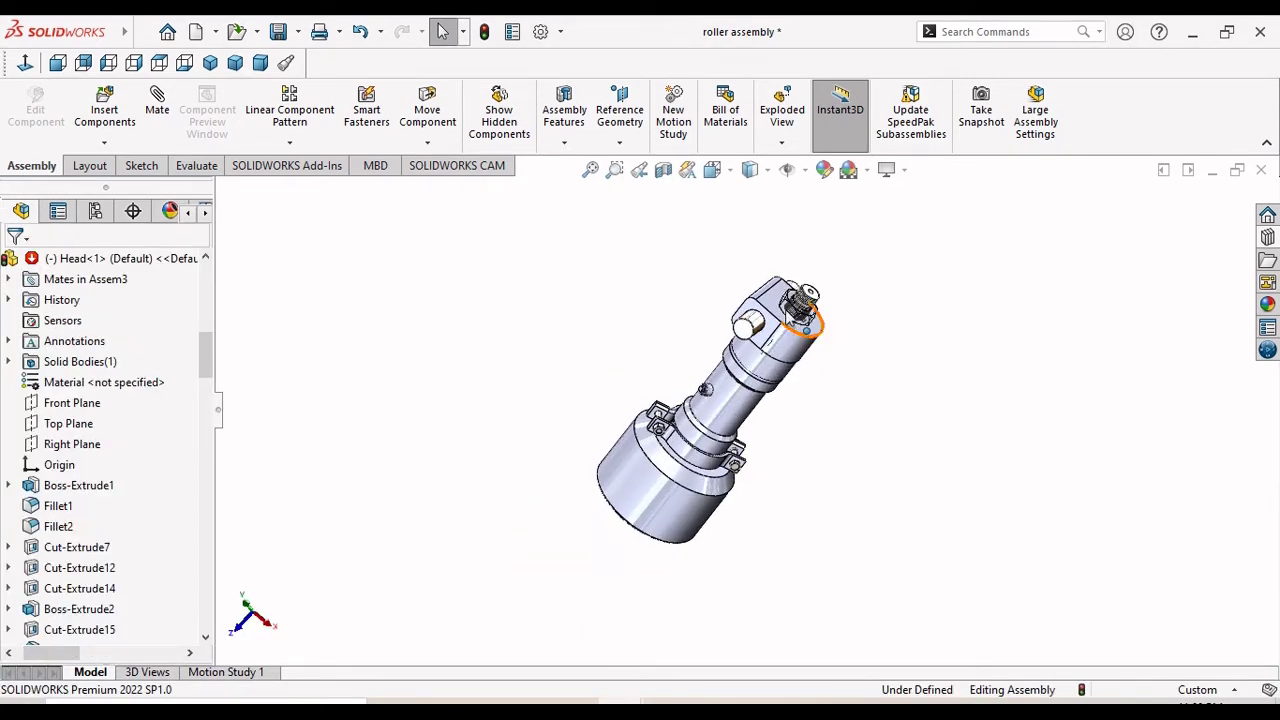
pyautogui.scroll(-1, 803, 325)
pyautogui.scroll(-2, 790, 330)
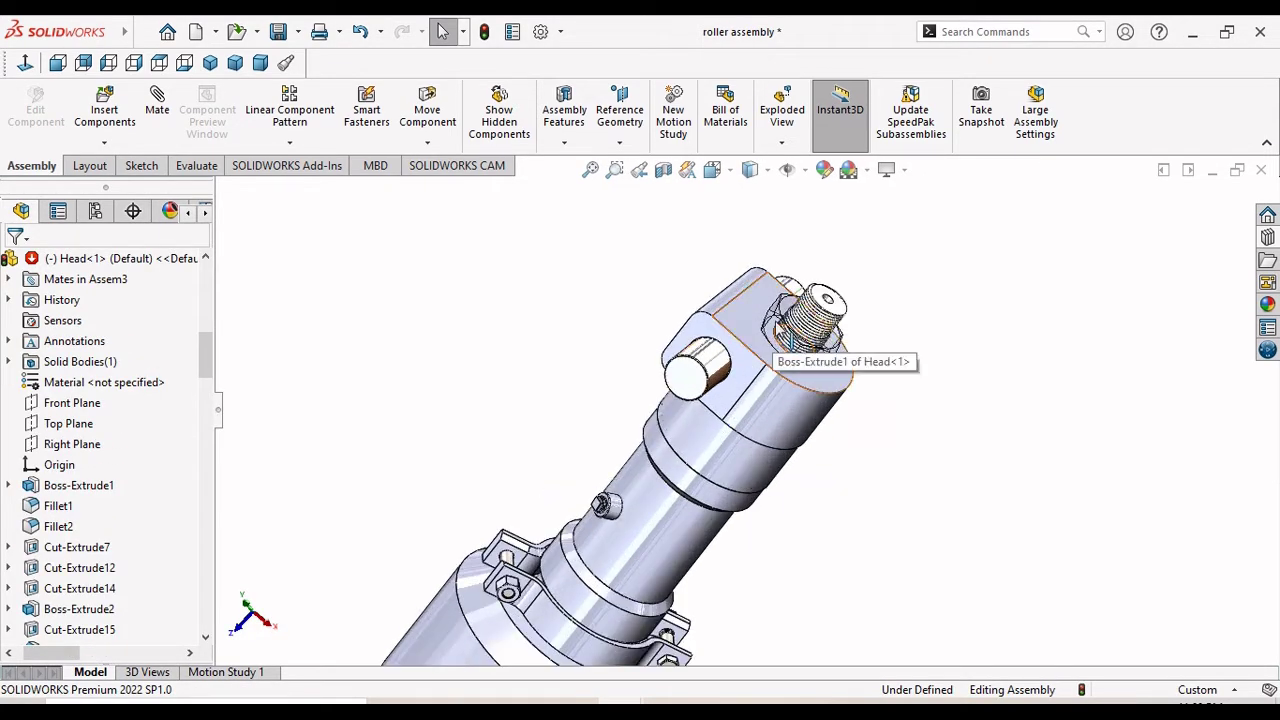
pyautogui.click(790, 314)
pyautogui.rightClick(805, 320)
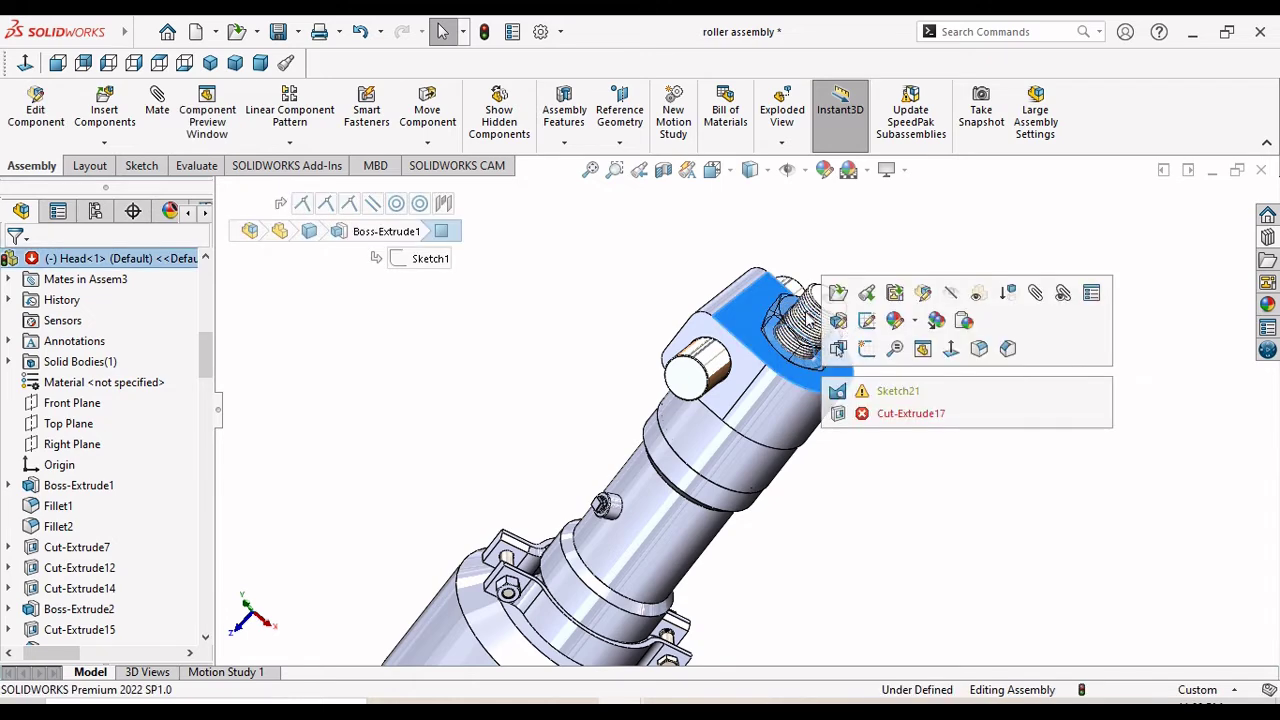
pyautogui.click(894, 477)
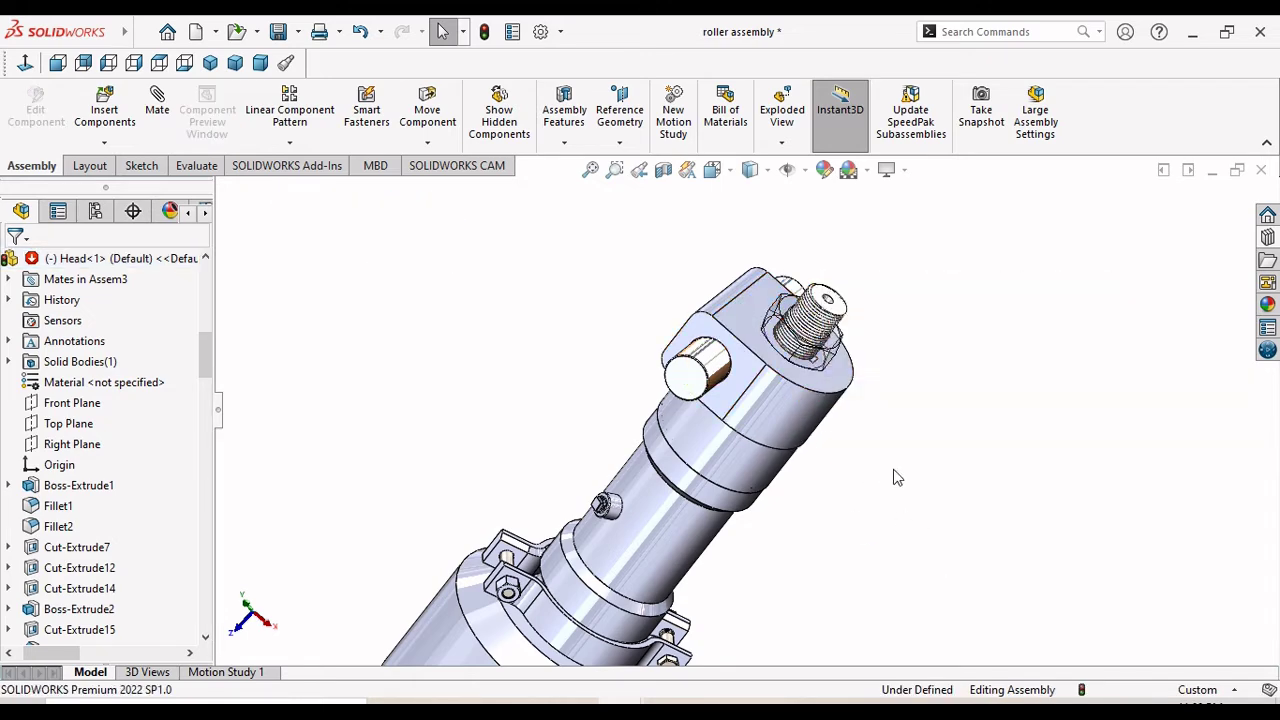
pyautogui.scroll(-2, 850, 400)
pyautogui.scroll(-2, 852, 410)
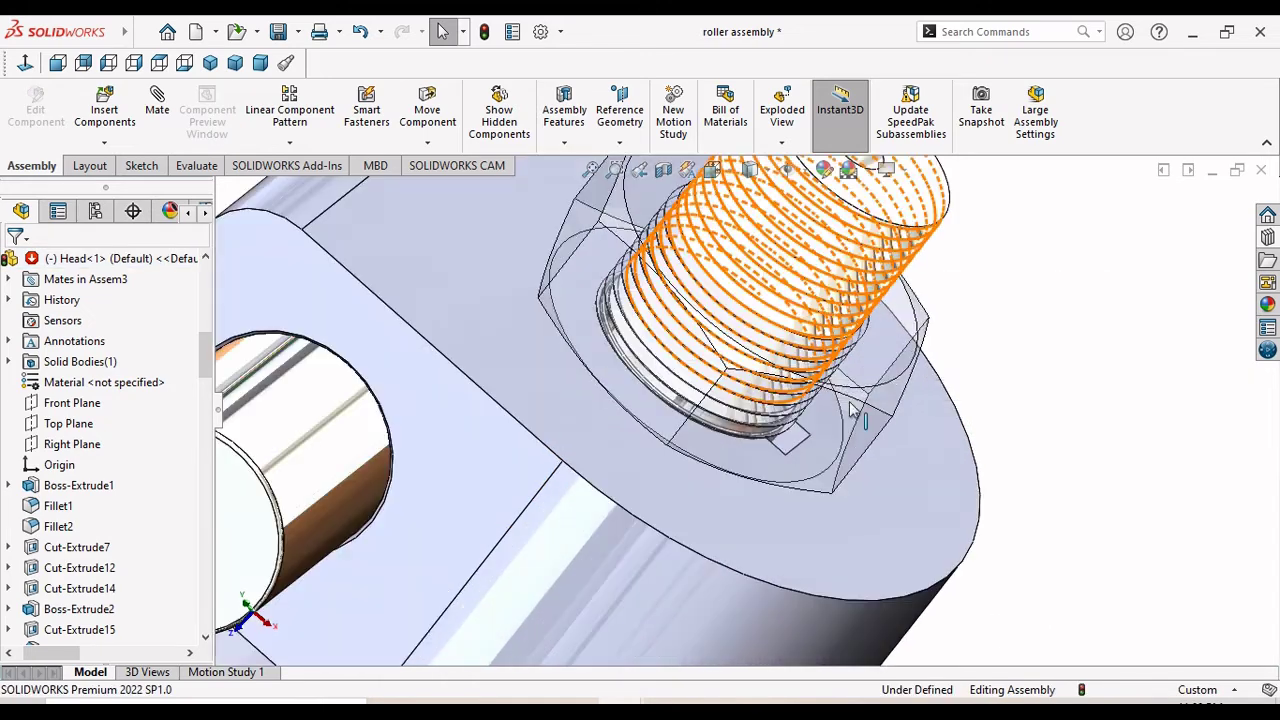
pyautogui.click(924, 320)
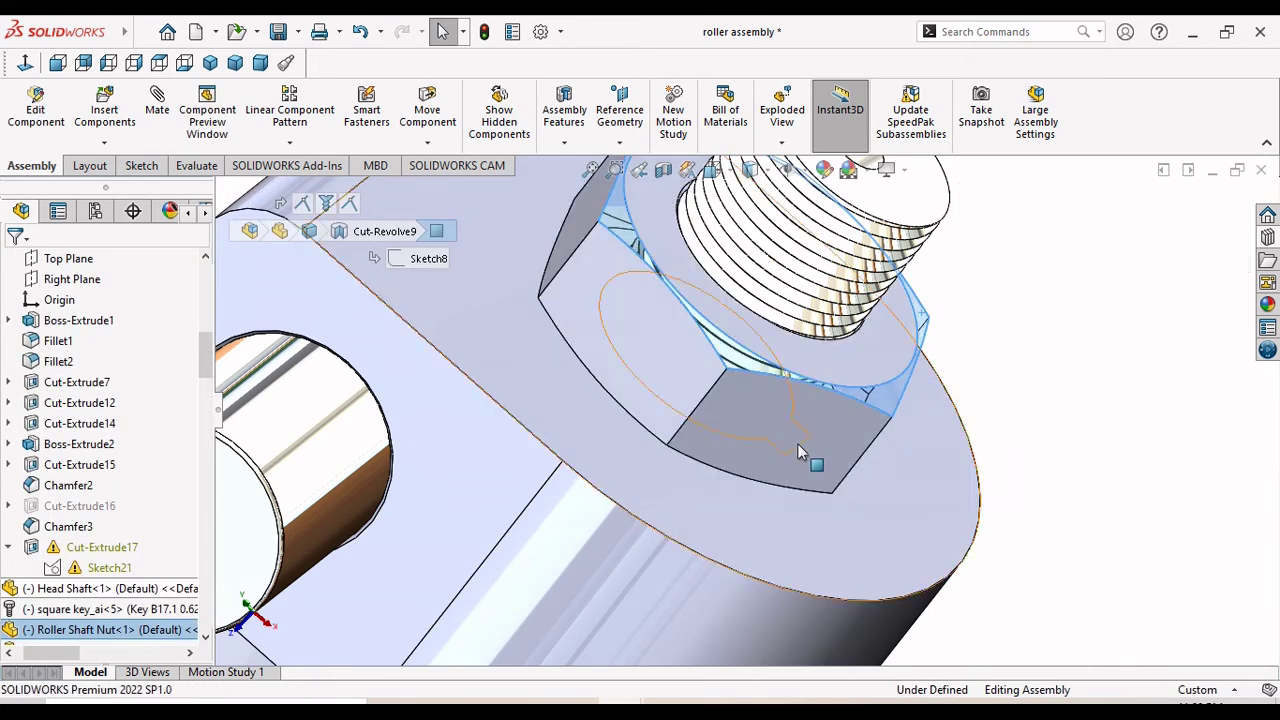
pyautogui.scroll(3, 797, 443)
pyautogui.scroll(2, 790, 455)
pyautogui.scroll(-1, 740, 470)
pyautogui.scroll(4, 710, 445)
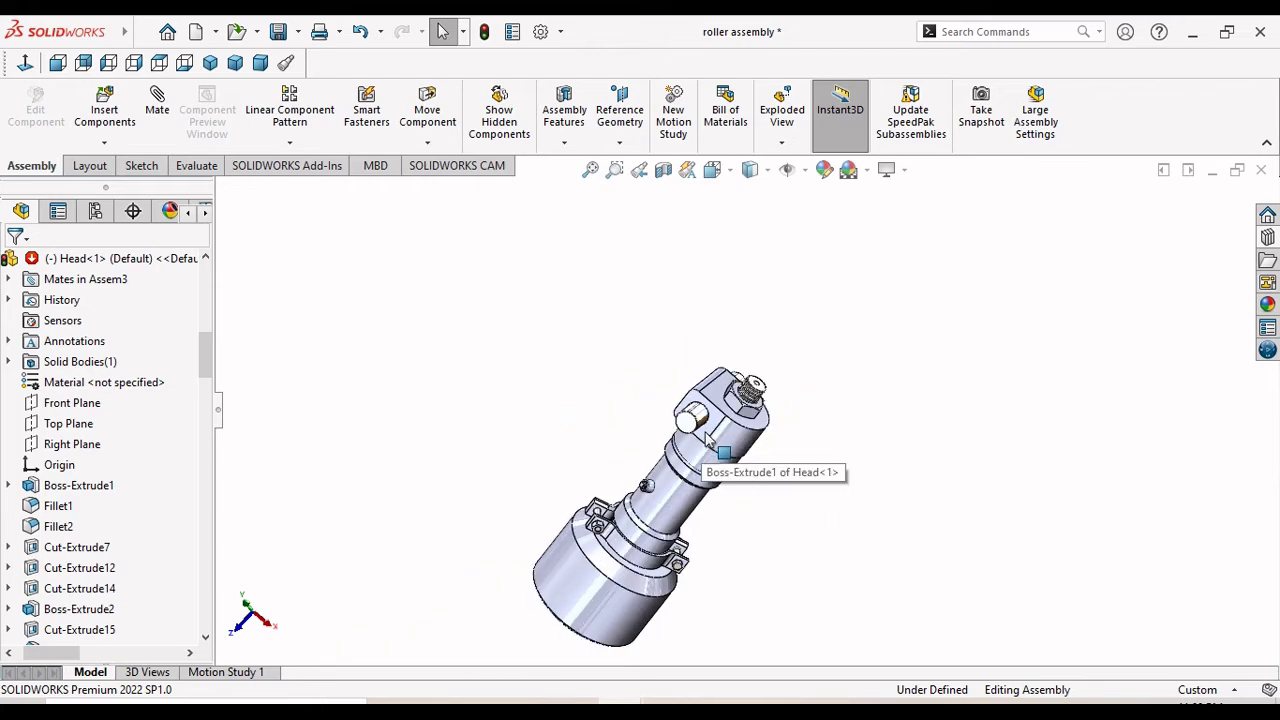
pyautogui.moveTo(815, 450); pyautogui.dragTo(846, 514, button='middle')
pyautogui.scroll(-5, 667, 558)
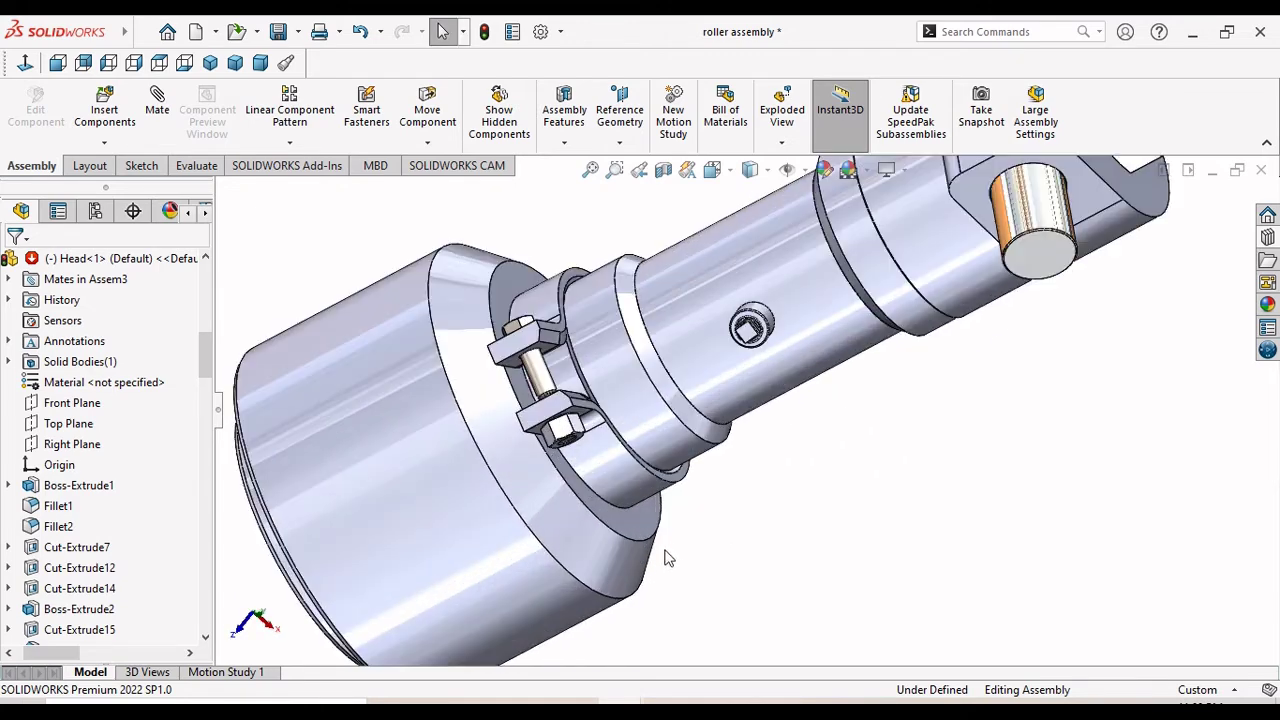
pyautogui.scroll(2, 728, 545)
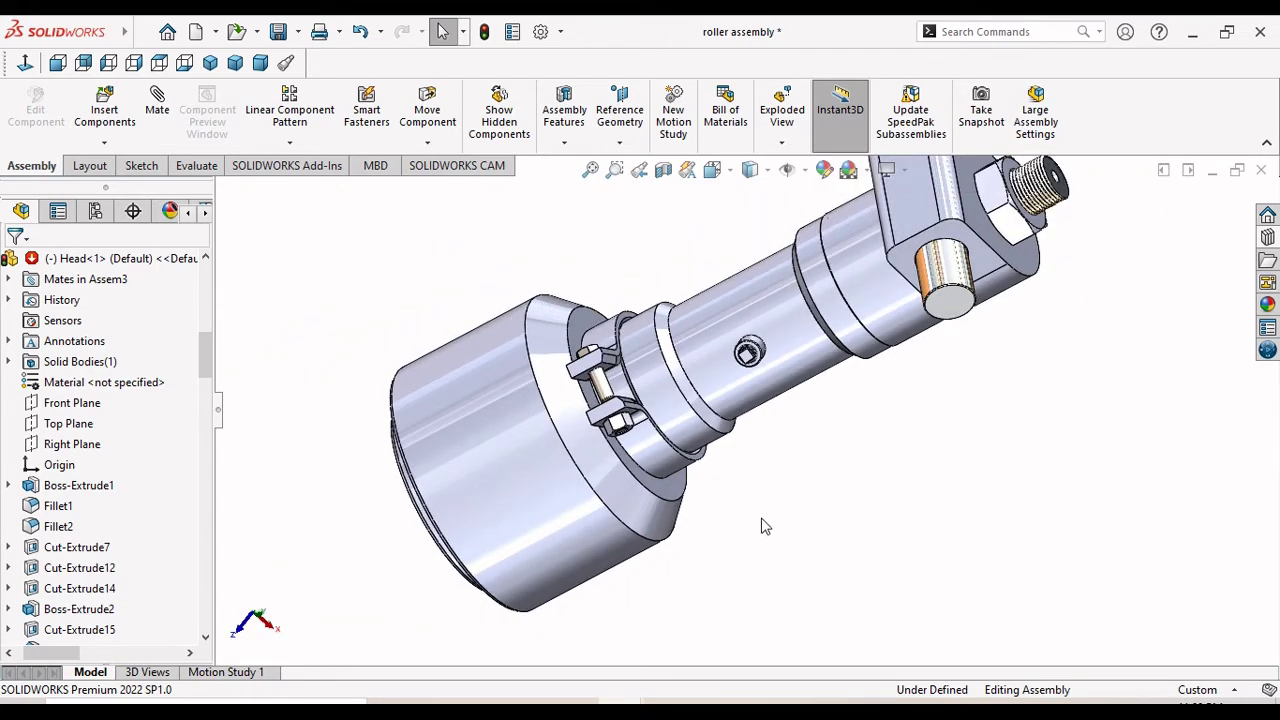
pyautogui.click(543, 489)
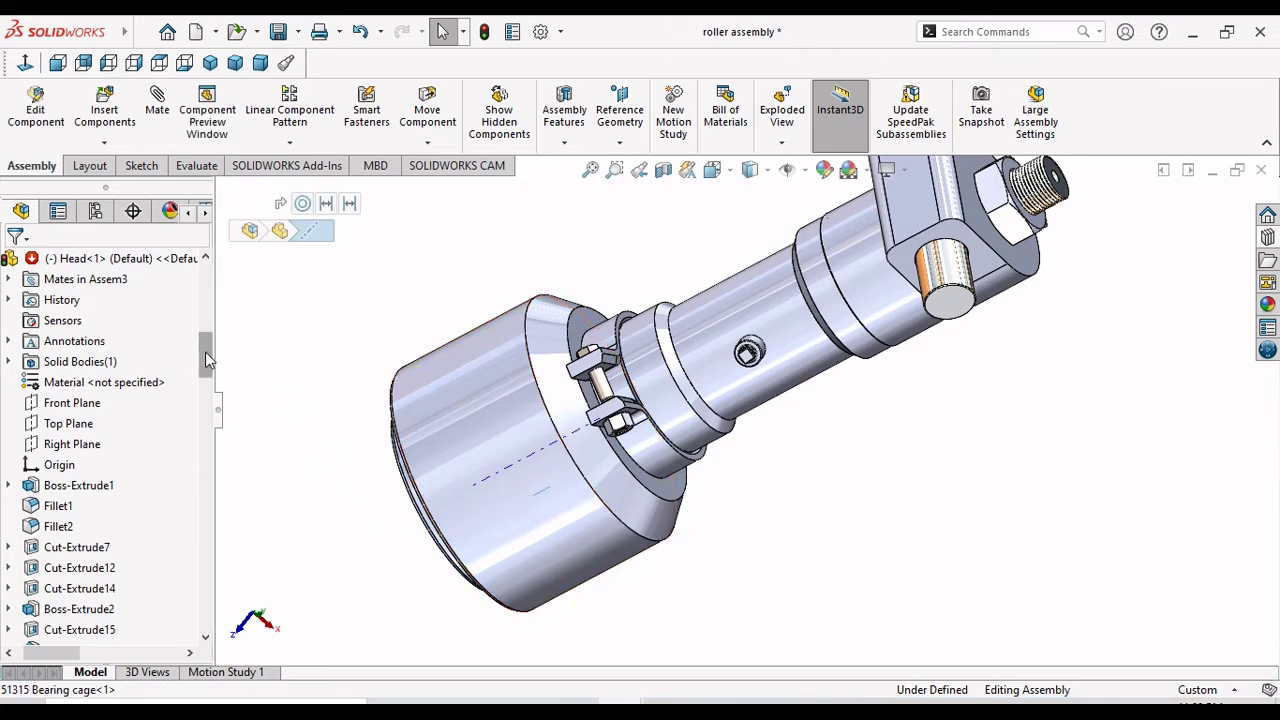
pyautogui.scroll(10, 207, 360)
# Apply satin finish magnesium from Metal > Magnesium to the whole Roller Boll component.
pyautogui.click(490, 412)
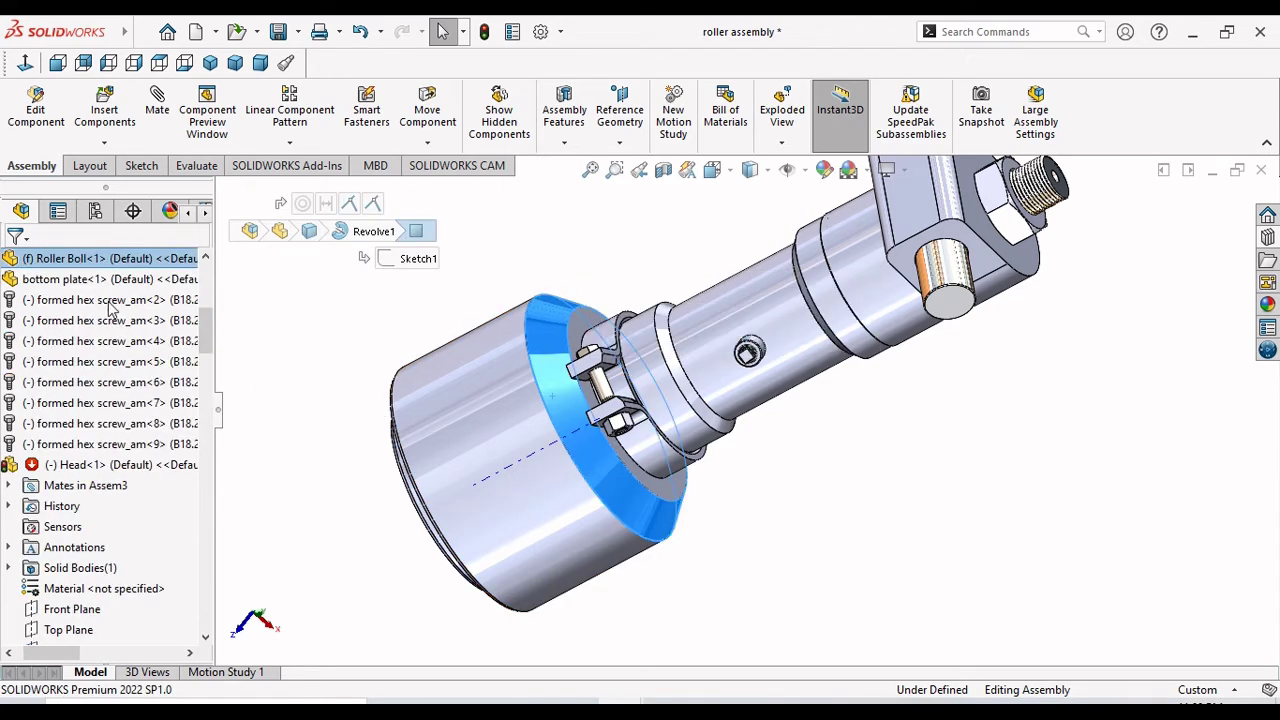
pyautogui.click(99, 260)
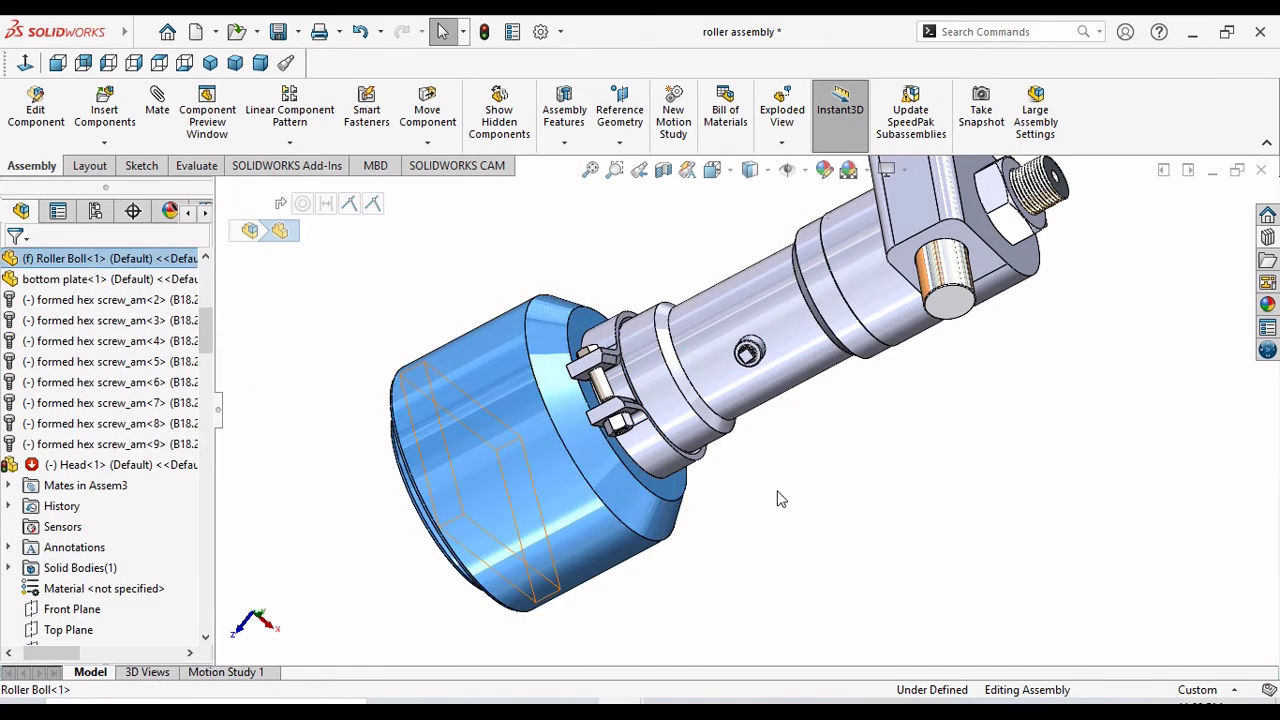
pyautogui.click(1267, 306)
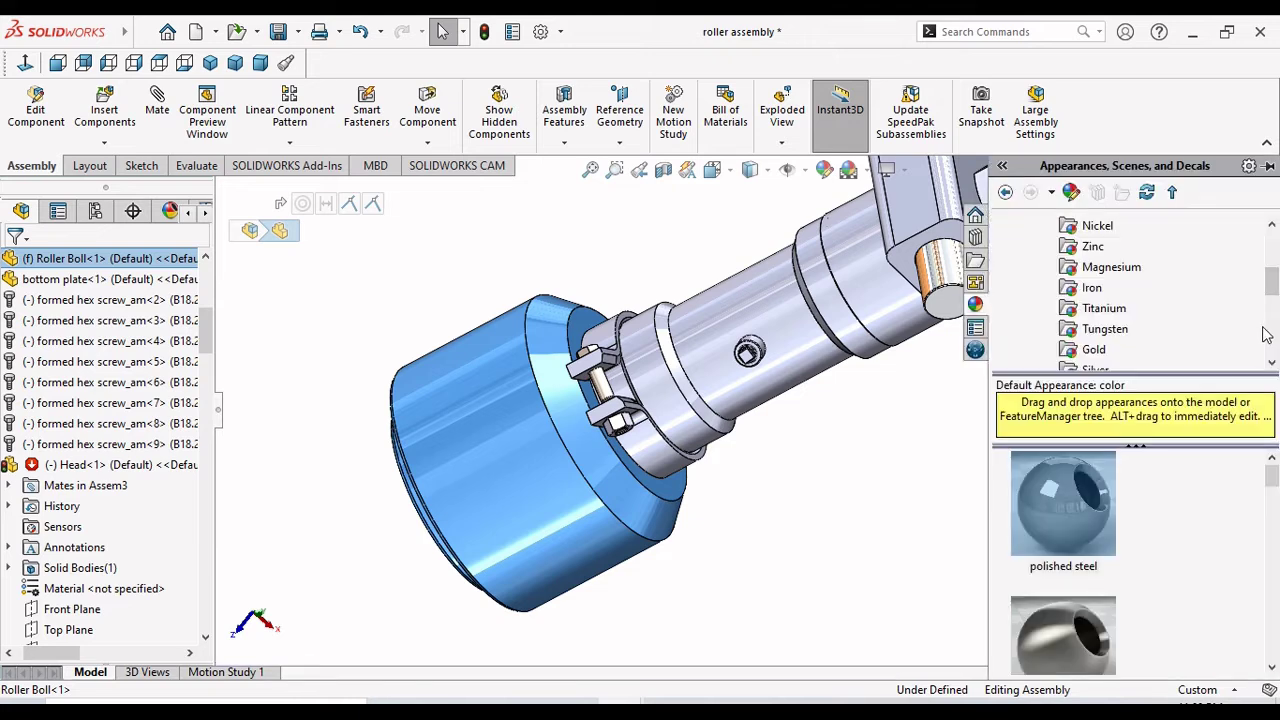
pyautogui.moveTo(1272, 481)
pyautogui.mouseDown()
pyautogui.moveTo(1270, 560)
pyautogui.moveTo(1271, 478)
pyautogui.mouseUp()
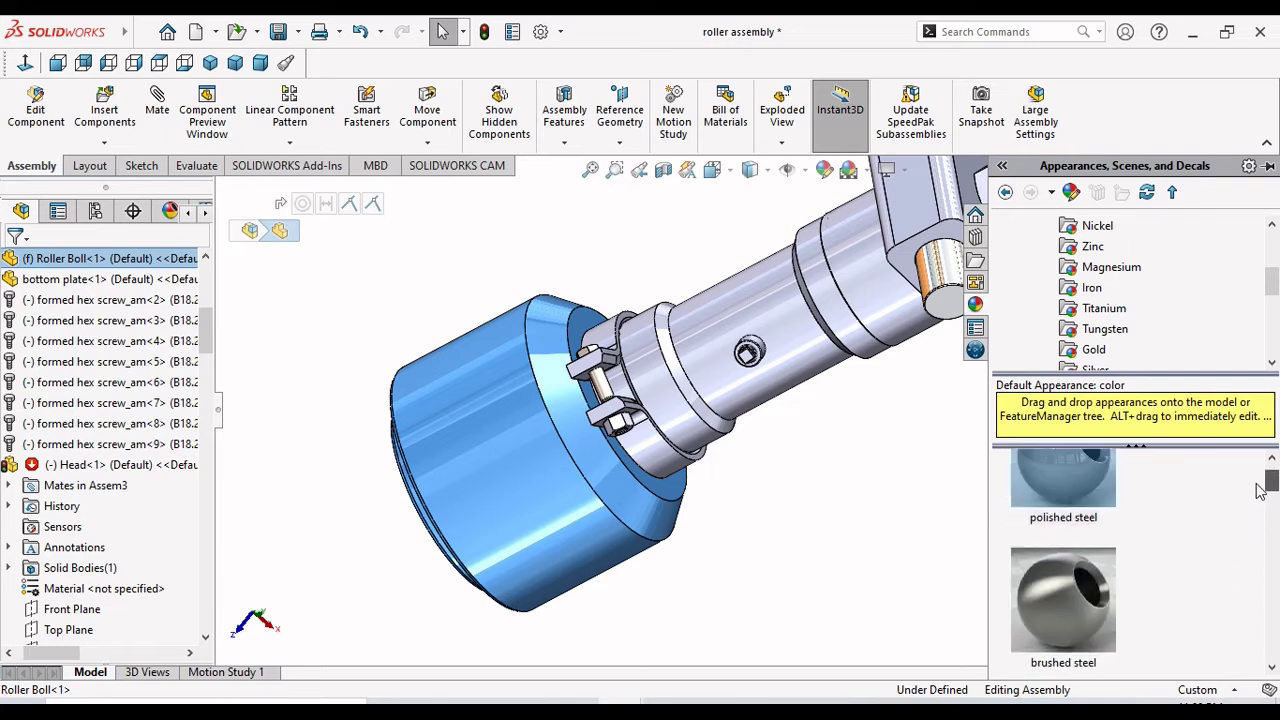
pyautogui.moveTo(1272, 289)
pyautogui.mouseDown()
pyautogui.moveTo(1272, 272)
pyautogui.moveTo(1272, 286)
pyautogui.mouseUp()
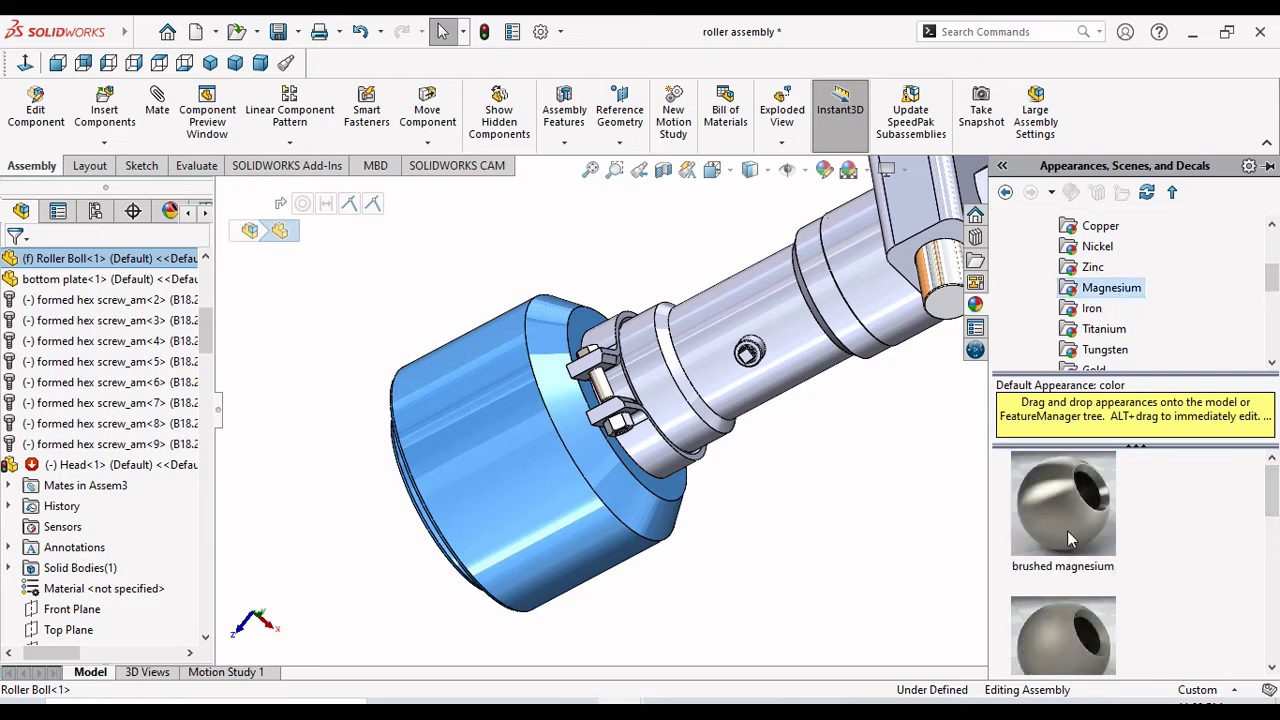
pyautogui.click(1068, 535)
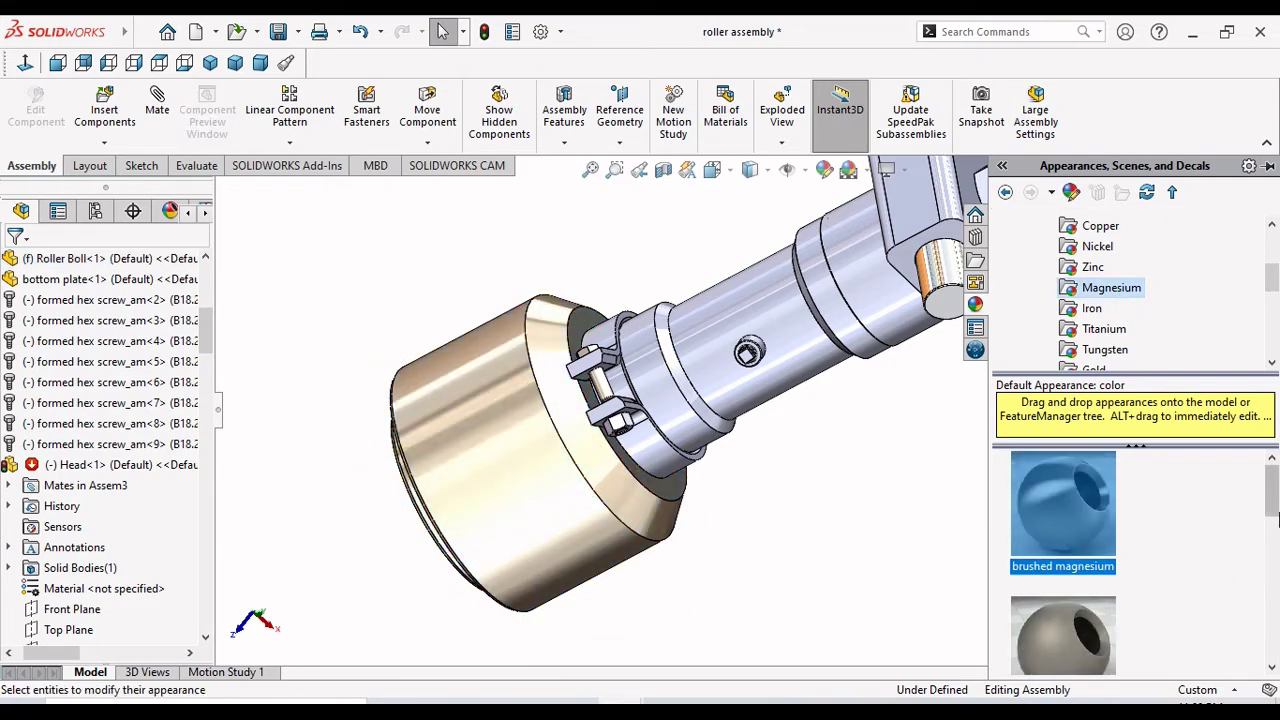
pyautogui.moveTo(1271, 500); pyautogui.dragTo(1271, 585)
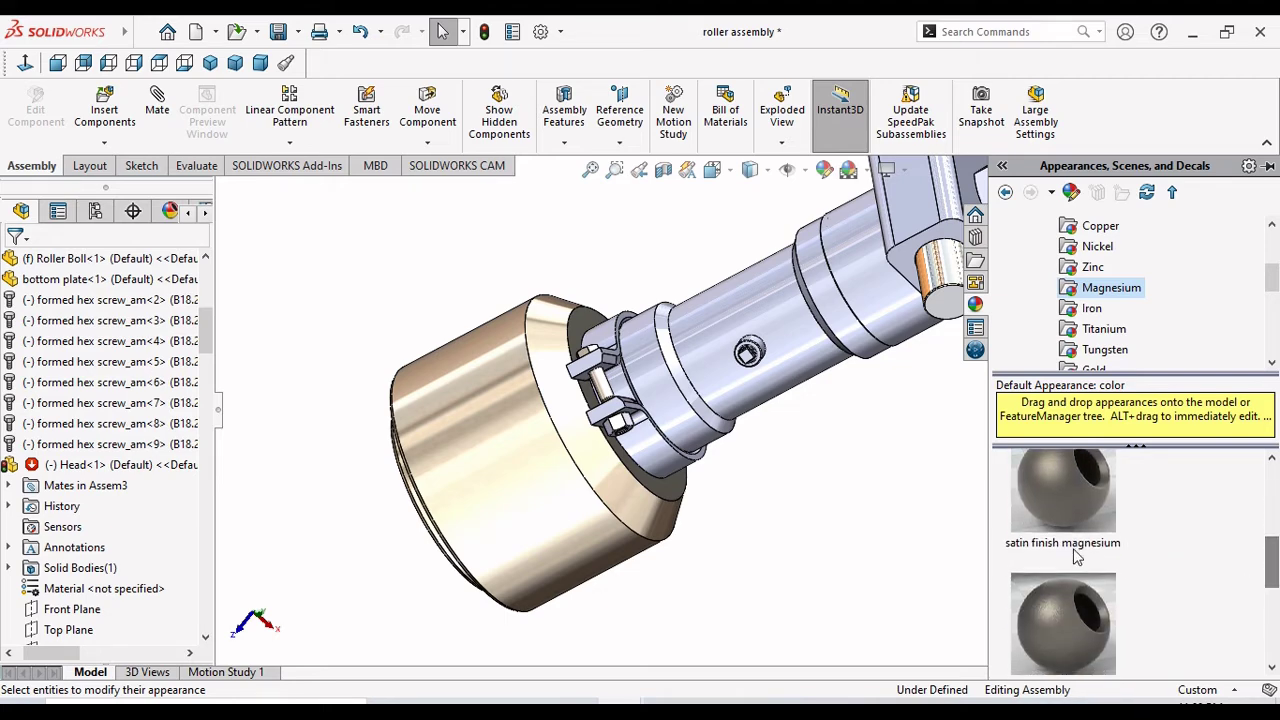
pyautogui.doubleClick(1036, 531)
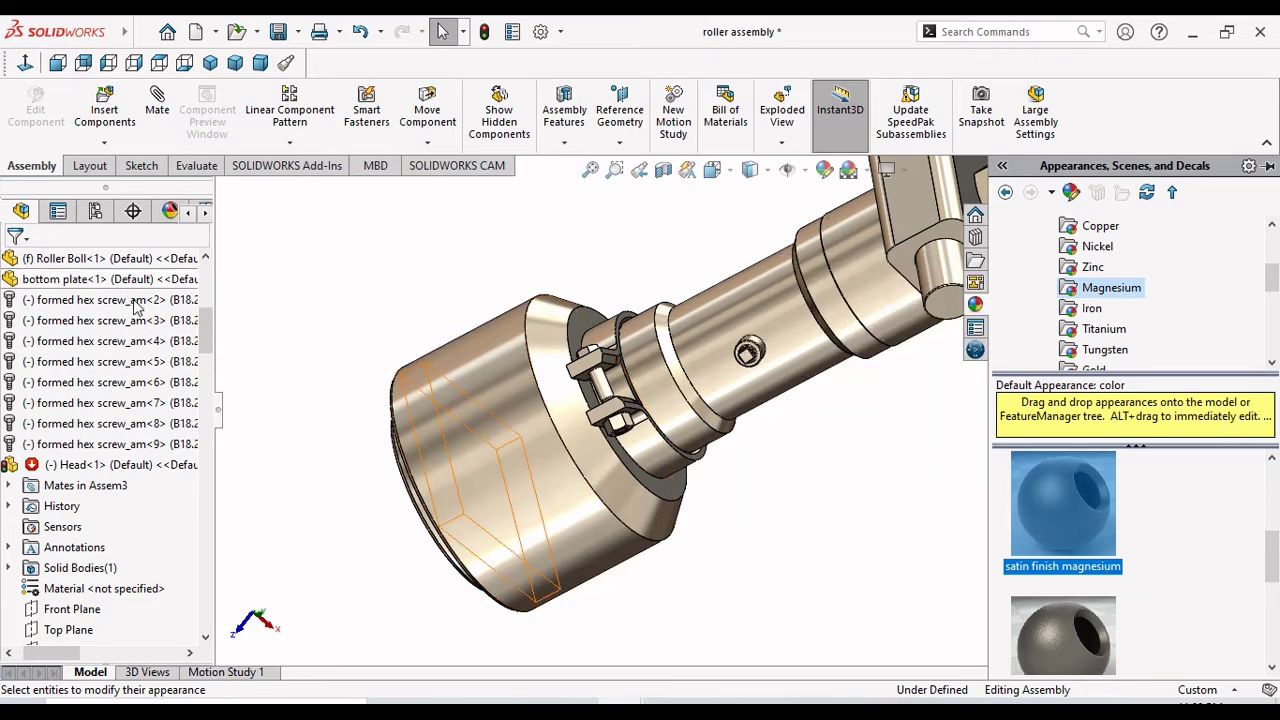
pyautogui.moveTo(208, 338); pyautogui.dragTo(211, 281)
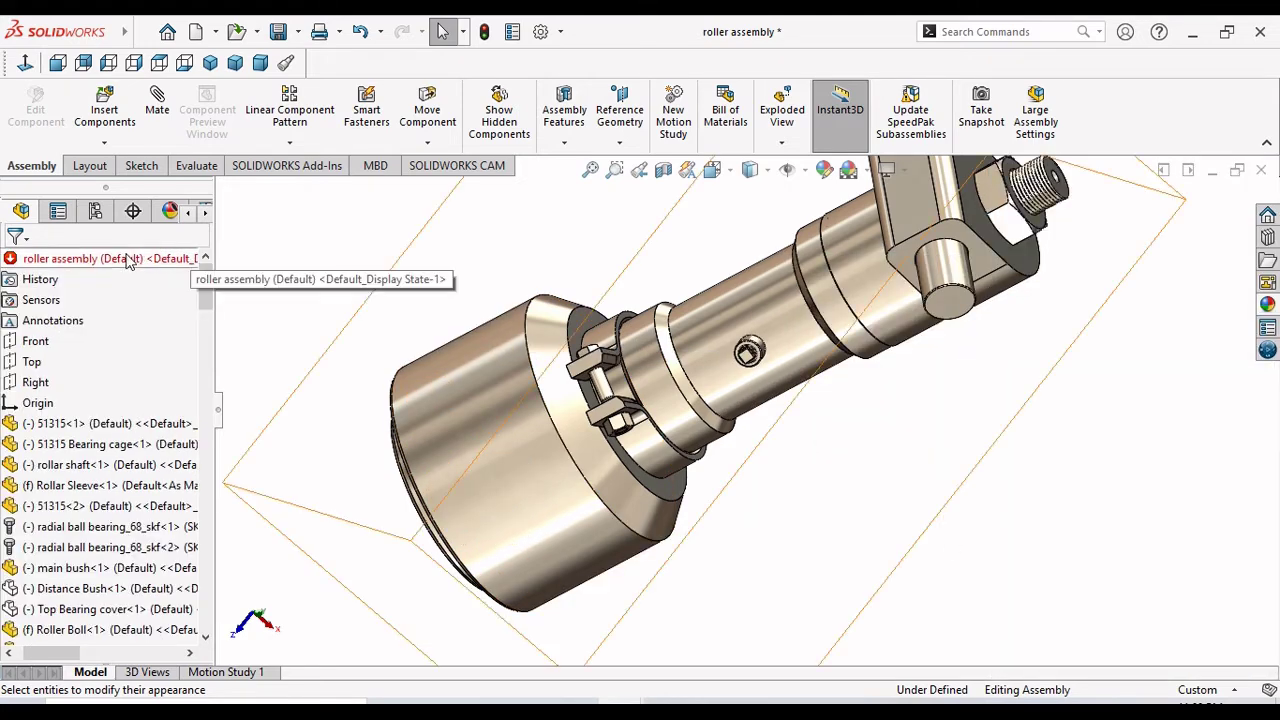
# Delete the appearance applied to the top-level roller assembly.
pyautogui.rightClick(170, 260)
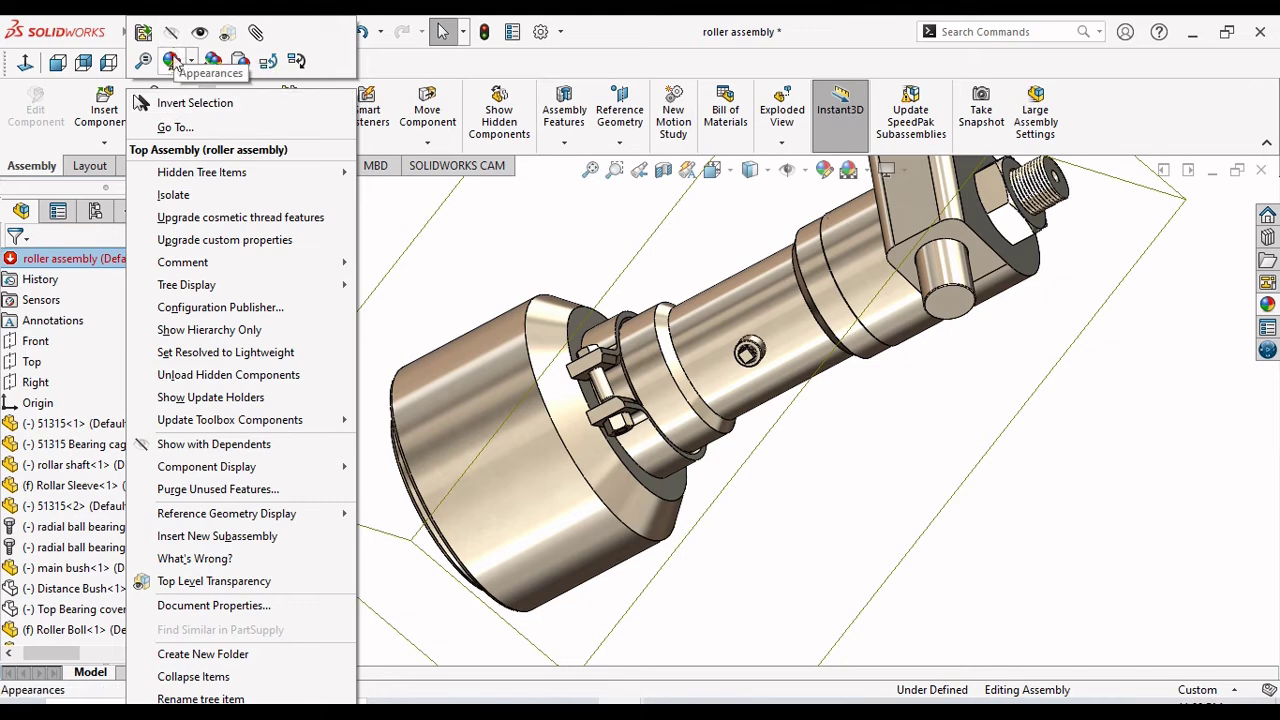
pyautogui.click(196, 64)
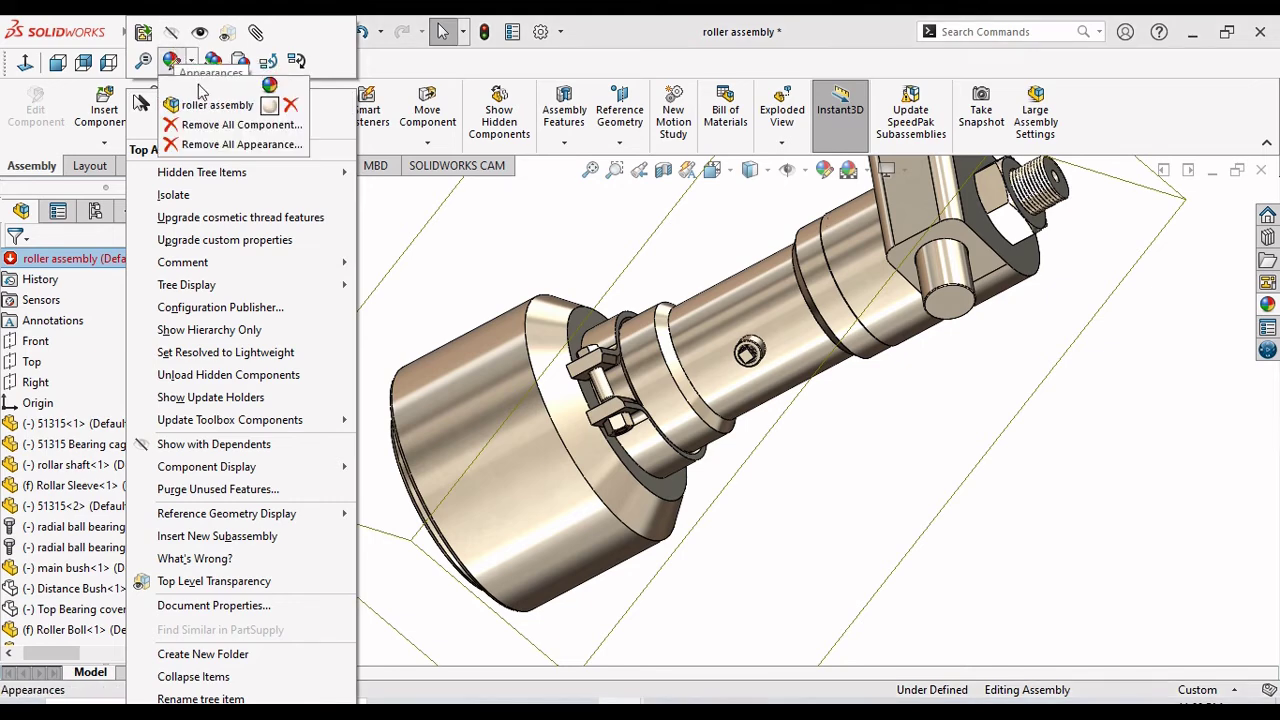
pyautogui.click(290, 106)
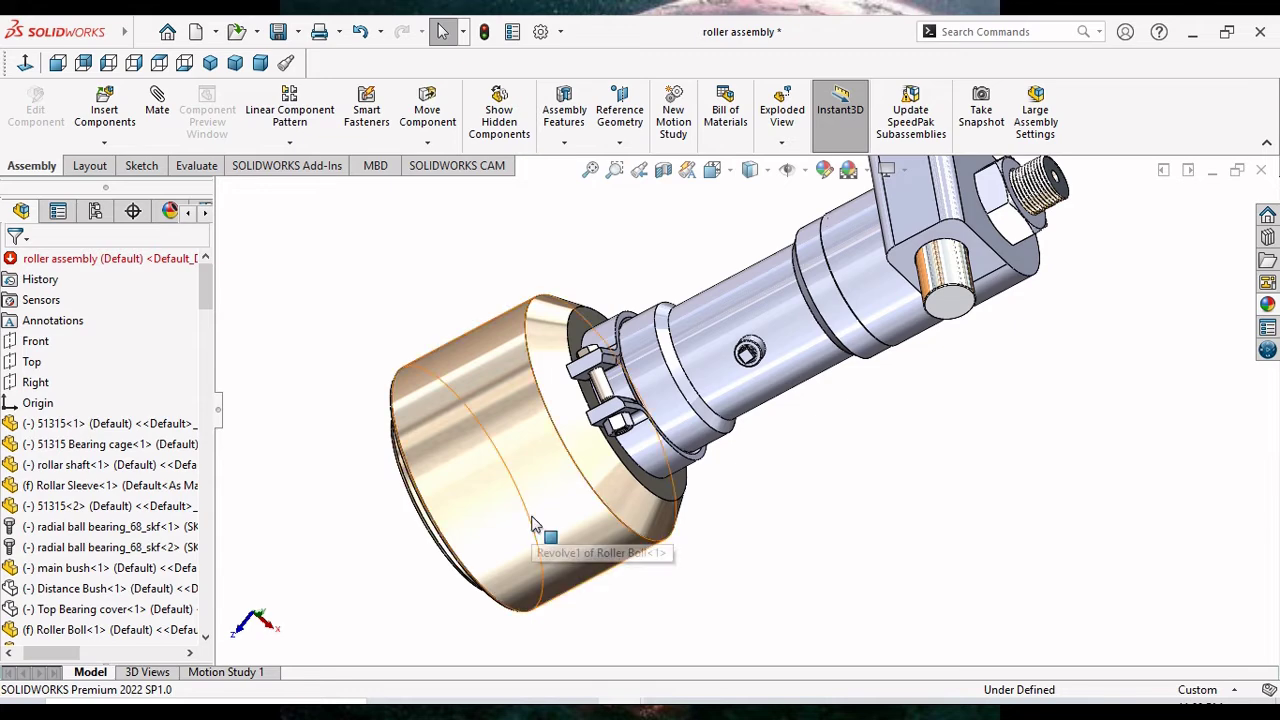
# Apply satin finish magnesium to the Roller Boll component.
pyautogui.click(493, 528)
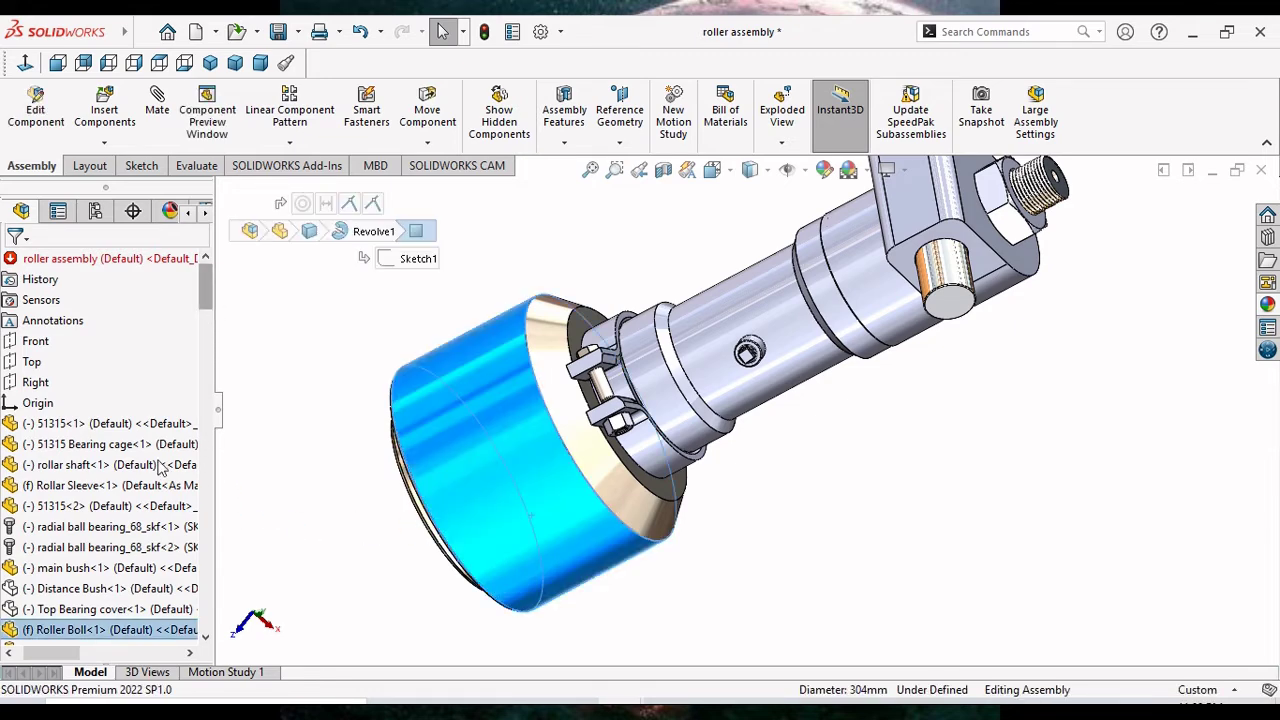
pyautogui.click(110, 629)
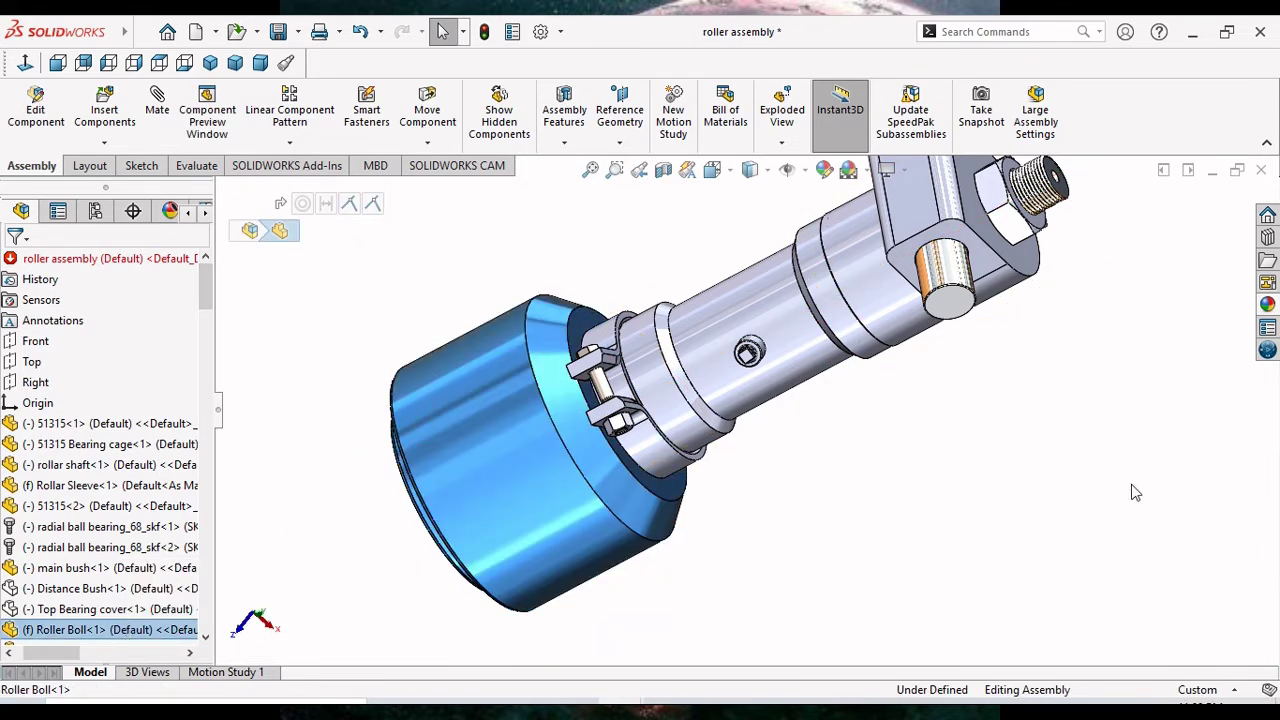
pyautogui.click(1267, 304)
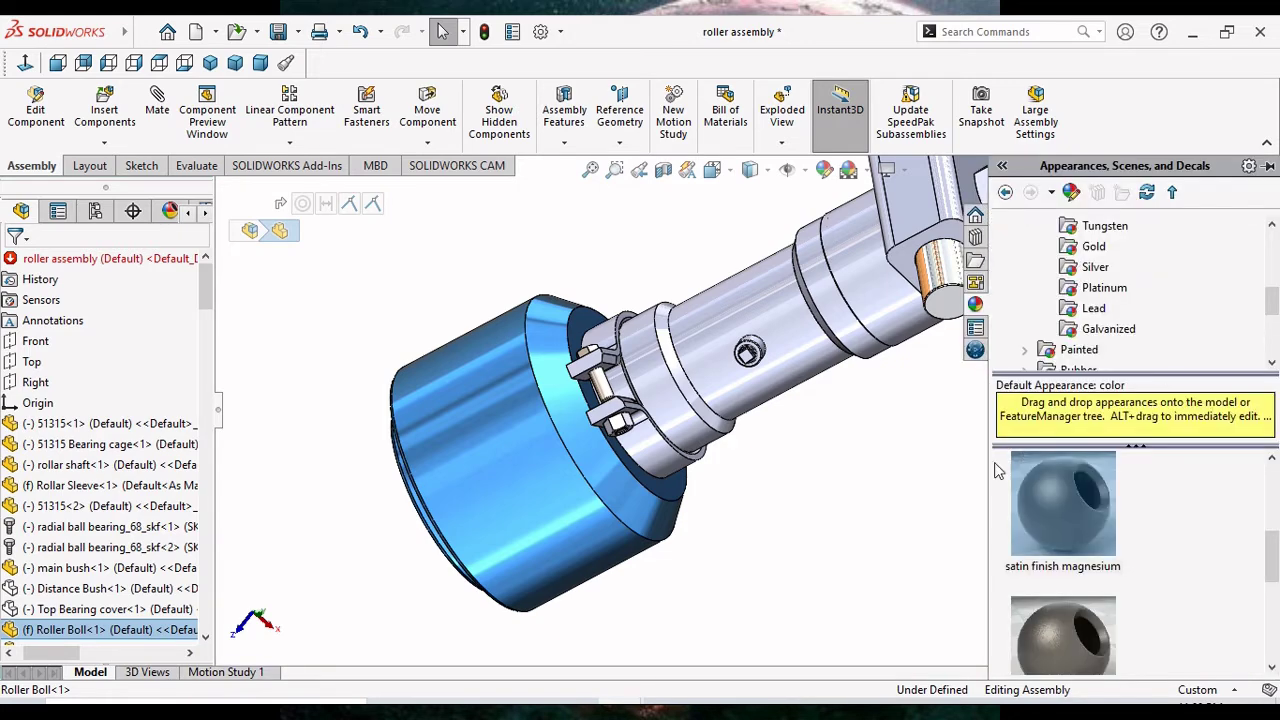
pyautogui.click(1080, 548)
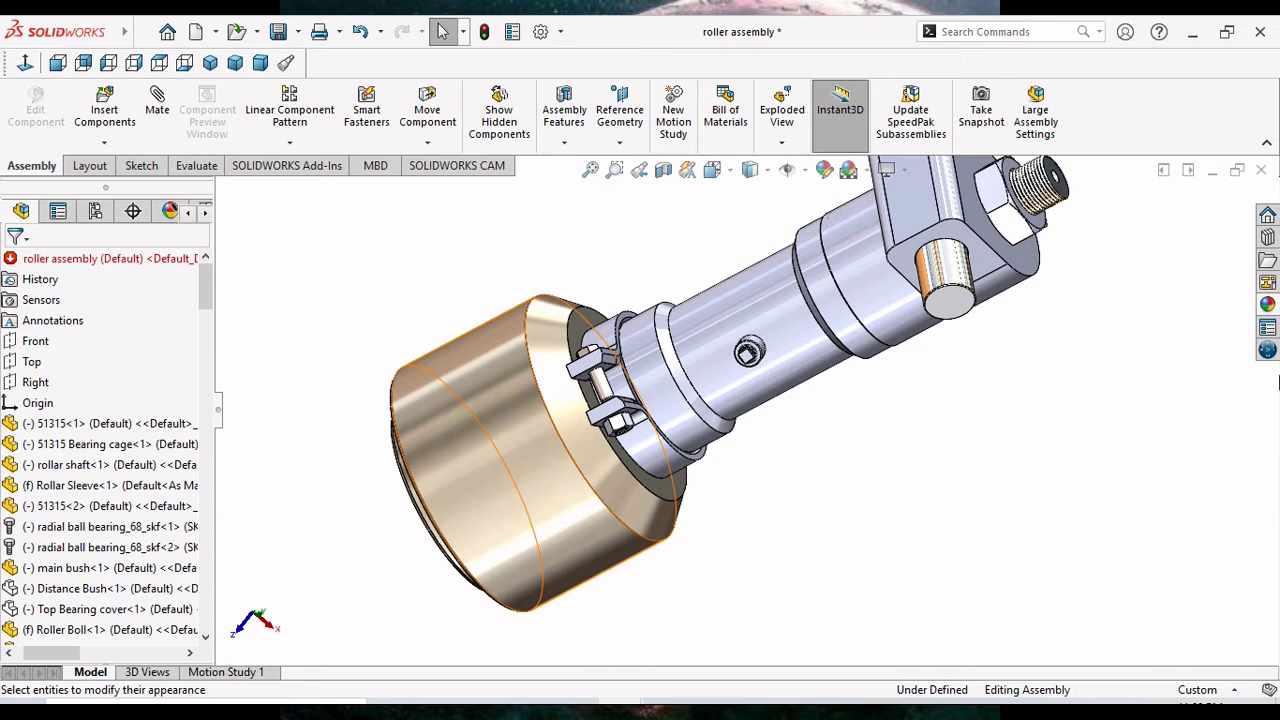
# Apply matte magnesium to the whole roller assembly.
pyautogui.click(1267, 304)
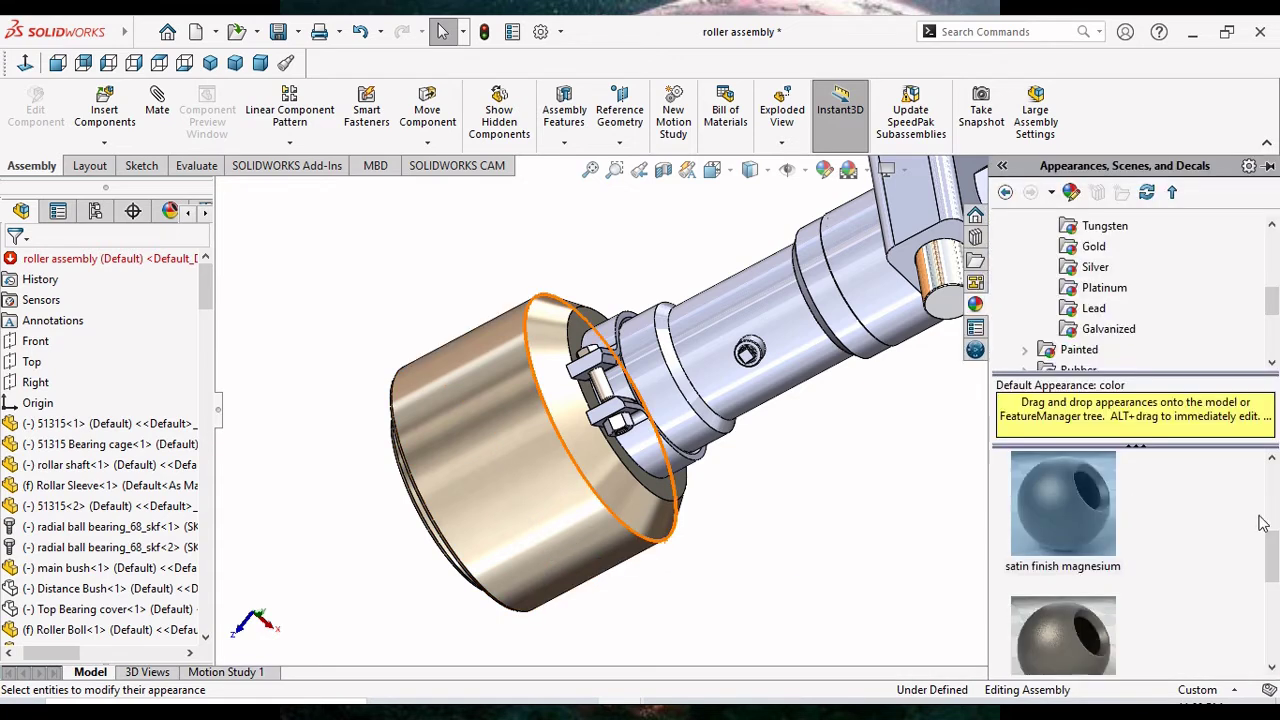
pyautogui.moveTo(1270, 545)
pyautogui.mouseDown()
pyautogui.moveTo(1270, 640)
pyautogui.moveTo(1268, 545)
pyautogui.mouseUp()
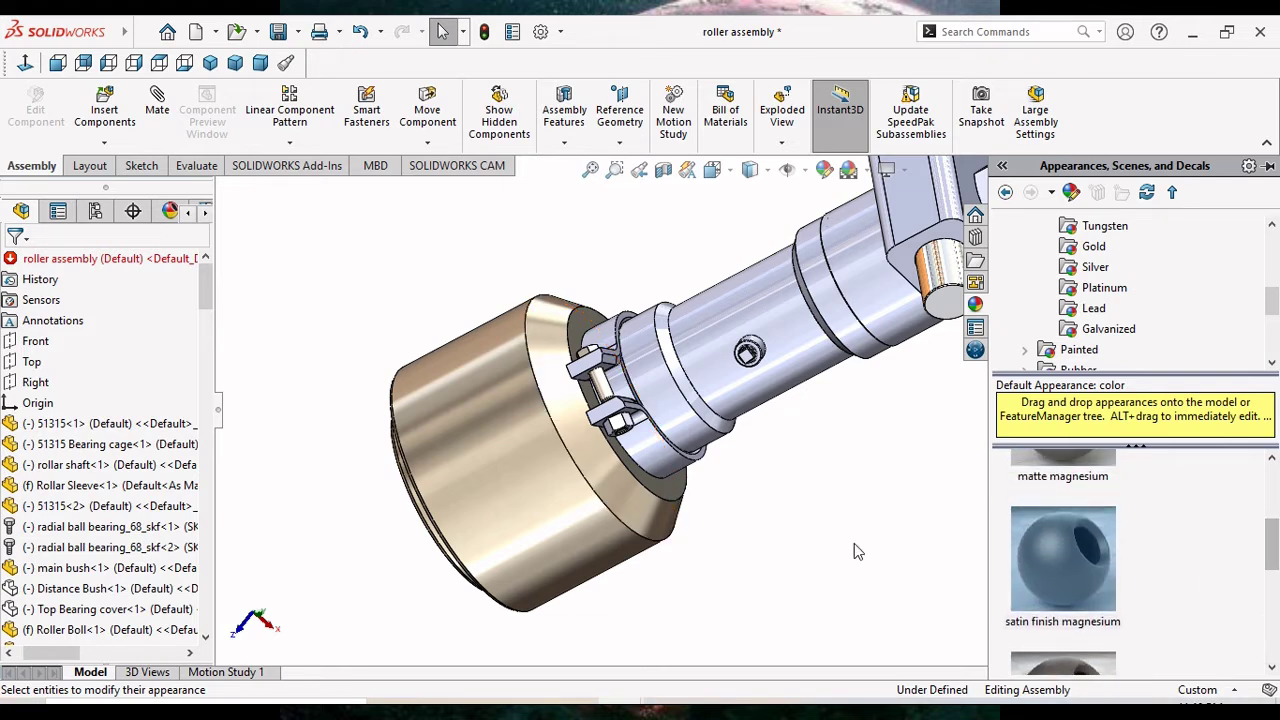
pyautogui.moveTo(1265, 563)
pyautogui.mouseDown()
pyautogui.moveTo(1265, 512)
pyautogui.moveTo(1270, 533)
pyautogui.mouseUp()
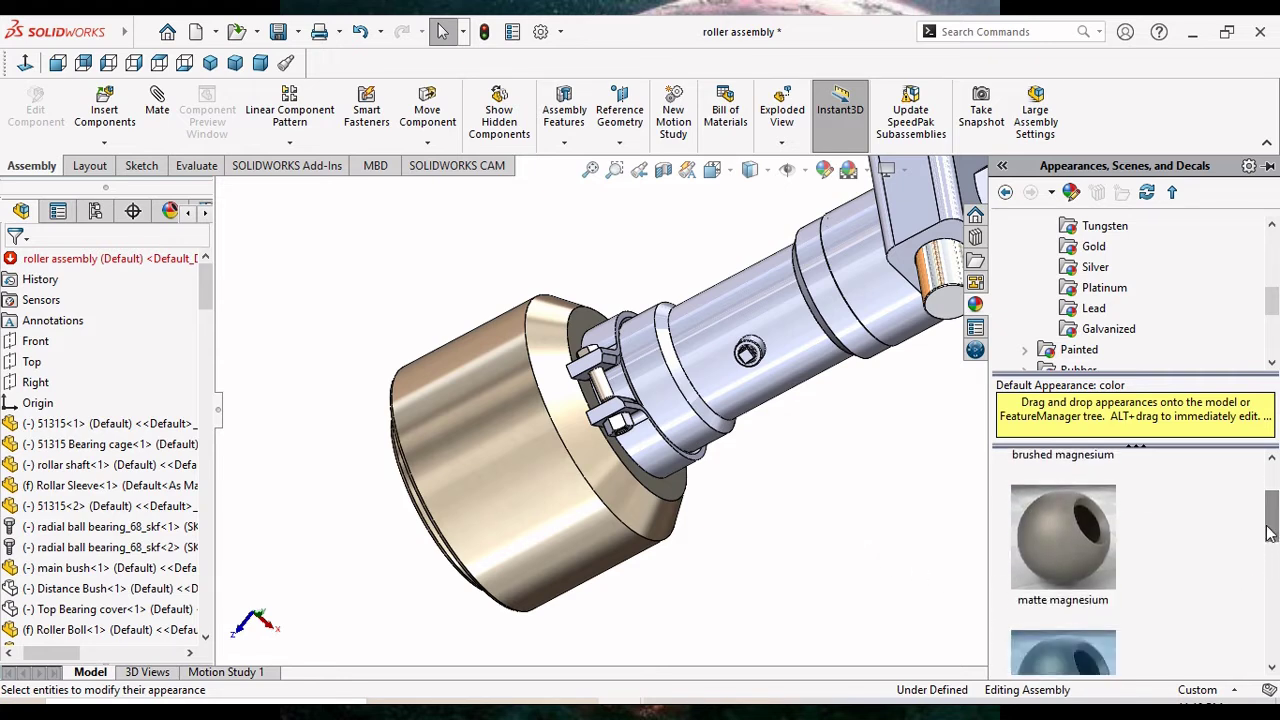
pyautogui.doubleClick(1051, 546)
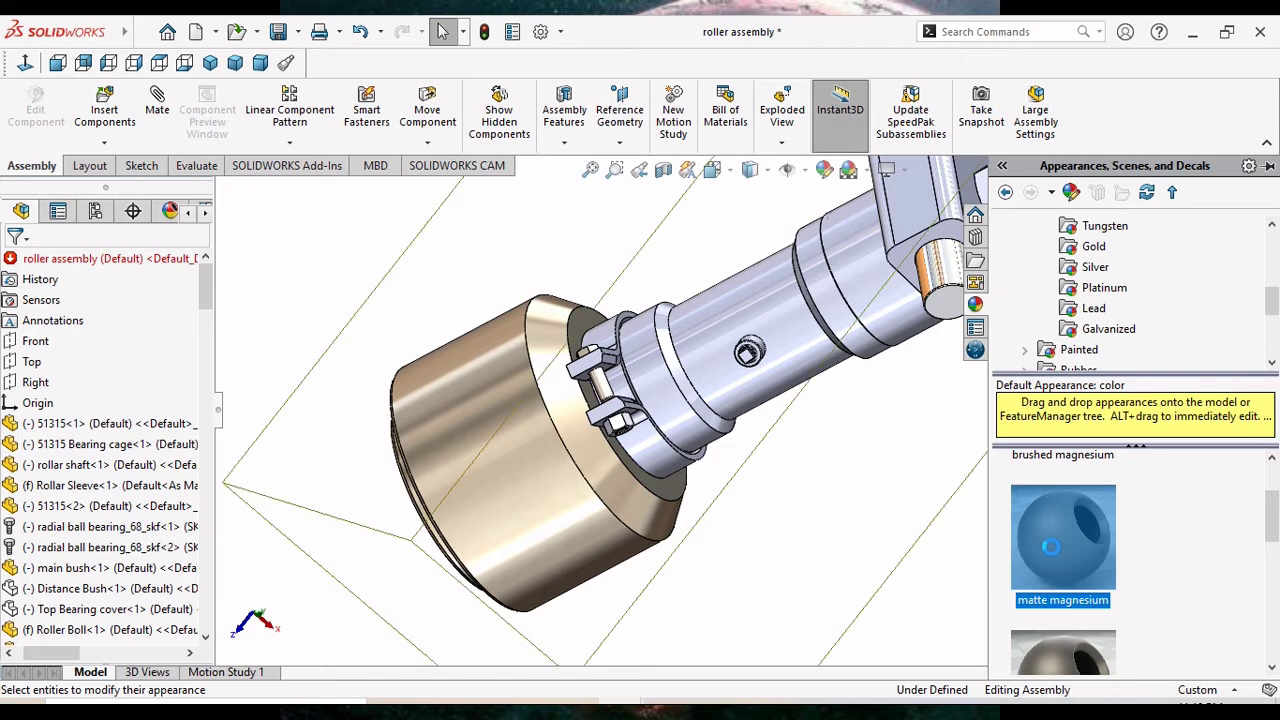
# Remove the matte magnesium from the top-level assembly and select the roller sleeve.
pyautogui.rightClick(92, 260)
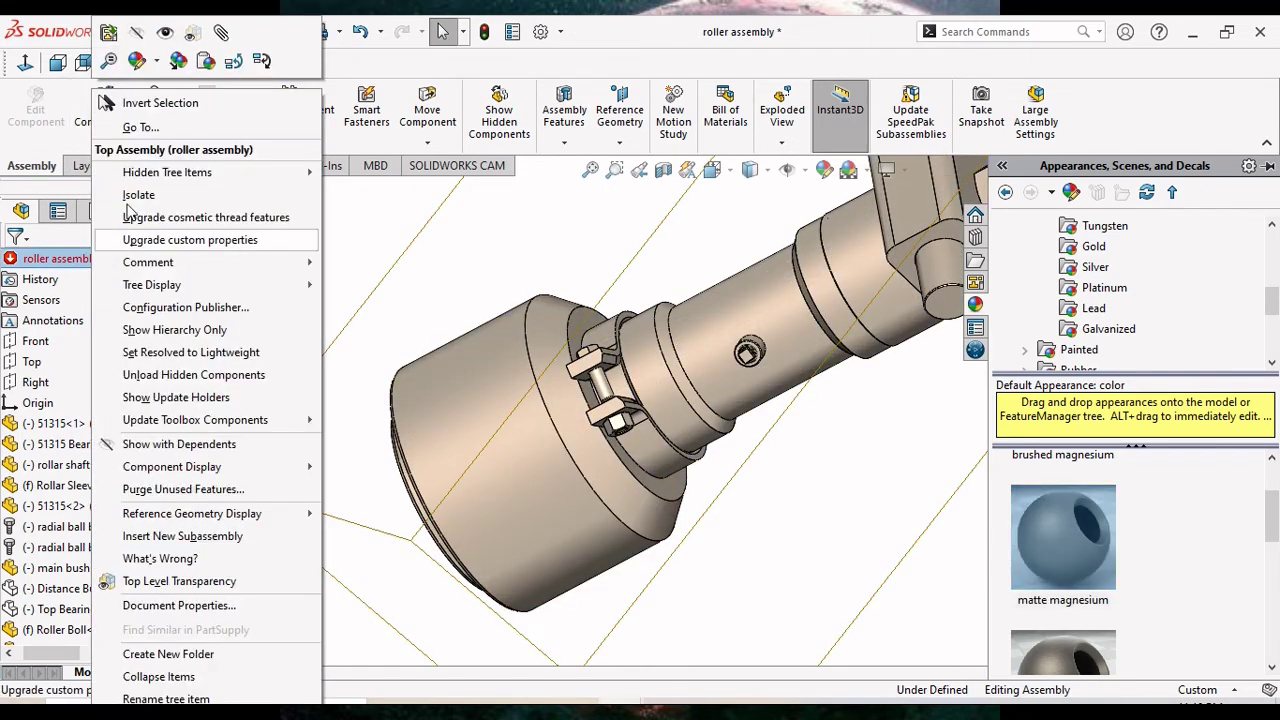
pyautogui.click(157, 66)
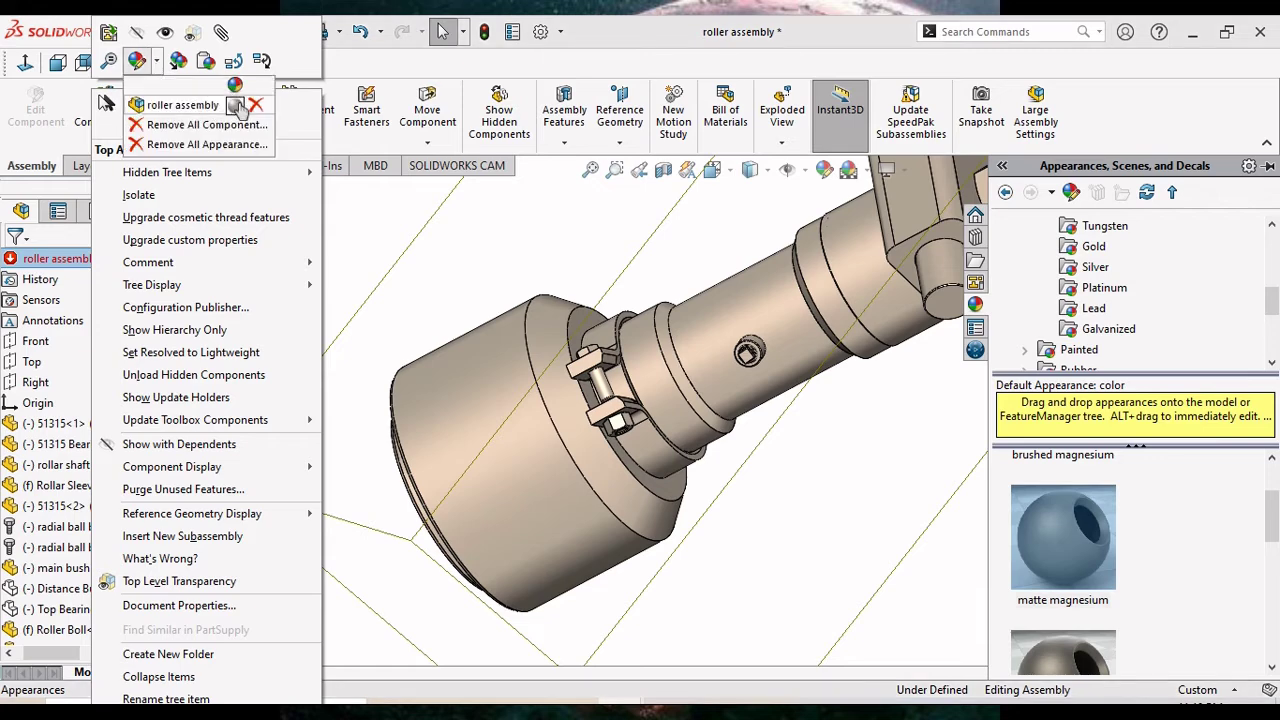
pyautogui.click(256, 108)
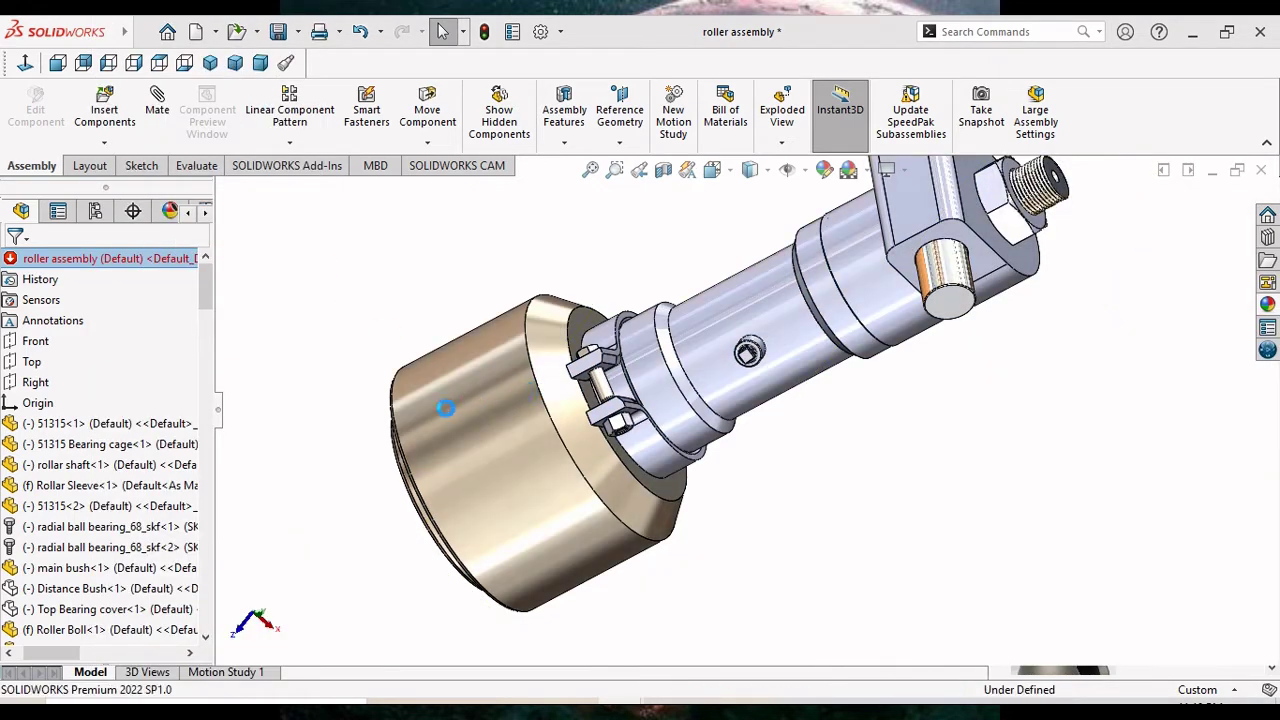
pyautogui.click(462, 475)
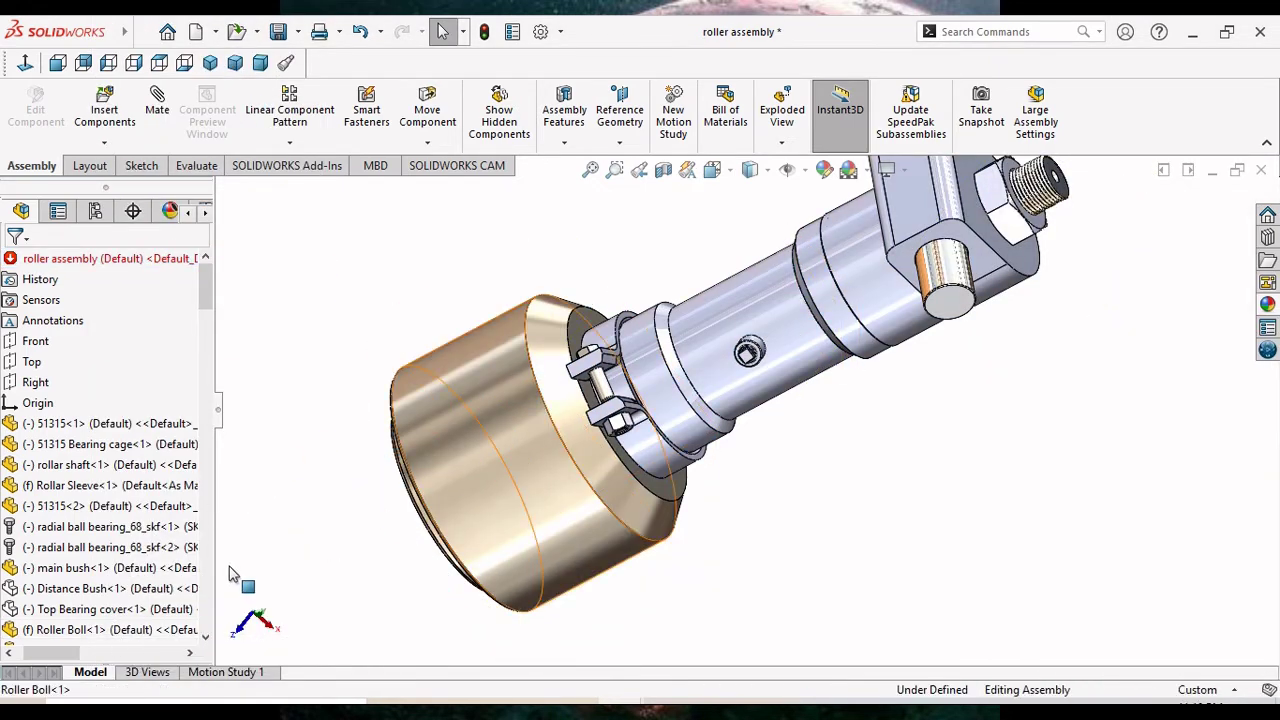
# Apply matte magnesium to the Roller Boll part.
pyautogui.click(160, 629)
pyautogui.click(1267, 305)
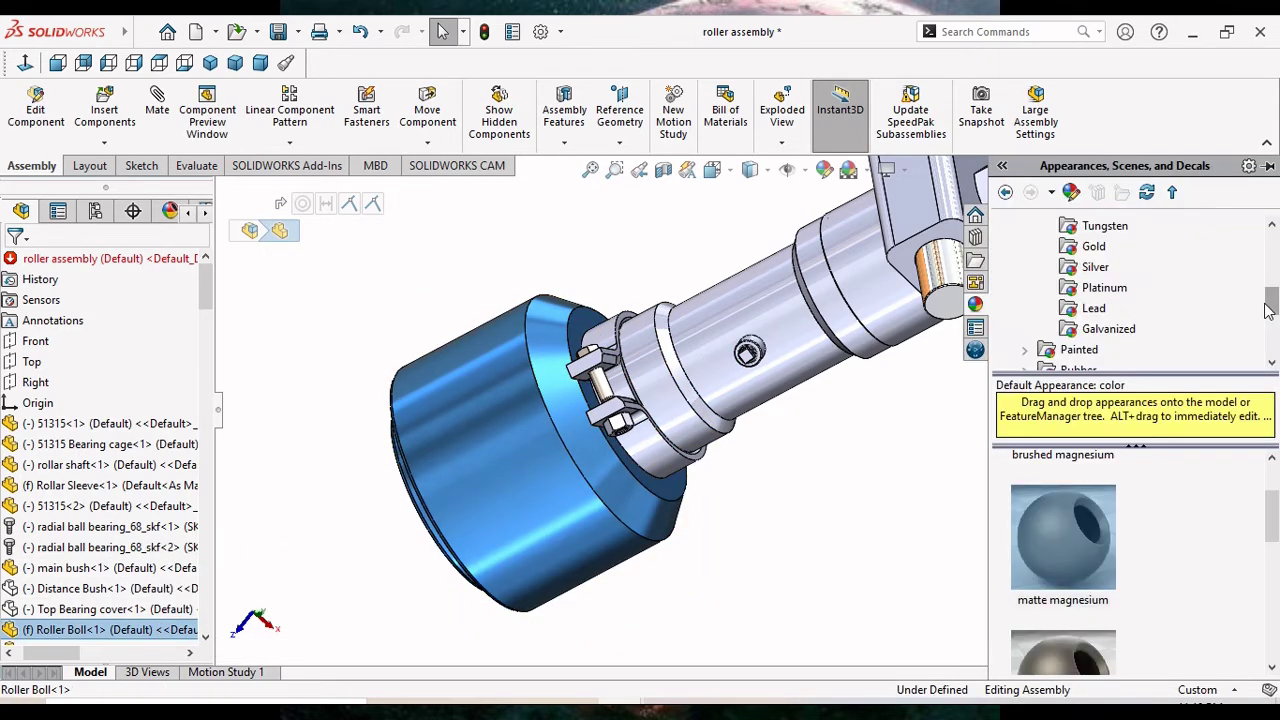
pyautogui.moveTo(1276, 522)
pyautogui.mouseDown()
pyautogui.moveTo(1276, 645)
pyautogui.moveTo(1270, 569)
pyautogui.mouseUp()
pyautogui.moveTo(1275, 302); pyautogui.dragTo(1275, 284)
pyautogui.moveTo(1272, 570); pyautogui.dragTo(1264, 522)
pyautogui.click(1088, 584)
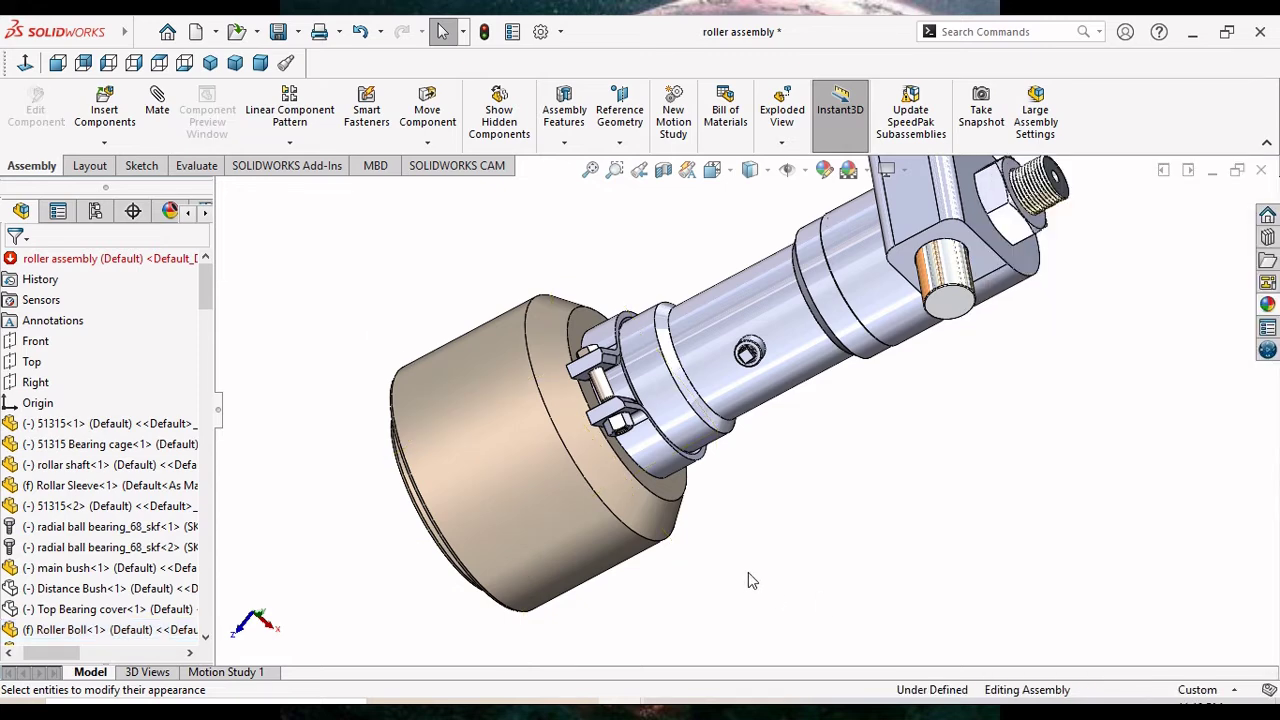
# Turn RealView Graphics off and back on to compare the rendering.
pyautogui.click(910, 170)
pyautogui.click(920, 181)
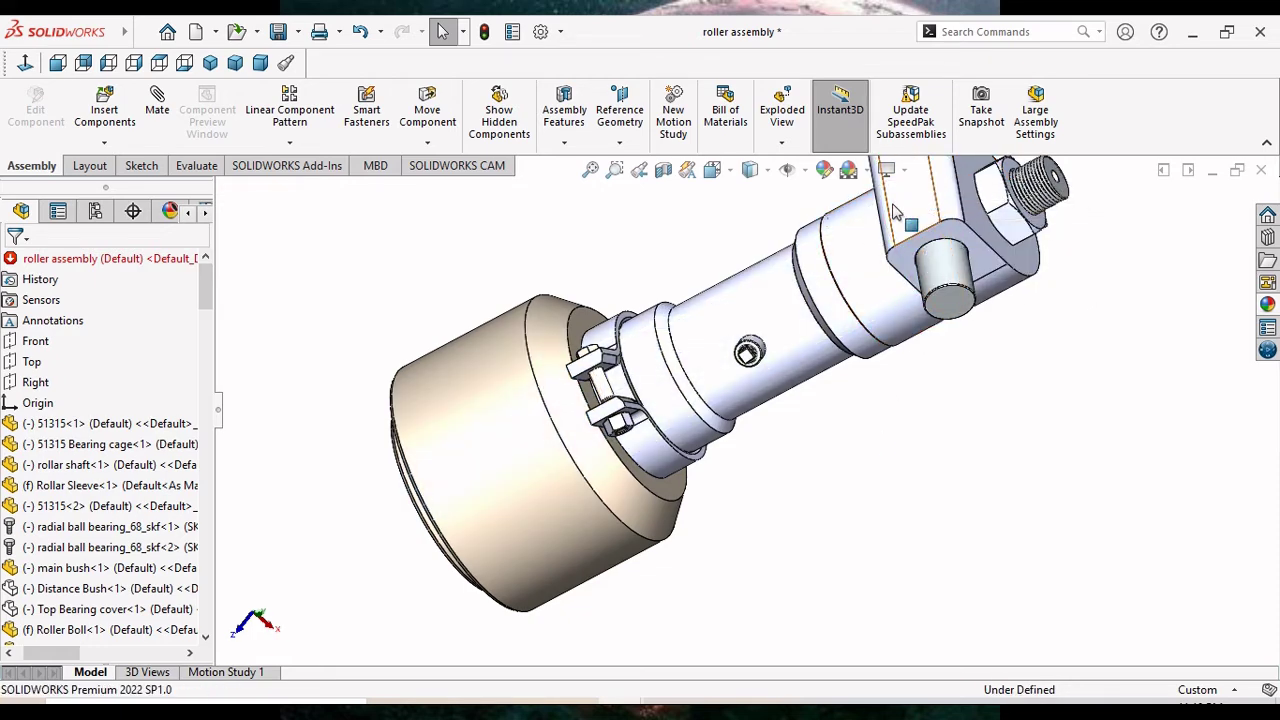
pyautogui.click(903, 172)
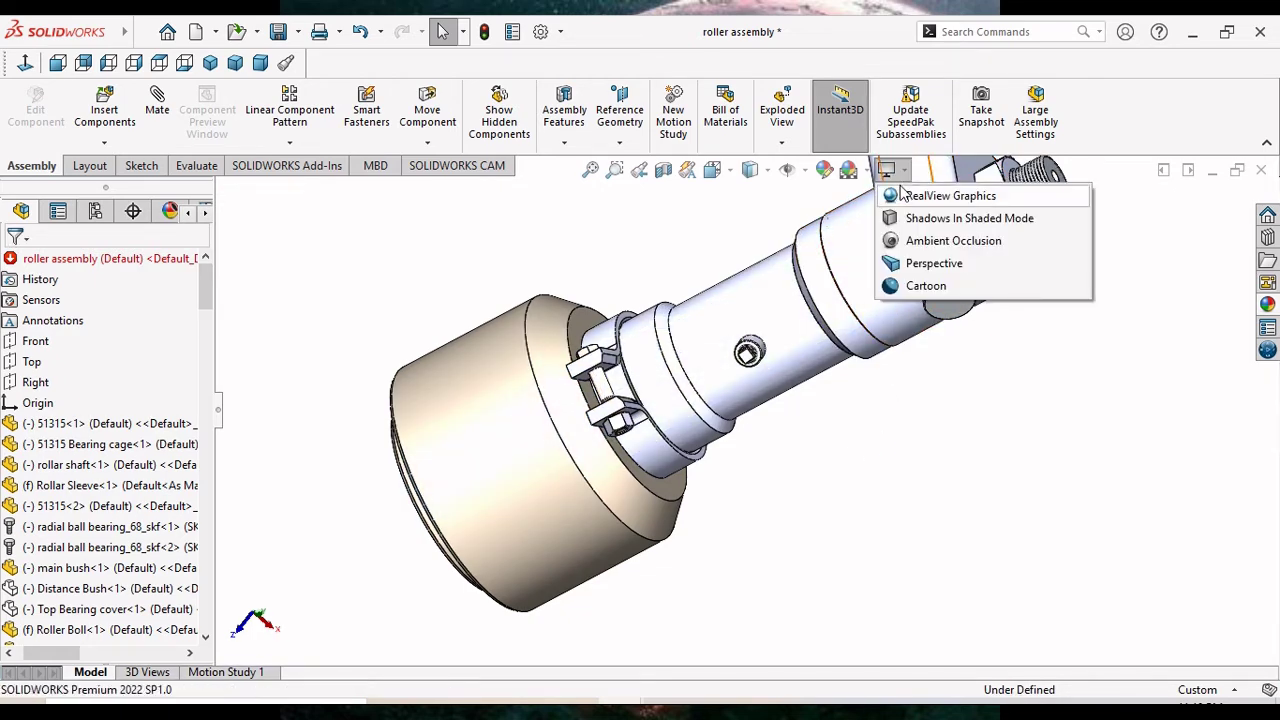
pyautogui.click(935, 237)
pyautogui.moveTo(946, 420)
pyautogui.mouseDown(button='middle')
pyautogui.moveTo(912, 440)
pyautogui.moveTo(871, 414)
pyautogui.moveTo(826, 434)
pyautogui.moveTo(808, 394)
pyautogui.moveTo(824, 420)
pyautogui.mouseUp(button='middle')
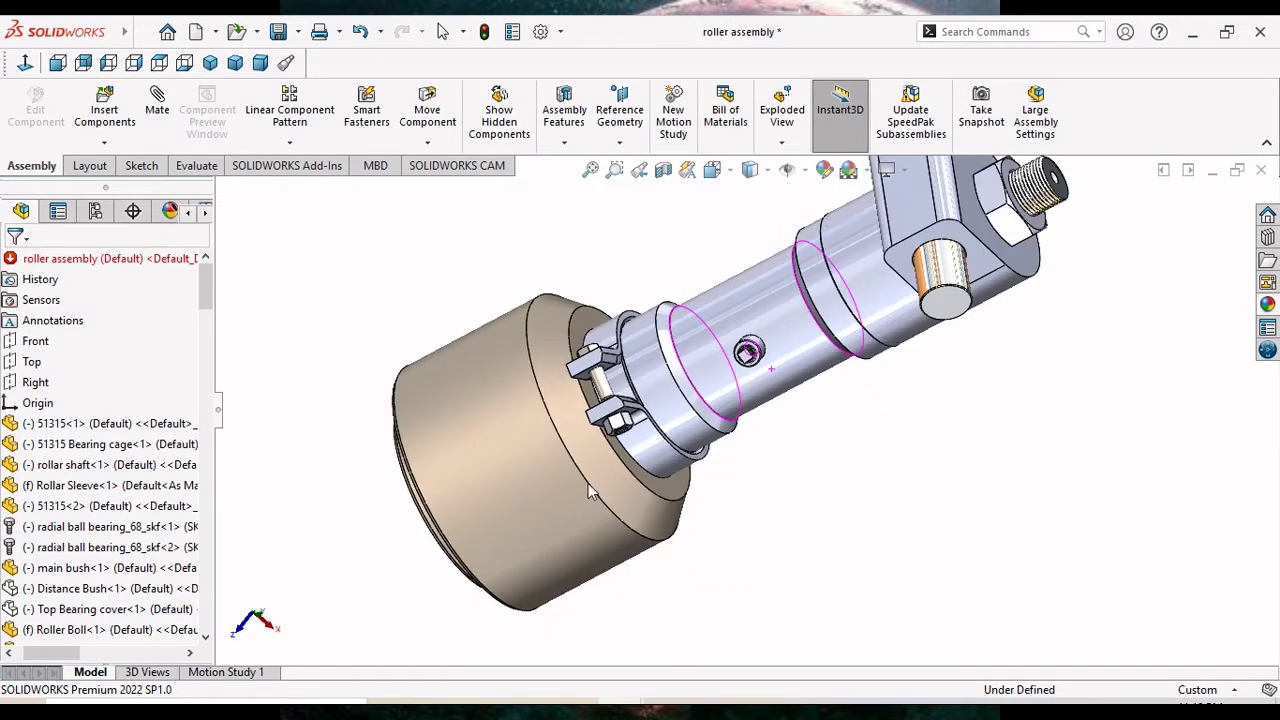
# Apply brushed magnesium to the Roller Boll.
pyautogui.click(531, 484)
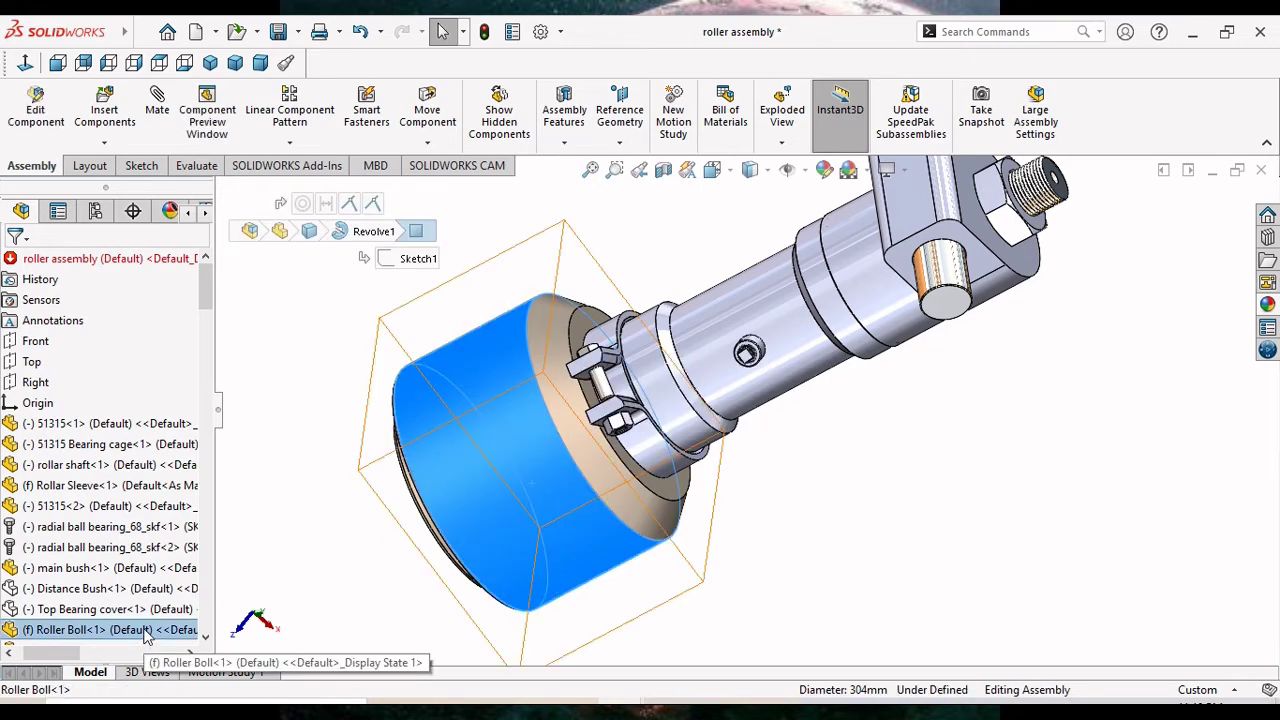
pyautogui.click(1267, 306)
pyautogui.scroll(3, 1275, 518)
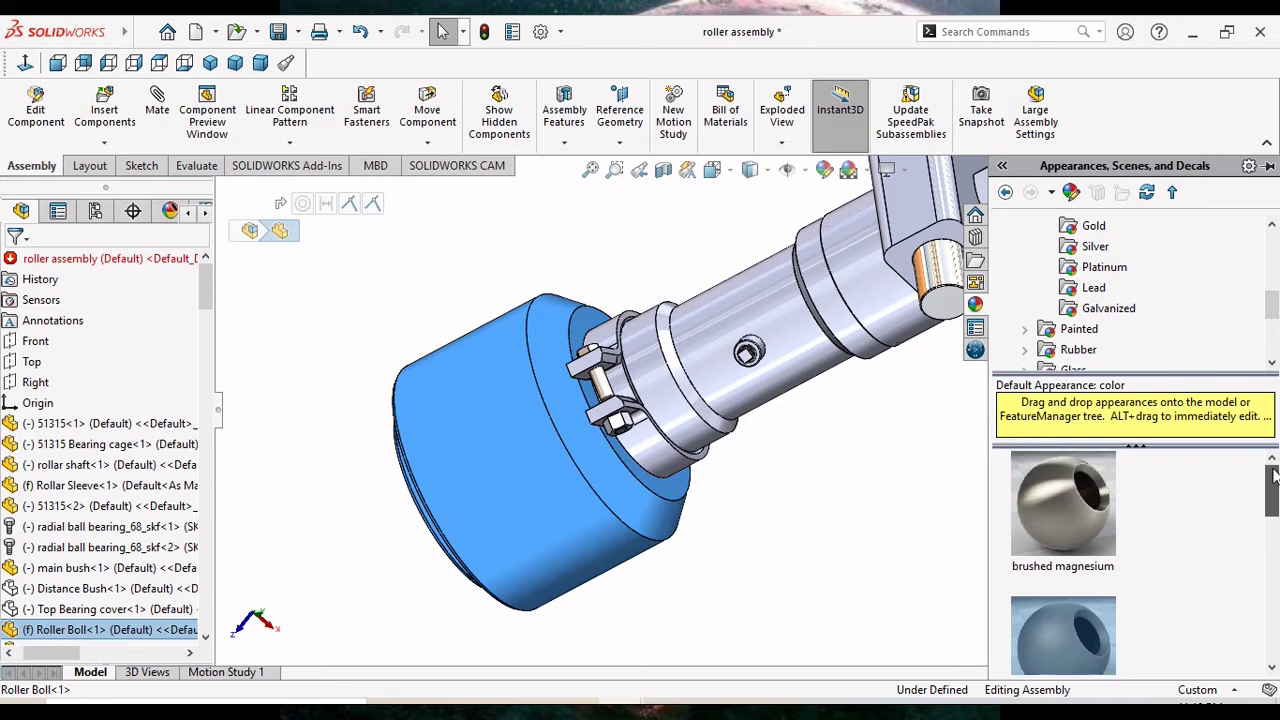
pyautogui.click(1093, 541)
pyautogui.click(838, 590)
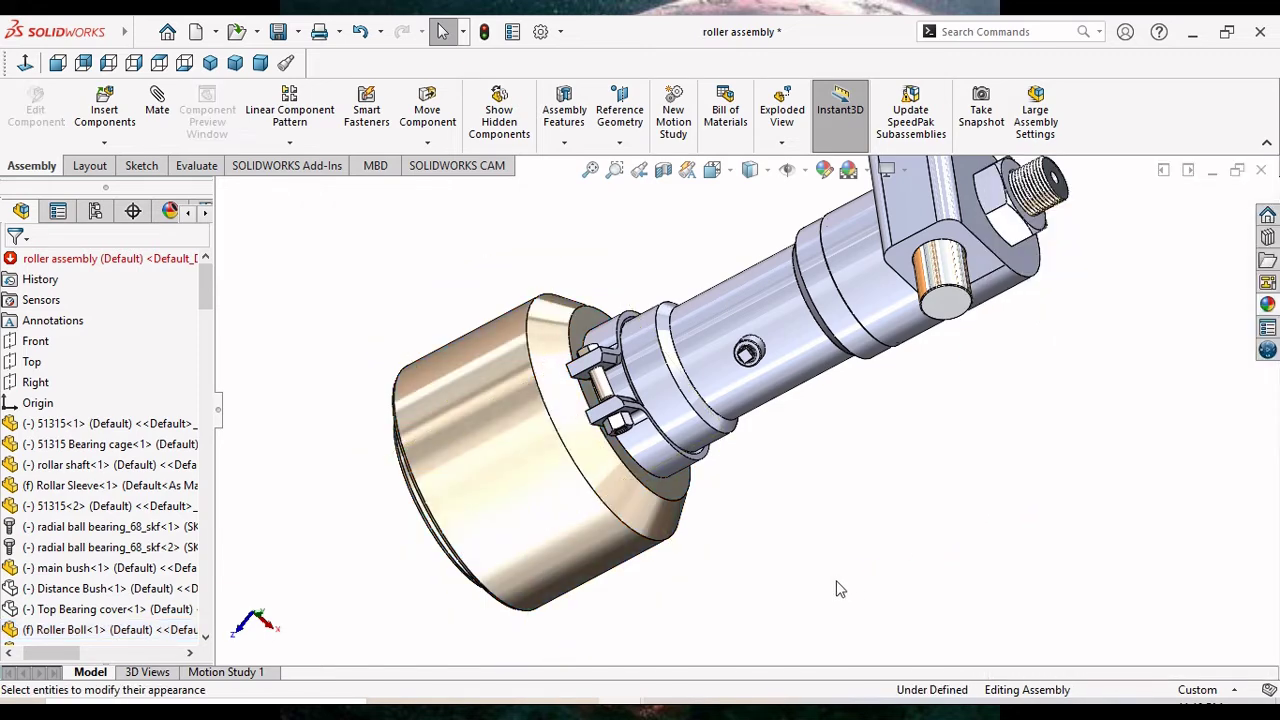
pyautogui.moveTo(800, 540)
pyautogui.mouseDown(button='middle')
pyautogui.moveTo(791, 443)
pyautogui.moveTo(823, 514)
pyautogui.moveTo(703, 443)
pyautogui.mouseUp(button='middle')
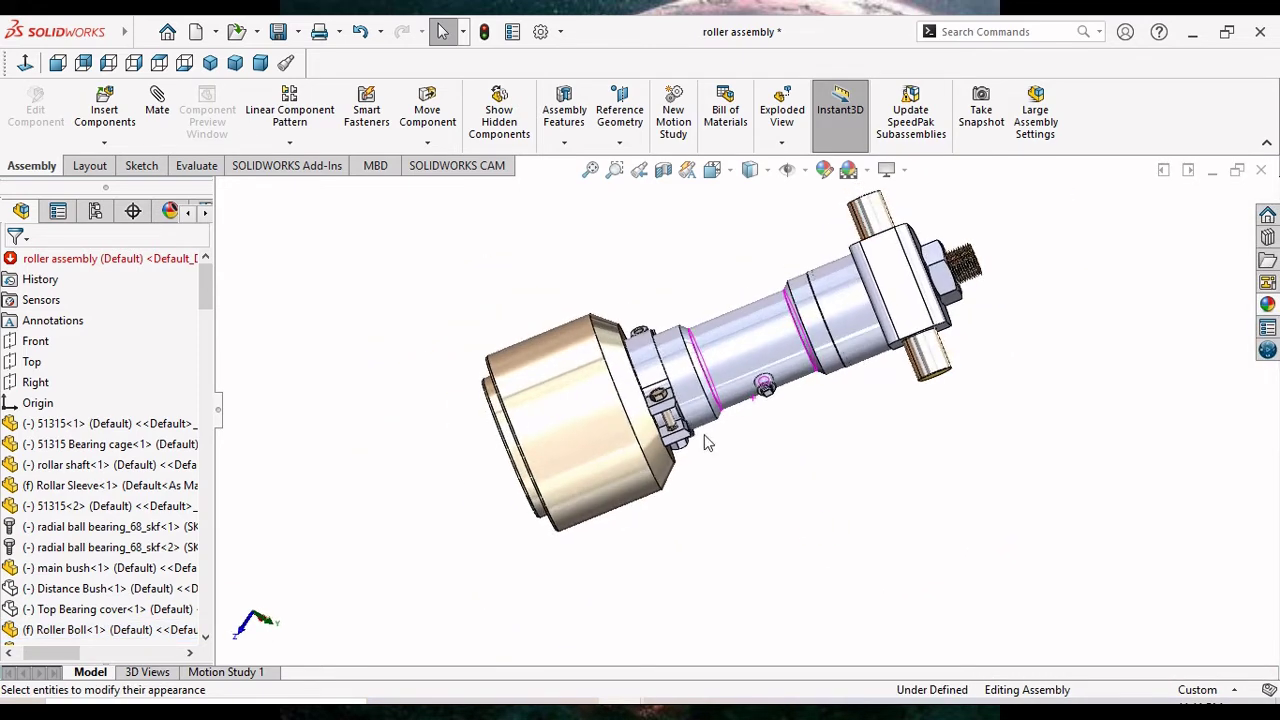
# Apply satin finish stainless steel to Roller Clamp<1> and Roller Clamp<2>.
pyautogui.click(643, 365)
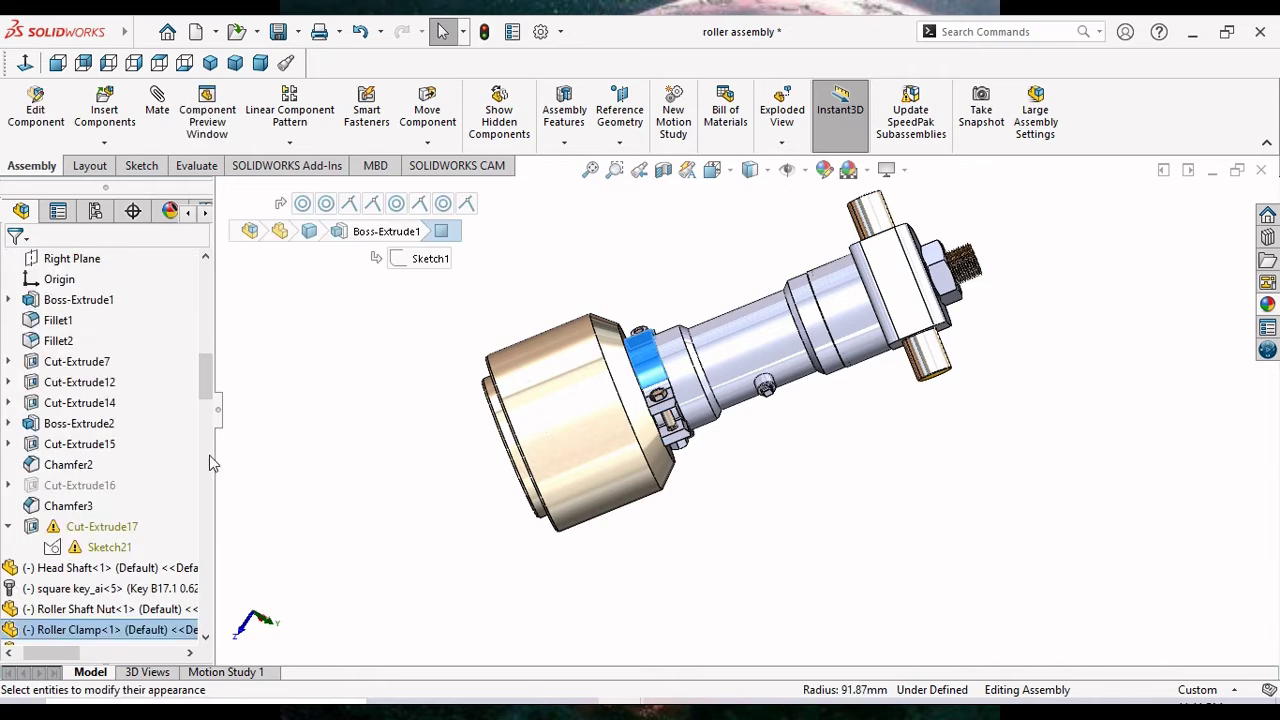
pyautogui.moveTo(203, 397); pyautogui.dragTo(203, 425)
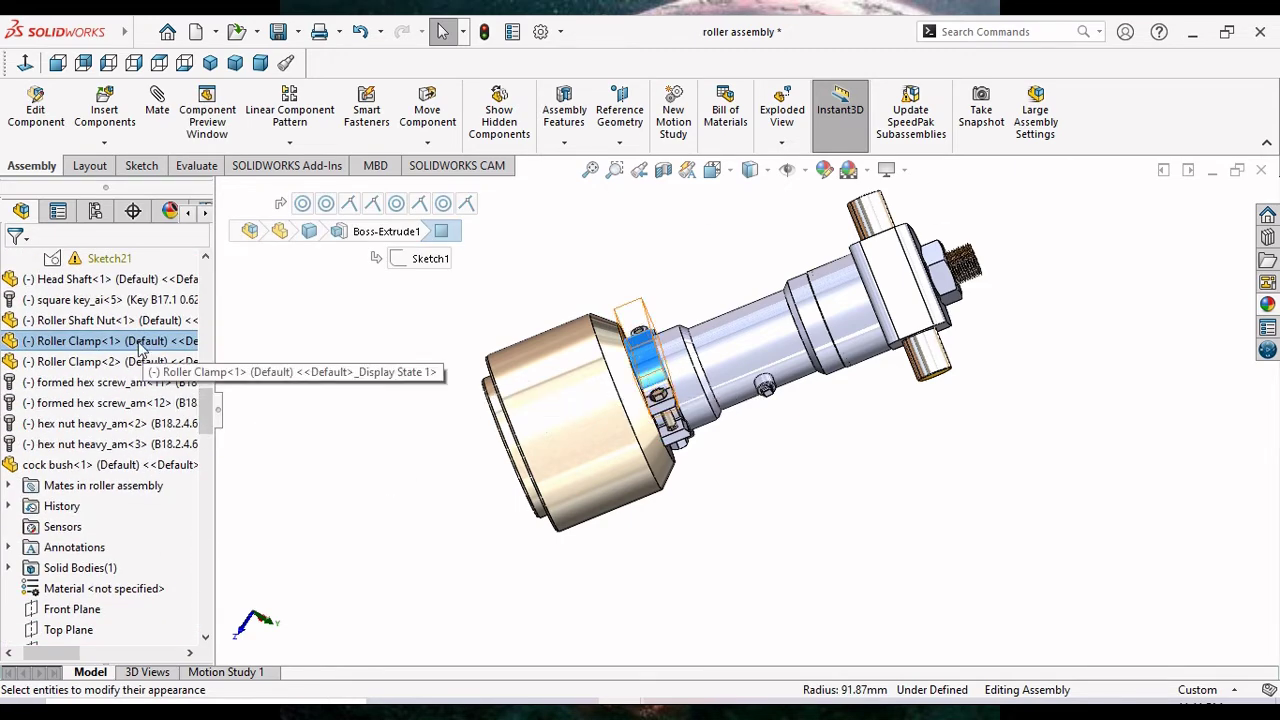
pyautogui.click(145, 342)
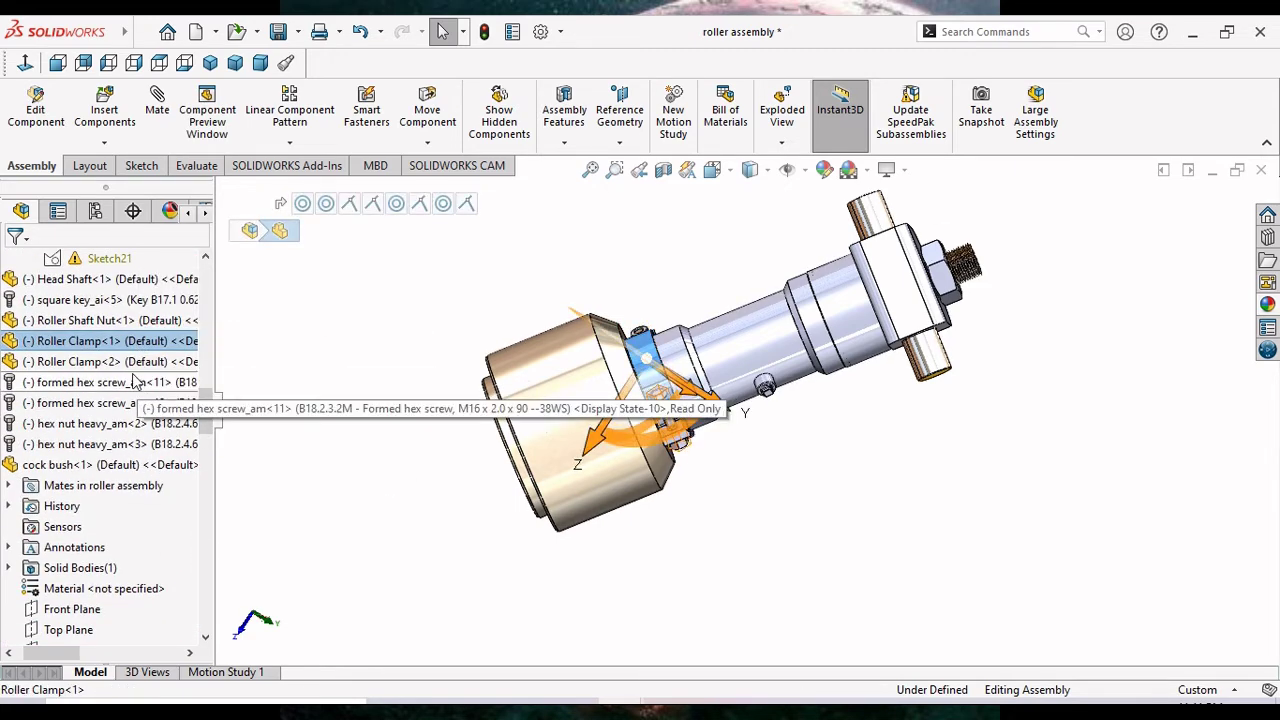
pyautogui.keyDown('ctrl'); pyautogui.click(130, 361); pyautogui.keyUp('ctrl')
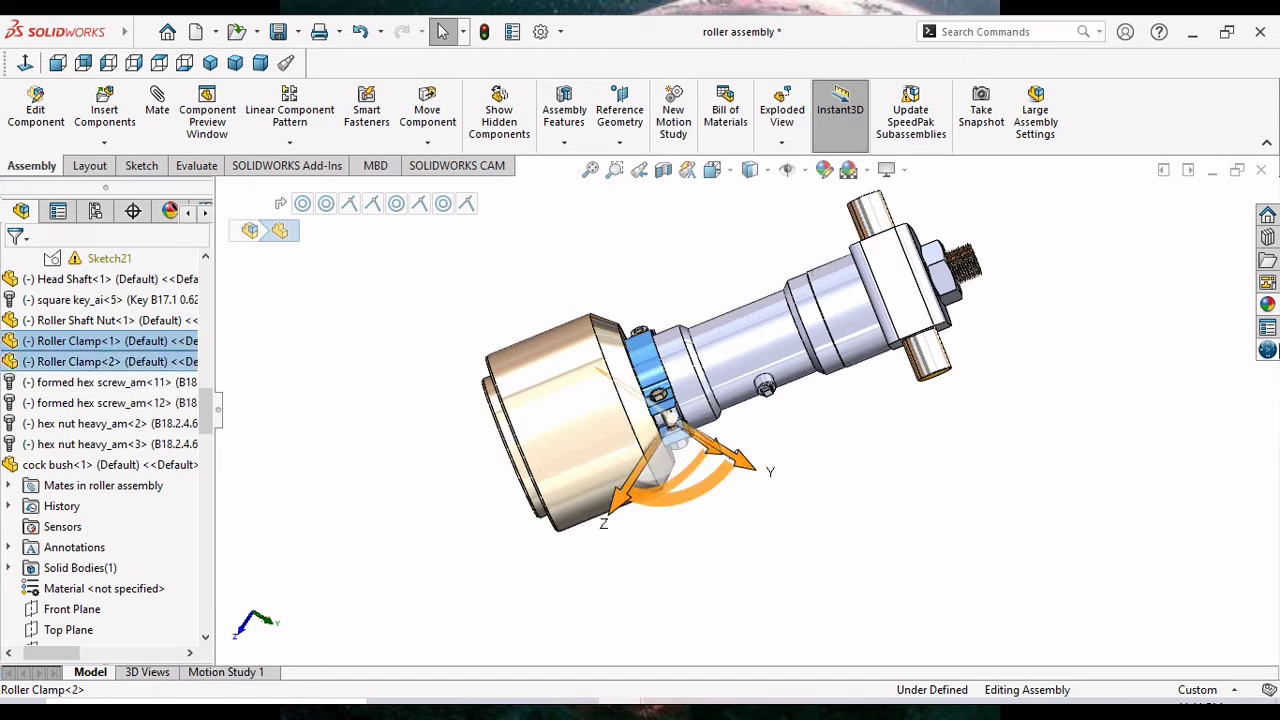
pyautogui.click(1267, 304)
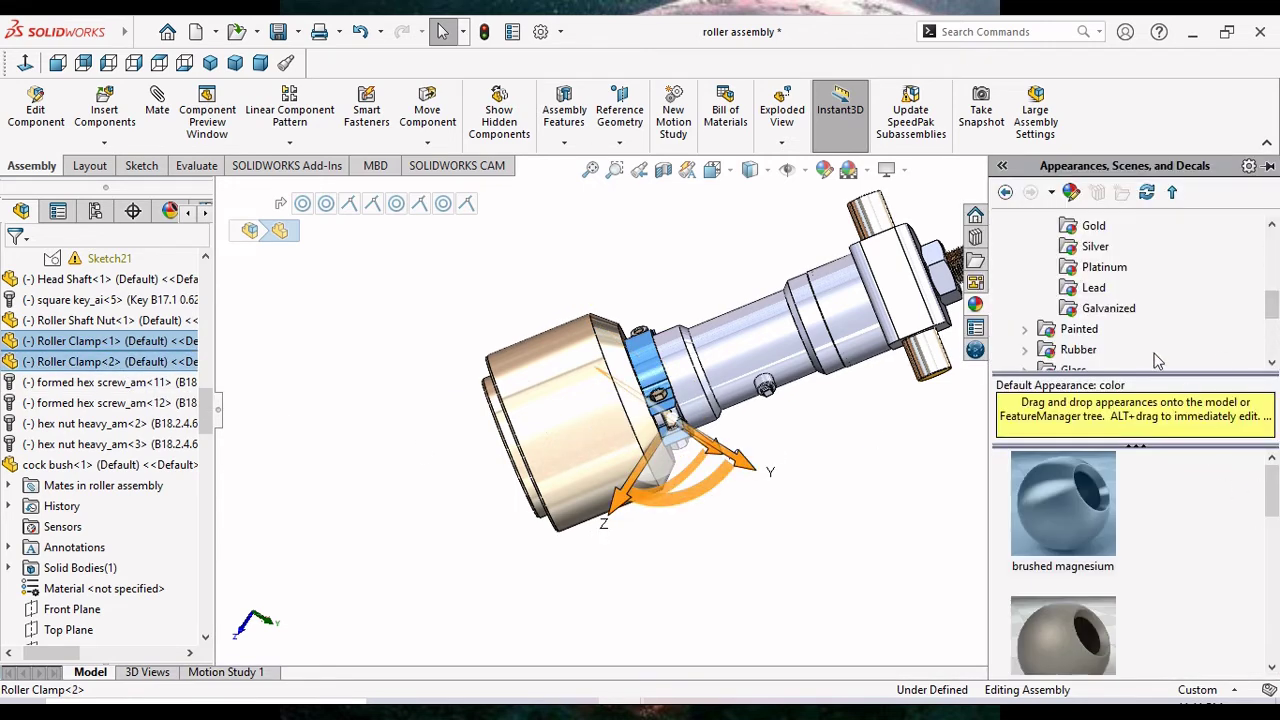
pyautogui.scroll(3, 1090, 305)
pyautogui.scroll(2, 1080, 304)
pyautogui.scroll(1, 1070, 303)
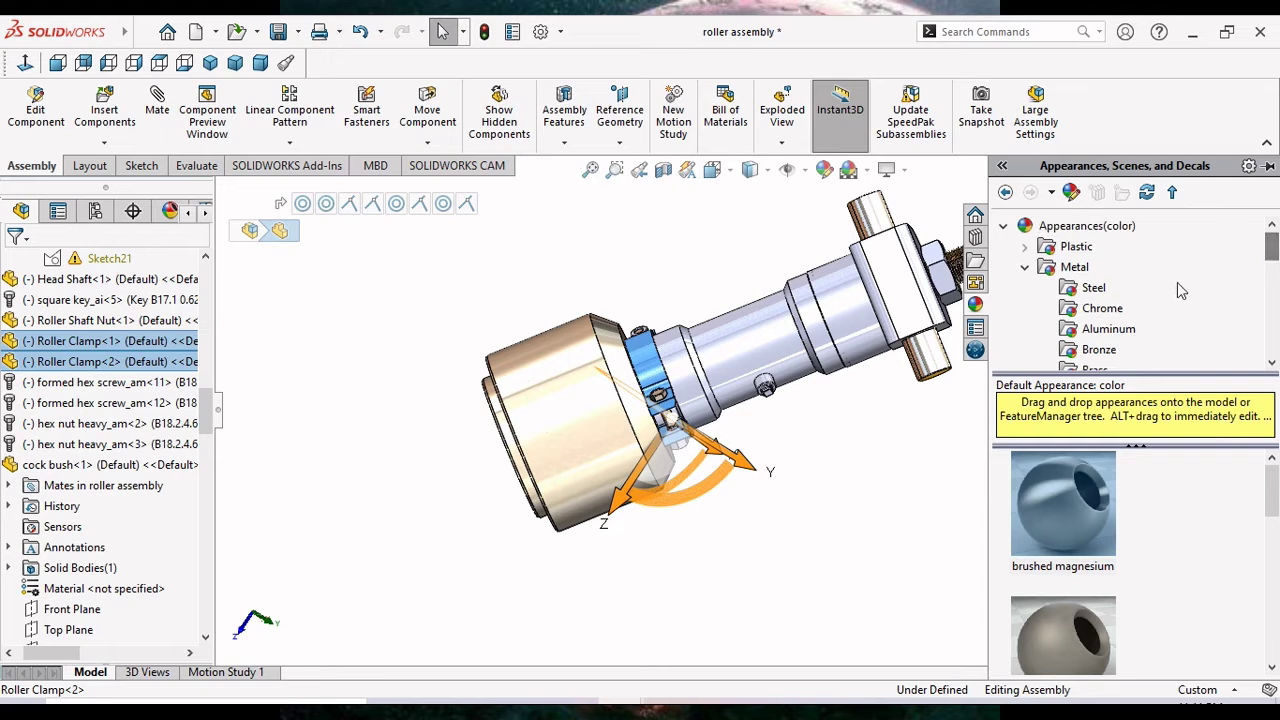
pyautogui.click(1070, 301)
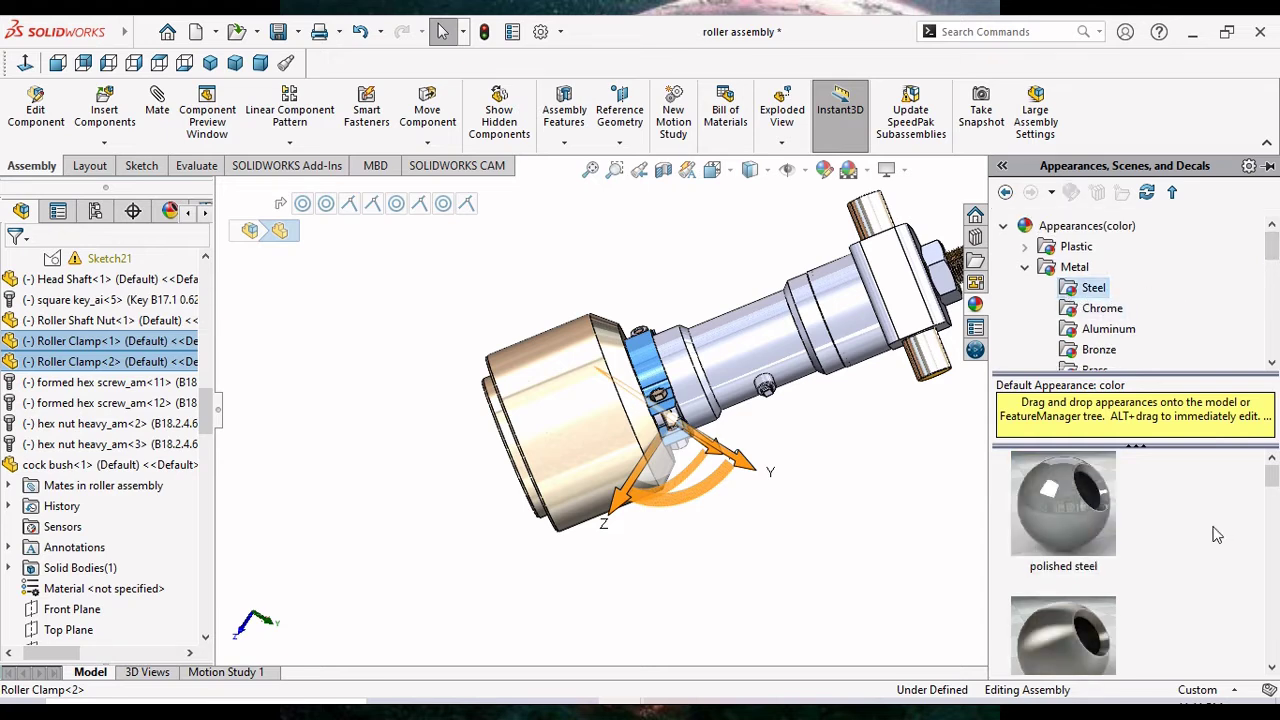
pyautogui.moveTo(1267, 481); pyautogui.dragTo(1270, 506)
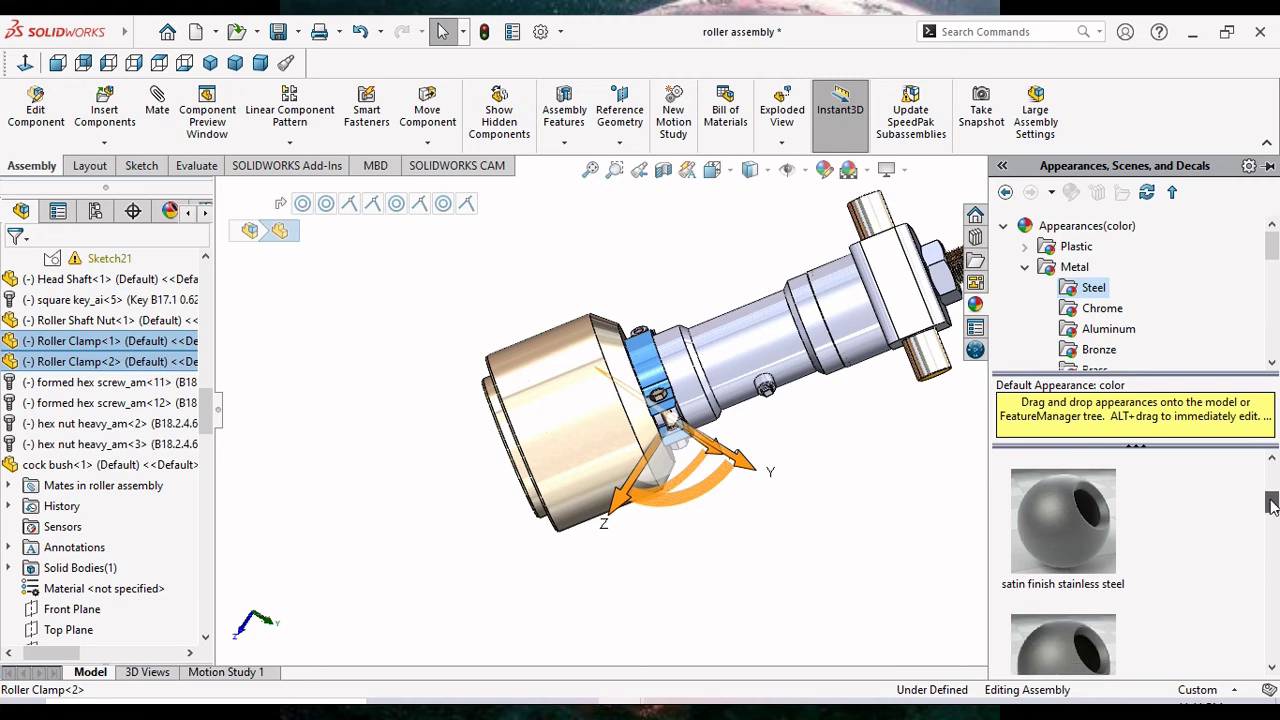
pyautogui.doubleClick(1108, 555)
# Deselect the clamps and orbit the assembly to inspect the new finish.
pyautogui.click(880, 560)
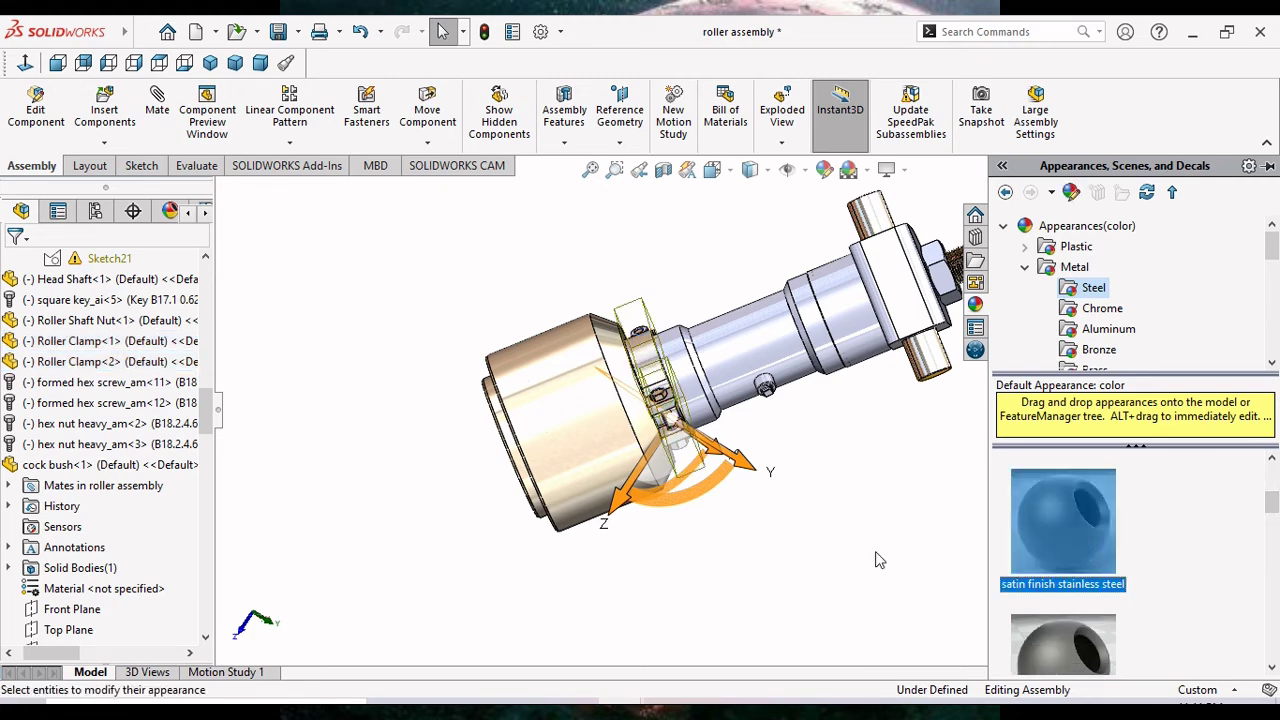
pyautogui.scroll(3, 760, 520)
pyautogui.scroll(2, 760, 500)
pyautogui.moveTo(763, 486)
pyautogui.mouseDown(button='middle')
pyautogui.moveTo(737, 480)
pyautogui.moveTo(738, 420)
pyautogui.mouseUp(button='middle')
pyautogui.scroll(-2, 738, 430)
pyautogui.scroll(-4, 738, 435)
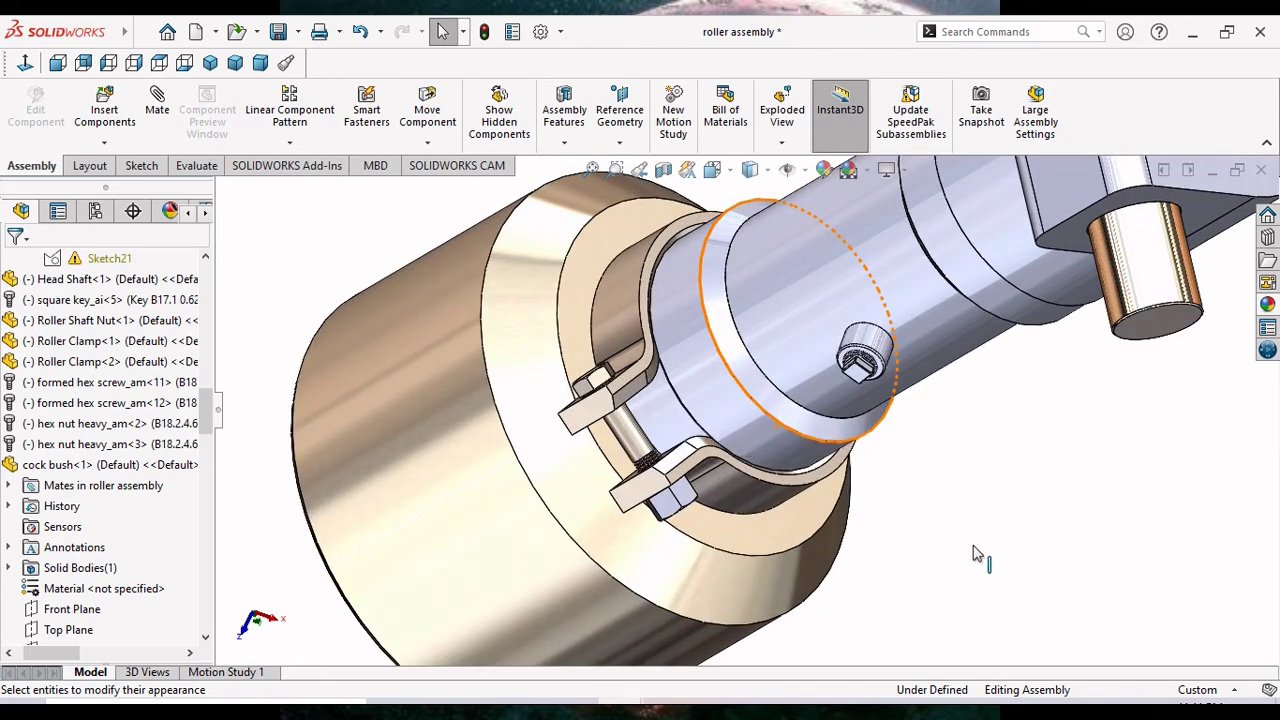
# Select both heavy hex nuts on the clamps, orbiting to see them.
pyautogui.scroll(1, 895, 495)
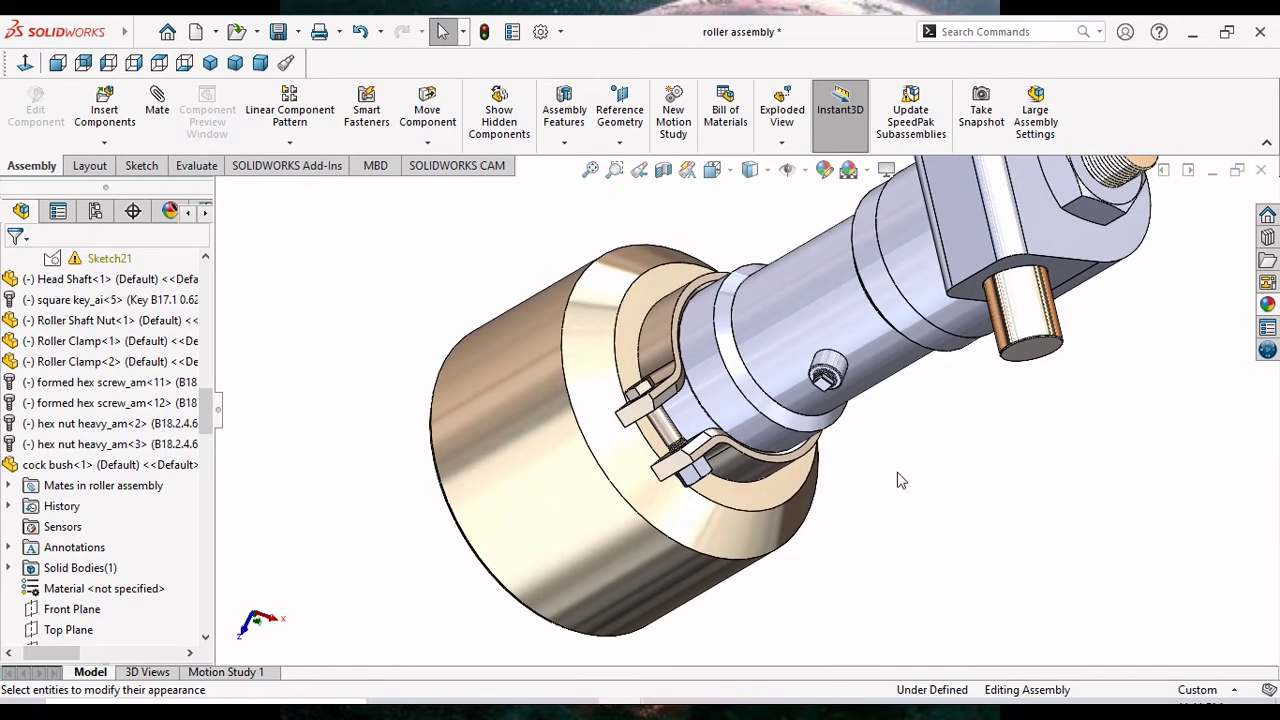
pyautogui.moveTo(897, 480); pyautogui.dragTo(728, 500, button='middle')
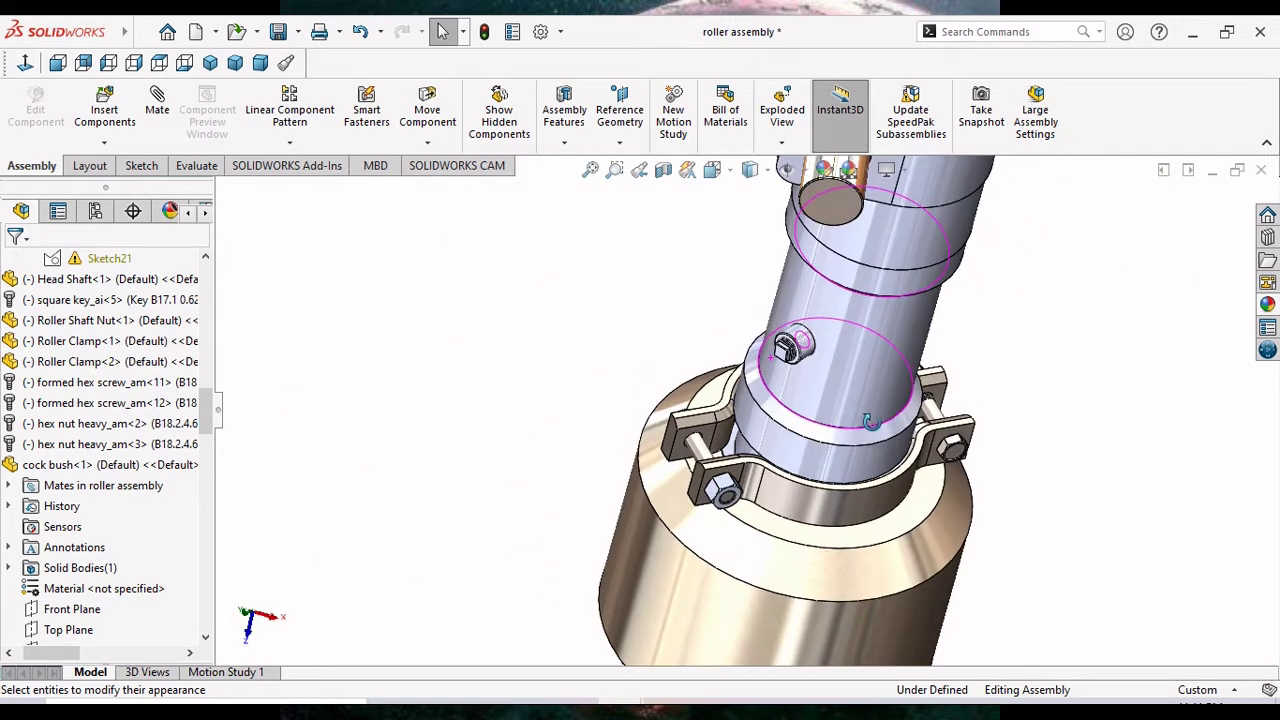
pyautogui.click(724, 490)
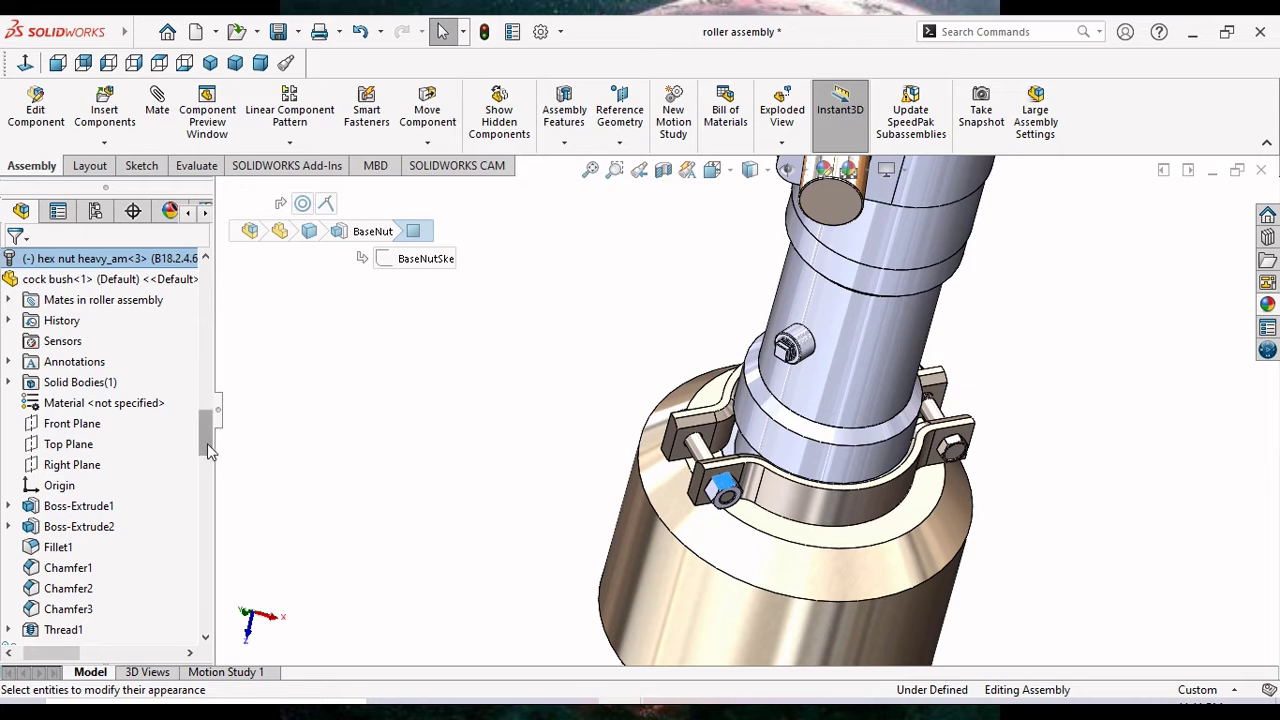
pyautogui.moveTo(203, 450); pyautogui.dragTo(205, 435)
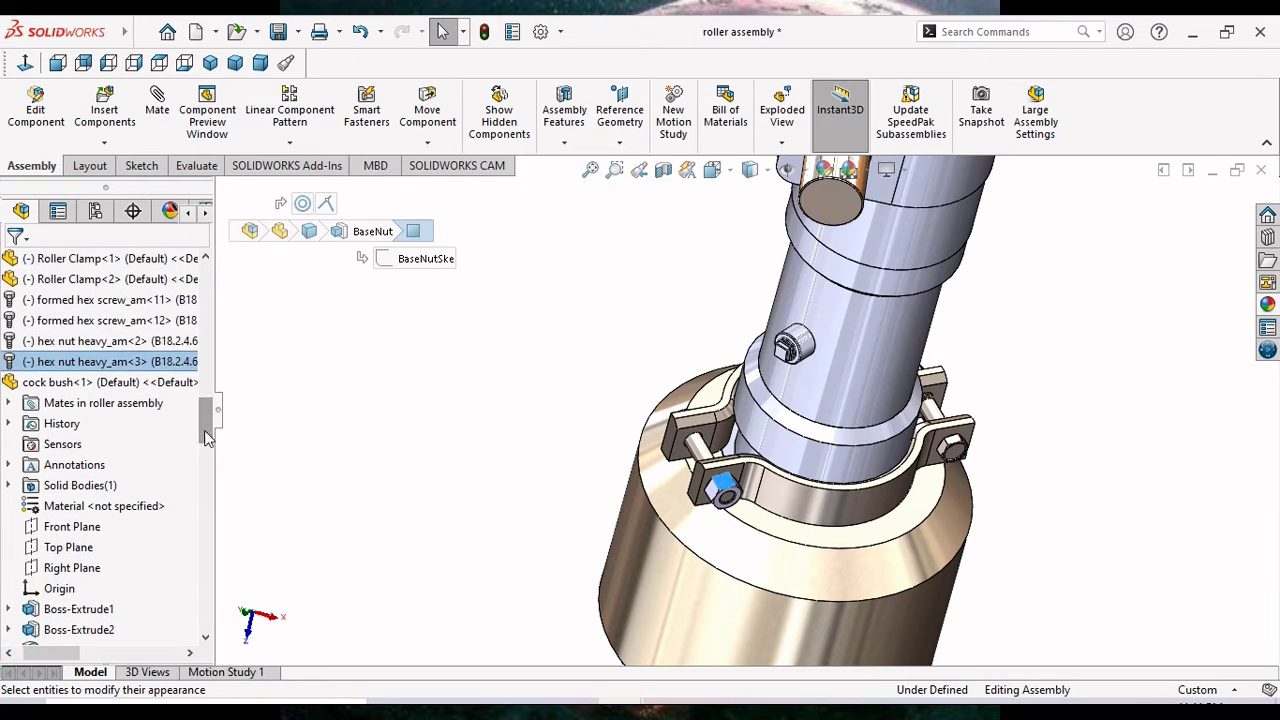
pyautogui.keyDown('ctrl'); pyautogui.click(90, 341); pyautogui.keyUp('ctrl')
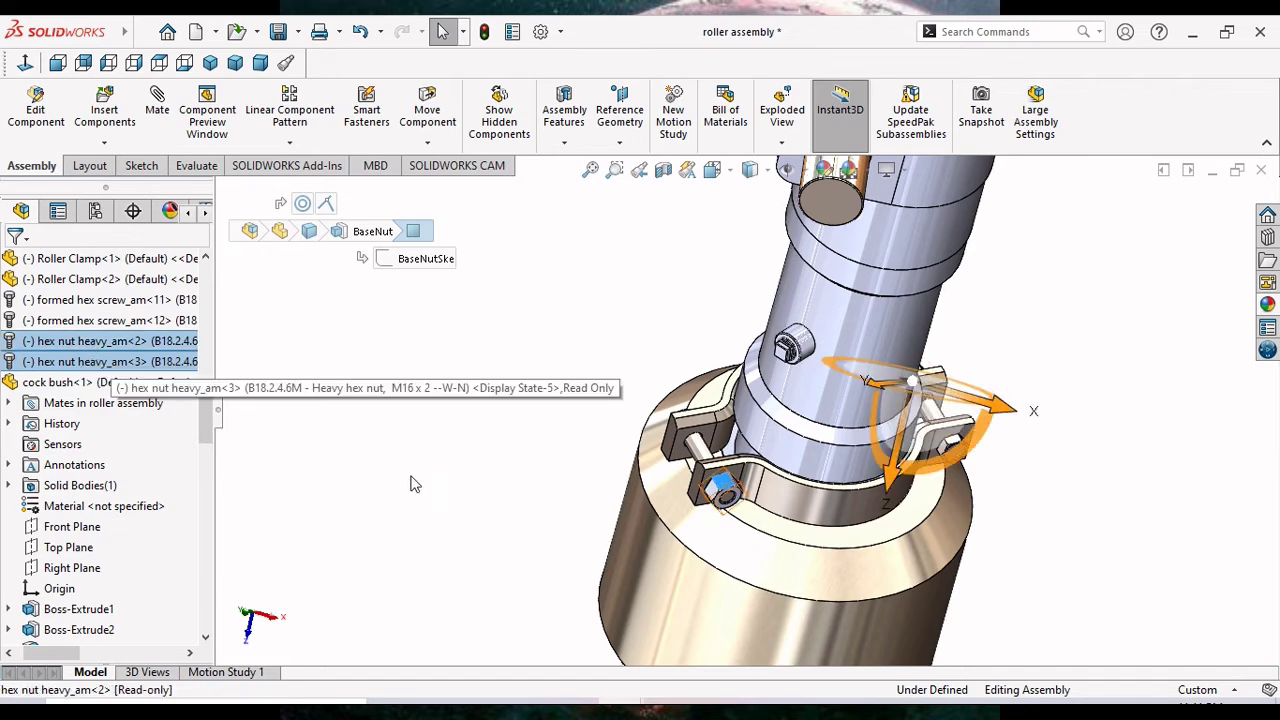
pyautogui.moveTo(420, 482); pyautogui.dragTo(523, 579, button='middle')
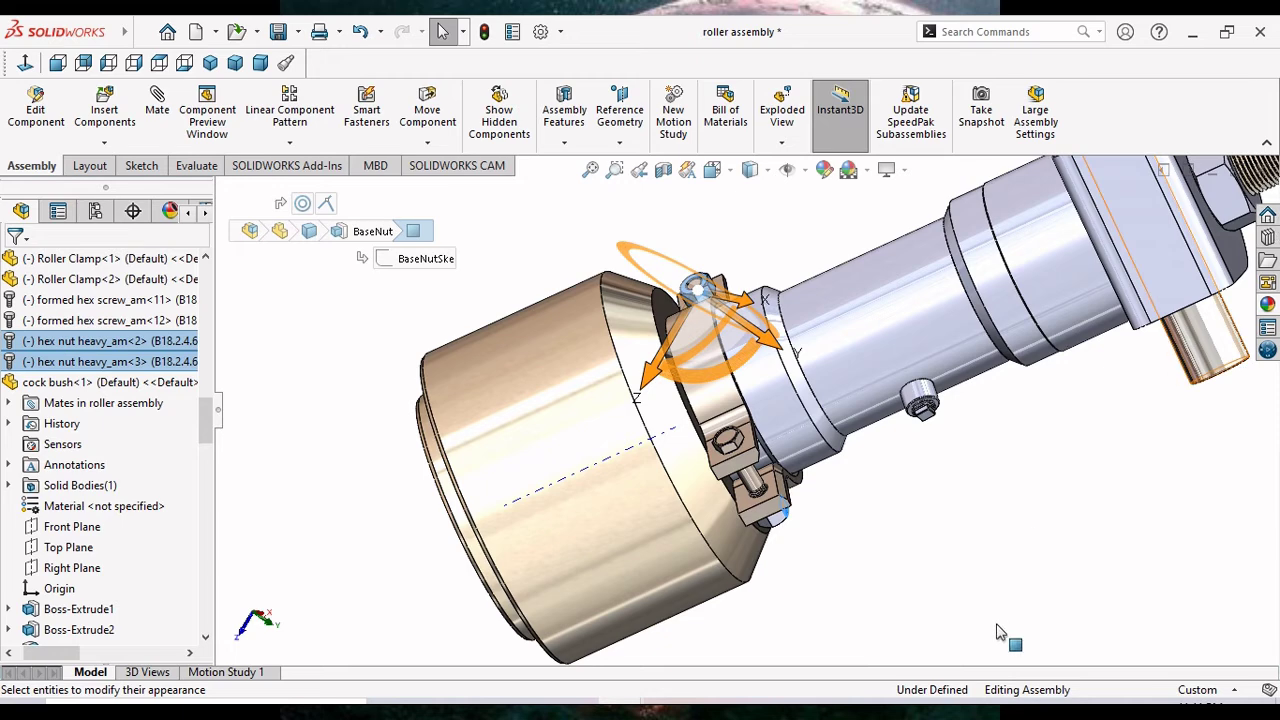
pyautogui.moveTo(928, 550); pyautogui.dragTo(780, 470, button='middle')
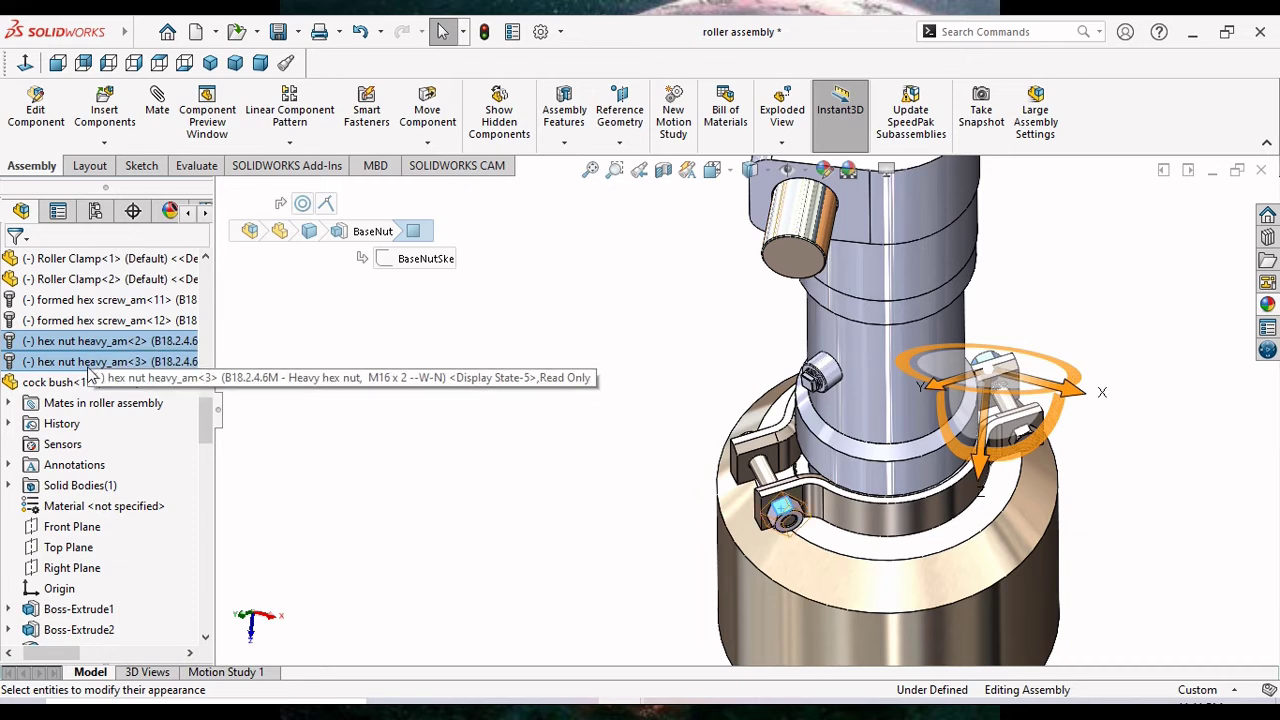
# Apply satin finish stainless steel to hex nut heavy_am<2> and <3>.
pyautogui.keyDown('ctrl'); pyautogui.click(88, 362); pyautogui.keyUp('ctrl')
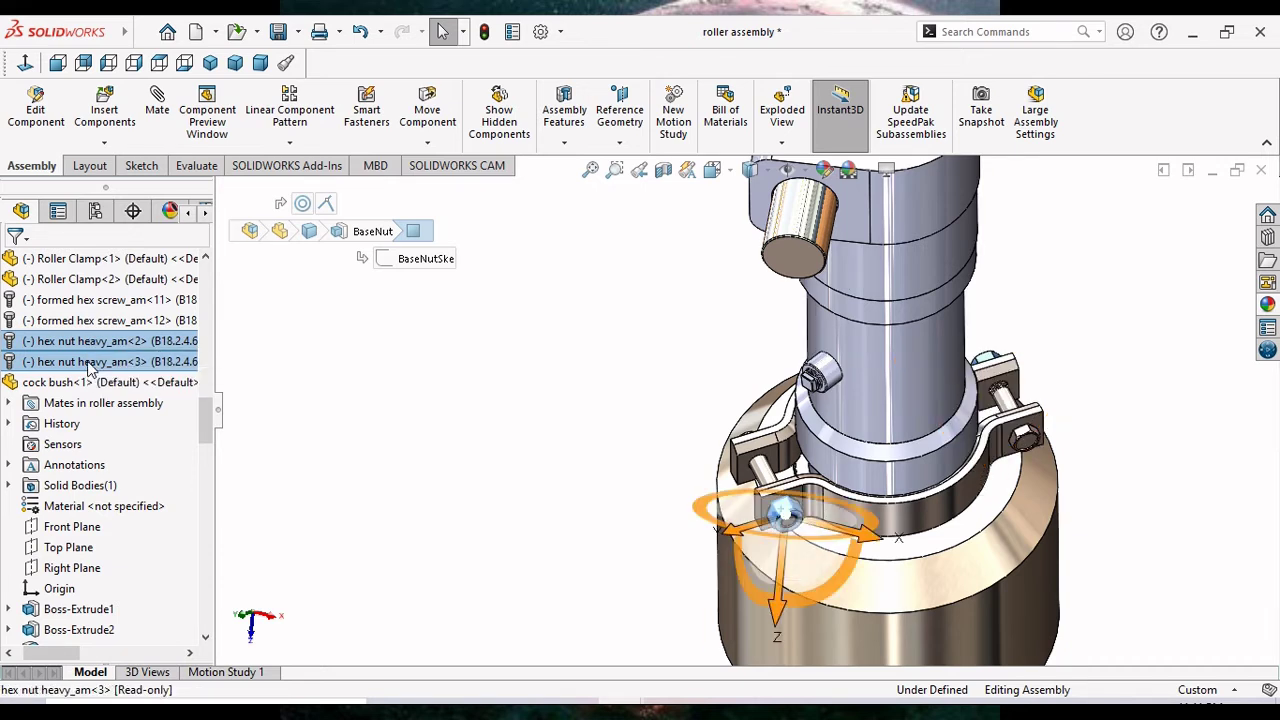
pyautogui.click(1268, 306)
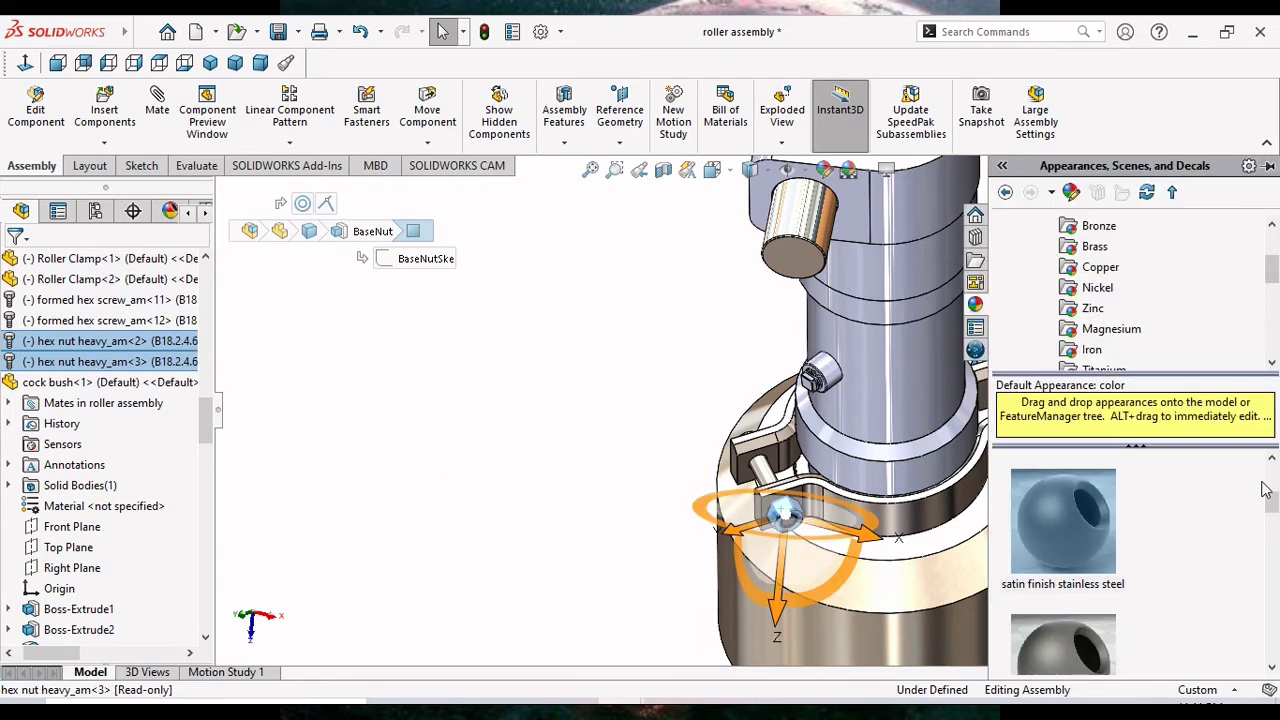
pyautogui.click(1075, 538)
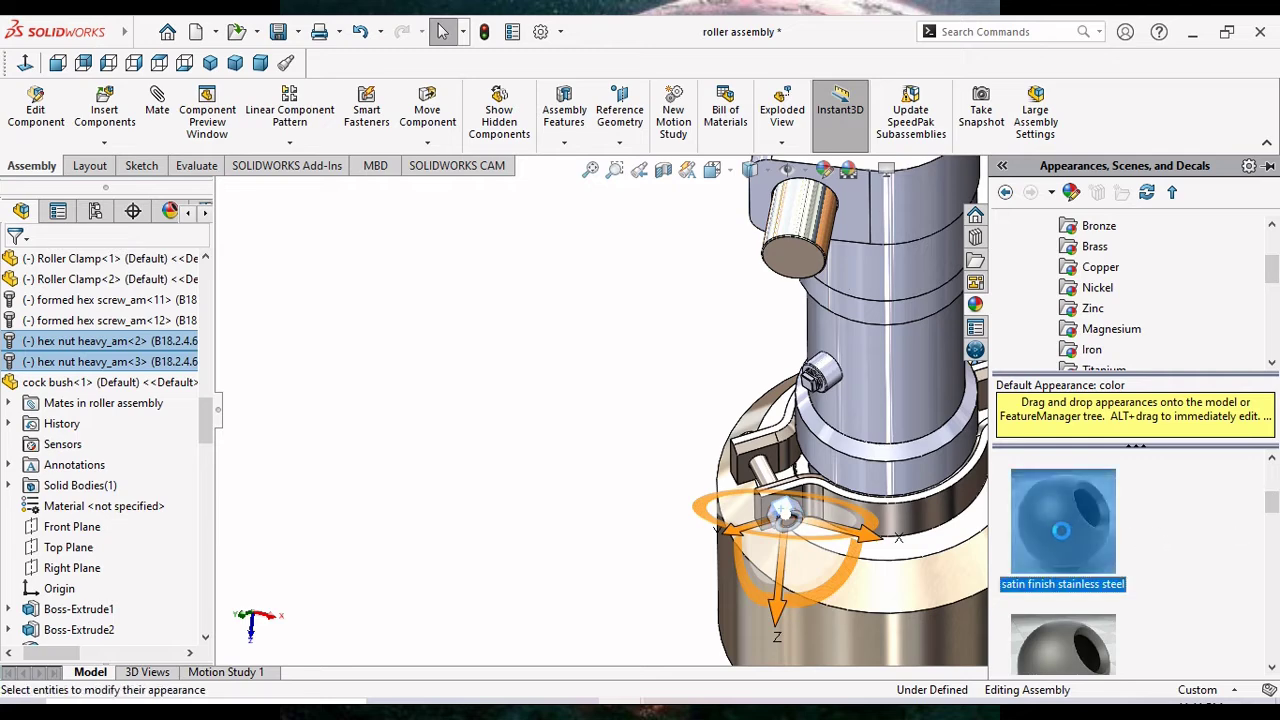
pyautogui.click(572, 522)
pyautogui.press('f')
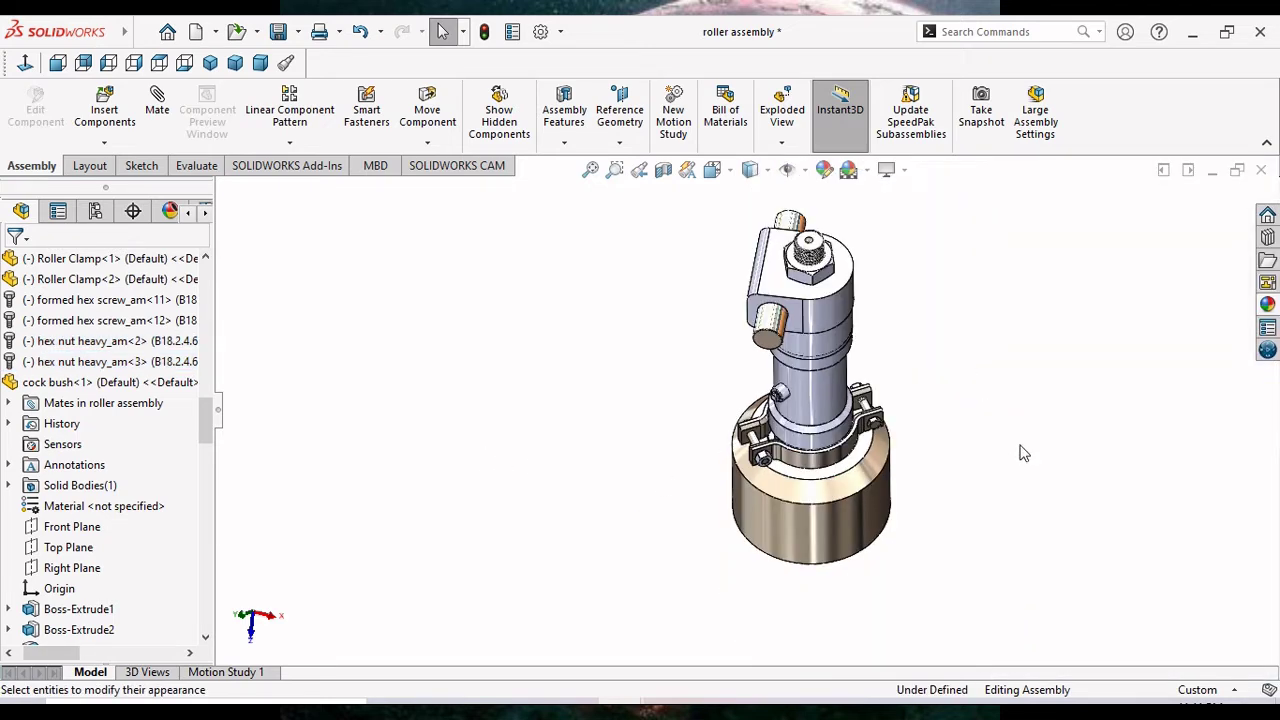
pyautogui.moveTo(1001, 498); pyautogui.dragTo(834, 462, button='middle')
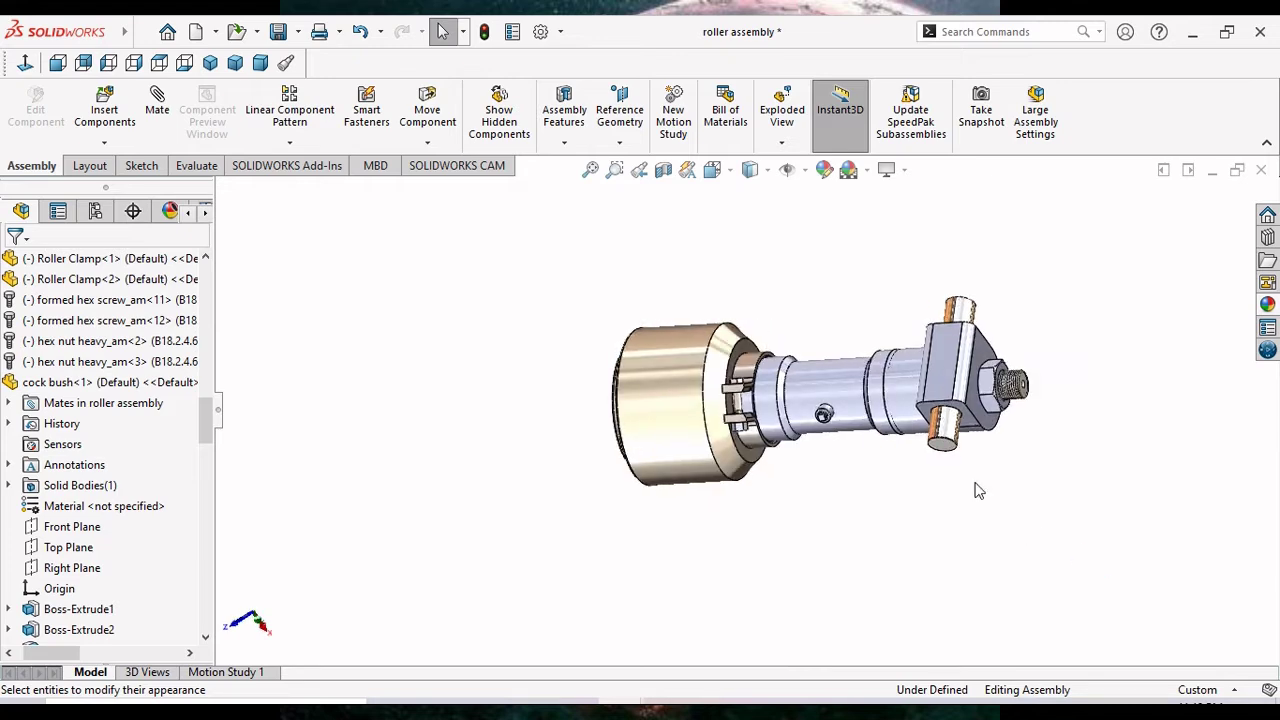
pyautogui.scroll(-5, 834, 462)
# Select Rollar Sleeve<1> and choose brushed steel from the appearances library.
pyautogui.click(627, 327)
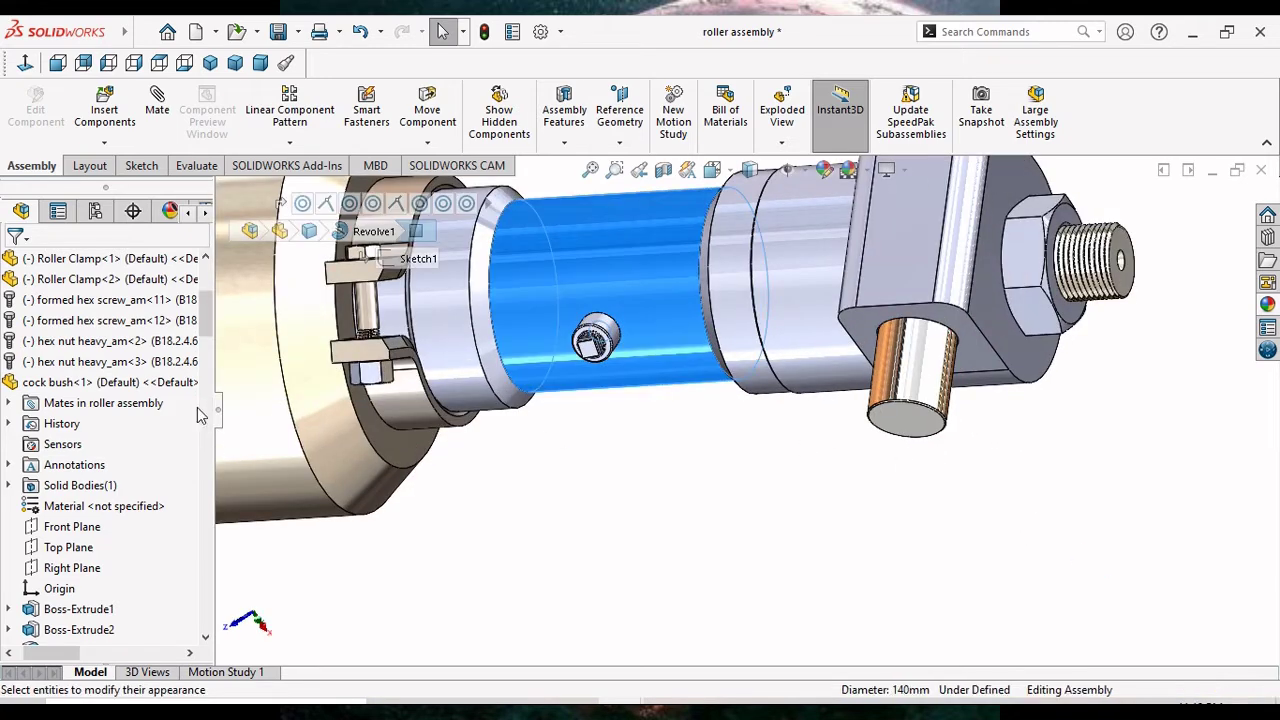
pyautogui.scroll(5, 188, 372)
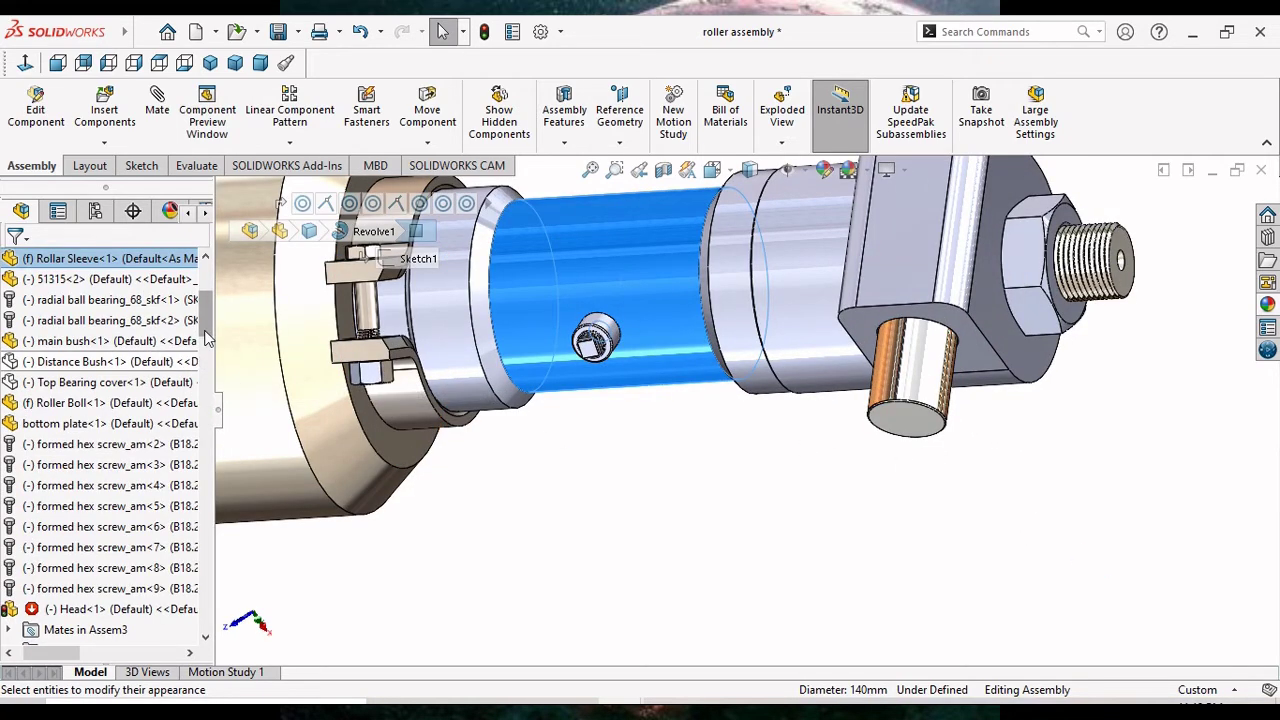
pyautogui.click(123, 262)
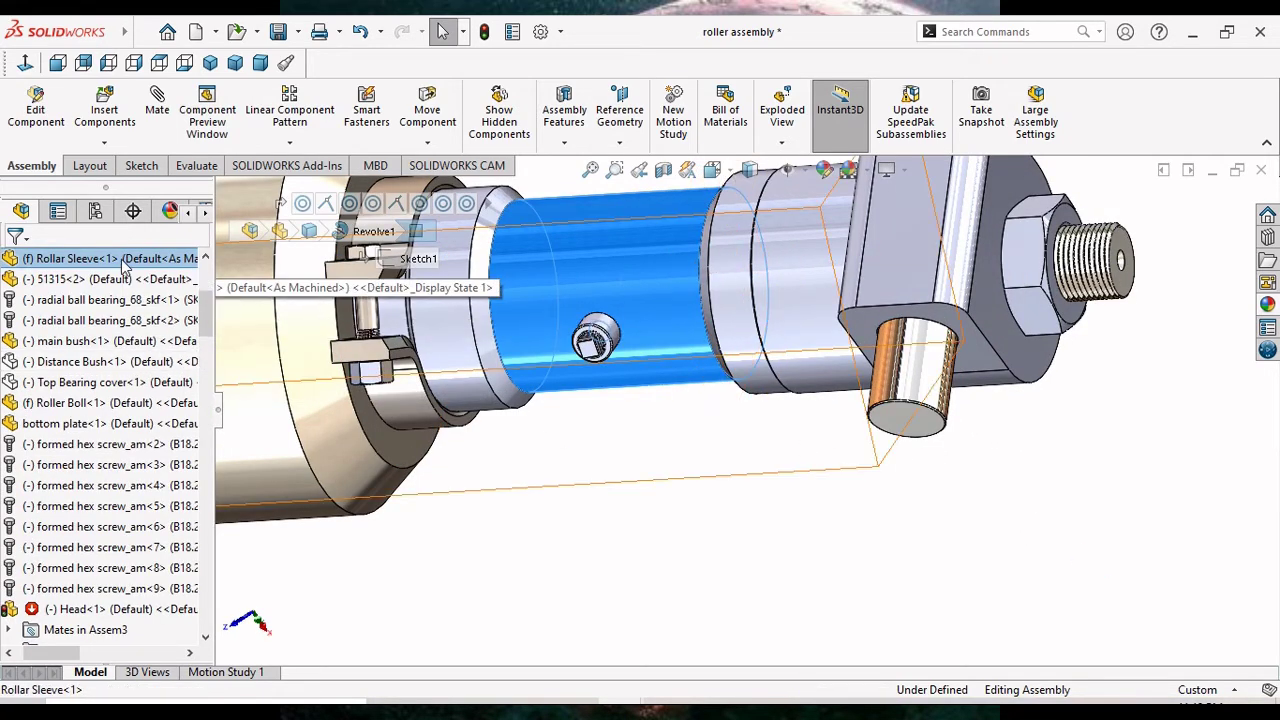
pyautogui.click(1267, 304)
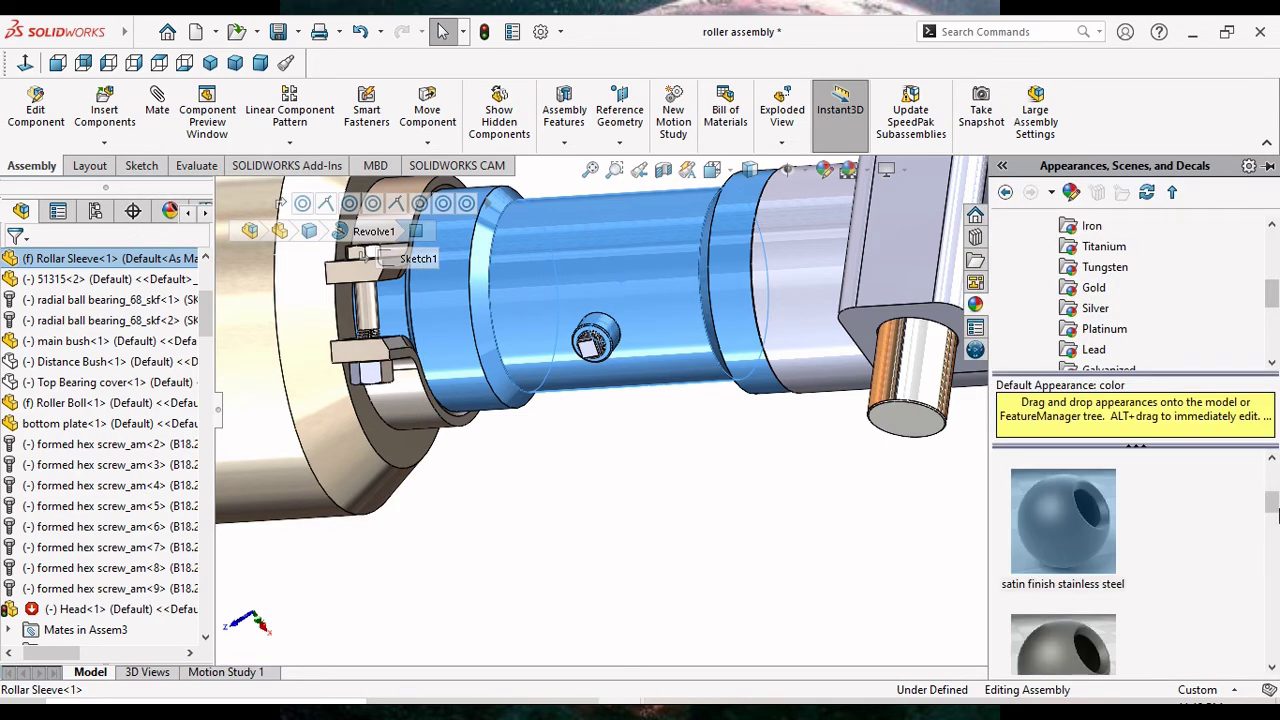
pyautogui.moveTo(1274, 508); pyautogui.dragTo(1276, 487)
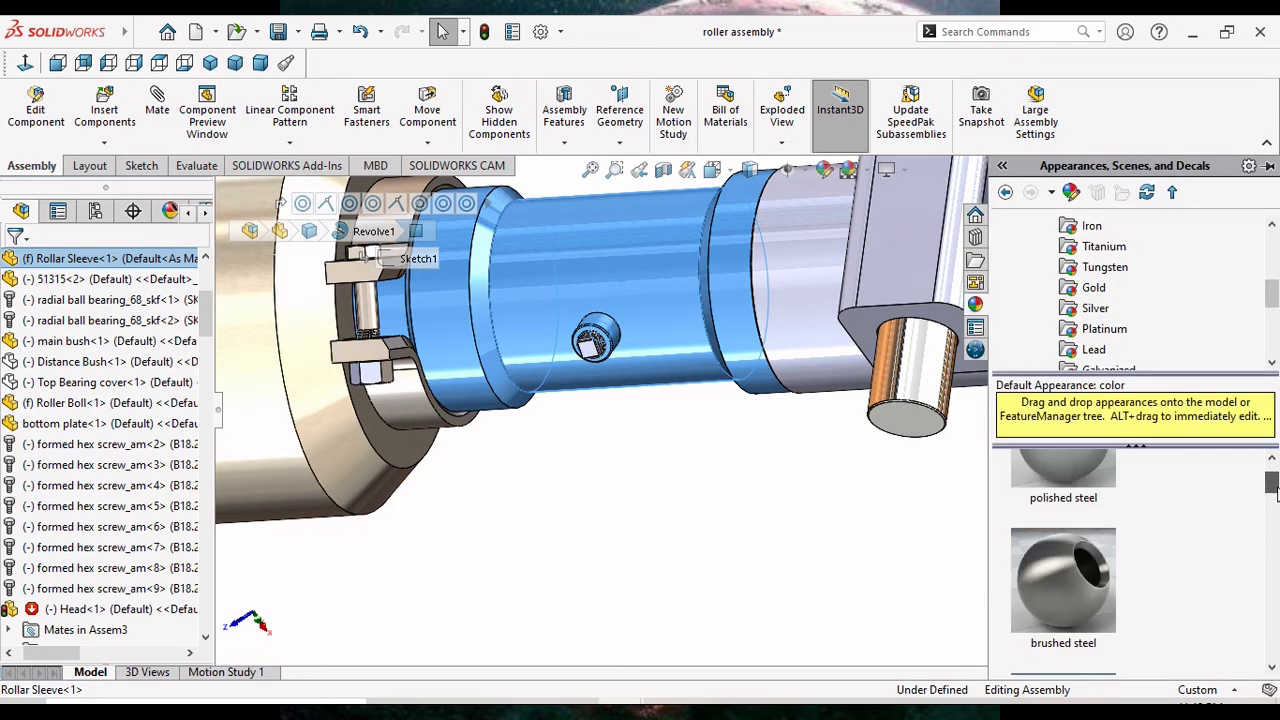
pyautogui.click(1116, 585)
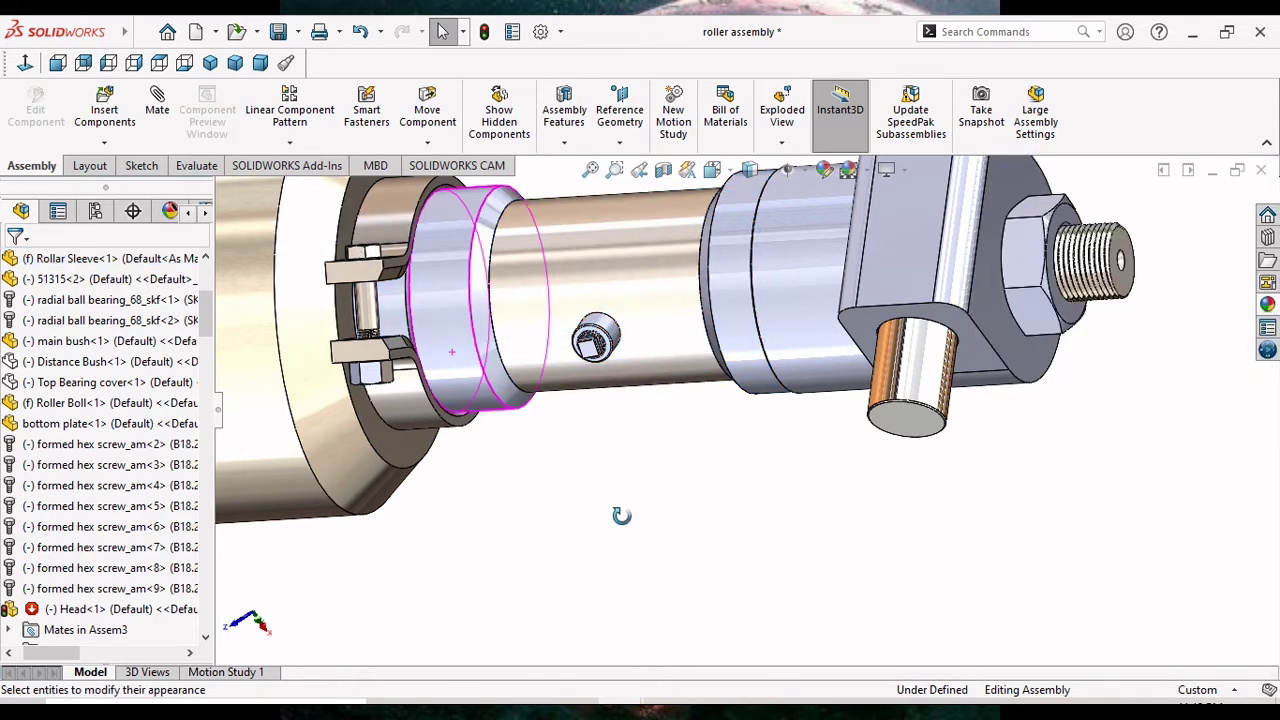
pyautogui.press('f')
pyautogui.moveTo(685, 495); pyautogui.dragTo(643, 457, button='middle')
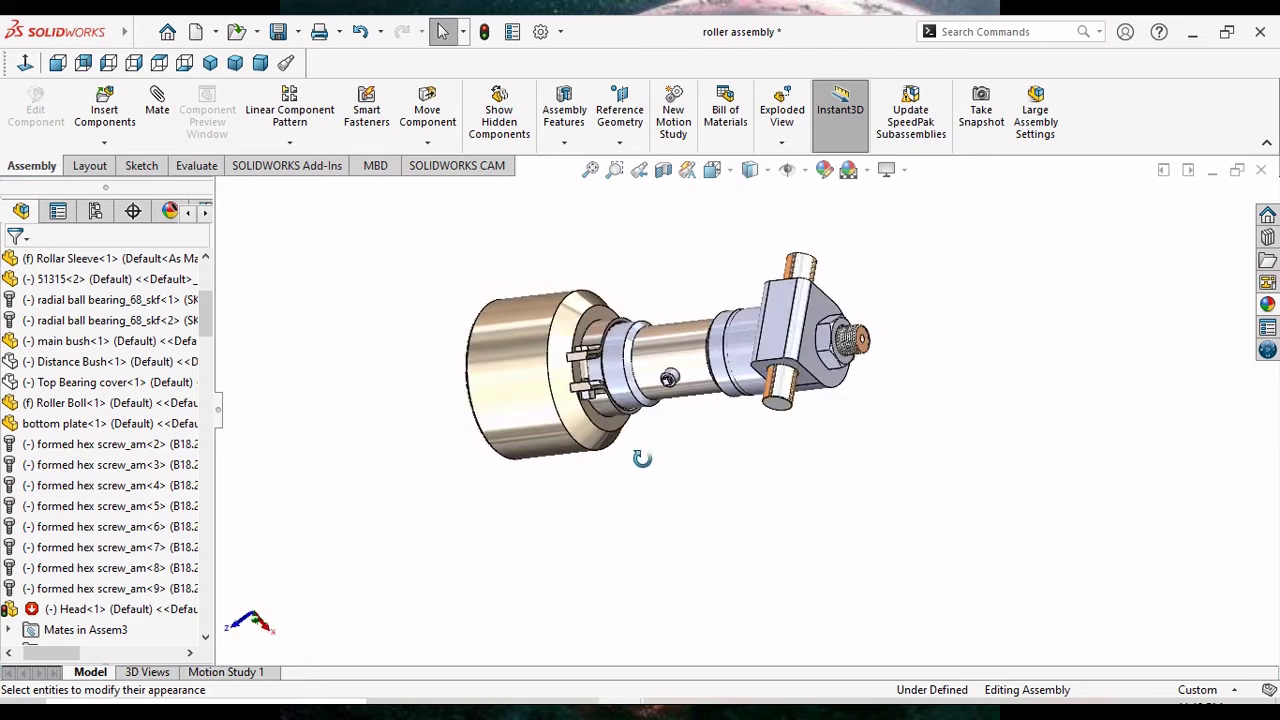
pyautogui.scroll(-6, 928, 615)
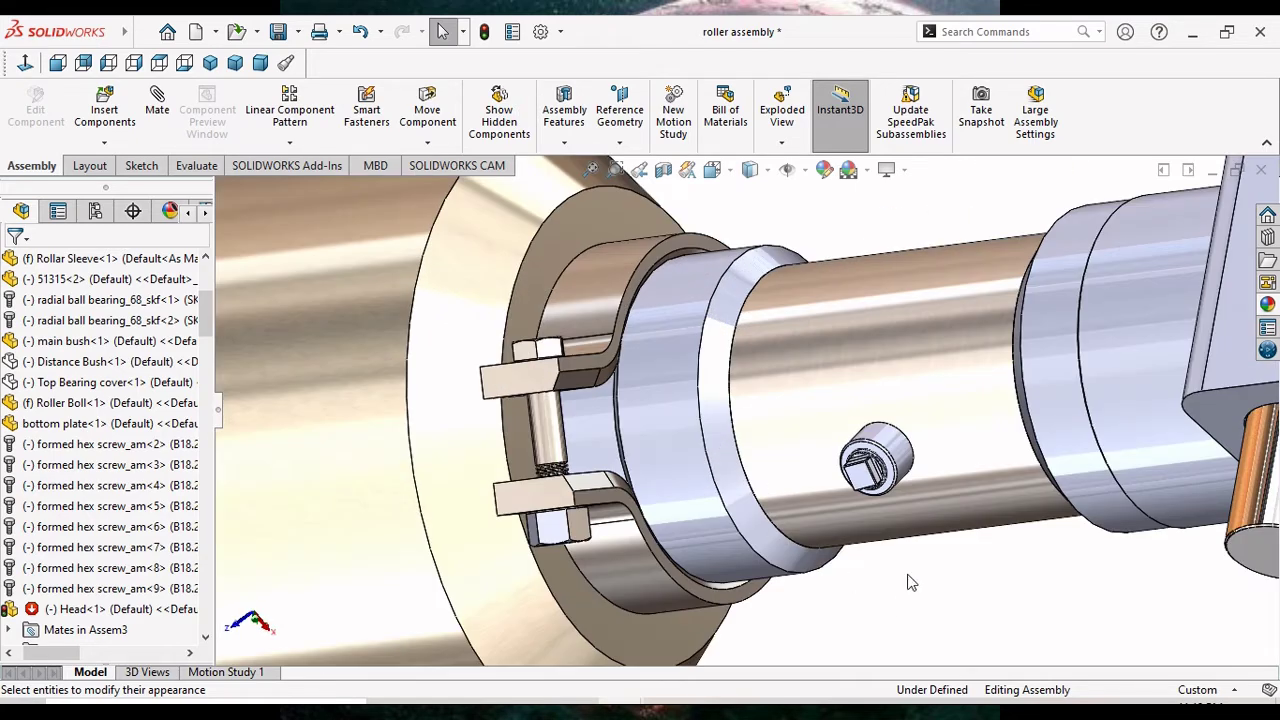
pyautogui.moveTo(909, 582)
pyautogui.mouseDown(button='middle')
pyautogui.moveTo(919, 572)
pyautogui.moveTo(866, 528)
pyautogui.mouseUp(button='middle')
pyautogui.scroll(3, 866, 528)
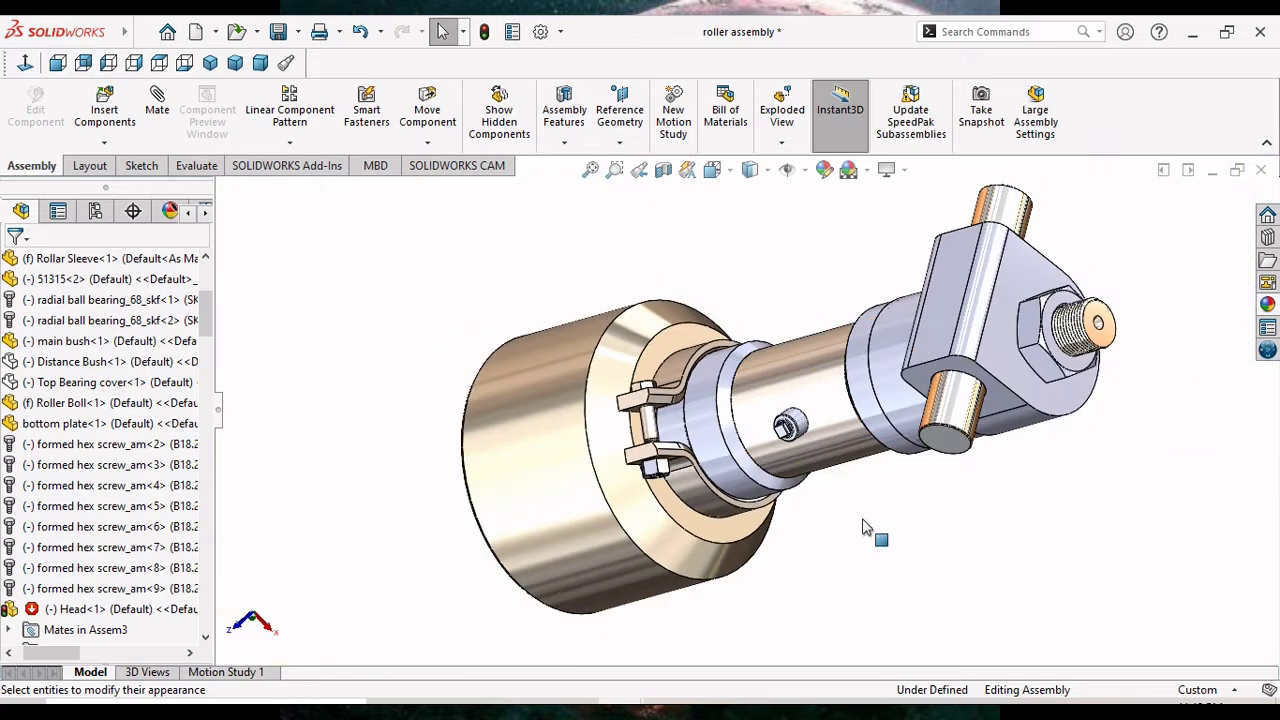
# Reselect the whole Rollar Sleeve part and apply brushed steel to it.
pyautogui.click(716, 468)
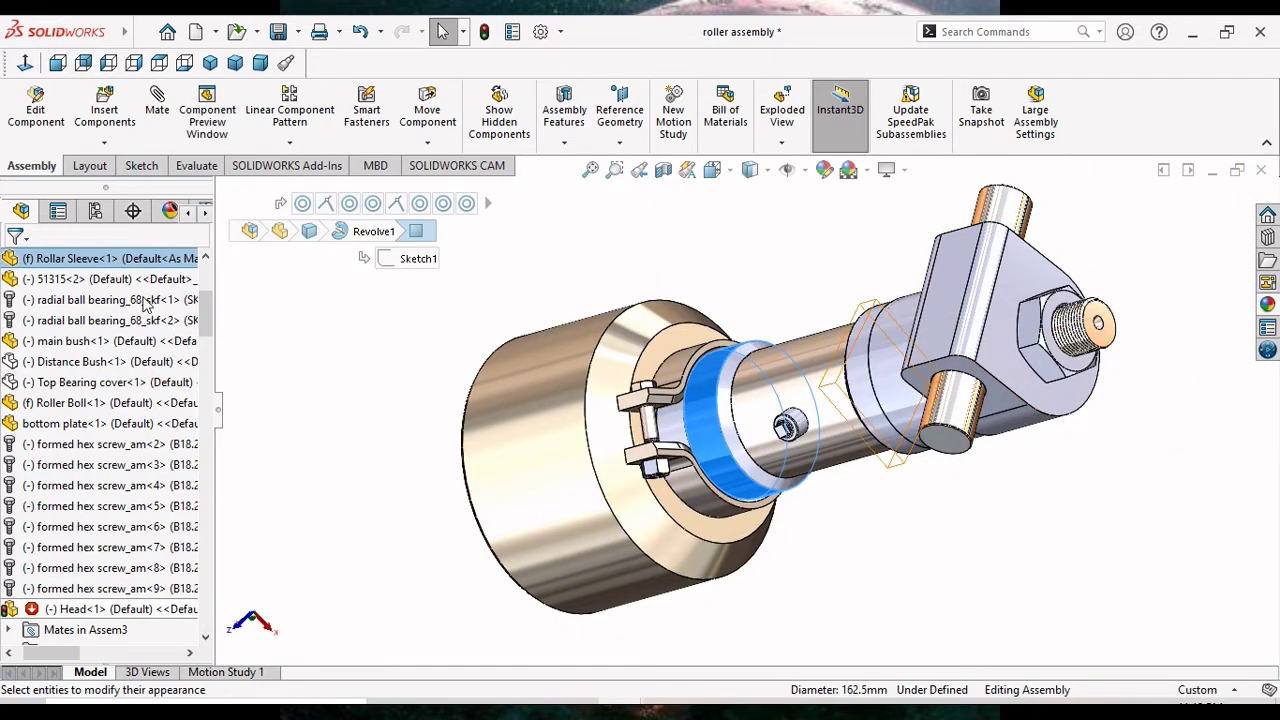
pyautogui.moveTo(204, 324); pyautogui.dragTo(204, 297)
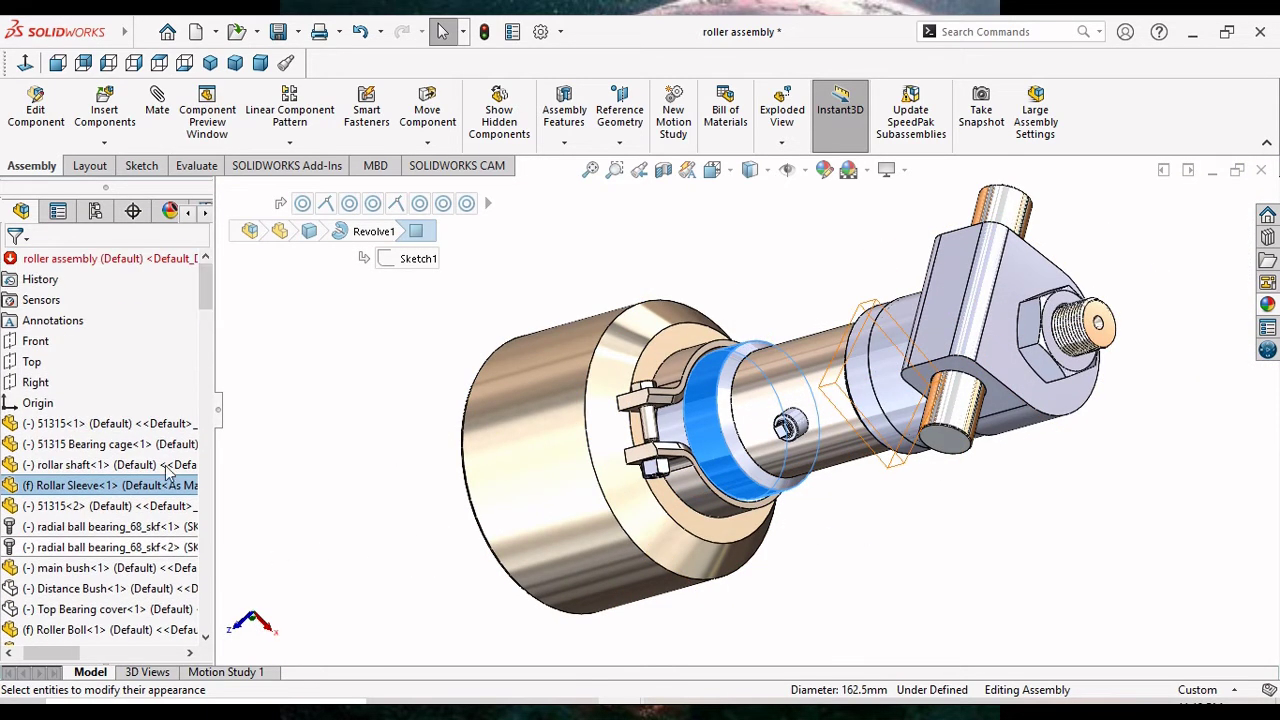
pyautogui.click(131, 487)
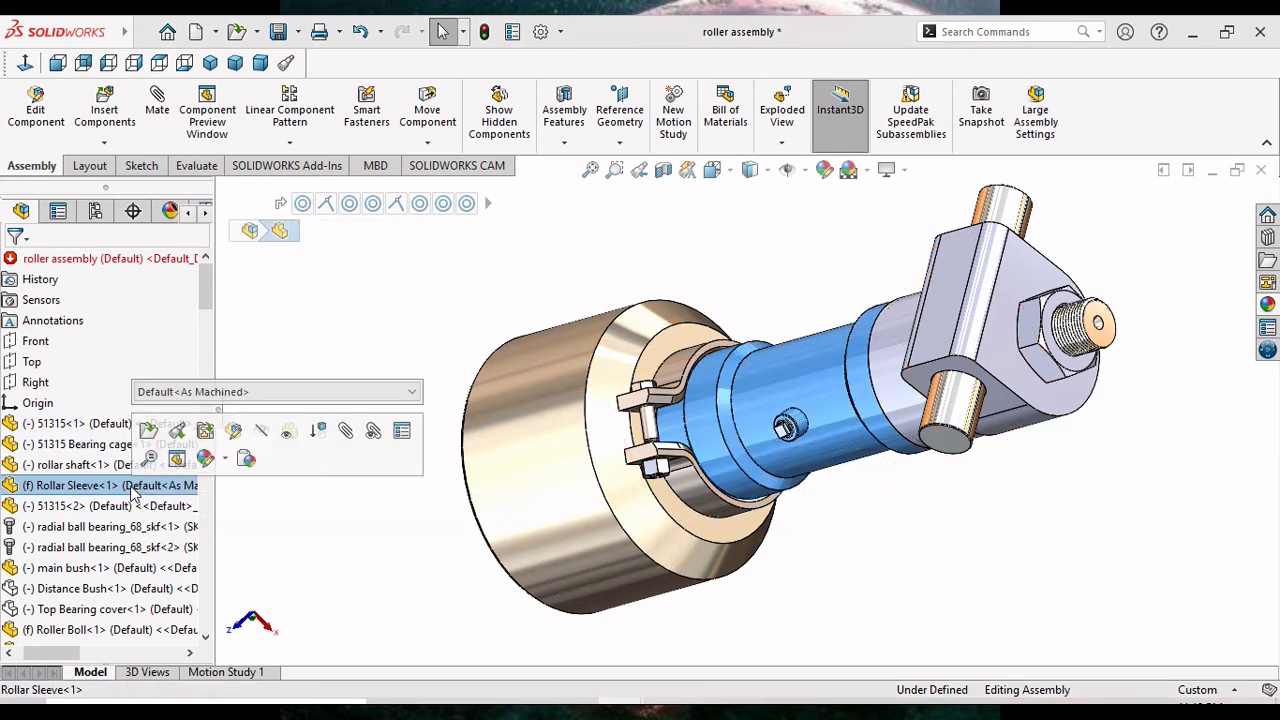
pyautogui.click(1268, 305)
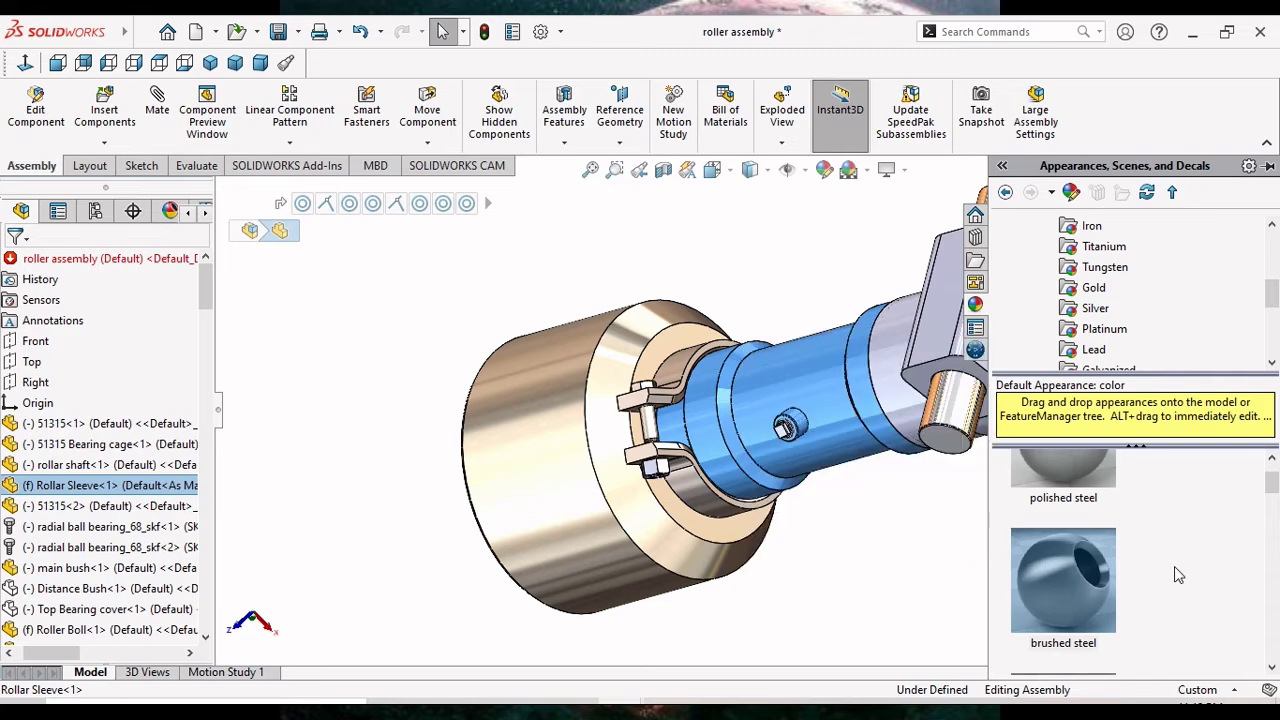
pyautogui.click(1080, 576)
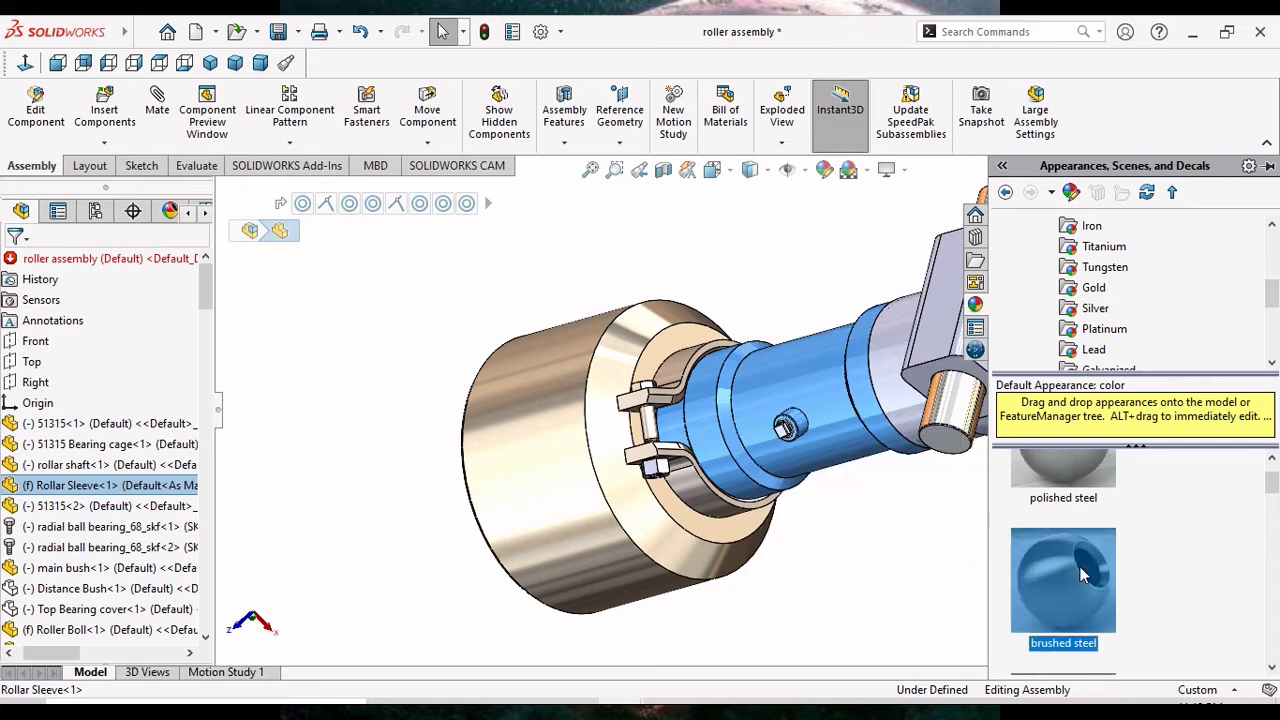
pyautogui.click(880, 589)
# Orbit the assembly slightly and select the Head part on the shaft.
pyautogui.scroll(1, 764, 485)
pyautogui.scroll(3, 764, 485)
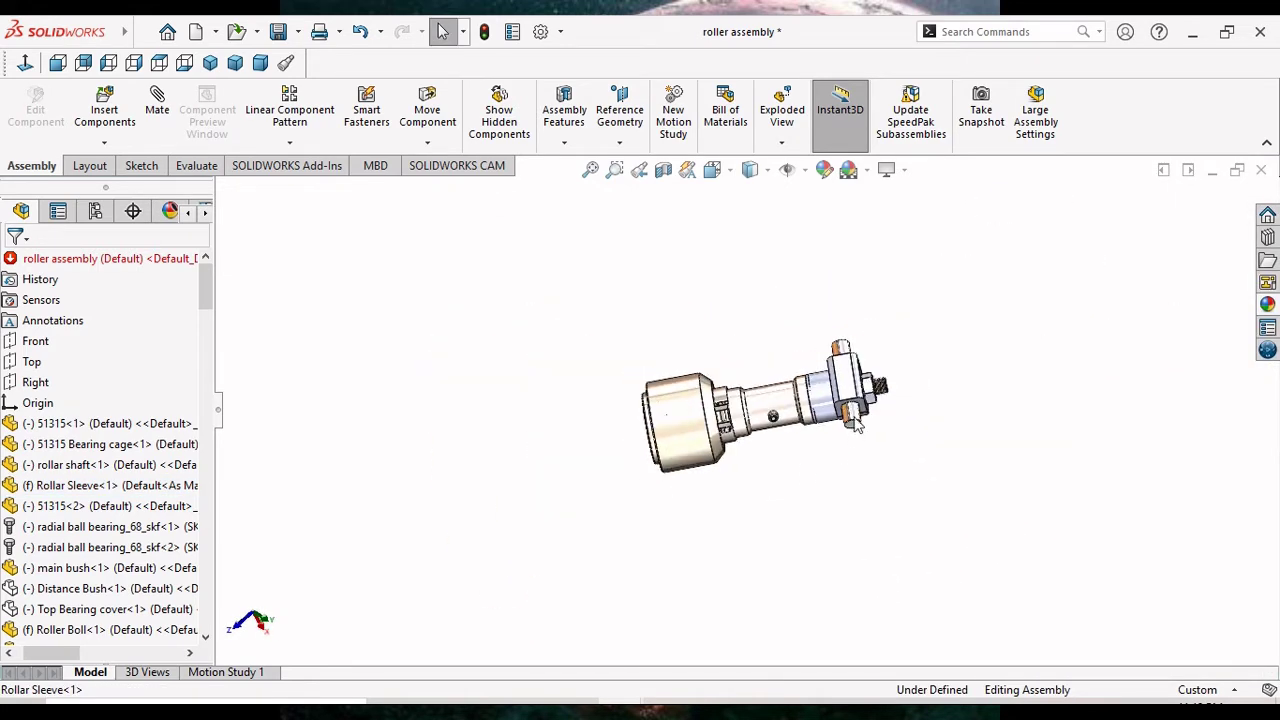
pyautogui.scroll(-2, 800, 510)
pyautogui.scroll(-2, 818, 521)
pyautogui.moveTo(806, 484)
pyautogui.mouseDown(button='middle')
pyautogui.moveTo(763, 480)
pyautogui.moveTo(794, 506)
pyautogui.mouseUp(button='middle')
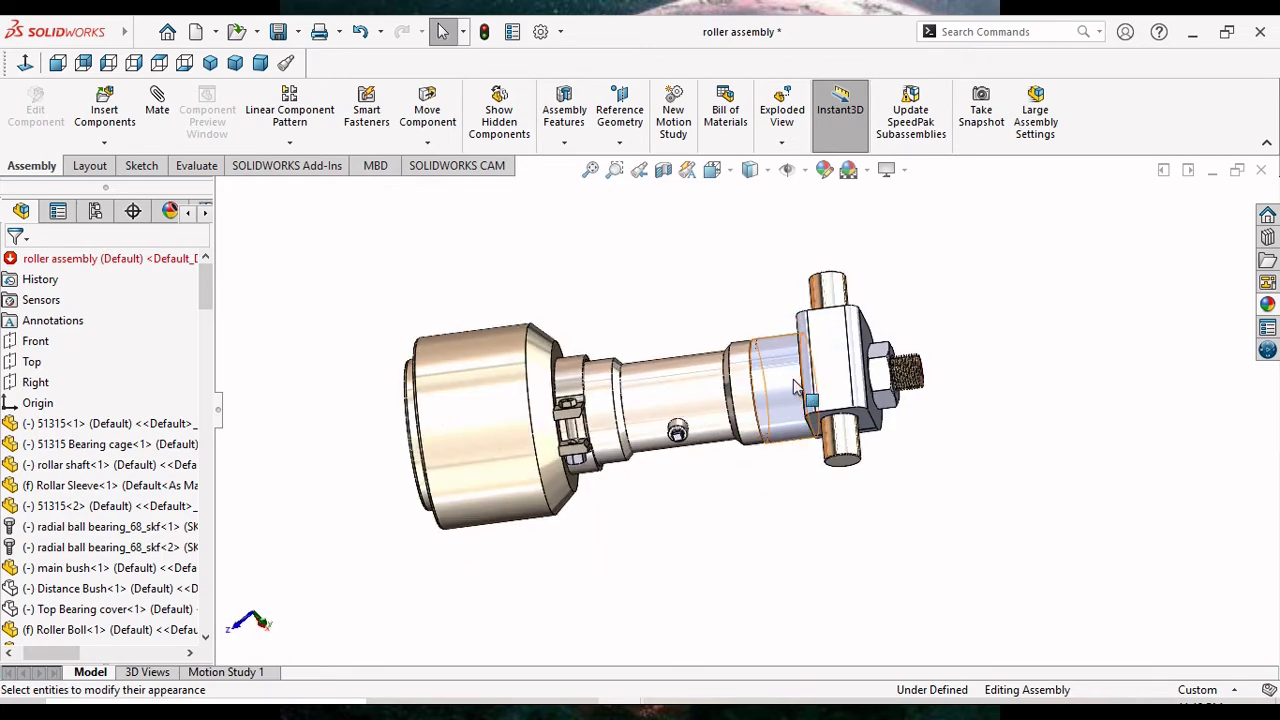
pyautogui.click(778, 410)
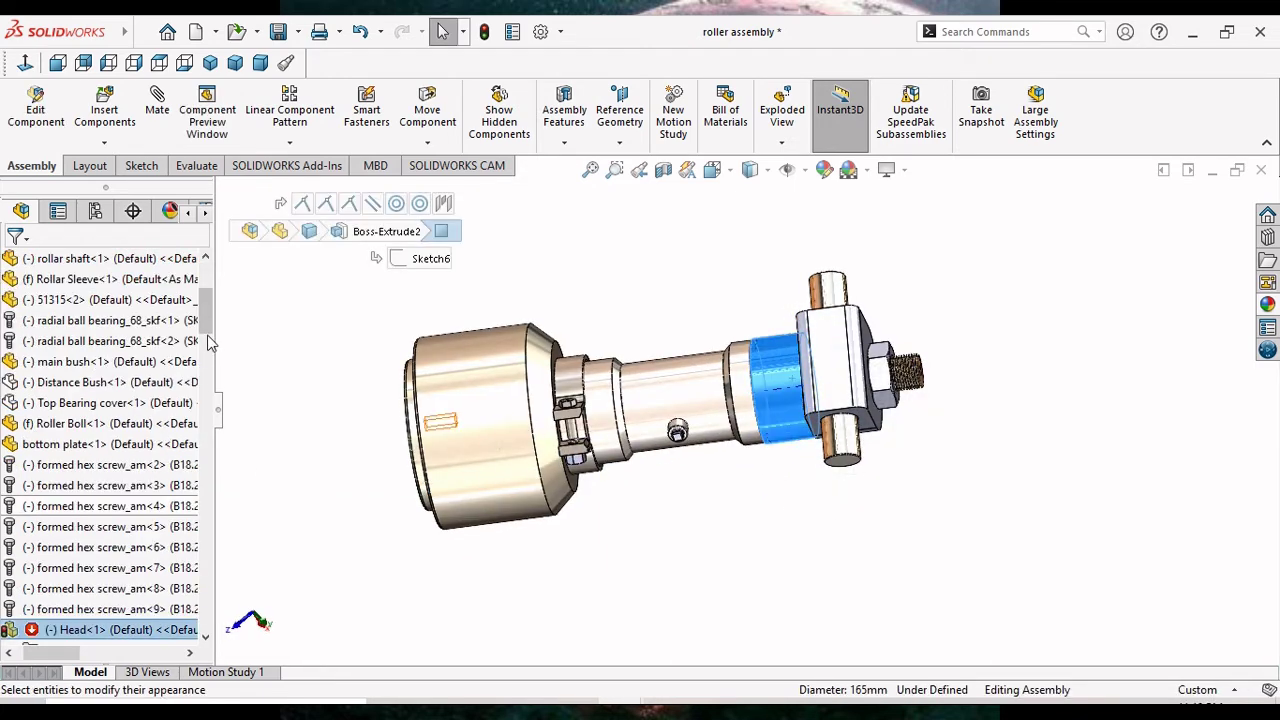
# Apply the Metal > Iron cast iron appearance to the Head<1> component.
pyautogui.click(103, 283)
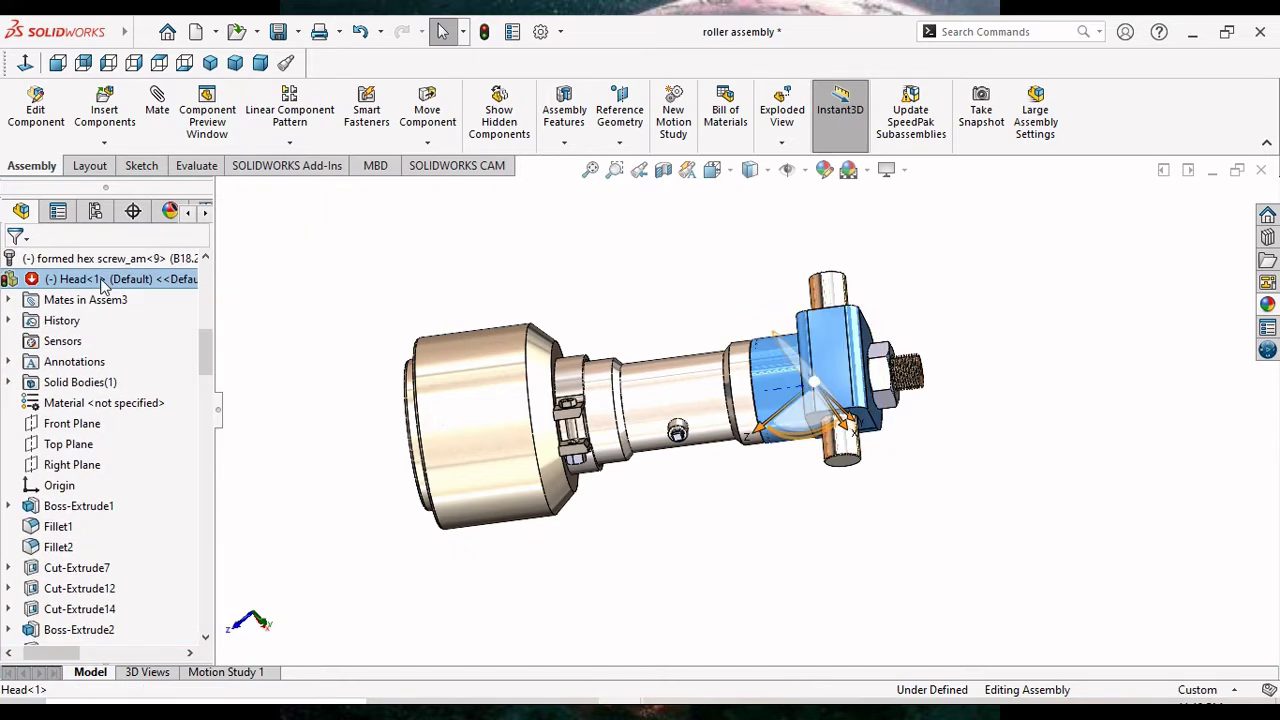
pyautogui.click(1267, 306)
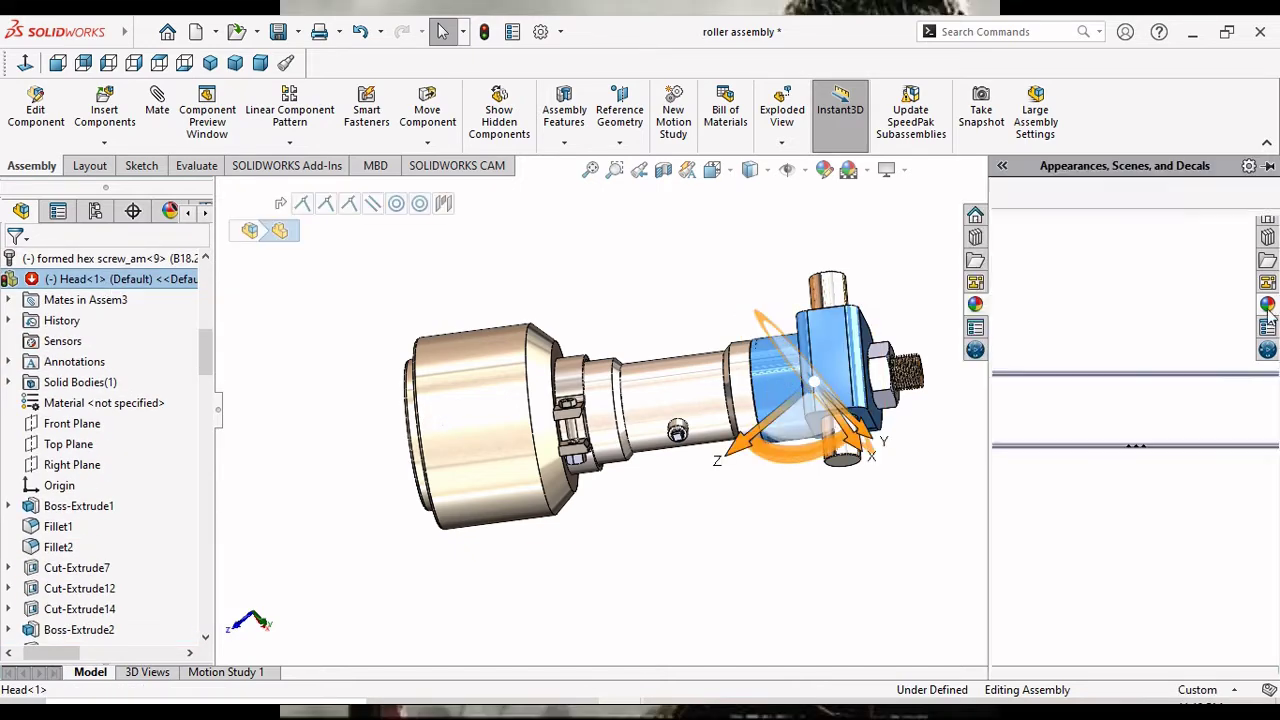
pyautogui.moveTo(1273, 490); pyautogui.dragTo(1273, 537)
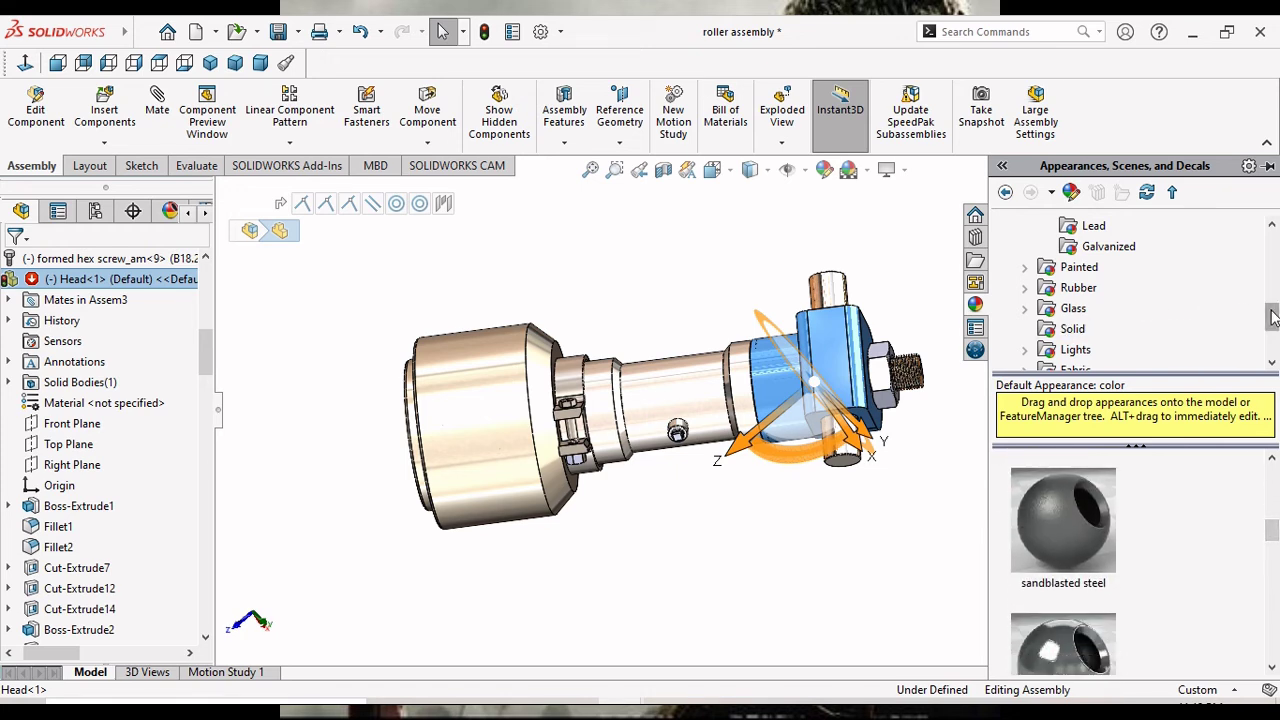
pyautogui.moveTo(1273, 316); pyautogui.dragTo(1275, 252)
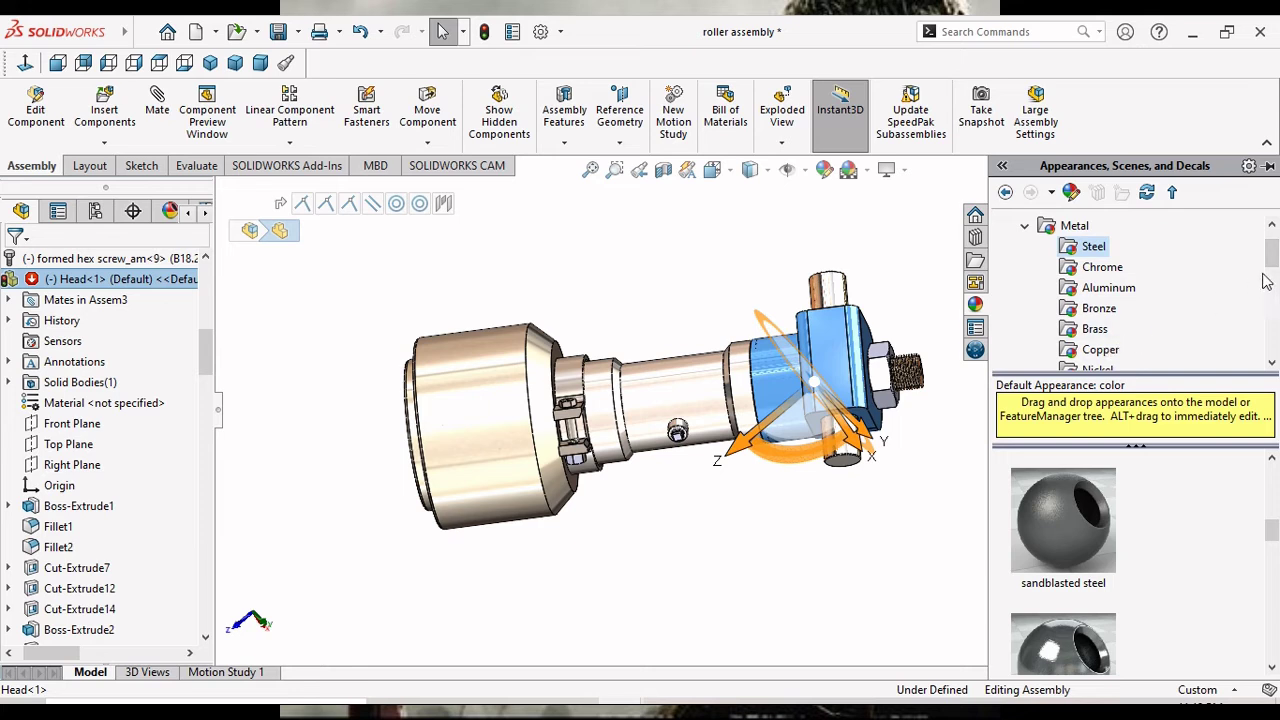
pyautogui.moveTo(1275, 262); pyautogui.dragTo(1274, 284)
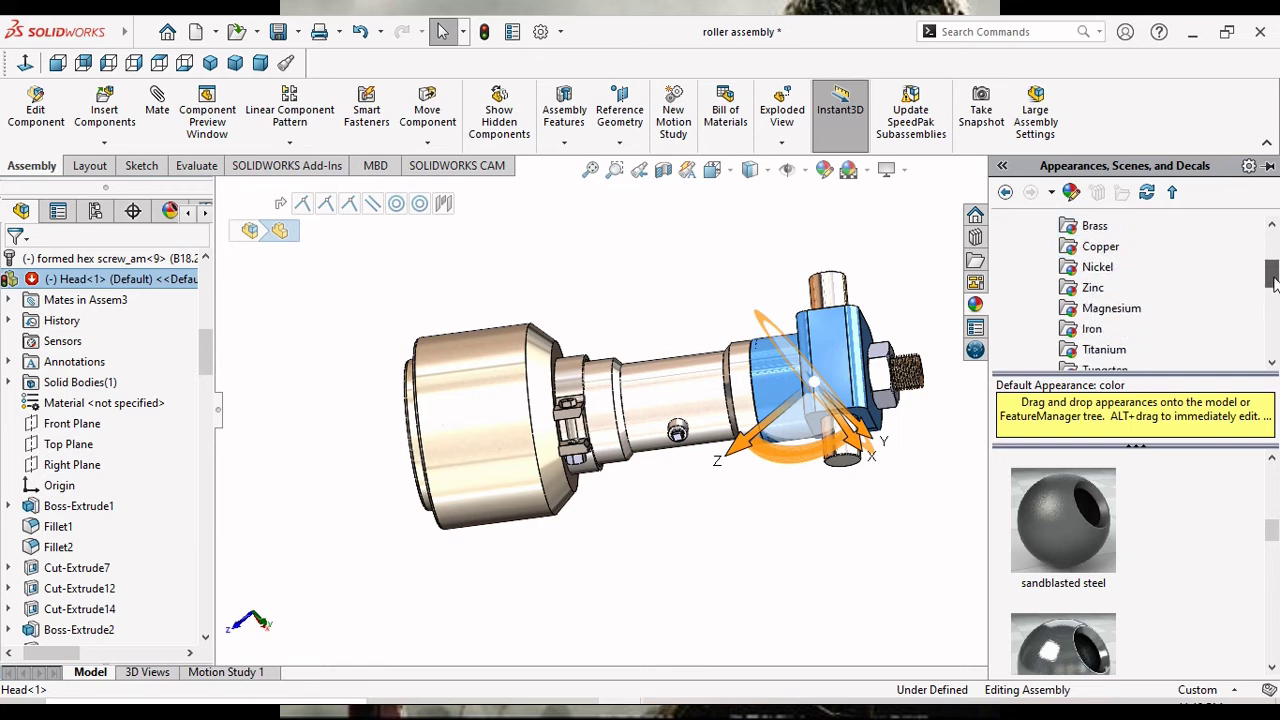
pyautogui.click(1093, 329)
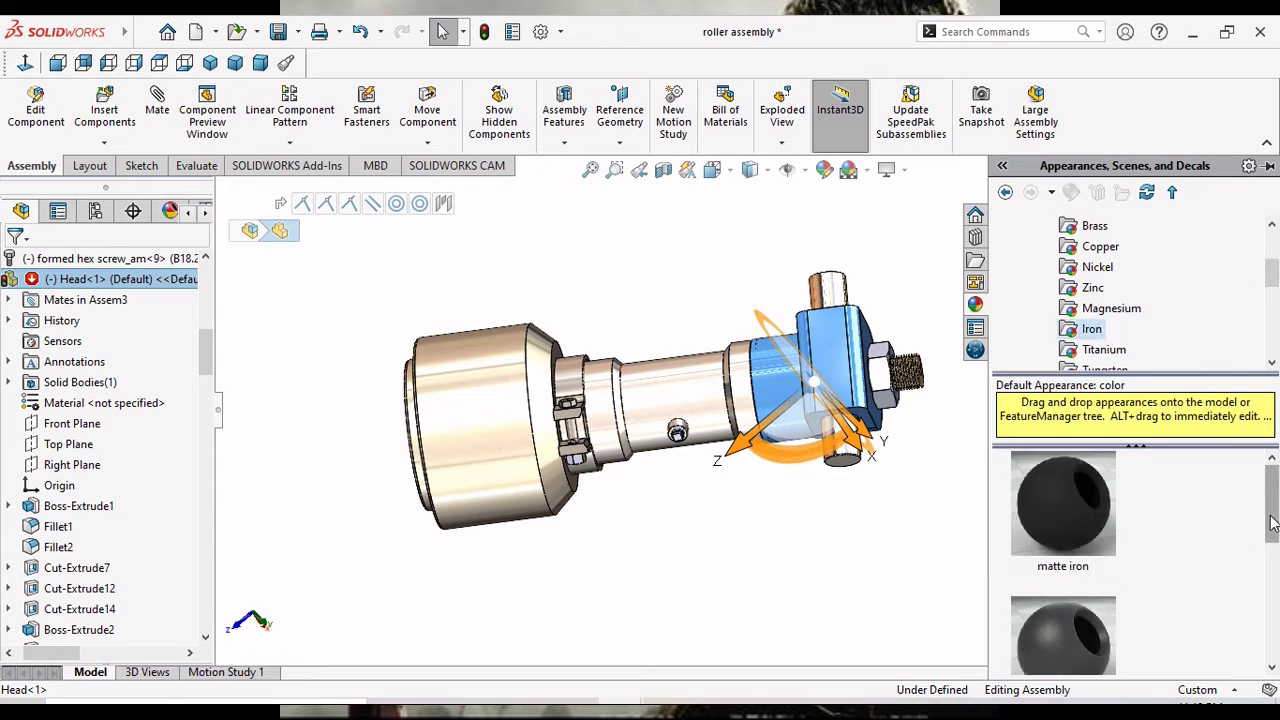
pyautogui.moveTo(1274, 510); pyautogui.dragTo(1275, 566)
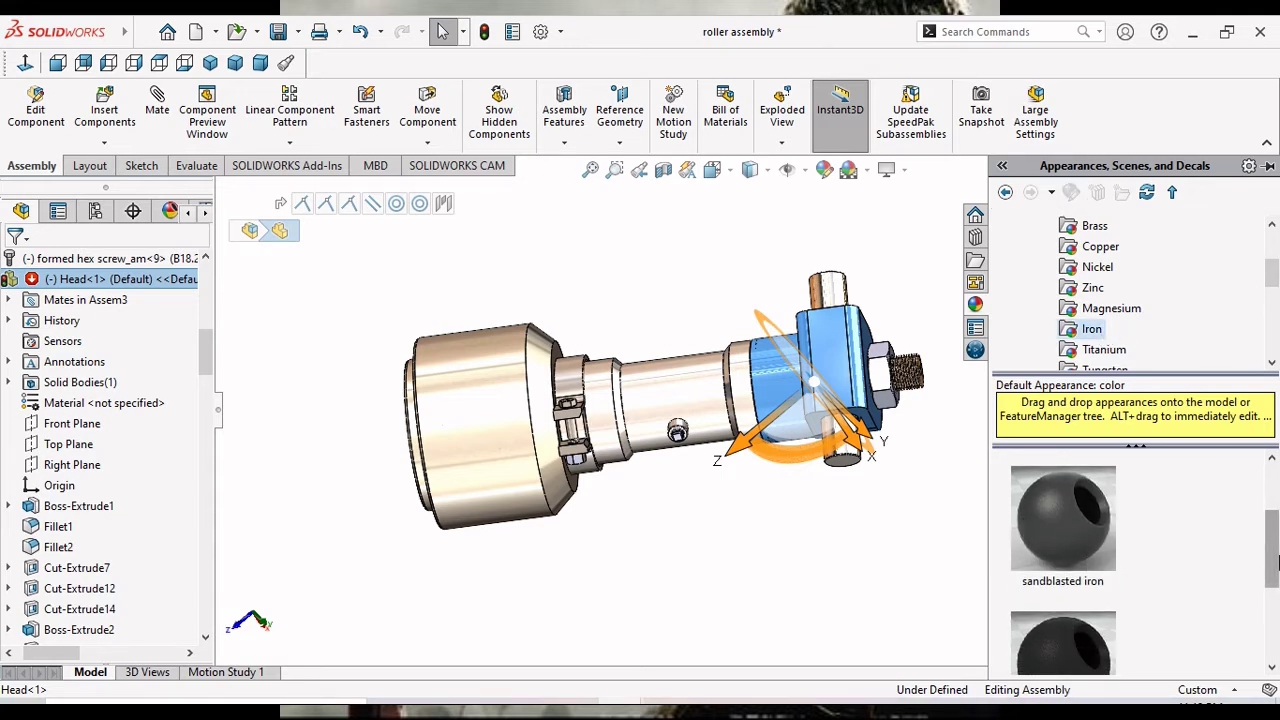
pyautogui.scroll(-1, 1112, 595)
pyautogui.doubleClick(1095, 593)
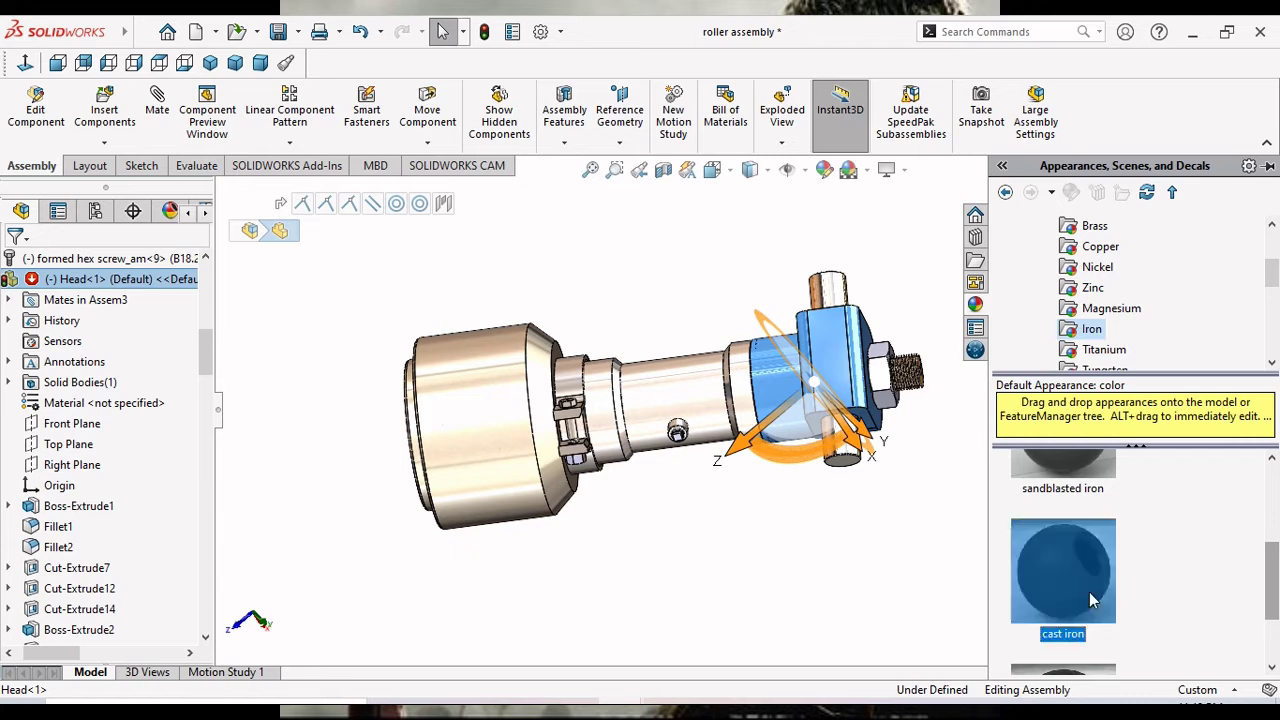
# Lighten the Head's cast iron colour to a mid grey (value 128) and confirm.
pyautogui.click(848, 568)
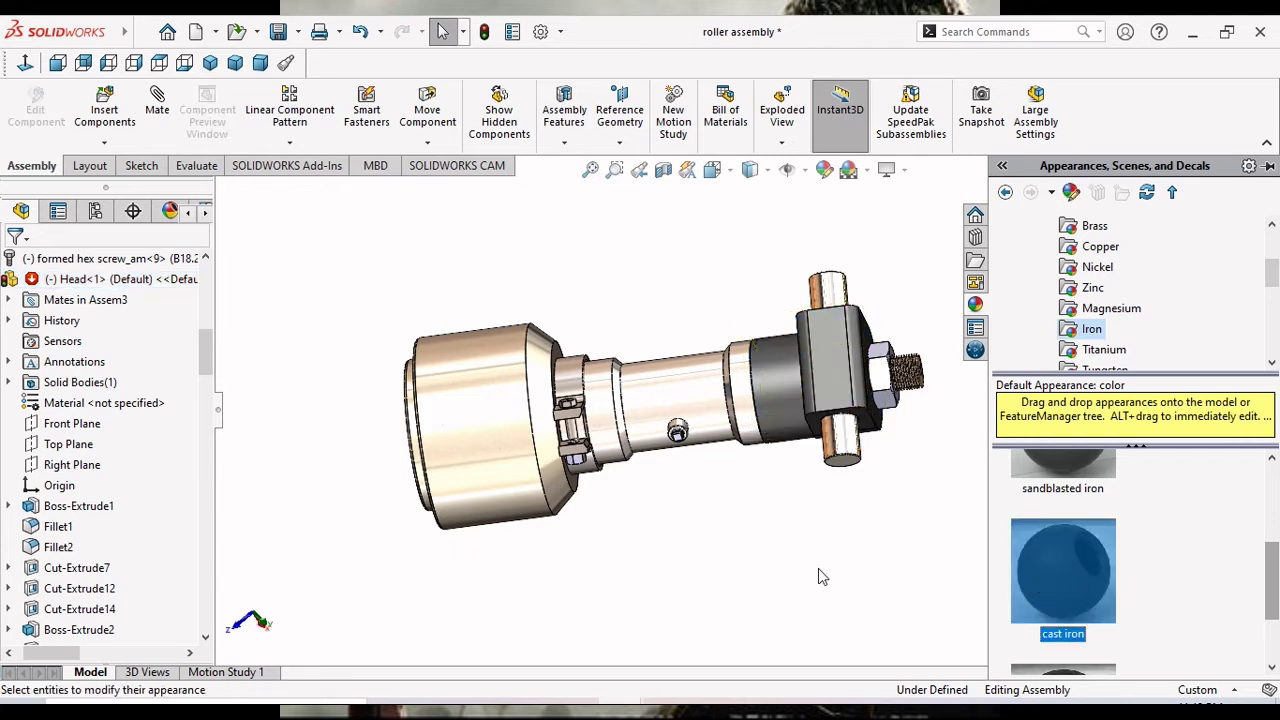
pyautogui.click(90, 281)
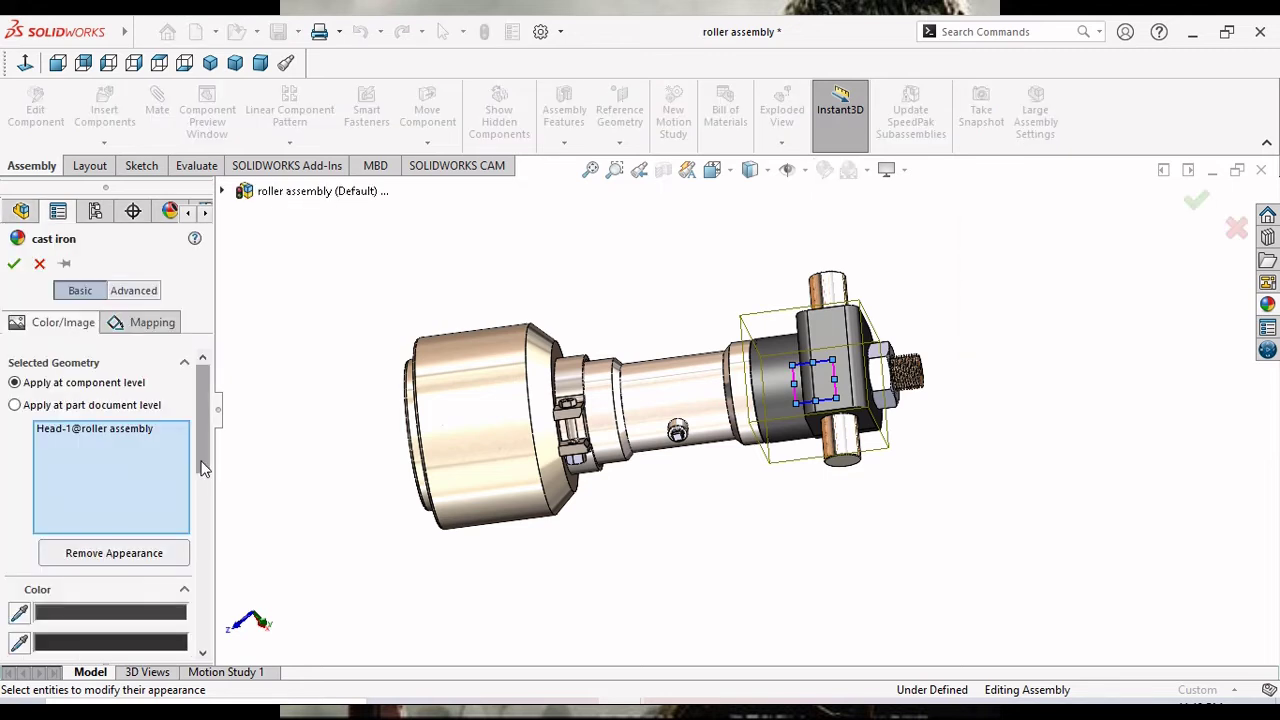
pyautogui.moveTo(203, 468); pyautogui.dragTo(203, 537)
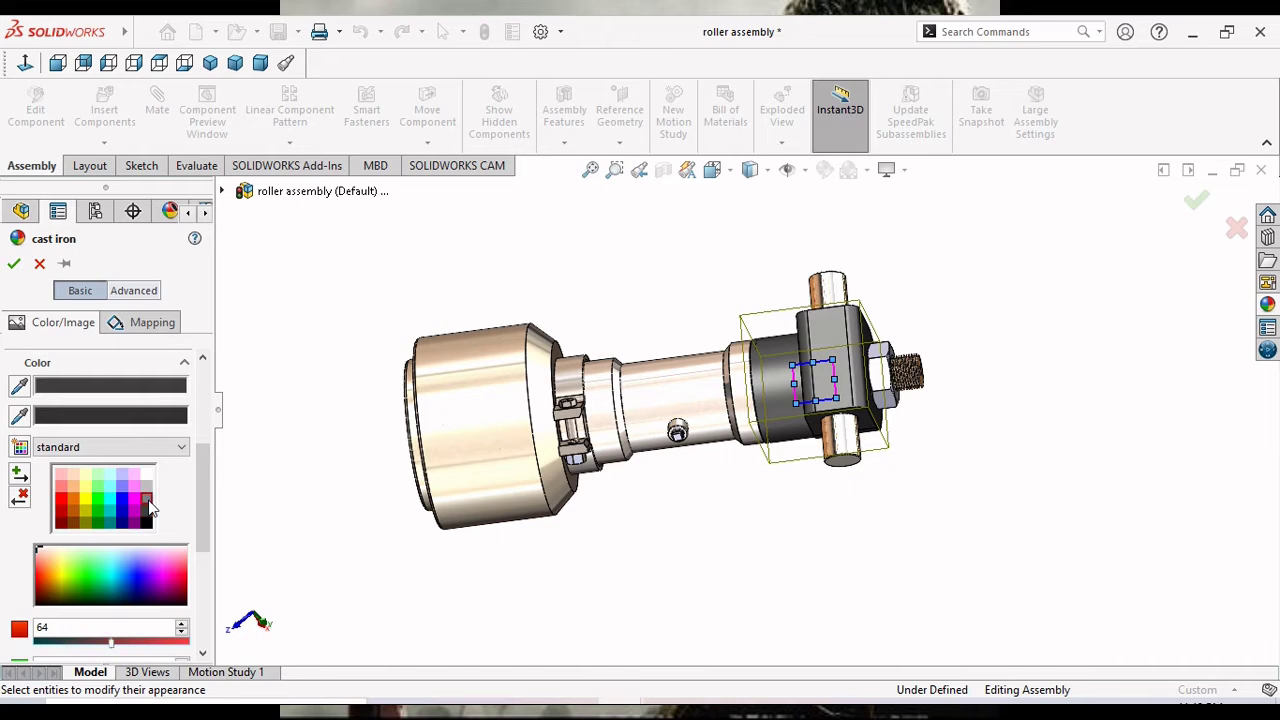
pyautogui.click(148, 505)
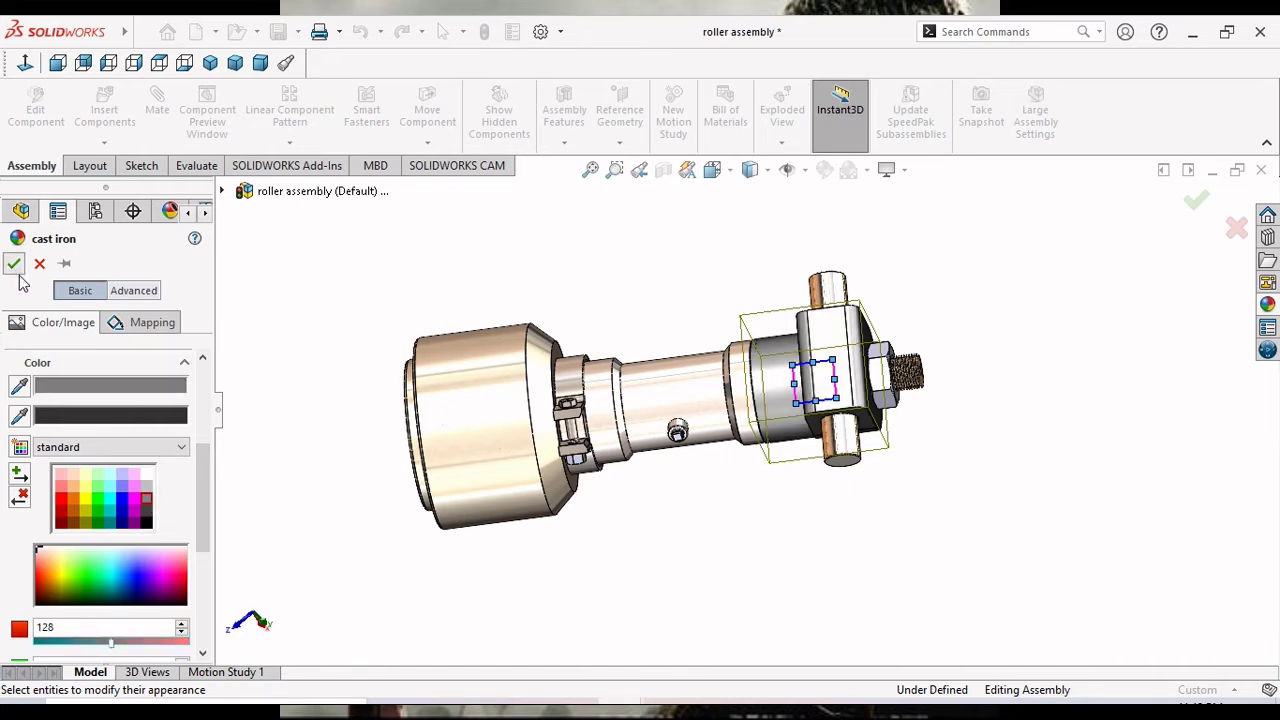
pyautogui.press('Return')
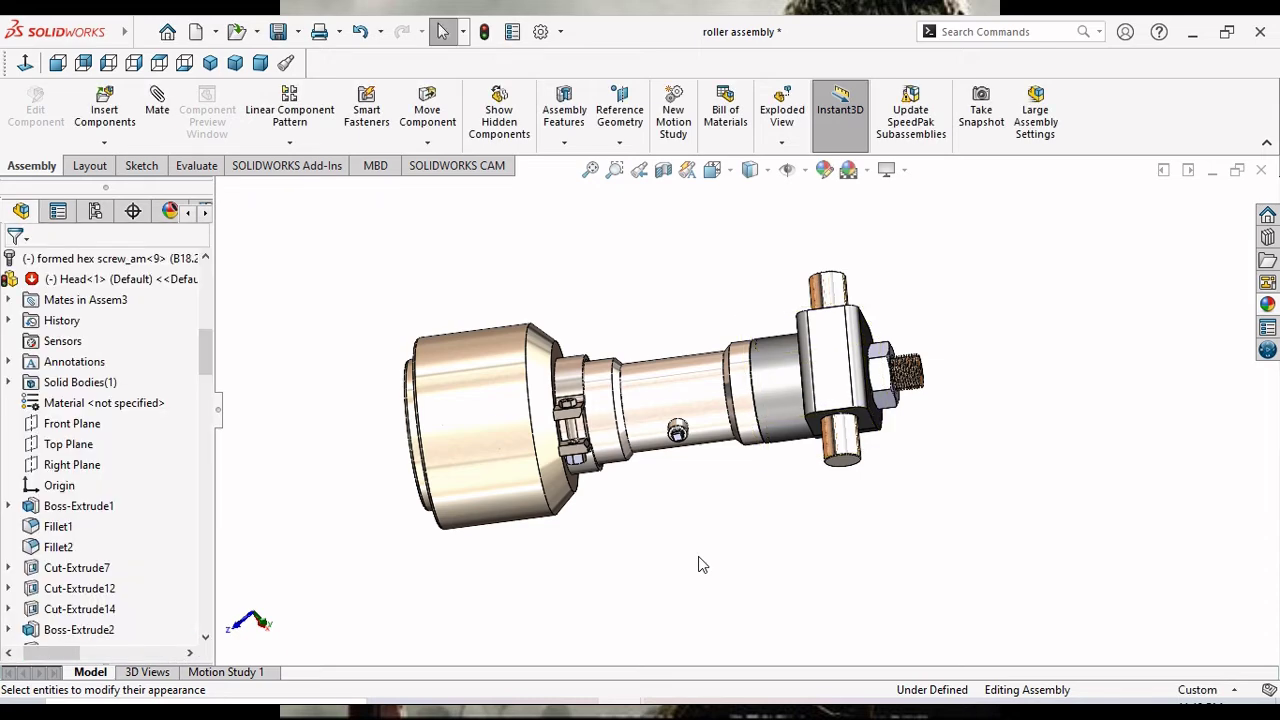
pyautogui.moveTo(787, 542); pyautogui.dragTo(734, 528, button='middle')
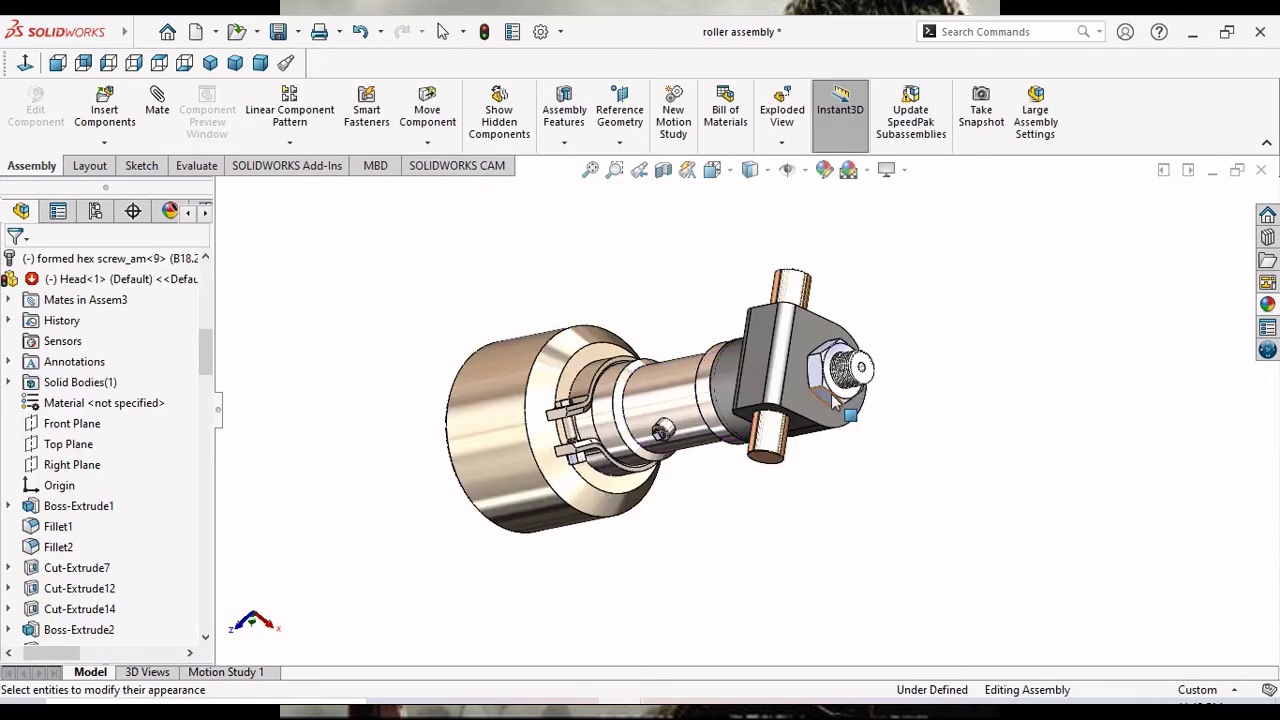
# Give the roller shaft component a polished steel appearance from Metal > Steel.
pyautogui.click(863, 367)
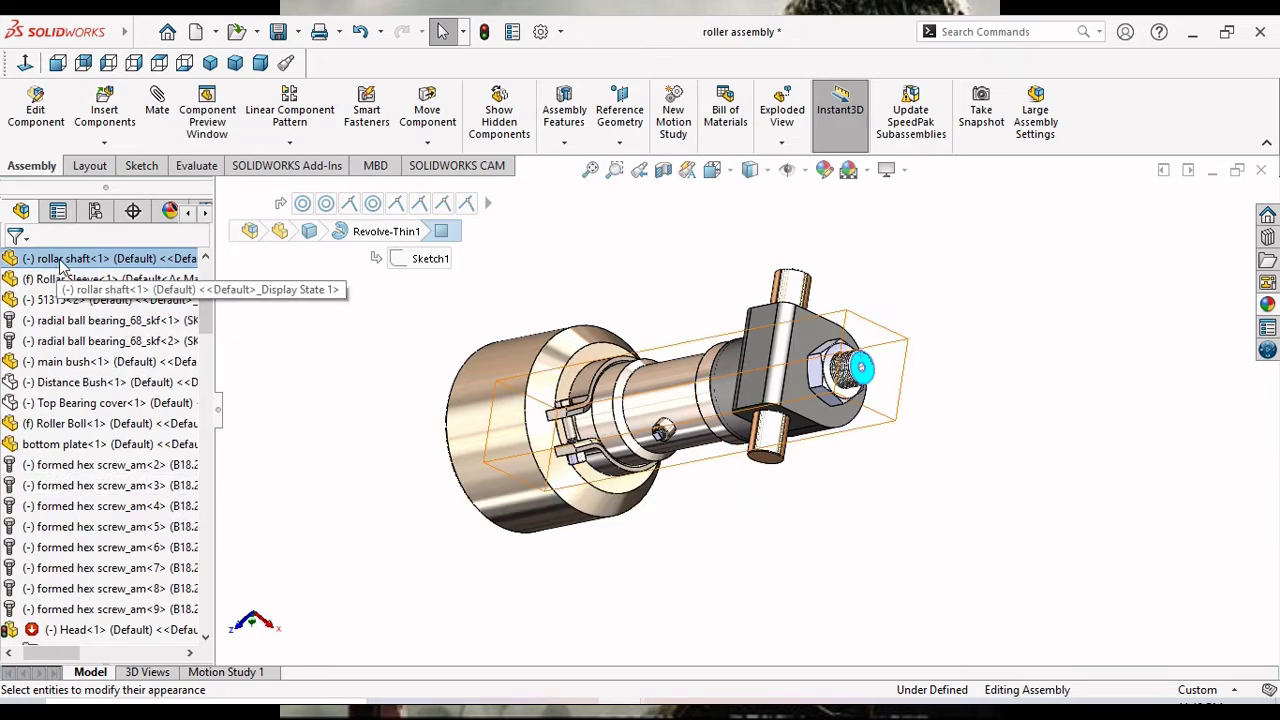
pyautogui.click(60, 259)
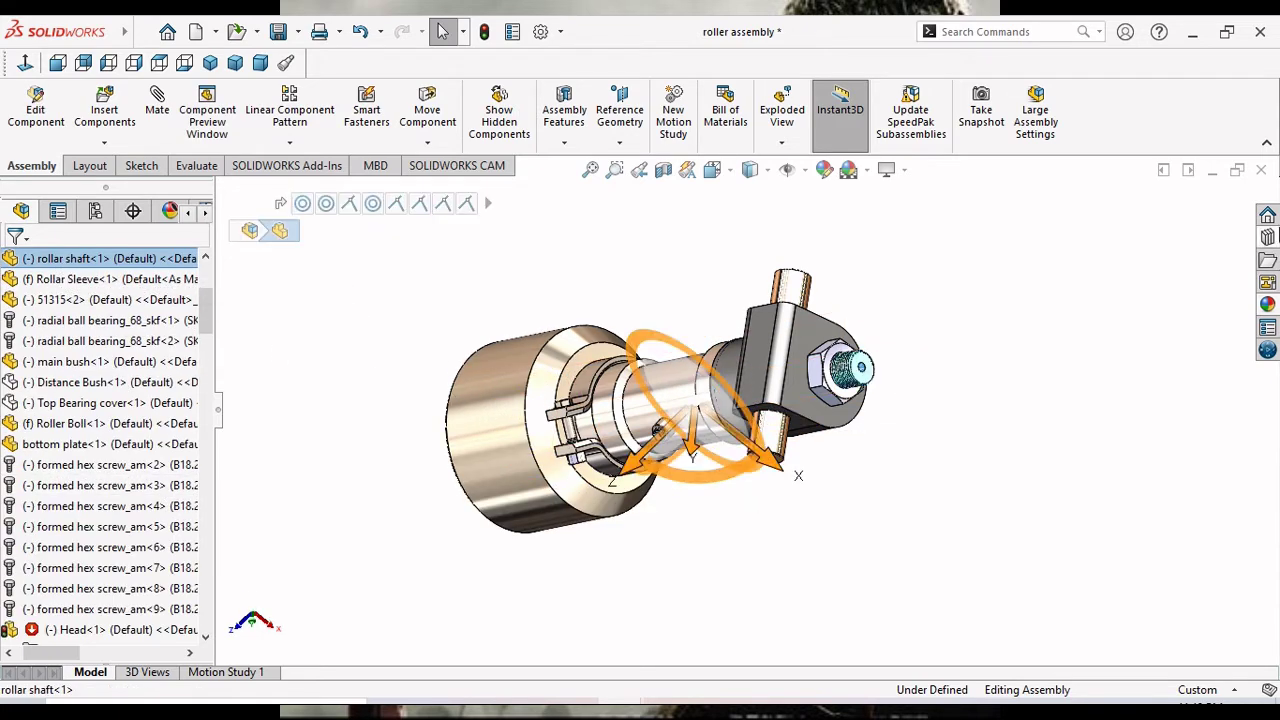
pyautogui.click(1267, 304)
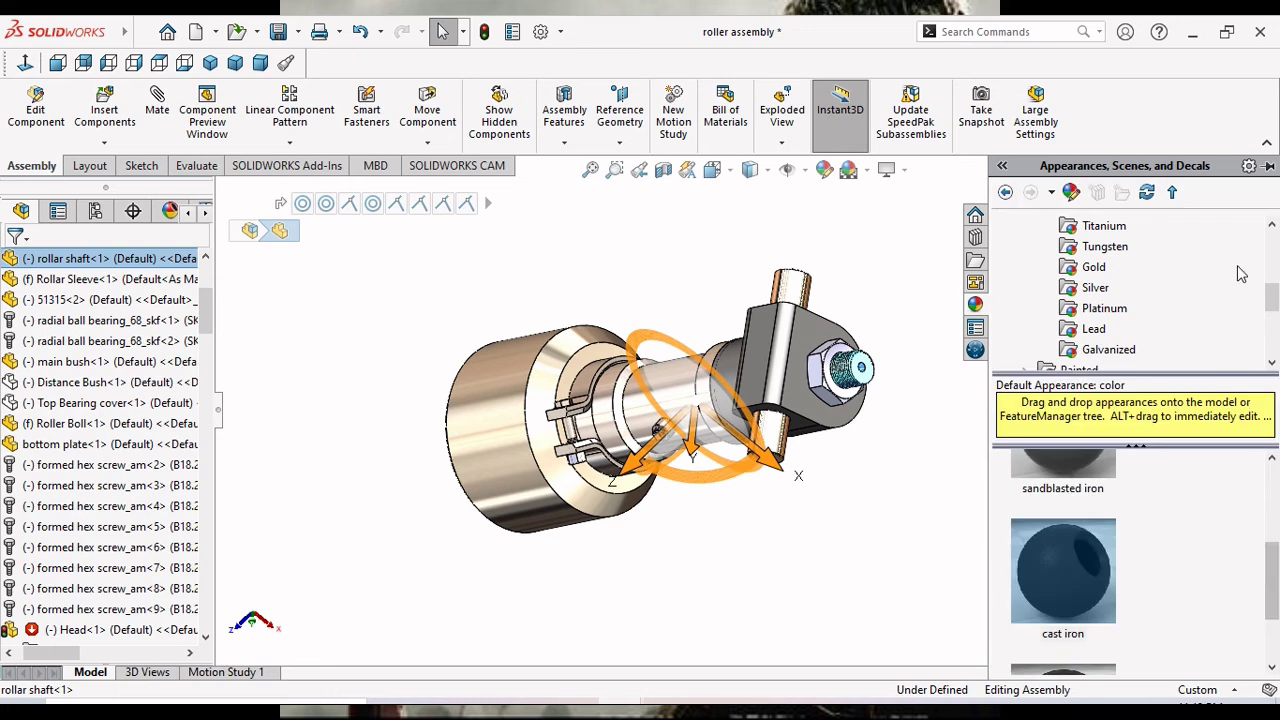
pyautogui.moveTo(1272, 297); pyautogui.dragTo(1272, 247)
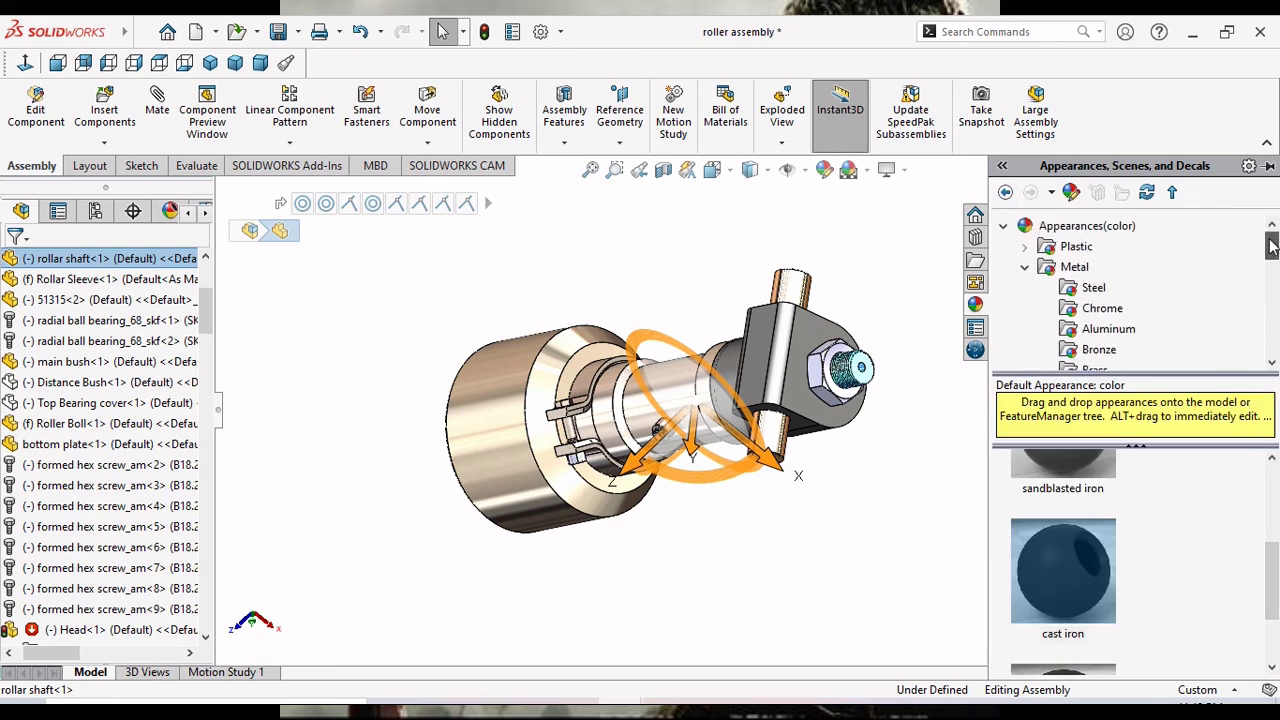
pyautogui.click(1093, 287)
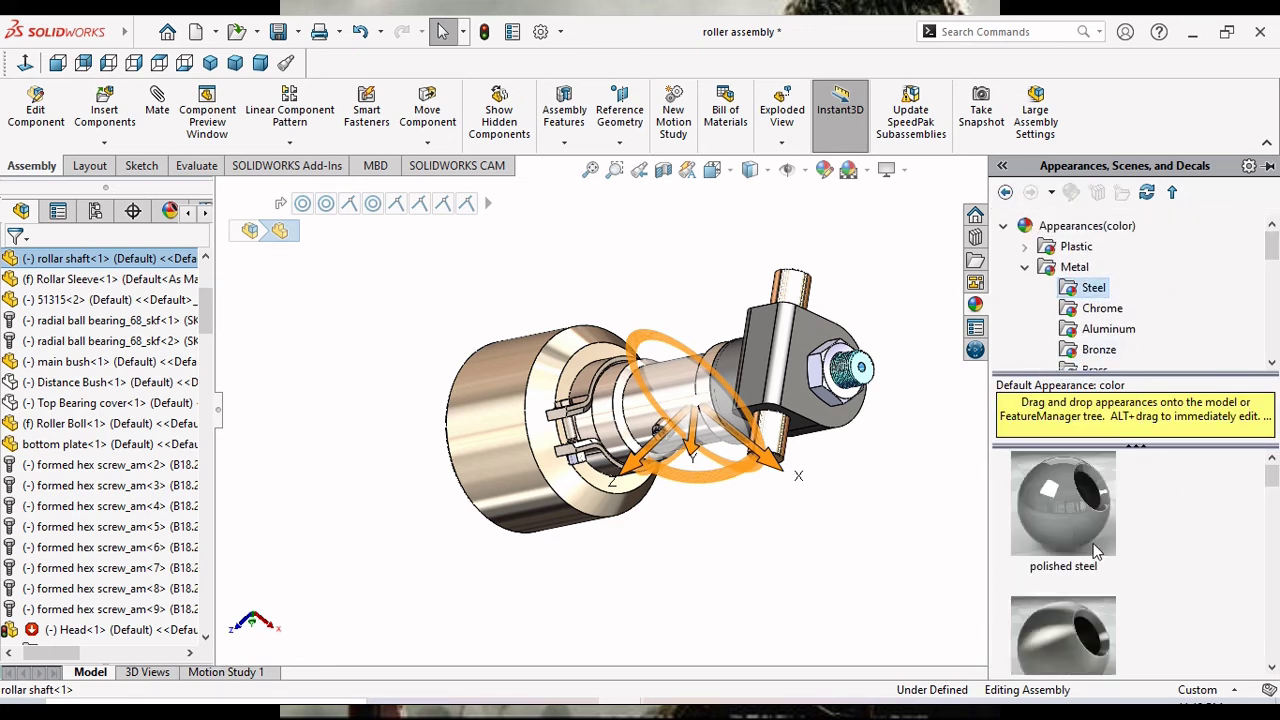
pyautogui.moveTo(1097, 549); pyautogui.dragTo(732, 530)
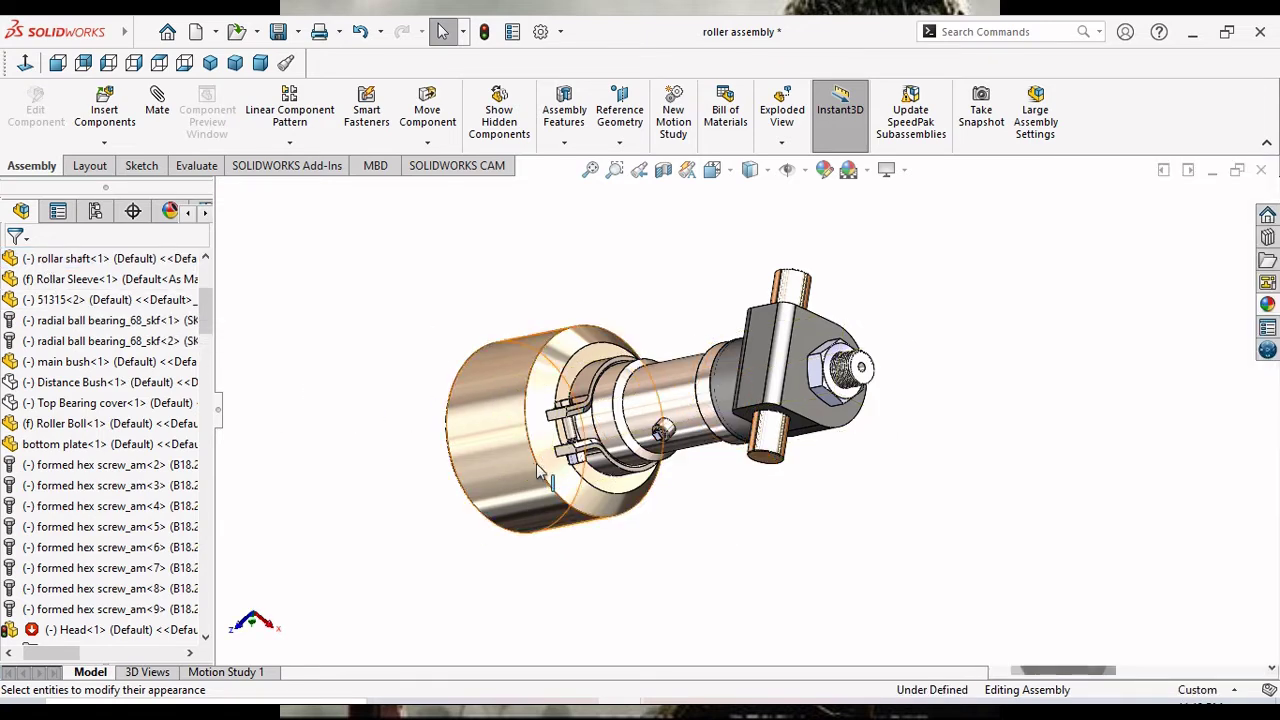
pyautogui.scroll(5, 843, 440)
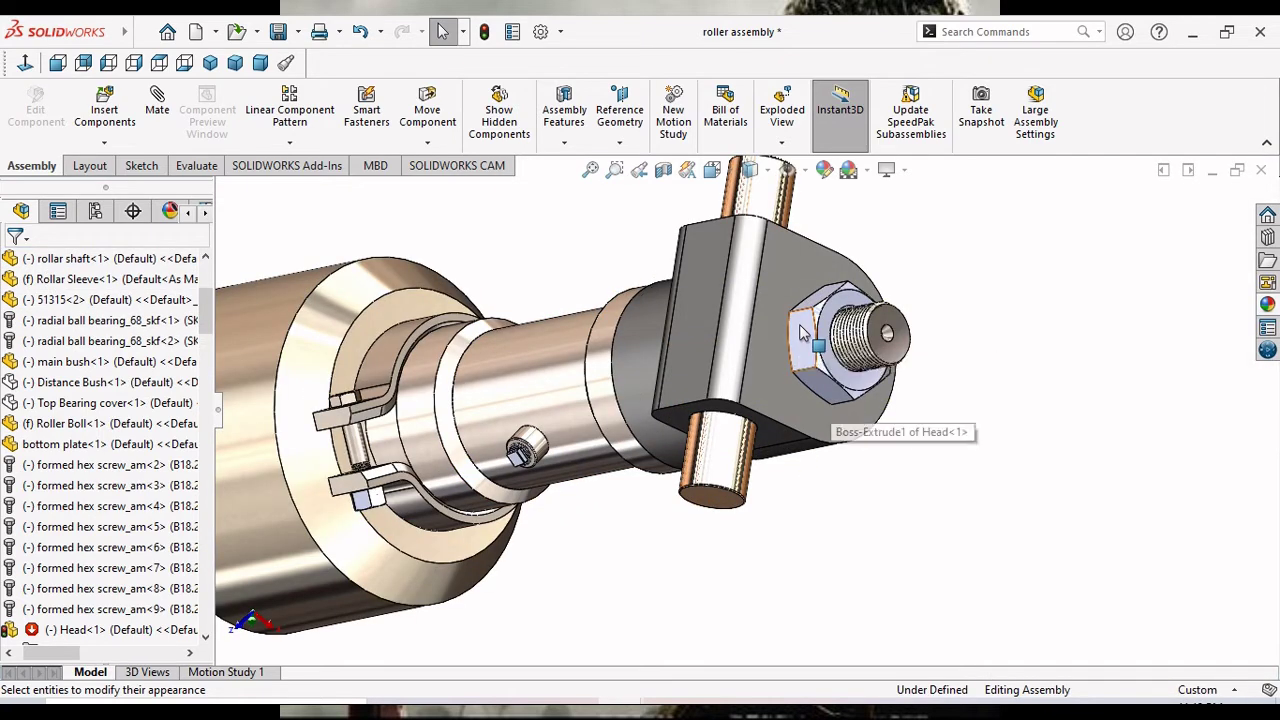
# Apply a brushed steel appearance to the Roller Shaft Nut component.
pyautogui.click(803, 335)
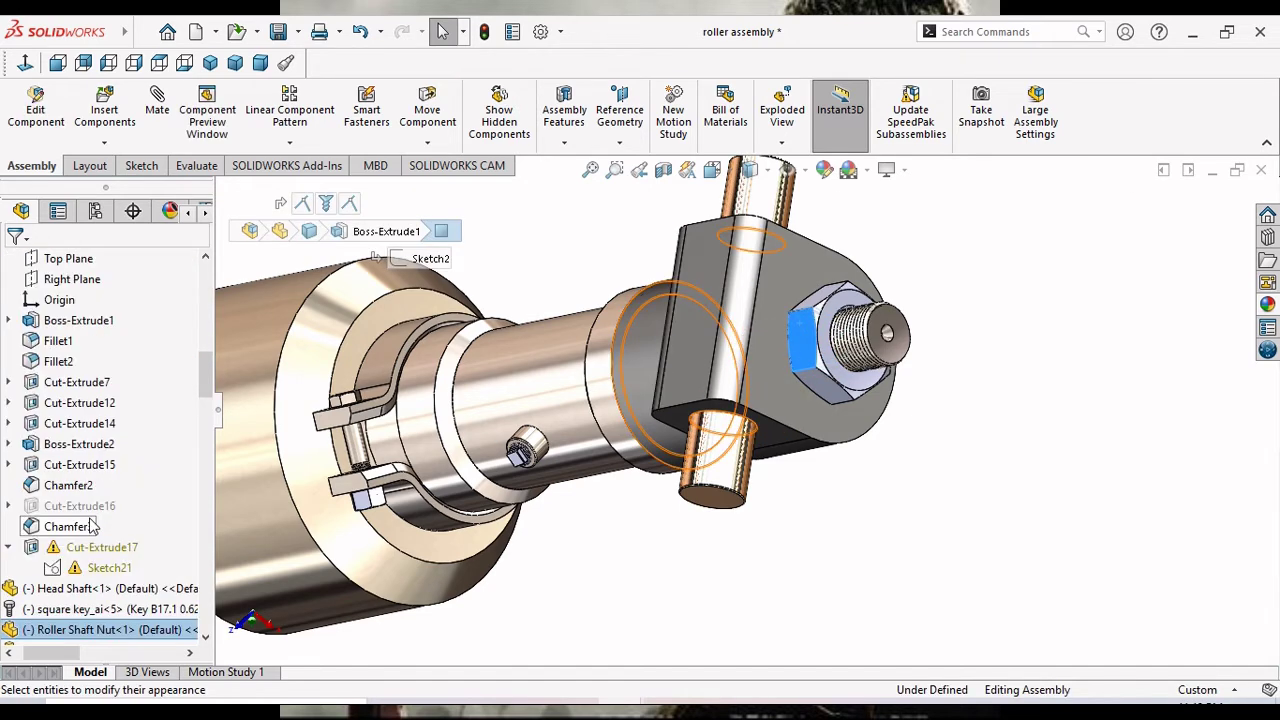
pyautogui.click(110, 629)
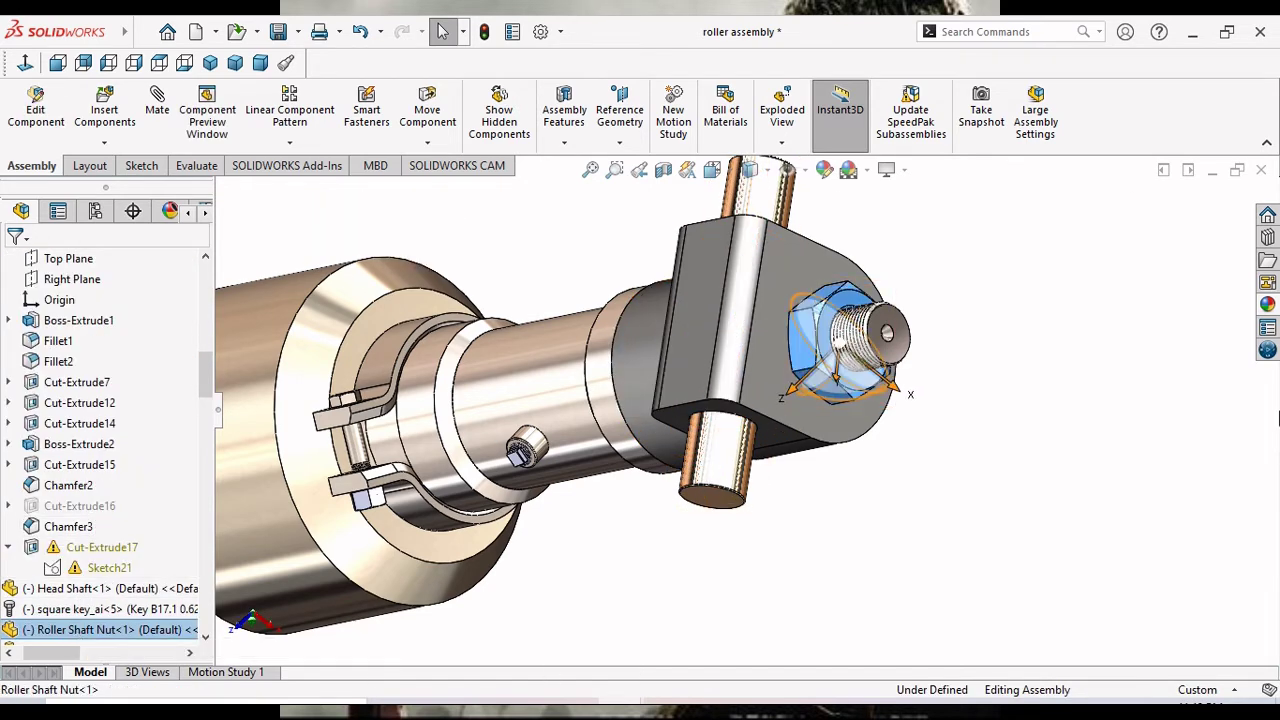
pyautogui.click(1268, 304)
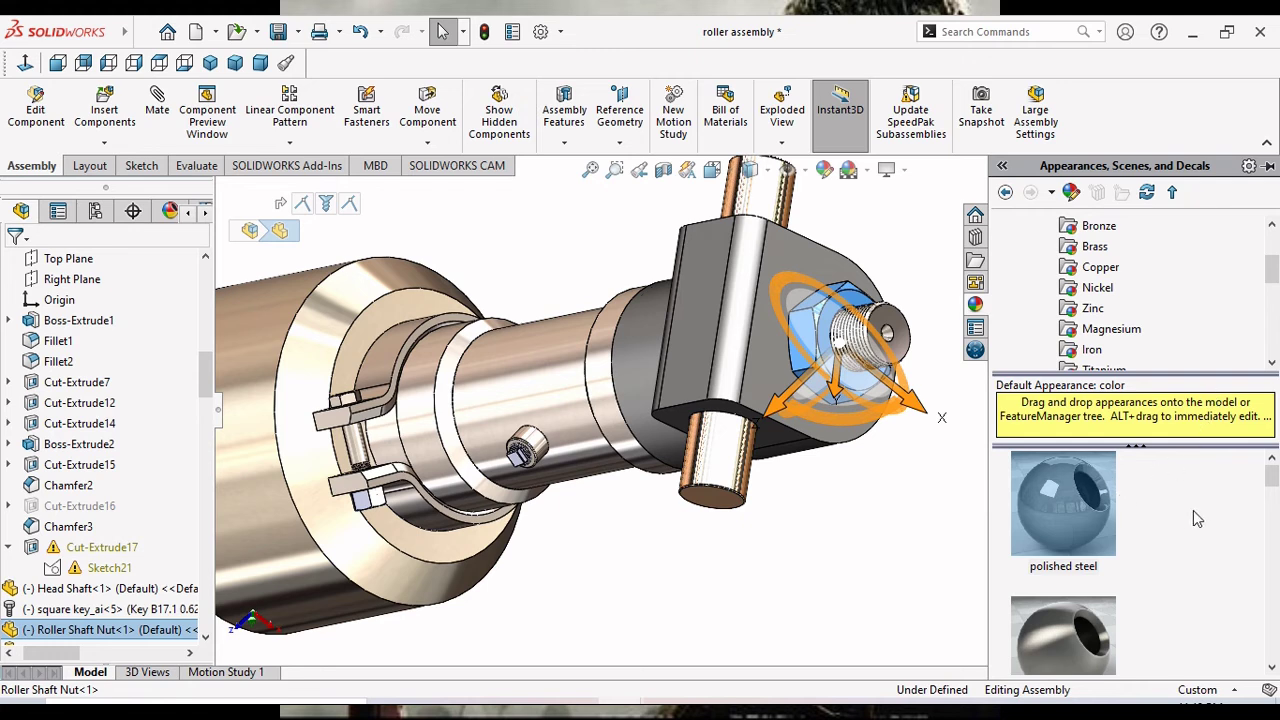
pyautogui.moveTo(1274, 481); pyautogui.dragTo(1274, 491)
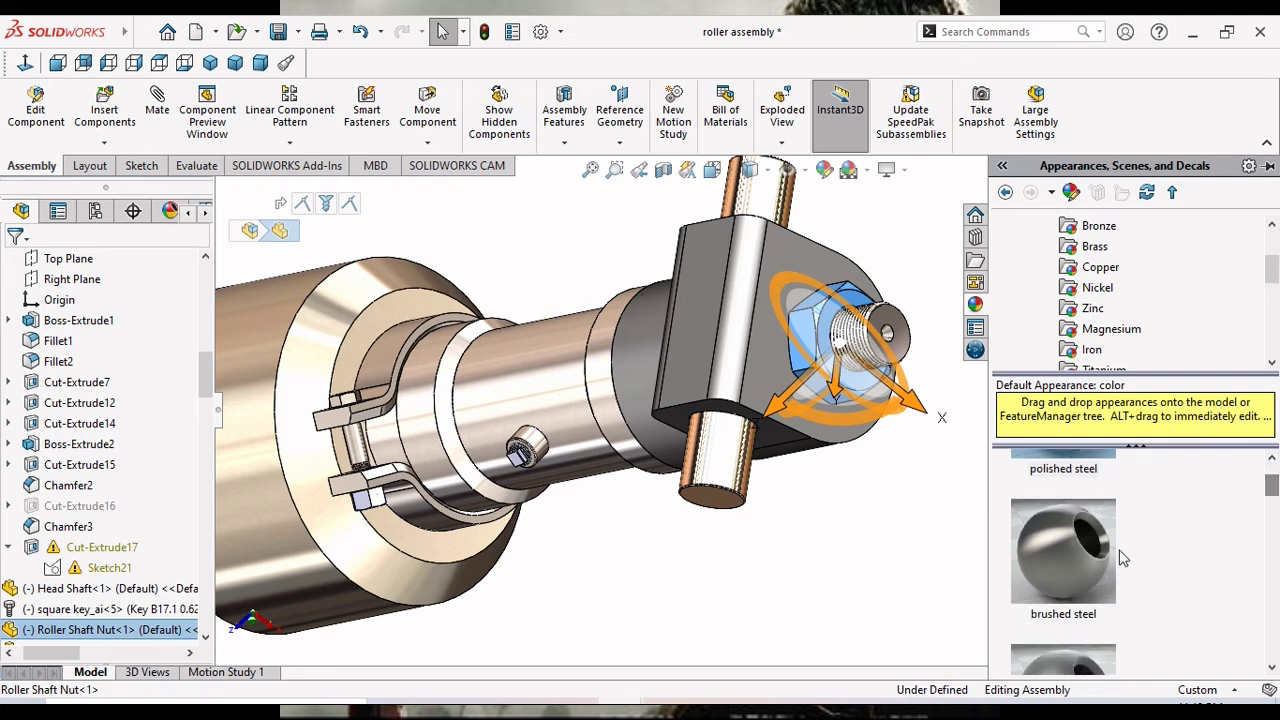
pyautogui.click(1115, 556)
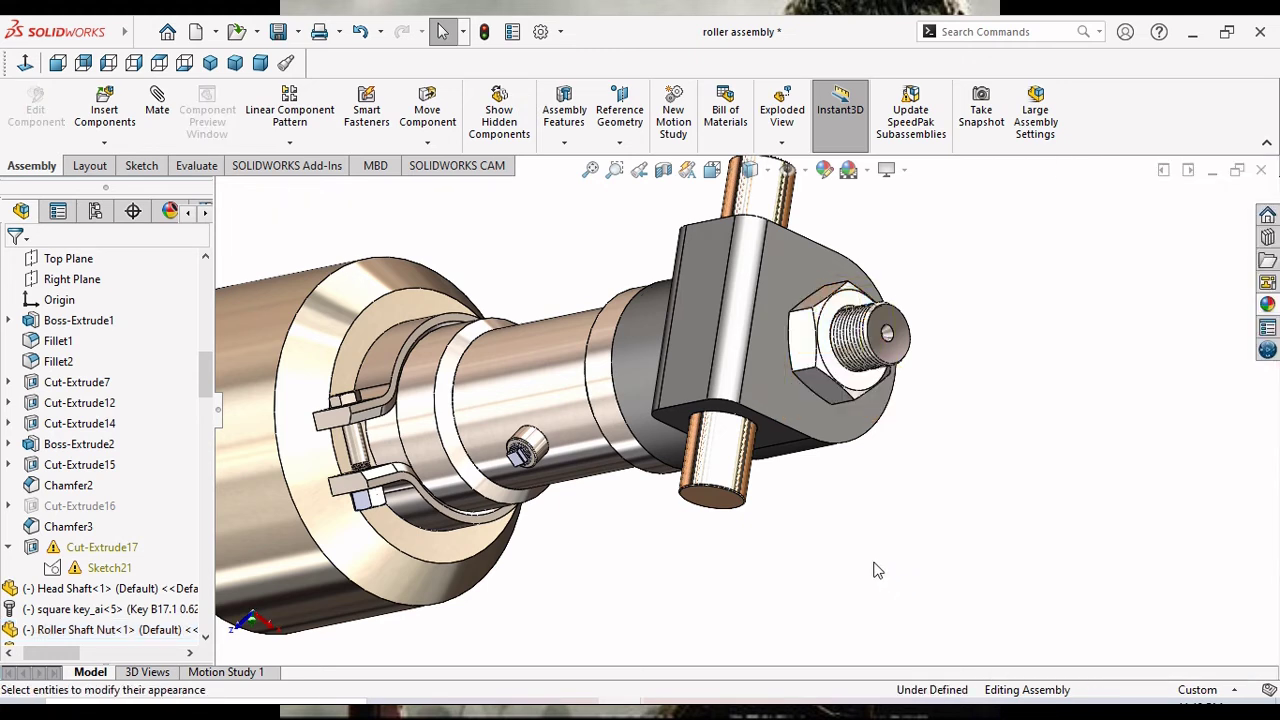
# Drag the satin finish stainless steel appearance onto the cock bush component.
pyautogui.scroll(2, 846, 518)
pyautogui.scroll(2, 846, 518)
pyautogui.scroll(-5, 748, 455)
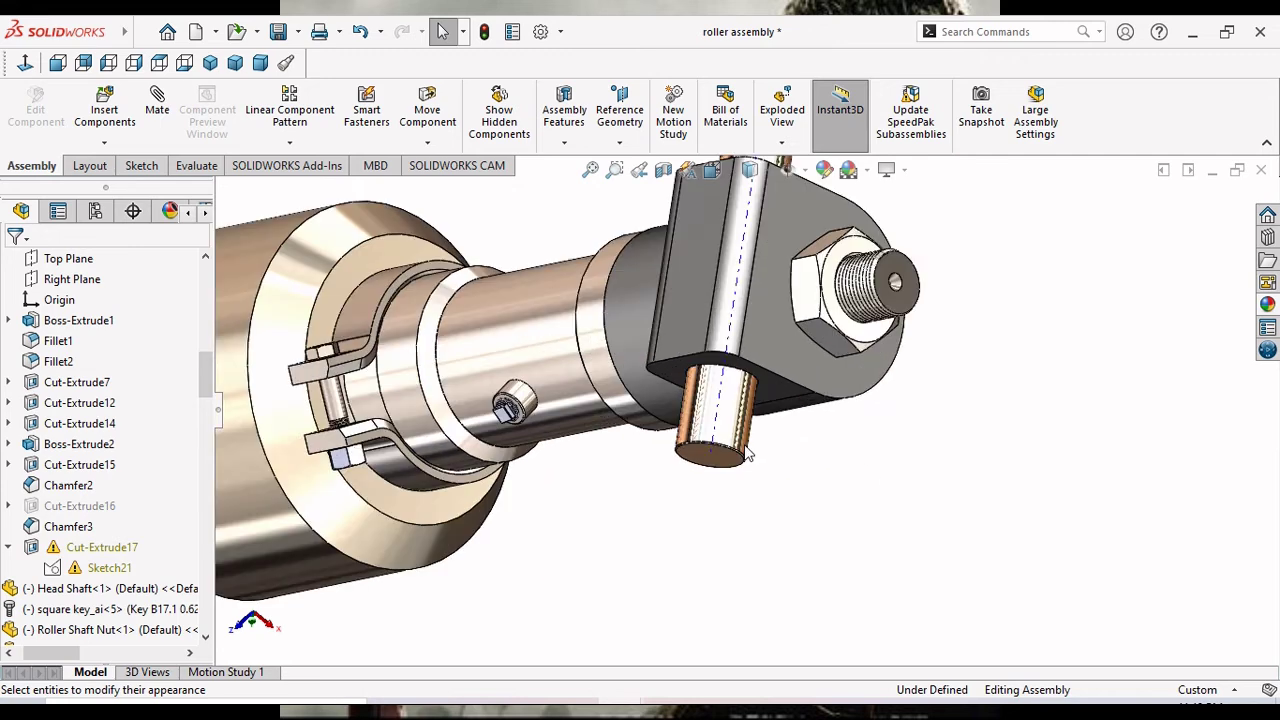
pyautogui.scroll(-2, 784, 497)
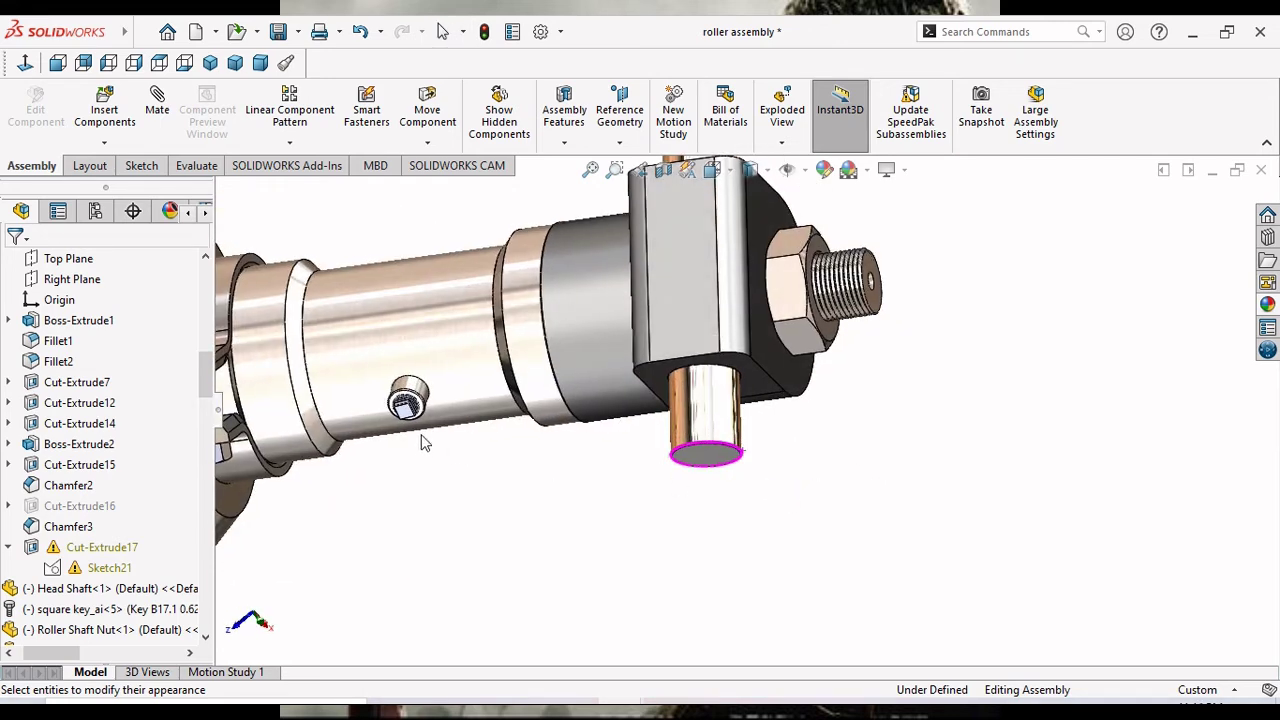
pyautogui.scroll(-5, 421, 434)
pyautogui.click(462, 395)
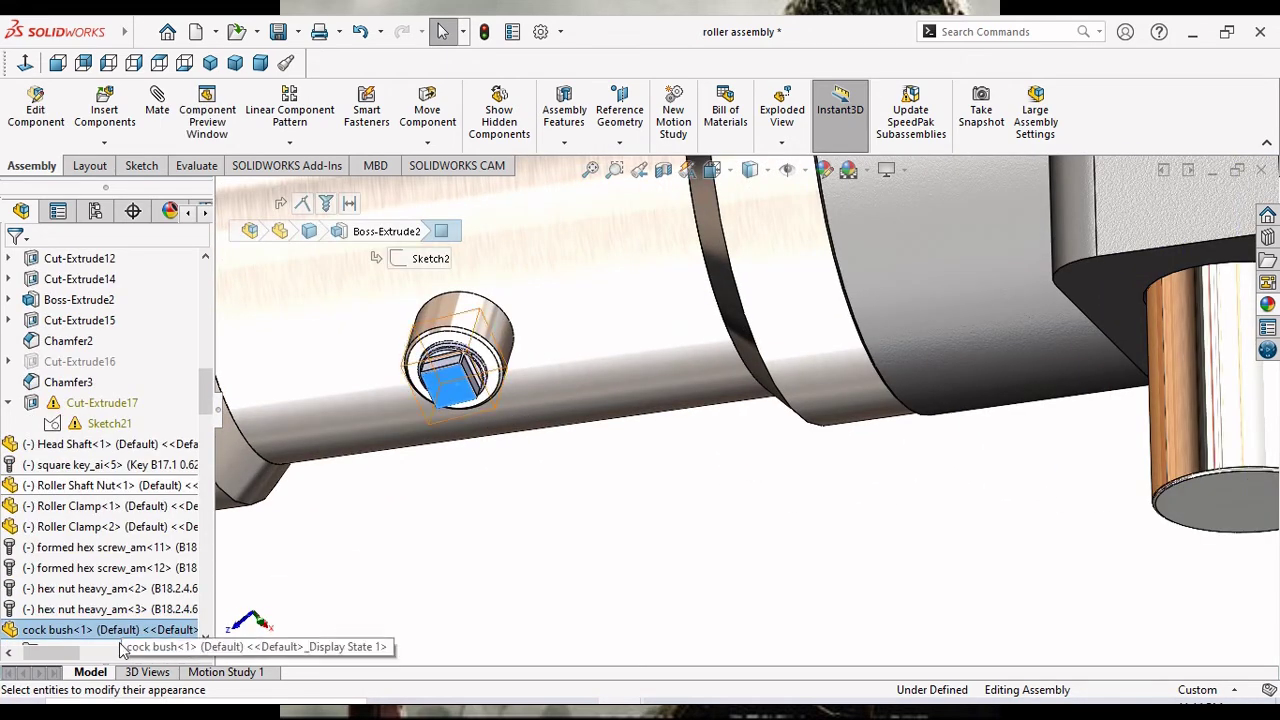
pyautogui.click(118, 638)
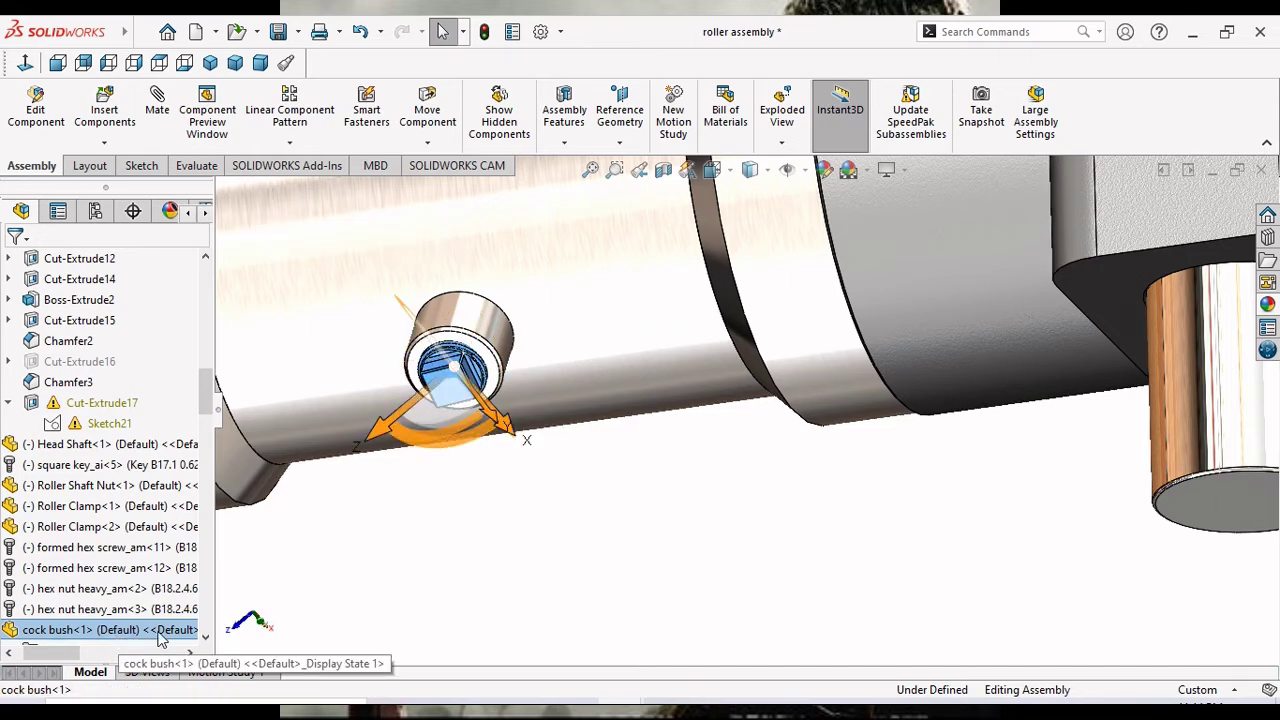
pyautogui.click(1267, 305)
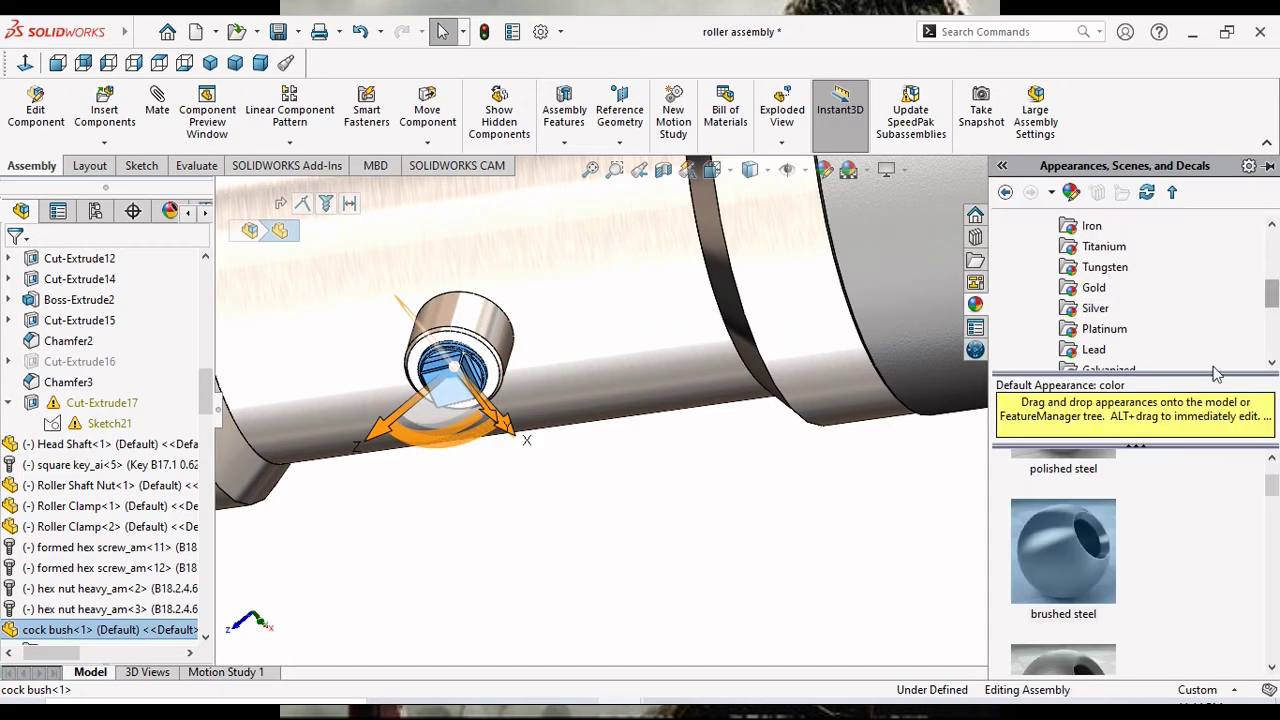
pyautogui.moveTo(1274, 487); pyautogui.dragTo(1274, 512)
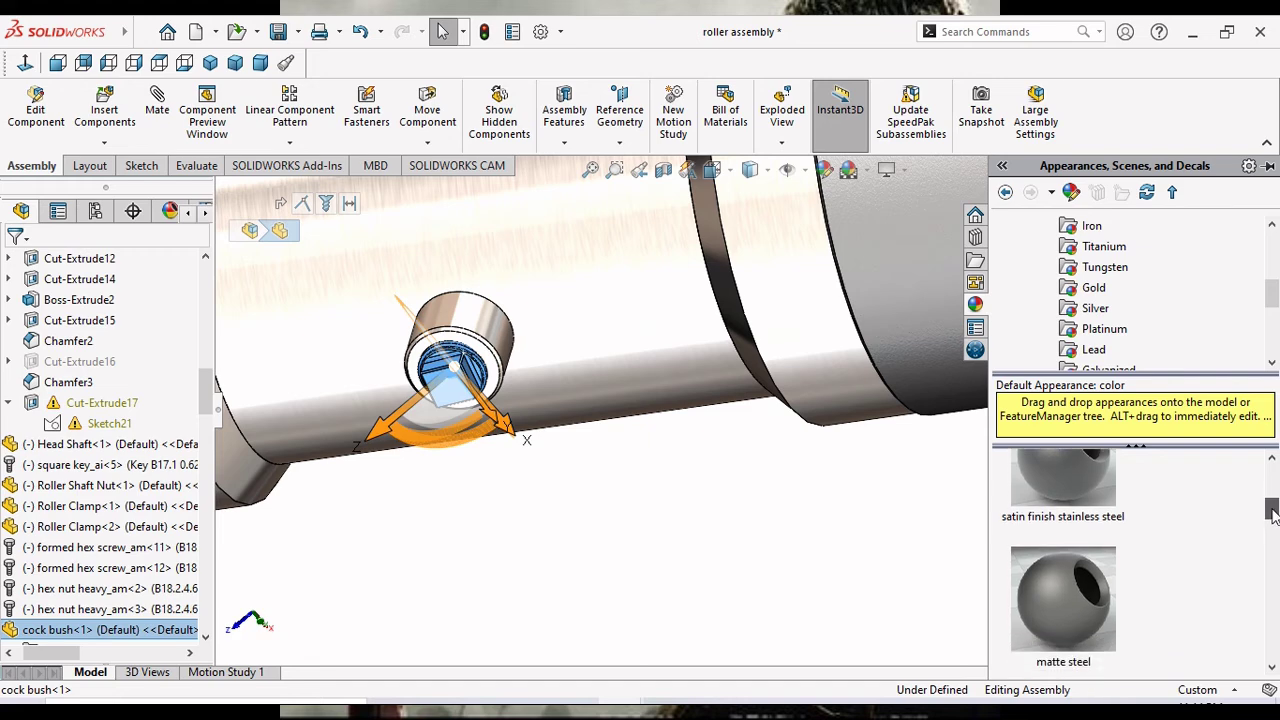
pyautogui.moveTo(1085, 505); pyautogui.dragTo(737, 550)
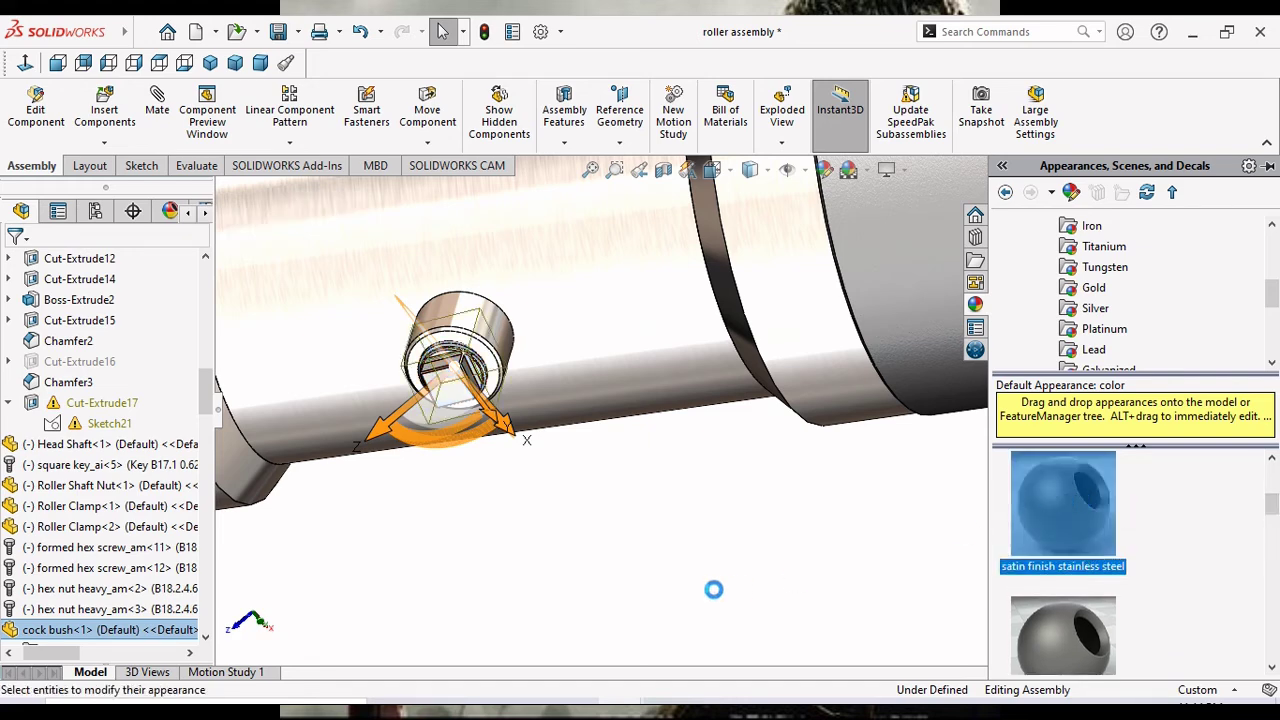
pyautogui.scroll(3, 737, 550)
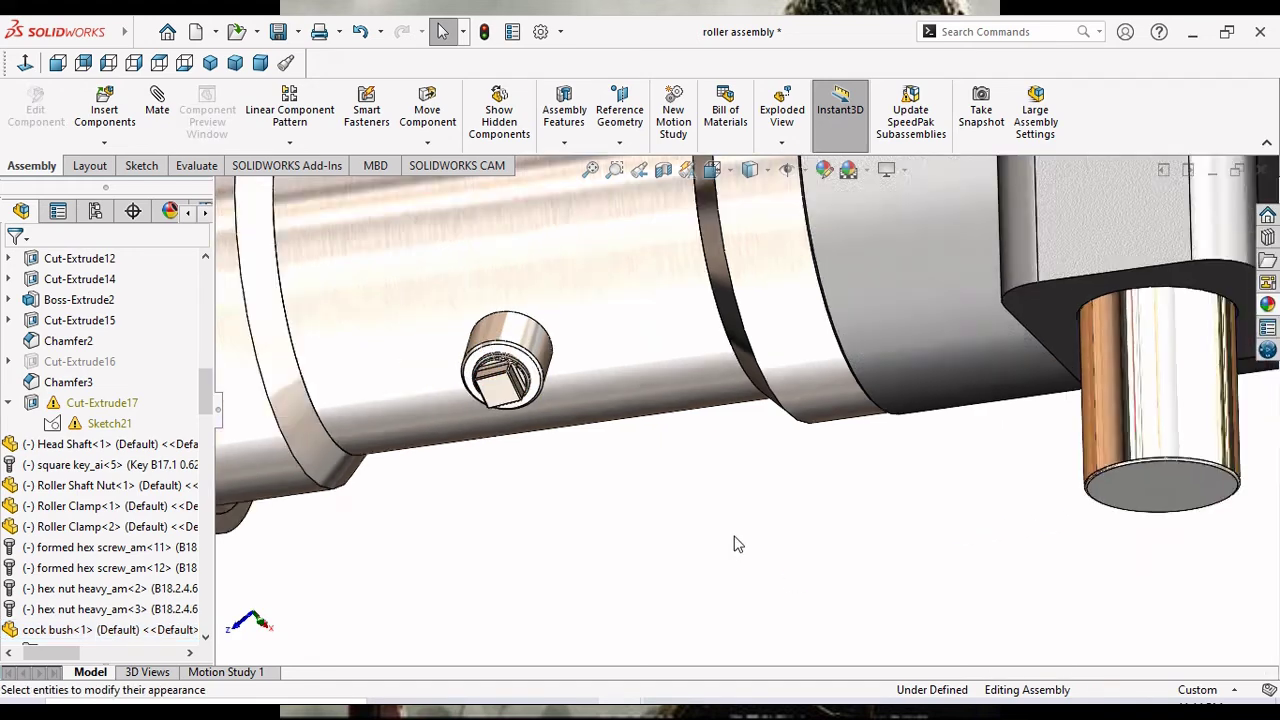
pyautogui.scroll(4, 700, 525)
pyautogui.scroll(3, 687, 510)
# Apply the Iron > cast iron appearance to the bottom plate<1> component on the drum's end.
pyautogui.moveTo(729, 523); pyautogui.dragTo(786, 523, button='middle')
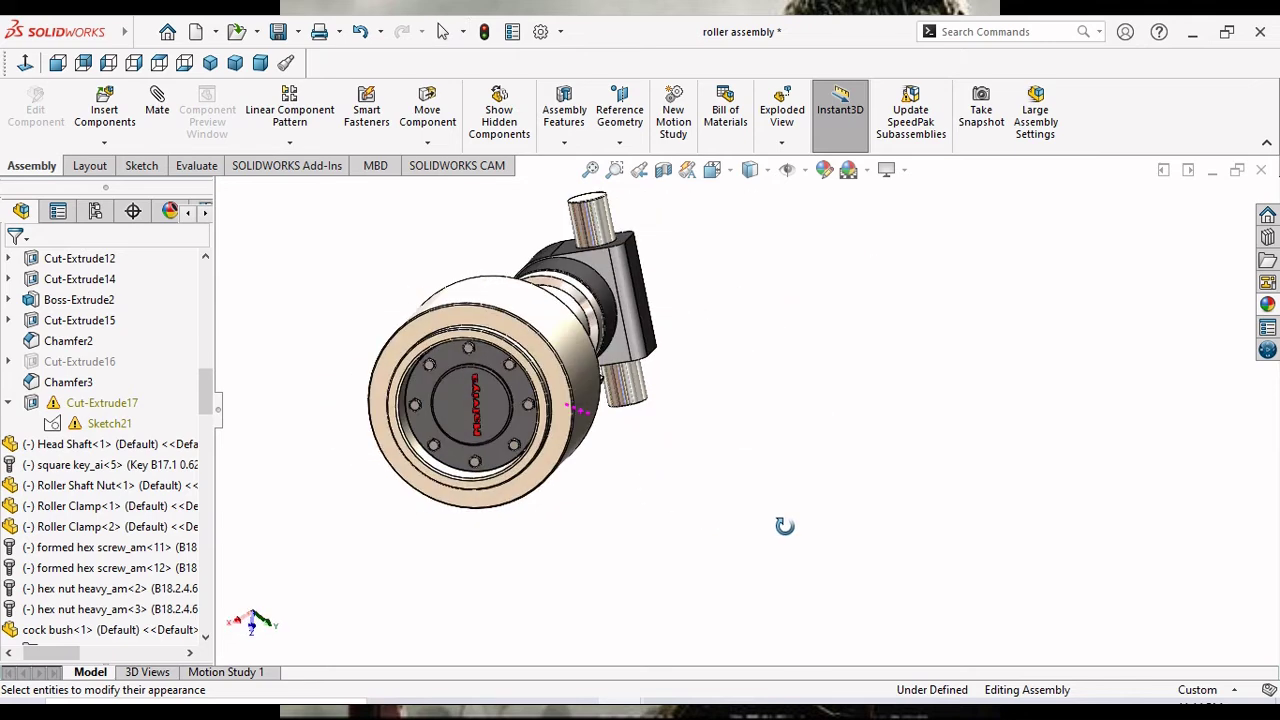
pyautogui.click(432, 485)
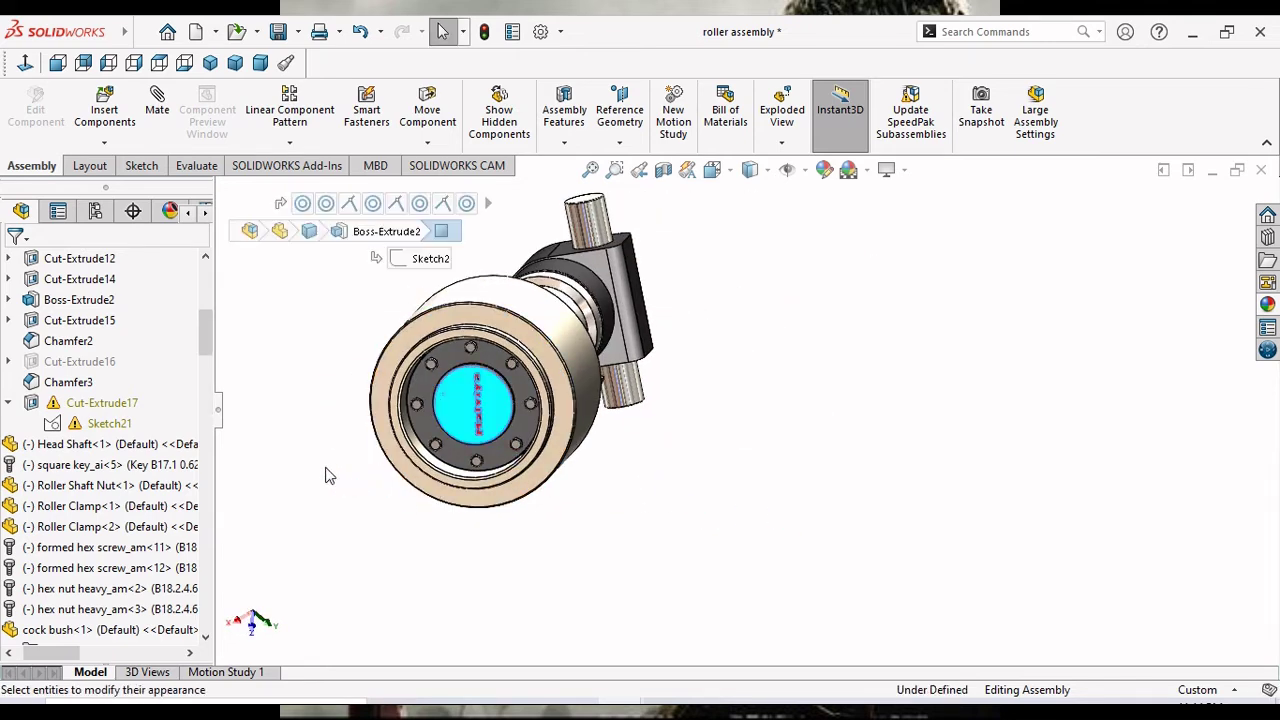
pyautogui.click(95, 260)
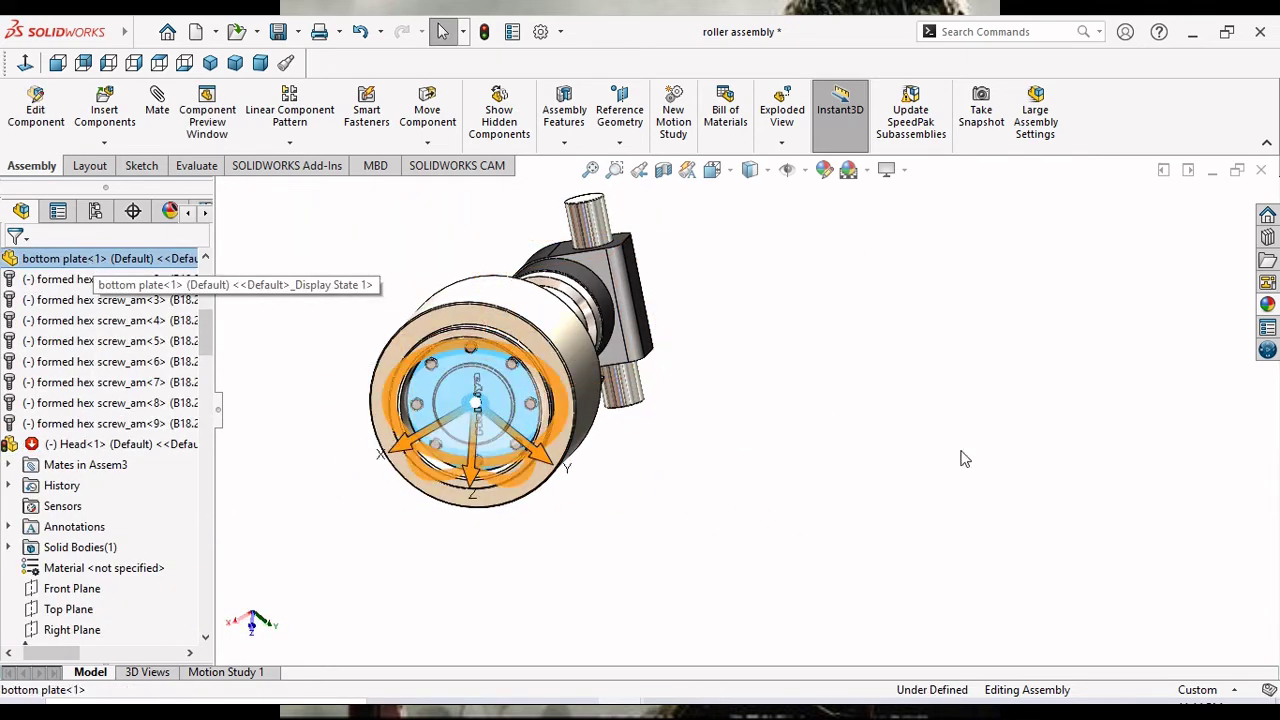
pyautogui.click(1267, 305)
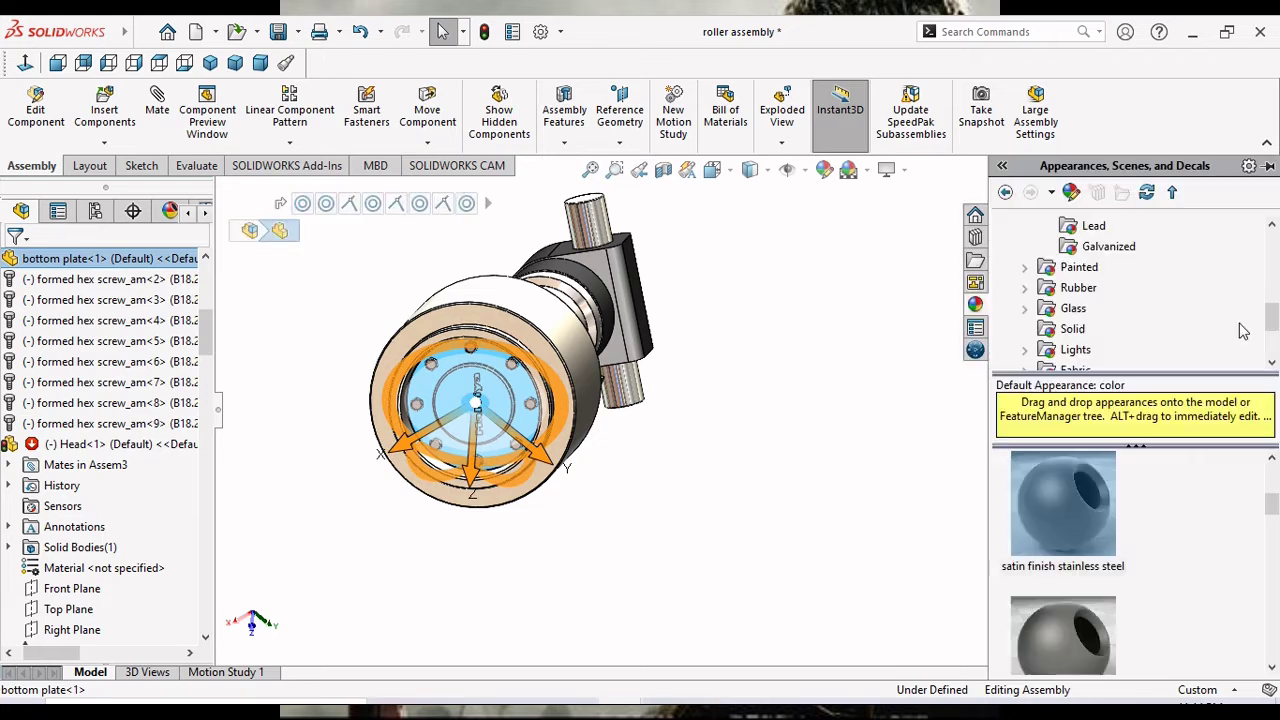
pyautogui.moveTo(1277, 514); pyautogui.dragTo(1277, 526)
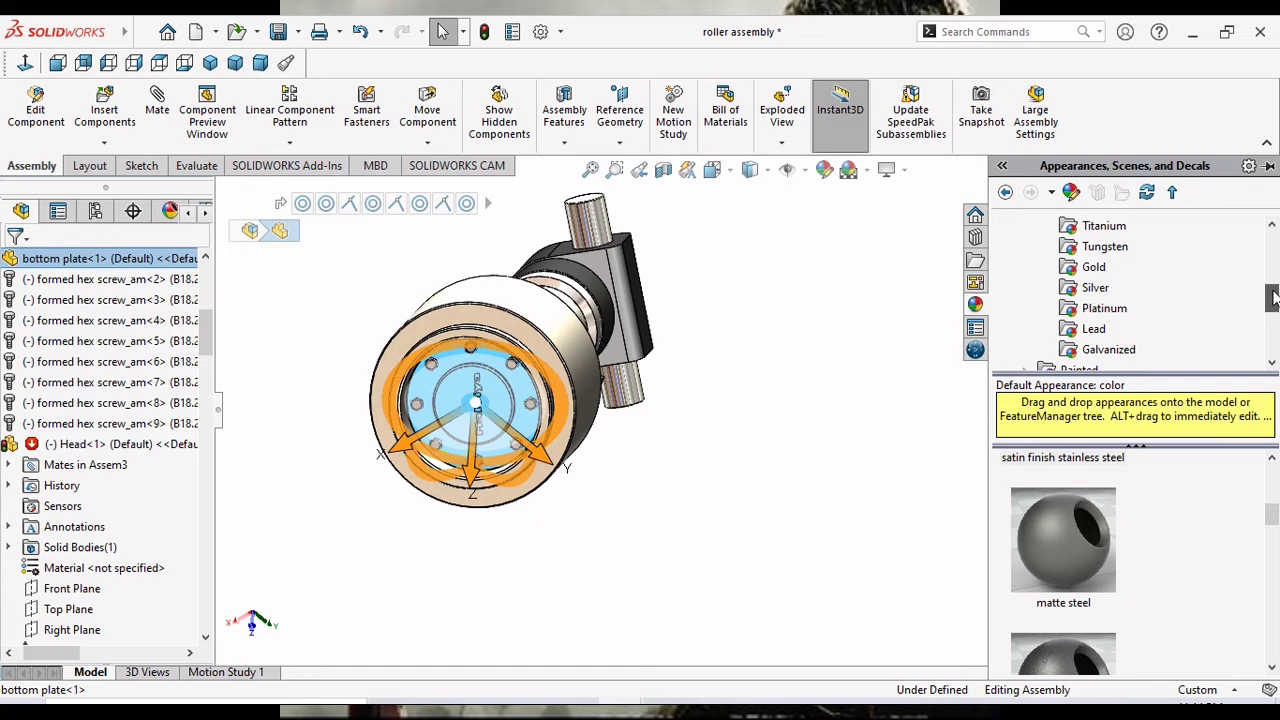
pyautogui.moveTo(1274, 297); pyautogui.dragTo(1274, 285)
pyautogui.click(1086, 270)
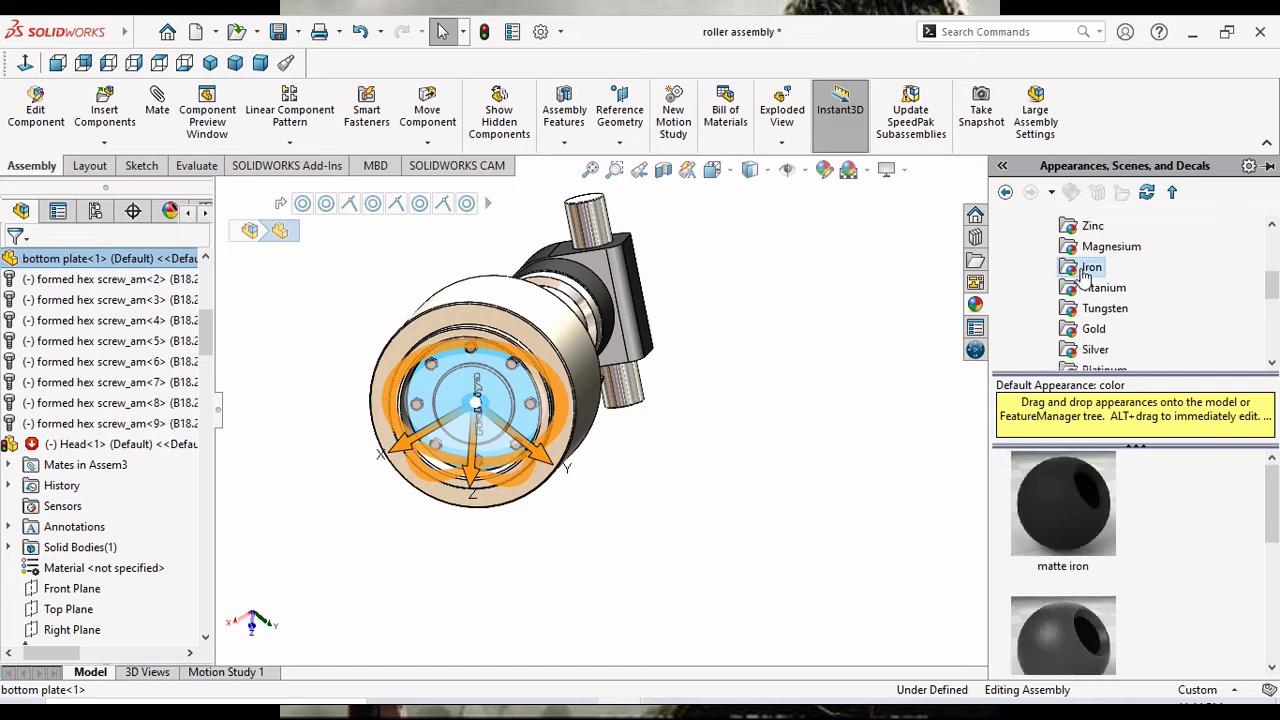
pyautogui.moveTo(1268, 500); pyautogui.dragTo(1268, 615)
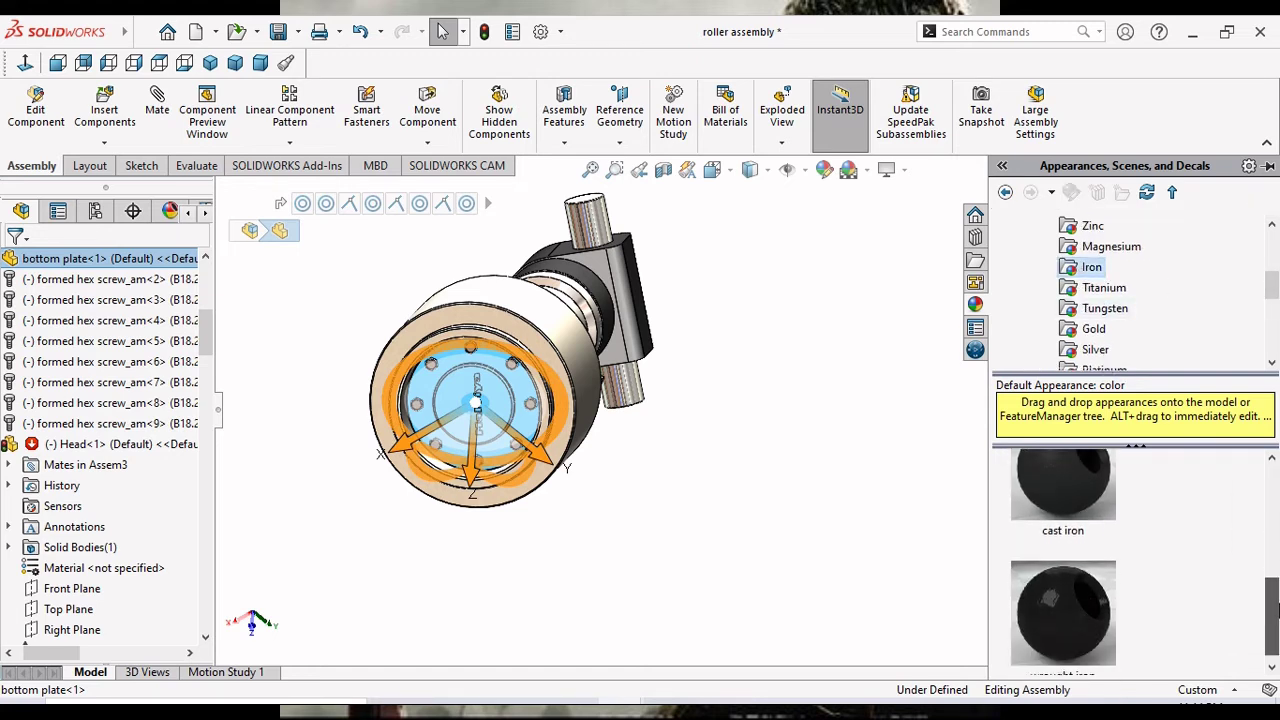
pyautogui.click(1050, 513)
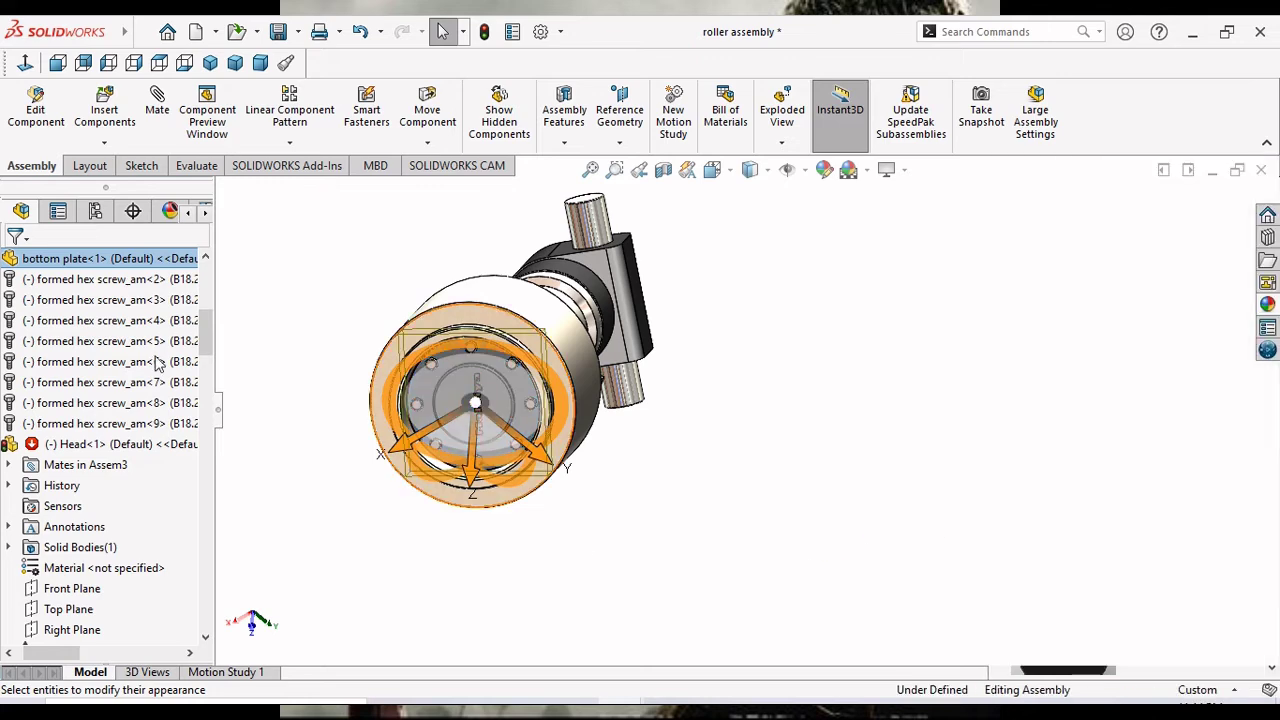
pyautogui.moveTo(688, 514)
pyautogui.mouseDown(button='middle')
pyautogui.moveTo(736, 521)
pyautogui.moveTo(586, 517)
pyautogui.mouseUp(button='middle')
pyautogui.scroll(4, 686, 452)
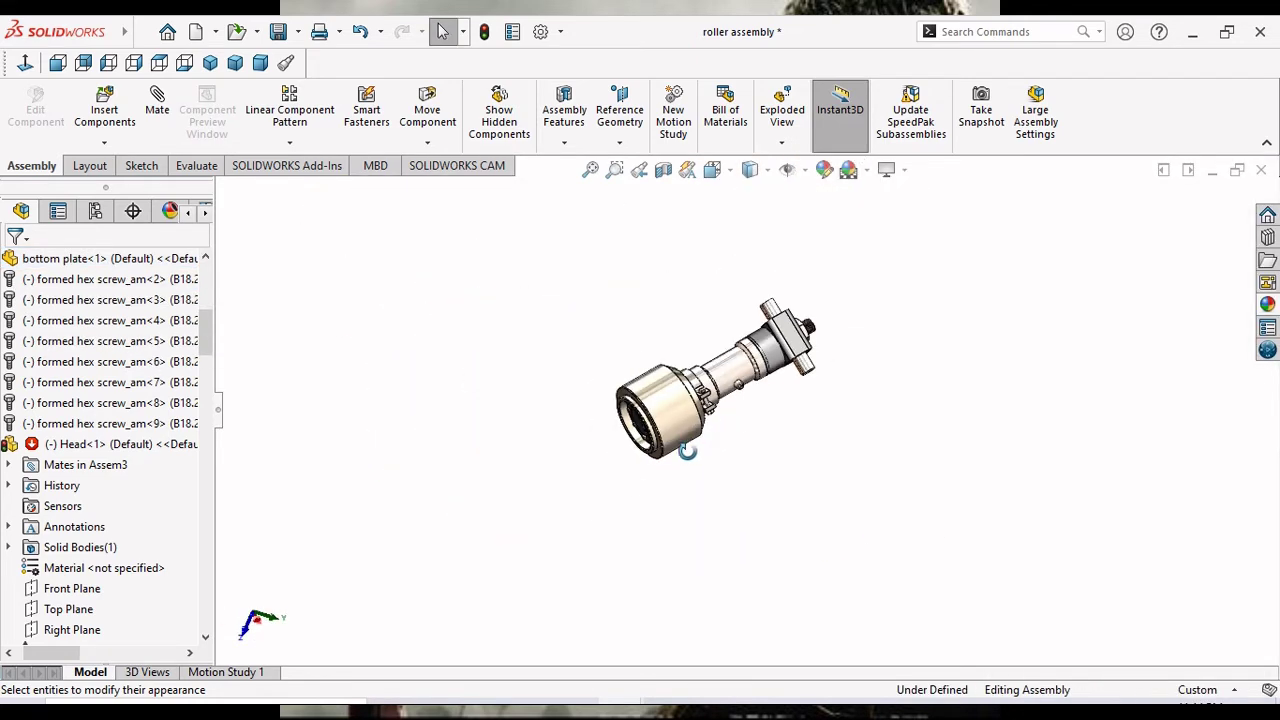
# Zoom to frame the roller, open the Hide/Show Items options, and nudge the view right.
pyautogui.scroll(-2, 760, 372)
pyautogui.scroll(-2, 760, 372)
pyautogui.scroll(-3, 843, 370)
pyautogui.scroll(-3, 843, 370)
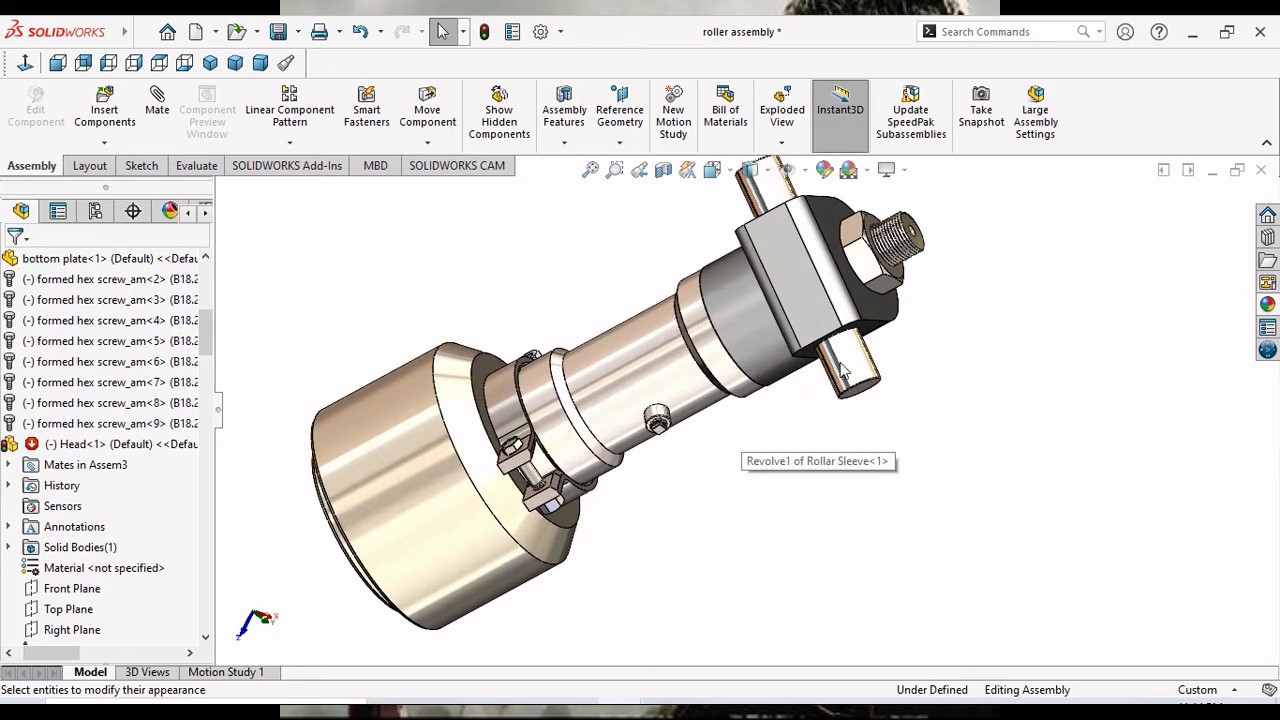
pyautogui.scroll(1, 914, 471)
pyautogui.scroll(2, 914, 471)
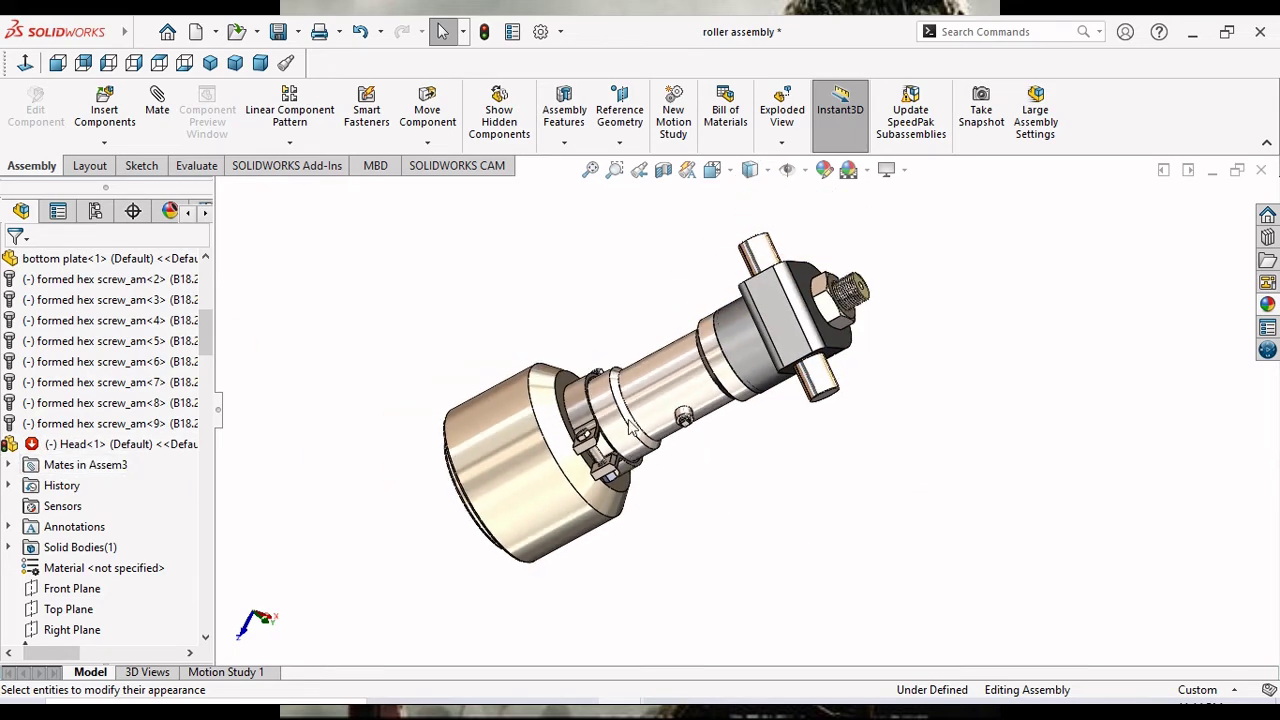
pyautogui.scroll(2, 531, 451)
pyautogui.scroll(1, 675, 418)
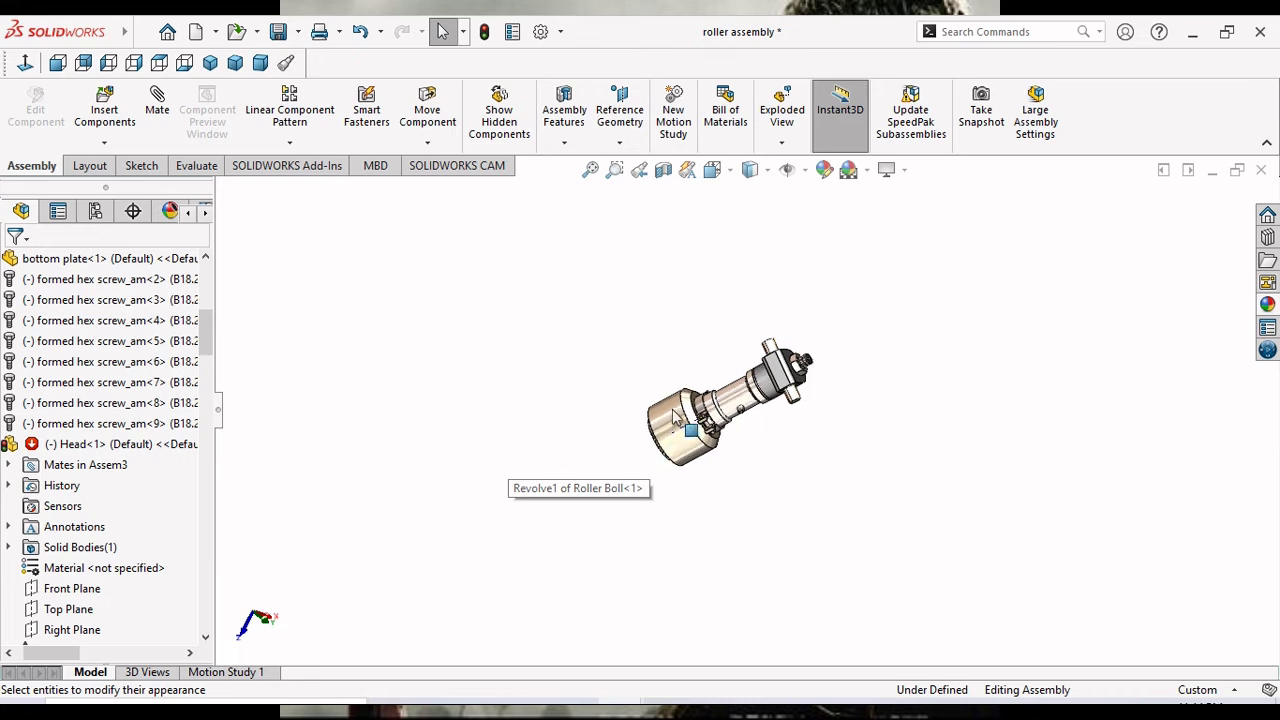
pyautogui.scroll(-1, 675, 418)
pyautogui.scroll(-1, 675, 418)
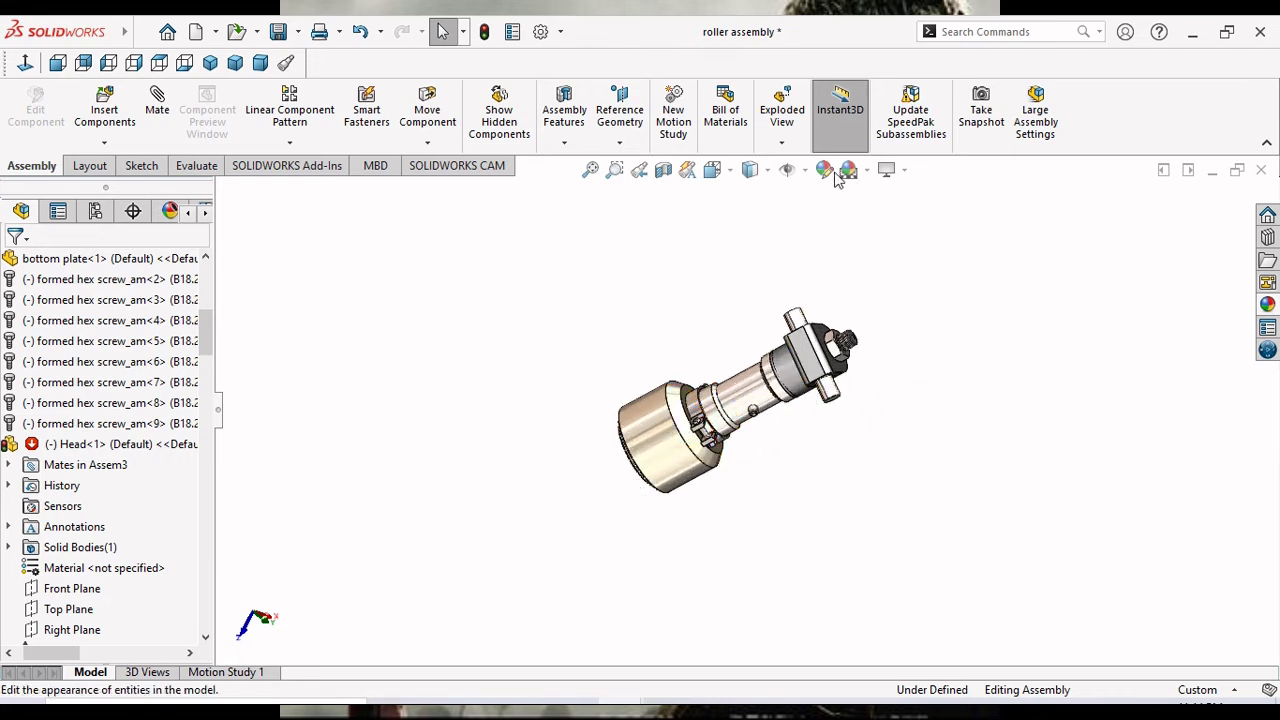
pyautogui.click(788, 170)
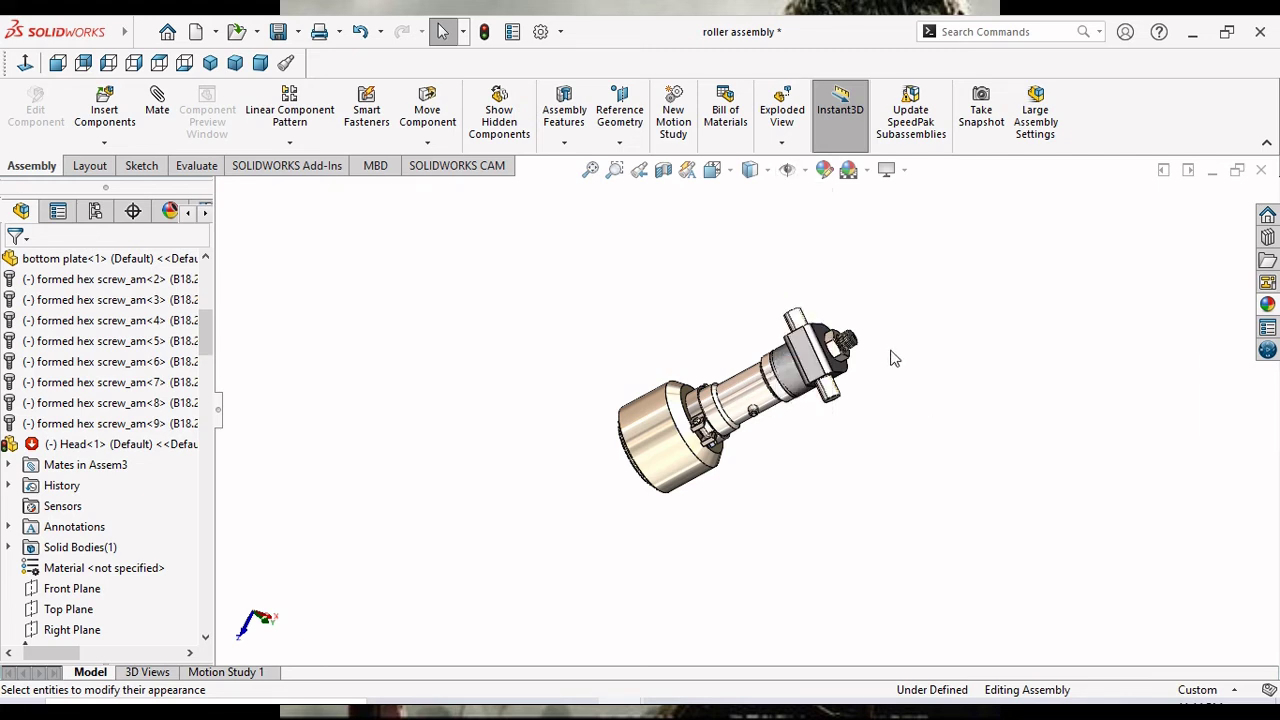
pyautogui.scroll(-1, 892, 363)
pyautogui.scroll(-1, 820, 400)
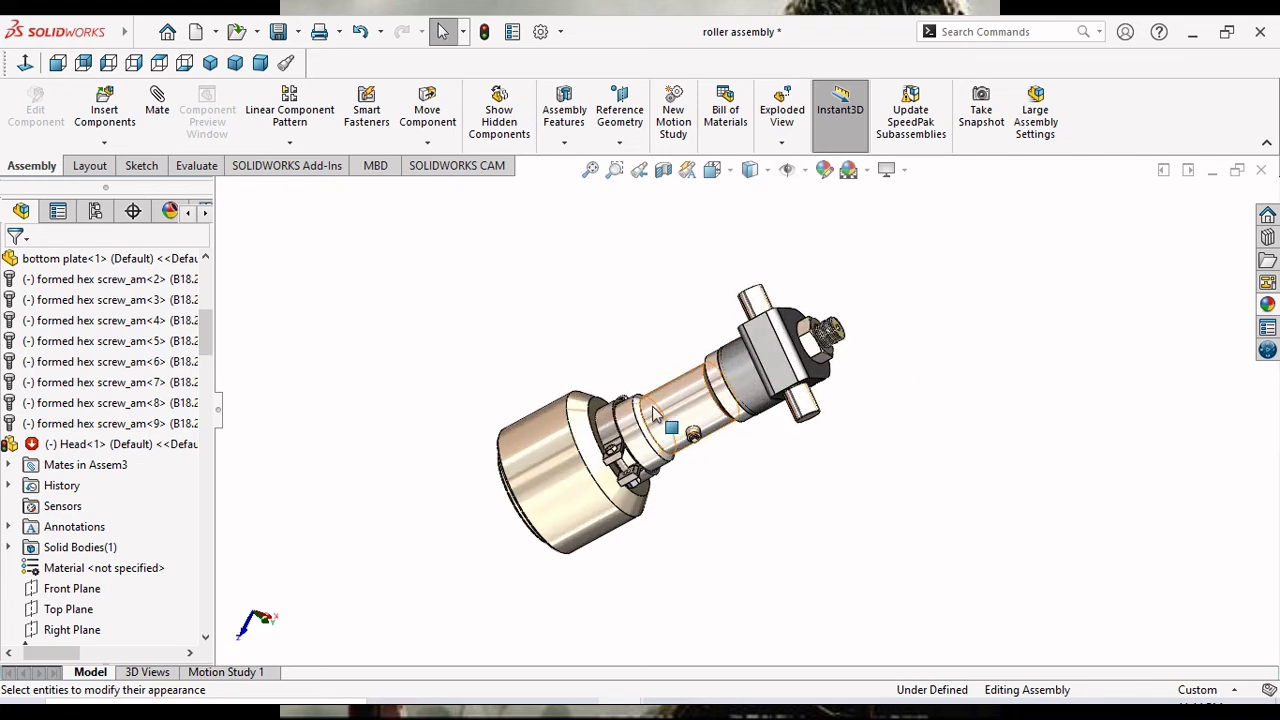
pyautogui.keyDown('ctrl'); pyautogui.moveTo(655, 415); pyautogui.dragTo(675, 417, button='middle'); pyautogui.keyUp('ctrl')
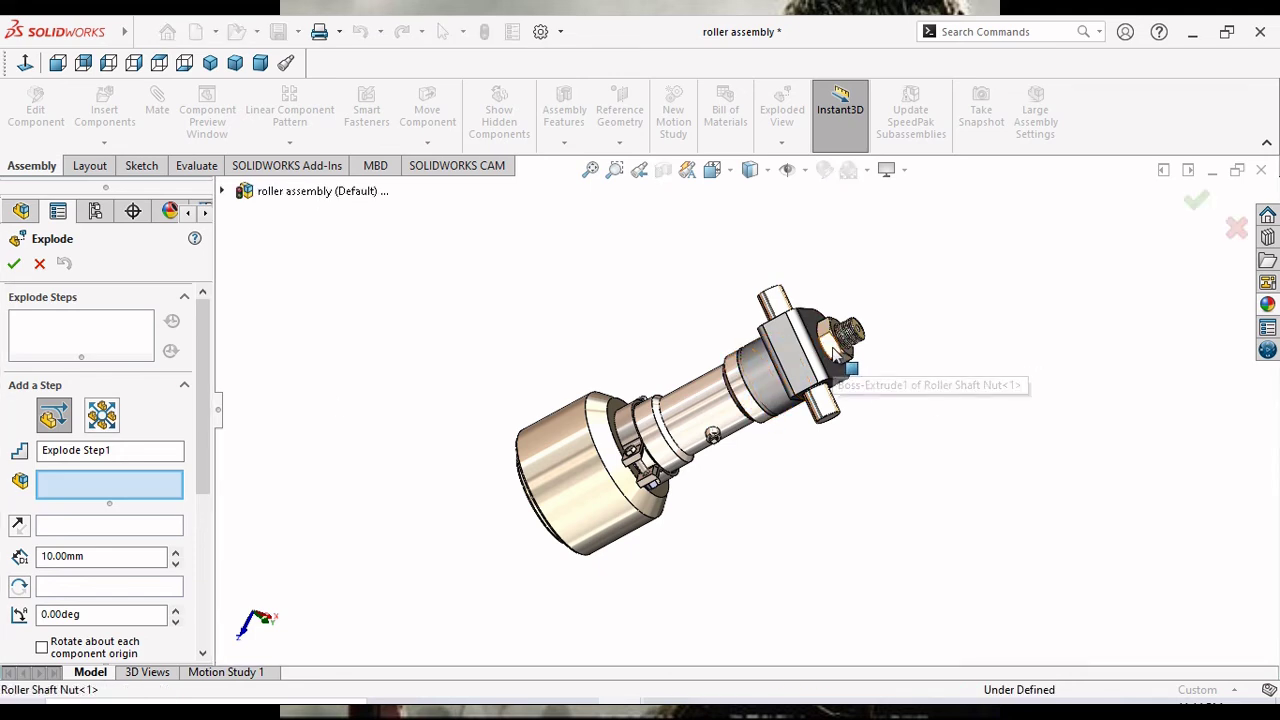
# Rotate the Roller Shaft Nut as a trial explode step, then undo that rotation.
pyautogui.click(846, 390)
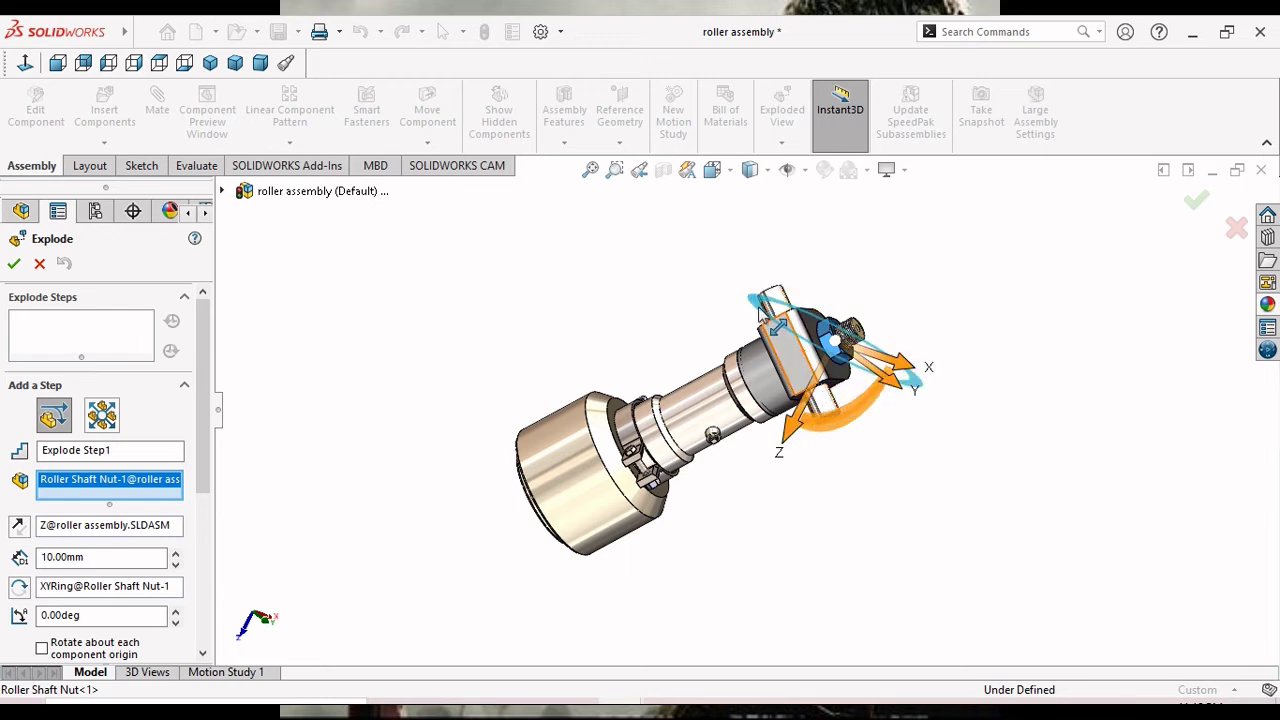
pyautogui.moveTo(760, 313); pyautogui.dragTo(834, 393)
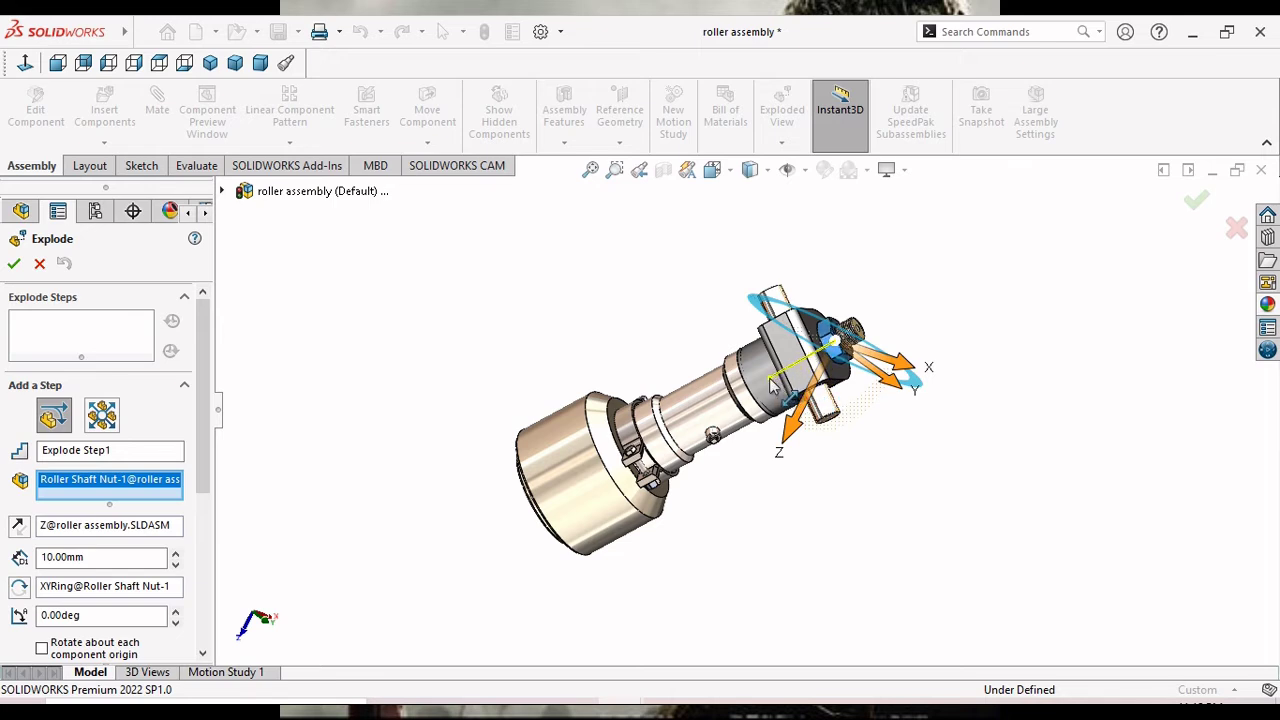
pyautogui.moveTo(771, 385); pyautogui.dragTo(776, 386)
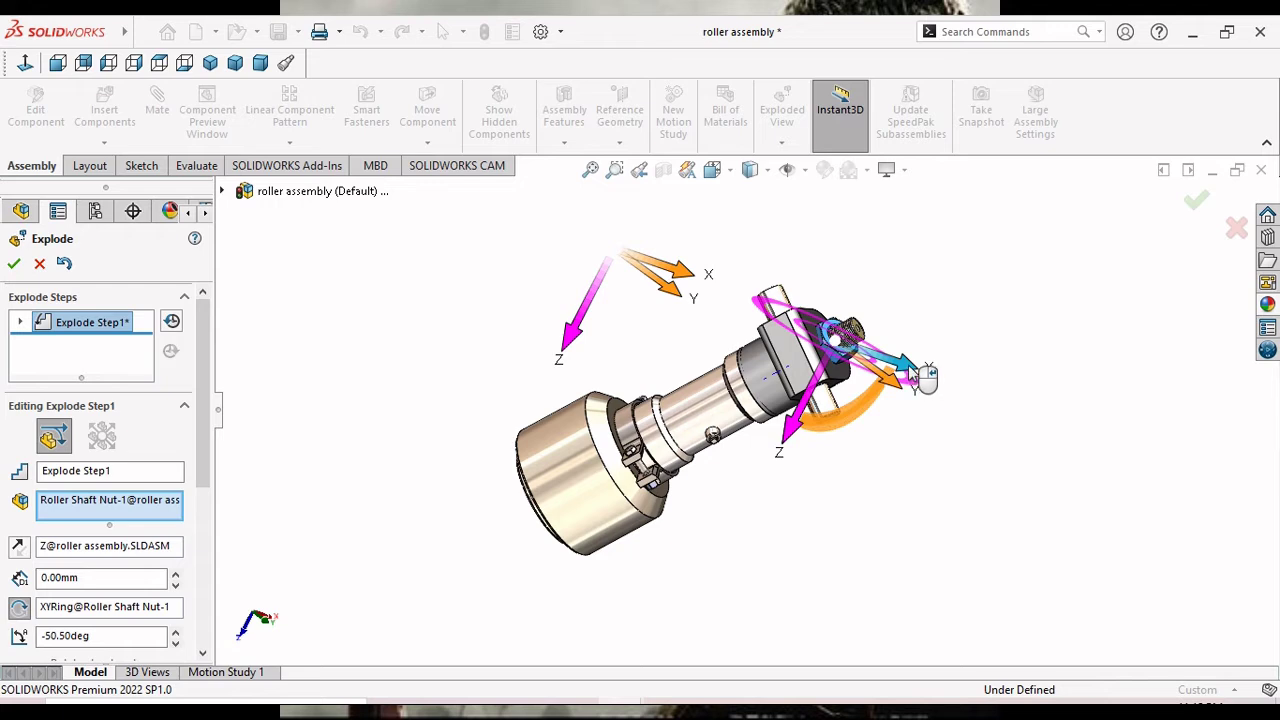
pyautogui.hotkey('ctrl', 'z')
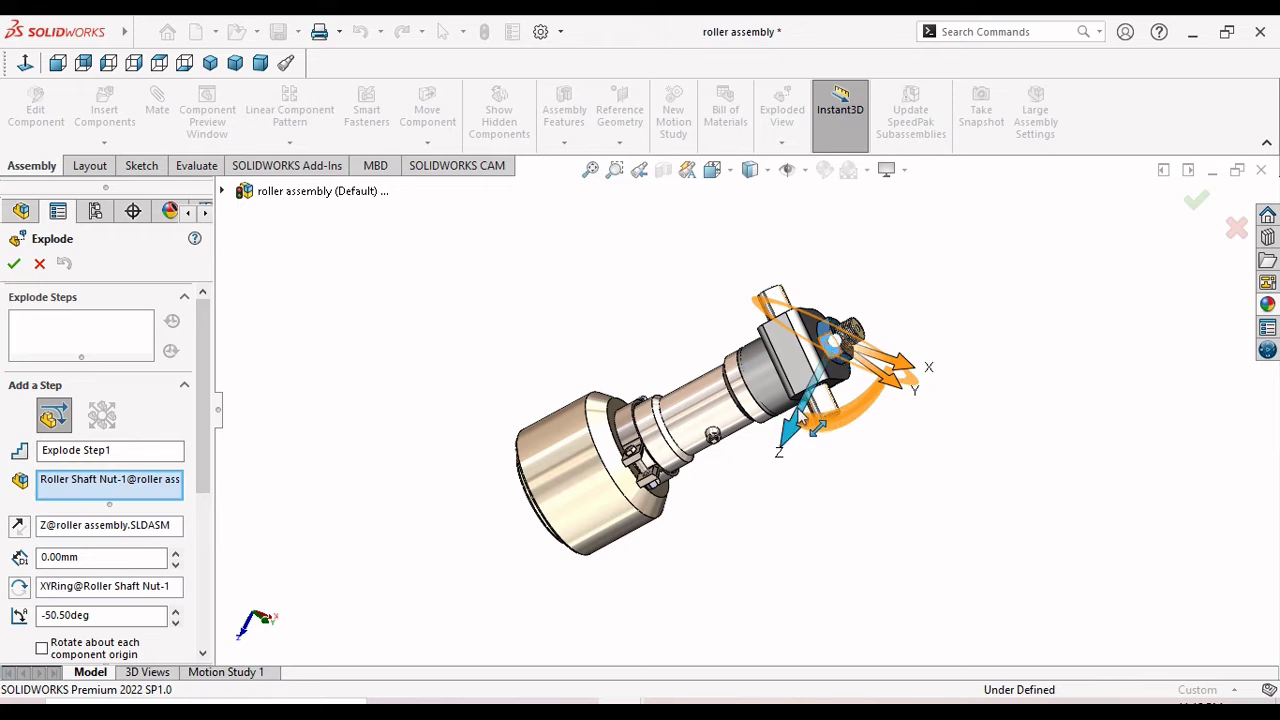
# Drag the nut about 295.63mm along the shaft, then cancel Explode, discarding its steps.
pyautogui.moveTo(817, 426)
pyautogui.mouseDown()
pyautogui.moveTo(832, 400)
pyautogui.moveTo(990, 372)
pyautogui.mouseUp()
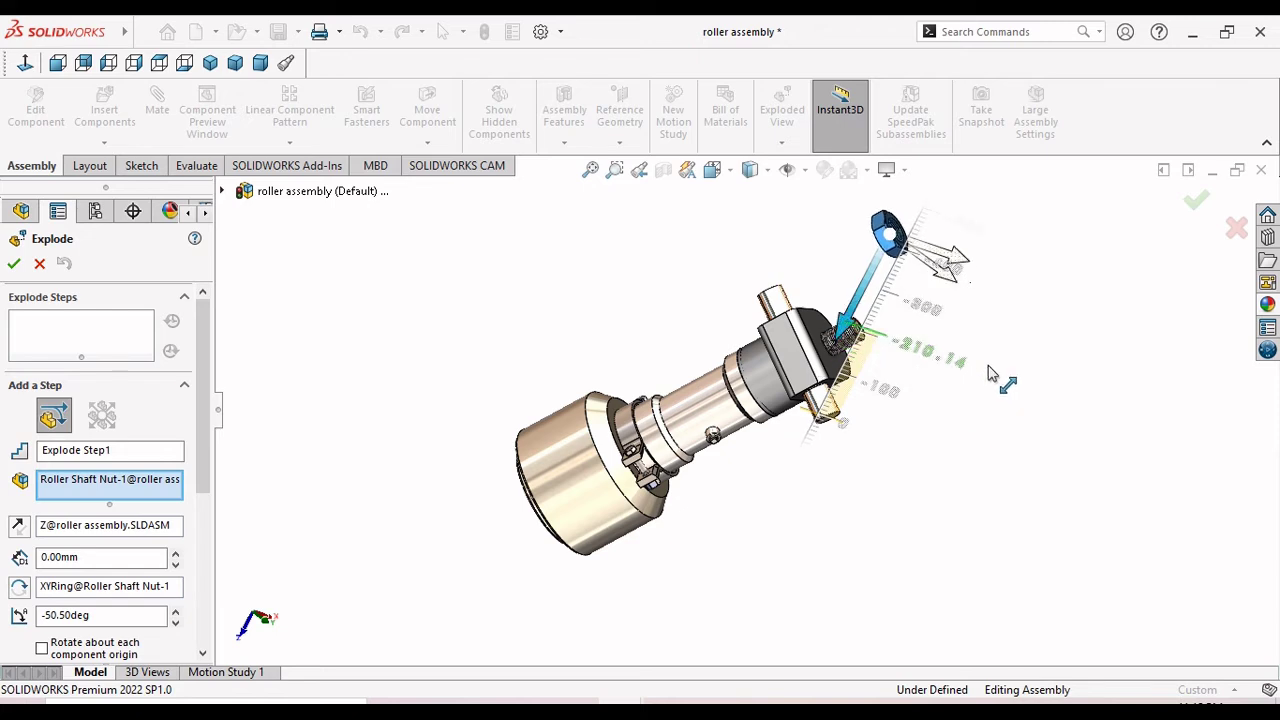
pyautogui.moveTo(990, 372); pyautogui.dragTo(880, 445)
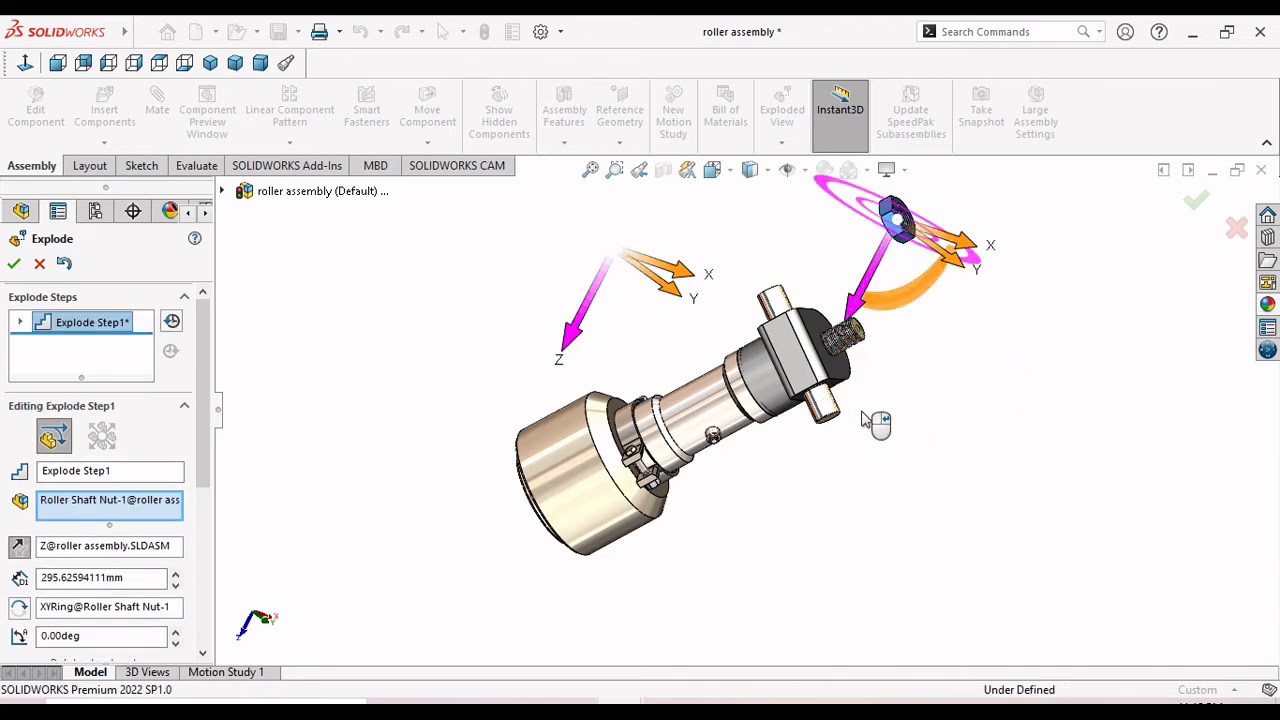
pyautogui.click(866, 418)
pyautogui.click(866, 412)
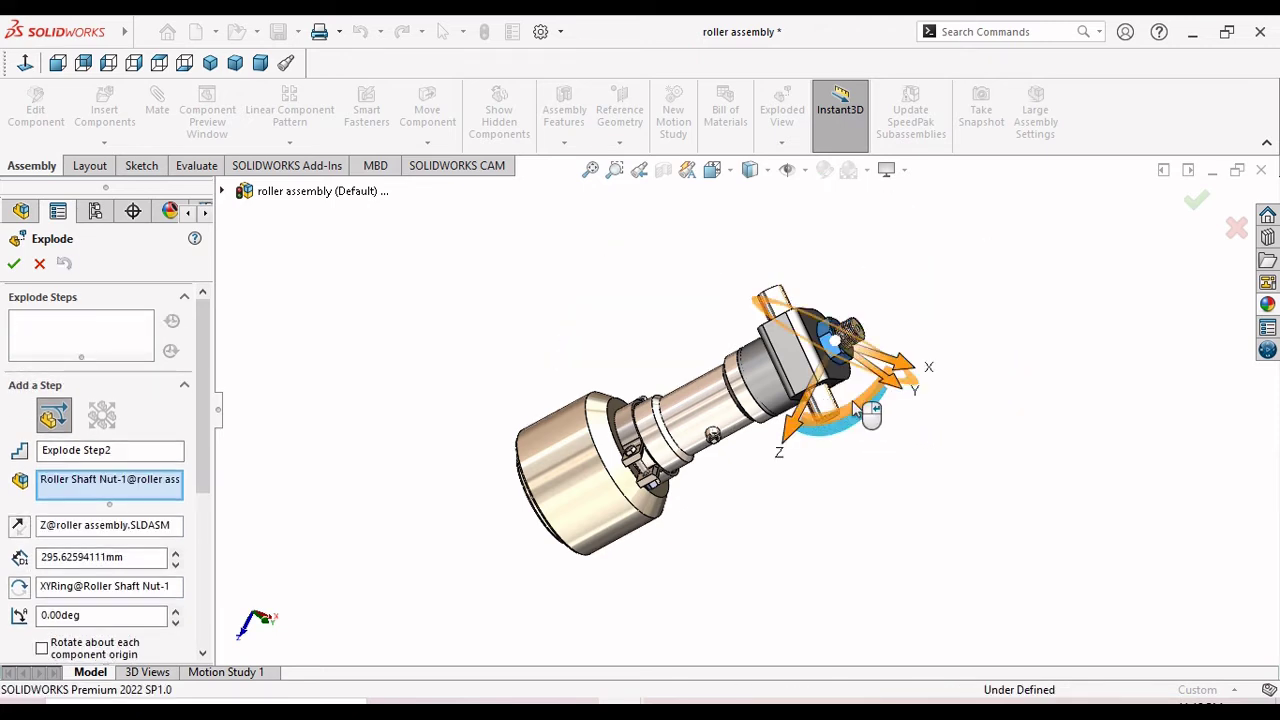
pyautogui.click(40, 265)
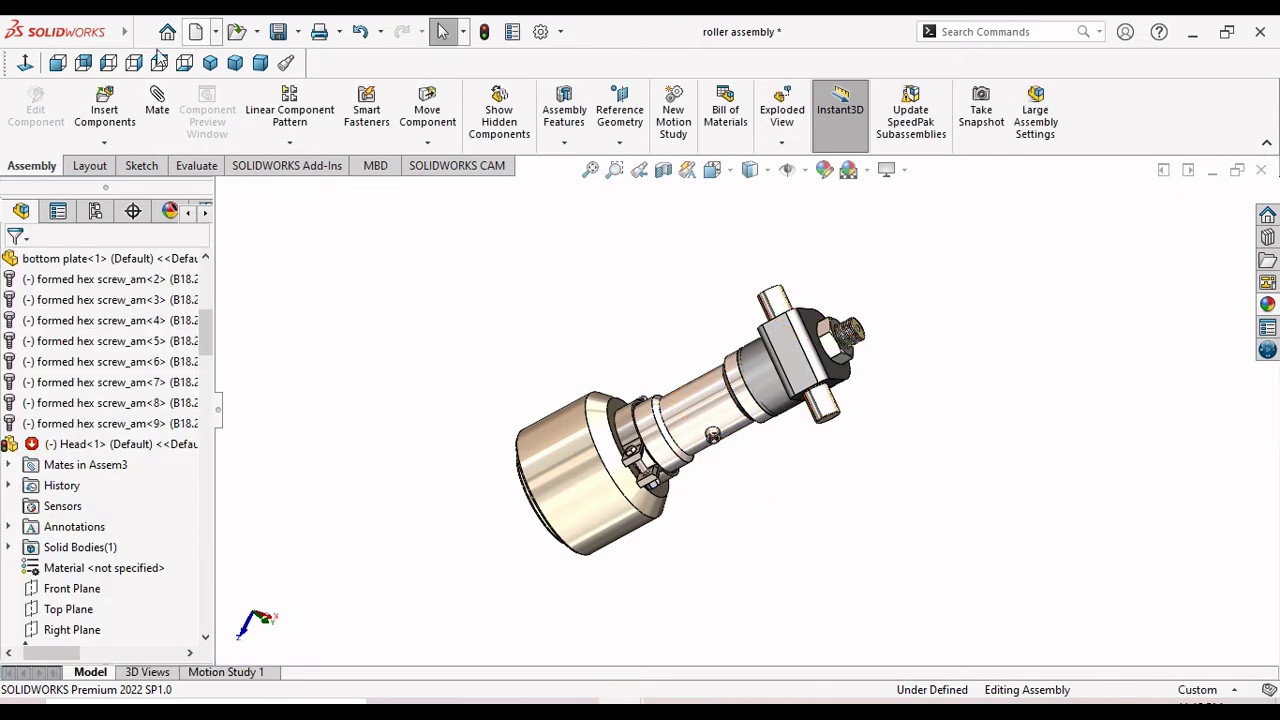
# Cycle through the standard views ending on Top, zoom out, and start an Exploded View.
pyautogui.click(60, 65)
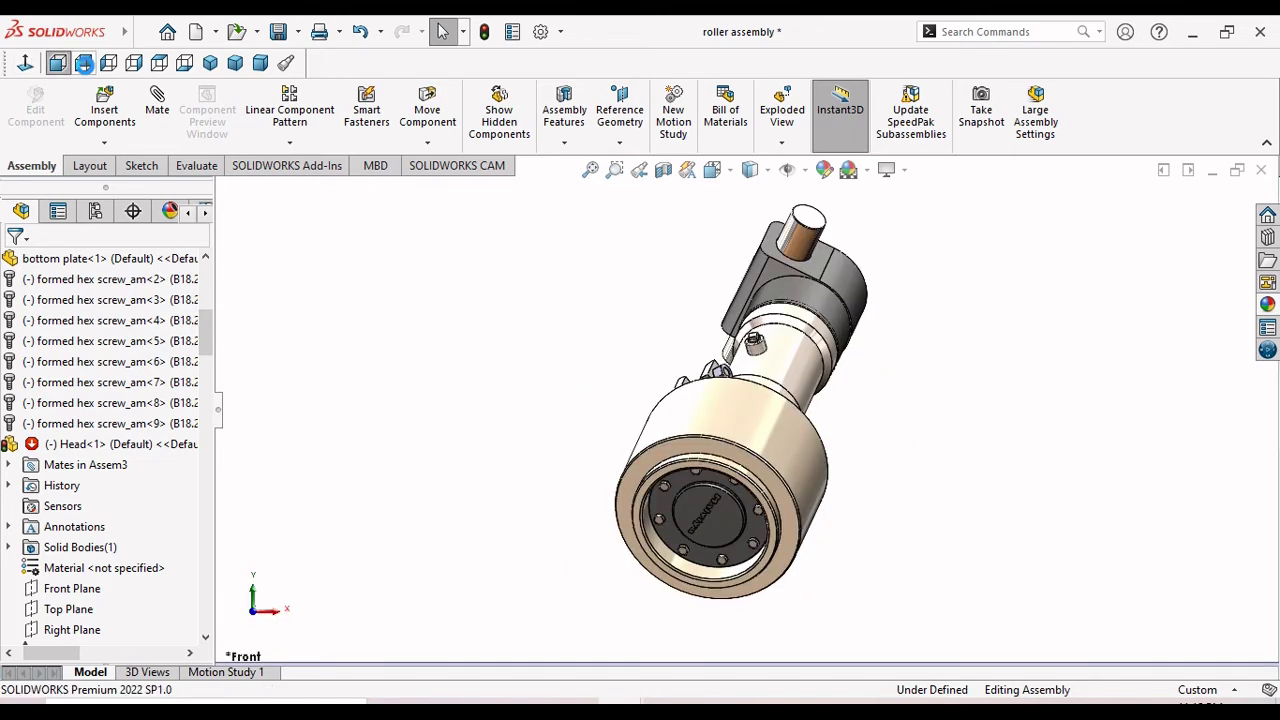
pyautogui.click(84, 65)
pyautogui.click(108, 65)
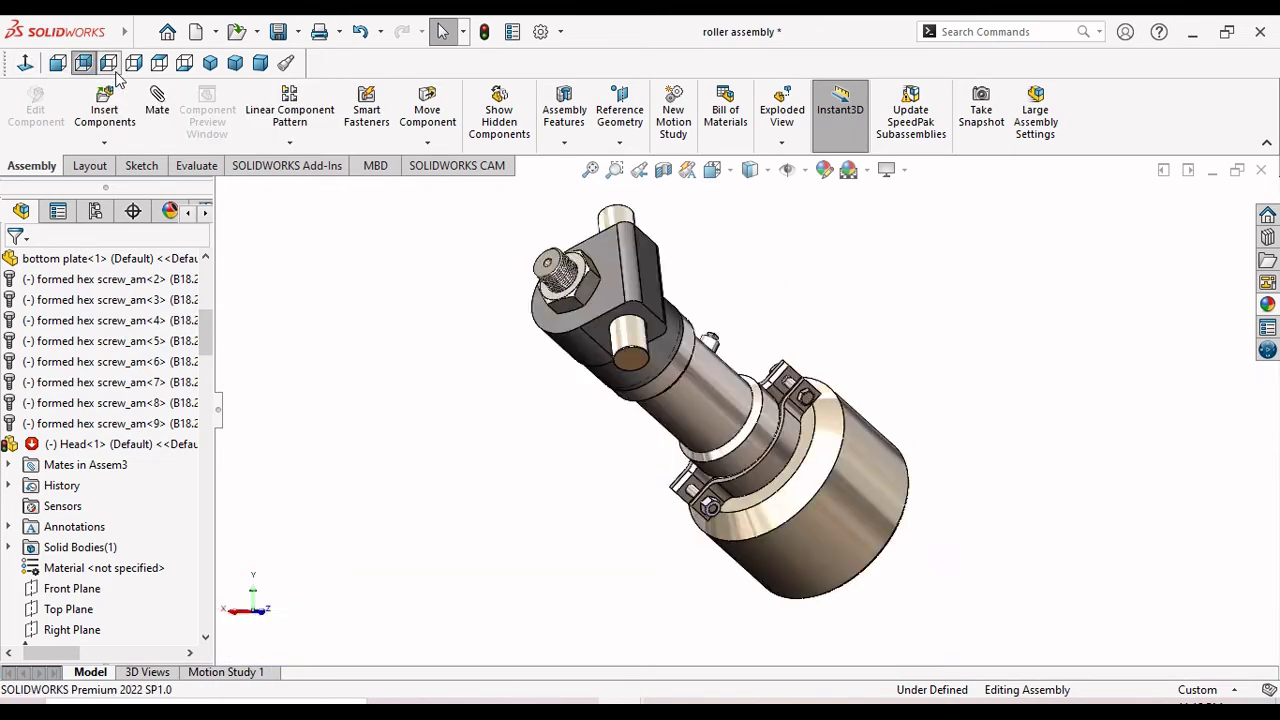
pyautogui.click(133, 63)
pyautogui.click(159, 63)
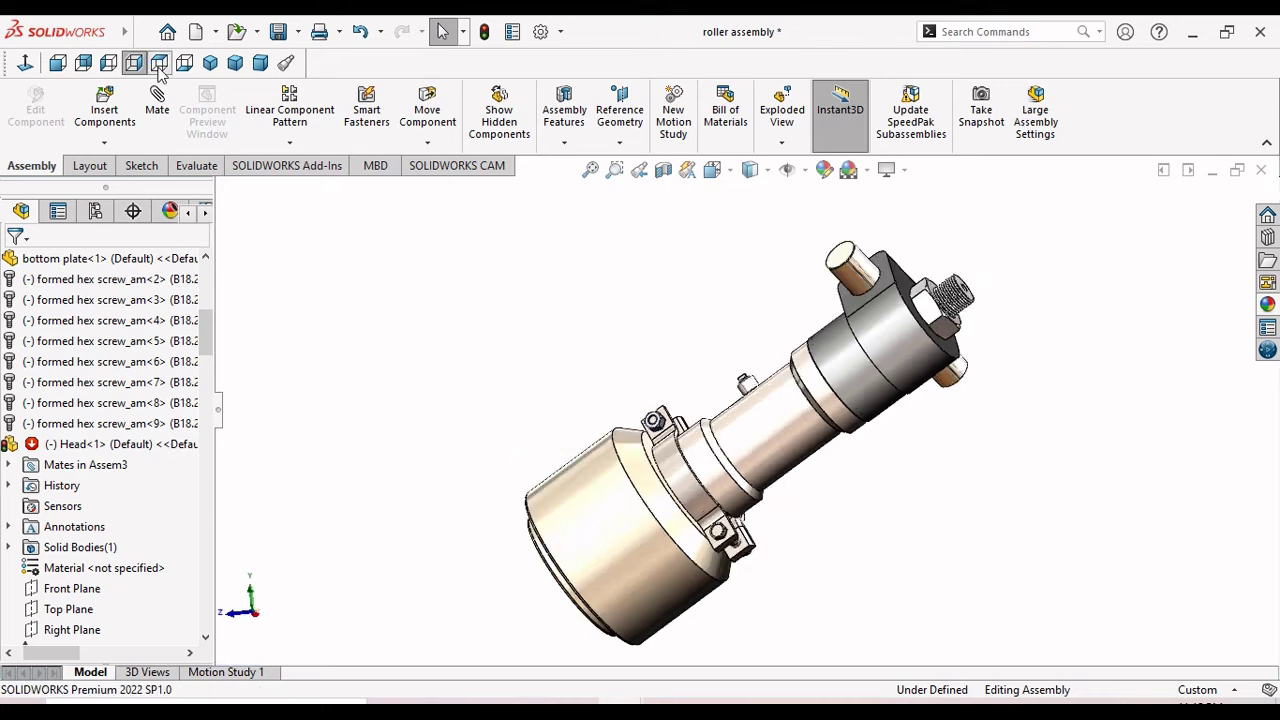
pyautogui.click(159, 63)
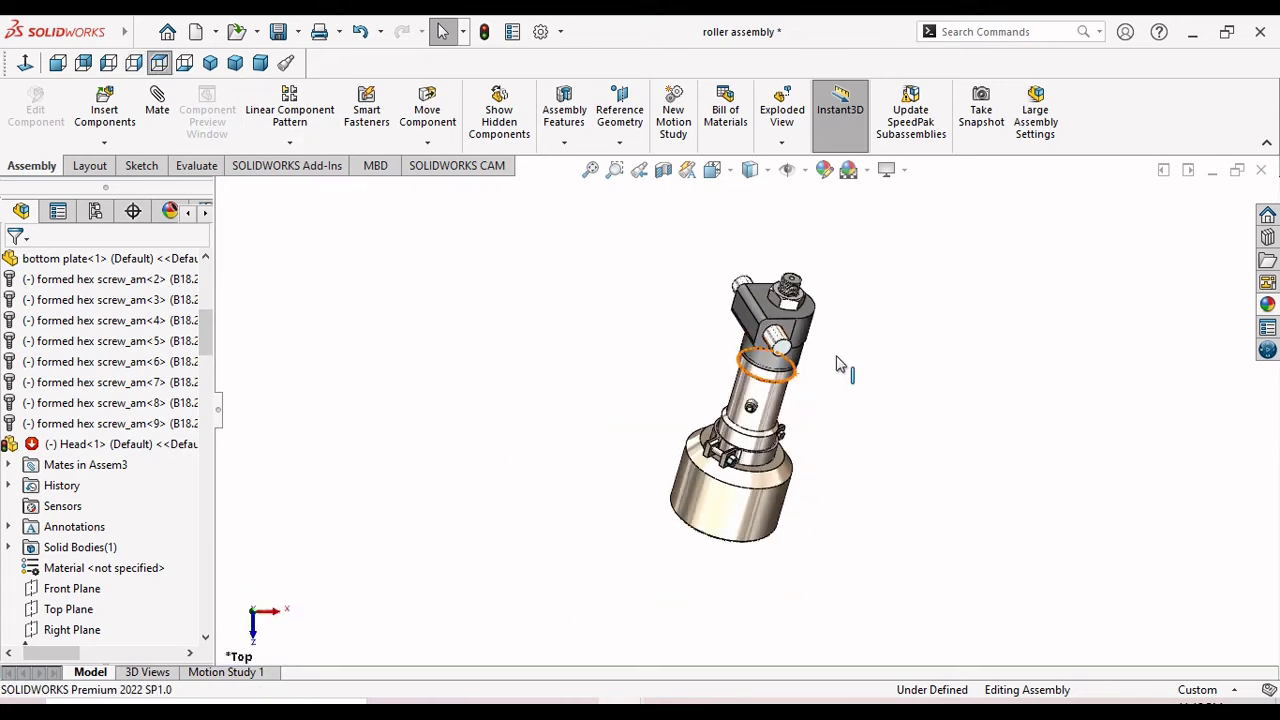
pyautogui.scroll(1, 838, 360)
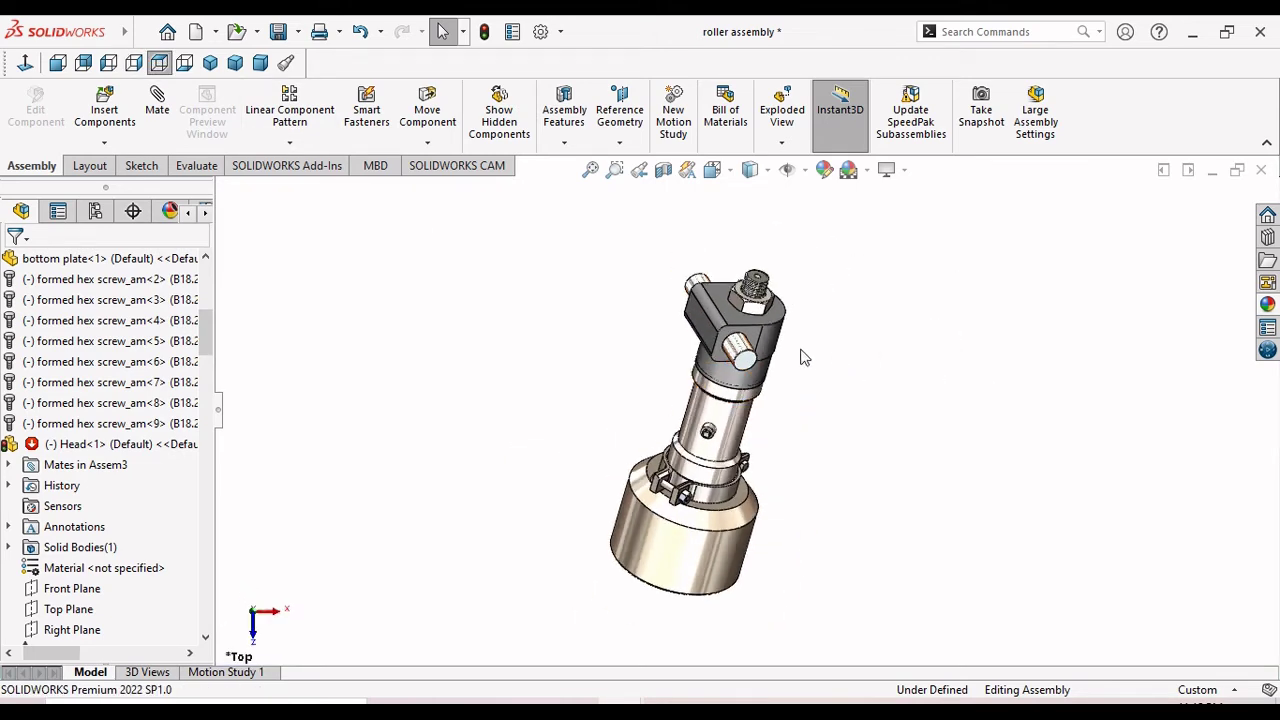
pyautogui.click(781, 118)
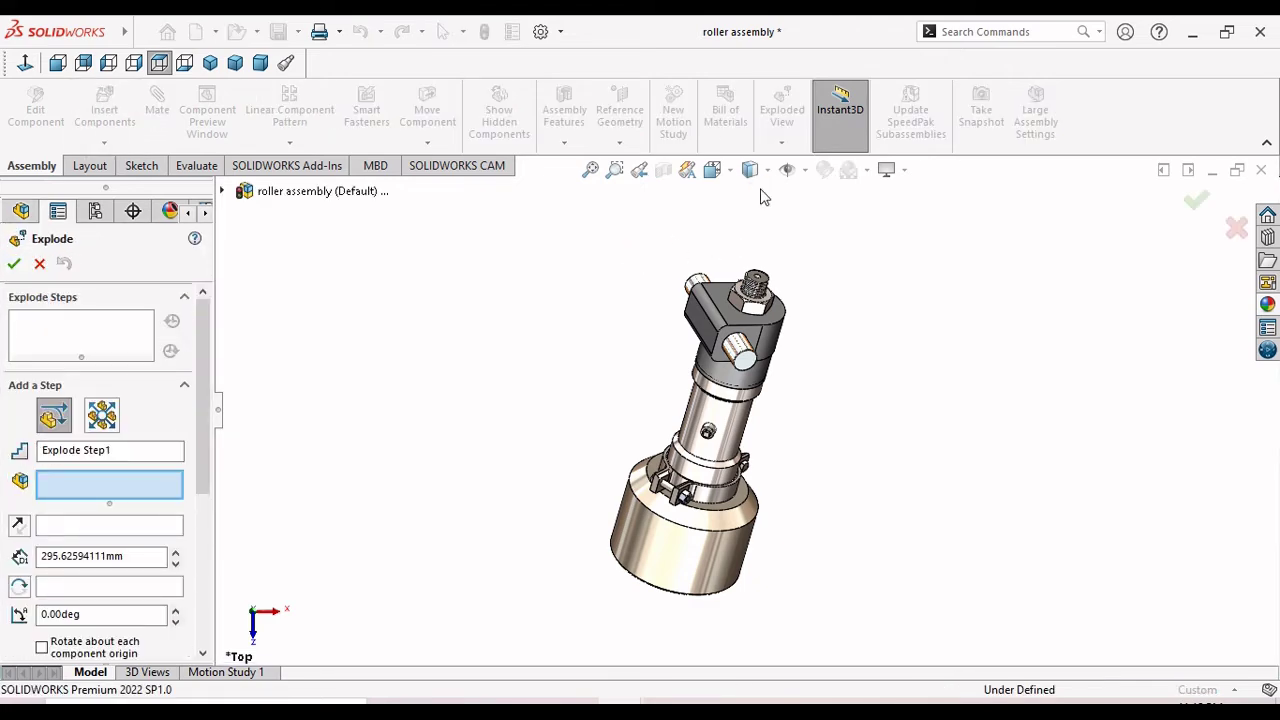
# Cancel and restart the Exploded View tool.
pyautogui.press('Escape')
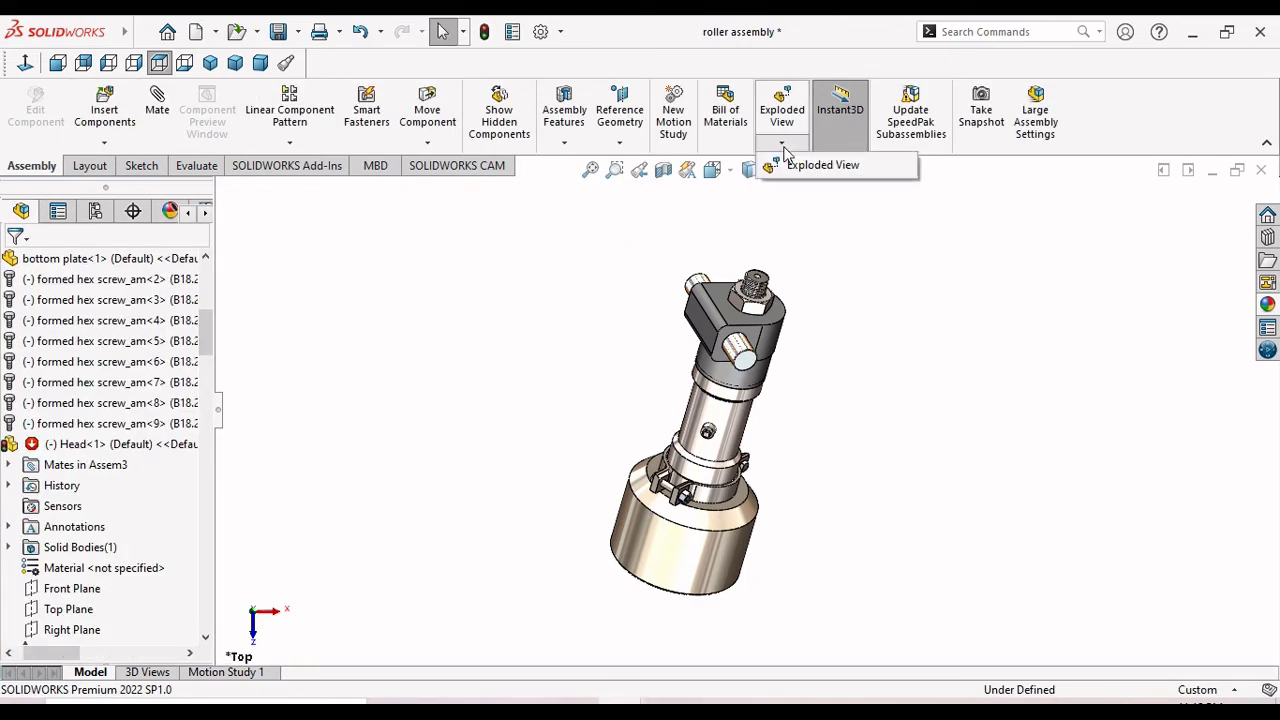
pyautogui.click(781, 118)
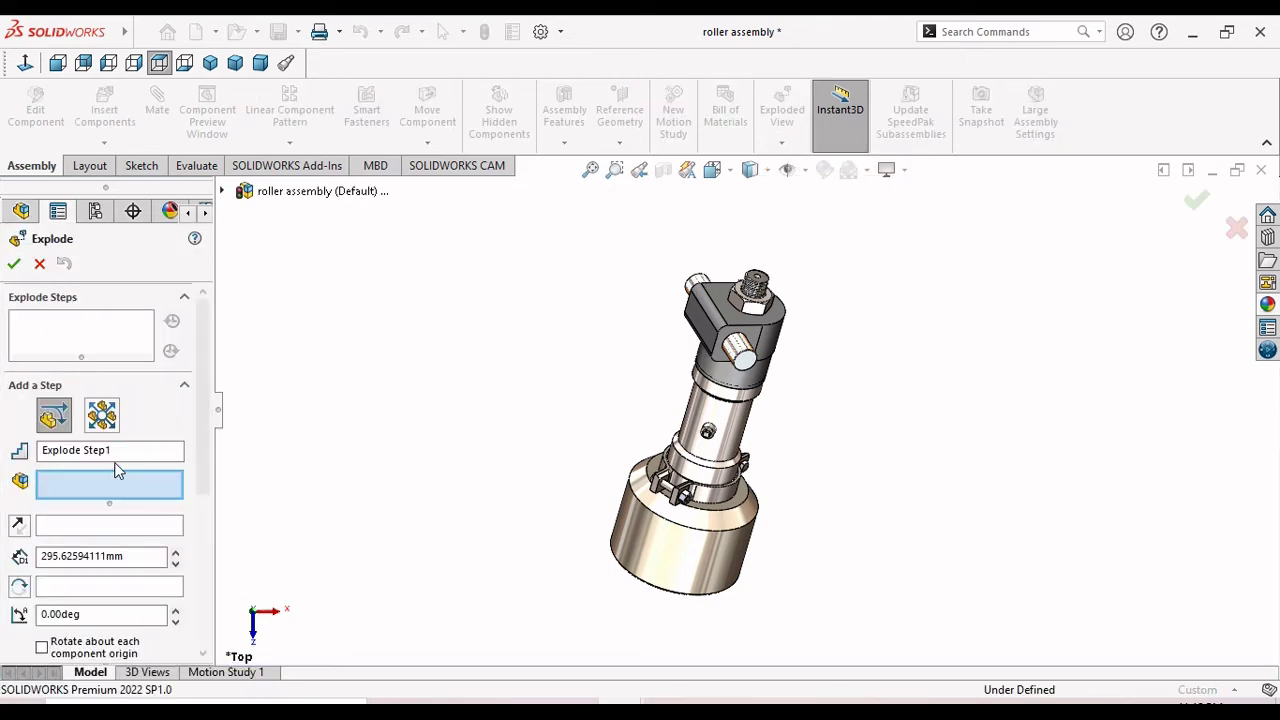
pyautogui.moveTo(205, 369); pyautogui.dragTo(200, 460)
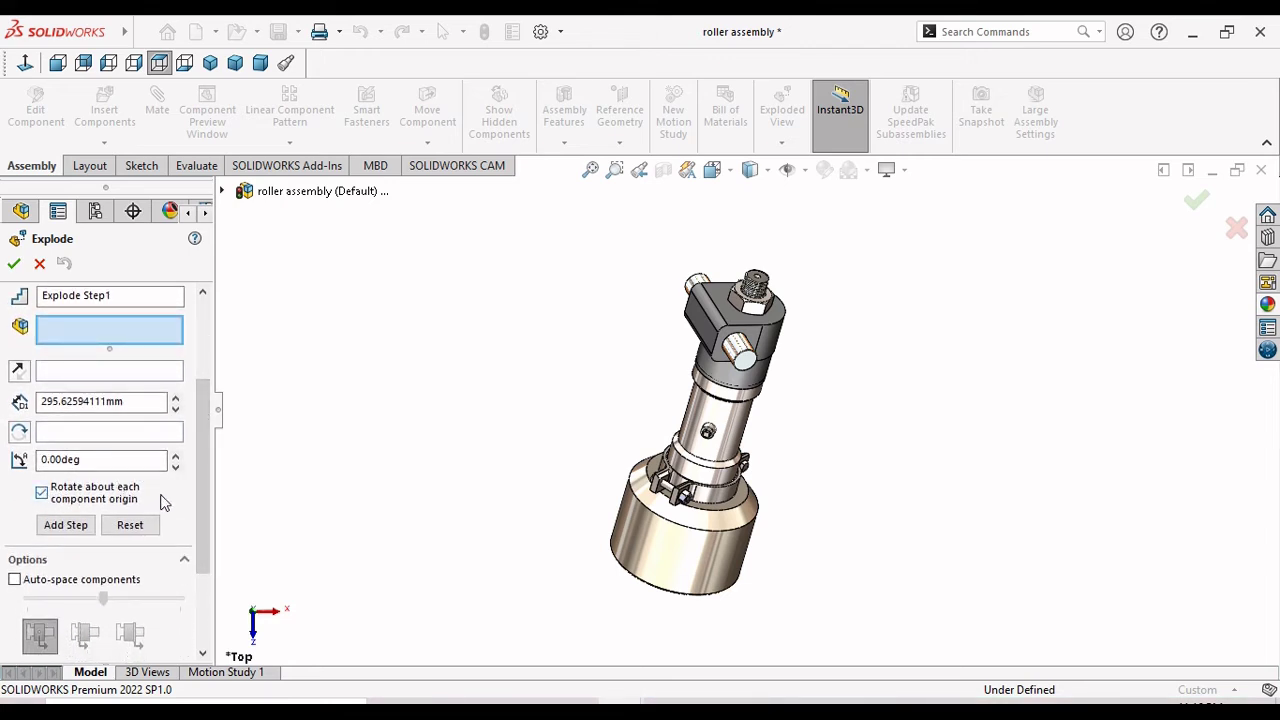
pyautogui.moveTo(199, 505)
pyautogui.mouseDown()
pyautogui.moveTo(204, 578)
pyautogui.moveTo(205, 425)
pyautogui.mouseUp()
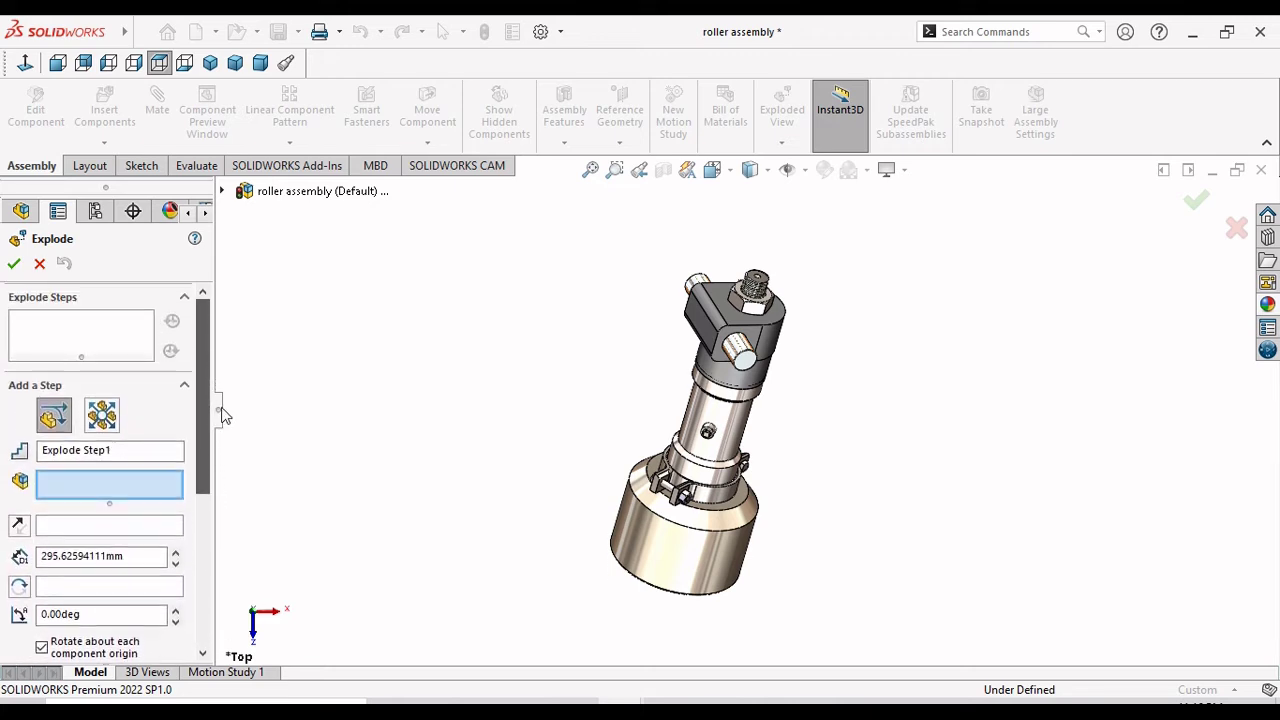
# Lift the Roller Shaft Nut 261.06mm up along Z and complete Explode Step1.
pyautogui.click(759, 316)
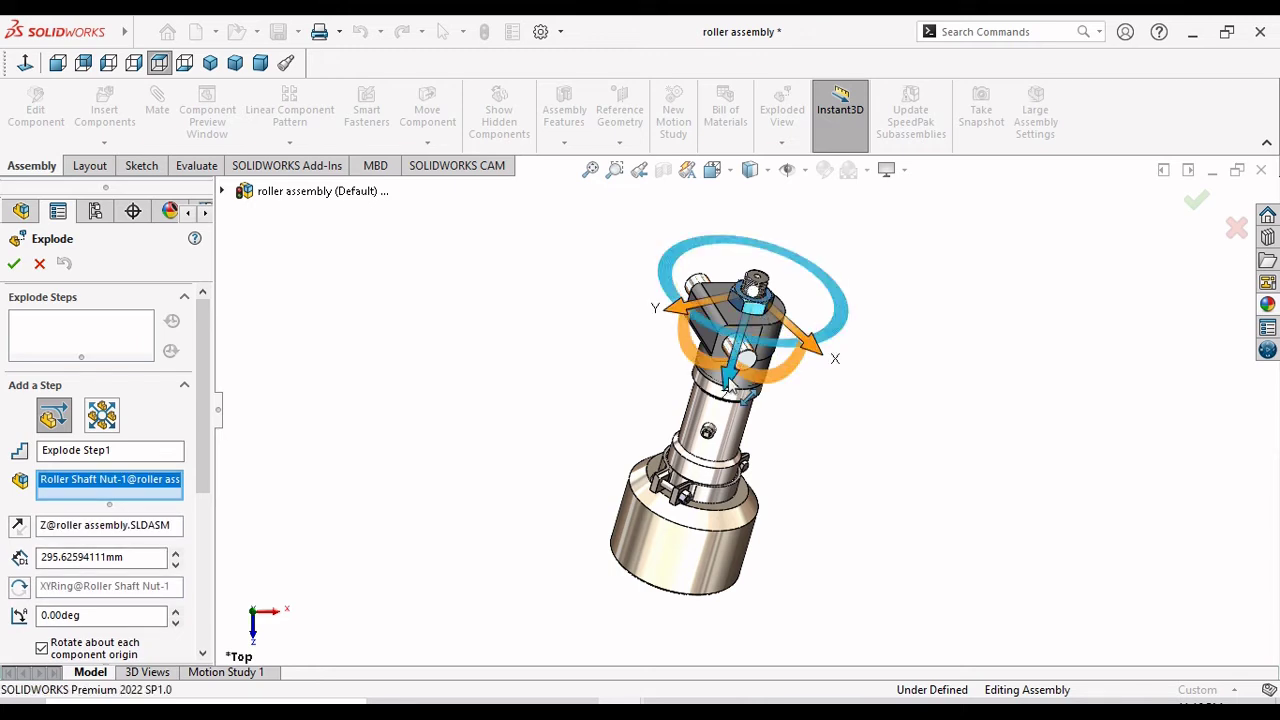
pyautogui.moveTo(732, 385); pyautogui.dragTo(753, 285)
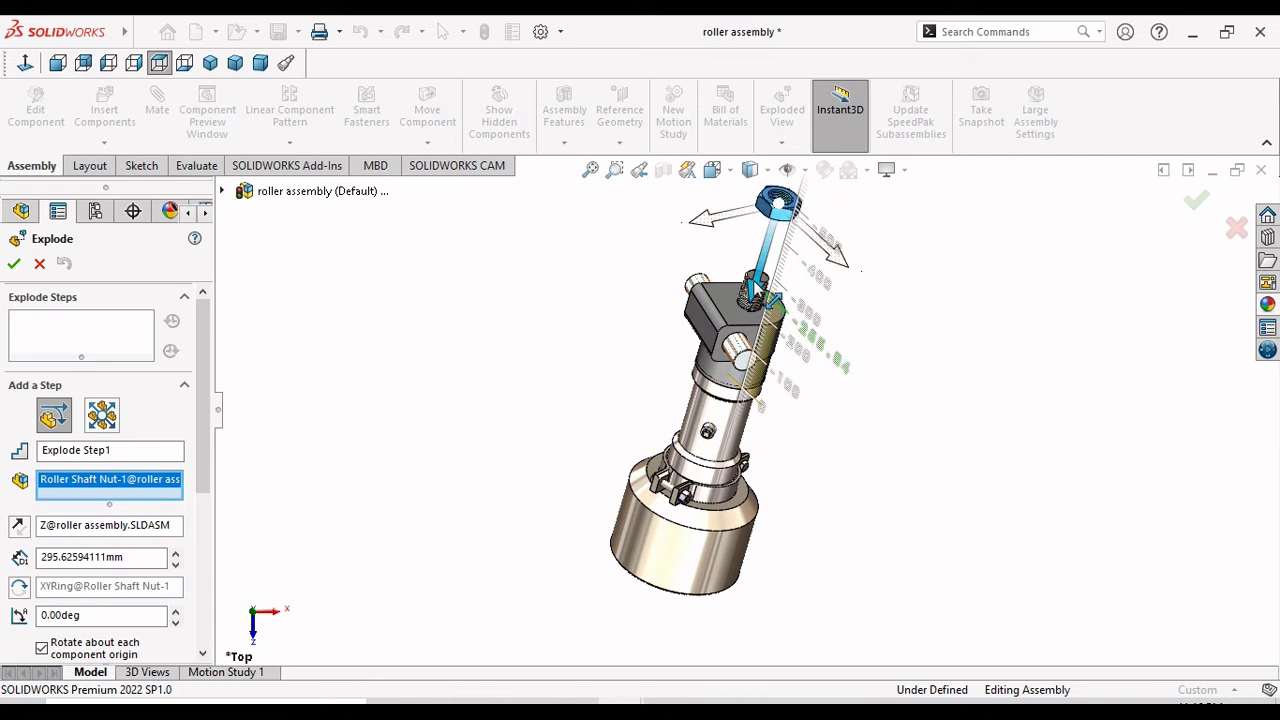
pyautogui.moveTo(753, 280); pyautogui.dragTo(754, 280)
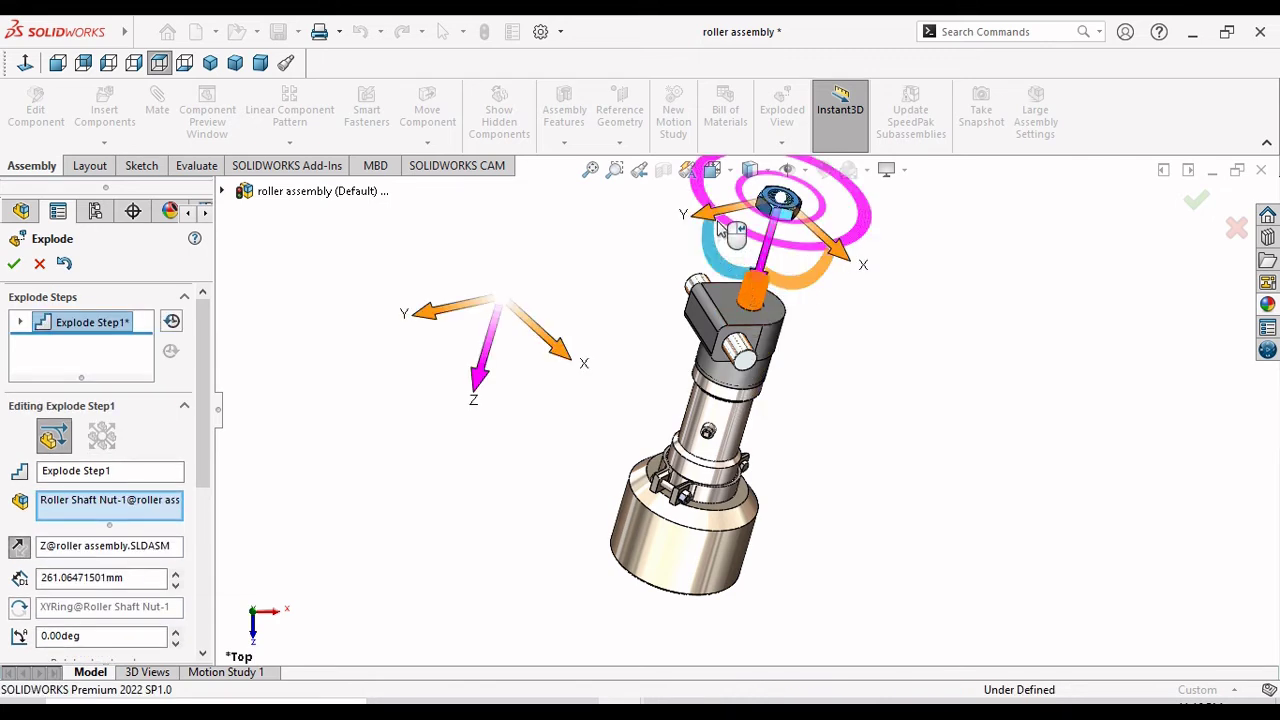
pyautogui.click(710, 220)
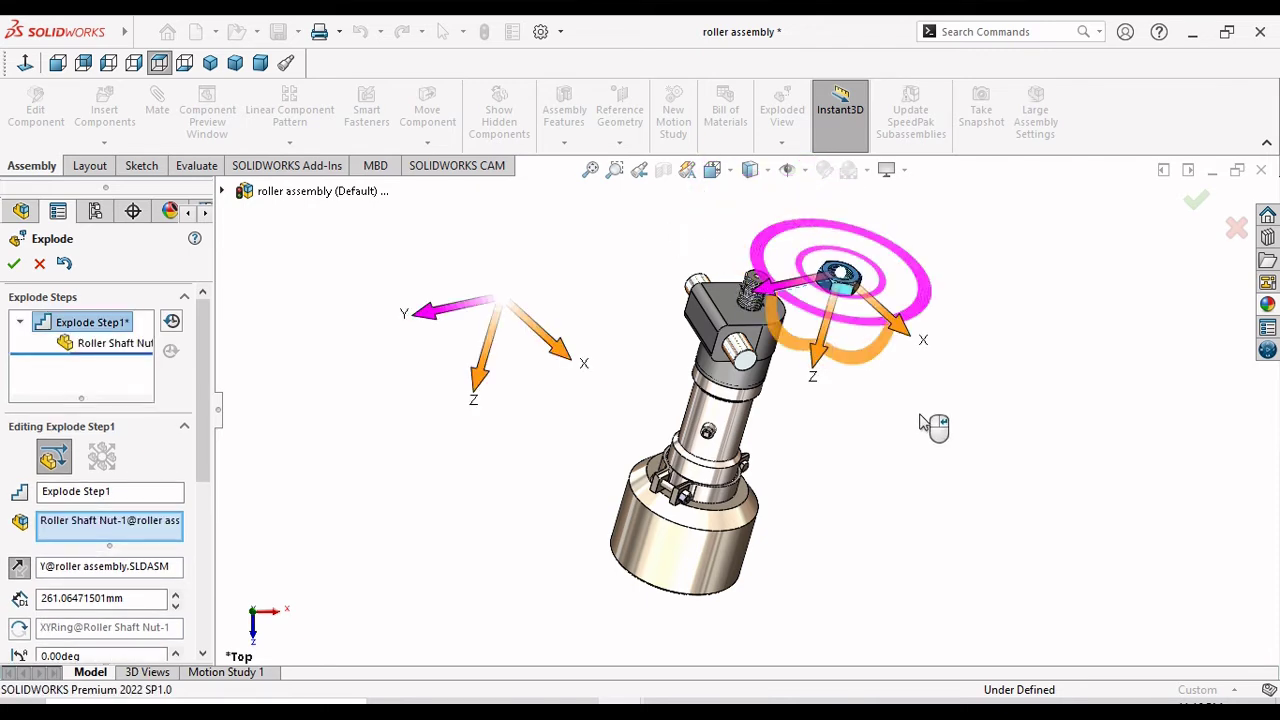
pyautogui.hotkey('ctrl', 'z')
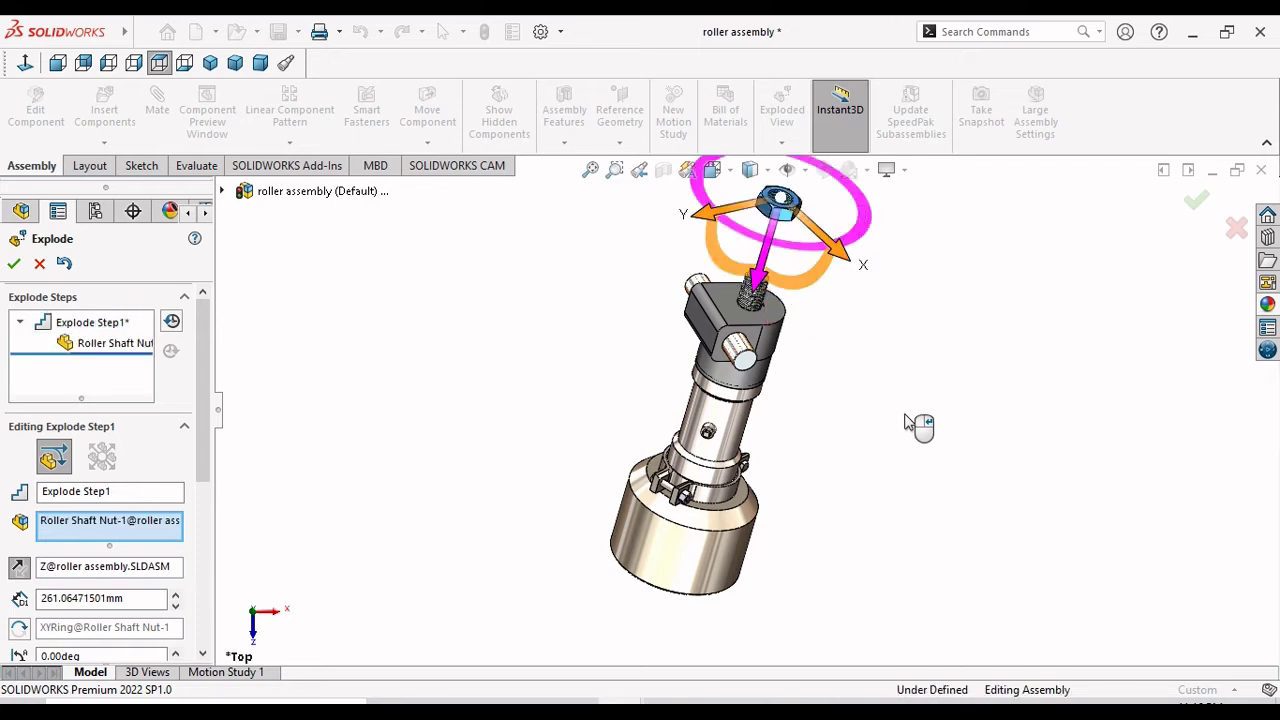
pyautogui.moveTo(203, 430); pyautogui.dragTo(205, 555)
pyautogui.click(70, 509)
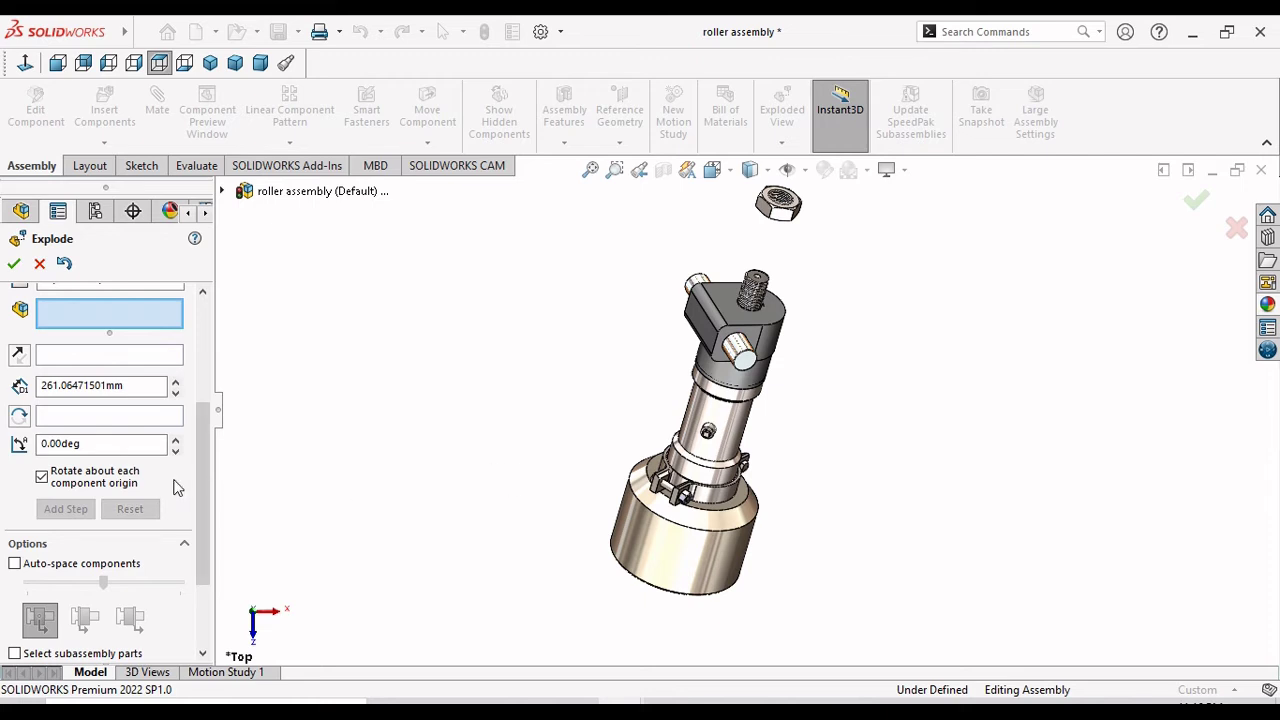
# Trial-move the Head and its cross pin, returning the head below the nut.
pyautogui.click(770, 340)
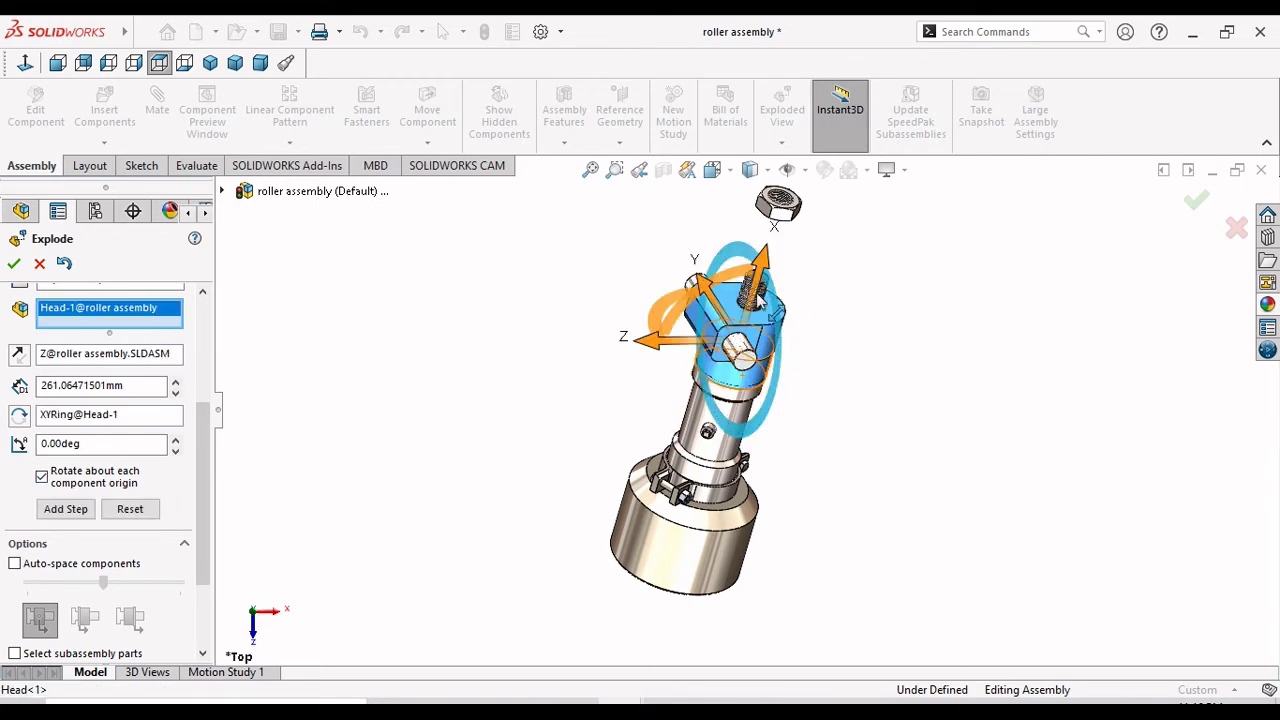
pyautogui.moveTo(765, 285); pyautogui.dragTo(785, 200)
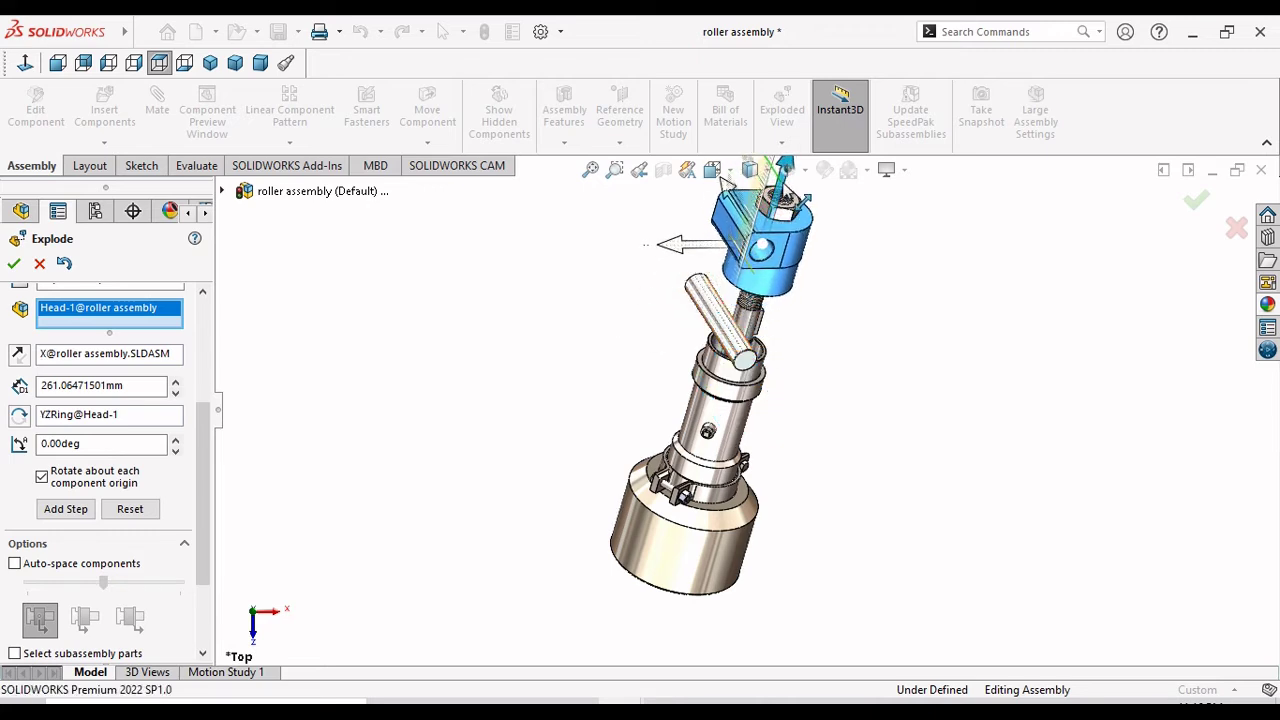
pyautogui.moveTo(727, 187); pyautogui.dragTo(775, 207)
pyautogui.click(778, 207)
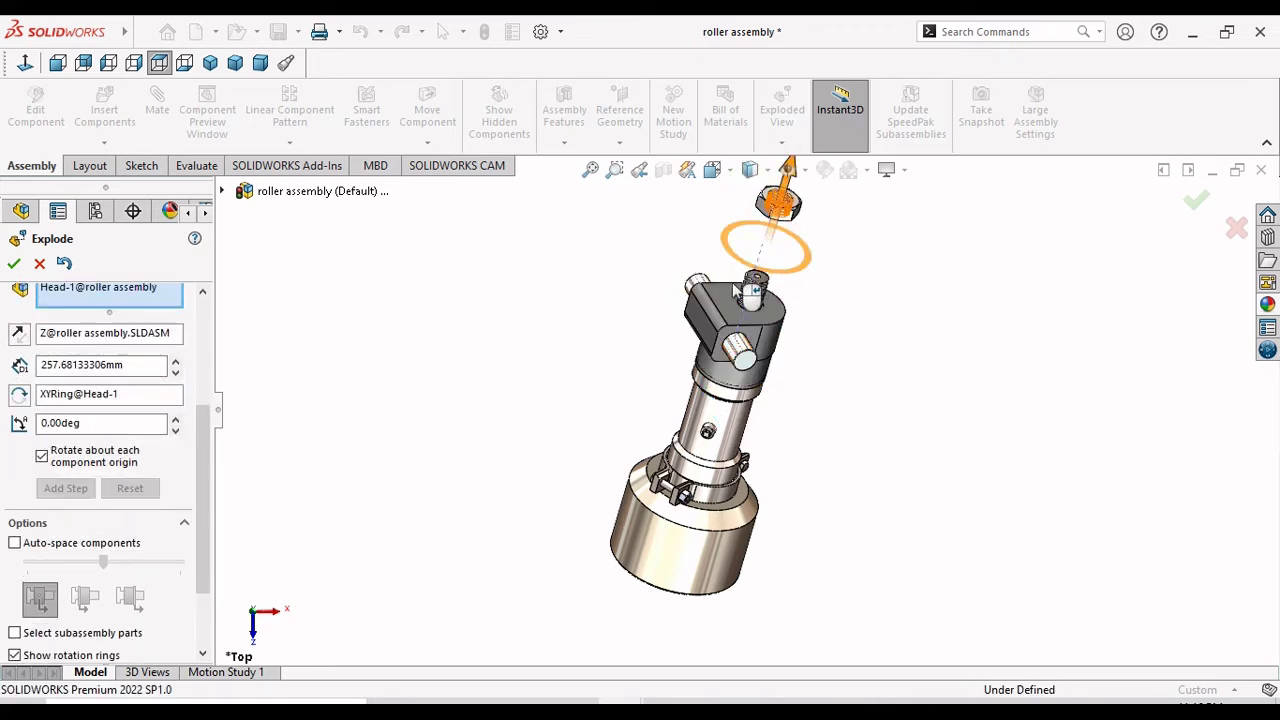
pyautogui.moveTo(760, 260); pyautogui.dragTo(750, 370)
pyautogui.click(745, 370)
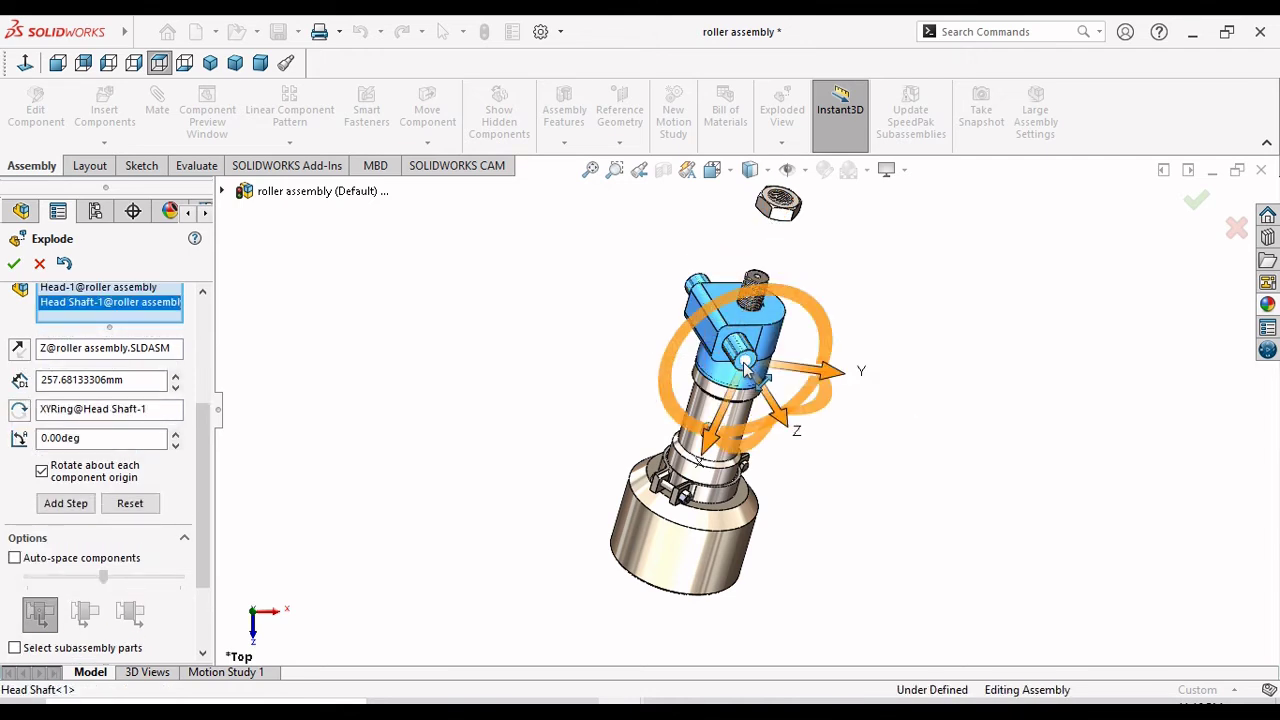
pyautogui.moveTo(767, 393)
pyautogui.mouseDown()
pyautogui.moveTo(789, 433)
pyautogui.moveTo(804, 421)
pyautogui.mouseUp()
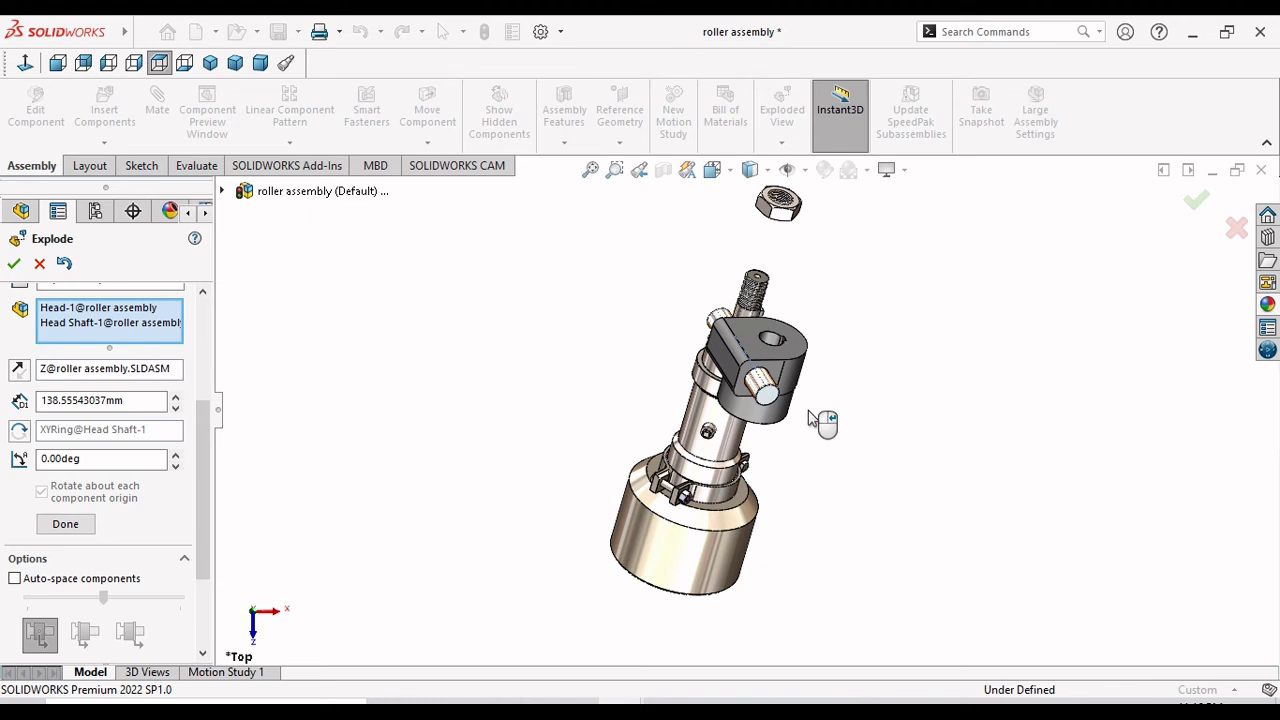
pyautogui.click(810, 418)
pyautogui.click(820, 410)
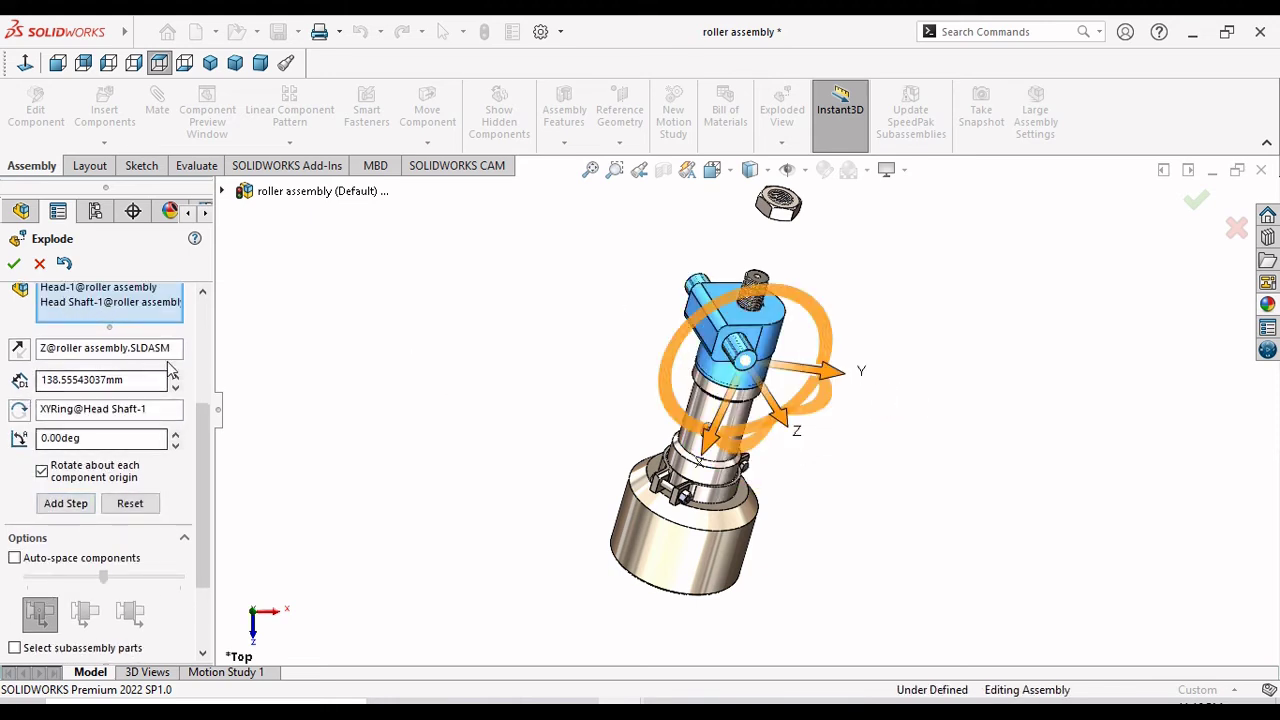
# Remove Head-1 from the selection and pull Head Shaft-1 787.02mm to the lower right as Step2.
pyautogui.scroll(3, 212, 369)
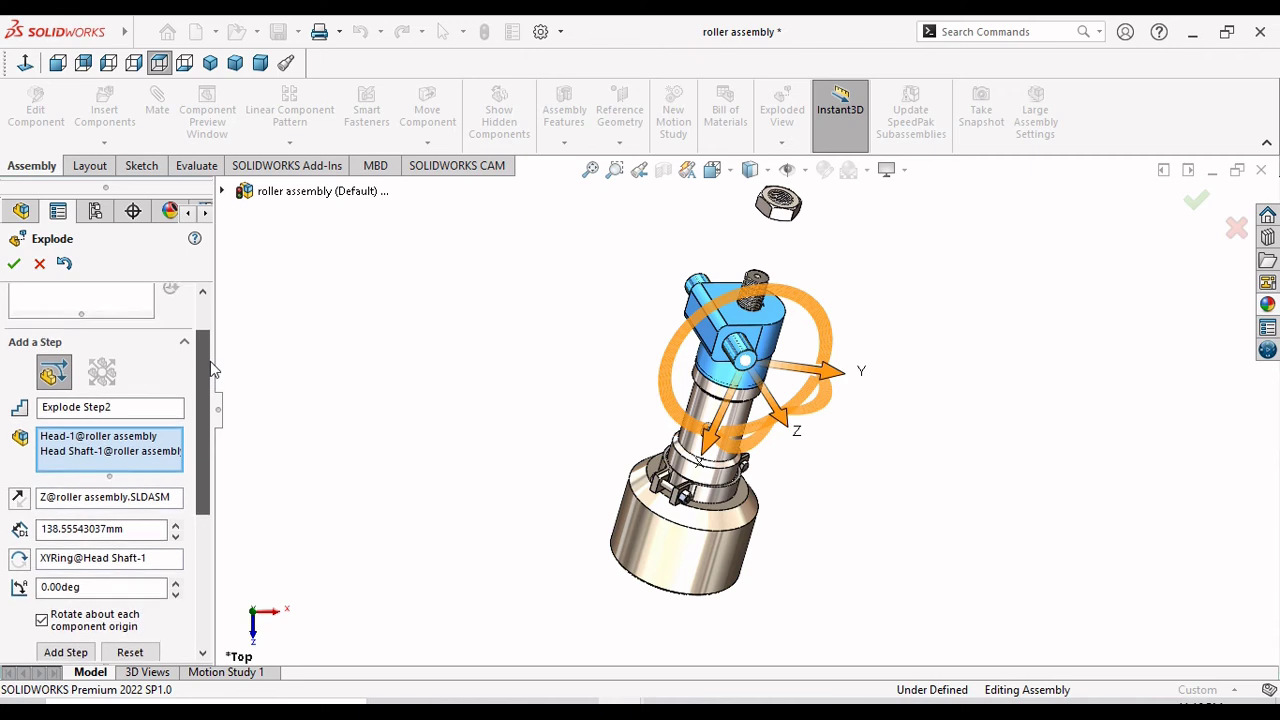
pyautogui.rightClick(148, 446)
pyautogui.click(152, 484)
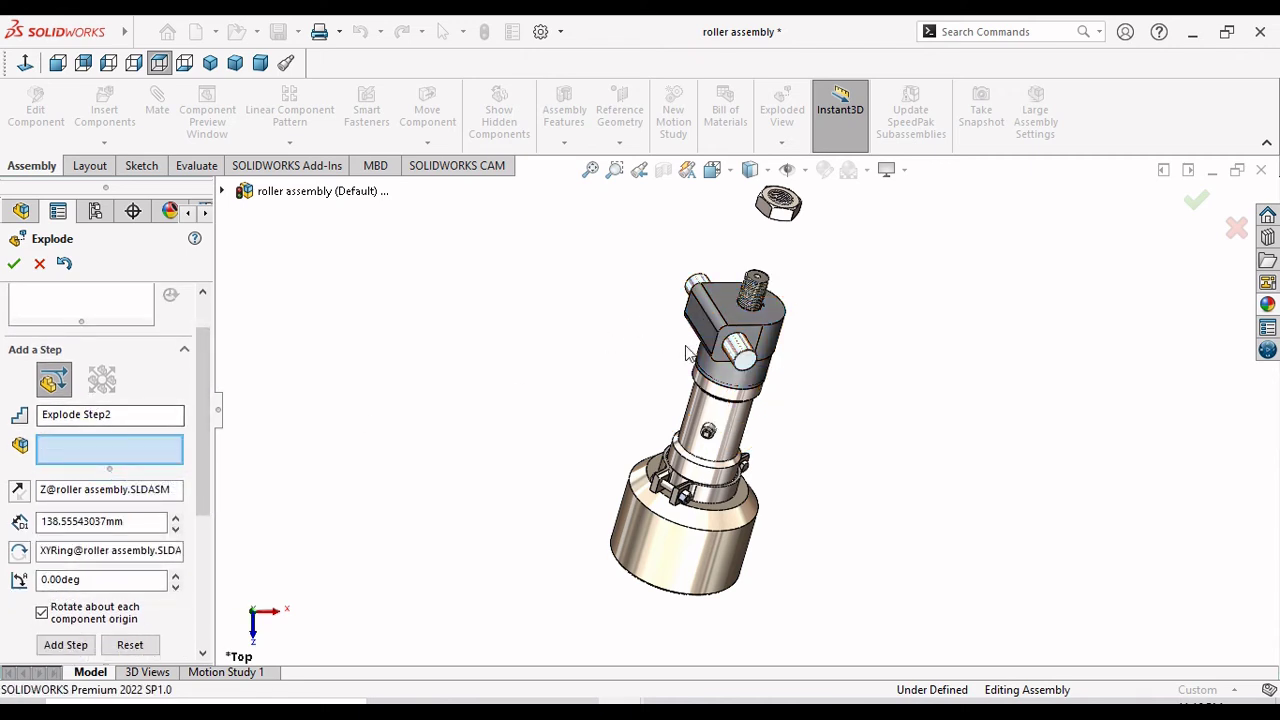
pyautogui.click(745, 362)
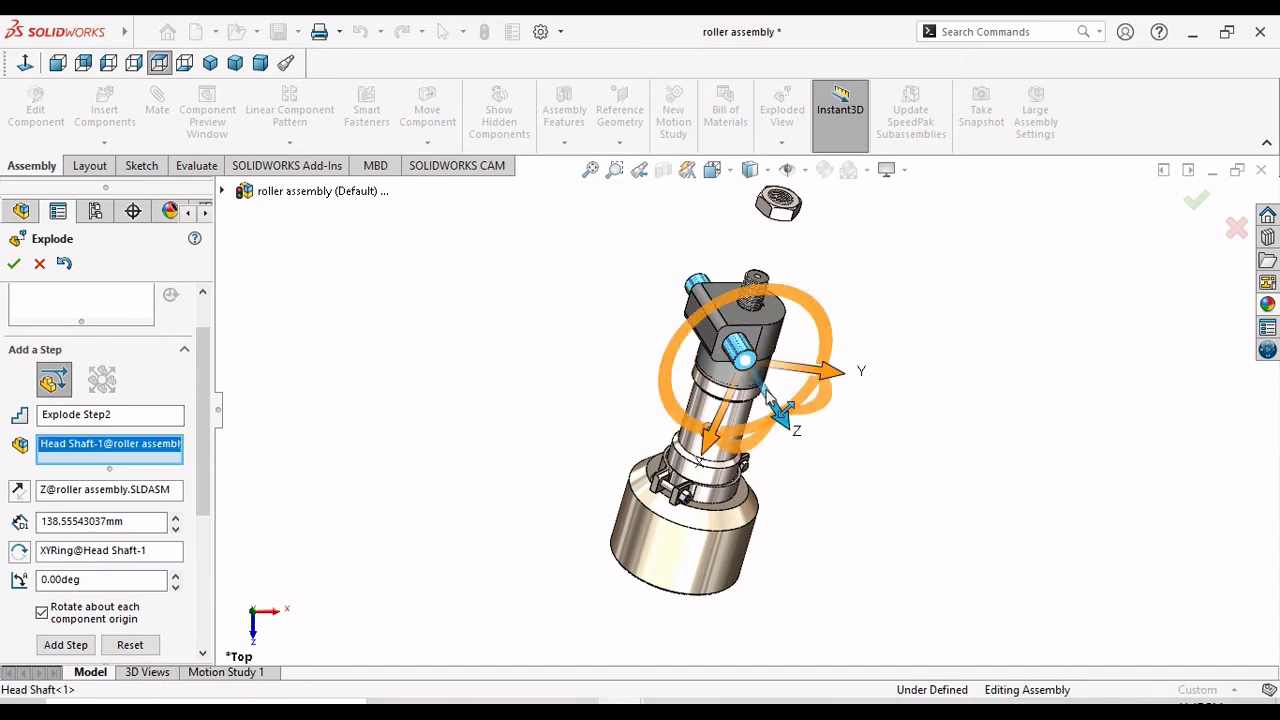
pyautogui.moveTo(778, 403); pyautogui.dragTo(862, 544)
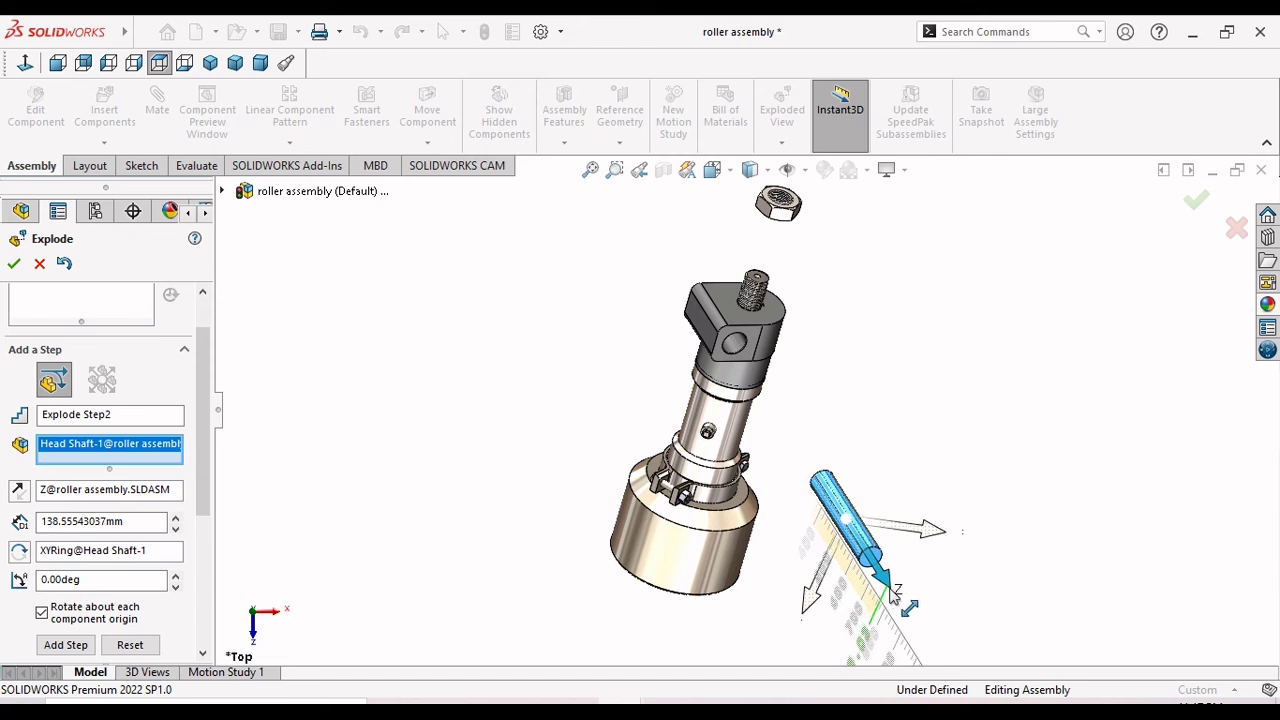
pyautogui.moveTo(862, 544); pyautogui.dragTo(880, 570)
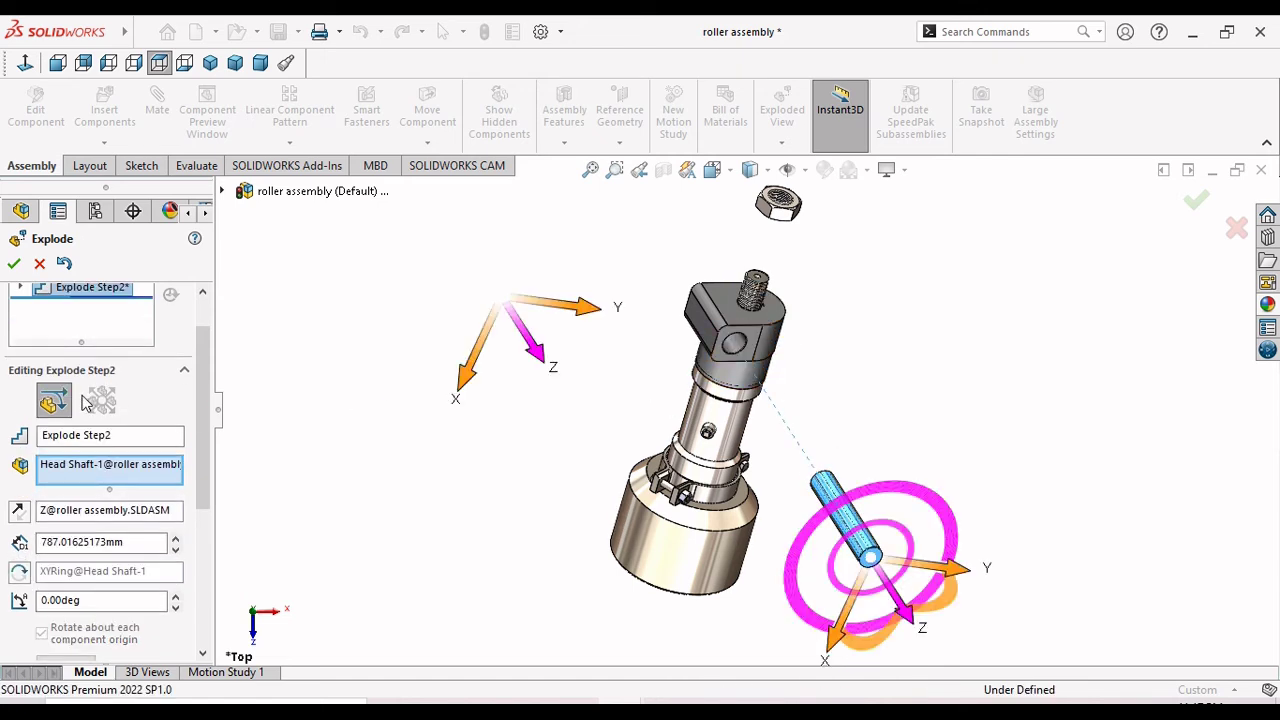
pyautogui.moveTo(208, 525); pyautogui.dragTo(207, 589)
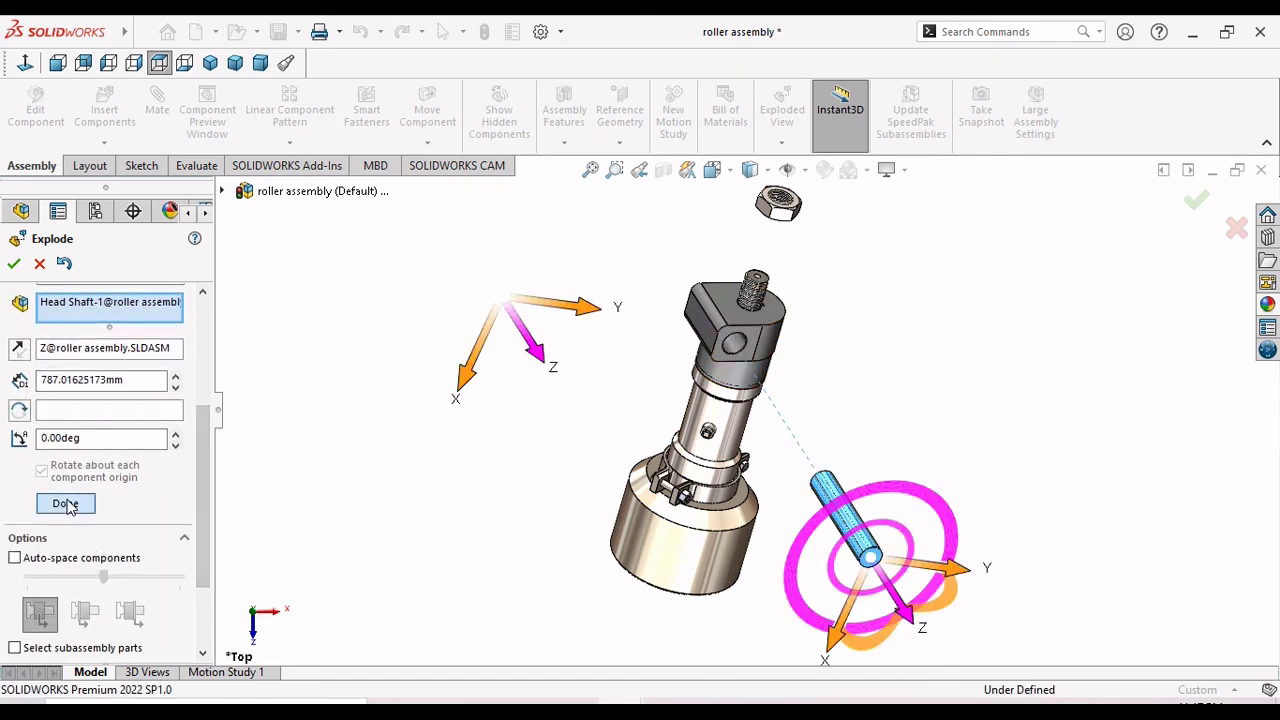
pyautogui.click(65, 503)
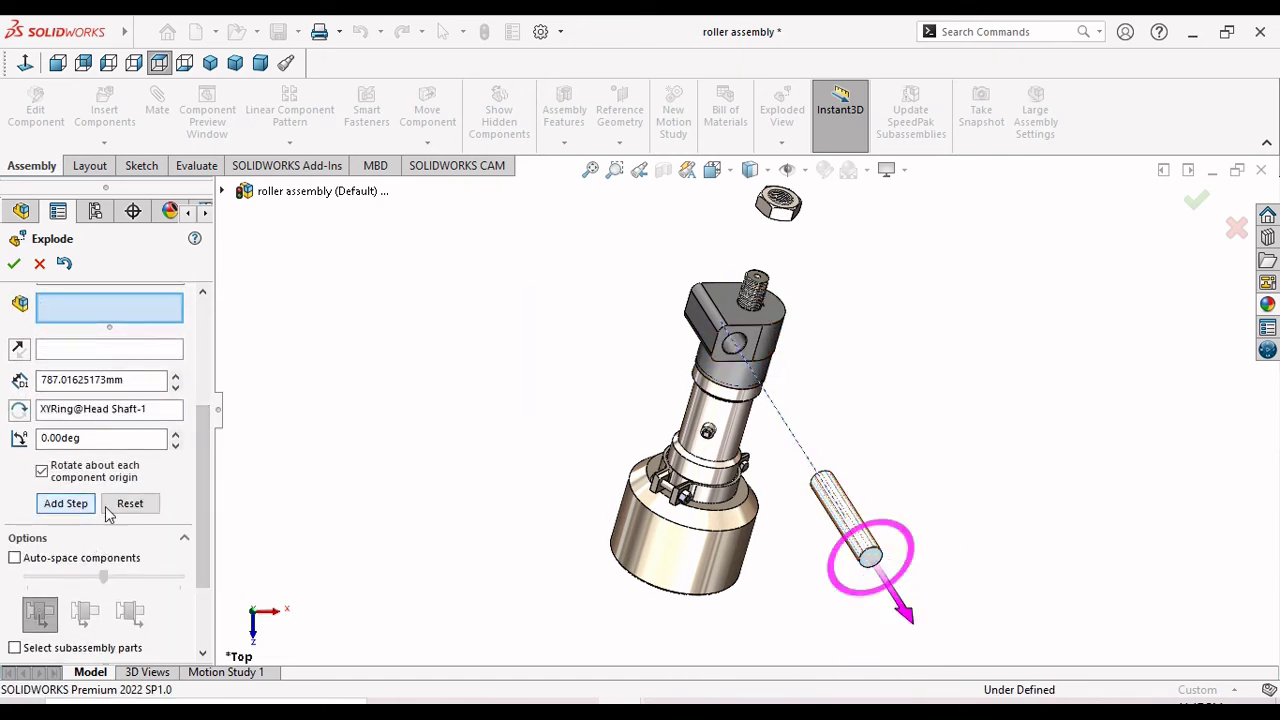
# Explode Head-1 up and clear of the shaft across two committed explode steps.
pyautogui.click(752, 335)
pyautogui.moveTo(752, 333)
pyautogui.mouseDown()
pyautogui.moveTo(720, 202)
pyautogui.moveTo(724, 250)
pyautogui.mouseUp()
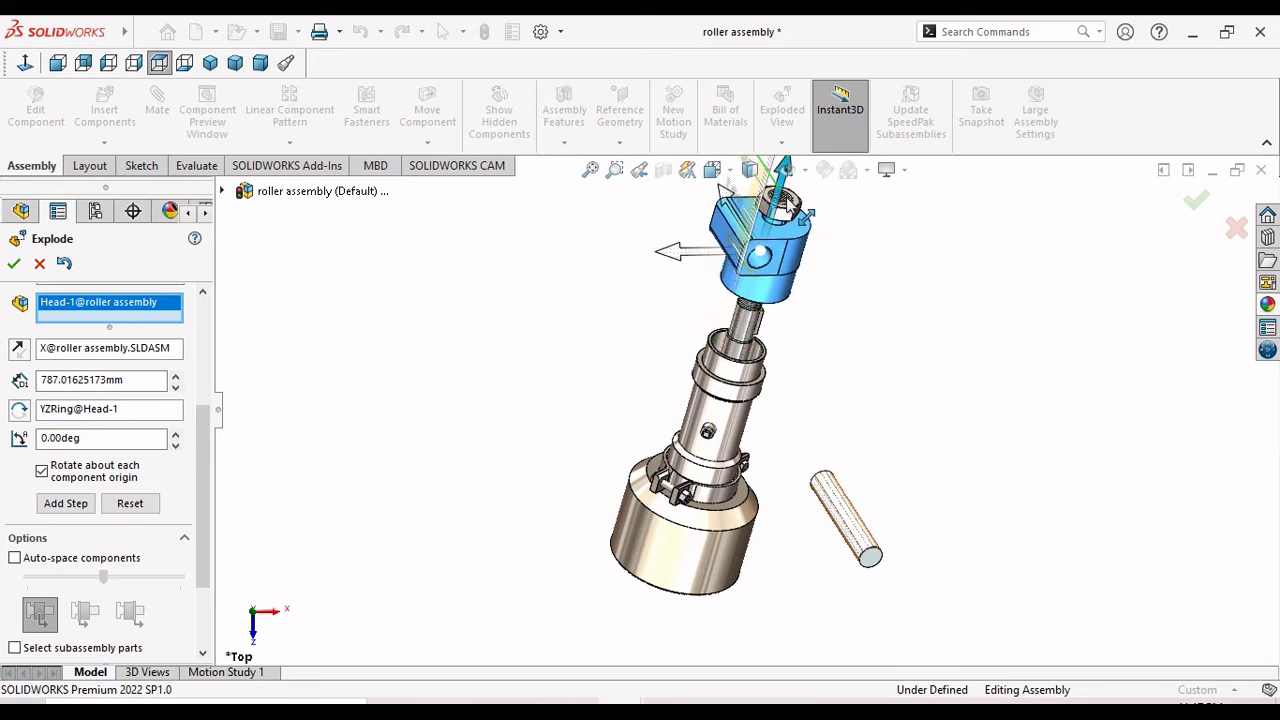
pyautogui.click(724, 252)
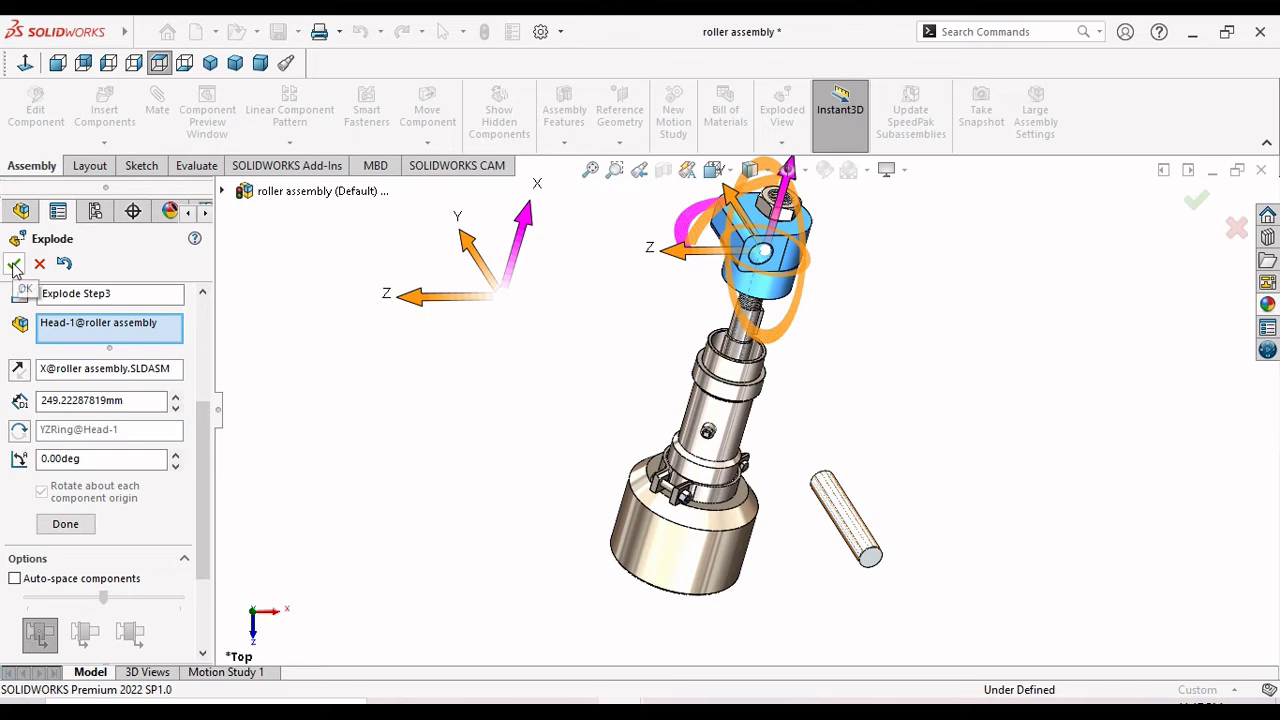
pyautogui.click(75, 524)
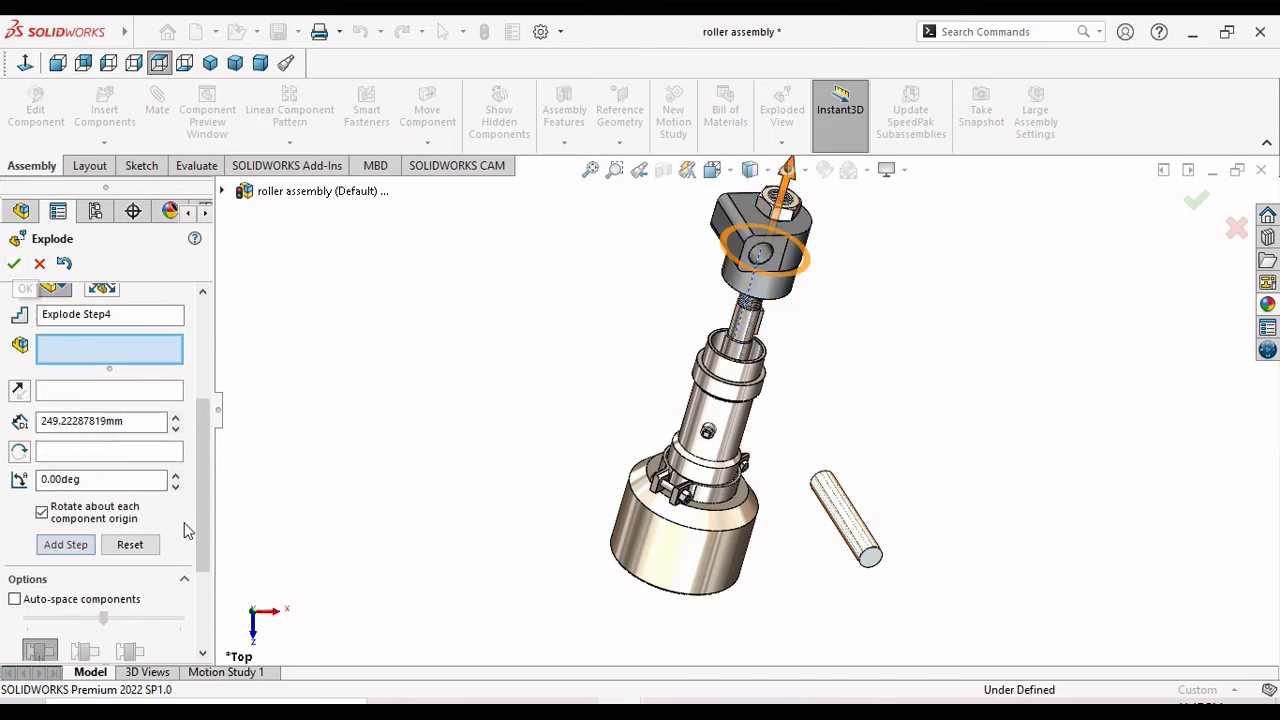
pyautogui.click(733, 244)
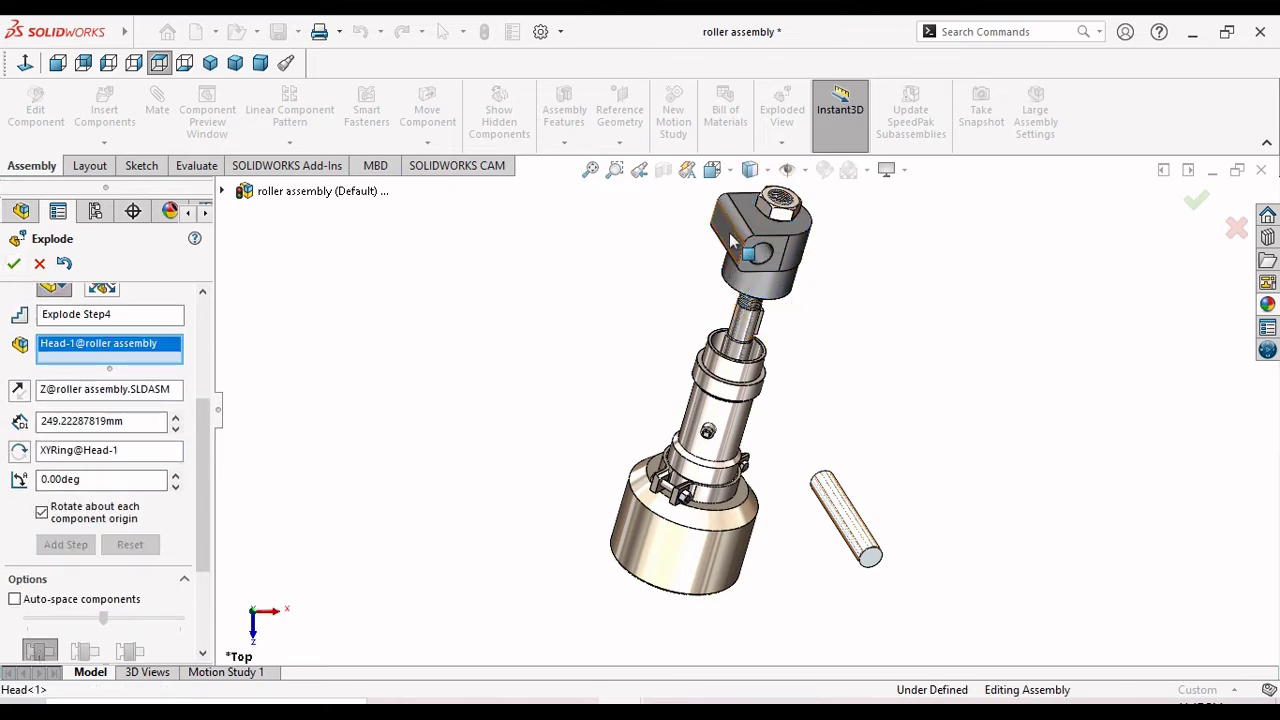
pyautogui.moveTo(713, 257); pyautogui.dragTo(558, 258)
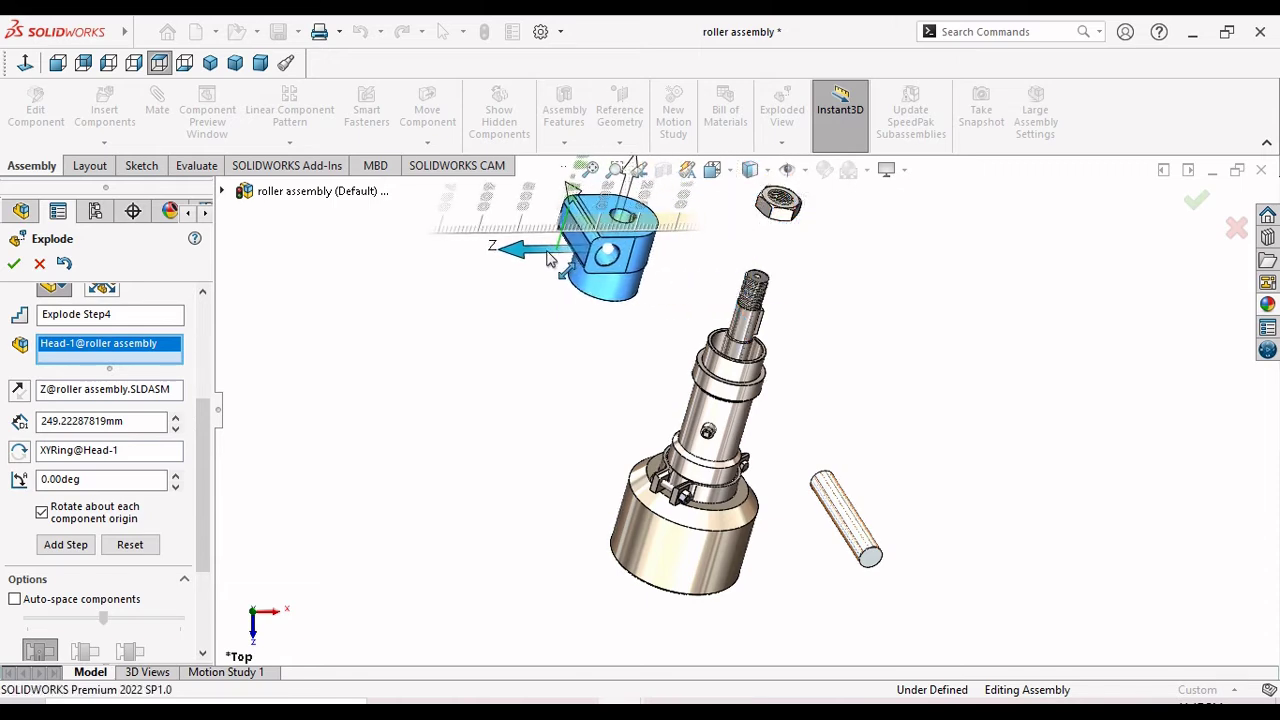
pyautogui.moveTo(558, 258); pyautogui.dragTo(540, 255)
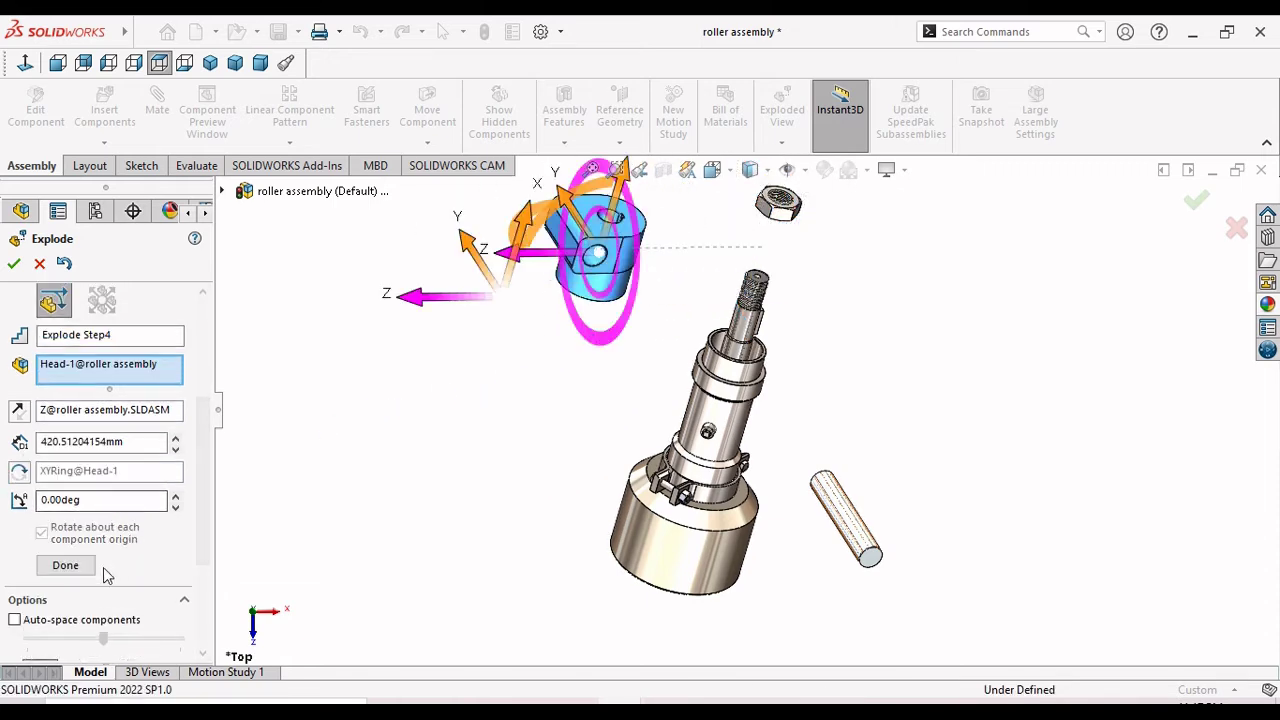
pyautogui.click(80, 565)
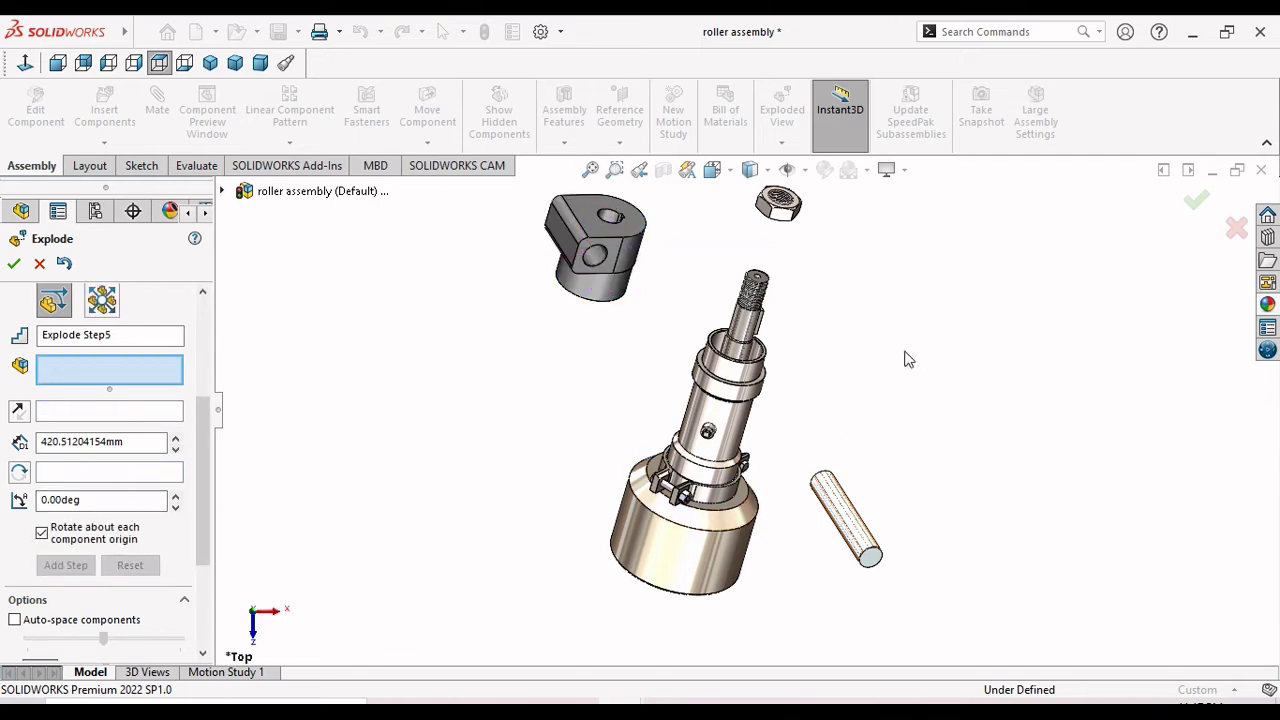
# Slide the square key 266.18mm out to the right as Explode Step5.
pyautogui.click(769, 340)
pyautogui.moveTo(810, 316); pyautogui.dragTo(928, 316)
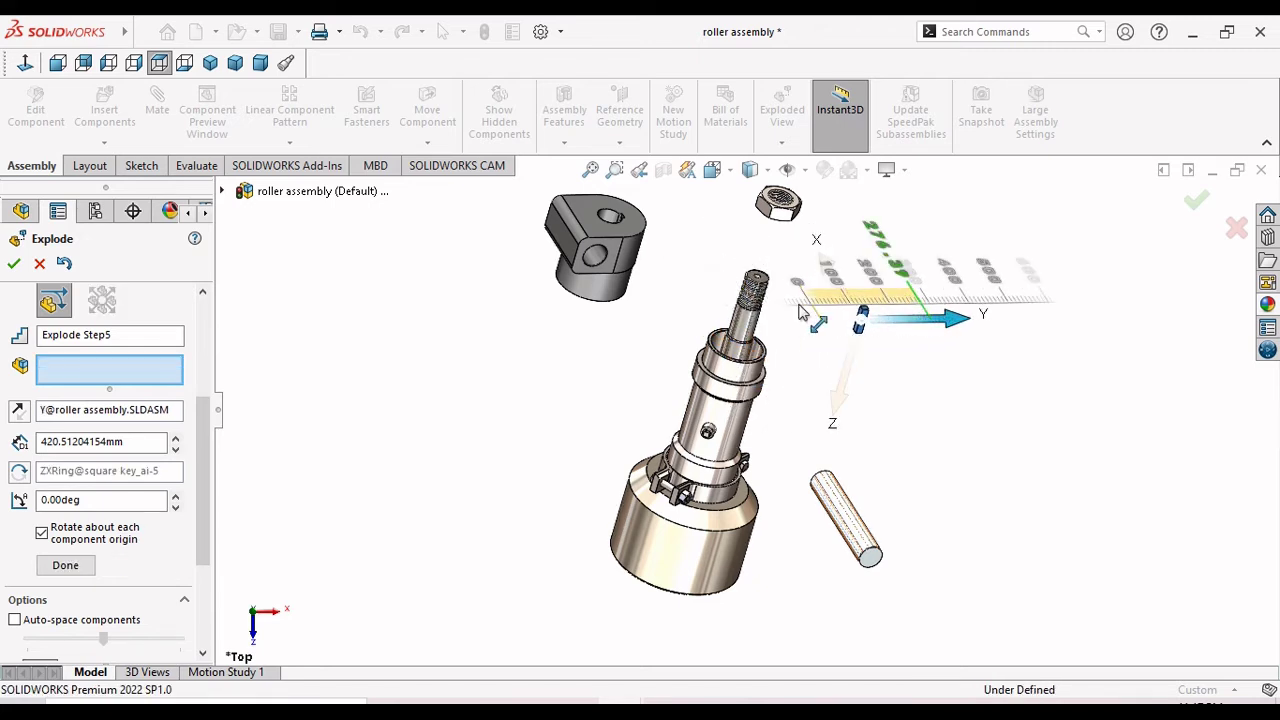
pyautogui.click(65, 587)
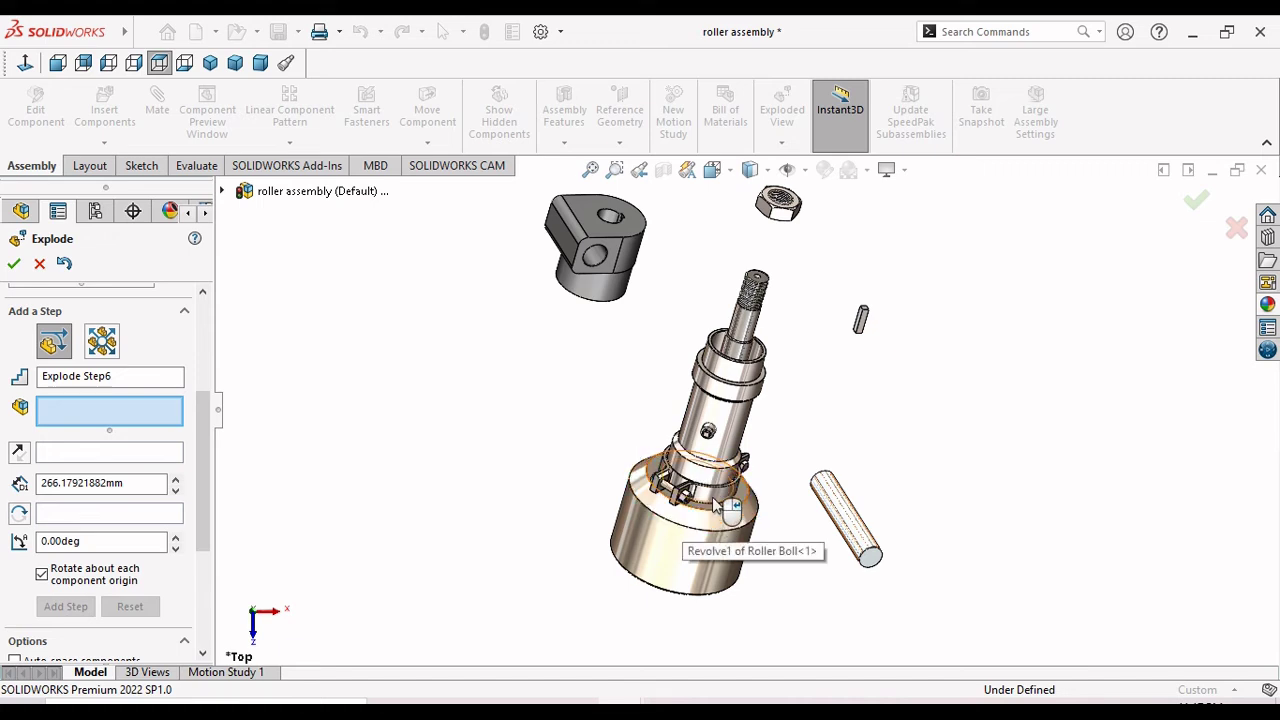
# Add an explode step pulling hex nut heavy_am-3 out of the clamp along Z.
pyautogui.scroll(-2, 700, 520)
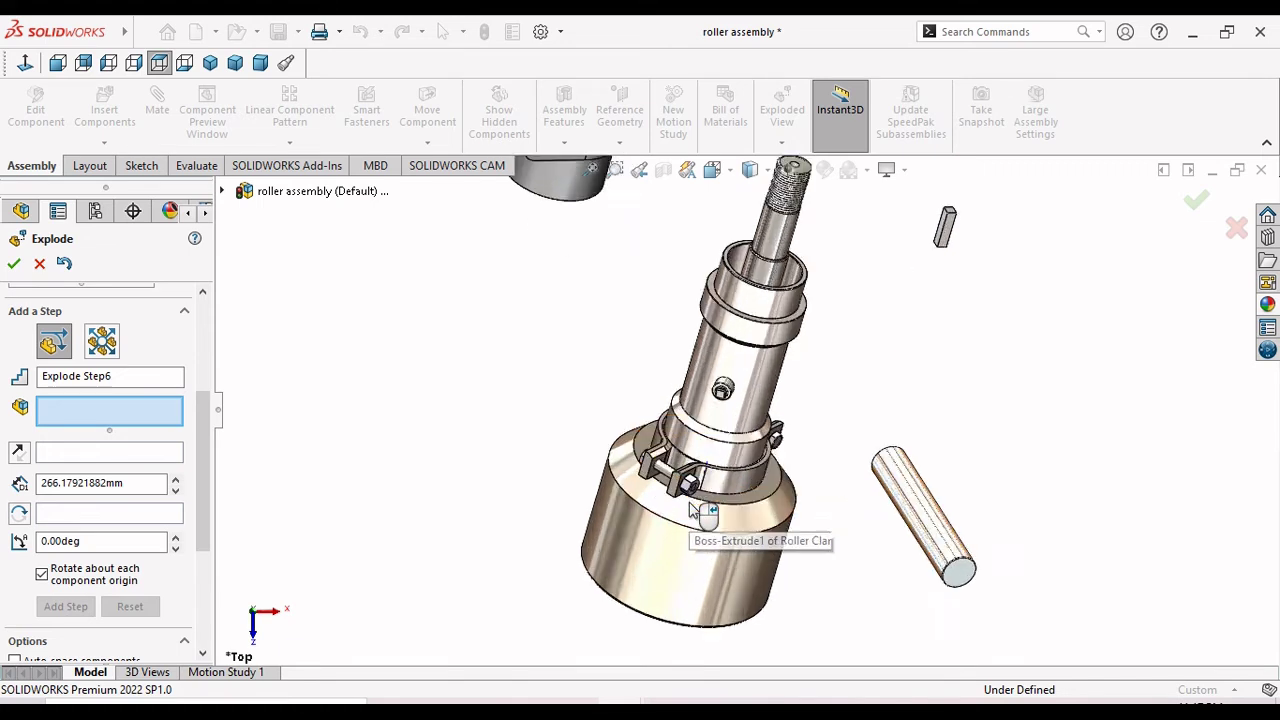
pyautogui.scroll(-2, 695, 500)
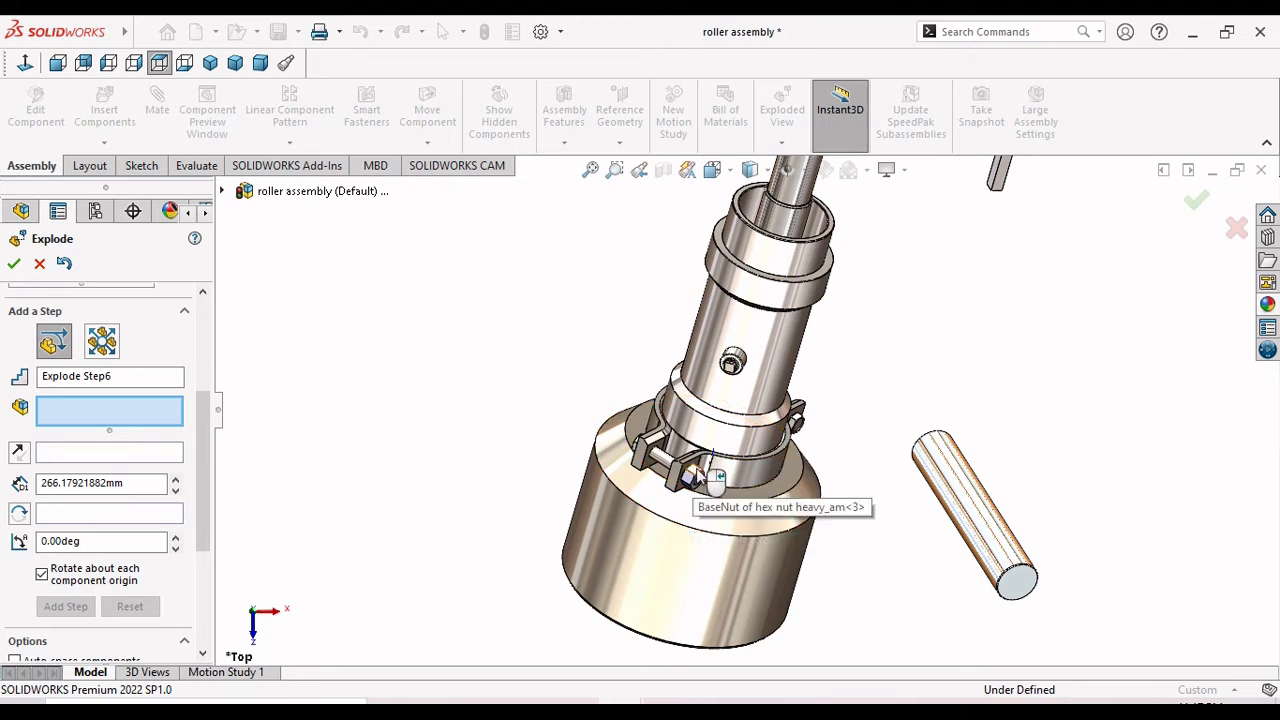
pyautogui.click(703, 477)
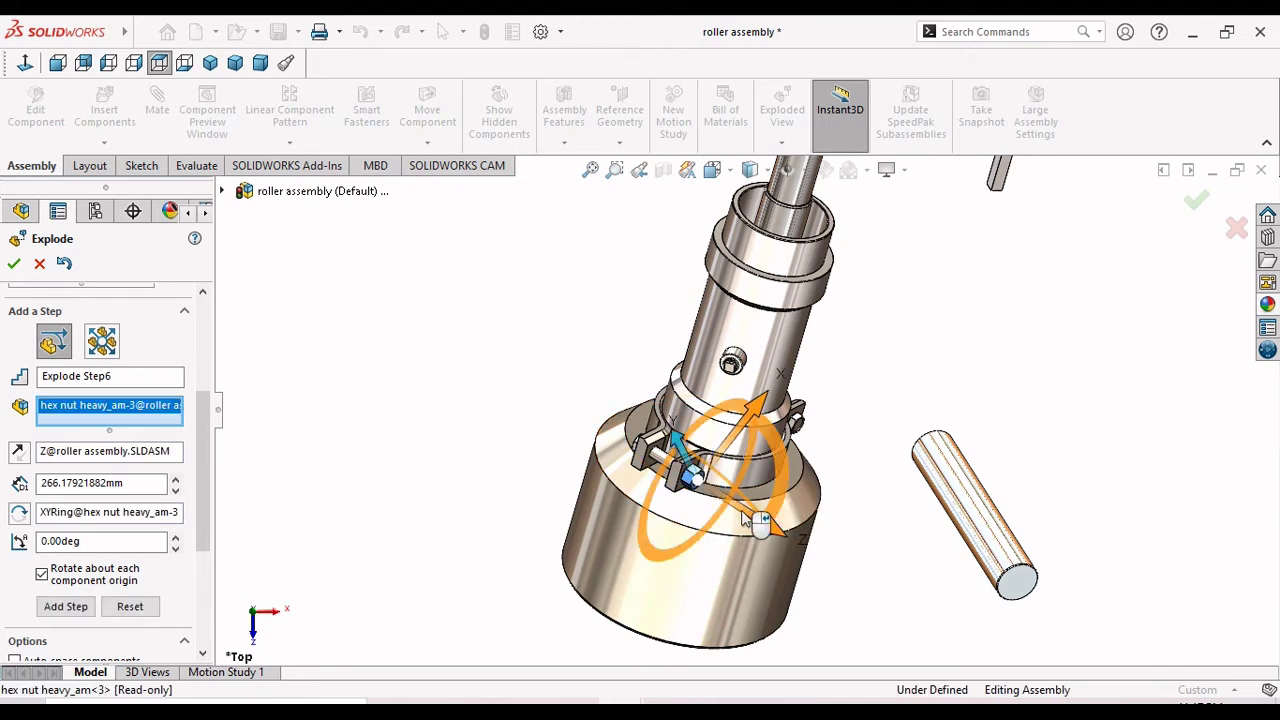
pyautogui.moveTo(756, 520)
pyautogui.mouseDown()
pyautogui.moveTo(814, 537)
pyautogui.moveTo(903, 603)
pyautogui.mouseUp()
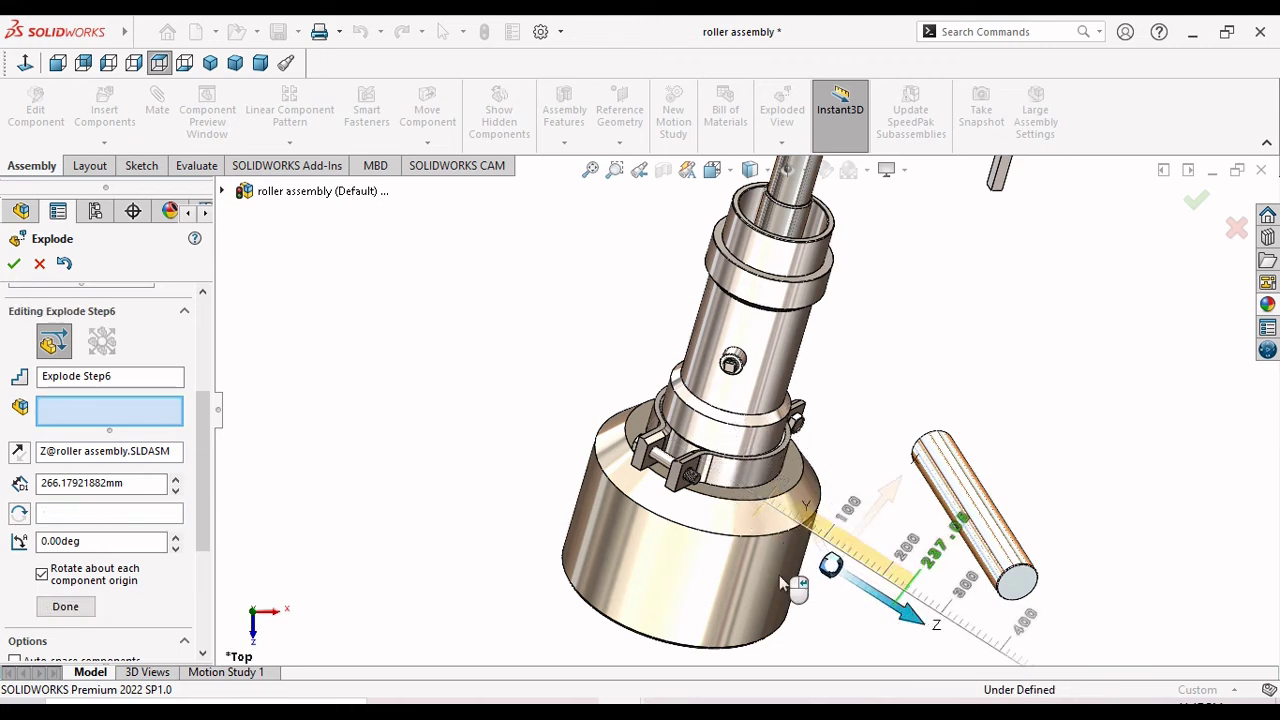
pyautogui.click(66, 627)
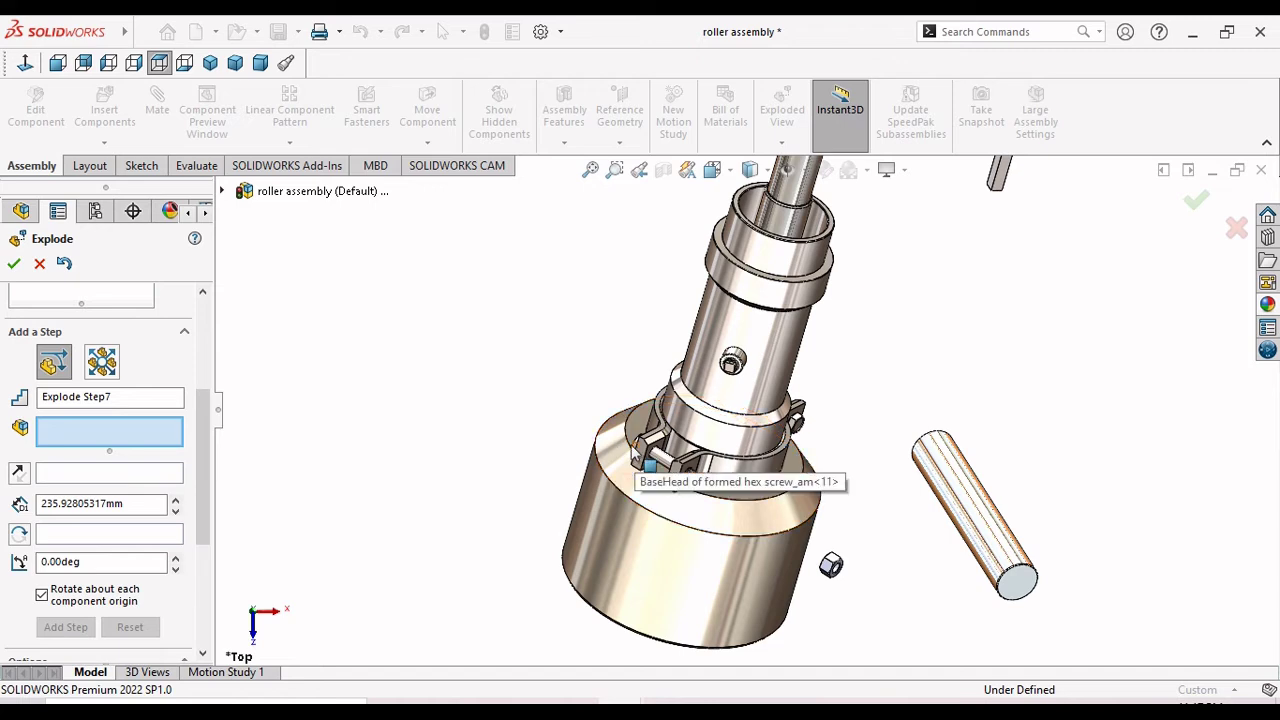
# Explode formed hex screw_am-11 out of the clamp by 436.38547016mm along X.
pyautogui.click(658, 466)
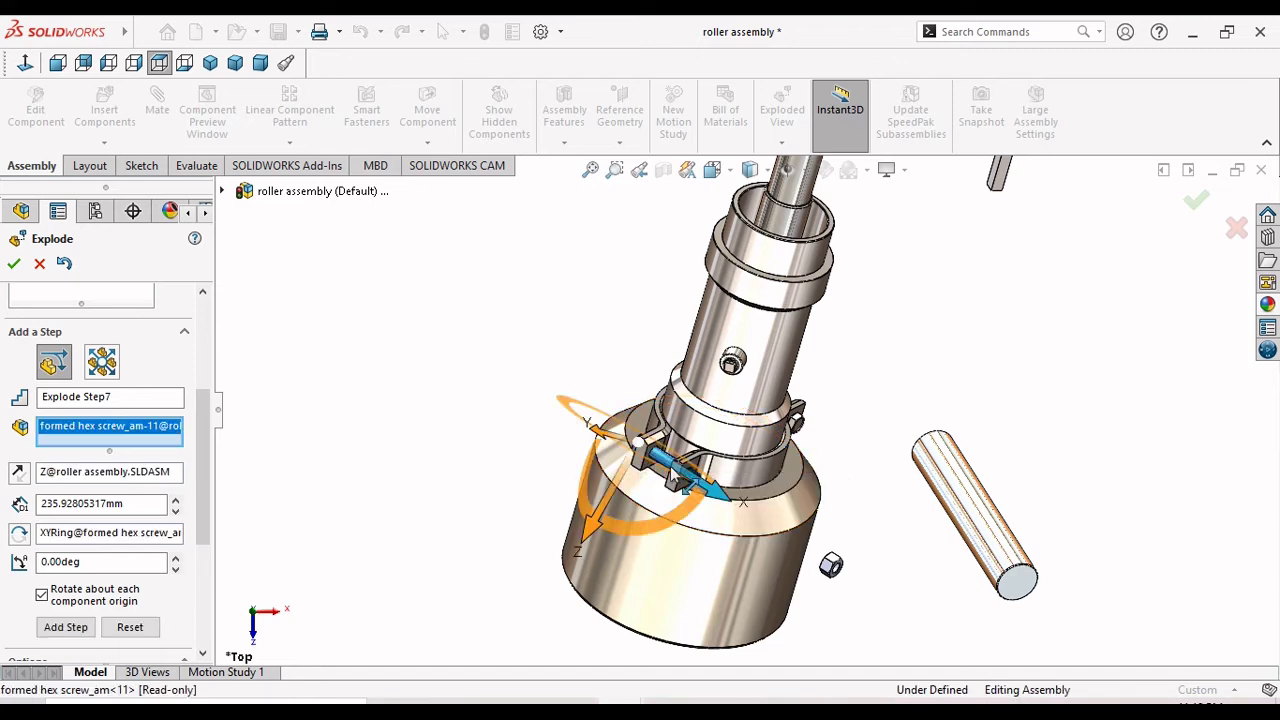
pyautogui.moveTo(712, 497)
pyautogui.mouseDown()
pyautogui.moveTo(435, 352)
pyautogui.moveTo(458, 378)
pyautogui.mouseUp()
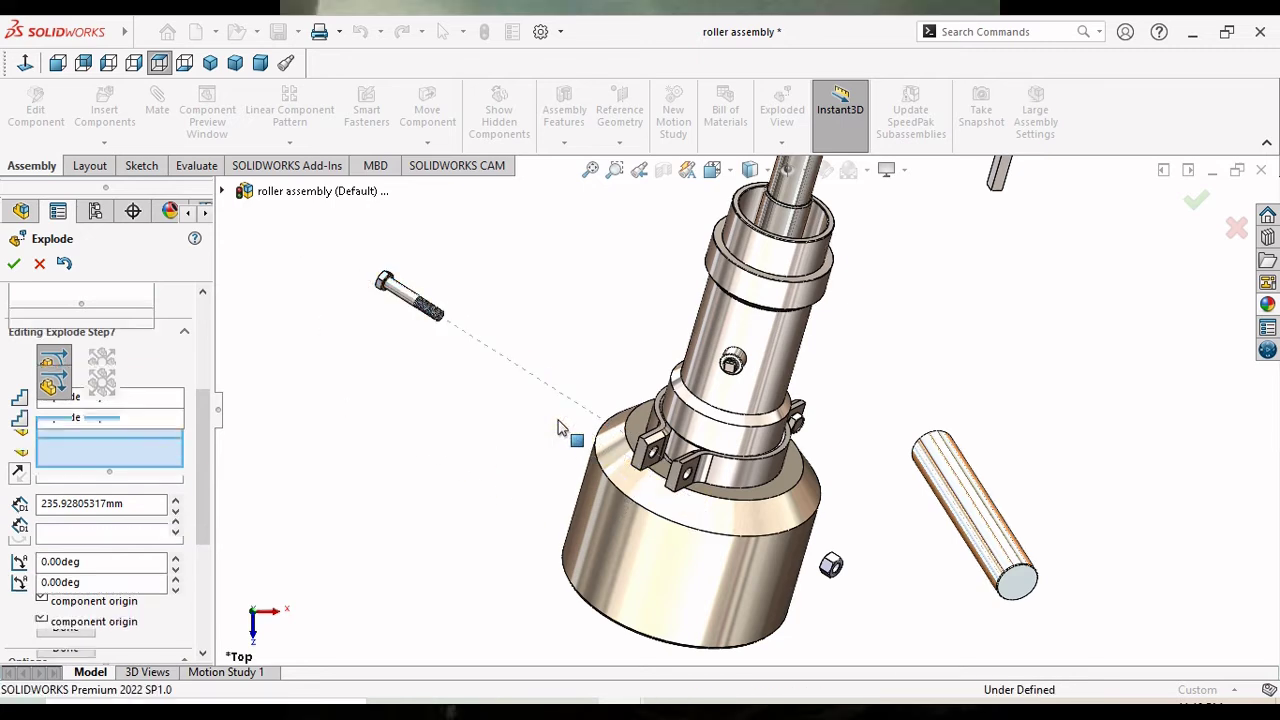
pyautogui.click(66, 648)
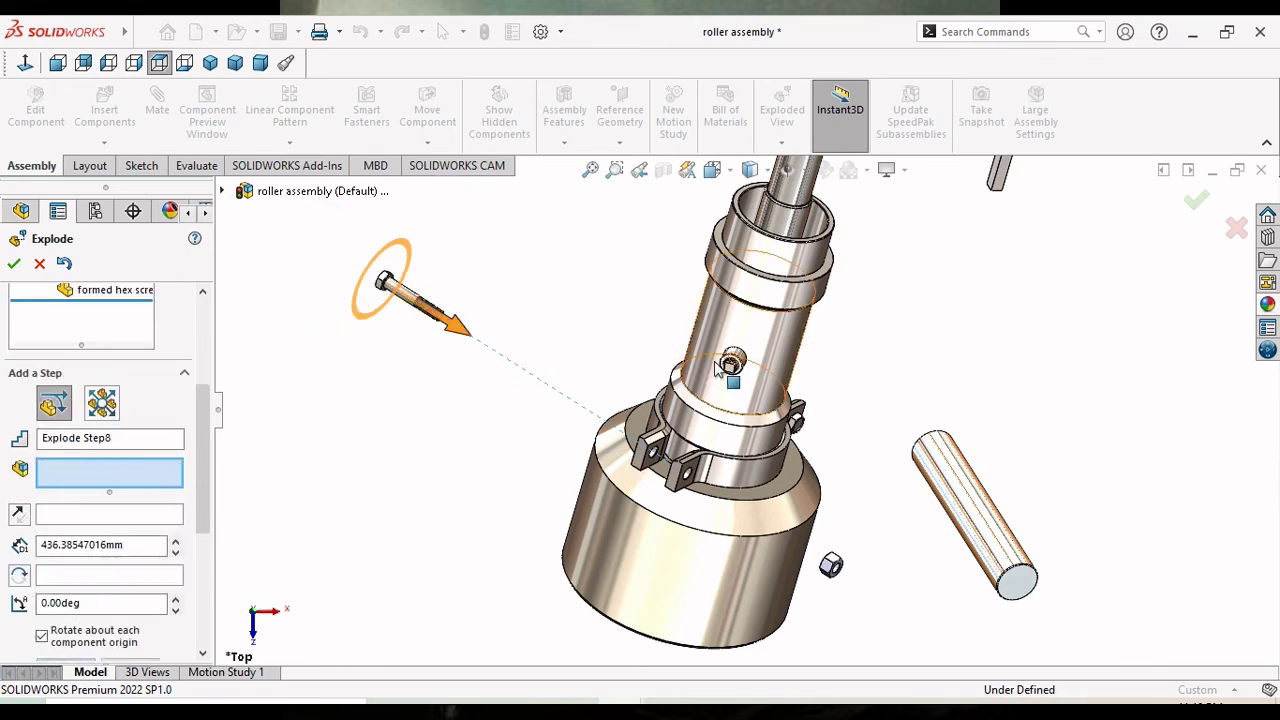
# Add an explode step pulling hex nut heavy_am-2 up along Z, away from the clamp.
pyautogui.press('Right')
pyautogui.press('Right')
pyautogui.press('Right')
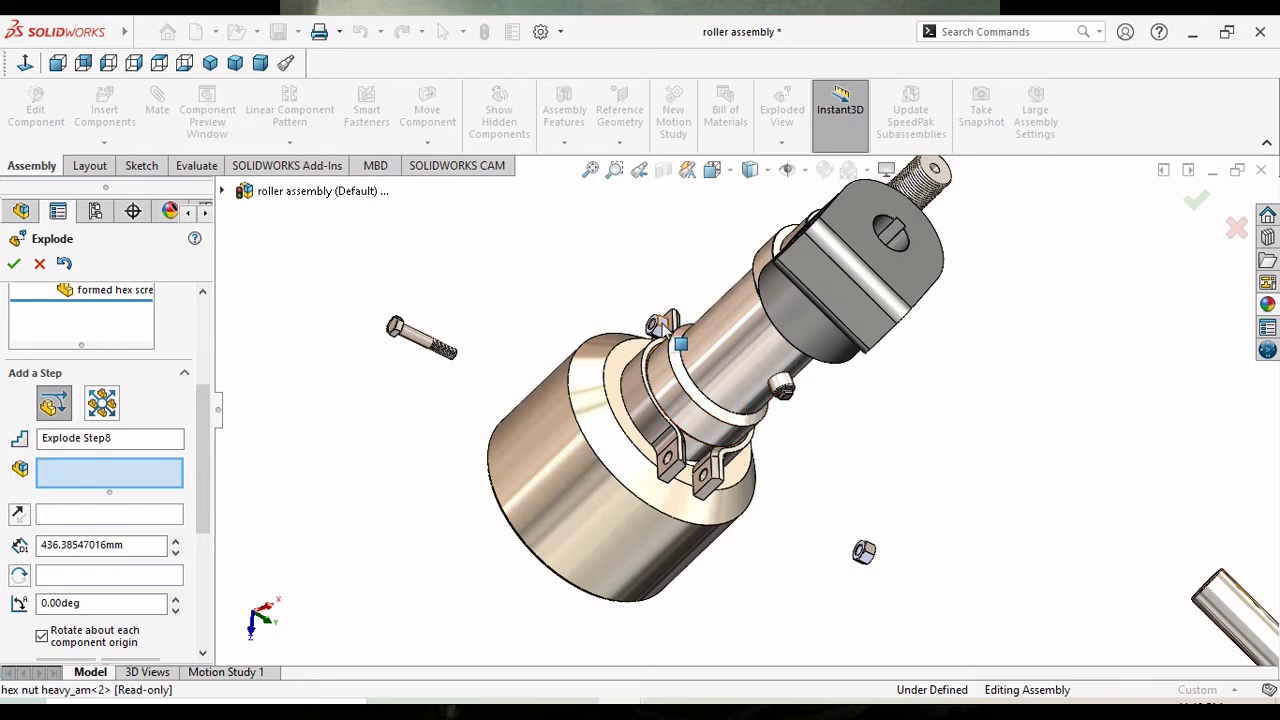
pyautogui.click(659, 325)
pyautogui.moveTo(591, 318)
pyautogui.mouseDown()
pyautogui.moveTo(495, 278)
pyautogui.moveTo(475, 288)
pyautogui.mouseUp()
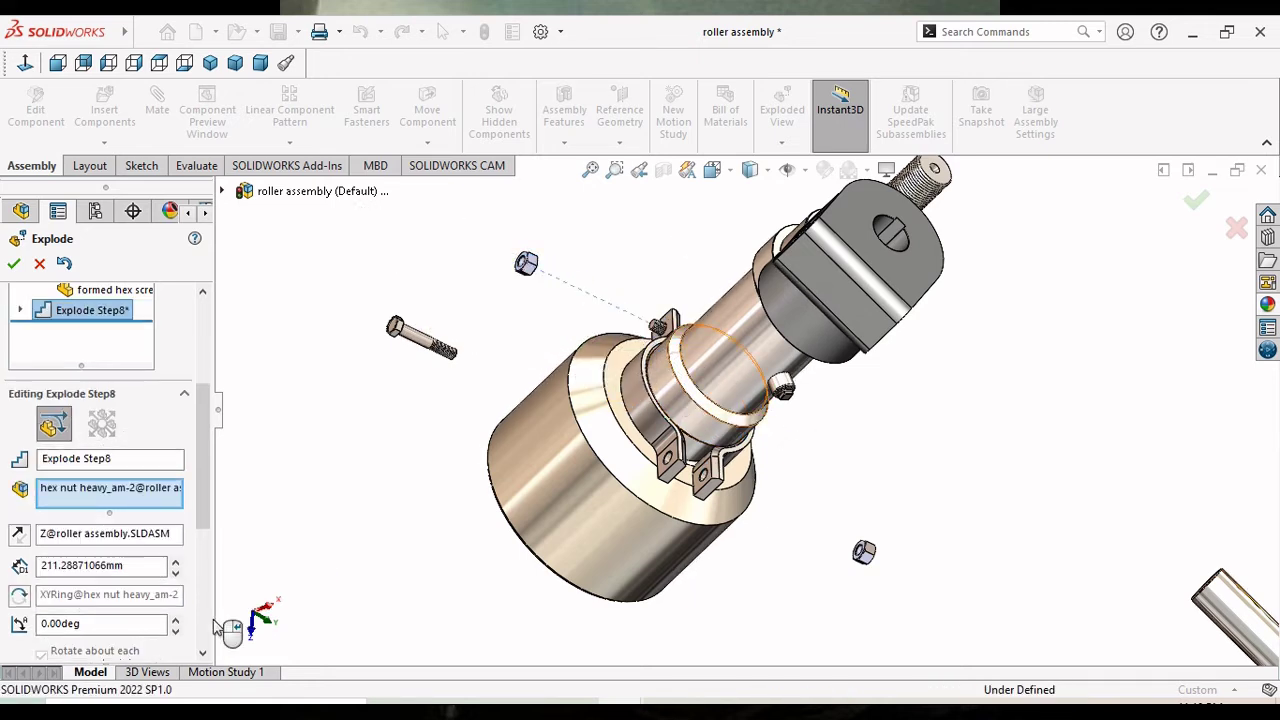
pyautogui.scroll(-3, 205, 510)
pyautogui.scroll(-3, 205, 510)
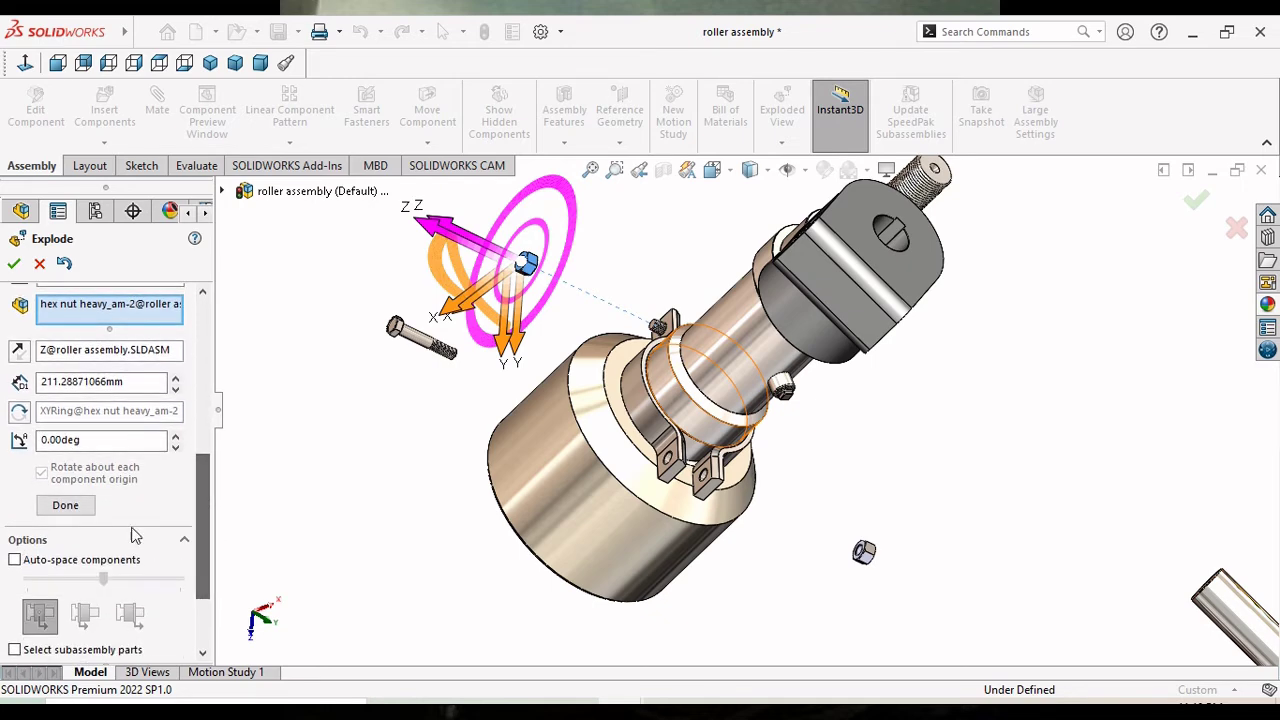
pyautogui.click(65, 504)
# Explode formed hex screw_am-12 by 245.17138198mm along X, out of the clamp.
pyautogui.moveTo(795, 443); pyautogui.dragTo(795, 365, button='middle')
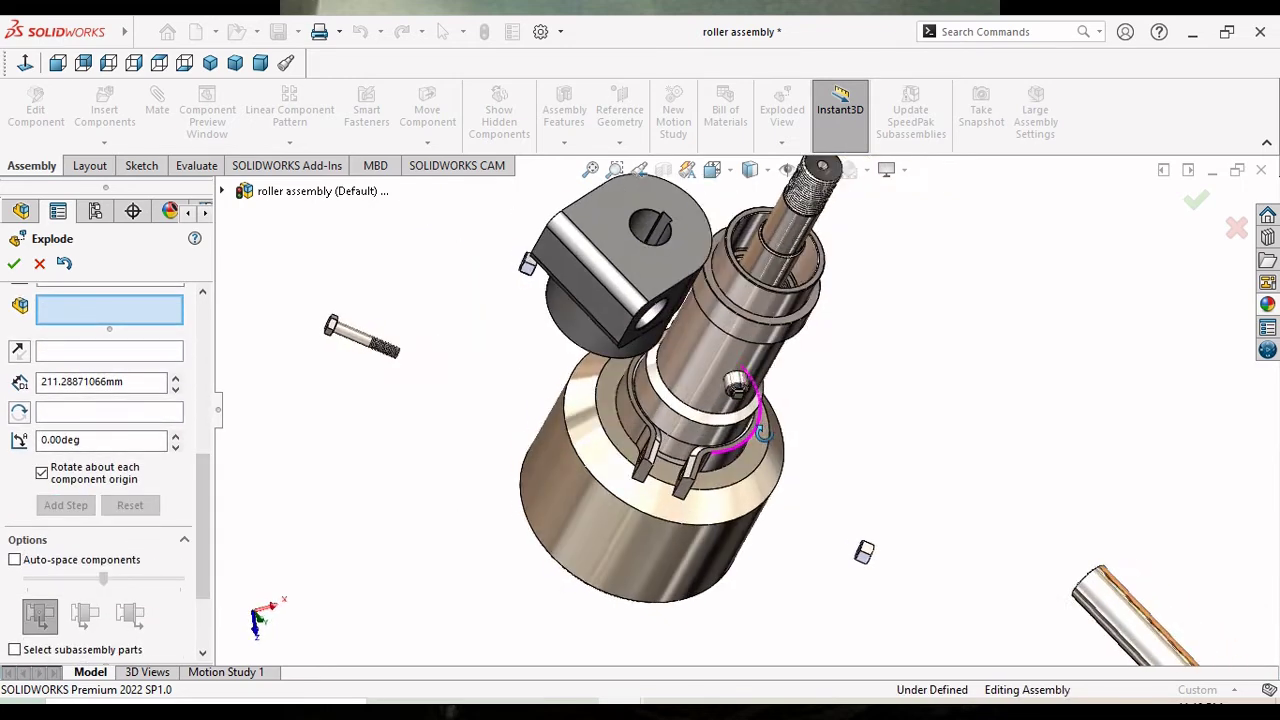
pyautogui.scroll(-3, 797, 368)
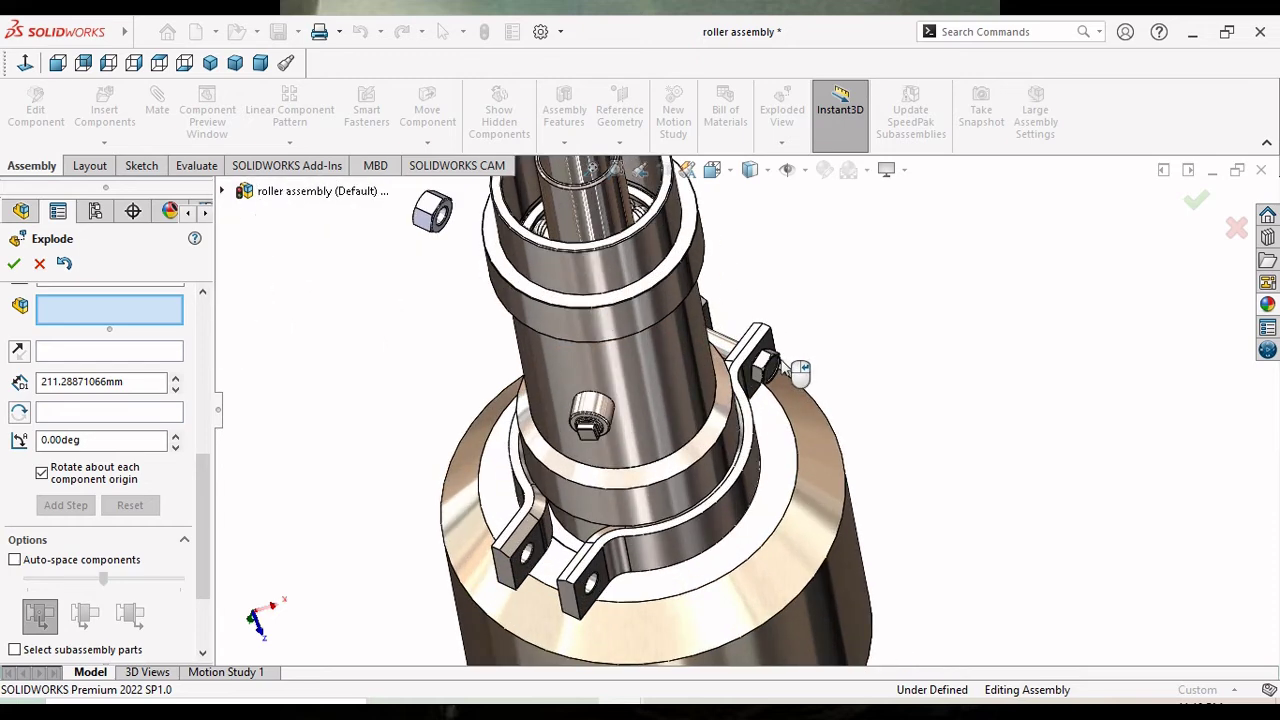
pyautogui.click(763, 368)
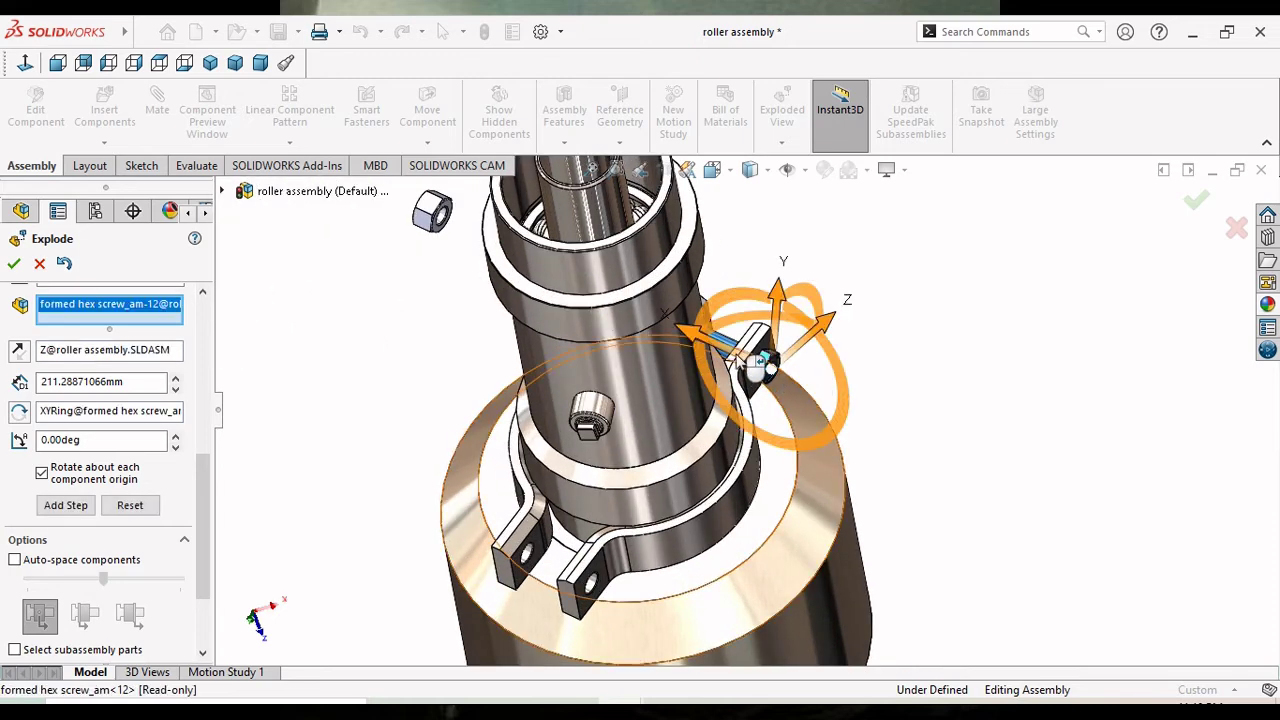
pyautogui.moveTo(688, 340); pyautogui.dragTo(980, 478)
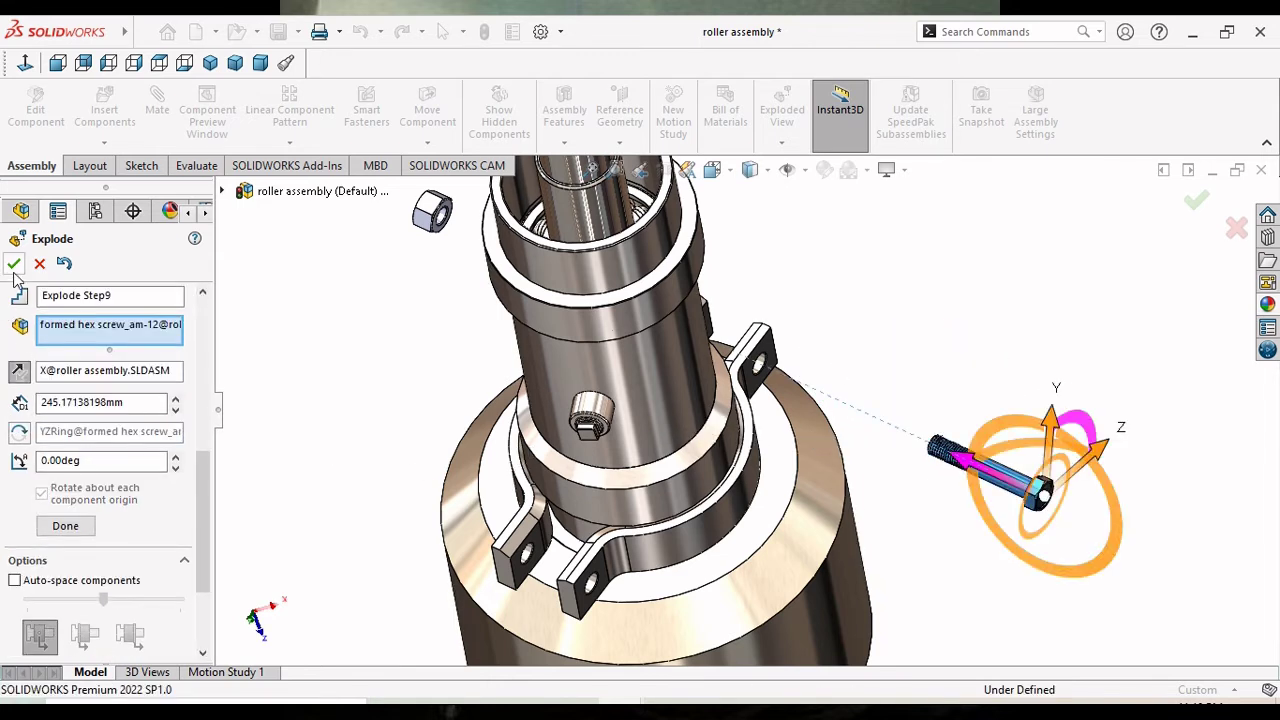
pyautogui.click(241, 549)
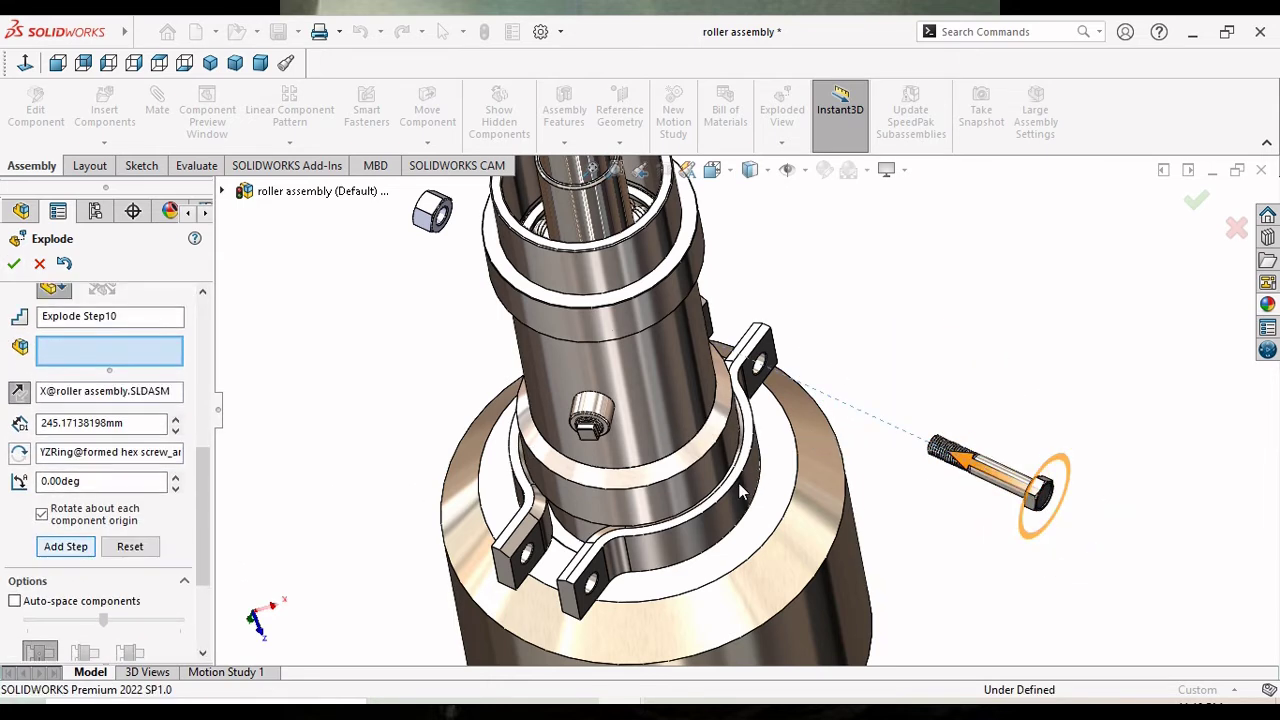
pyautogui.scroll(5, 690, 440)
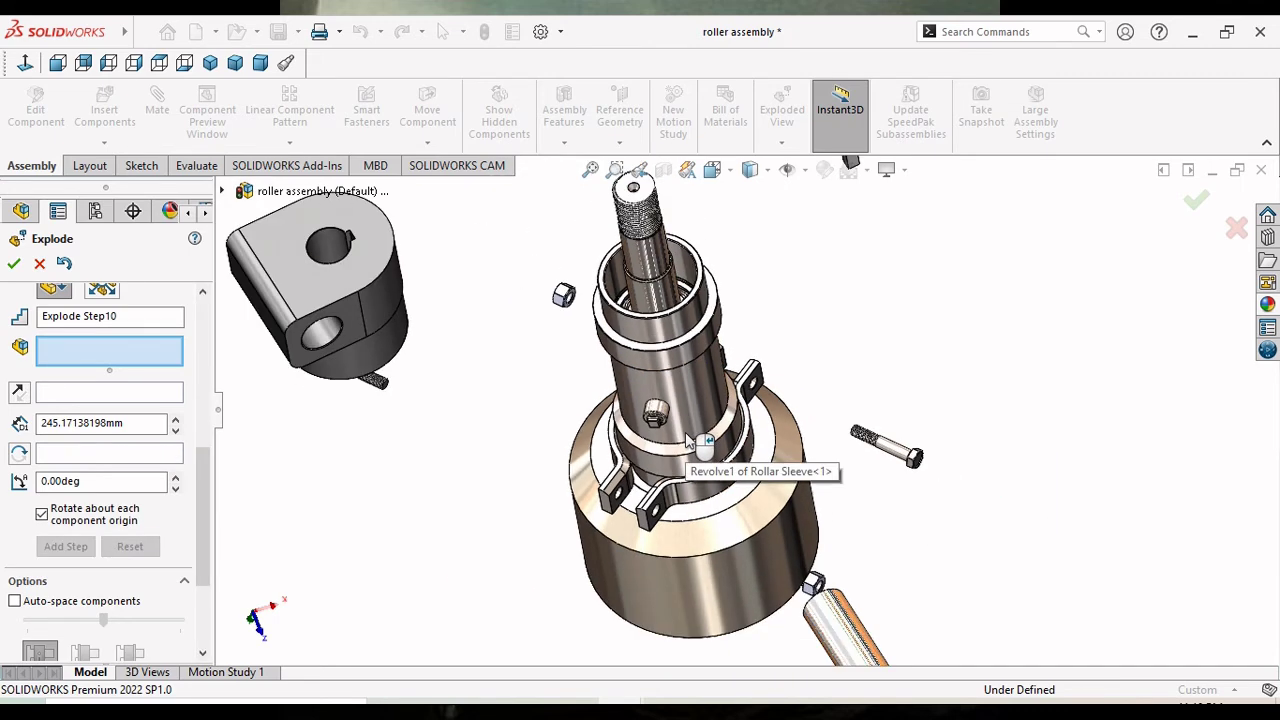
pyautogui.moveTo(695, 455); pyautogui.dragTo(728, 391, button='middle')
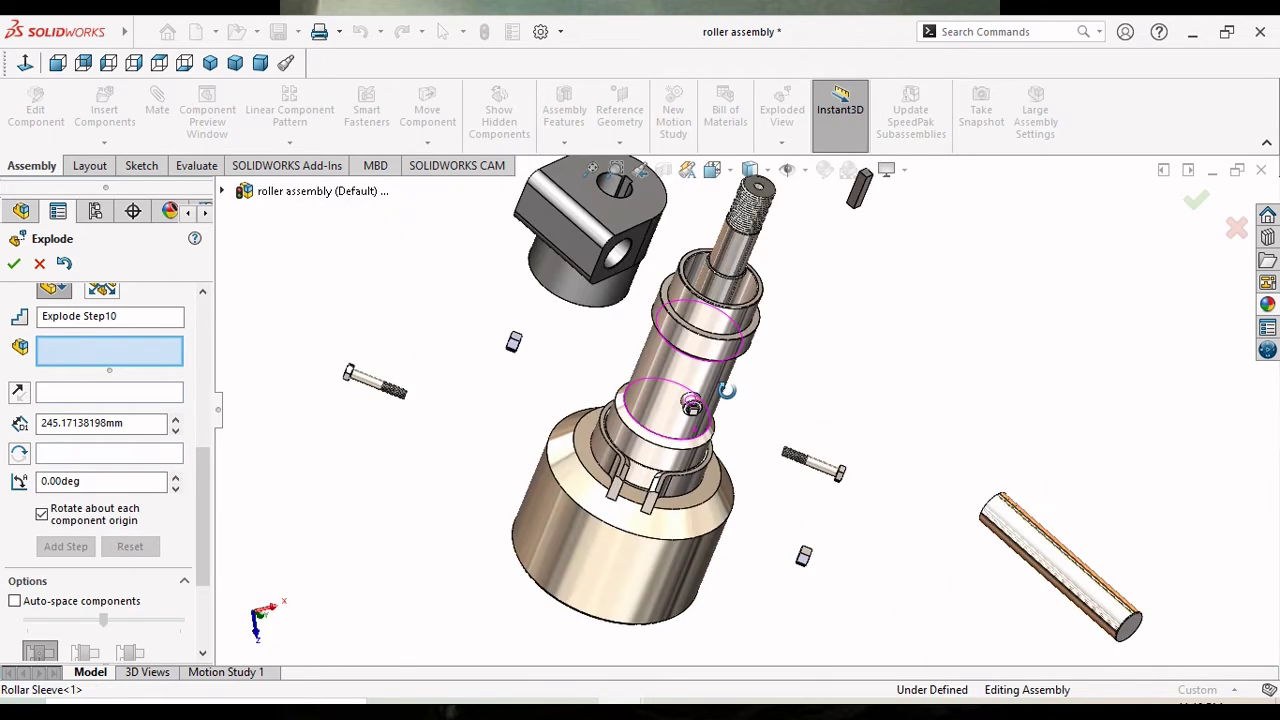
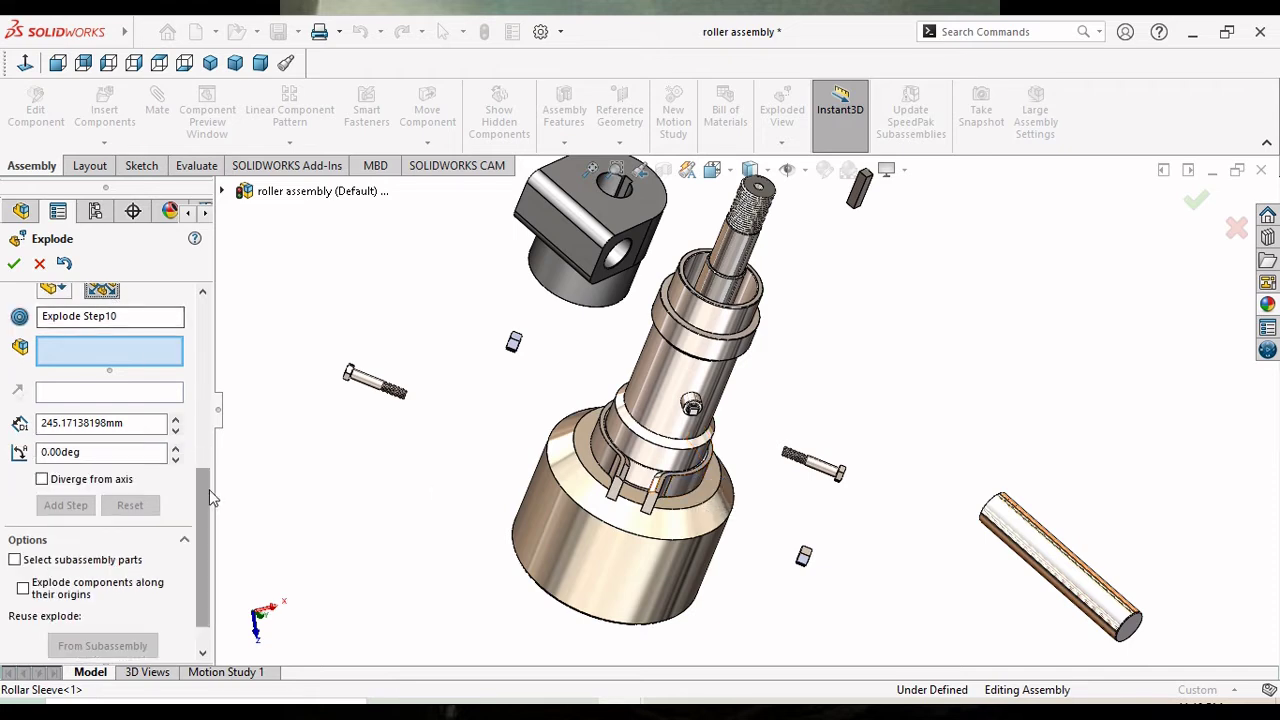
# Pull Roller Clamp-1 and Roller Clamp-2 apart about 316 mm as Explode Step10.
pyautogui.scroll(3, 110, 350)
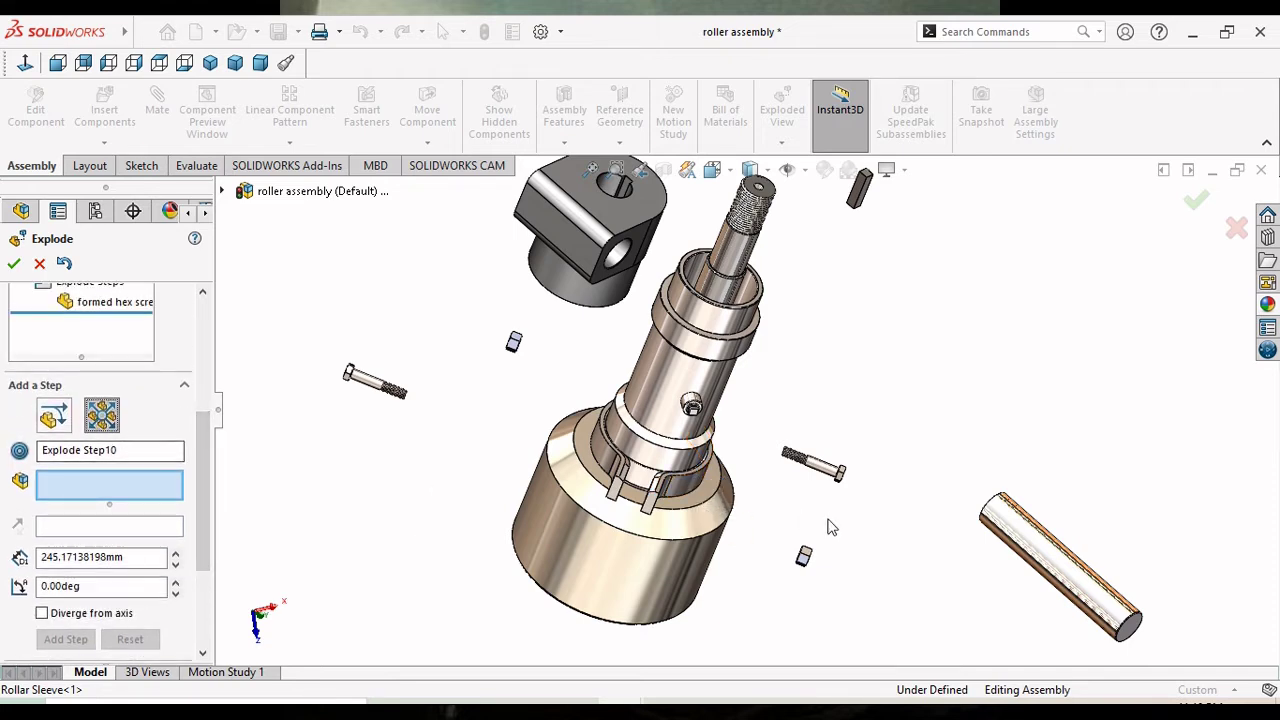
pyautogui.click(690, 490)
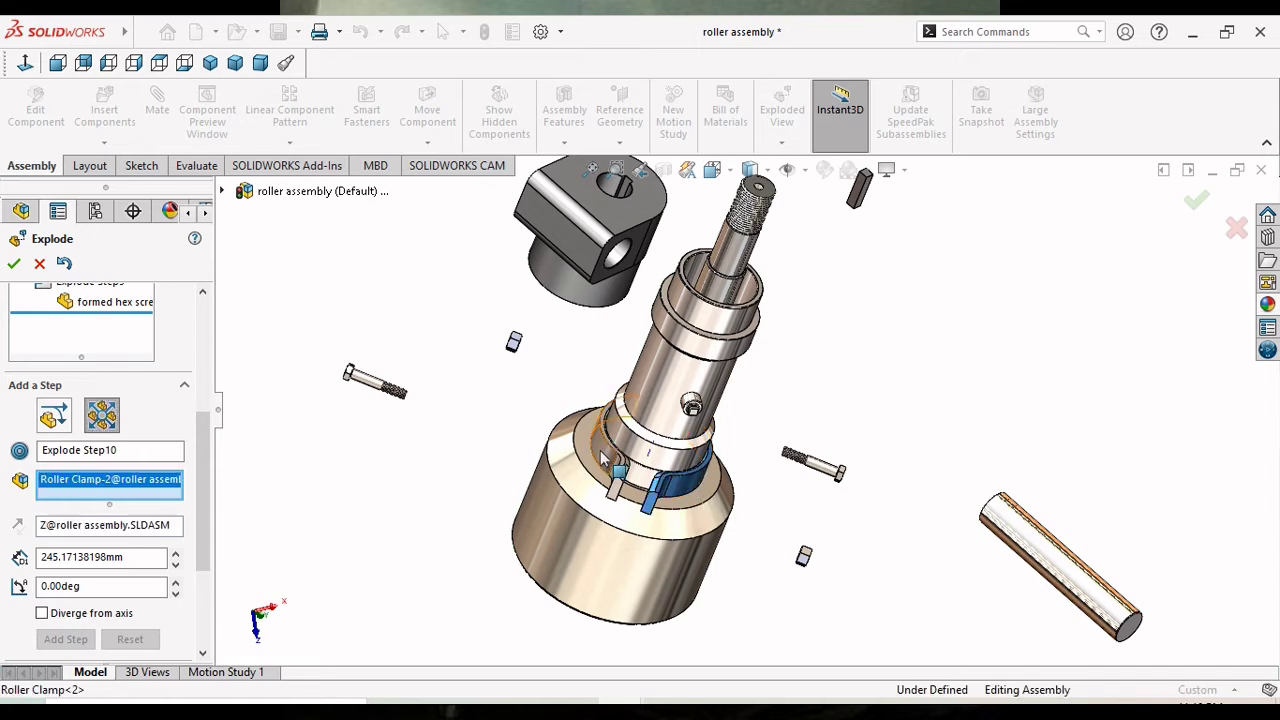
pyautogui.click(605, 460)
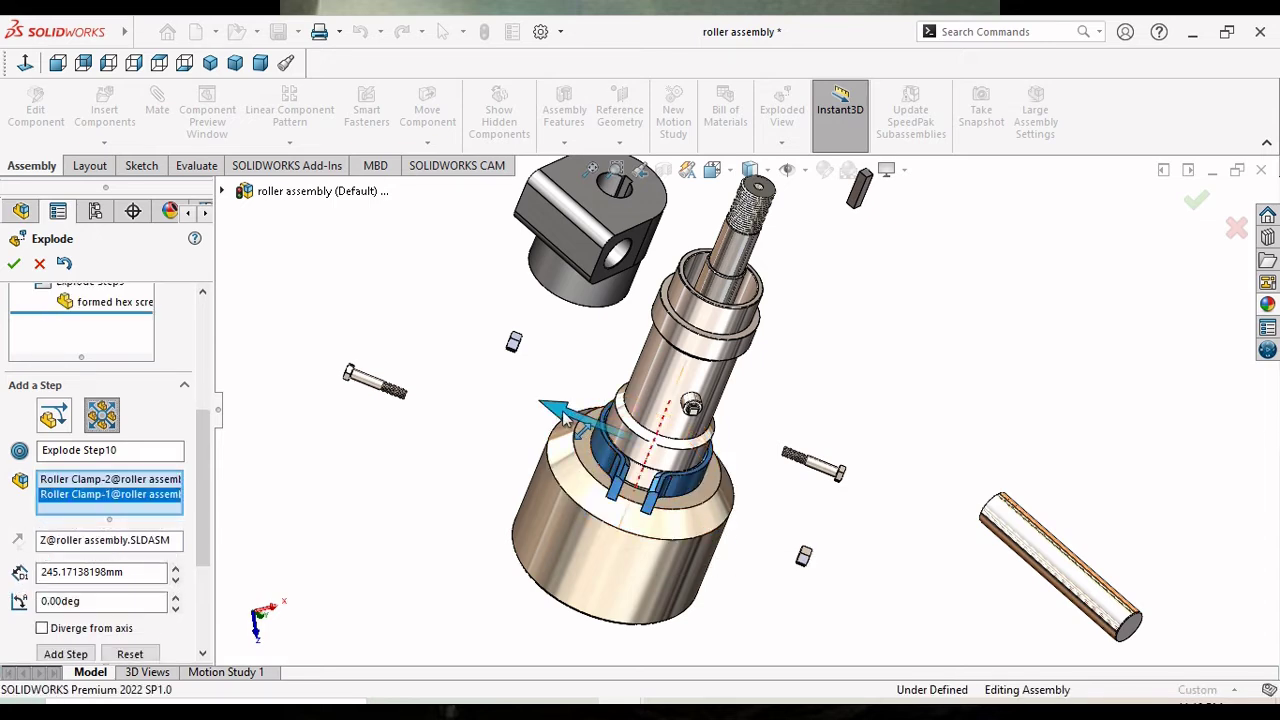
pyautogui.moveTo(565, 420); pyautogui.dragTo(372, 359)
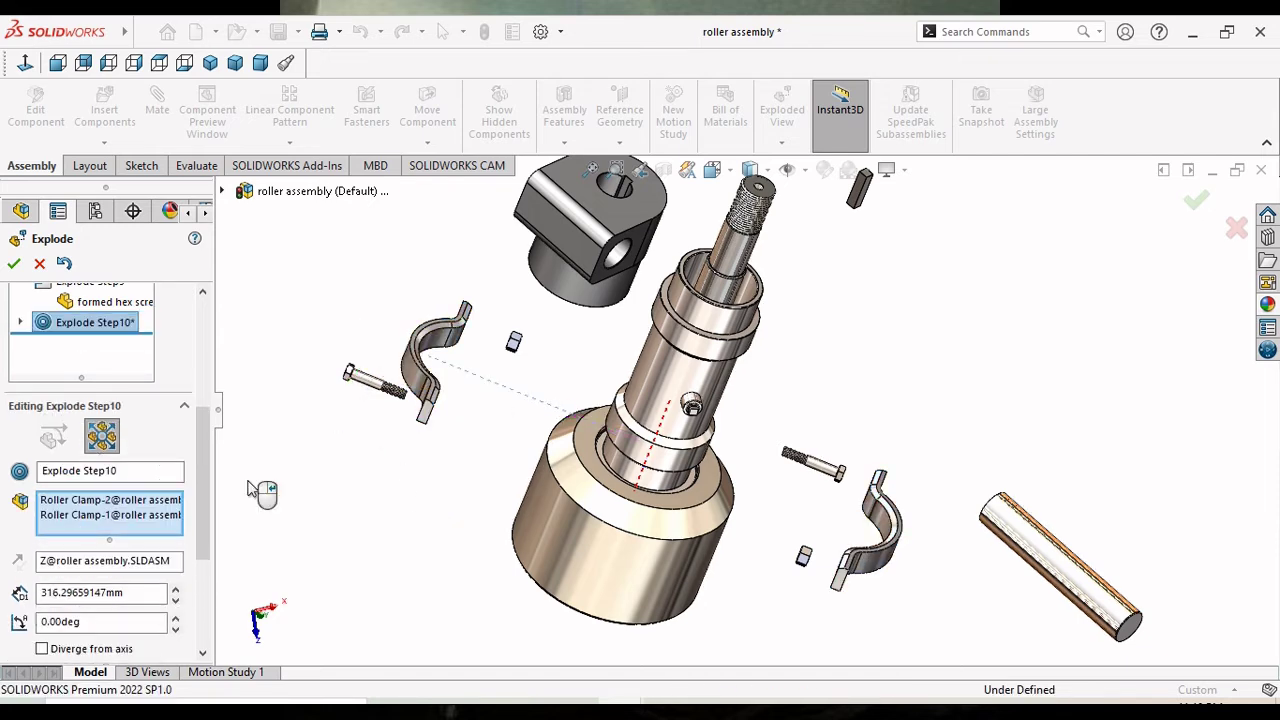
pyautogui.click(175, 500)
pyautogui.moveTo(199, 487); pyautogui.dragTo(206, 534)
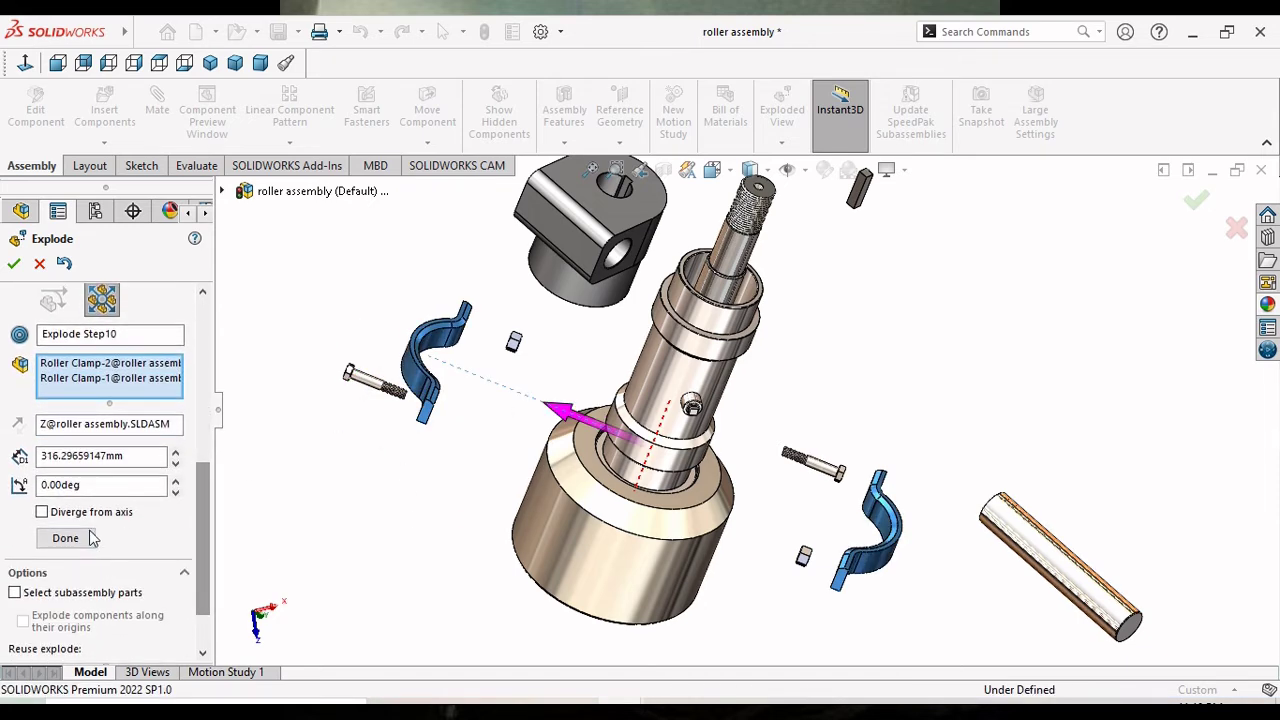
pyautogui.click(66, 534)
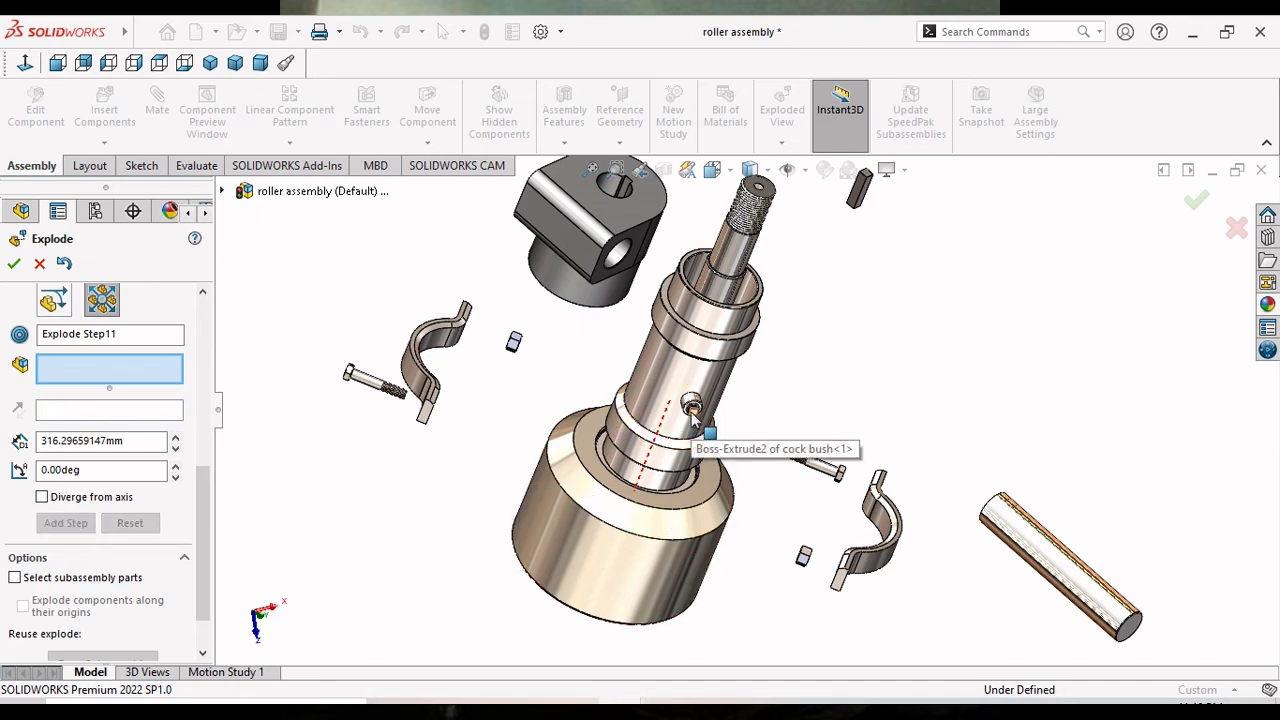
# Use the Regular step type to pull the cock bush about 376 mm down out of the shaft as Explode Step11.
pyautogui.click(693, 422)
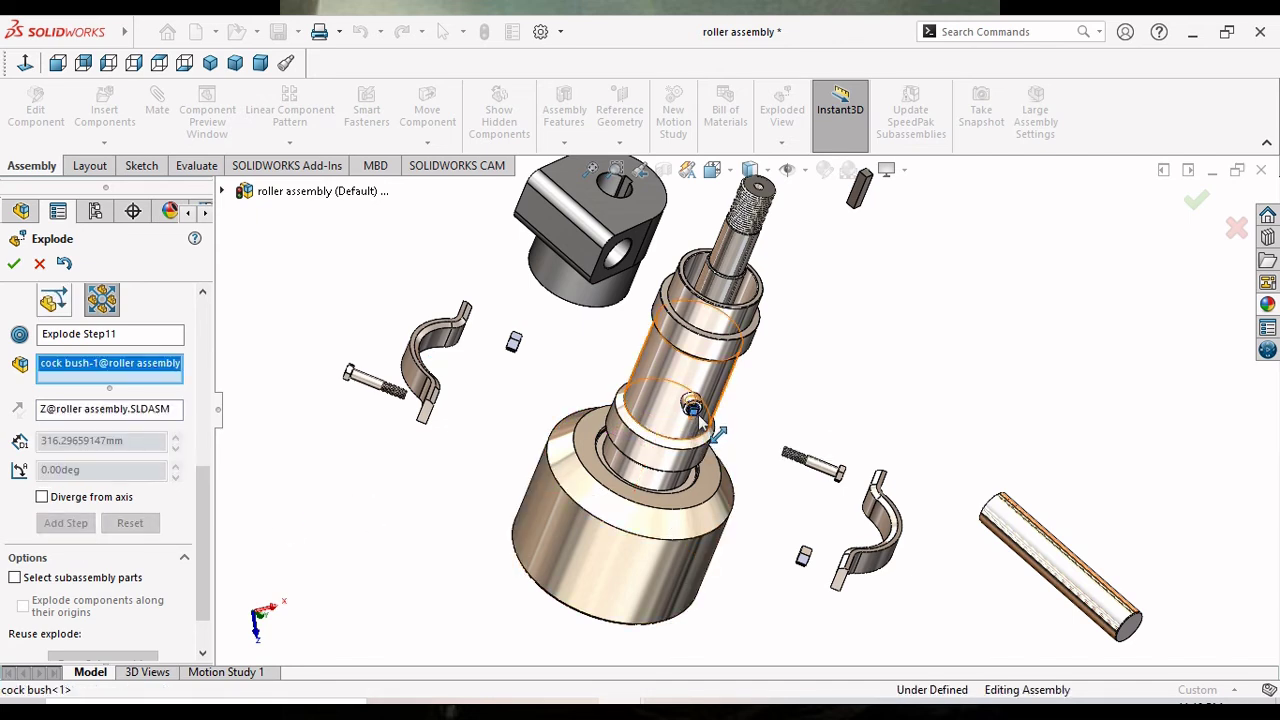
pyautogui.rightClick(110, 368)
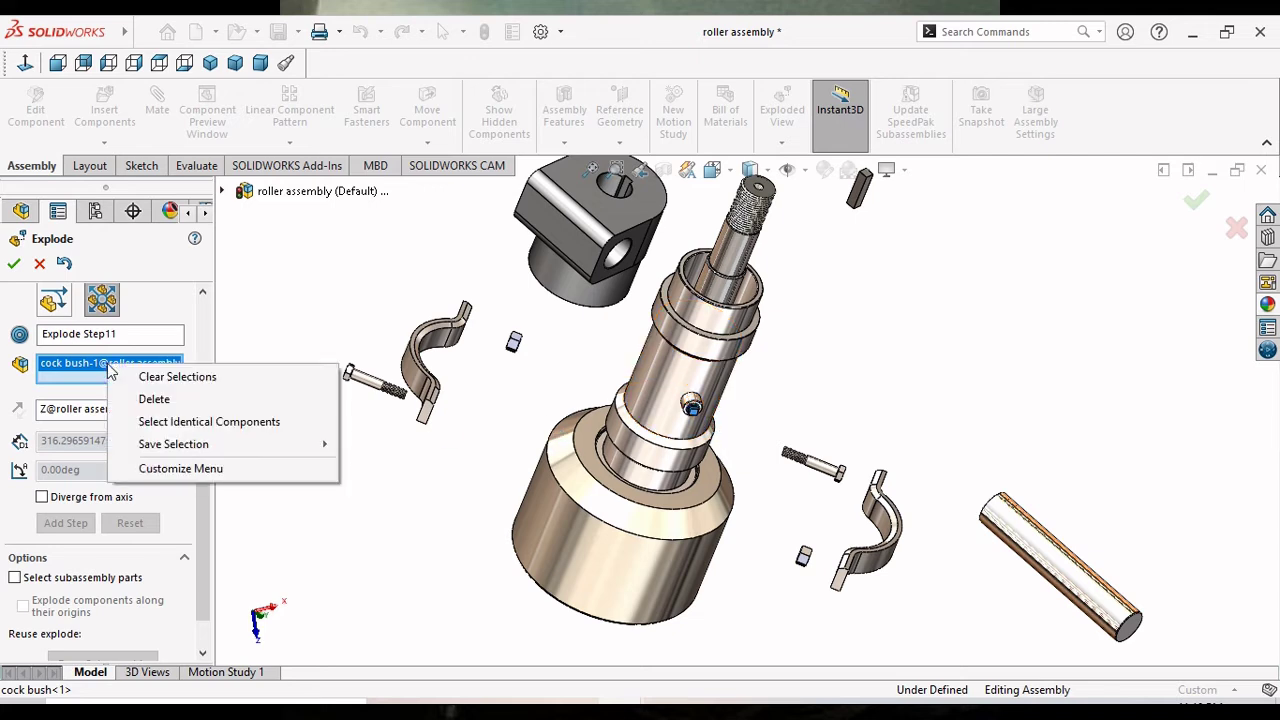
pyautogui.click(165, 397)
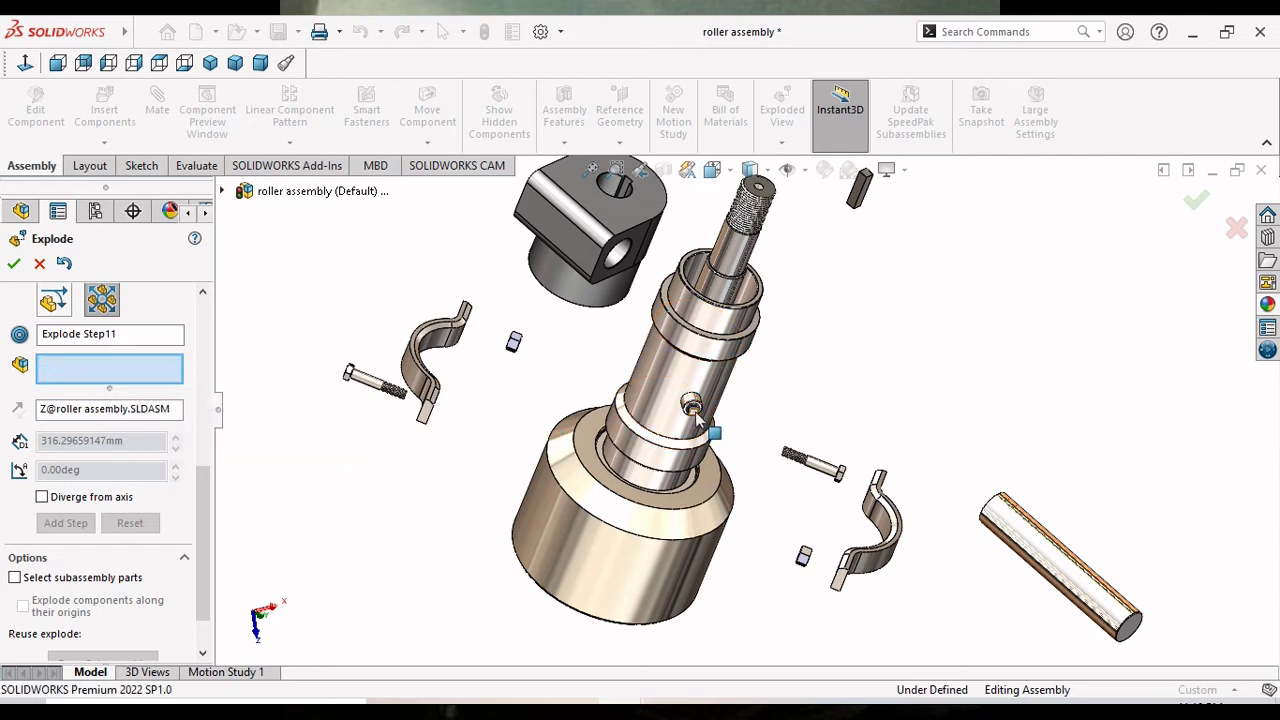
pyautogui.click(696, 421)
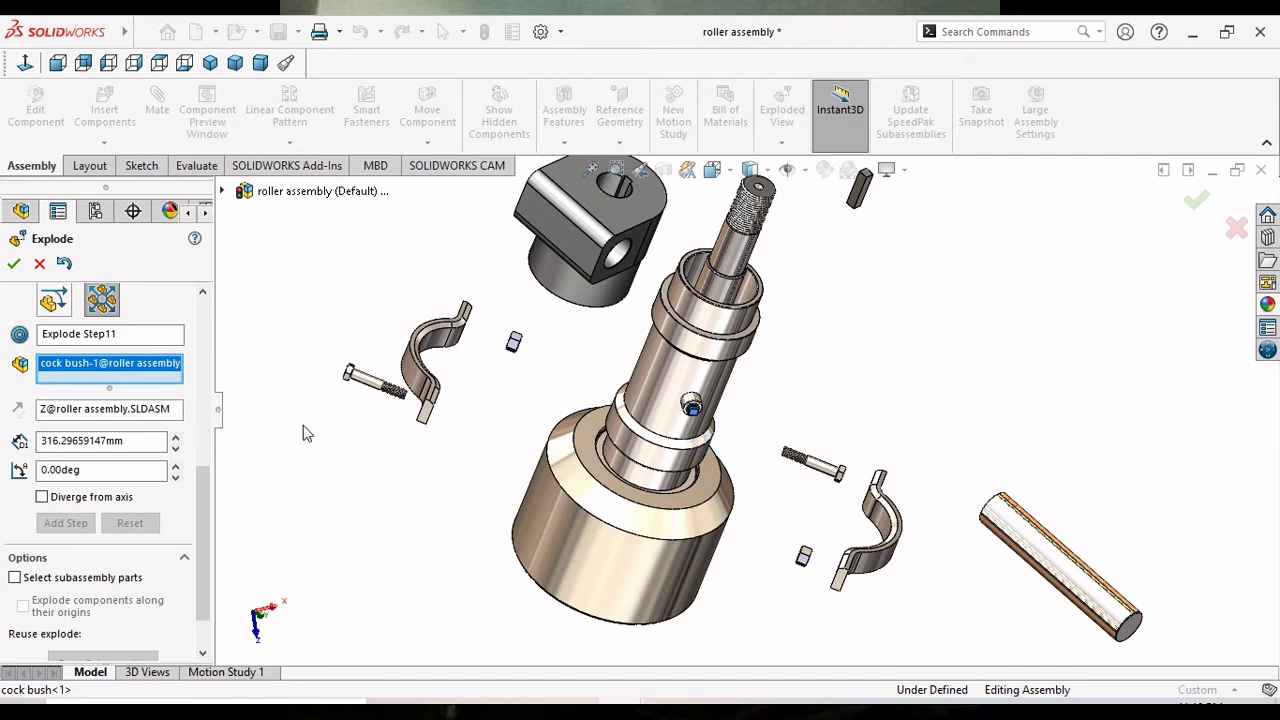
pyautogui.rightClick(72, 366)
pyautogui.click(125, 391)
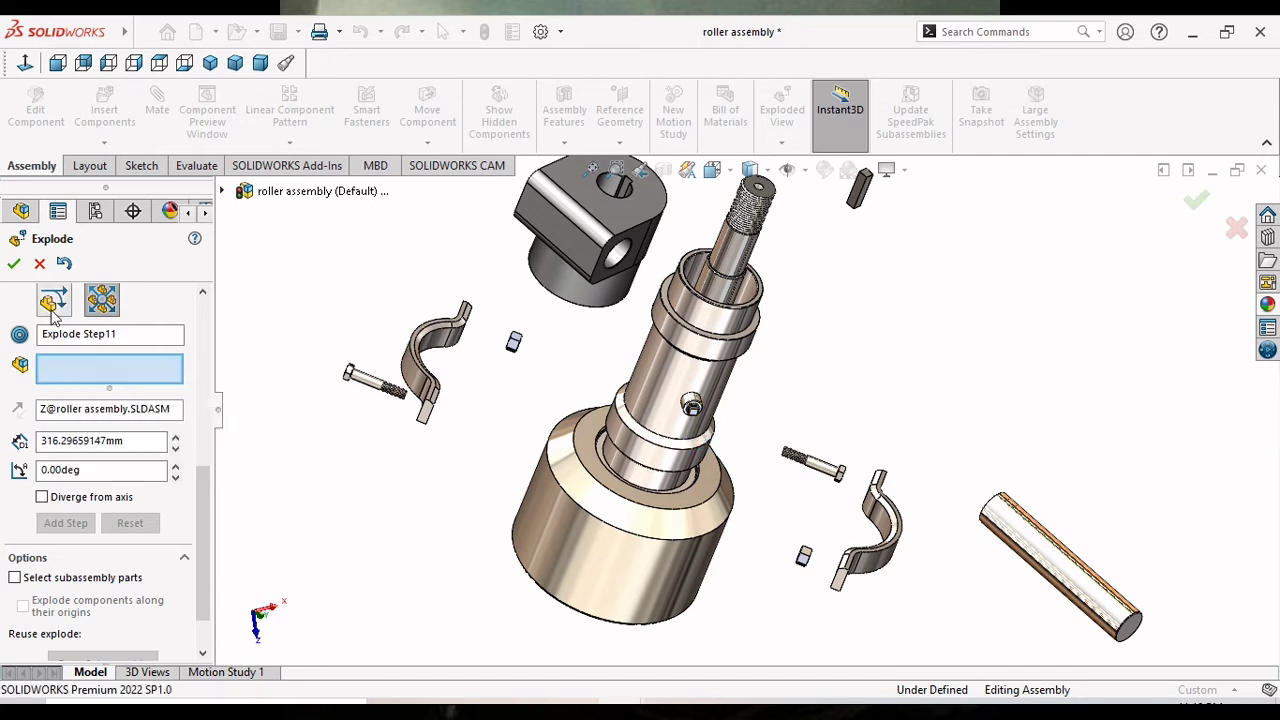
pyautogui.click(54, 298)
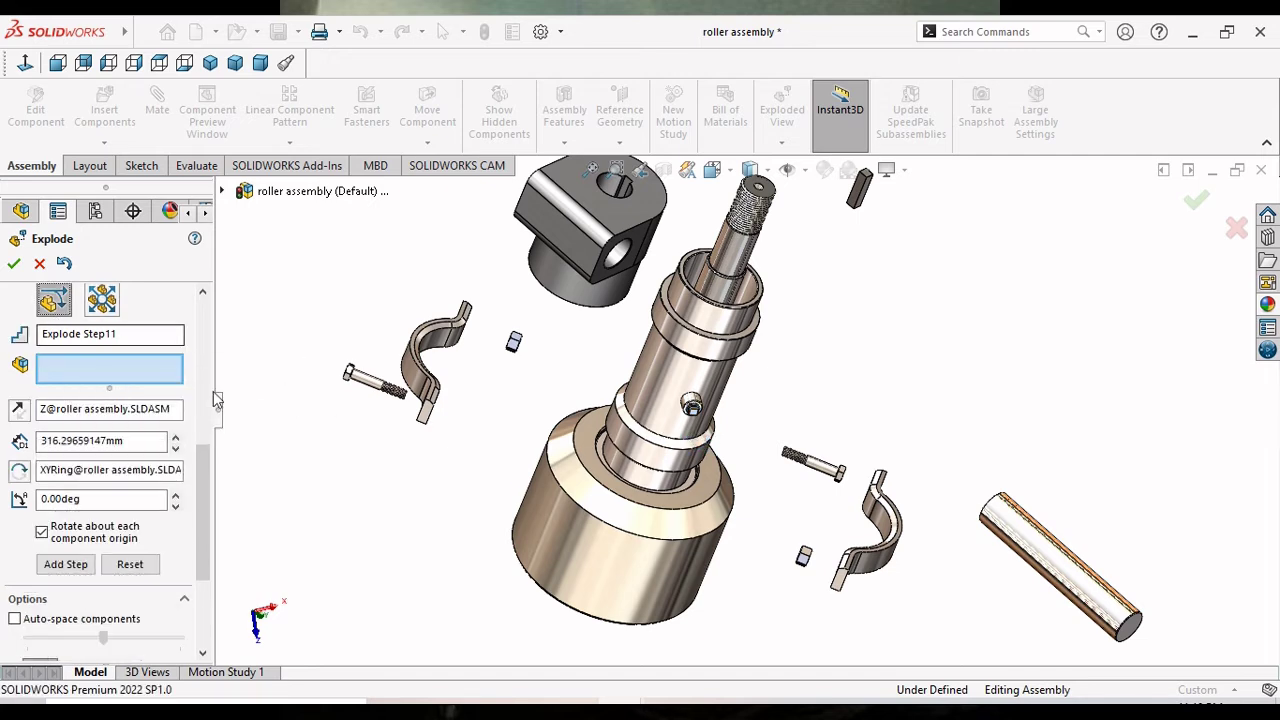
pyautogui.click(697, 421)
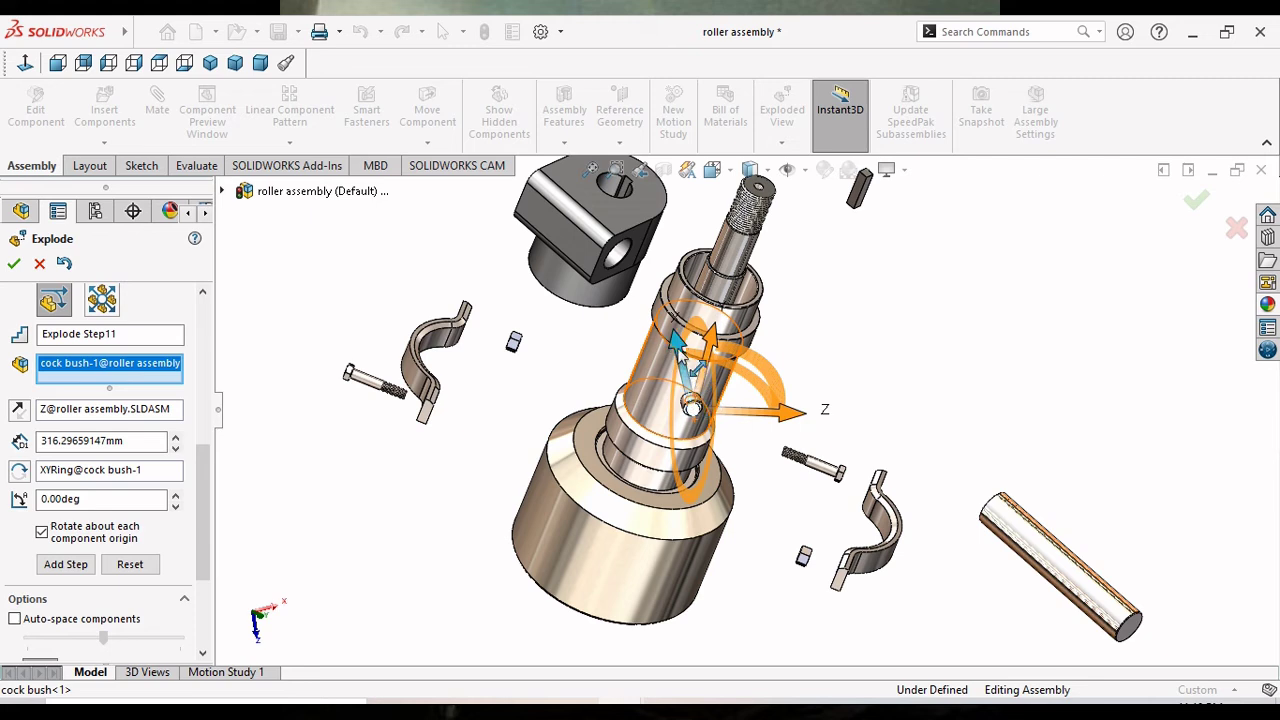
pyautogui.moveTo(676, 342); pyautogui.dragTo(697, 425)
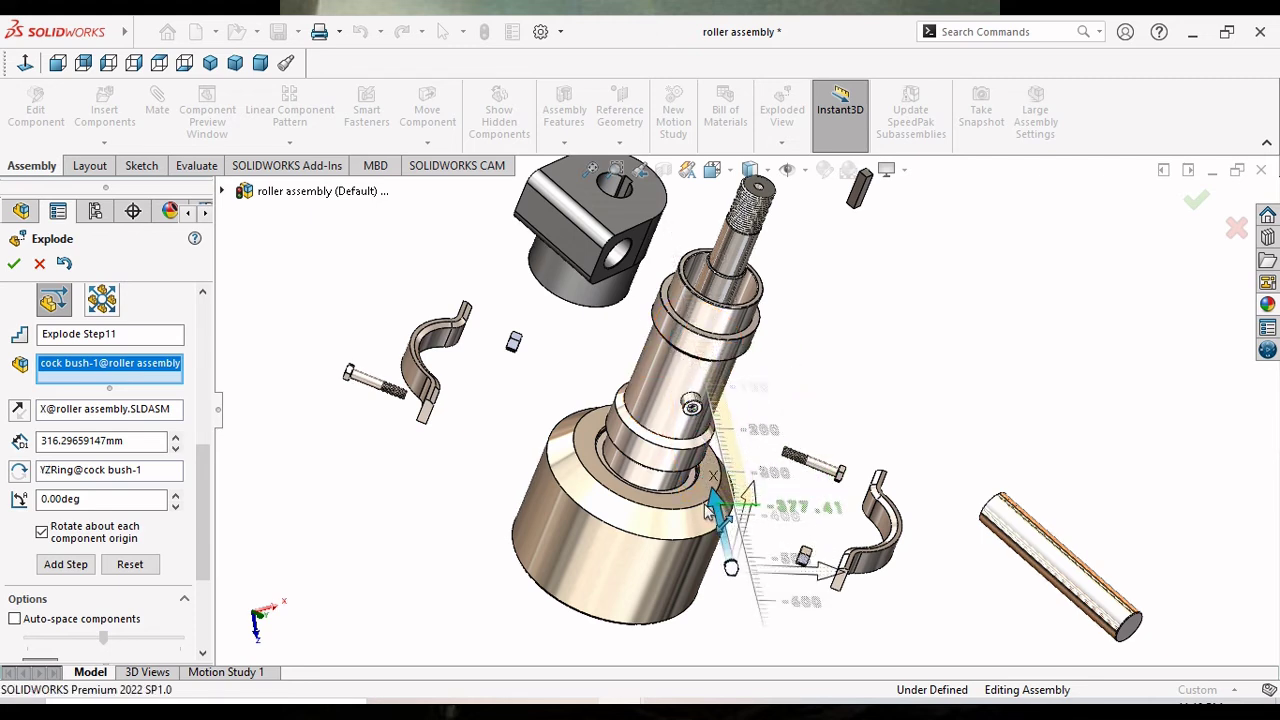
pyautogui.moveTo(697, 425); pyautogui.dragTo(733, 578)
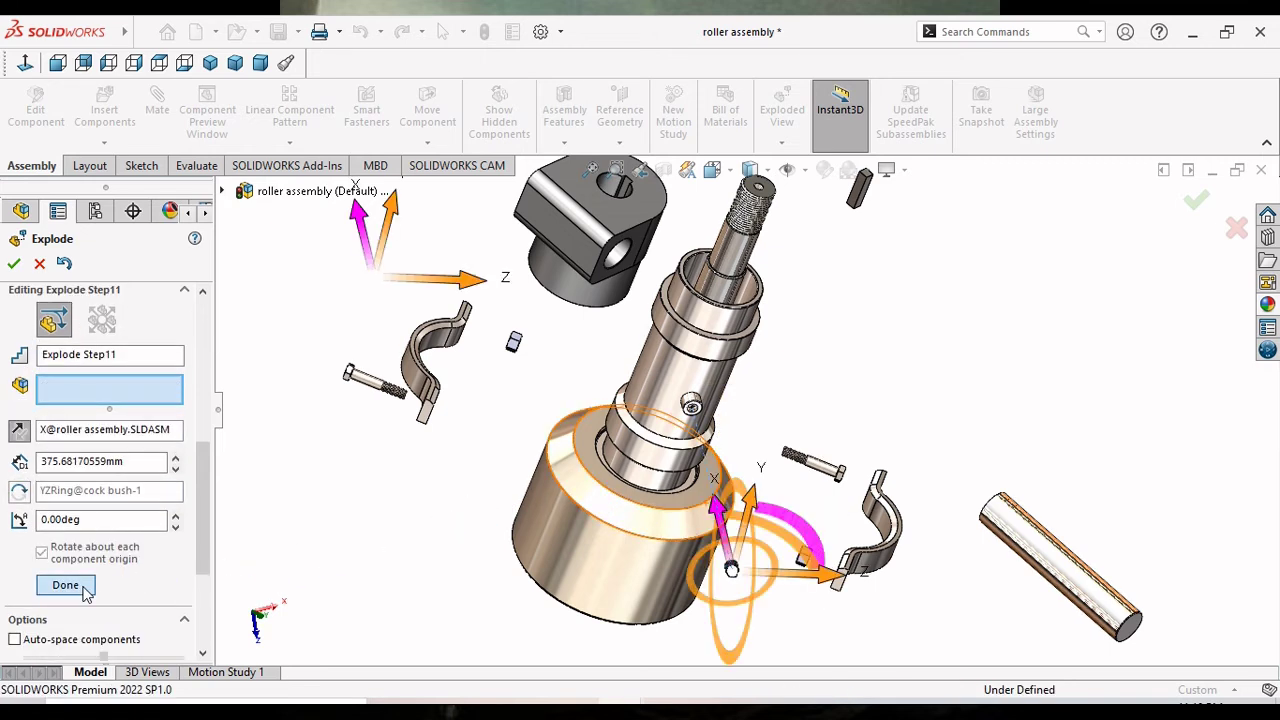
pyautogui.click(63, 584)
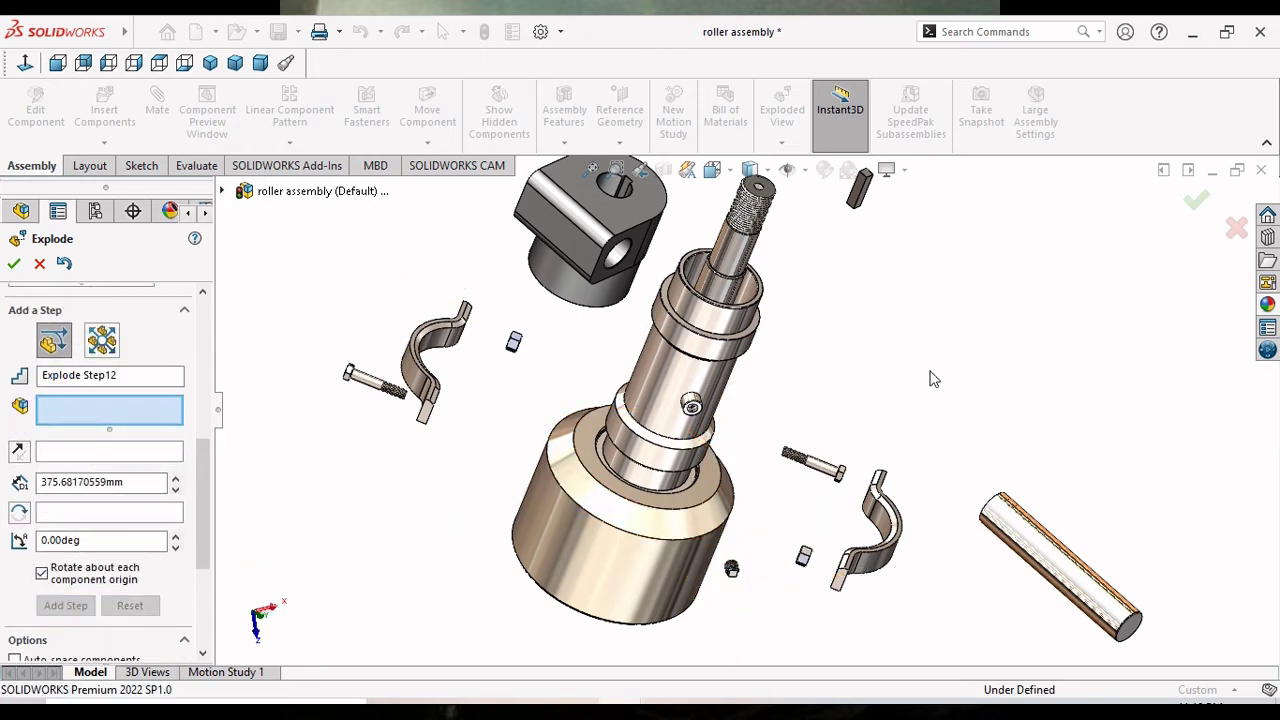
# Turn the view to the roller's front face and select all eight hex screws.
pyautogui.scroll(3, 686, 455)
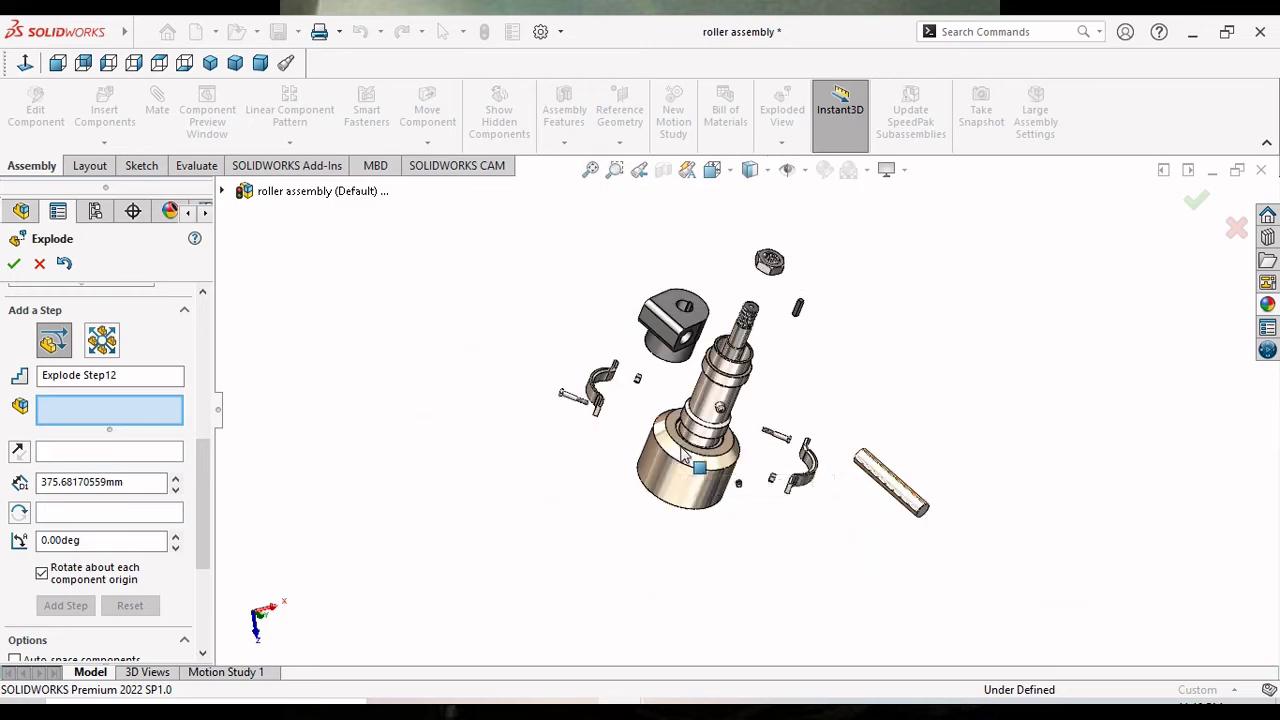
pyautogui.moveTo(740, 405)
pyautogui.mouseDown(button='middle')
pyautogui.moveTo(859, 330)
pyautogui.moveTo(639, 515)
pyautogui.mouseUp(button='middle')
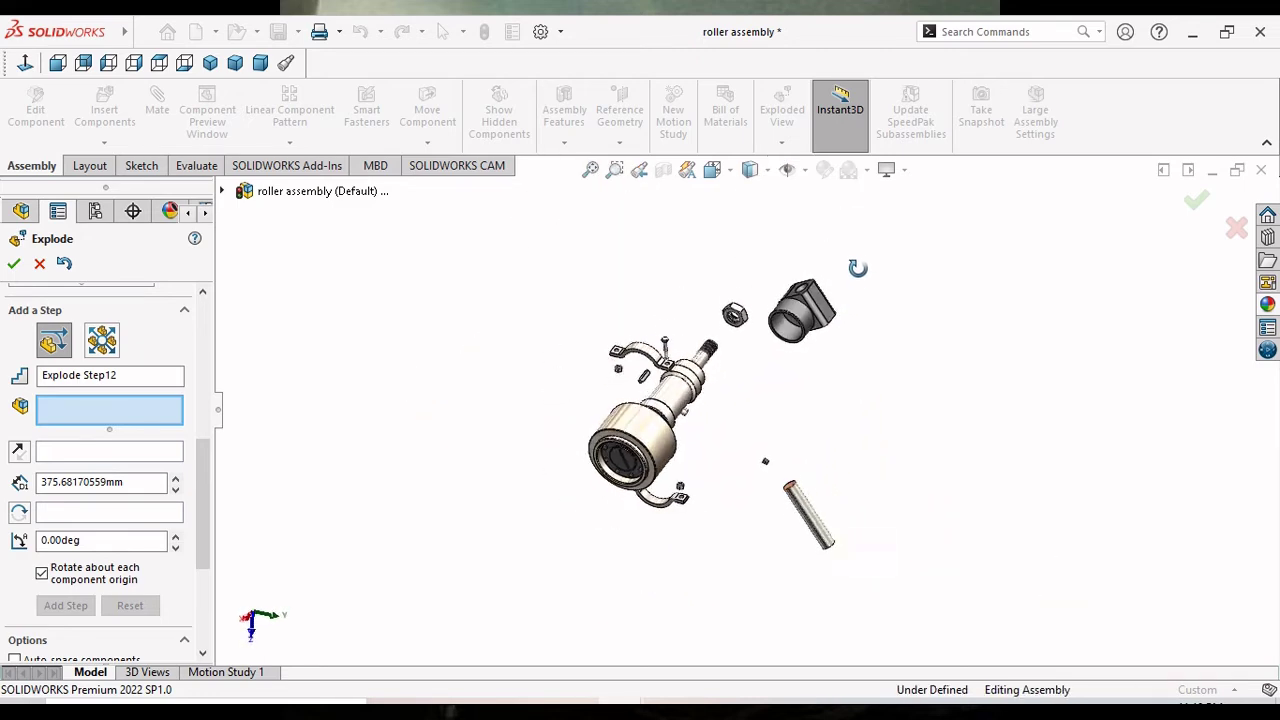
pyautogui.scroll(-4, 639, 515)
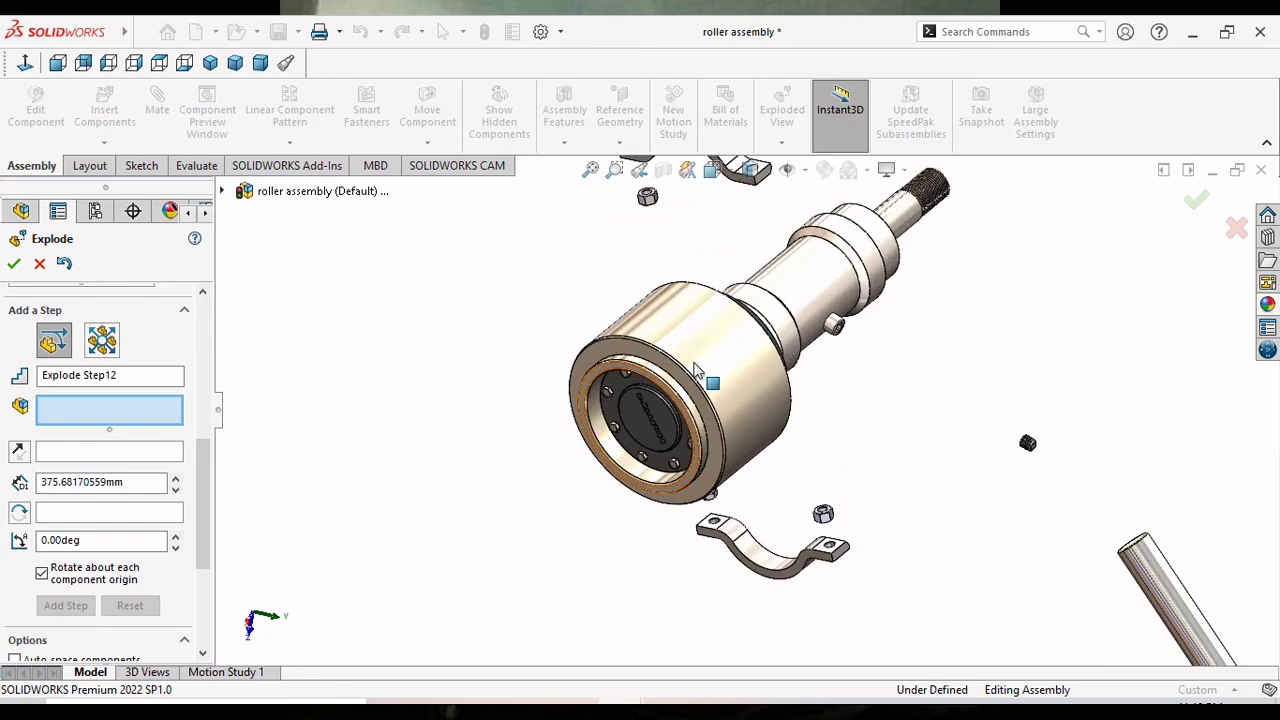
pyautogui.scroll(-1, 676, 401)
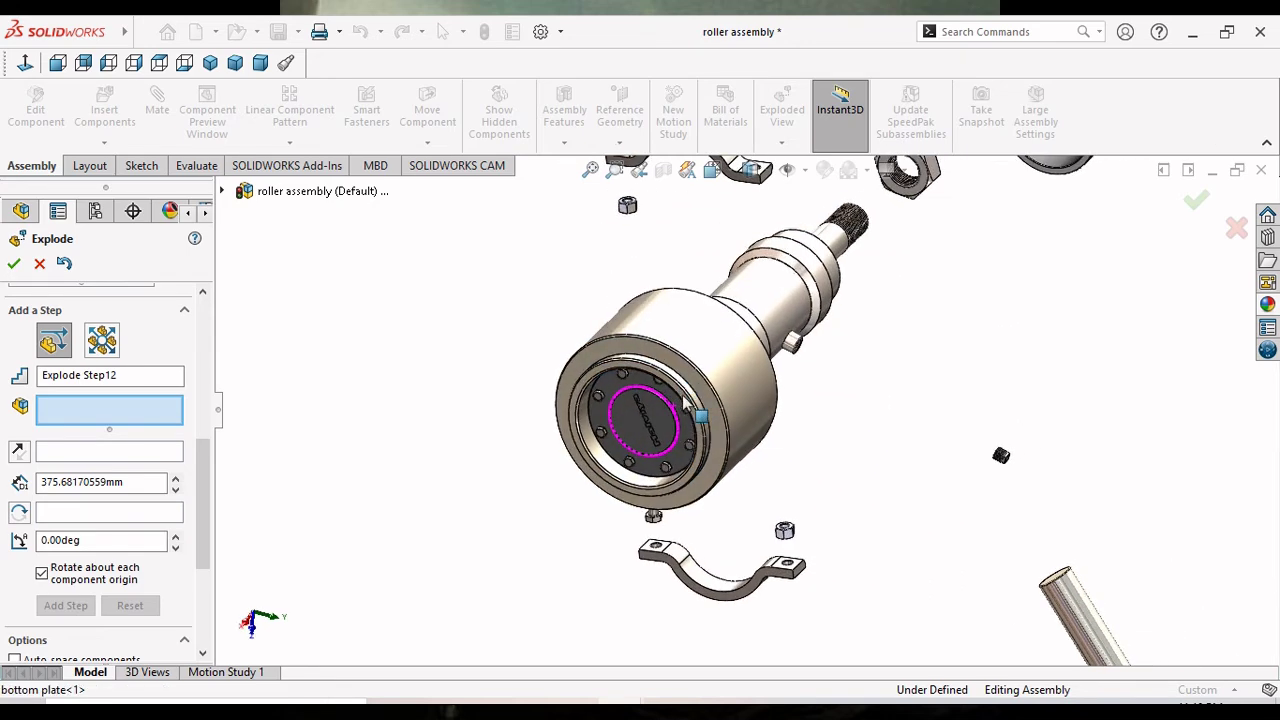
pyautogui.scroll(-3, 675, 399)
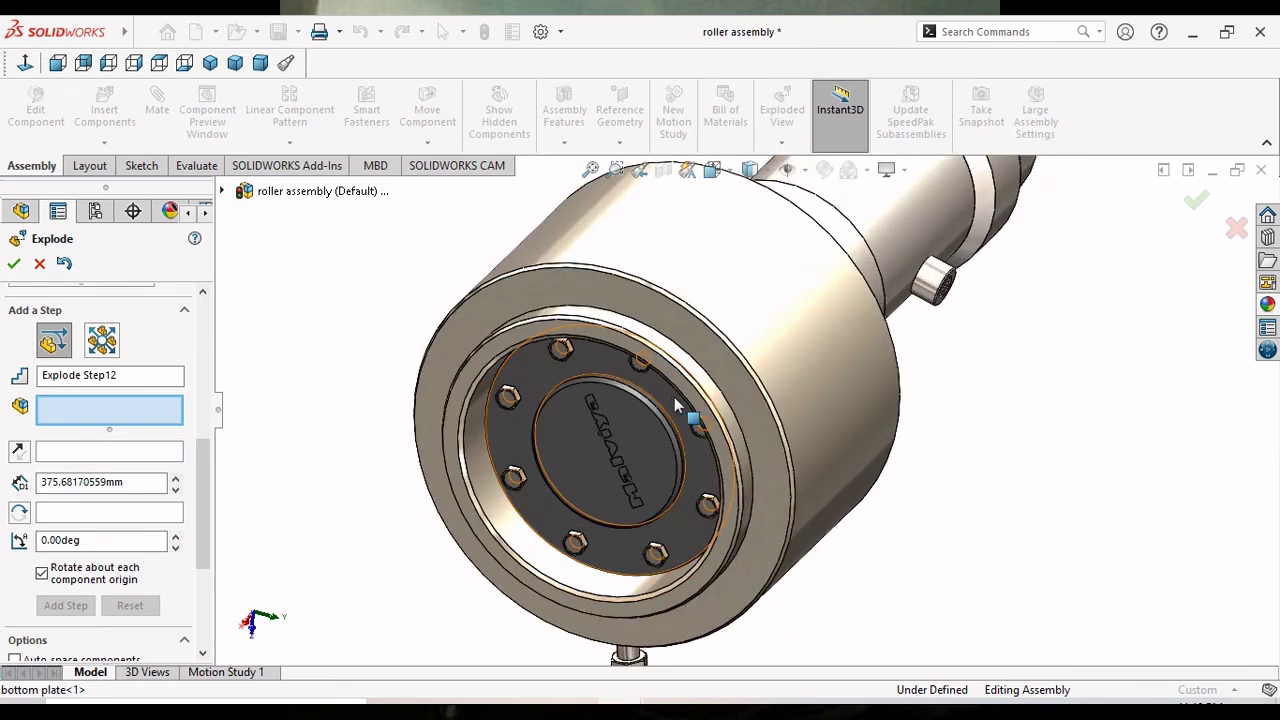
pyautogui.click(560, 353)
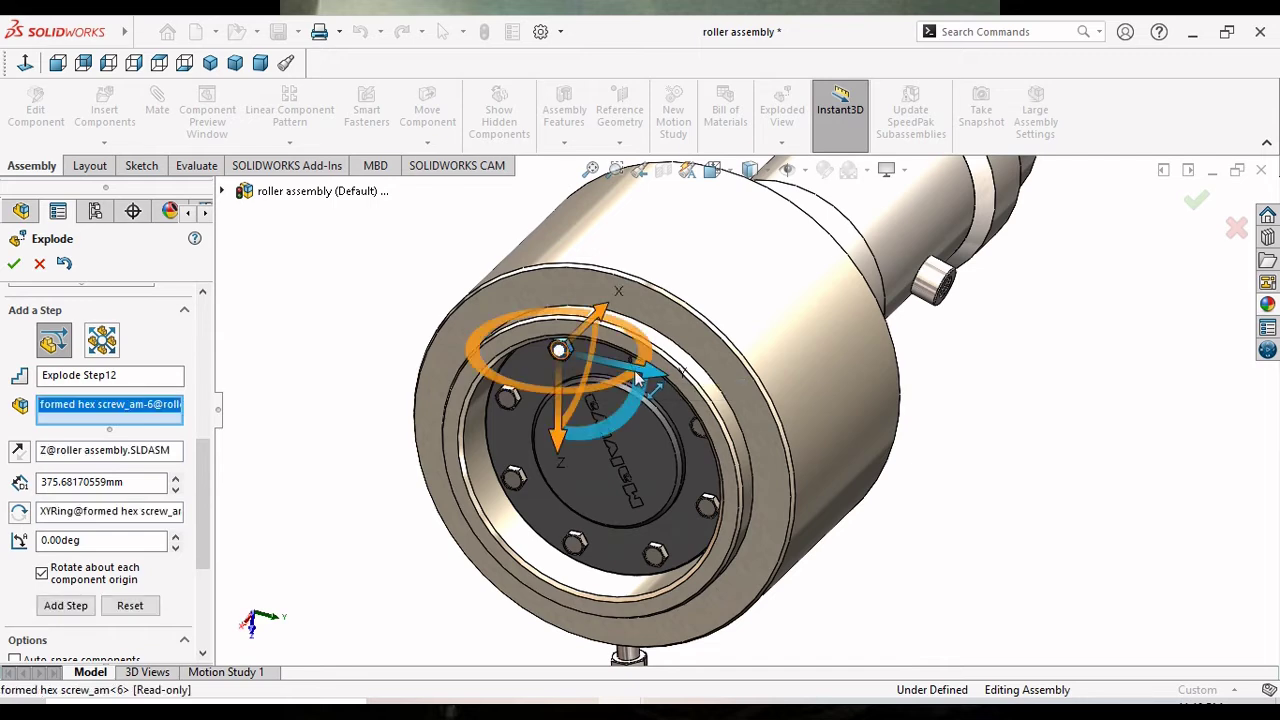
pyautogui.click(506, 399)
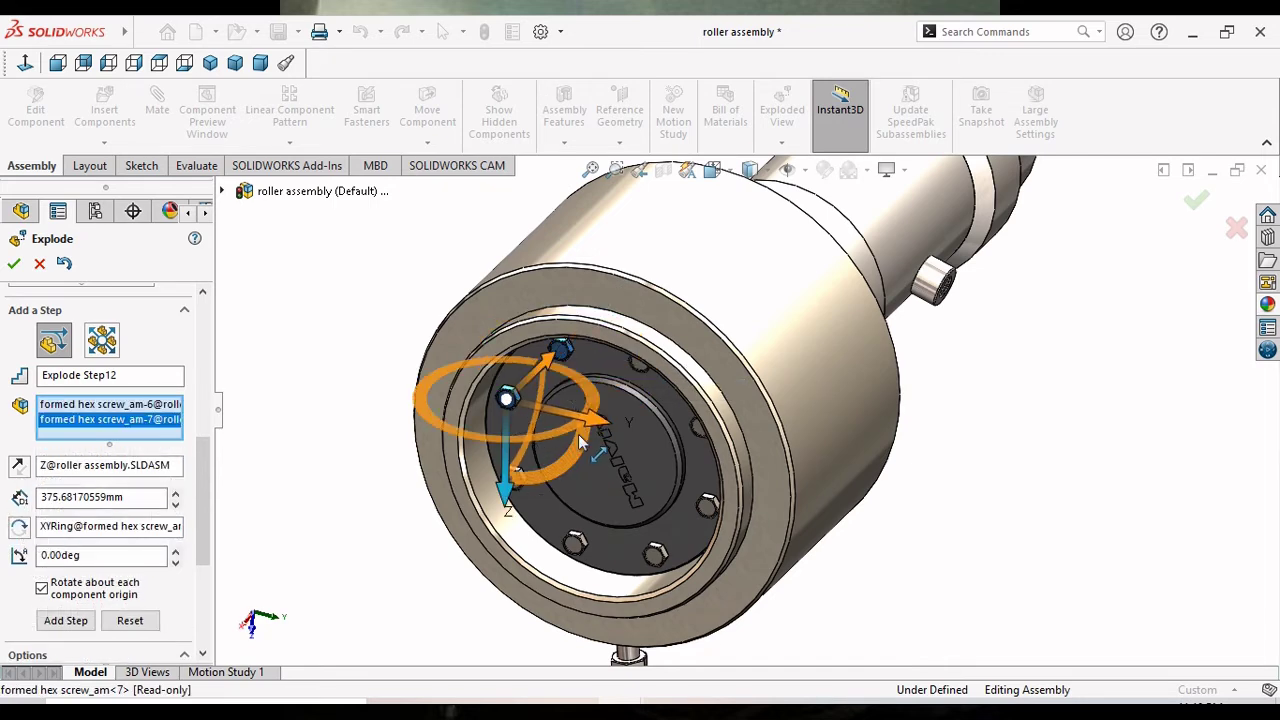
pyautogui.click(637, 365)
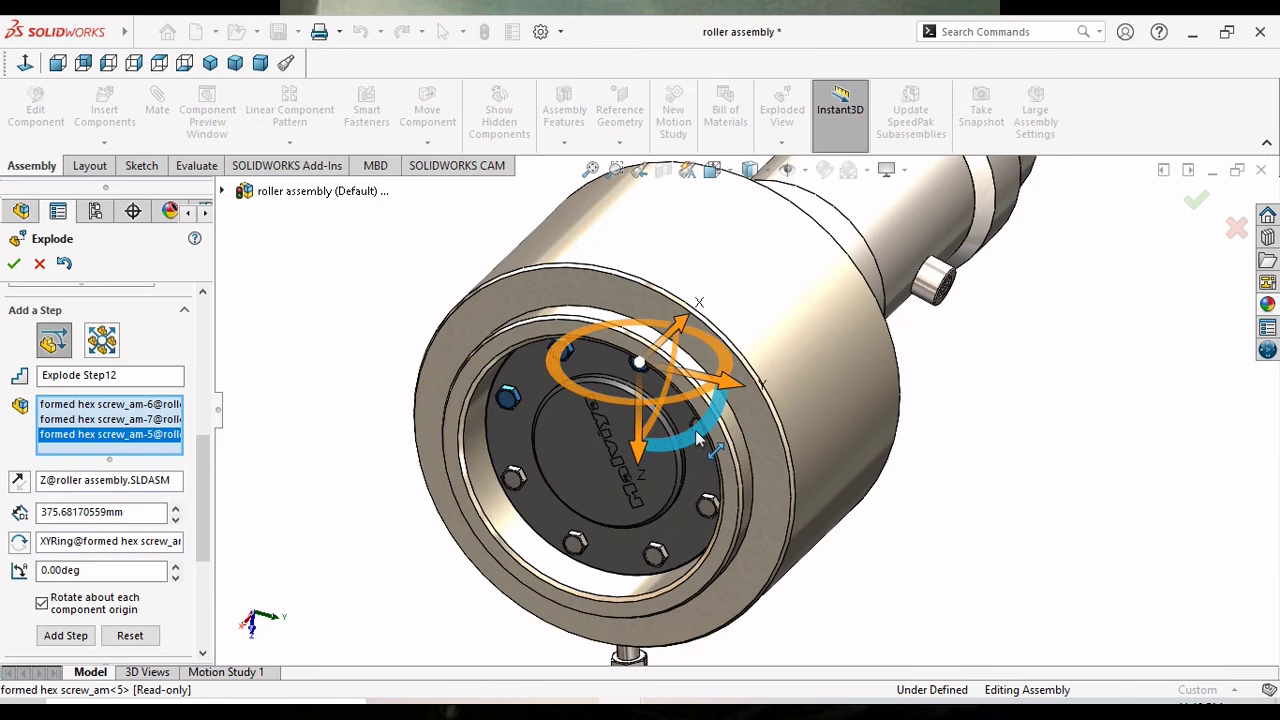
pyautogui.click(512, 478)
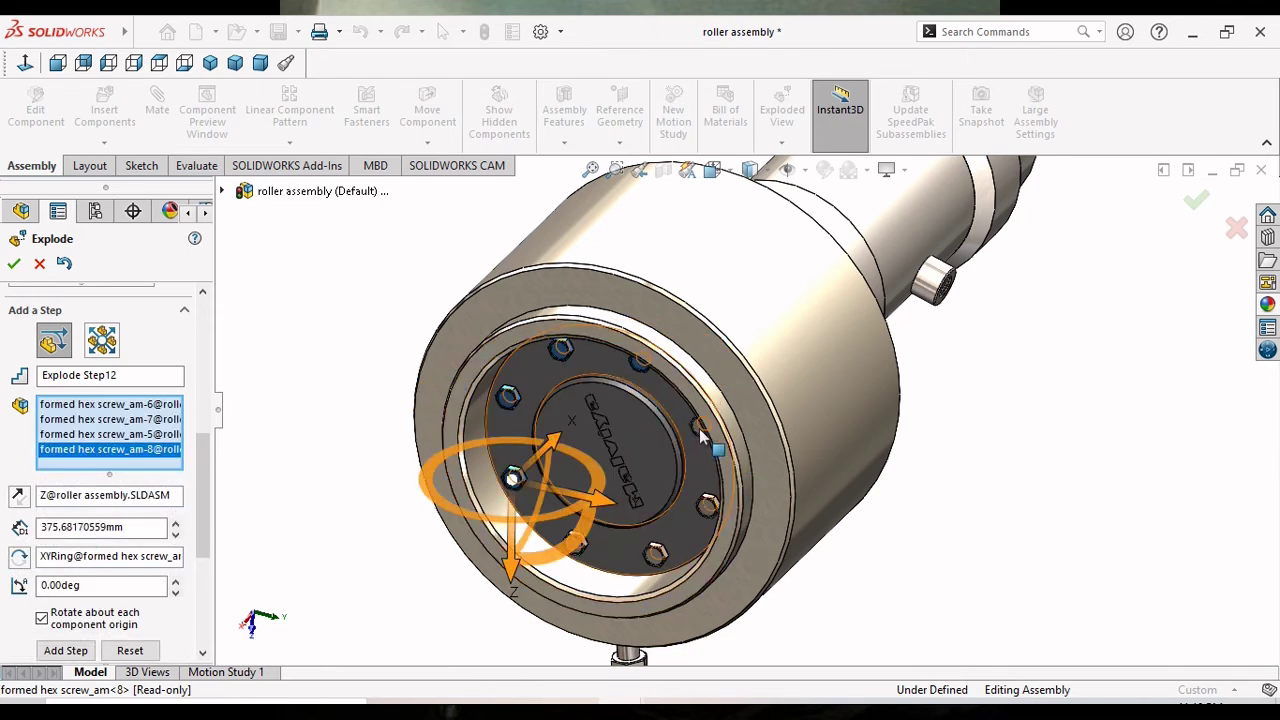
pyautogui.click(699, 427)
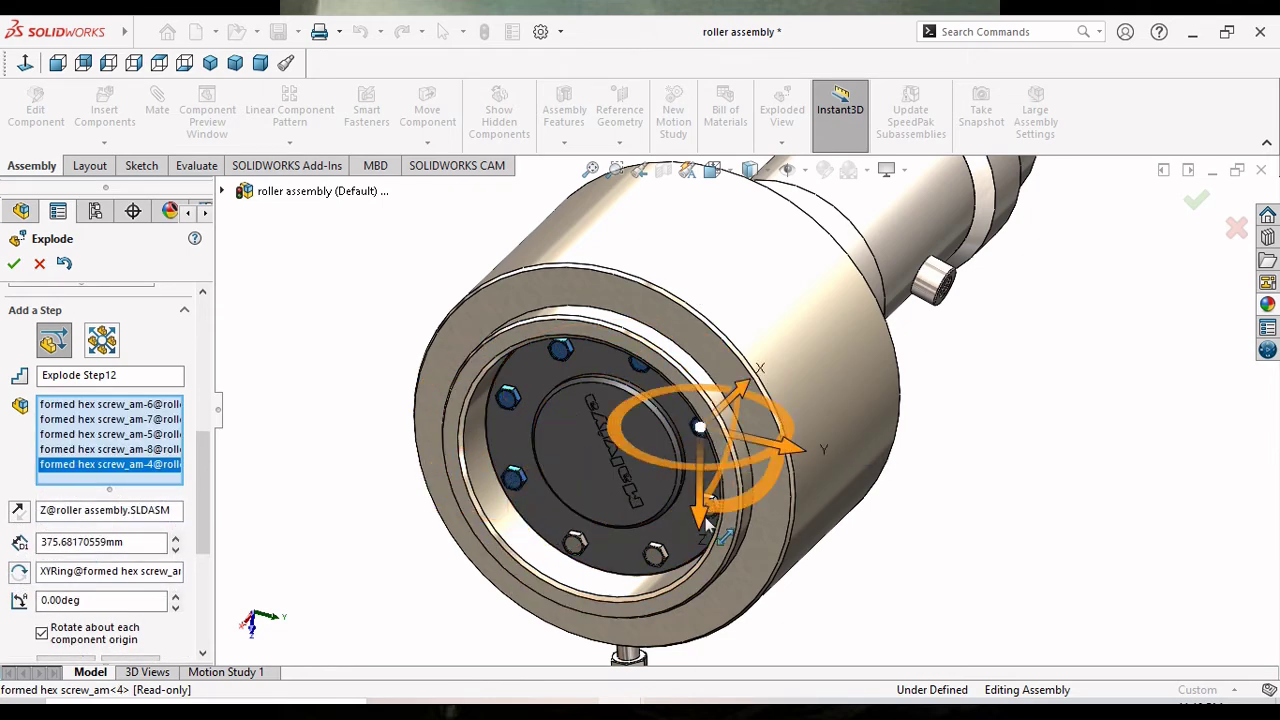
pyautogui.click(656, 558)
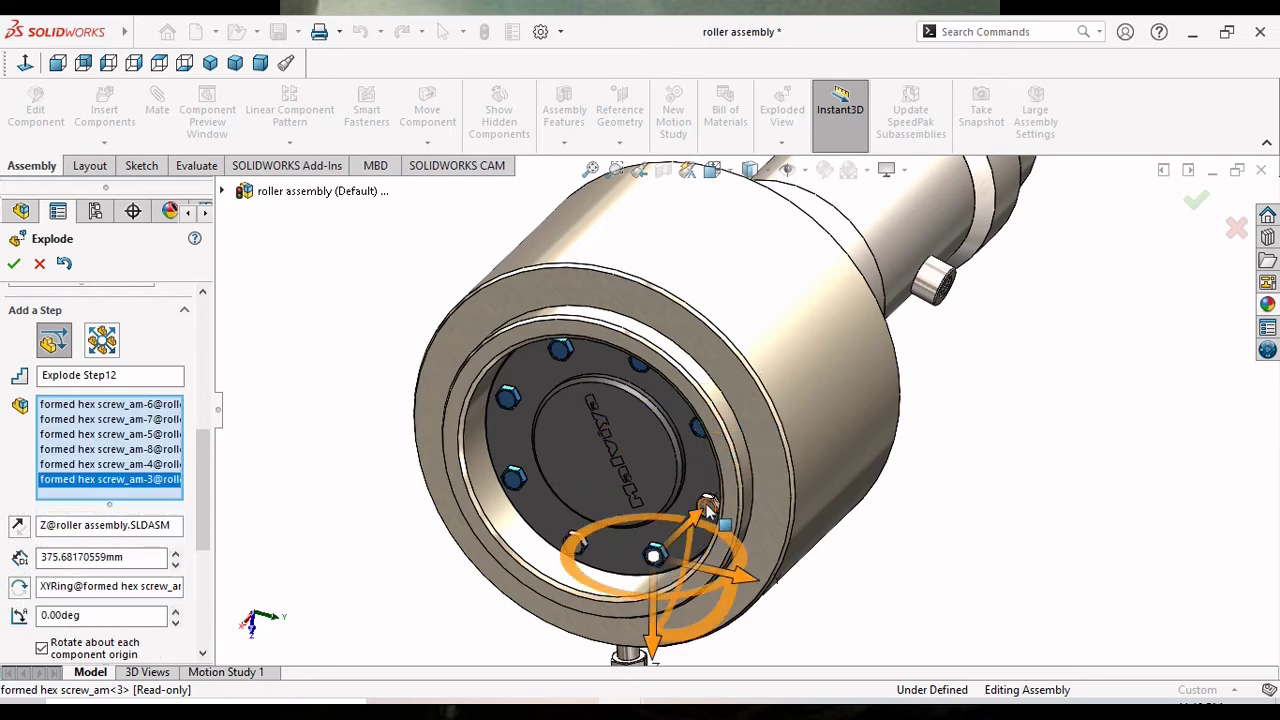
pyautogui.click(707, 508)
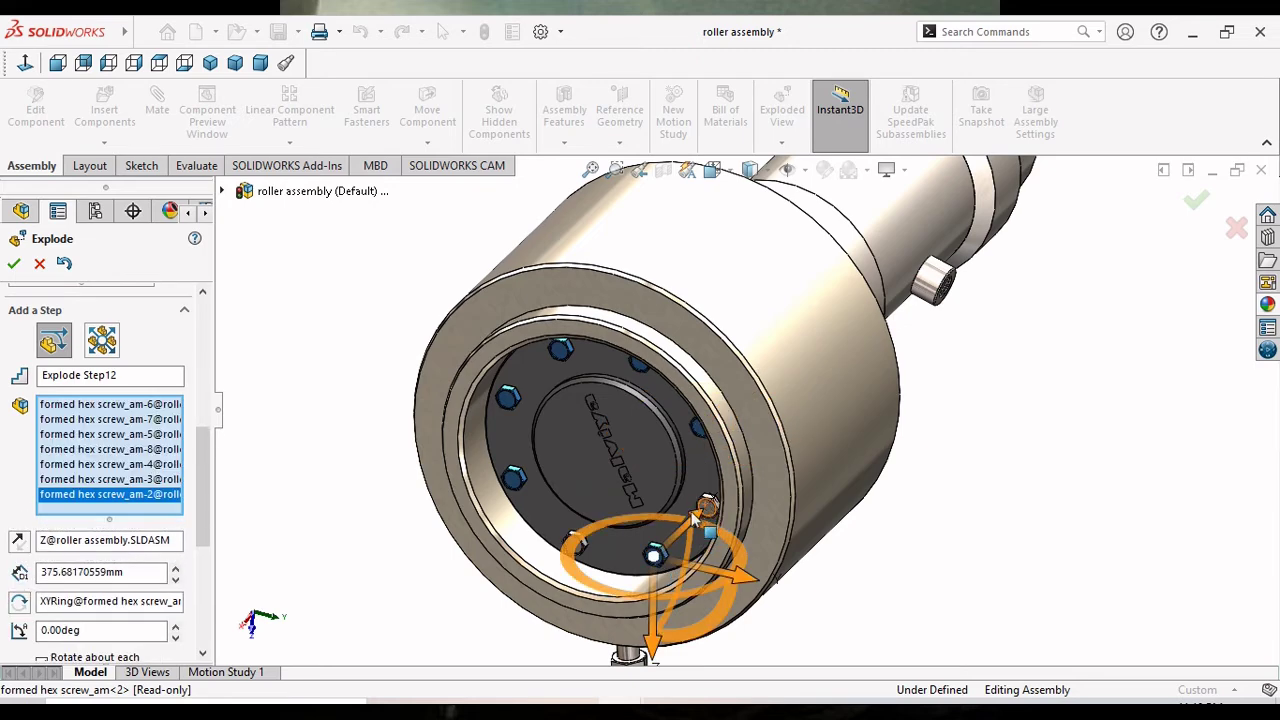
pyautogui.click(578, 542)
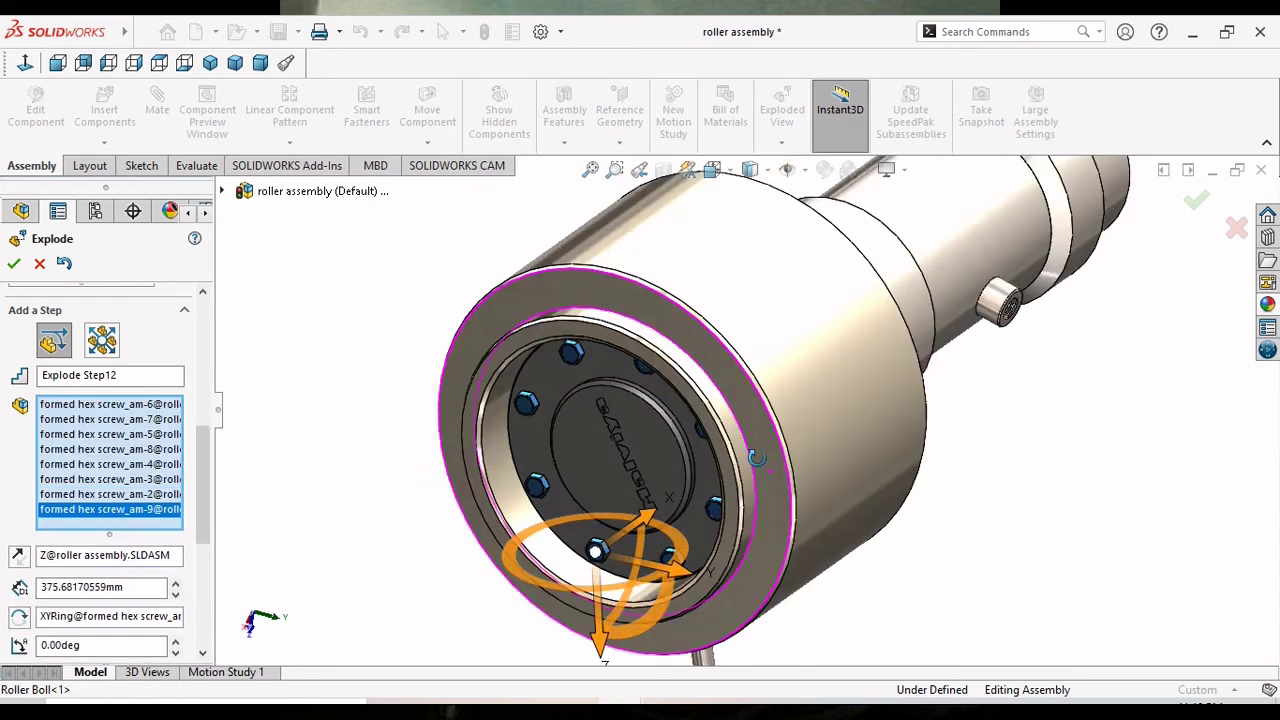
# Pull the eight hex screws about 380 mm straight out of the roller and commit Explode Step12.
pyautogui.moveTo(763, 475); pyautogui.dragTo(753, 455, button='middle')
pyautogui.scroll(2, 753, 455)
pyautogui.scroll(2, 753, 455)
pyautogui.scroll(2, 755, 452)
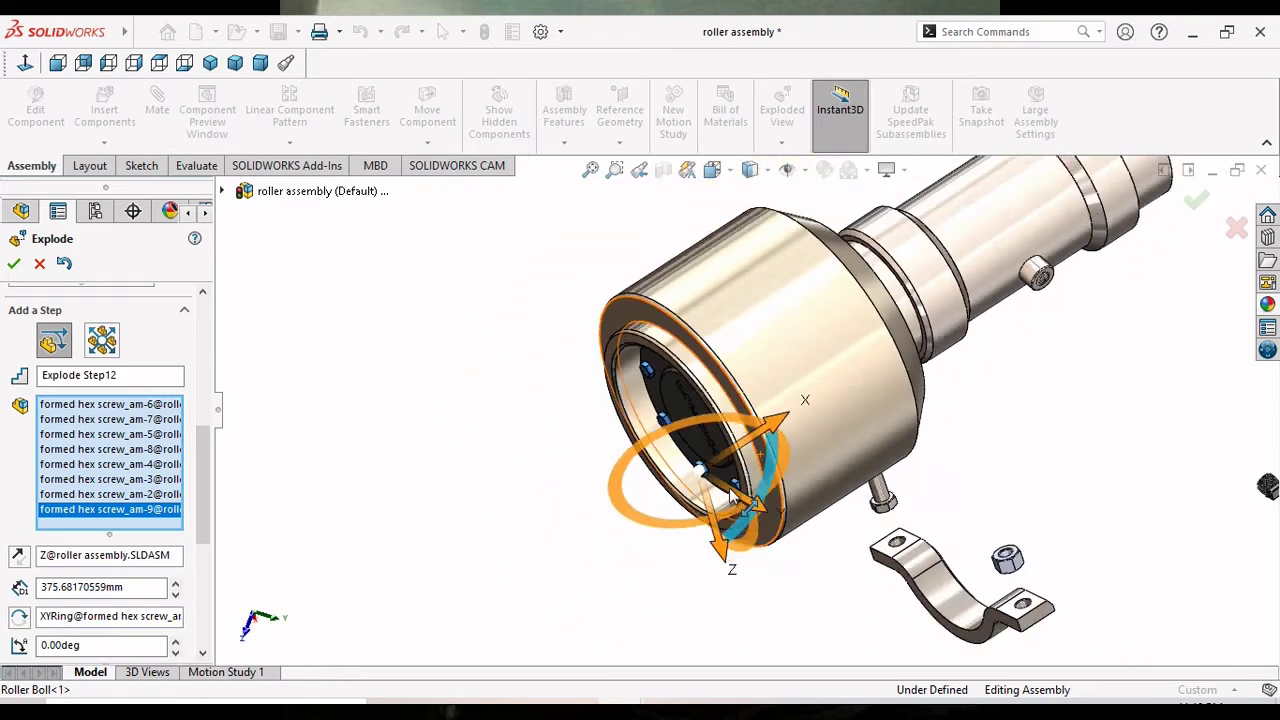
pyautogui.scroll(1, 757, 448)
pyautogui.scroll(2, 760, 440)
pyautogui.moveTo(796, 398)
pyautogui.mouseDown()
pyautogui.moveTo(608, 512)
pyautogui.moveTo(672, 497)
pyautogui.mouseUp()
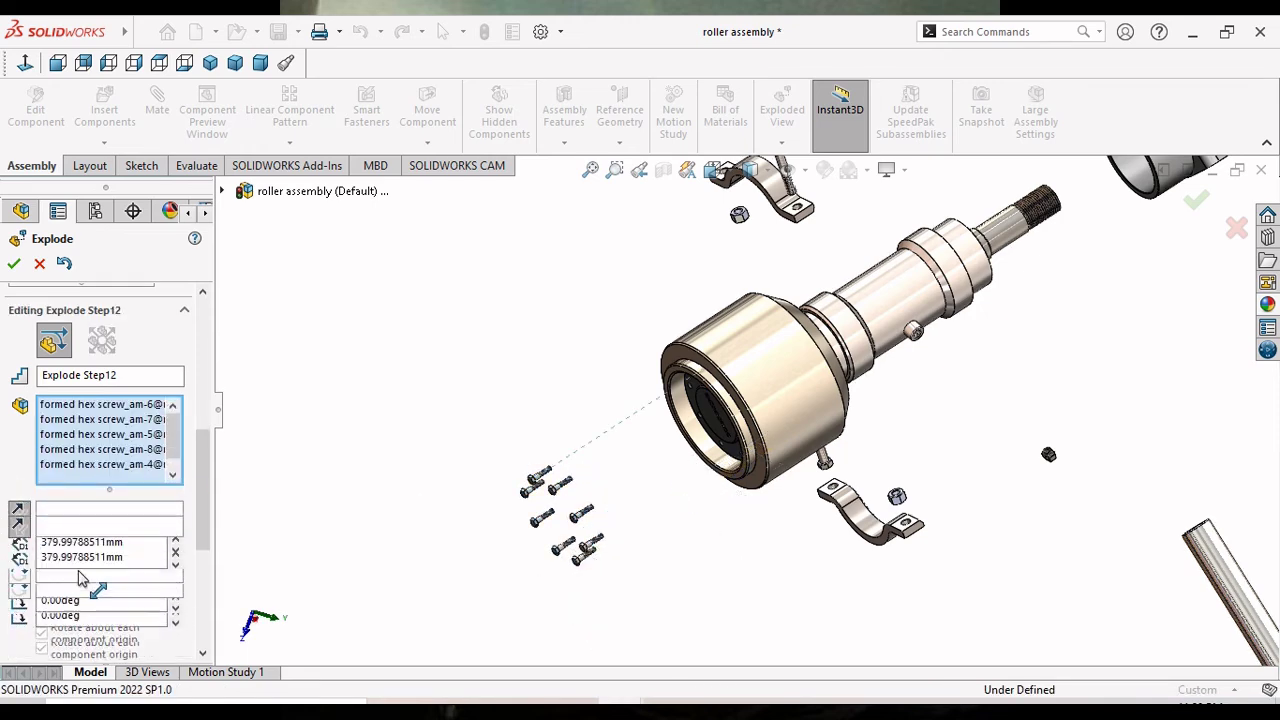
pyautogui.moveTo(198, 481); pyautogui.dragTo(199, 556)
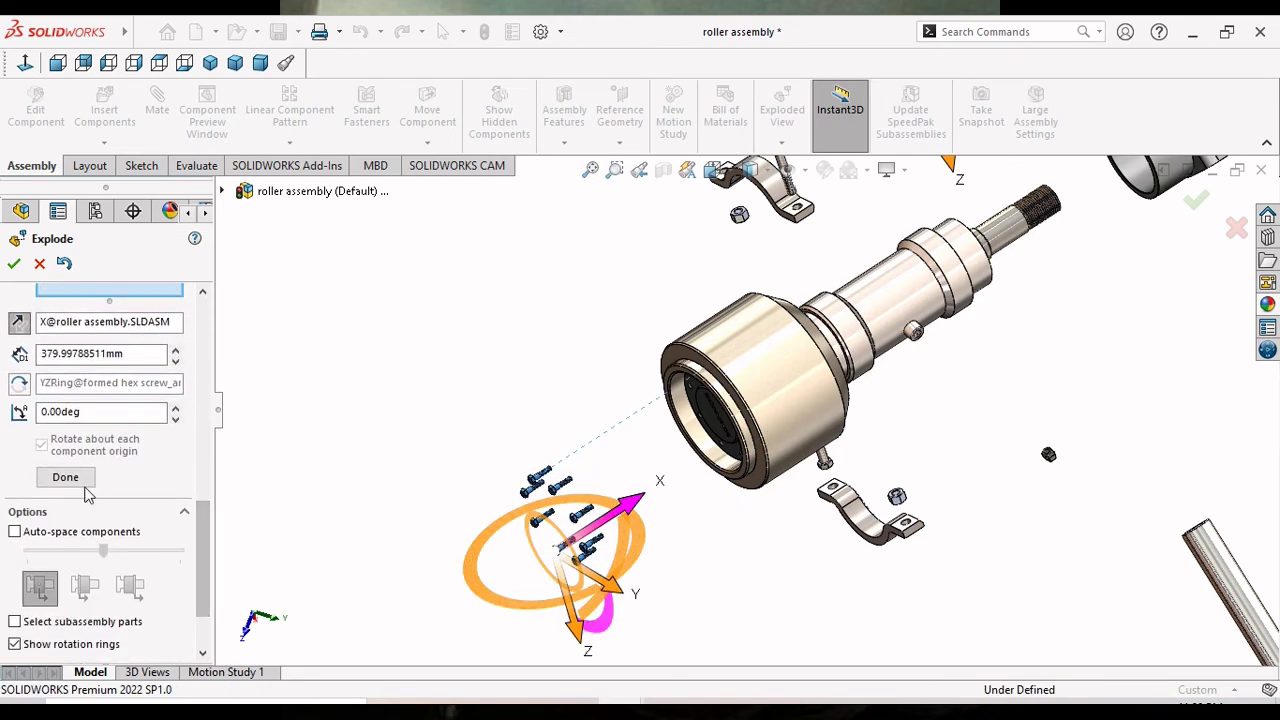
pyautogui.click(502, 512)
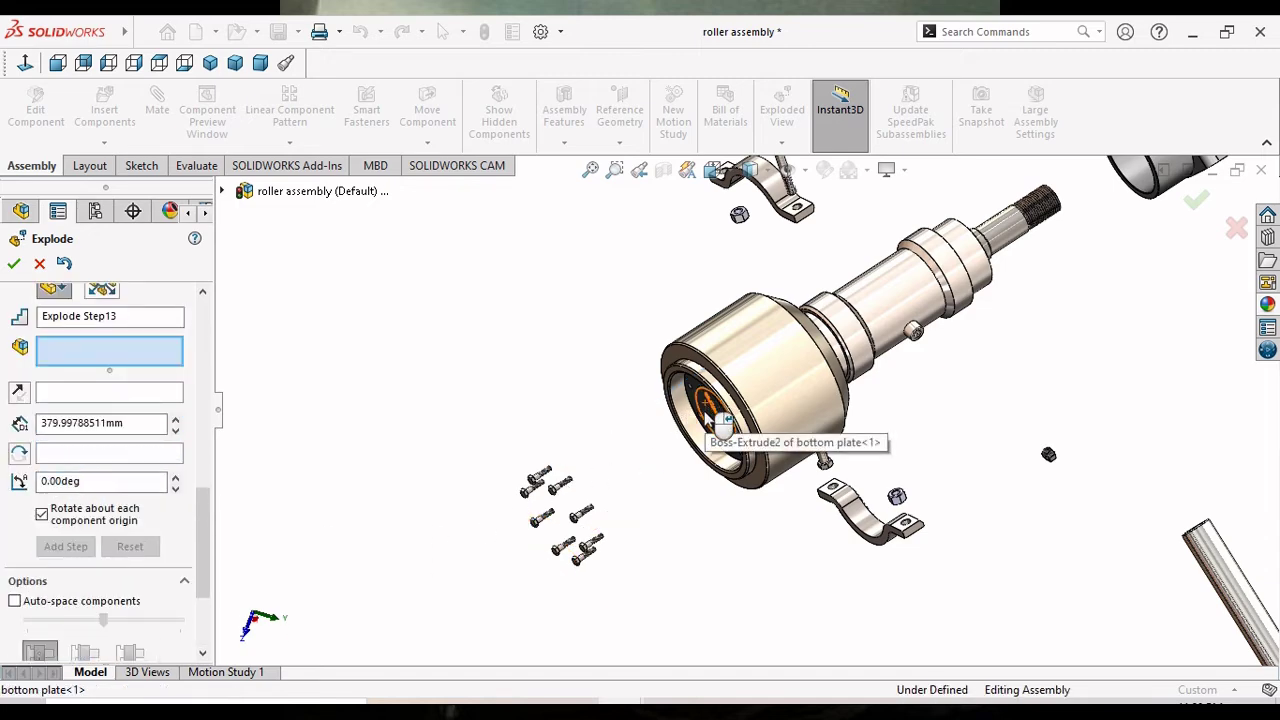
# Explode the bottom plate about 282 mm out toward the lower left as a first step.
pyautogui.click(706, 420)
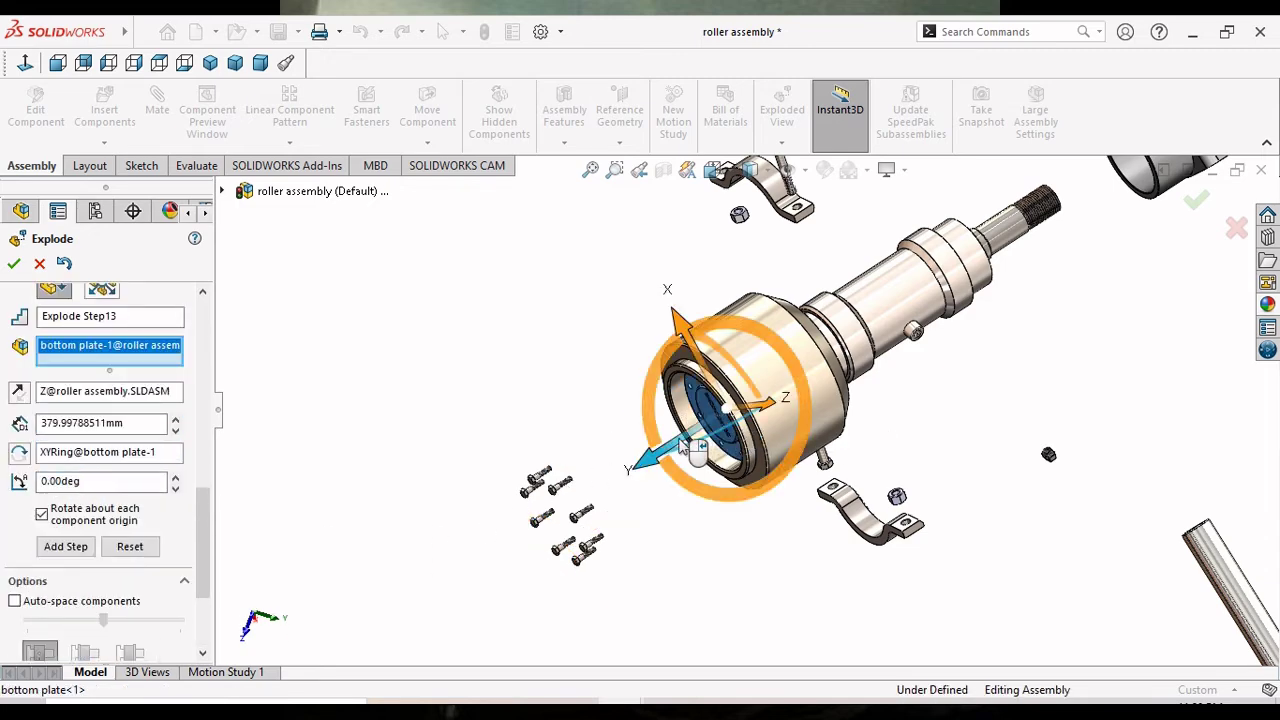
pyautogui.moveTo(684, 446); pyautogui.dragTo(565, 530)
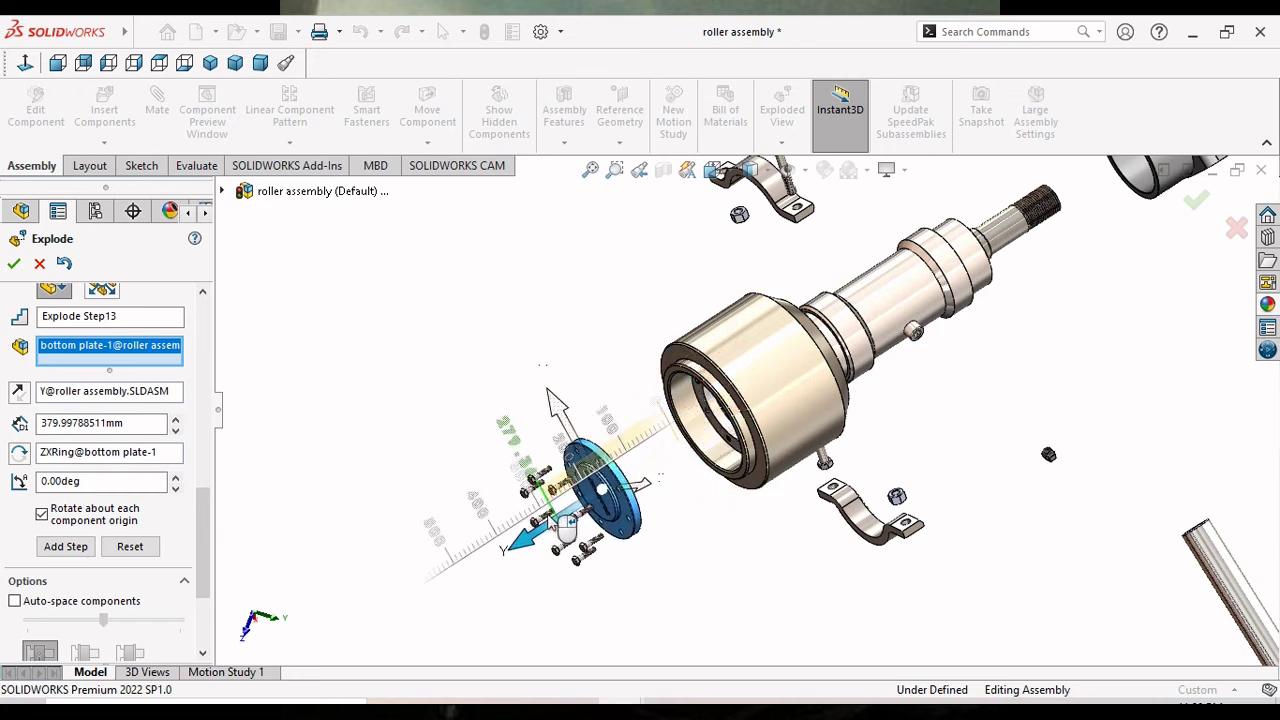
pyautogui.moveTo(565, 530); pyautogui.dragTo(575, 505)
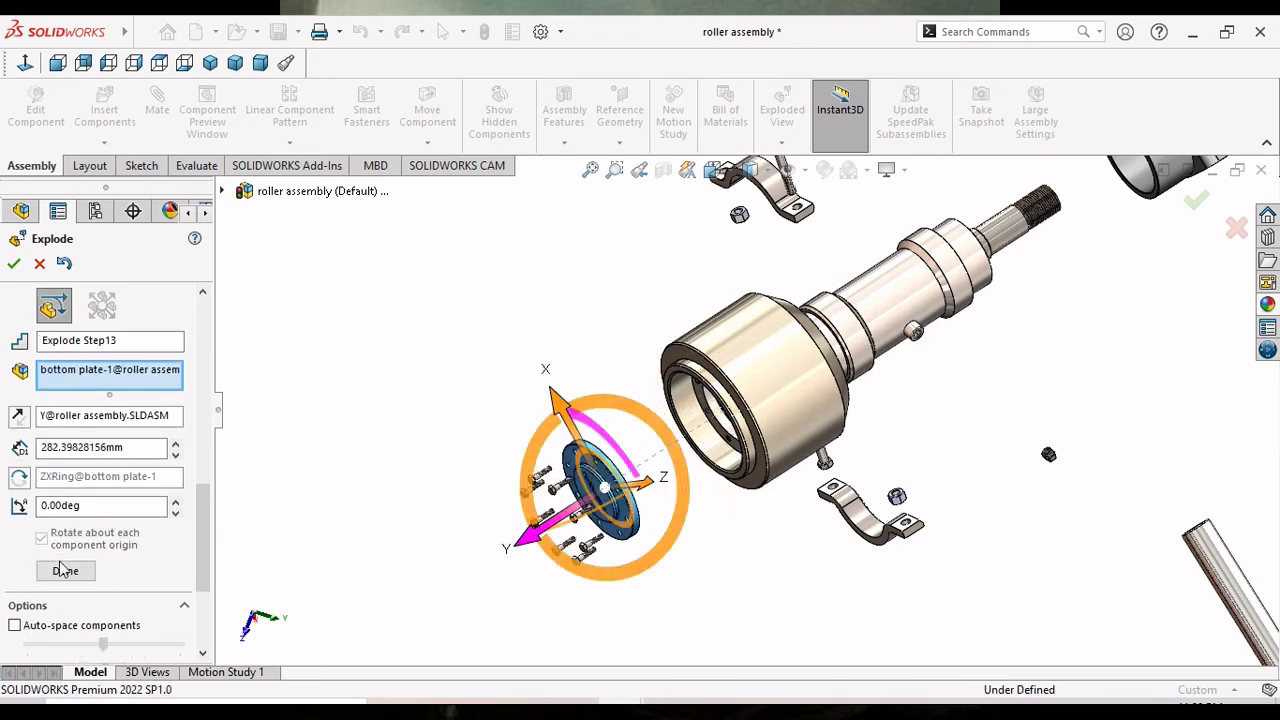
pyautogui.click(63, 574)
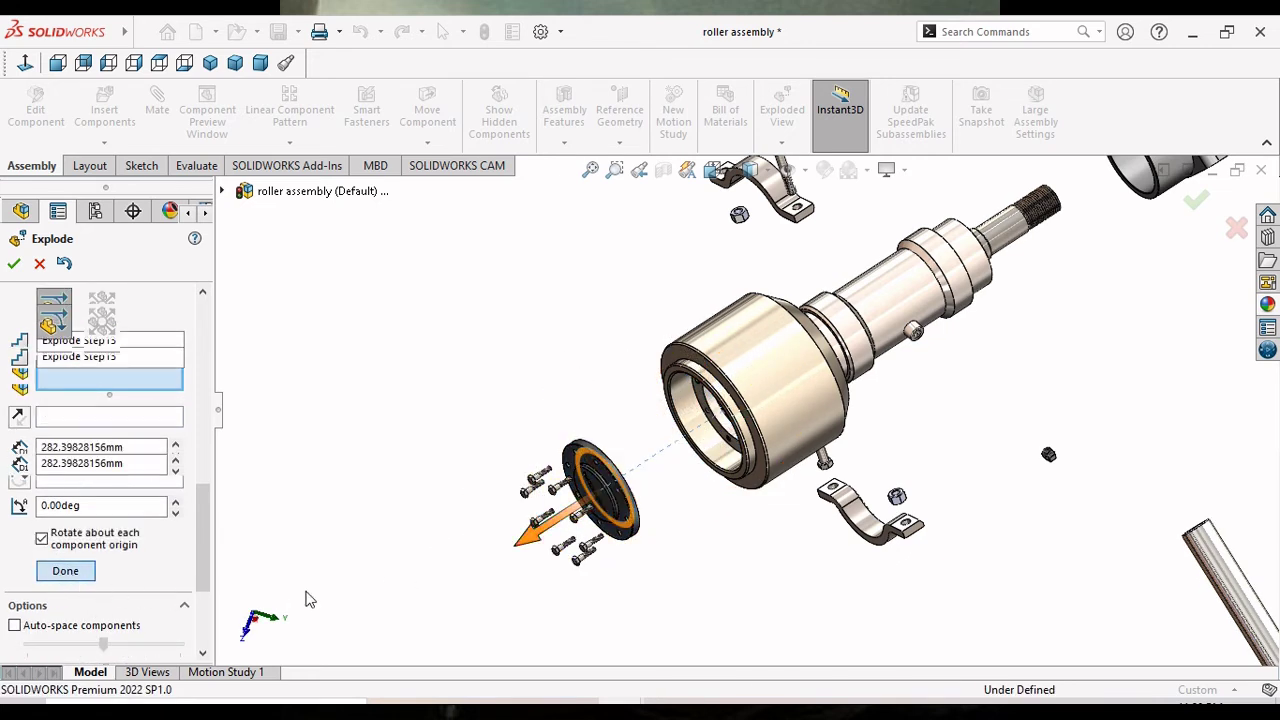
# Move the bottom plate about 467 mm up-left, clear of its screws, as a second step.
pyautogui.click(590, 462)
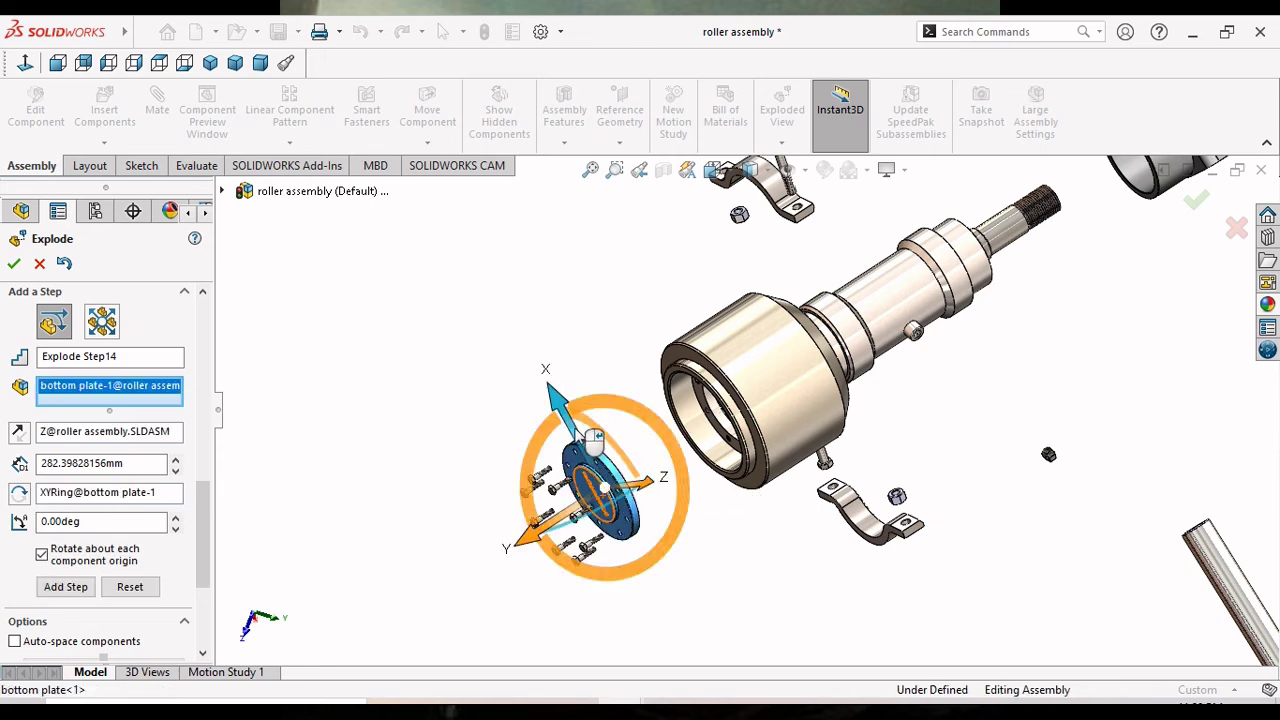
pyautogui.moveTo(615, 500); pyautogui.dragTo(362, 240)
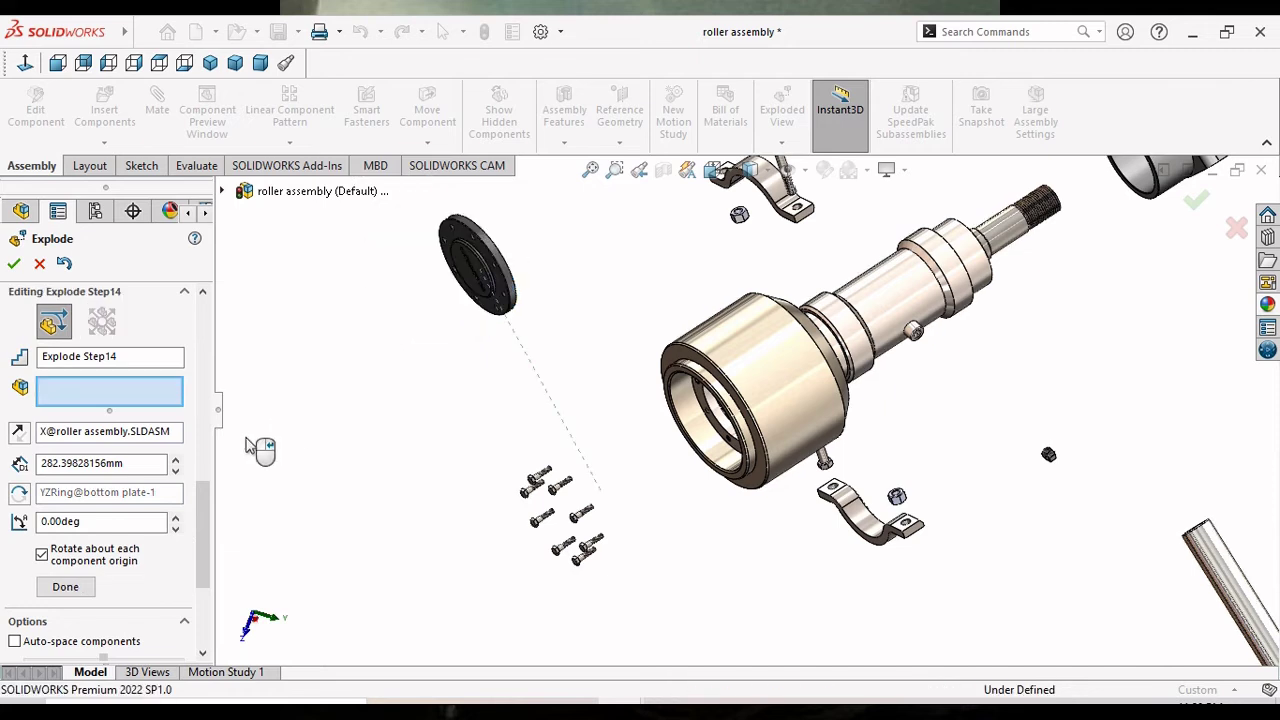
pyautogui.click(64, 596)
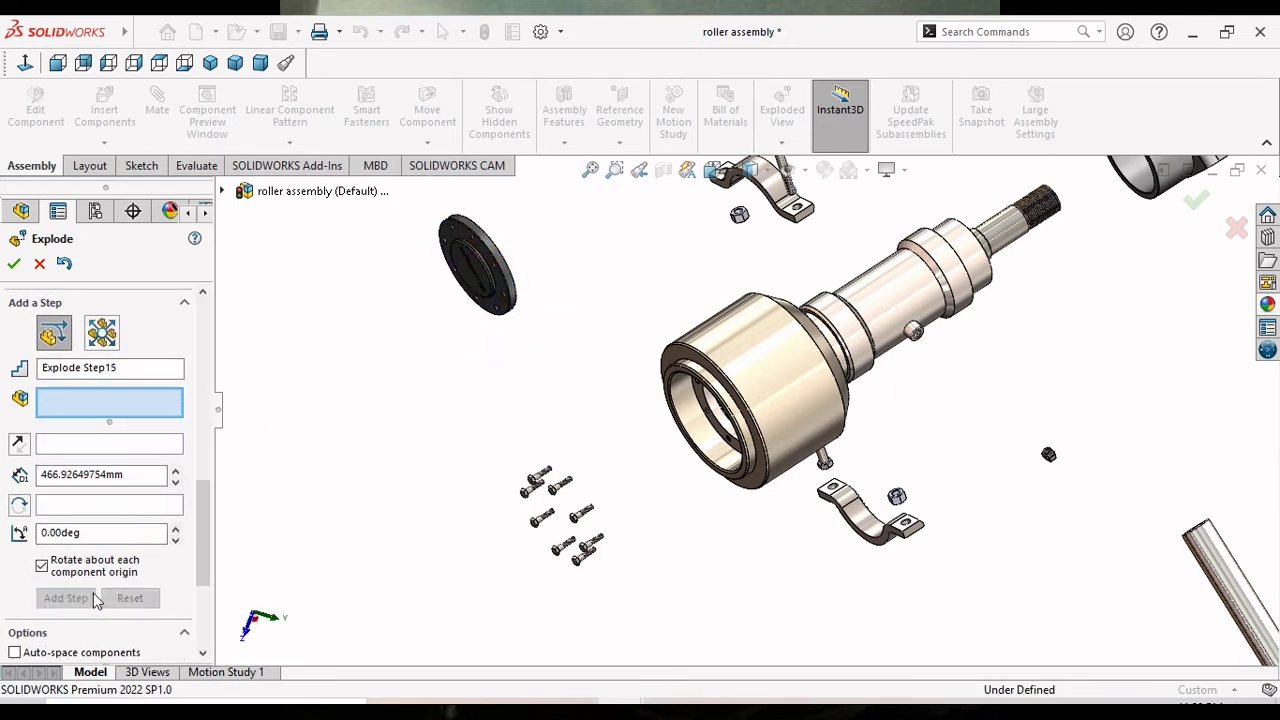
# Slide Roller Boll-1 about 769 mm up along the shaft as an explode step.
pyautogui.scroll(3, 953, 488)
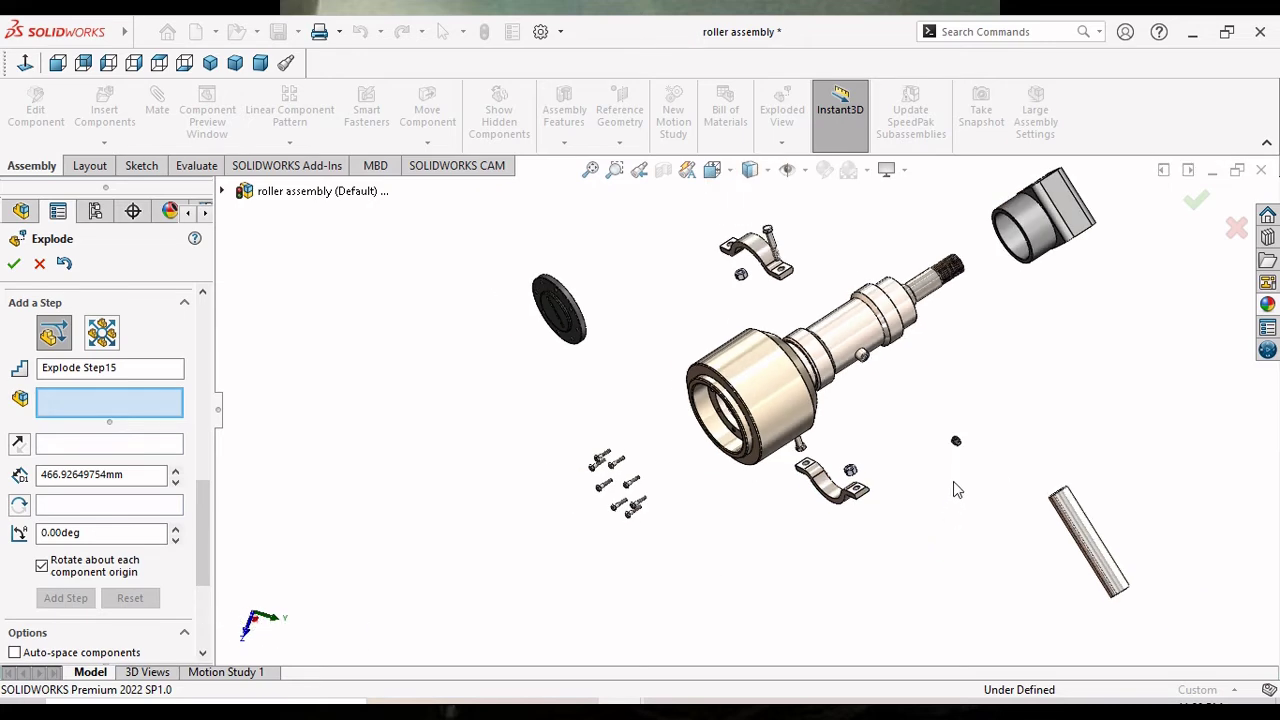
pyautogui.scroll(3, 946, 483)
pyautogui.moveTo(937, 480); pyautogui.dragTo(890, 449, button='middle')
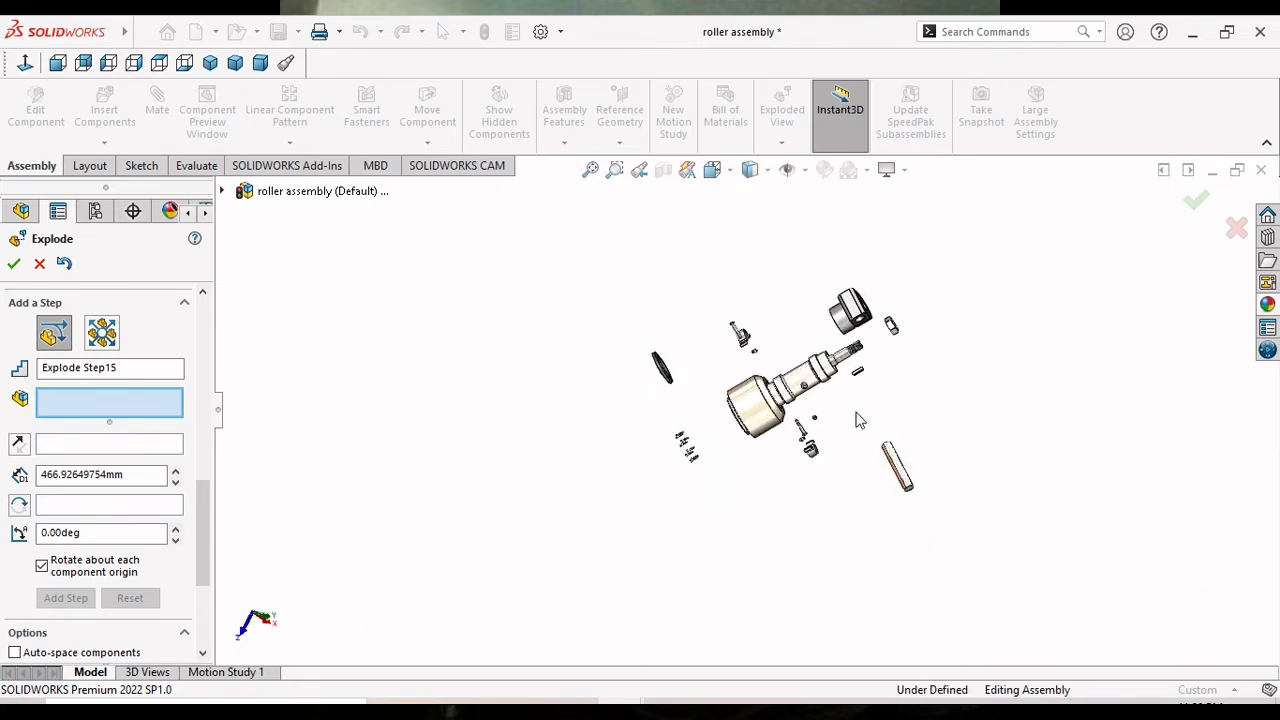
pyautogui.scroll(-3, 820, 380)
pyautogui.scroll(-2, 818, 385)
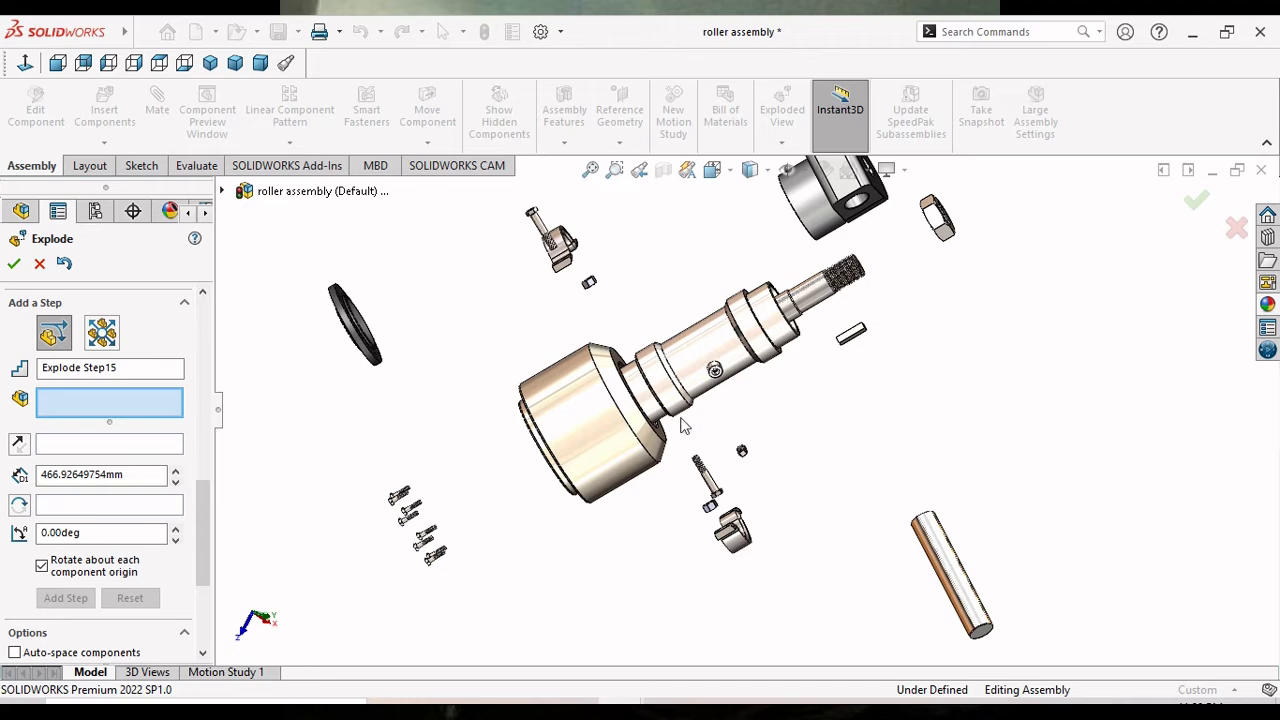
pyautogui.click(606, 410)
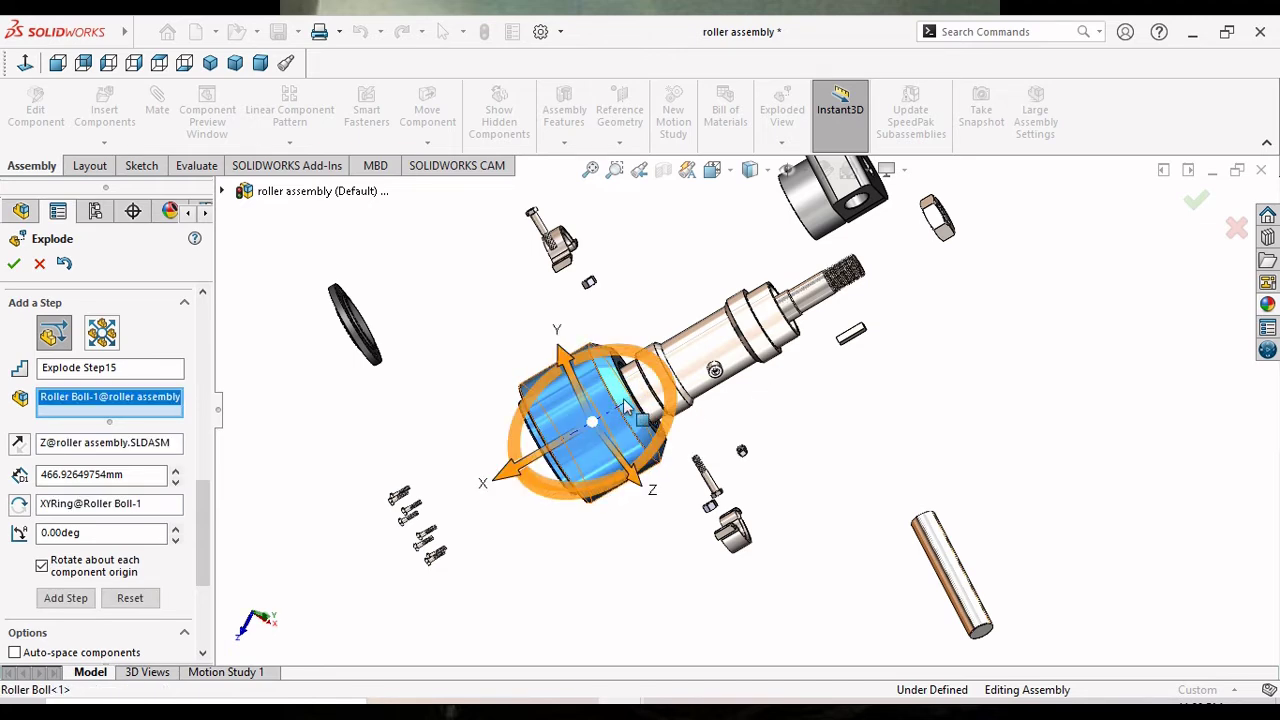
pyautogui.moveTo(512, 480); pyautogui.dragTo(842, 344)
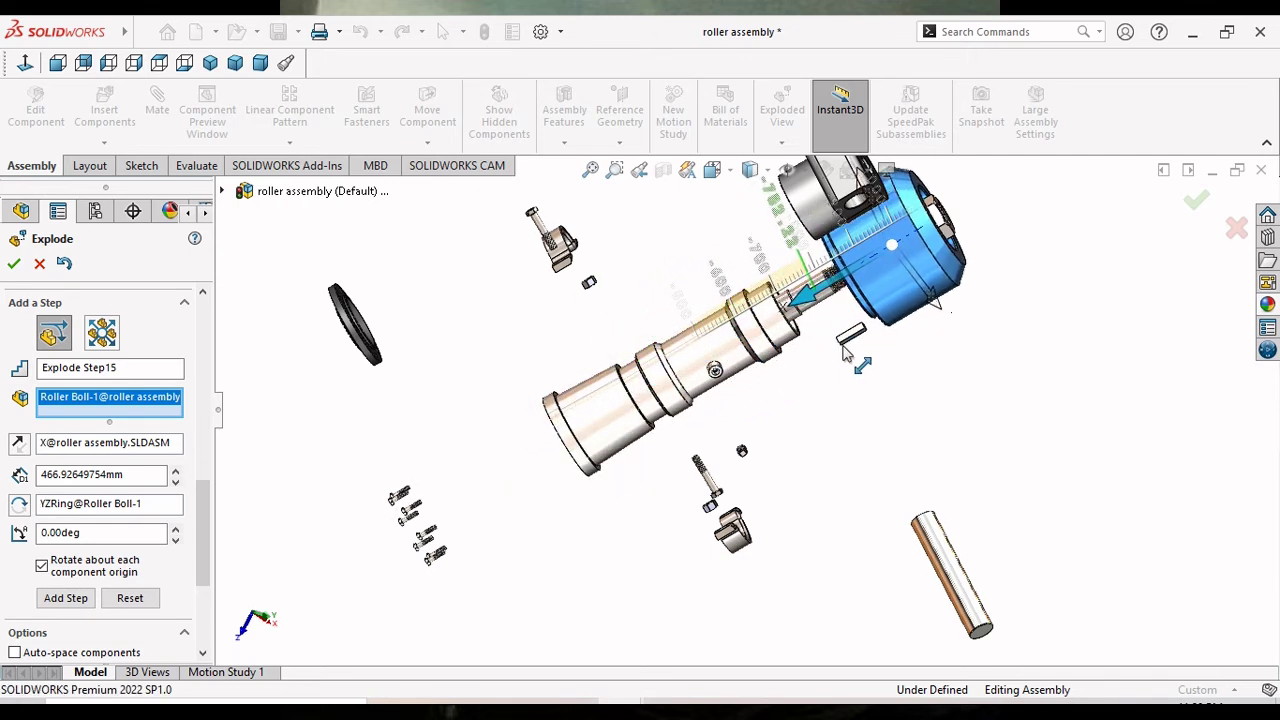
pyautogui.moveTo(846, 350); pyautogui.dragTo(848, 346)
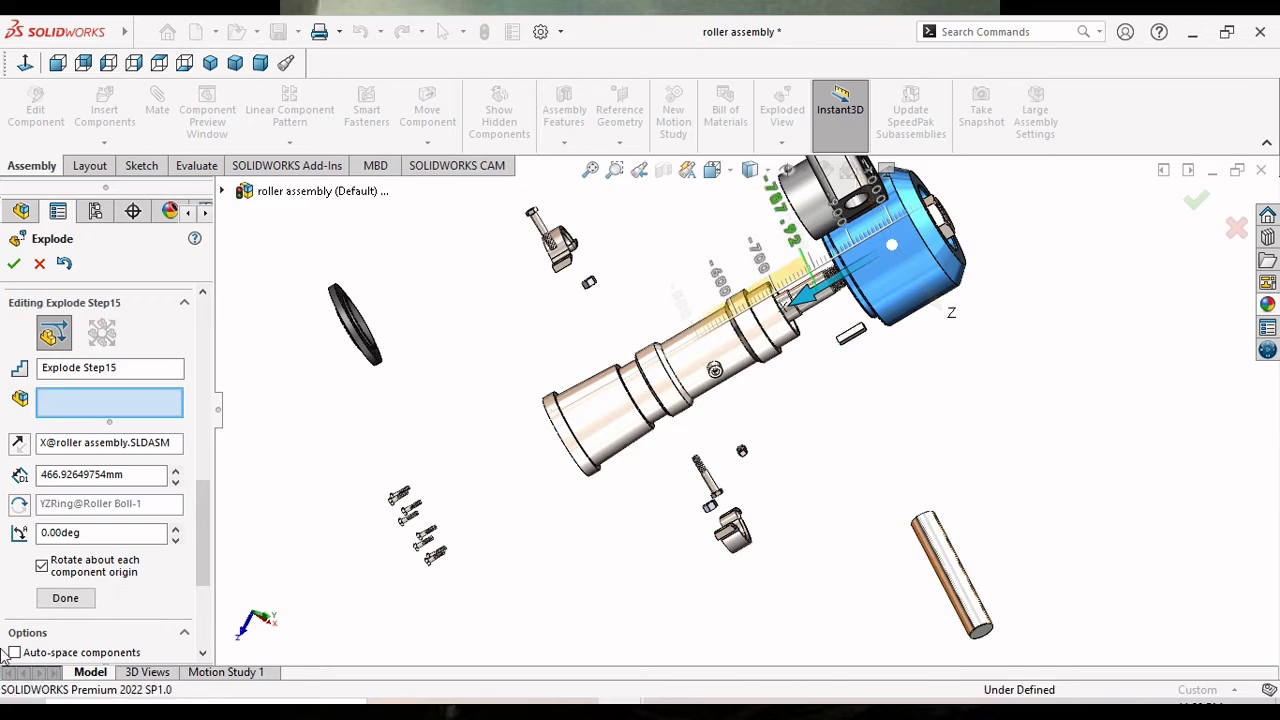
pyautogui.click(65, 599)
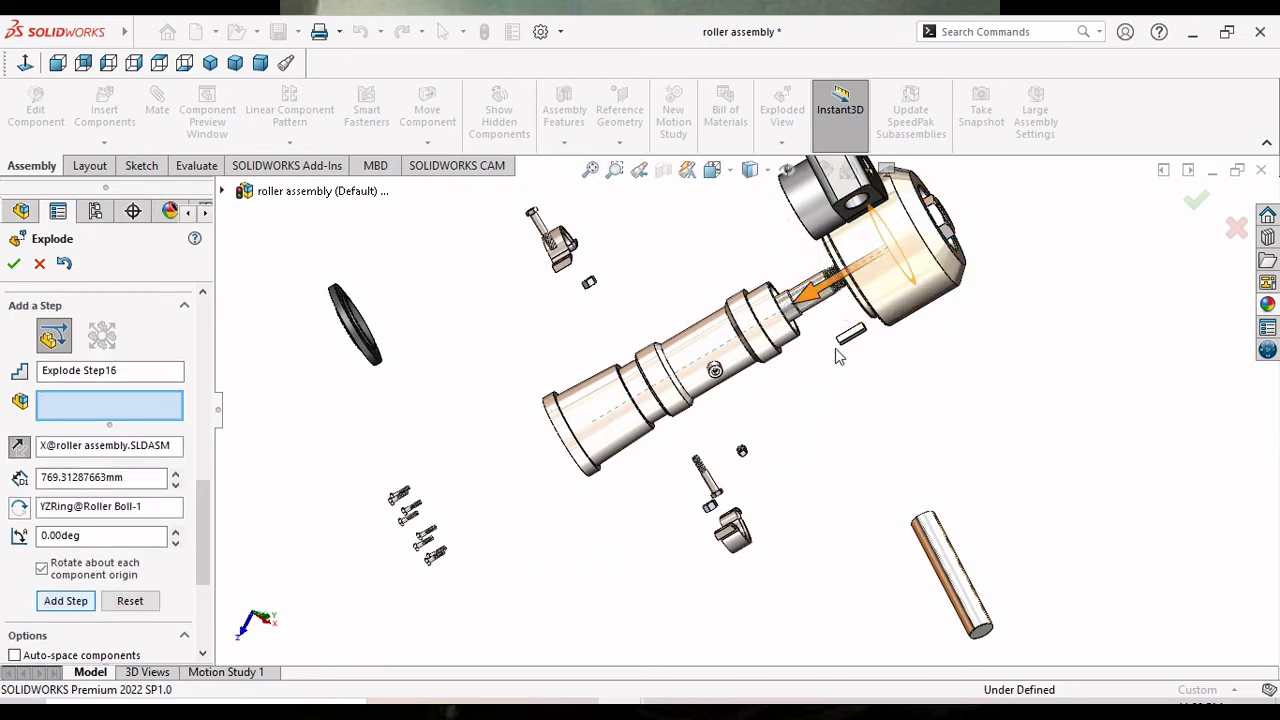
# Move Roller Boll-1 about 456 mm sideways off the shaft as a second explode step.
pyautogui.click(935, 290)
pyautogui.moveTo(935, 290); pyautogui.dragTo(1036, 467)
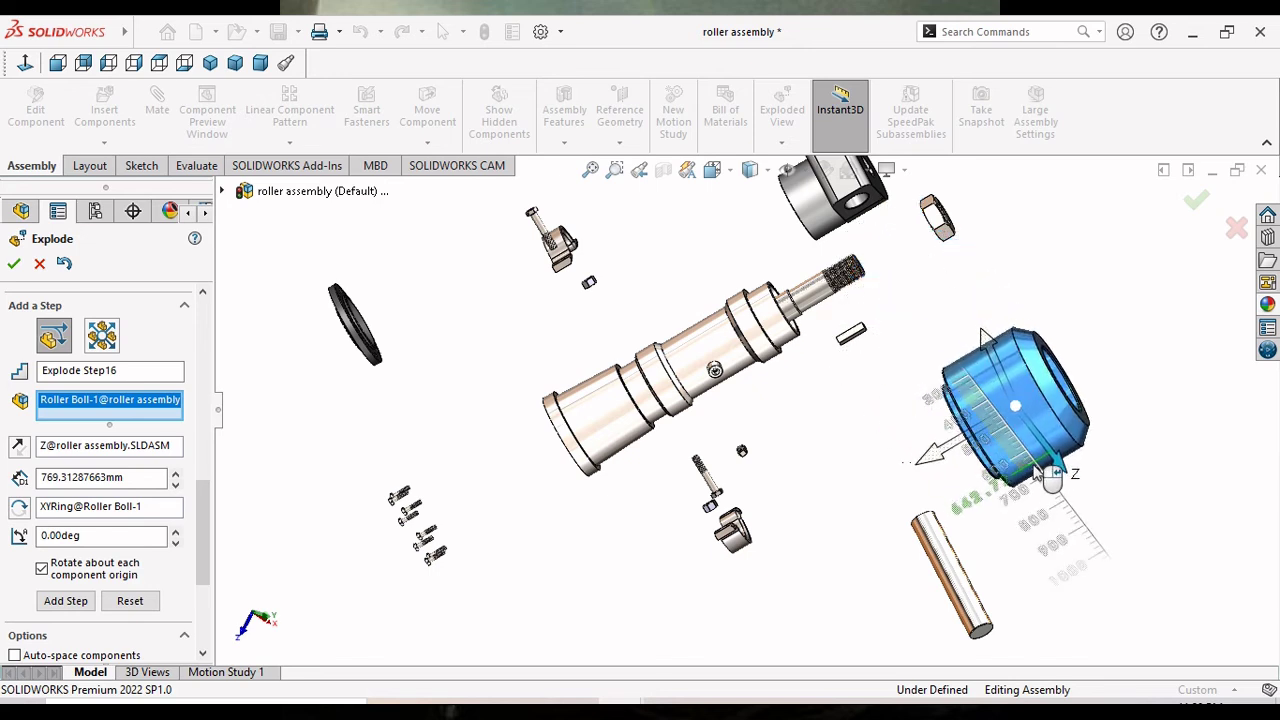
pyautogui.moveTo(1036, 455); pyautogui.dragTo(1012, 425)
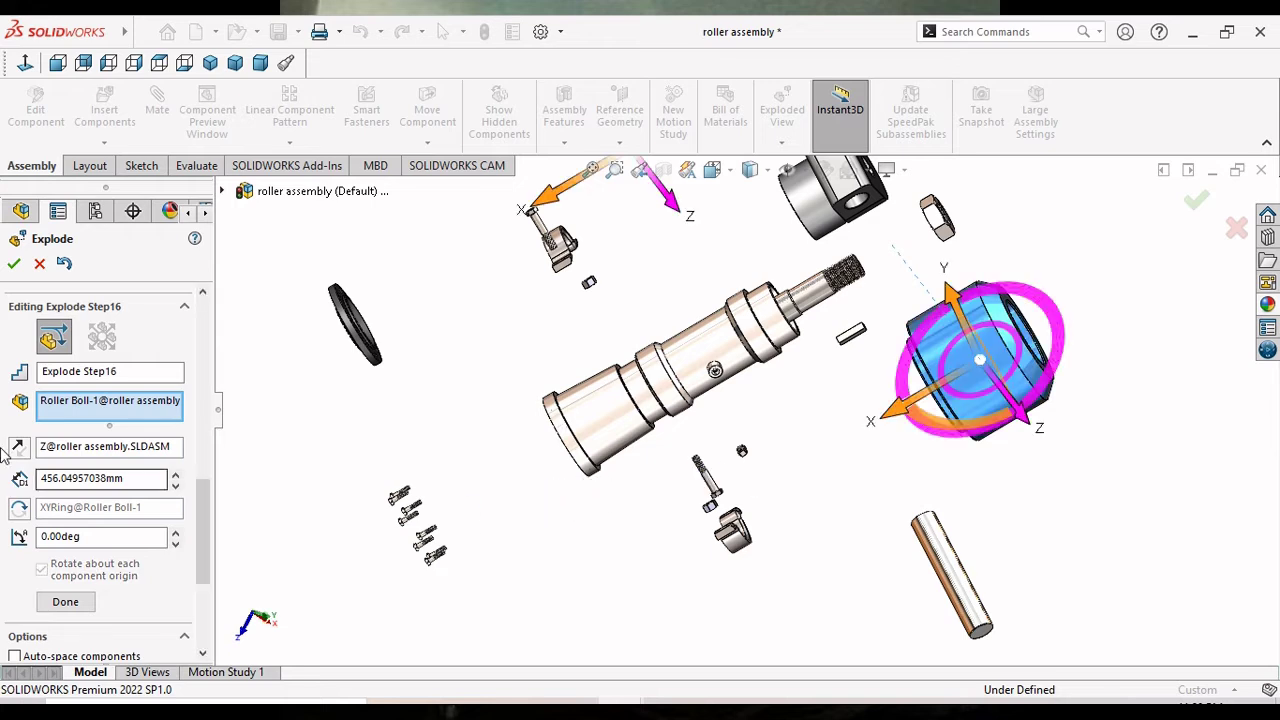
pyautogui.click(57, 604)
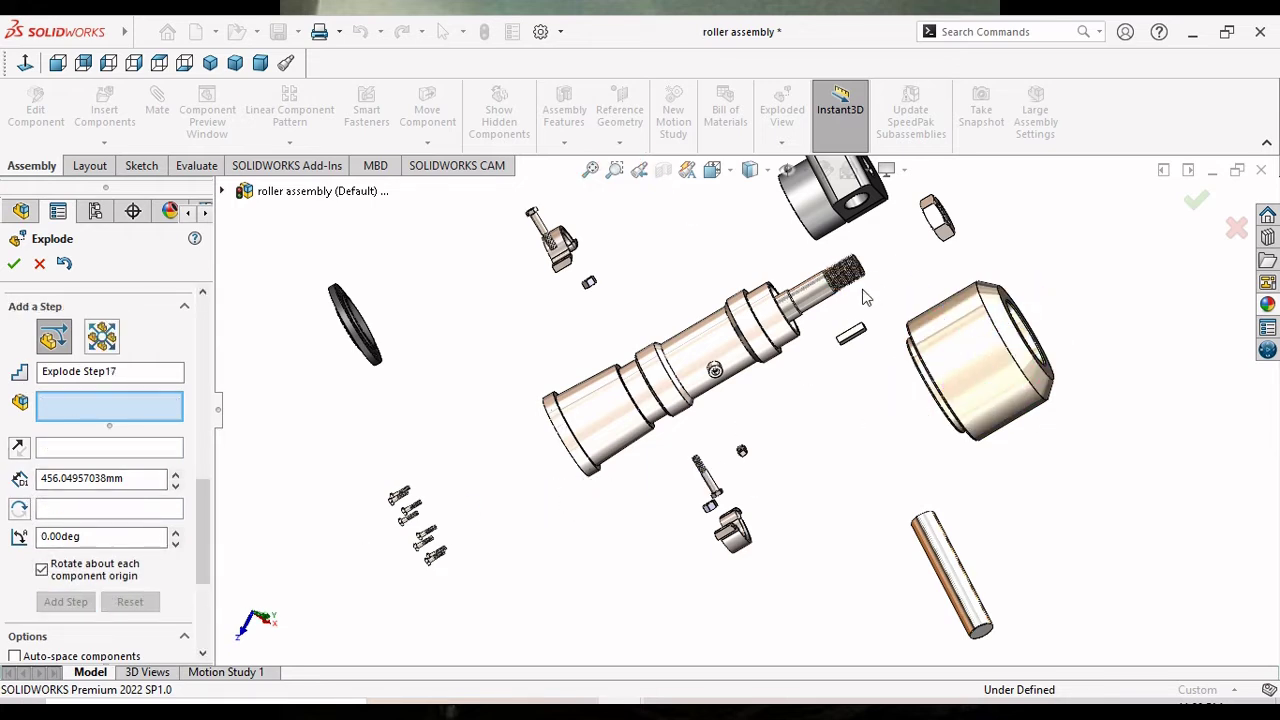
# Zoom and orbit around the shaft end and the underside of the block.
pyautogui.scroll(-2, 865, 297)
pyautogui.scroll(-2, 865, 297)
pyautogui.scroll(-2, 860, 300)
pyautogui.scroll(-2, 820, 330)
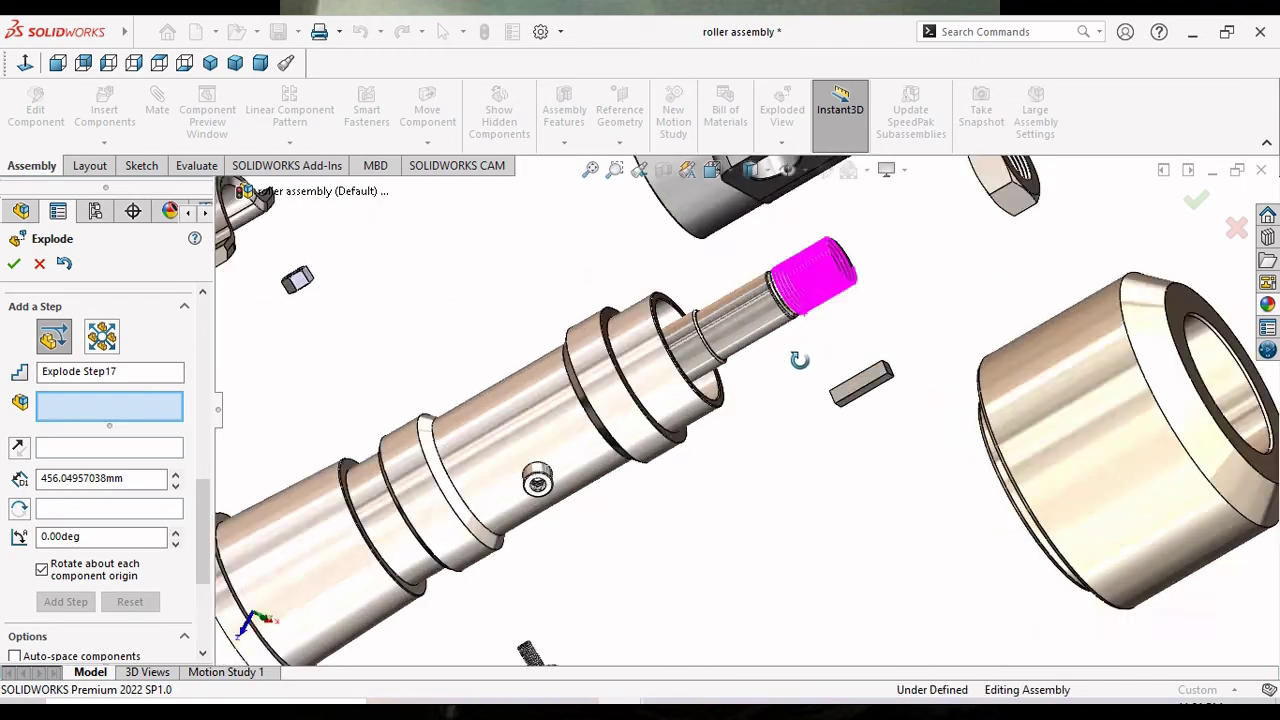
pyautogui.moveTo(799, 360); pyautogui.dragTo(688, 318, button='middle')
pyautogui.scroll(-2, 688, 318)
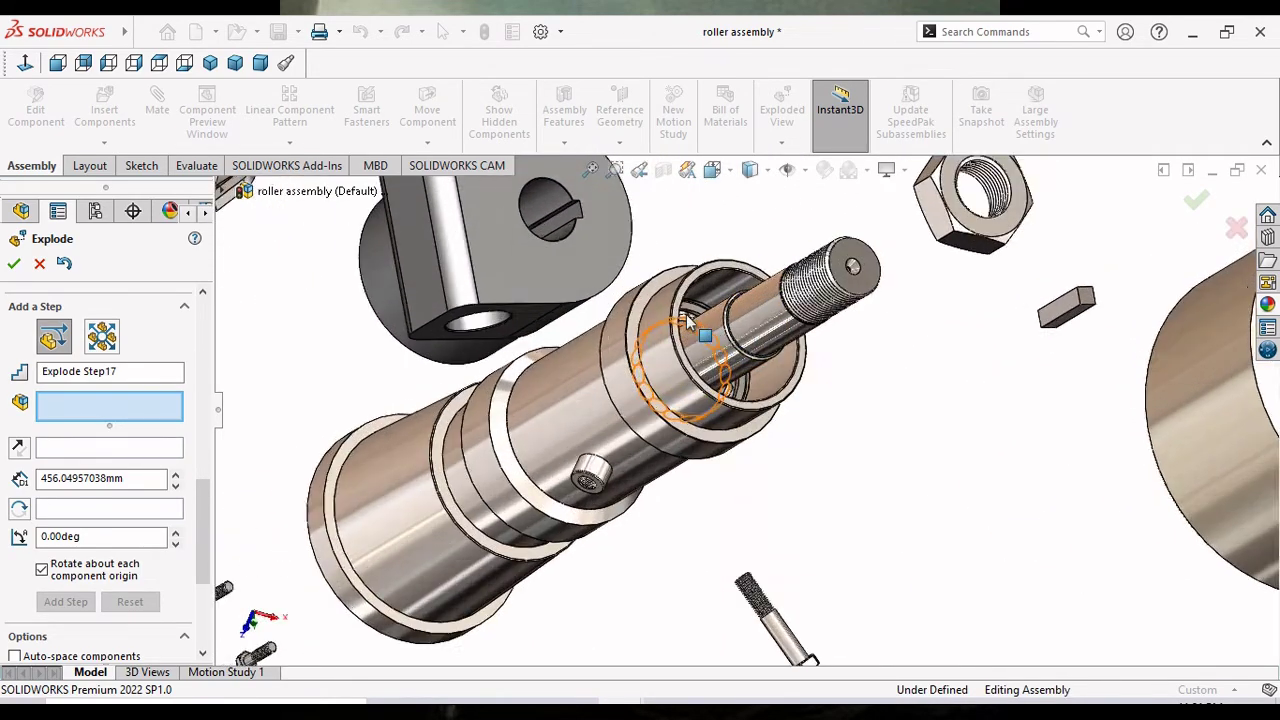
pyautogui.scroll(-2, 690, 320)
pyautogui.scroll(-2, 735, 340)
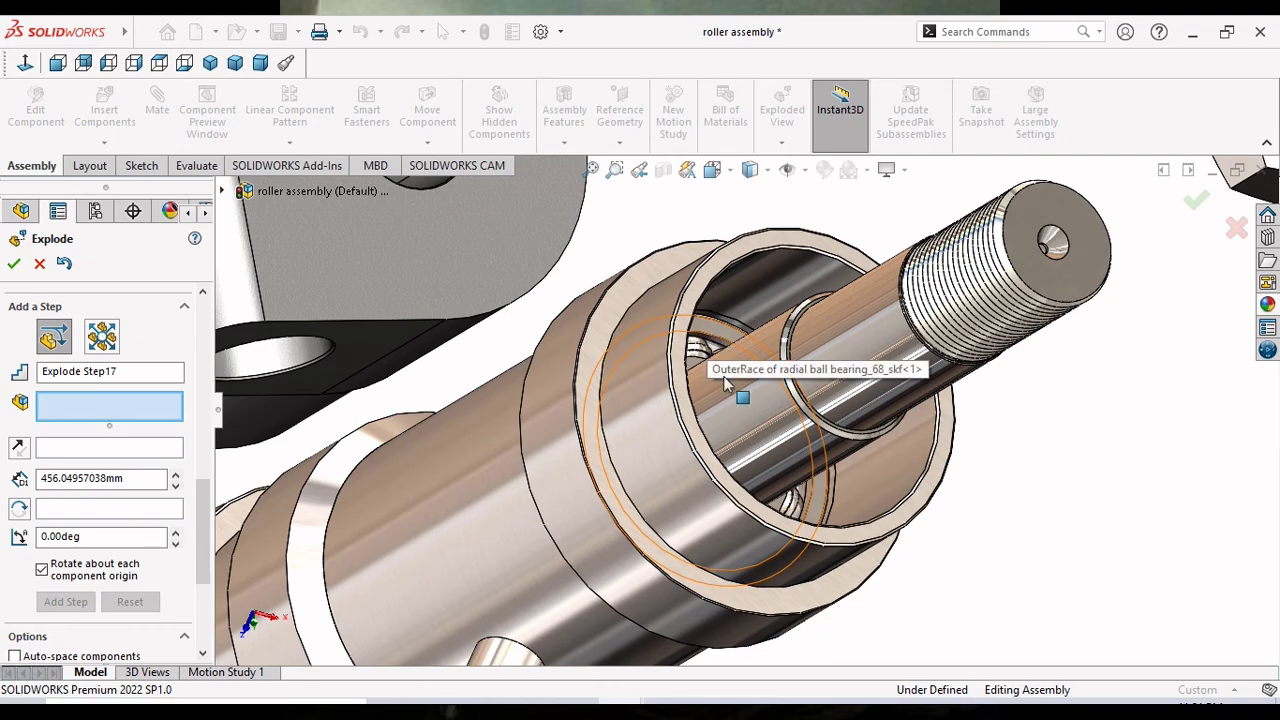
pyautogui.moveTo(720, 376); pyautogui.dragTo(652, 420, button='middle')
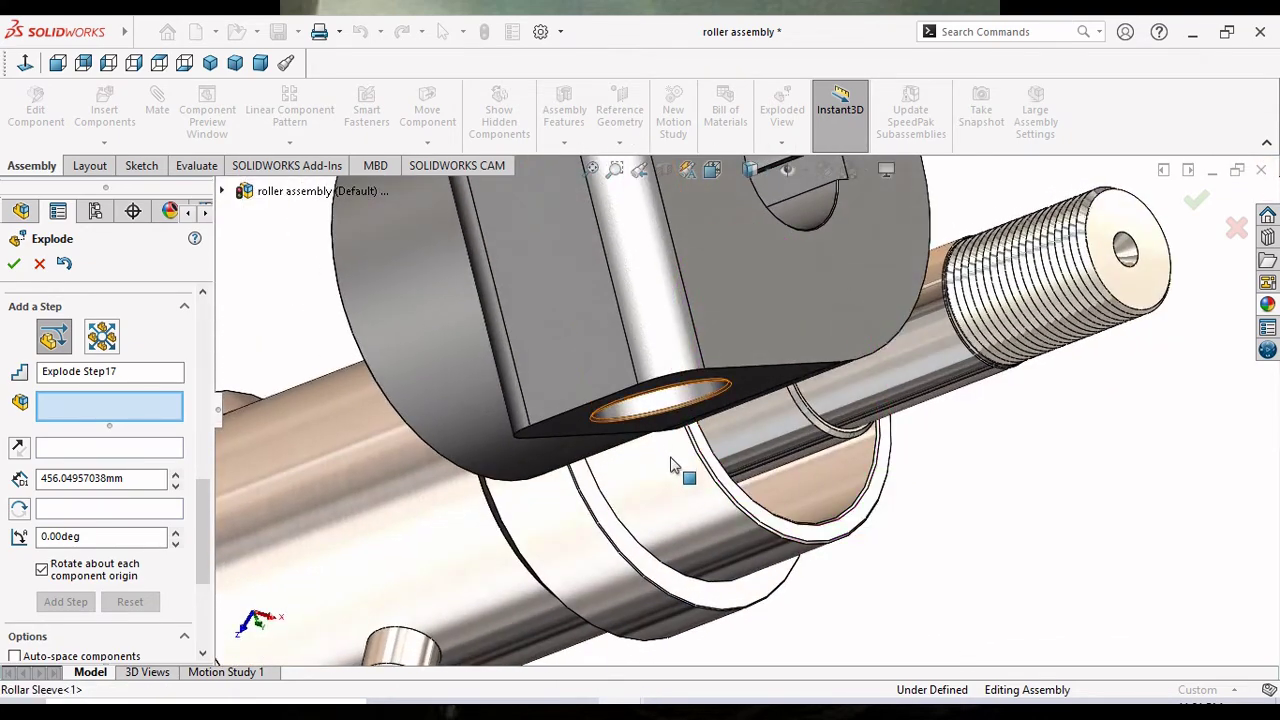
pyautogui.moveTo(672, 465); pyautogui.dragTo(651, 409, button='middle')
pyautogui.scroll(3, 660, 420)
pyautogui.scroll(-2, 739, 500)
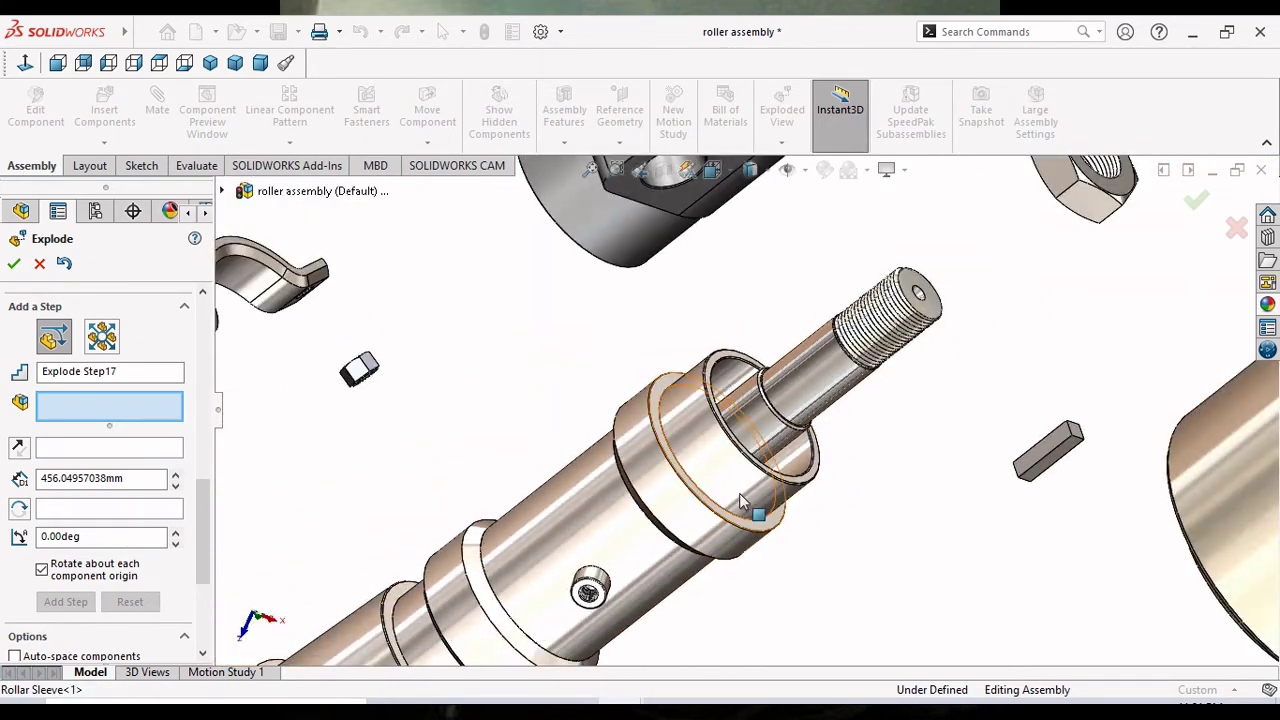
pyautogui.scroll(-3, 739, 500)
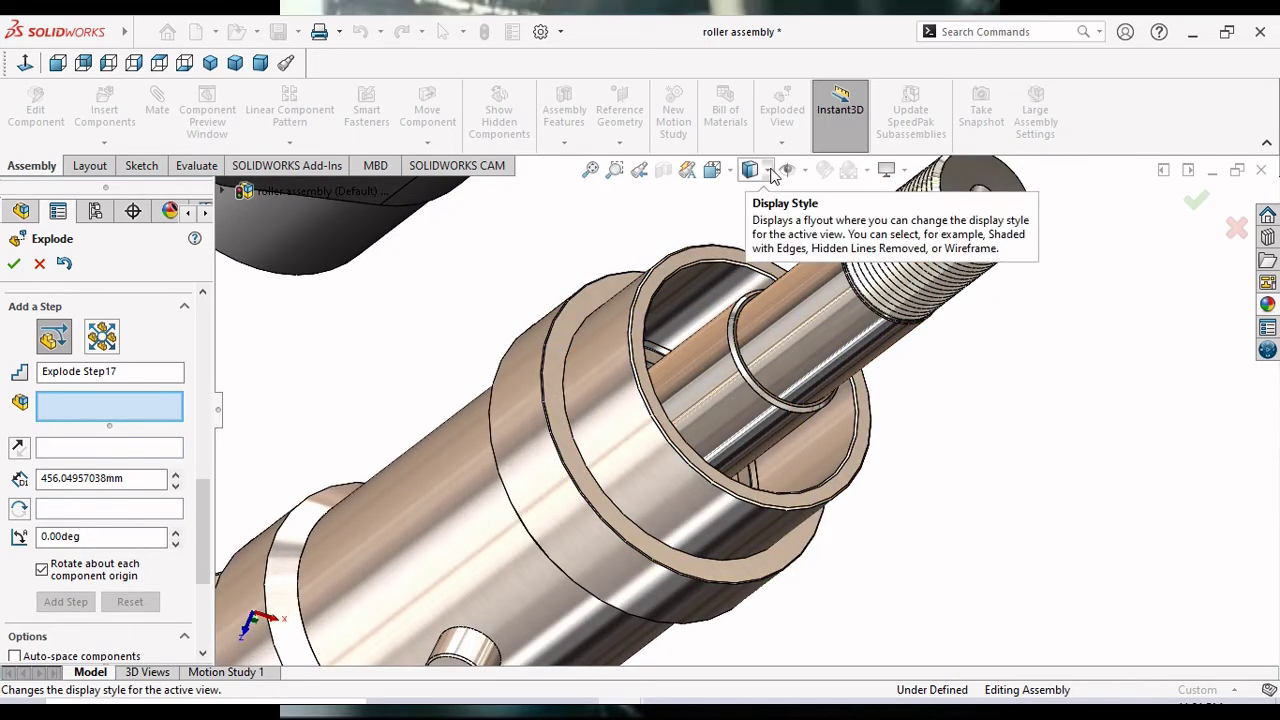
# Try Hidden Lines Removed, Wireframe and Hidden Lines Visible, then orbit in wireframe to see the bearing.
pyautogui.click(769, 172)
pyautogui.click(752, 248)
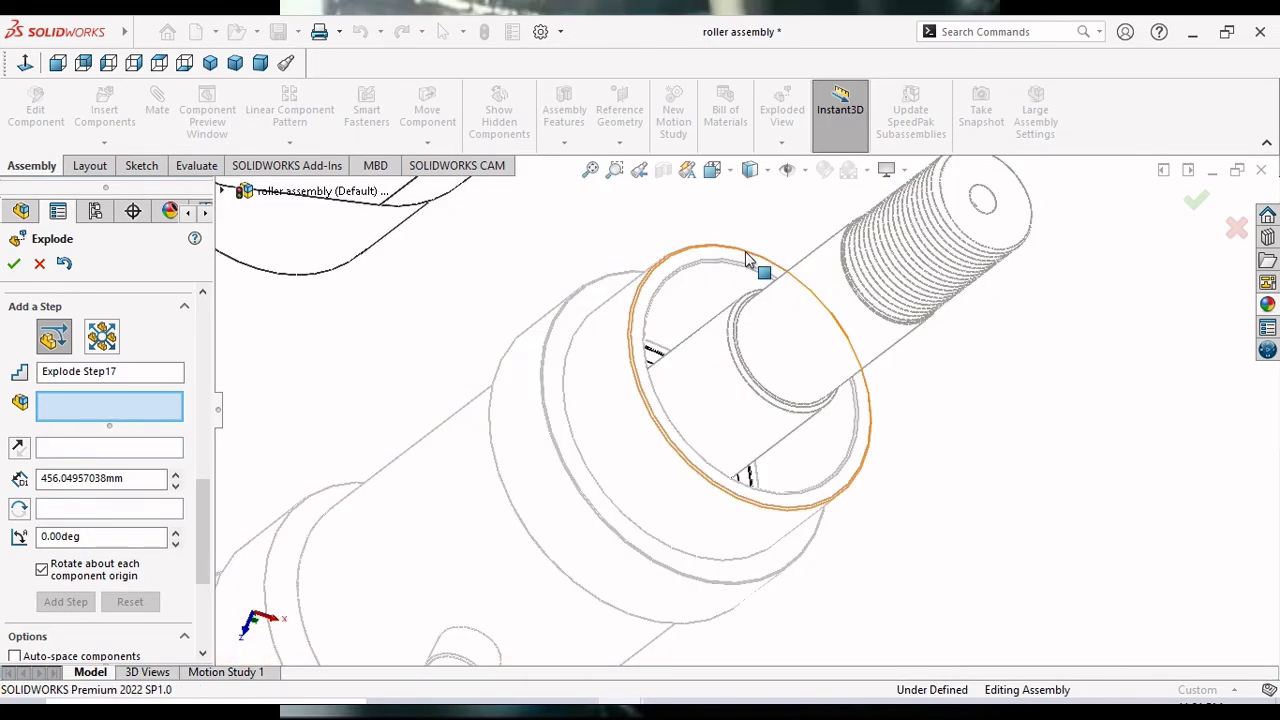
pyautogui.click(769, 173)
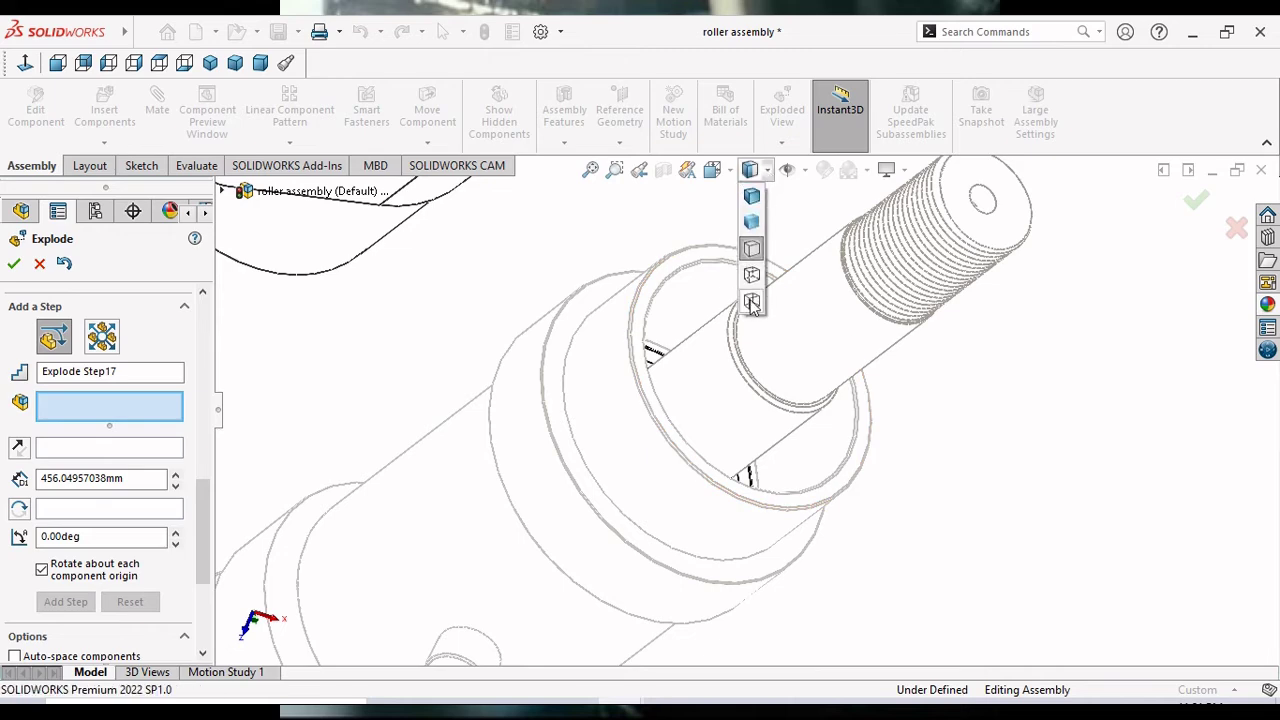
pyautogui.click(752, 303)
pyautogui.click(769, 172)
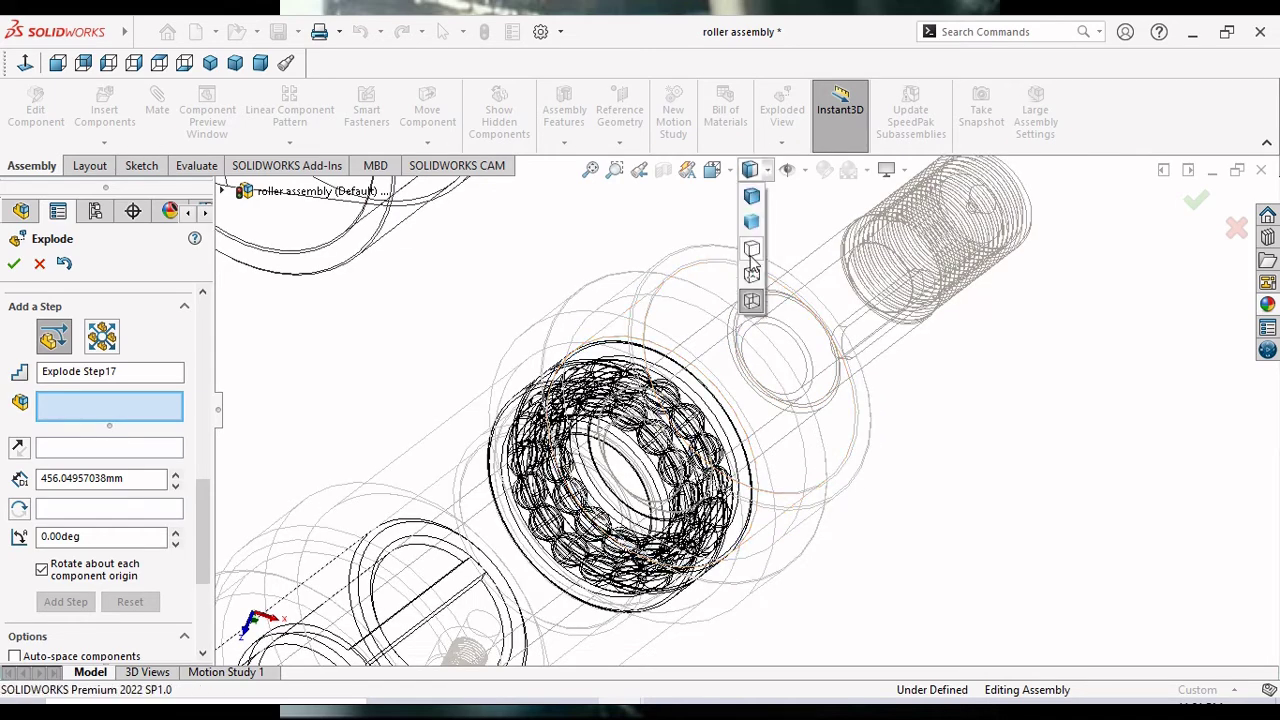
pyautogui.click(752, 277)
pyautogui.scroll(2, 737, 392)
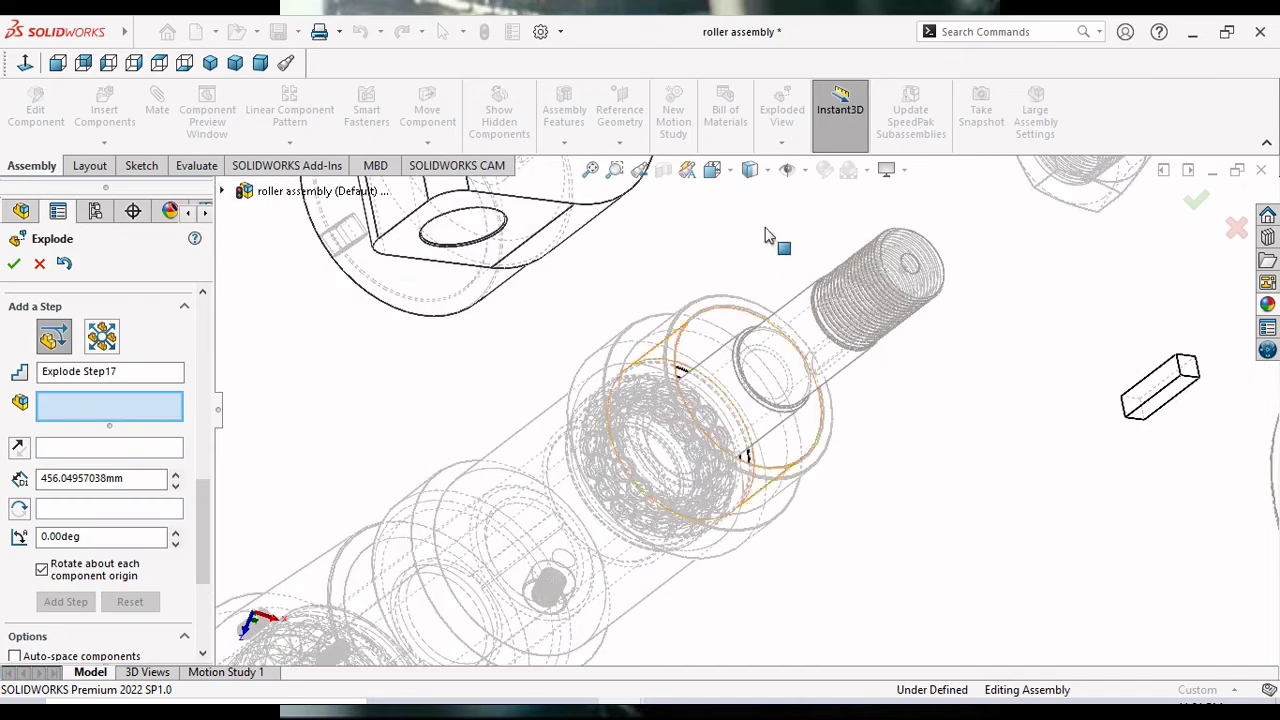
pyautogui.click(768, 175)
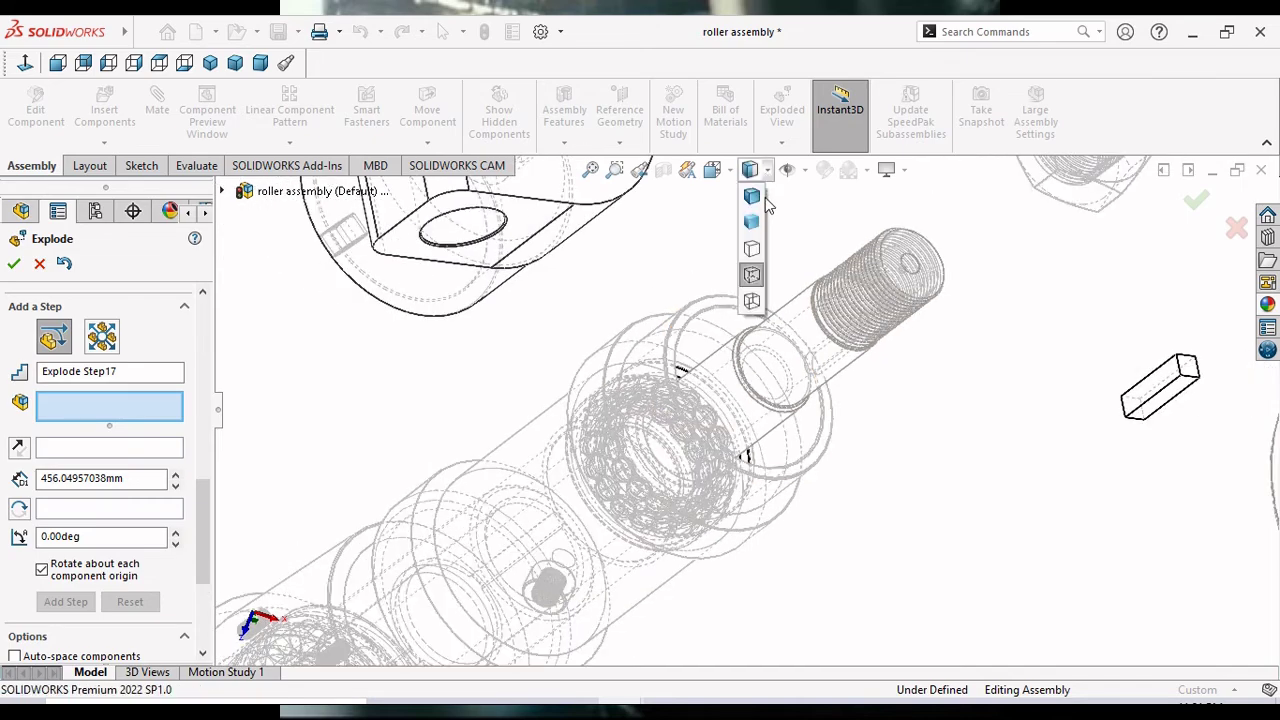
pyautogui.click(752, 300)
pyautogui.moveTo(700, 420)
pyautogui.mouseDown(button='middle')
pyautogui.moveTo(724, 438)
pyautogui.moveTo(643, 458)
pyautogui.mouseUp(button='middle')
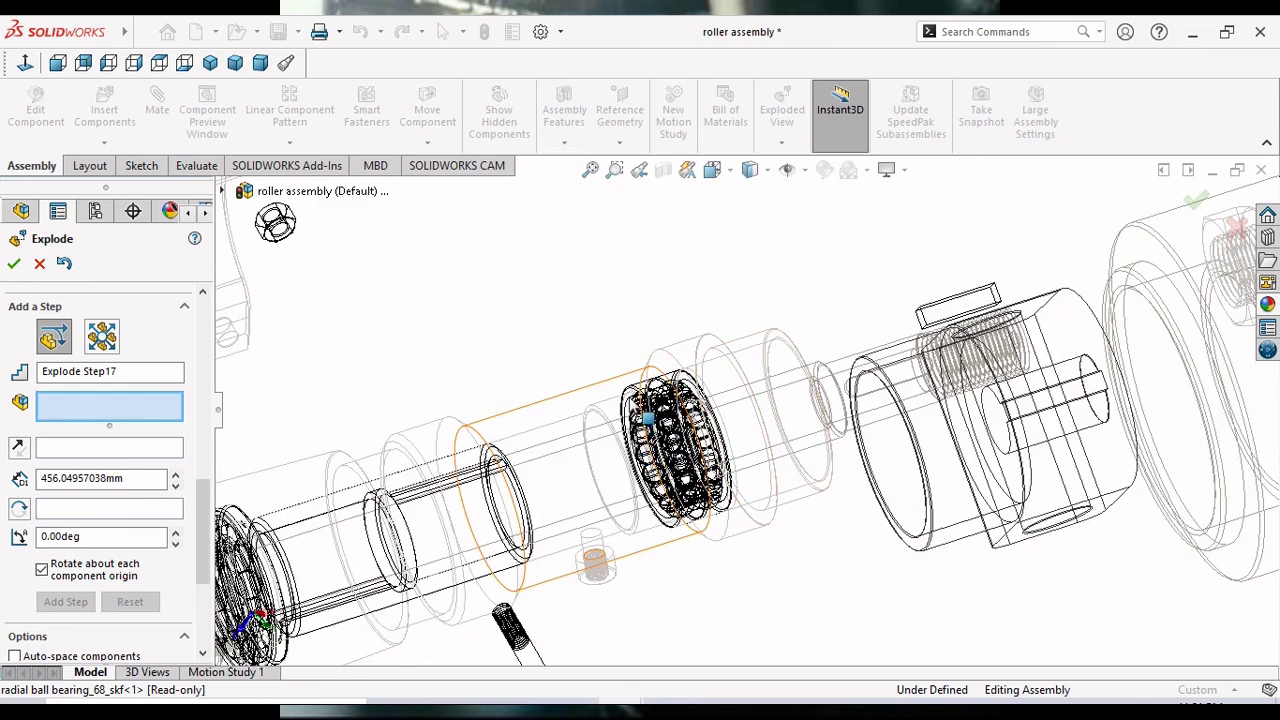
pyautogui.moveTo(684, 402); pyautogui.dragTo(693, 427, button='middle')
pyautogui.scroll(-4, 635, 378)
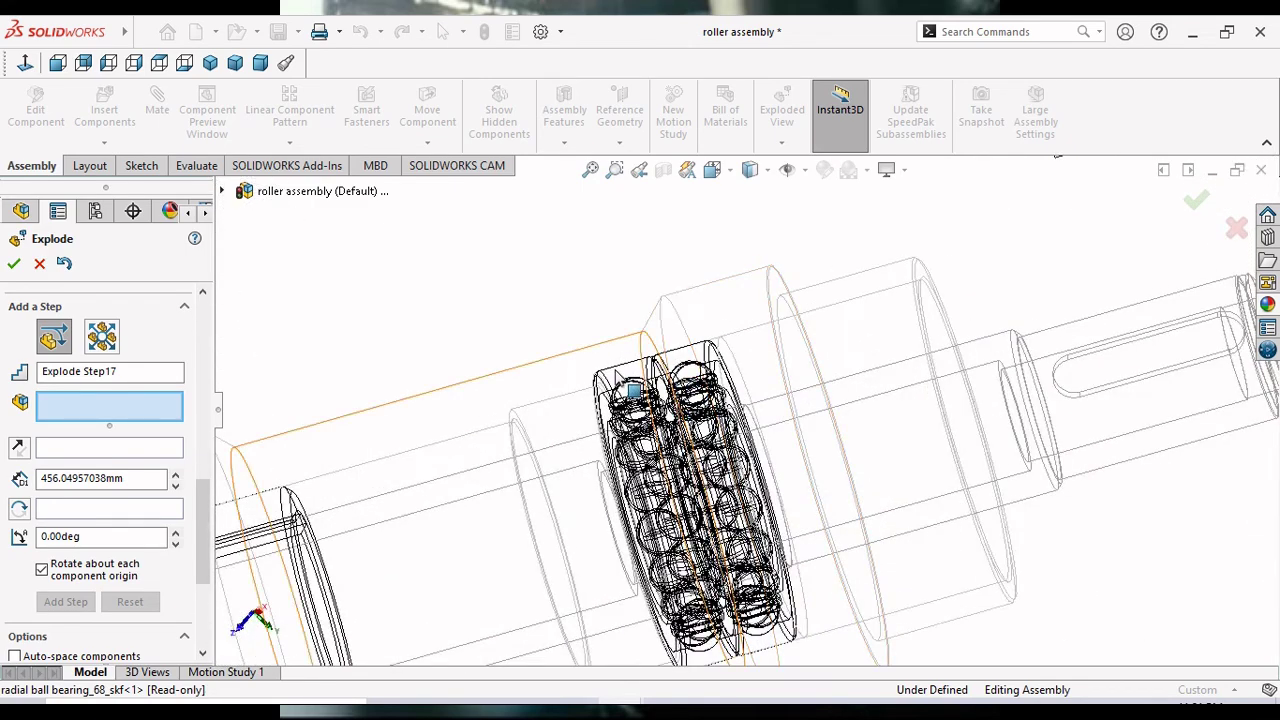
# Return the exploded assembly to Shaded With Edges display.
pyautogui.click(806, 172)
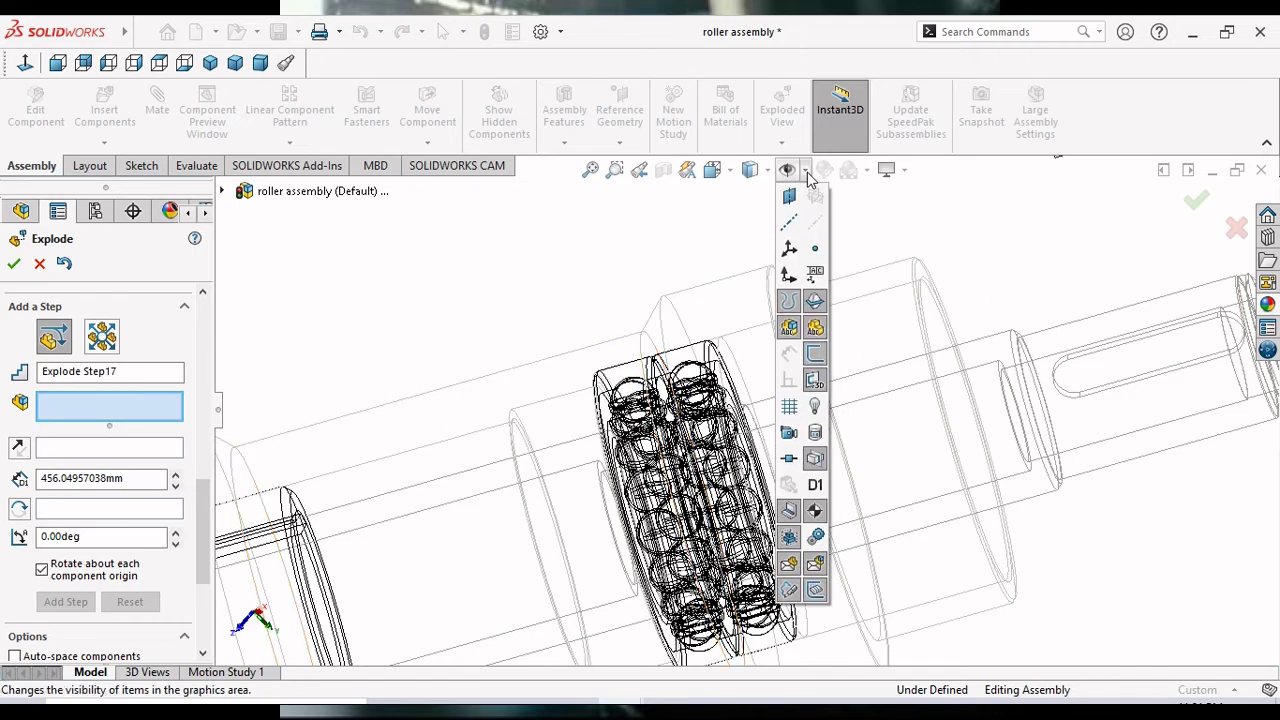
pyautogui.click(750, 170)
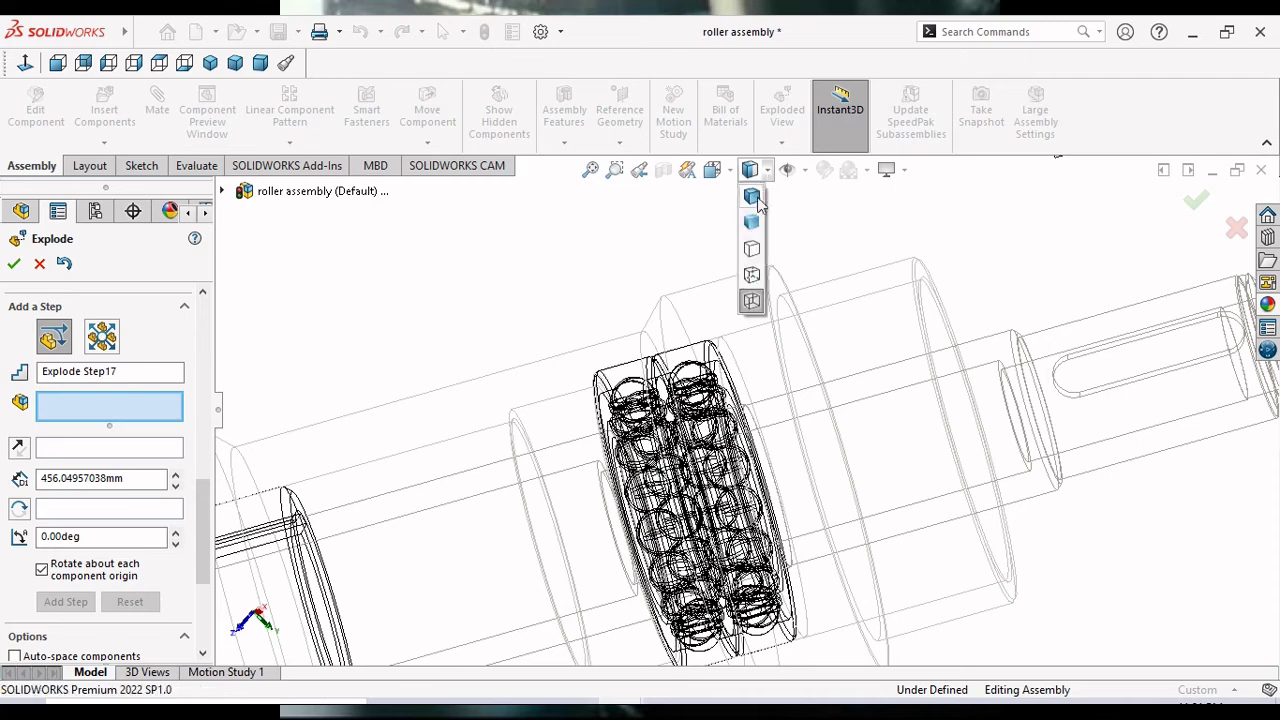
pyautogui.click(753, 206)
pyautogui.scroll(3, 660, 353)
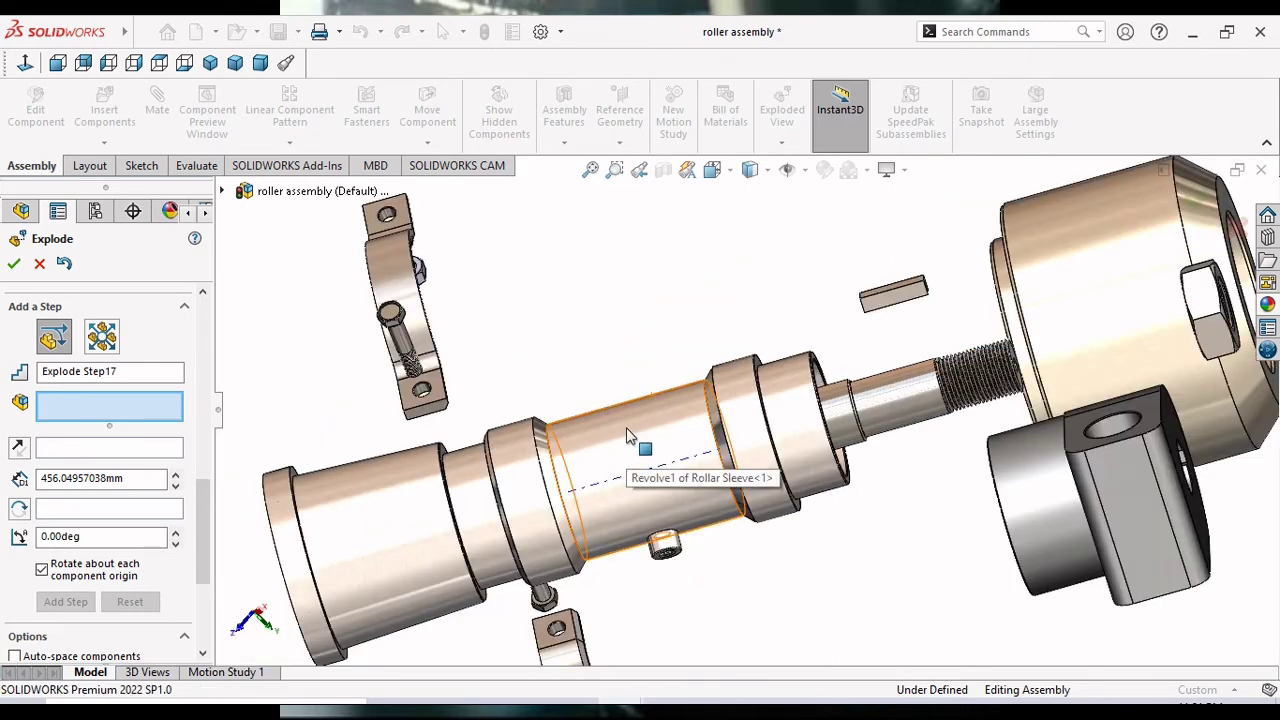
# Select the Rollar Sleeve, then remove it from the explode step's component list.
pyautogui.rightClick(628, 436)
pyautogui.press('Escape')
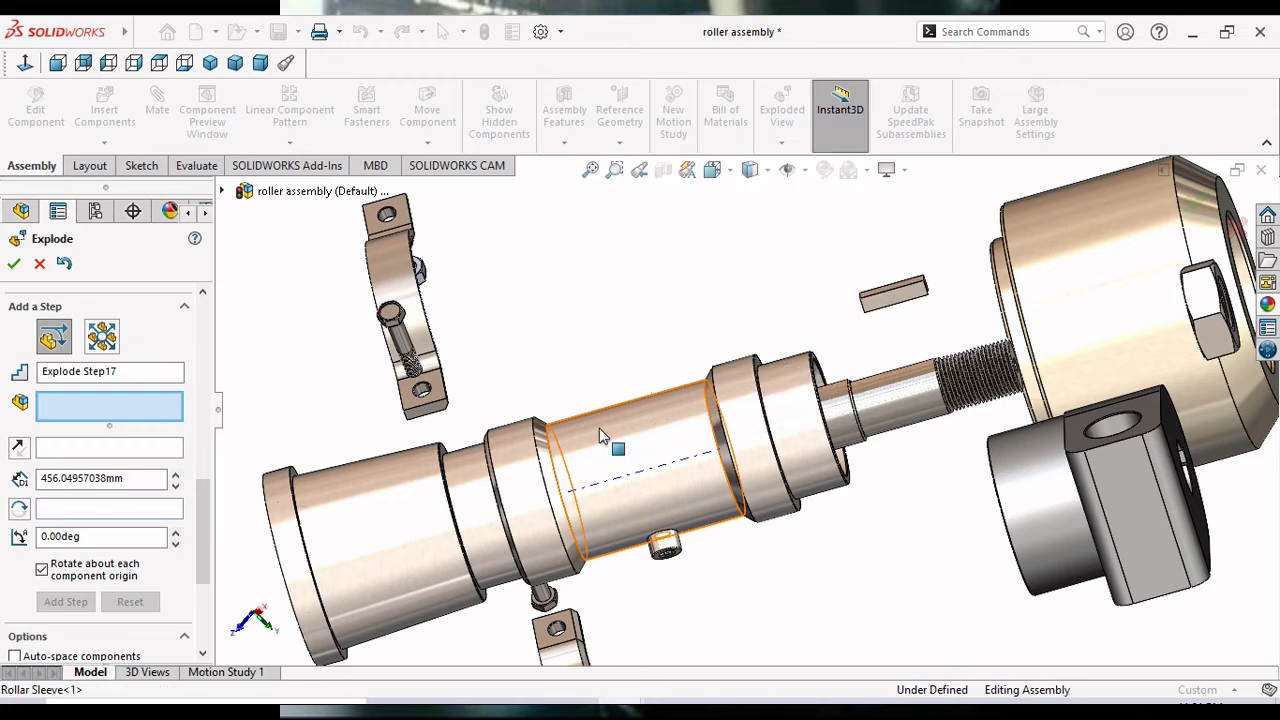
pyautogui.click(599, 428)
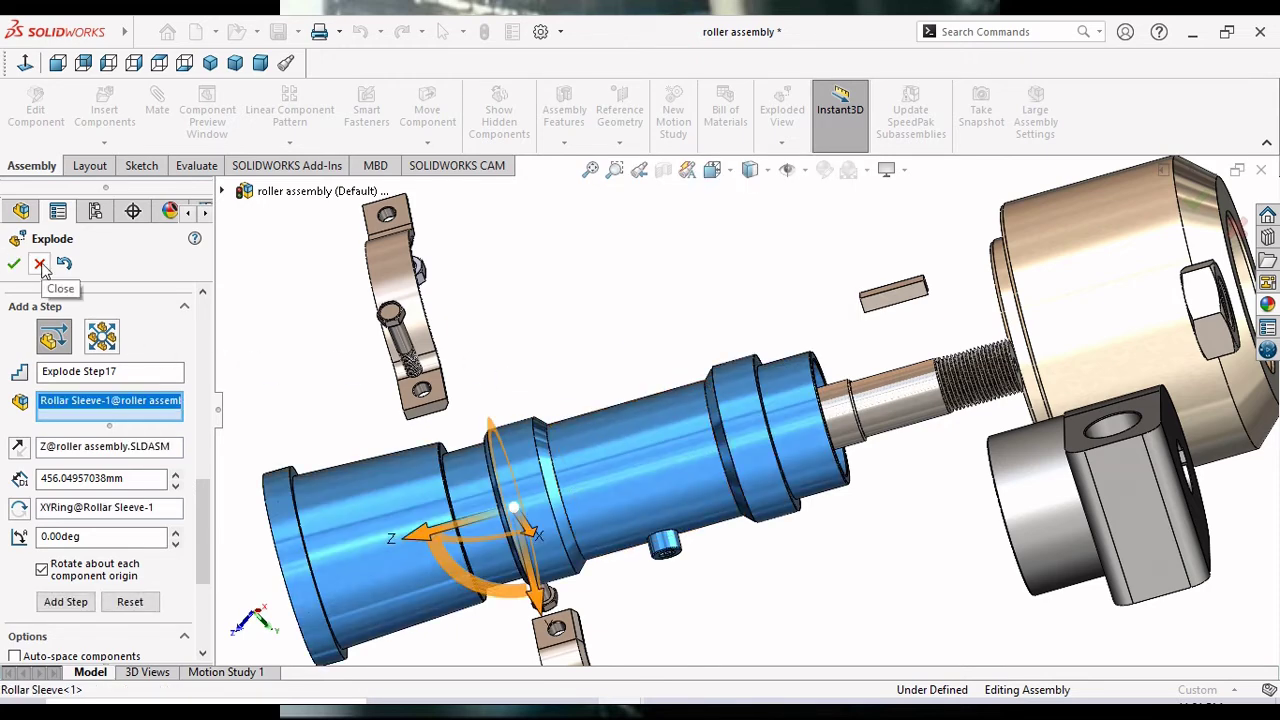
pyautogui.rightClick(103, 405)
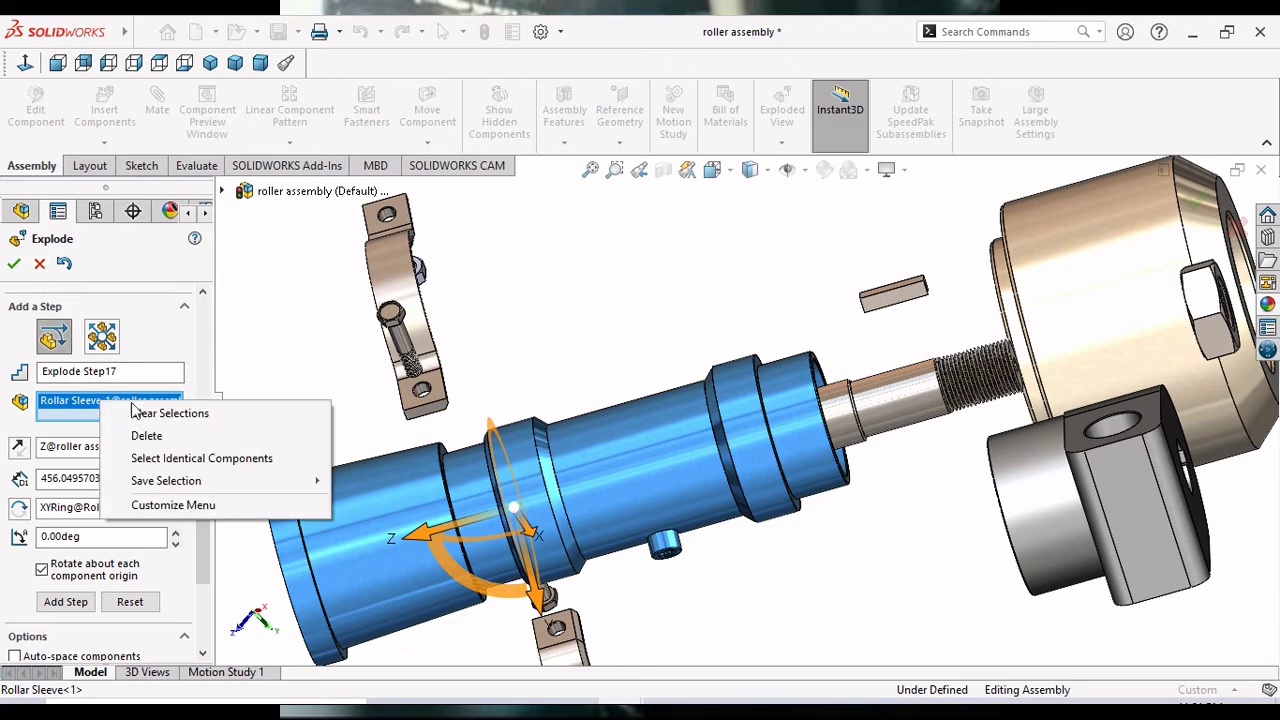
pyautogui.click(143, 434)
pyautogui.scroll(5, 675, 445)
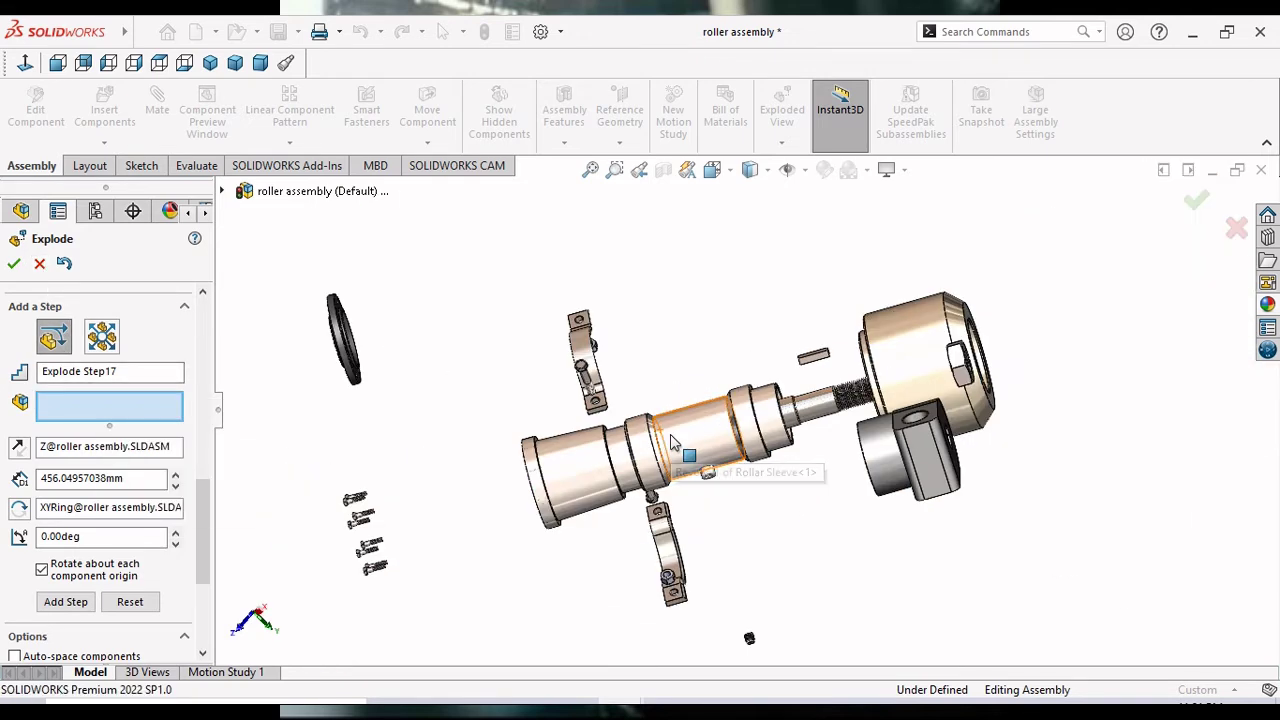
pyautogui.scroll(2, 685, 455)
pyautogui.scroll(-2, 670, 462)
pyautogui.scroll(2, 720, 480)
pyautogui.moveTo(771, 497); pyautogui.dragTo(812, 497, button='middle')
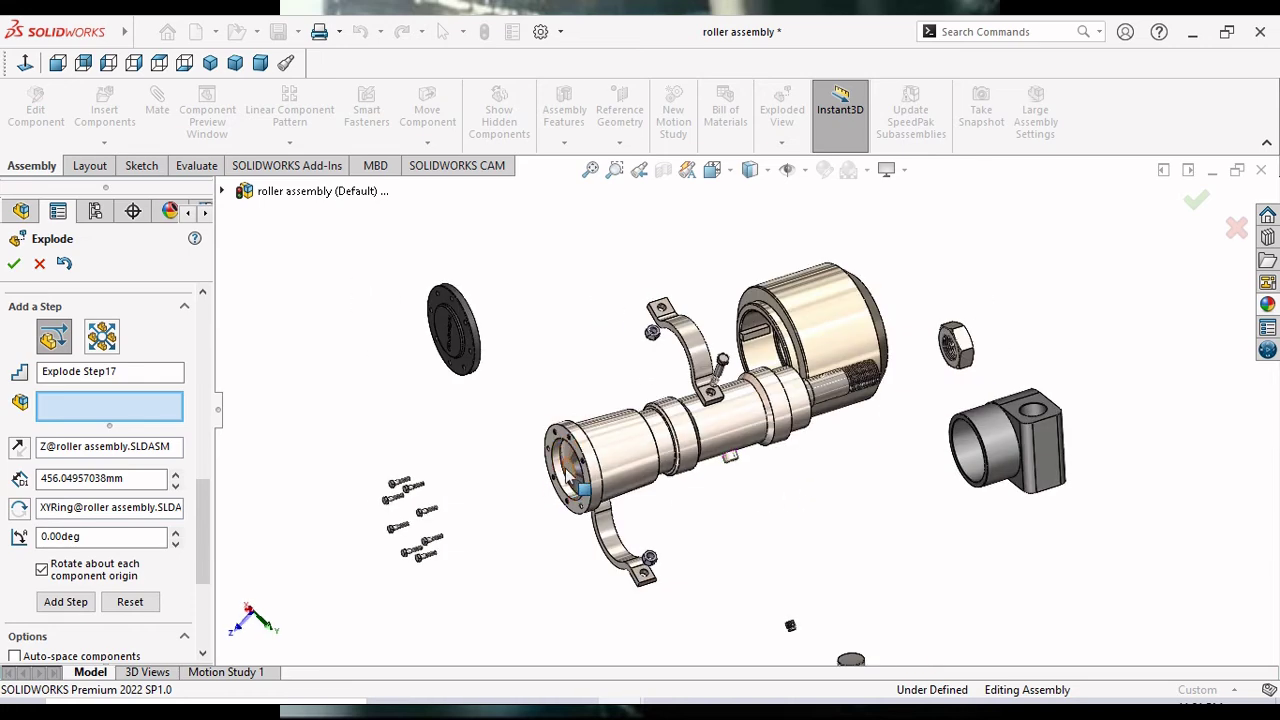
# Pull the rollar shaft out toward the lower left as an explode step.
pyautogui.click(568, 468)
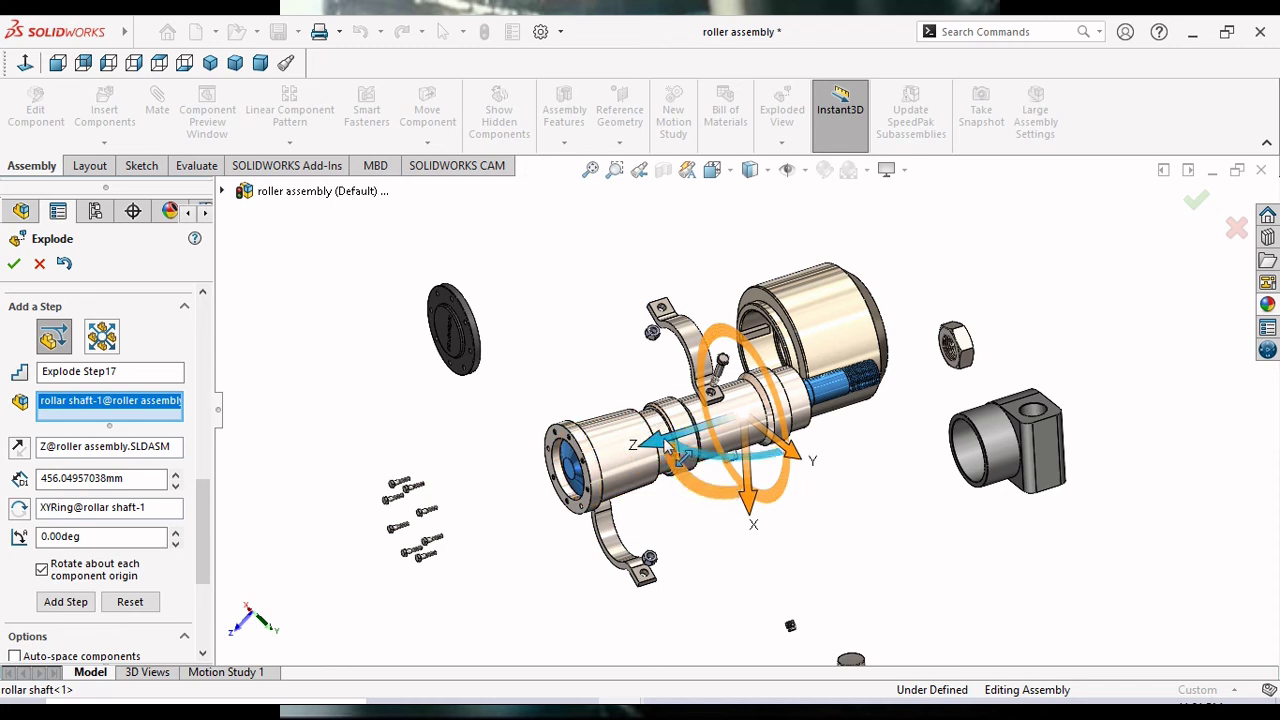
pyautogui.moveTo(668, 447)
pyautogui.mouseDown()
pyautogui.moveTo(505, 489)
pyautogui.moveTo(330, 512)
pyautogui.mouseUp()
pyautogui.click(65, 601)
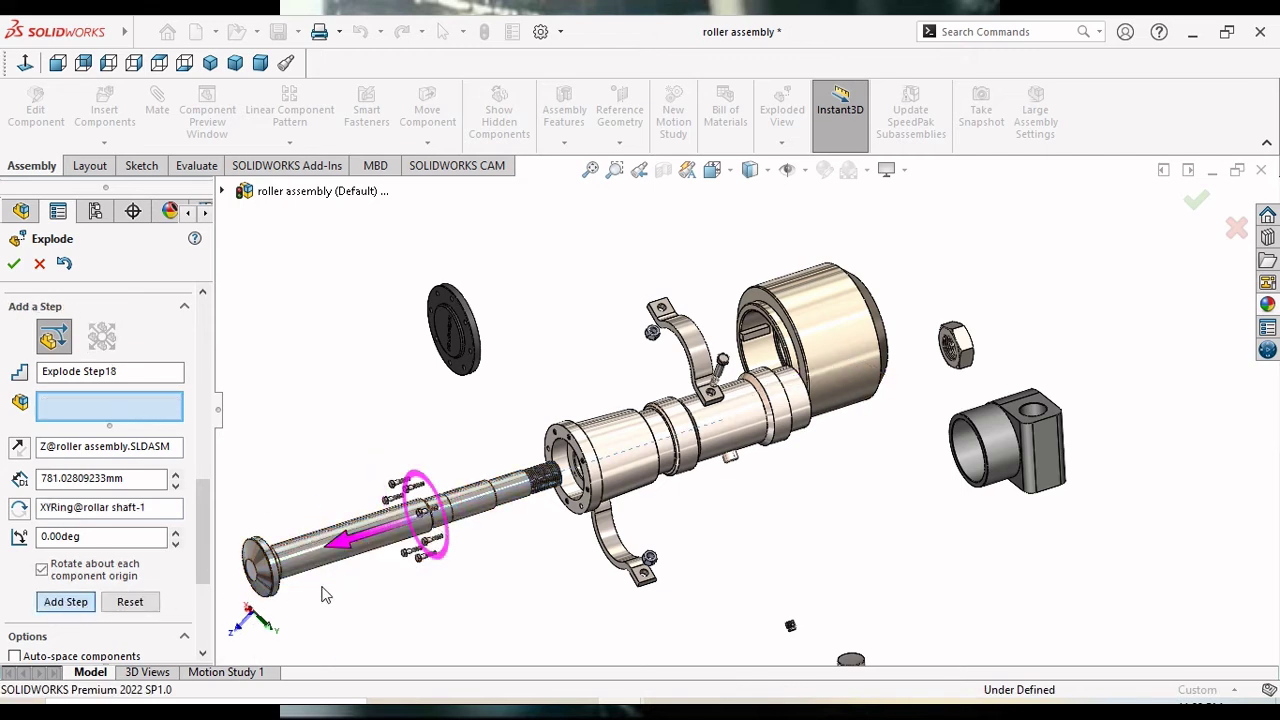
# Slide the rollar shaft down along Y about 661 mm below the assembly as another step.
pyautogui.click(405, 550)
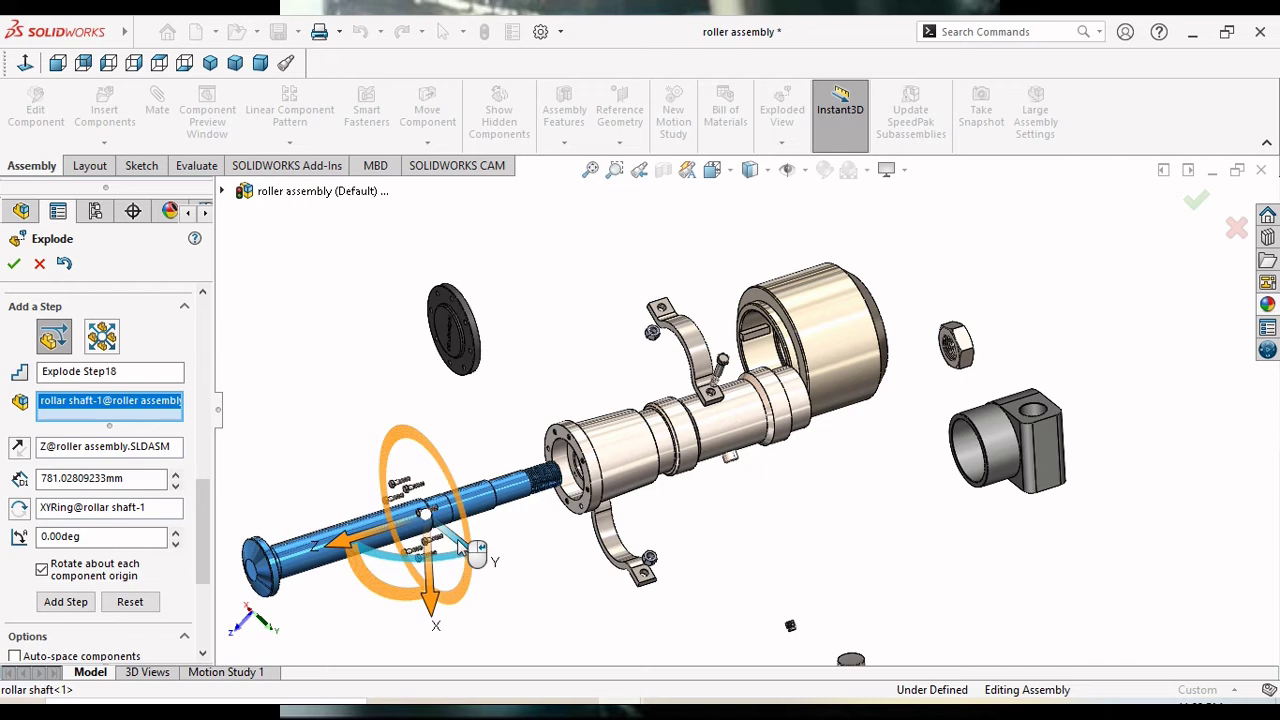
pyautogui.moveTo(476, 550); pyautogui.dragTo(570, 690)
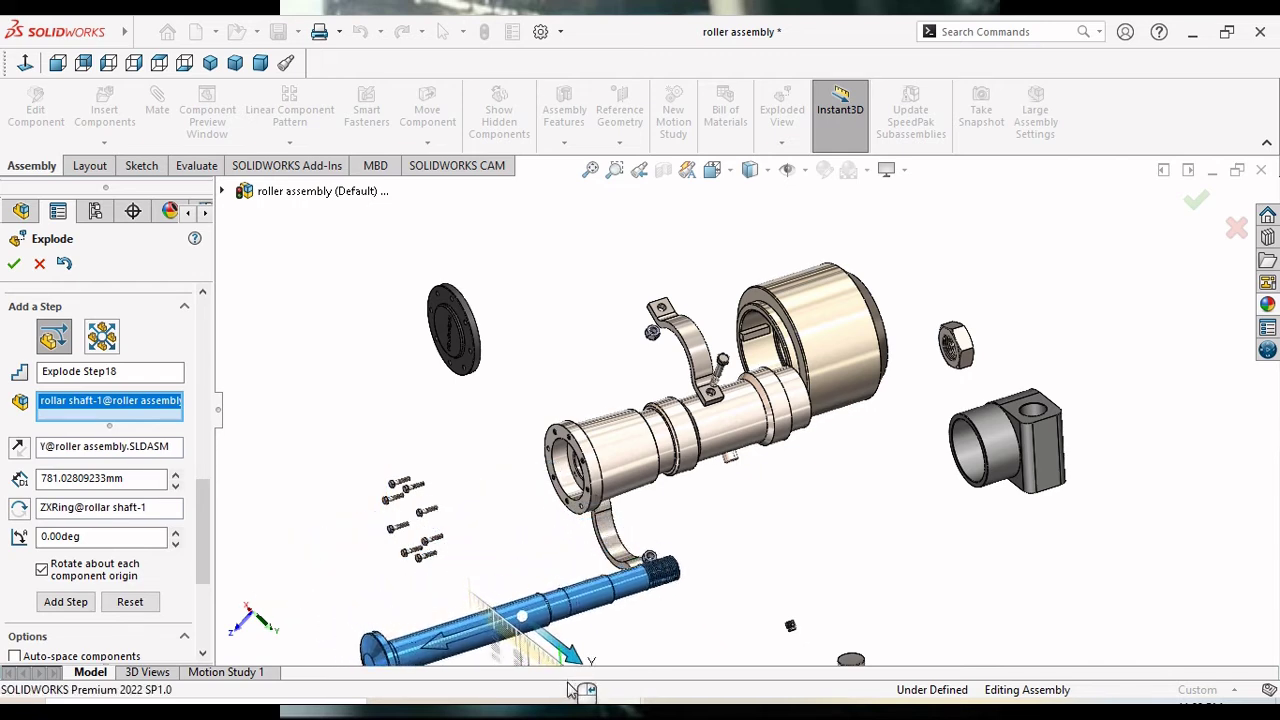
pyautogui.moveTo(568, 690); pyautogui.dragTo(560, 620)
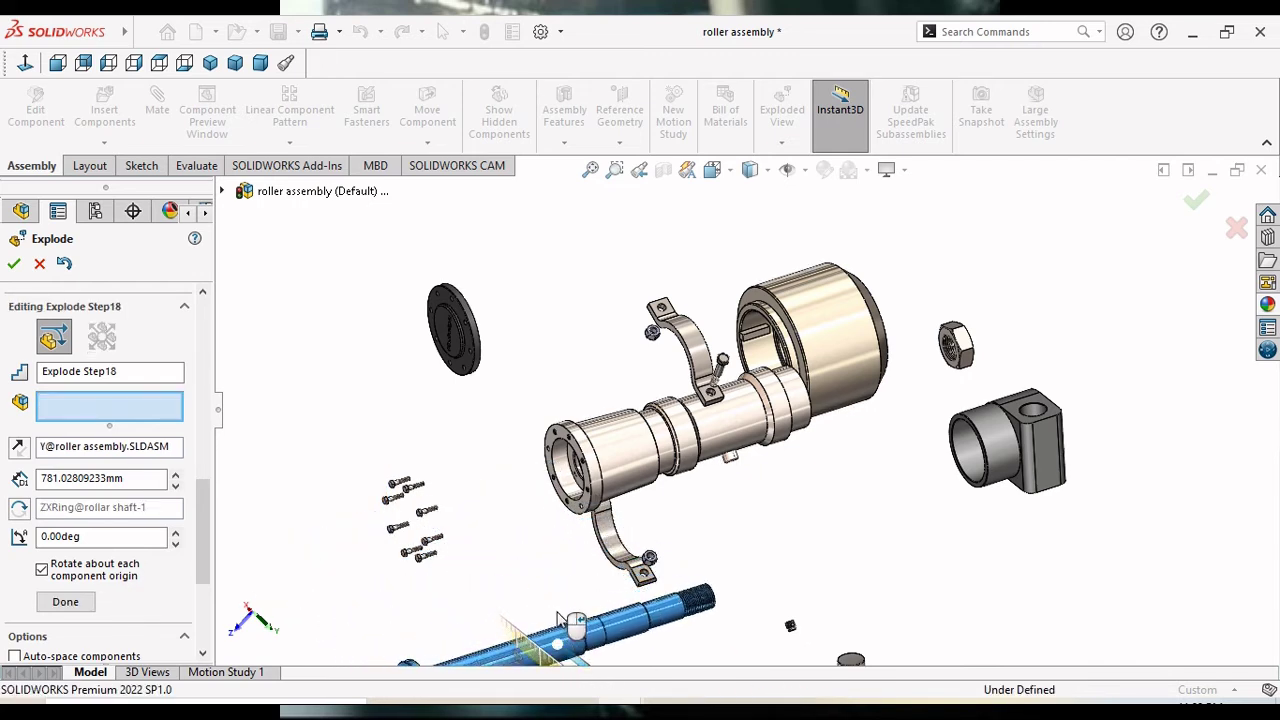
pyautogui.click(560, 620)
pyautogui.scroll(3, 580, 585)
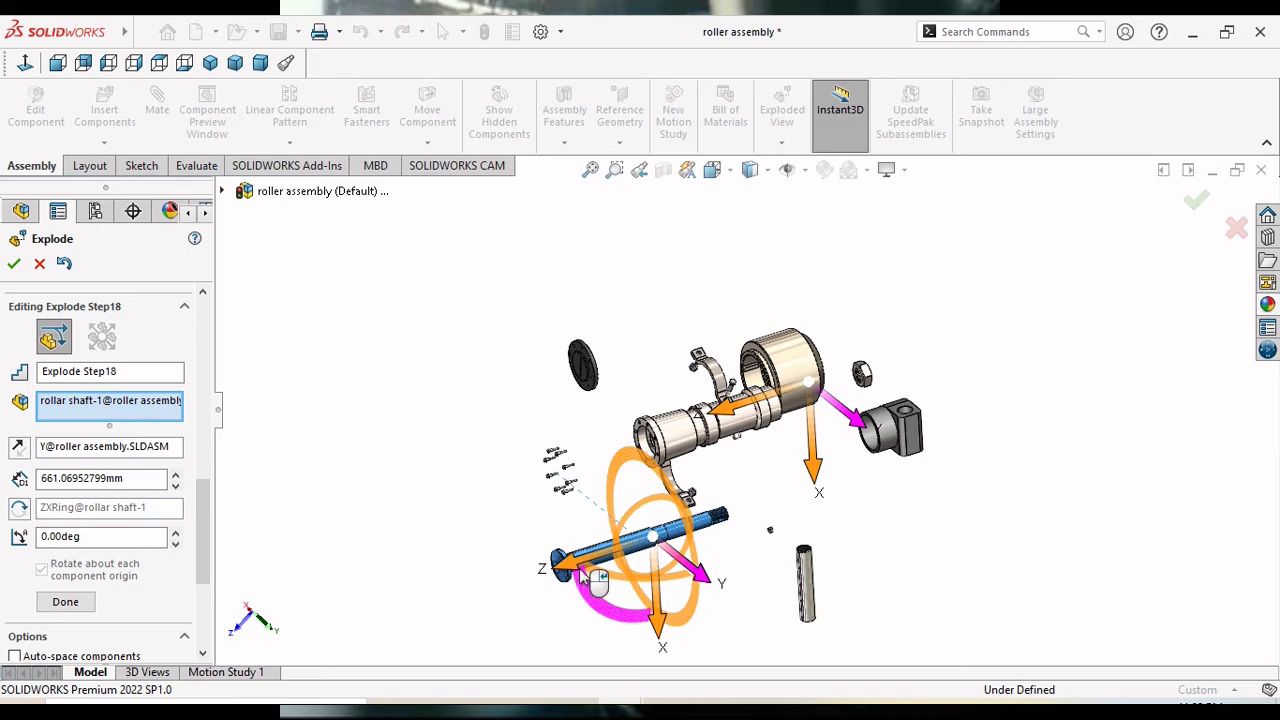
pyautogui.click(78, 609)
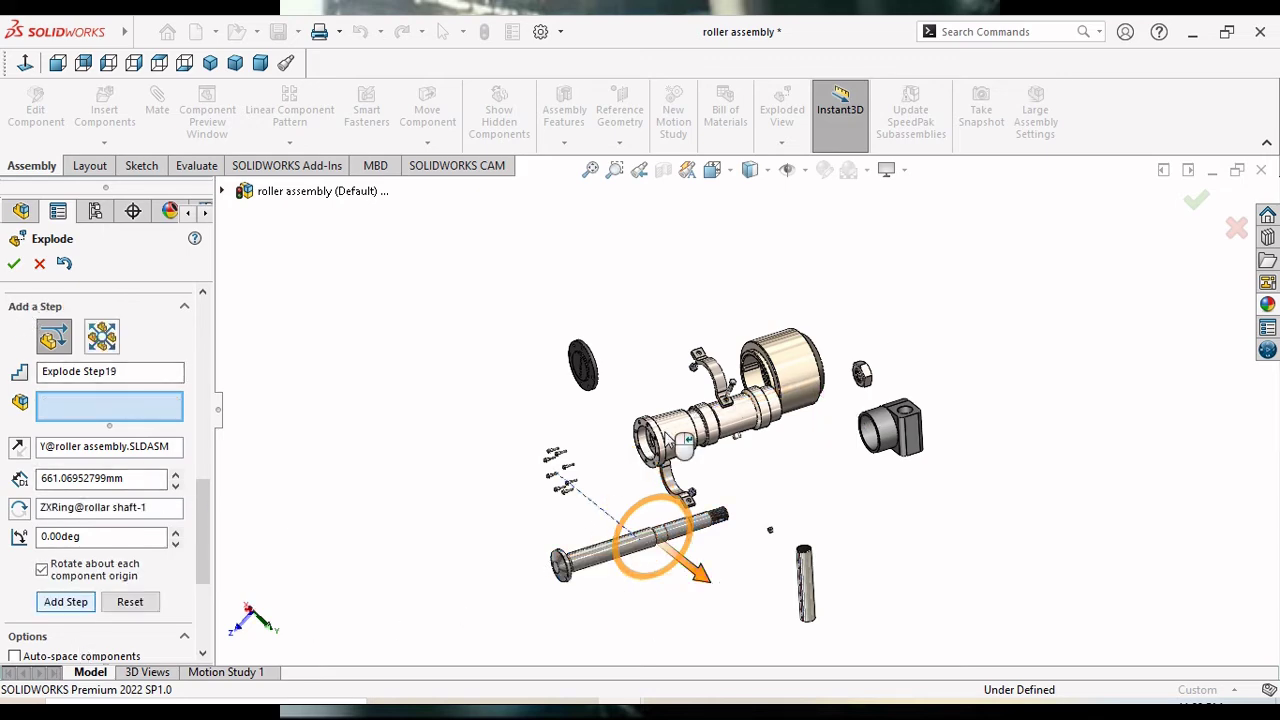
pyautogui.scroll(-5, 655, 500)
pyautogui.scroll(-2, 750, 510)
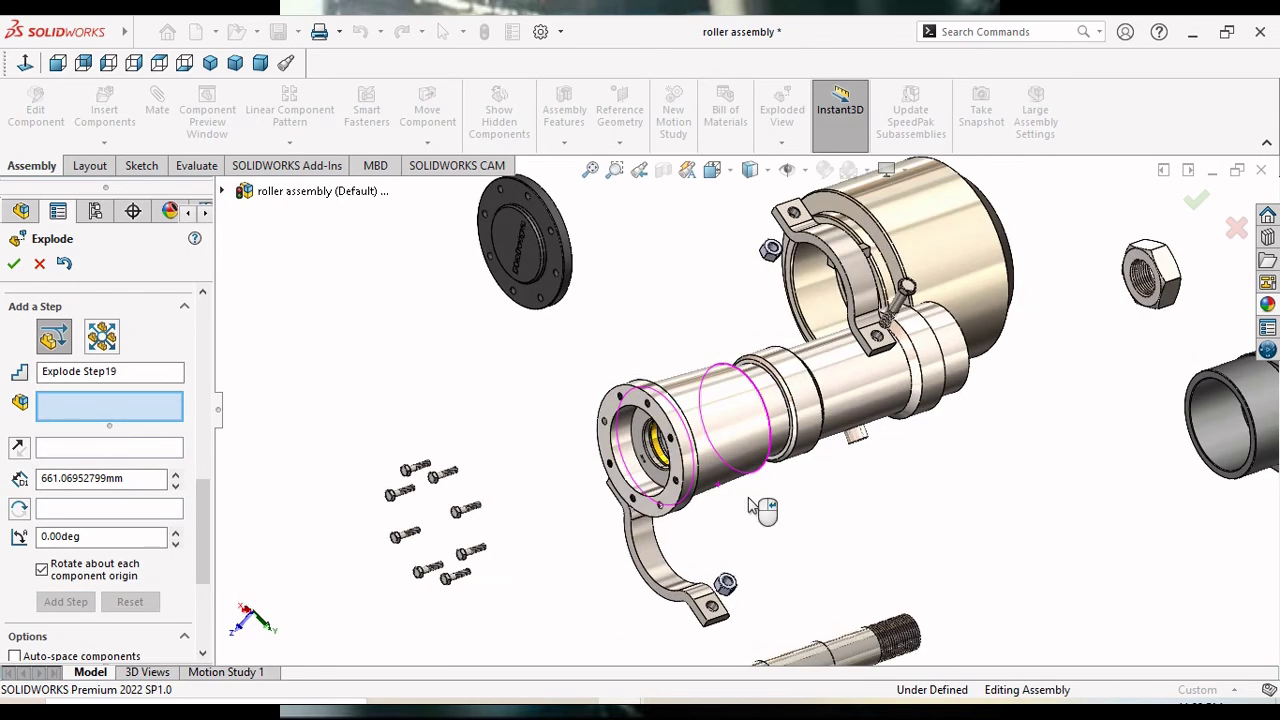
pyautogui.scroll(-3, 665, 450)
pyautogui.scroll(-1, 660, 446)
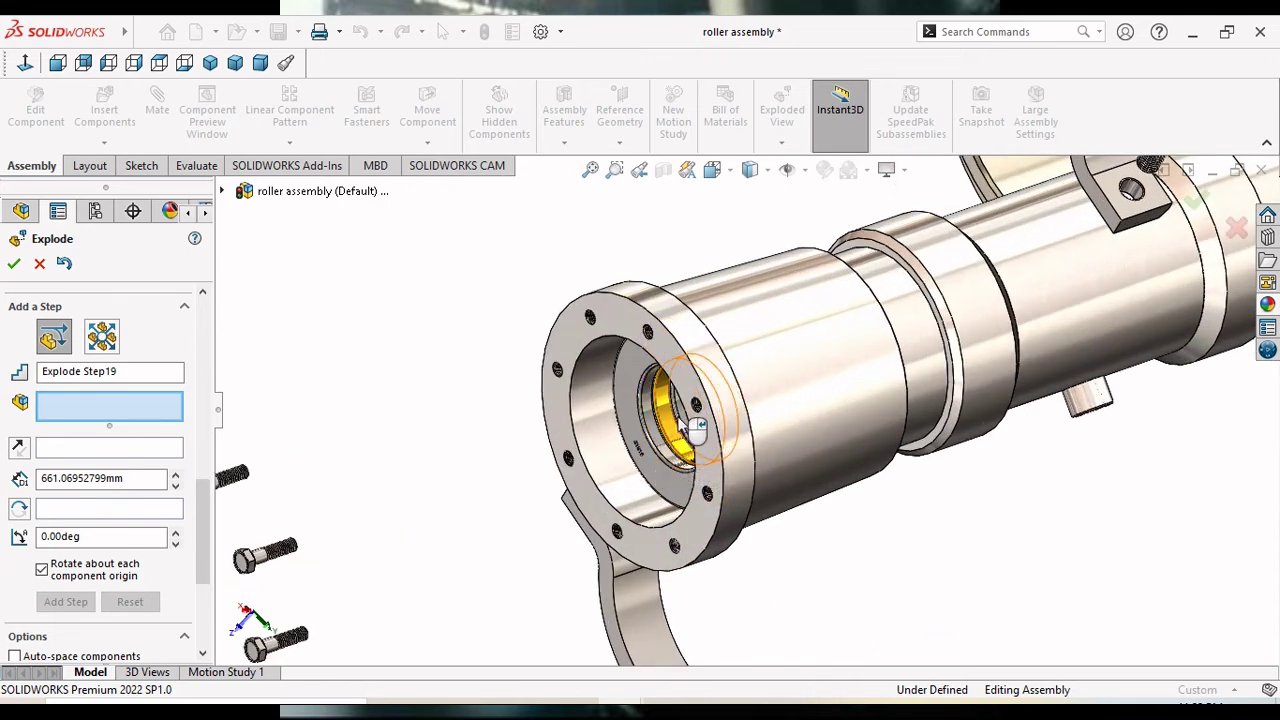
# Add bearings 51315-2 and 51315-1 to Explode Step19 and rotate them slightly using the ZX ring.
pyautogui.click(683, 420)
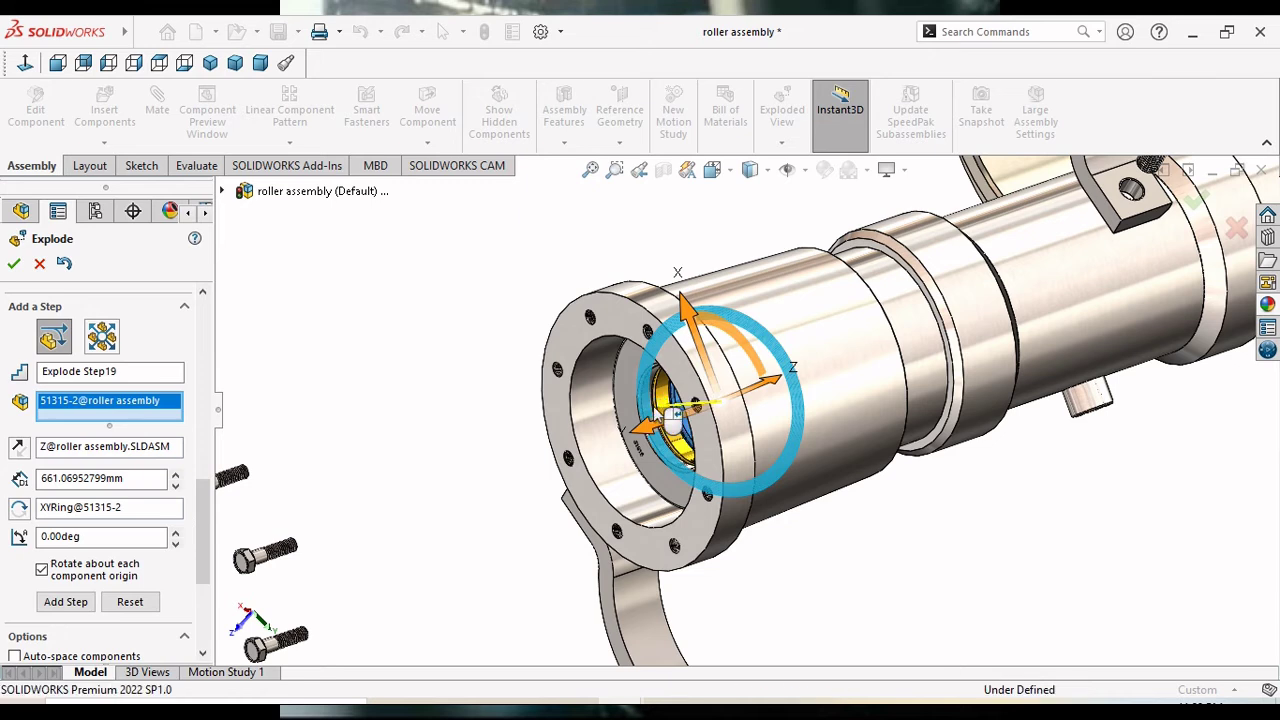
pyautogui.moveTo(672, 415); pyautogui.dragTo(650, 415)
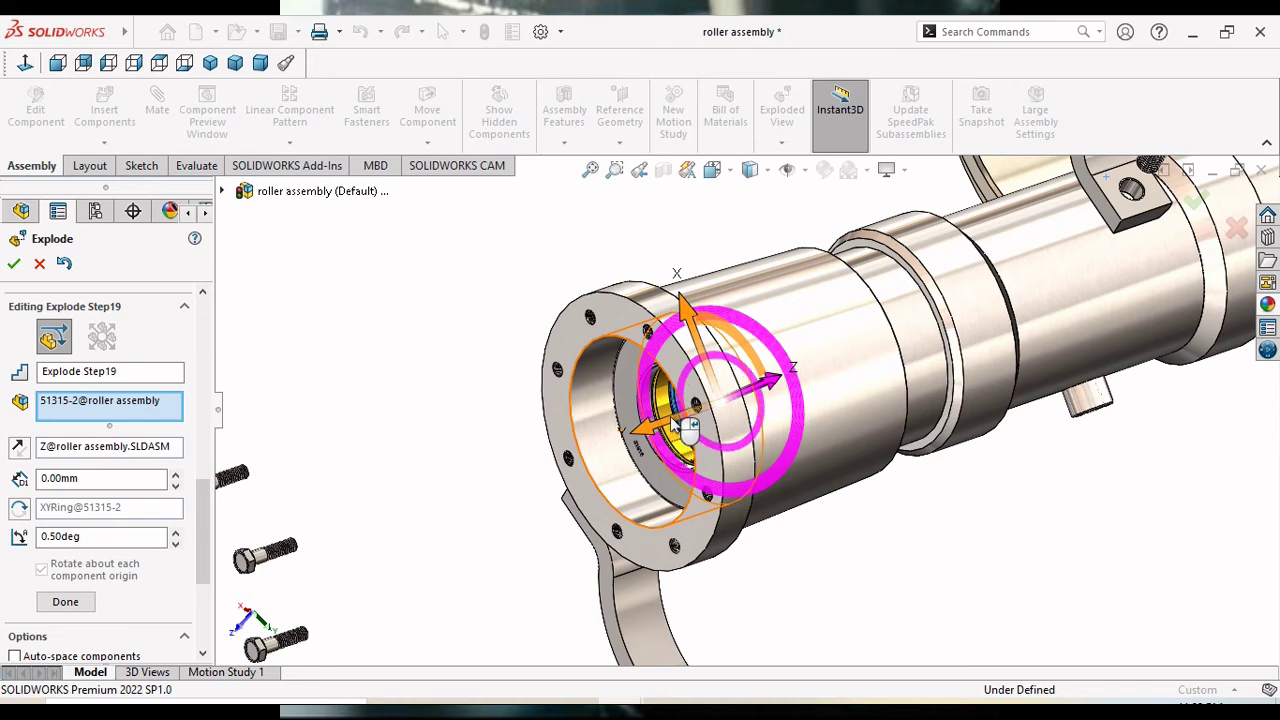
pyautogui.scroll(-2, 680, 425)
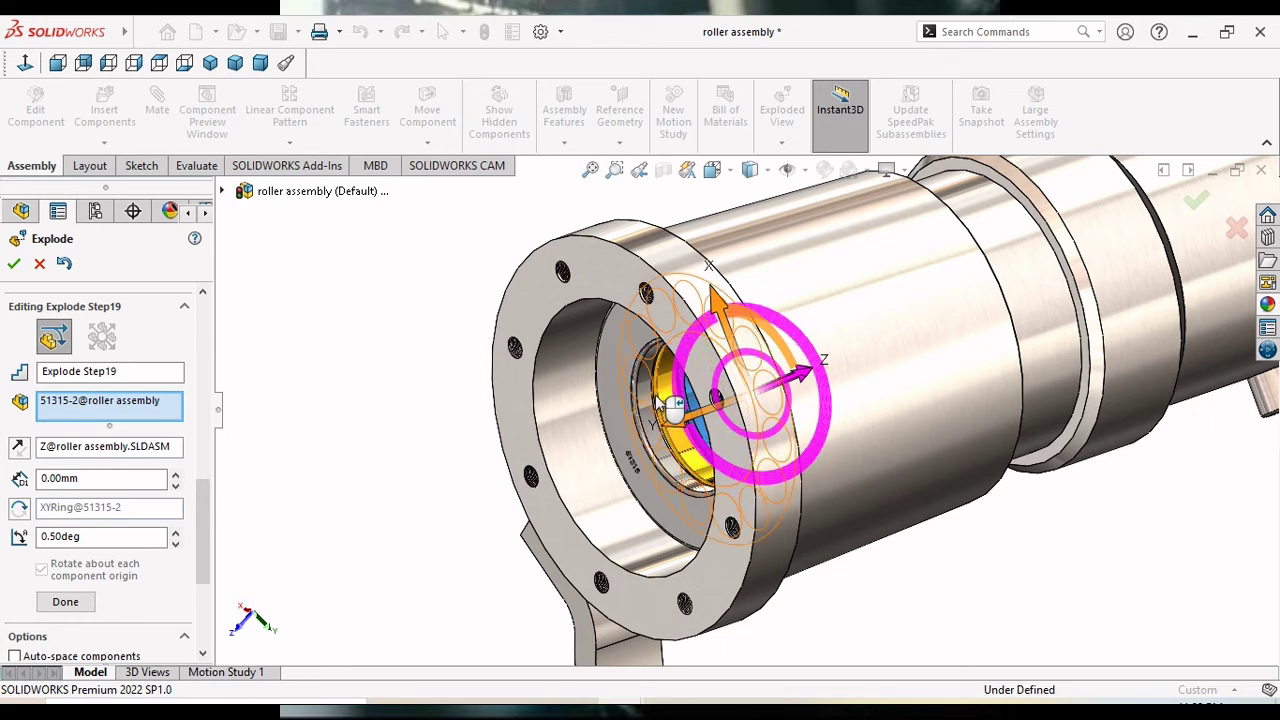
pyautogui.click(666, 405)
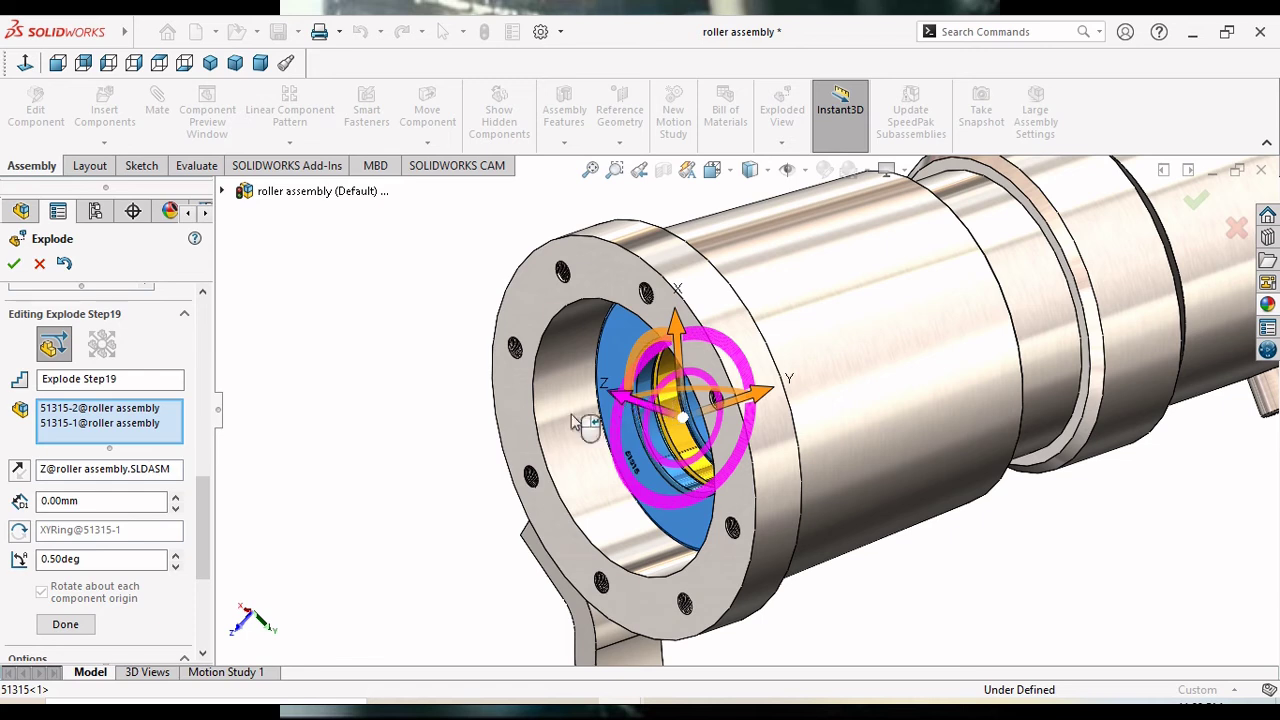
pyautogui.moveTo(597, 448); pyautogui.dragTo(587, 463)
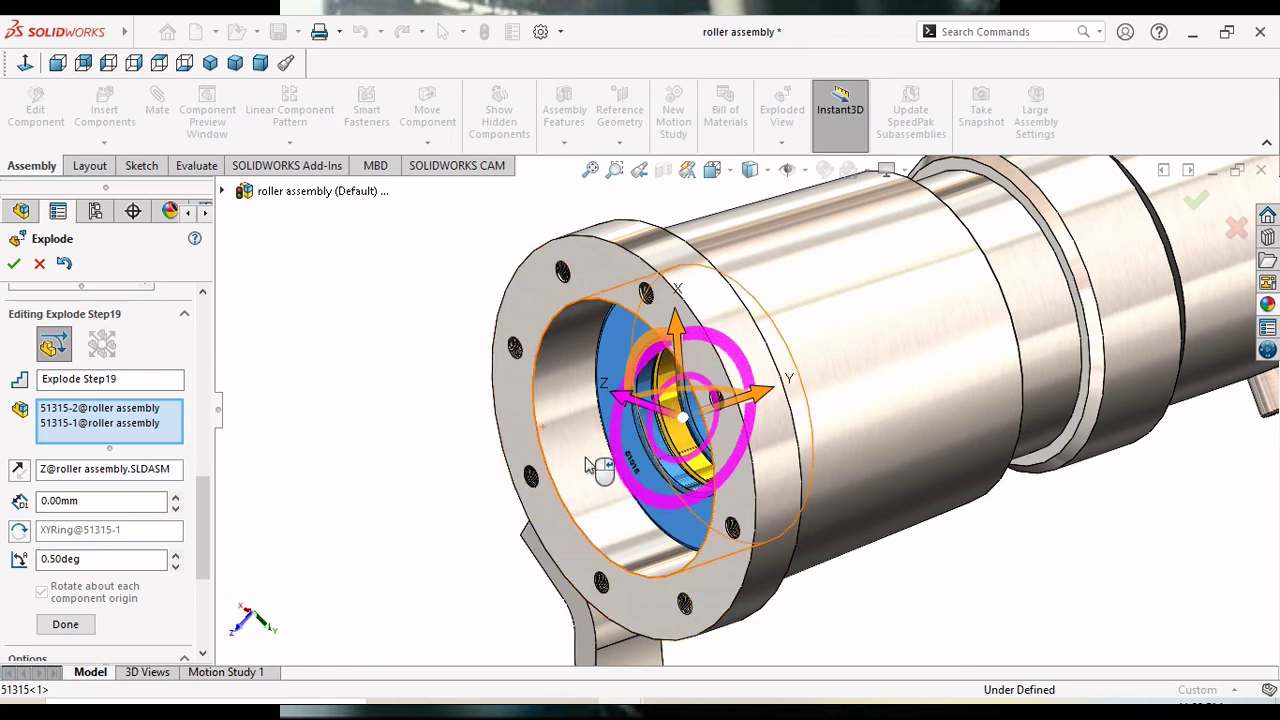
pyautogui.click(648, 388)
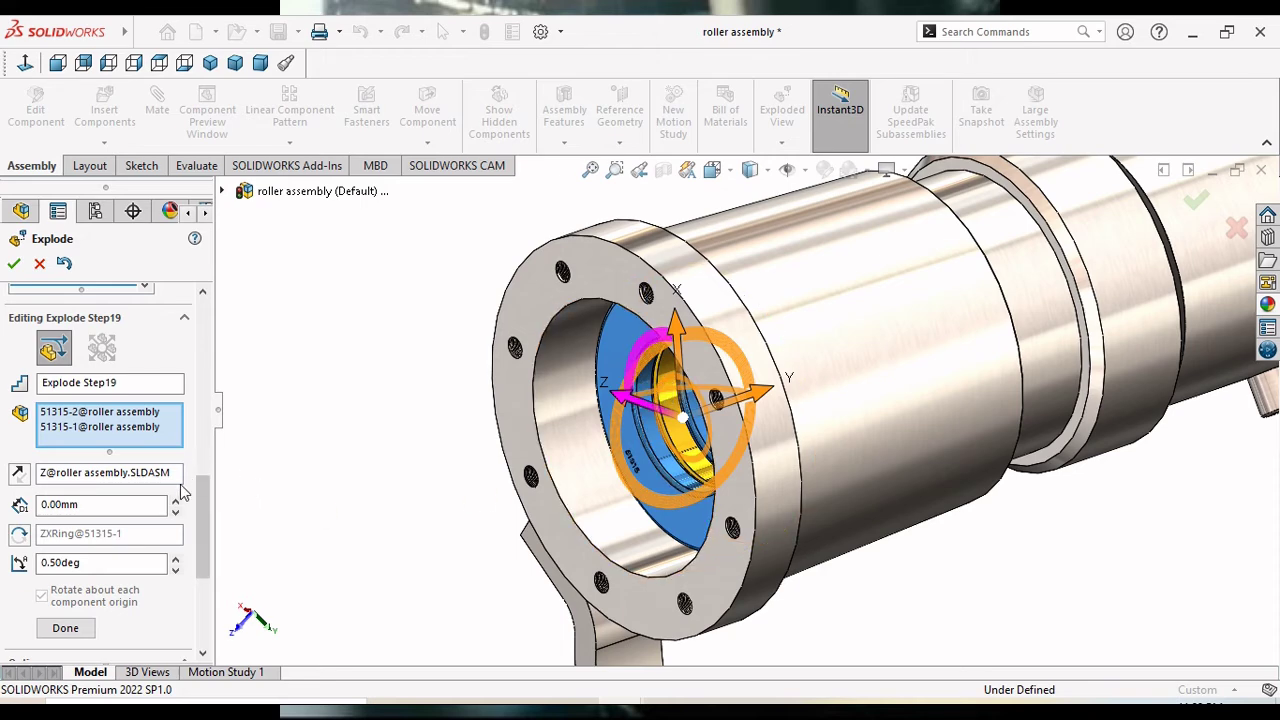
pyautogui.moveTo(204, 505)
pyautogui.mouseDown()
pyautogui.moveTo(204, 405)
pyautogui.moveTo(198, 500)
pyautogui.moveTo(118, 483)
pyautogui.mouseUp()
# Rebuild the step's selection with washers 51315-1, 51315-2 and the bearing cage.
pyautogui.rightClick(100, 445)
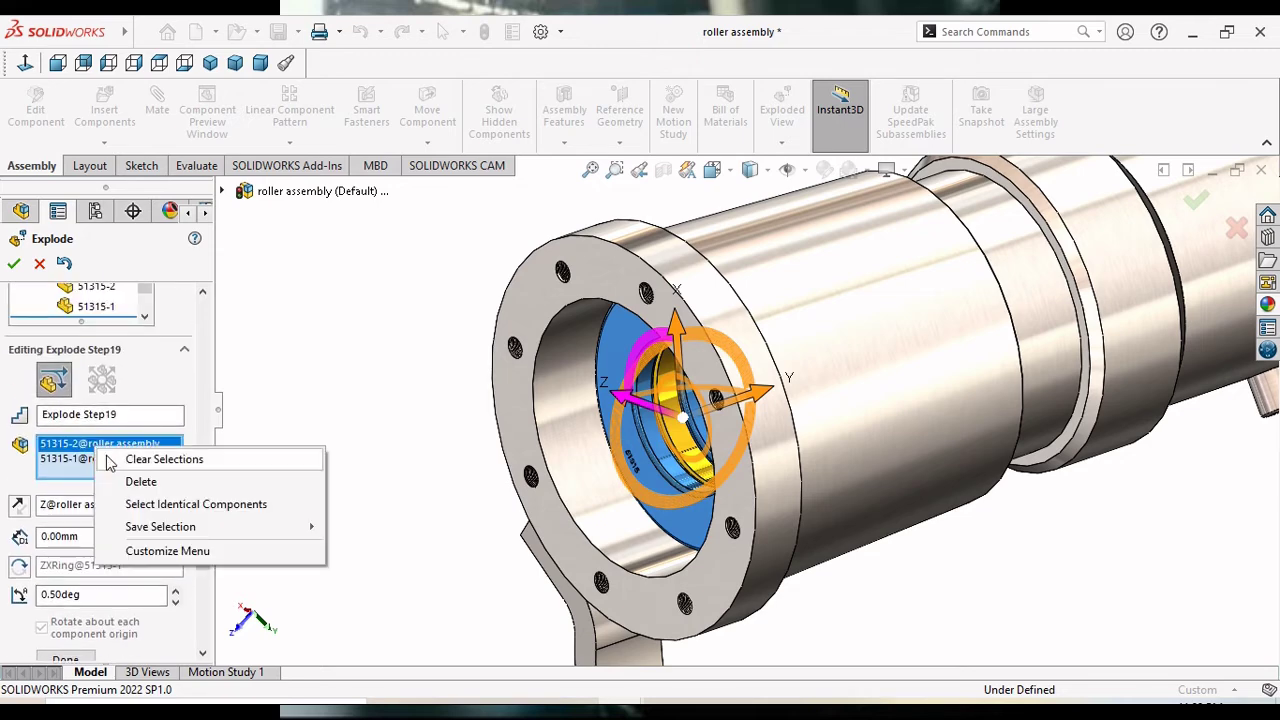
pyautogui.click(140, 480)
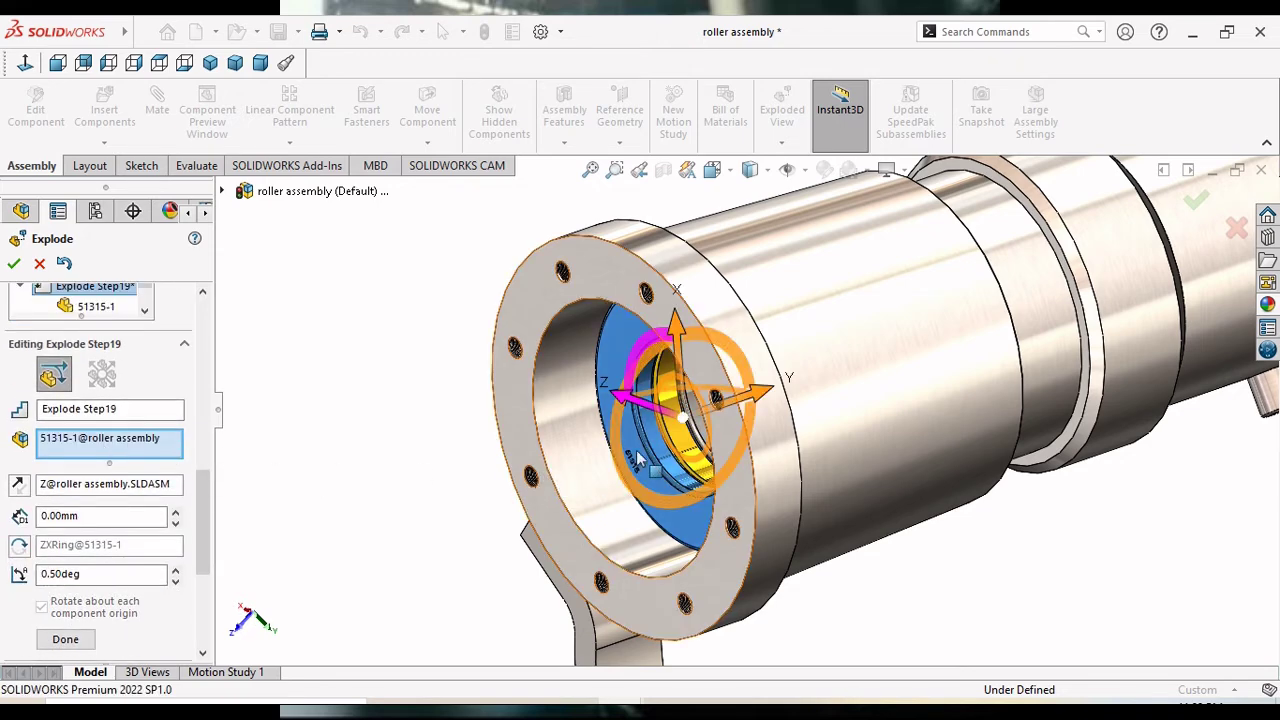
pyautogui.scroll(-1, 677, 443)
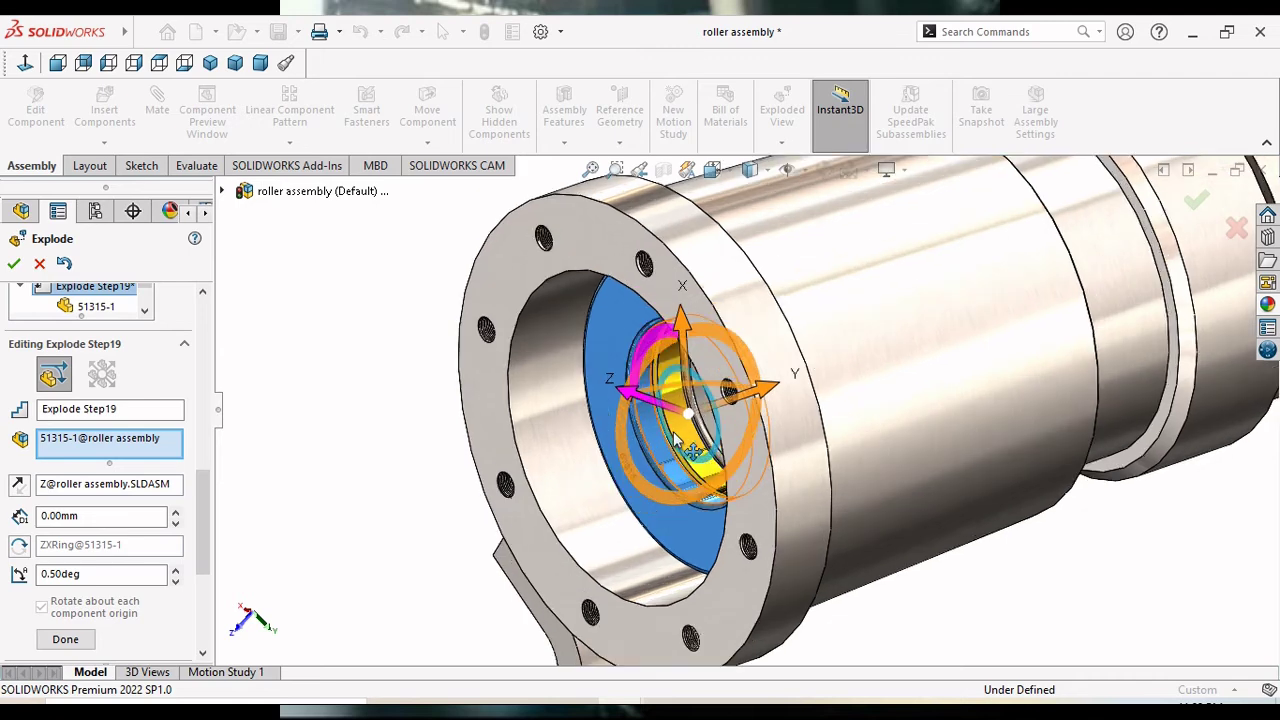
pyautogui.moveTo(690, 434); pyautogui.dragTo(707, 439)
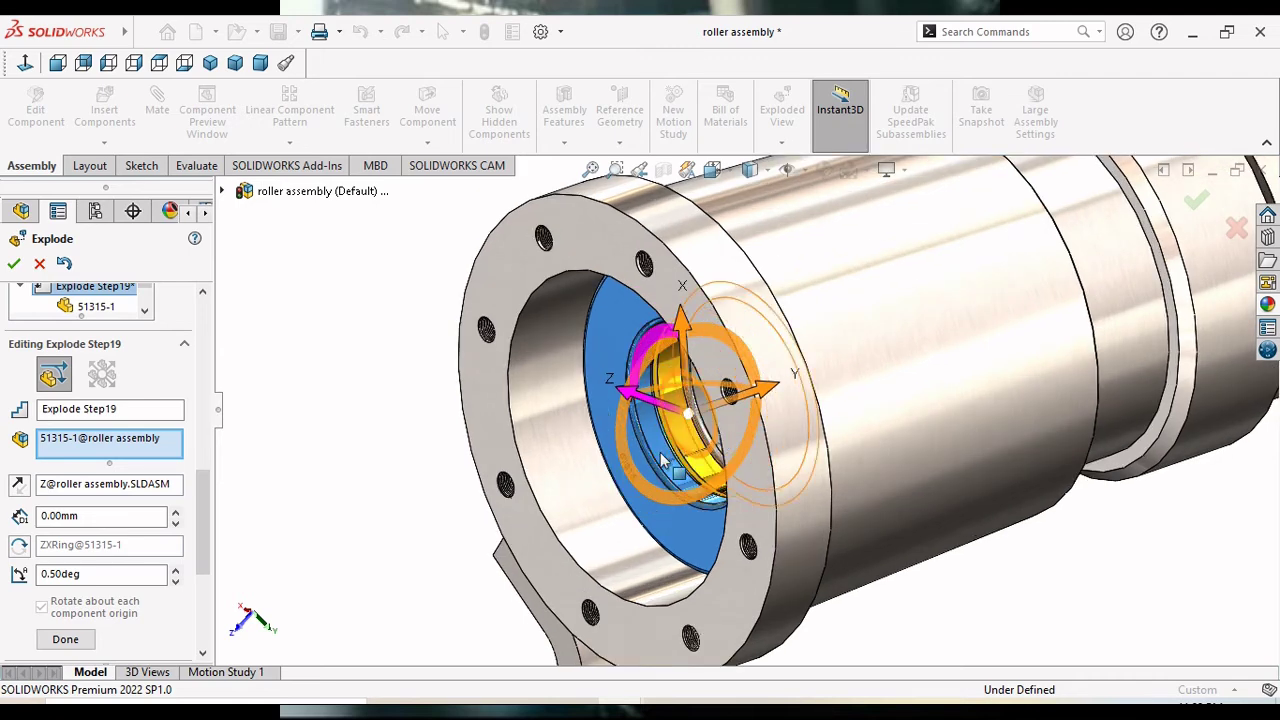
pyautogui.scroll(-1, 709, 431)
pyautogui.scroll(-1, 708, 432)
pyautogui.scroll(-2, 706, 434)
pyautogui.scroll(-1, 706, 434)
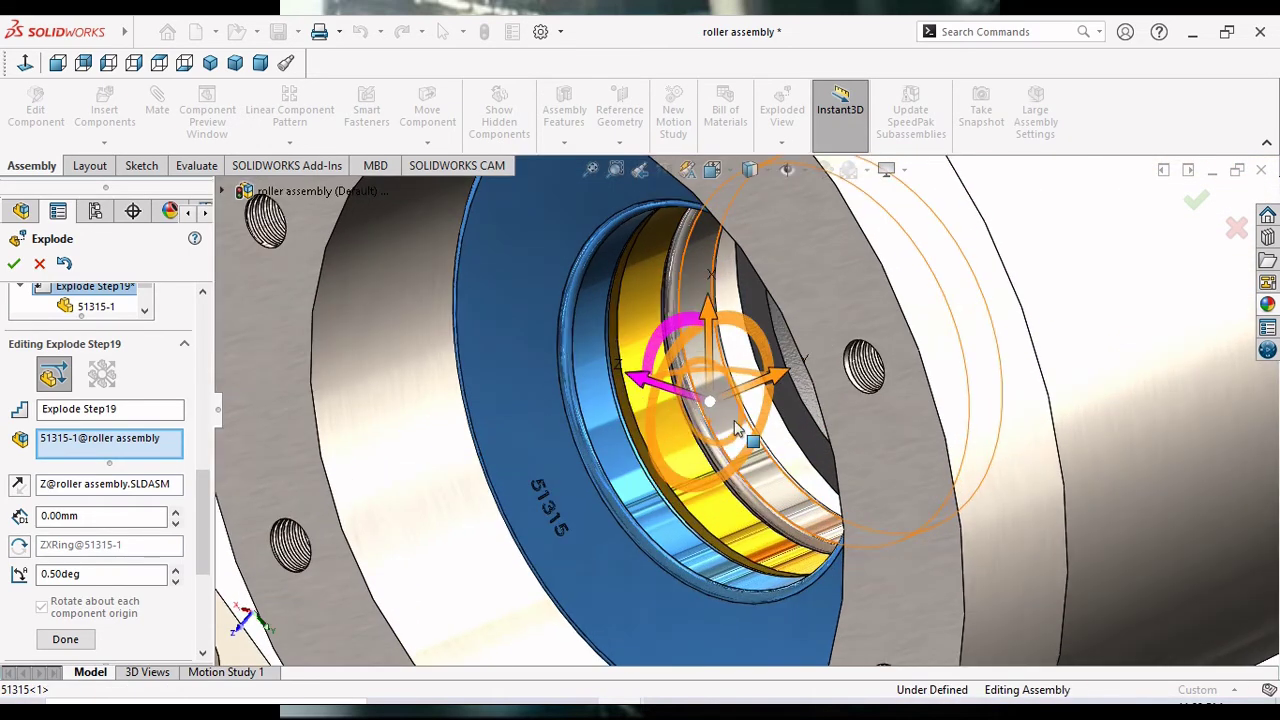
pyautogui.click(795, 512)
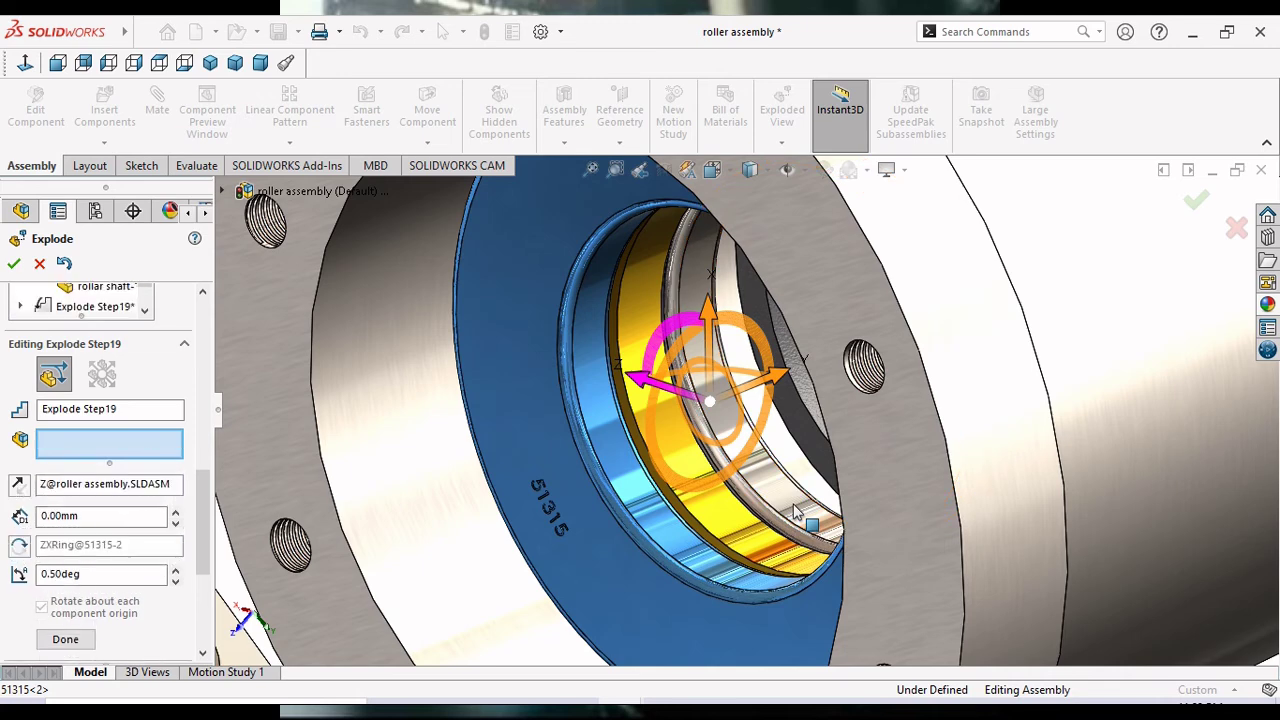
pyautogui.click(793, 510)
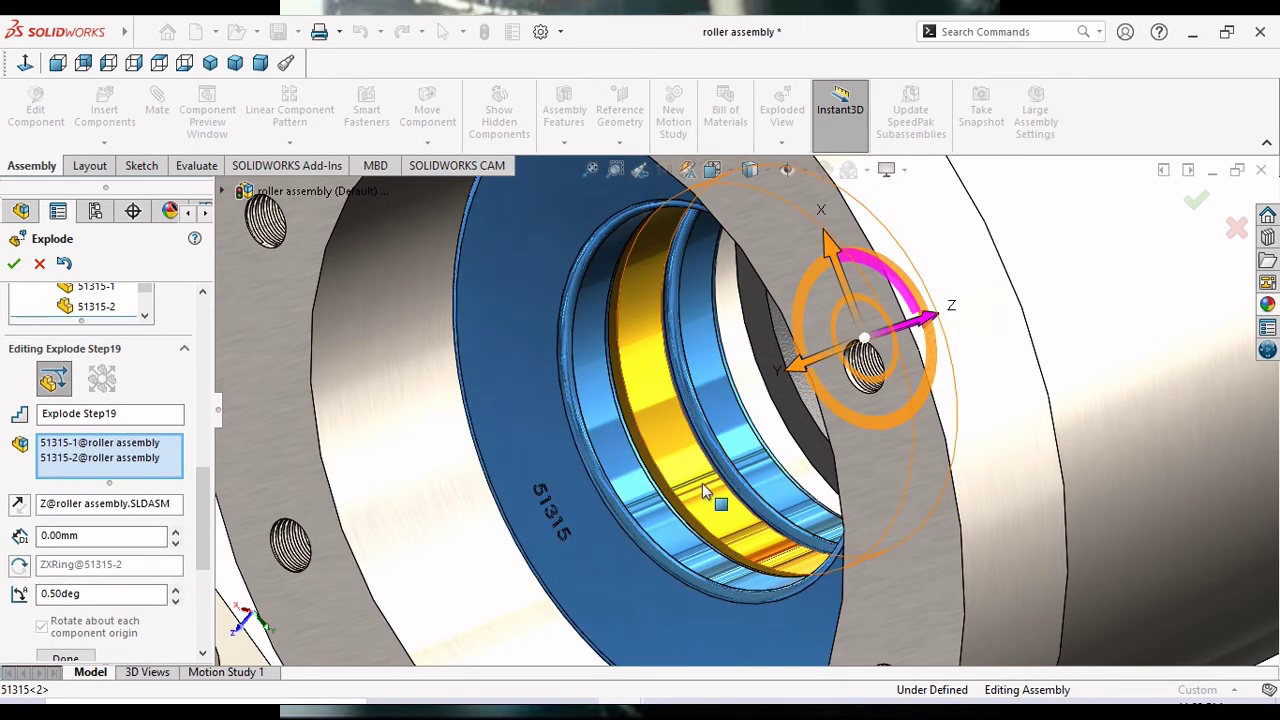
pyautogui.click(668, 449)
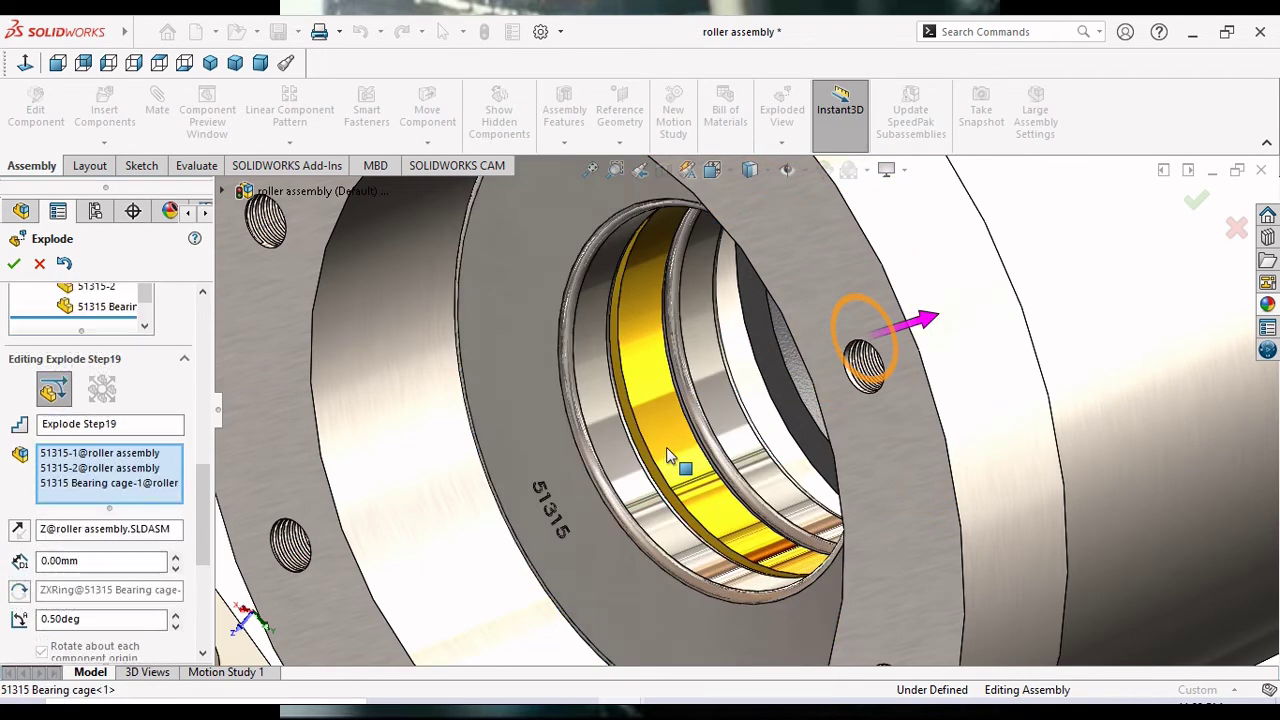
# Pull the bearing set about 249 mm along X toward the bolts and commit Explode Step19.
pyautogui.scroll(3, 613, 503)
pyautogui.scroll(3, 613, 503)
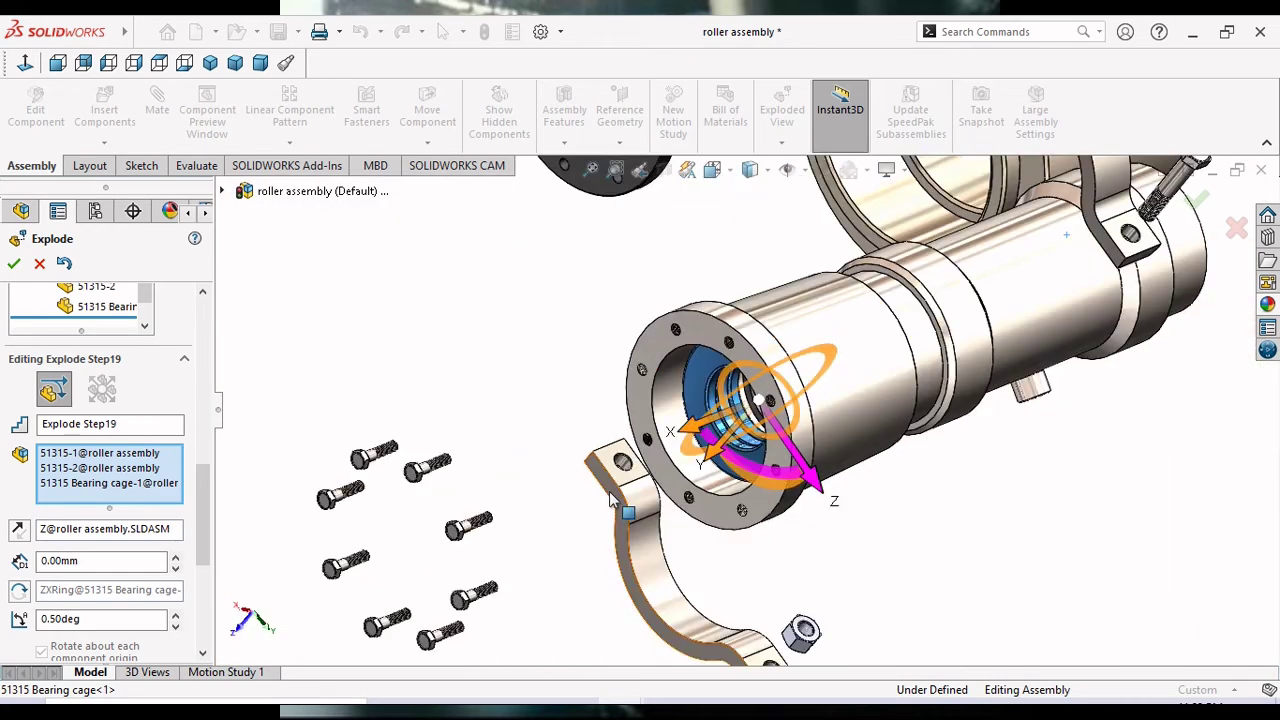
pyautogui.click(640, 462)
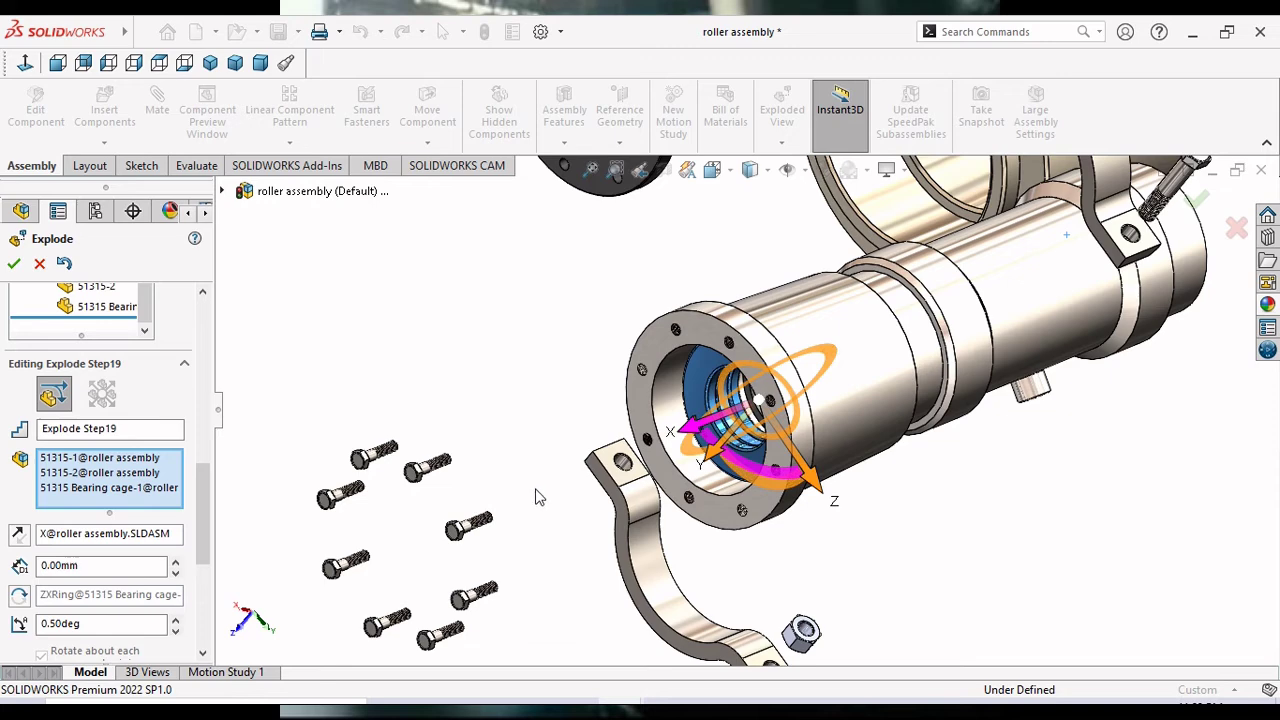
pyautogui.moveTo(662, 441)
pyautogui.mouseDown()
pyautogui.moveTo(671, 432)
pyautogui.moveTo(513, 527)
pyautogui.moveTo(460, 530)
pyautogui.mouseUp()
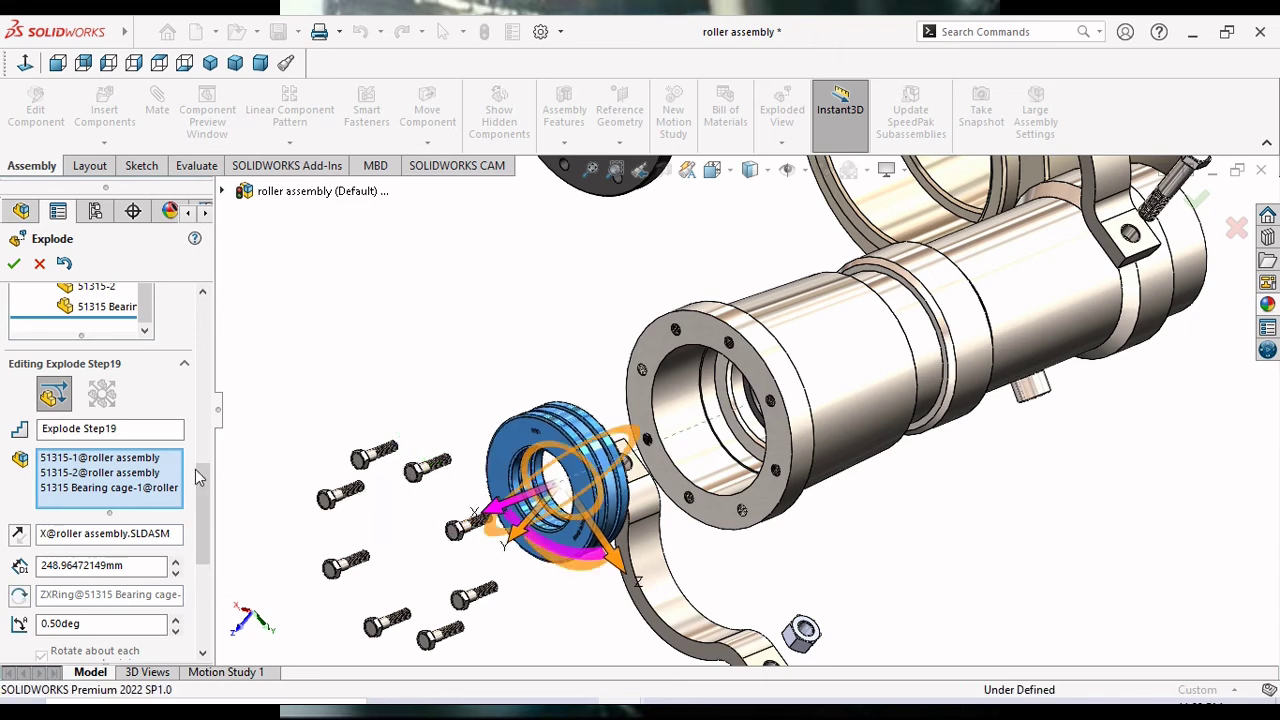
pyautogui.scroll(-3, 204, 505)
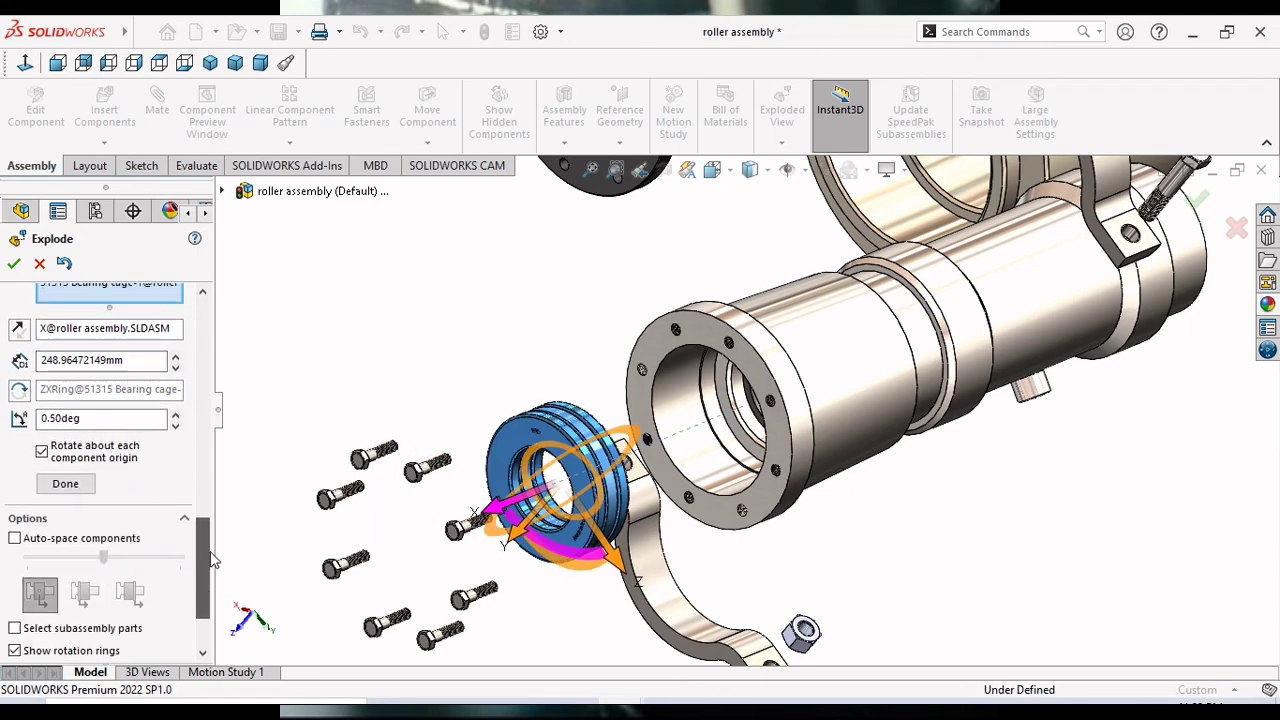
pyautogui.click(63, 483)
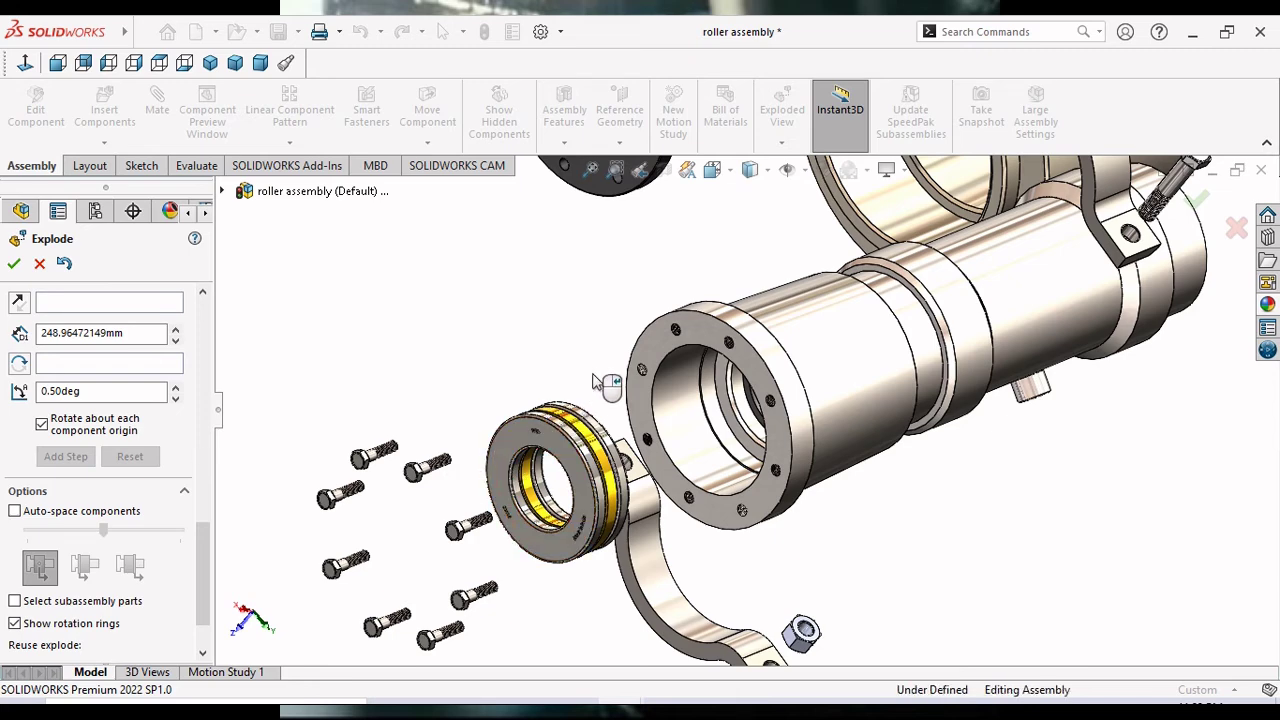
# Select the bearing cage, lower Roller Clamp-2 and washers 51315-1 and 51315-2 together.
pyautogui.moveTo(548, 482); pyautogui.dragTo(552, 492)
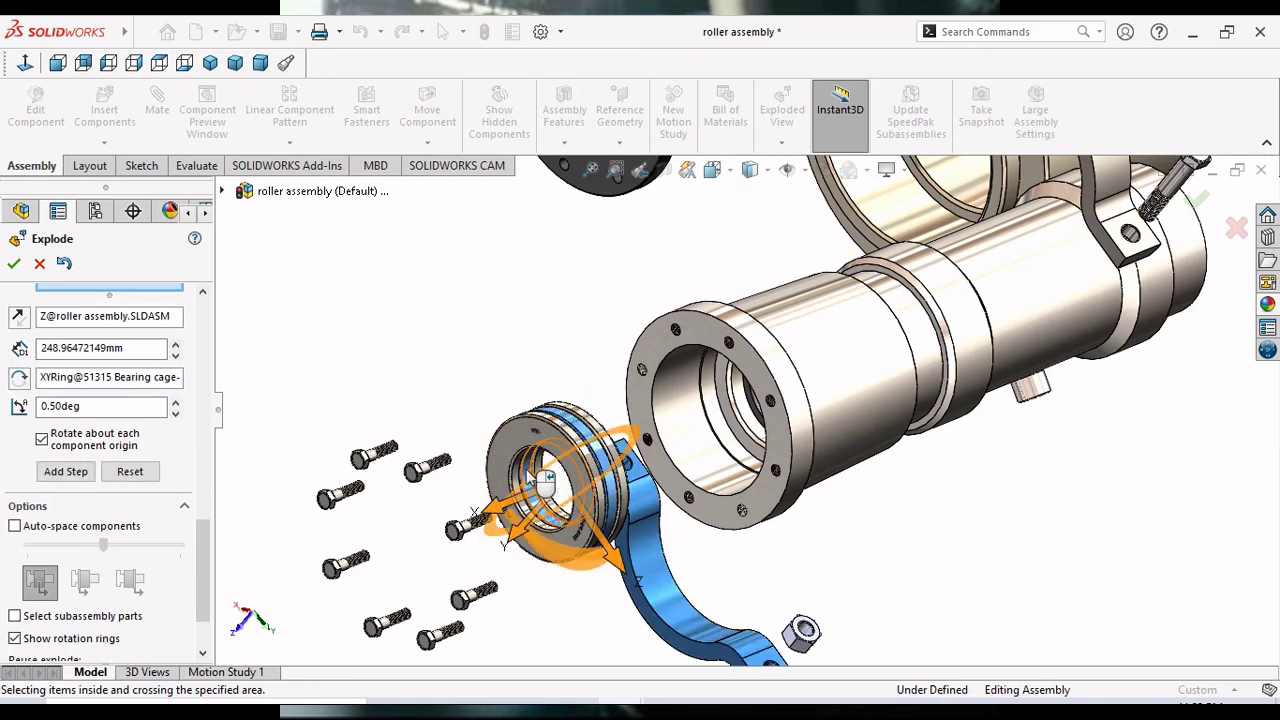
pyautogui.click(517, 445)
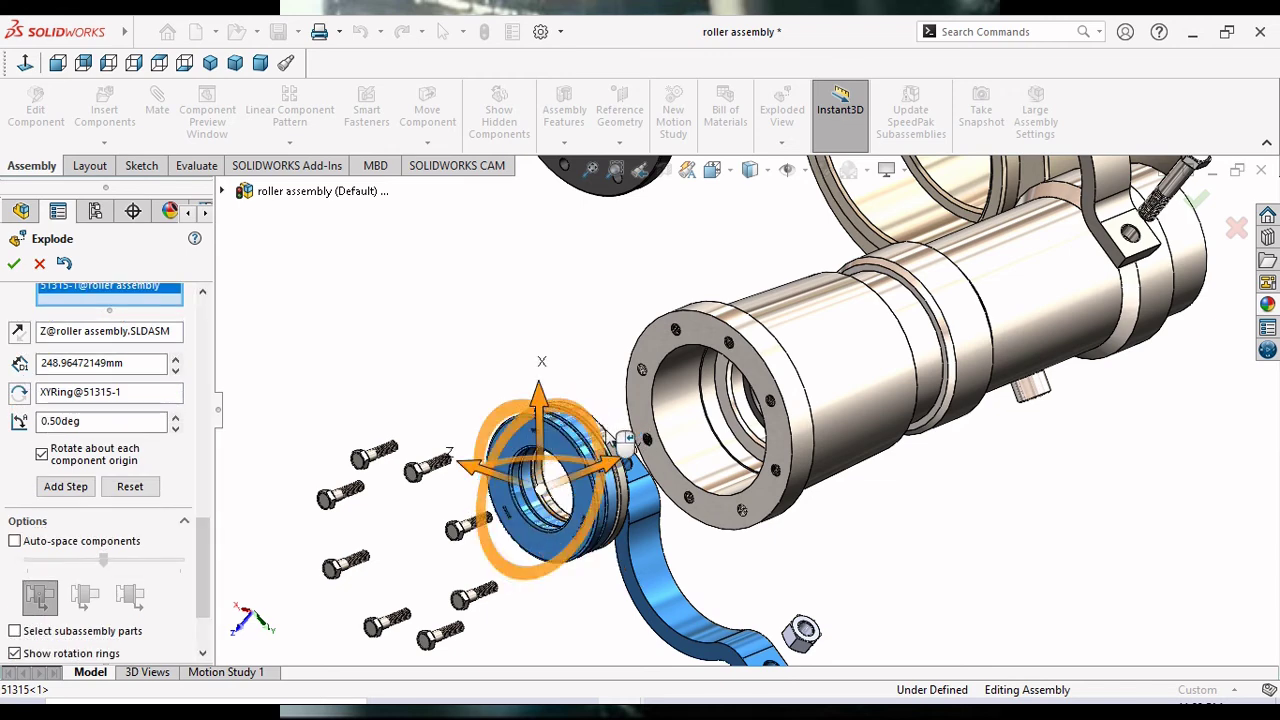
pyautogui.scroll(-5, 620, 440)
pyautogui.click(637, 417)
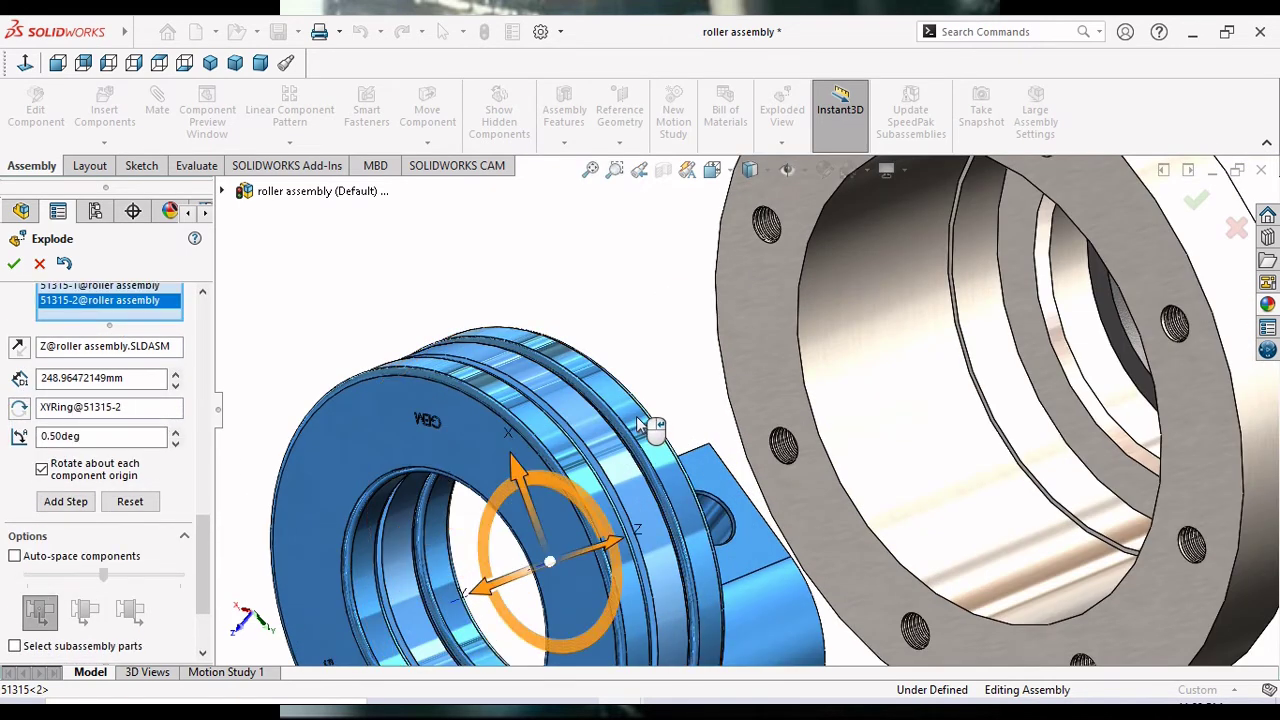
pyautogui.scroll(5, 637, 417)
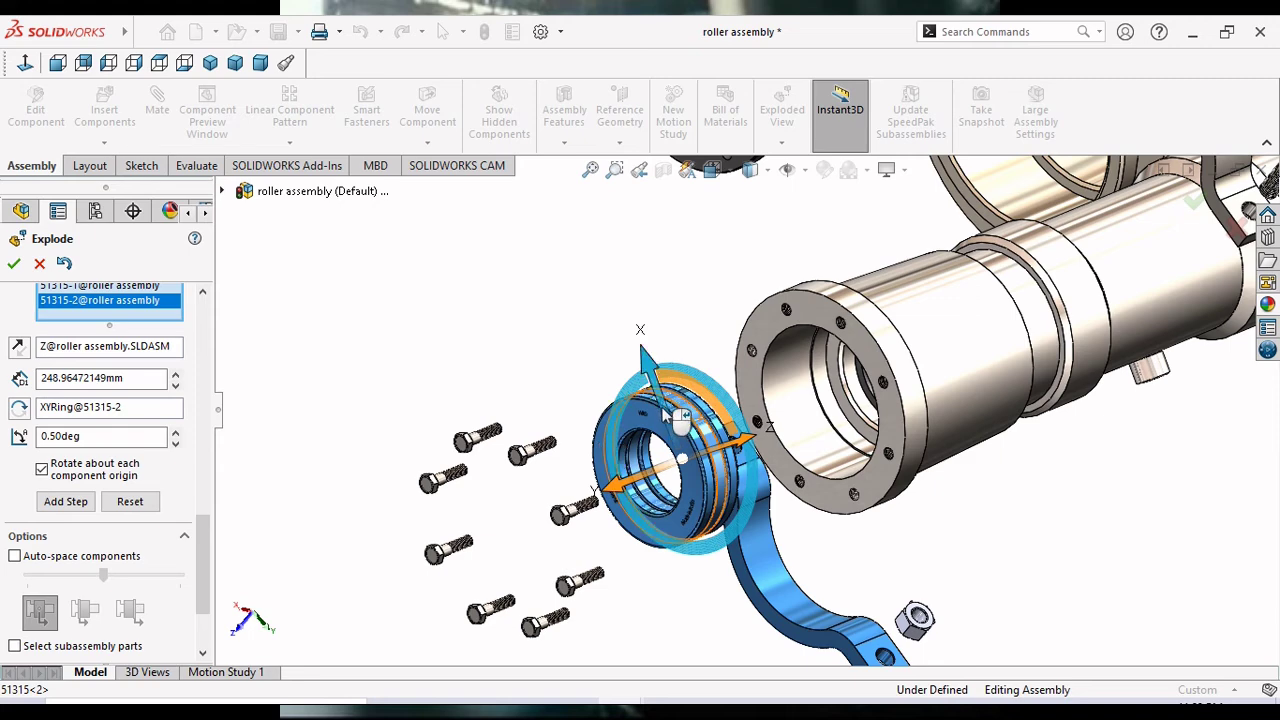
# Drag the grouped parts with the triad's rotation ring and axis arrow to start Explode Step20.
pyautogui.moveTo(680, 418); pyautogui.dragTo(592, 362)
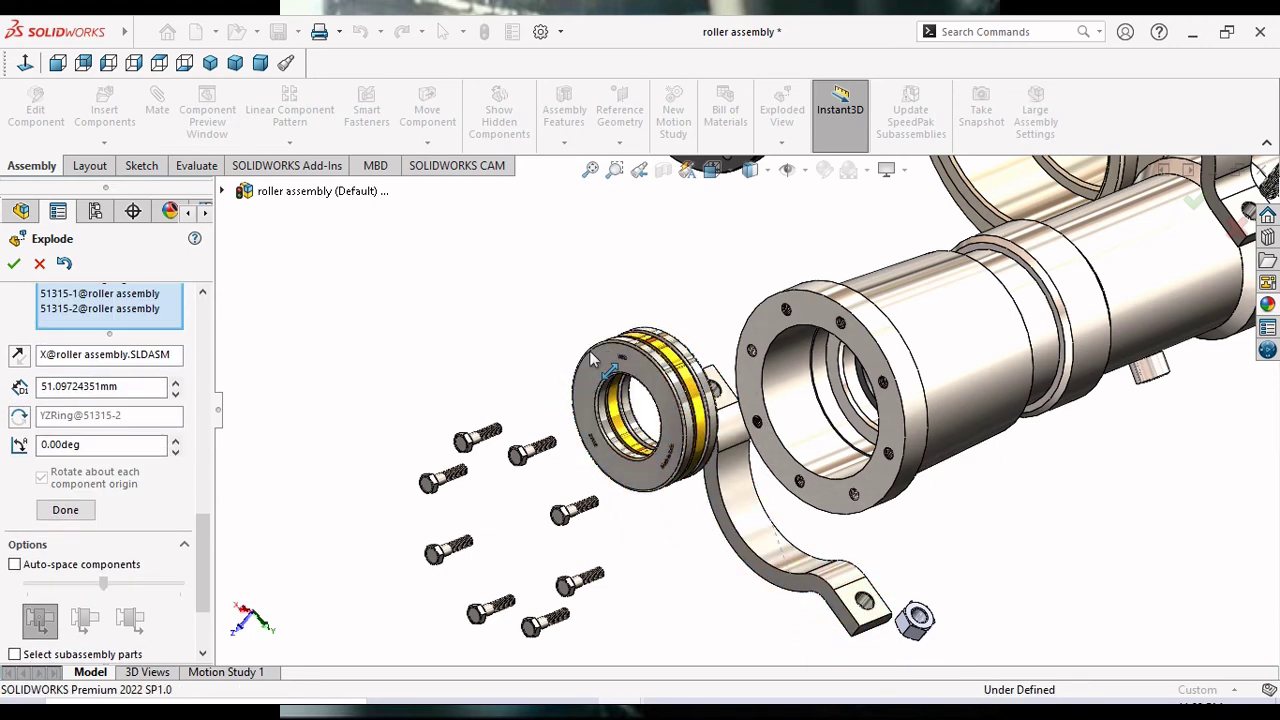
pyautogui.click(592, 362)
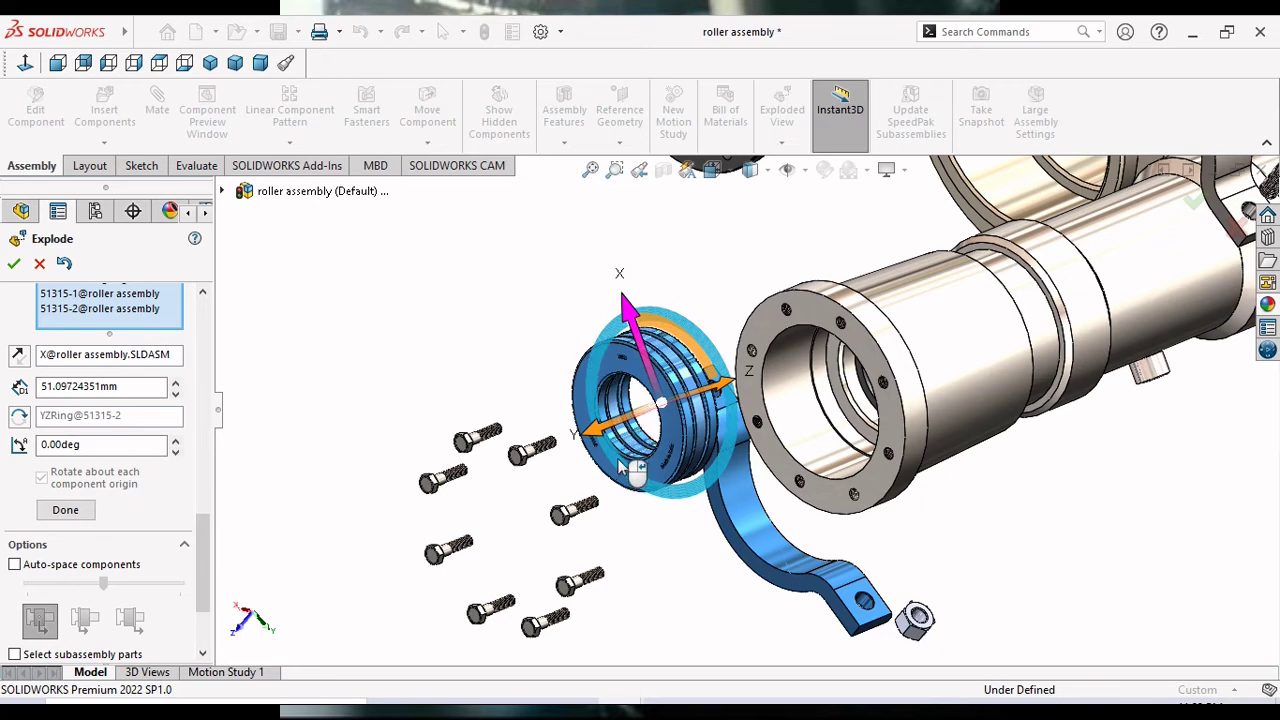
pyautogui.moveTo(622, 466); pyautogui.dragTo(625, 410)
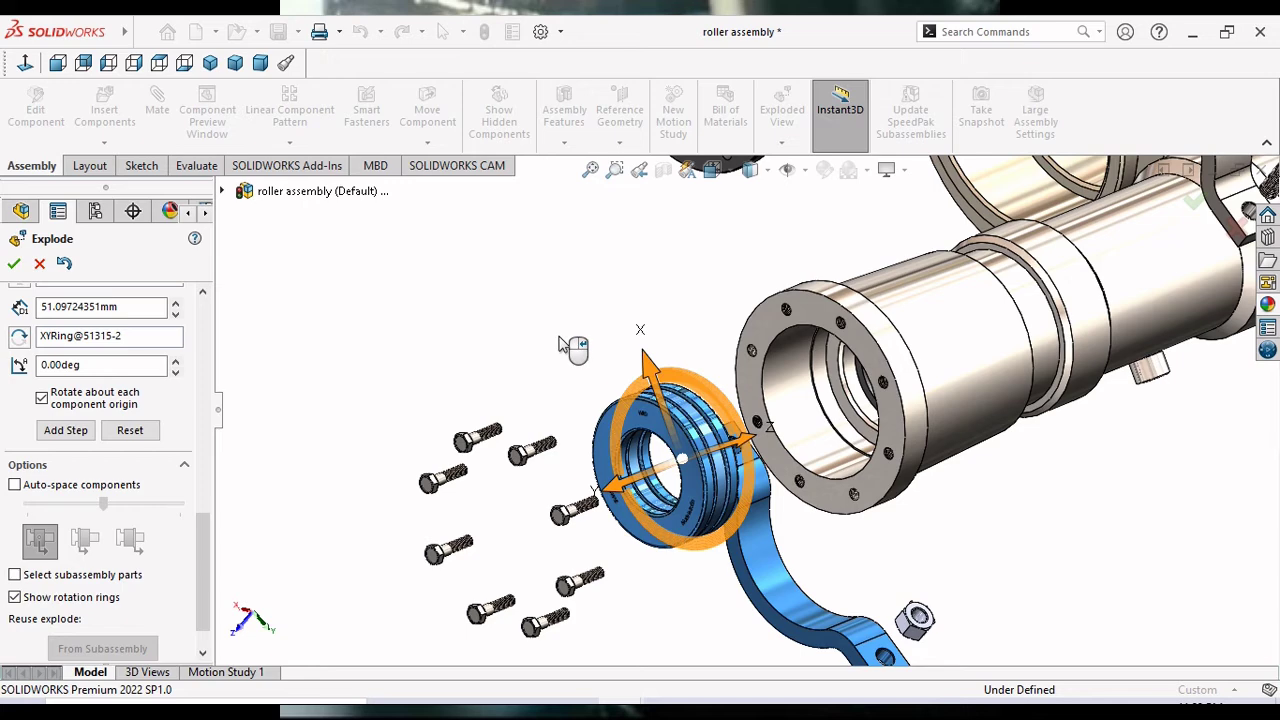
pyautogui.moveTo(203, 519); pyautogui.dragTo(209, 436)
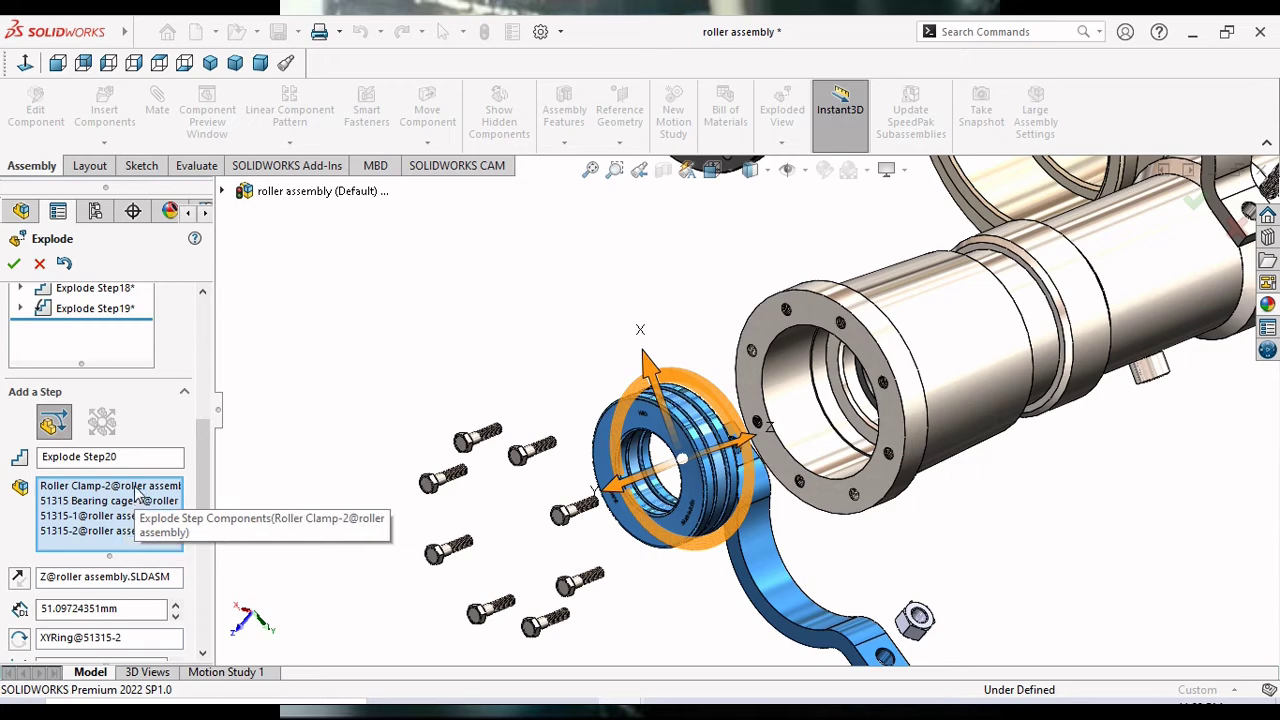
# Drop Roller Clamp-2 from the step and drag the bearing about 172.3 mm along X.
pyautogui.rightClick(137, 487)
pyautogui.click(176, 520)
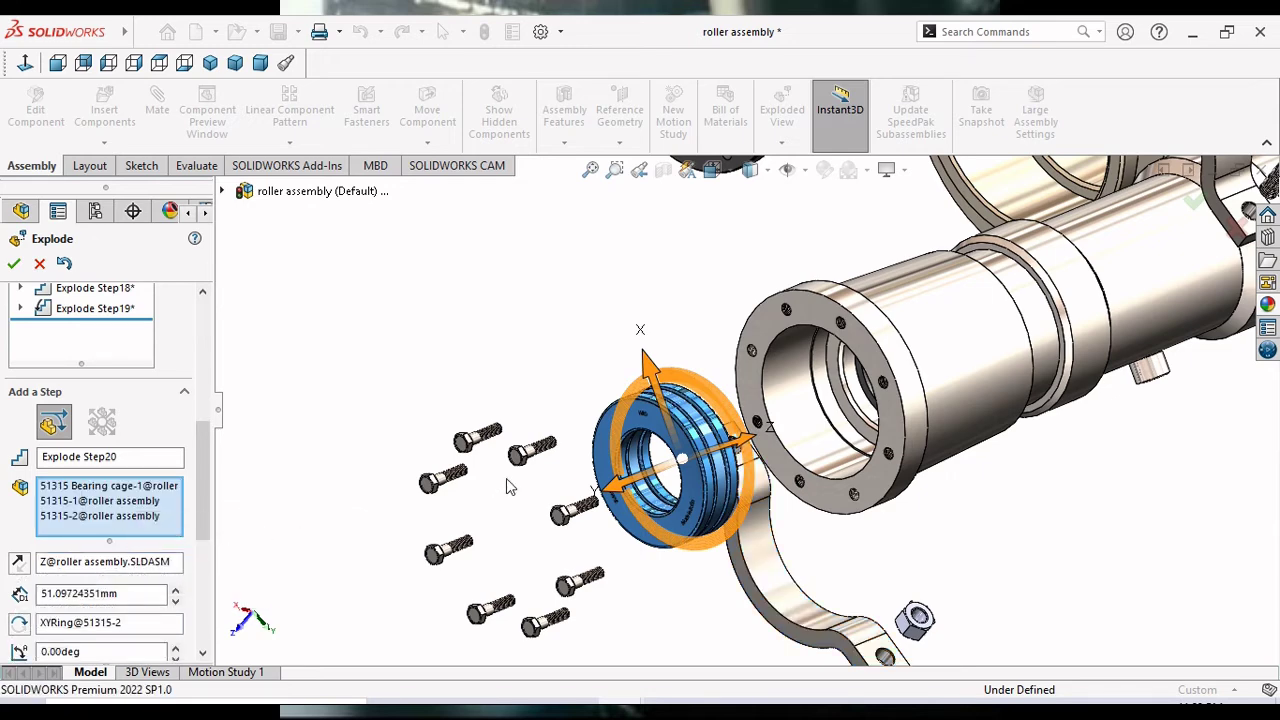
pyautogui.moveTo(660, 397); pyautogui.dragTo(508, 213)
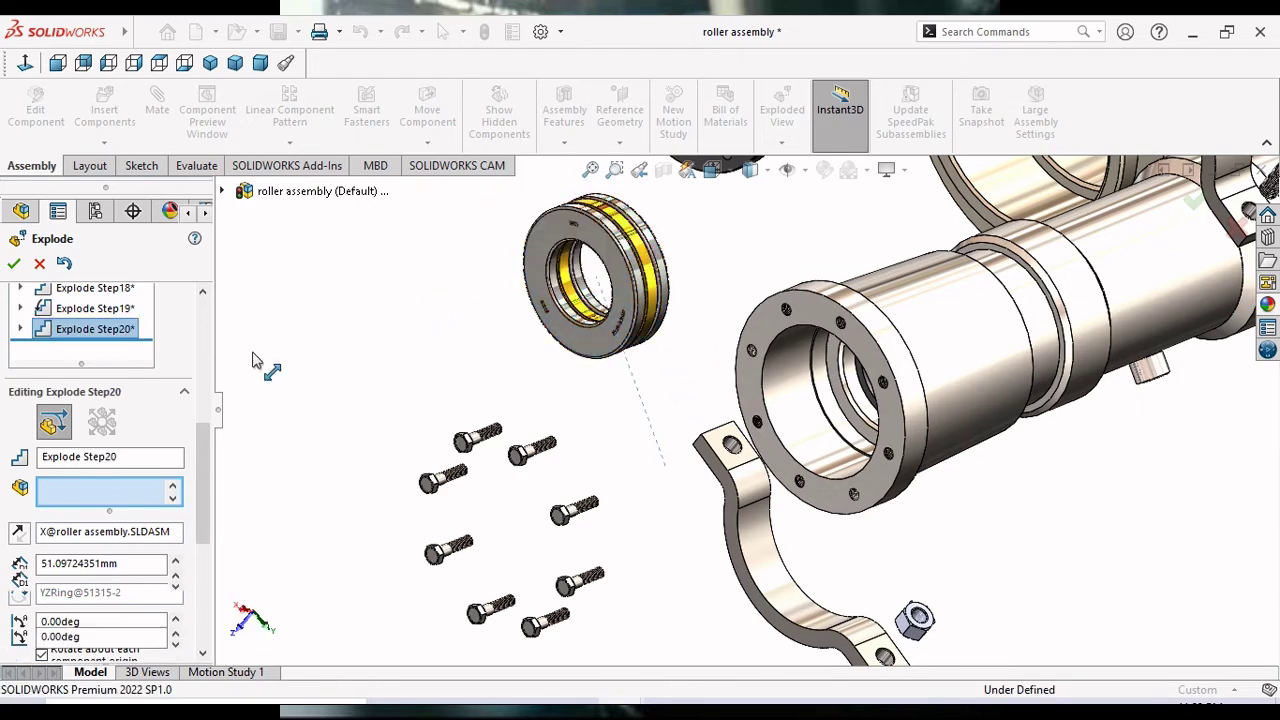
# Commit the bearing-and-washers move as Explode Step20.
pyautogui.moveTo(203, 512); pyautogui.dragTo(203, 572)
pyautogui.scroll(-1, 91, 552)
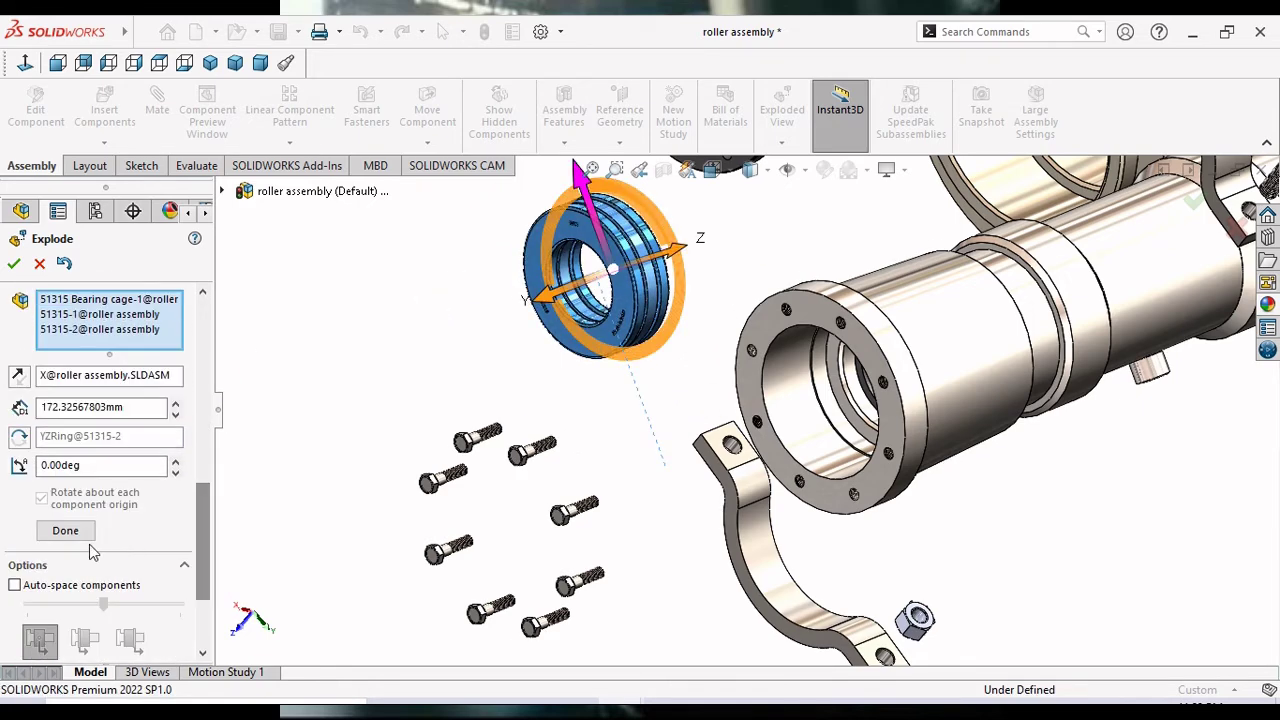
pyautogui.click(77, 540)
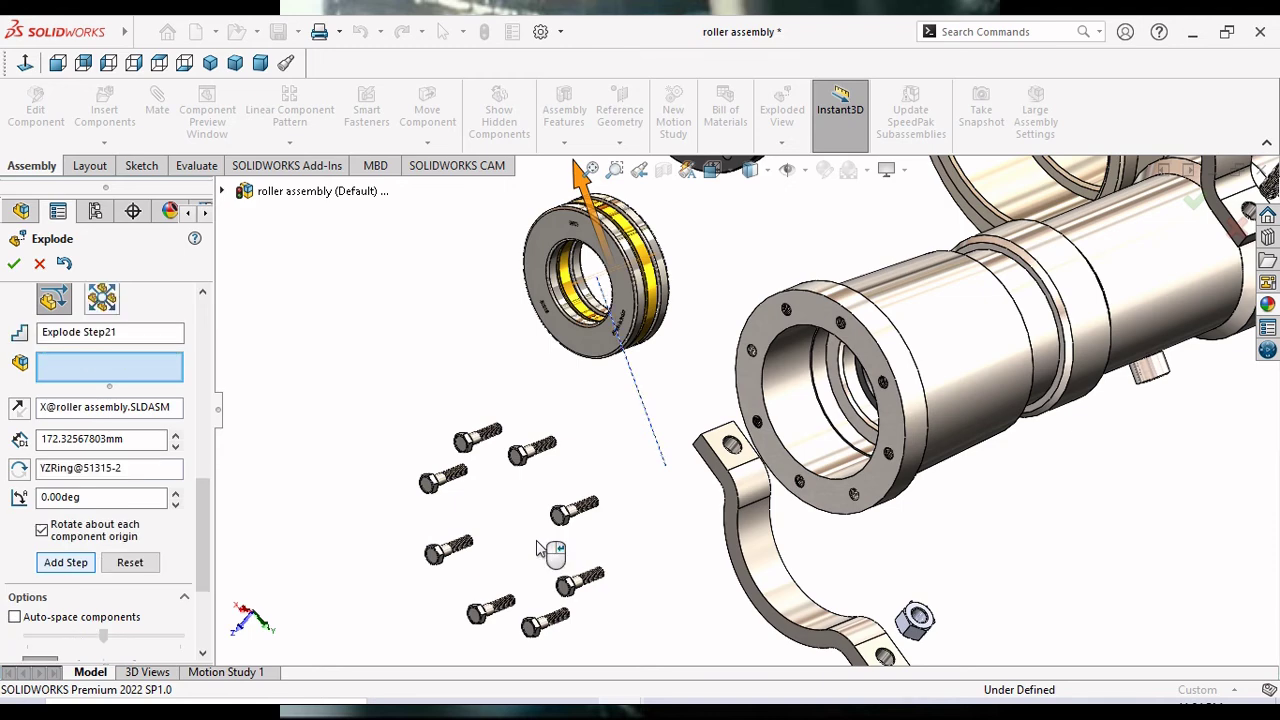
pyautogui.scroll(3, 540, 547)
pyautogui.keyDown('ctrl'); pyautogui.moveTo(780, 470); pyautogui.dragTo(761, 472, button='middle'); pyautogui.keyUp('ctrl')
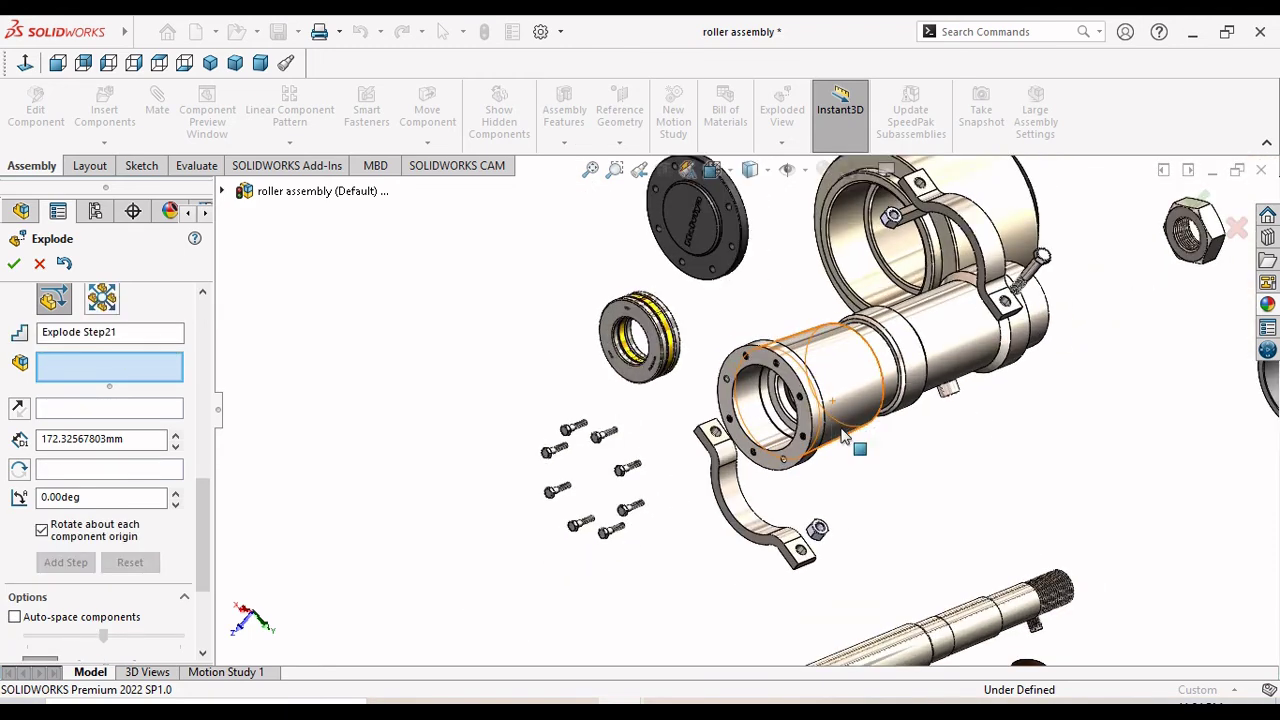
# Slide the main bush out of the housing and commit it as Explode Step21.
pyautogui.scroll(-2, 843, 436)
pyautogui.scroll(-2, 843, 434)
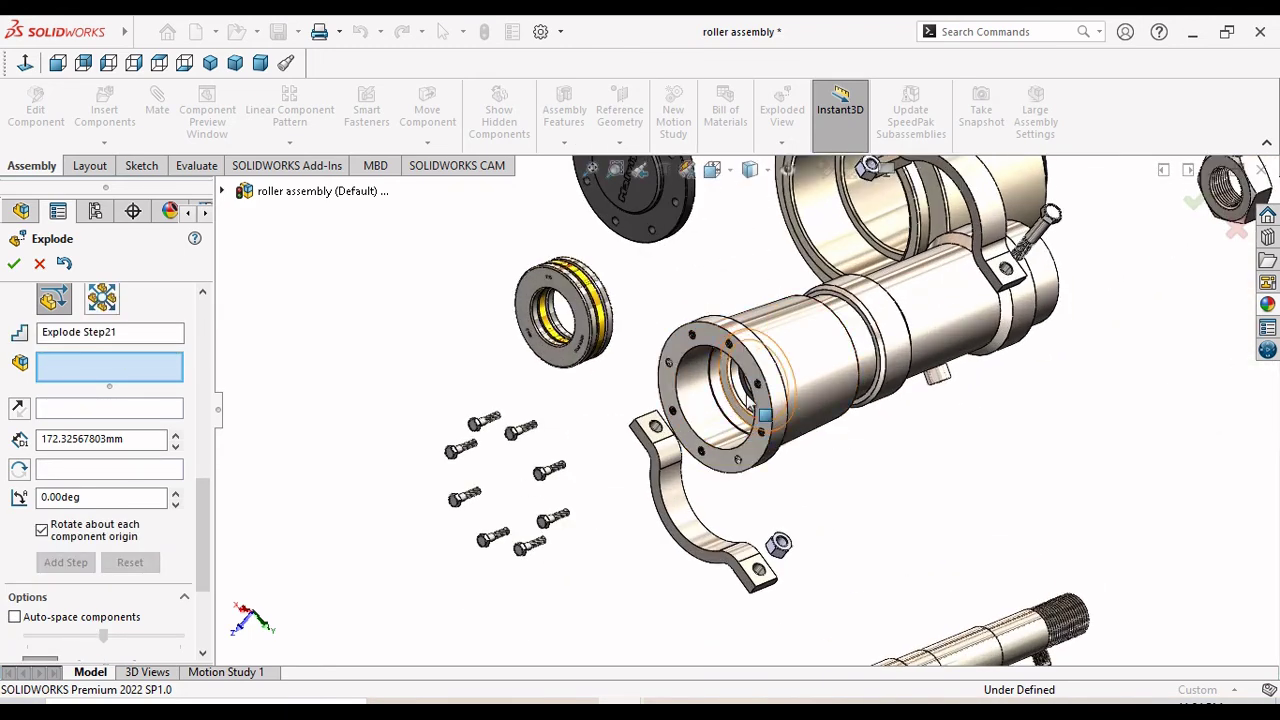
pyautogui.moveTo(757, 411); pyautogui.dragTo(757, 394, button='middle')
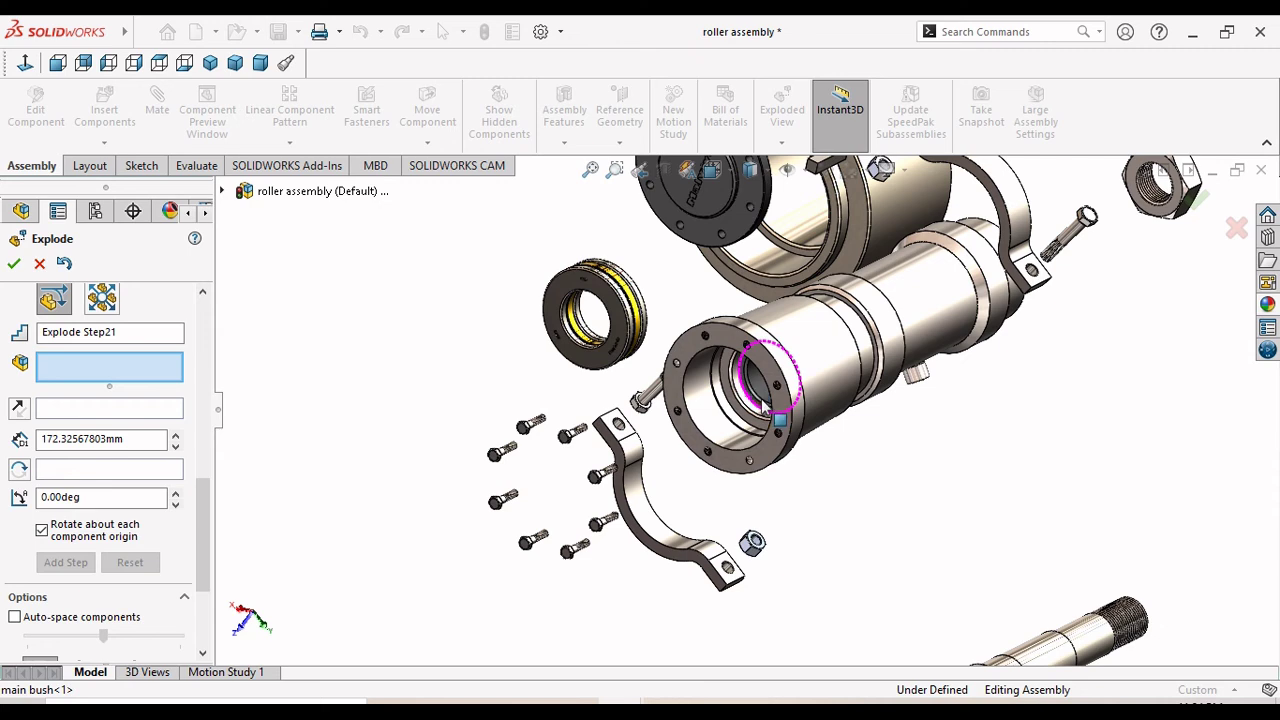
pyautogui.click(768, 382)
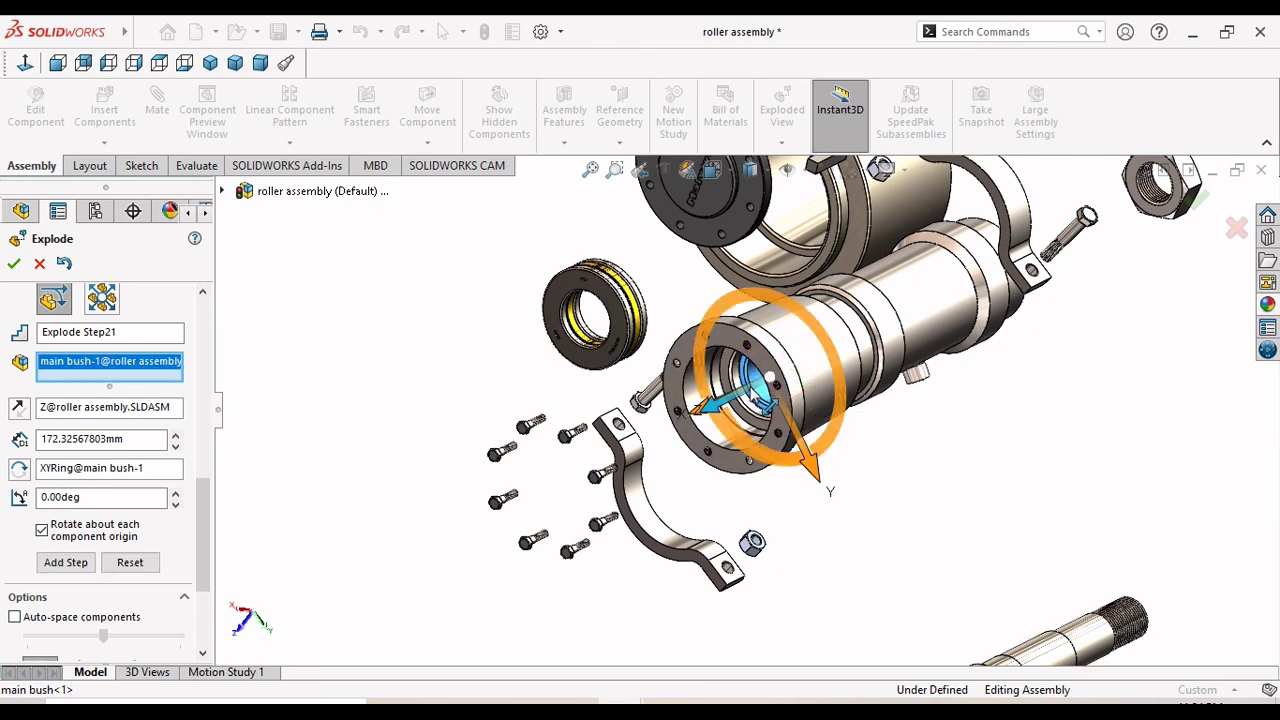
pyautogui.moveTo(722, 406)
pyautogui.mouseDown()
pyautogui.moveTo(380, 580)
pyautogui.moveTo(199, 528)
pyautogui.mouseUp()
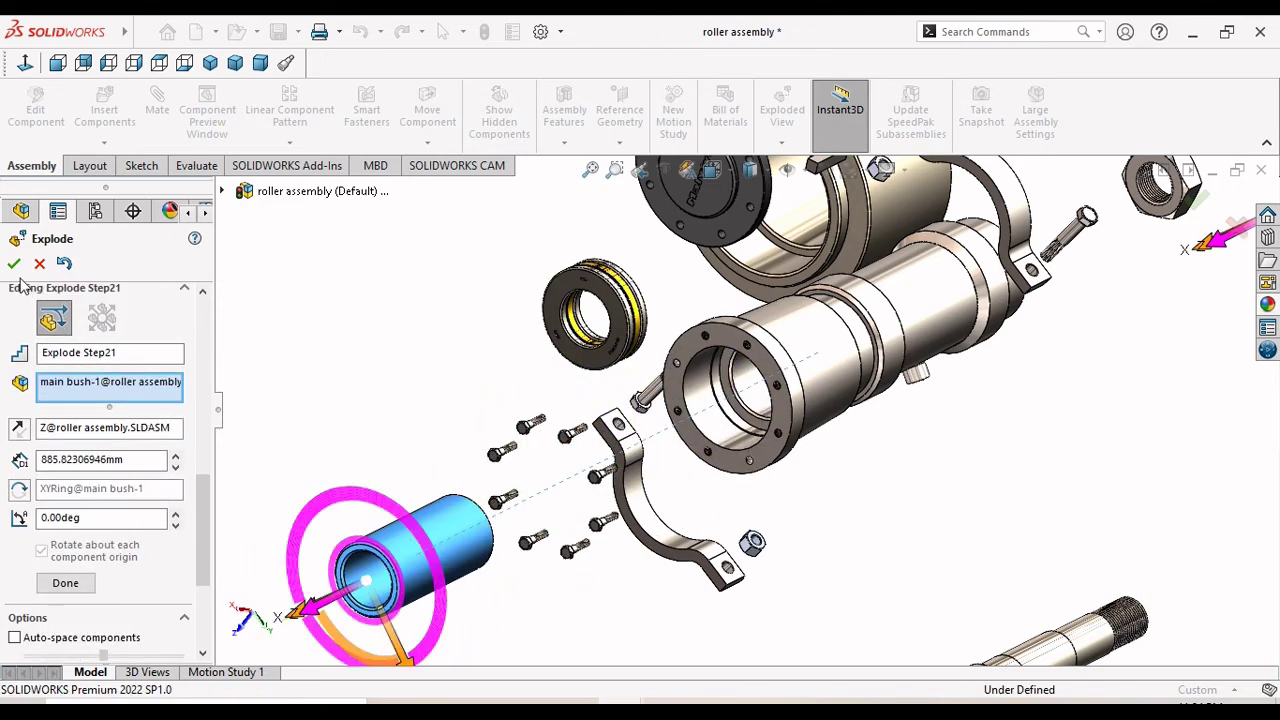
pyautogui.click(52, 585)
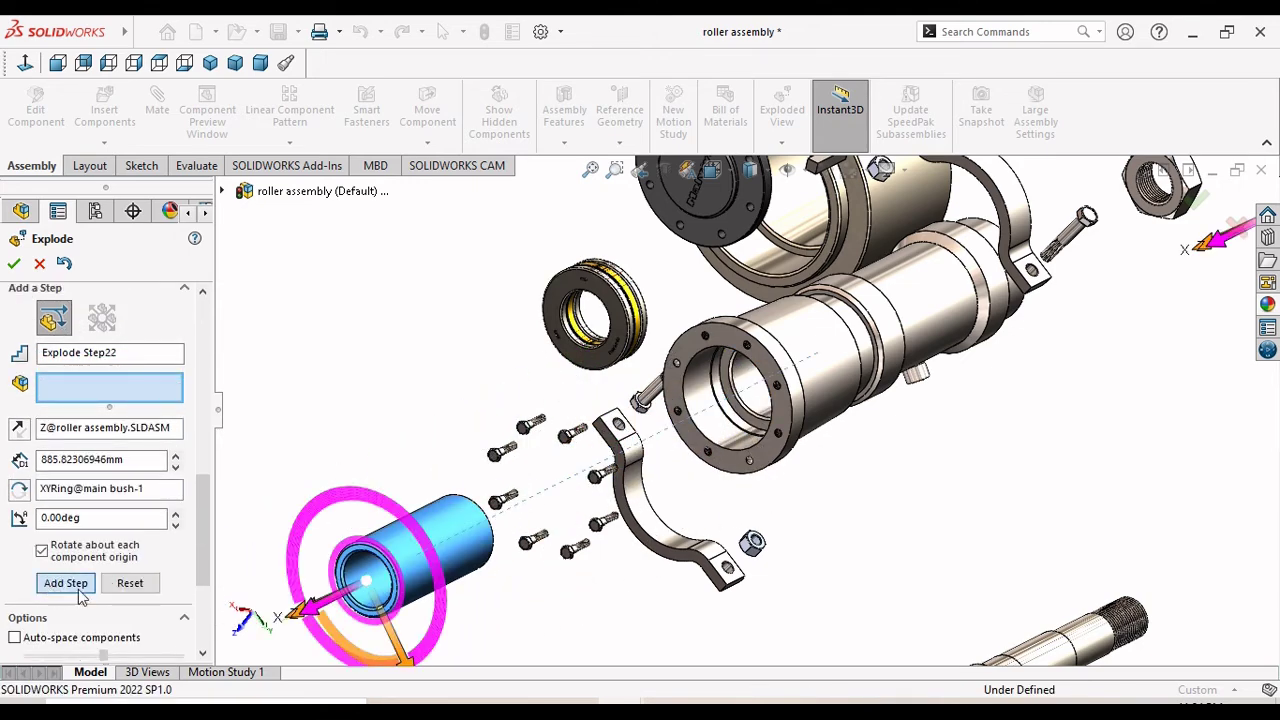
# Move the main bush about 213 mm along Y and commit it as Explode Step22.
pyautogui.click(462, 574)
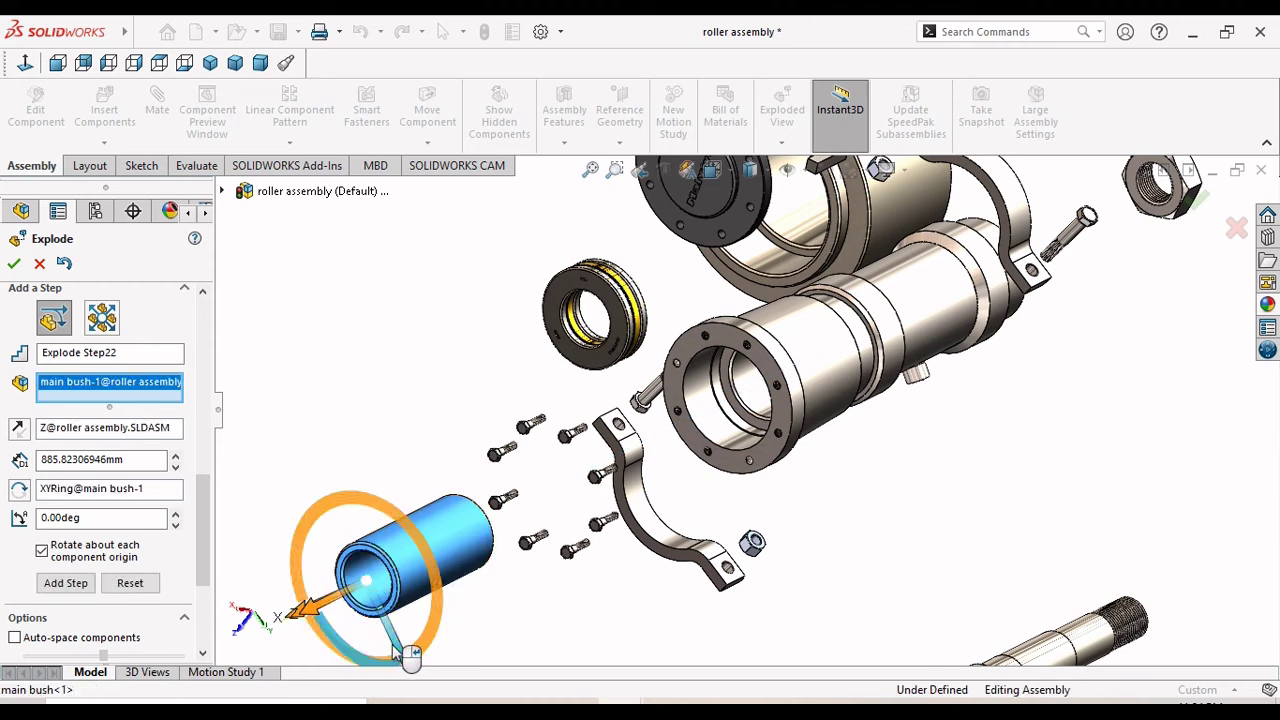
pyautogui.moveTo(400, 655); pyautogui.dragTo(396, 538)
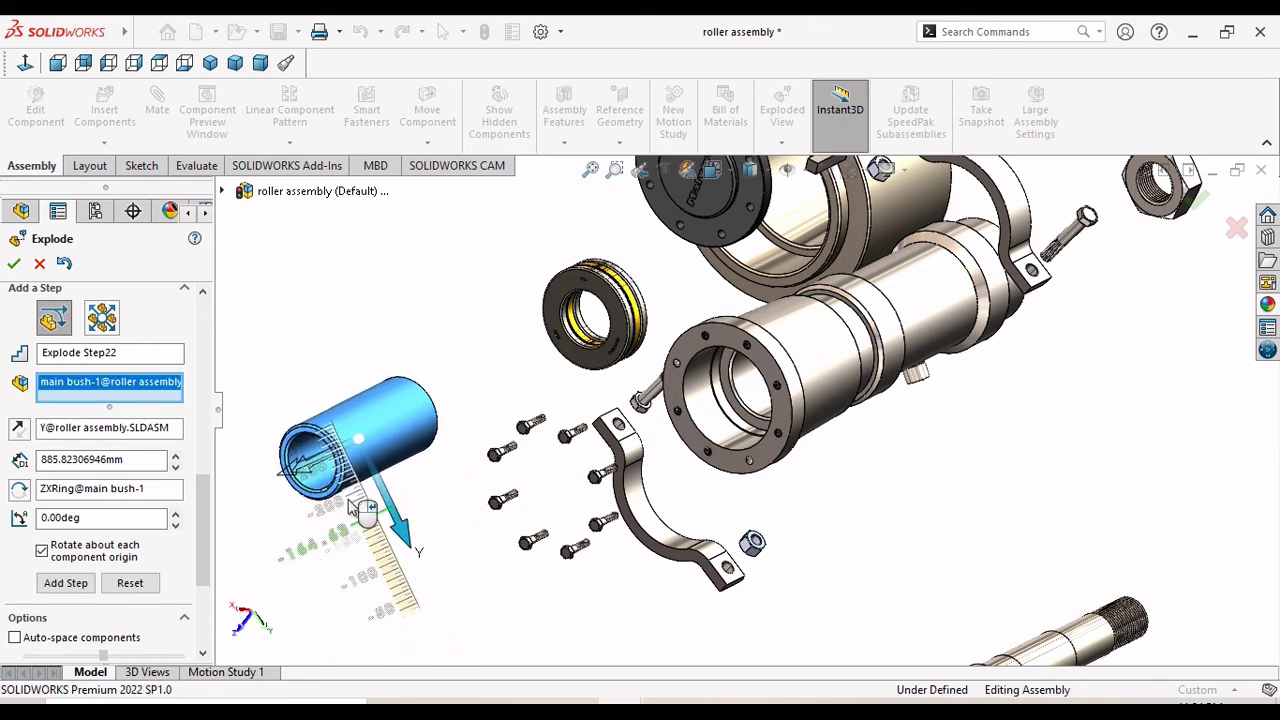
pyautogui.moveTo(447, 585); pyautogui.dragTo(434, 591)
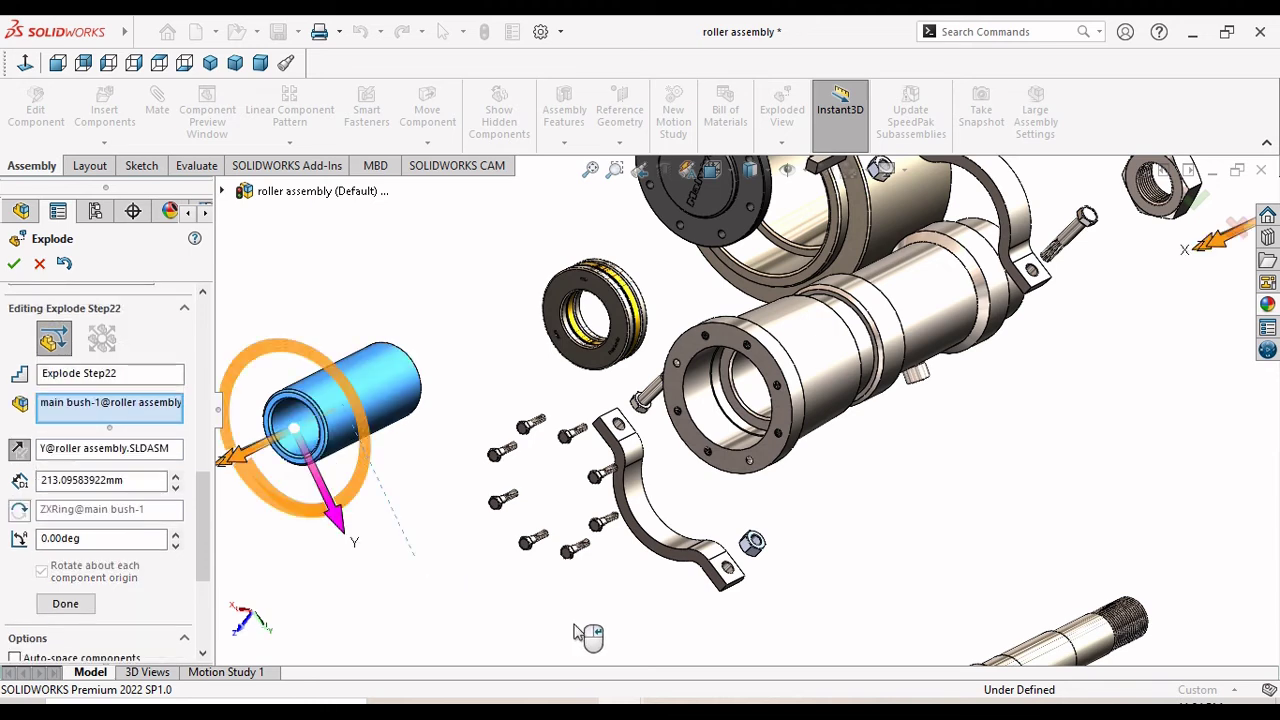
pyautogui.click(65, 603)
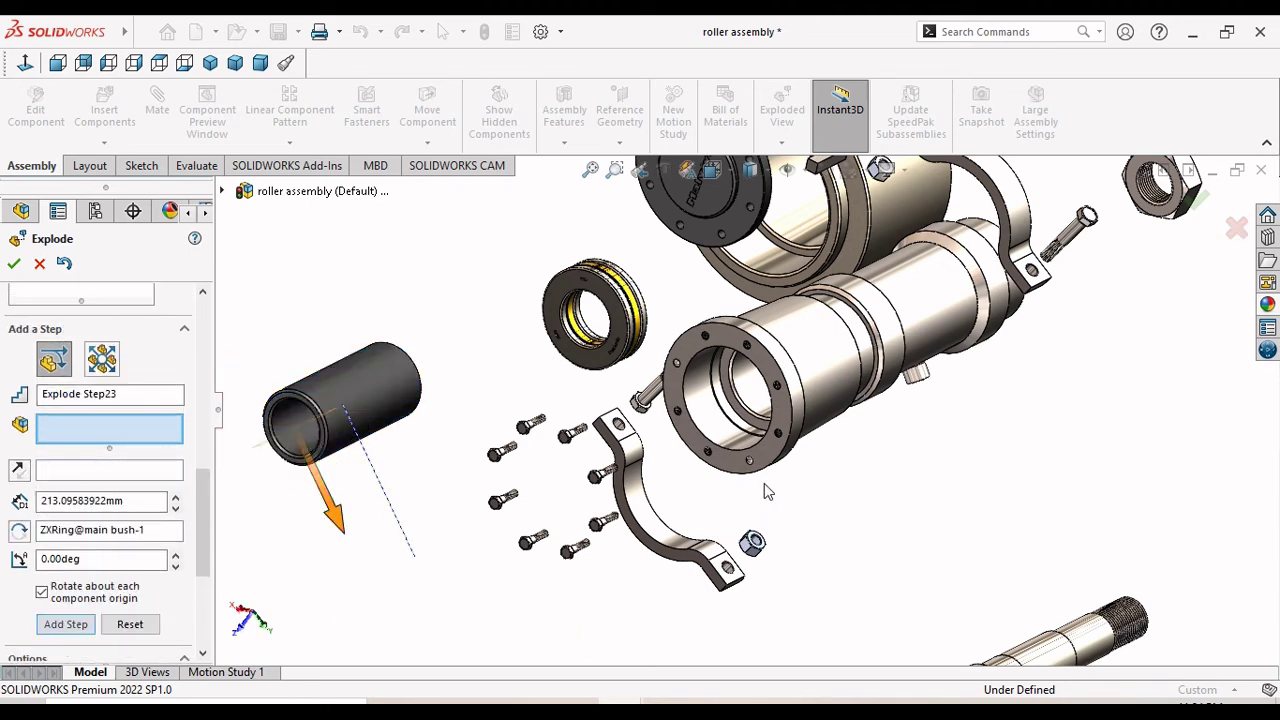
pyautogui.scroll(5, 766, 490)
pyautogui.scroll(2, 766, 490)
# Pull radial ball bearing_68_skf-1 about 294 mm along X out of the sleeve as Explode Step23.
pyautogui.moveTo(857, 423)
pyautogui.mouseDown(button='middle')
pyautogui.moveTo(841, 468)
pyautogui.moveTo(777, 534)
pyautogui.moveTo(822, 410)
pyautogui.mouseUp(button='middle')
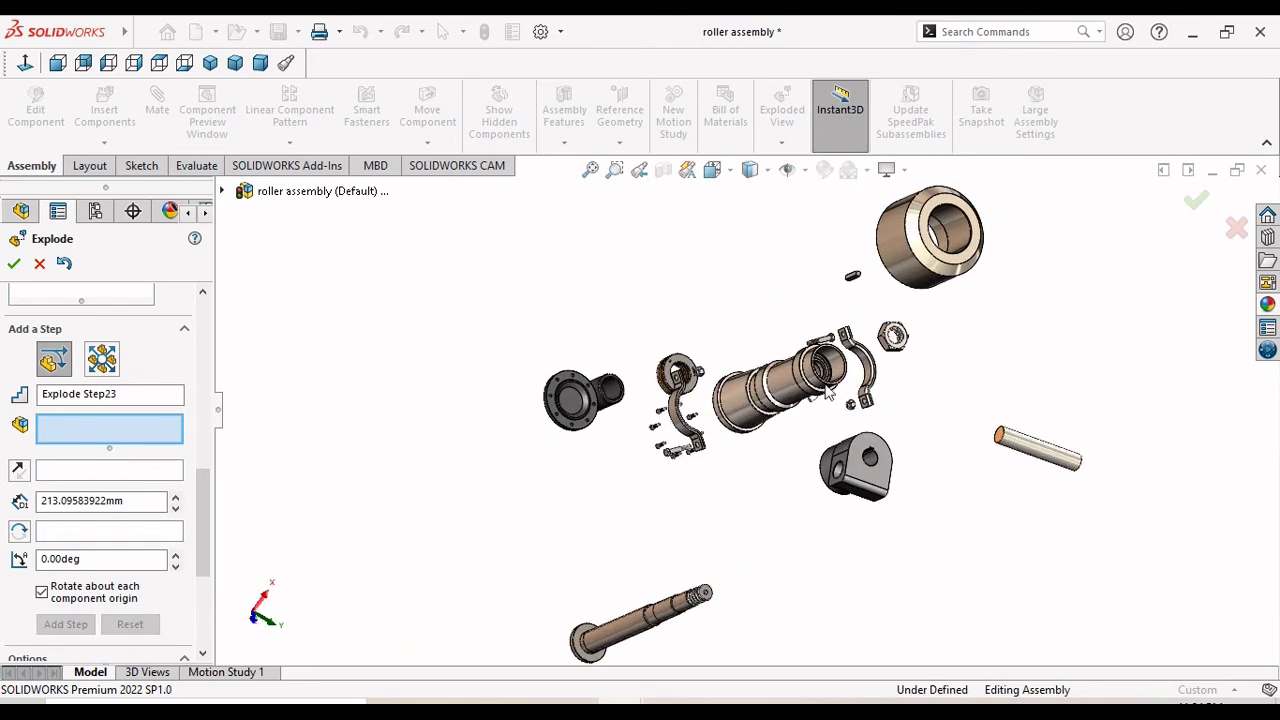
pyautogui.scroll(-2, 828, 393)
pyautogui.scroll(-2, 828, 395)
pyautogui.scroll(-2, 830, 405)
pyautogui.scroll(-1, 838, 428)
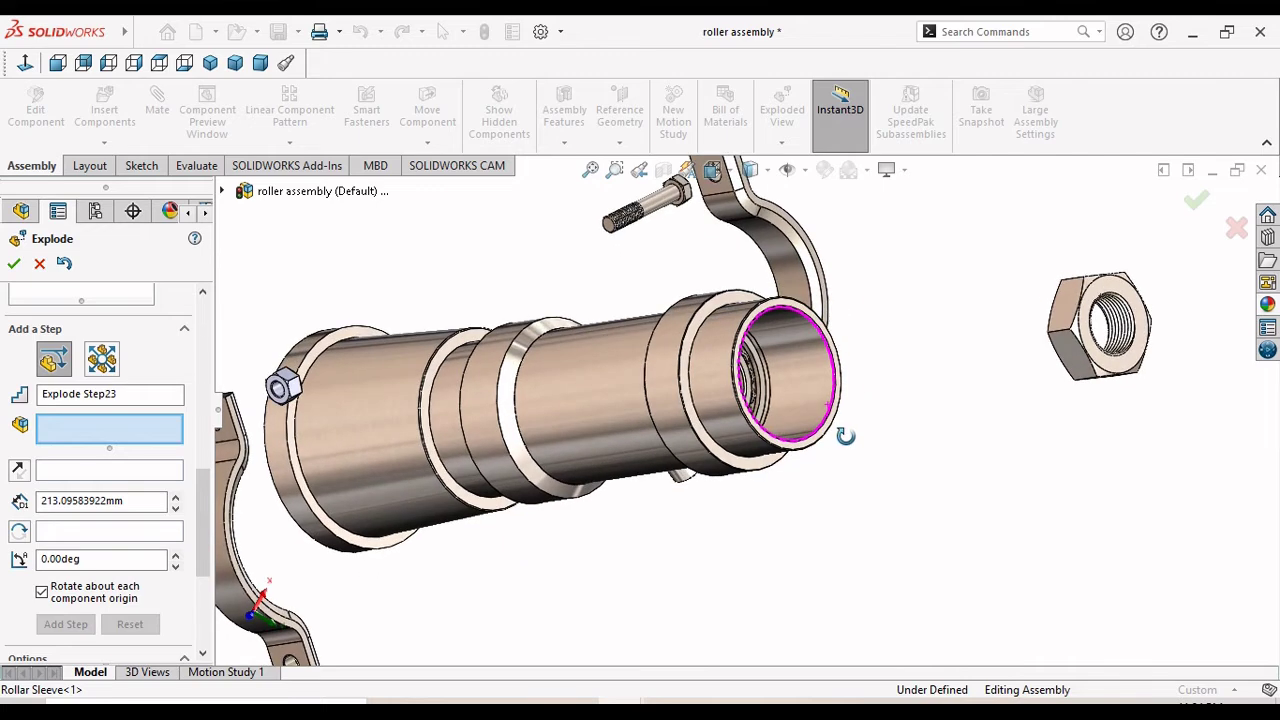
pyautogui.scroll(-2, 840, 430)
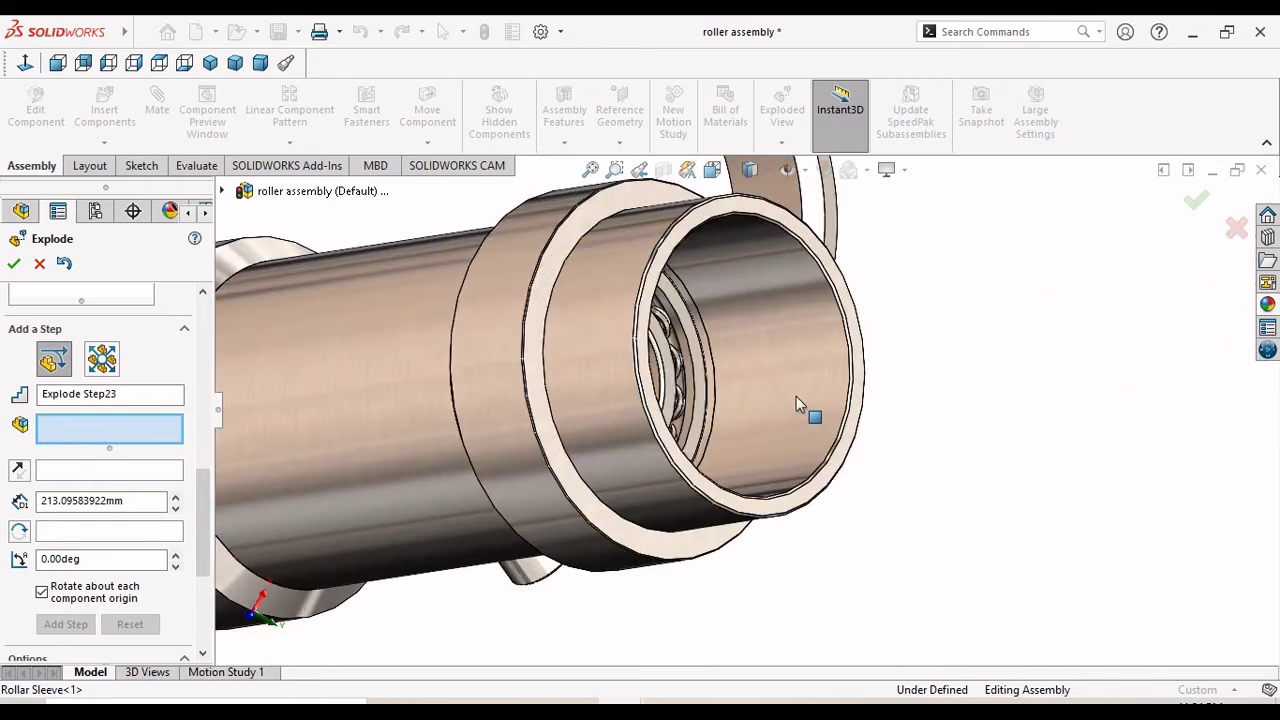
pyautogui.click(697, 357)
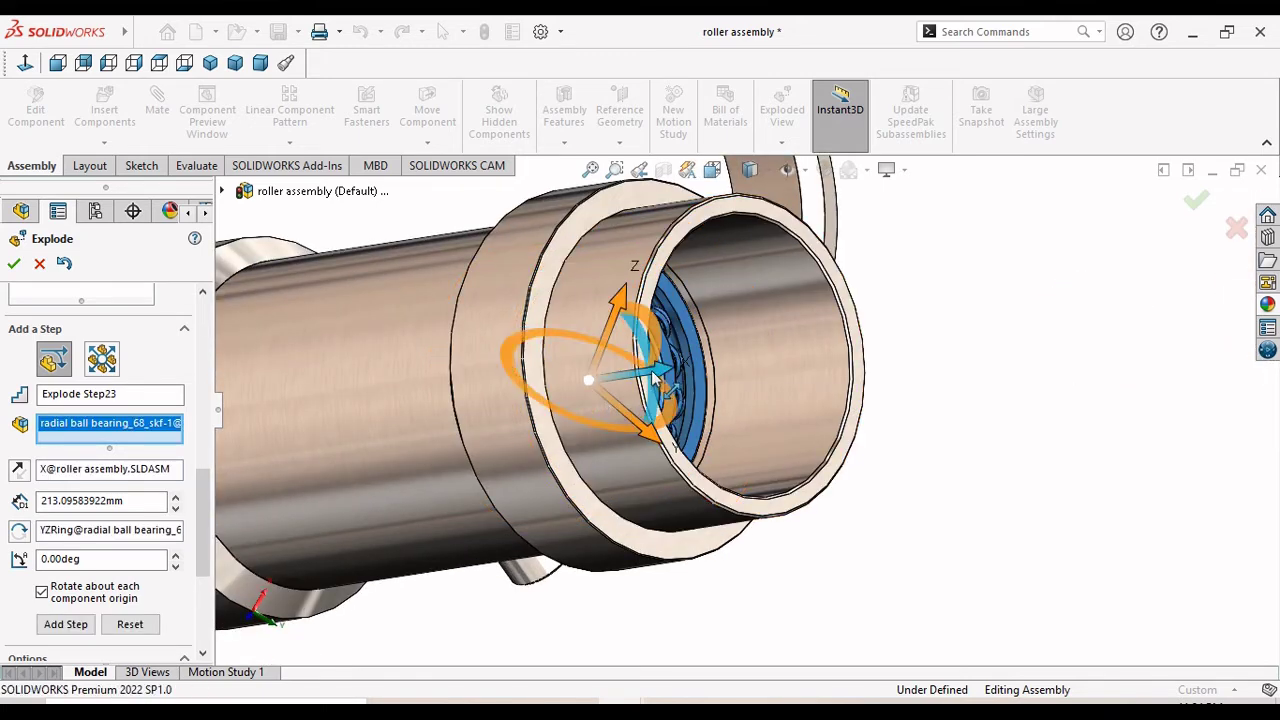
pyautogui.moveTo(655, 375); pyautogui.dragTo(1168, 440)
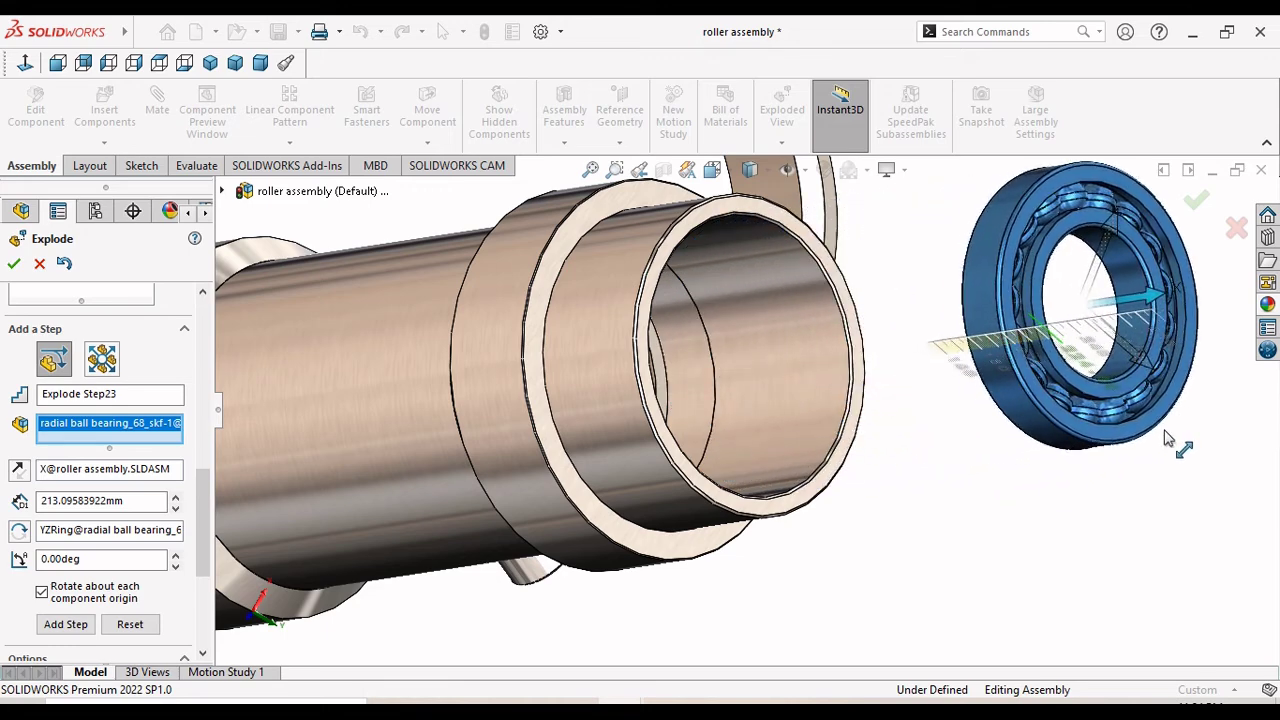
pyautogui.scroll(3, 850, 457)
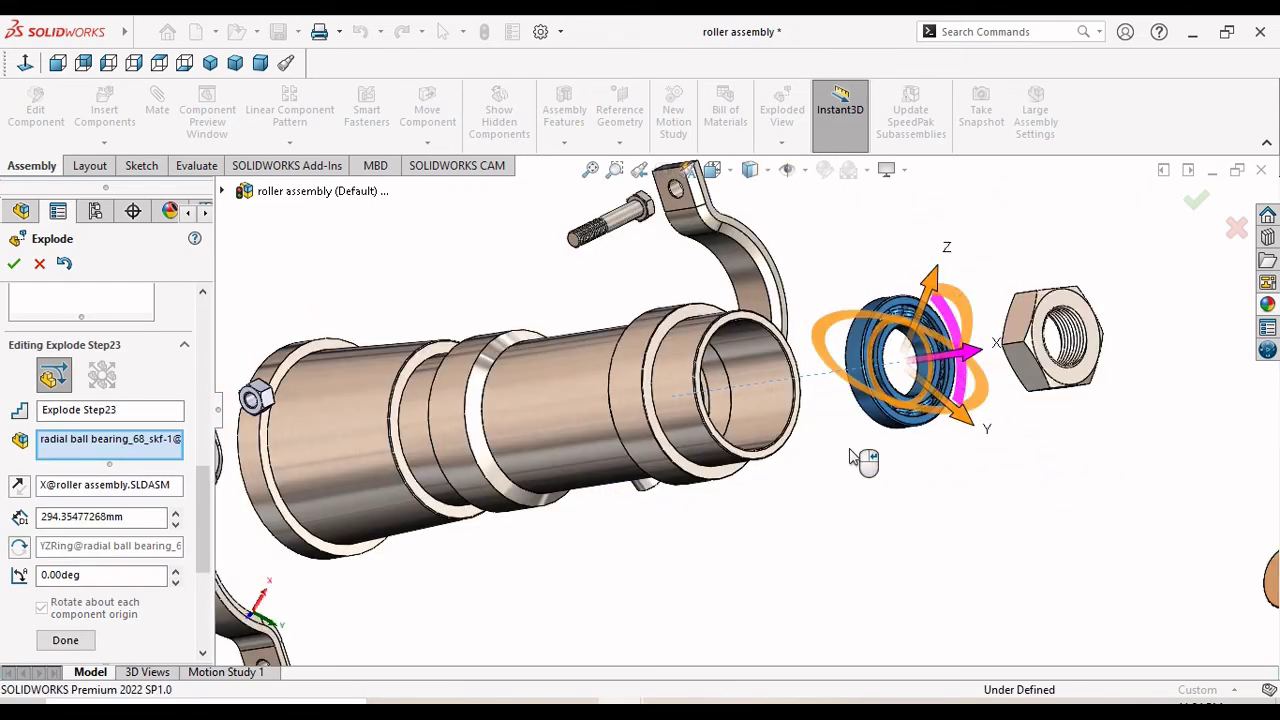
pyautogui.scroll(3, 850, 457)
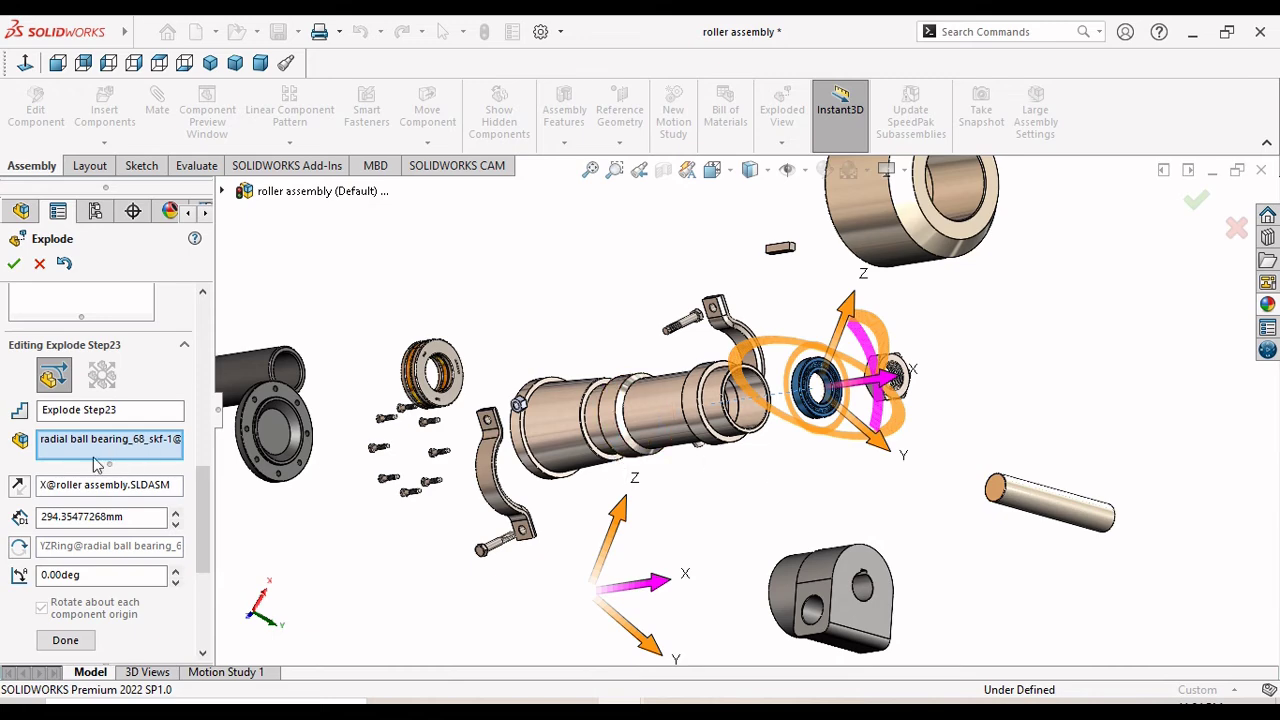
pyautogui.click(65, 640)
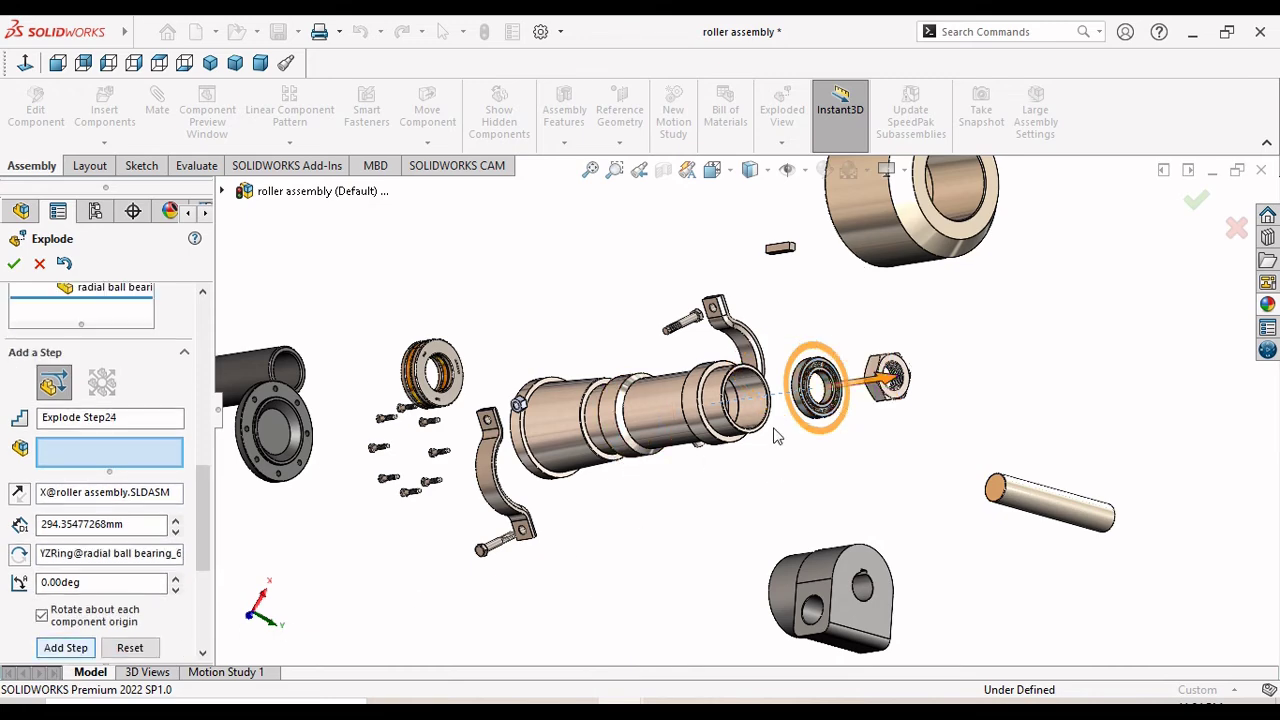
# Pull radial ball bearing_68_skf-2 about 273 mm along X out of the sleeve as Explode Step24.
pyautogui.scroll(-2, 770, 428)
pyautogui.scroll(-2, 770, 428)
pyautogui.scroll(-2, 760, 425)
pyautogui.moveTo(750, 427); pyautogui.dragTo(695, 345, button='middle')
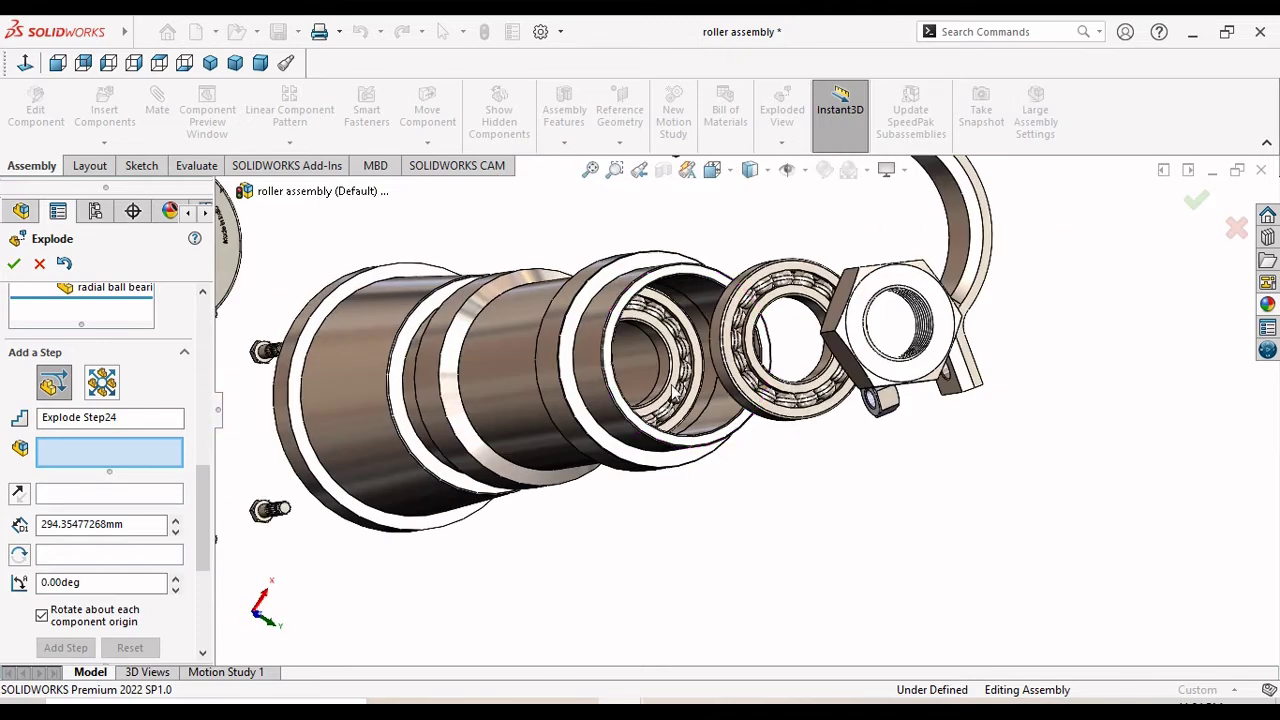
pyautogui.click(688, 335)
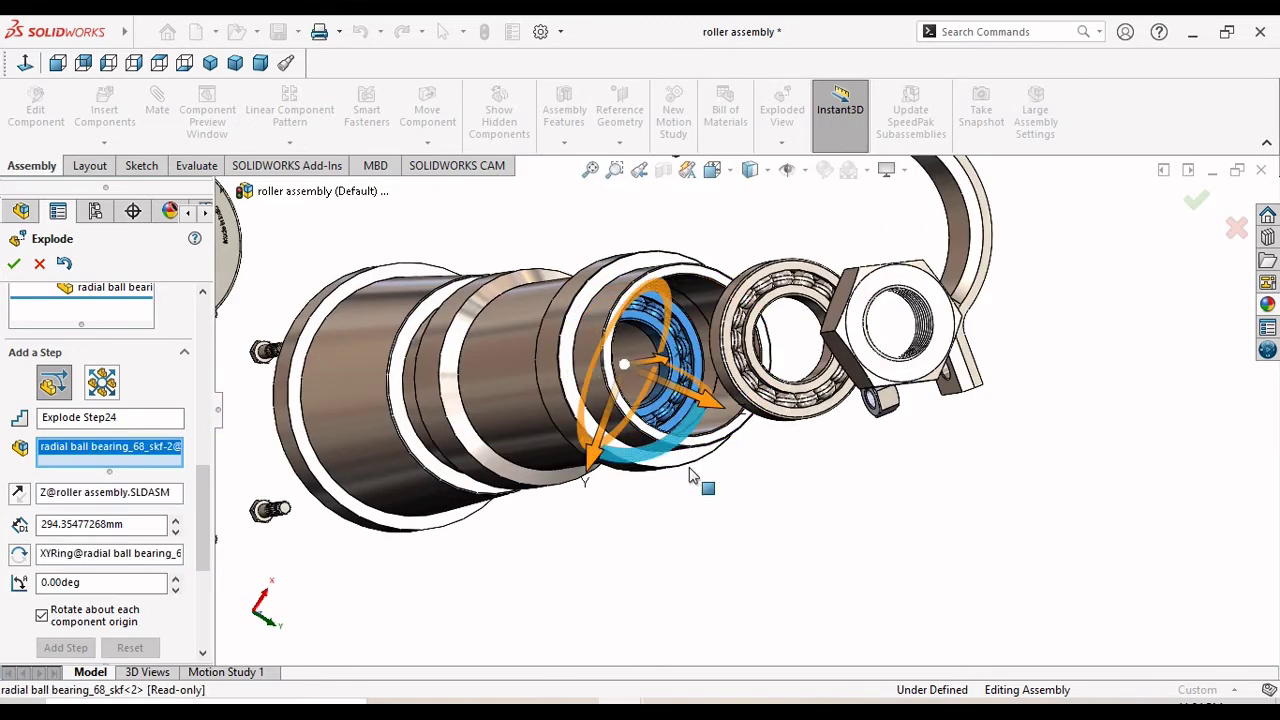
pyautogui.scroll(-1, 697, 482)
pyautogui.scroll(-2, 705, 484)
pyautogui.moveTo(726, 485); pyautogui.dragTo(729, 480, button='middle')
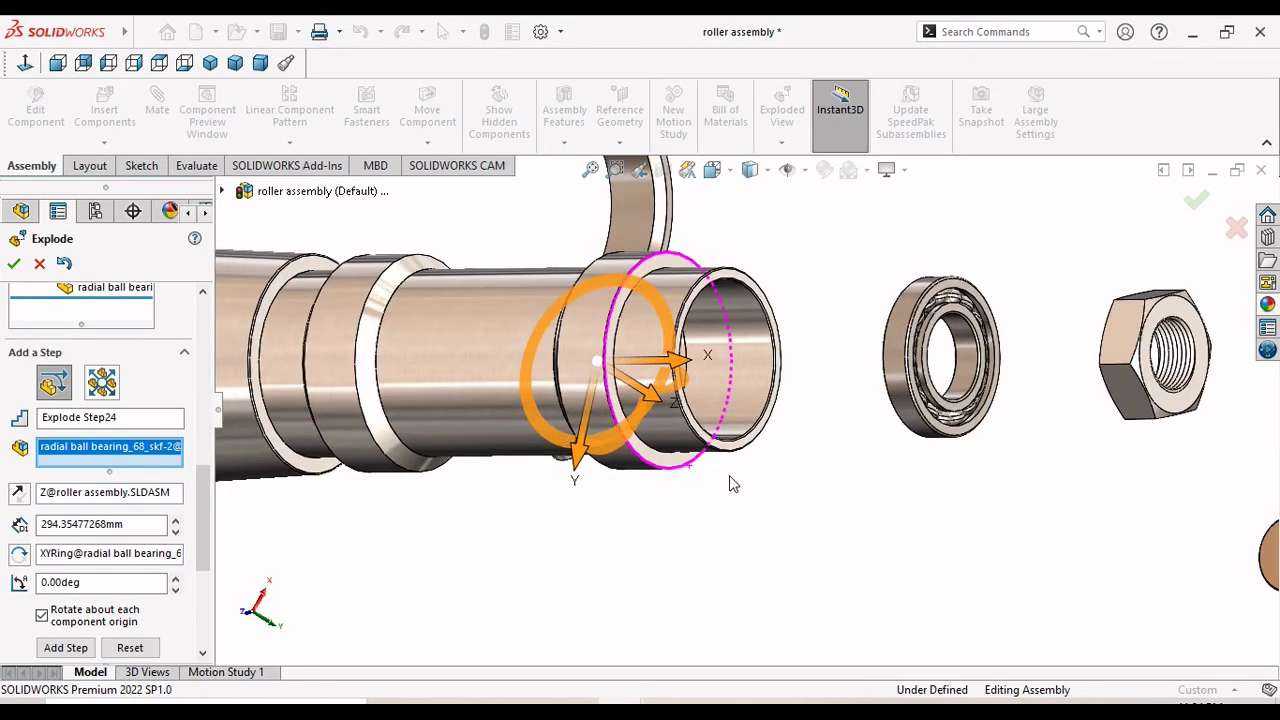
pyautogui.moveTo(680, 370); pyautogui.dragTo(975, 410)
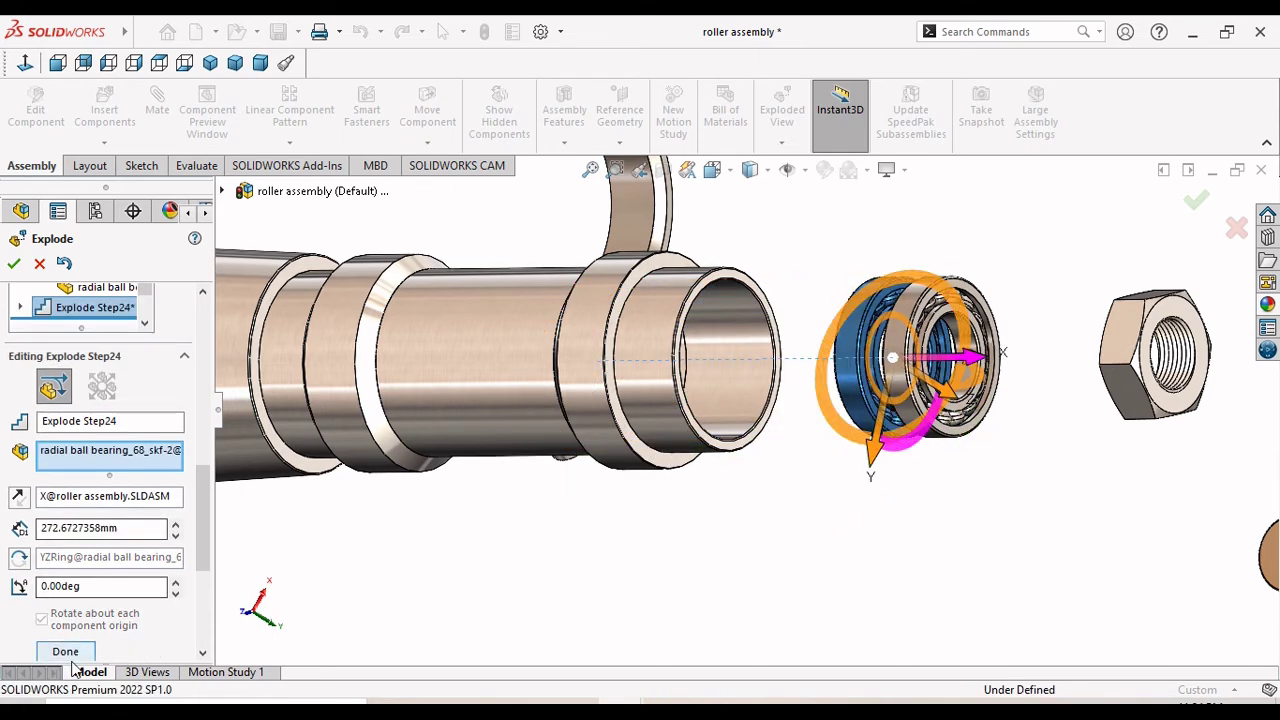
pyautogui.click(65, 651)
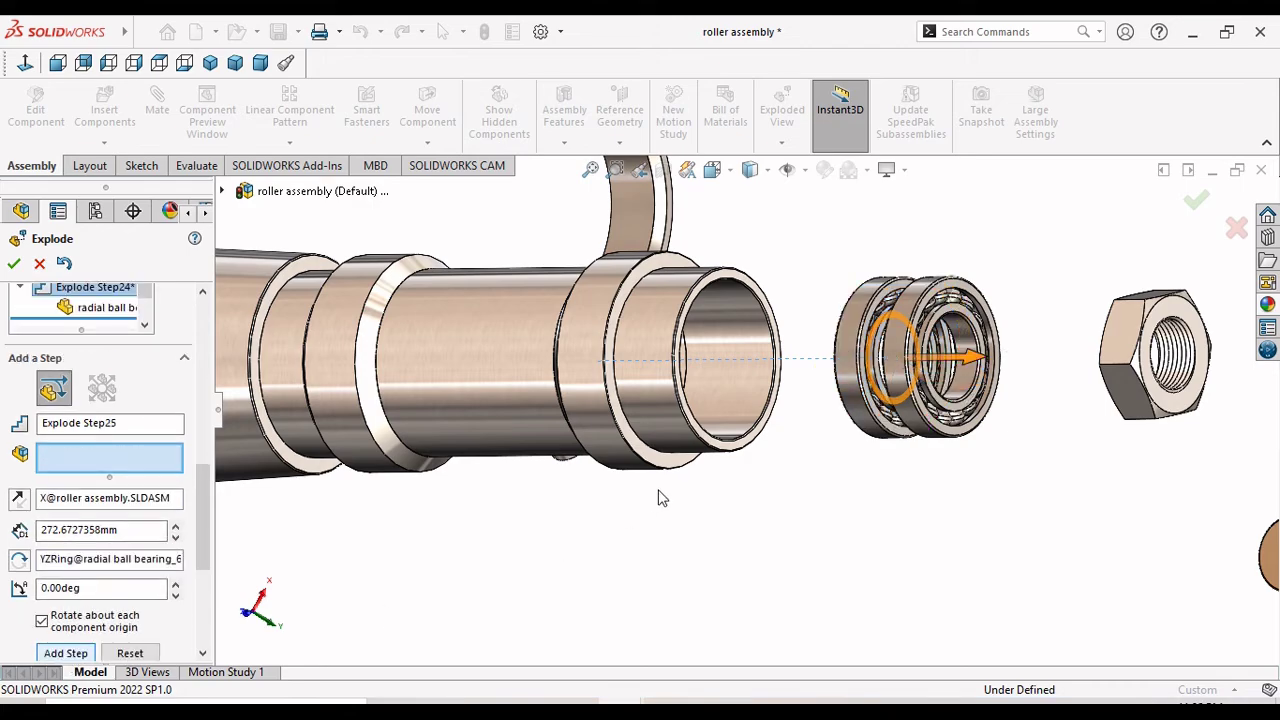
pyautogui.press('f')
pyautogui.moveTo(688, 470); pyautogui.dragTo(810, 636, button='middle')
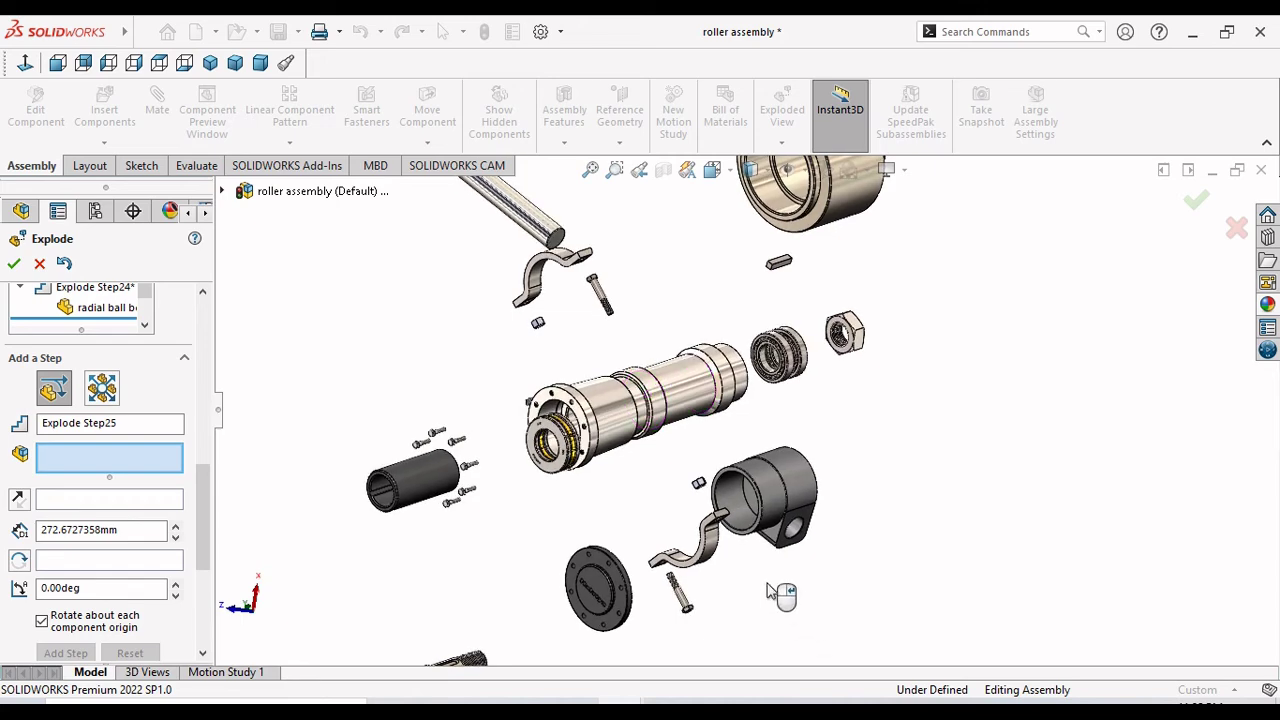
pyautogui.scroll(3, 781, 597)
pyautogui.scroll(-2, 597, 537)
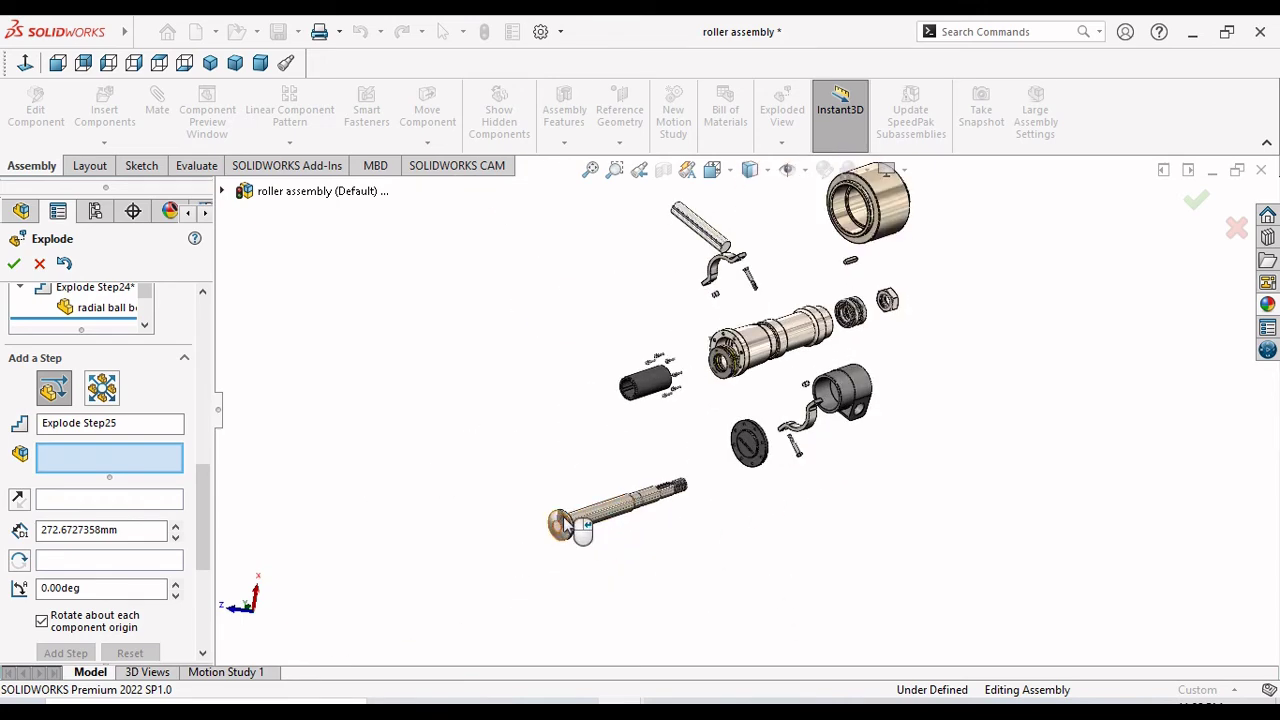
pyautogui.scroll(2, 800, 316)
pyautogui.scroll(-2, 789, 327)
pyautogui.moveTo(789, 327); pyautogui.dragTo(953, 502, button='middle')
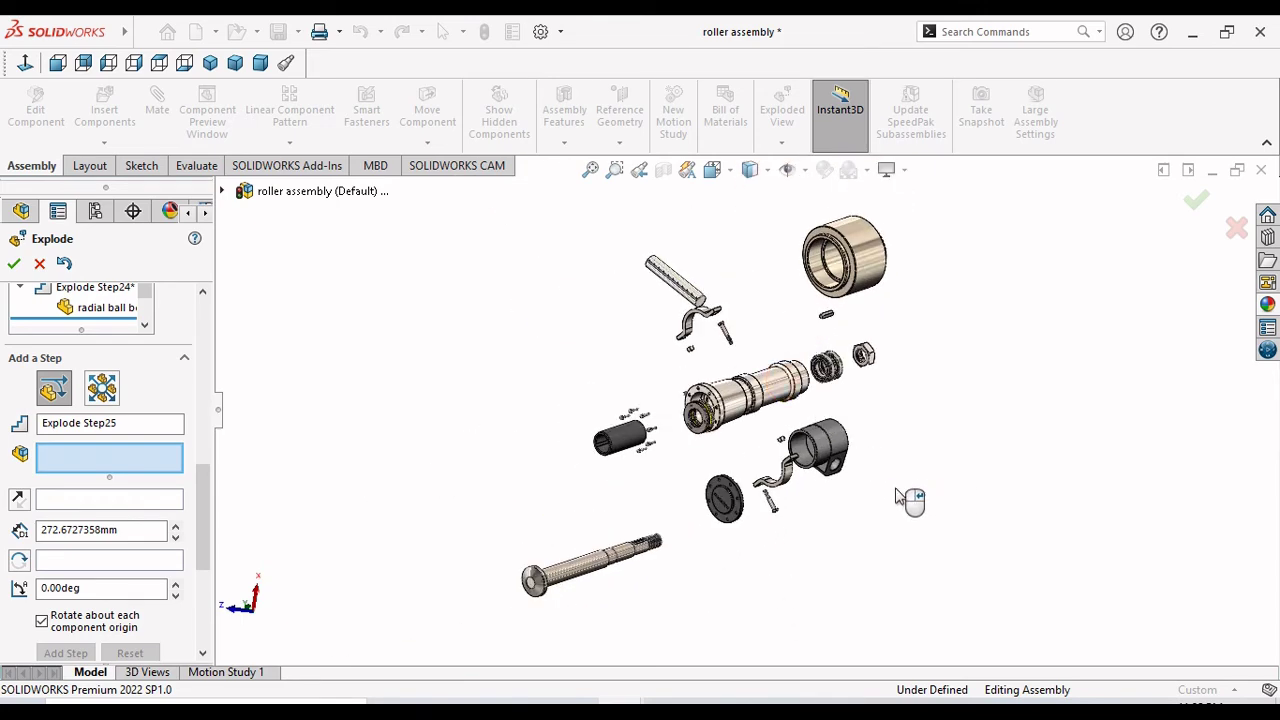
pyautogui.moveTo(876, 490); pyautogui.dragTo(857, 546, button='middle')
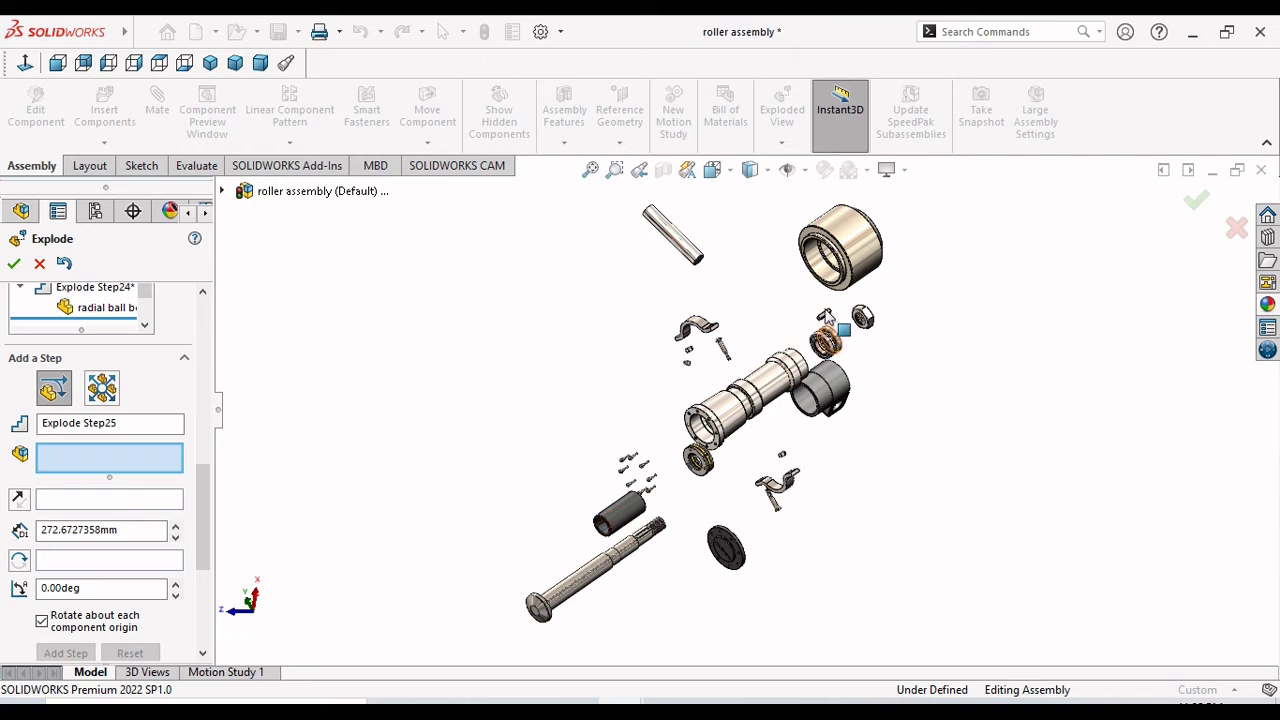
pyautogui.press('z')
pyautogui.scroll(-2, 872, 363)
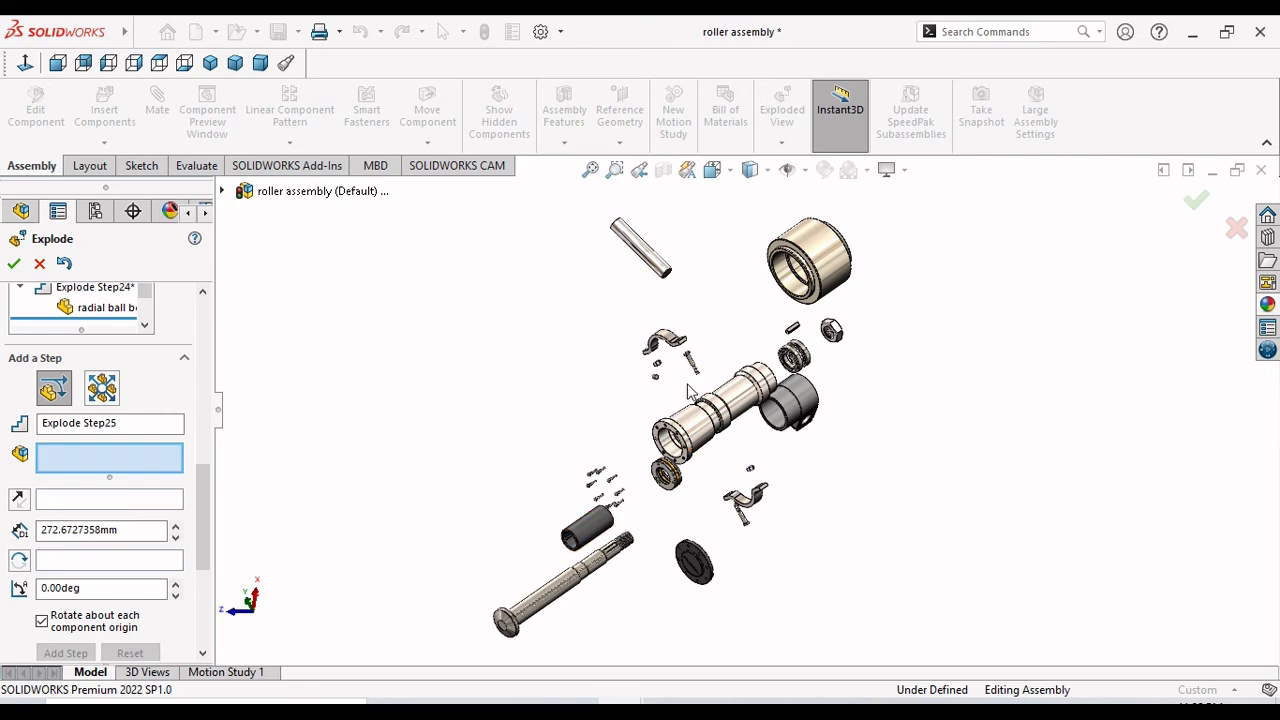
# Close the Explode editor and collapse the top-level roller assembly.
pyautogui.click(14, 264)
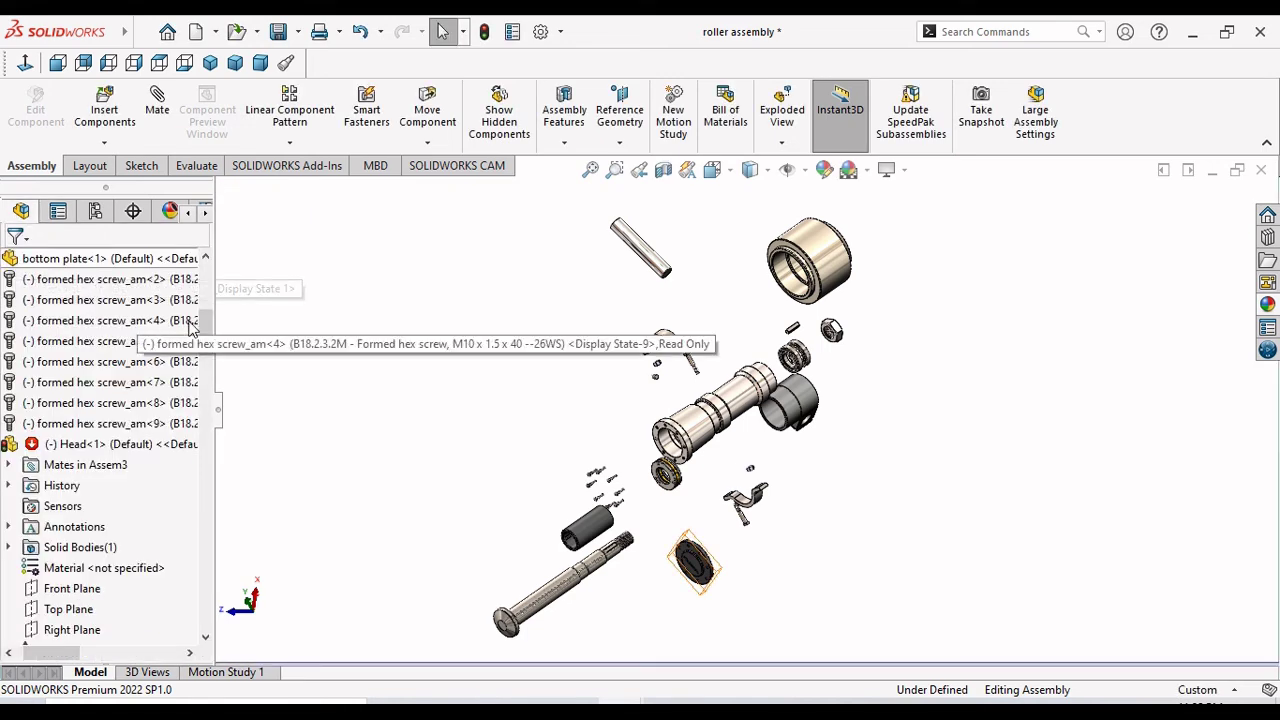
pyautogui.scroll(10, 205, 355)
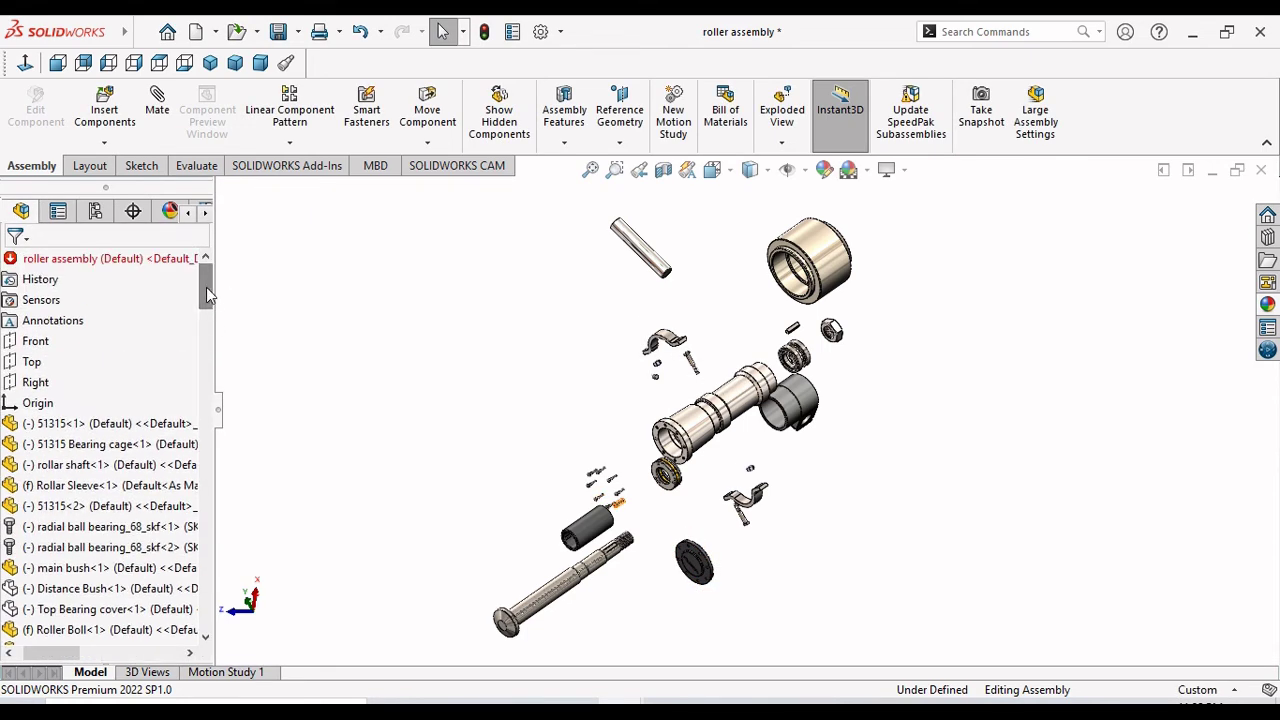
pyautogui.rightClick(140, 262)
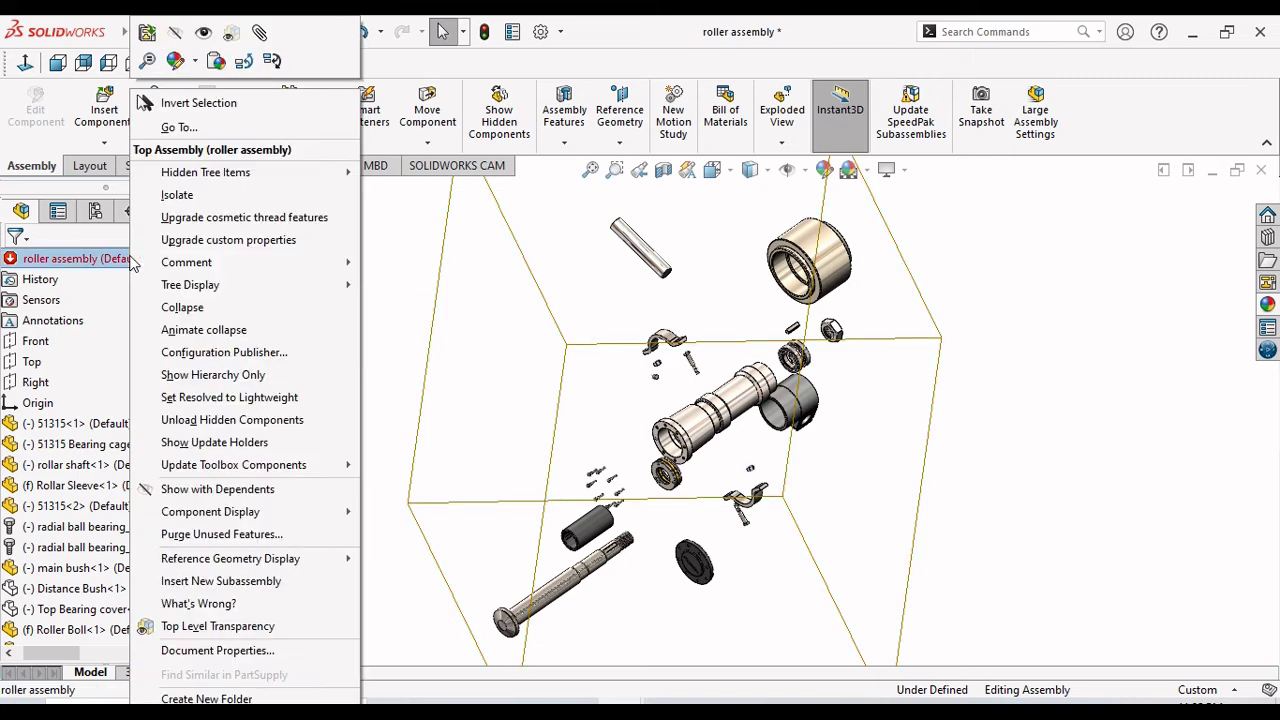
pyautogui.click(185, 307)
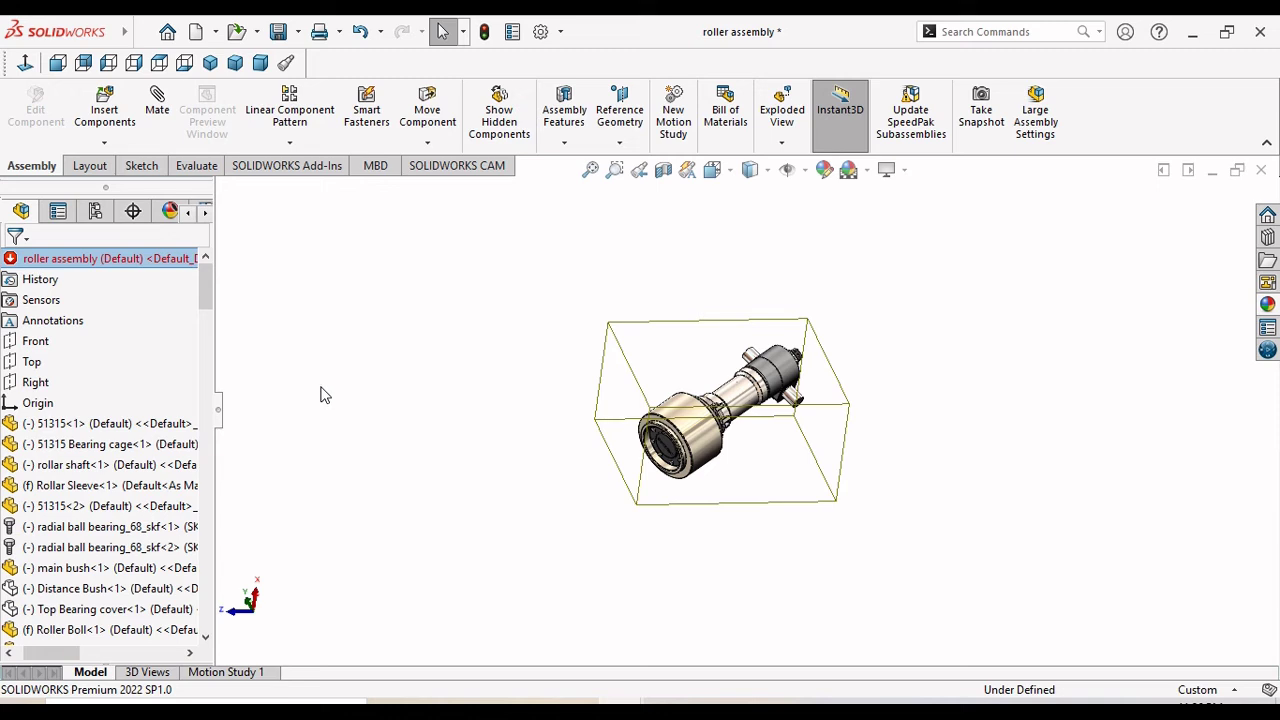
# Play the roller assembly's explode animation and pause it at about 1.72 of 8 seconds.
pyautogui.rightClick(117, 262)
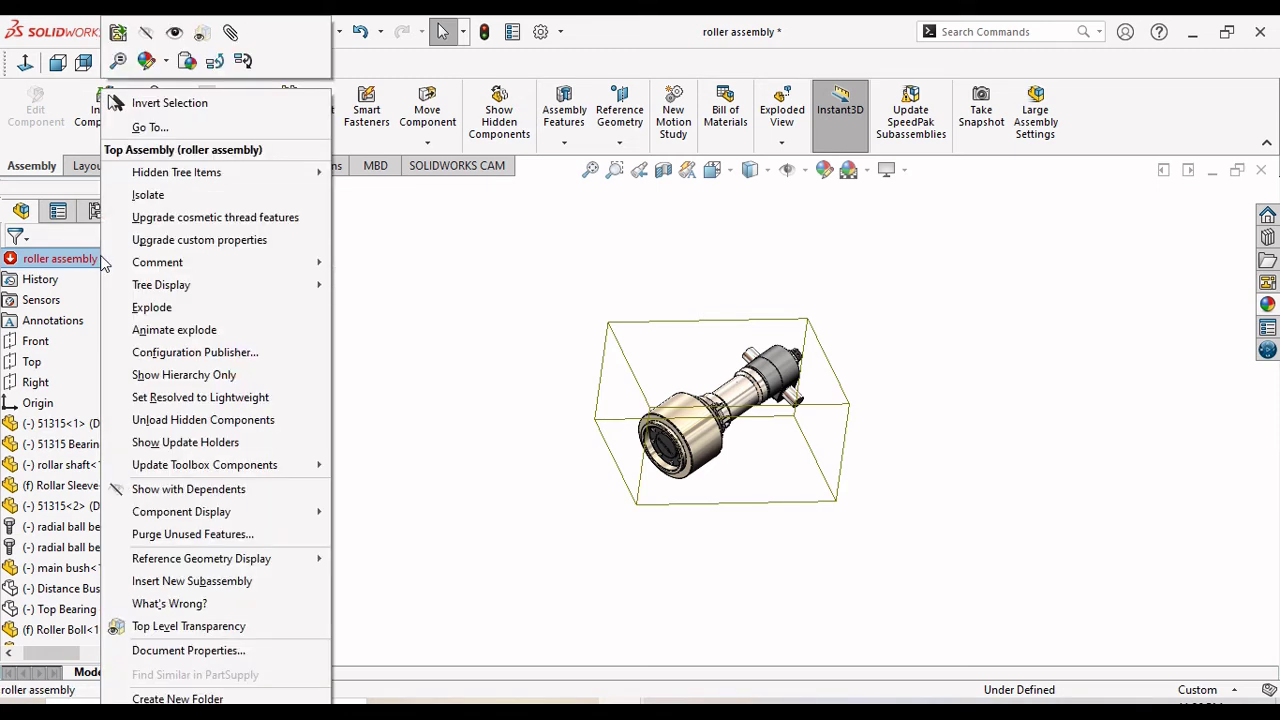
pyautogui.click(178, 333)
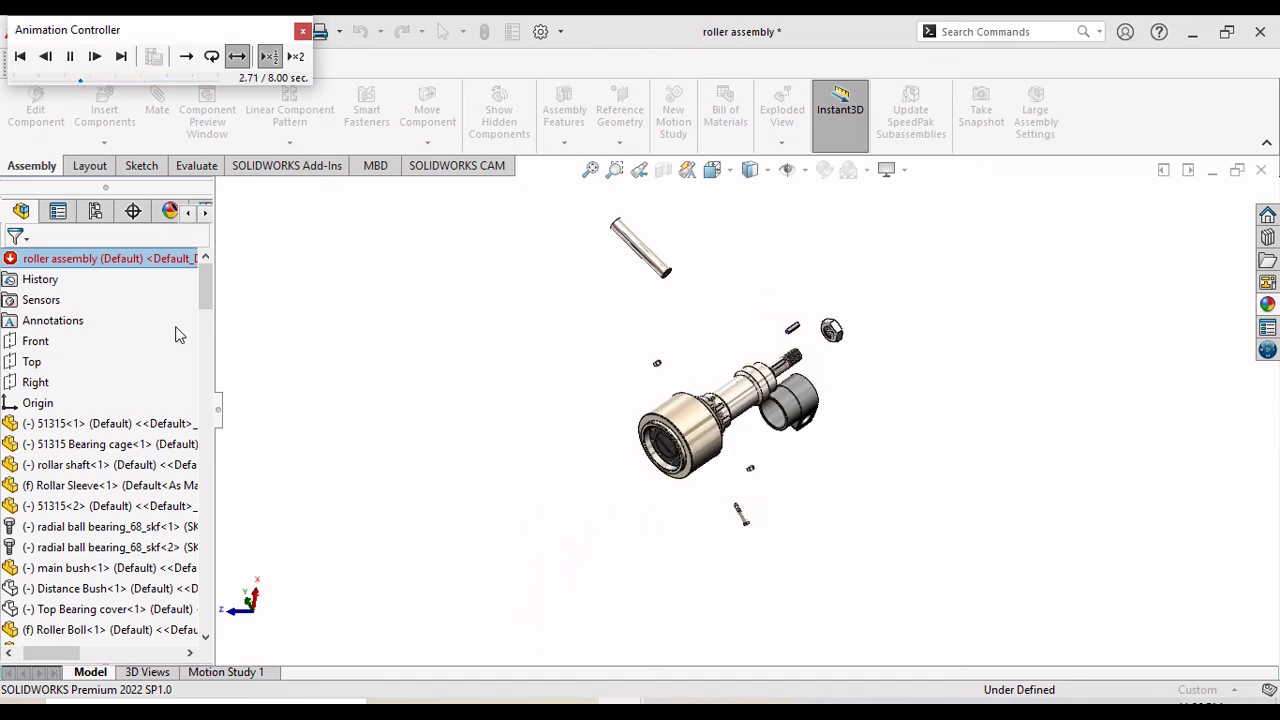
pyautogui.click(73, 60)
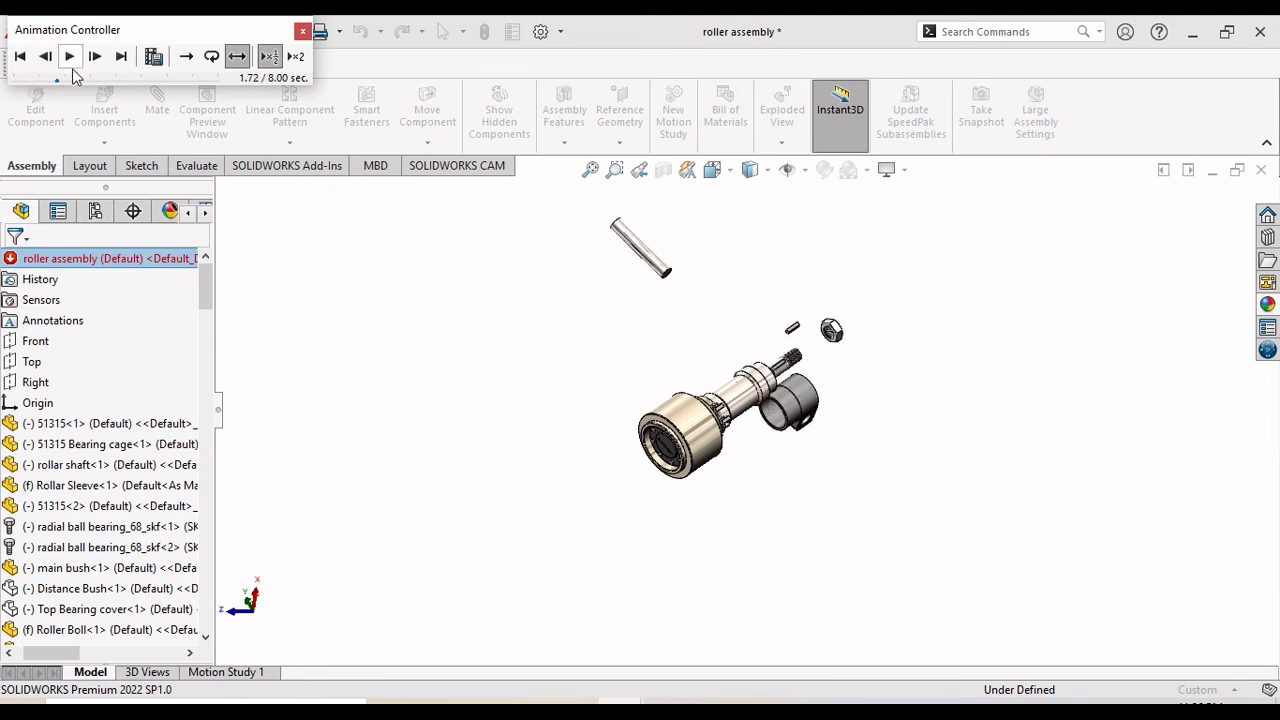
# Save the explode animation to the Desktop as roller assembly AVI at compression quality 100.
pyautogui.click(152, 57)
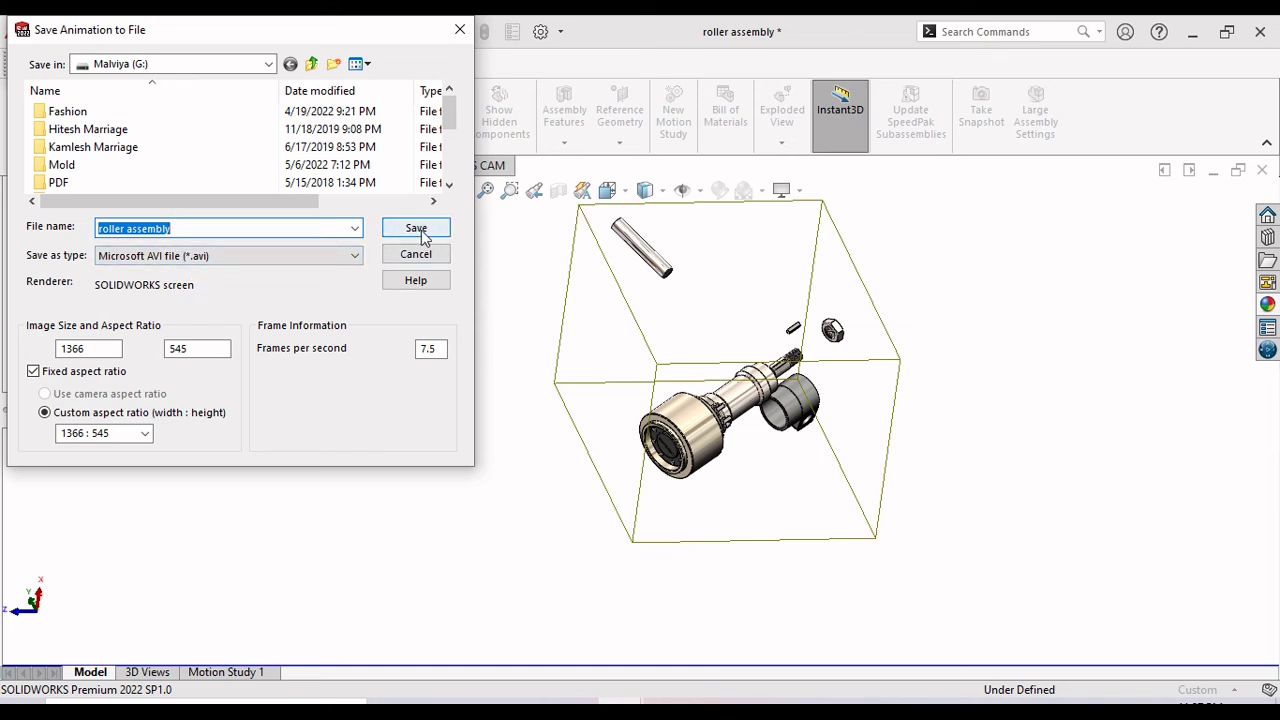
pyautogui.moveTo(236, 207)
pyautogui.mouseDown()
pyautogui.moveTo(382, 207)
pyautogui.moveTo(209, 211)
pyautogui.mouseUp()
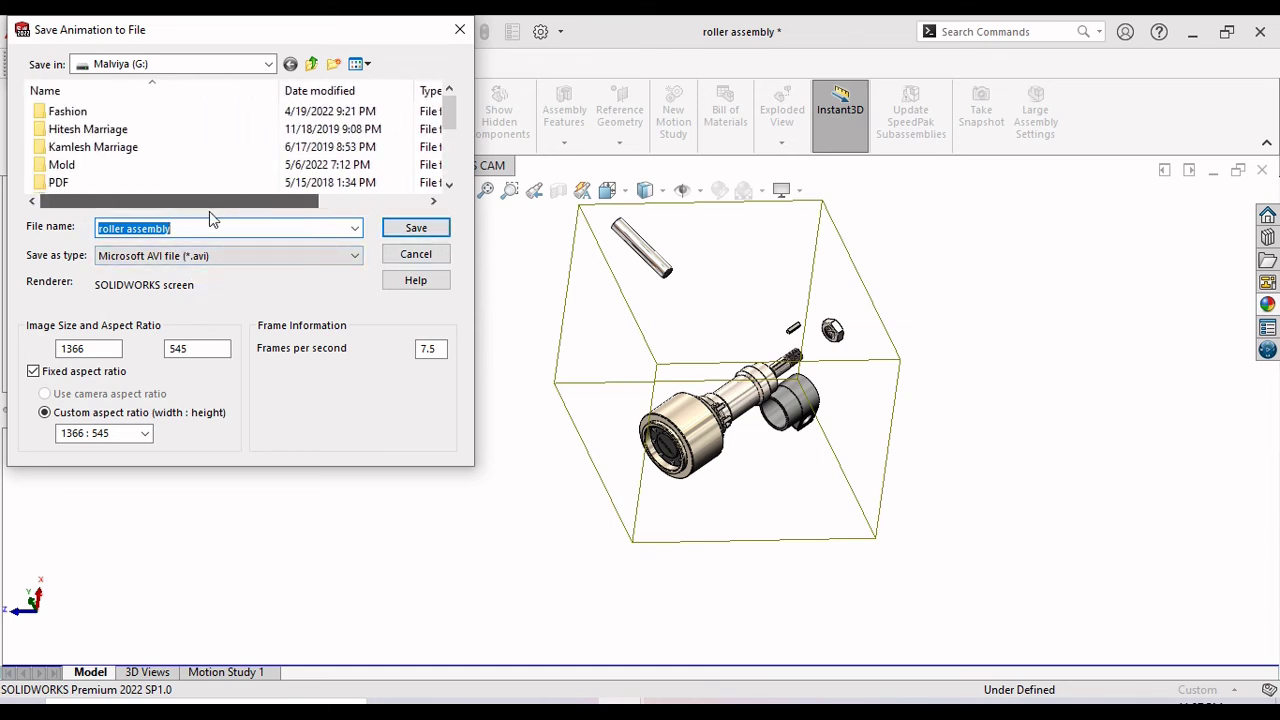
pyautogui.click(271, 62)
pyautogui.click(271, 62)
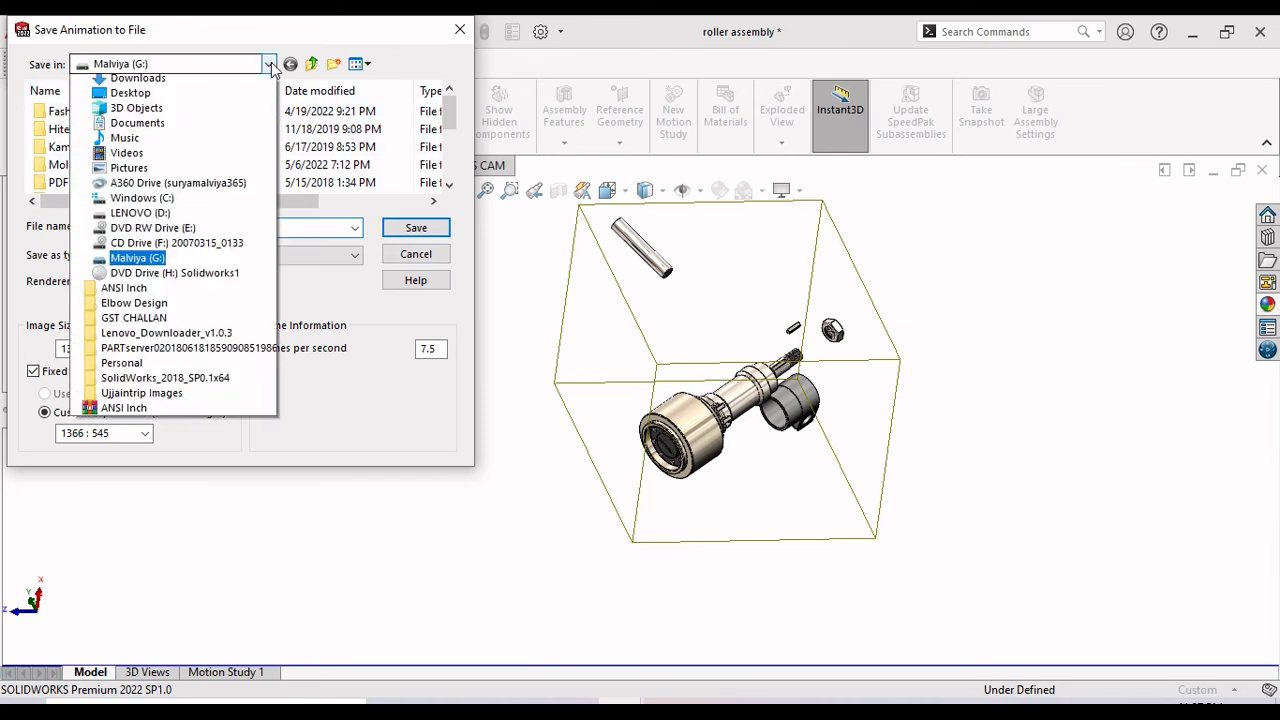
pyautogui.click(118, 98)
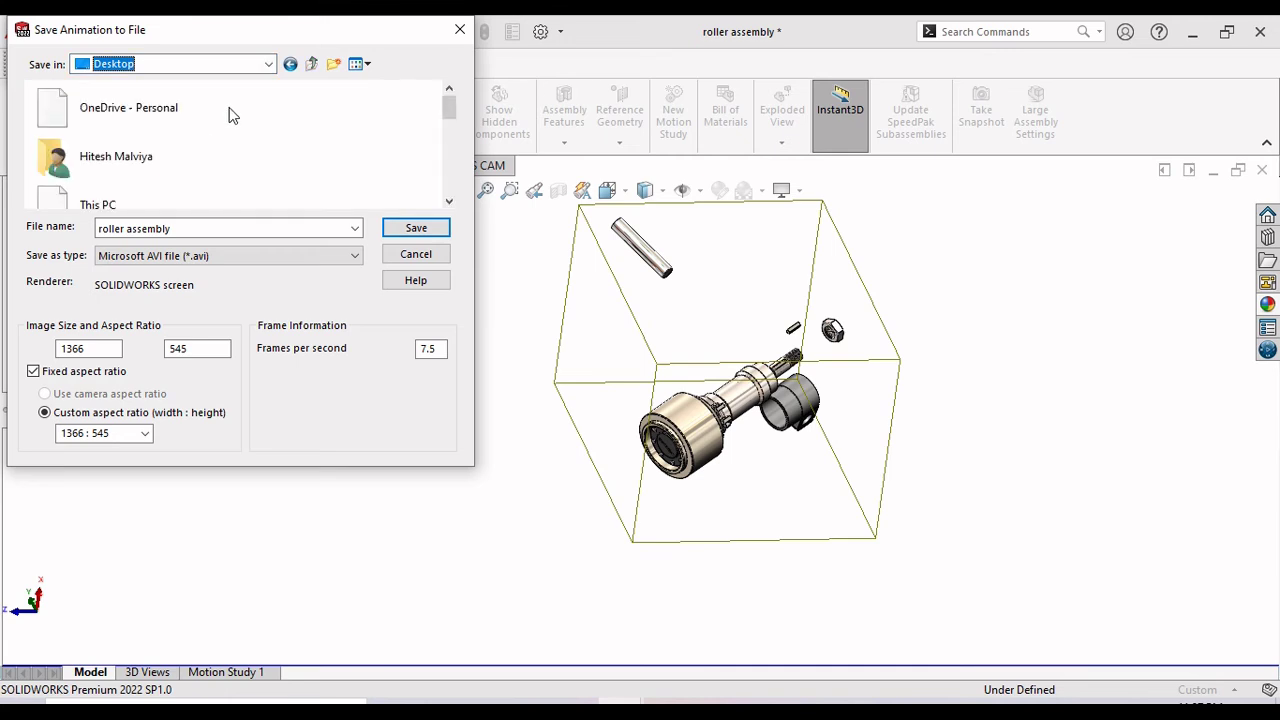
pyautogui.moveTo(452, 109)
pyautogui.mouseDown()
pyautogui.moveTo(450, 202)
pyautogui.moveTo(458, 100)
pyautogui.mouseUp()
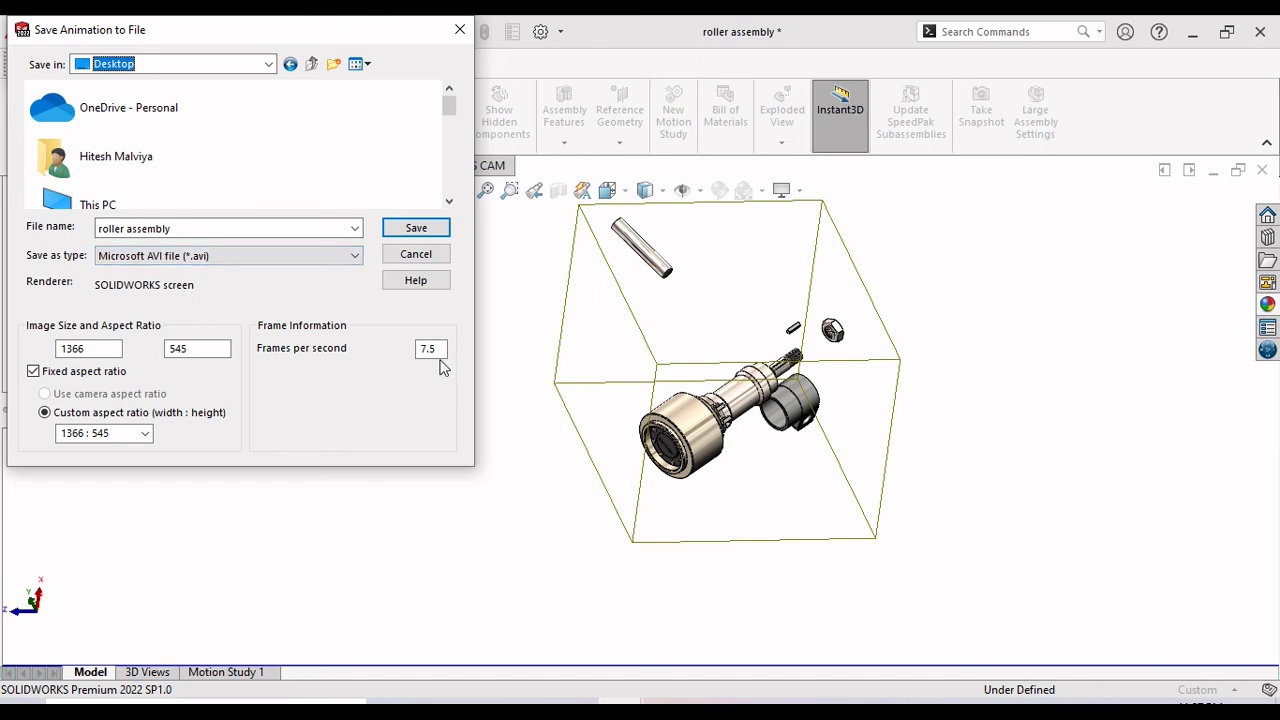
pyautogui.click(423, 232)
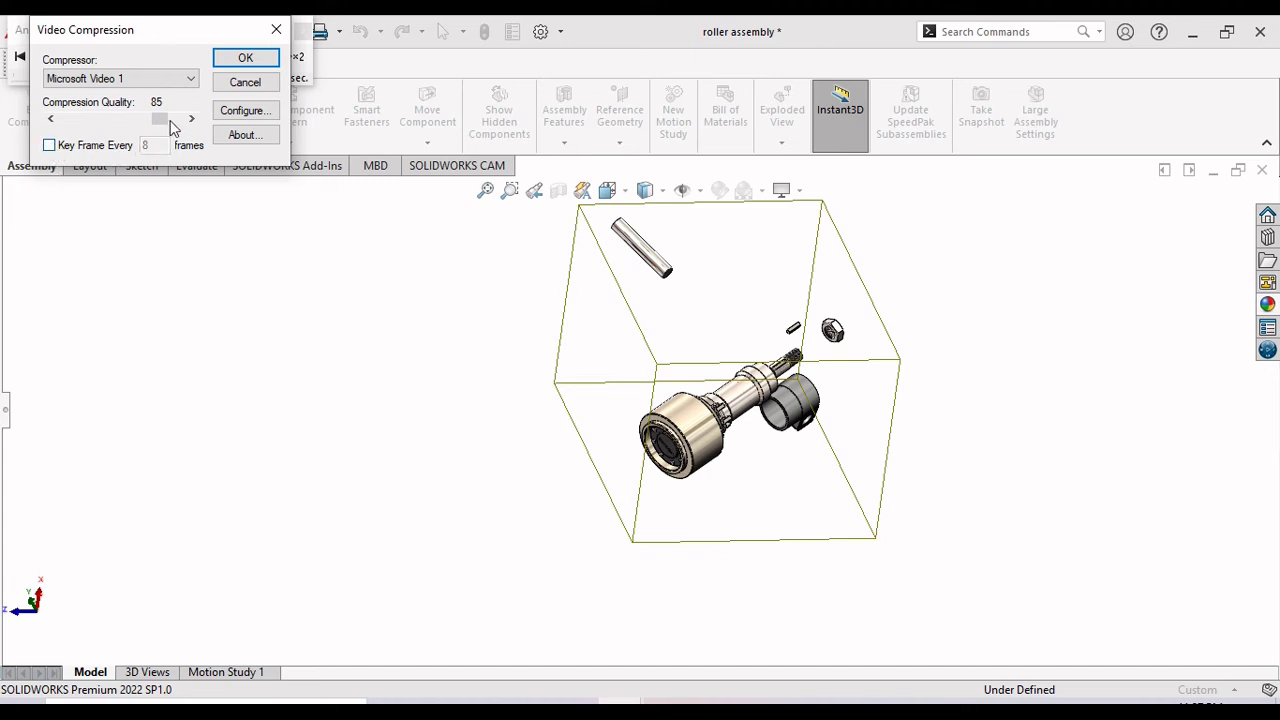
pyautogui.moveTo(167, 125); pyautogui.dragTo(192, 120)
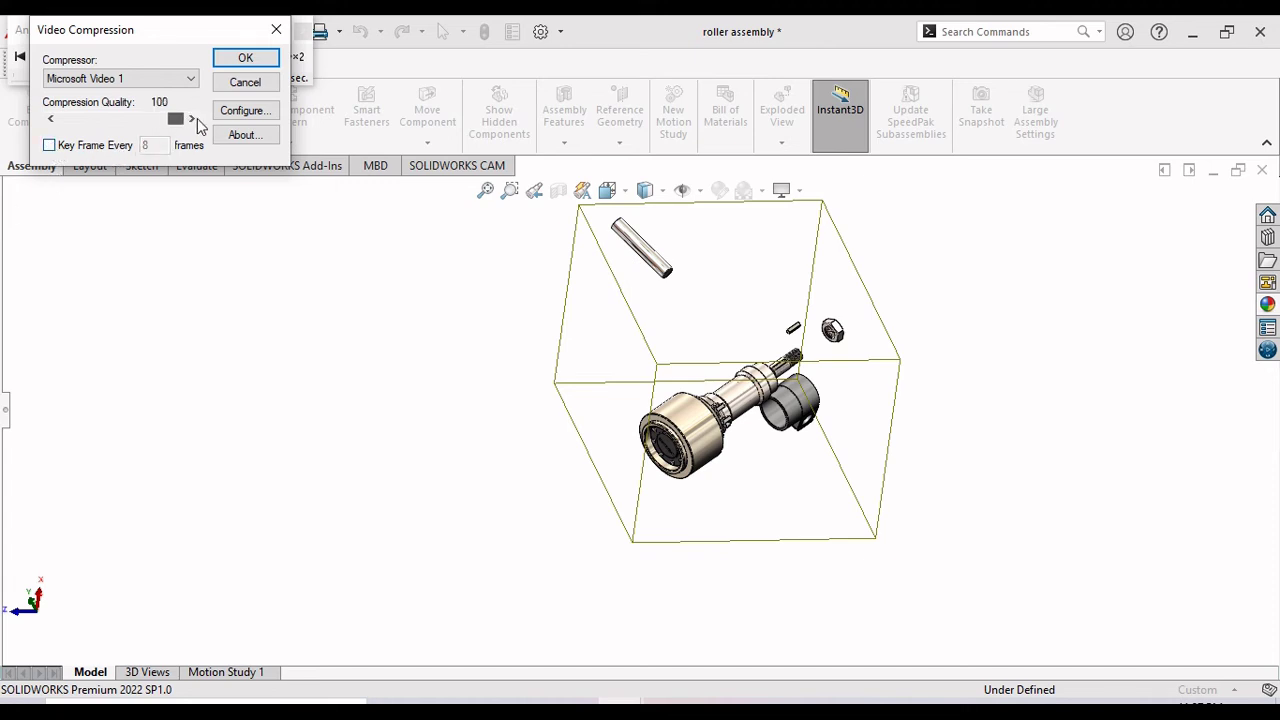
pyautogui.click(243, 58)
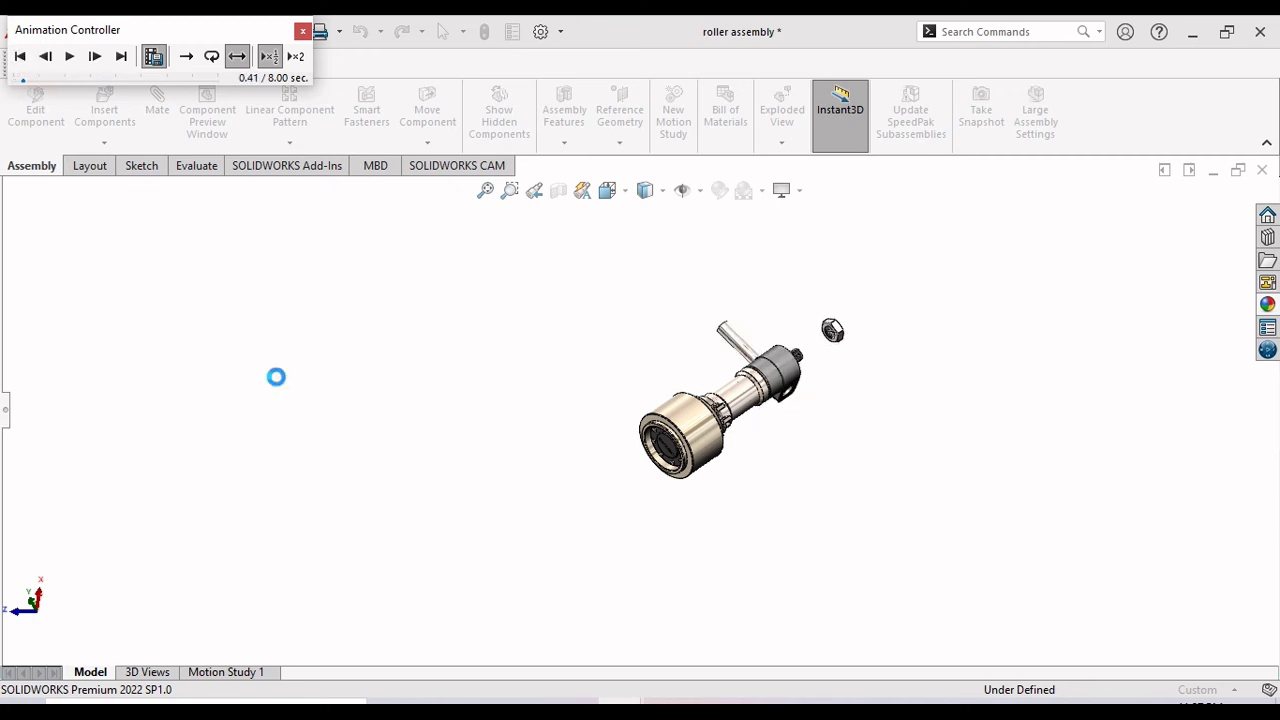
# Close the Animation Controller and bring up the Motion Study 2 timeline.
pyautogui.click(306, 33)
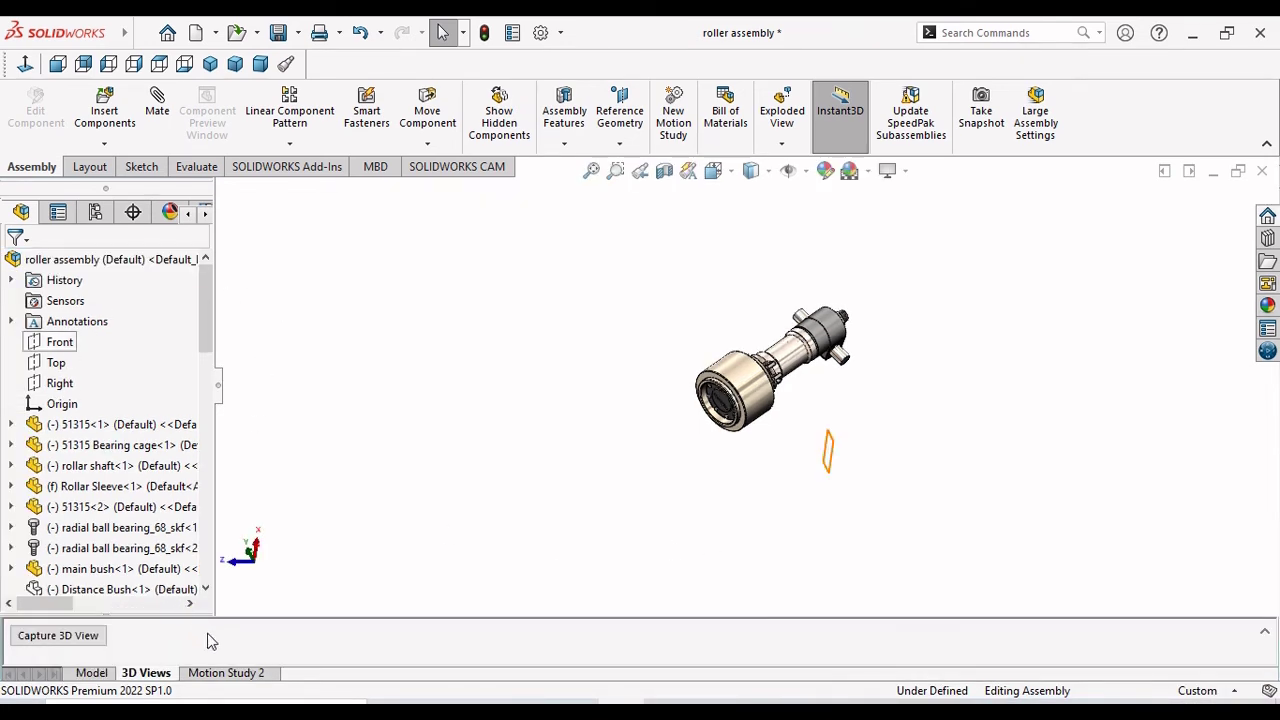
pyautogui.click(254, 676)
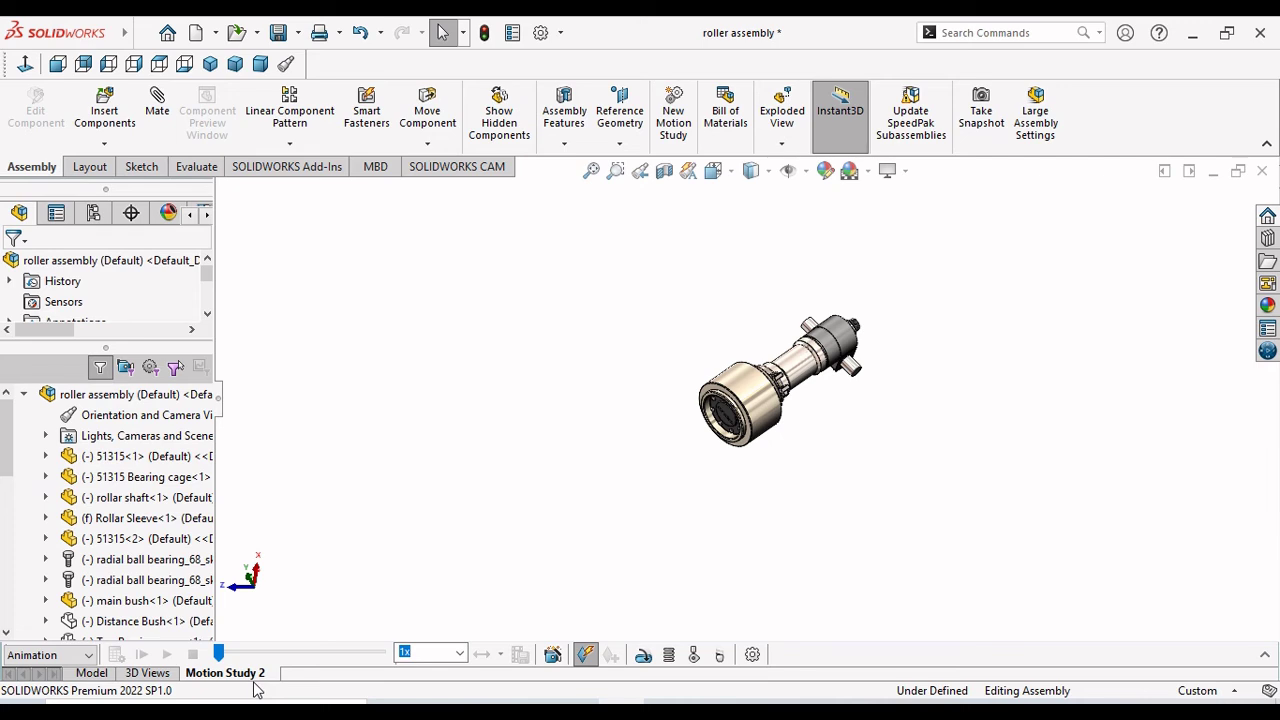
pyautogui.click(1266, 657)
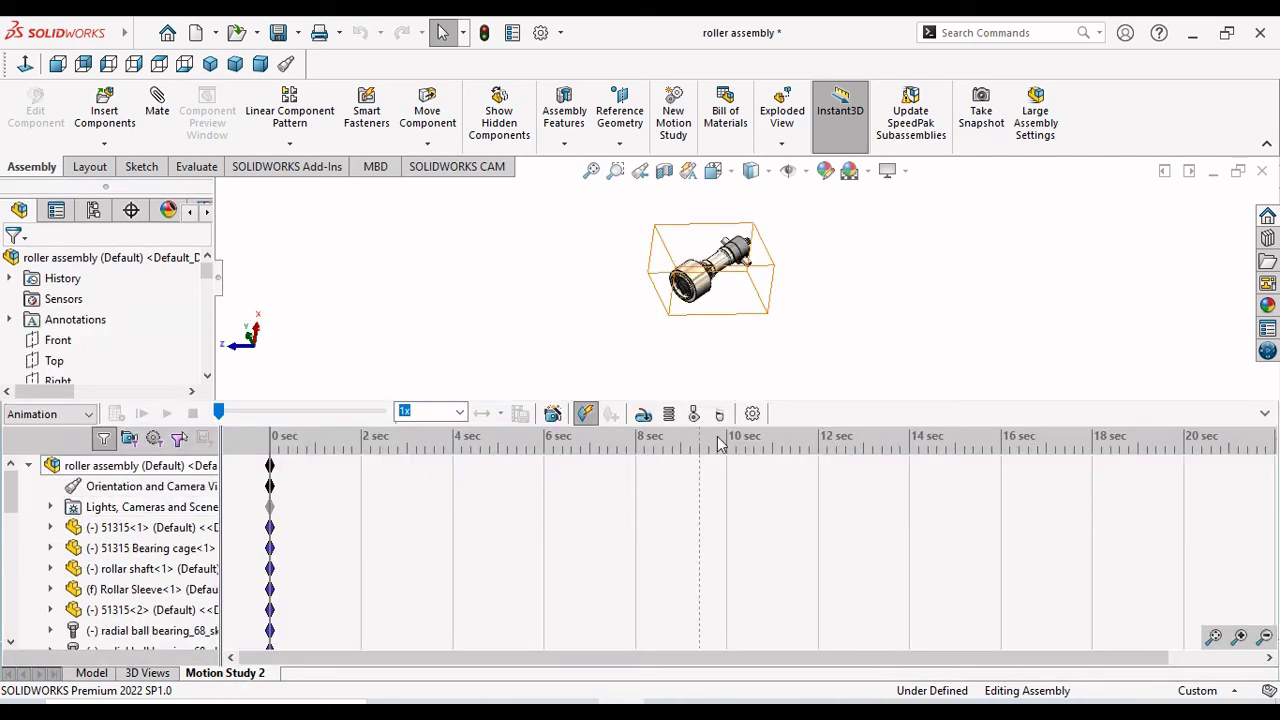
# Set Motion Study 2's frame rate to 50 frames per second.
pyautogui.click(753, 414)
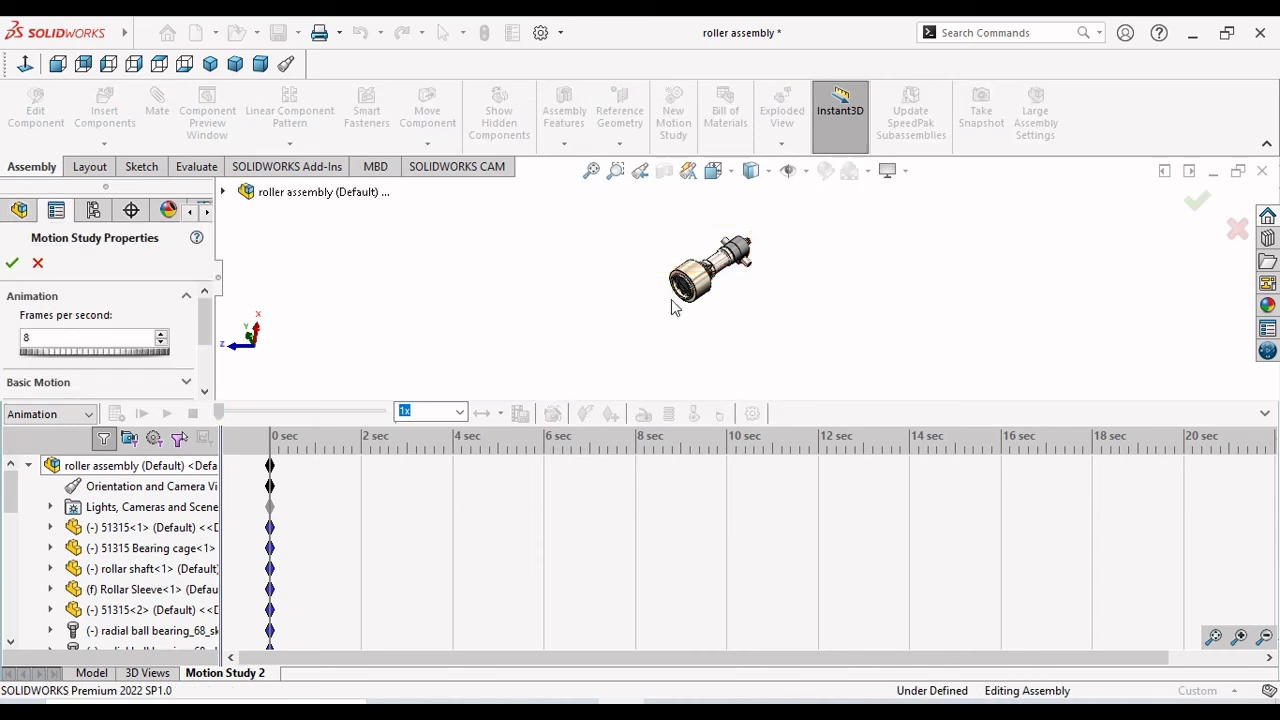
pyautogui.moveTo(64, 338); pyautogui.dragTo(2, 345)
pyautogui.write('50')
pyautogui.click(12, 264)
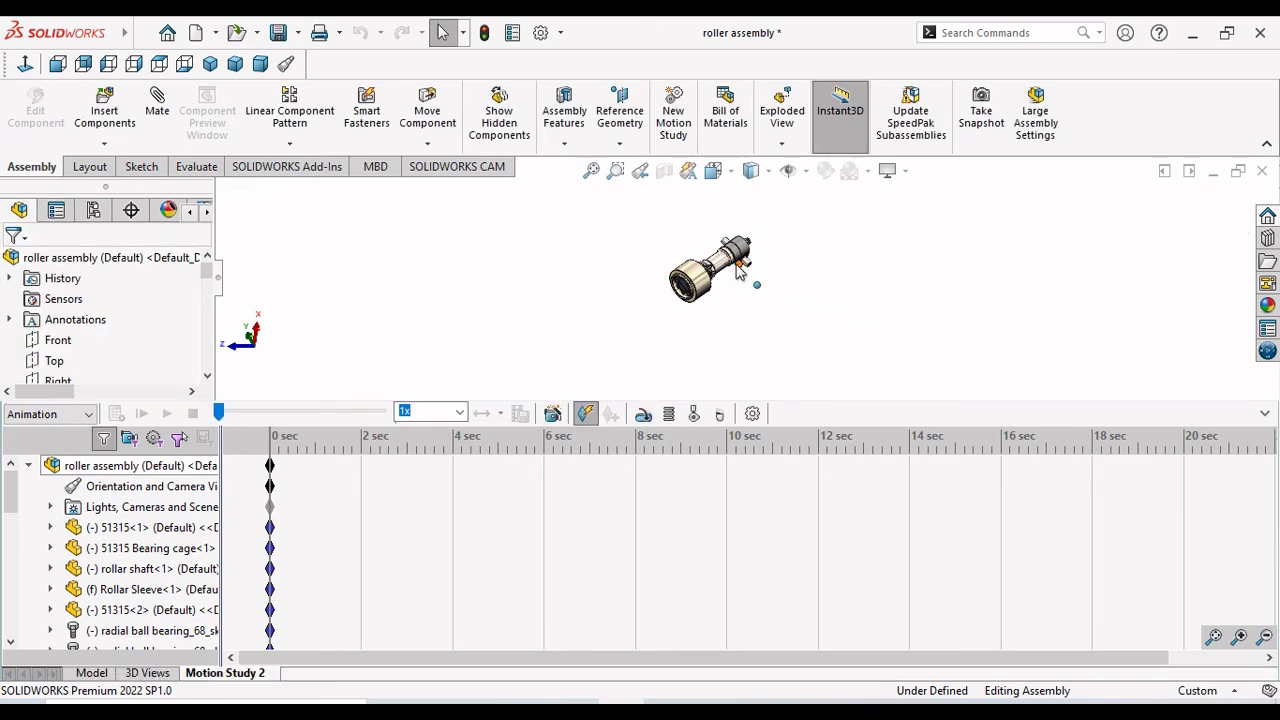
pyautogui.scroll(-2, 739, 268)
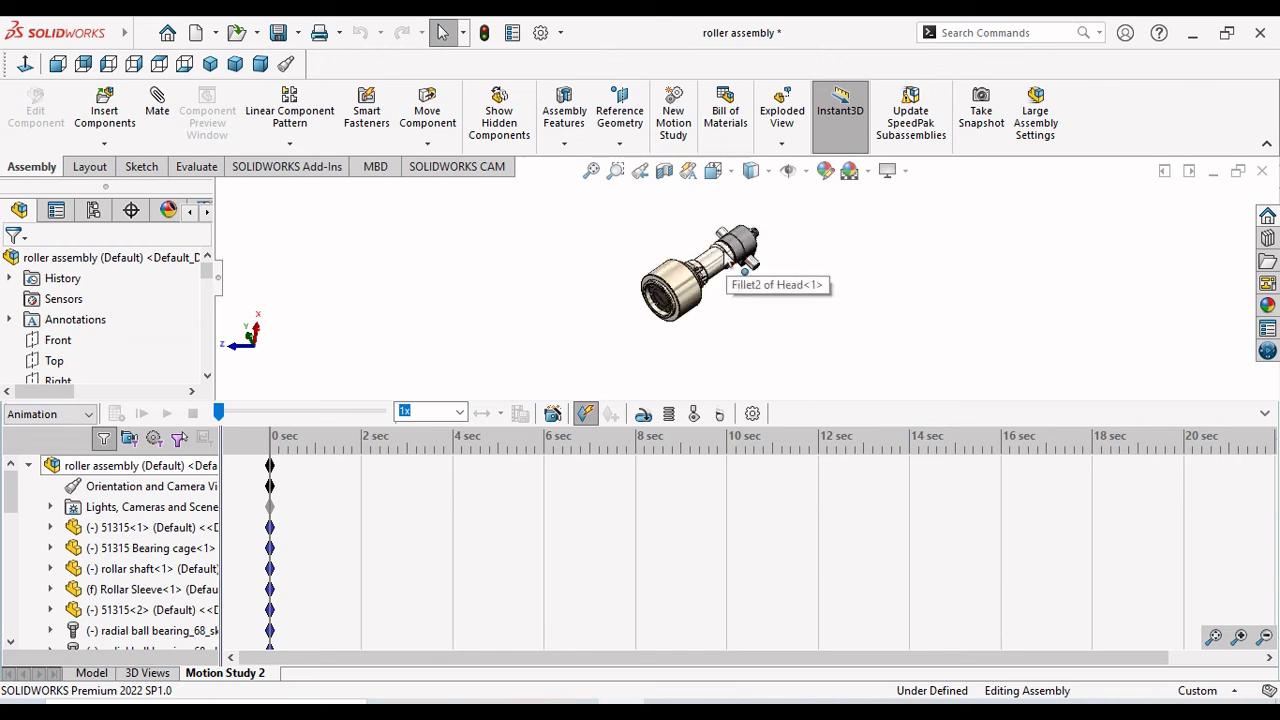
pyautogui.scroll(-1, 745, 271)
pyautogui.scroll(-1, 745, 271)
pyautogui.scroll(-1, 745, 271)
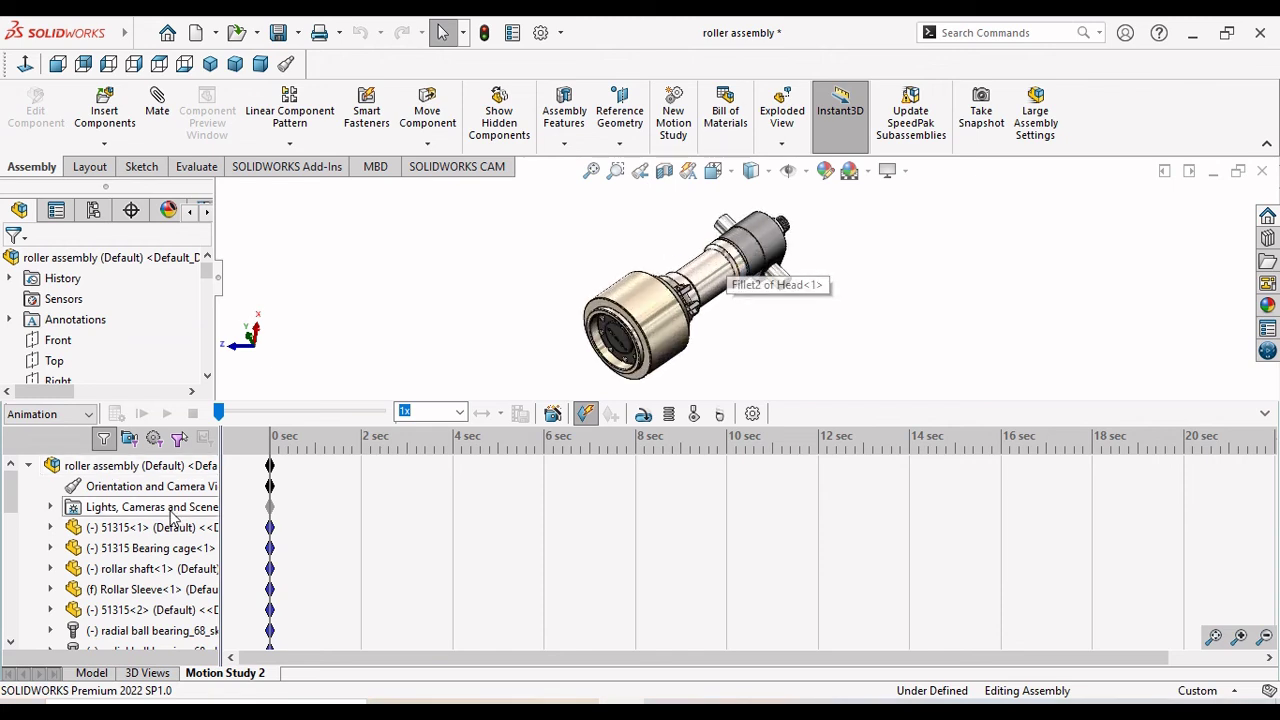
pyautogui.click(140, 465)
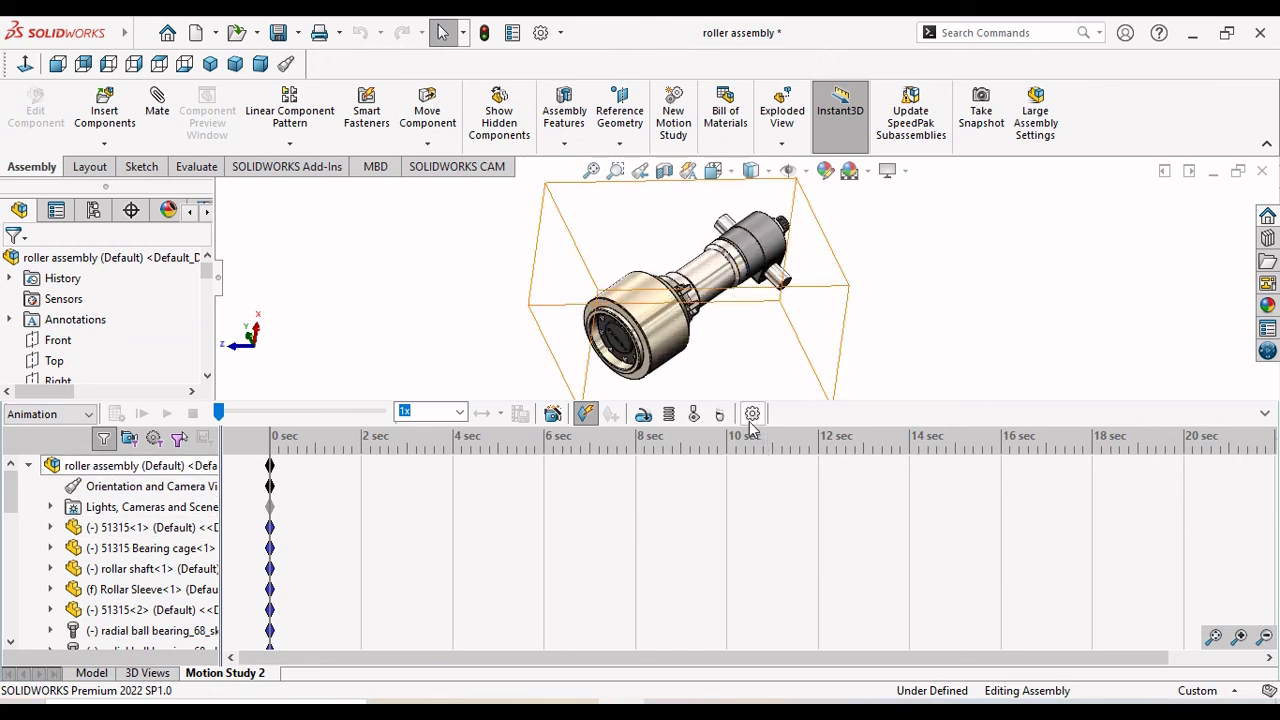
# Add a constant-speed 50 RPM rotary motor on the Head face.
pyautogui.click(644, 415)
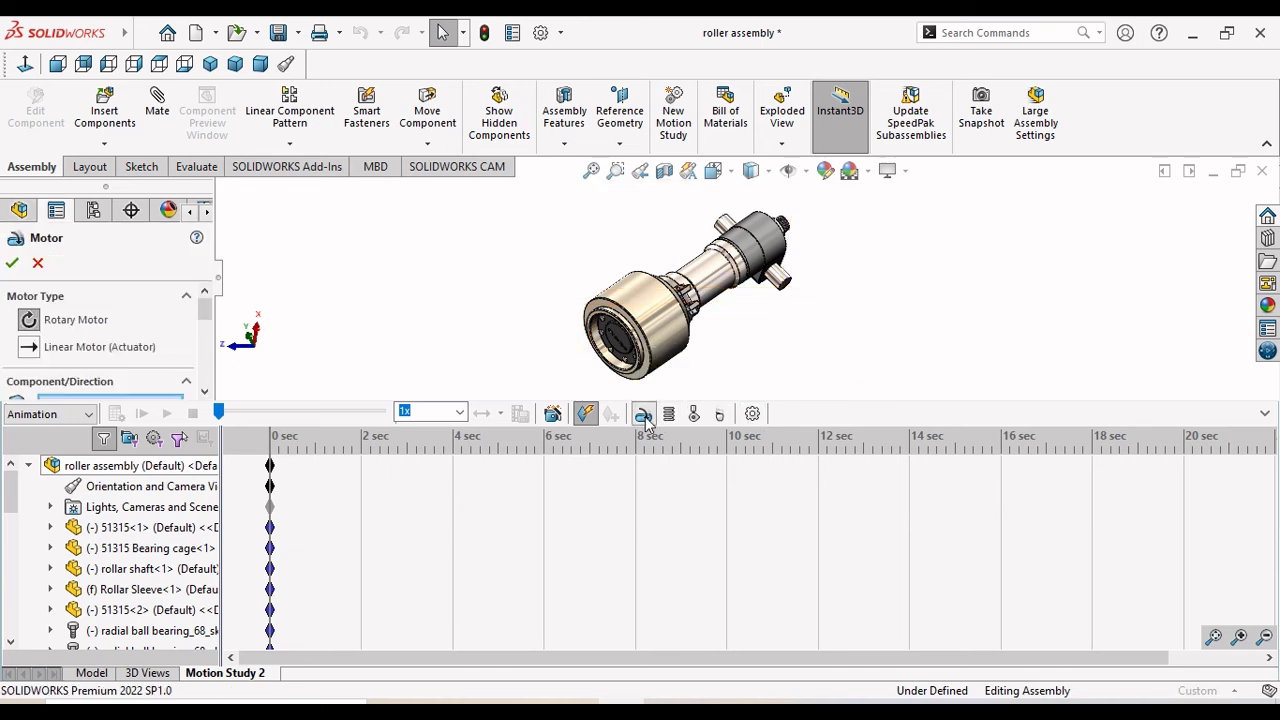
pyautogui.click(763, 234)
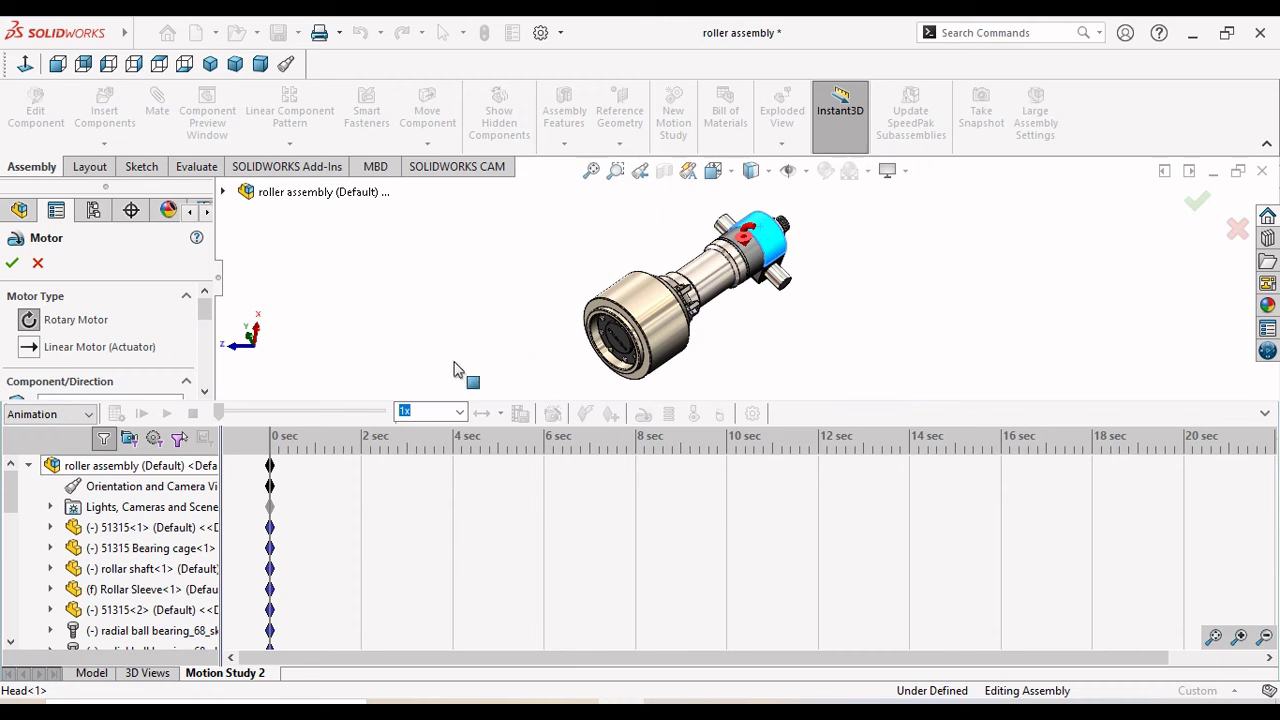
pyautogui.moveTo(205, 310); pyautogui.dragTo(197, 360)
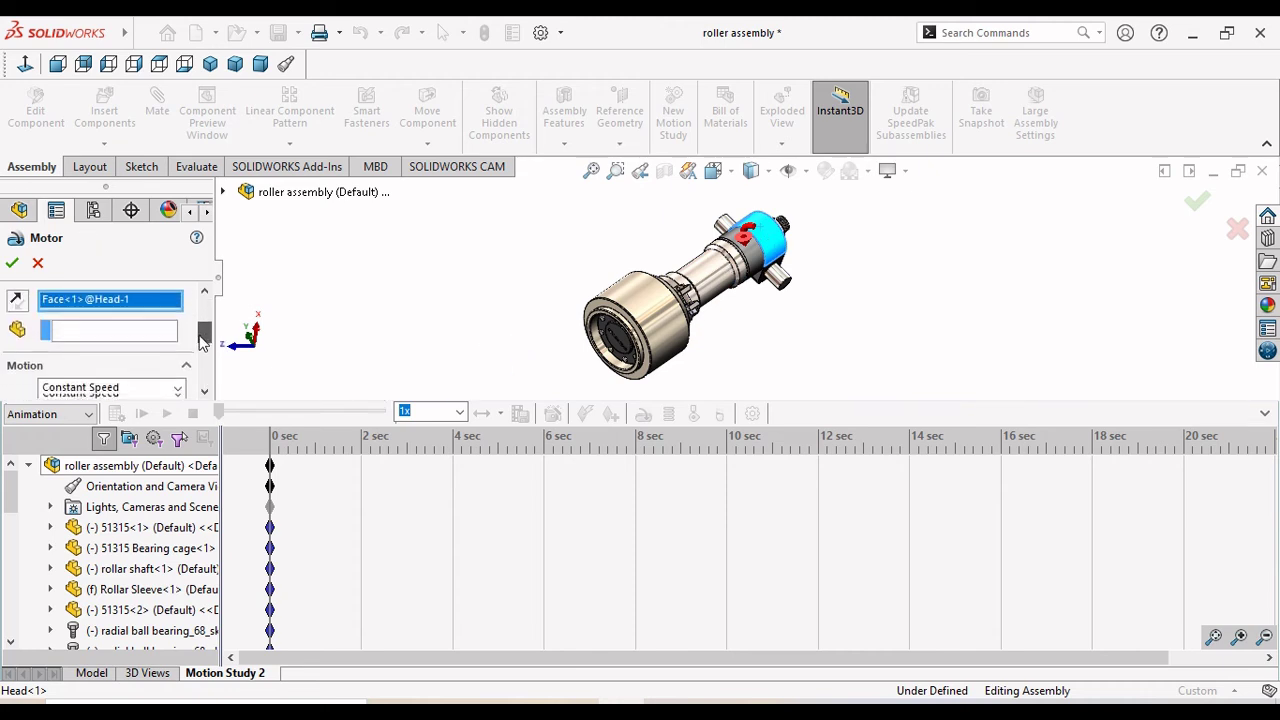
pyautogui.tripleClick(97, 318)
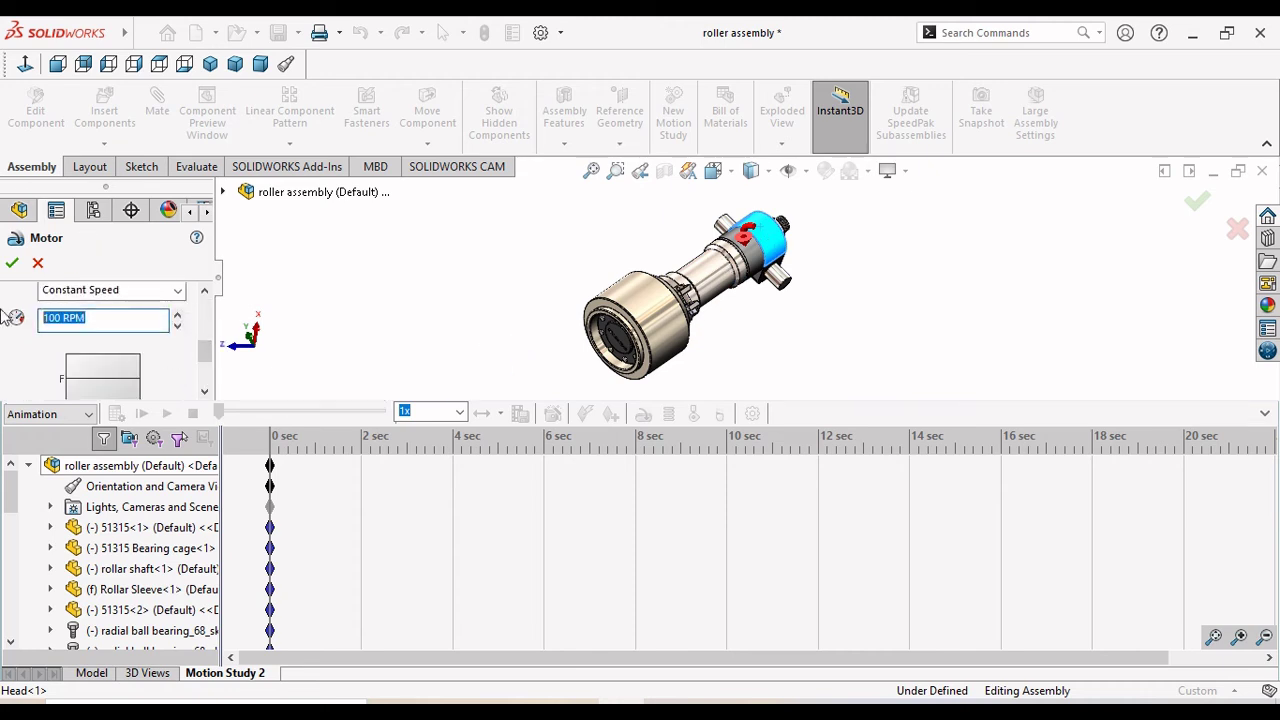
pyautogui.write('5')
pyautogui.write('0')
pyautogui.click(15, 264)
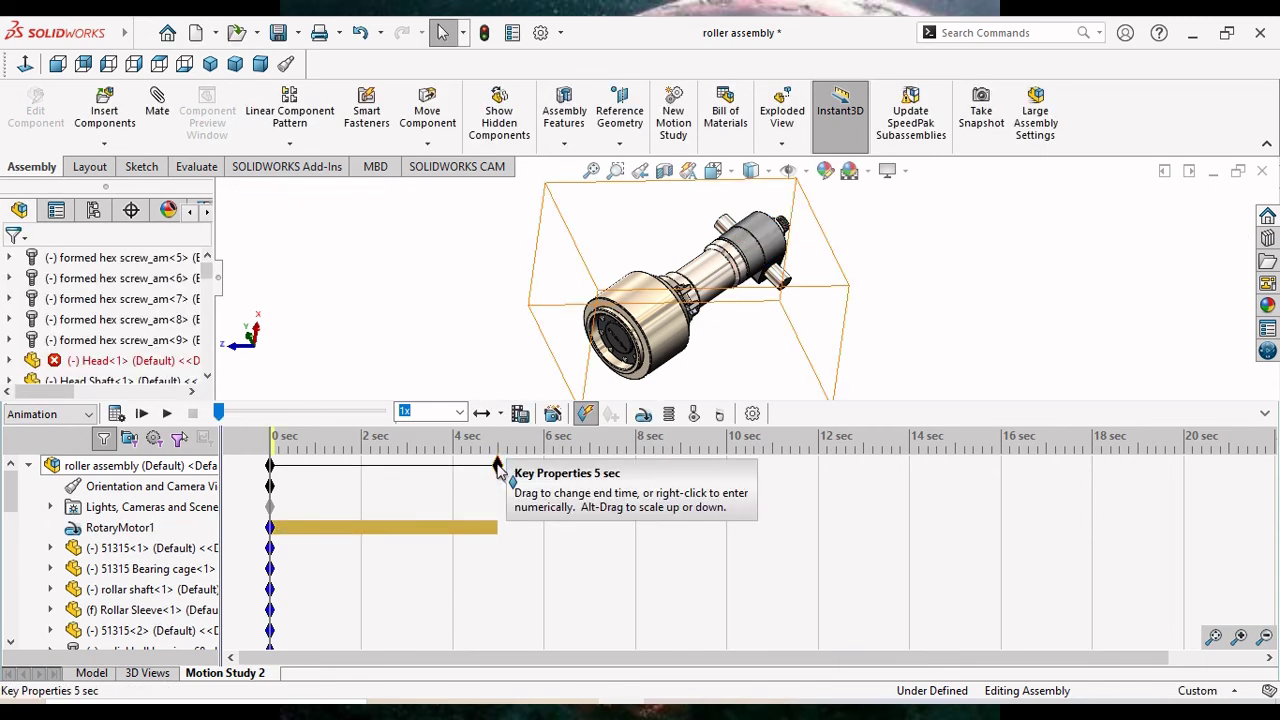
# Move the Motion Study 2 end key from 5 to 10 seconds and calculate the rotary motor motion.
pyautogui.moveTo(498, 466)
pyautogui.mouseDown()
pyautogui.moveTo(810, 531)
pyautogui.moveTo(726, 524)
pyautogui.mouseUp()
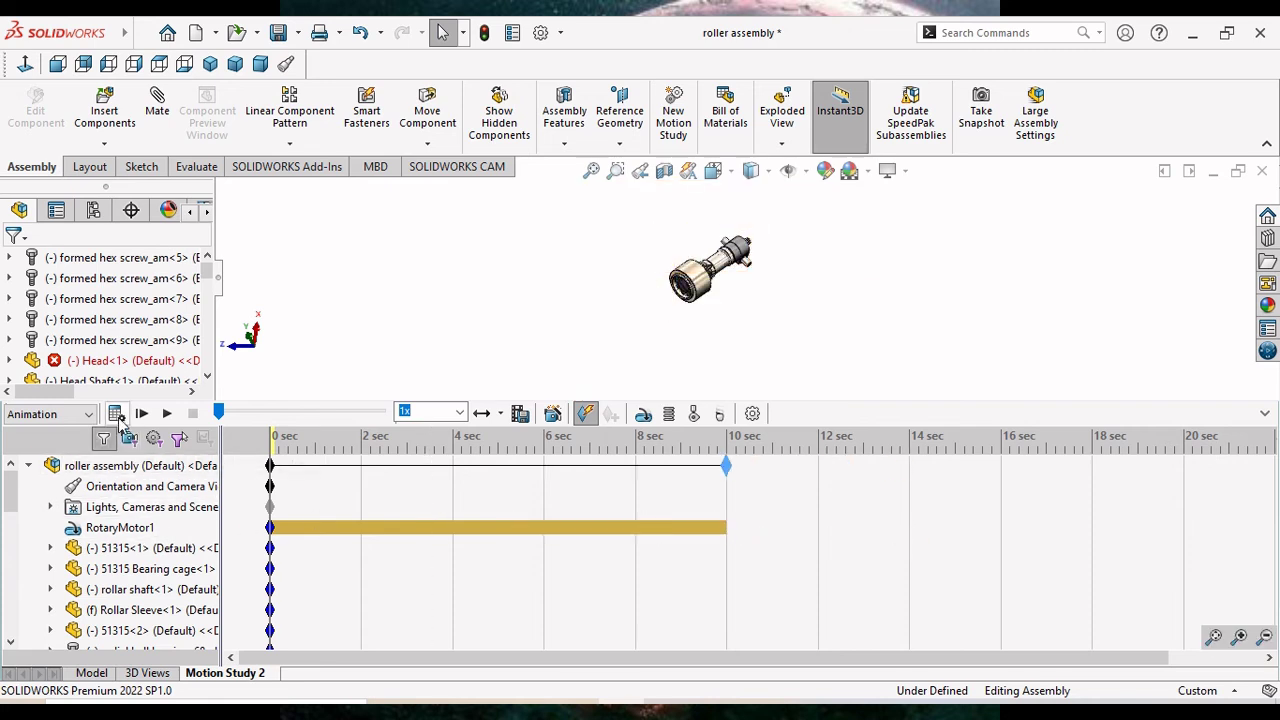
pyautogui.click(116, 414)
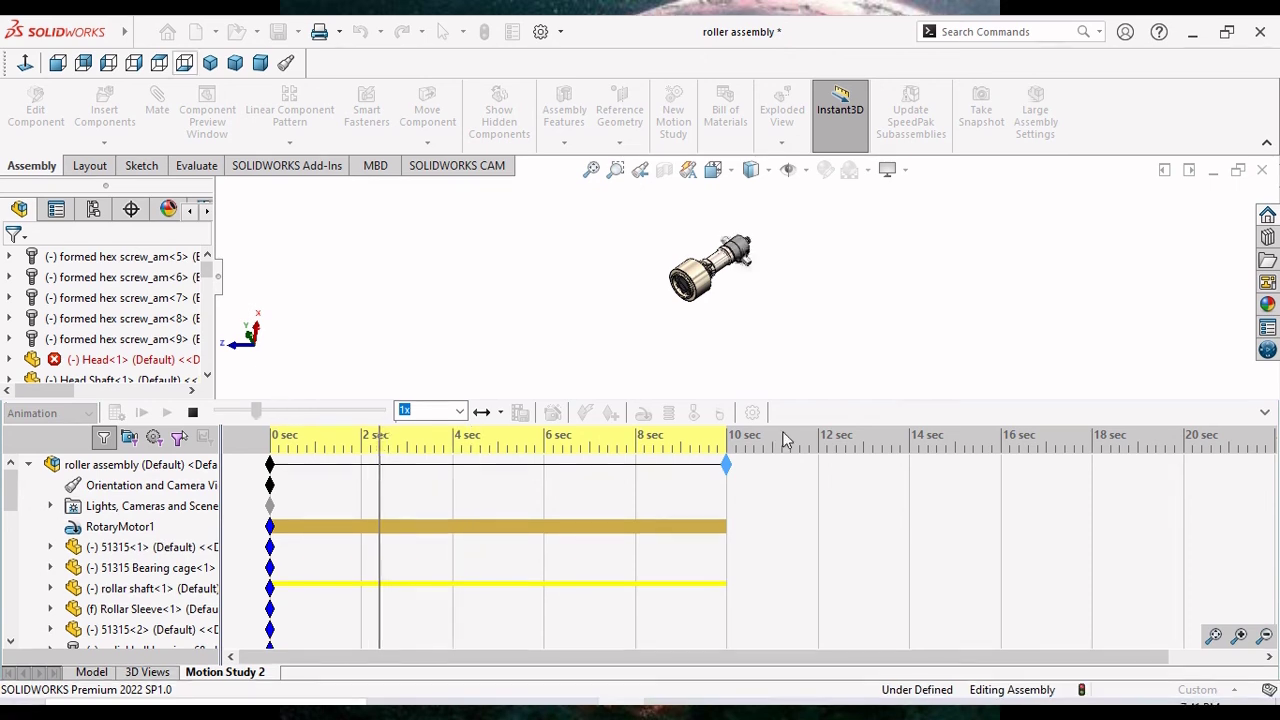
# Collapse the motion study timeline and rotate the roller assembly to a clearer viewing angle.
pyautogui.click(1265, 413)
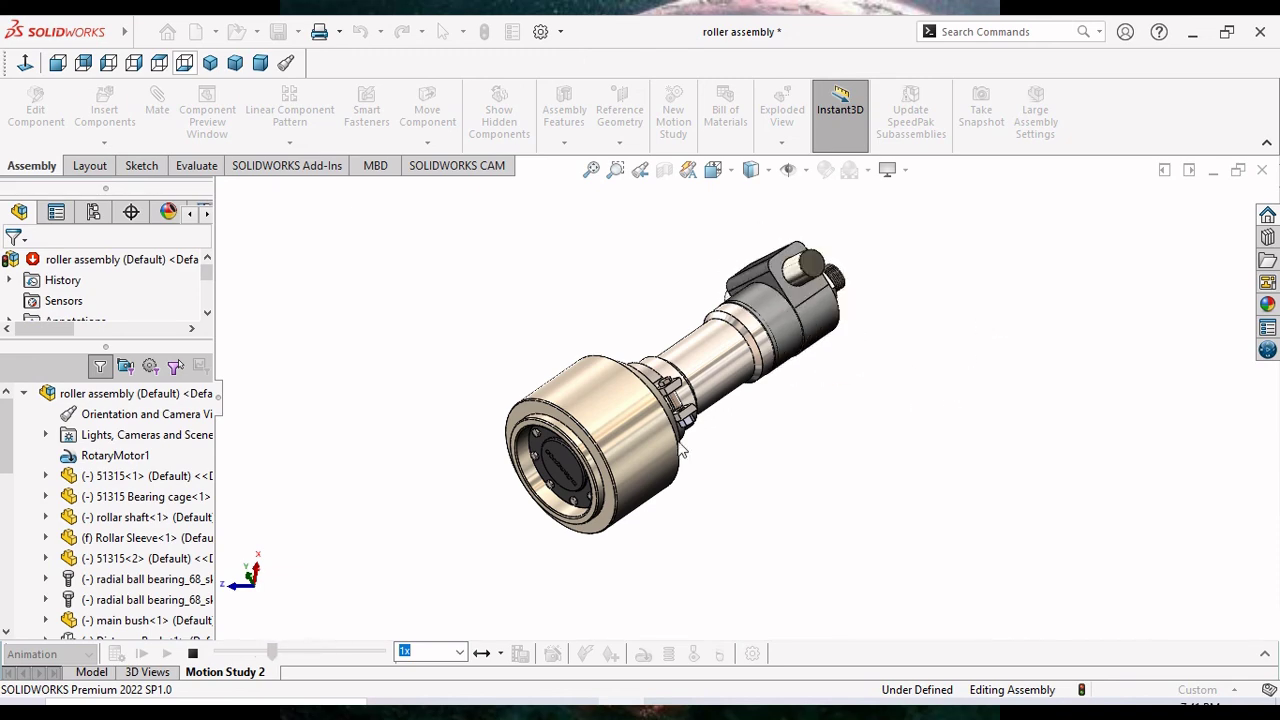
pyautogui.moveTo(543, 351)
pyautogui.mouseDown(button='middle')
pyautogui.moveTo(486, 446)
pyautogui.moveTo(500, 486)
pyautogui.moveTo(617, 545)
pyautogui.moveTo(620, 630)
pyautogui.mouseUp(button='middle')
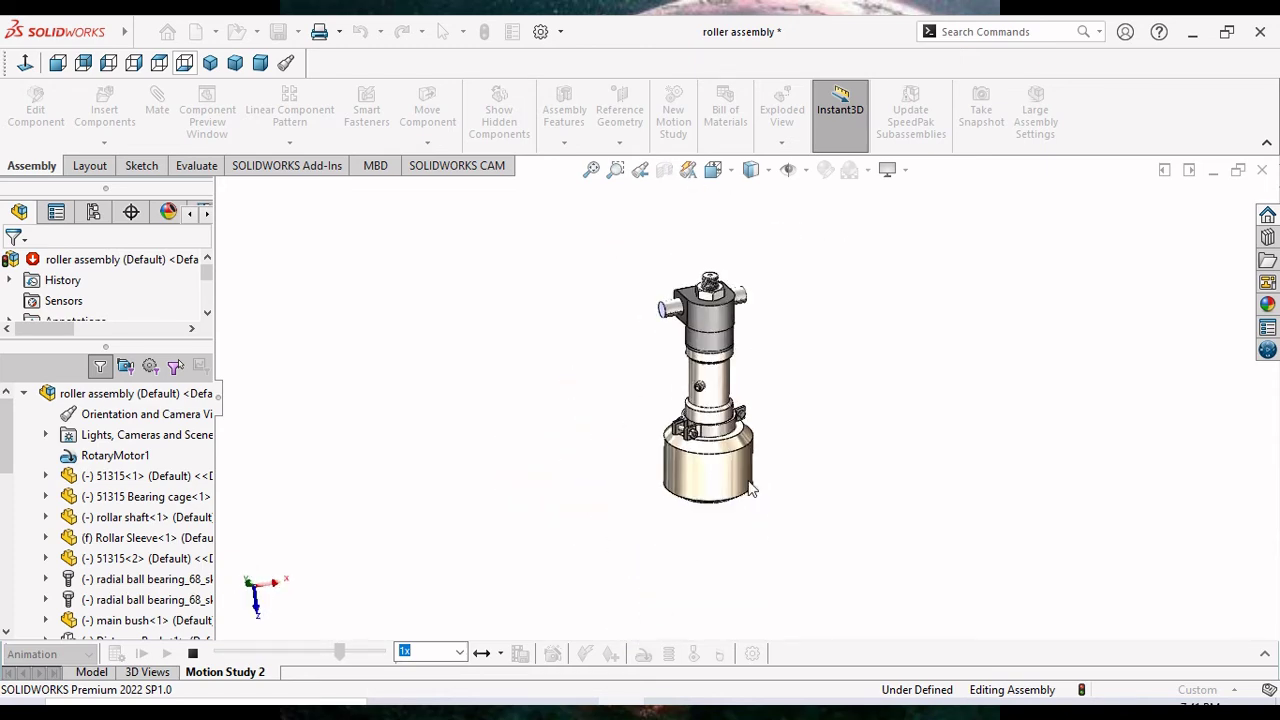
pyautogui.scroll(-3, 722, 347)
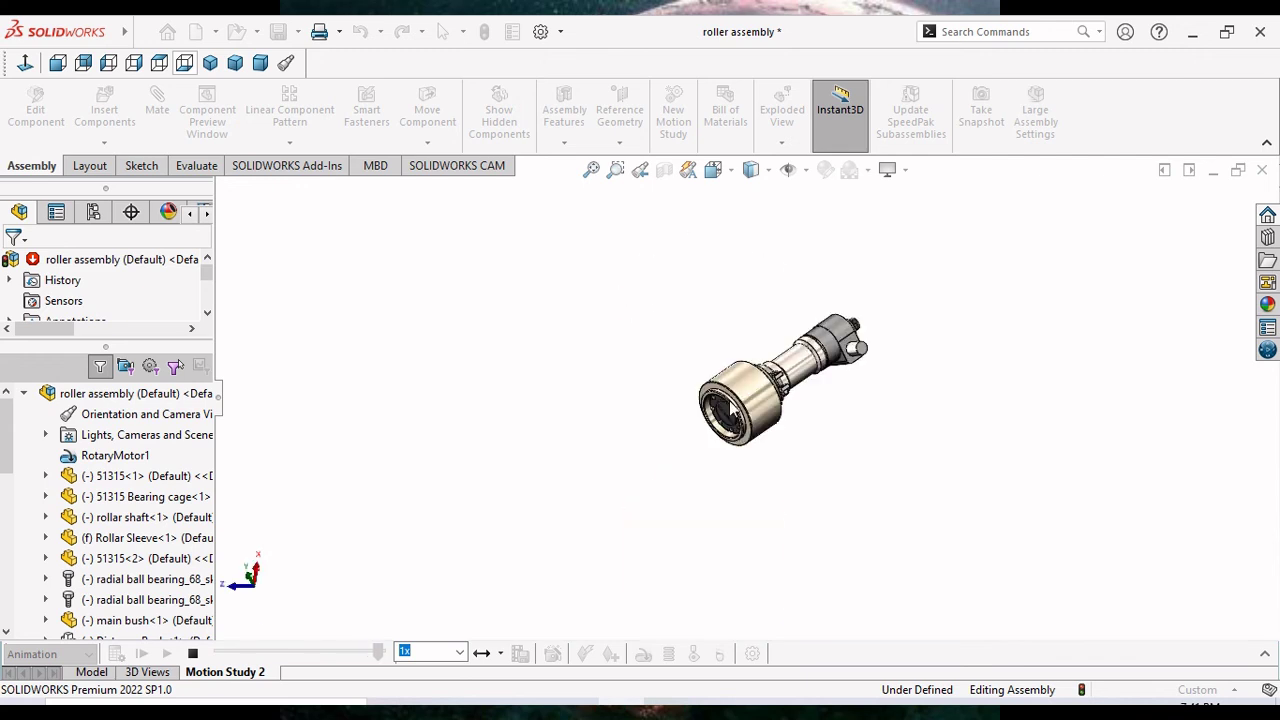
pyautogui.moveTo(633, 430)
pyautogui.mouseDown(button='middle')
pyautogui.moveTo(674, 537)
pyautogui.moveTo(786, 583)
pyautogui.moveTo(846, 343)
pyautogui.moveTo(797, 393)
pyautogui.moveTo(735, 372)
pyautogui.mouseUp(button='middle')
pyautogui.scroll(-2, 819, 340)
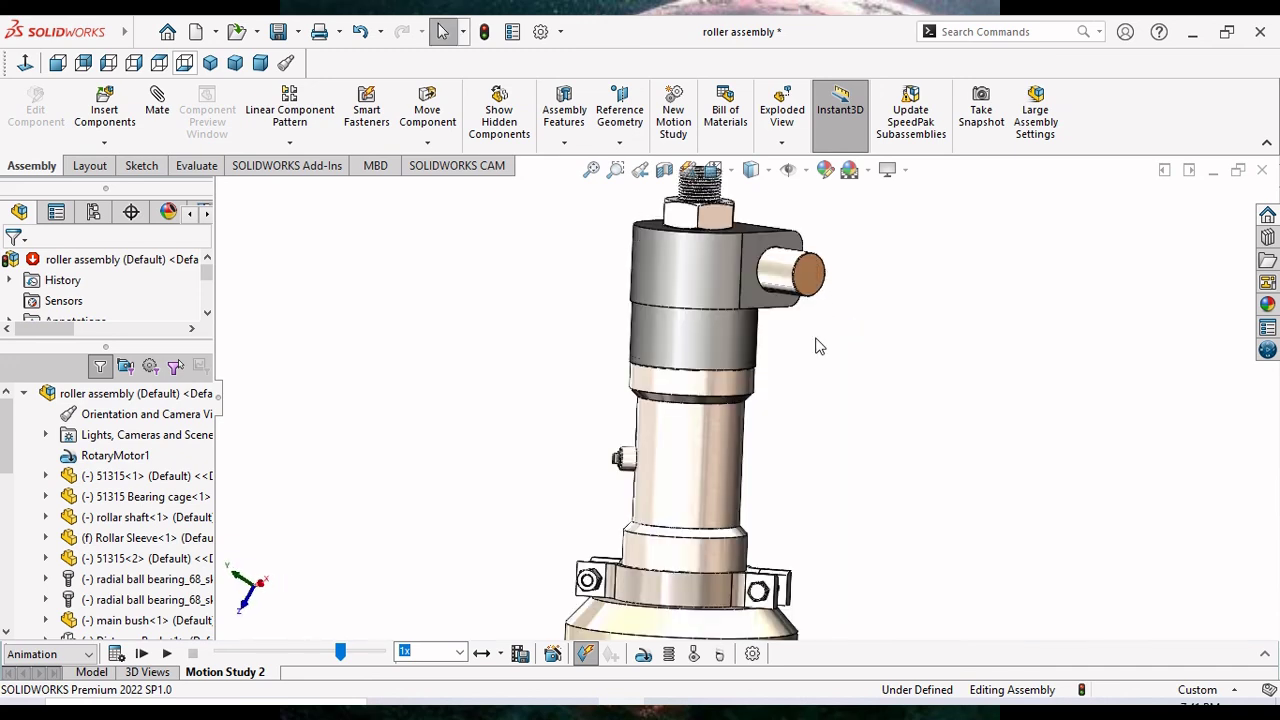
pyautogui.scroll(-2, 800, 380)
pyautogui.scroll(2, 795, 383)
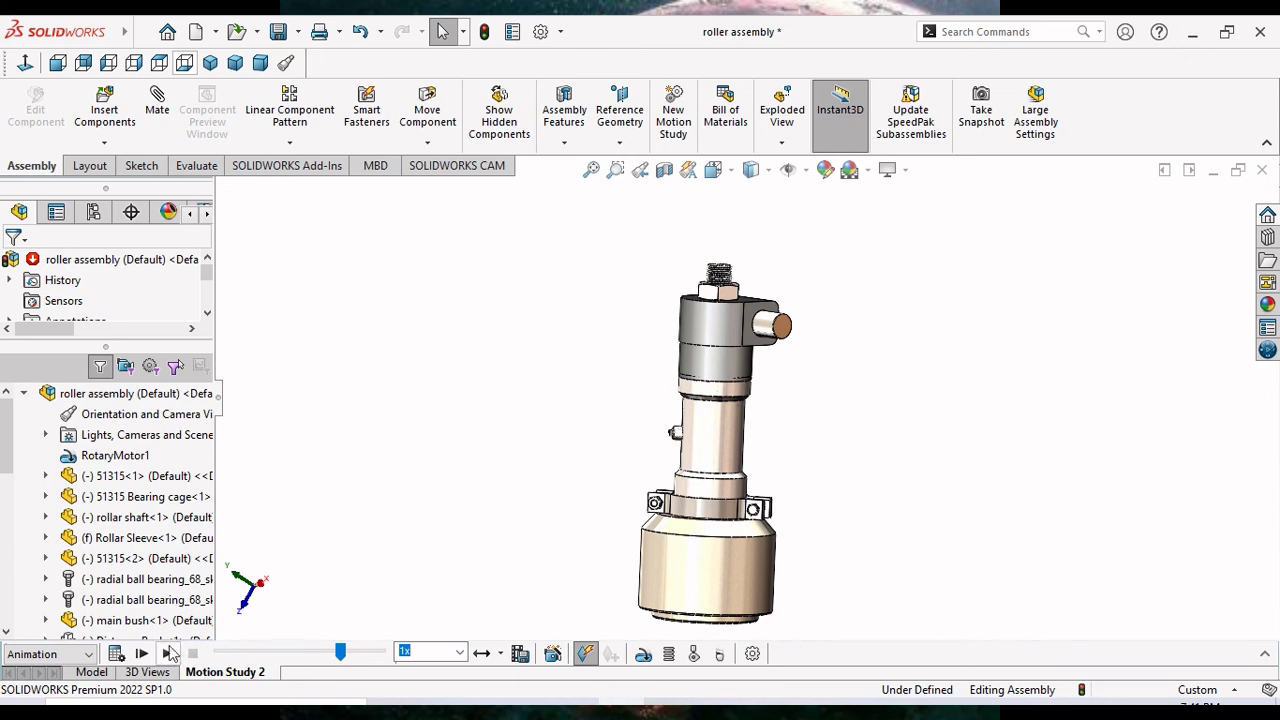
# Play the motor-driven roller animation, stop it partway, and rebuild the assembly with Ctrl+B.
pyautogui.click(168, 654)
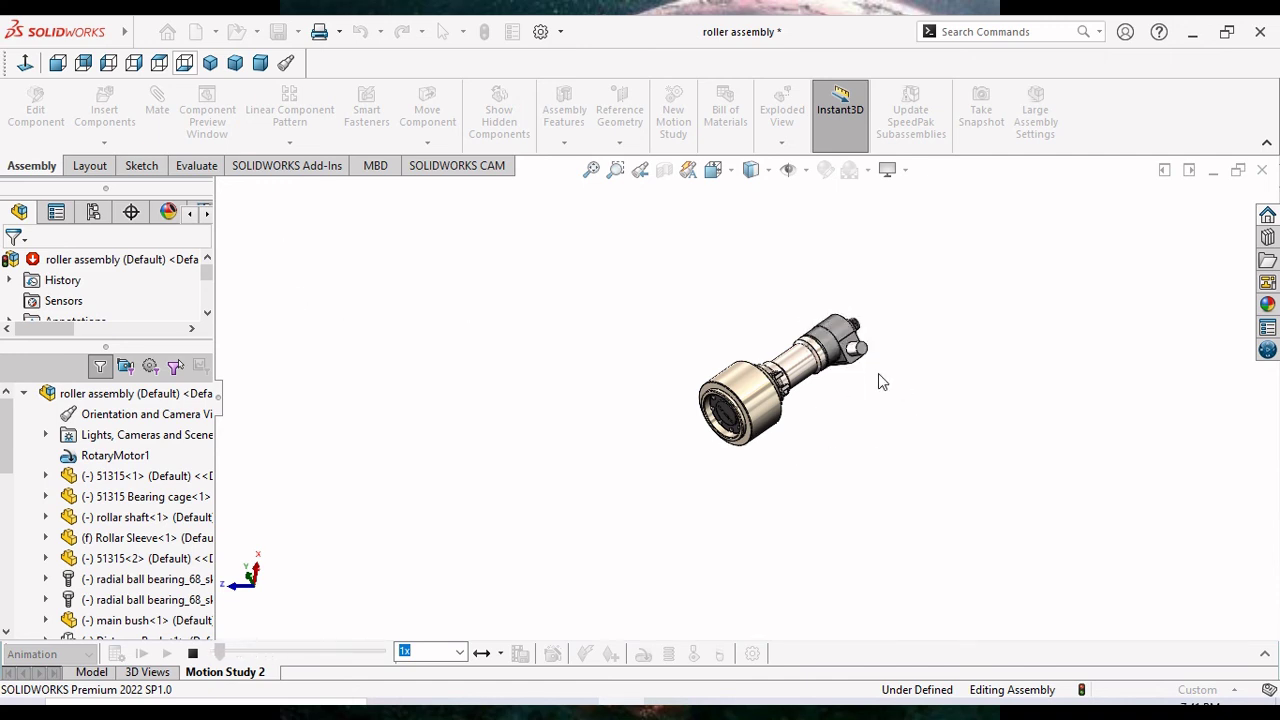
pyautogui.scroll(-2, 881, 378)
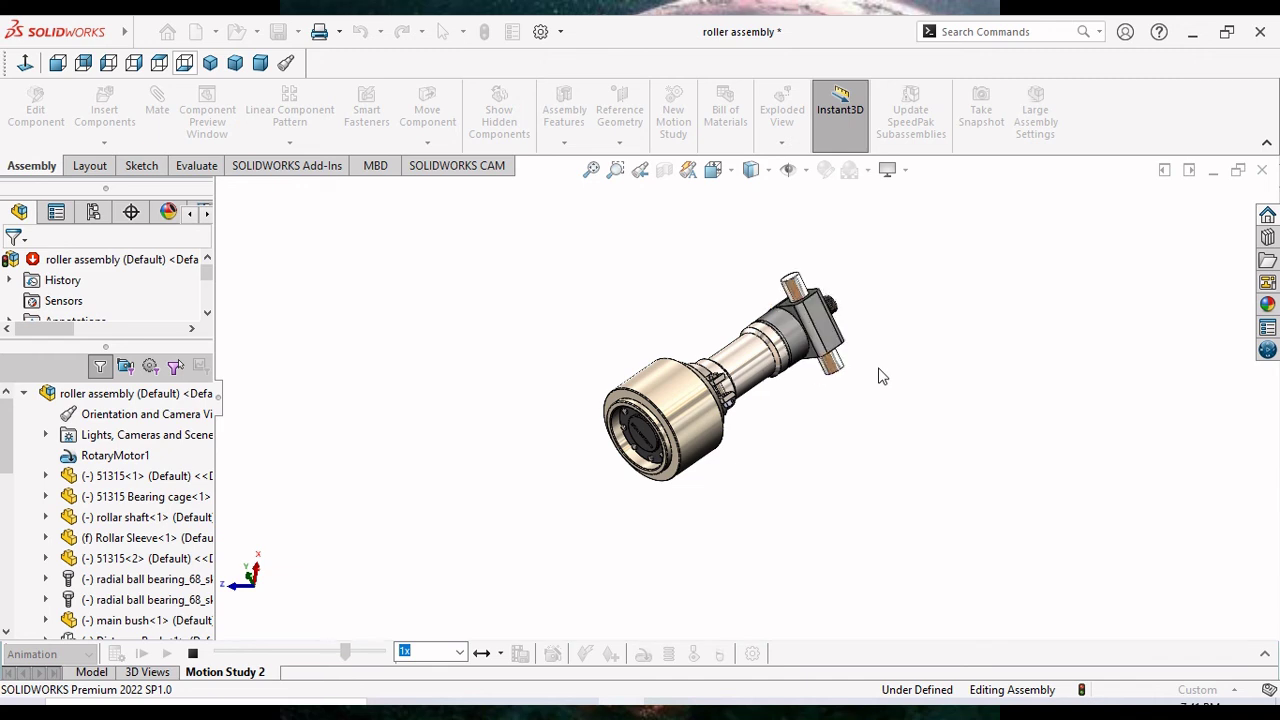
pyautogui.scroll(3, 882, 376)
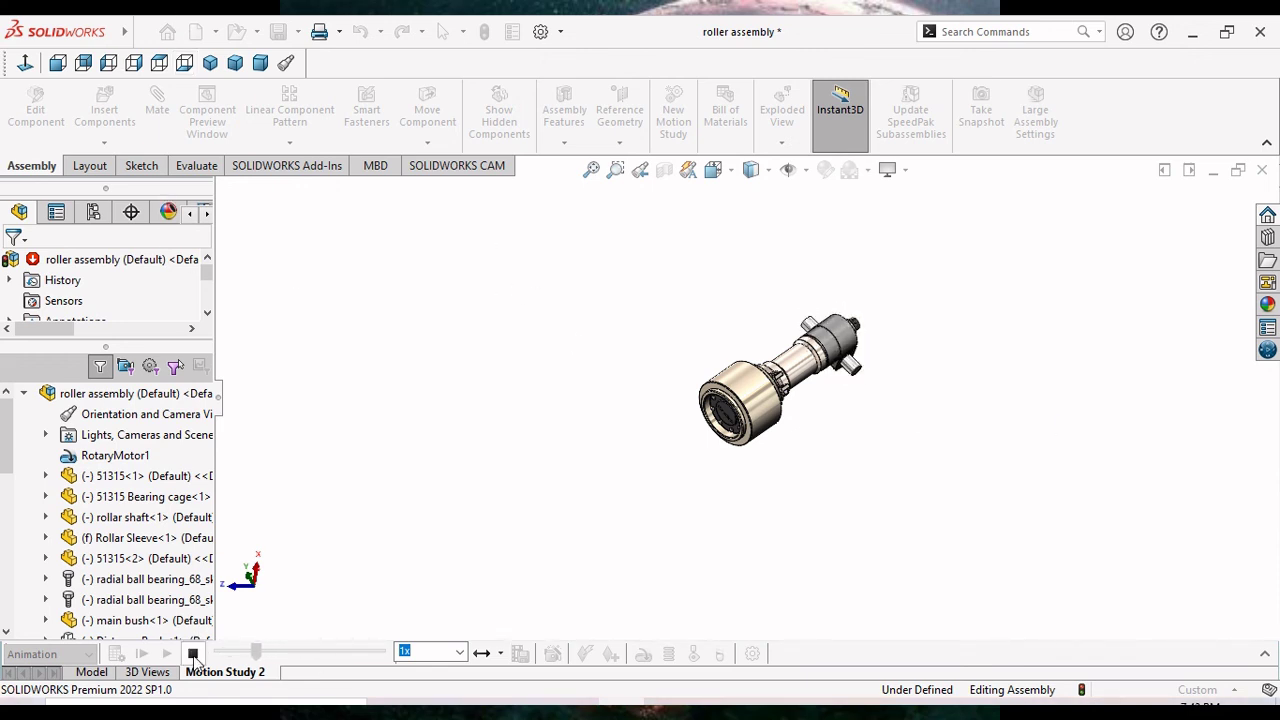
pyautogui.click(193, 654)
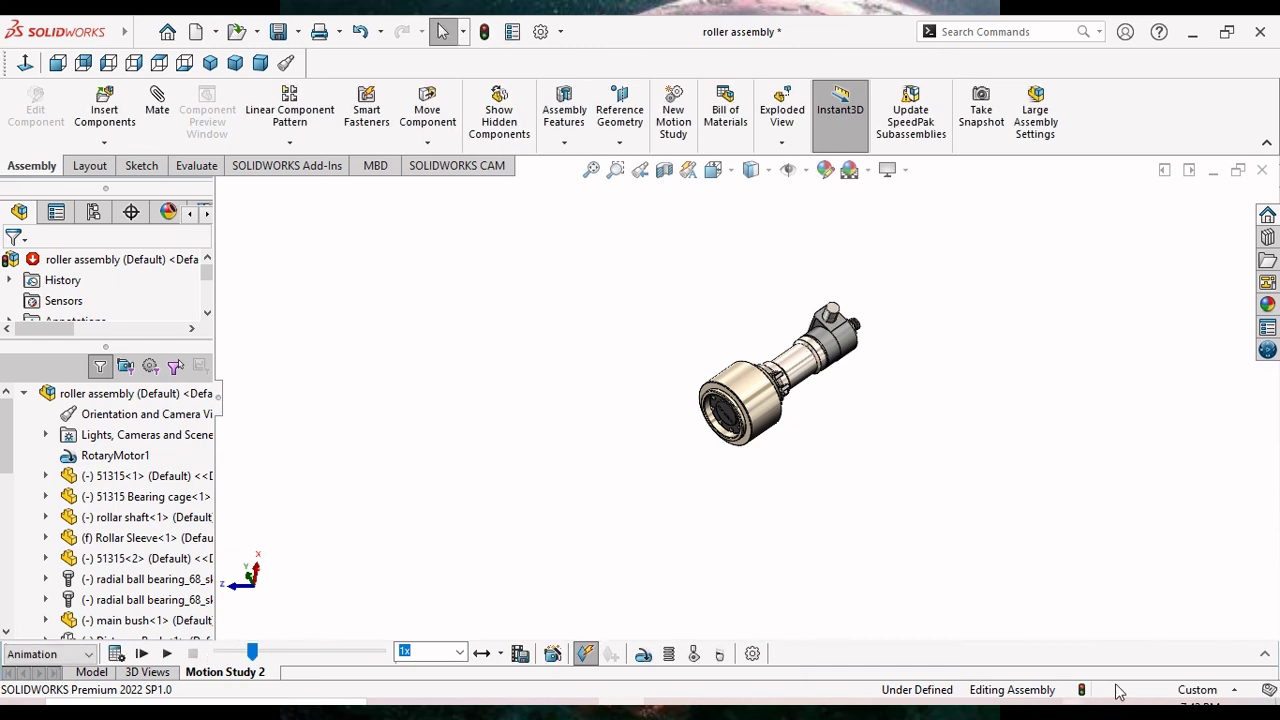
pyautogui.scroll(-1, 800, 376)
pyautogui.scroll(-1, 800, 378)
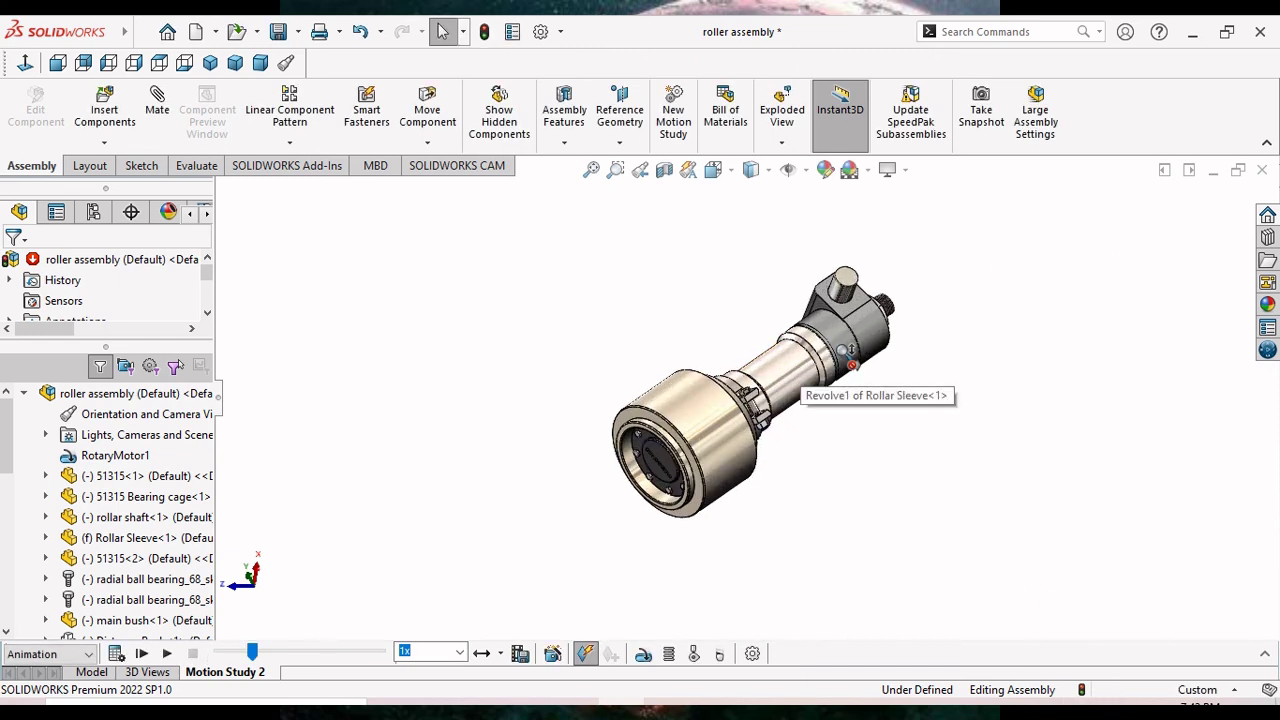
pyautogui.scroll(-2, 800, 378)
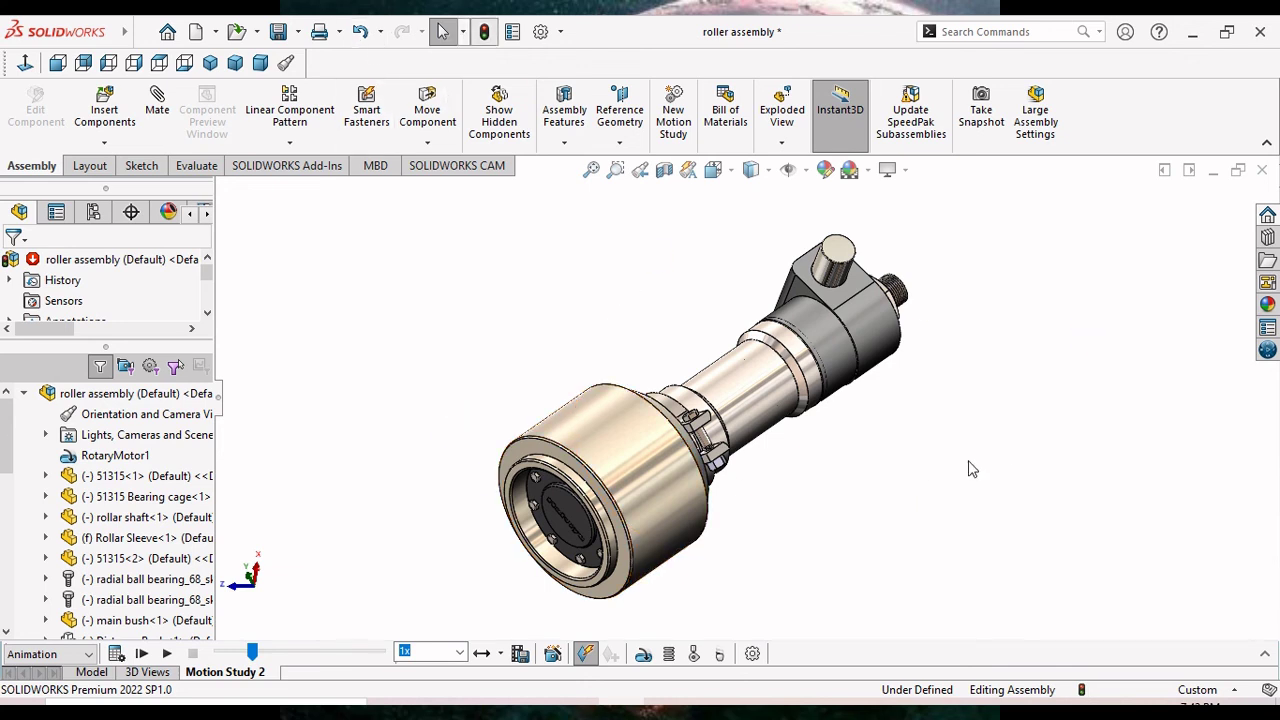
pyautogui.hotkey('ctrl', 'b')
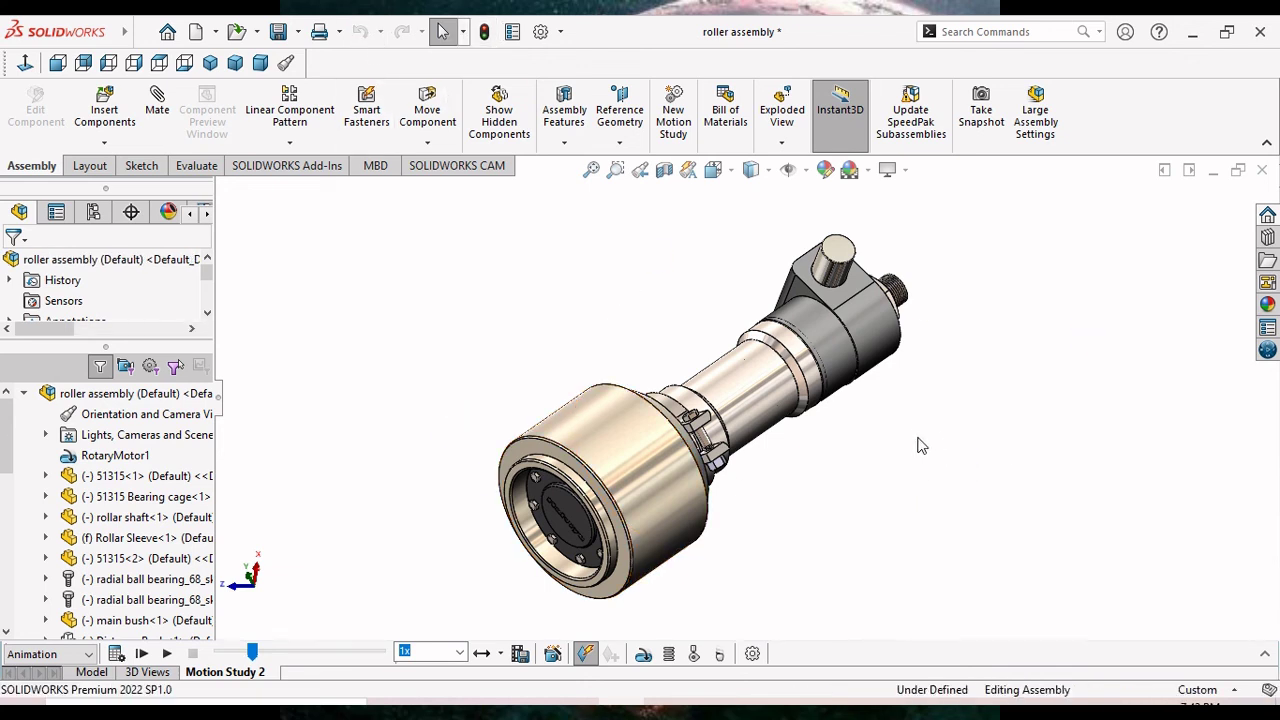
# Save the Motion Study 2 animation to the Desktop as roller assembly2.avi without replacing the existing video.
pyautogui.click(516, 660)
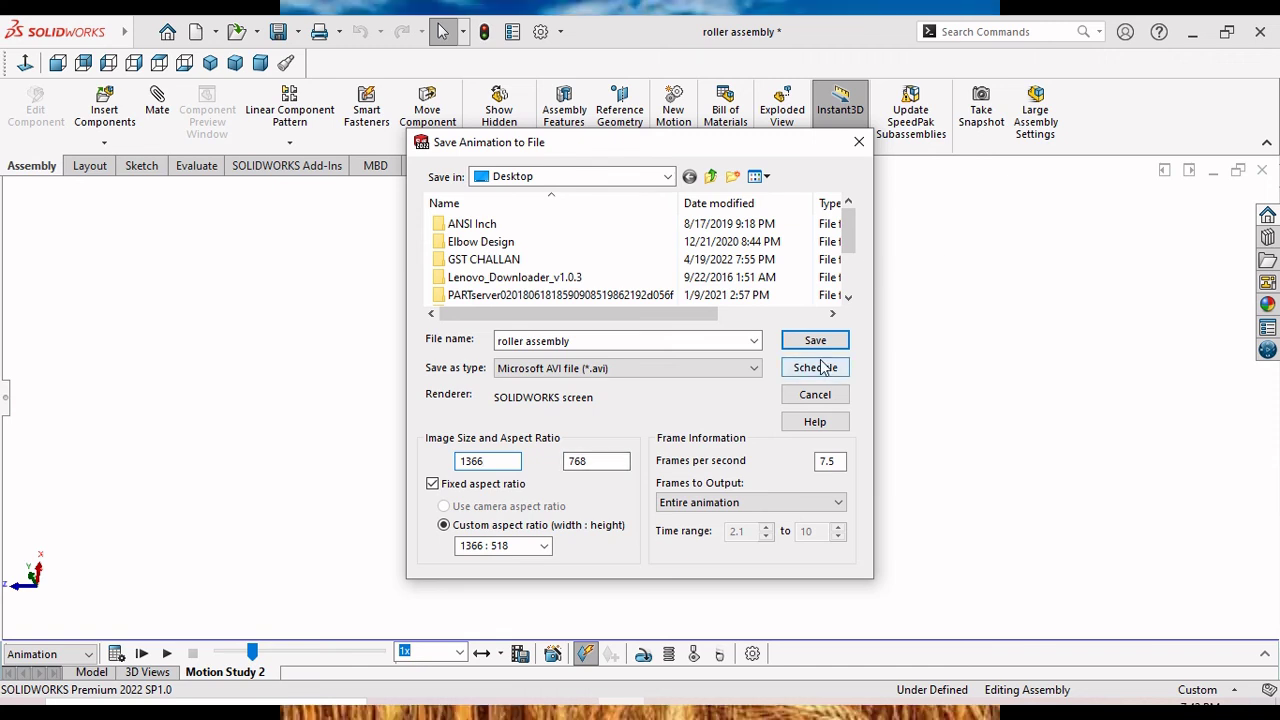
pyautogui.click(816, 340)
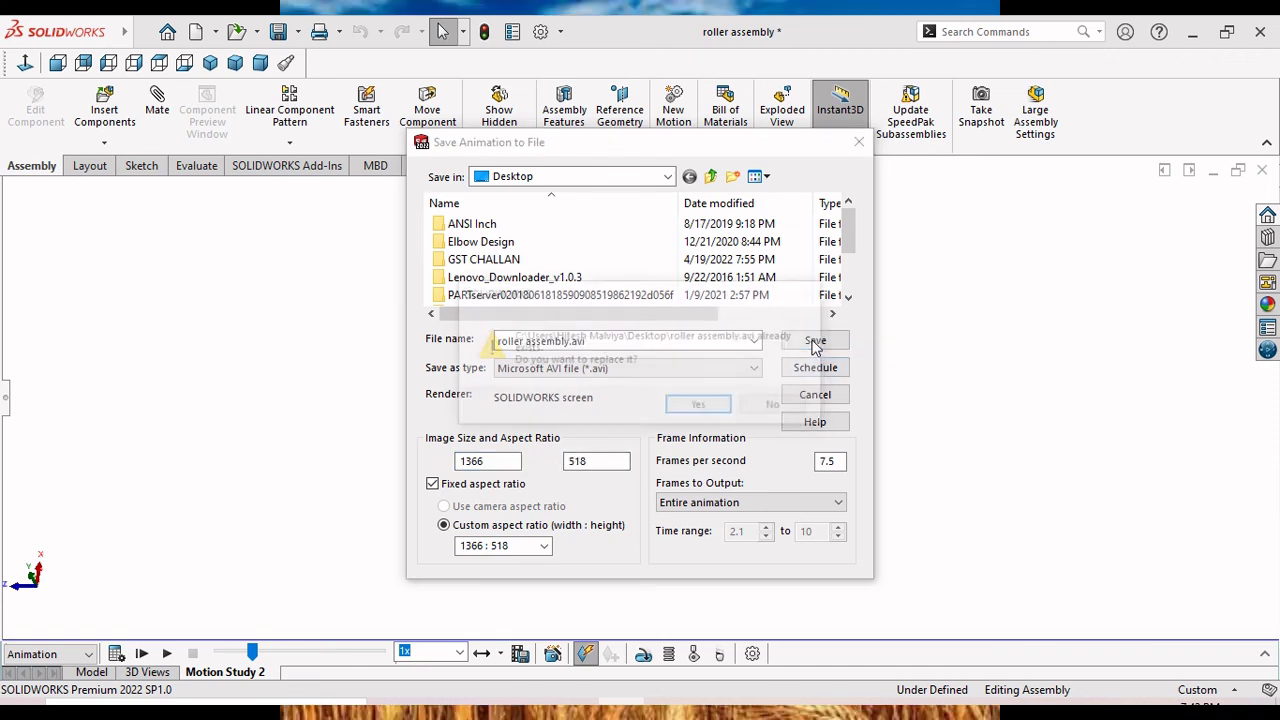
pyautogui.click(773, 407)
pyautogui.click(615, 340)
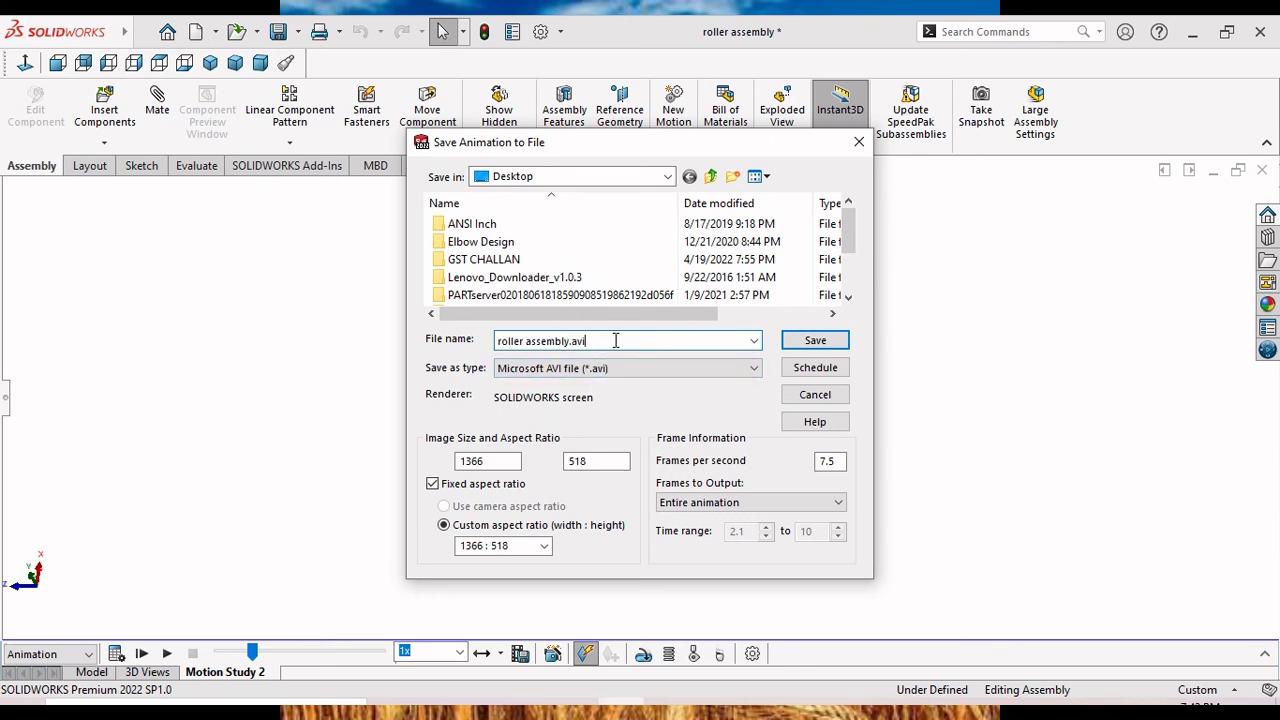
pyautogui.scroll(-1, 560, 300)
pyautogui.scroll(-1, 551, 300)
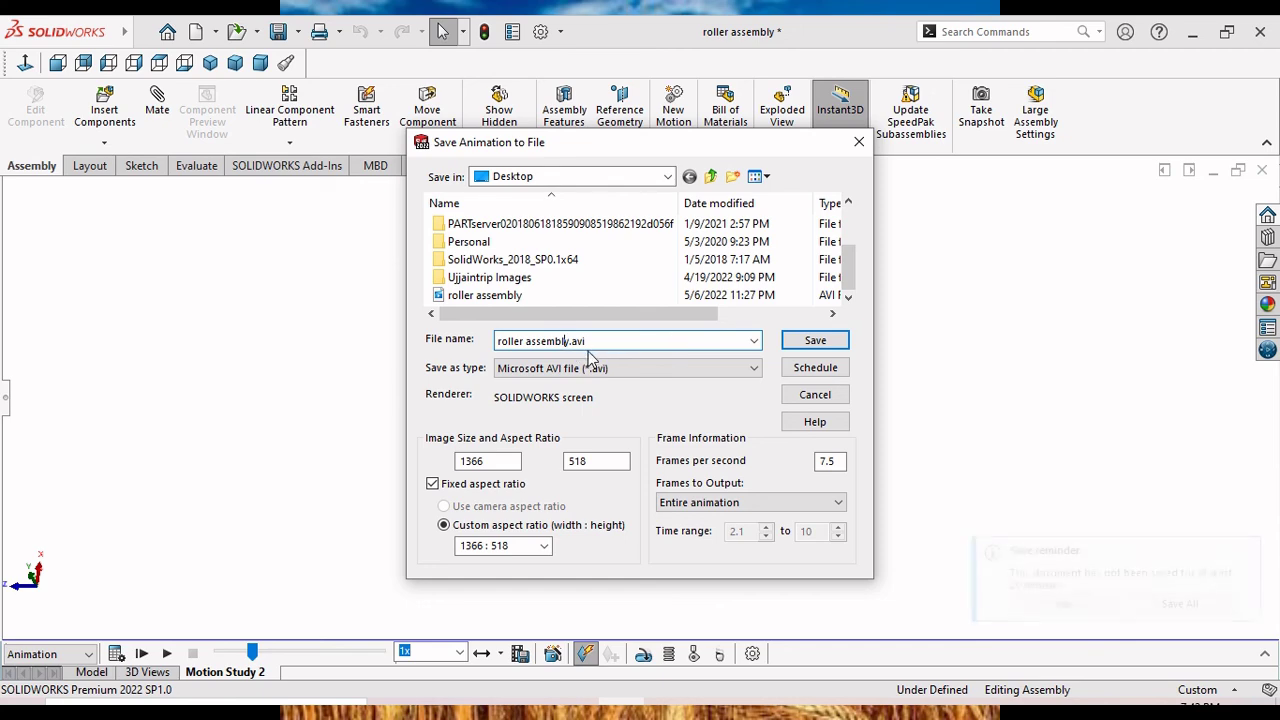
pyautogui.write('2')
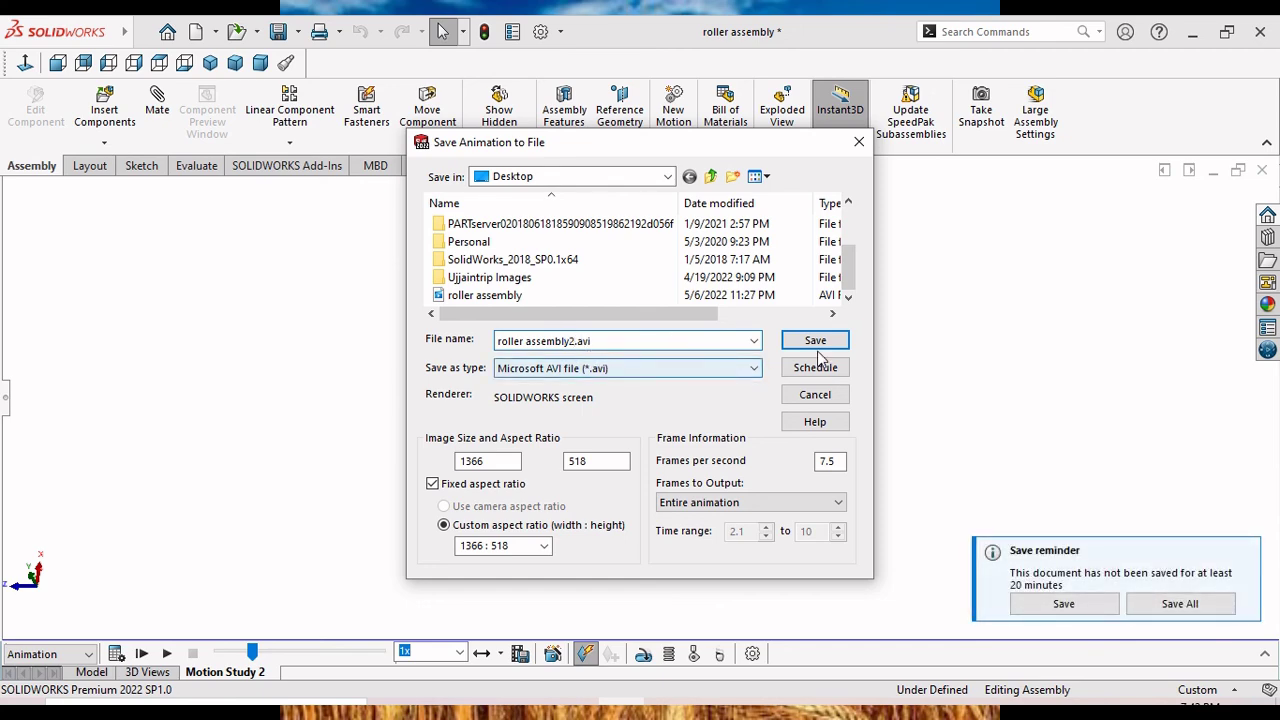
pyautogui.click(816, 343)
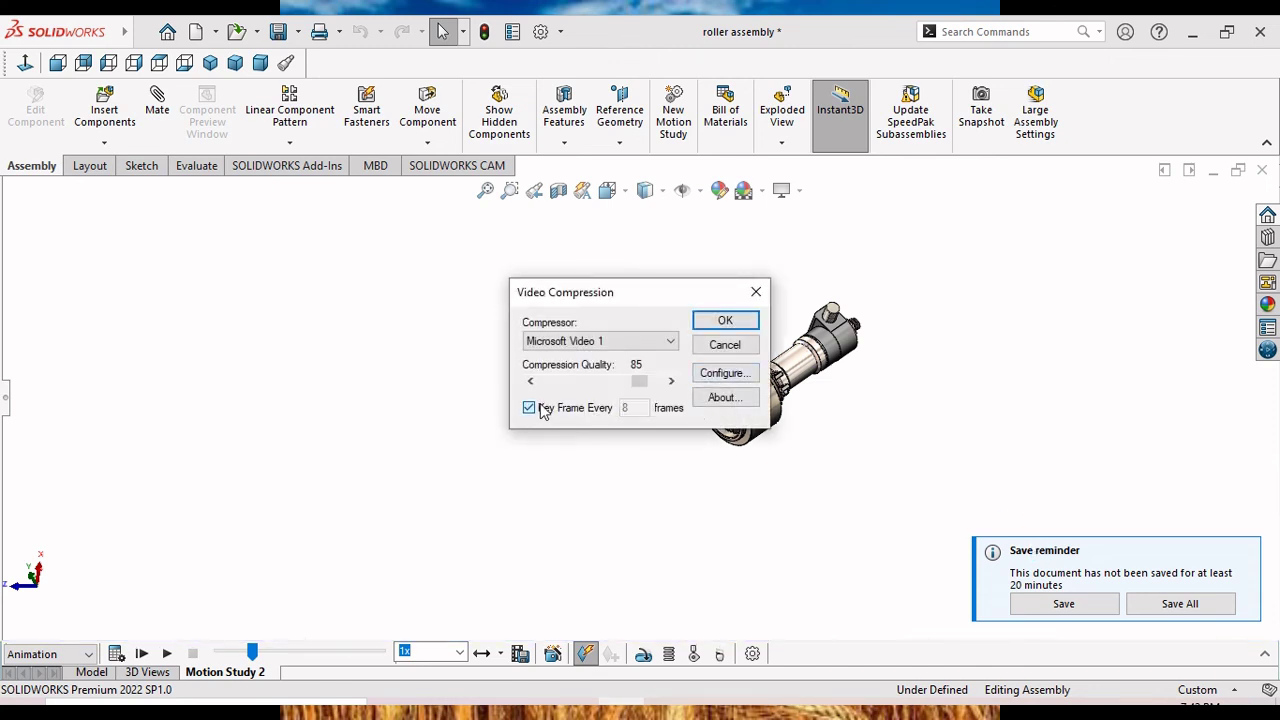
# Accept the quality 85 compression settings, record the rotary motor animation, then stop the recording.
pyautogui.click(725, 321)
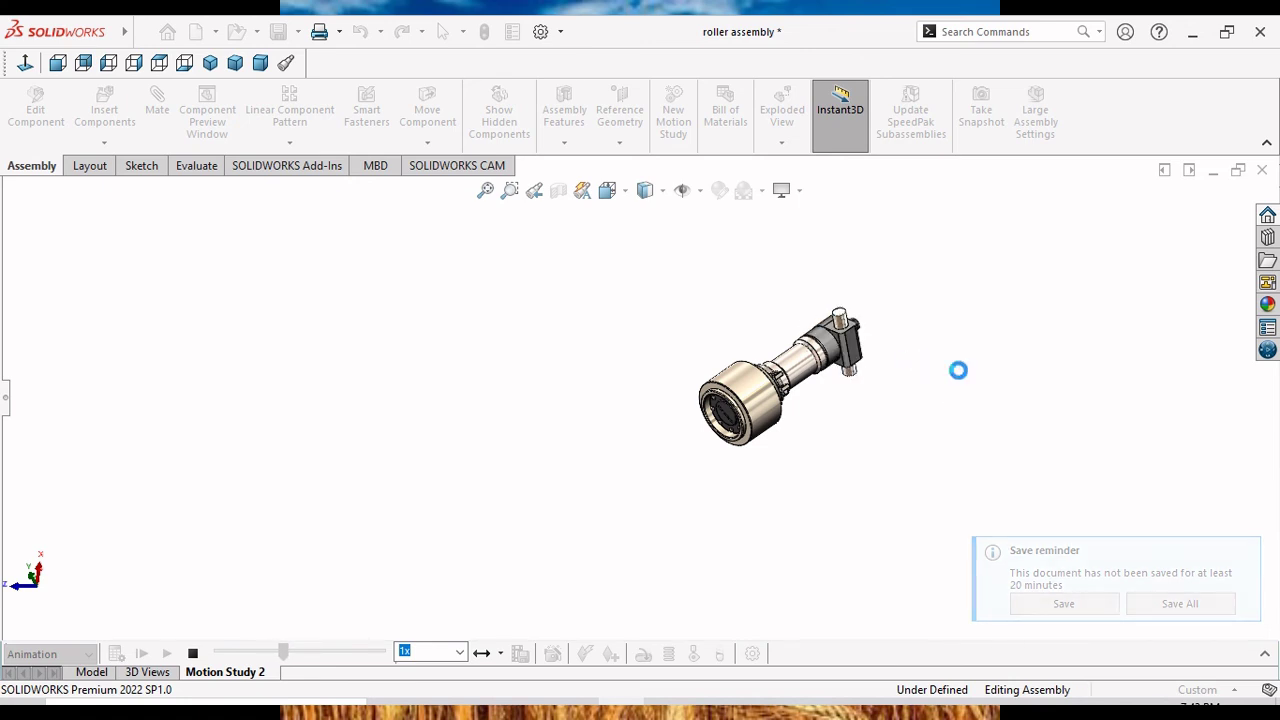
pyautogui.scroll(-1, 951, 377)
pyautogui.scroll(-1, 843, 387)
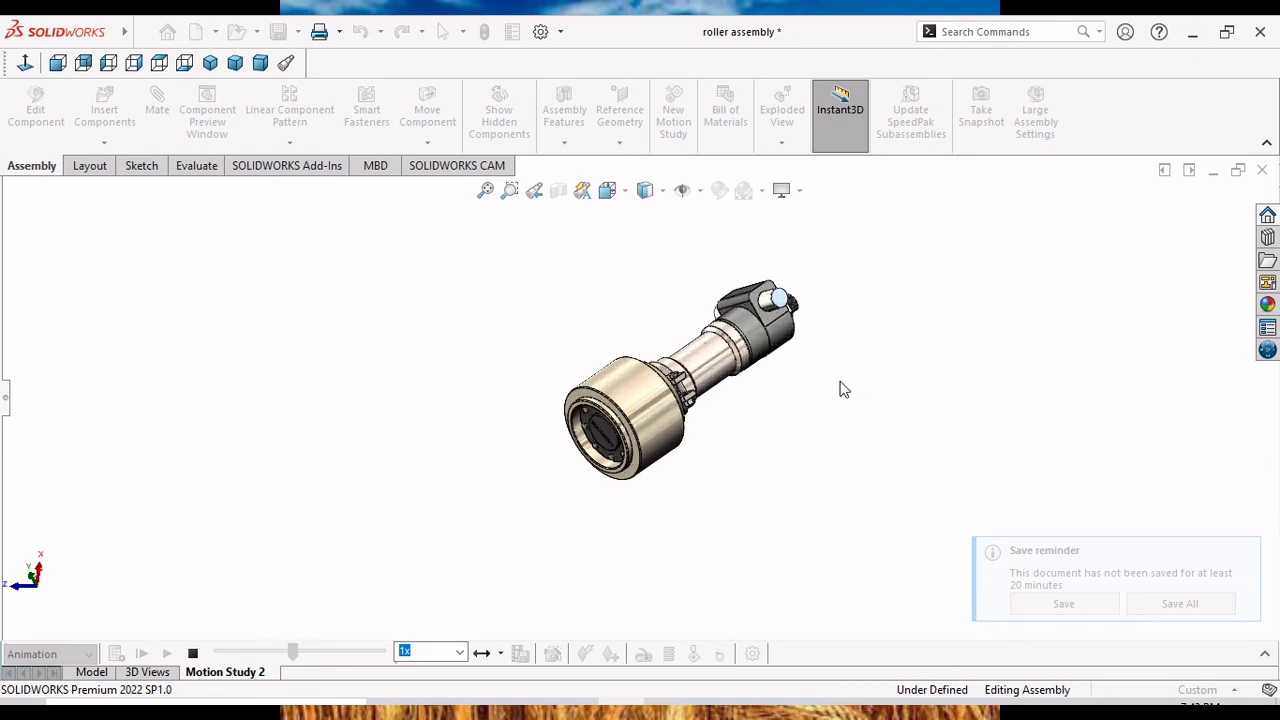
pyautogui.scroll(-2, 790, 391)
pyautogui.scroll(-1, 780, 380)
pyautogui.scroll(-1, 784, 365)
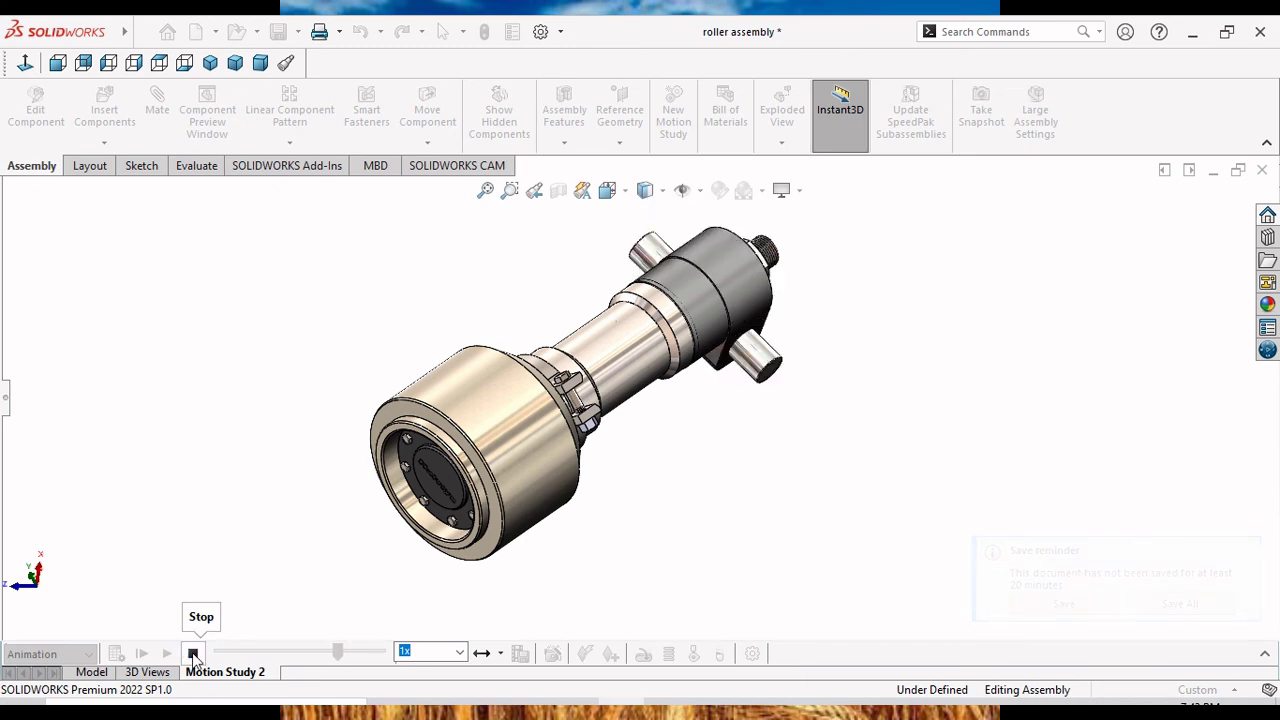
pyautogui.click(193, 655)
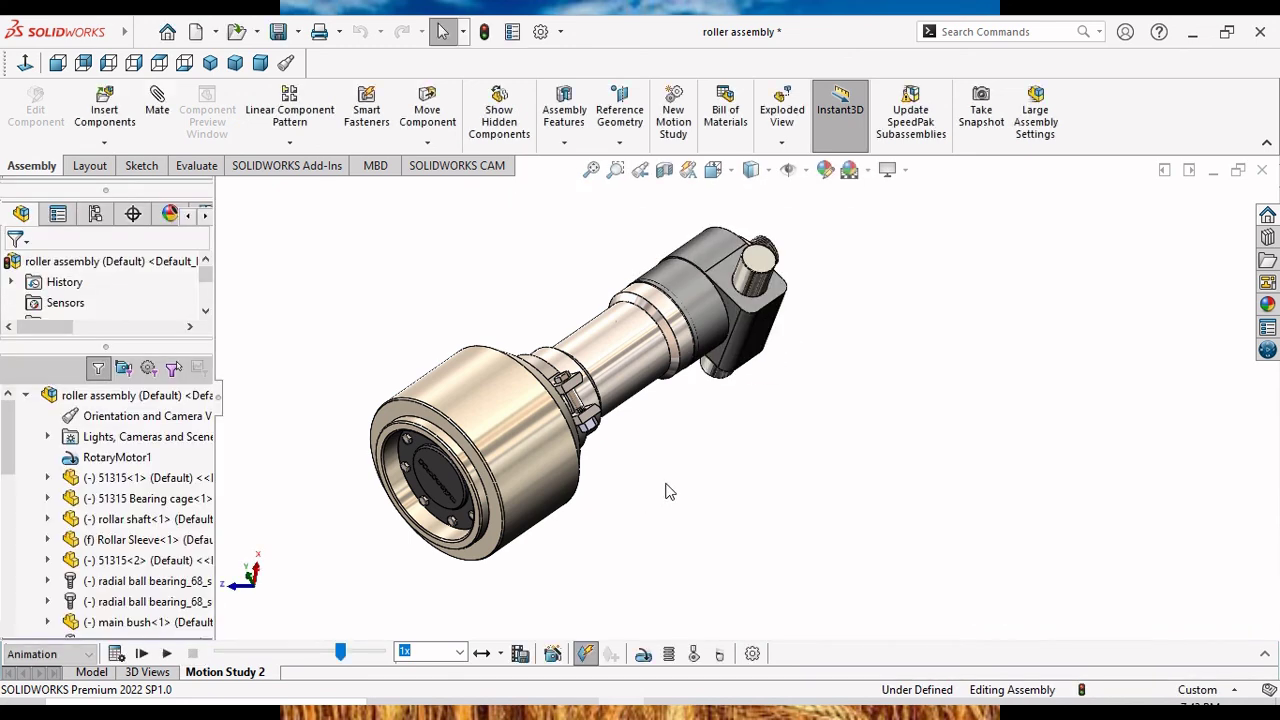
pyautogui.moveTo(763, 477)
pyautogui.mouseDown(button='middle')
pyautogui.moveTo(727, 383)
pyautogui.moveTo(614, 533)
pyautogui.moveTo(637, 418)
pyautogui.moveTo(800, 420)
pyautogui.moveTo(712, 267)
pyautogui.moveTo(780, 277)
pyautogui.moveTo(814, 309)
pyautogui.moveTo(816, 333)
pyautogui.moveTo(763, 280)
pyautogui.moveTo(677, 283)
pyautogui.moveTo(640, 292)
pyautogui.moveTo(630, 310)
pyautogui.mouseUp(button='middle')
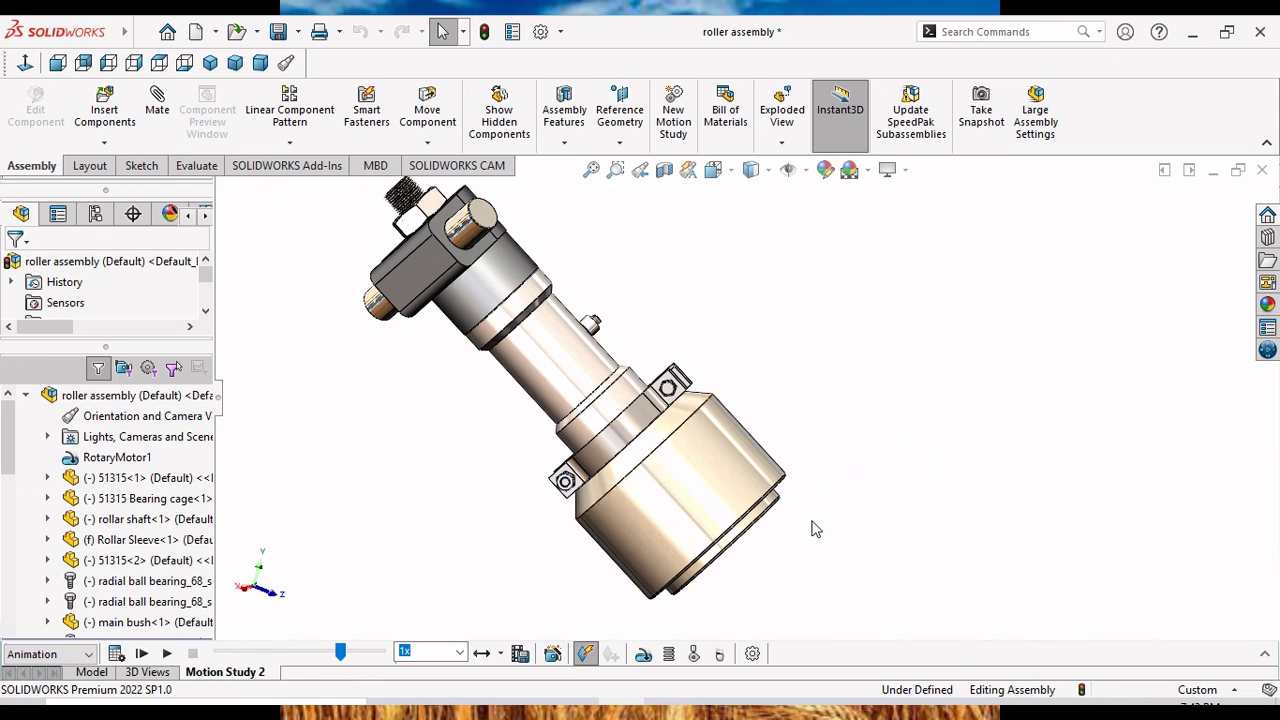
pyautogui.moveTo(816, 529); pyautogui.dragTo(620, 590, button='middle')
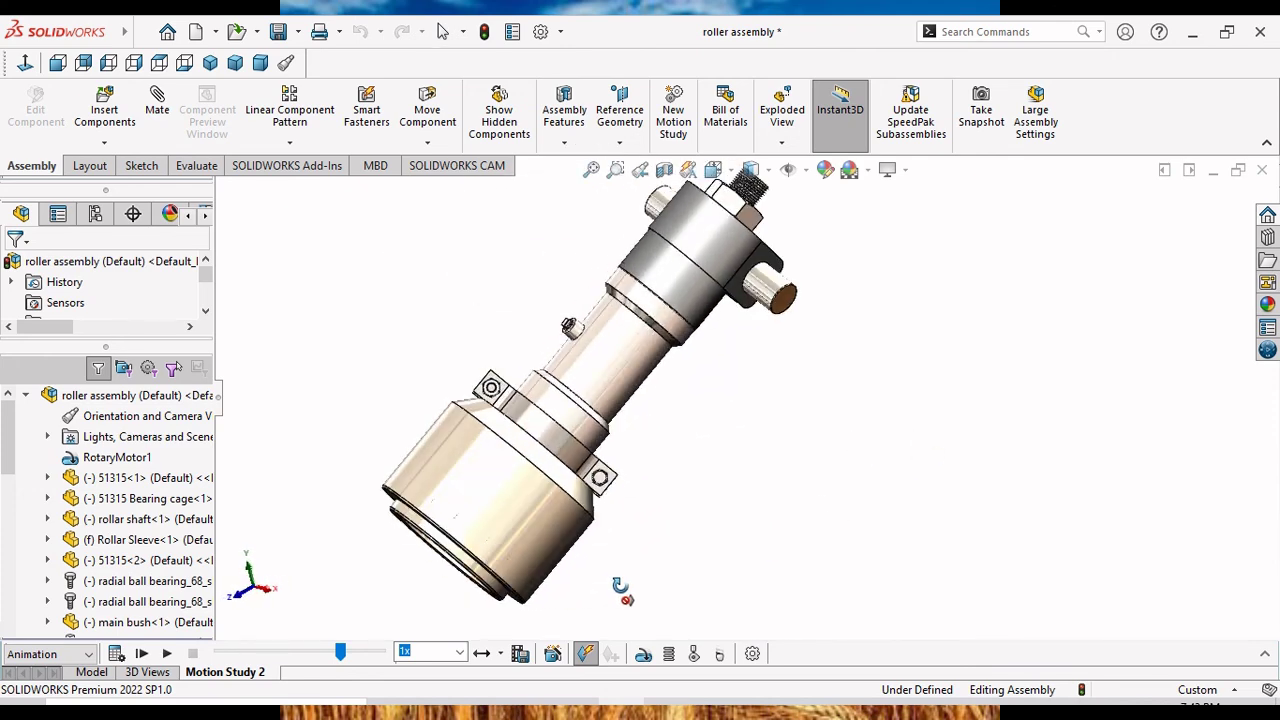
pyautogui.keyDown('shift'); pyautogui.moveTo(669, 494); pyautogui.dragTo(669, 440, button='middle'); pyautogui.keyUp('shift')
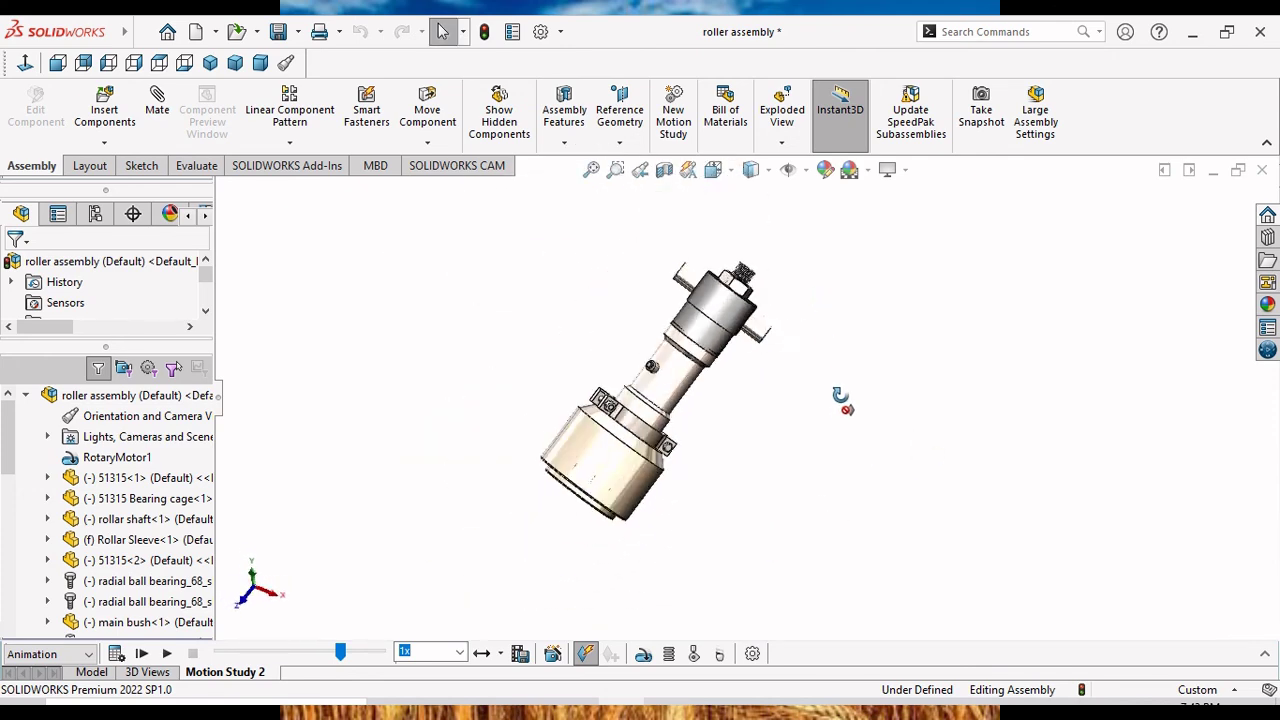
pyautogui.scroll(-5, 760, 360)
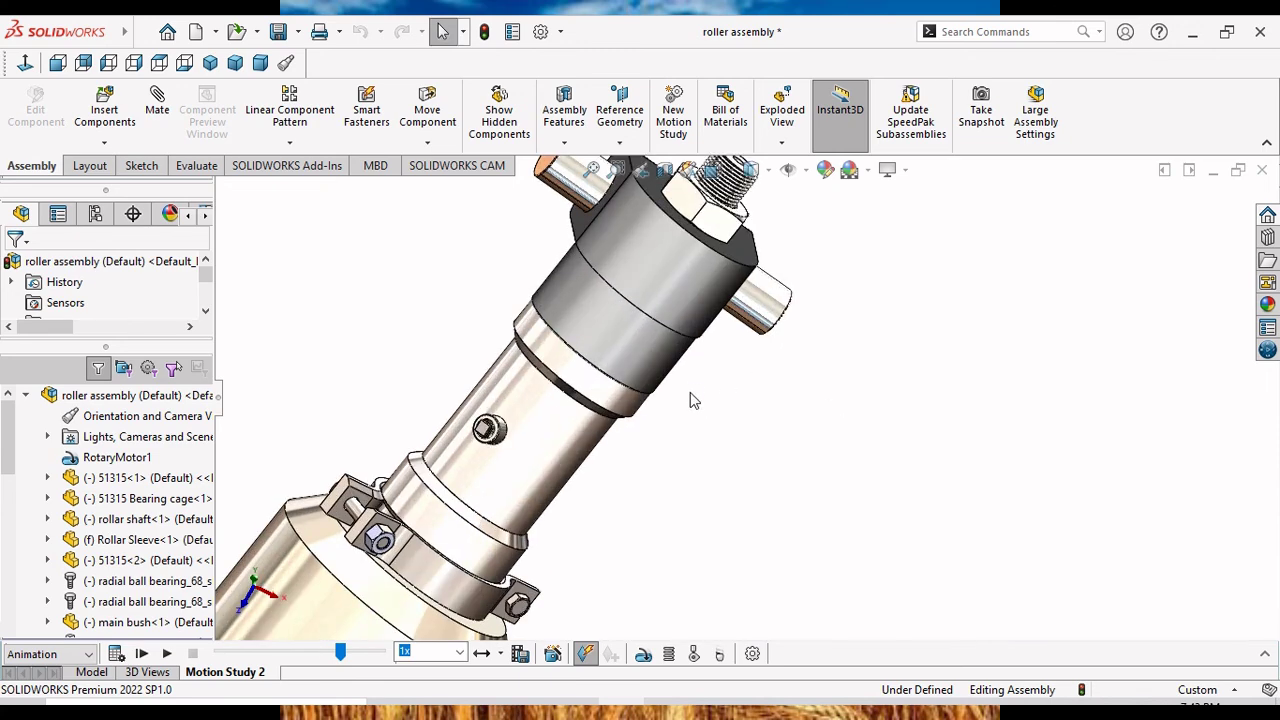
pyautogui.scroll(3, 697, 398)
pyautogui.moveTo(835, 370)
pyautogui.mouseDown(button='middle')
pyautogui.moveTo(873, 468)
pyautogui.moveTo(837, 351)
pyautogui.mouseUp(button='middle')
pyautogui.scroll(-5, 619, 469)
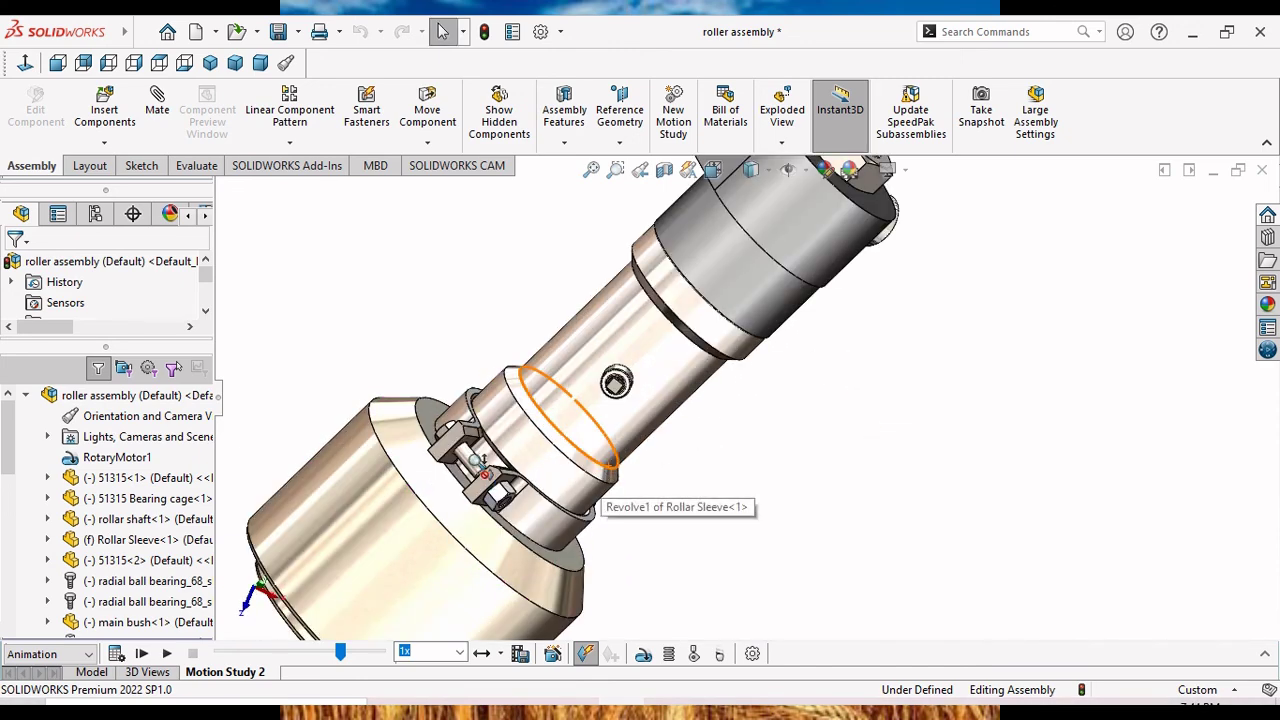
pyautogui.scroll(5, 568, 415)
pyautogui.scroll(2, 568, 415)
pyautogui.scroll(-3, 900, 434)
pyautogui.scroll(3, 993, 428)
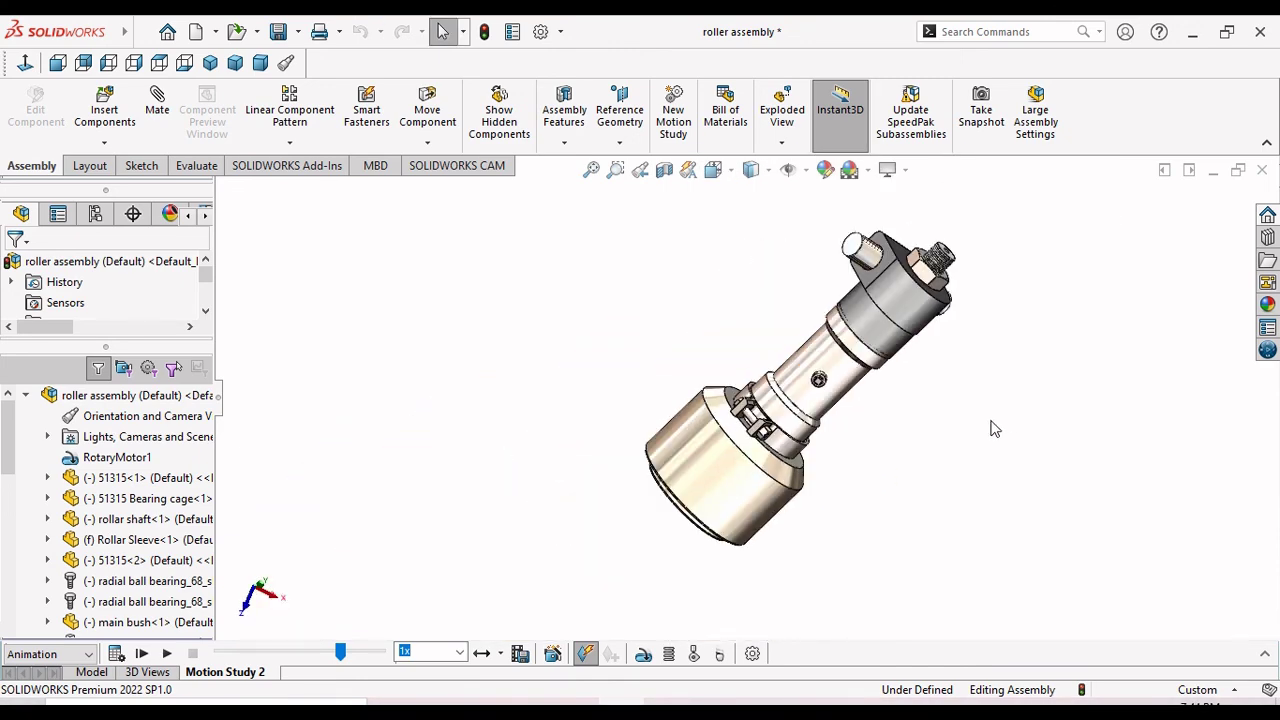
pyautogui.scroll(-2, 1014, 414)
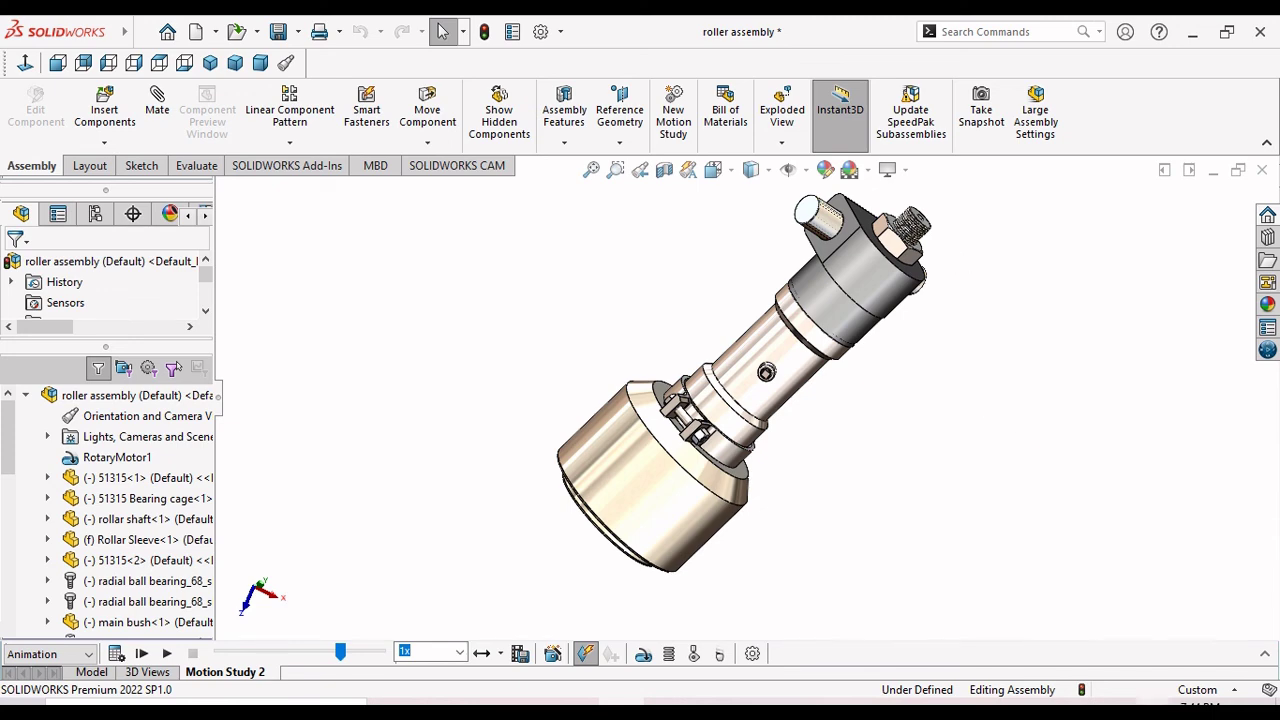